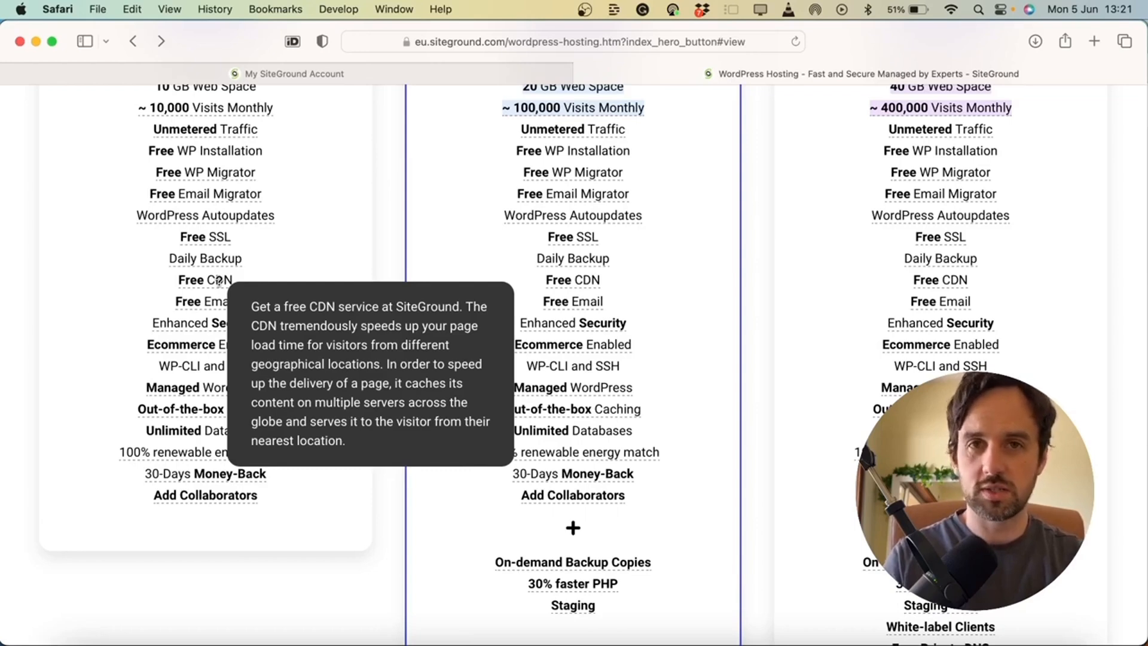
Order the StartUp hosting plan with a 12-month period
scroll(341, 366, up, 1)
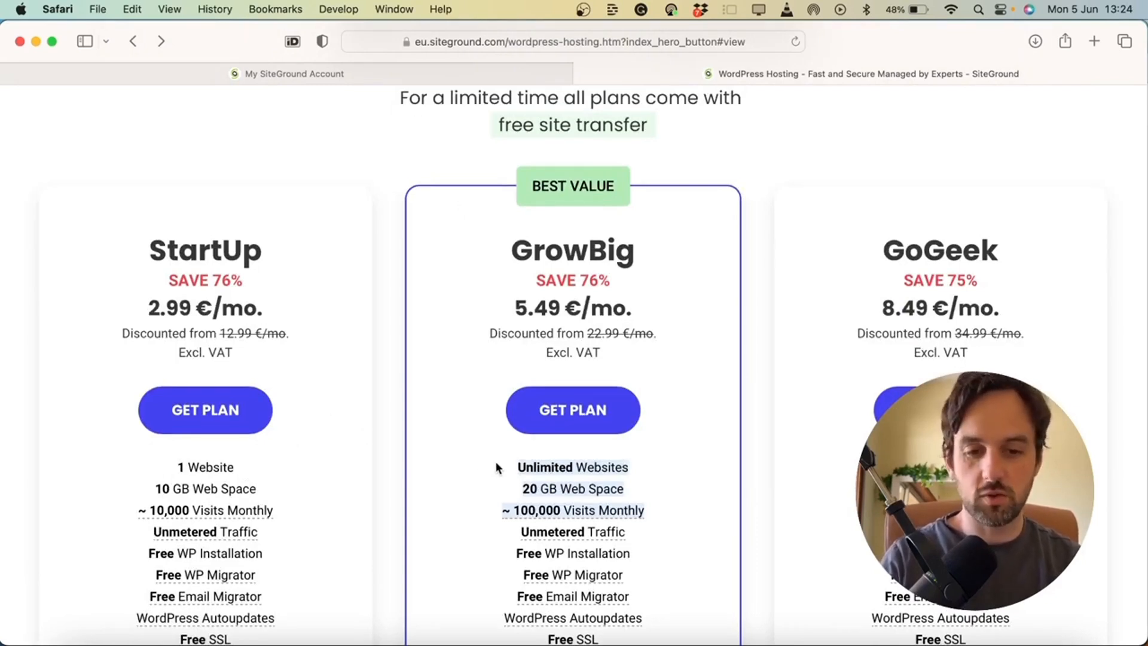
scroll(277, 430, down, 2)
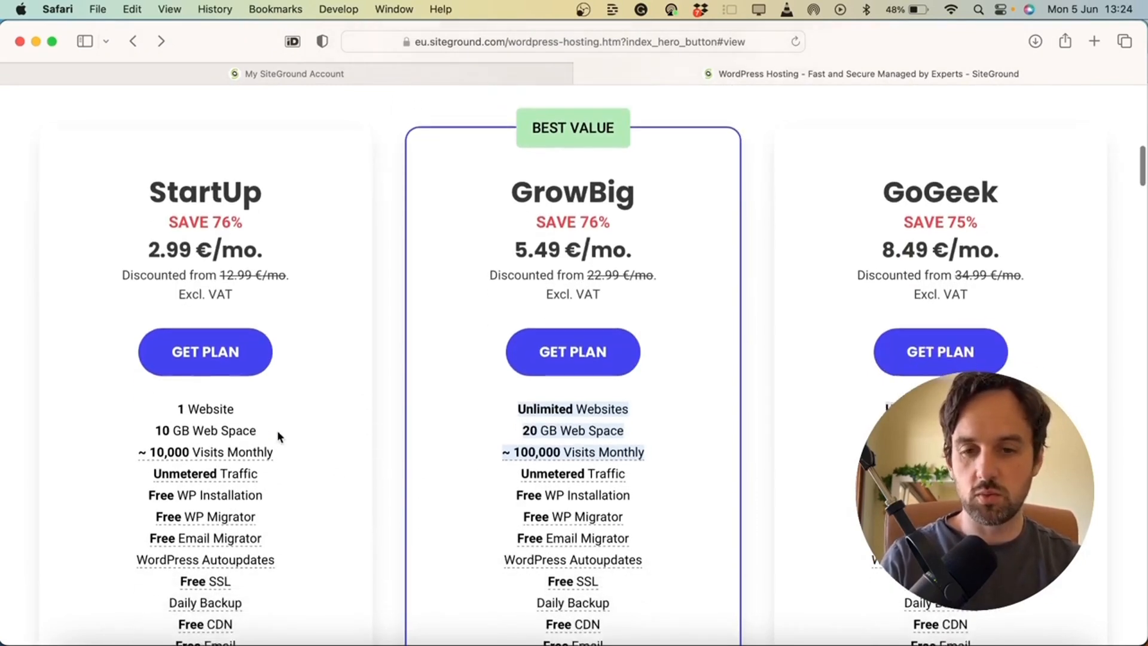
click(223, 353)
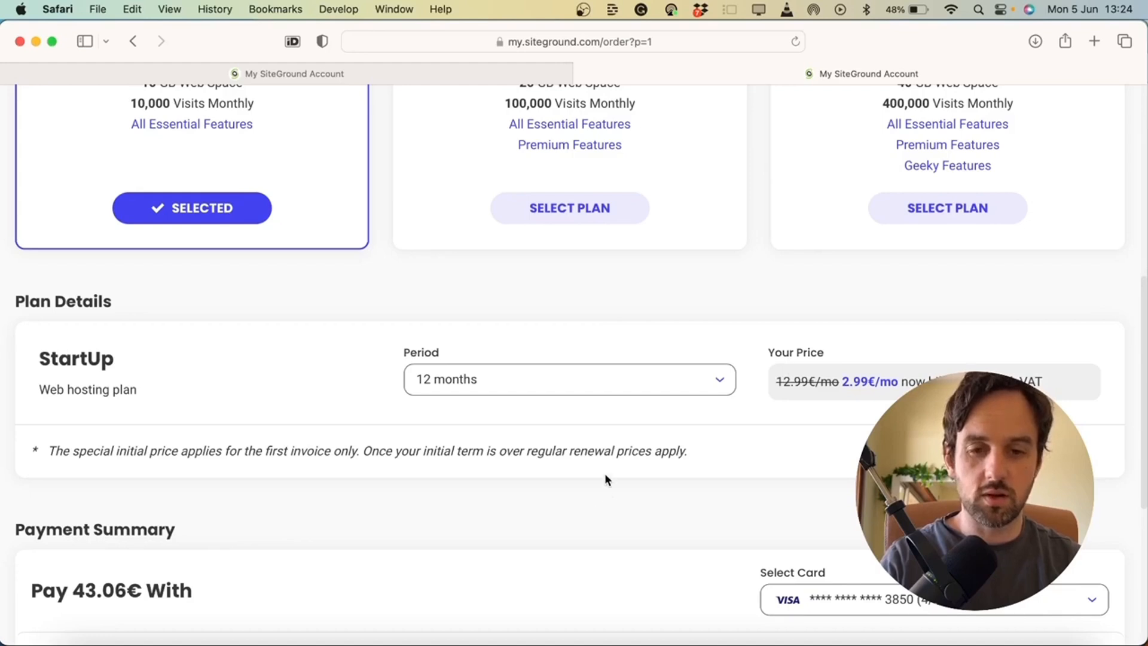
scroll(637, 435, down, 3)
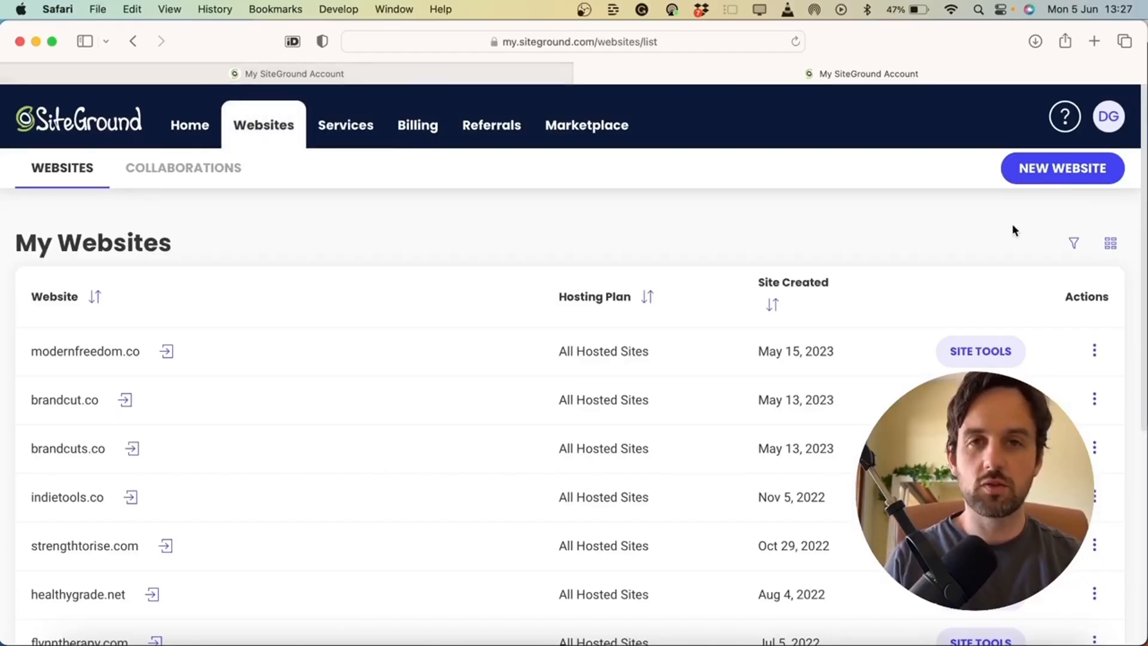
Start adding a new website from the SiteGround websites list
click(1026, 170)
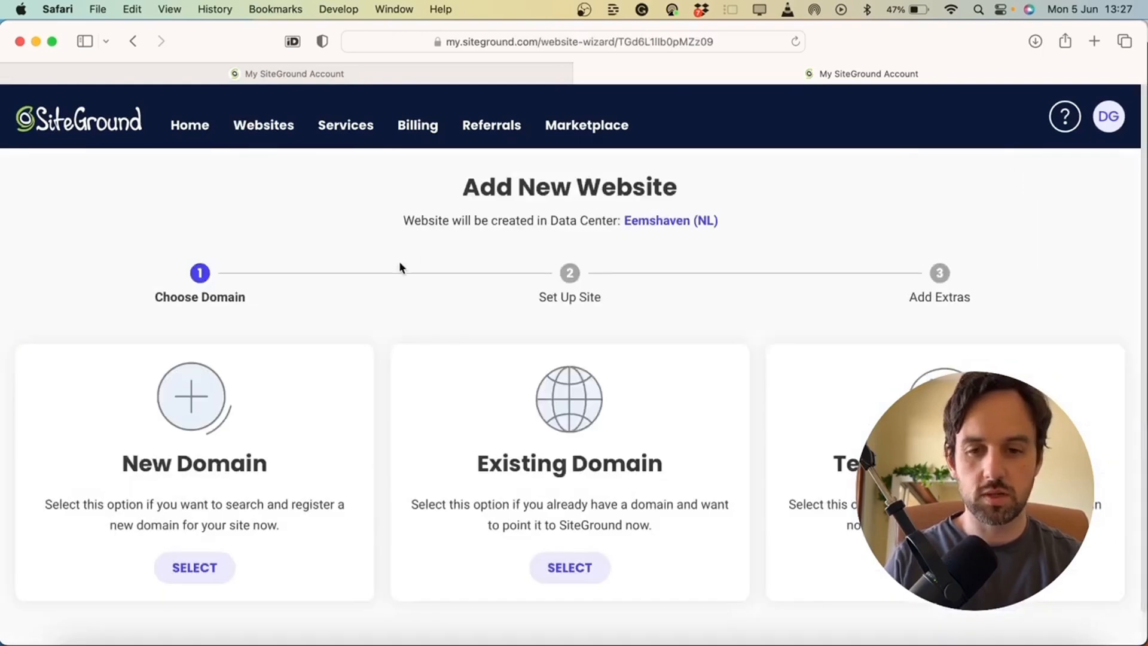
scroll(400, 267, down, 1)
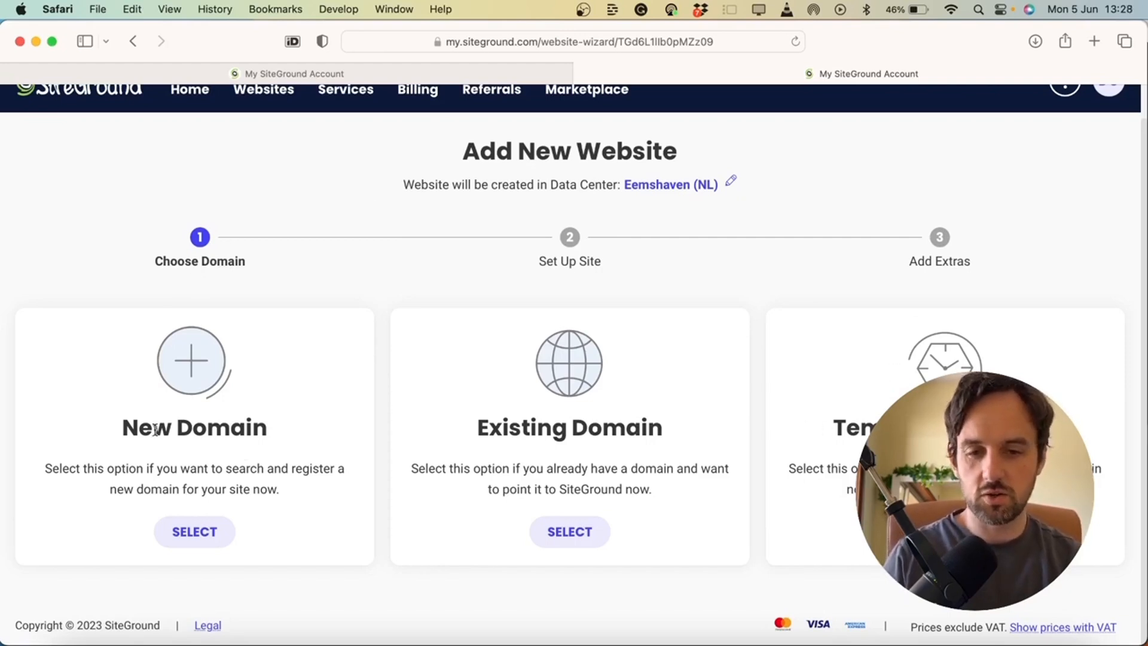
scroll(595, 459, up, 1)
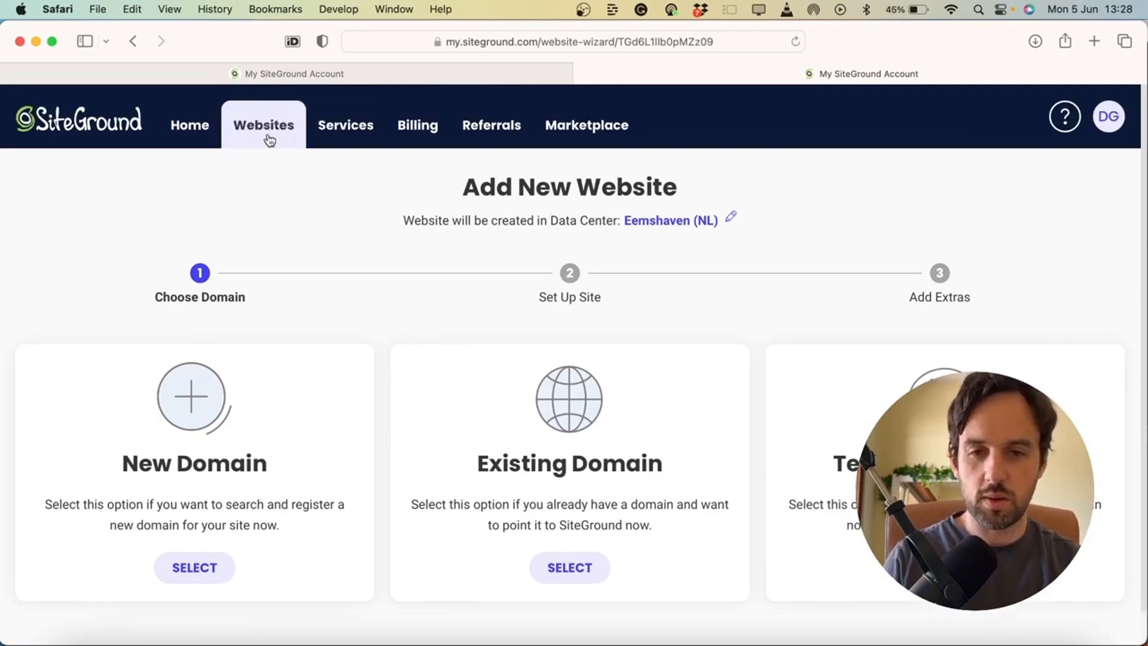
scroll(393, 353, down, 1)
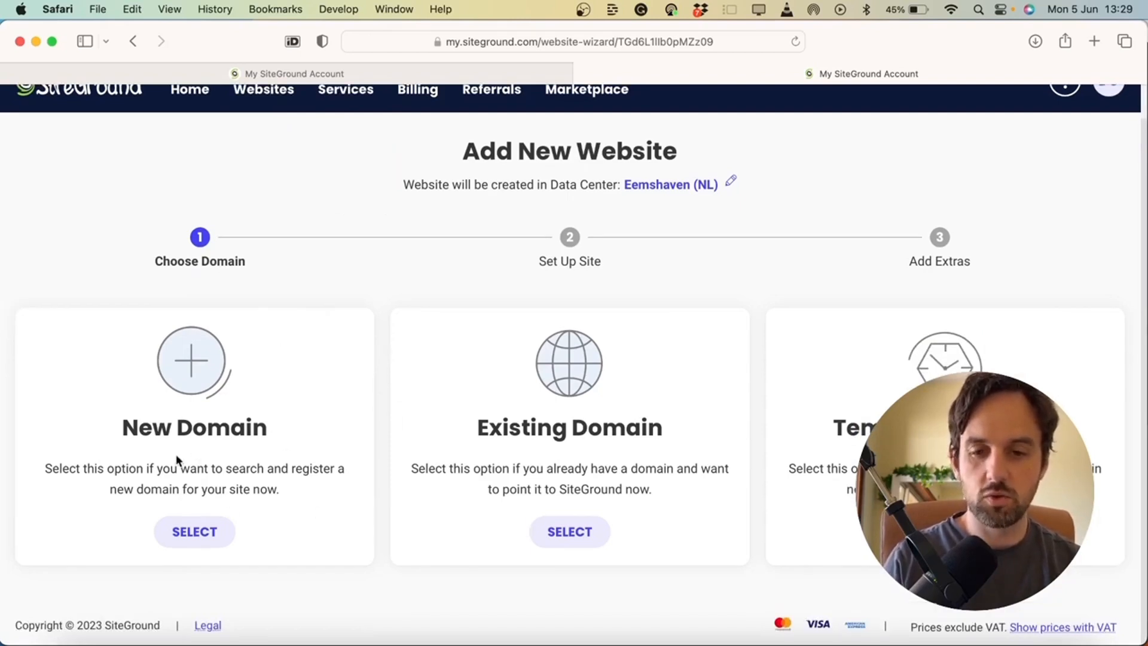
Choose Existing Domain wfhtribe.com and continue to the Set Up Site step
click(219, 524)
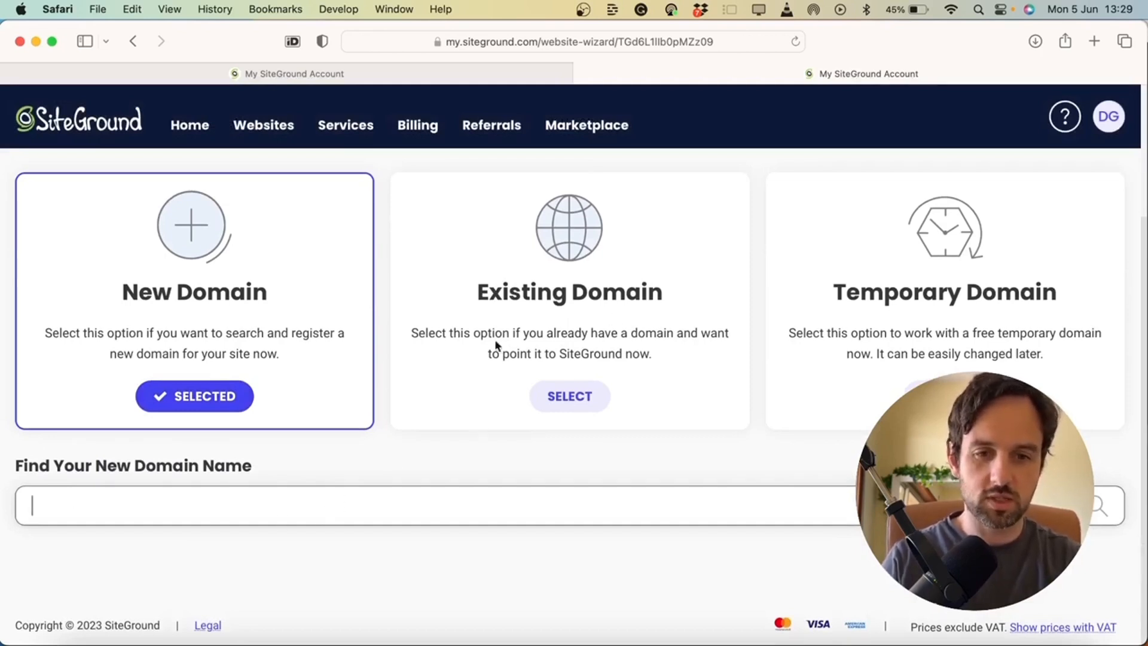
click(569, 403)
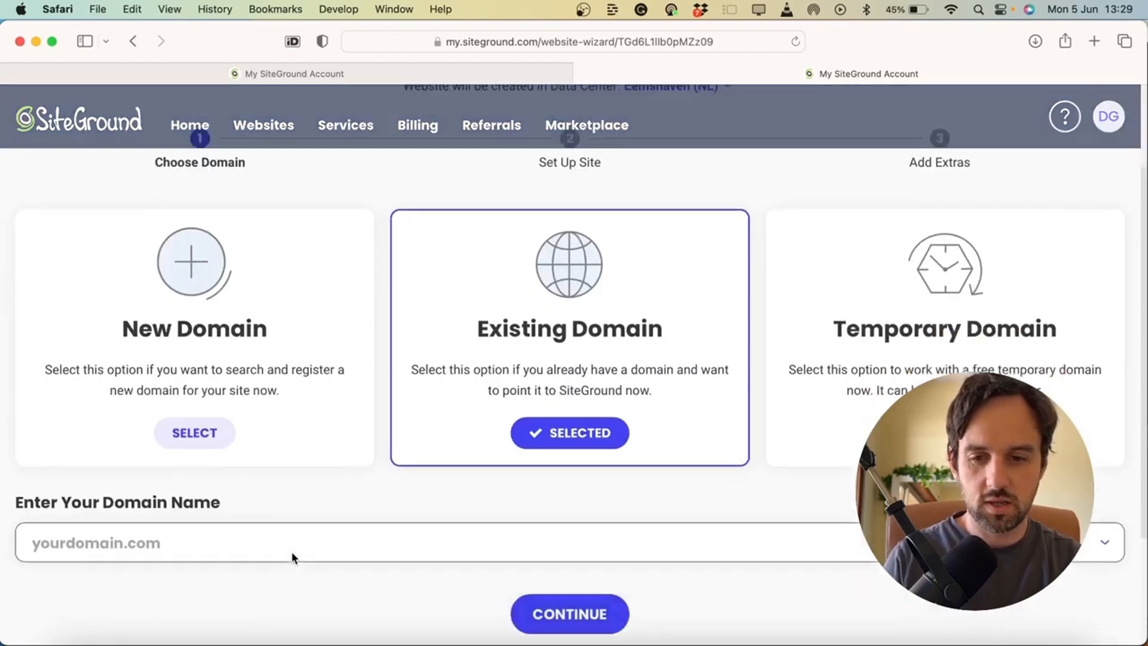
click(287, 463)
click(129, 571)
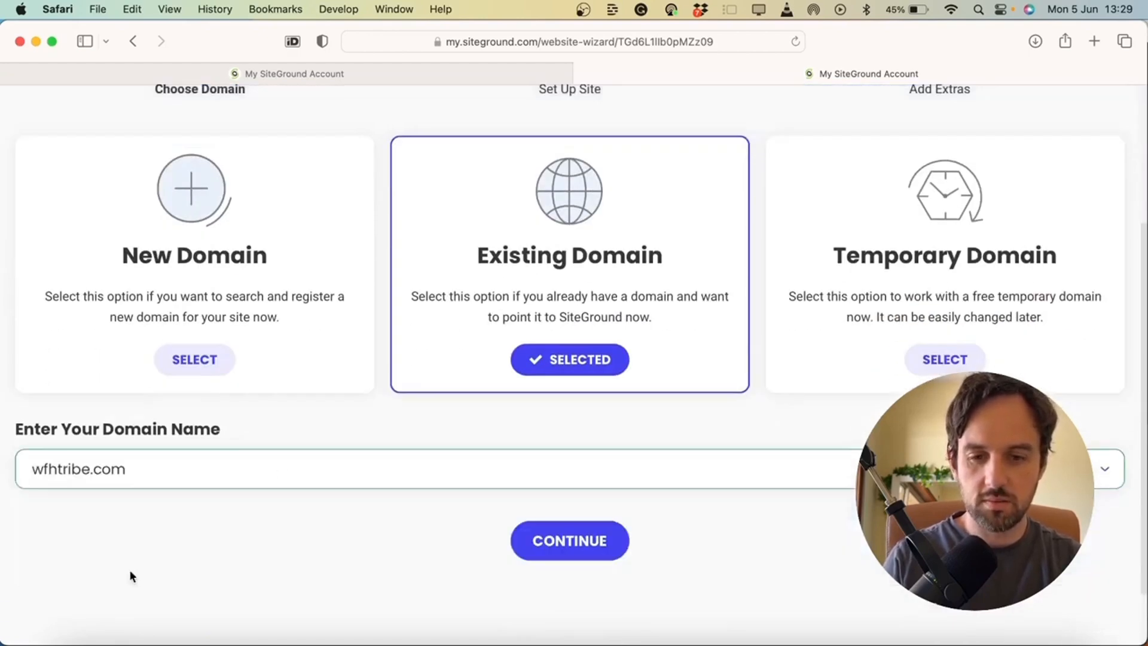
click(553, 541)
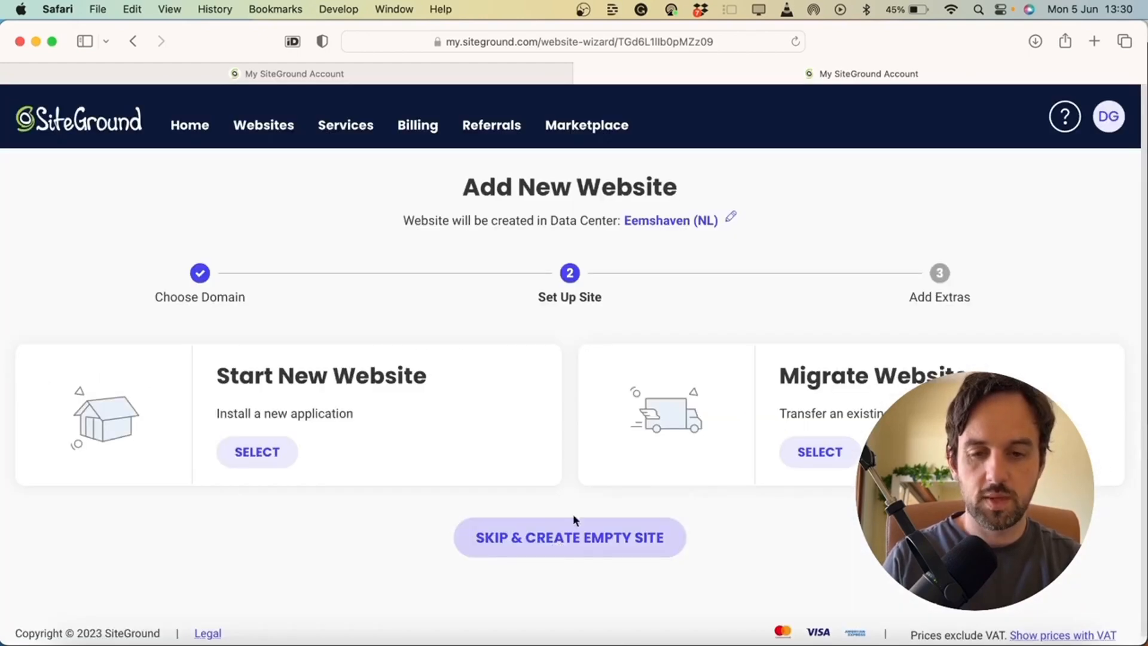
Start a new WordPress site for wfhtribe.com, submit its admin login details, and finish
click(250, 453)
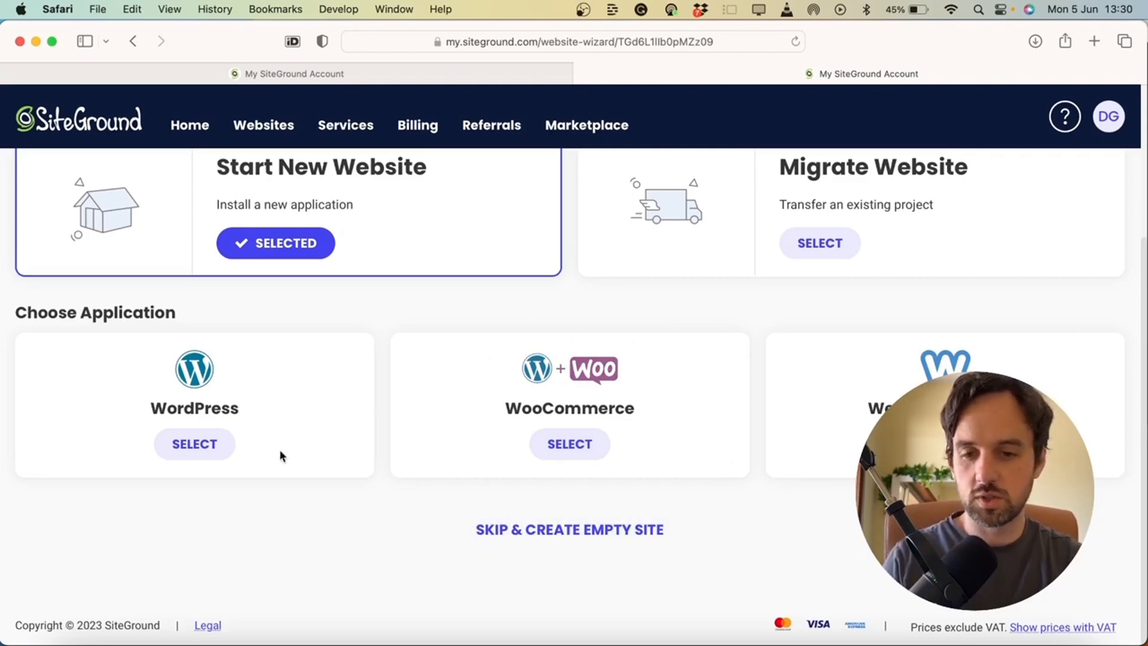
click(200, 446)
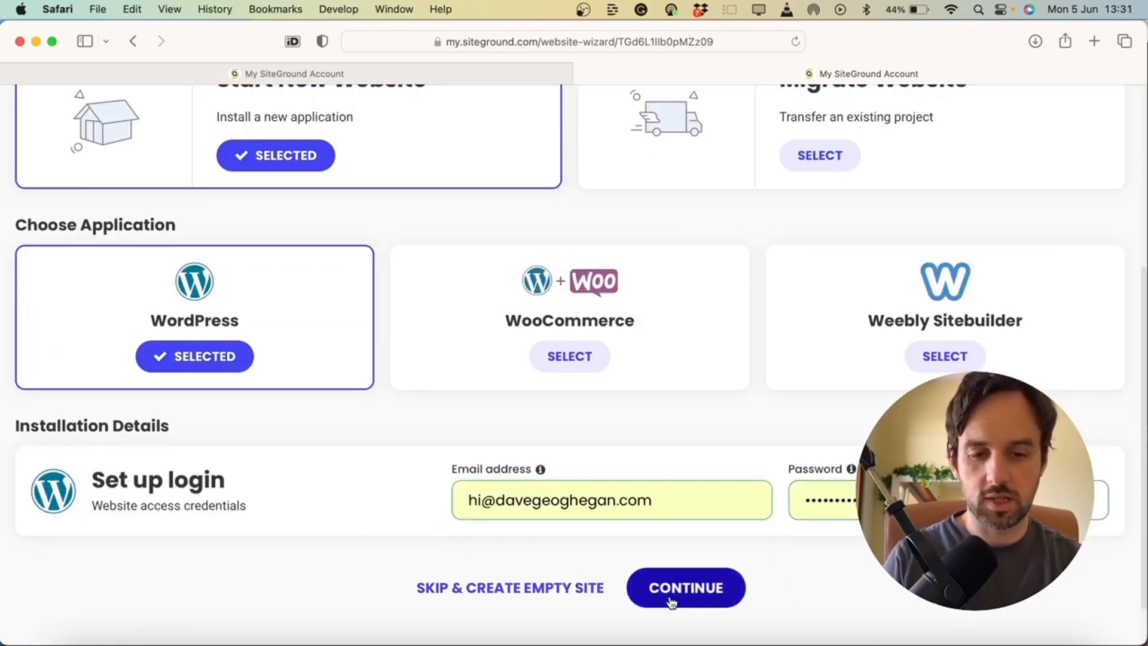
click(670, 598)
click(573, 534)
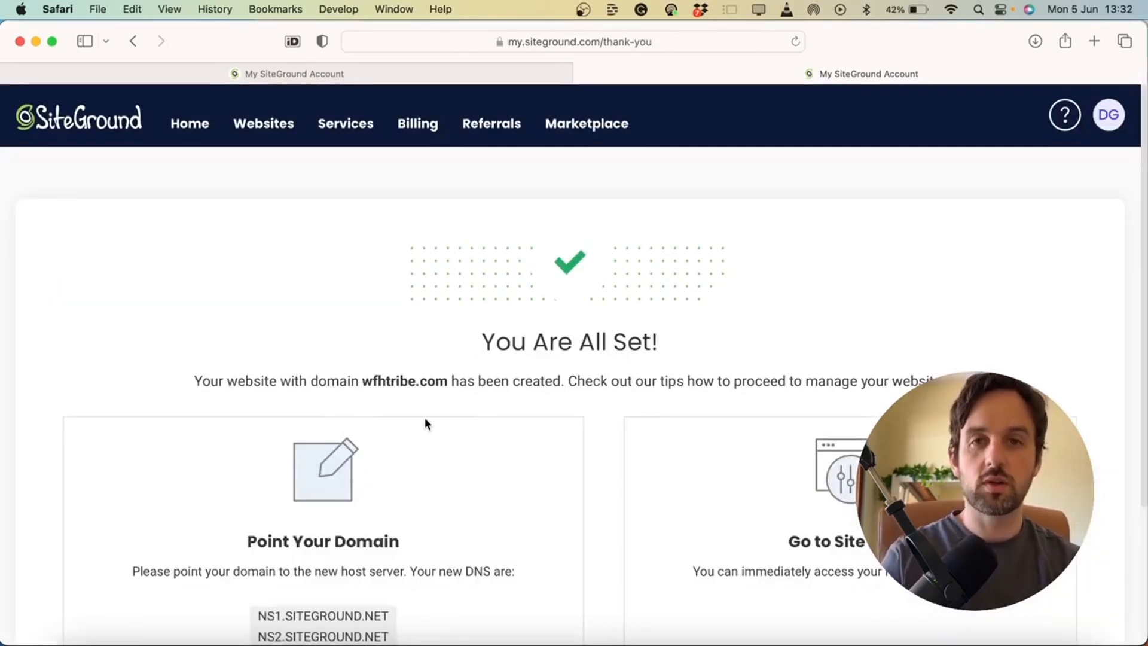
Open Site Tools for wfhtribe.com from the Websites list
click(266, 132)
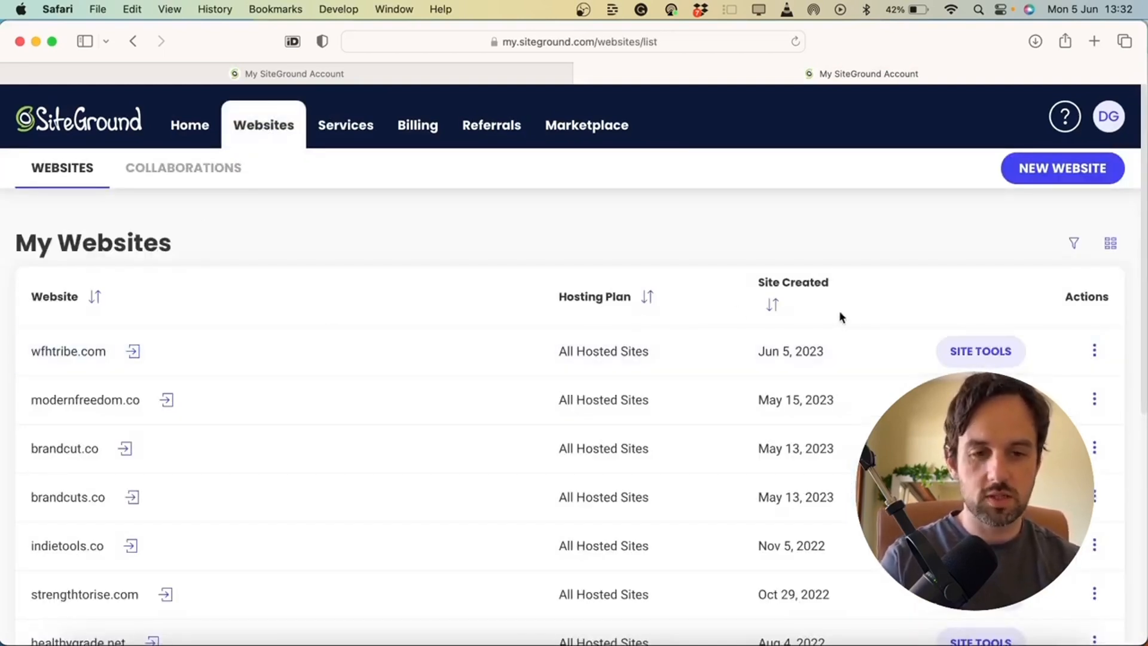
click(986, 354)
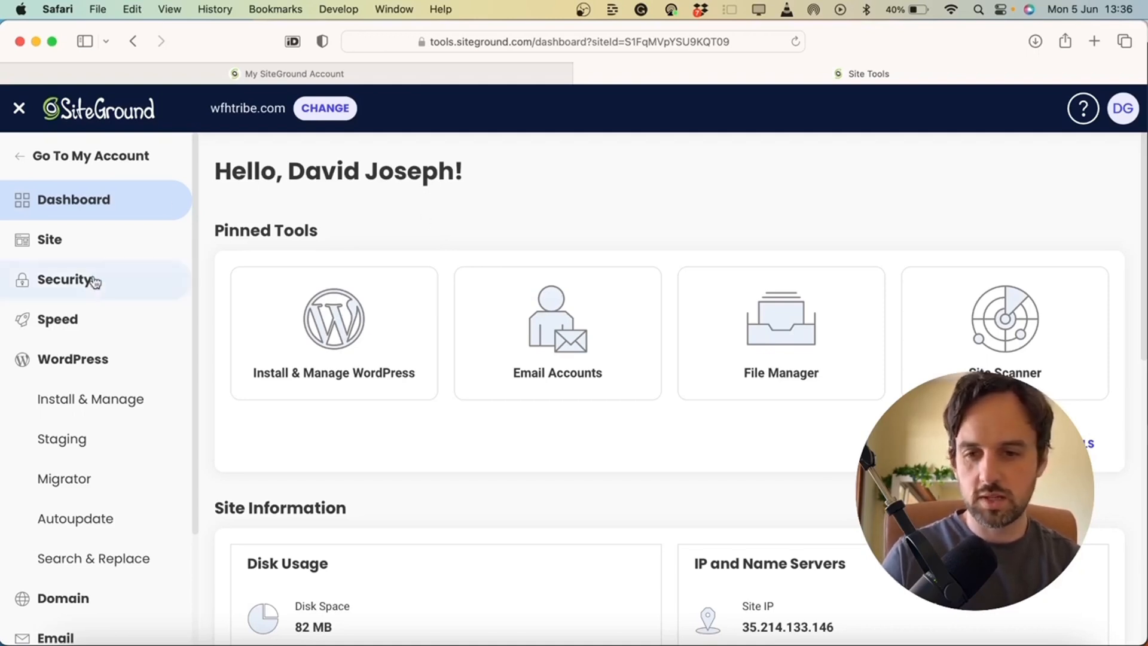
Install a Let's Encrypt Wildcard certificate for wfhtribe.com through Security > SSL Manager
click(83, 289)
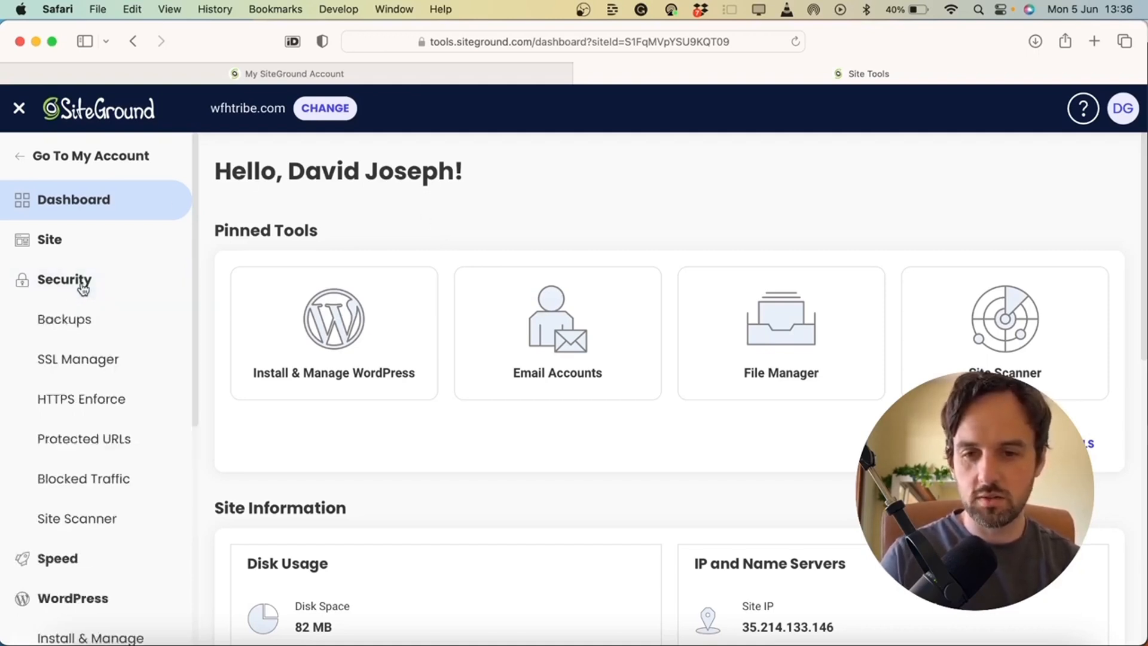
click(92, 369)
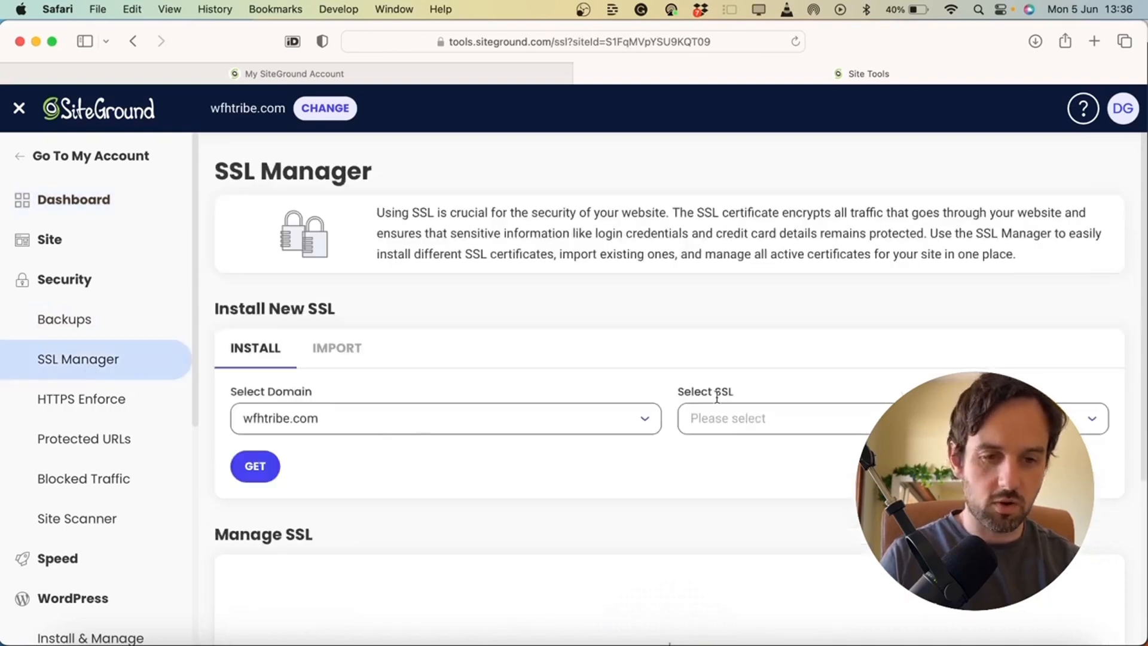
click(745, 420)
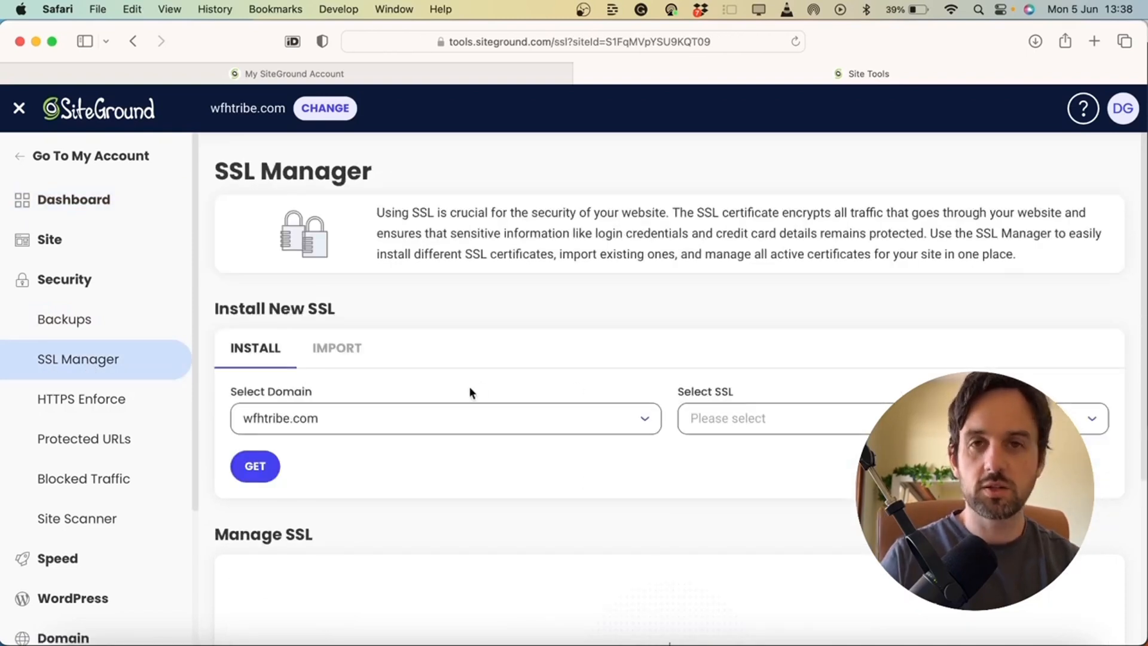
scroll(609, 598, down, 2)
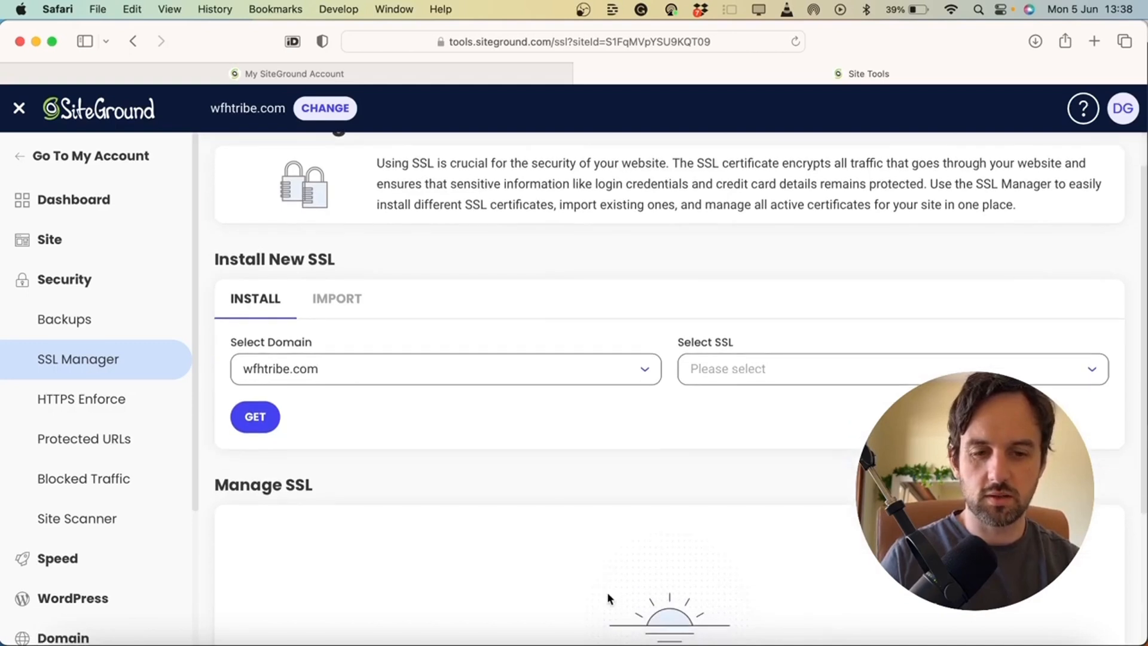
scroll(465, 579, down, 3)
scroll(679, 615, down, 2)
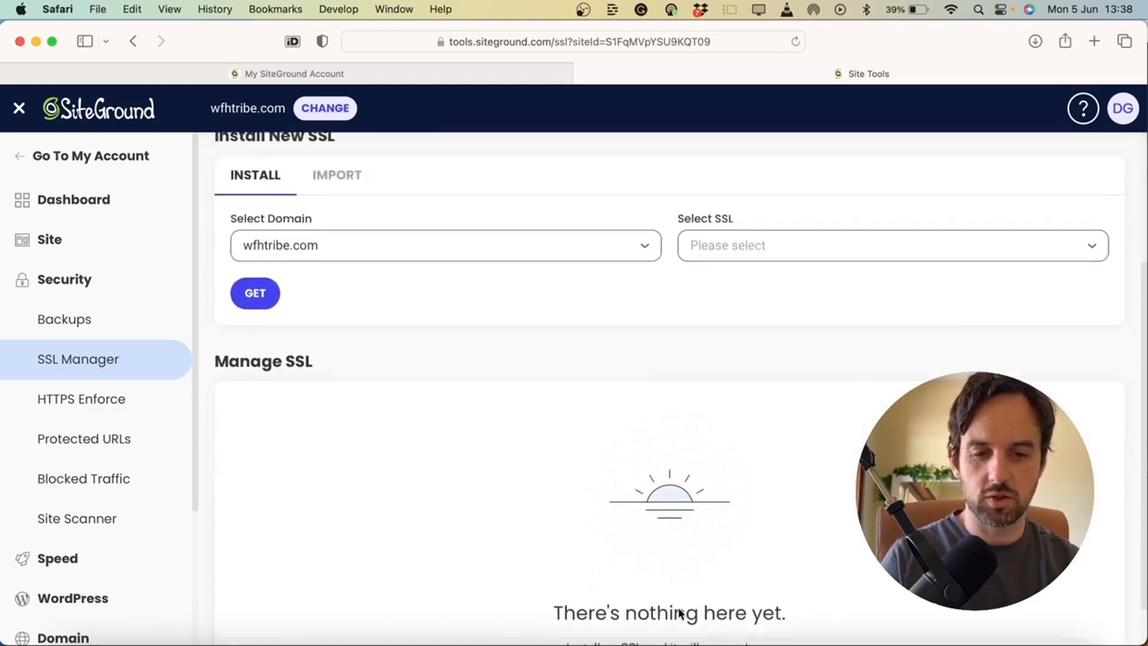
scroll(701, 425, up, 5)
click(764, 413)
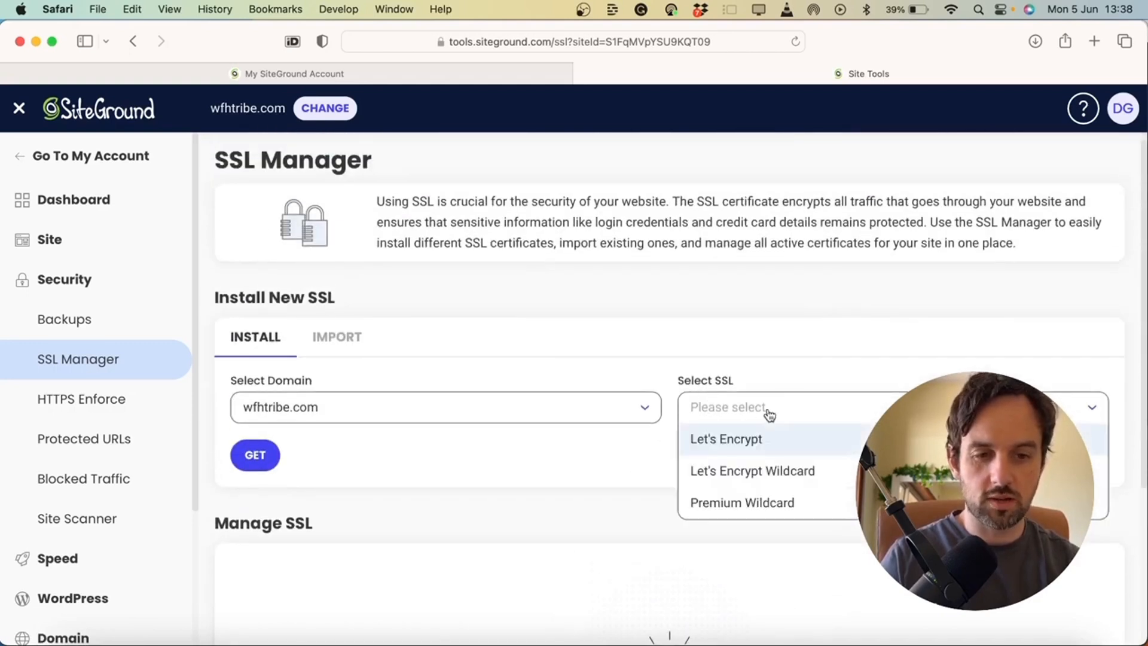
click(845, 482)
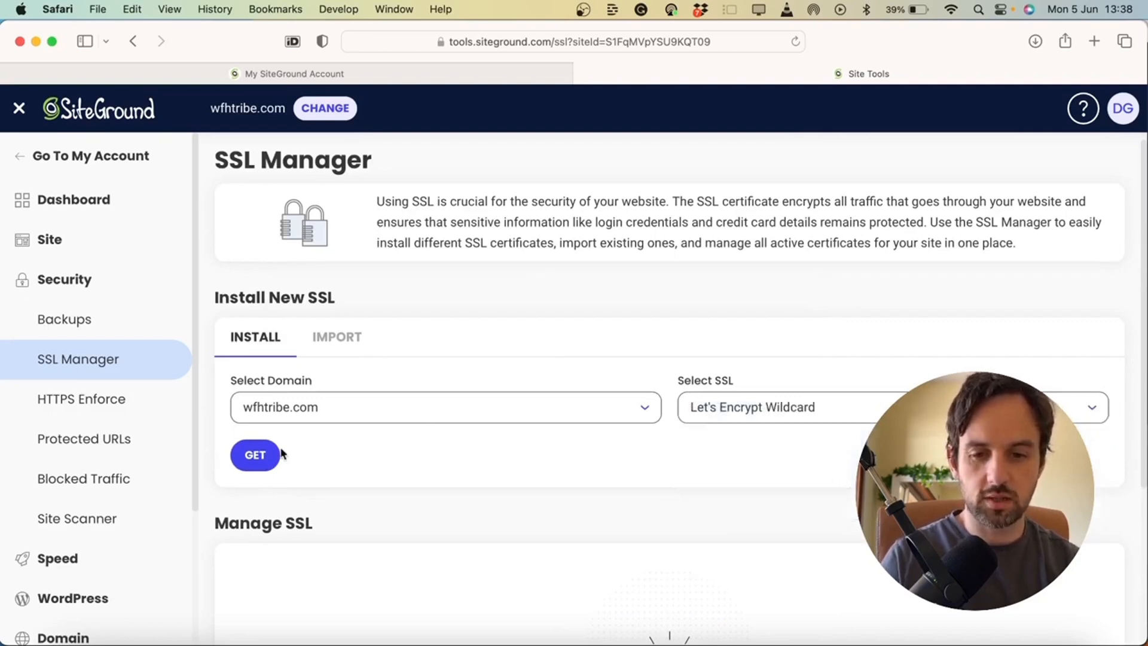
click(254, 457)
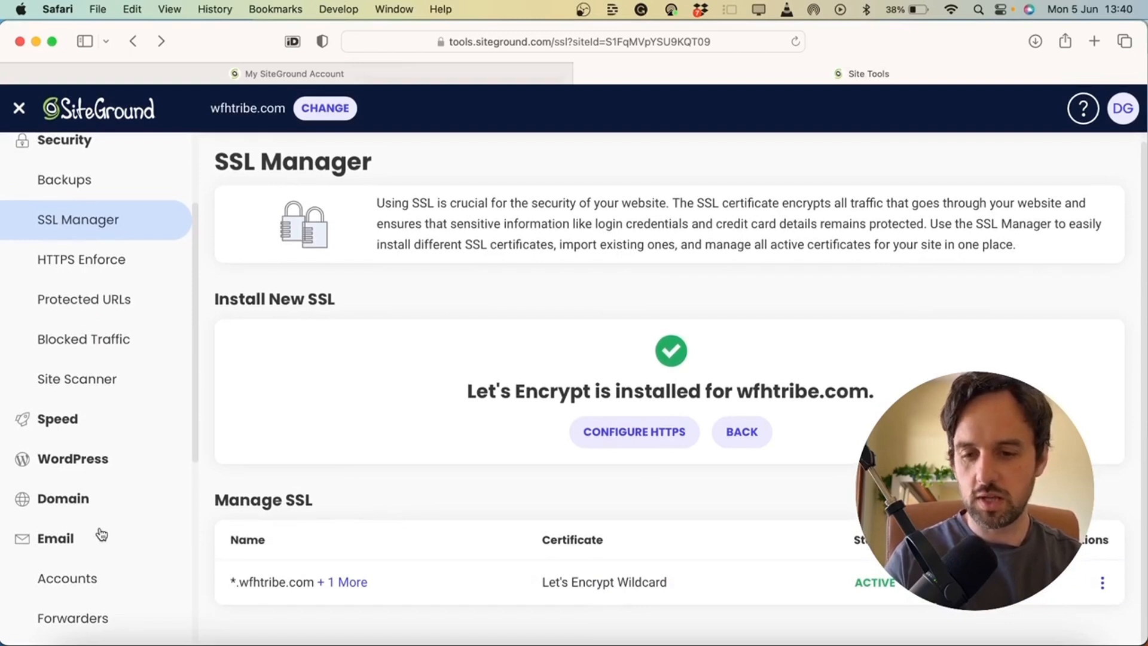
Create a new mailbox on wfhtribe.com, entering its account name and password
click(78, 580)
click(338, 468)
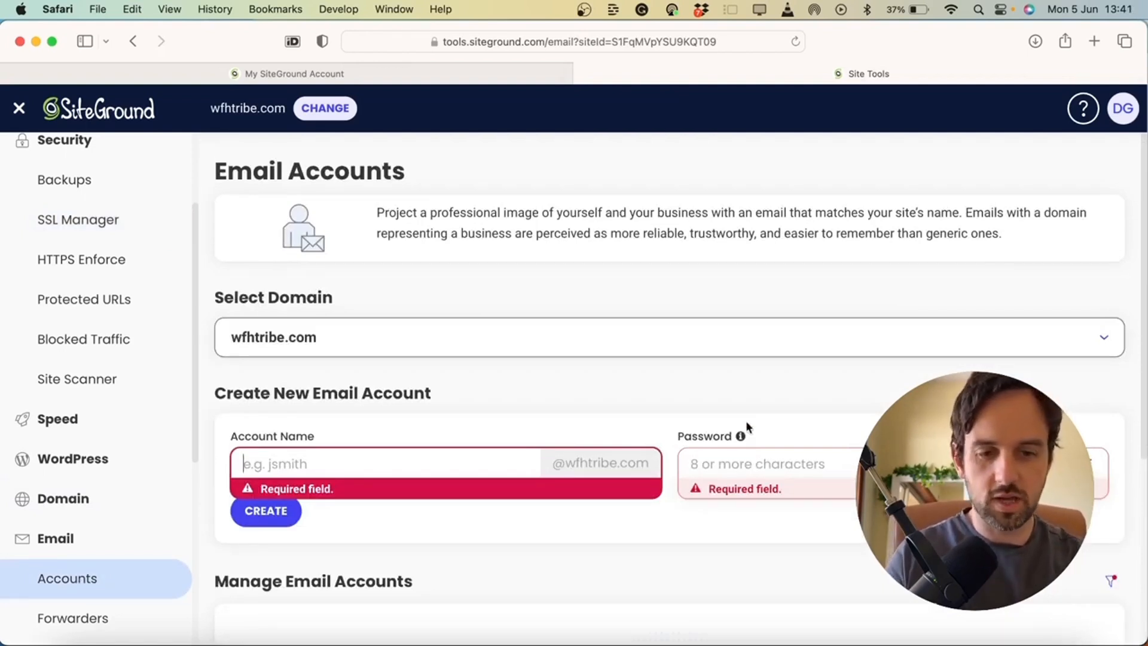
scroll(490, 540, down, 1)
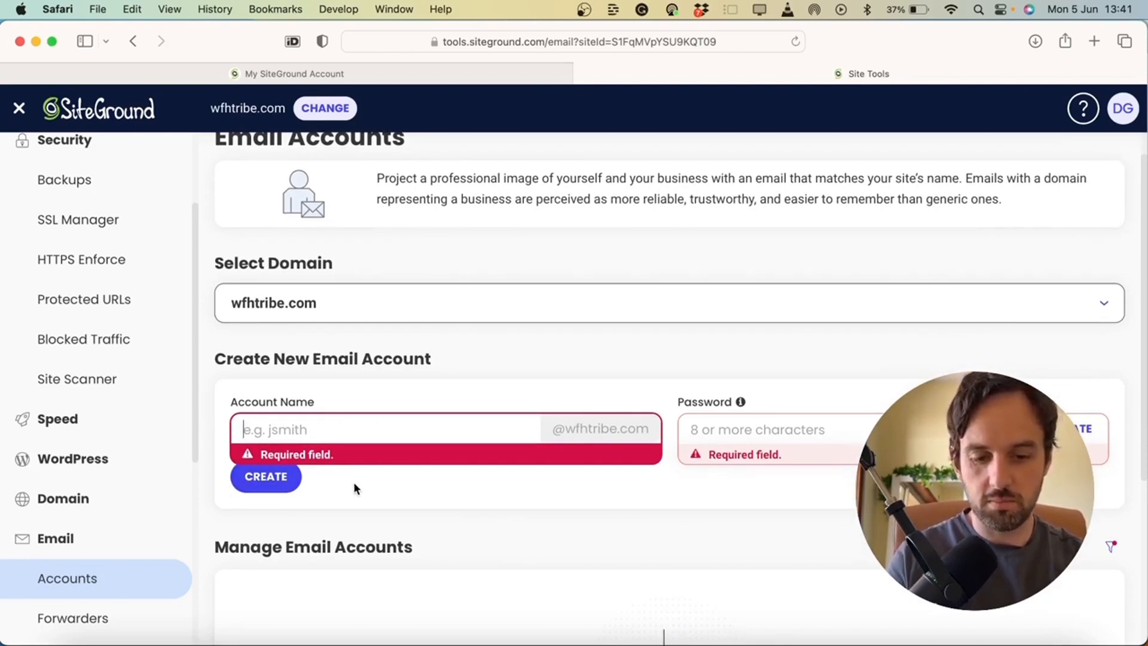
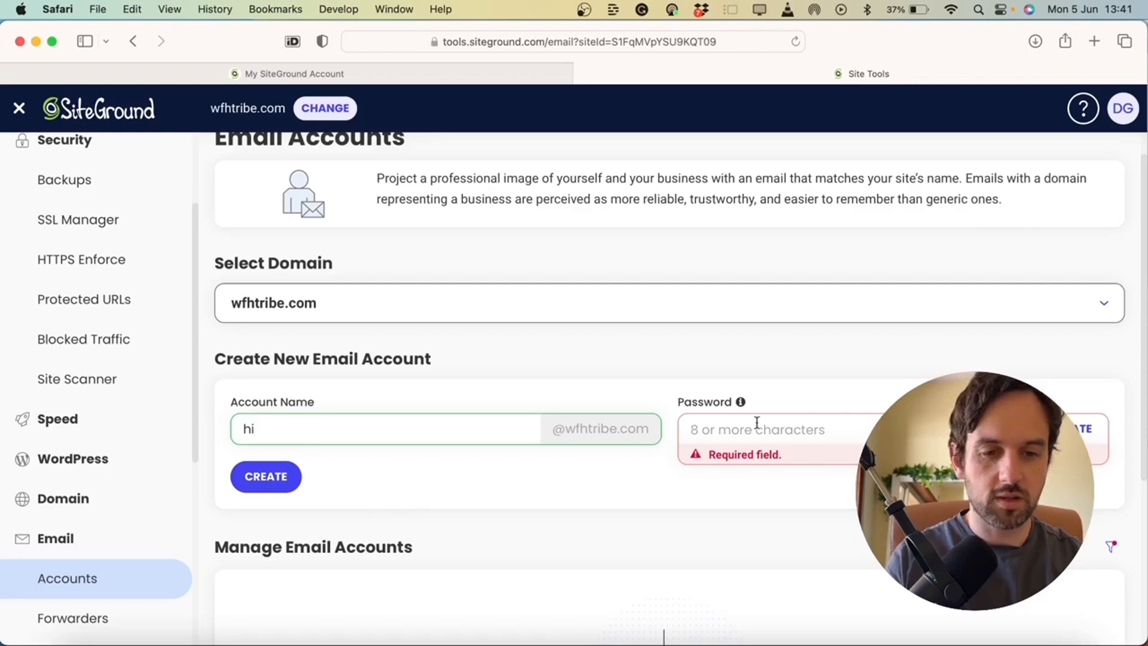
click(266, 476)
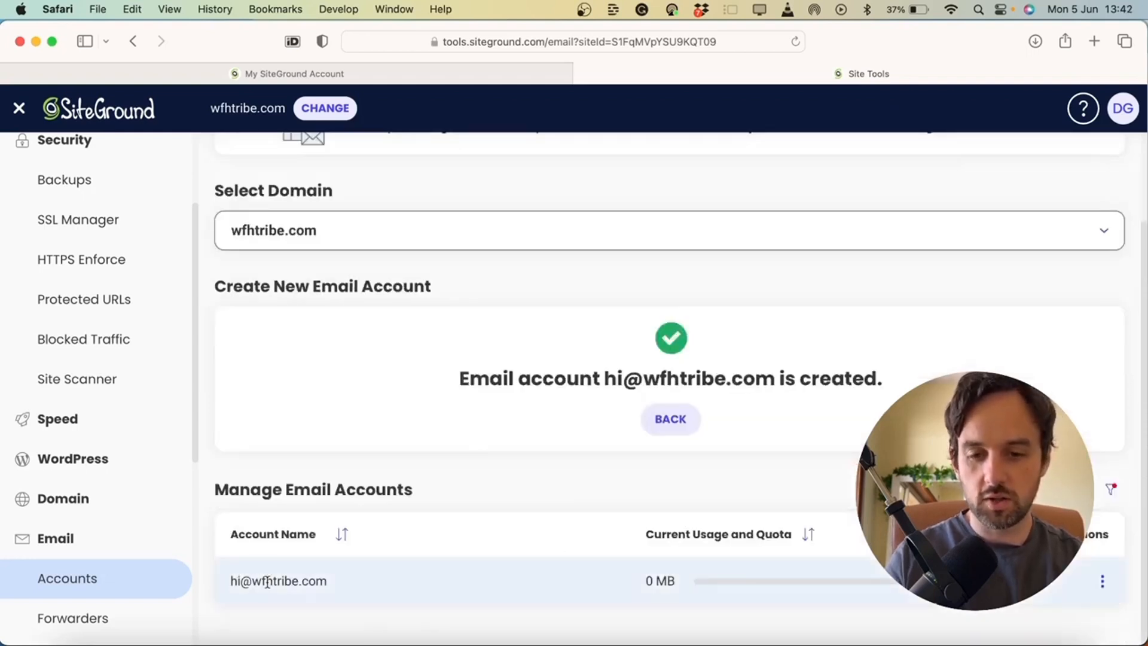
scroll(392, 511, up, 3)
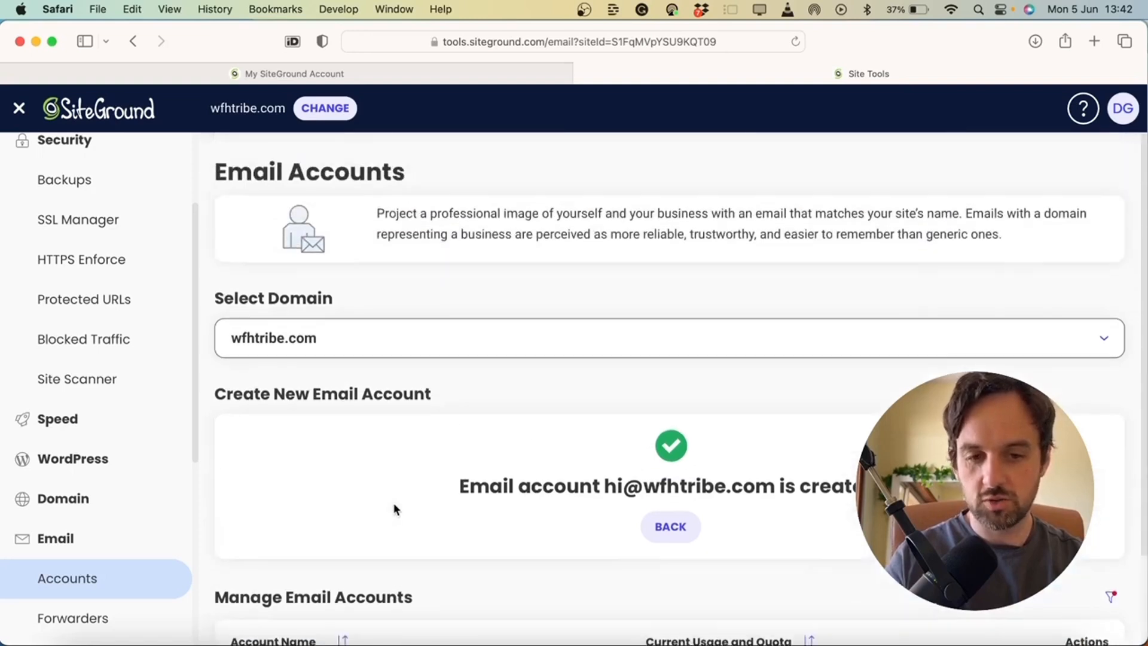
scroll(474, 507, down, 3)
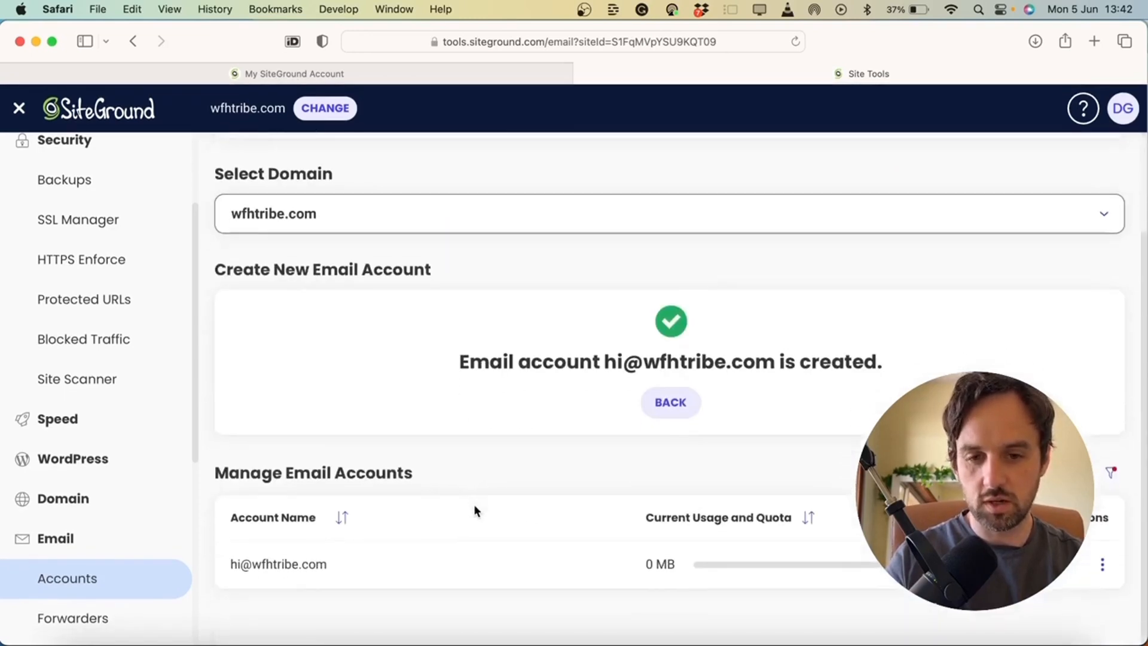
Create a second email account on wfhtribe.com with a new account name
click(82, 584)
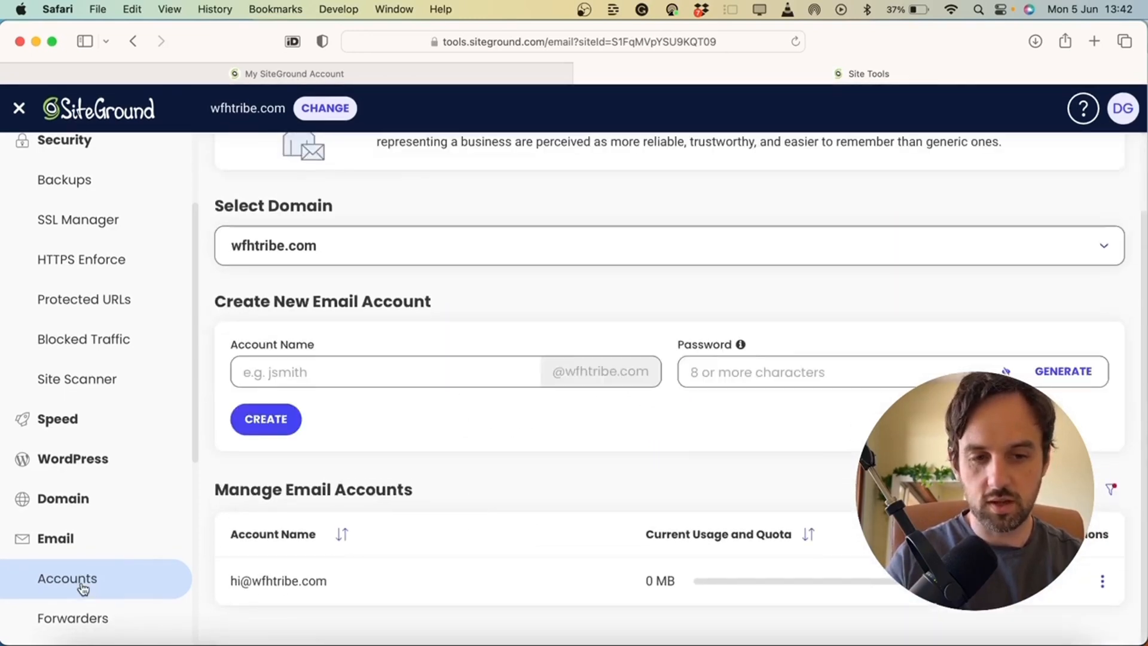
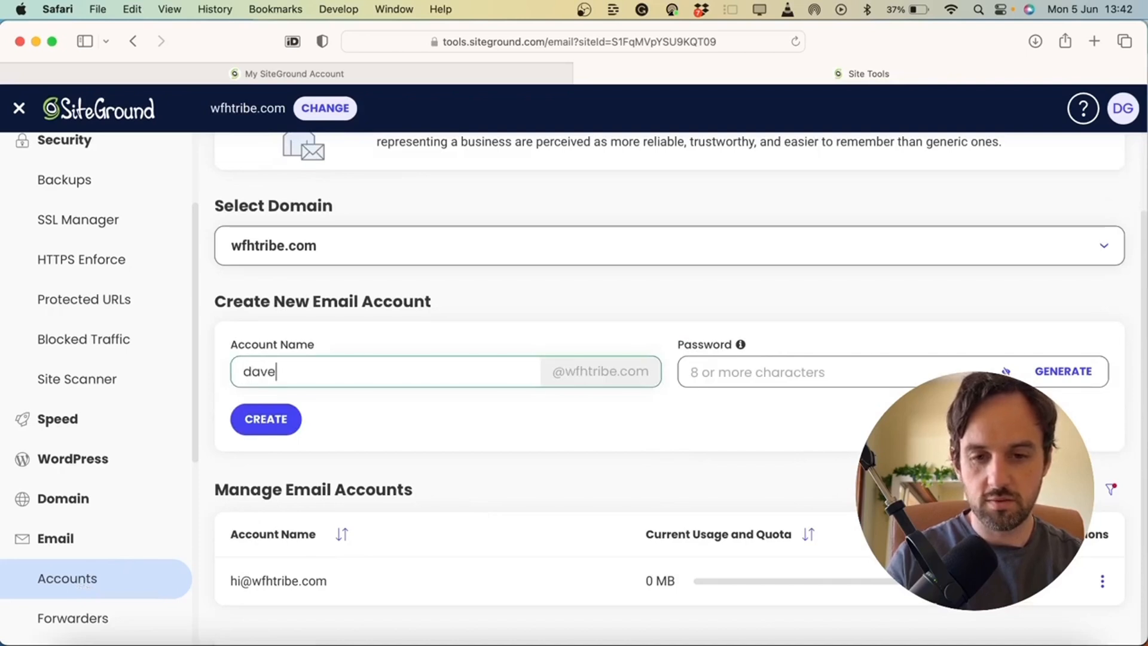
key(Return)
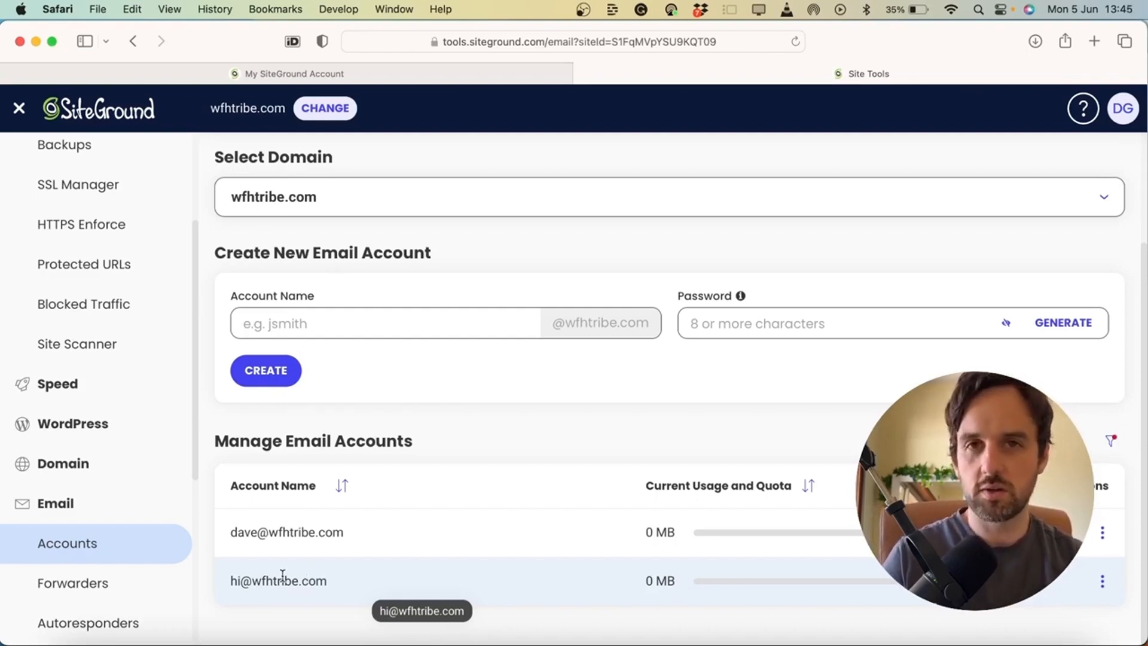
Open Email Forwarders and begin entering the address to forward from
click(85, 595)
click(265, 503)
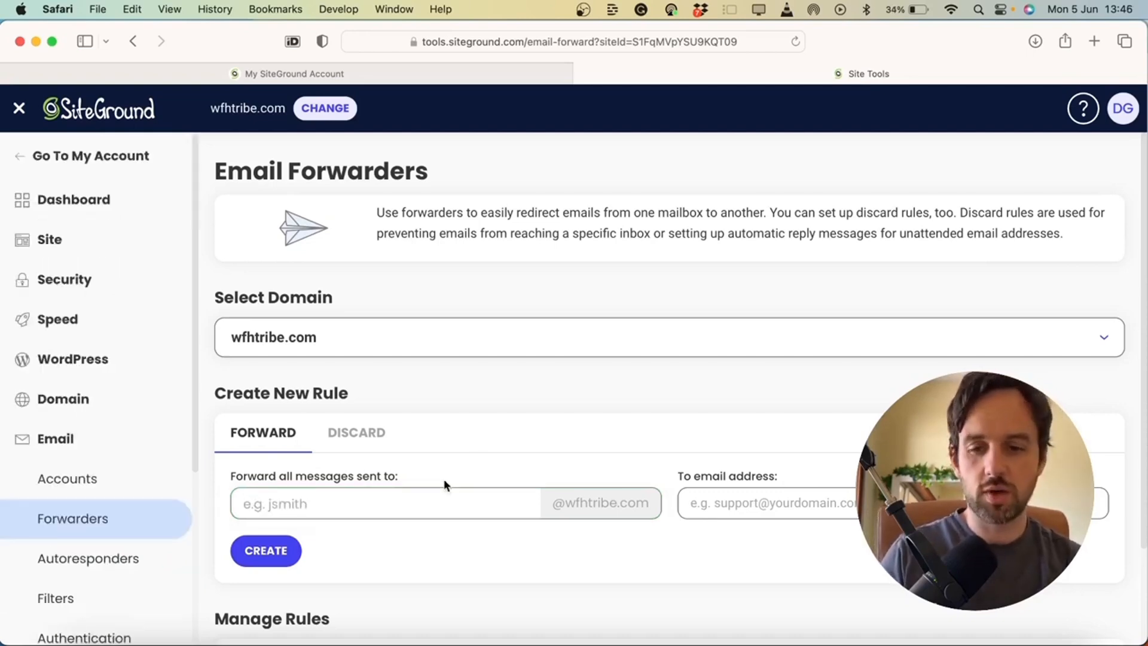
Return to Email Accounts and check the second mailbox's actions menu, then close it
click(109, 478)
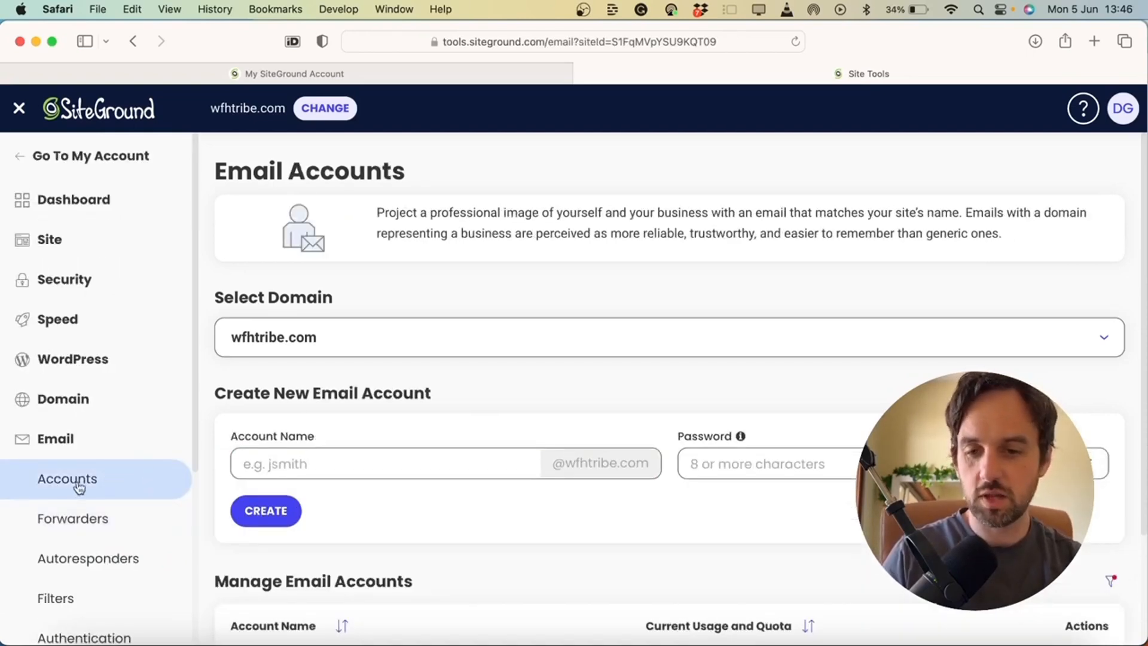
scroll(384, 510, down, 5)
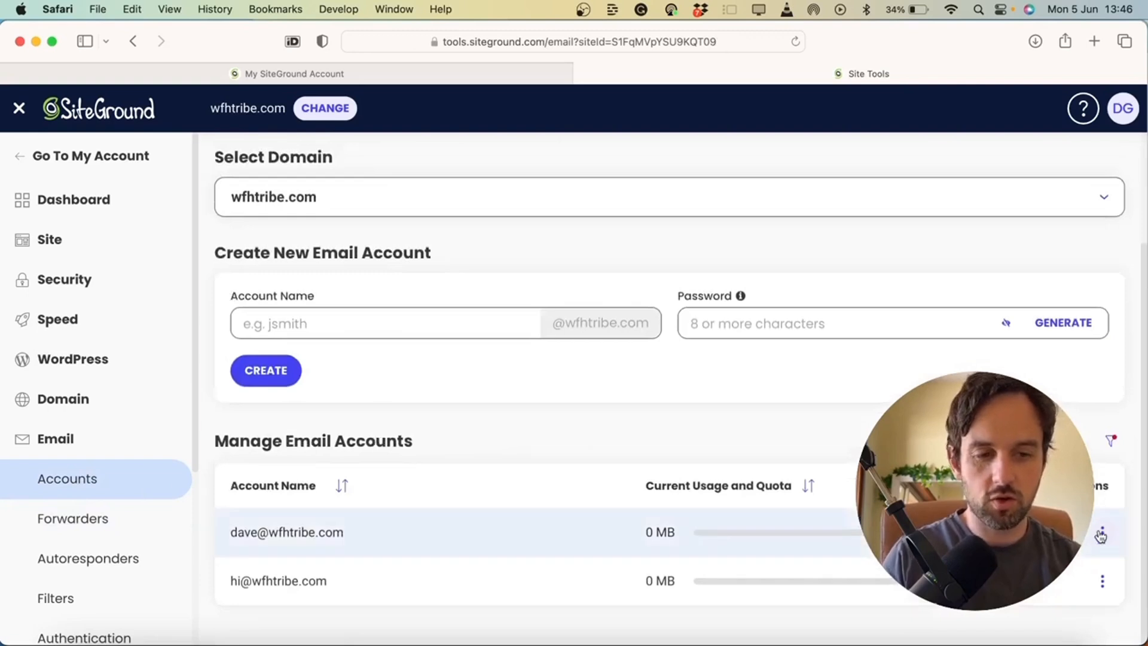
click(1103, 533)
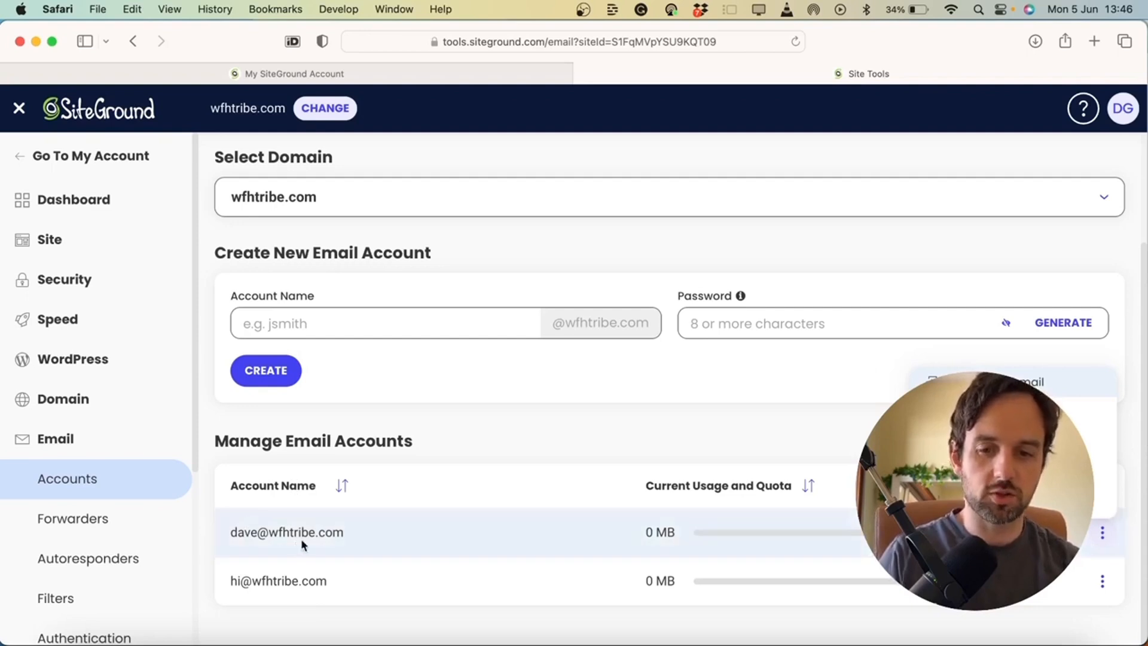
click(472, 499)
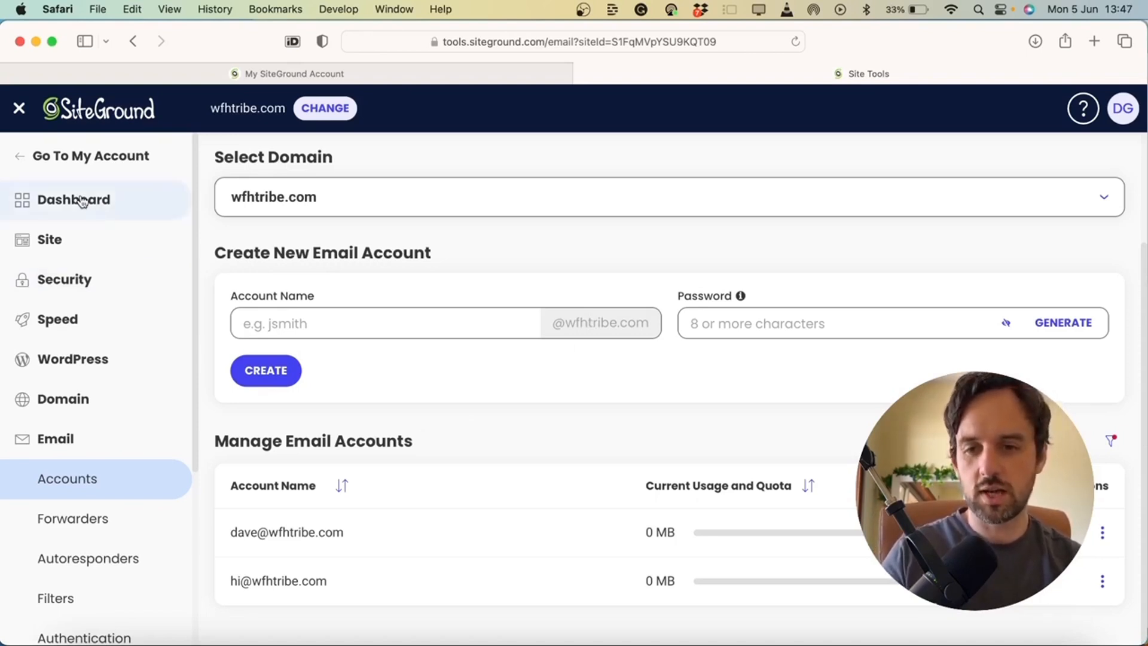
Open WordPress > Install & Manage to view the wfhtribe.com/ installation
click(82, 200)
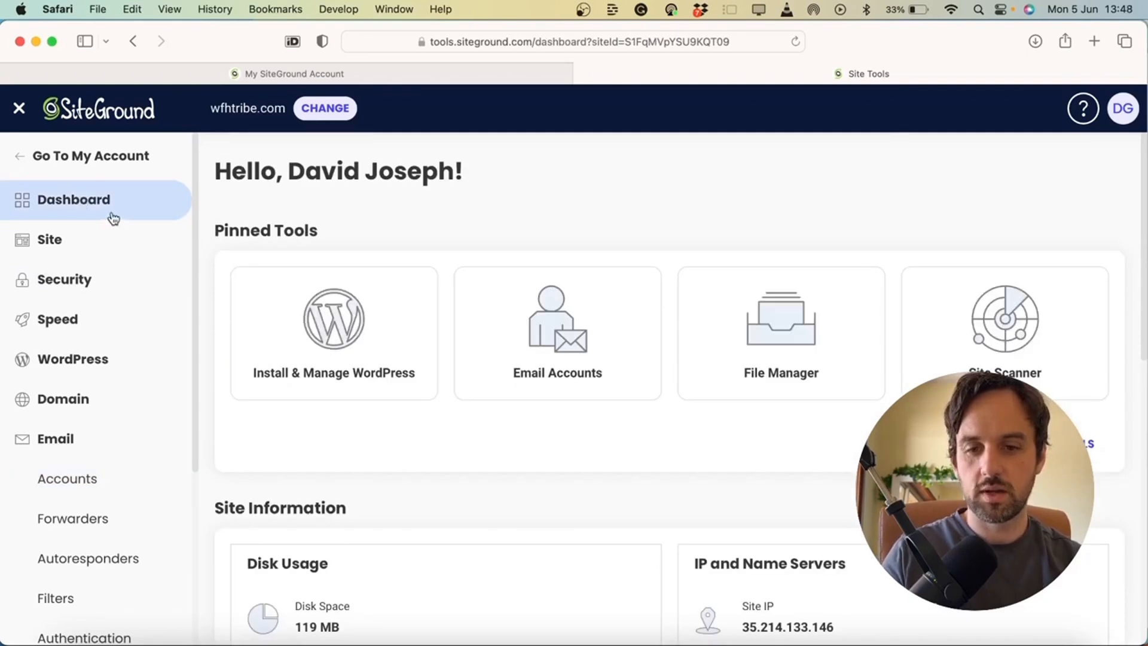
click(344, 369)
scroll(342, 361, down, 3)
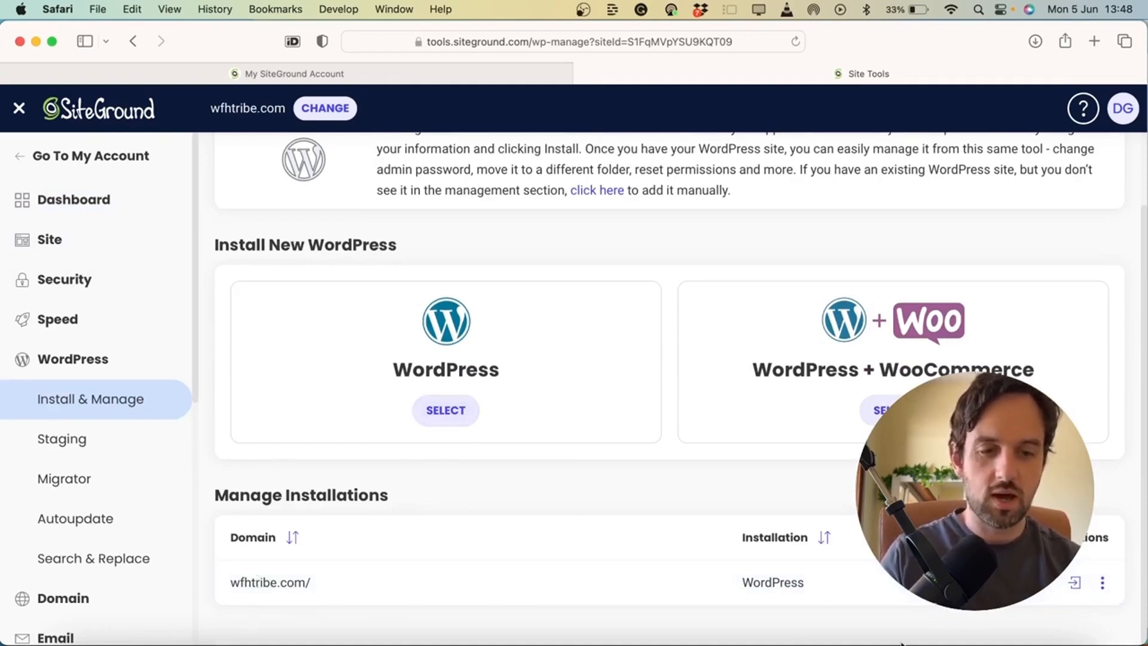
Log in to the wfhtribe.com WordPress admin and exit the Starter wizard
click(1075, 585)
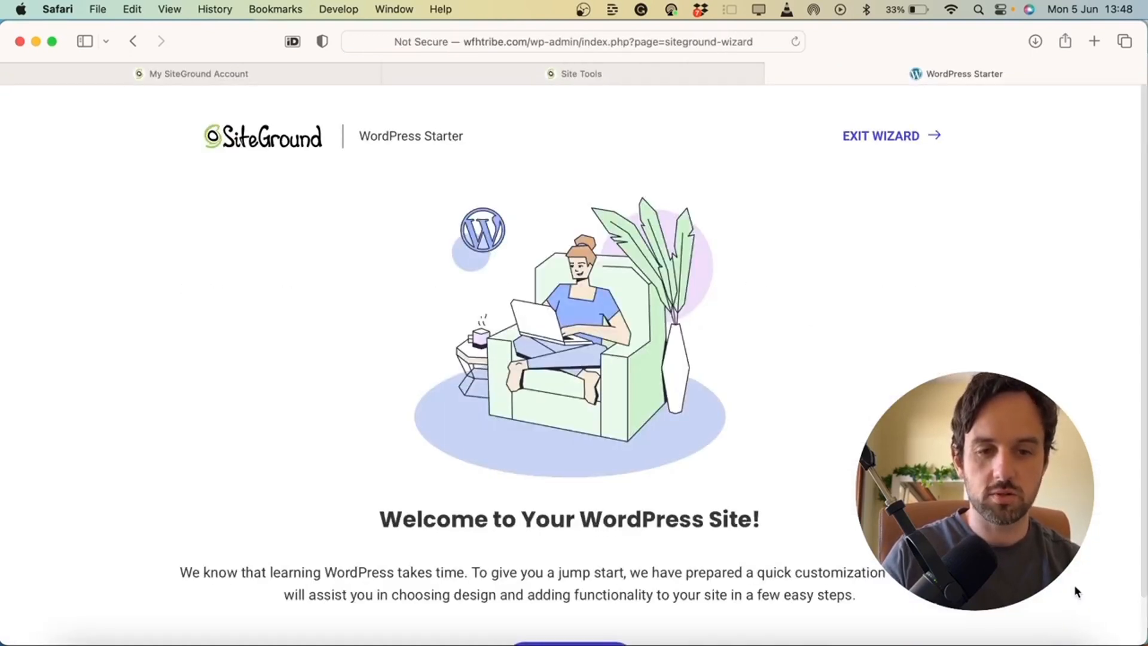
click(884, 137)
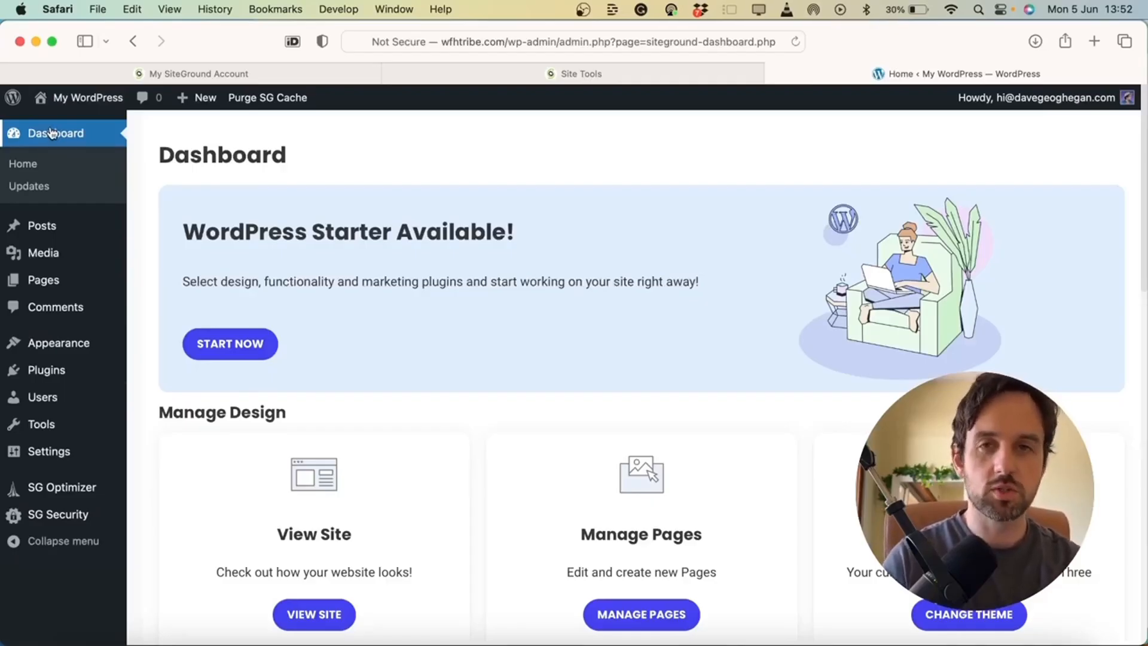
Search the theme directory for 'astra', then install and activate the Astra theme
mouse_move(84, 342)
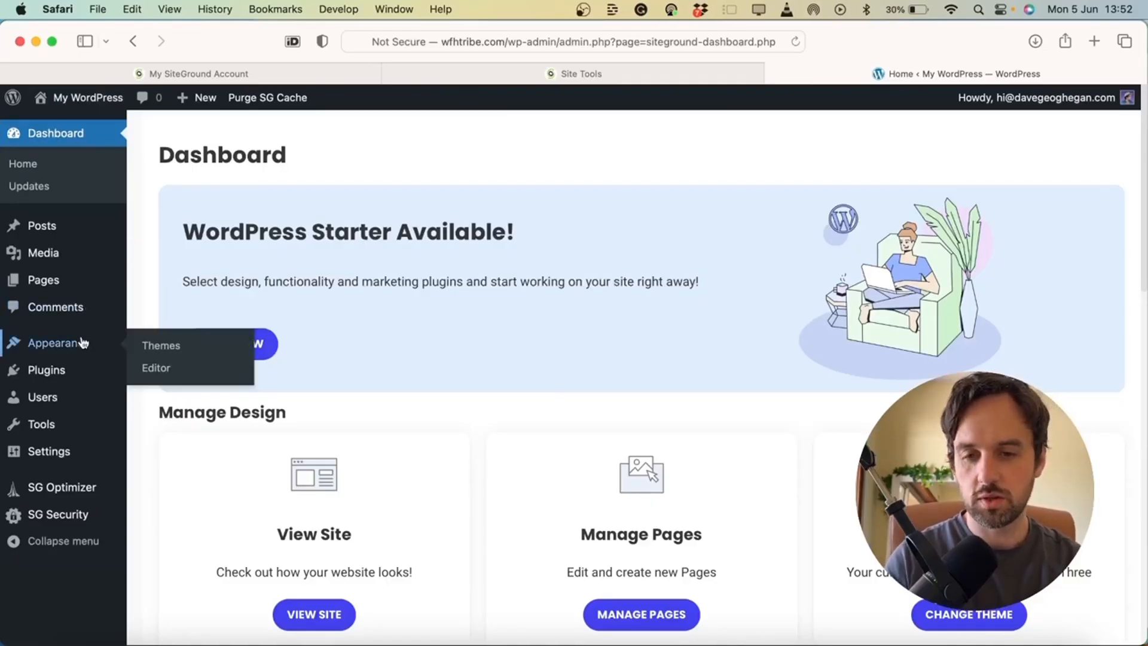
click(174, 348)
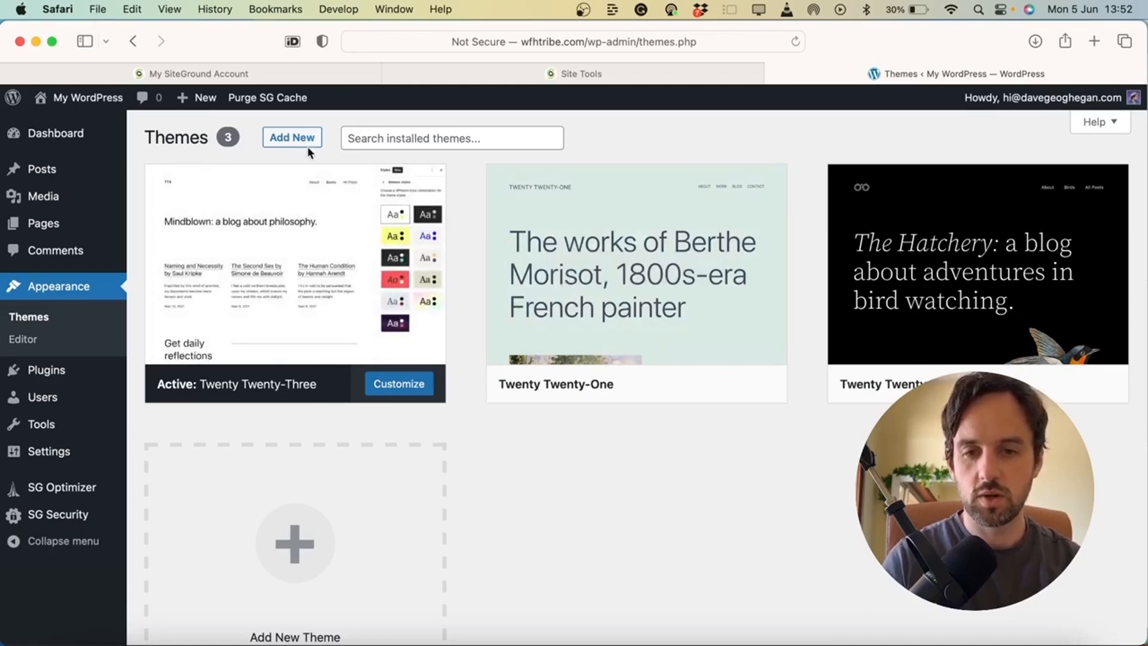
click(292, 137)
click(879, 156)
text(astra)
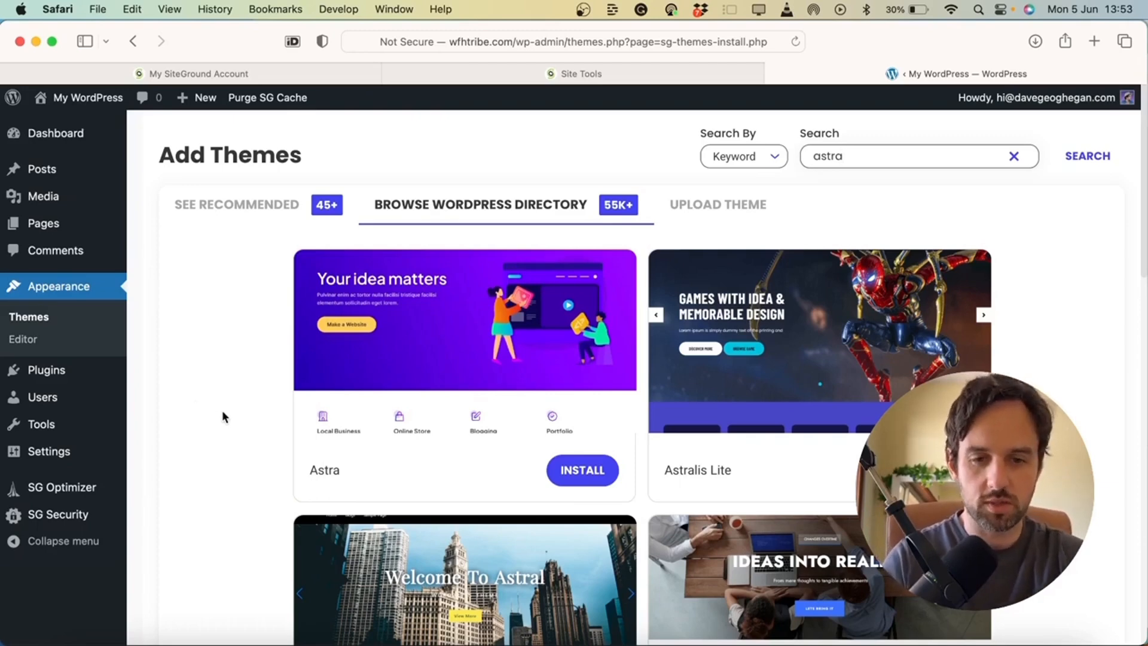
click(587, 475)
click(578, 471)
Search plugins for 'elementor', then install and activate Elementor Website Builder
mouse_move(44, 373)
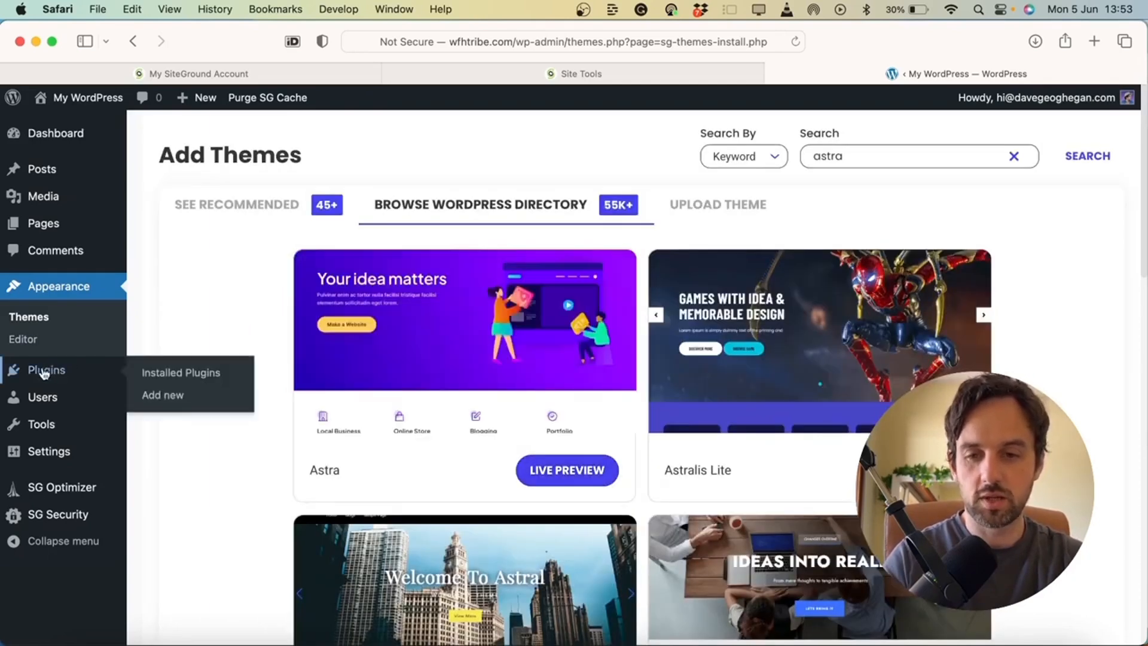
click(172, 397)
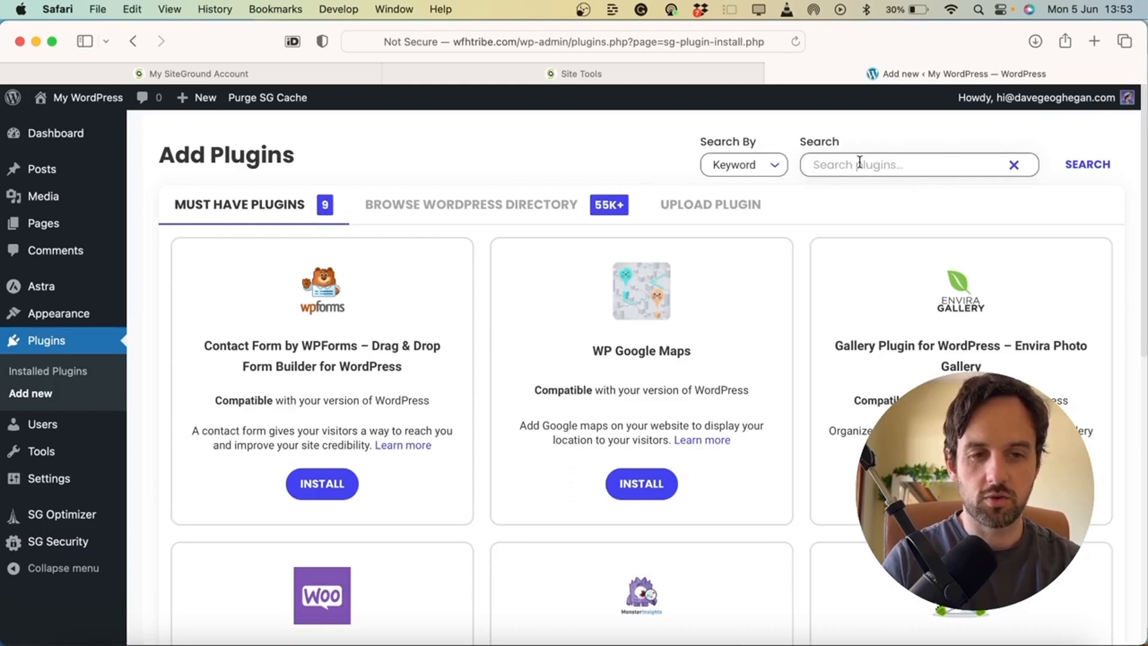
click(859, 164)
text(elementor)
key(Return)
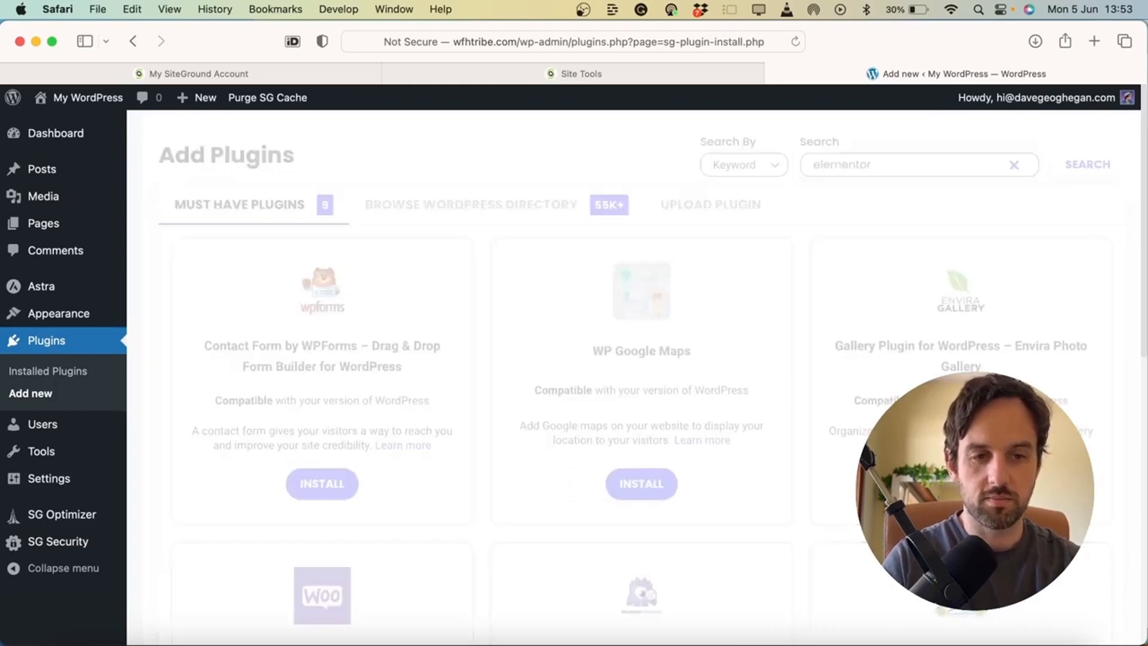
click(310, 515)
click(309, 516)
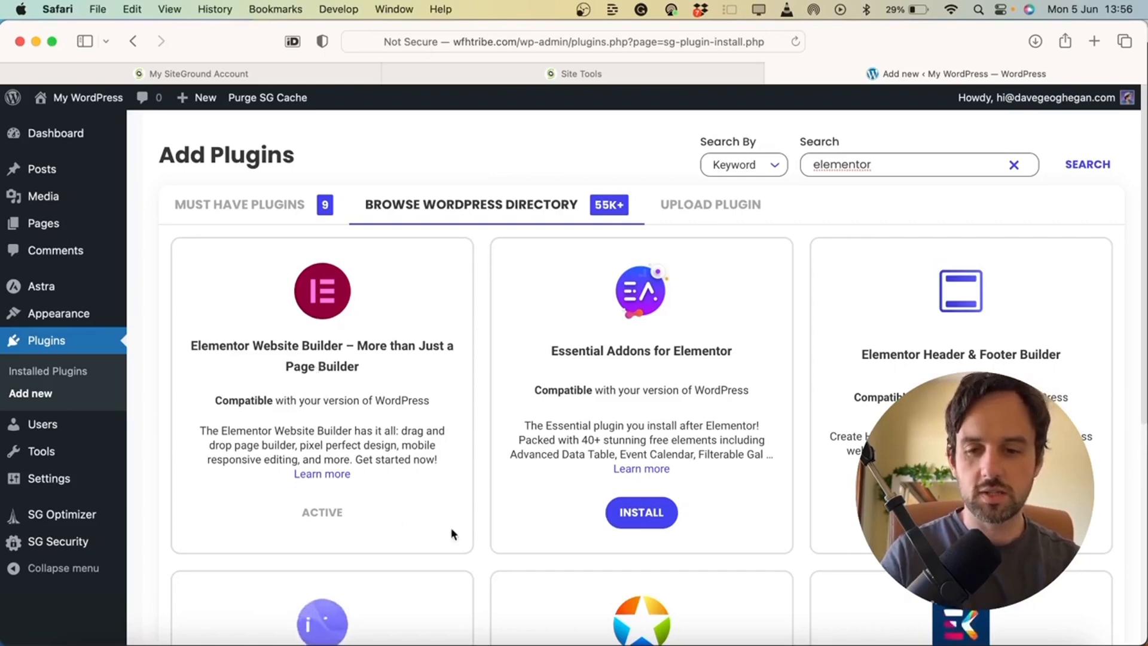
Enable HTTPS Enforce in SG Optimizer's Environment settings, which signs out to the login page
click(82, 521)
scroll(701, 496, down, 6)
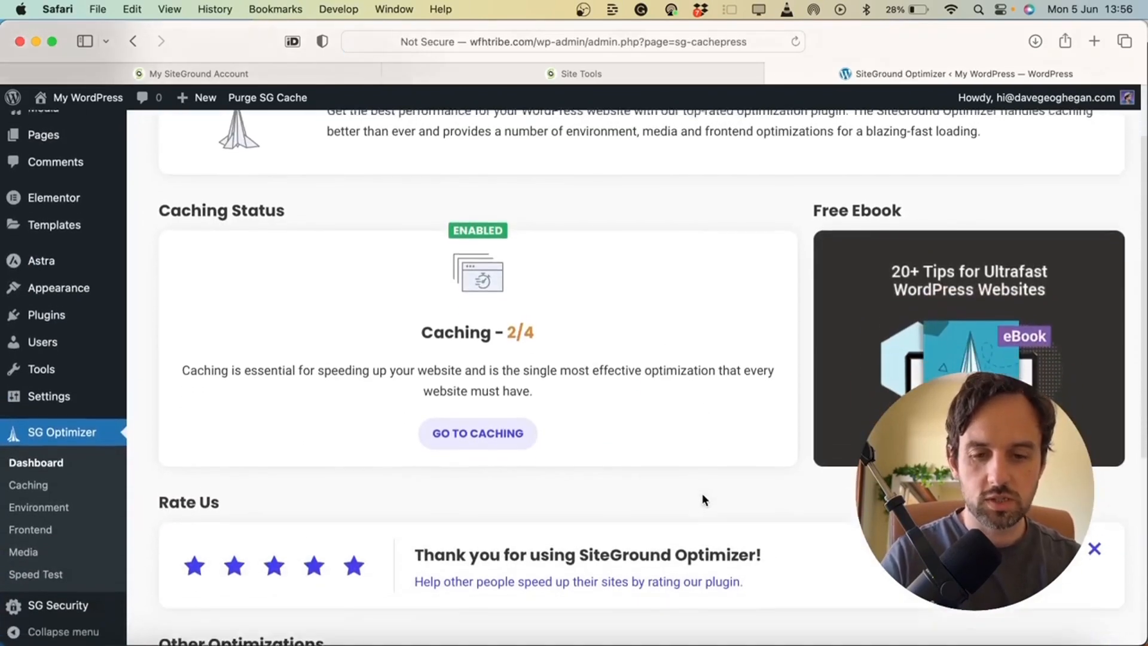
scroll(703, 494, up, 4)
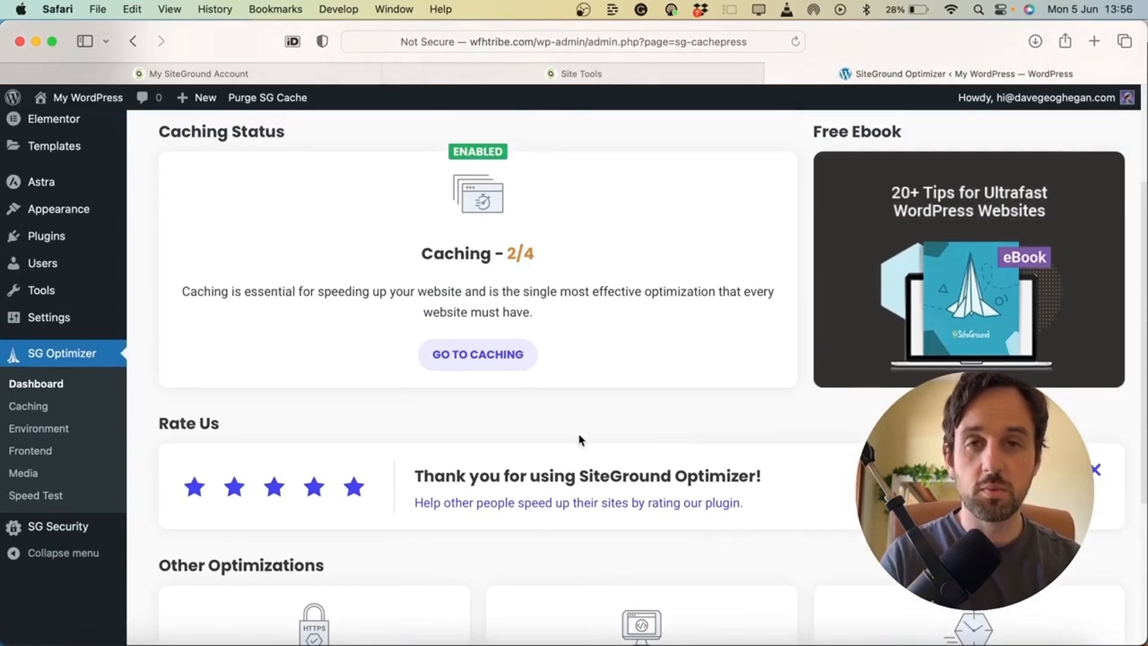
scroll(579, 433, down, 4)
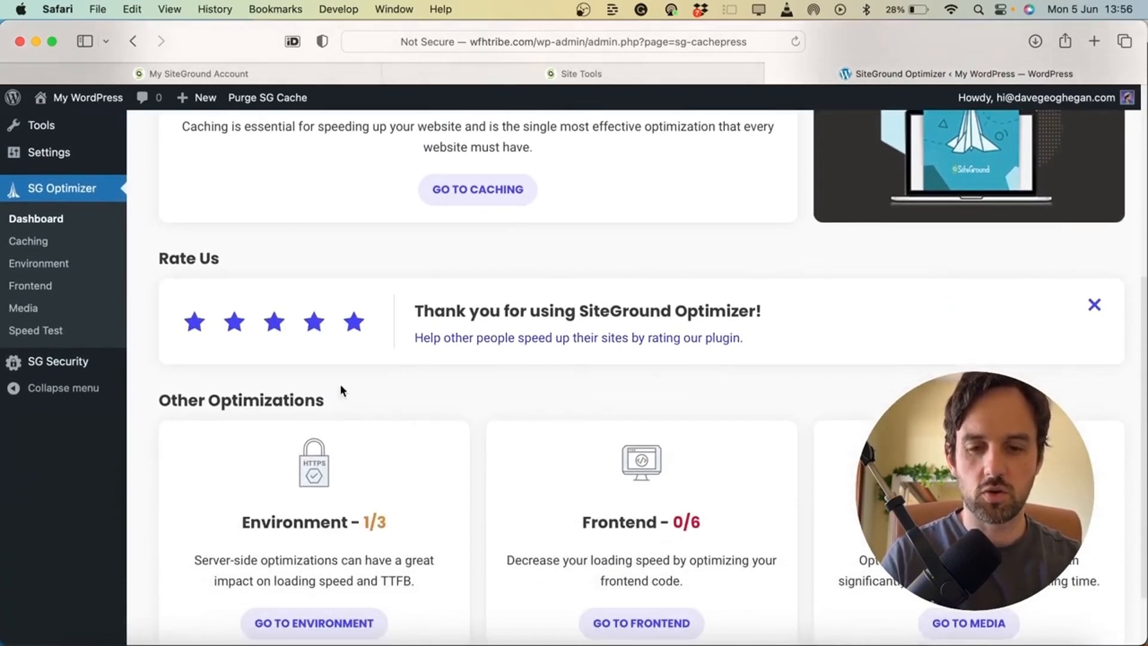
scroll(340, 390, down, 2)
click(273, 547)
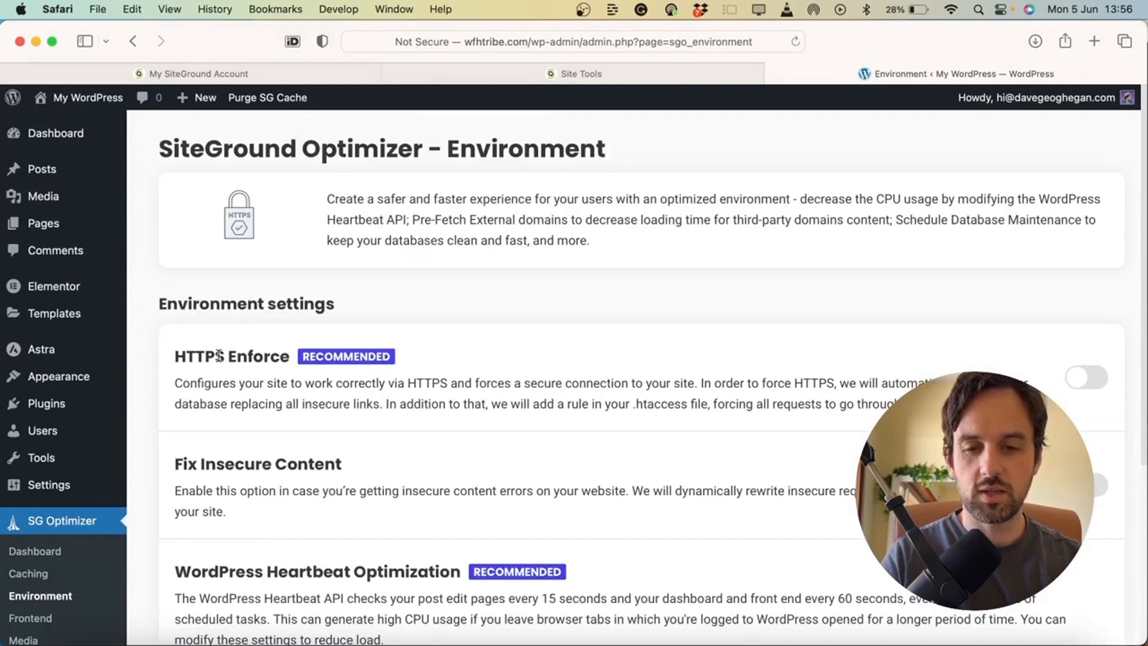
click(1089, 383)
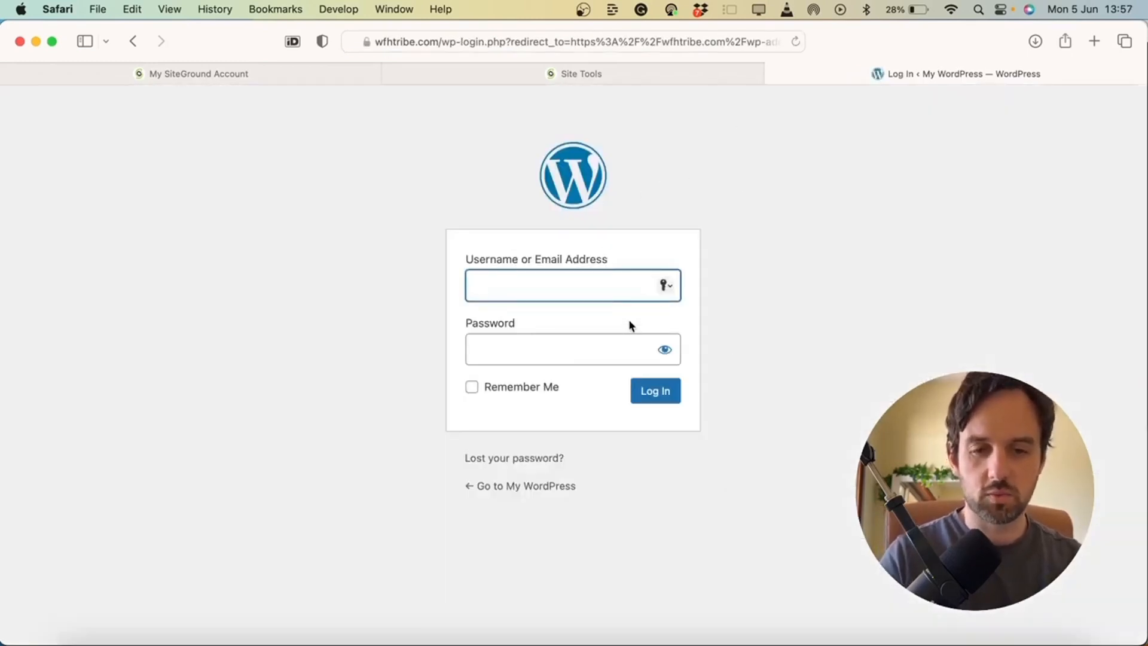
Log back into the WordPress admin dashboard from SiteGround Site Tools
click(589, 74)
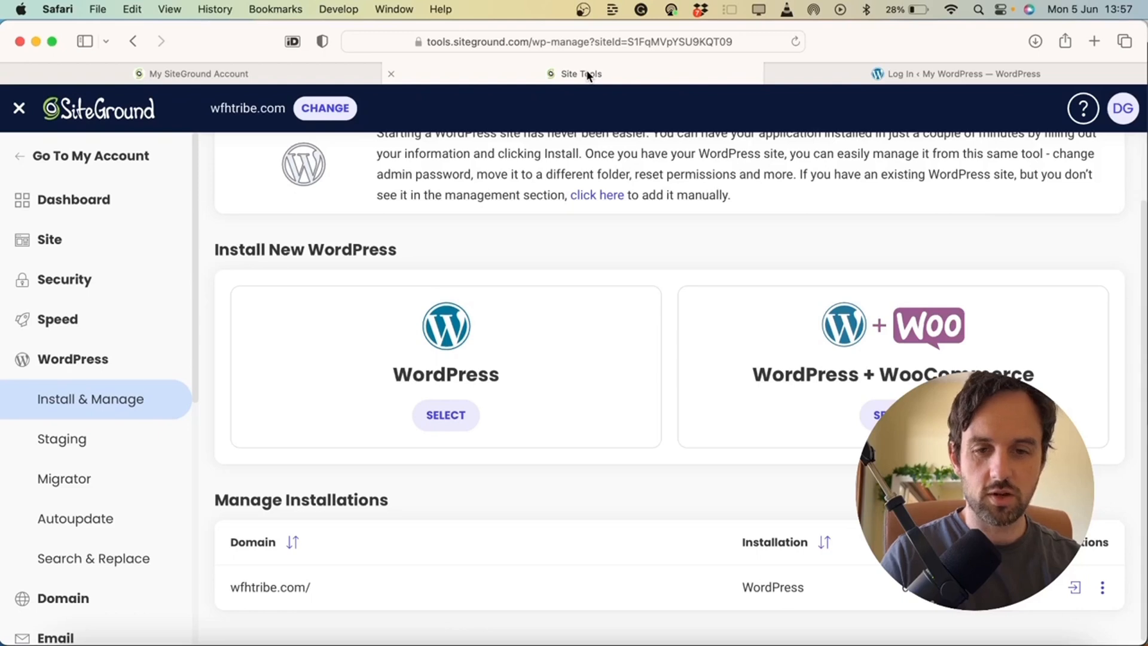
click(1076, 590)
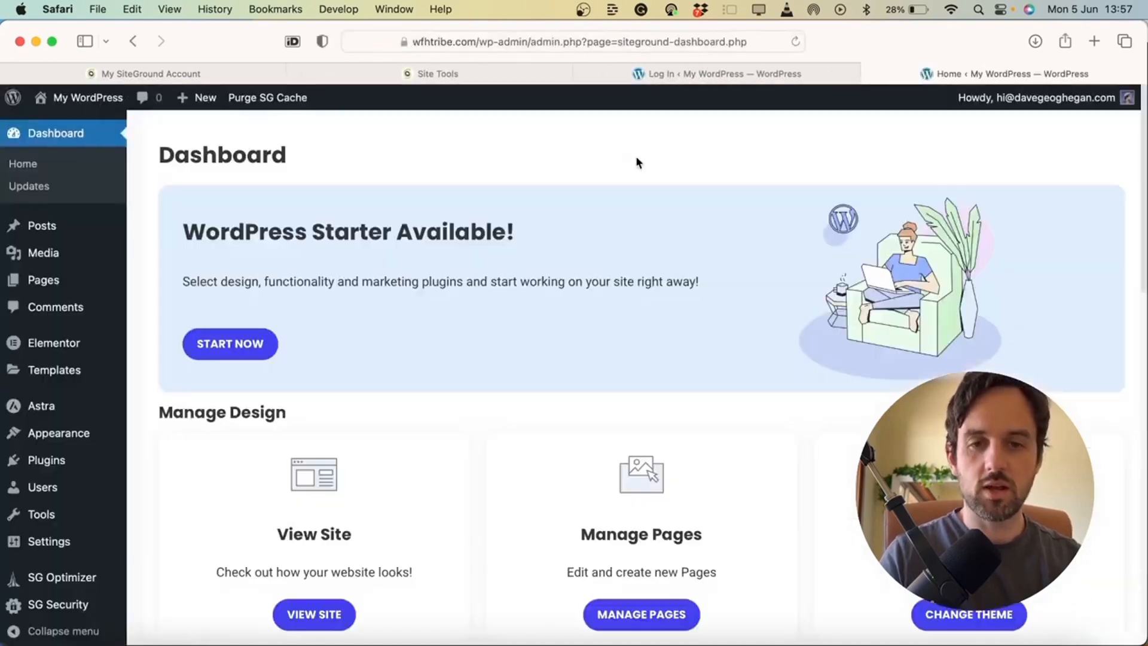
click(443, 75)
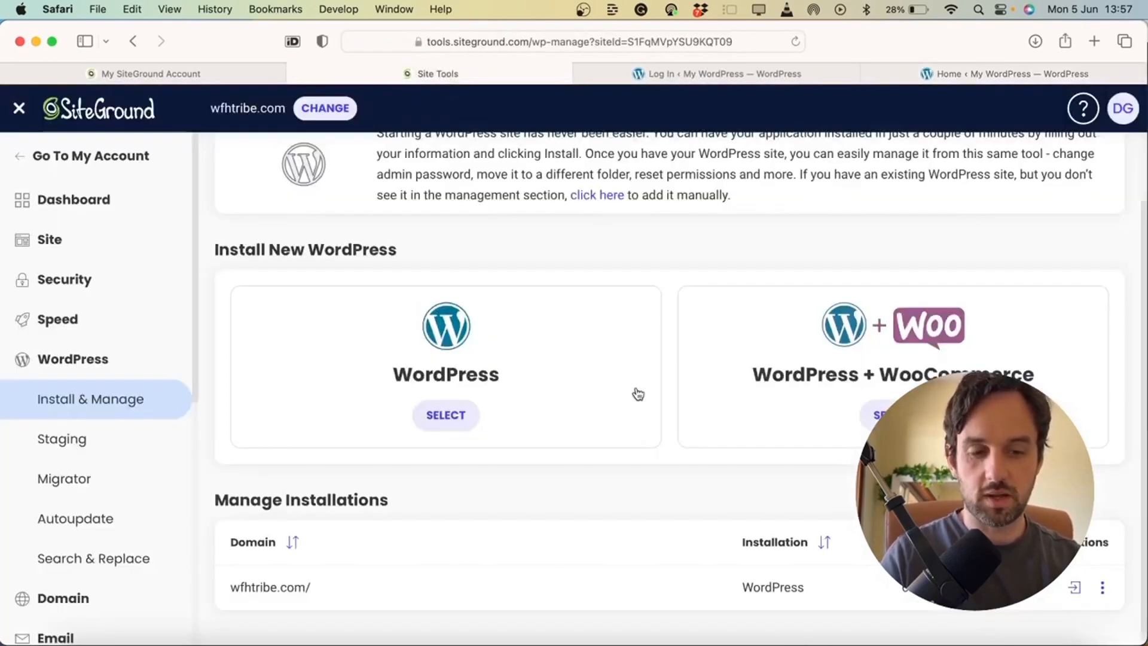
click(1103, 588)
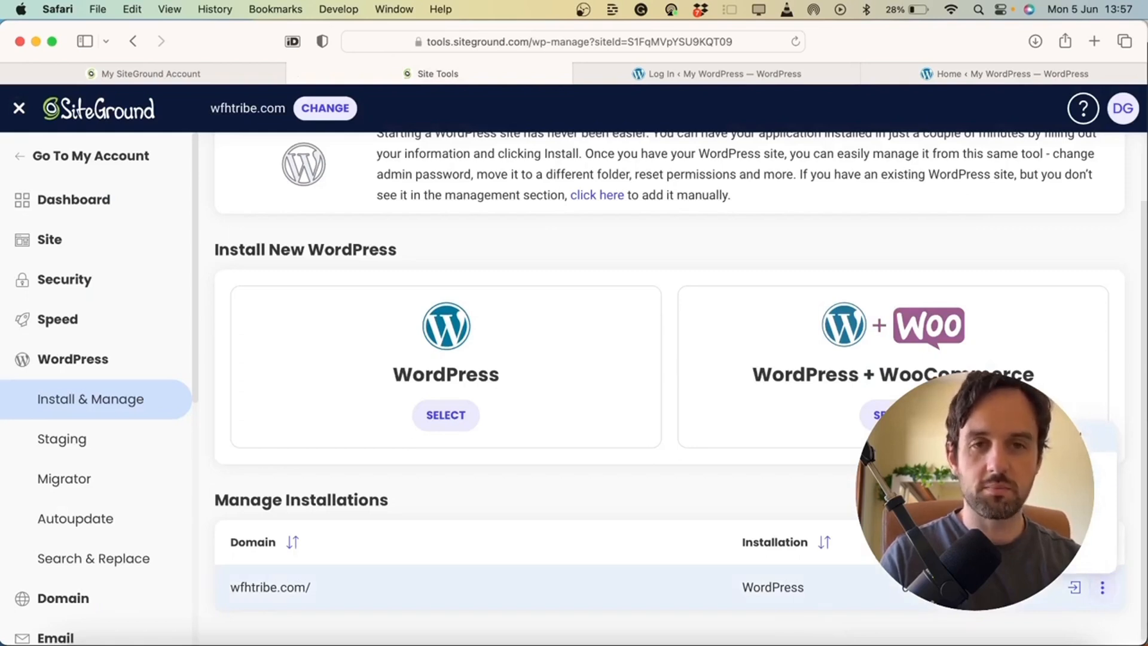
click(952, 74)
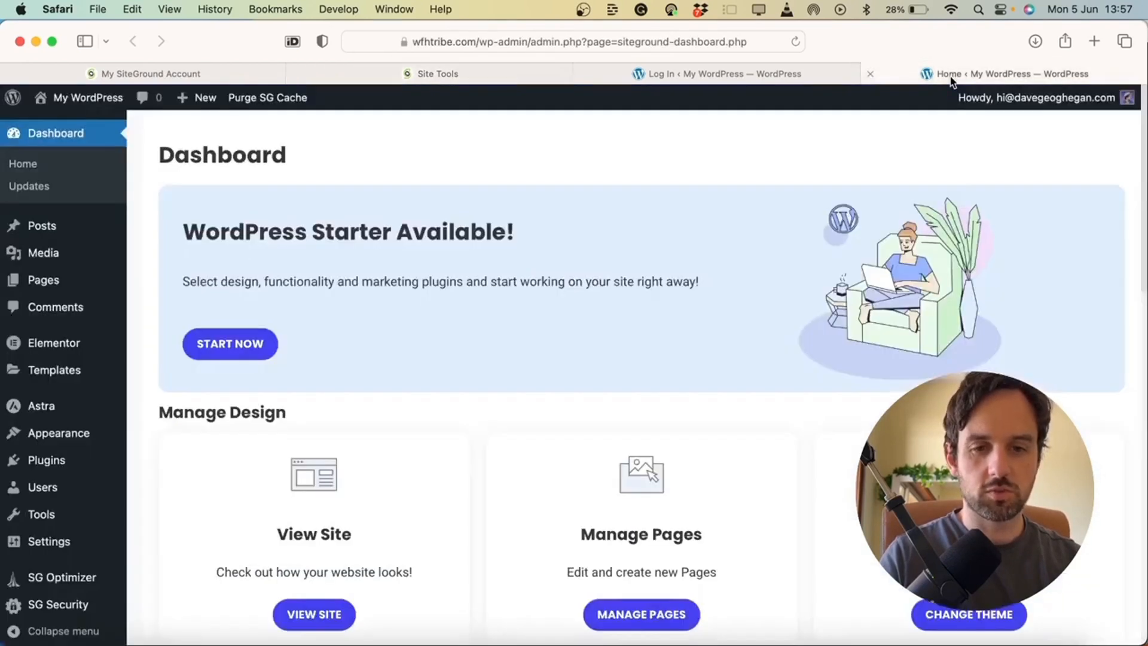
Check the site's connection details to confirm the dashboard is served over HTTPS
click(405, 43)
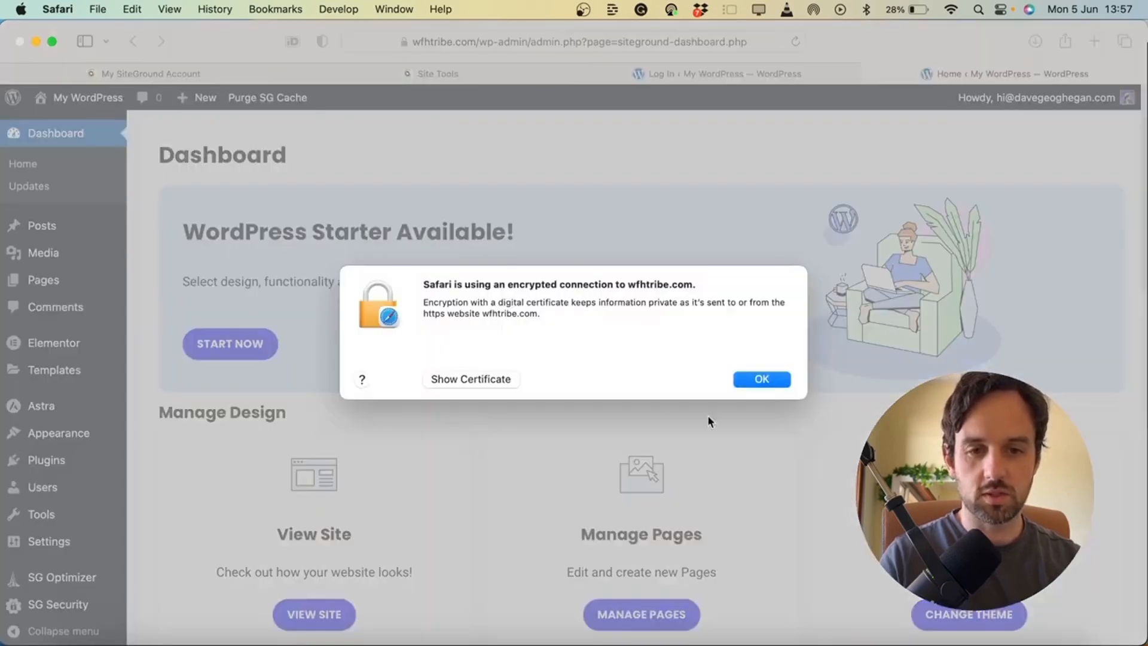
click(763, 380)
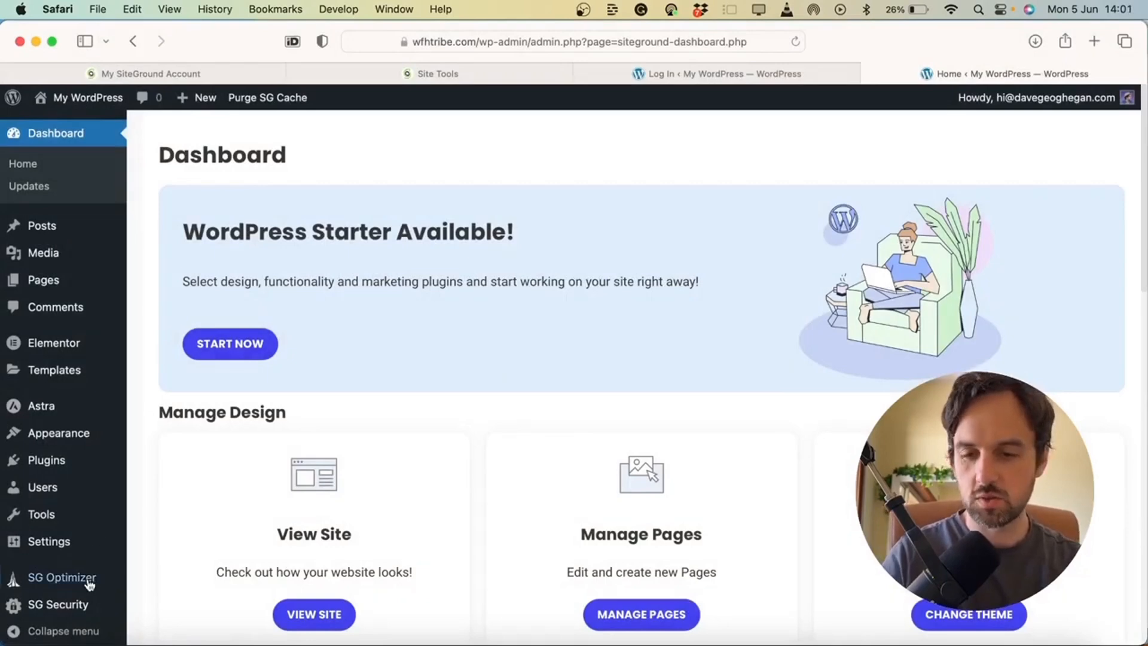
mouse_move(68, 582)
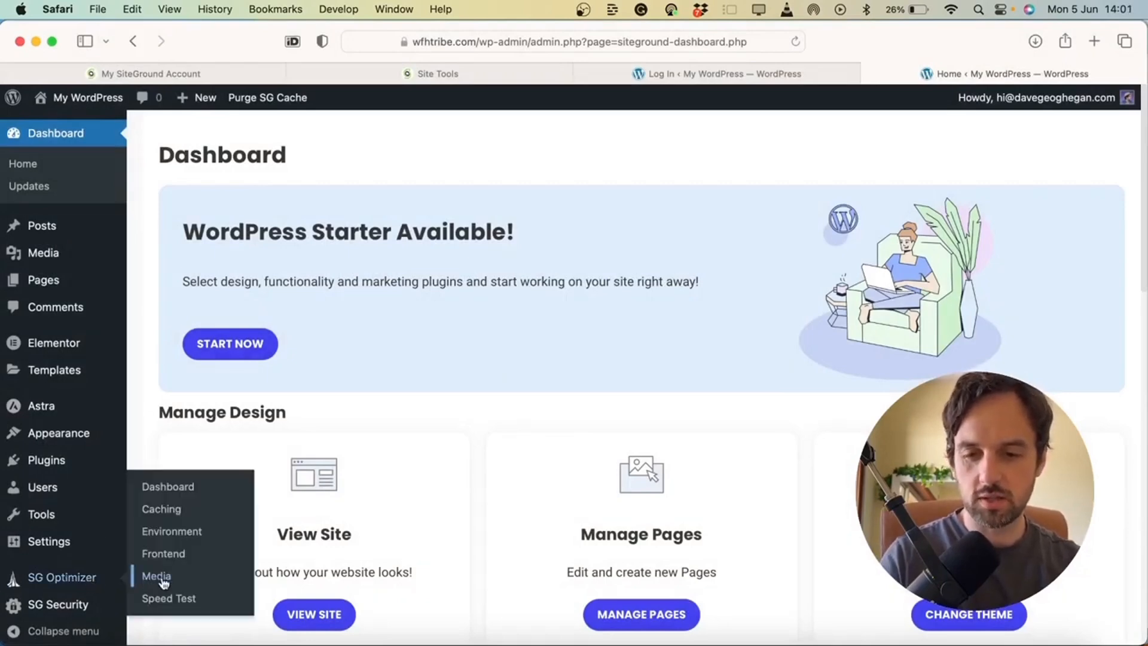
Turn on CSS minification and CSS combination in SG Optimizer's Frontend settings
click(159, 558)
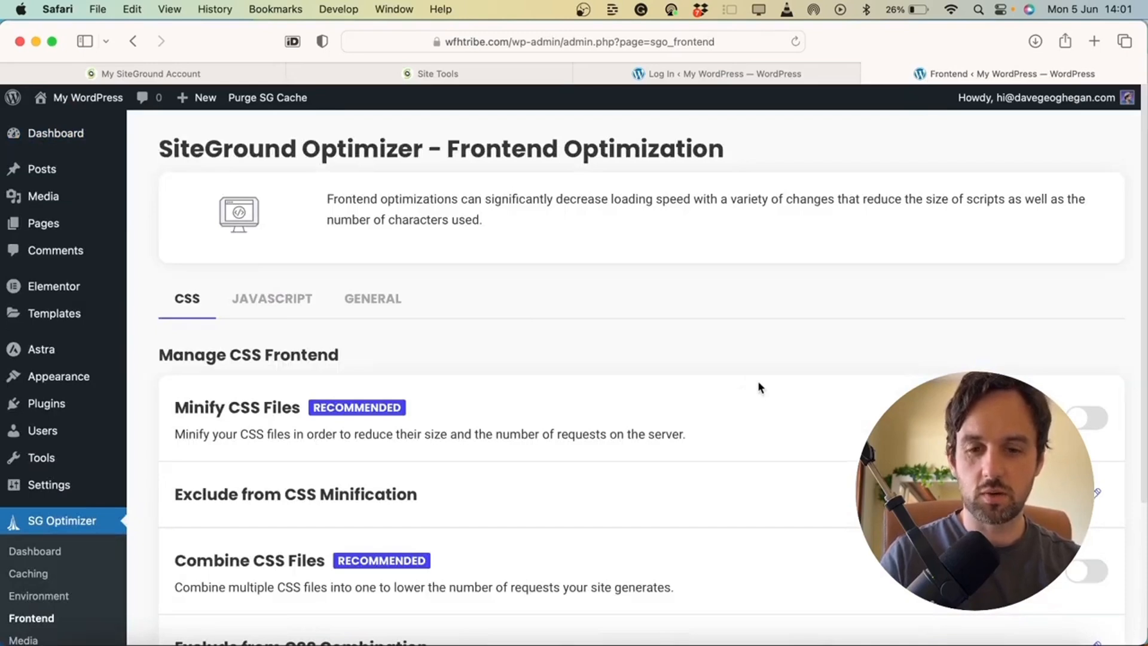
scroll(758, 381, down, 1)
scroll(759, 380, down, 1)
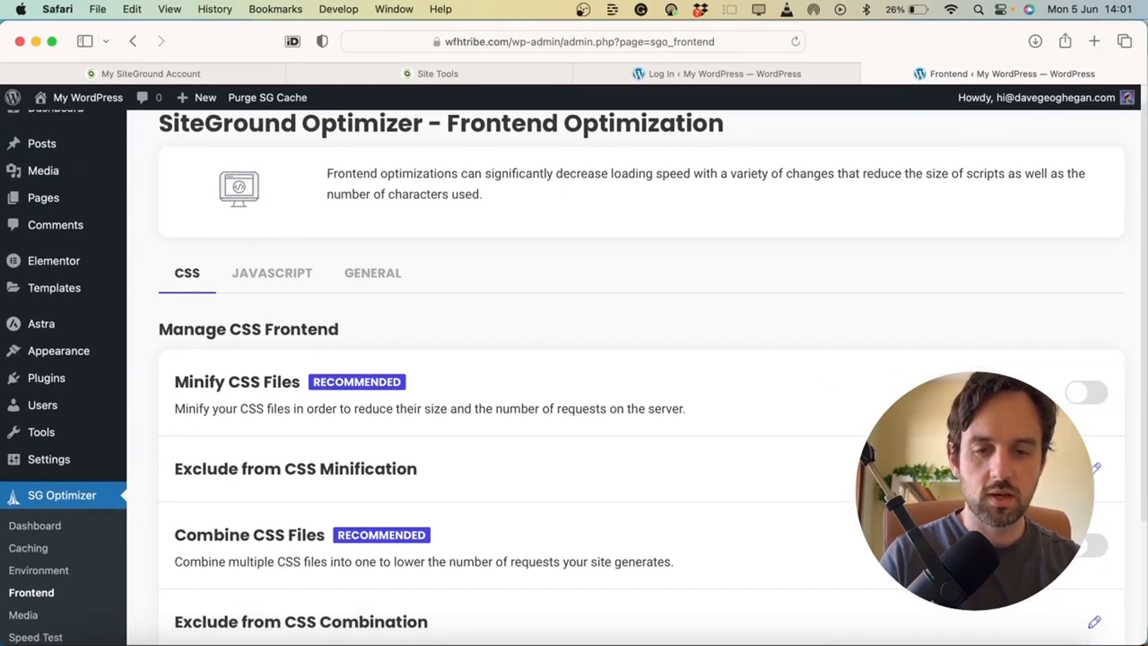
click(1090, 400)
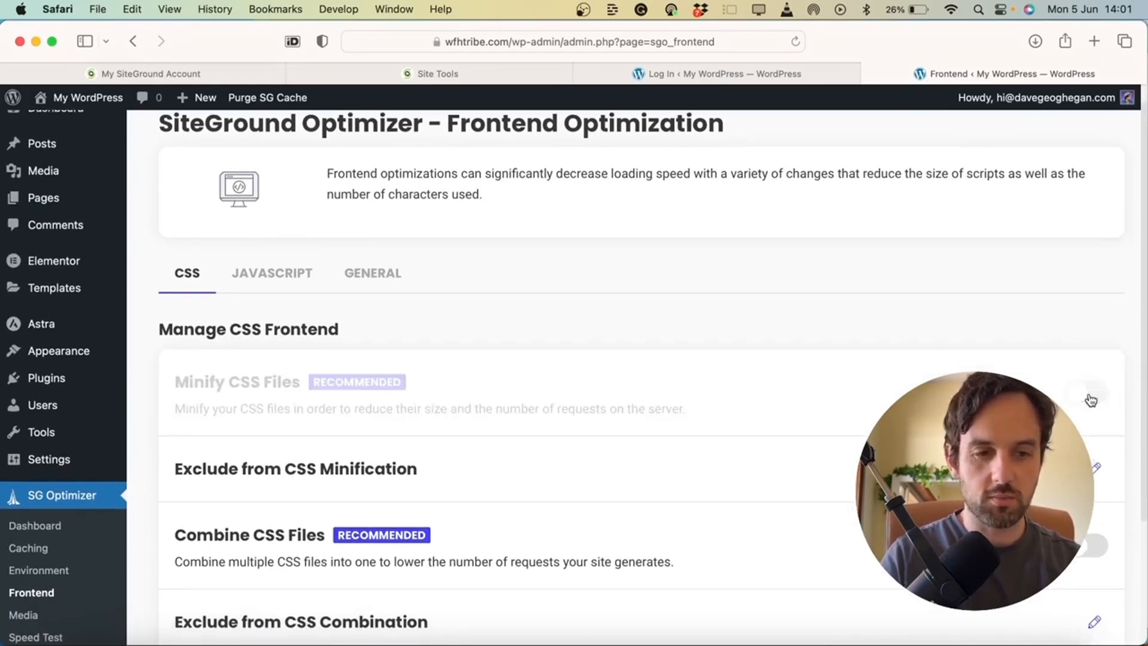
click(1082, 546)
scroll(1082, 547, down, 5)
scroll(1081, 548, up, 6)
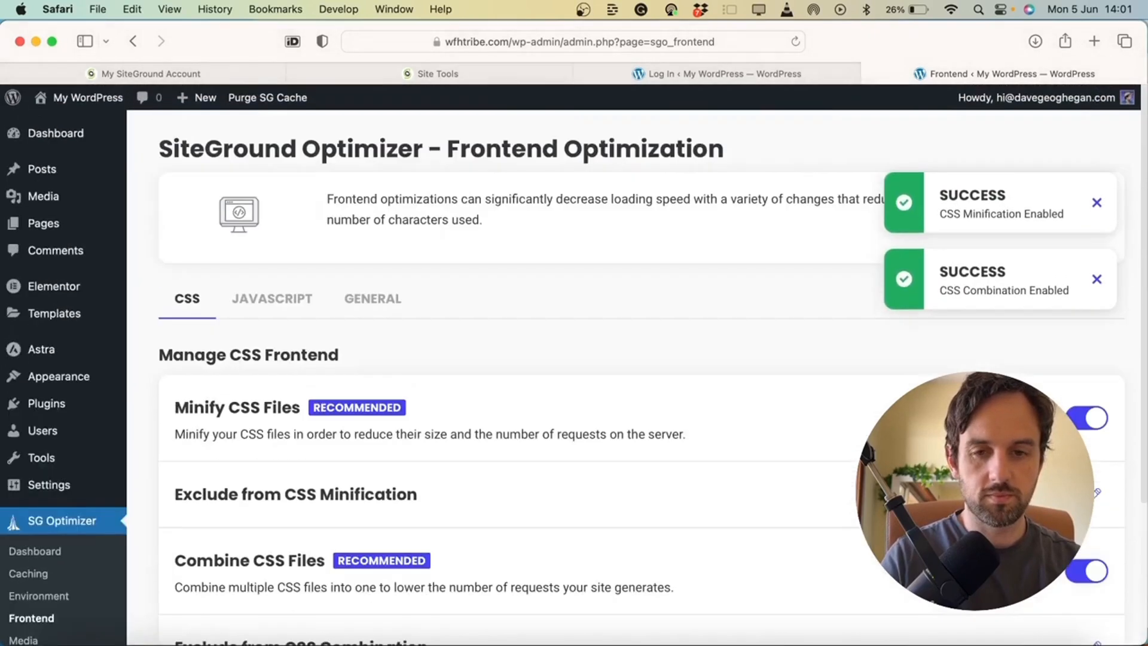
Enable JavaScript minification, combination and deferral of render-blocking JavaScript
click(280, 306)
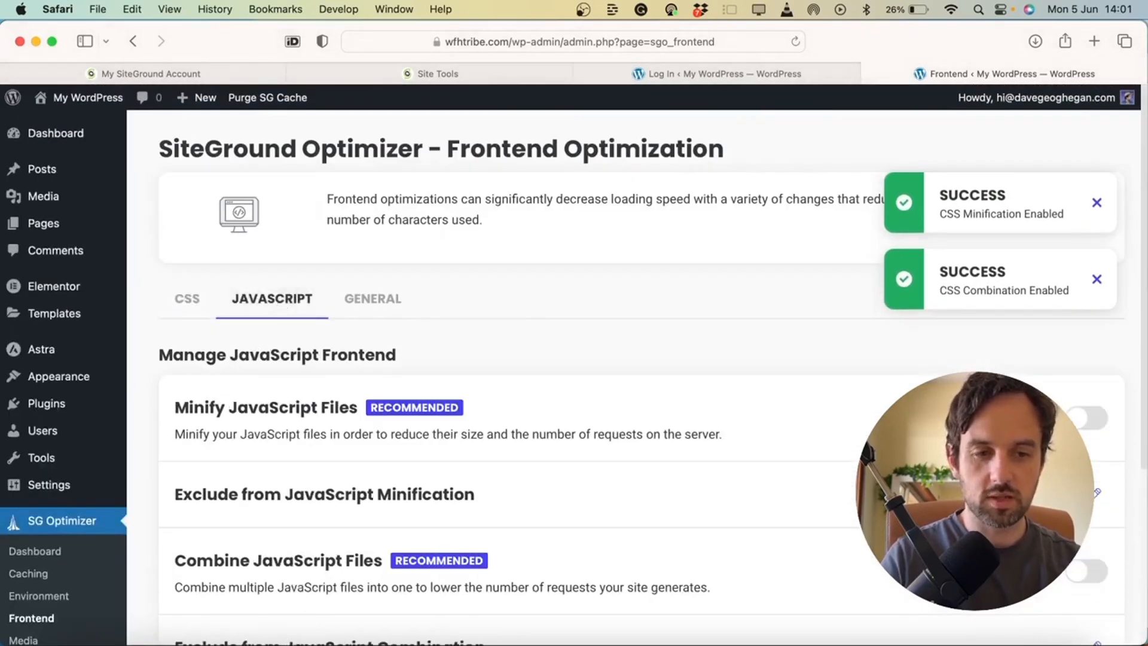
click(1089, 417)
click(1088, 573)
scroll(1087, 586, down, 3)
scroll(1087, 587, down, 3)
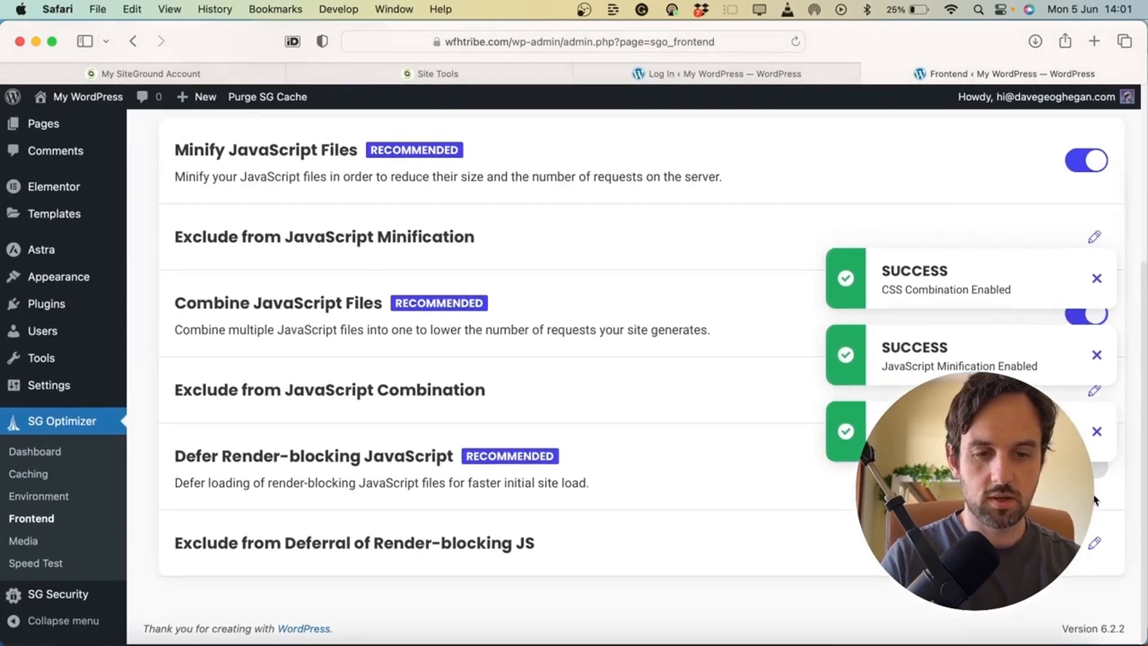
click(1093, 469)
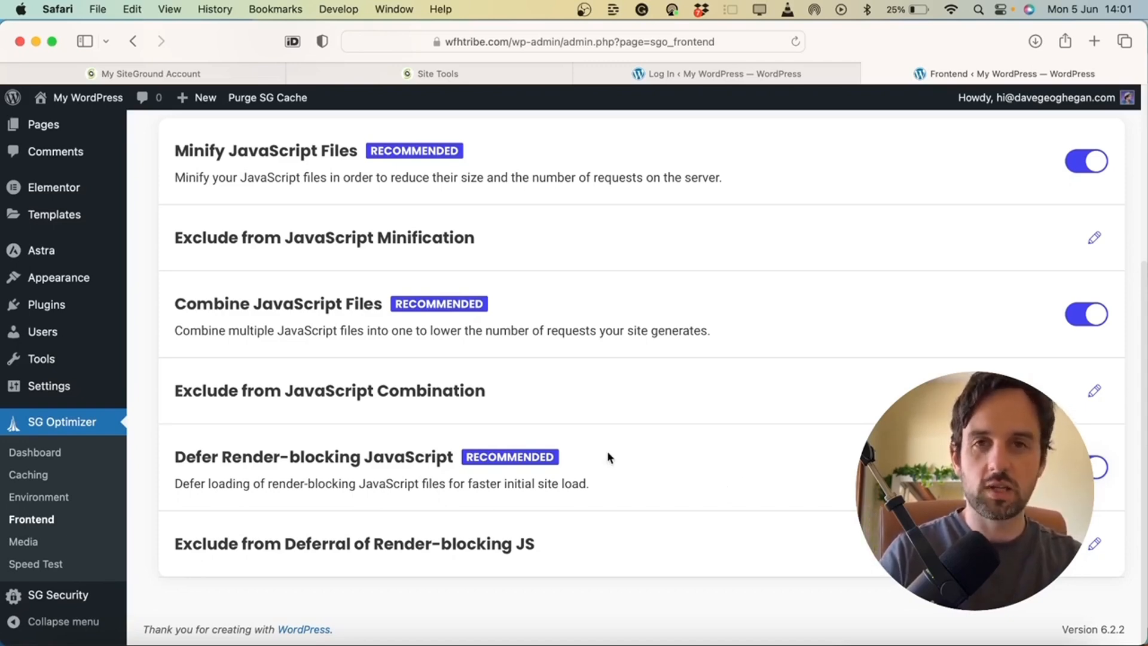
Turn on HTML minification in the General frontend settings
scroll(608, 451, up, 5)
click(379, 301)
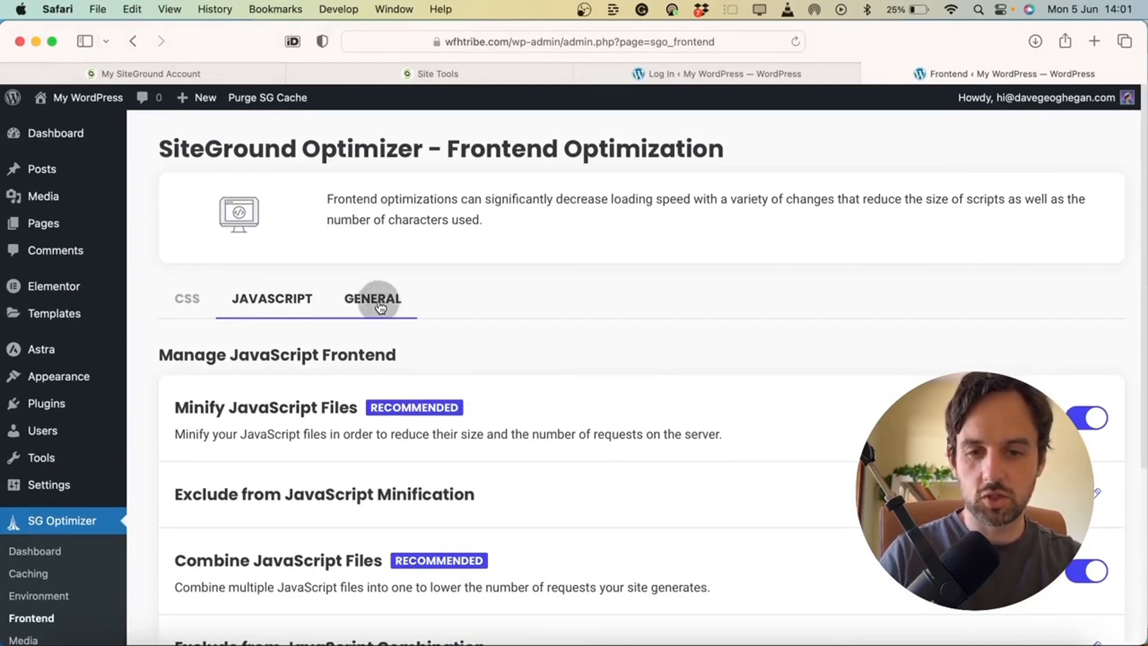
click(1092, 422)
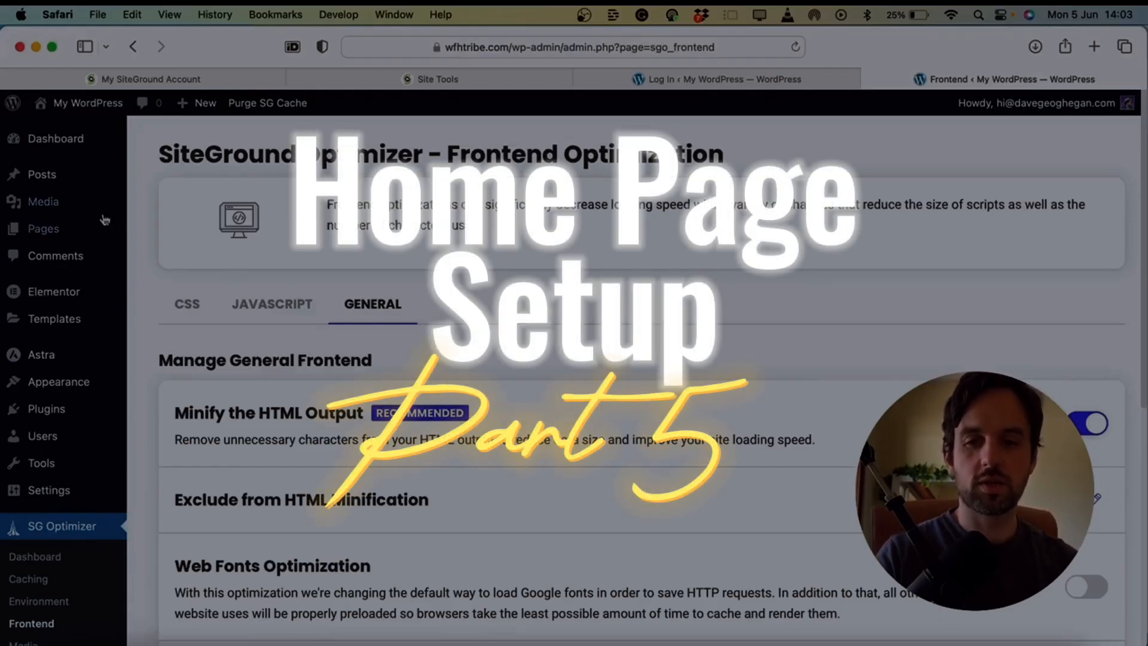
Create and publish a new page titled 'Home'
mouse_move(103, 223)
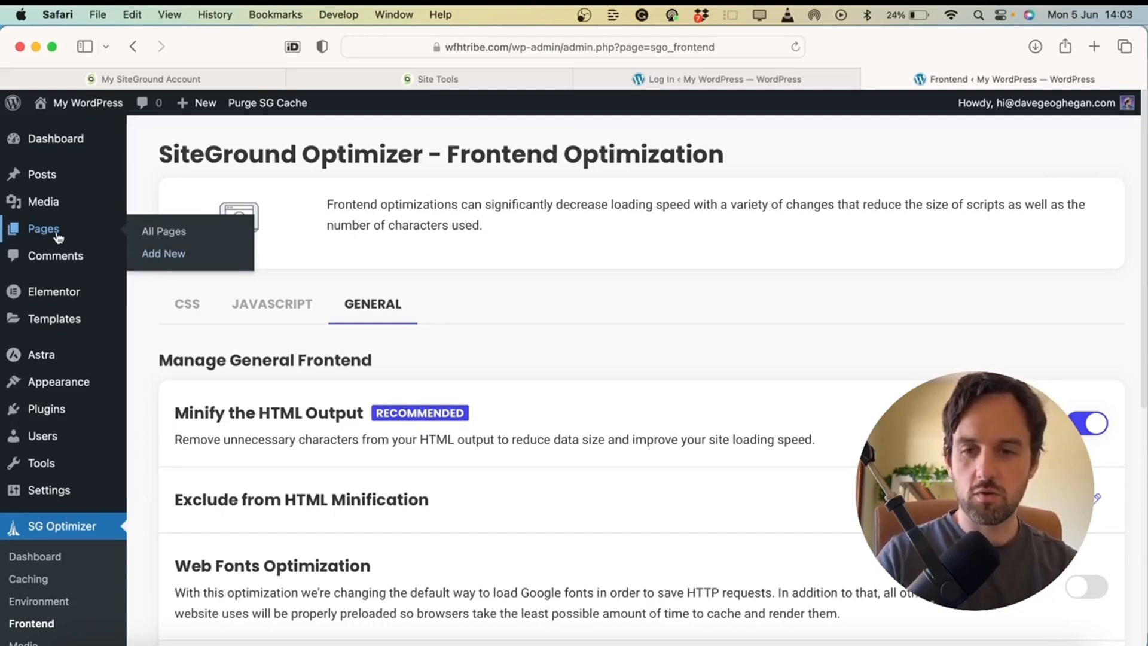
click(163, 255)
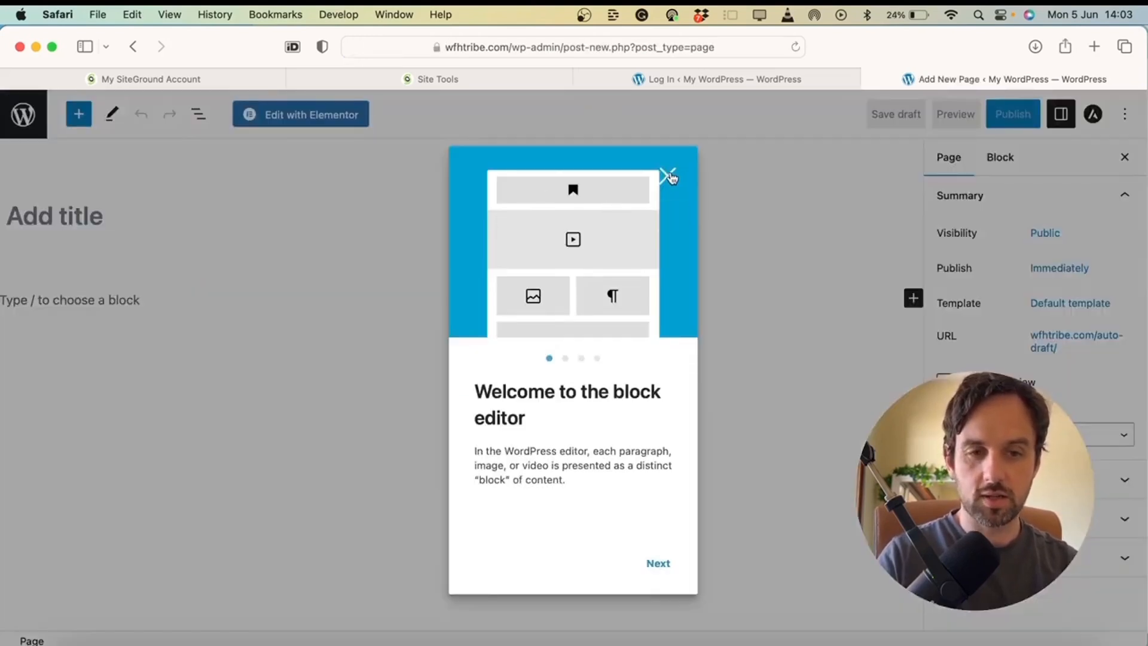
click(667, 176)
click(169, 209)
text(H)
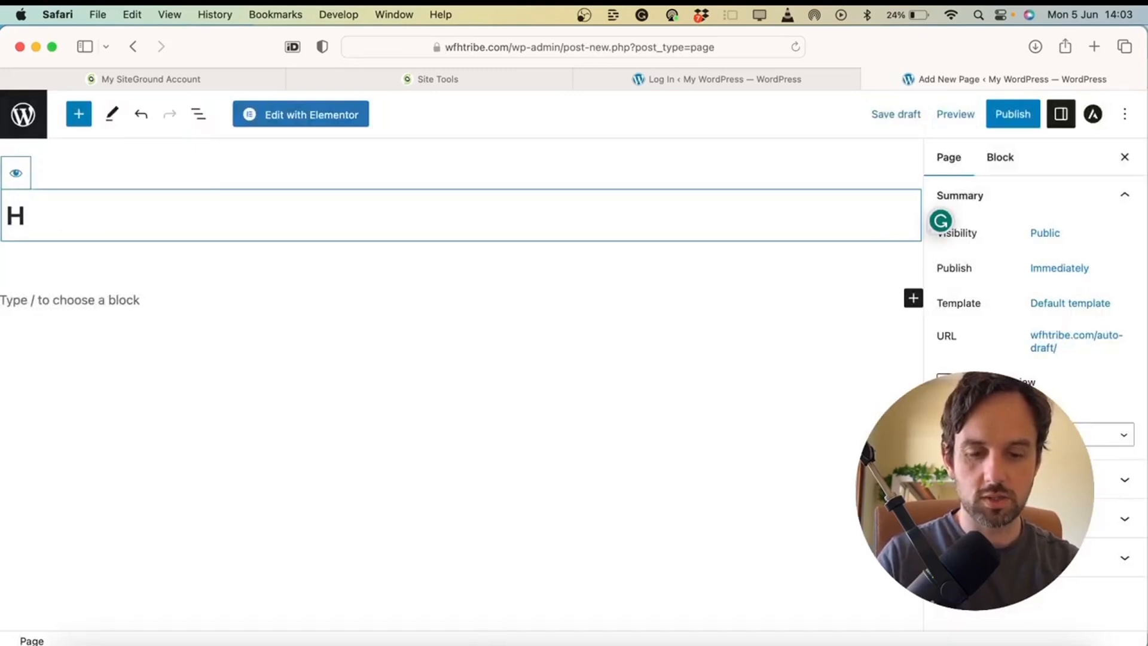
text(ome)
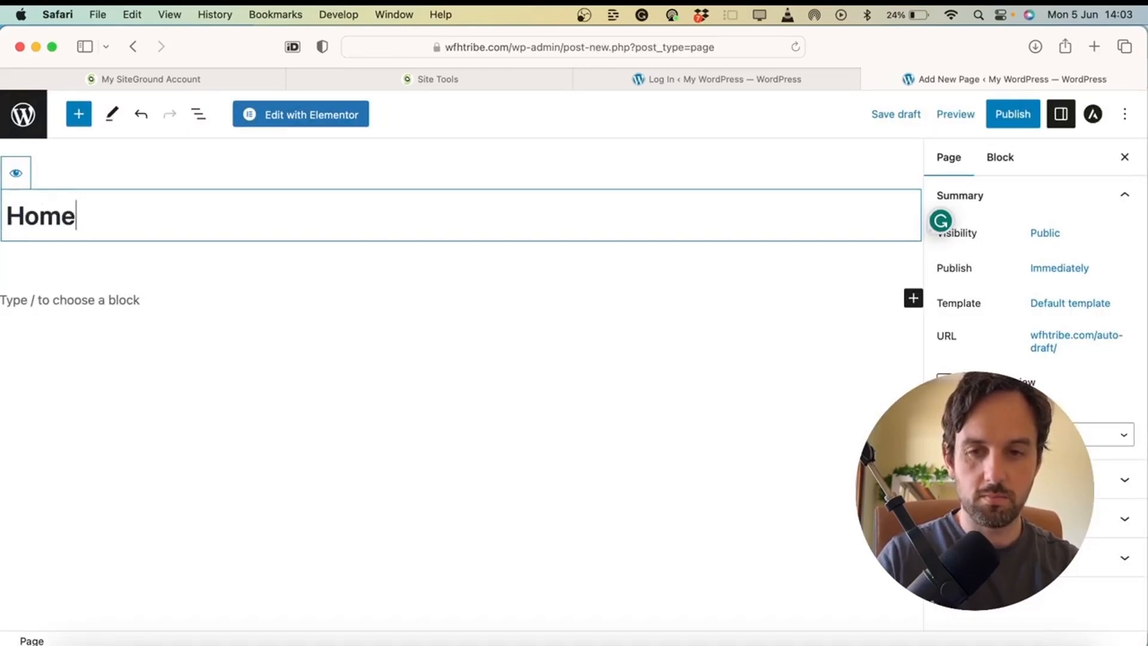
click(1020, 116)
click(992, 114)
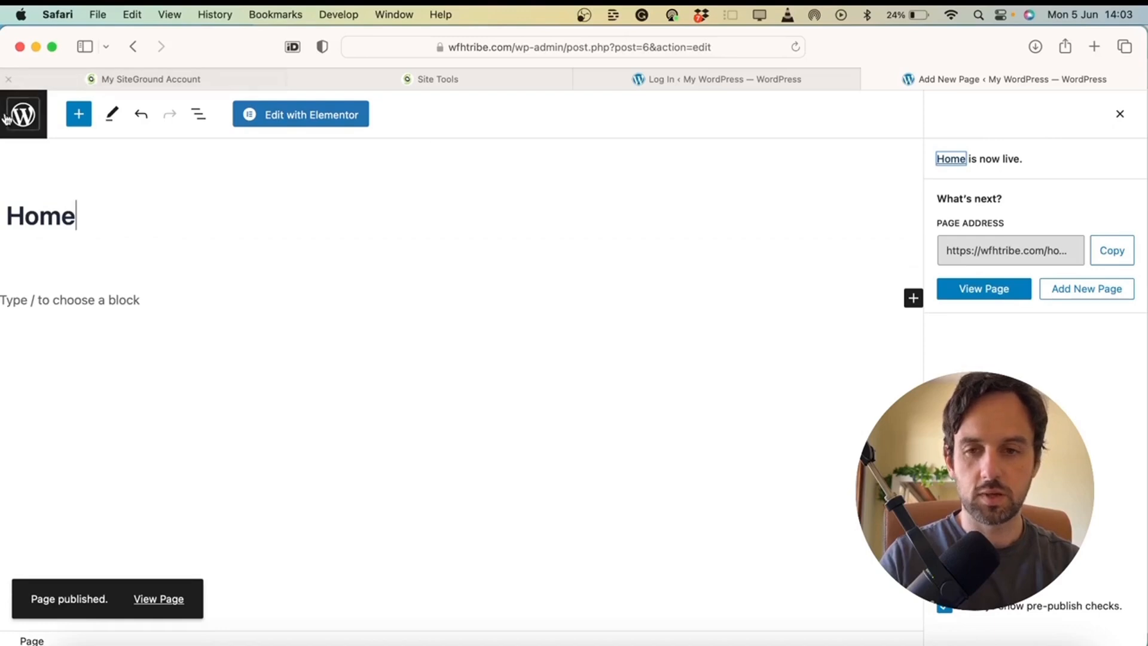
click(27, 116)
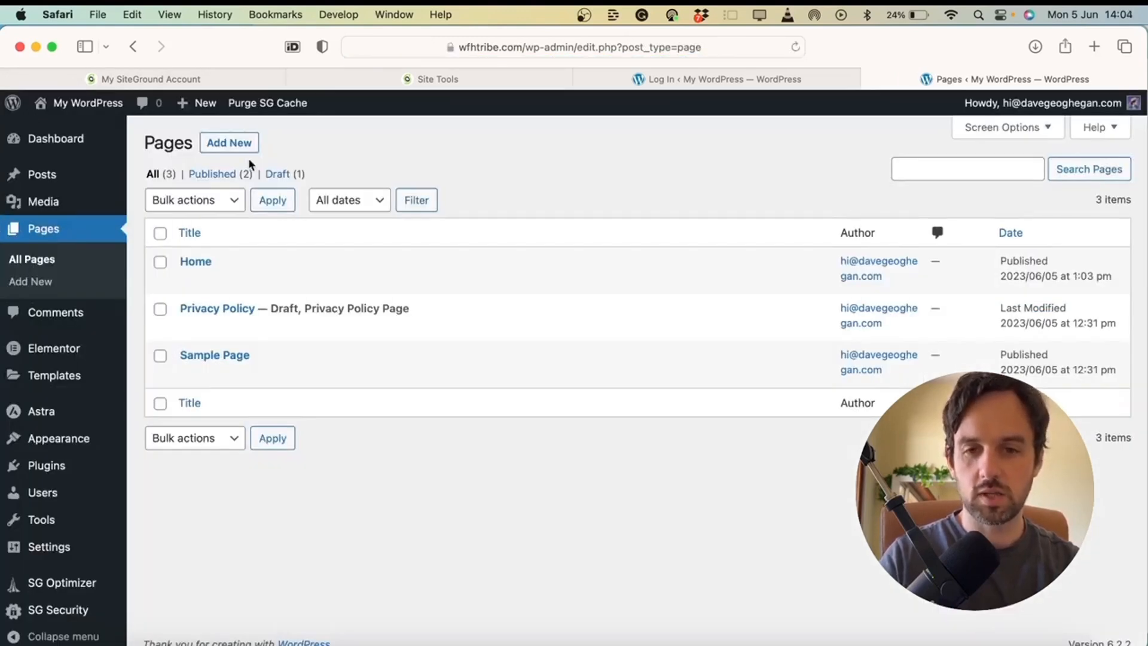
Create and publish a second page titled 'Blog', then return to All Pages
click(234, 147)
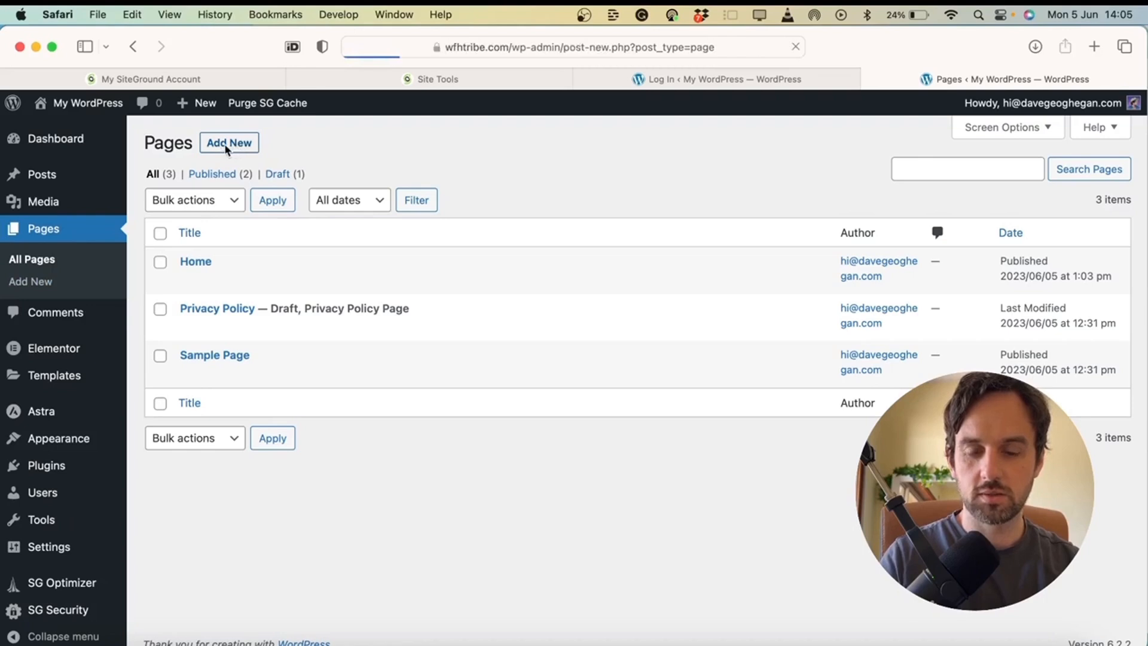
text(Blog)
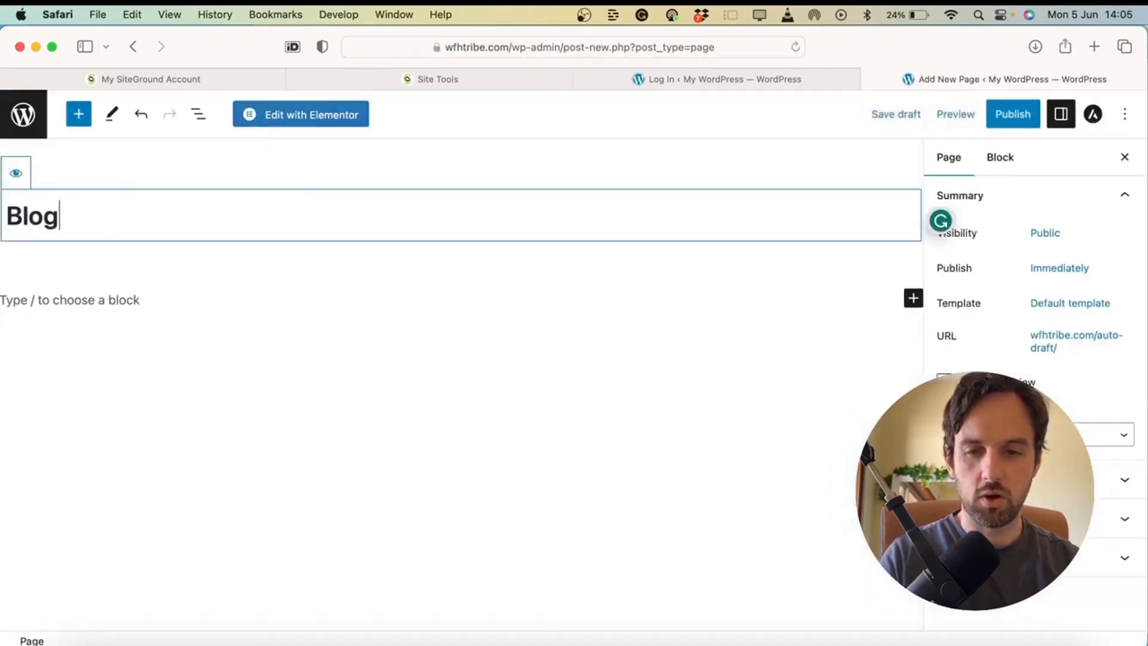
click(1011, 117)
click(1004, 120)
click(22, 116)
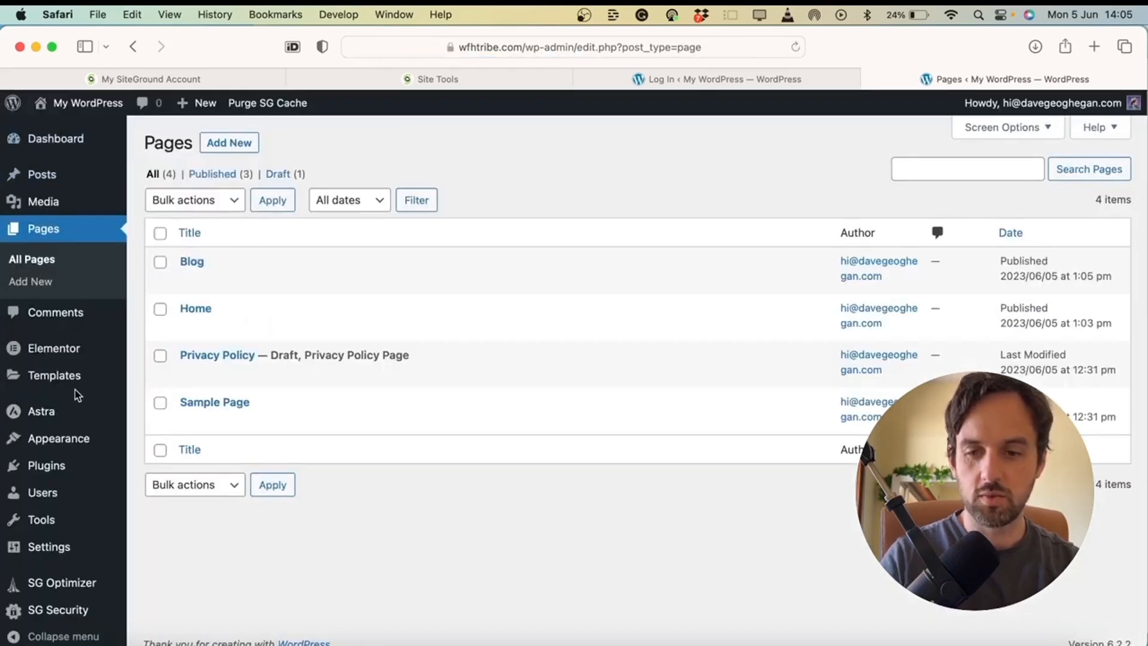
scroll(74, 389, down, 1)
mouse_move(66, 542)
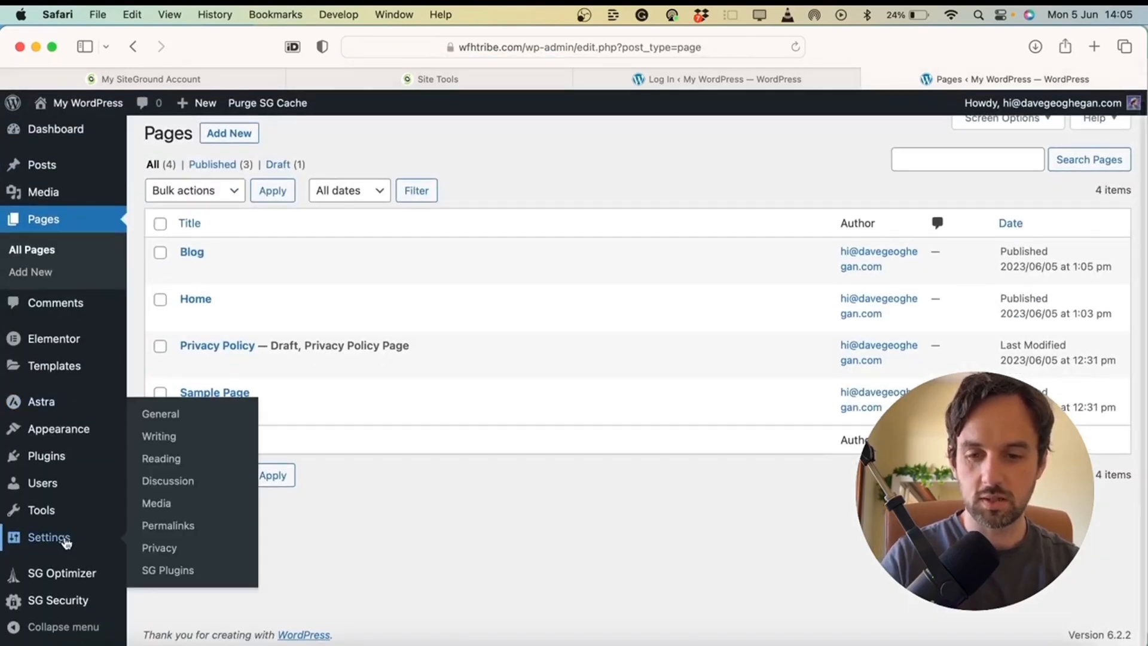
In Reading settings, choose a static page with Home as homepage and Blog as posts page, and save
click(170, 460)
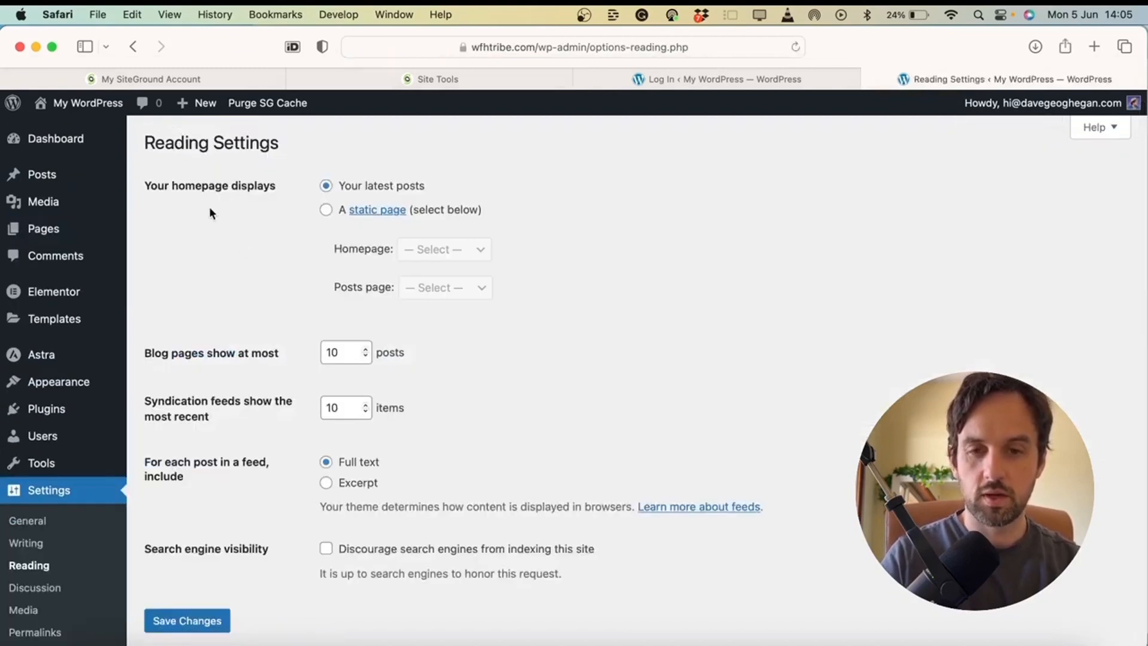
click(326, 211)
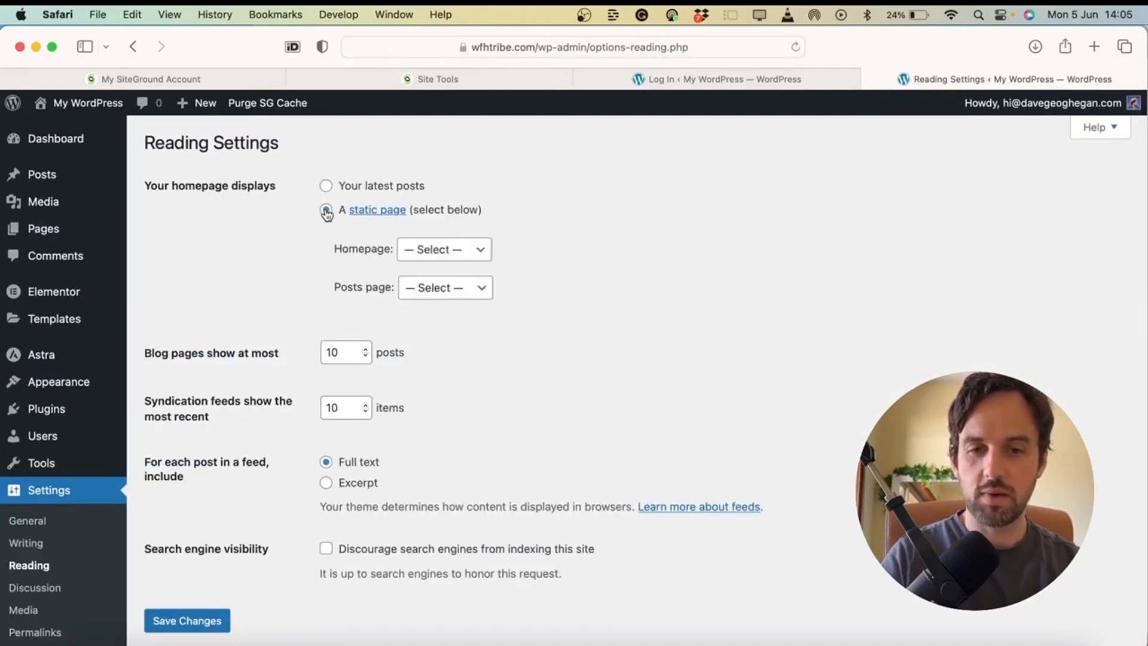
click(431, 248)
click(440, 282)
click(440, 287)
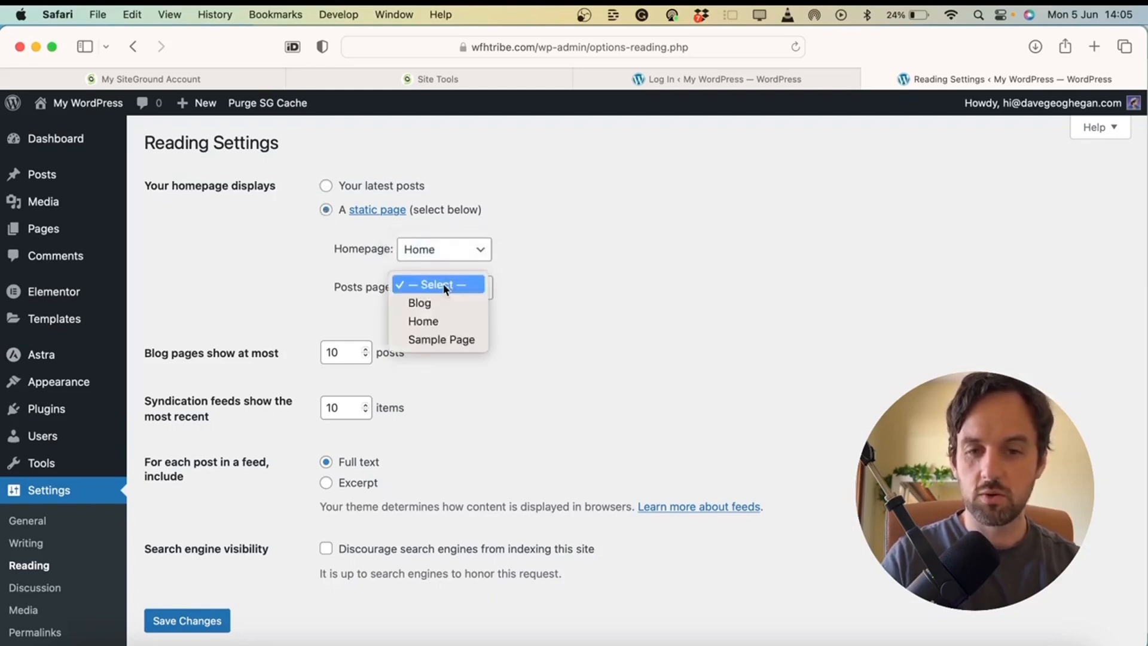
click(443, 303)
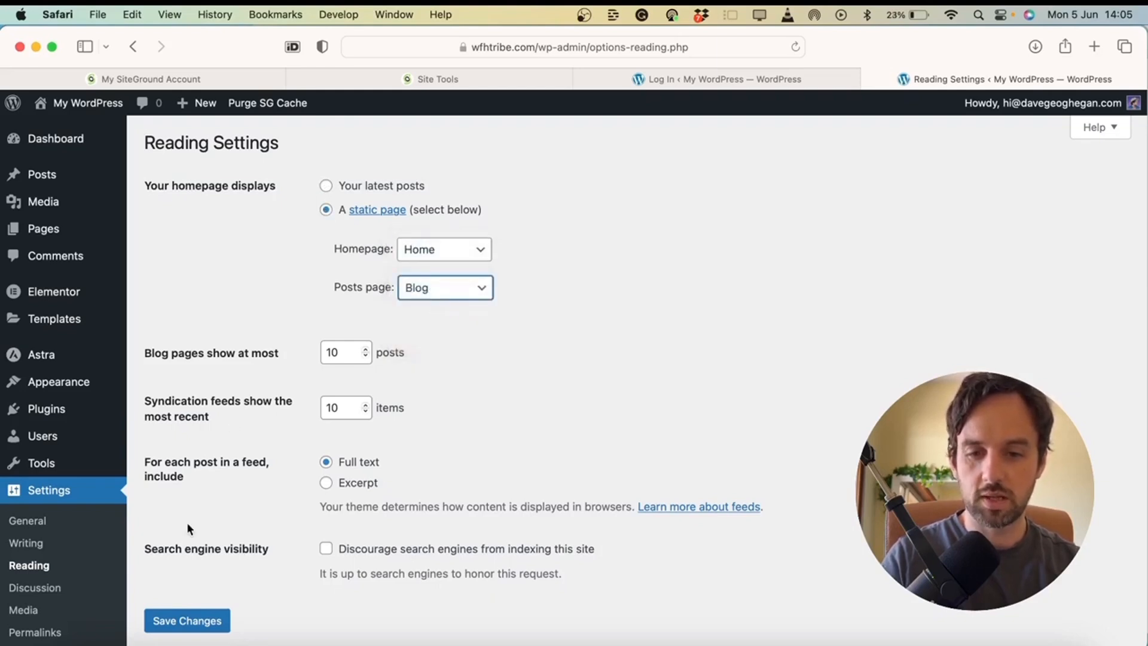
click(158, 621)
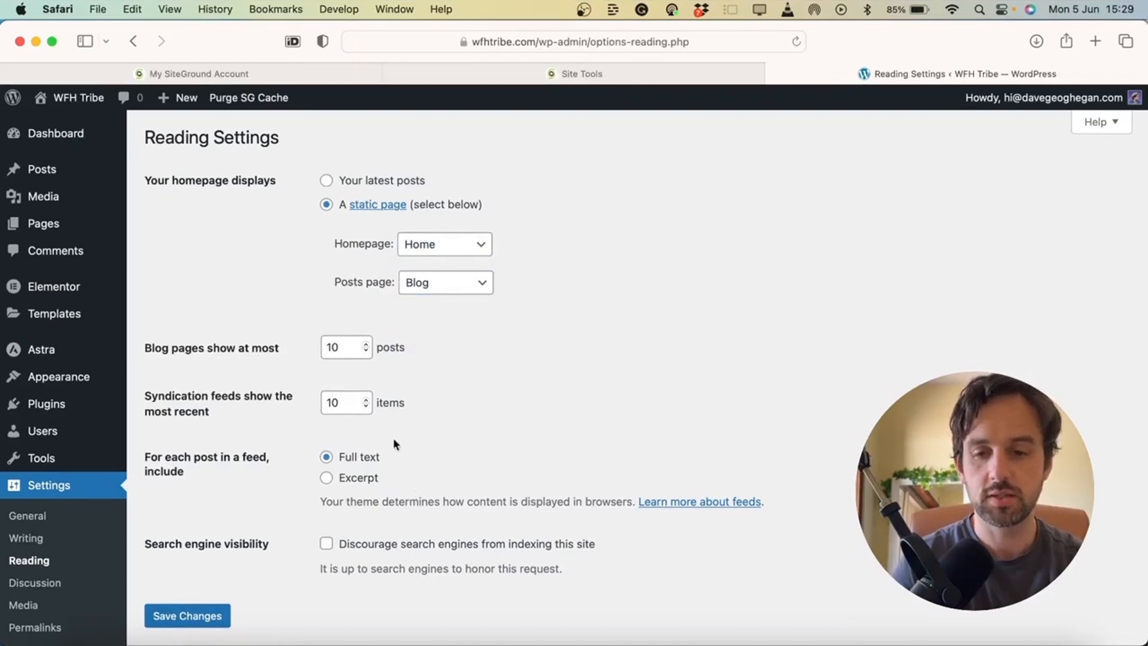
click(41, 516)
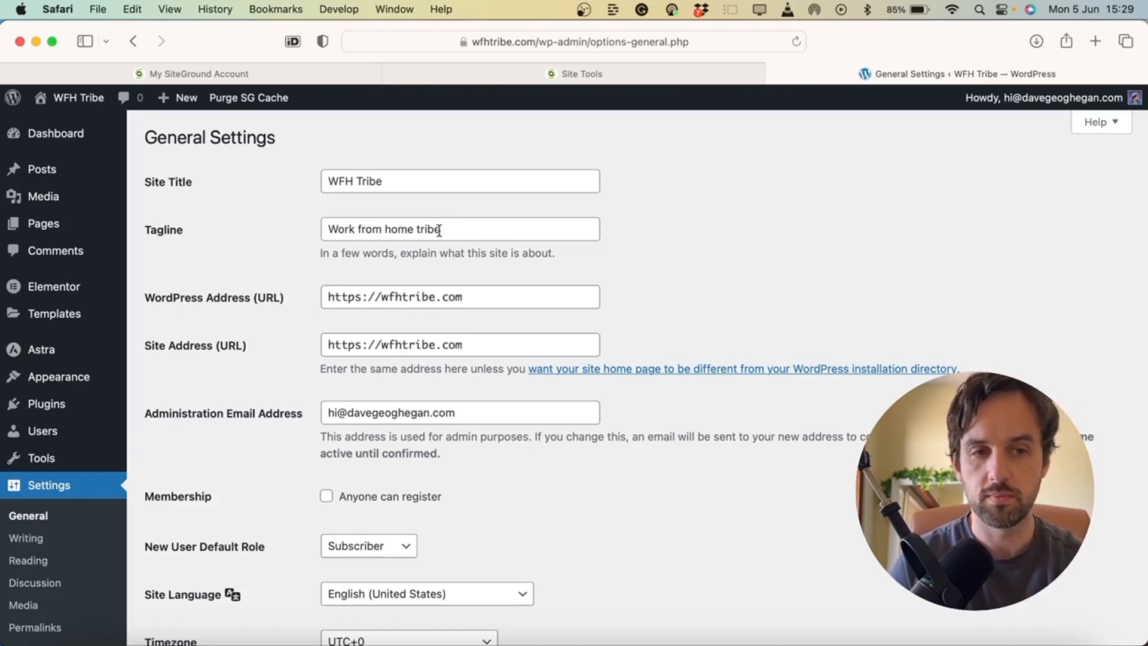
Keep site title 'WFH Tribe', set tagline 'Work from home tribe', and save General Settings
click(540, 78)
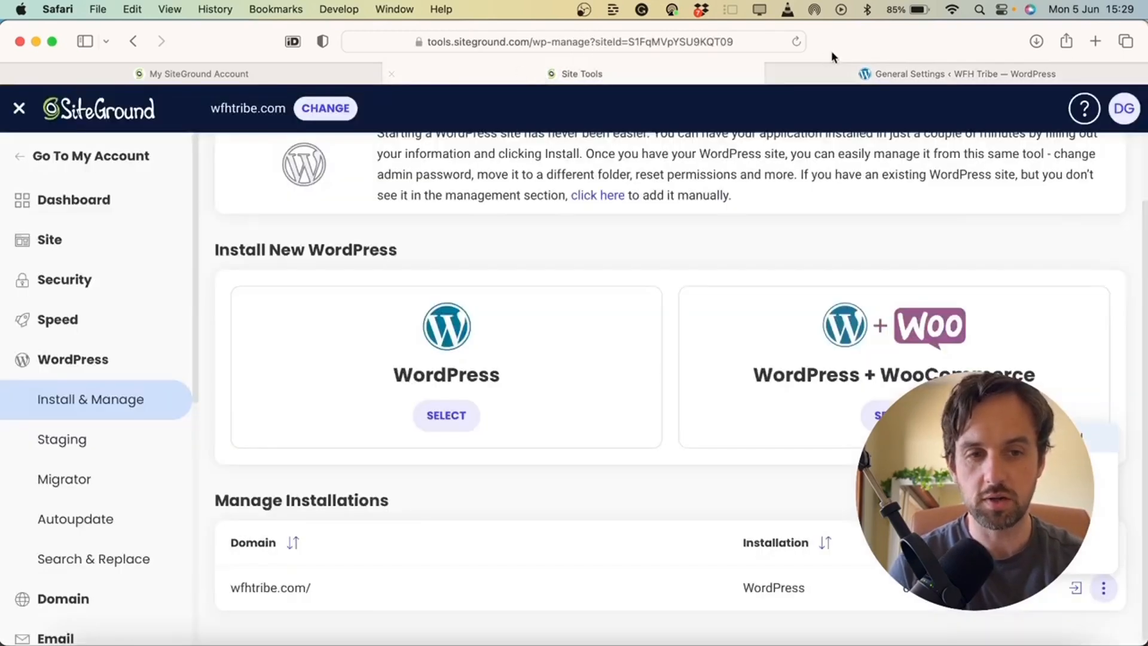
click(864, 77)
click(338, 231)
scroll(505, 236, down, 10)
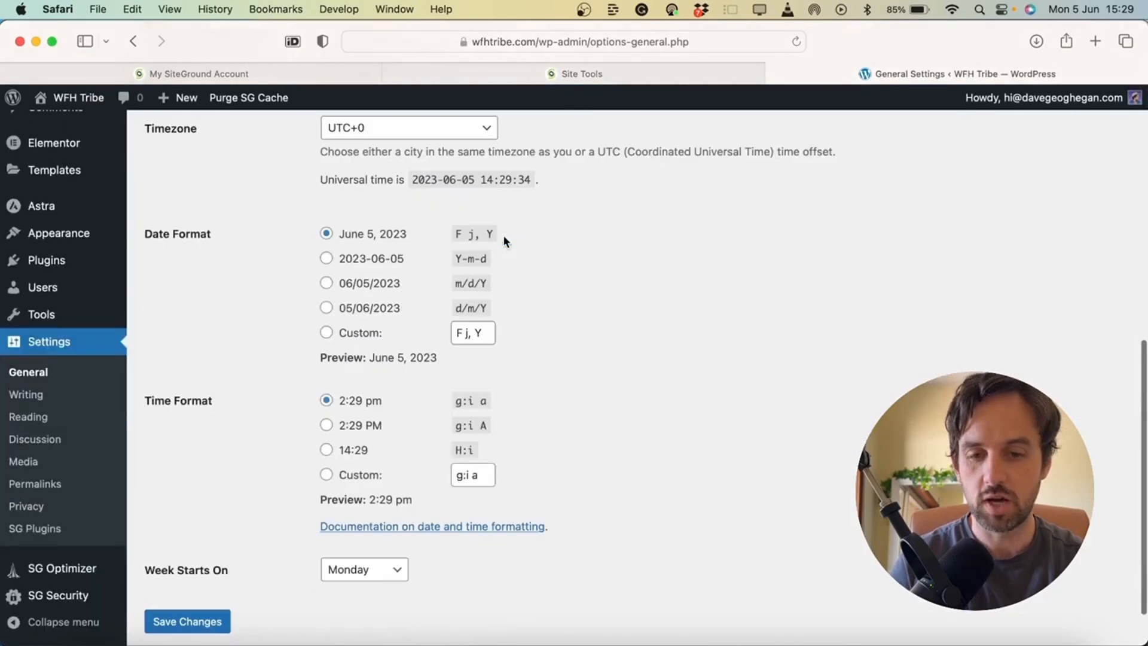
scroll(260, 500, down, 2)
click(171, 562)
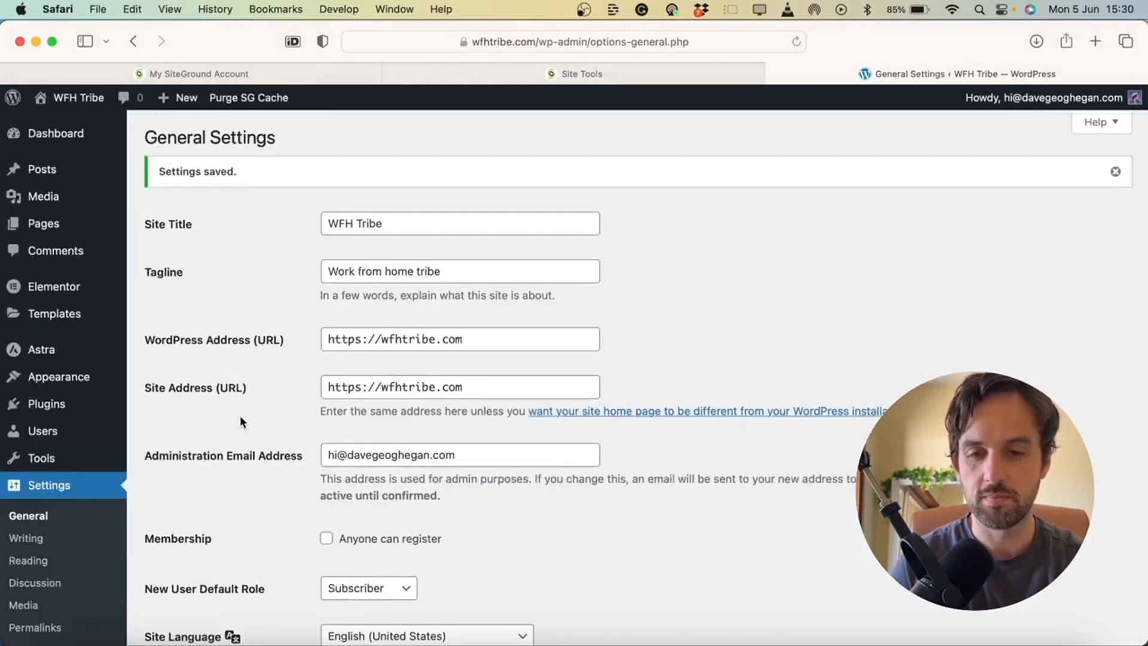
mouse_move(93, 235)
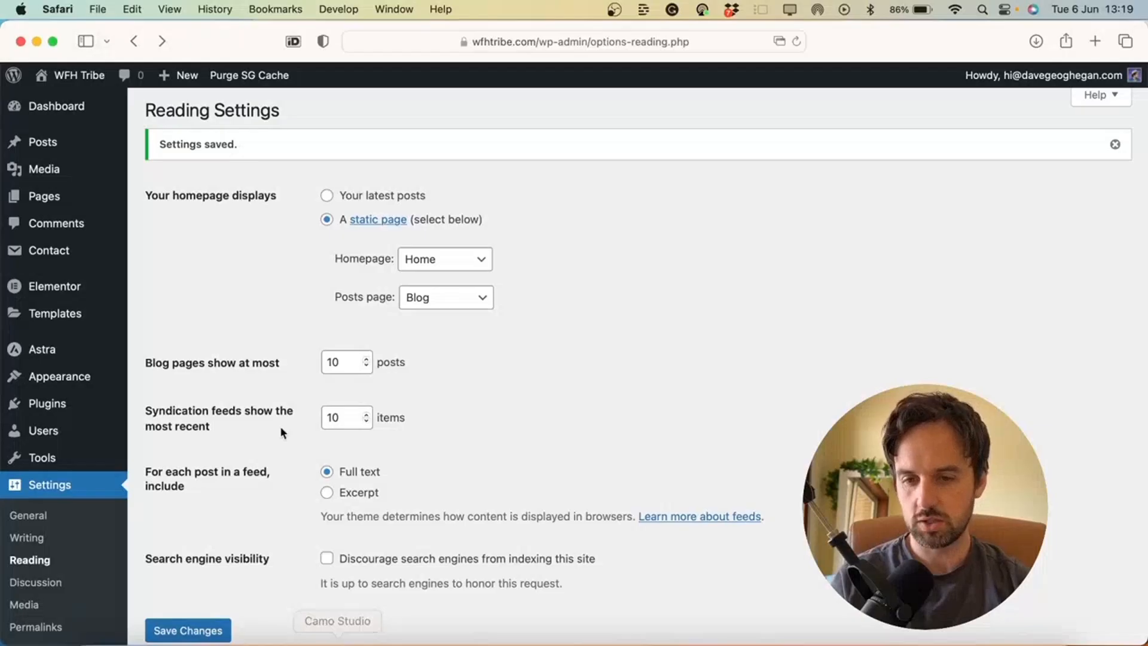
Open the Home page from All Pages and launch it with Edit with Elementor
mouse_move(72, 201)
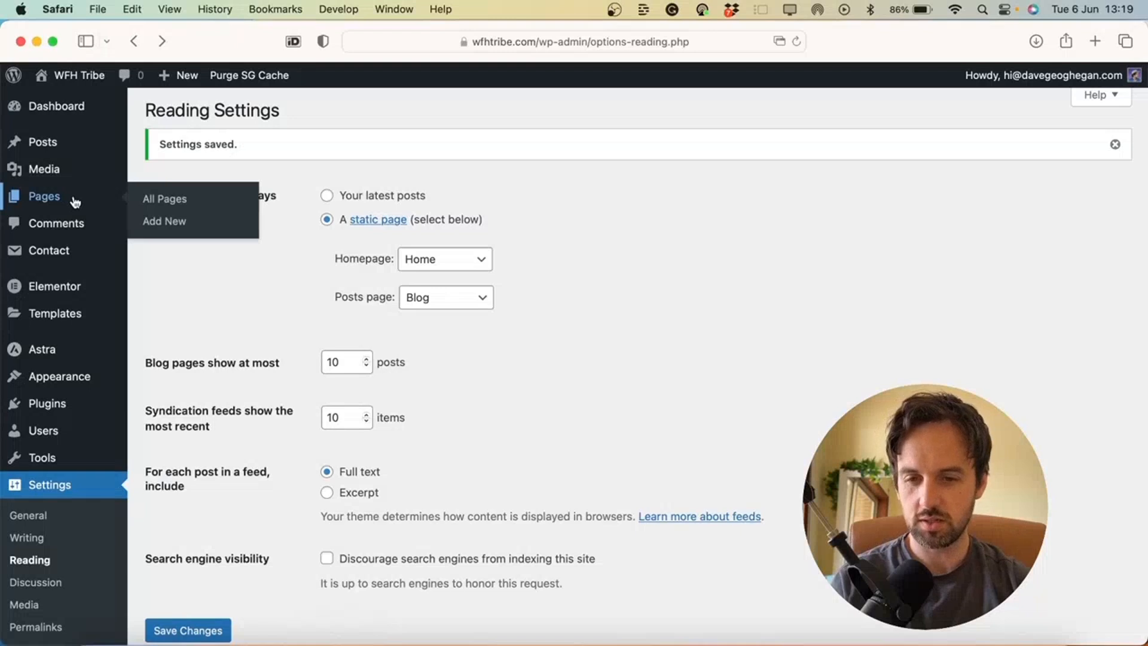
click(164, 198)
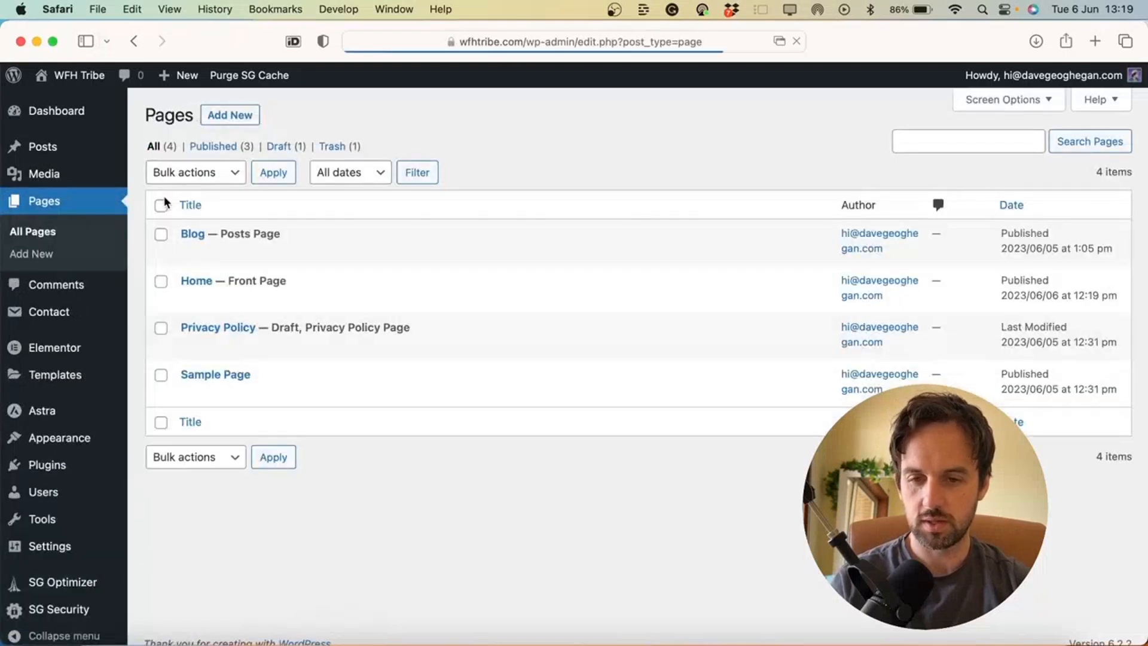
click(191, 282)
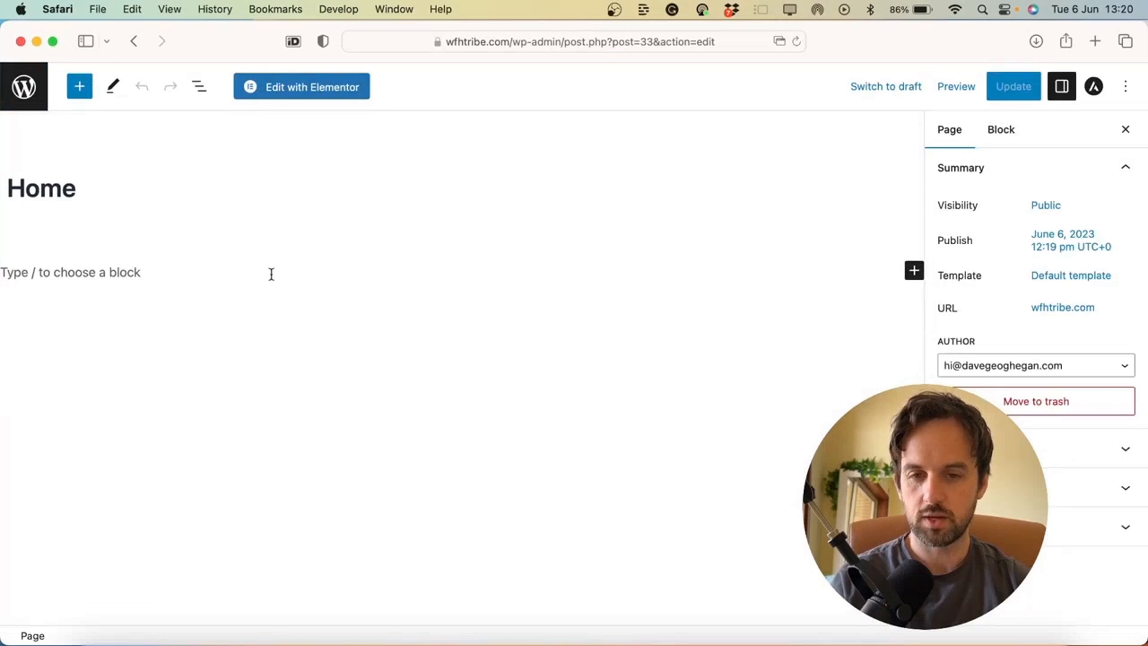
click(305, 90)
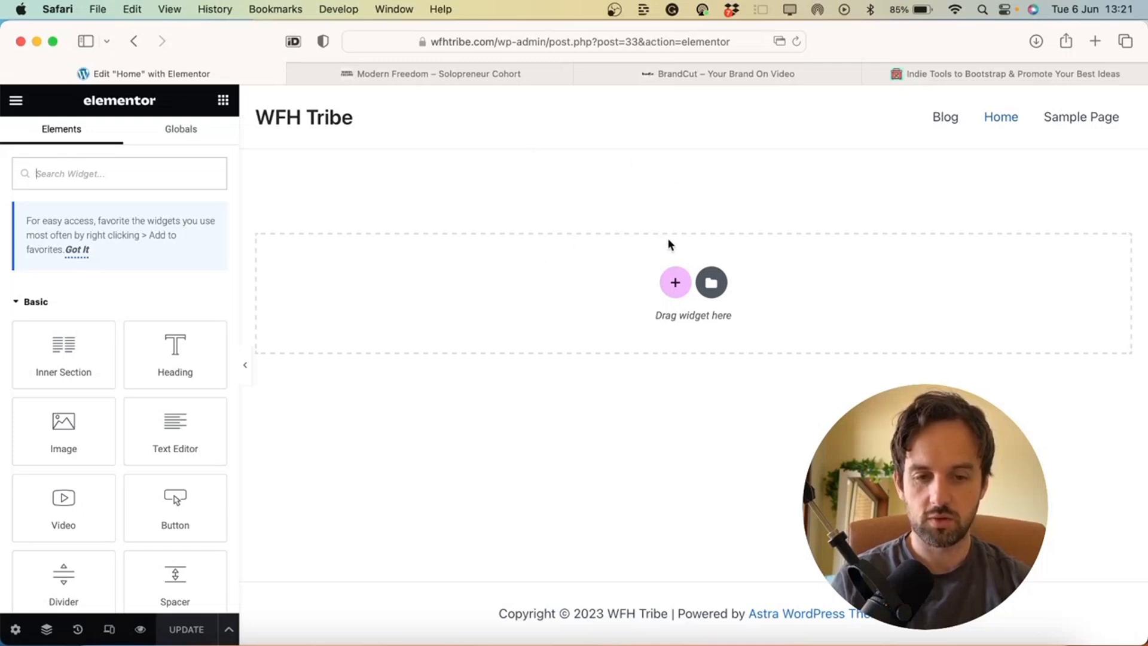
Show the Select Your Structure options, then switch to the modernfreedom.co tab for reference
click(673, 289)
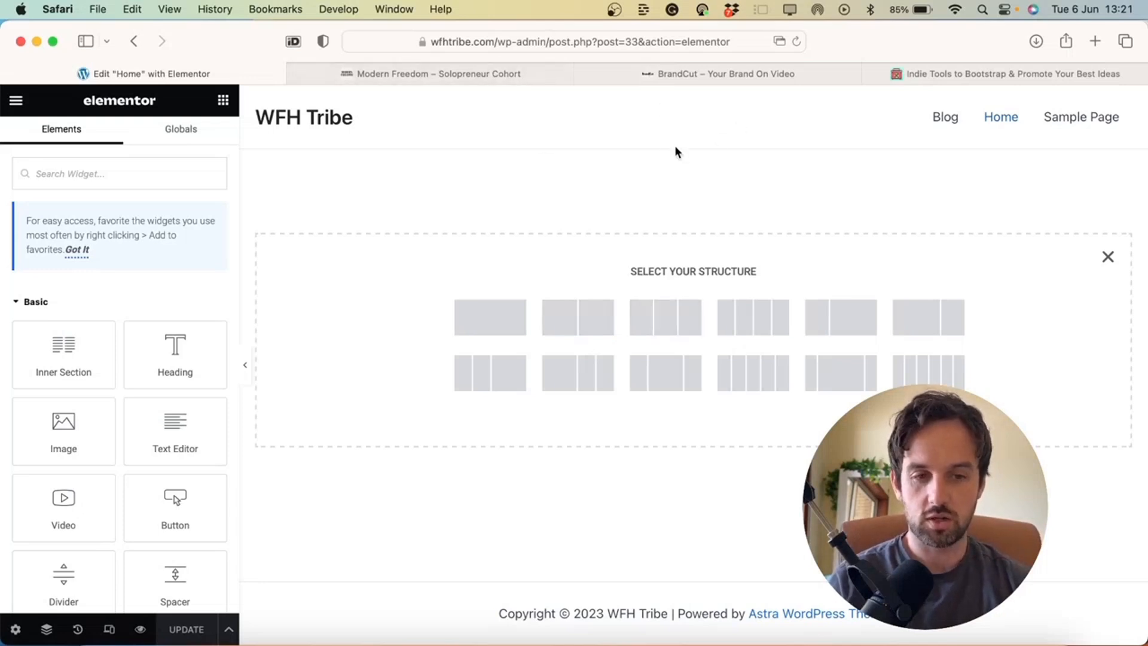
click(469, 73)
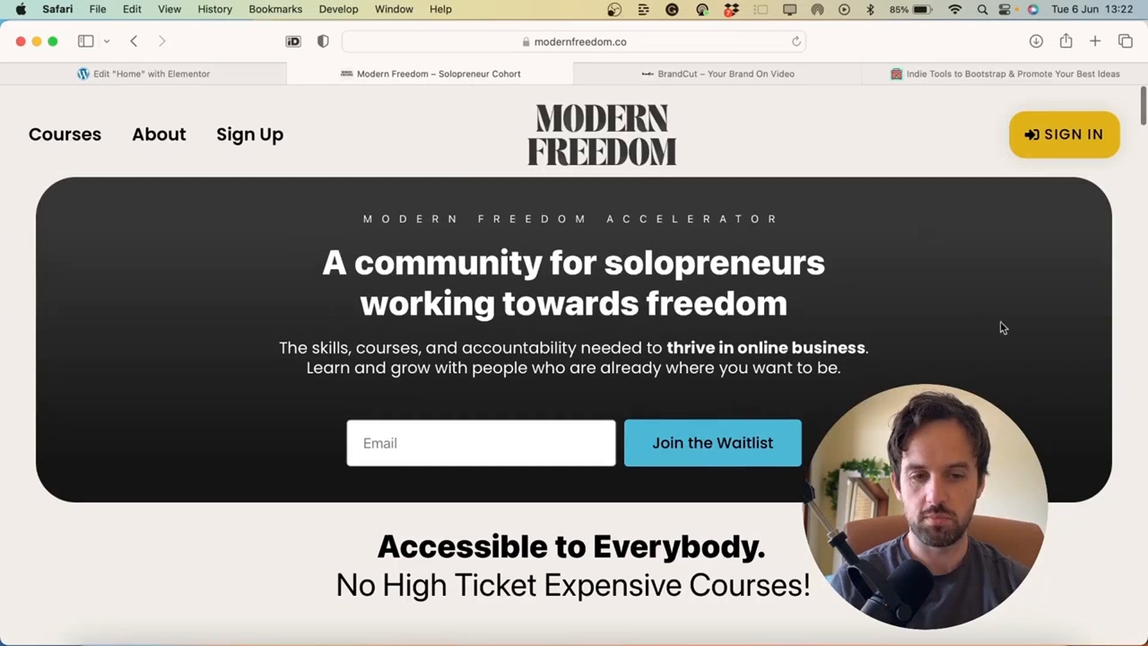
Scroll through the Modern Freedom site looking for hero design ideas
scroll(567, 430, down, 7)
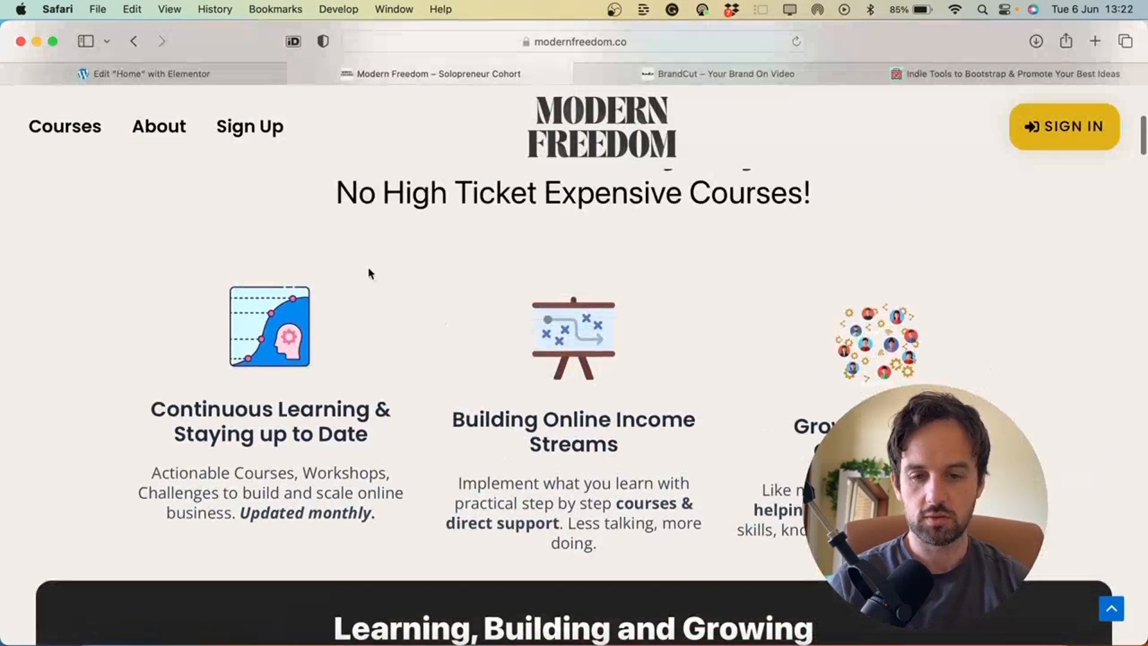
scroll(711, 357, down, 5)
scroll(711, 357, down, 3)
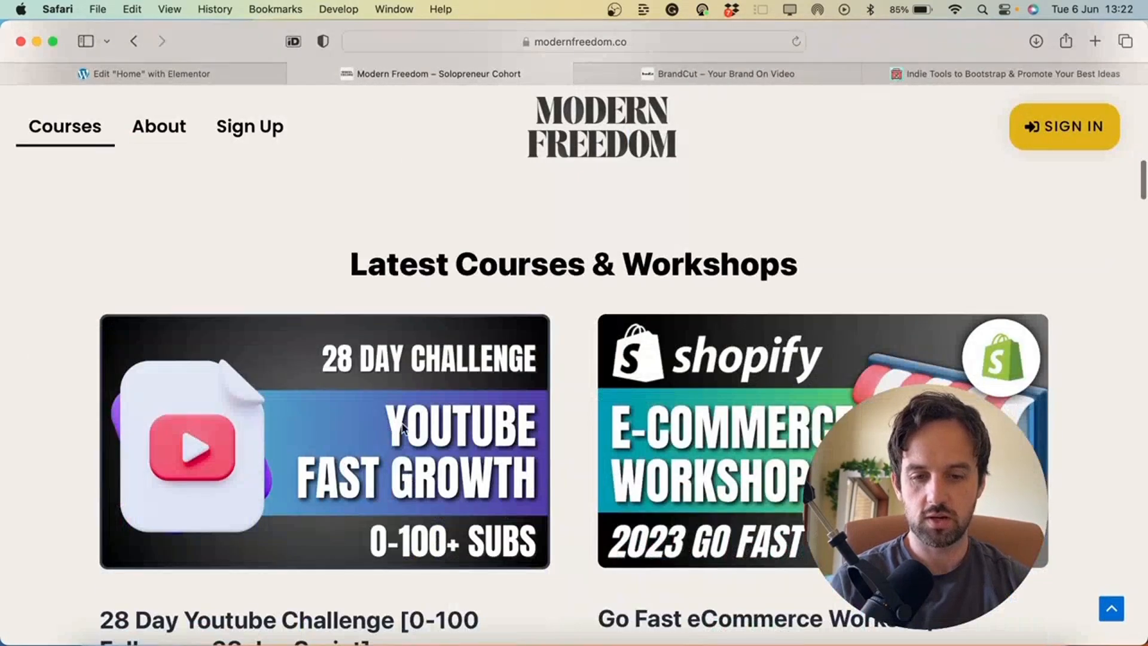
Browse the BrandCut site for ideas, then go back to the Elementor Home page editor
click(670, 81)
scroll(691, 347, down, 15)
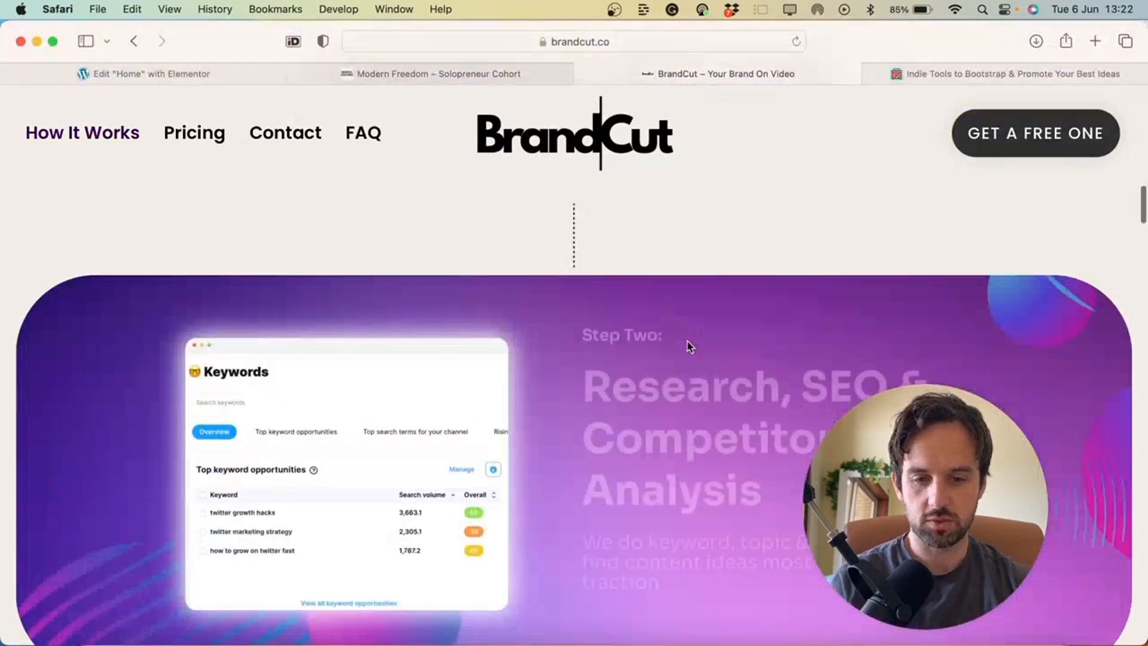
scroll(559, 338, up, 5)
scroll(800, 412, down, 15)
scroll(582, 408, down, 15)
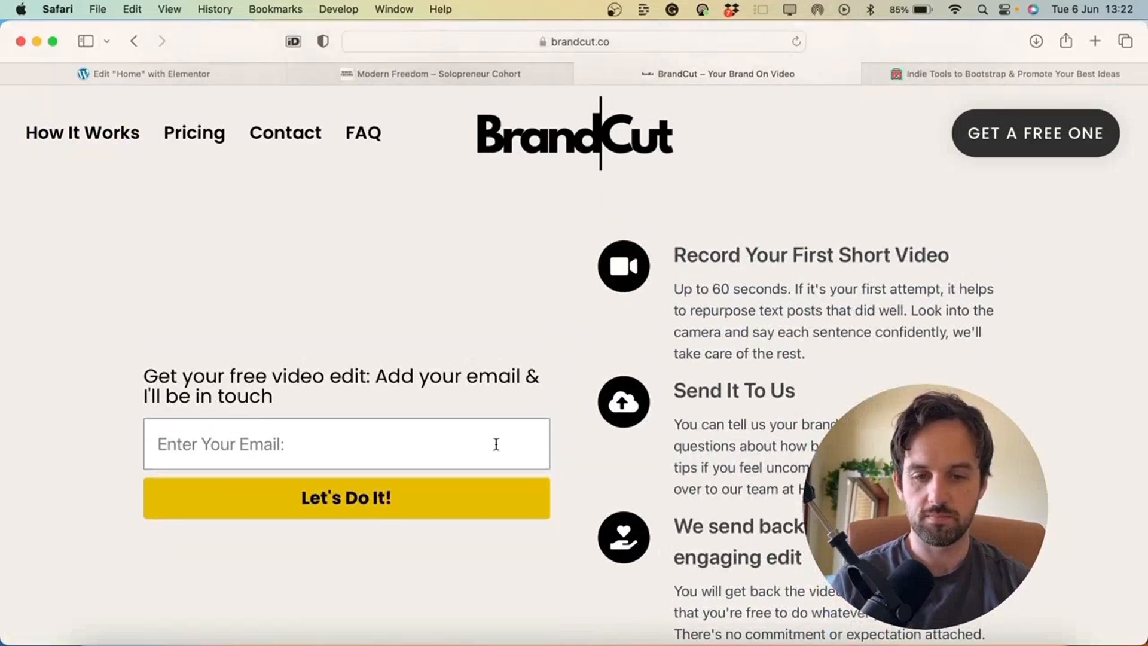
scroll(533, 486, up, 15)
scroll(533, 485, up, 10)
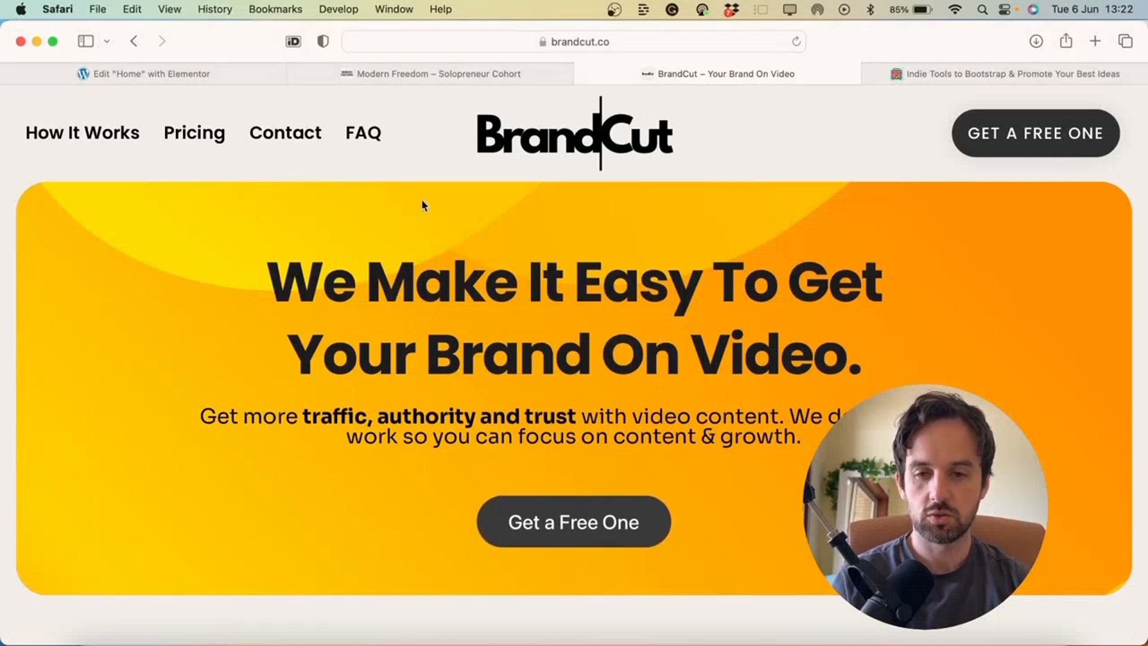
click(155, 74)
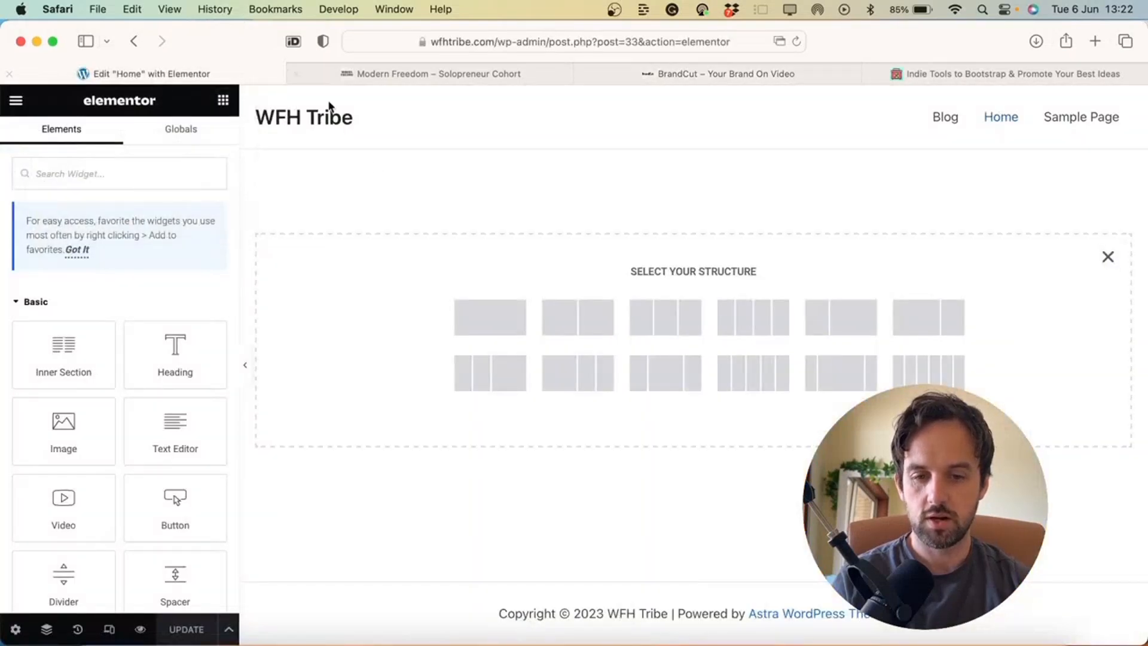
Add a single-column section and scroll through the Elements widget list for it
click(483, 310)
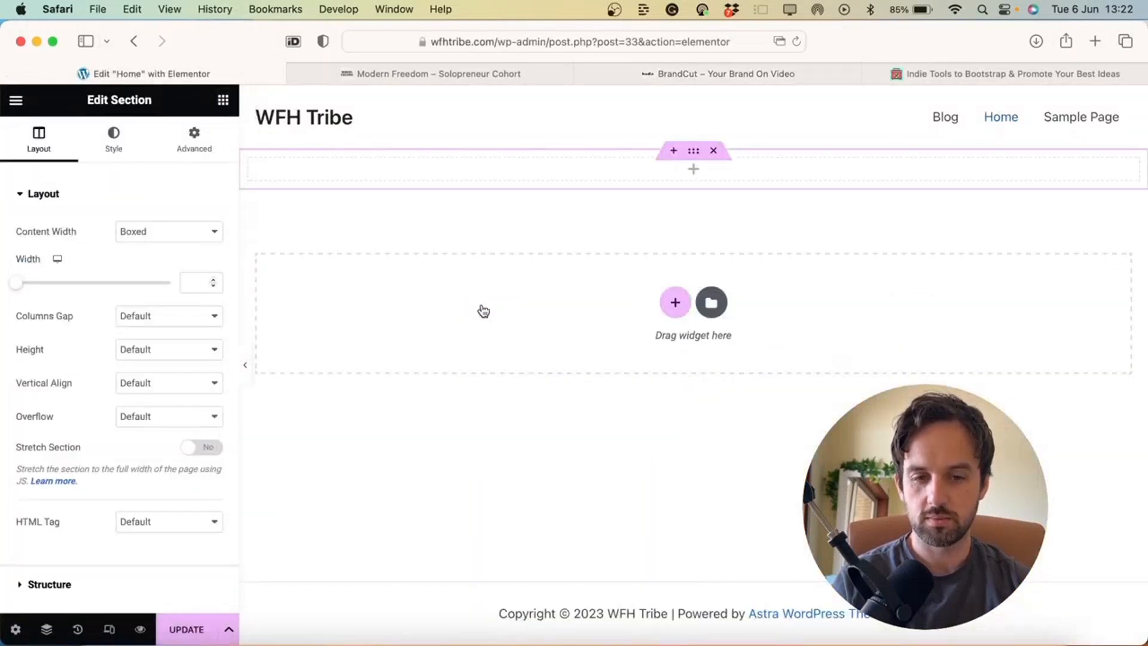
click(692, 169)
scroll(167, 372, down, 4)
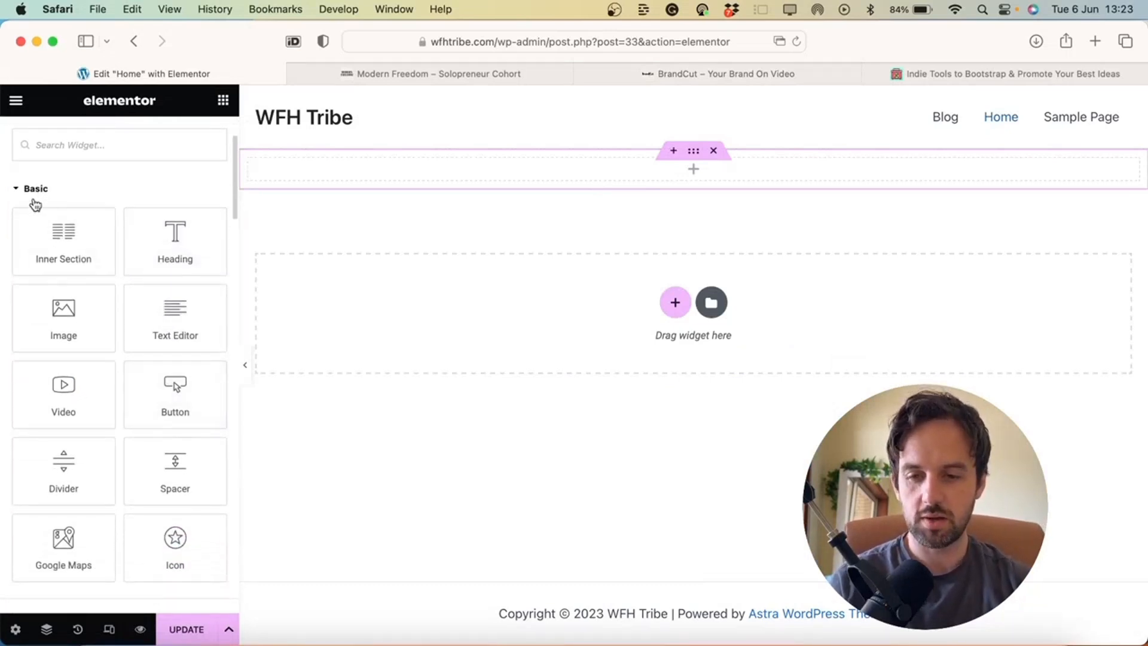
scroll(97, 367, down, 2)
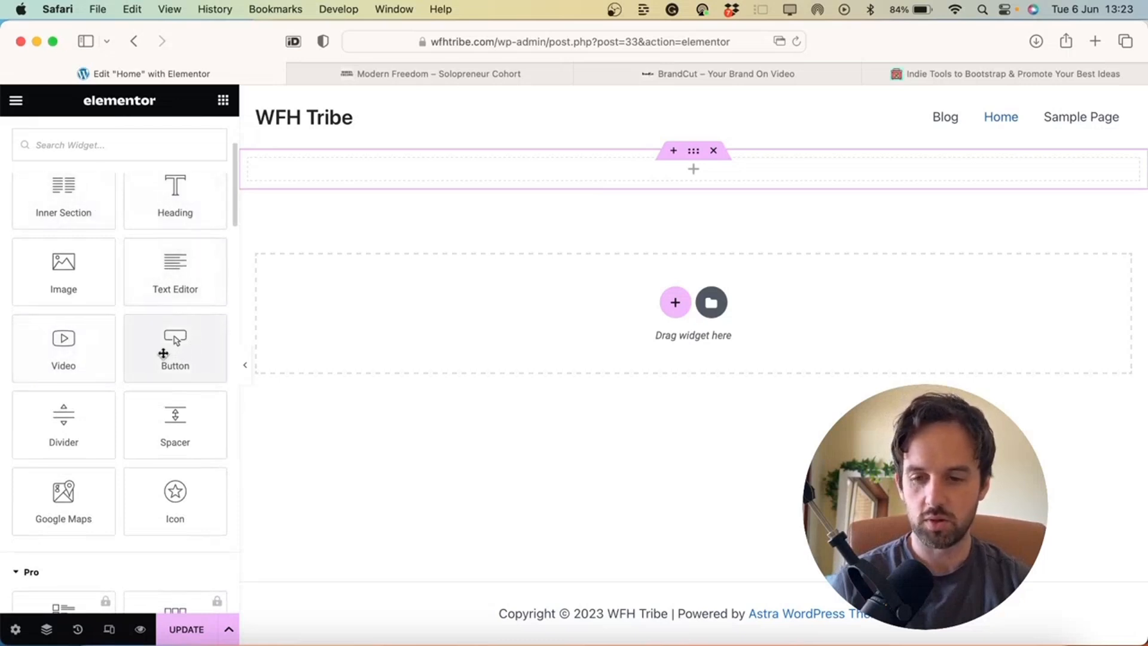
scroll(75, 362, down, 10)
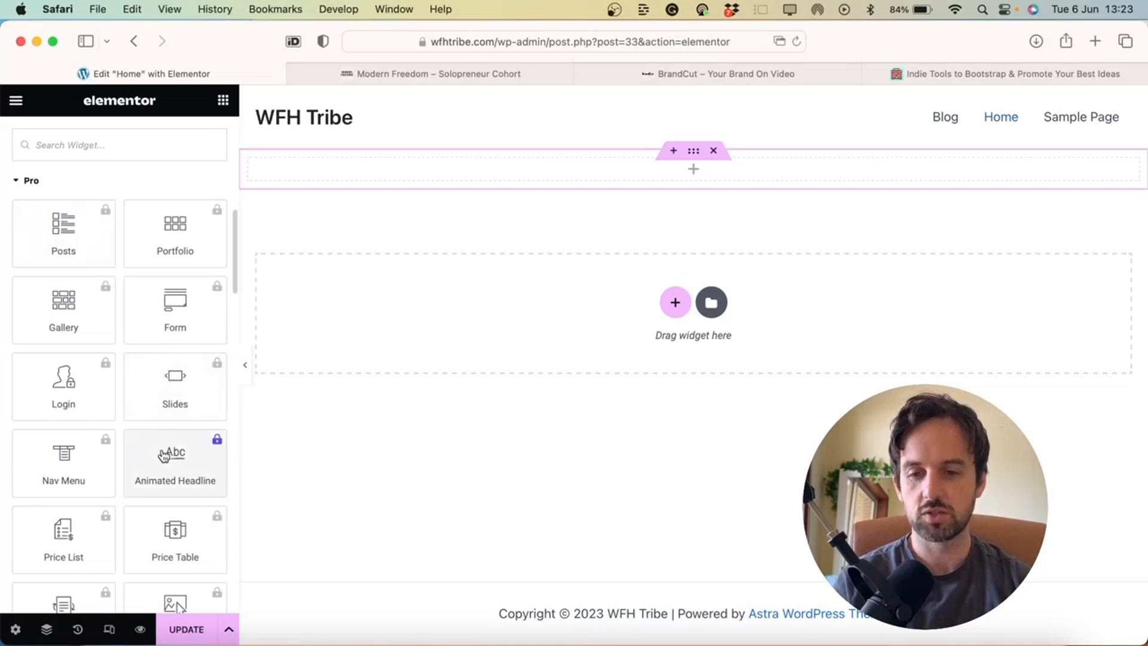
scroll(165, 442, down, 2)
scroll(165, 438, down, 10)
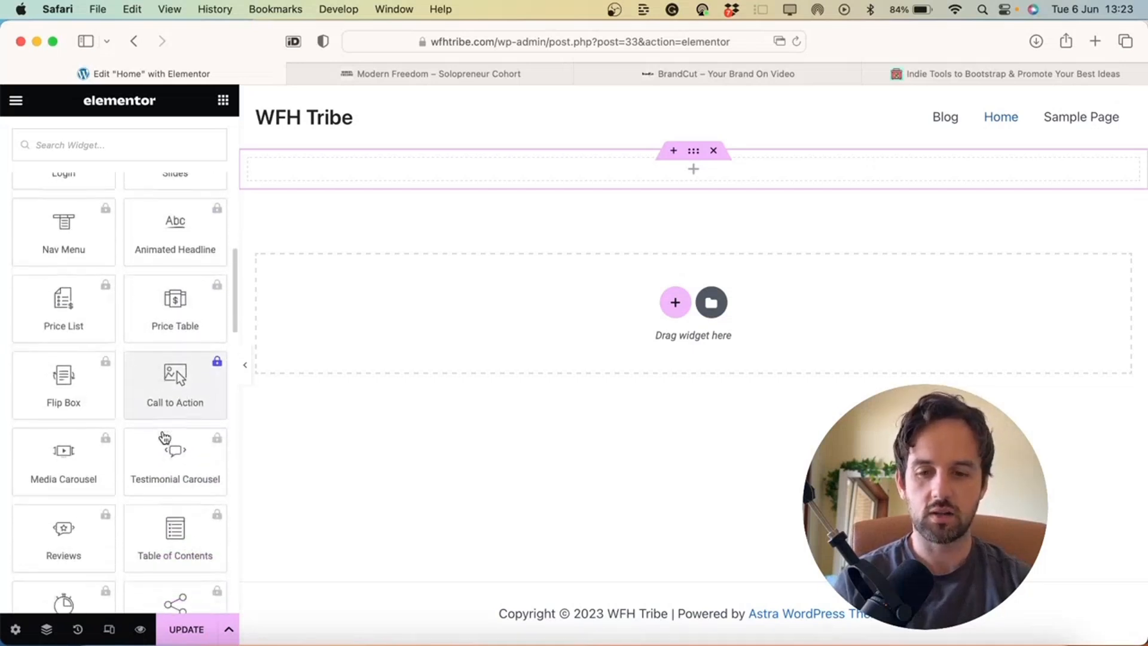
scroll(165, 438, down, 10)
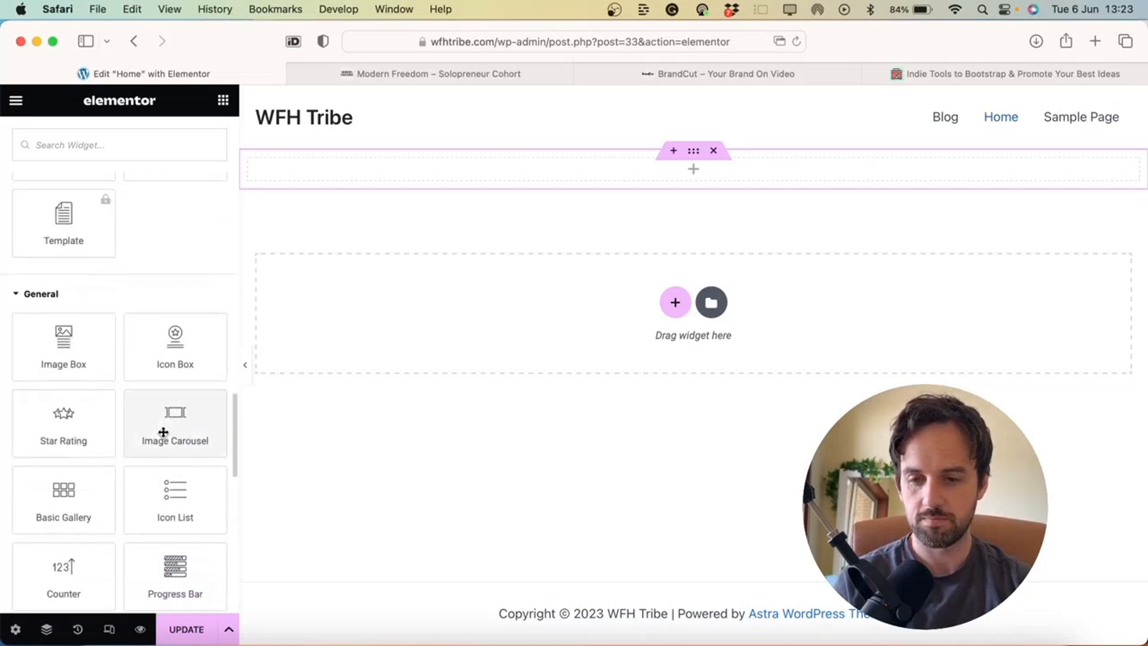
scroll(162, 443, down, 1)
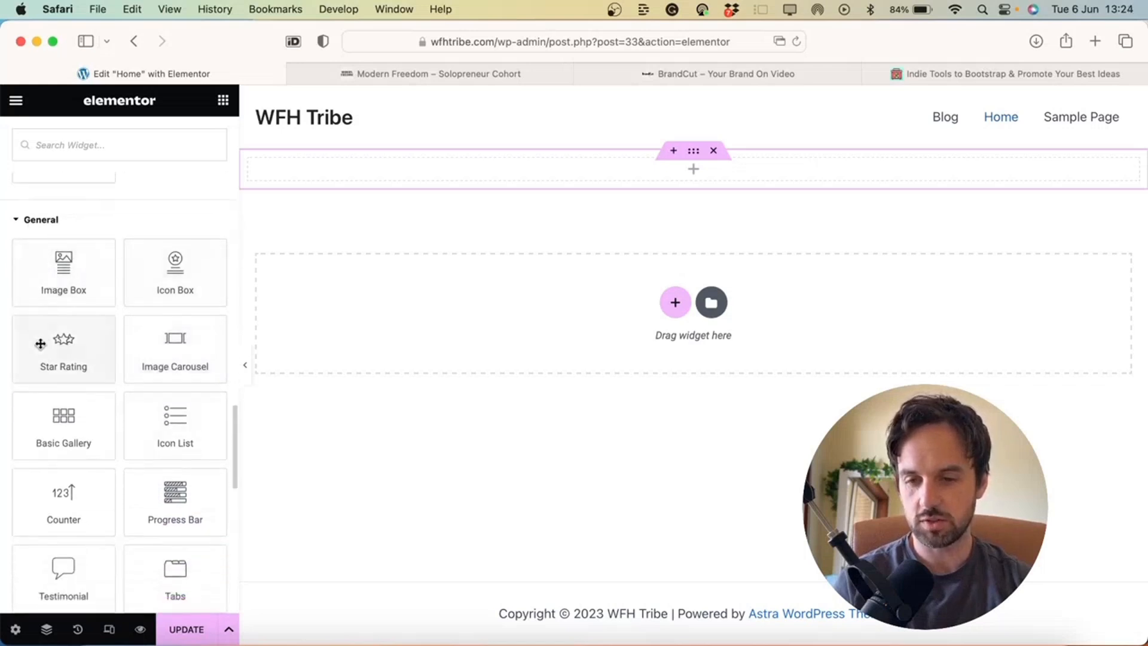
scroll(195, 371, down, 3)
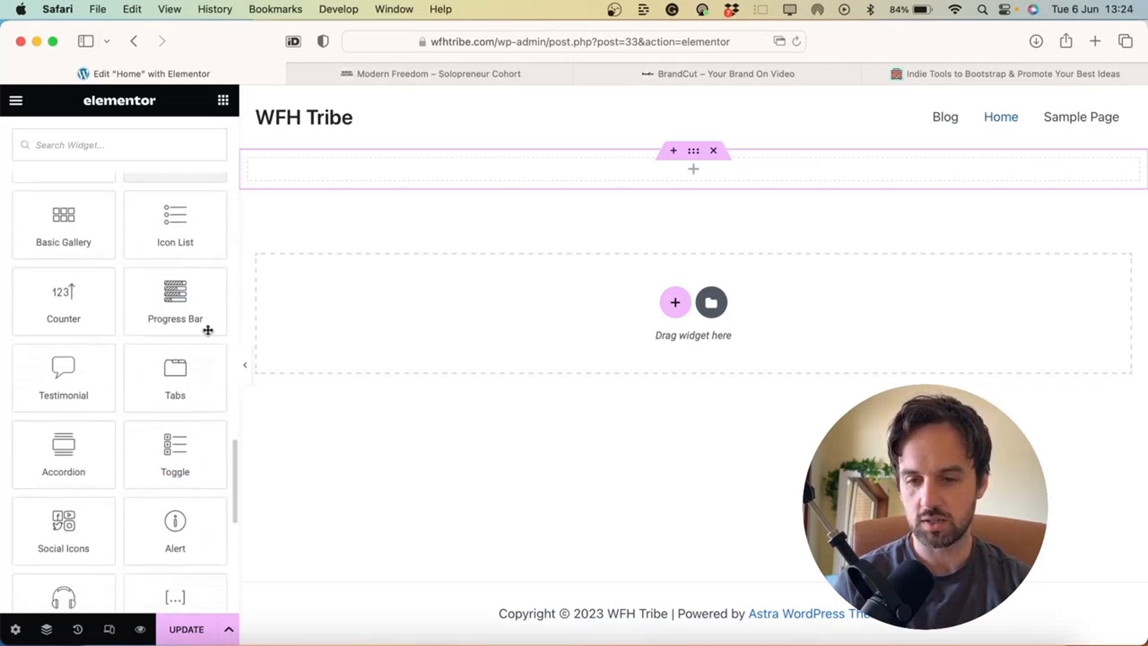
scroll(151, 443, down, 6)
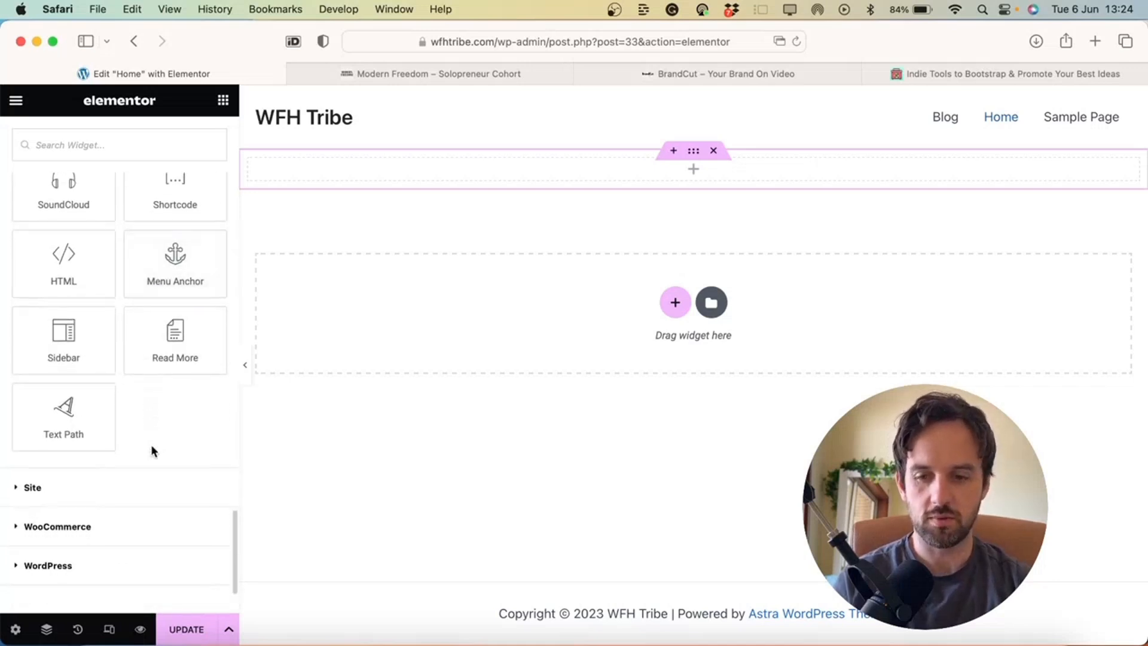
scroll(152, 451, up, 10)
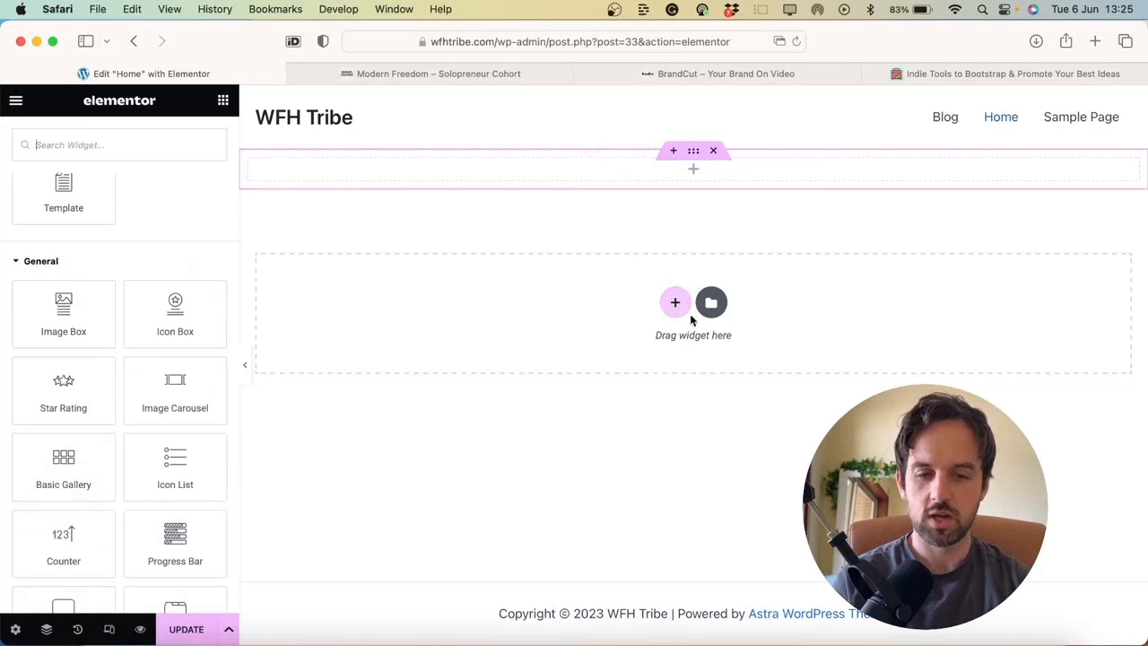
Search the template library Blocks for 'hero' and insert the We Build Websites That Really Works block
click(676, 303)
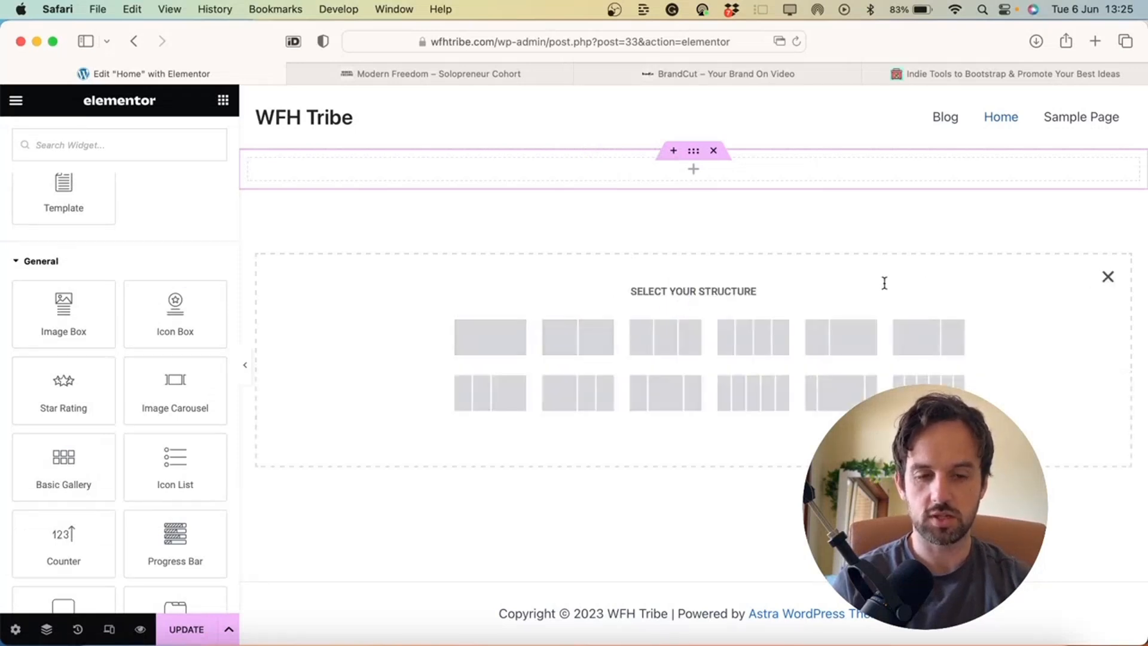
click(1109, 278)
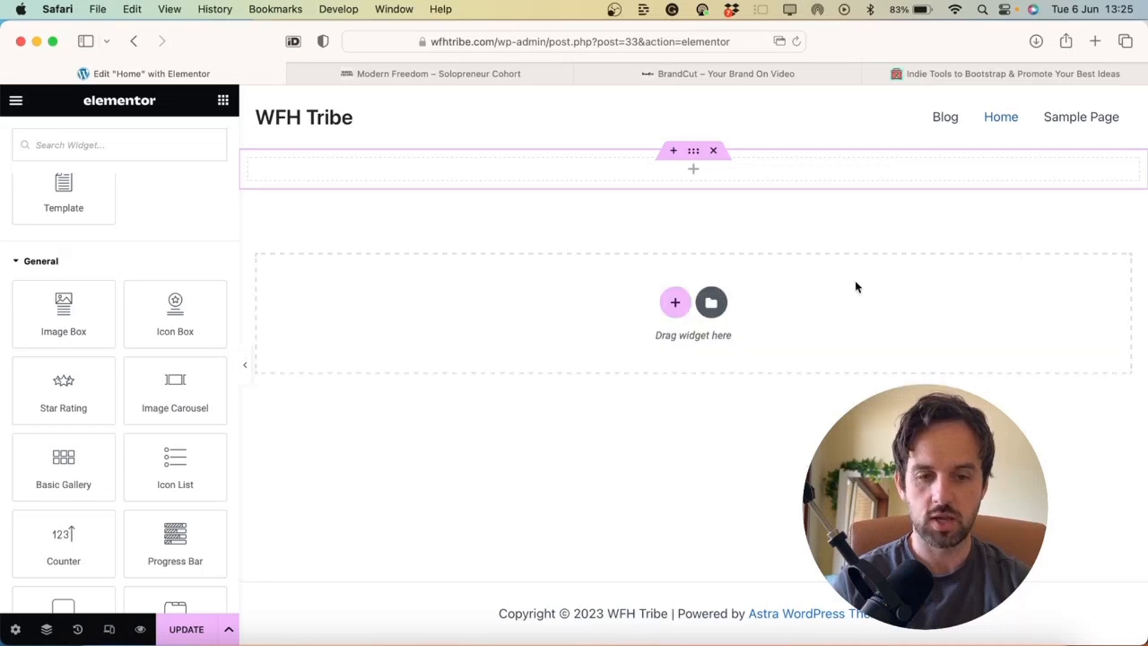
click(712, 303)
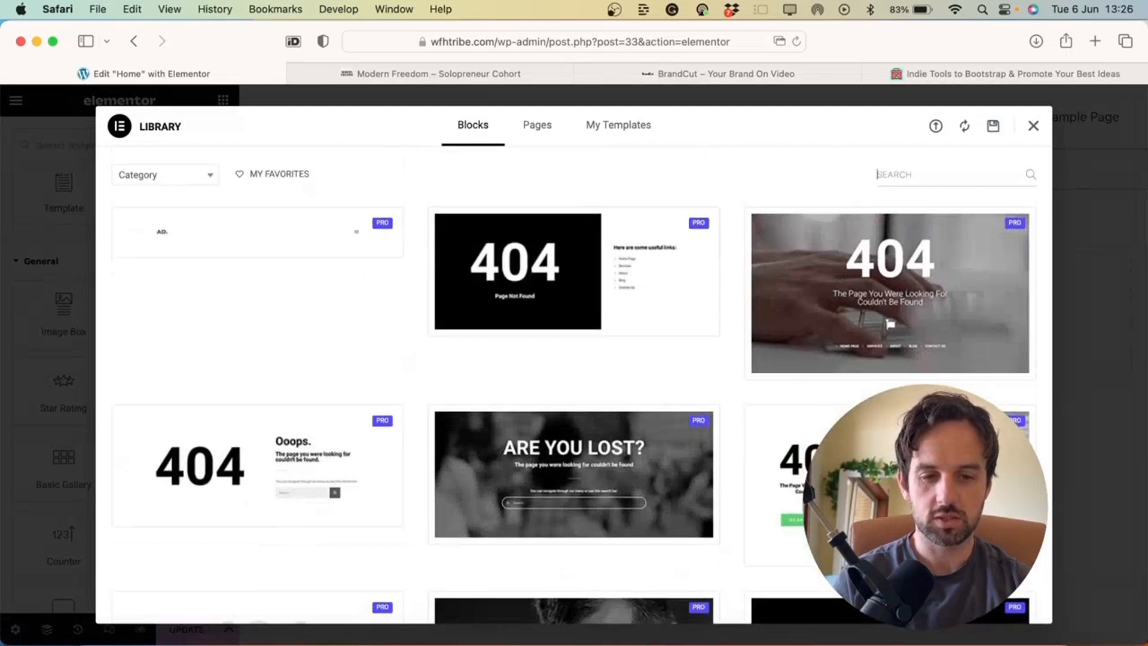
text(hero)
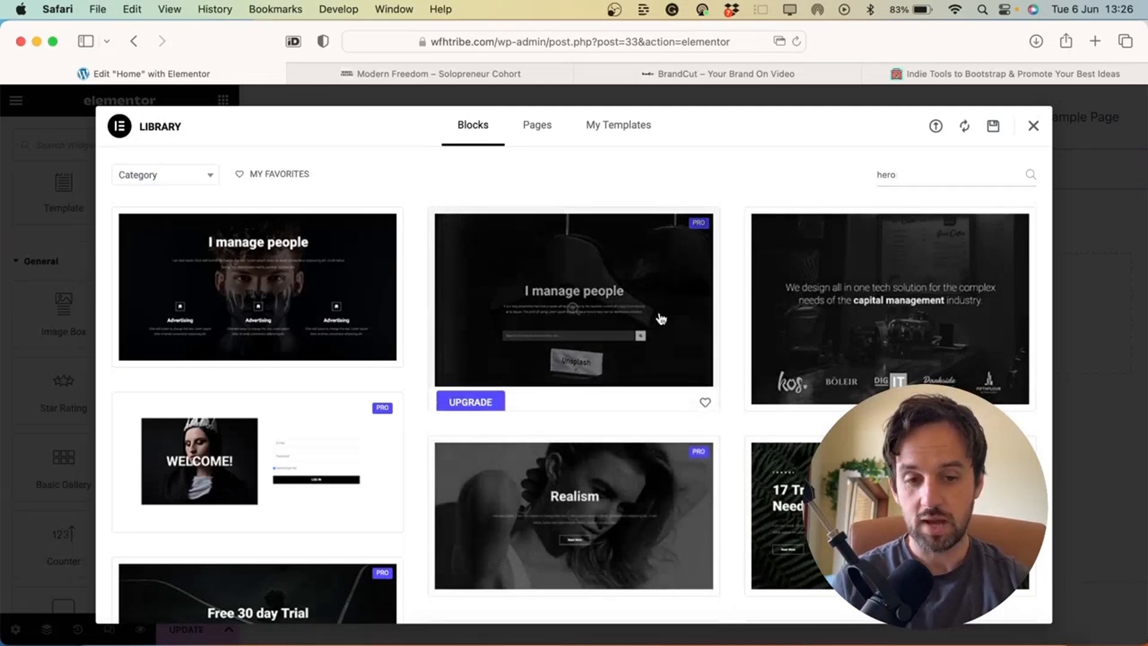
scroll(404, 448, down, 5)
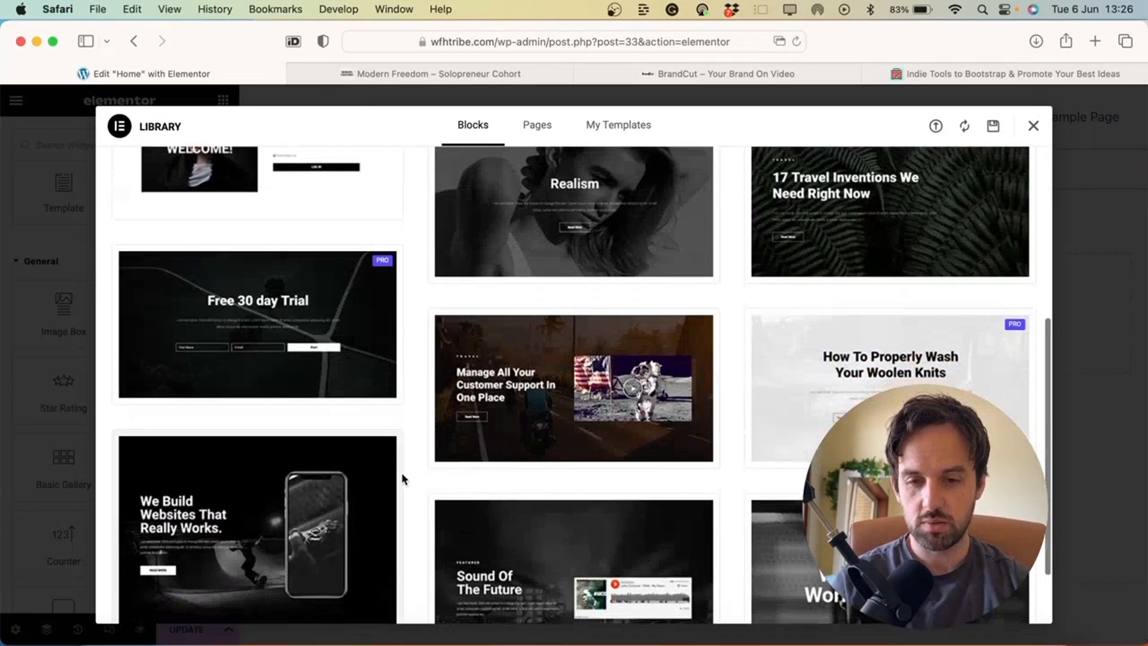
scroll(401, 476, down, 2)
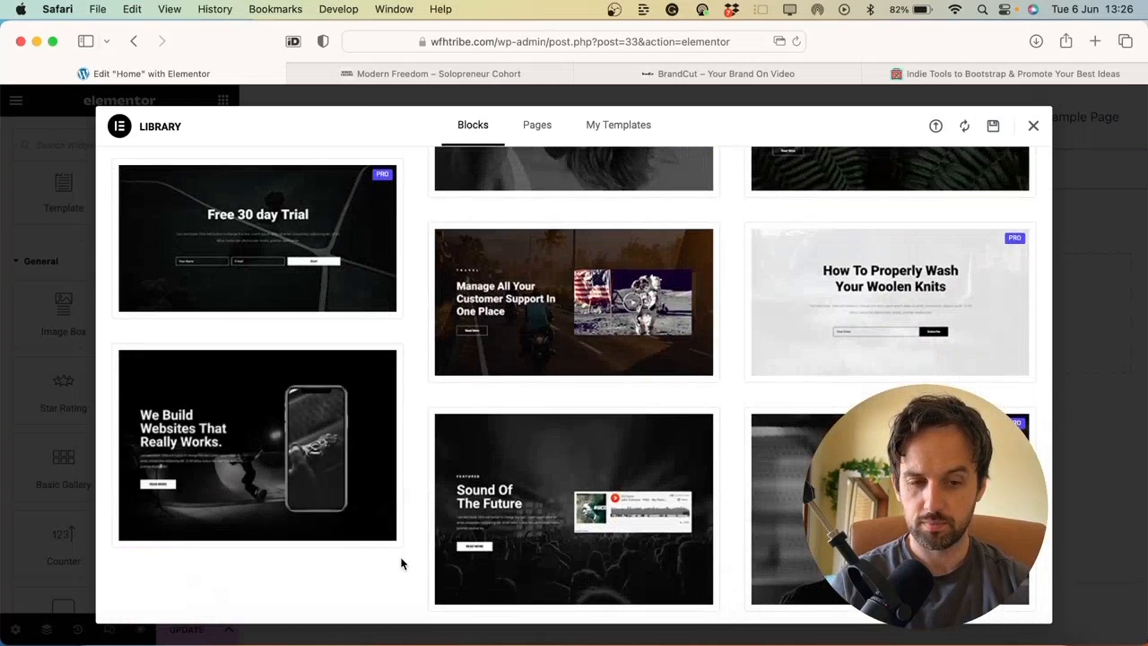
mouse_move(179, 483)
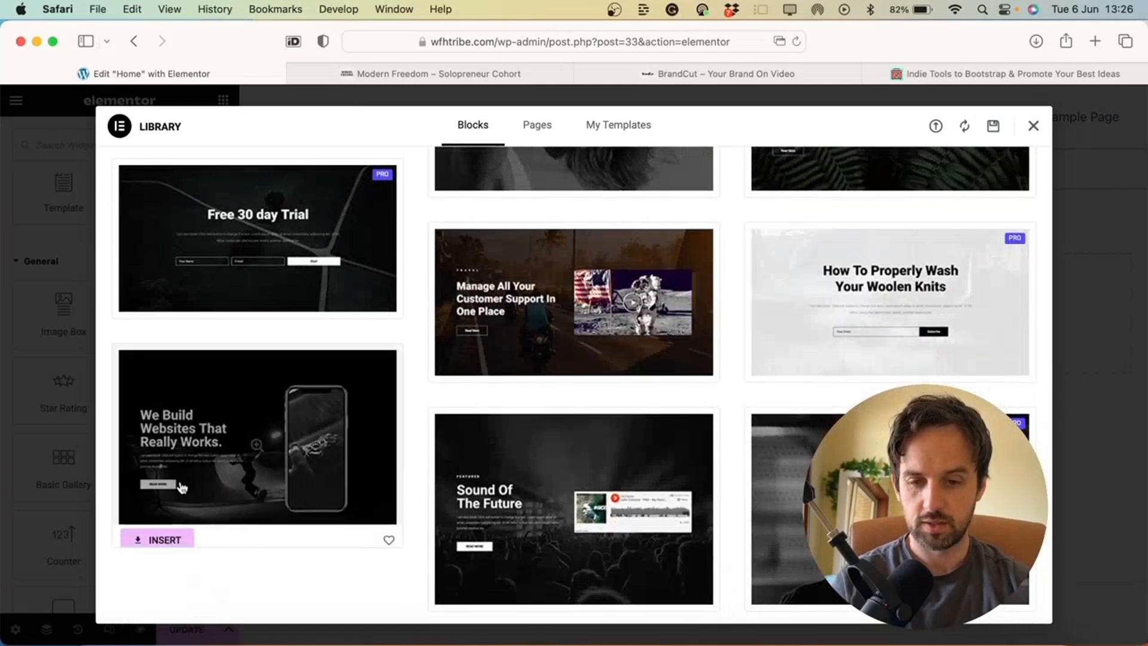
click(164, 533)
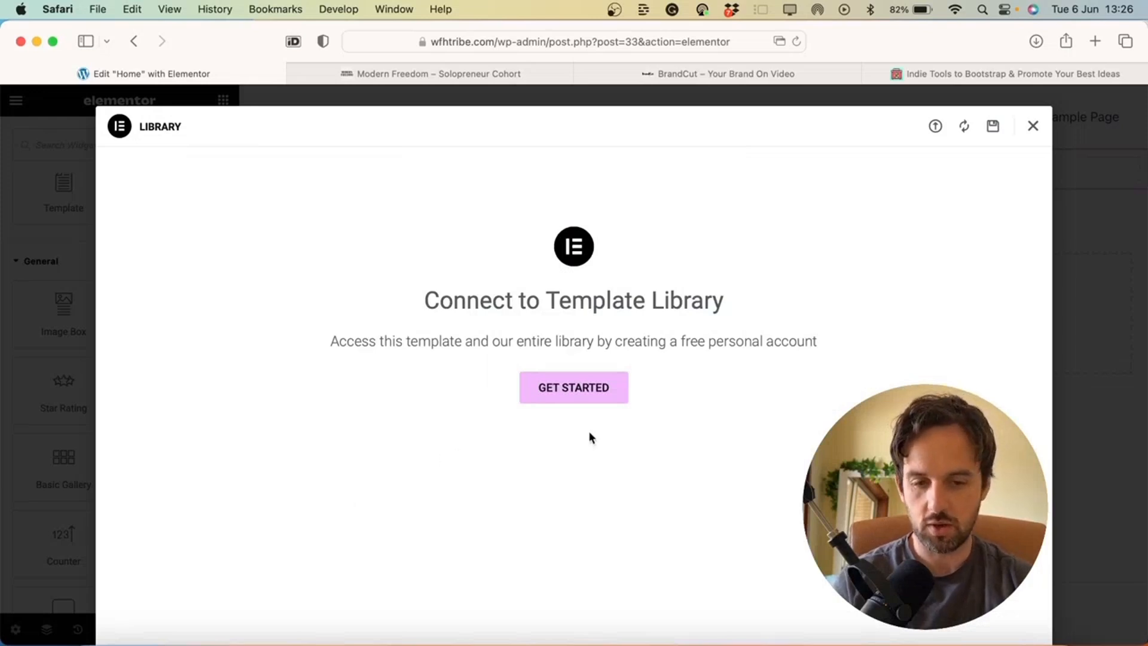
Sign in and connect wfhtribe.com to the Elementor template library
click(562, 389)
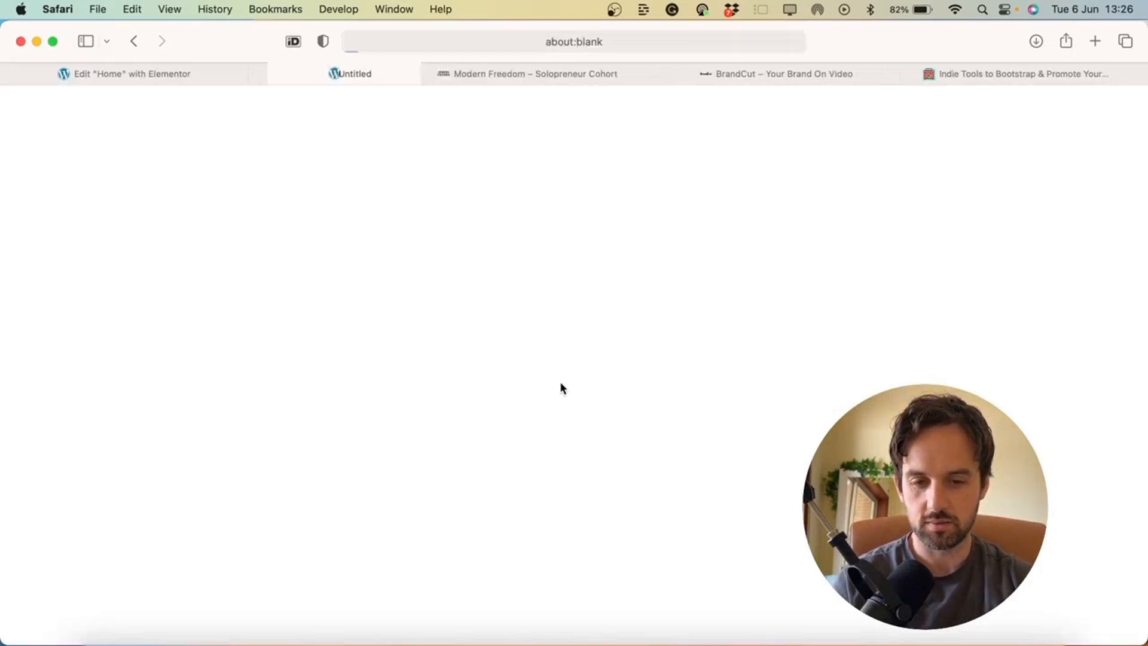
click(524, 552)
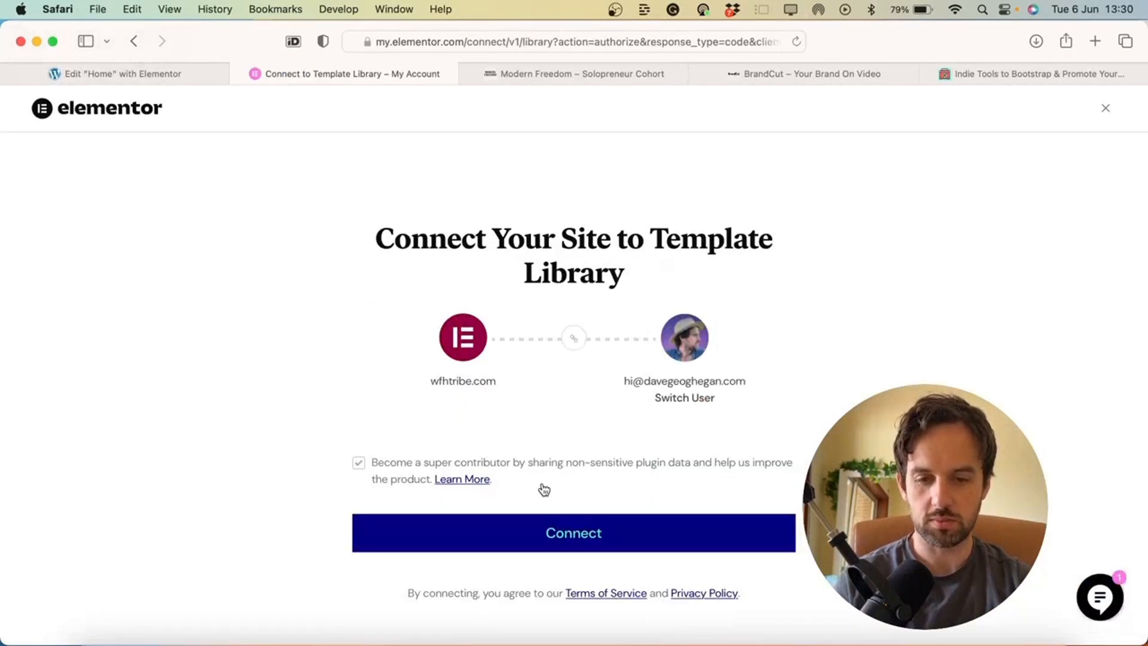
click(541, 533)
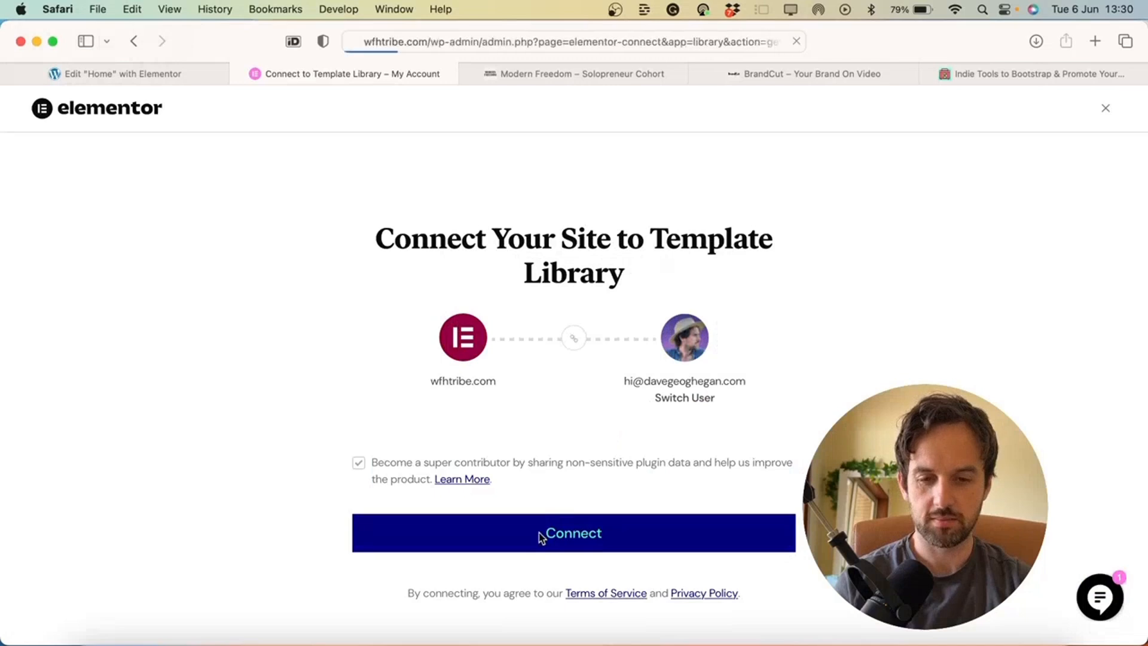
scroll(506, 418, down, 2)
Test inline edits on the hero heading and paragraph, then delete the 'Playground for creative people' section
scroll(505, 418, down, 3)
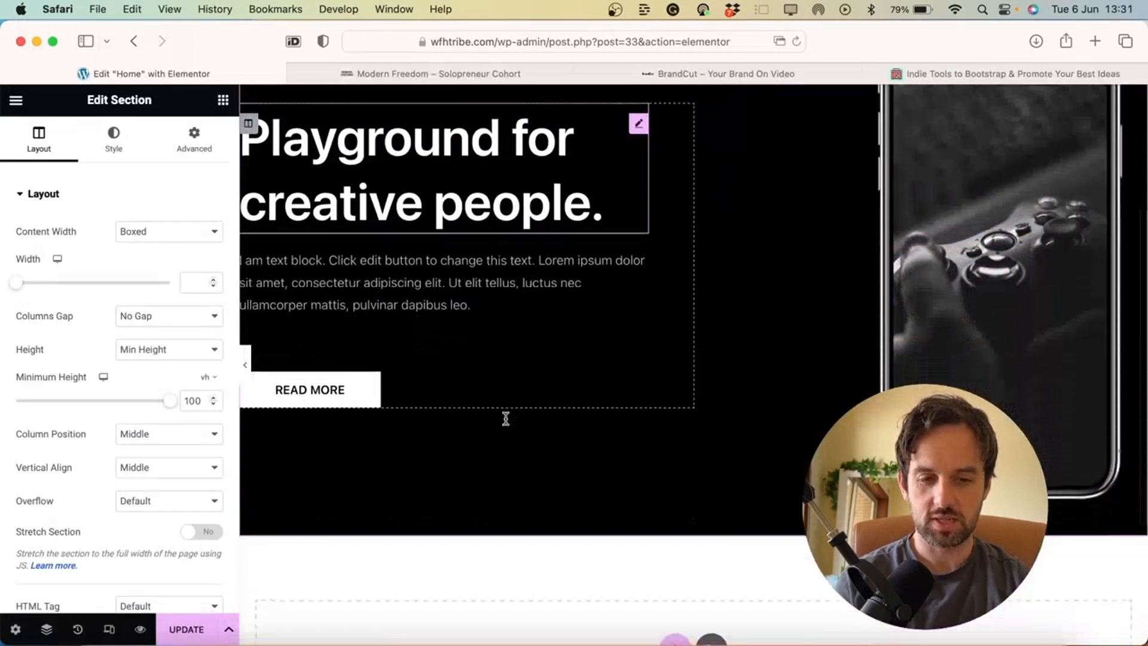
scroll(505, 419, up, 5)
scroll(506, 419, down, 2)
scroll(506, 419, down, 1)
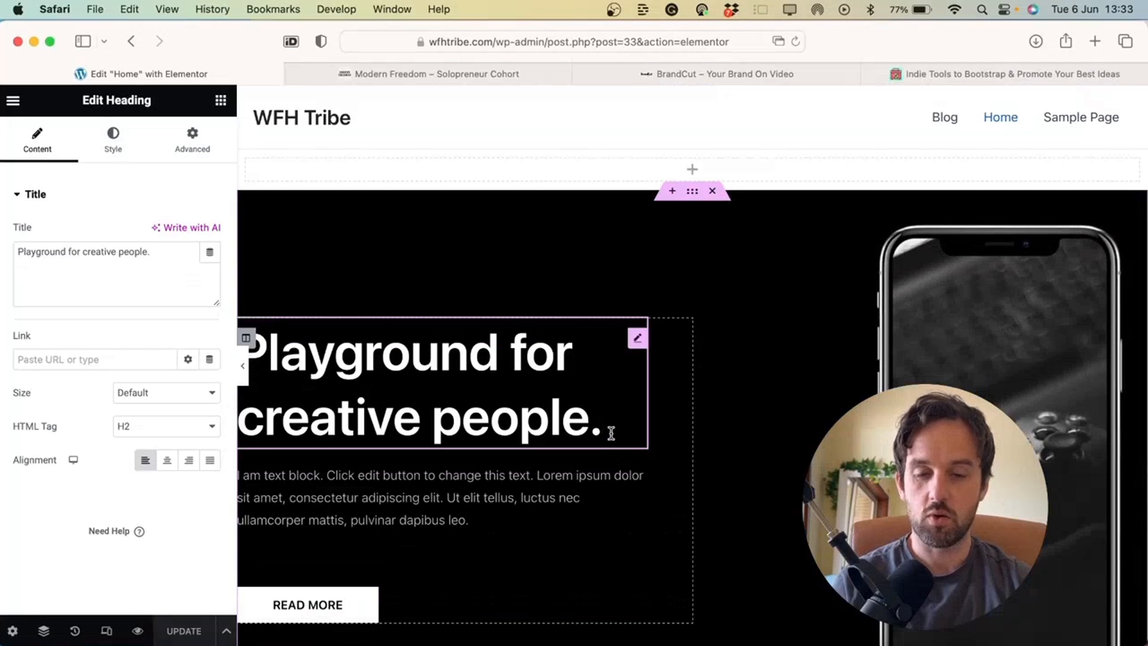
click(369, 353)
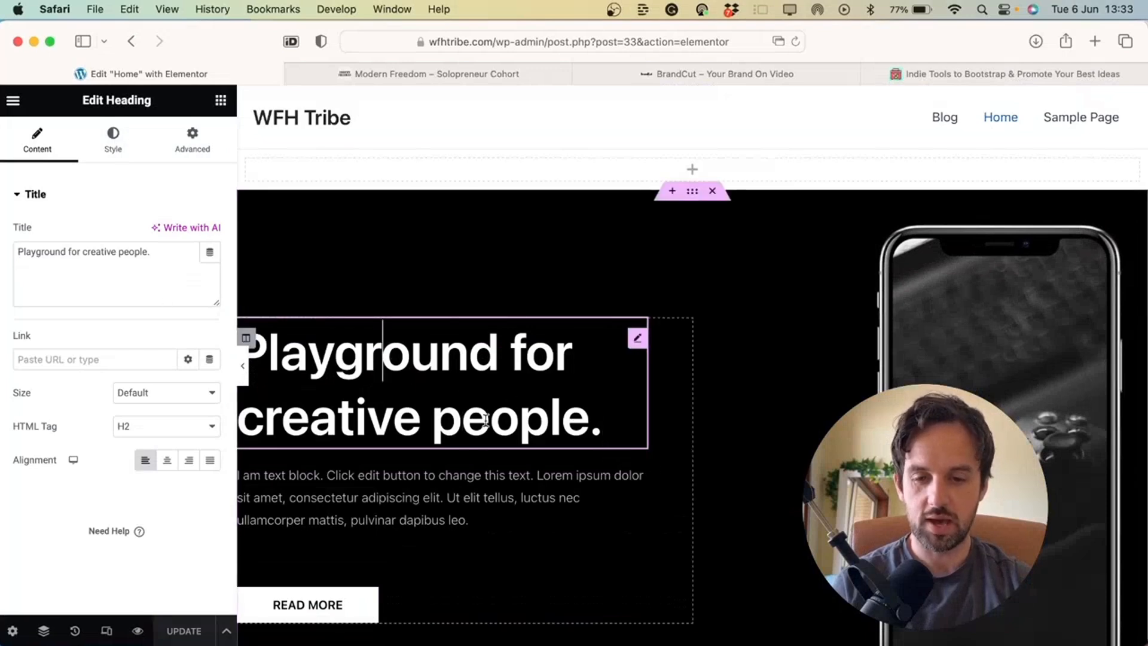
text(dsdsad)
double_click(388, 542)
text(sdas)
scroll(526, 327, up, 2)
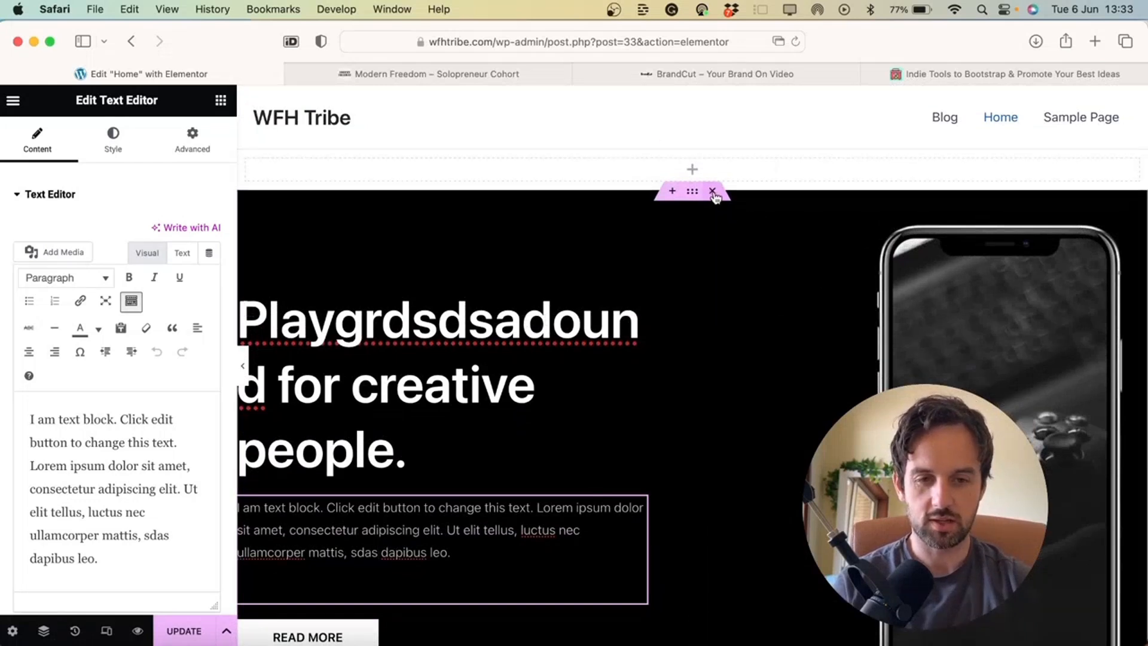
click(714, 192)
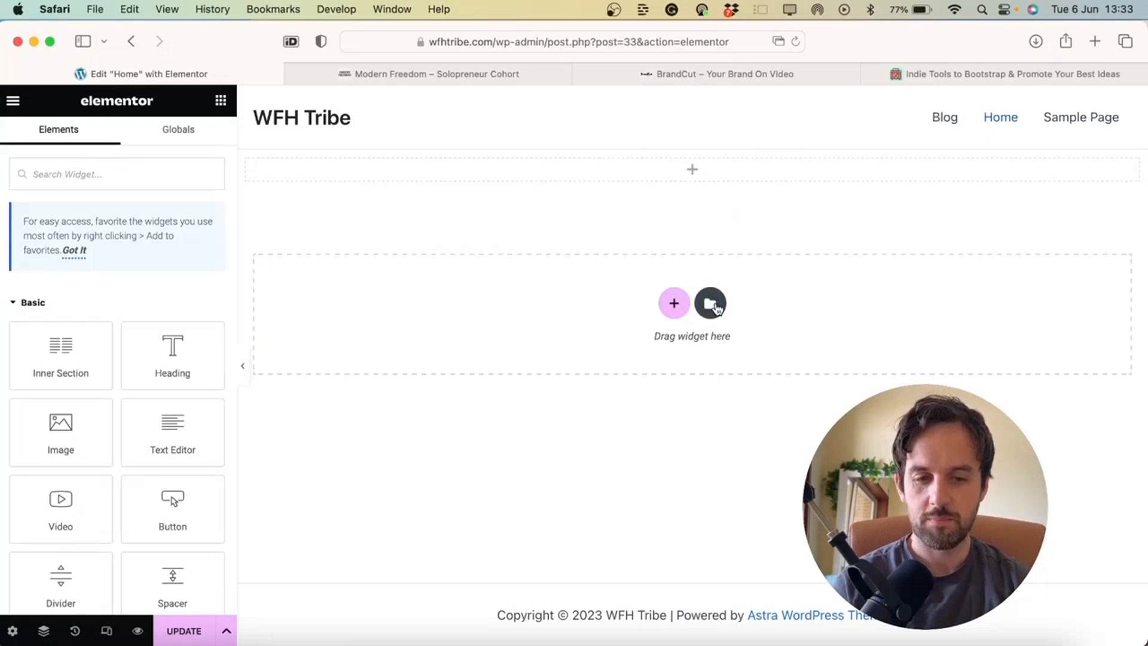
Open the template library on its Pages tab and browse the full-page templates
click(711, 304)
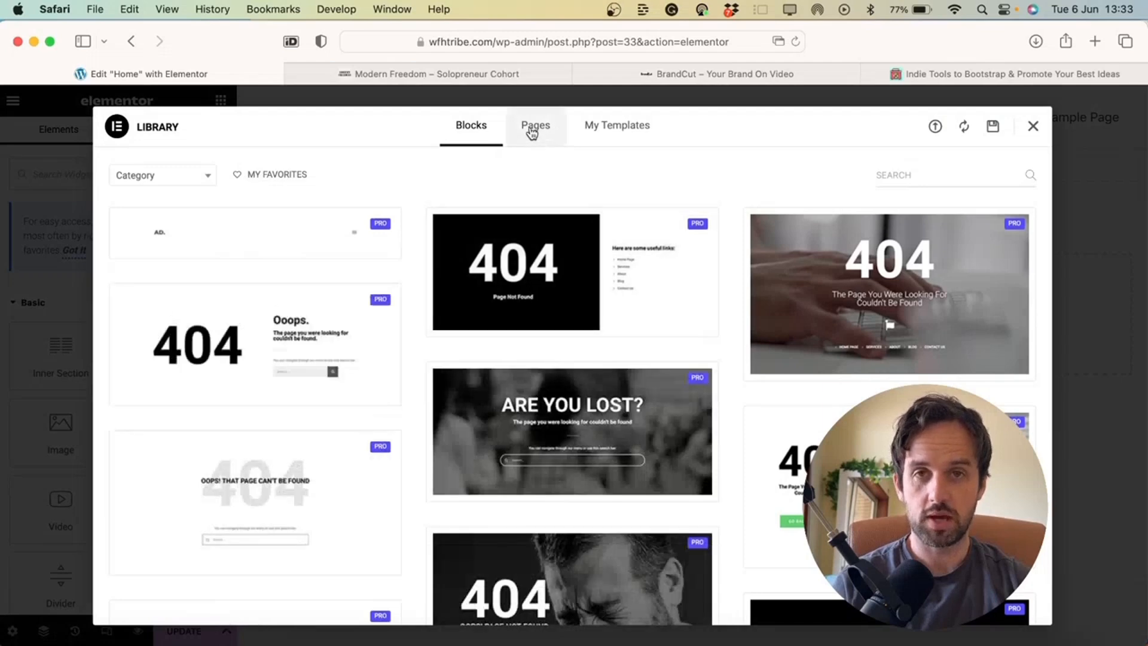
click(538, 129)
scroll(428, 276, down, 2)
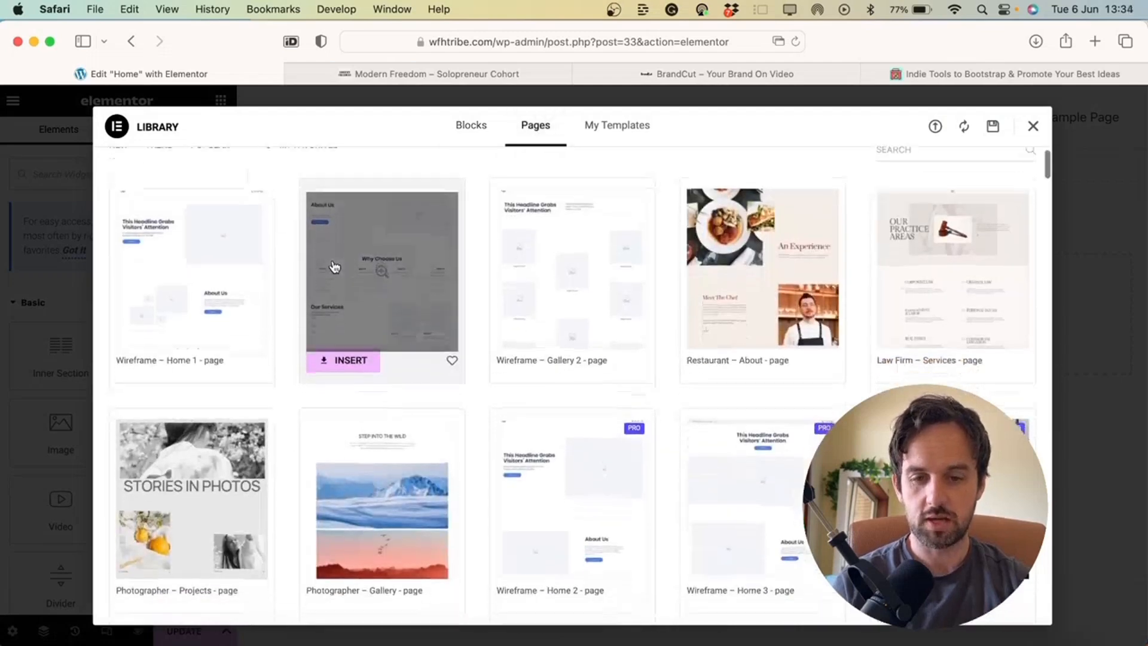
scroll(818, 273, down, 5)
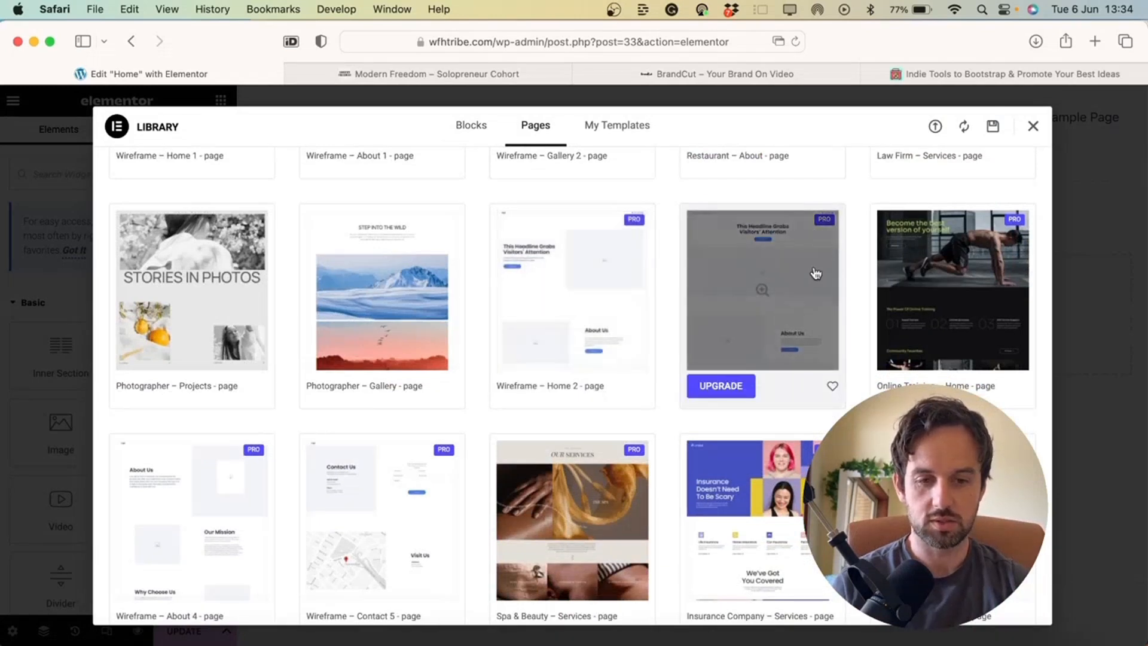
Preview the Wireframe – Home 2 template, then check the empty My Templates list
click(816, 274)
scroll(765, 397, down, 10)
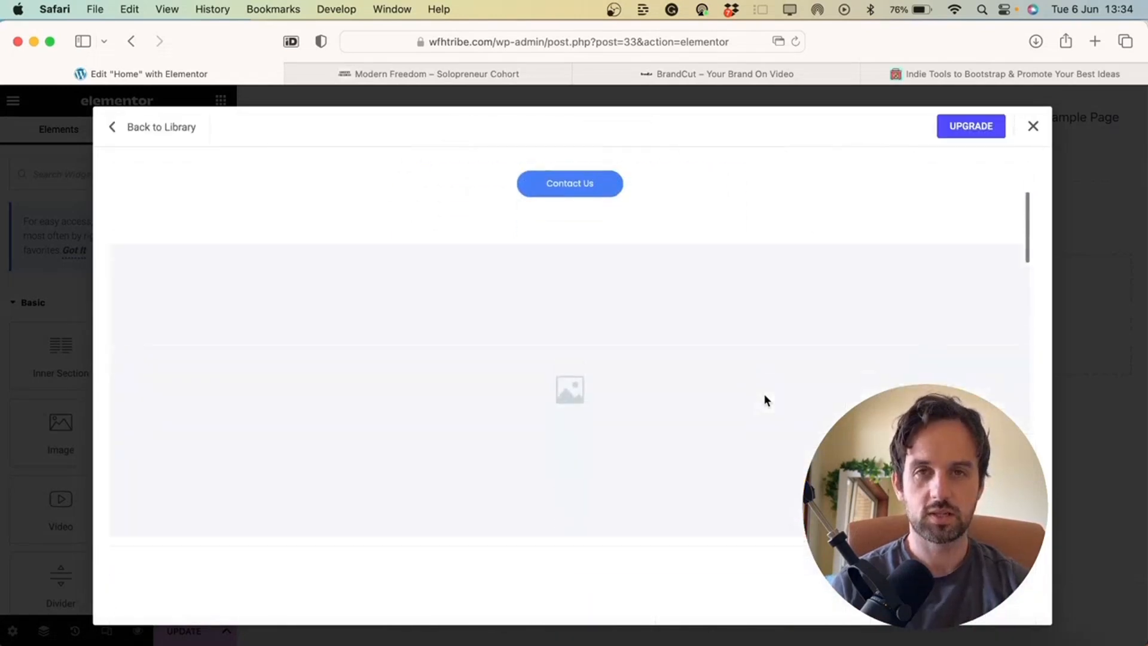
scroll(765, 396, down, 15)
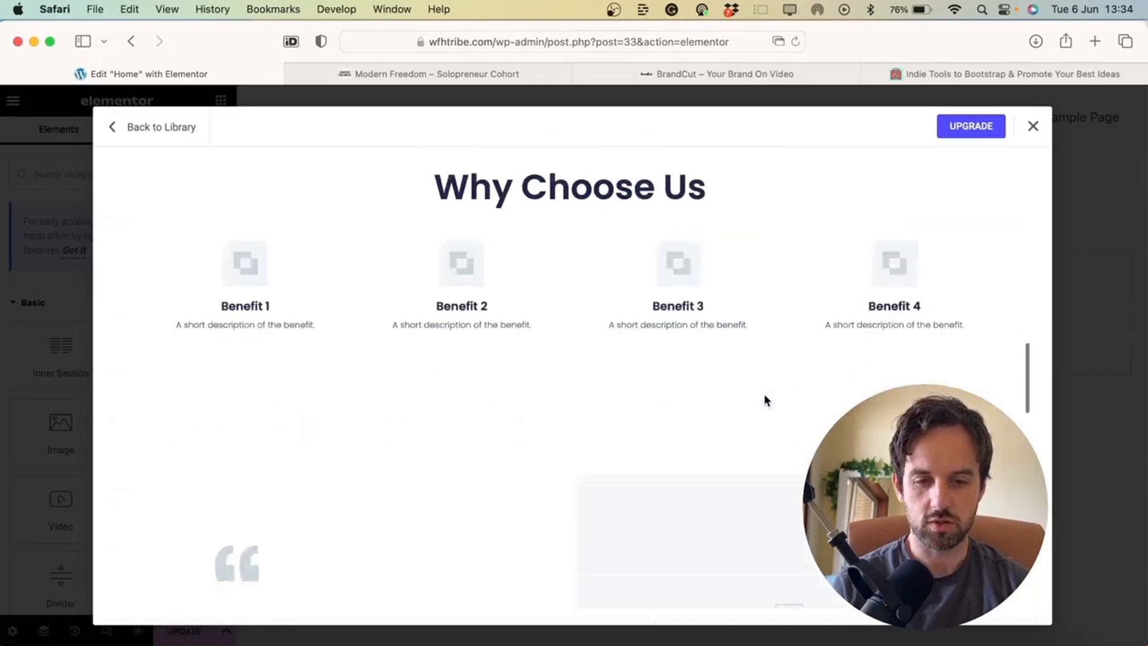
scroll(765, 399, down, 10)
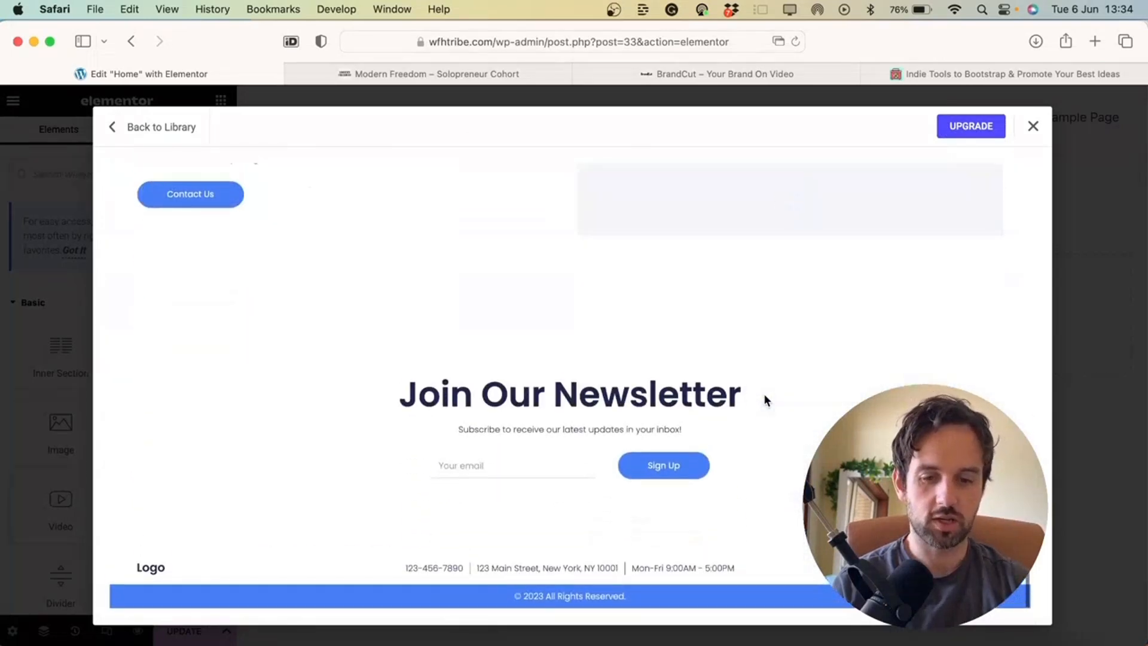
scroll(763, 393, up, 15)
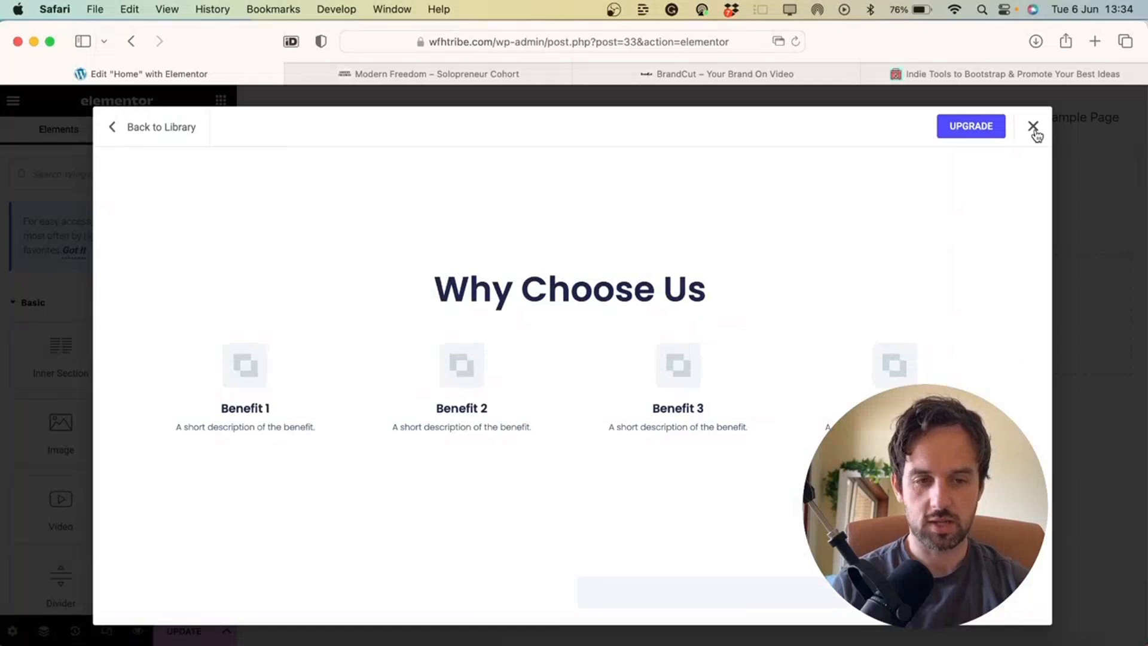
click(1034, 128)
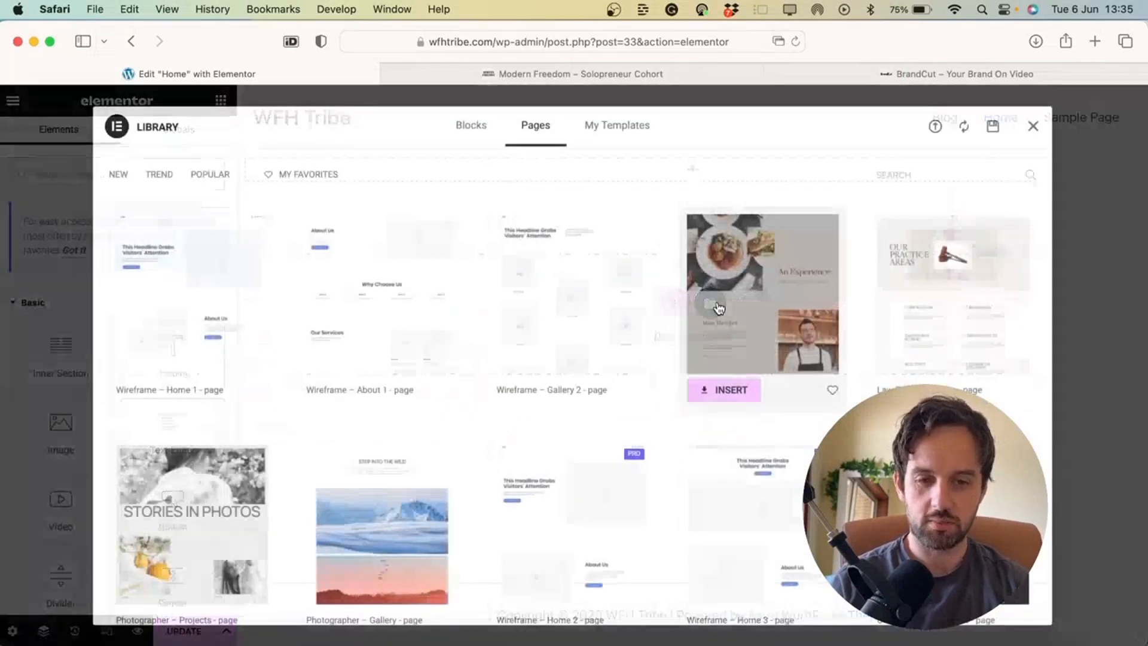
click(721, 298)
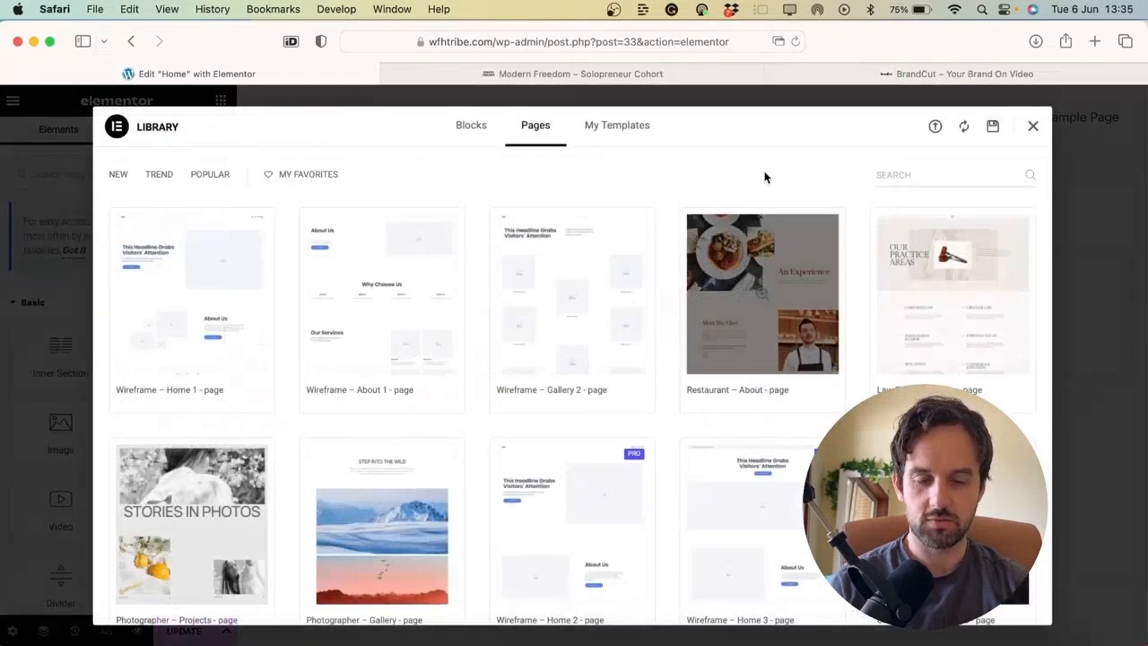
click(625, 129)
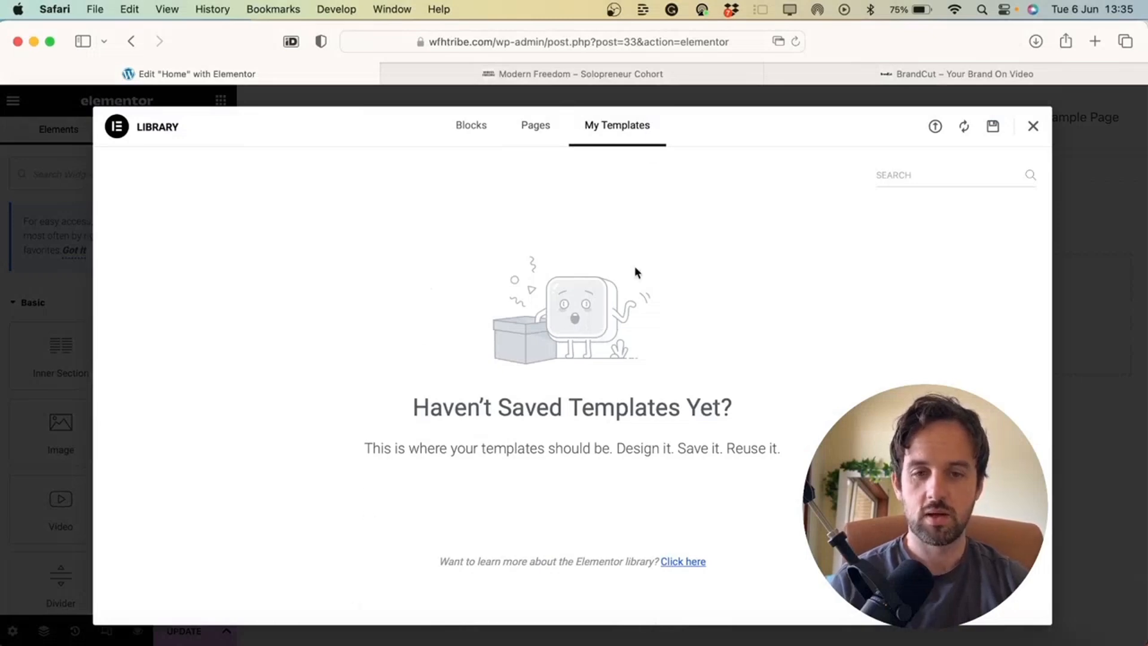
Glance at the BrandCut and Modern Freedom sites before returning to Elementor
click(858, 66)
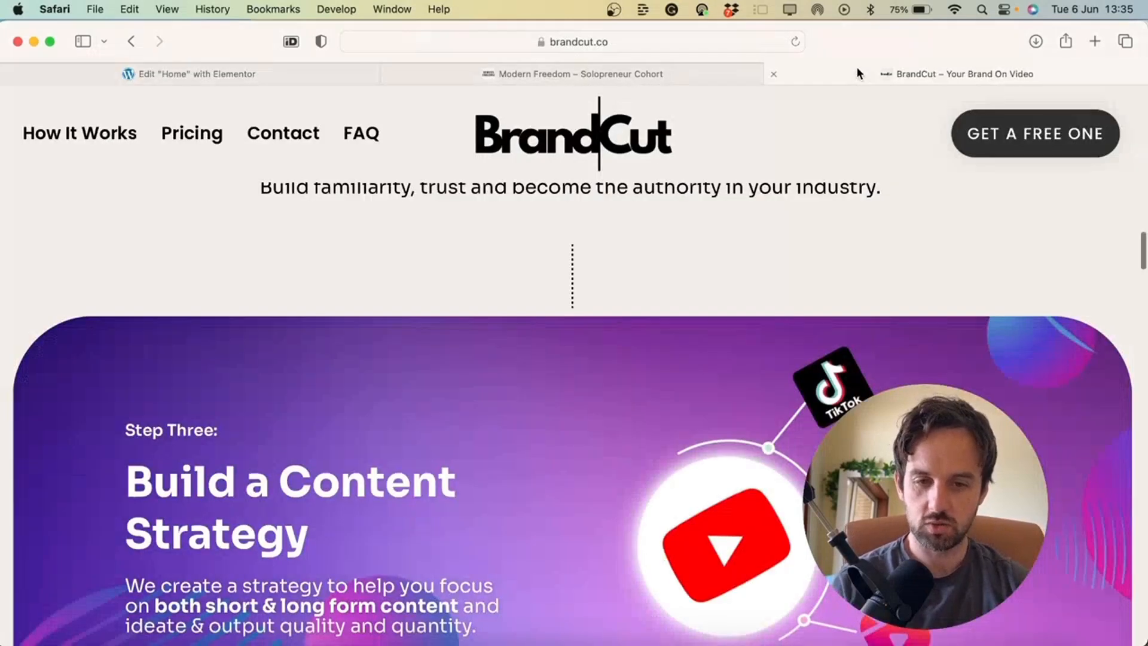
scroll(554, 392, up, 10)
click(517, 81)
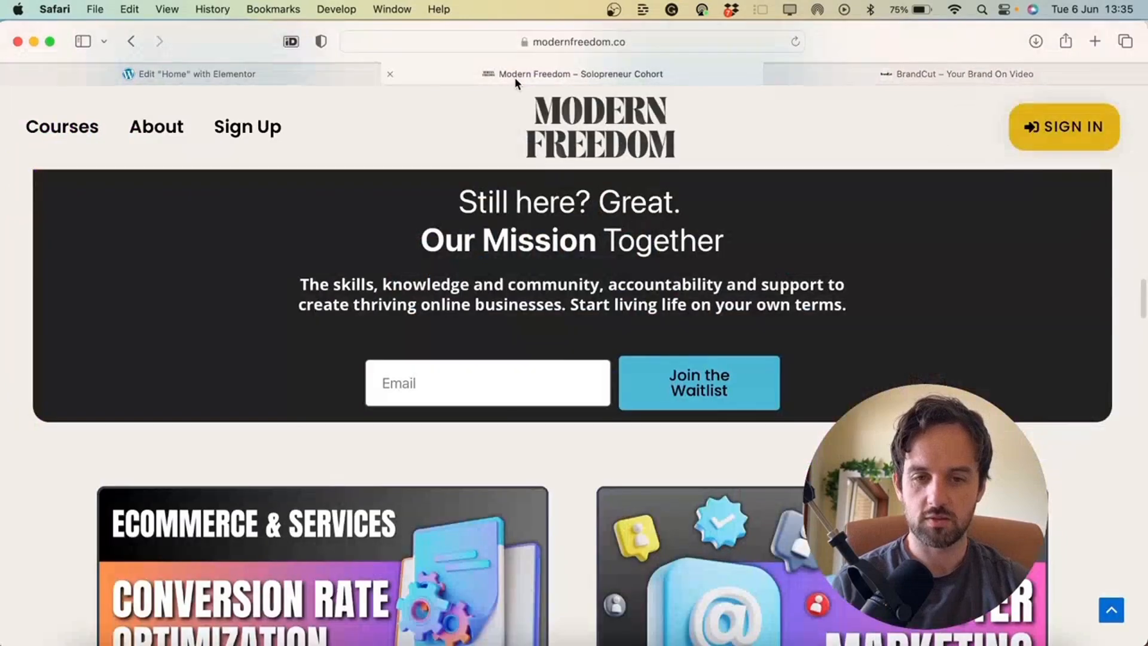
scroll(469, 497, up, 5)
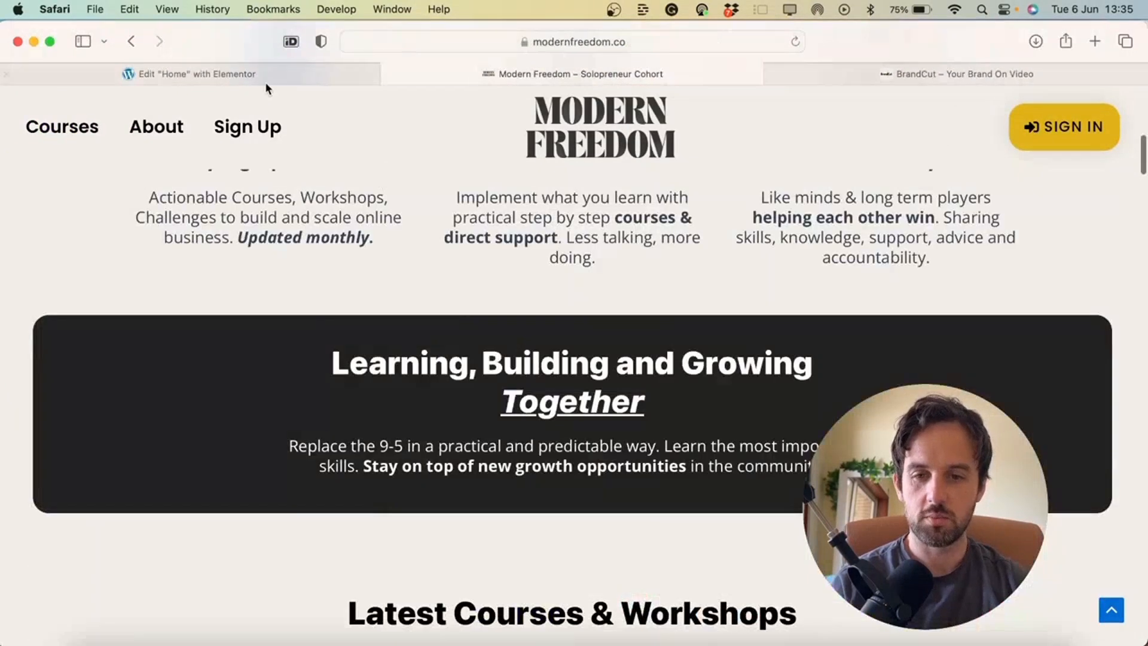
click(254, 77)
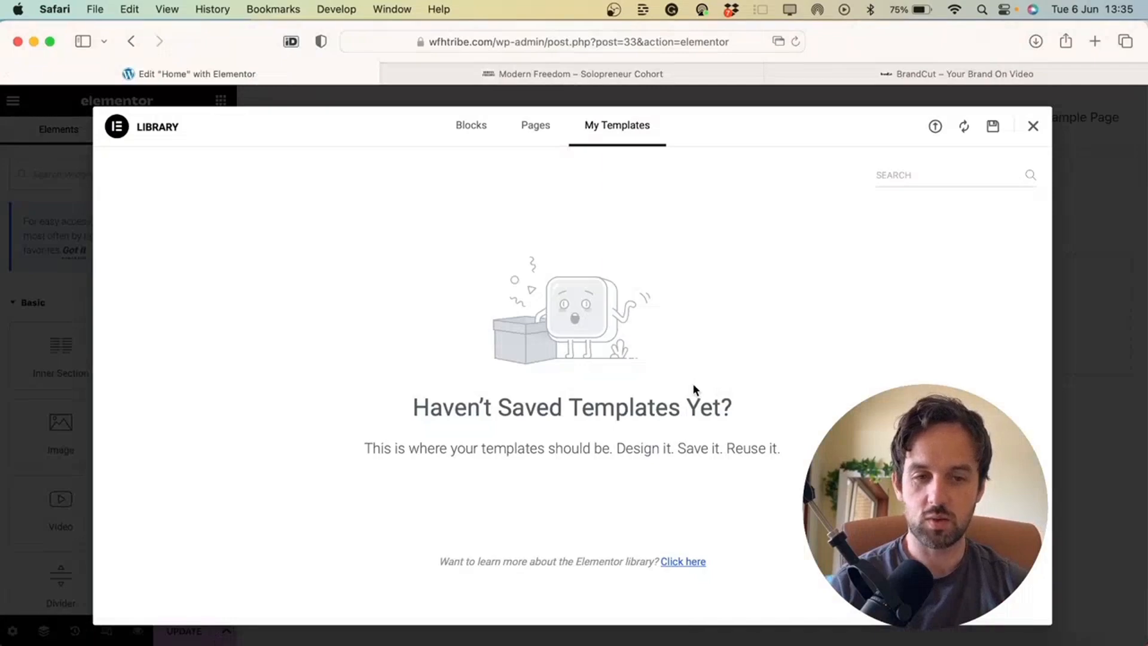
Check the BrandCut site once more, then close the Elementor template library
click(897, 74)
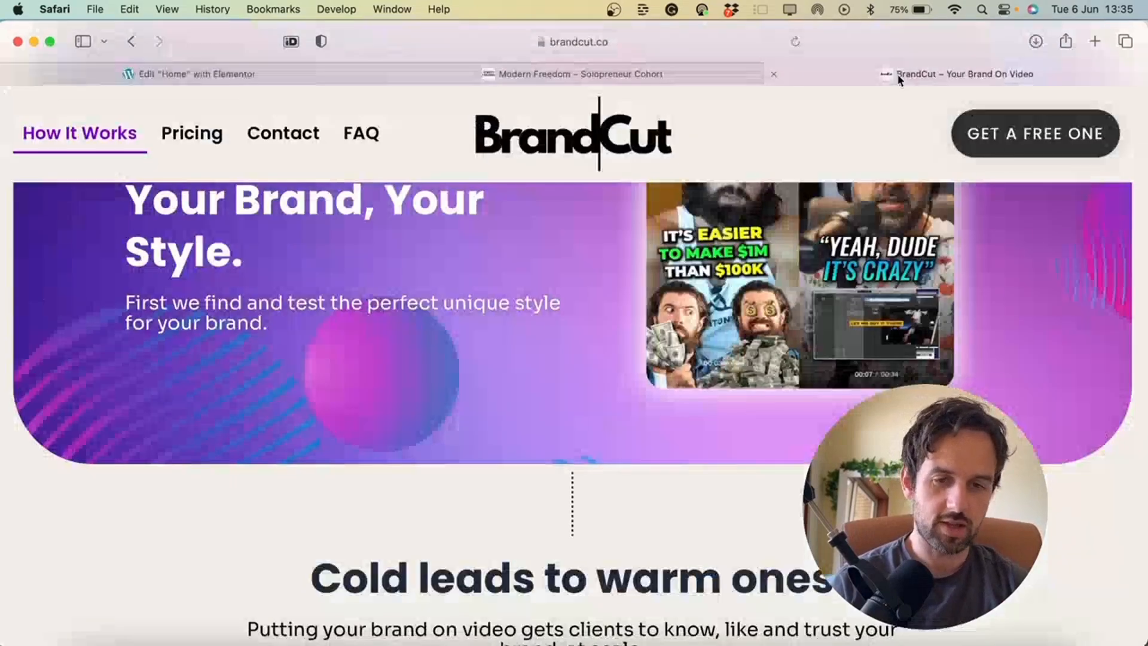
scroll(511, 443, up, 5)
scroll(512, 471, down, 15)
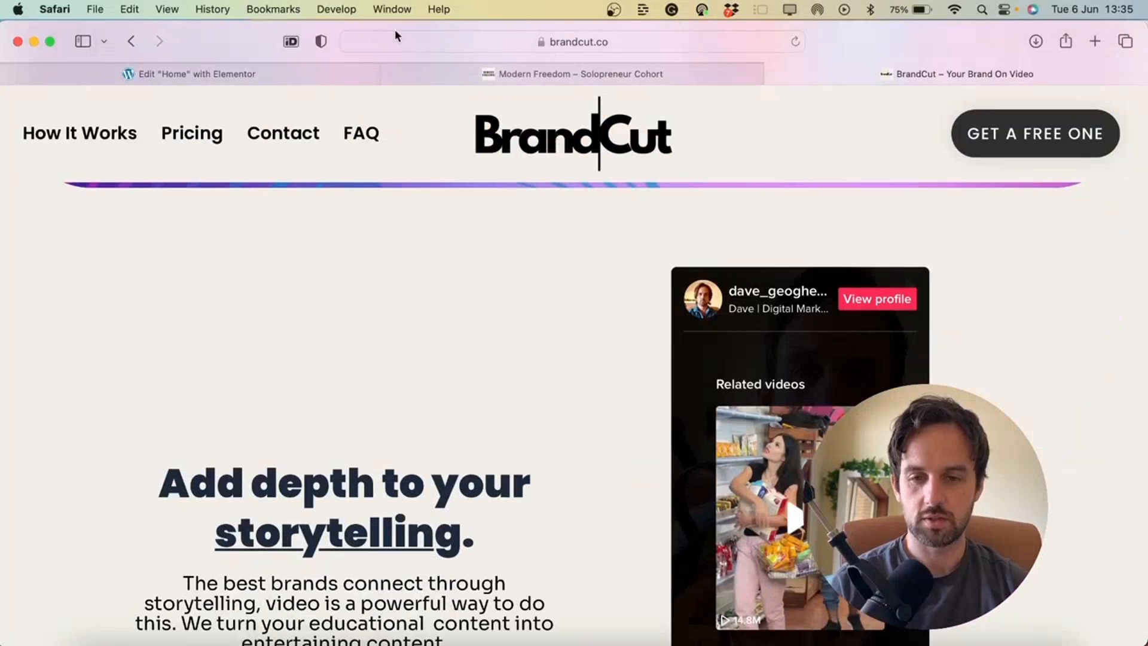
click(272, 73)
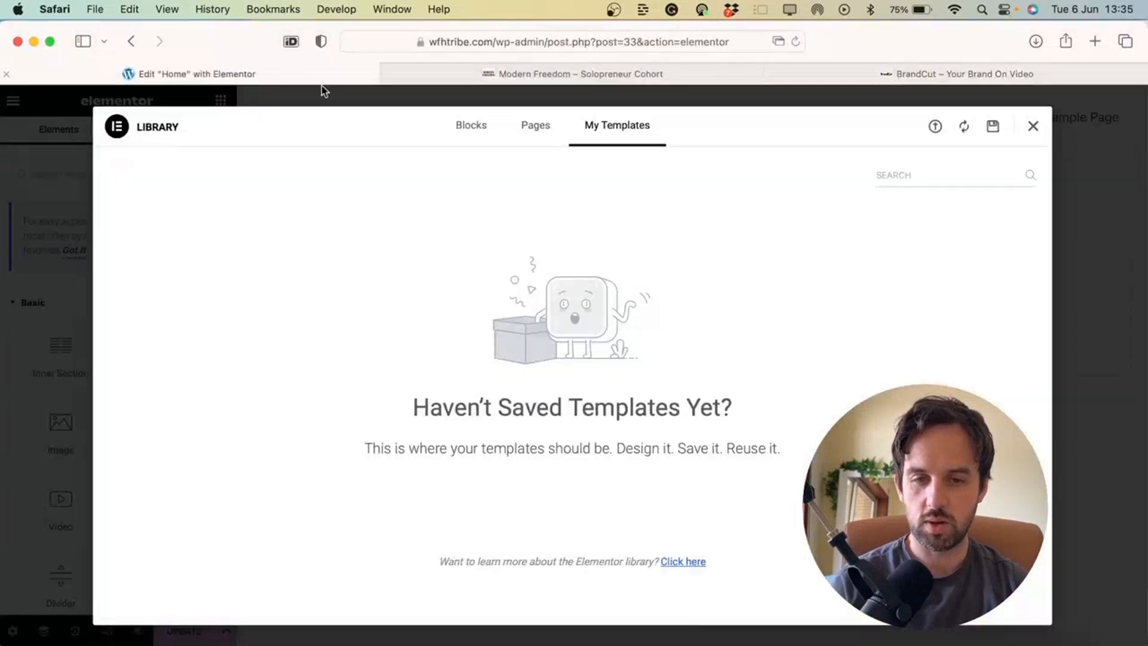
click(1033, 126)
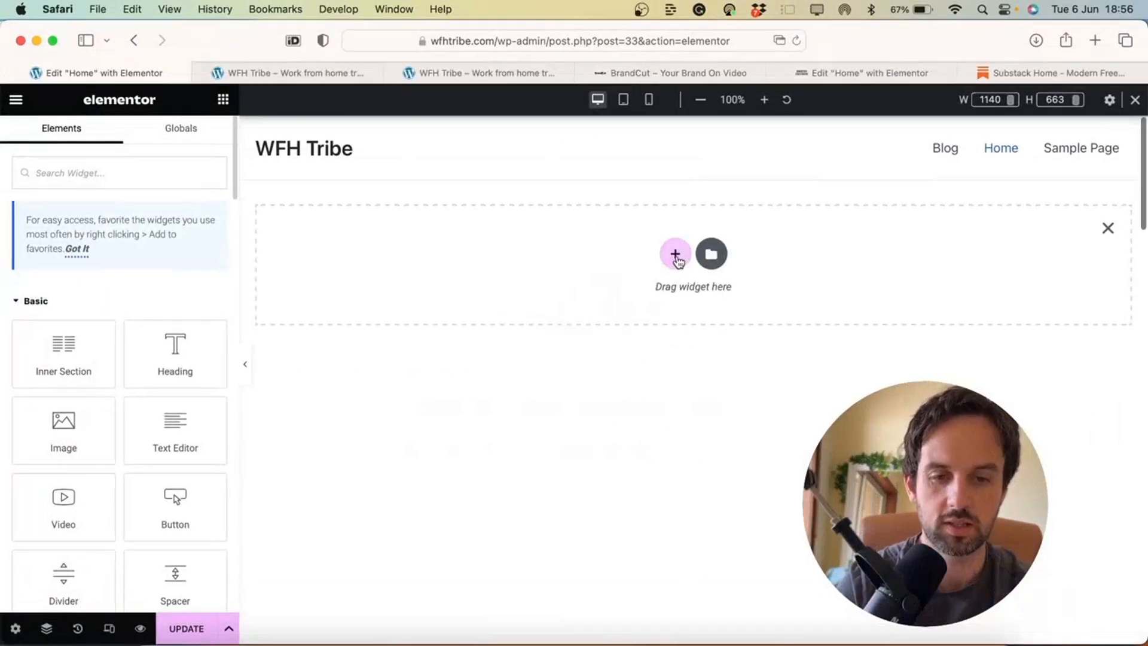
Add a single-column section holding a Heading, a Text Editor paragraph and a 'Click here' button
click(676, 256)
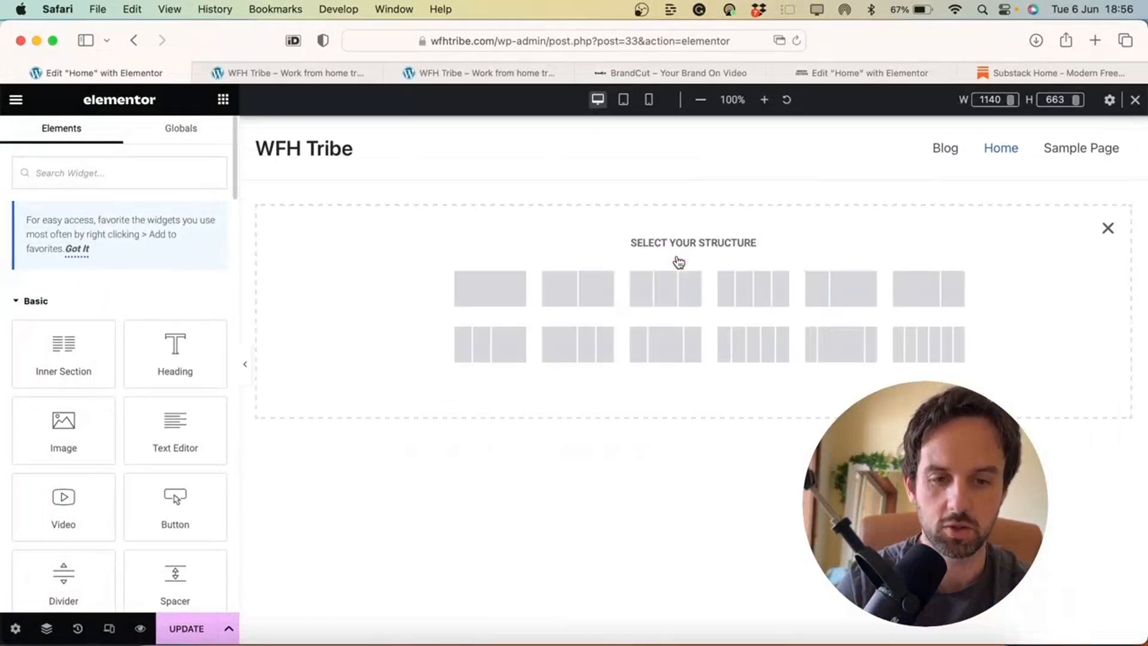
click(478, 295)
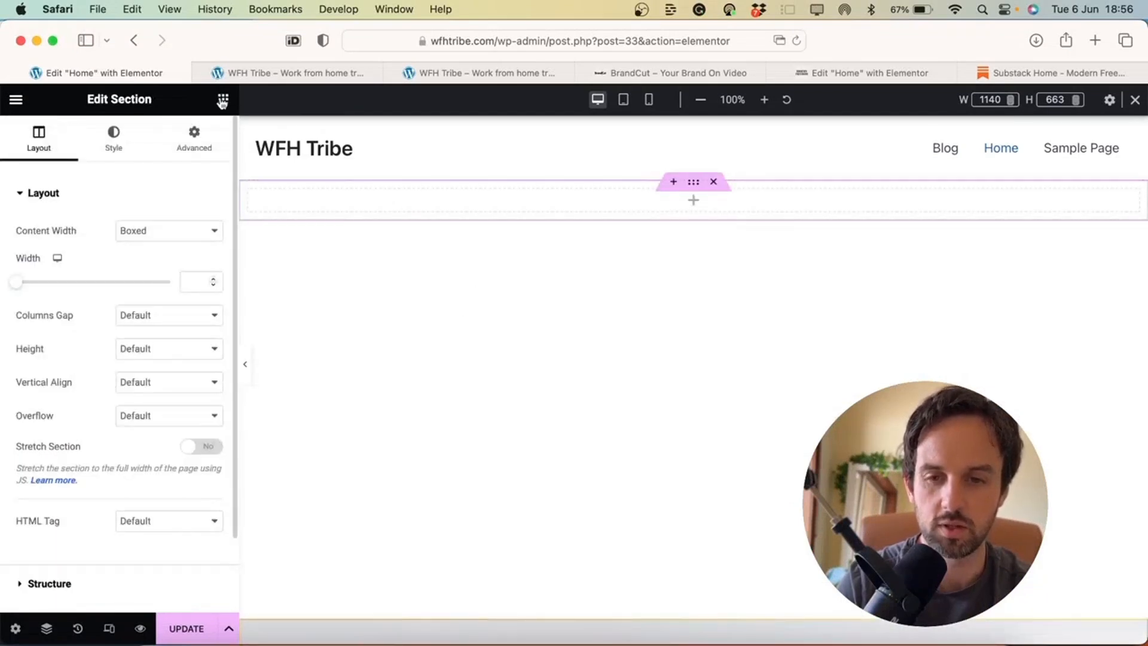
click(222, 101)
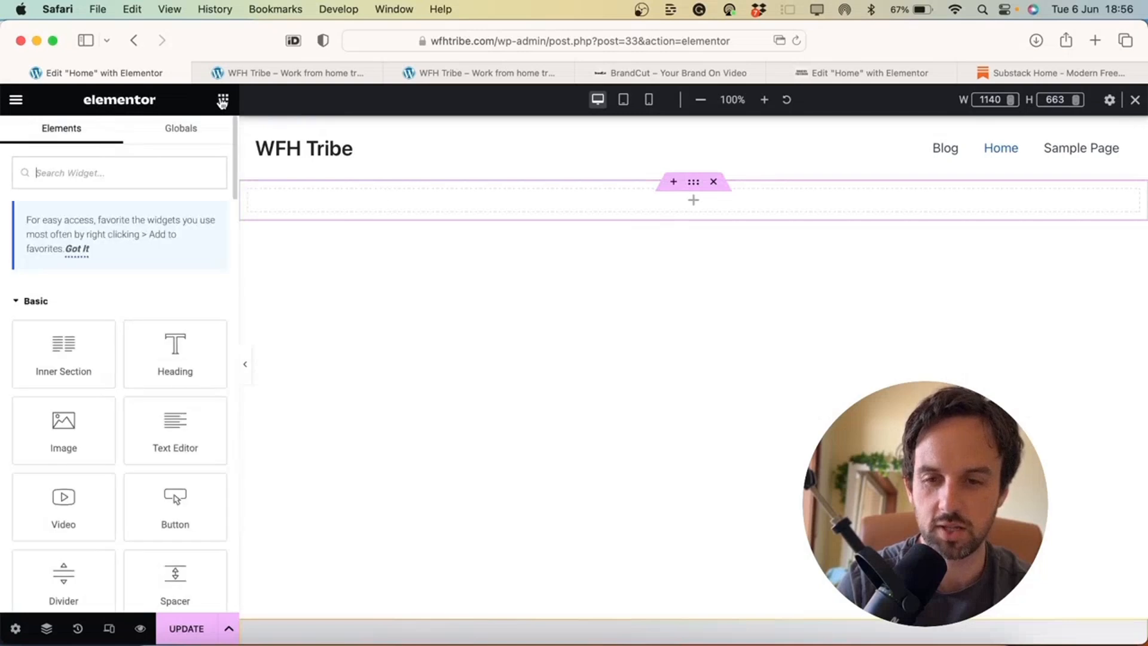
drag(184, 359, 369, 206)
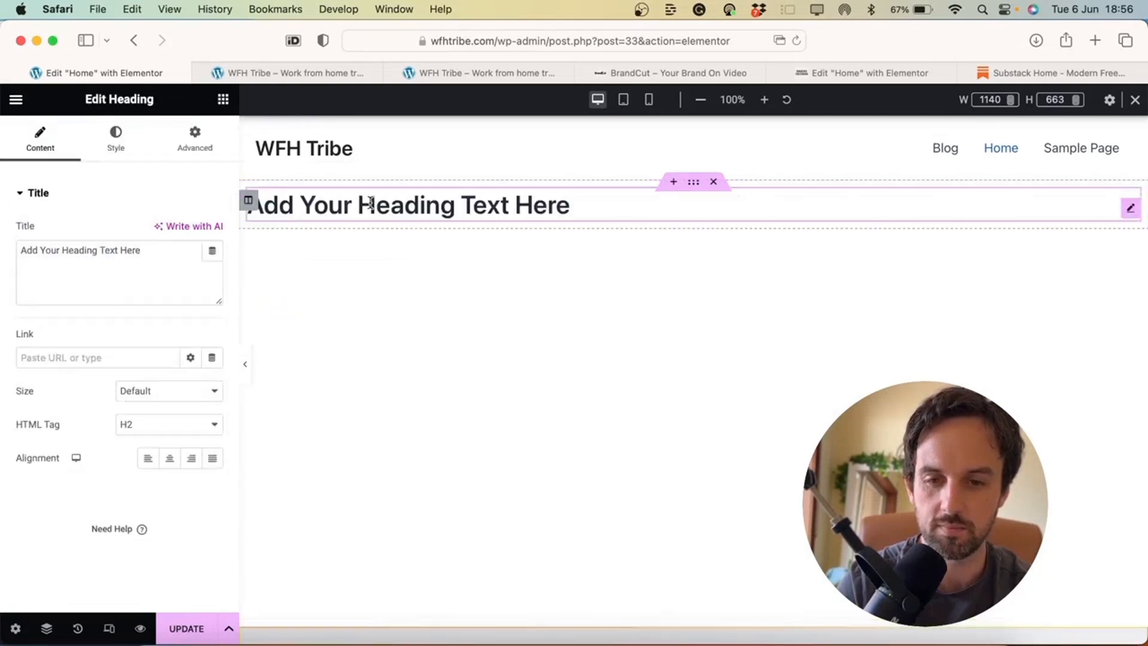
click(223, 100)
drag(175, 426, 324, 222)
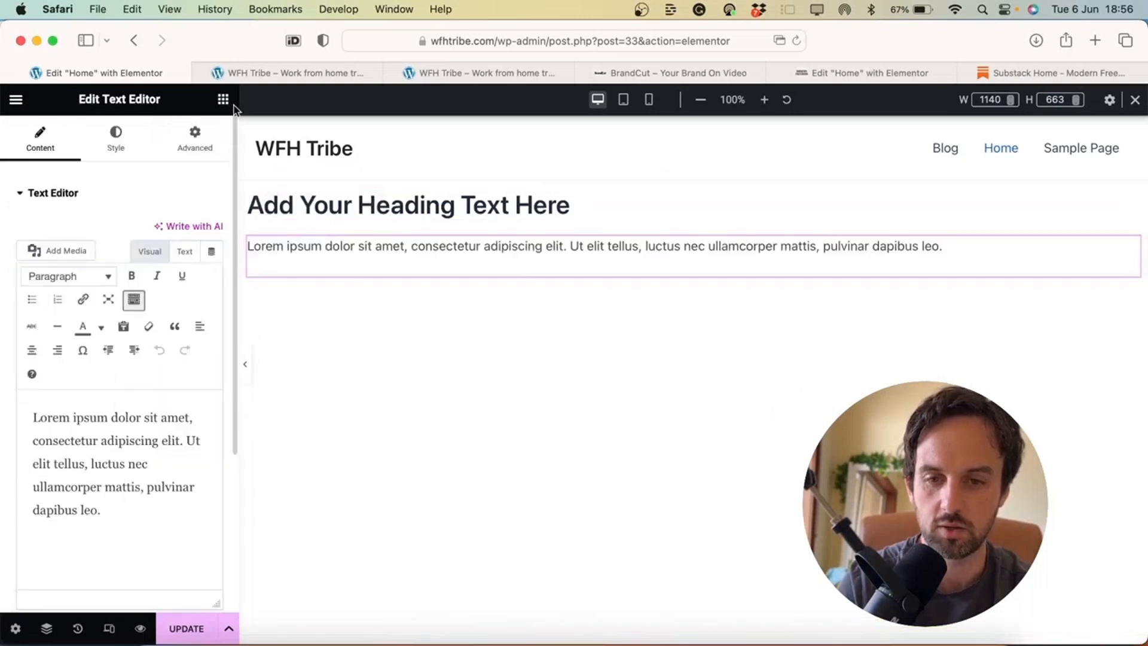
click(224, 101)
drag(177, 513, 317, 262)
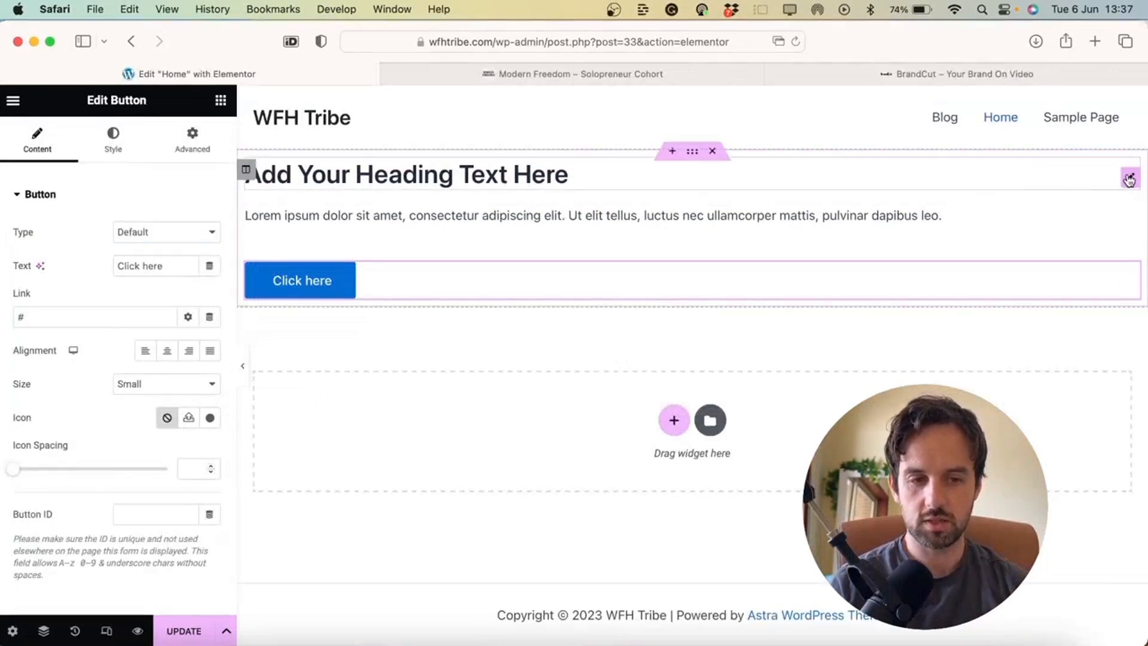
Center-align the heading, the Lorem ipsum paragraph and the 'Click here' button
click(1130, 179)
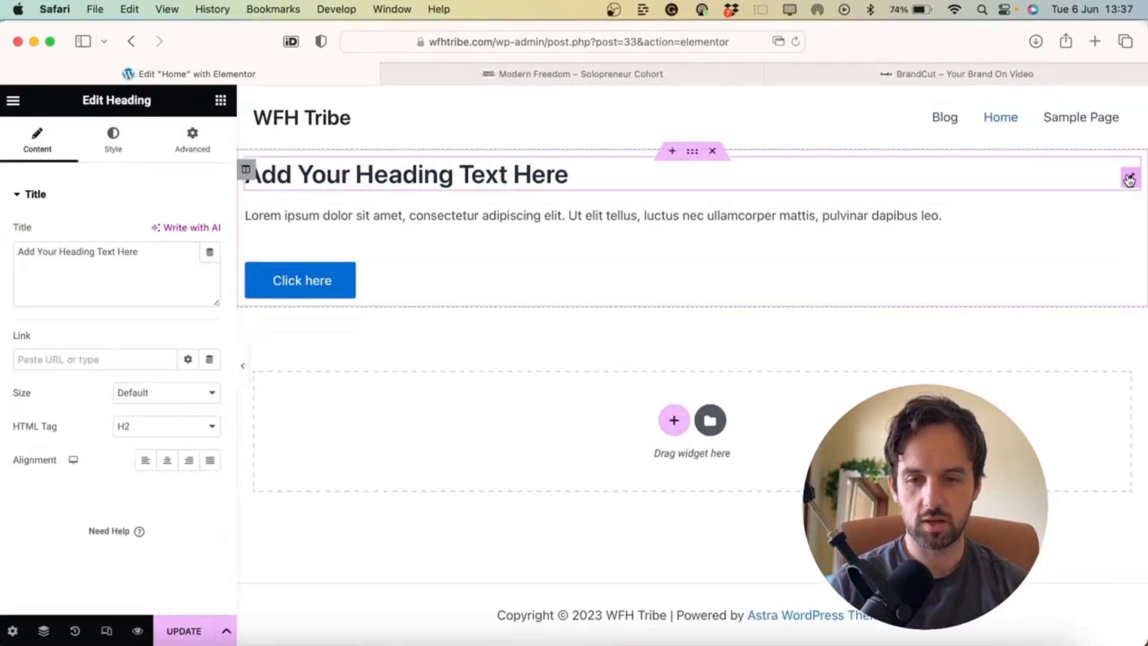
click(163, 466)
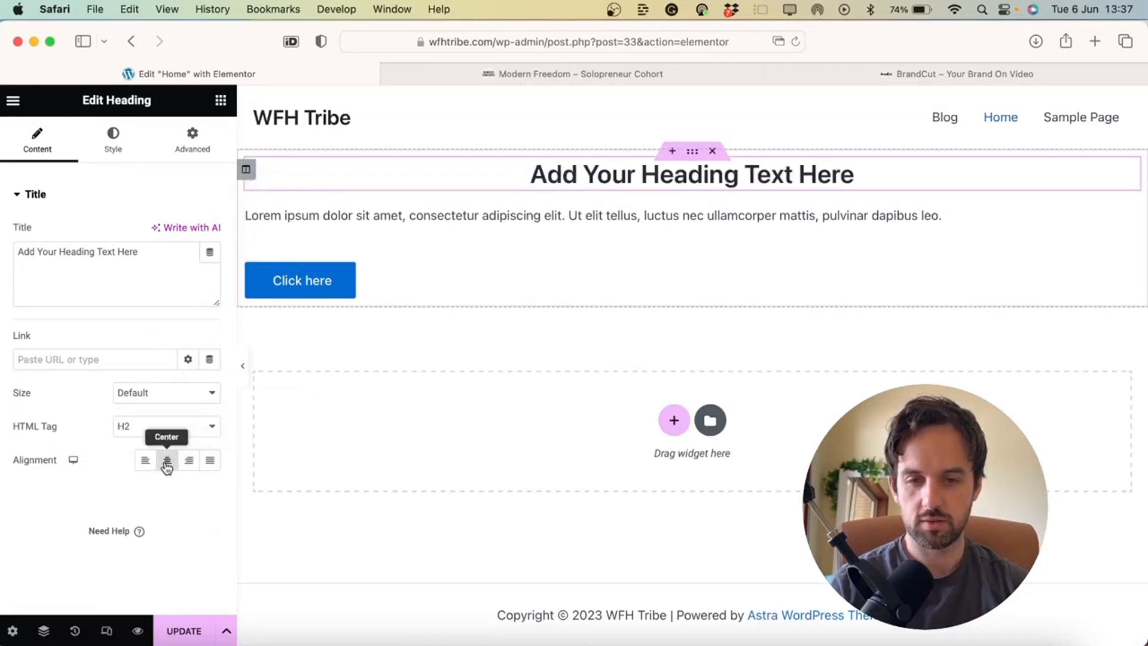
click(1130, 226)
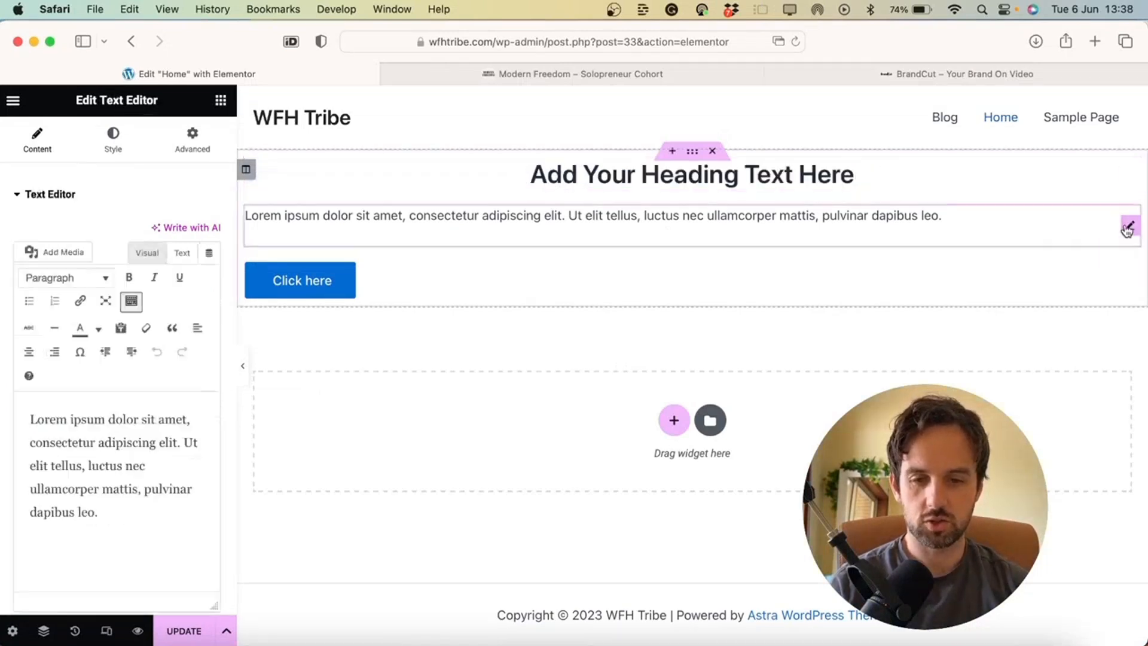
click(111, 142)
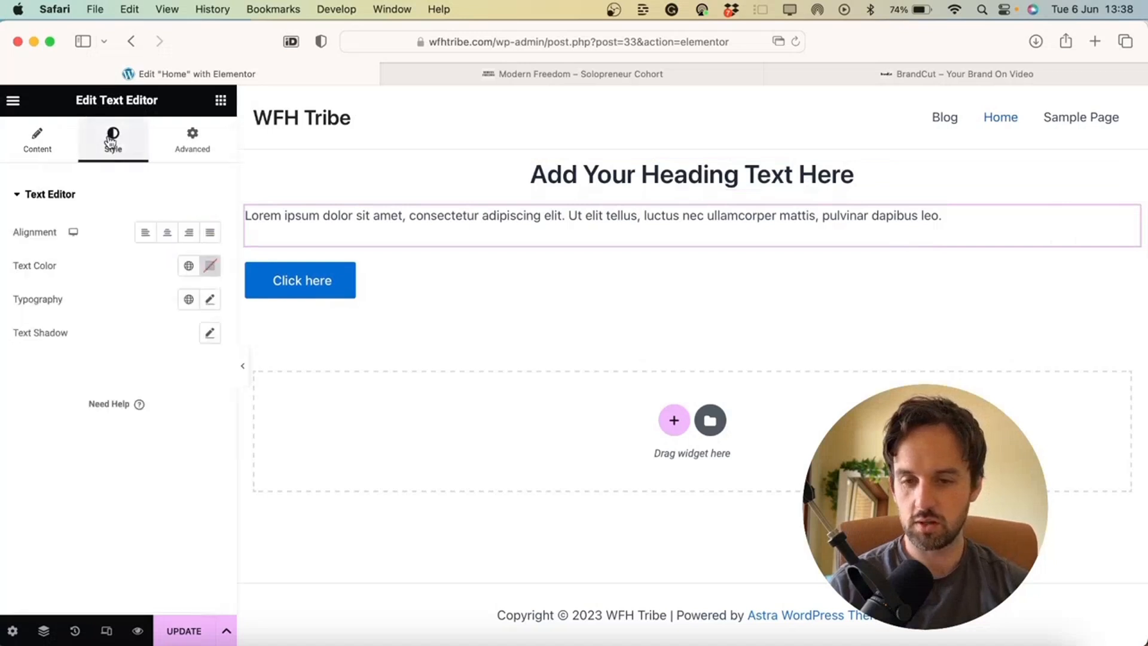
click(169, 234)
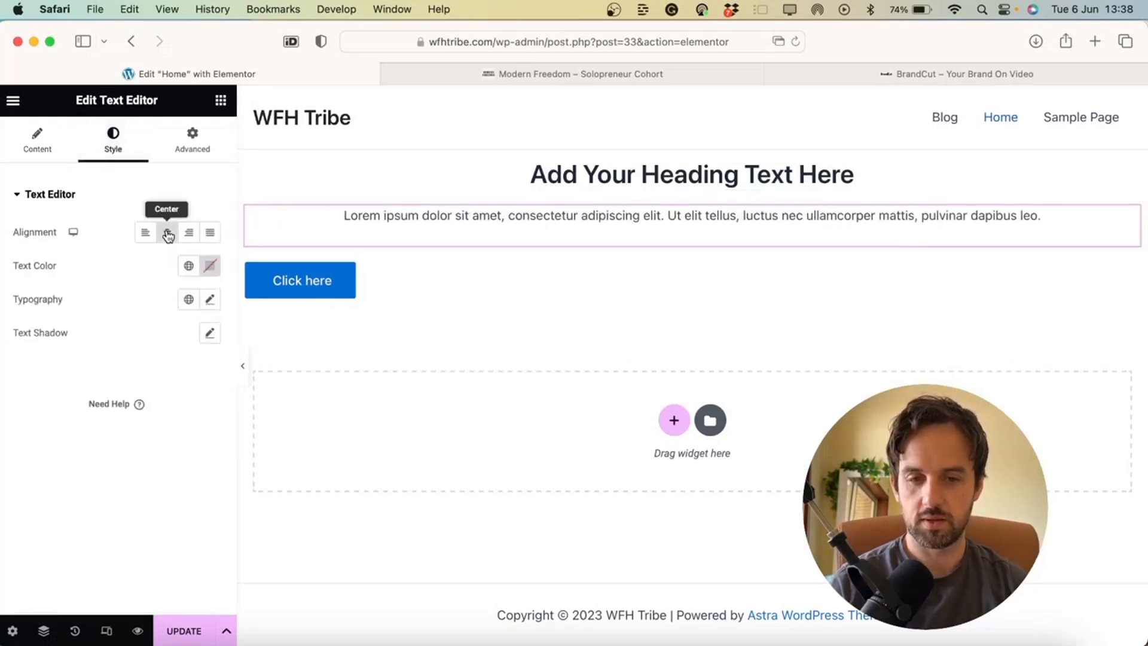
click(405, 286)
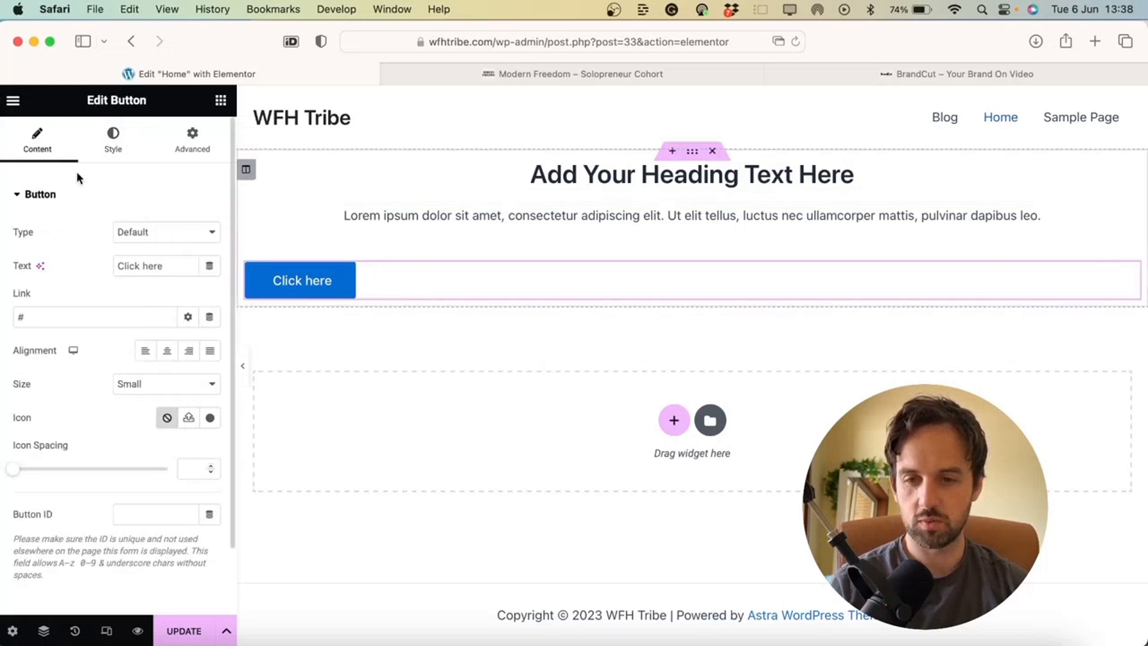
click(168, 357)
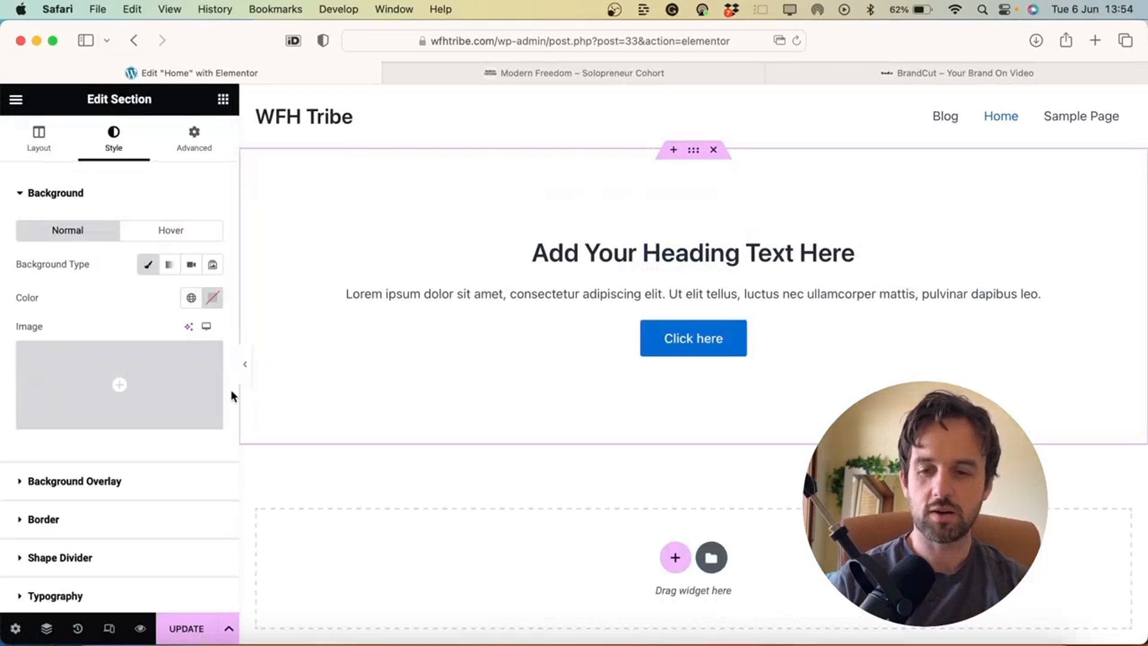
Open the Media Library from the section's background Image field to pick a background image
mouse_move(141, 371)
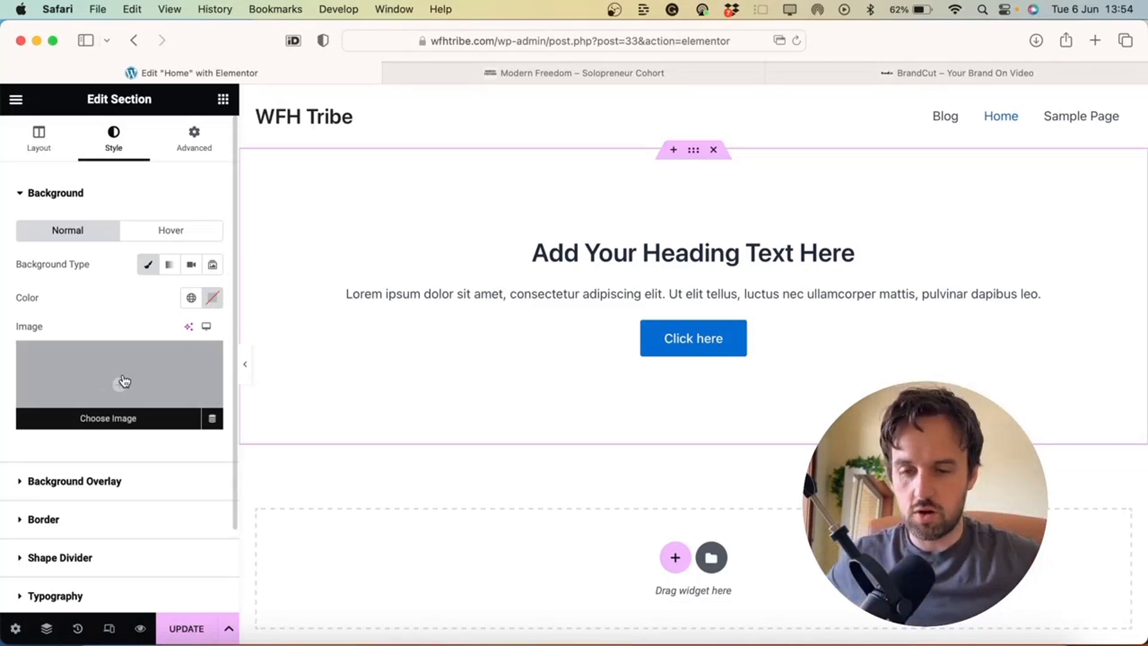
click(124, 381)
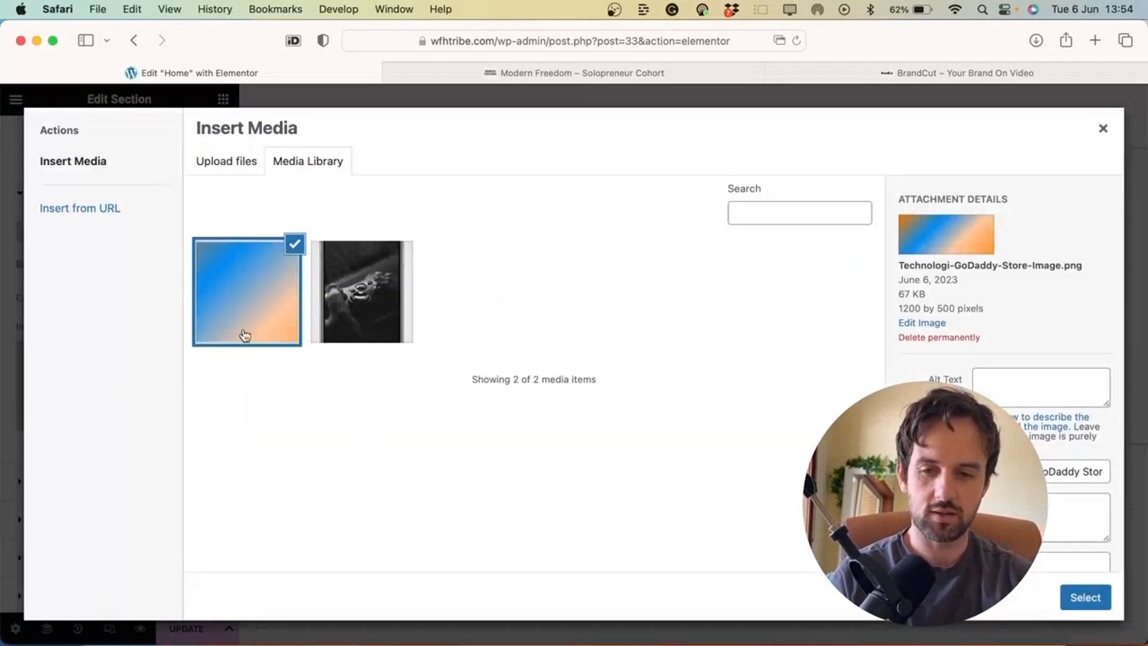
Apply the gradient image as the hero section background and preview the page
click(1086, 598)
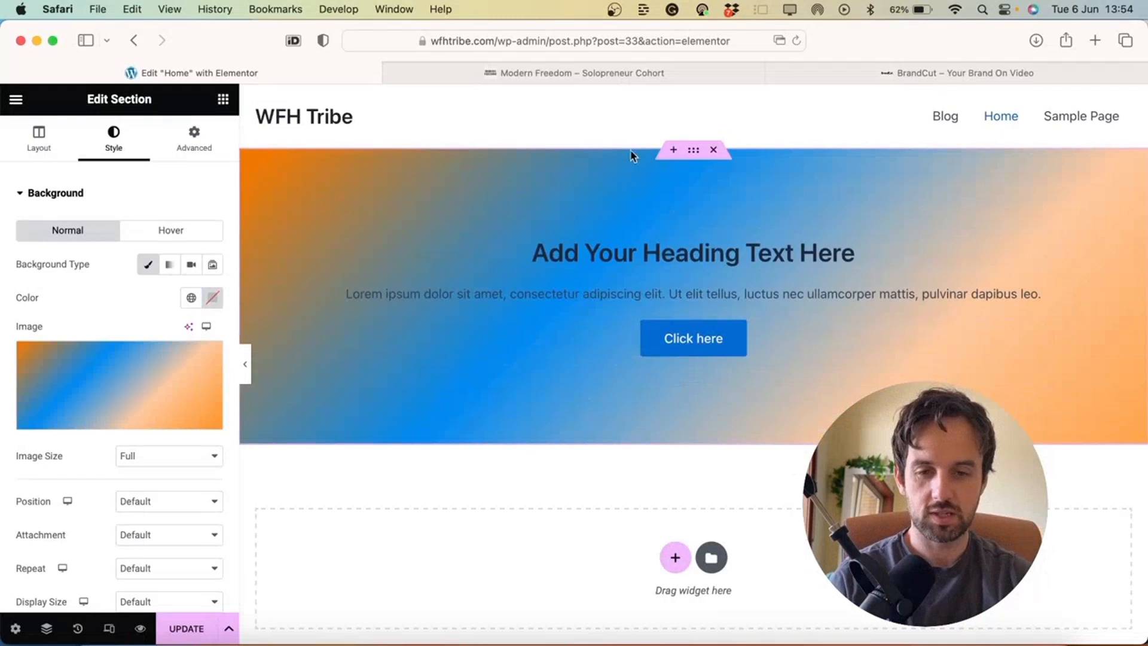
click(248, 366)
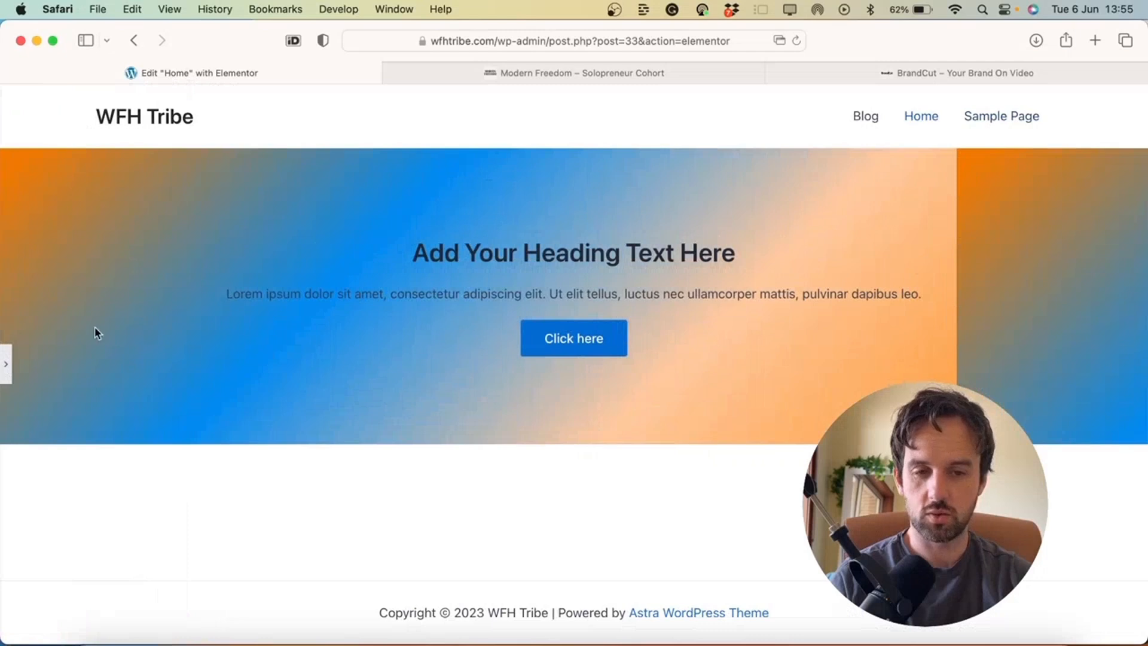
click(6, 363)
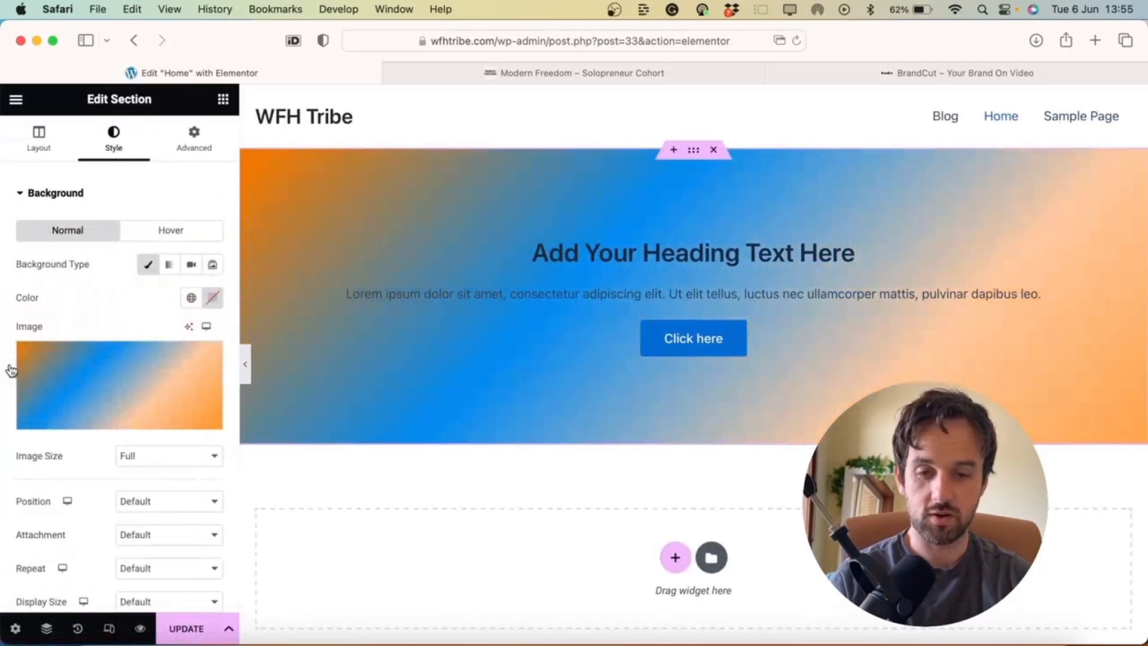
scroll(76, 525, down, 3)
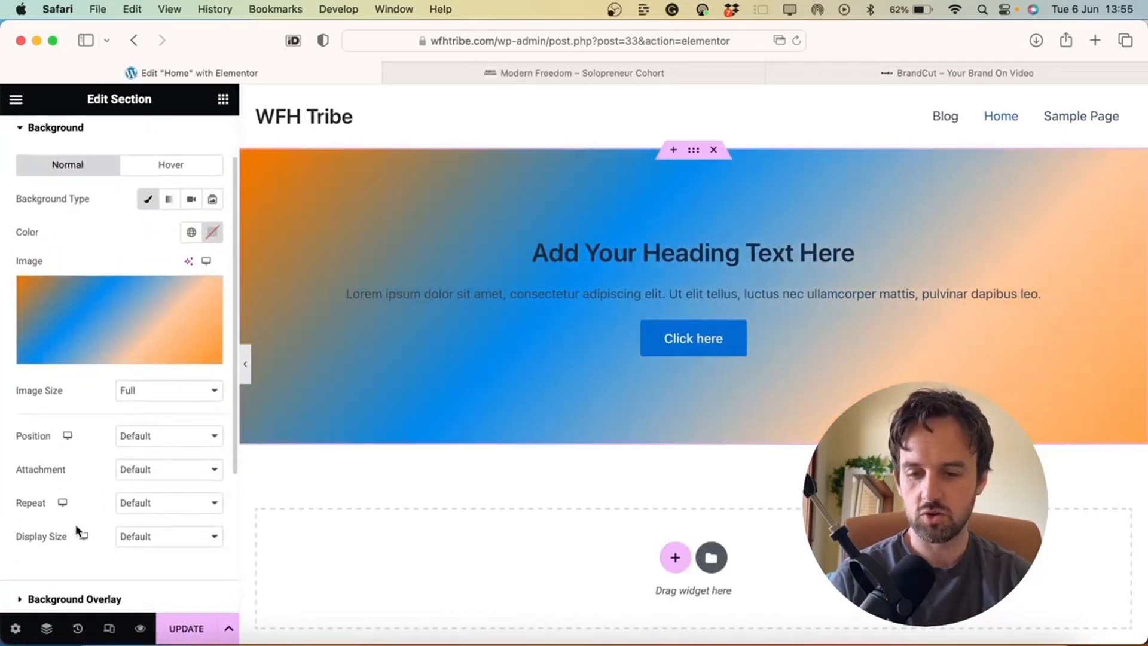
Scale the background image to Cover, preview it, then remove the image again
click(169, 536)
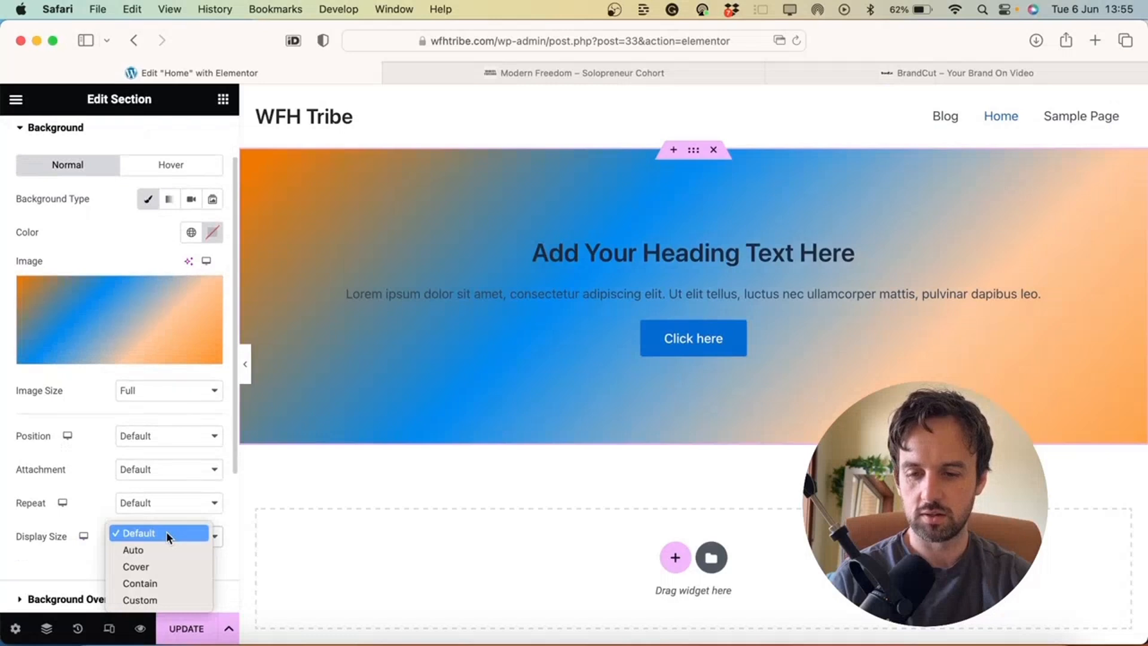
click(144, 571)
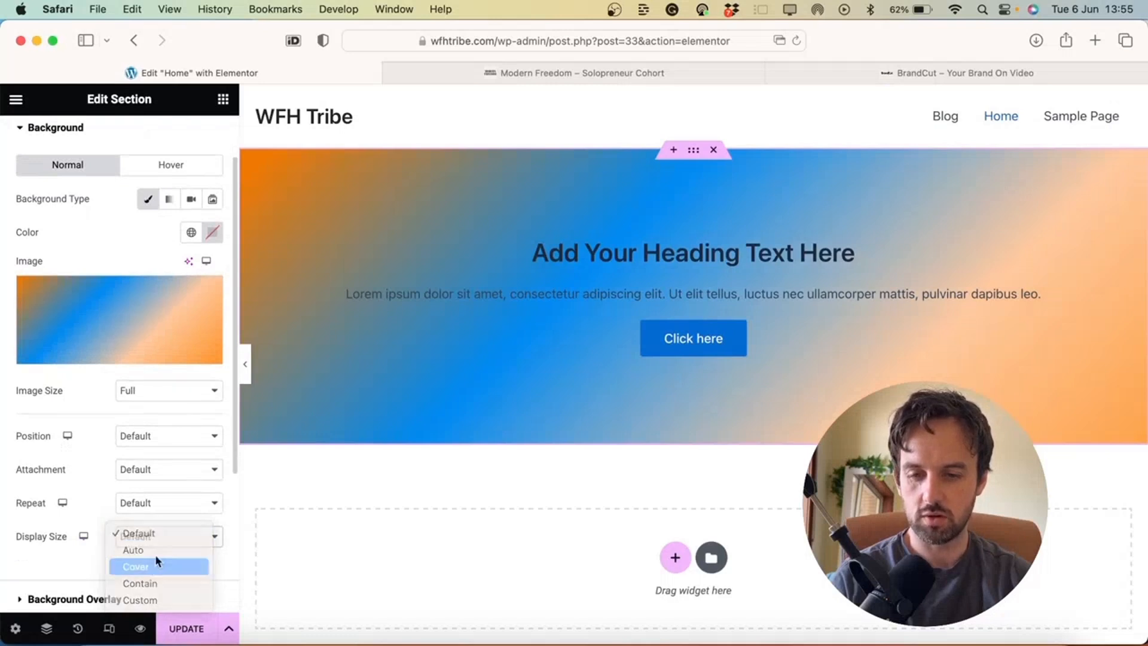
click(247, 368)
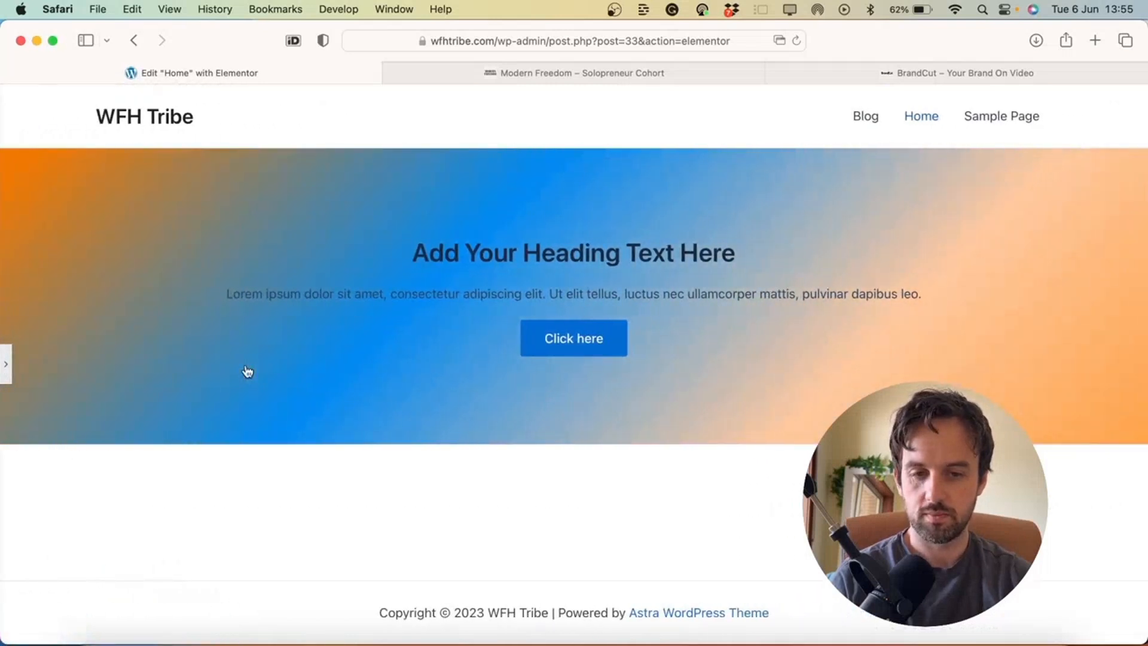
click(6, 365)
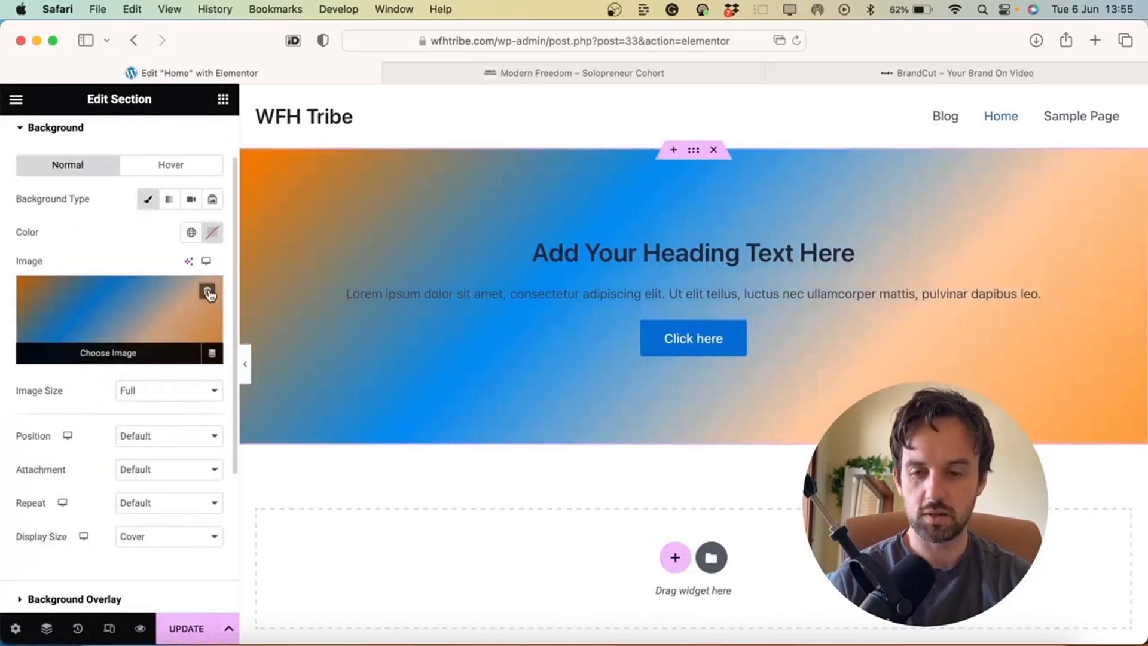
click(208, 293)
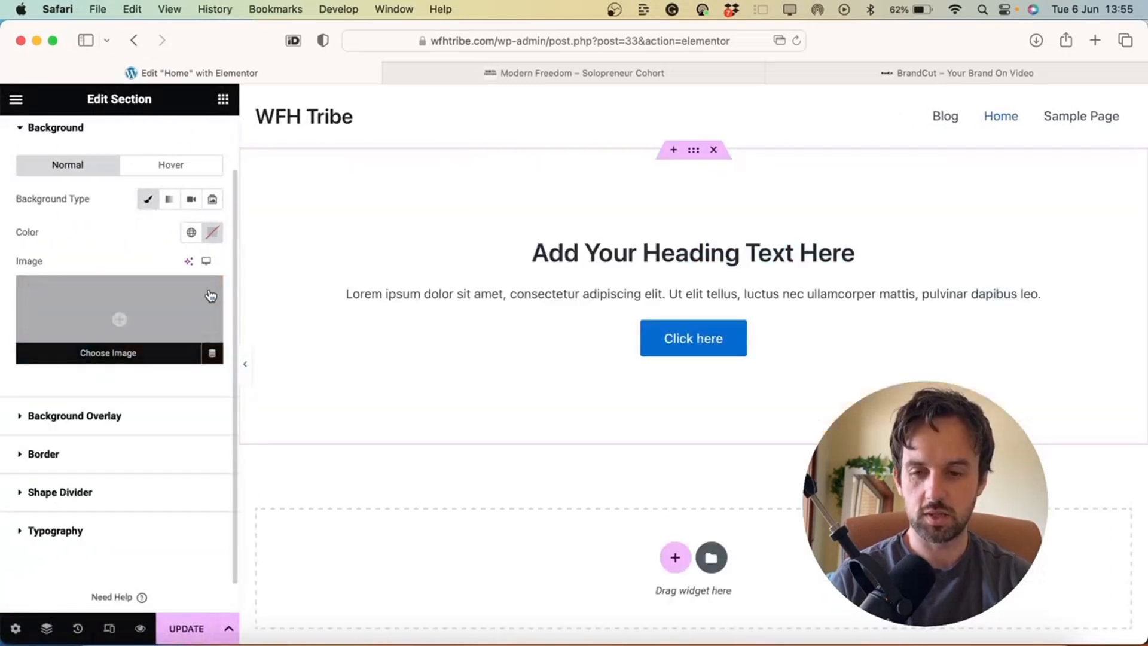
Switch the hero background to Gradient and make the first colour orange
click(170, 200)
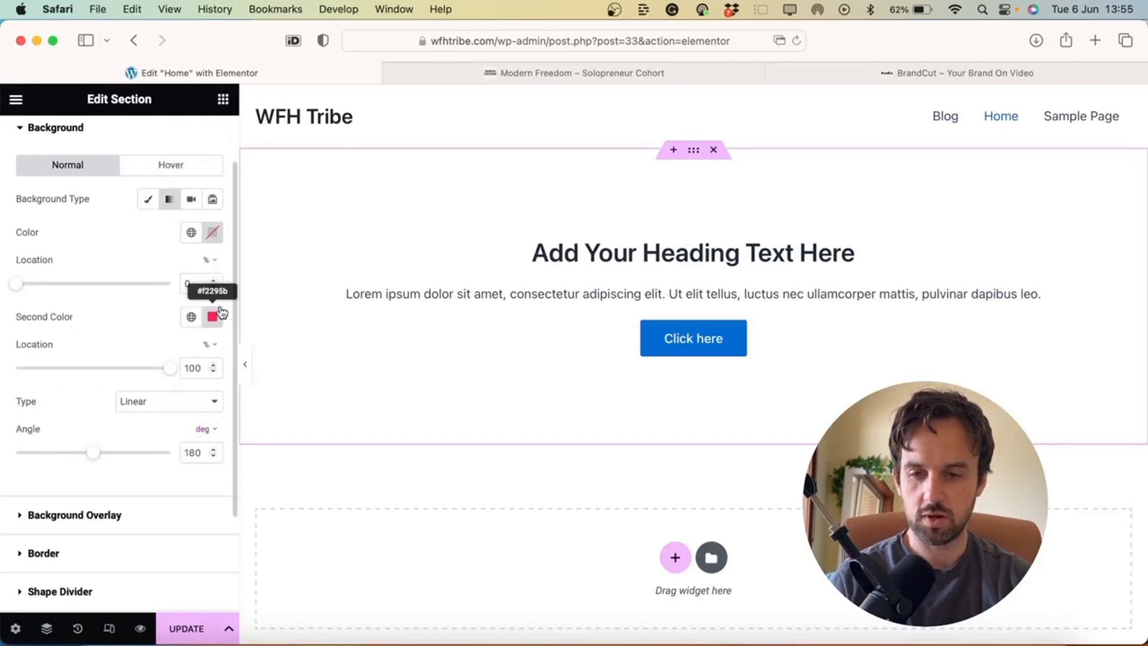
scroll(219, 257, up, 2)
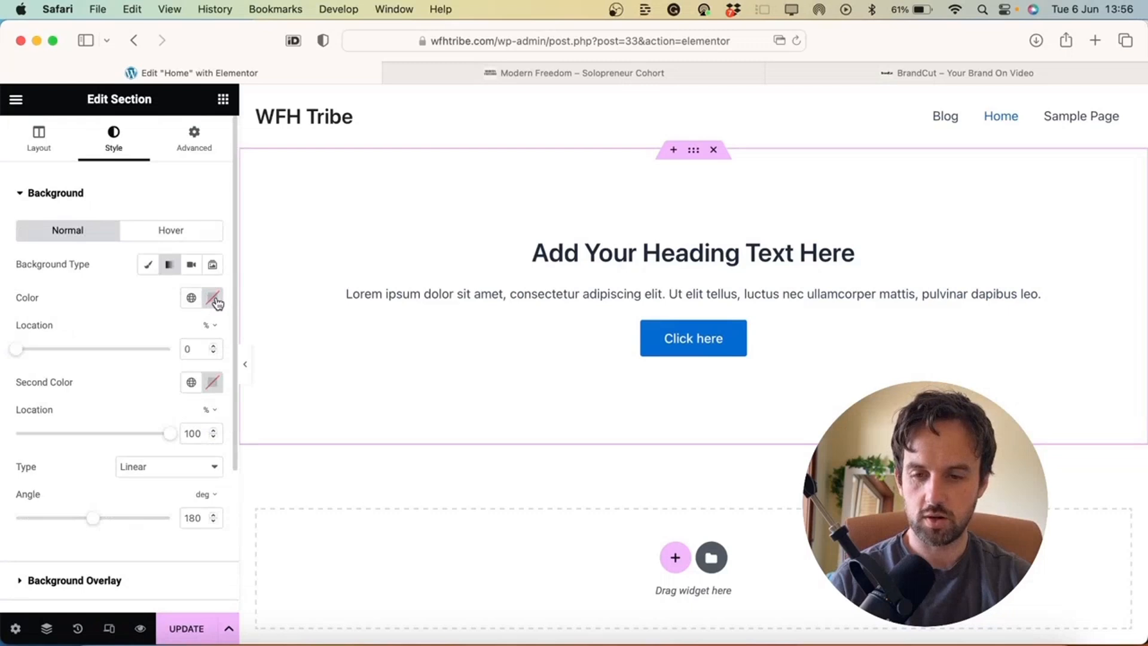
click(214, 299)
click(275, 381)
drag(275, 381, 247, 359)
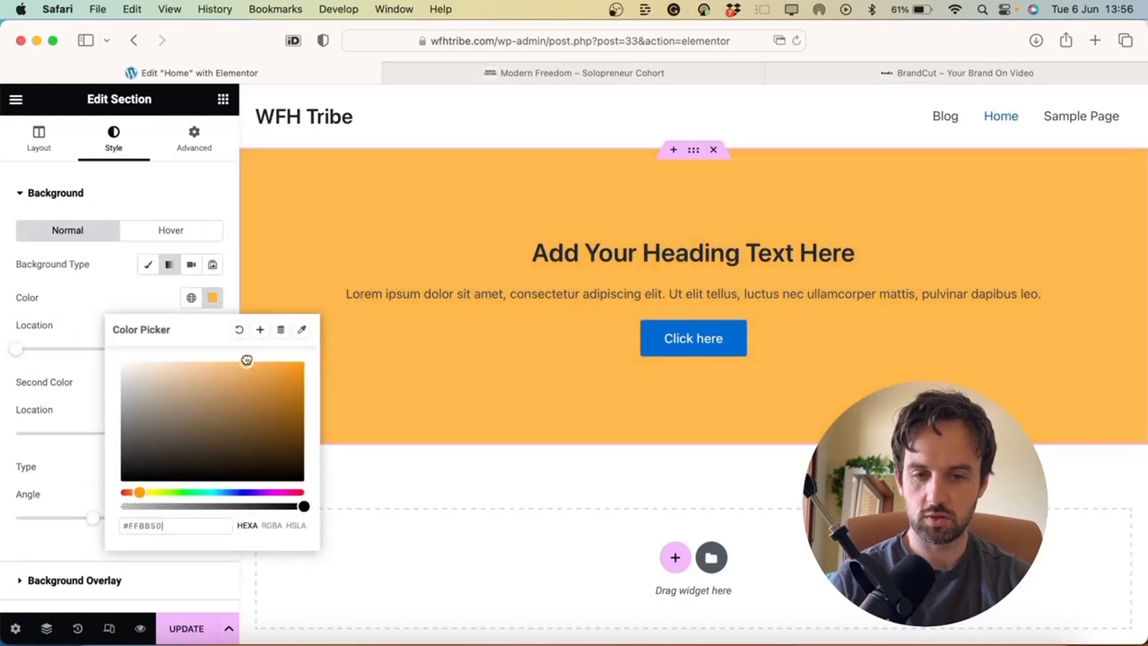
click(99, 260)
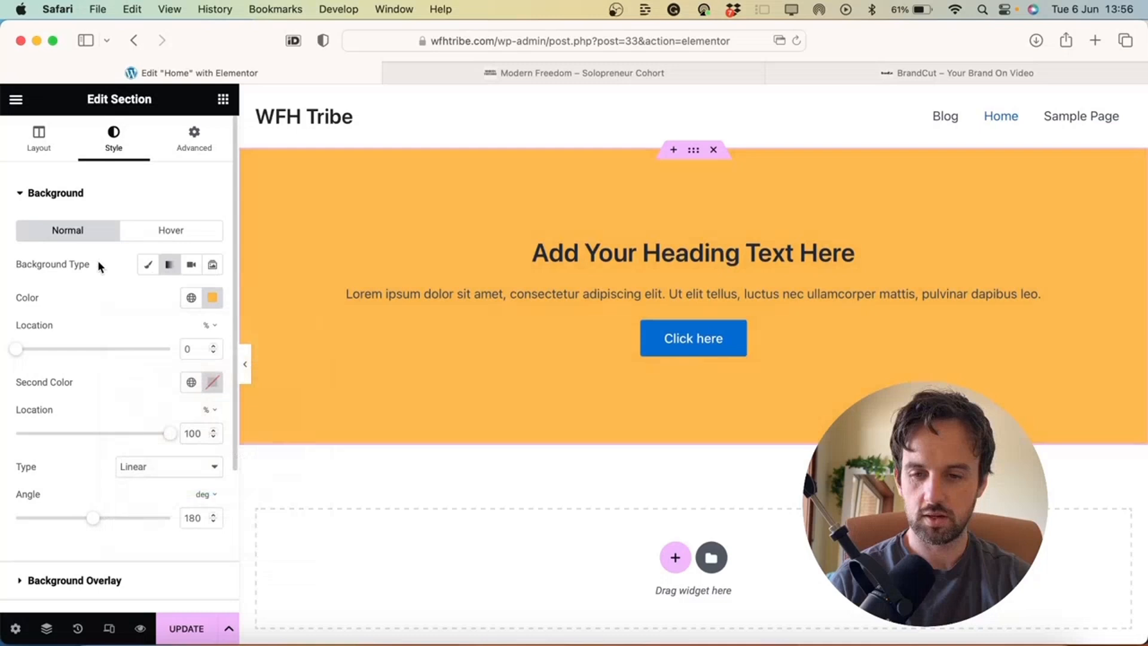
Set the second gradient colour to yellow #FBDD33 and deepen the first to orange #EB9E23
click(213, 383)
click(259, 471)
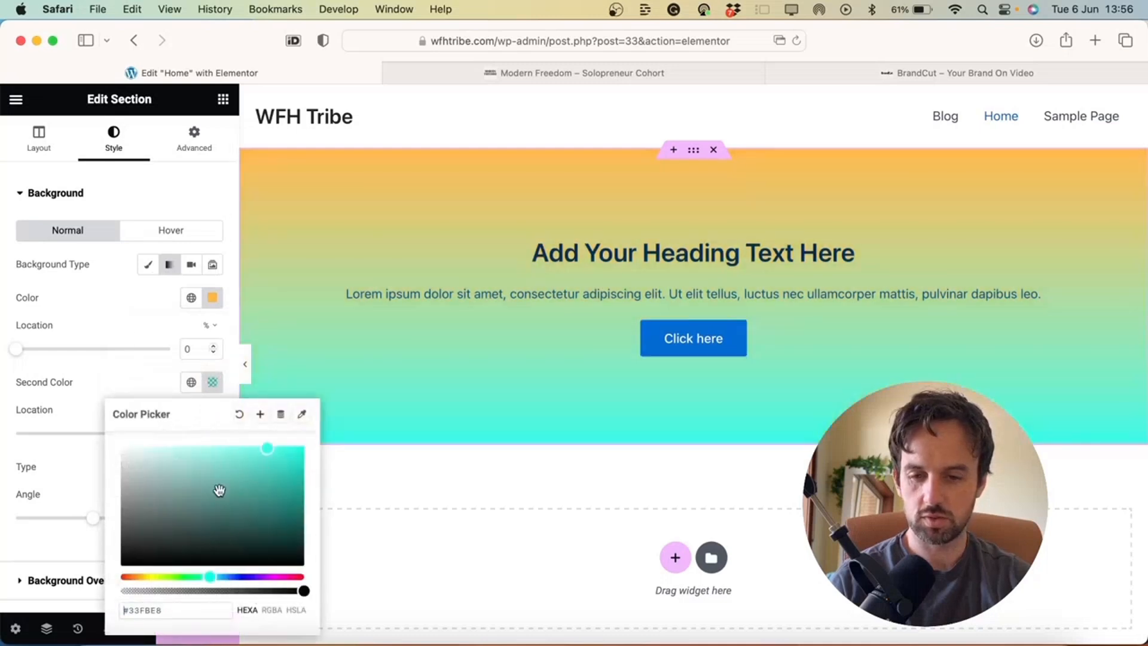
mouse_move(163, 576)
mouse_down()
mouse_move(131, 578)
mouse_move(147, 578)
mouse_up()
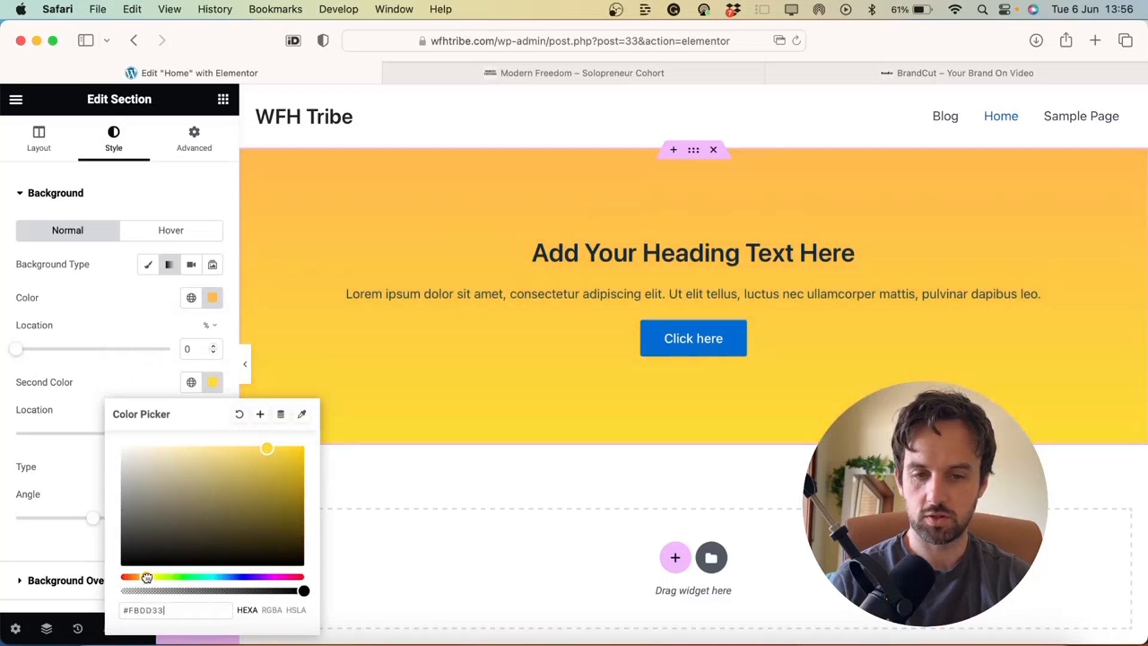
click(212, 297)
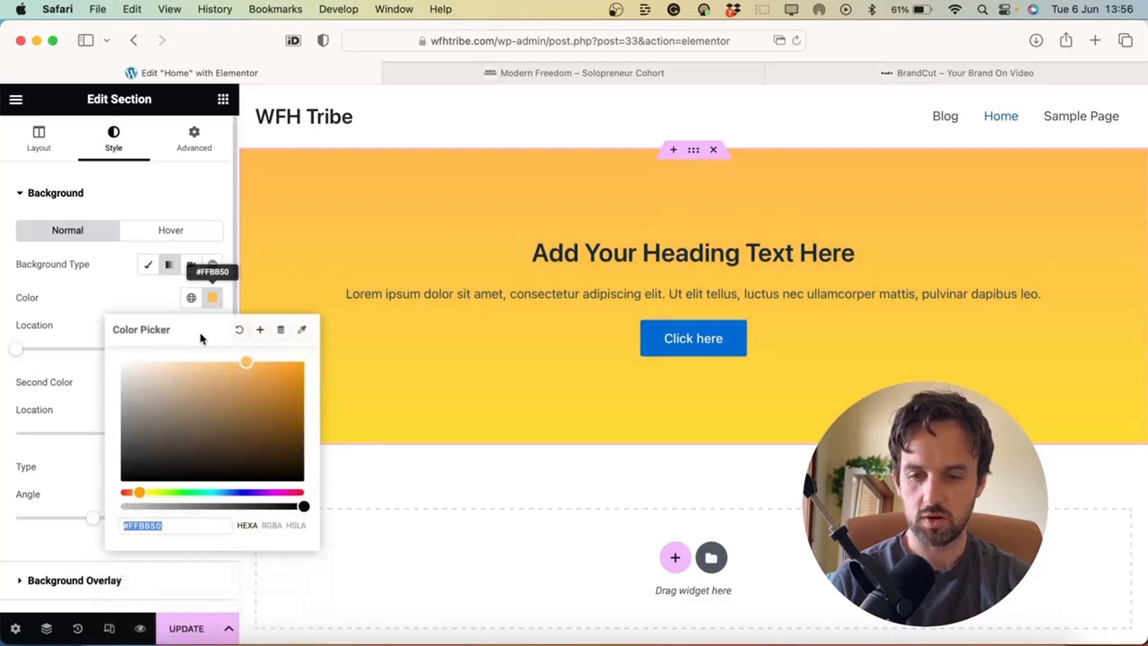
click(269, 371)
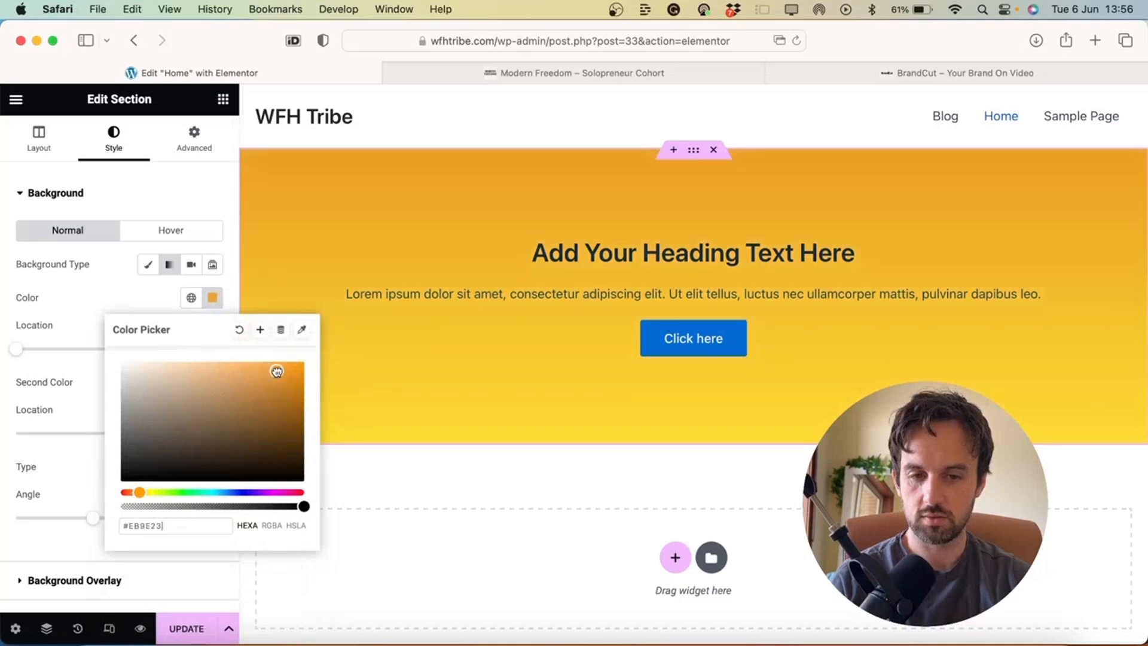
click(128, 296)
scroll(115, 363, down, 1)
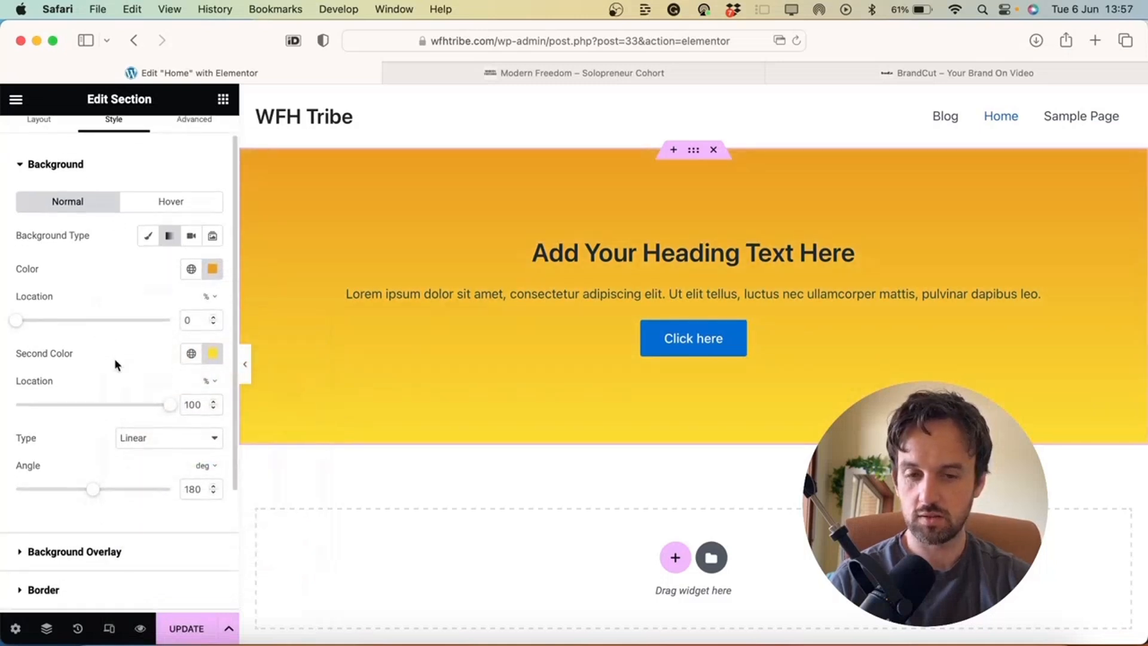
Move the yellow stop, rotate the gradient angle, and try a radial gradient type
scroll(115, 363, down, 1)
drag(170, 375, 114, 371)
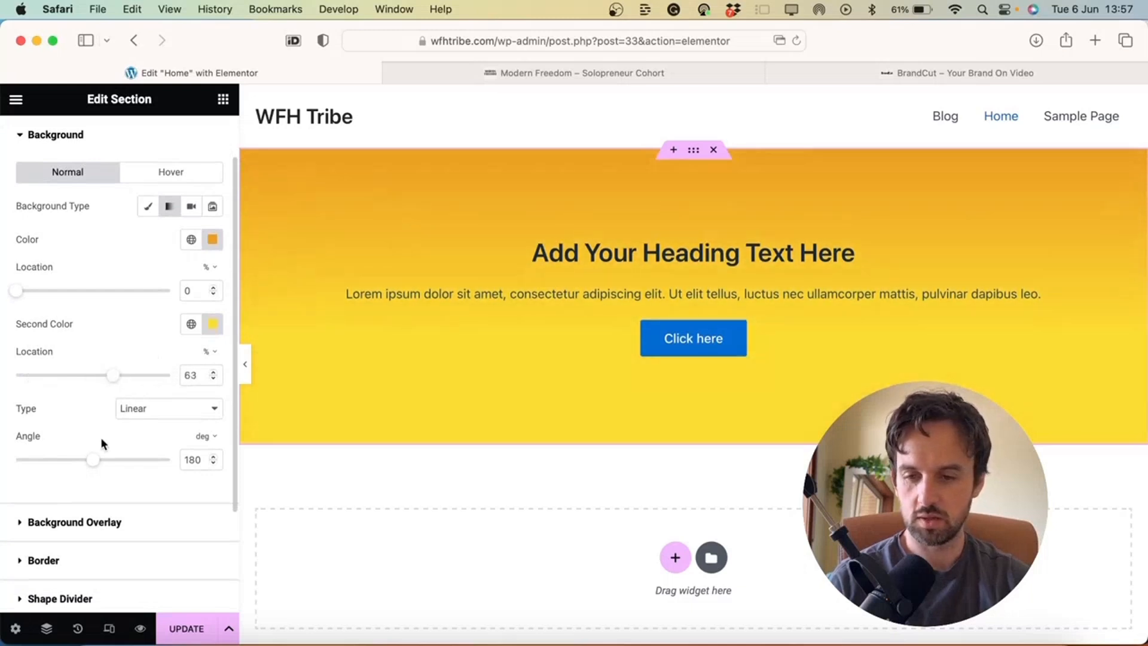
drag(94, 460, 70, 447)
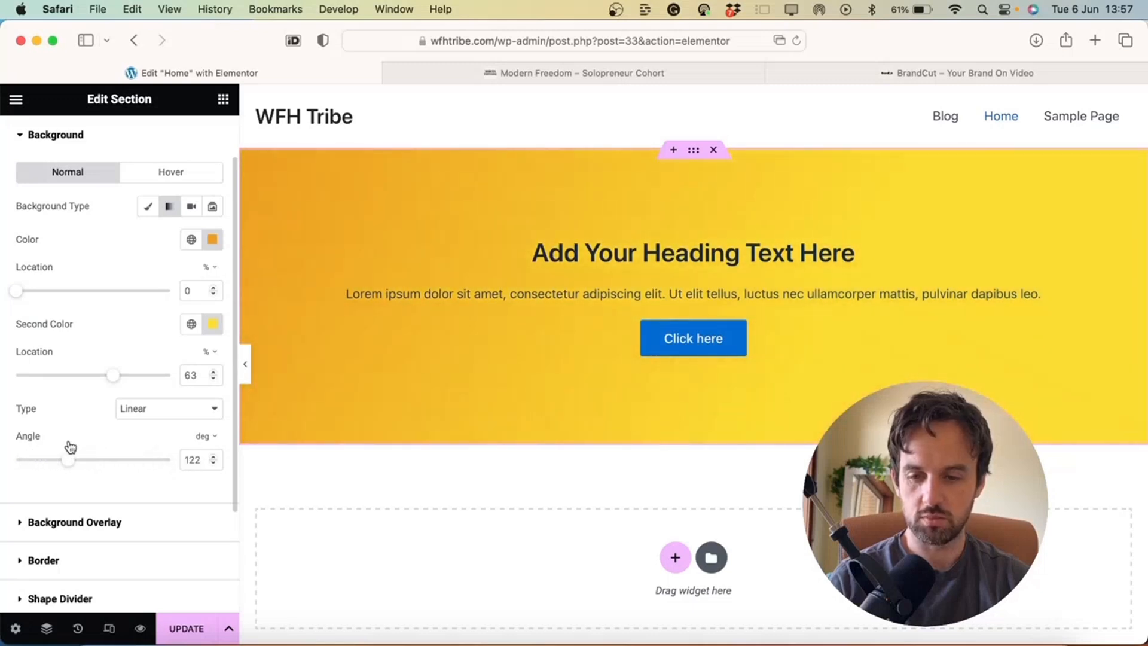
click(174, 408)
click(148, 425)
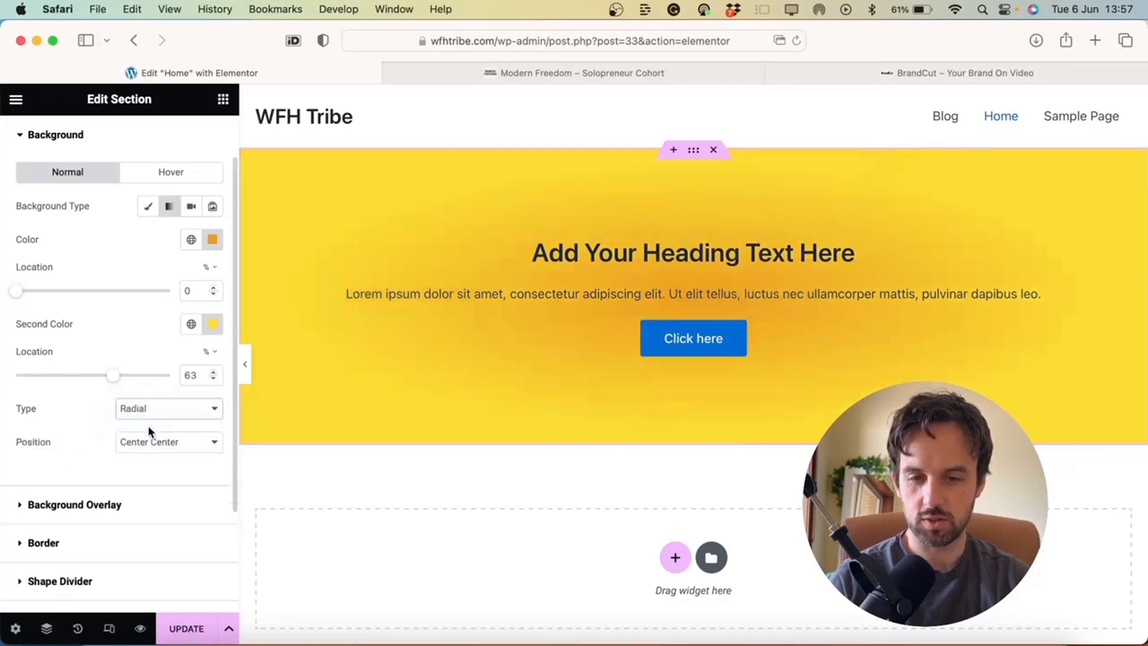
drag(124, 378, 183, 374)
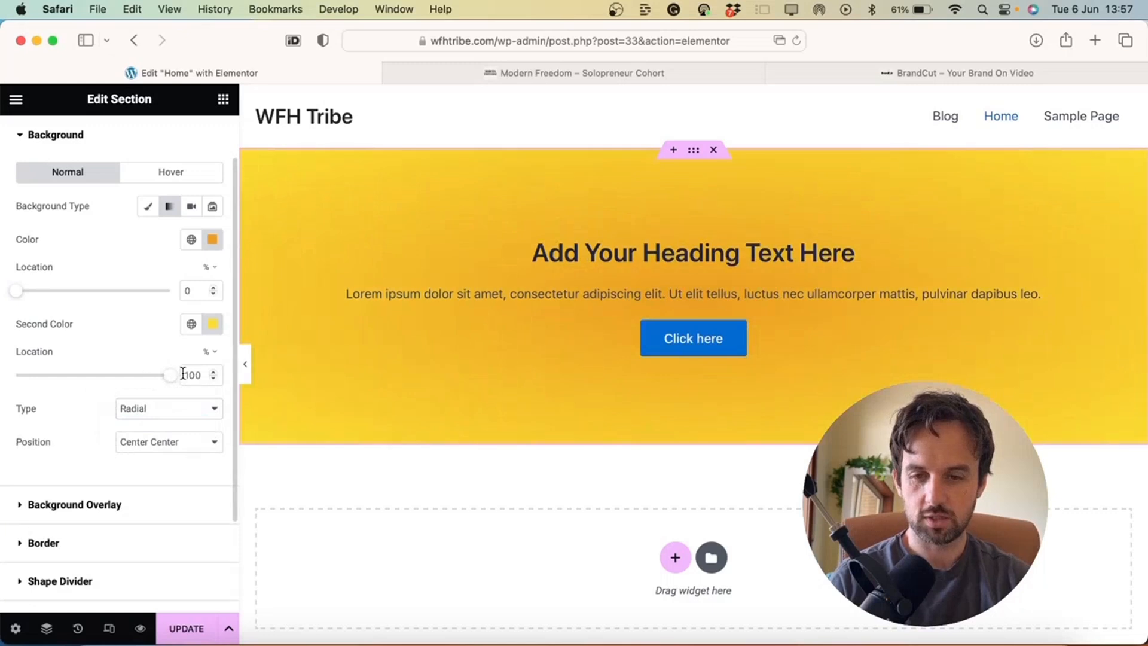
mouse_move(21, 295)
mouse_down()
mouse_move(169, 290)
mouse_move(17, 274)
mouse_up()
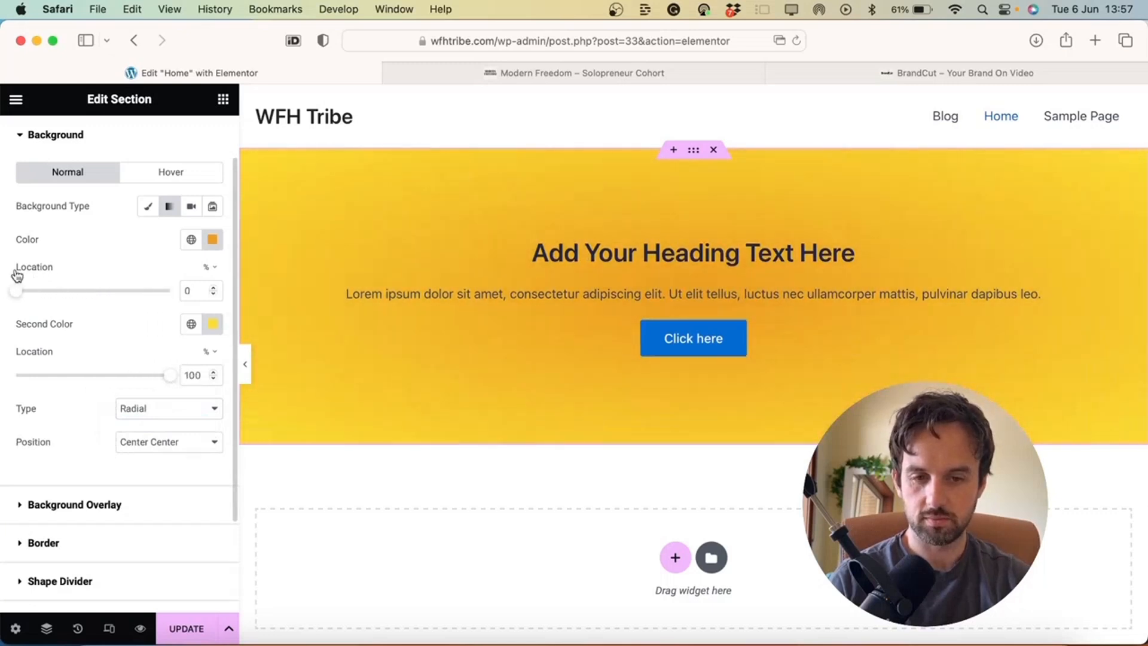
Set position to Bottom Center, shift the yellow stop, and return to a 122° linear gradient
click(176, 417)
click(75, 409)
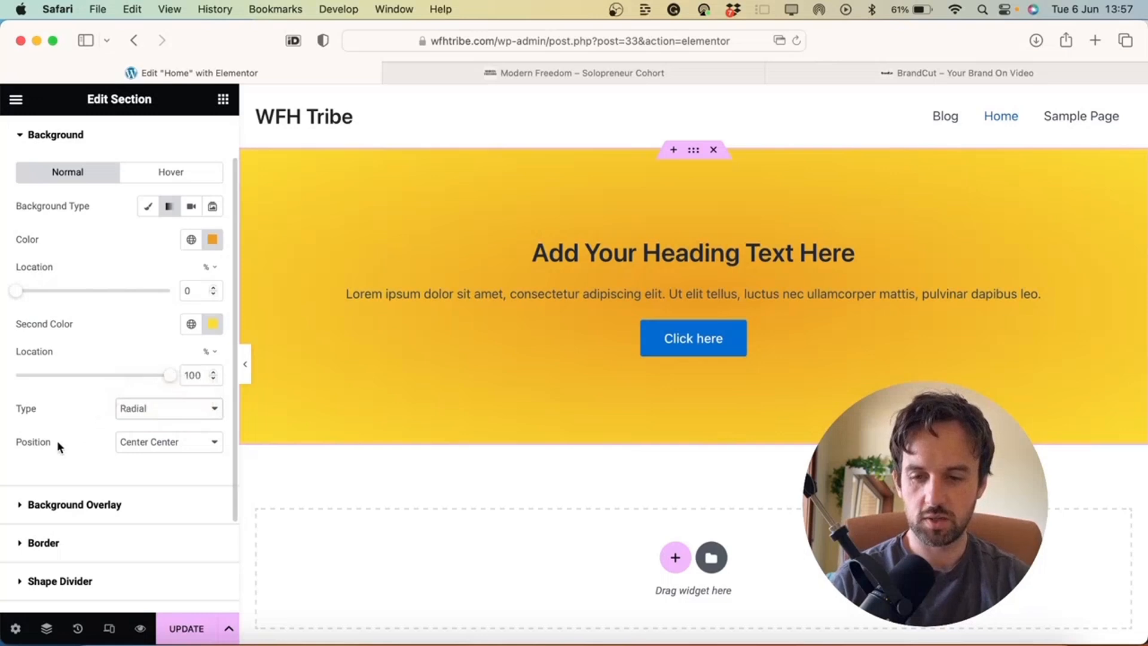
click(160, 443)
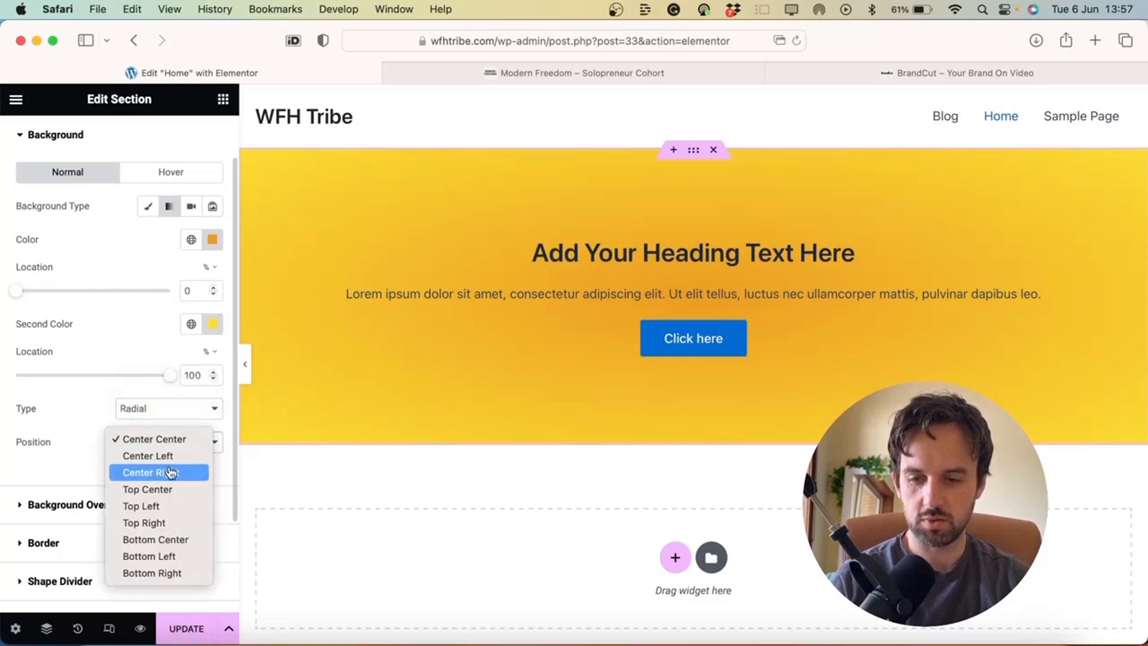
click(163, 540)
drag(169, 375, 131, 375)
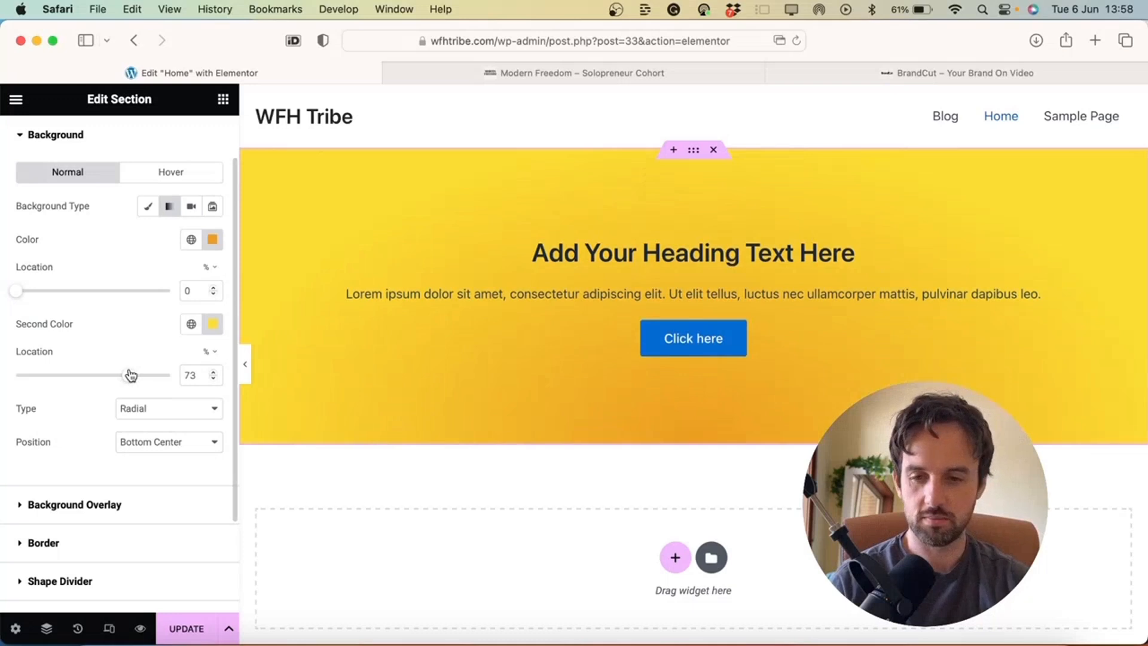
click(148, 404)
click(166, 395)
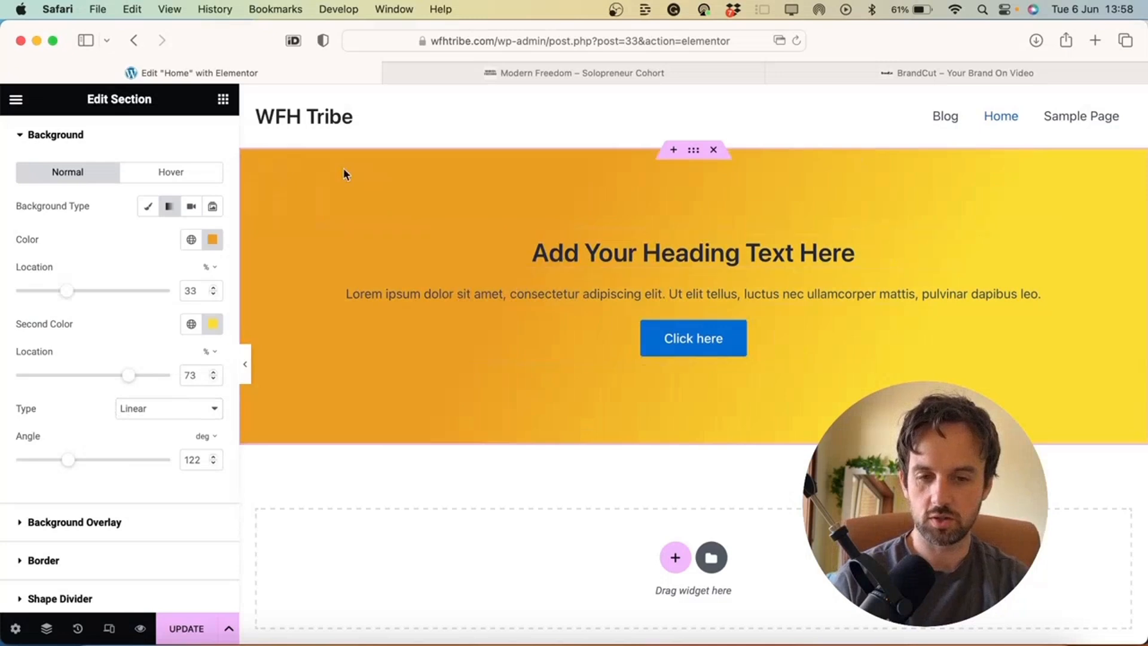
scroll(140, 549, down, 1)
scroll(141, 549, down, 5)
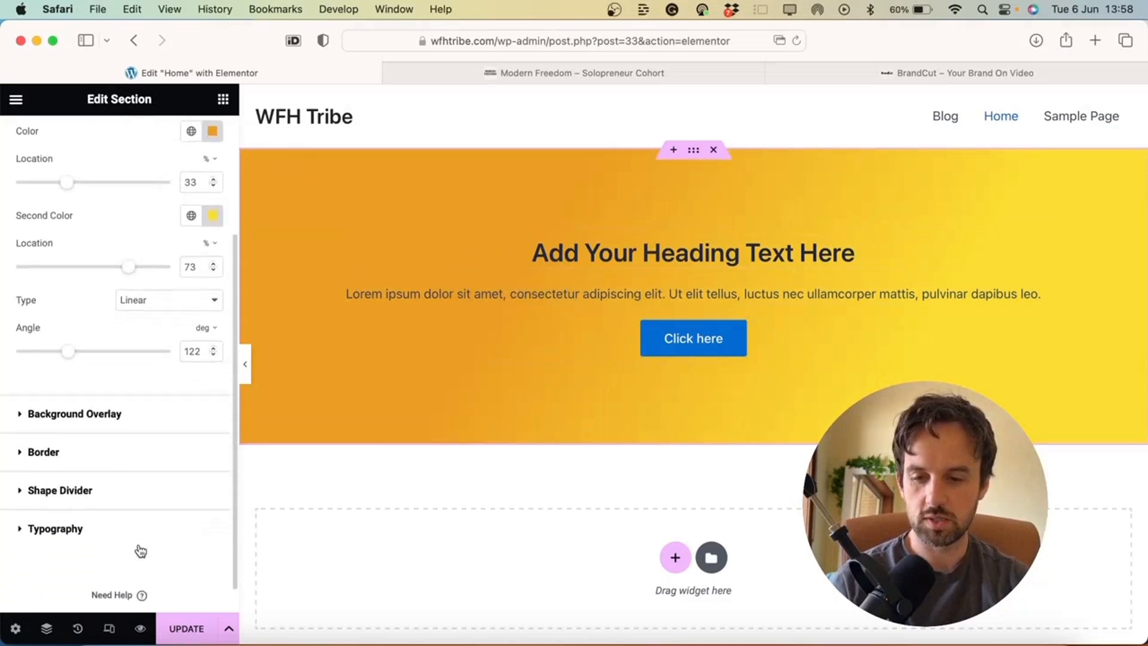
click(70, 498)
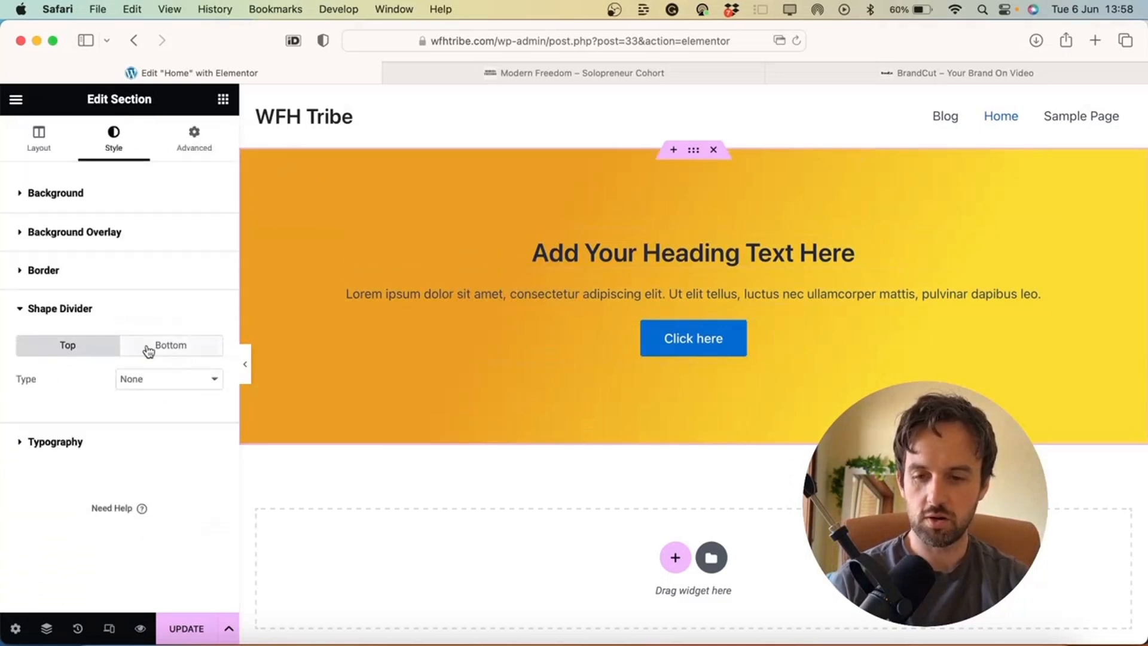
click(205, 384)
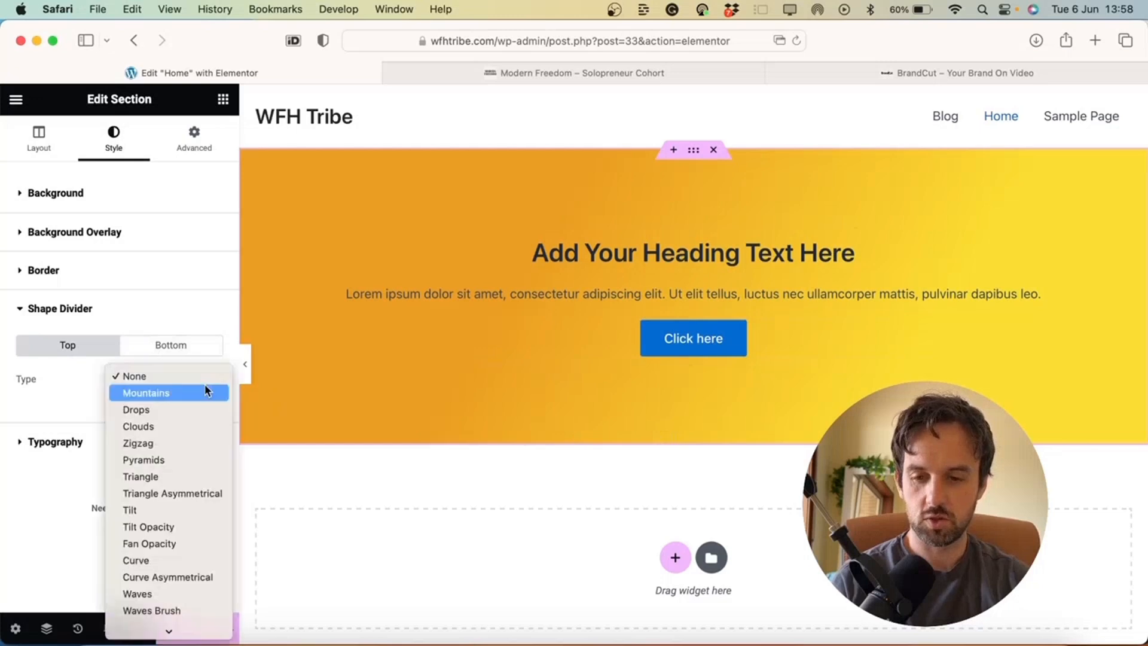
click(172, 394)
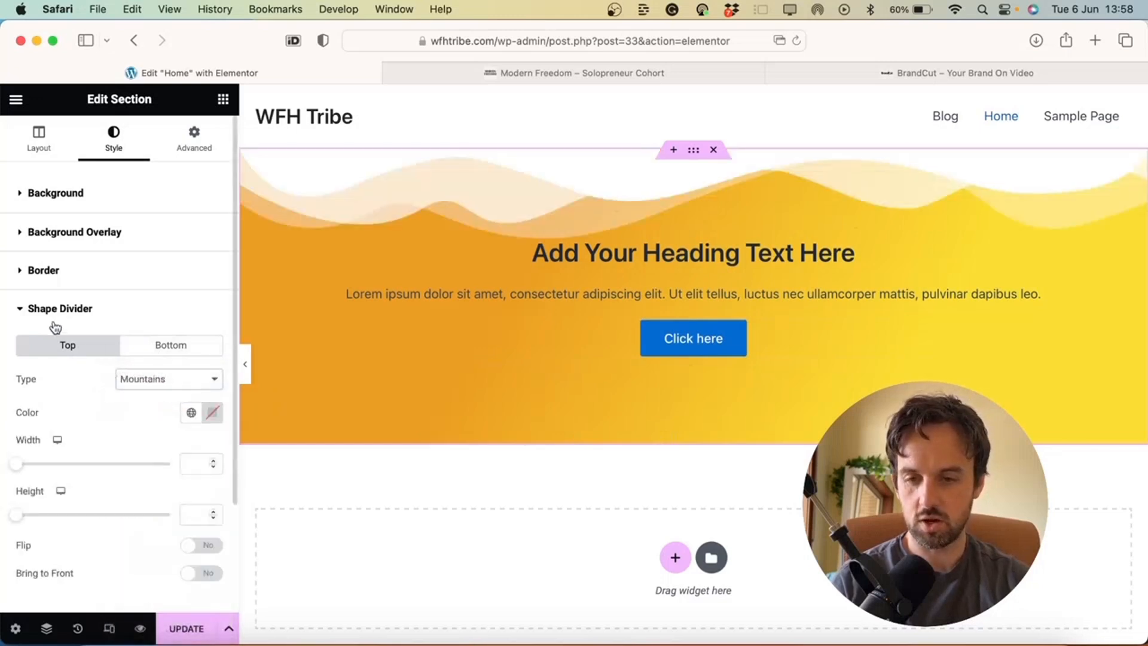
click(157, 384)
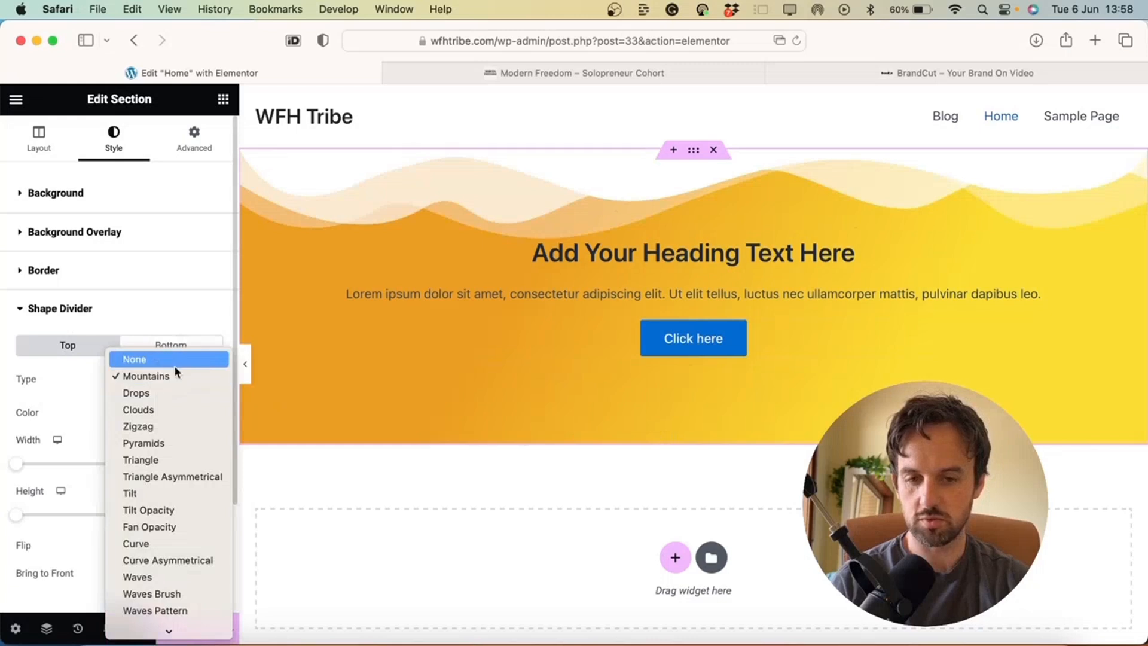
click(187, 357)
click(190, 352)
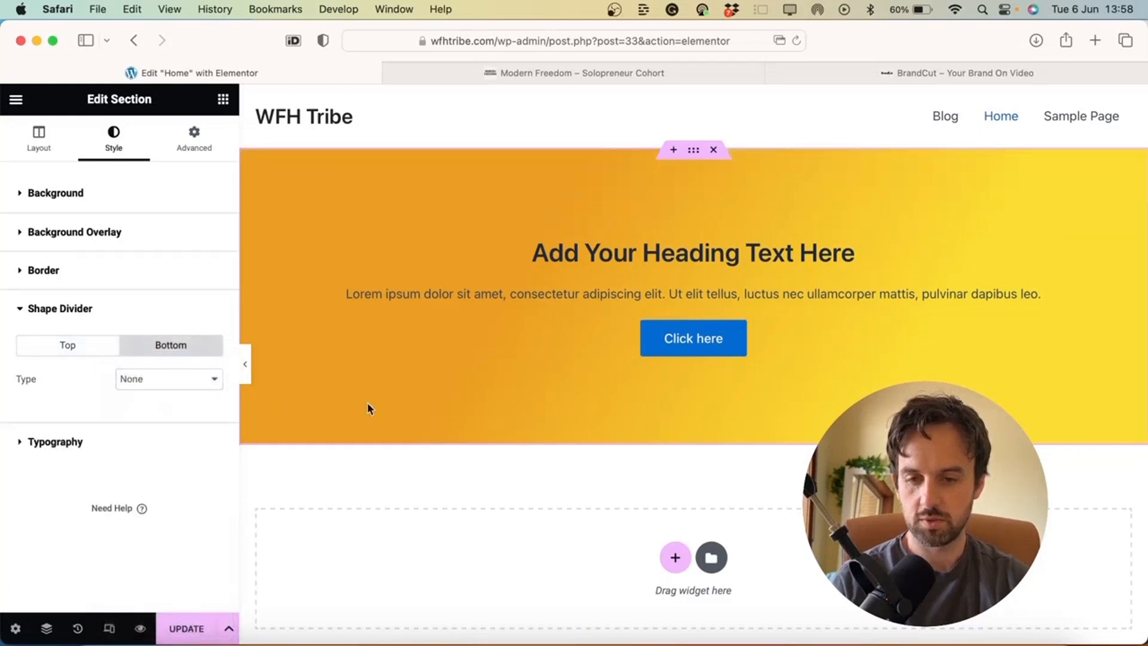
click(180, 383)
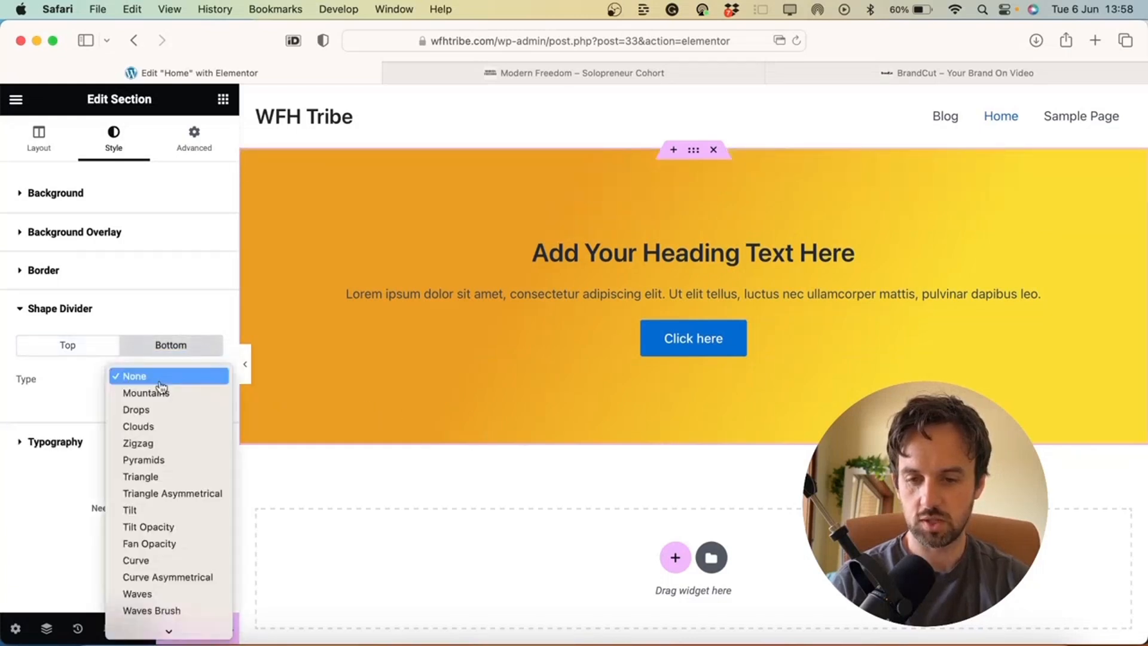
click(157, 392)
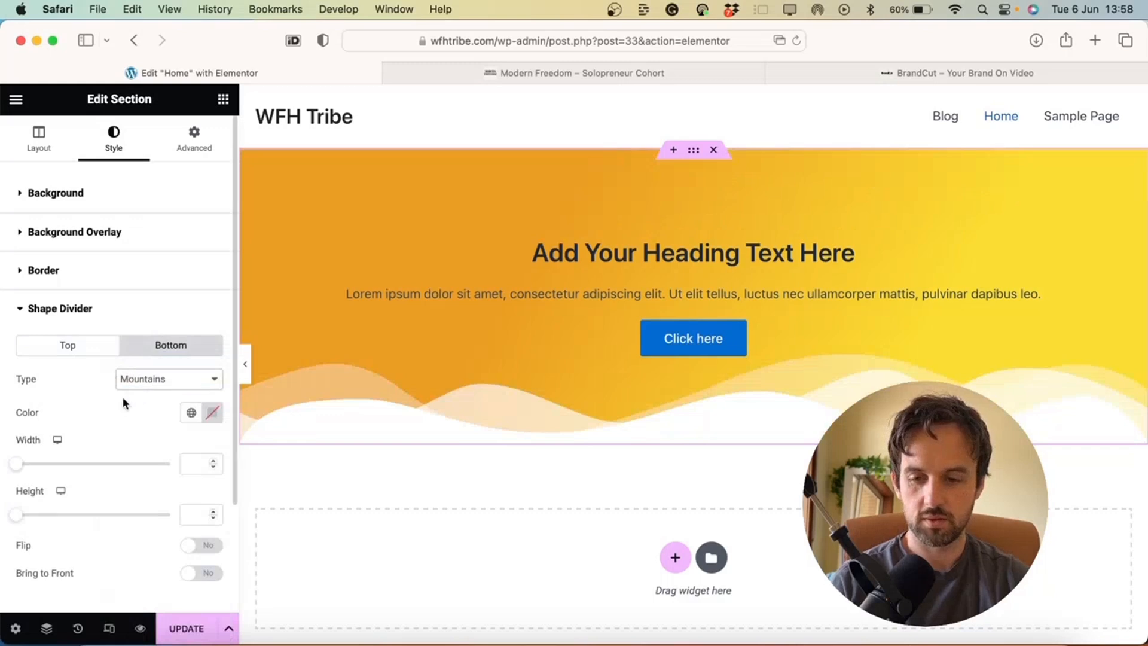
mouse_move(22, 514)
mouse_down()
mouse_move(56, 518)
mouse_move(43, 515)
mouse_up()
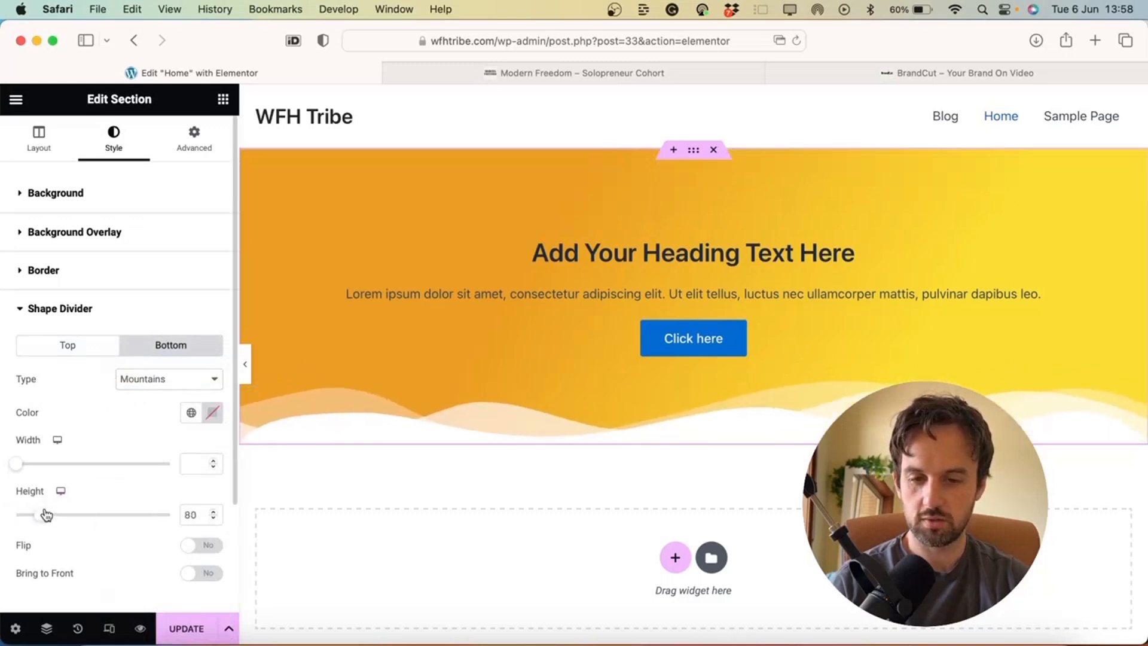
mouse_move(20, 469)
mouse_down()
mouse_move(48, 468)
mouse_move(5, 468)
mouse_up()
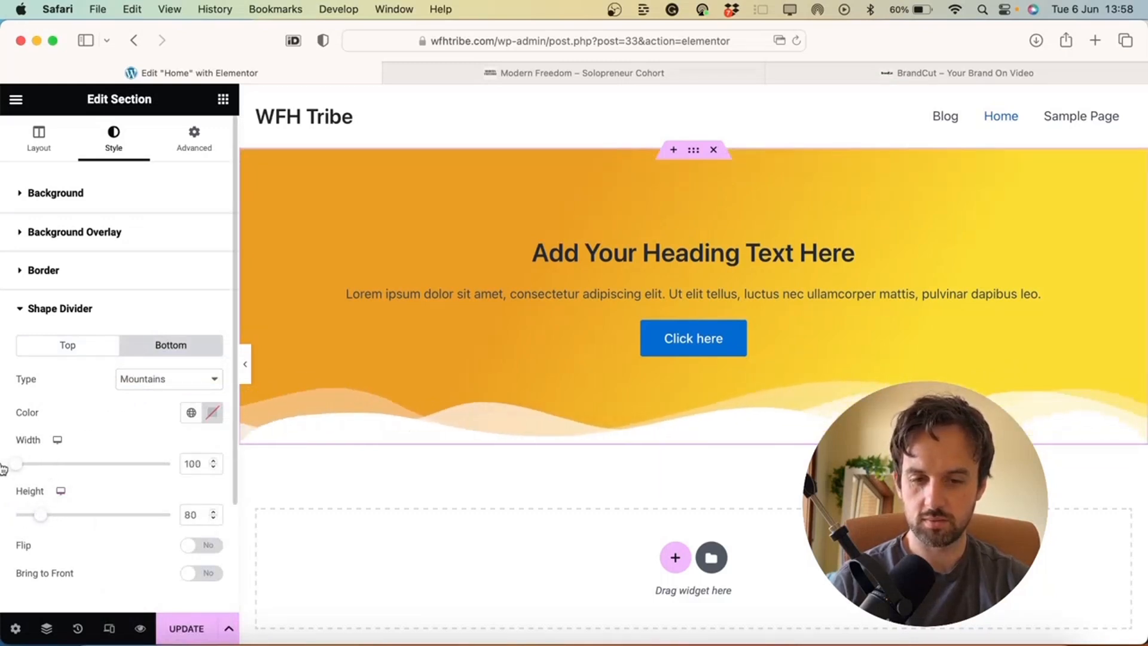
scroll(96, 419, down, 1)
click(186, 343)
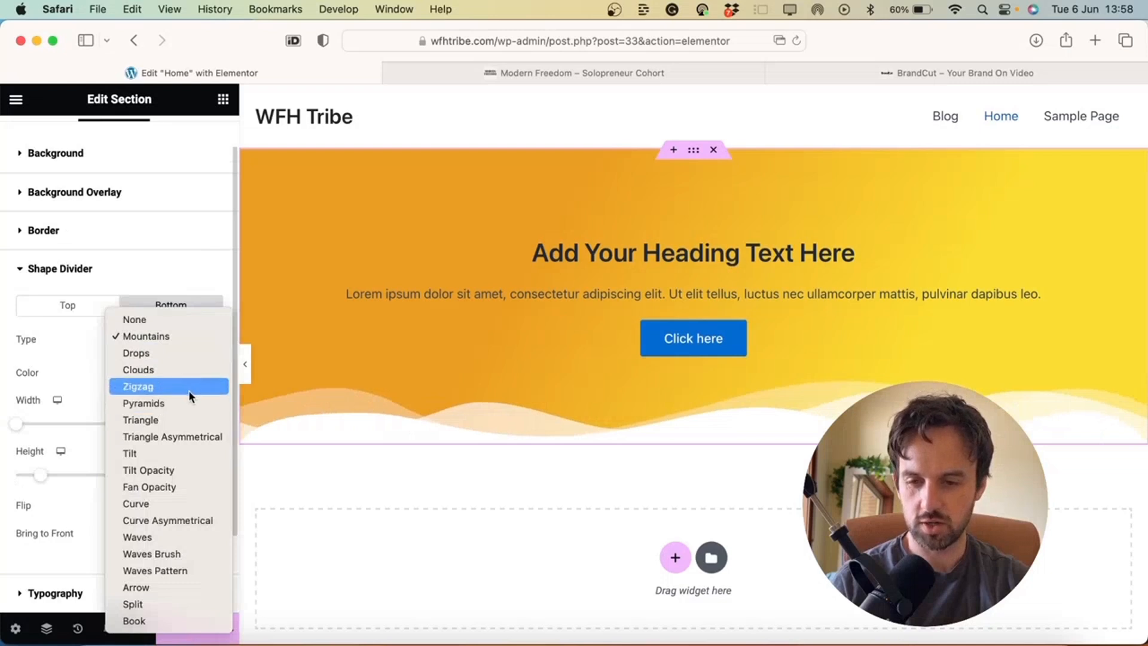
click(189, 390)
click(214, 342)
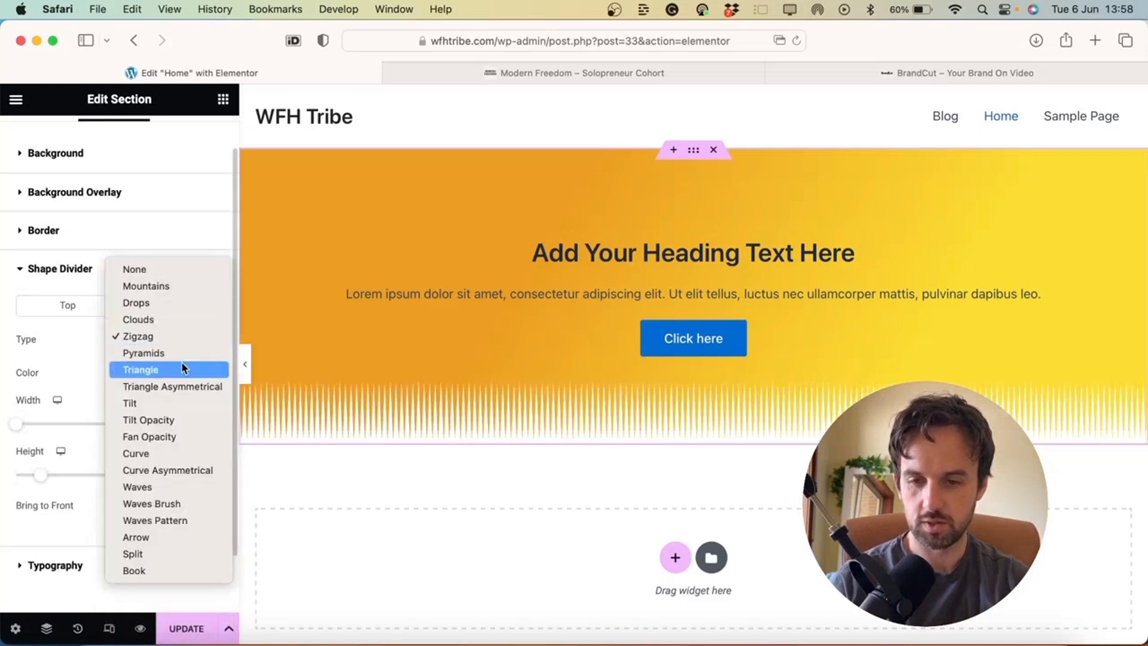
click(181, 366)
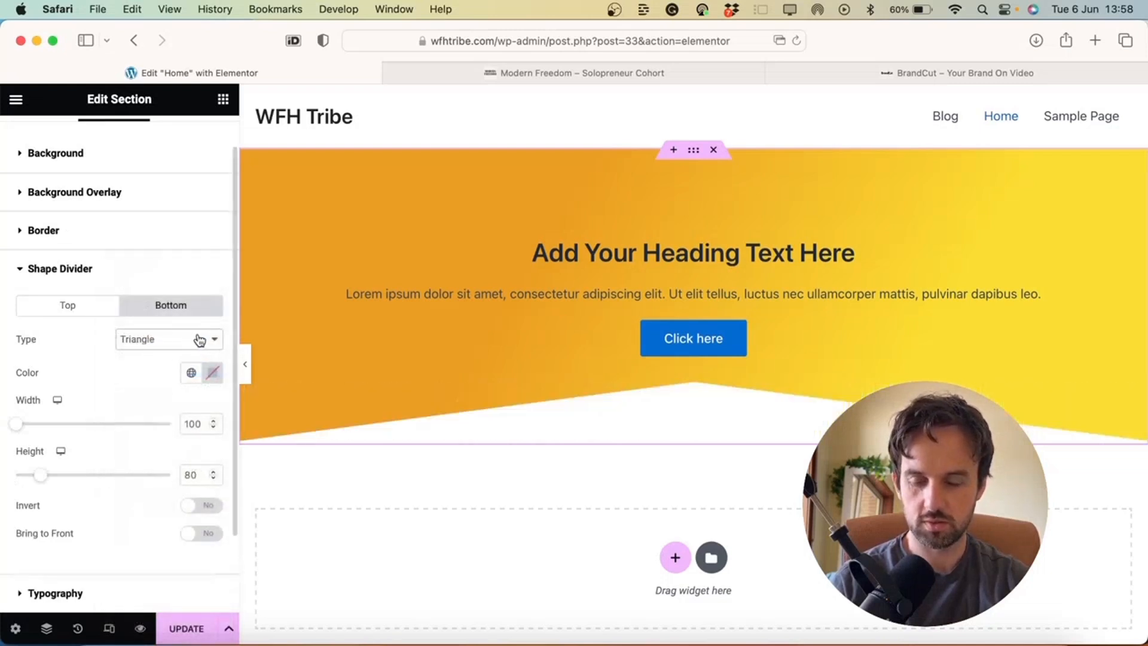
drag(22, 429, 61, 422)
mouse_move(50, 477)
mouse_down()
mouse_move(76, 477)
mouse_move(37, 472)
mouse_up()
drag(35, 470, 31, 471)
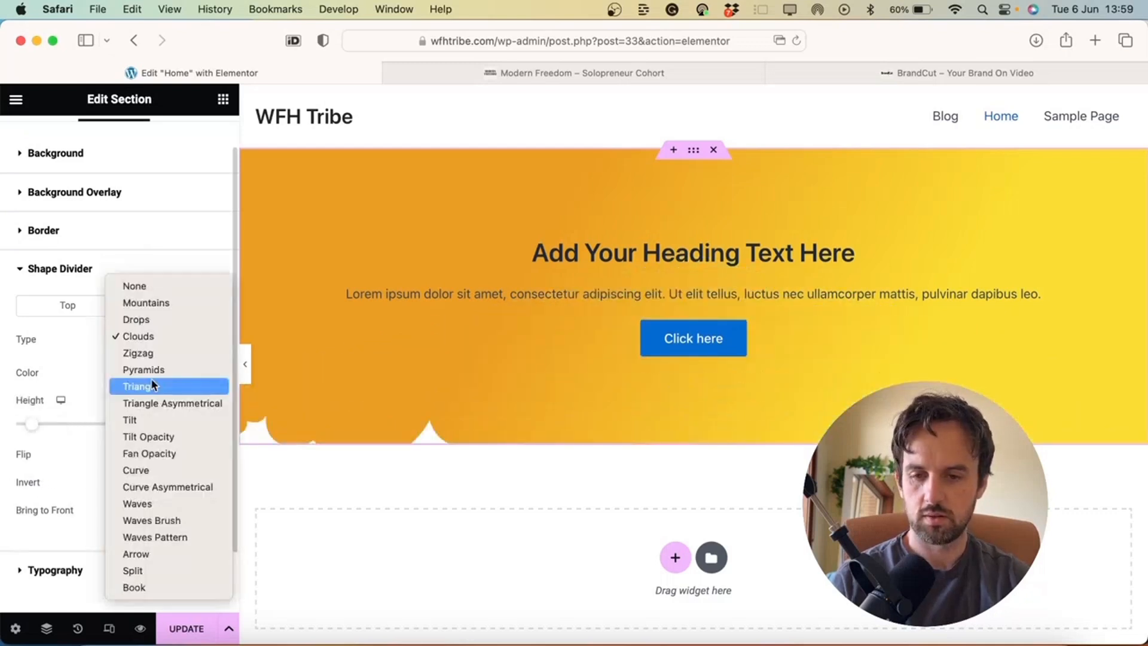
click(155, 384)
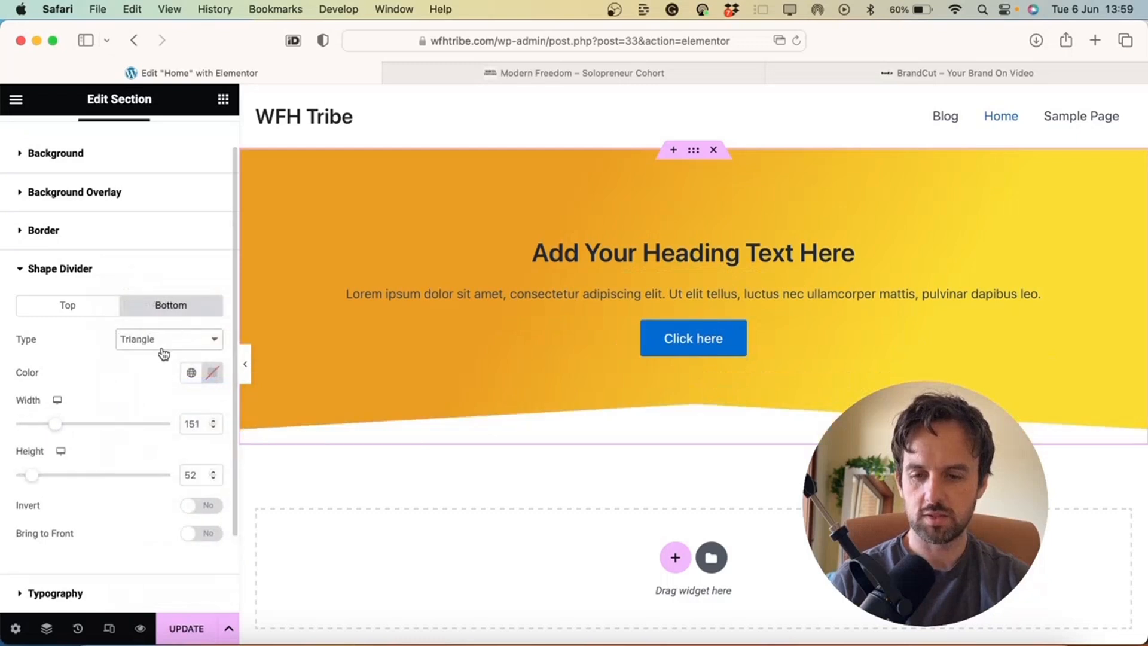
click(163, 352)
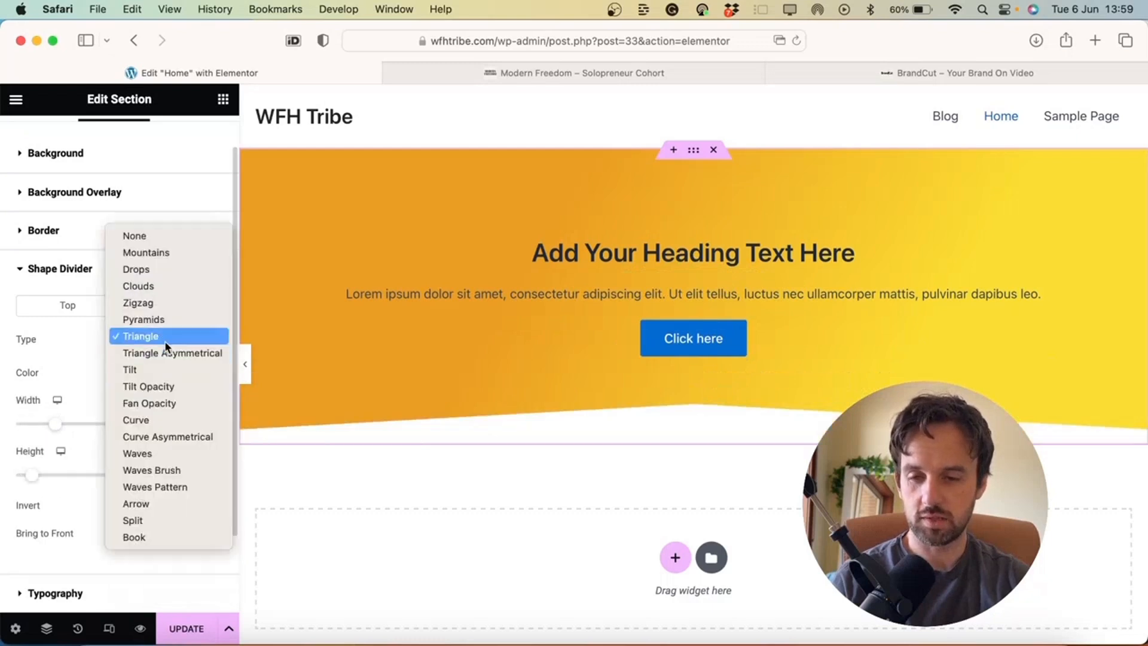
click(172, 290)
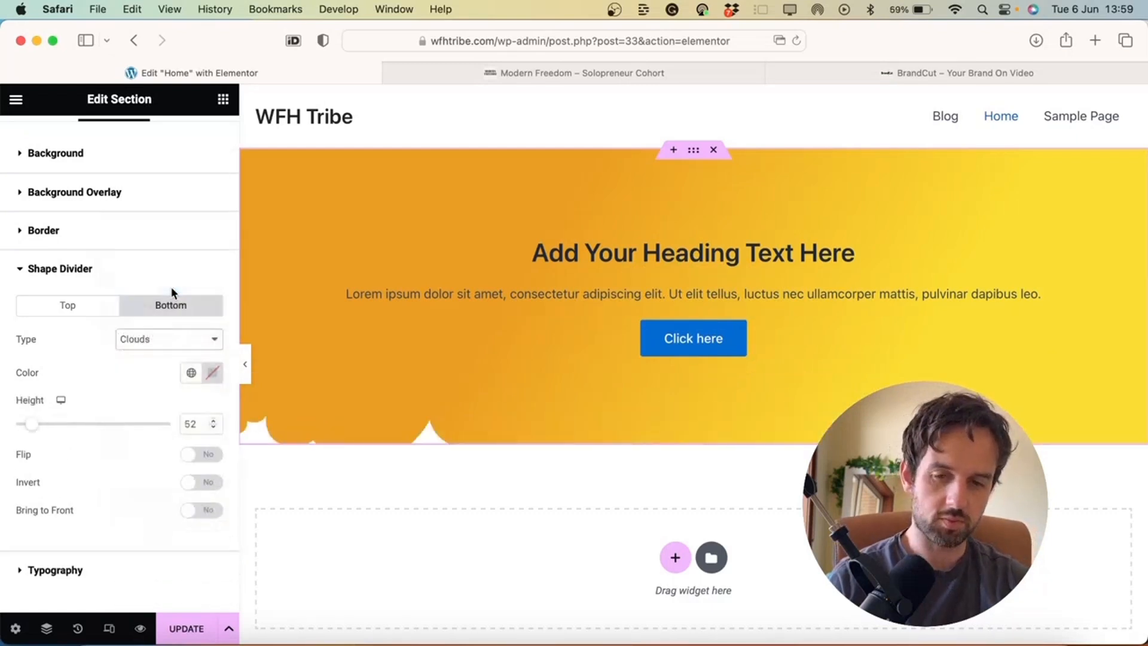
drag(32, 431, 55, 432)
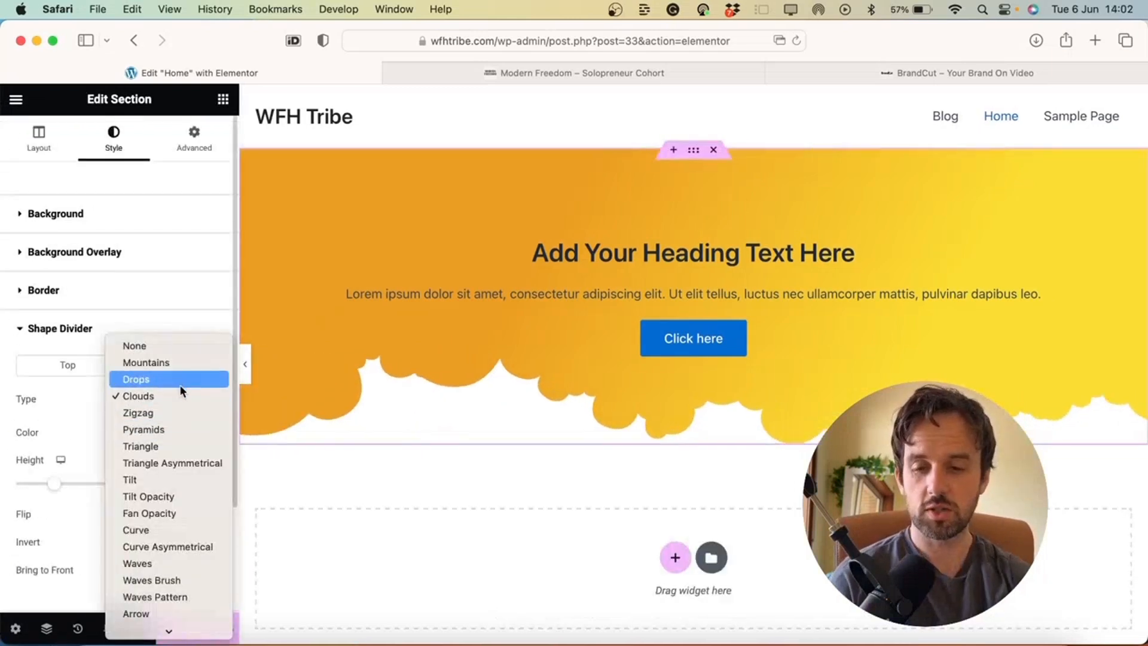
click(143, 345)
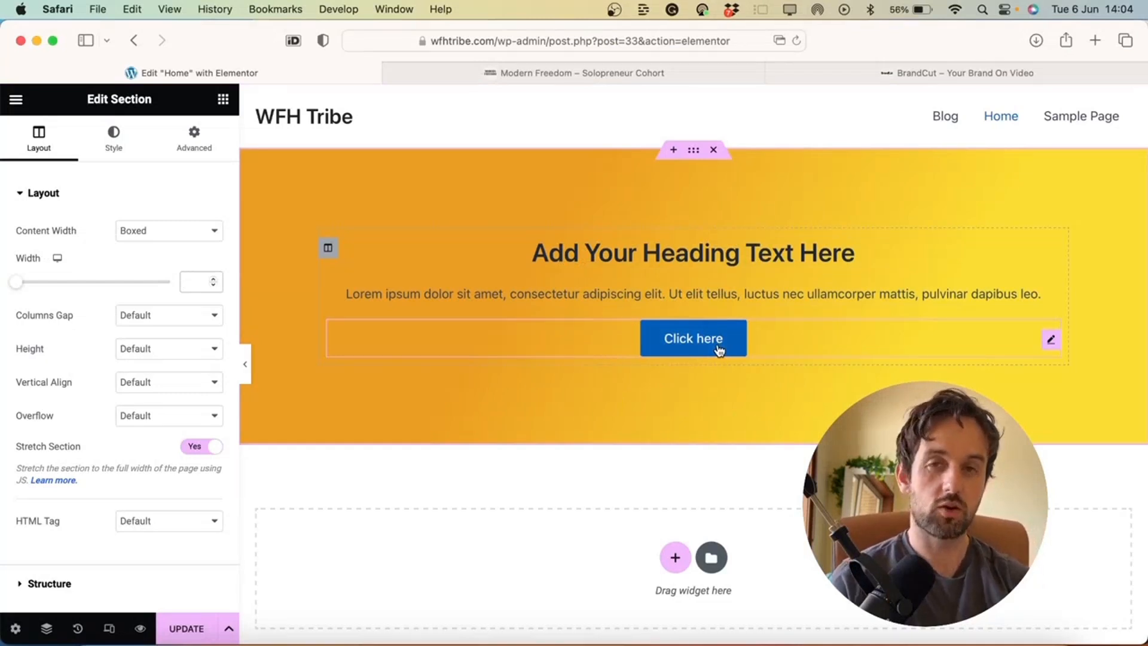
Review BrandCut's hero and free video edit form, then select the Elementor hero heading
click(837, 69)
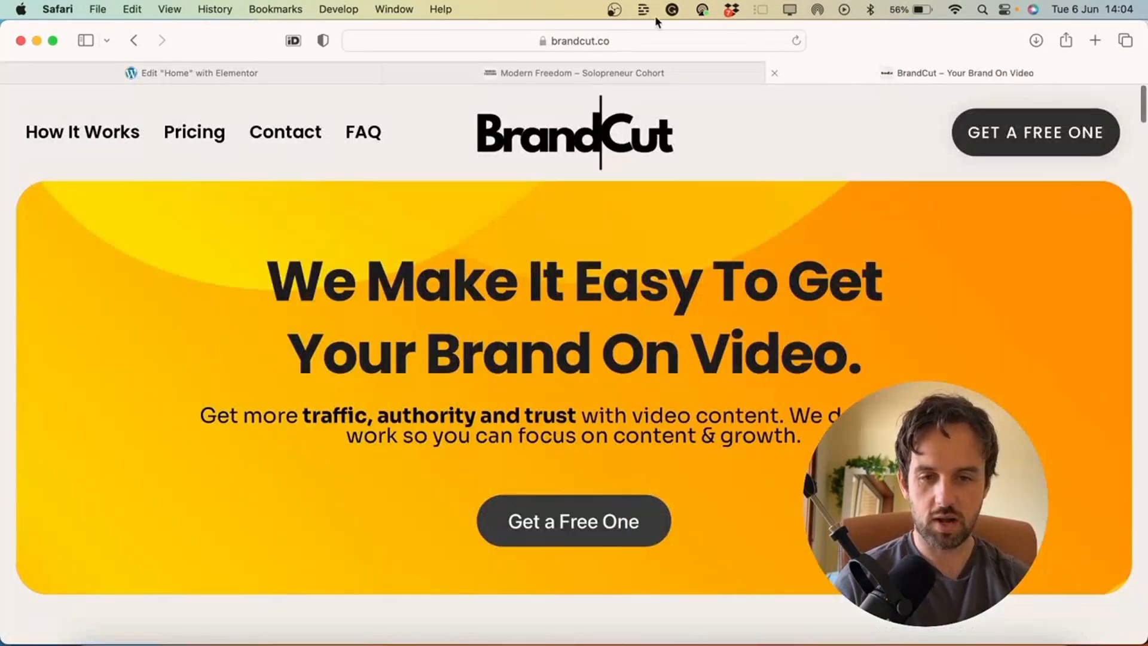
scroll(535, 514, down, 1)
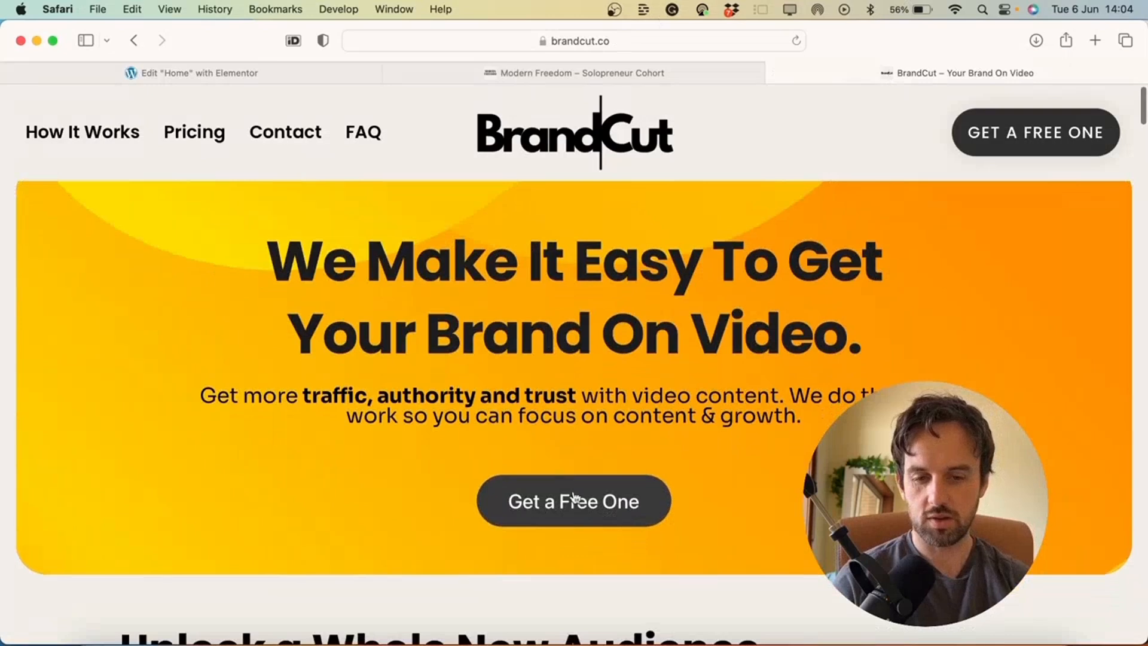
click(595, 509)
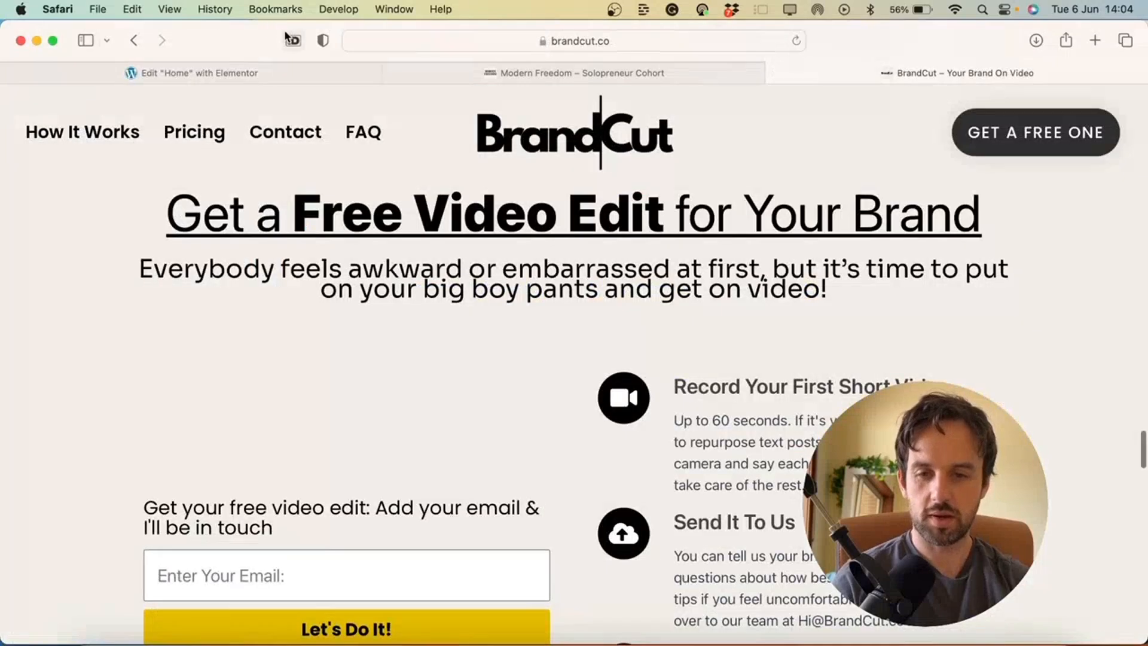
click(239, 72)
click(719, 258)
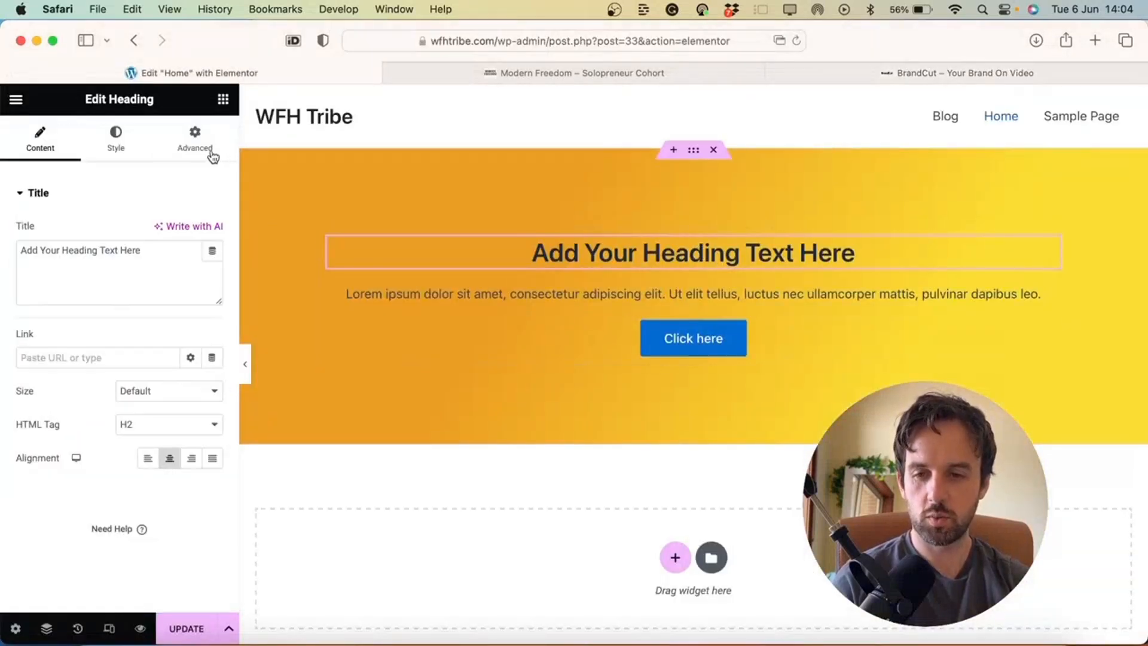
Enlarge the heading text and set its font to Poppins at weight 900 (Black)
click(118, 142)
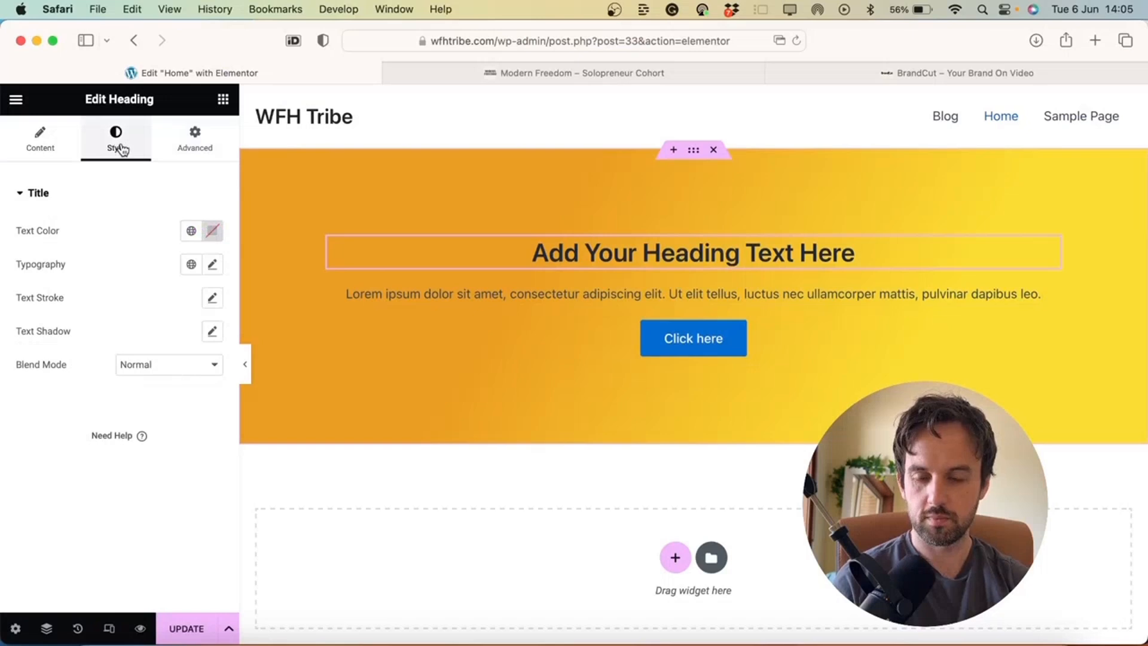
click(213, 265)
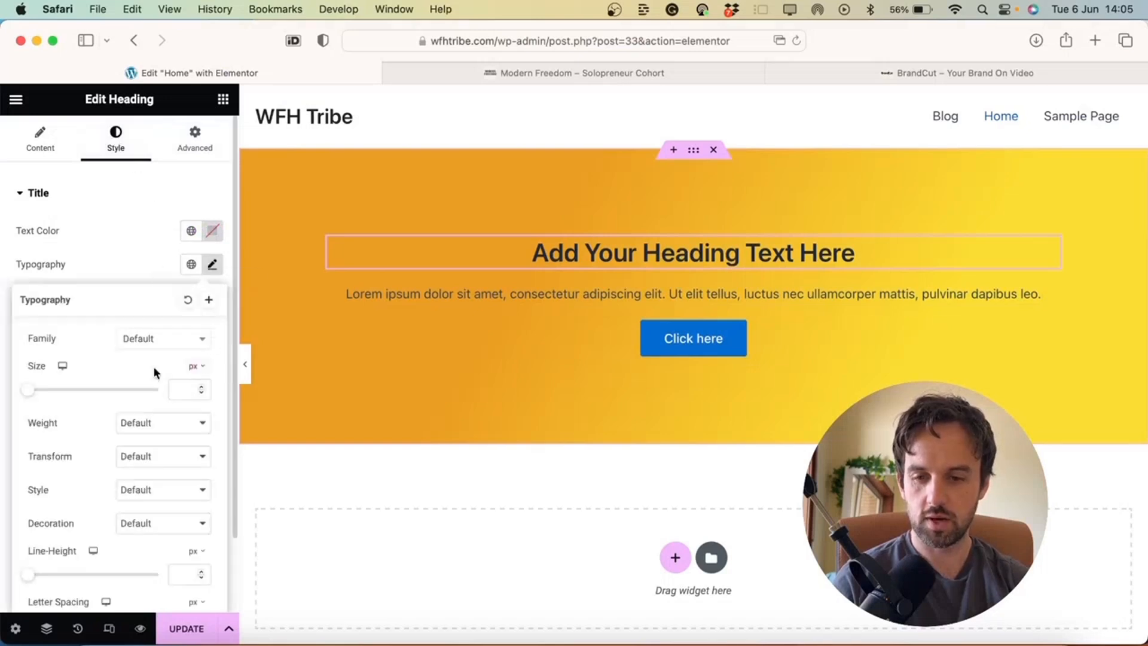
drag(35, 395, 64, 396)
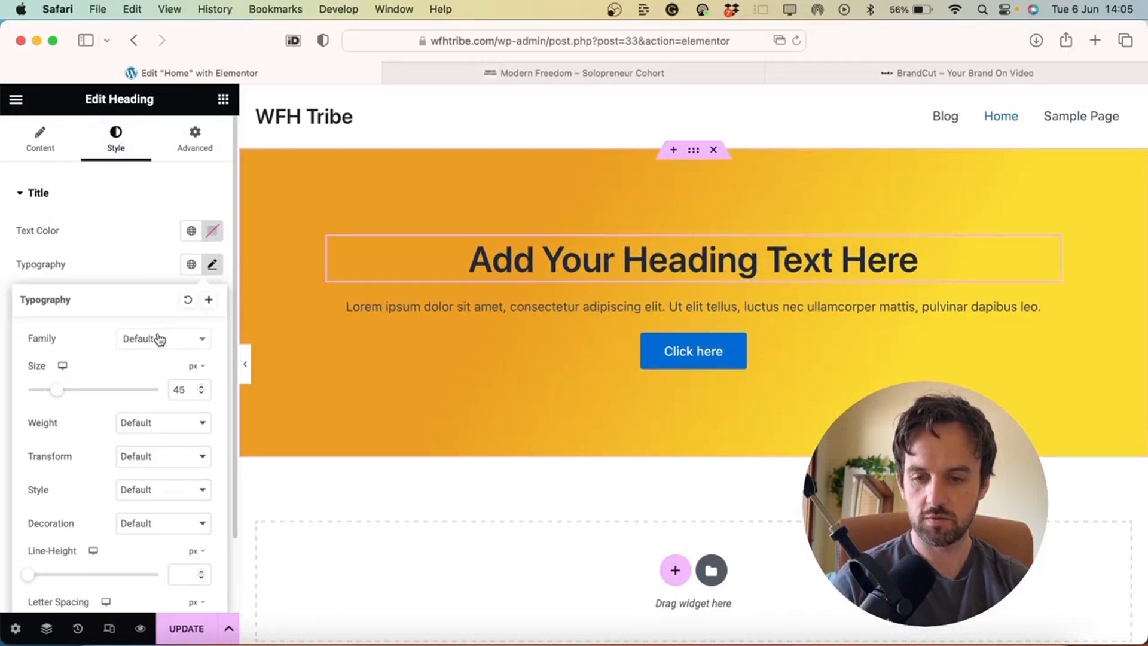
click(199, 342)
click(200, 342)
click(200, 342)
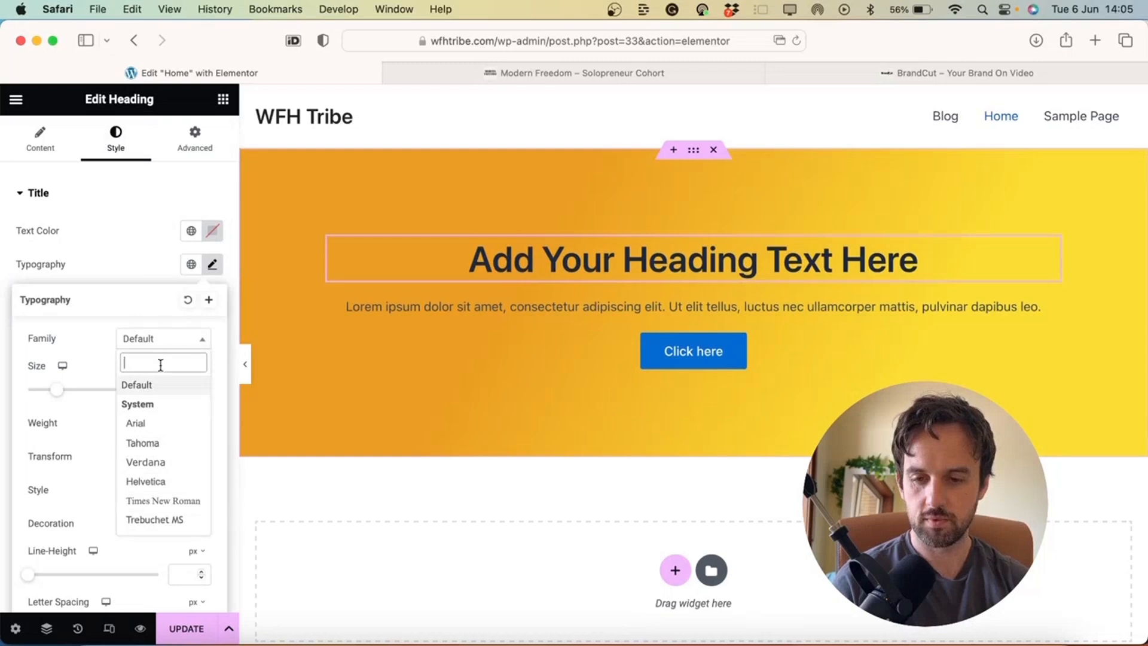
text(popp)
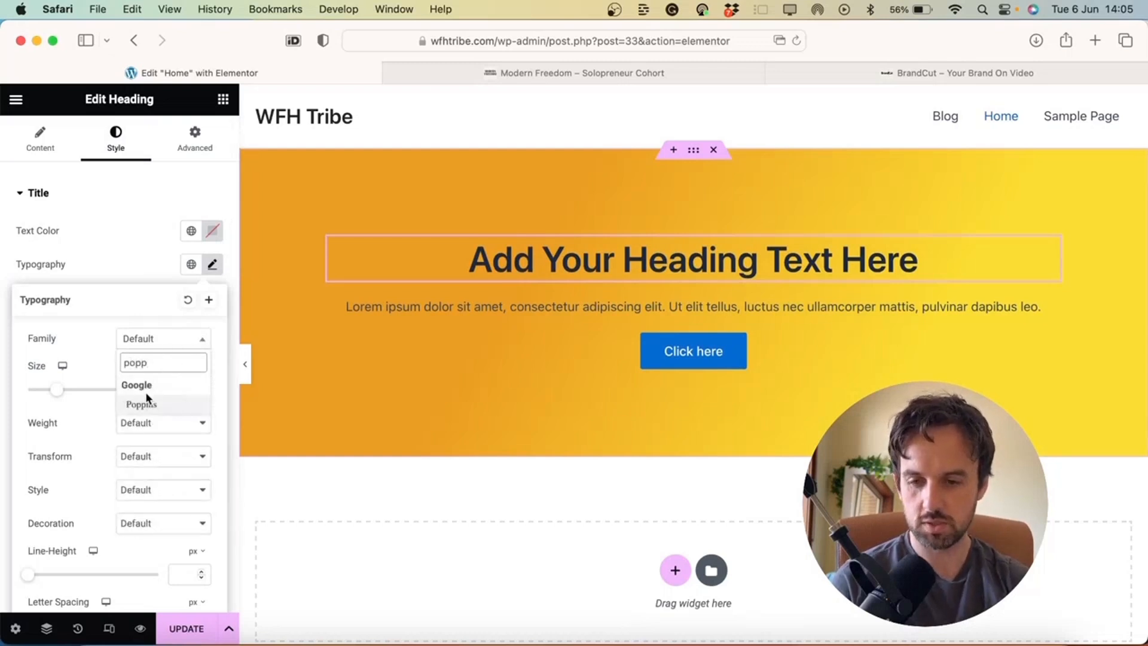
click(142, 405)
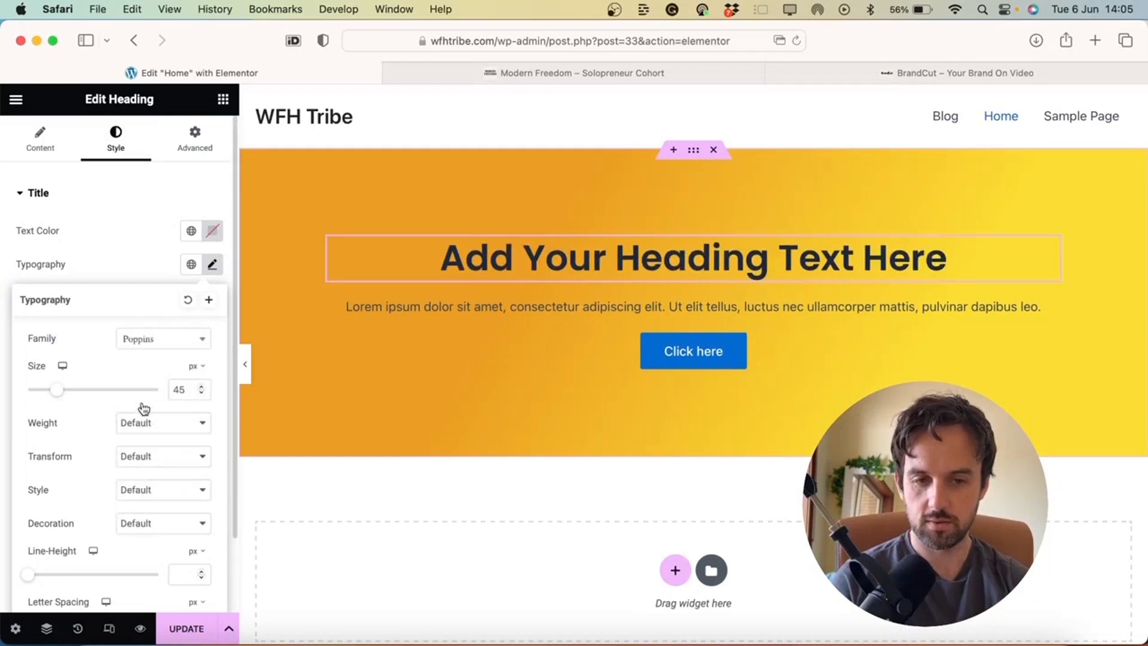
click(143, 423)
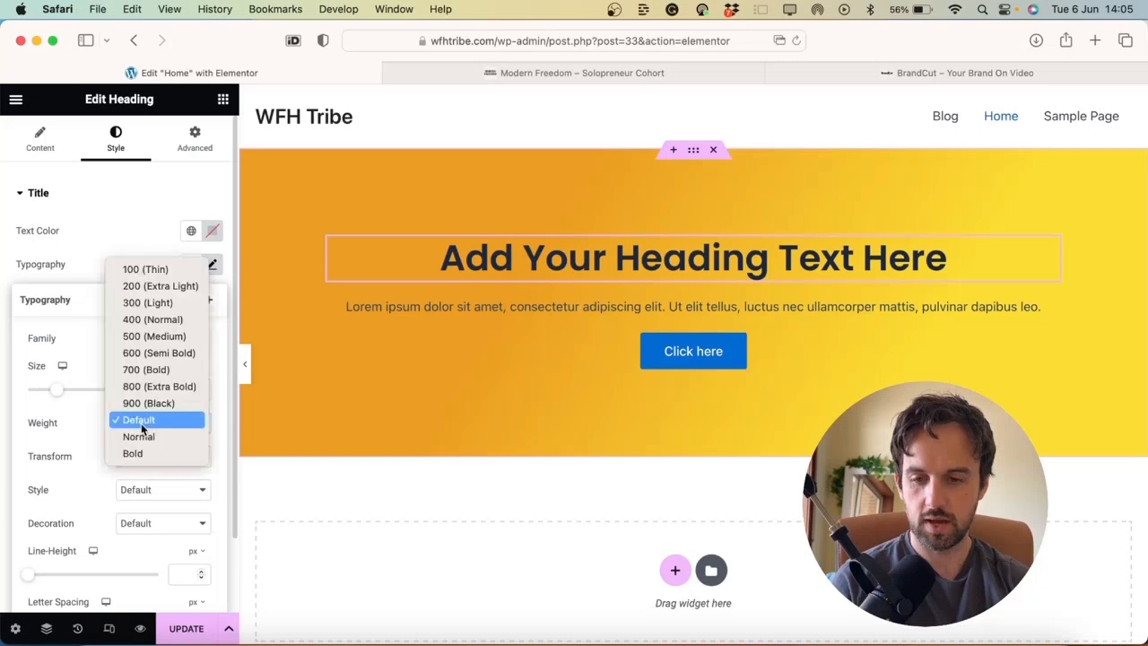
click(167, 403)
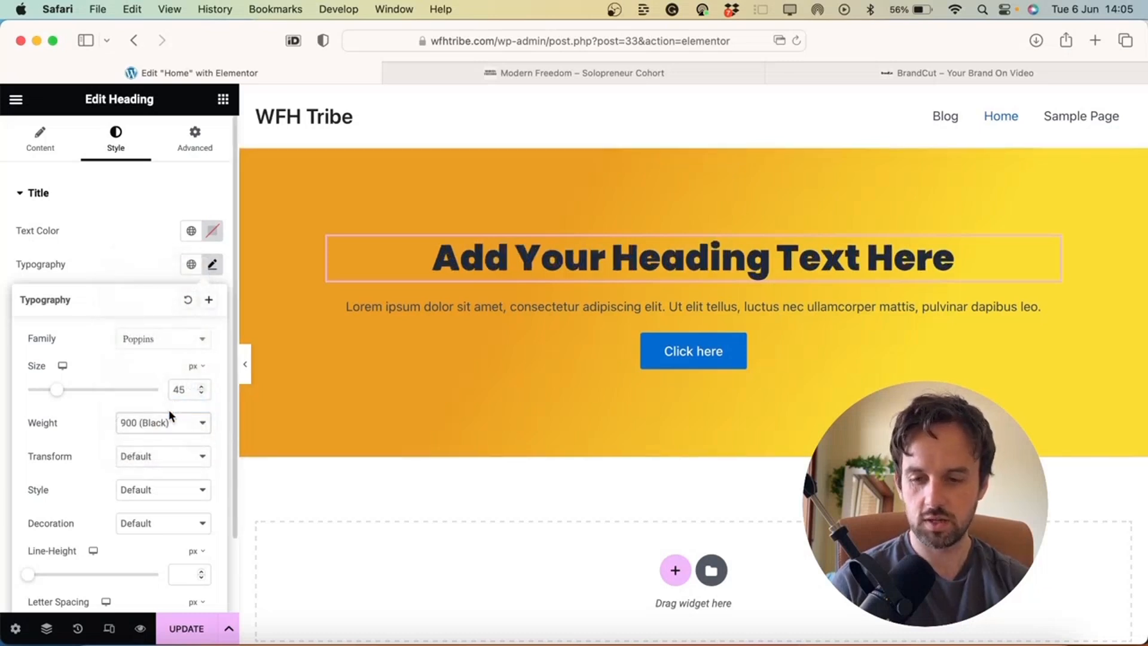
Make the heading text near-black, reset its text shadow, and select the paragraph below
scroll(169, 411, down, 2)
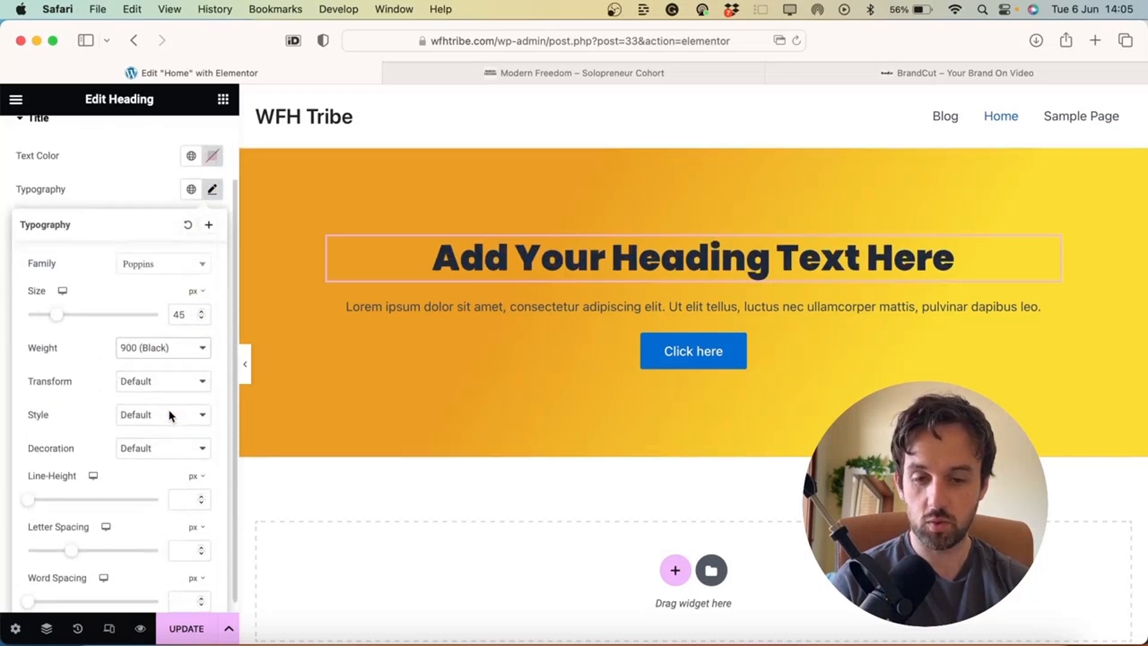
click(122, 202)
click(217, 169)
drag(204, 274, 88, 203)
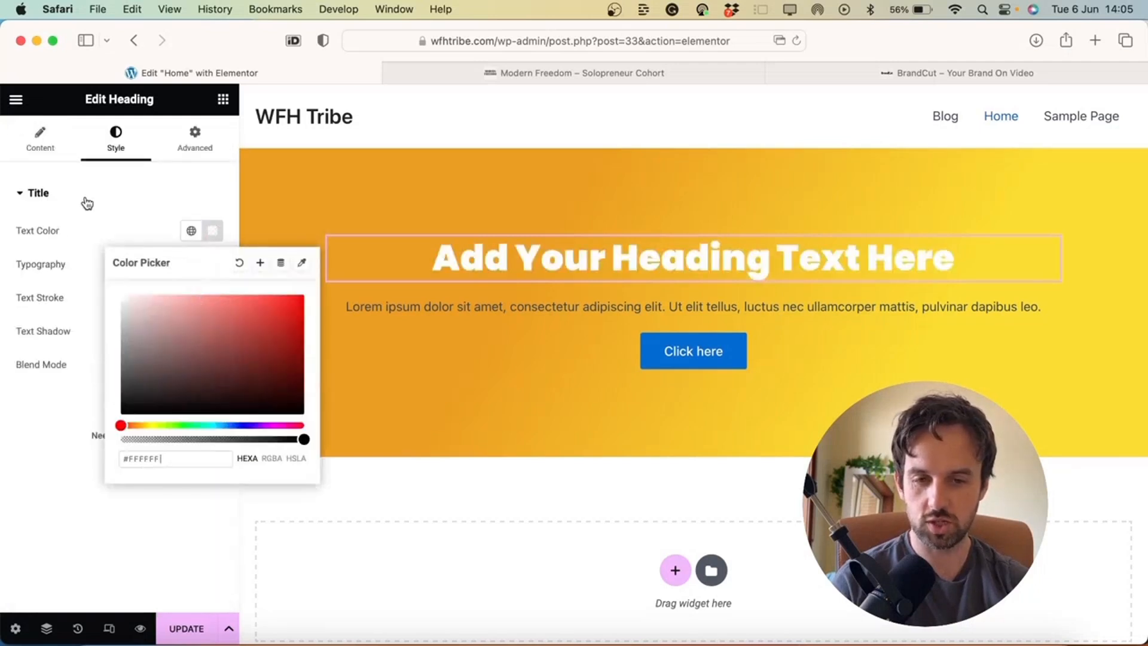
drag(178, 299, 79, 405)
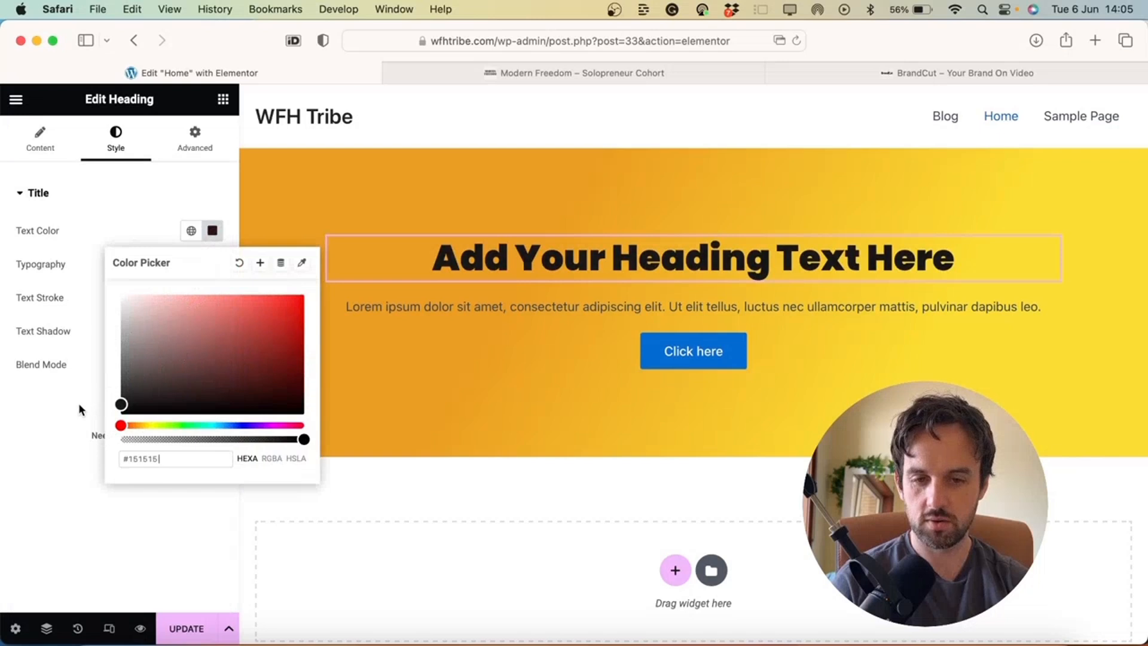
click(94, 231)
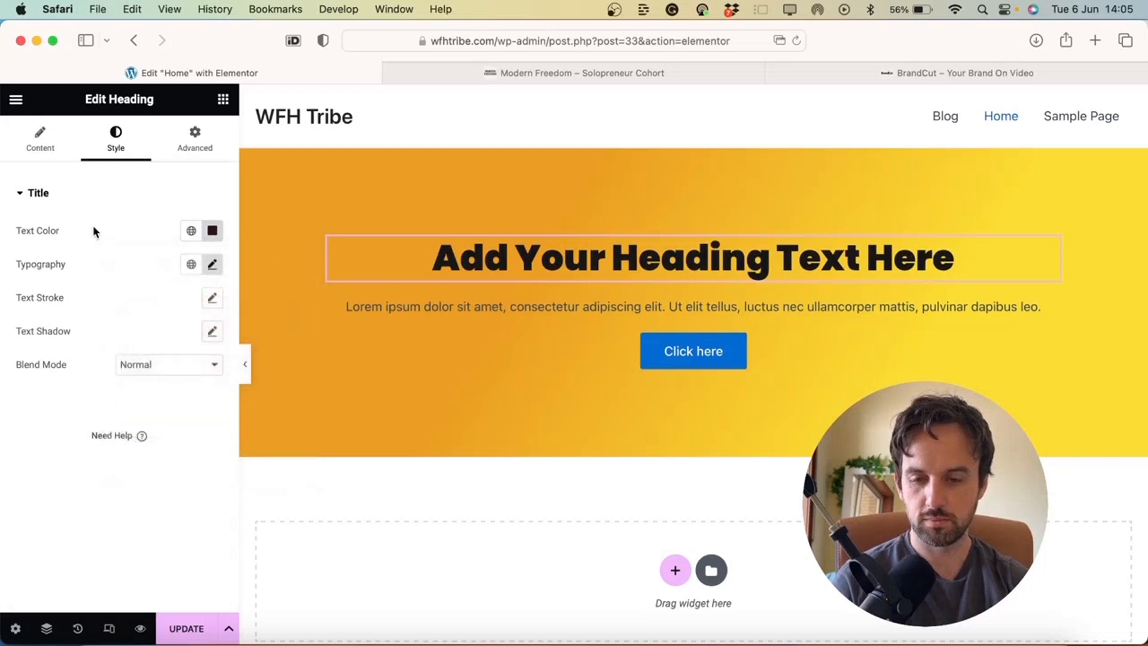
click(212, 332)
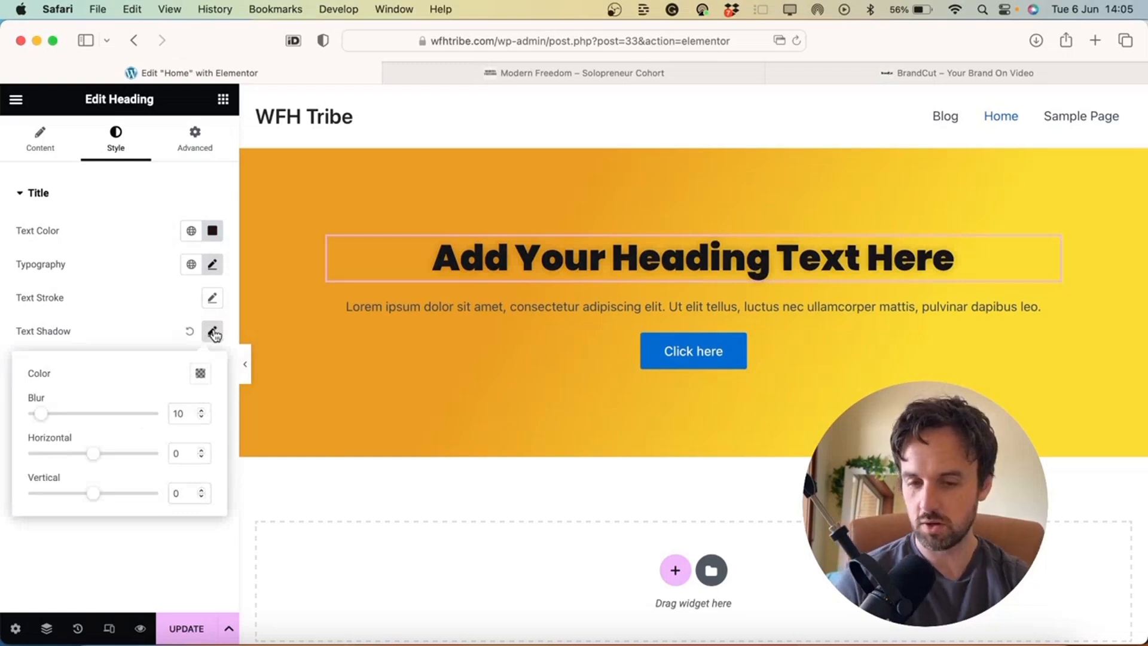
click(189, 333)
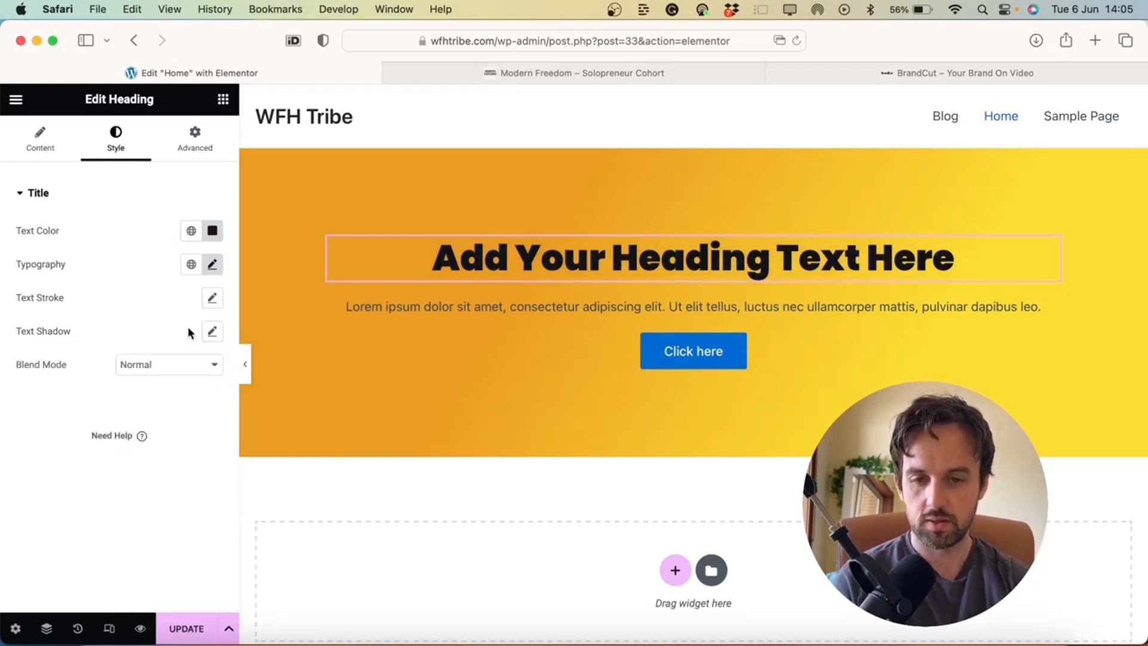
click(445, 310)
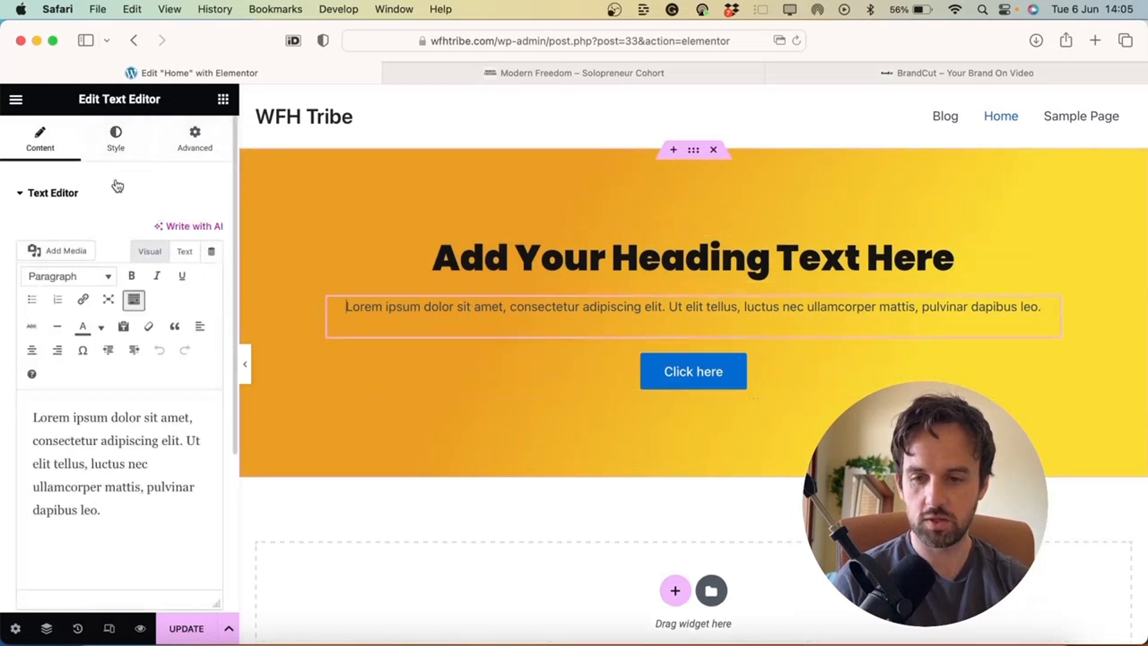
Try colouring the selected paragraph text white in the text editor, then undo it
triple_click(115, 450)
click(114, 449)
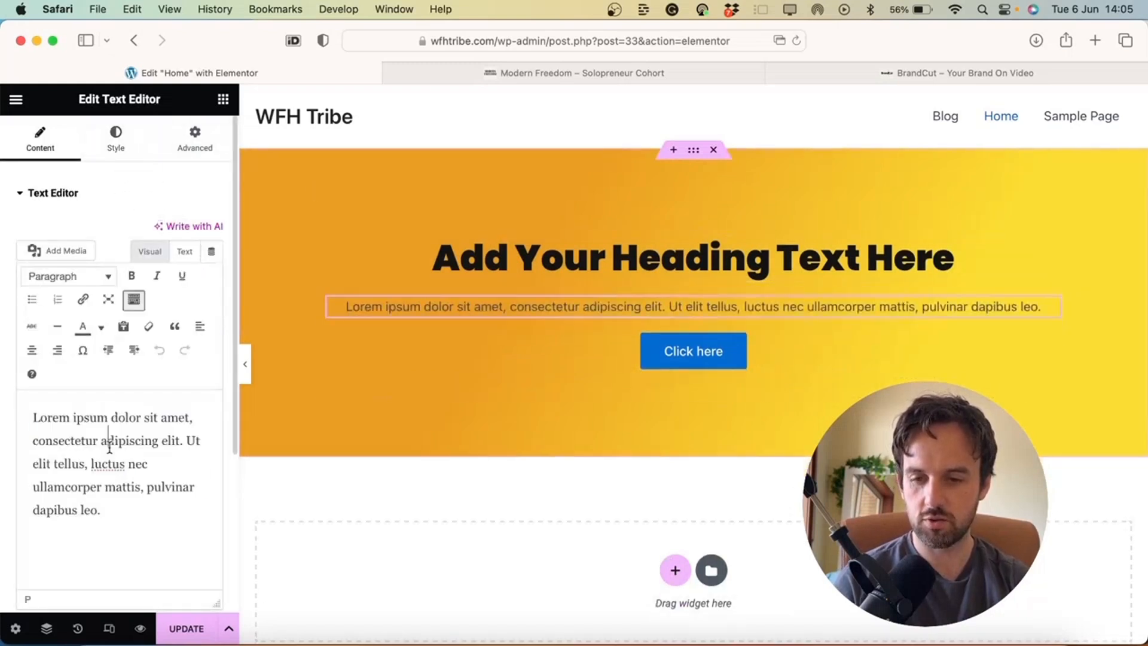
click(134, 299)
click(134, 300)
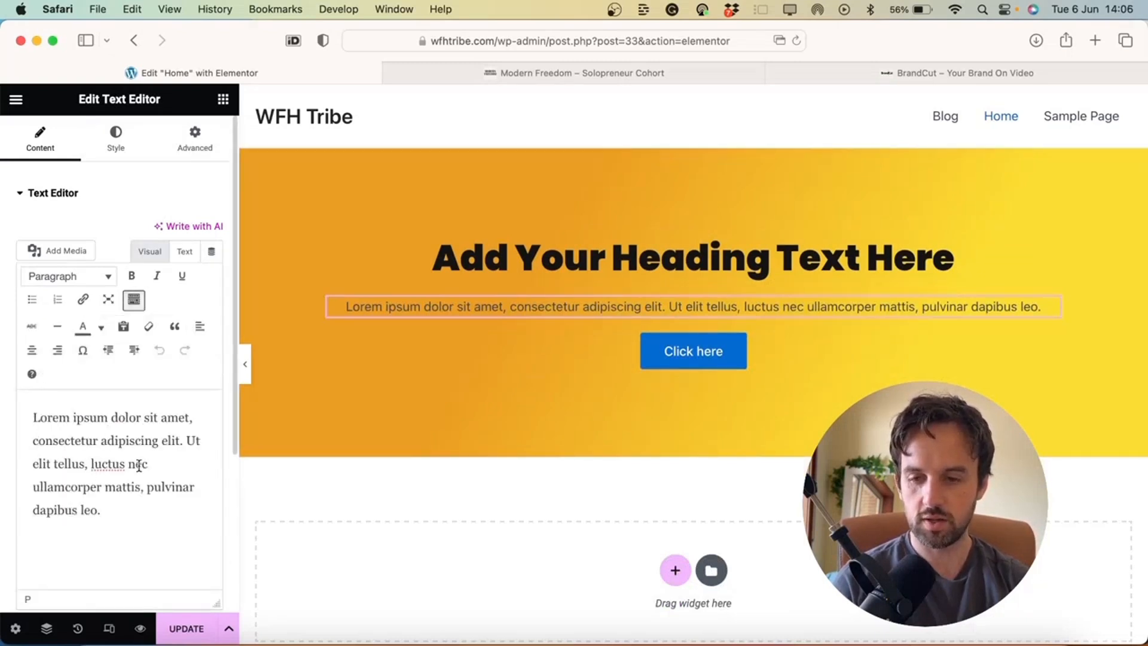
drag(138, 464, 48, 418)
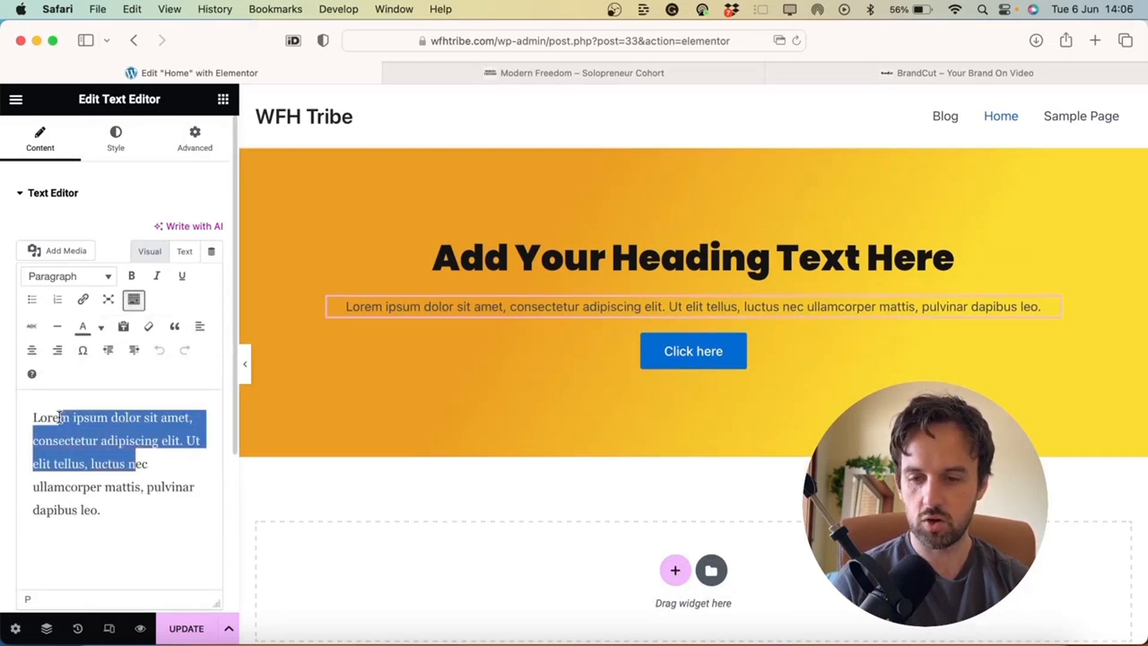
click(100, 329)
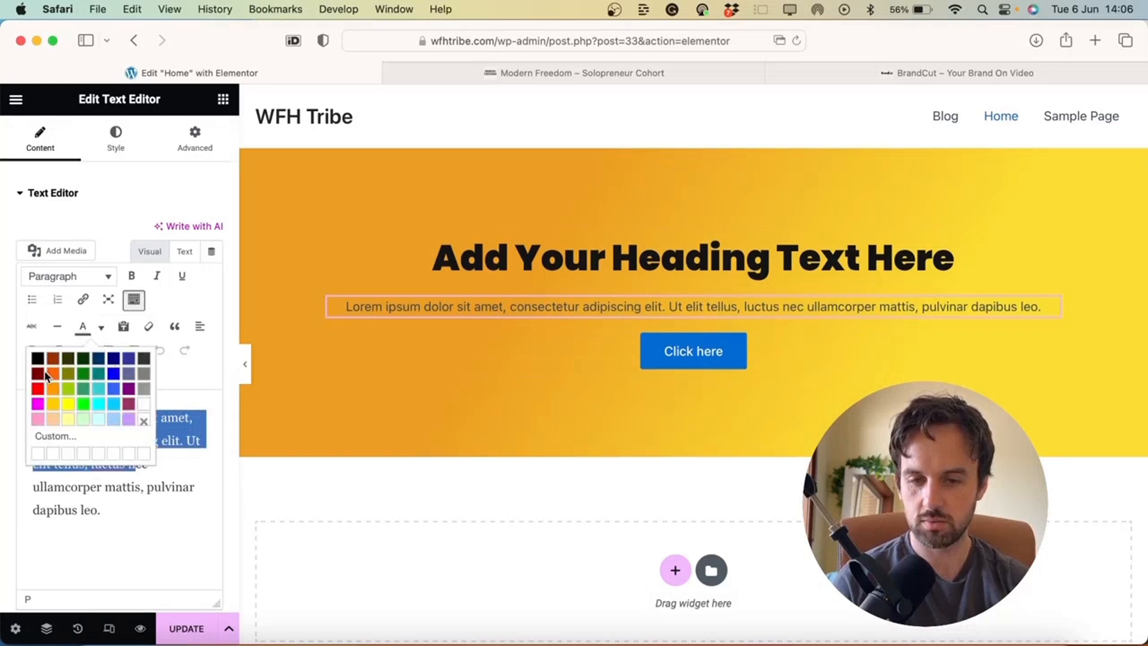
click(143, 404)
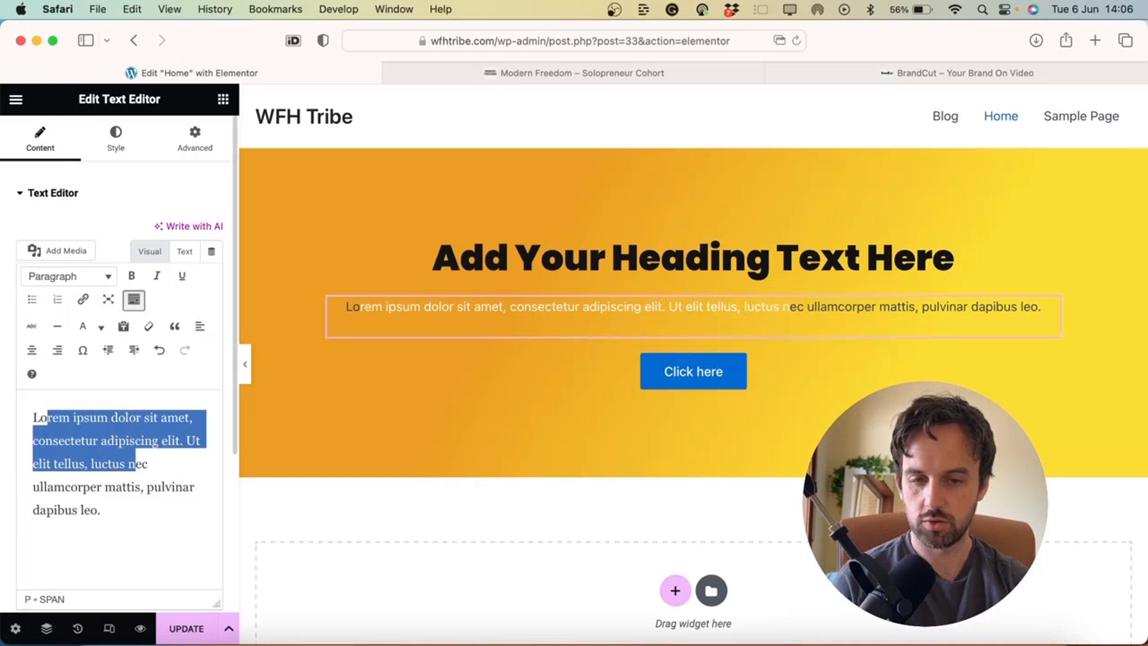
key(super+z)
click(126, 441)
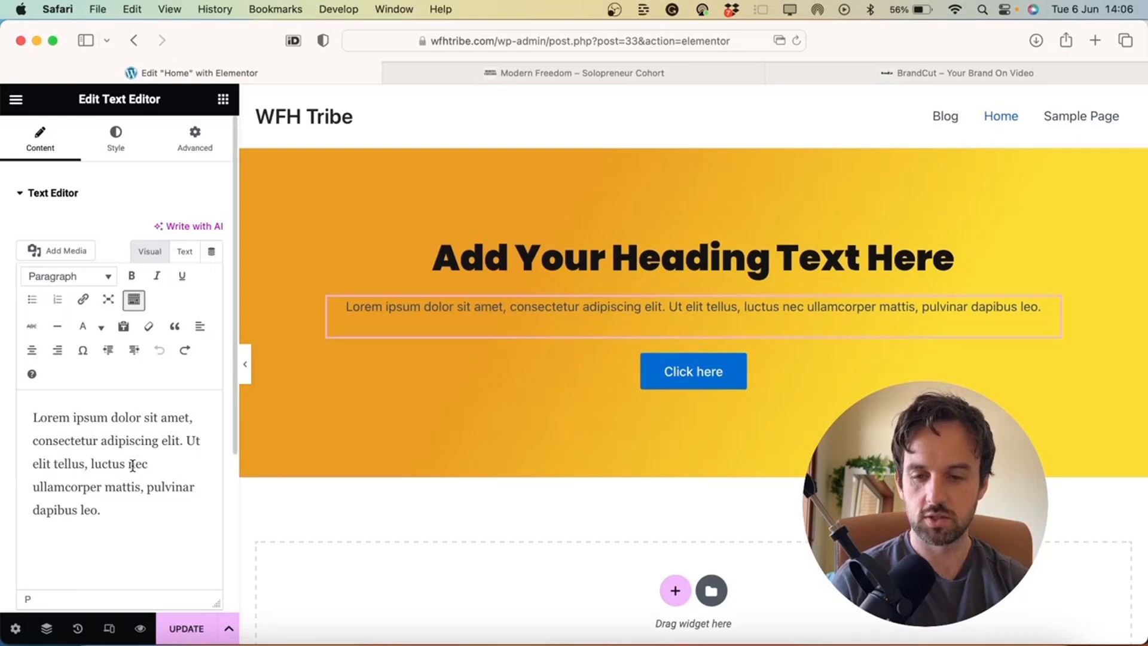
Set the paragraph's text colour to pure black #000000 in the Style settings
click(116, 144)
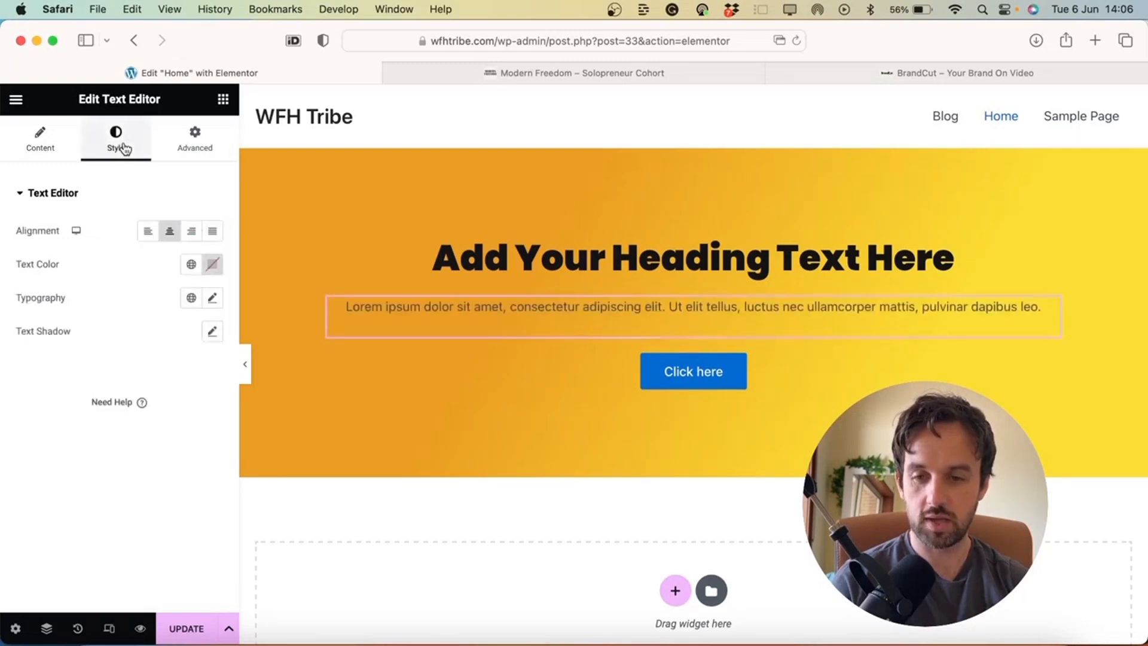
click(212, 264)
text(#FFFFFF)
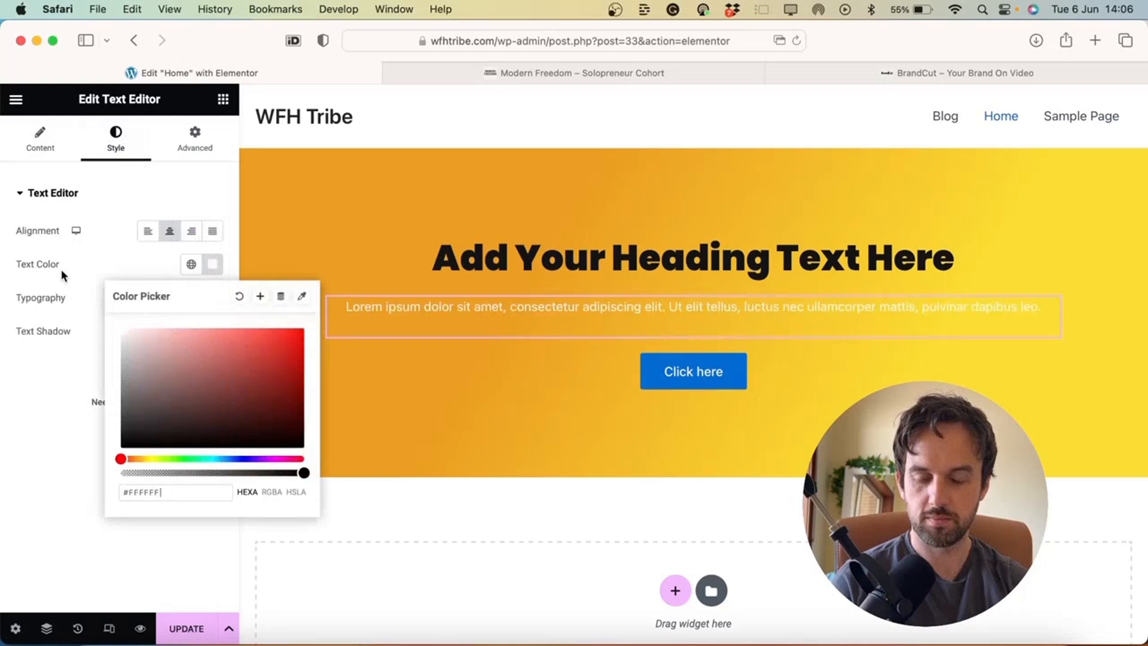
mouse_move(183, 402)
mouse_down()
mouse_move(195, 403)
mouse_move(81, 355)
mouse_move(54, 419)
mouse_move(74, 277)
mouse_move(8, 423)
mouse_move(3, 485)
mouse_up()
click(76, 429)
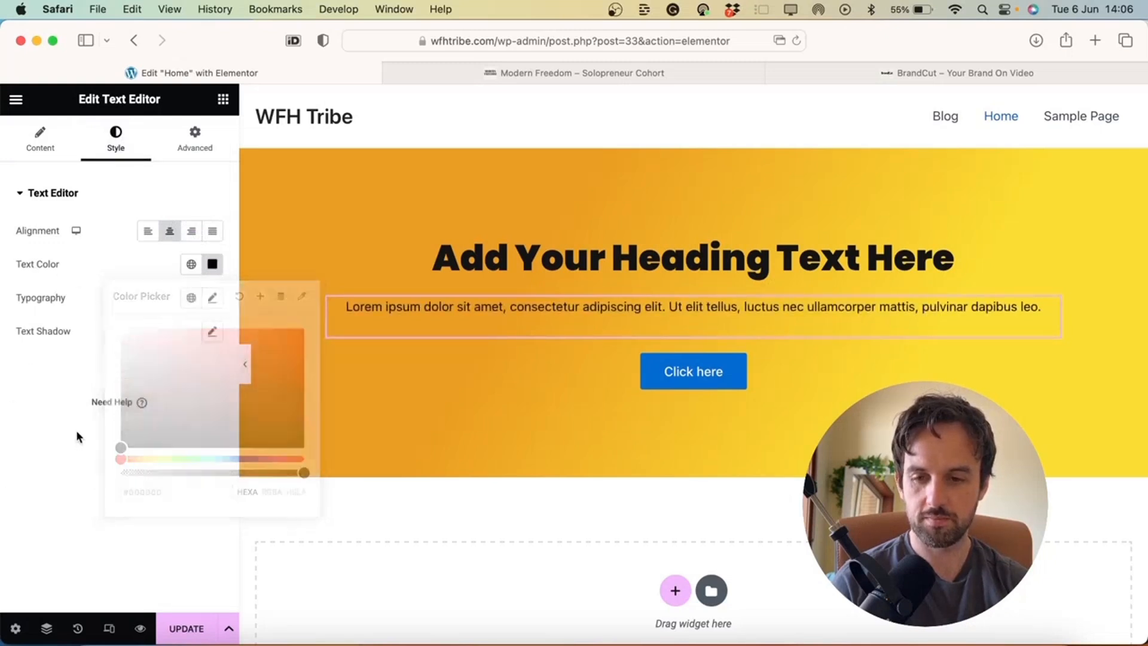
Set the paragraph typography to size 26 in the Arial font family
click(213, 297)
drag(31, 426, 49, 426)
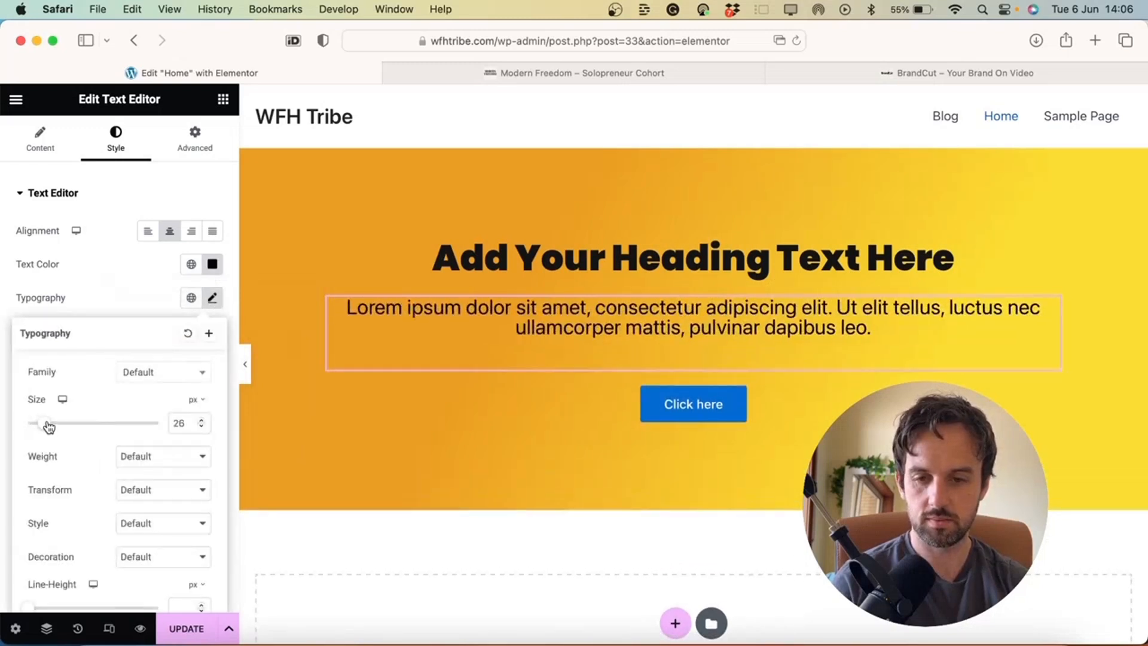
click(169, 374)
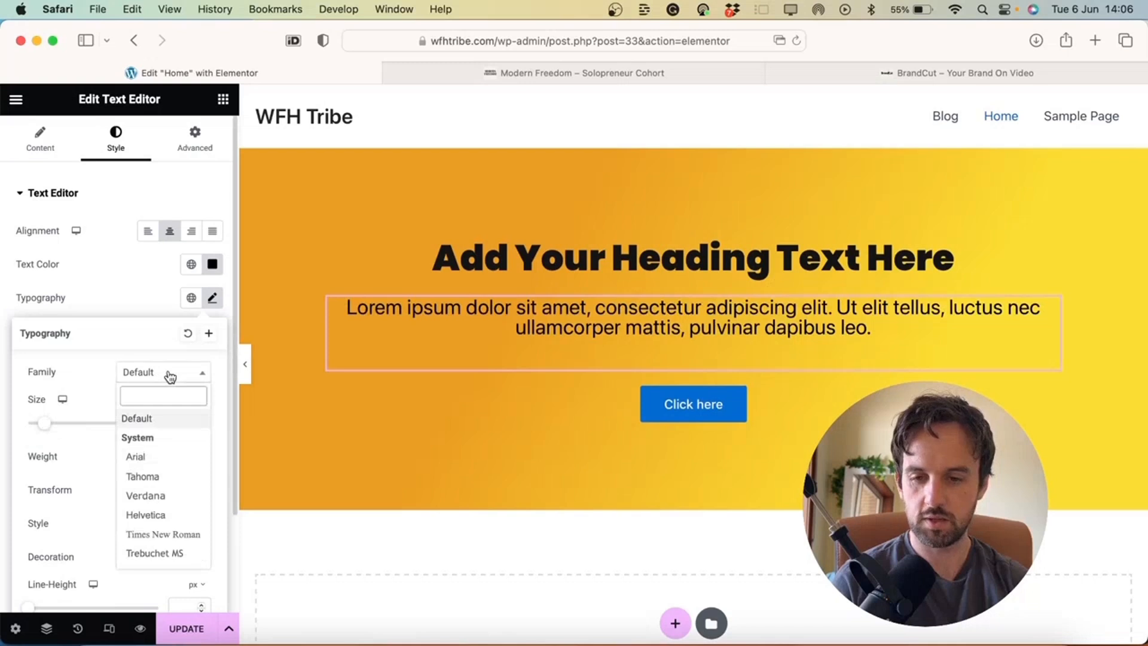
click(139, 459)
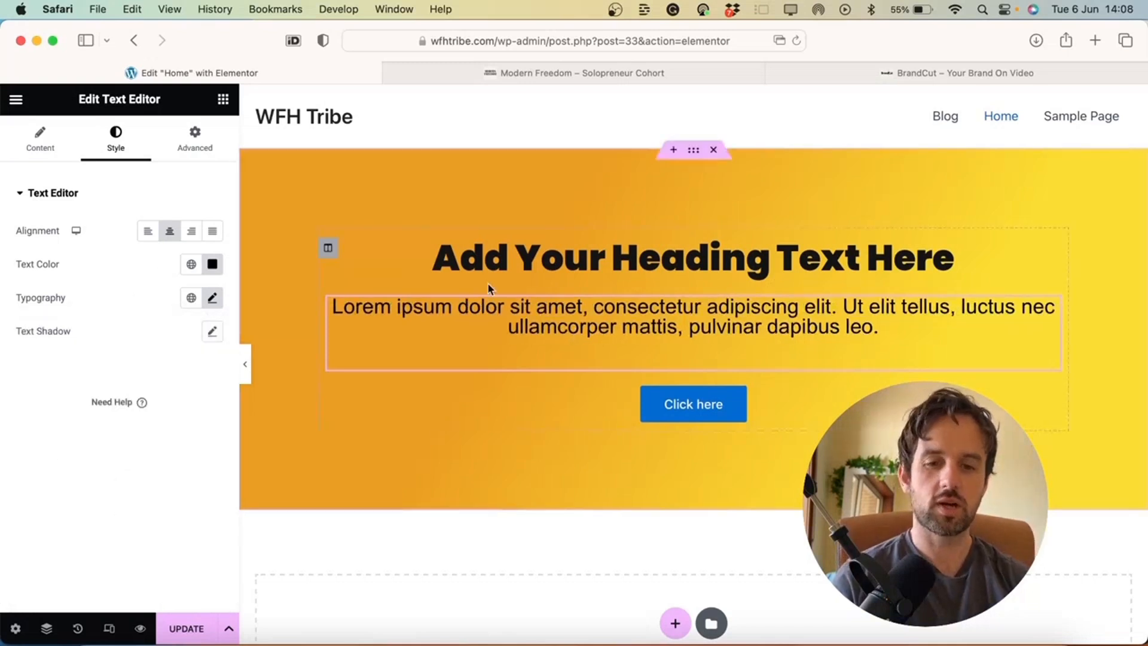
Change the hero button label from 'Click here' to 'Click Me', keeping it centre-aligned
click(710, 407)
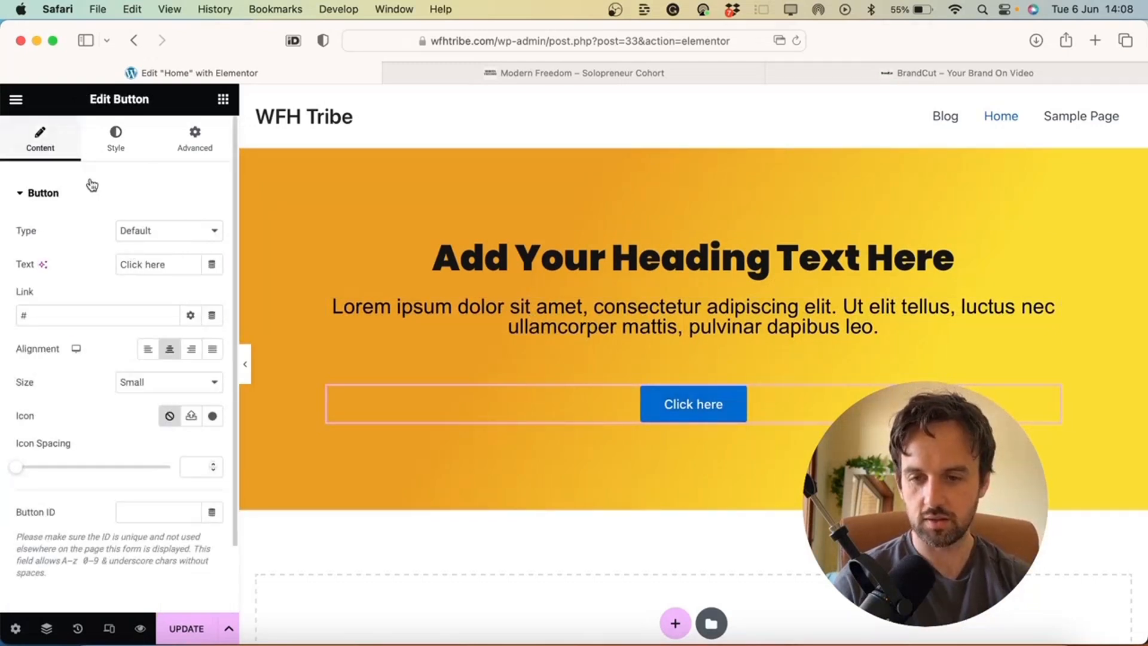
triple_click(165, 265)
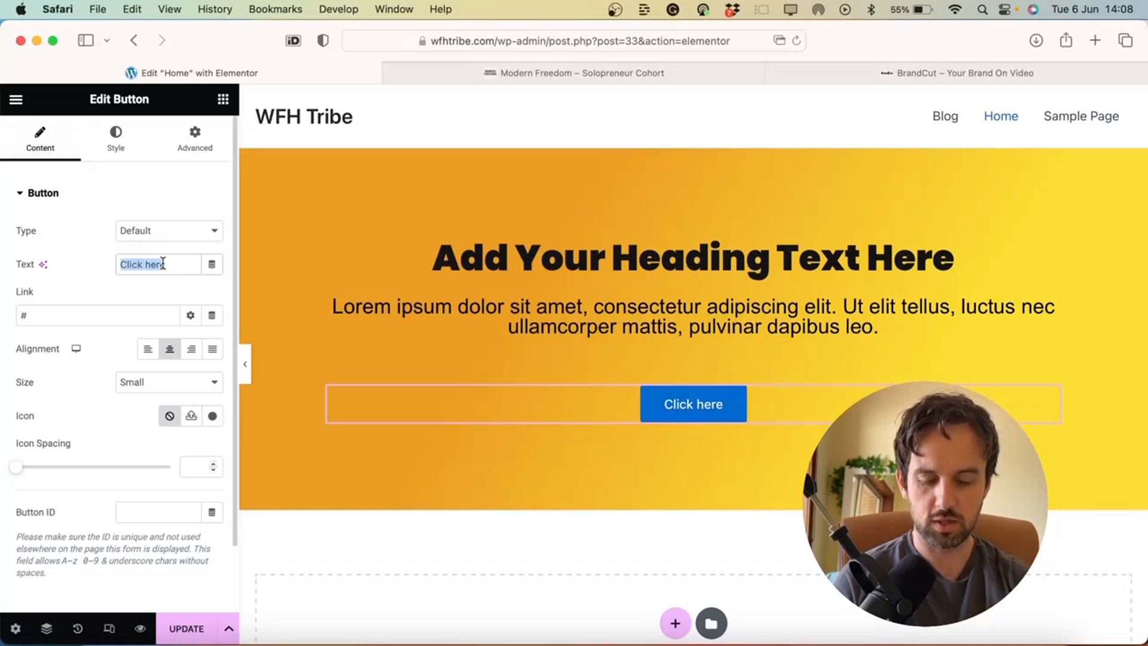
text(Click Me)
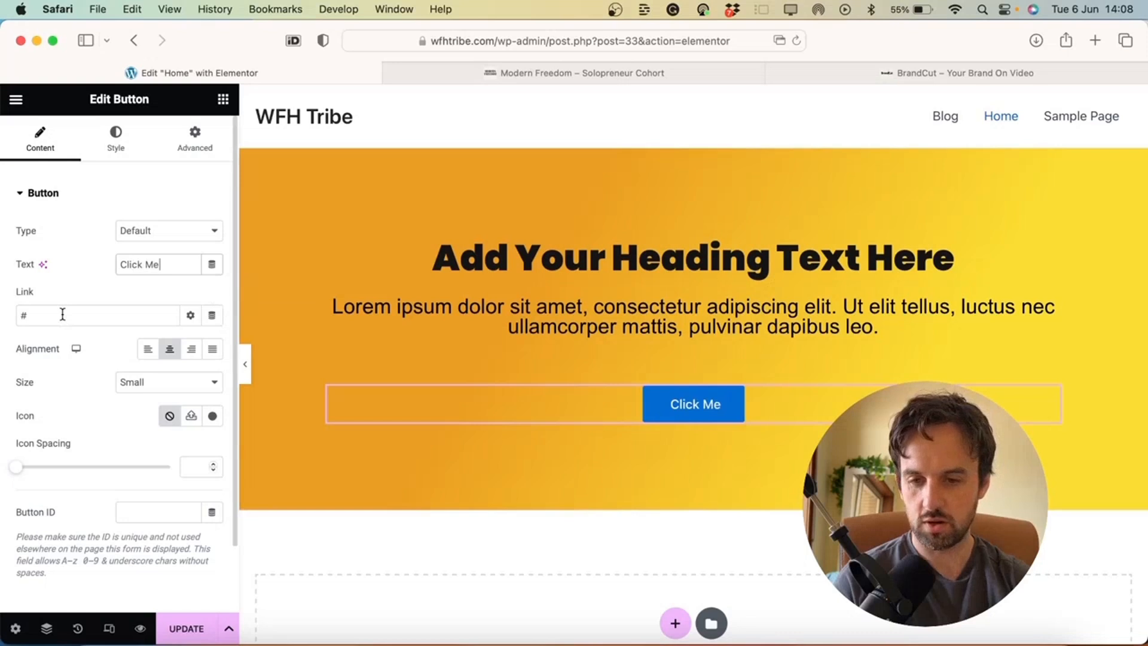
click(152, 349)
click(191, 349)
click(170, 349)
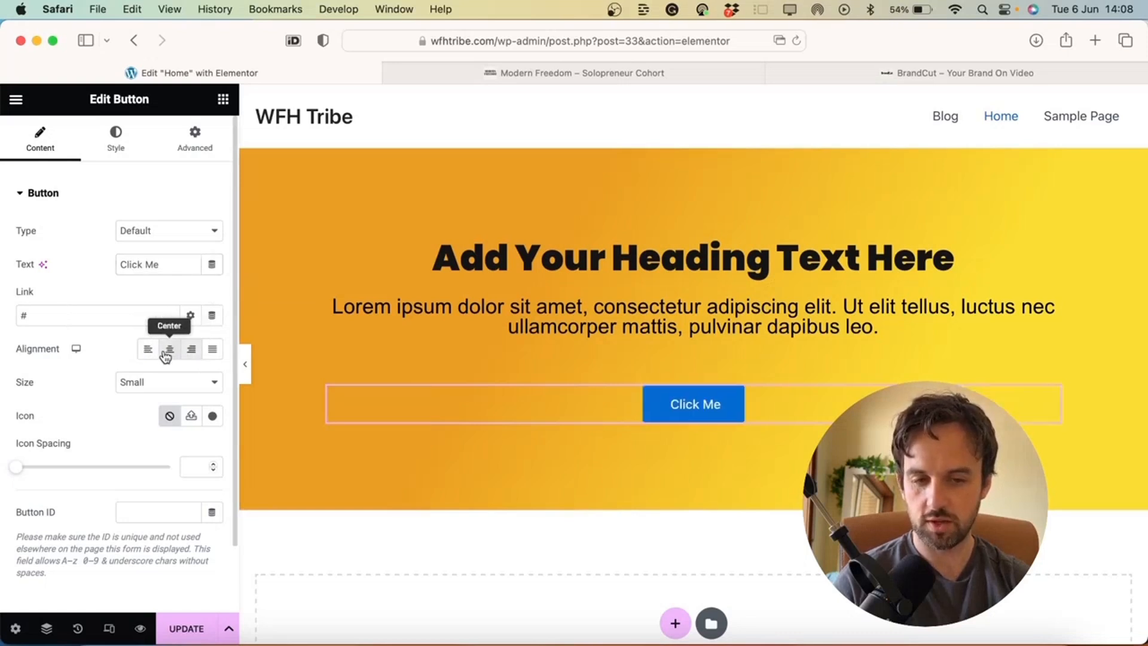
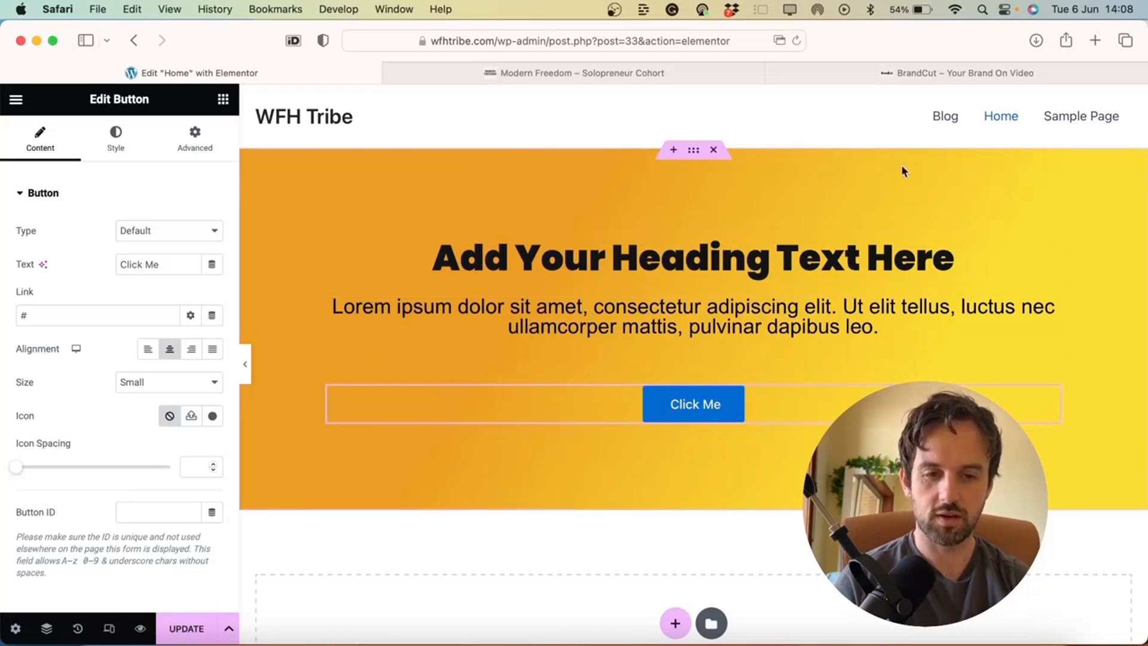
Keep the Click Me button centred and add the down-arrow icon from the Icon Library, positioned After the text
click(148, 352)
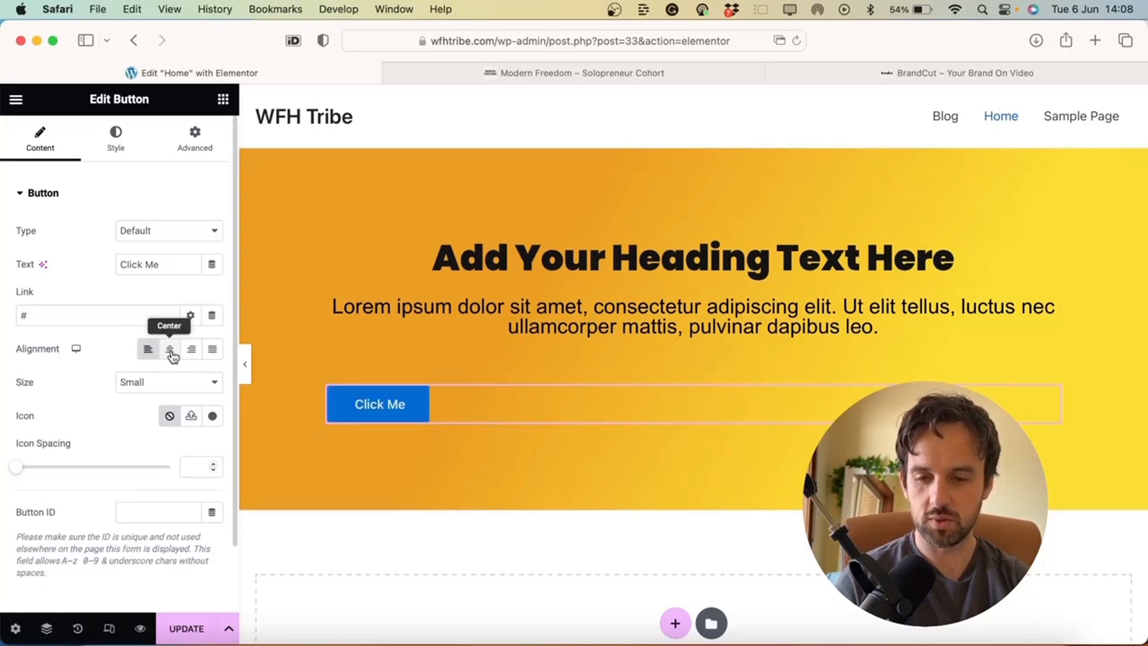
click(170, 352)
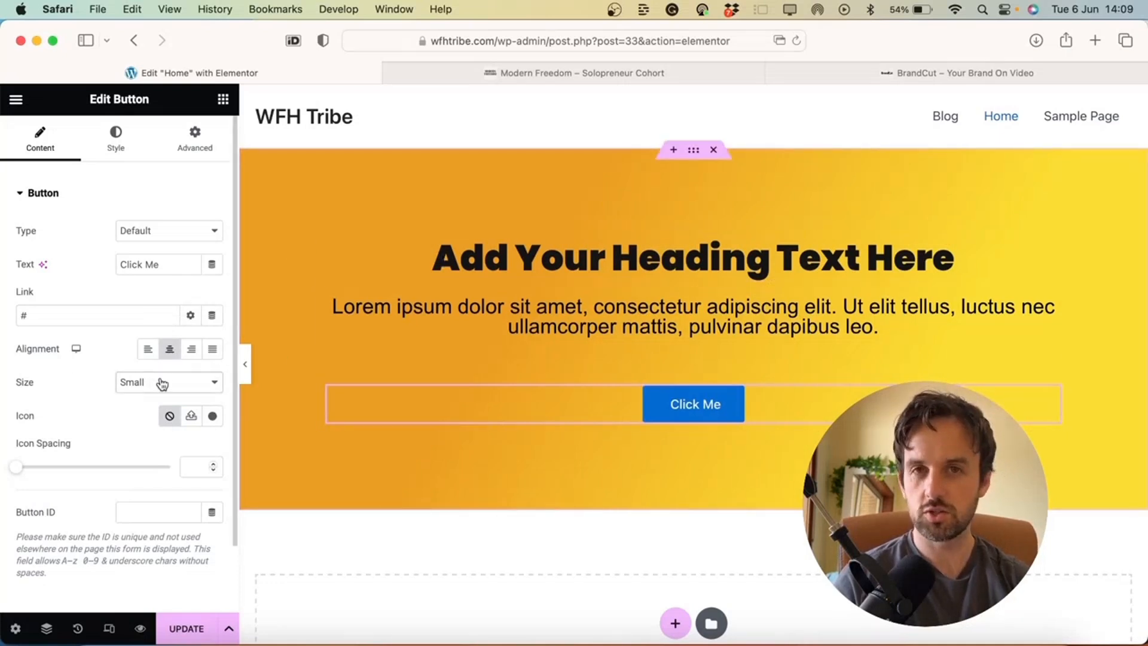
scroll(64, 459, down, 3)
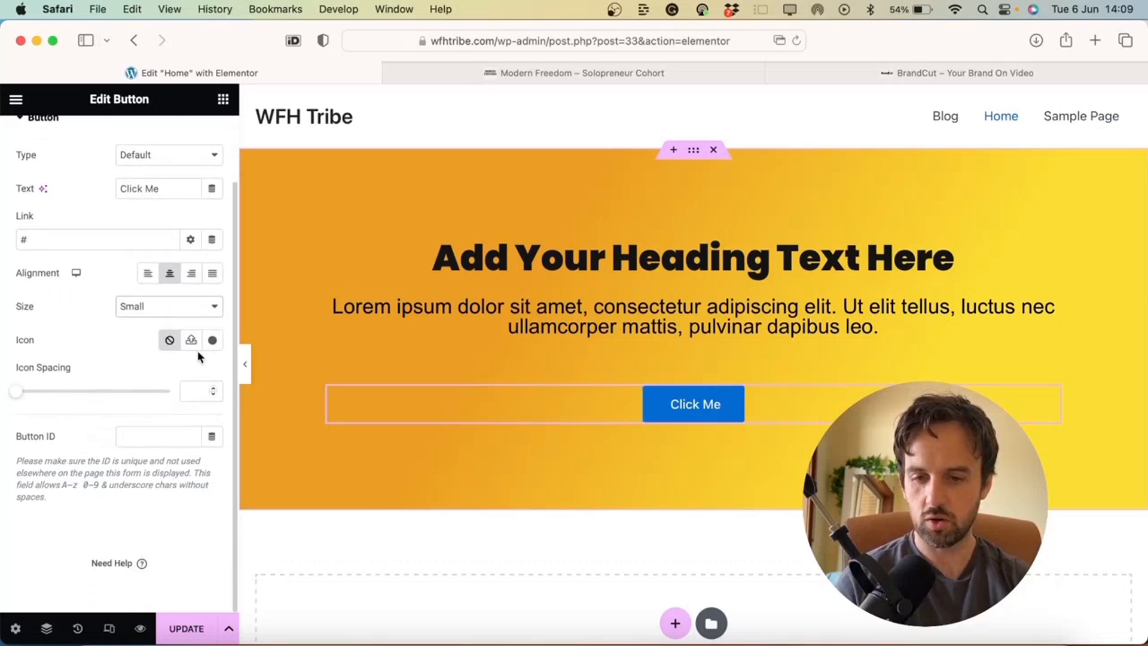
click(210, 342)
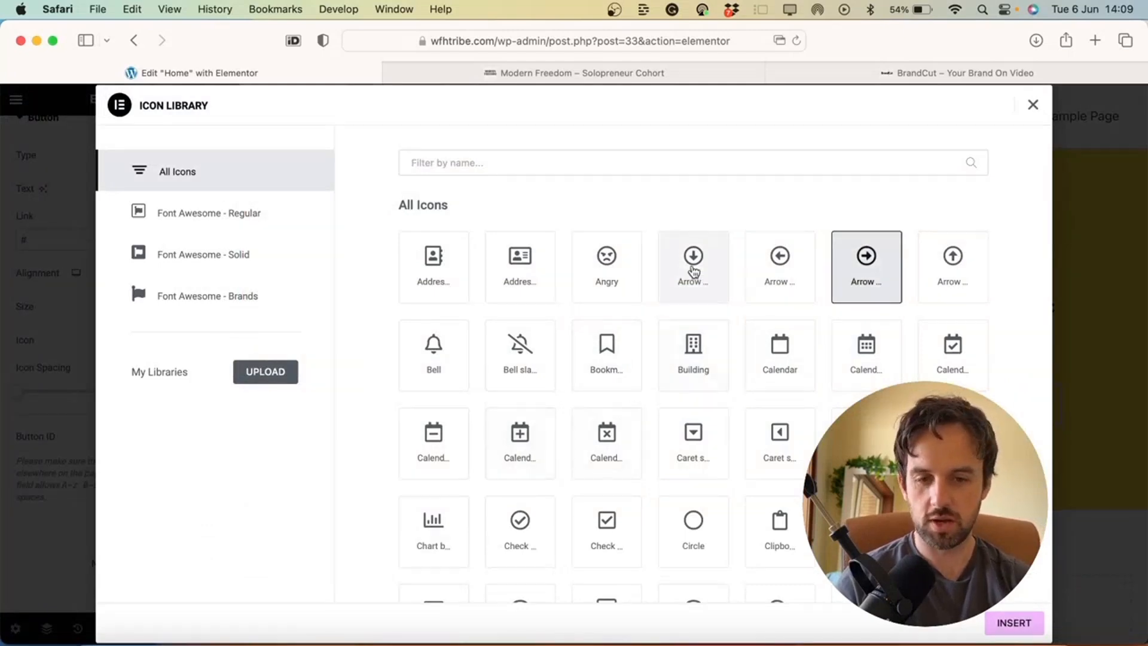
click(694, 273)
click(1010, 625)
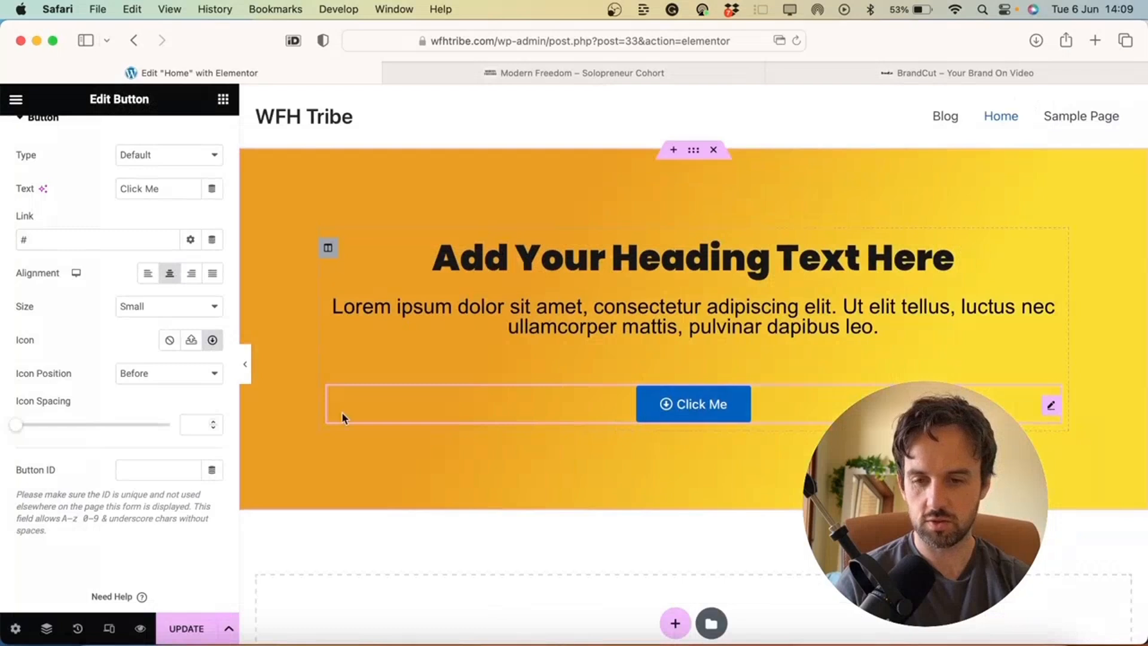
click(152, 367)
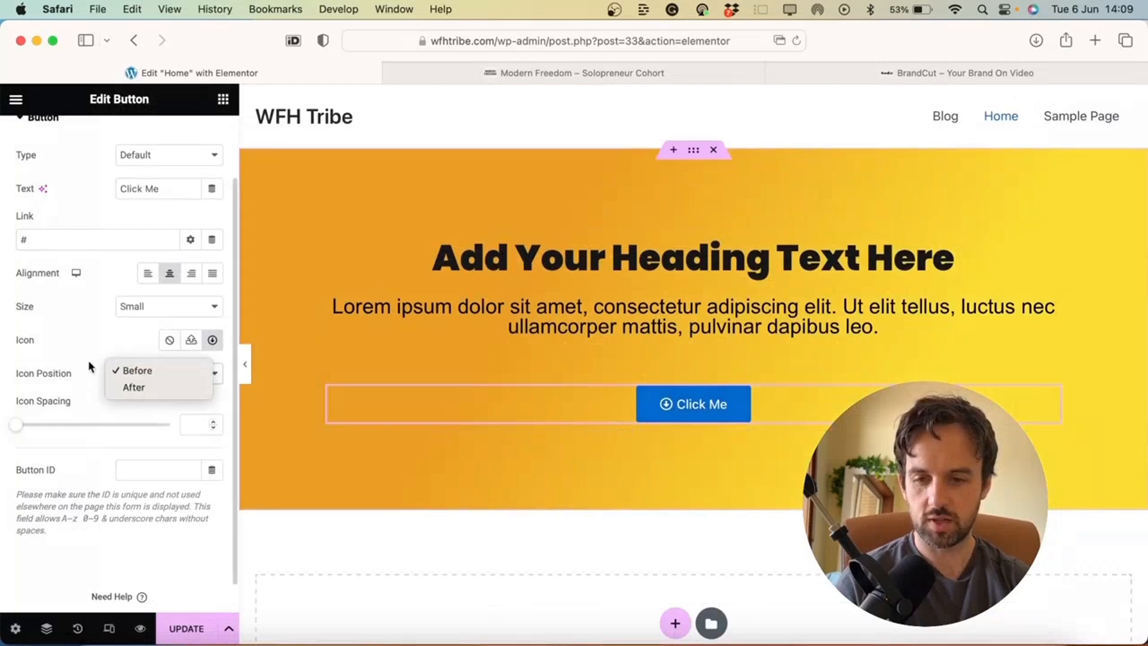
click(147, 388)
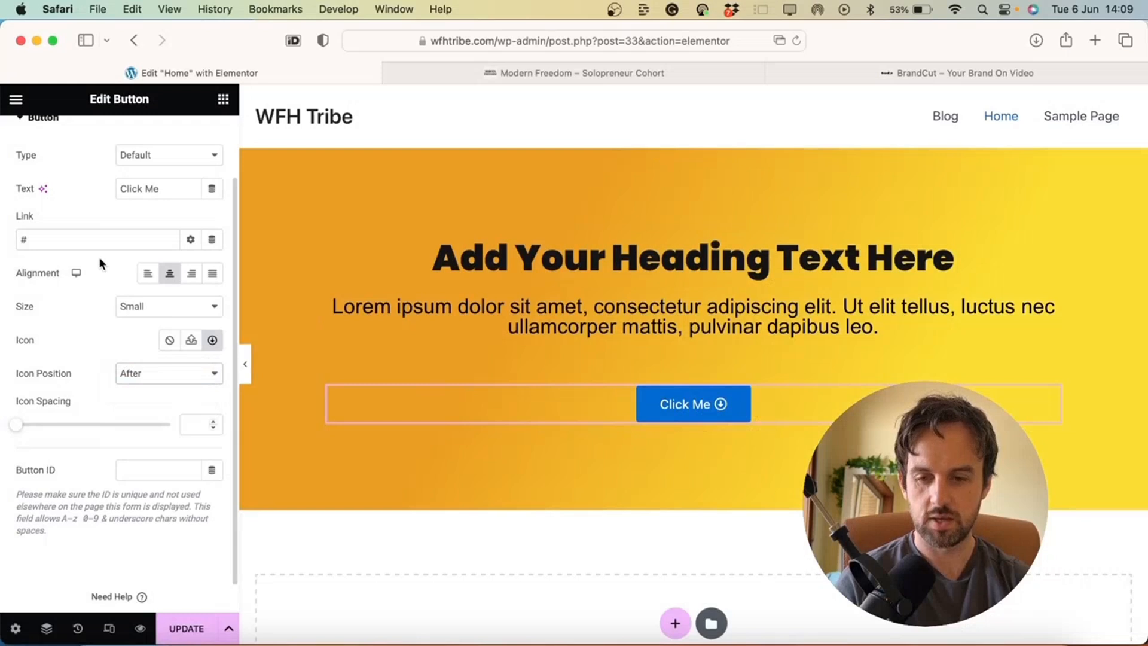
scroll(152, 432, up, 3)
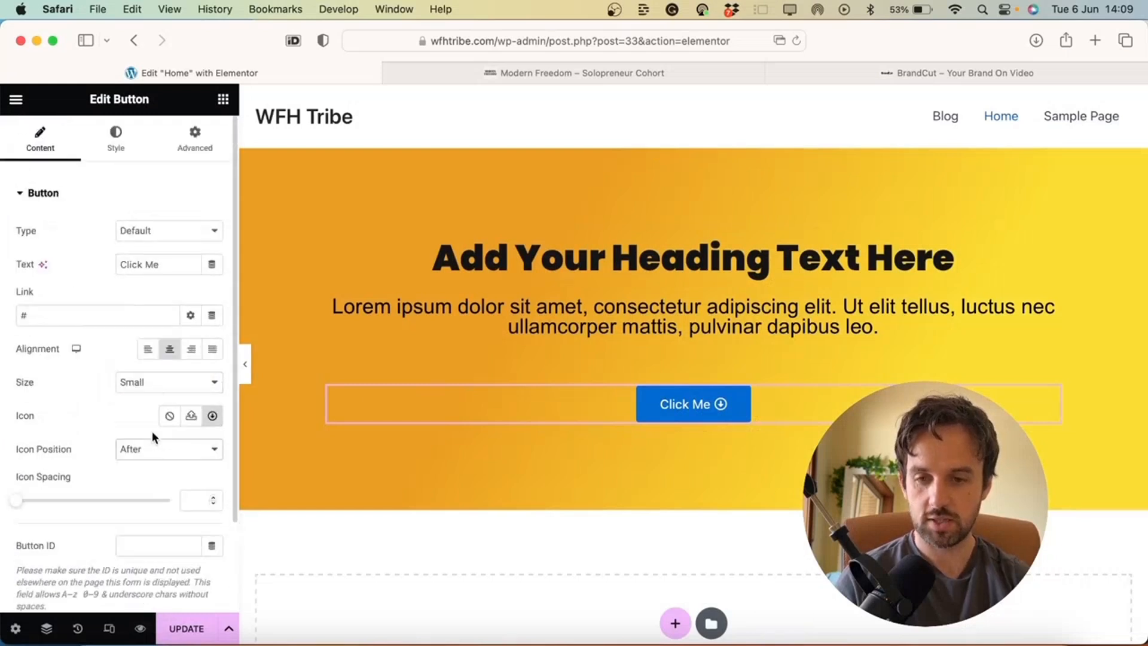
Set the button text typography to size 25, keeping the Default font family
click(113, 151)
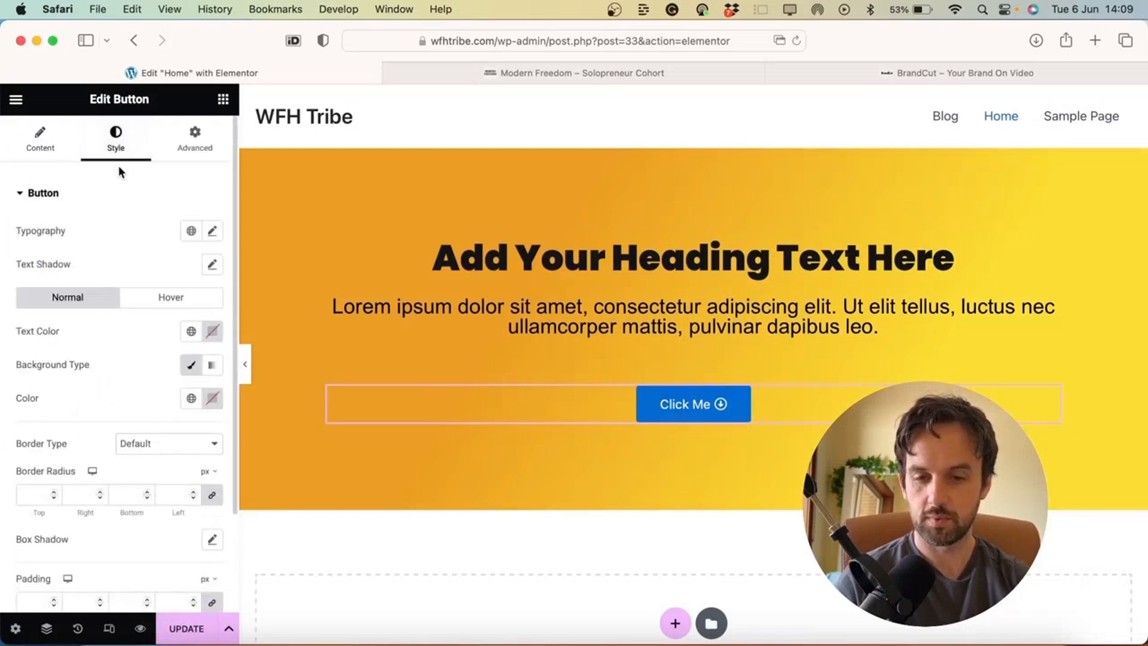
click(213, 231)
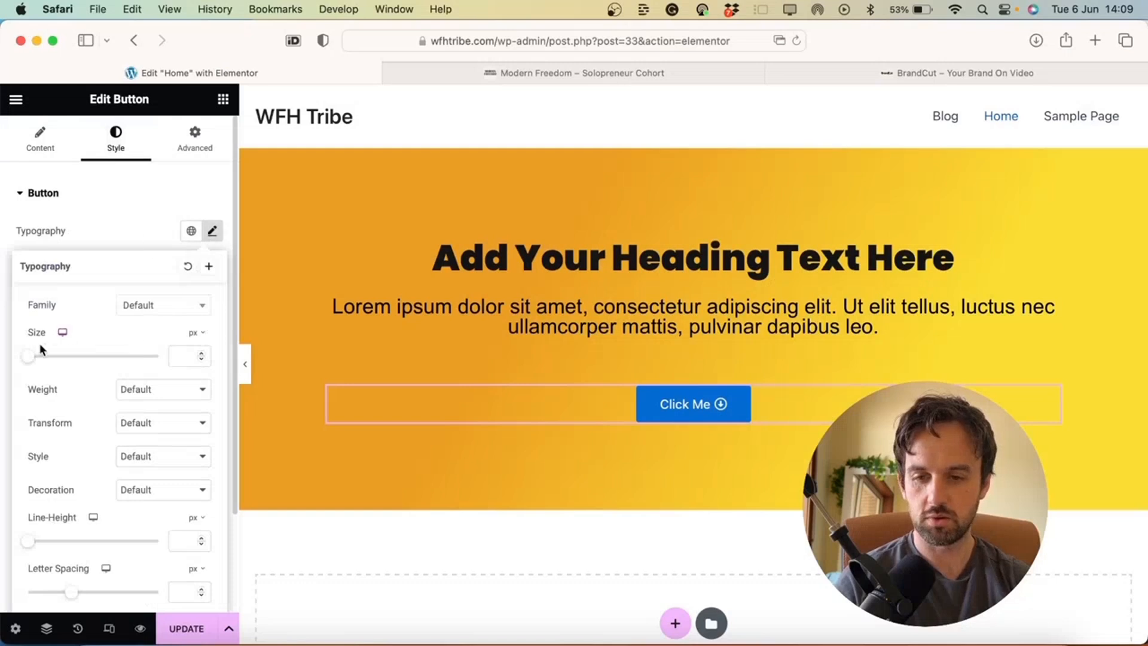
drag(33, 359, 49, 361)
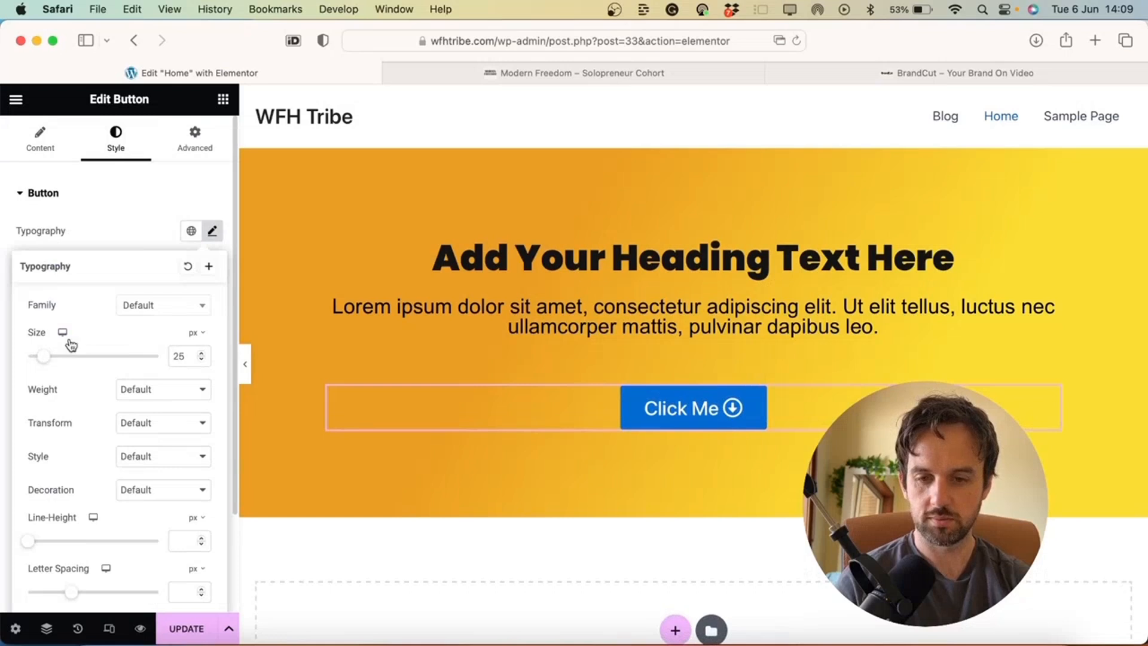
click(186, 310)
click(95, 310)
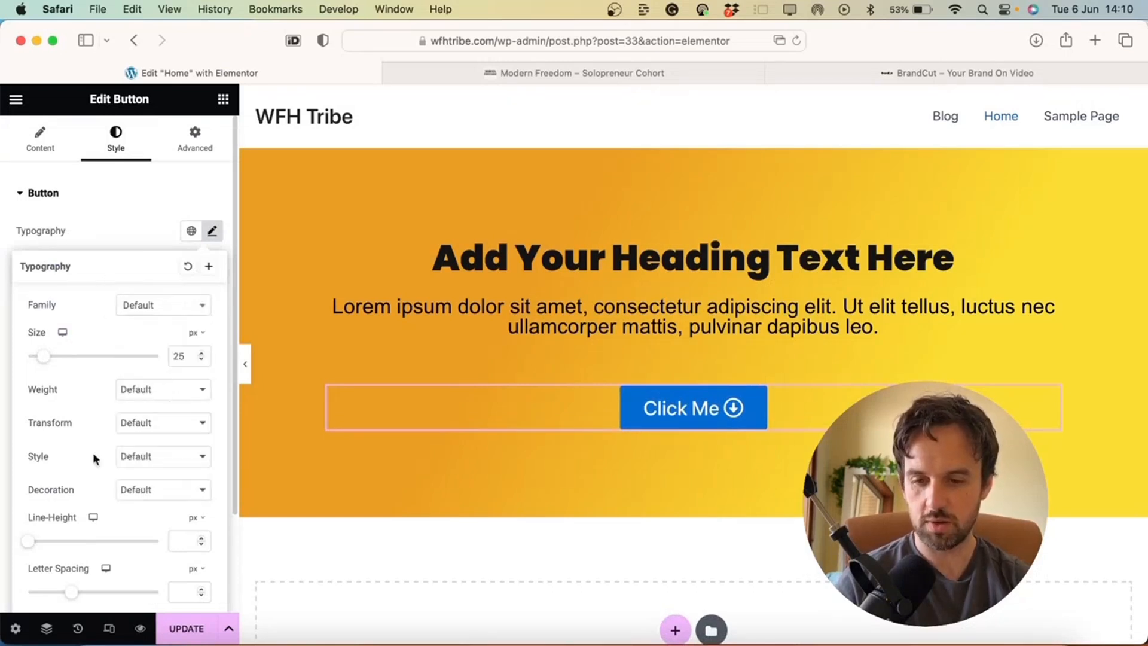
scroll(100, 444, down, 4)
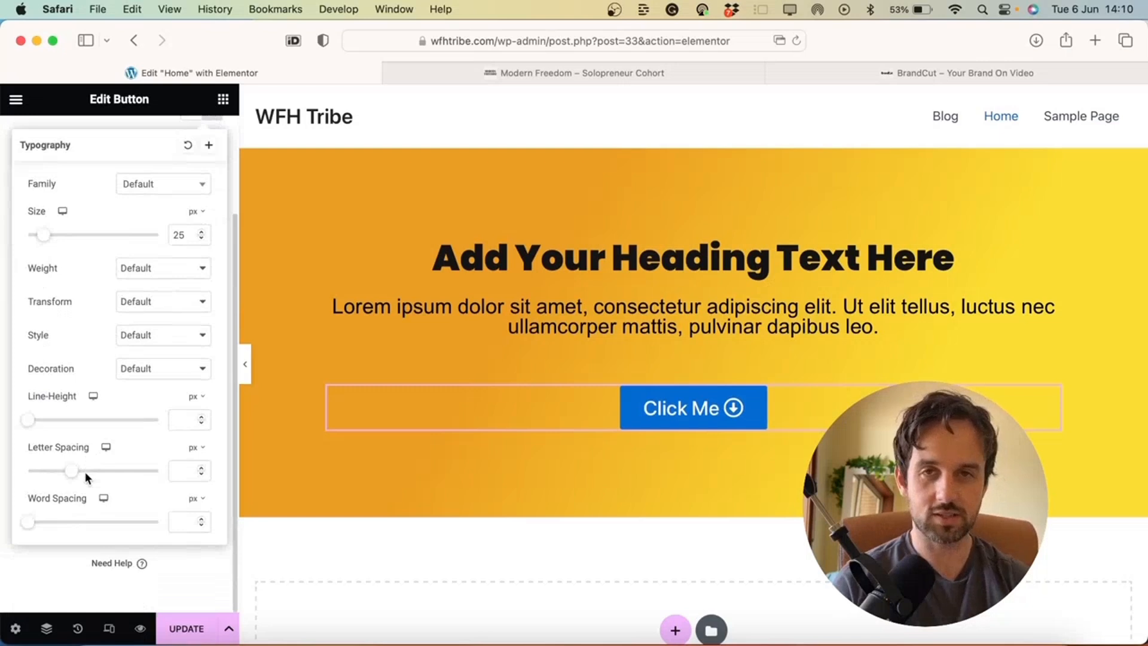
scroll(85, 472, up, 5)
click(104, 214)
Set the button's text colour to pure black
click(104, 214)
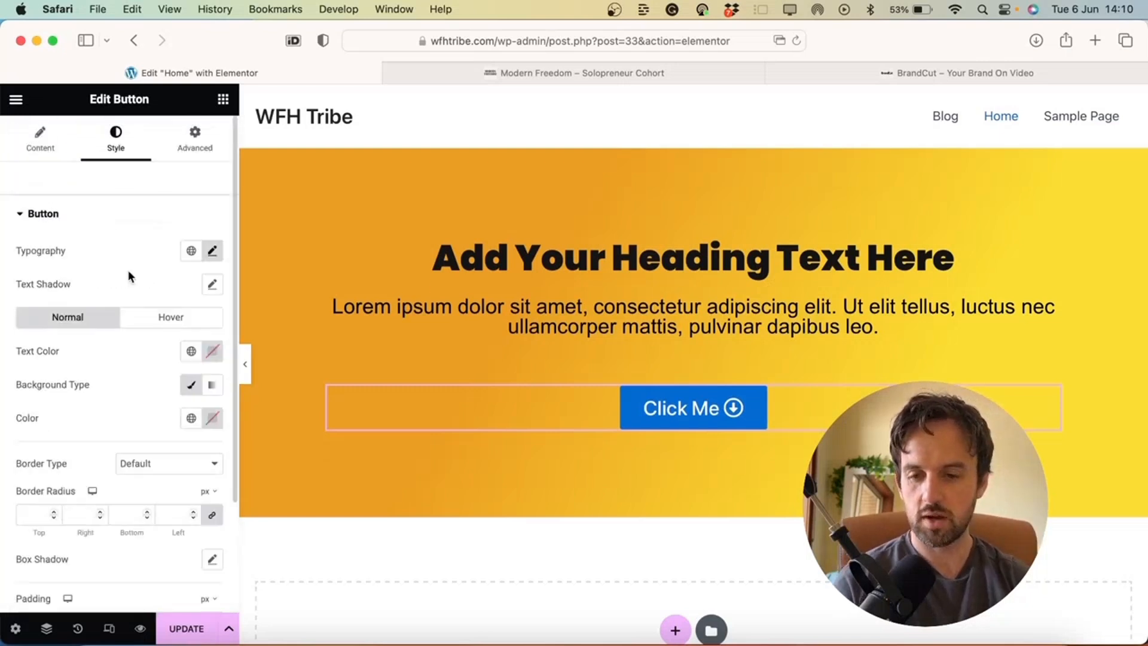
scroll(128, 270, down, 2)
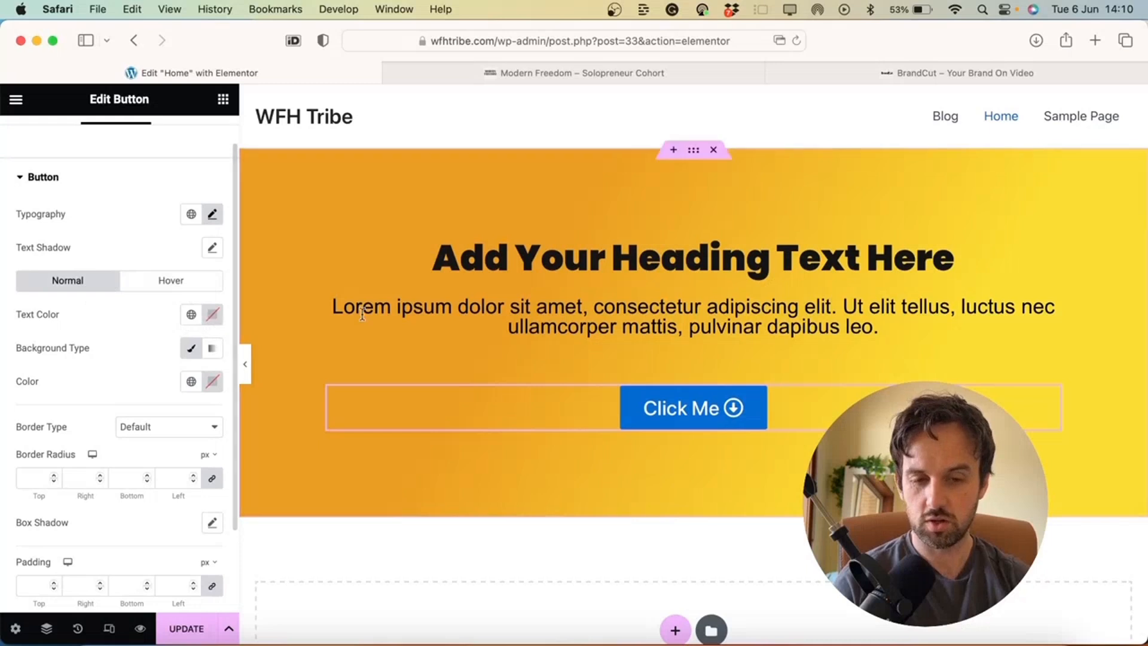
click(213, 314)
mouse_move(210, 468)
mouse_down()
mouse_move(114, 475)
mouse_move(71, 524)
mouse_up()
click(102, 304)
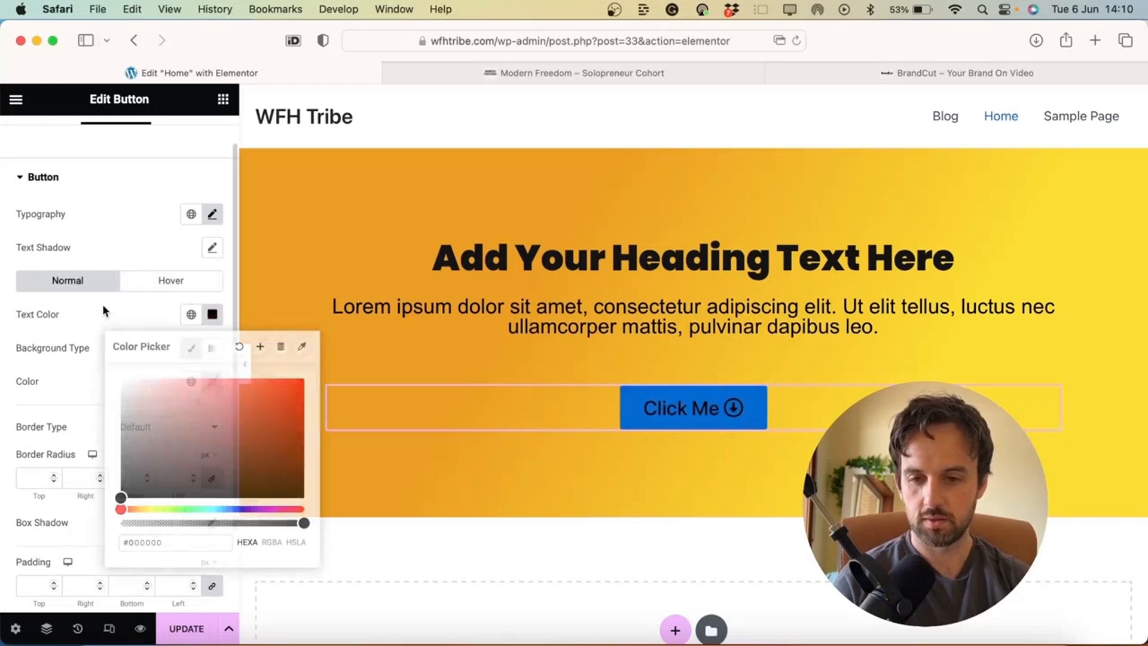
Try red, pale pink and a darkened gradient as the button background
click(191, 352)
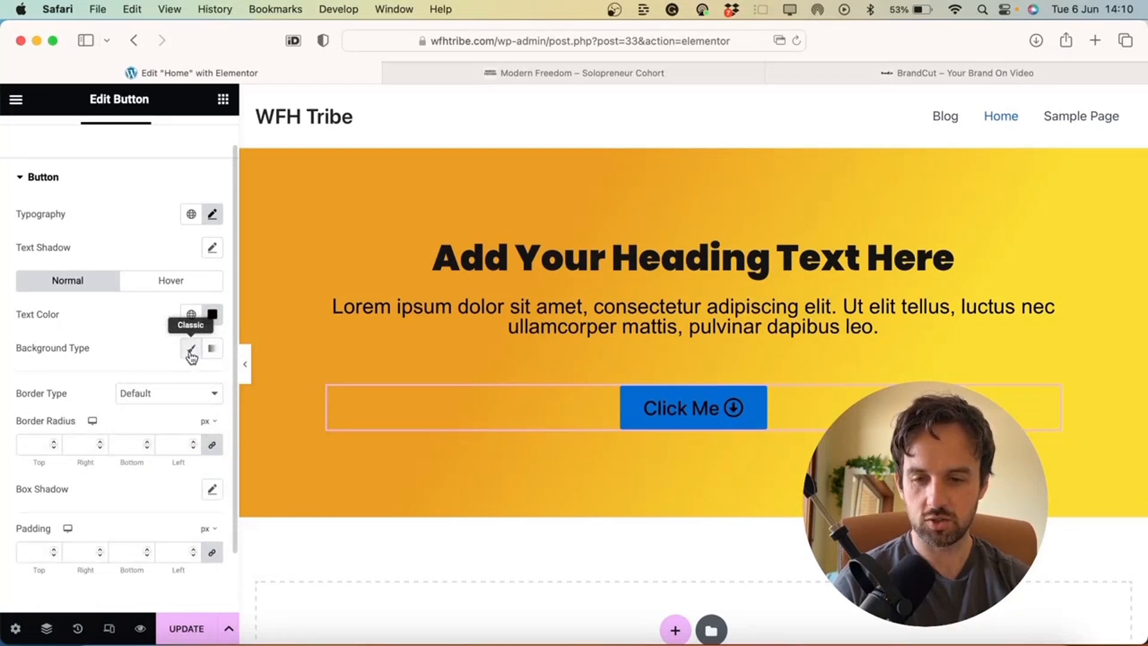
click(191, 352)
click(213, 381)
click(276, 462)
mouse_move(334, 527)
mouse_down()
mouse_move(236, 375)
mouse_move(219, 379)
mouse_move(192, 361)
mouse_move(219, 345)
mouse_up()
click(219, 348)
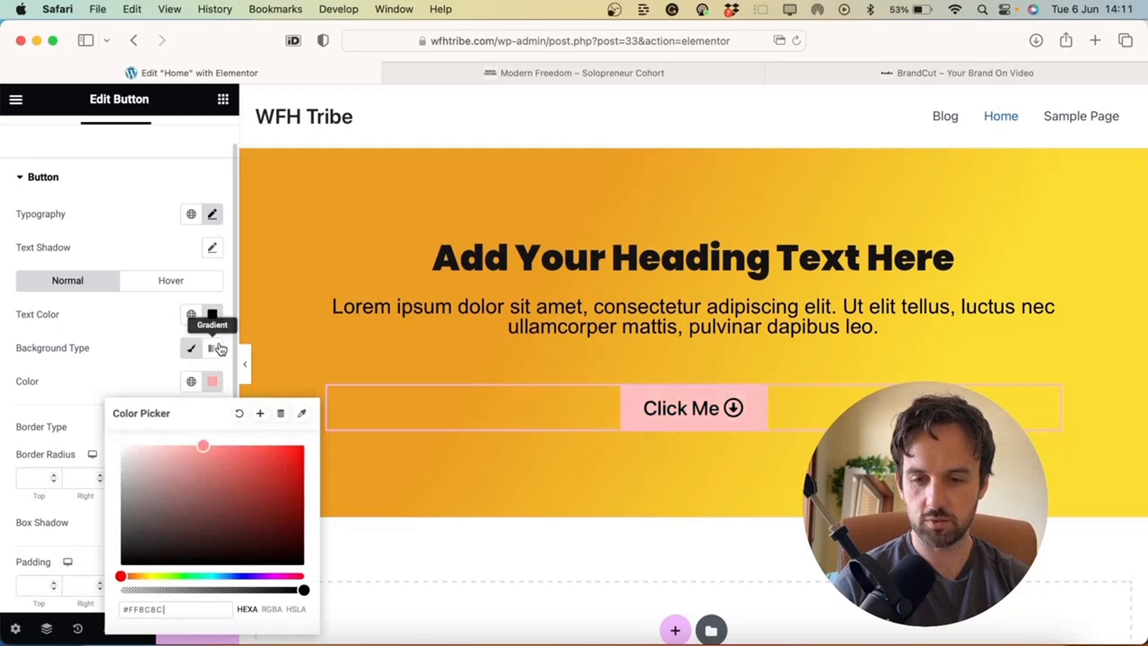
click(212, 381)
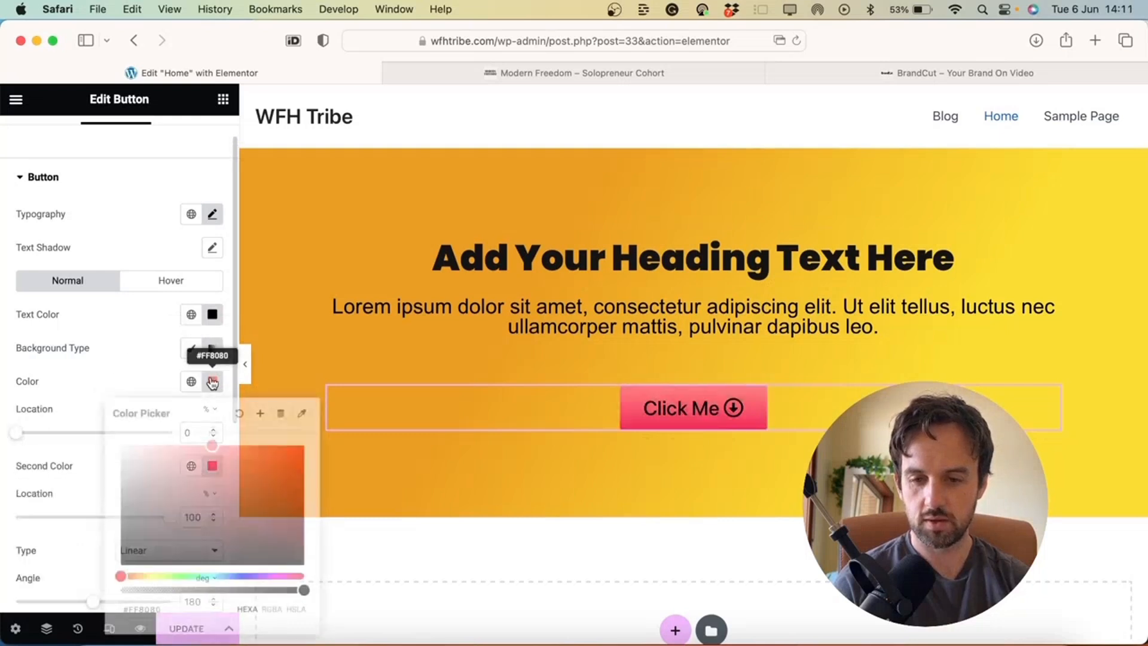
mouse_move(223, 492)
mouse_down()
mouse_move(121, 541)
mouse_move(138, 464)
mouse_move(161, 505)
mouse_move(253, 519)
mouse_move(259, 436)
mouse_up()
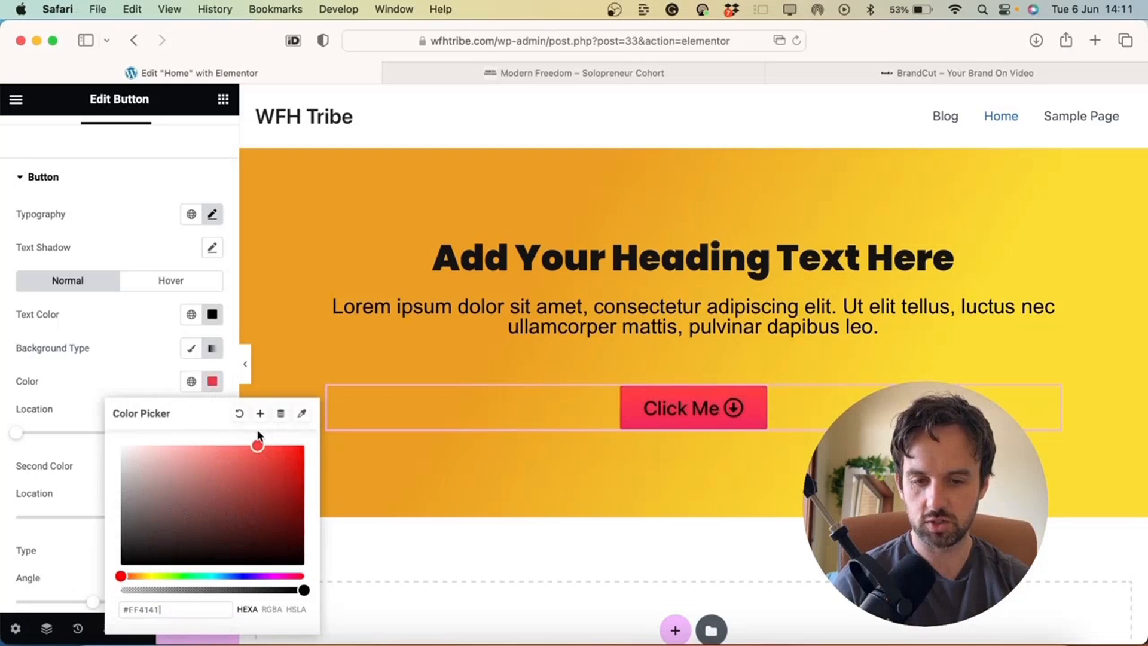
click(213, 381)
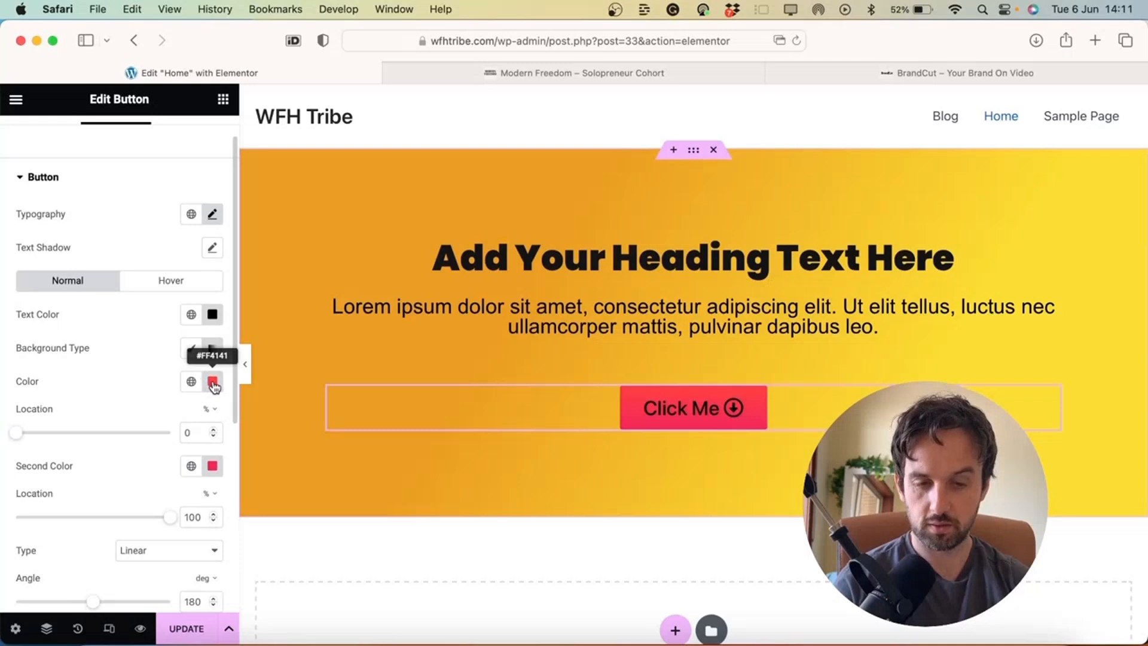
Switch the button background to a Classic solid near-black colour
click(192, 349)
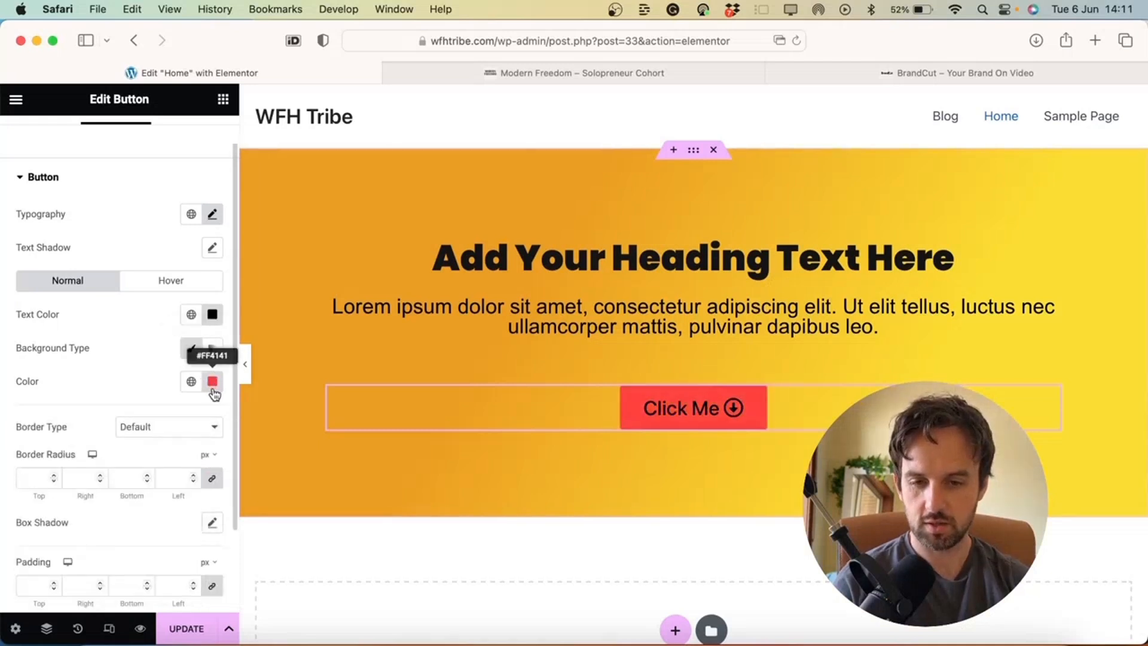
click(212, 381)
drag(187, 499, 87, 537)
drag(87, 536, 88, 547)
click(174, 381)
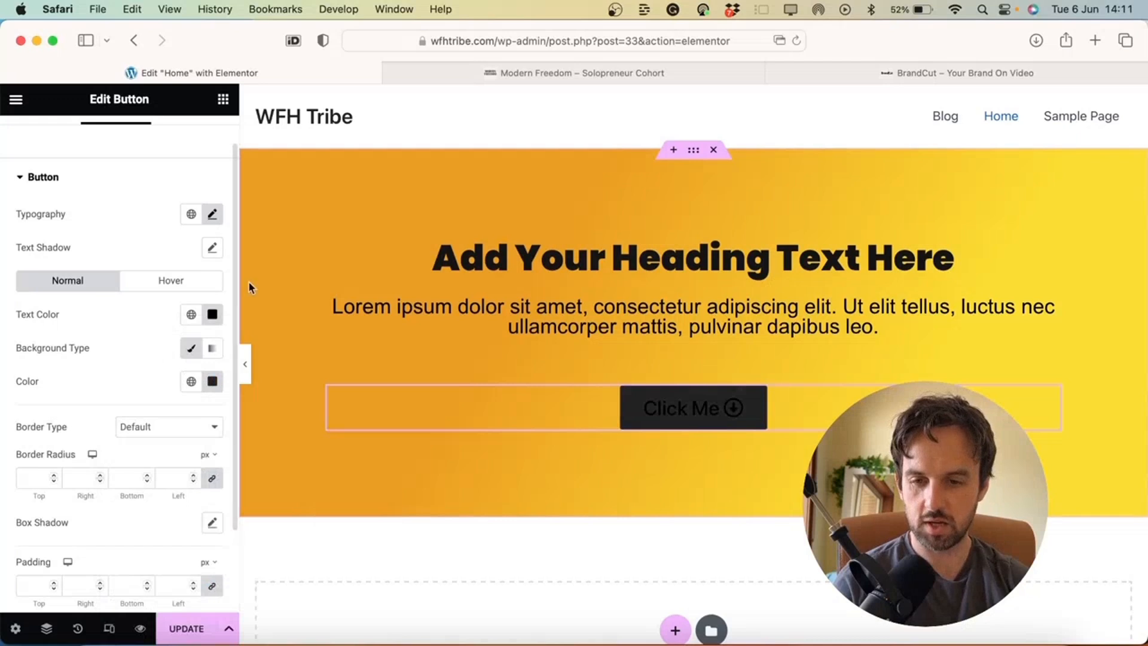
Change the Click Me text colour to white
click(220, 314)
click(185, 397)
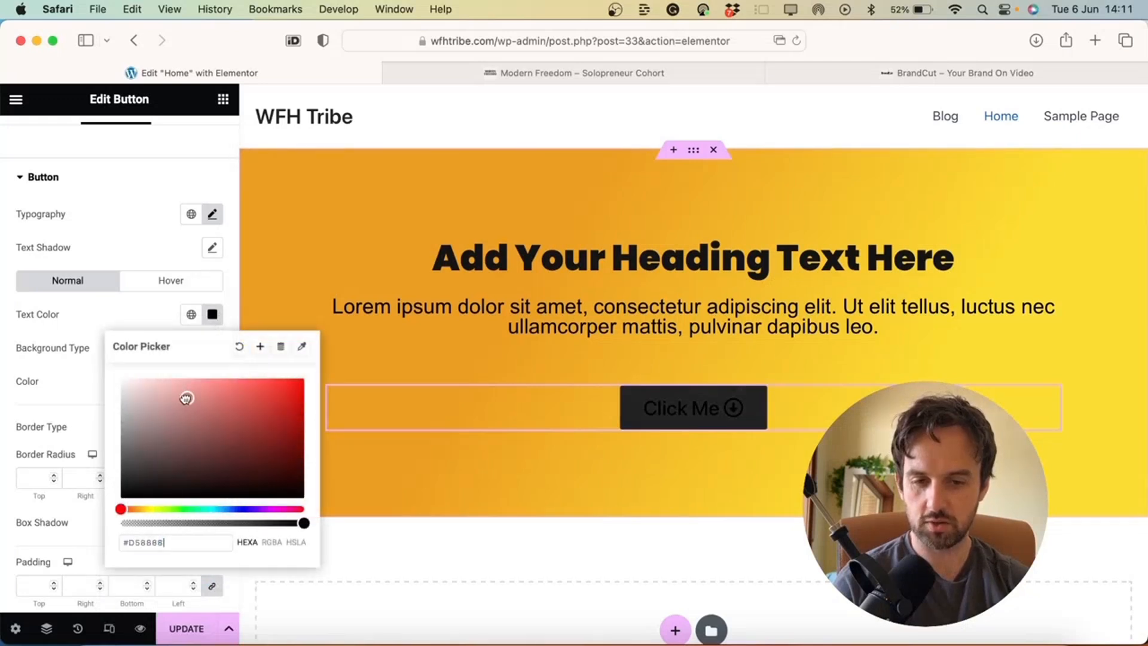
click(32, 325)
Give the button a solid white (#FFFFFF) border 1 px wide
click(162, 426)
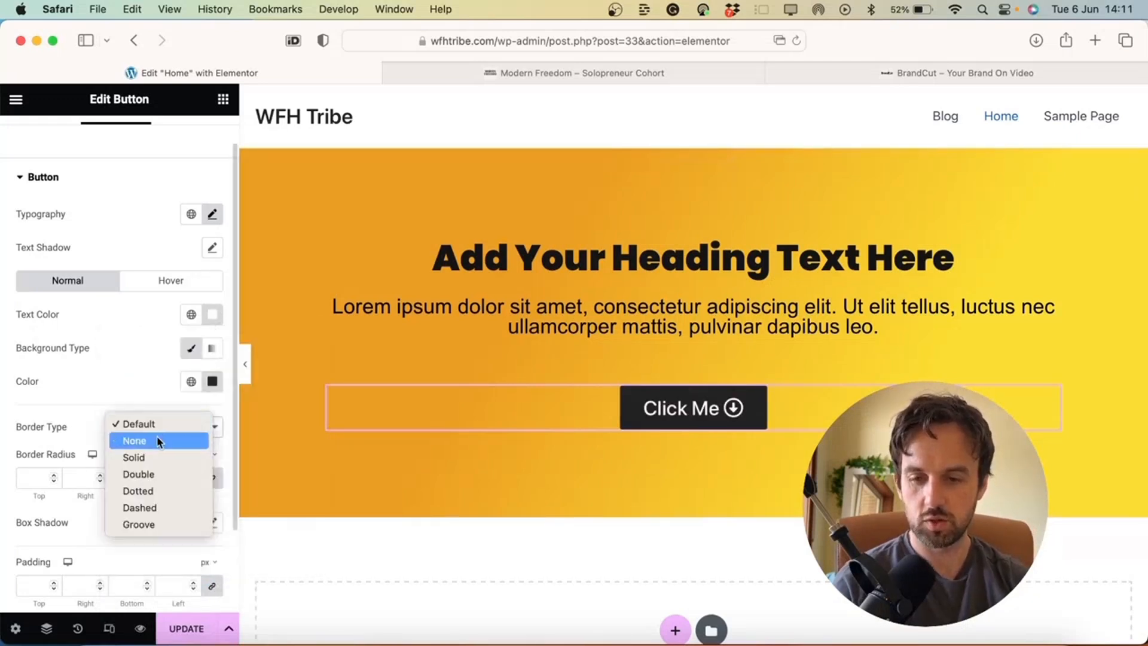
click(152, 457)
click(35, 478)
text(22)
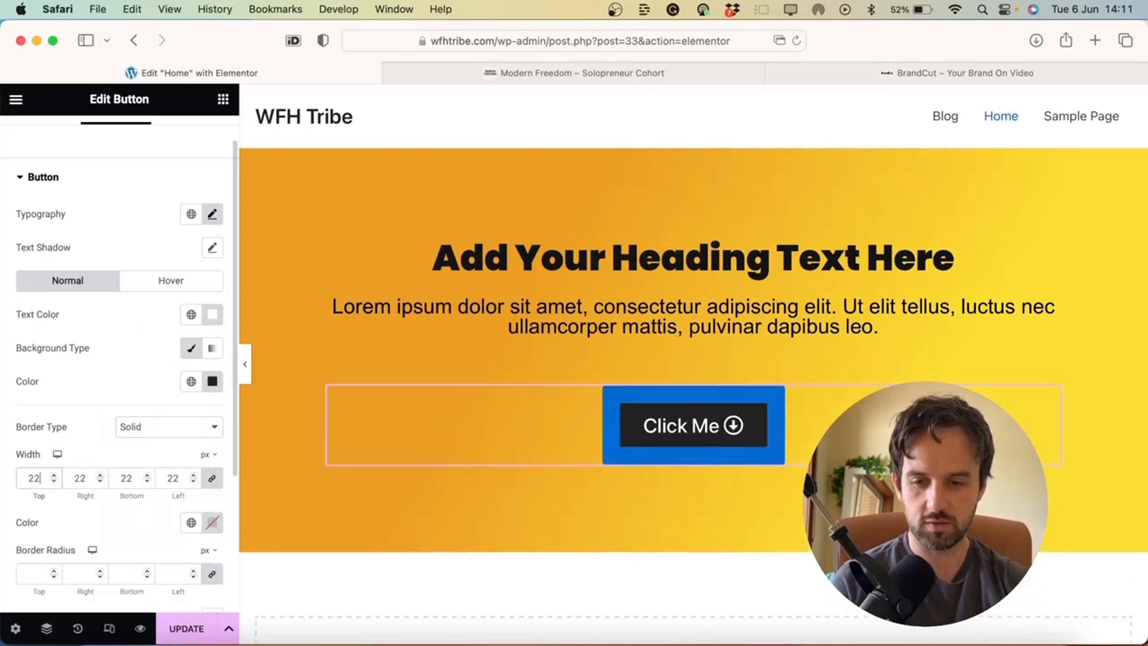
key(BackSpace)
key(BackSpace)
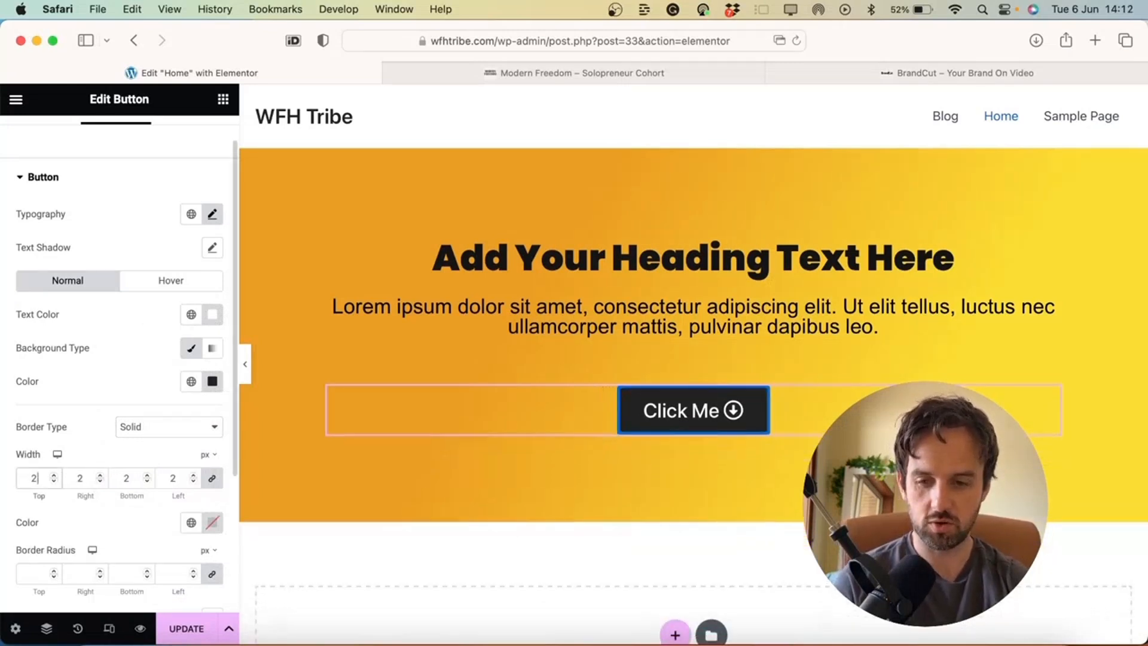
text(5)
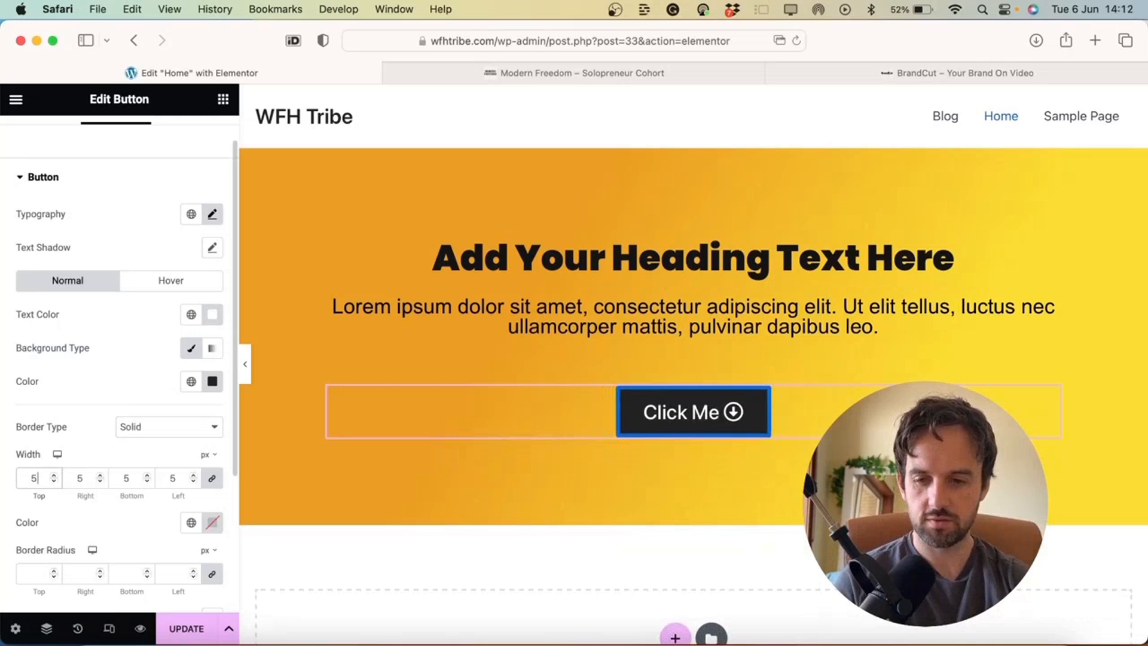
click(214, 523)
text(#FFFFFF)
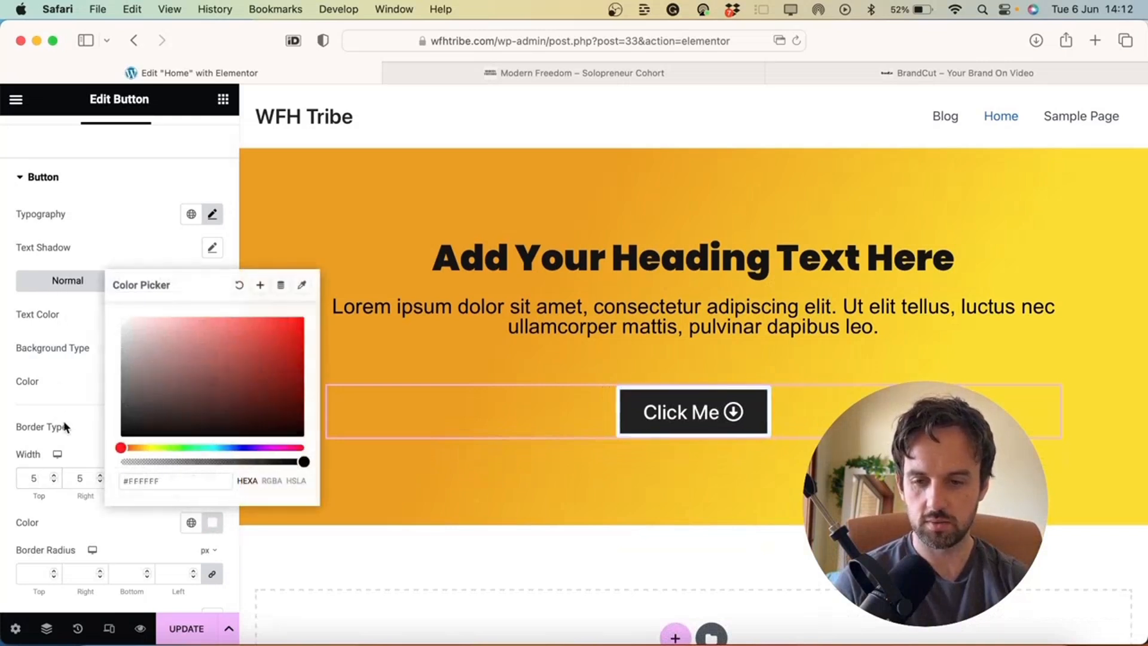
click(66, 426)
text(2)
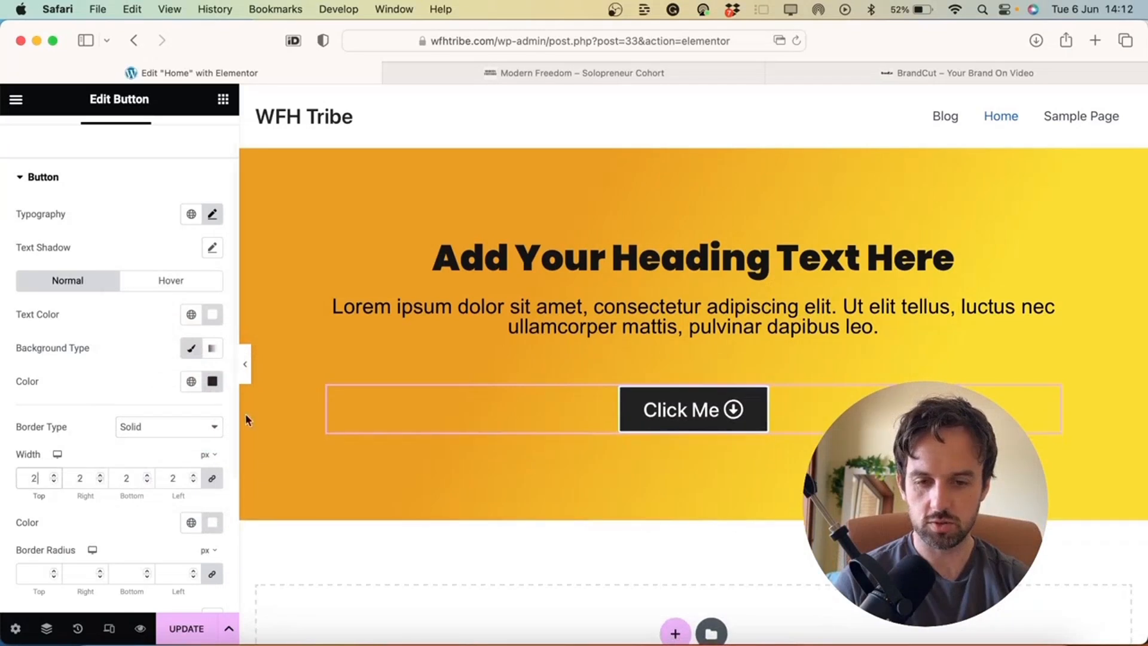
key(BackSpace)
text(1)
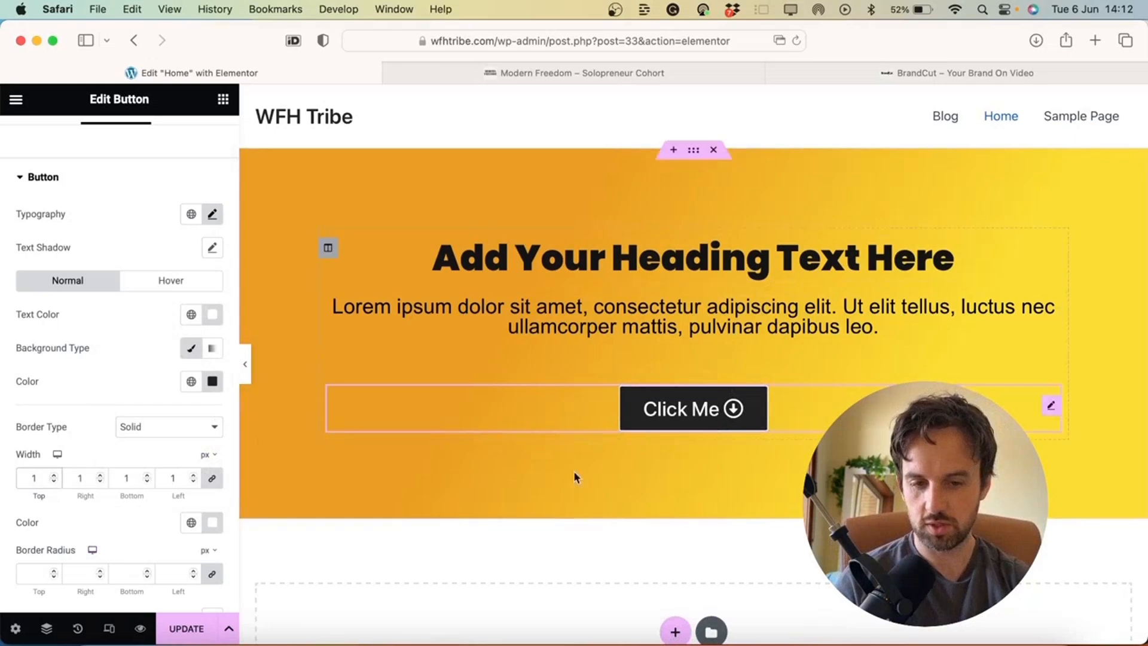
Round the button corners with a 30 px border radius
scroll(102, 488, down, 2)
scroll(103, 481, down, 2)
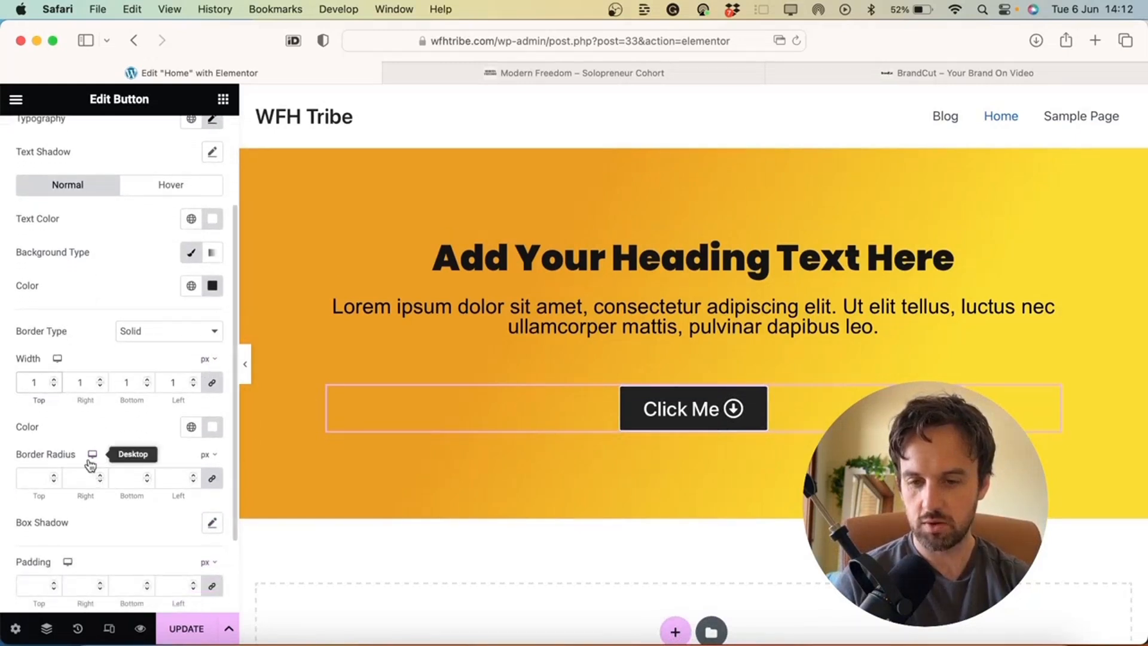
scroll(118, 429, down, 2)
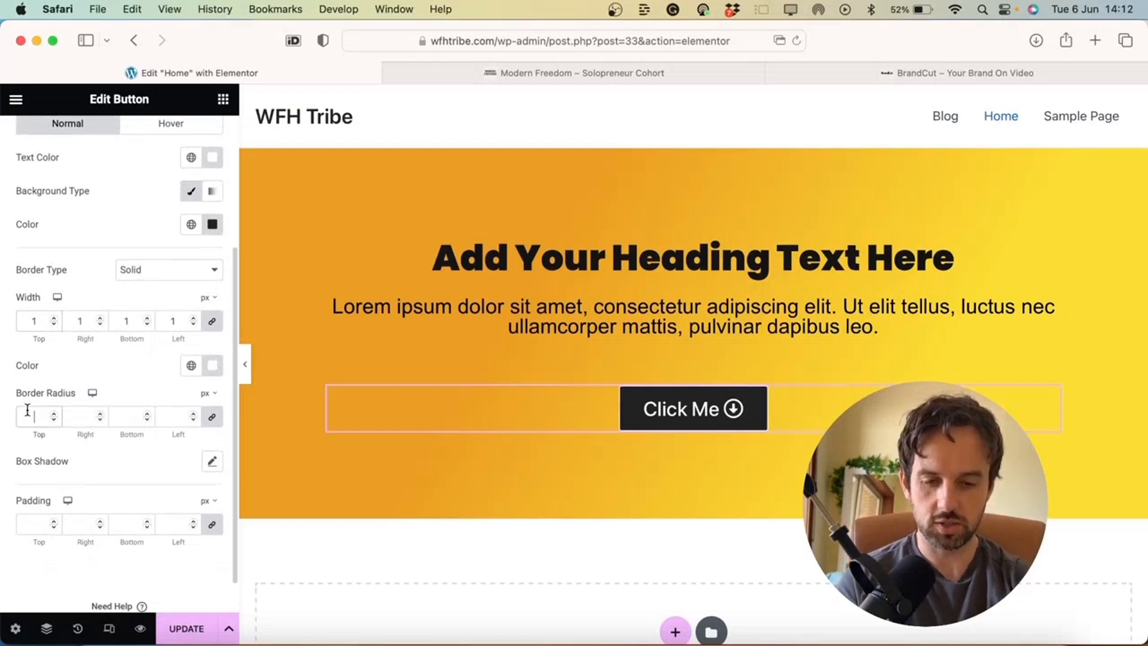
text(50)
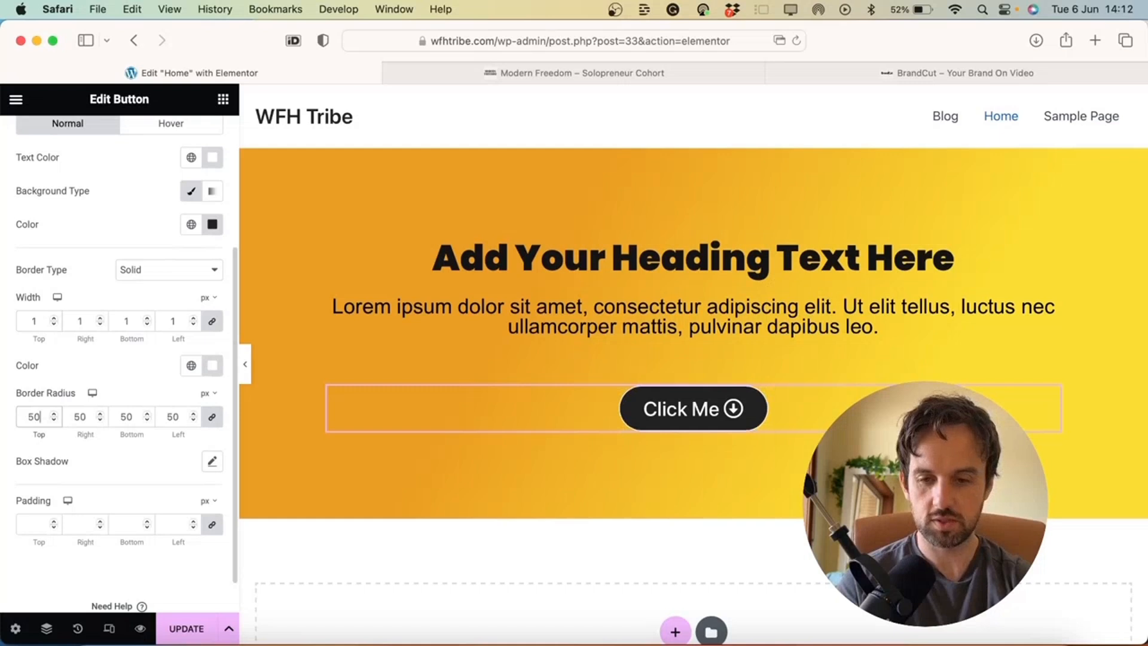
key(BackSpace)
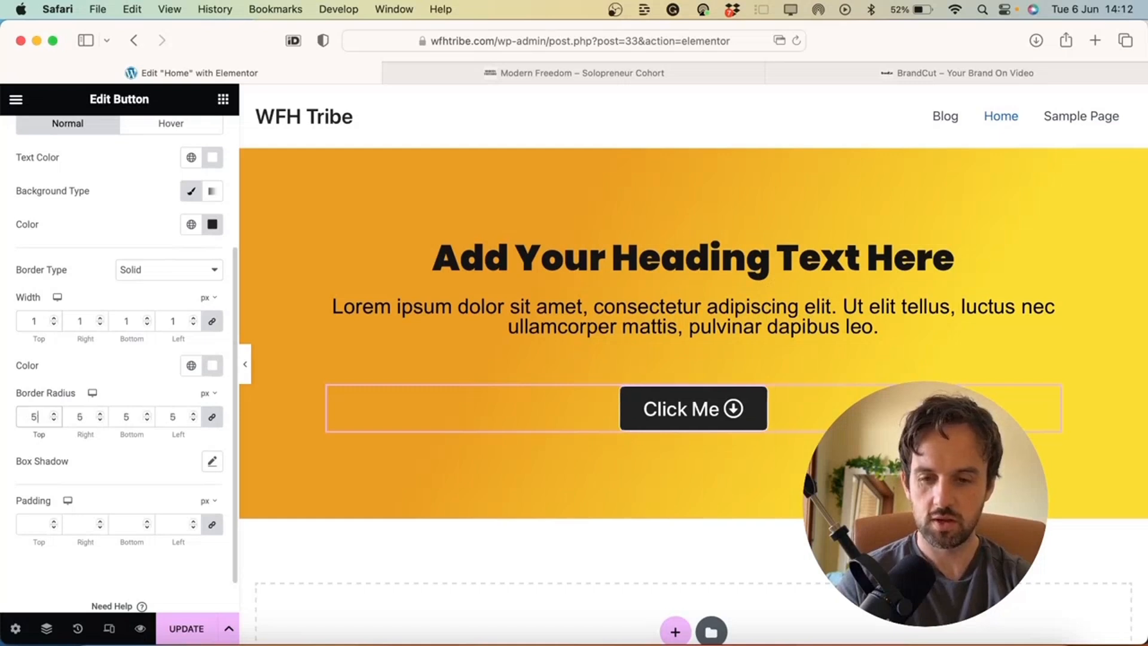
text(10)
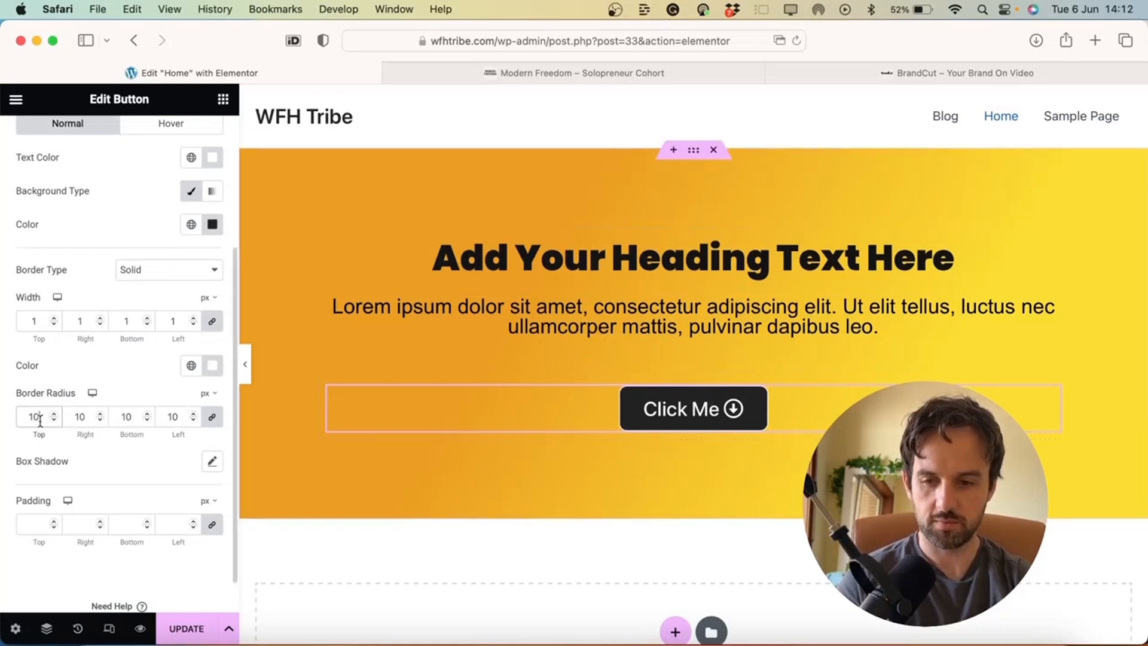
key(Left)
key(BackSpace)
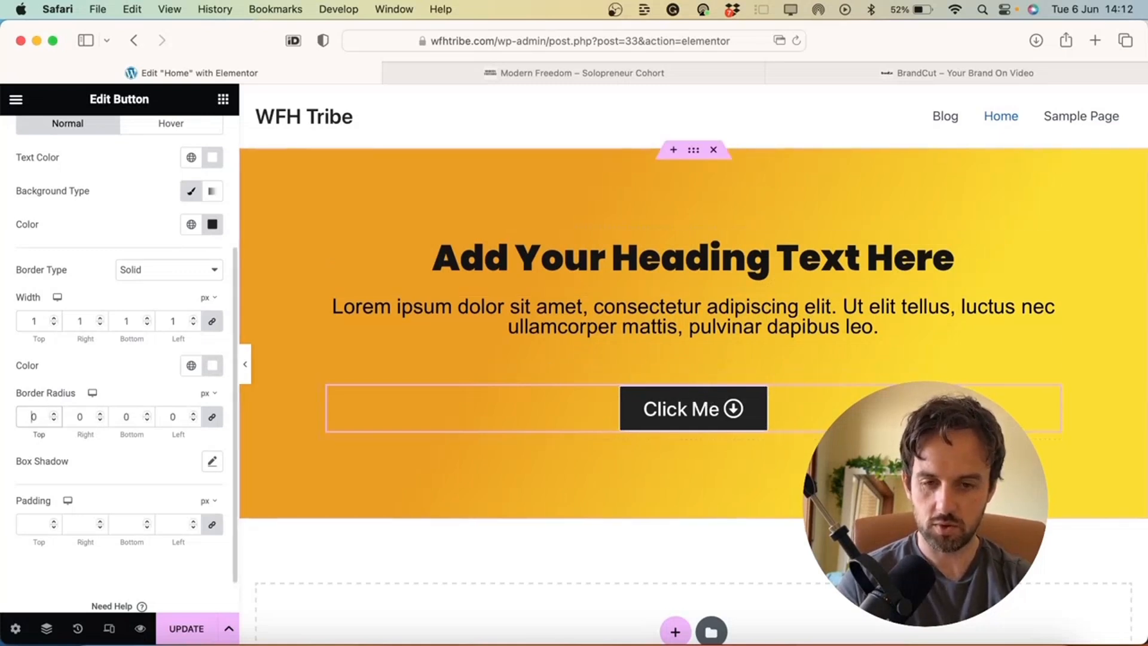
text(3)
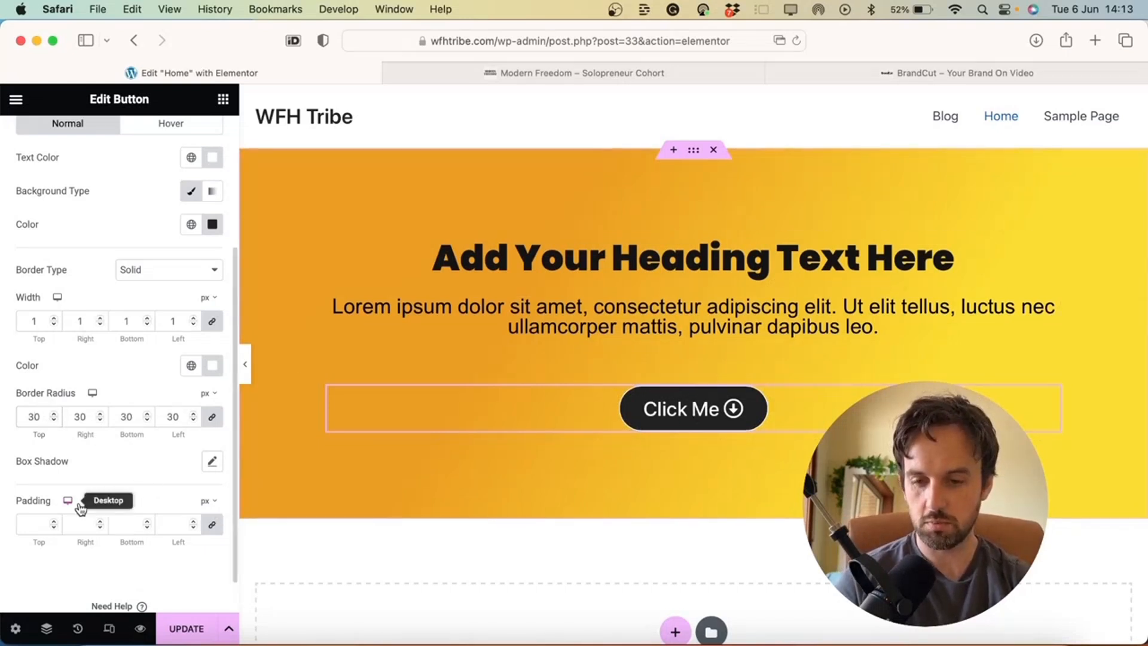
Set the button padding to 20 px top and bottom, 40 px left and right
click(213, 527)
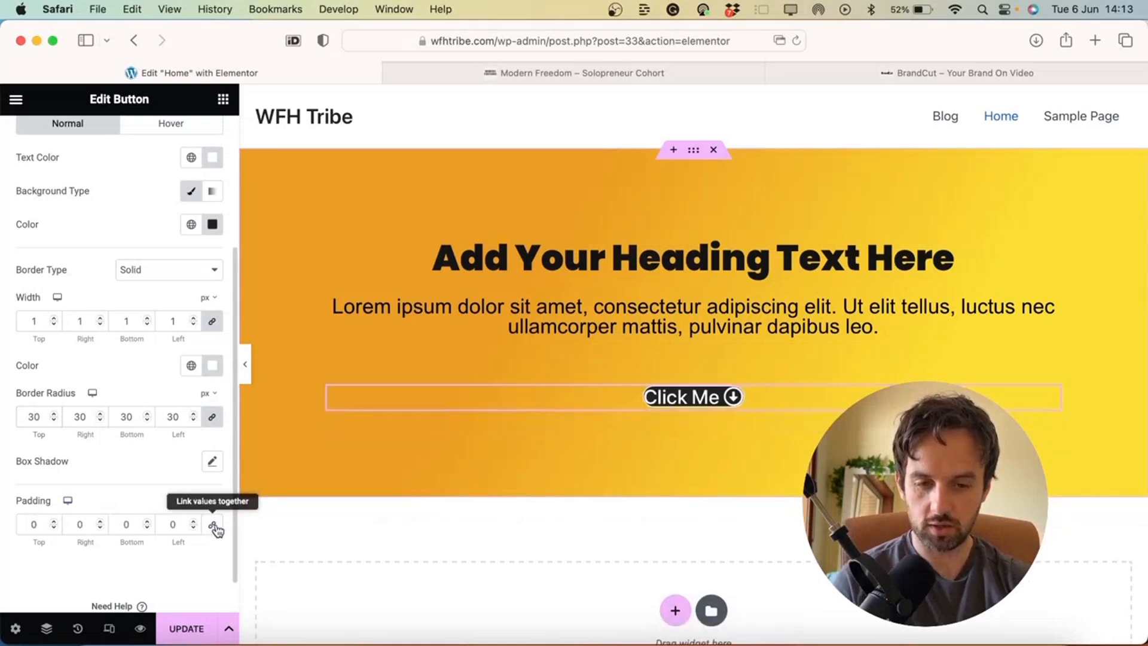
click(30, 523)
text(2)
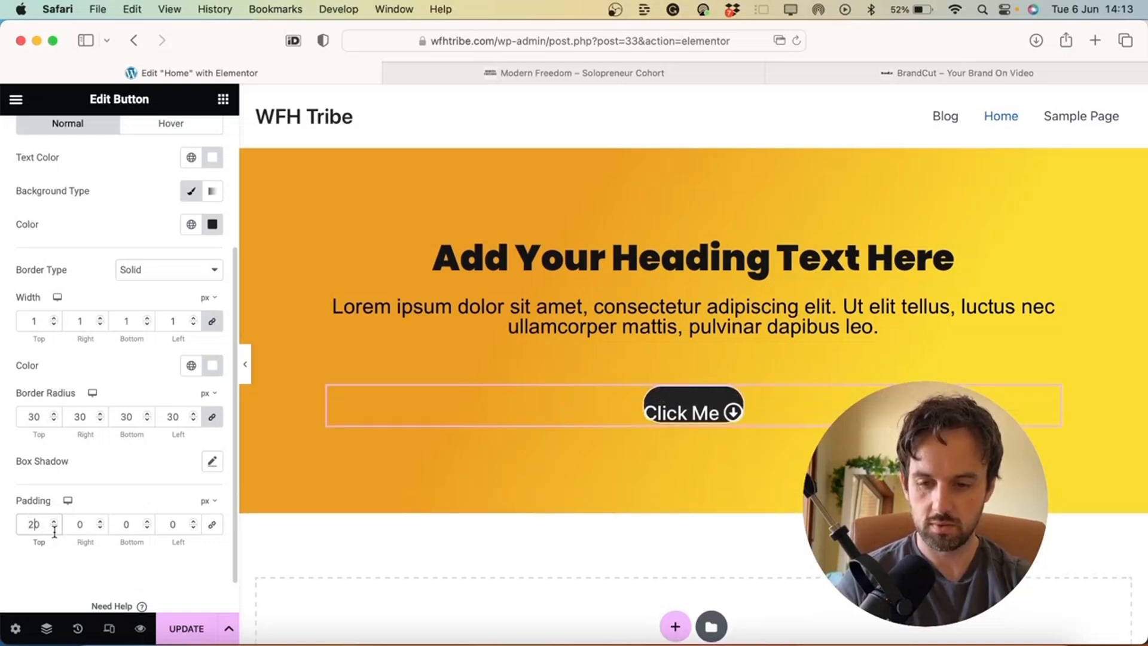
click(122, 523)
text(2)
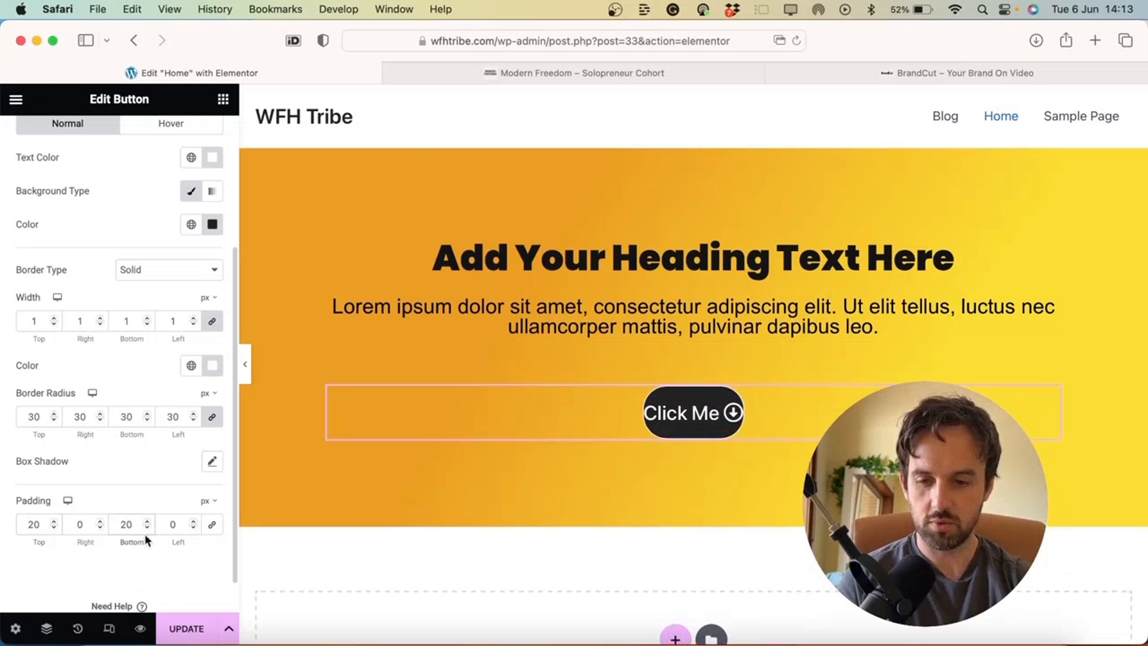
click(78, 524)
text(4)
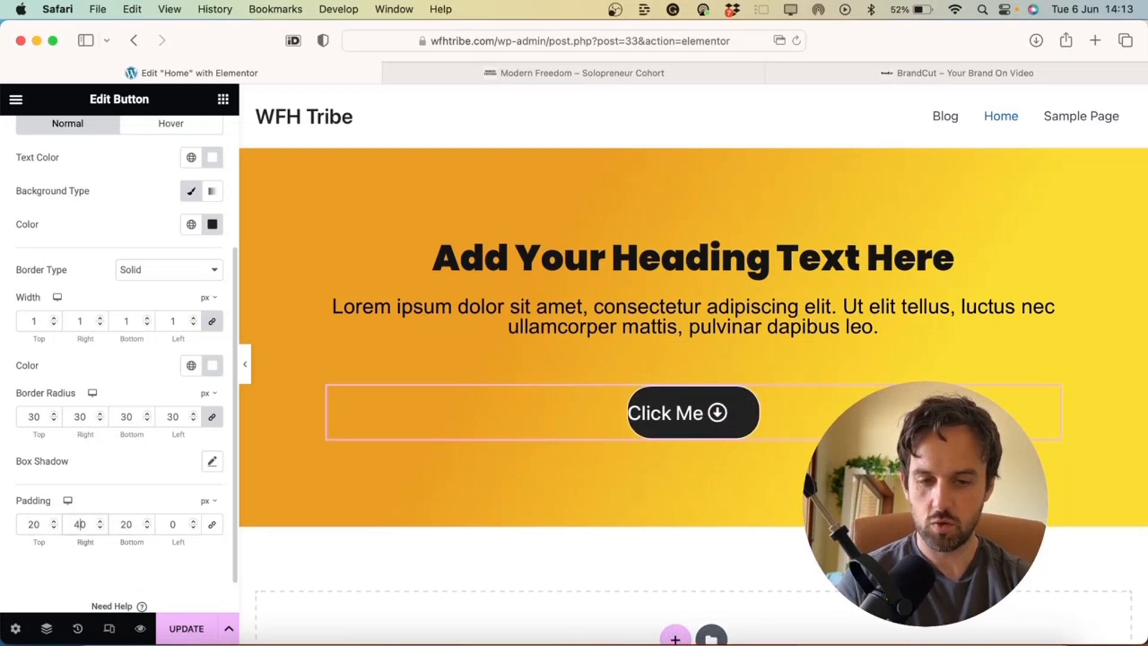
click(171, 525)
text(4)
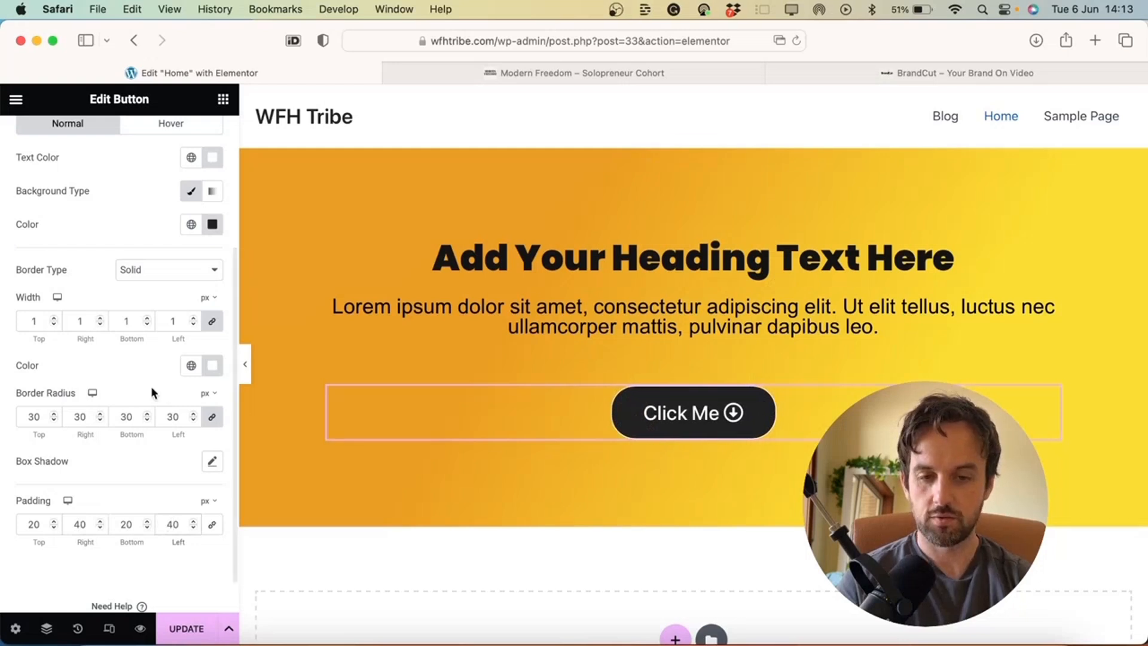
scroll(150, 386, up, 1)
scroll(151, 389, up, 4)
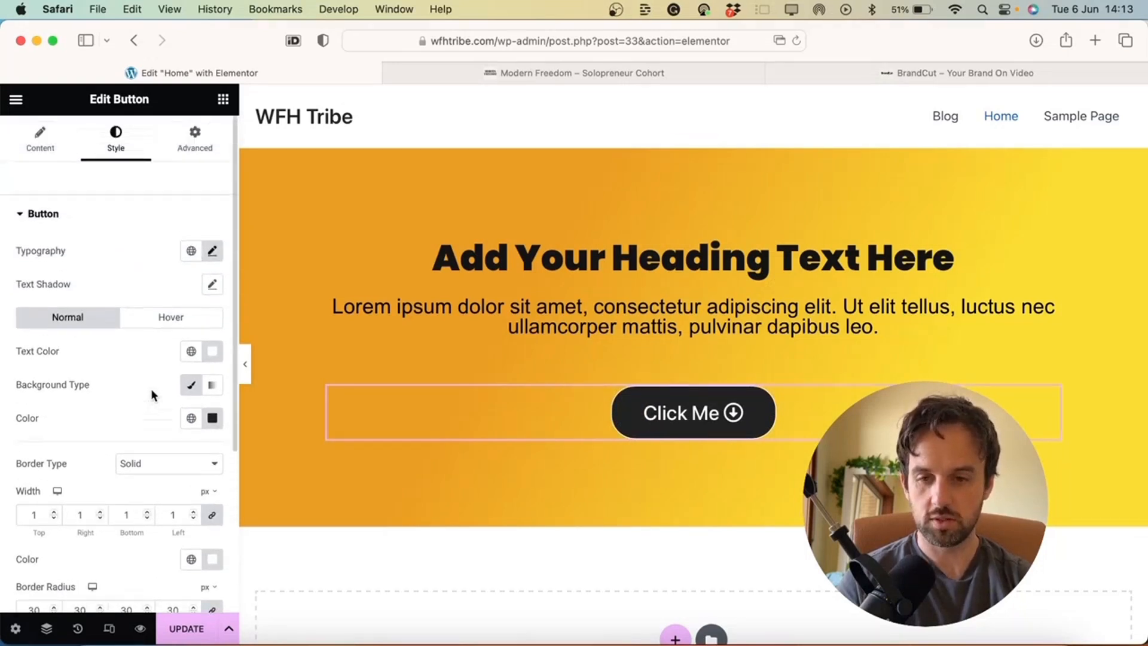
Give the button's hover state a dark grey background colour
click(176, 320)
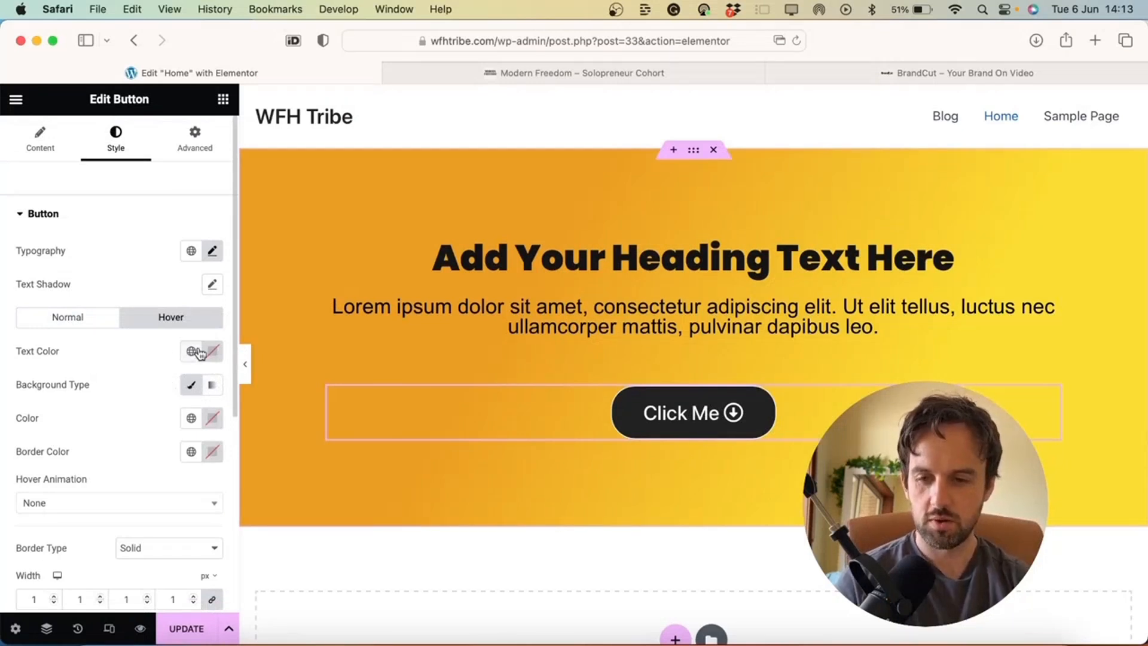
click(192, 387)
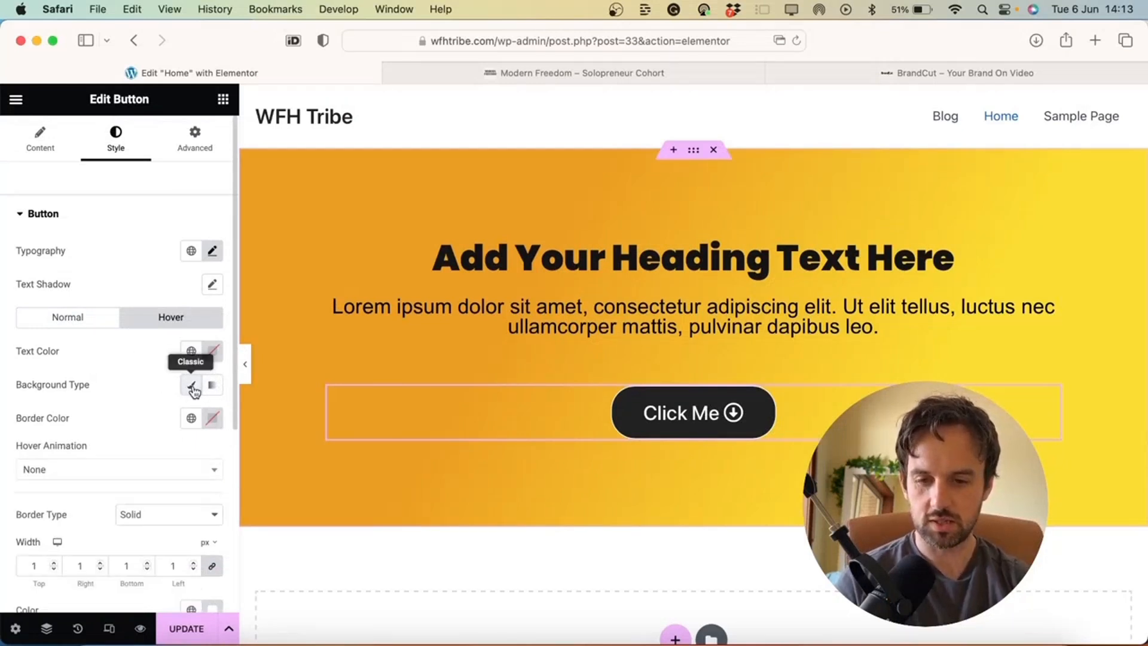
click(192, 387)
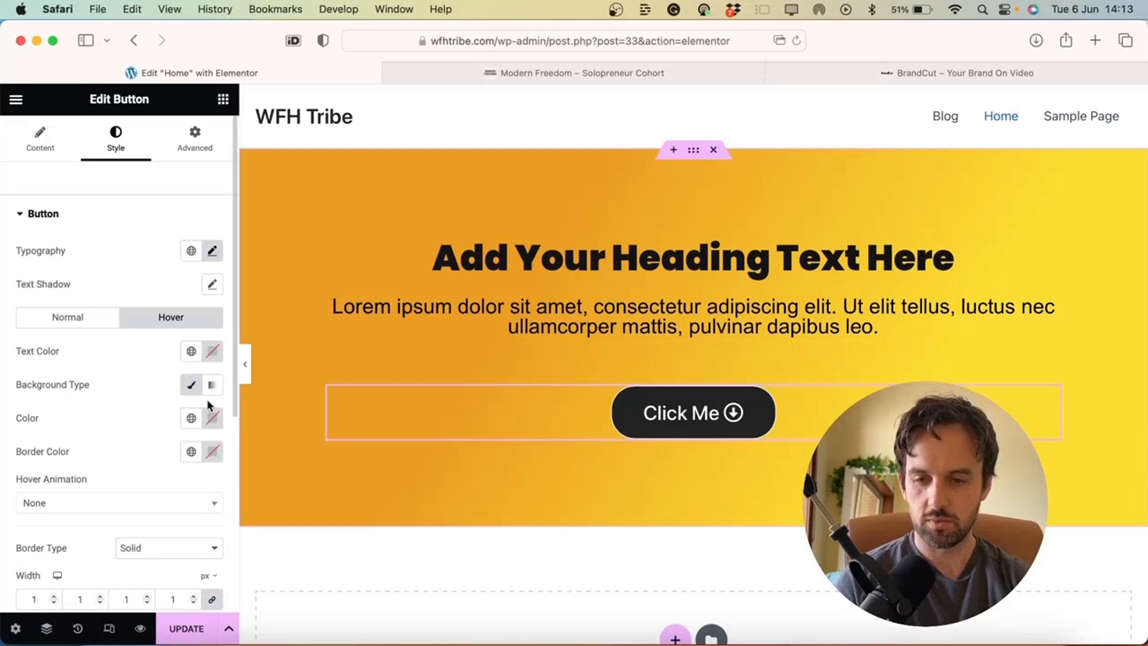
click(214, 422)
click(157, 301)
drag(155, 301, 115, 318)
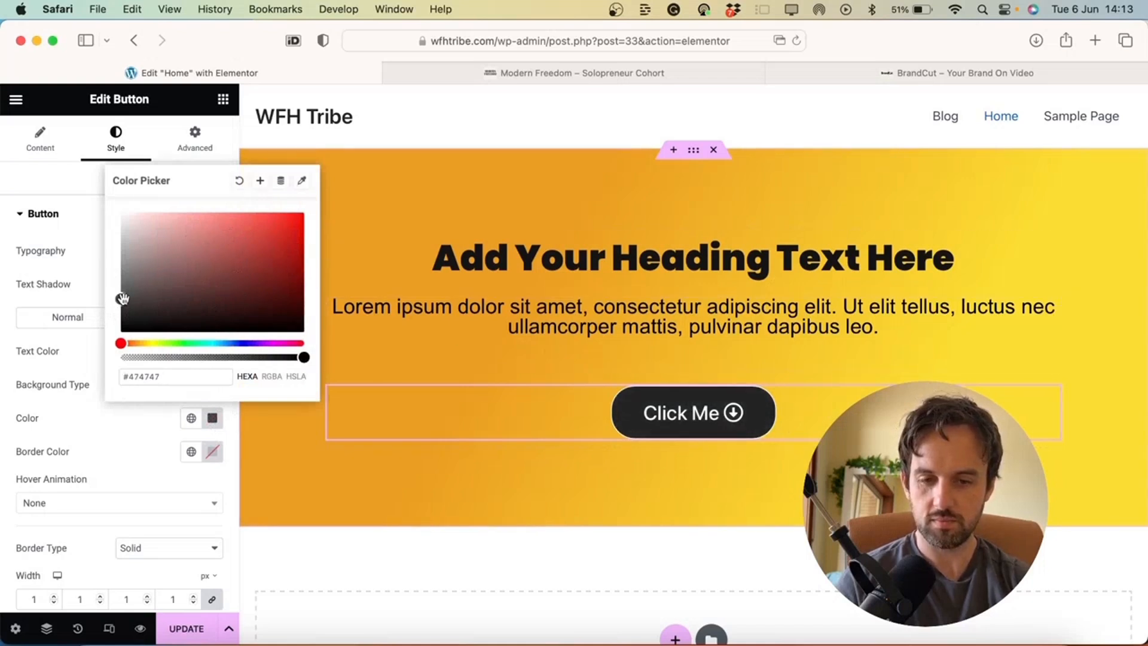
drag(124, 301, 120, 311)
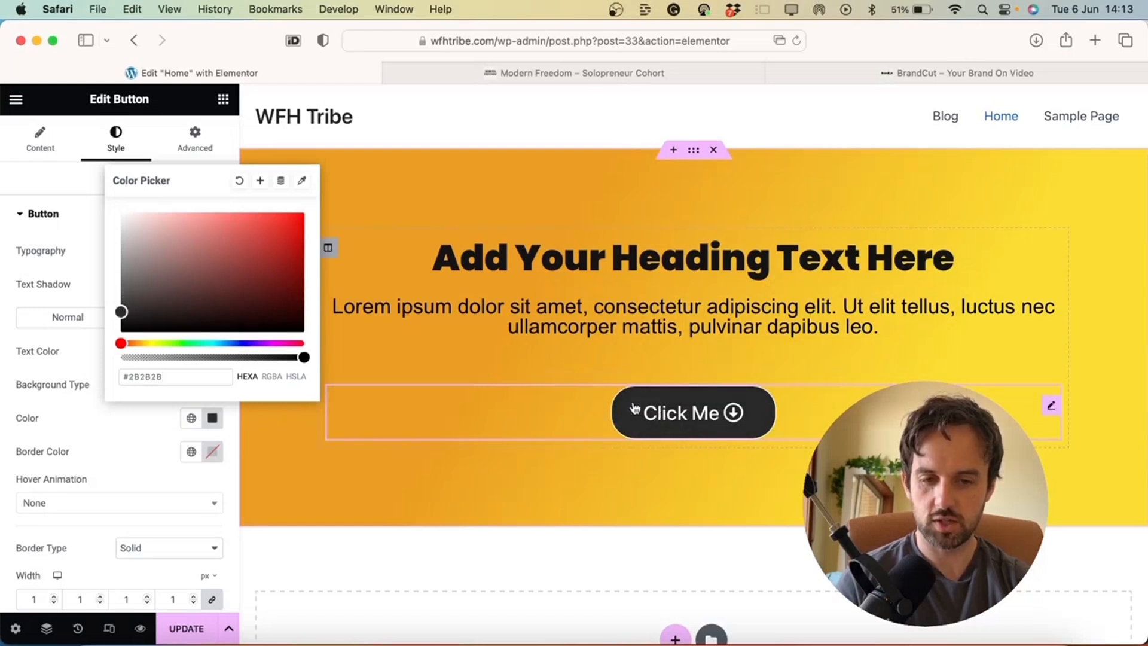
click(212, 418)
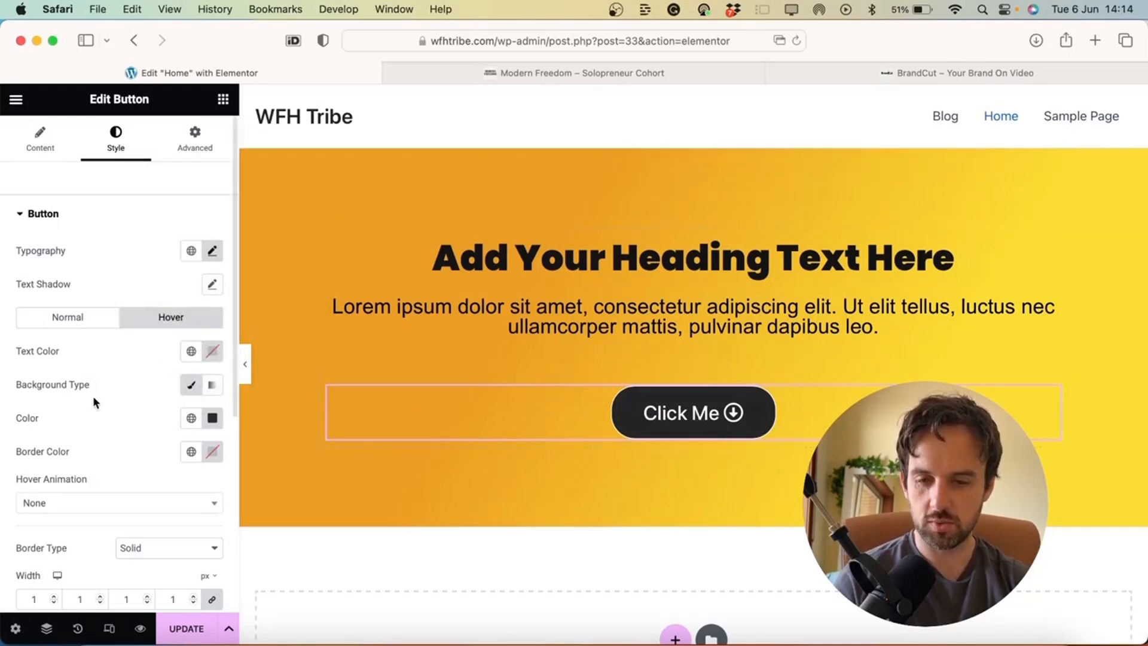
Set the hover animation to Shrink after trying Grow, Bounce In and Push
scroll(92, 396, down, 1)
scroll(92, 396, down, 1)
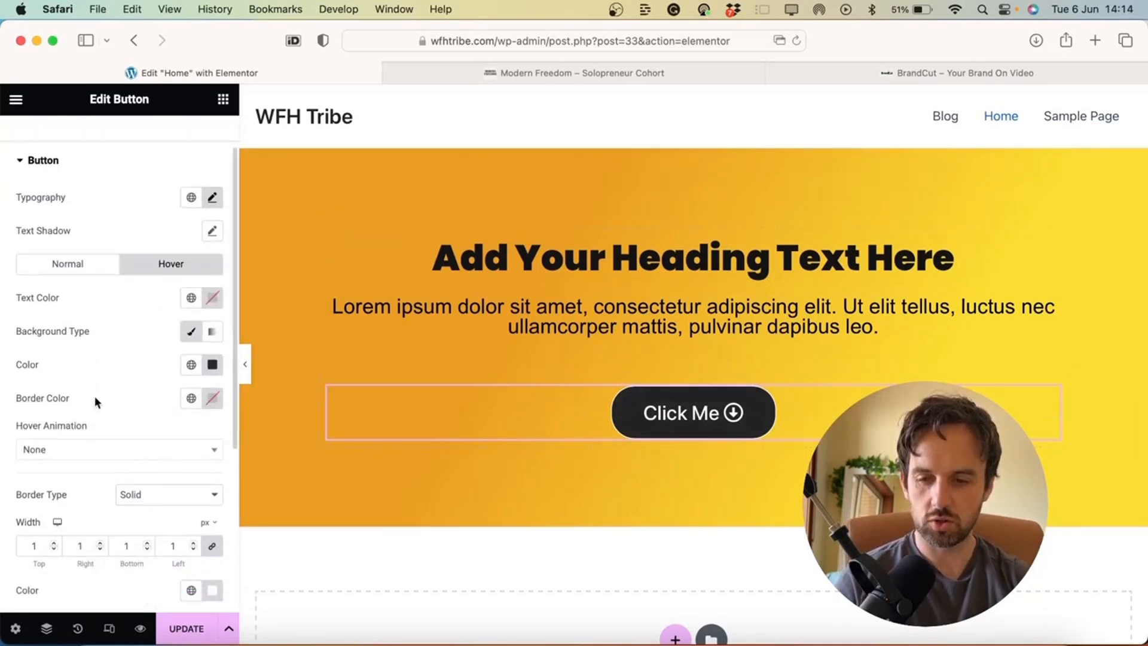
scroll(140, 408, down, 1)
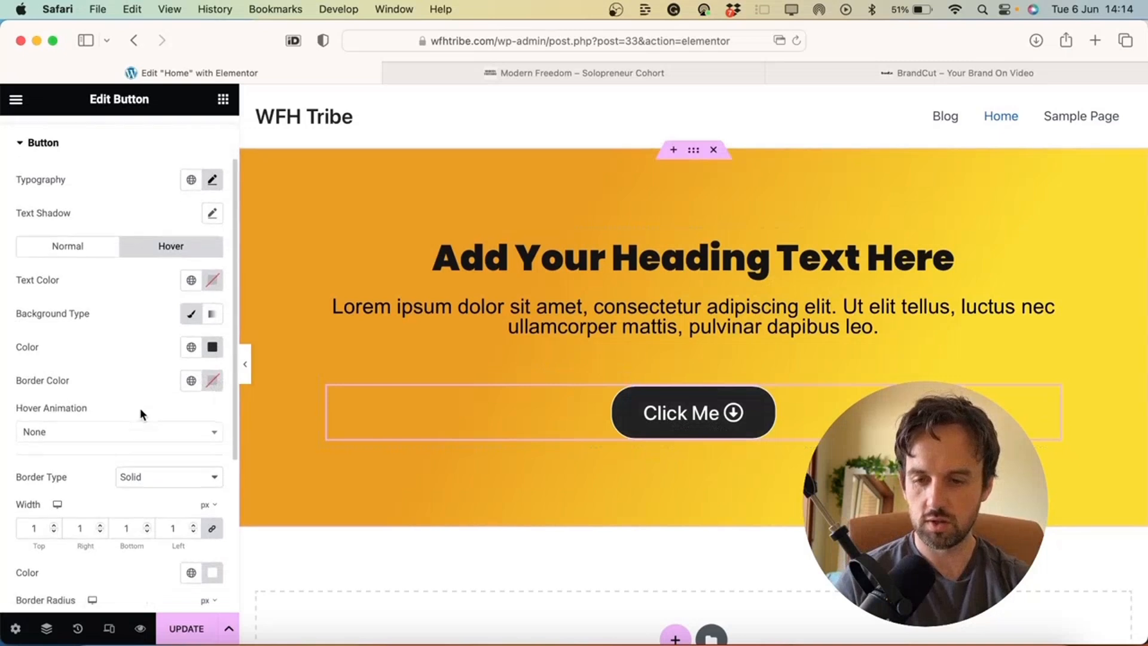
click(70, 432)
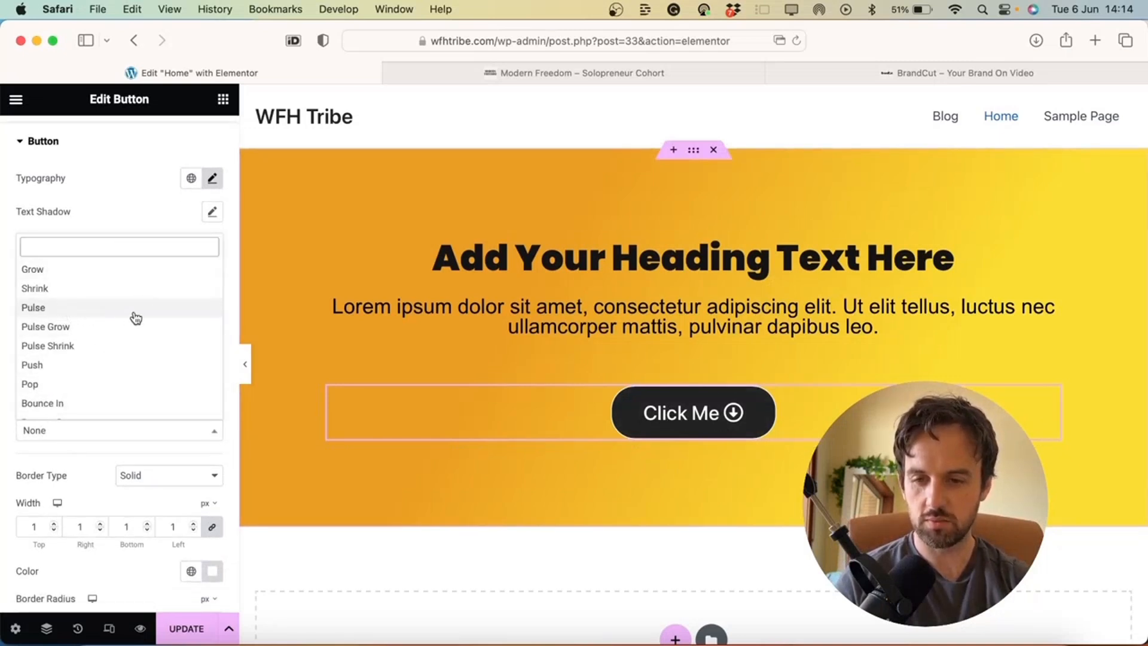
click(65, 270)
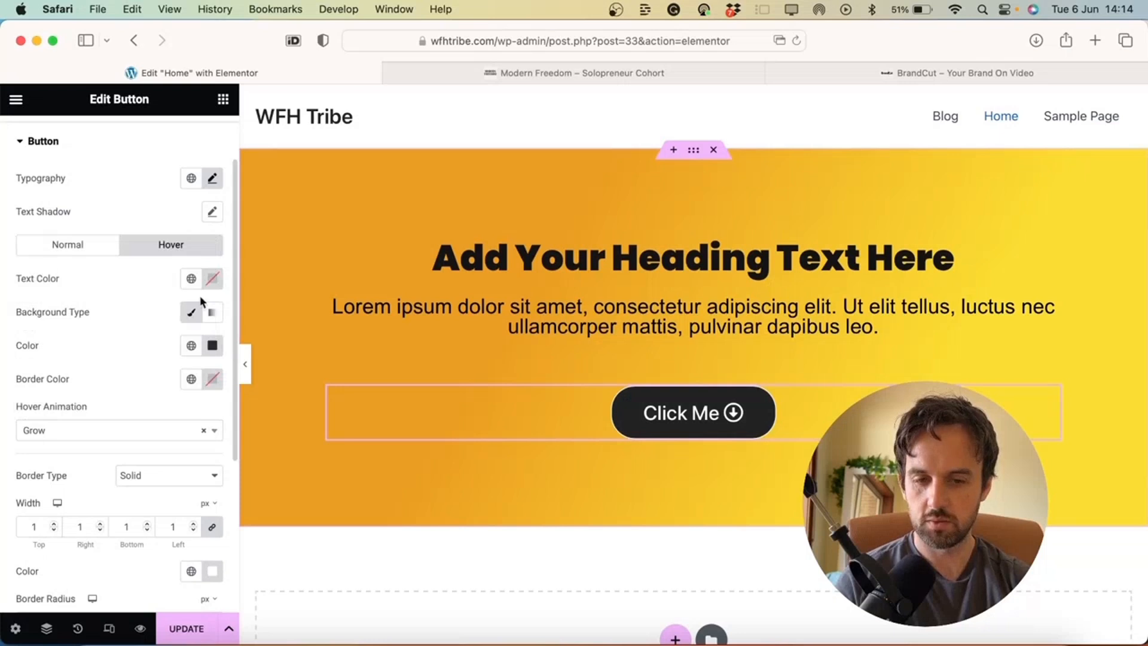
click(154, 430)
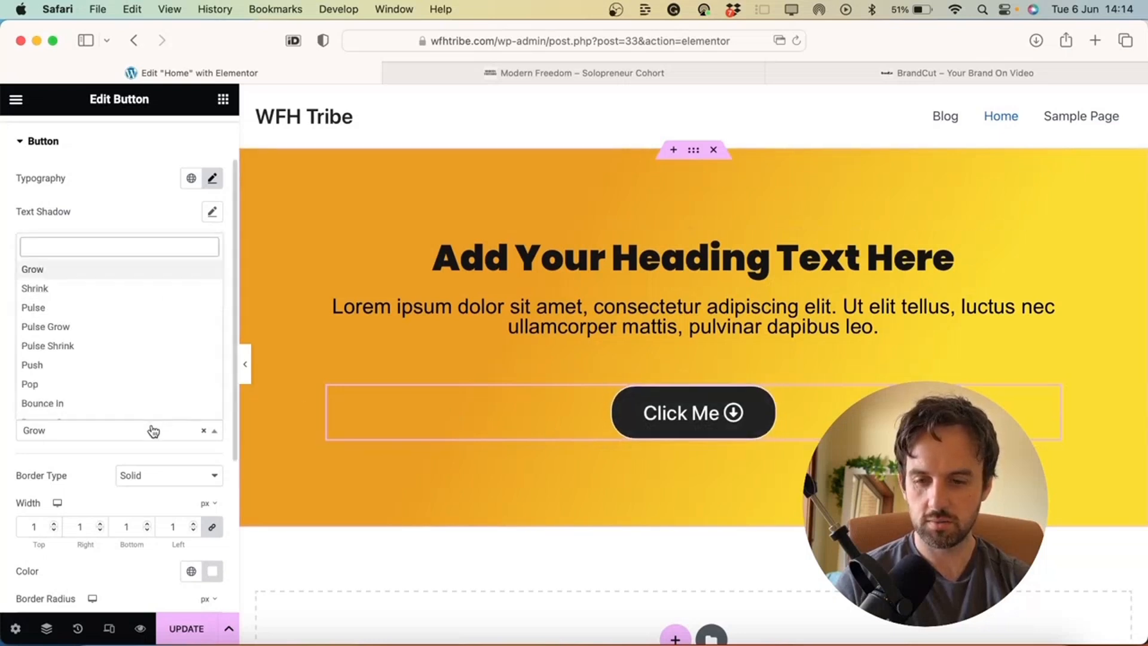
click(98, 403)
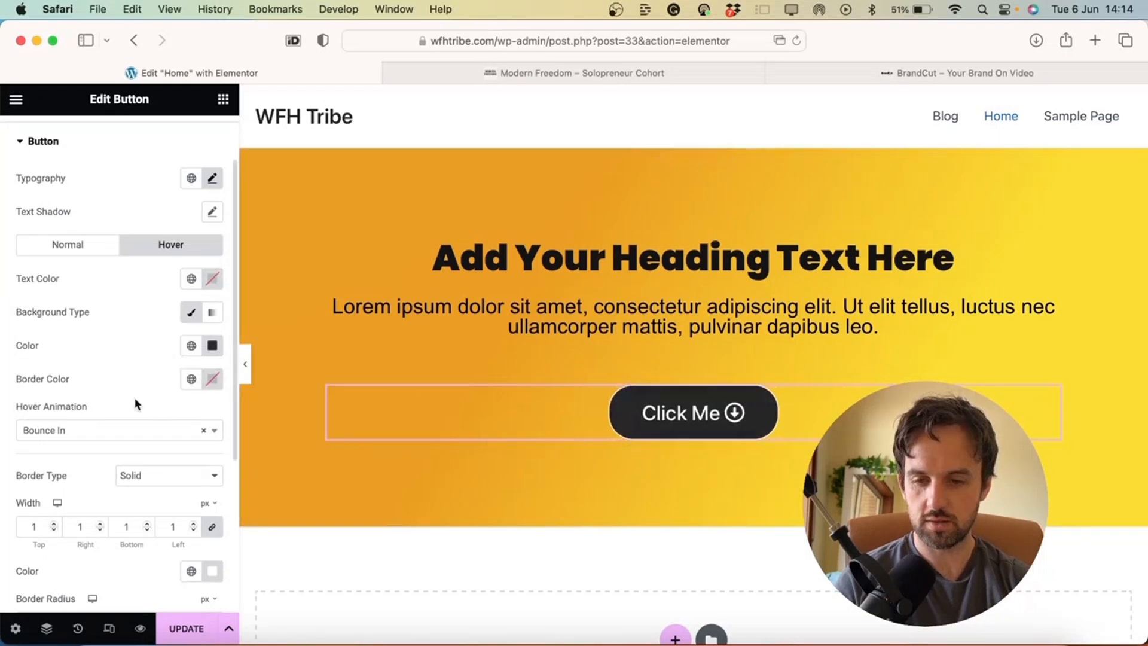
click(122, 428)
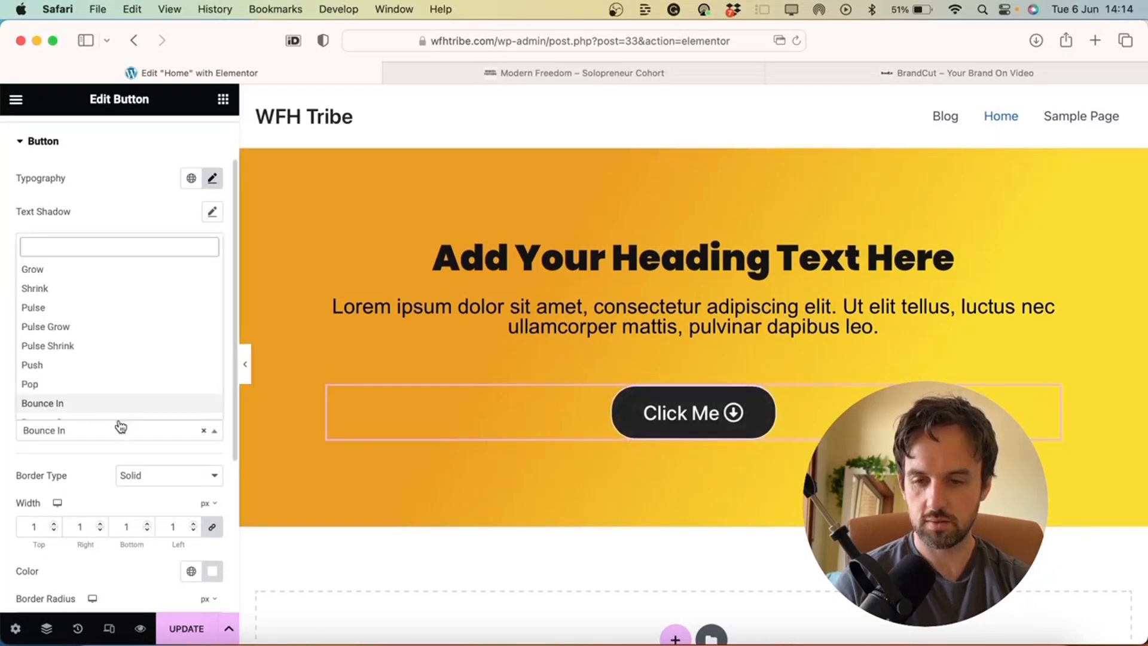
click(150, 366)
click(146, 430)
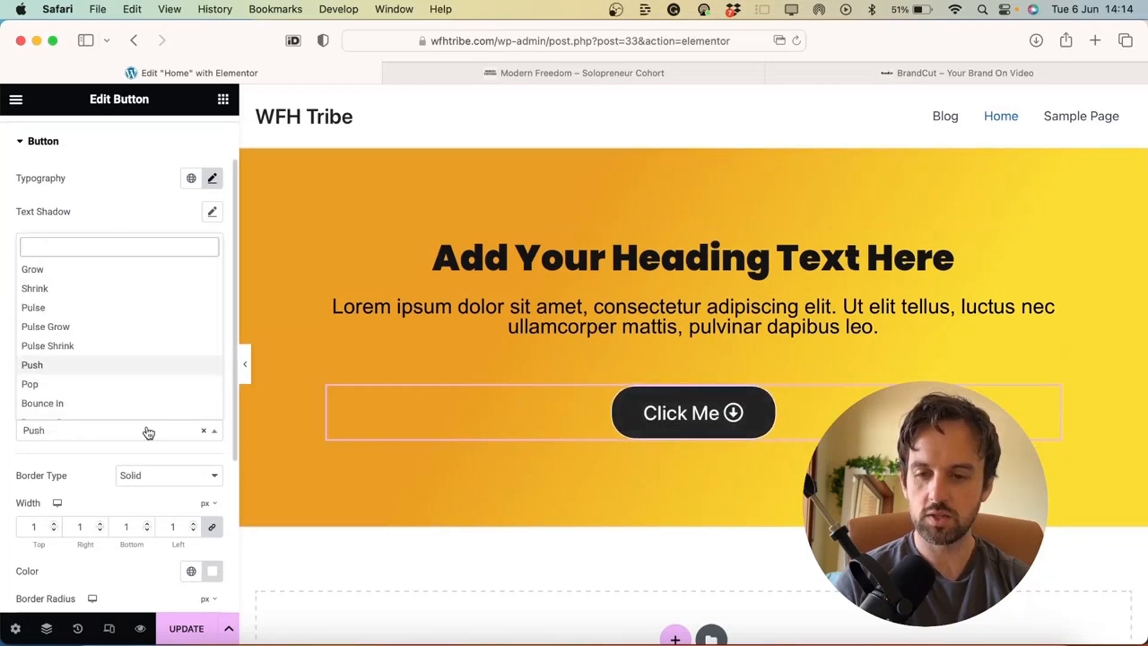
scroll(88, 317, down, 10)
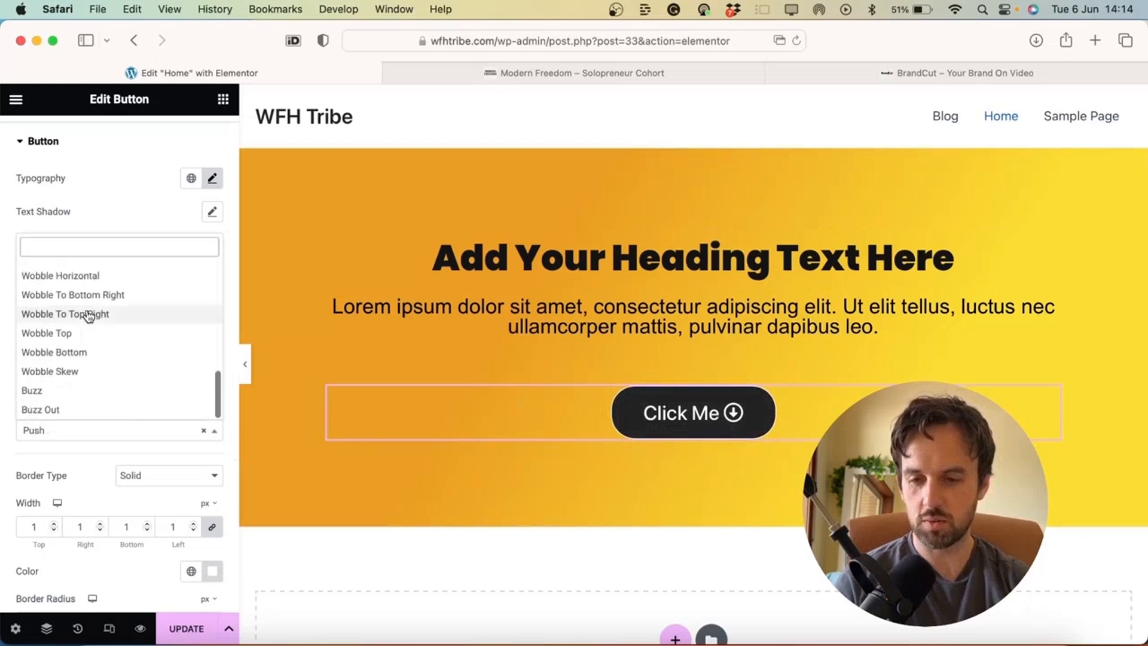
scroll(89, 317, up, 15)
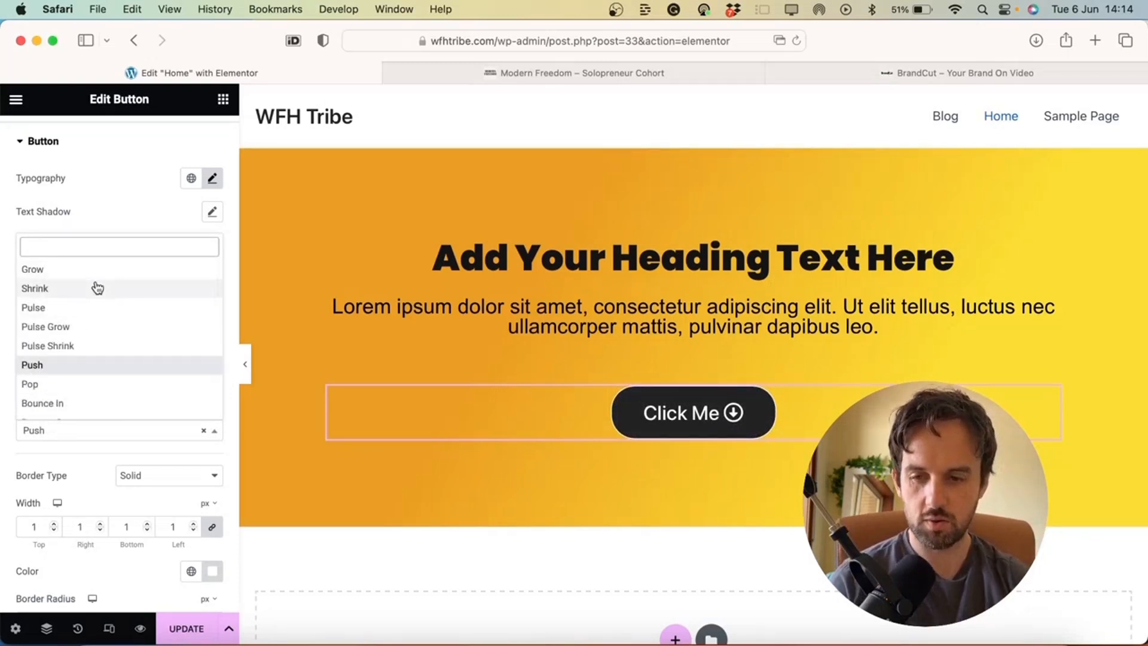
click(94, 288)
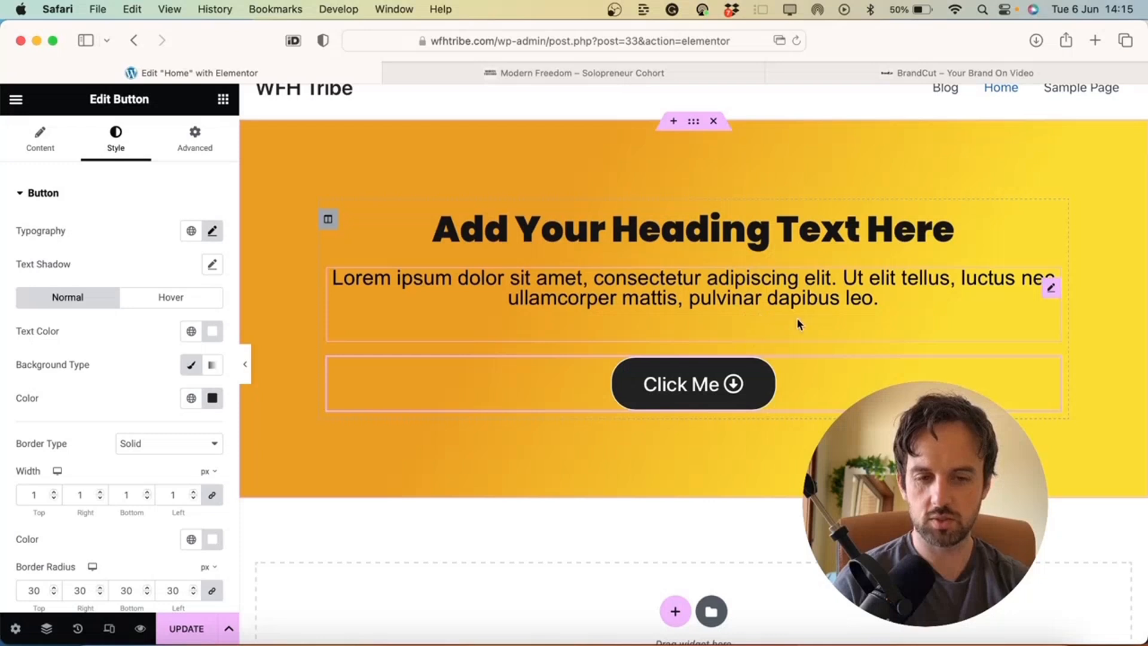
Edit the hero paragraph in the Text Editor's Text view, retyping its final period, then preview
click(1051, 289)
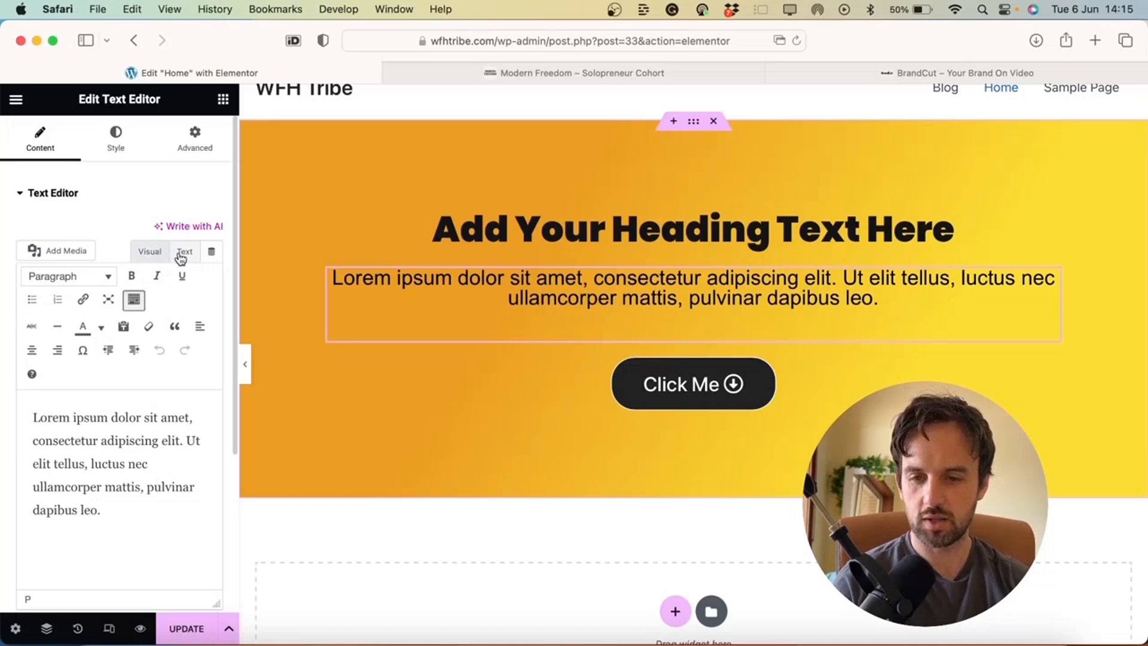
click(182, 253)
key(BackSpace)
text(.)
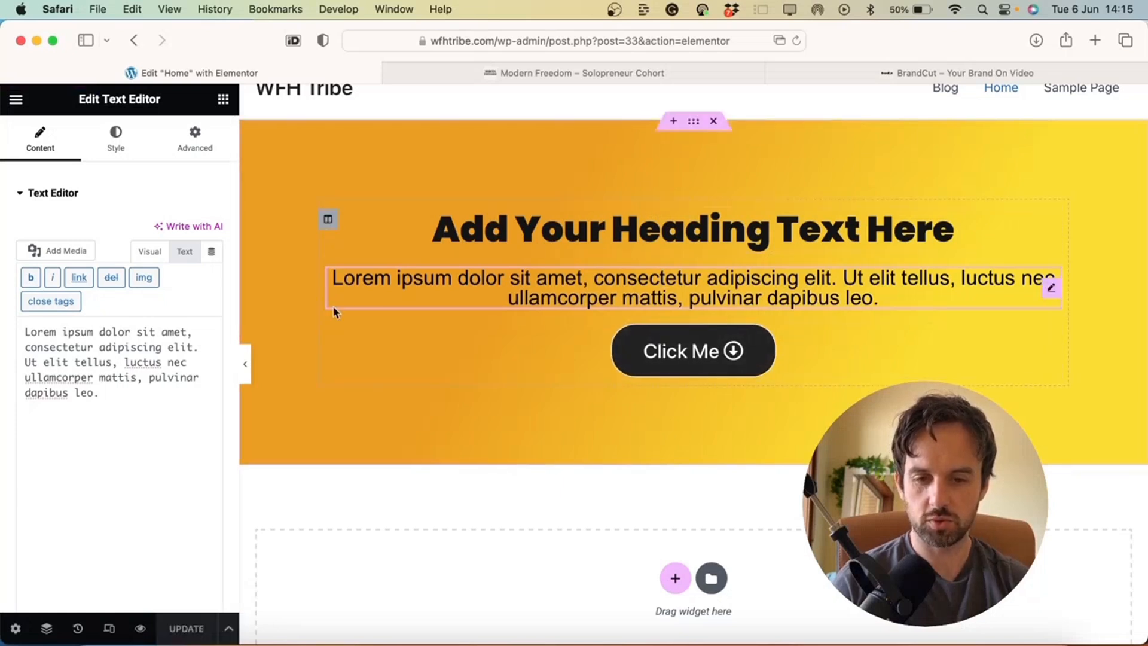
click(248, 368)
Copy the hero headline text from the BrandCut site
click(5, 365)
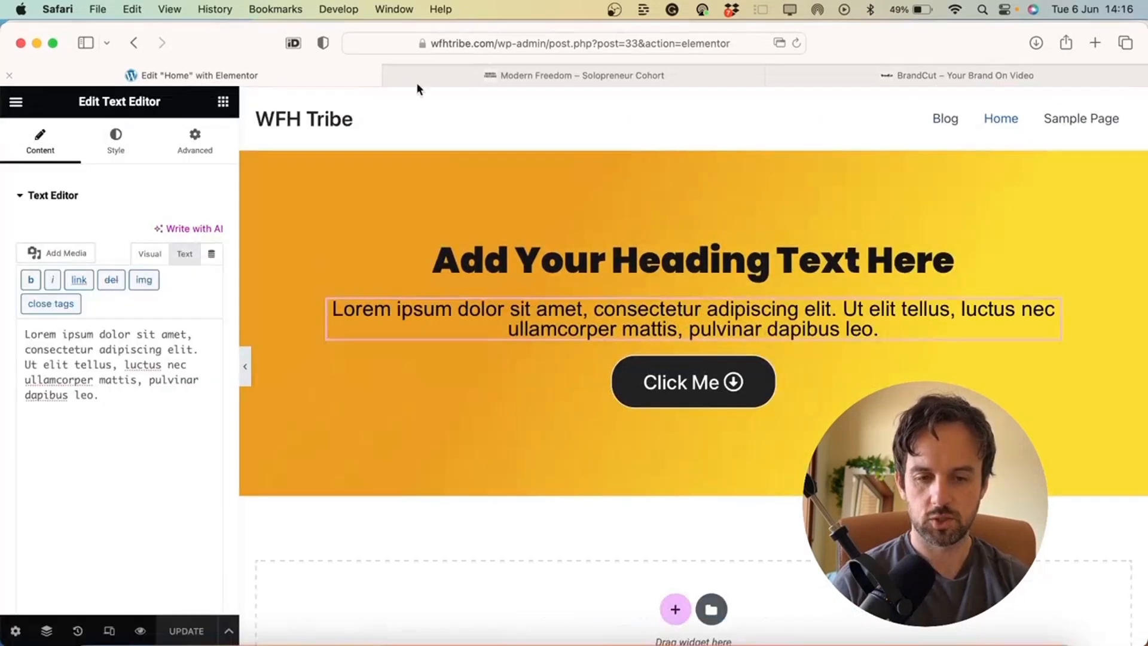
click(911, 75)
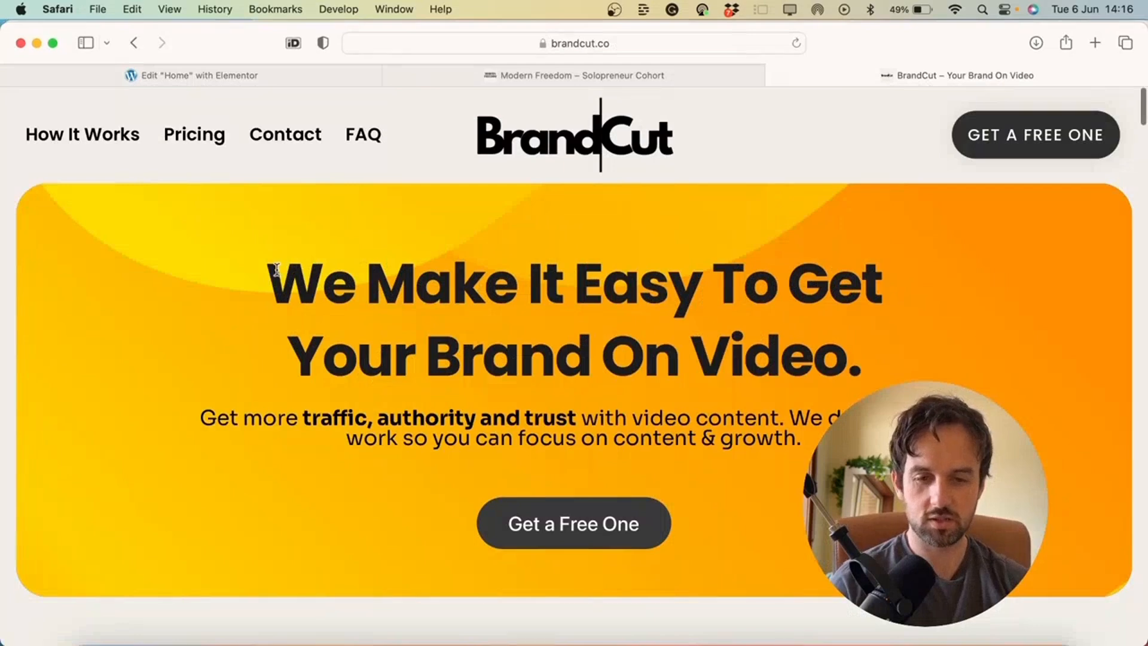
triple_click(277, 270)
key(super+c)
click(566, 42)
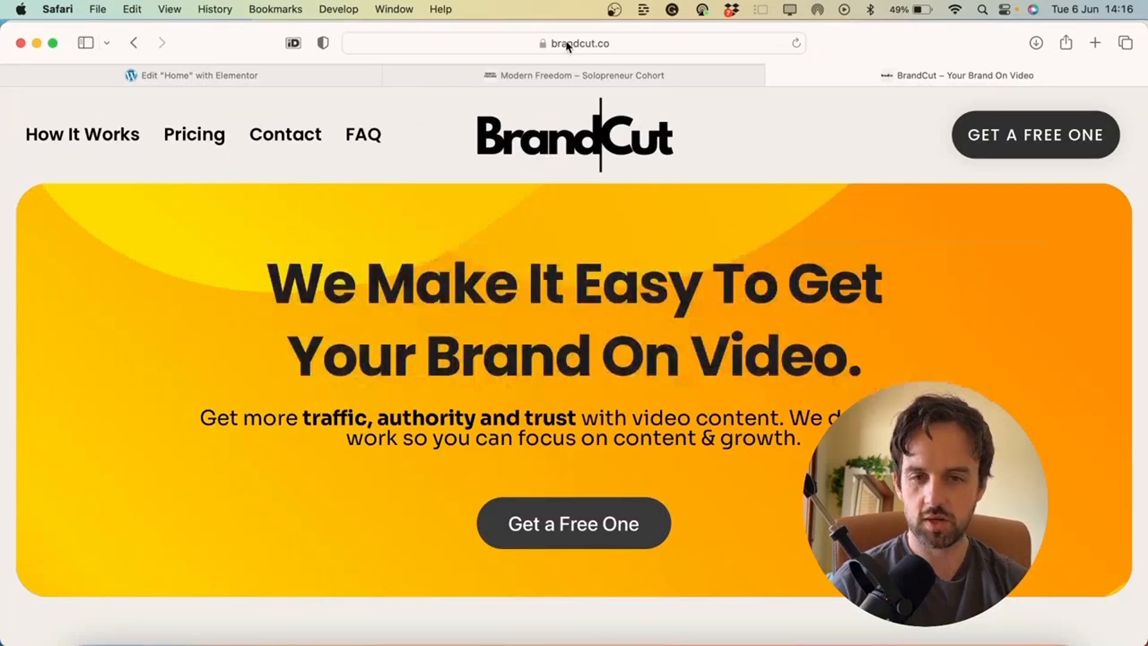
key(super+v)
key(super+a)
click(207, 75)
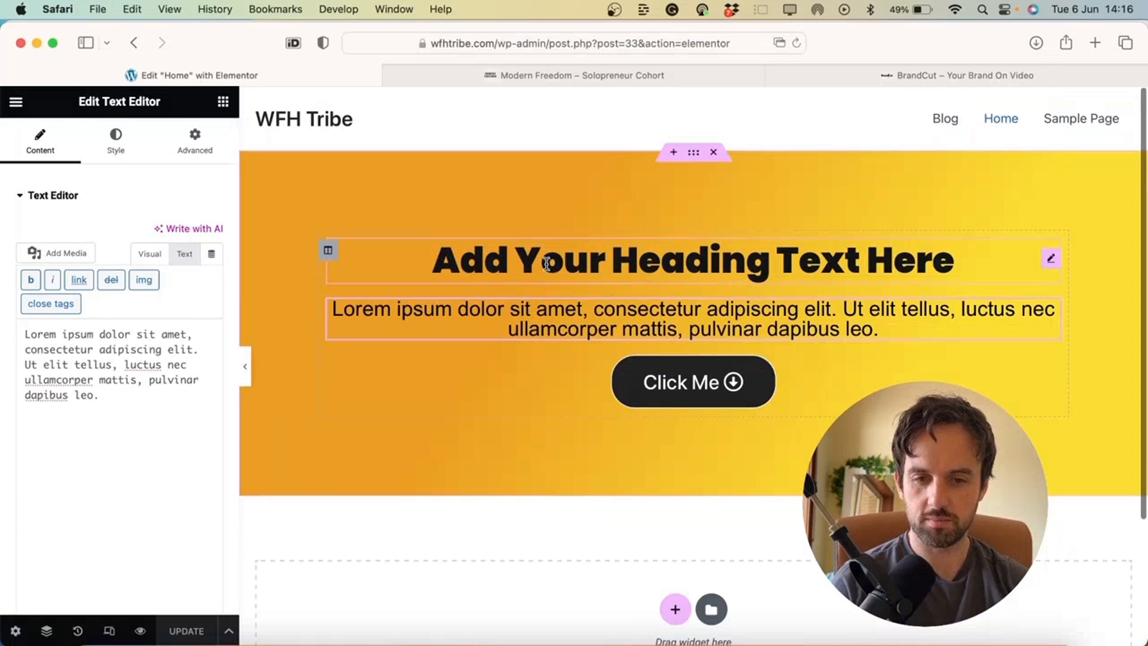
Replace the hero heading title with the BrandCut headline and set its size to 58
click(526, 263)
click(27, 146)
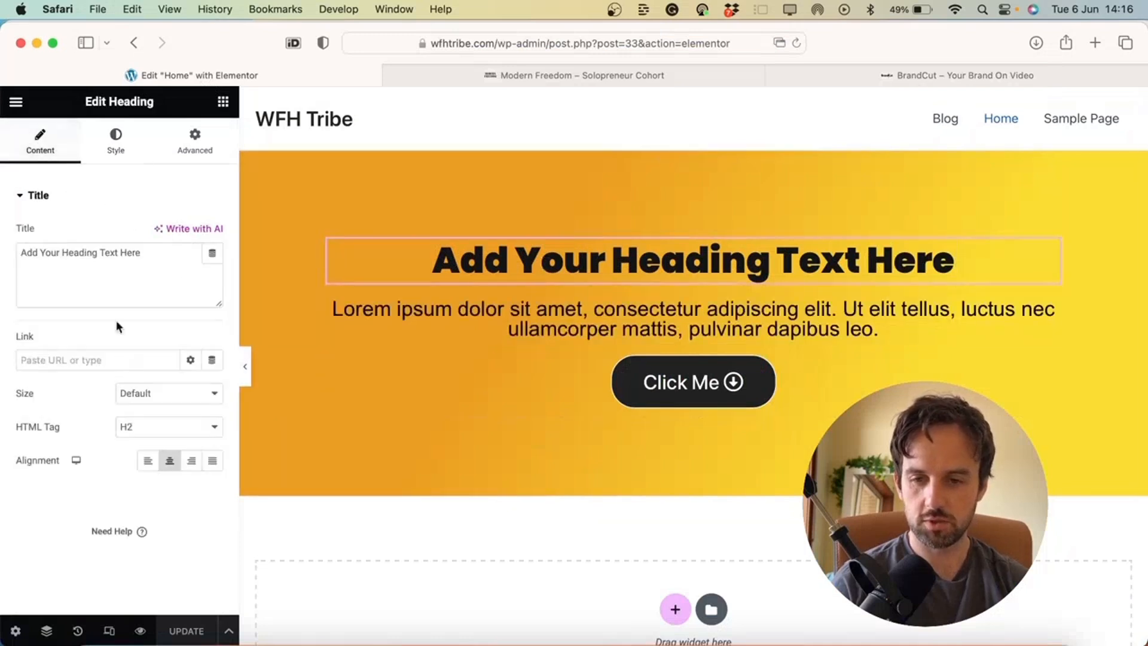
triple_click(114, 250)
click(117, 247)
key(super+a)
key(super+v)
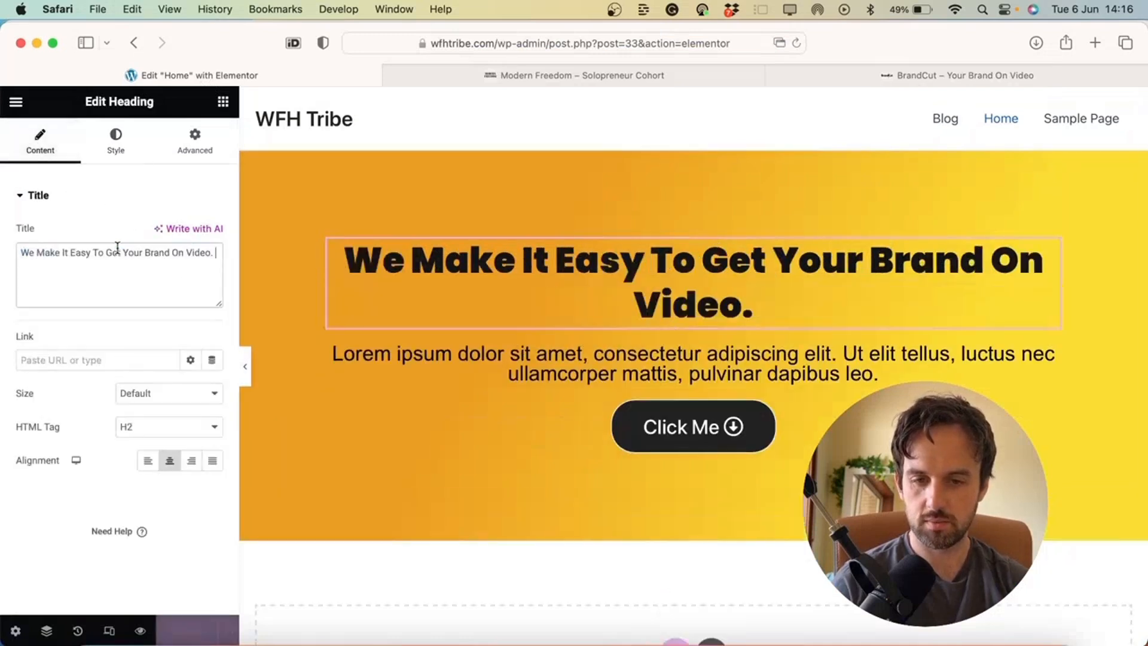
click(115, 144)
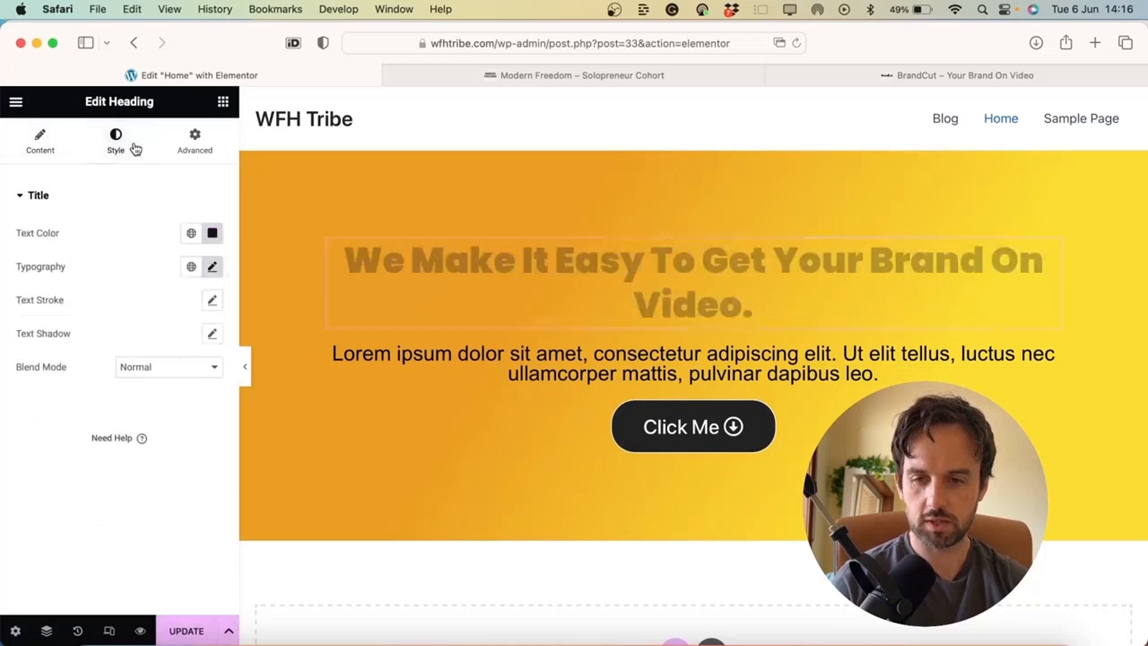
click(213, 267)
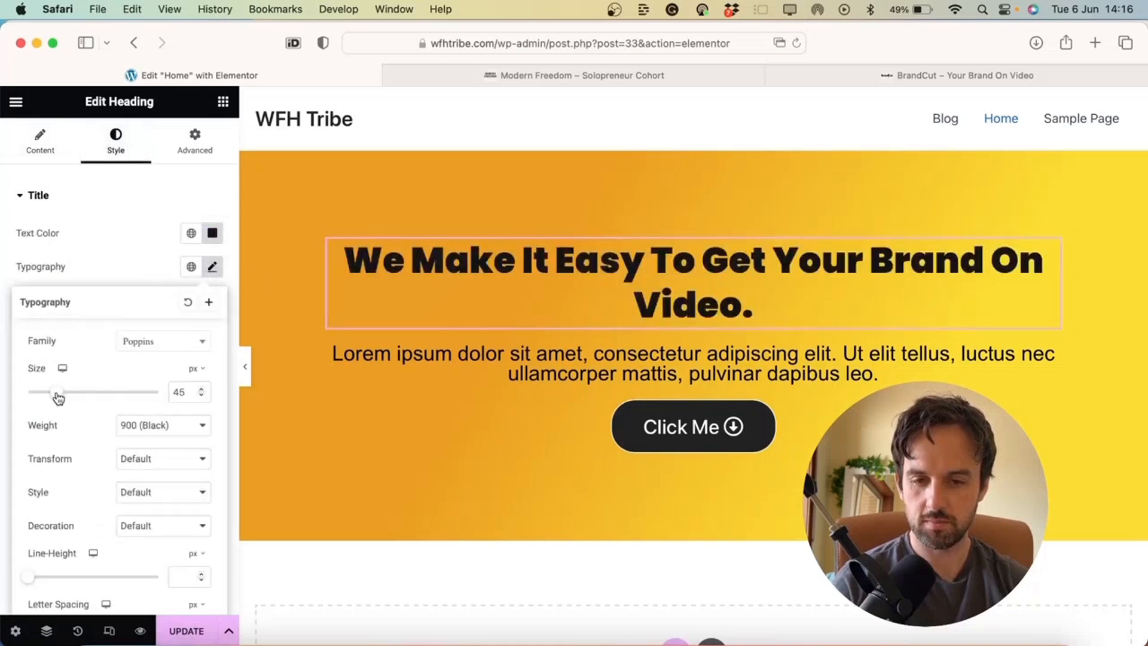
drag(58, 397, 67, 399)
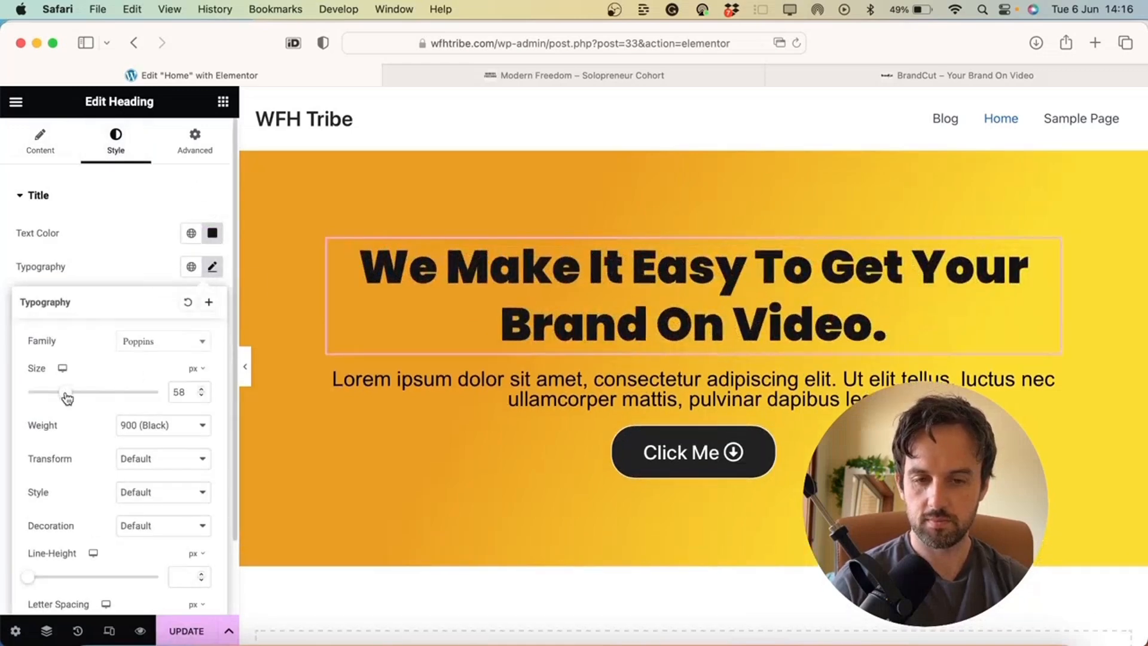
Bold 'consectetur adipiscing elit.' in the hero paragraph, matching BrandCut's subheading
click(912, 76)
drag(300, 411, 567, 422)
click(582, 414)
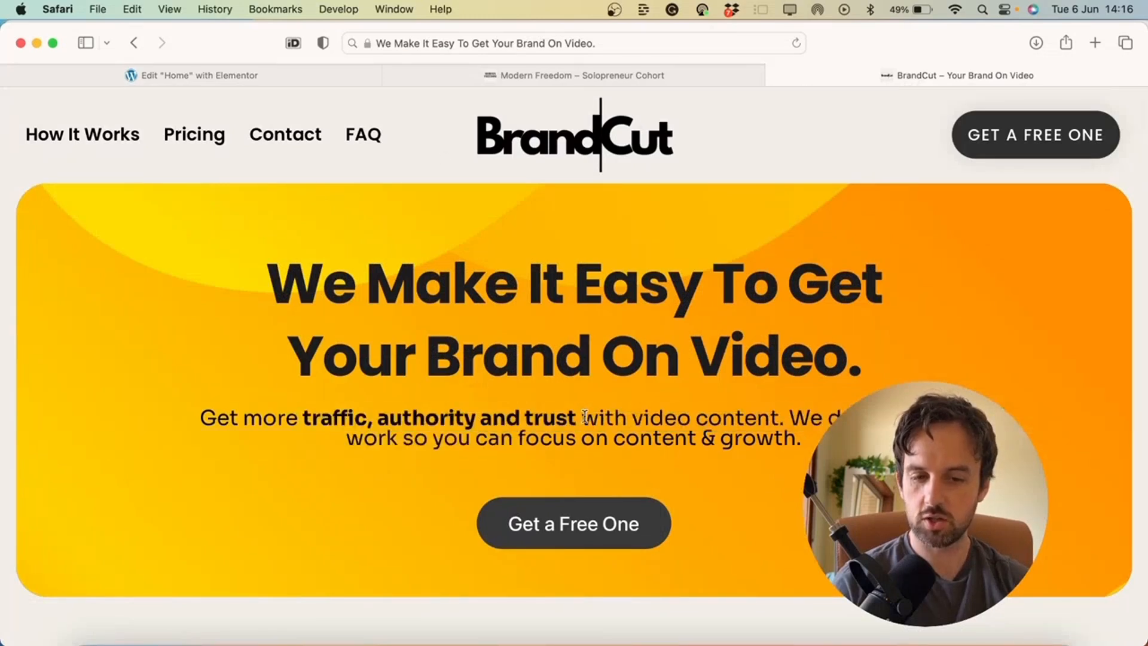
click(257, 76)
click(611, 380)
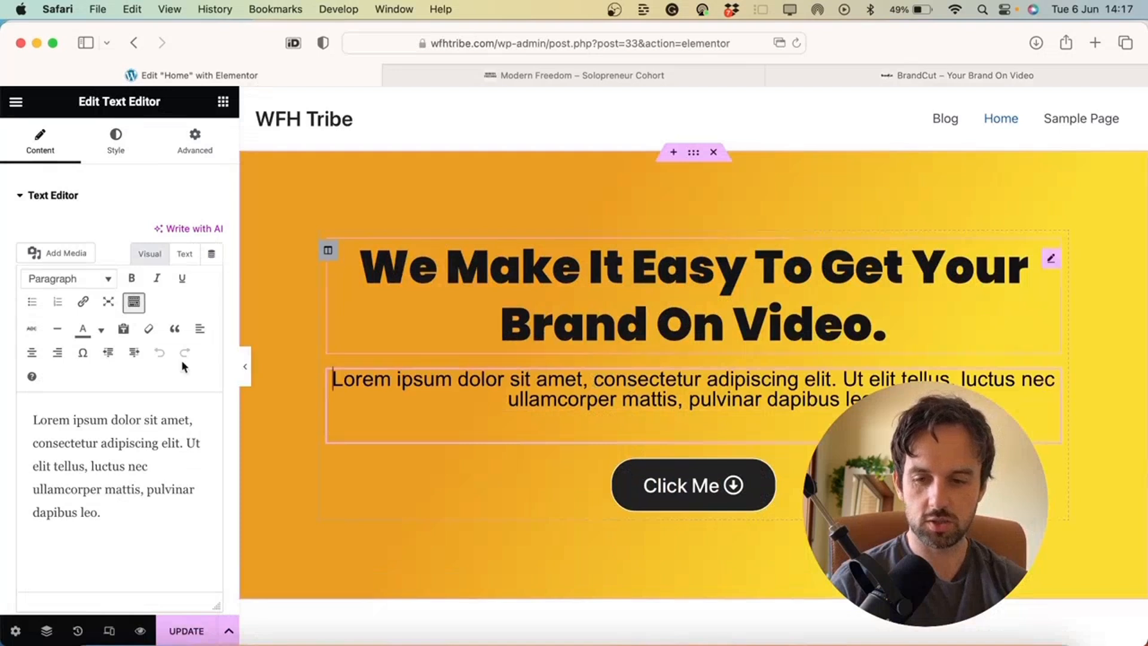
drag(183, 444, 52, 440)
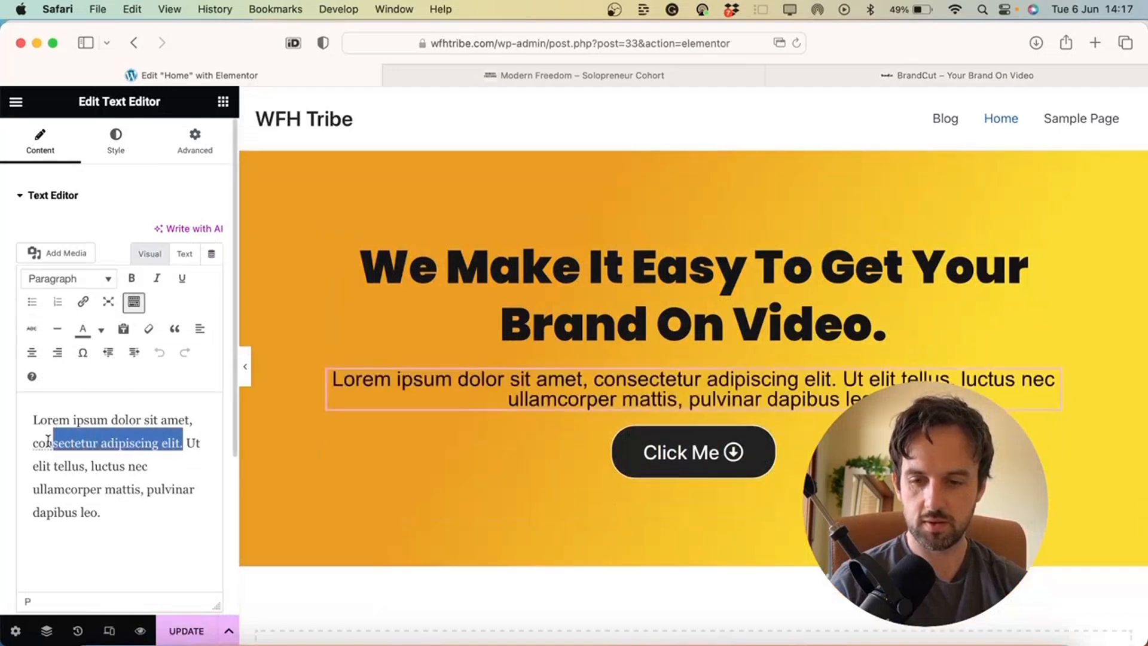
click(132, 279)
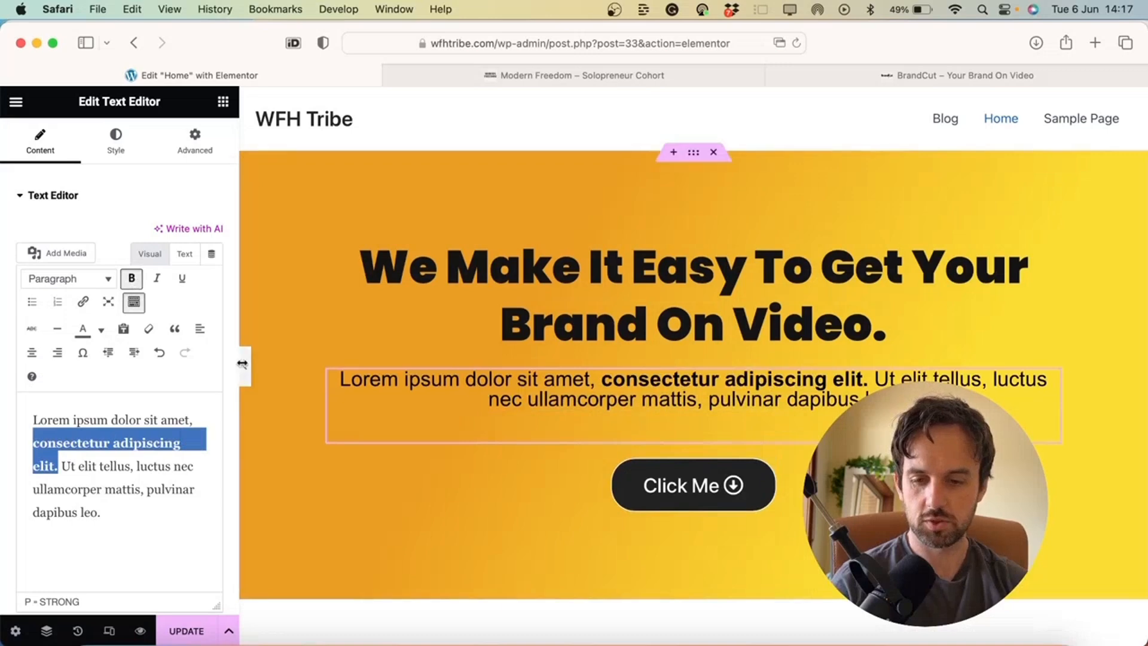
Click Update to save the page changes
click(195, 632)
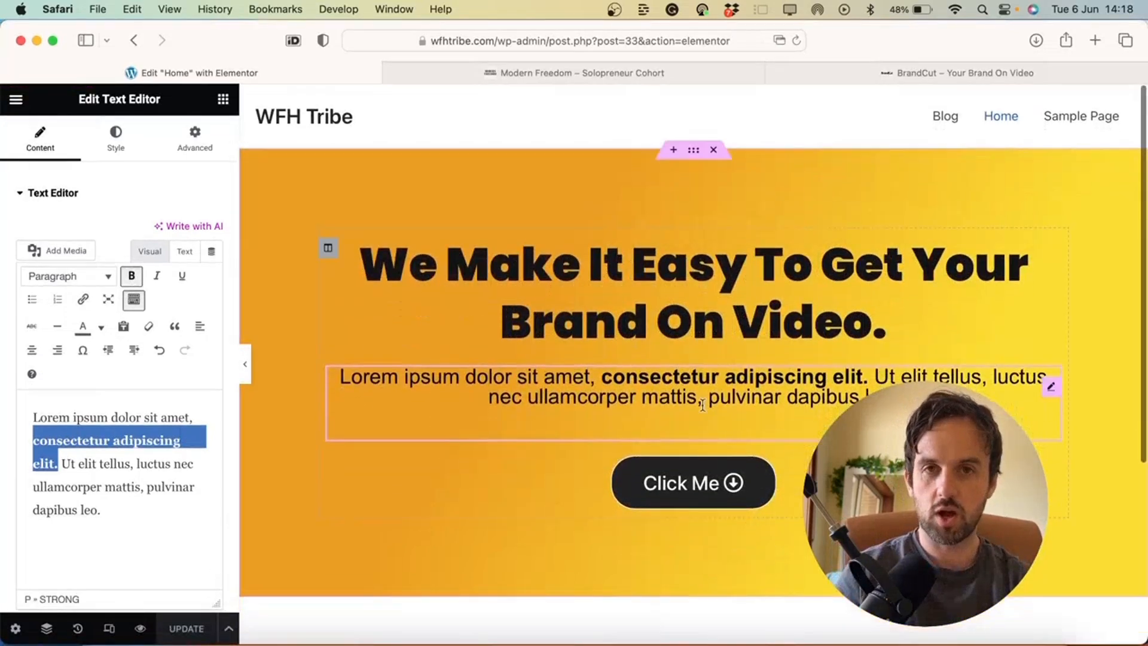
scroll(588, 349, down, 5)
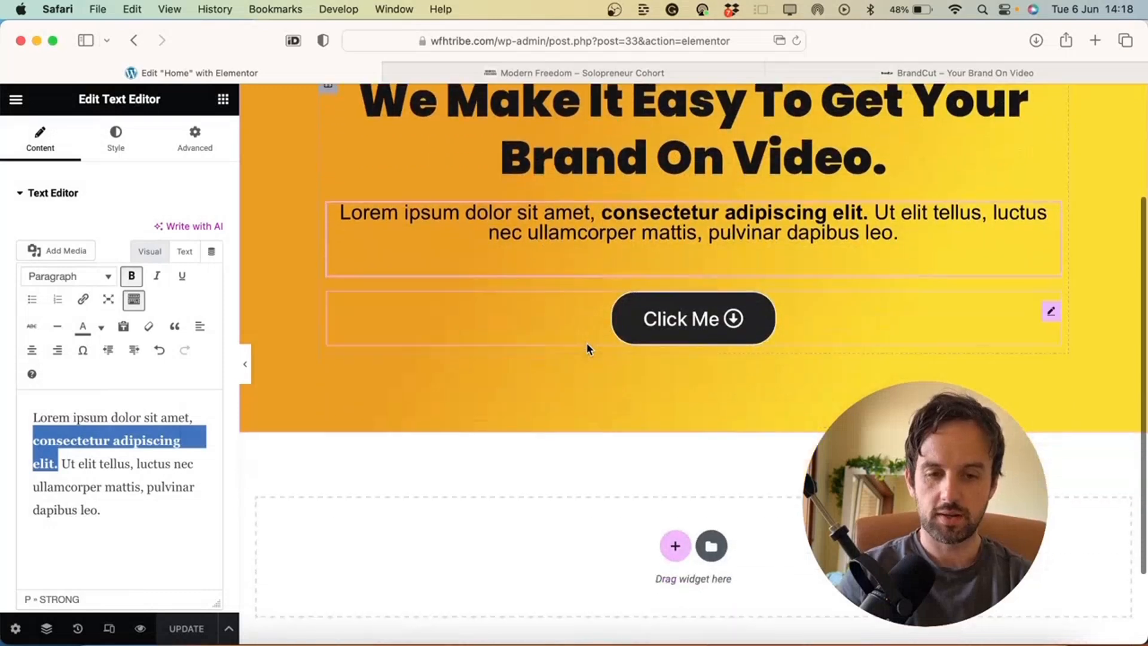
scroll(692, 423, down, 3)
click(675, 449)
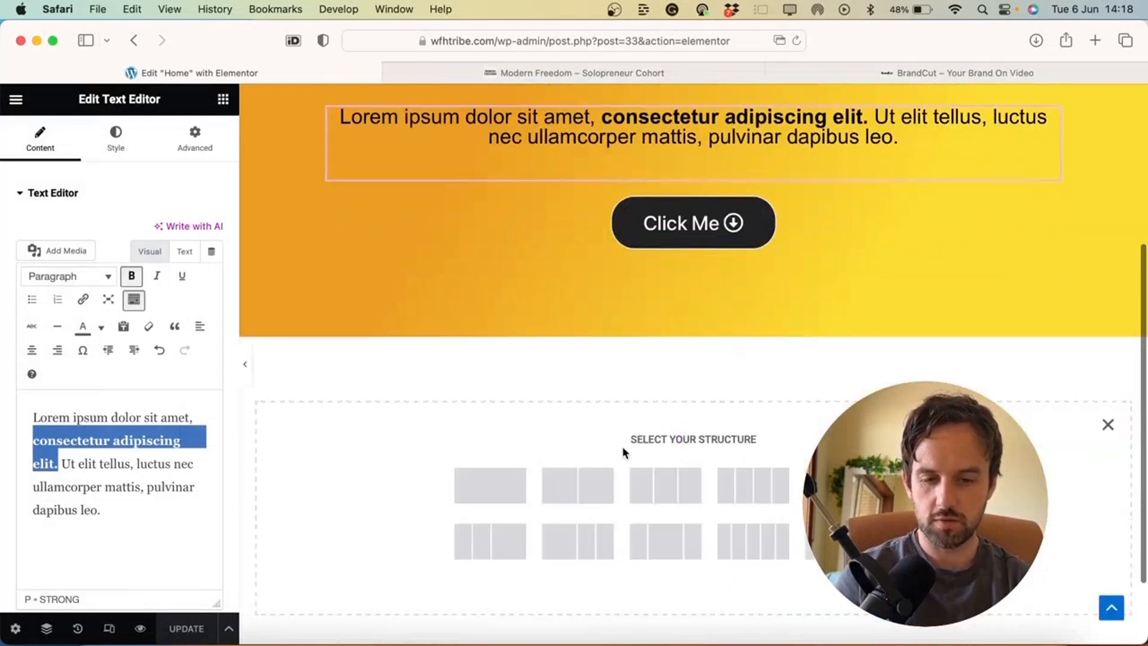
Add a two-column section below the hero and move a duplicate of the heading into its left column
scroll(631, 354, up, 8)
scroll(631, 353, down, 10)
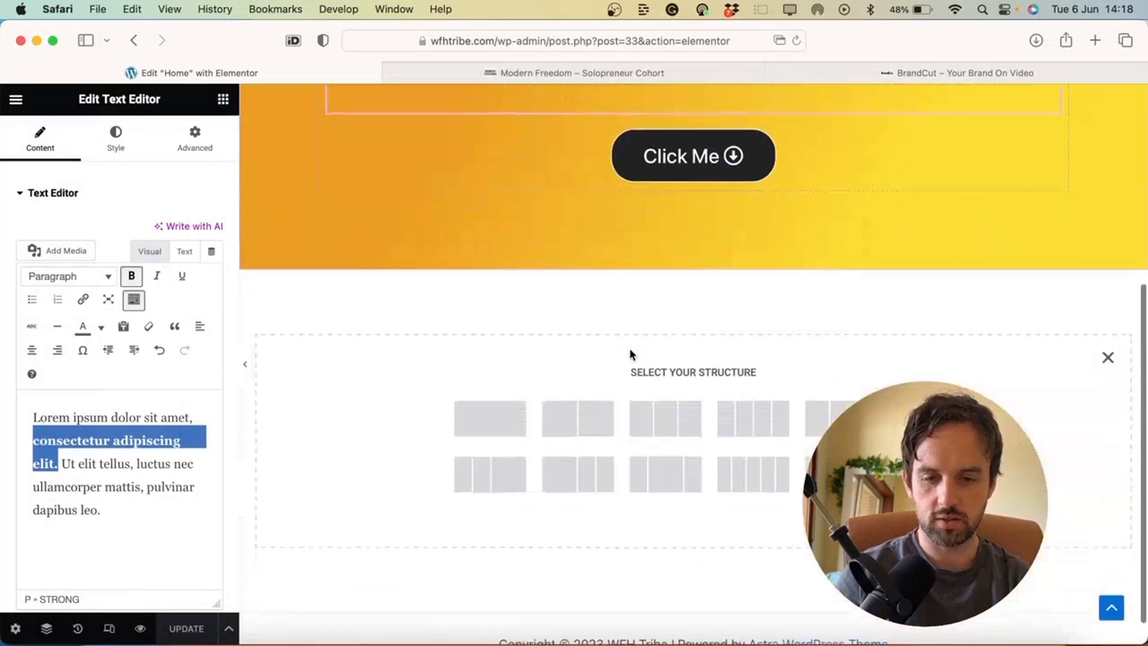
click(594, 401)
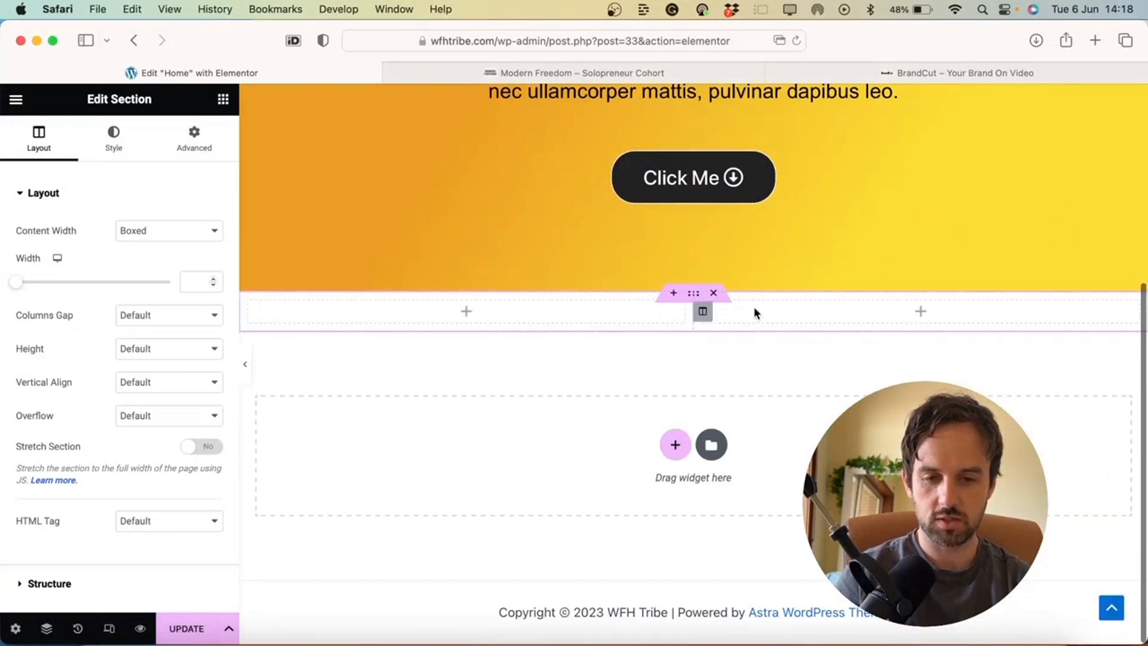
scroll(763, 292, up, 5)
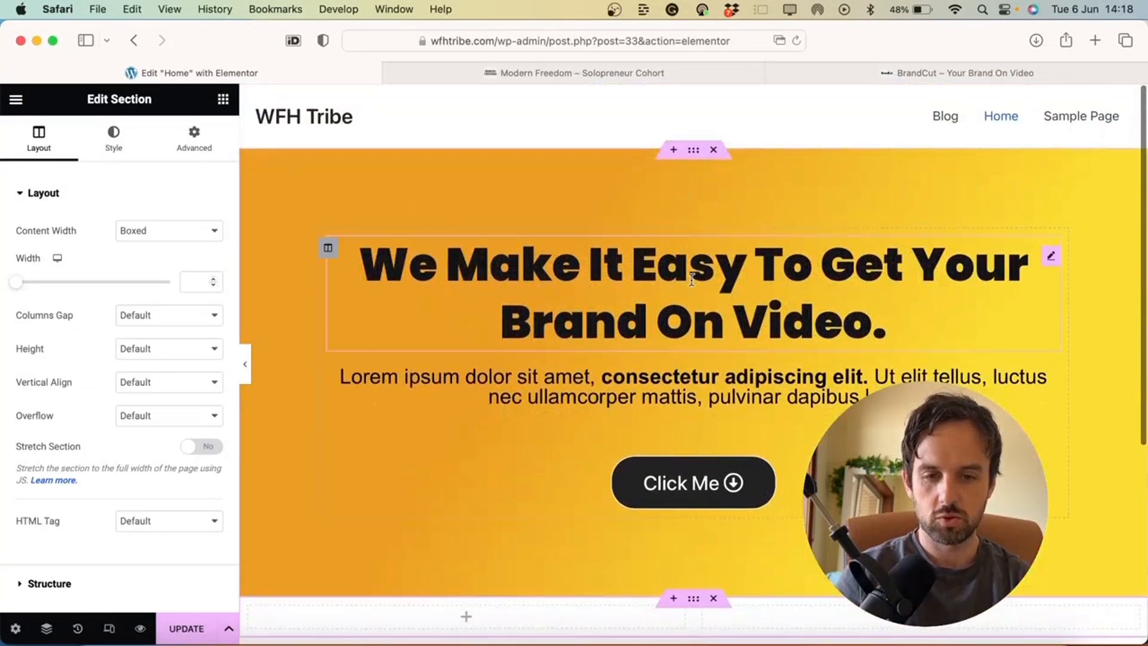
right_click(1053, 260)
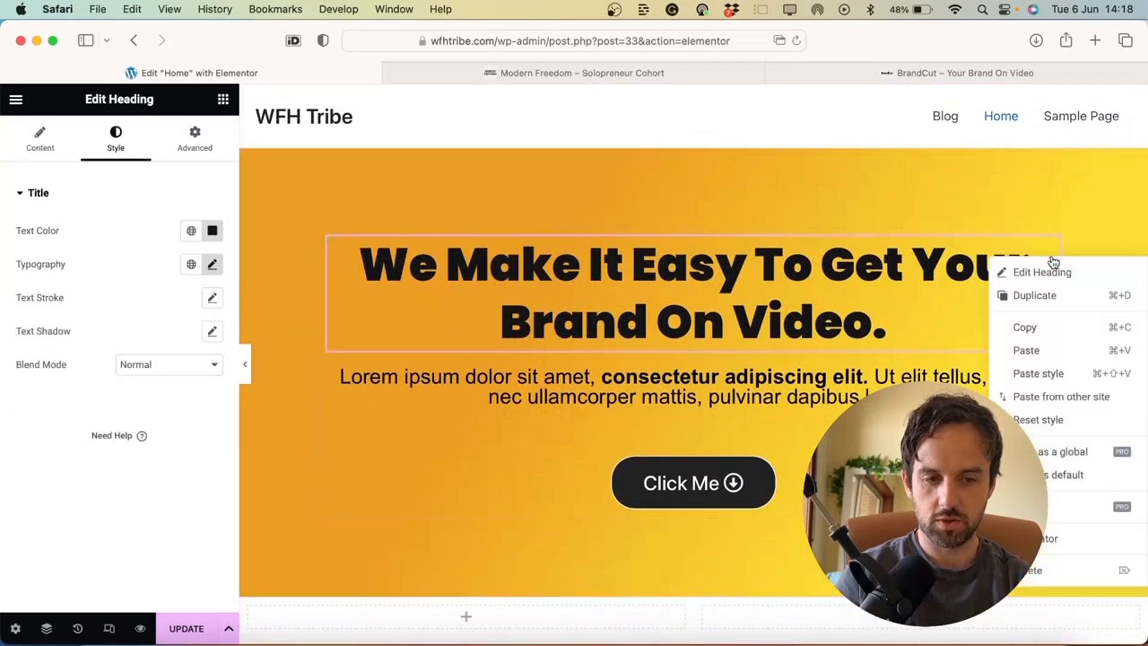
click(1029, 296)
drag(1050, 386, 525, 471)
Duplicate the paragraph and Click Me button, placing the copies beneath the heading copy
scroll(774, 392, up, 5)
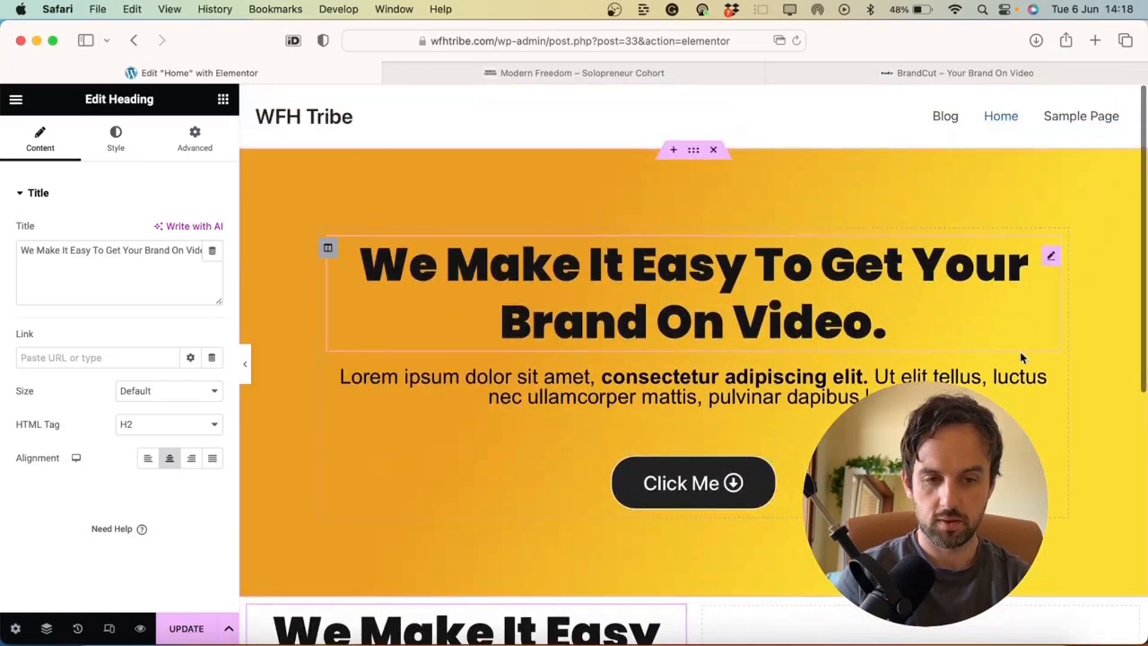
click(1052, 387)
right_click(1053, 390)
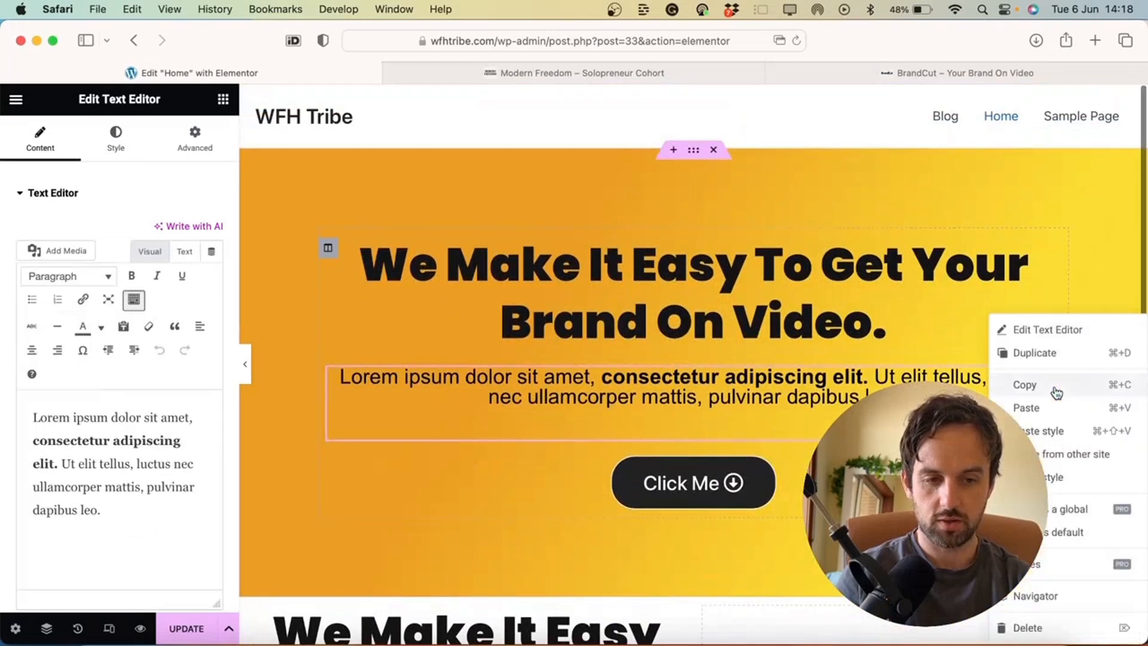
click(1044, 354)
mouse_move(1057, 481)
mouse_down()
mouse_move(1011, 520)
mouse_move(897, 574)
mouse_move(453, 421)
mouse_up()
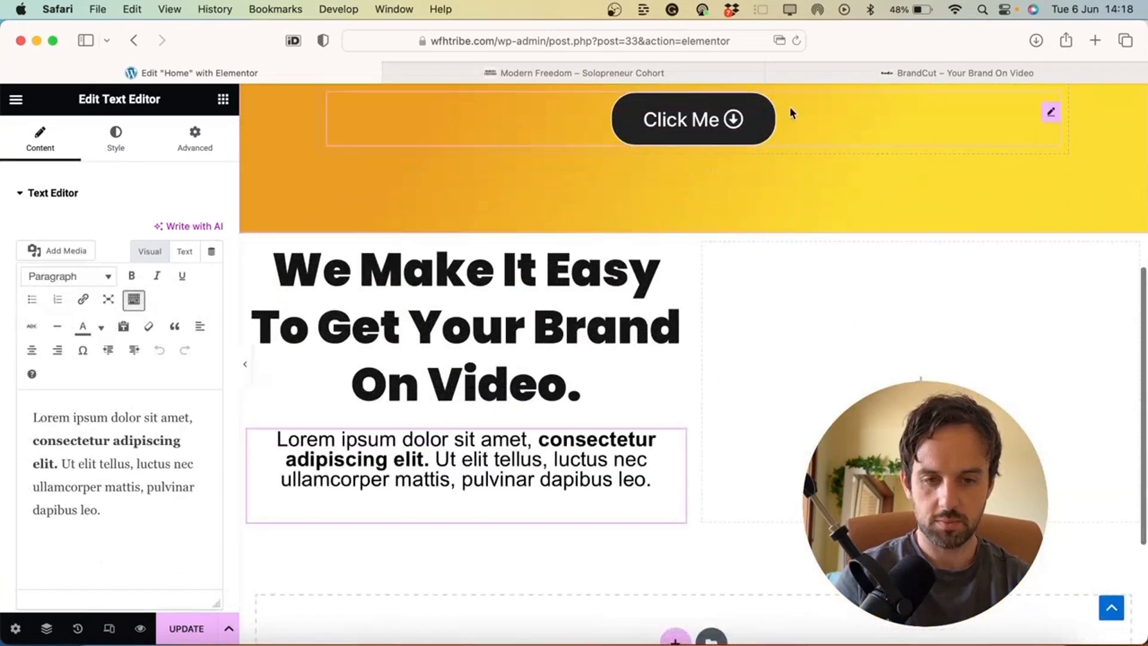
right_click(1051, 119)
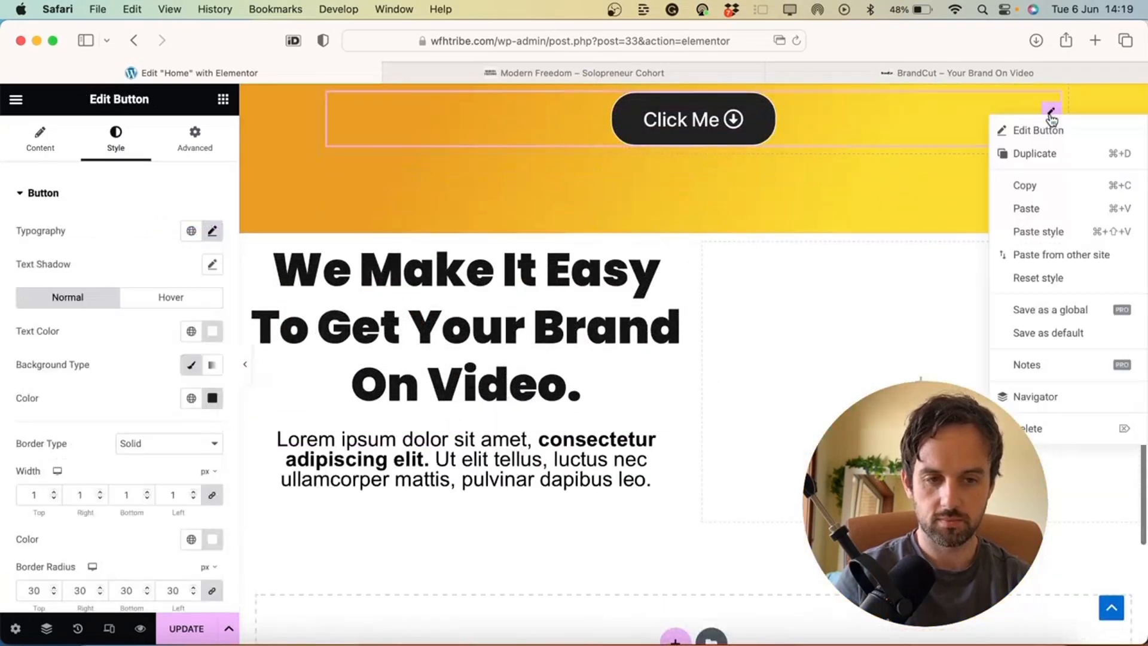
click(1036, 152)
drag(1053, 182, 472, 529)
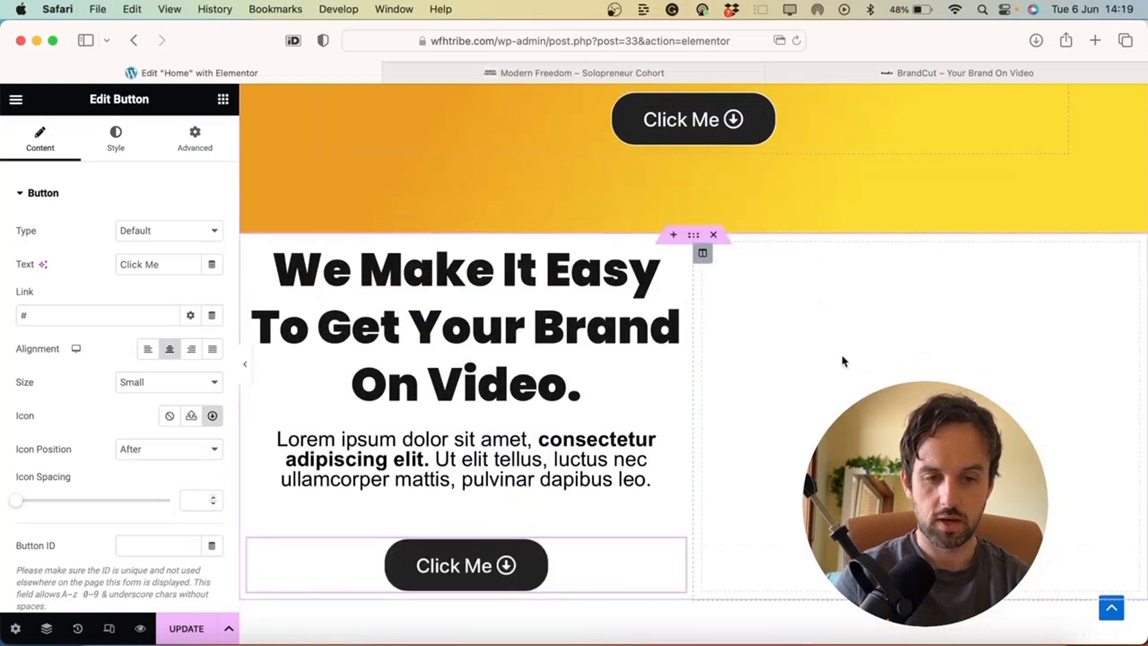
click(921, 417)
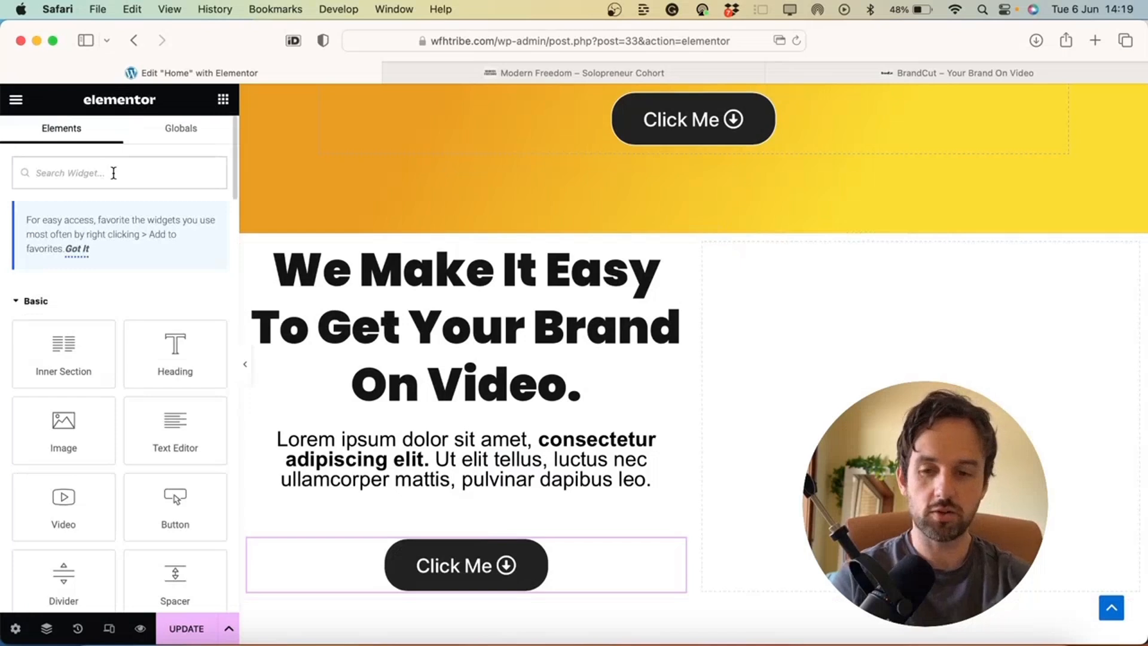
Add a Video widget to the right column and centre it horizontally and vertically
text(video)
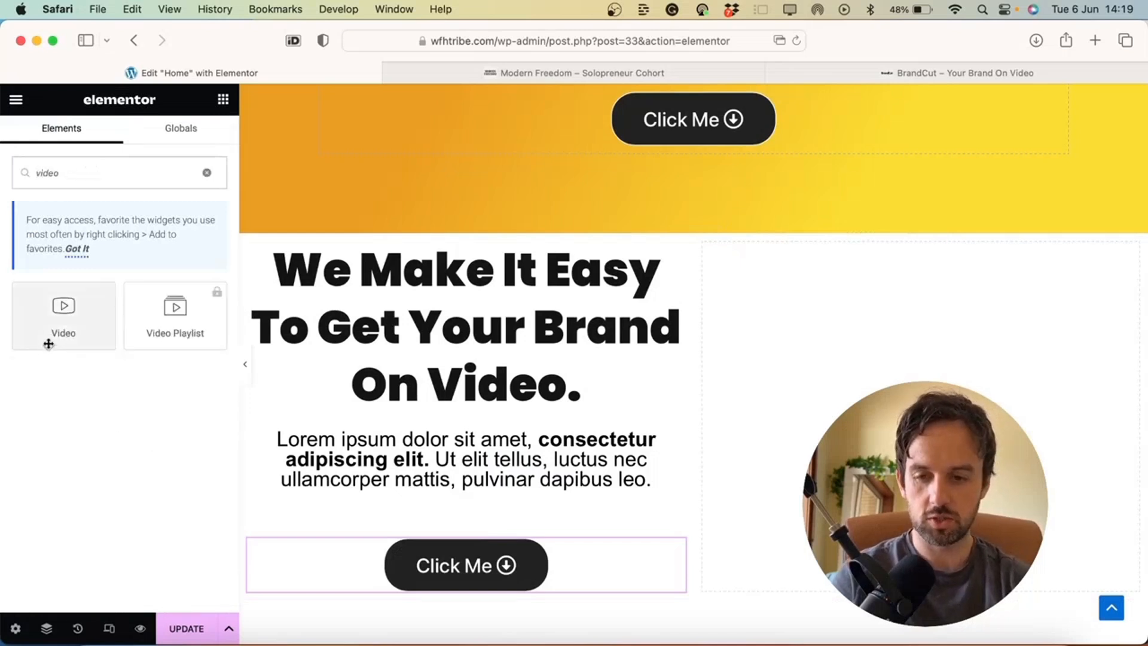
drag(46, 340, 921, 413)
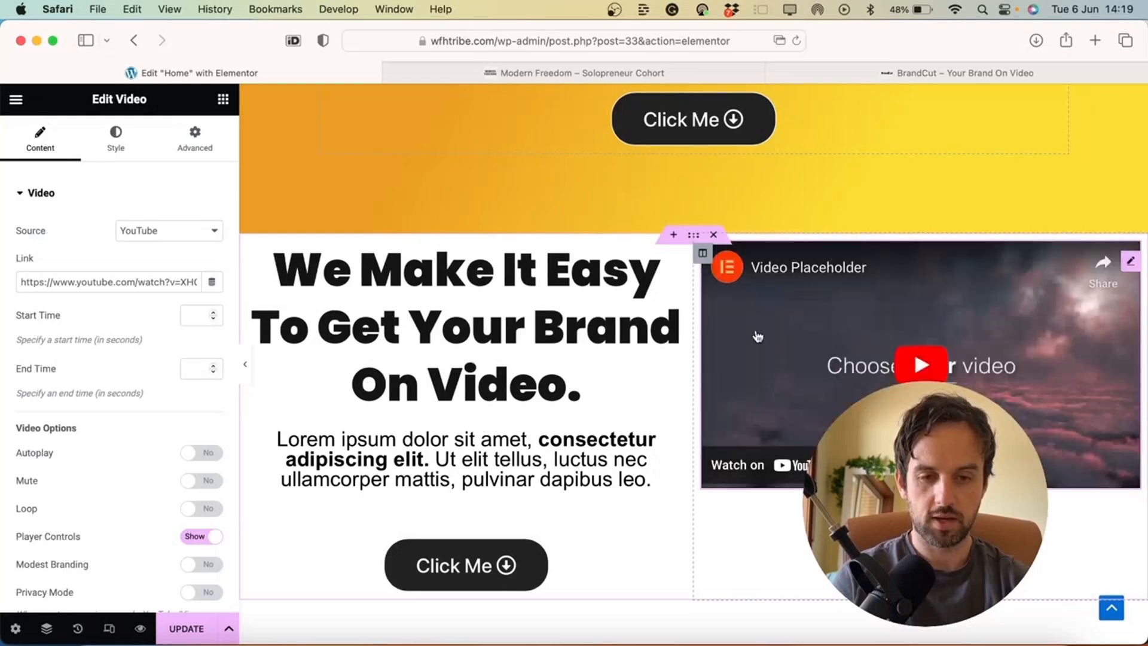
click(704, 254)
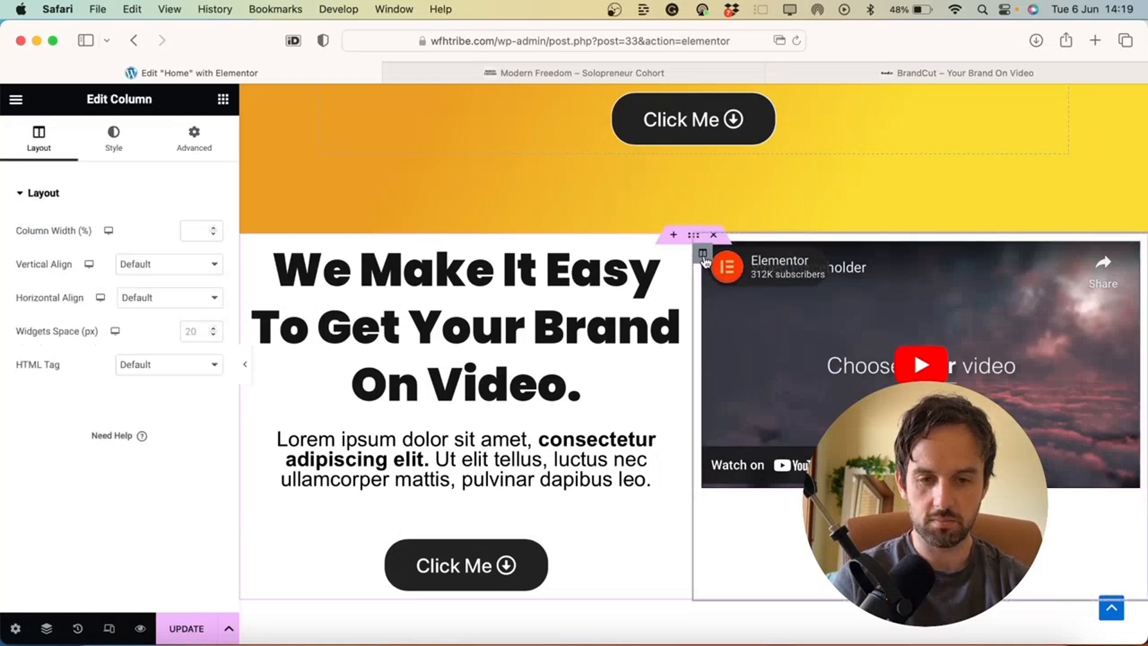
click(158, 294)
click(141, 327)
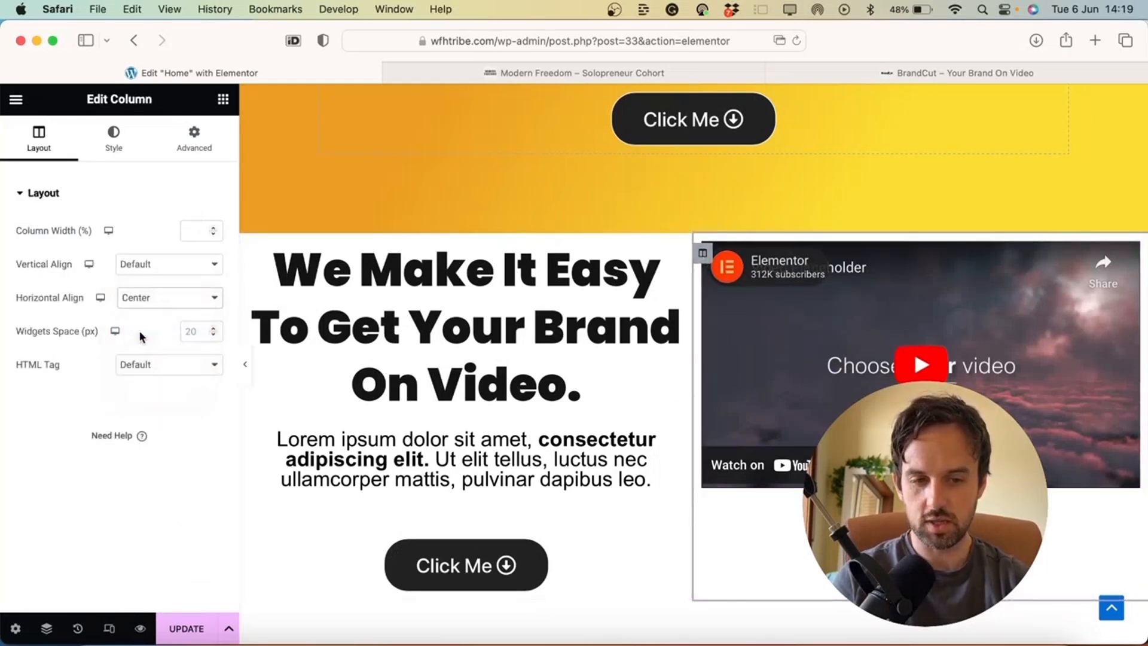
click(173, 273)
click(162, 296)
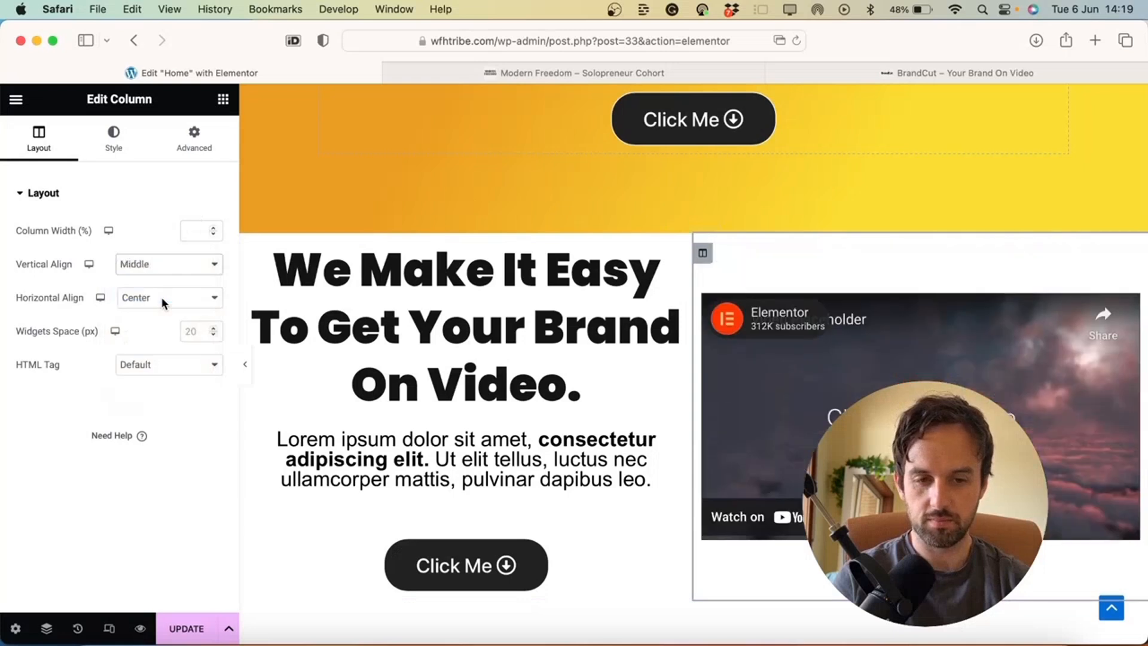
Set the left column's Vertical Align to Middle and Horizontal Align to Center
click(249, 254)
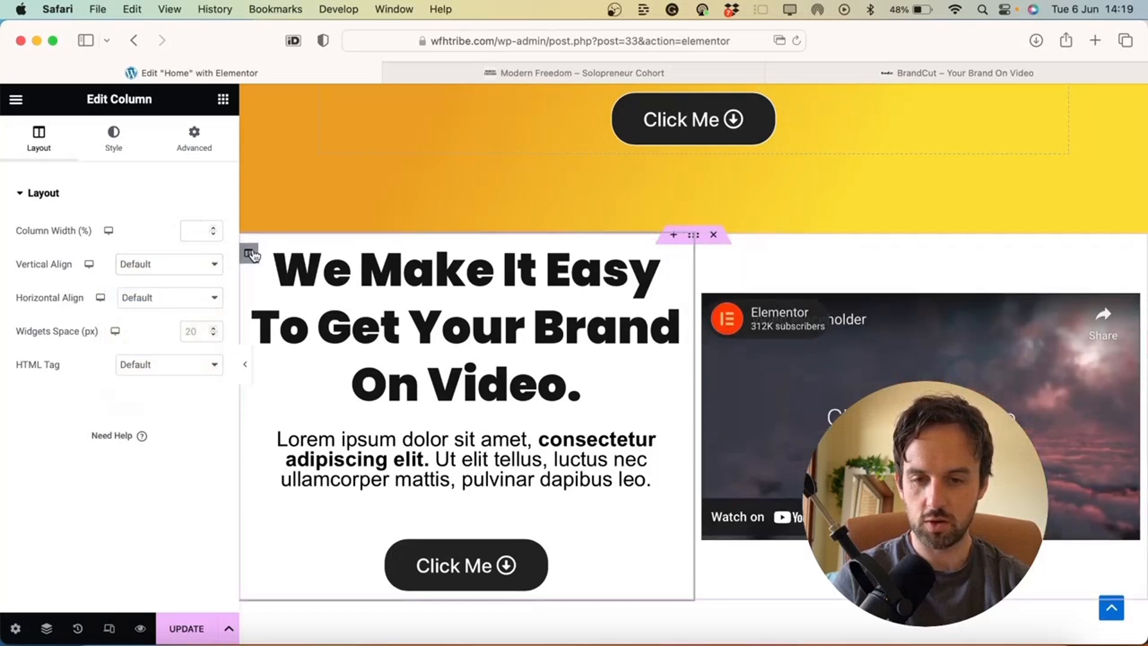
click(178, 261)
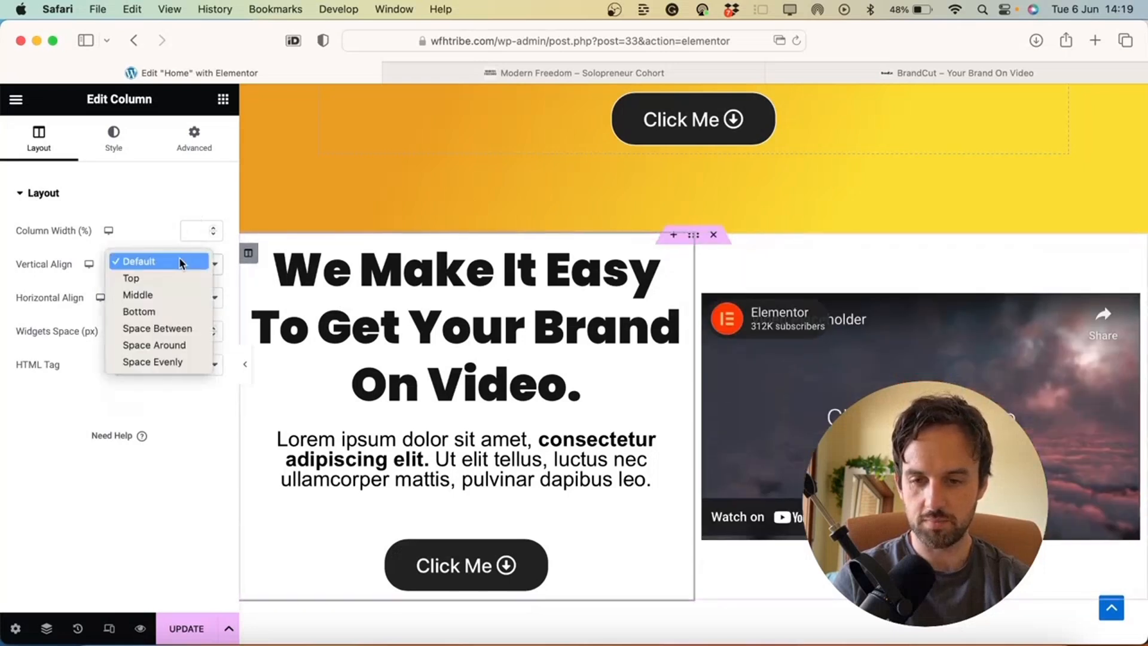
click(166, 295)
click(170, 299)
click(172, 331)
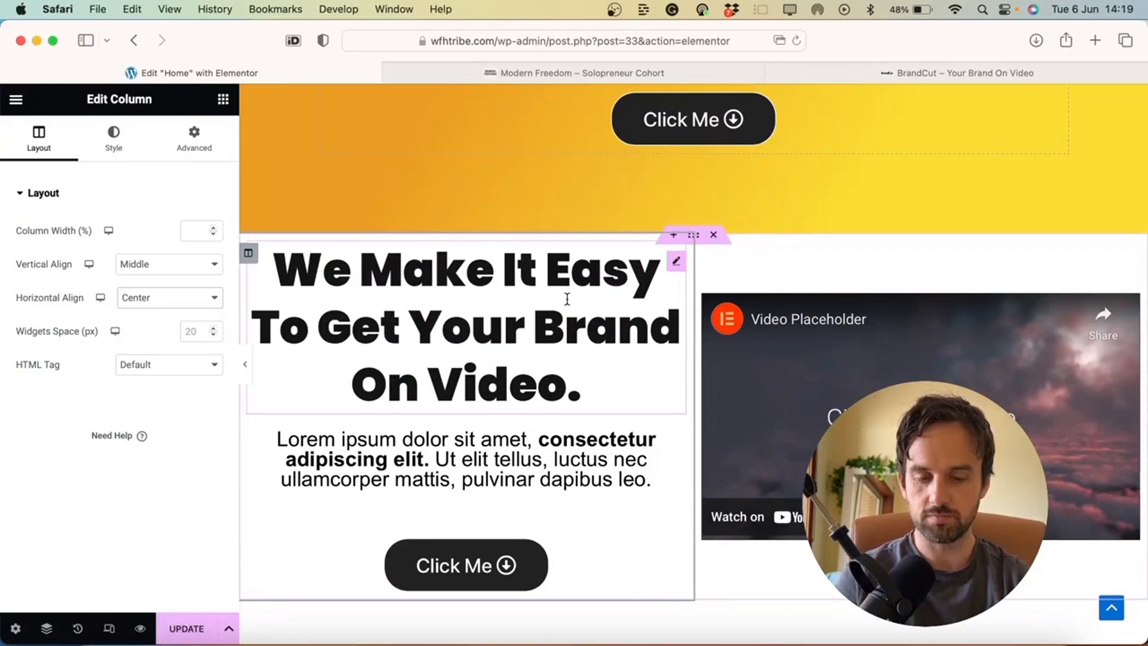
scroll(569, 299, down, 1)
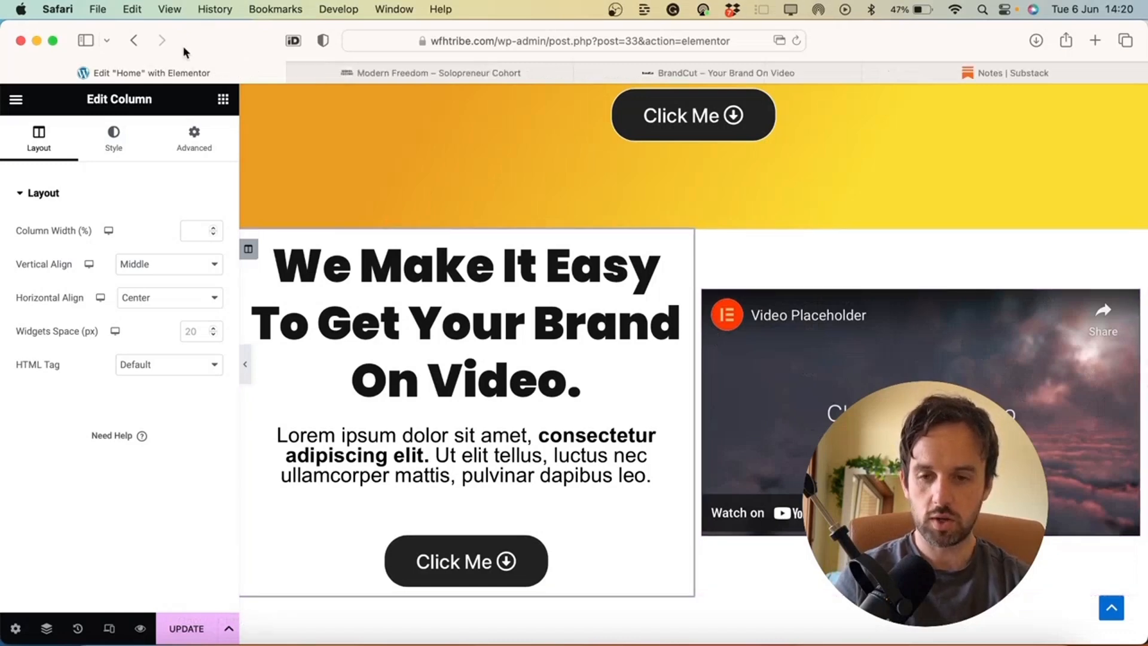
Delete the Video widget from the right column through its editor context menu
click(1028, 74)
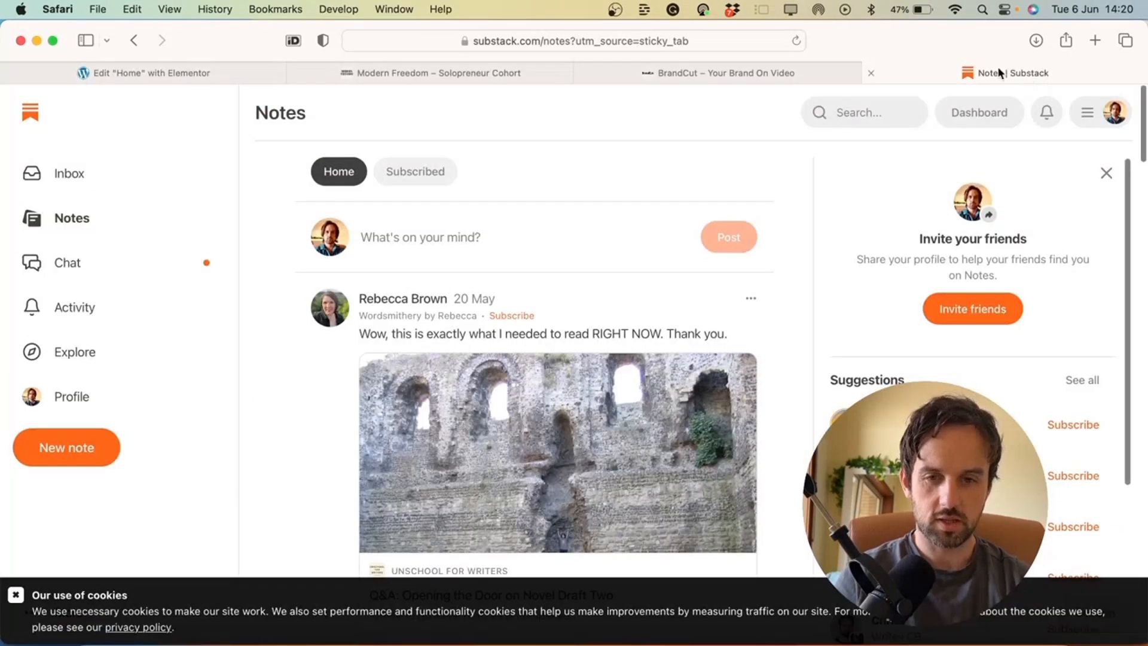
click(129, 72)
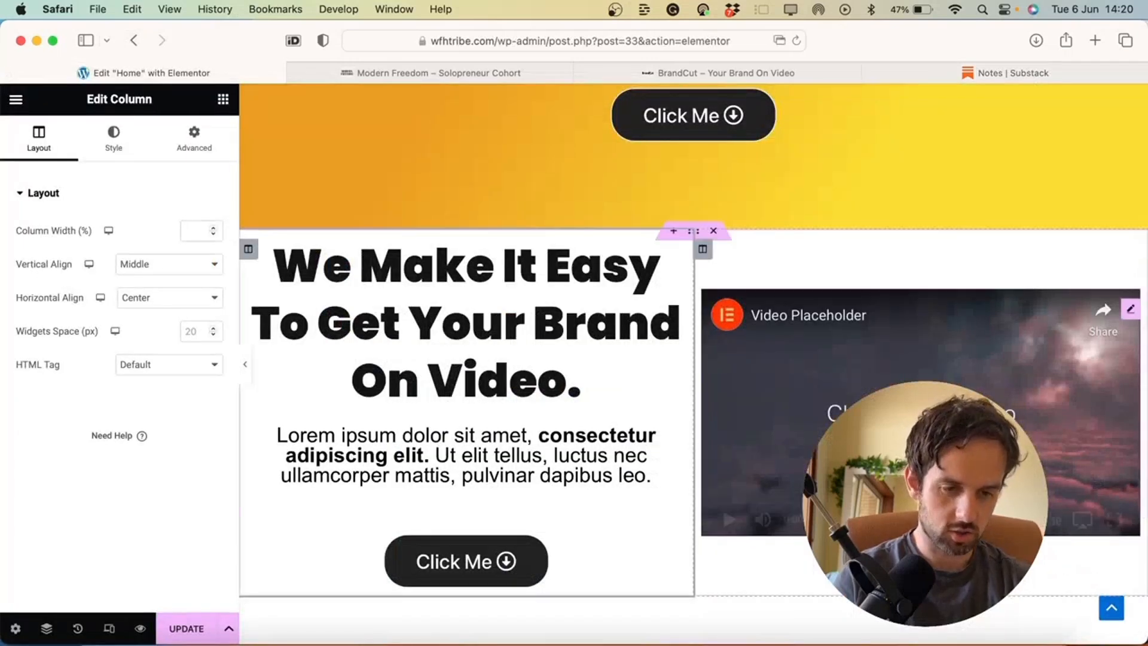
right_click(1102, 316)
click(874, 296)
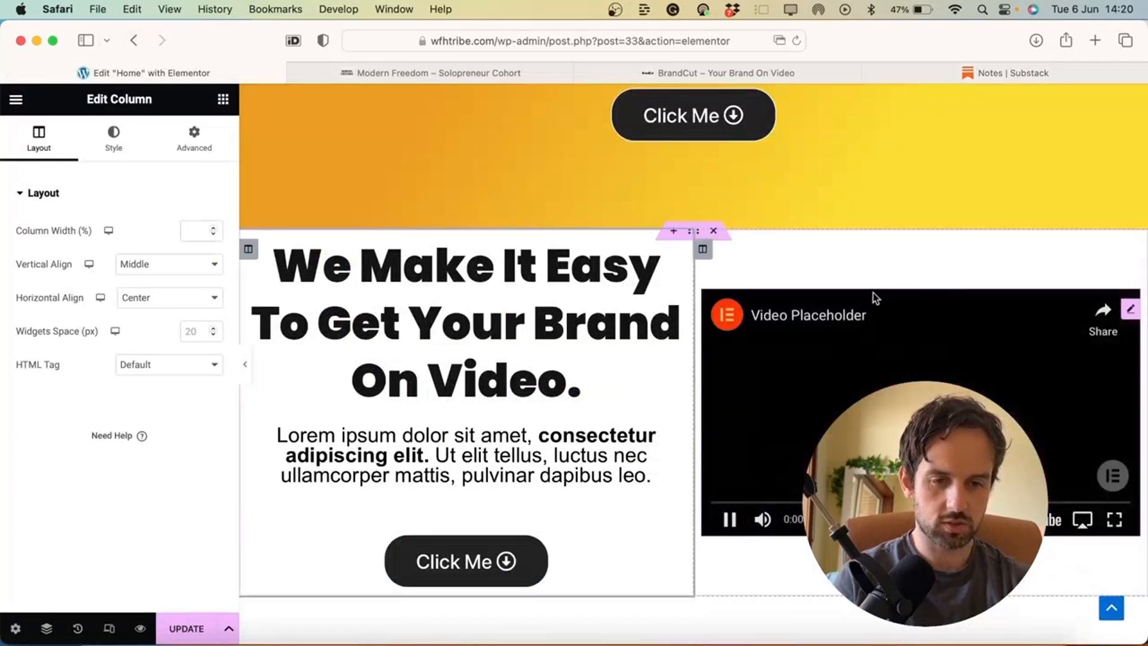
right_click(1129, 314)
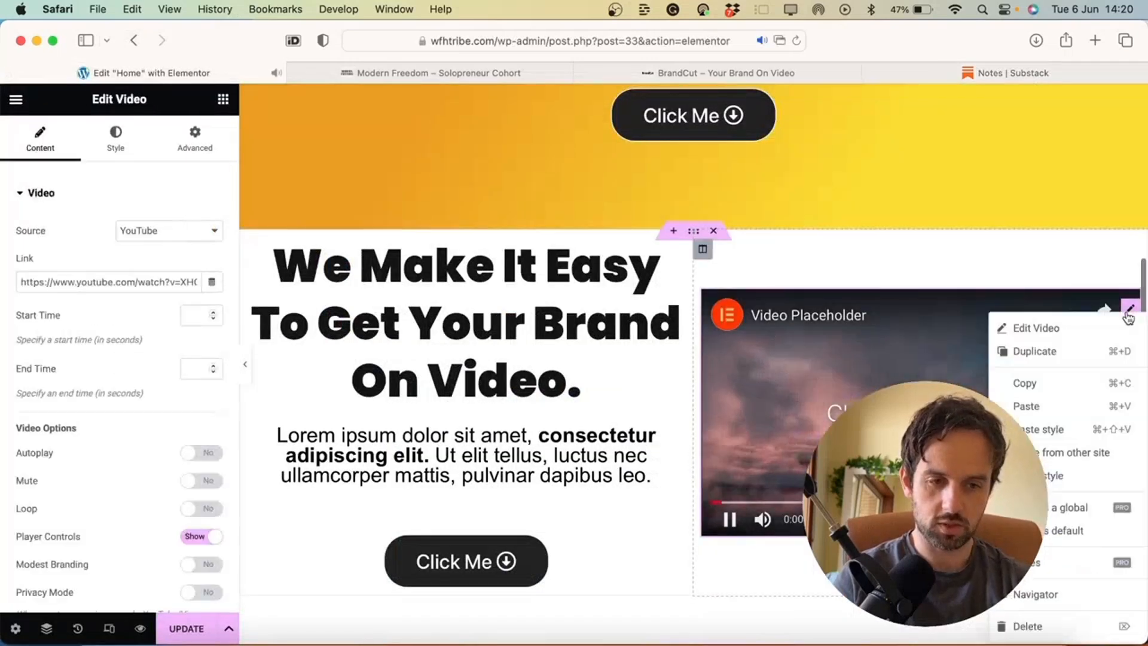
click(1040, 627)
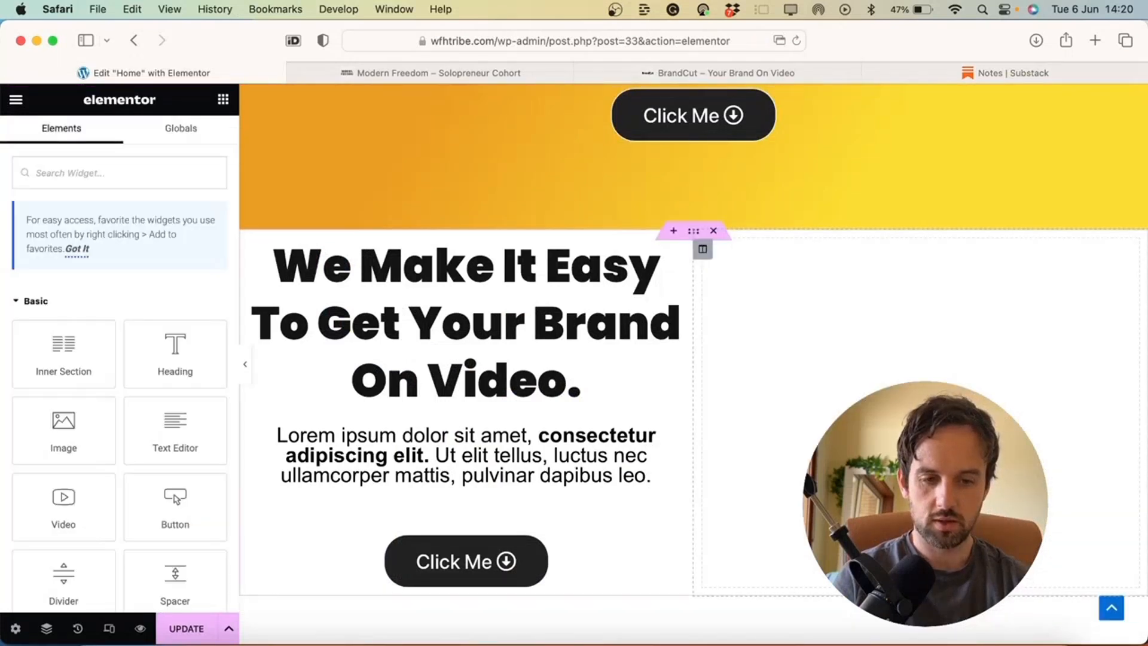
Filter the widget panel to 'form' widgets
click(137, 179)
text(form)
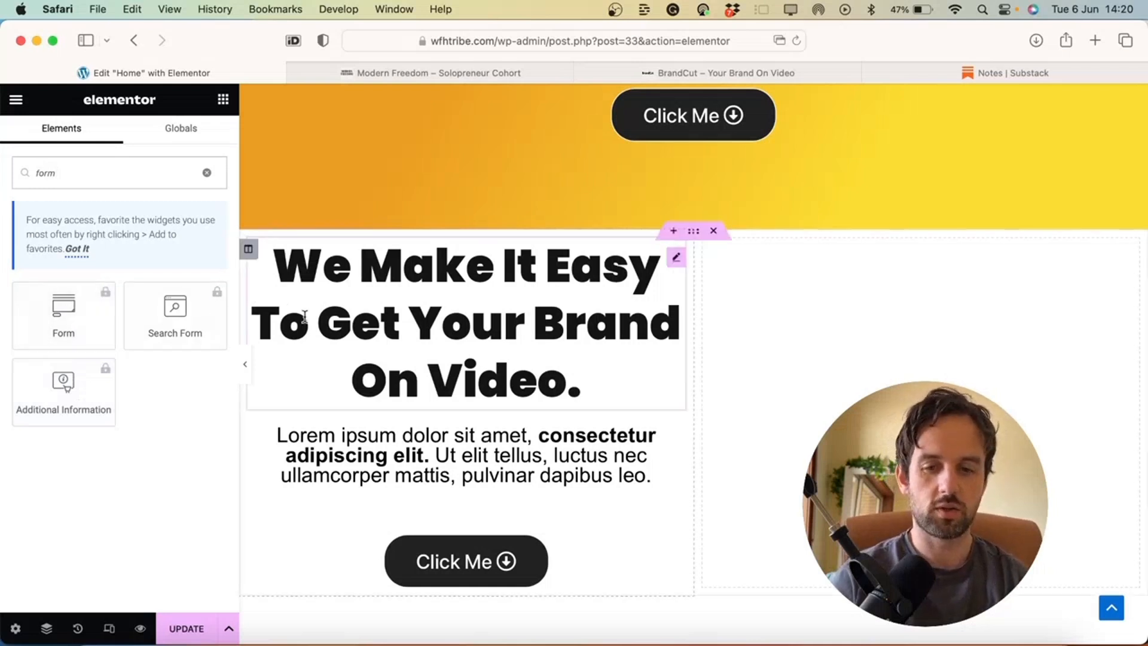
scroll(257, 323, down, 1)
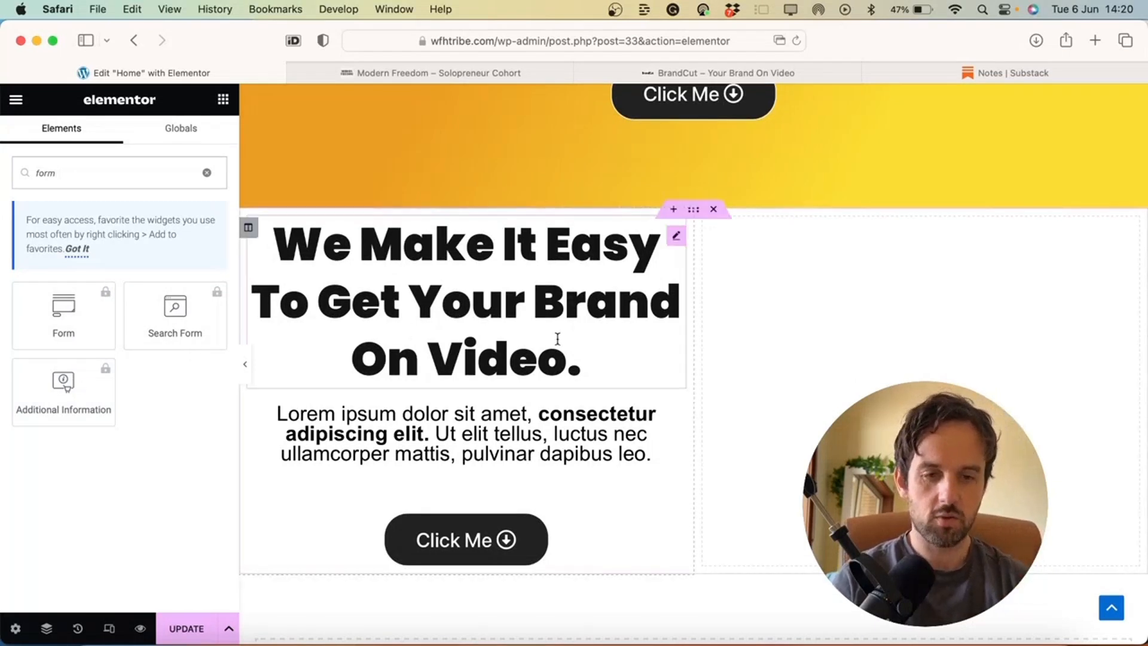
Go to the Modern Freedom publication's Dashboard Settings in Substack
click(981, 77)
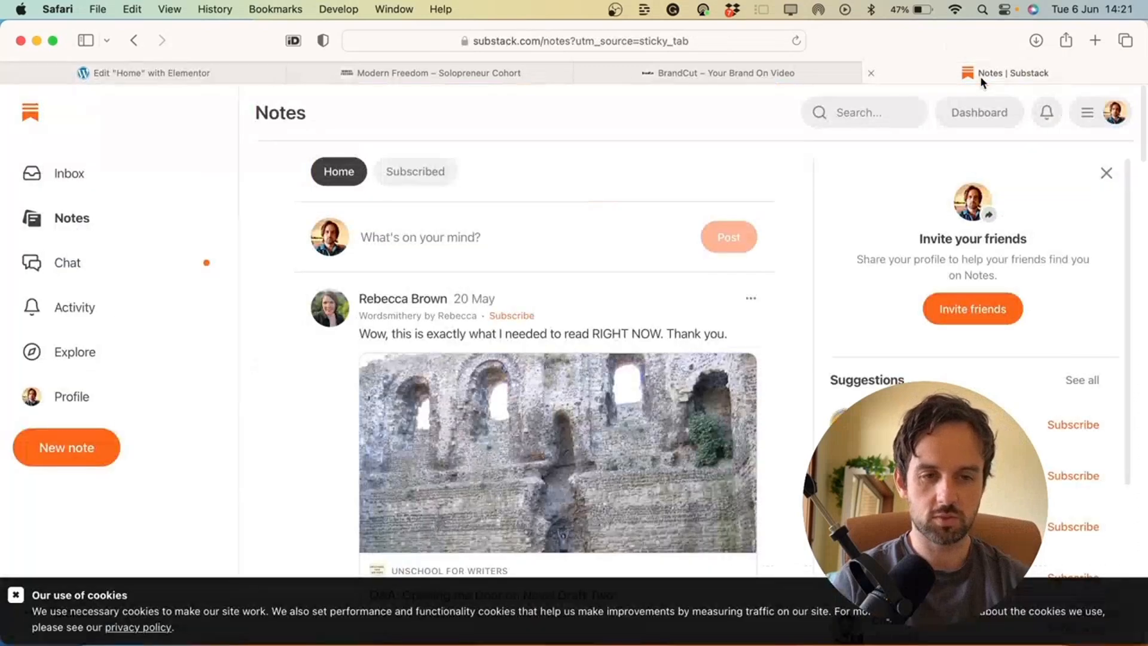
click(1093, 114)
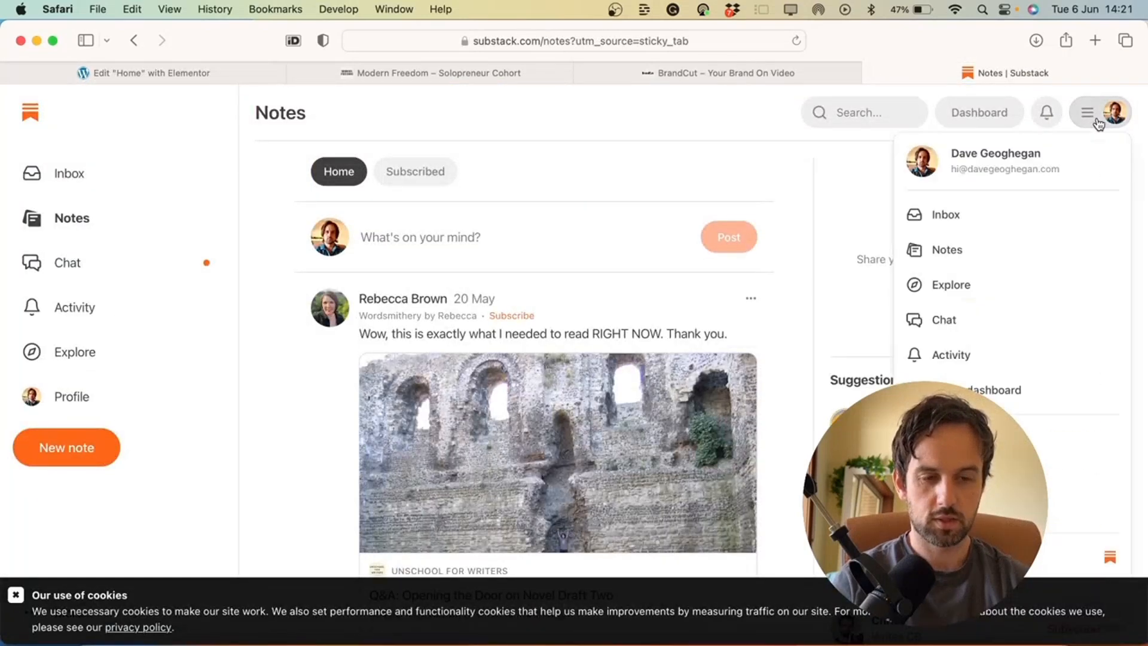
click(969, 439)
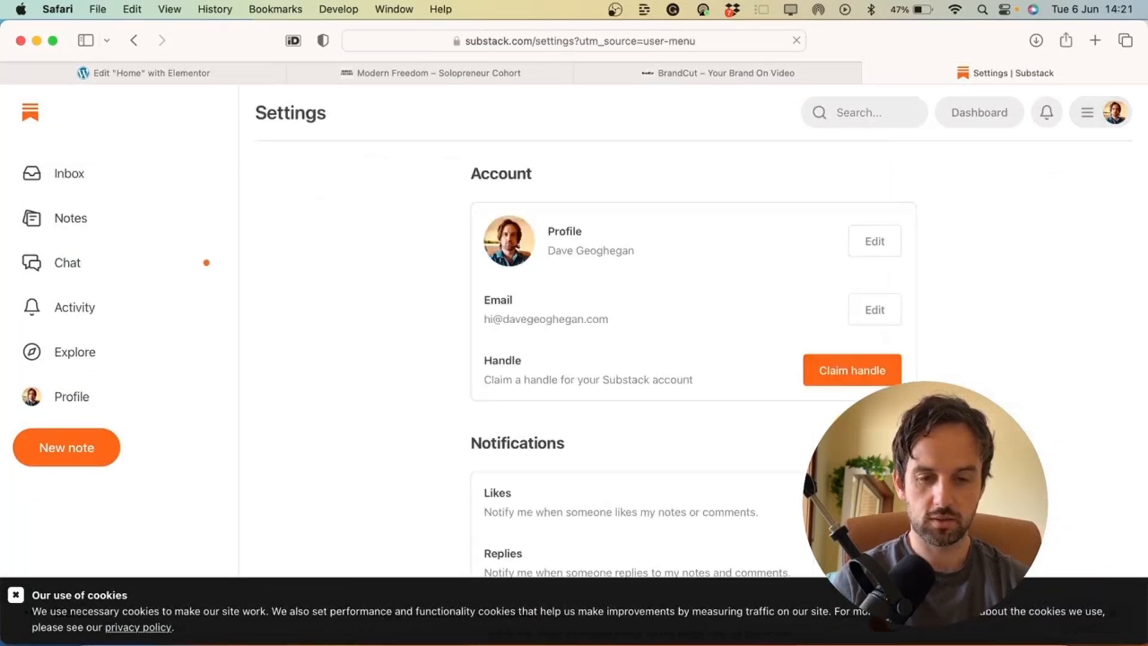
key(super+f)
click(978, 143)
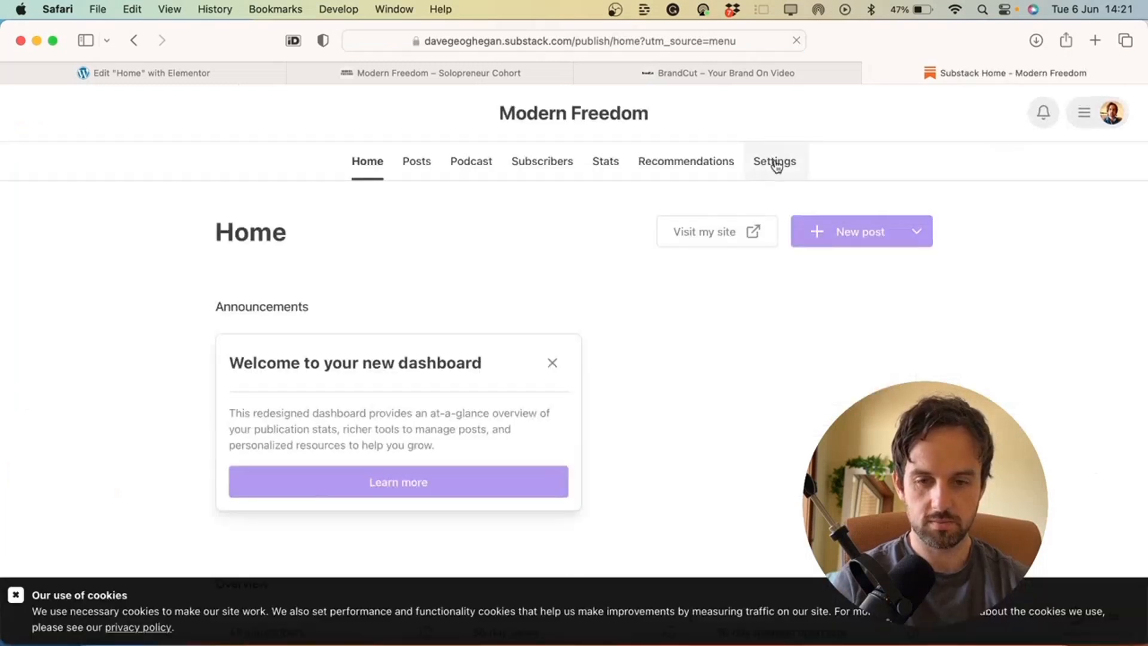
click(771, 168)
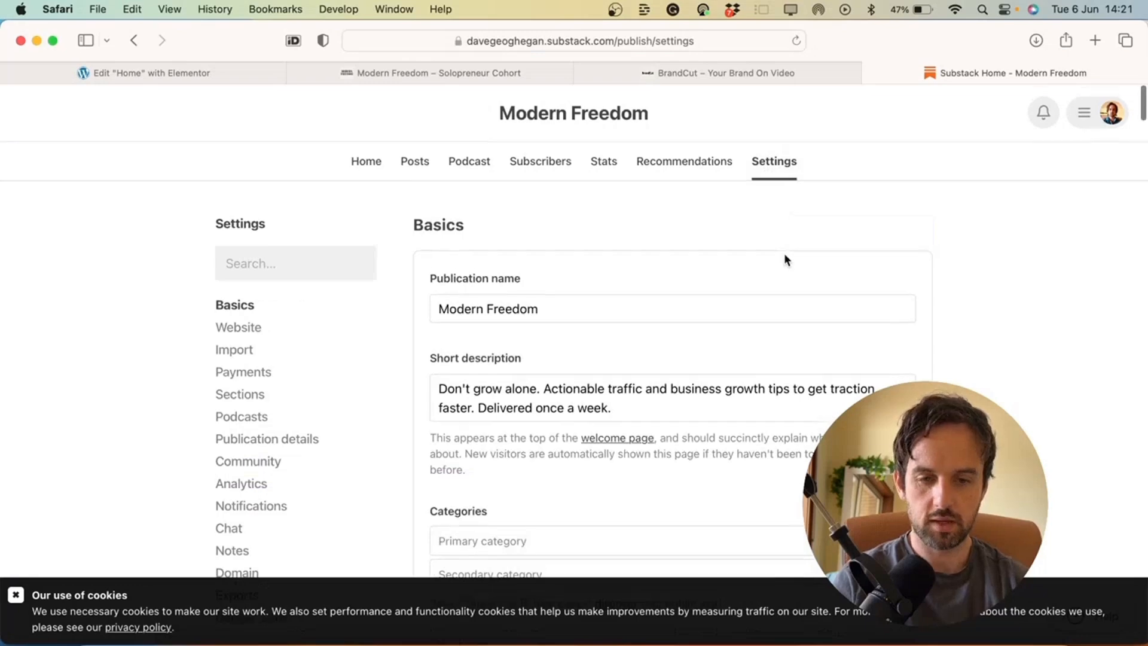
Find 'embed' on the settings page and copy the signup-form iframe code
key(super+f)
text(embed)
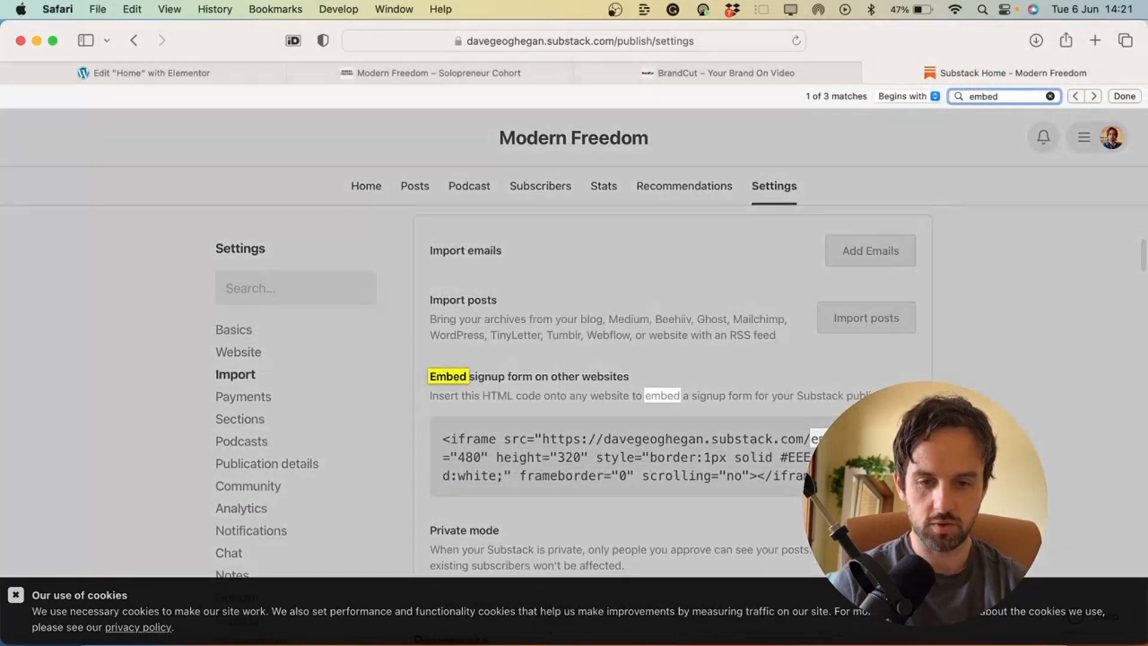
click(717, 425)
key(super+c)
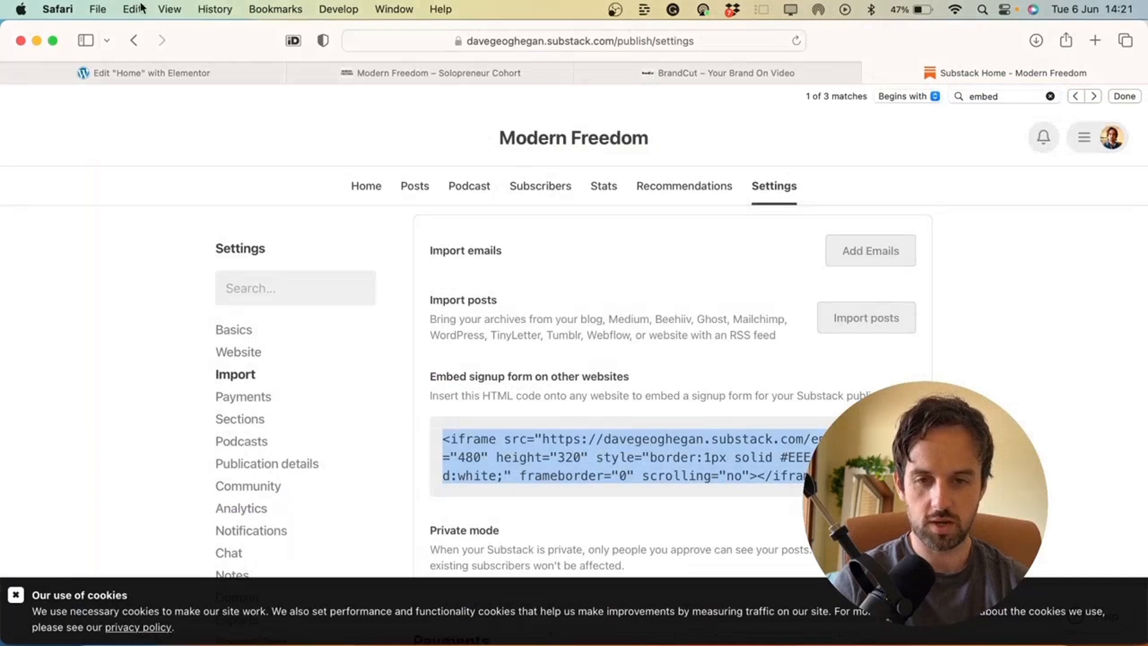
click(179, 73)
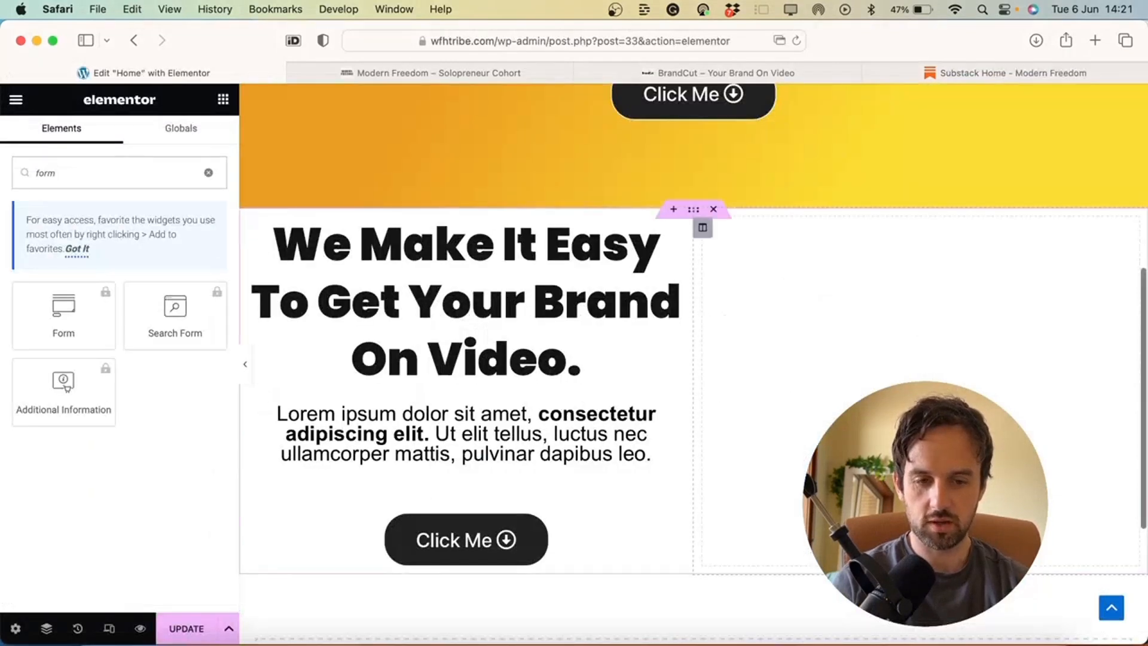
Drop an HTML widget into the right column and paste the Substack signup iframe code
click(113, 174)
key(BackSpace)
key(BackSpace)
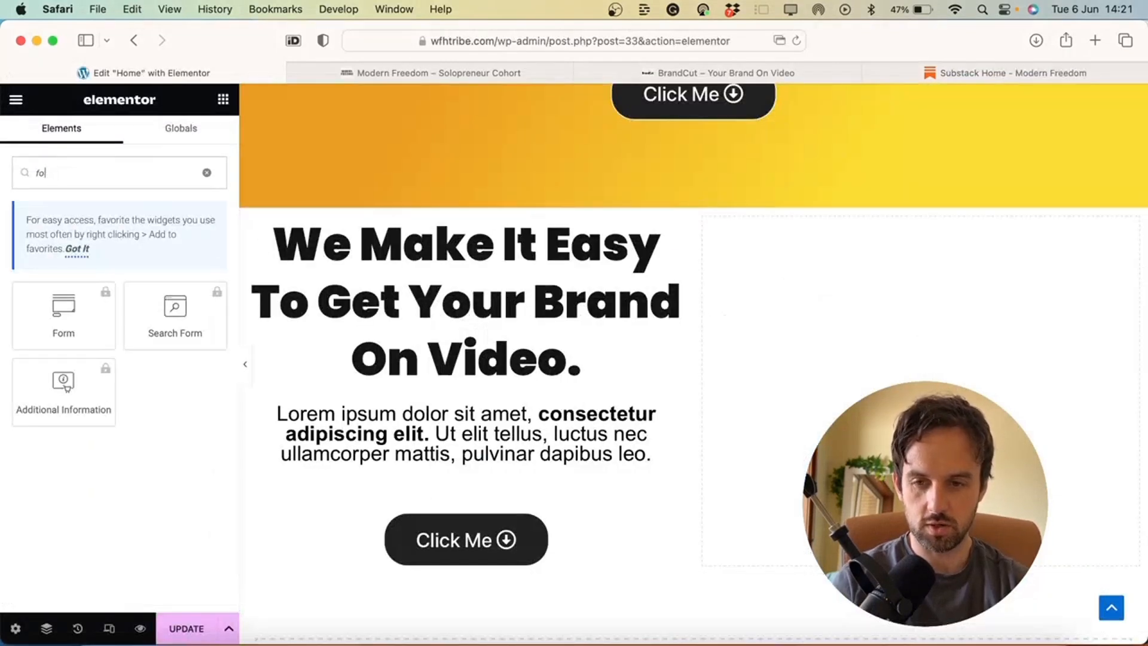
key(BackSpace)
key(BackSpace)
text(html)
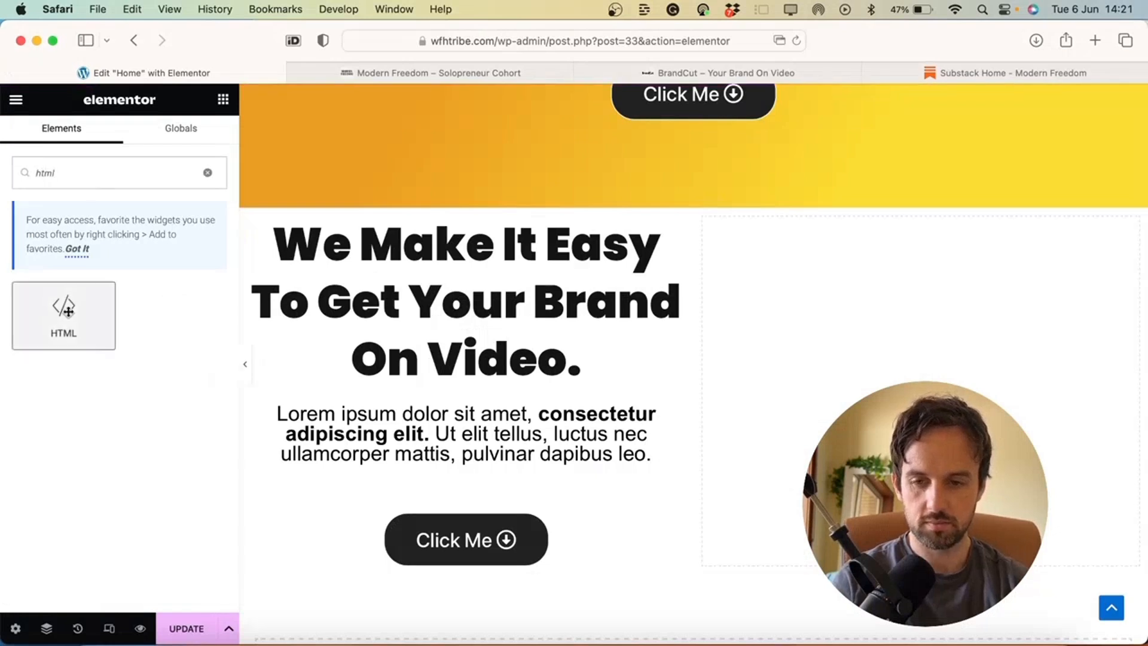
drag(63, 314, 837, 392)
key(super+v)
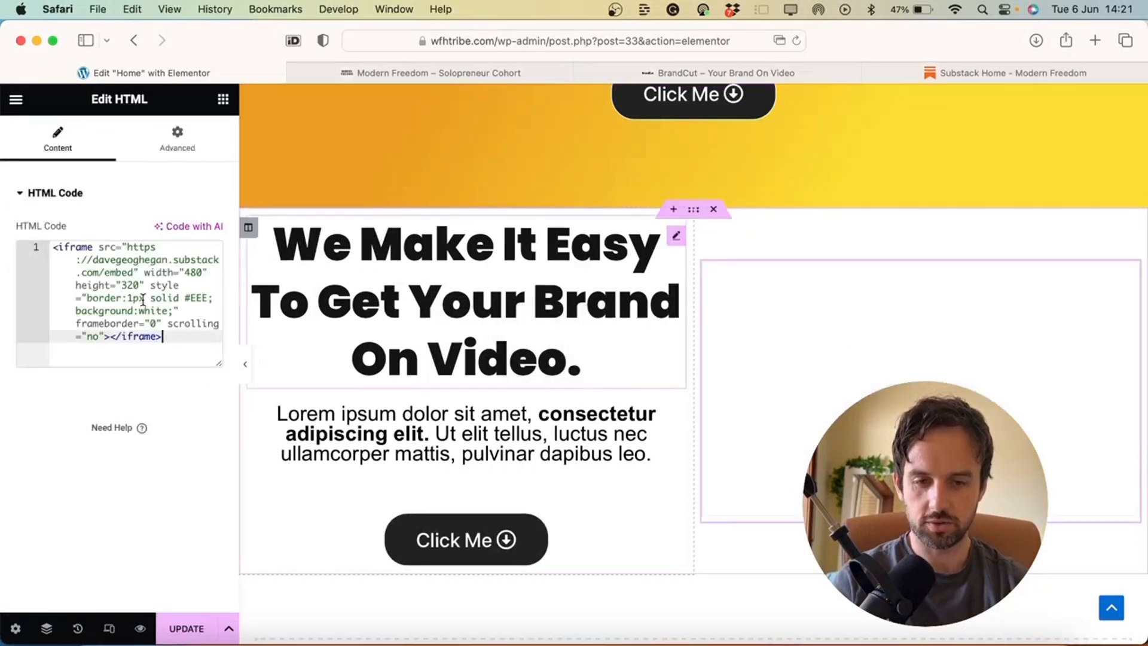
click(467, 329)
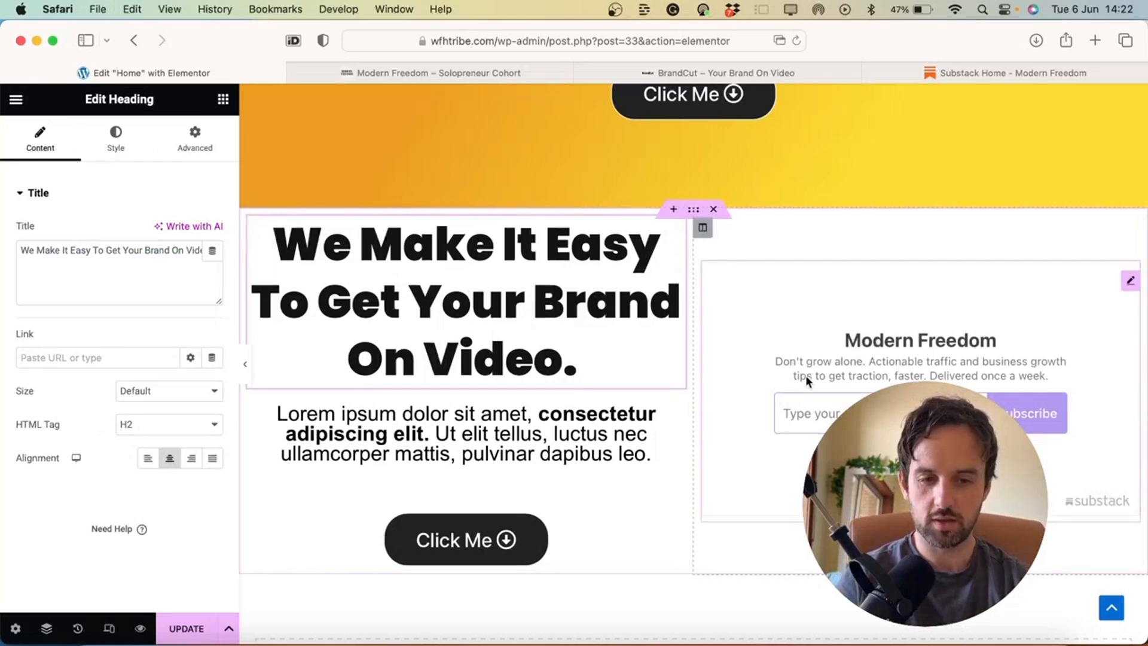
click(984, 69)
scroll(742, 419, up, 5)
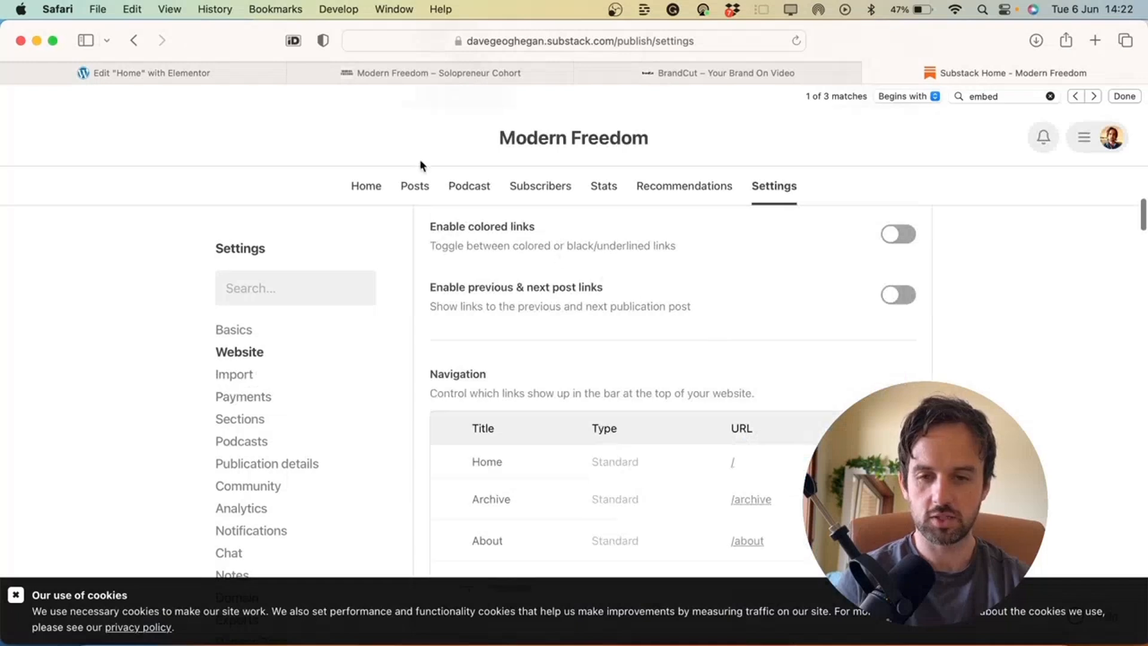
click(174, 73)
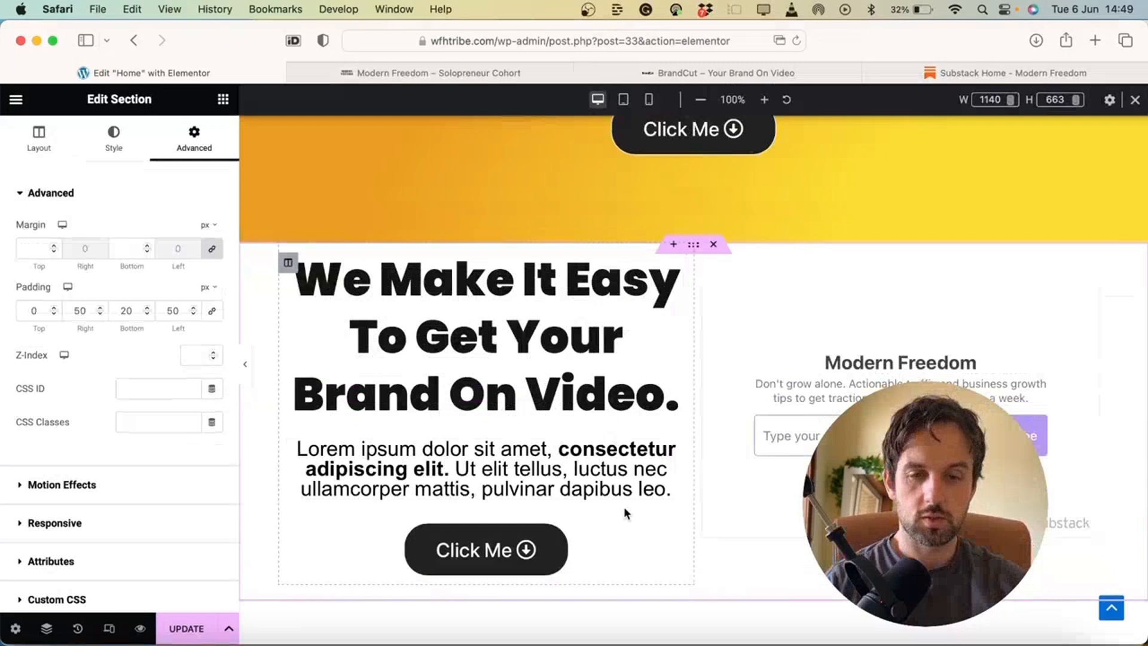
Delete the heading and signup-form section below the hero
scroll(796, 323, down, 3)
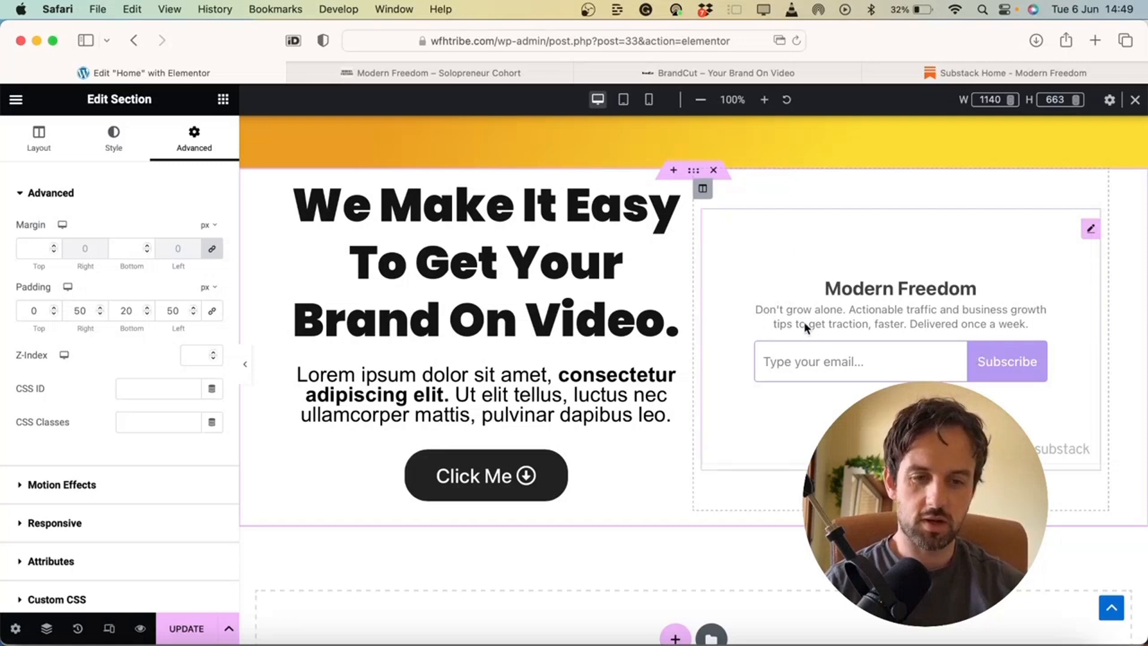
scroll(769, 299, up, 10)
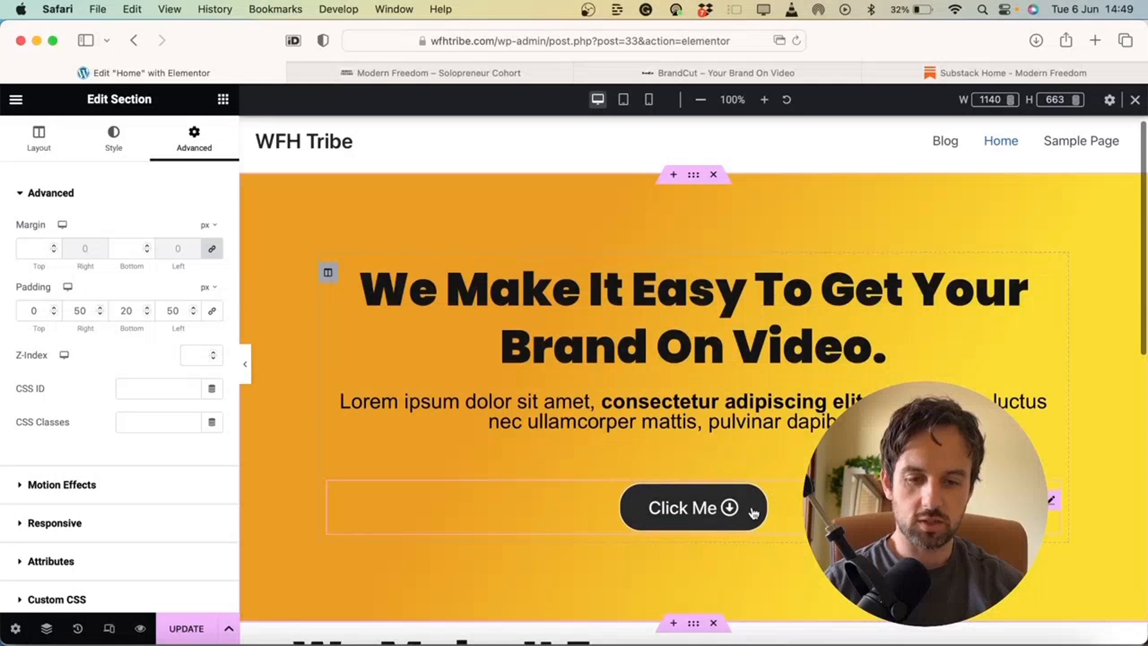
scroll(1048, 431, down, 5)
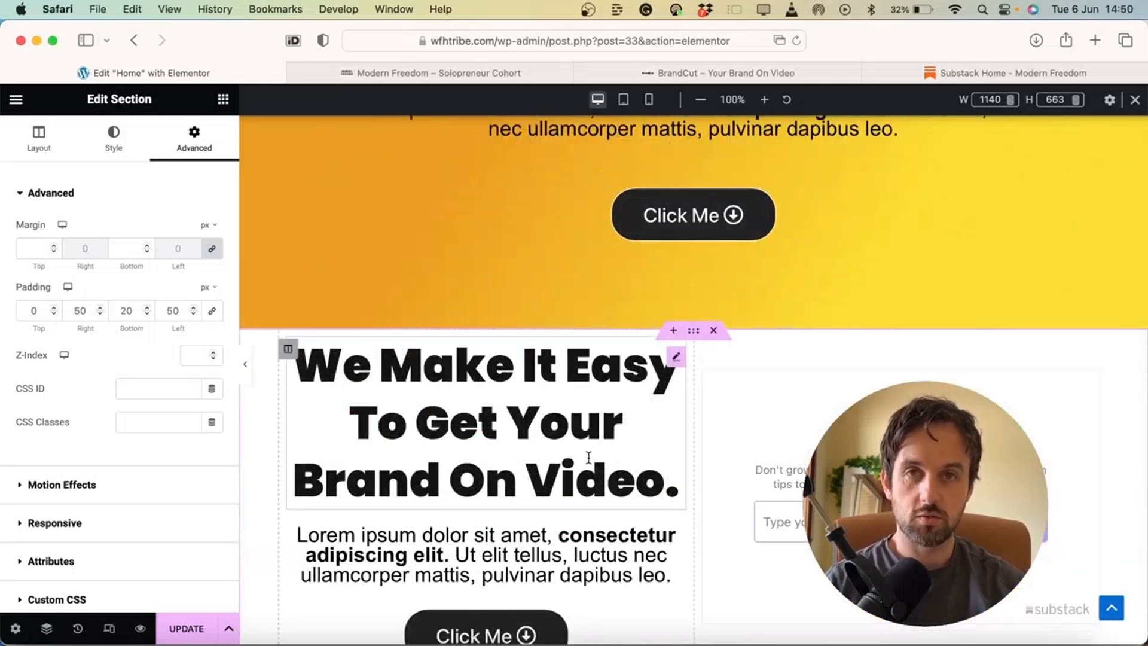
click(713, 331)
scroll(715, 332, up, 10)
scroll(715, 325, down, 3)
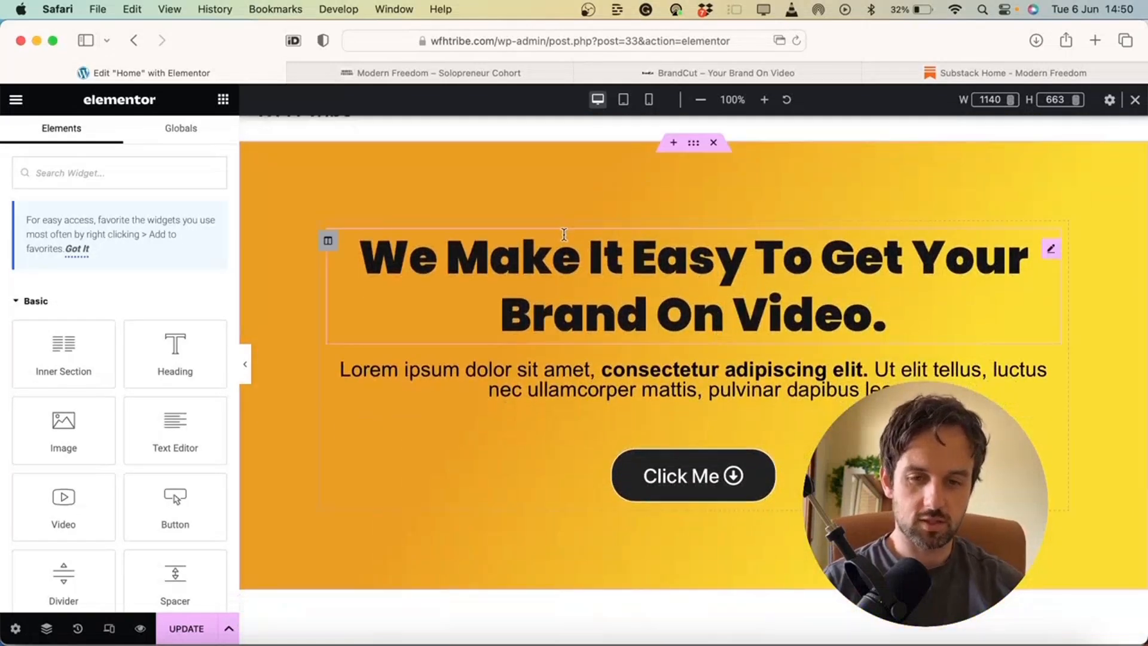
Turn on Responsive Mode and preview the hero at tablet width
click(110, 634)
click(110, 634)
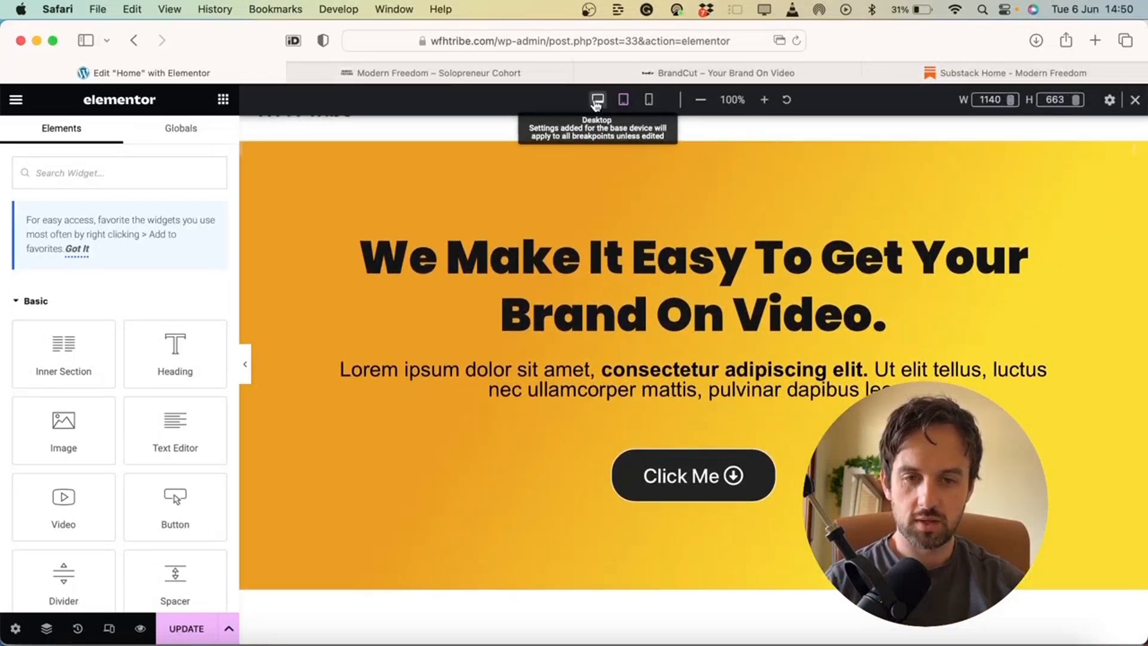
click(622, 101)
scroll(653, 335, down, 5)
scroll(653, 341, up, 3)
scroll(651, 341, down, 1)
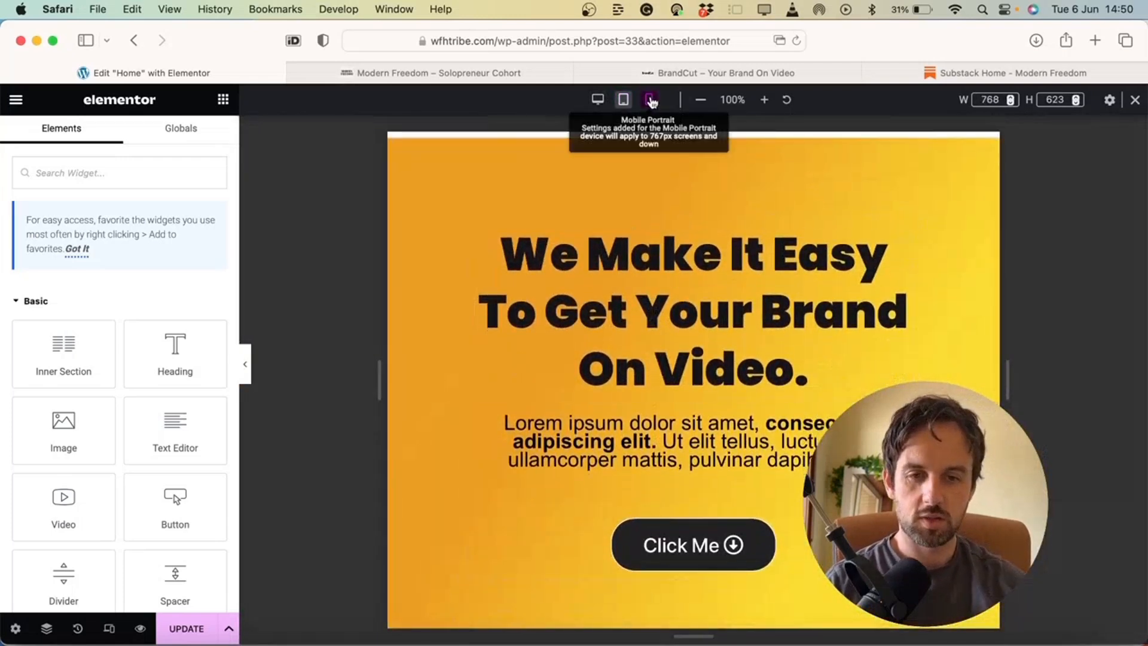
Preview the hero at 360 px mobile width to check the heading wrap
click(650, 100)
scroll(724, 469, down, 5)
scroll(724, 470, down, 8)
scroll(726, 474, up, 10)
scroll(726, 477, up, 2)
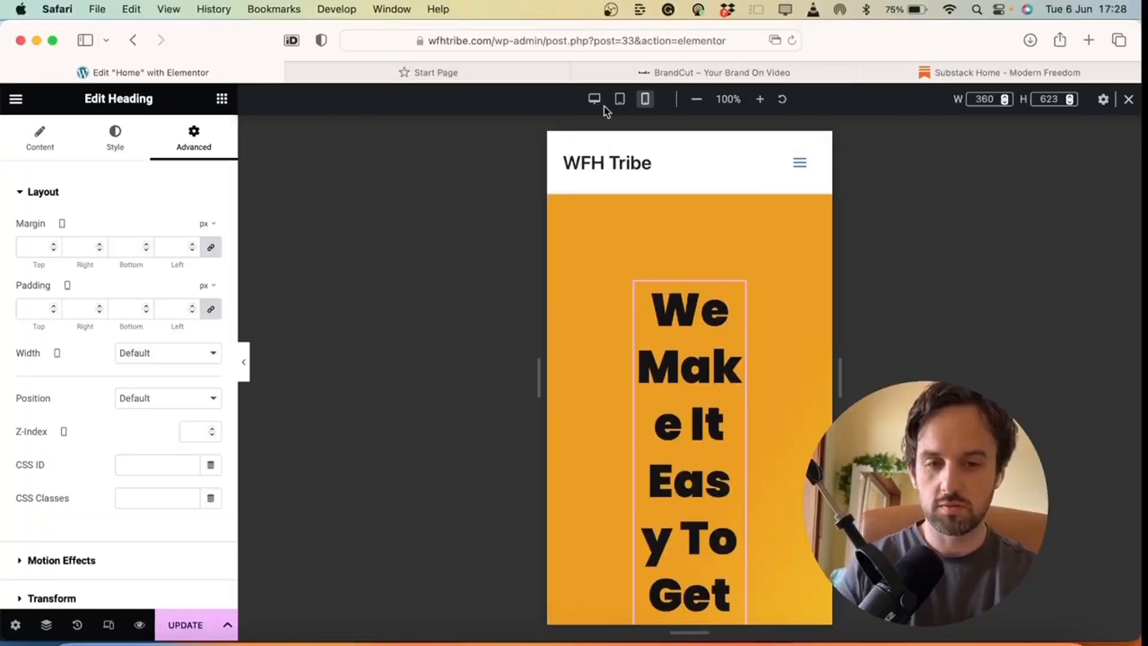
Back in desktop view, duplicate the gradient hero section
click(594, 98)
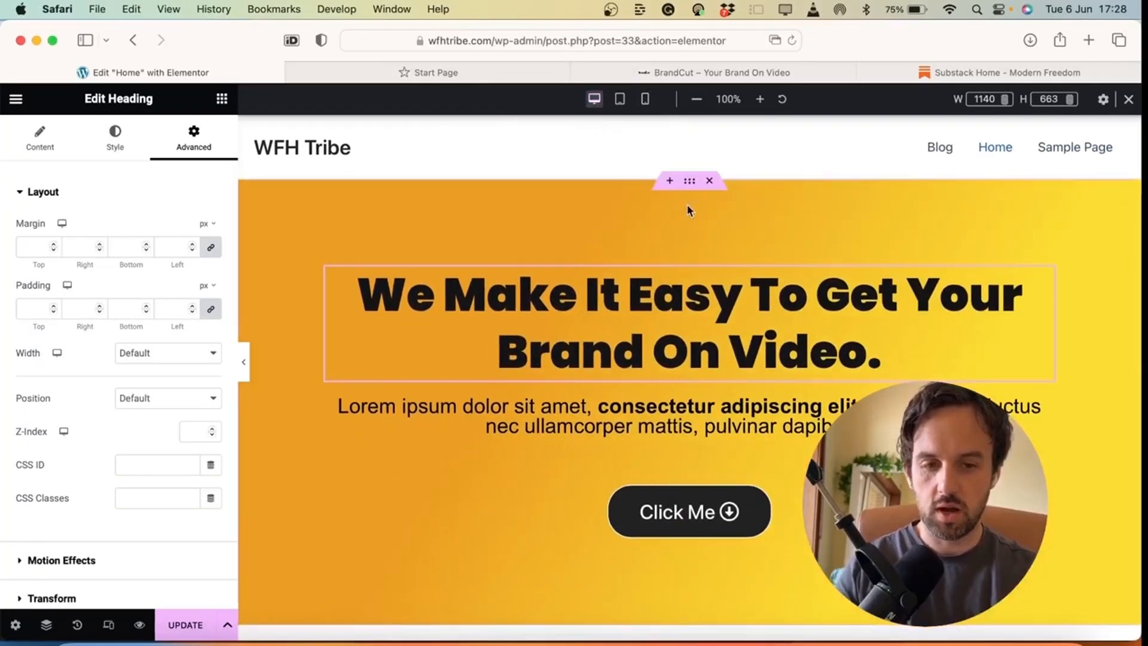
click(694, 184)
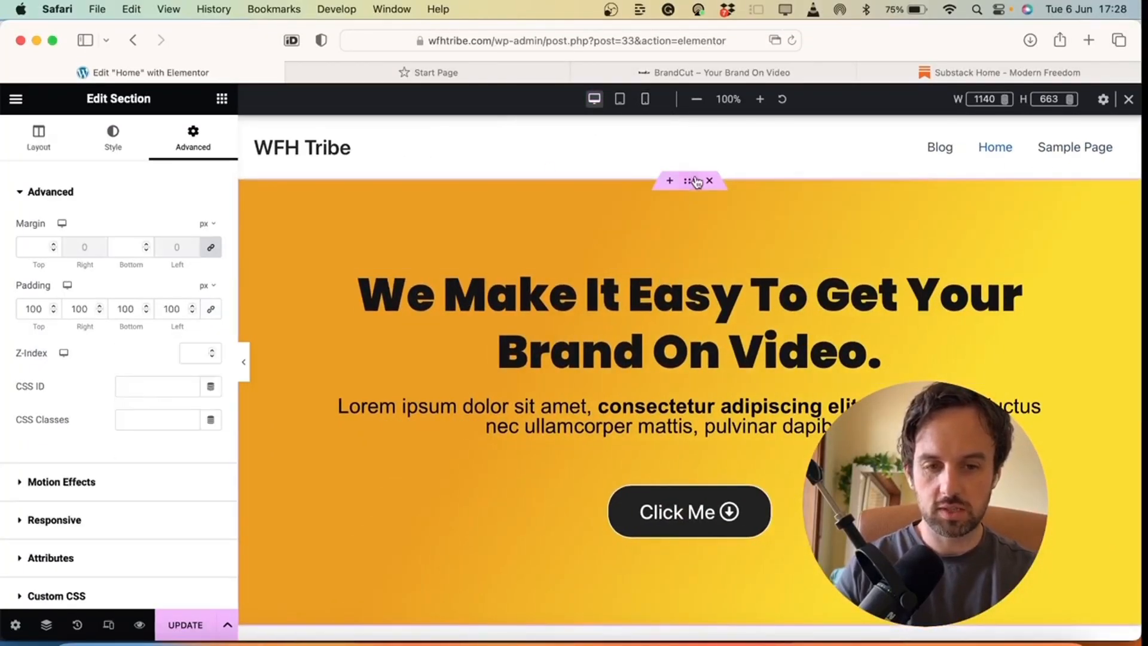
right_click(696, 182)
click(726, 216)
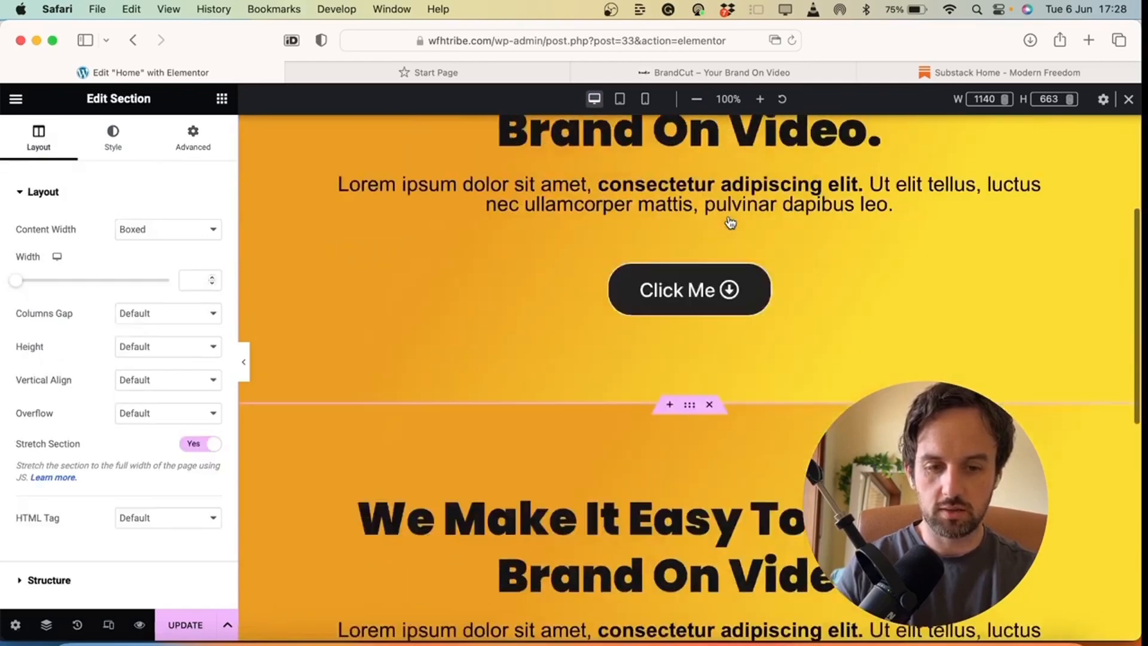
scroll(738, 358, up, 10)
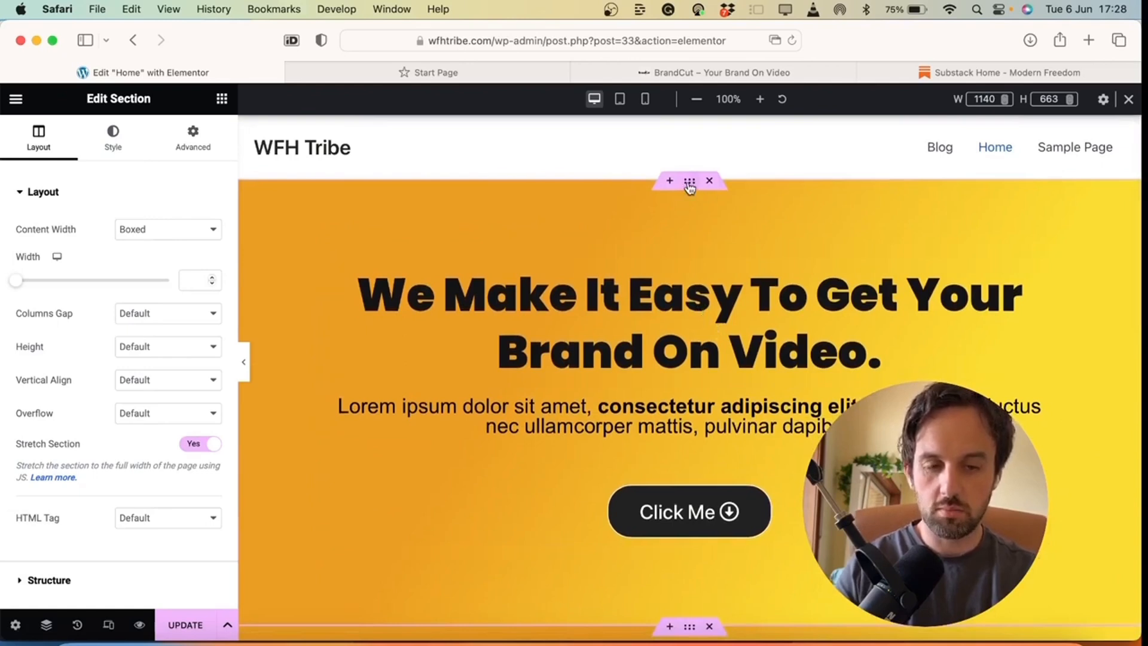
scroll(664, 257, down, 1)
scroll(667, 254, up, 1)
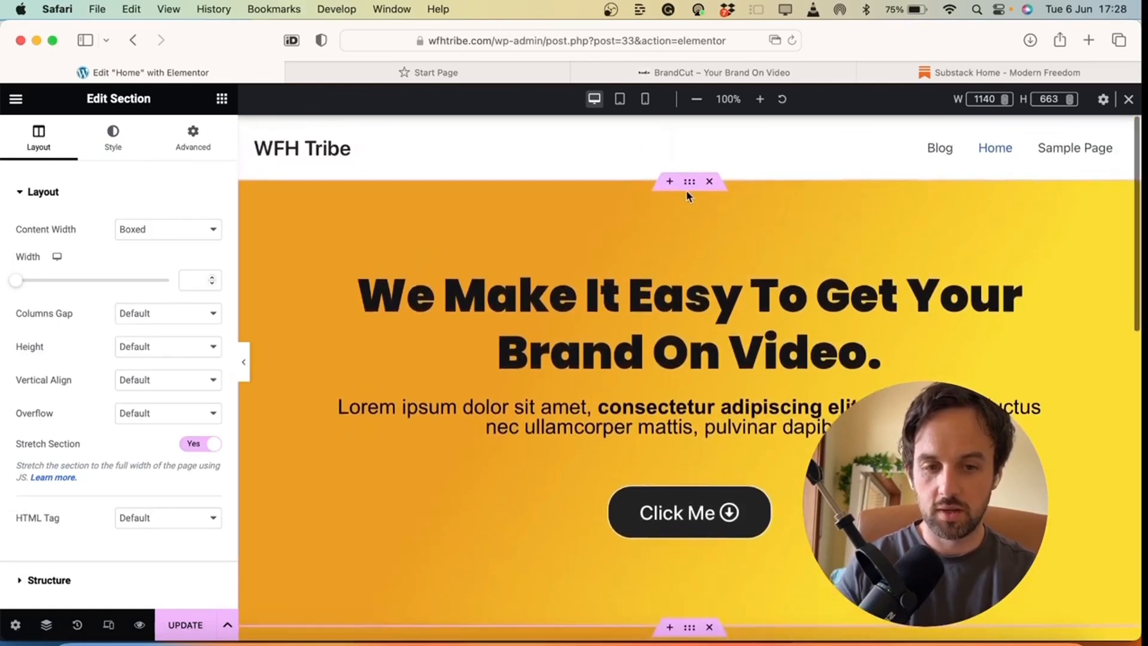
Turn on Hide On Tablet Portrait and Hide On Mobile Portrait for the original hero
click(691, 186)
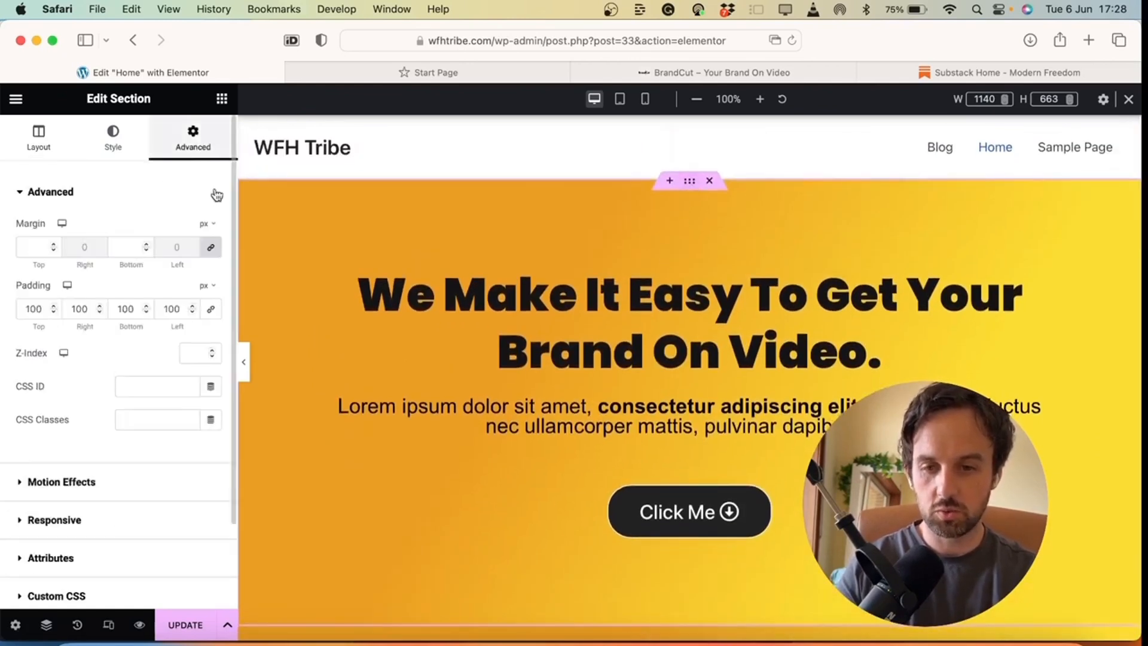
scroll(214, 266, down, 1)
scroll(214, 266, down, 3)
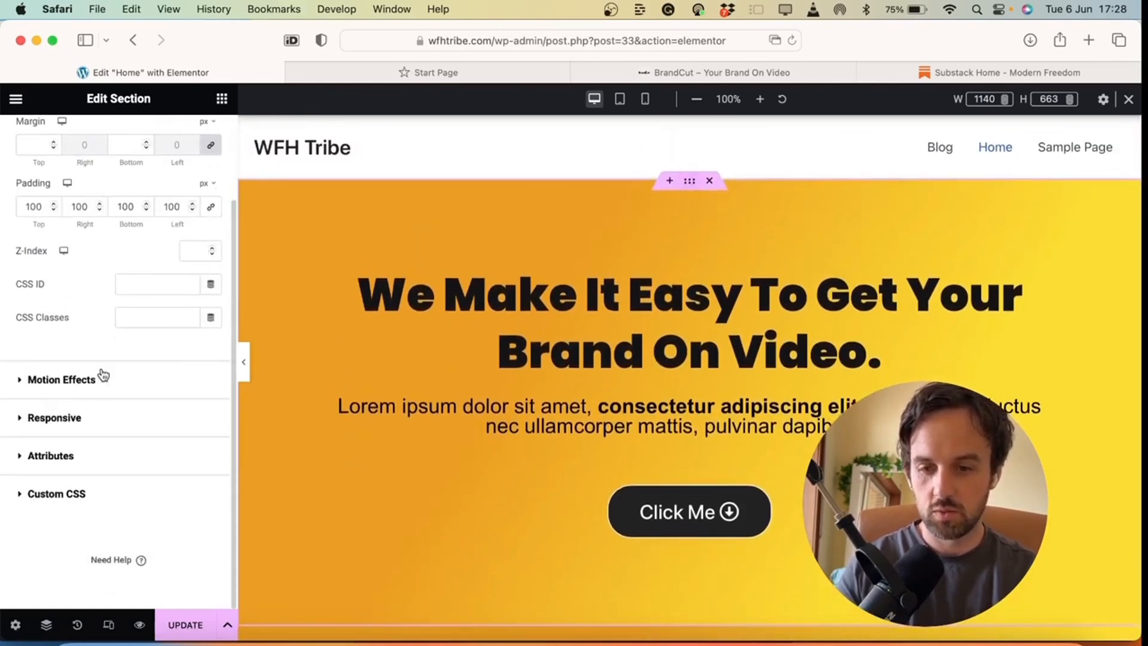
click(55, 417)
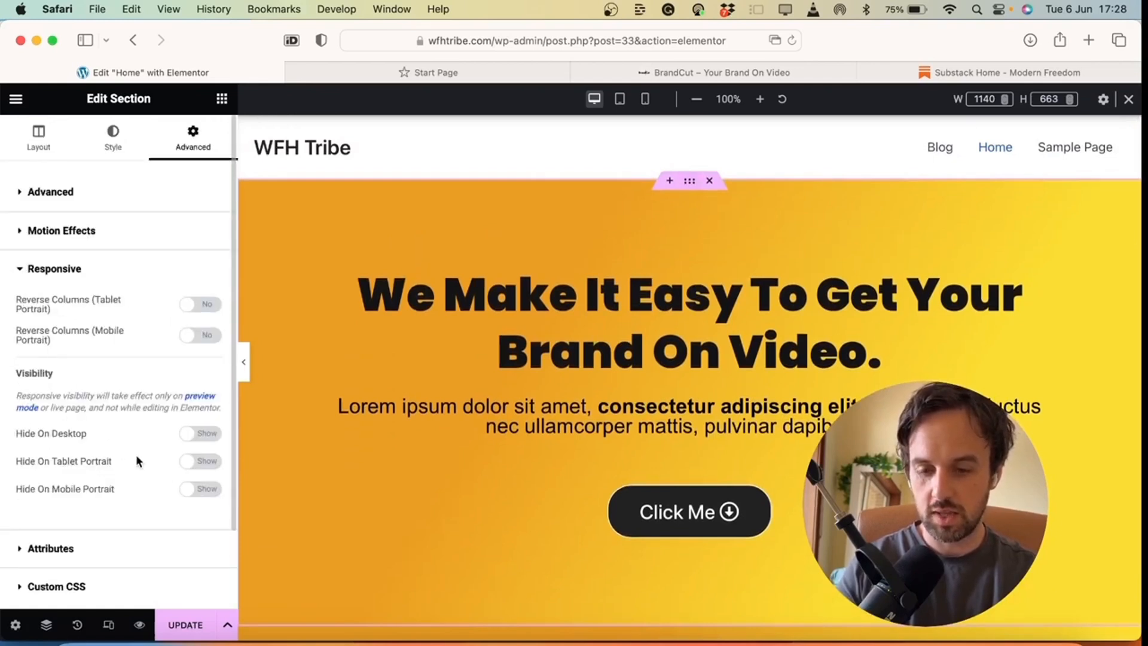
click(197, 464)
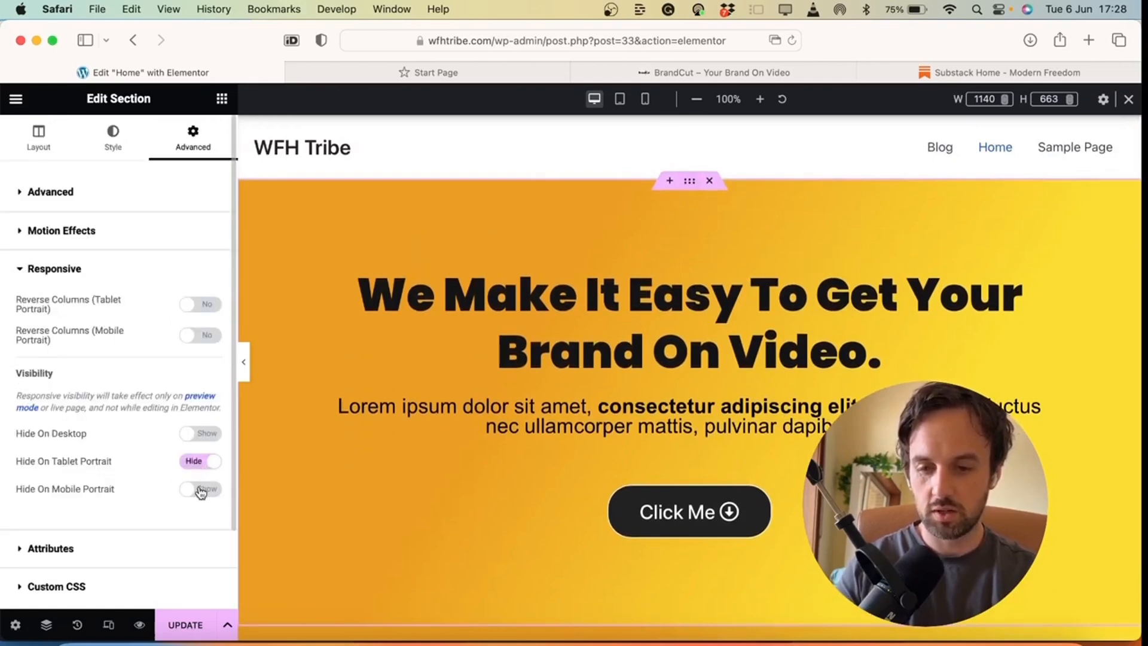
click(201, 491)
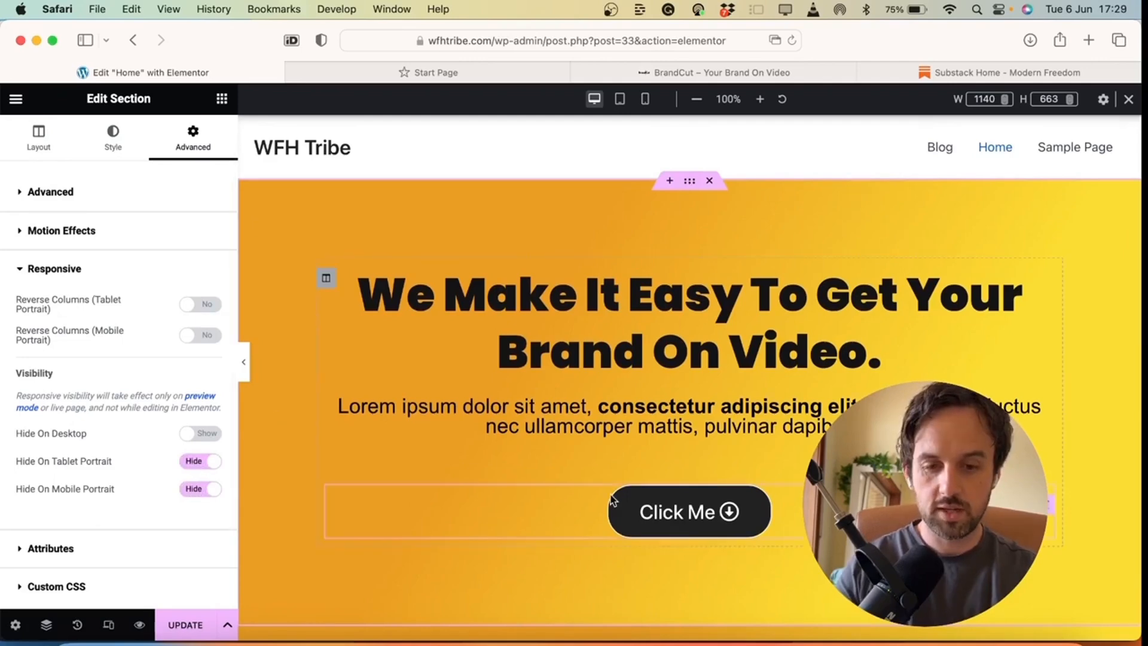
scroll(508, 305, down, 5)
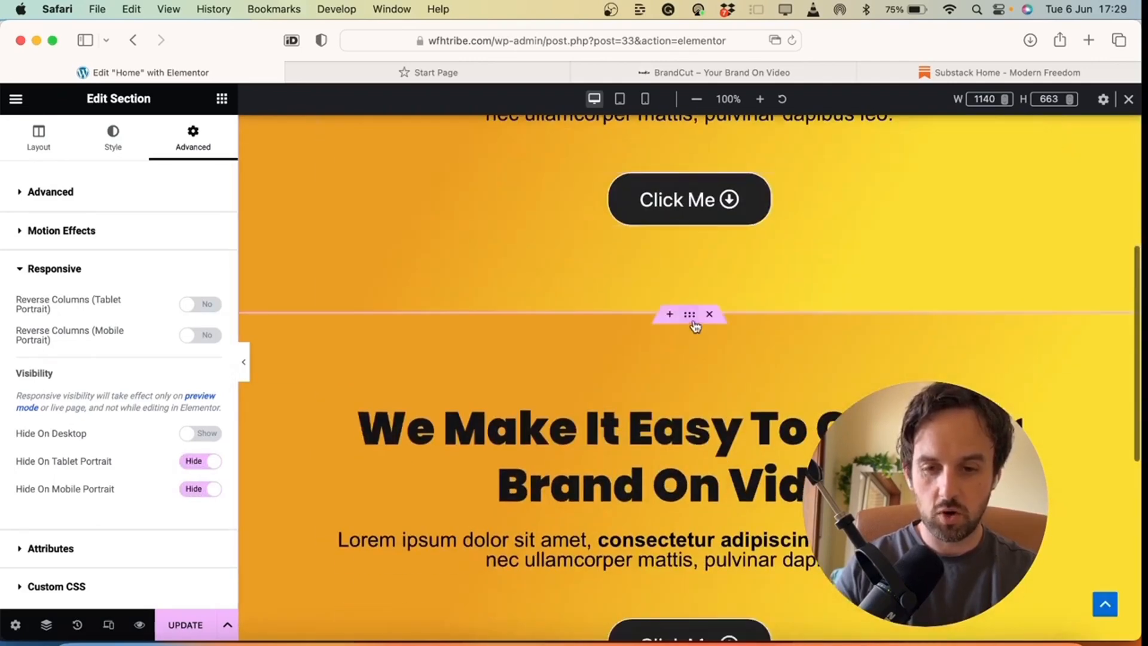
click(696, 326)
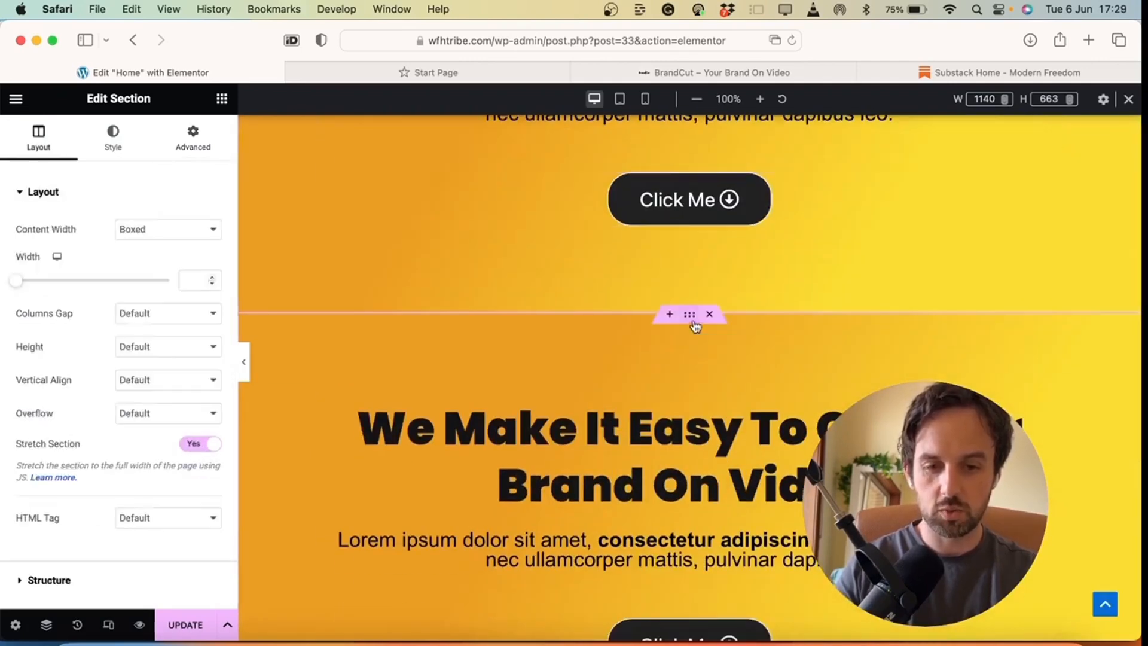
Set the duplicate hero section to Hide On Desktop
click(192, 143)
scroll(184, 526, down, 3)
click(113, 432)
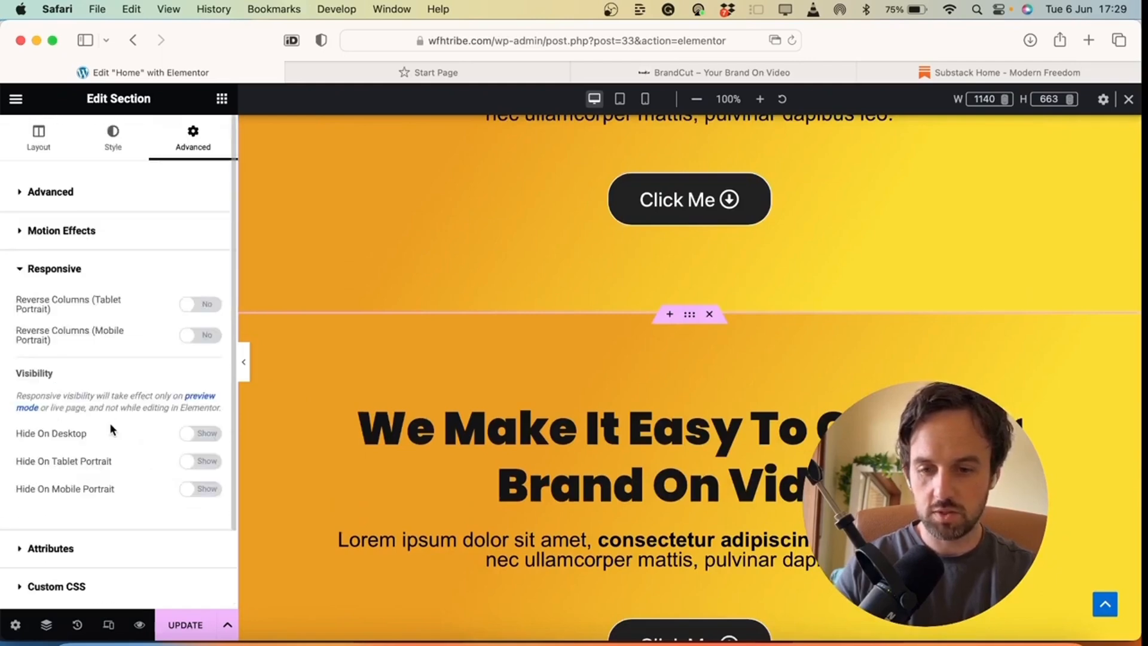
click(198, 432)
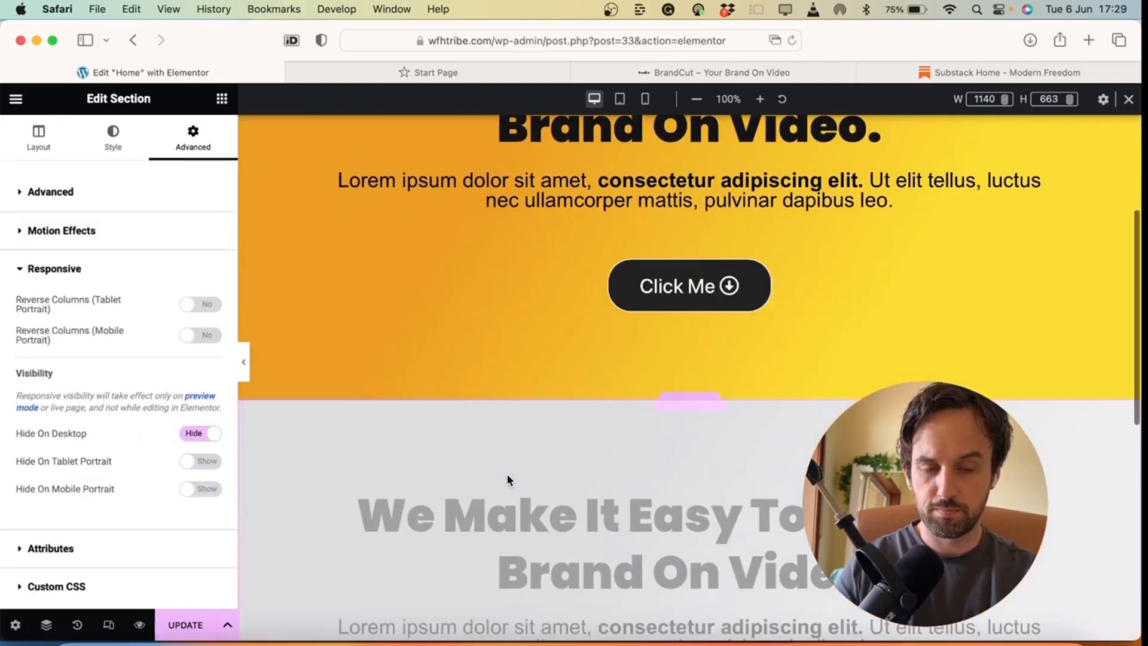
scroll(507, 481, up, 3)
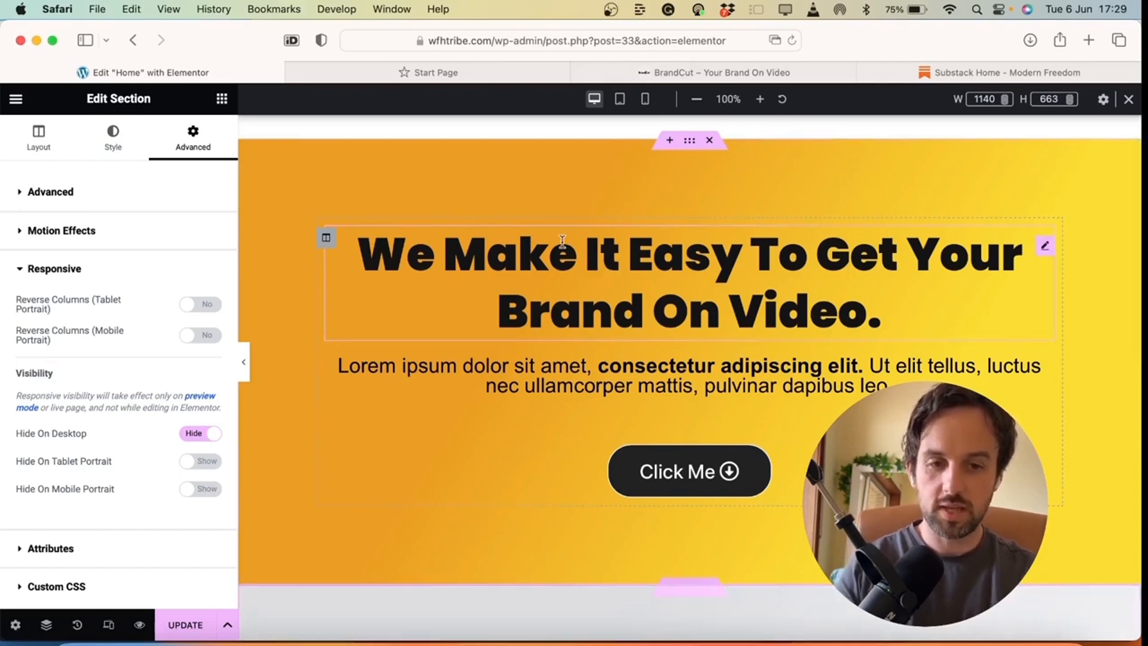
In mobile view, set the duplicate section's linked padding to 10 px
click(646, 101)
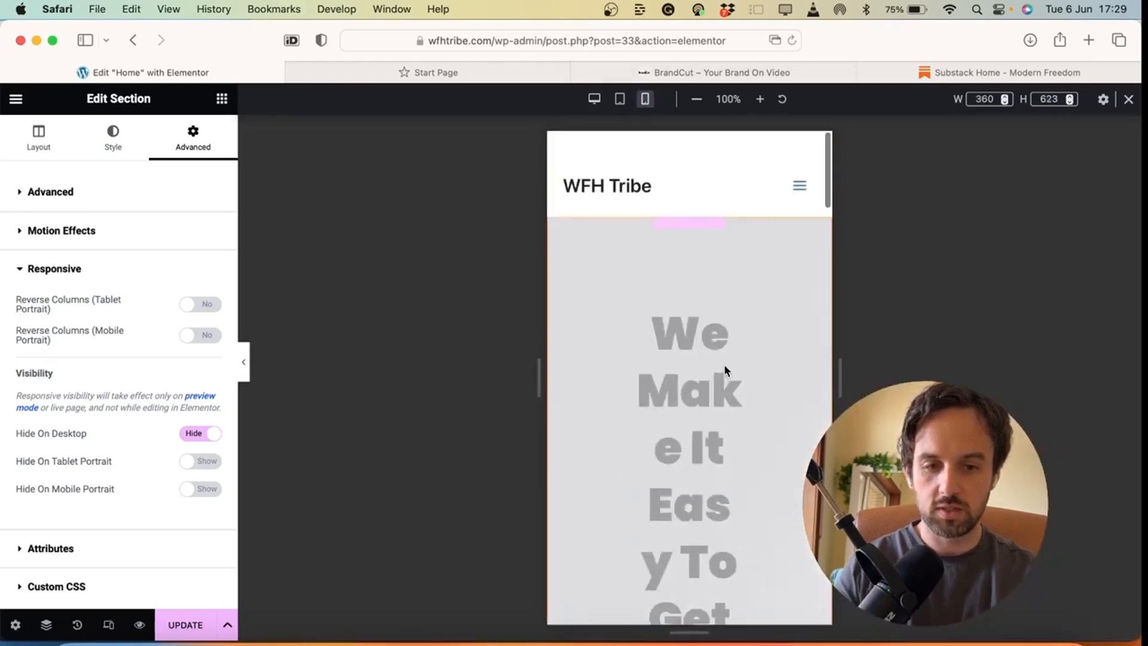
scroll(725, 371, down, 3)
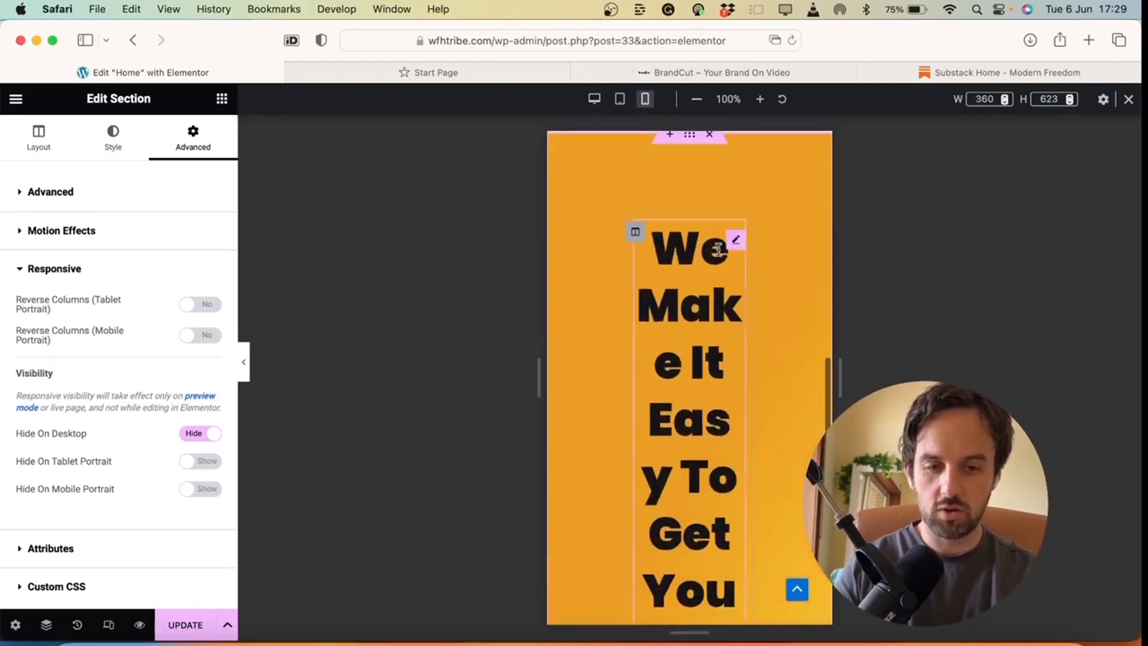
scroll(730, 360, down, 15)
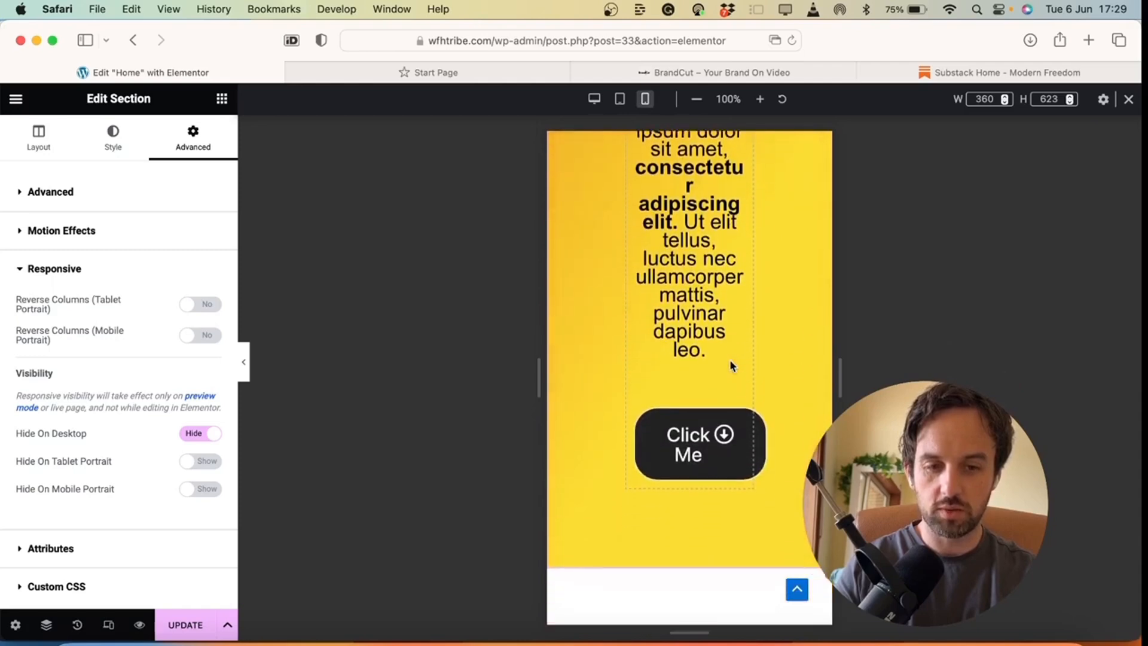
scroll(731, 369, up, 10)
scroll(727, 335, up, 6)
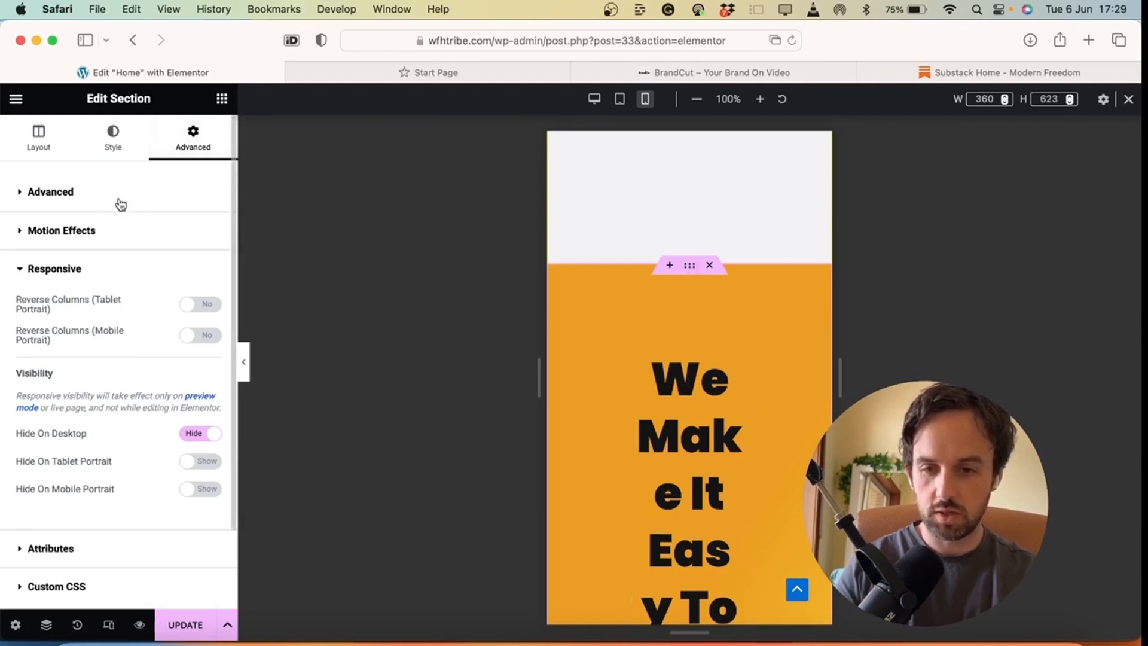
click(96, 194)
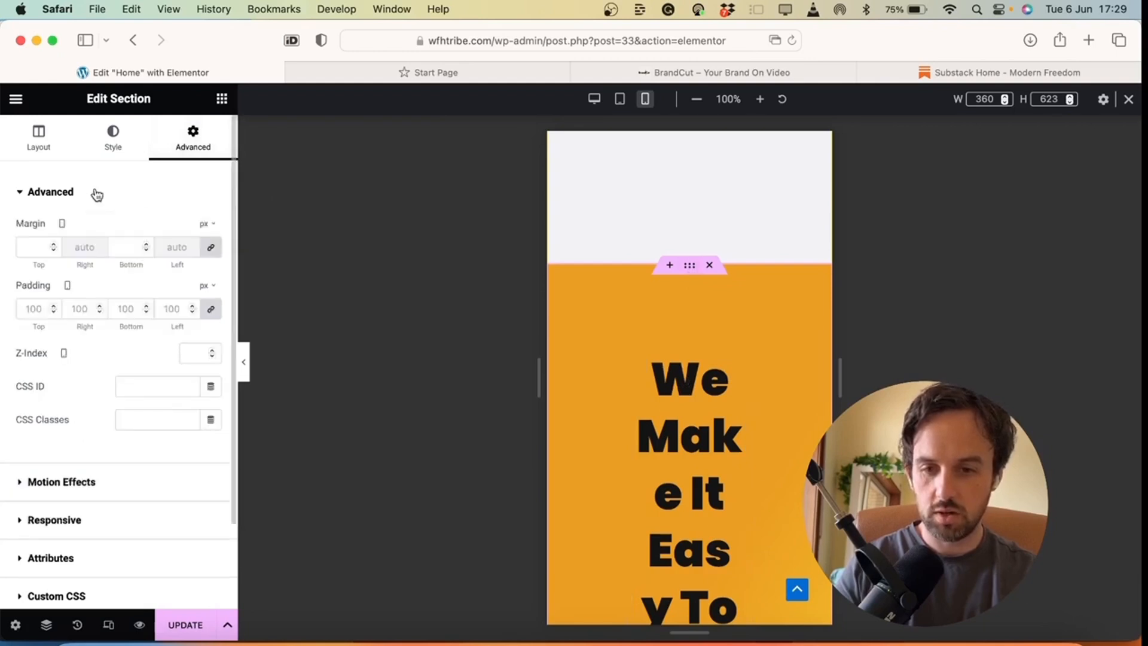
click(29, 305)
text(0)
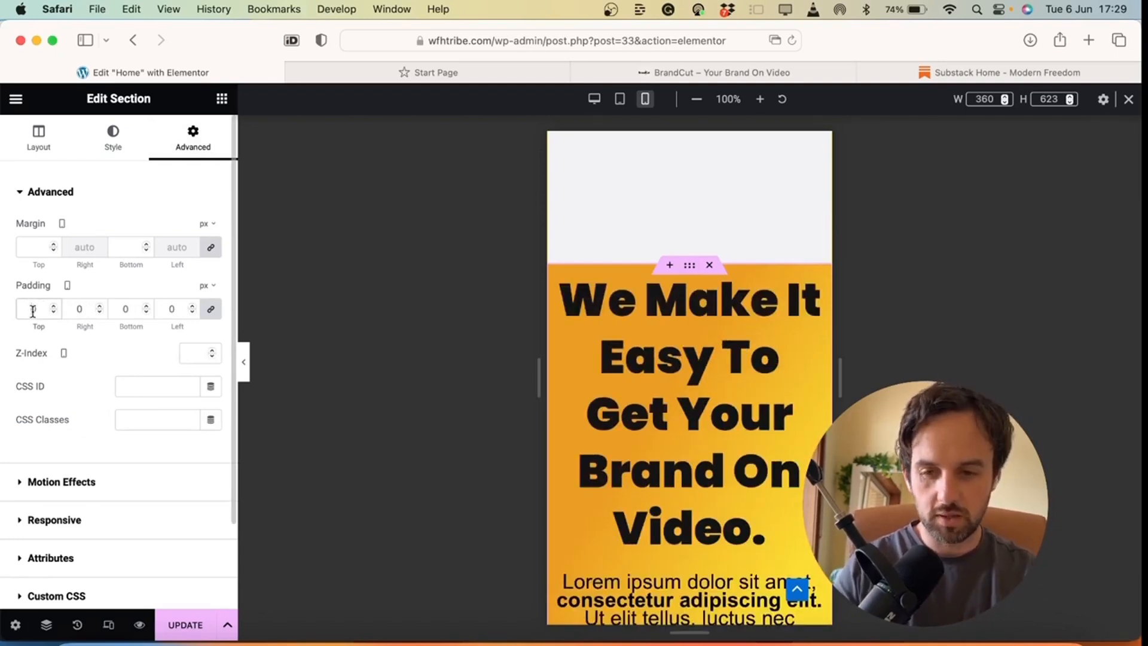
text(10)
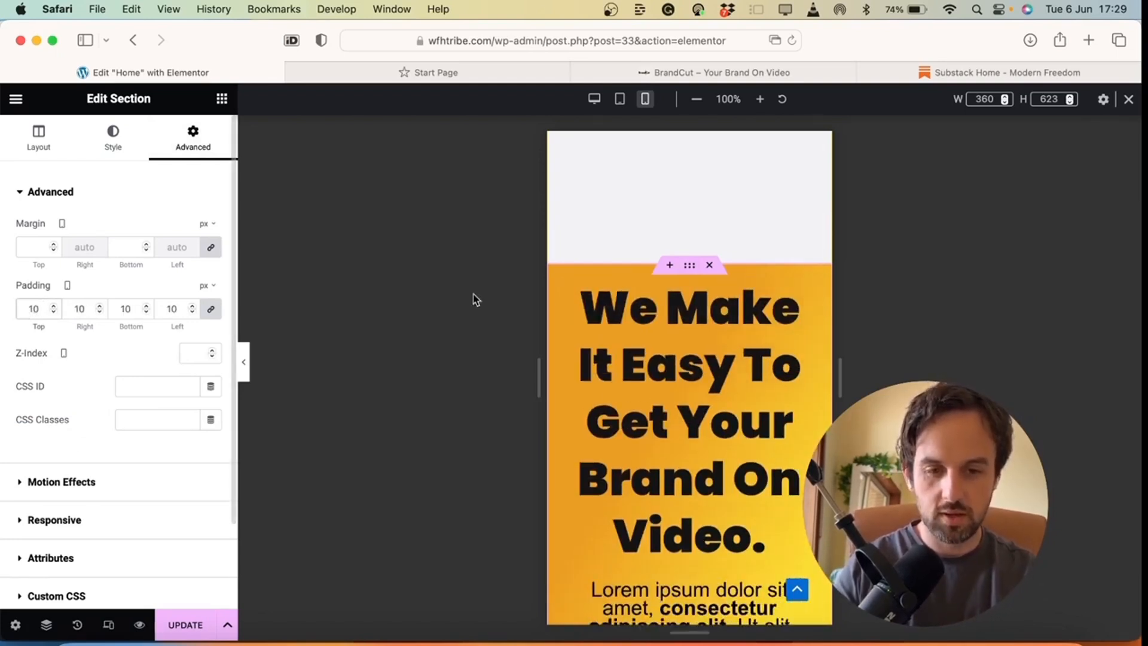
scroll(704, 435, down, 1)
click(709, 357)
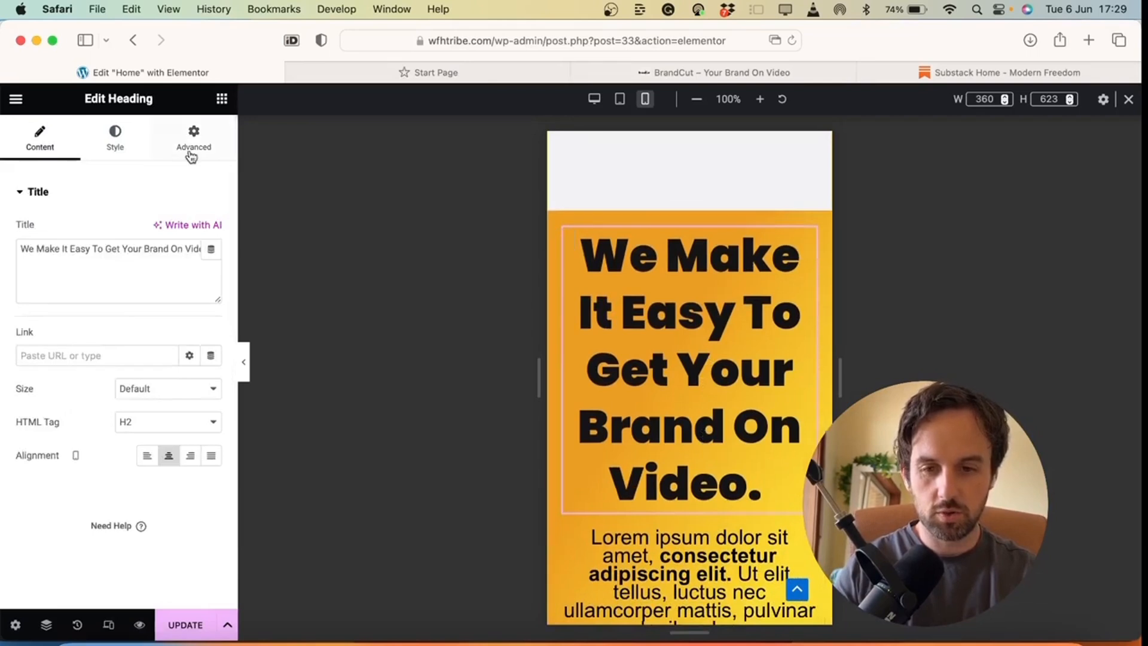
Set the hero heading's mobile typography size to 35 px
click(111, 136)
click(212, 265)
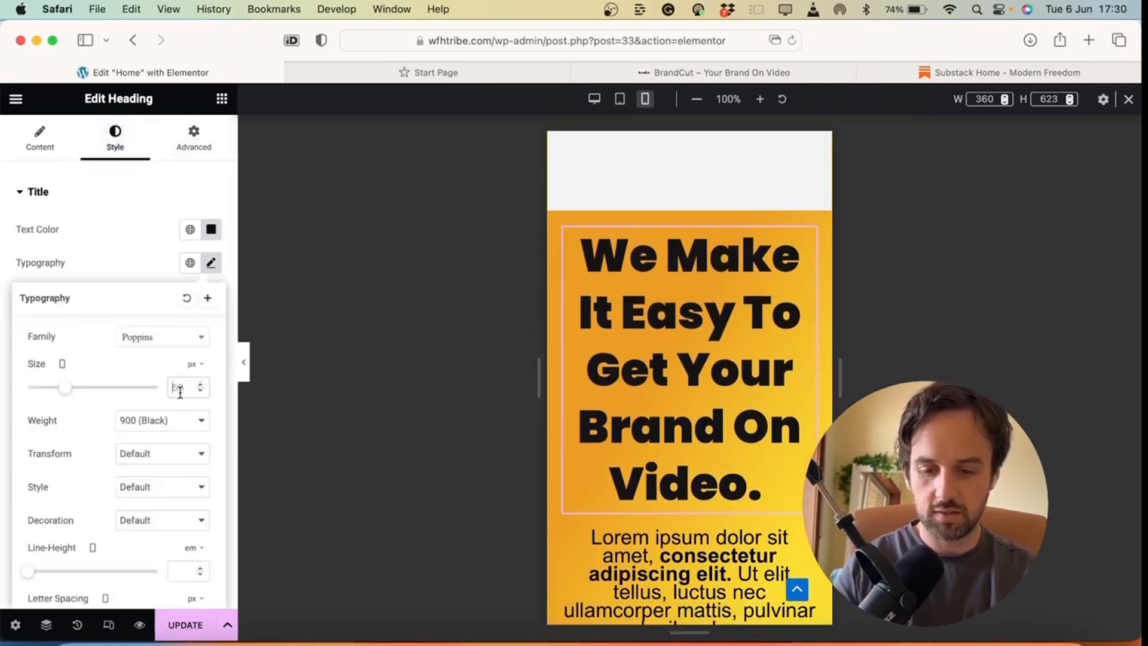
text(35)
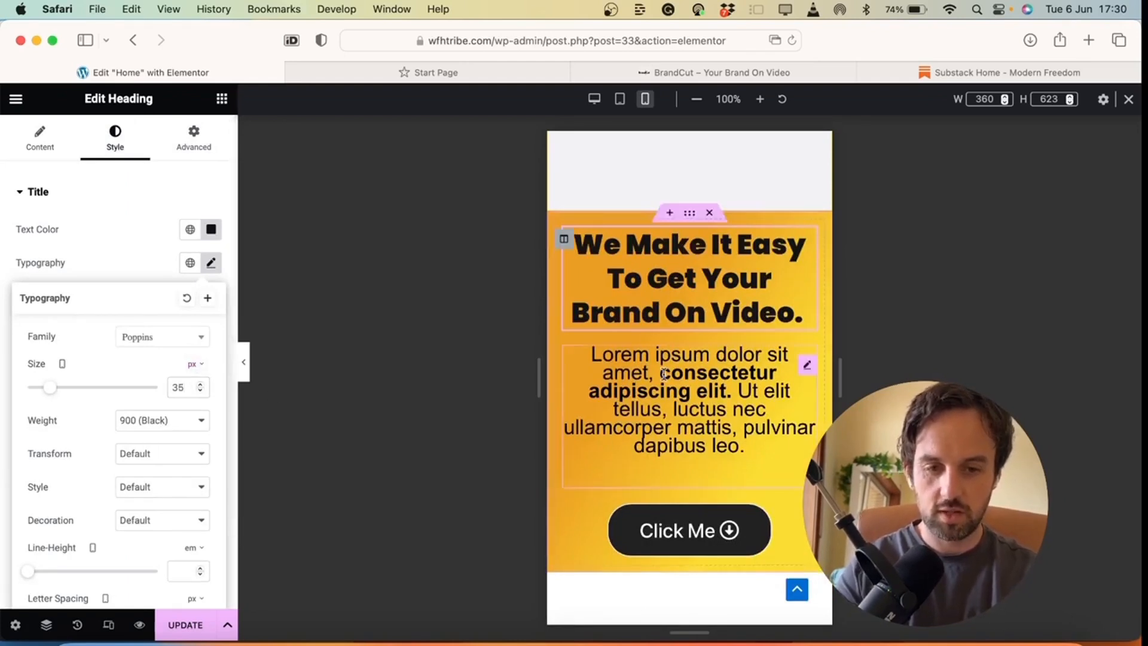
Set the paragraph below the heading to 20 px typography size on mobile
click(664, 374)
click(115, 141)
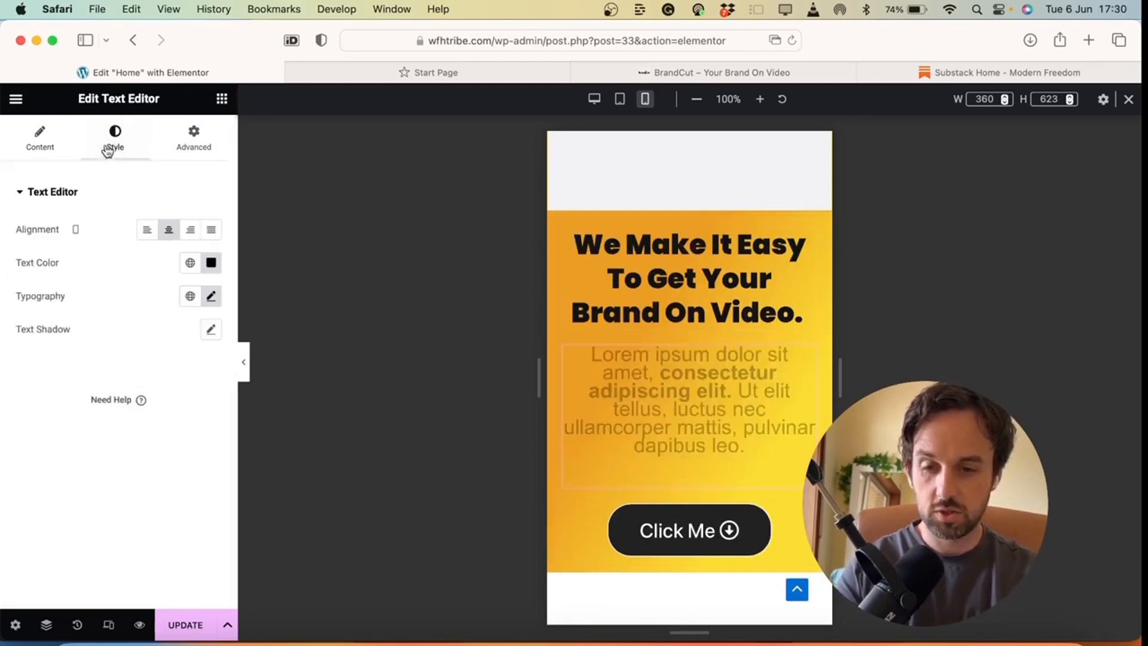
click(211, 297)
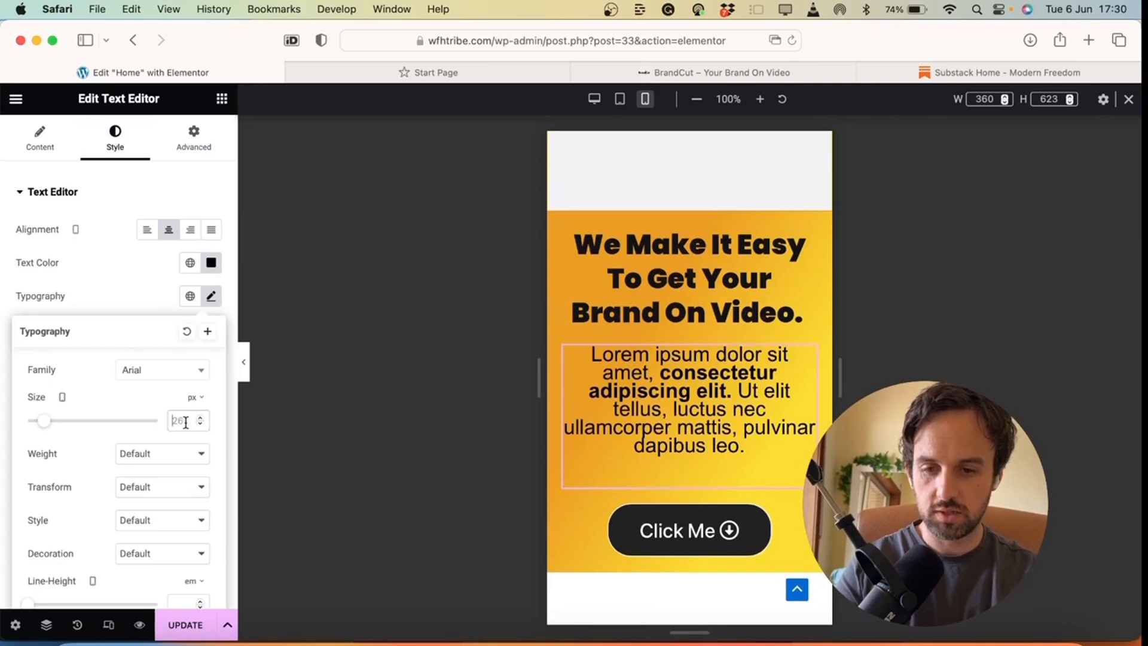
text(20)
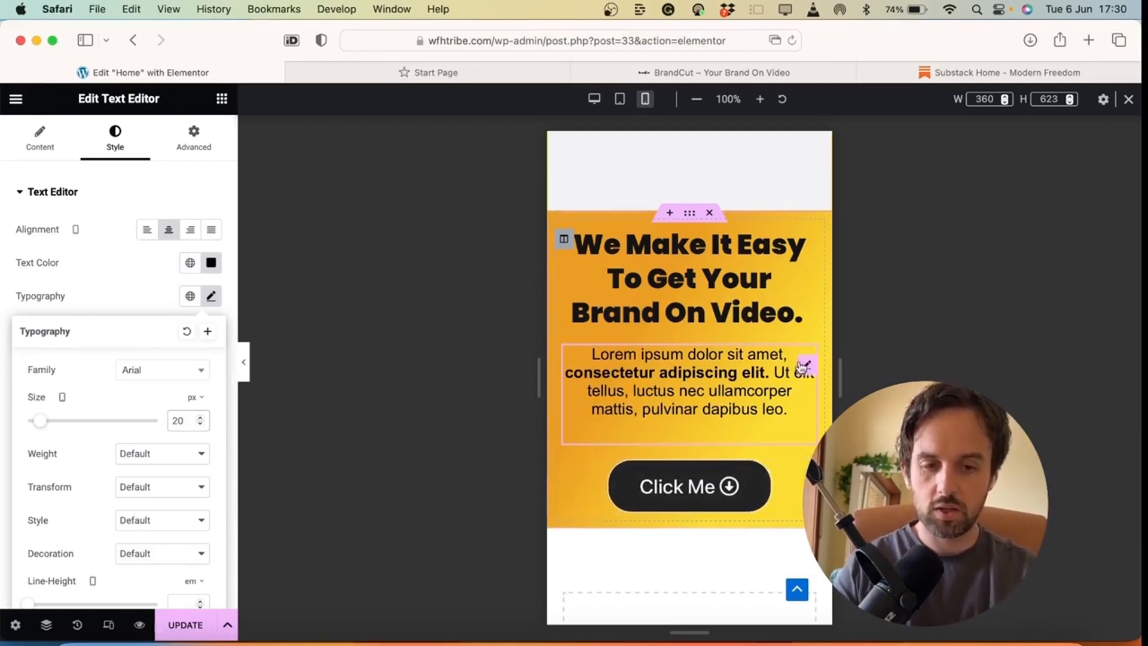
click(765, 396)
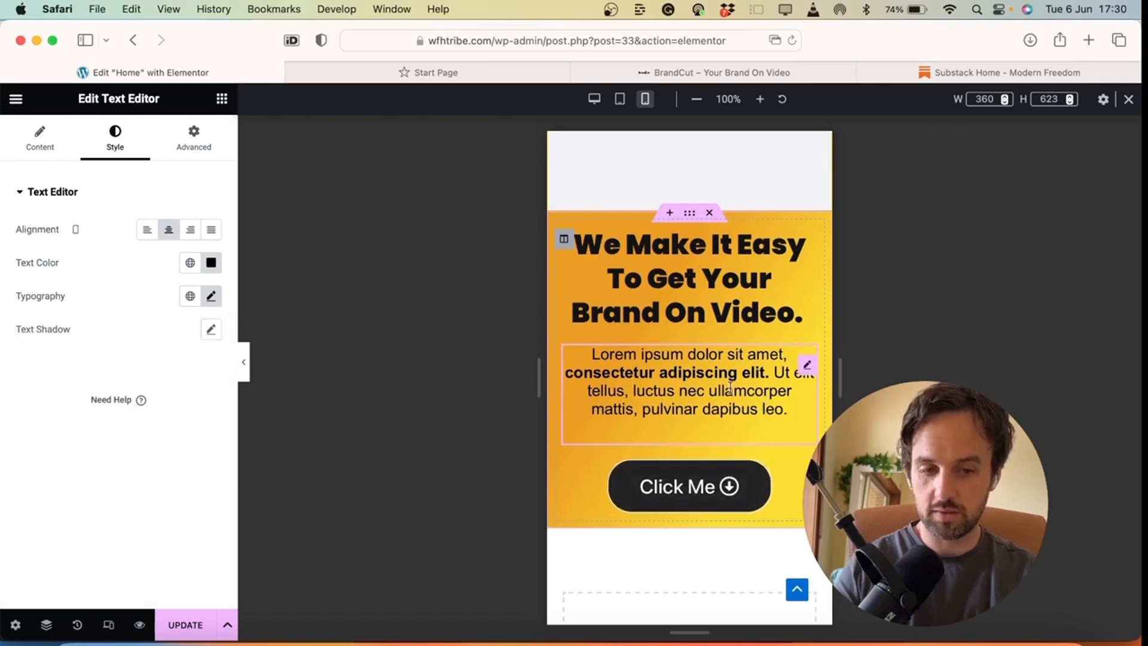
click(809, 367)
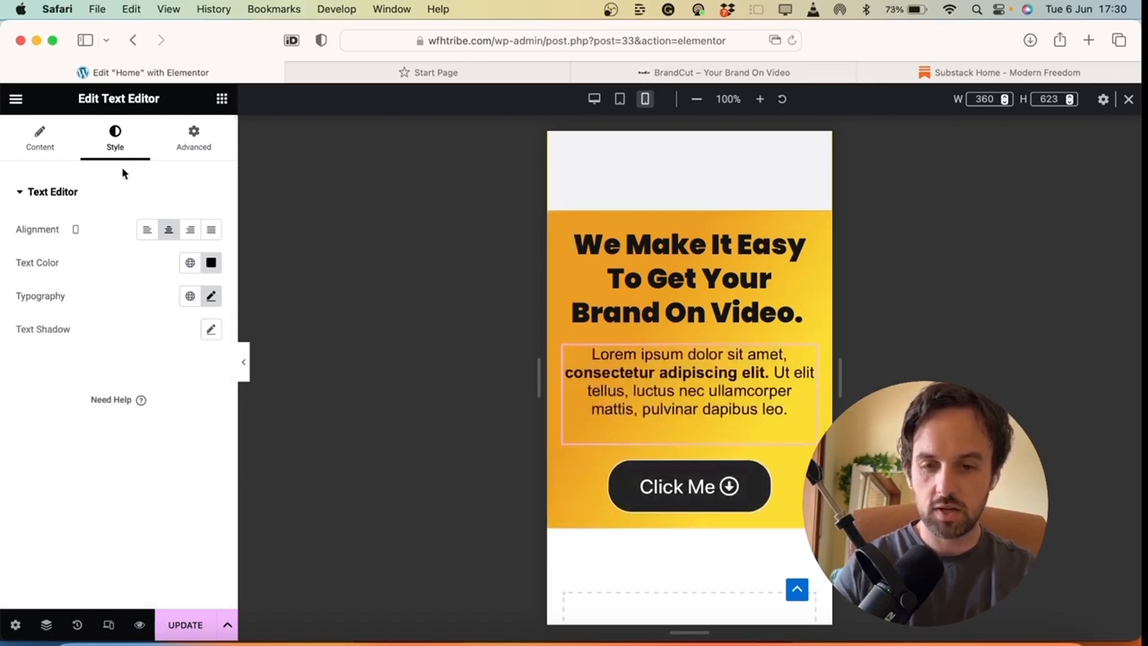
Switch the Text Editor paragraph to Text view and save the page with Update
click(53, 154)
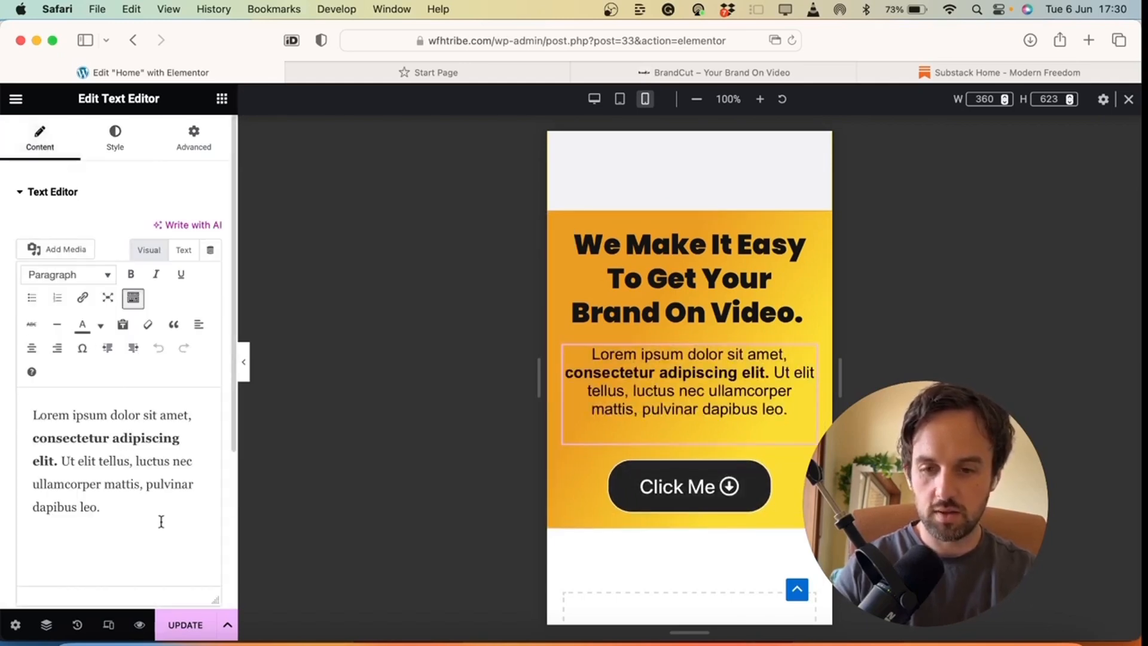
click(185, 252)
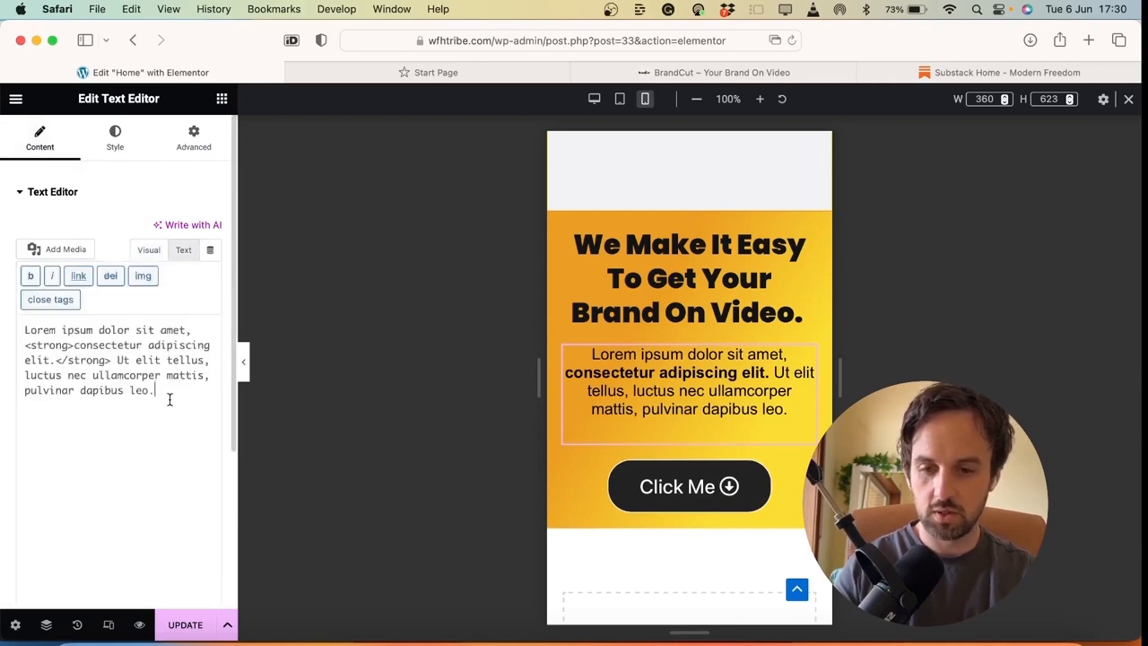
click(170, 400)
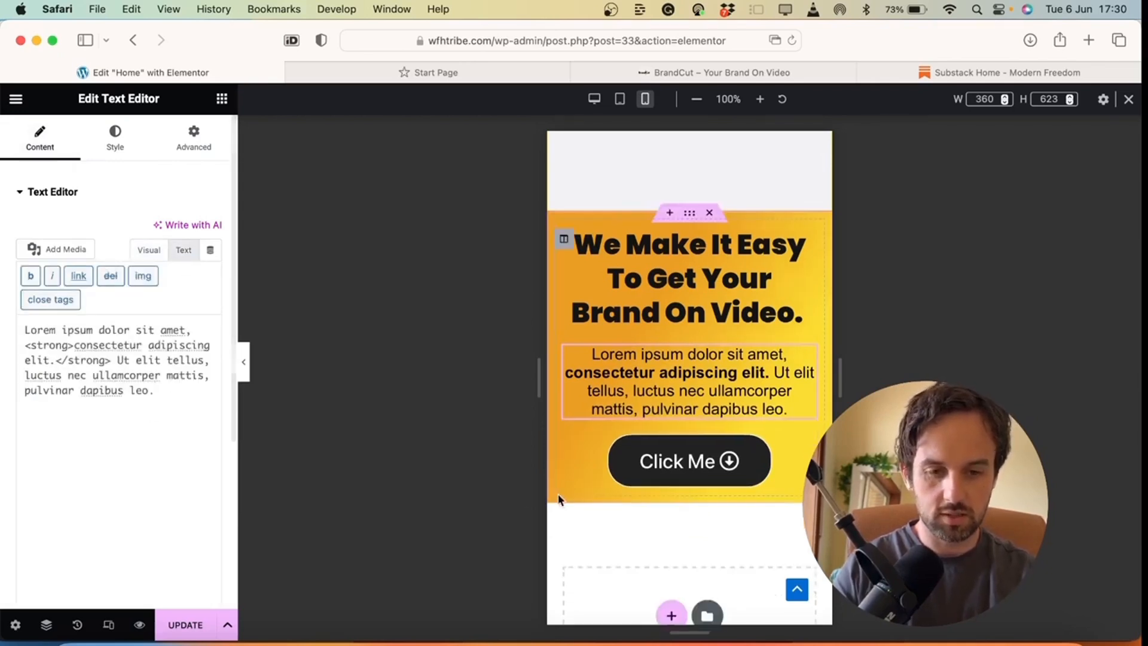
scroll(647, 293, down, 3)
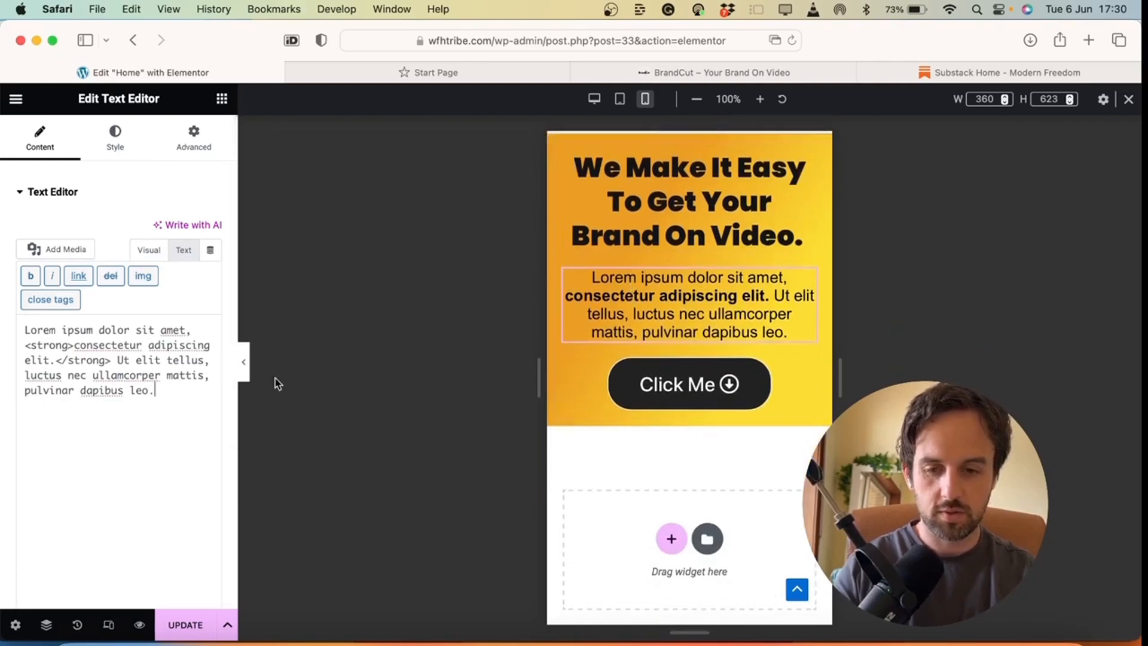
click(186, 624)
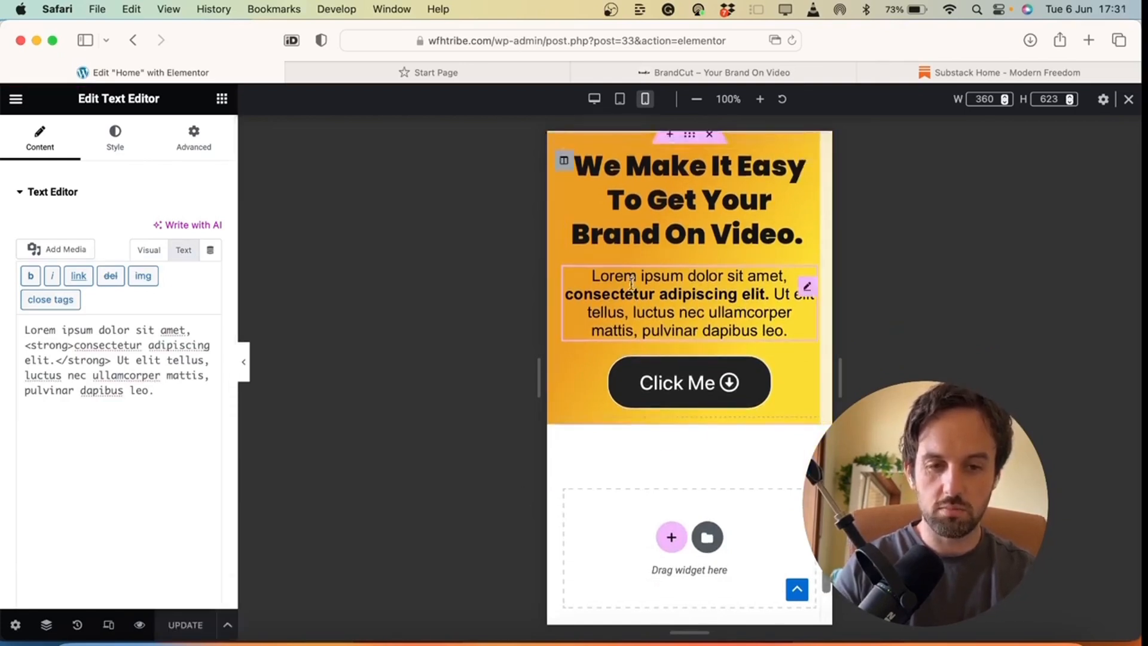
Preview the updated hero at tablet width, then at desktop width
click(621, 99)
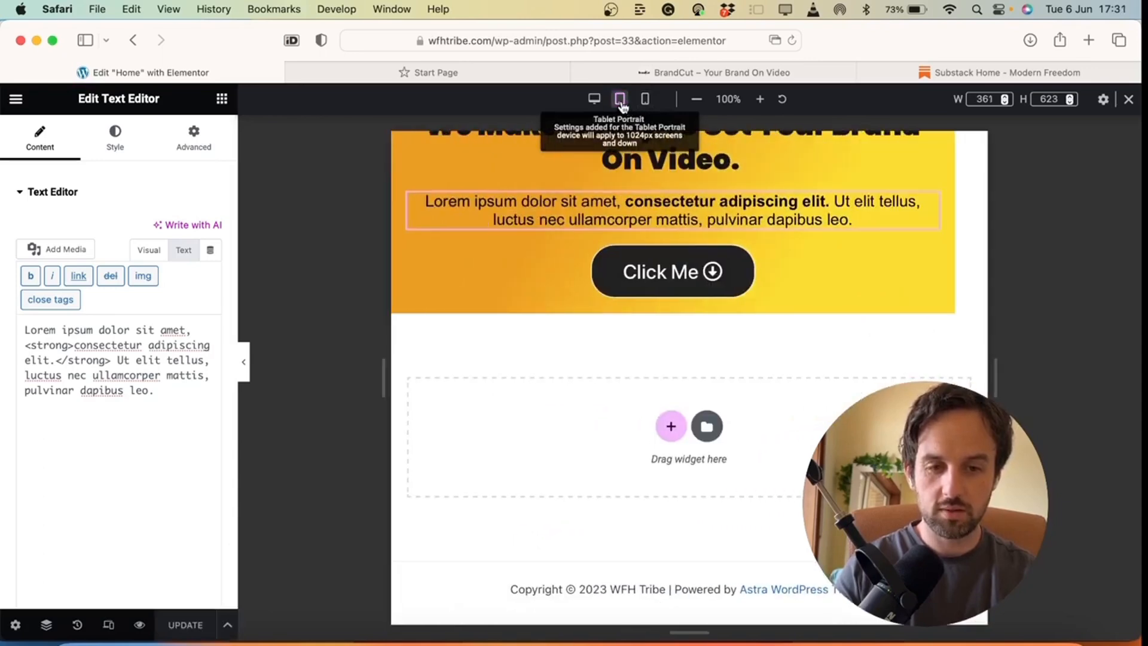
scroll(666, 214, up, 3)
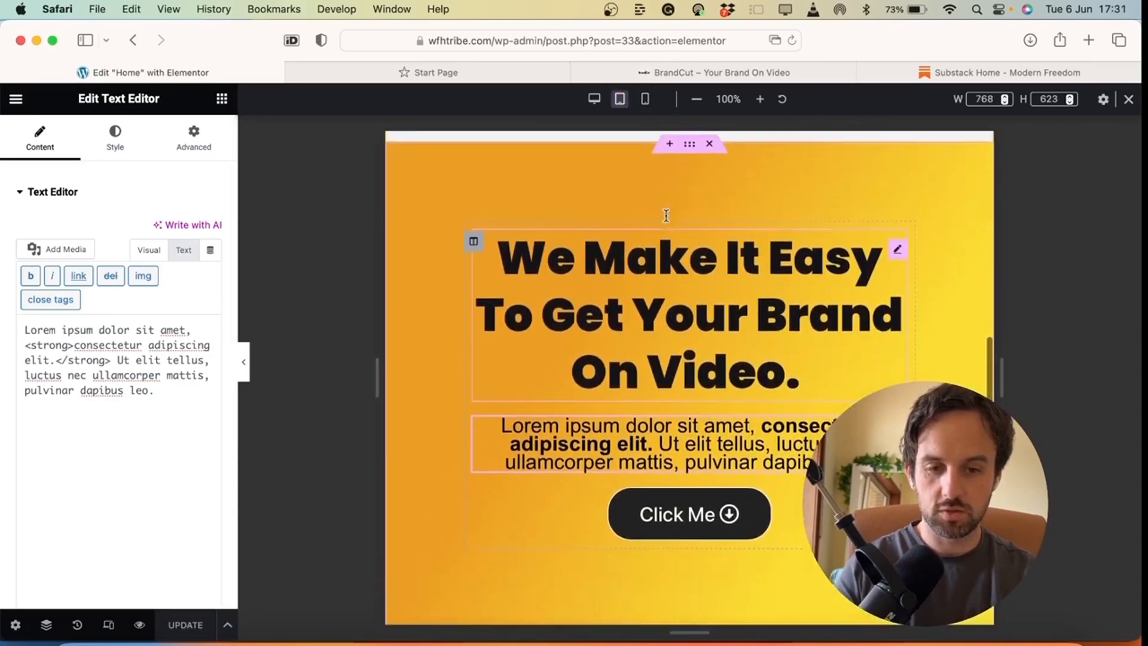
scroll(667, 216, up, 1)
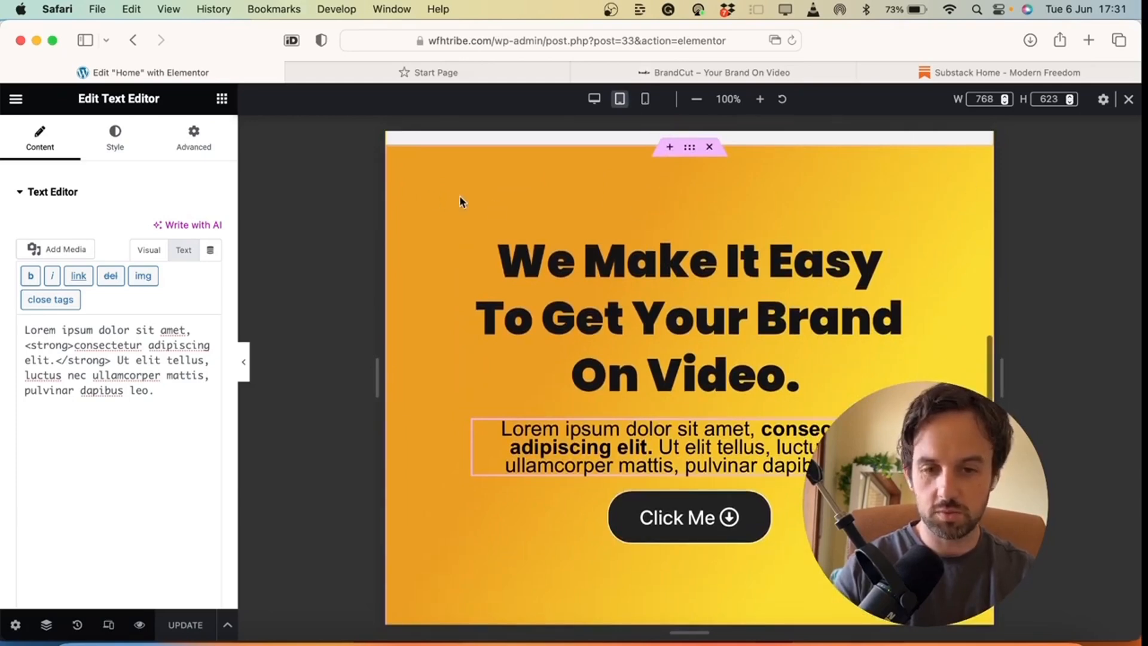
scroll(513, 386, down, 5)
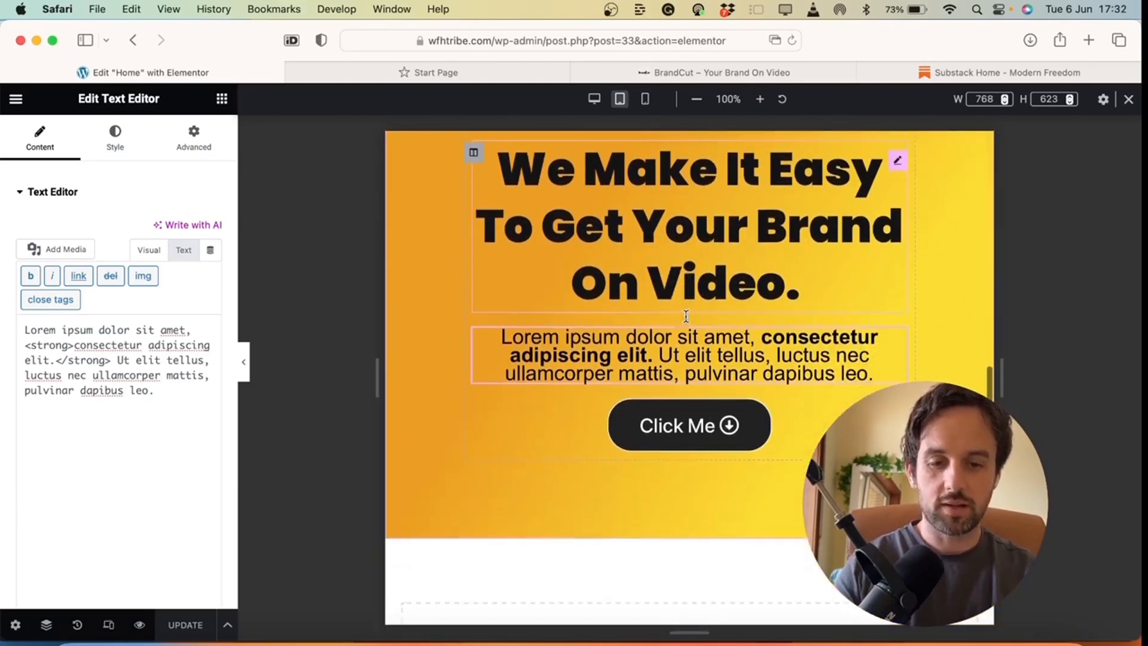
scroll(658, 268, up, 4)
click(594, 100)
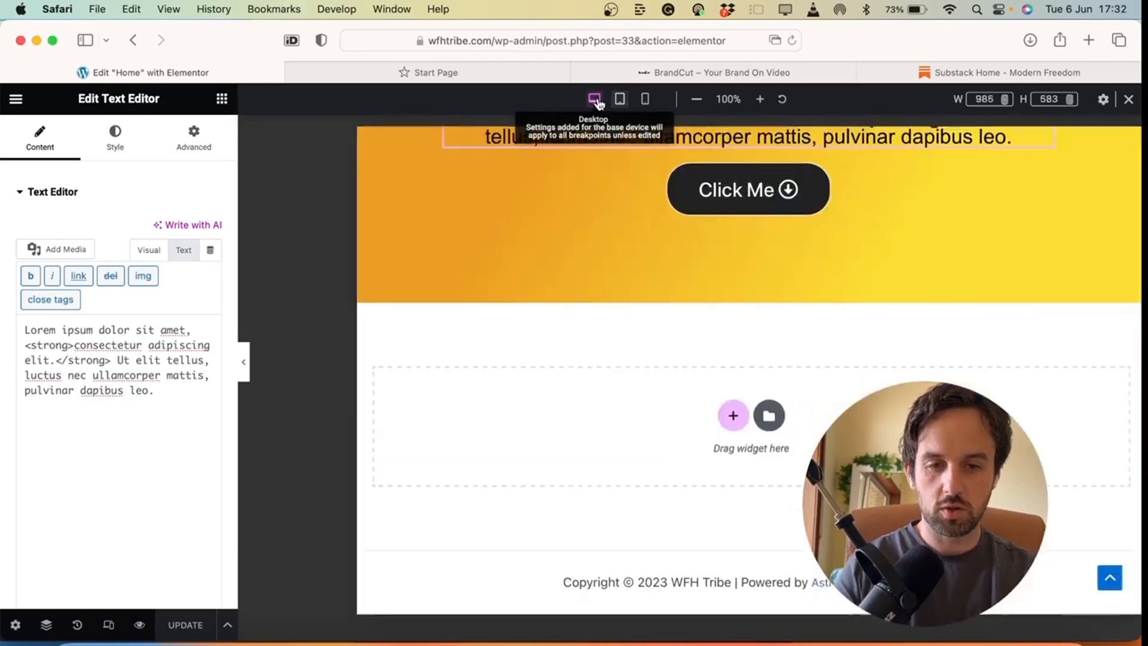
scroll(647, 351, up, 5)
scroll(647, 350, down, 10)
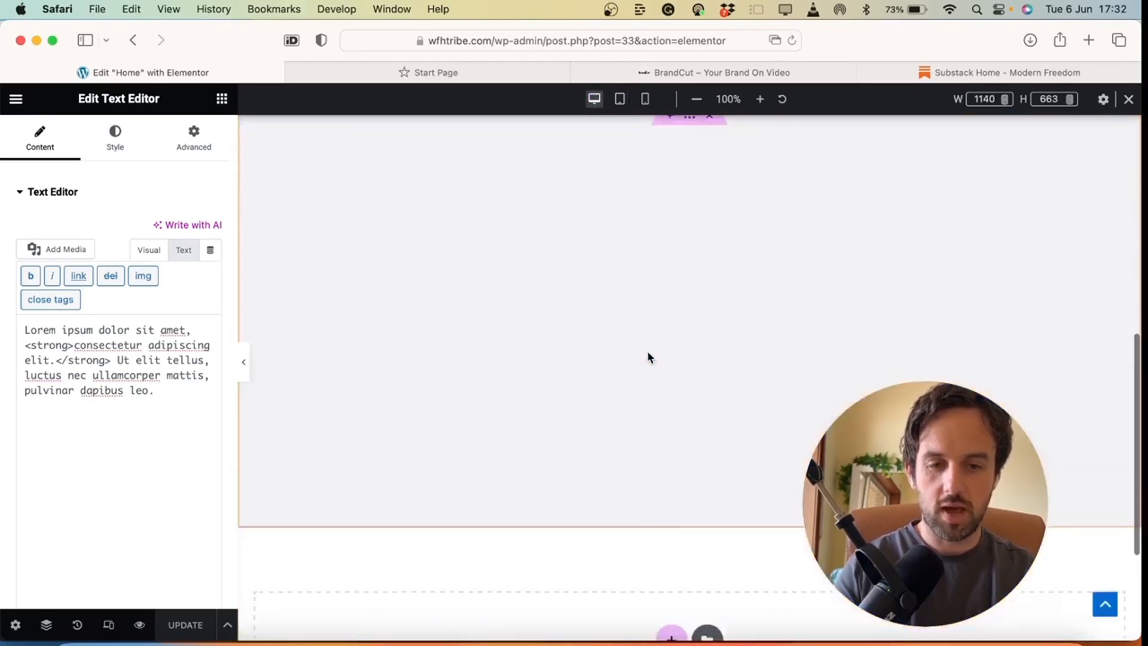
scroll(648, 358, up, 10)
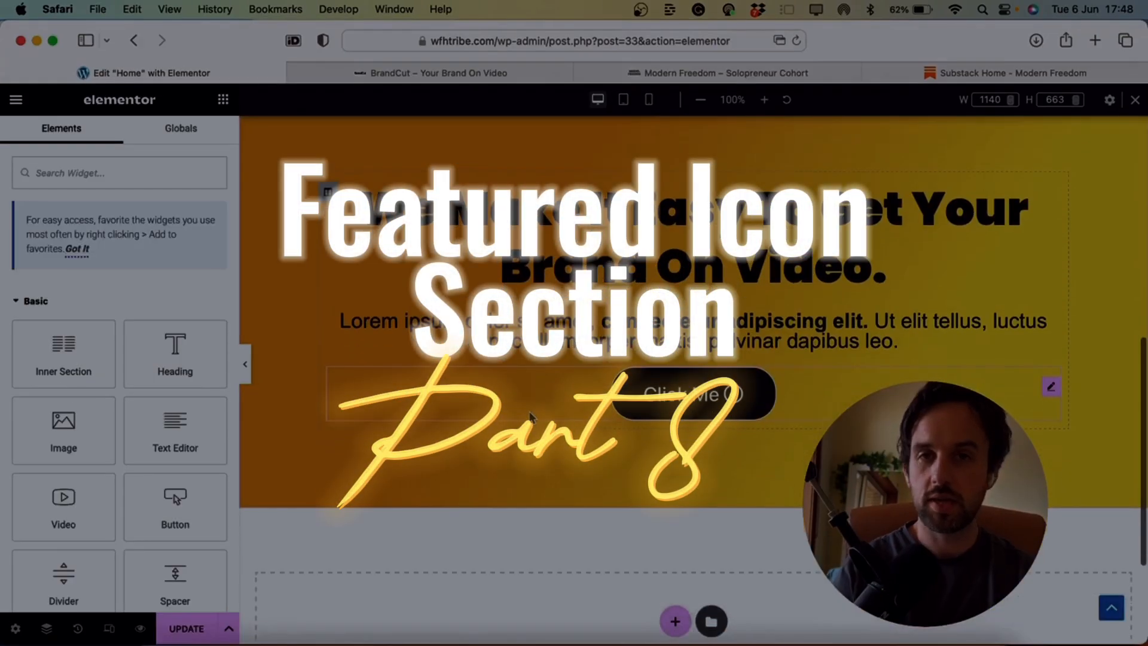
click(678, 73)
Scroll through the Modern Freedom three-icon feature section for reference, then return to the home page editor
scroll(358, 252, up, 3)
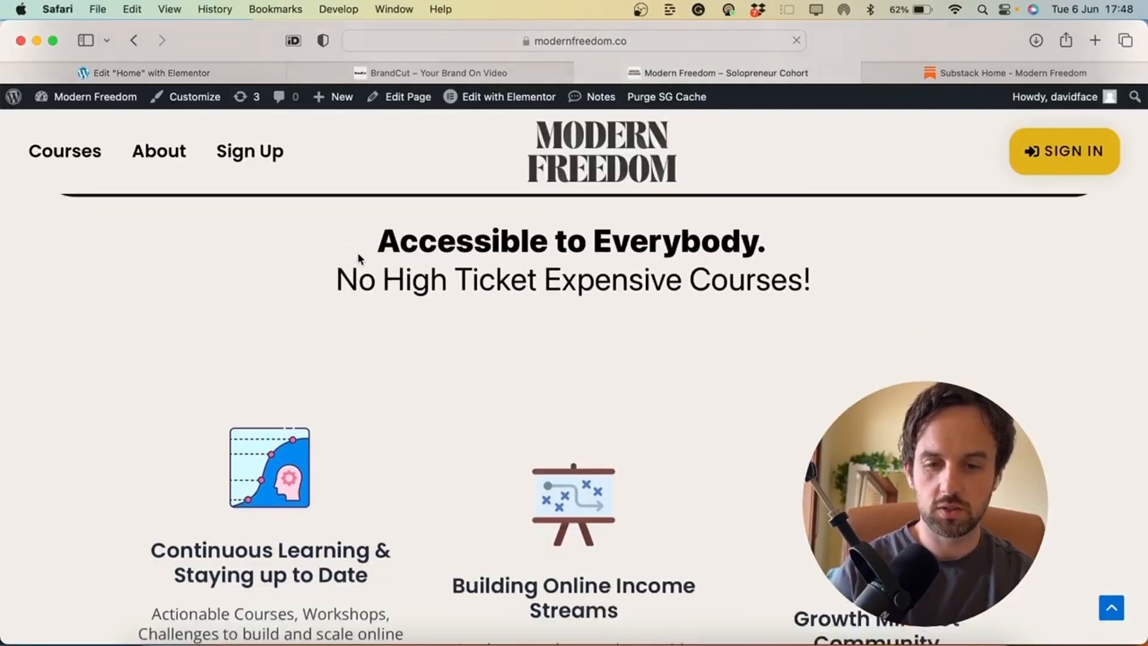
scroll(358, 253, up, 3)
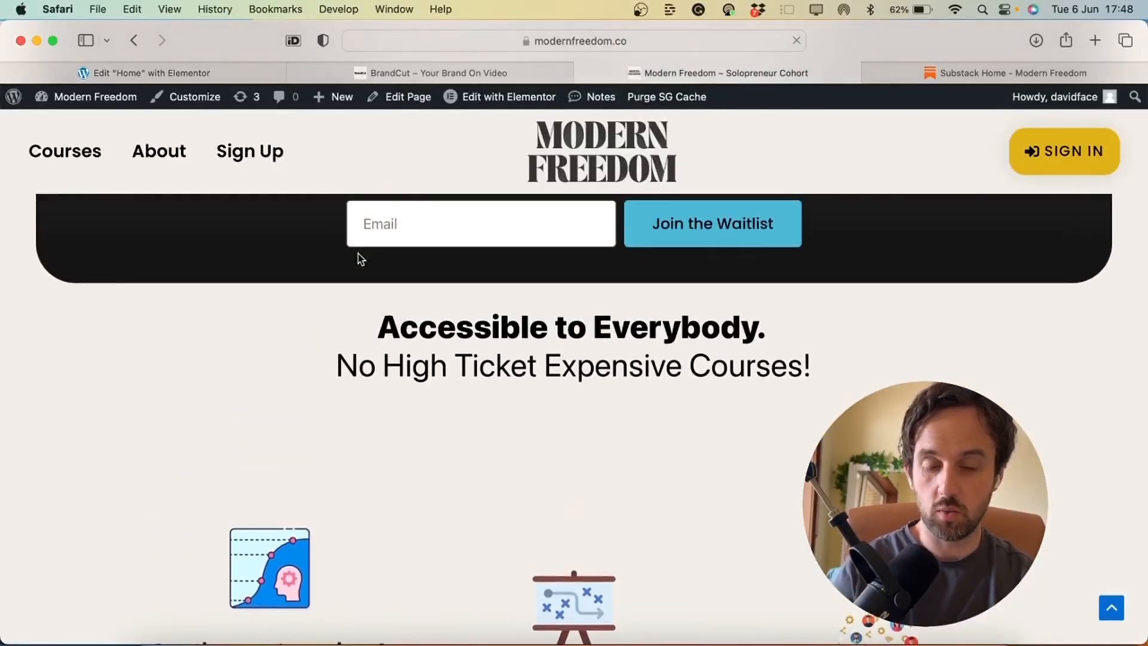
scroll(358, 254, down, 2)
scroll(358, 257, down, 1)
scroll(357, 254, up, 5)
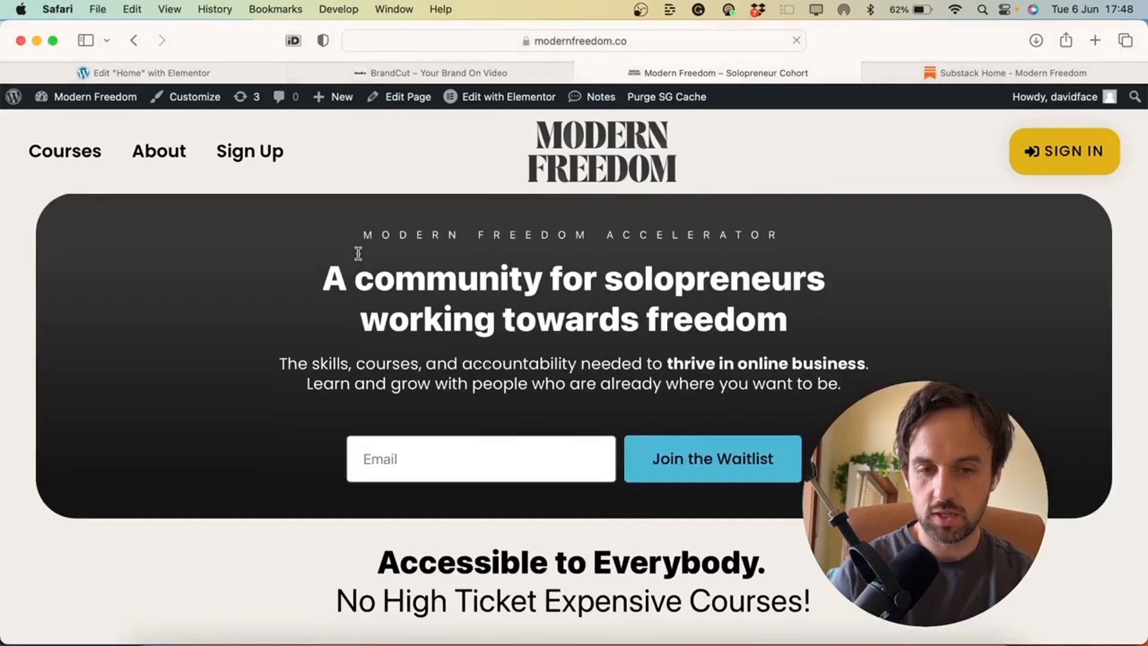
scroll(356, 251, down, 5)
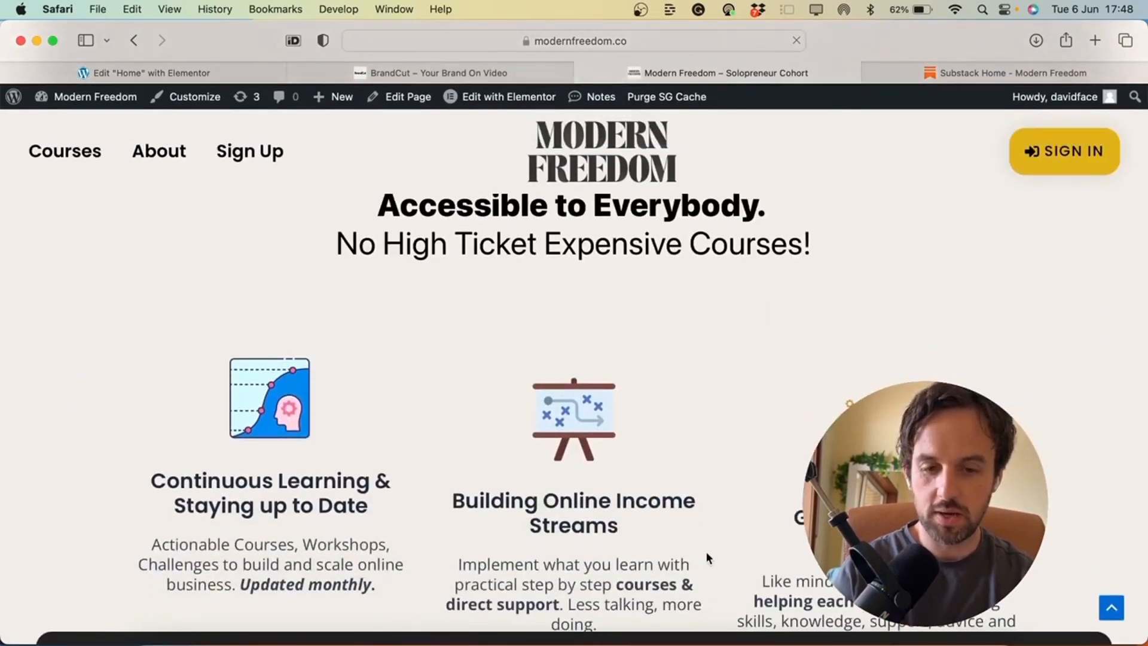
scroll(682, 535, down, 3)
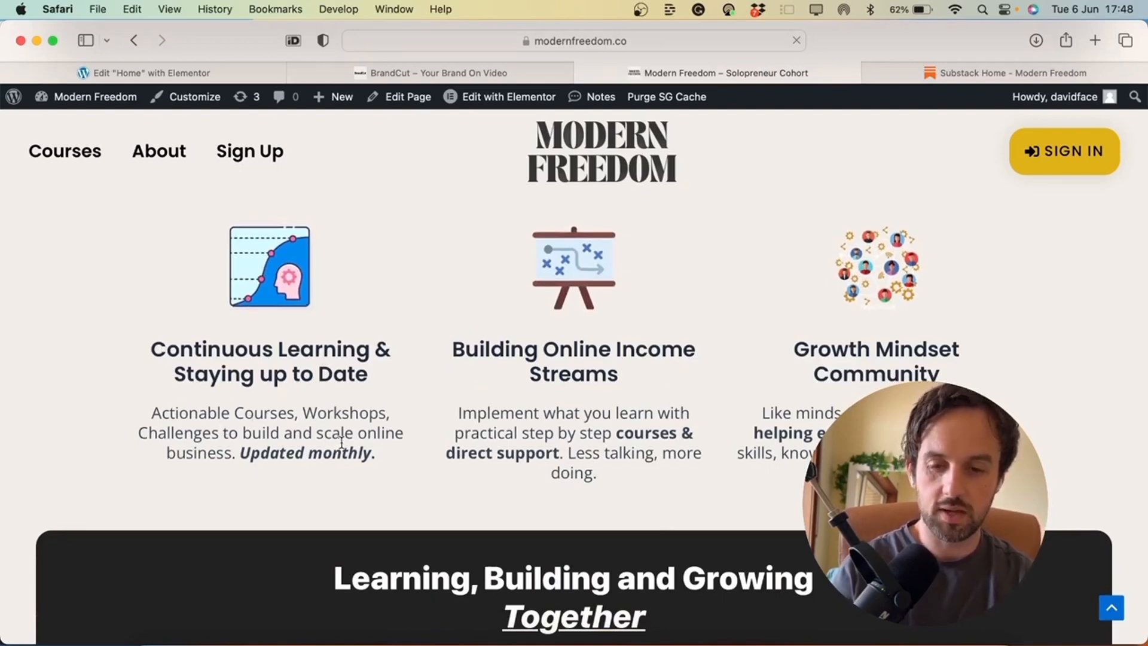
click(179, 75)
Add a three-column section below the hero and drop an Icon Box widget into column one
scroll(676, 502, down, 2)
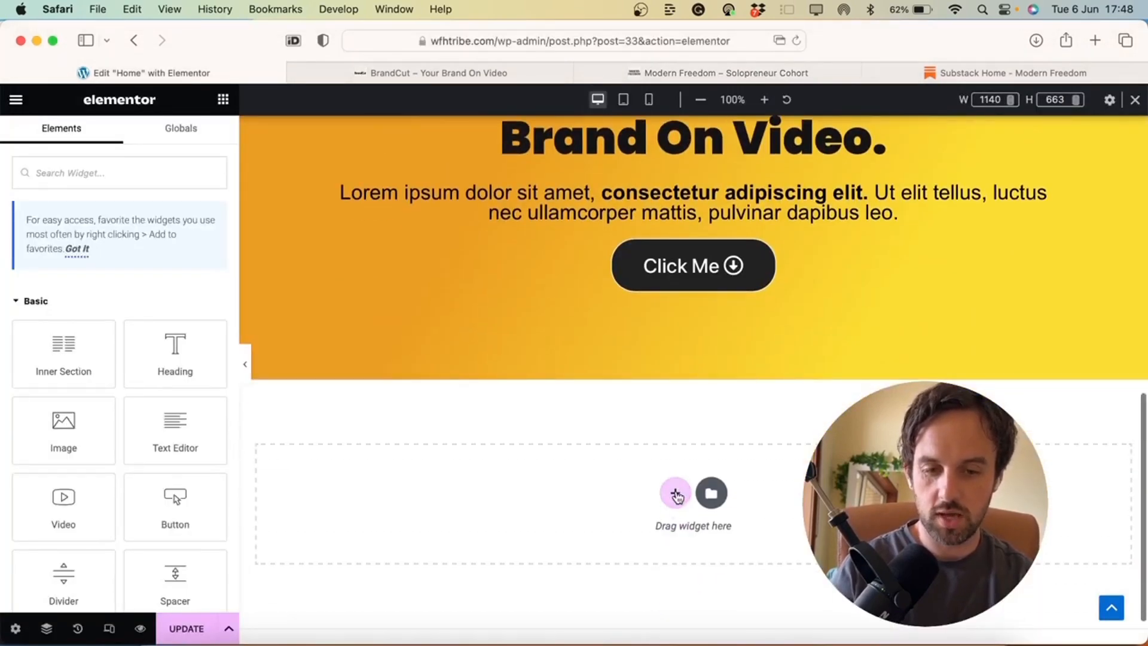
click(676, 494)
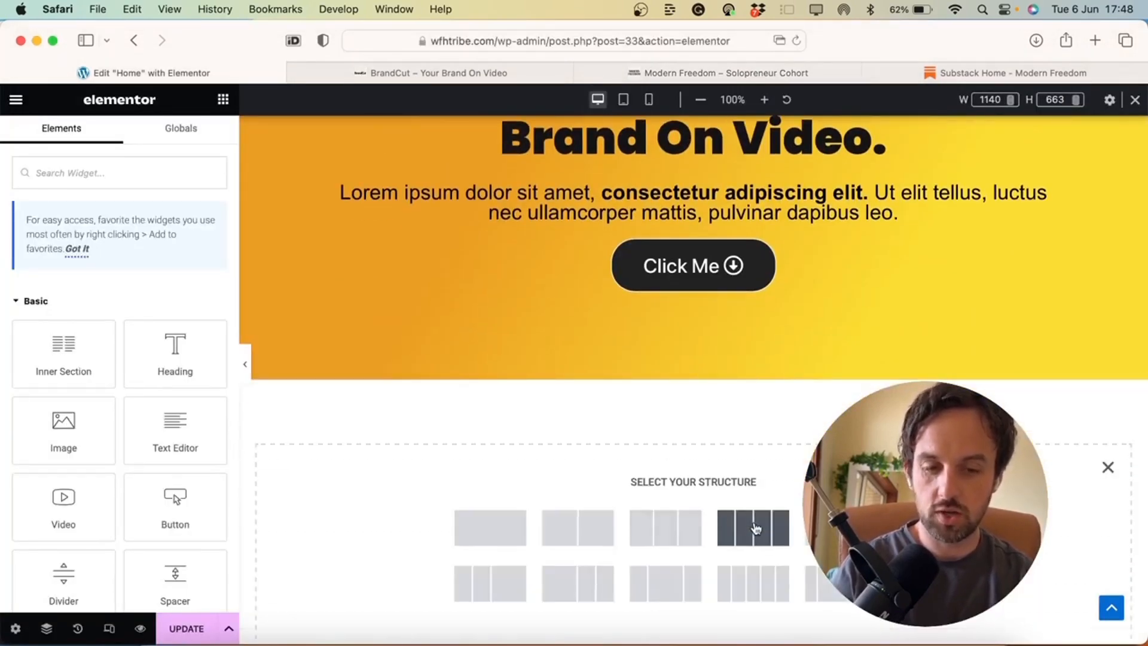
click(660, 534)
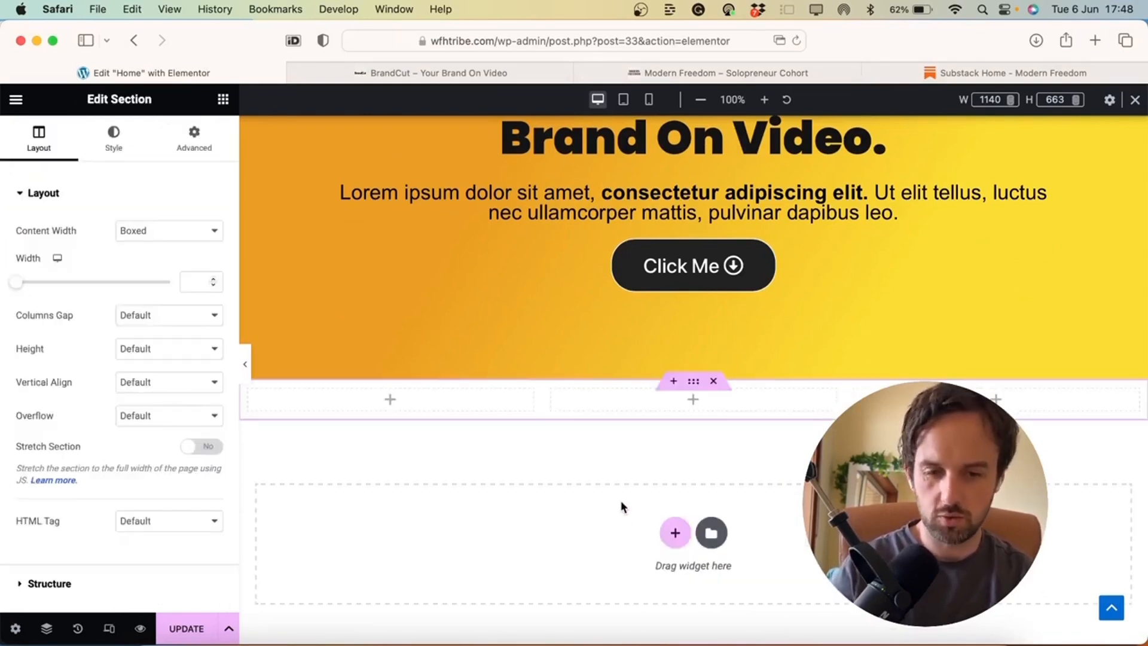
click(390, 400)
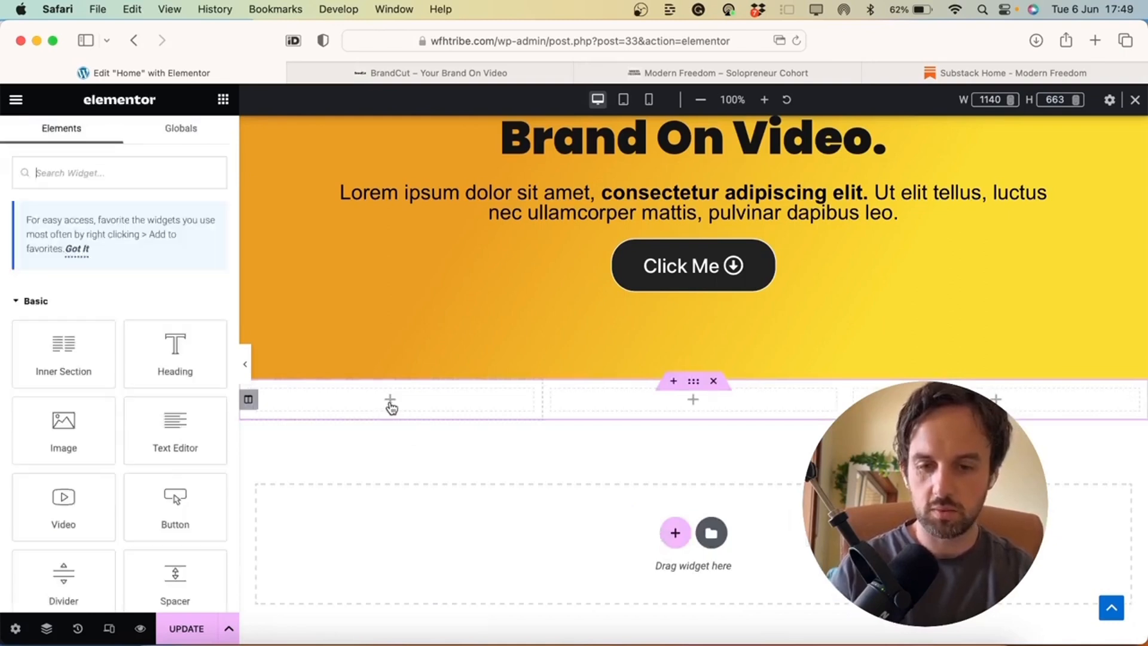
text(icon)
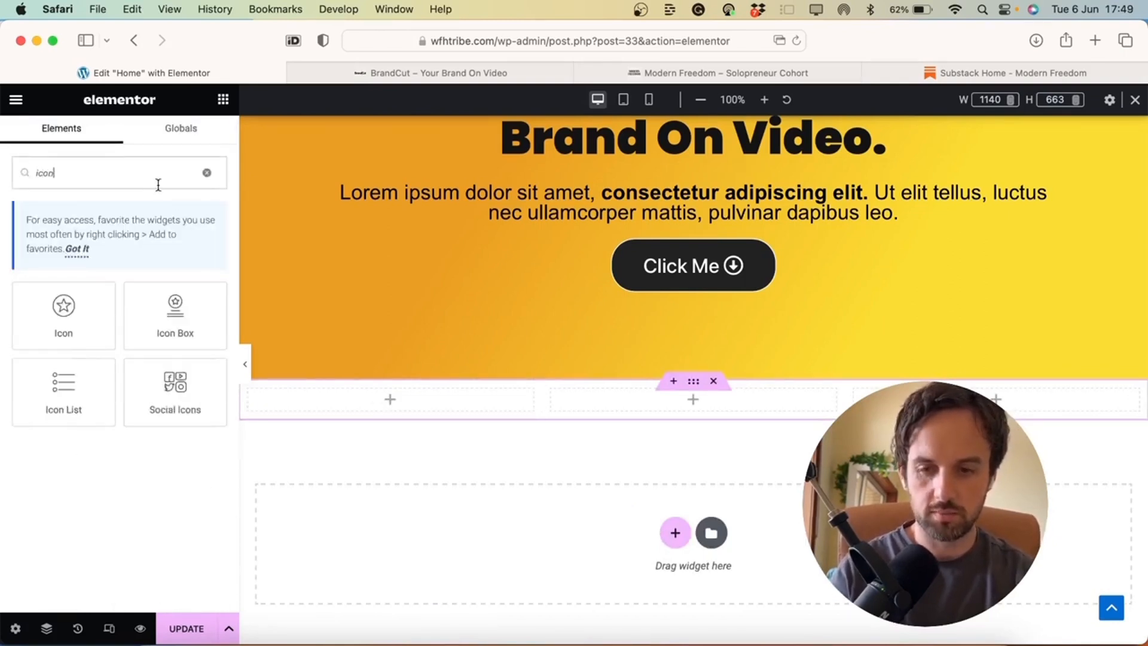
drag(170, 302, 398, 402)
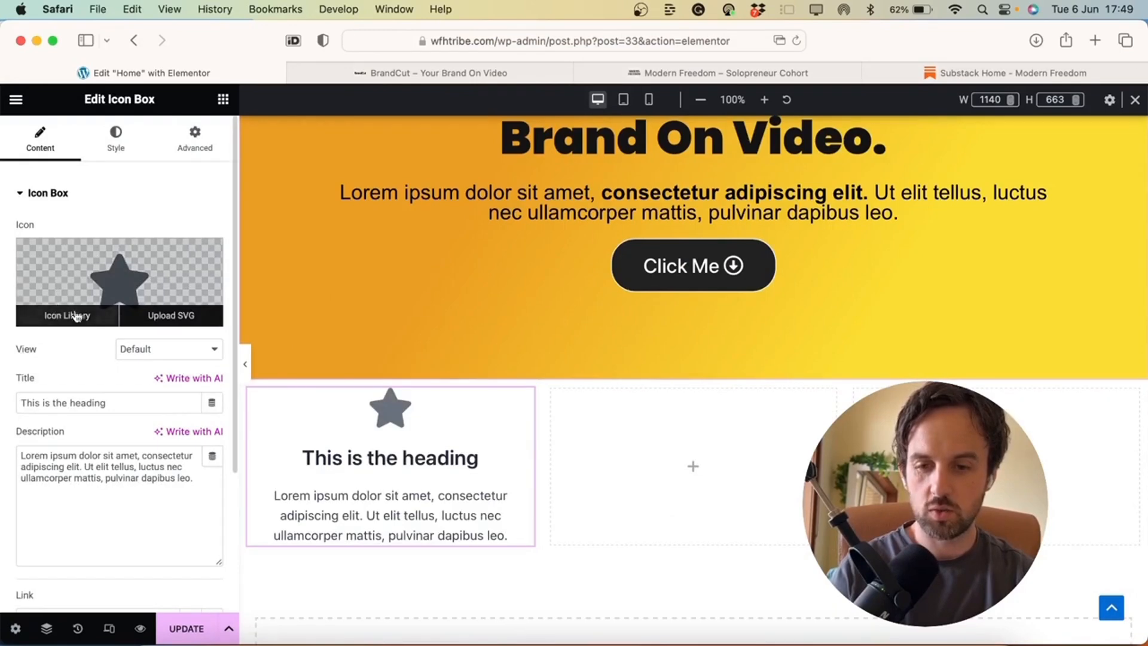
Replace the first box's star icon with the uploaded easel SVG Untitled-design-4.svg
click(66, 317)
click(608, 371)
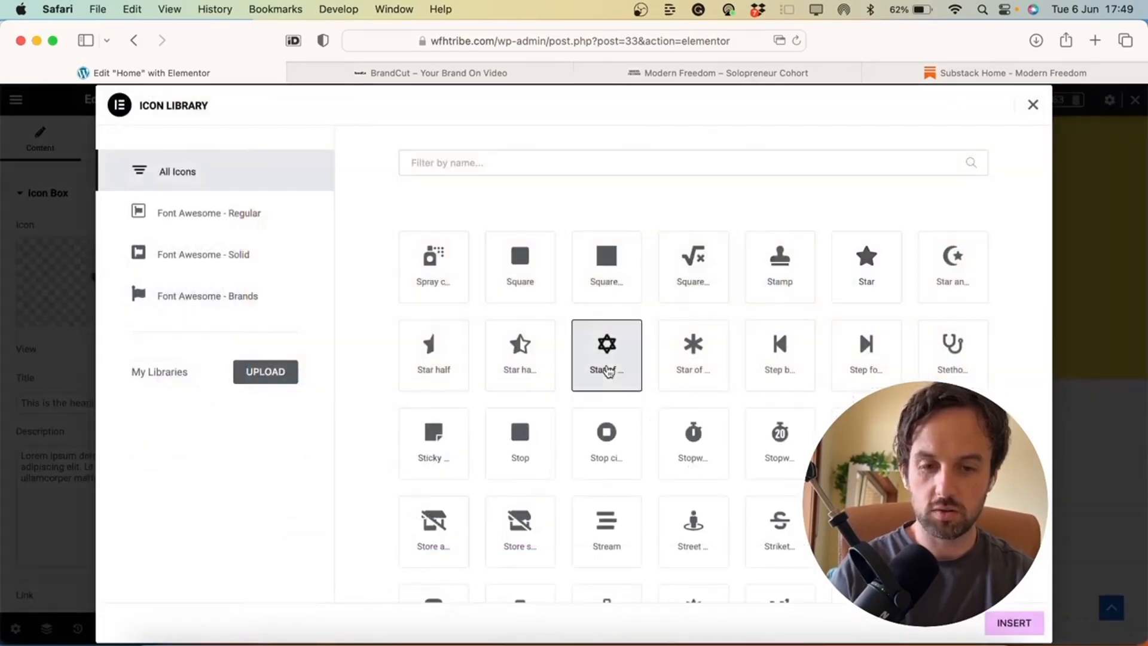
click(771, 358)
click(862, 353)
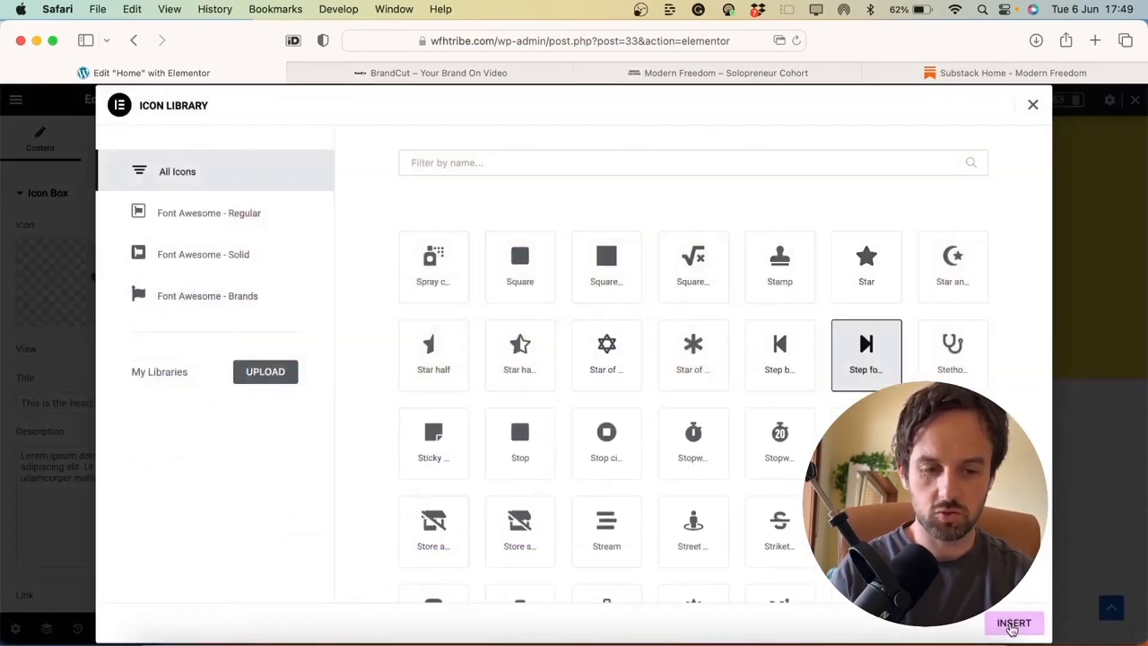
click(1013, 622)
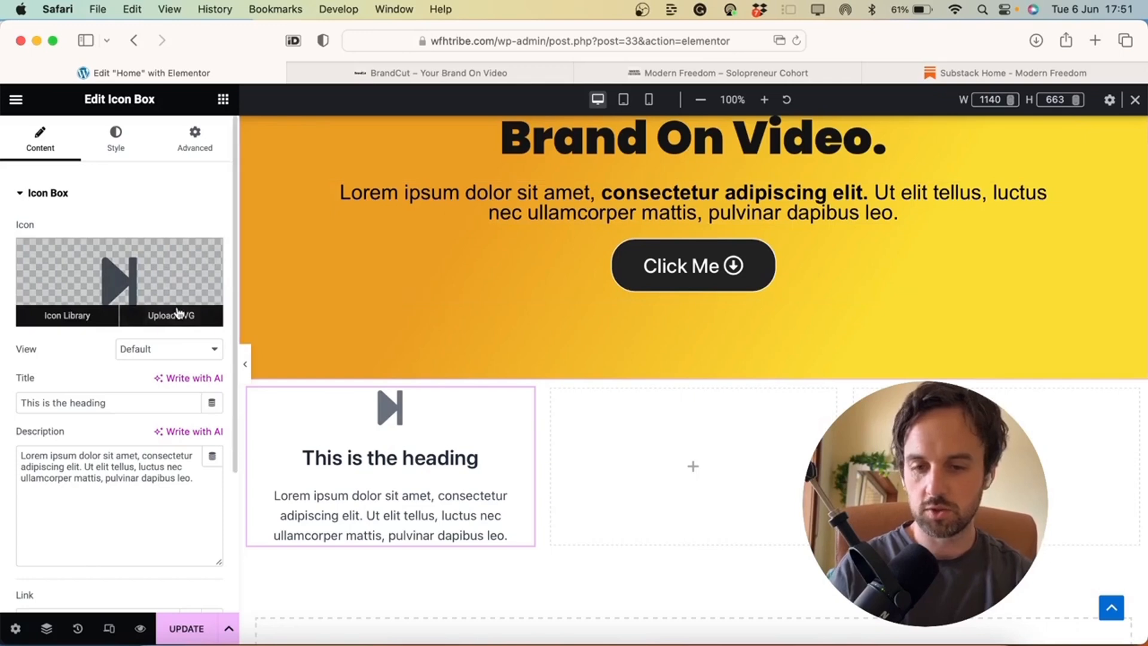
click(180, 317)
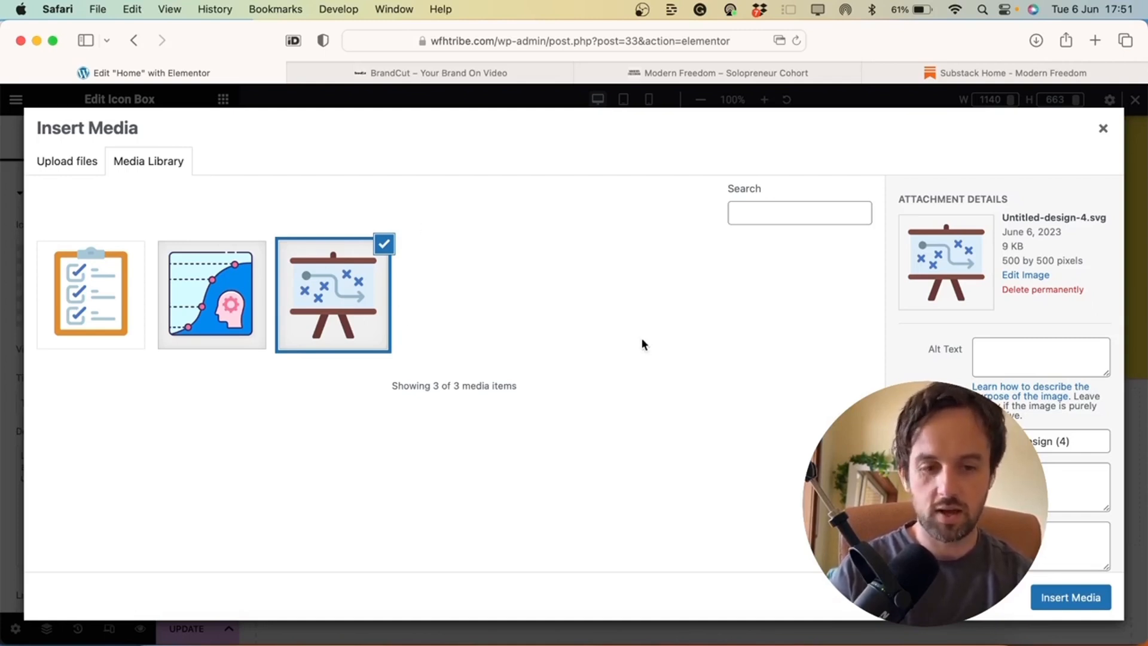
click(1056, 599)
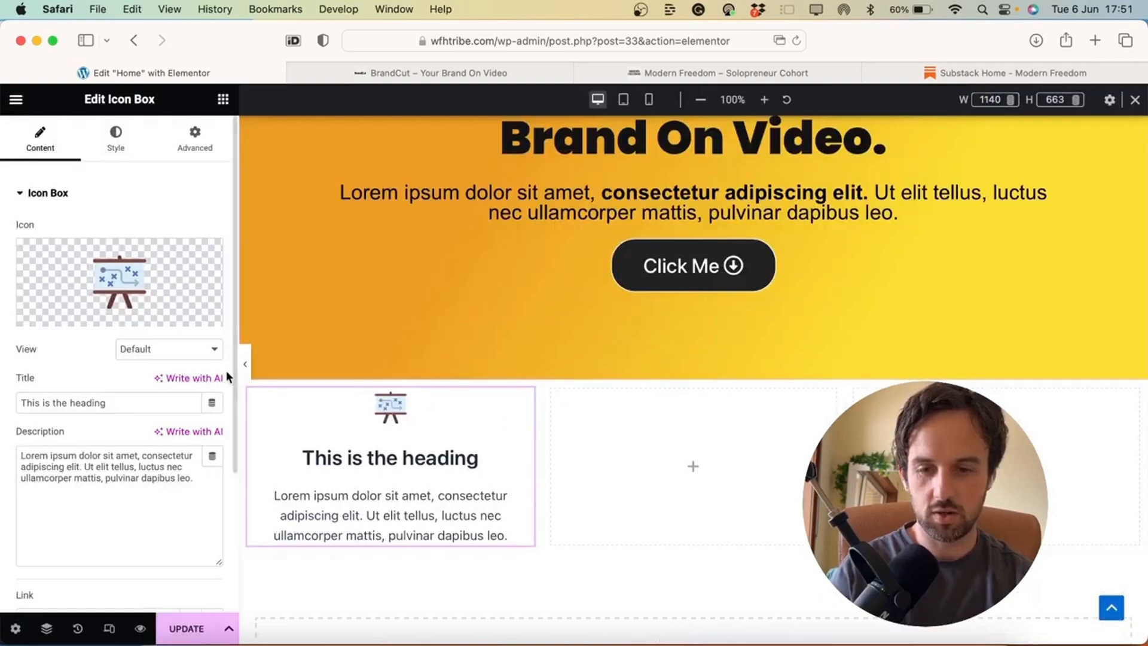
Retitle the first icon box 'Heading One' and select its description text
key(super+a)
text(Heading 1)
key(BackSpace)
text(One)
click(139, 479)
key(super+a)
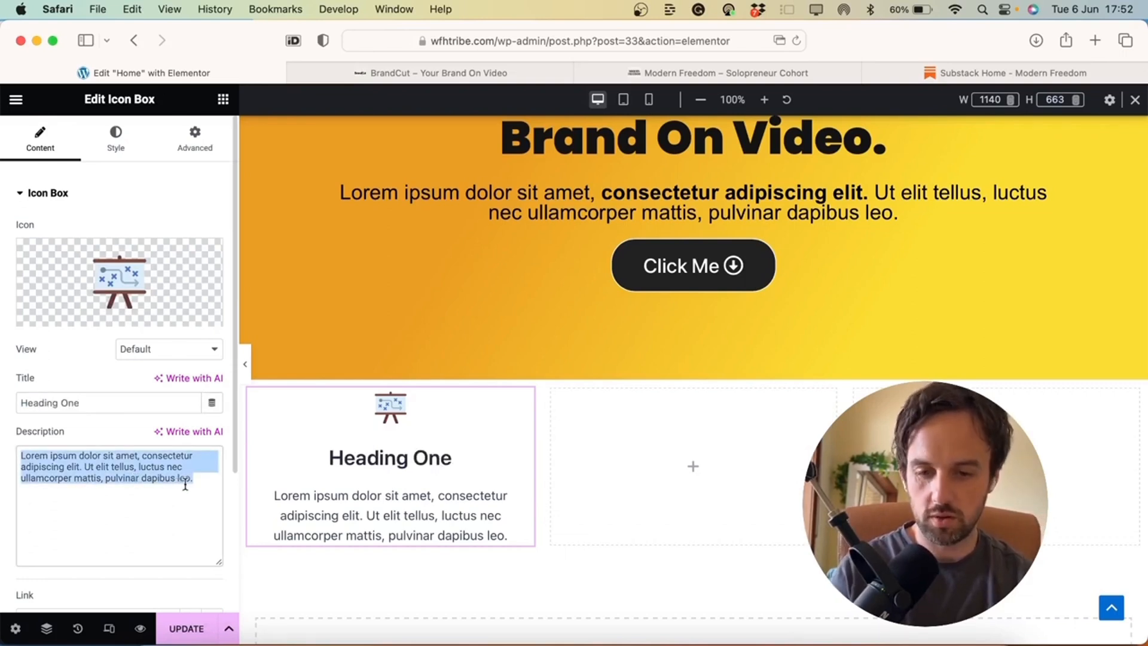
Clear the Icon Spacing value and enlarge the easel icon to about 100 px
click(116, 141)
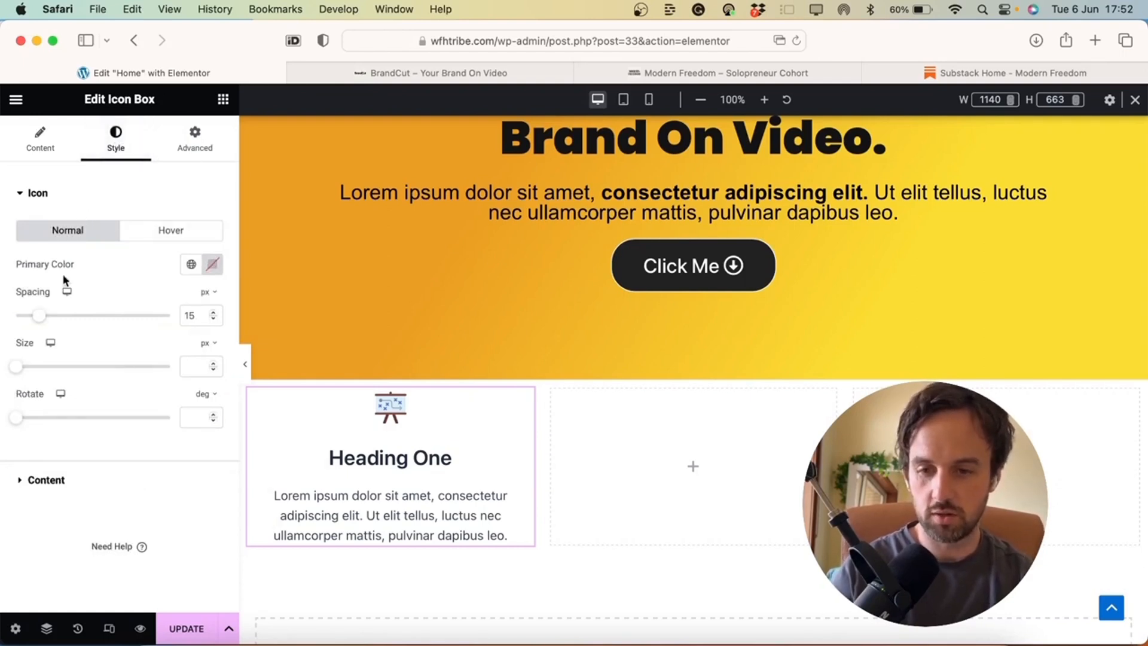
drag(42, 317, 65, 315)
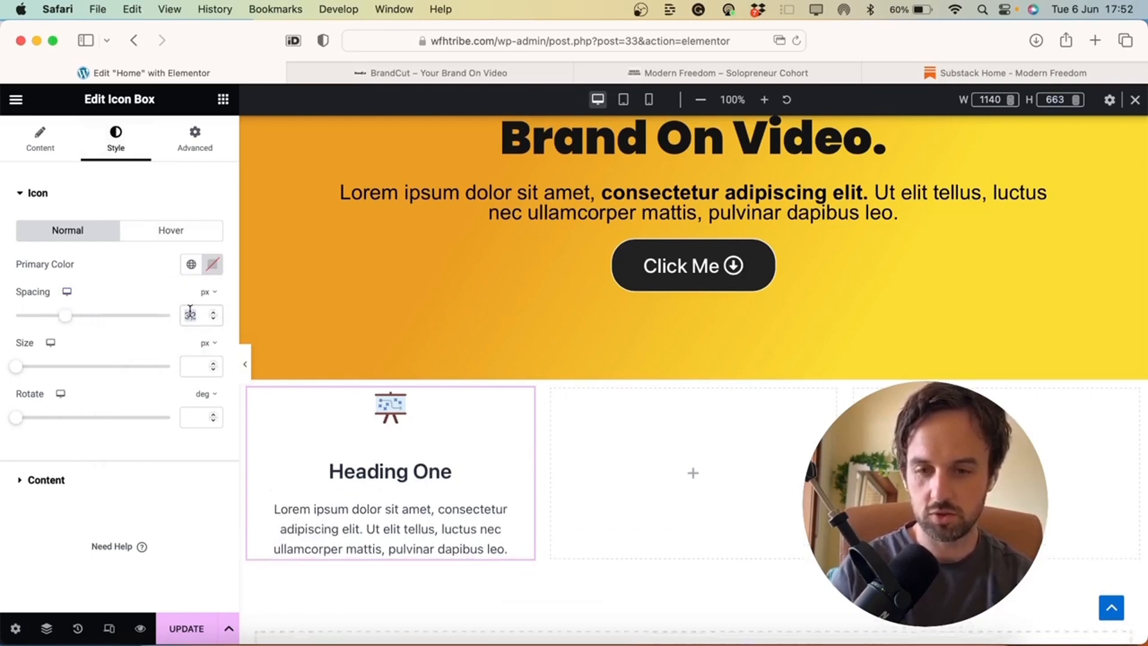
key(BackSpace)
drag(19, 368, 71, 366)
click(113, 203)
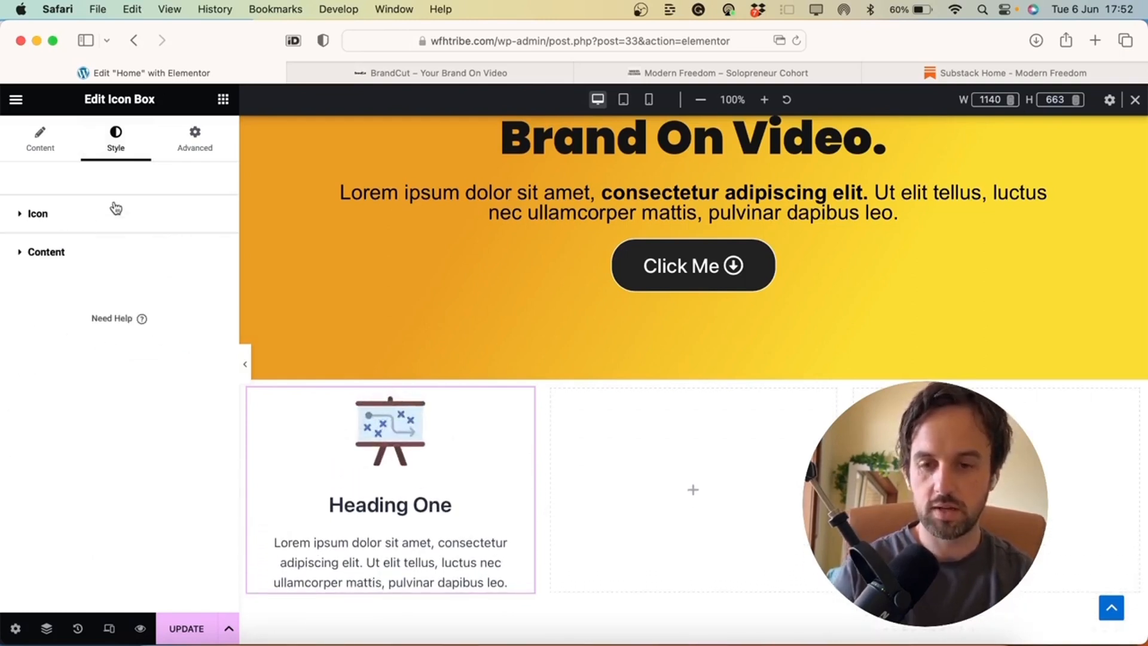
click(69, 251)
scroll(141, 425, down, 3)
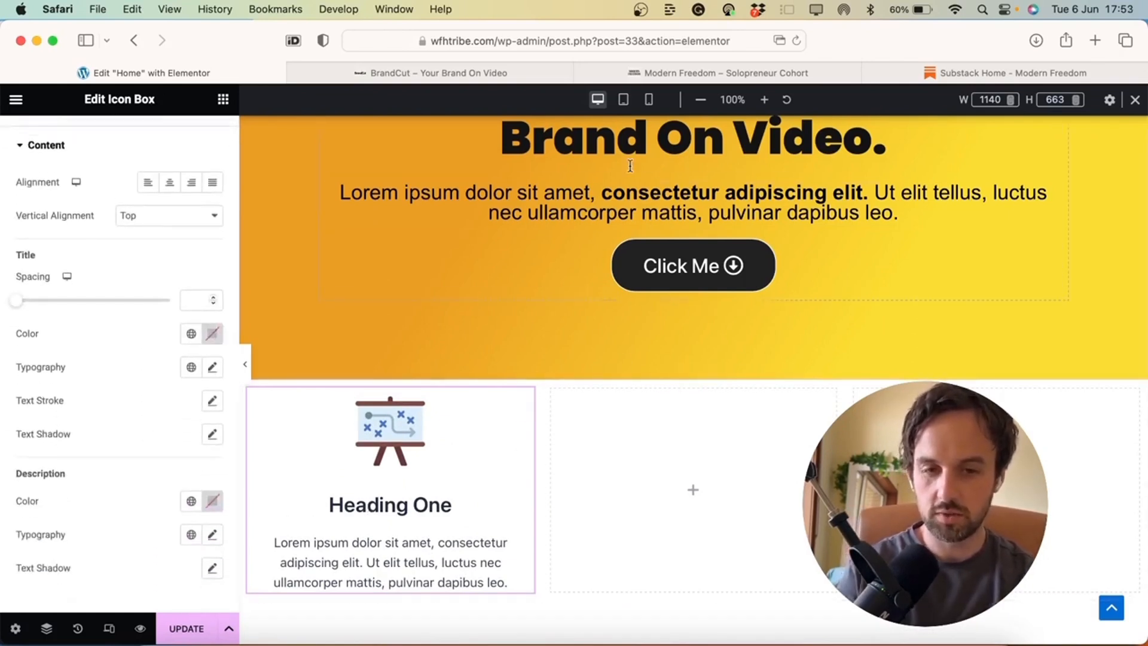
scroll(634, 152, up, 2)
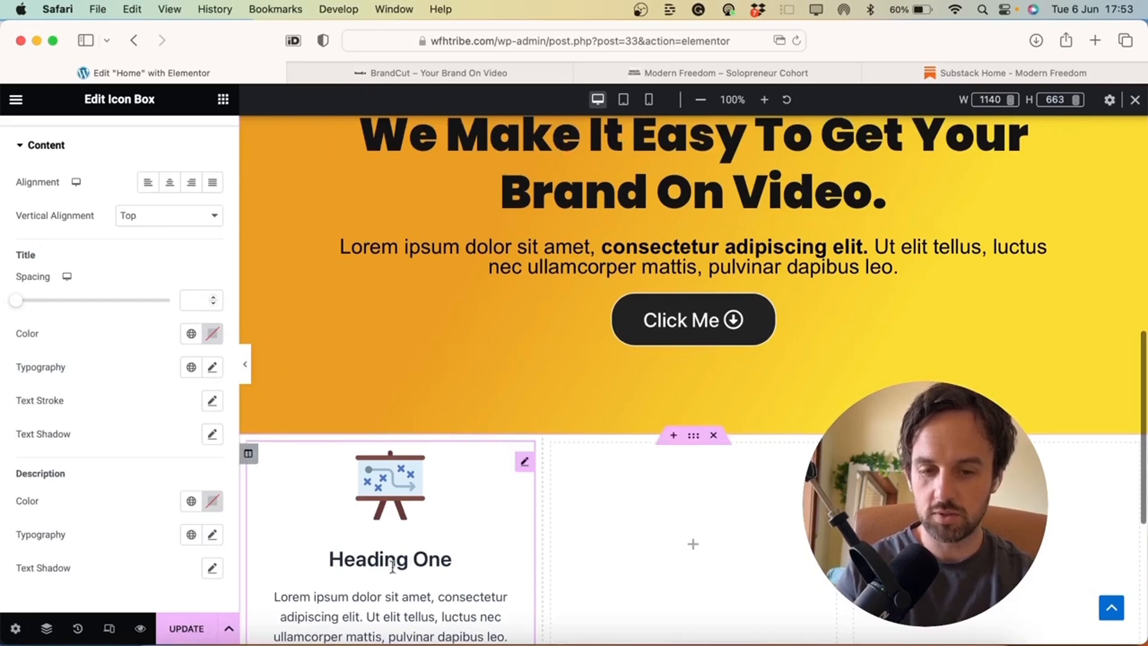
scroll(402, 598, down, 2)
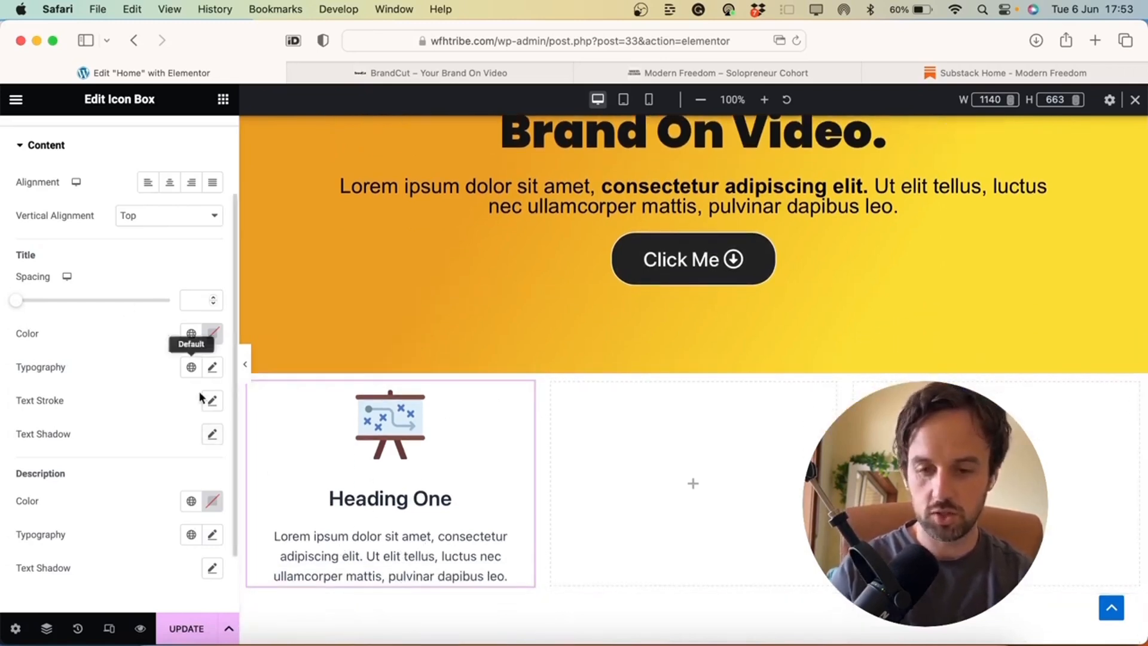
scroll(153, 357, down, 3)
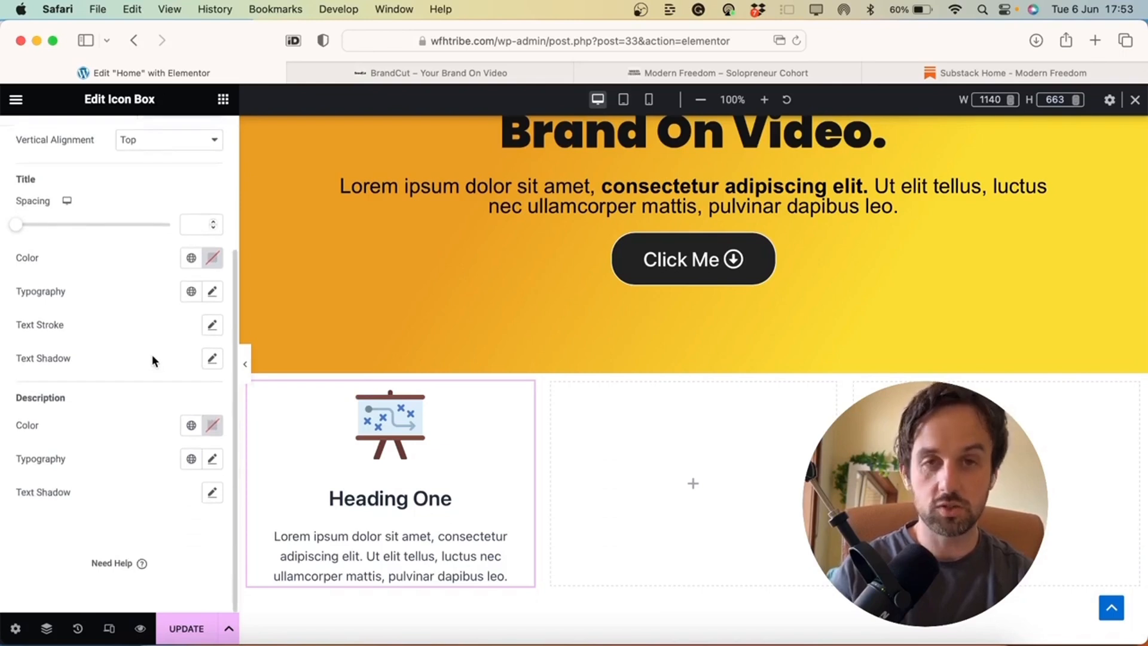
Duplicate the first icon box and move the copy into the middle column
scroll(151, 358, up, 7)
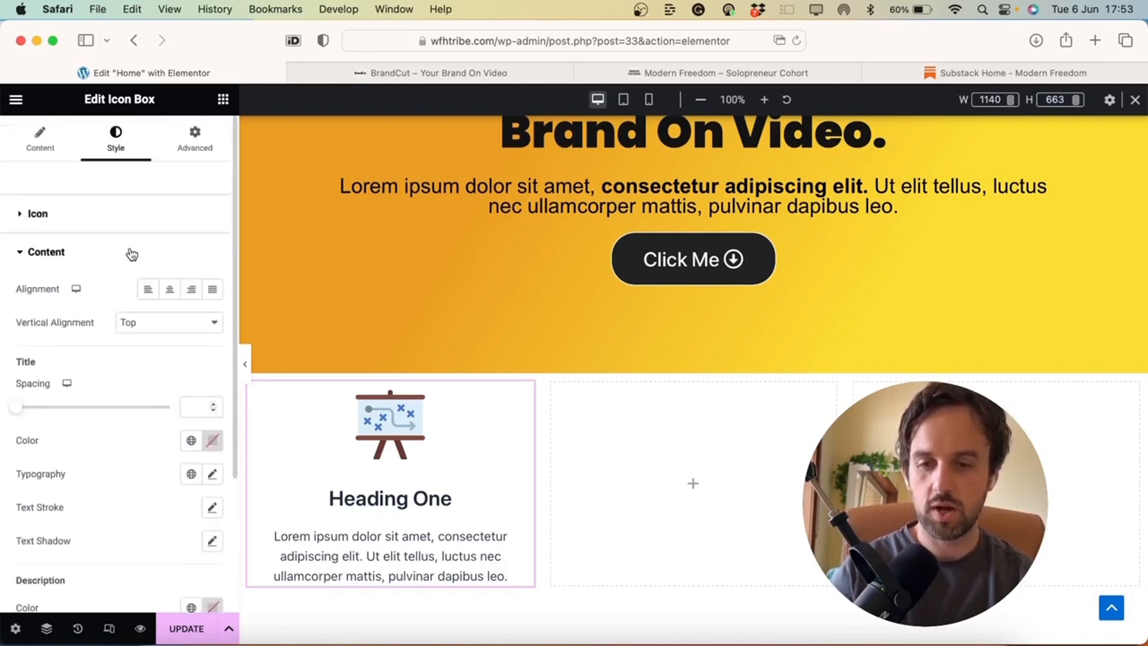
click(131, 254)
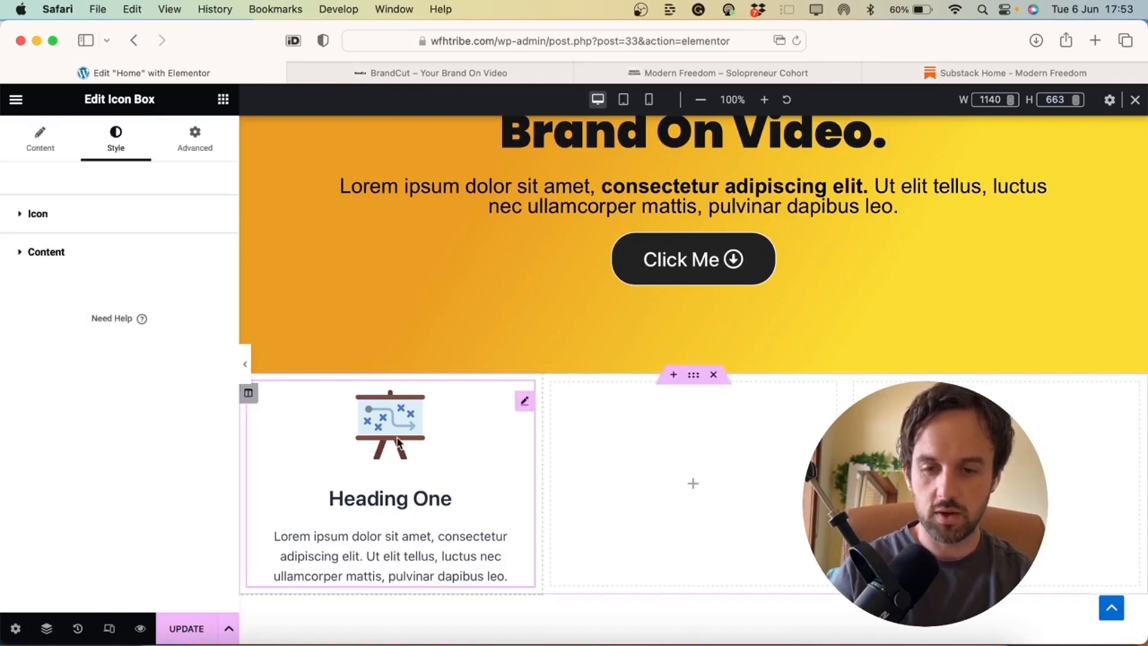
right_click(525, 406)
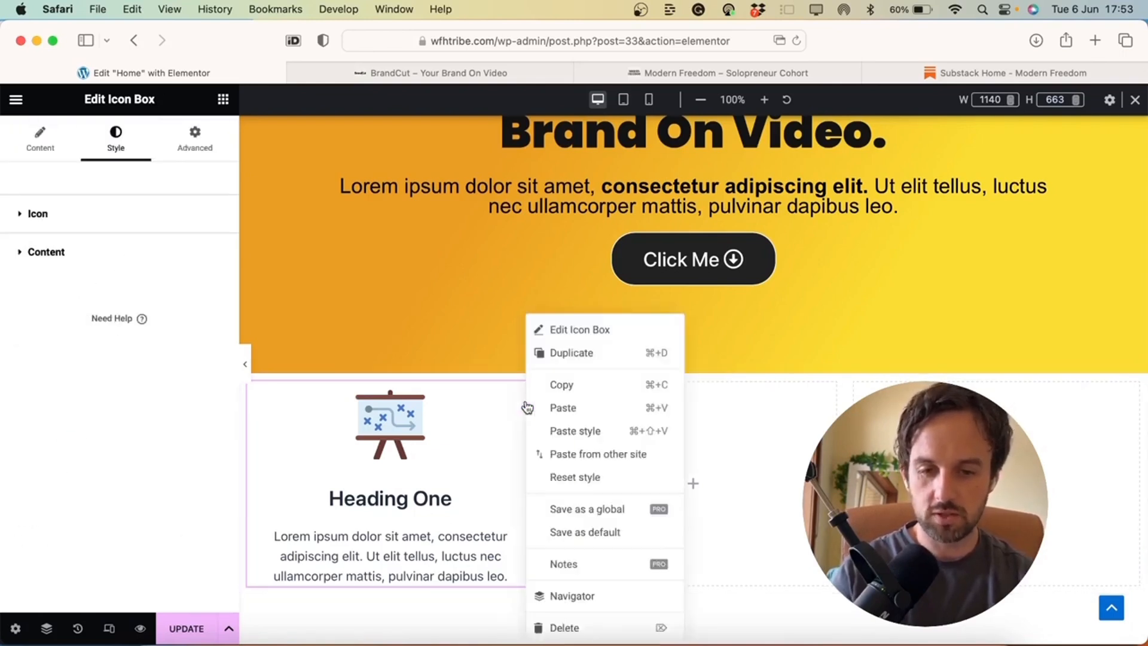
click(571, 351)
scroll(538, 410, down, 2)
drag(525, 409, 701, 292)
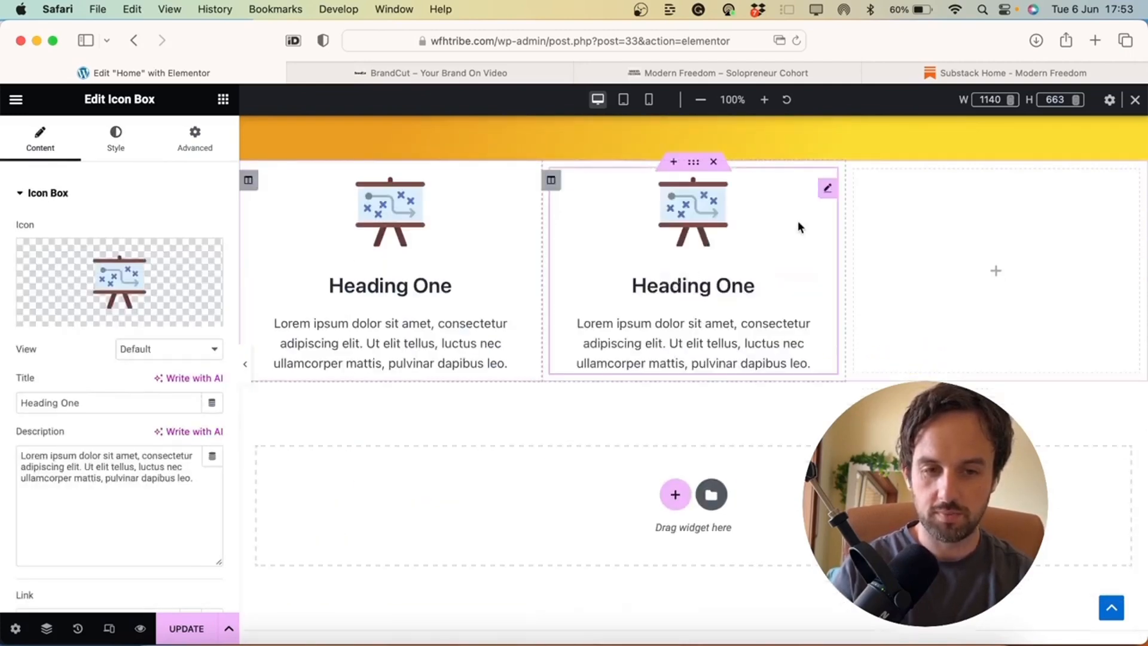
Duplicate the middle icon box into the right-hand column
right_click(830, 189)
click(861, 233)
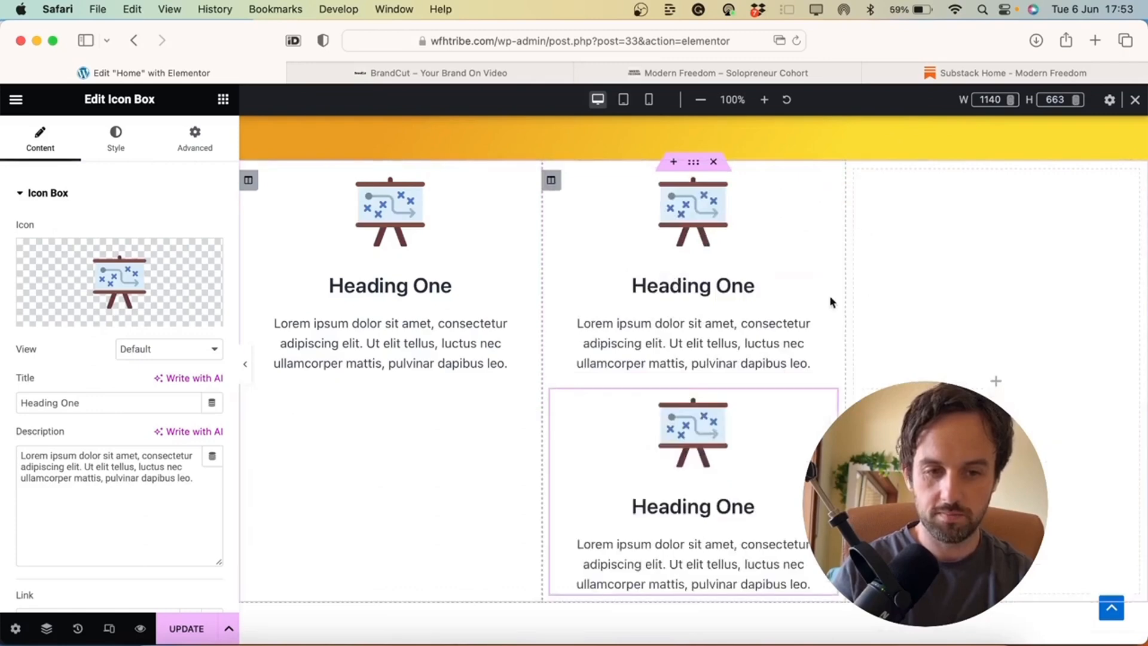
drag(826, 411, 995, 250)
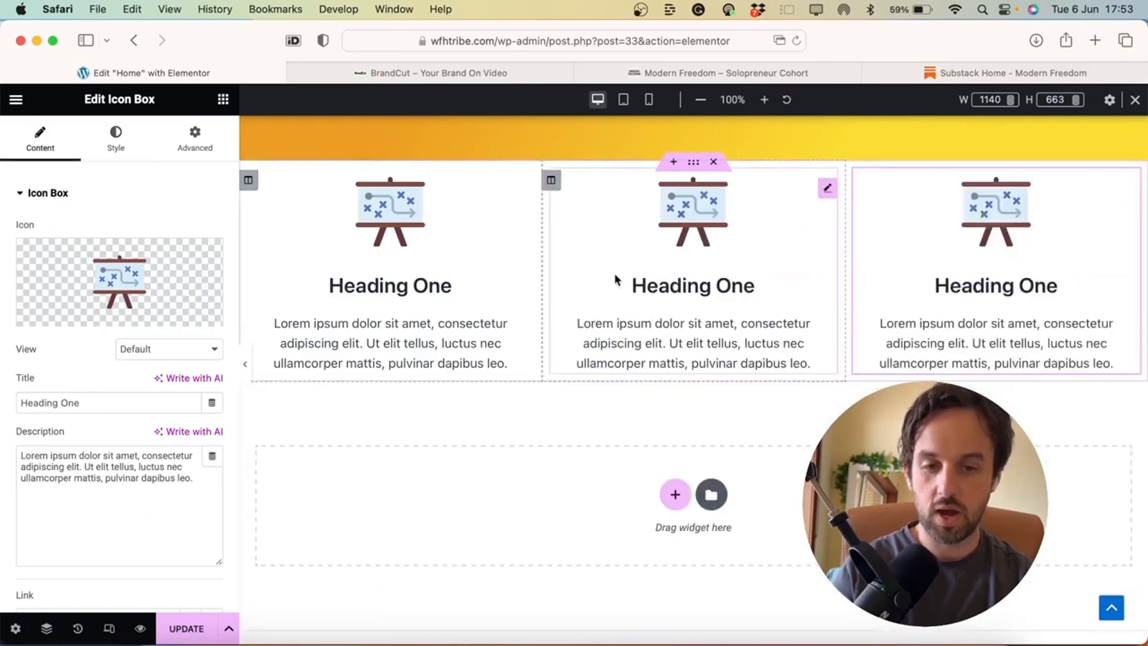
scroll(616, 280, up, 1)
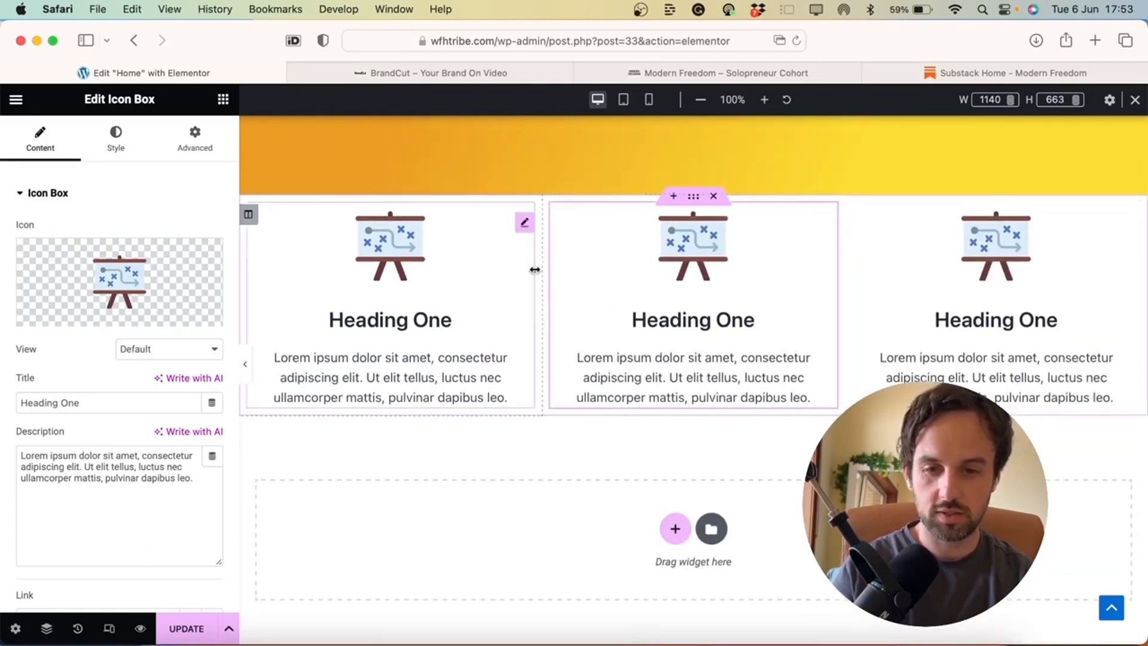
Set the middle box's icon to the blue chart-and-head SVG from the Media Library
click(155, 257)
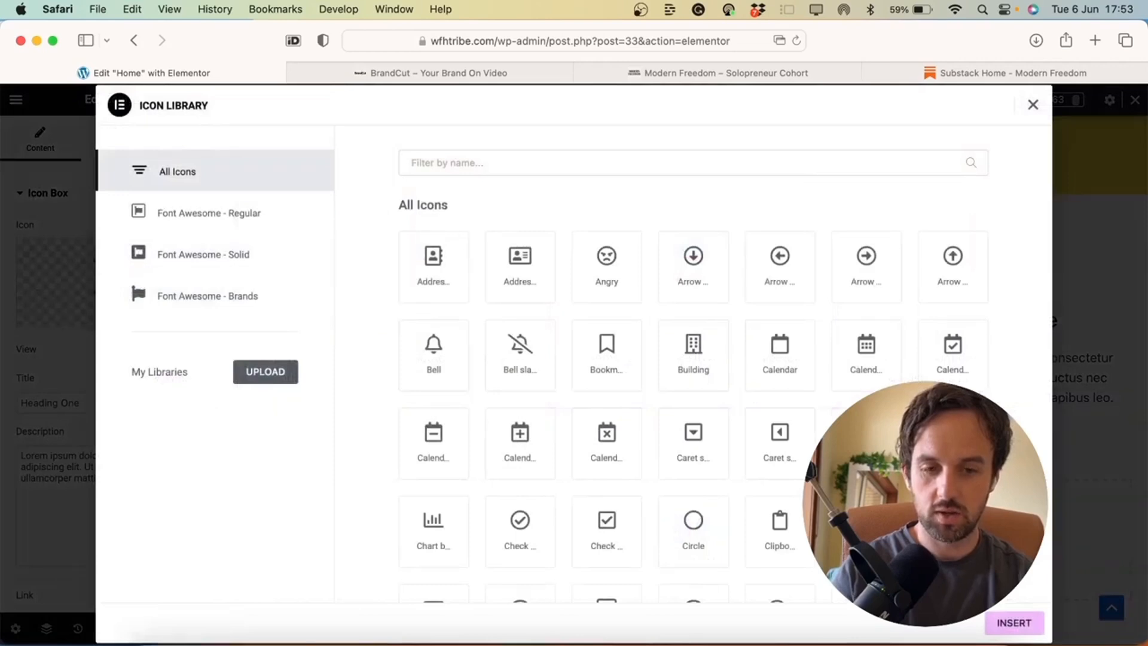
click(1034, 105)
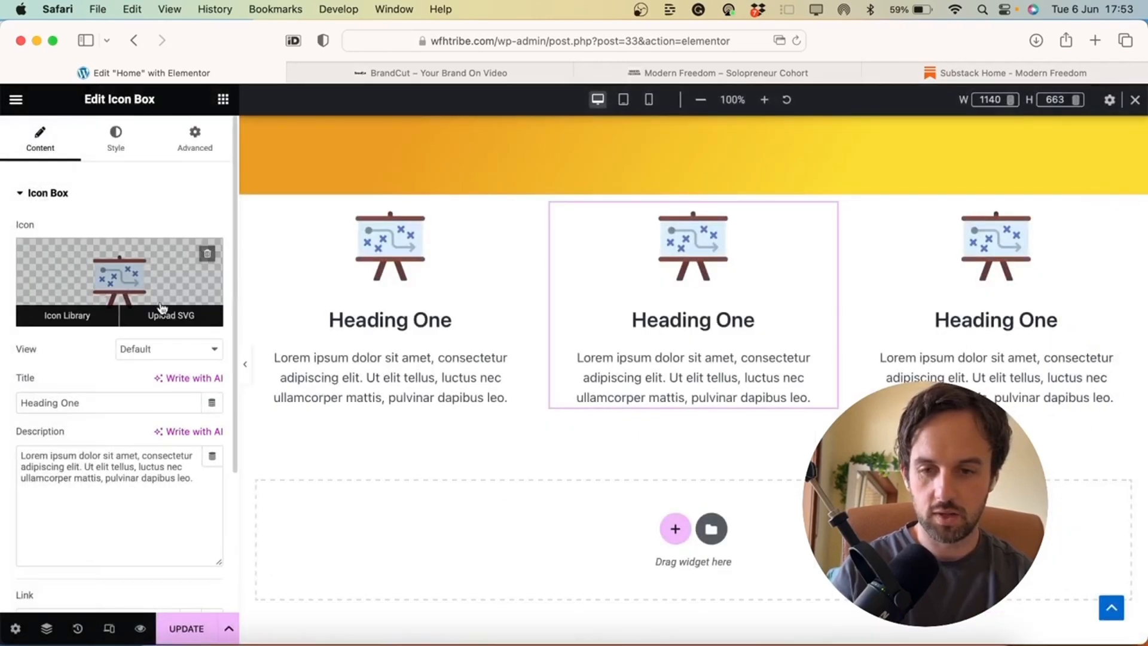
click(166, 314)
click(229, 298)
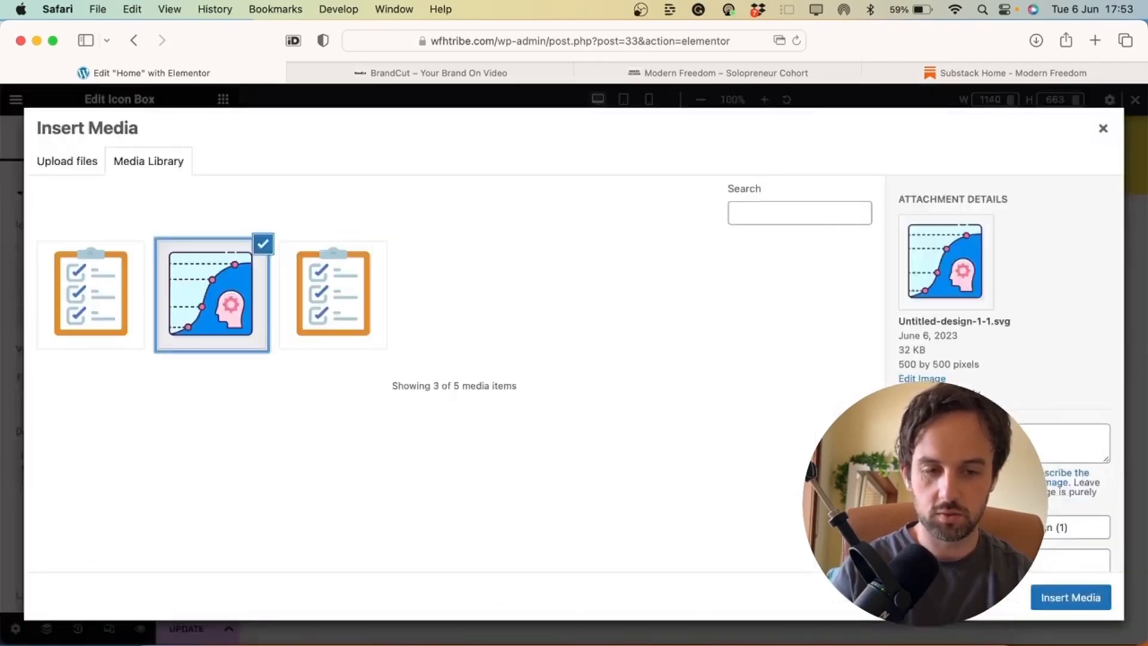
click(1070, 598)
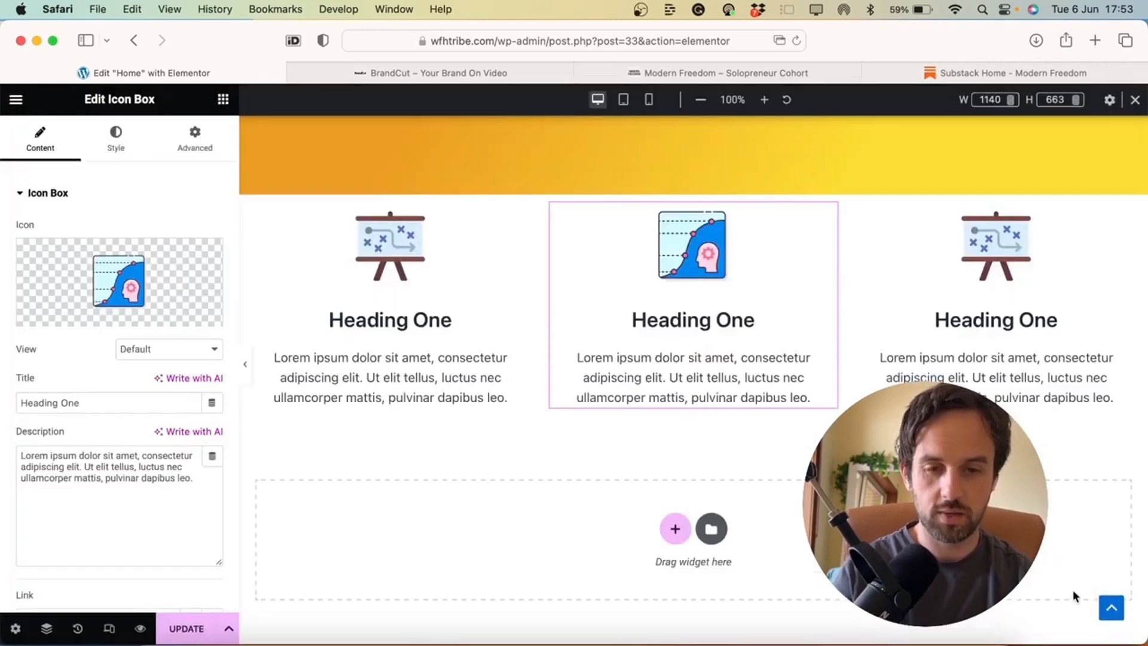
Set the right box's icon to the crowd-of-people SVG Untitled-design-5.svg
click(1019, 247)
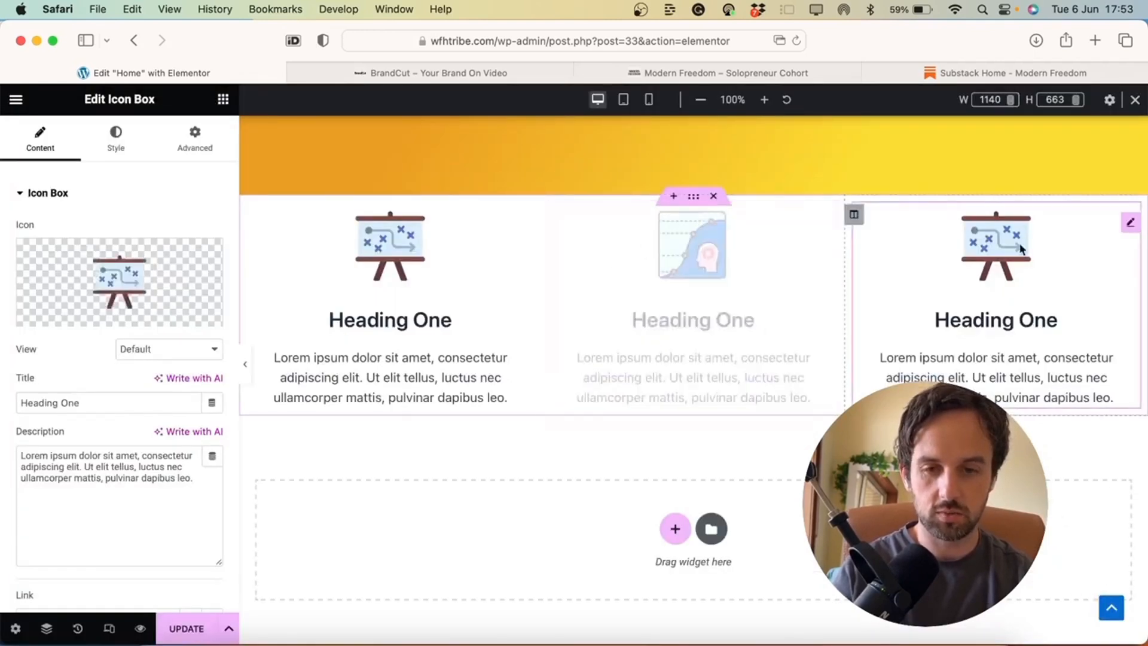
mouse_move(167, 274)
click(170, 316)
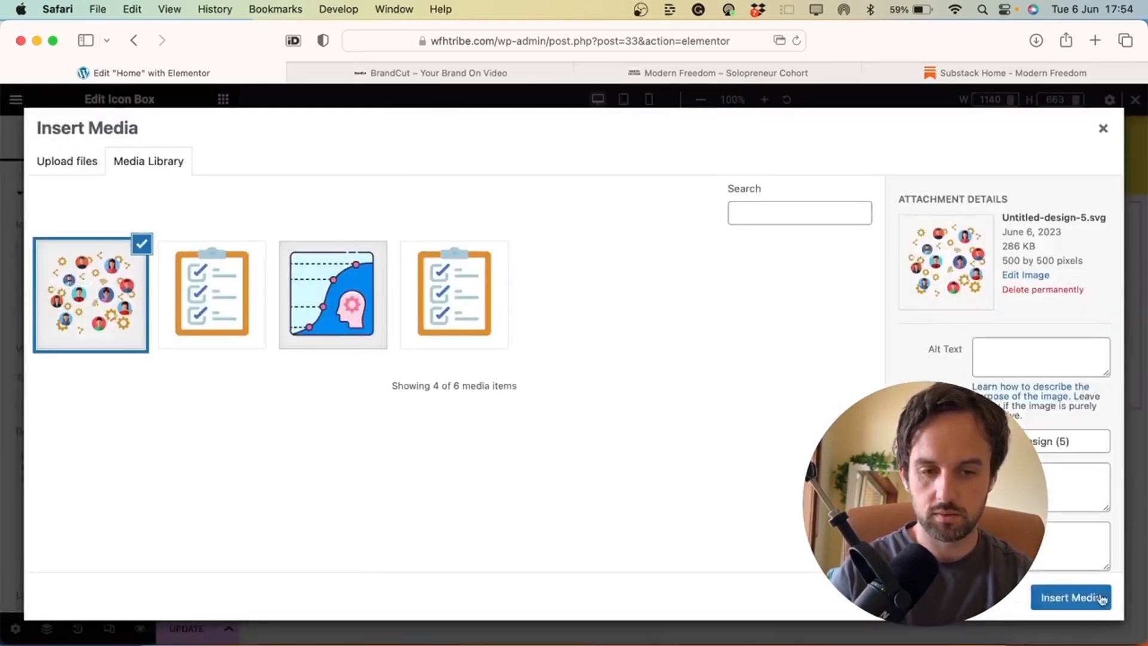
click(1095, 613)
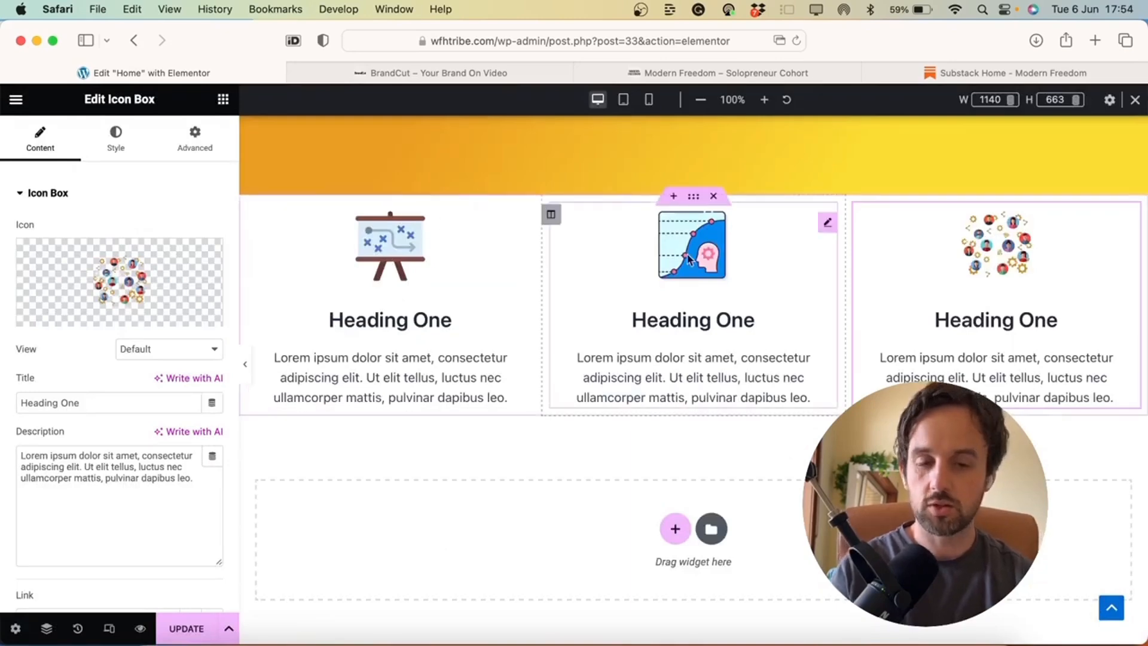
Set the icon-box section's top and bottom margins to 50 px in Advanced settings
scroll(593, 493, up, 6)
scroll(593, 493, down, 3)
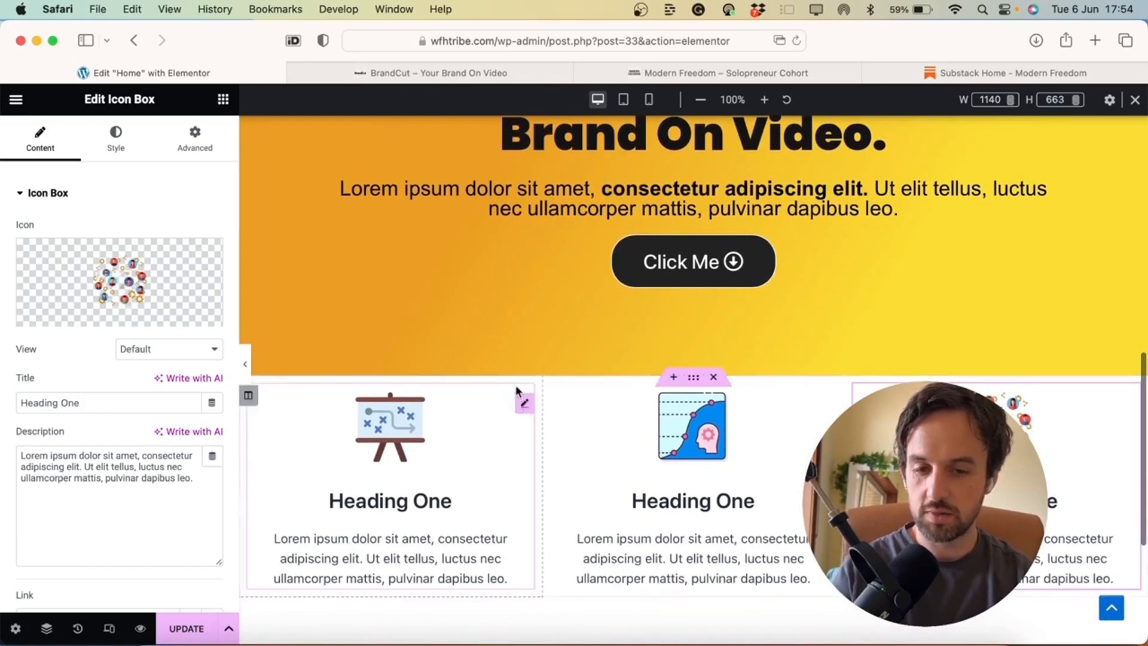
click(694, 379)
click(194, 138)
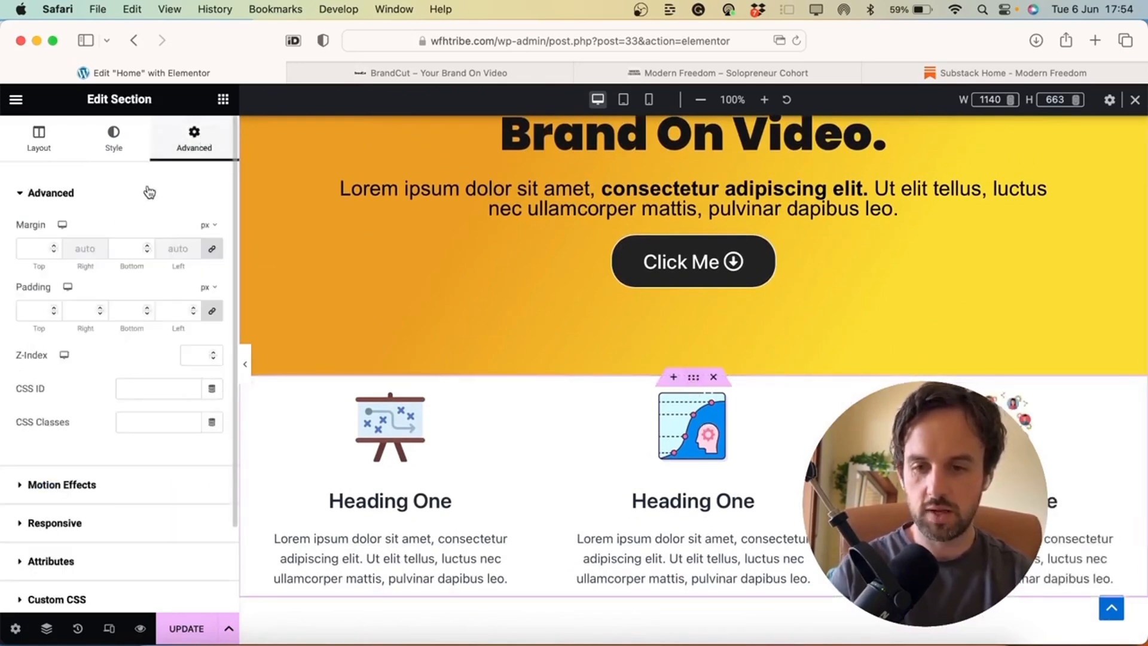
click(34, 250)
text(50)
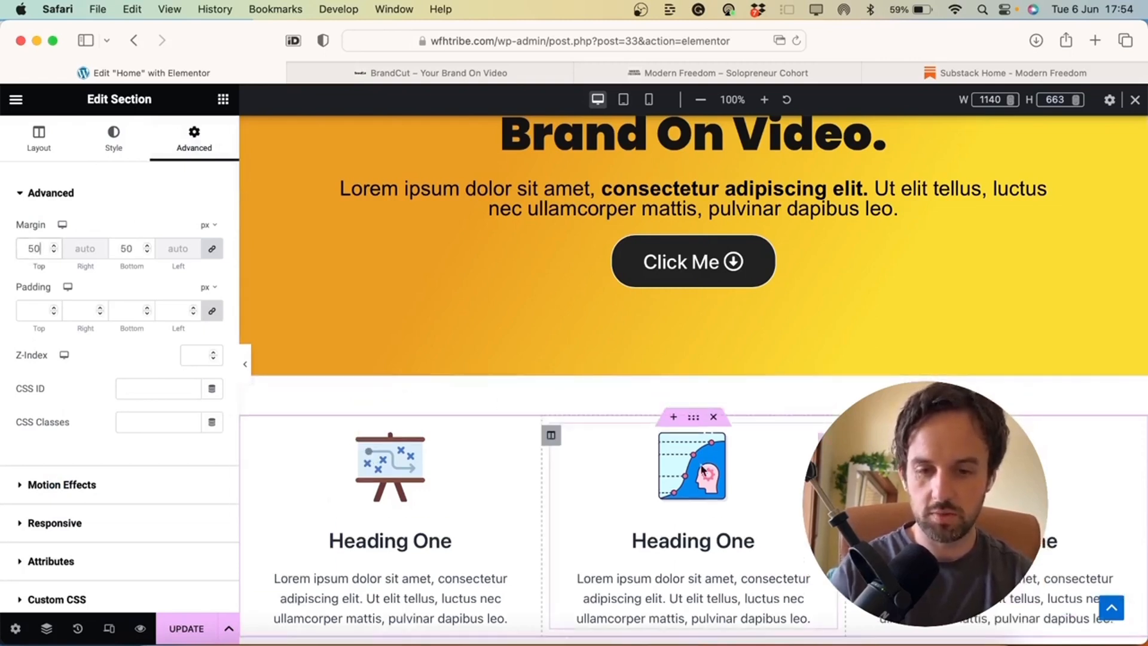
scroll(701, 462, down, 3)
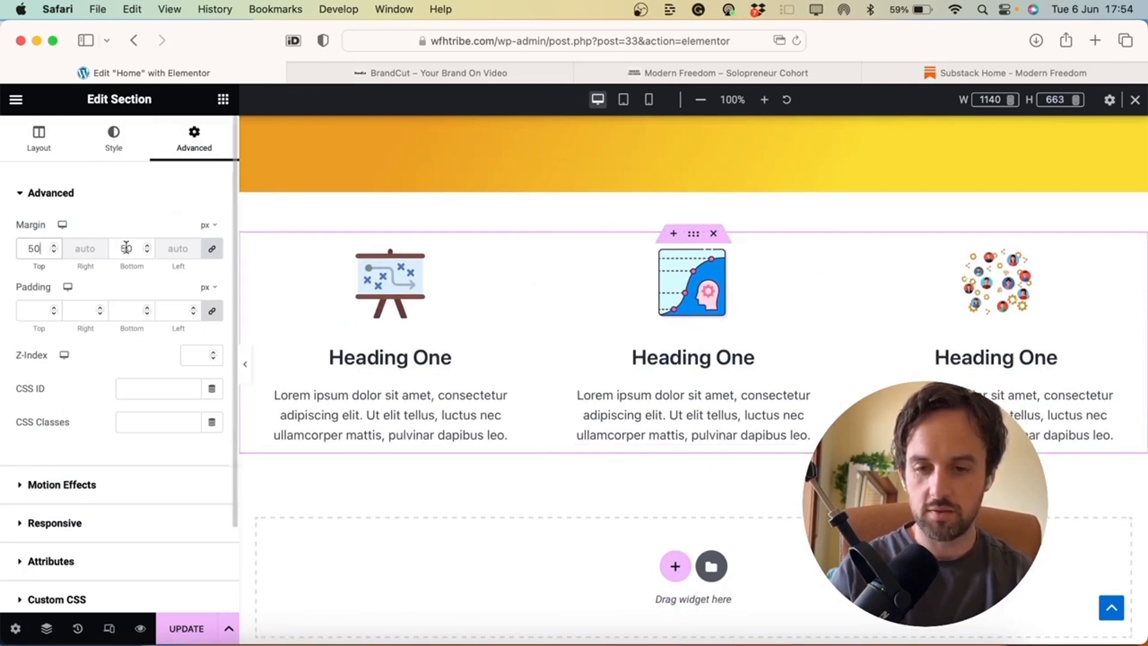
scroll(608, 496, down, 1)
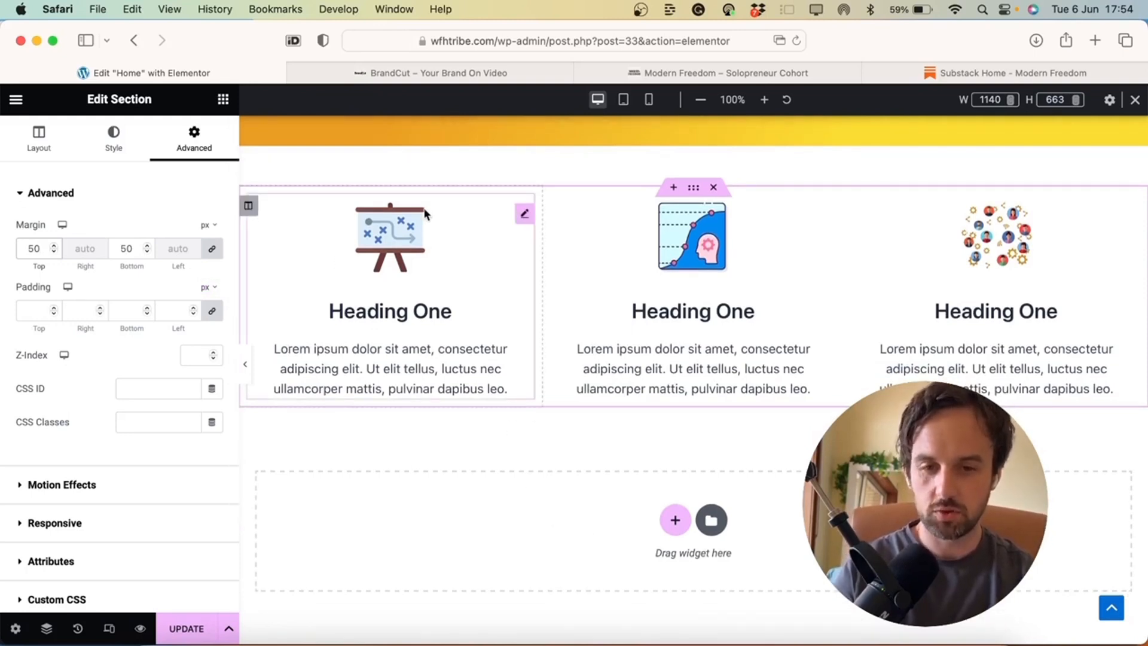
Give the first icon box a Fade In Up entrance animation
click(525, 215)
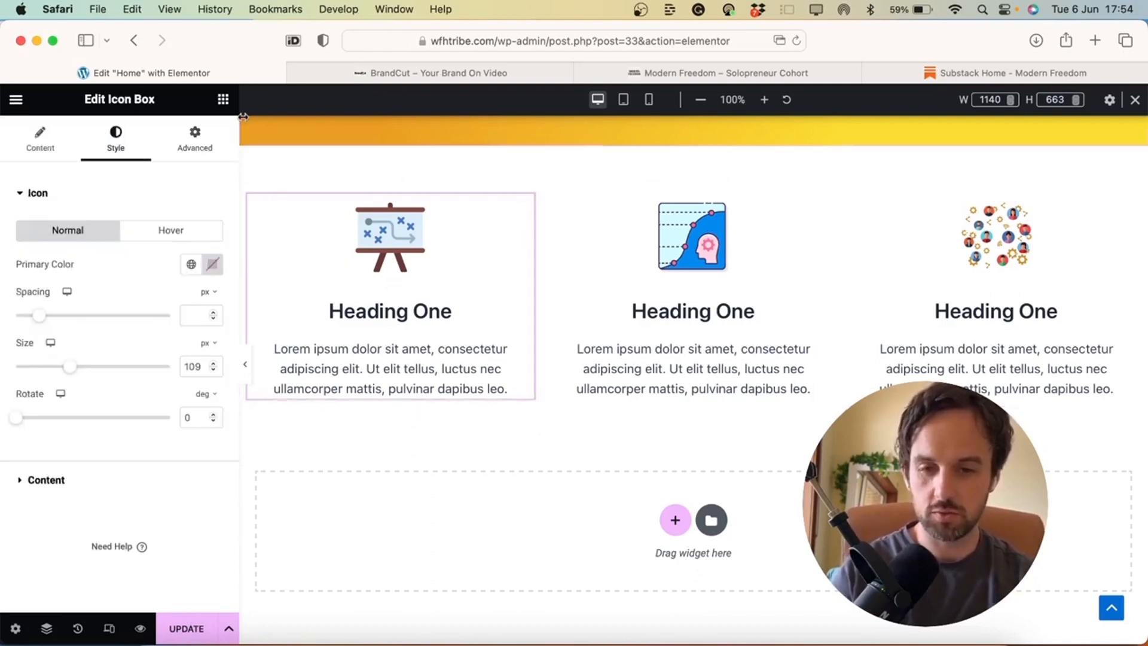
click(203, 141)
scroll(197, 433, down, 3)
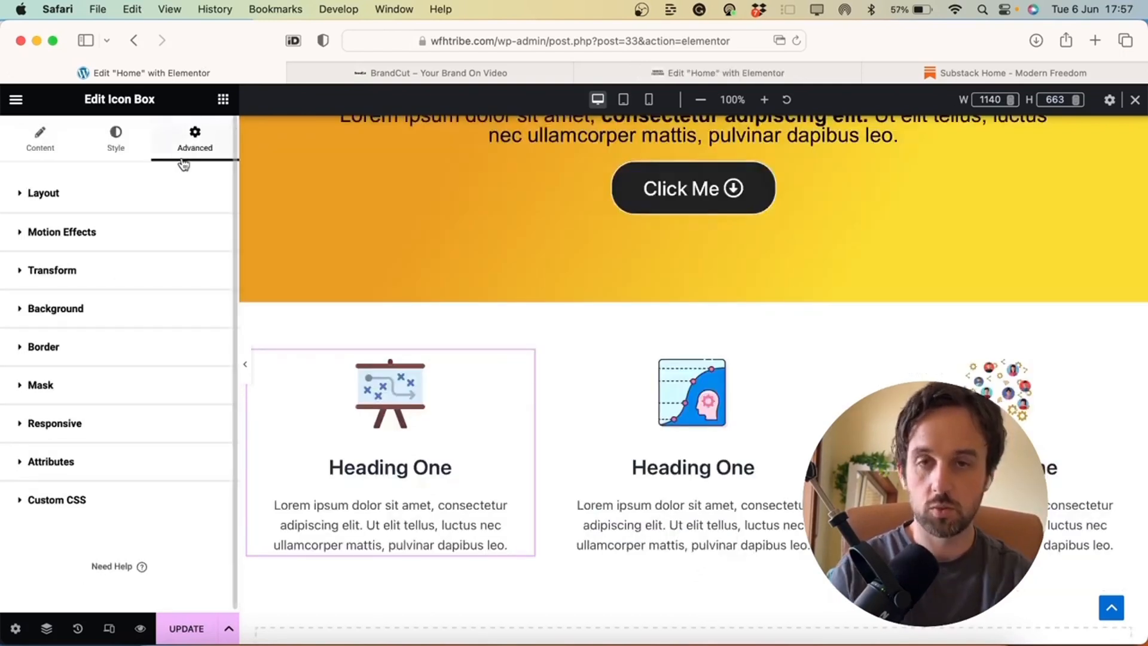
click(155, 236)
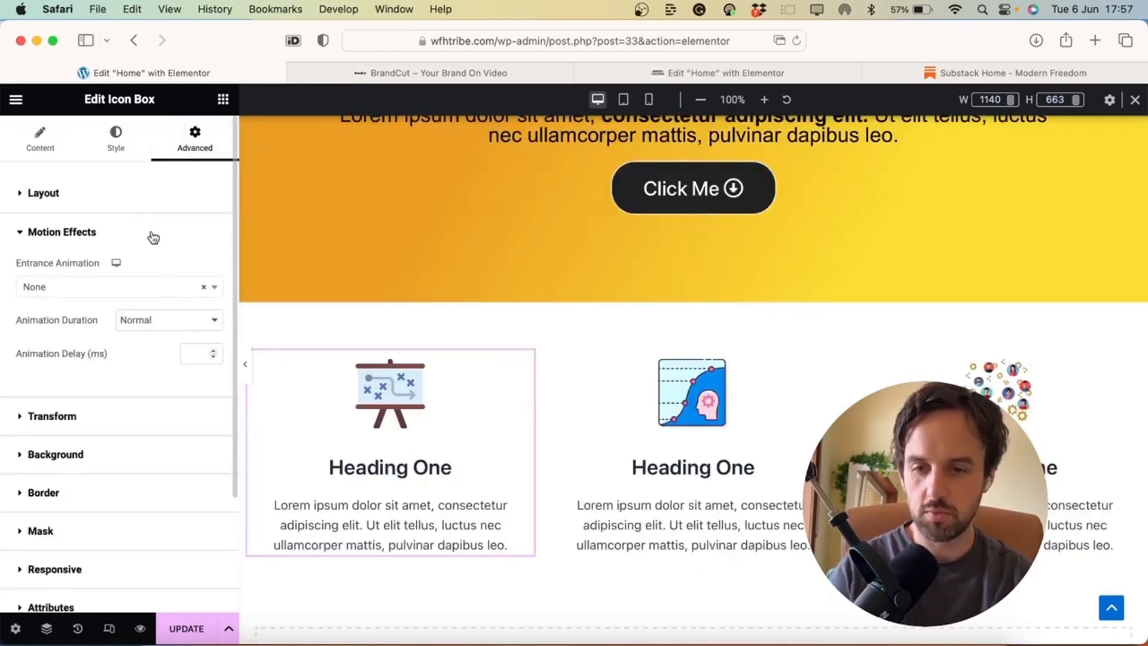
click(160, 288)
scroll(114, 382, down, 3)
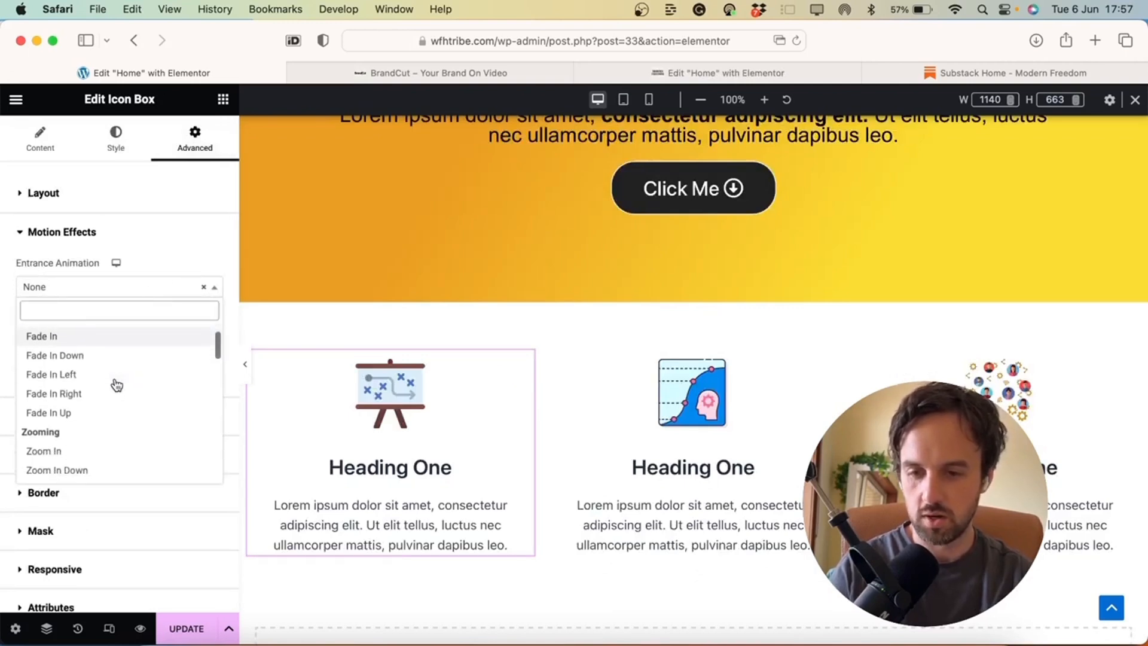
click(110, 422)
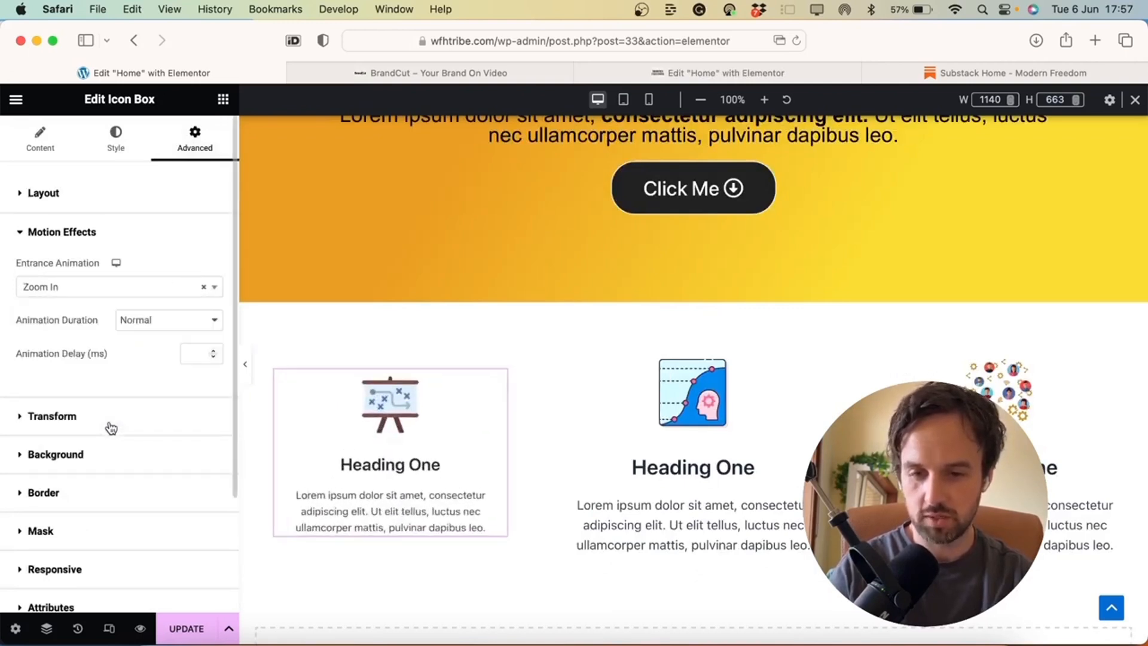
click(137, 287)
scroll(123, 433, up, 2)
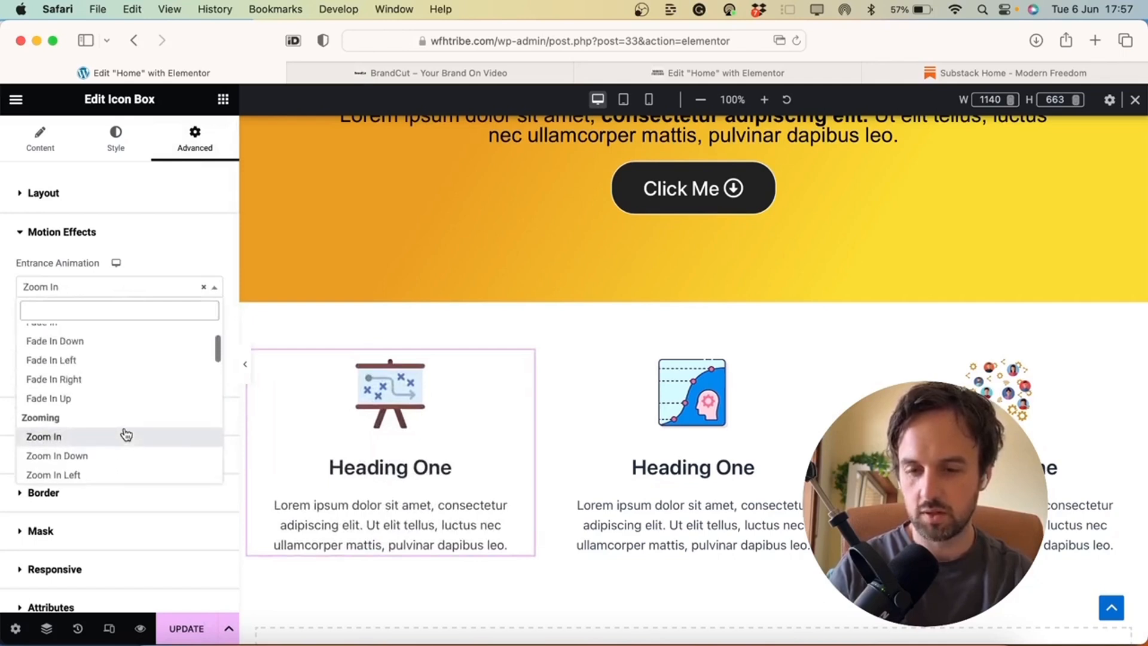
click(101, 400)
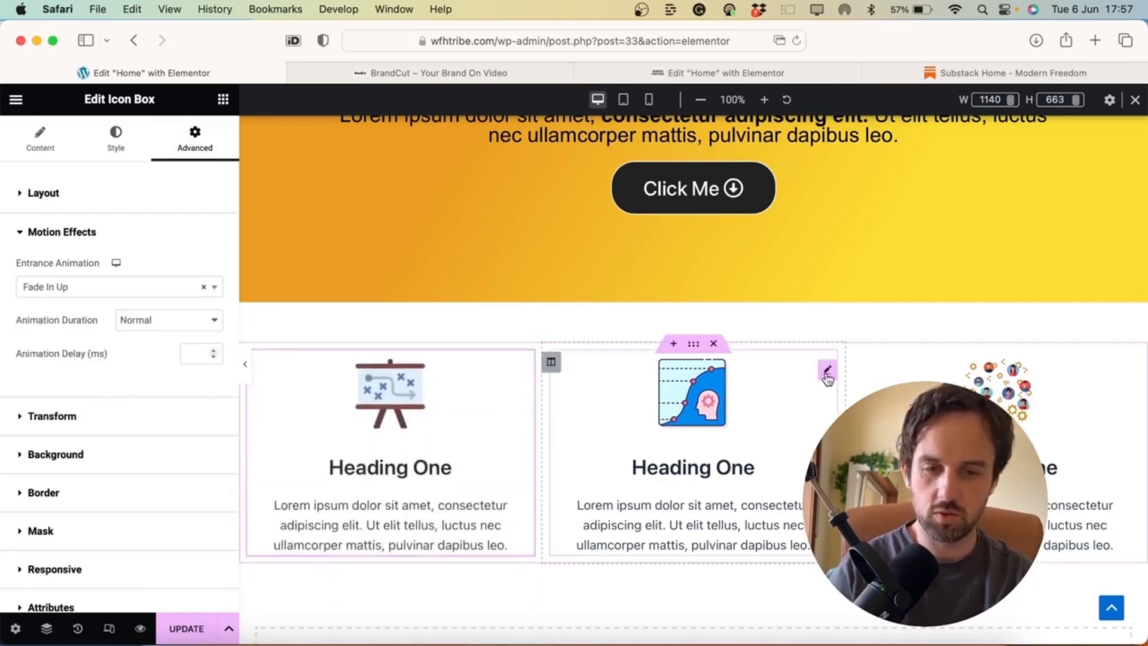
Give the second icon box a Fade In Up entrance animation
click(823, 379)
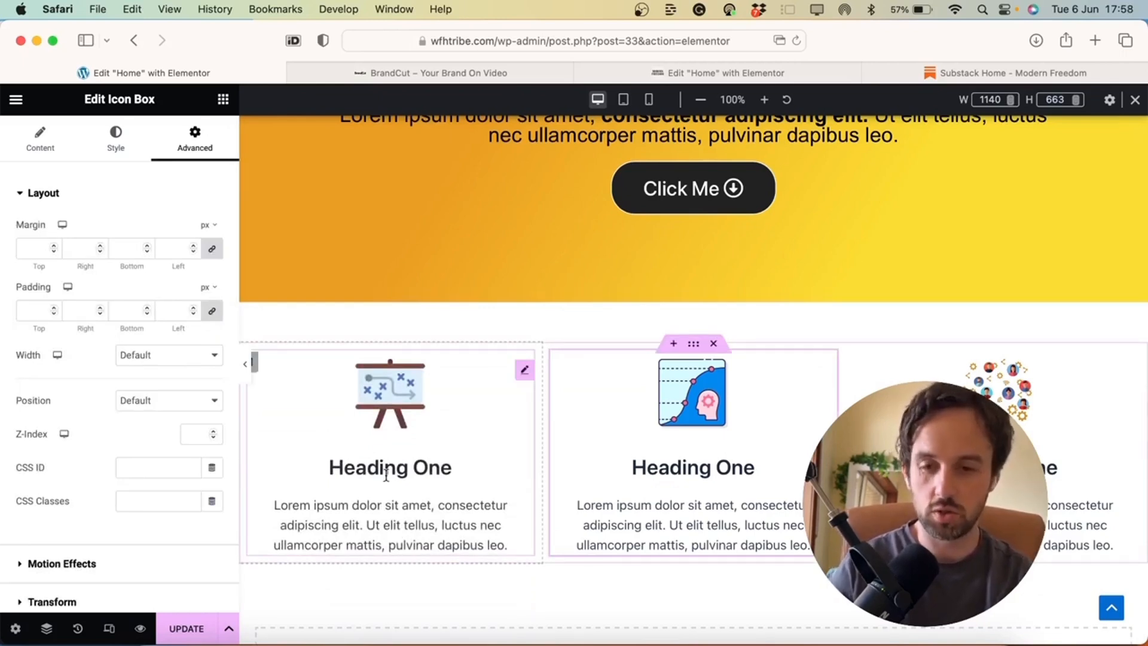
scroll(605, 521, down, 5)
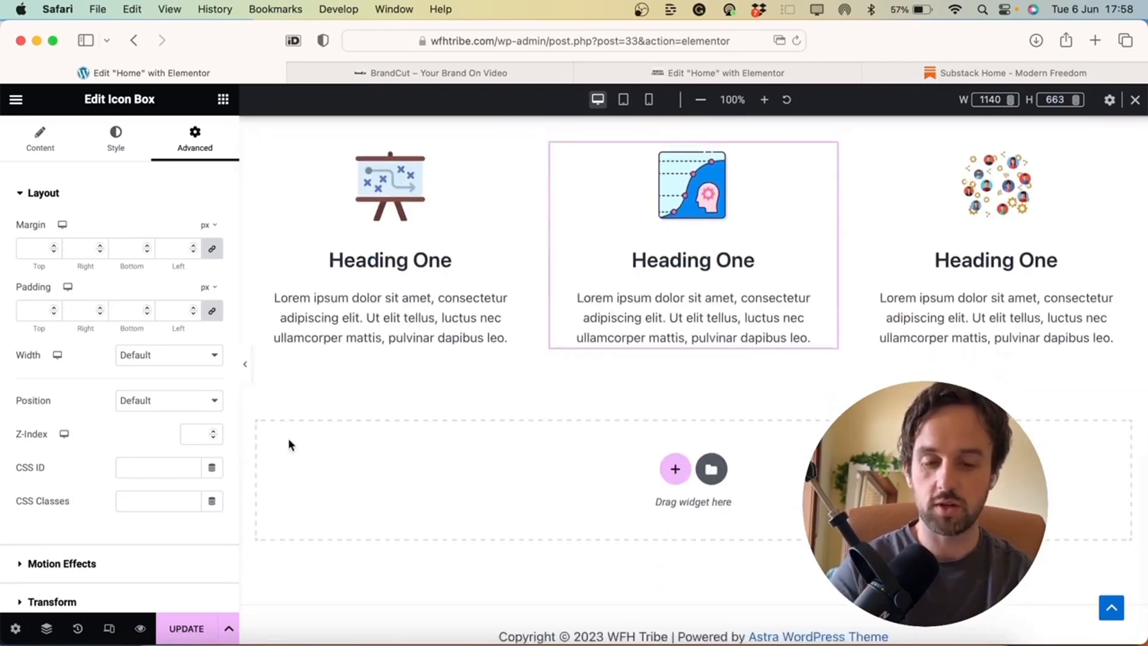
scroll(291, 444, down, 1)
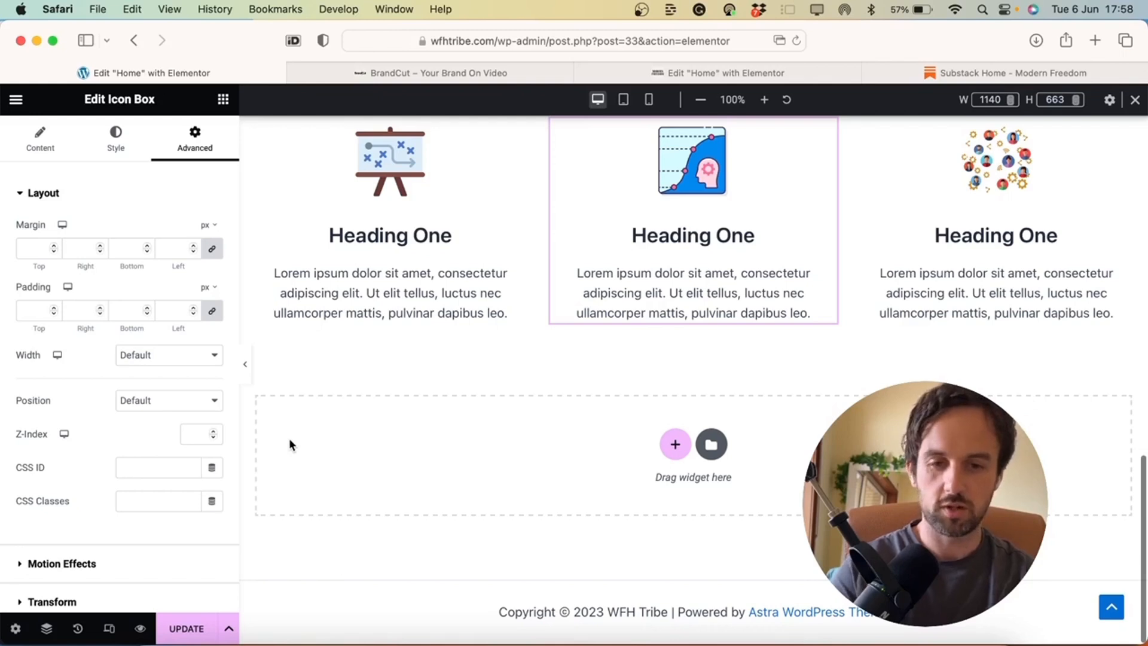
scroll(290, 444, up, 3)
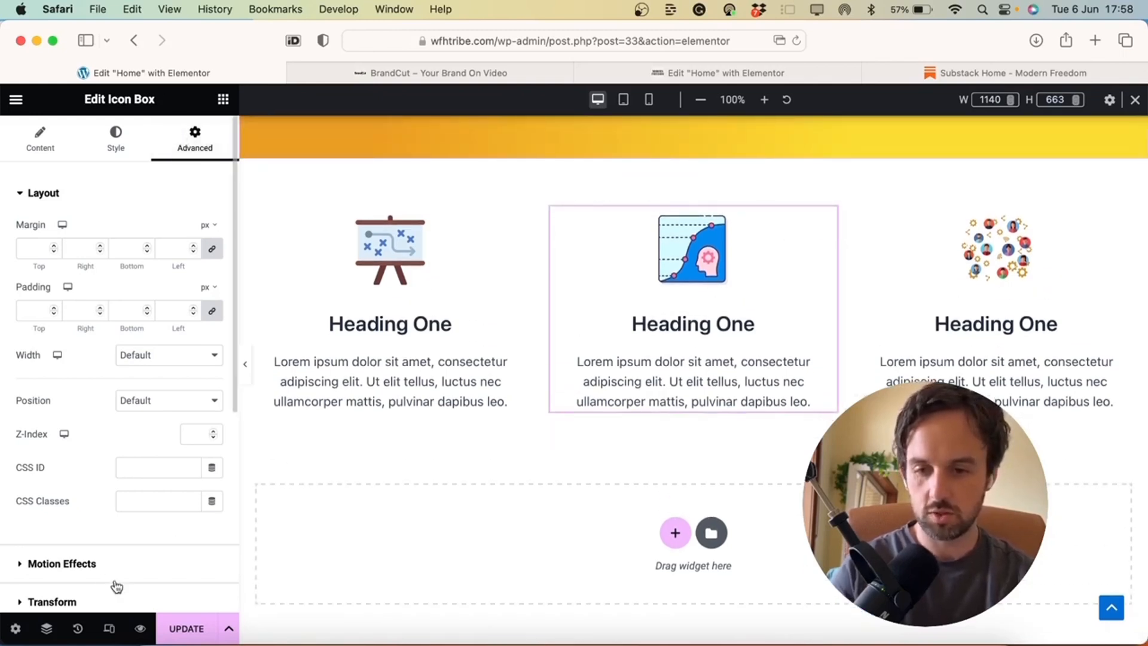
click(96, 568)
scroll(120, 487, down, 2)
click(115, 219)
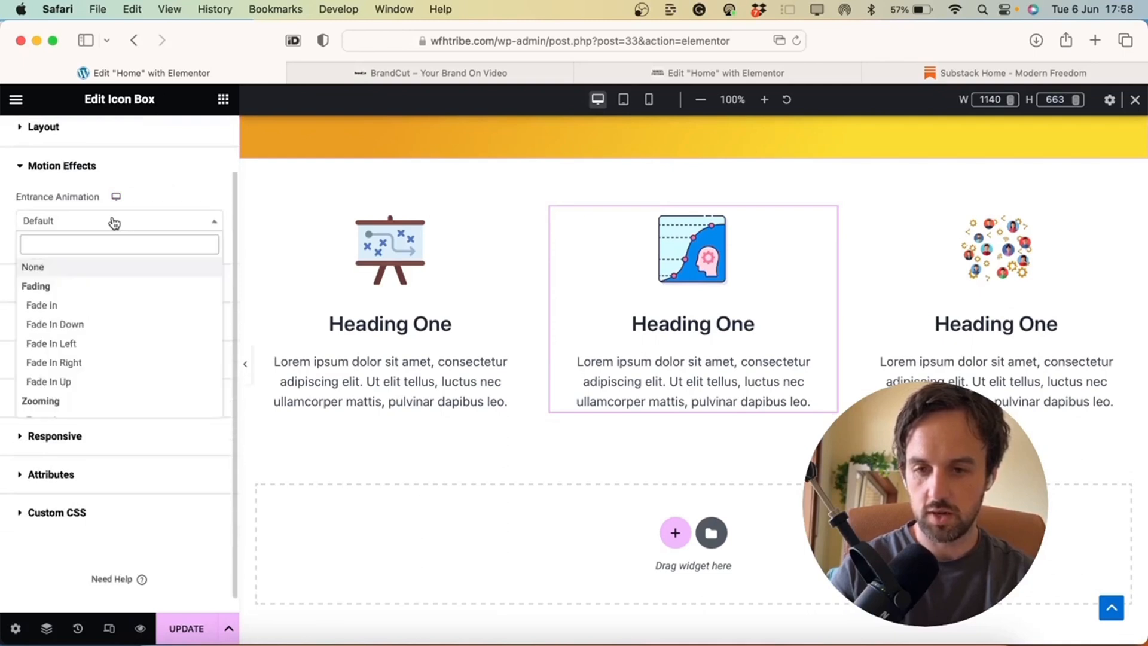
click(73, 384)
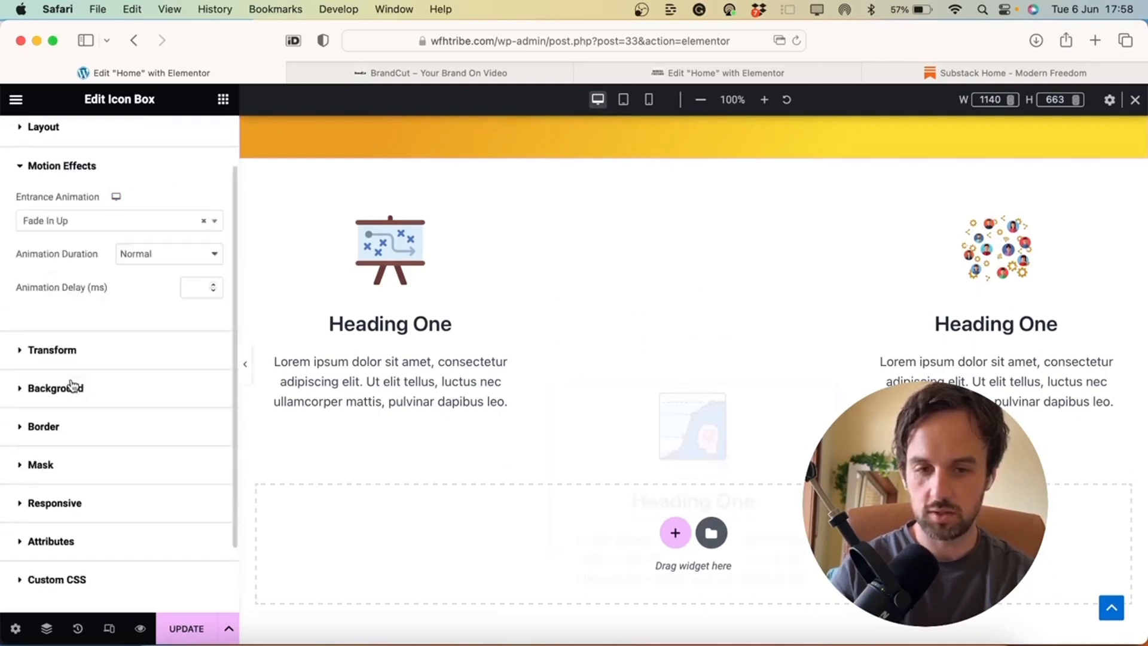
Give the third icon box a Fade In Up entrance animation
click(1131, 228)
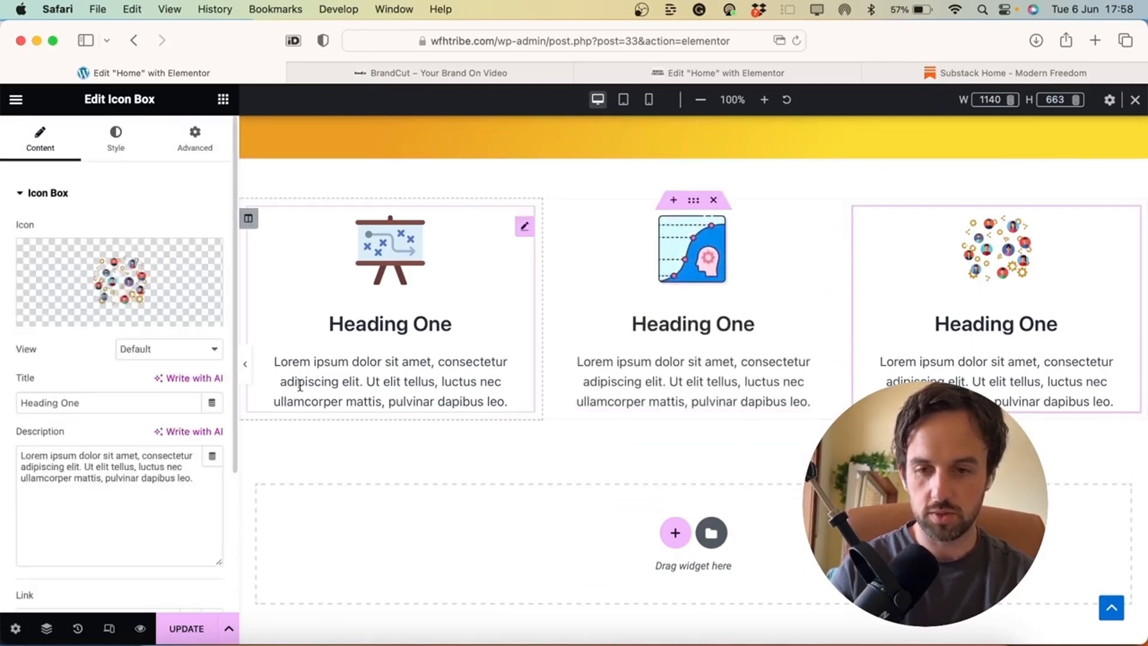
click(193, 142)
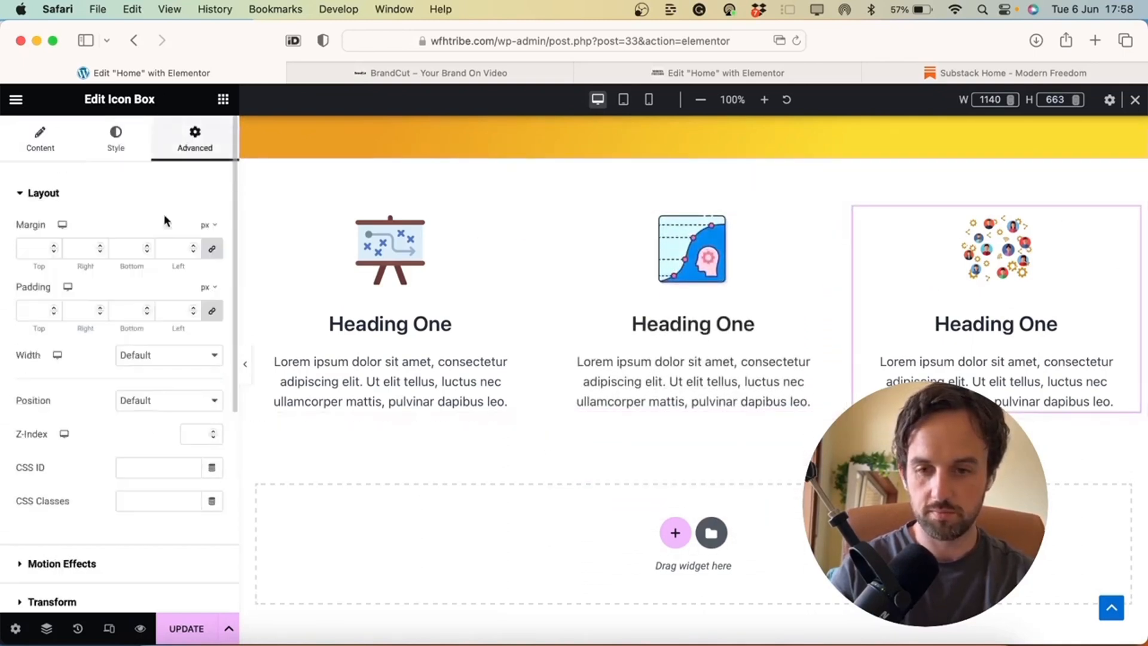
click(162, 564)
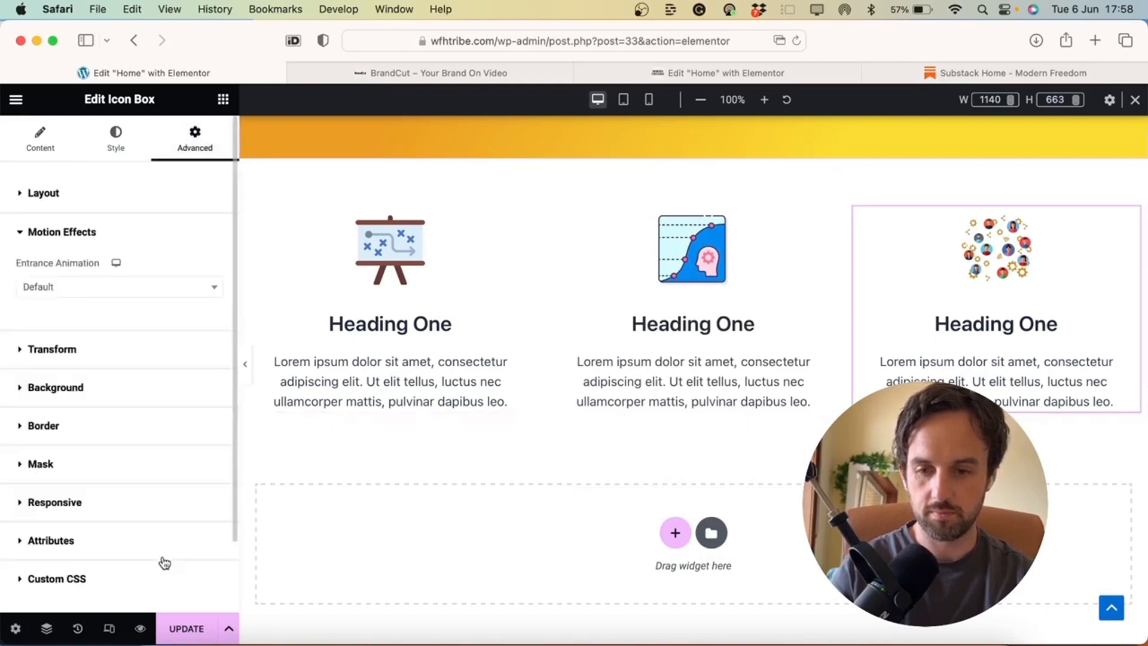
click(178, 291)
click(142, 455)
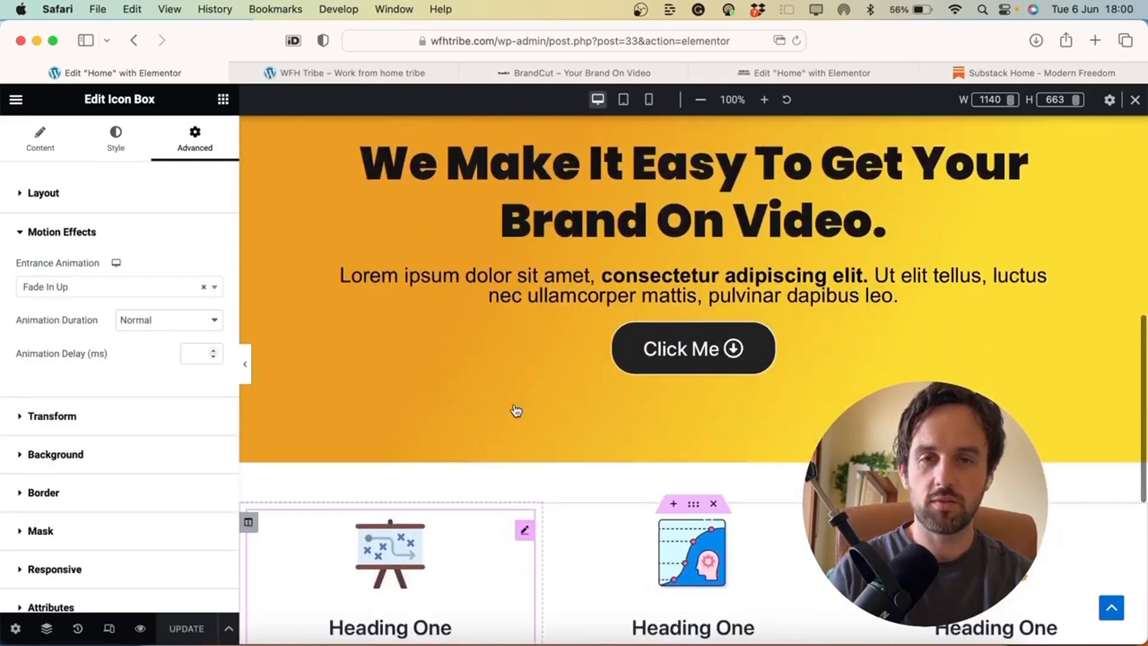
scroll(515, 411, down, 4)
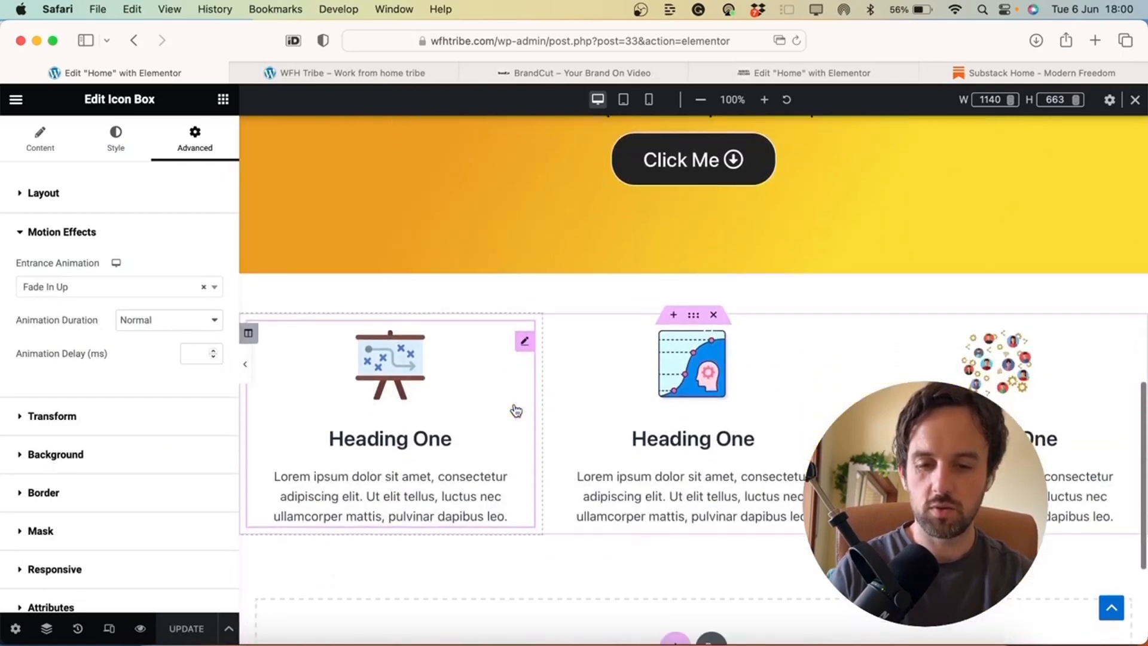
click(142, 630)
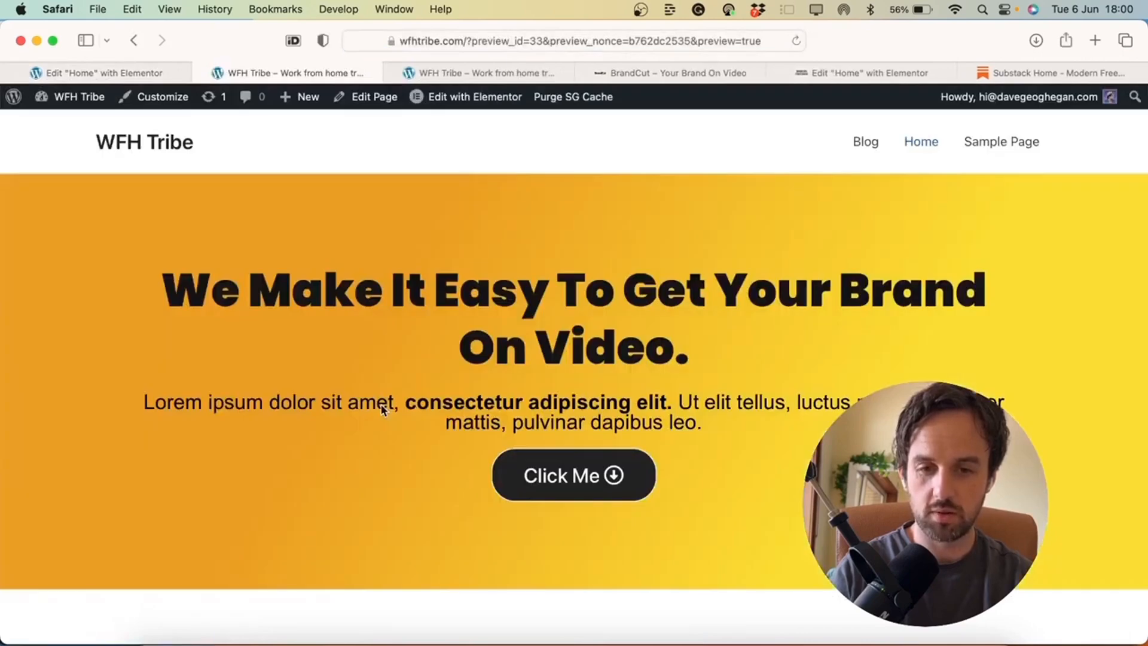
scroll(381, 407, down, 3)
scroll(384, 410, down, 4)
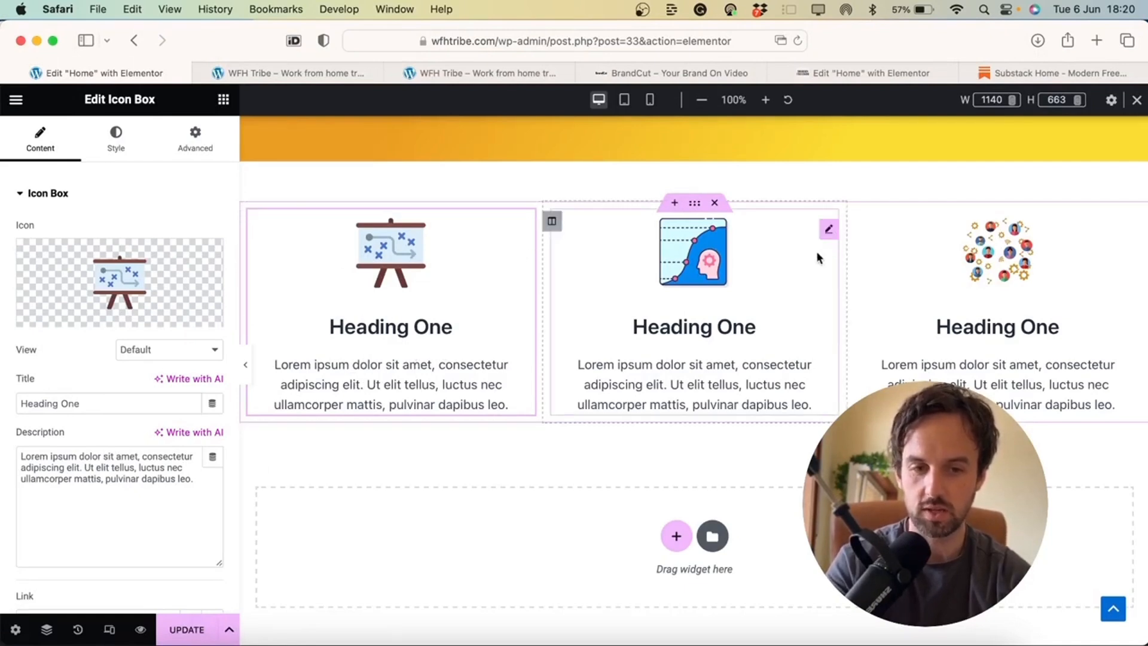
Set the first box icon's hover animation to Bounce In and update the page
click(122, 140)
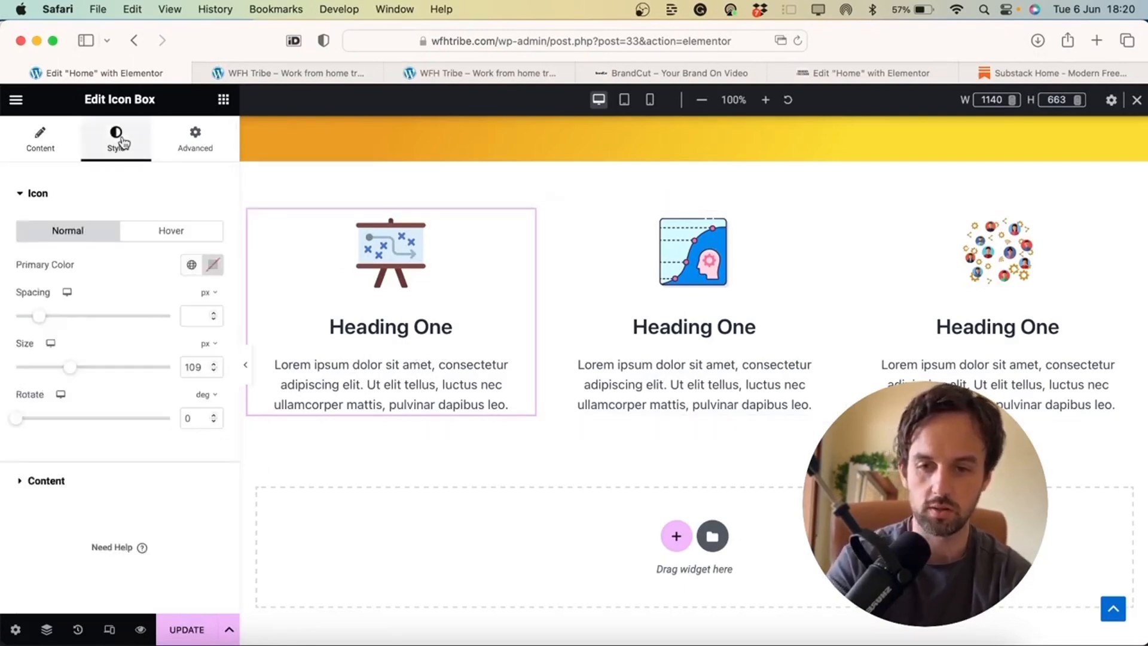
click(172, 234)
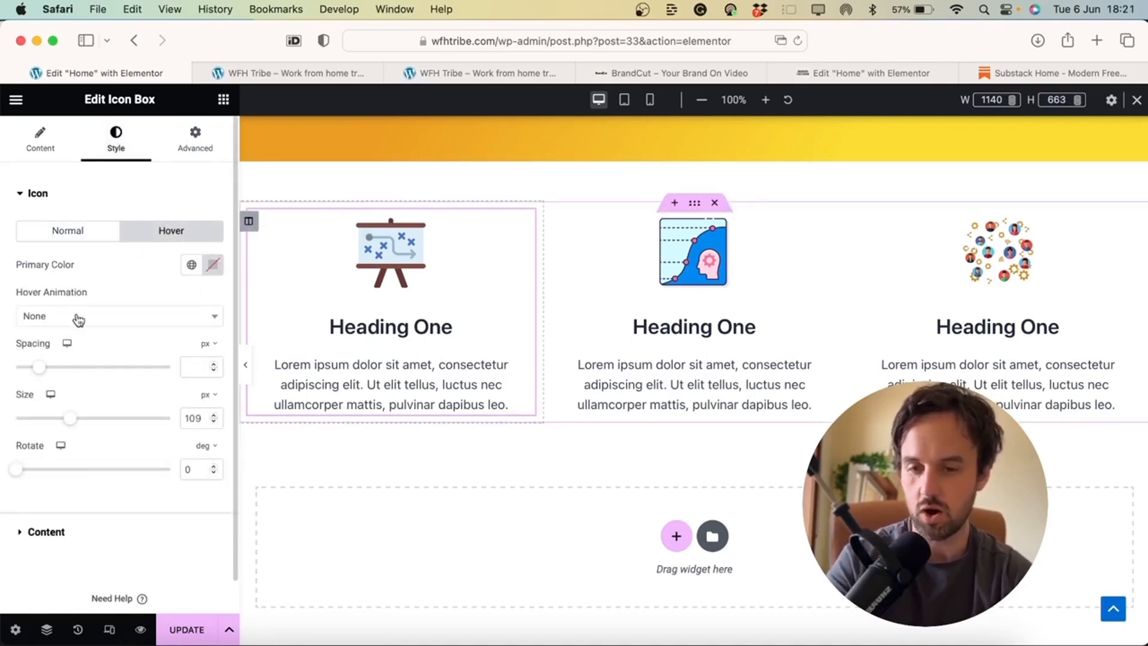
click(103, 323)
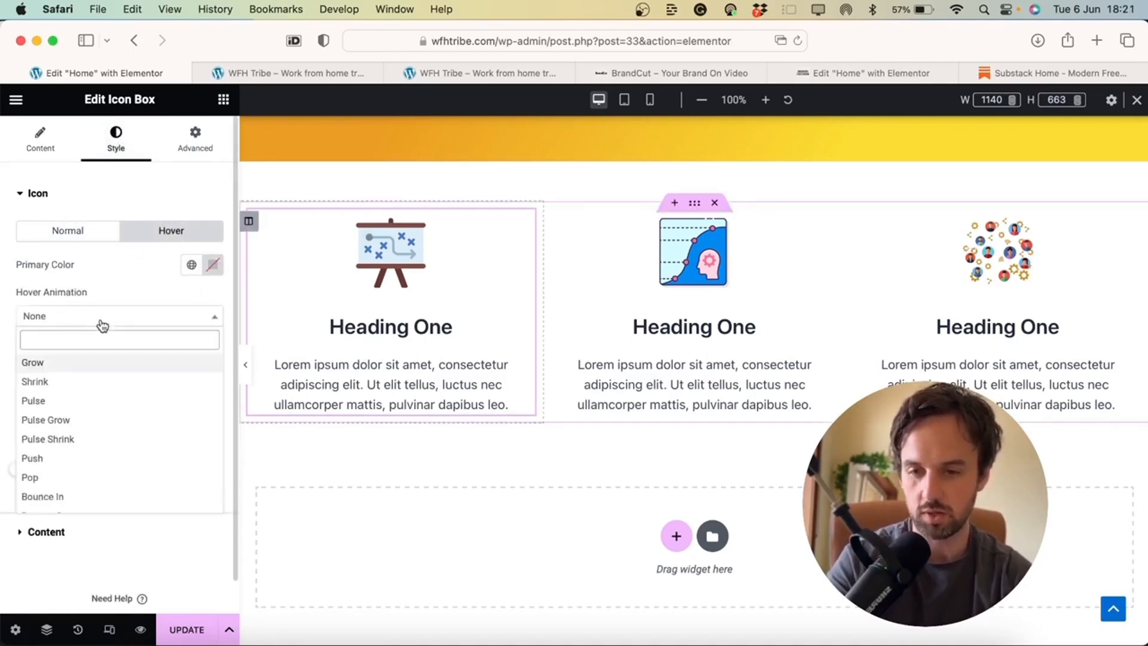
click(82, 364)
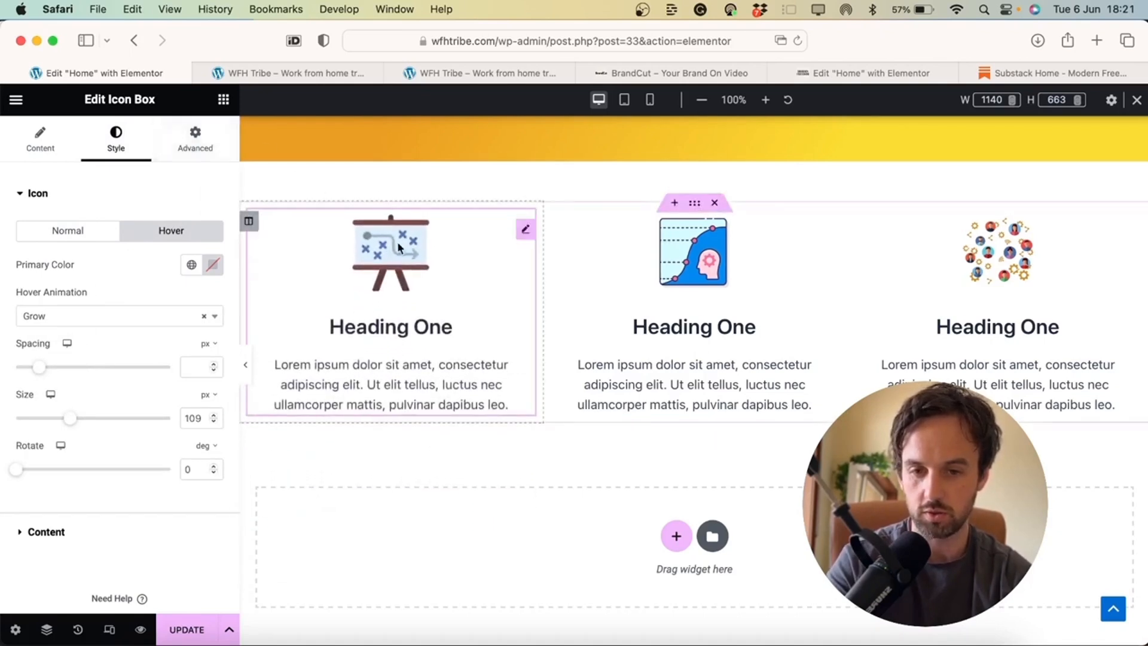
click(114, 316)
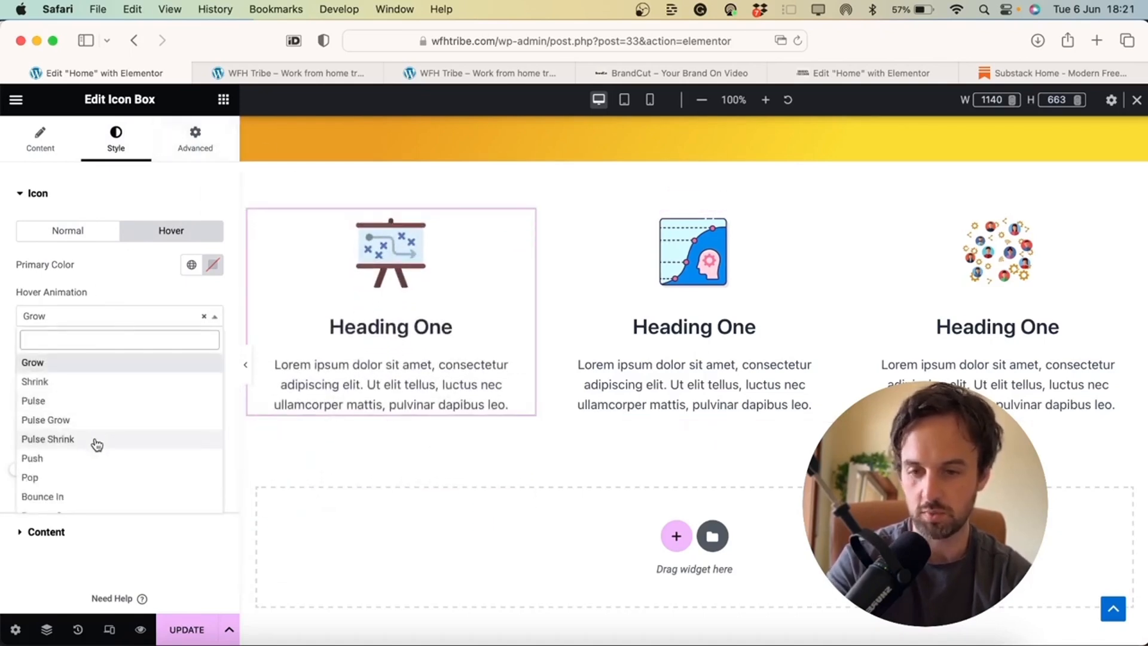
click(84, 497)
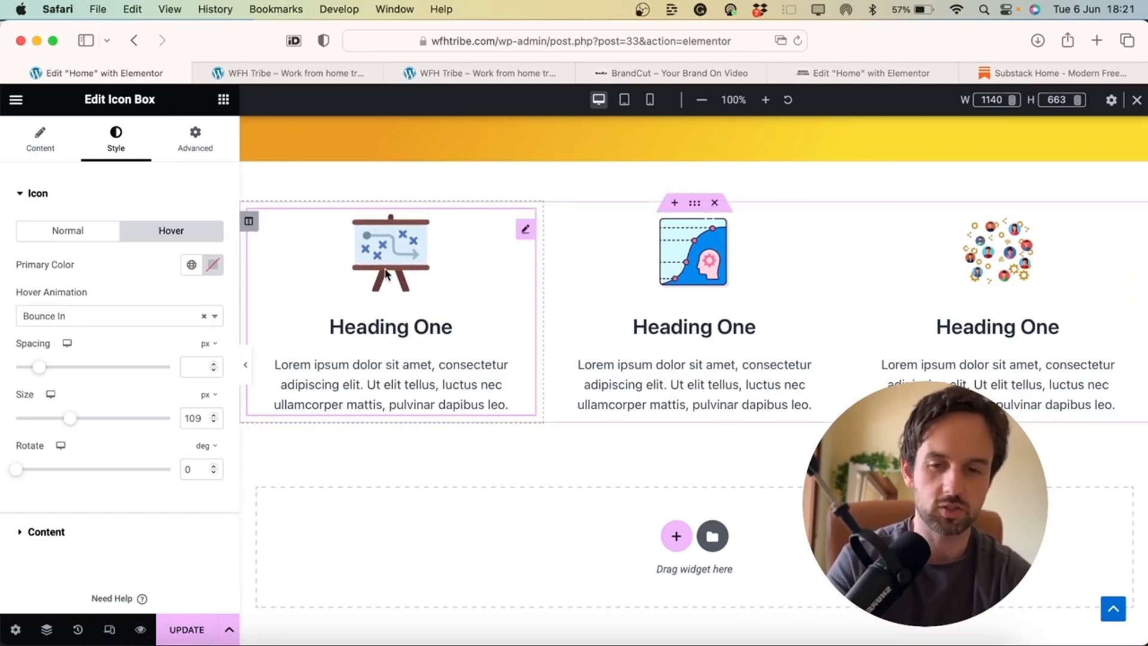
click(183, 629)
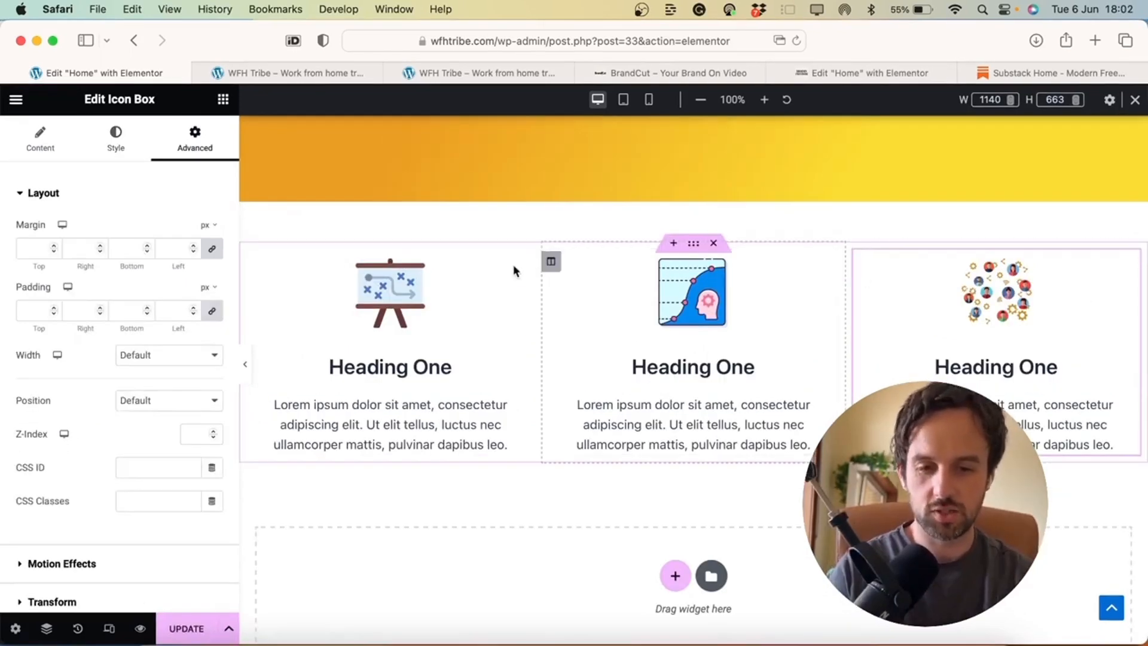
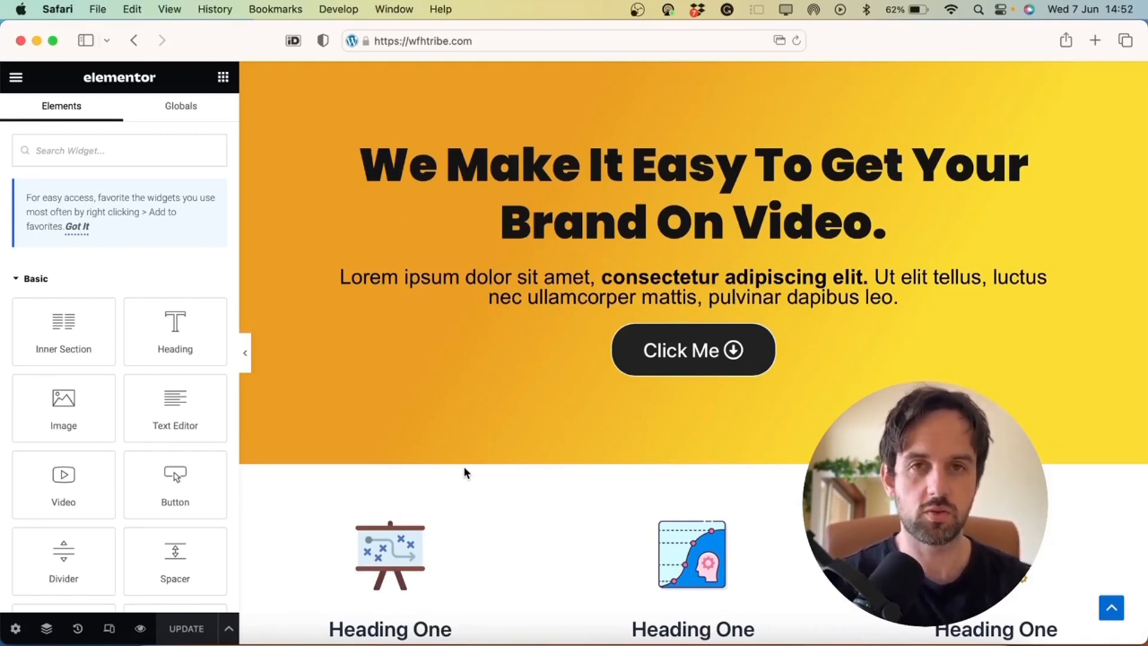
Reload wfhtribe.com from the address bar to exit Elementor and view the live homepage
scroll(622, 407, down, 5)
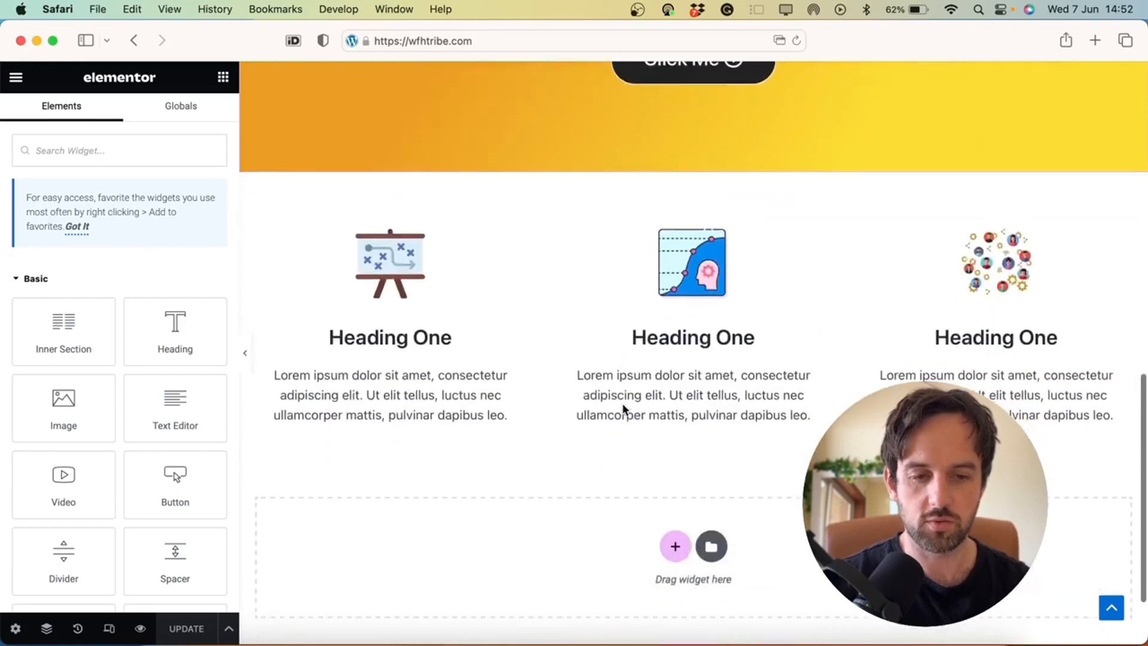
click(365, 393)
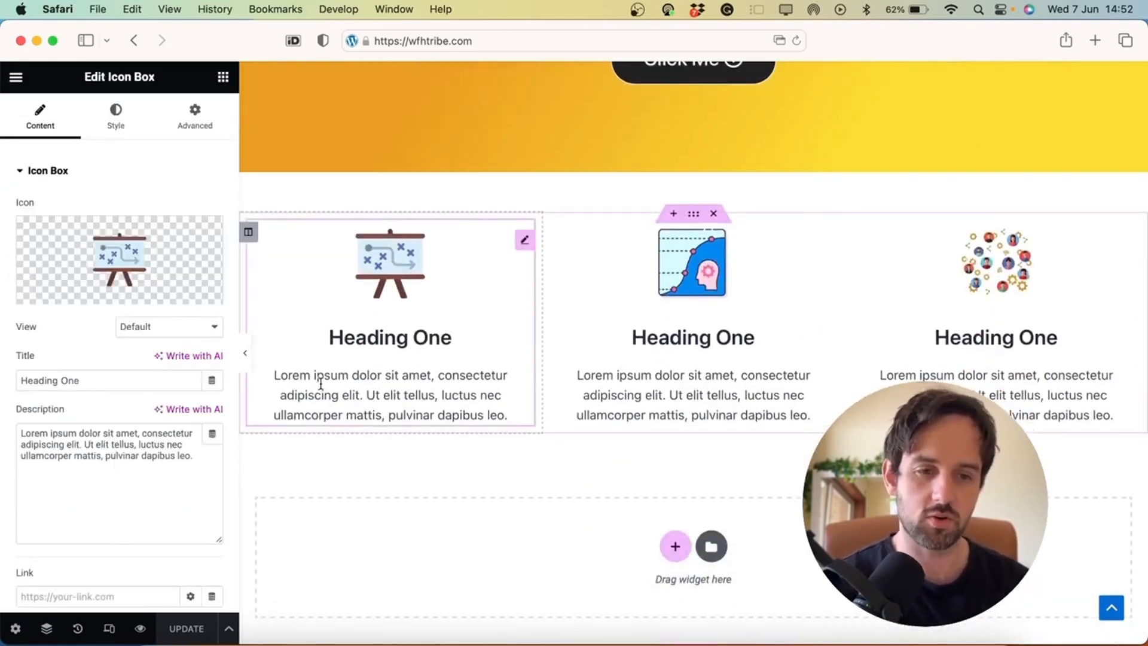
click(482, 42)
key(Return)
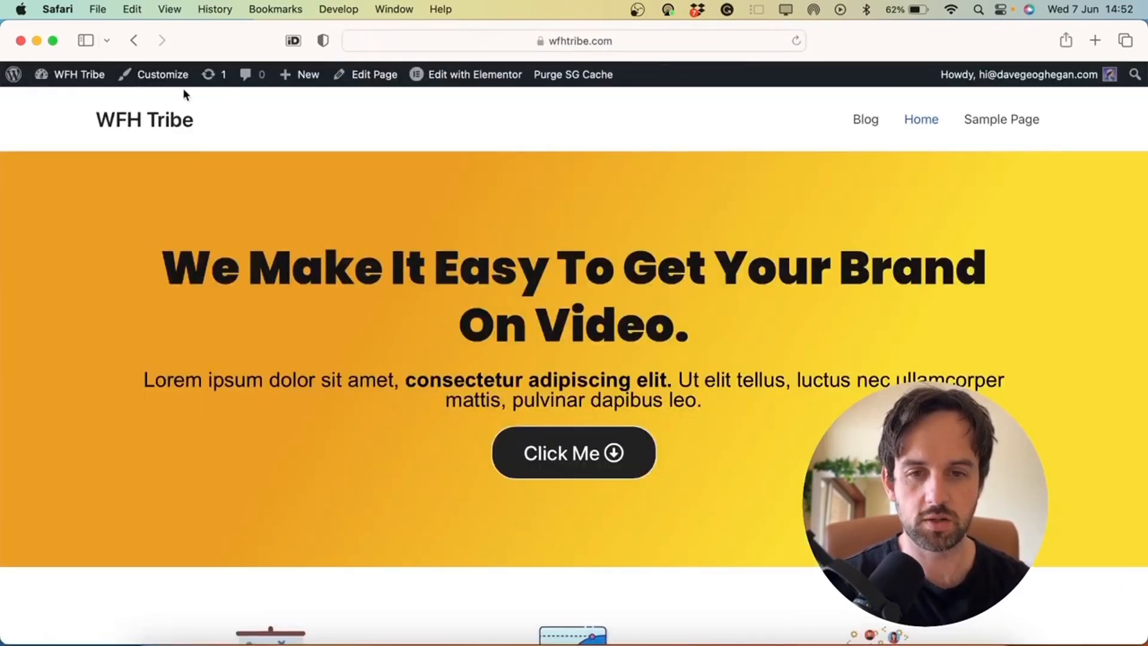
Open the Astra Customizer from the admin bar and enter its Global settings
click(162, 81)
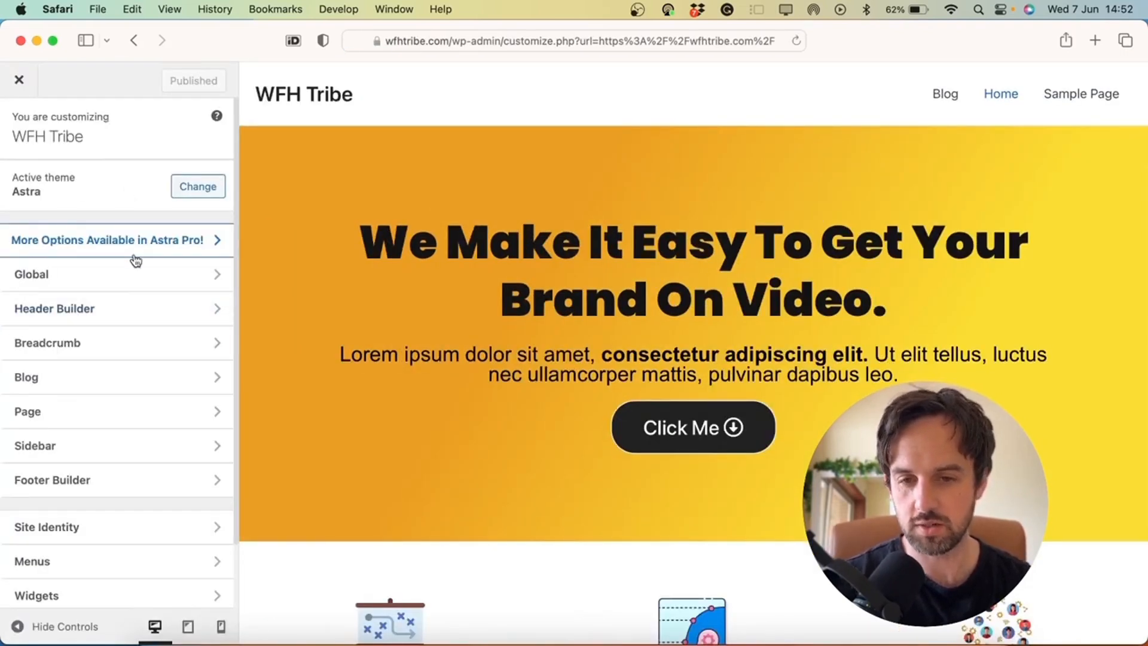
scroll(134, 260, down, 1)
scroll(347, 222, down, 1)
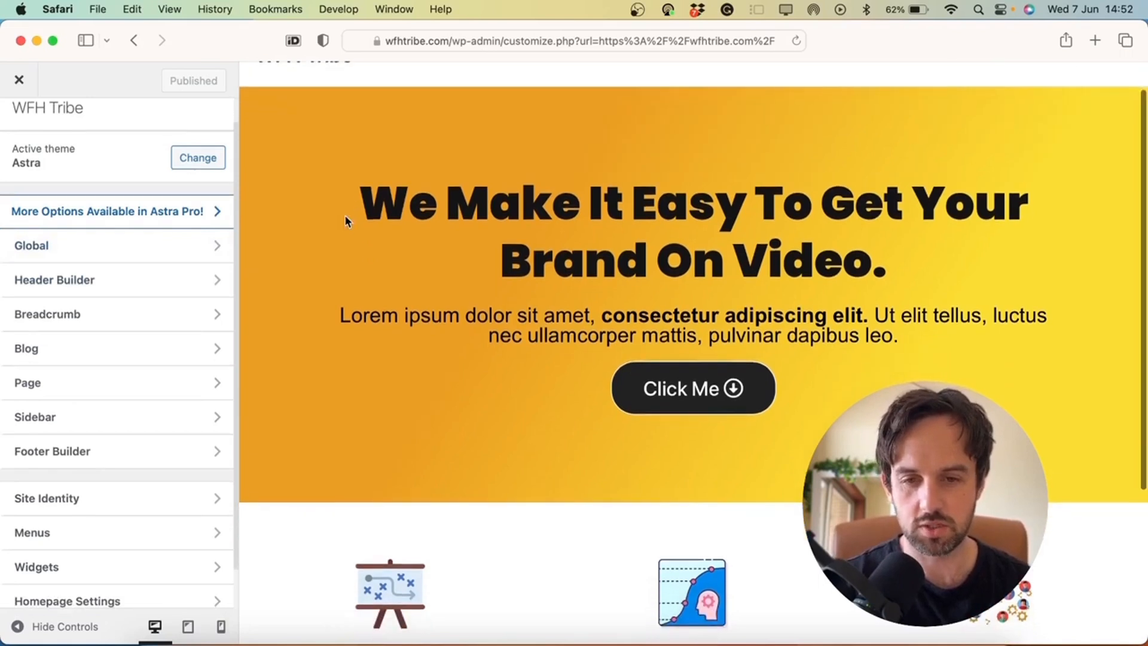
click(142, 254)
click(168, 170)
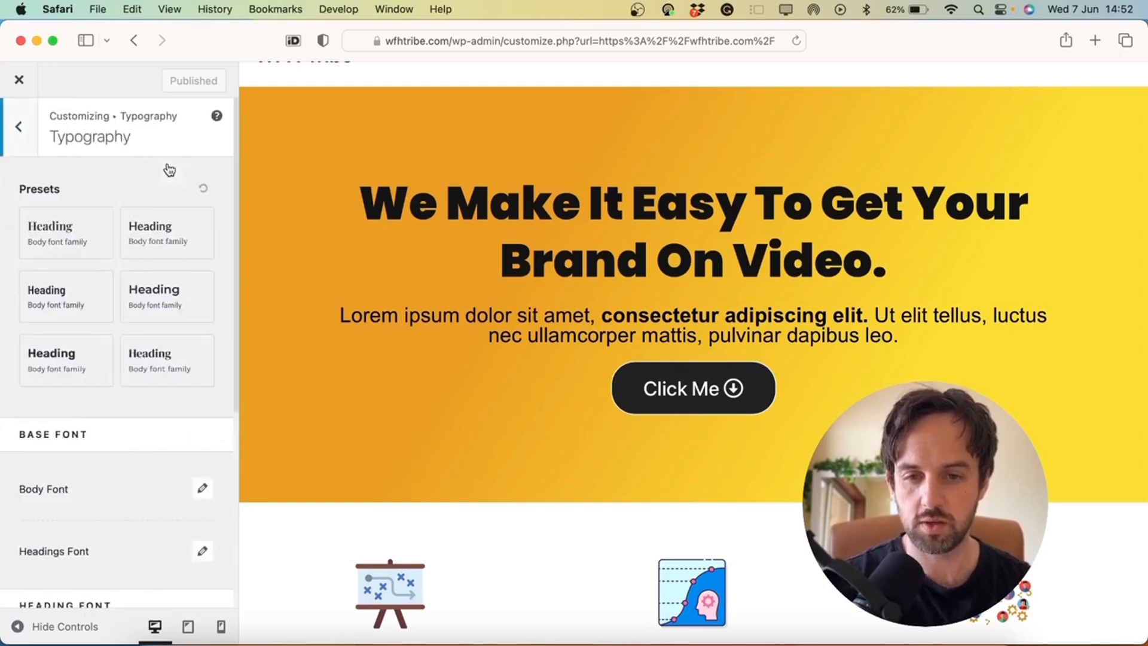
scroll(142, 356, down, 5)
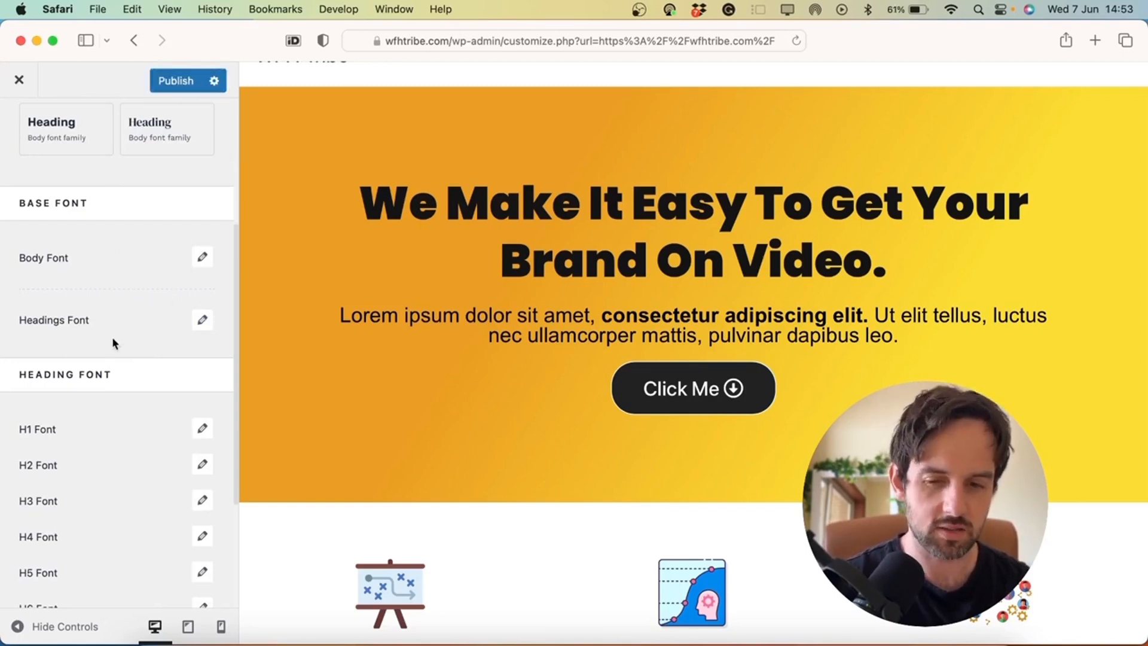
scroll(113, 342, down, 3)
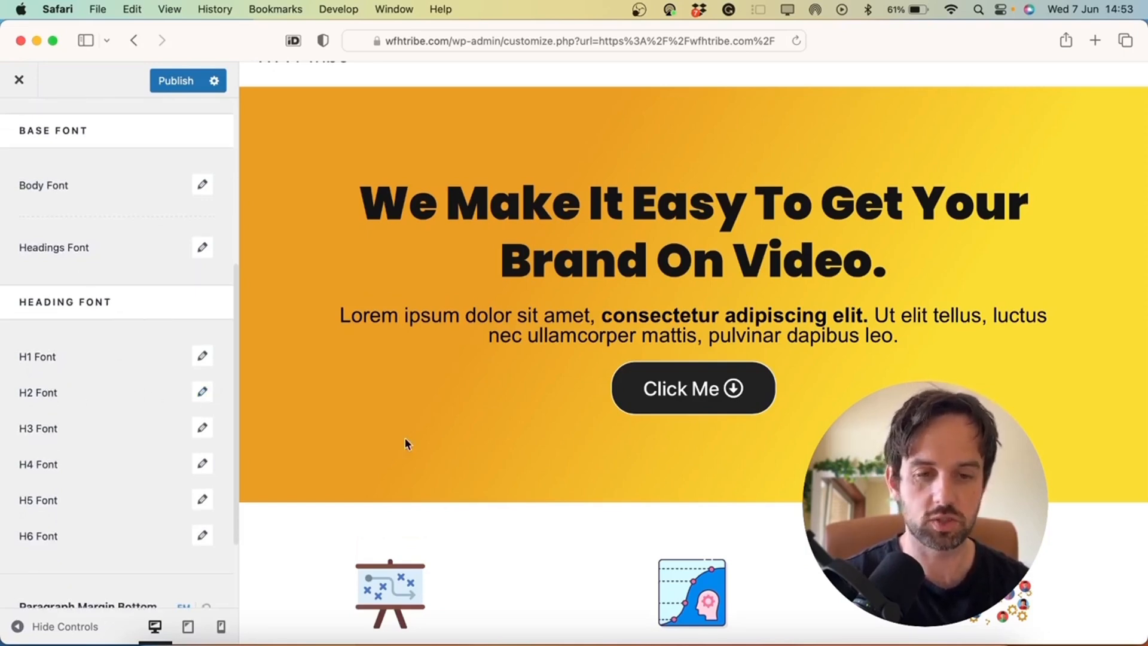
scroll(405, 443, down, 5)
scroll(430, 392, up, 4)
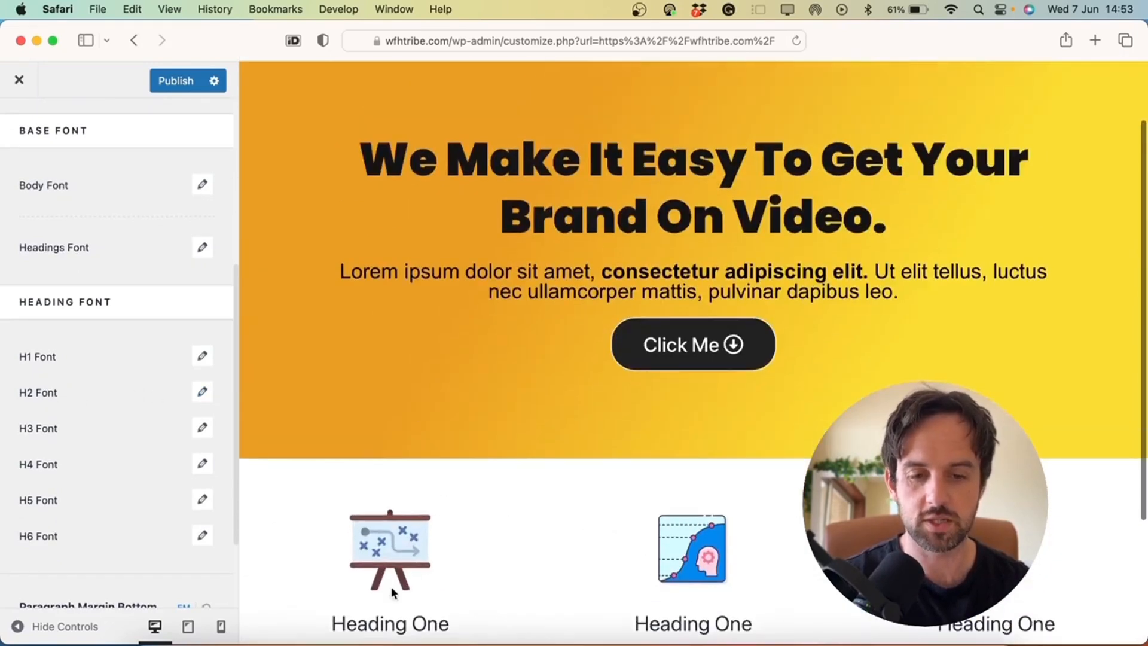
scroll(391, 587, down, 2)
drag(333, 502, 469, 502)
click(652, 498)
drag(652, 498, 763, 501)
scroll(602, 171, up, 3)
drag(503, 189, 741, 201)
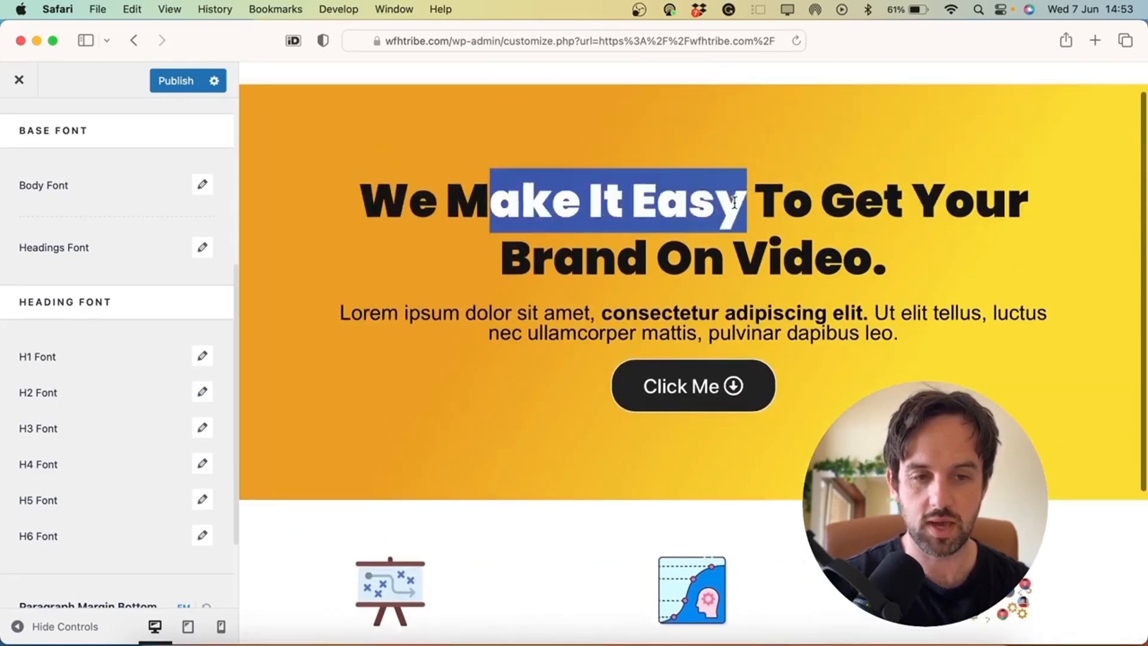
triple_click(734, 202)
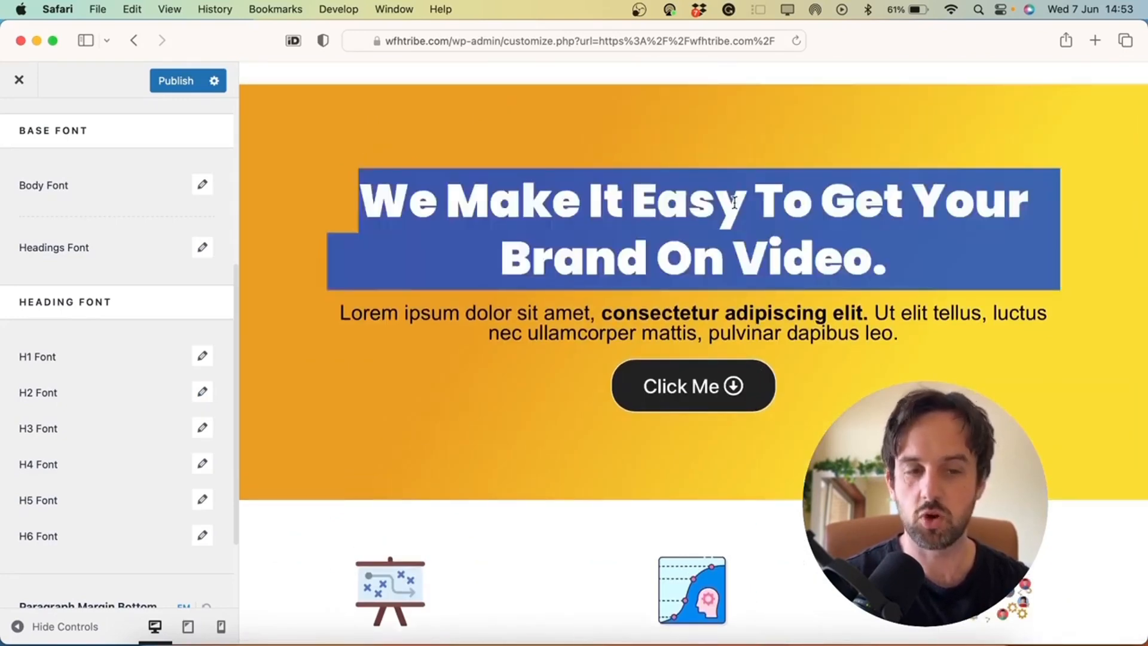
scroll(675, 418, down, 4)
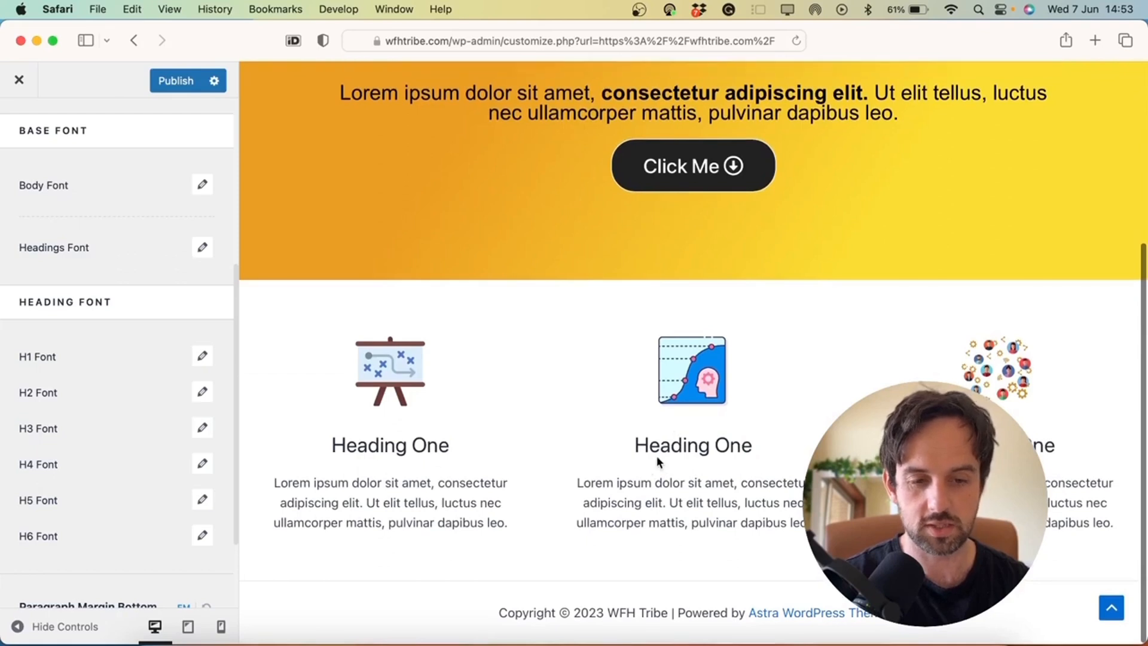
triple_click(674, 445)
triple_click(649, 500)
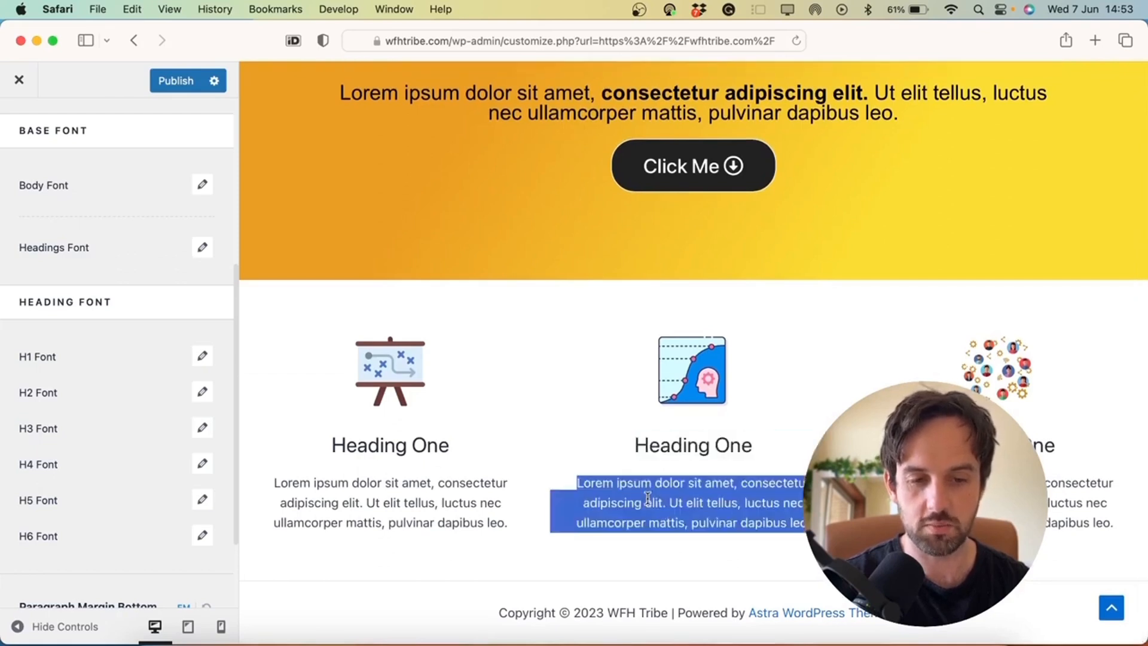
click(437, 363)
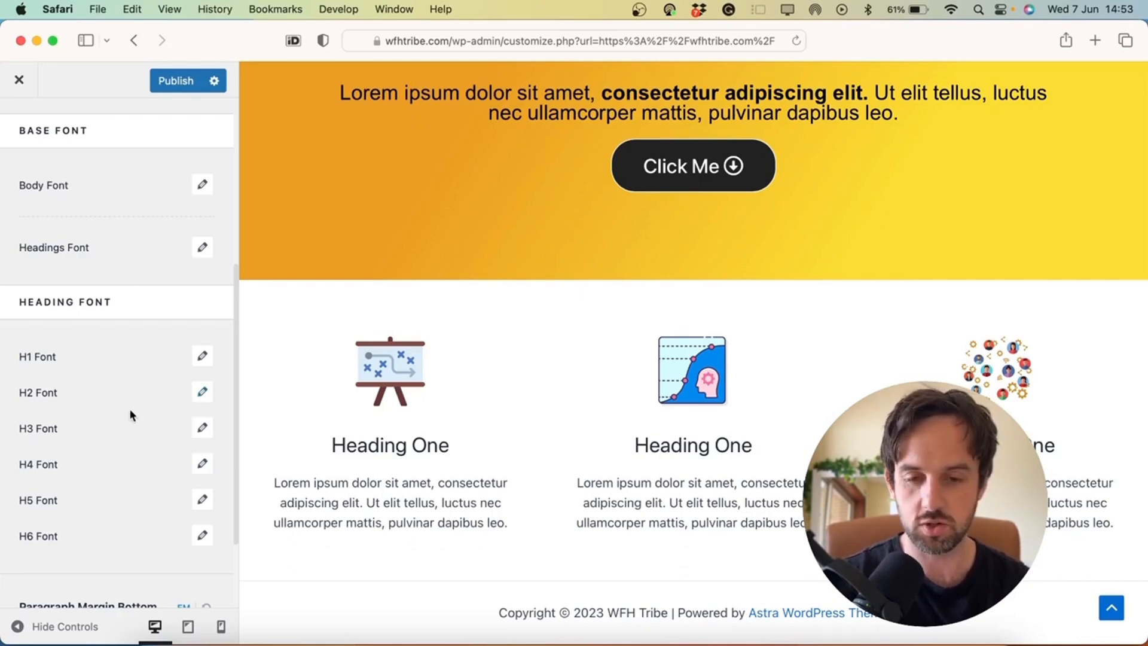
scroll(123, 414, down, 4)
scroll(123, 414, up, 8)
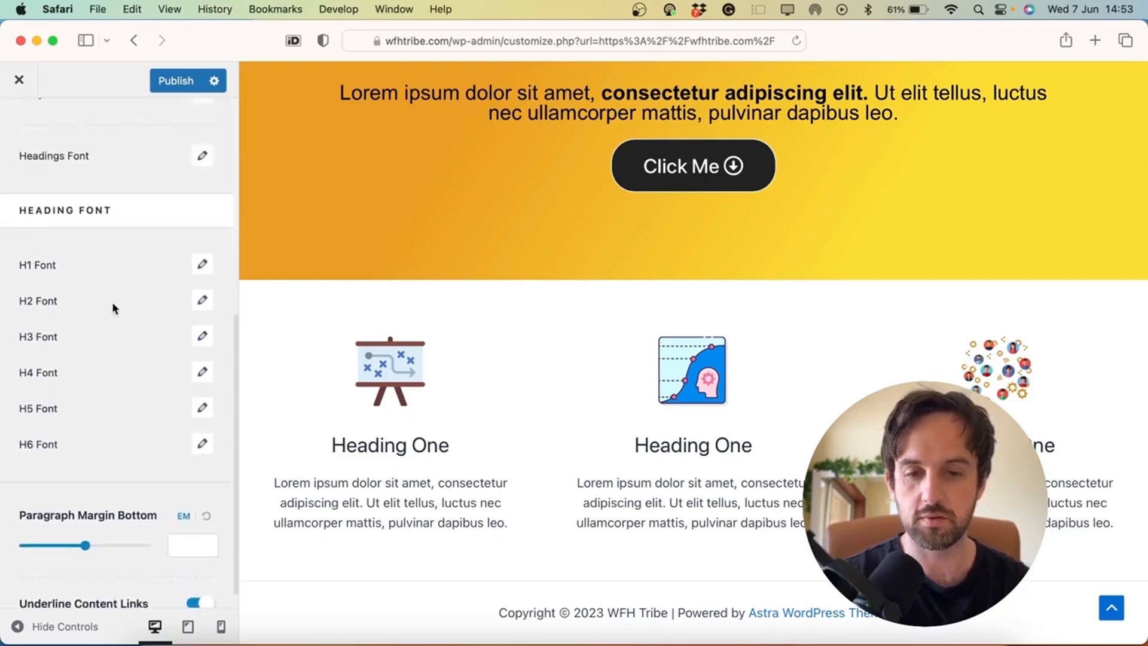
Set the body font size to 18 px, trying Thin 100 before keeping Normal 400 weight
click(202, 326)
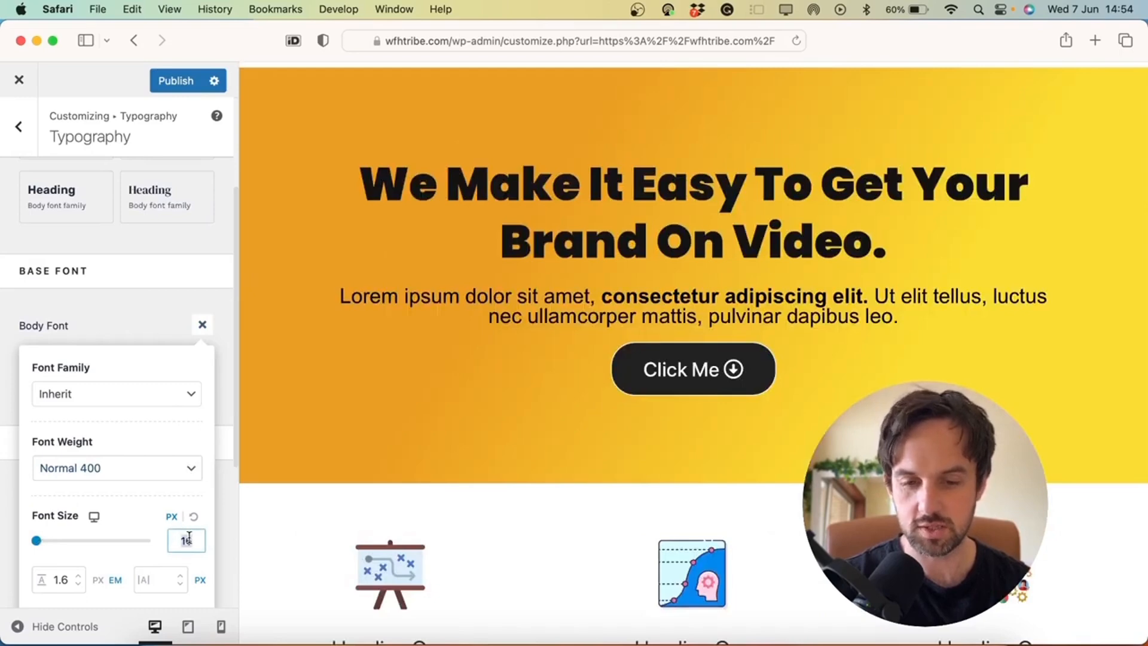
text(25)
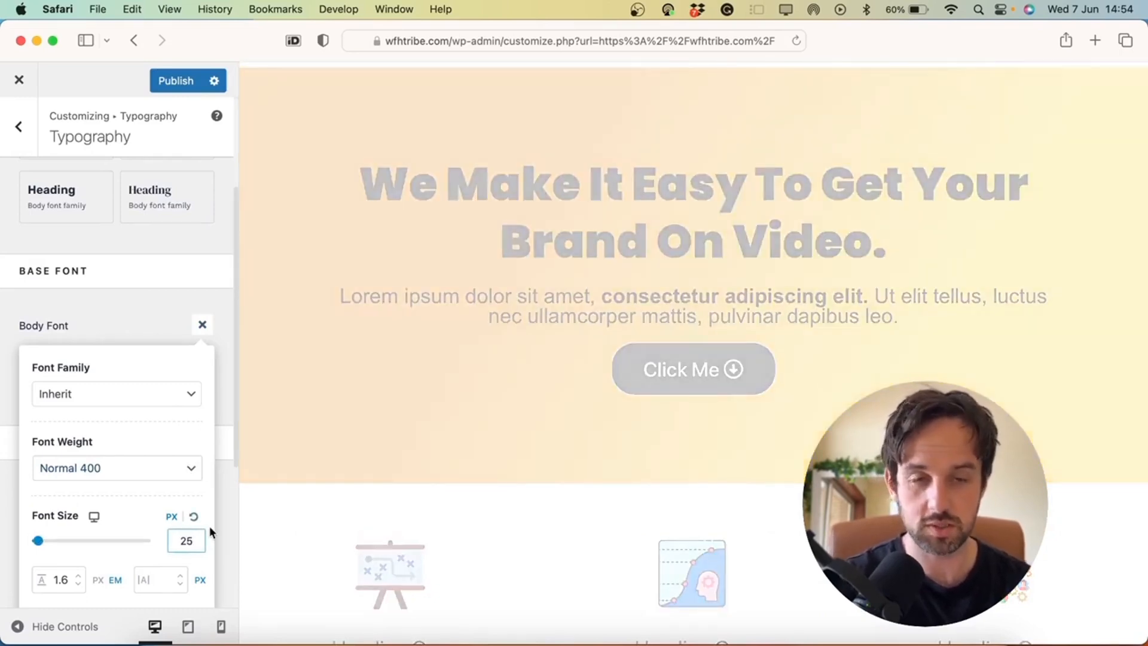
scroll(536, 468, down, 10)
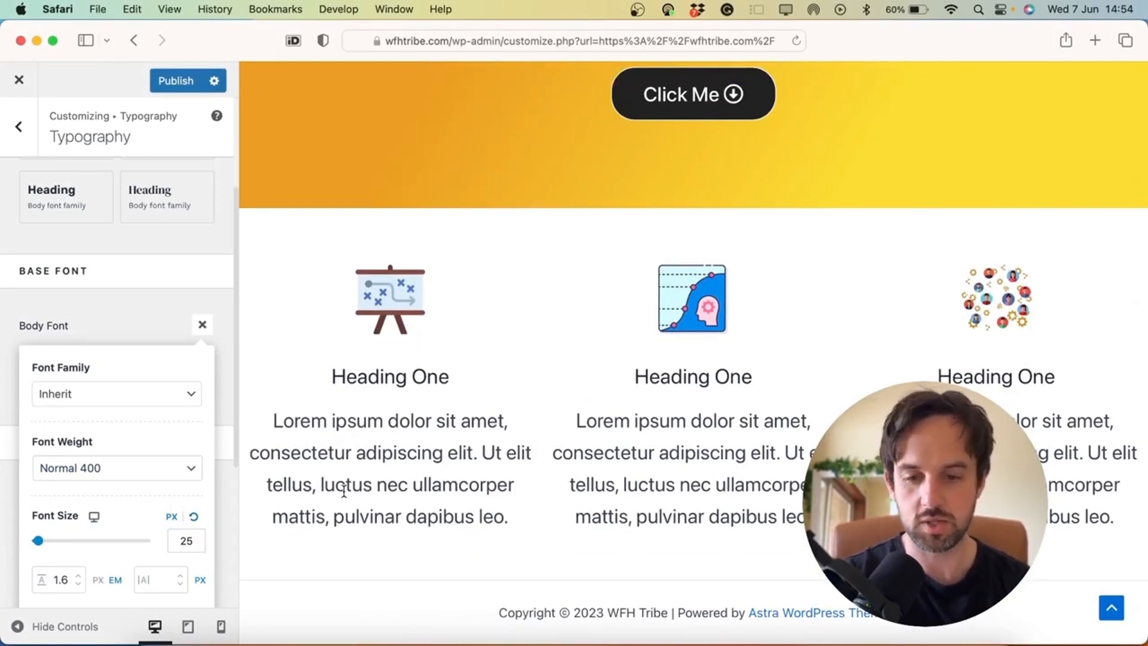
click(195, 518)
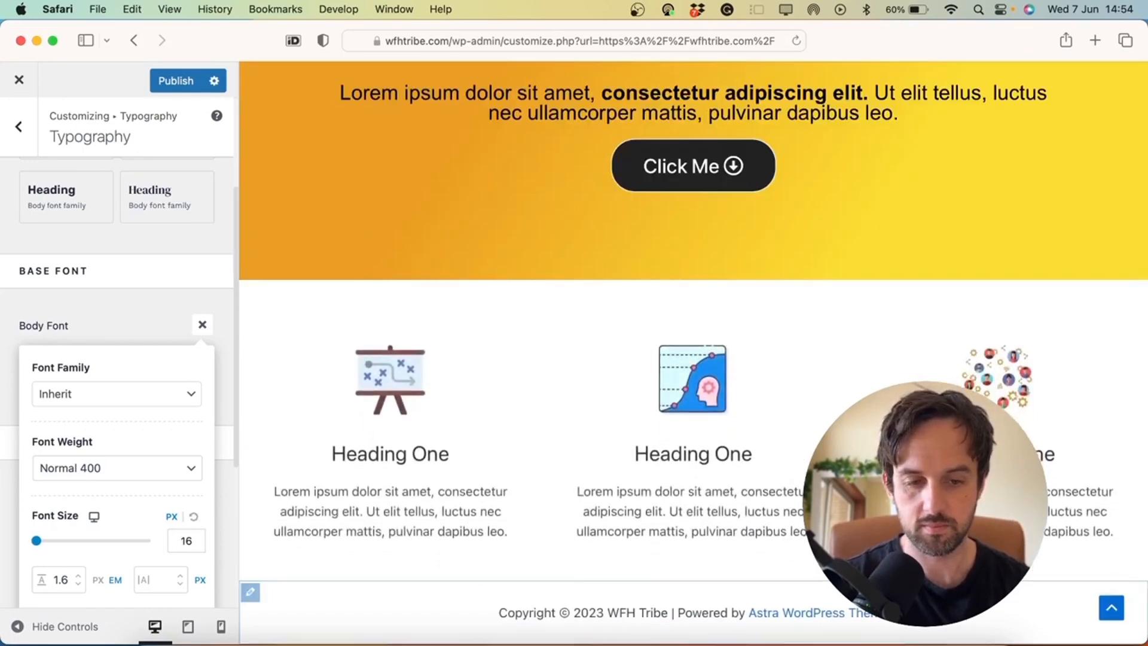
double_click(190, 539)
text(18)
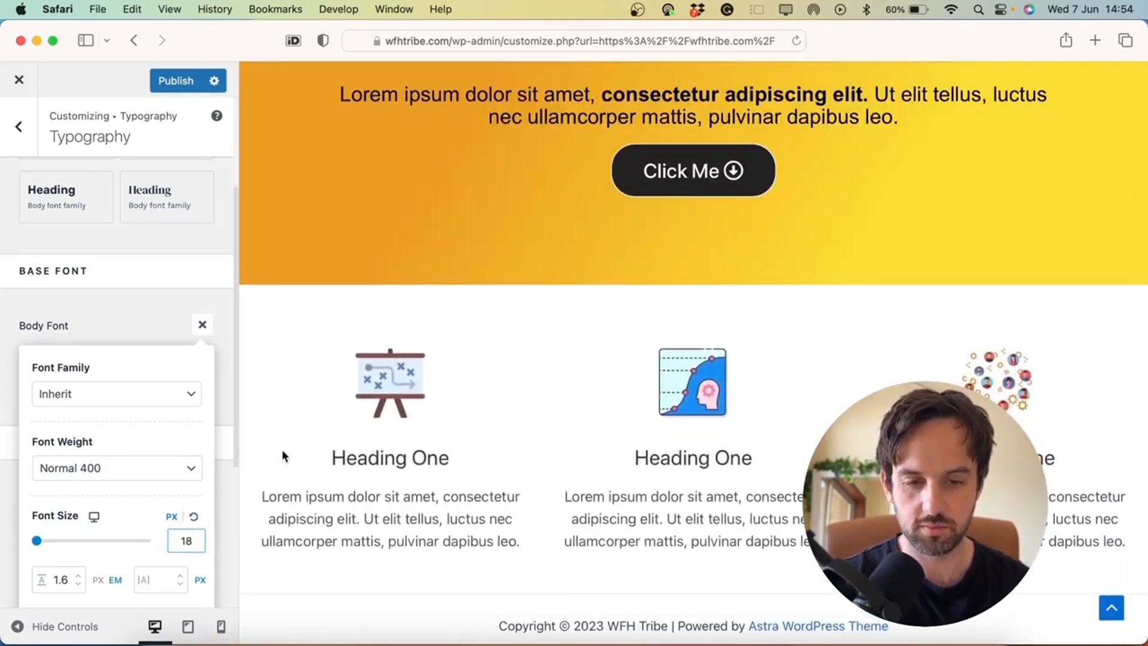
click(122, 467)
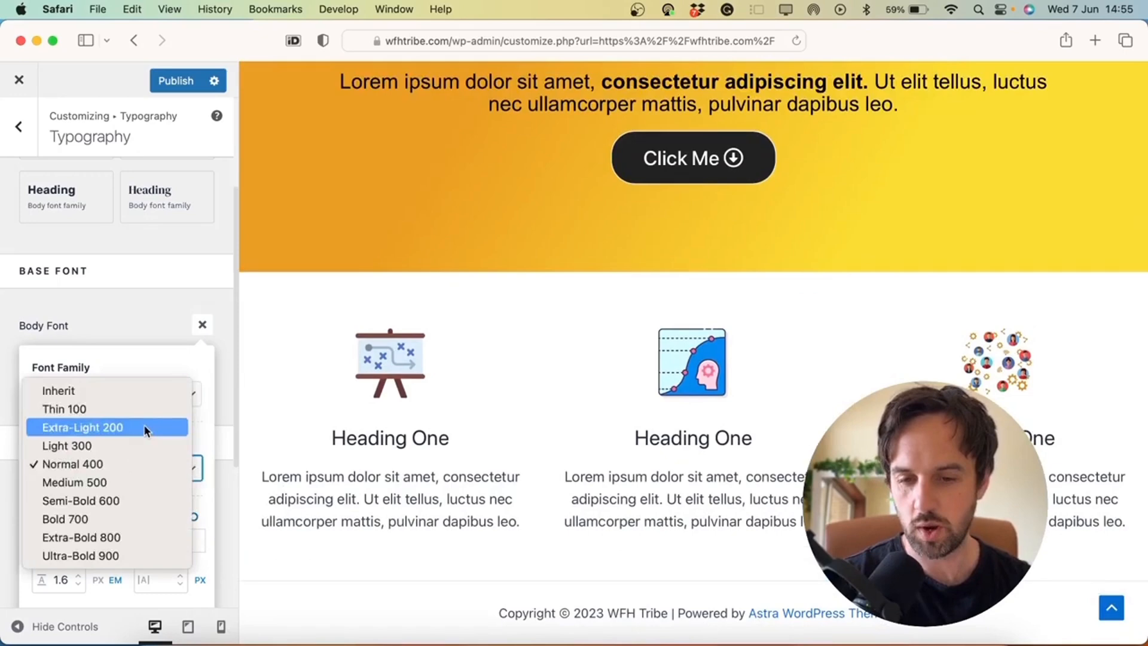
click(107, 408)
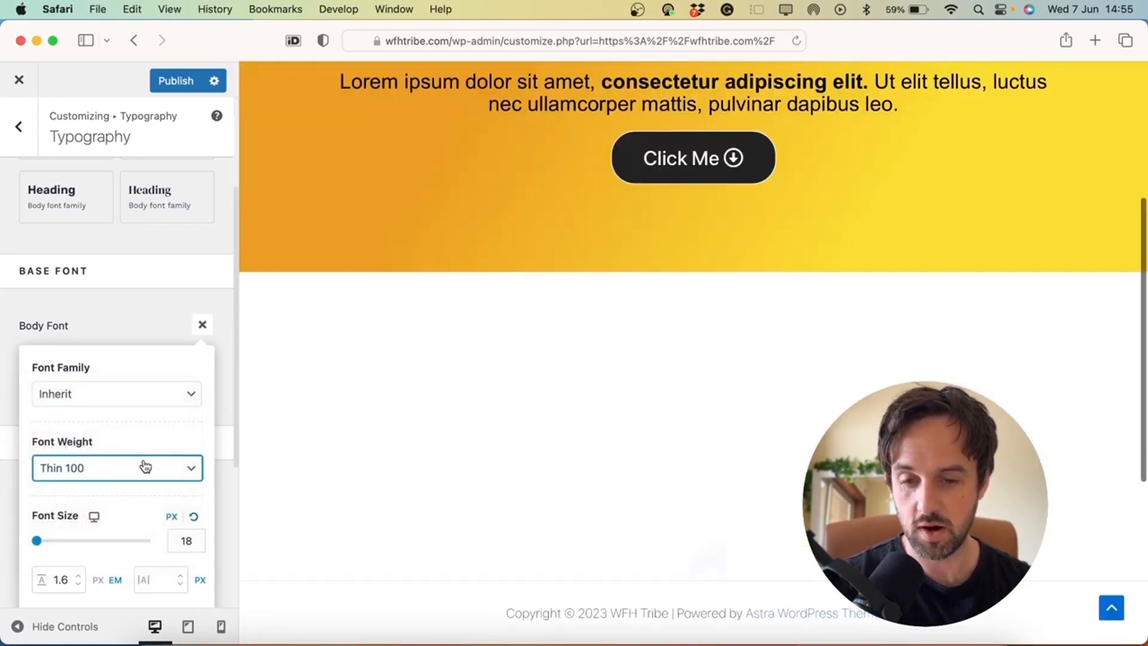
click(182, 474)
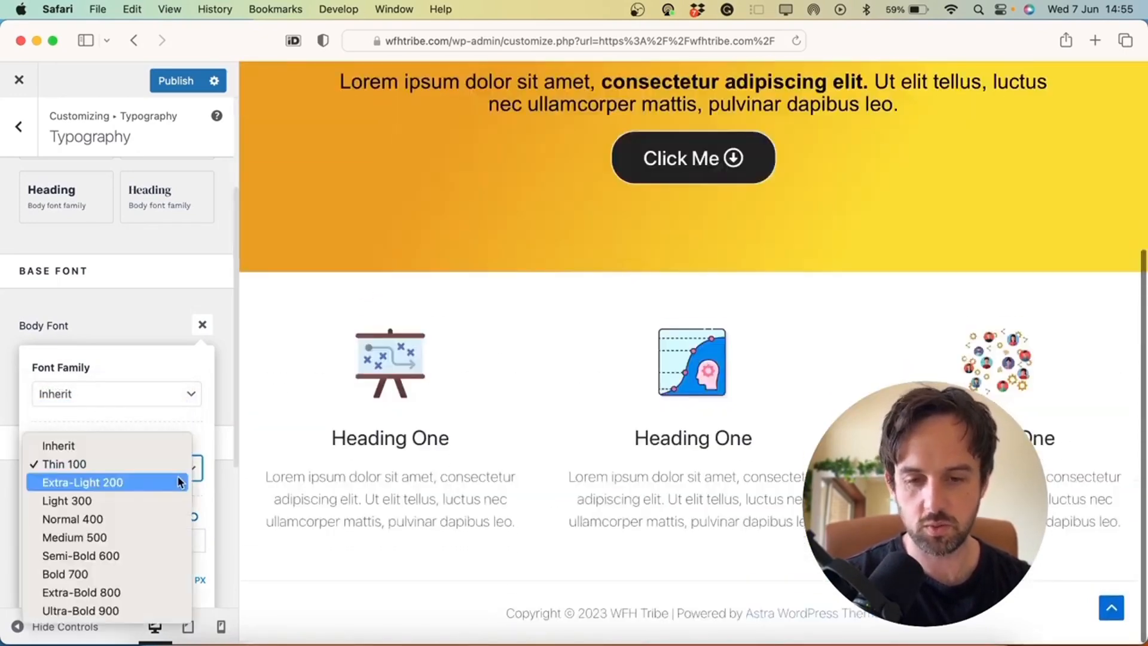
click(110, 521)
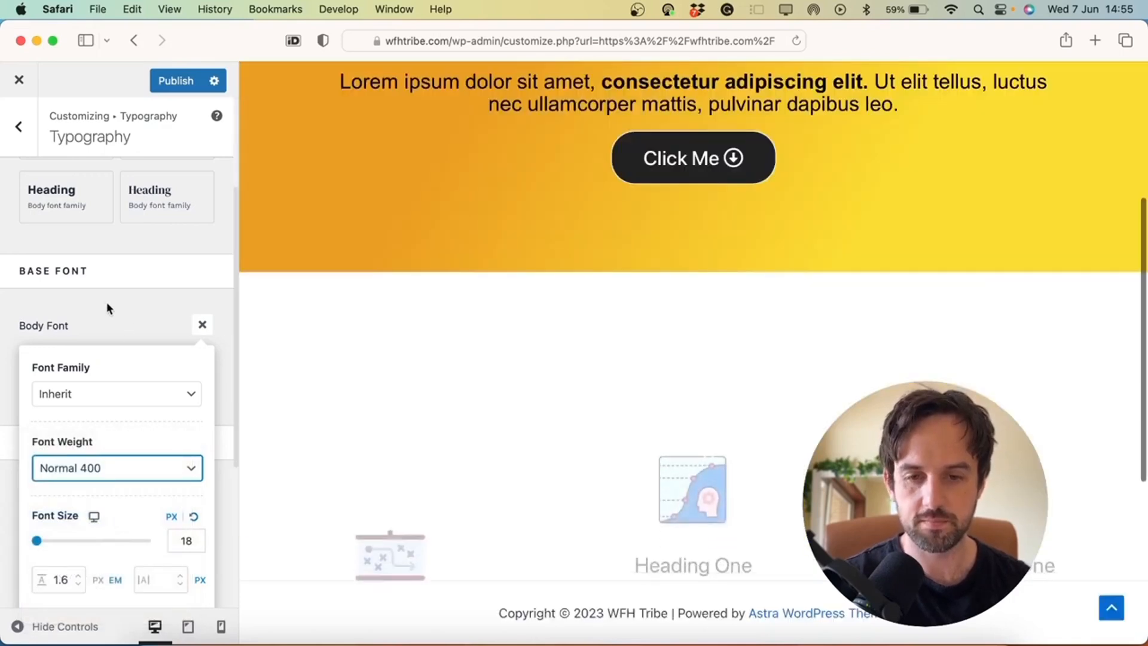
click(106, 303)
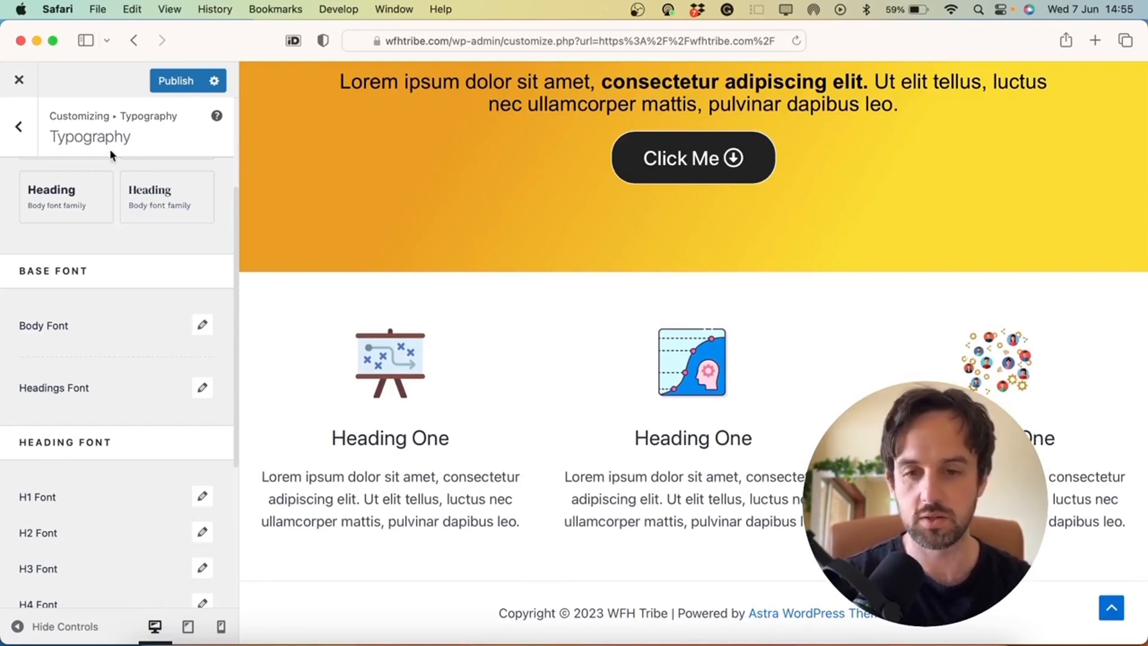
In Global Colors, try green and teal link colours, then reset Links to the theme default
click(17, 130)
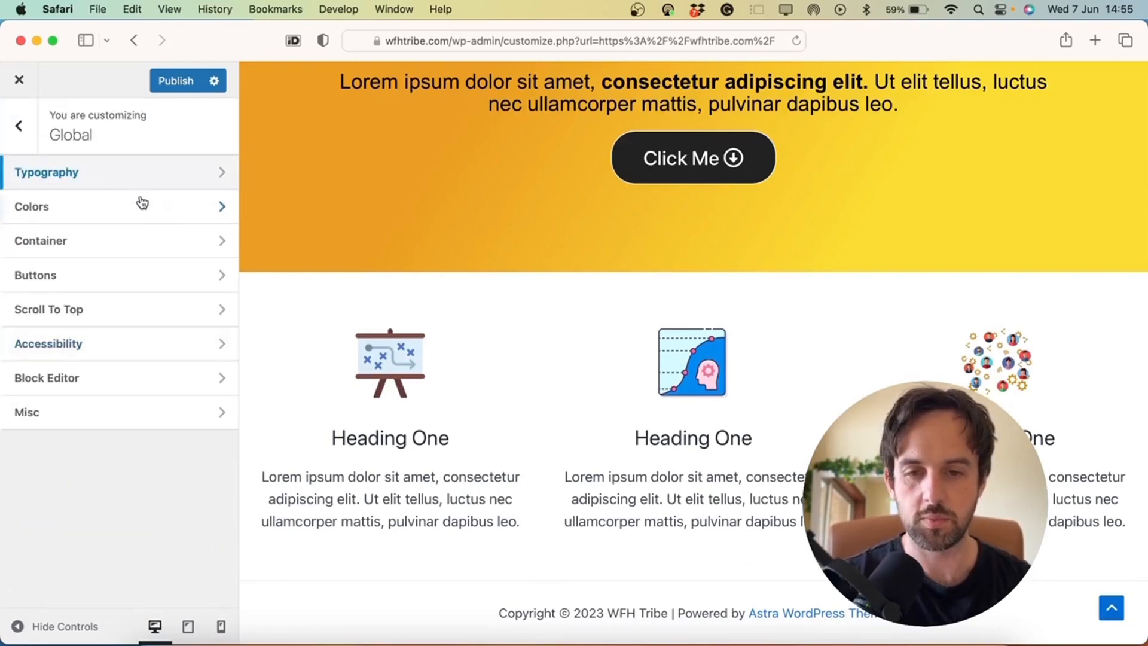
click(99, 209)
scroll(138, 200, down, 1)
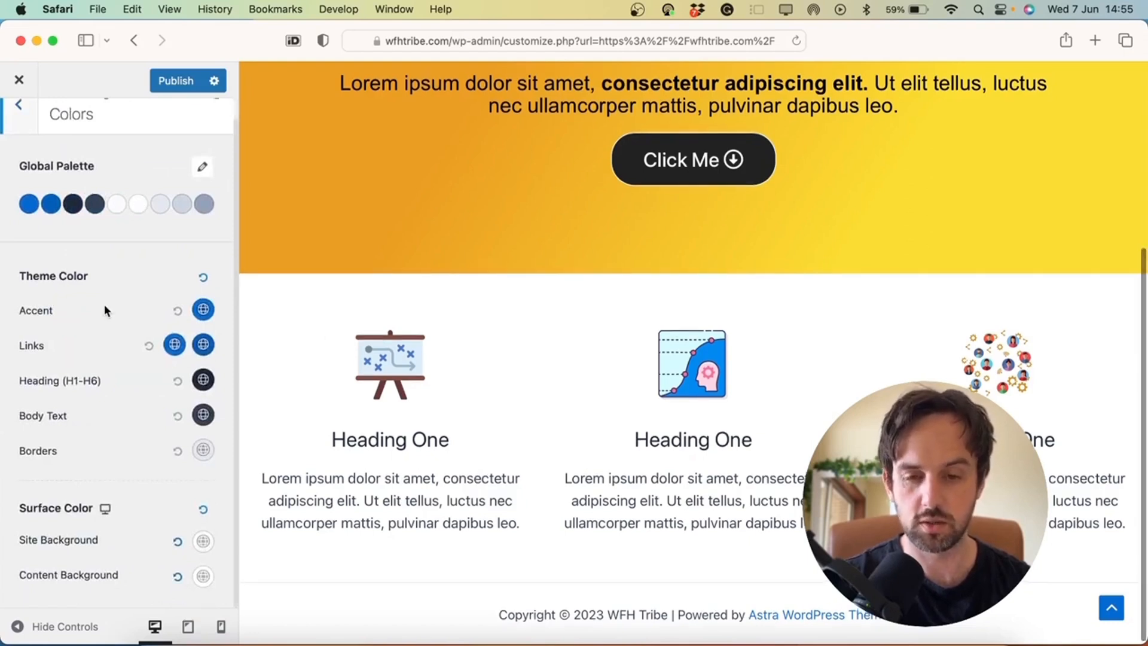
click(174, 345)
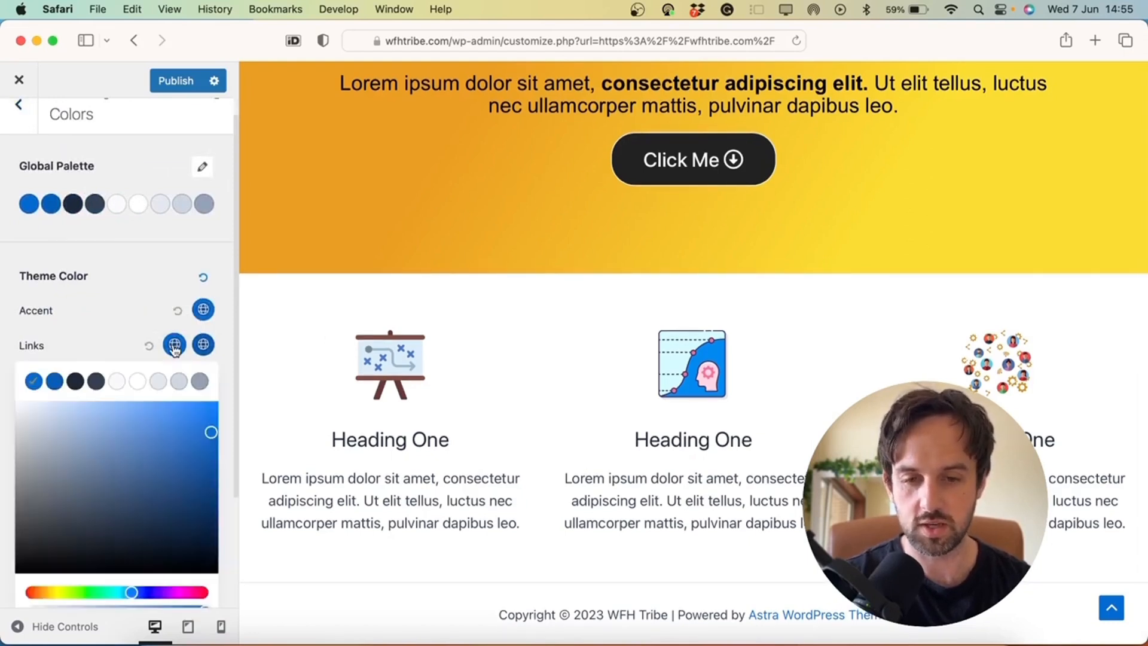
click(88, 592)
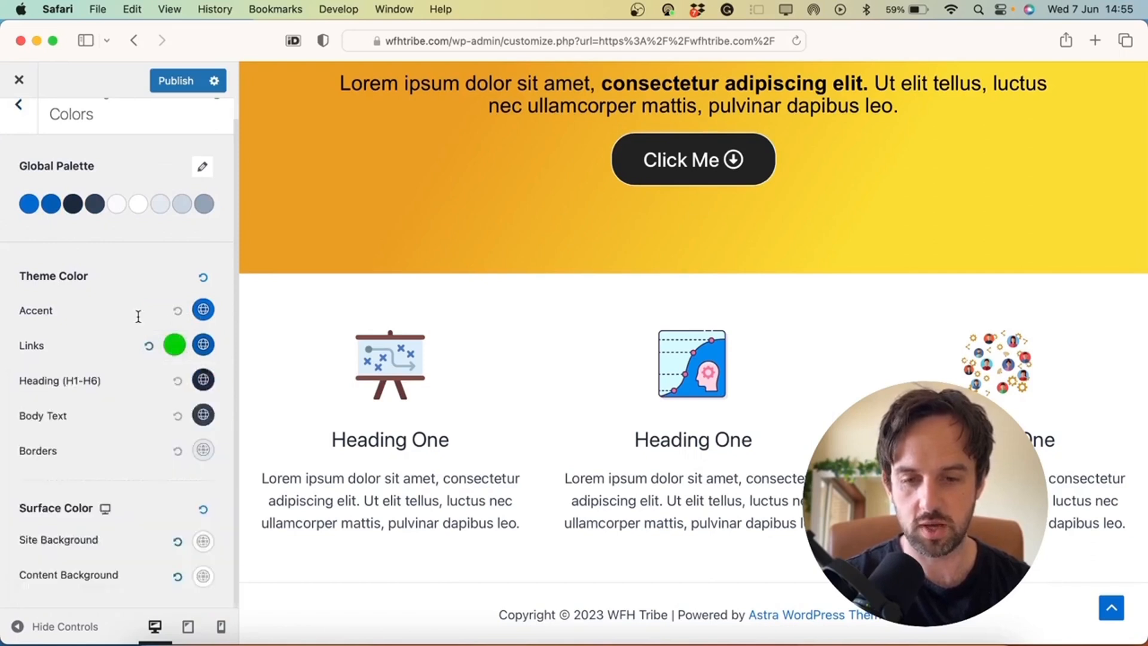
click(114, 593)
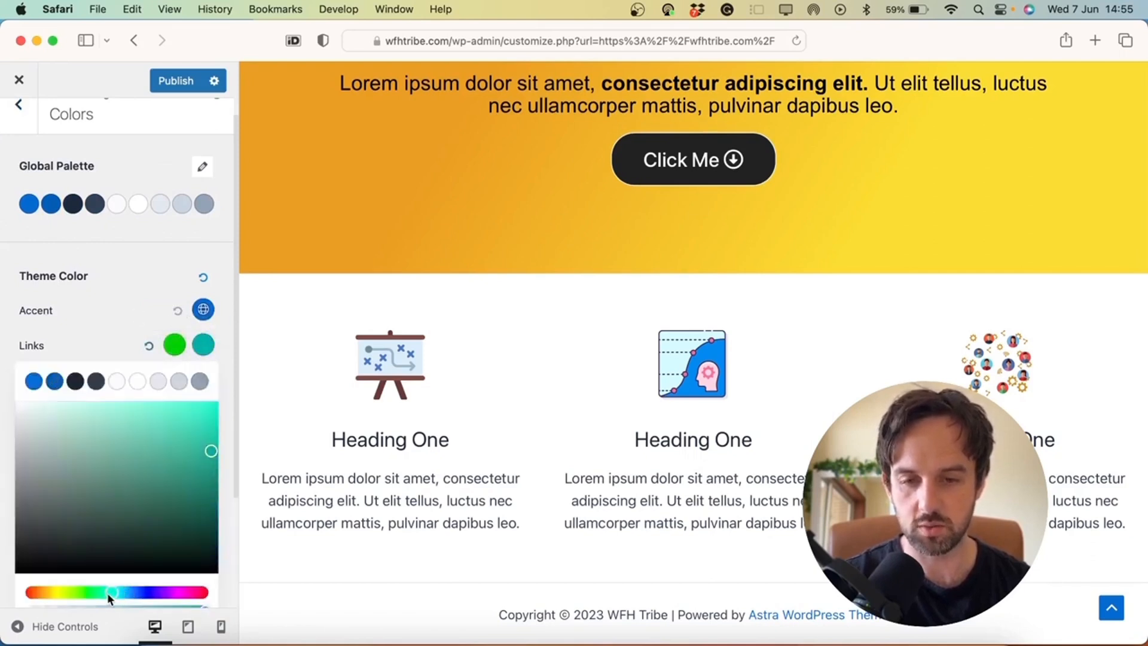
click(99, 343)
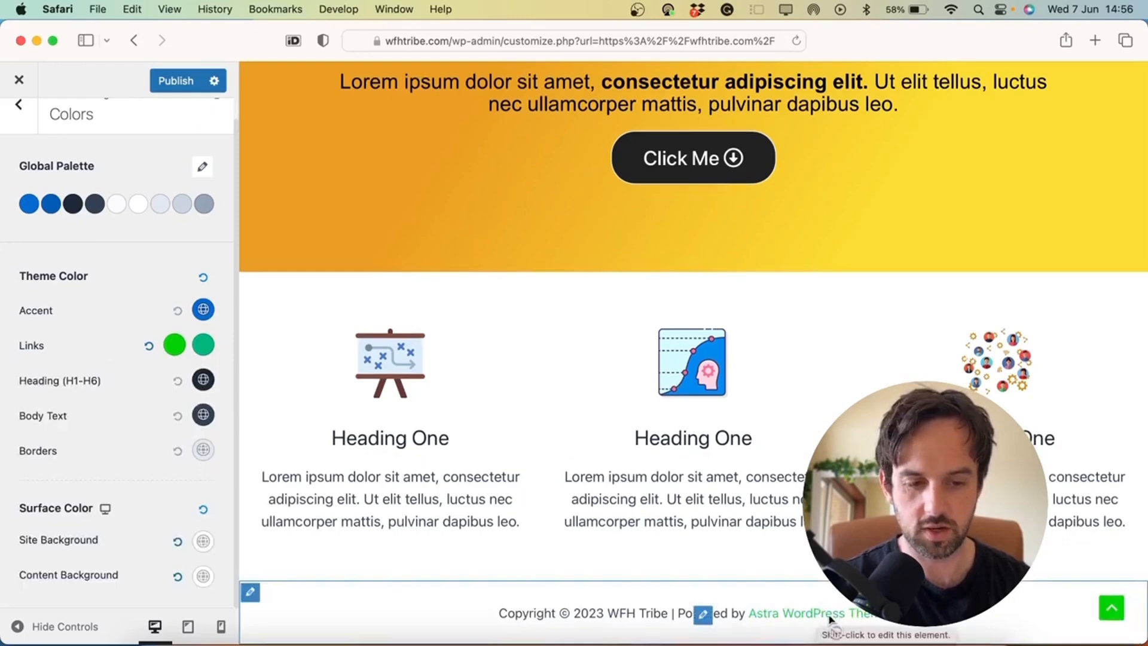
scroll(806, 326, up, 5)
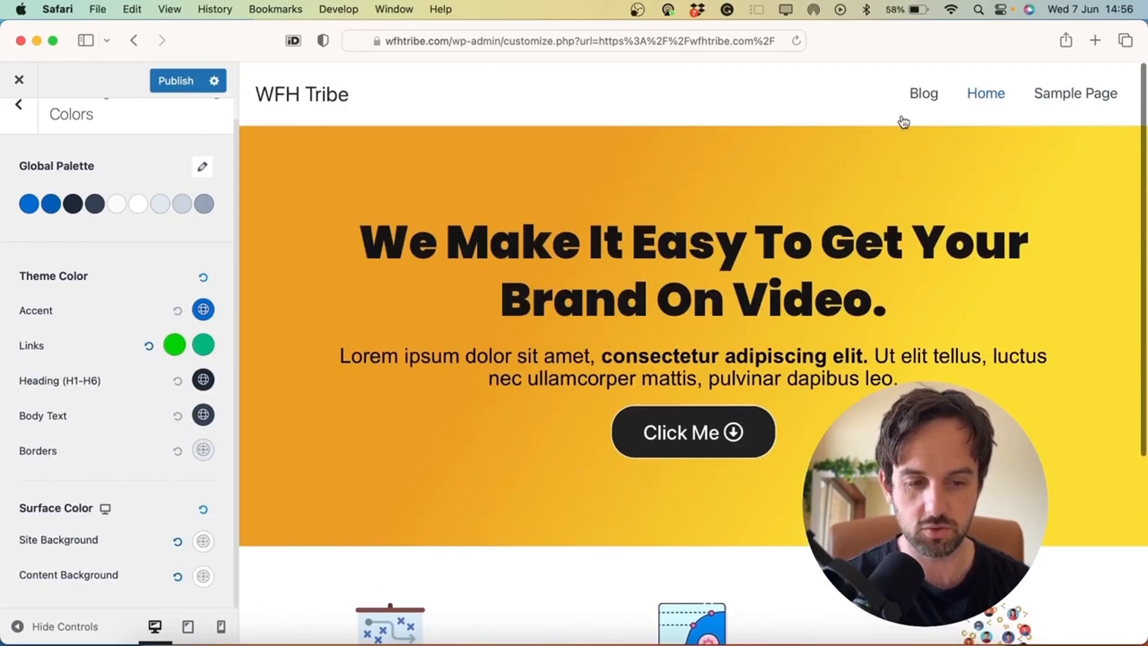
scroll(859, 325, down, 5)
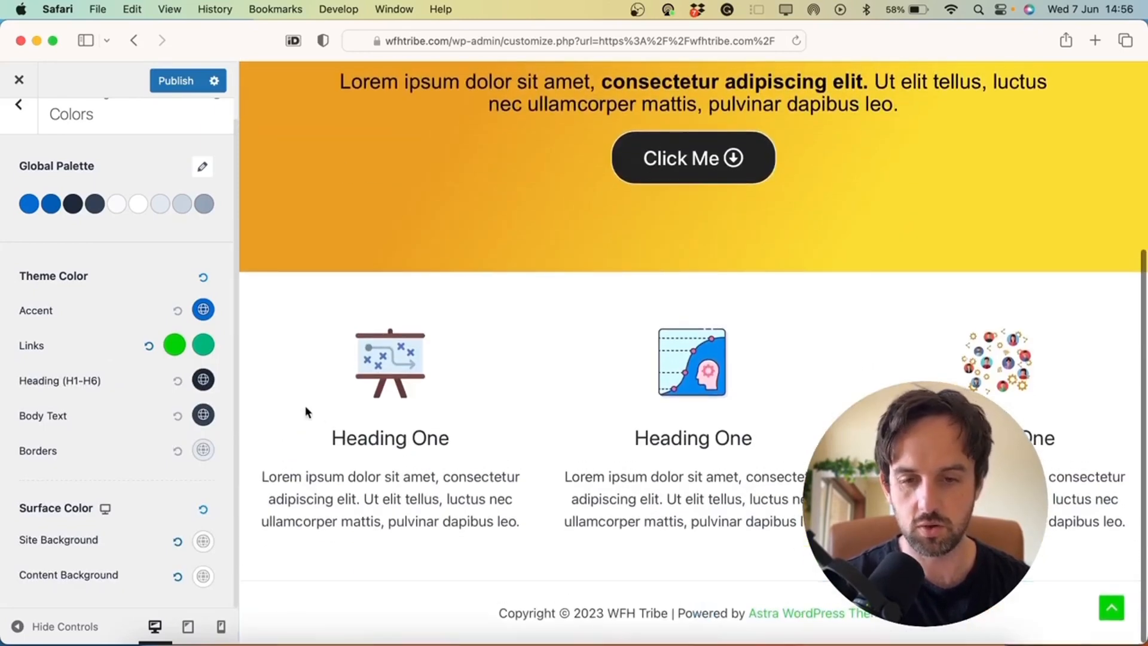
click(149, 346)
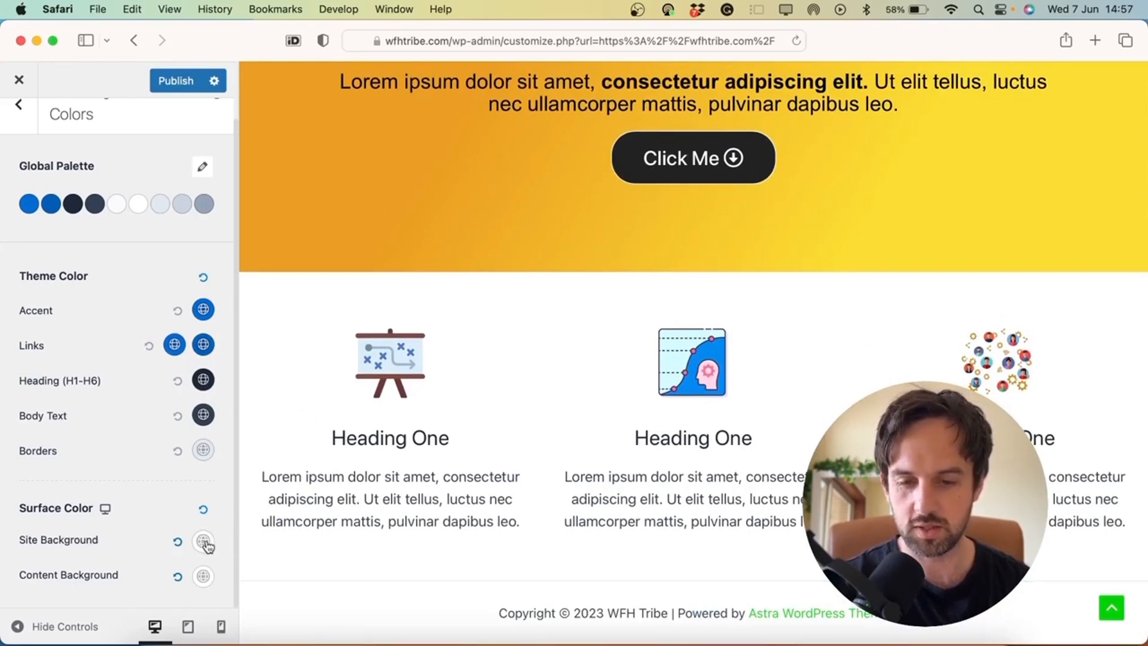
Load brandcut.co in a new tab for reference, then return to the Customizer tab
key(super+t)
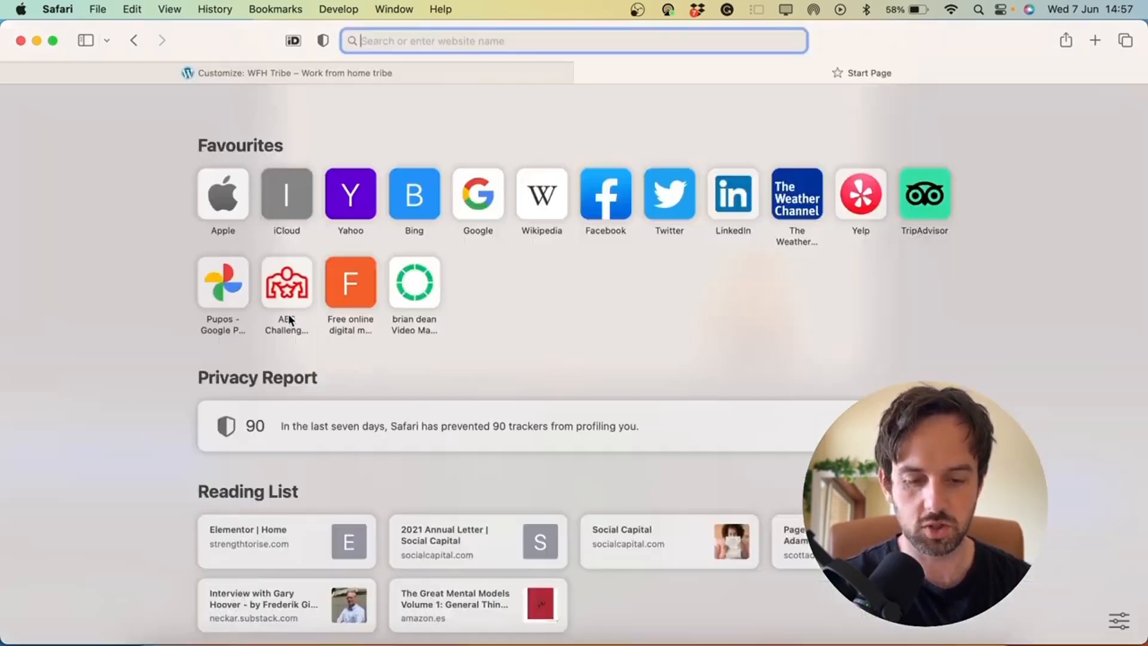
text(brandcut.co)
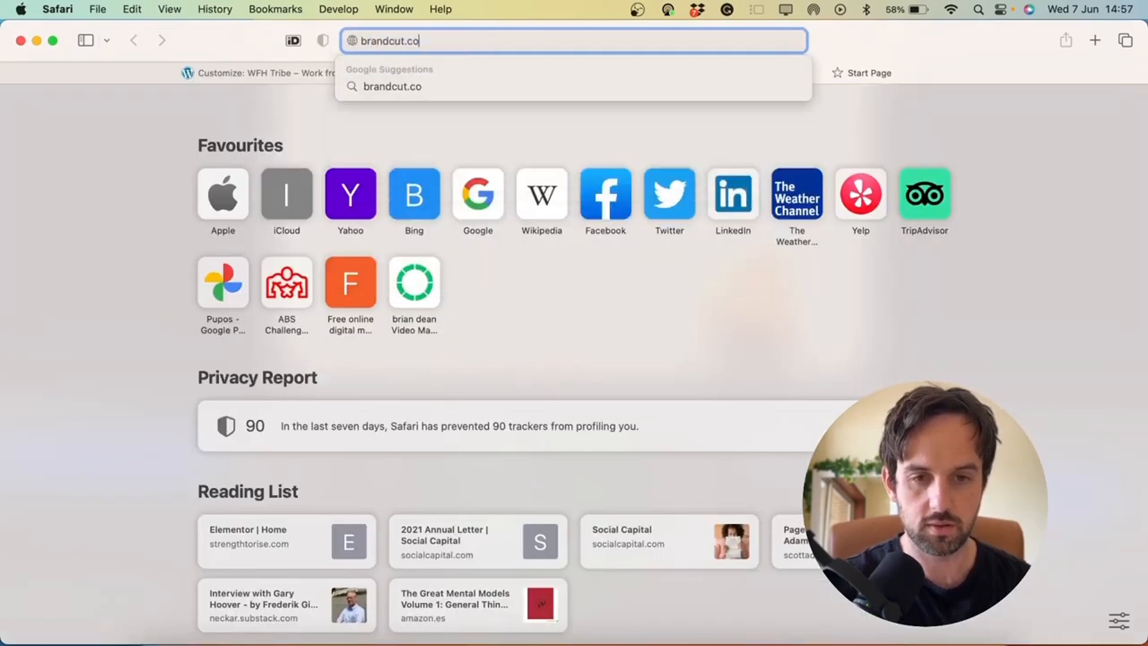
key(Return)
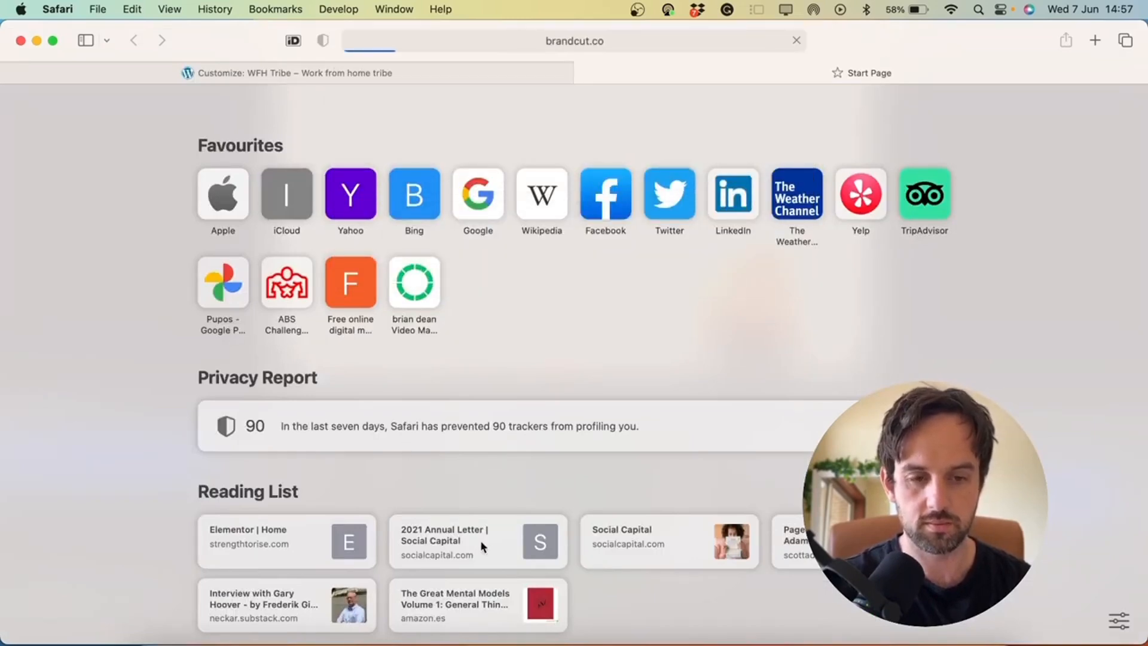
scroll(157, 402, down, 3)
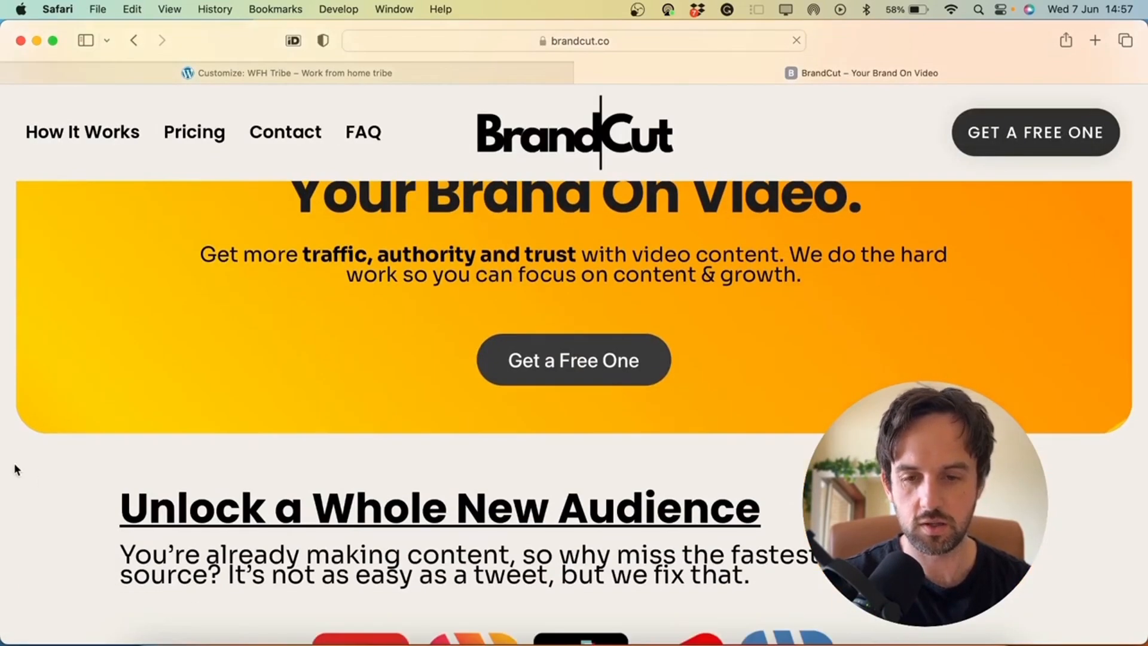
scroll(10, 289, up, 3)
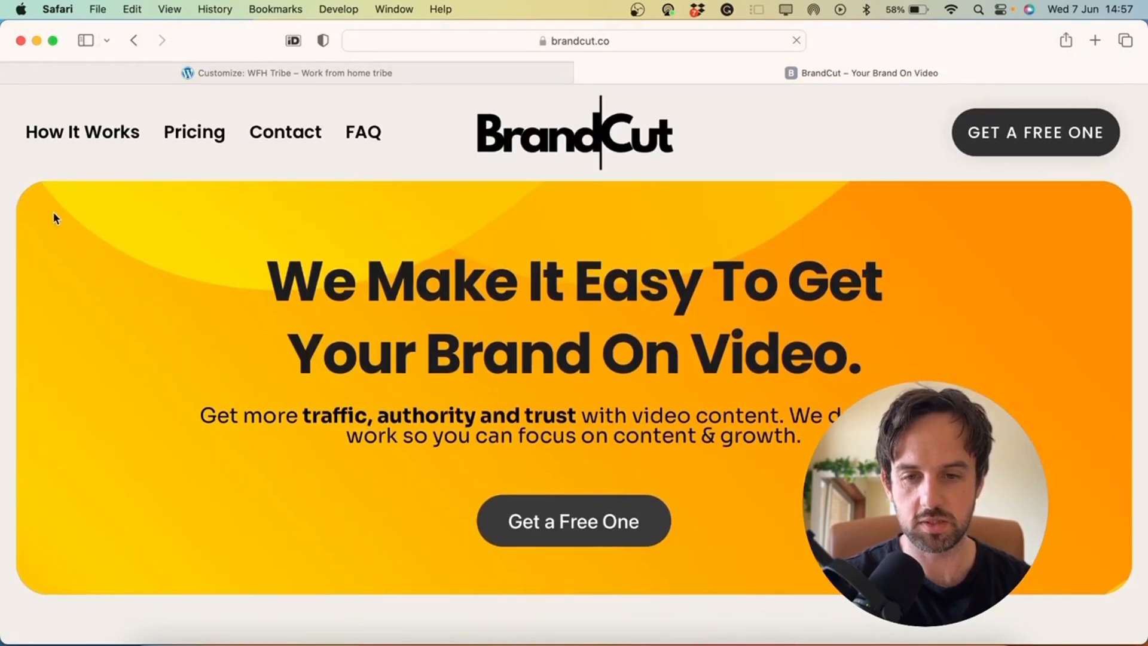
click(354, 72)
Check the Site Background colour options and return to the Global sections list
scroll(142, 490, down, 2)
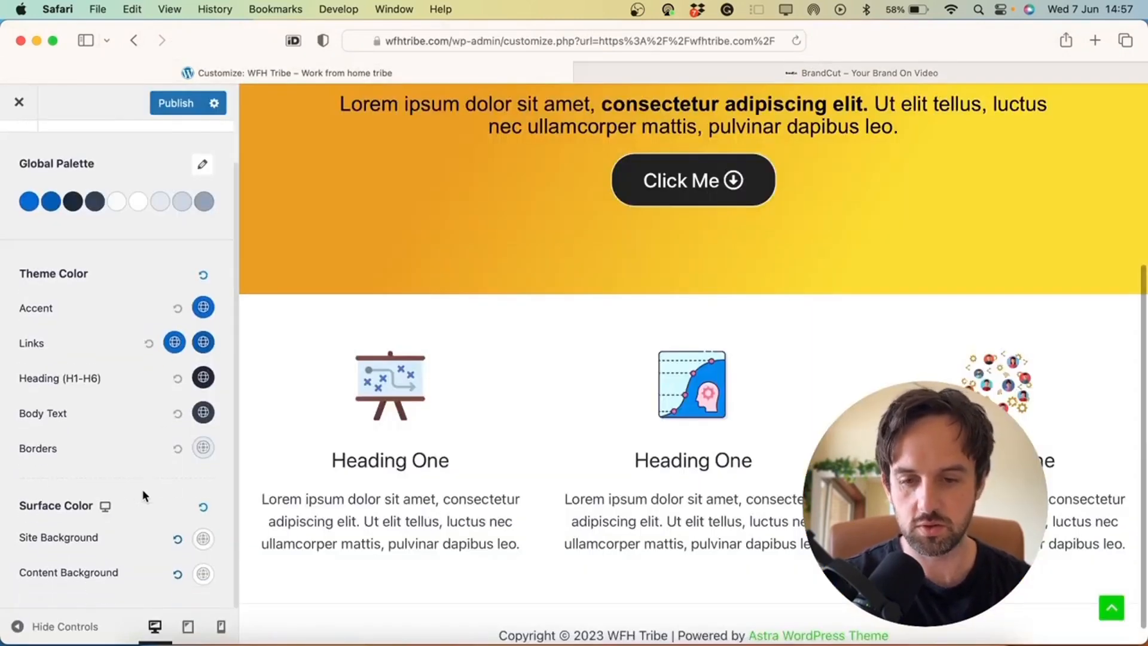
click(204, 541)
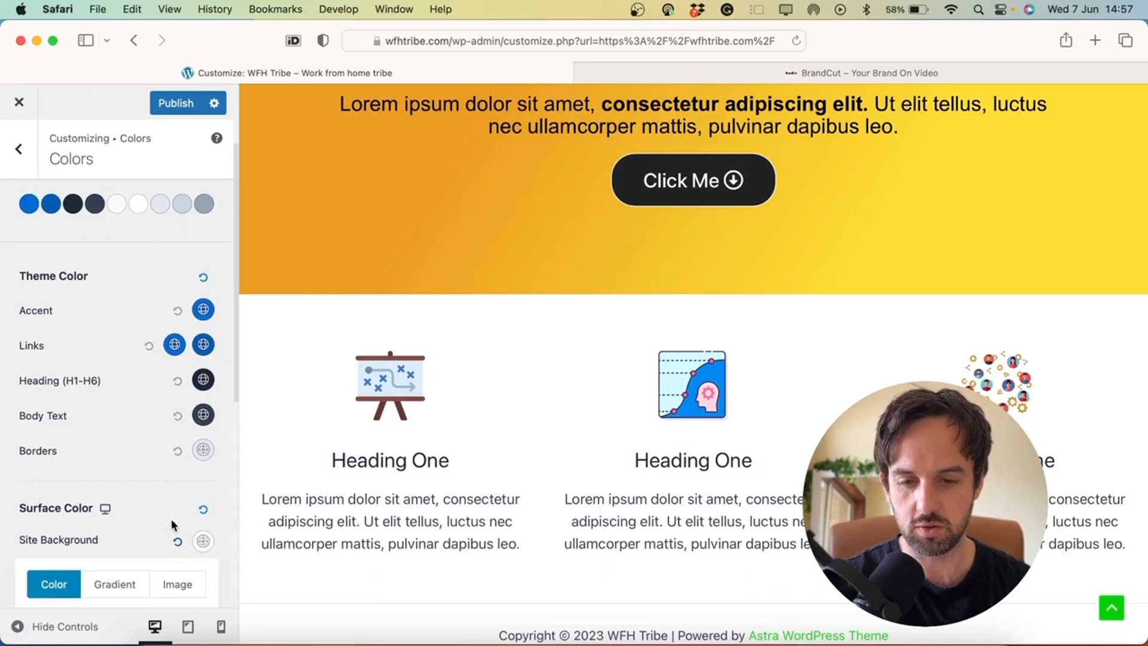
click(191, 529)
scroll(145, 503, up, 3)
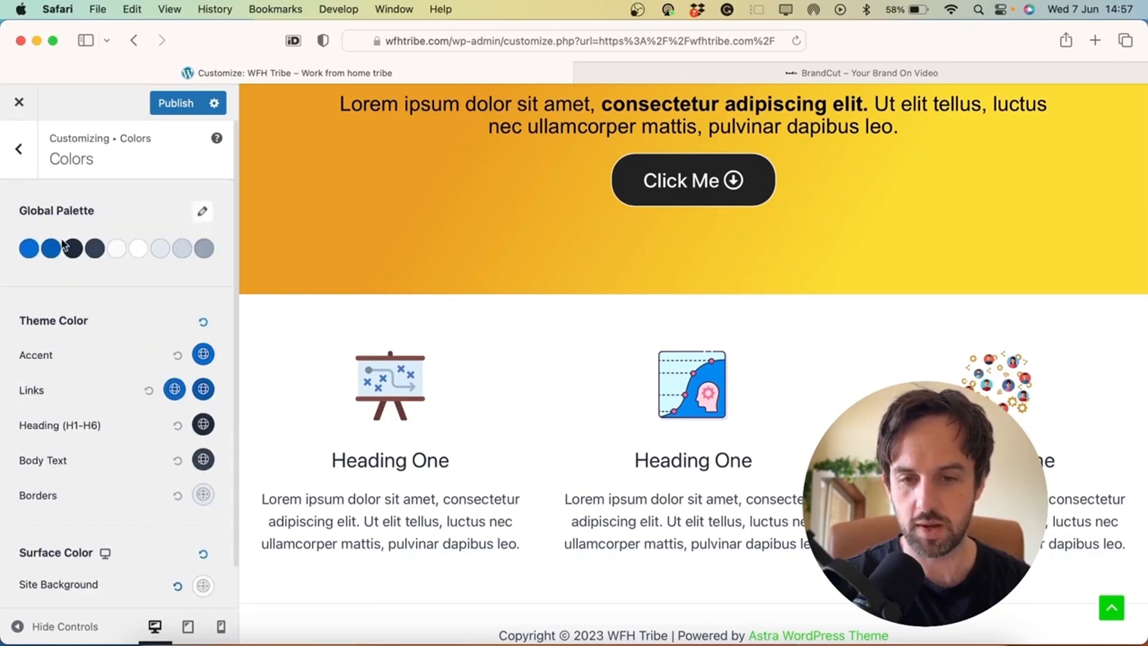
click(19, 149)
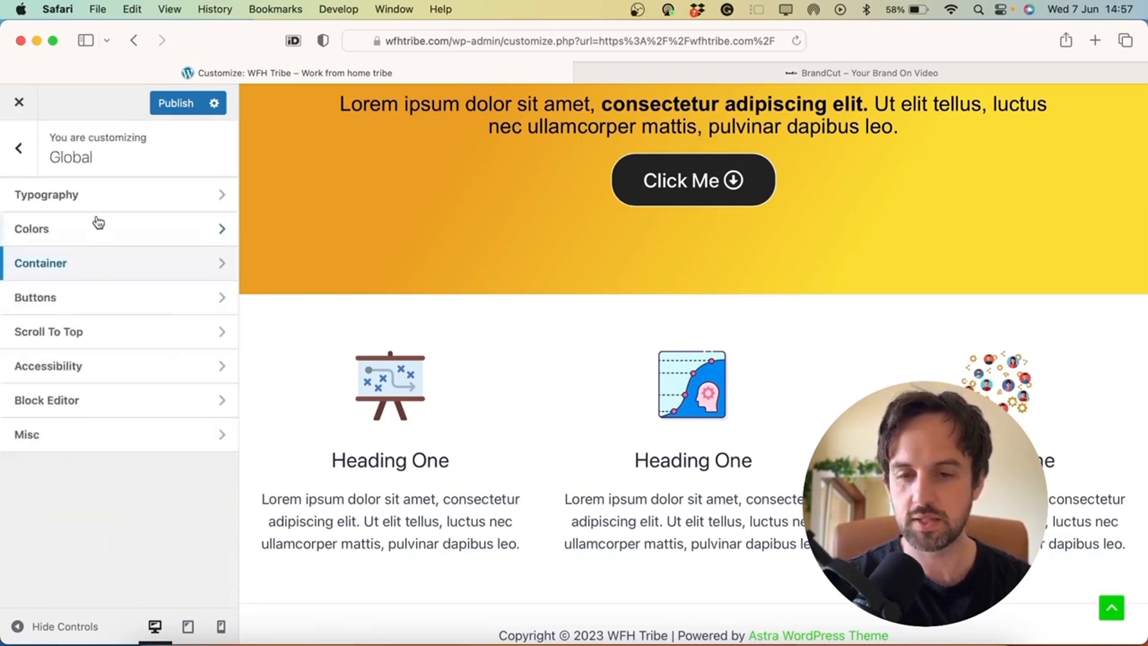
Review the Container layout settings, then bring up the Buttons panel
click(125, 276)
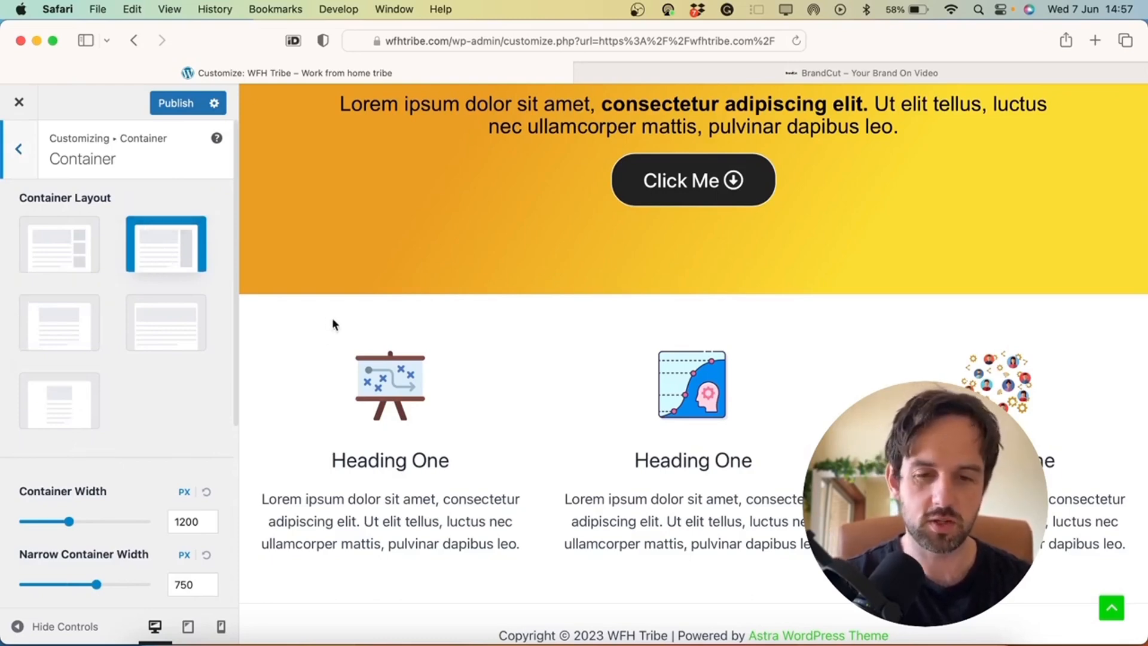
scroll(332, 316, up, 3)
scroll(329, 312, down, 4)
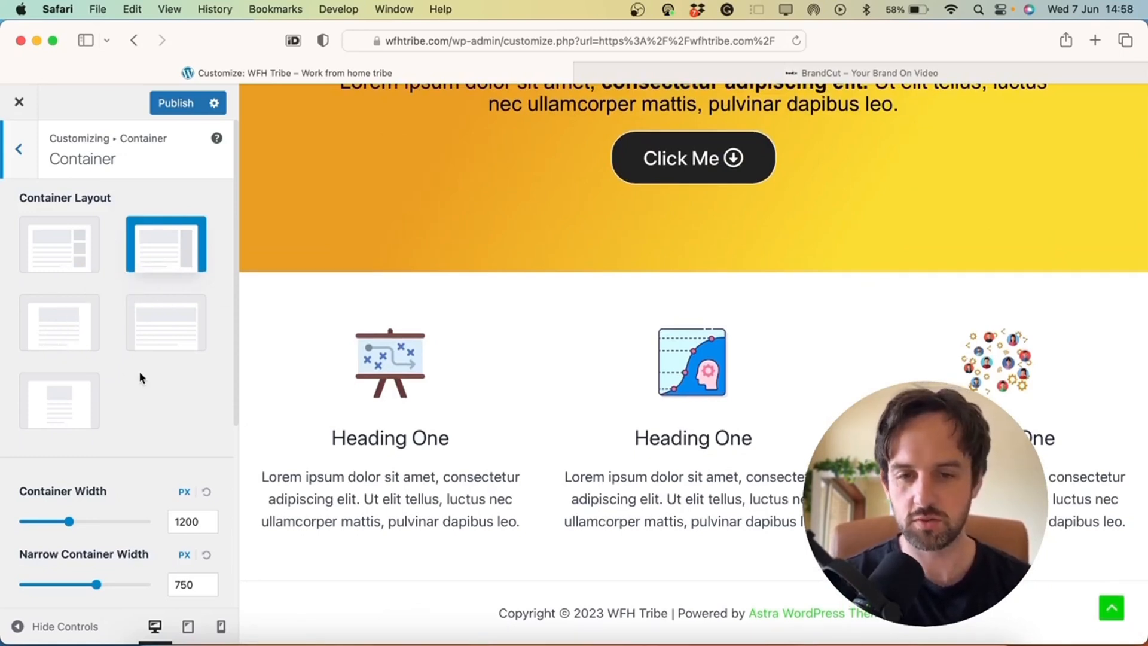
scroll(140, 373, down, 1)
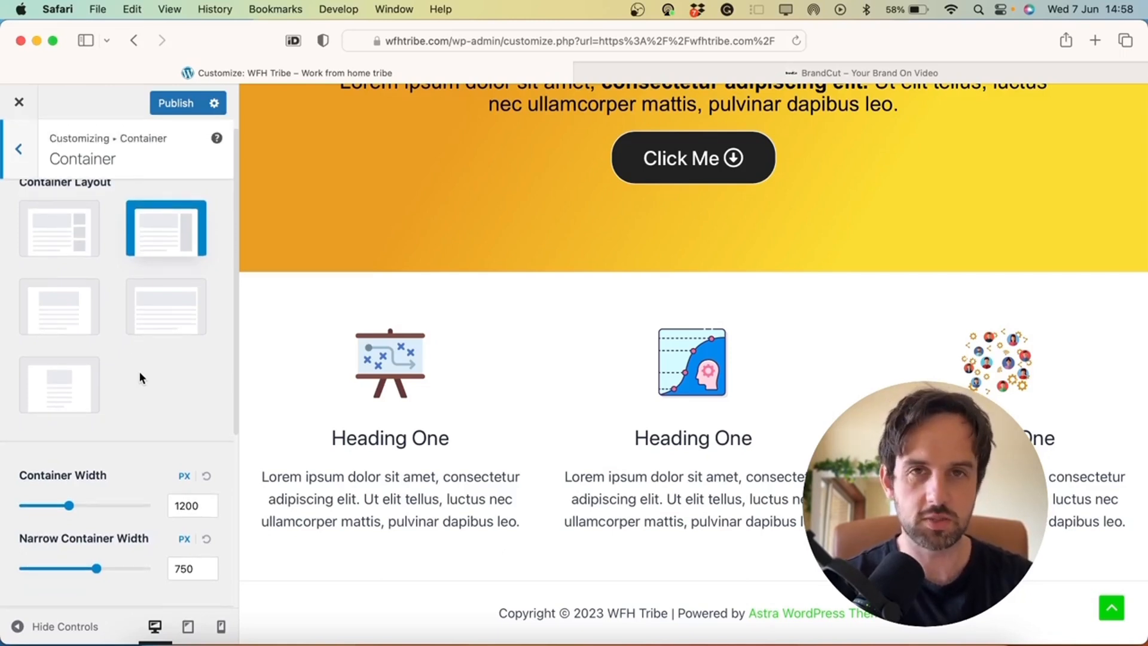
click(24, 154)
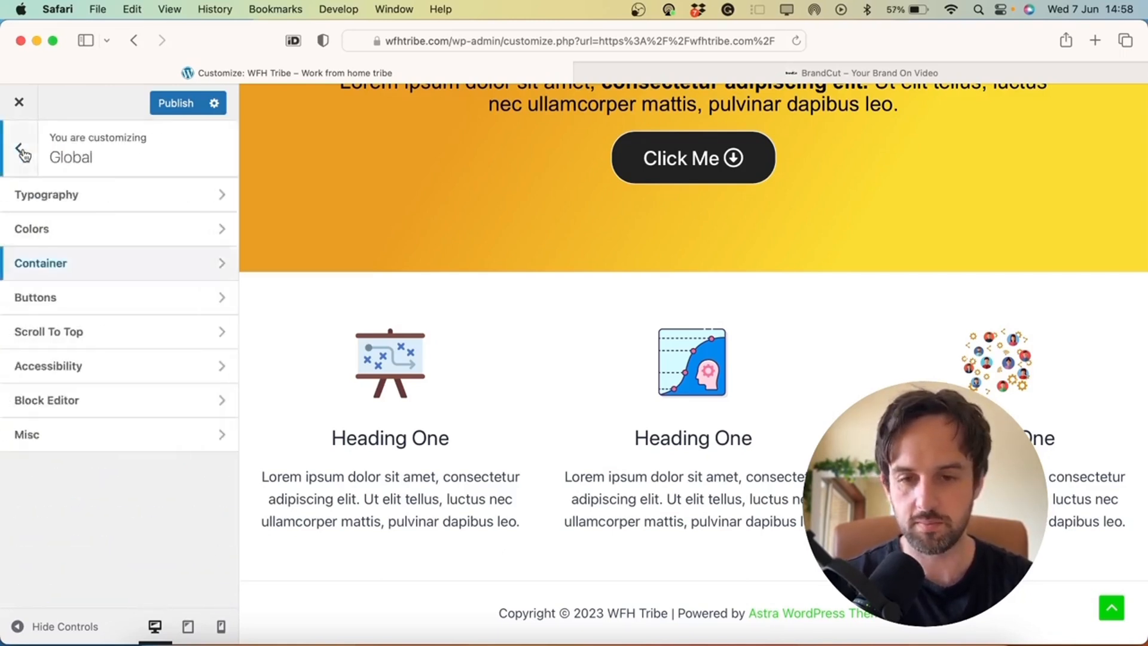
click(122, 294)
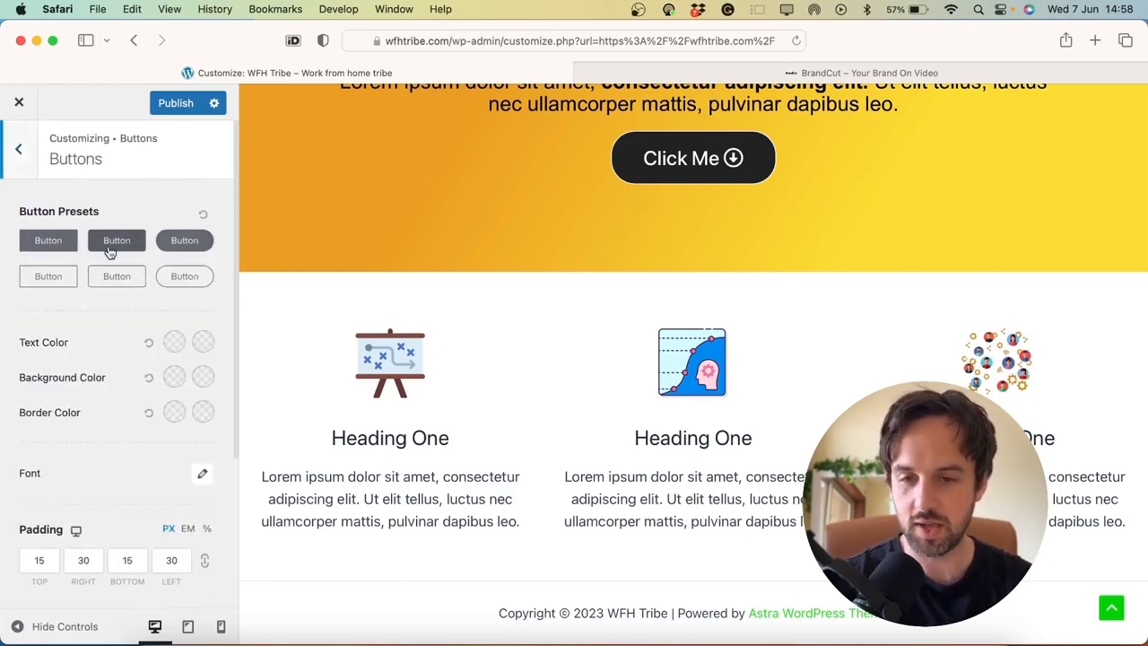
Look over the Buttons panel's colour and padding settings without changes, then return to Global
scroll(99, 408, down, 5)
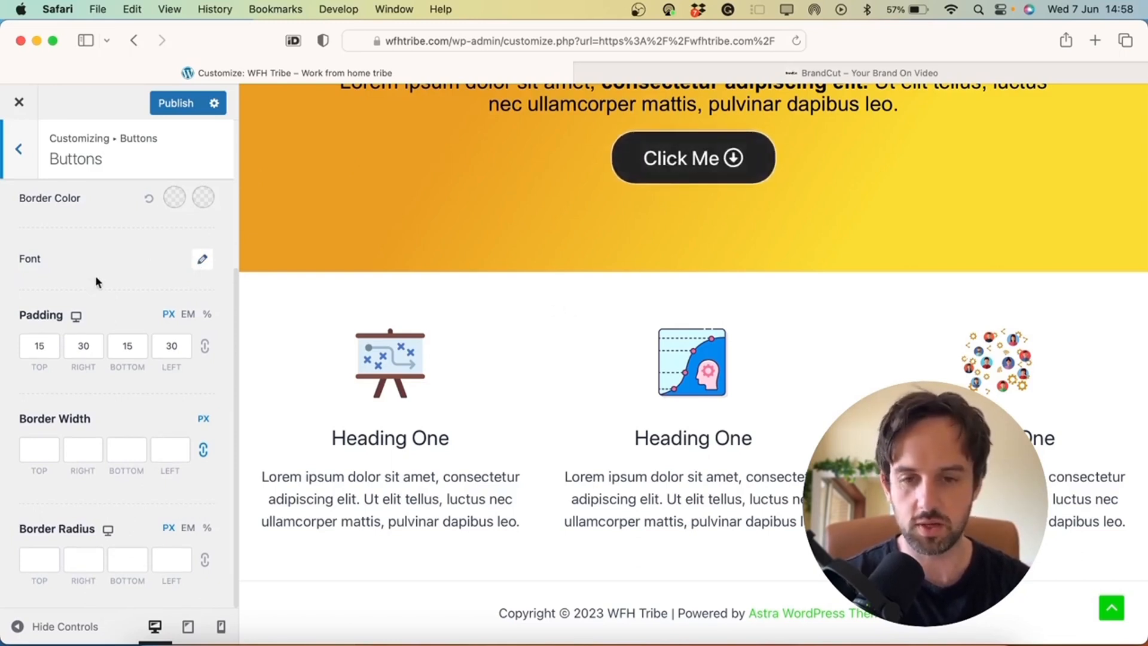
scroll(96, 281, up, 5)
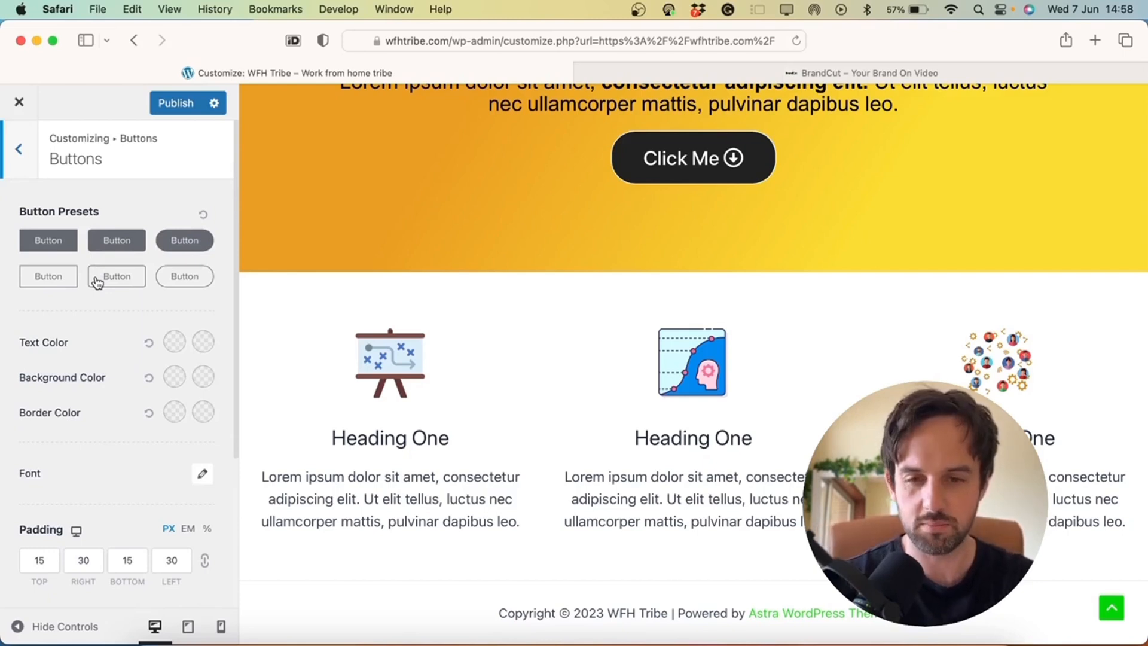
click(21, 163)
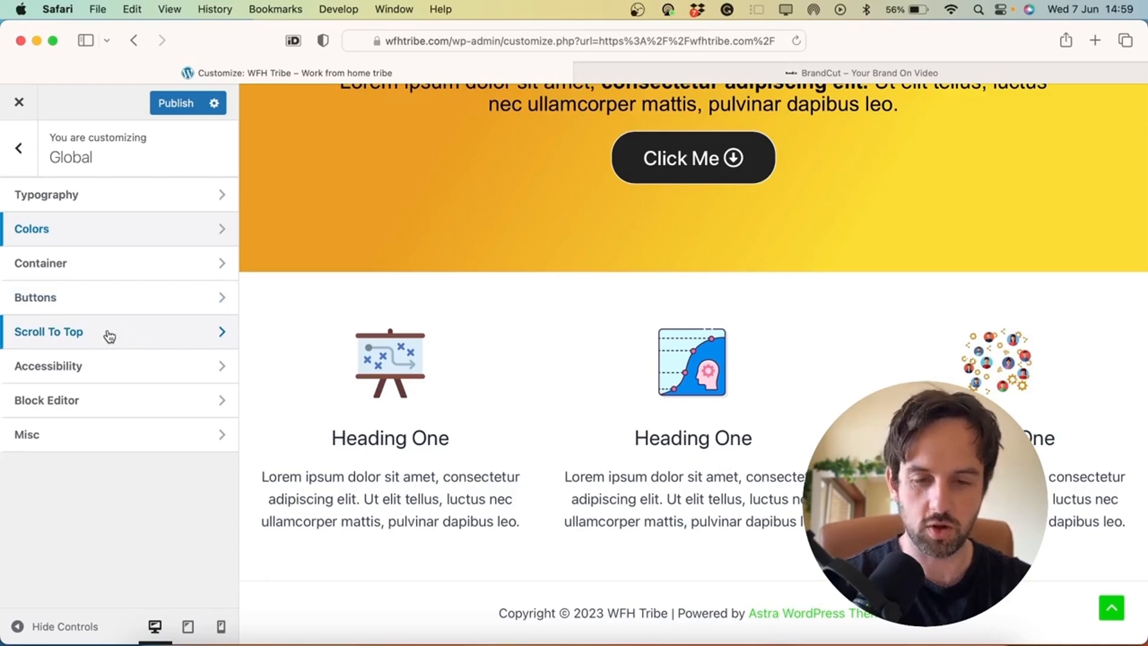
Review the Scroll To Top settings, including its Design tab, then return to General
scroll(481, 350, up, 3)
scroll(481, 350, down, 3)
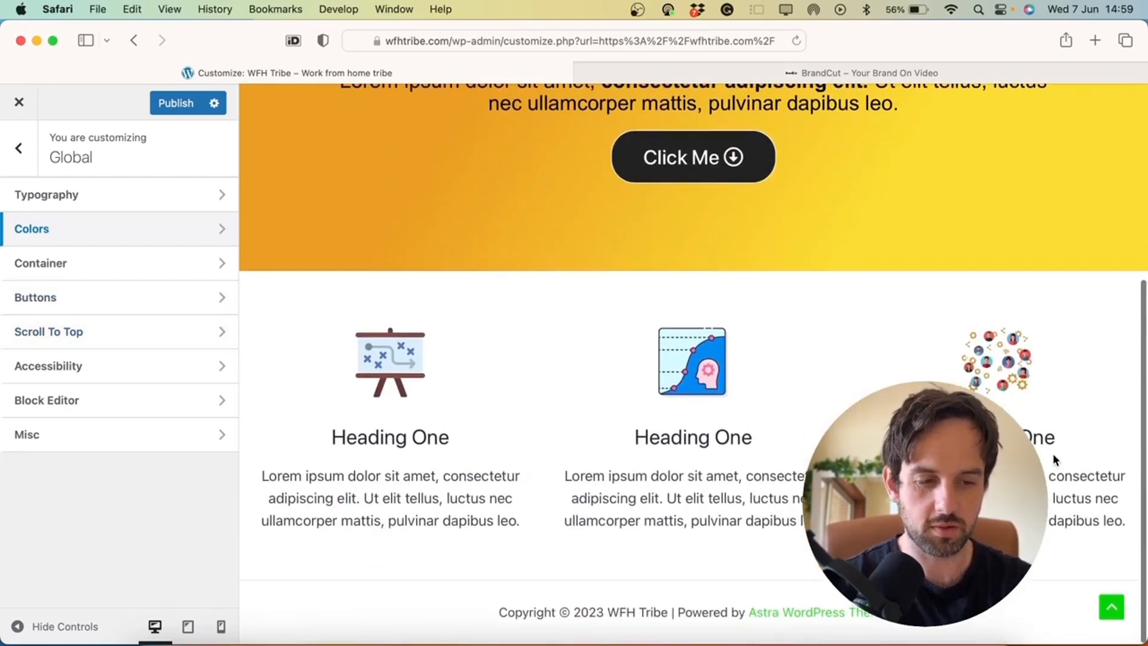
click(1111, 609)
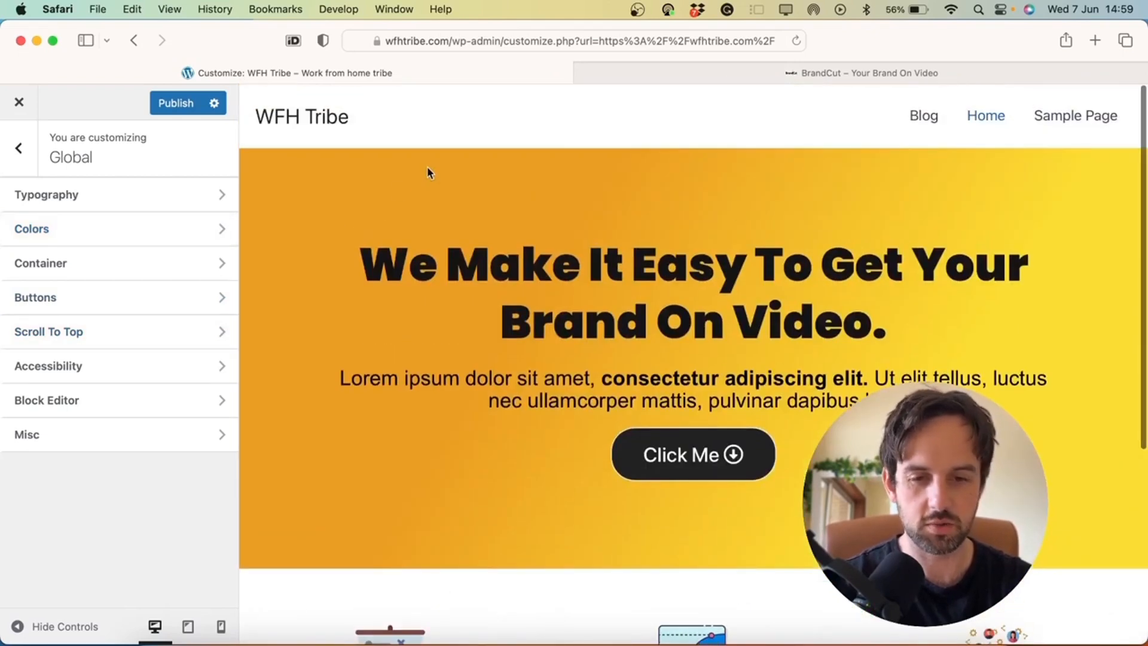
click(136, 330)
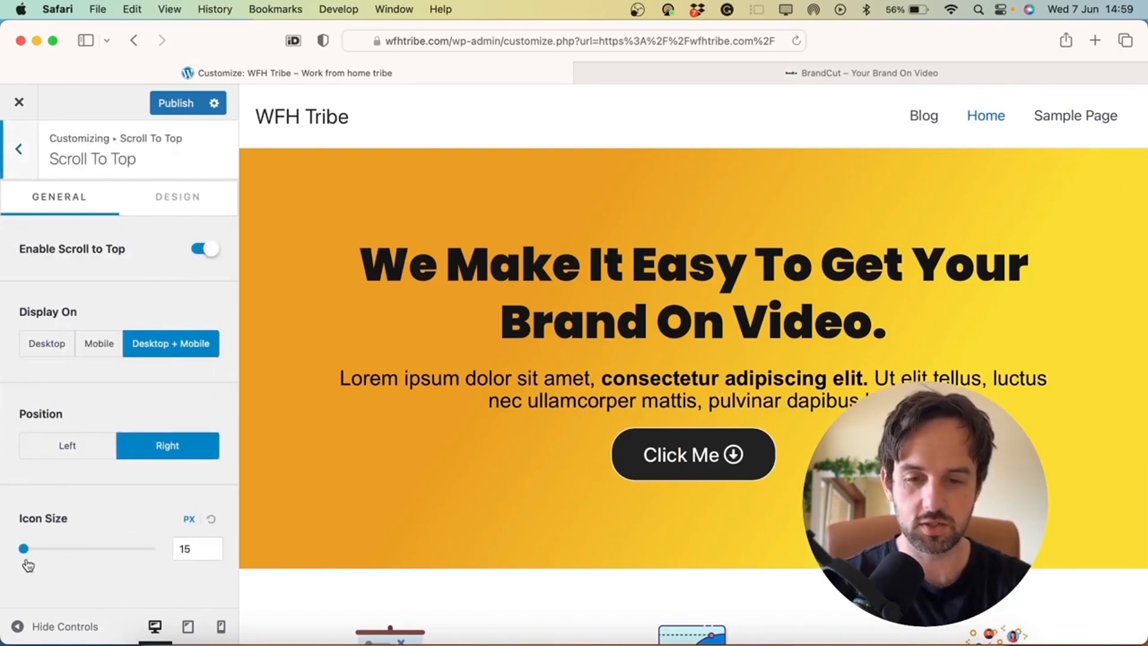
click(179, 196)
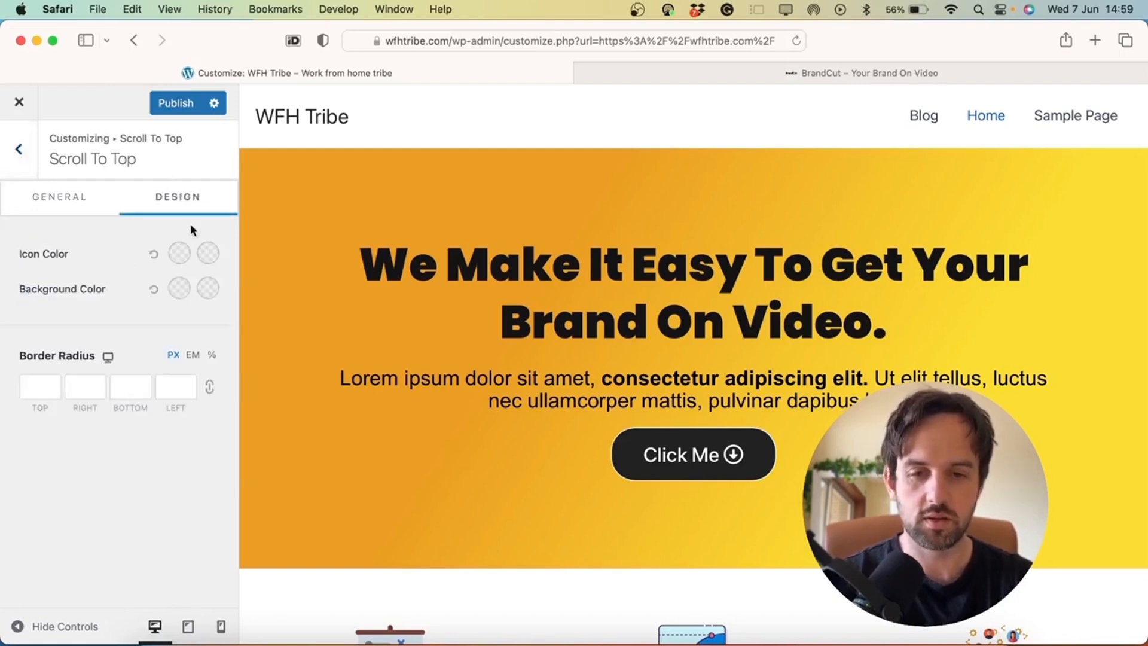
scroll(771, 295, down, 3)
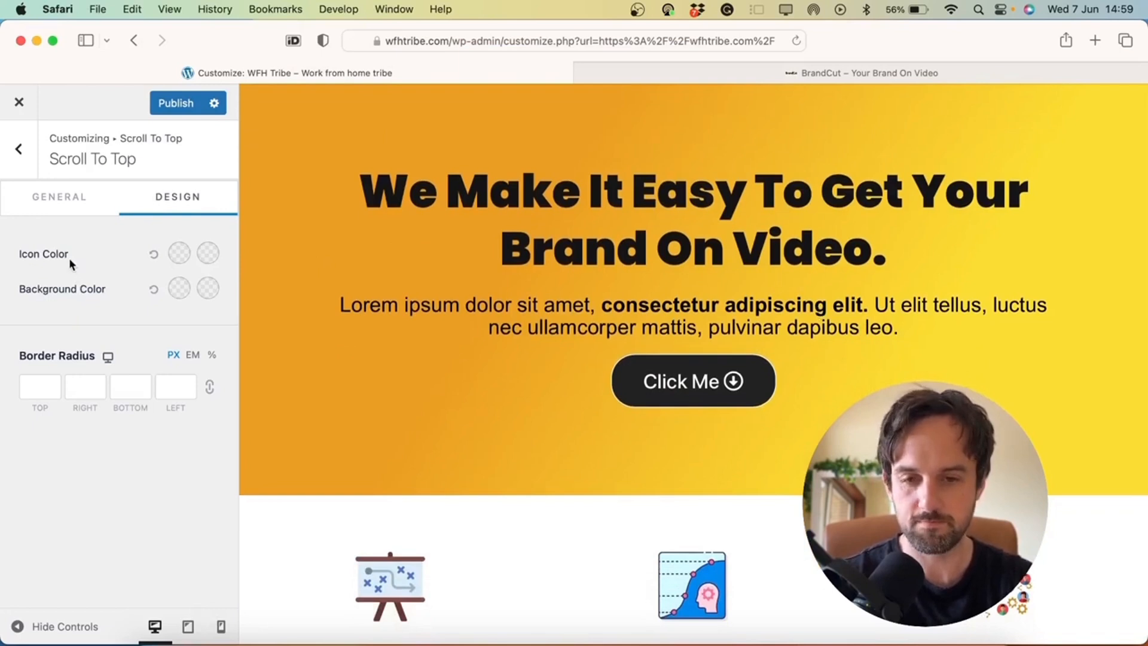
click(57, 211)
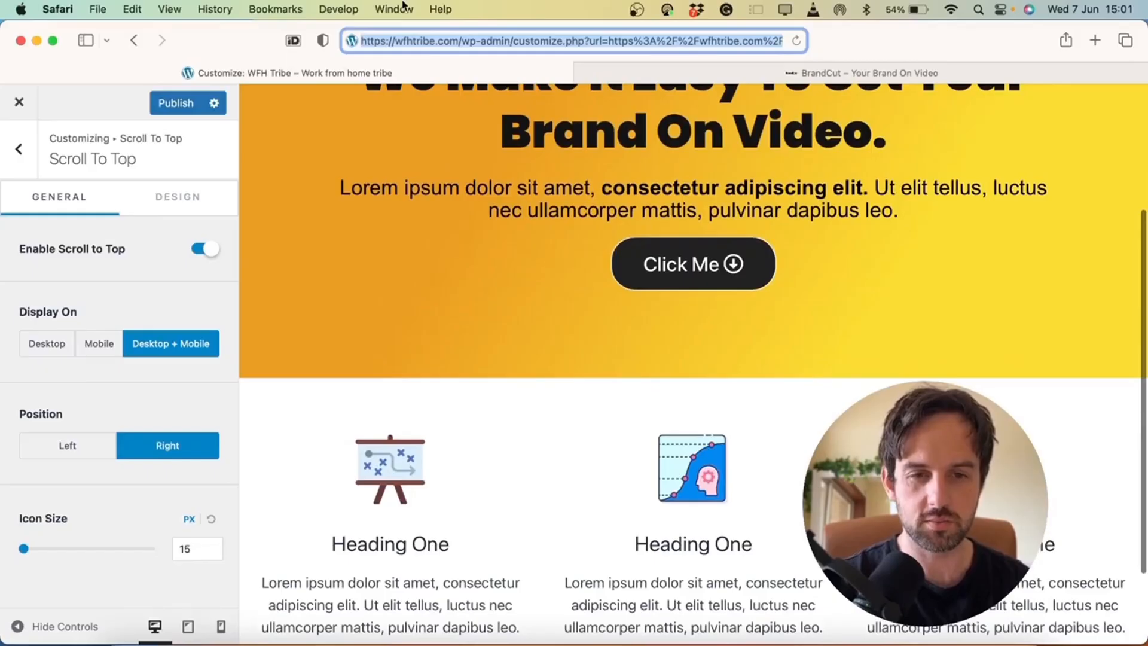
Load the wfhtribe.com homepage and open it with Elementor
click(463, 42)
key(shift+super+Right)
key(BackSpace)
key(Return)
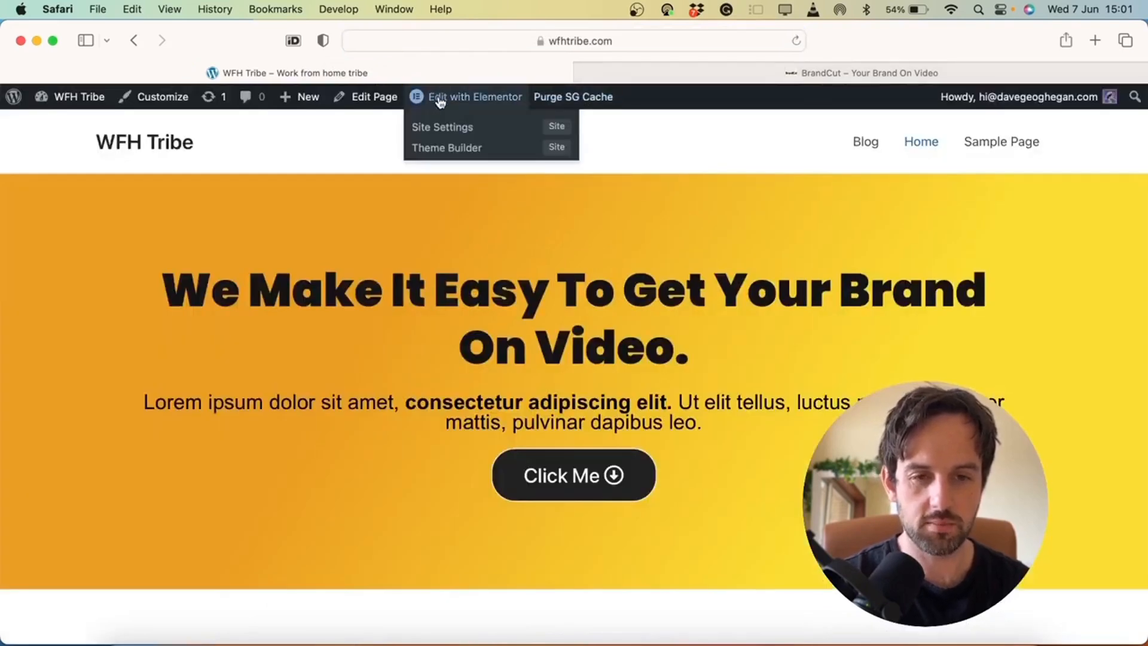
click(440, 100)
Add an empty two-column section below the three Heading One boxes
scroll(756, 411, down, 15)
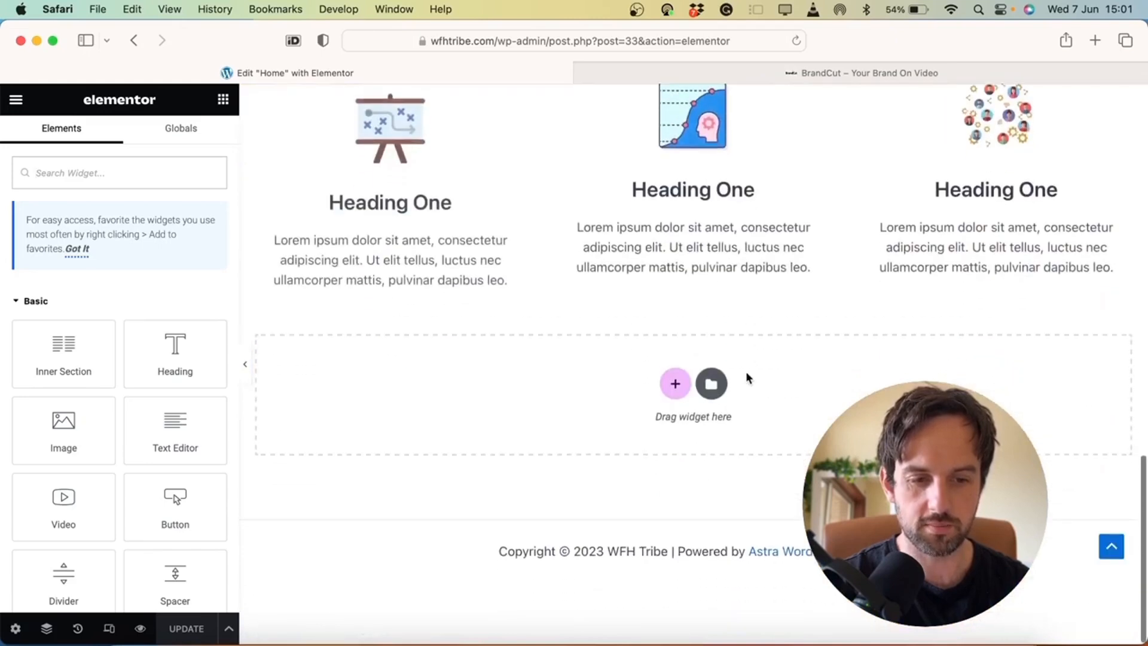
click(676, 381)
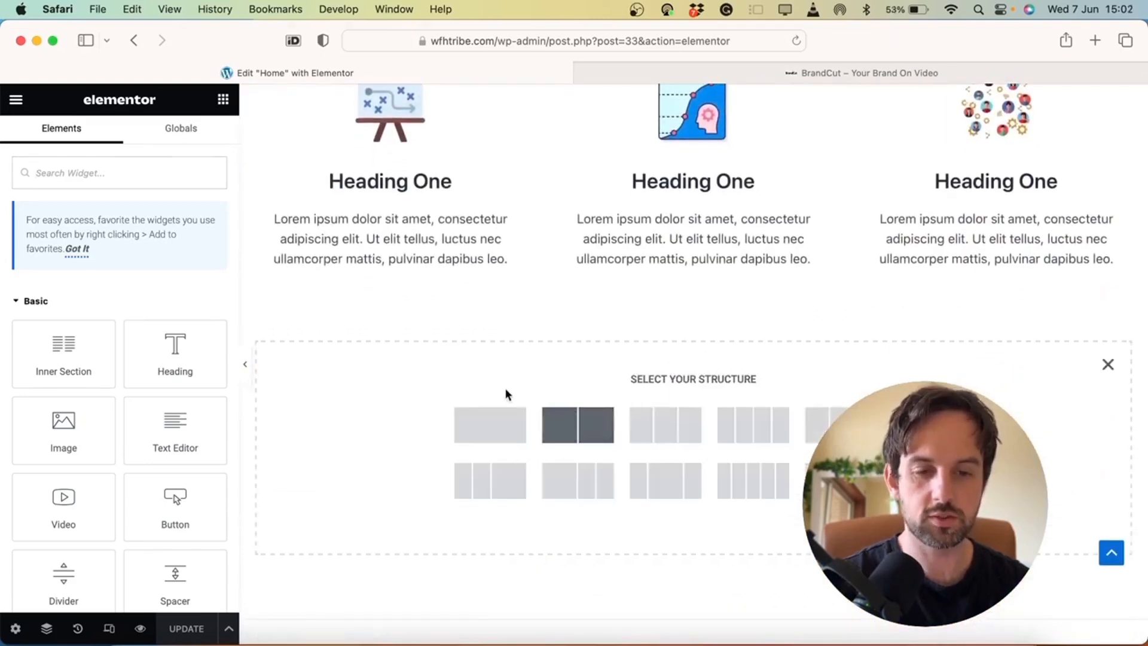
click(572, 414)
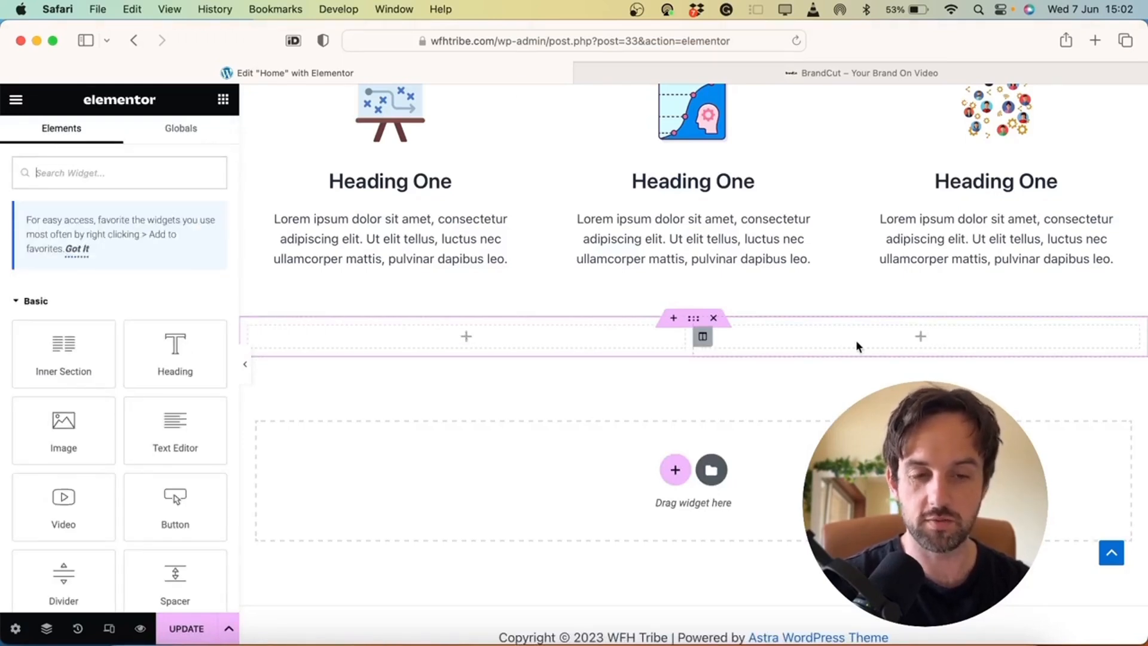
Add a 'This is a main feature' heading and a two-paragraph text block to the left column
drag(175, 350, 415, 333)
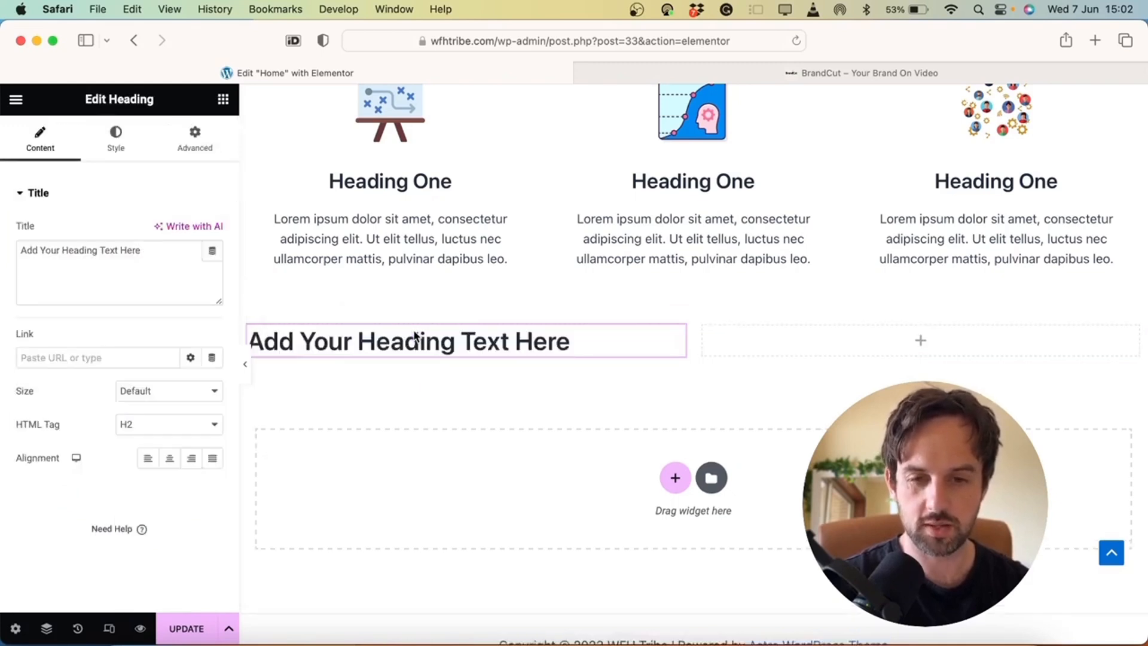
click(223, 101)
drag(170, 429, 387, 355)
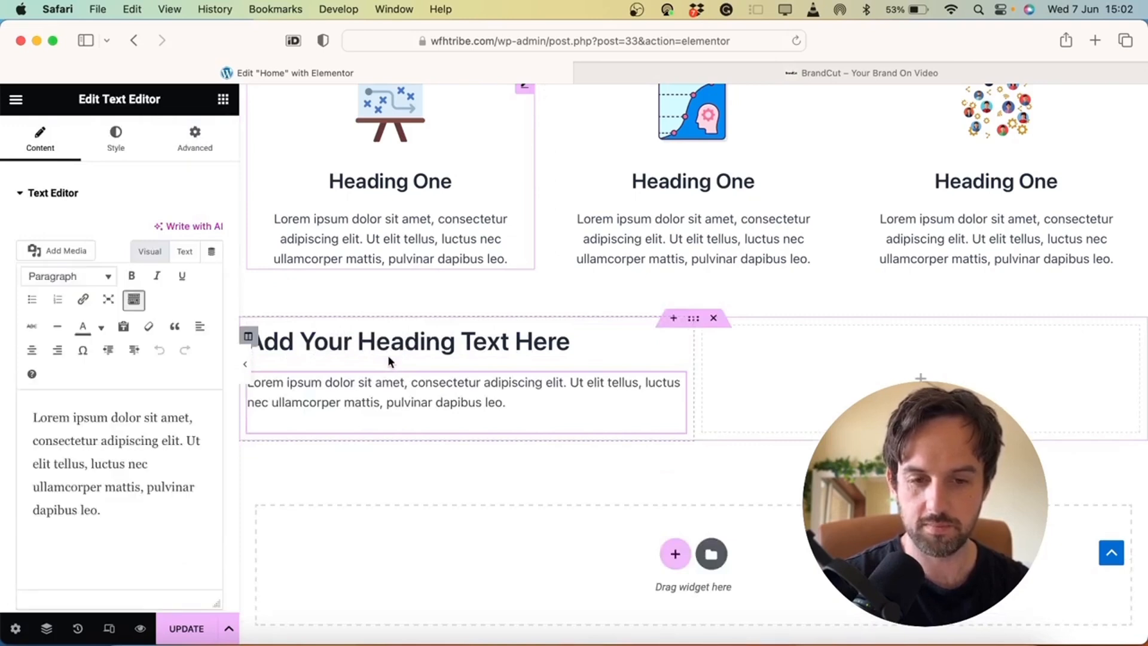
triple_click(388, 355)
text(This is a)
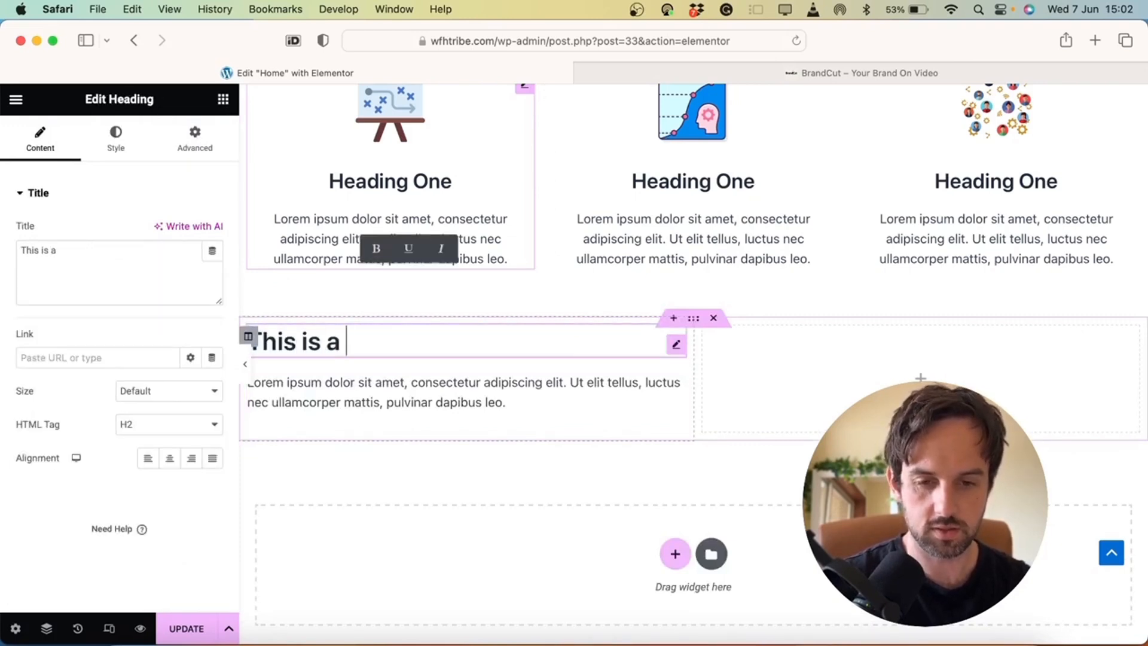
text( main feature)
click(418, 389)
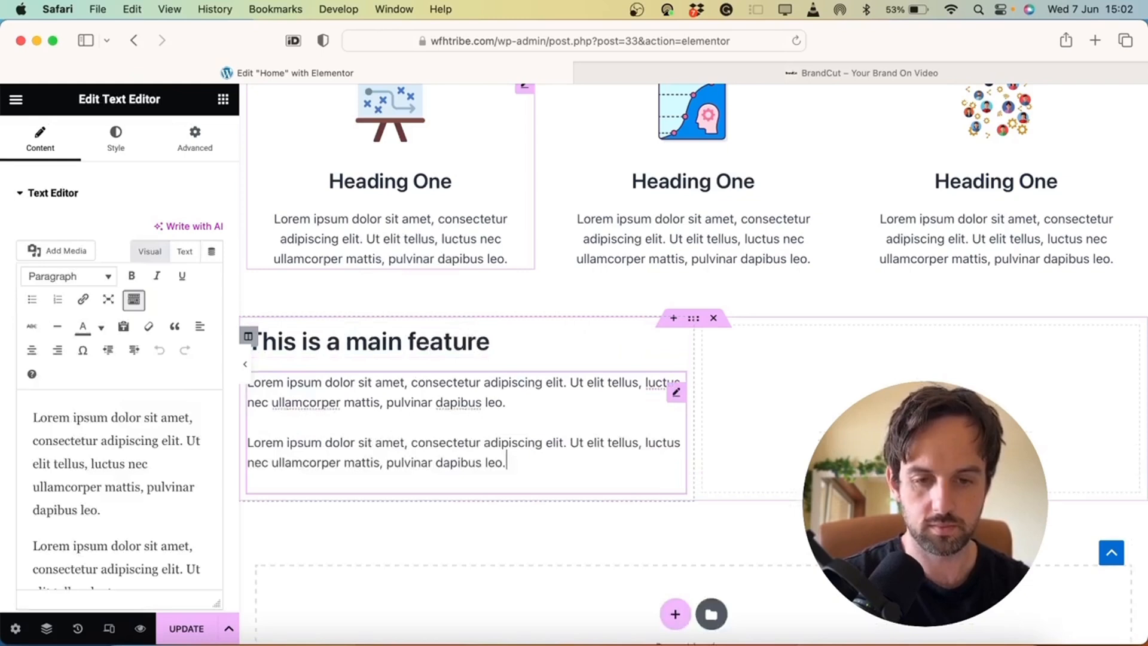
key(Return)
text(Lorem ipsum dolor sit amet, consectetur adipiscing elit. Ut elit tellus, luctus nec ullamcorper mattis, pulvinar dapibus leo.)
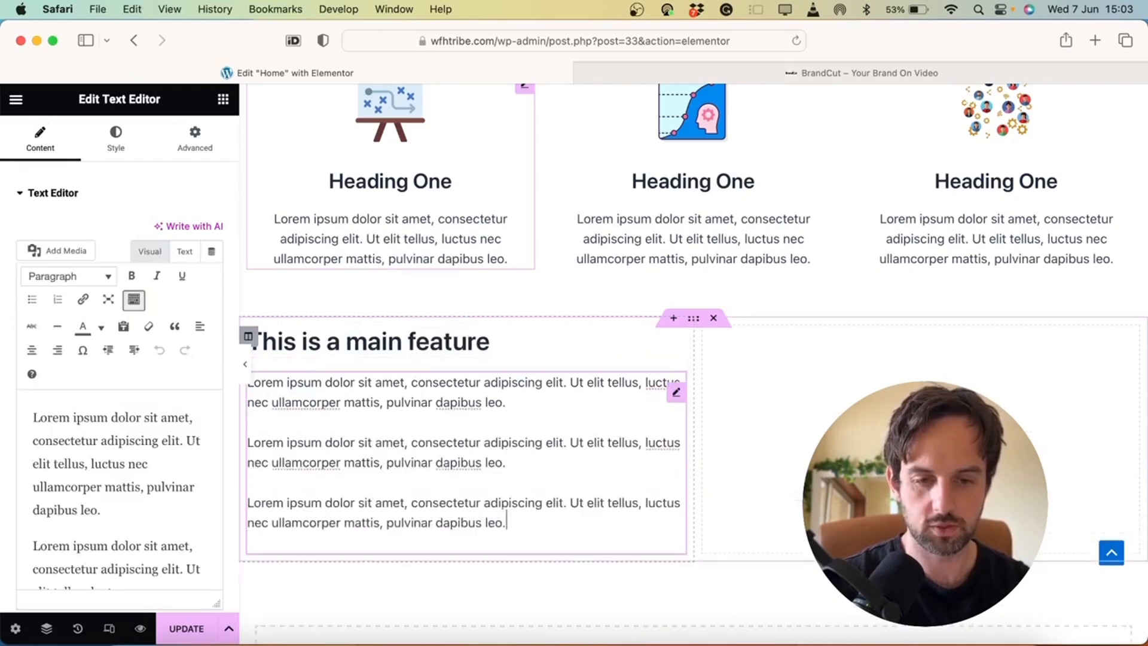
key(super+z)
key(BackSpace)
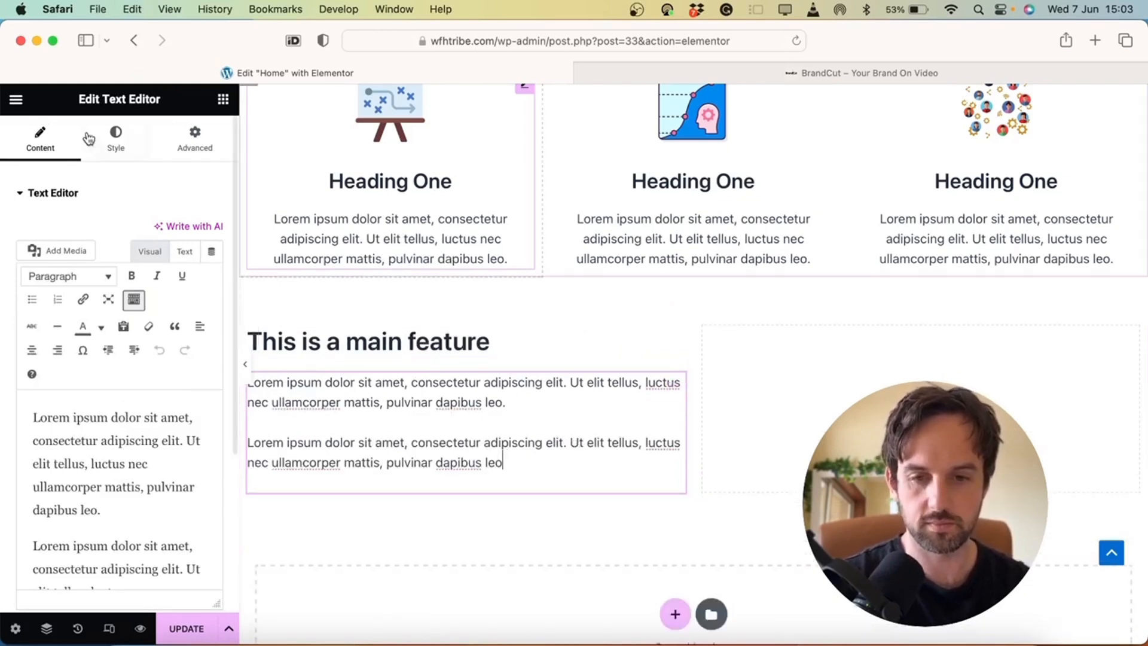
Set the paragraph text size to 20 px and the heading size to 45 px
click(114, 147)
click(211, 298)
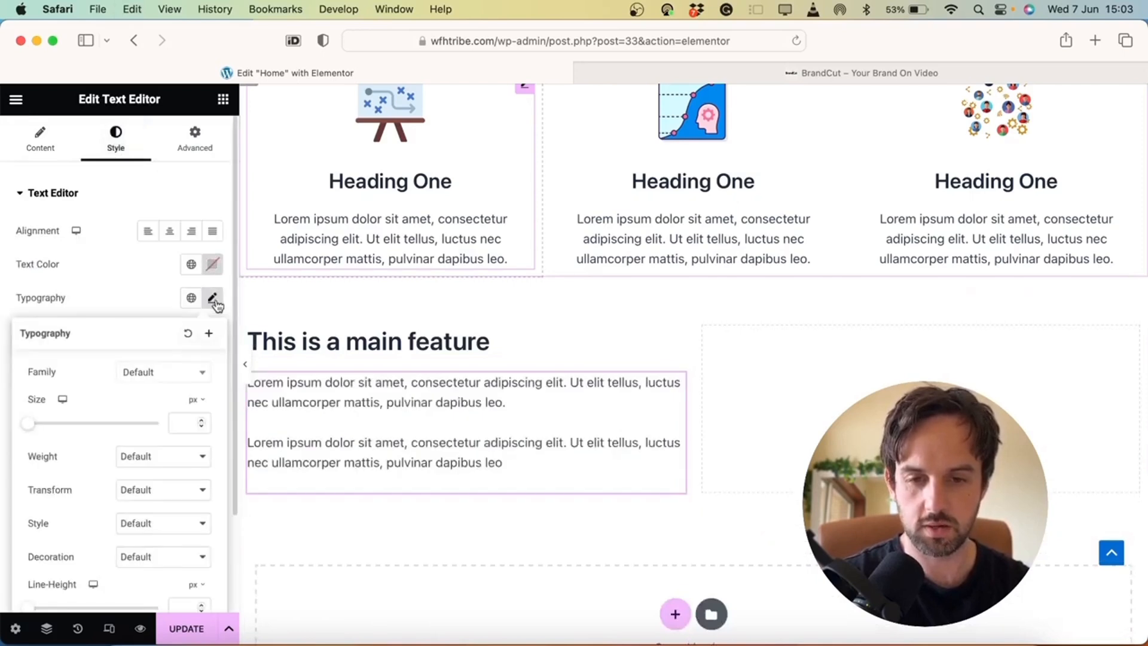
text(20)
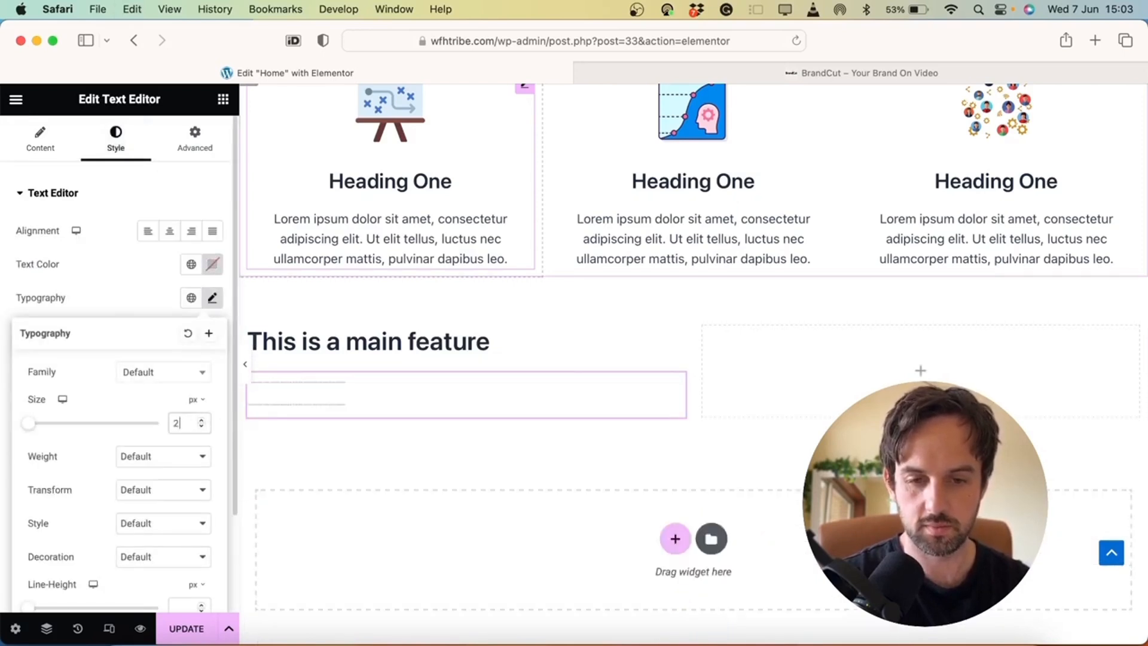
click(478, 345)
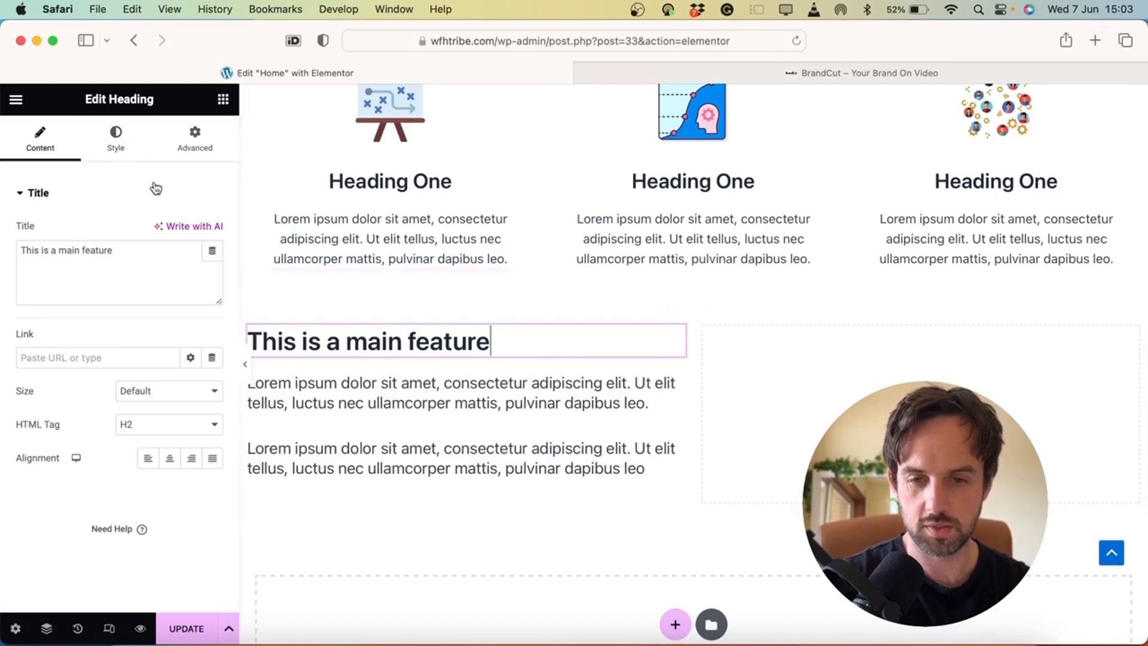
click(115, 136)
click(213, 264)
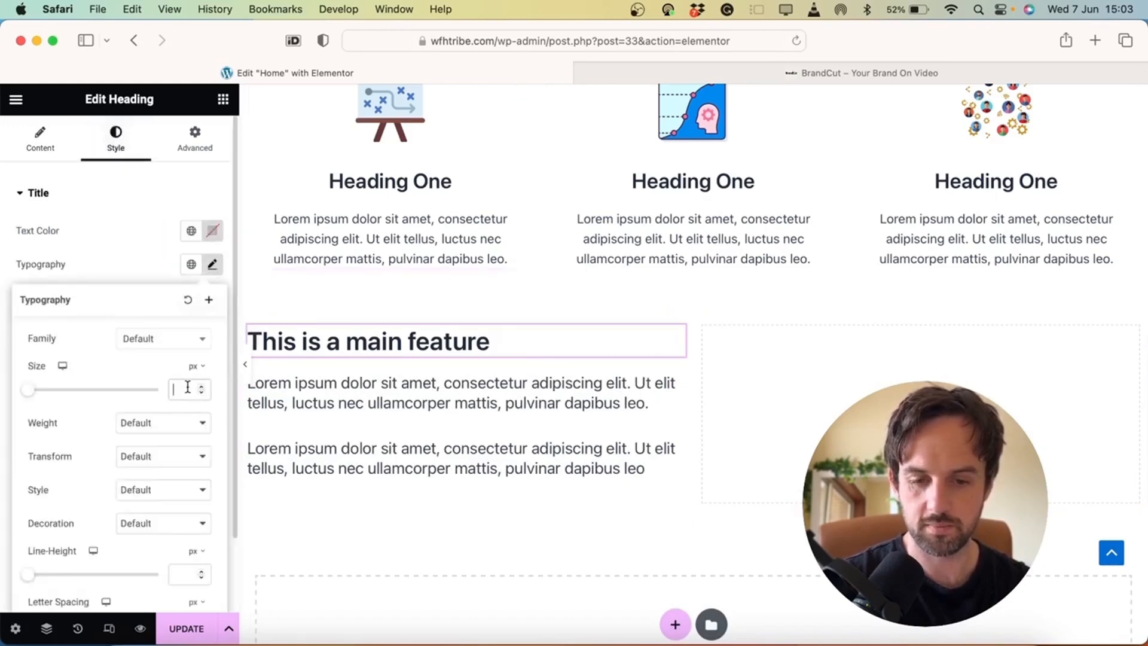
text(30)
key(BackSpace)
key(BackSpace)
text(50)
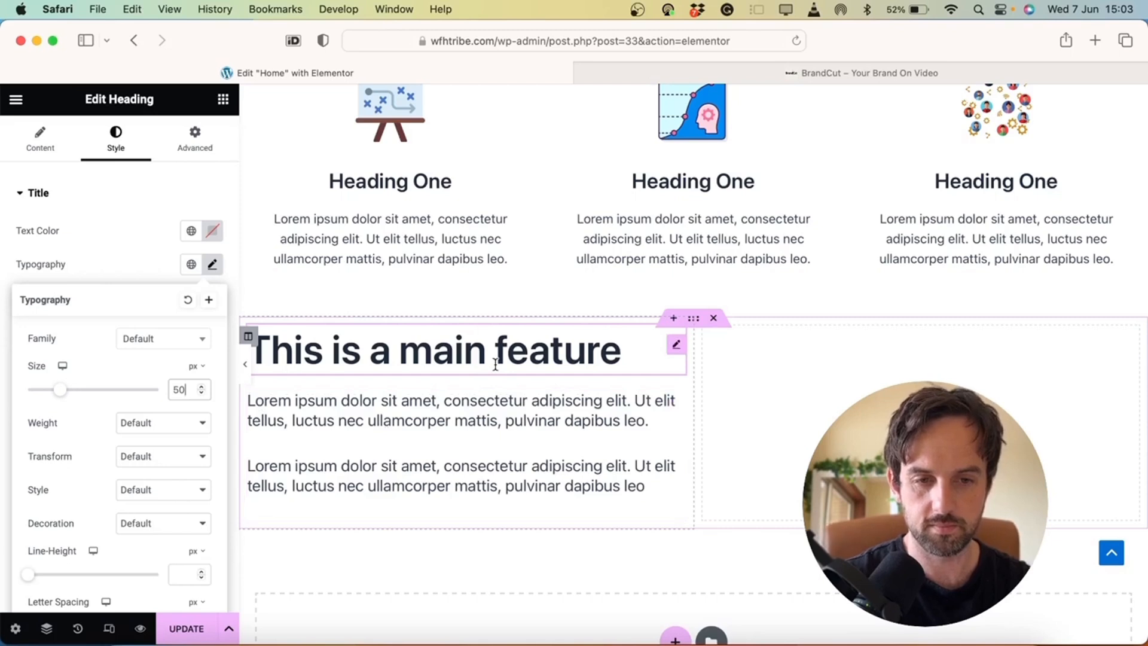
key(BackSpace)
key(BackSpace)
text(45)
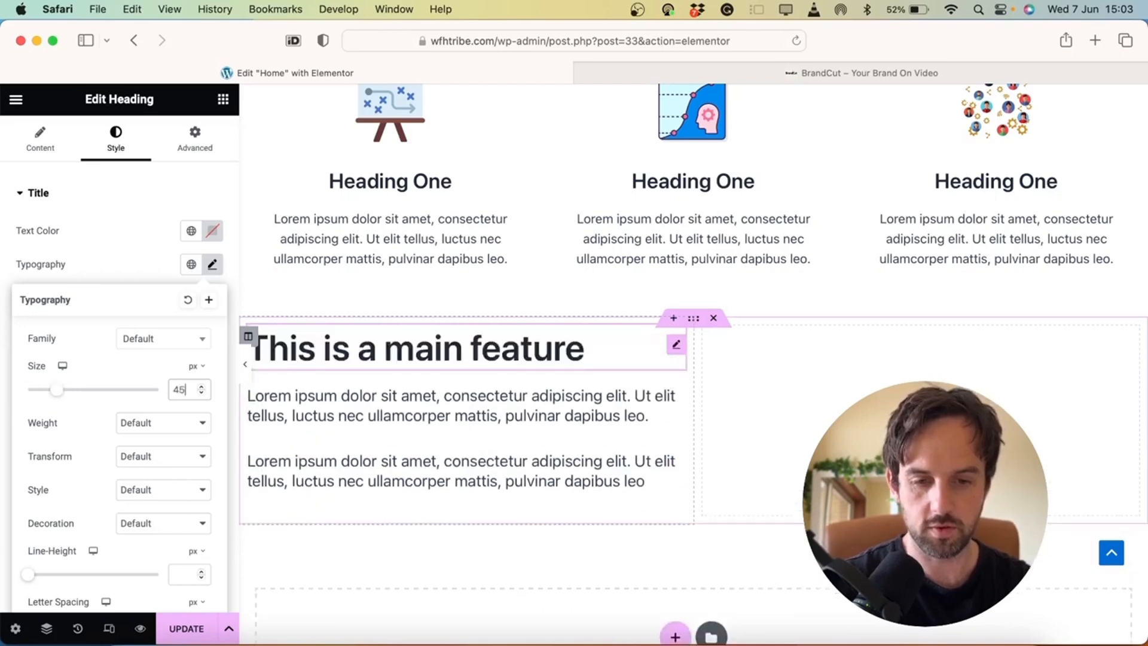
Add an Image widget to the empty right column and a Button under the feature text
click(224, 100)
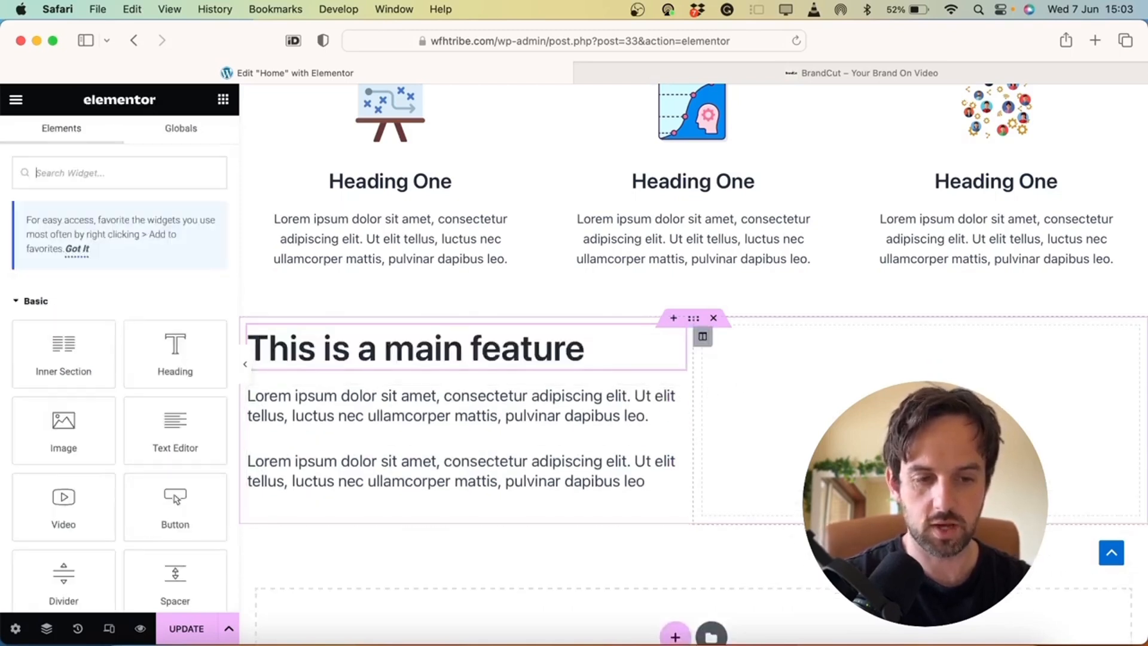
text(image)
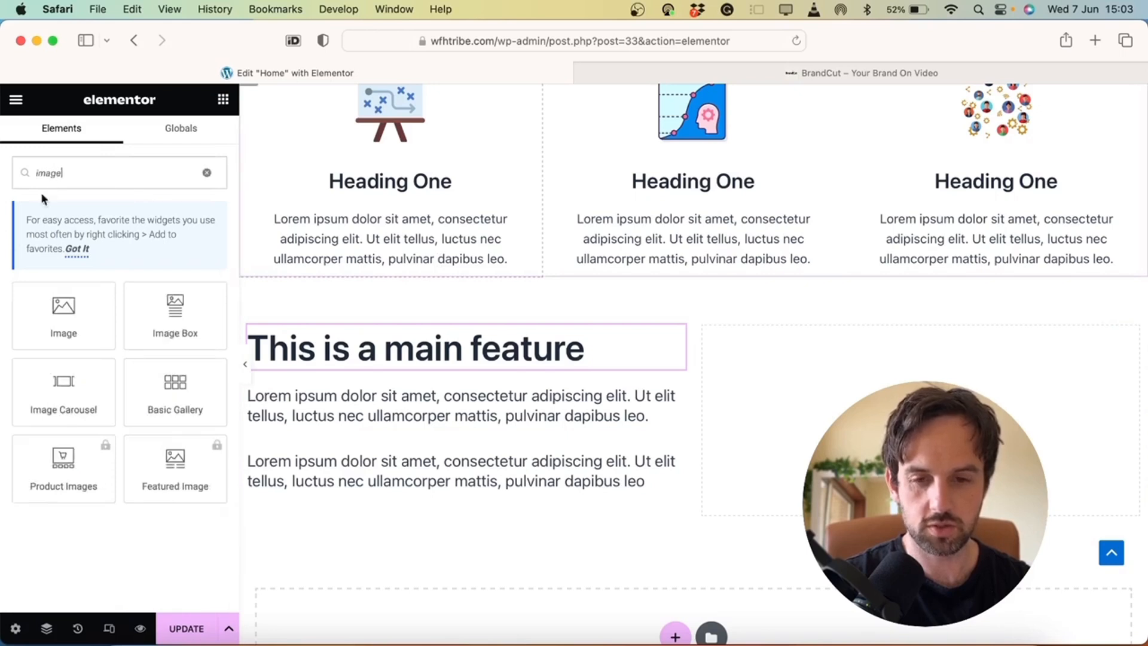
drag(77, 330, 867, 419)
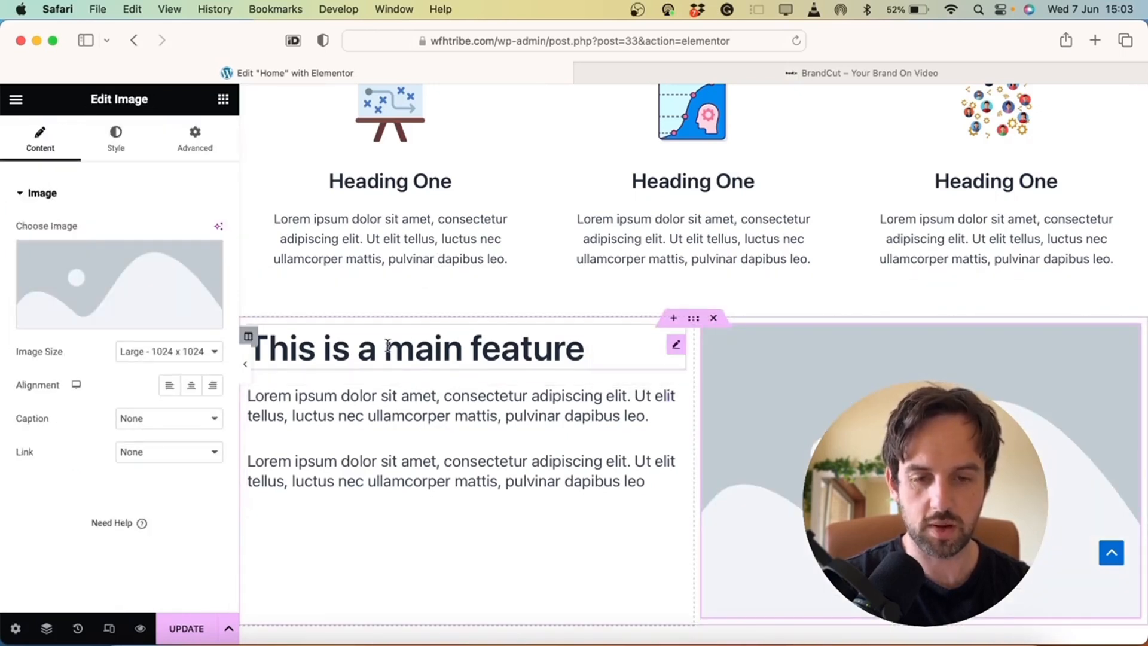
click(248, 336)
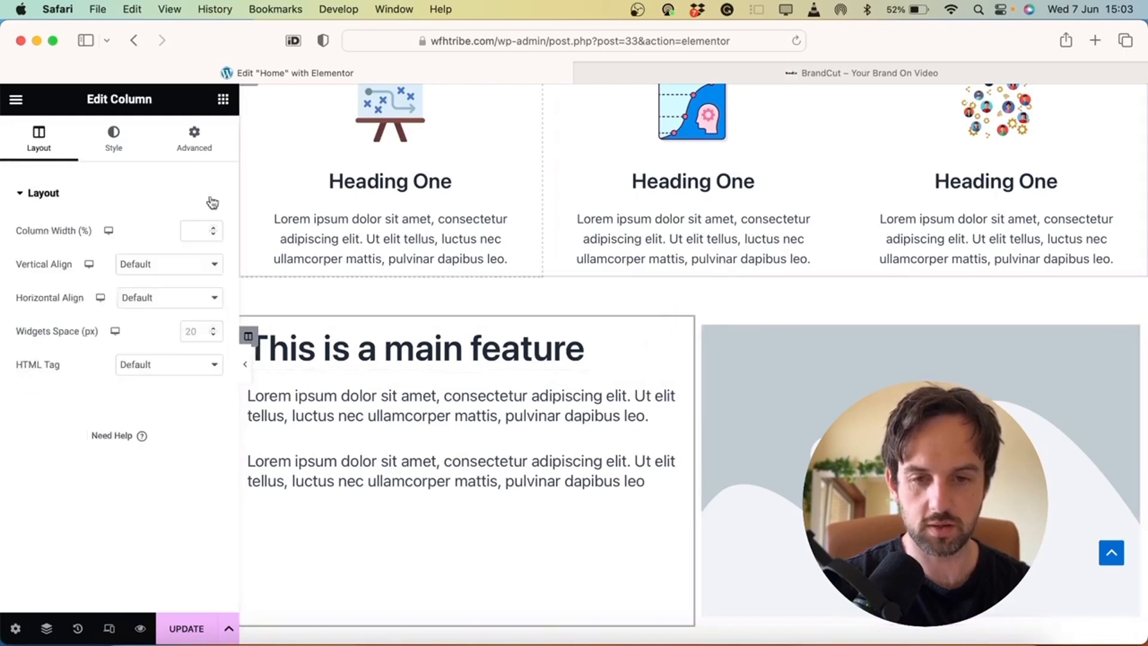
click(222, 100)
scroll(220, 397, down, 3)
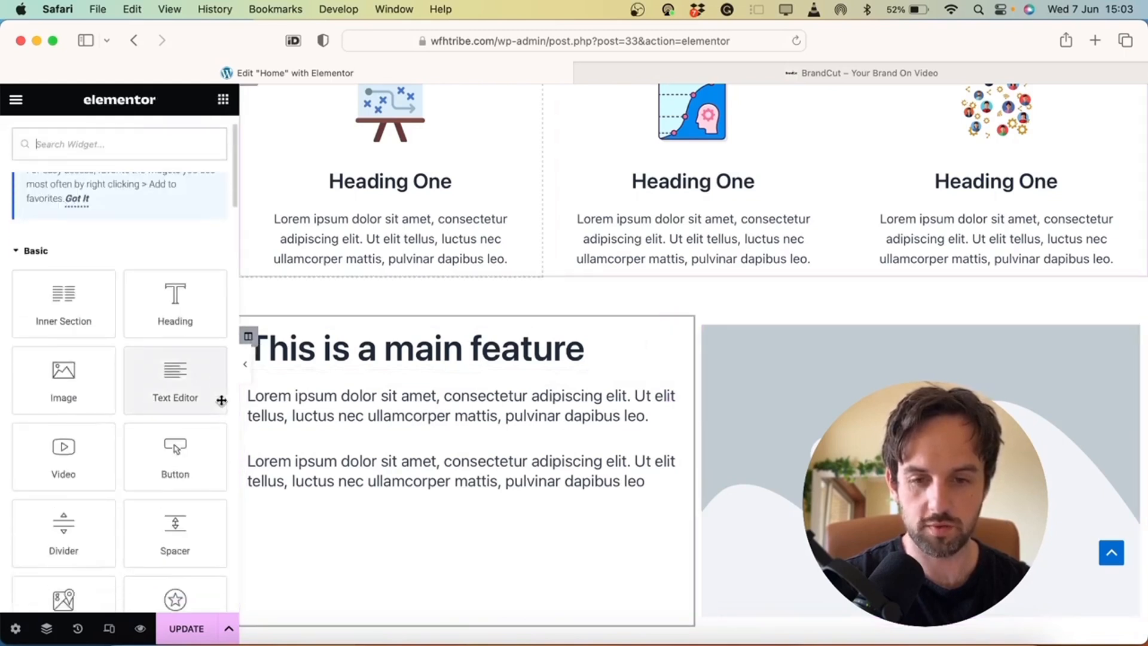
drag(175, 412, 353, 511)
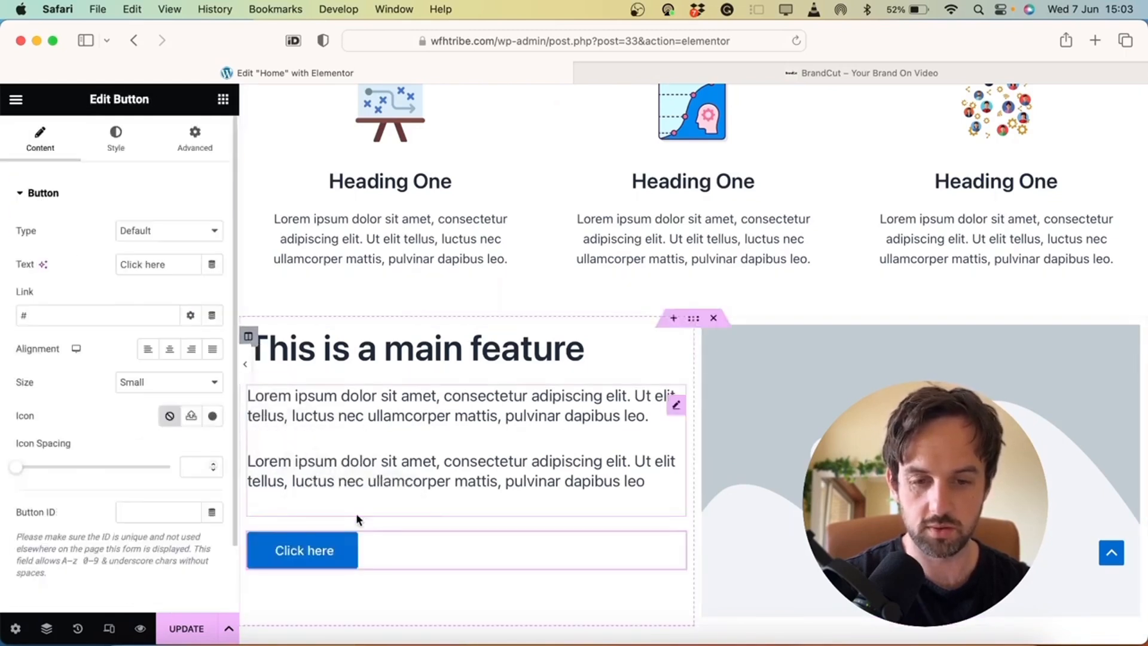
Fill the right-column image with the Keywords screenshot from the Media Library
click(718, 435)
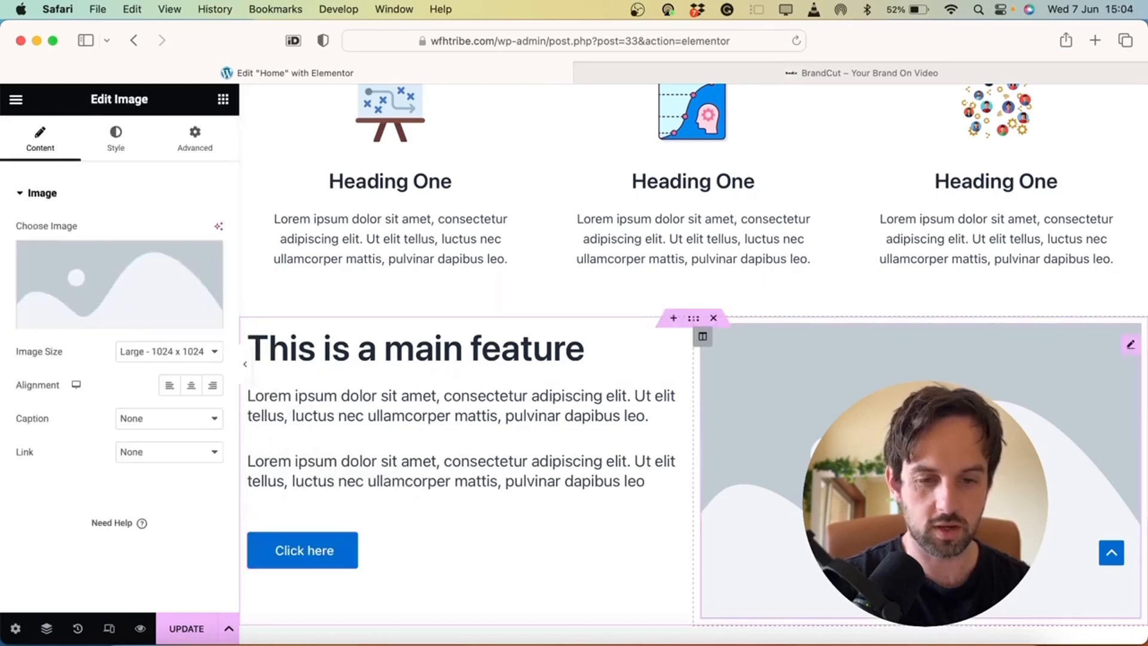
mouse_move(101, 271)
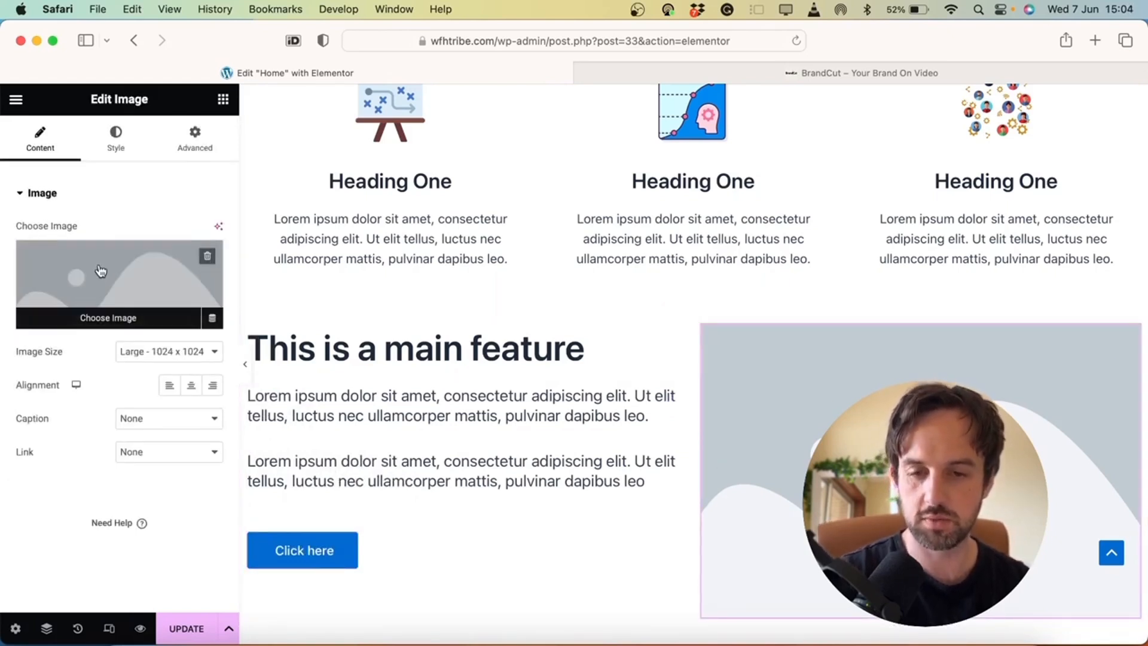
click(100, 271)
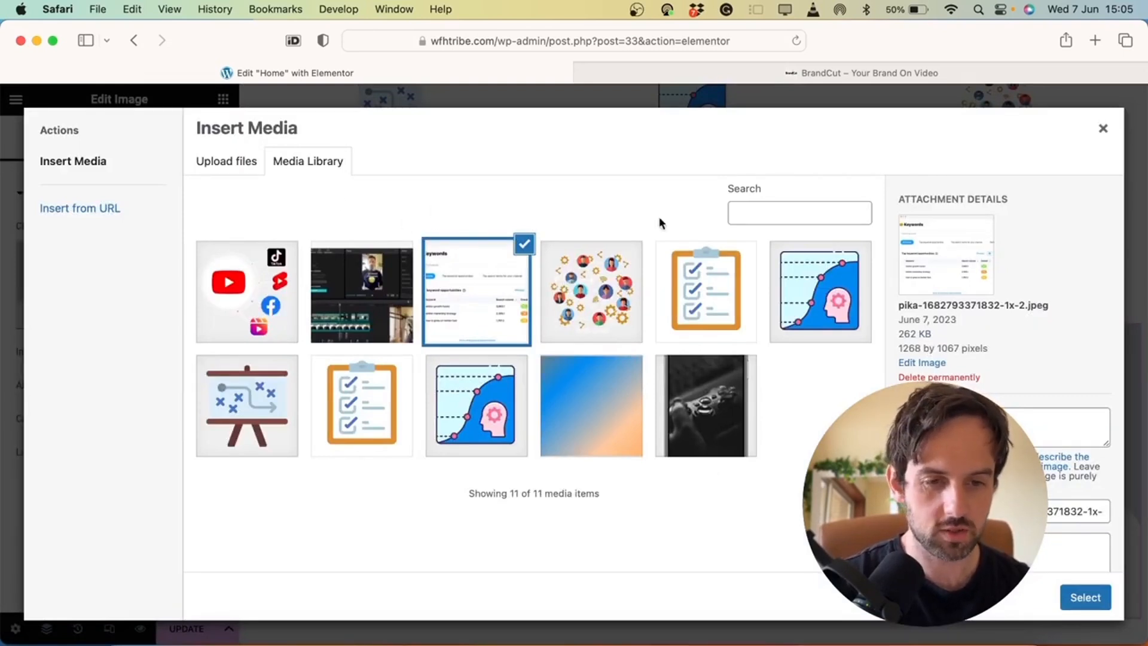
click(1075, 597)
scroll(792, 365, down, 3)
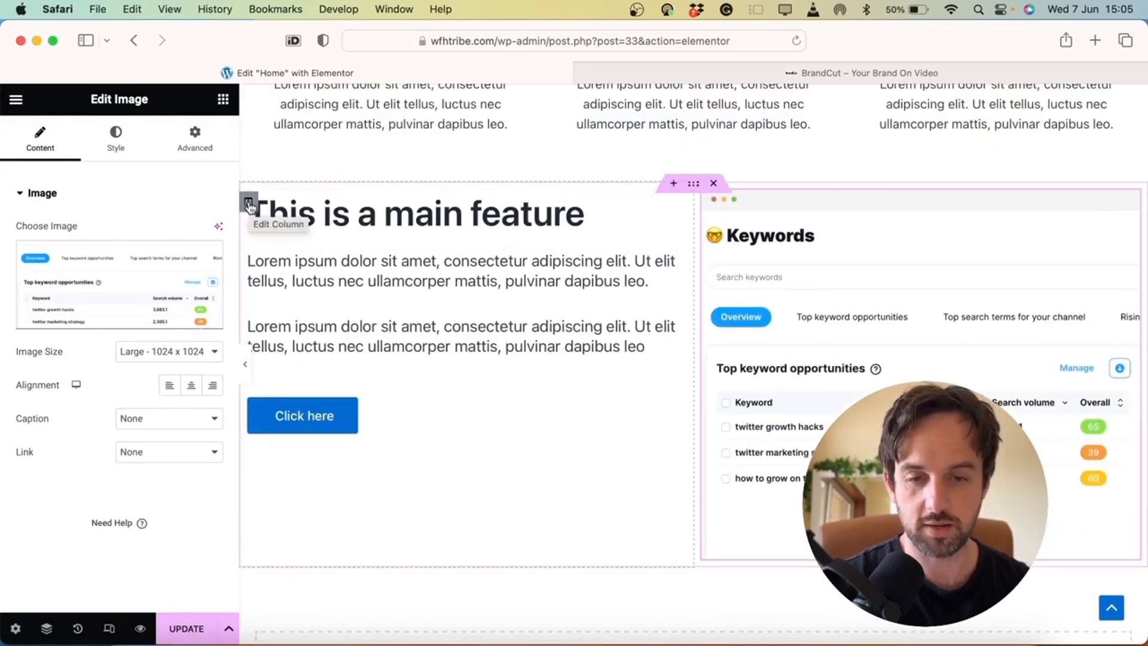
Set the left text column to Middle vertical and Center horizontal alignment
click(249, 203)
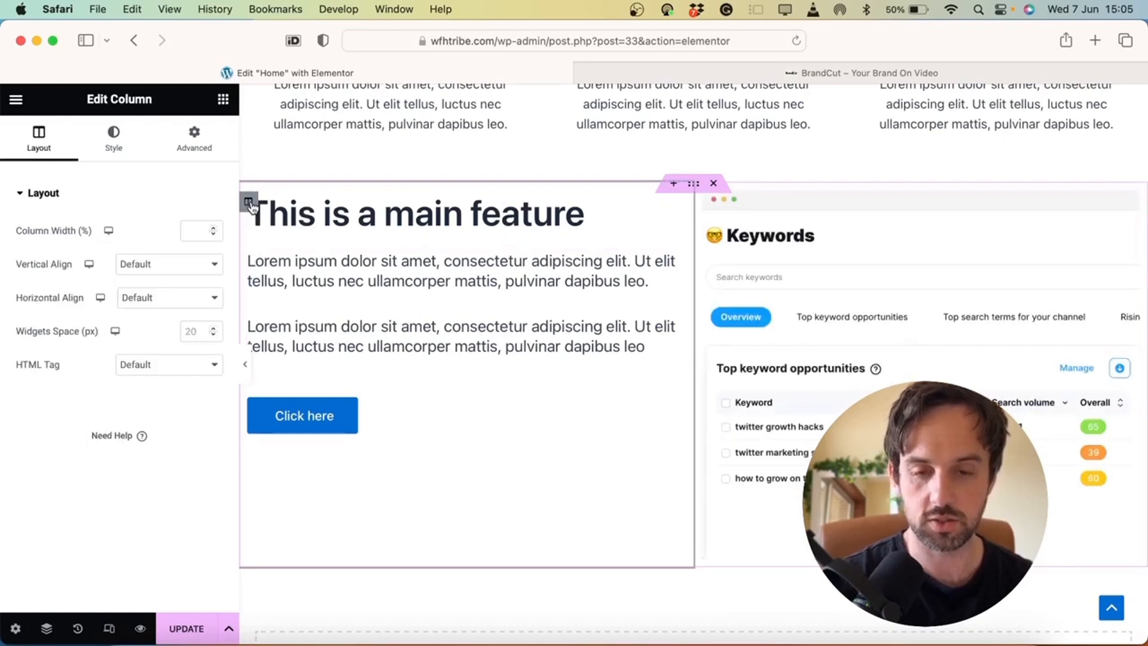
click(130, 262)
click(158, 296)
click(159, 298)
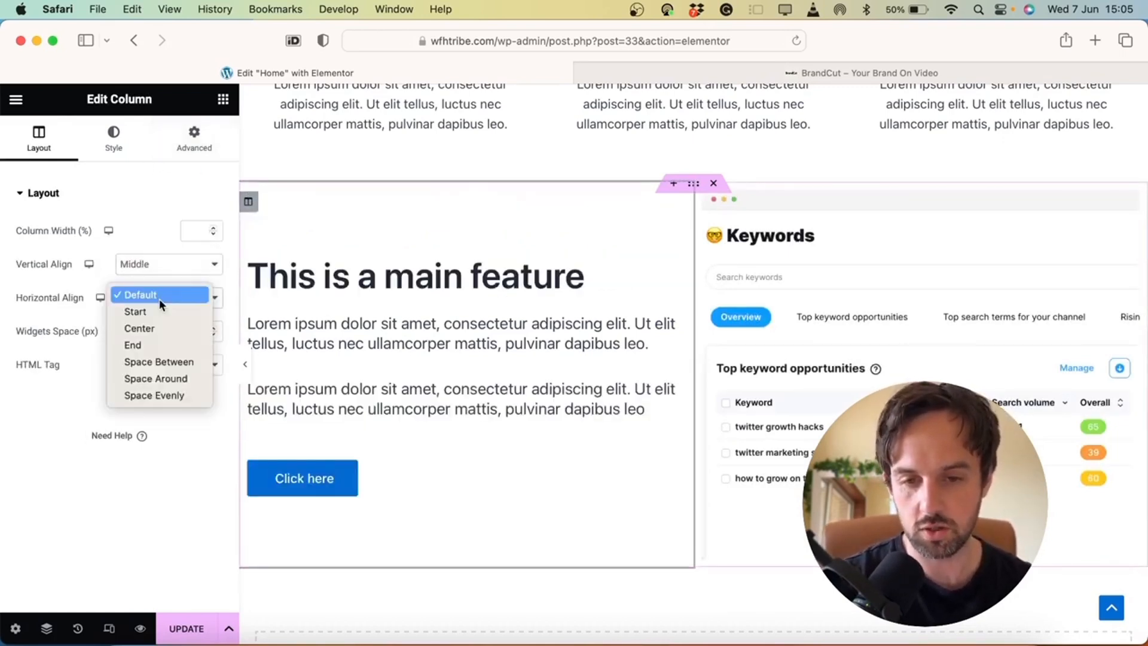
click(155, 325)
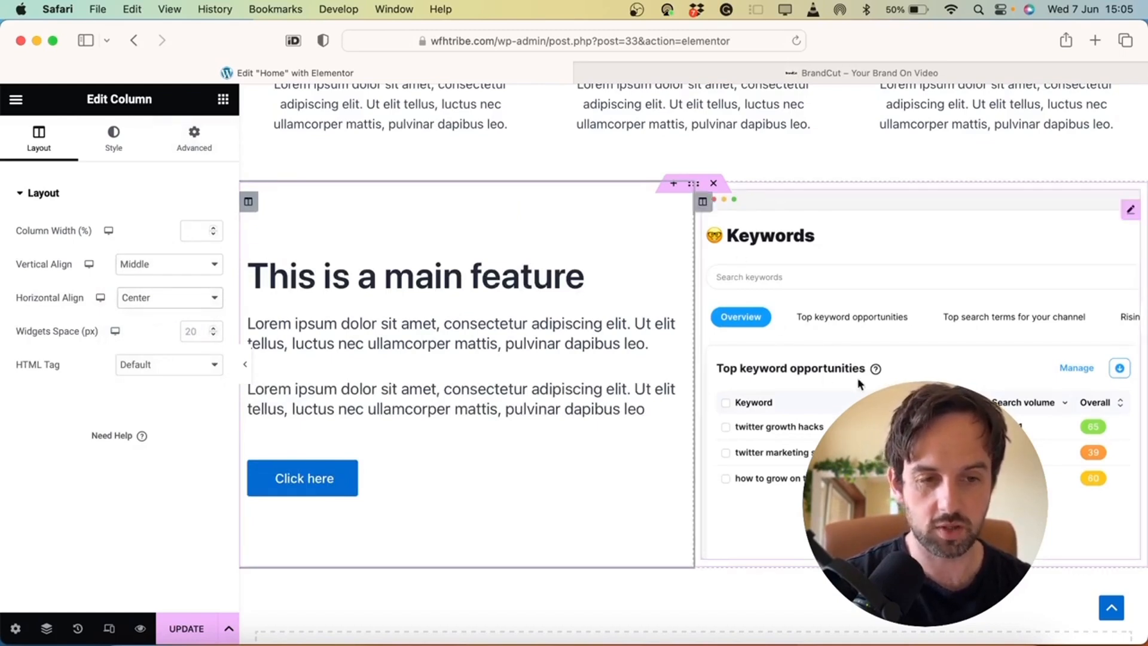
Give the screenshot column the same Middle and Center alignment, then preview the result
click(703, 202)
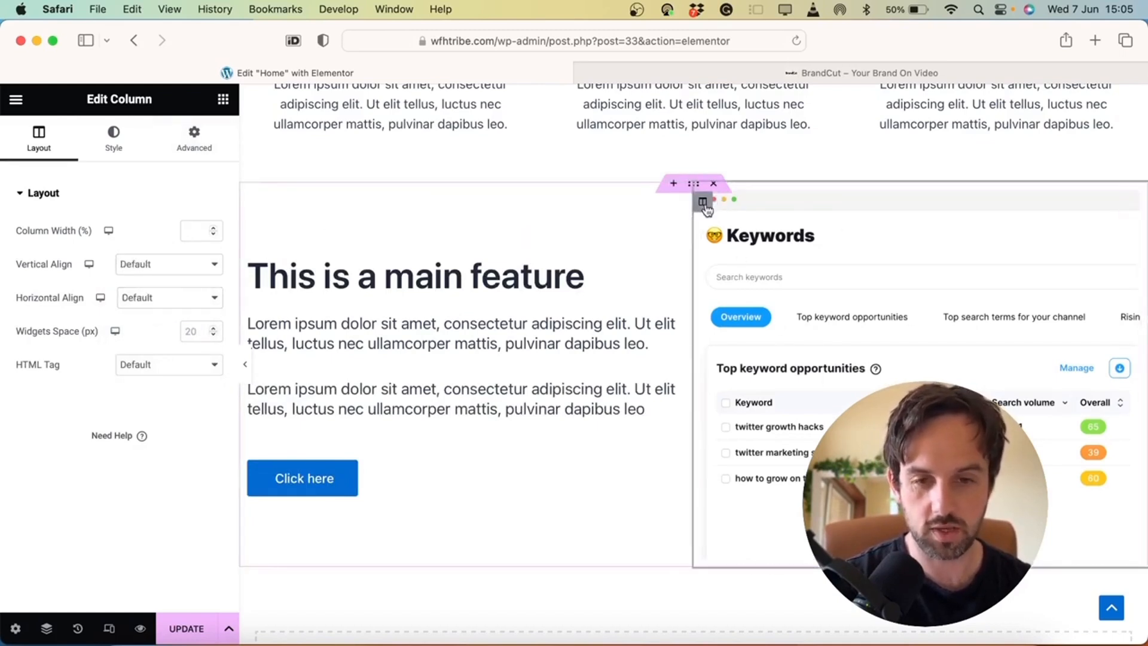
click(174, 264)
click(177, 295)
click(173, 297)
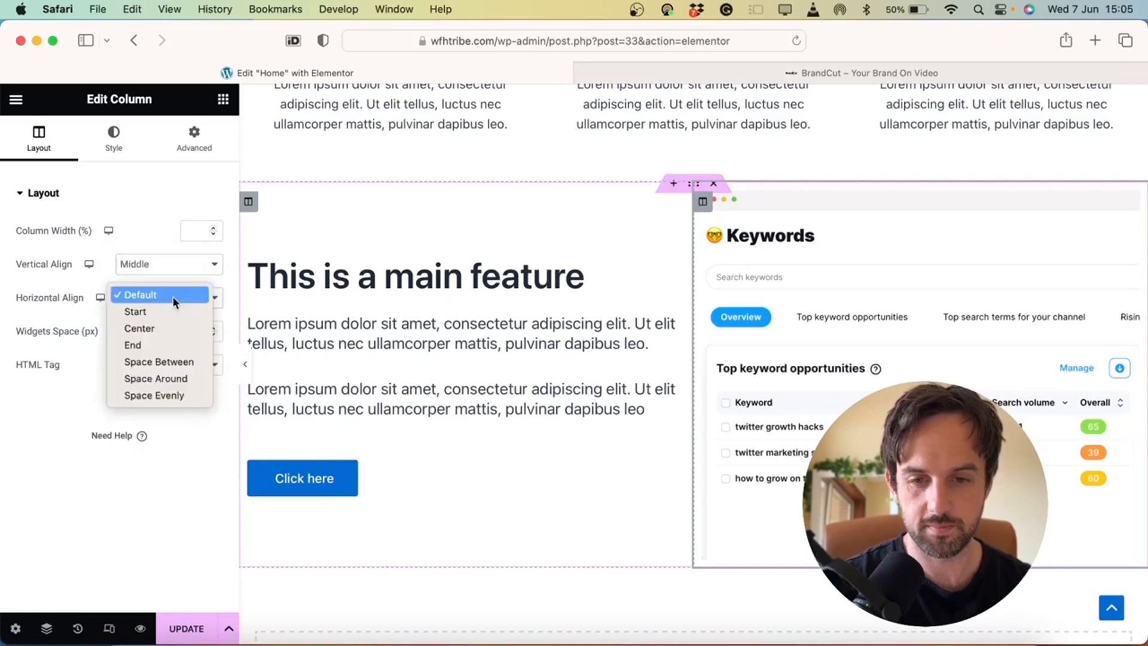
click(164, 326)
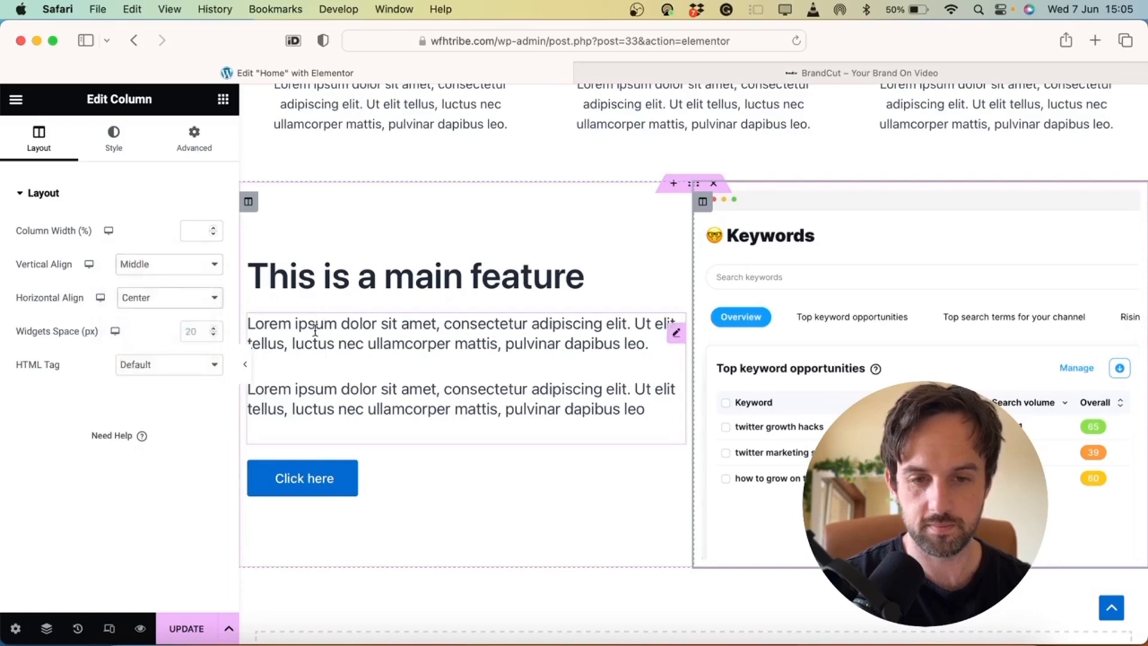
click(248, 368)
scroll(246, 329, up, 5)
scroll(248, 295, down, 5)
scroll(248, 295, up, 3)
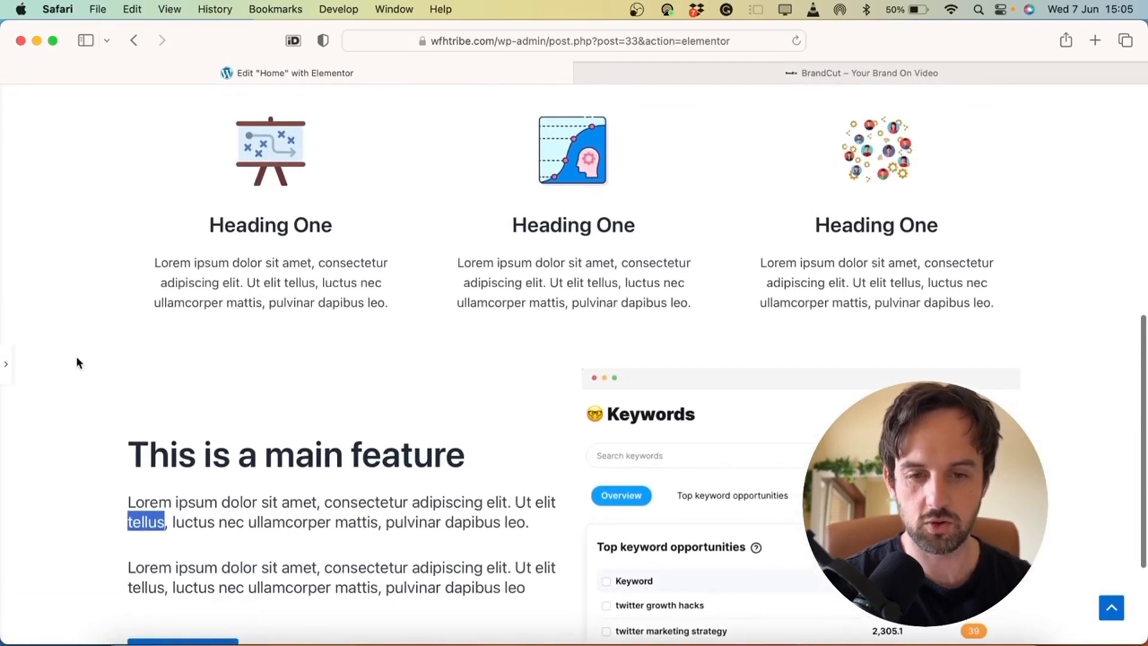
click(6, 364)
scroll(634, 419, down, 4)
scroll(644, 410, down, 3)
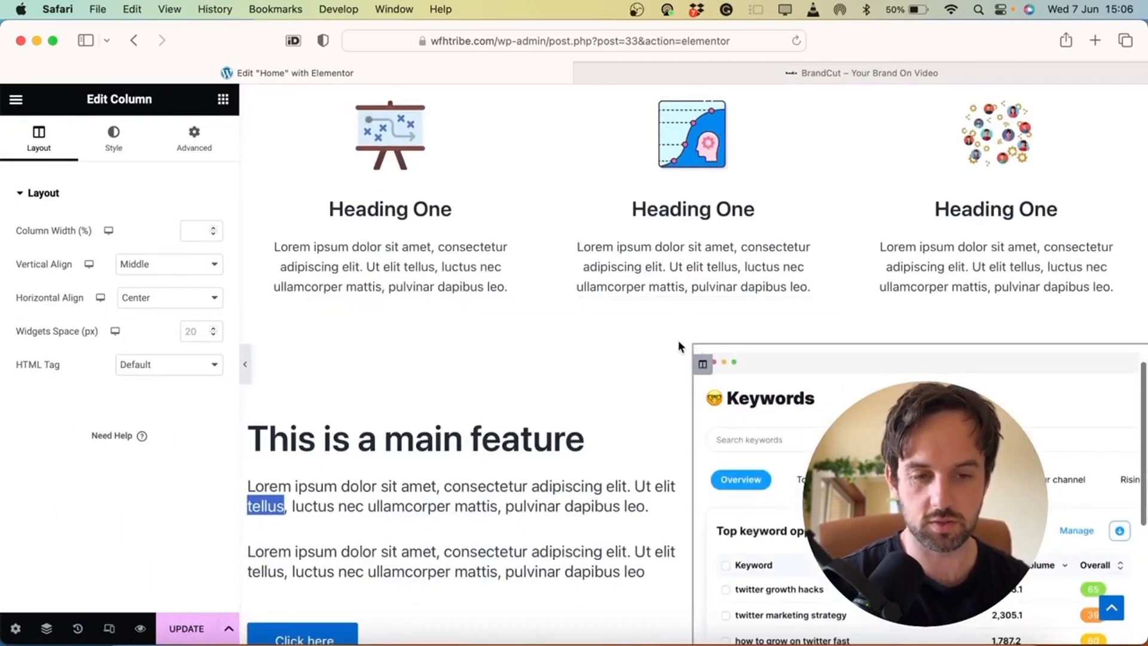
Leave the section margin empty and set linked padding of 50 px on all sides
click(694, 347)
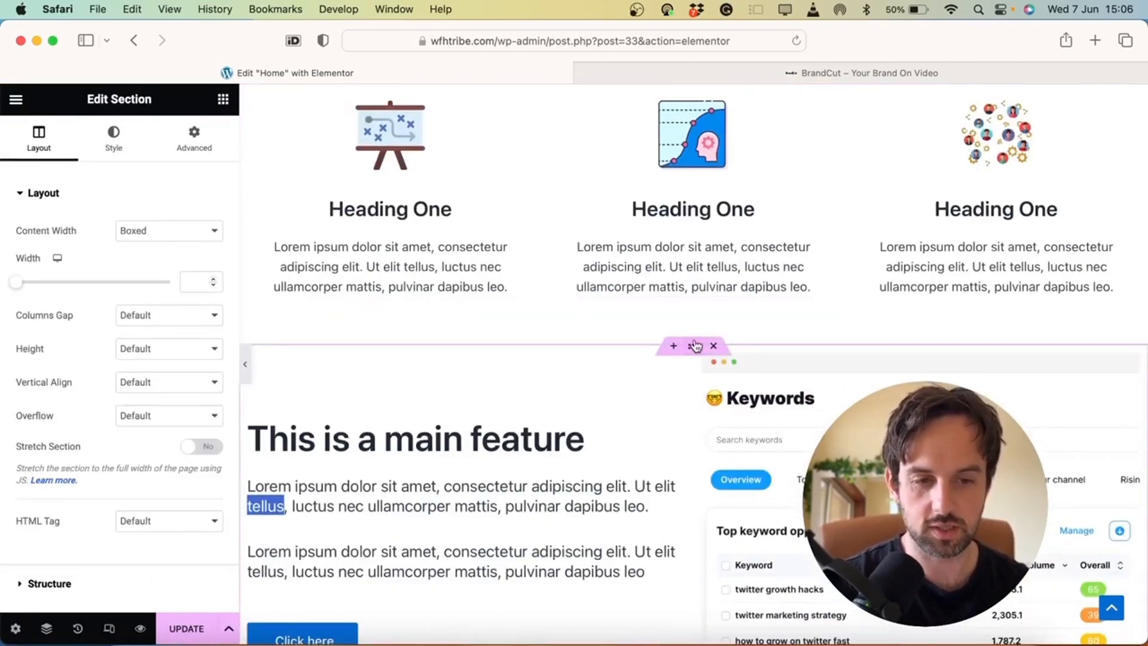
click(193, 142)
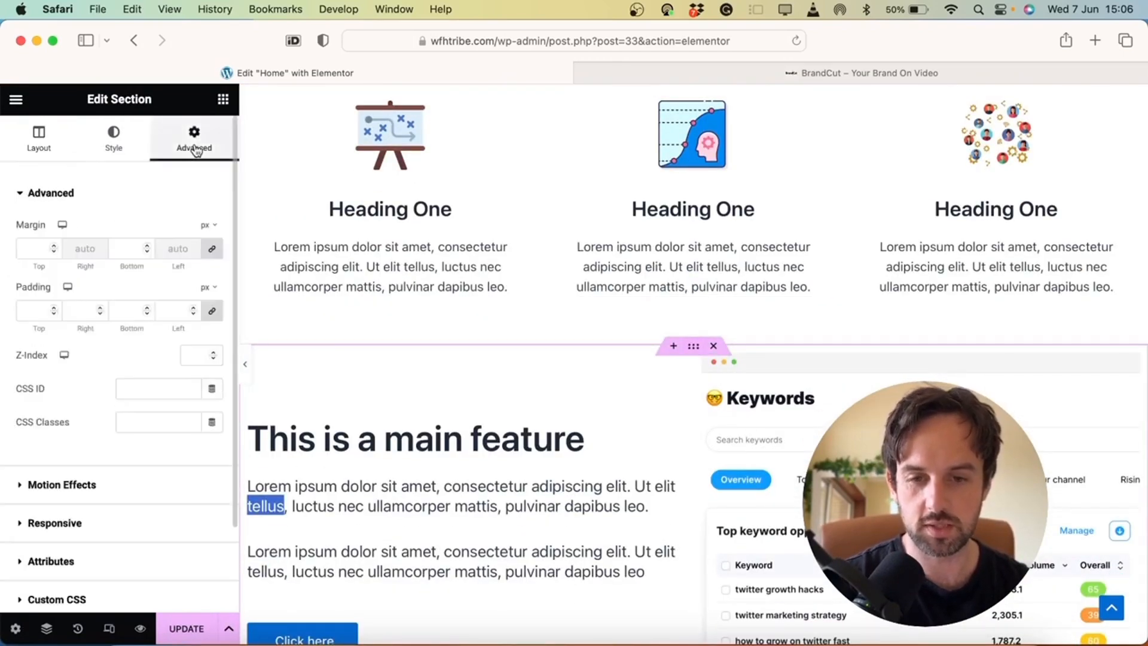
text(50)
key(BackSpace)
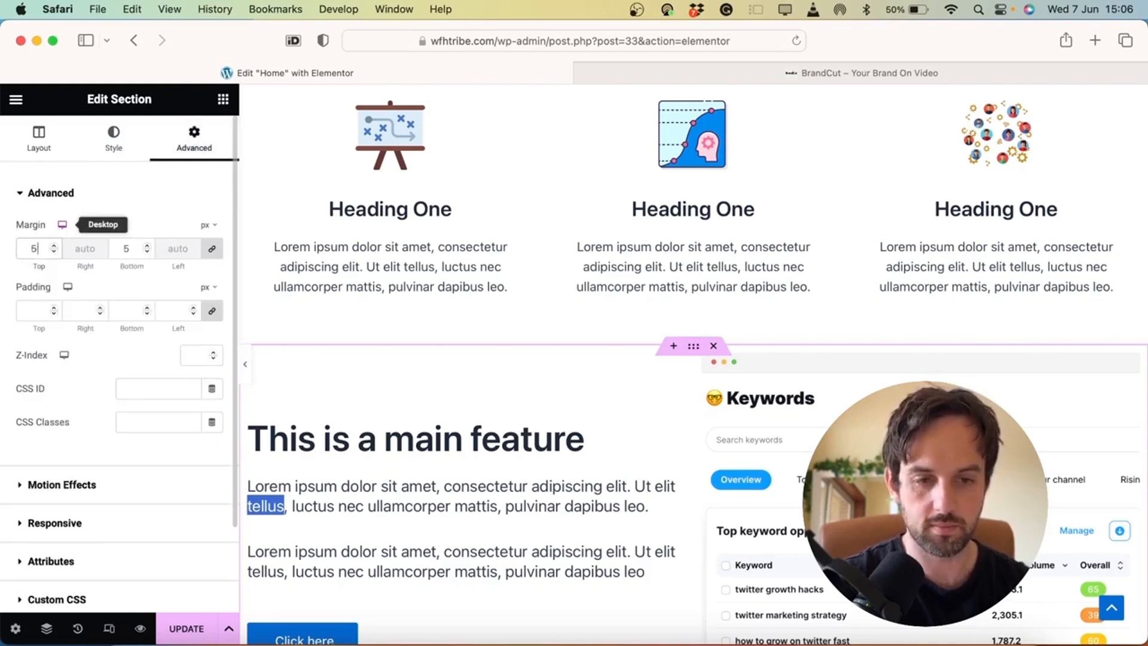
click(33, 306)
text(50)
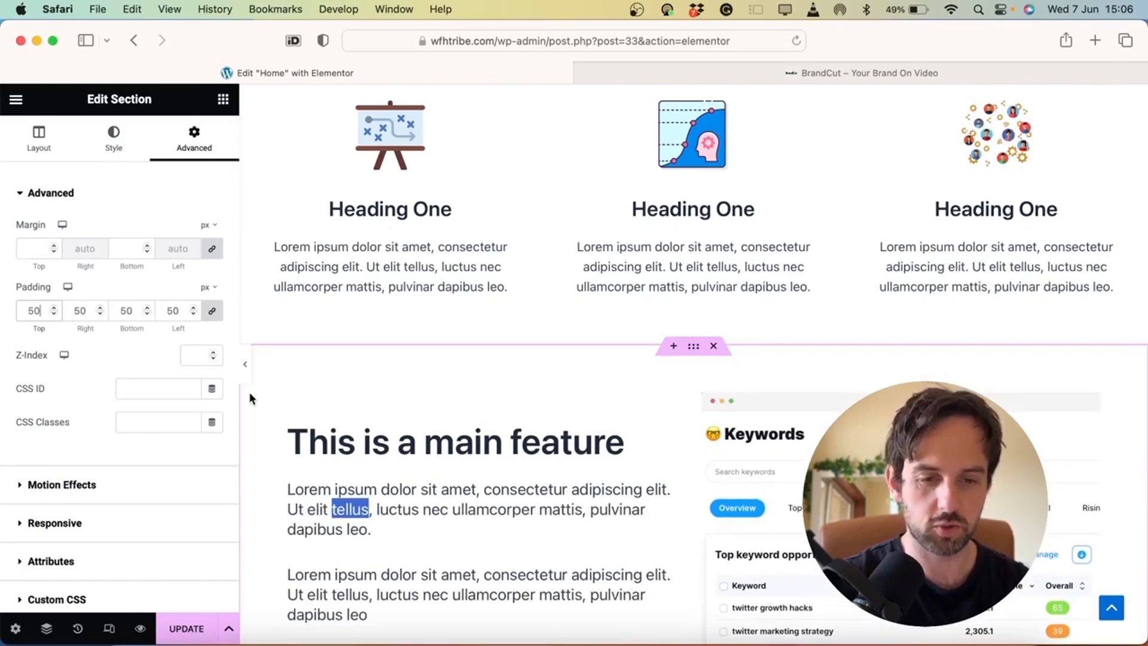
click(245, 364)
scroll(246, 368, up, 4)
scroll(246, 371, down, 2)
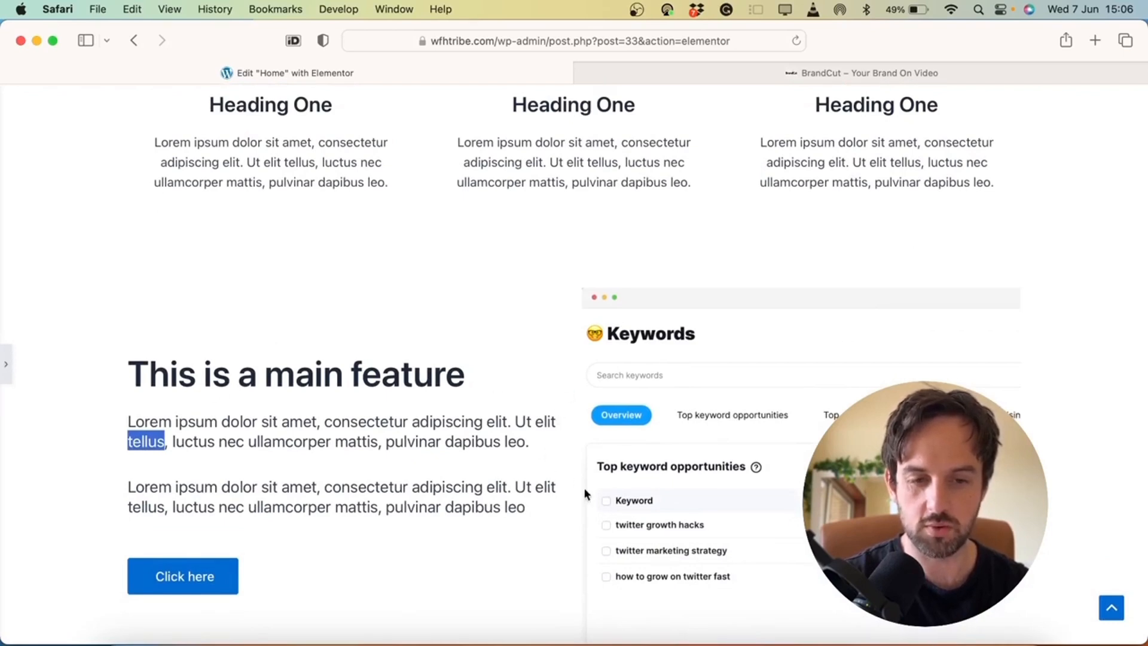
click(6, 366)
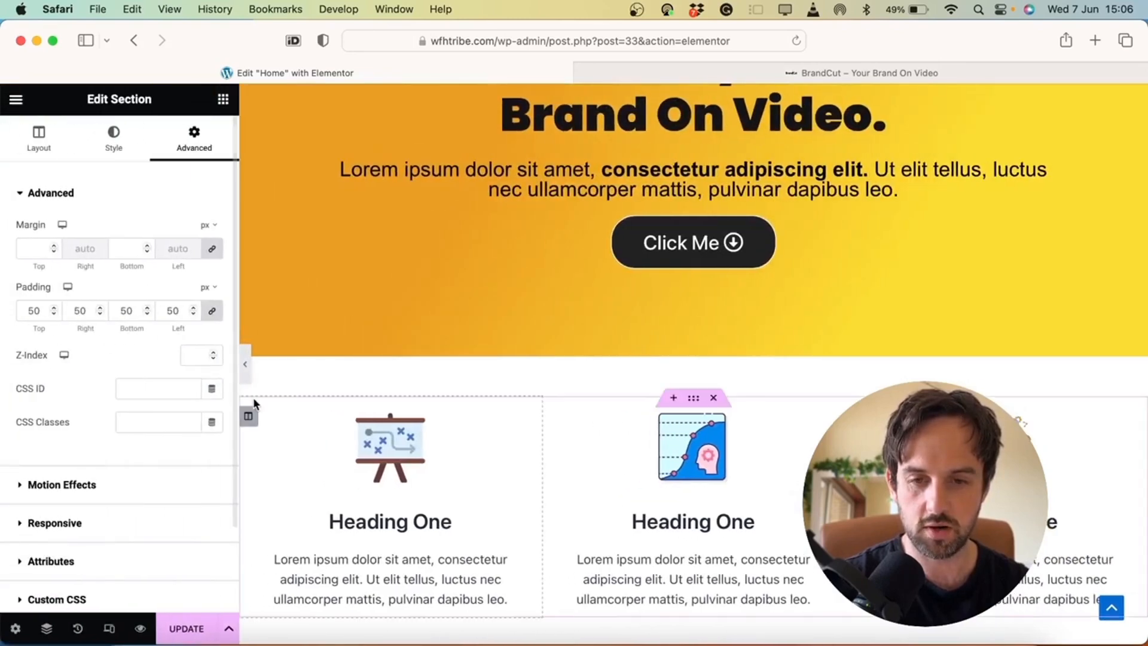
Set the feature section's Columns Gap to Wider and preview it
click(48, 150)
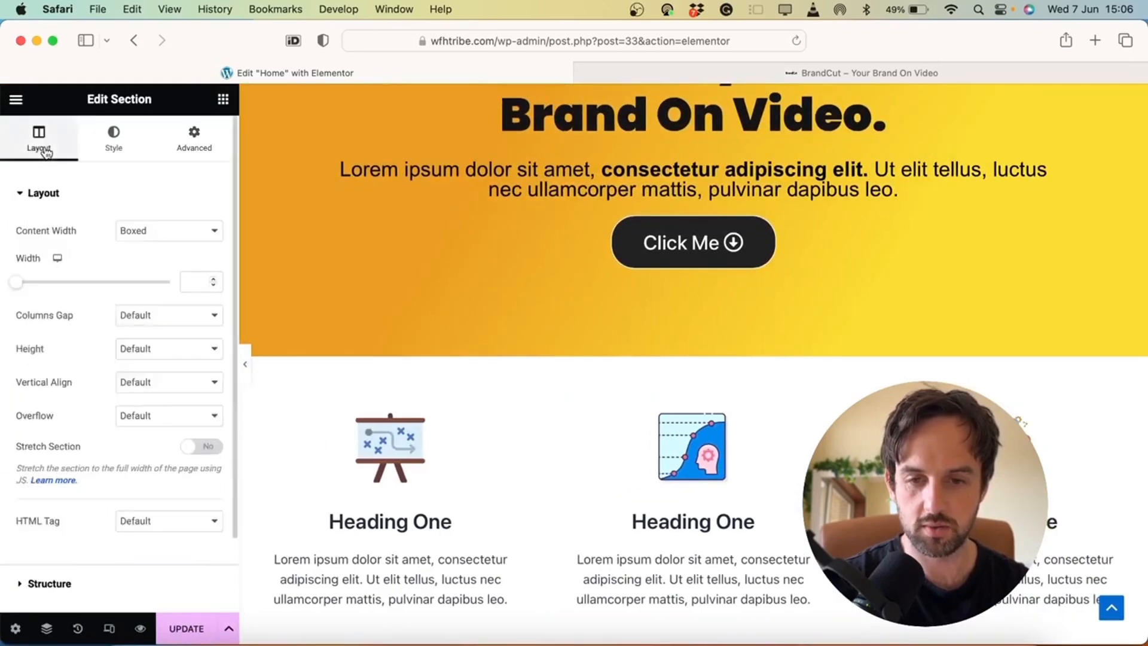
click(145, 315)
click(145, 307)
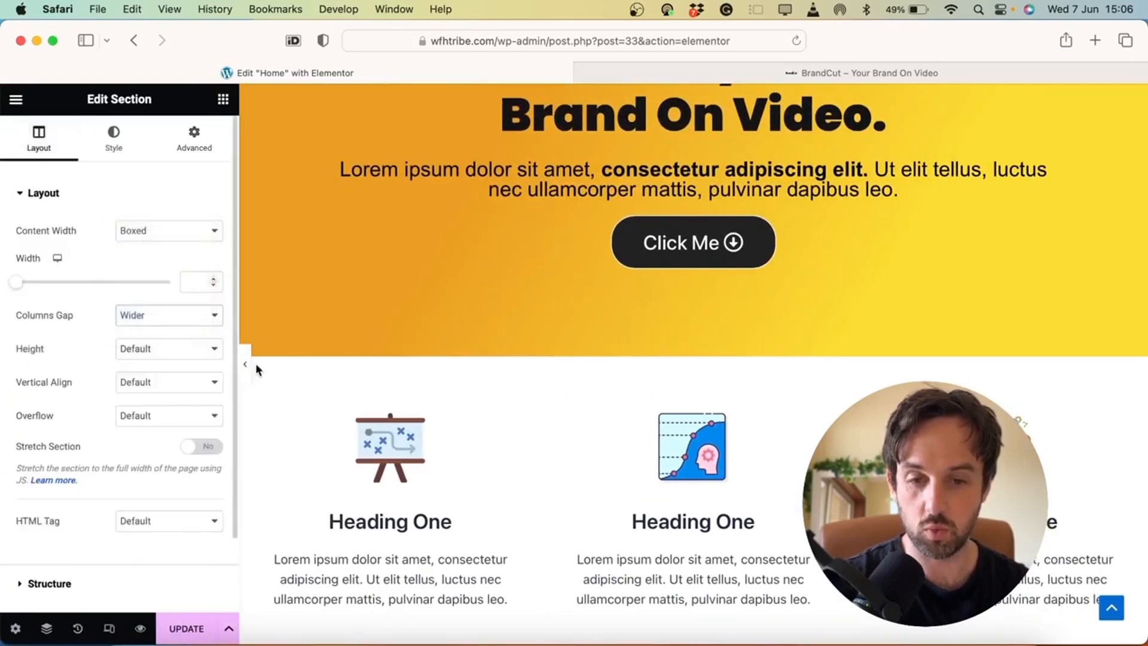
click(245, 363)
scroll(606, 305, down, 2)
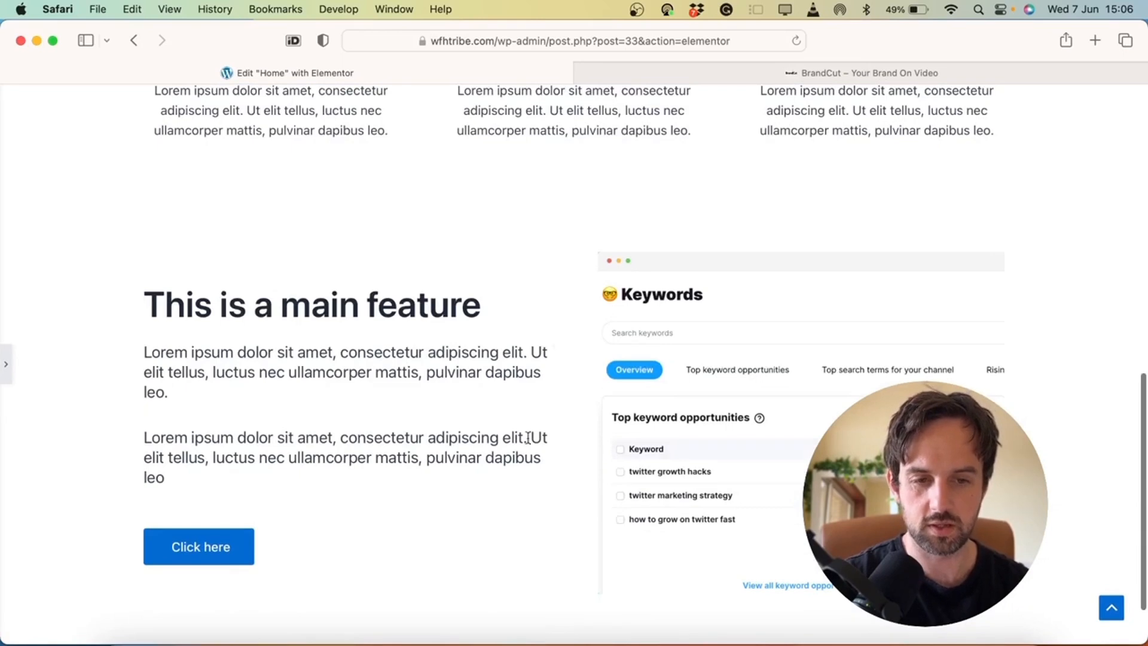
click(8, 371)
Try a custom column gap, then return the gap to Wider
click(149, 312)
click(42, 291)
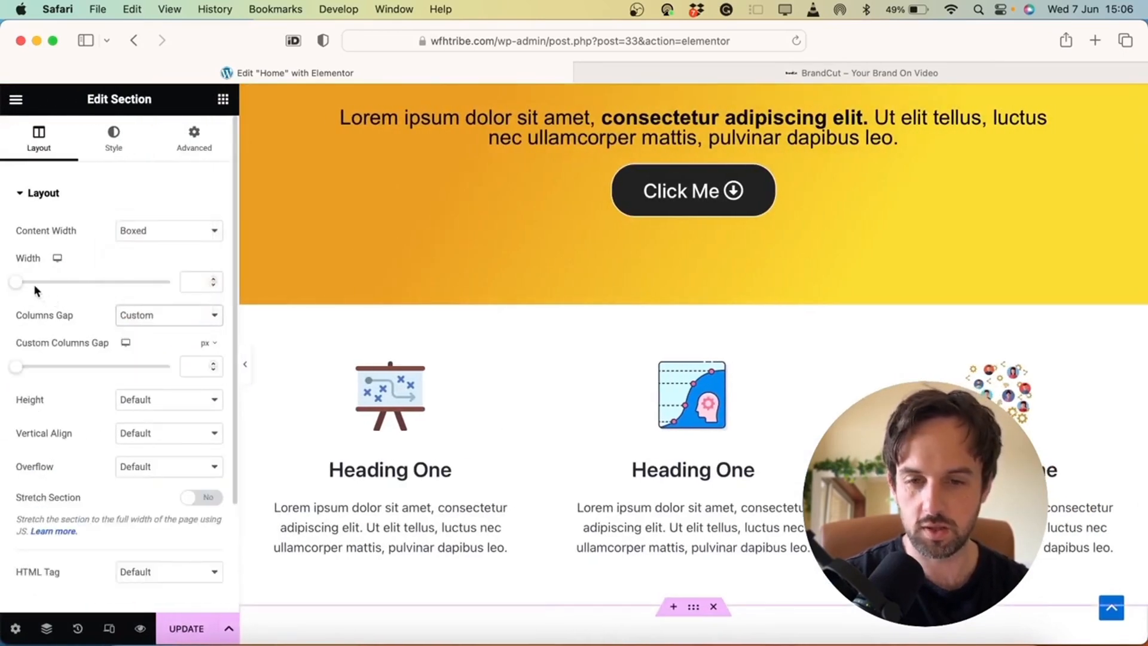
mouse_move(17, 367)
mouse_down()
mouse_move(56, 366)
mouse_move(27, 368)
mouse_up()
scroll(432, 340, down, 10)
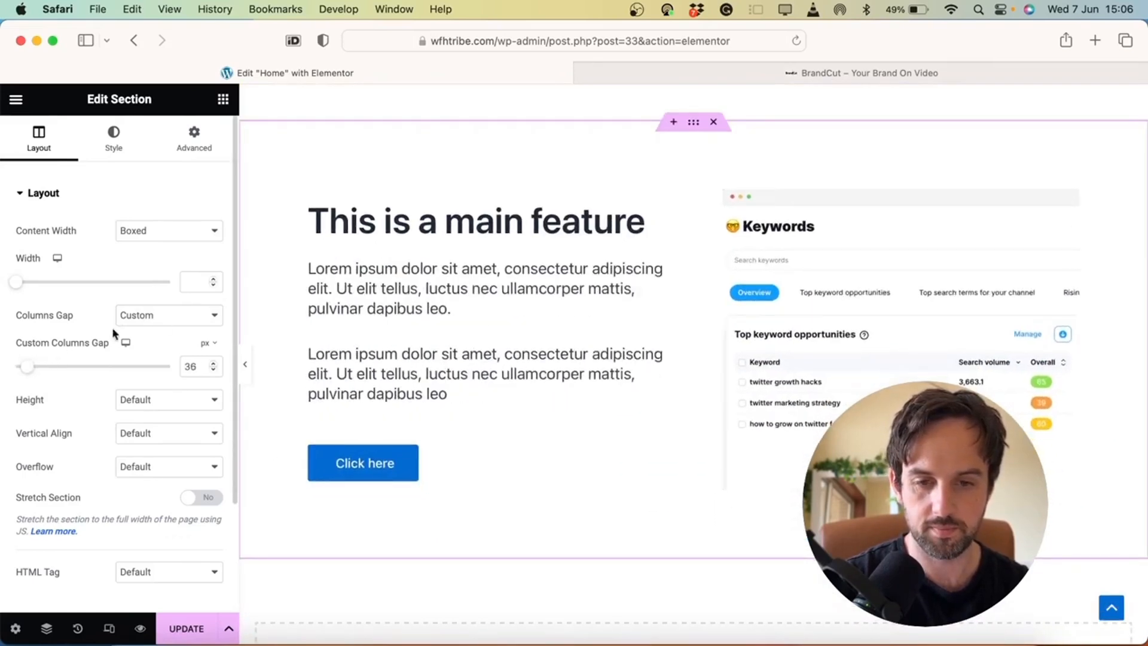
click(146, 315)
click(165, 304)
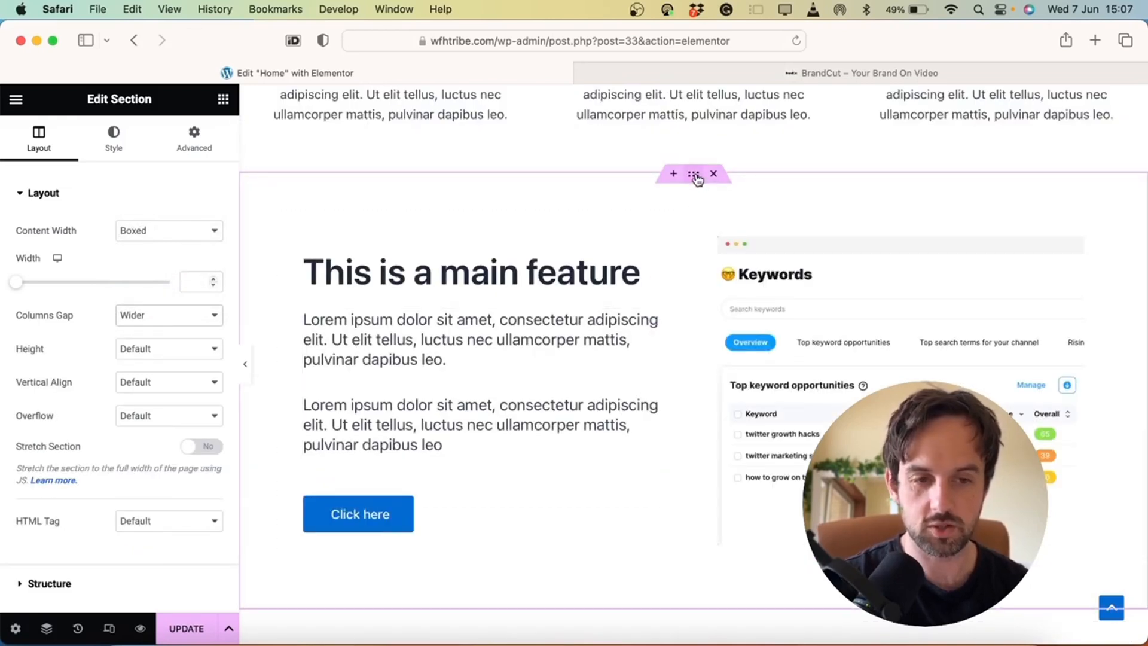
click(114, 142)
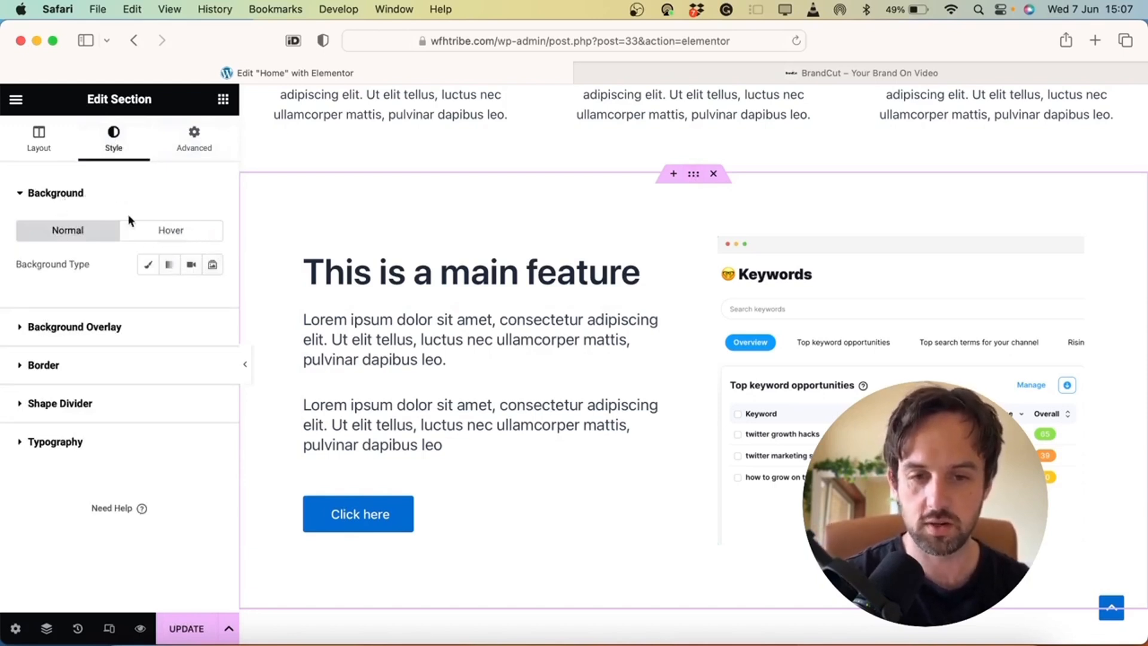
Switch the section background to Gradient and pick the first gradient colour
click(170, 268)
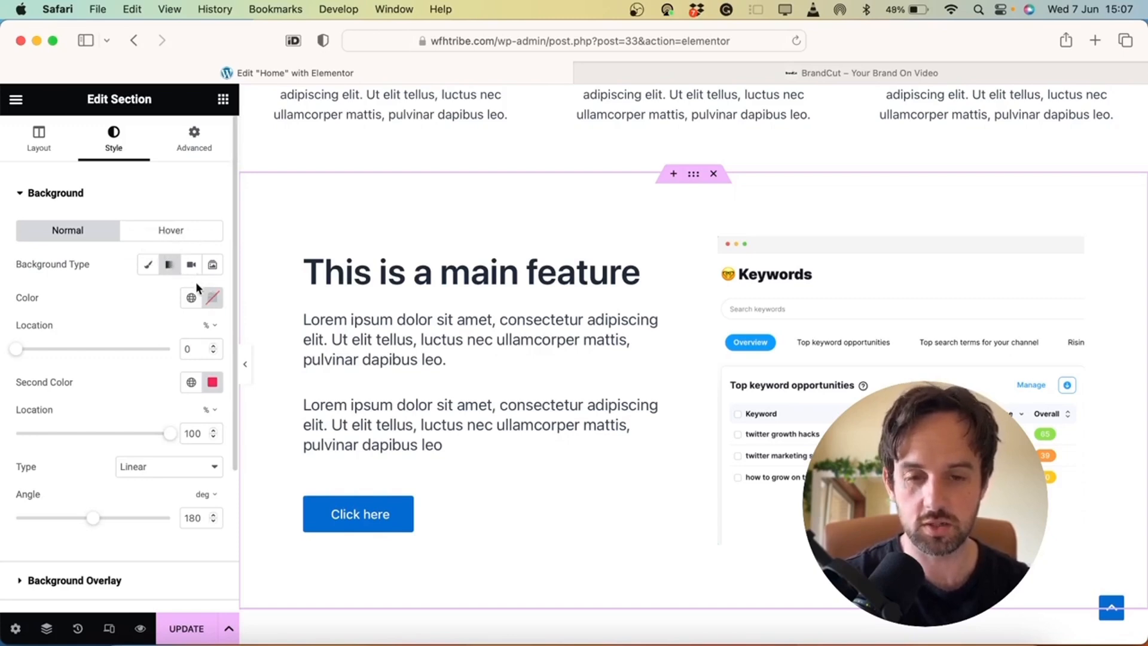
click(213, 298)
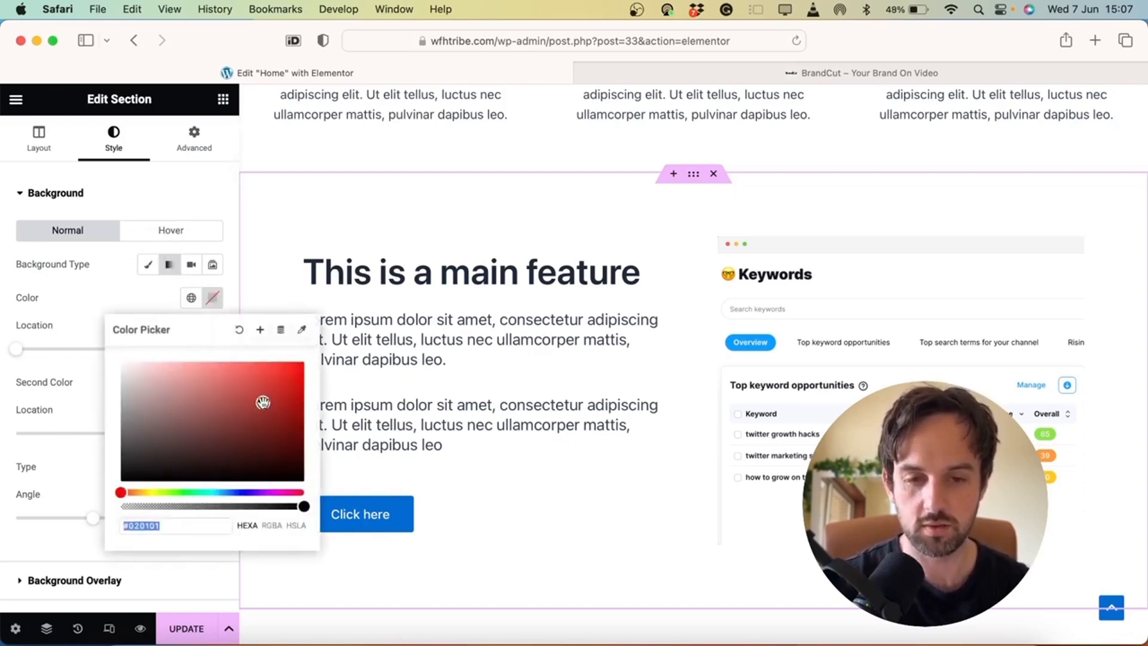
drag(263, 402, 271, 447)
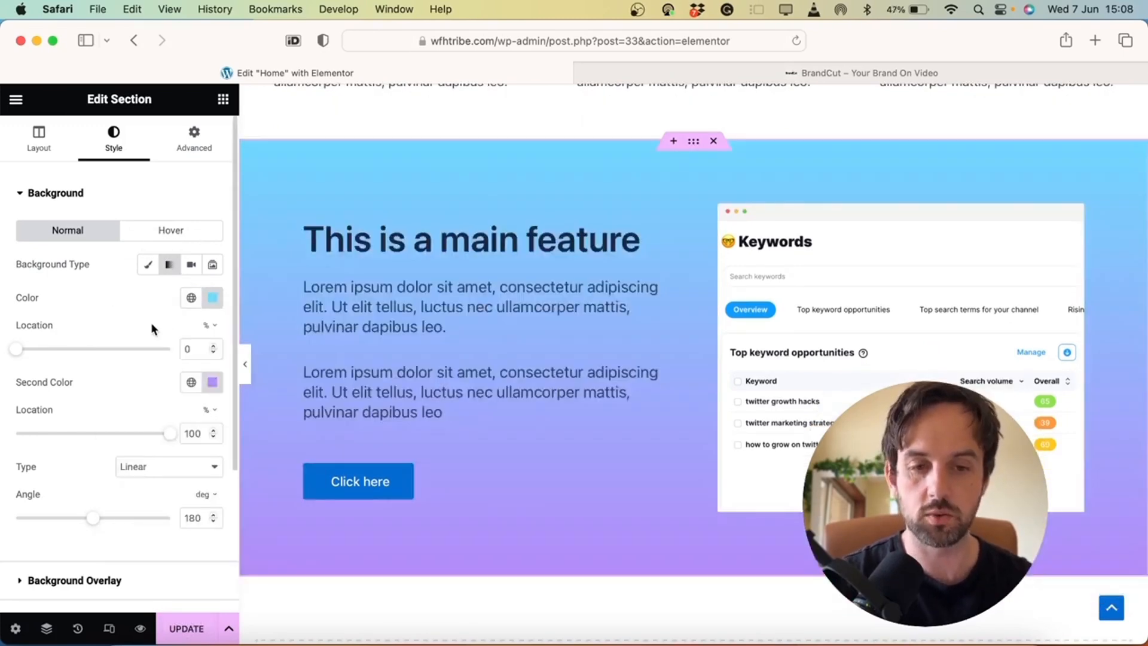
scroll(287, 326, up, 10)
scroll(287, 325, down, 3)
scroll(465, 536, down, 12)
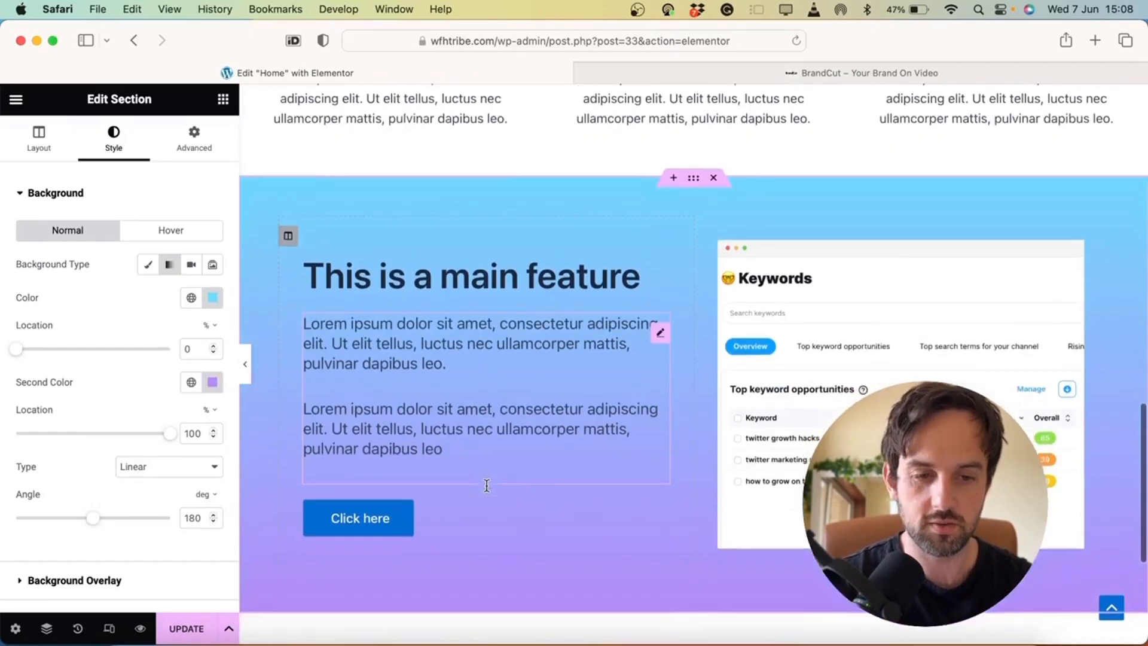
scroll(488, 487, up, 5)
scroll(488, 462, down, 1)
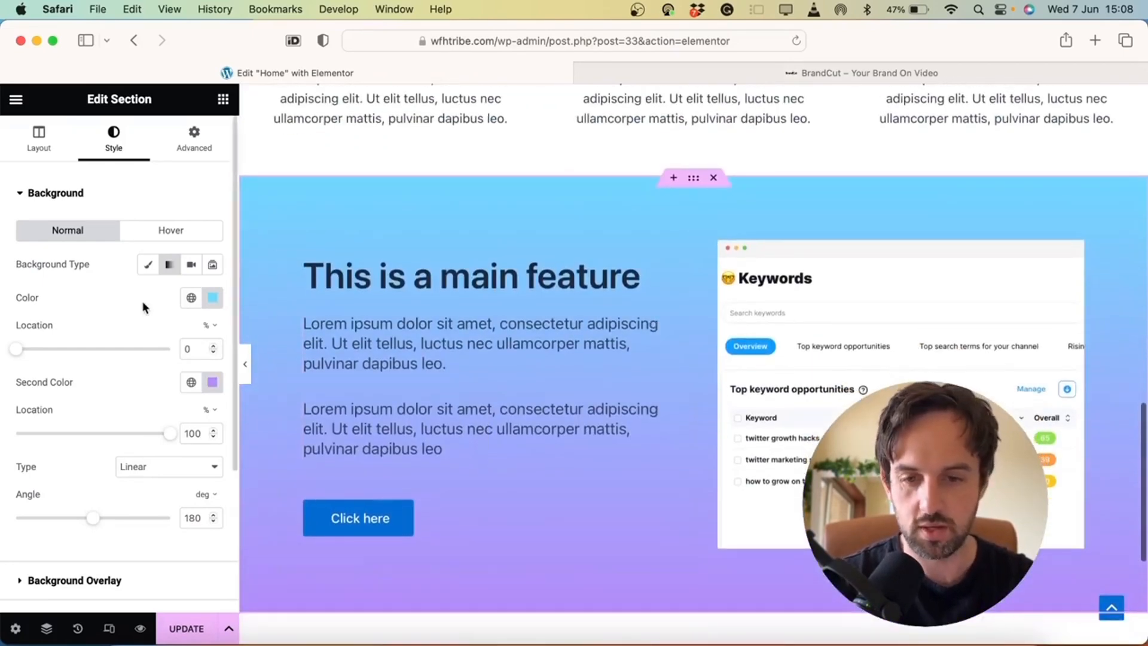
Place the colour stops at 22% and 79% and rotate the angle to 356° so purple sits on top
mouse_move(34, 354)
mouse_down()
mouse_move(105, 351)
mouse_move(53, 350)
mouse_up()
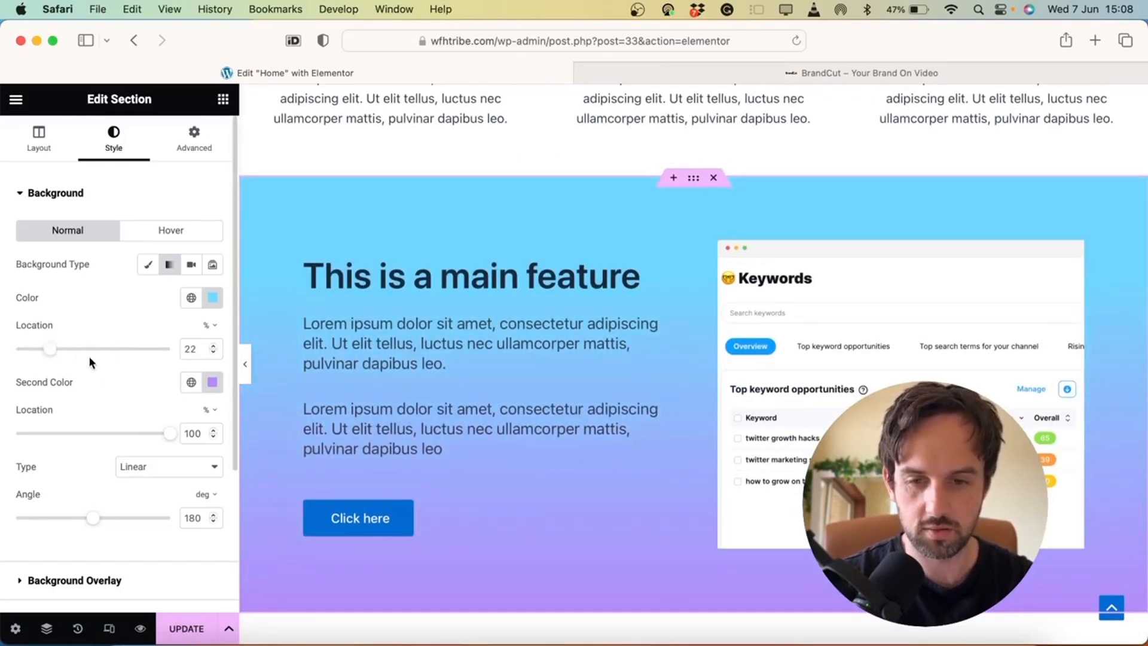
mouse_move(170, 438)
mouse_down()
mouse_move(98, 436)
mouse_move(165, 432)
mouse_up()
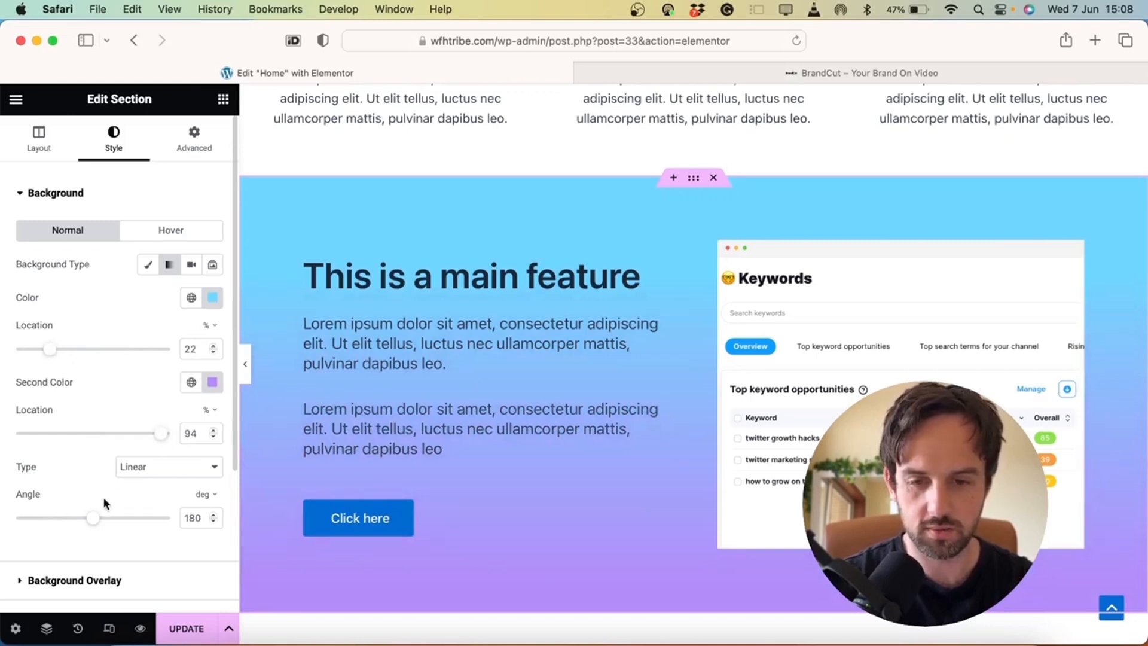
drag(98, 522, 89, 497)
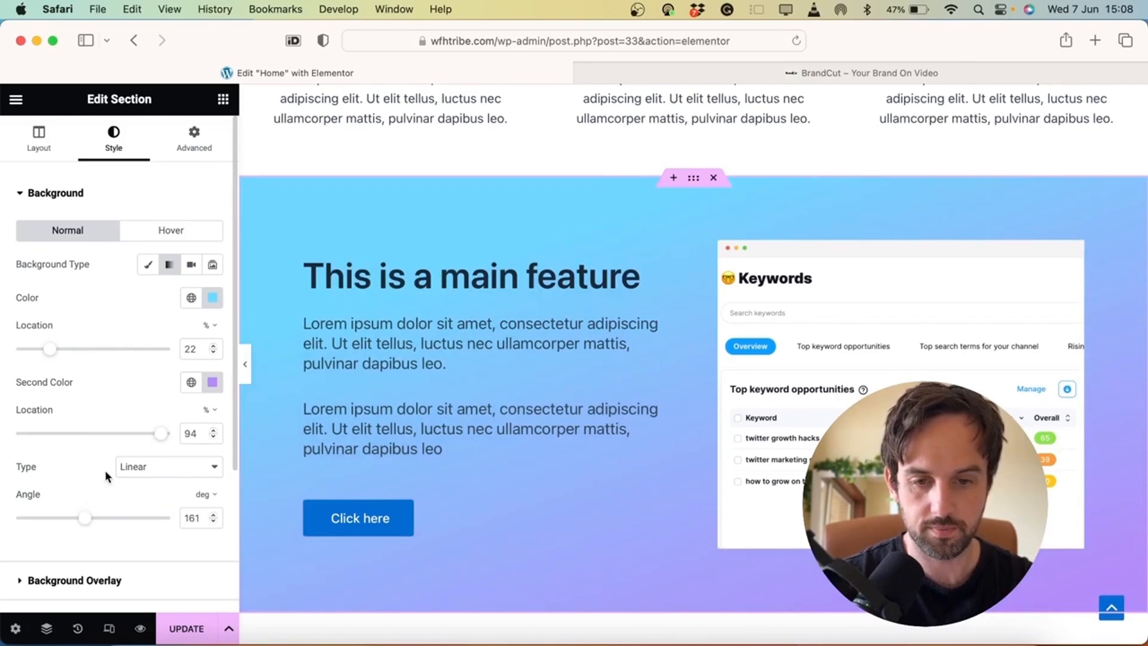
drag(144, 438, 127, 438)
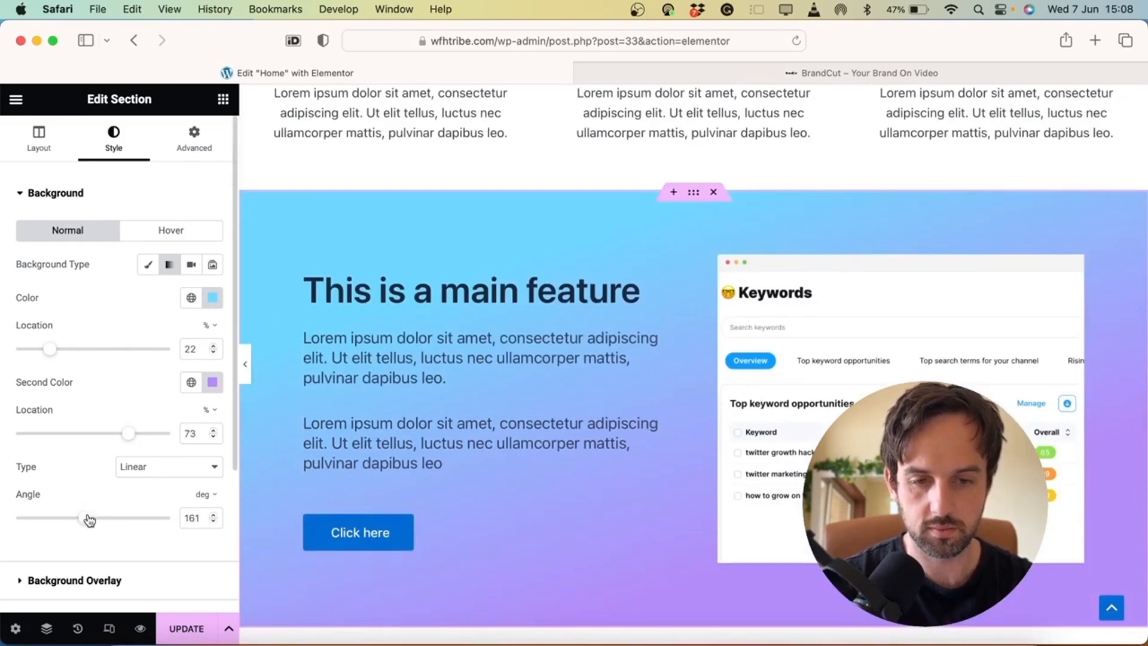
drag(89, 519, 79, 520)
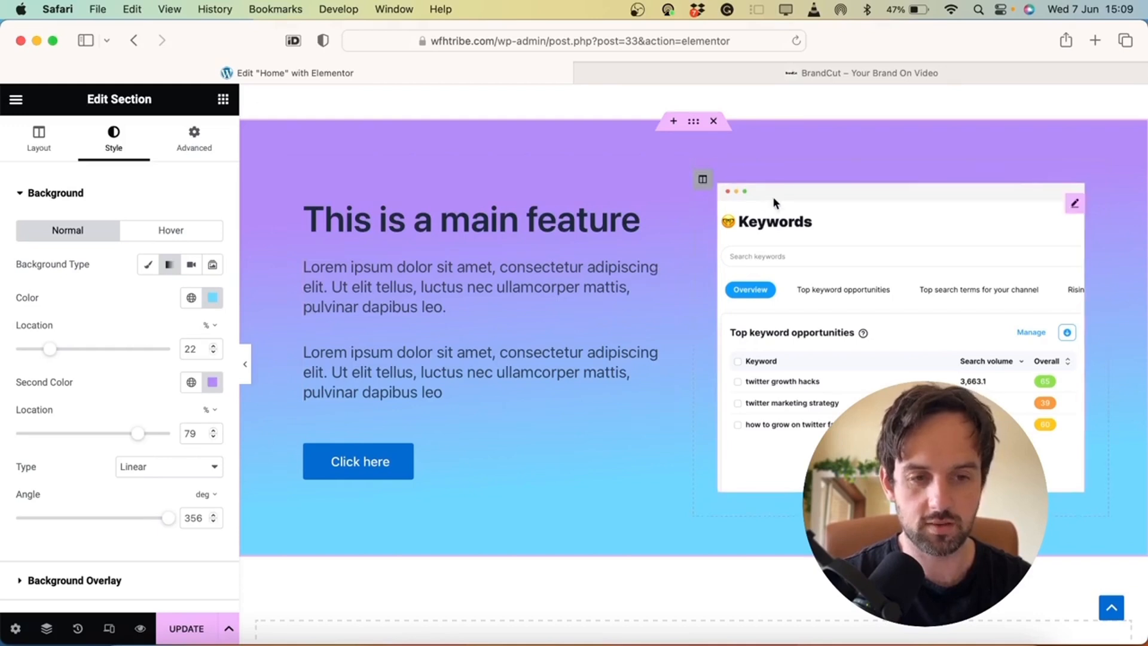
click(1076, 206)
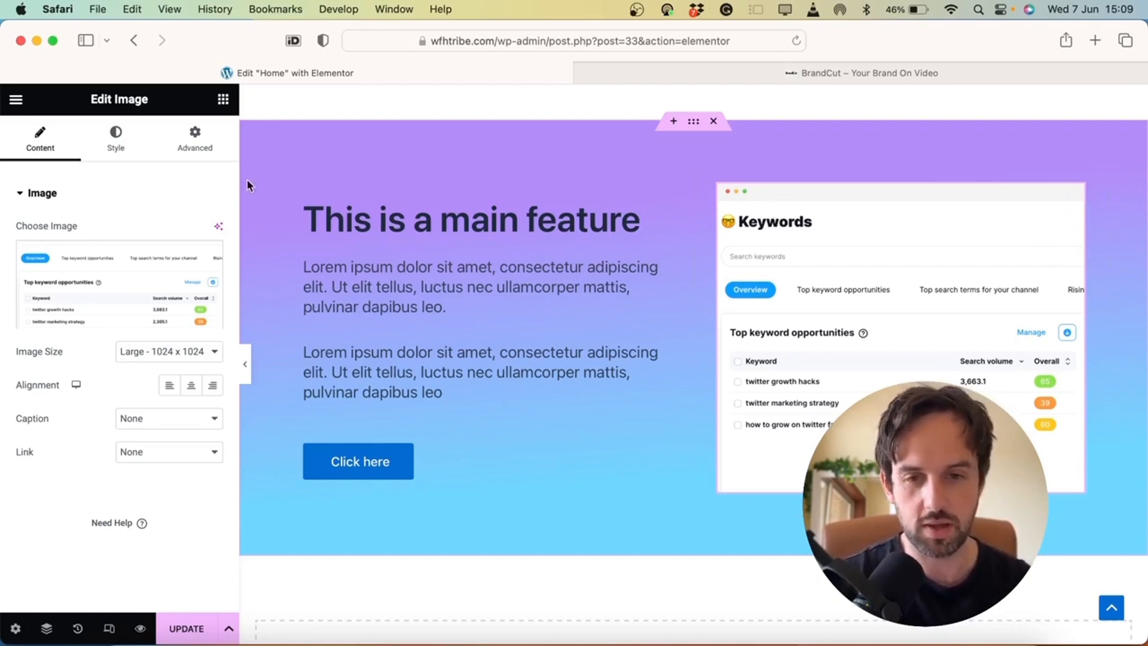
Give the image a Box Shadow in semi-transparent white, rgba(255,255,255,0.33)
click(138, 146)
scroll(156, 486, down, 4)
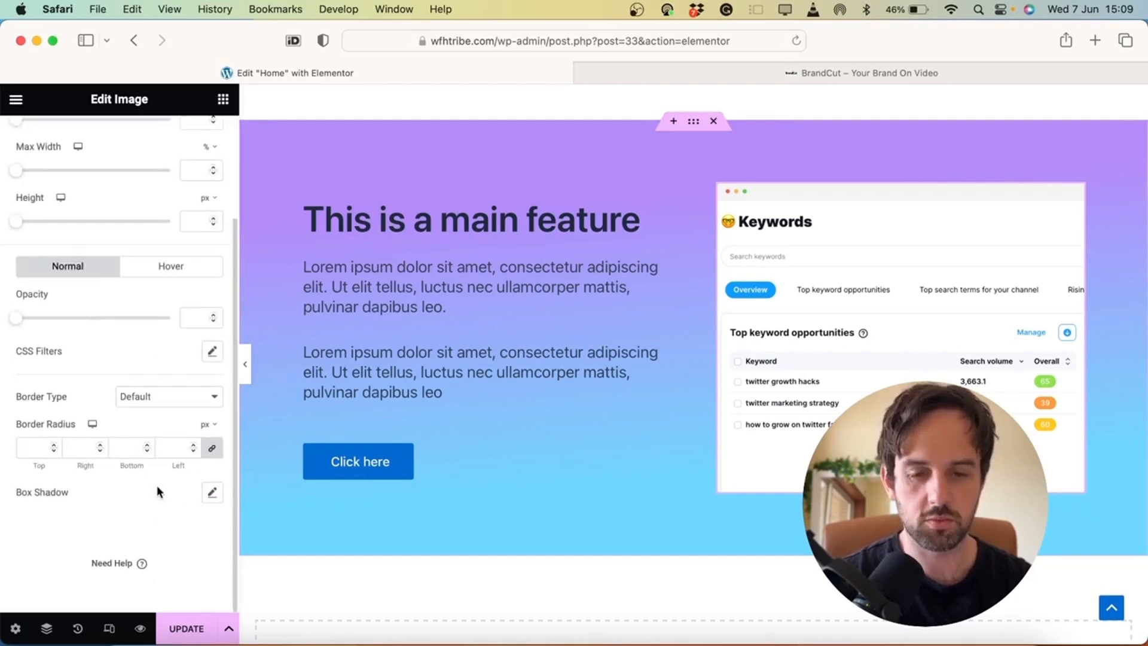
click(211, 494)
click(117, 497)
scroll(182, 333, up, 5)
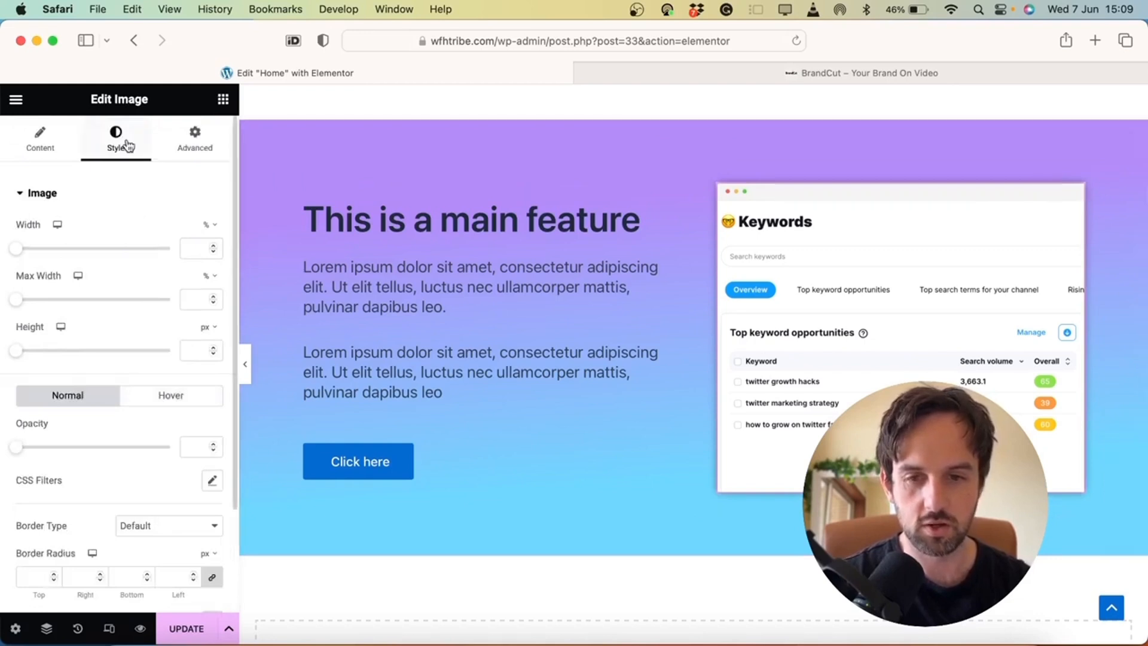
scroll(165, 379, down, 3)
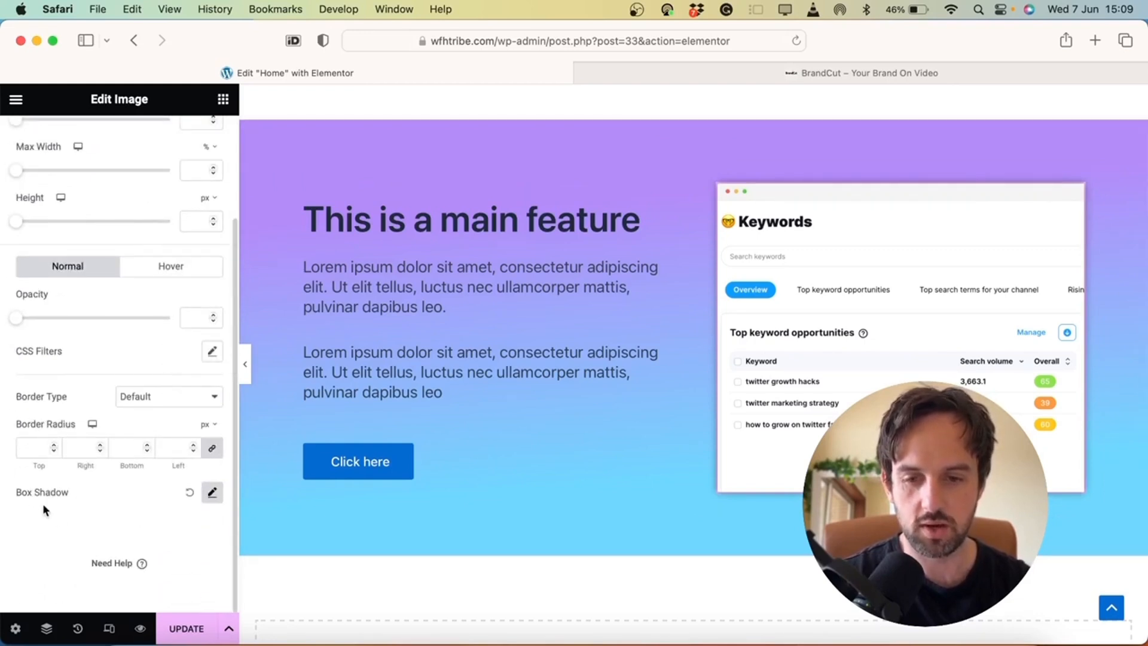
click(213, 493)
scroll(186, 497, down, 3)
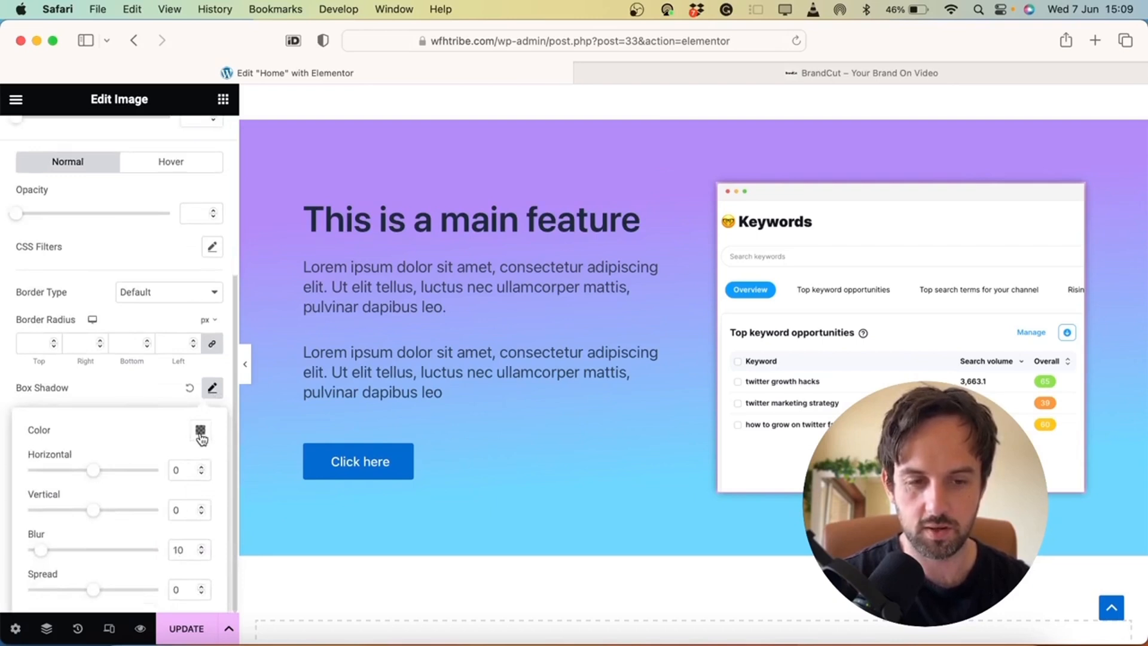
click(201, 431)
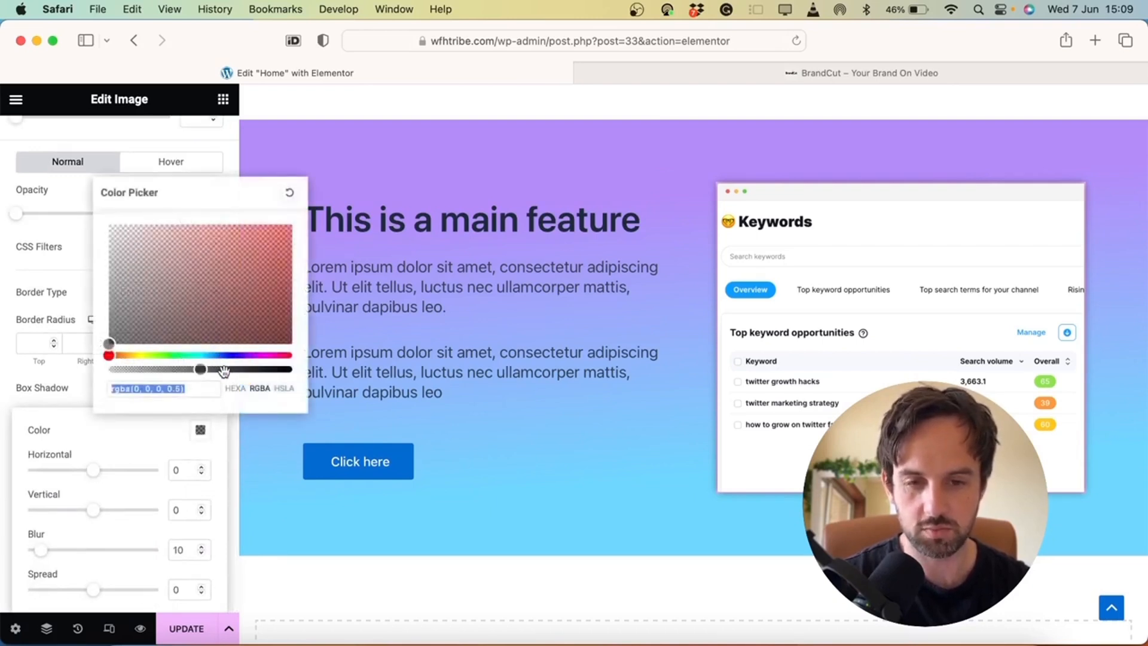
drag(150, 321, 82, 211)
drag(200, 368, 218, 368)
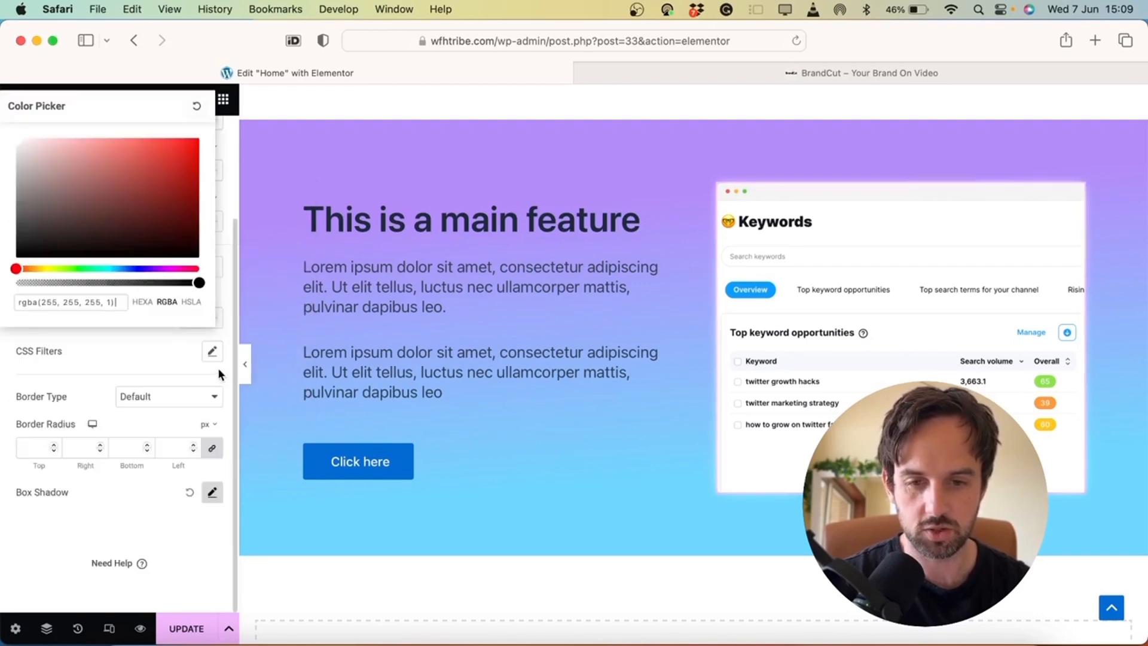
click(71, 207)
drag(49, 193, 17, 139)
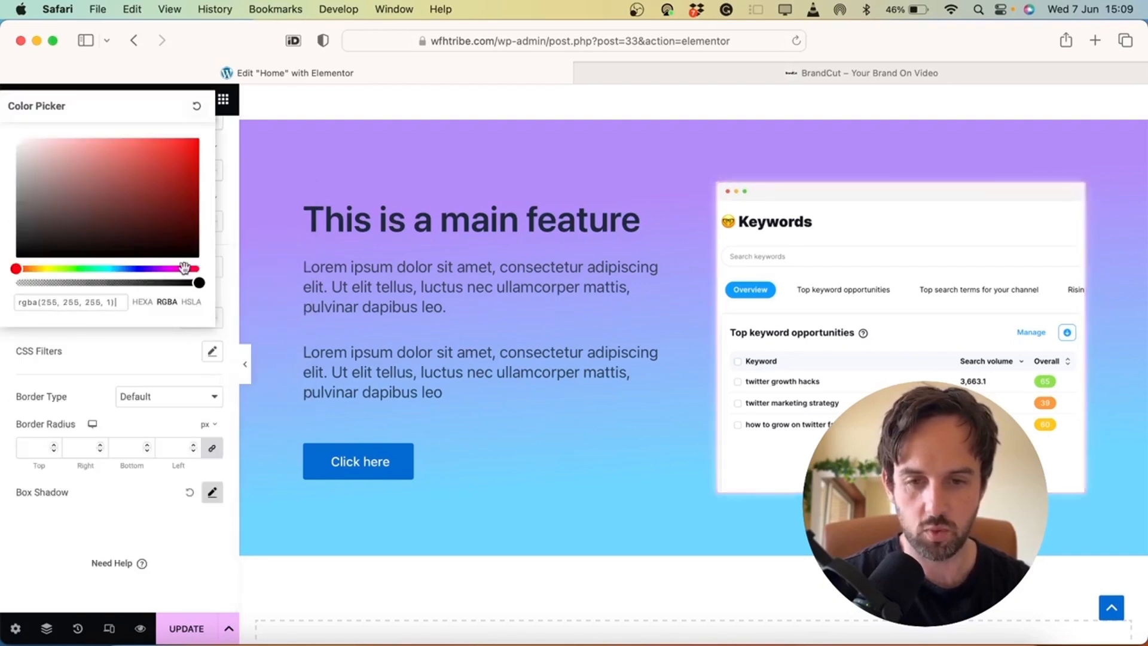
mouse_move(200, 283)
mouse_down()
mouse_move(72, 283)
mouse_move(208, 276)
mouse_up()
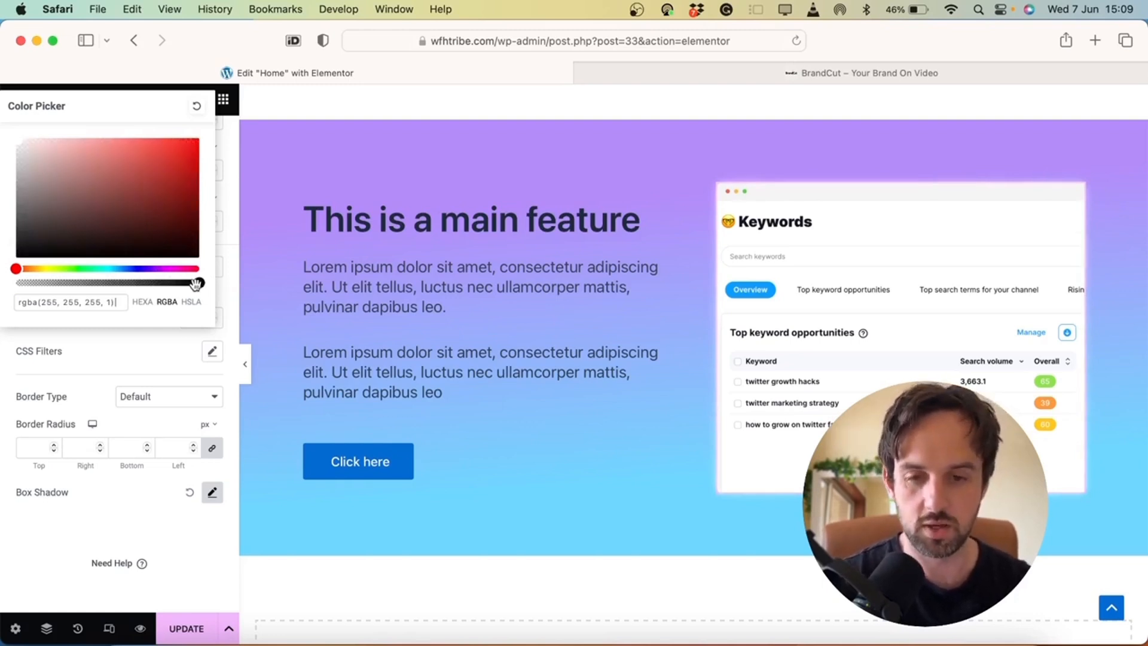
click(122, 350)
Set the shadow Blur to 34 and Spread to 1
click(212, 494)
scroll(178, 507, down, 3)
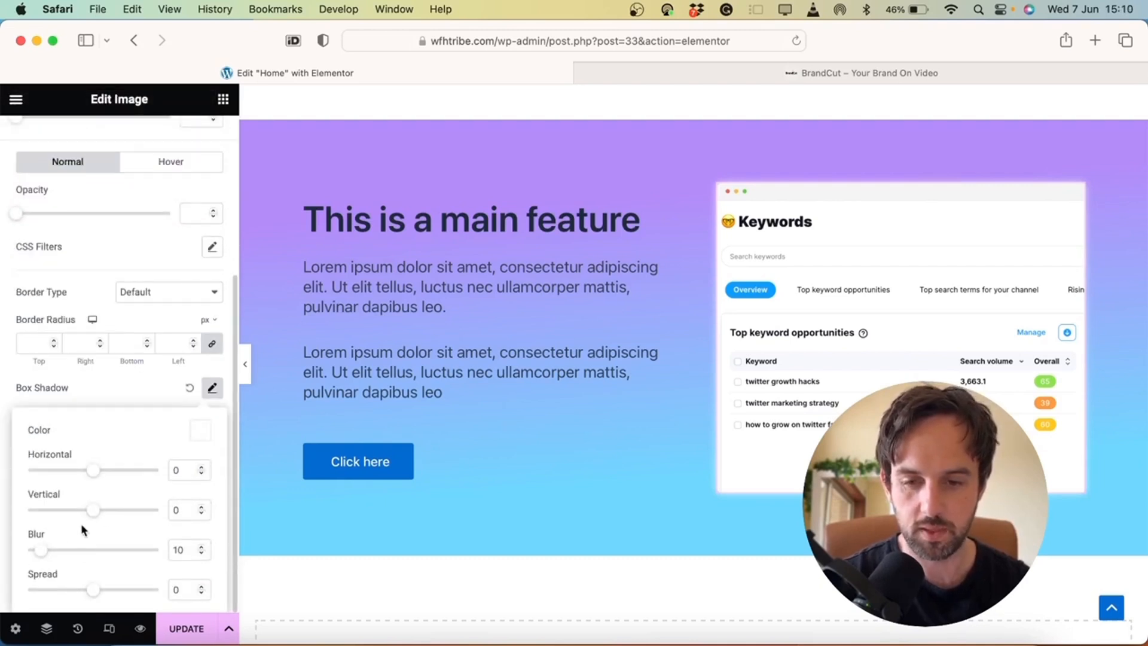
mouse_move(94, 590)
mouse_down()
mouse_move(126, 588)
mouse_move(104, 589)
mouse_up()
drag(42, 550, 76, 549)
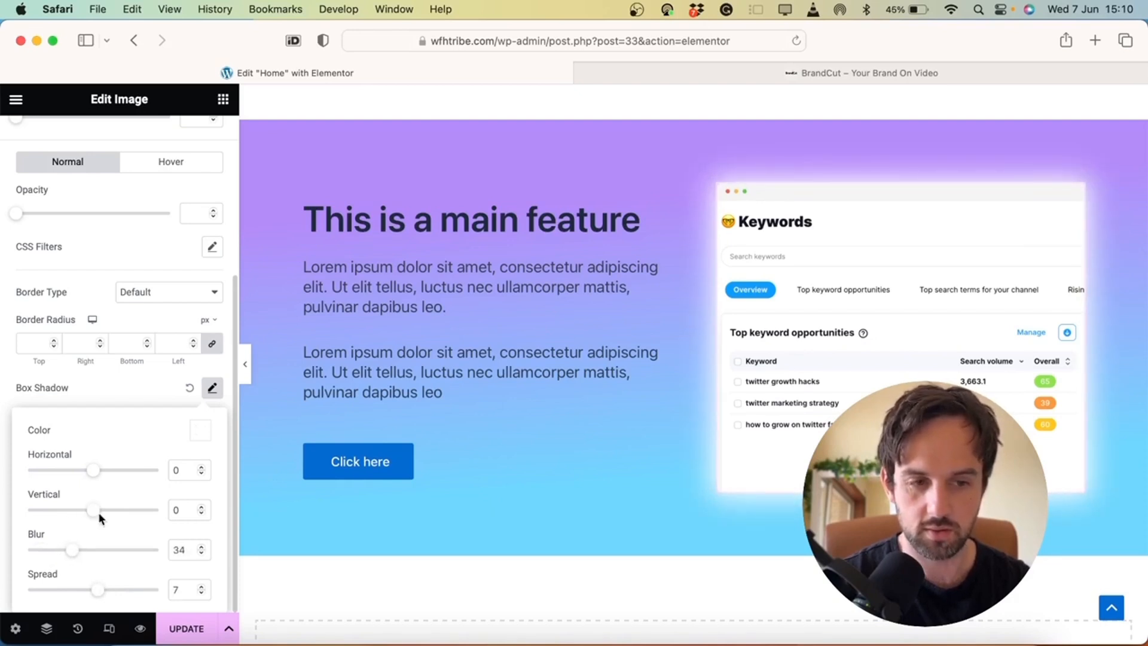
drag(97, 590, 95, 594)
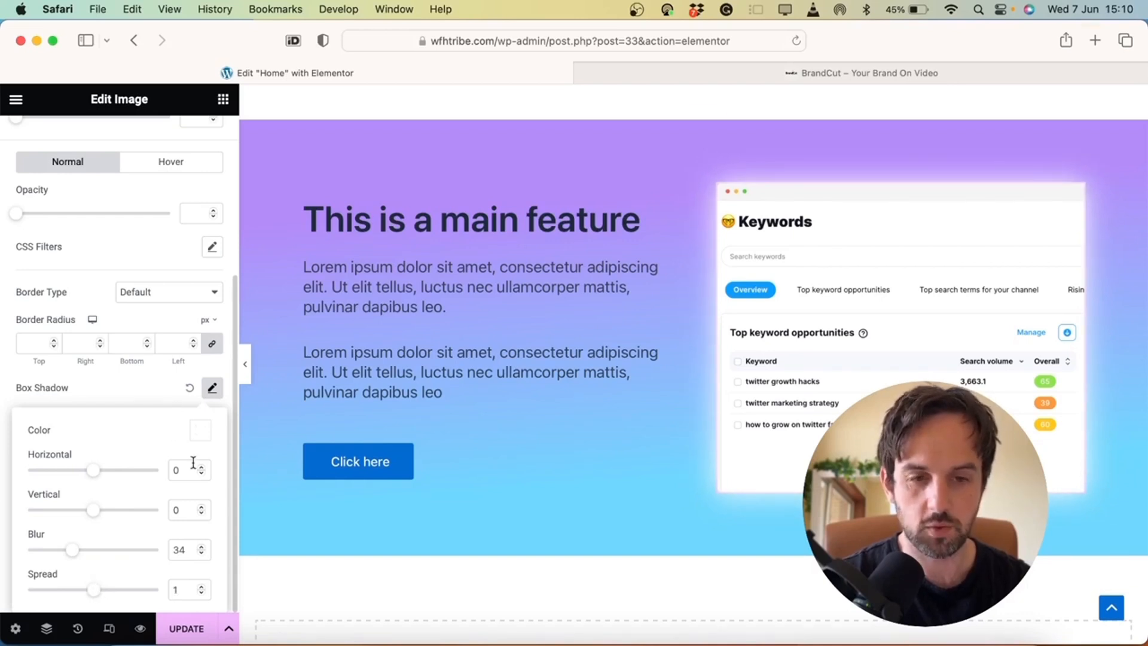
Set the main feature heading's font family to Poppins
click(438, 220)
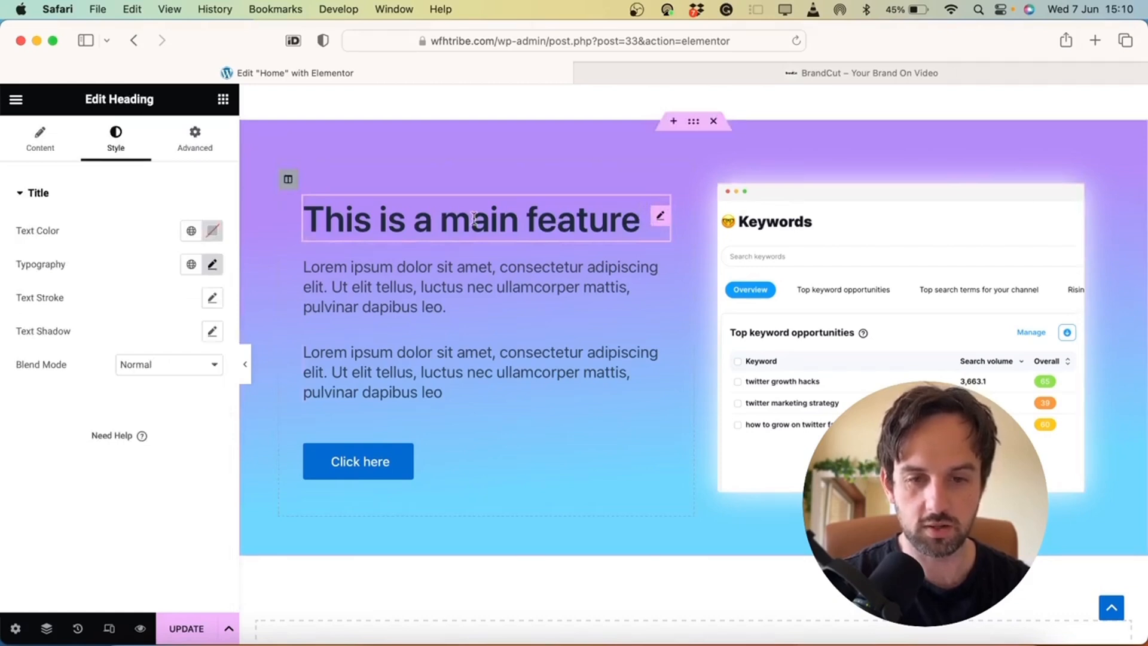
click(215, 266)
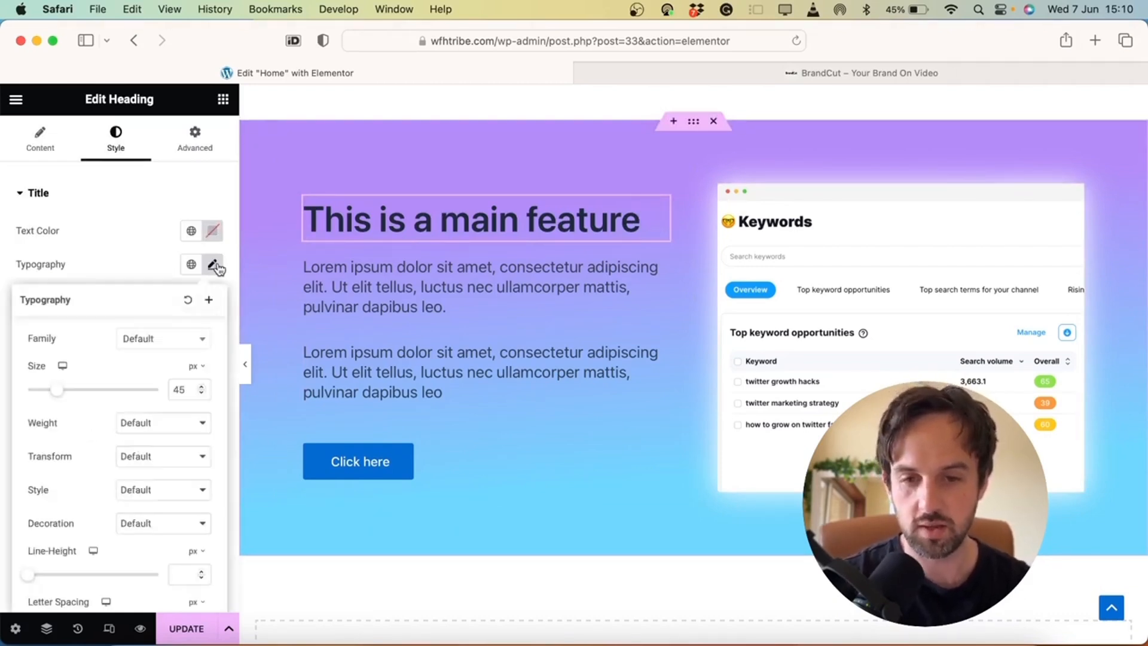
click(177, 347)
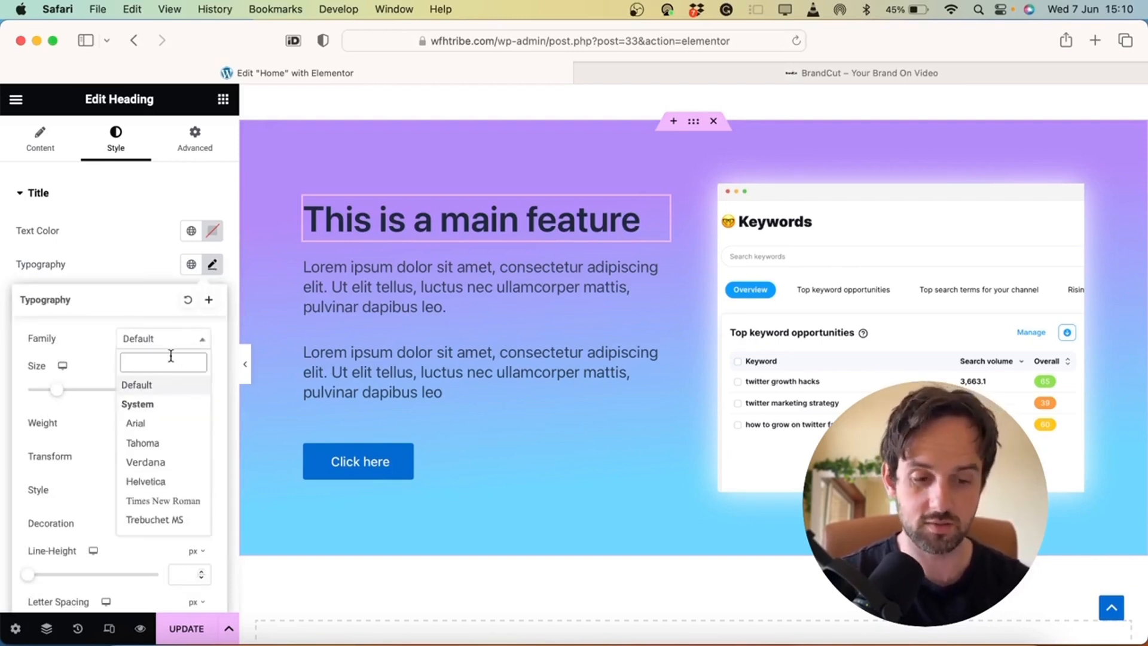
text(popp)
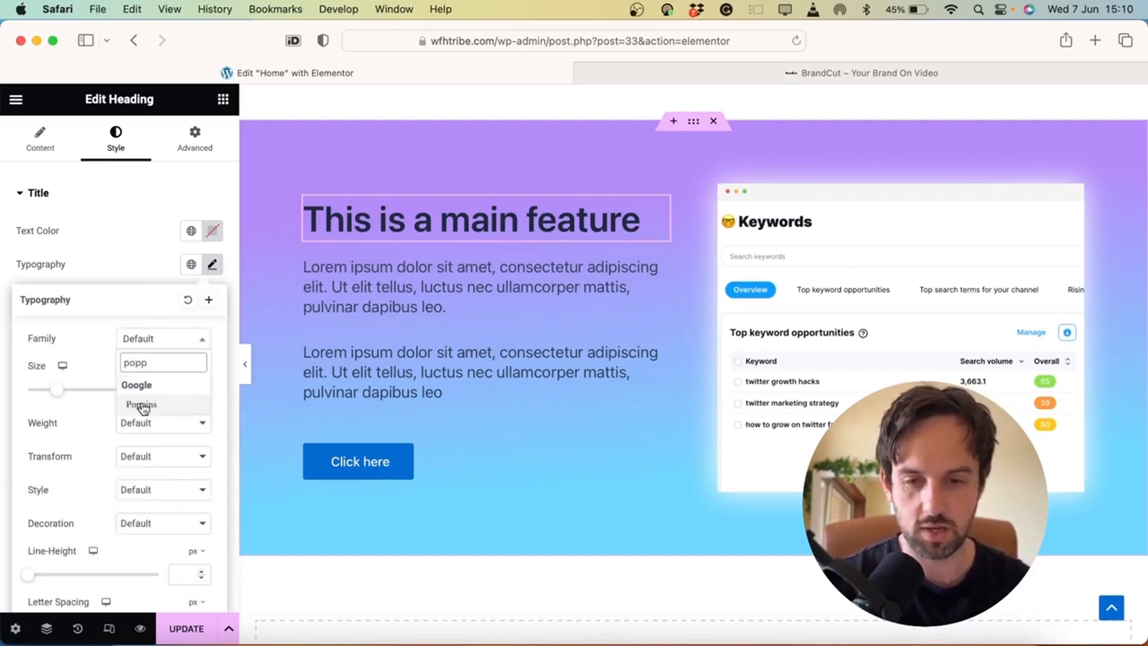
click(144, 403)
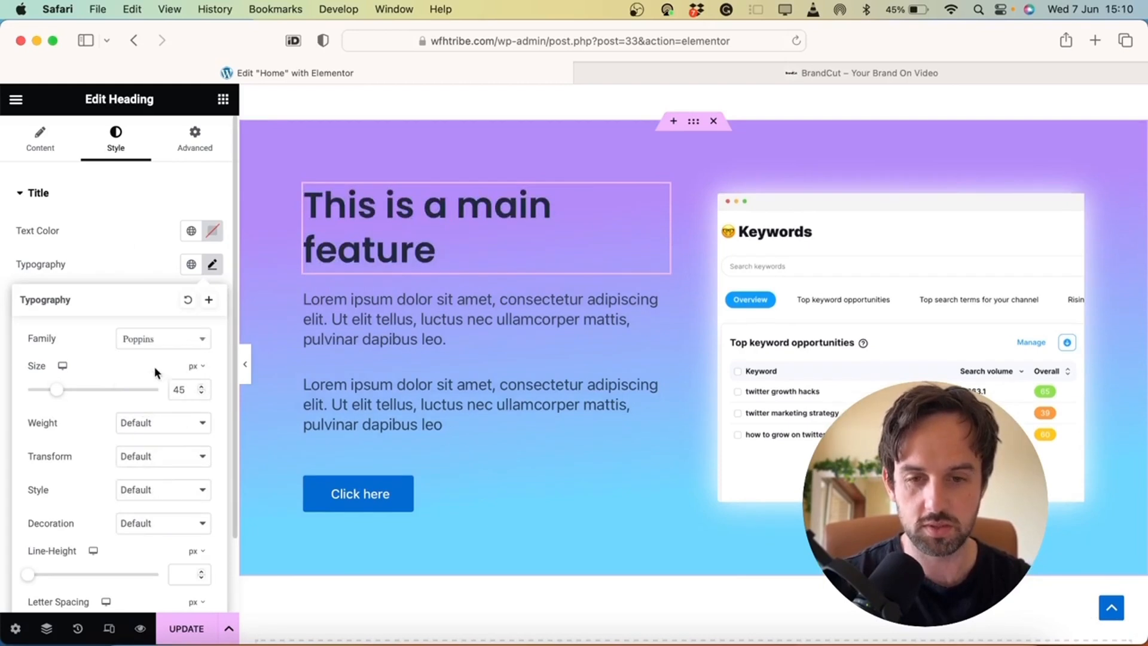
Bold the whole heading and the words 'dolor sit amet' in the second paragraph
click(412, 218)
triple_click(405, 217)
click(399, 158)
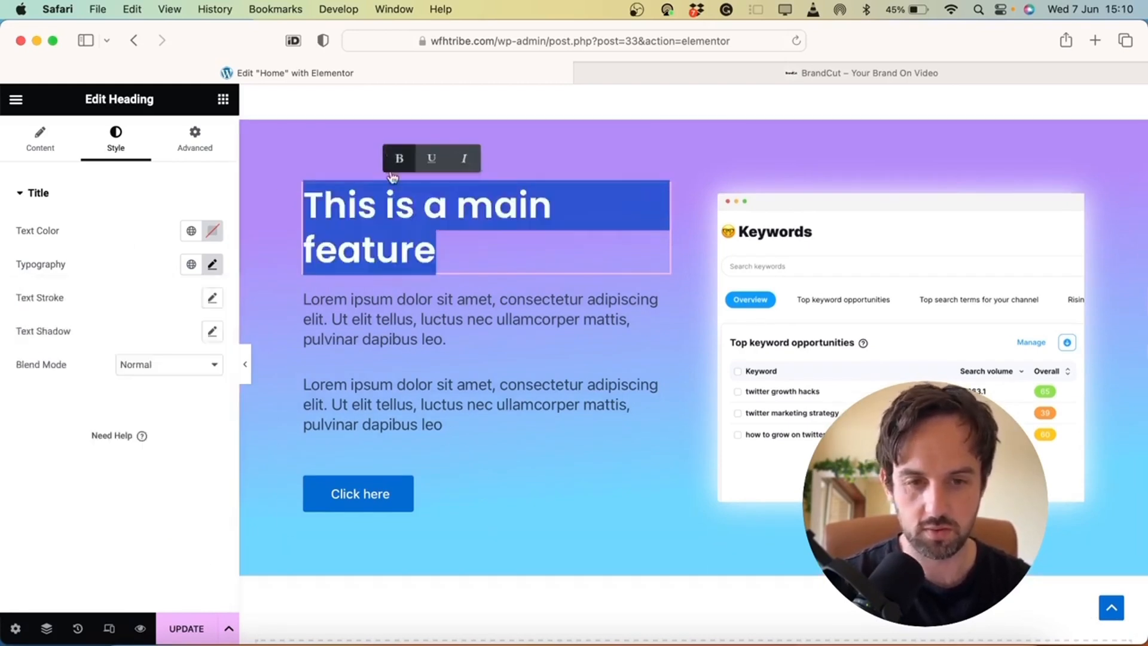
scroll(424, 359, up, 1)
click(425, 395)
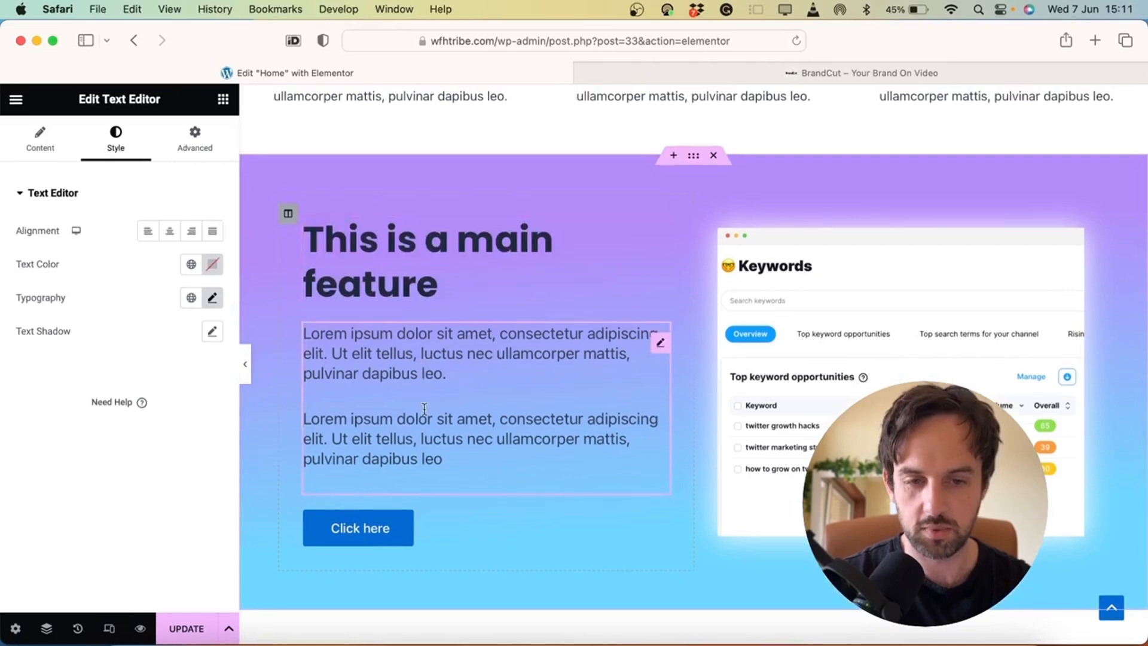
drag(397, 418, 488, 419)
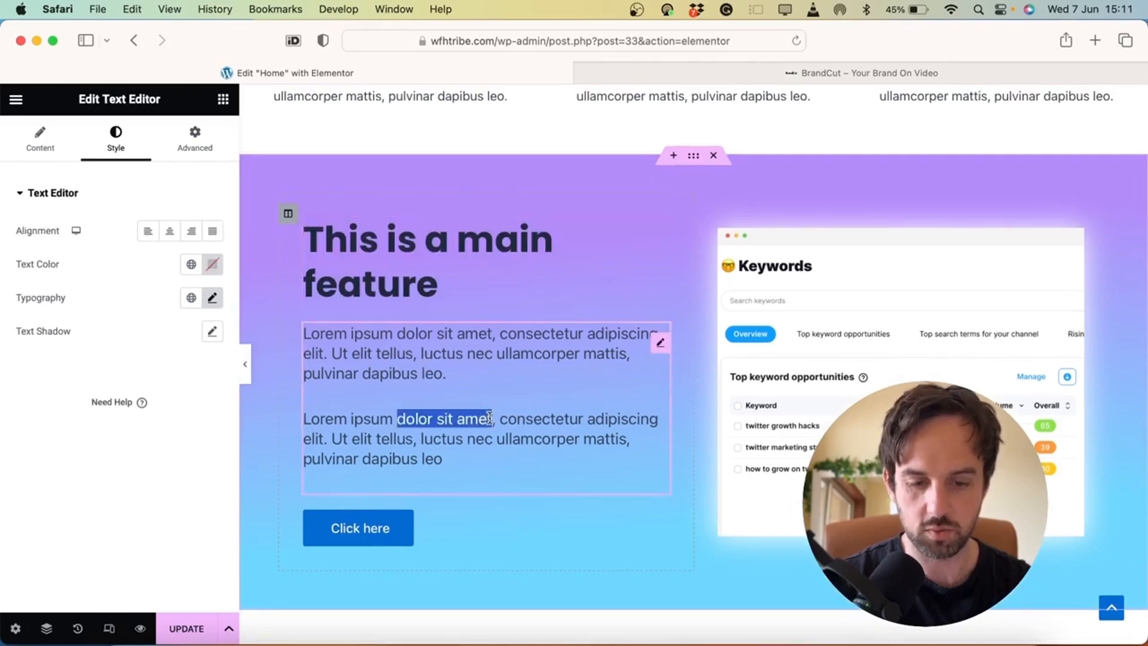
click(354, 387)
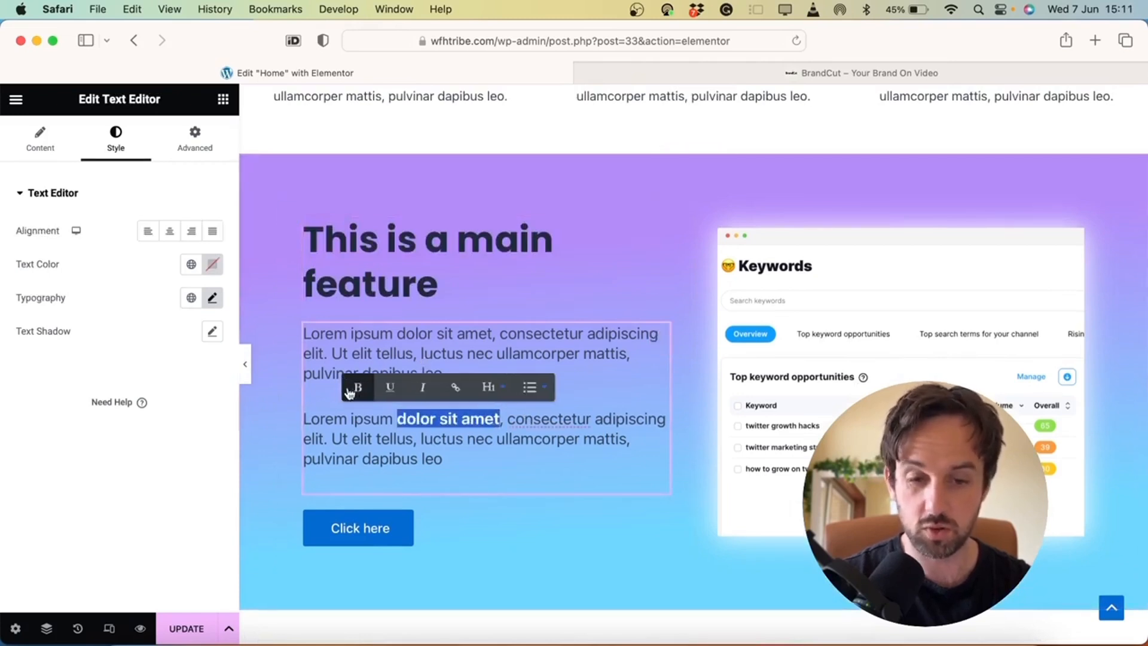
click(478, 455)
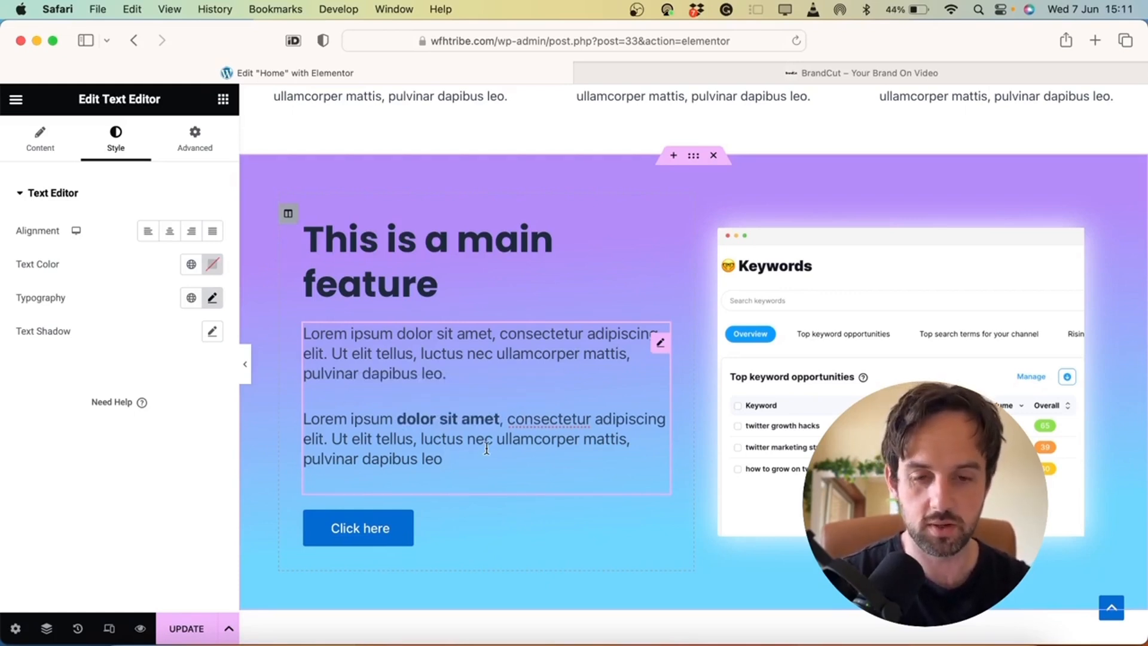
Duplicate the hero's Click Me button and move the copy into the feature section
click(429, 518)
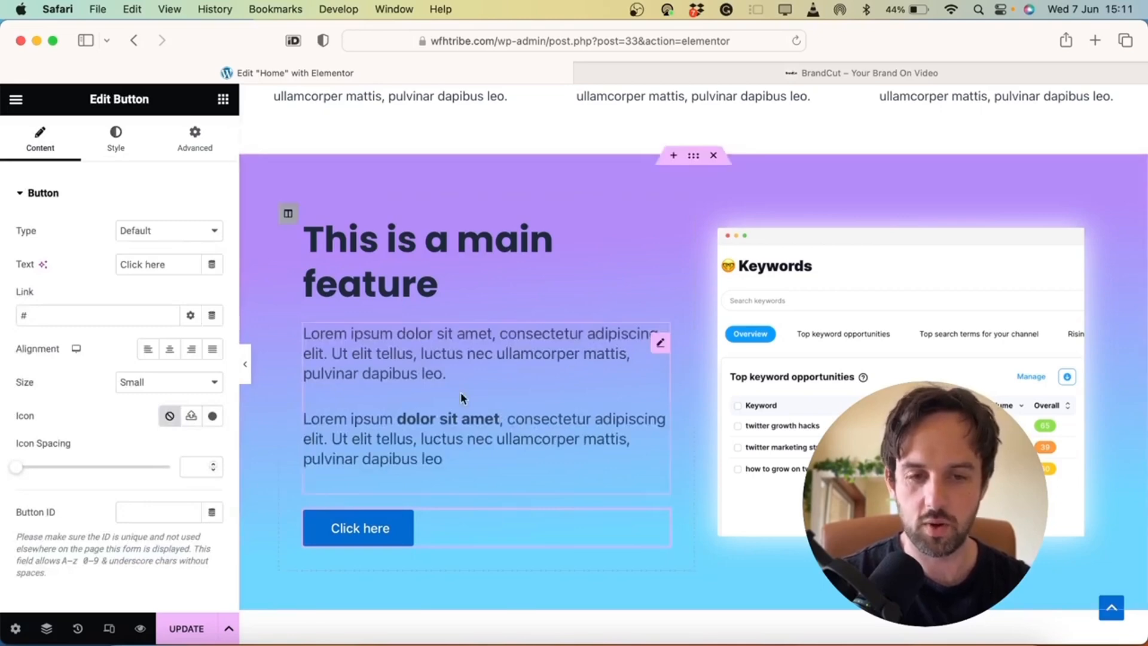
scroll(461, 393, up, 10)
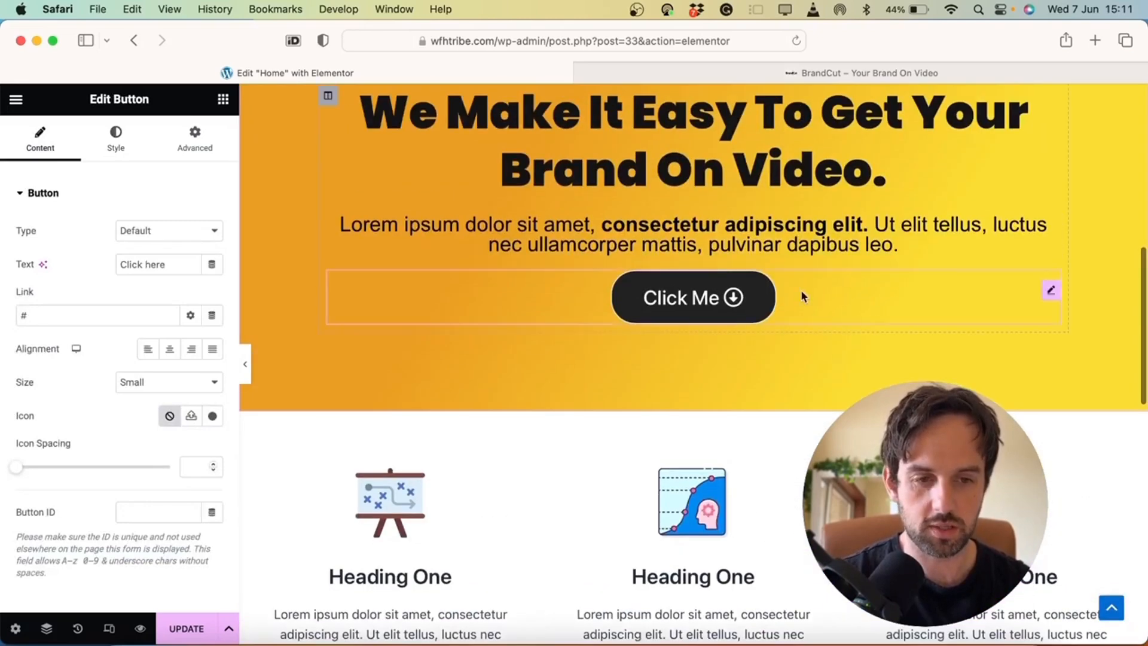
right_click(763, 292)
click(806, 330)
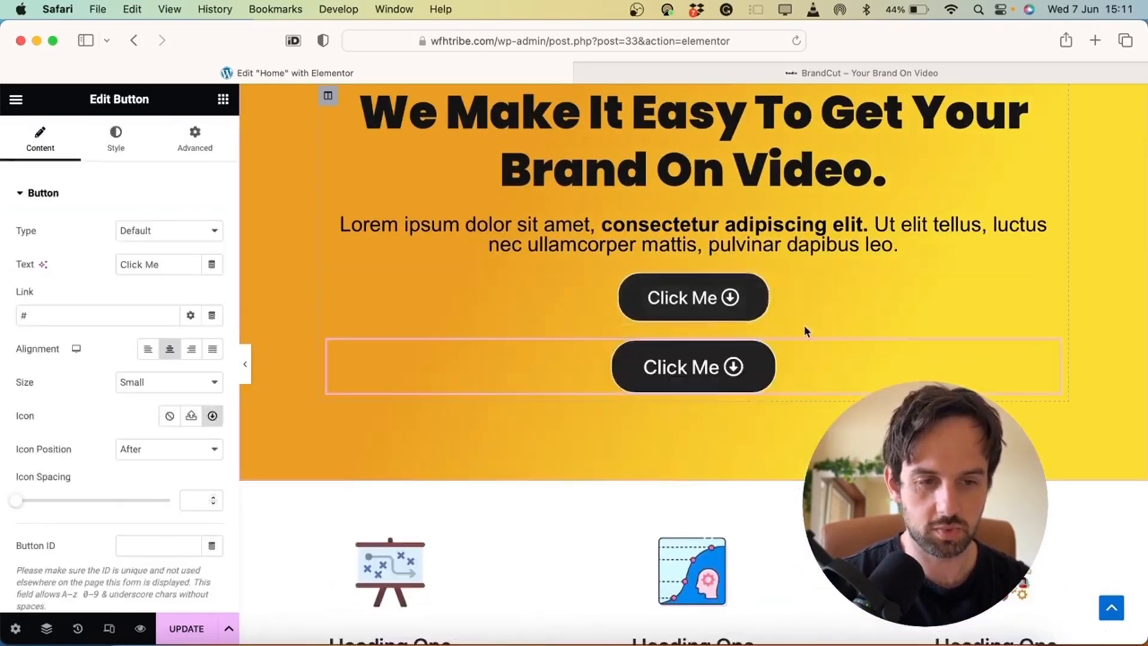
drag(1050, 359, 504, 306)
scroll(718, 389, down, 10)
drag(441, 234, 395, 292)
Delete the blue Click here button and left-align the Click Me copy
right_click(375, 363)
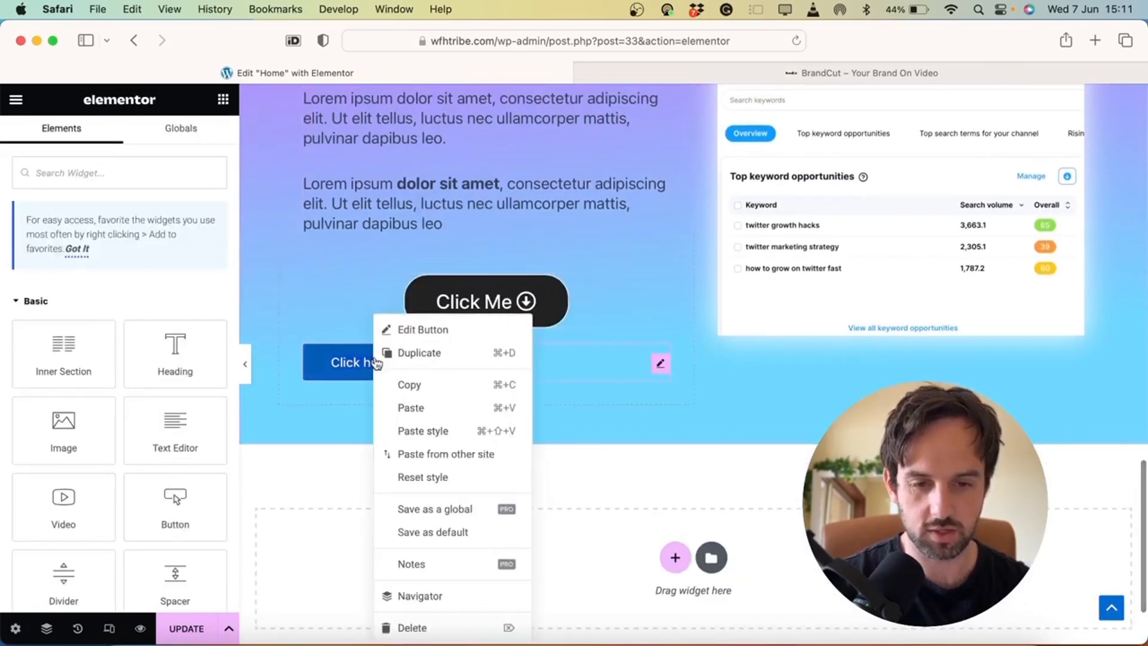
click(426, 633)
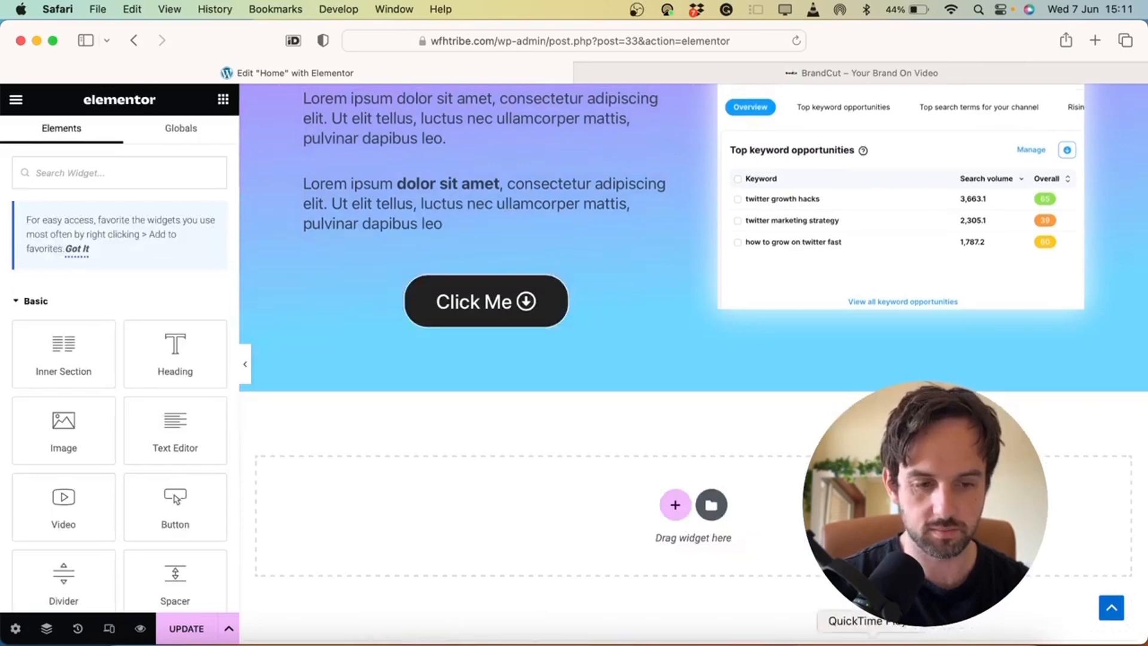
scroll(539, 419, up, 4)
click(637, 506)
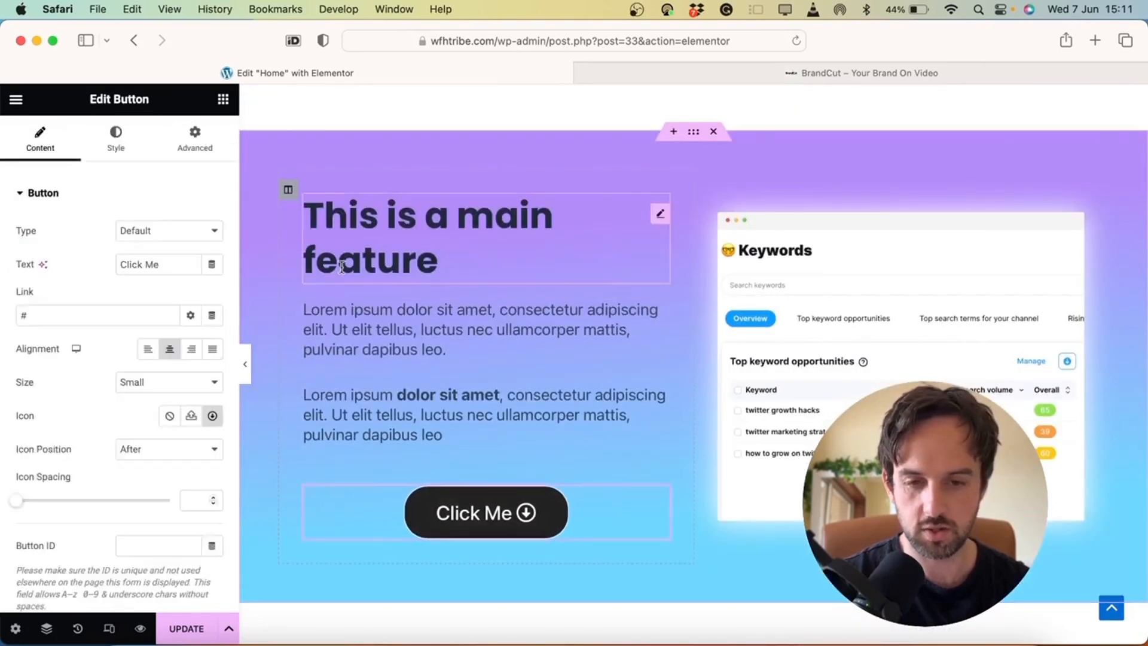
click(148, 350)
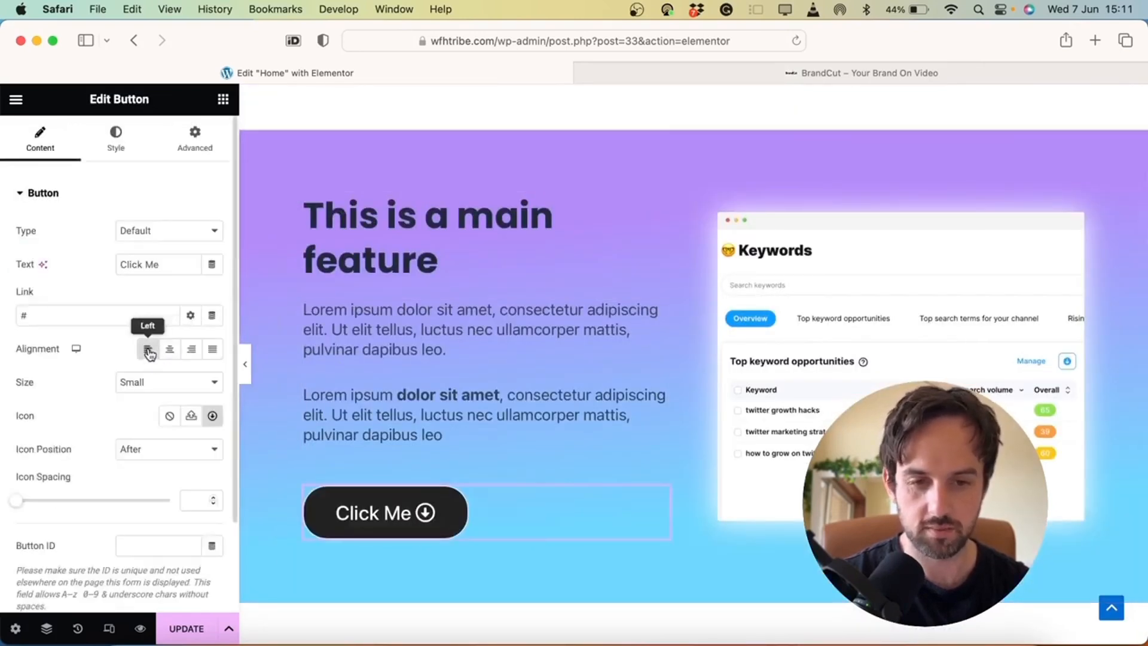
Capitalise the heading so it reads 'This is a Main Feature'
click(439, 263)
click(496, 216)
key(BackSpace)
text(M)
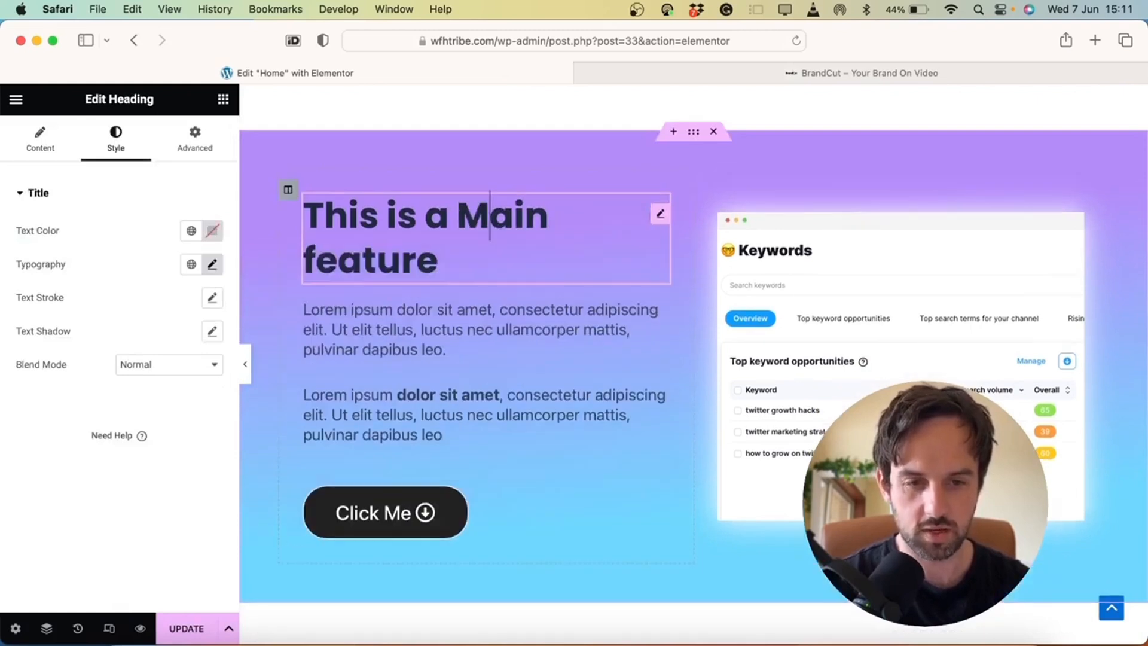
click(318, 263)
key(BackSpace)
text(F)
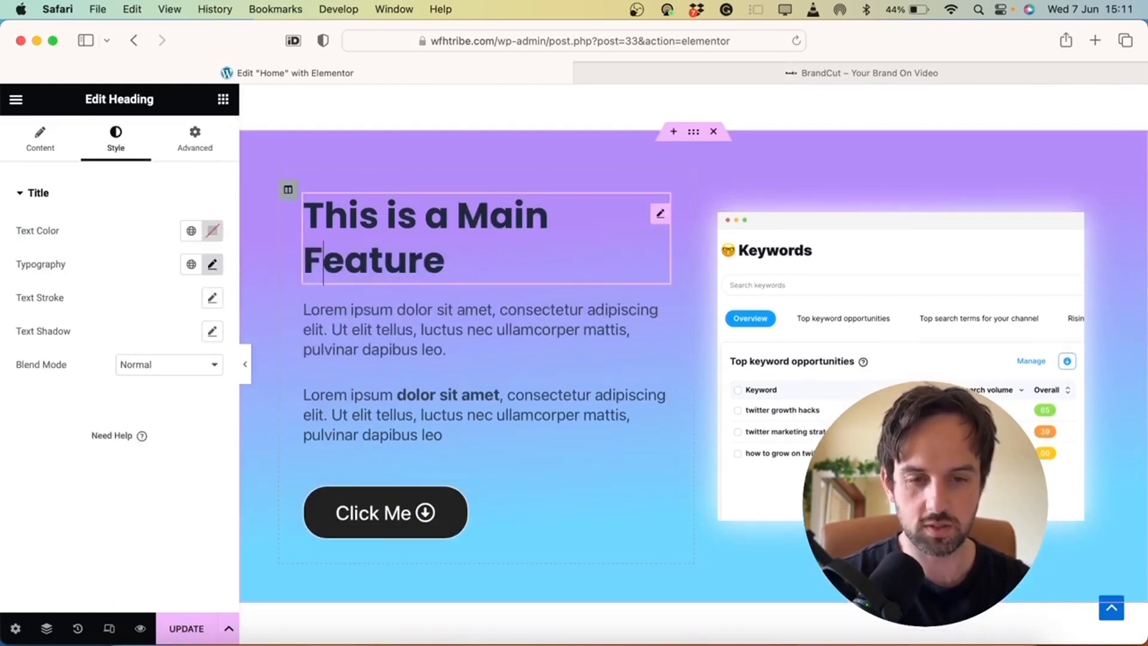
Set the Keywords screenshot's Motion Effects entrance animation to Fade In Right
click(246, 366)
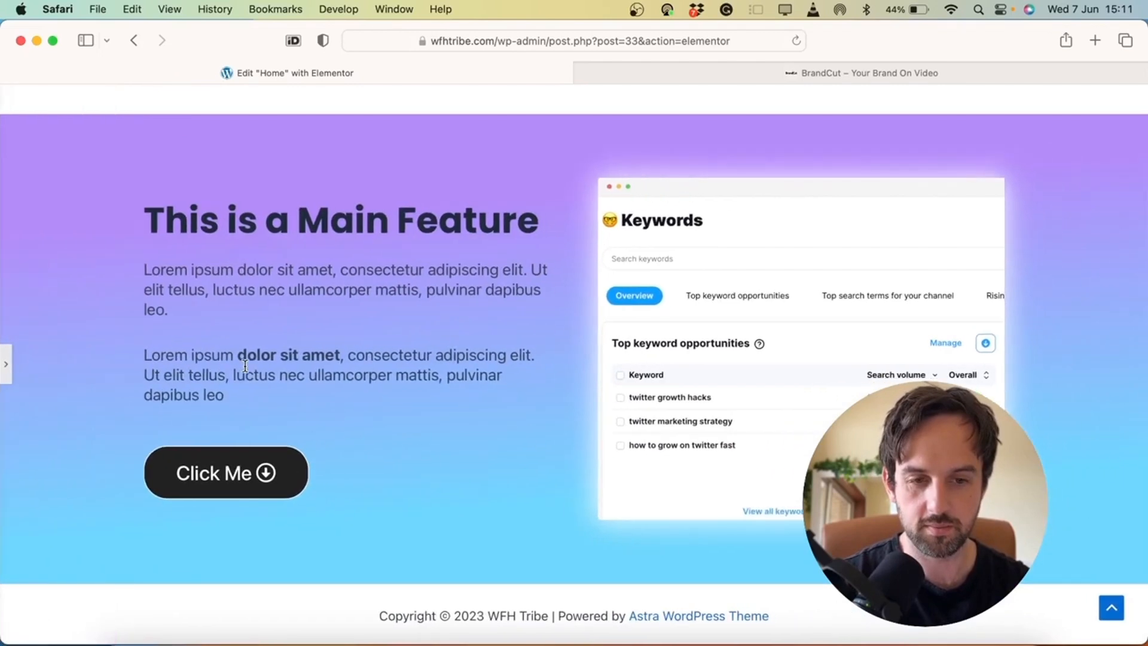
click(6, 366)
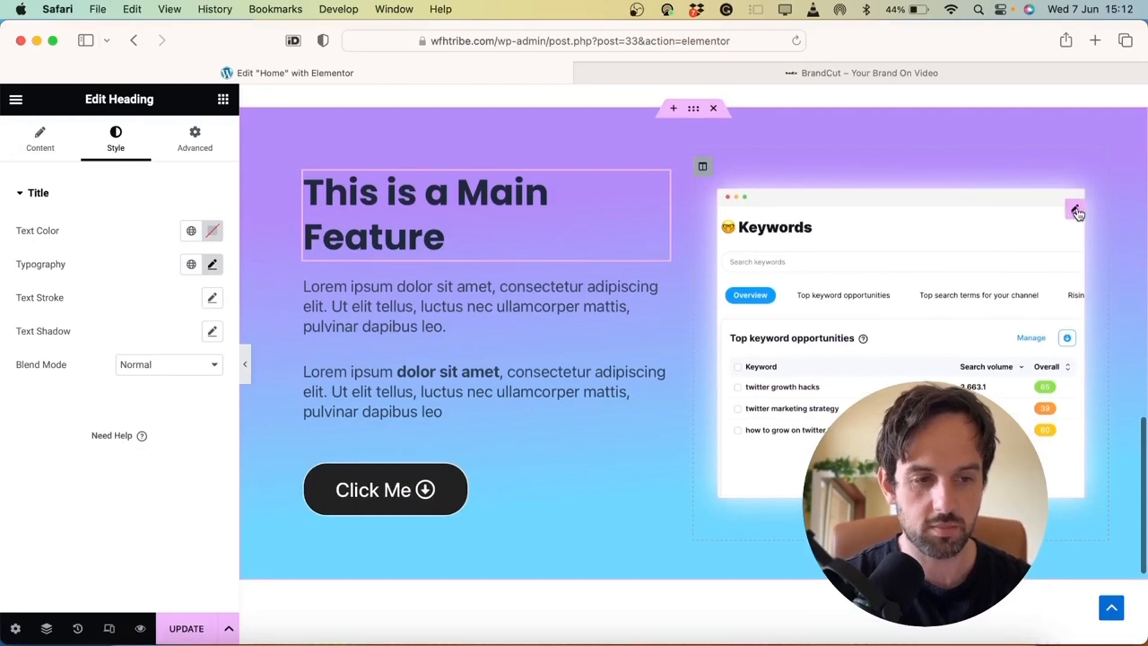
click(1075, 205)
click(195, 139)
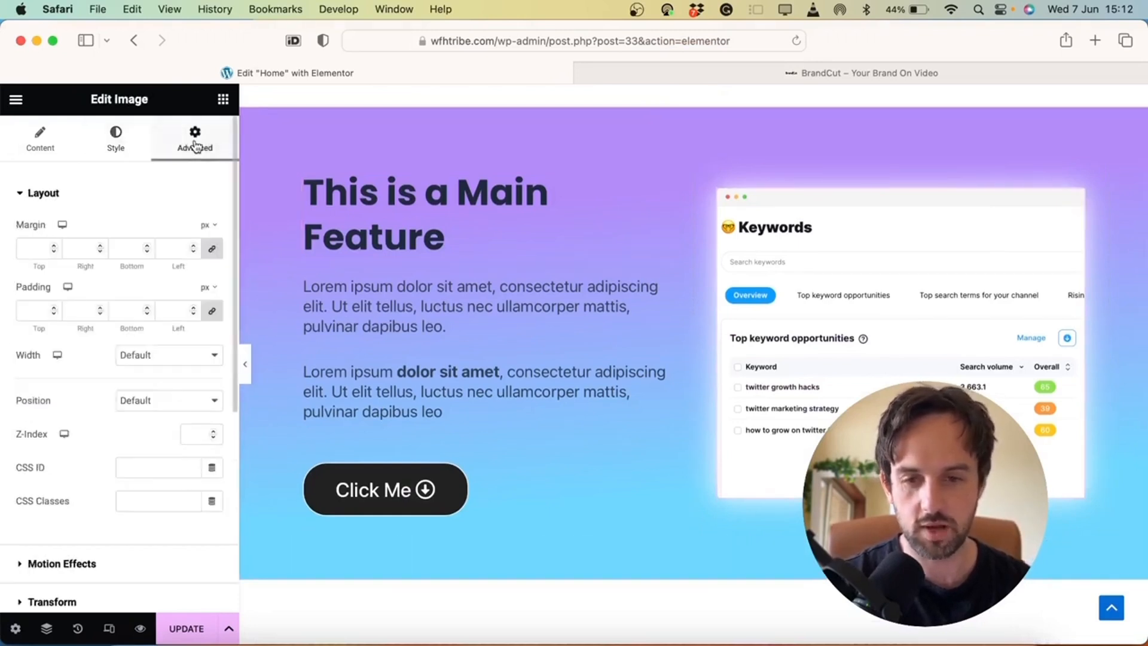
scroll(137, 378, down, 5)
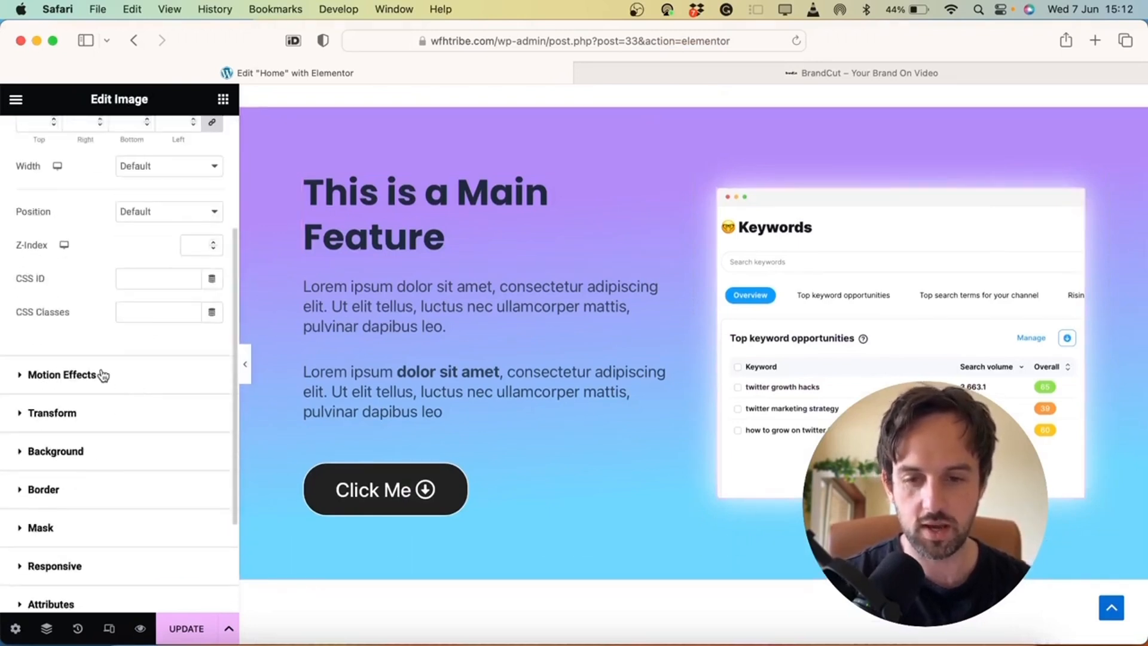
click(65, 375)
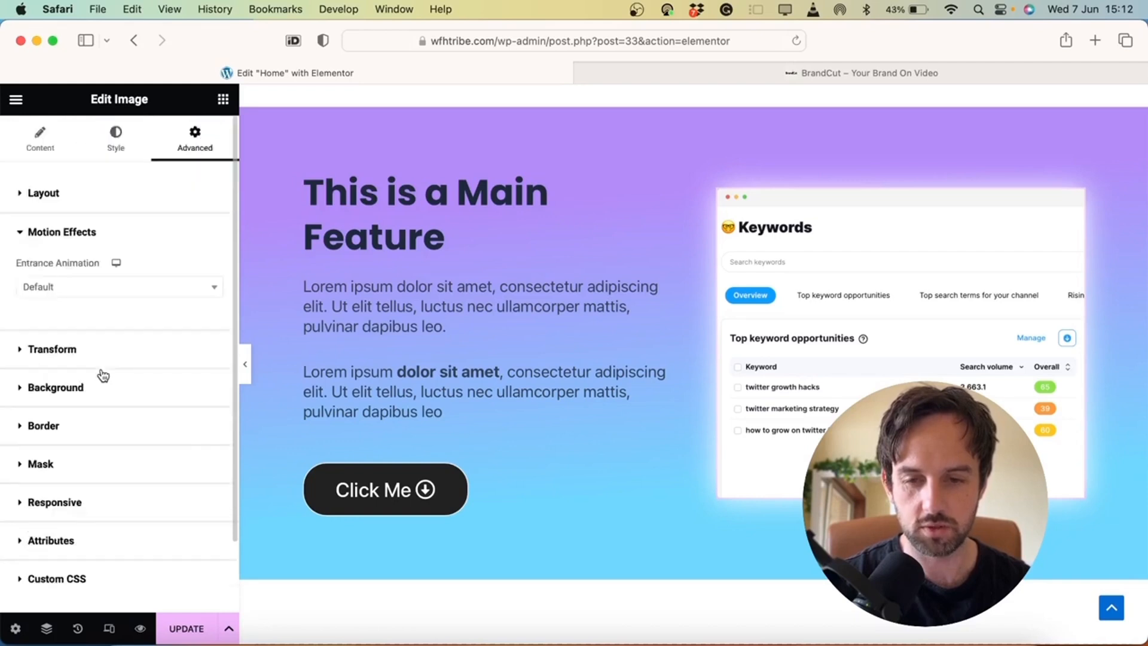
click(175, 292)
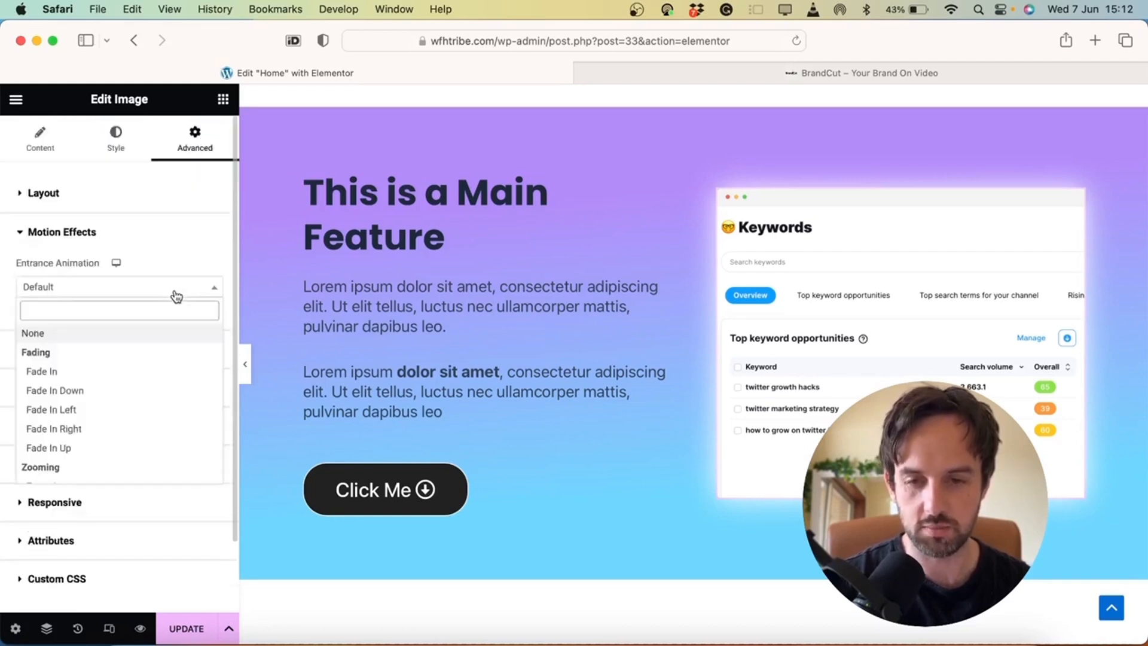
scroll(117, 407, down, 1)
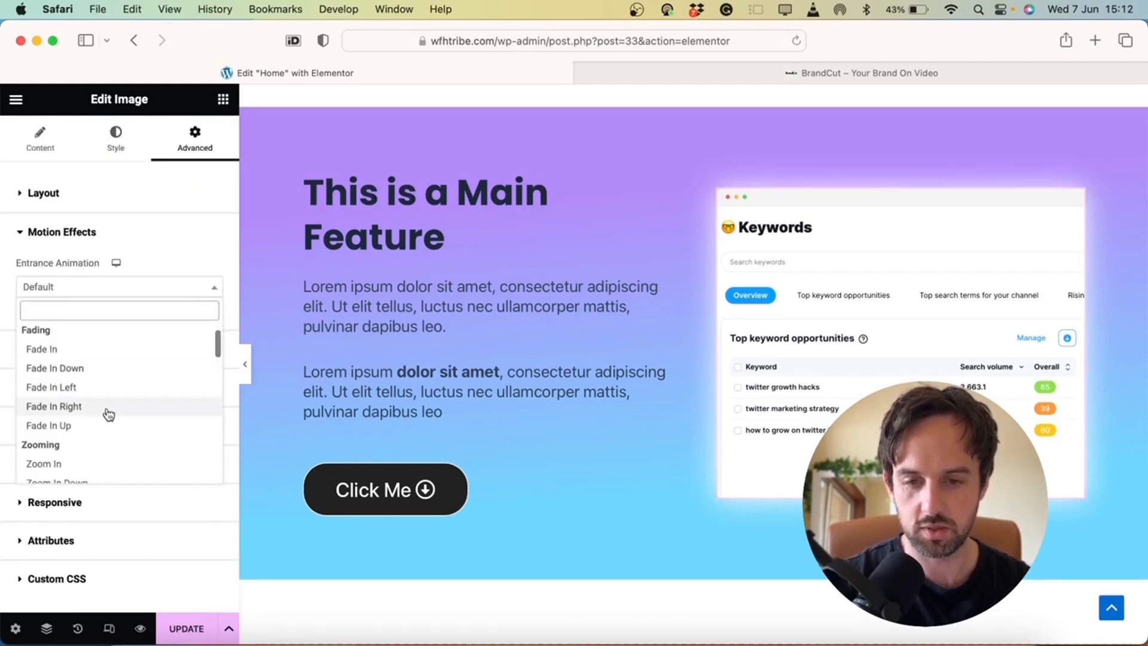
click(107, 415)
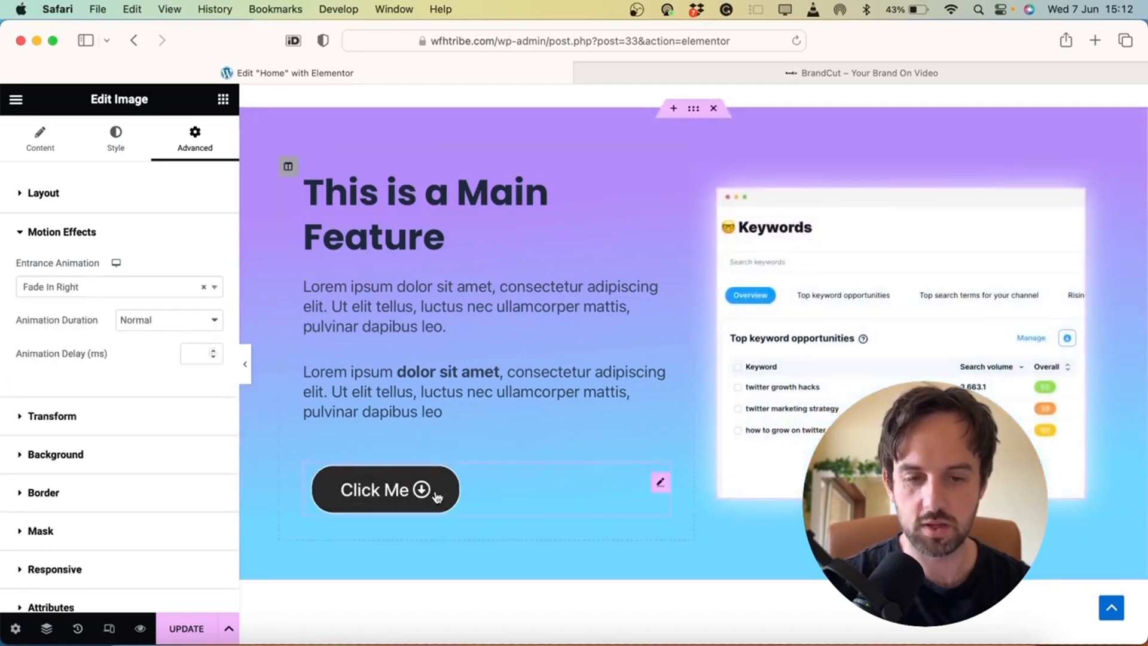
scroll(443, 506, up, 4)
scroll(676, 242, up, 4)
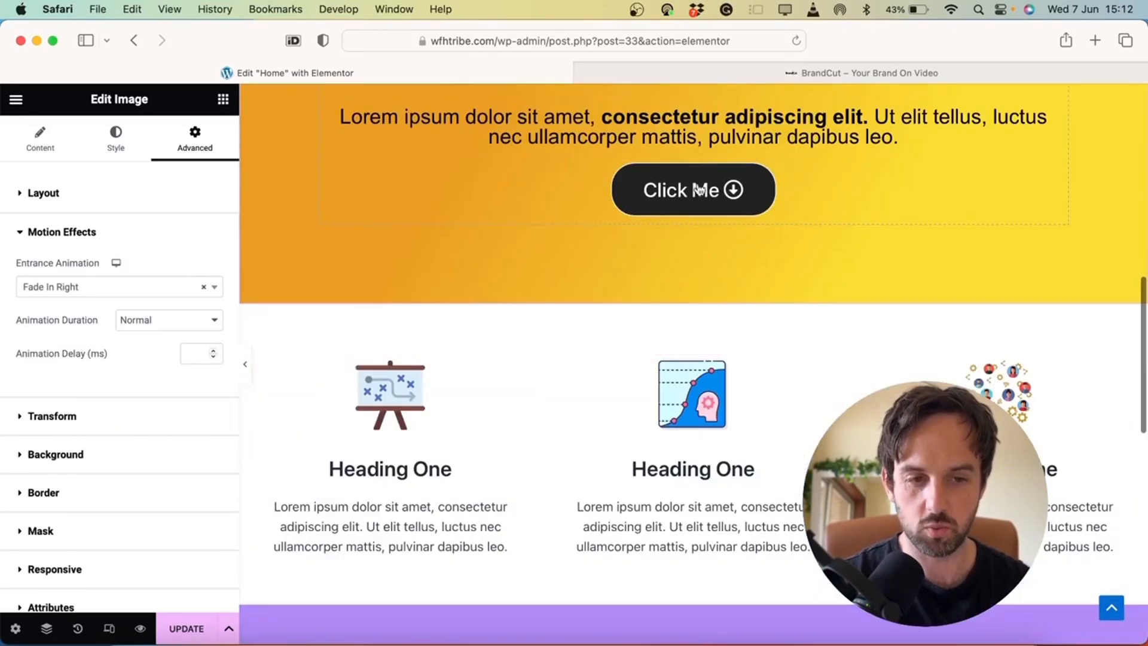
scroll(718, 203, down, 5)
scroll(588, 424, down, 5)
scroll(587, 424, up, 1)
click(754, 346)
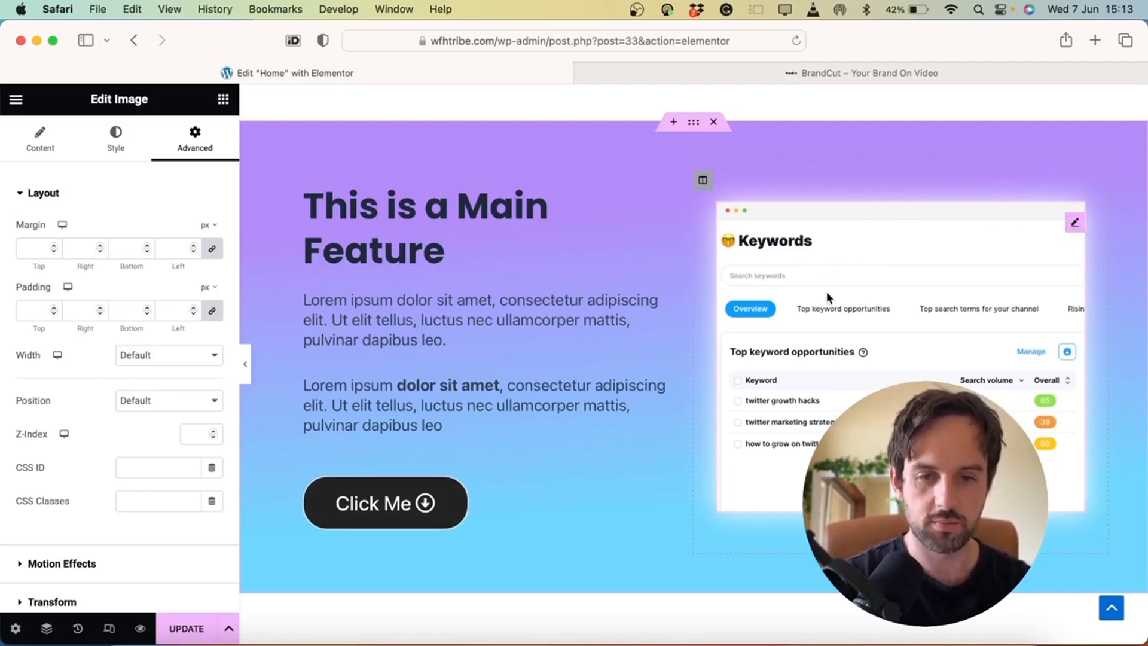
Set the feature image's link to a custom URL
click(40, 143)
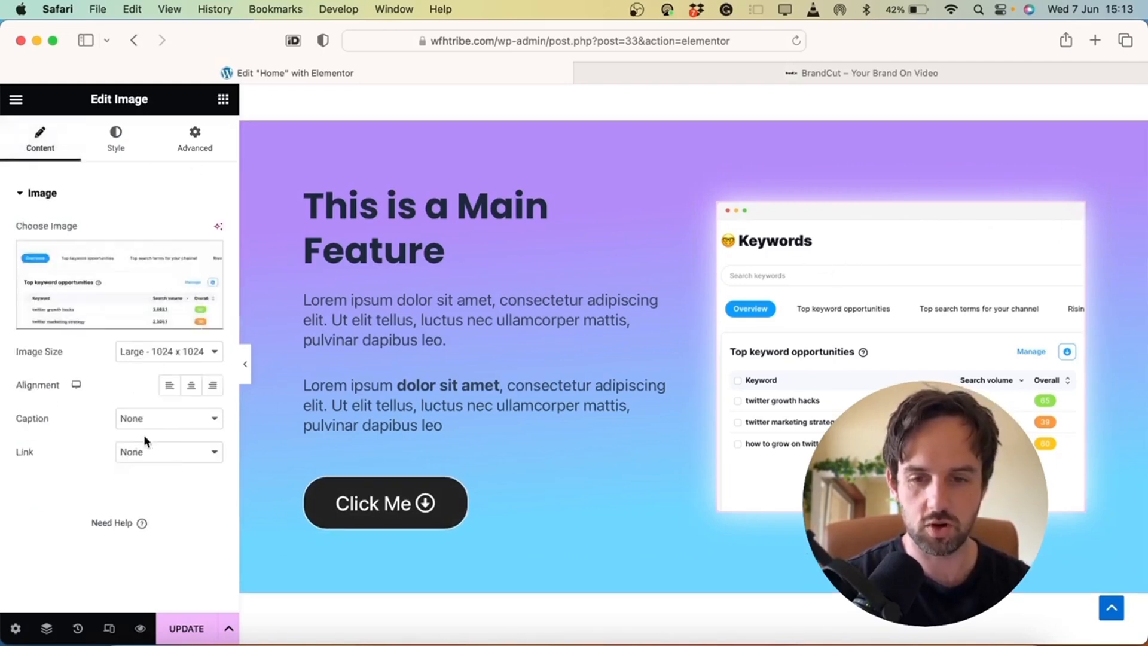
click(147, 450)
click(145, 483)
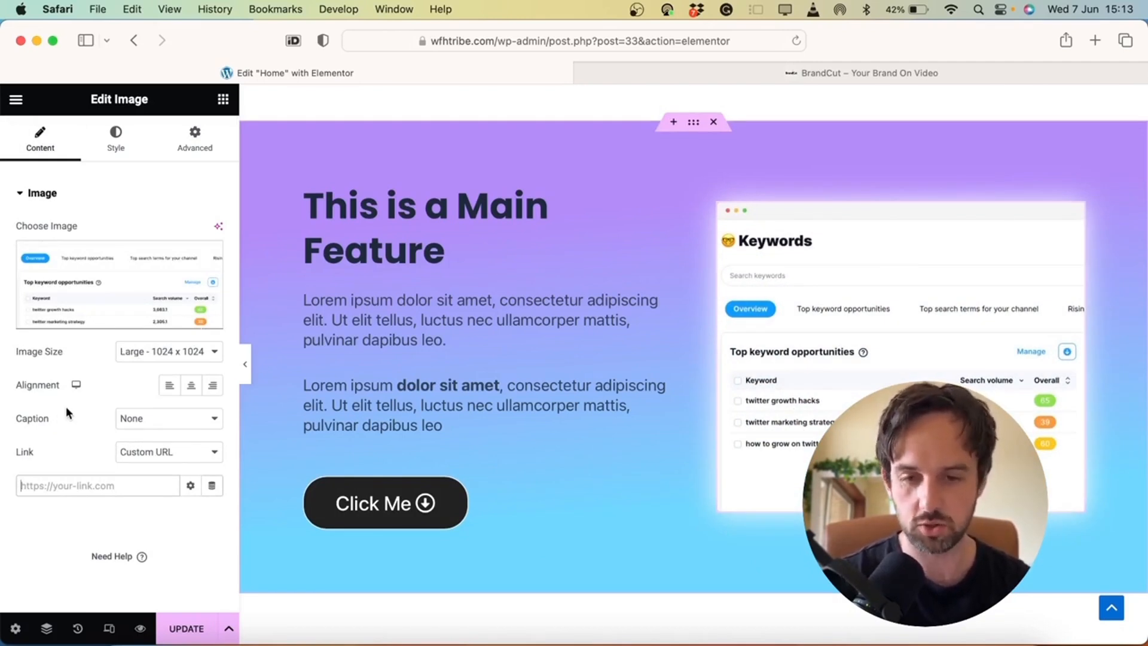
Switch the Main Feature section background to a gradient, keeping stops at 22% and 79%
click(388, 480)
scroll(389, 456, down, 2)
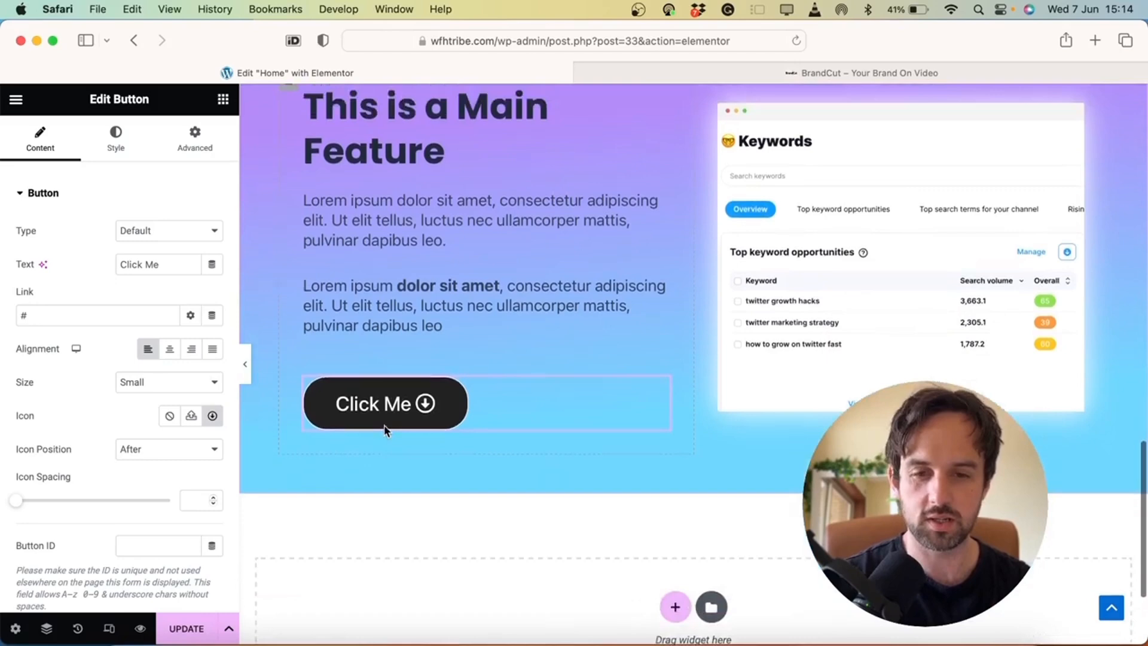
scroll(444, 302, up, 3)
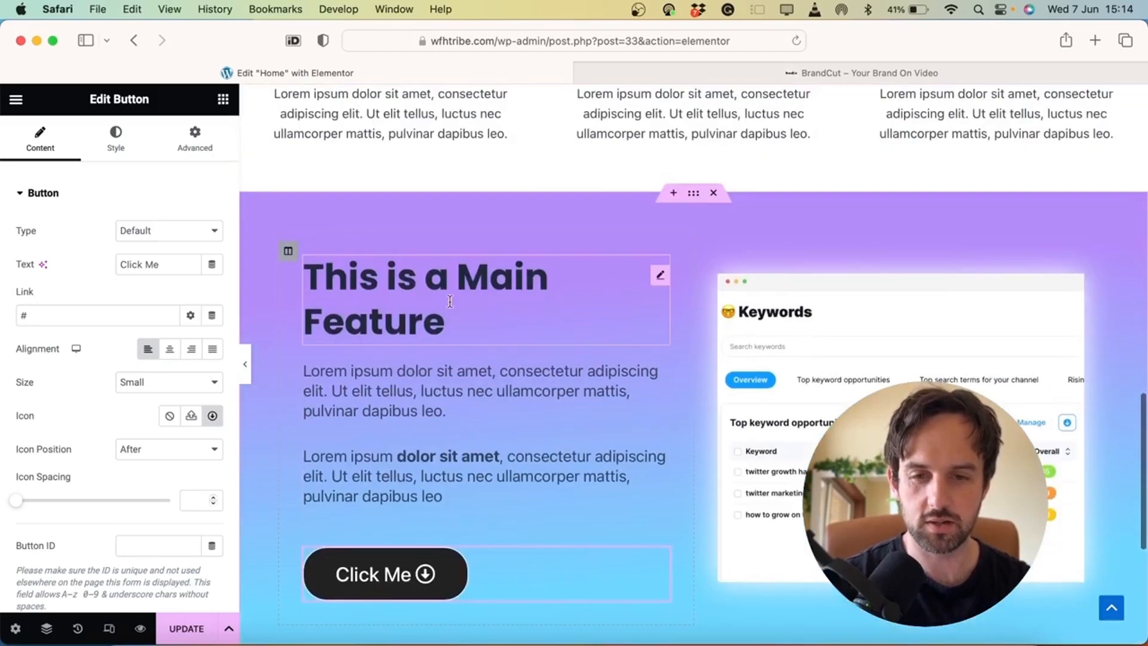
click(693, 195)
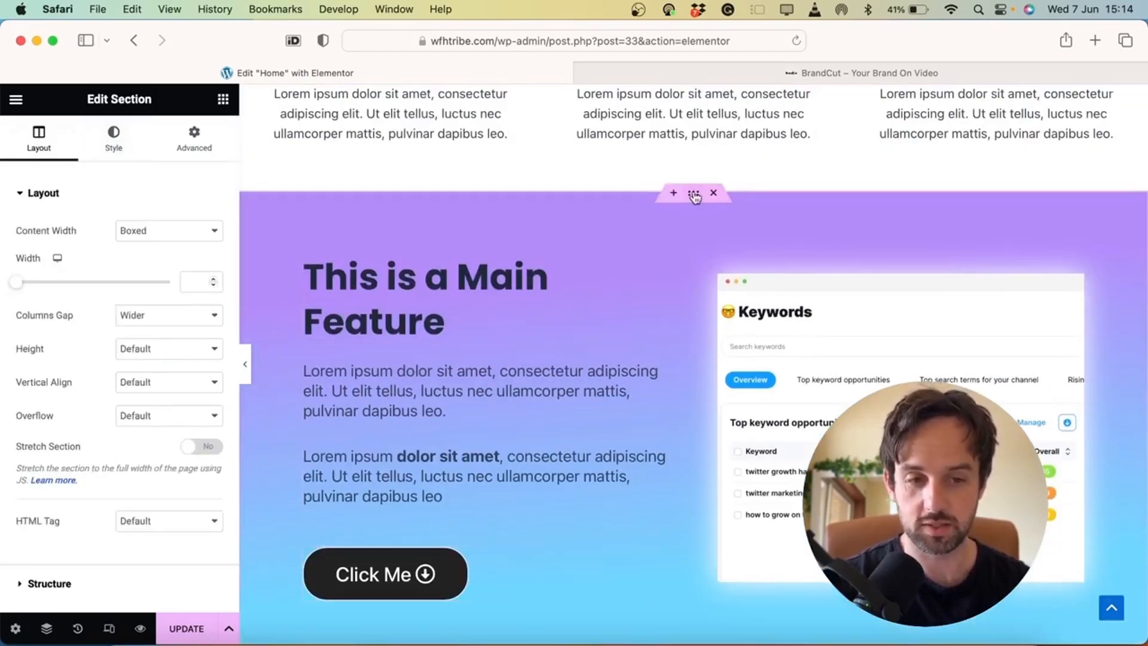
click(112, 143)
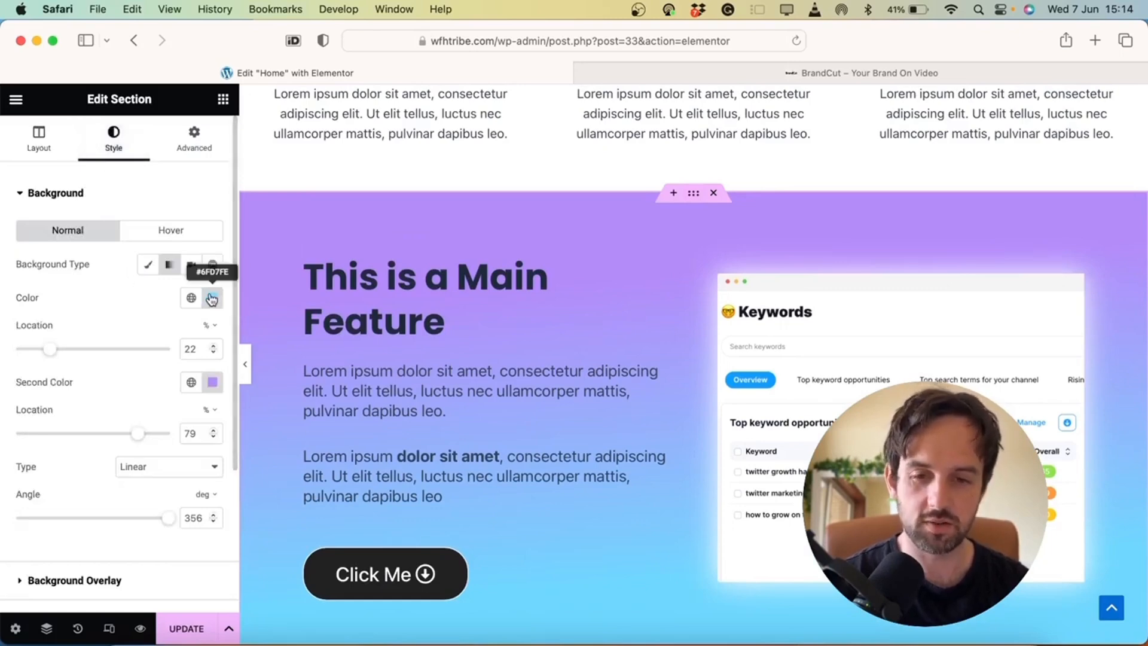
click(150, 268)
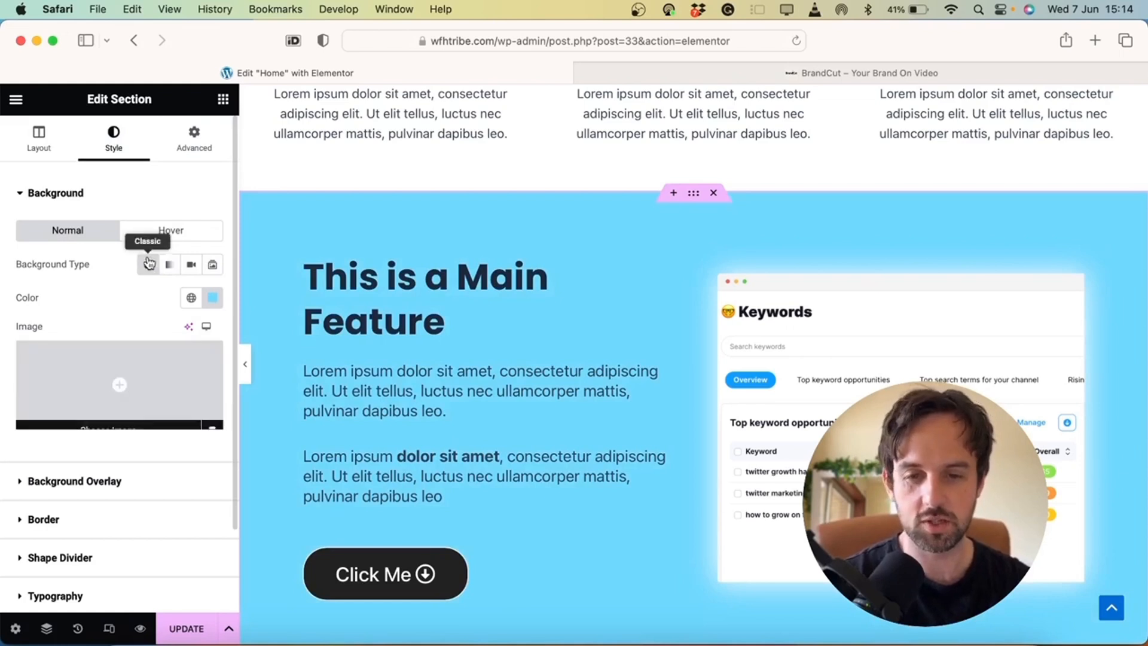
click(170, 267)
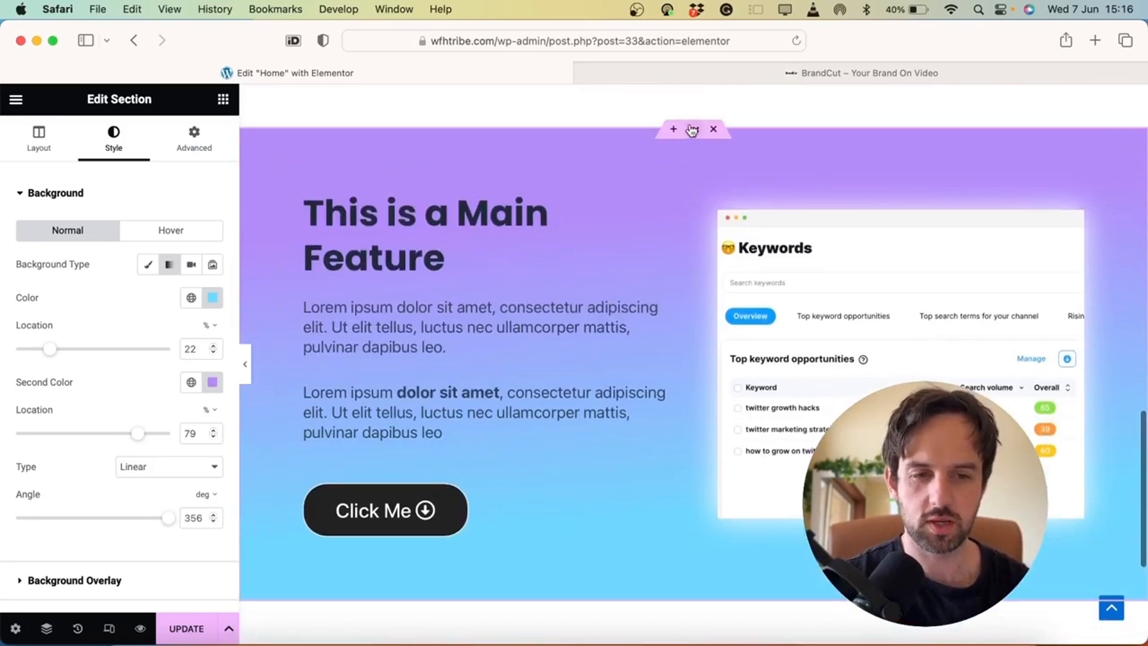
Duplicate the feature section and move the copy's image column to the left
right_click(693, 131)
click(721, 163)
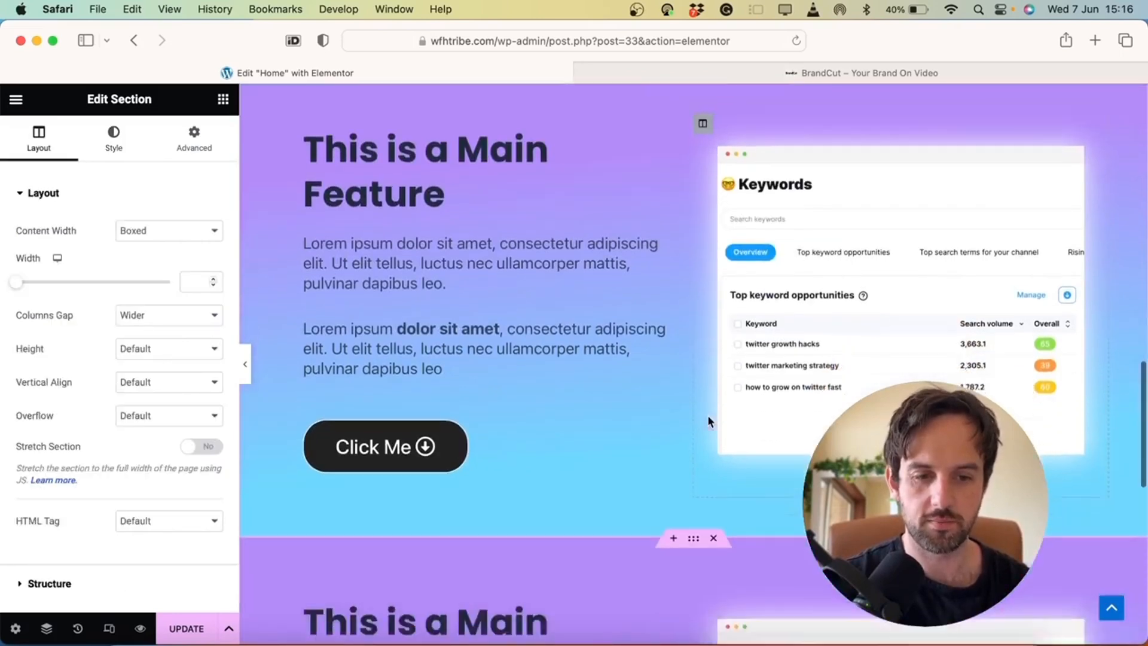
scroll(708, 419, down, 4)
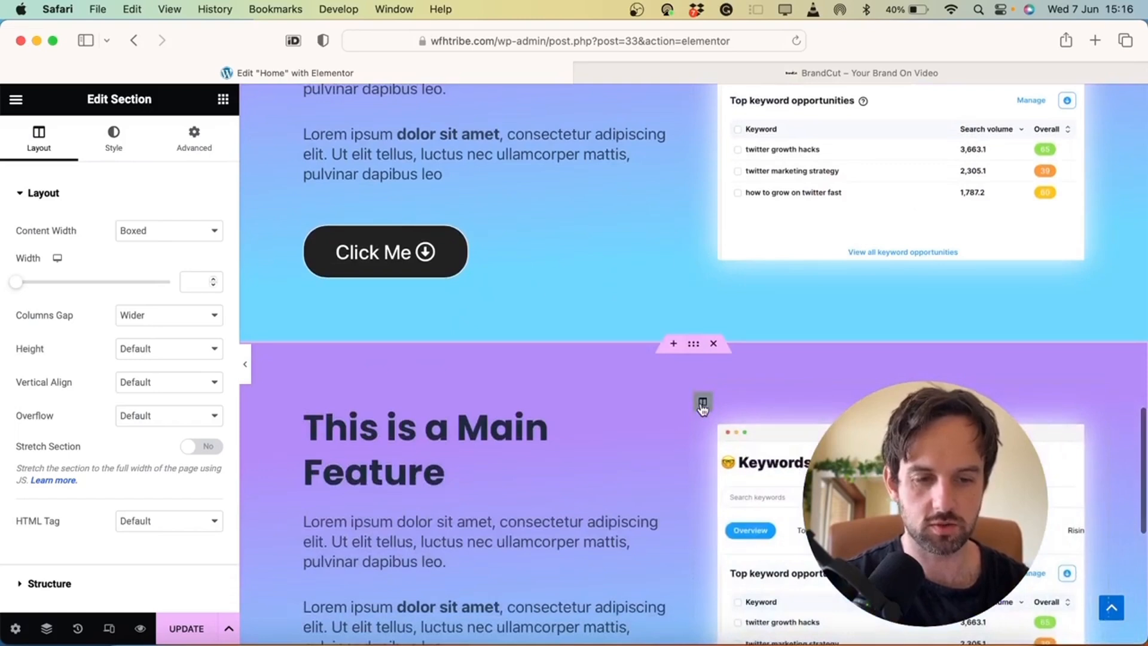
drag(704, 407, 393, 422)
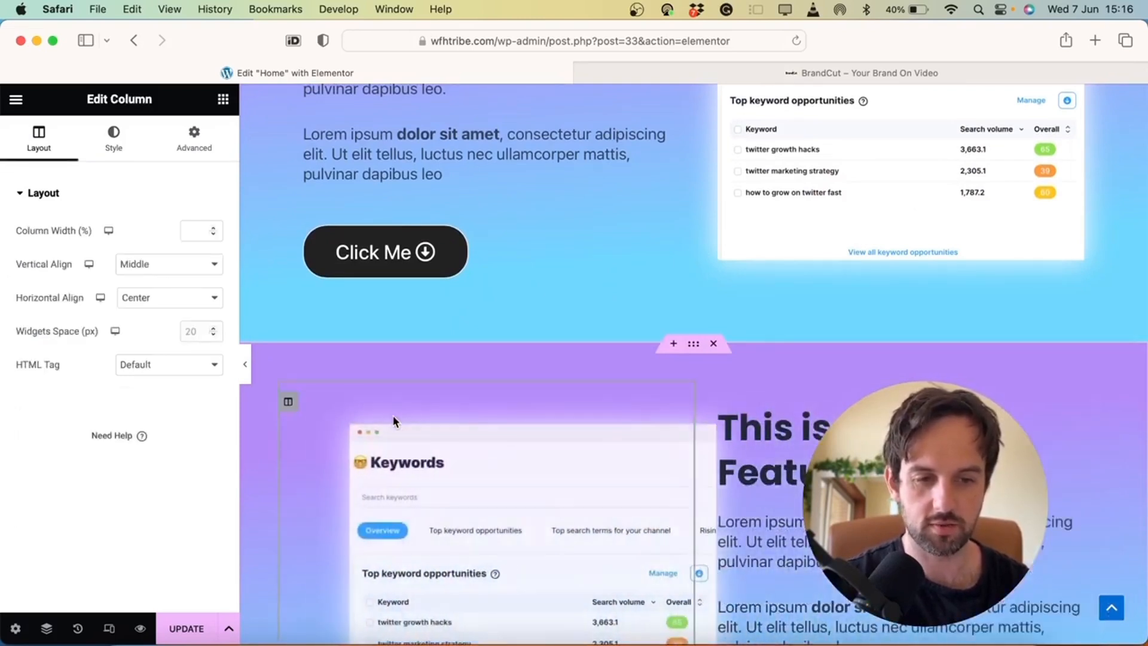
Replace the copied section's image with the video-editor screenshot
click(507, 533)
click(85, 245)
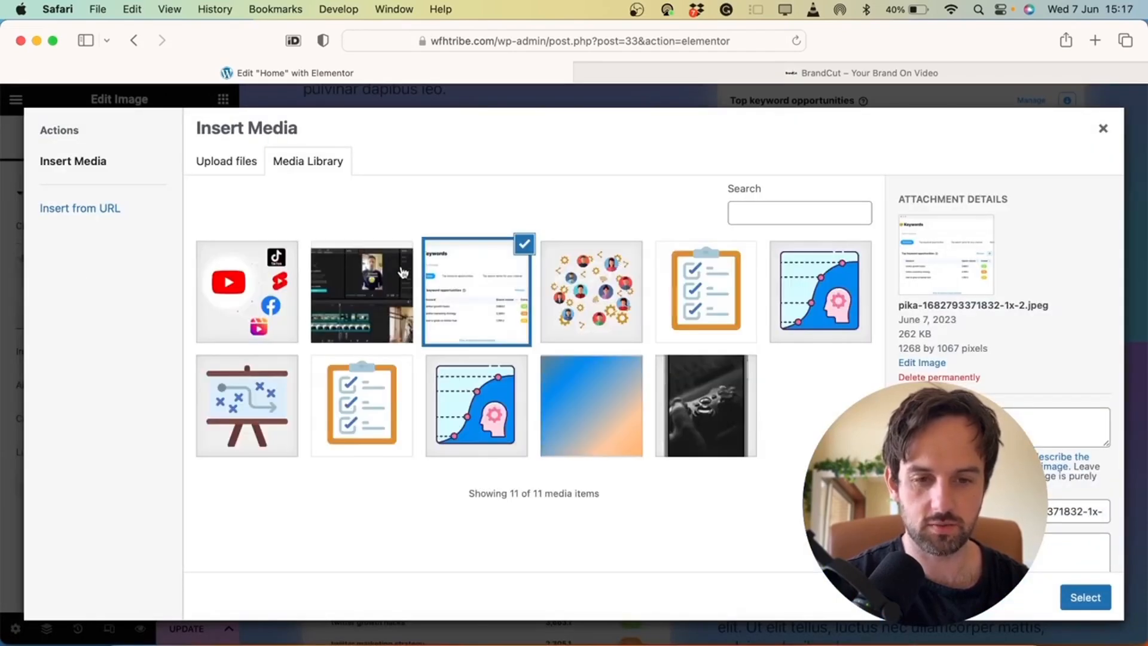
click(378, 280)
click(1084, 598)
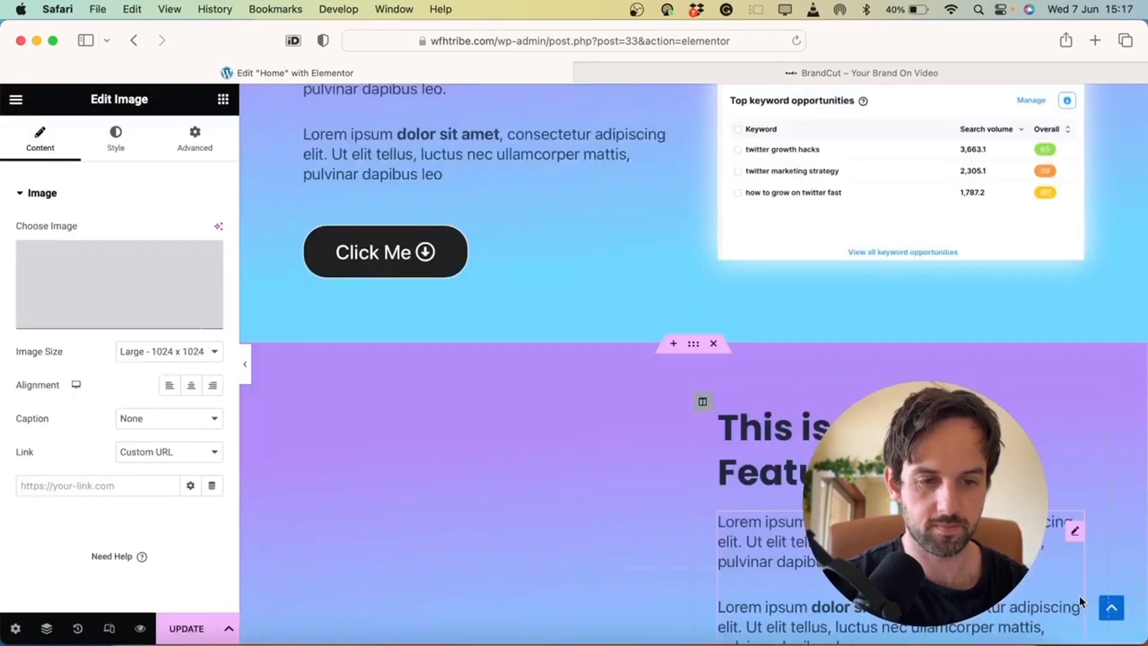
click(1029, 467)
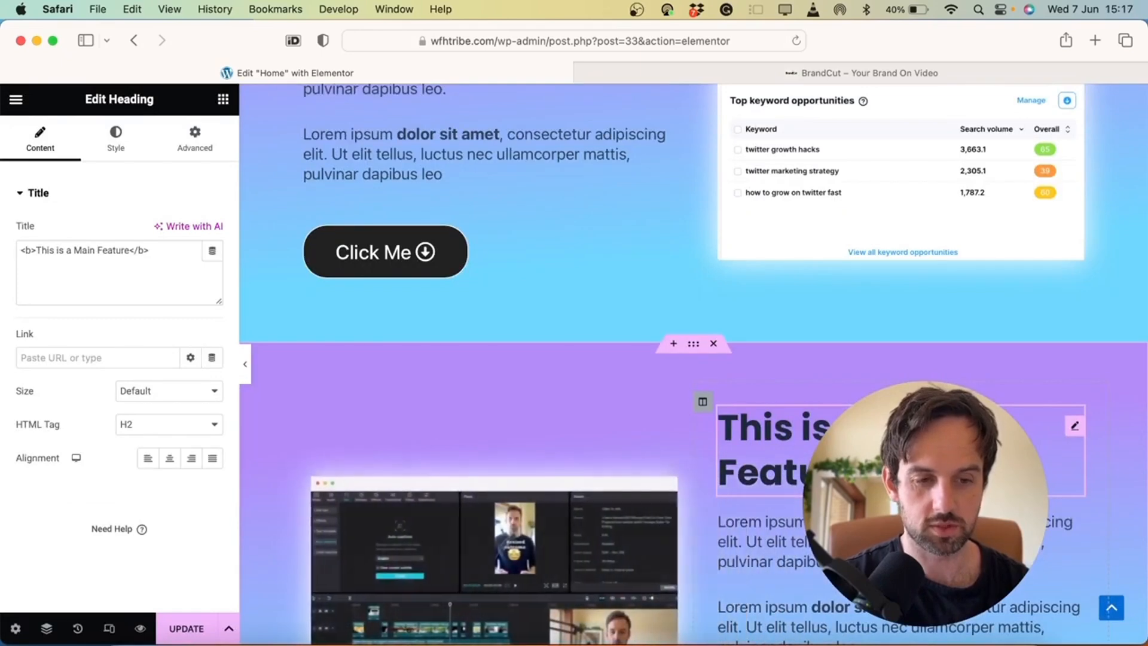
Rename the copied section's heading to 'This is Main Feature Two'
key(BackSpace)
key(BackSpace)
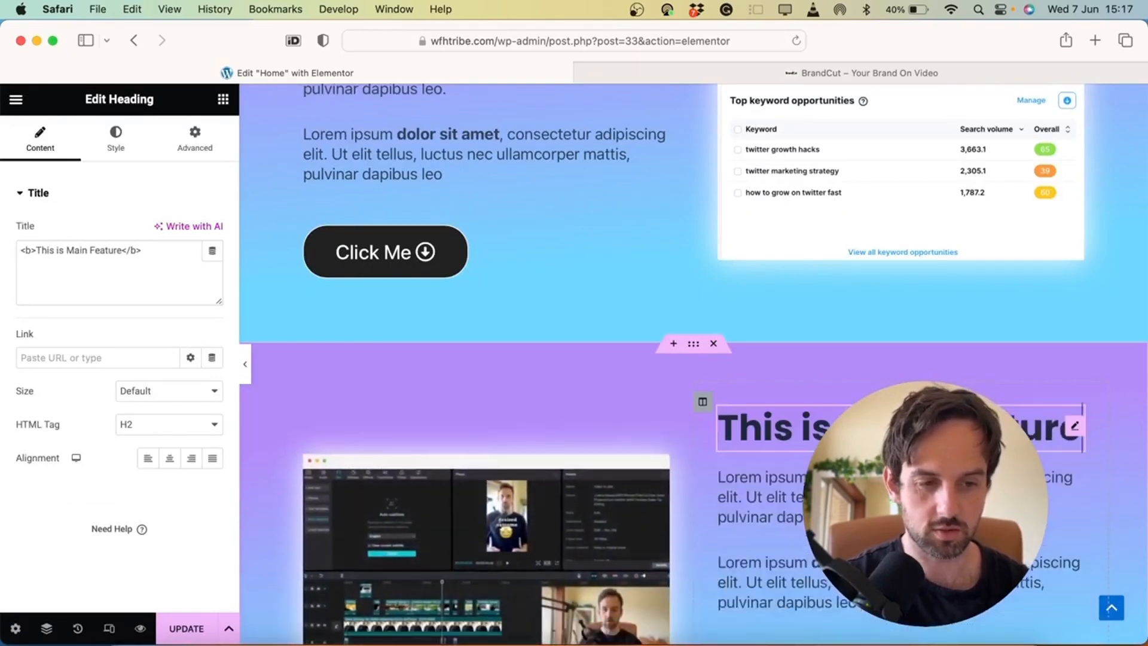
text(3)
key(BackSpace)
text(Two)
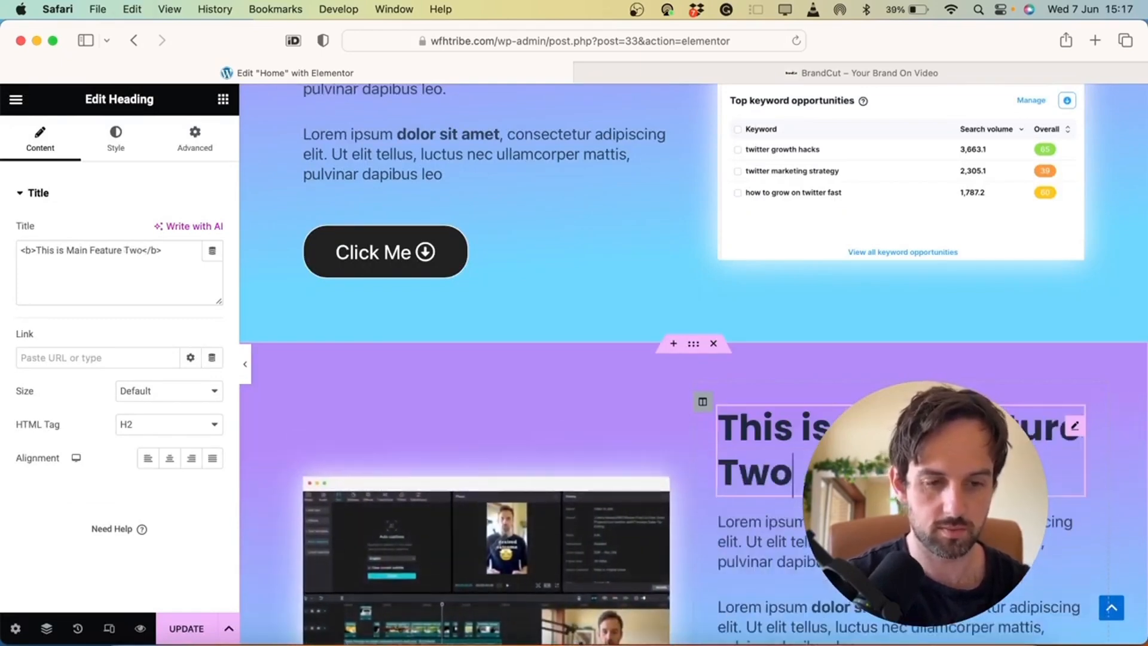
Rename the original section's heading to 'This is Main Feature One'
scroll(546, 194, up, 5)
scroll(546, 193, up, 2)
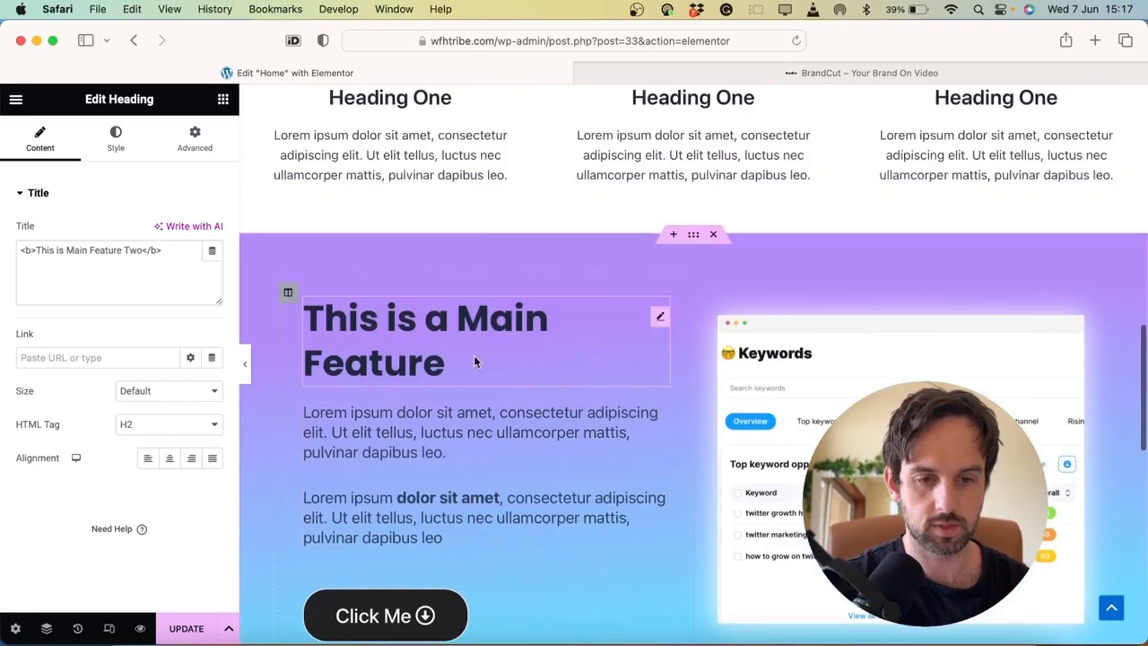
click(498, 358)
key(Up)
key(BackSpace)
key(BackSpace)
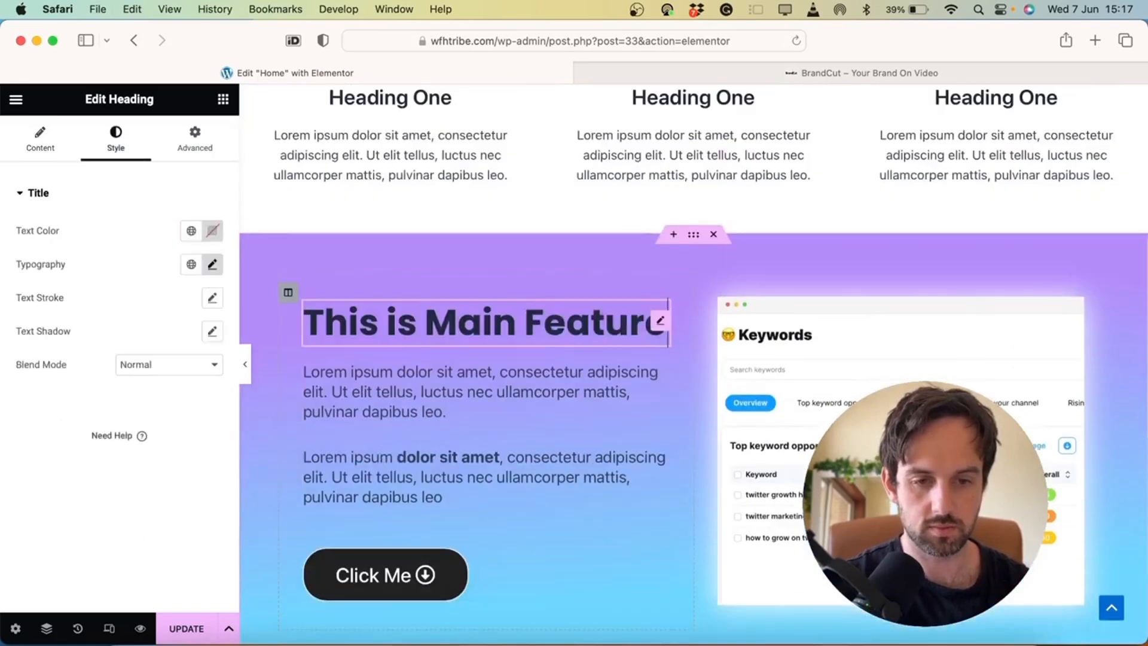
text(One)
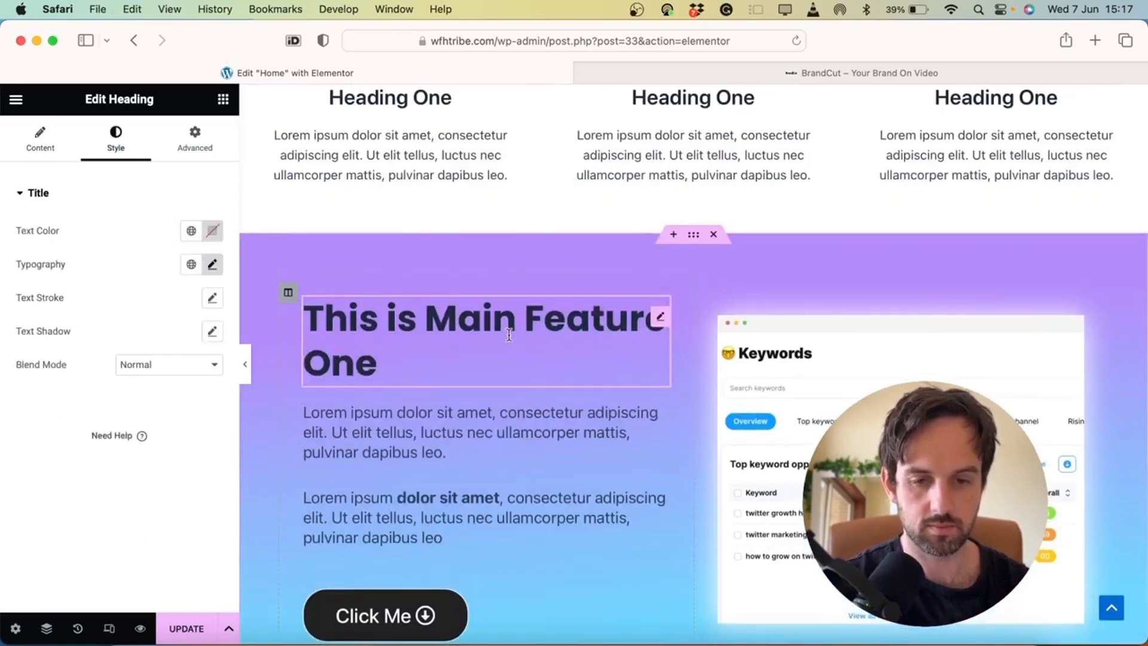
scroll(509, 334, down, 10)
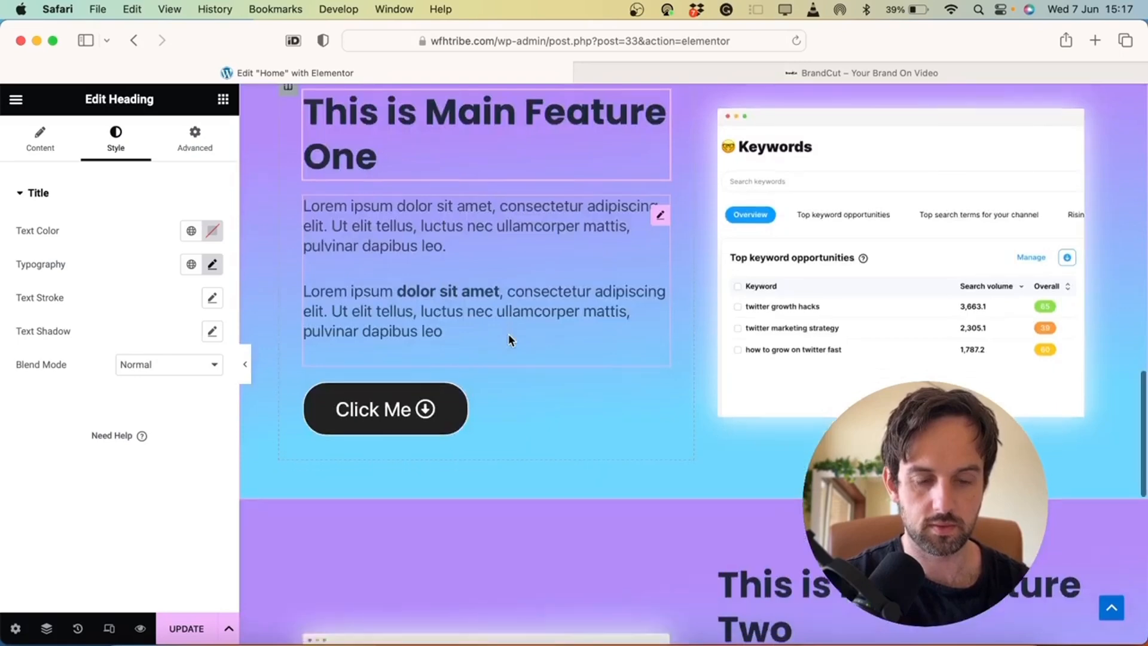
scroll(546, 238, up, 3)
scroll(547, 239, down, 2)
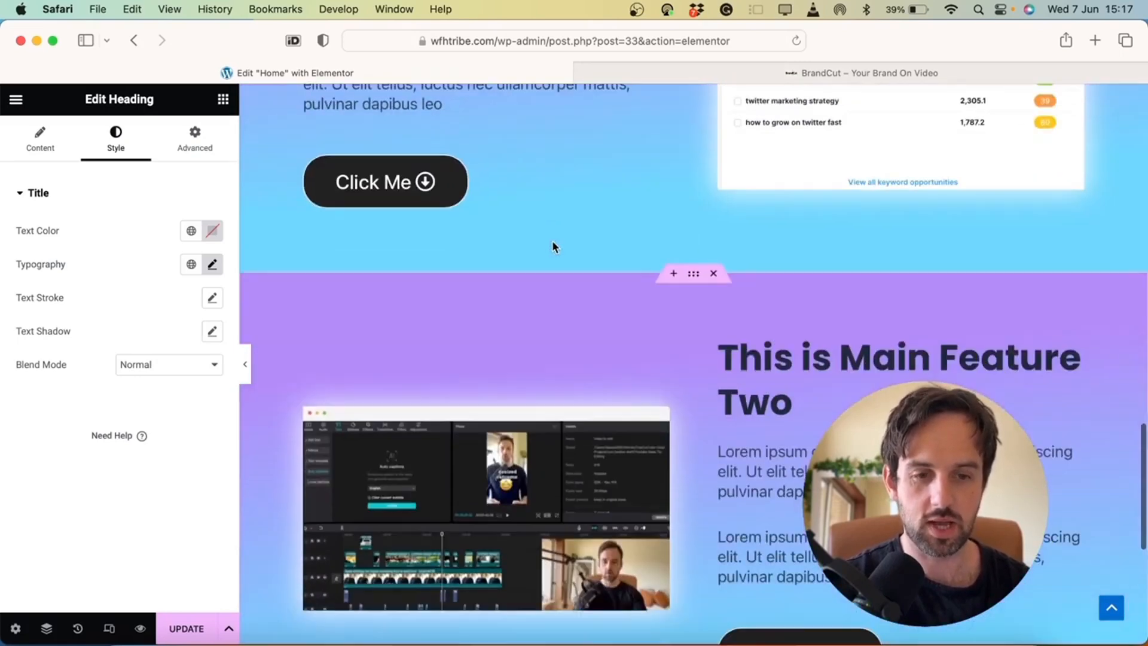
Set the second feature section's first gradient colour to purple #B48CF9
click(694, 278)
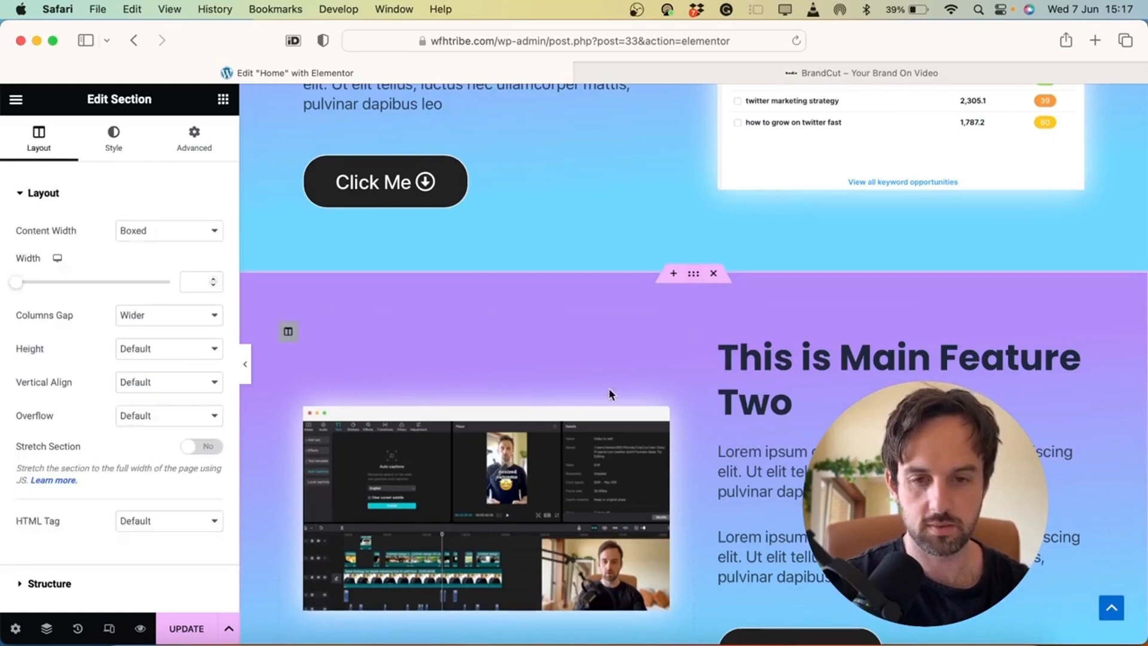
click(122, 155)
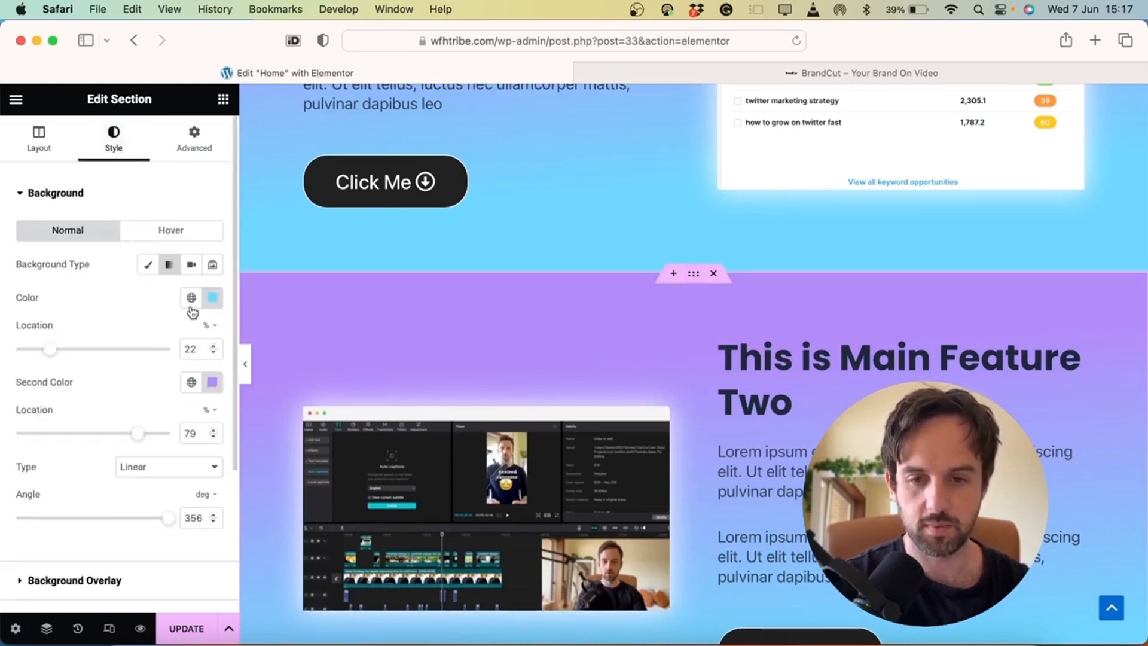
click(213, 298)
key(cmd+c)
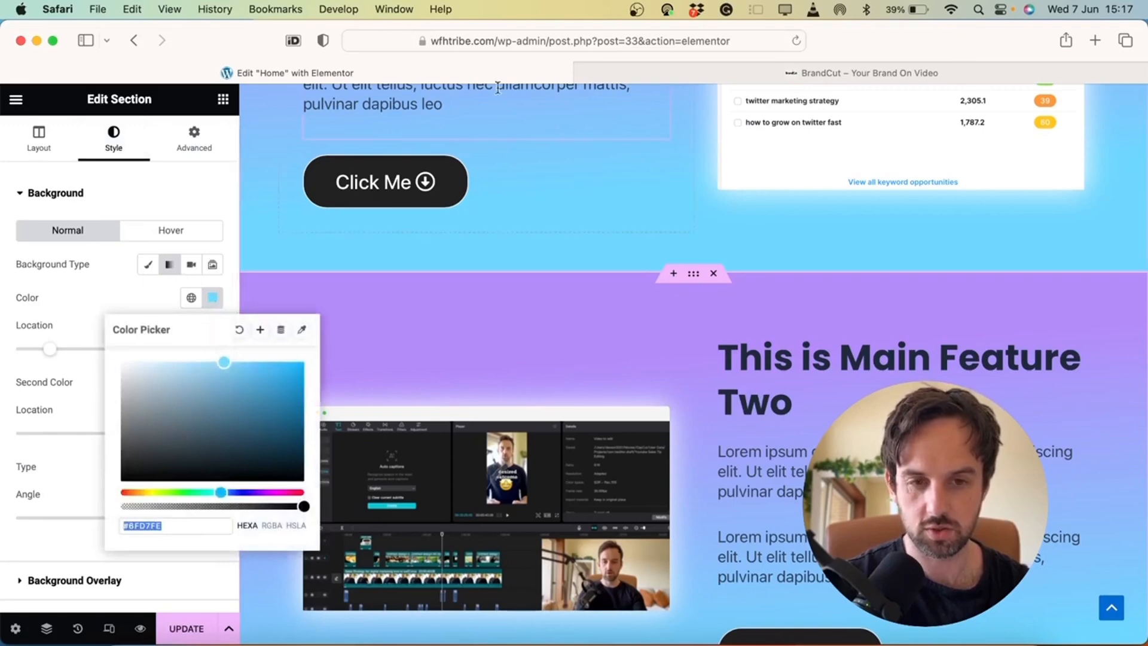
click(523, 37)
key(cmd+v)
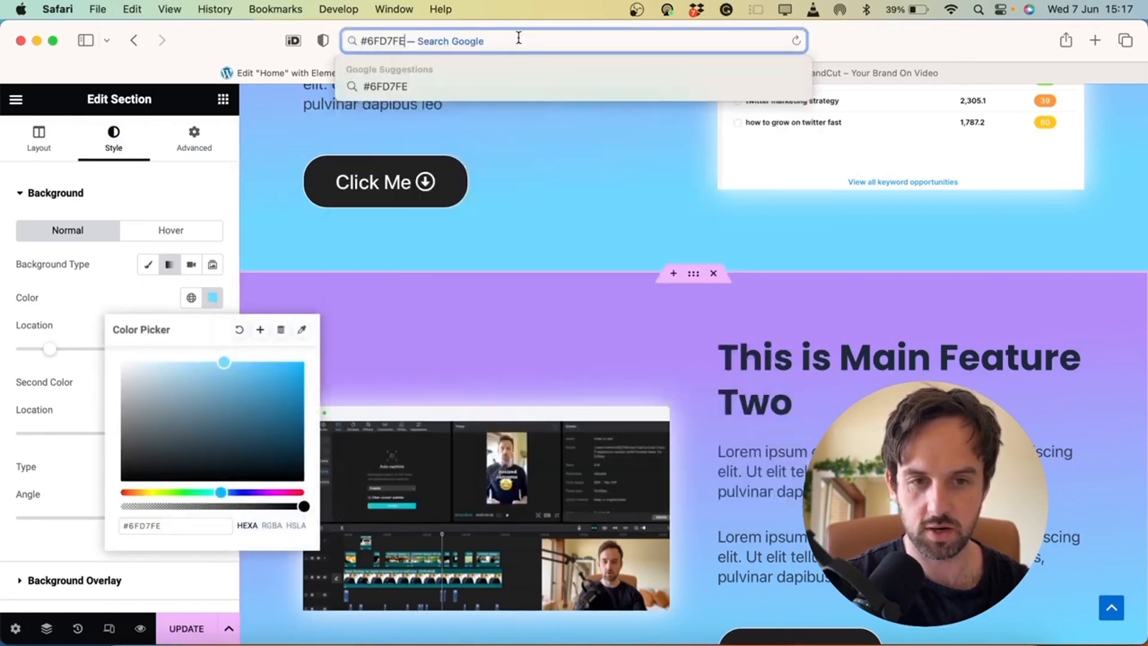
click(124, 295)
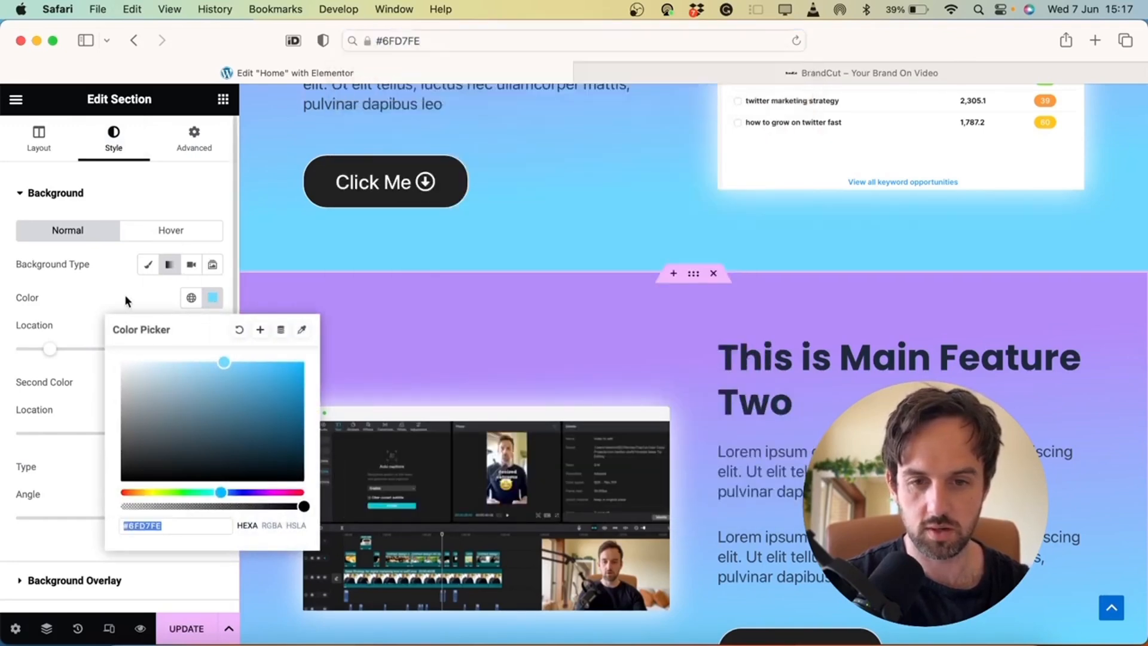
click(213, 383)
key(super+c)
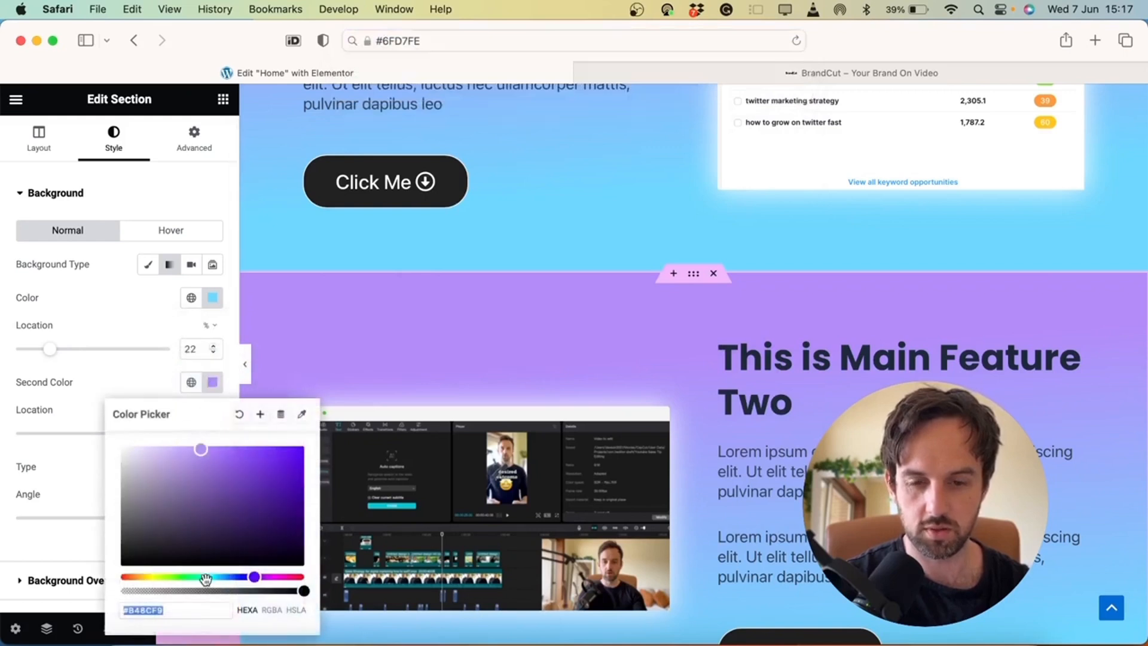
click(212, 298)
key(super+v)
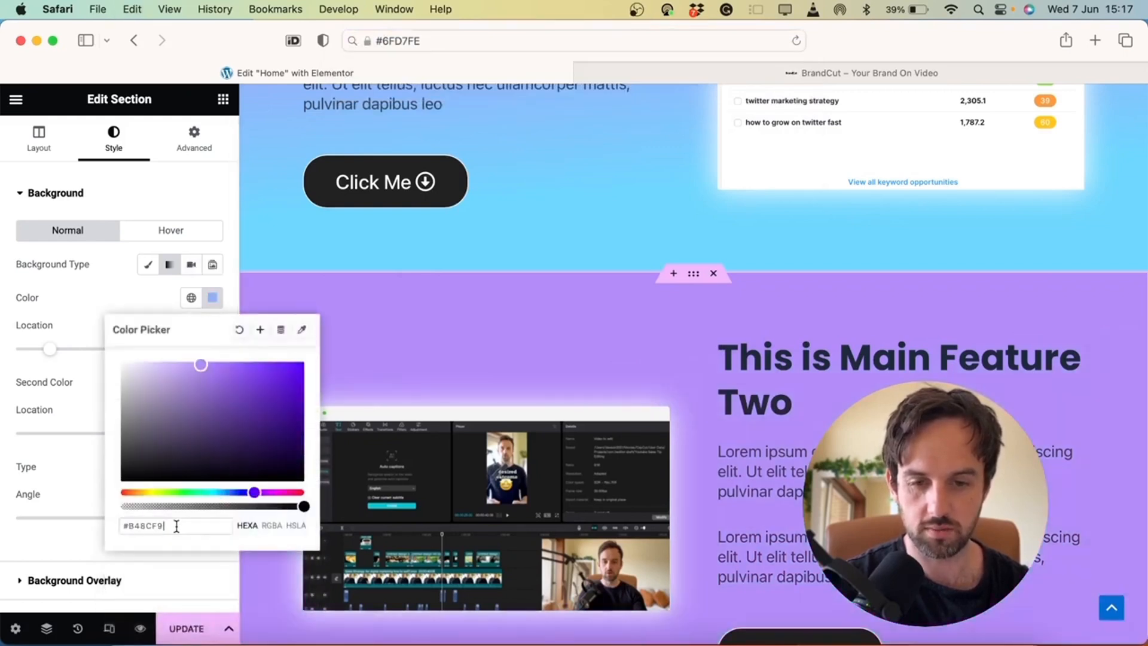
Set the second gradient colour to light blue #6FD7FE and preview the page
click(557, 37)
key(super+c)
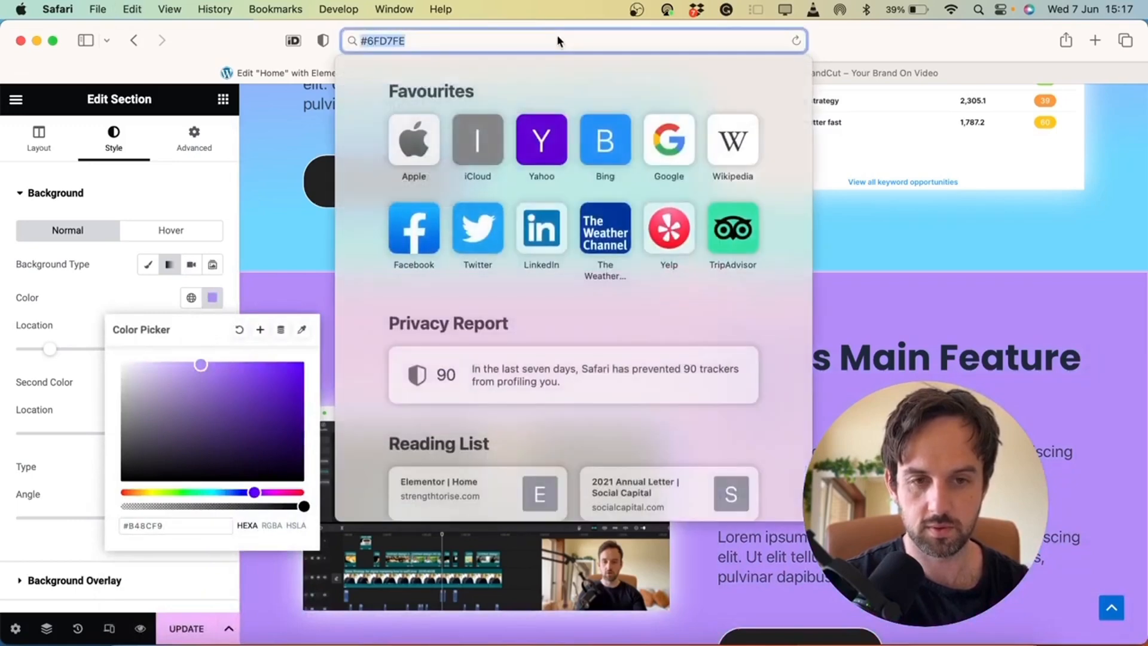
key(Escape)
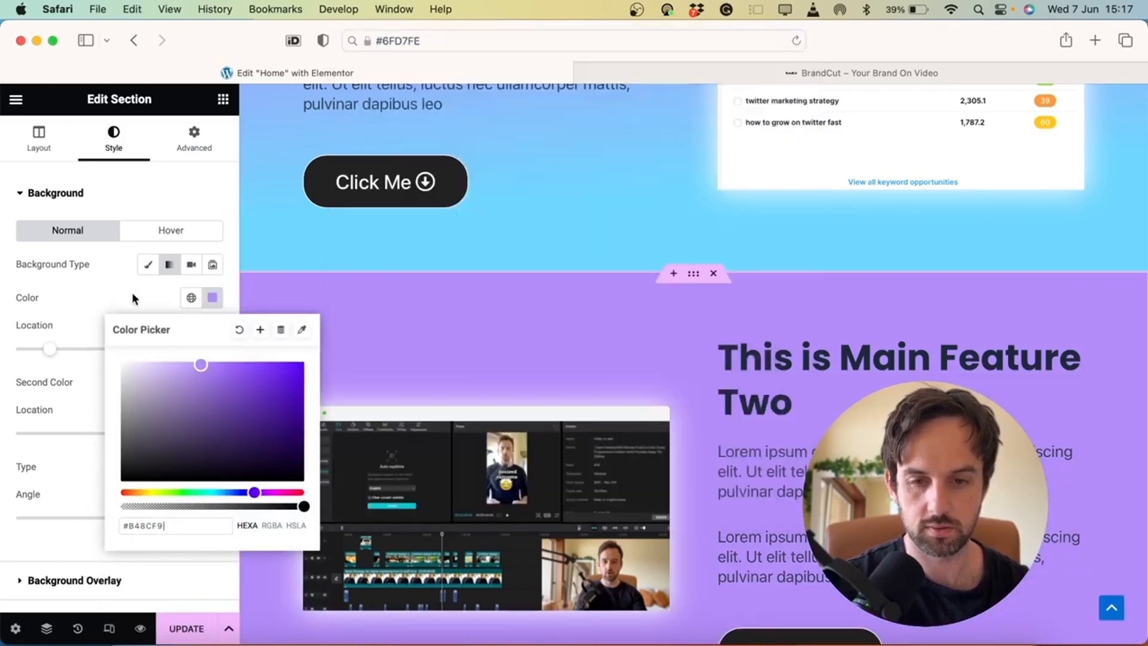
click(143, 344)
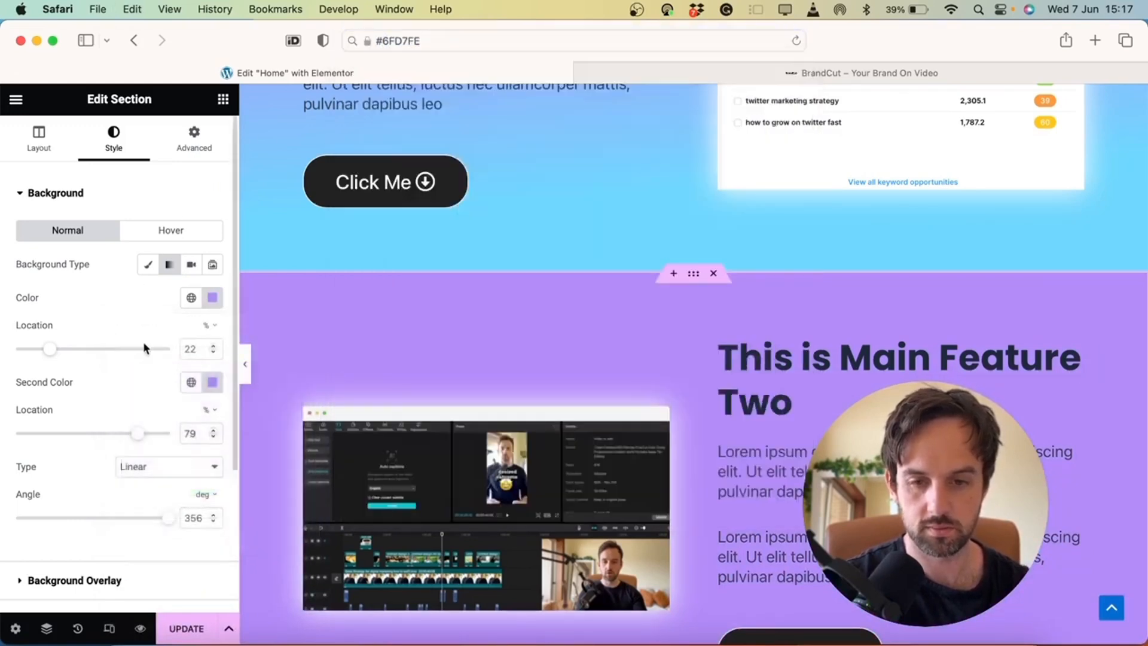
click(213, 381)
triple_click(165, 608)
key(super+v)
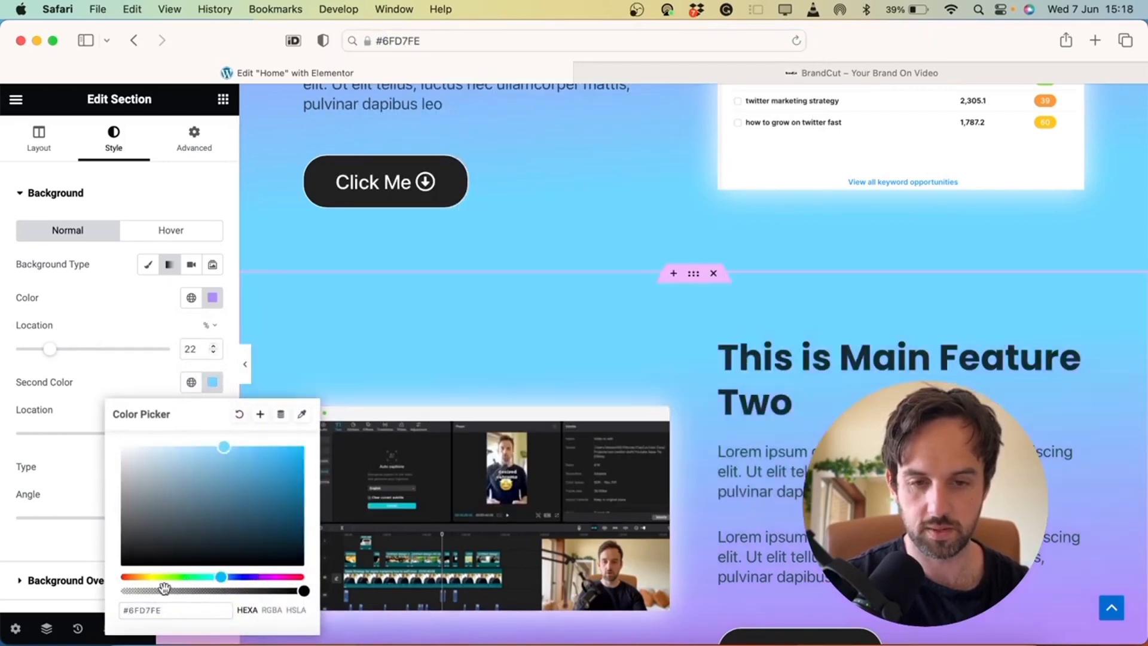
click(241, 367)
scroll(305, 331, up, 8)
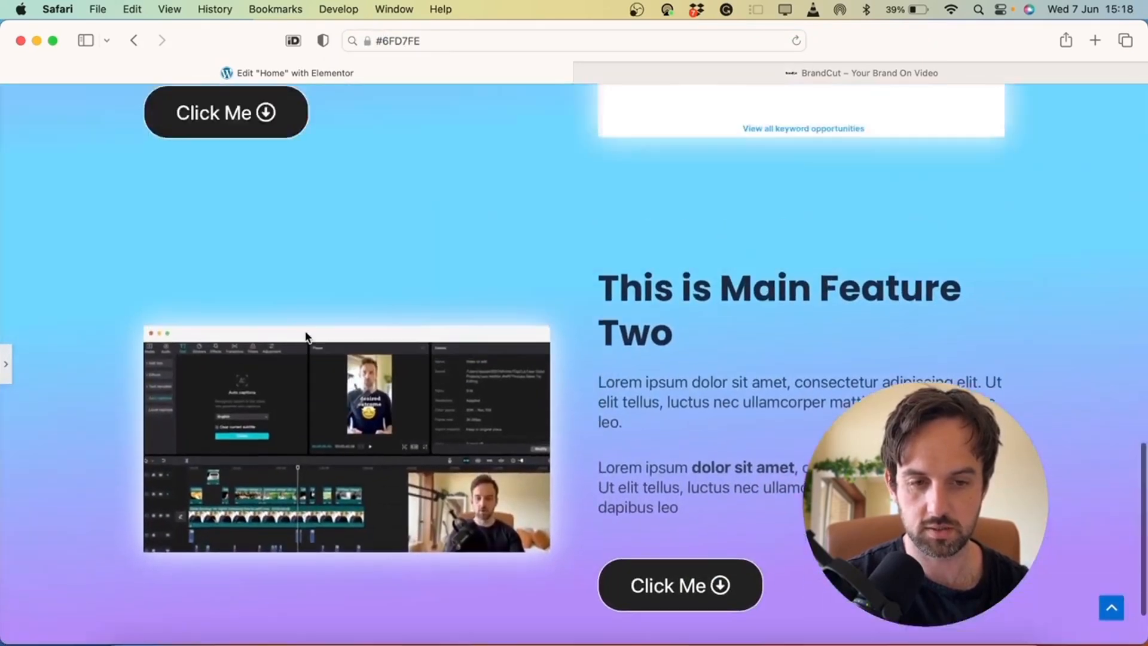
scroll(305, 332, up, 5)
scroll(305, 331, down, 10)
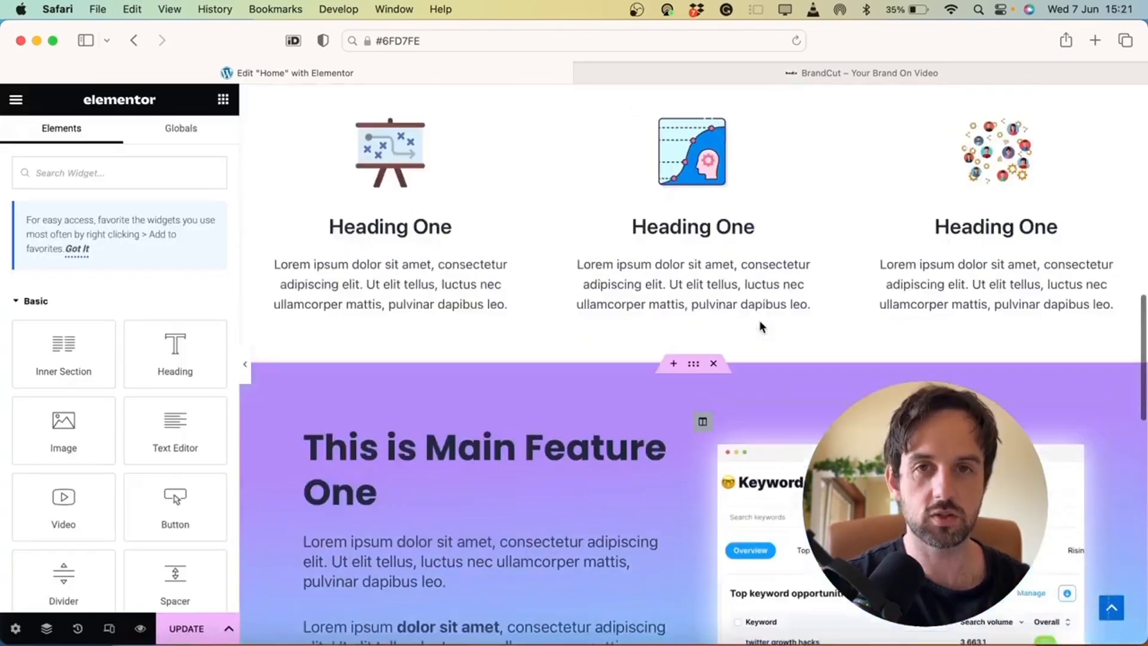
Add a new single-column section at the boundary between the two feature sections
scroll(759, 320, down, 5)
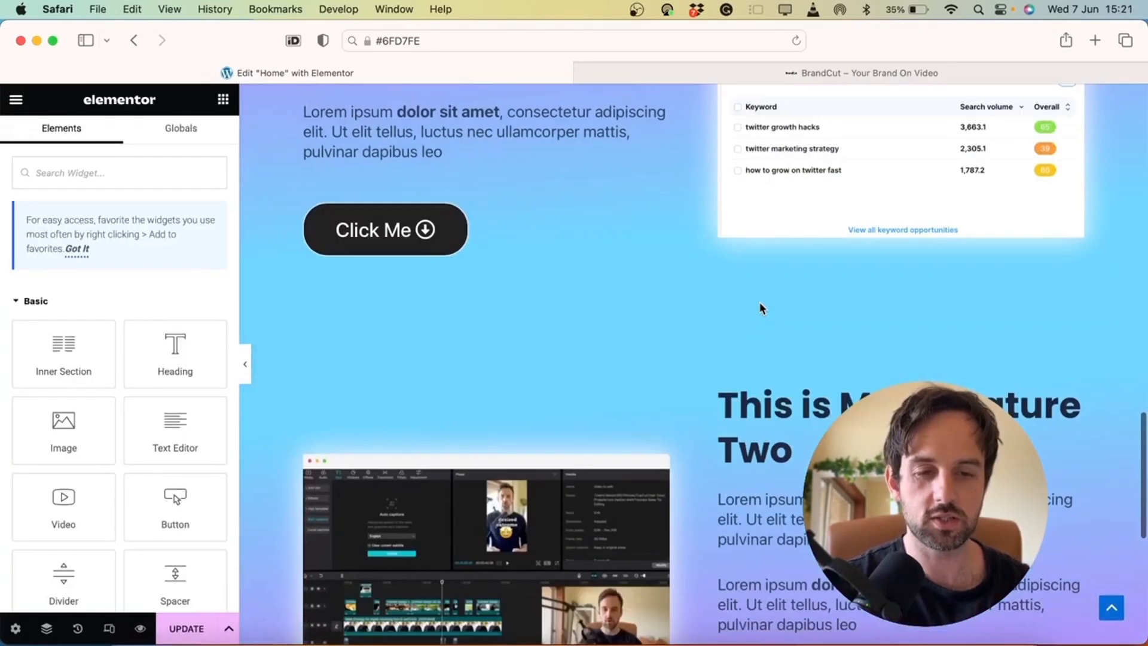
scroll(758, 289, up, 1)
click(675, 349)
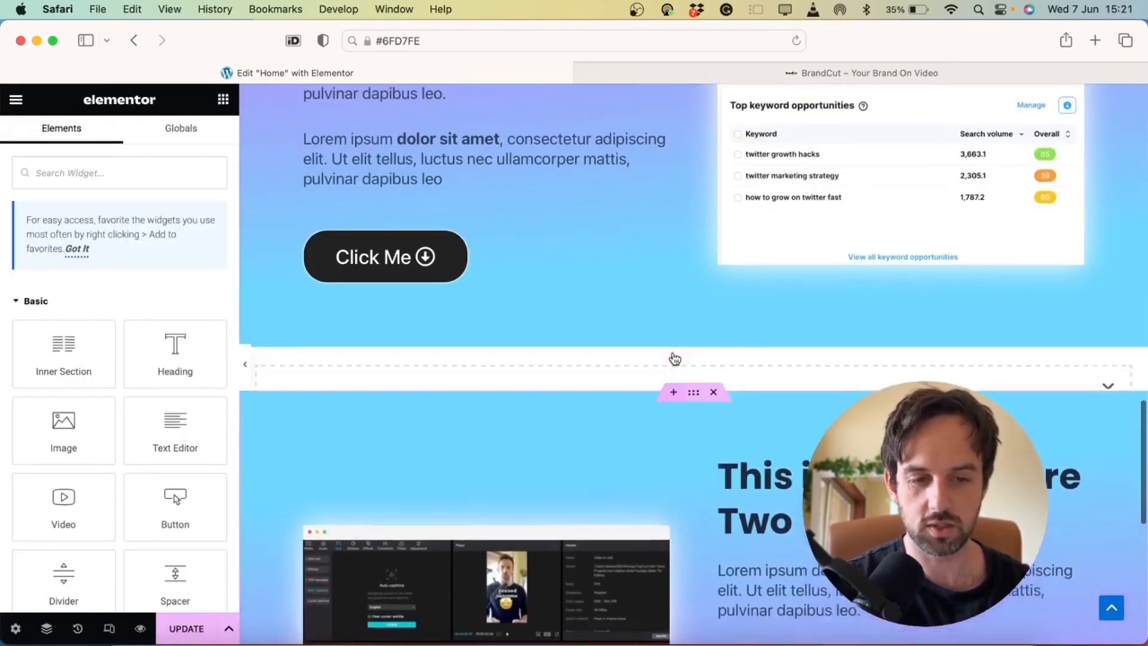
click(675, 421)
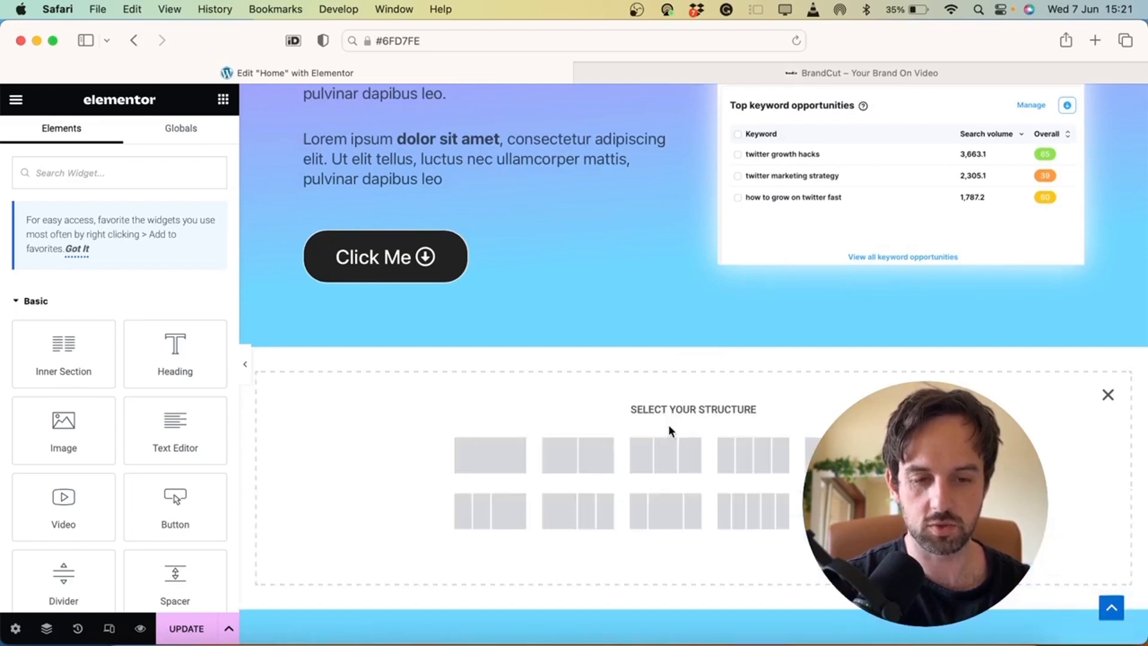
click(479, 461)
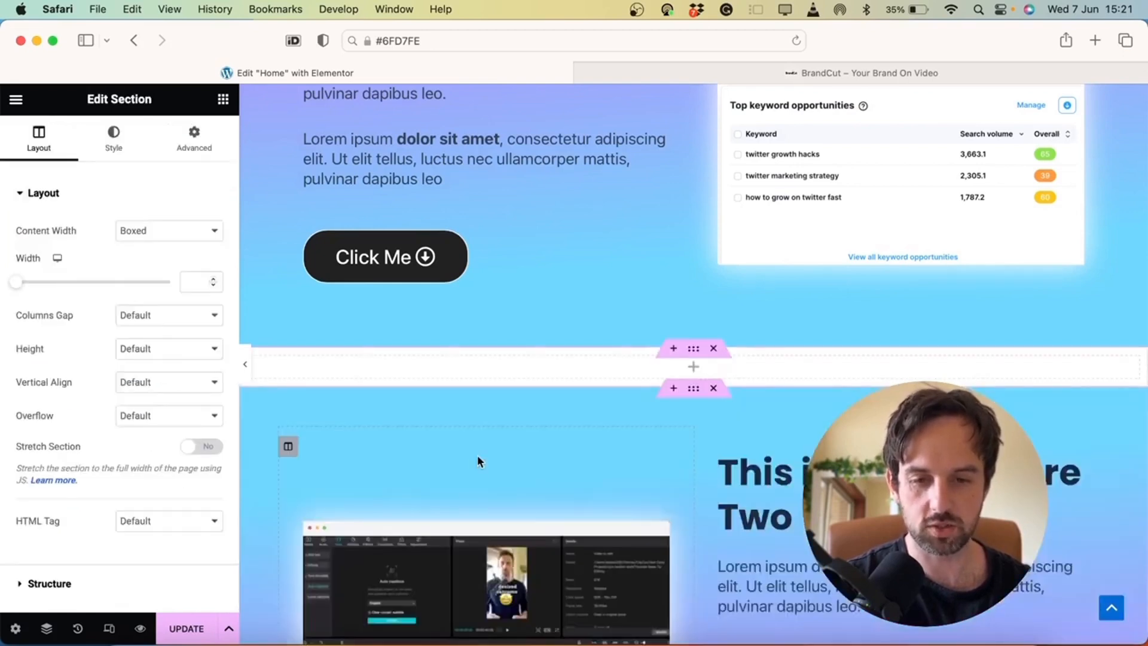
click(223, 100)
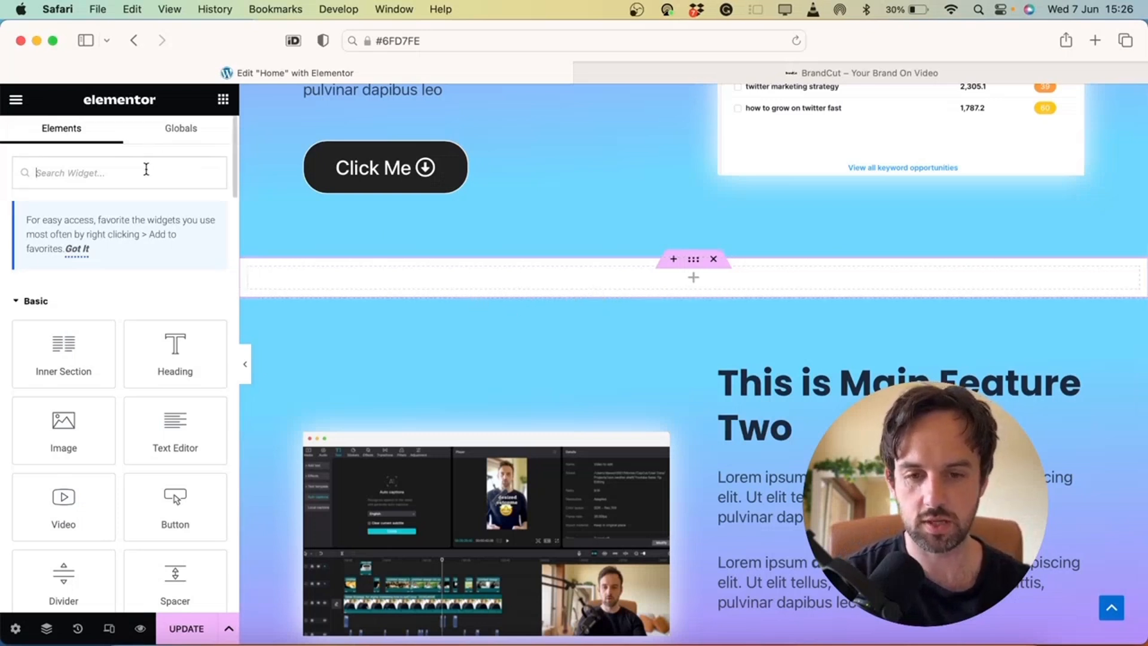
Search the widgets for 'test' to list Testimonial and Testimonial Carousel
text(test)
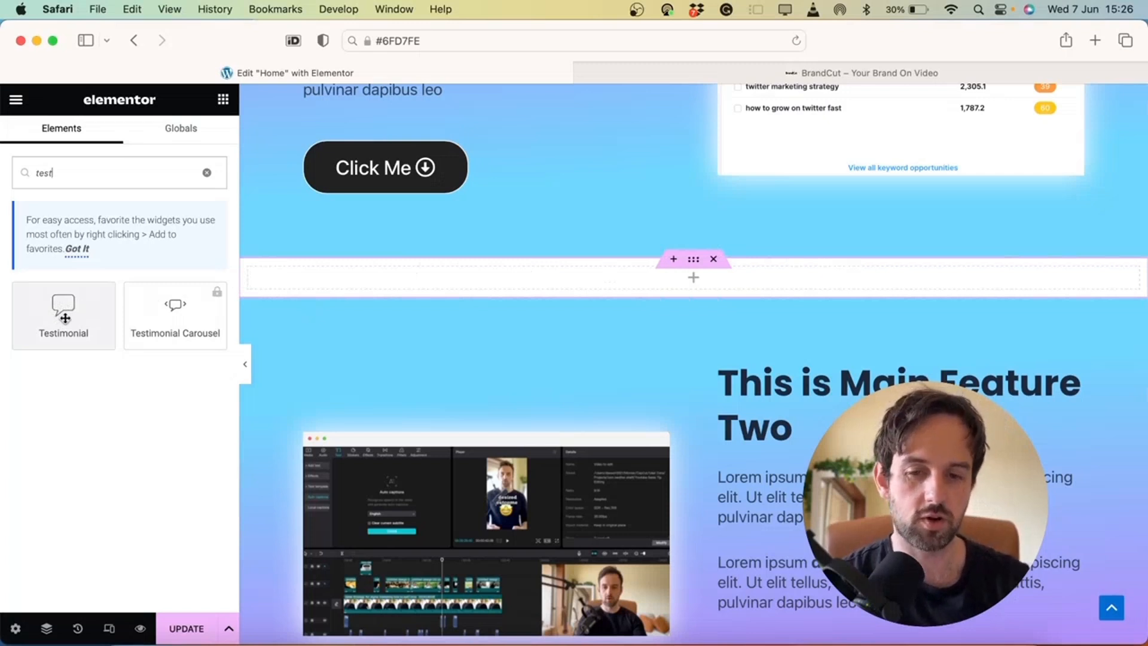
Place a Testimonial widget in the empty section and give it the reviewer's photo
drag(65, 319, 560, 273)
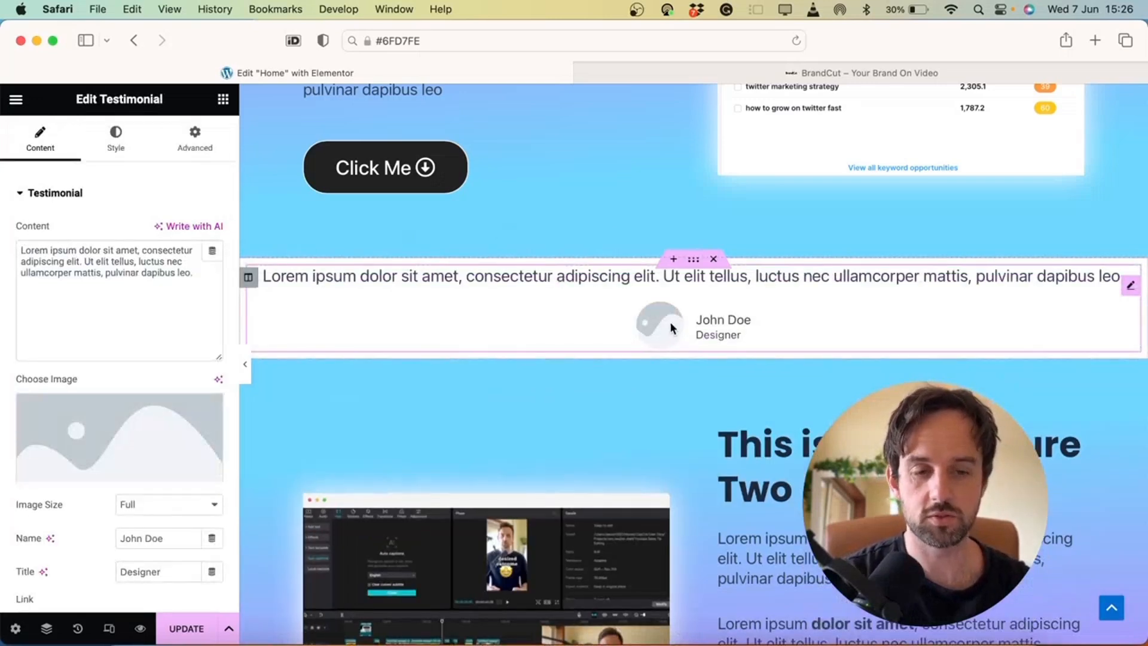
click(112, 435)
click(266, 280)
click(266, 280)
click(1086, 597)
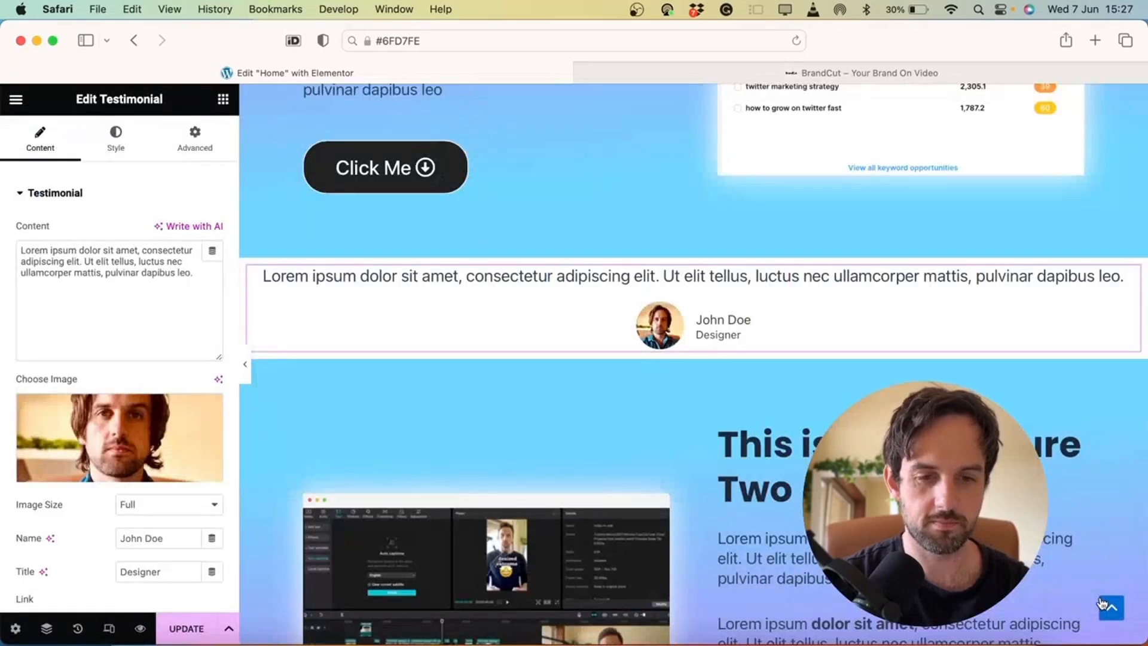
Replace the placeholder quote with the recommendation text and keep the image size at Full
click(175, 272)
key(super+a)
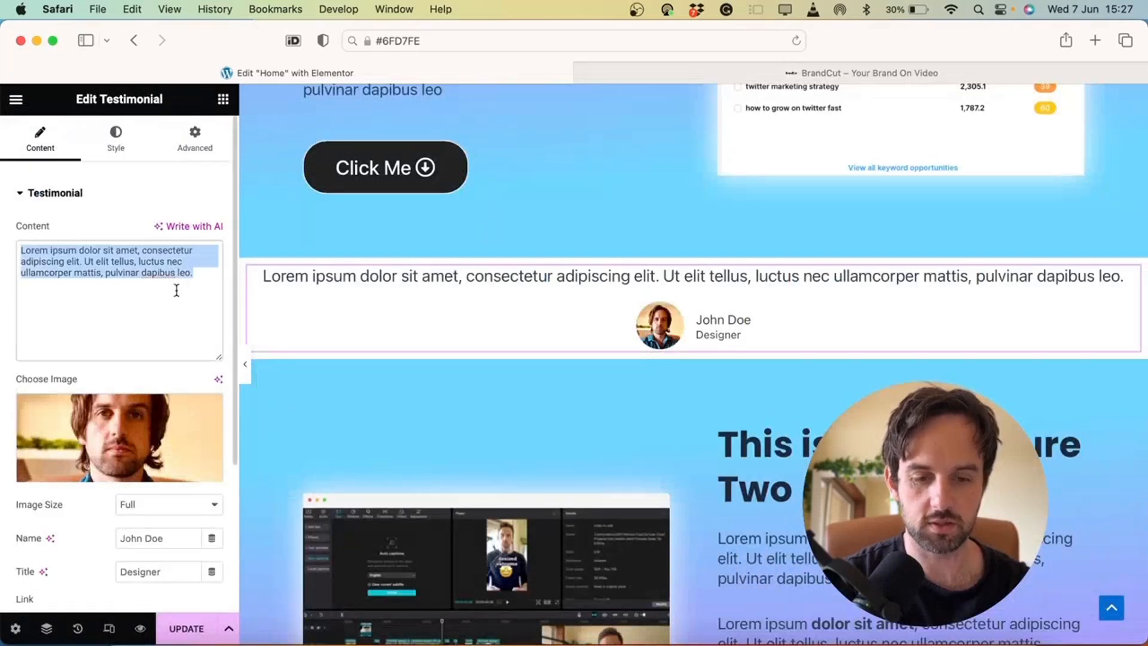
text(Great sod)
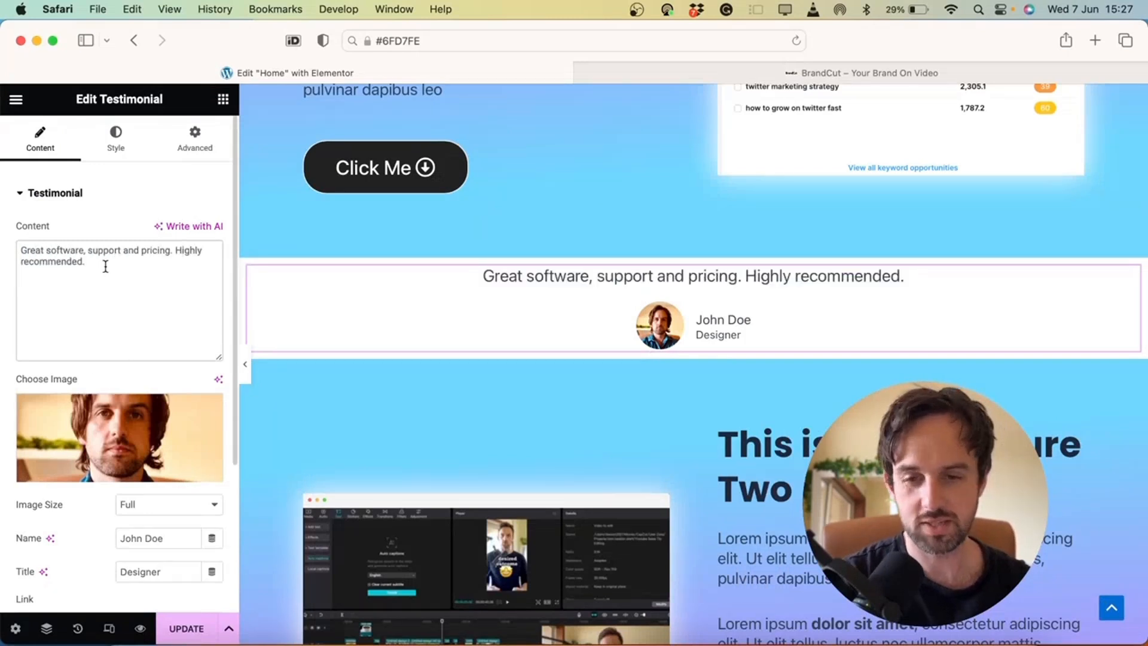
scroll(105, 266, down, 5)
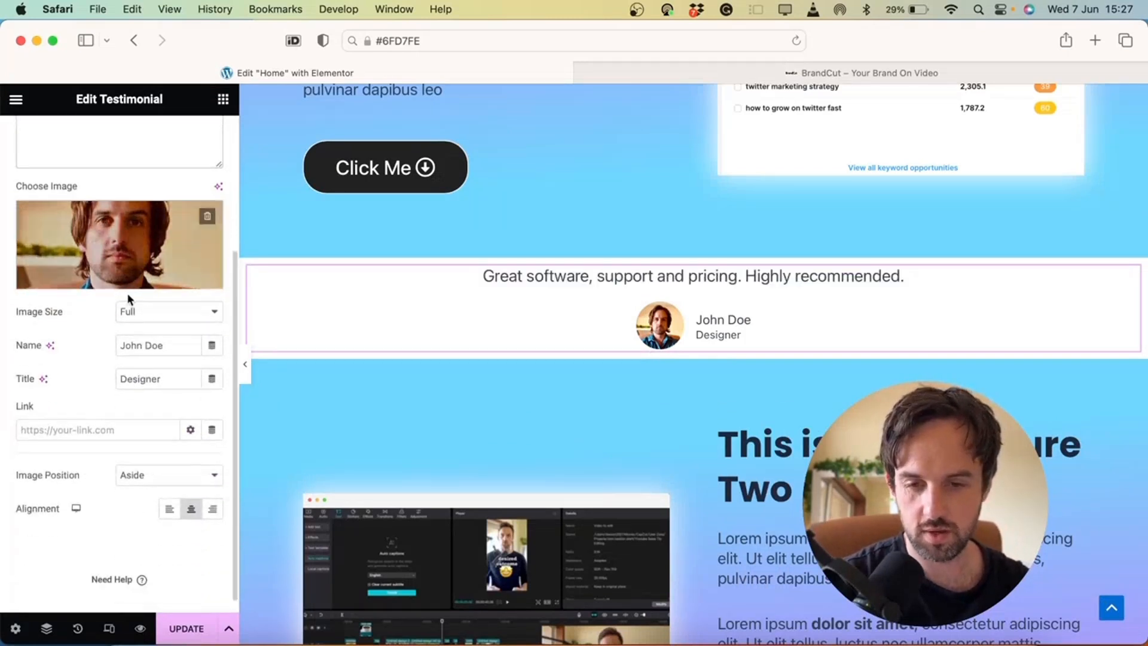
click(142, 309)
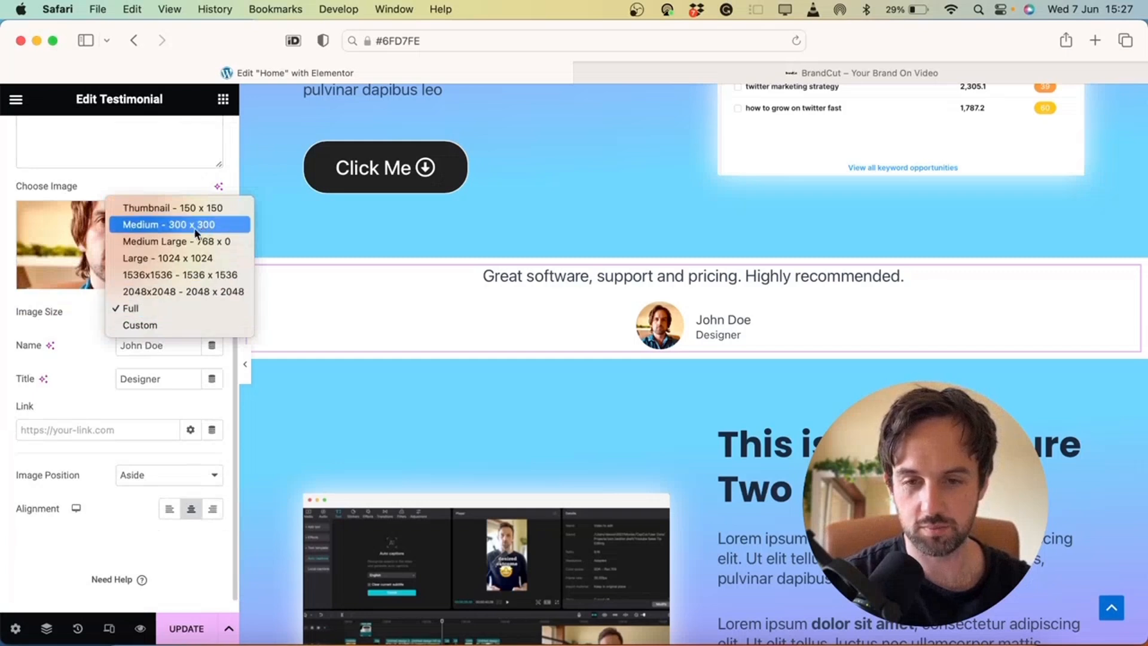
click(76, 324)
Enter the reviewer's name, their @ handle as the title, and their profile link
triple_click(146, 353)
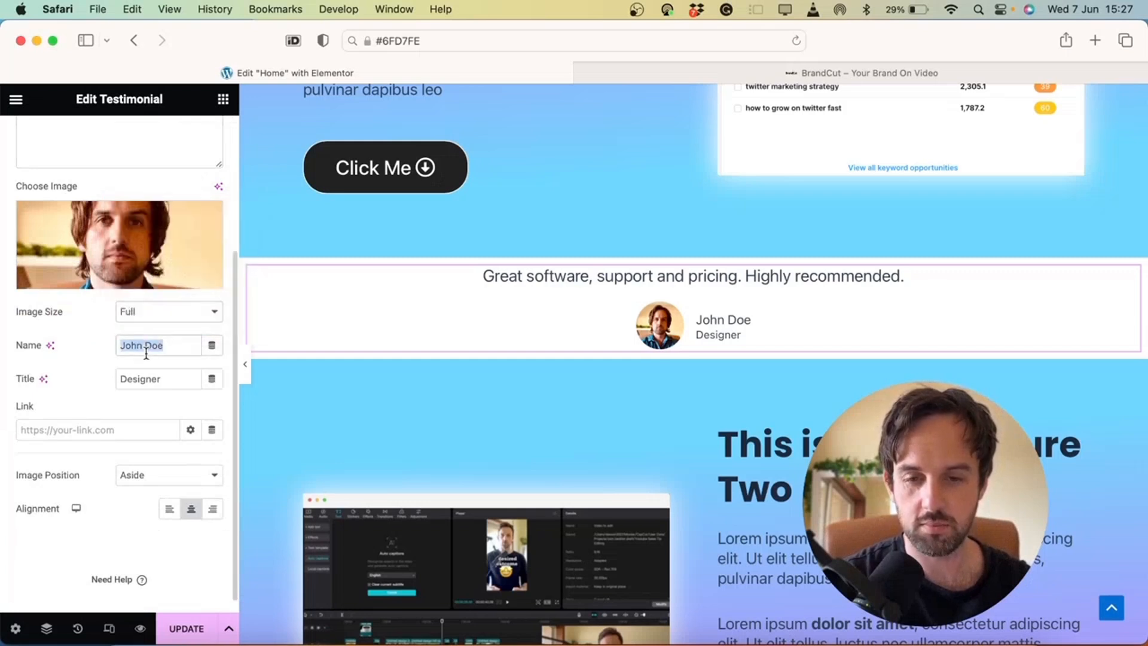
text(Dave)
double_click(155, 379)
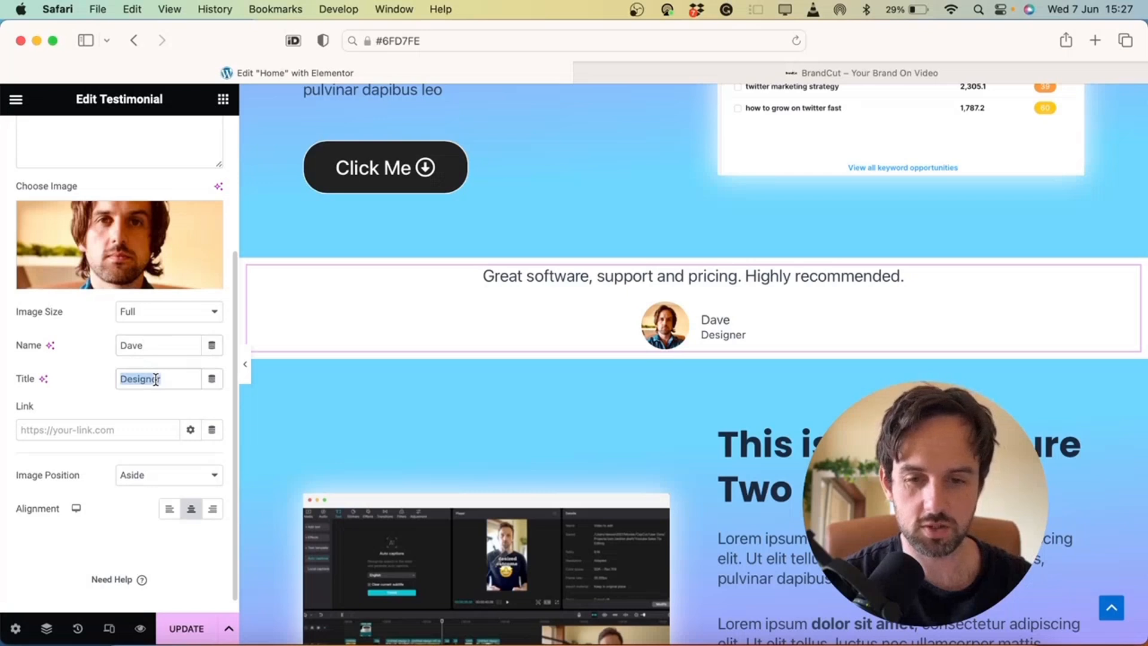
key(BackSpace)
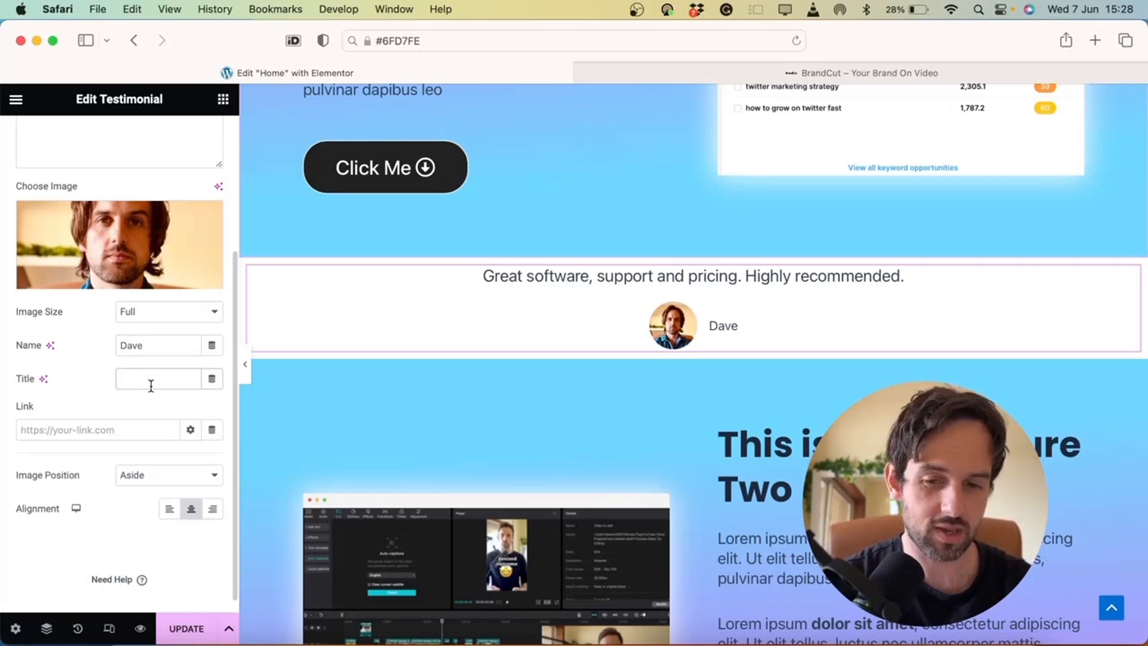
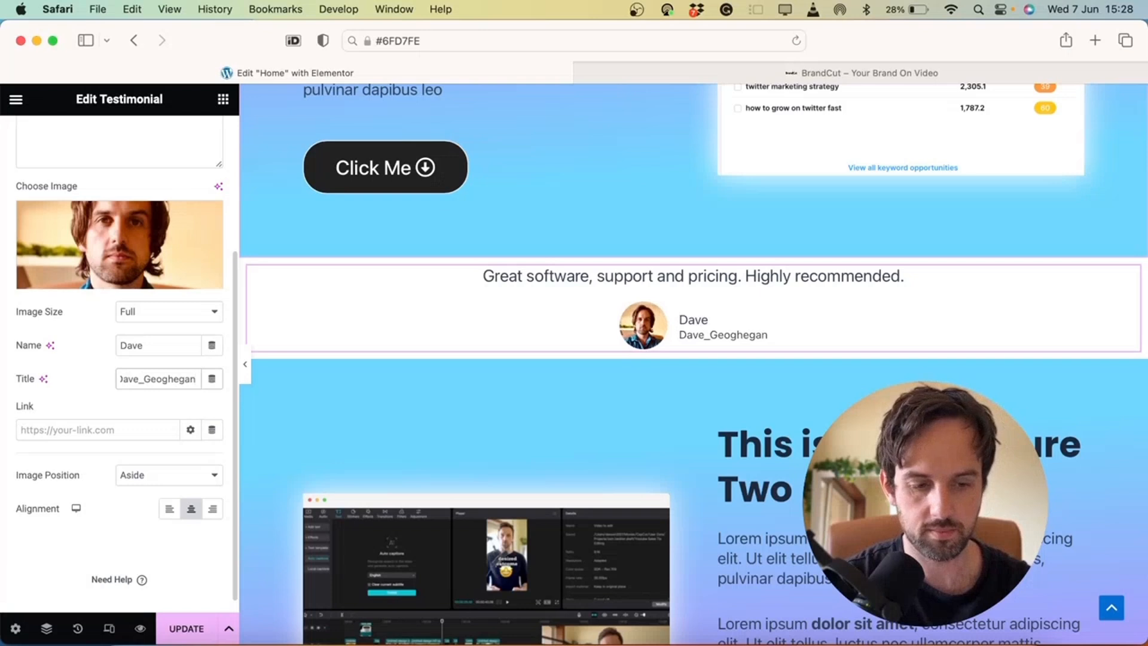
key(super+a)
key(Right)
key(super+Left)
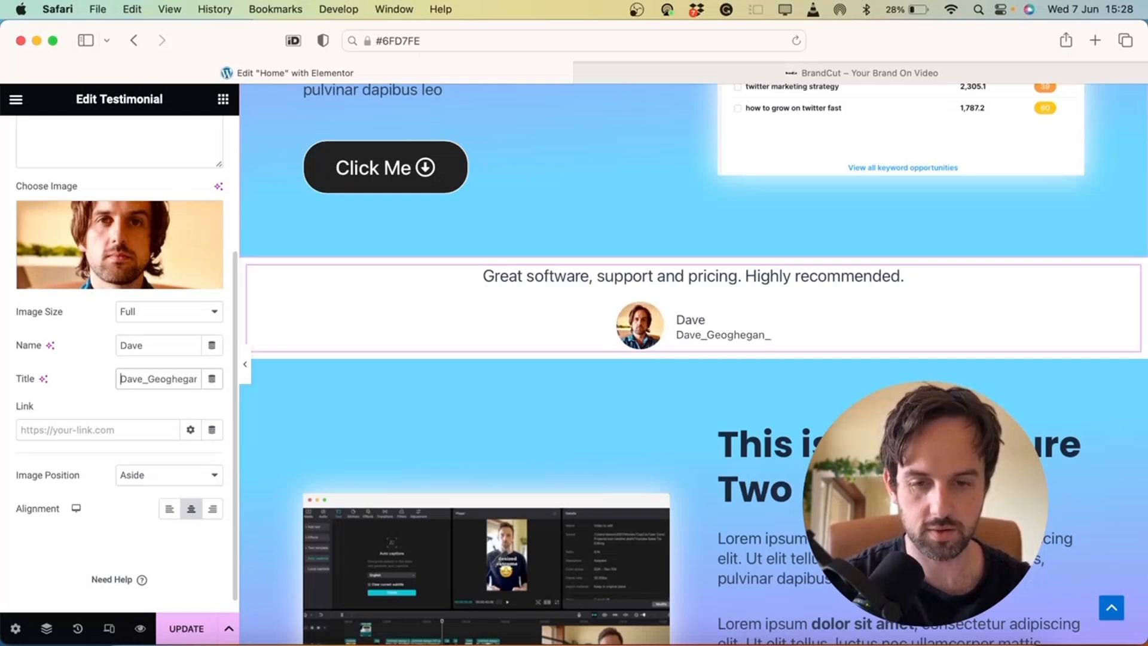
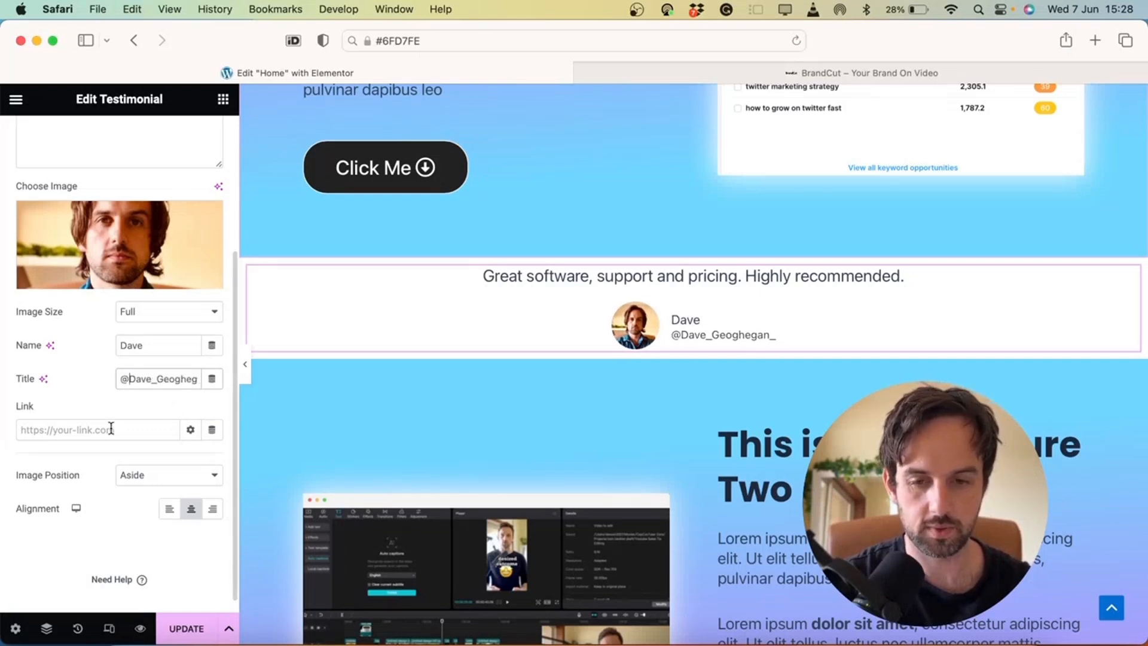
click(69, 429)
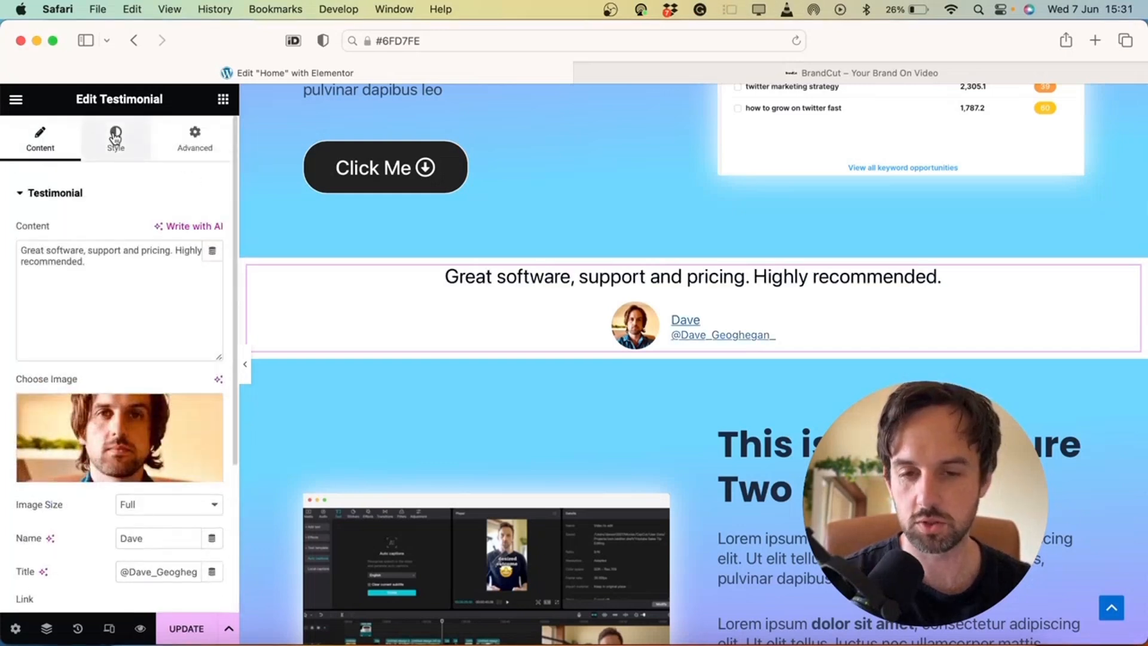
Give the testimonial a 50px margin
click(116, 137)
click(174, 139)
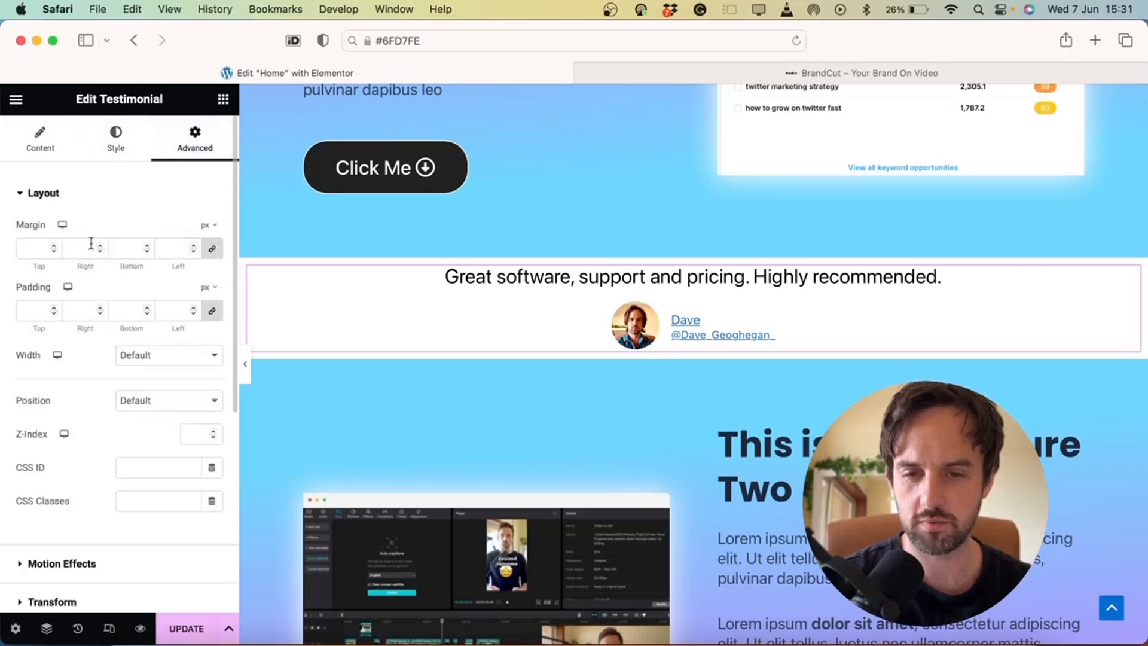
click(34, 248)
text(50)
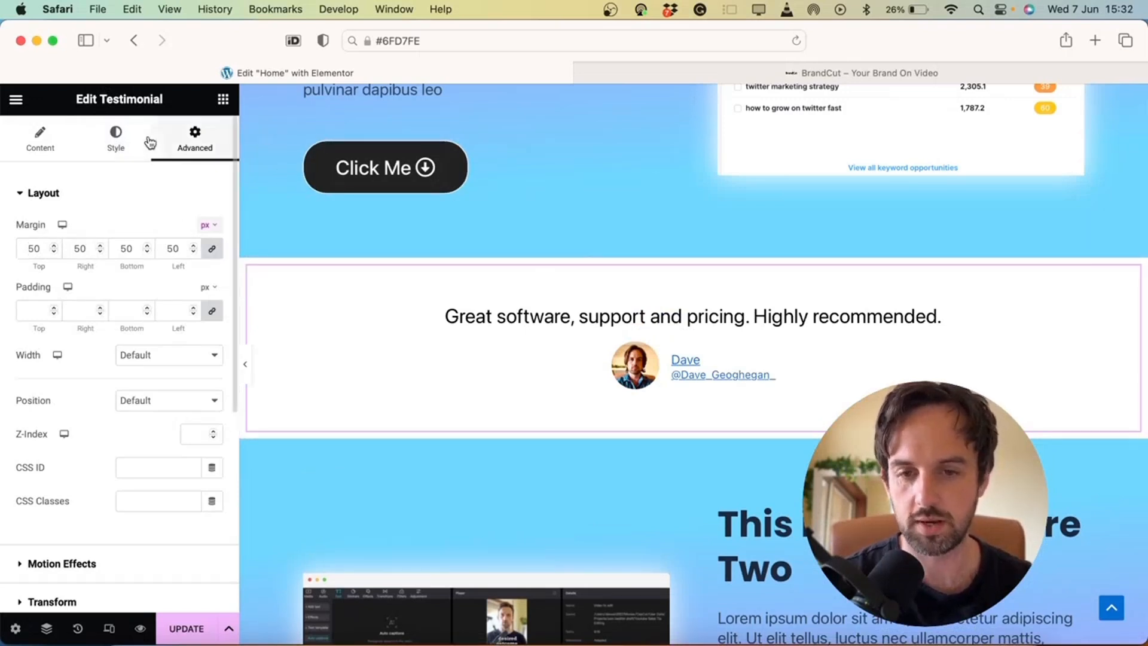
Set the testimonial text size to 30
click(121, 142)
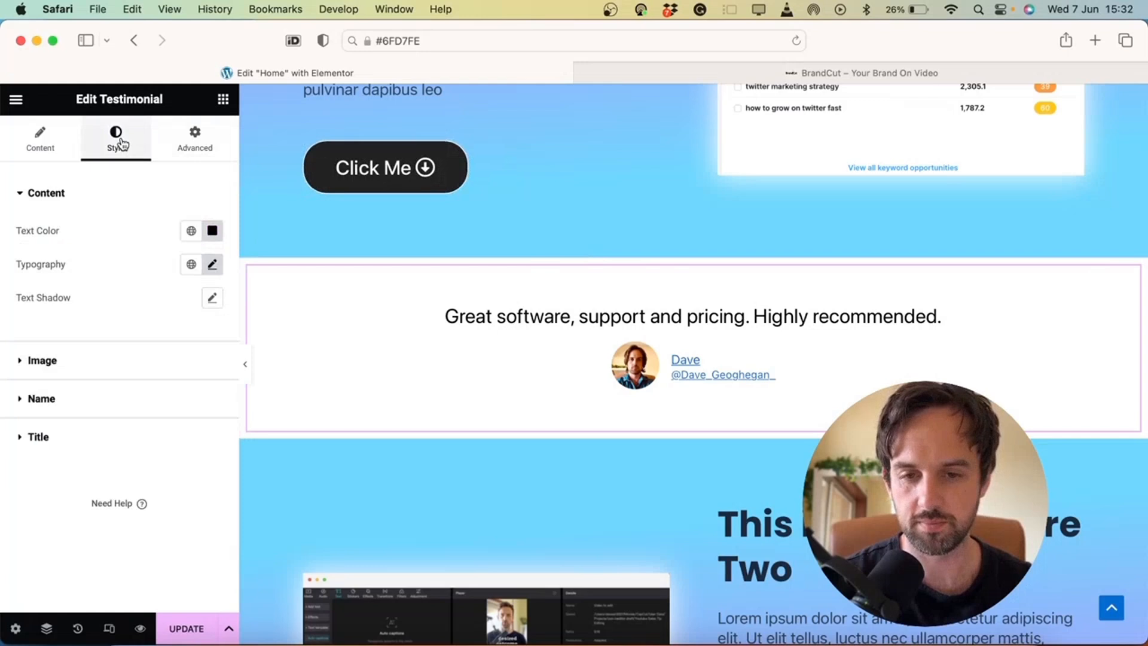
click(214, 265)
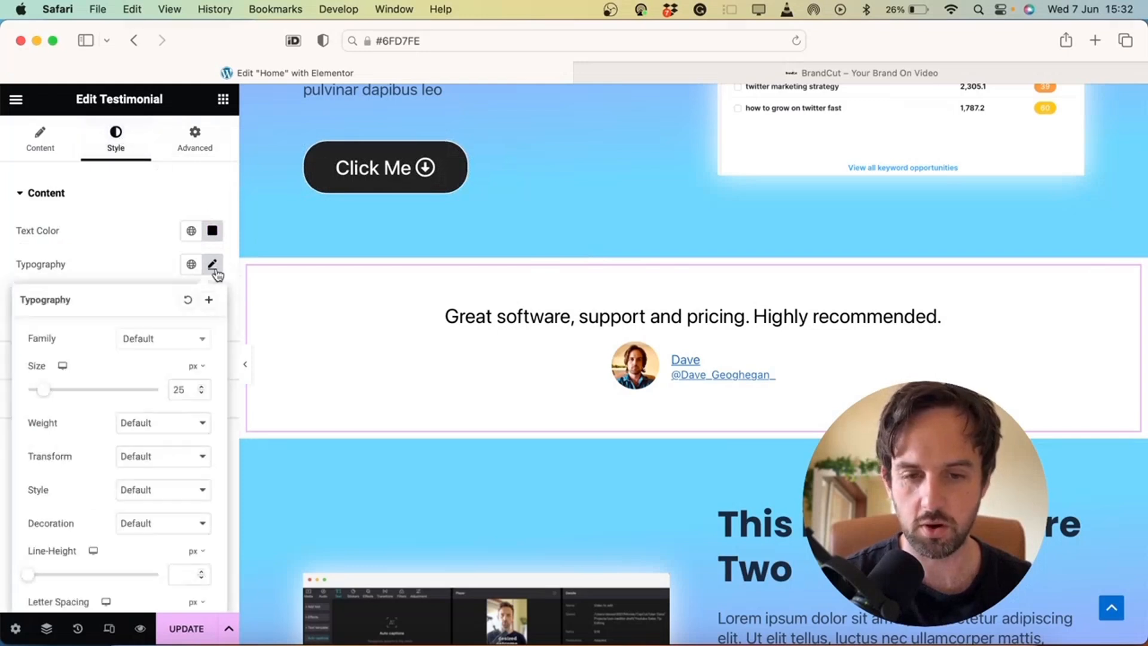
double_click(190, 390)
text(30)
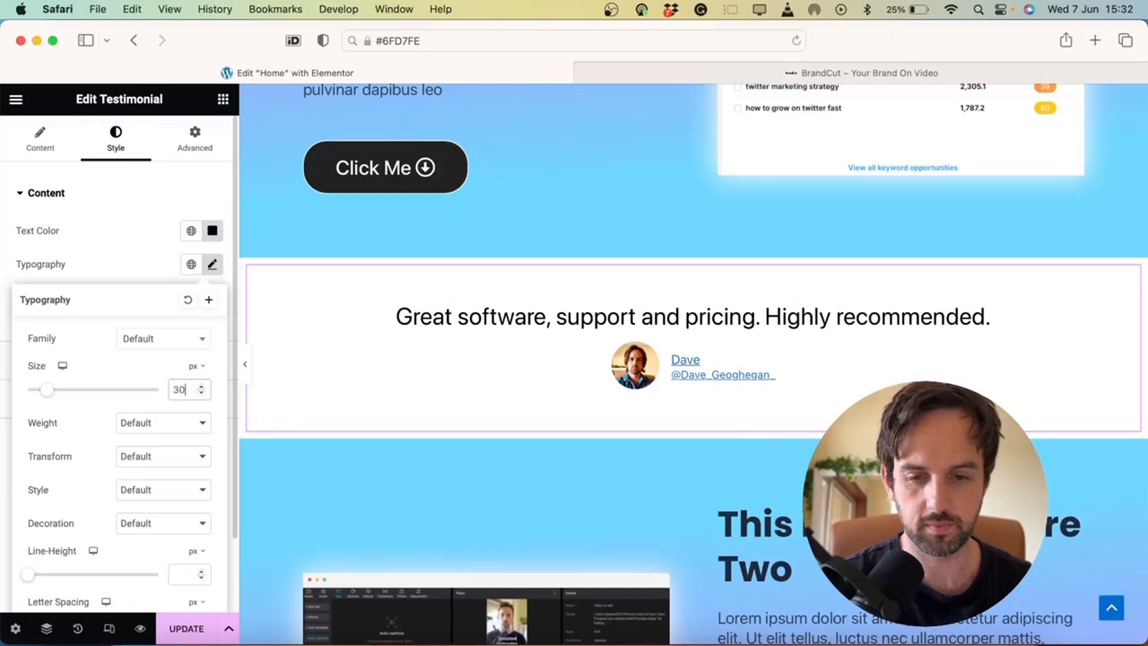
click(80, 160)
Wrap the testimonial text in quotation marks
click(42, 146)
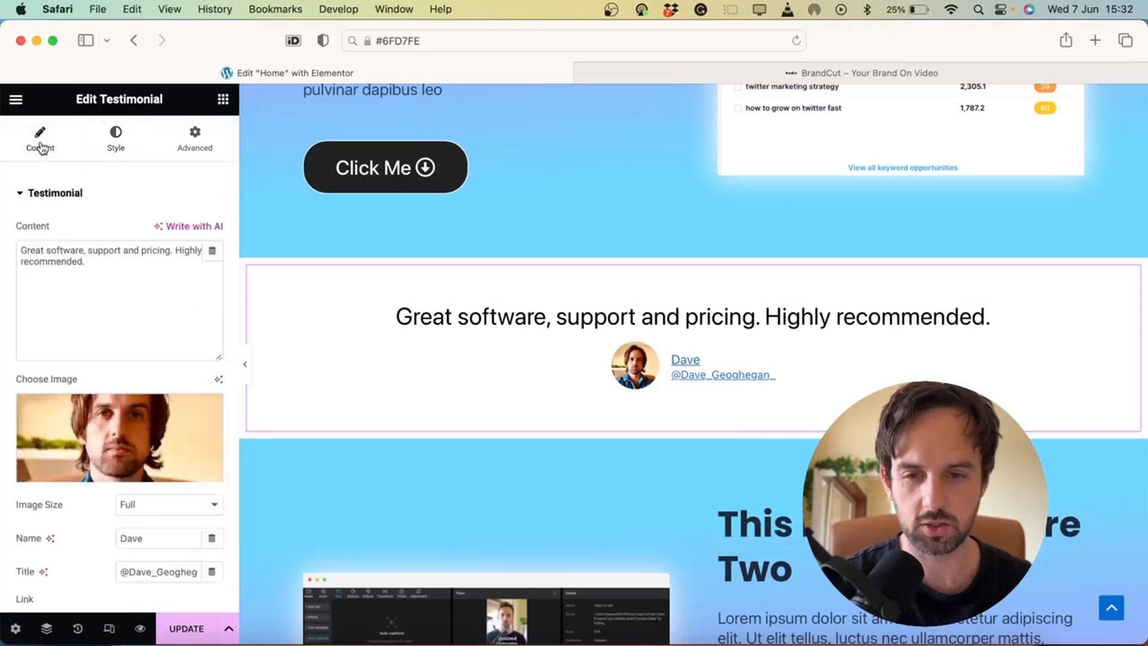
click(23, 250)
text(")
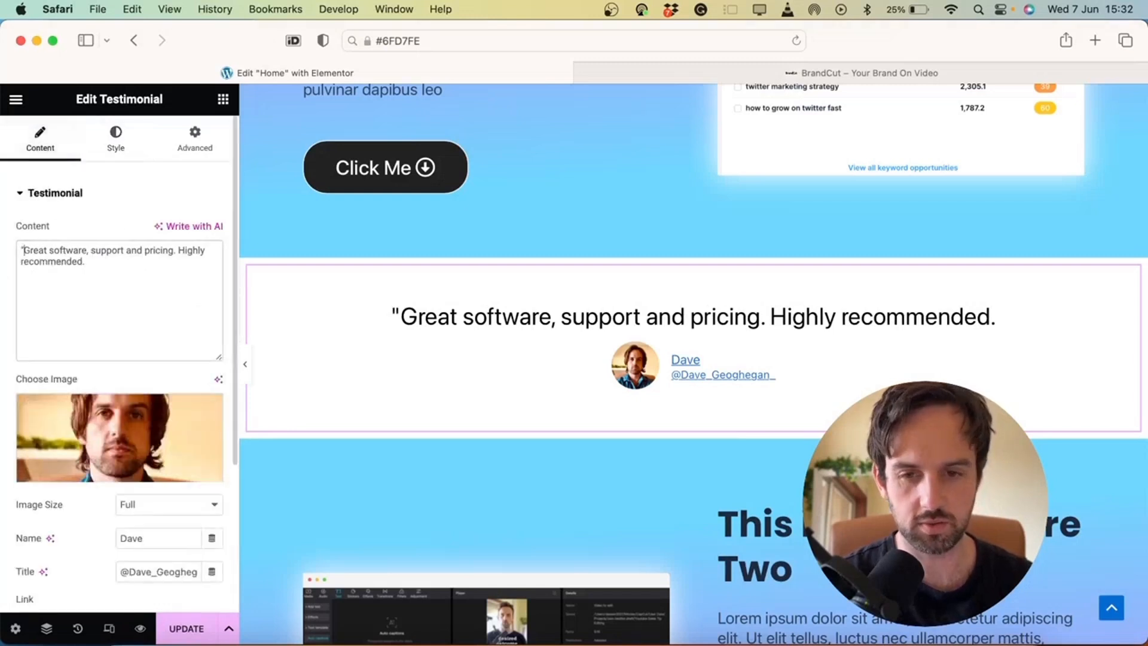
key(super+a)
key(Right)
text(")
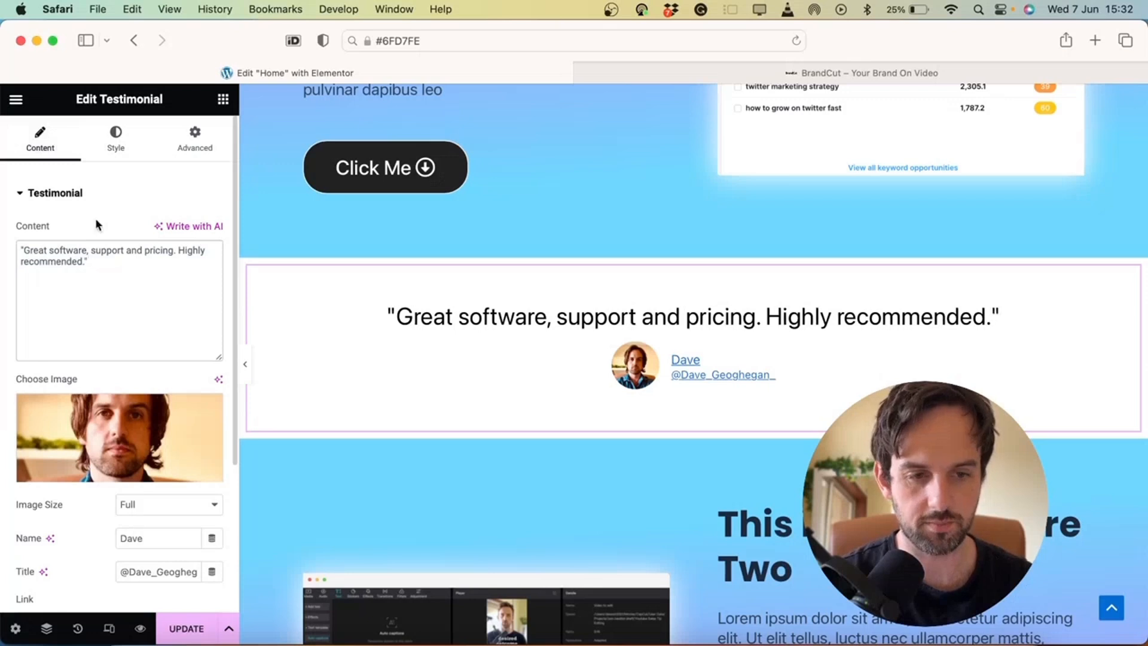
Enlarge the reviewer photo to 84 px and give it a solid border
click(114, 158)
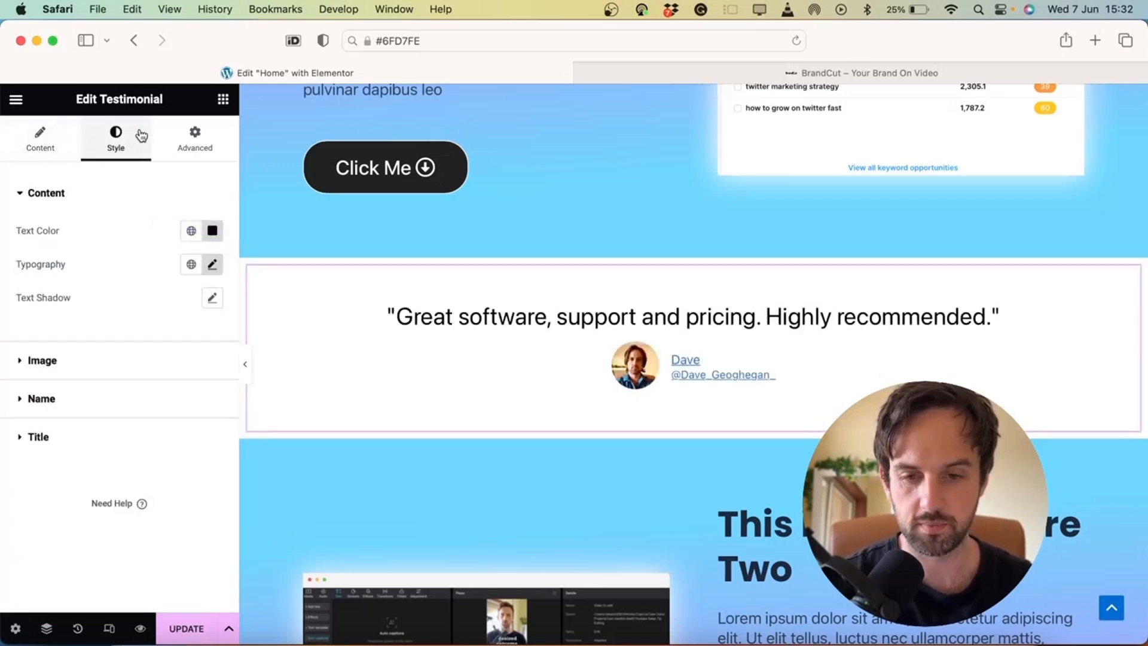
click(95, 360)
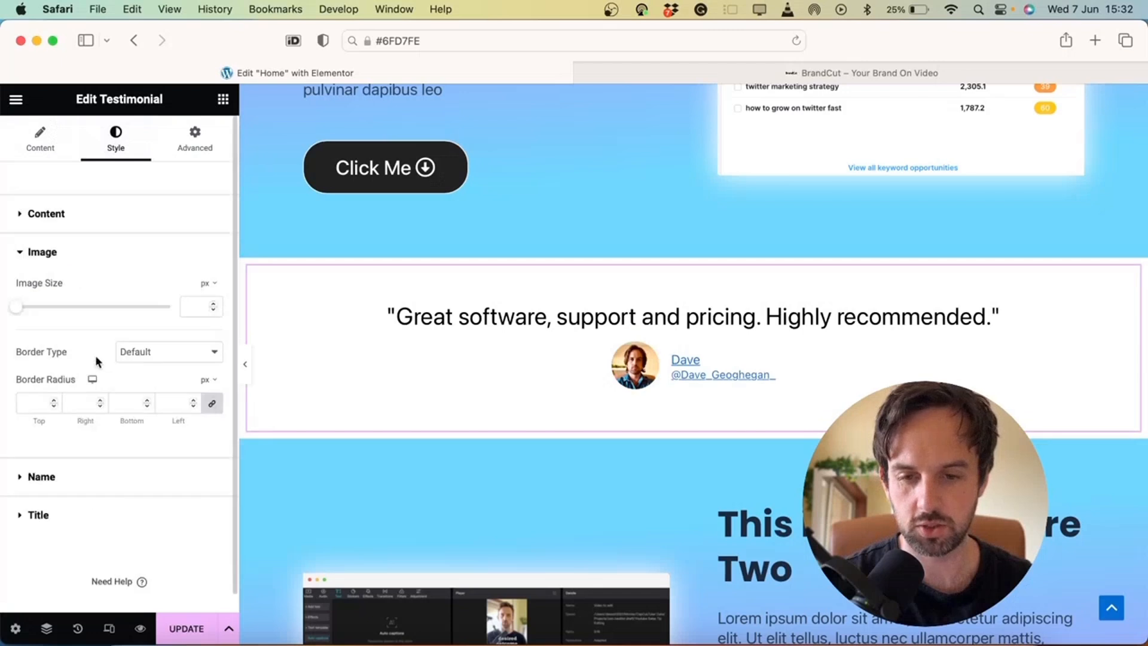
drag(20, 307, 72, 307)
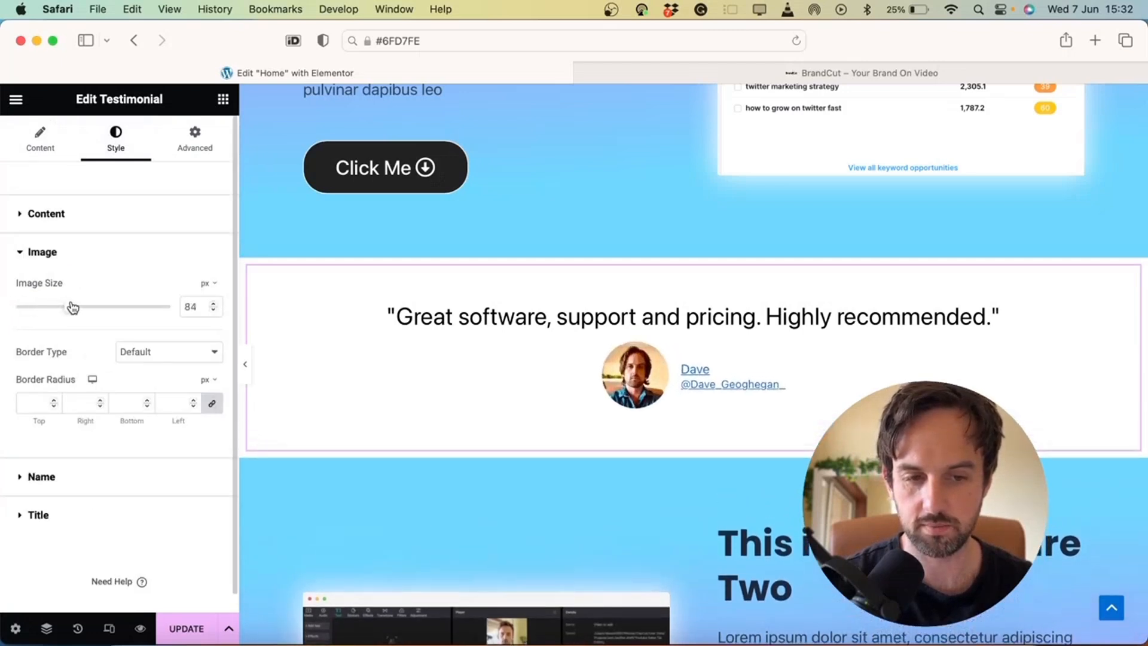
click(139, 348)
click(149, 384)
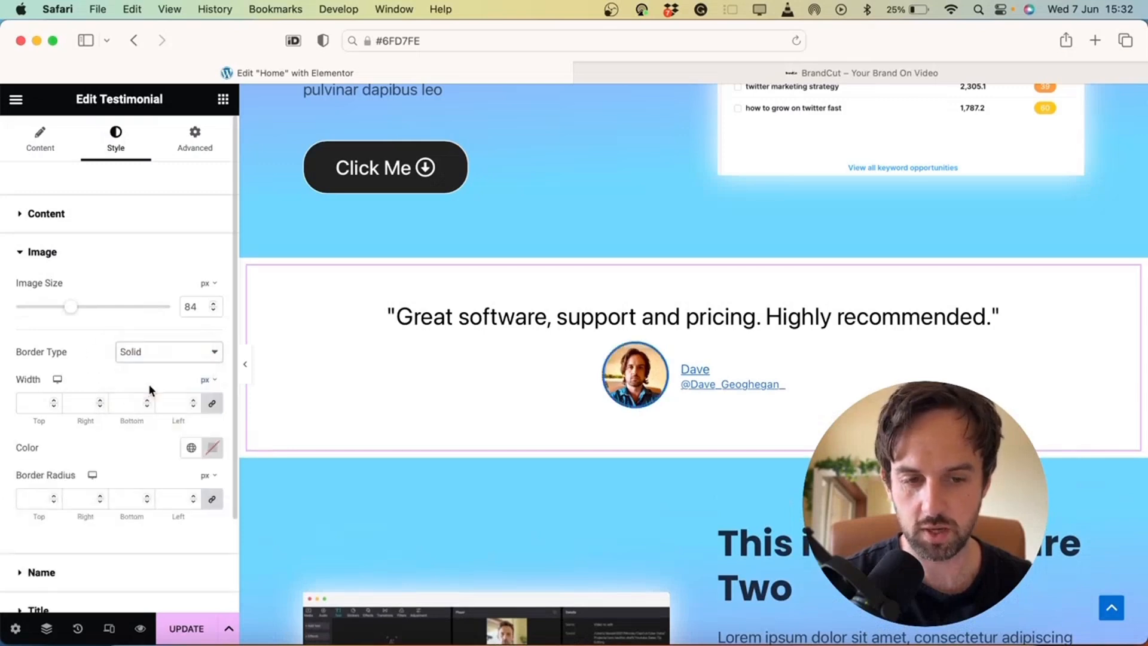
Copy the purple hex value #B48CF9 from the feature section's second gradient colour
scroll(600, 283, up, 18)
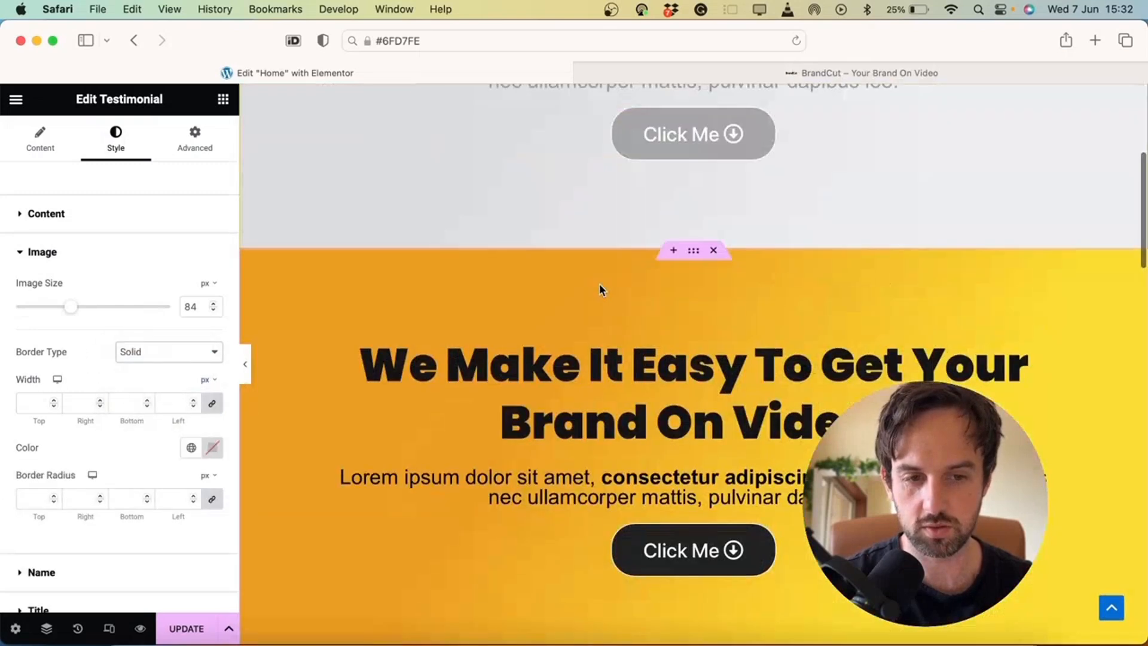
scroll(599, 284, down, 19)
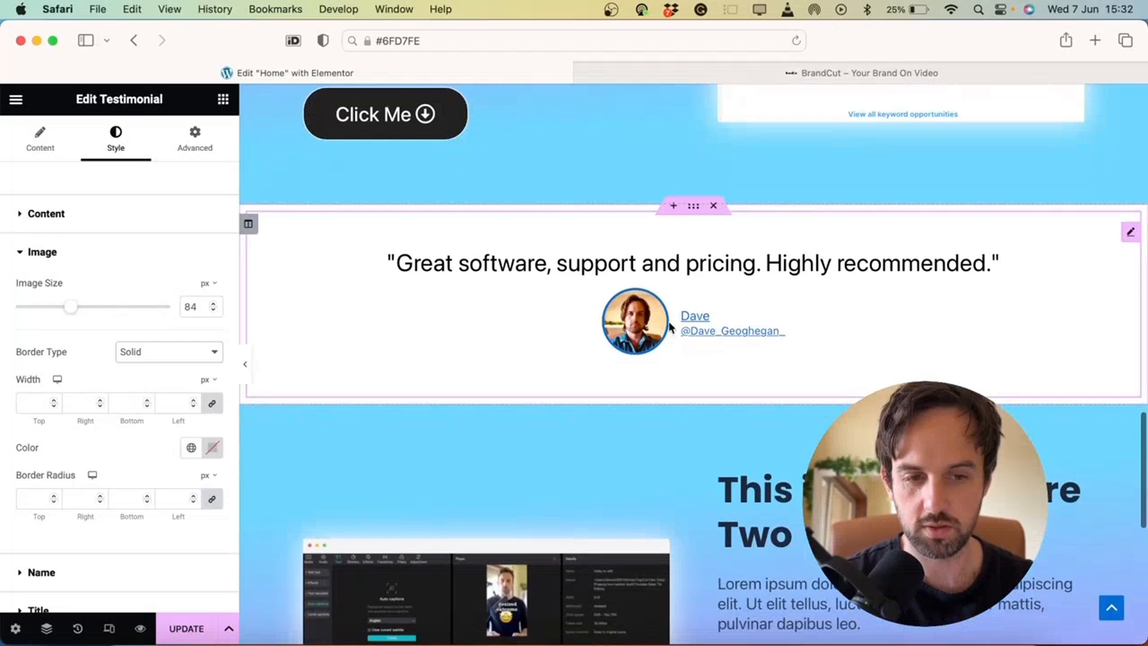
scroll(643, 272, up, 5)
scroll(643, 272, up, 2)
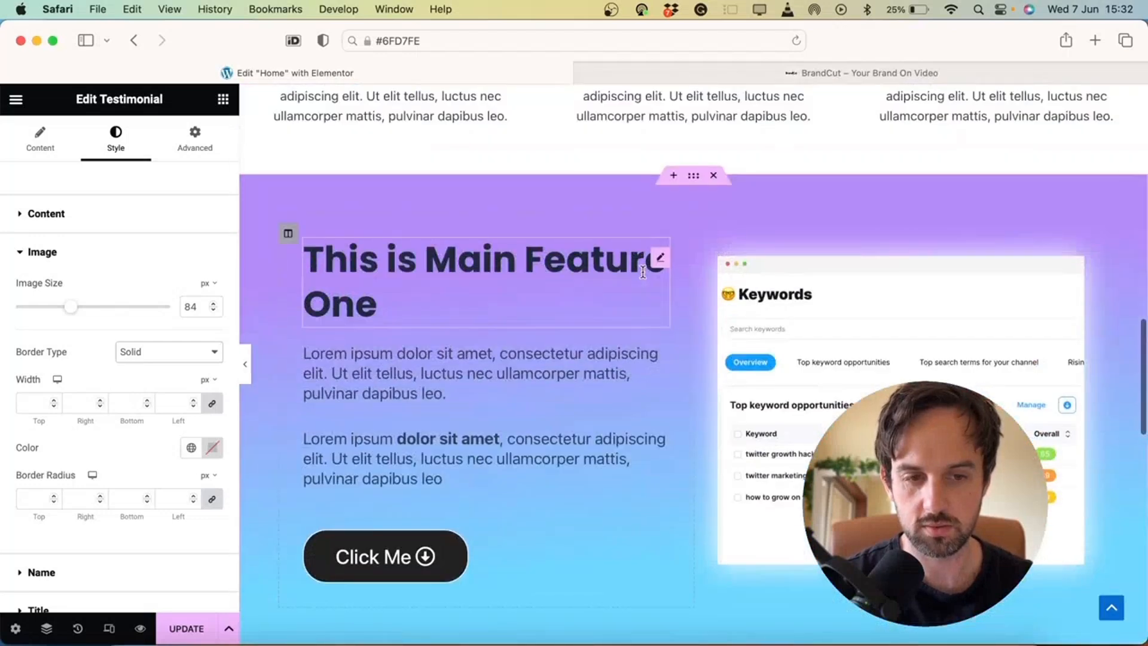
scroll(643, 272, down, 2)
scroll(643, 272, up, 3)
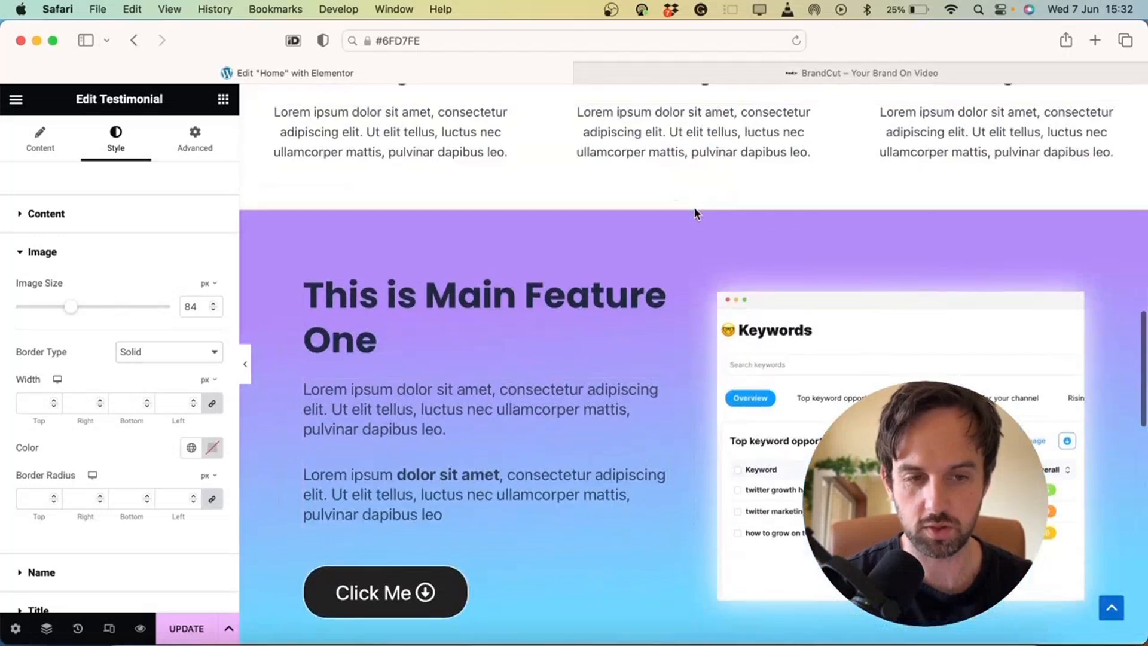
click(694, 213)
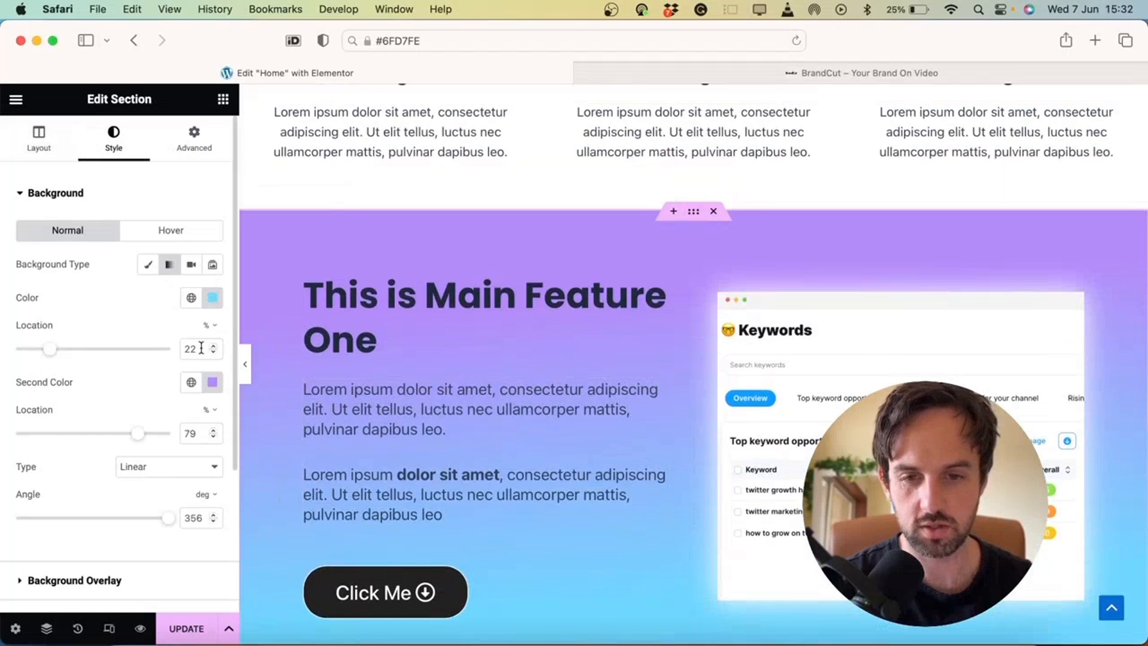
click(212, 382)
key(super+c)
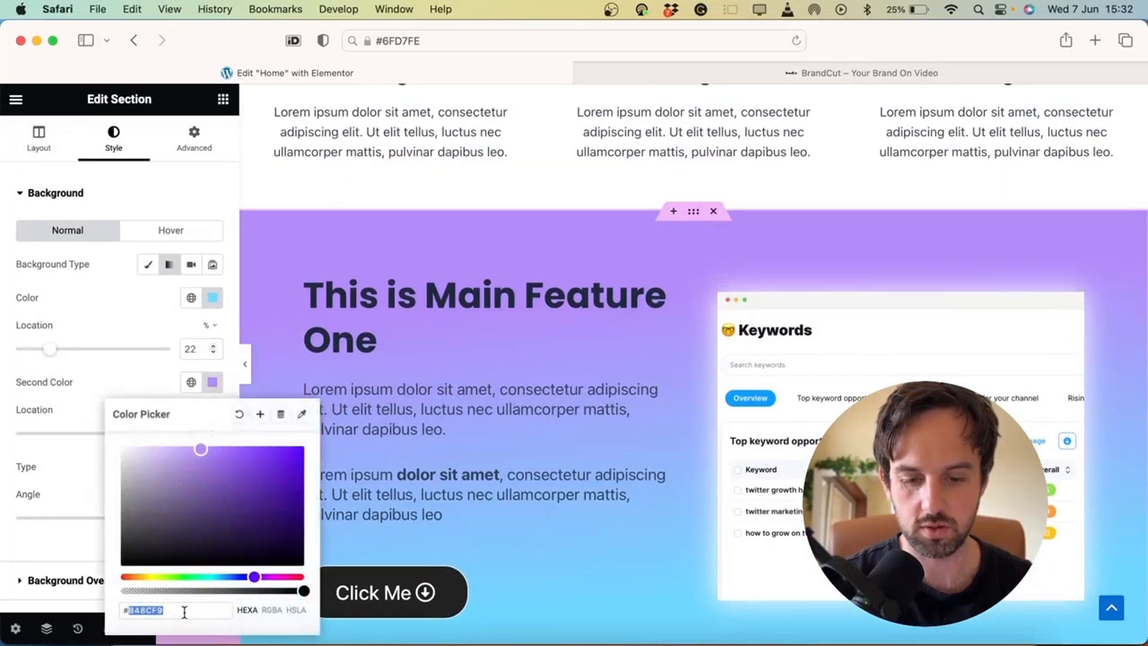
click(631, 345)
Set the testimonial photo's border colour to the purple #B48CF9
scroll(631, 344, down, 10)
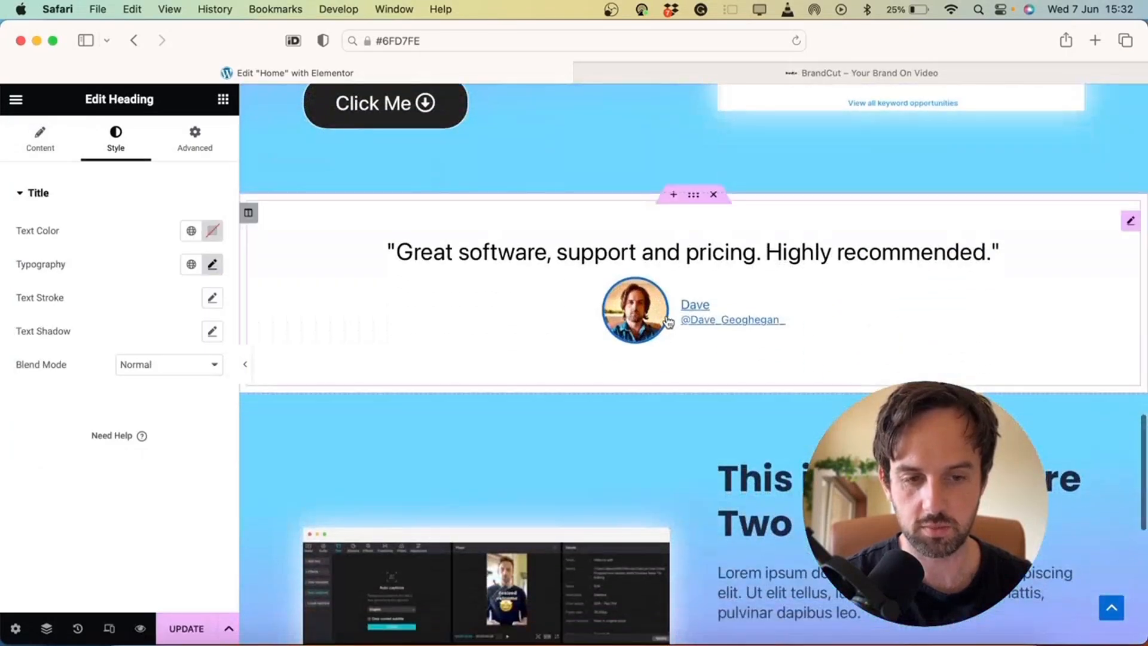
click(683, 306)
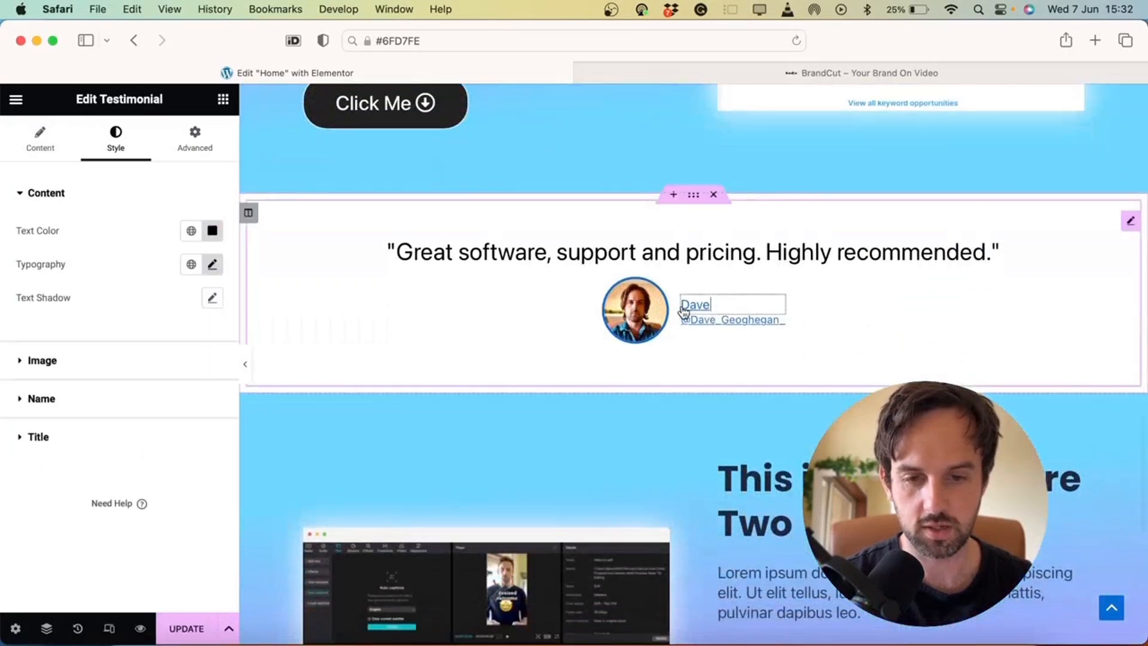
click(158, 372)
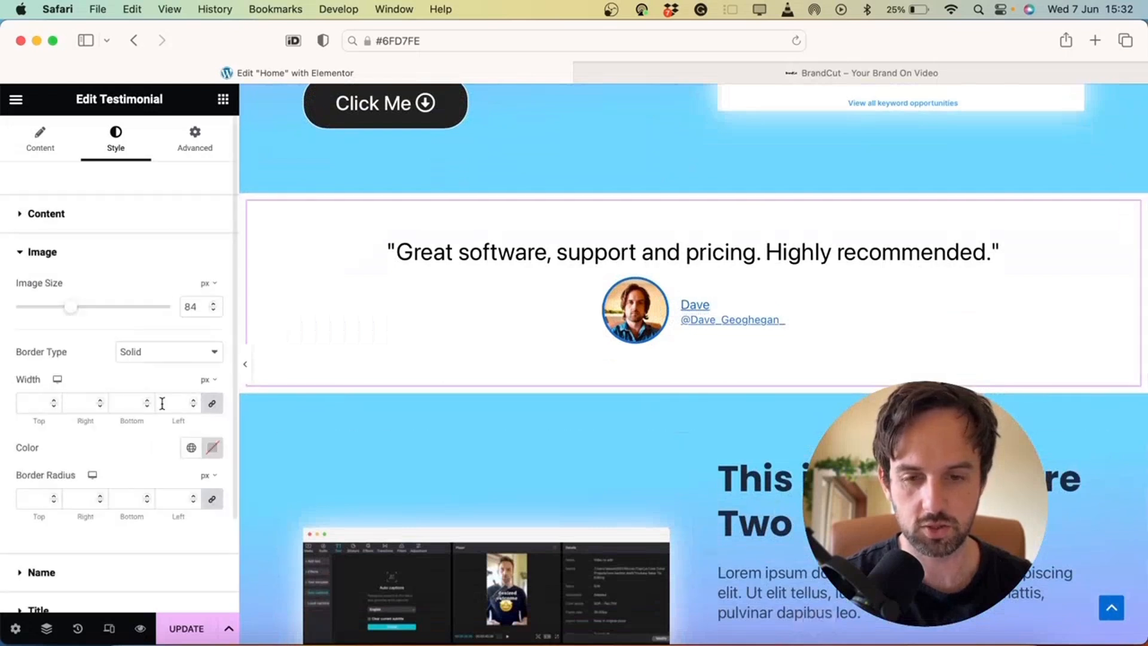
scroll(175, 310, down, 2)
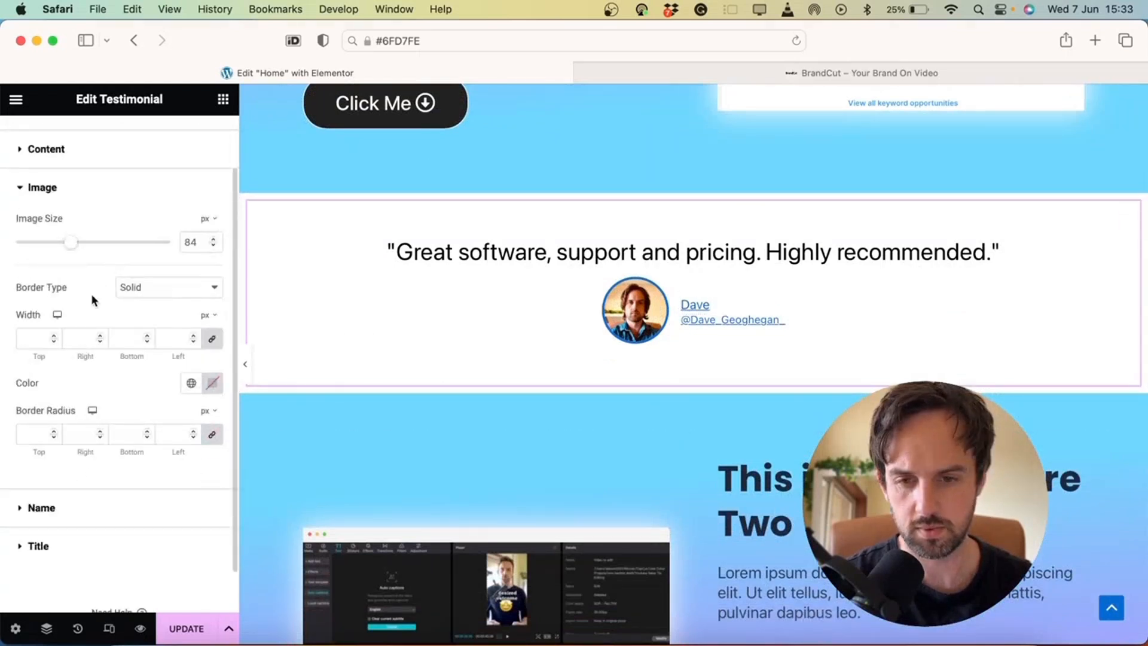
click(213, 382)
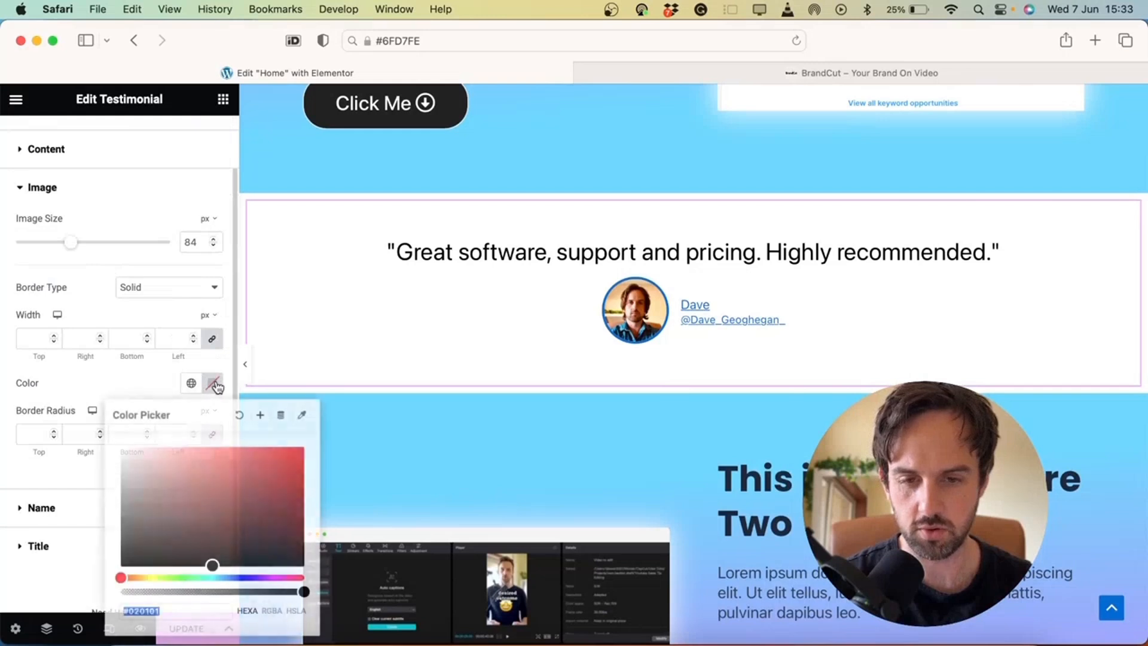
key(super+v)
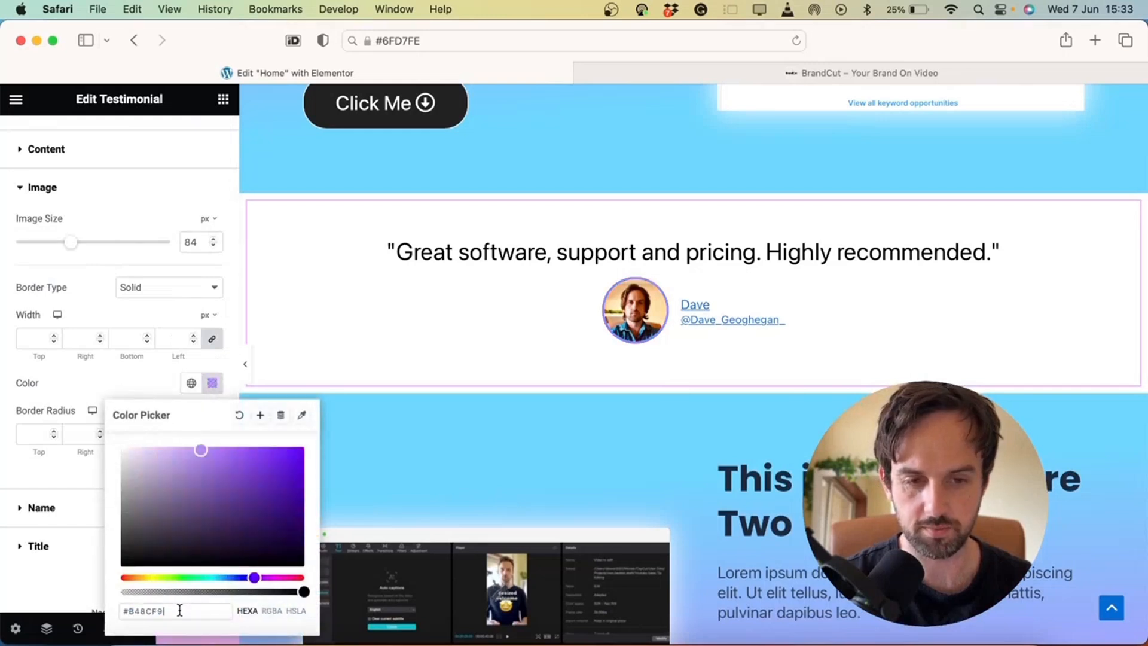
click(117, 379)
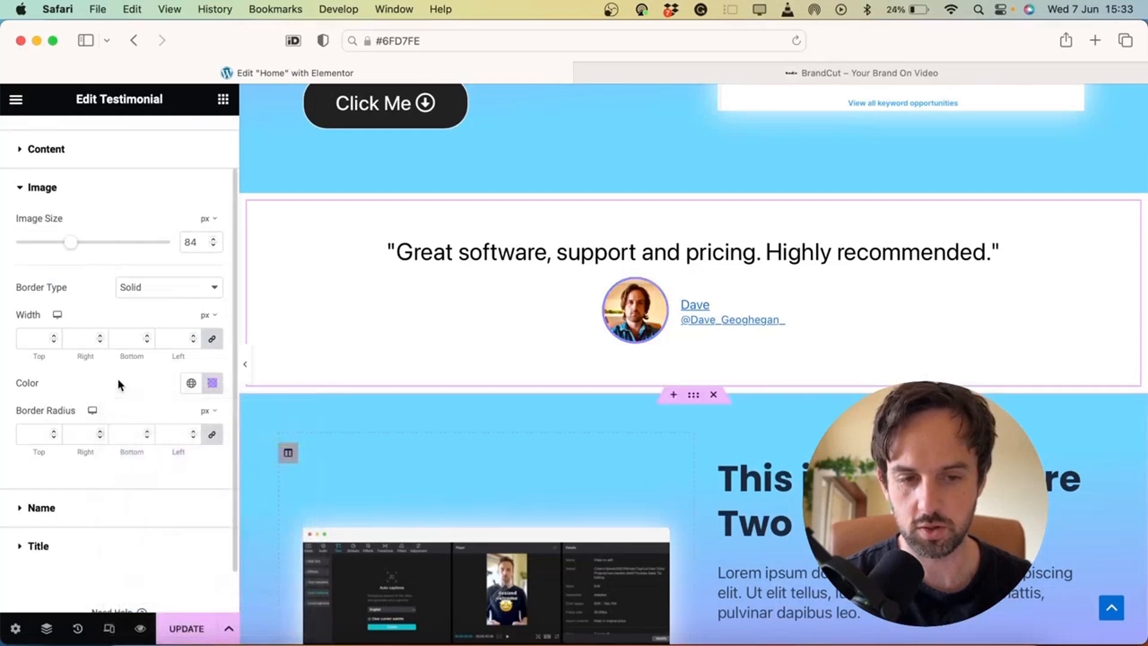
Change the testimonial name text colour to #B48CF9
scroll(117, 378, down, 2)
click(80, 460)
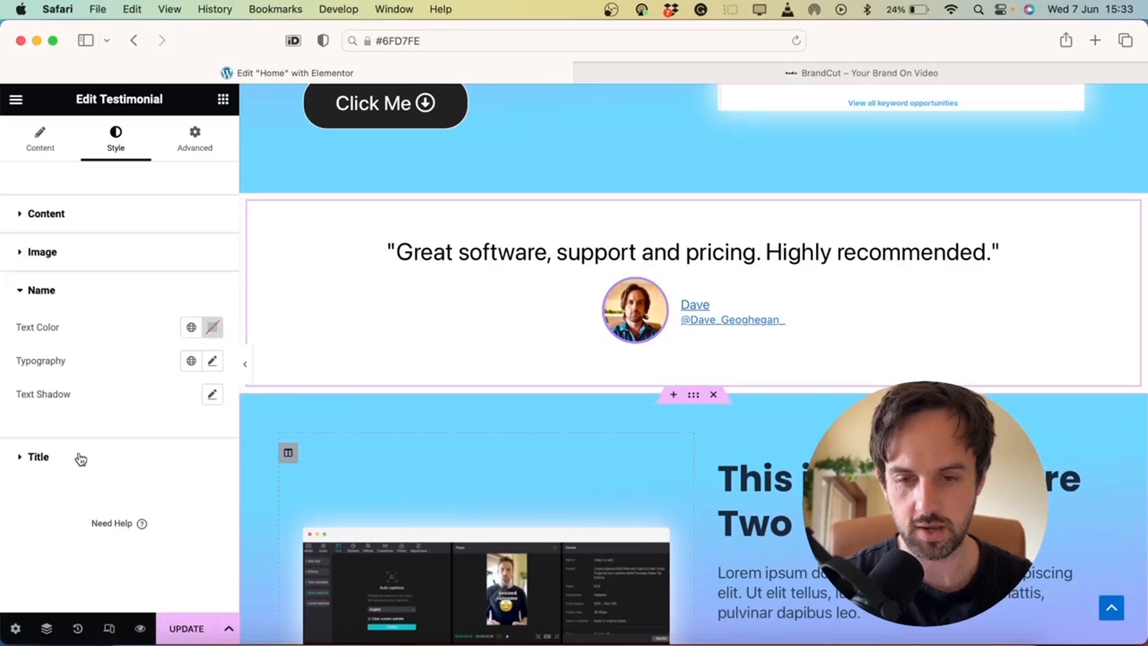
click(213, 330)
click(200, 548)
double_click(179, 555)
text(B48CF9)
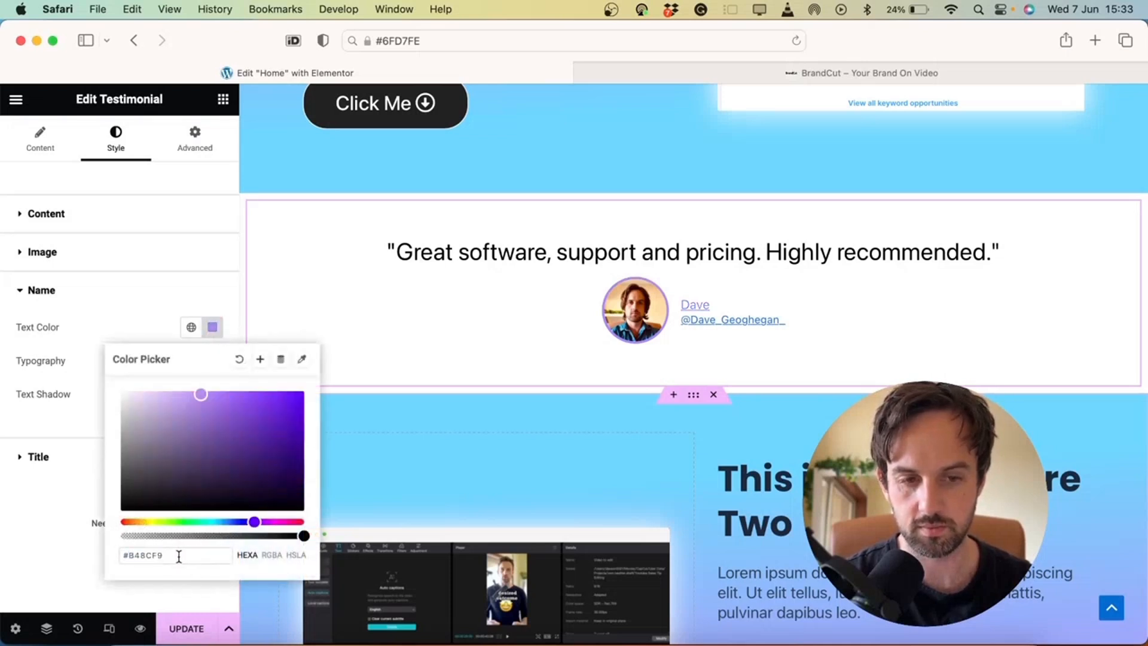
click(120, 321)
Make the title (Twitter handle) text colour #B48CF9
click(69, 457)
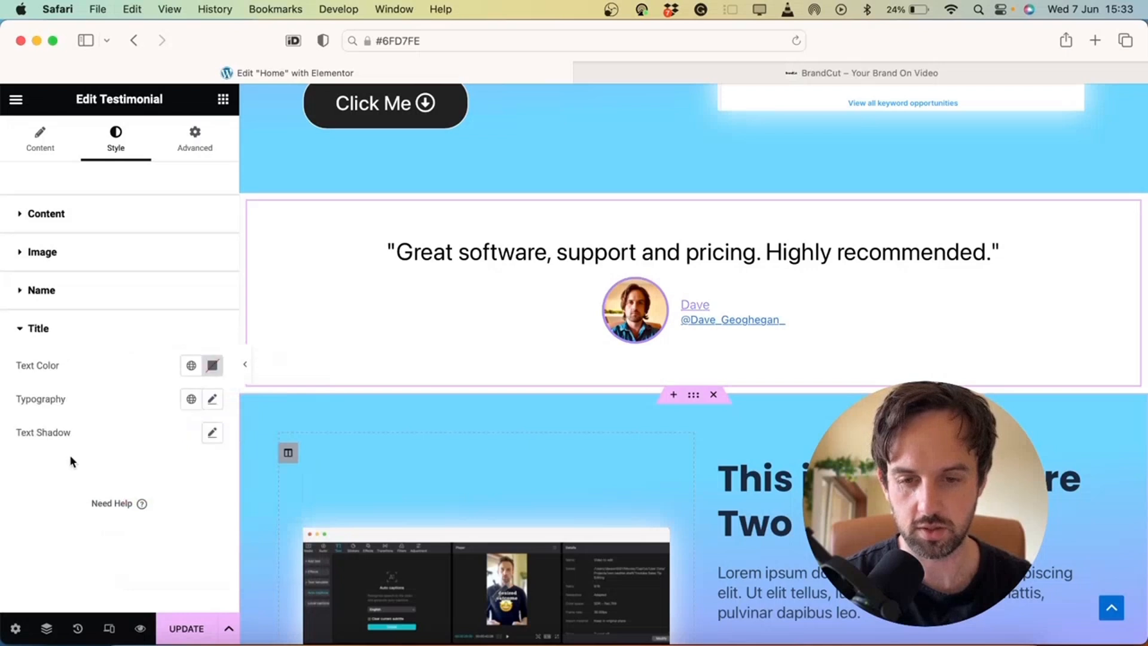
click(213, 400)
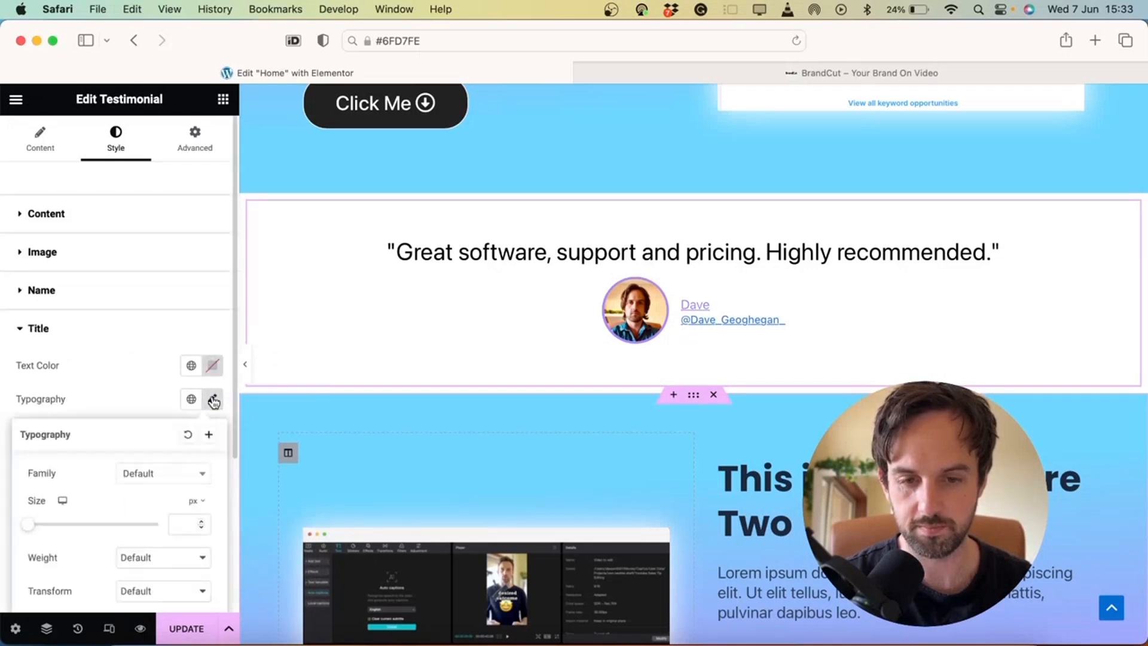
scroll(154, 528, down, 3)
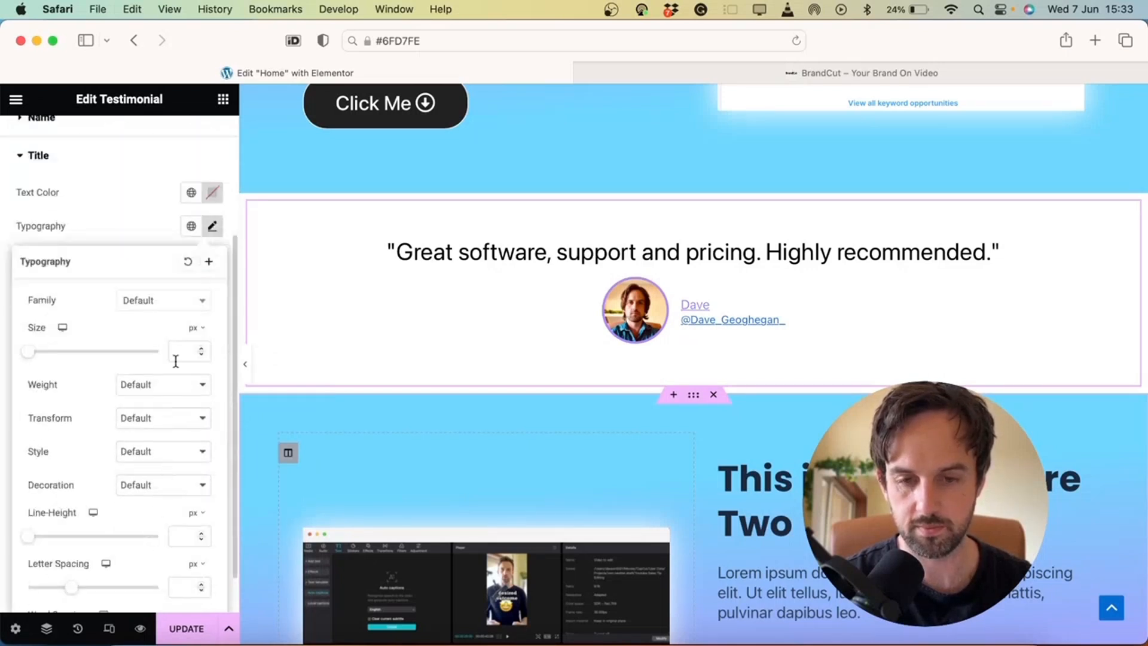
click(159, 233)
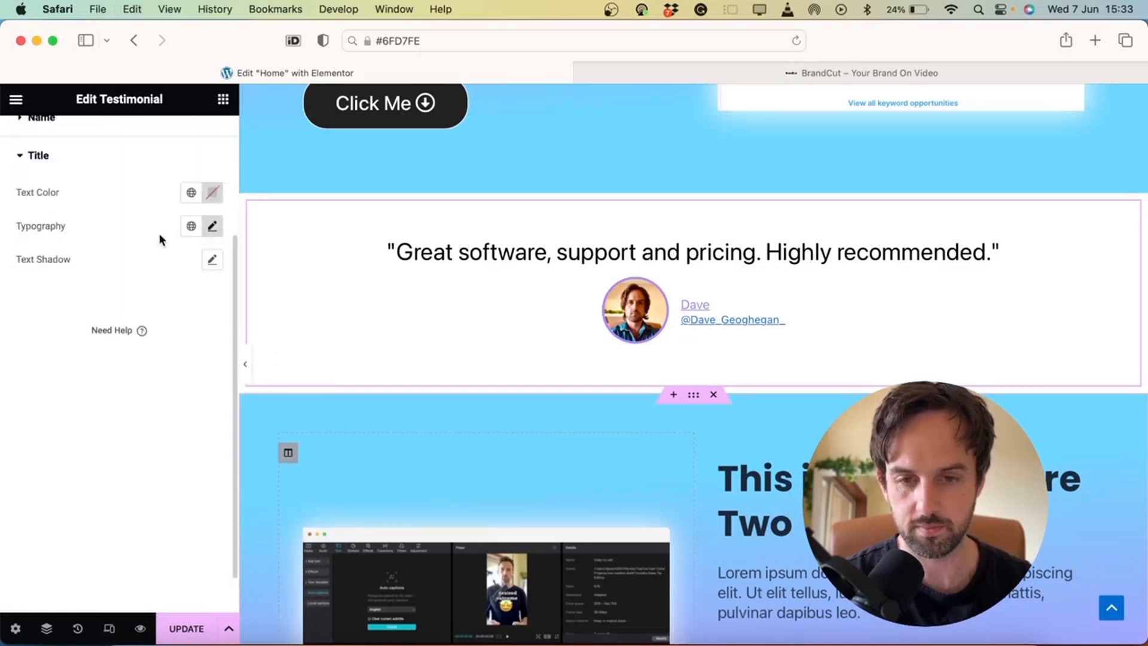
click(214, 193)
click(174, 423)
double_click(175, 424)
key(super+v)
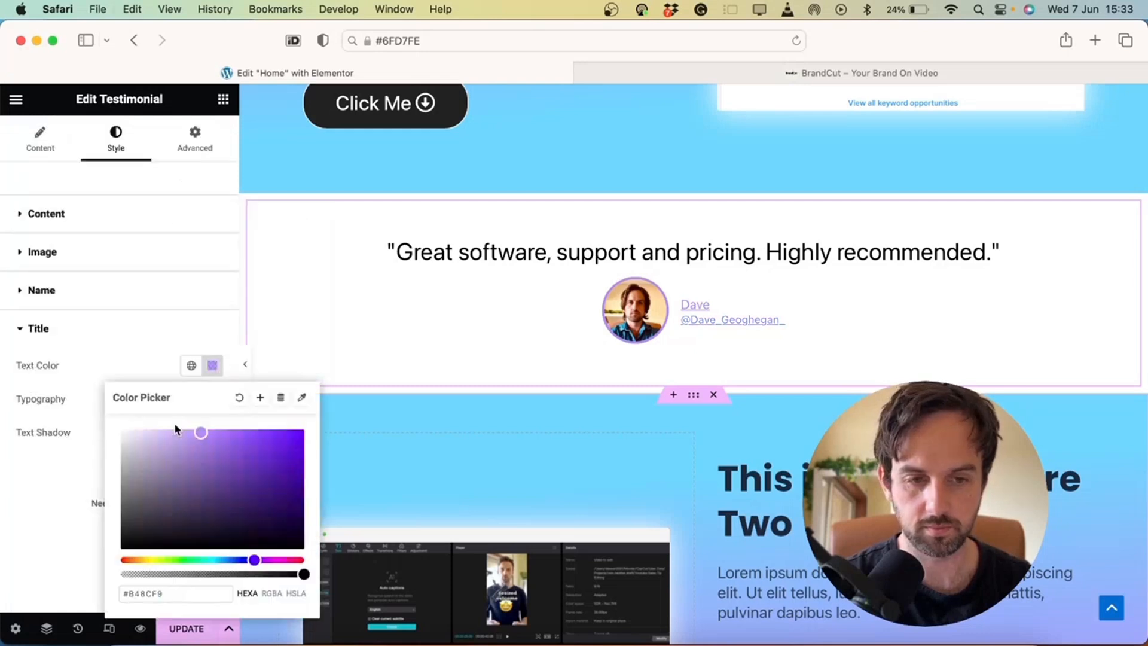
click(110, 334)
Set the title font size to 20, leaving the name's font size at default
click(110, 333)
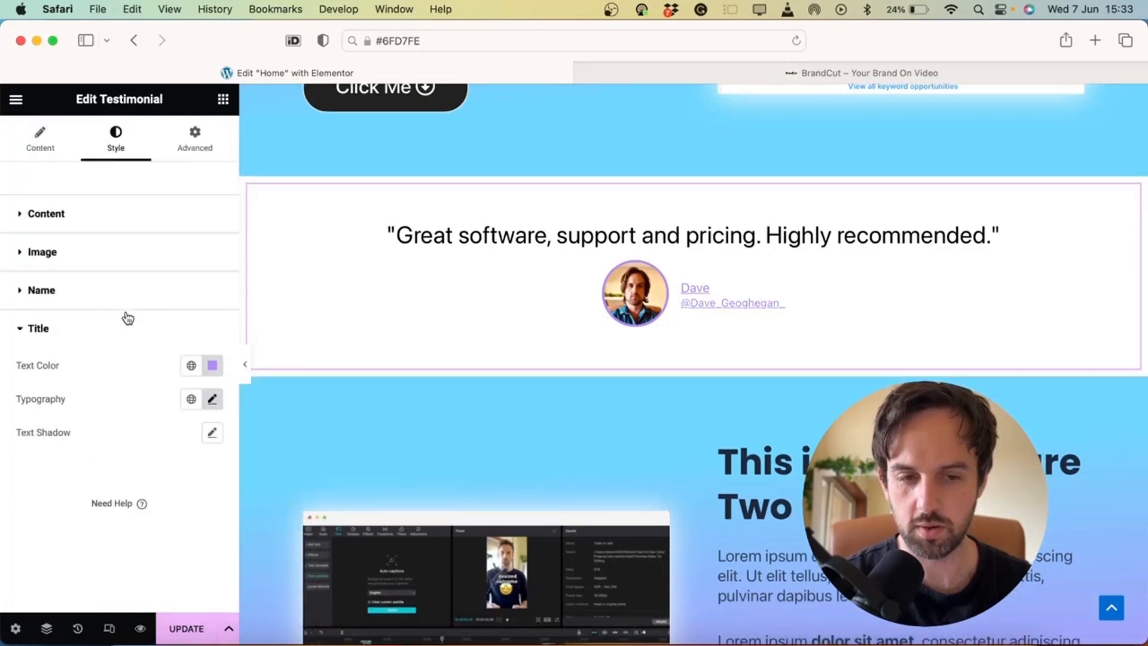
click(212, 398)
text(20)
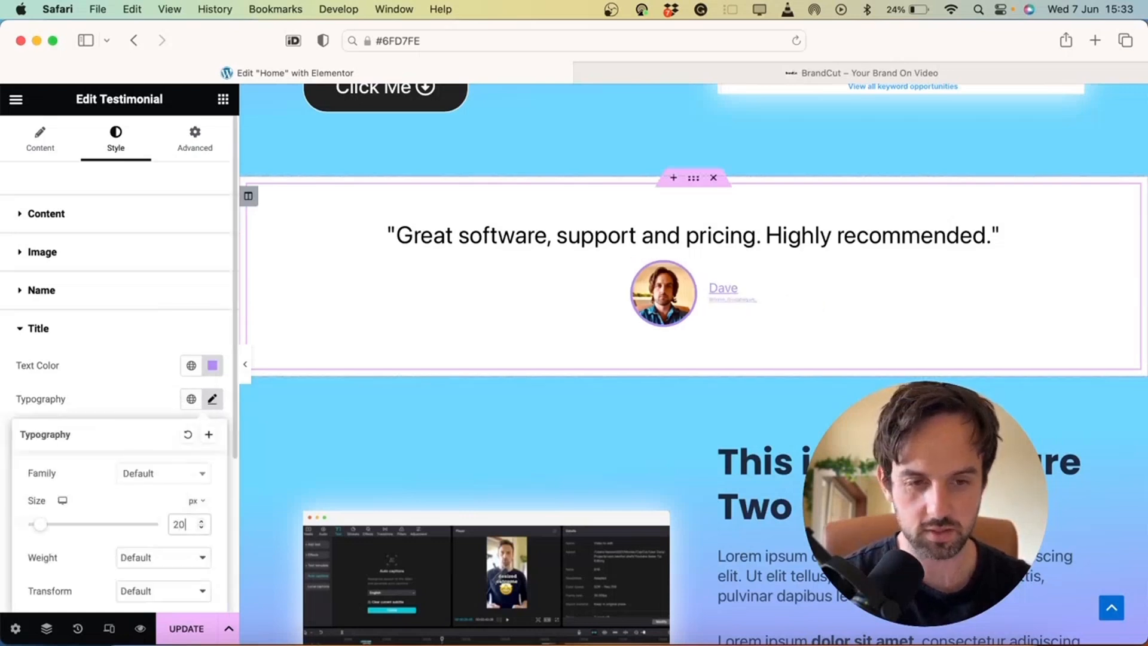
click(83, 293)
click(212, 361)
text(20)
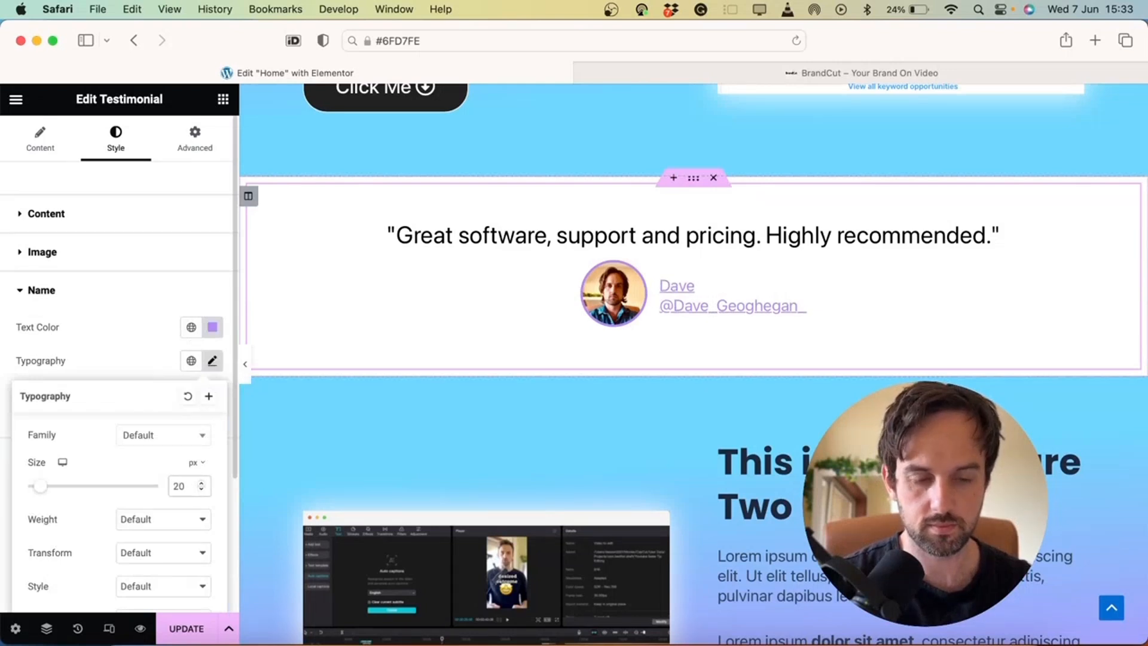
key(BackSpace)
key(BackSpace)
click(115, 347)
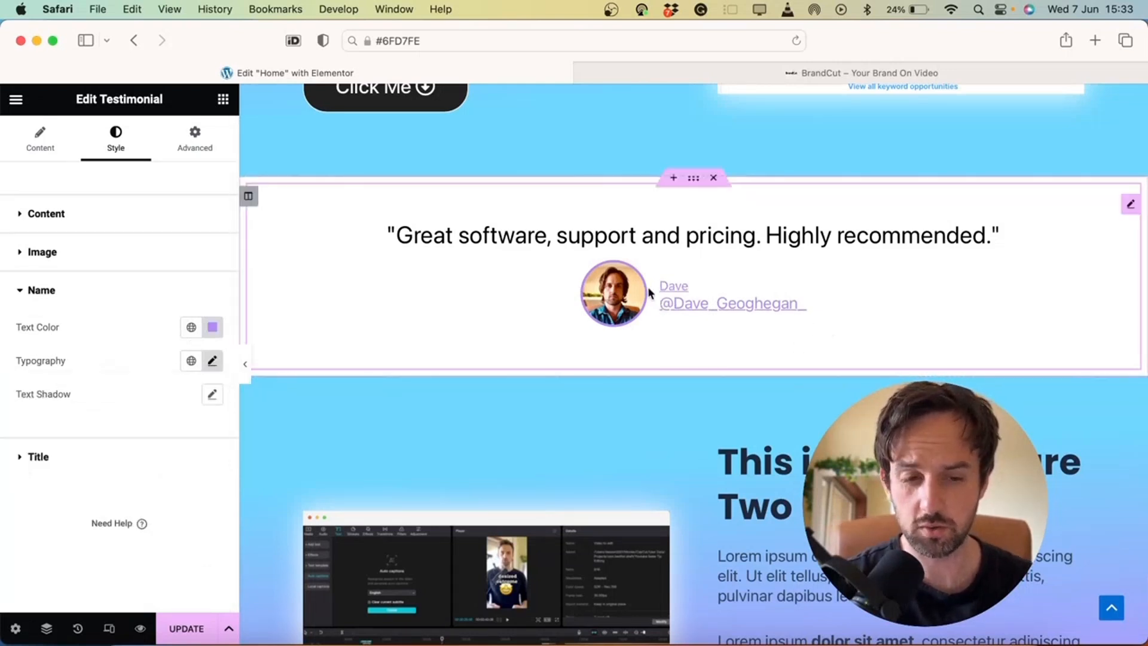
Delete the reviewer's name from the testimonial's content fields
click(21, 136)
scroll(121, 273, down, 5)
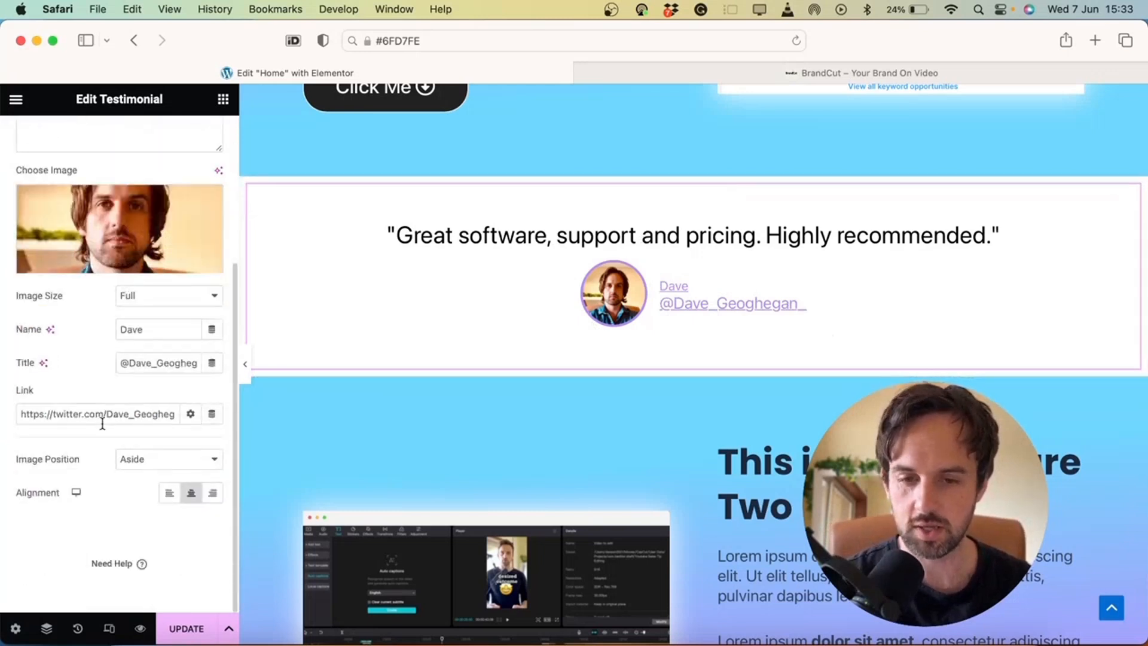
double_click(168, 323)
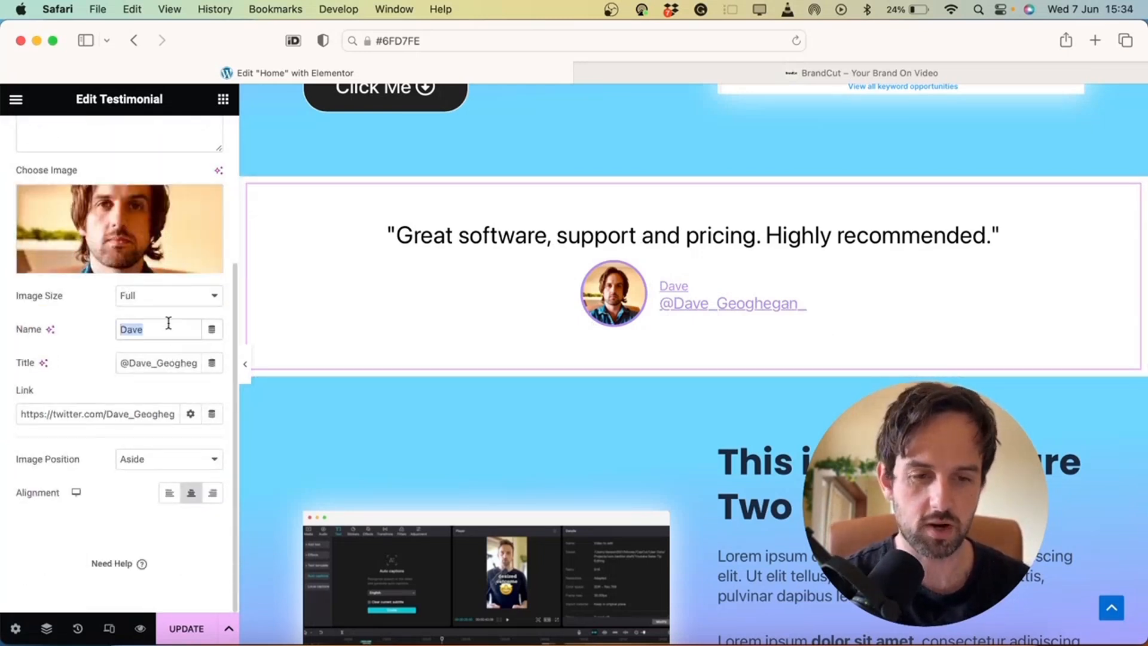
key(BackSpace)
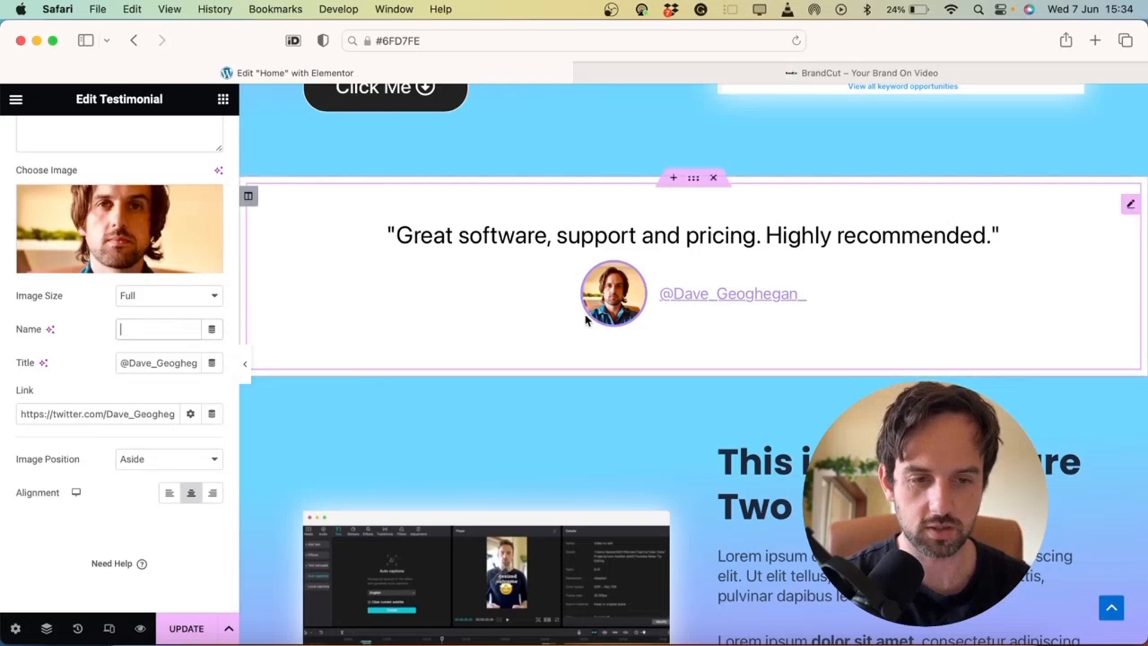
Return to the title's typography style settings and select its size value of 20
scroll(598, 329, up, 3)
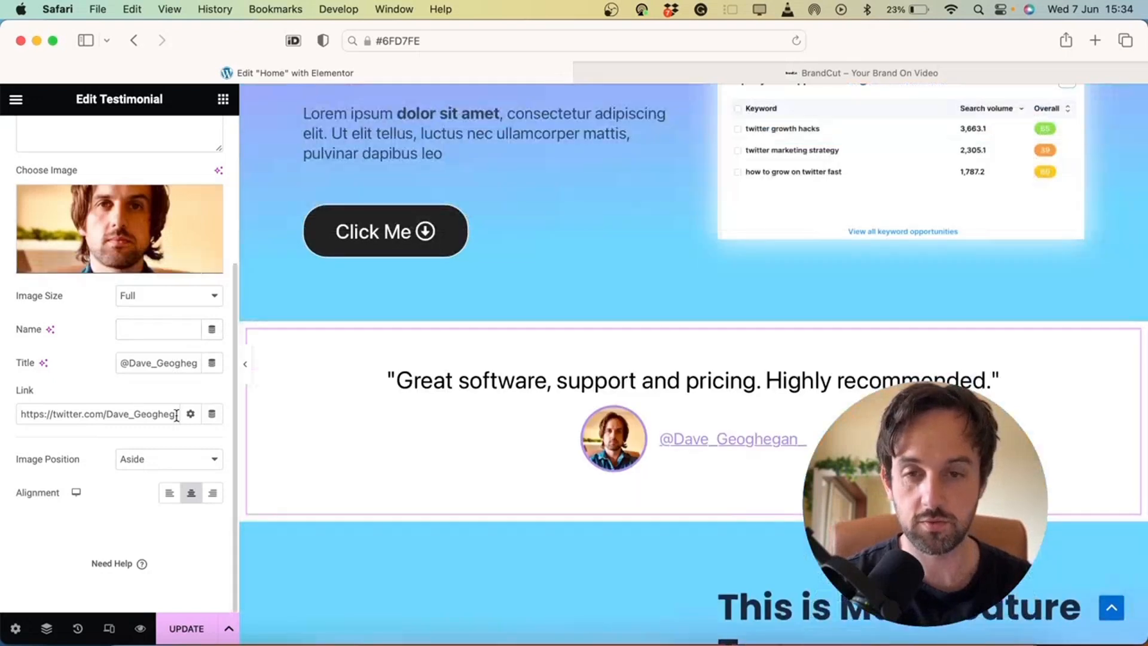
scroll(120, 359, up, 4)
click(115, 139)
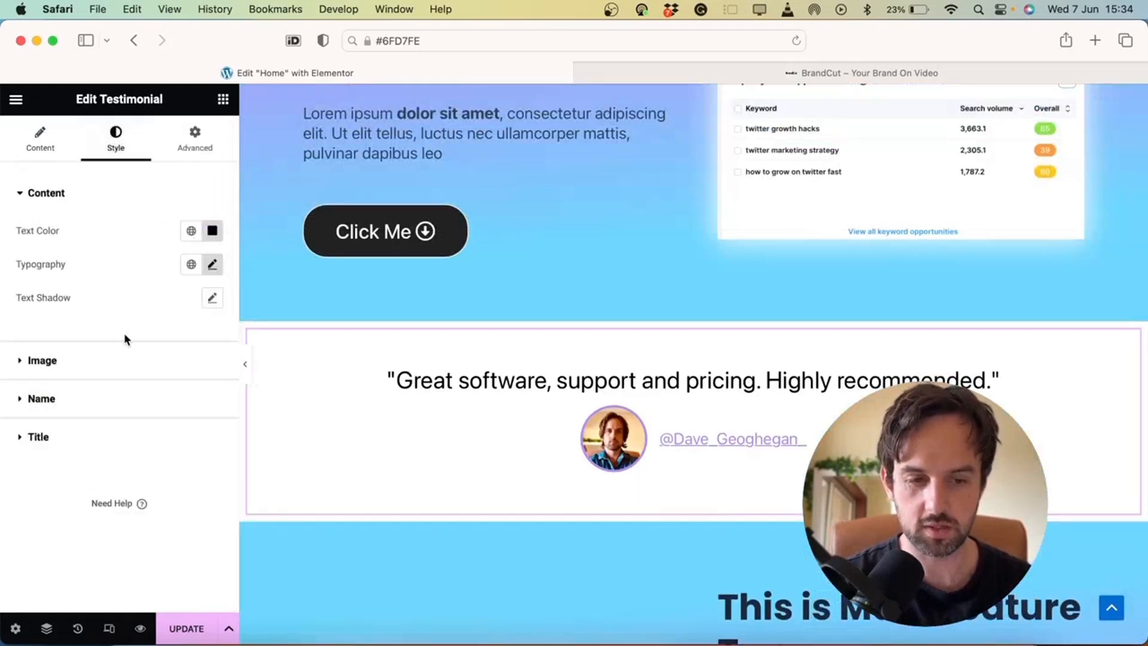
click(79, 439)
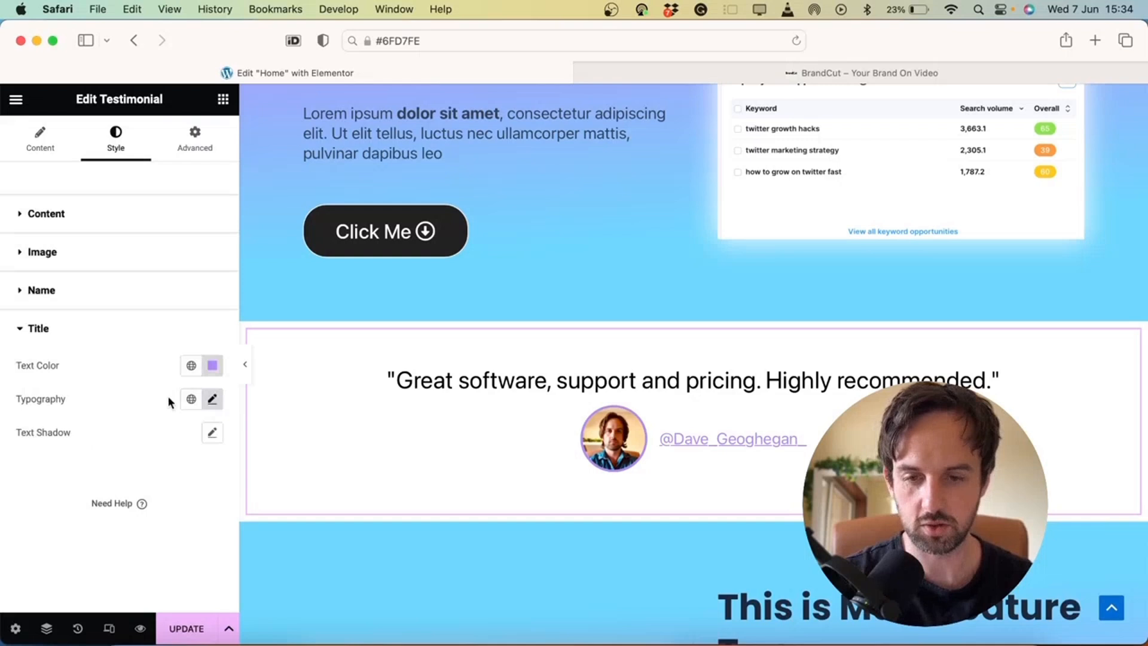
click(214, 398)
double_click(183, 525)
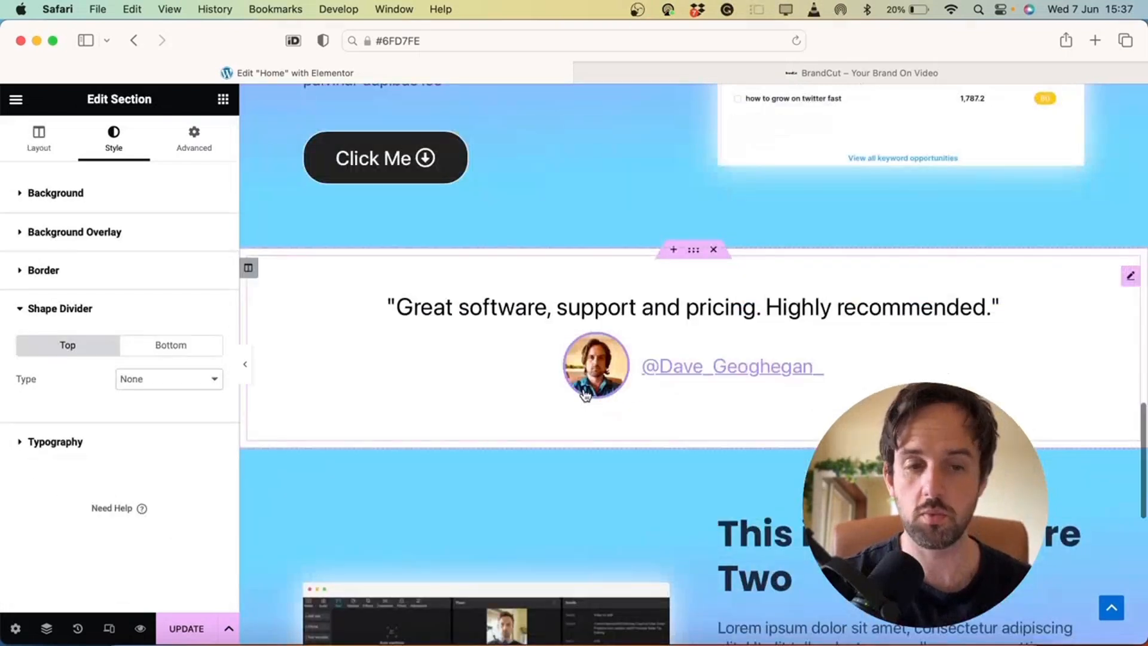
Select the Main Feature One section and open its Shape Divider style settings
scroll(738, 351, up, 1)
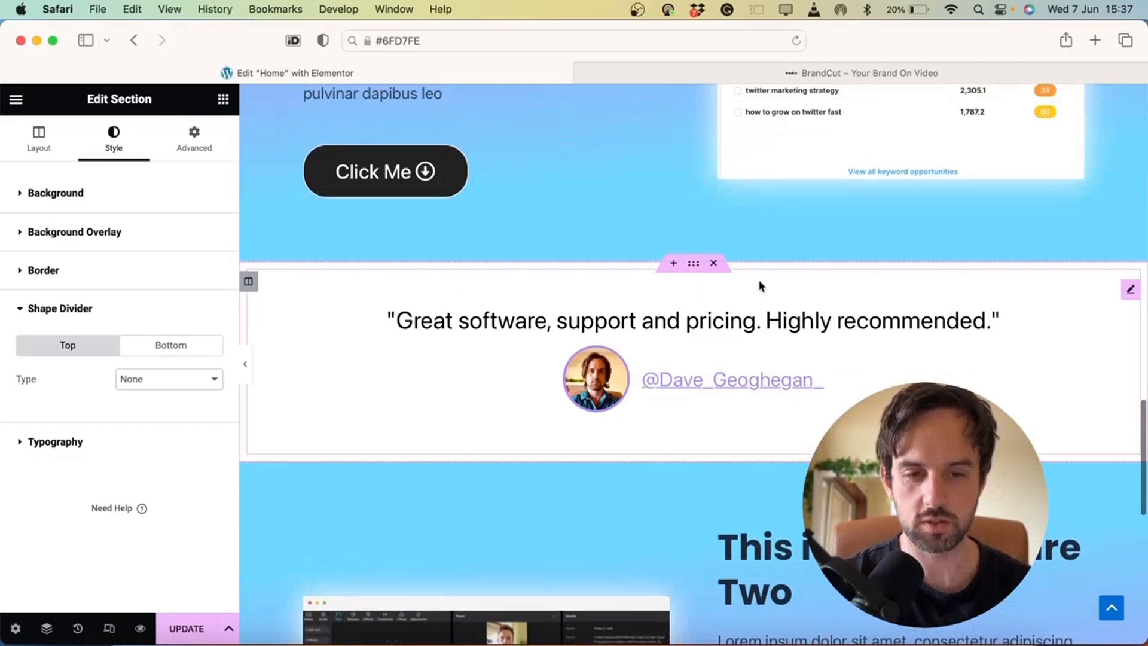
scroll(759, 286, up, 3)
scroll(759, 285, up, 3)
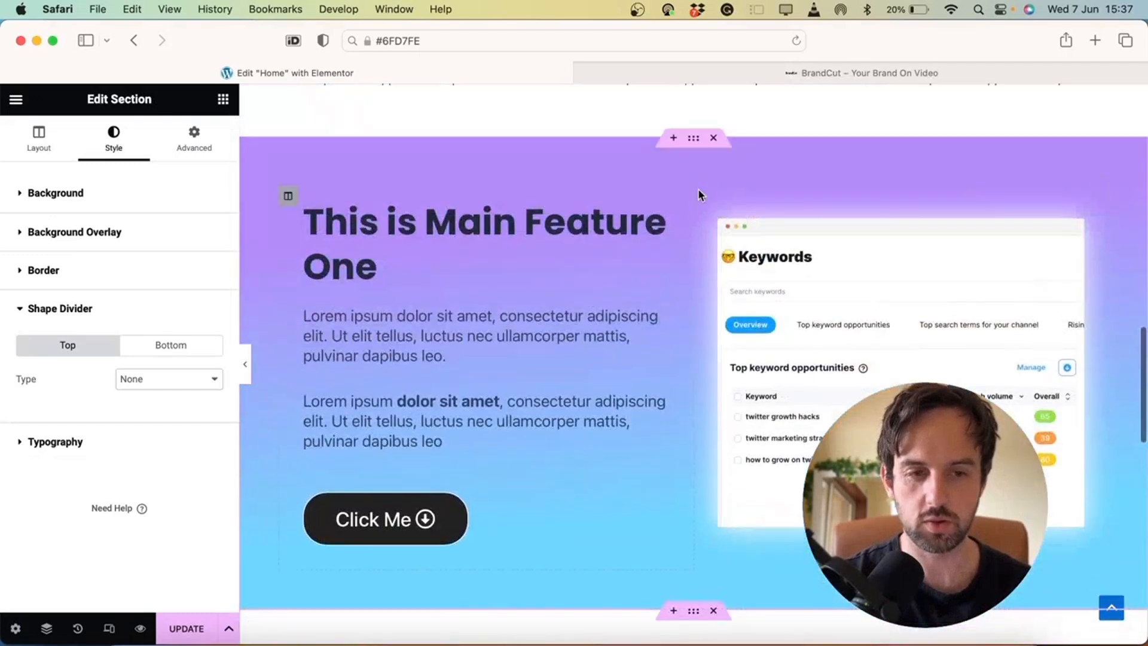
click(698, 140)
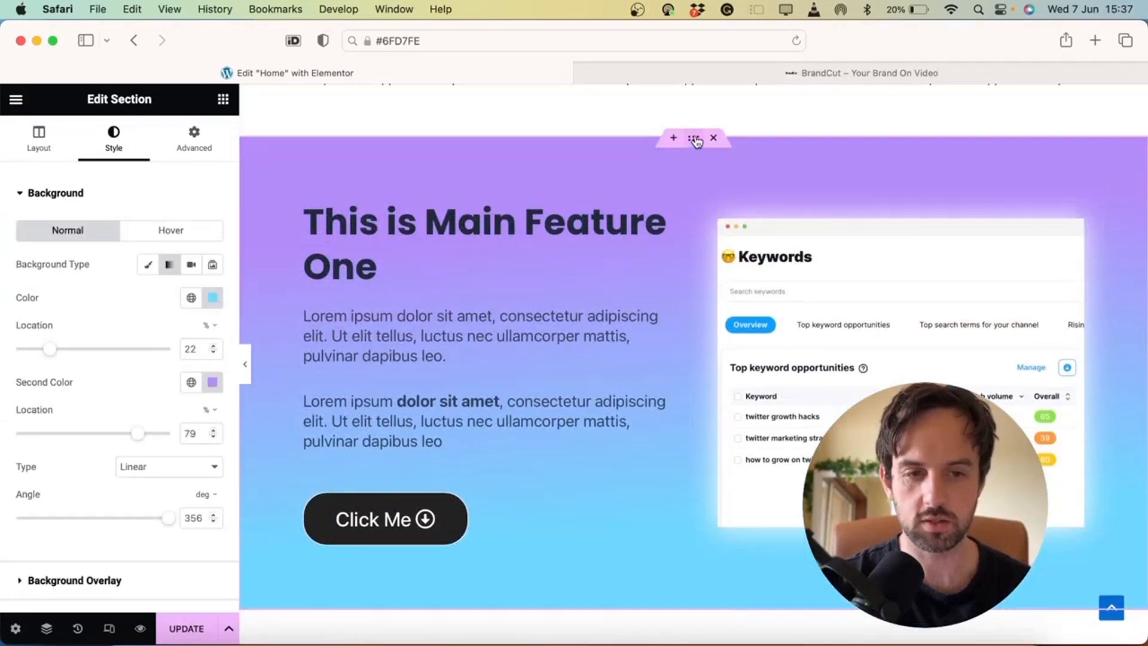
scroll(662, 318, down, 1)
scroll(184, 402, down, 3)
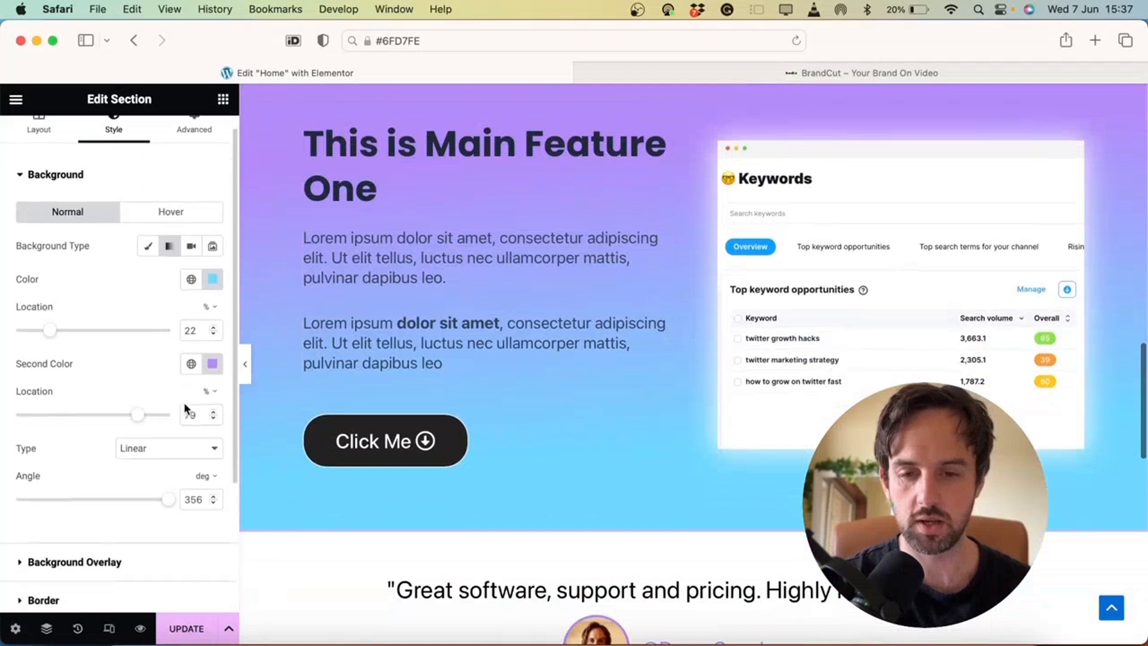
click(130, 424)
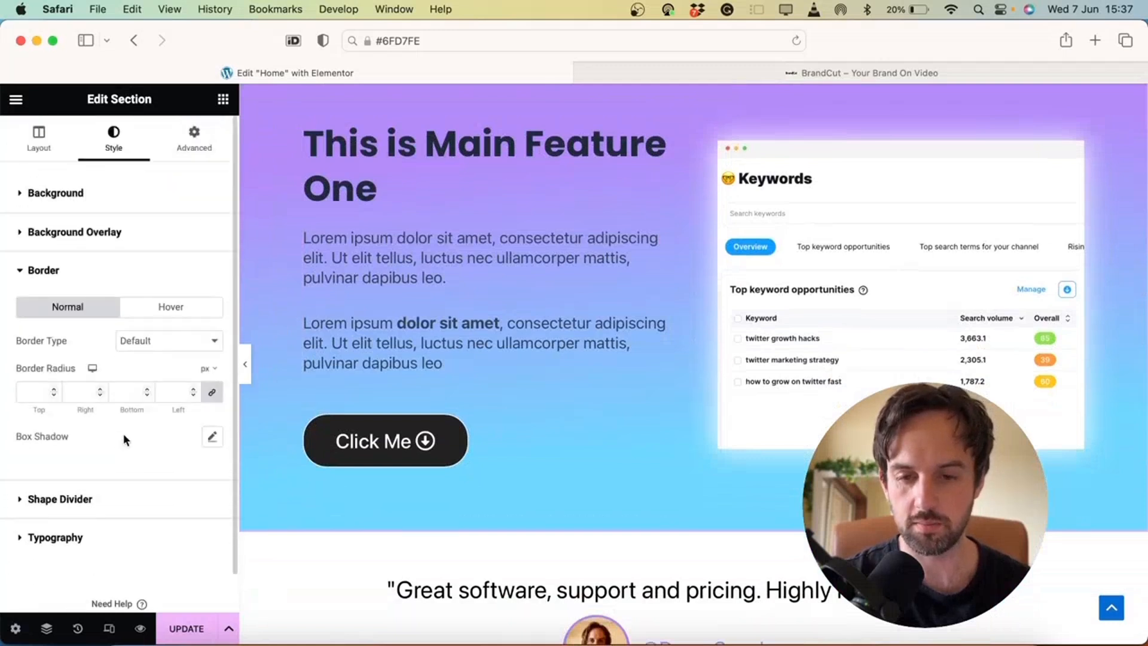
click(76, 500)
Add a bottom Mountains divider with width 100 and height 80, then preview it
click(192, 367)
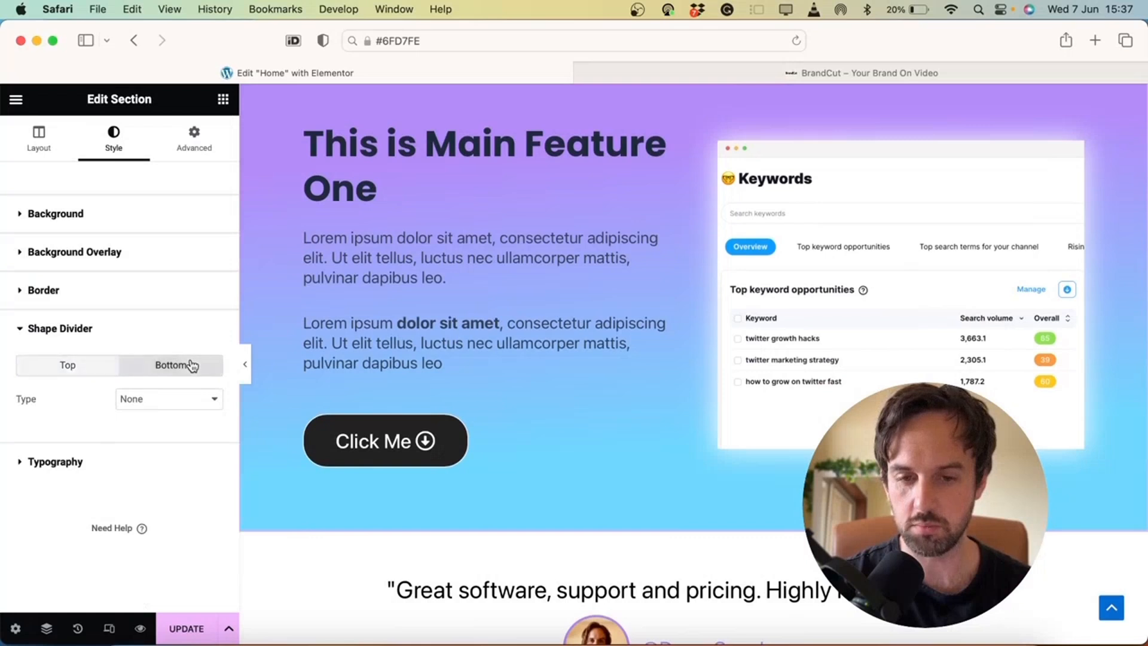
click(167, 399)
click(157, 414)
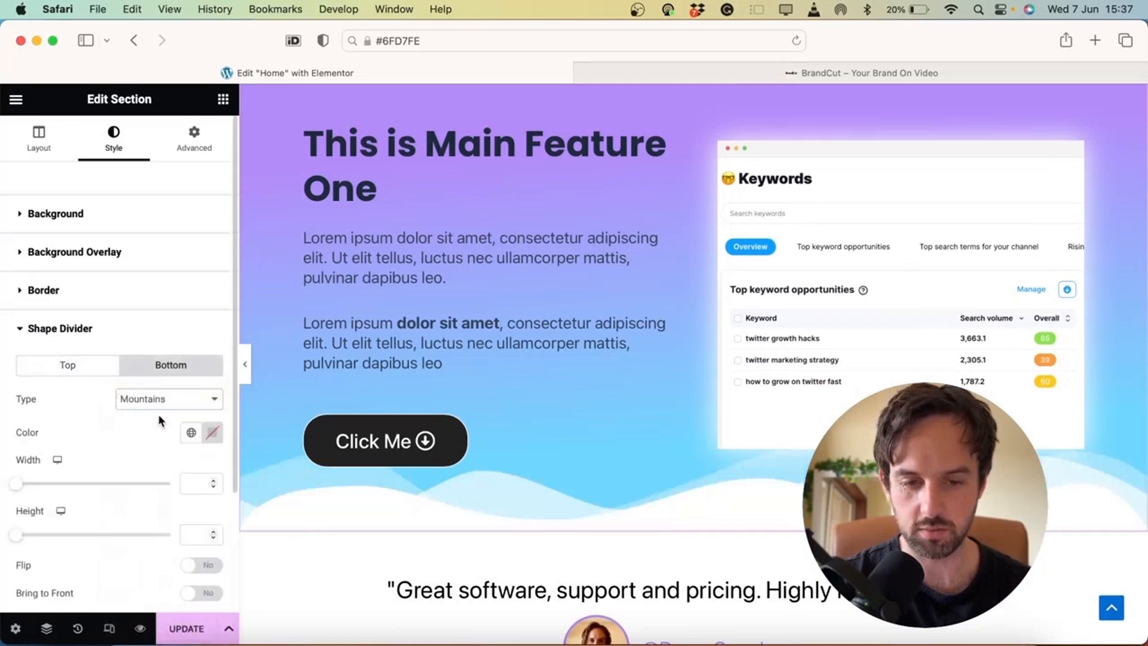
scroll(476, 439, down, 3)
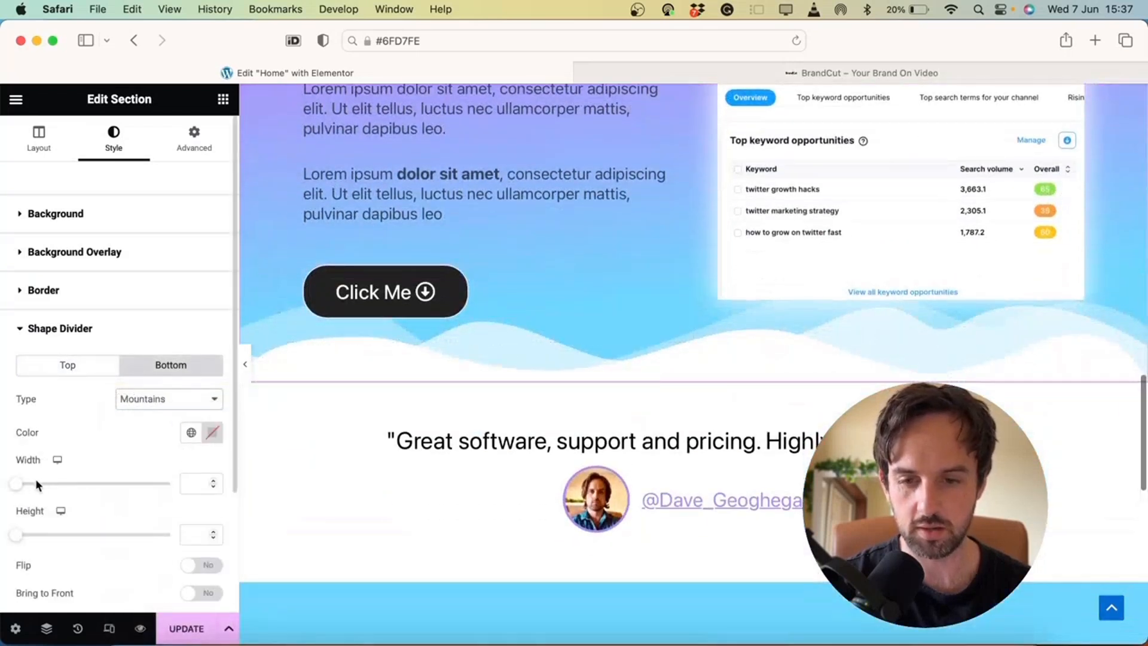
mouse_move(16, 485)
mouse_down()
mouse_move(32, 489)
mouse_move(12, 488)
mouse_up()
drag(17, 534, 45, 530)
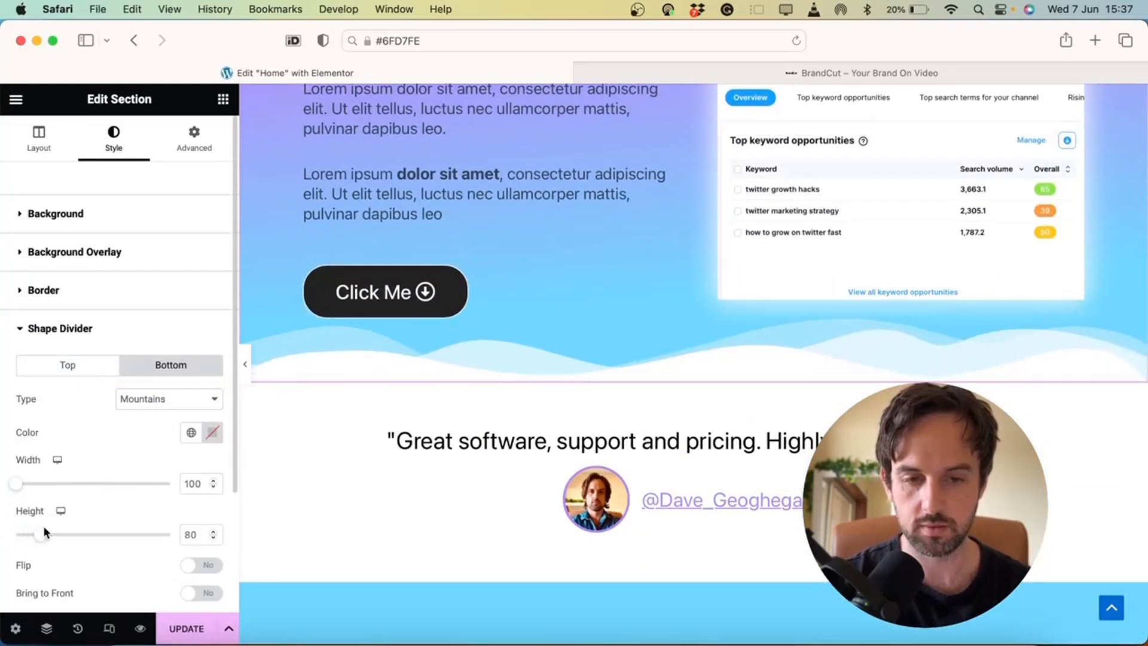
scroll(248, 362, down, 7)
click(246, 363)
scroll(249, 361, up, 3)
scroll(249, 360, down, 4)
scroll(248, 361, up, 8)
scroll(655, 337, up, 1)
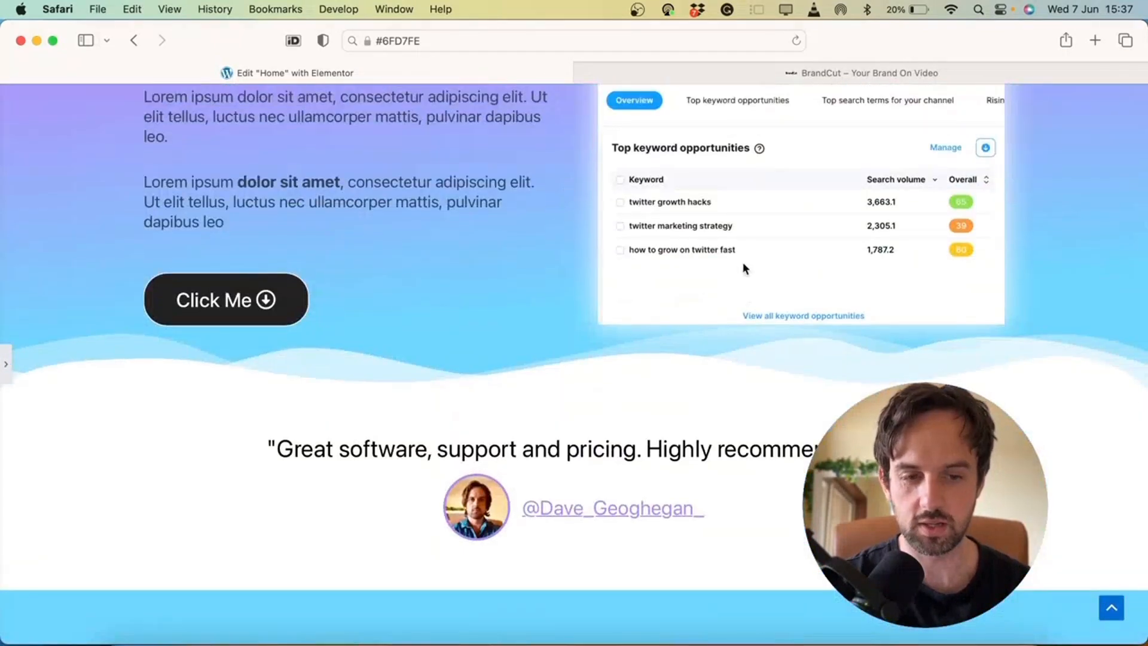
Unlink padding and change Main Feature One's bottom padding from 50 to 150, then preview
click(9, 366)
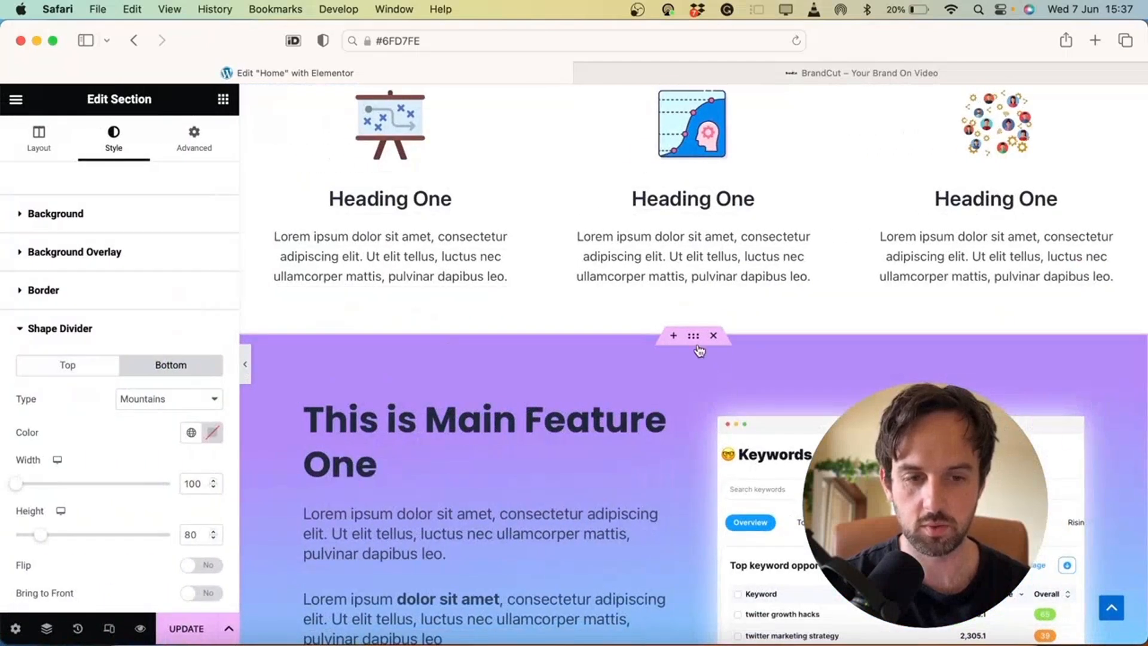
scroll(694, 342, down, 5)
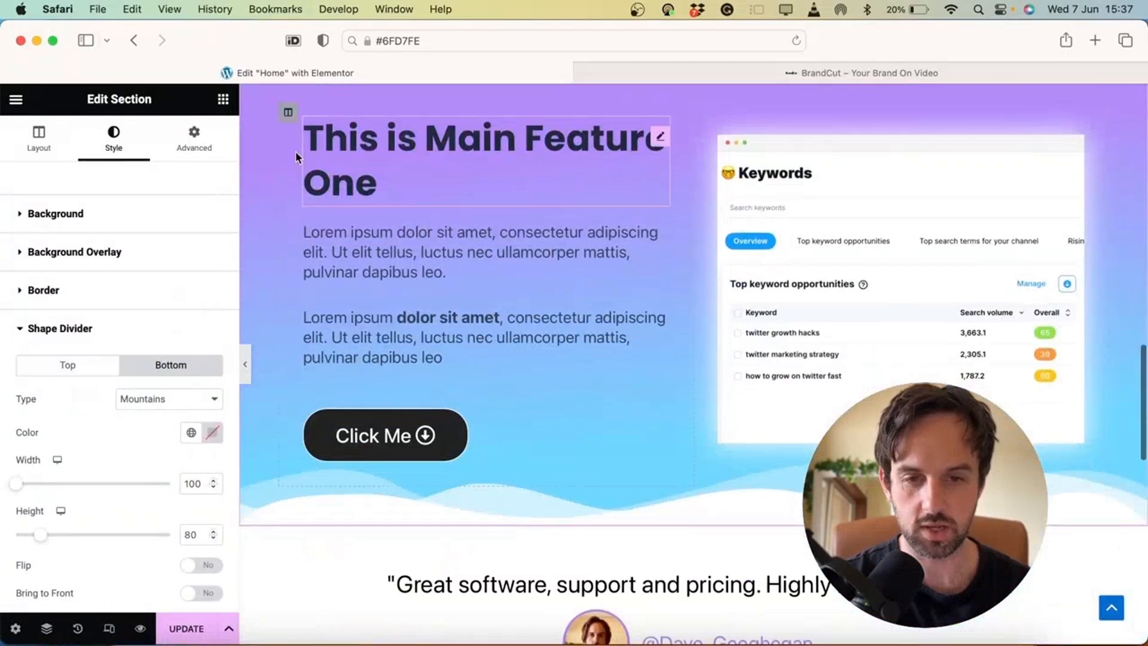
click(194, 149)
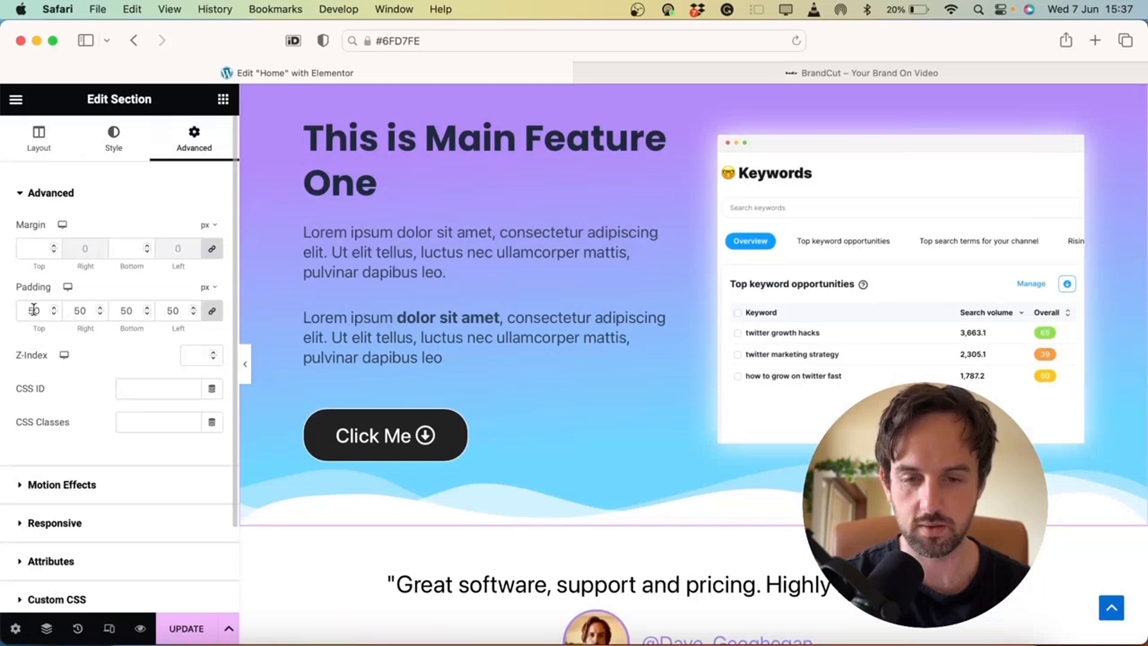
click(212, 312)
click(122, 311)
text(1)
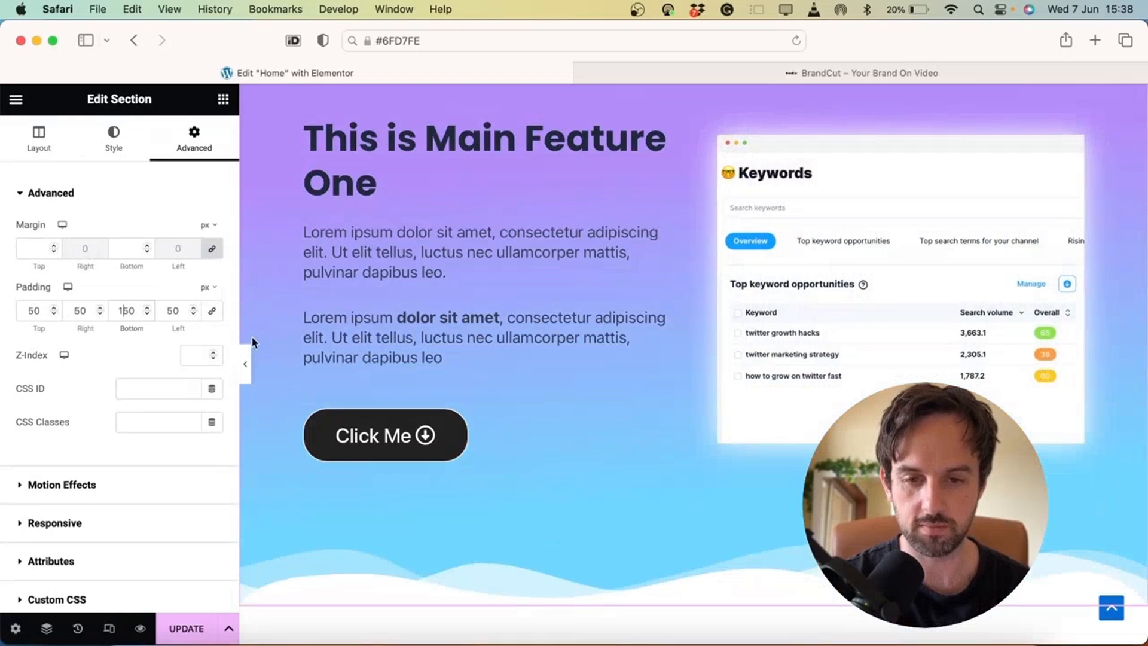
click(246, 361)
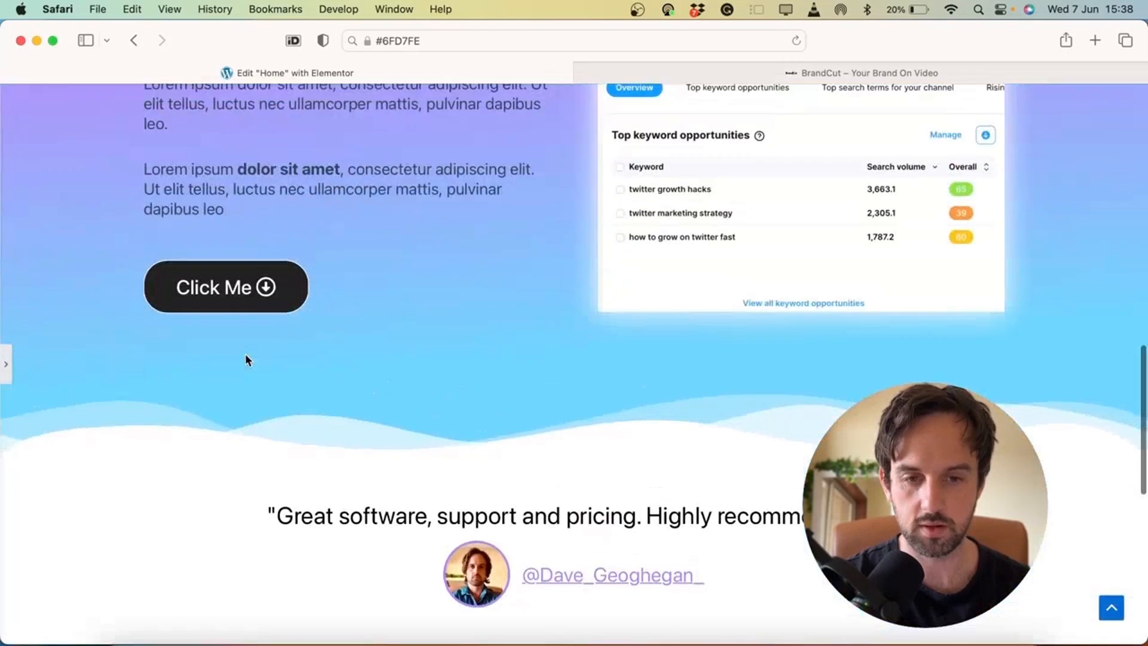
scroll(246, 359, up, 3)
scroll(245, 359, down, 9)
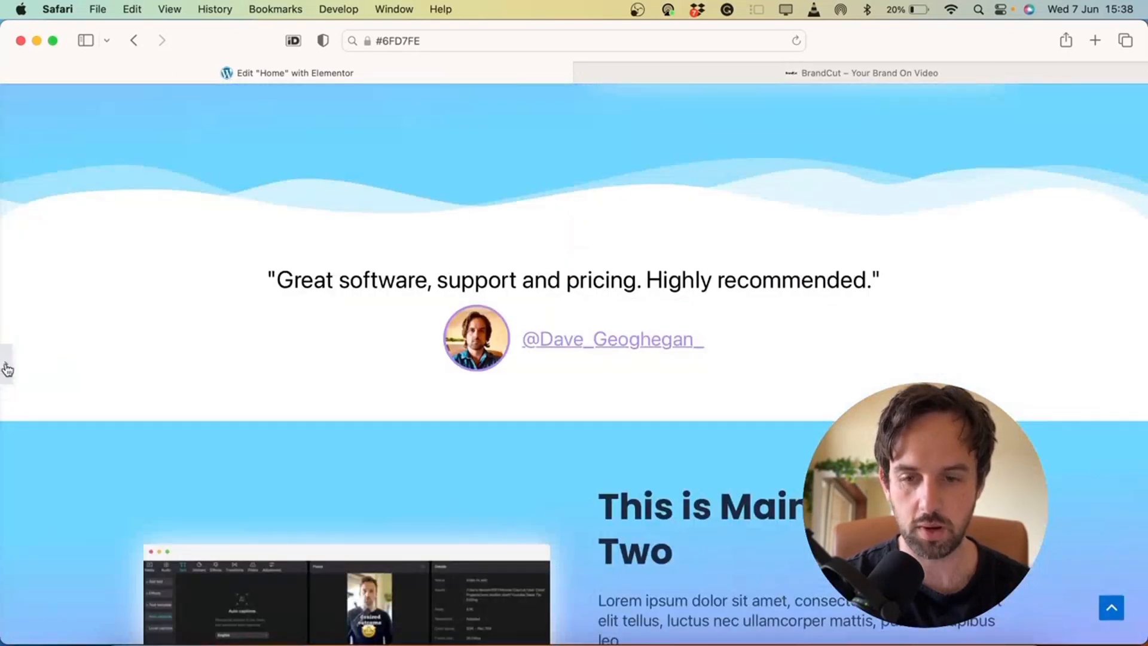
click(7, 369)
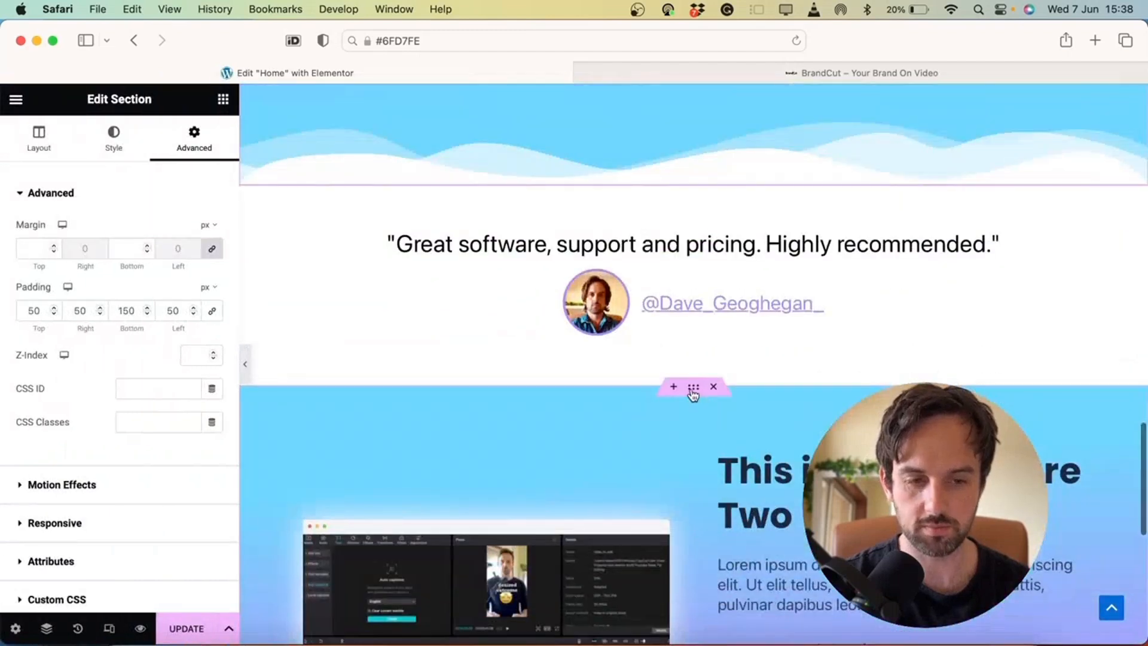
Give the testimonial's Main Feature Two section a top Mountains divider with height 80
click(693, 390)
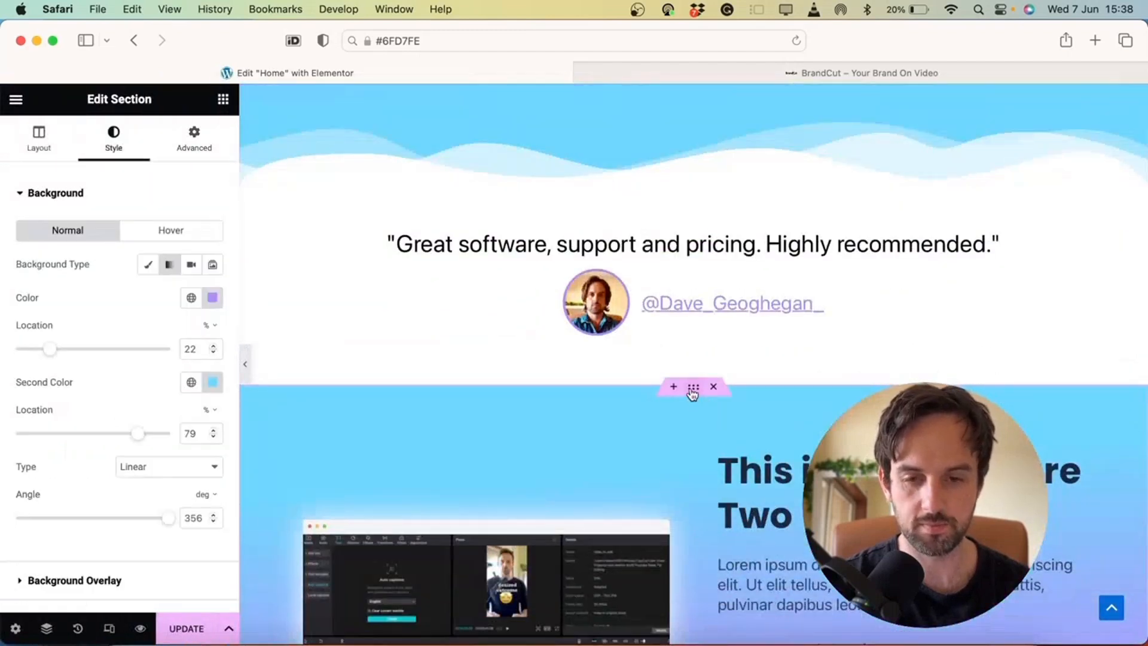
scroll(158, 319, down, 5)
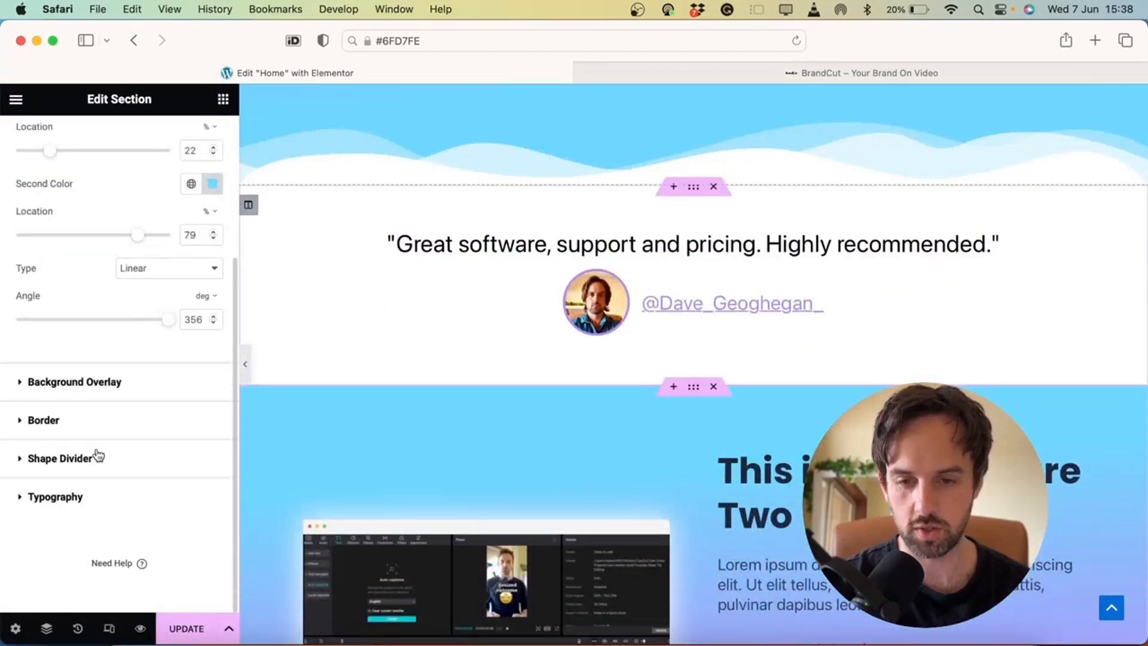
click(87, 466)
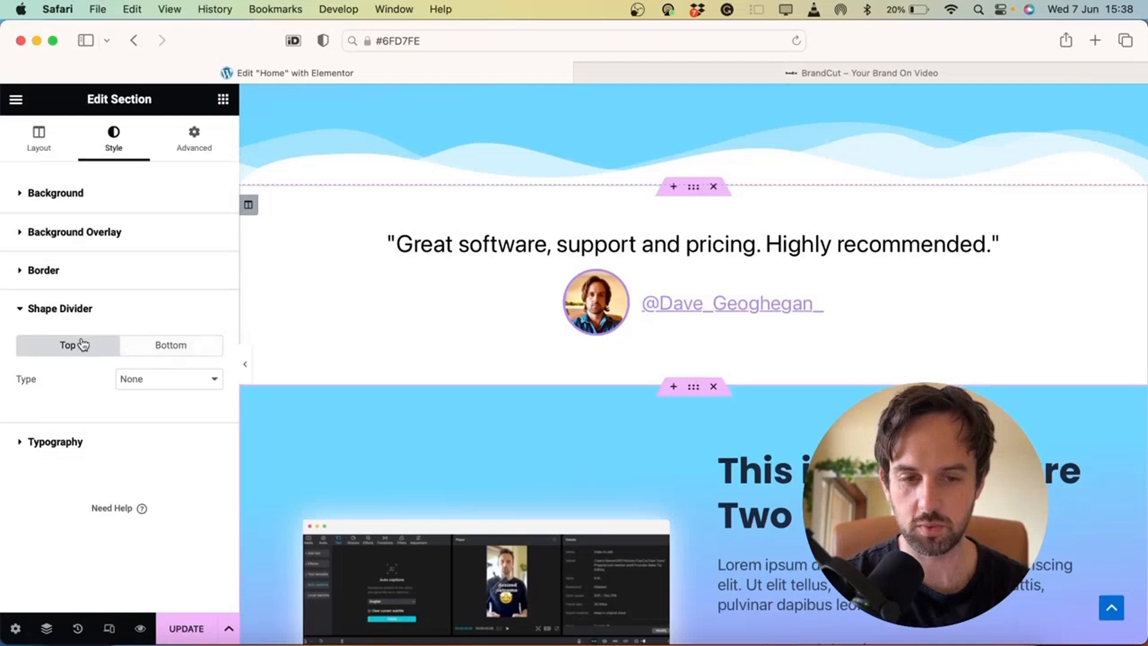
click(170, 378)
click(165, 392)
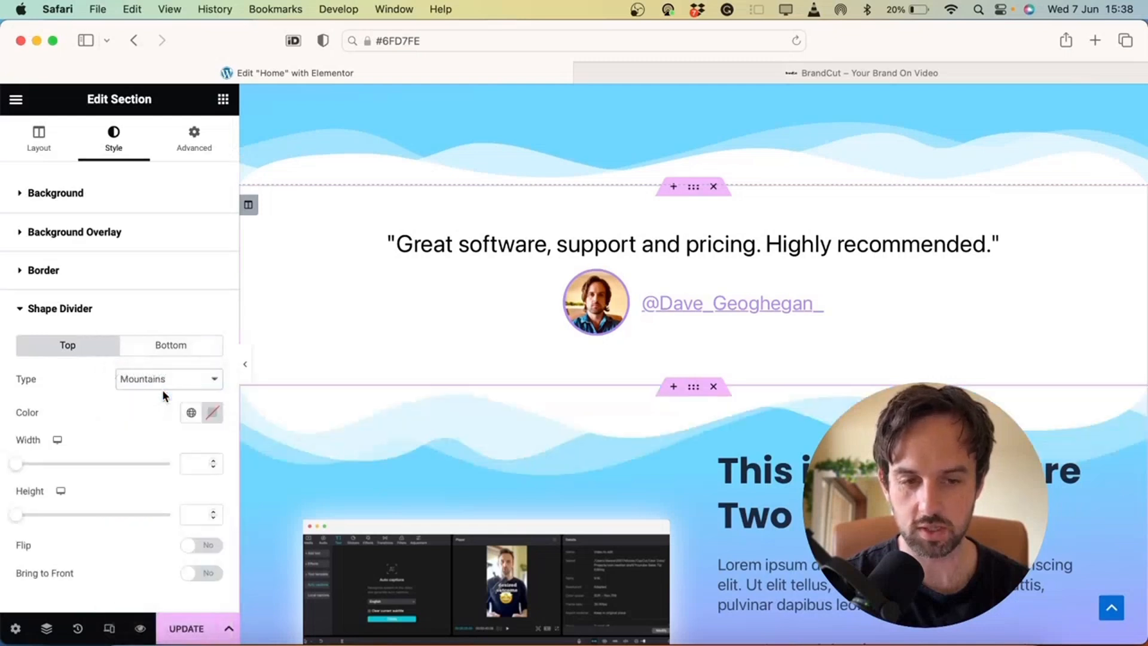
drag(16, 518, 40, 515)
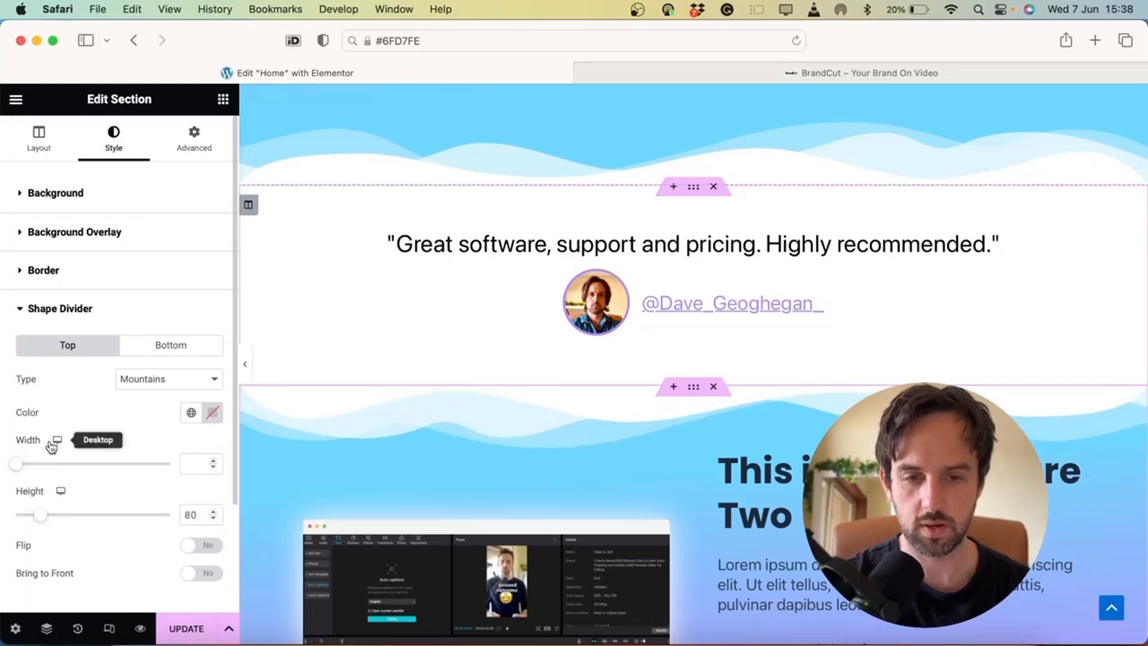
click(249, 371)
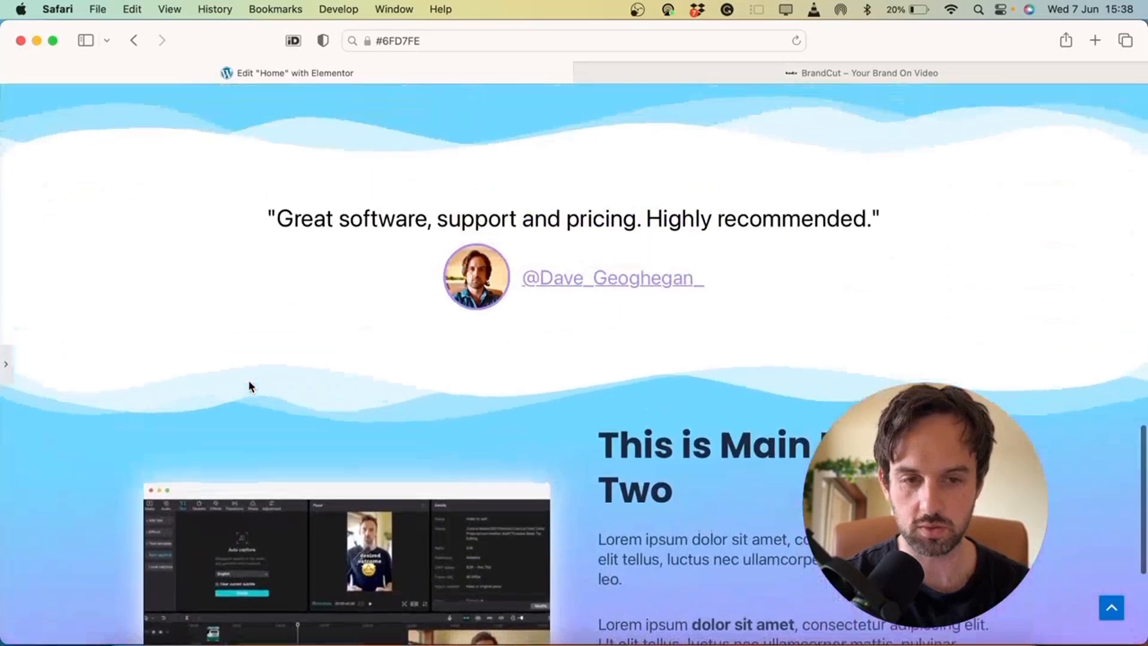
click(9, 378)
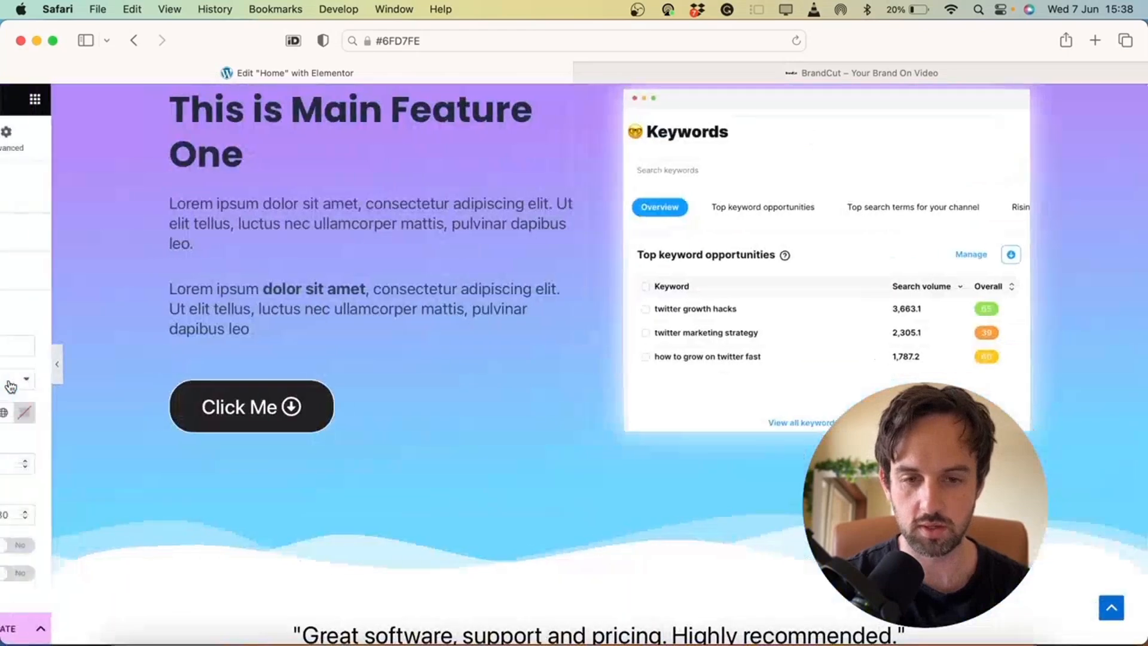
click(194, 138)
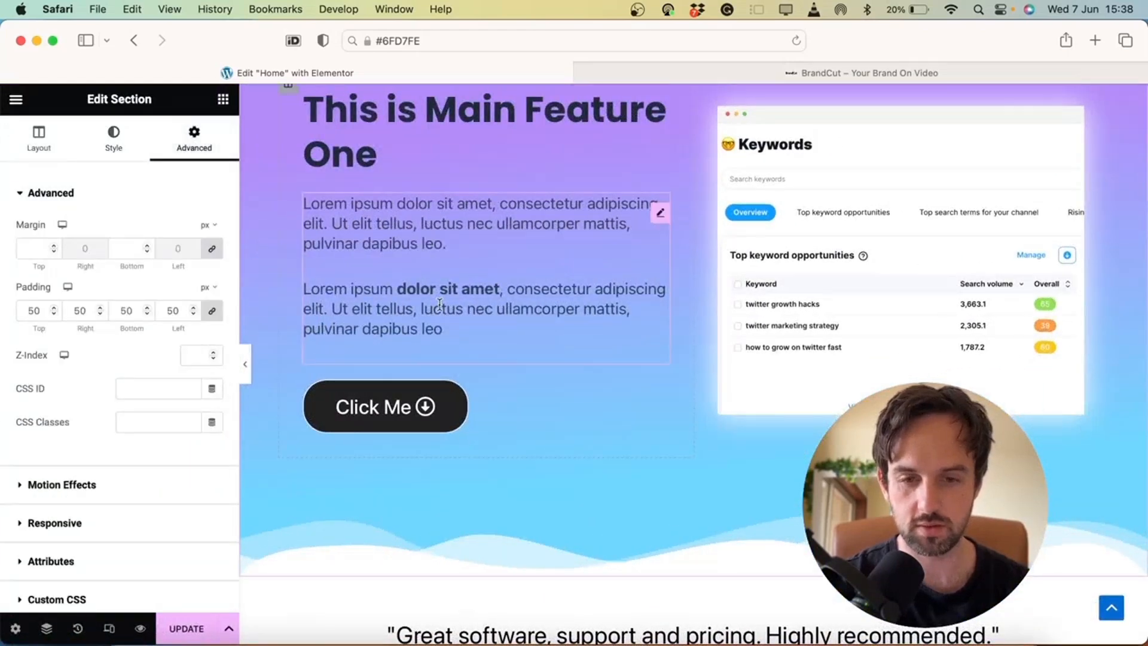
Unlink padding and change Main Feature Two's top padding from 50 to 150, then preview
scroll(441, 308, down, 10)
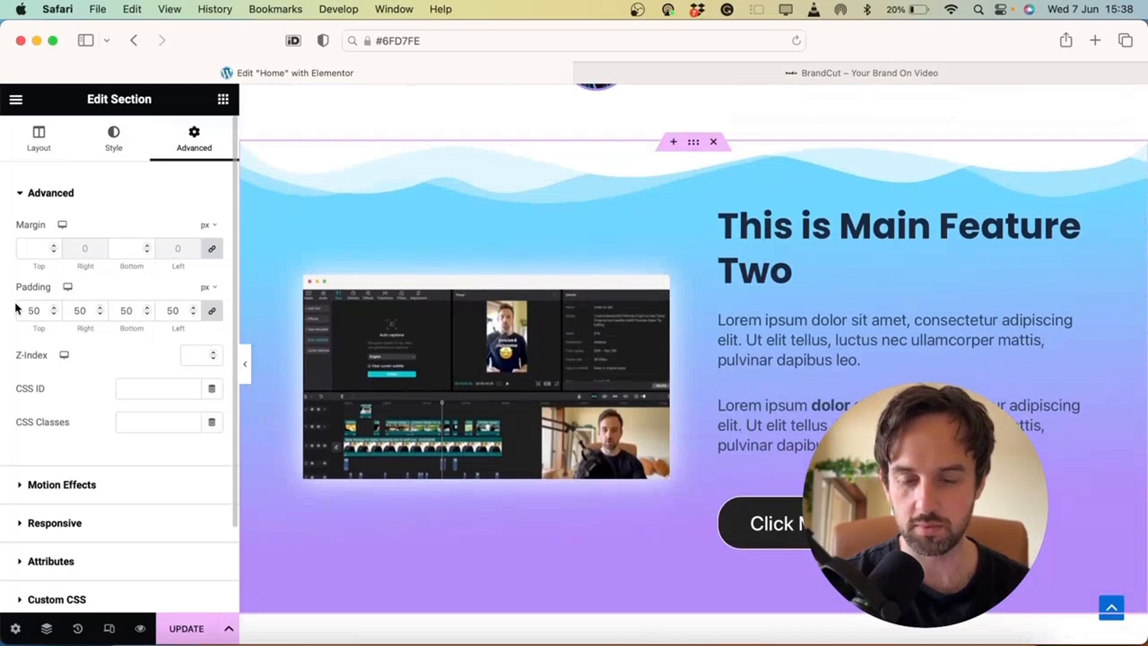
click(212, 312)
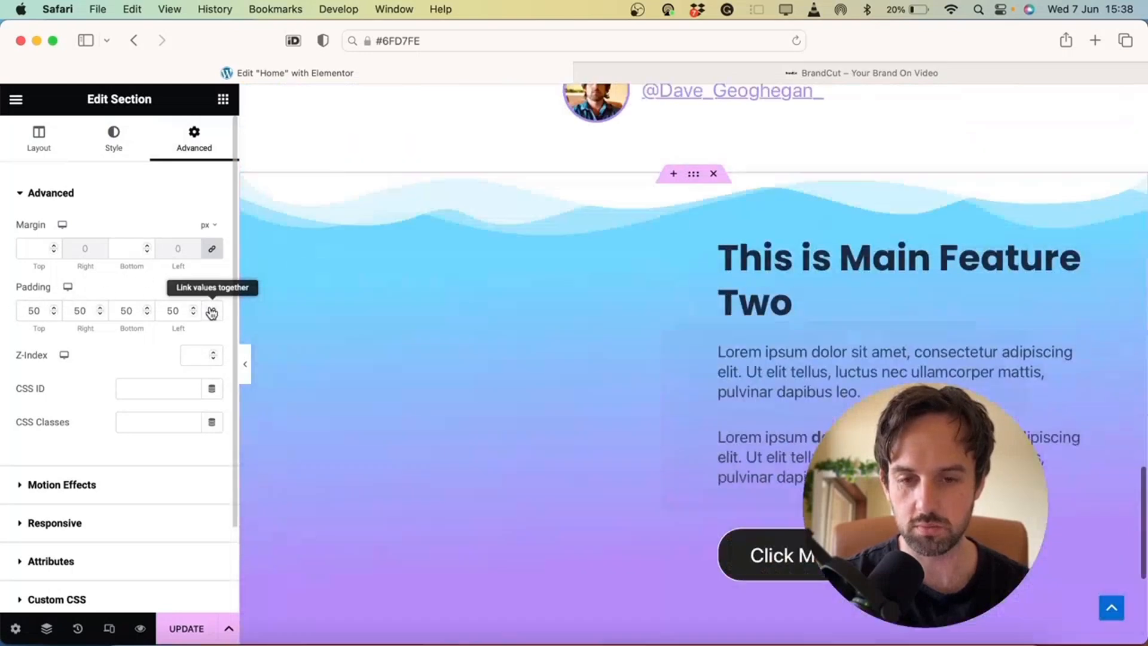
click(25, 311)
text(1)
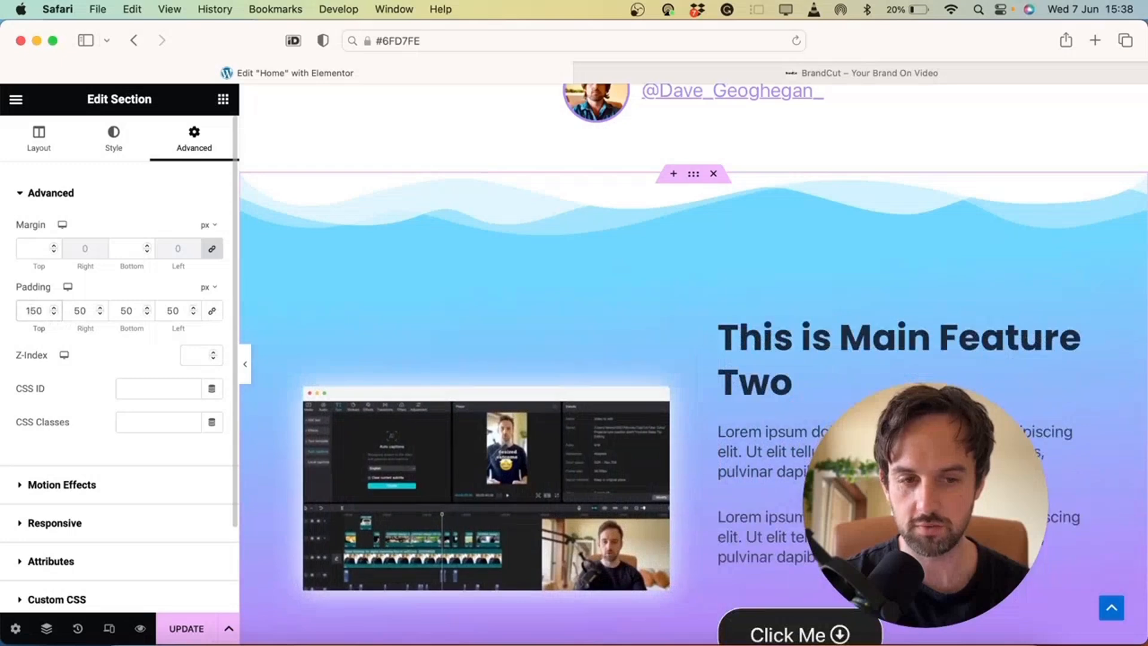
click(248, 371)
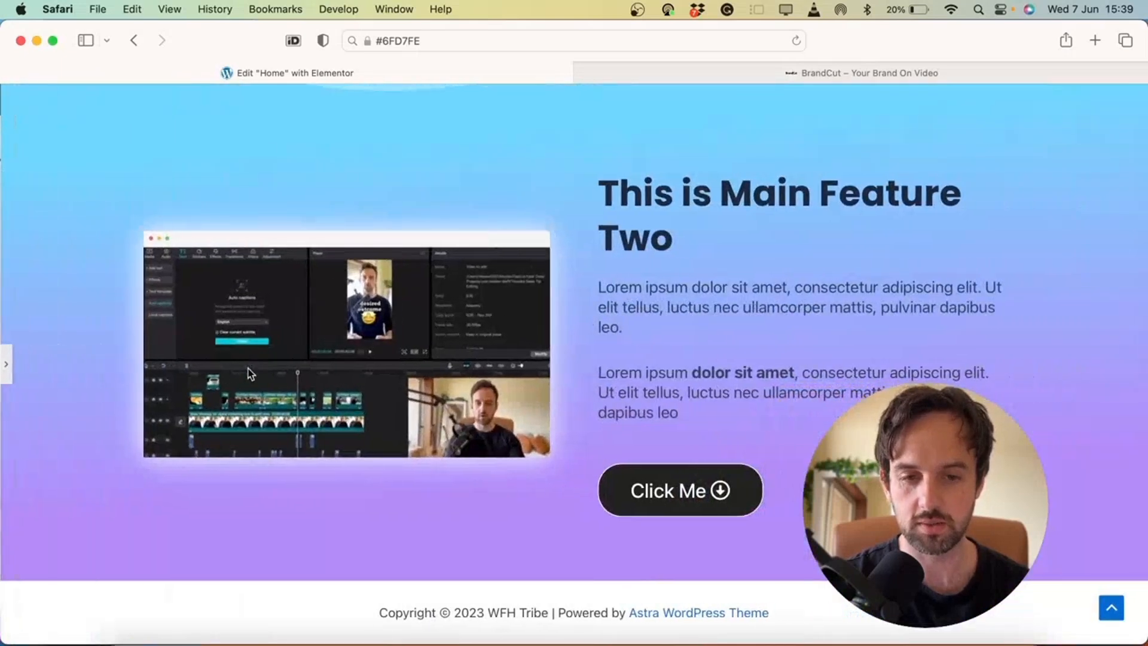
scroll(249, 369, up, 10)
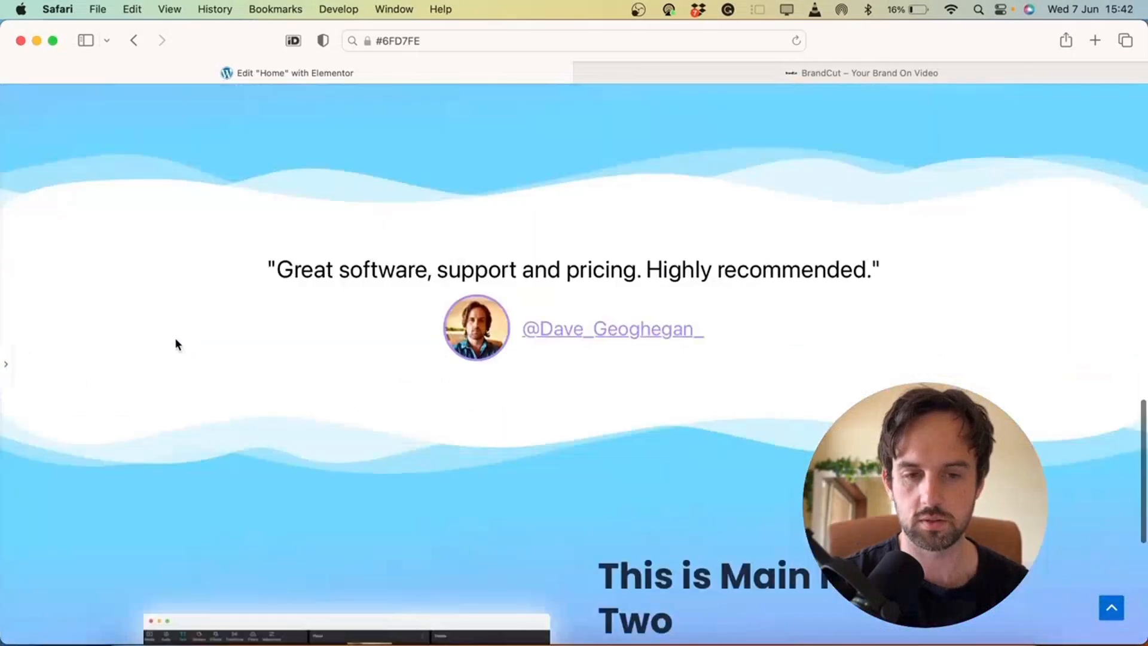
Reopen the testimonial's settings and select the full URL in its Link field
click(6, 364)
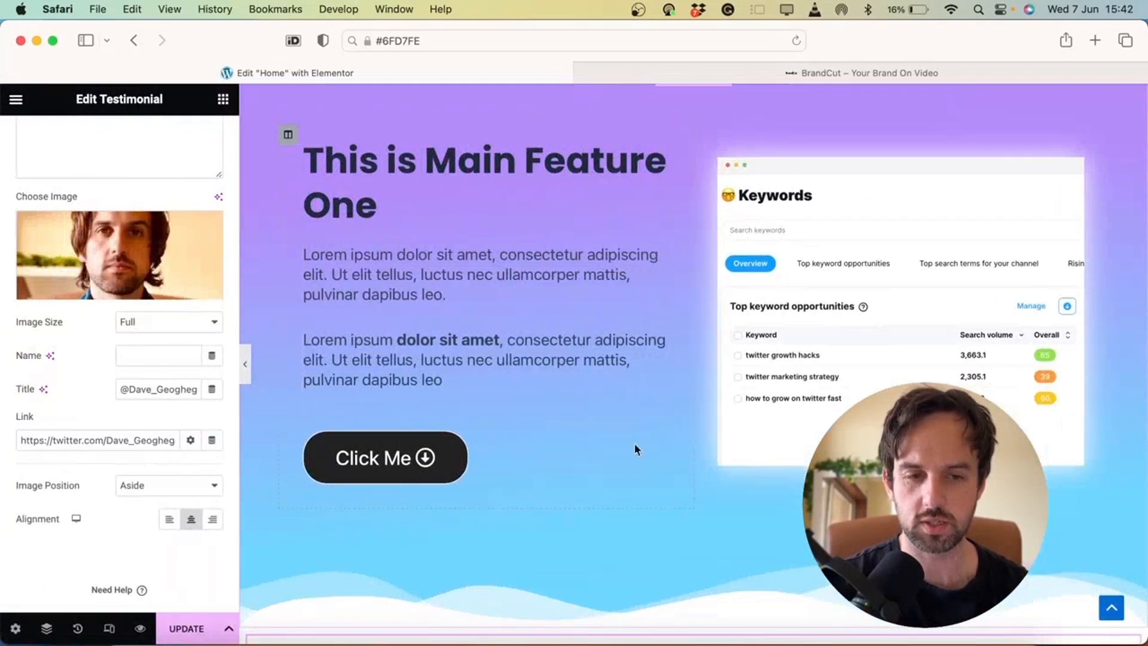
scroll(655, 443, down, 10)
scroll(751, 305, up, 4)
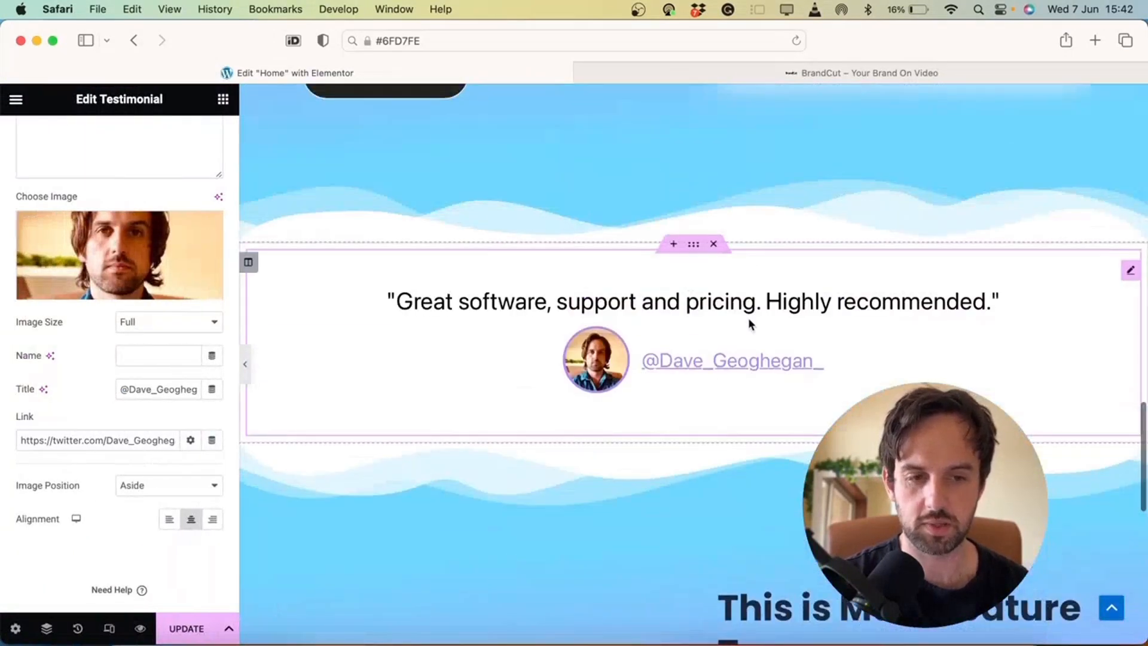
drag(46, 440, 183, 441)
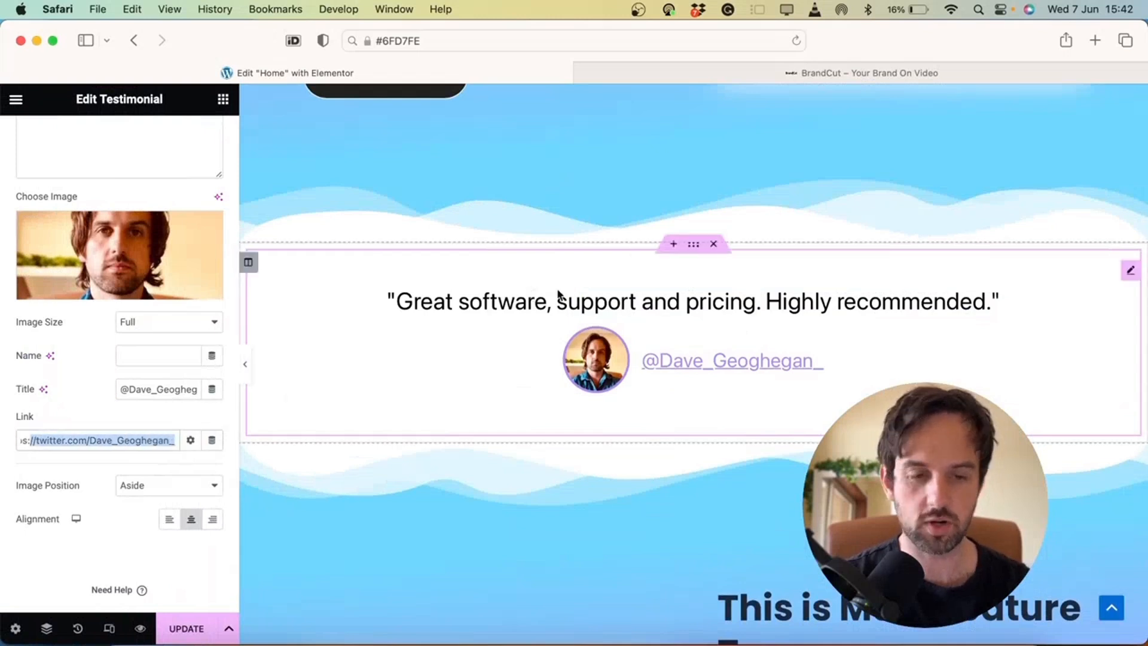
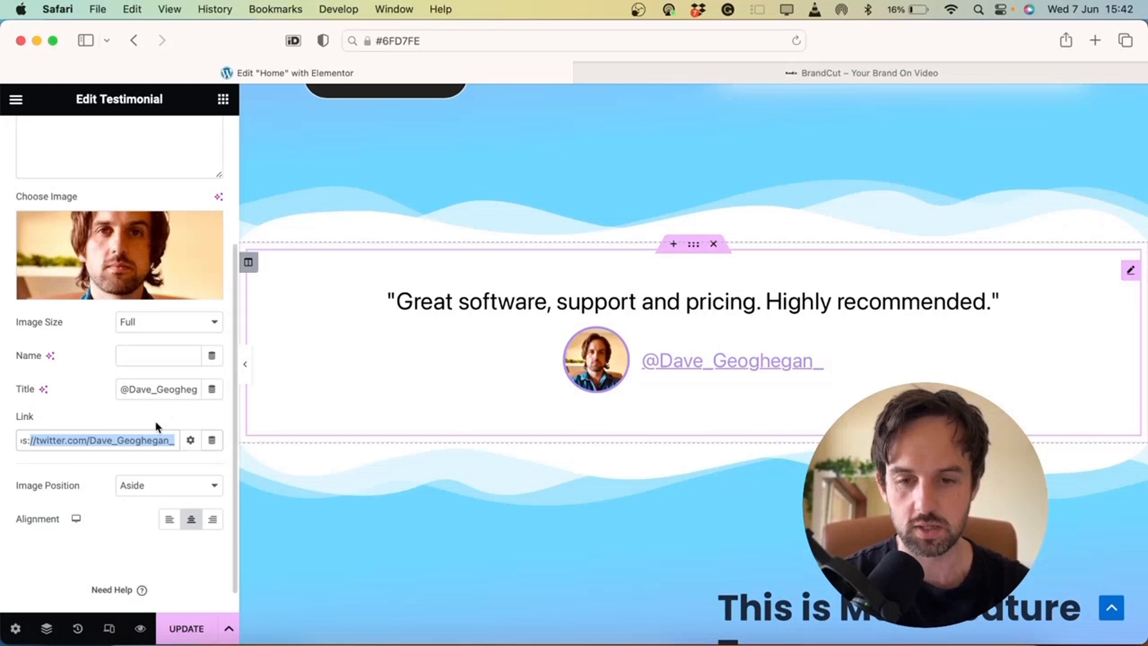
Set the testimonial's Twitter link to open in a new window and update the page
click(149, 440)
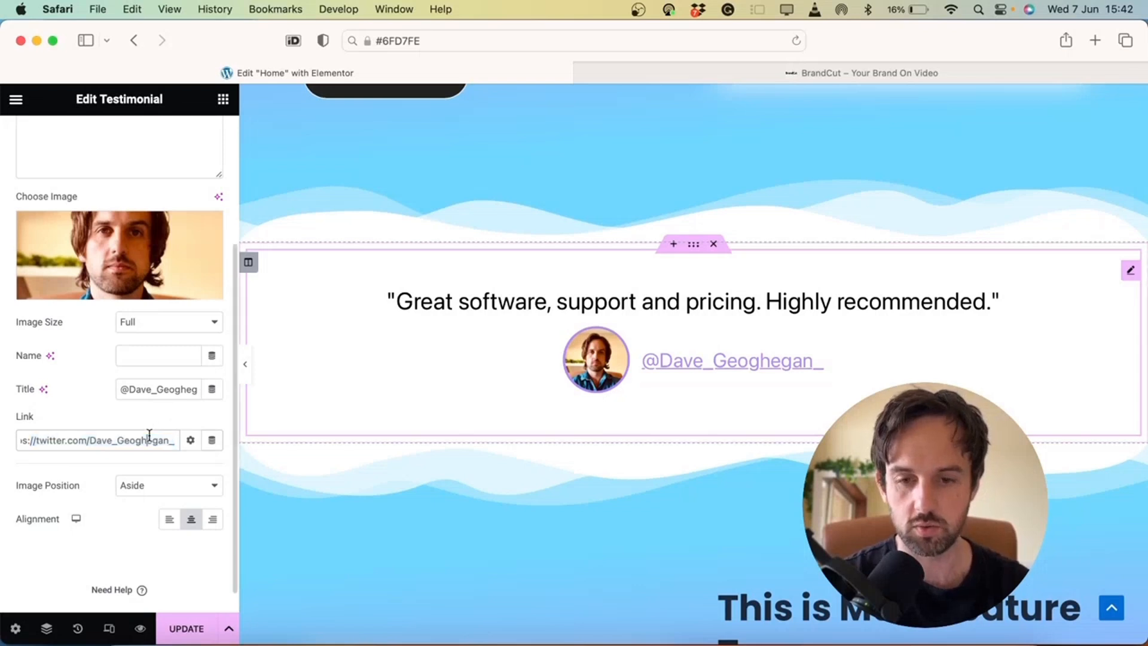
click(190, 441)
click(23, 466)
click(177, 626)
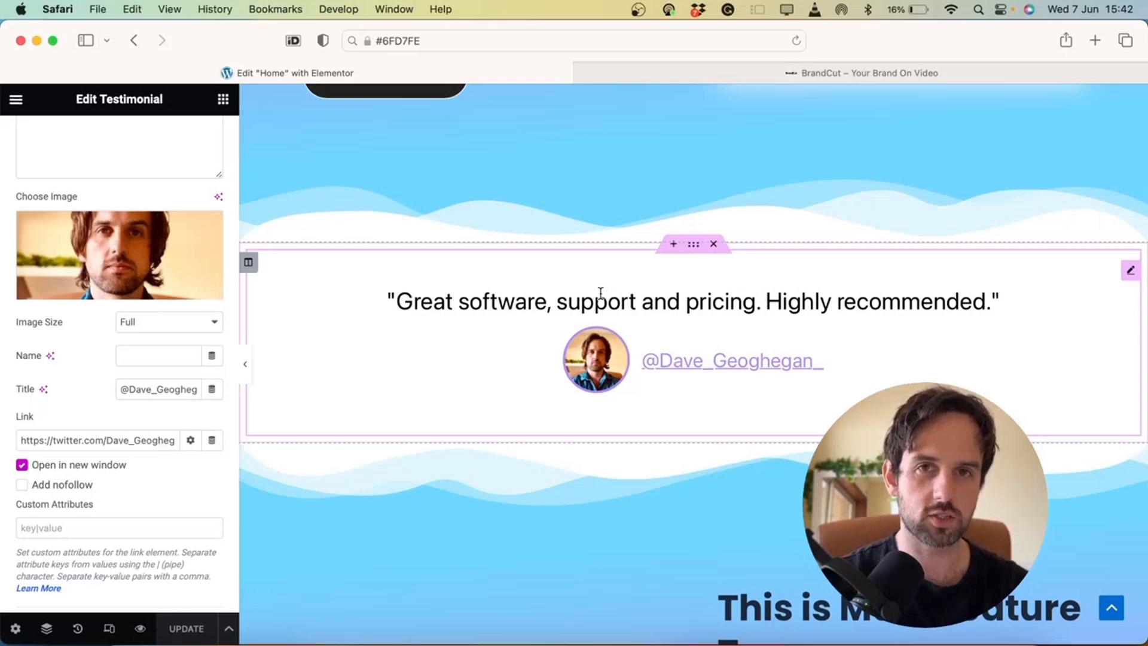
Hide the editor panel to preview the testimonial, then restore the panel
click(249, 362)
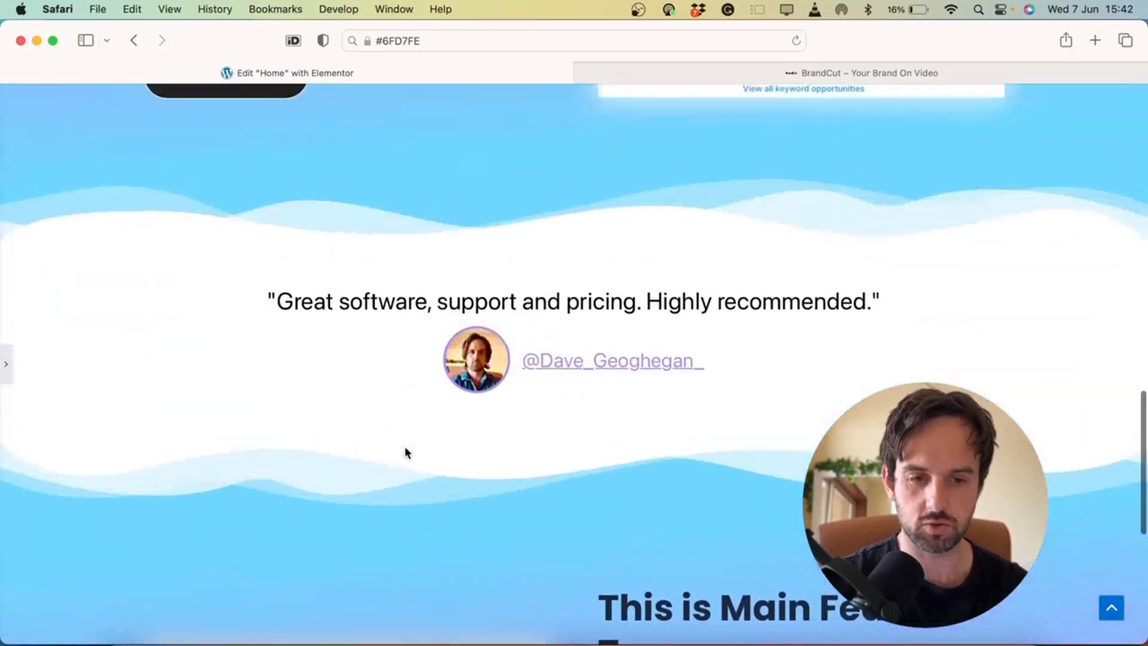
scroll(406, 453, down, 1)
click(9, 375)
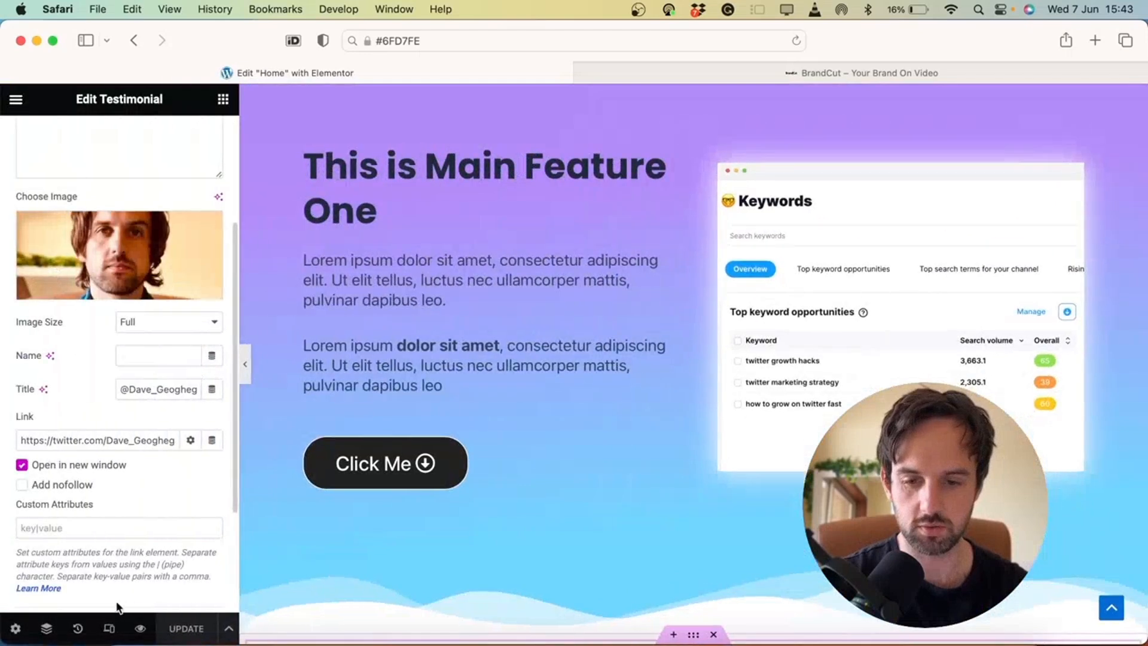
Preview the Home page and confirm the testimonial handle opens Twitter in a new tab
click(141, 630)
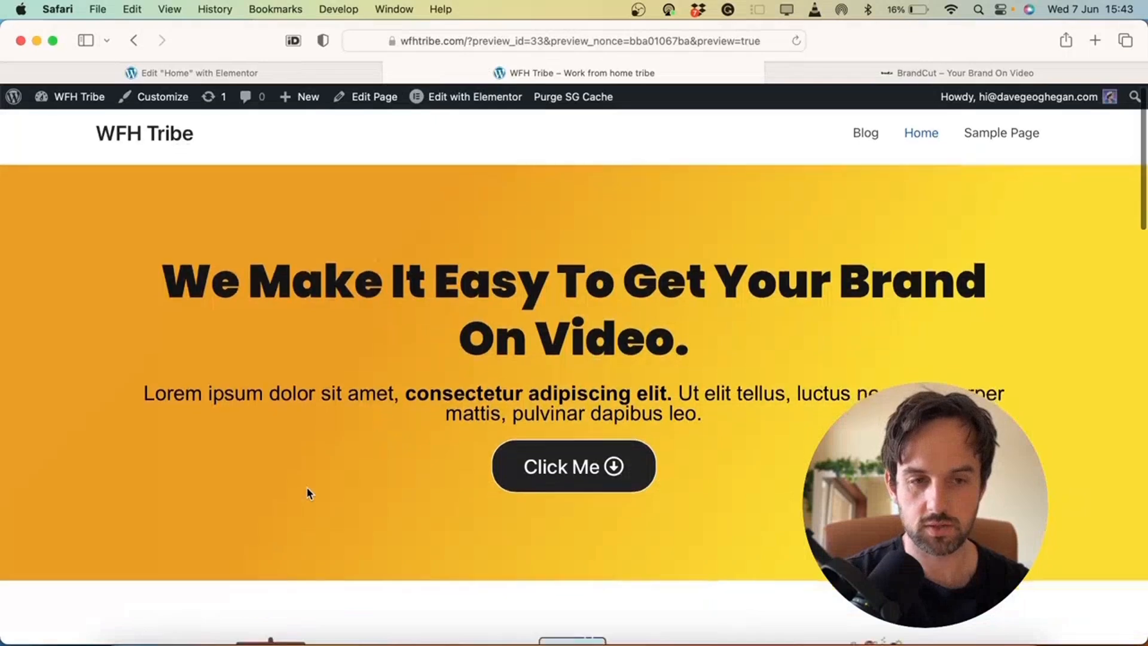
scroll(307, 490, down, 15)
scroll(308, 493, down, 5)
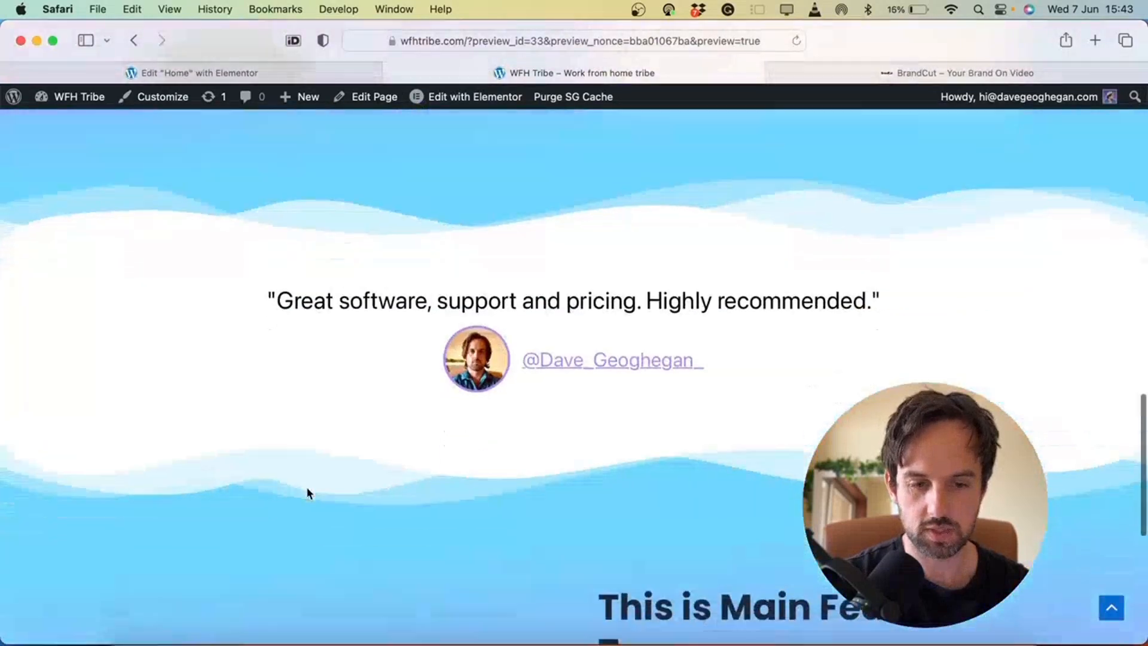
click(572, 333)
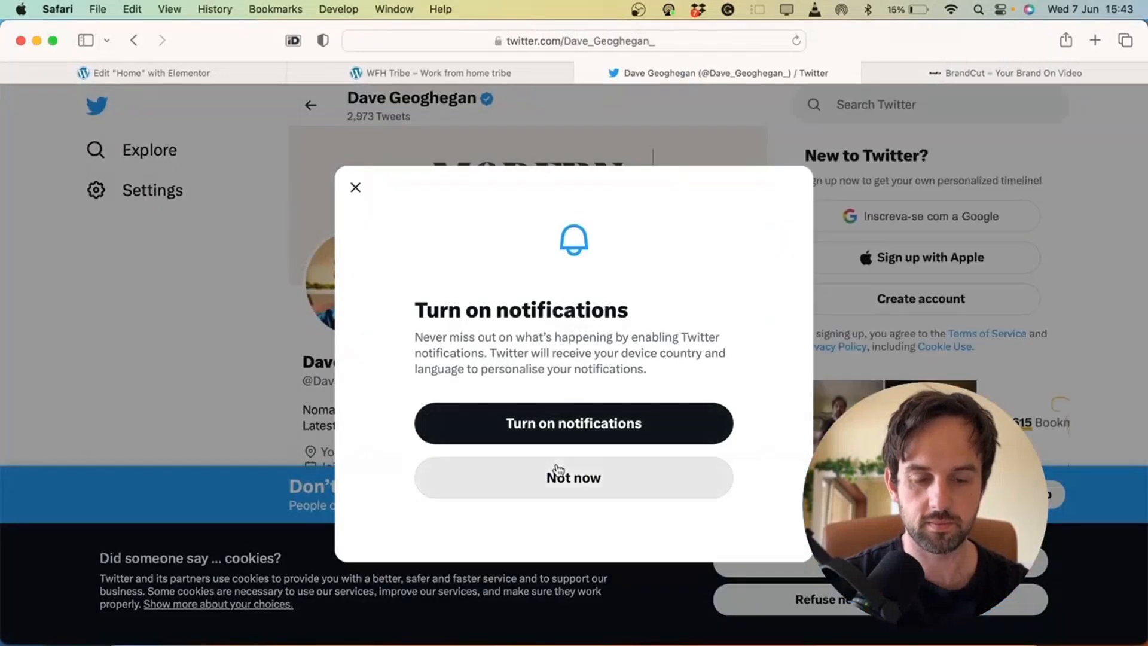
click(557, 470)
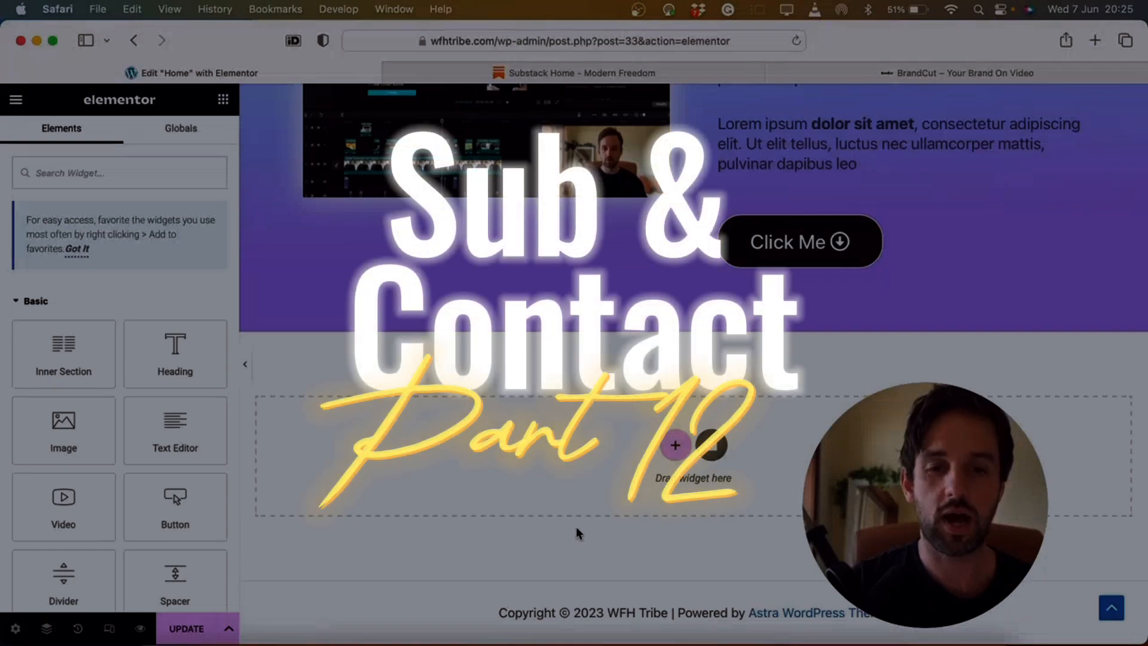
Add a new single-column section at the bottom of the Home page
click(675, 445)
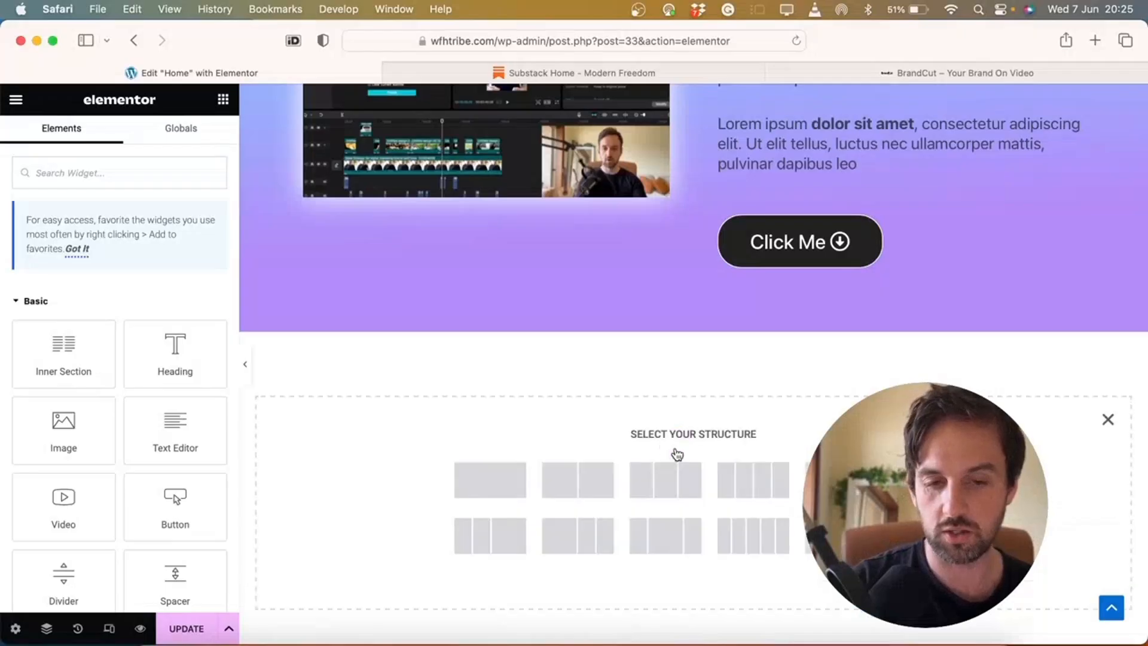
click(494, 486)
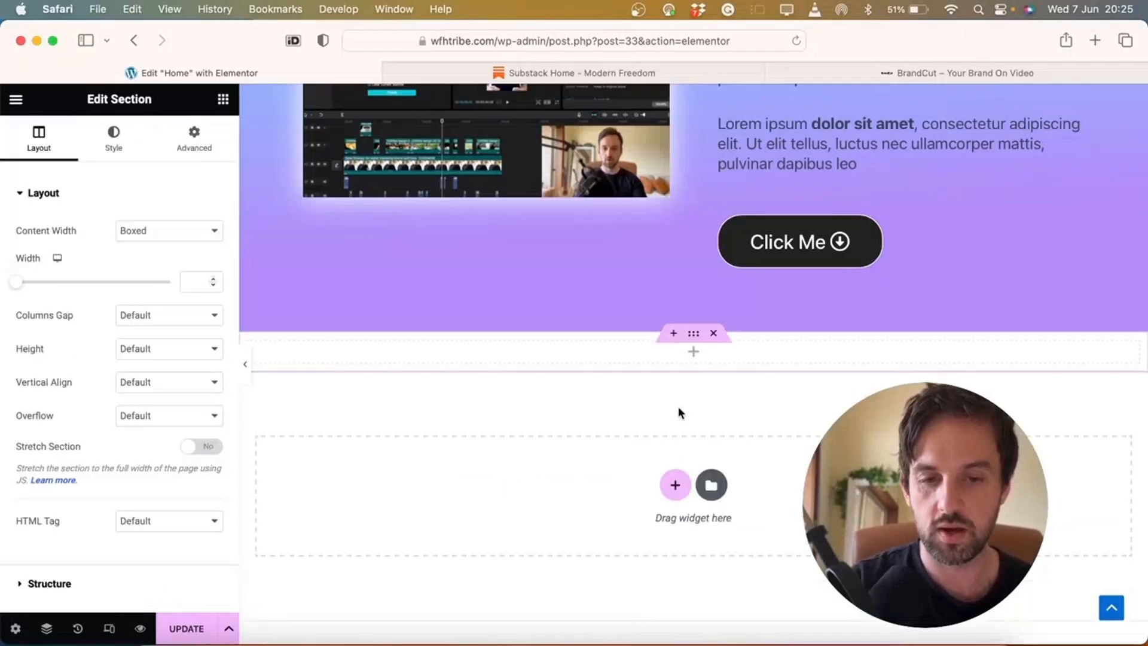
click(694, 356)
Search widgets for 'form' and check BrandCut's email signup form for reference
click(134, 174)
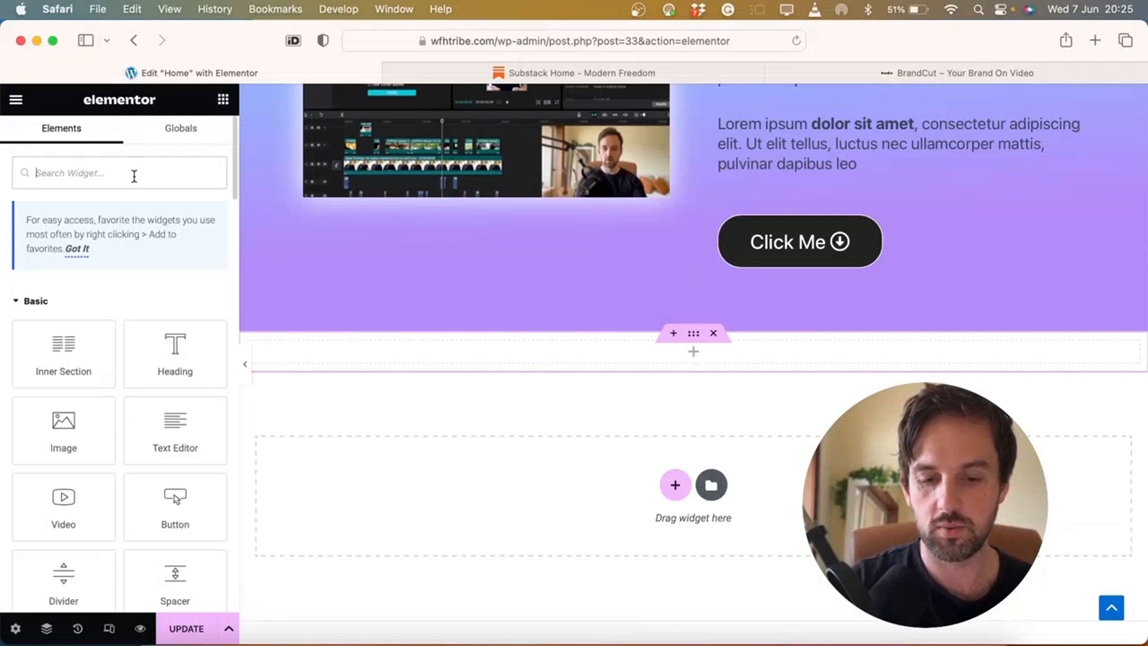
text(form)
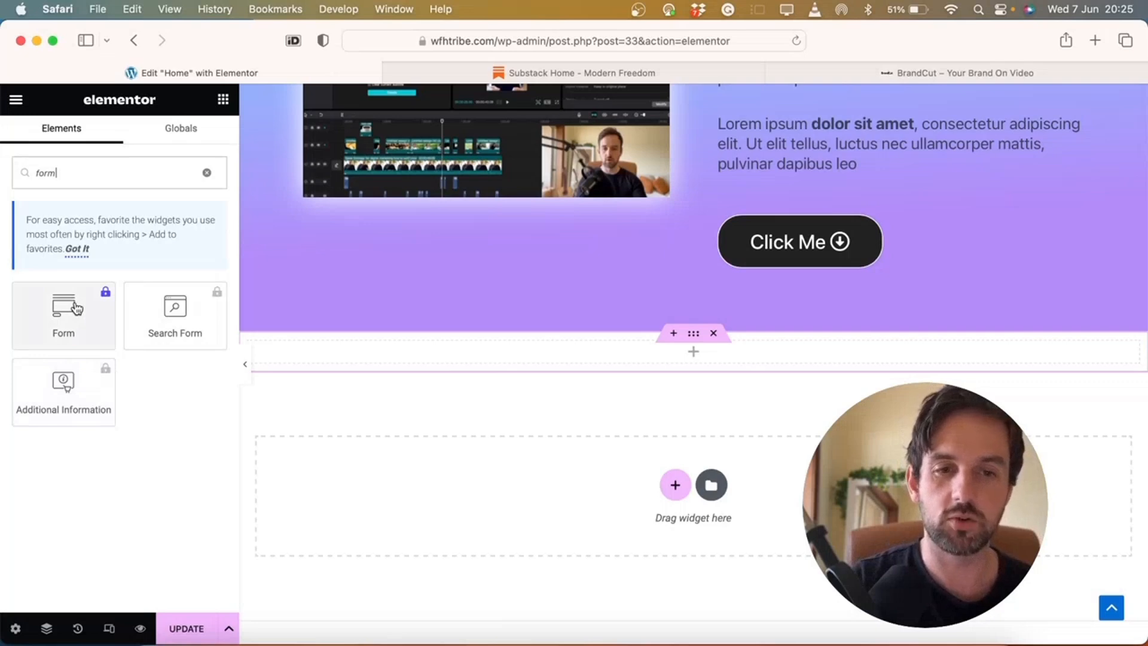
click(940, 70)
scroll(496, 398, down, 5)
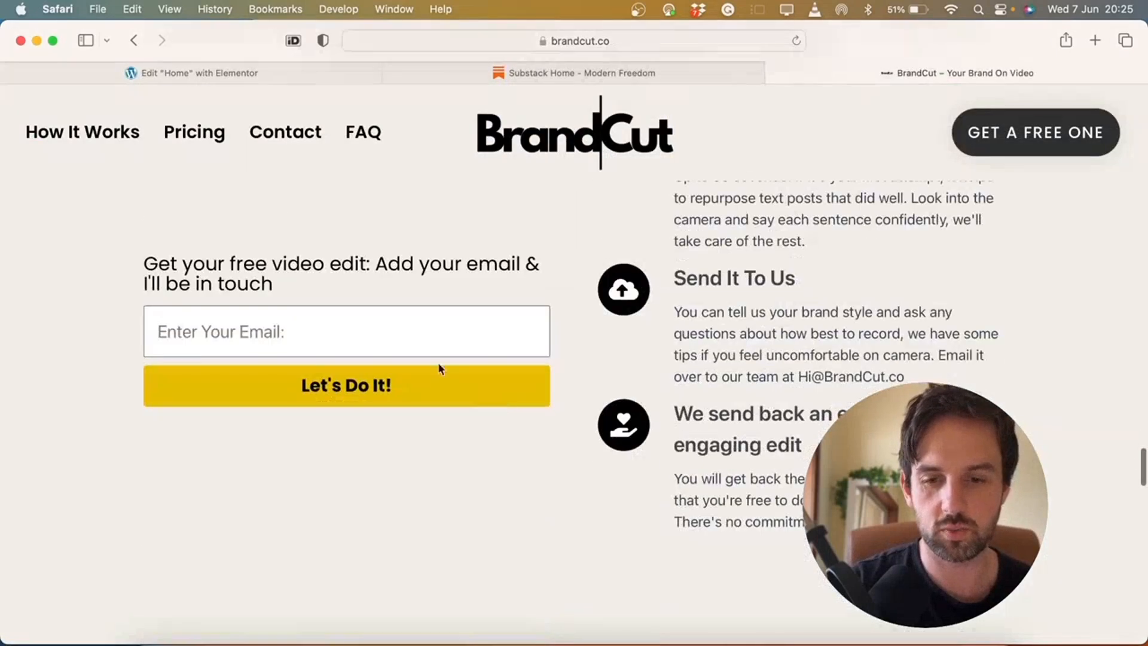
click(182, 72)
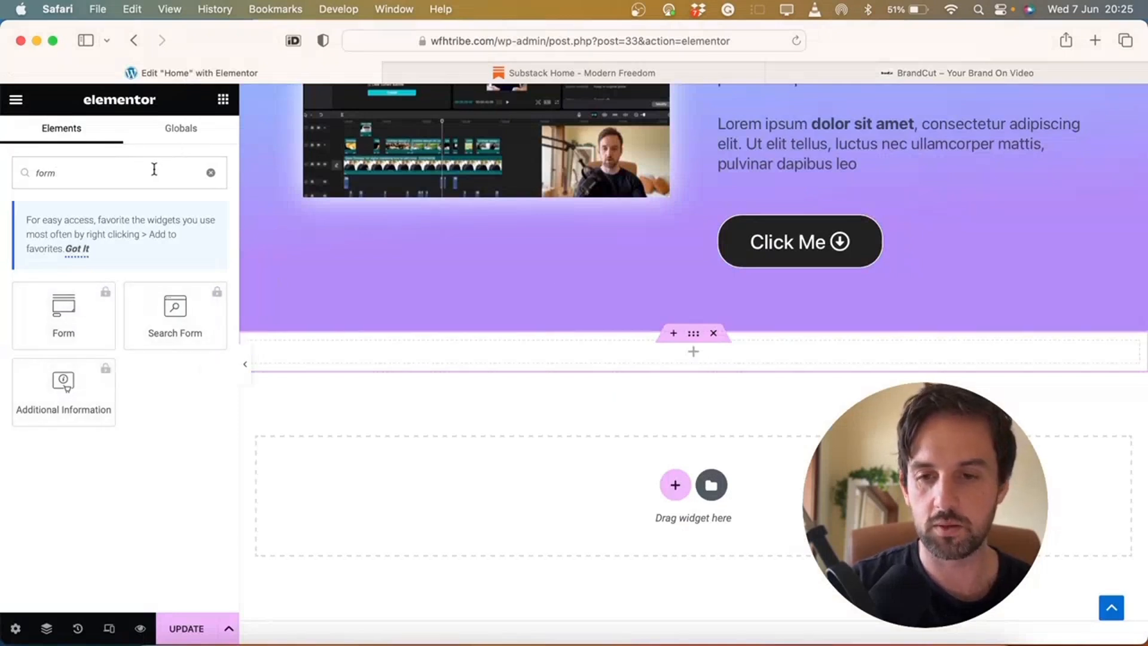
Search widgets for 'html' and drop the HTML widget into the new section
text(ht)
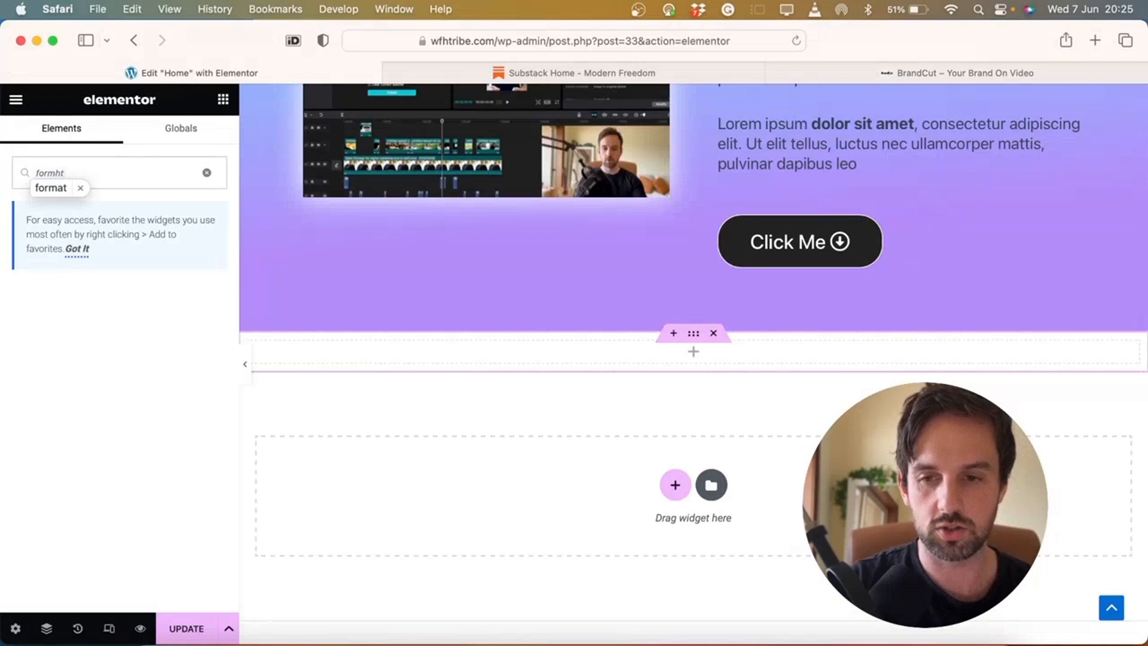
key(super+a)
text(html)
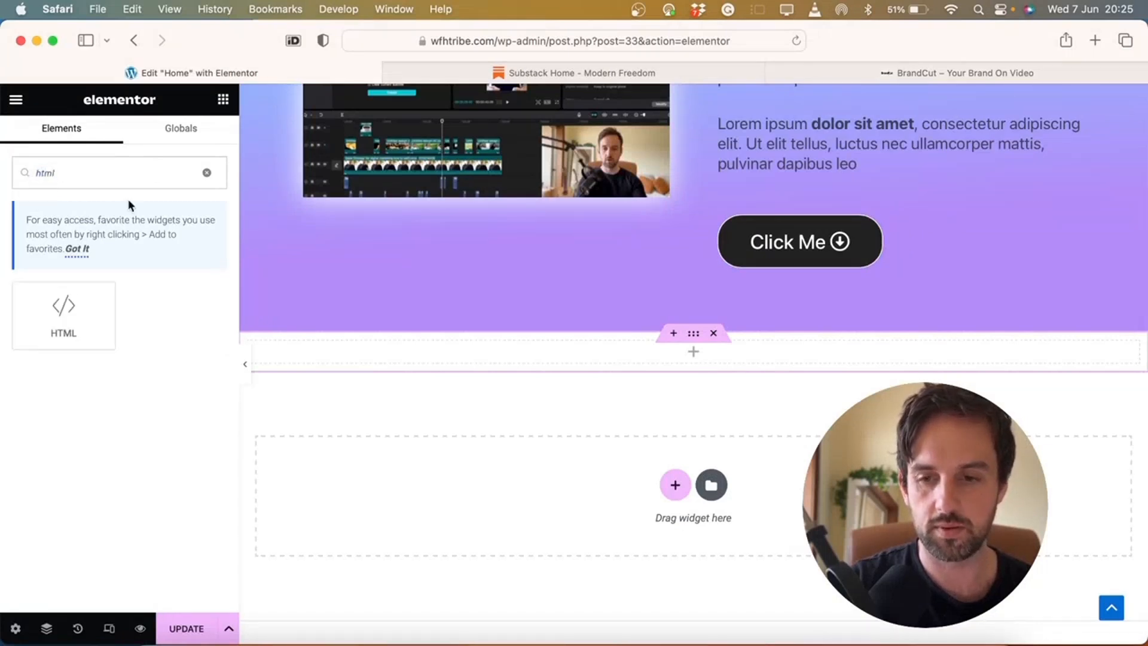
drag(83, 304, 435, 350)
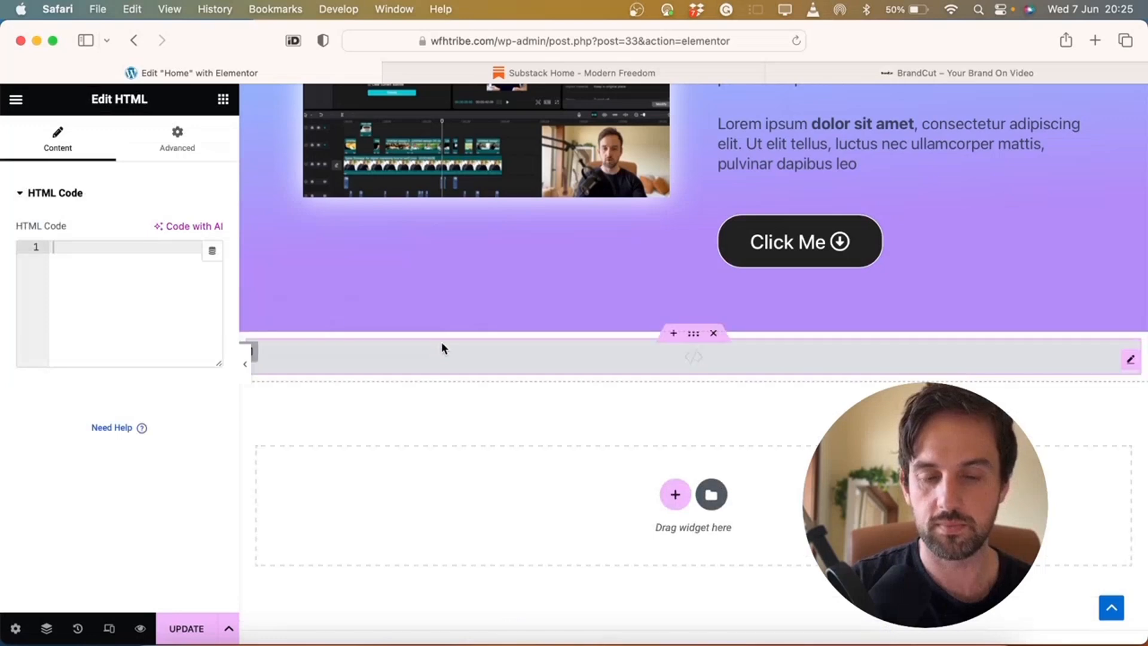
Copy the Substack signup-form embed code from Settings > Import and paste it into the HTML widget
click(574, 73)
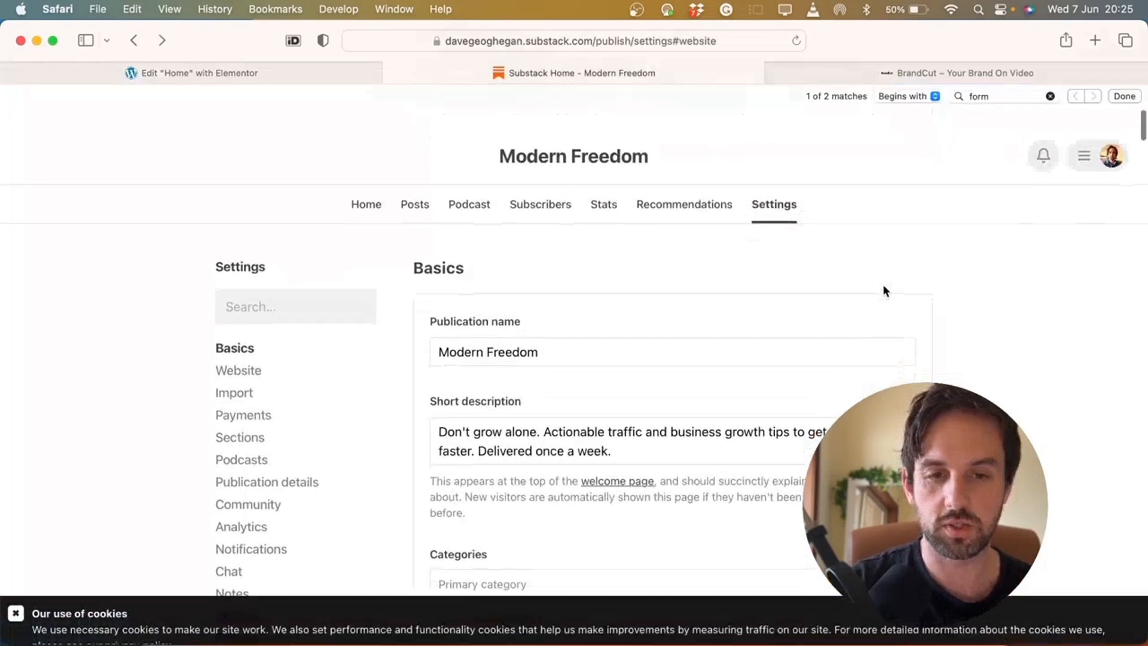
scroll(852, 286, down, 15)
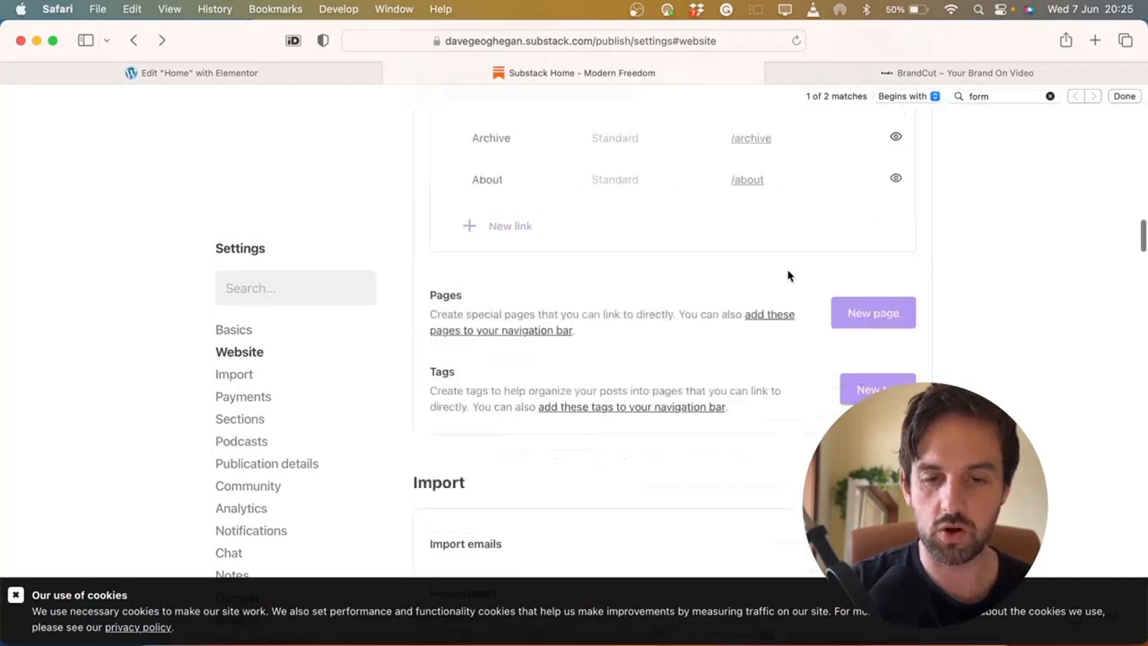
click(681, 386)
key(super+c)
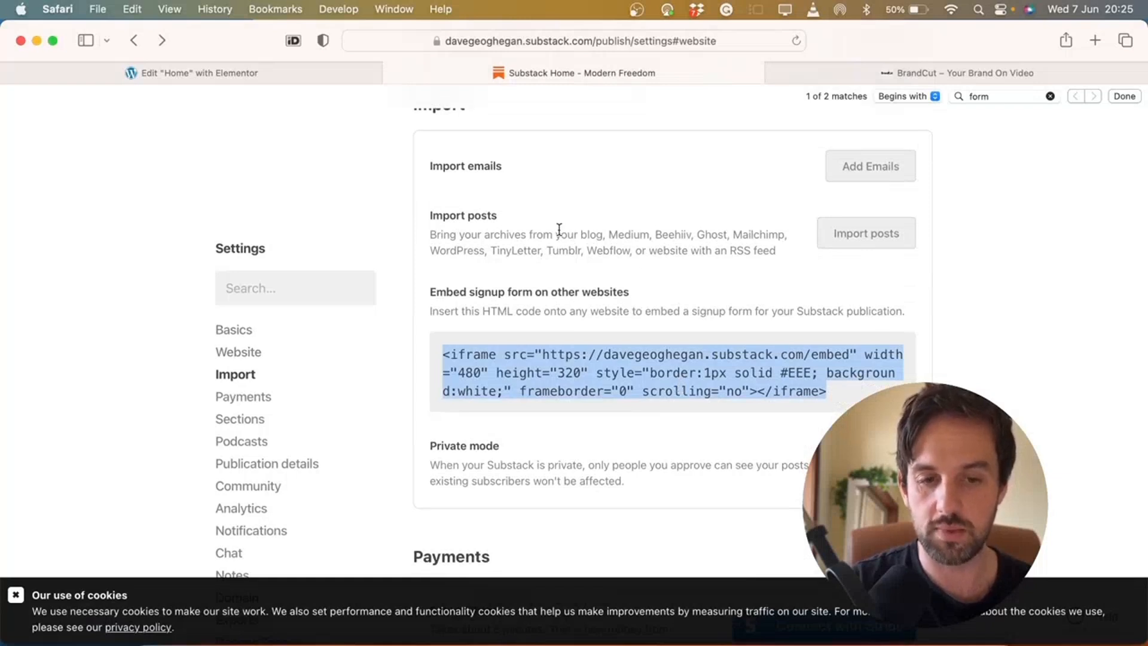
click(203, 72)
click(172, 295)
key(super+v)
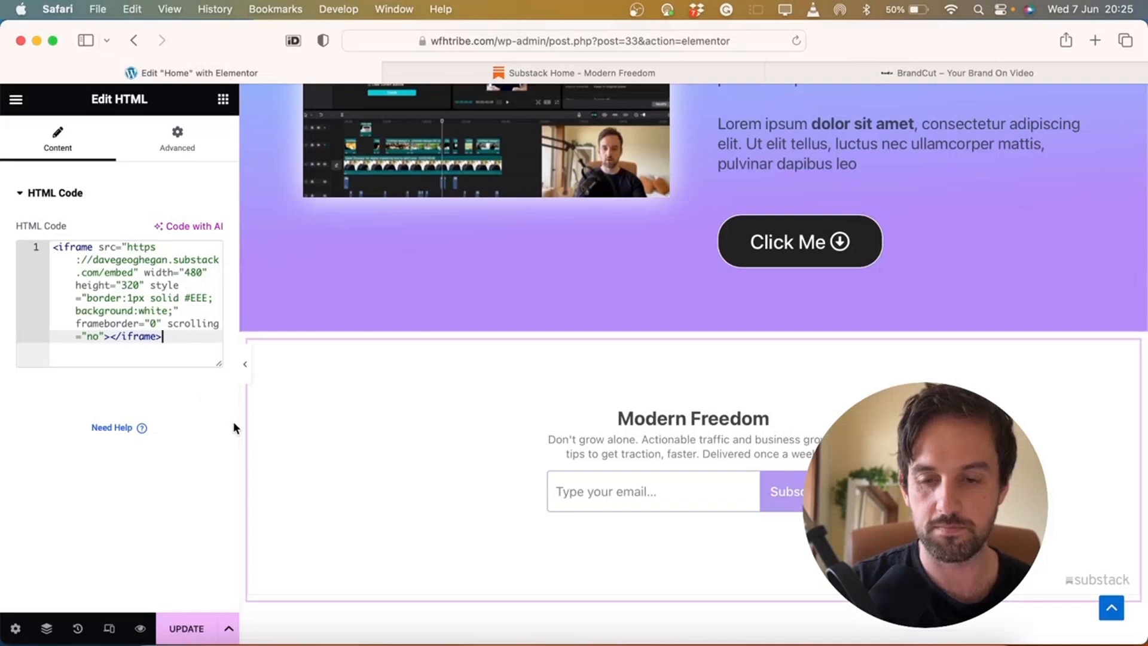
Add another single-column section beneath the Modern Freedom signup form, clearing the widget search
scroll(383, 450, down, 5)
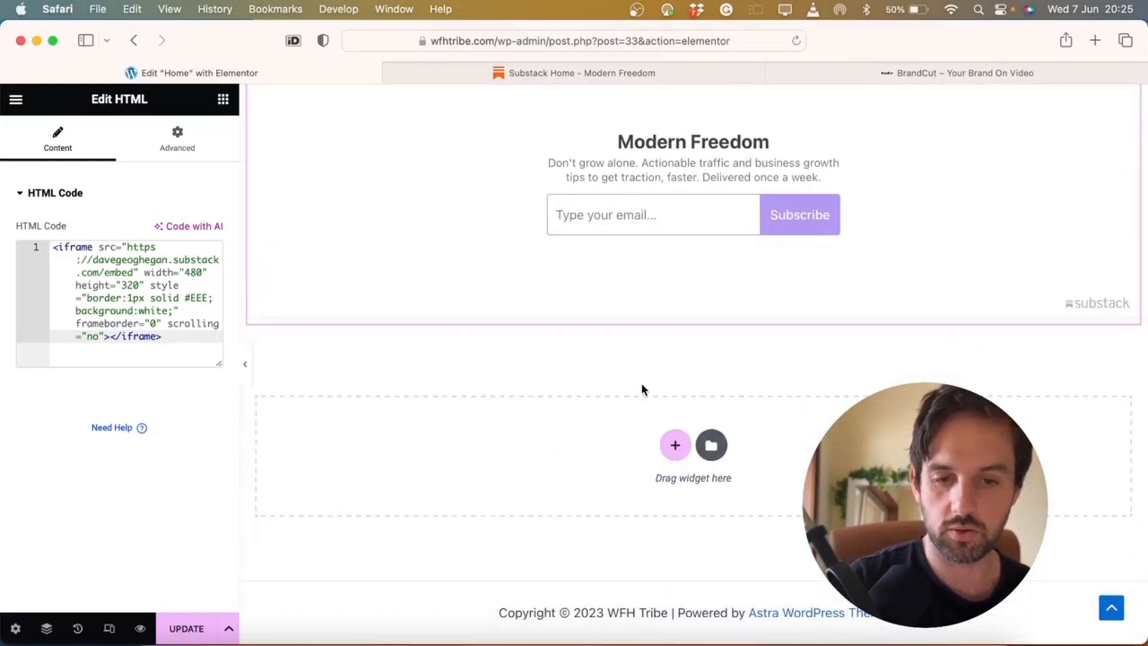
click(676, 445)
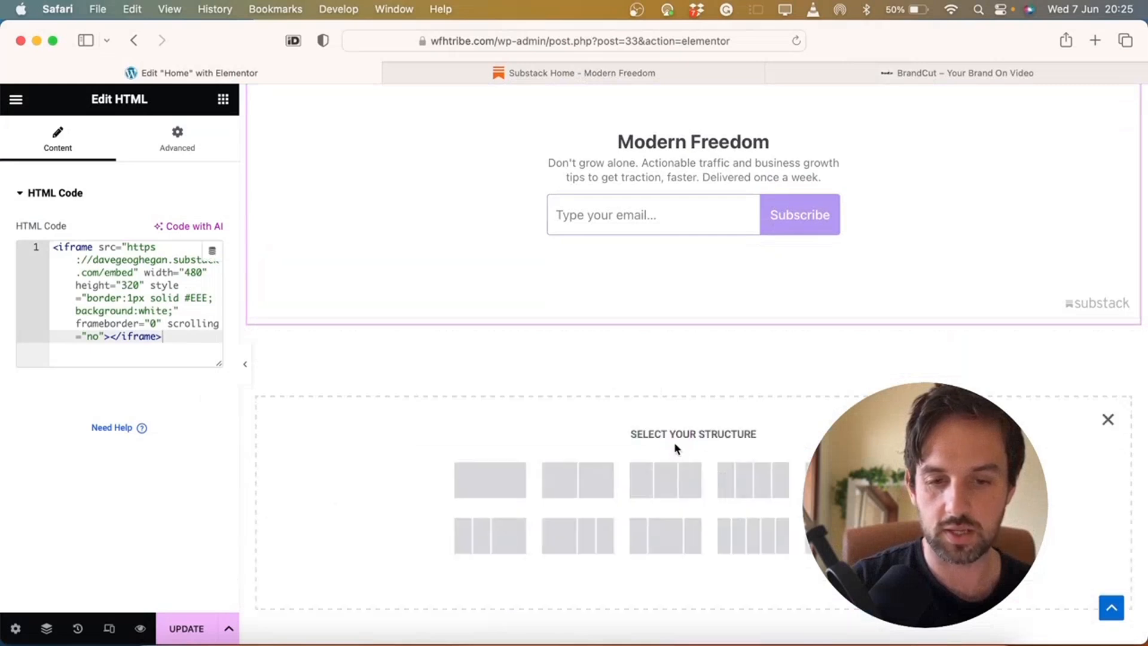
click(486, 479)
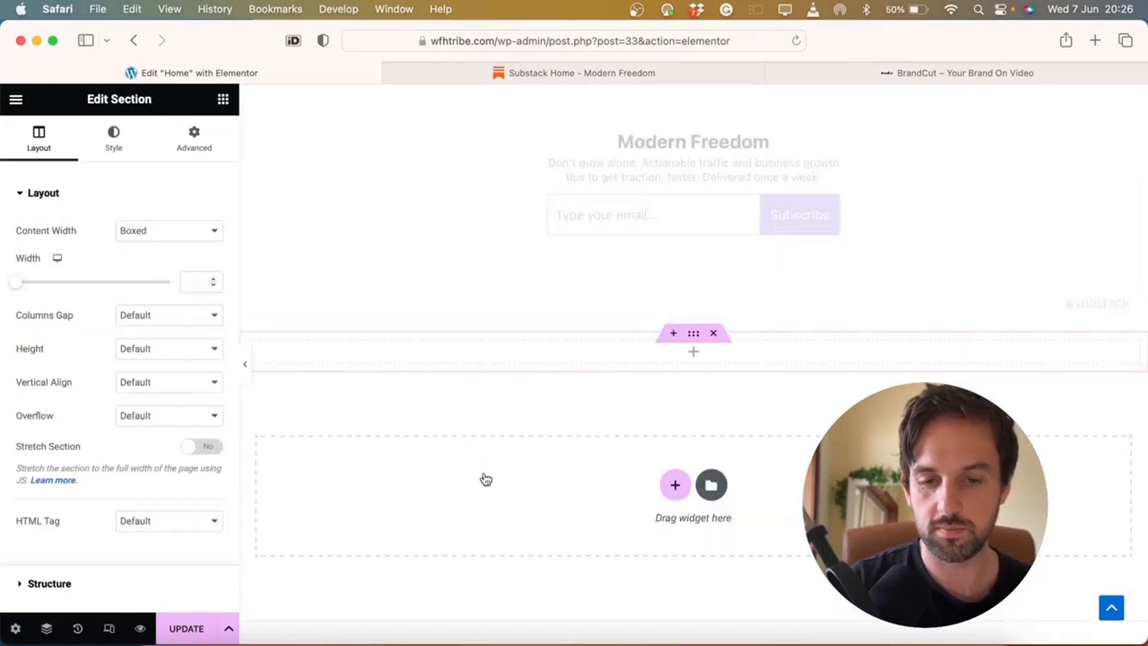
click(692, 359)
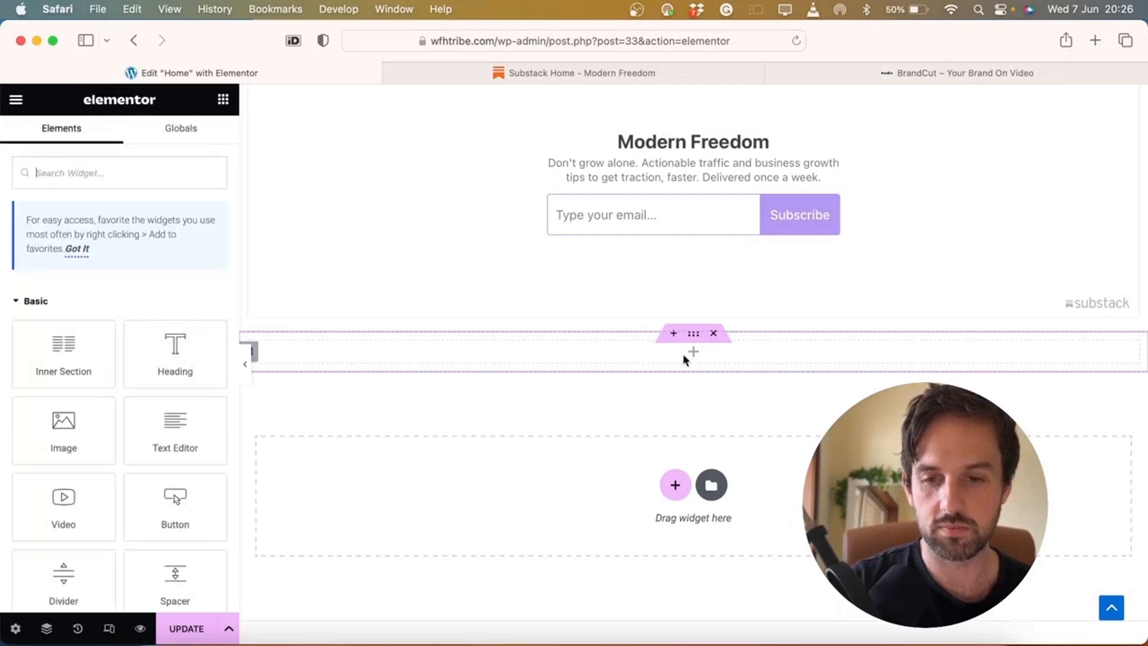
click(123, 170)
text(cont)
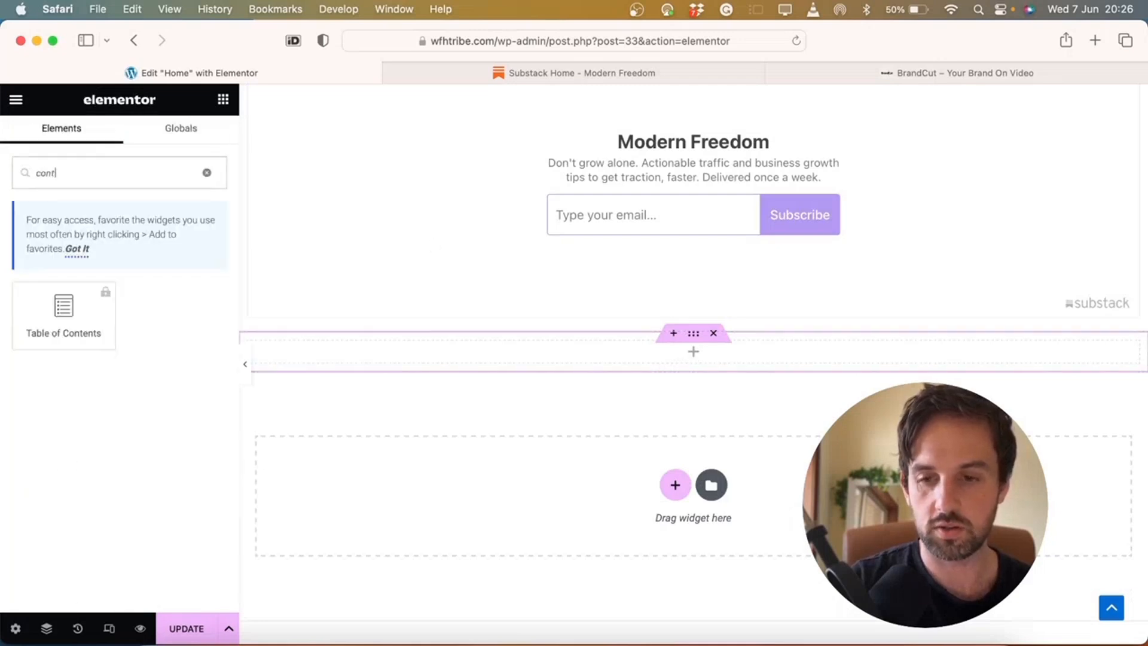
key(BackSpace)
key(BackSpace)
key(BackSpace)
key(BackSpace)
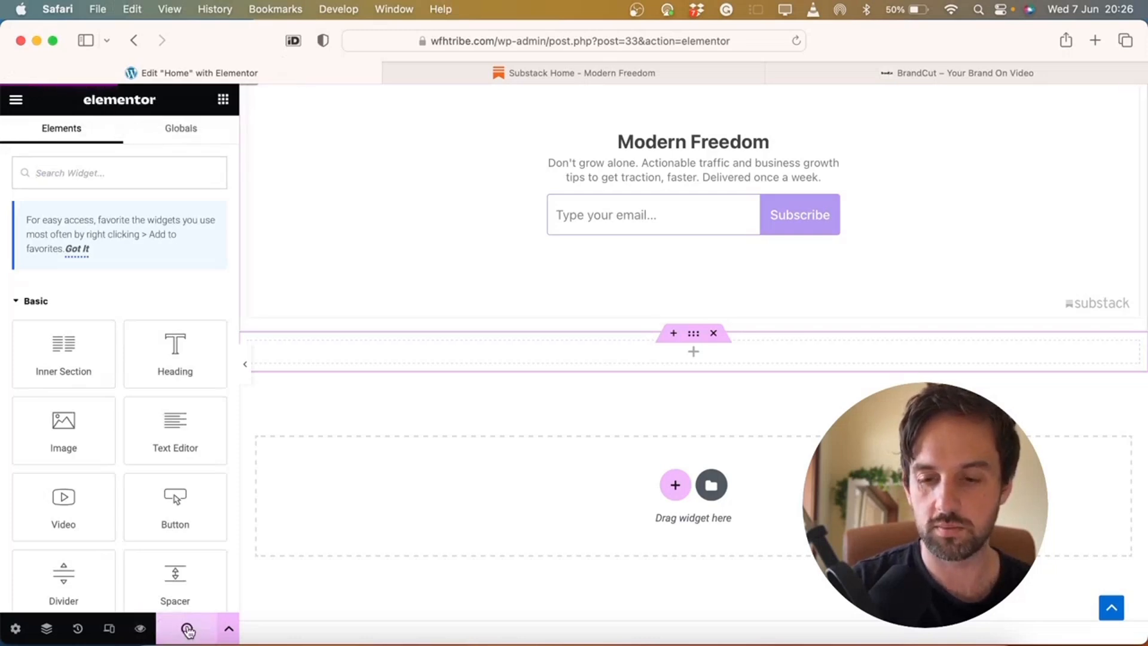
click(15, 99)
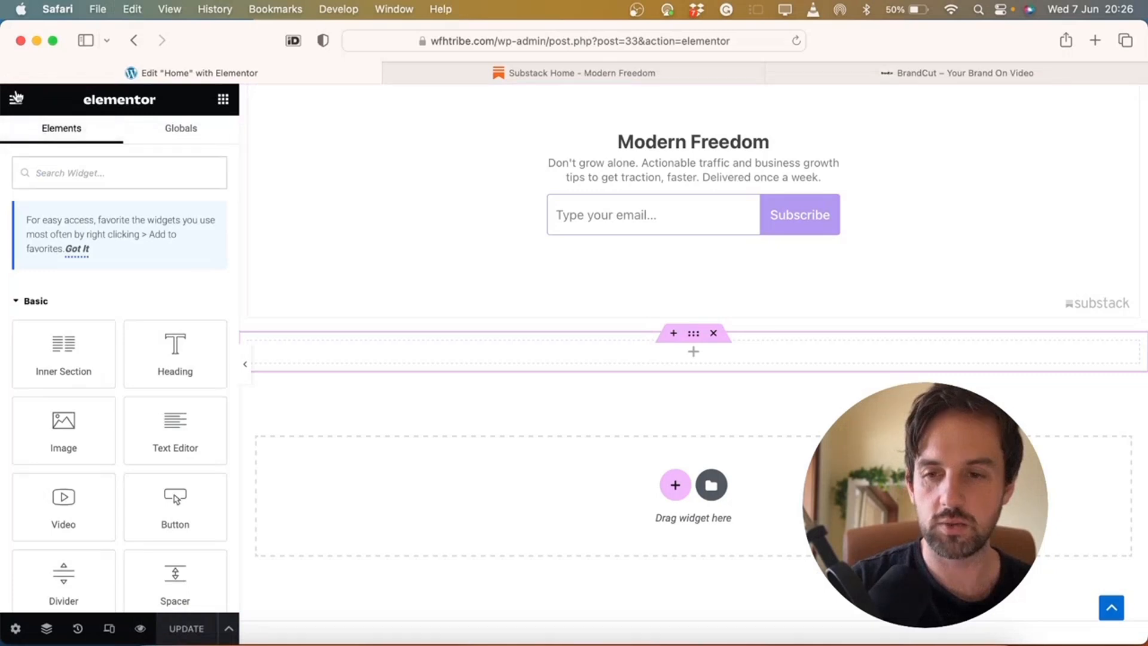
Install and activate Contact Form by WPForms from Plugins > Add New, then view the live site
click(64, 408)
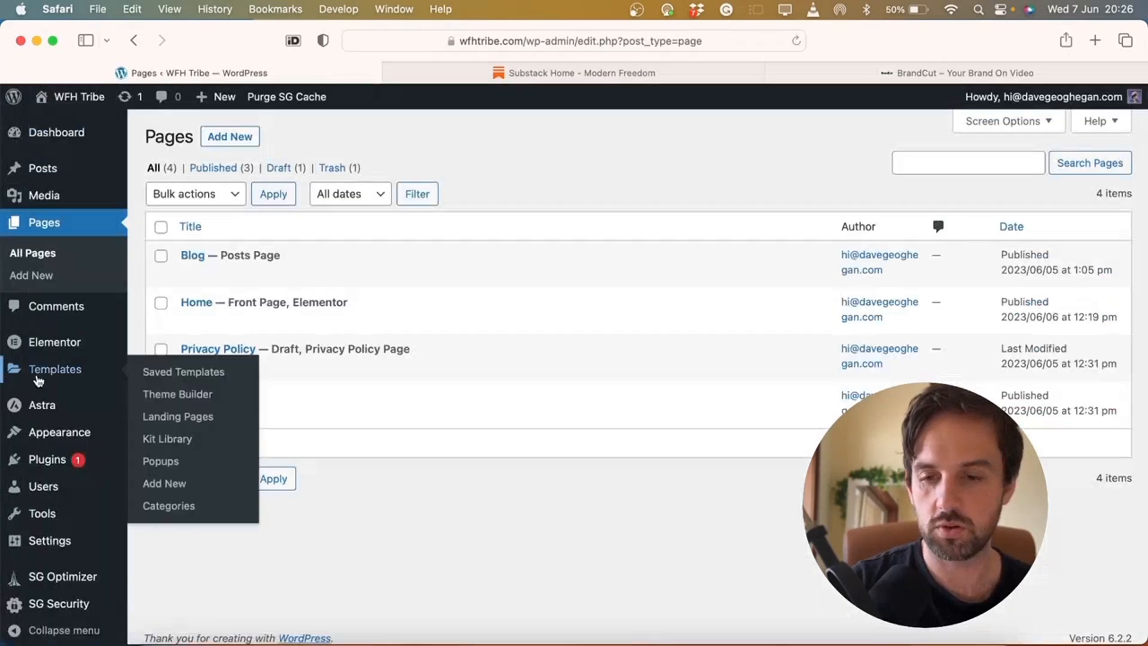
scroll(36, 418, down, 1)
mouse_move(63, 458)
click(157, 476)
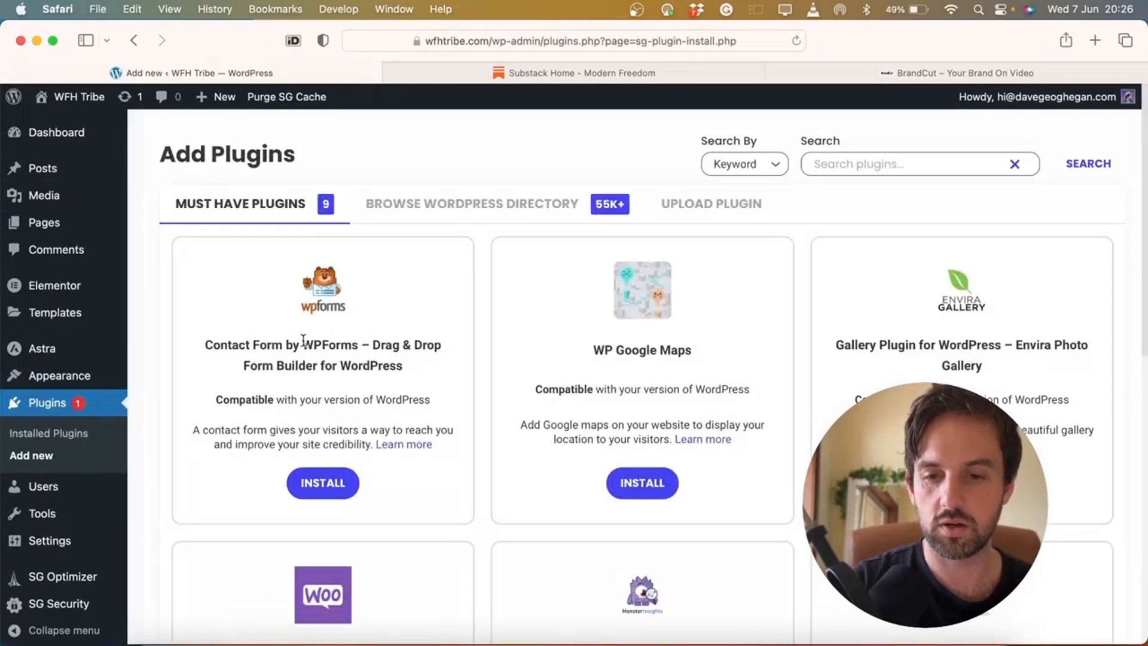
click(328, 483)
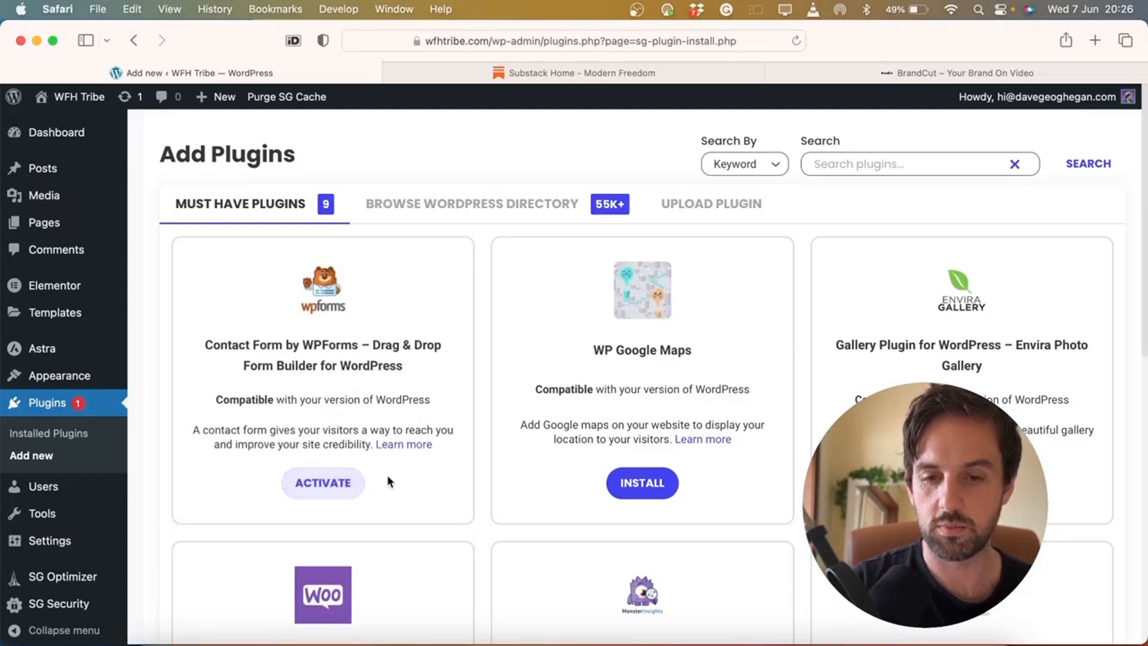
click(335, 486)
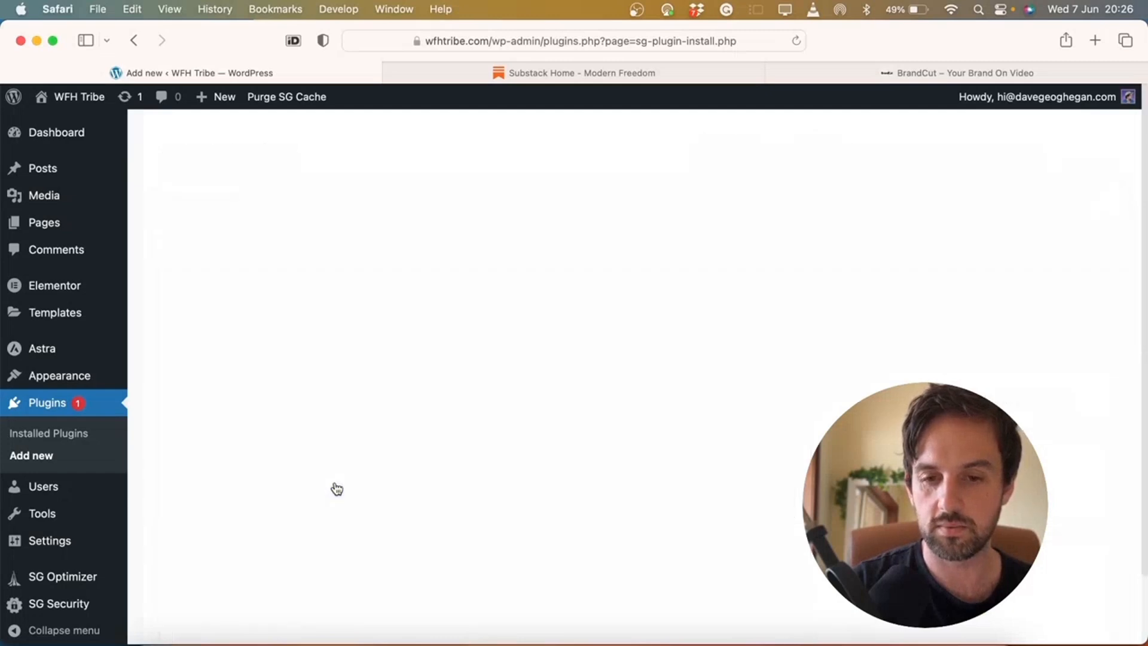
click(87, 99)
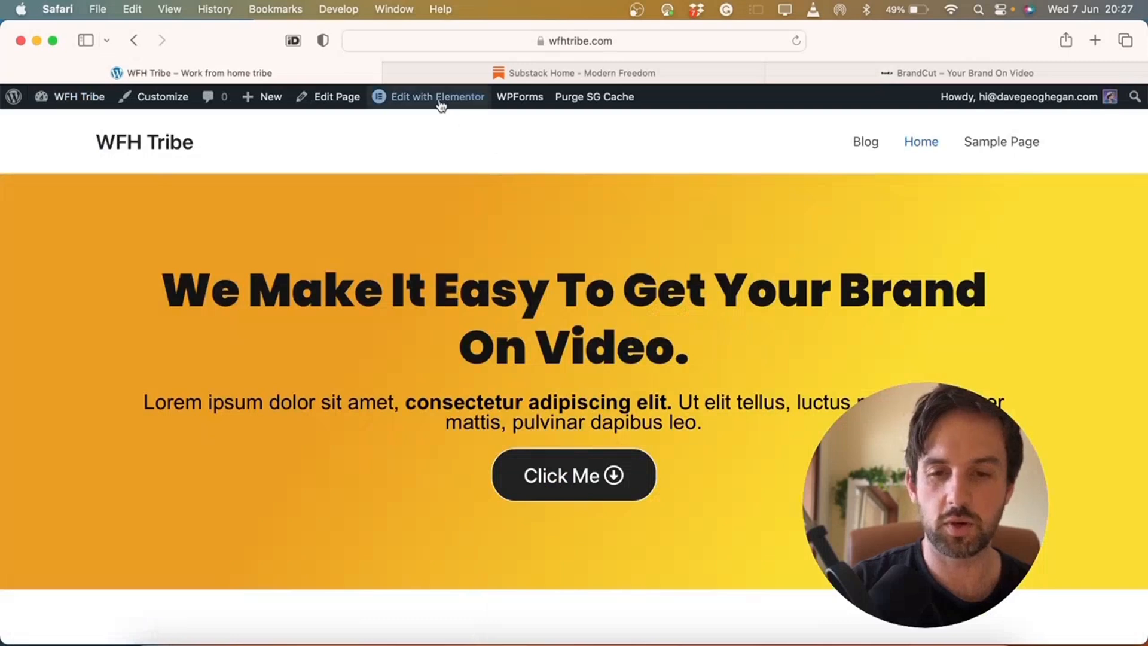
Open the Home page in Elementor and drag a WPForms widget into the empty section below the signup
click(432, 100)
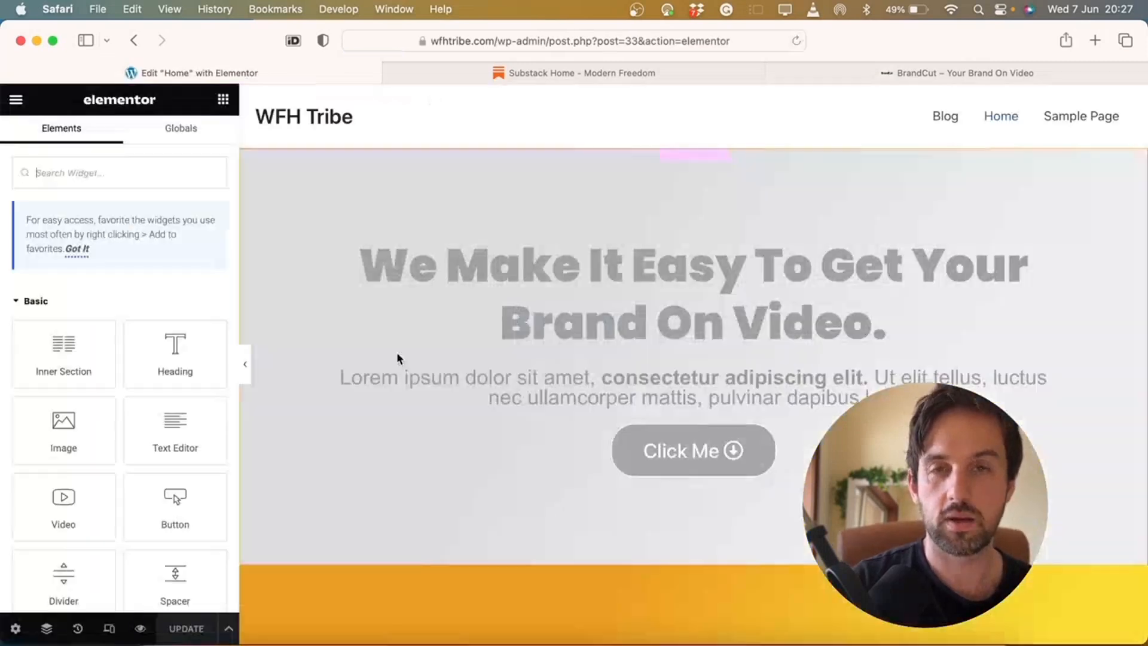
scroll(397, 353, down, 3)
scroll(396, 357, down, 15)
scroll(397, 358, up, 5)
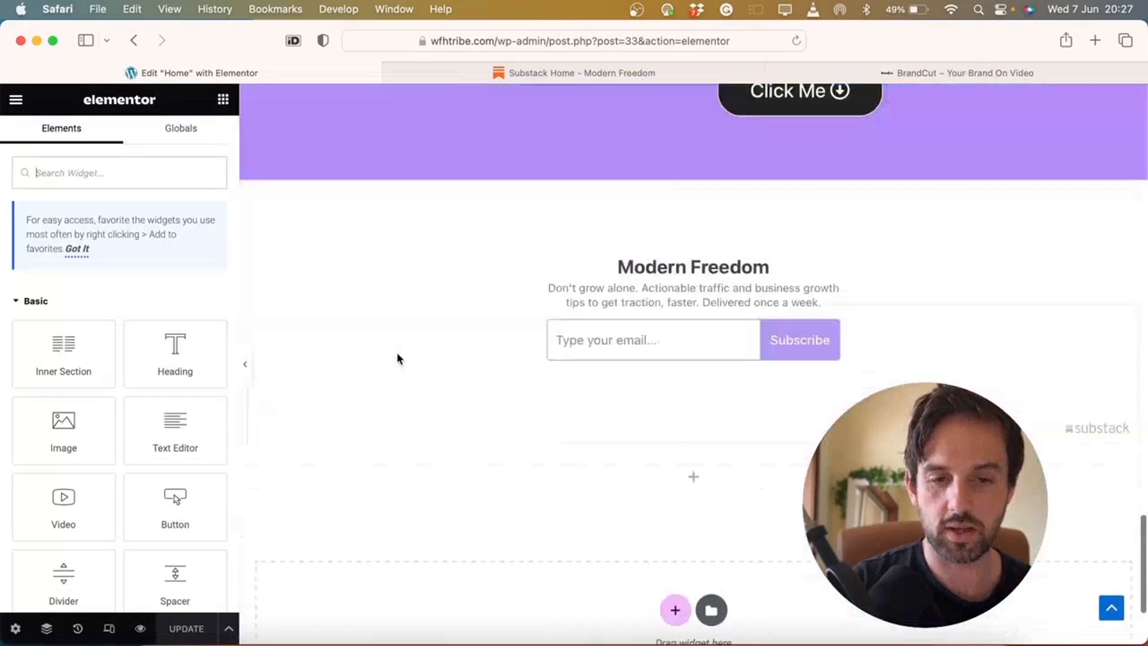
scroll(640, 387, down, 4)
mouse_move(694, 333)
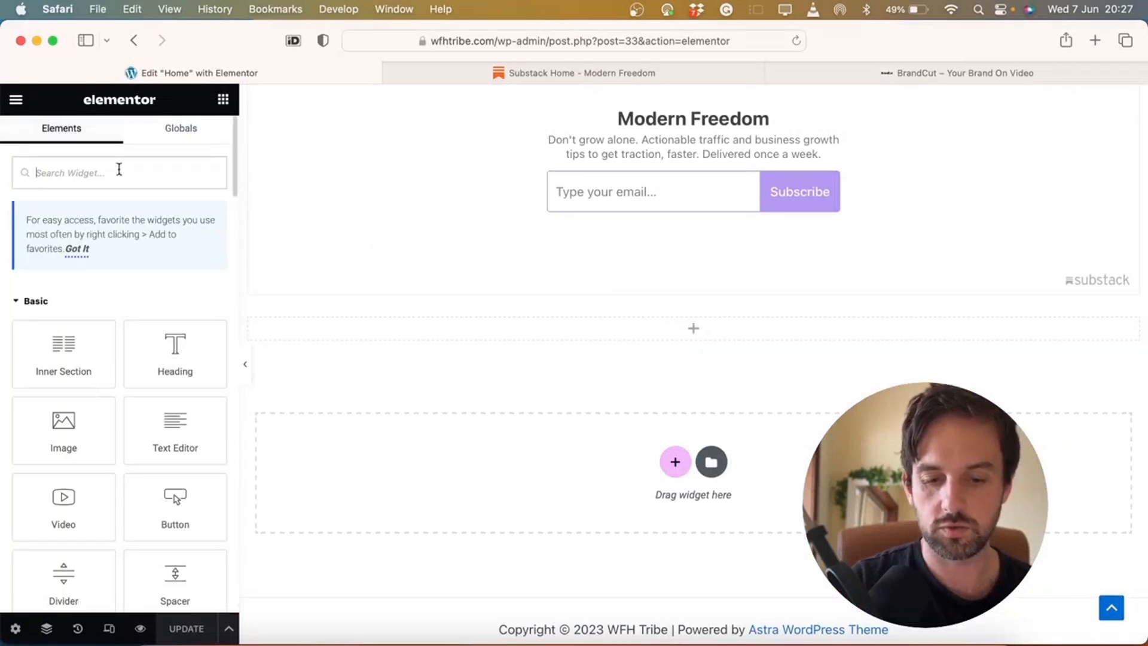
text(for)
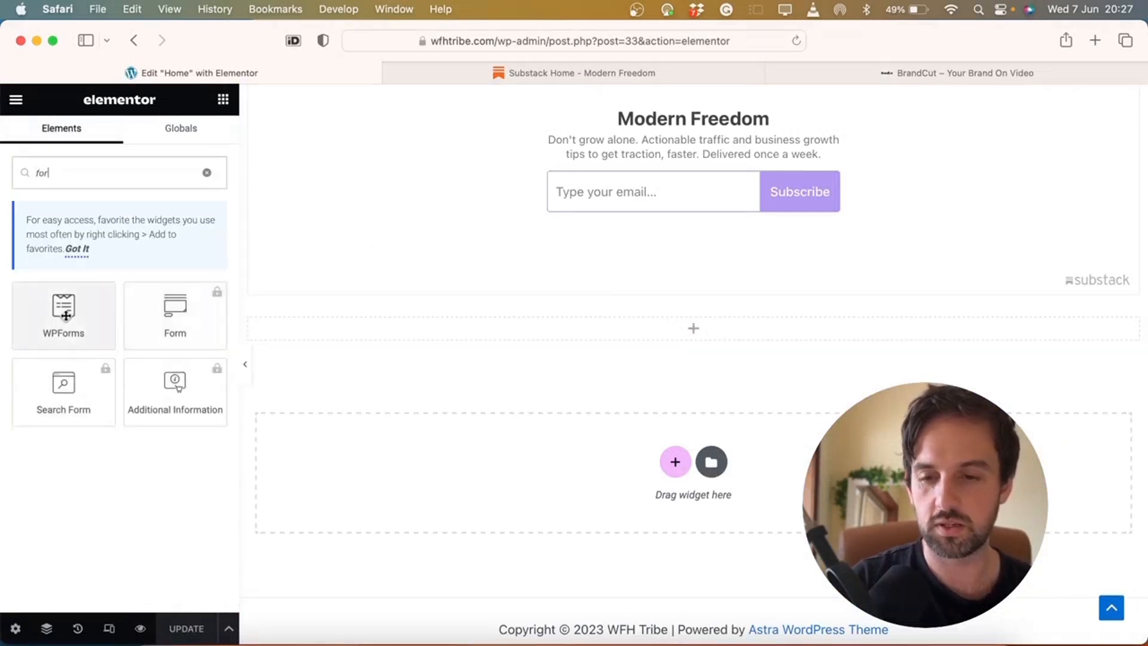
click(66, 316)
drag(66, 316, 614, 318)
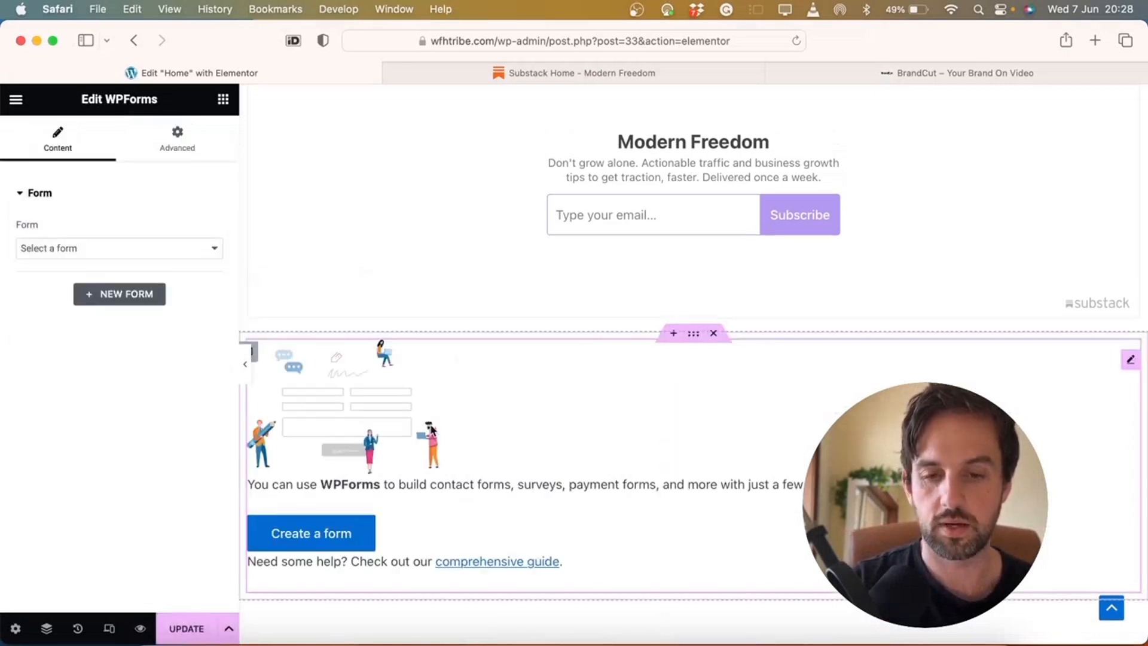
Create a new form from the WPForms widget using the Simple Contact Form template
click(328, 539)
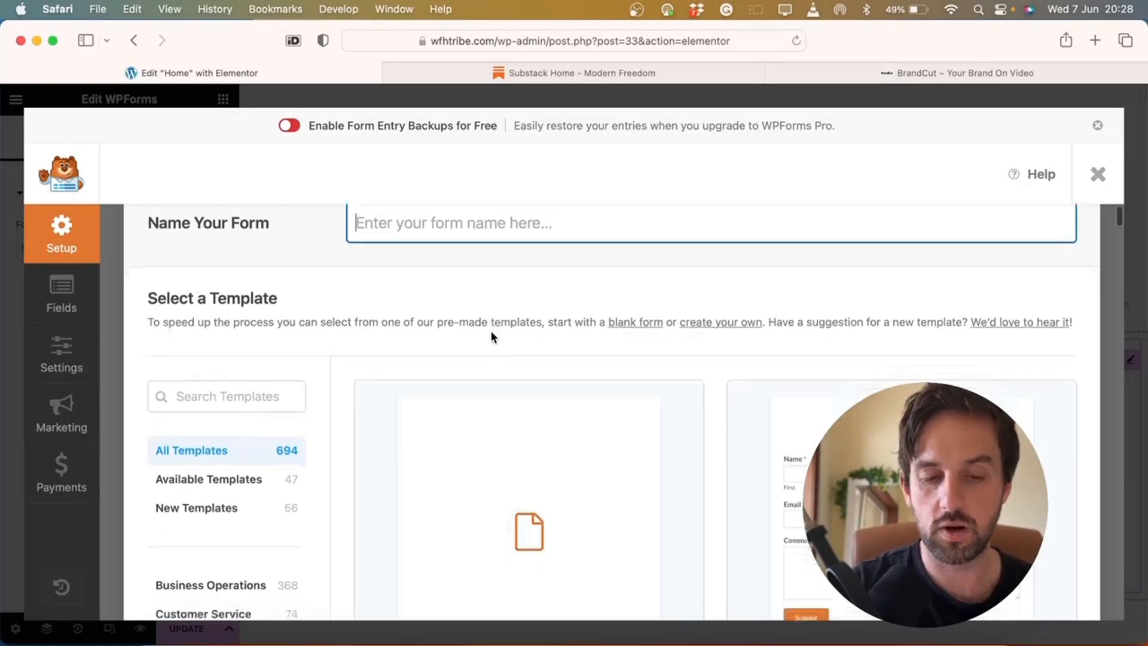
scroll(804, 331, down, 5)
scroll(654, 392, down, 4)
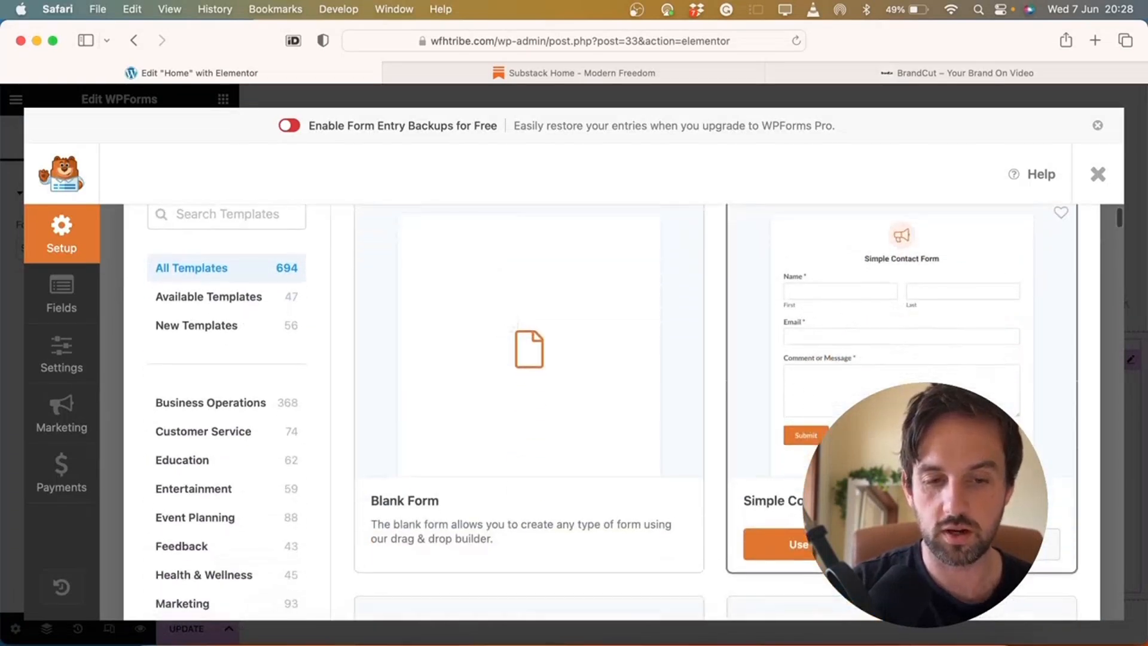
scroll(654, 392, down, 5)
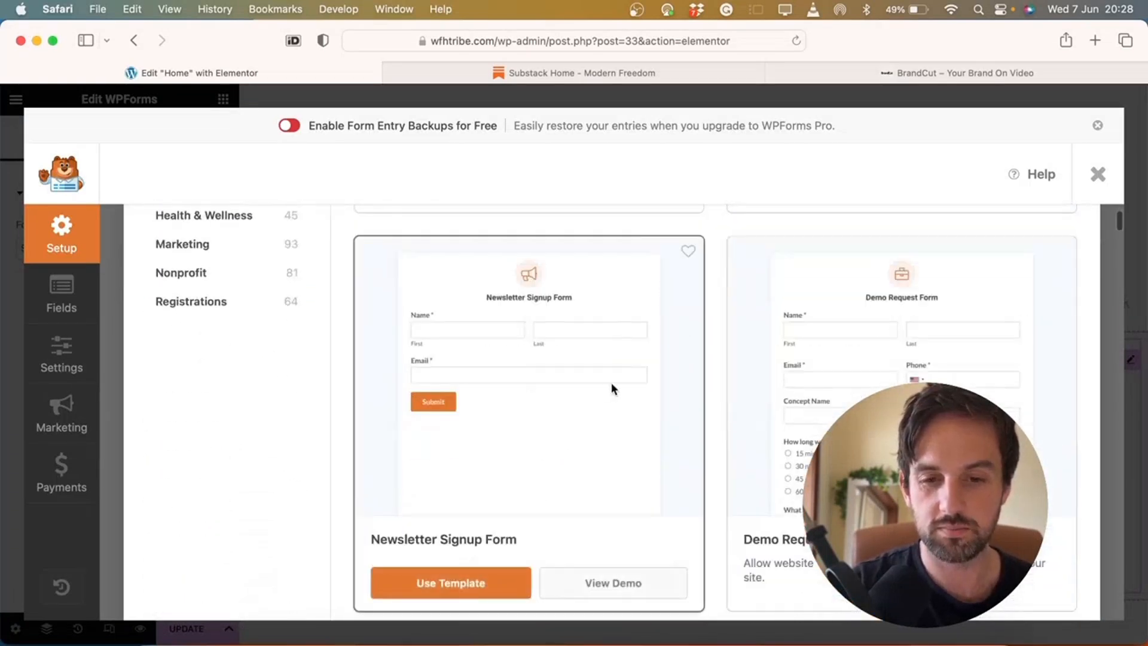
scroll(765, 411, up, 10)
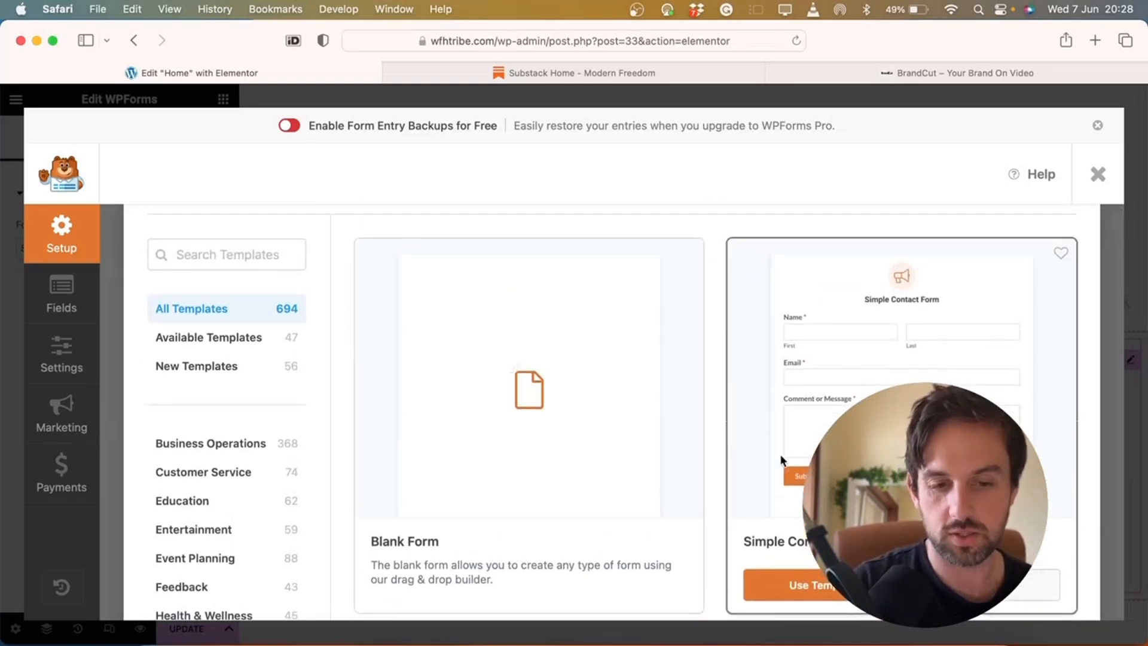
scroll(780, 443, down, 4)
scroll(573, 487, down, 3)
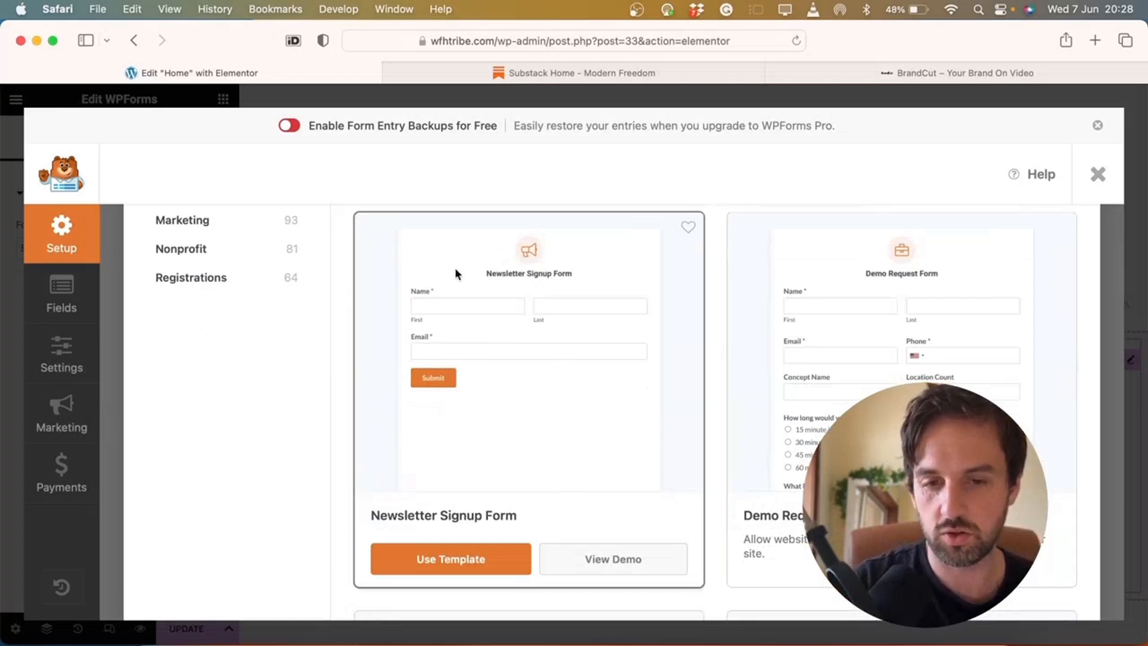
scroll(692, 360, up, 2)
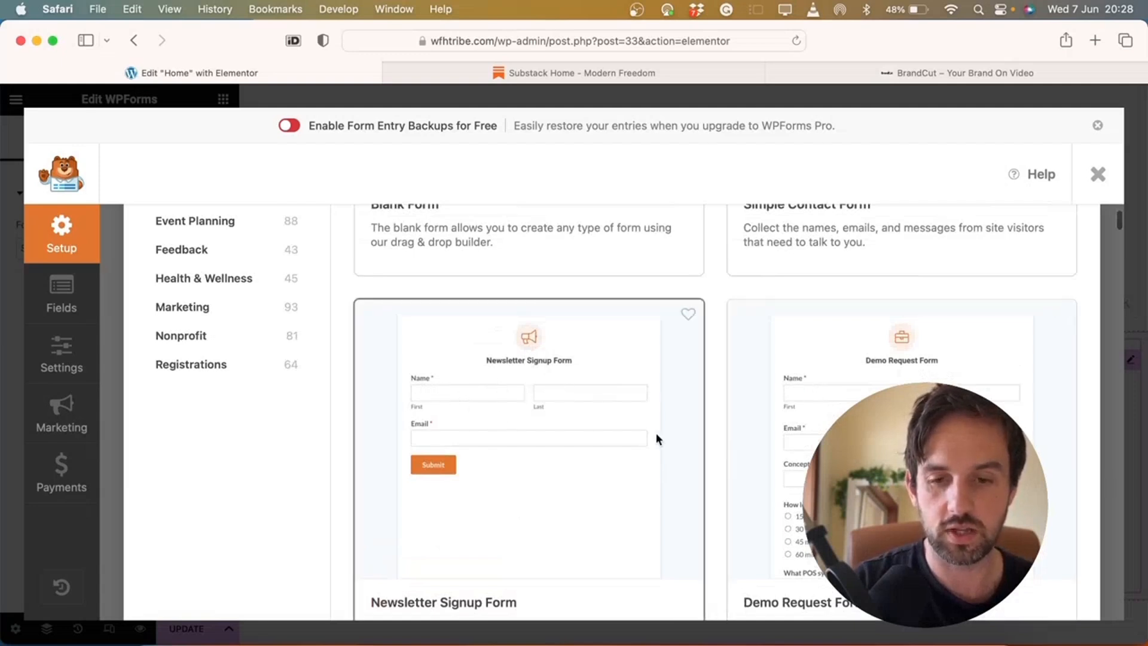
scroll(779, 464, up, 5)
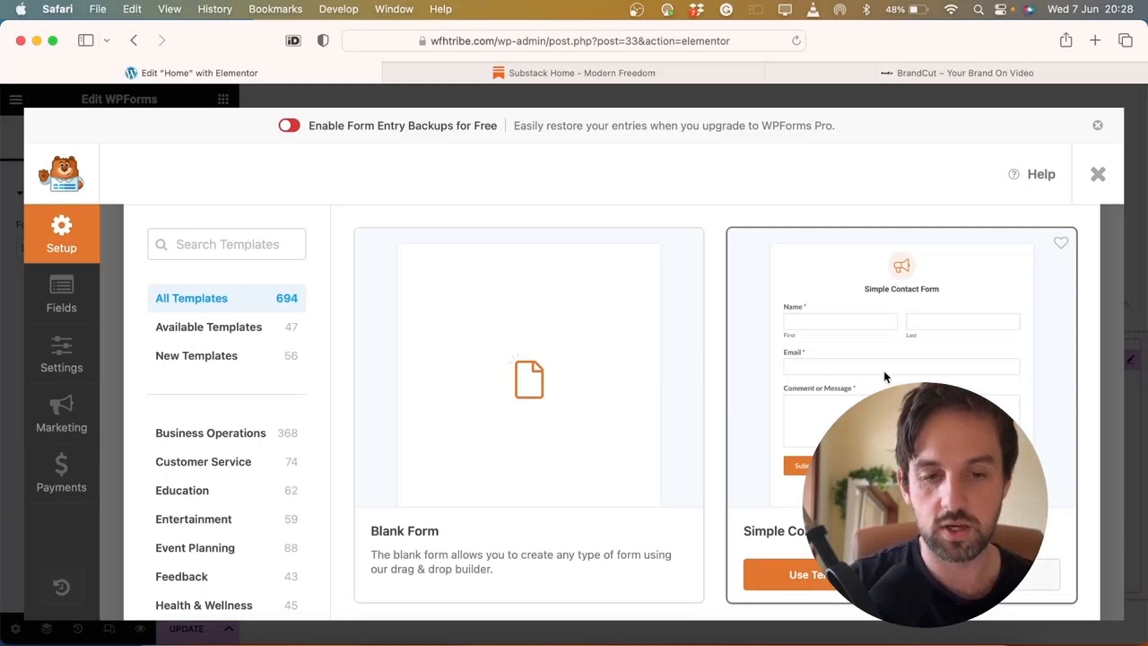
scroll(884, 375, down, 2)
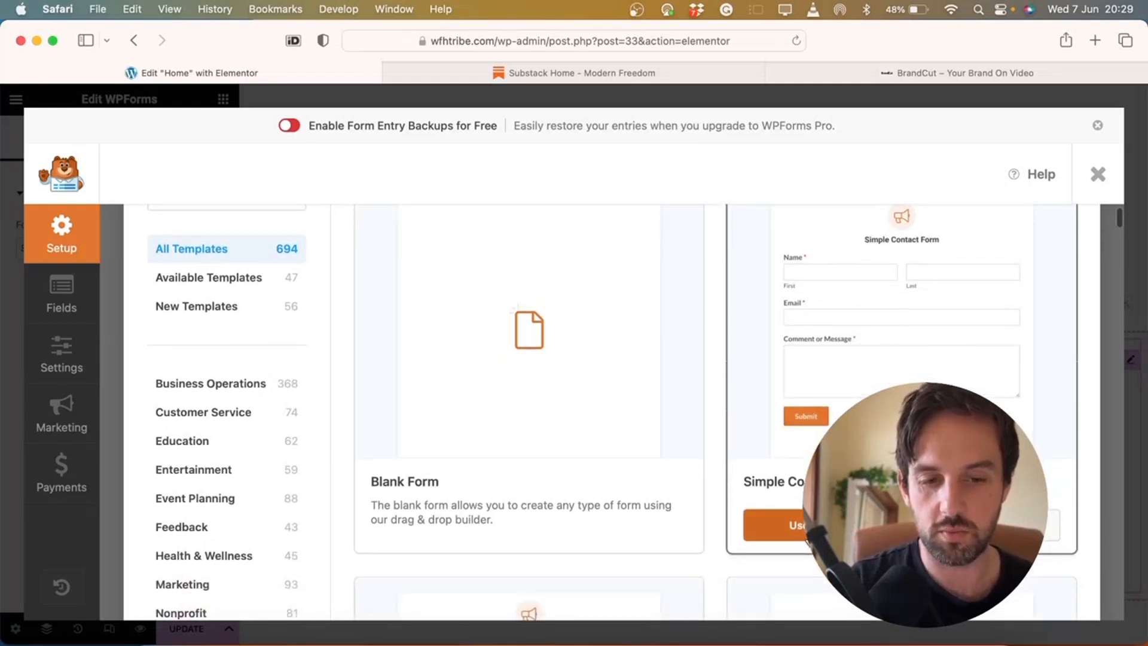
click(818, 526)
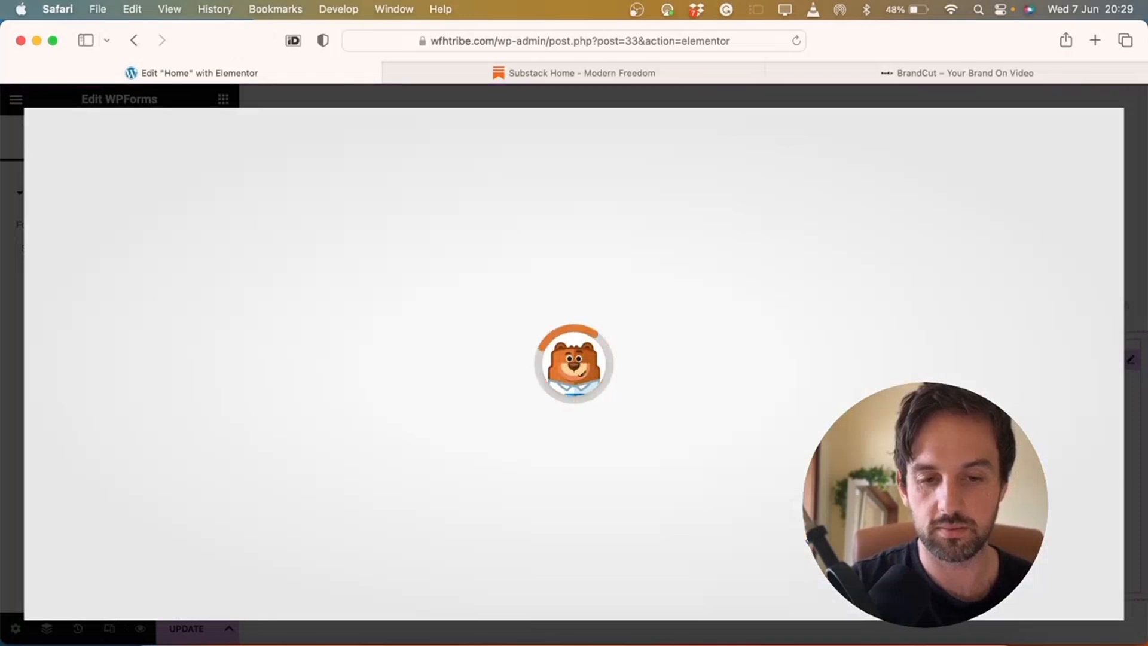
Keep the Email field without confirmation, then open the form's General settings
scroll(670, 349, down, 2)
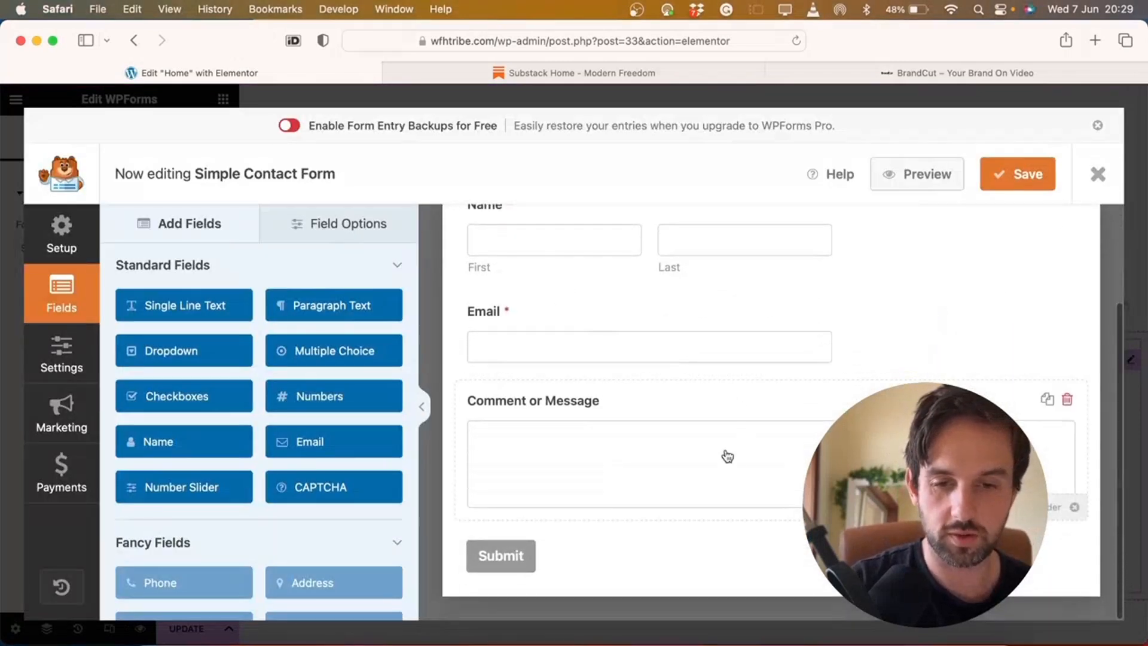
scroll(728, 457, up, 3)
click(568, 415)
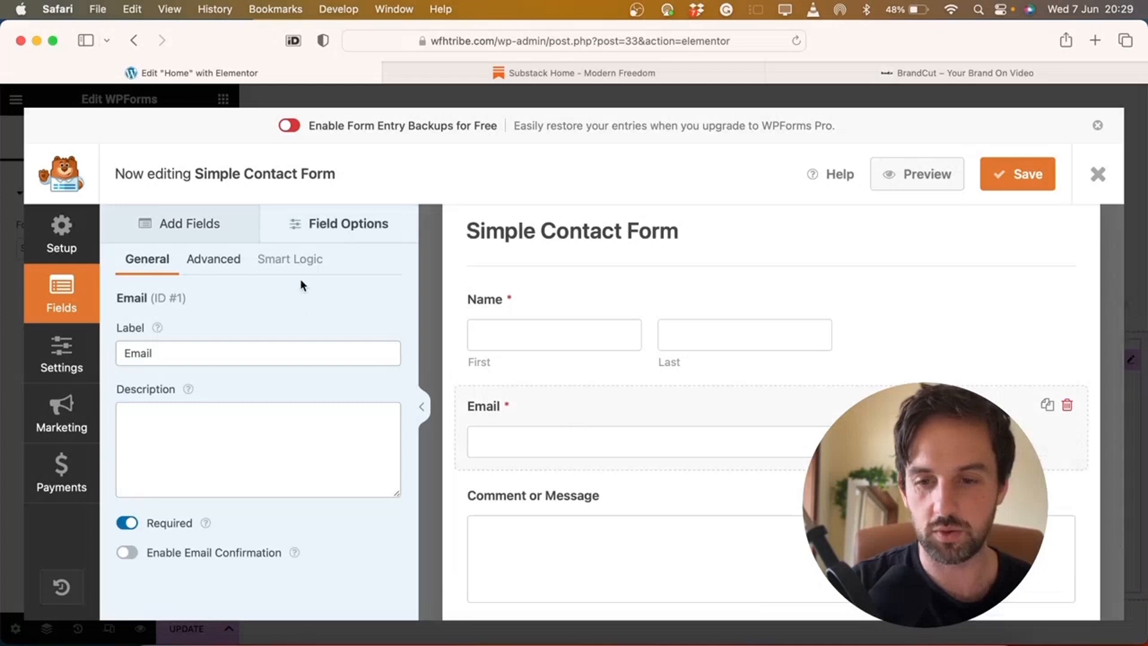
click(127, 554)
click(127, 554)
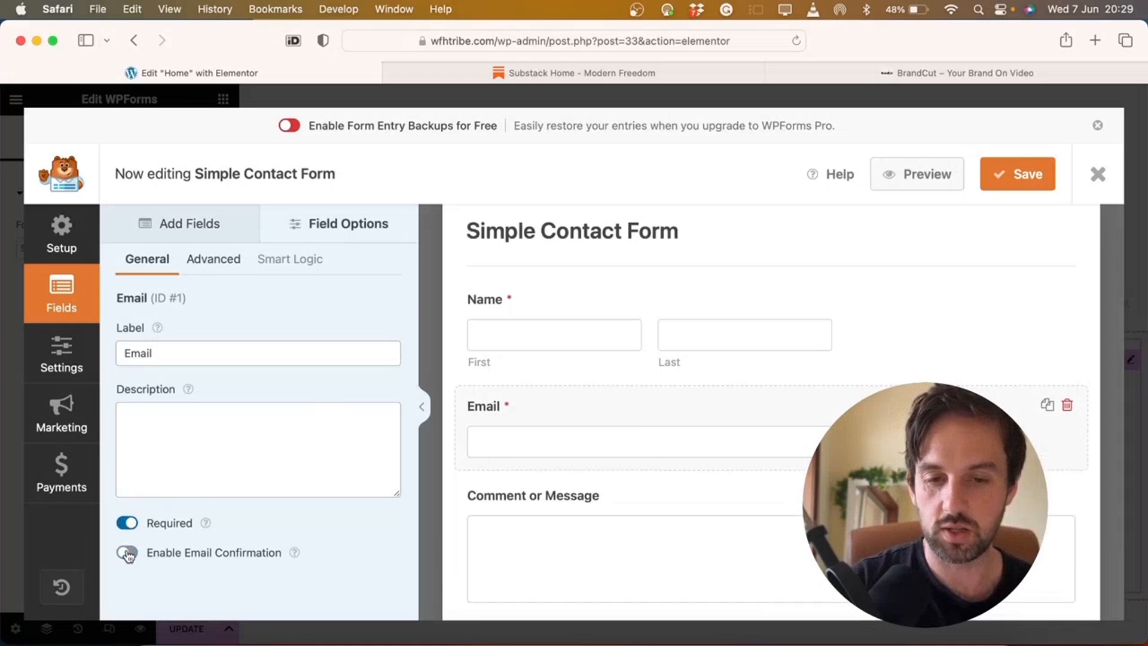
click(127, 554)
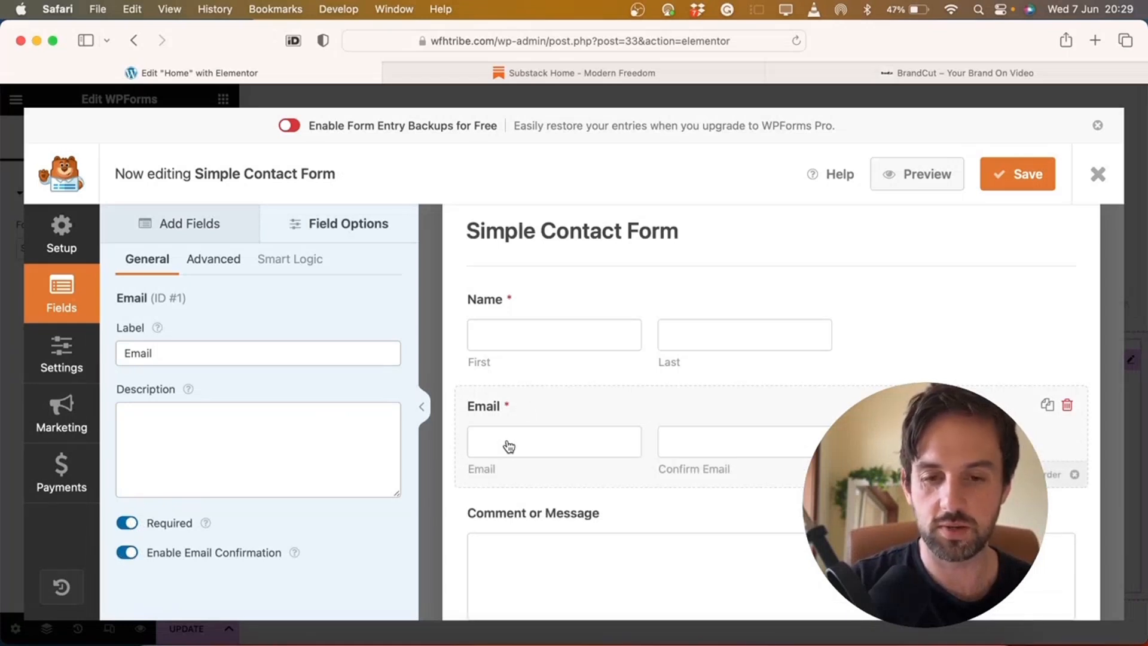
click(128, 555)
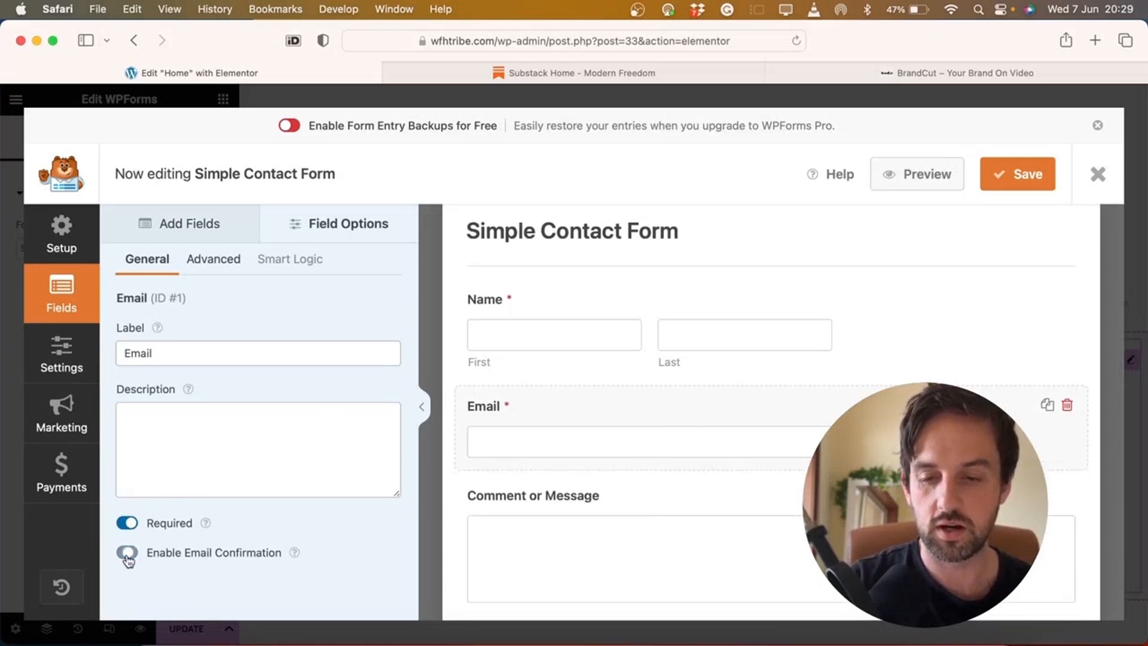
click(190, 223)
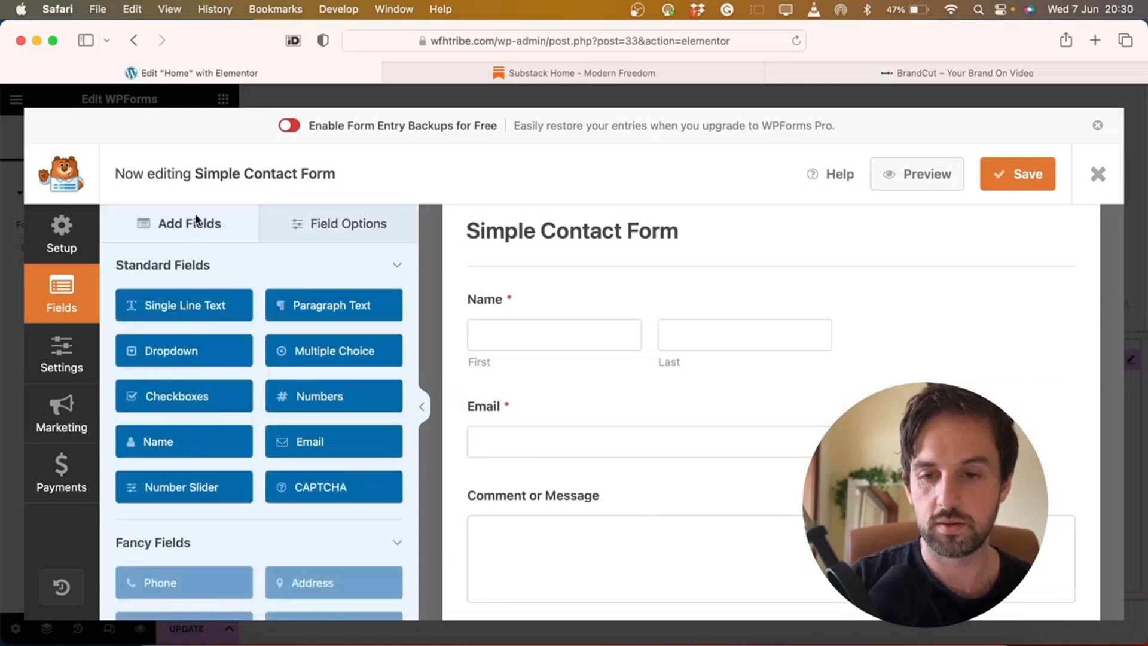
click(69, 362)
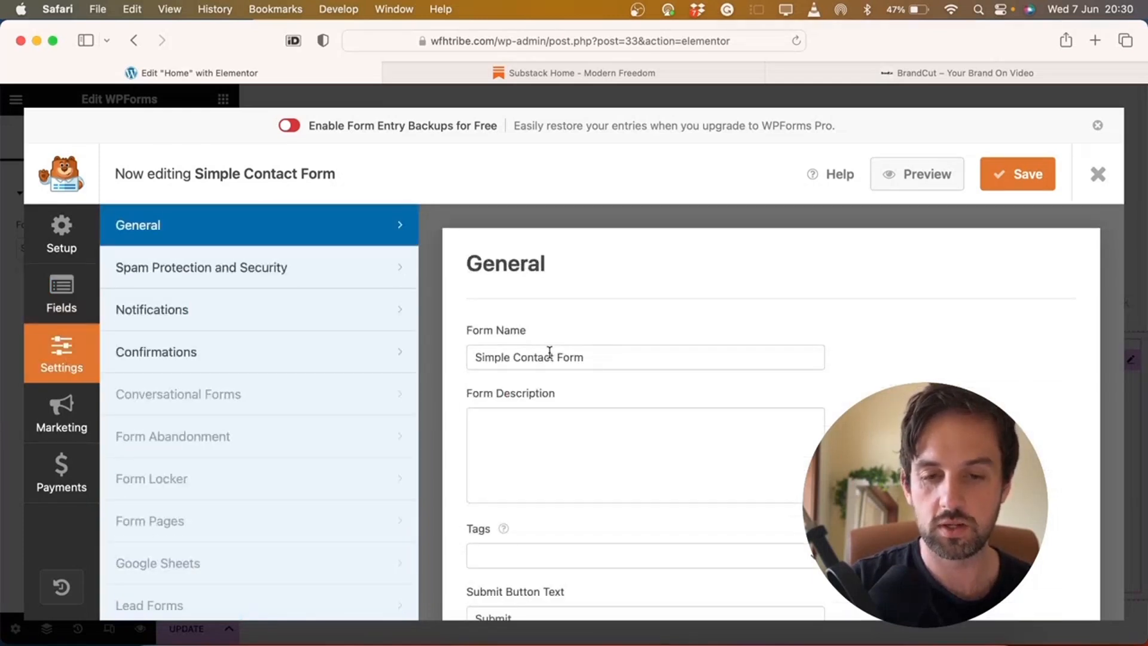
Retitle the form from 'Simple Contact Form' to 'Request a price'
double_click(498, 356)
key(BackSpace)
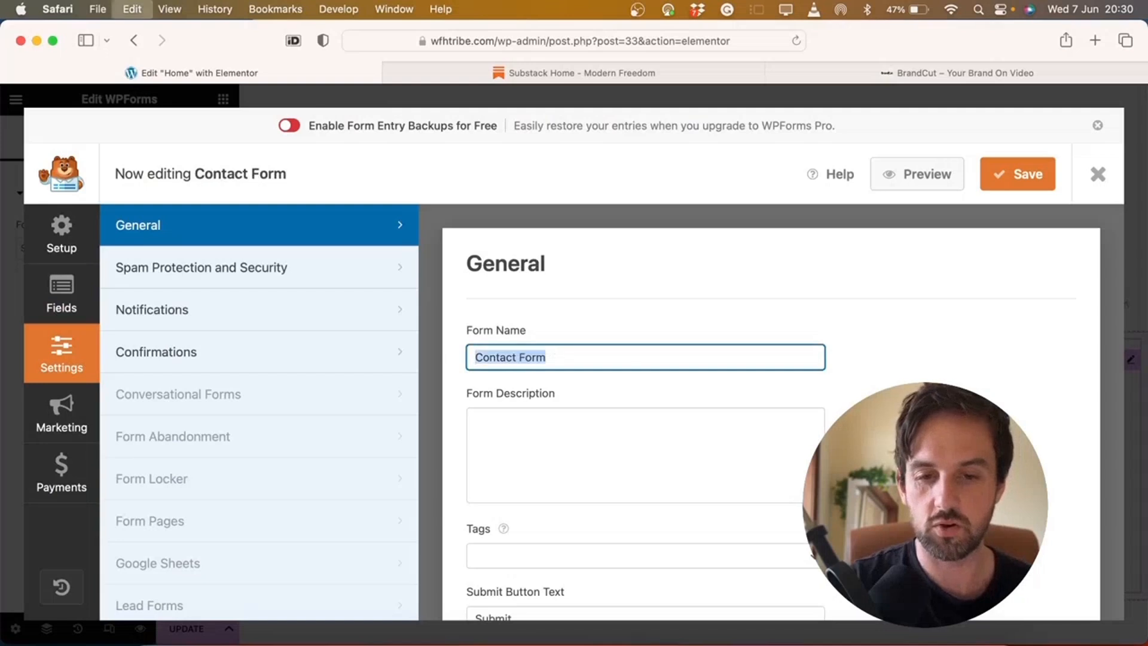
key(super+a)
text(Get in Touch)
key(super+a)
text(A)
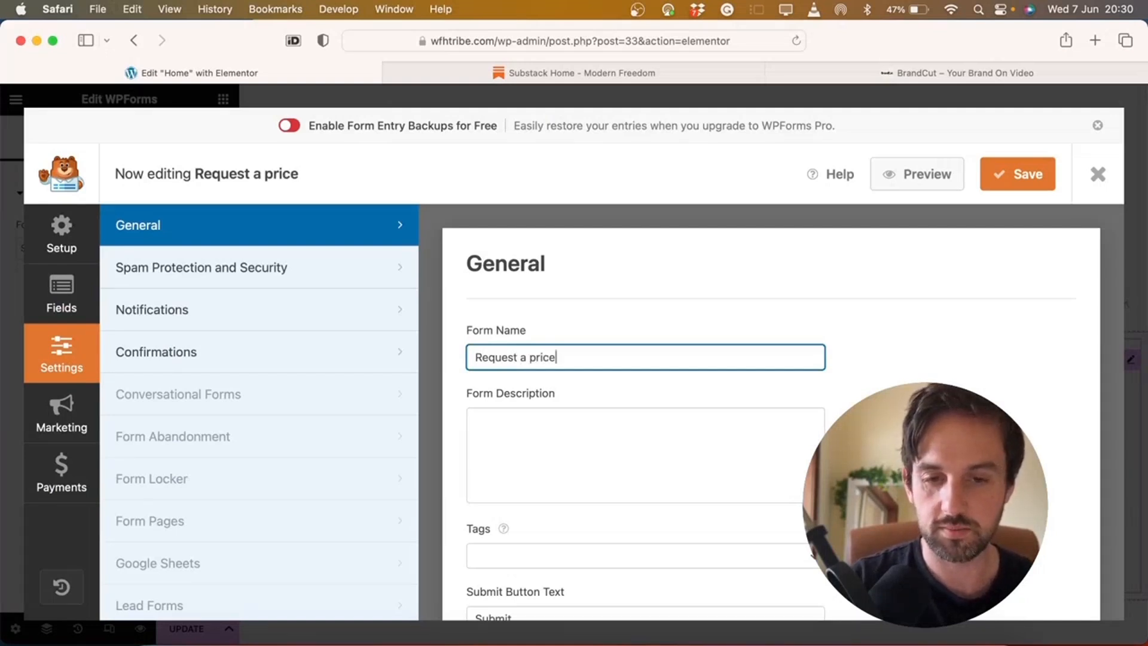
Add the description 'Leave a message and we will be in touch as soon as we're back online.' and edit the submit button label
click(556, 420)
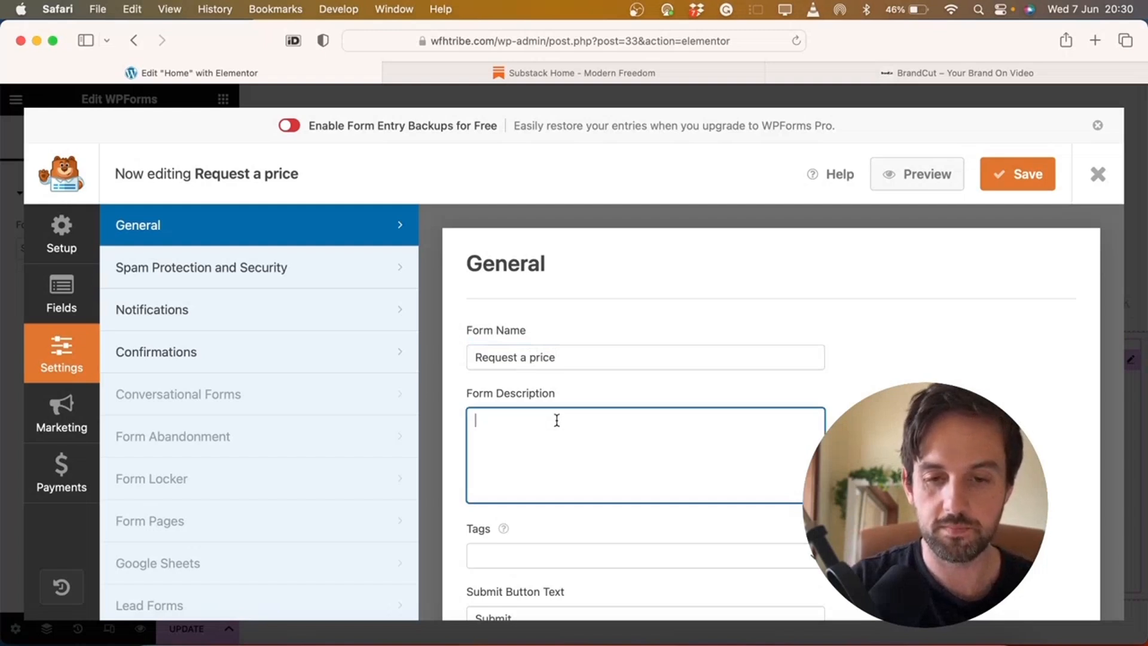
text(Leave a message and we will be in touch as soon as we're back online.)
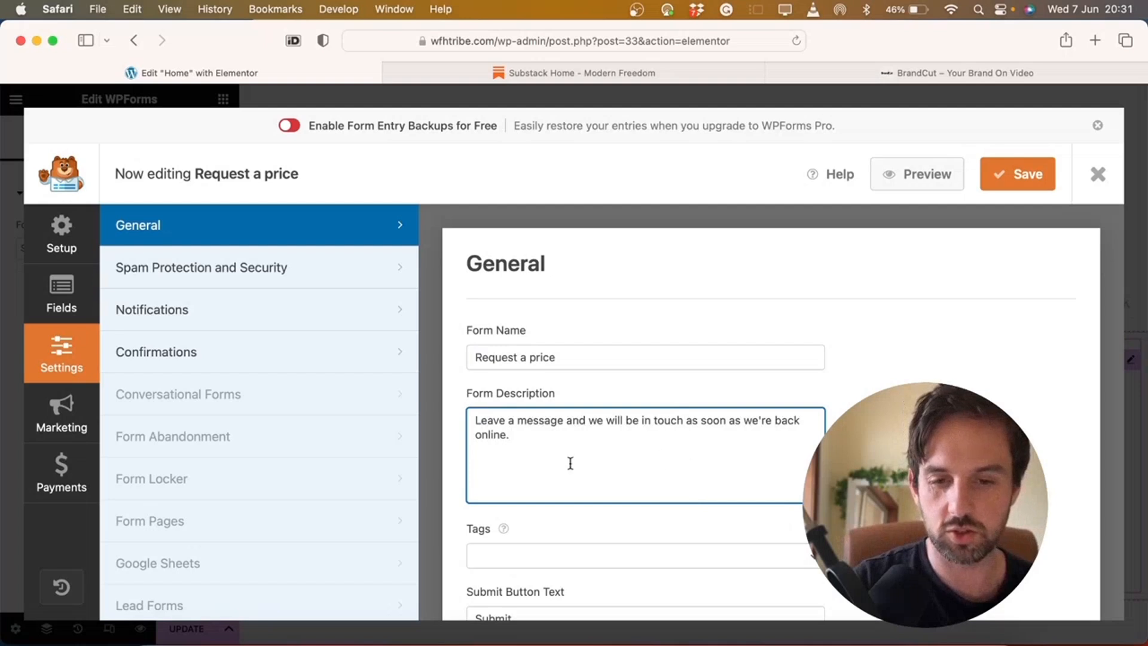
scroll(559, 449, down, 3)
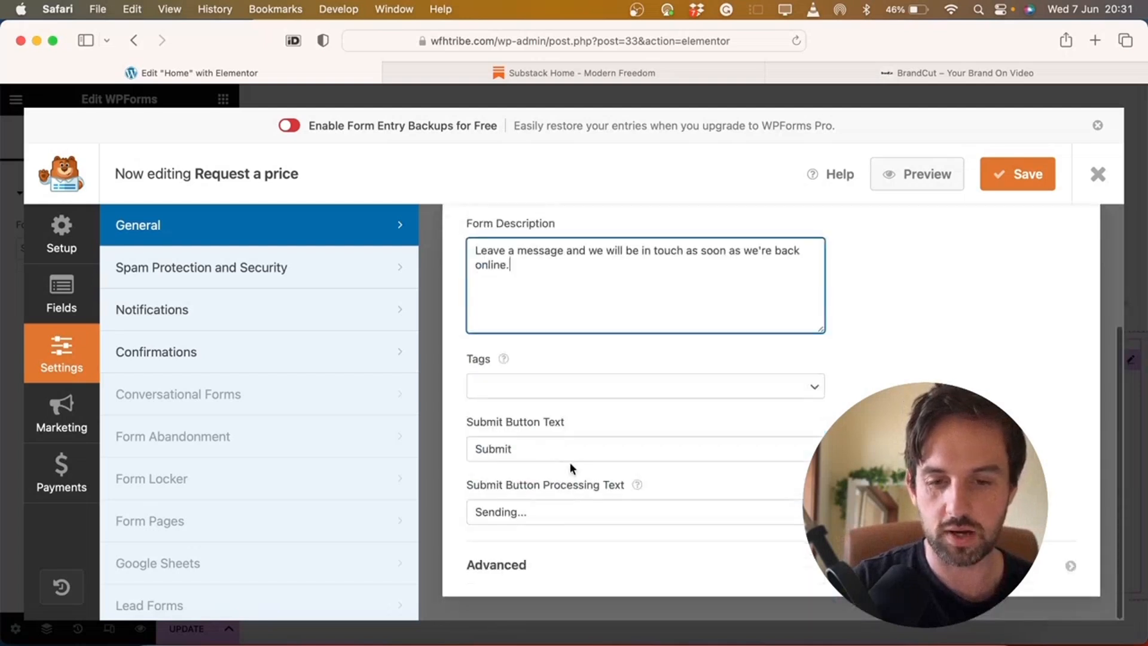
click(498, 447)
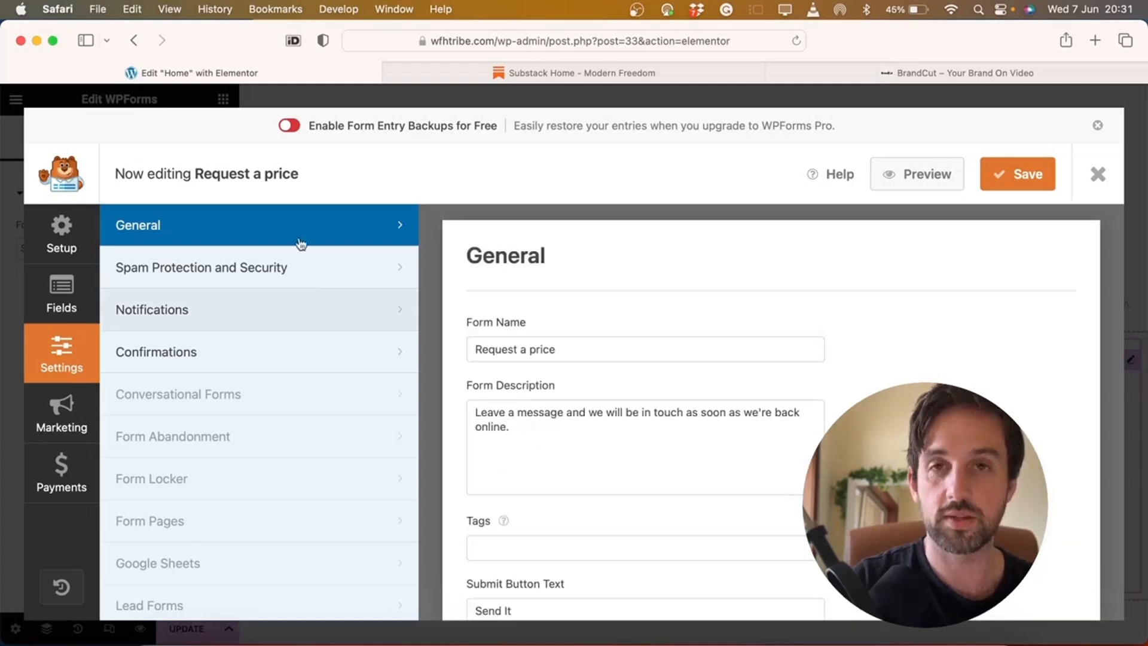
Review the form's notification and spam protection settings
click(197, 302)
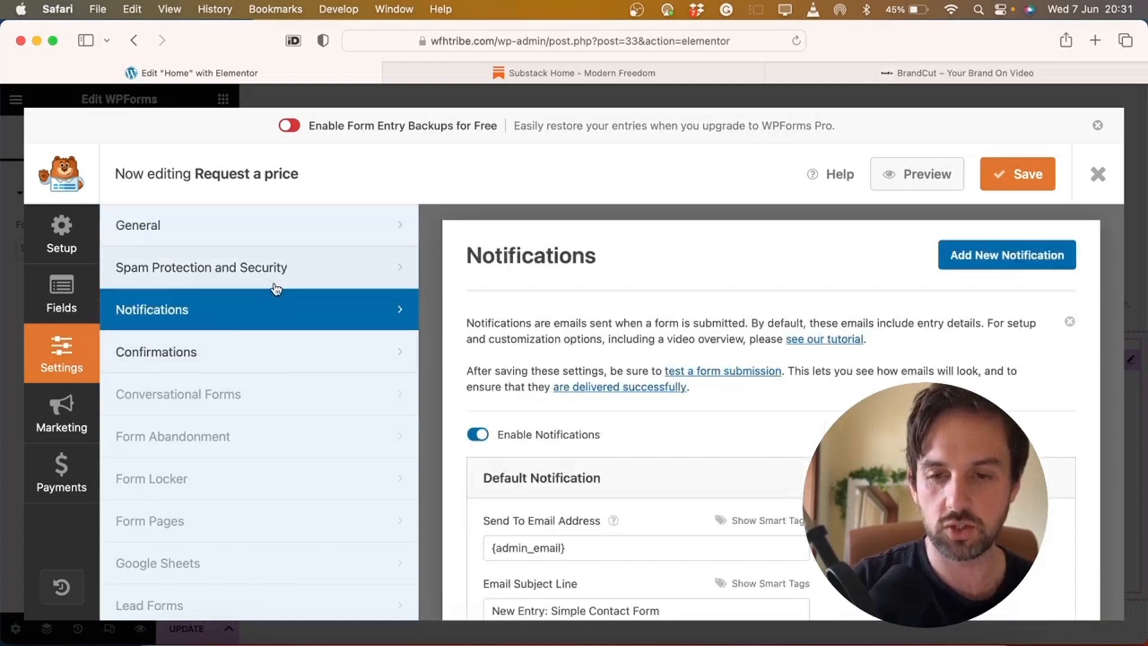
click(250, 269)
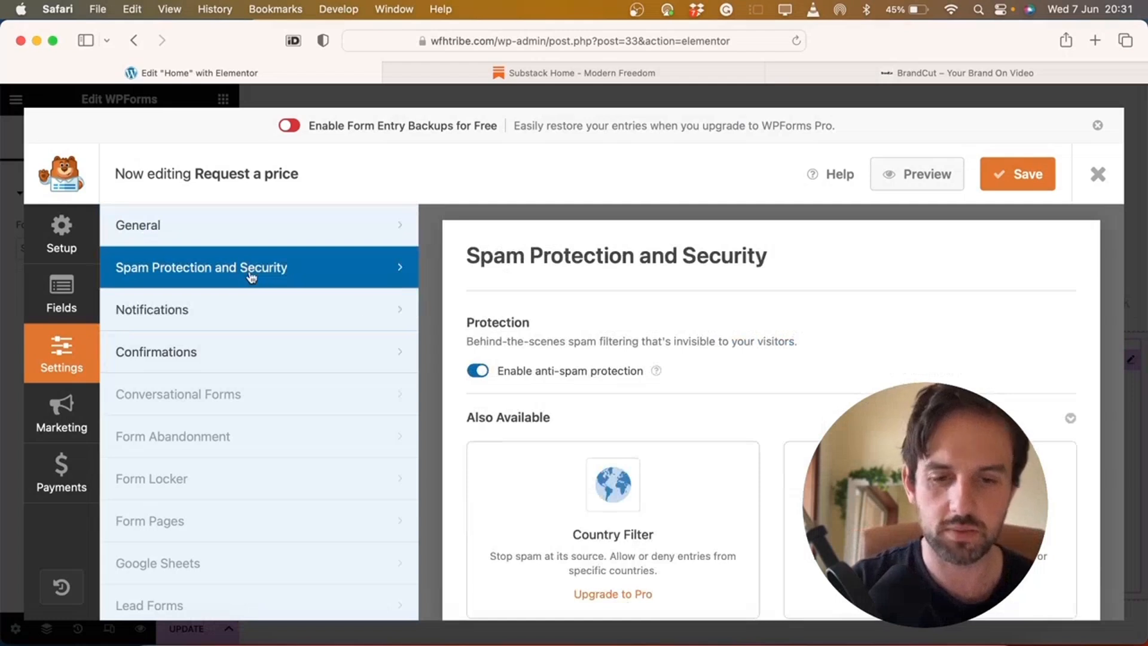
scroll(641, 356, down, 5)
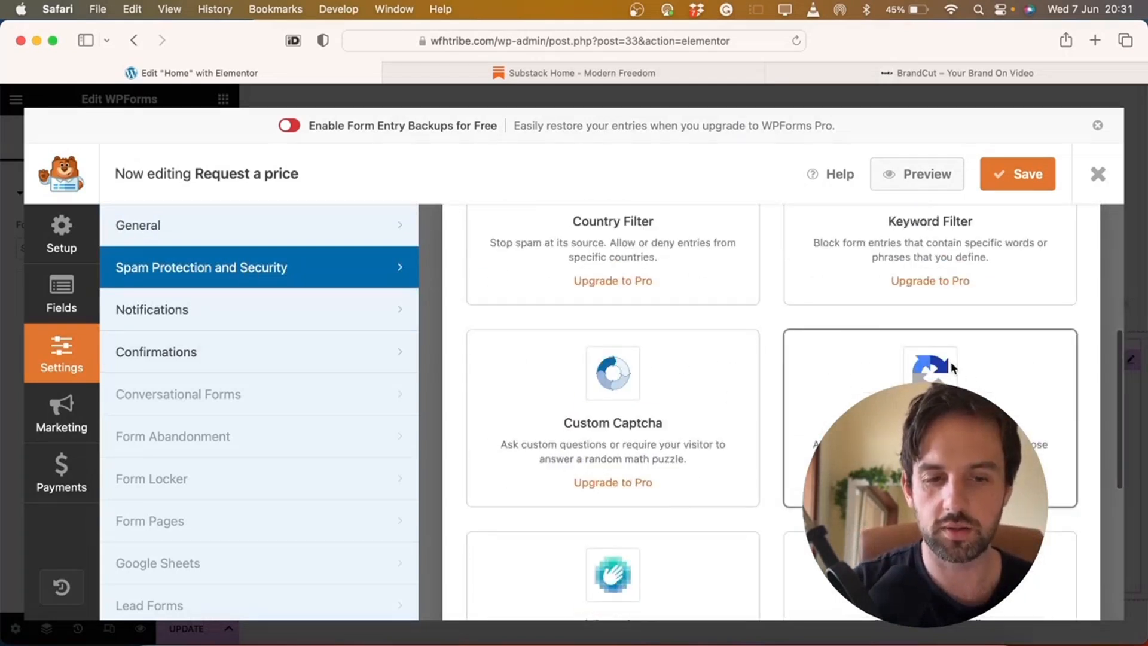
scroll(869, 395, down, 3)
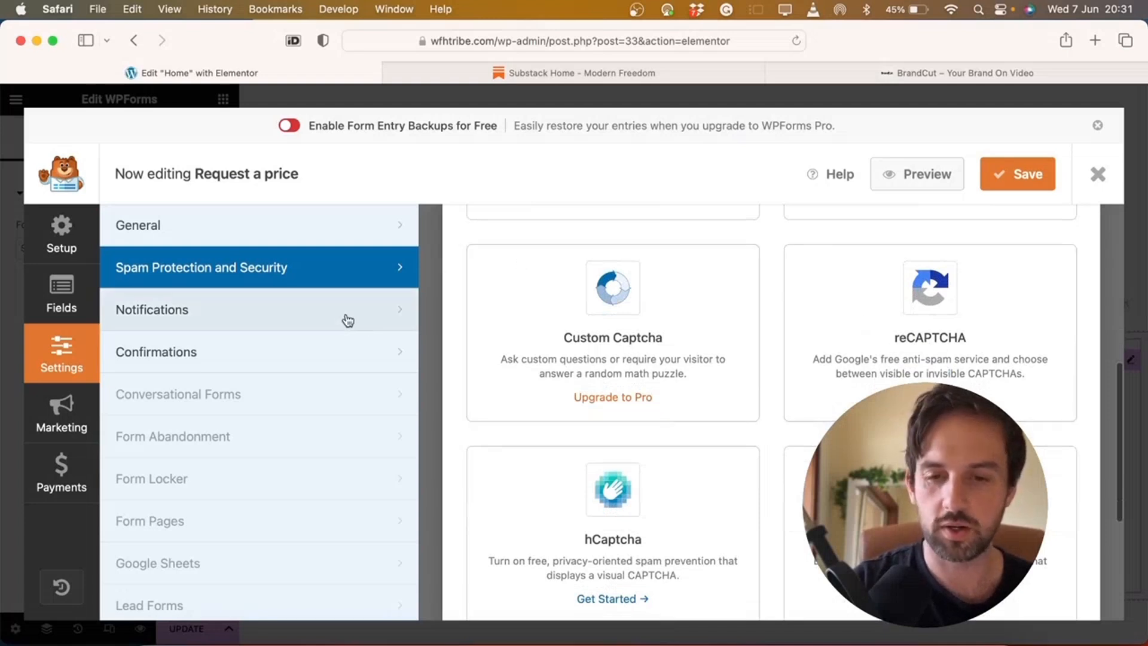
click(203, 315)
scroll(461, 339, up, 3)
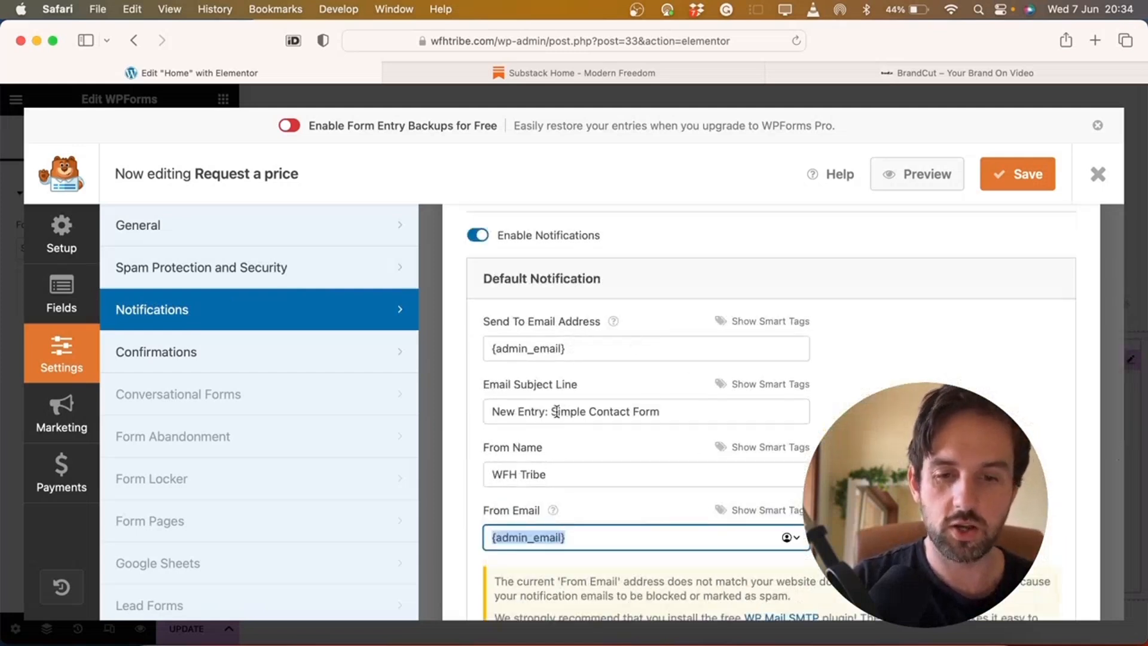
Change the notification Email Subject Line to 'WFH Tribe Contact Form', keeping the sender name
click(552, 413)
drag(590, 413, 481, 417)
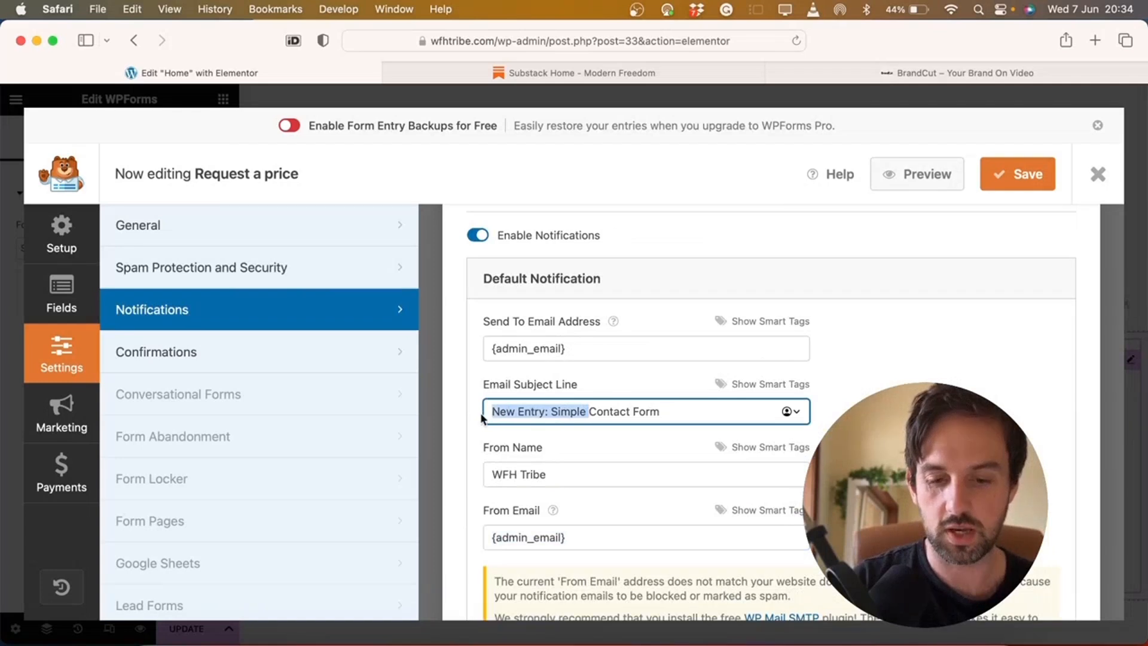
text(WFH Tribe)
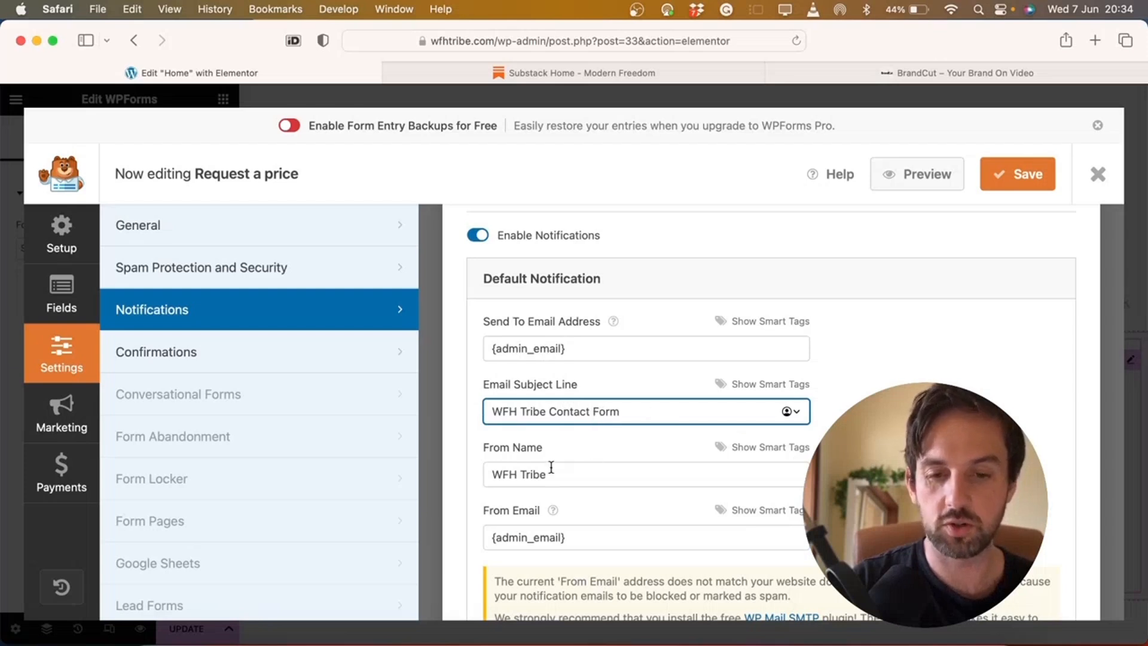
drag(550, 474, 488, 474)
text(Dave)
key(super+z)
click(594, 471)
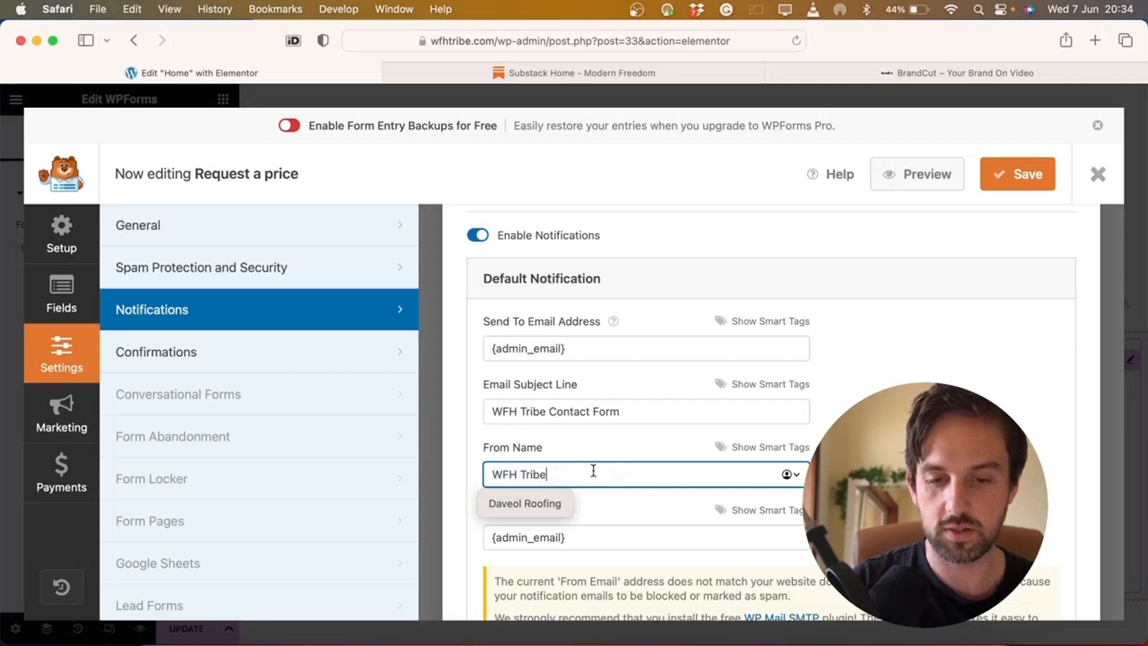
Replace the From Email with the site's own email address
click(639, 546)
key(super+a)
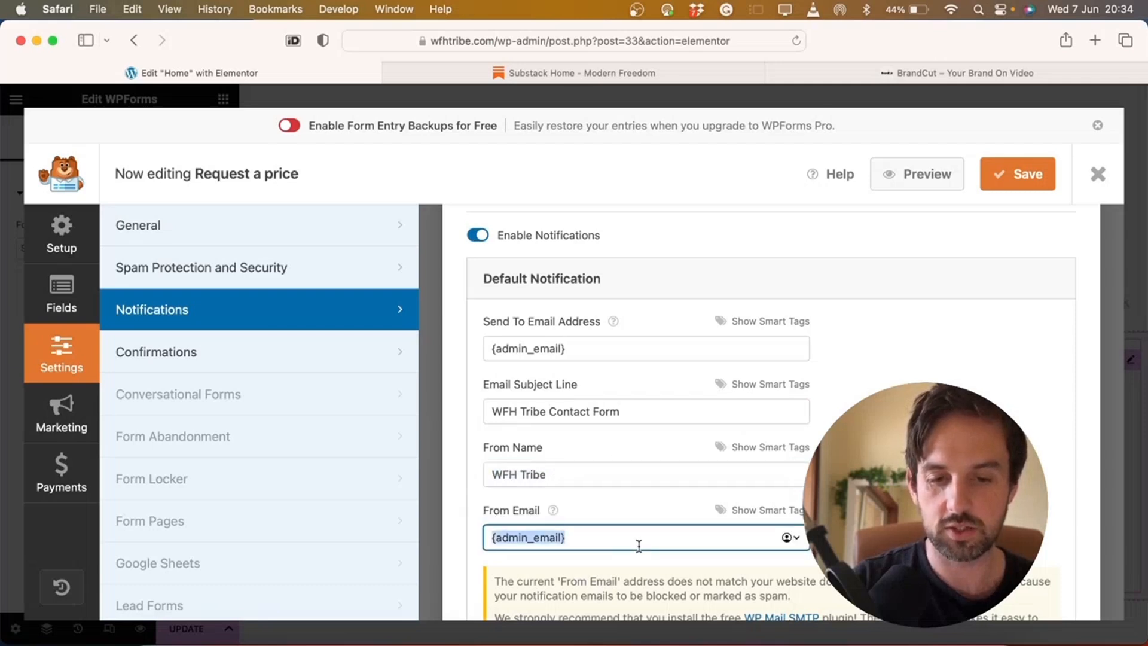
key(super+v)
scroll(604, 422, down, 3)
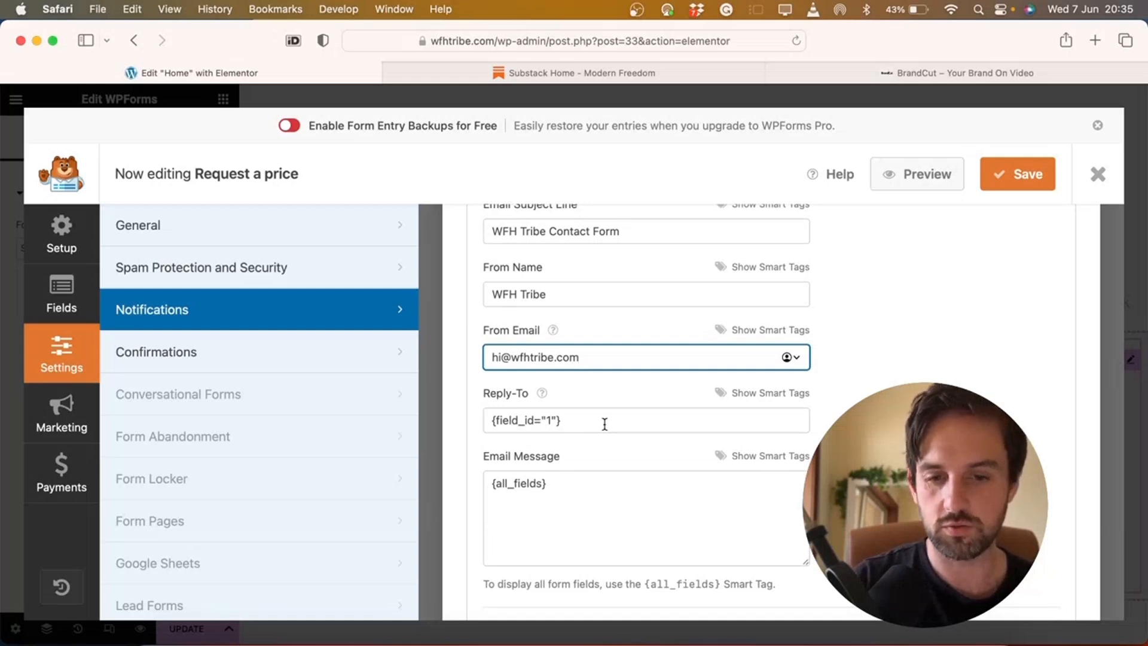
scroll(604, 424, down, 4)
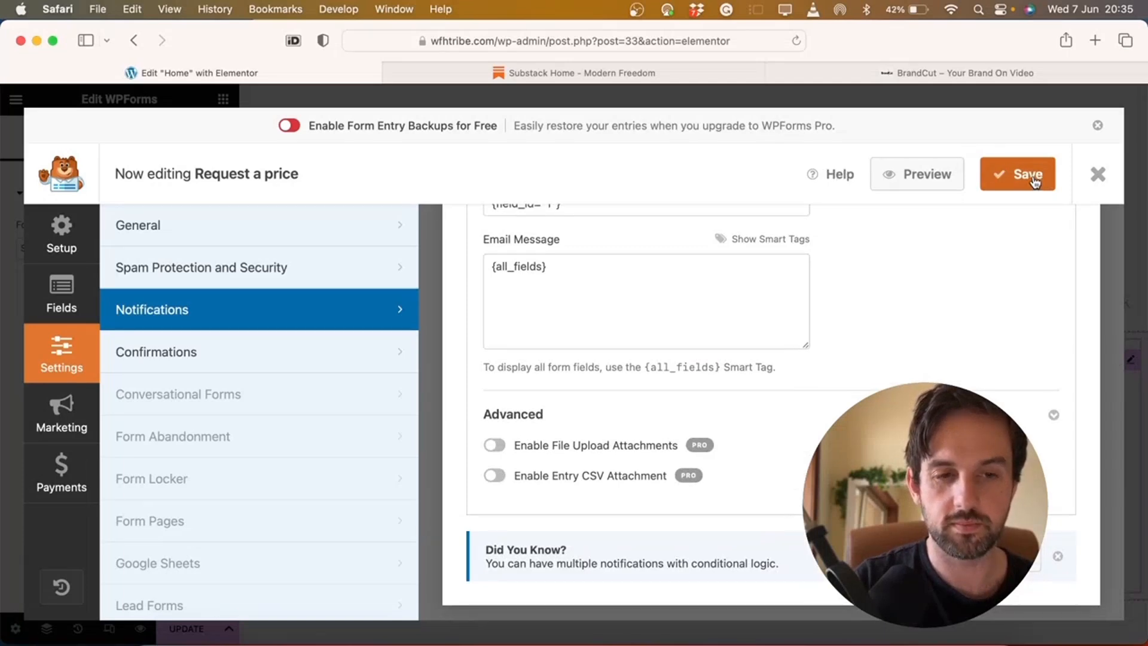
Save the form and return to the Home page editor
click(1105, 174)
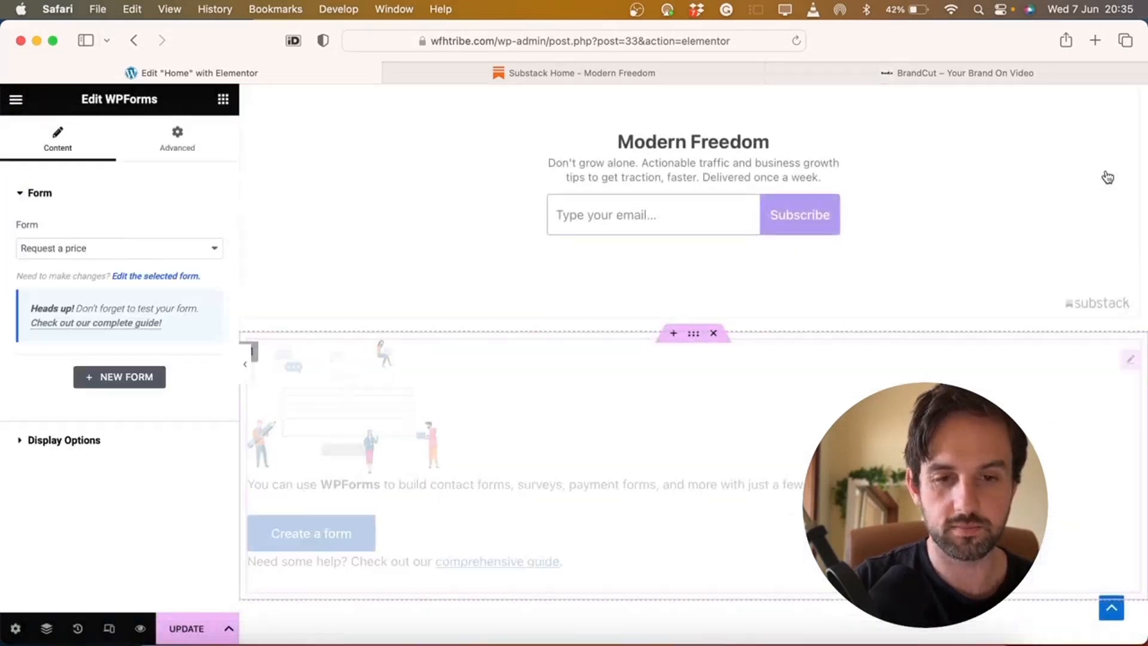
scroll(777, 340, down, 4)
scroll(716, 371, up, 2)
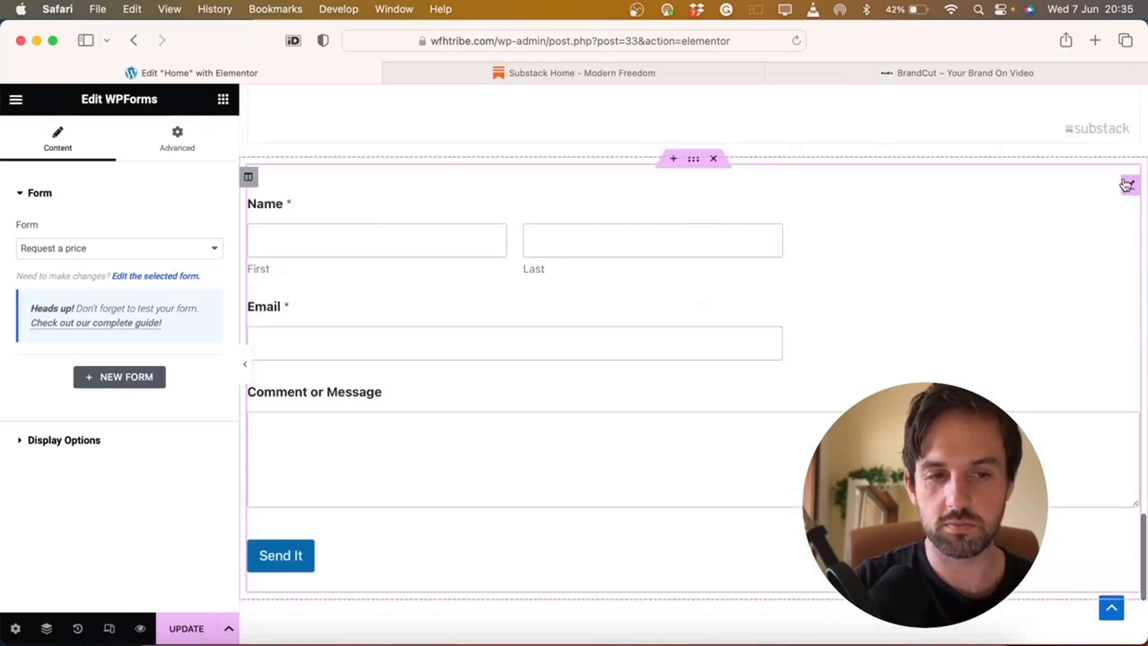
Set Form Name and Form Description to Show in the WPForms display options
click(62, 443)
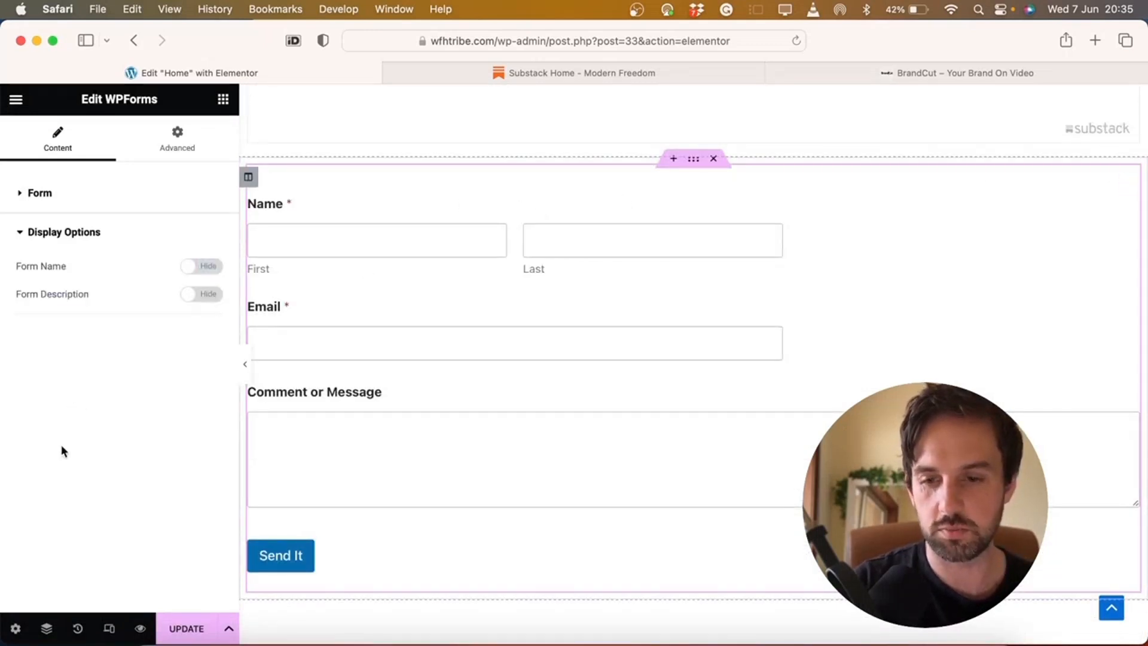
click(205, 269)
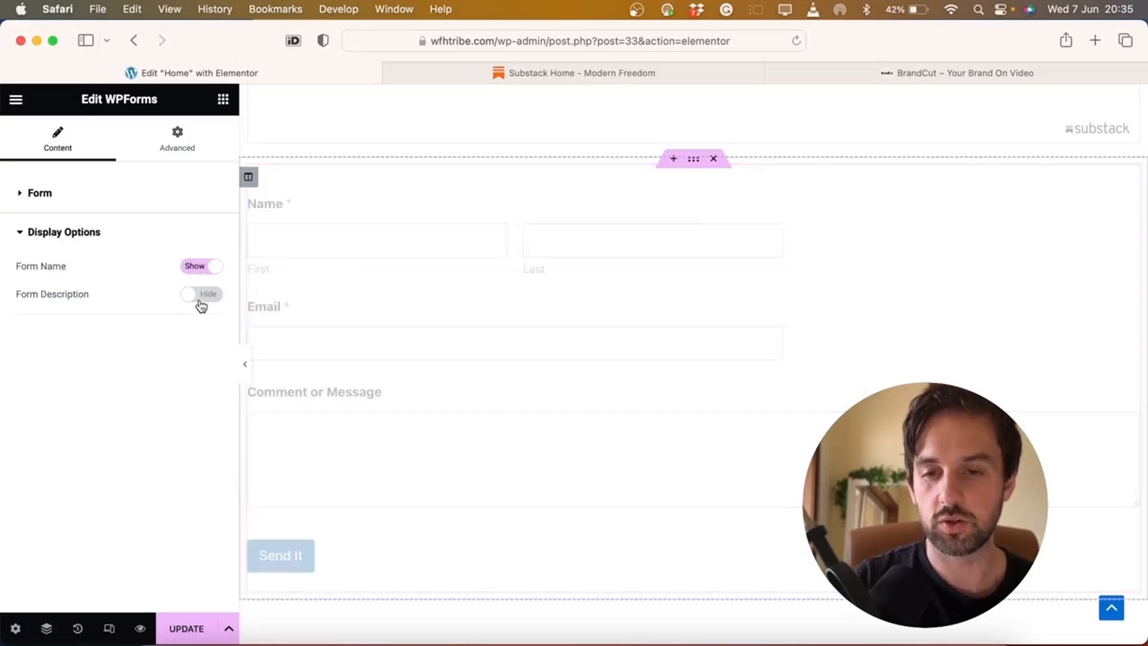
click(201, 295)
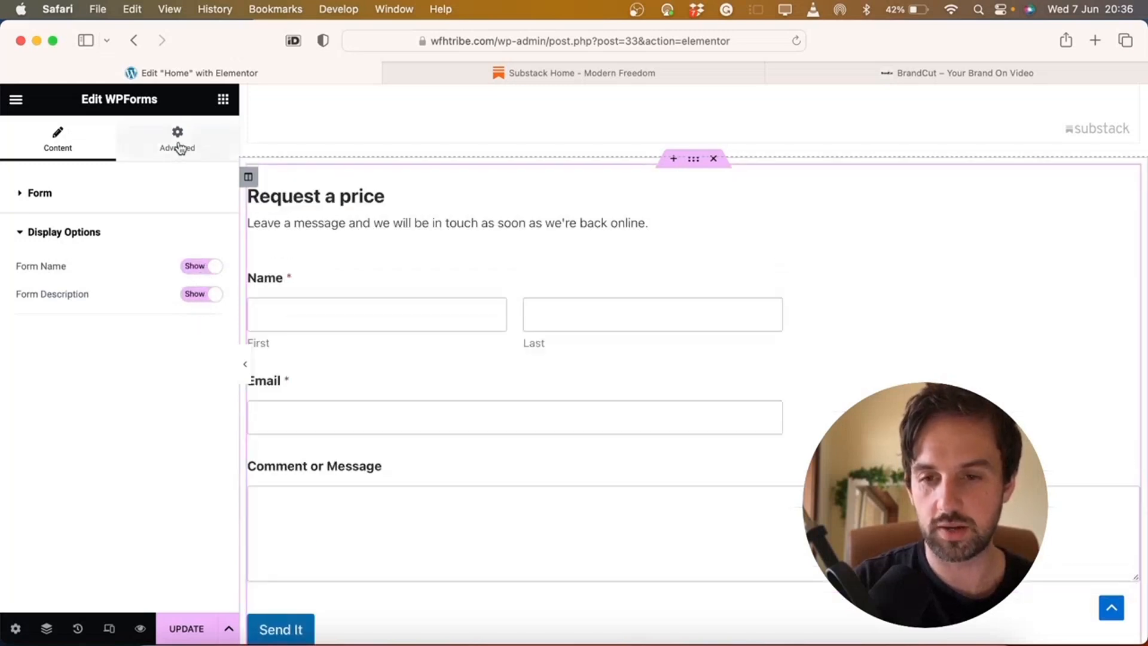
click(149, 199)
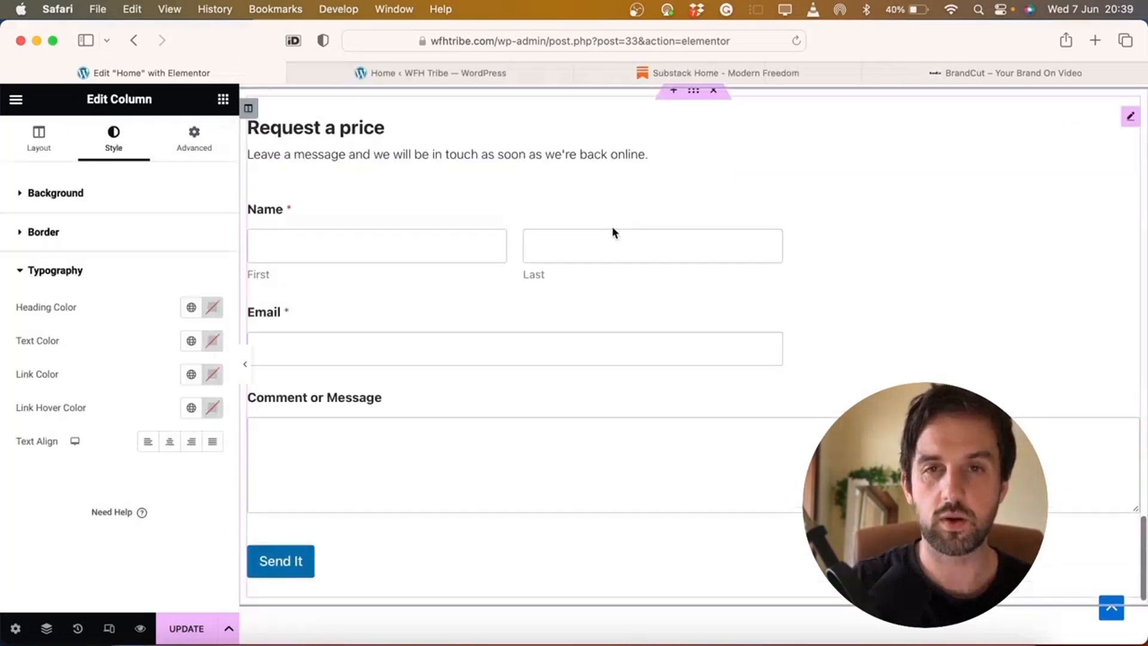
scroll(611, 226, up, 5)
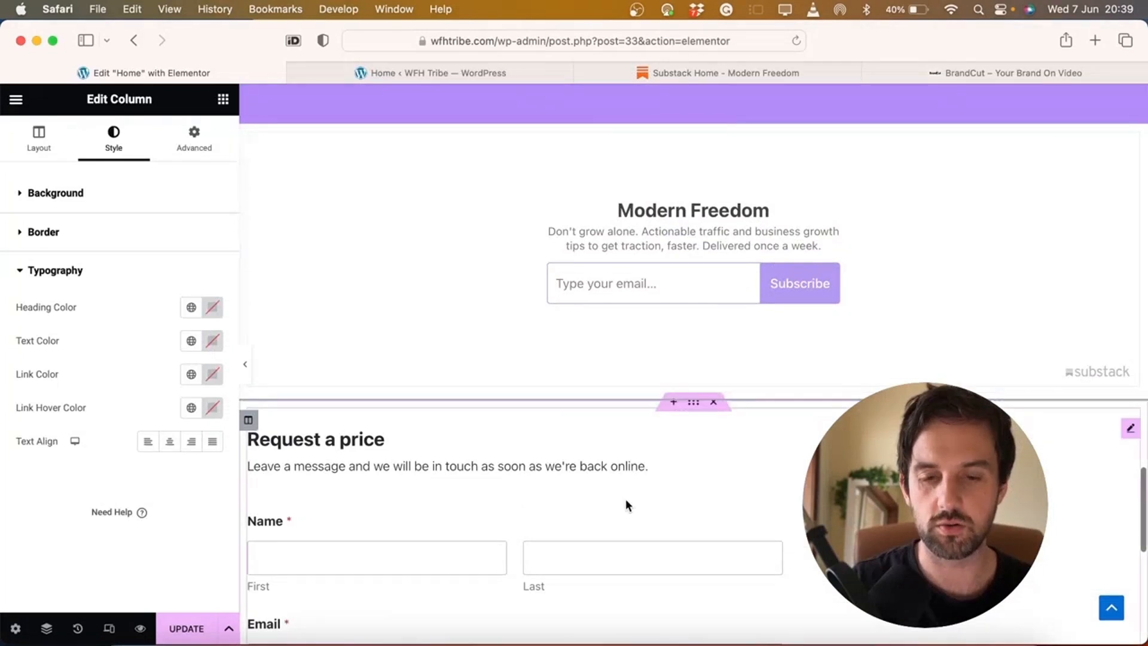
scroll(625, 499, down, 7)
scroll(719, 264, up, 4)
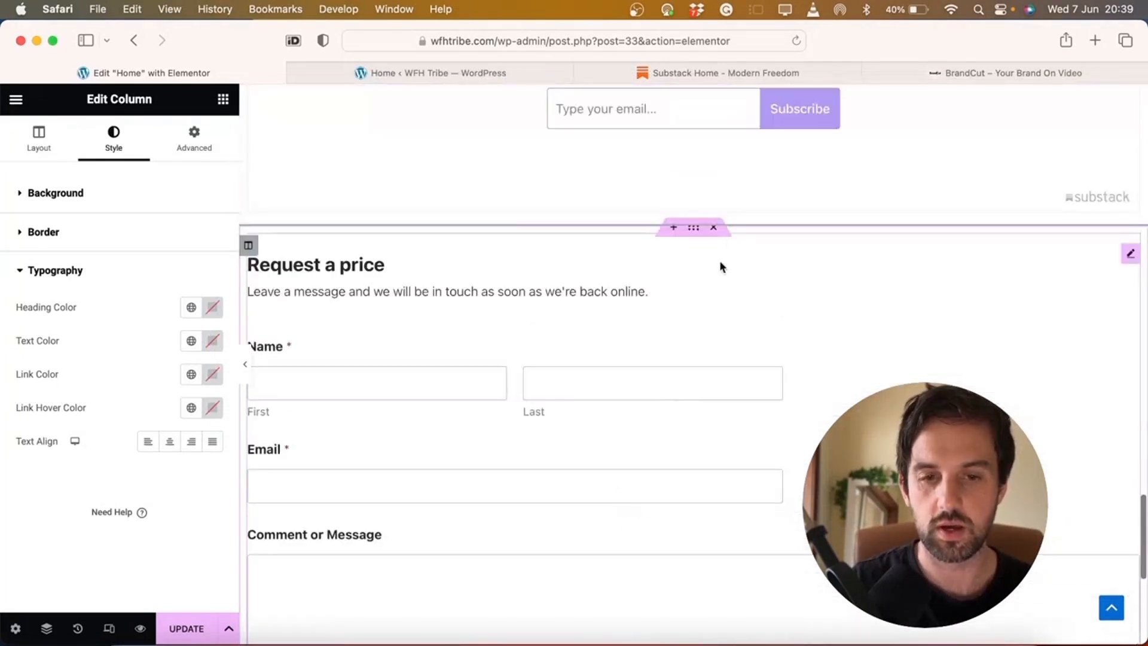
Add a two-column section and move the Request a price form into its right column
click(675, 231)
click(674, 297)
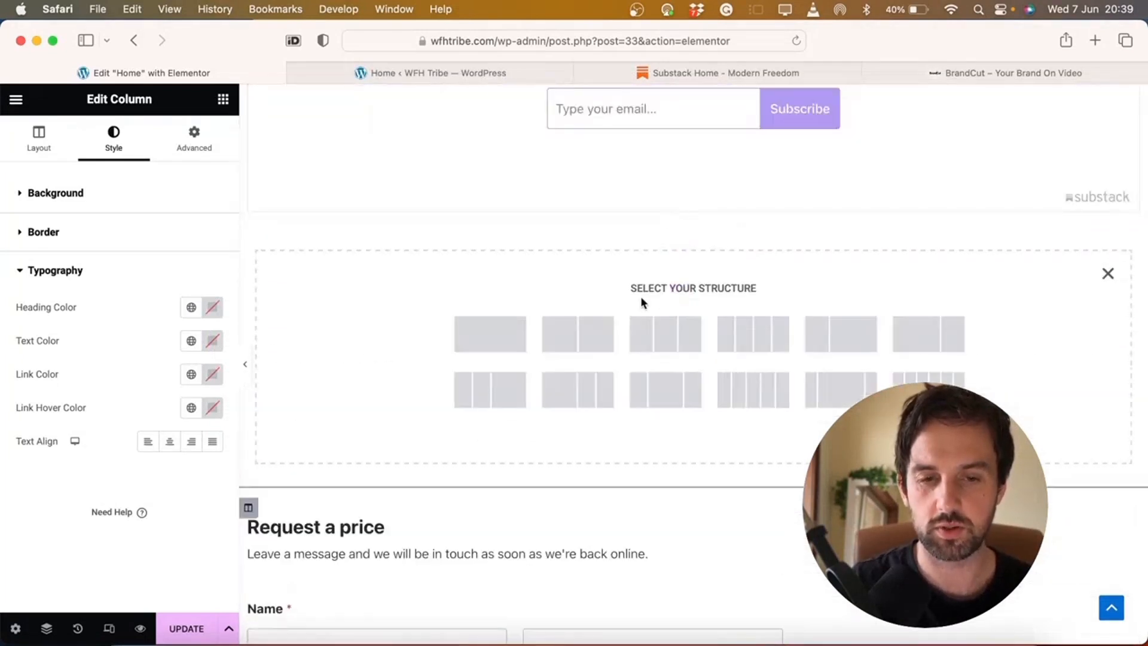
click(578, 332)
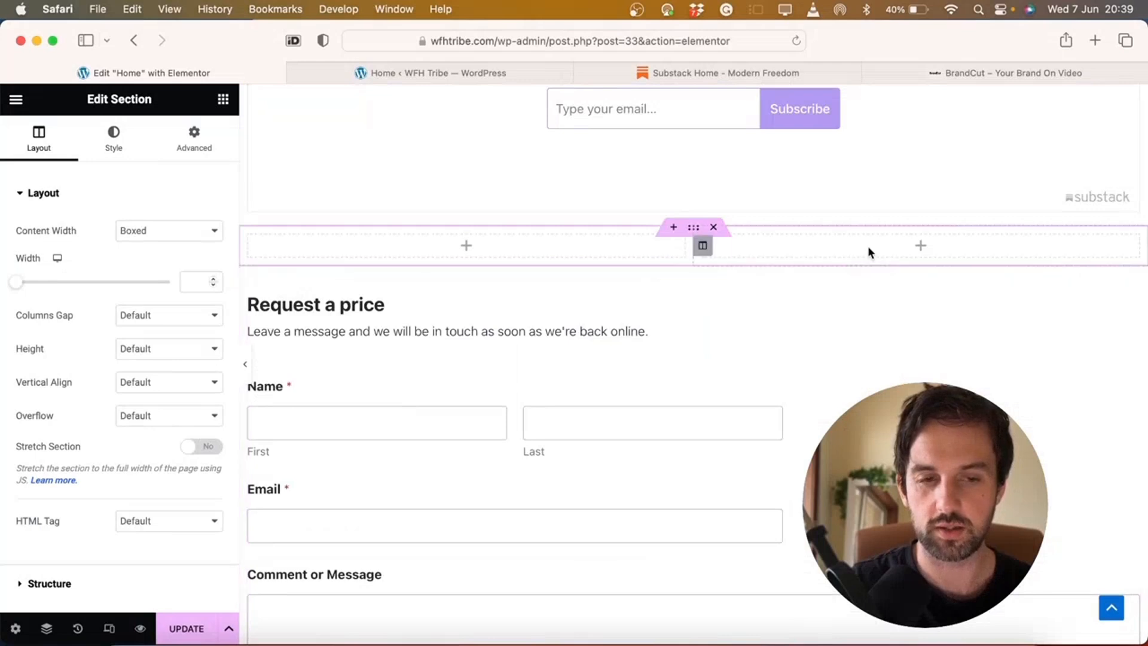
drag(1131, 302, 952, 300)
scroll(950, 300, down, 3)
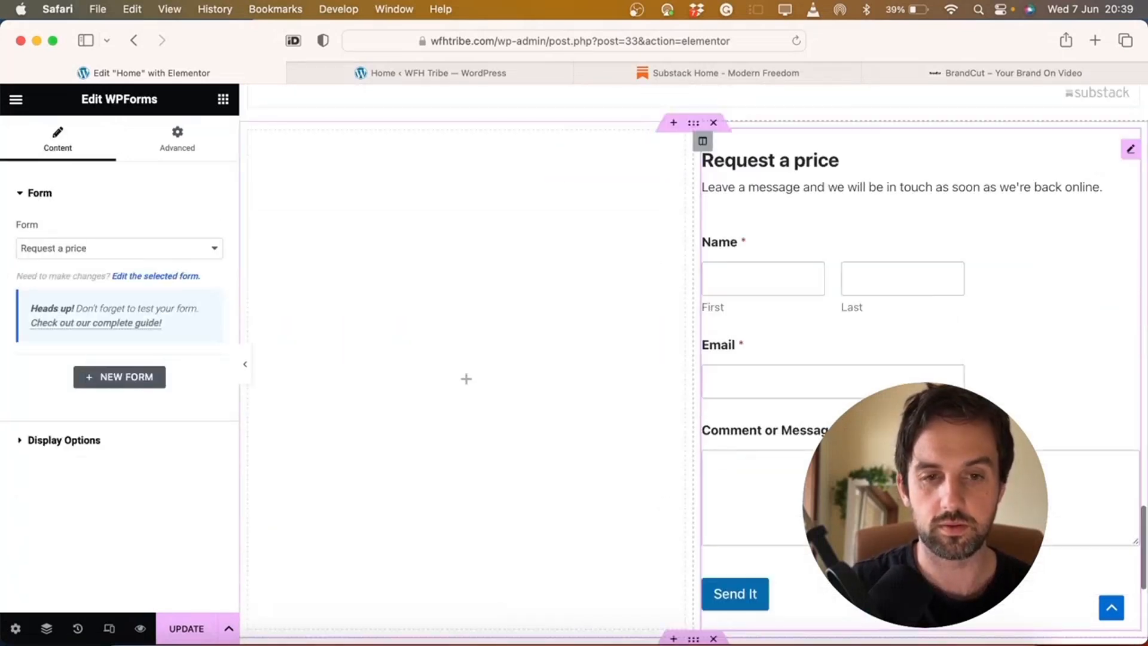
scroll(742, 299, down, 1)
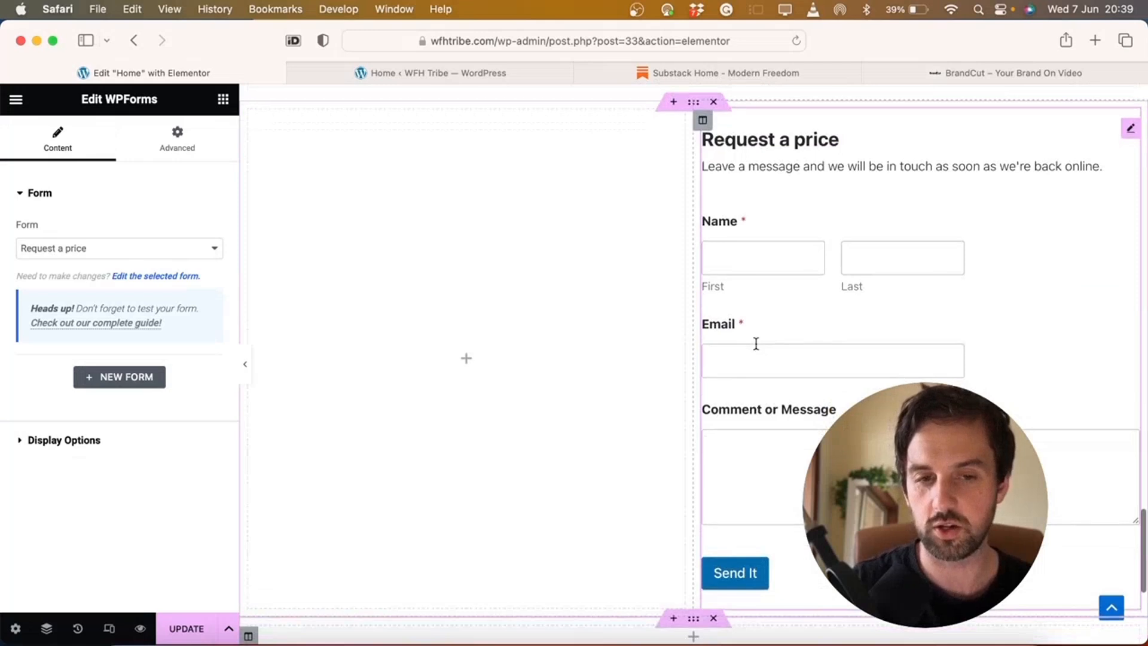
Add a Heading and a Text Editor widget to the empty left column
click(467, 359)
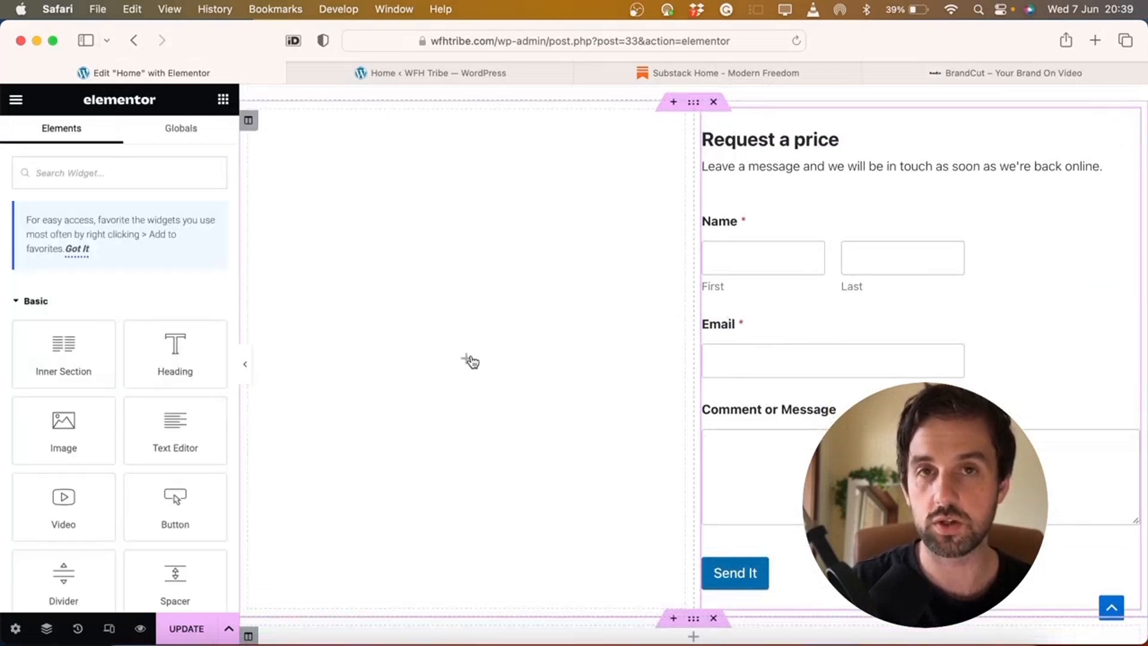
drag(198, 357, 509, 366)
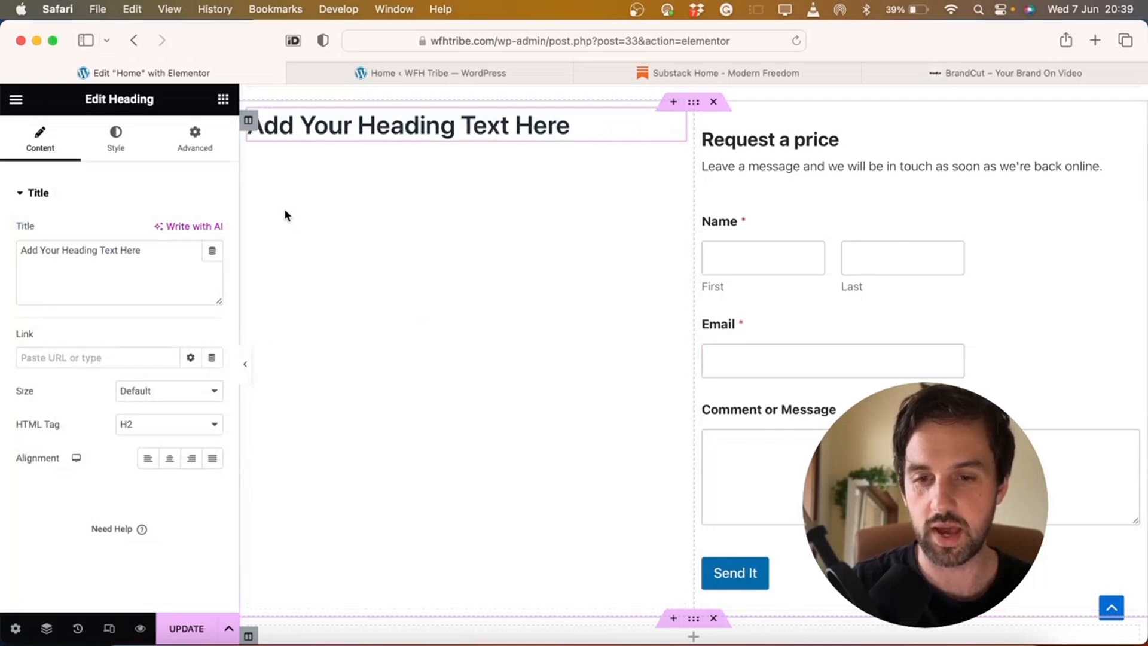
click(223, 100)
drag(267, 322, 413, 136)
Center the left column's content vertically and horizontally
click(248, 121)
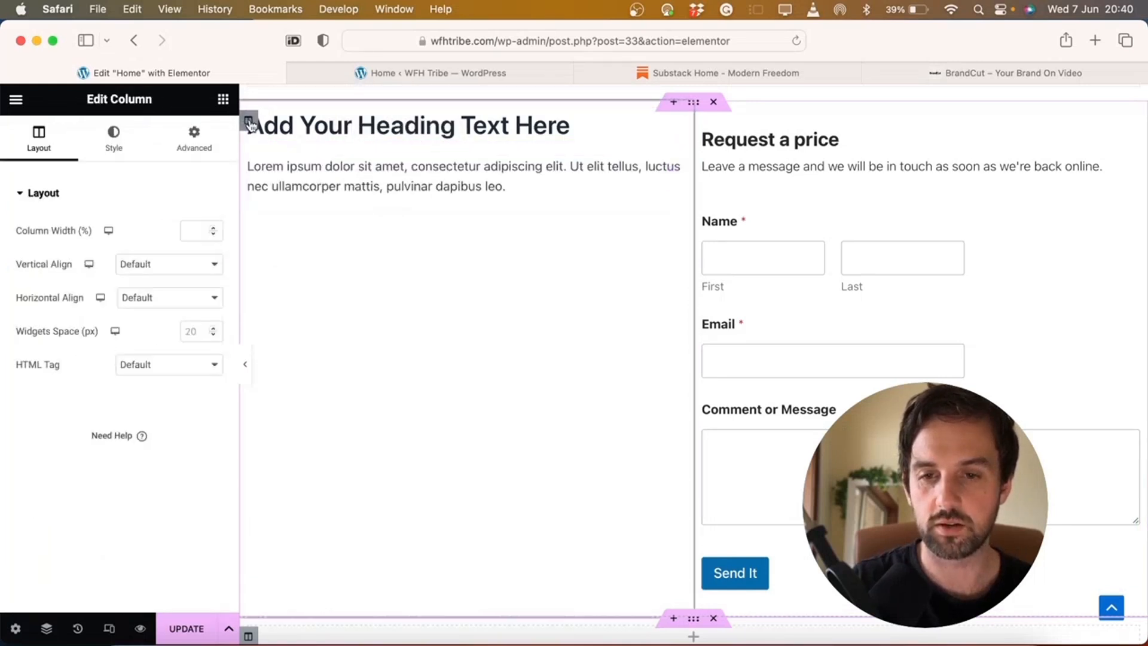
click(161, 261)
click(151, 293)
click(159, 297)
click(160, 327)
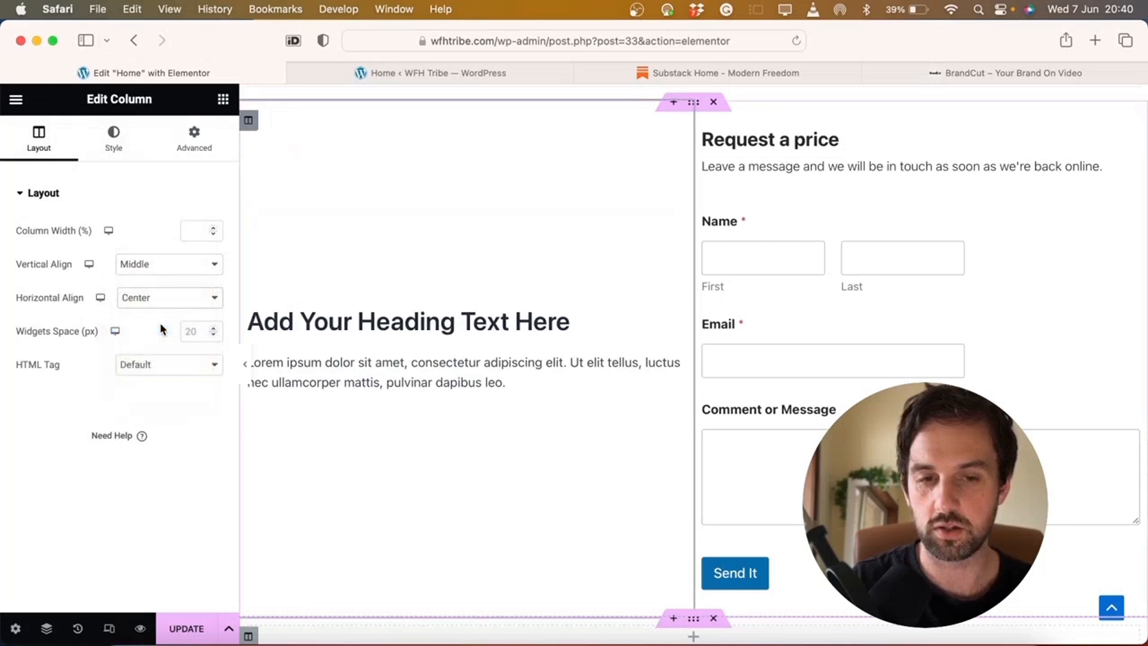
Replace the placeholder heading with 'Get the result you want!'
click(401, 323)
triple_click(401, 323)
click(117, 262)
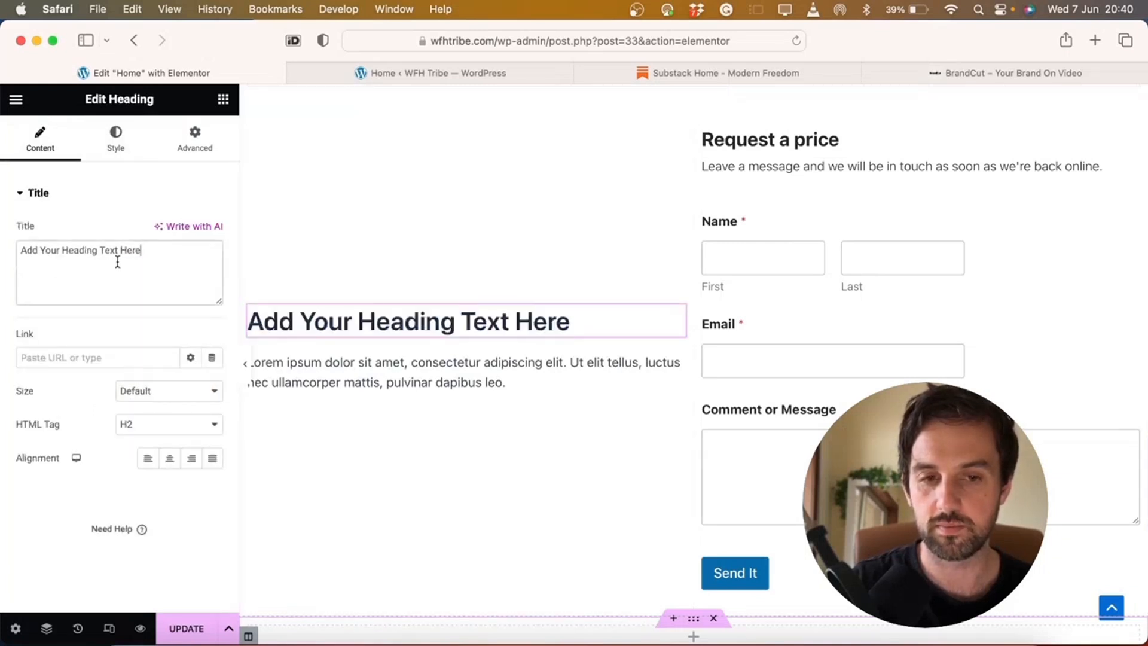
triple_click(118, 262)
text(Get the result you want!)
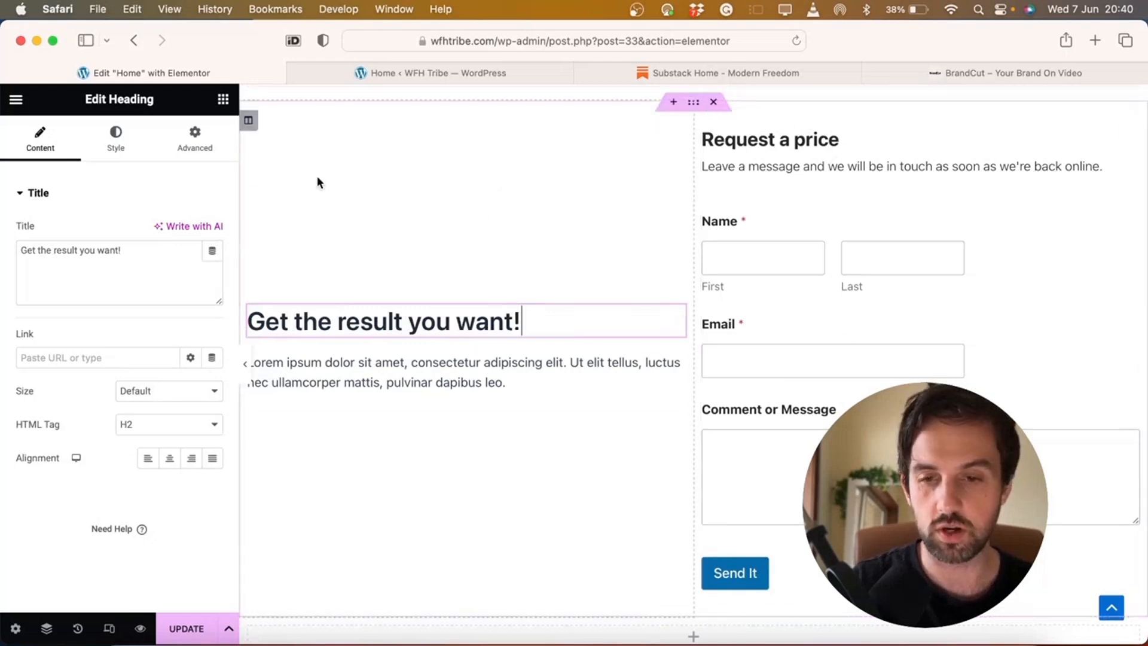
Set the heading's typography size to 50
click(113, 142)
click(214, 265)
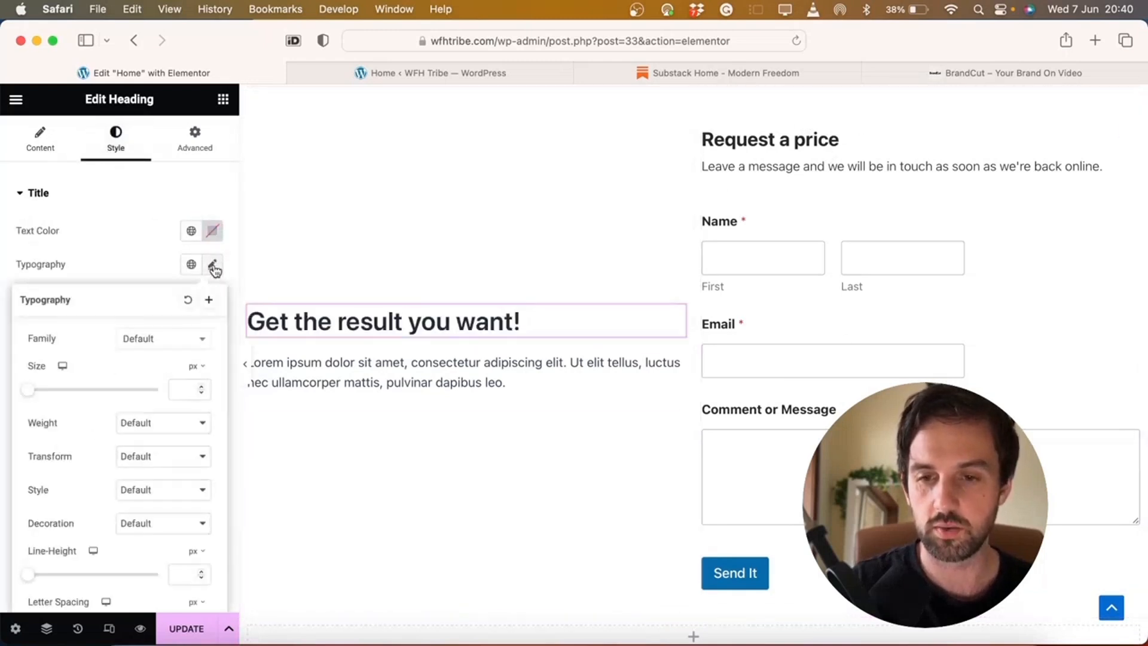
click(183, 388)
text(35)
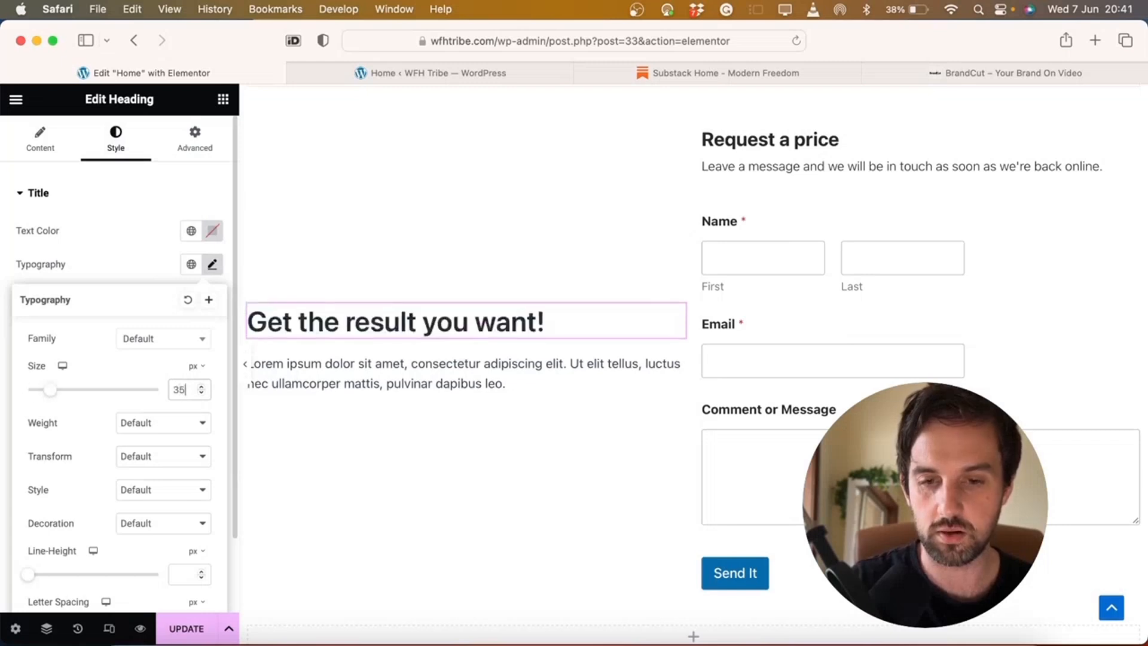
key(BackSpace)
key(BackSpace)
text(50)
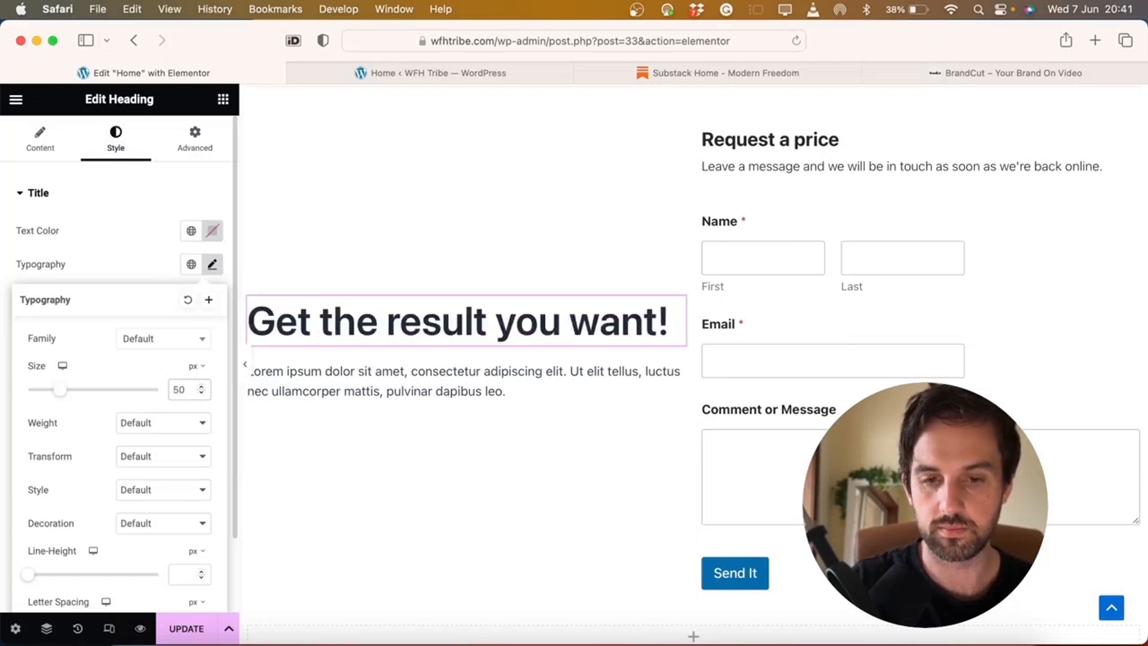
Set the lorem-ipsum paragraph's typography size to 25 and preview the page
click(366, 369)
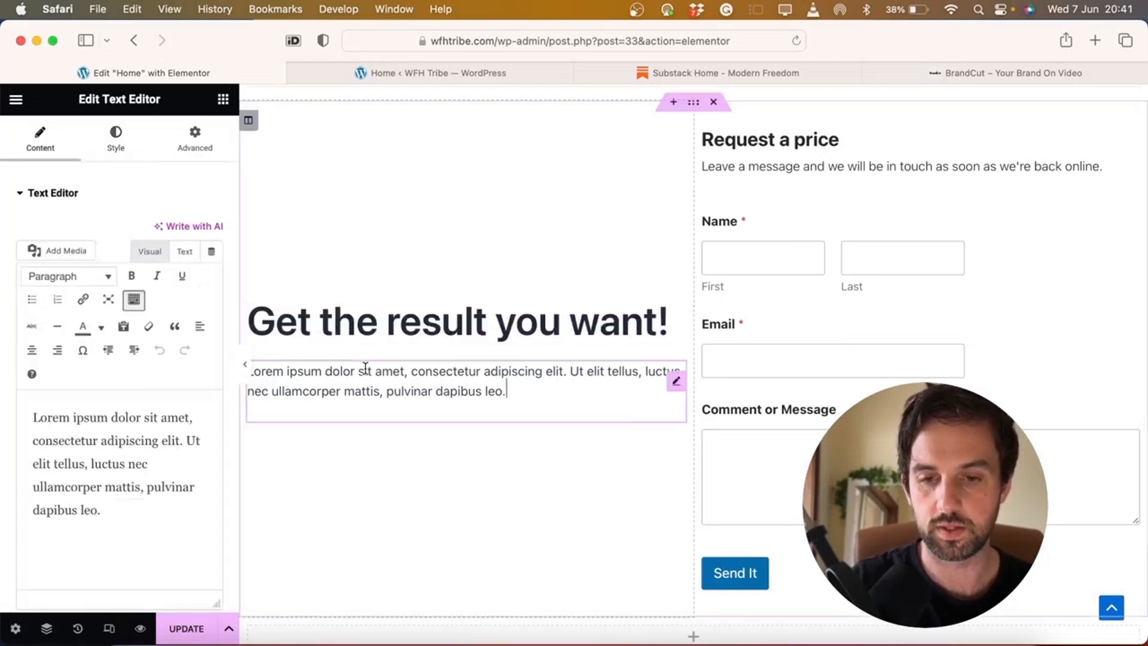
click(123, 145)
click(213, 300)
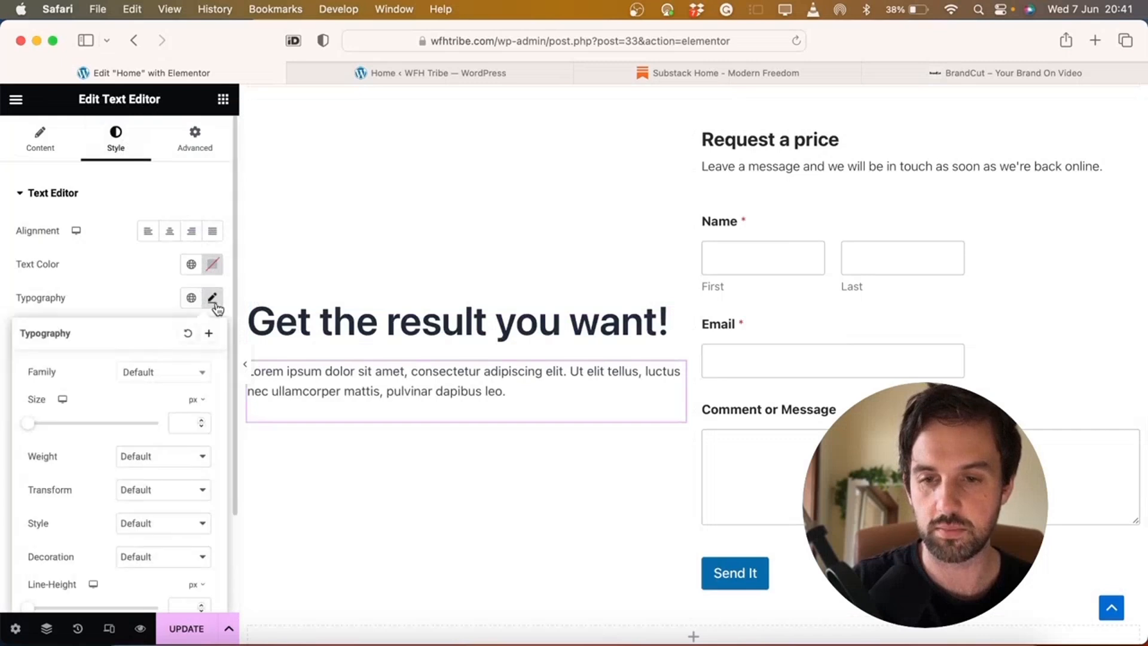
click(176, 424)
text(30)
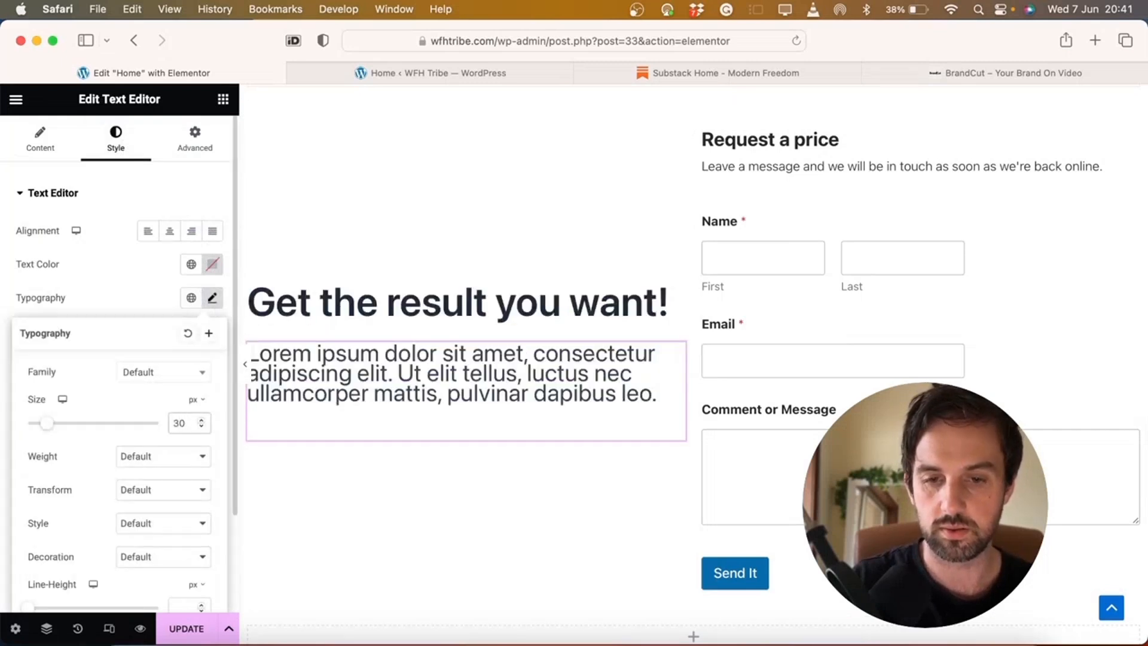
key(BackSpace)
key(BackSpace)
text(25)
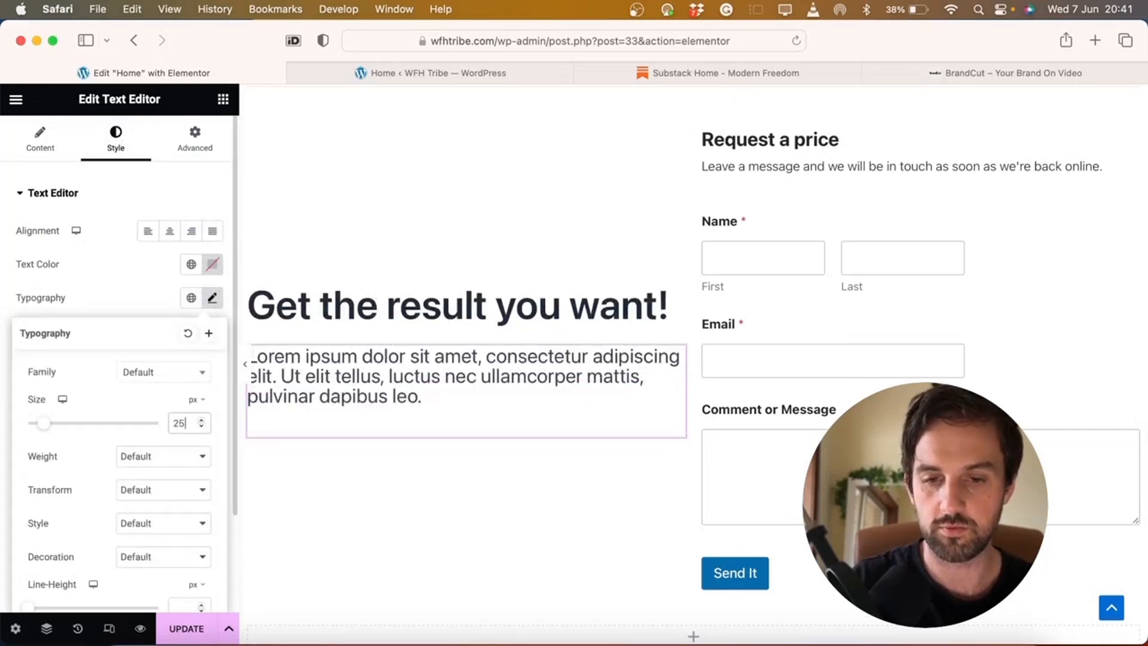
click(282, 393)
click(245, 364)
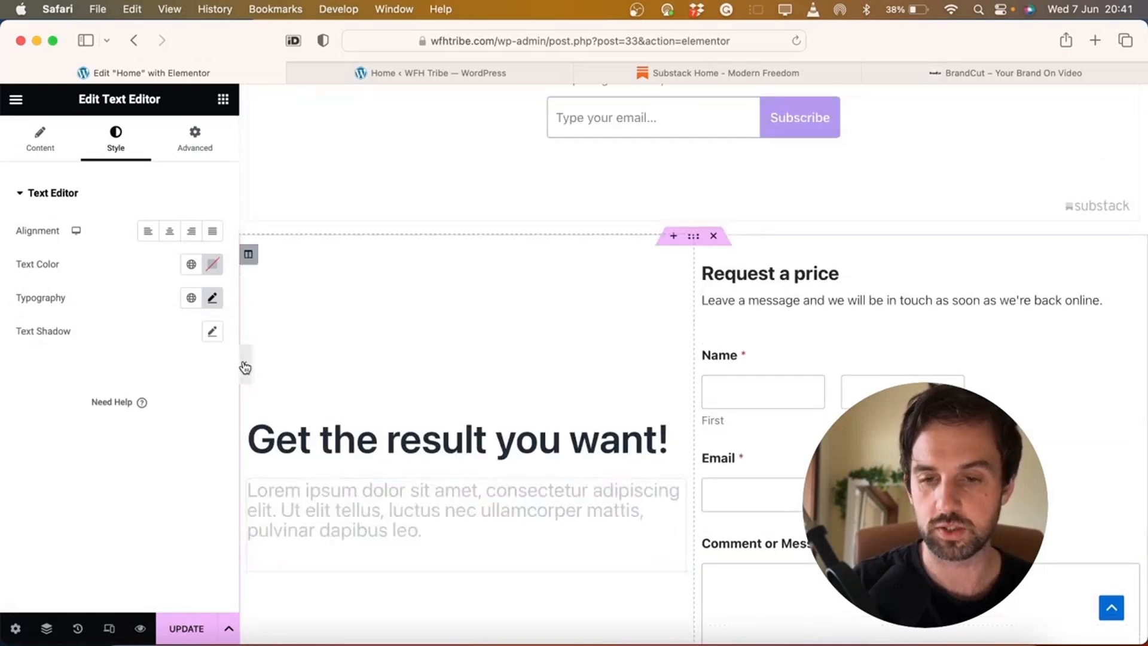
scroll(244, 360, up, 3)
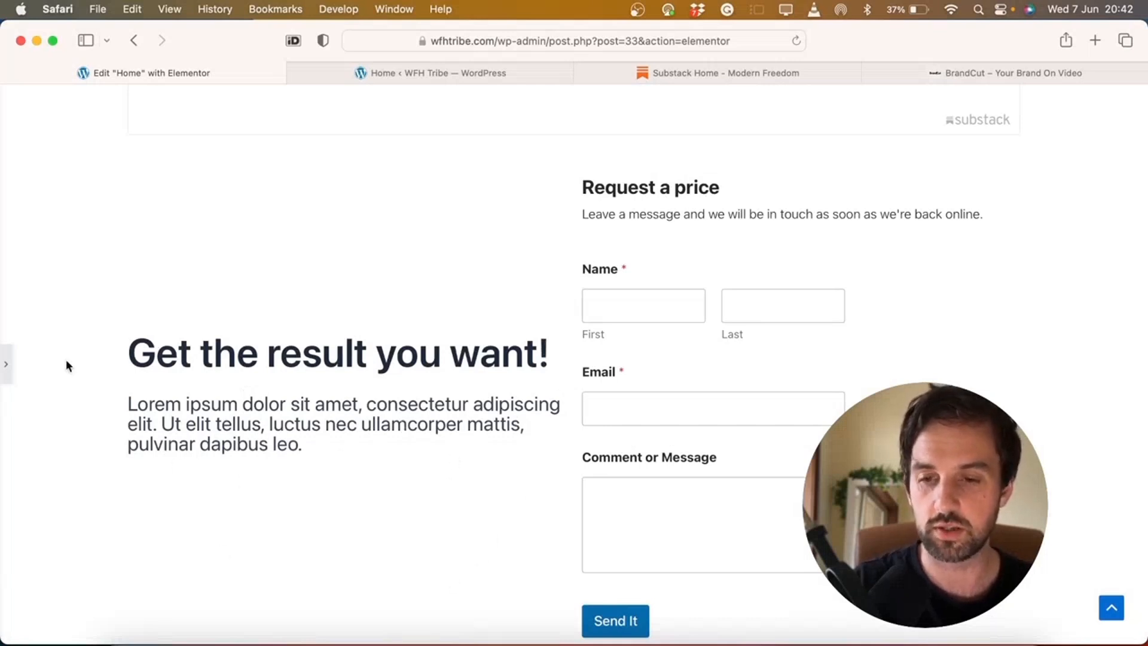
click(7, 357)
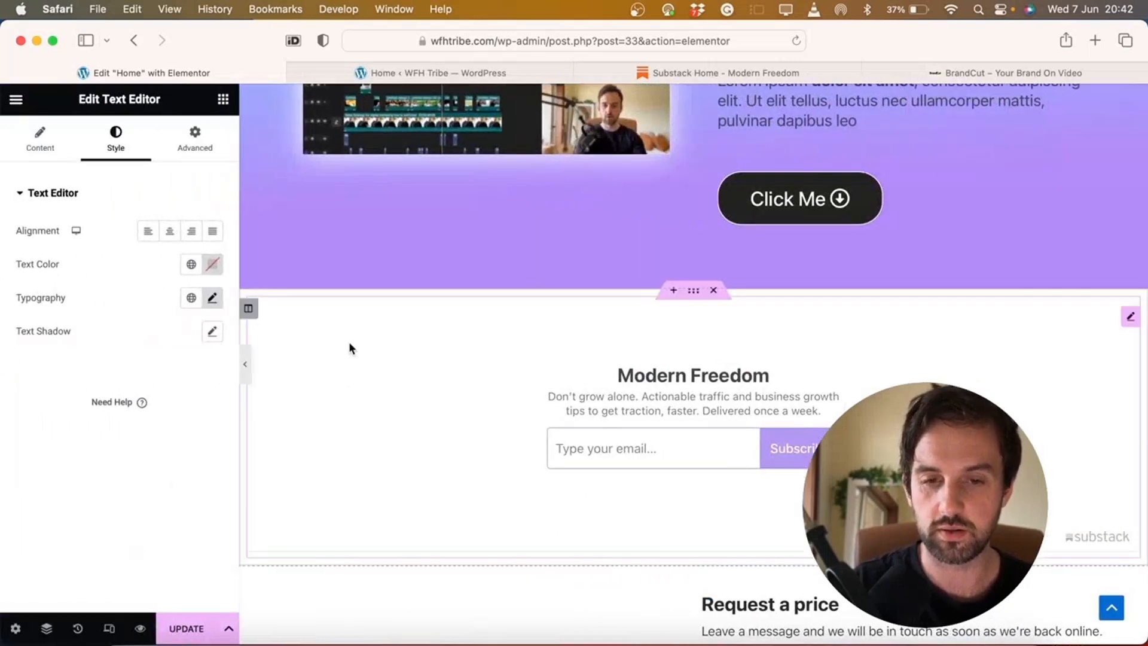
click(350, 346)
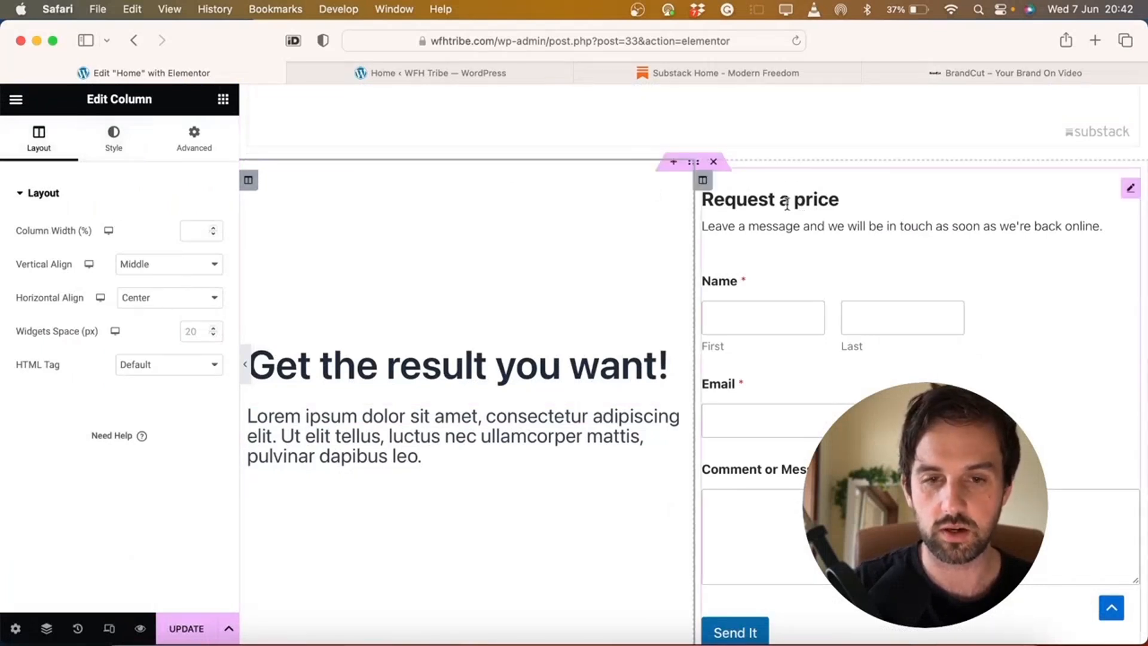
Set the heading-and-form section's Columns Gap to Wider and preview the result
click(693, 161)
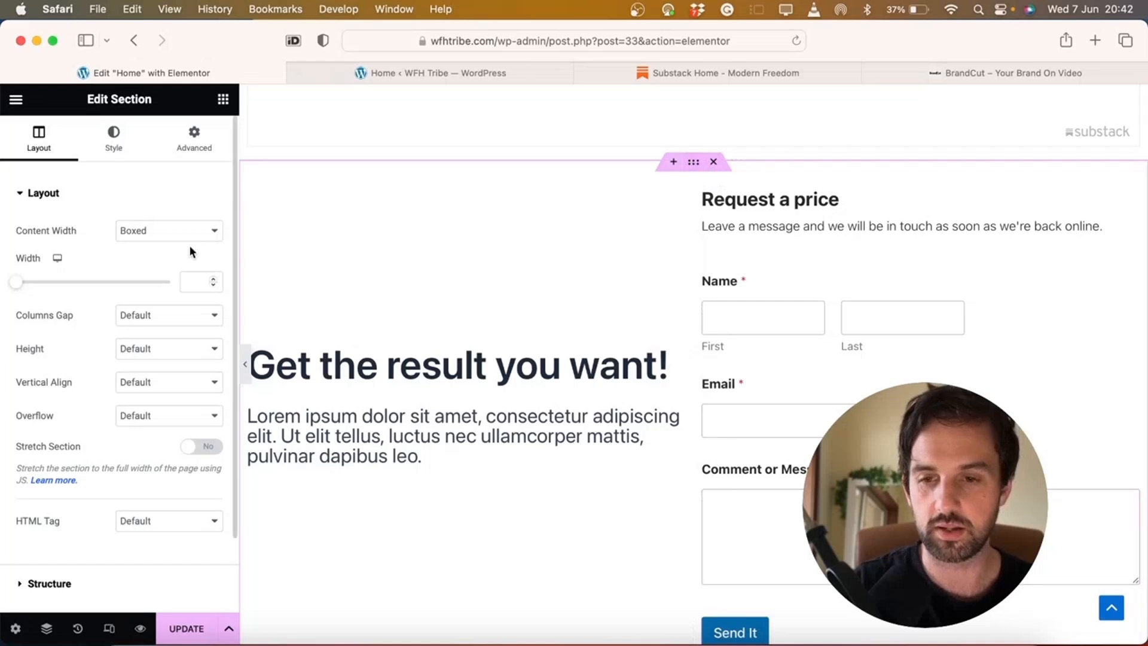
click(147, 318)
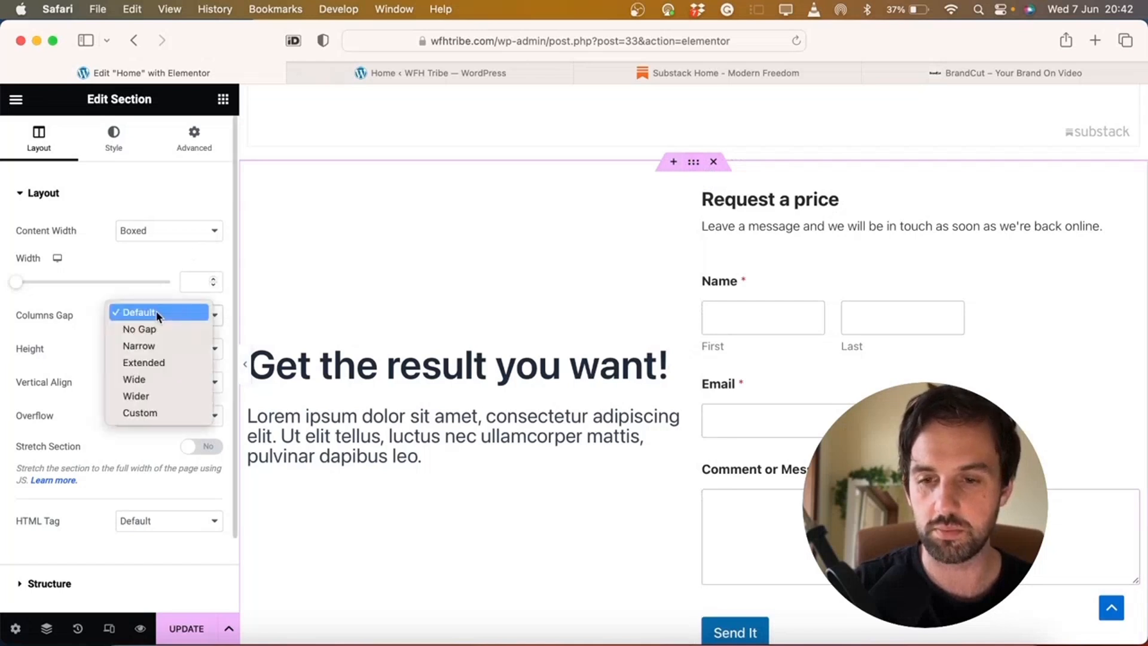
click(144, 395)
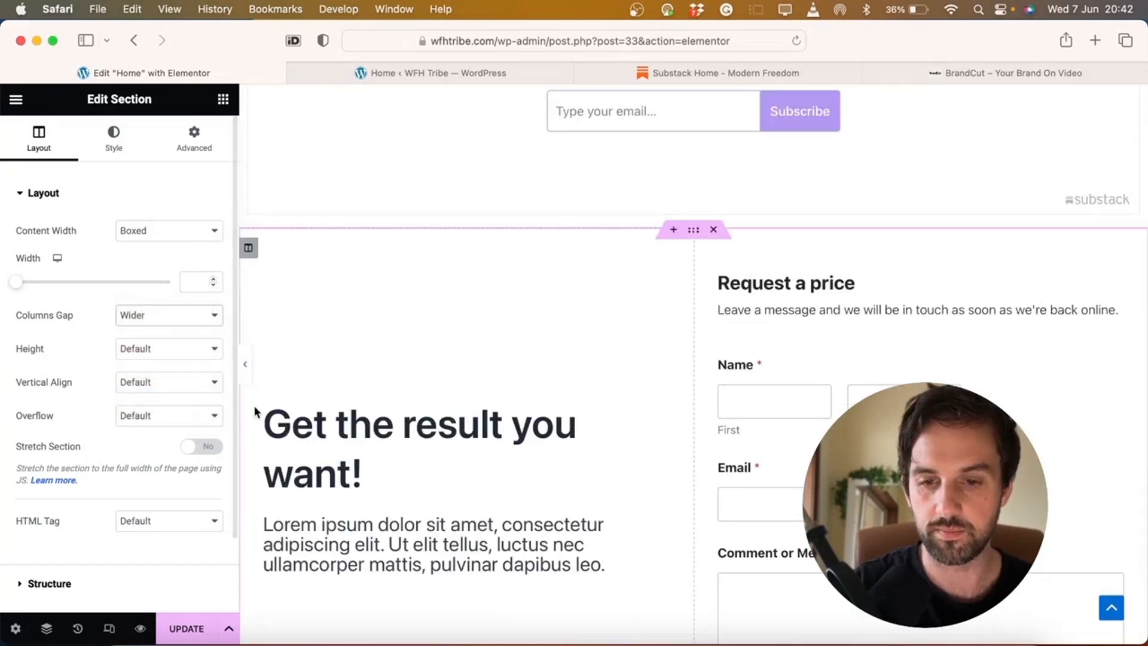
click(245, 365)
scroll(245, 371, up, 1)
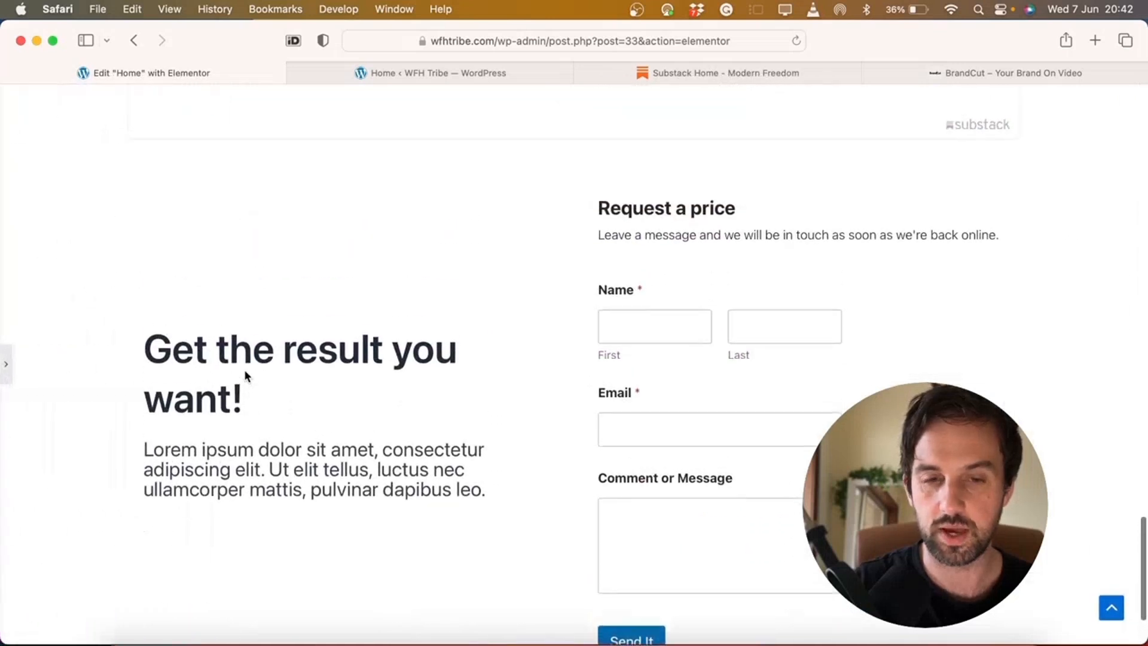
scroll(245, 371, down, 2)
click(7, 366)
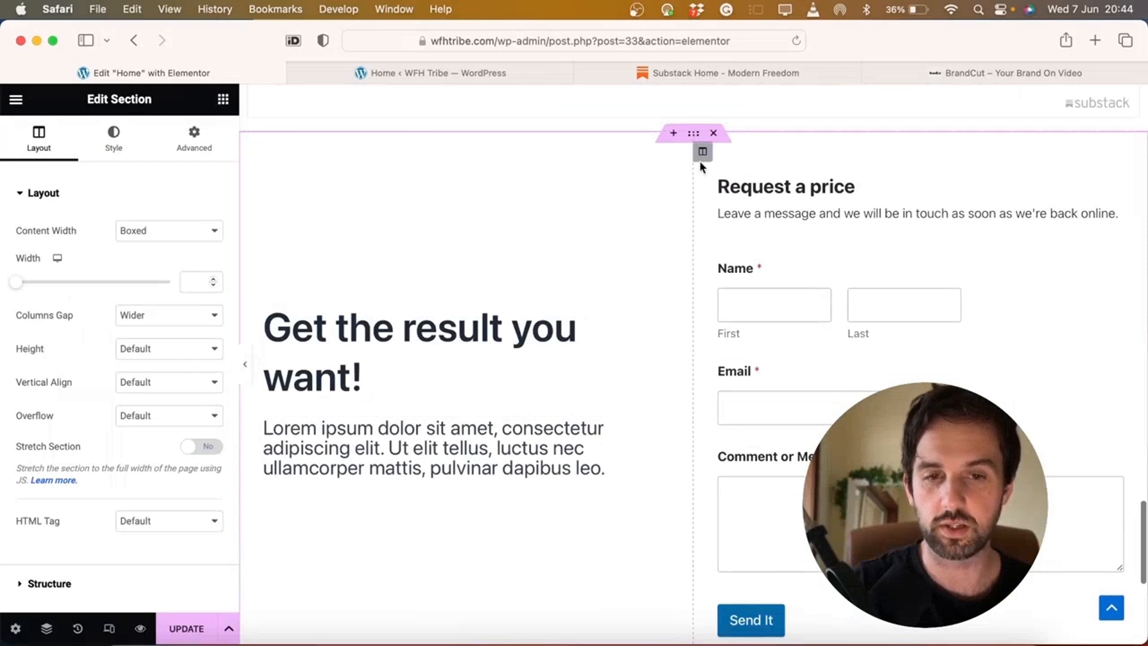
scroll(594, 287, down, 1)
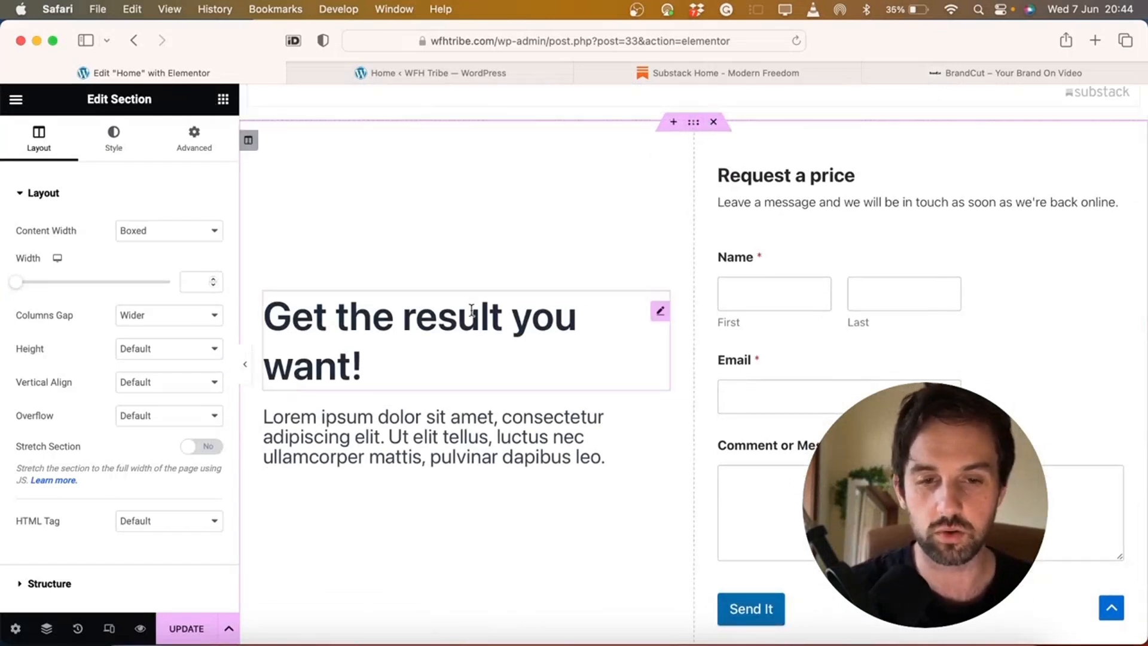
click(113, 137)
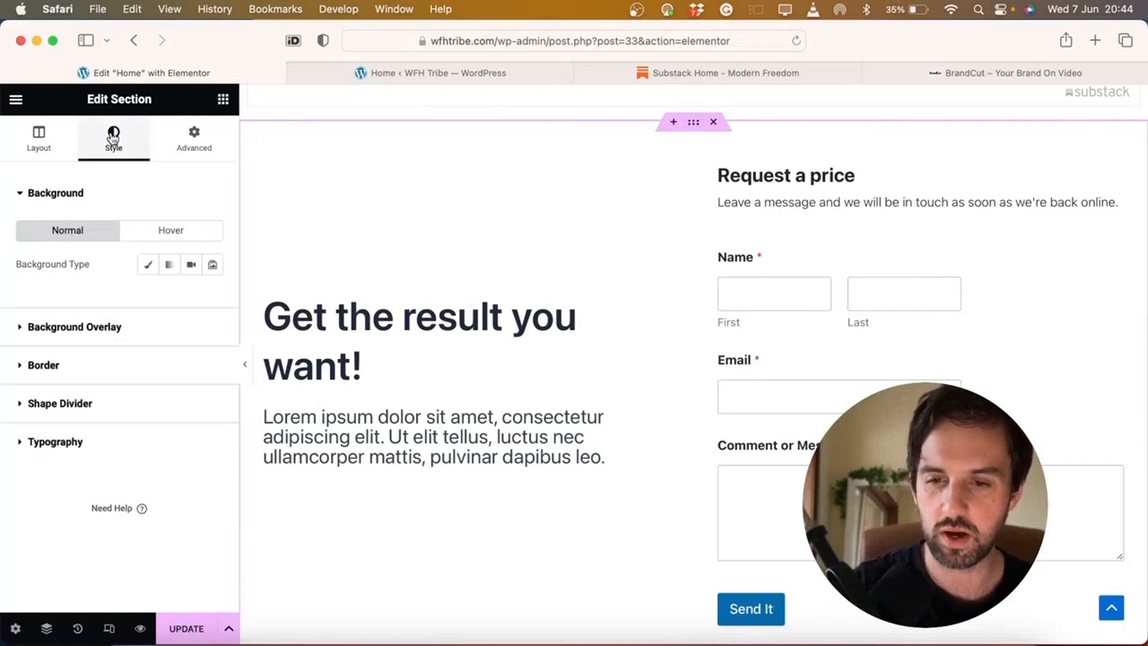
Give the Request a price section a Solid border type
scroll(527, 245, up, 5)
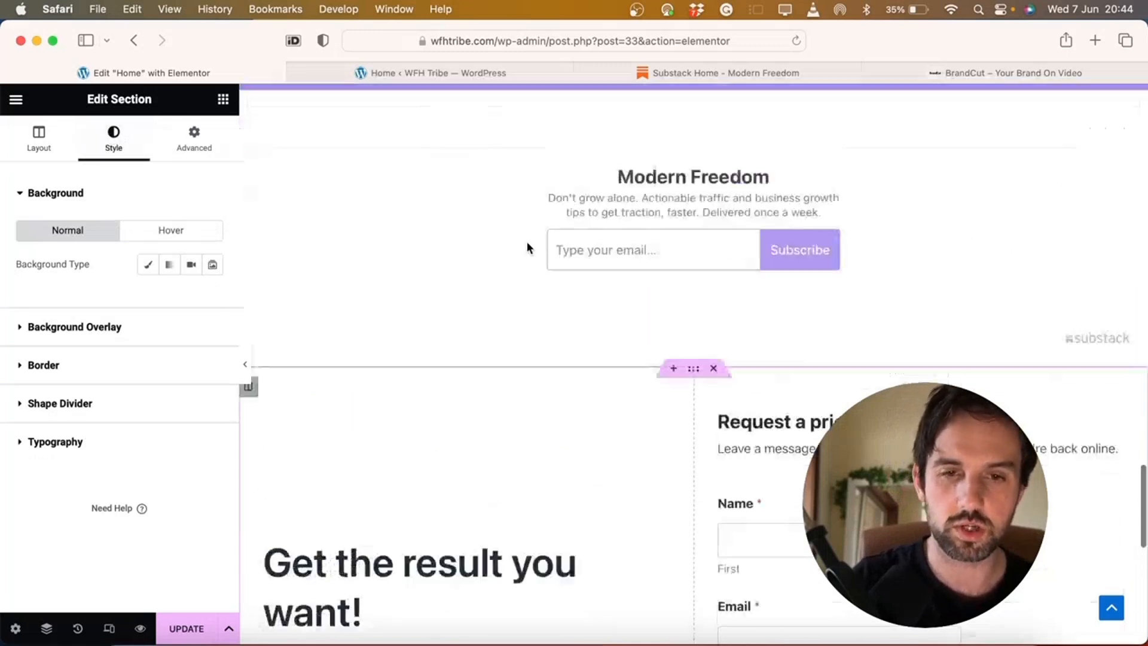
click(698, 160)
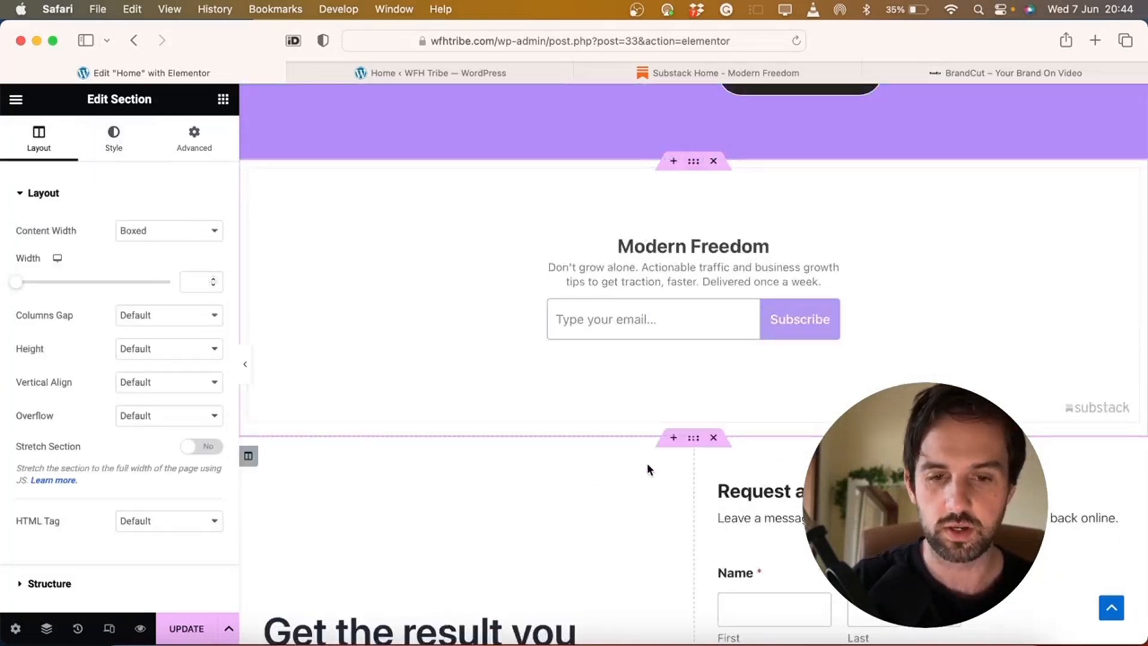
click(695, 439)
scroll(697, 442, down, 2)
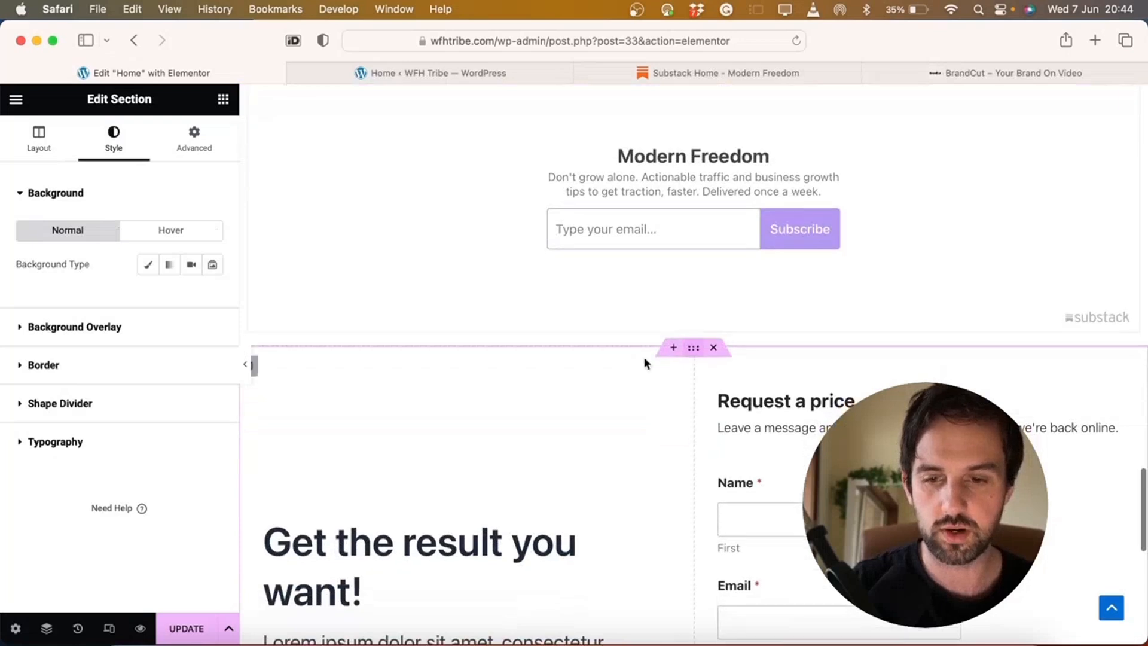
click(83, 366)
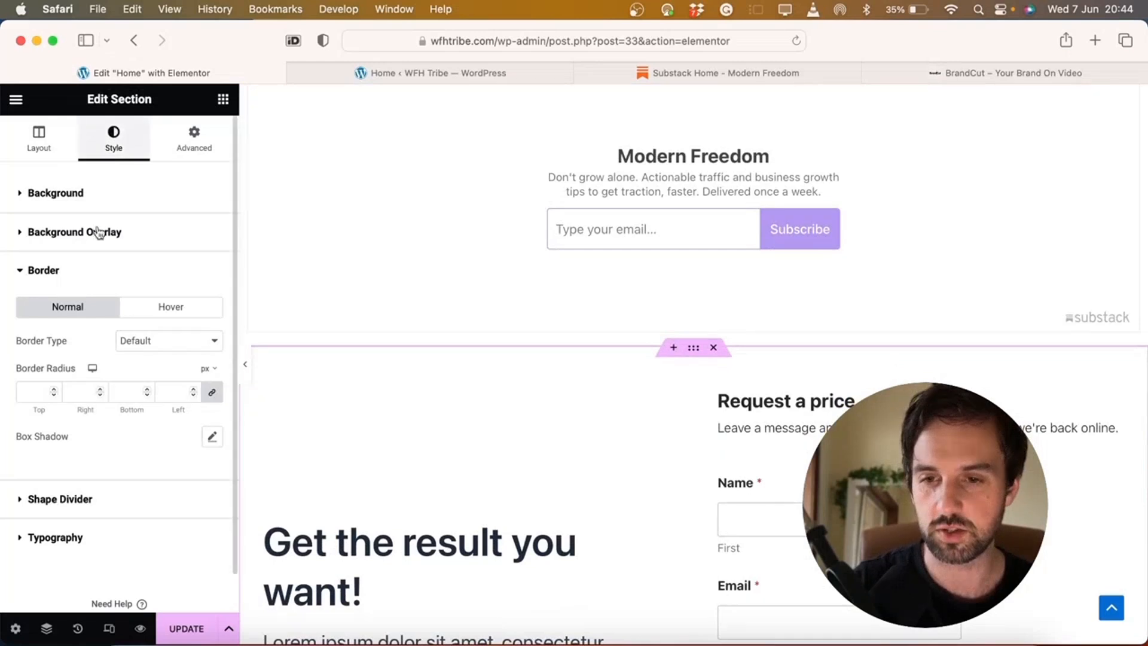
click(159, 343)
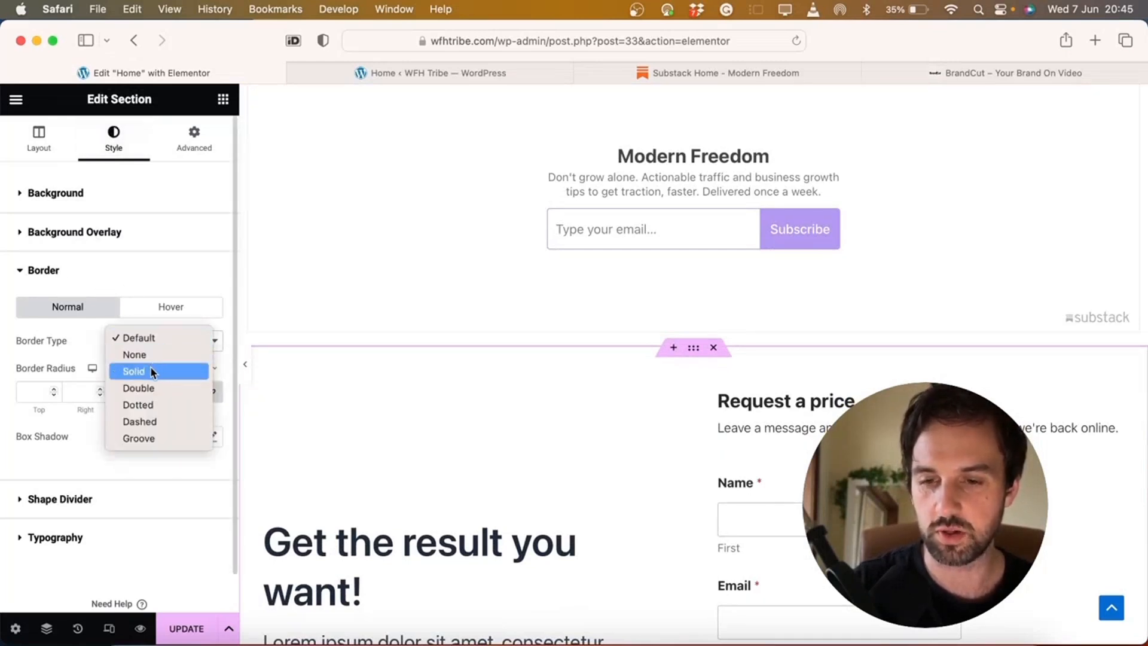
click(151, 372)
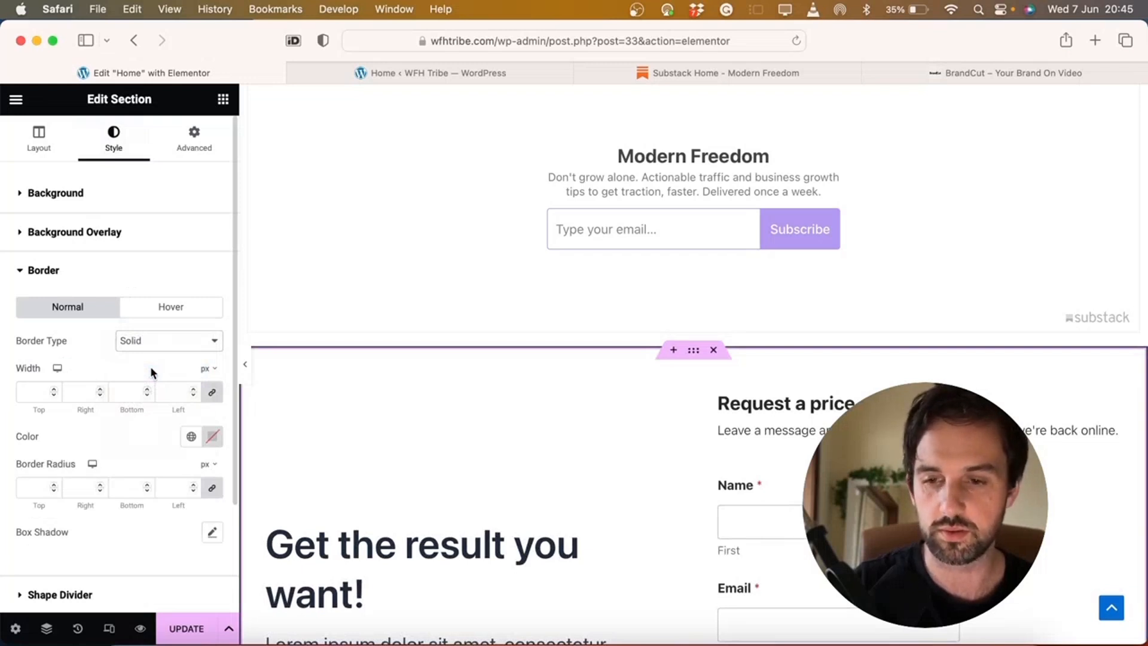
Set the border width to 3, trying then removing a 100 border radius
click(30, 390)
text(10)
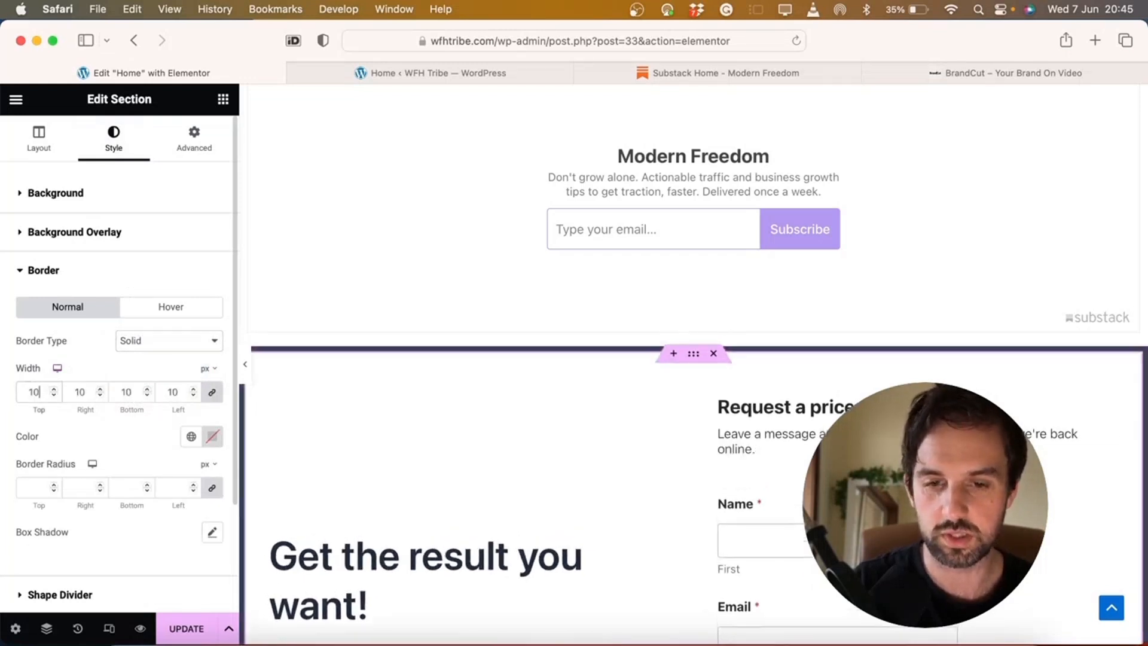
key(BackSpace)
key(BackSpace)
text(5)
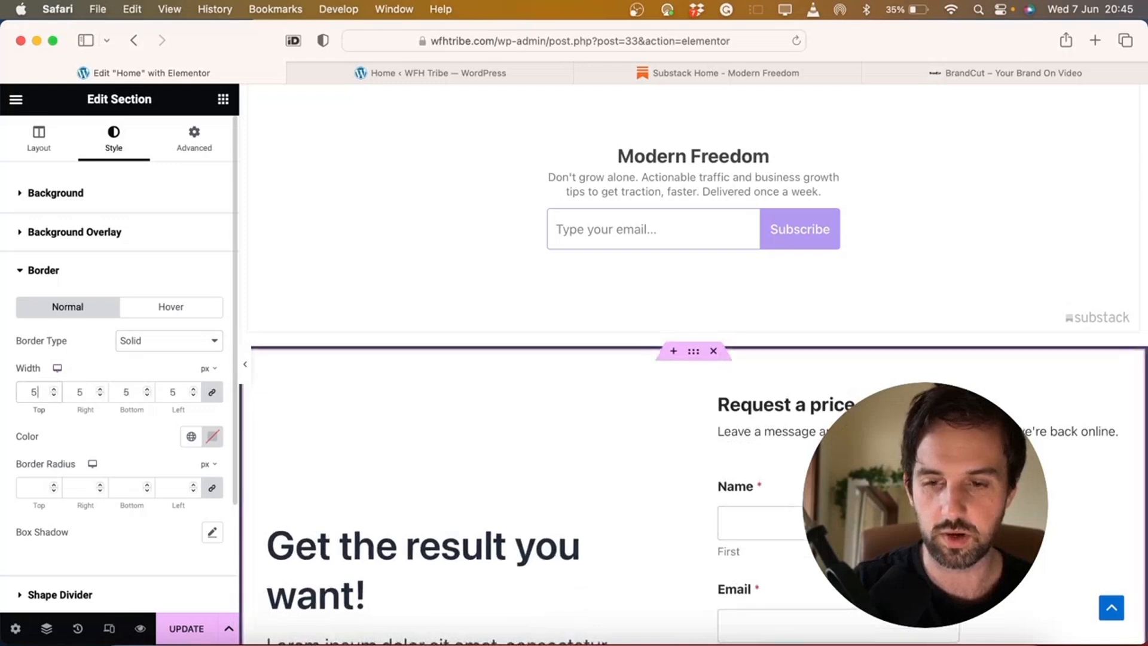
key(BackSpace)
text(3)
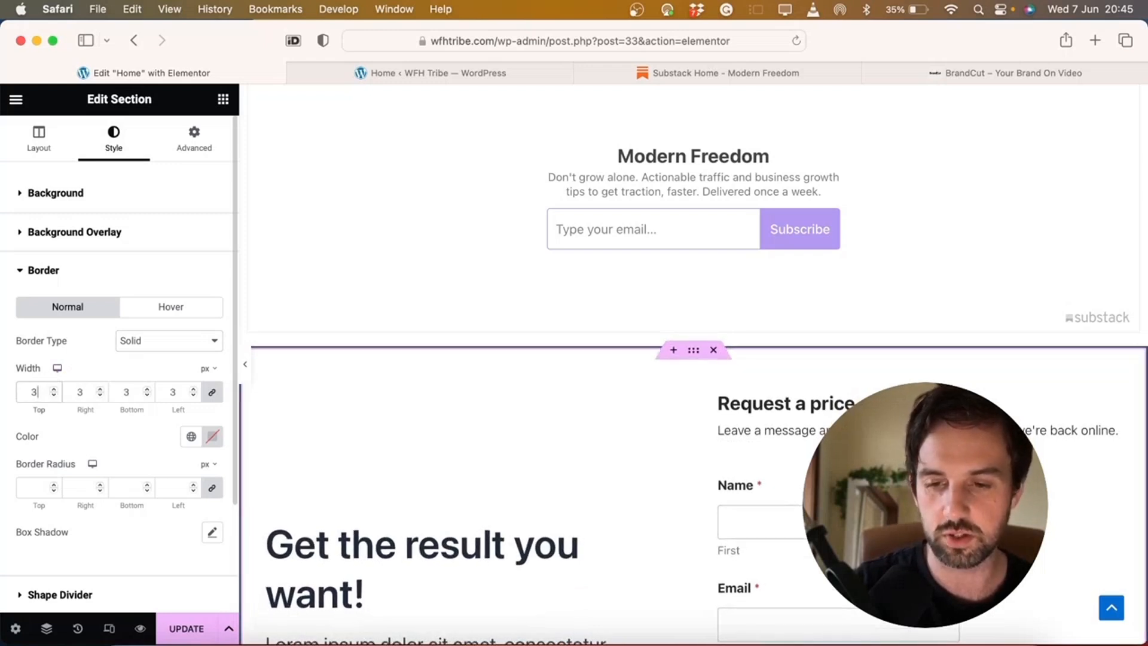
key(BackSpace)
text(3)
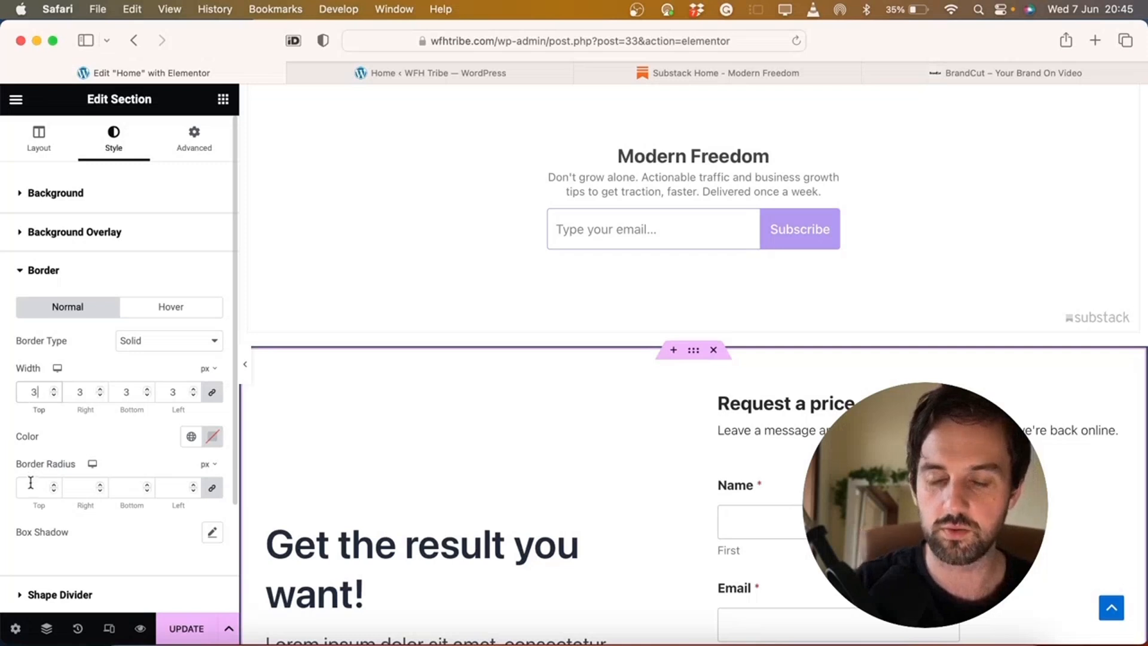
click(32, 486)
text(100)
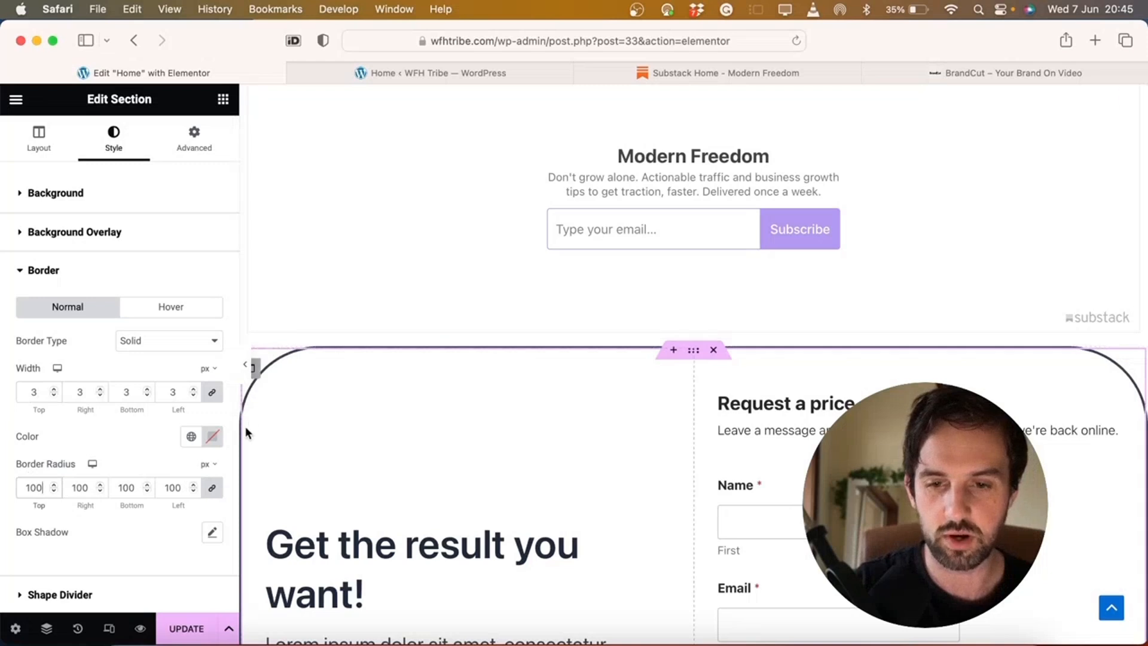
key(BackSpace)
key(BackSpace)
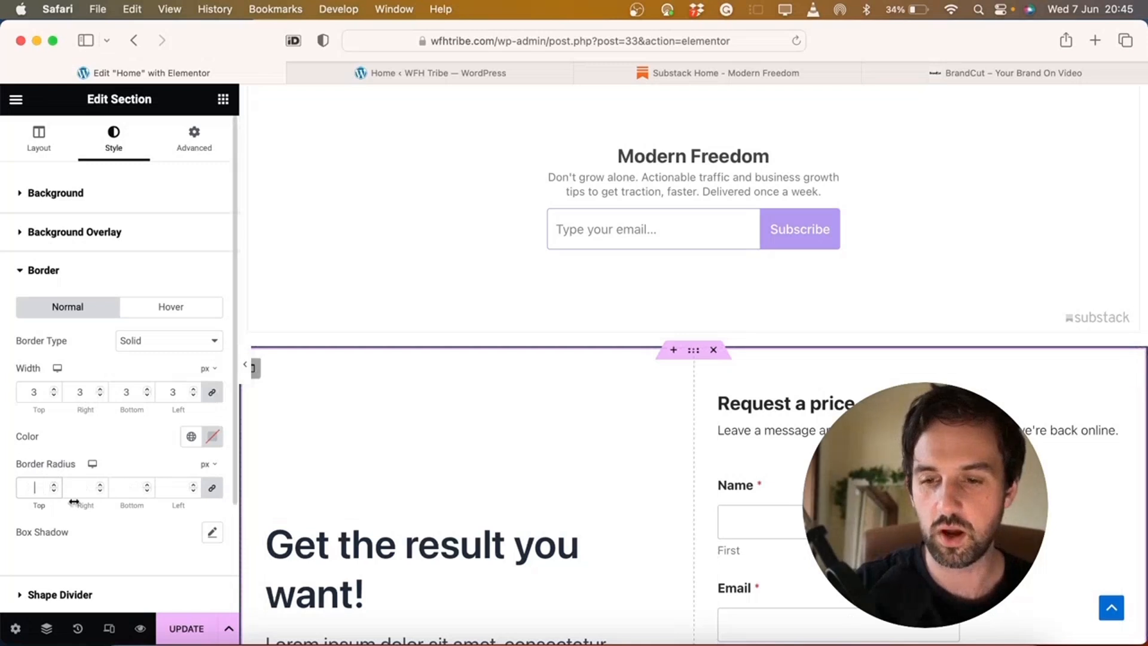
Give the section's box shadow a purple colour
click(212, 532)
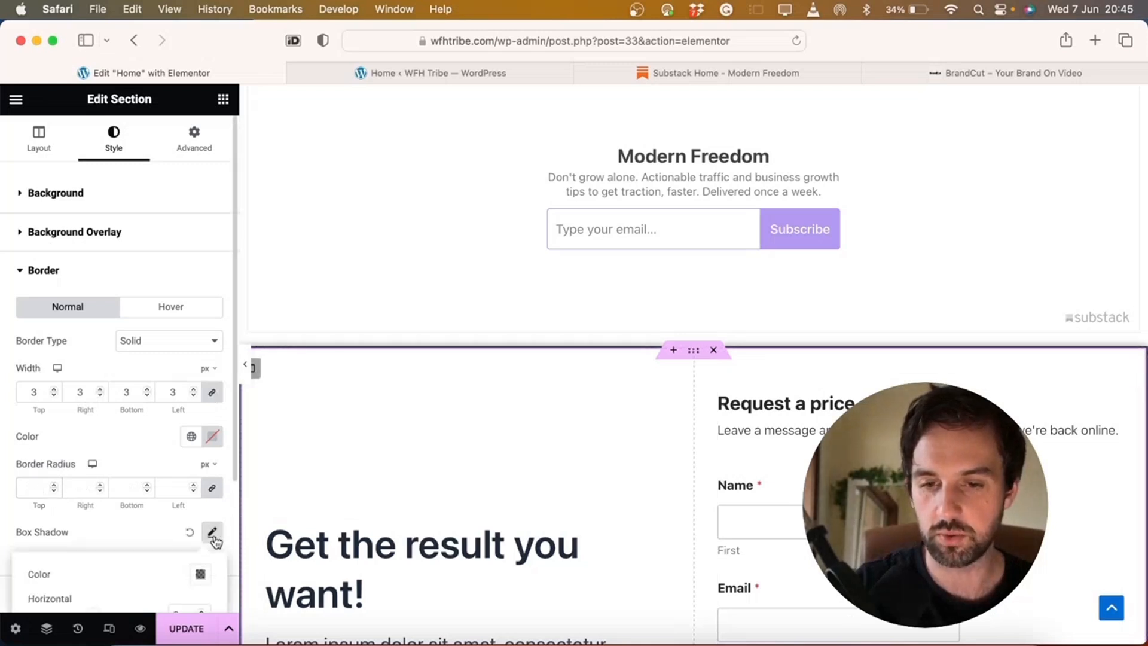
scroll(214, 526, down, 5)
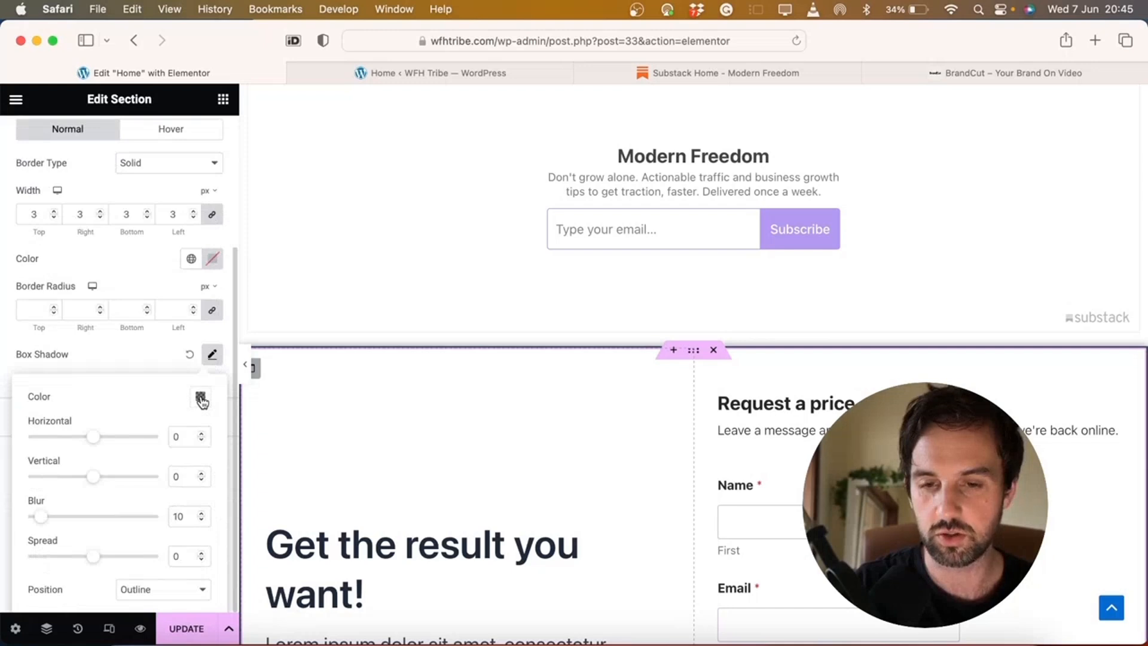
click(201, 398)
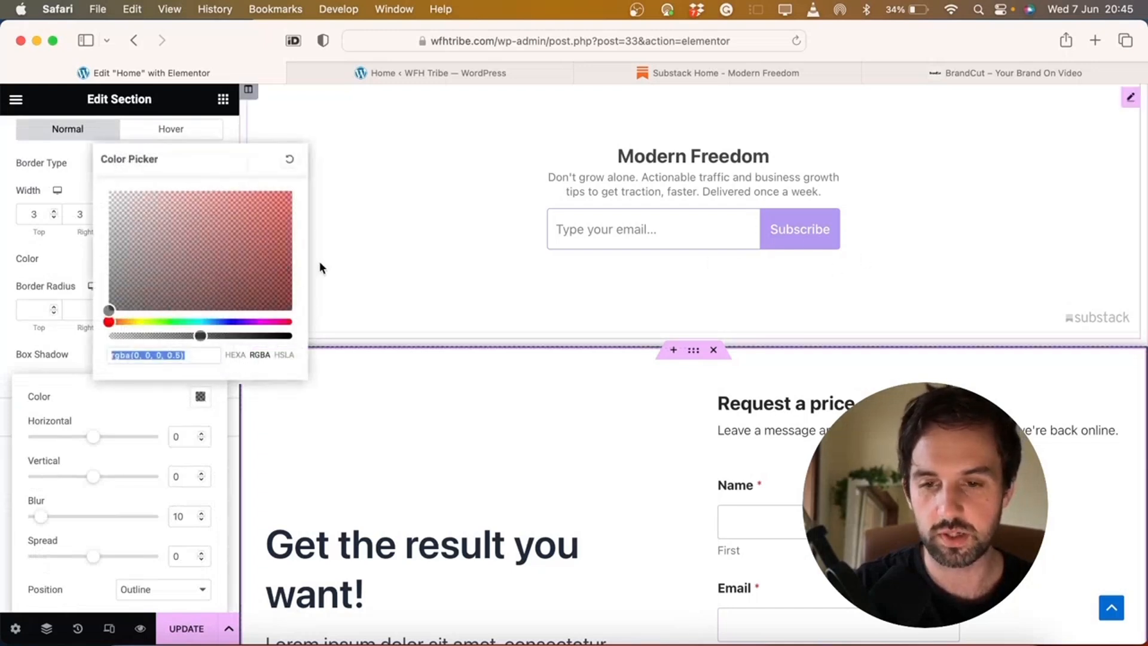
drag(221, 321, 245, 322)
click(268, 247)
drag(267, 248, 291, 272)
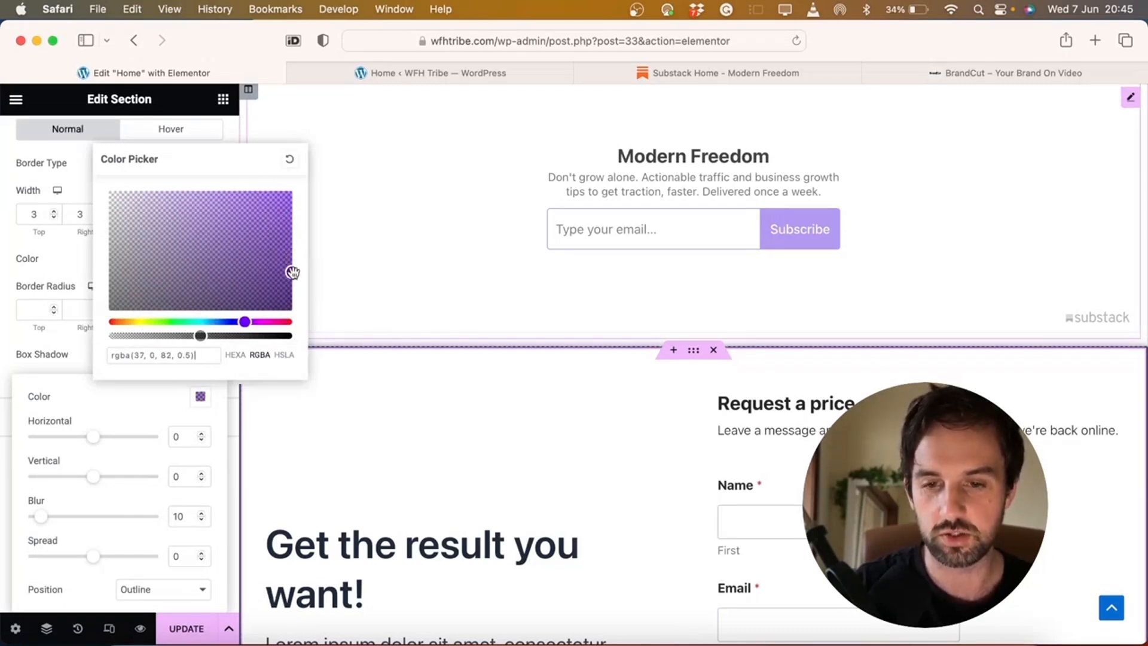
click(120, 543)
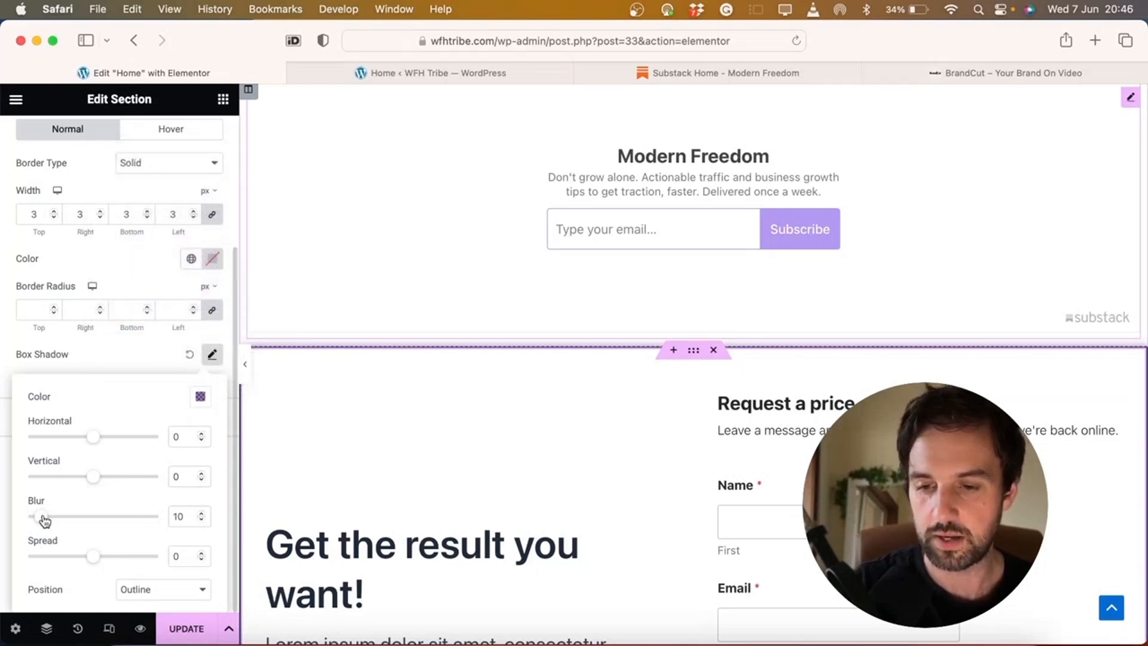
Set the shadow blur to 67 and spread to -9, then preview the page
drag(96, 559, 100, 555)
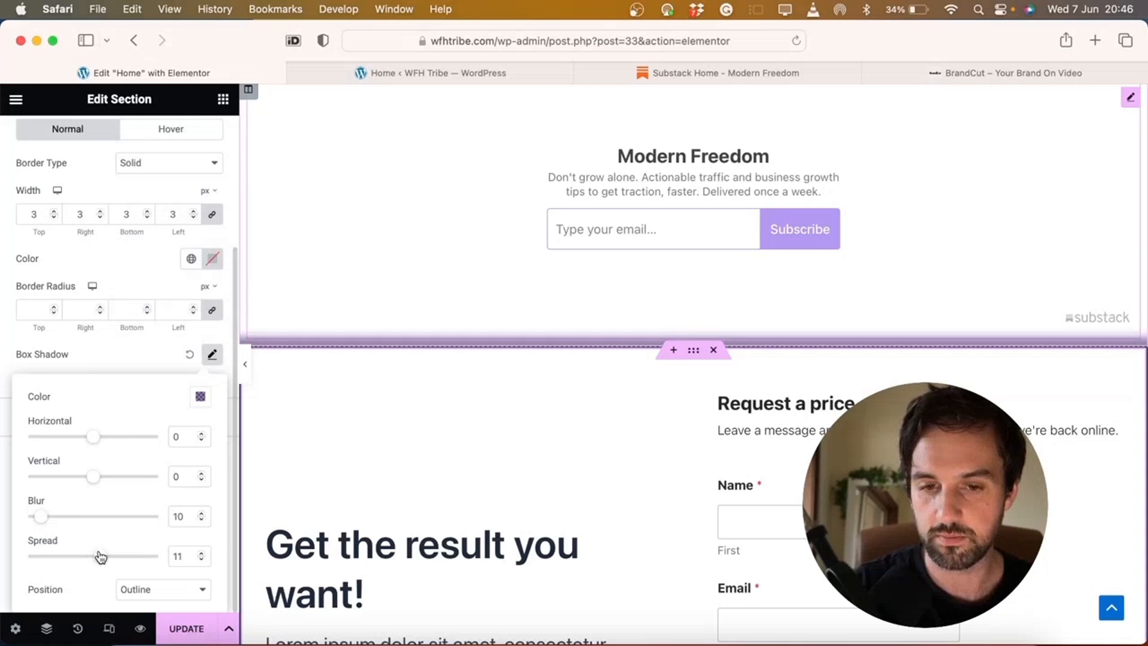
drag(40, 519, 117, 516)
drag(99, 563, 86, 563)
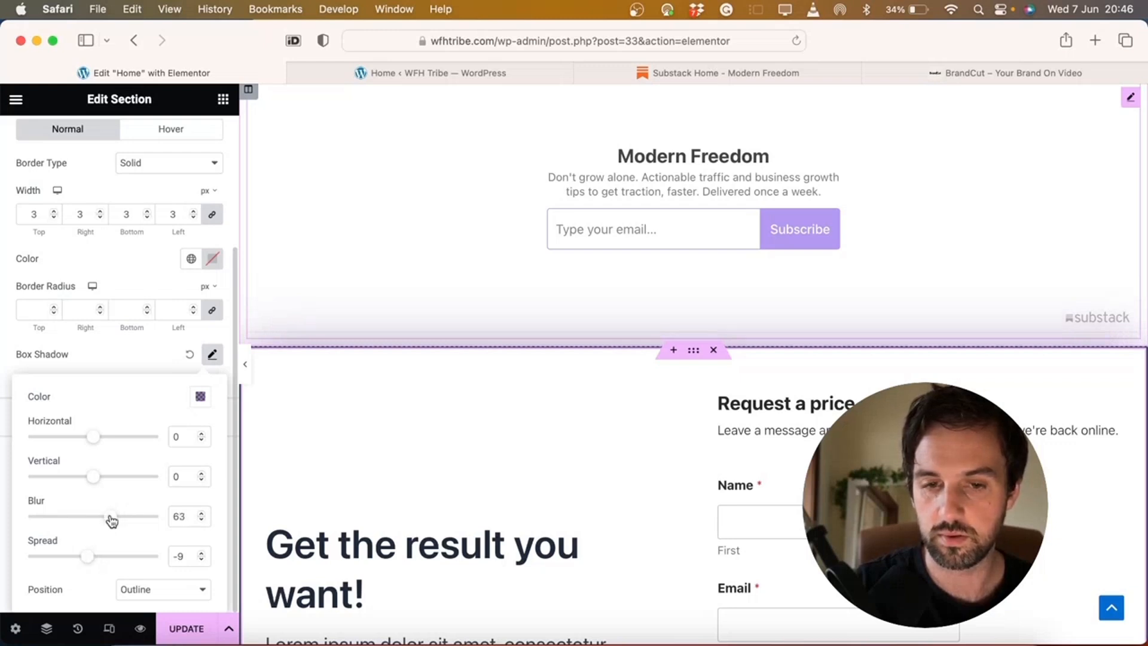
click(251, 366)
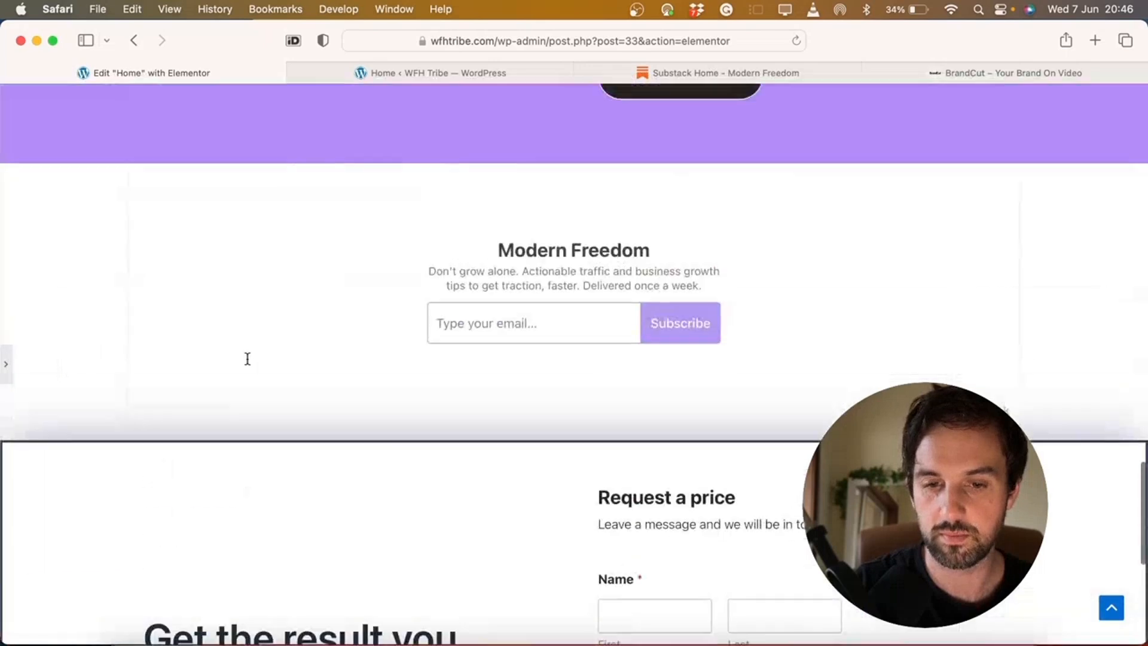
scroll(299, 362, down, 3)
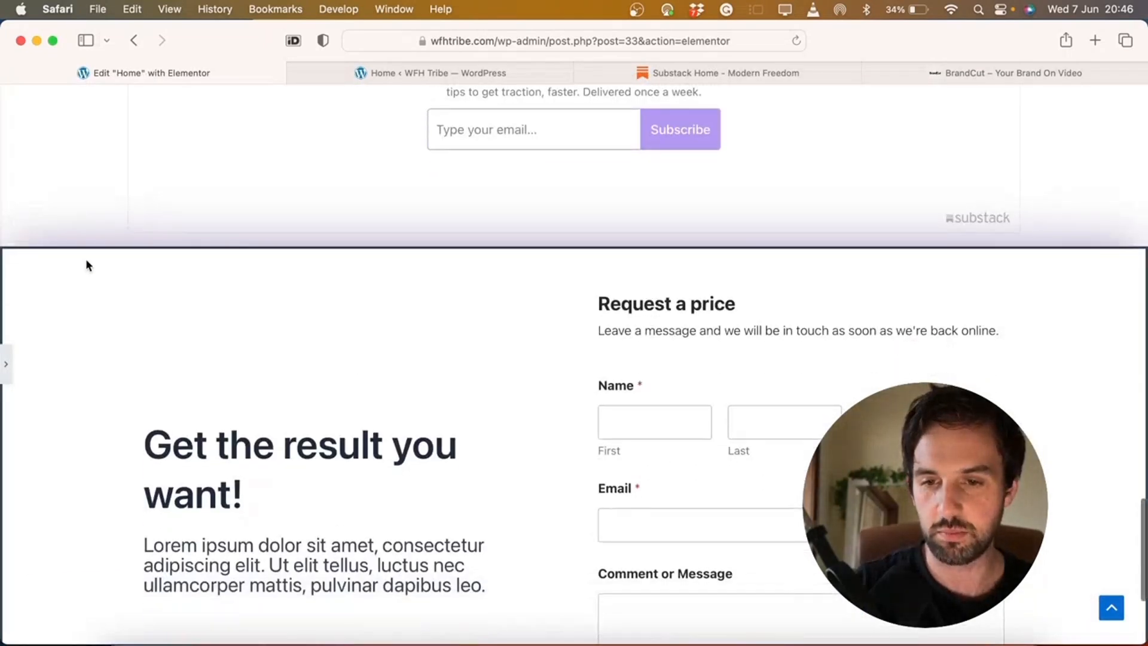
click(8, 369)
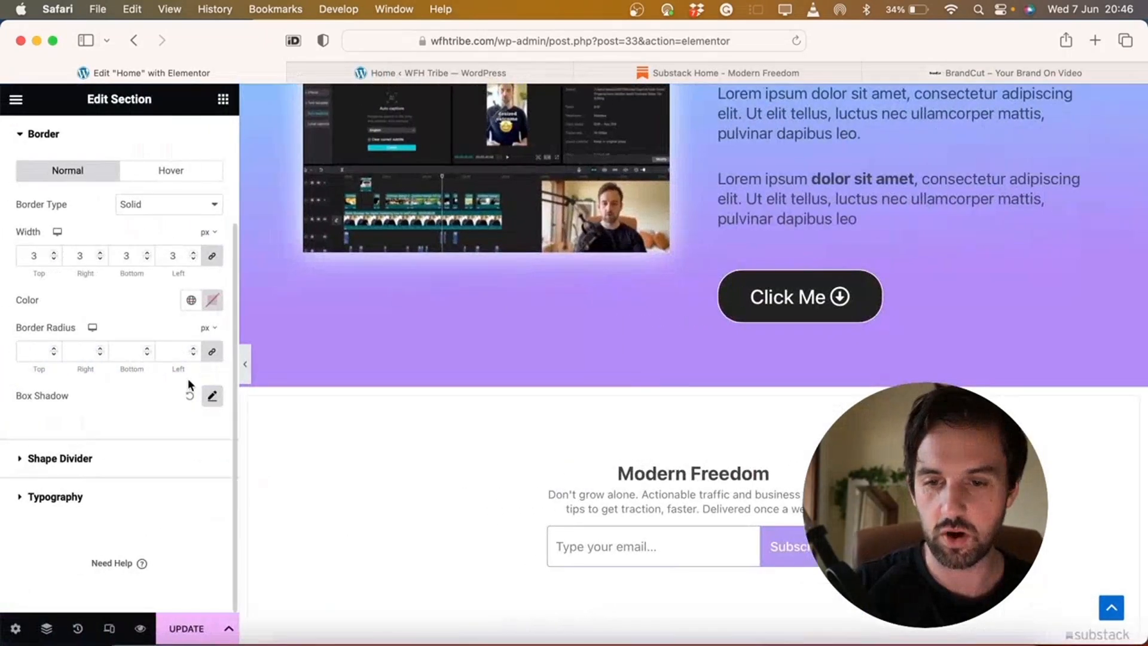
scroll(584, 361, down, 10)
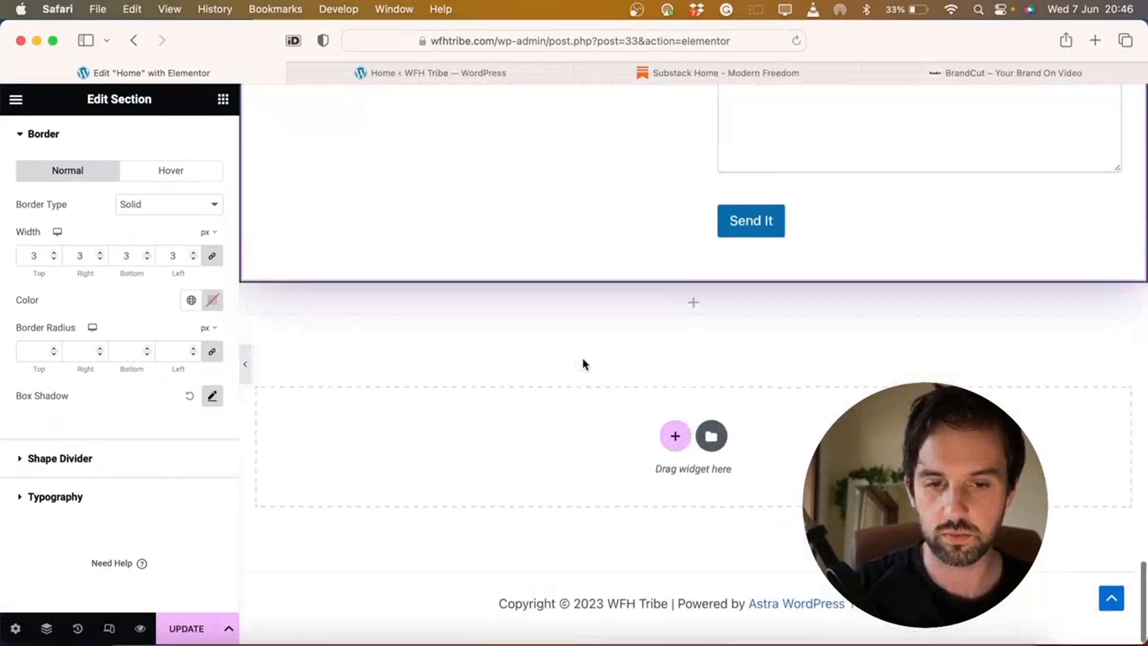
scroll(584, 361, up, 5)
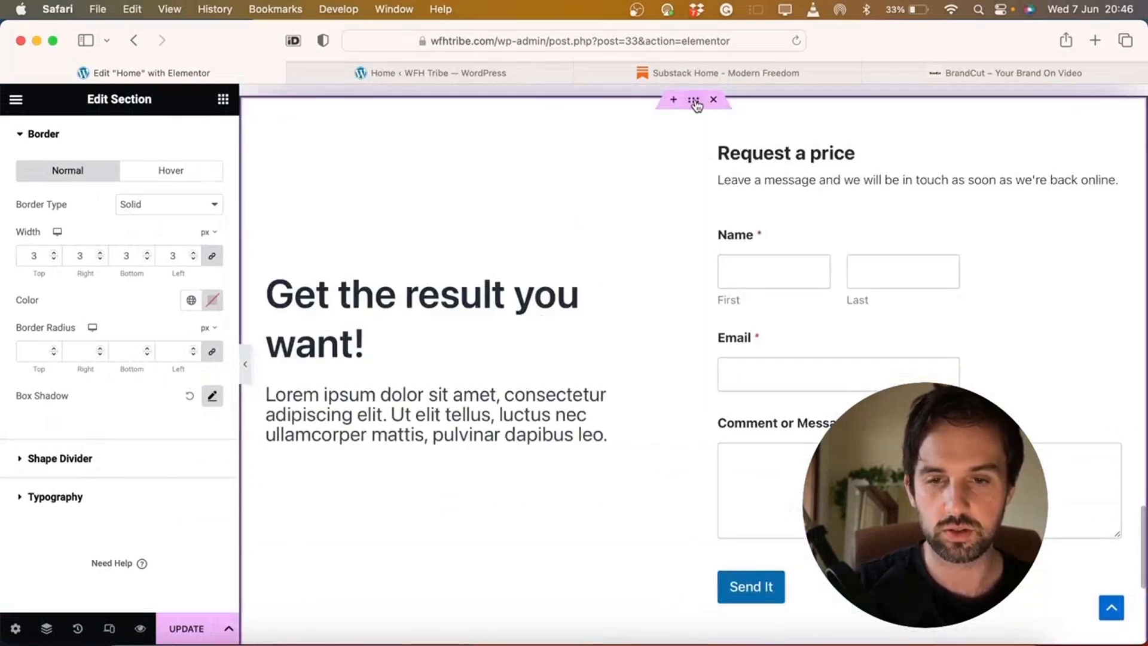
Copy the purple shadow colour and apply it to the section border
scroll(119, 172, up, 2)
click(214, 473)
scroll(214, 474, down, 2)
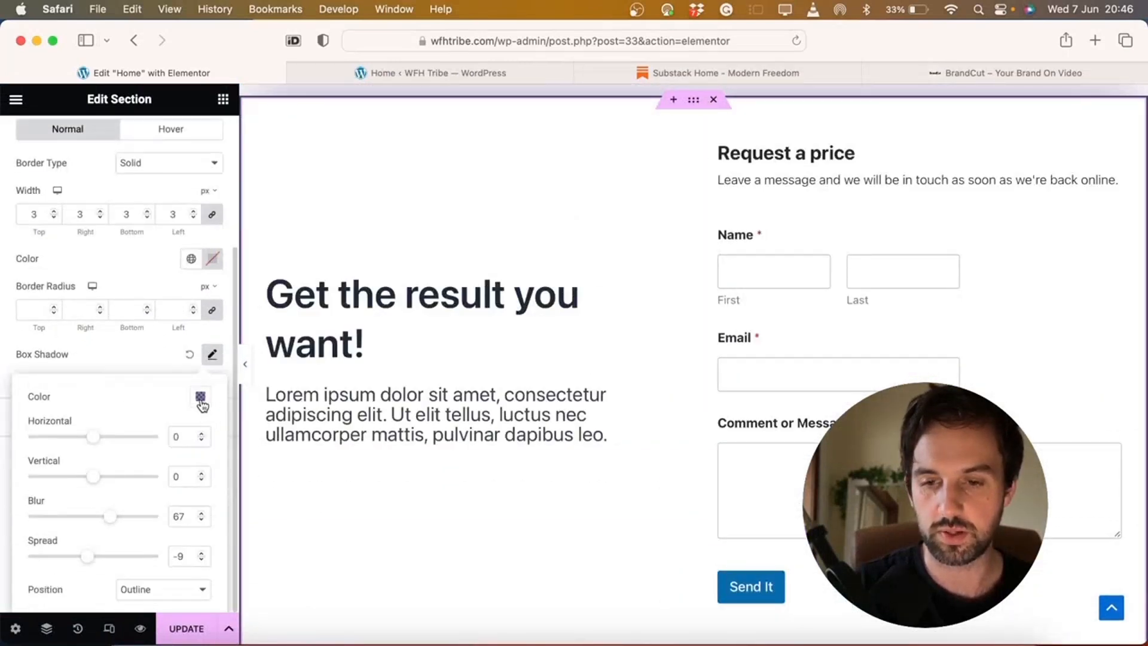
click(201, 397)
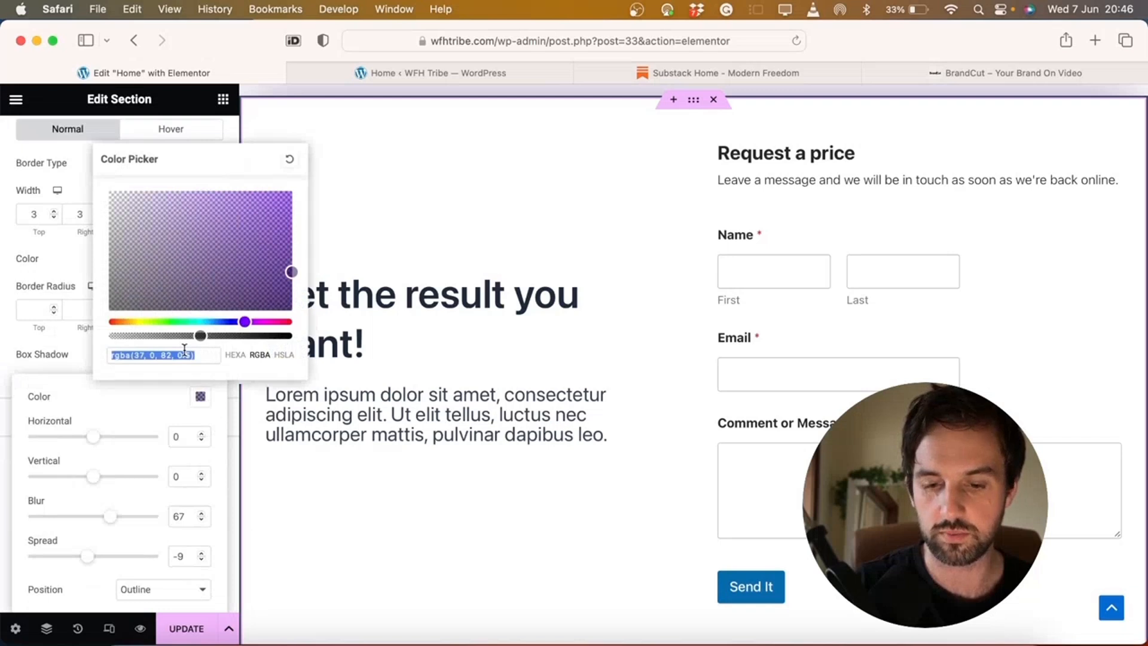
click(68, 358)
scroll(69, 363, up, 2)
scroll(84, 346, up, 2)
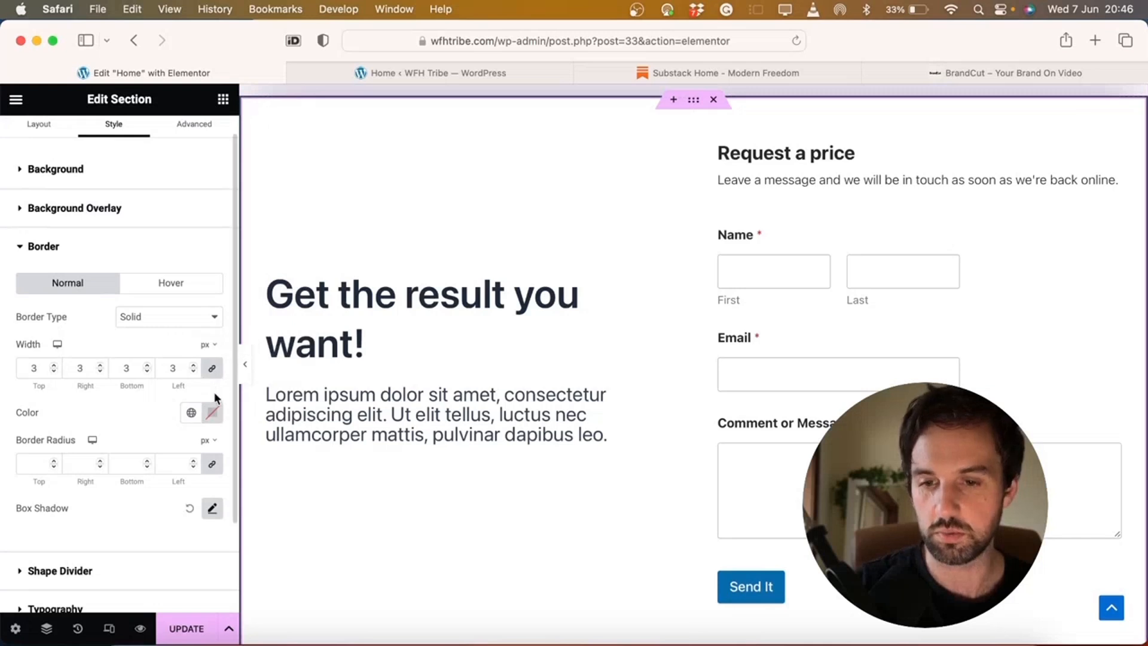
click(221, 413)
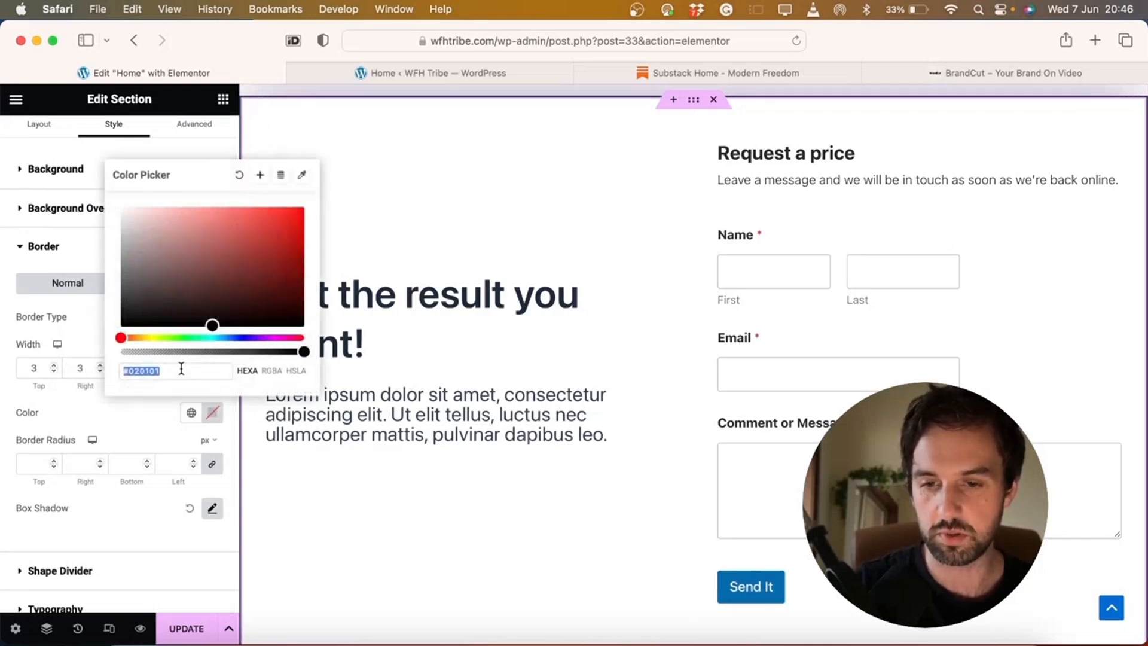
text(rgba(37, 0, 87, 0.5))
click(93, 418)
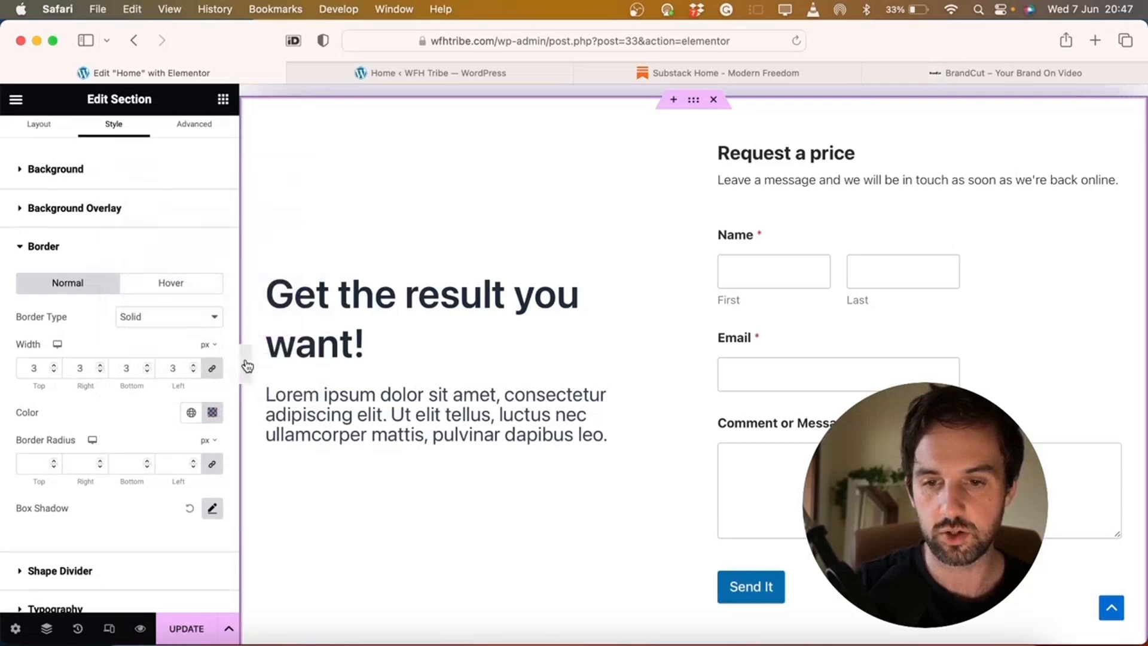
Change the border colour to translucent black, rgba(0, 0, 0, 0.5)
click(247, 366)
scroll(280, 334, up, 6)
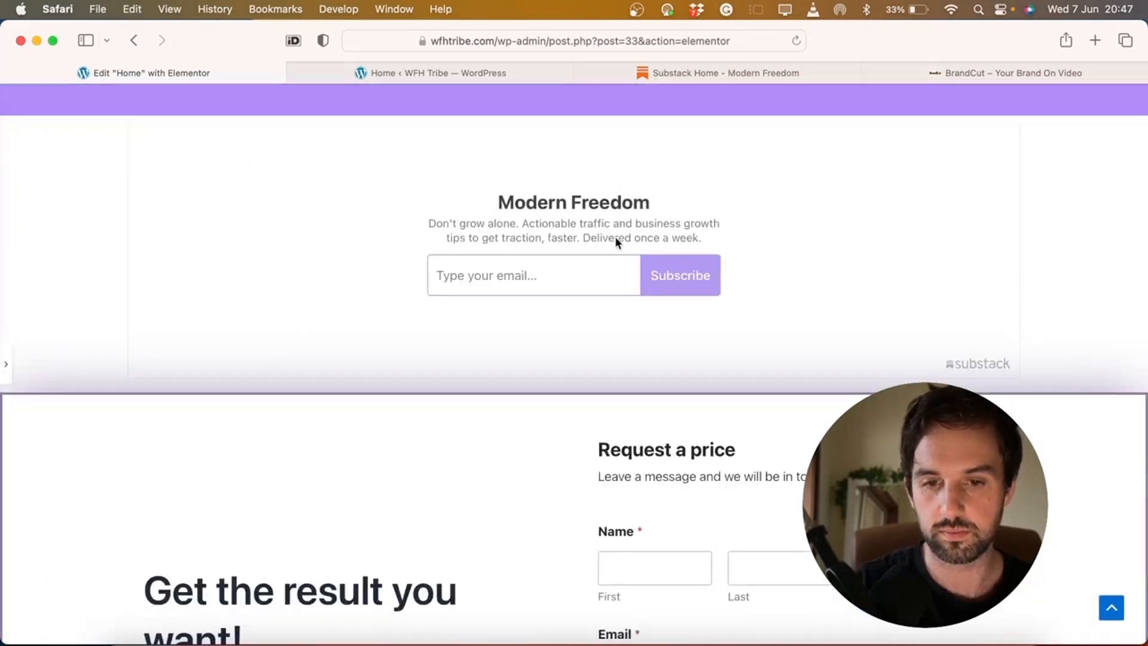
scroll(135, 337, up, 2)
scroll(240, 370, down, 2)
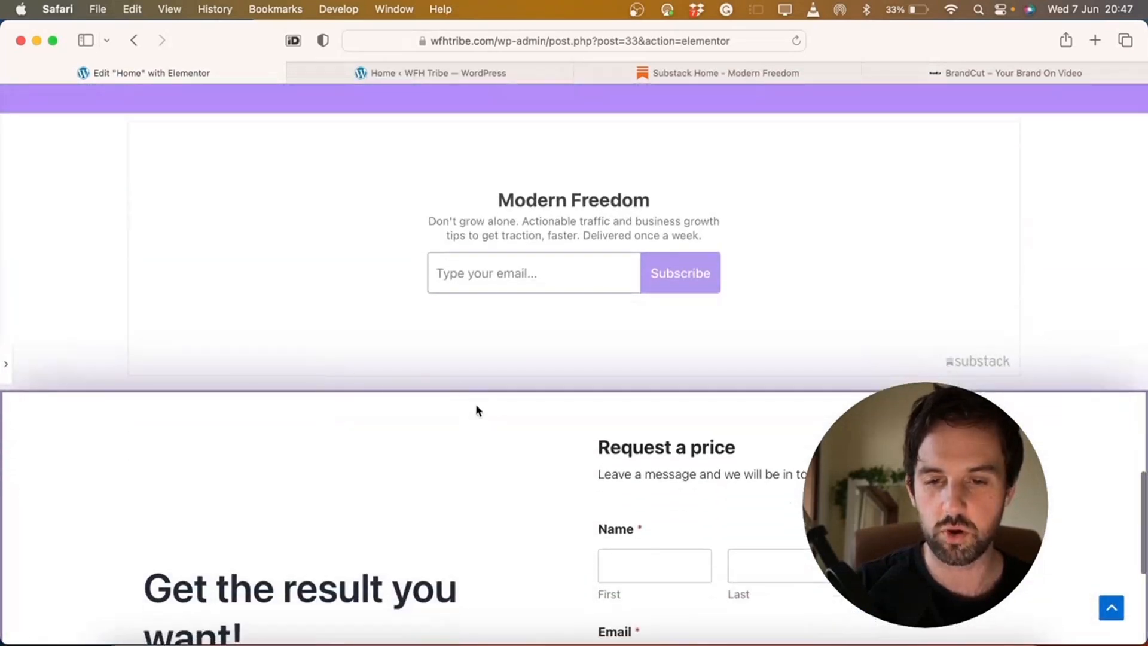
click(7, 365)
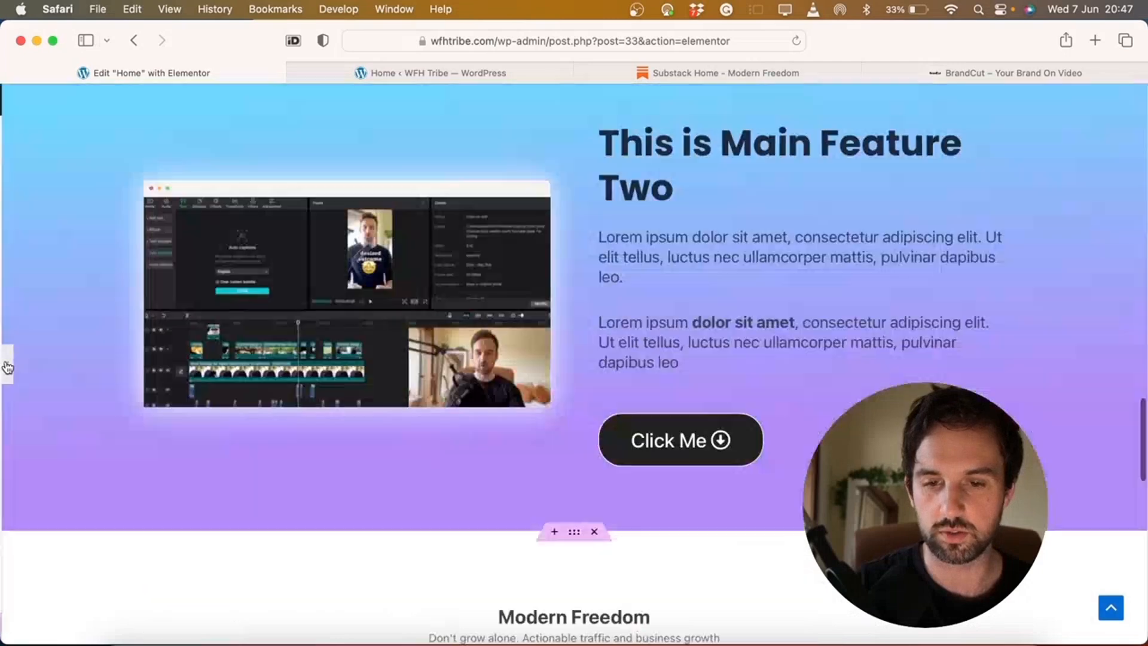
scroll(405, 496, down, 15)
scroll(404, 491, up, 8)
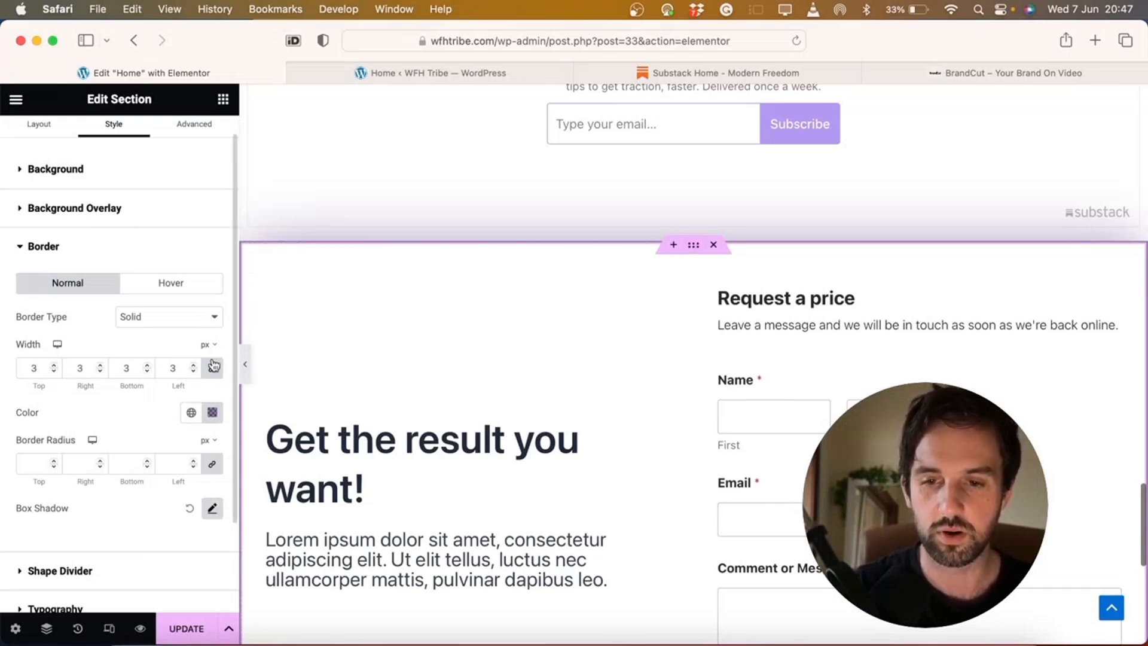
click(213, 412)
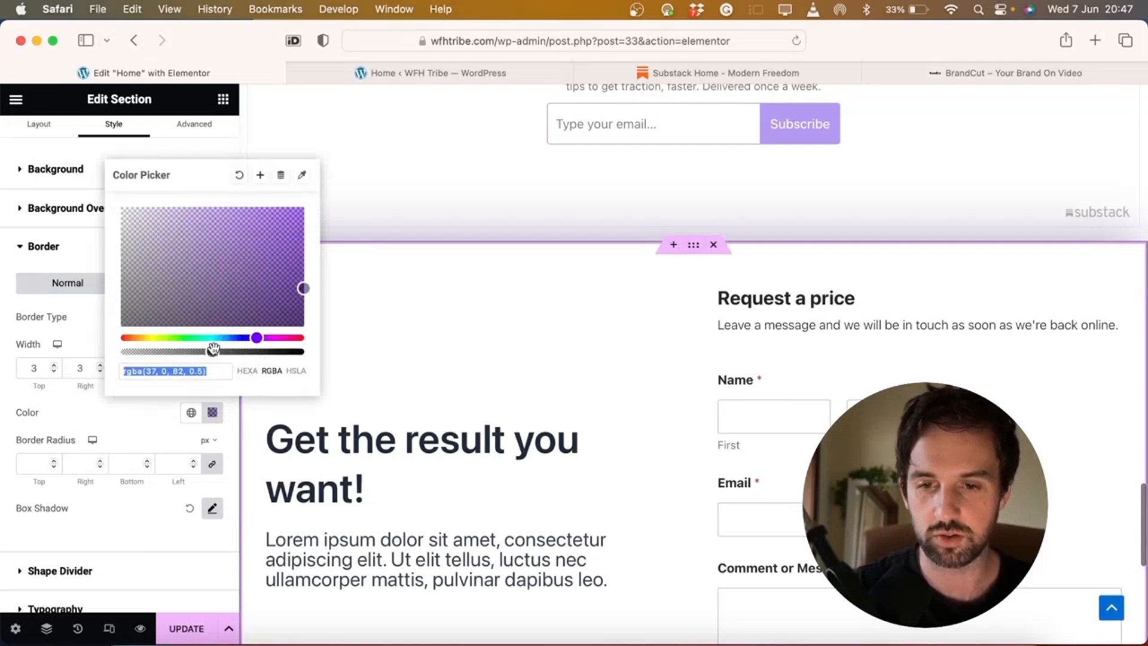
drag(275, 309, 317, 335)
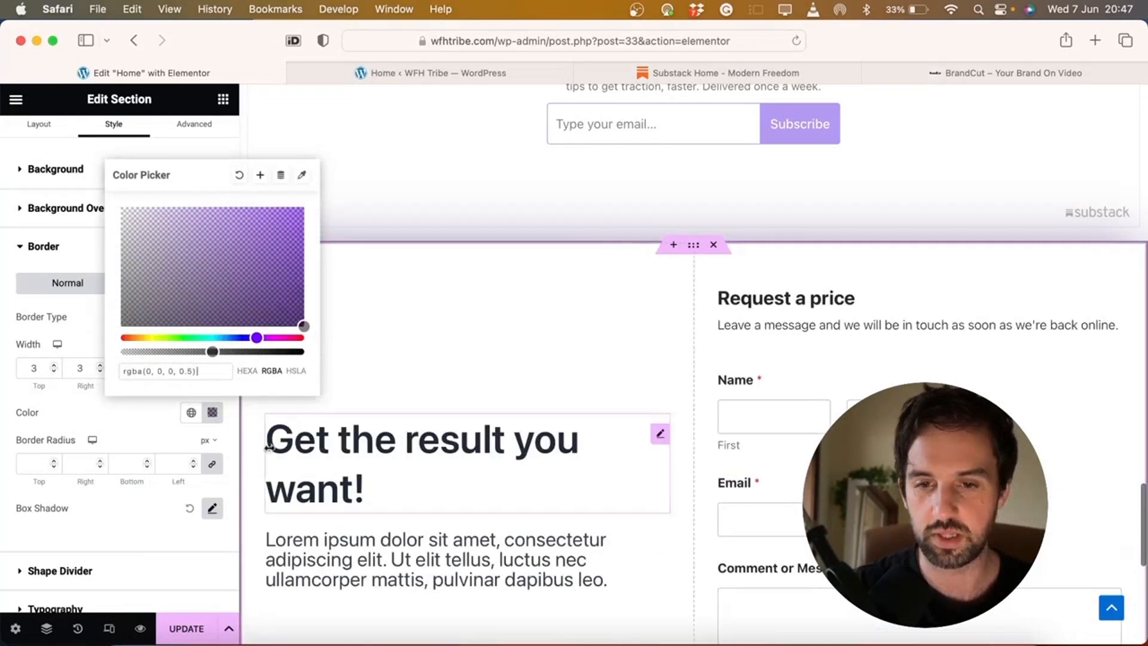
click(148, 522)
Check the shadow colour and preview the finished Request a price section
click(215, 511)
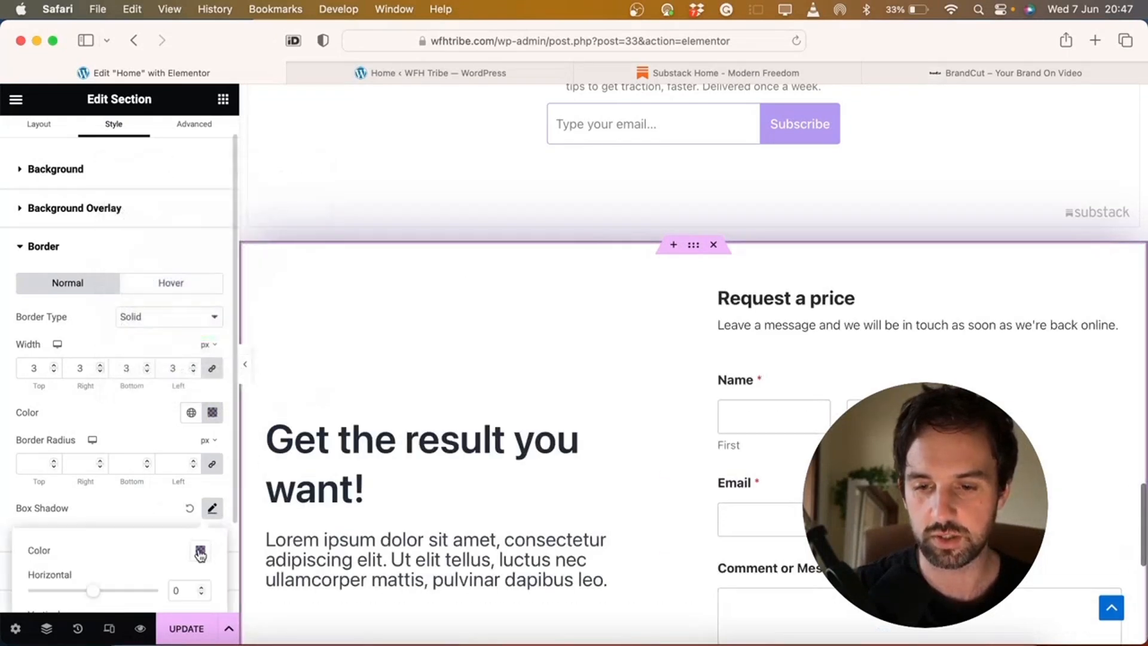
click(200, 551)
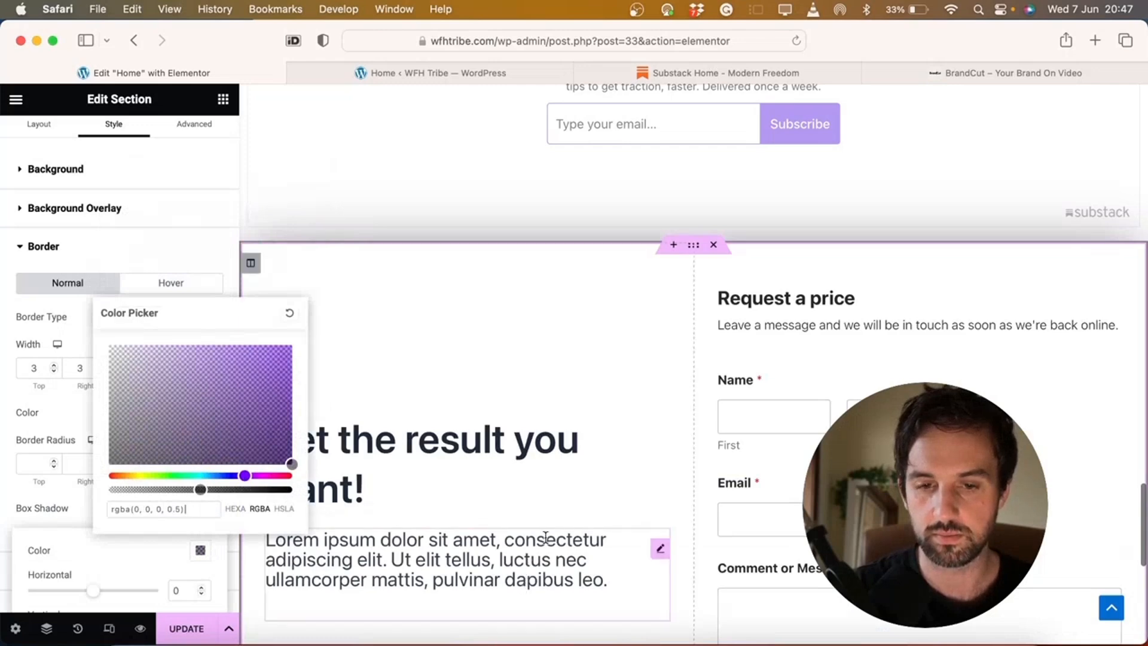
click(631, 454)
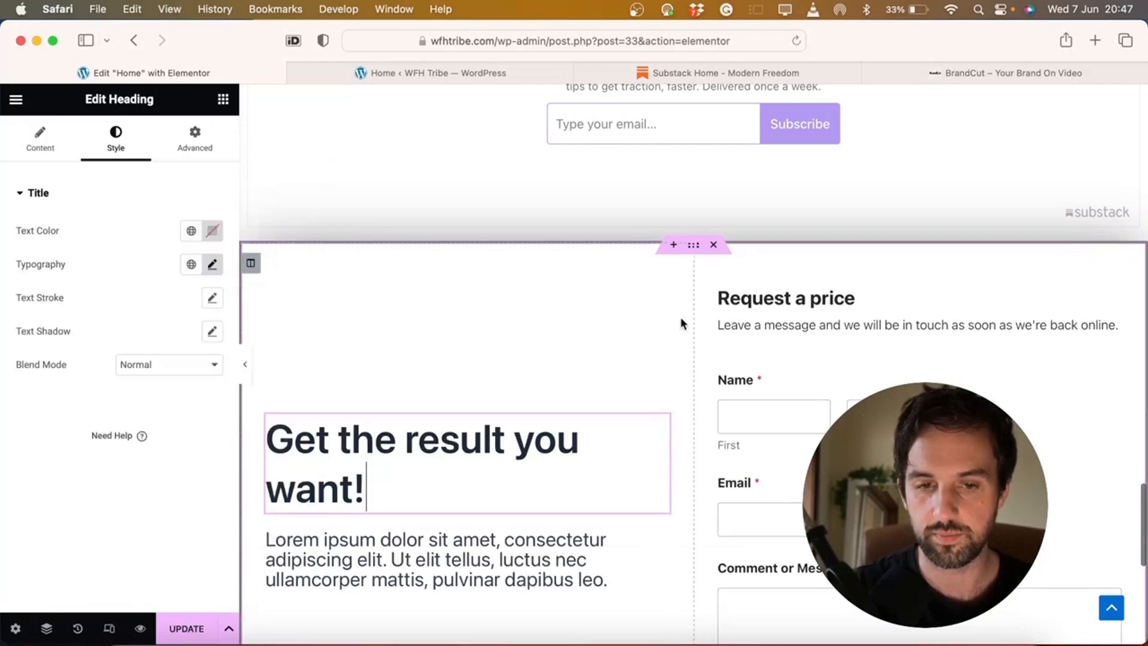
click(245, 364)
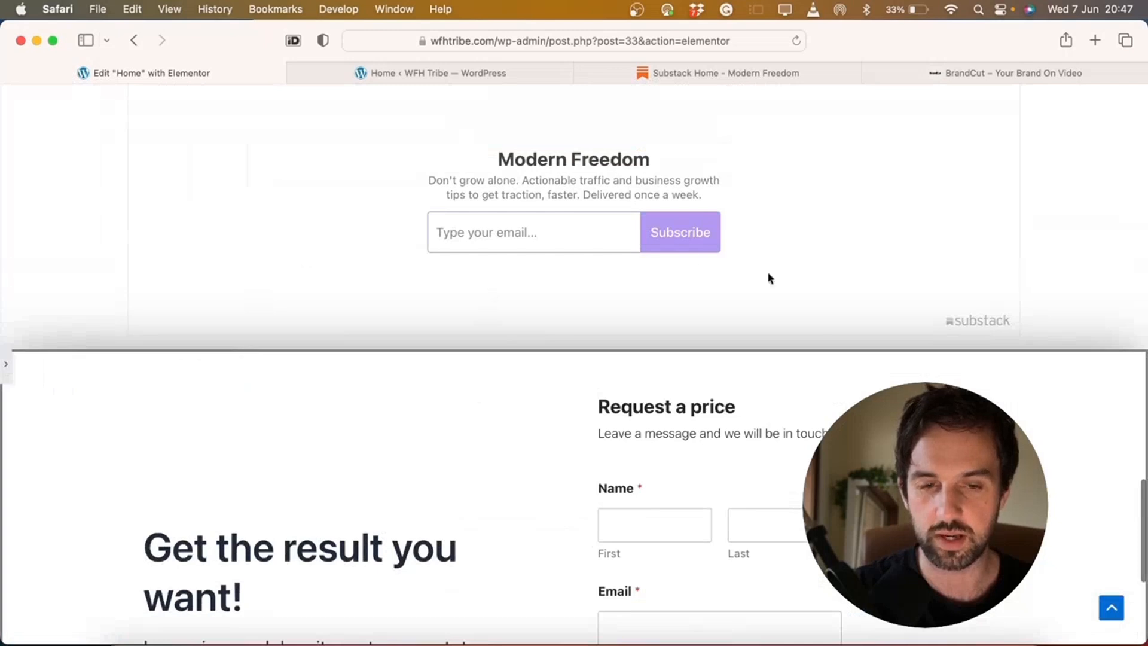
scroll(718, 215, down, 4)
scroll(474, 117, down, 1)
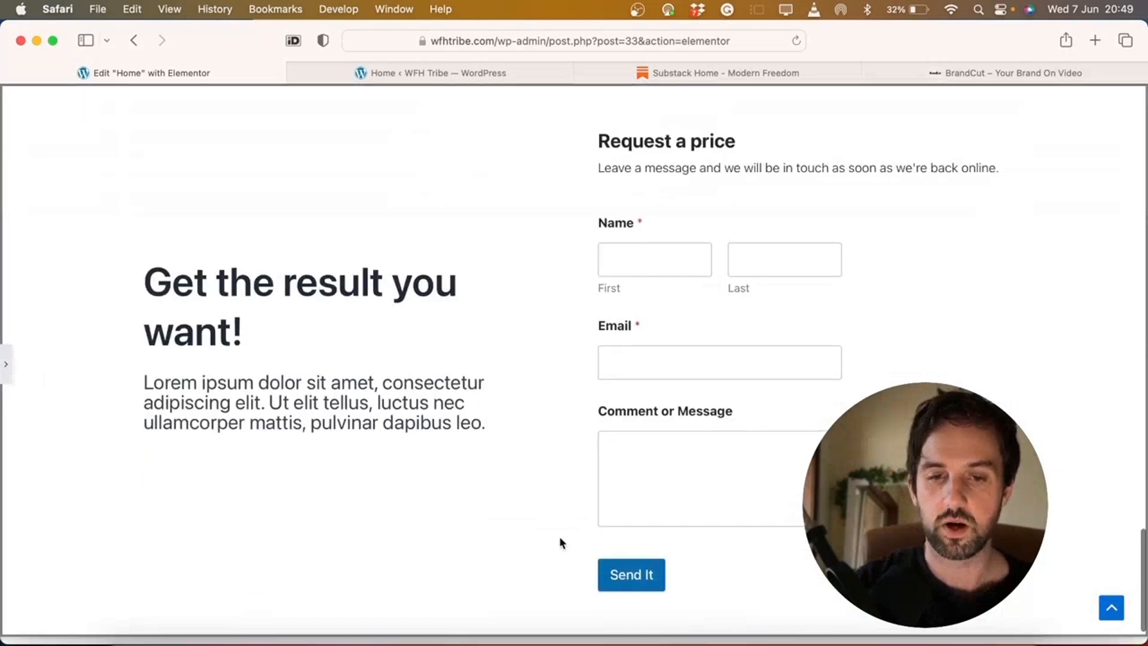
scroll(536, 566, up, 6)
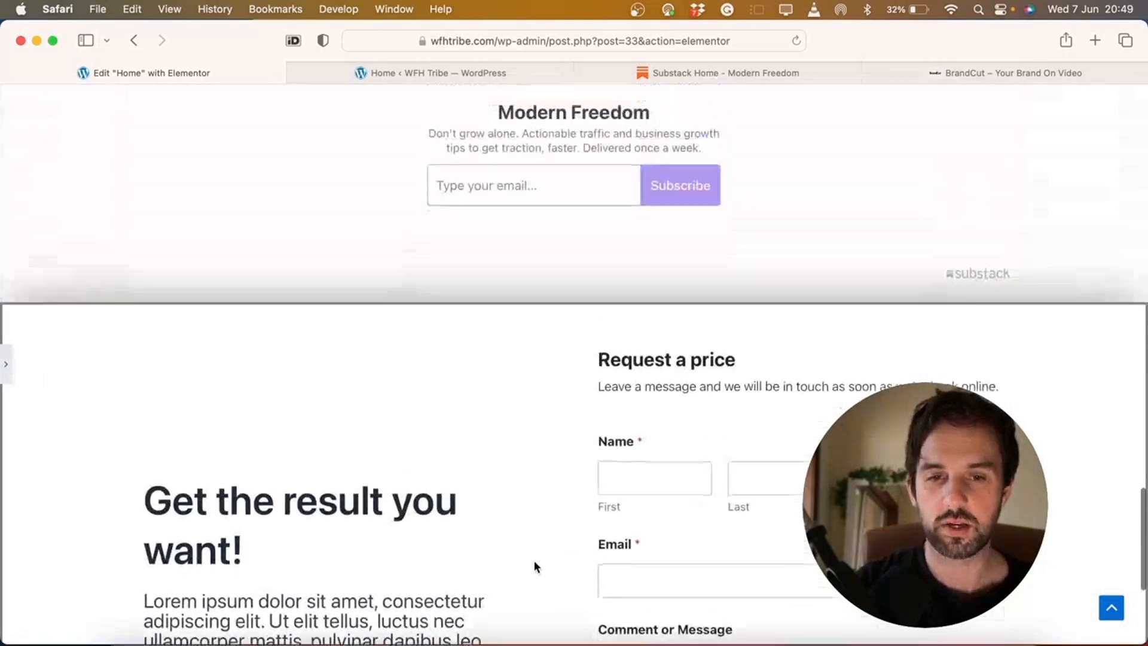
scroll(534, 566, up, 2)
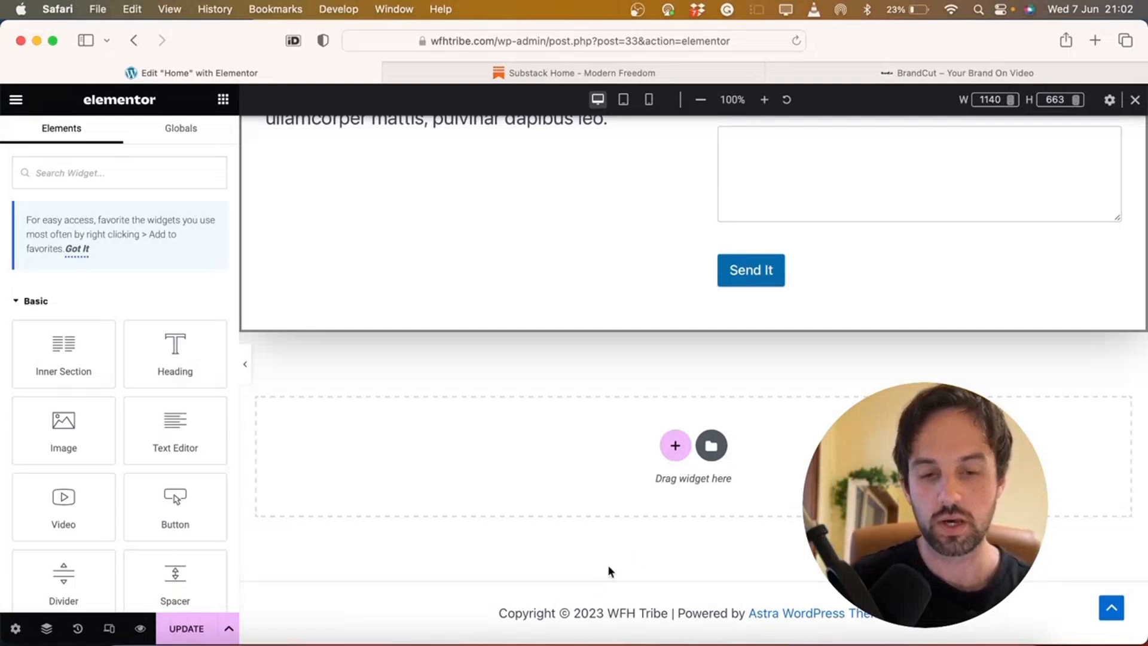
Add a one-column section and drag in the Tabs widget found by searching 'tab'
click(669, 453)
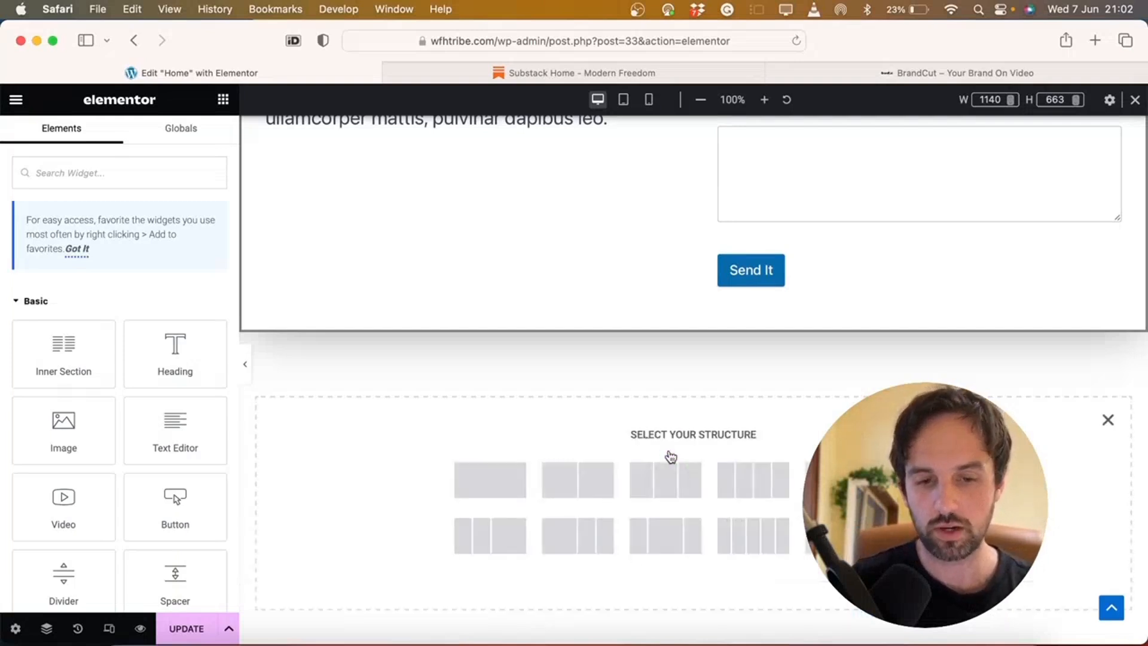
click(493, 482)
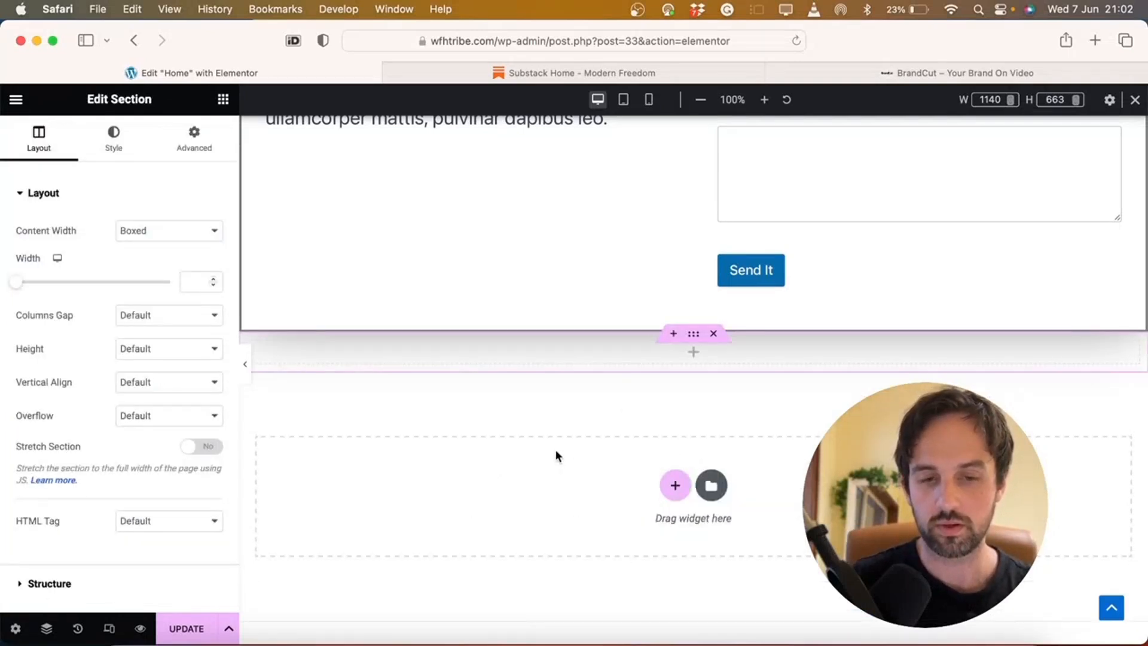
click(694, 356)
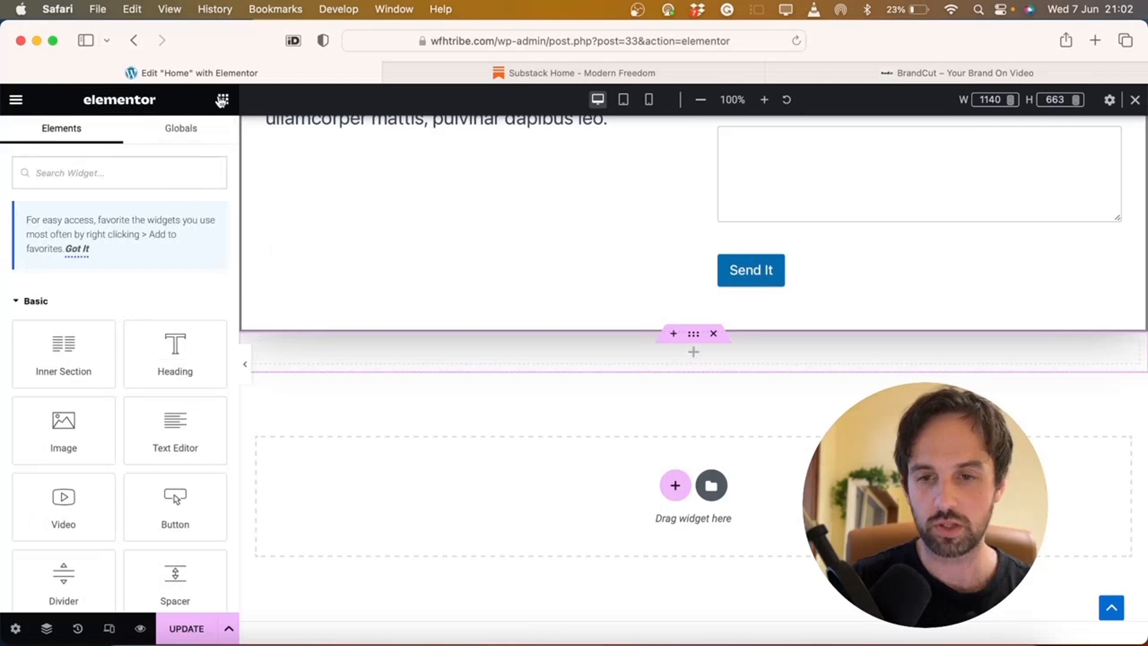
click(146, 172)
text(a)
key(BackSpace)
text(tab)
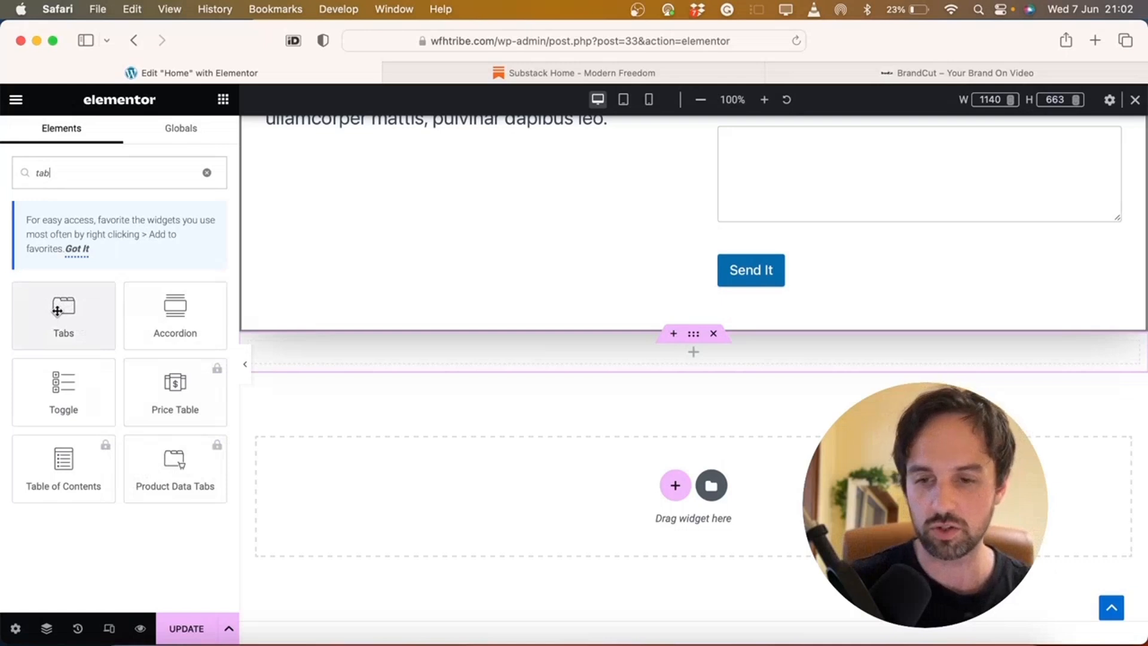
drag(57, 310, 425, 348)
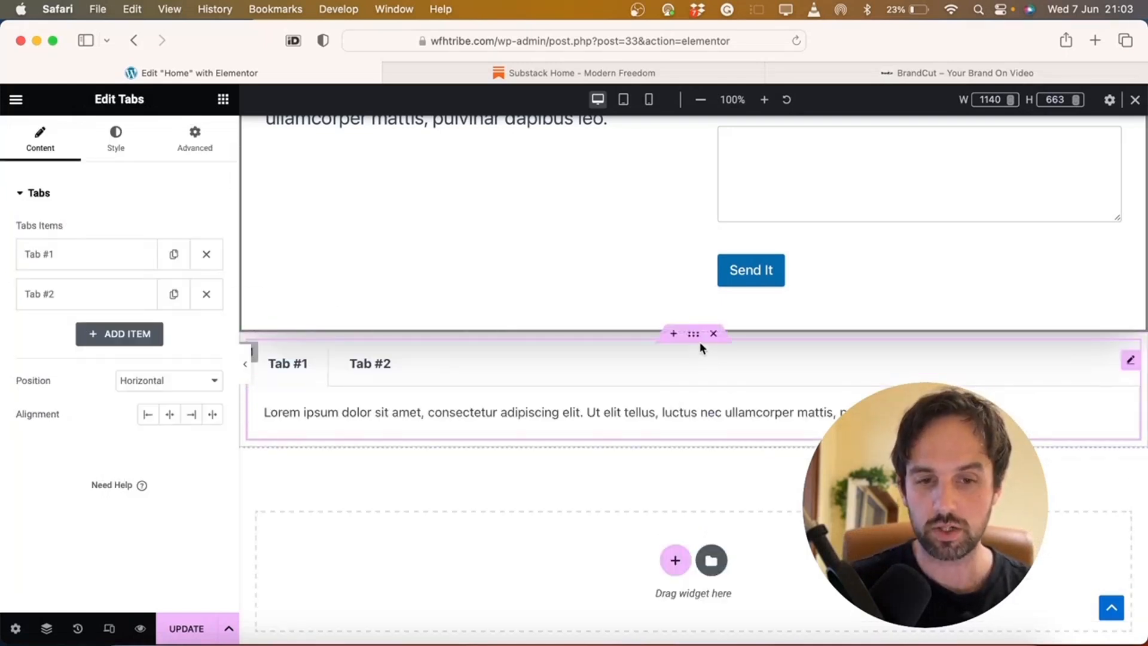
Set the section's top and bottom margins to 100 px
click(694, 336)
click(194, 140)
scroll(573, 306, up, 4)
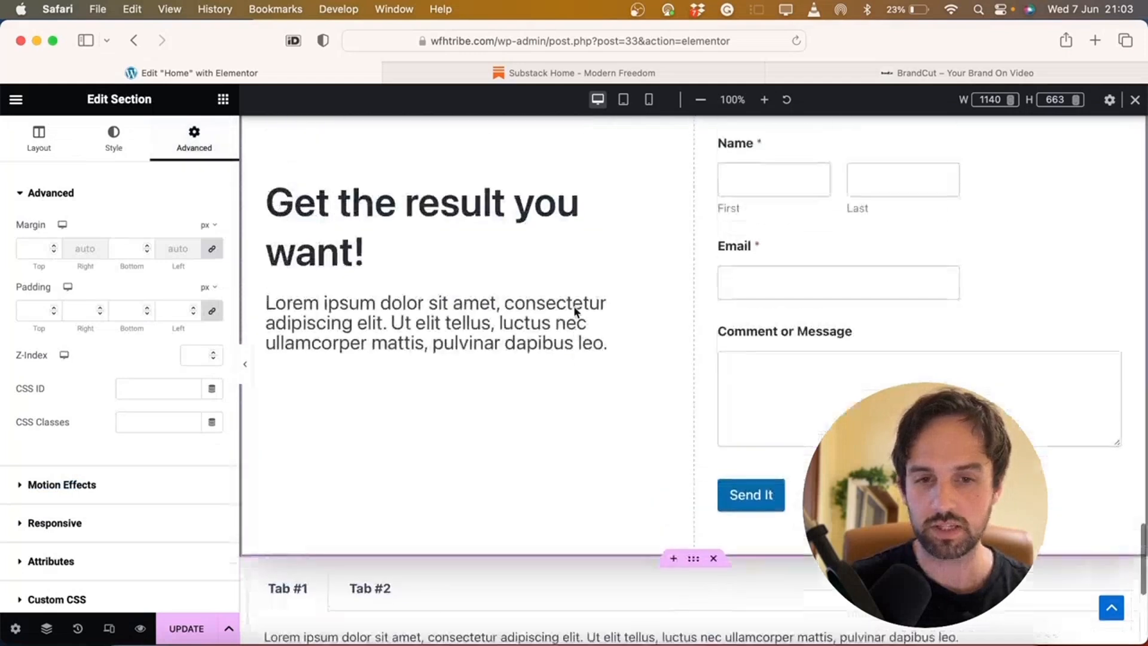
scroll(573, 307, down, 3)
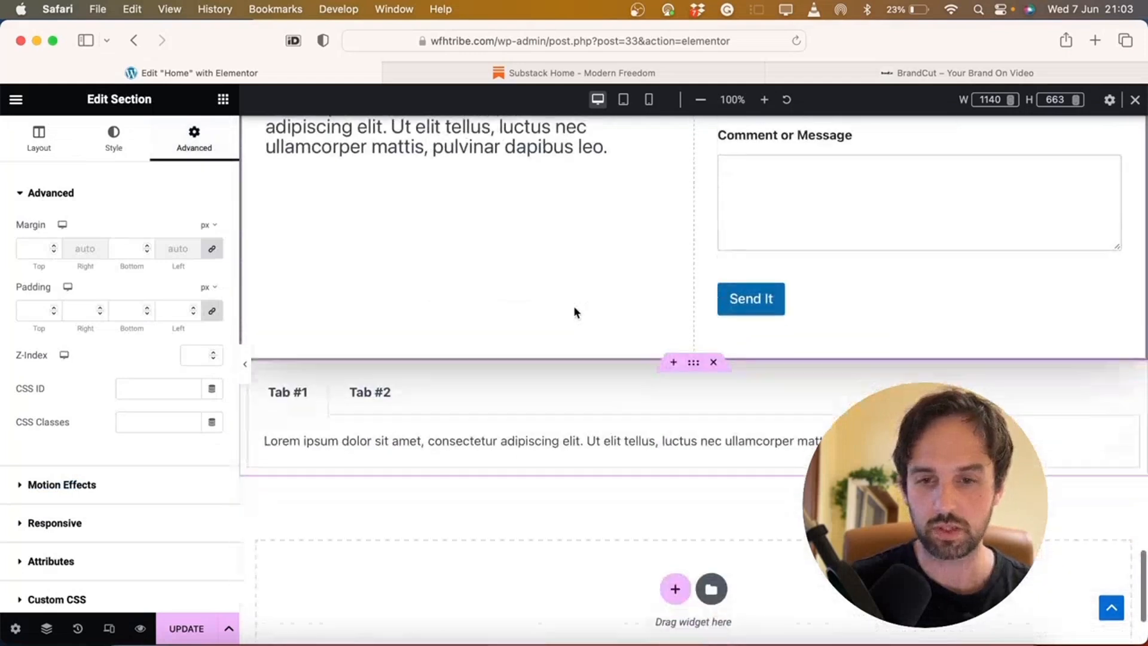
click(32, 248)
text(100)
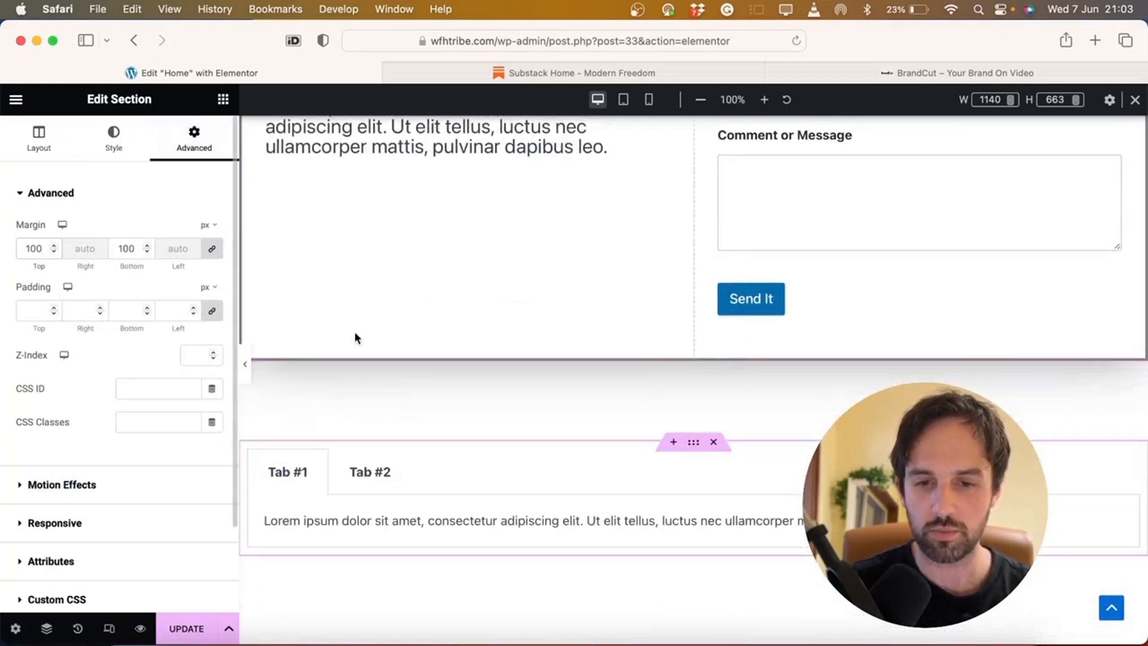
scroll(525, 443, down, 2)
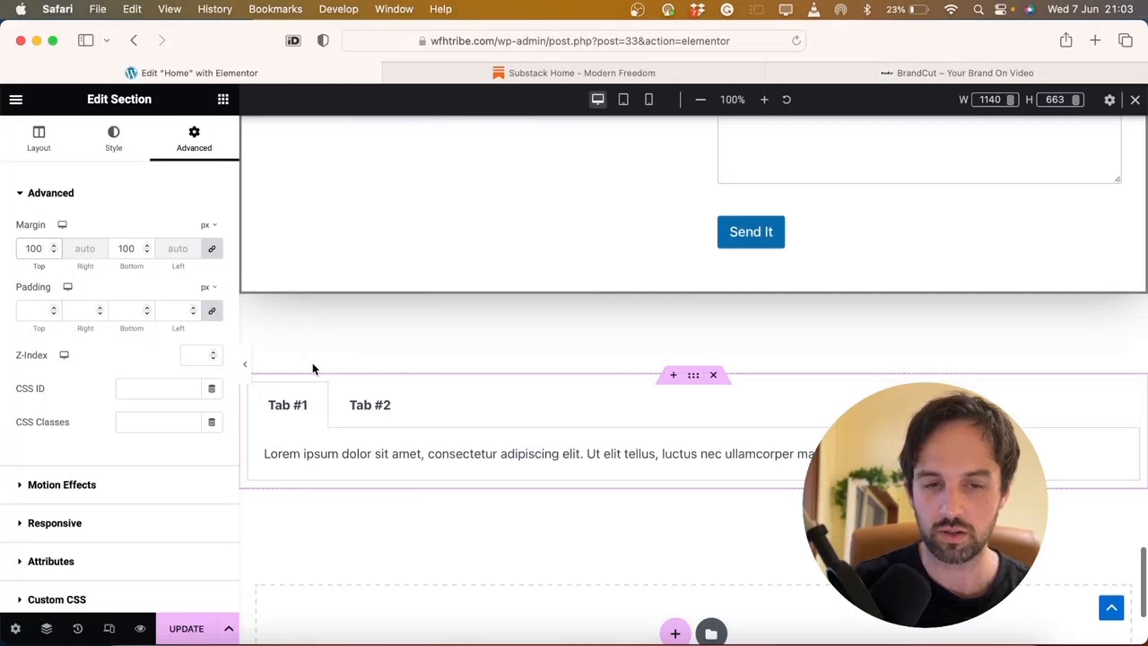
Select the Tabs widget and preview the Tab #1 and Tab #2 content
click(289, 403)
click(367, 412)
click(308, 406)
click(366, 407)
click(311, 408)
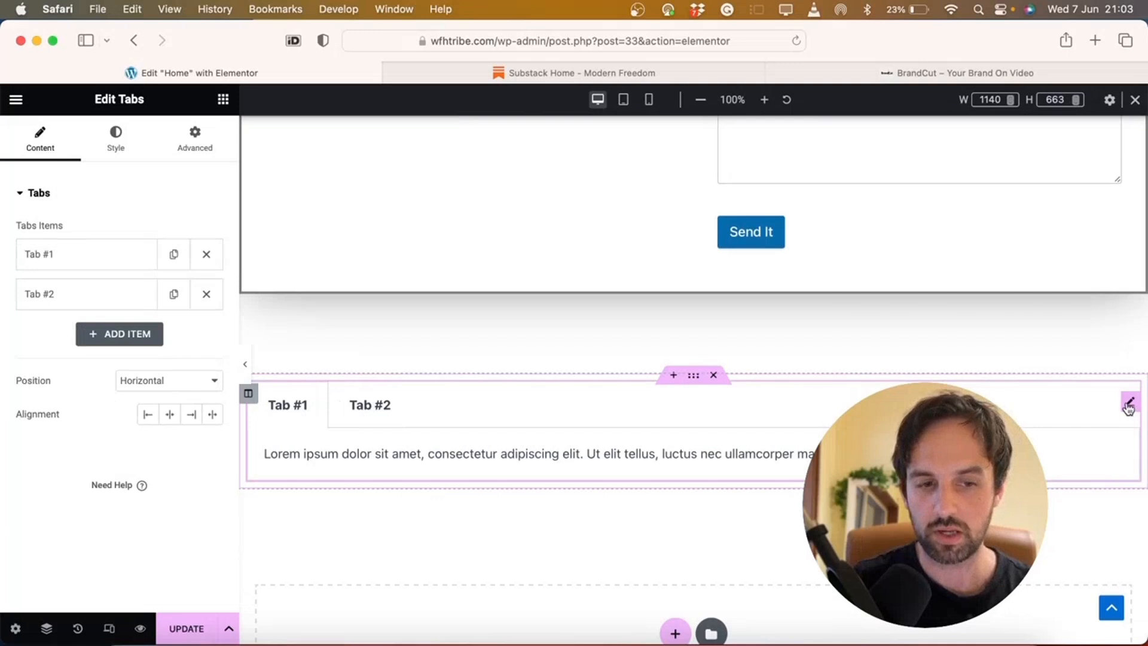
Add a third tab and rename the three tabs Shipping, Returns and About
click(334, 404)
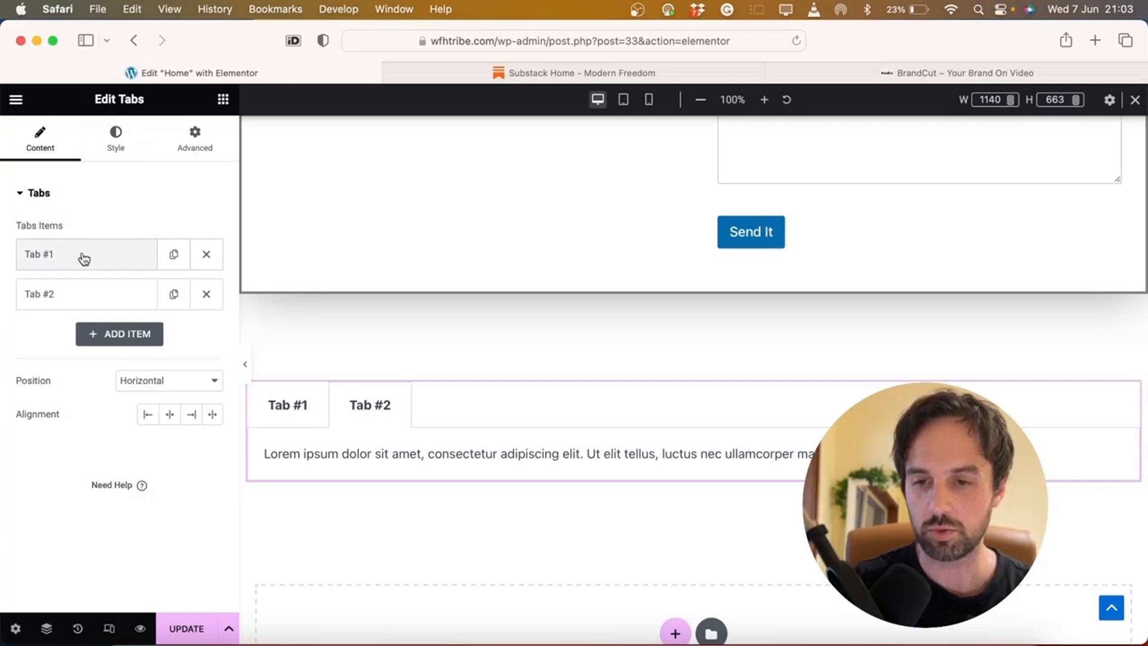
click(107, 339)
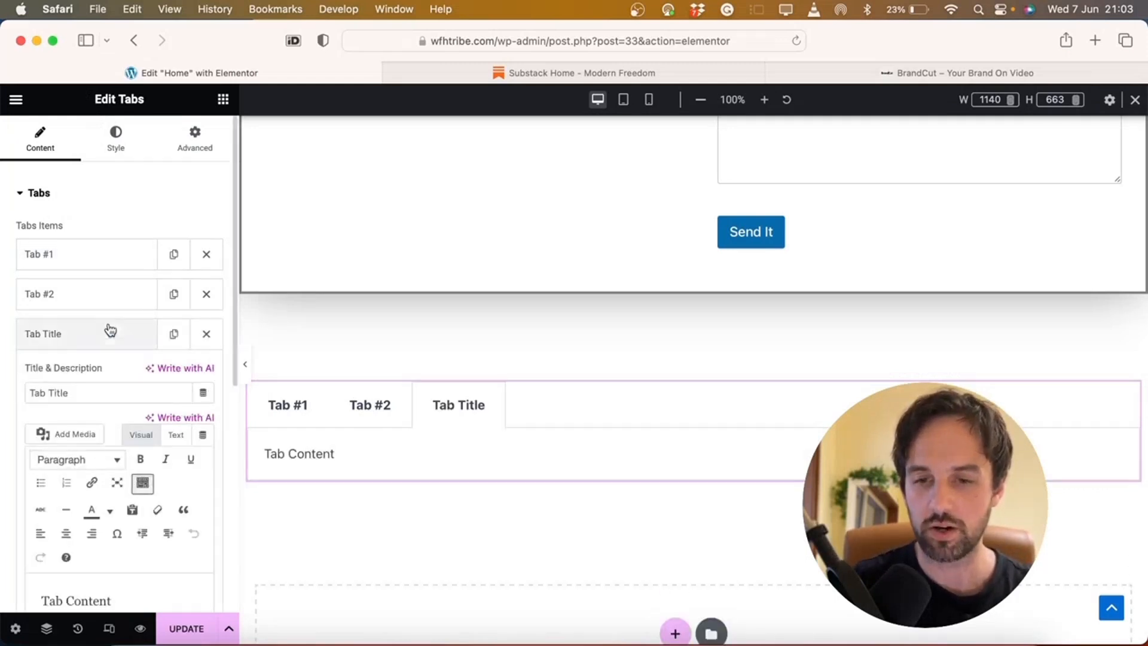
click(82, 267)
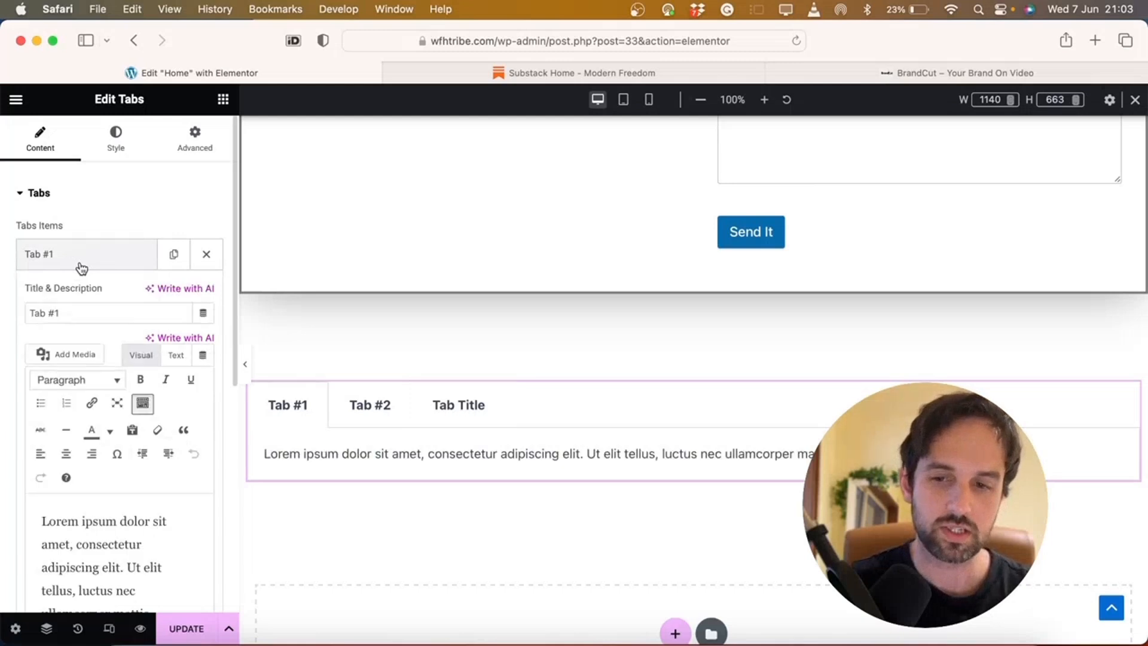
triple_click(66, 313)
text(Shipping)
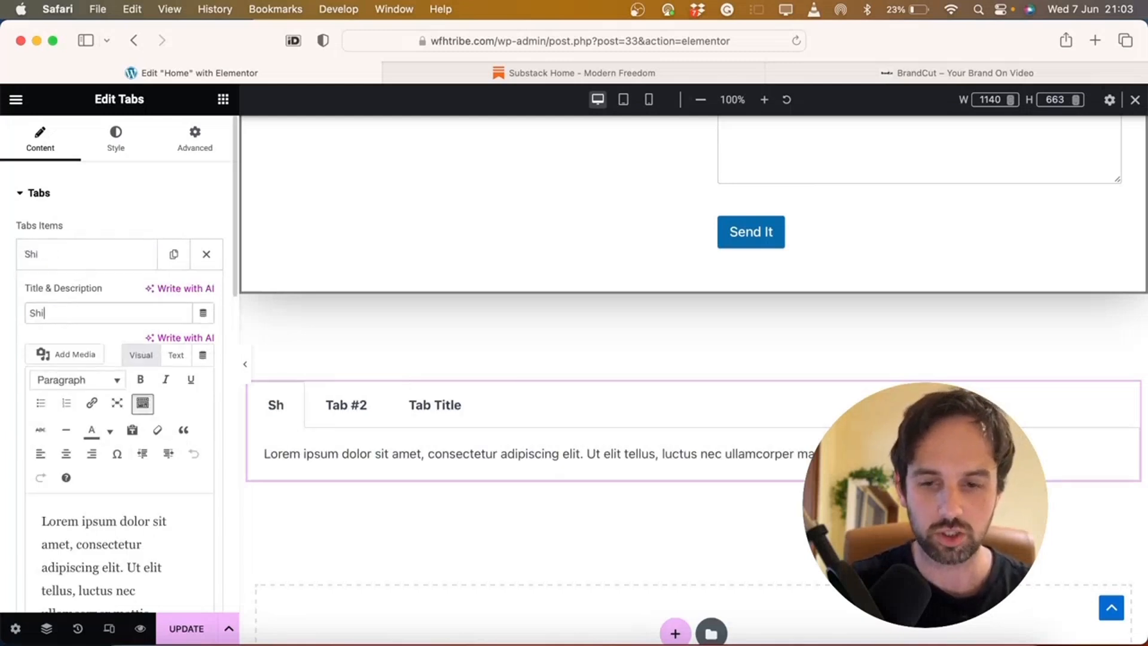
click(81, 293)
triple_click(66, 353)
text(Return)
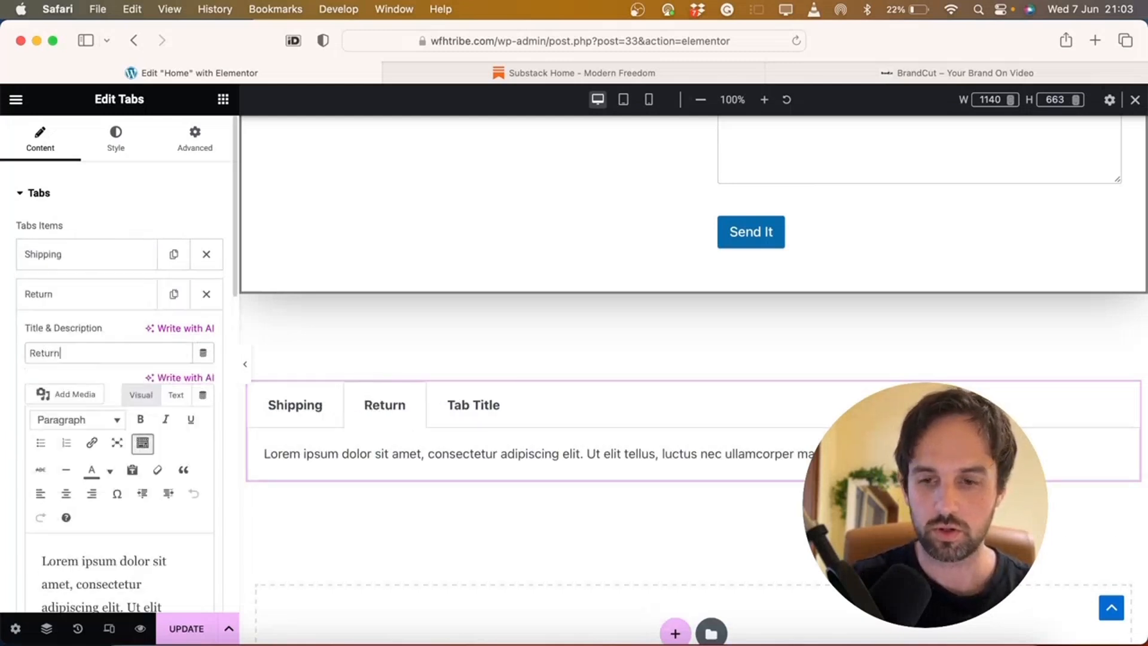
text(s)
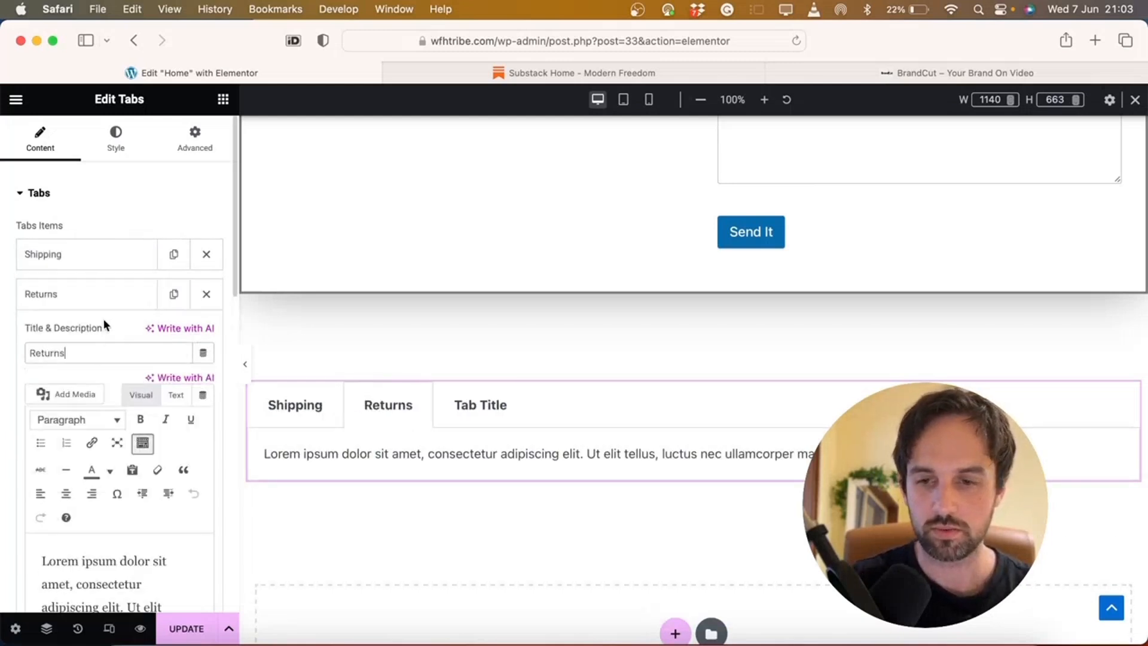
click(113, 294)
click(82, 333)
triple_click(66, 392)
text(About)
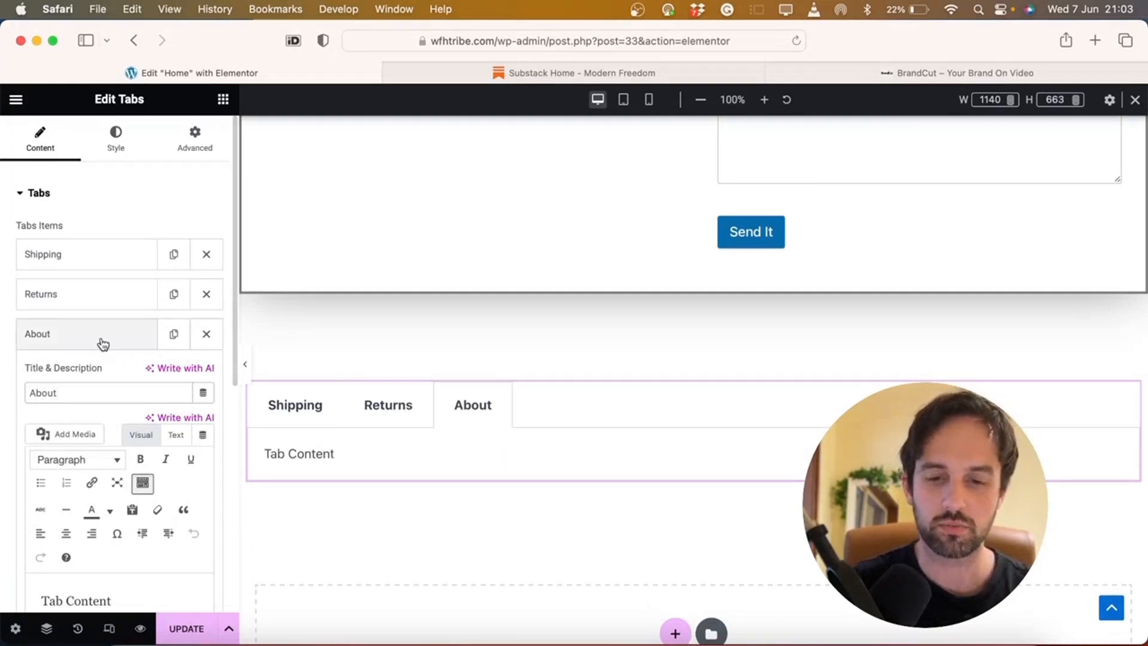
Preview the three tabs, then switch the tab position to vertical
click(308, 419)
click(405, 419)
click(461, 409)
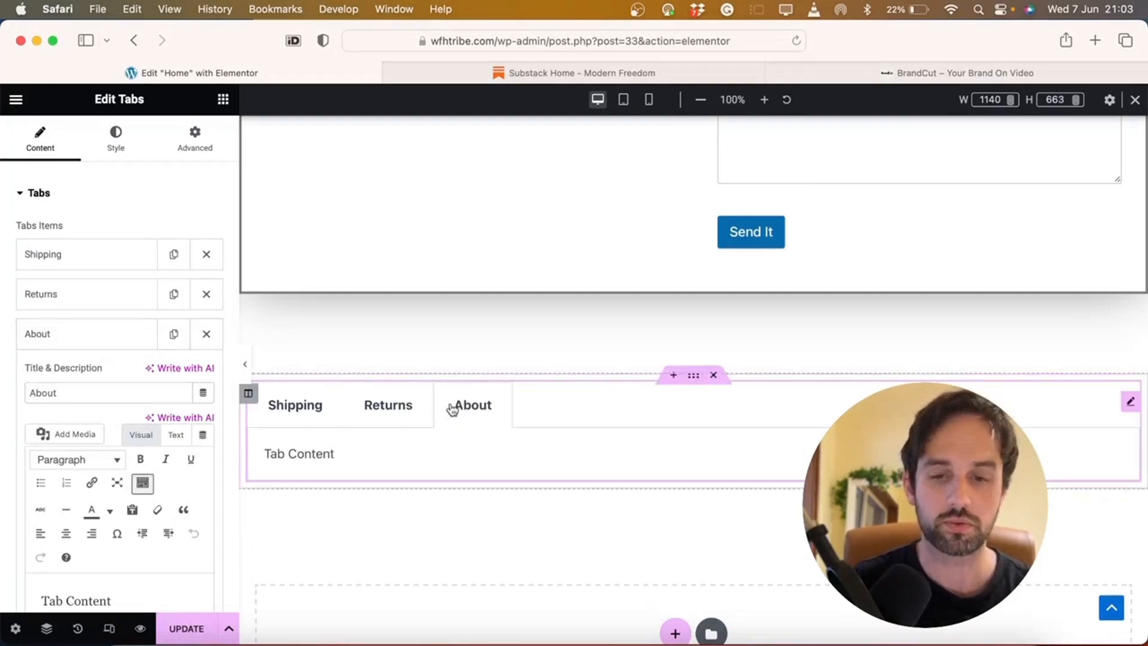
click(305, 413)
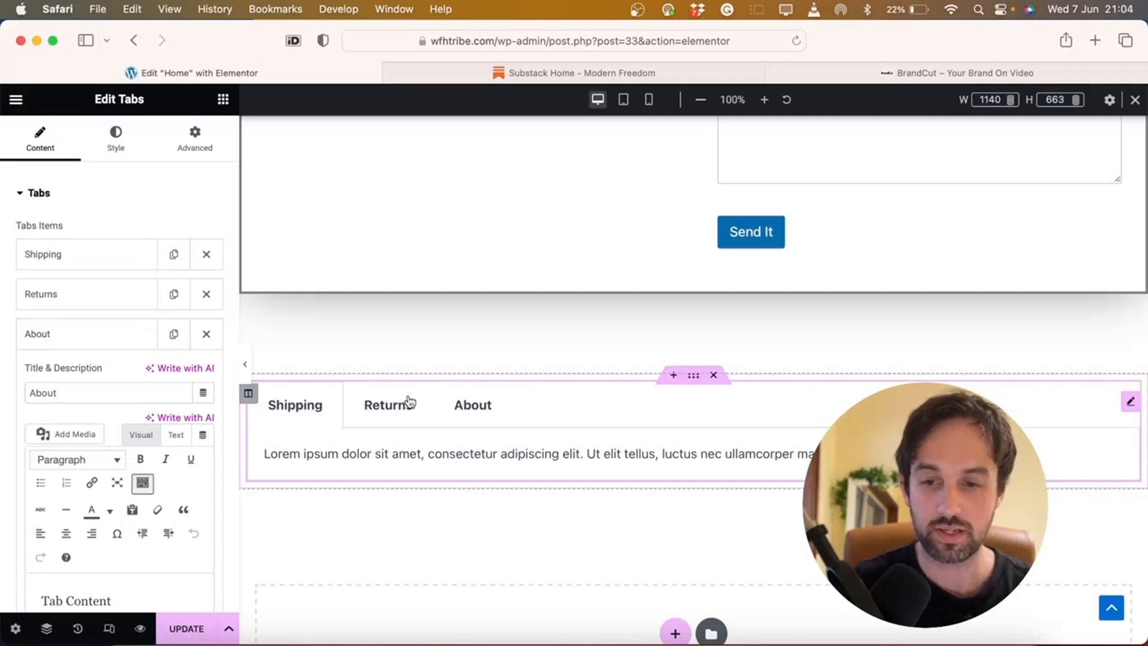
click(103, 334)
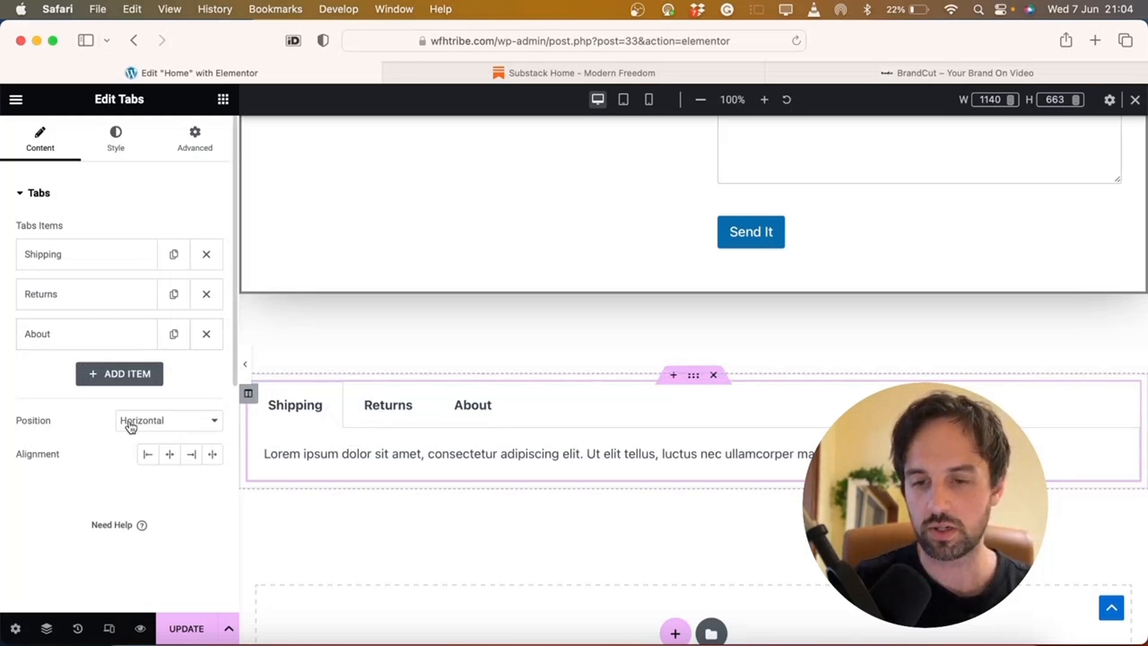
click(188, 420)
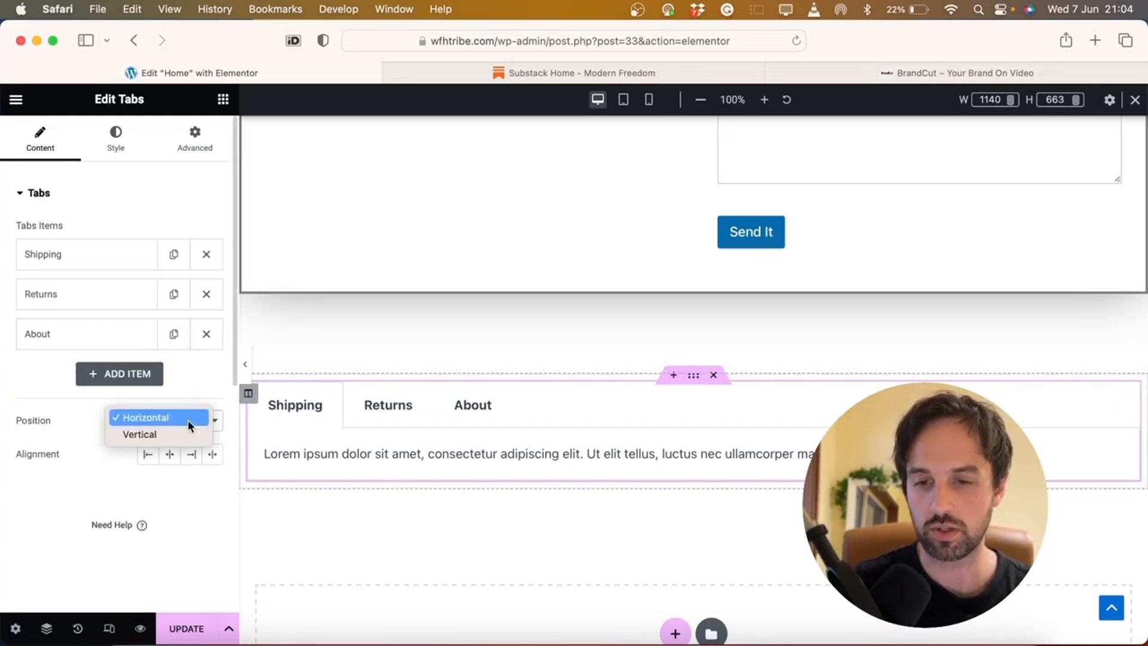
click(147, 434)
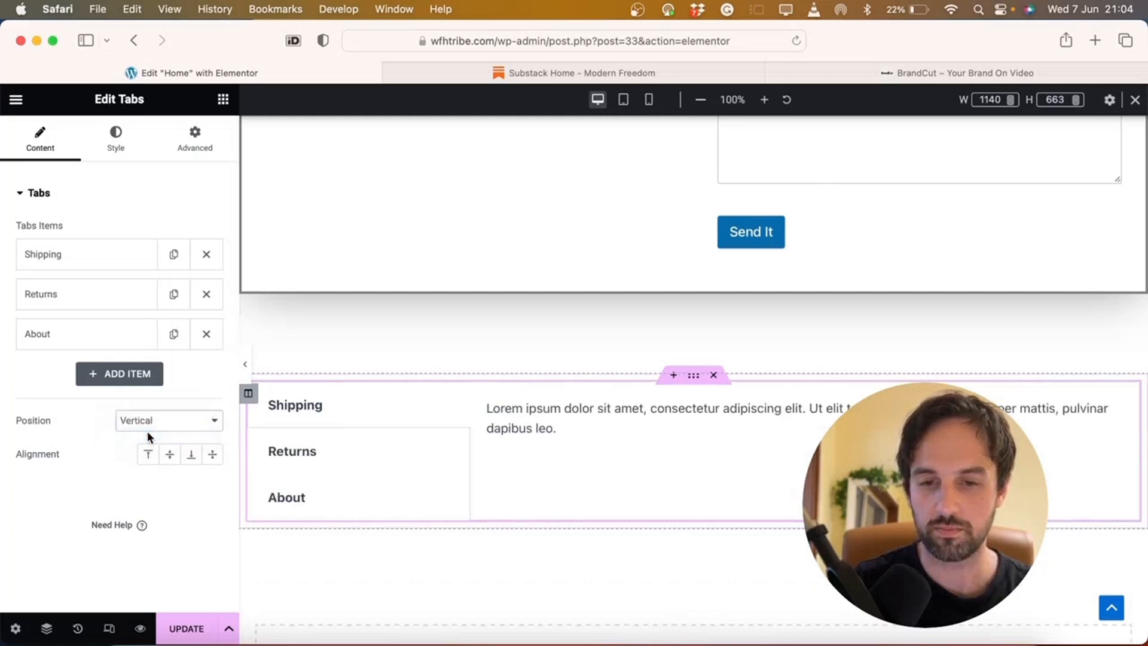
Shorten the Returns tab's placeholder text by deleting its ending
click(329, 460)
click(306, 505)
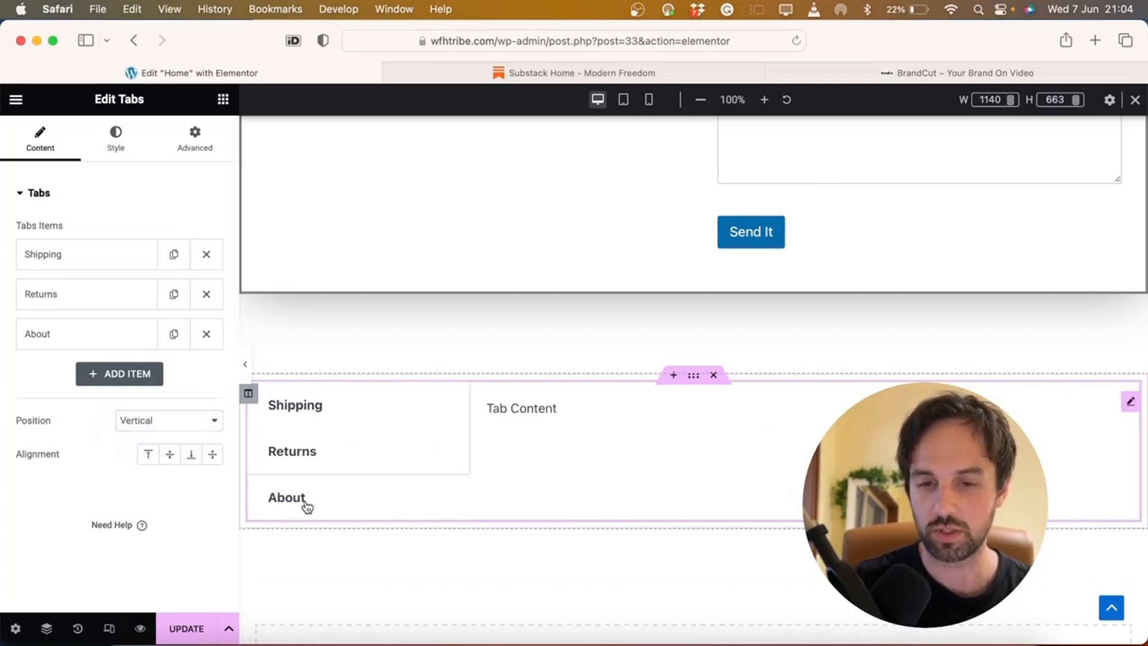
click(335, 466)
click(328, 415)
click(318, 451)
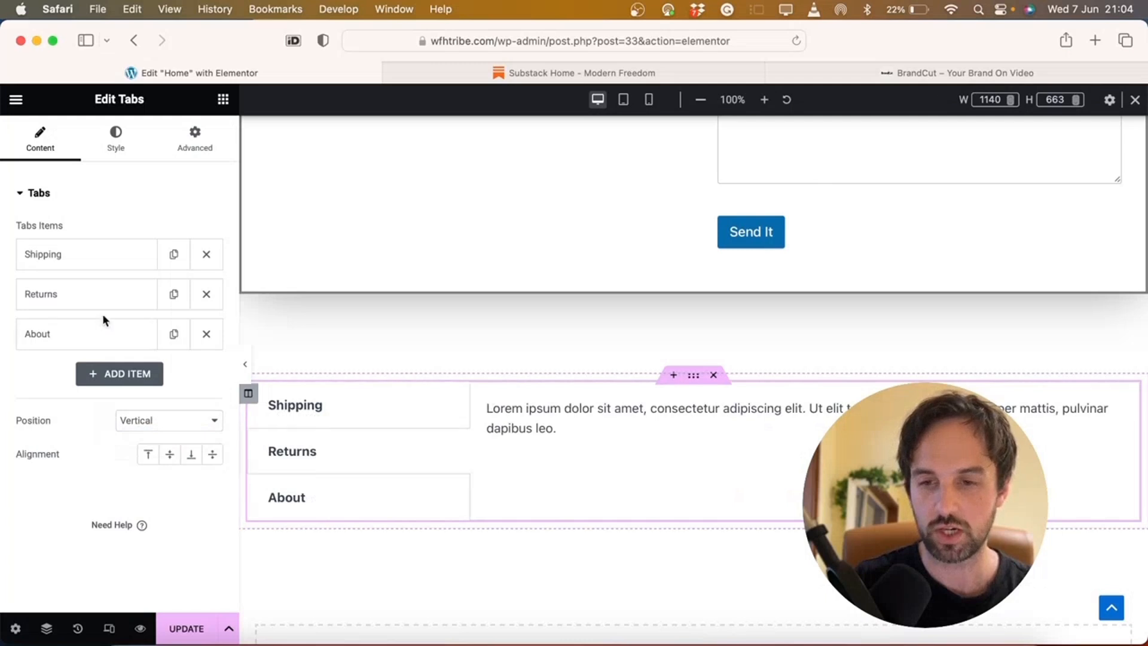
click(90, 305)
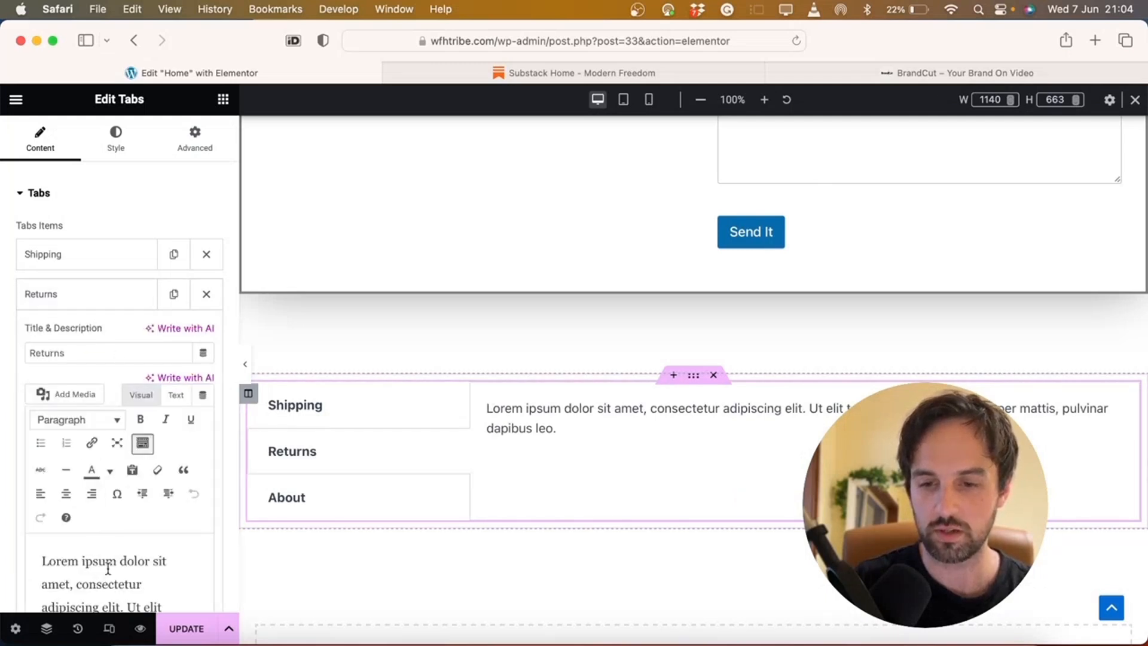
drag(113, 580, 169, 622)
key(BackSpace)
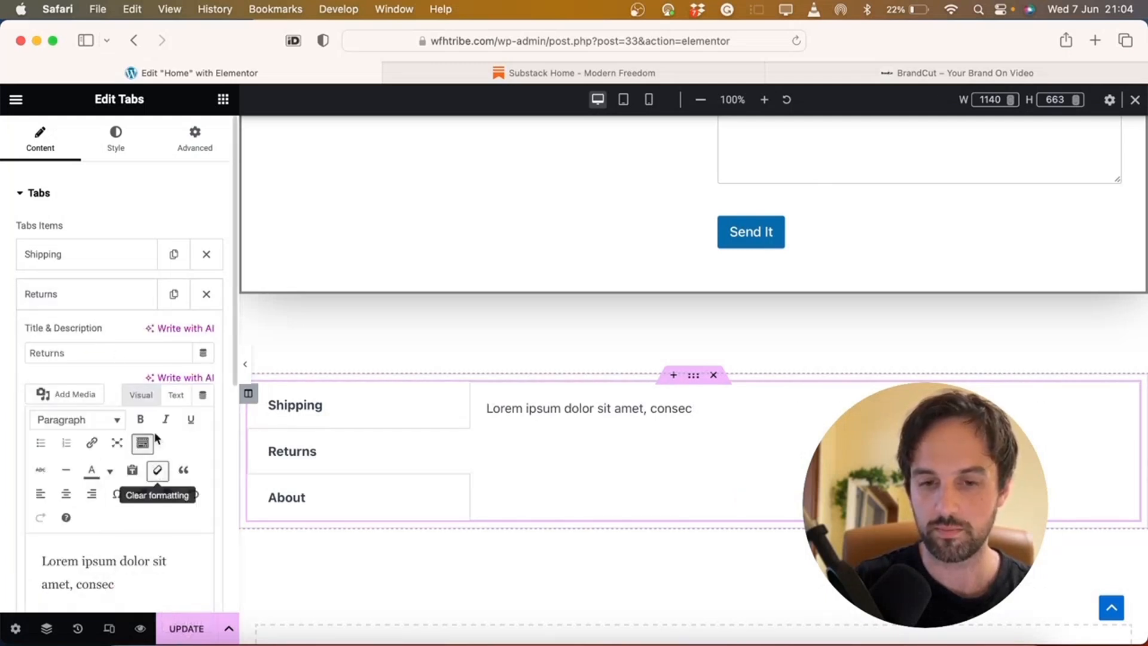
Check the shortened Returns tab and set the tab position back to horizontal
click(306, 491)
click(313, 457)
click(321, 424)
click(320, 417)
click(312, 443)
click(310, 495)
click(325, 449)
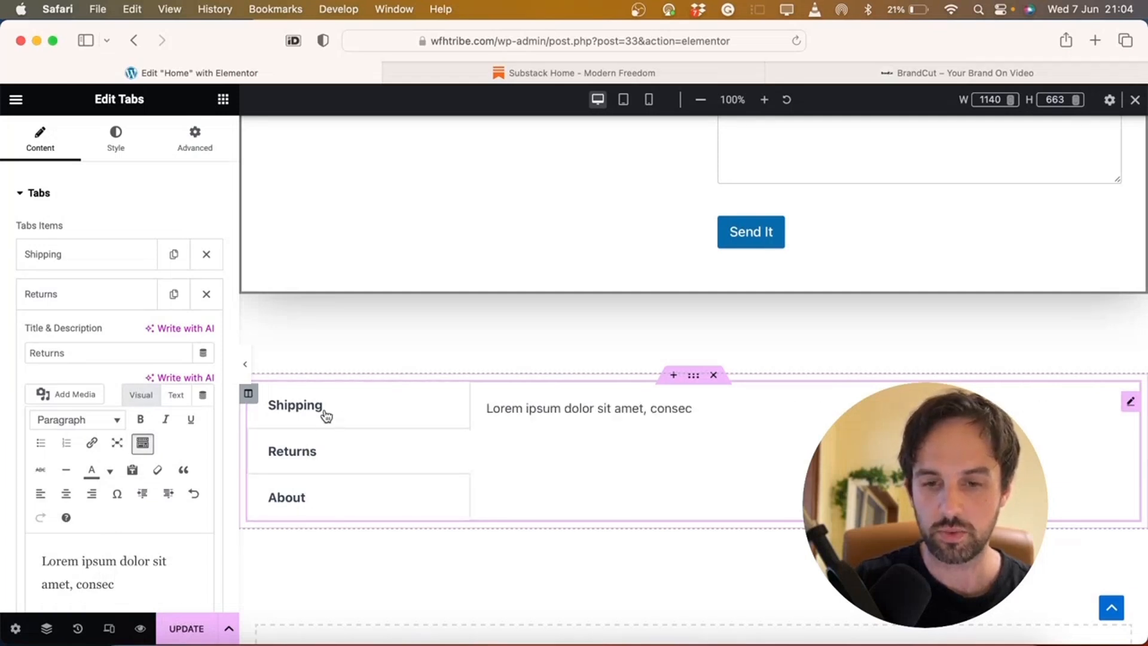
click(326, 416)
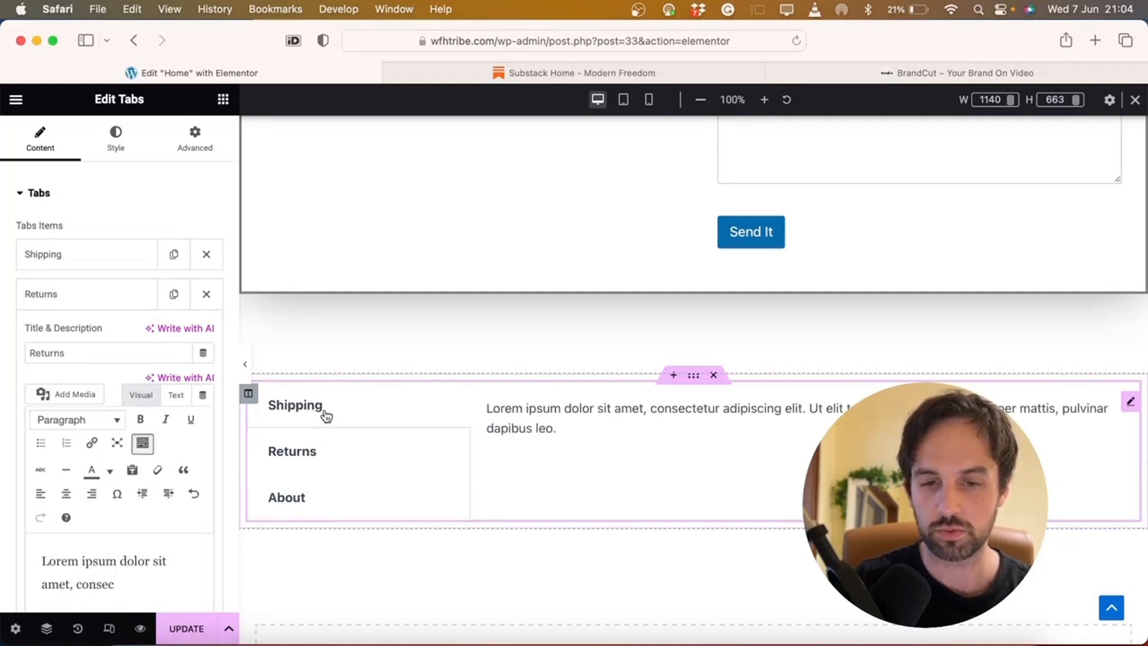
click(84, 302)
click(151, 419)
click(162, 404)
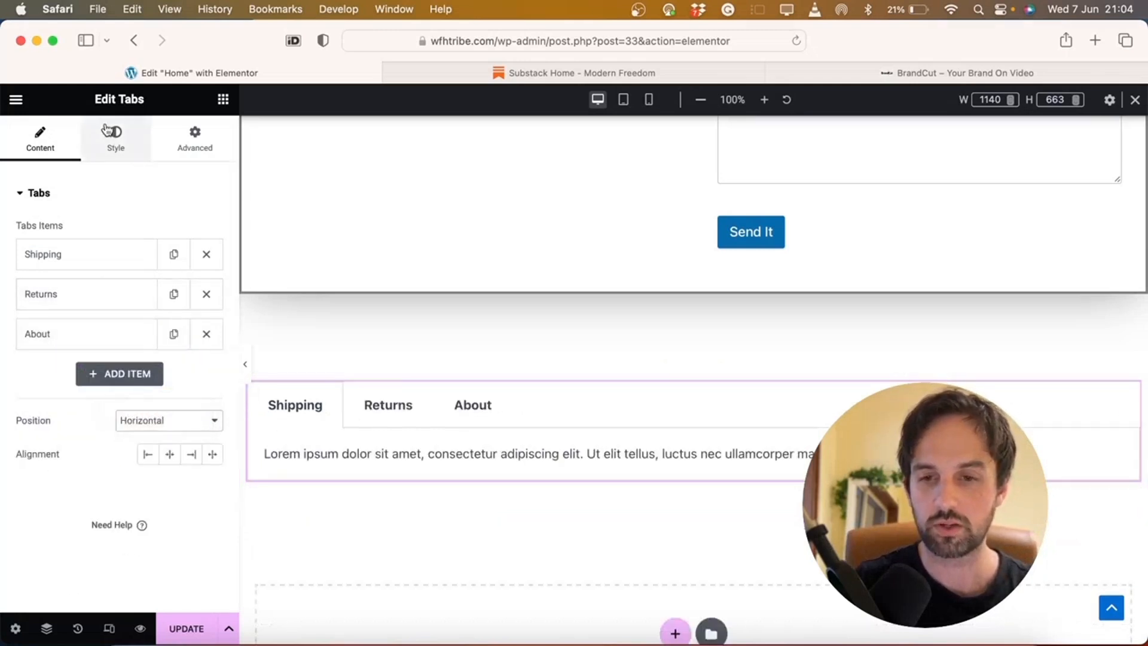
Give the tabs a 3 px black border
click(131, 154)
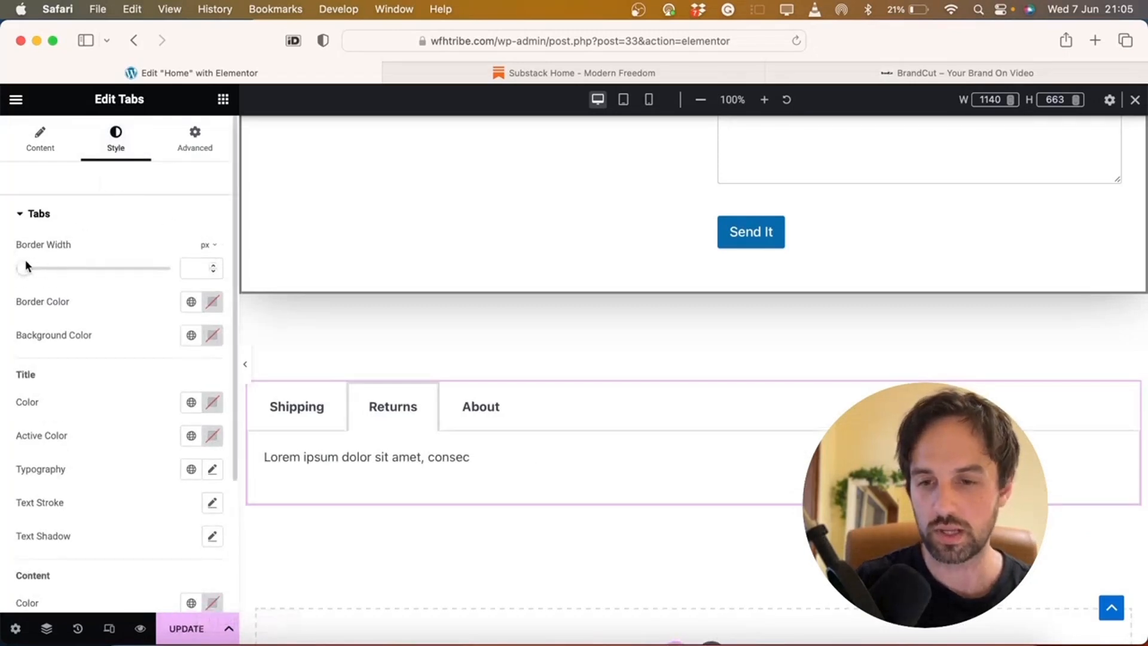
mouse_move(22, 269)
mouse_down()
mouse_move(152, 273)
mouse_move(36, 261)
mouse_up()
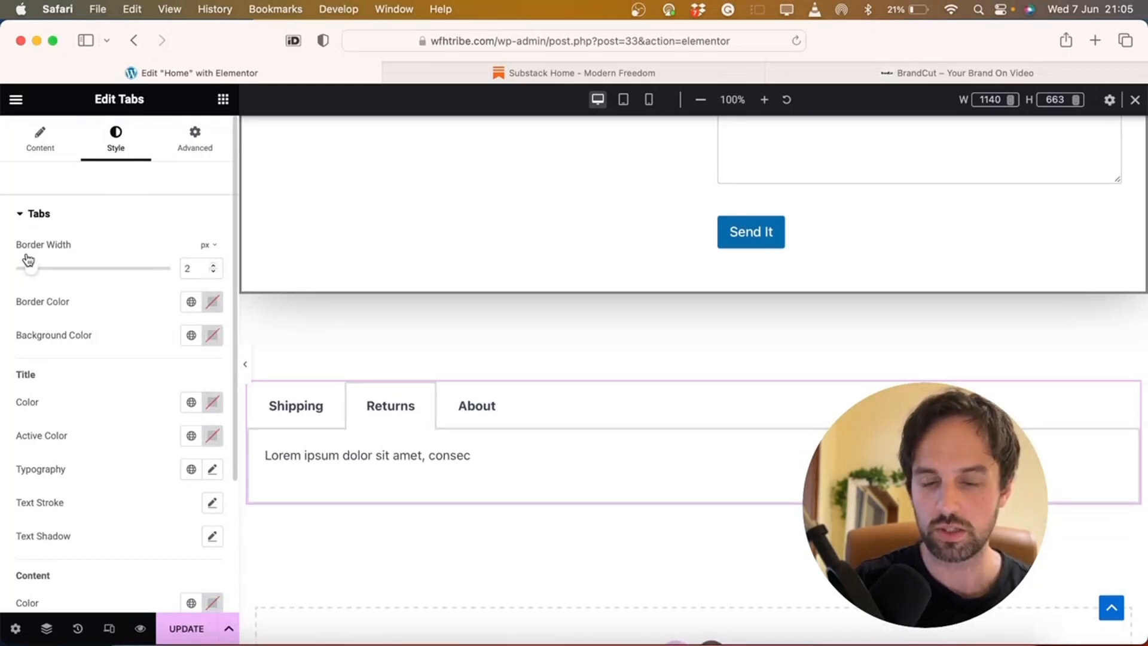
drag(31, 260, 36, 259)
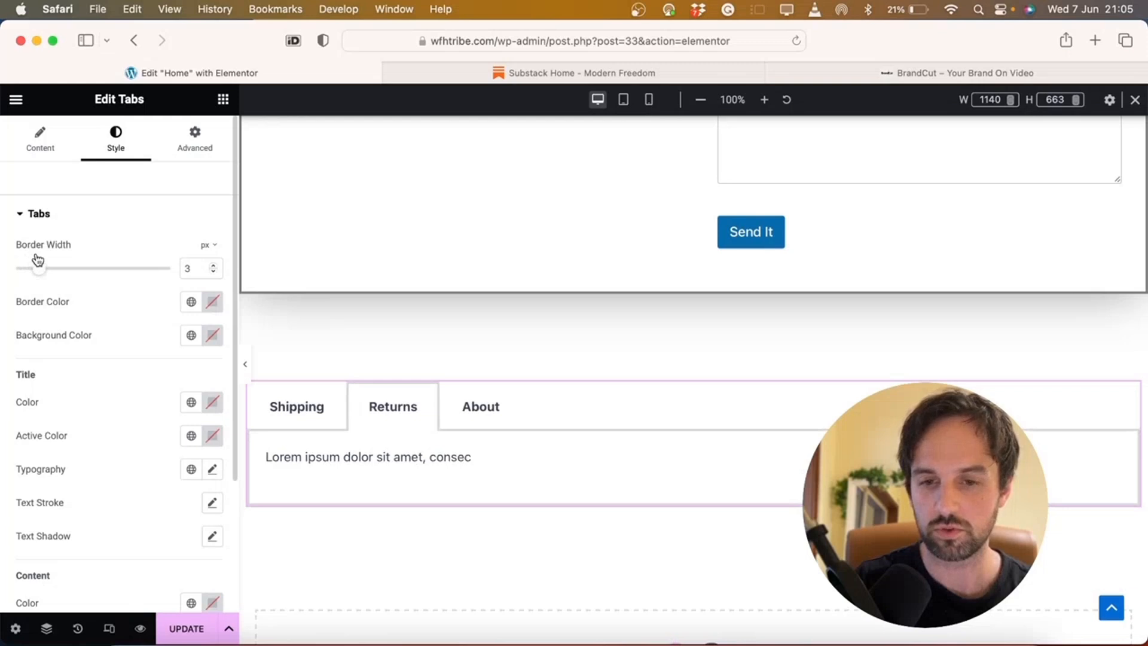
click(213, 302)
drag(240, 426, 297, 496)
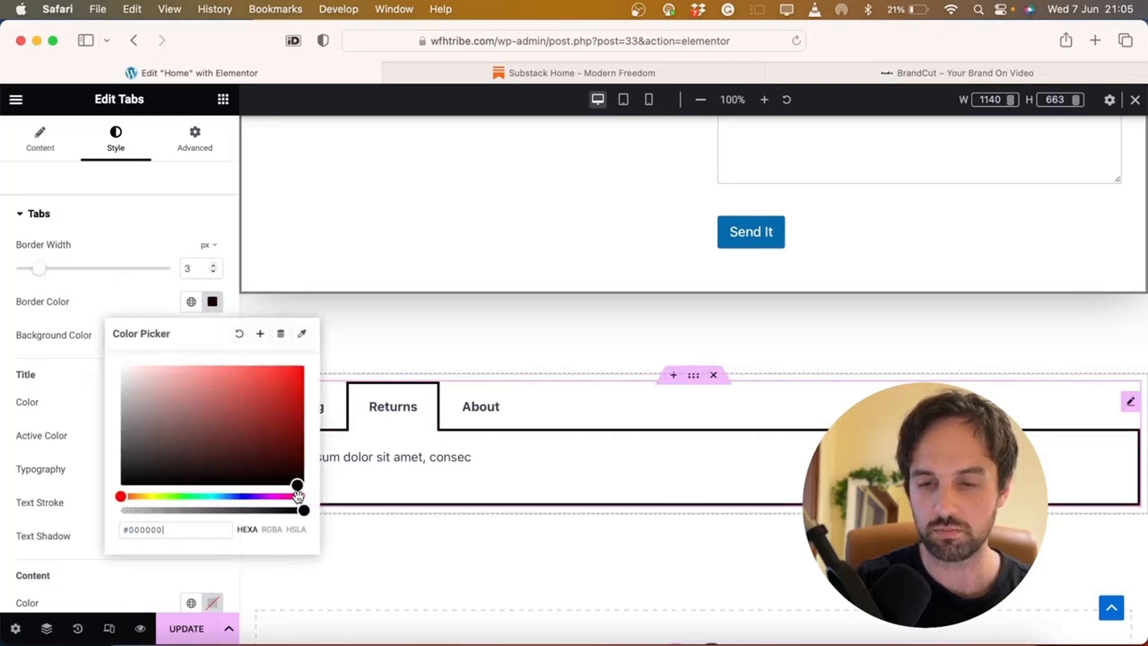
click(94, 306)
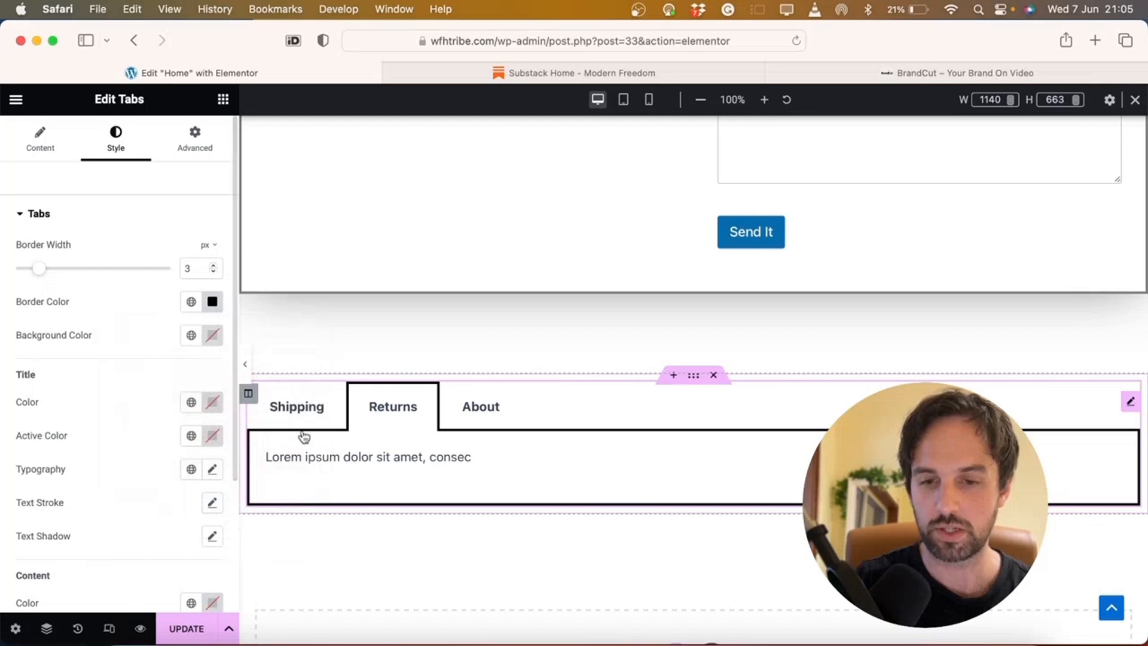
Set the tab panel background to light grey #F7F7F7
click(213, 335)
drag(191, 445, 79, 402)
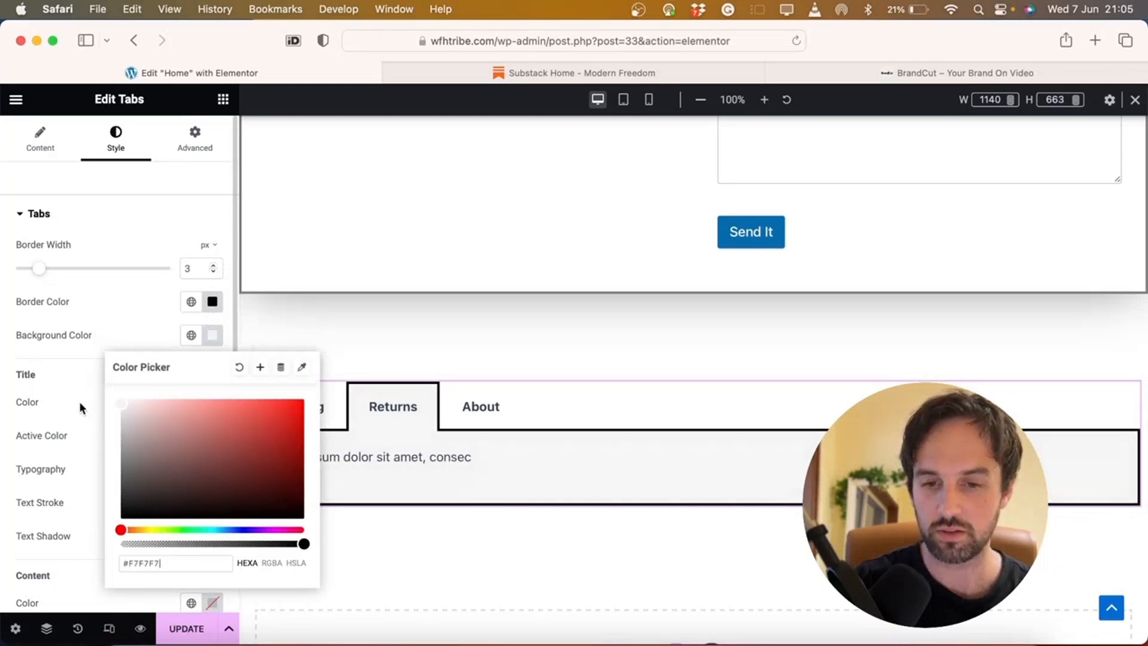
click(303, 428)
click(484, 409)
click(386, 407)
click(325, 407)
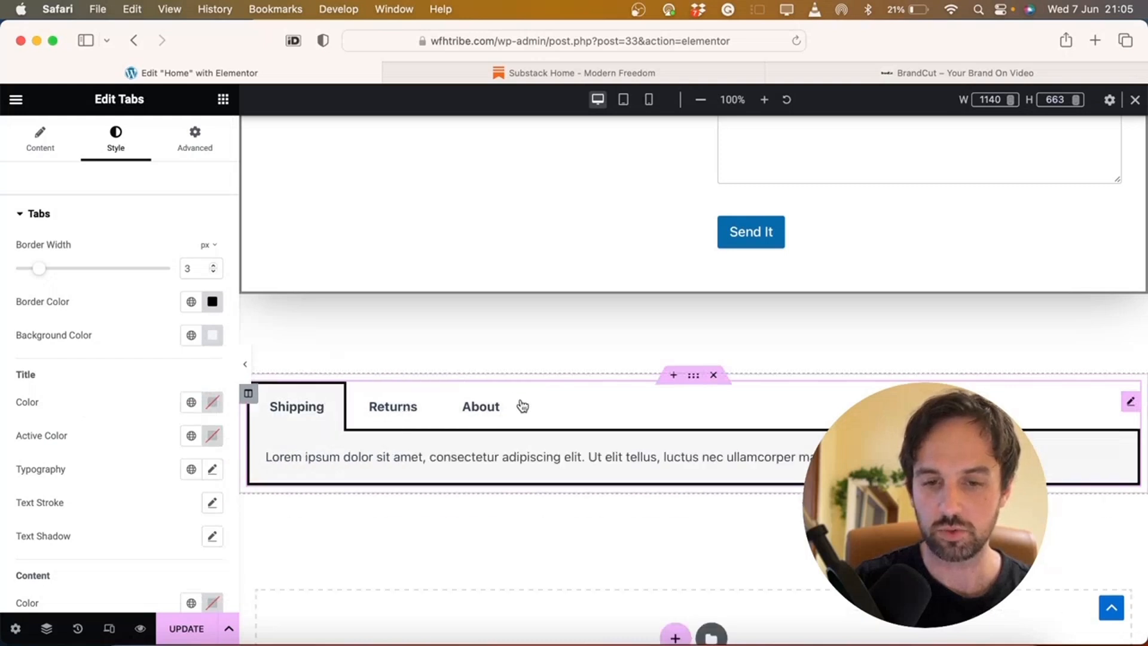
scroll(160, 305, down, 2)
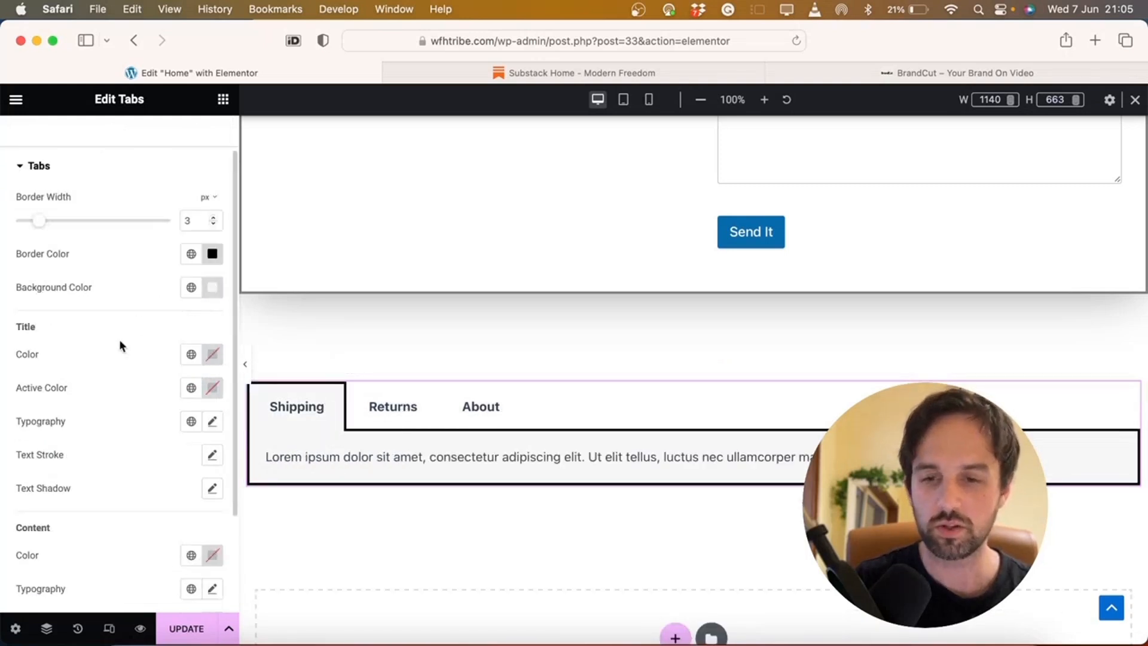
Set the tab title font size to 30
click(213, 421)
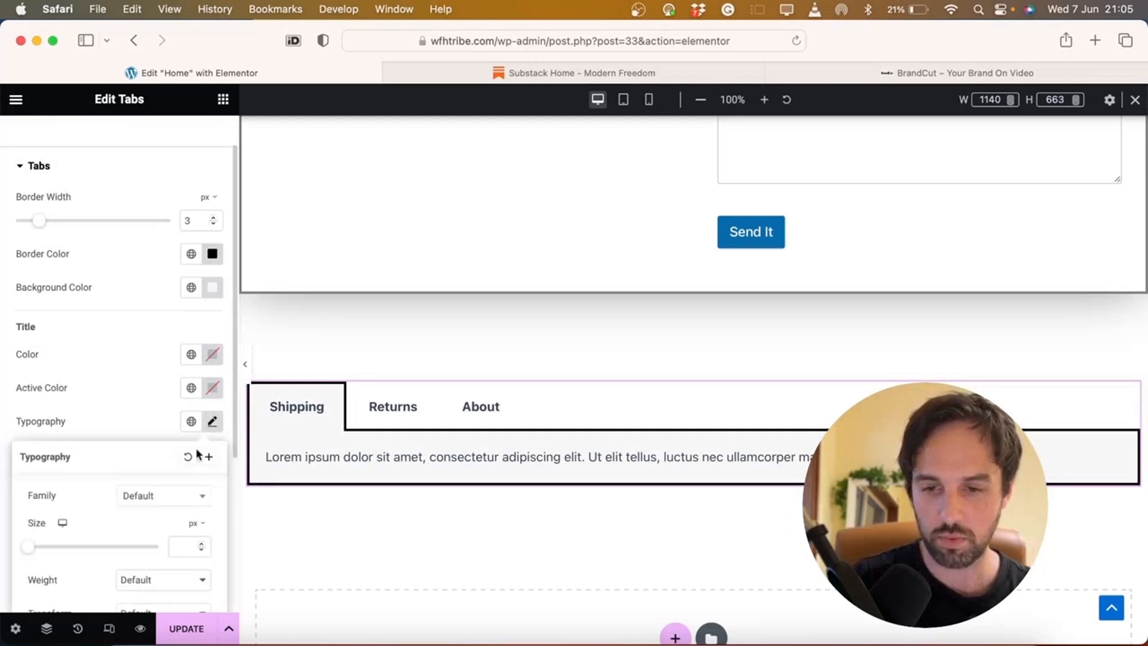
click(186, 549)
text(30)
click(193, 358)
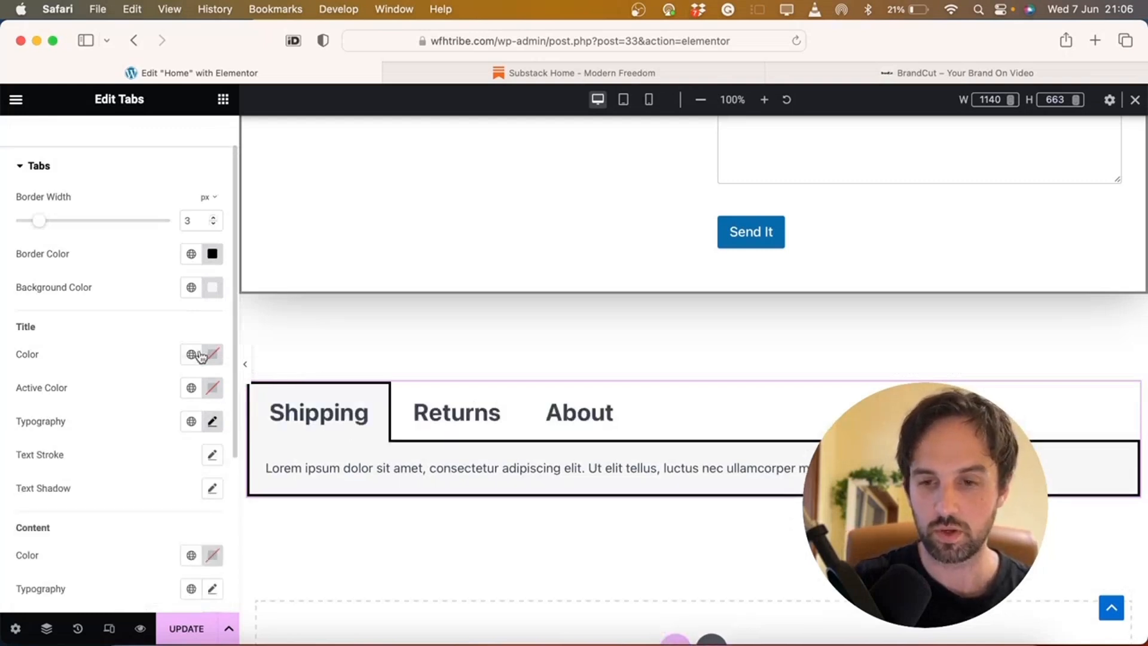
Try red tab titles with a black active tab title, previewing each tab
click(214, 358)
drag(223, 474, 295, 416)
click(146, 354)
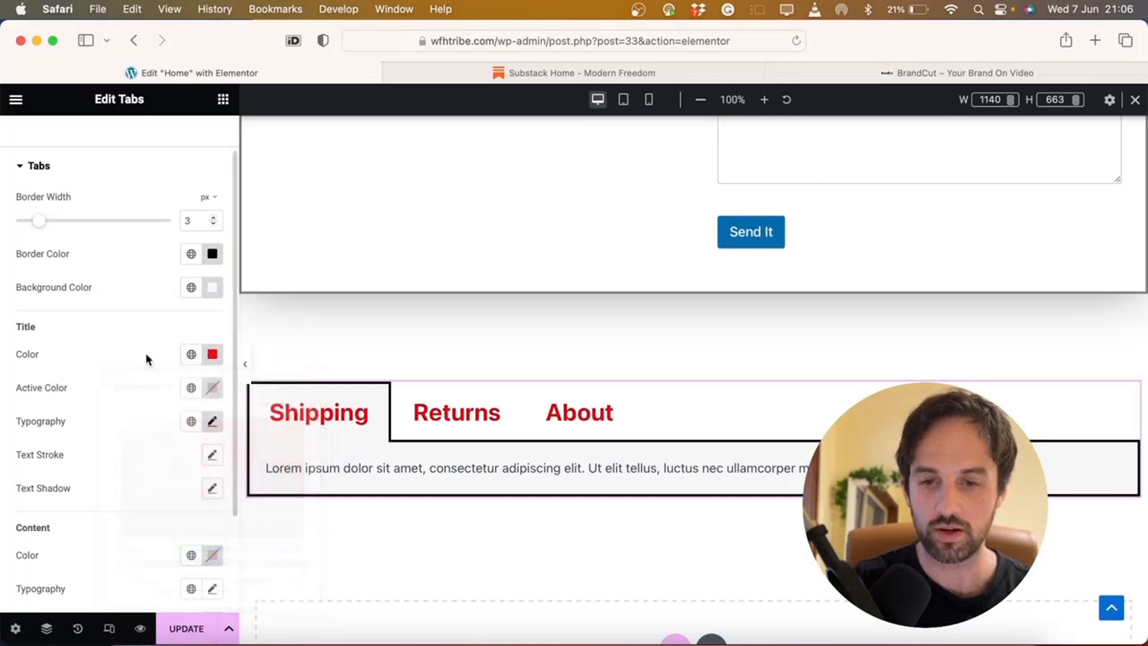
click(213, 387)
drag(197, 511, 291, 571)
click(400, 404)
click(628, 414)
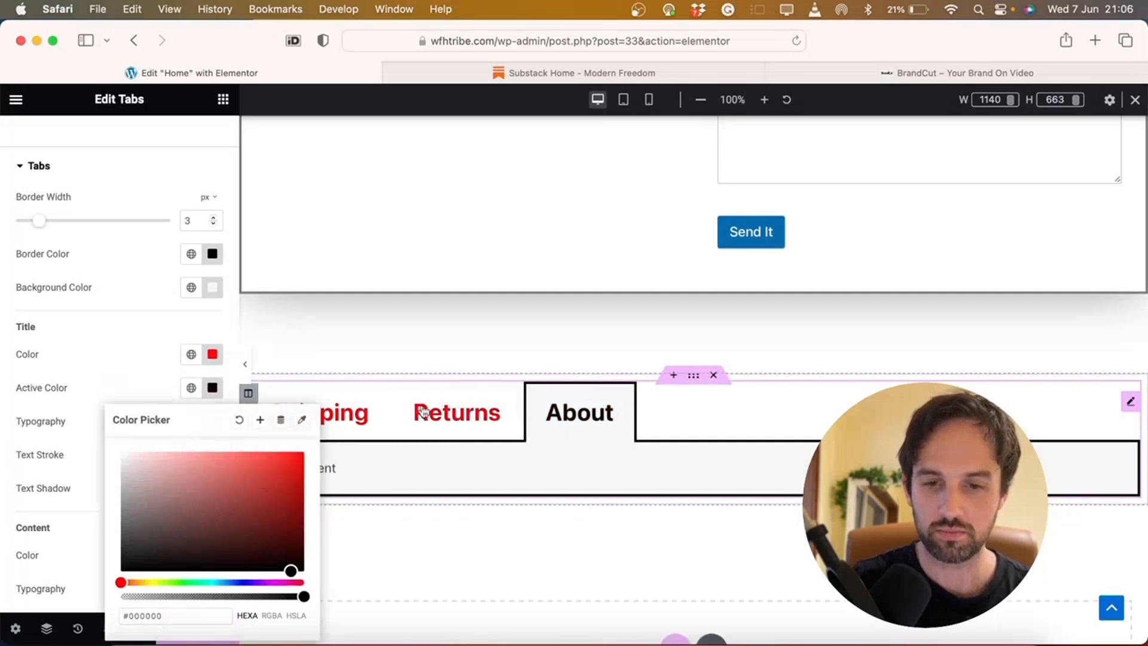
click(89, 387)
click(441, 413)
click(586, 434)
click(336, 423)
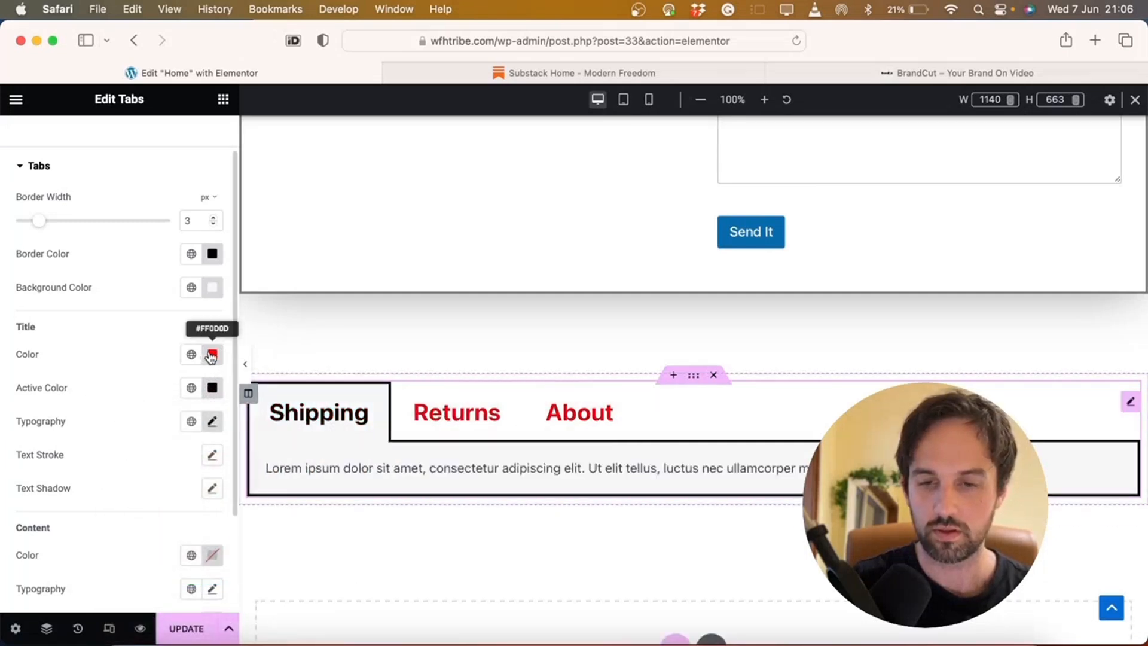
Make the tab titles black and the active tab title blue
click(211, 354)
click(213, 520)
drag(213, 521, 278, 529)
drag(332, 561, 145, 299)
click(146, 325)
click(213, 356)
click(217, 461)
drag(218, 461, 299, 537)
click(149, 350)
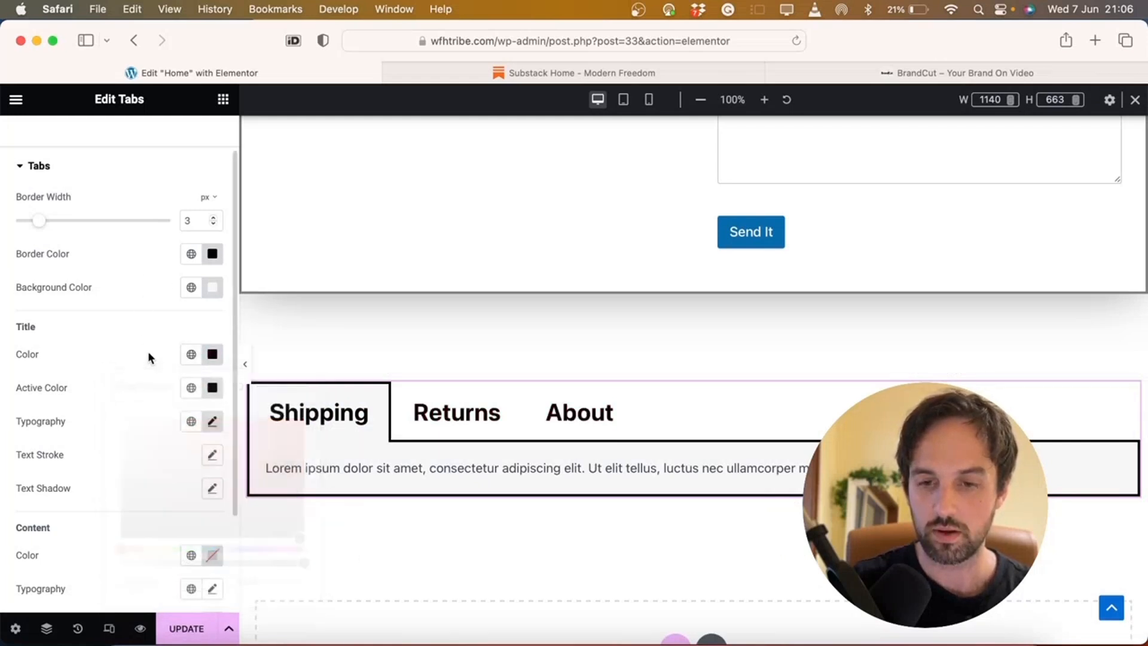
click(213, 388)
click(217, 583)
drag(240, 561, 300, 472)
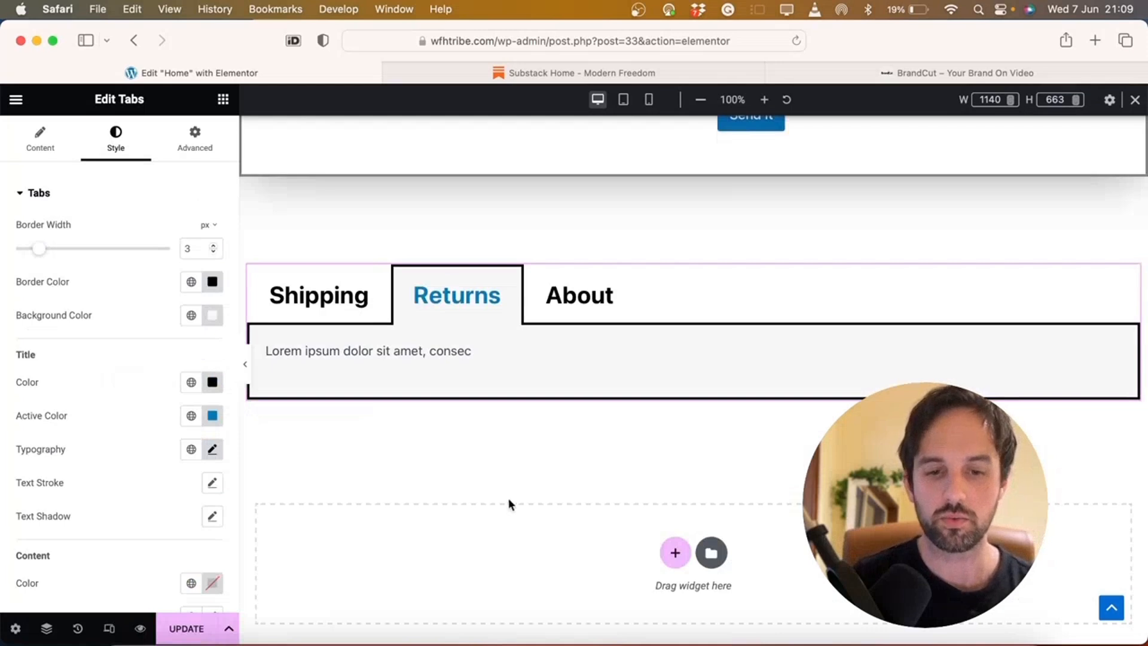
Add a one-column section and drag in an Accordion widget found by searching 'accor'
click(675, 552)
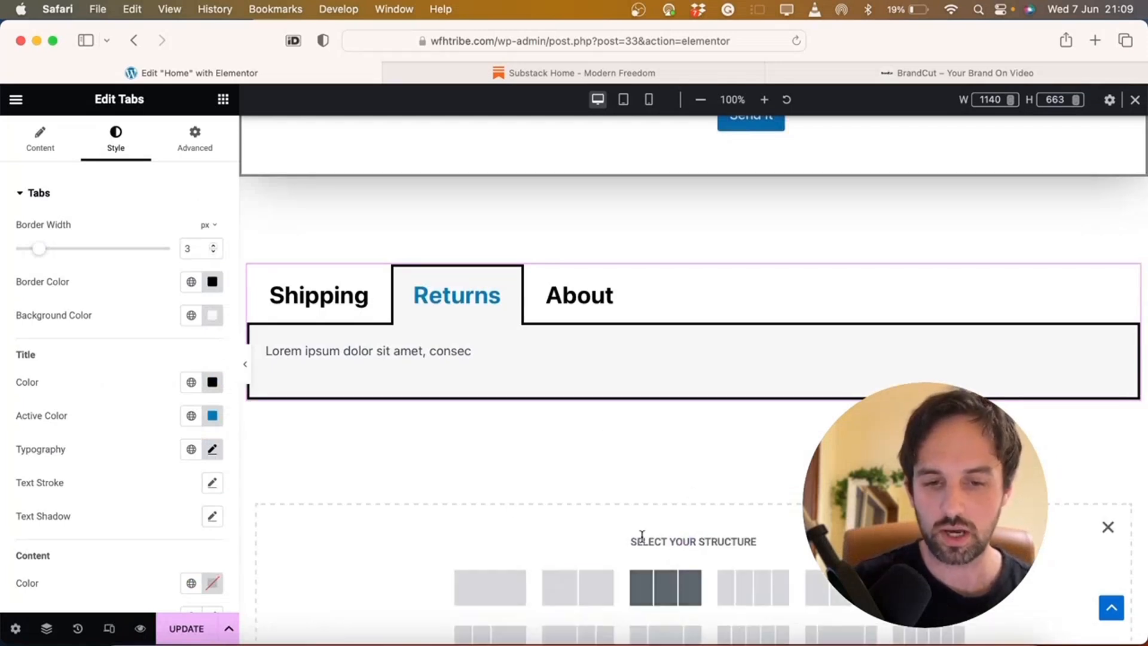
click(523, 583)
click(224, 102)
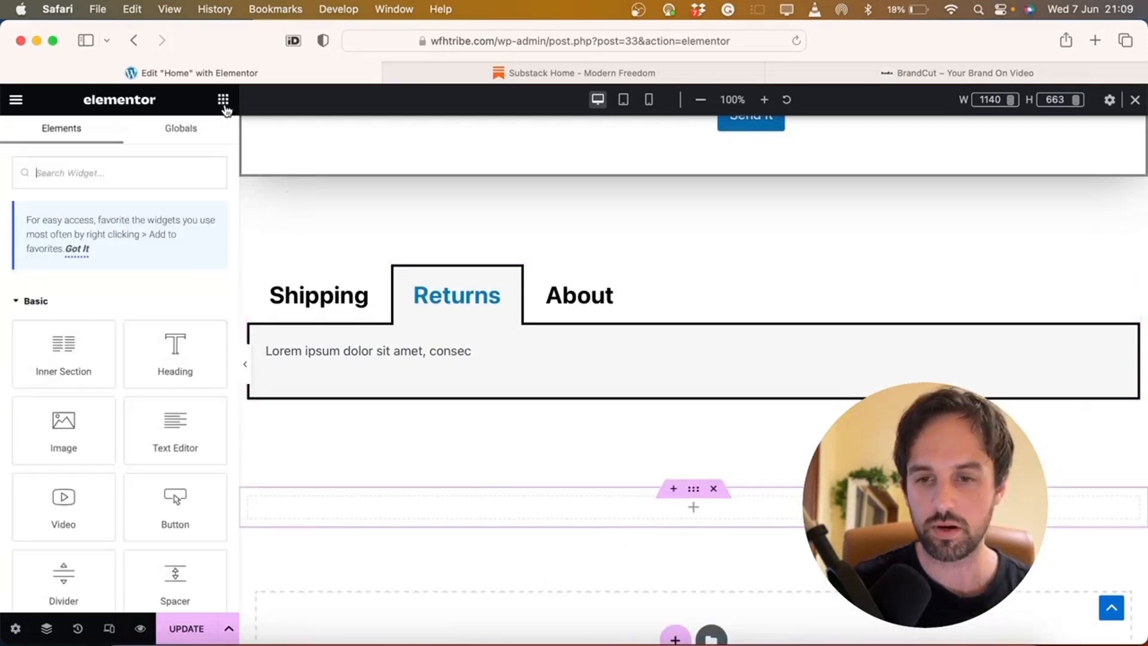
click(148, 170)
text(accor)
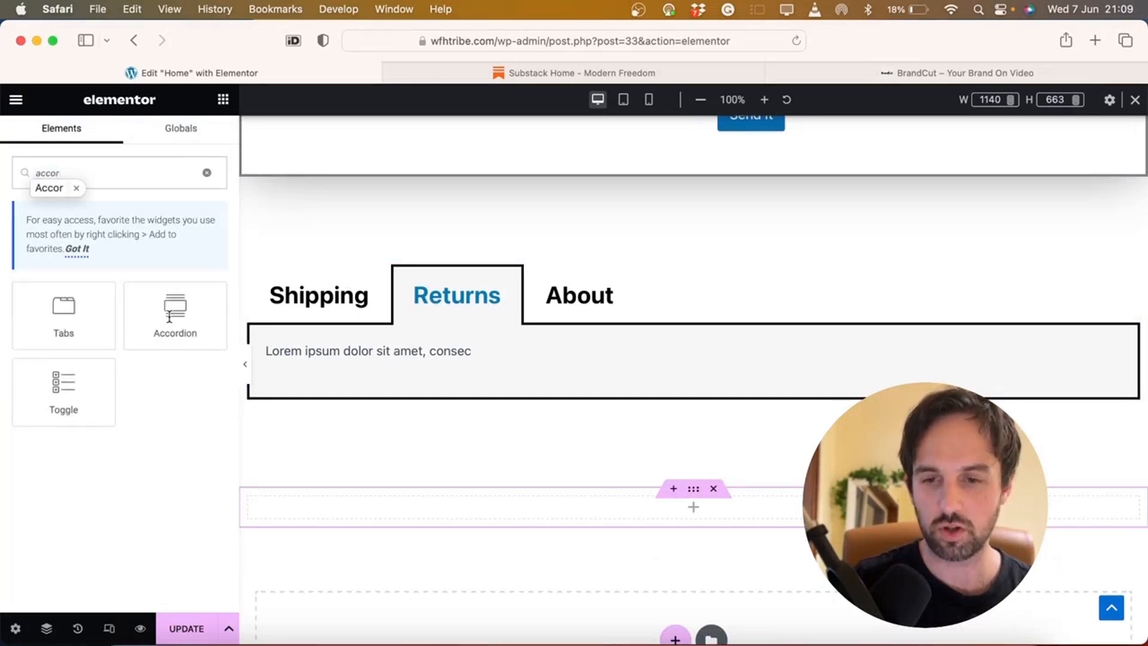
drag(170, 316, 608, 508)
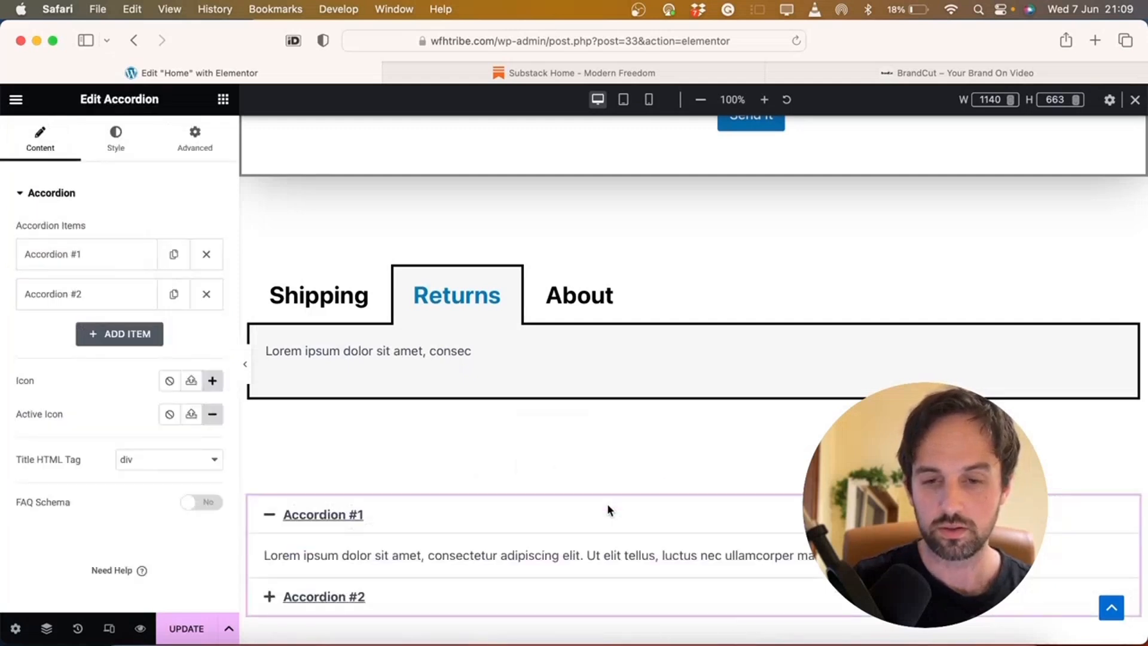
scroll(607, 510, down, 3)
Add another one-column section below with a Toggle widget
click(675, 552)
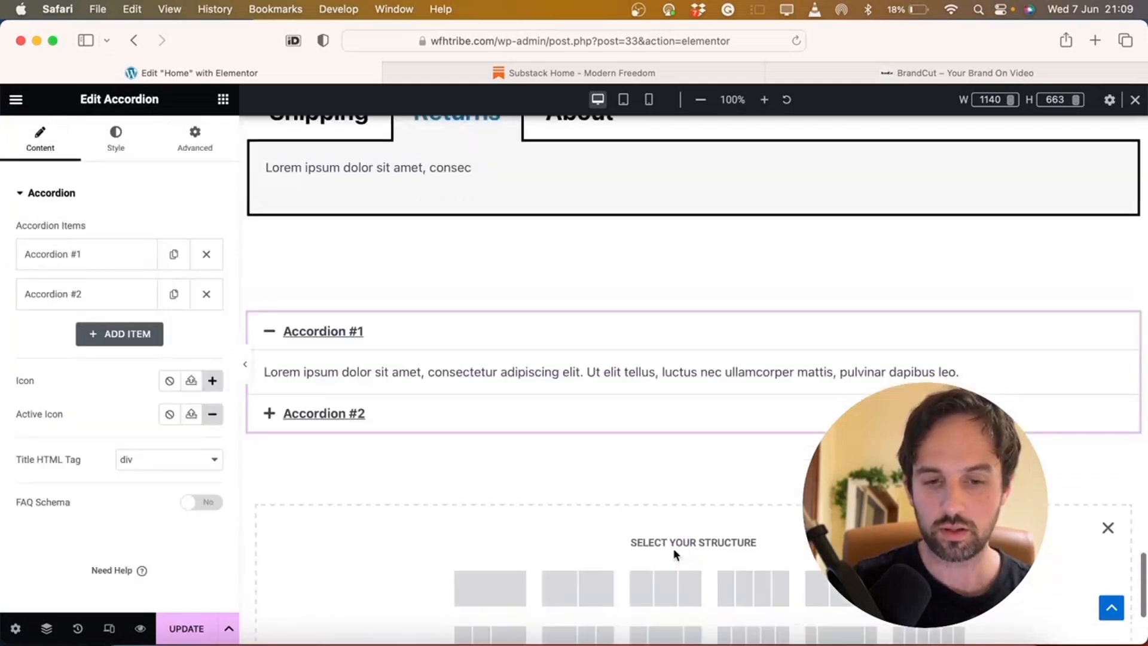
click(513, 580)
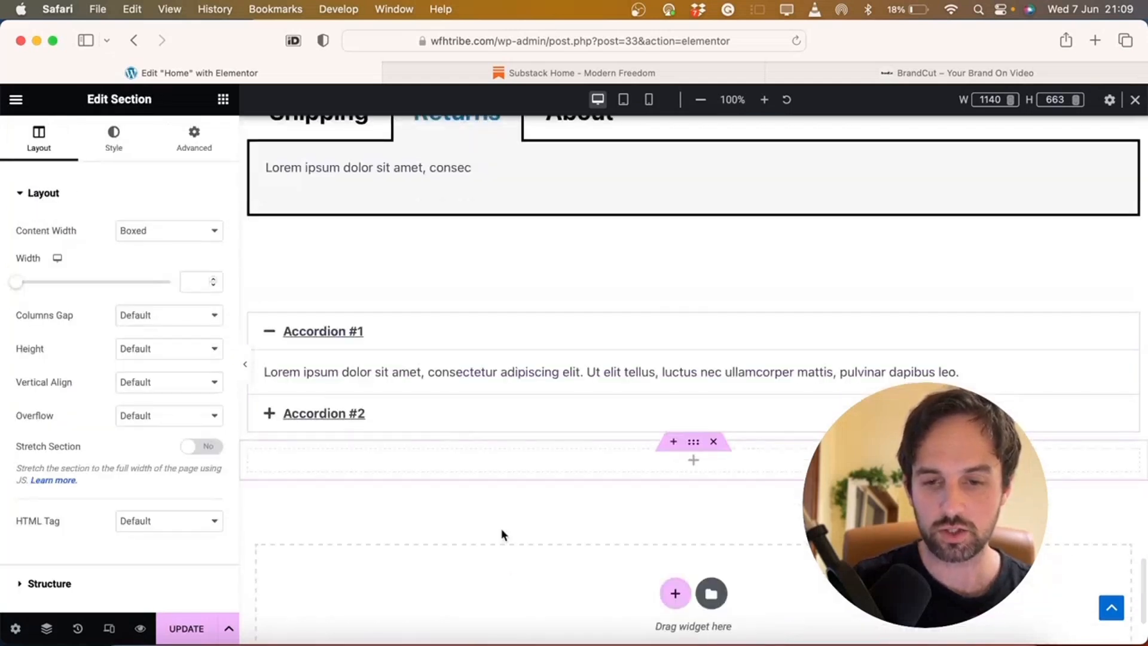
click(223, 98)
text(gg)
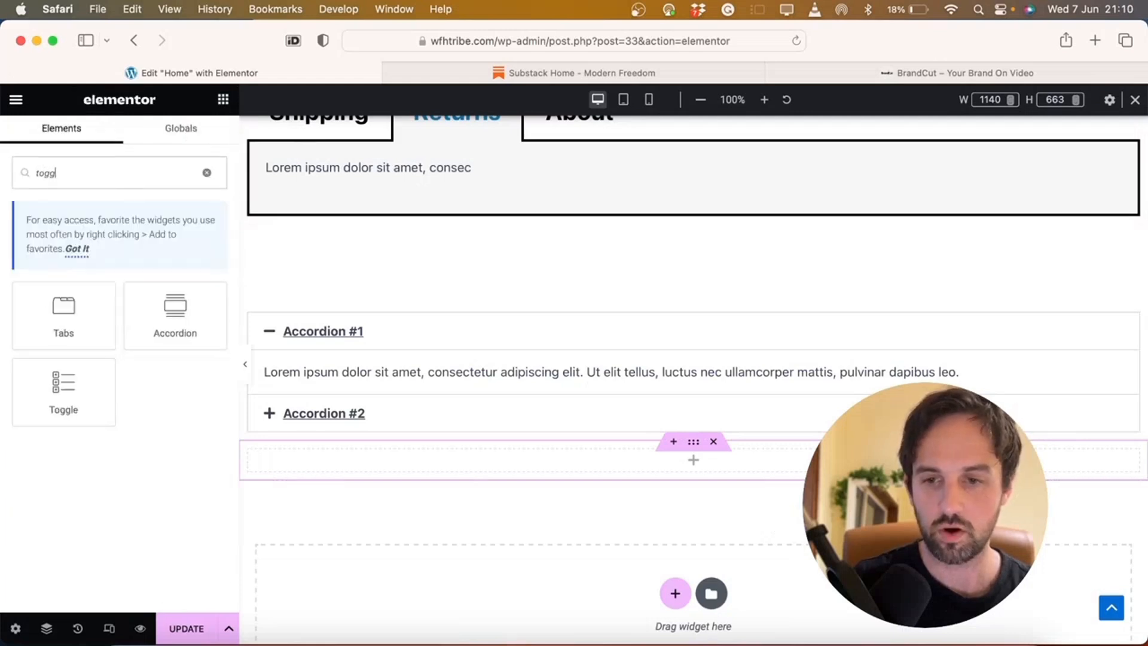
drag(93, 388, 483, 465)
Compare the Toggle and Accordion items, then delete the Toggle's section
click(484, 472)
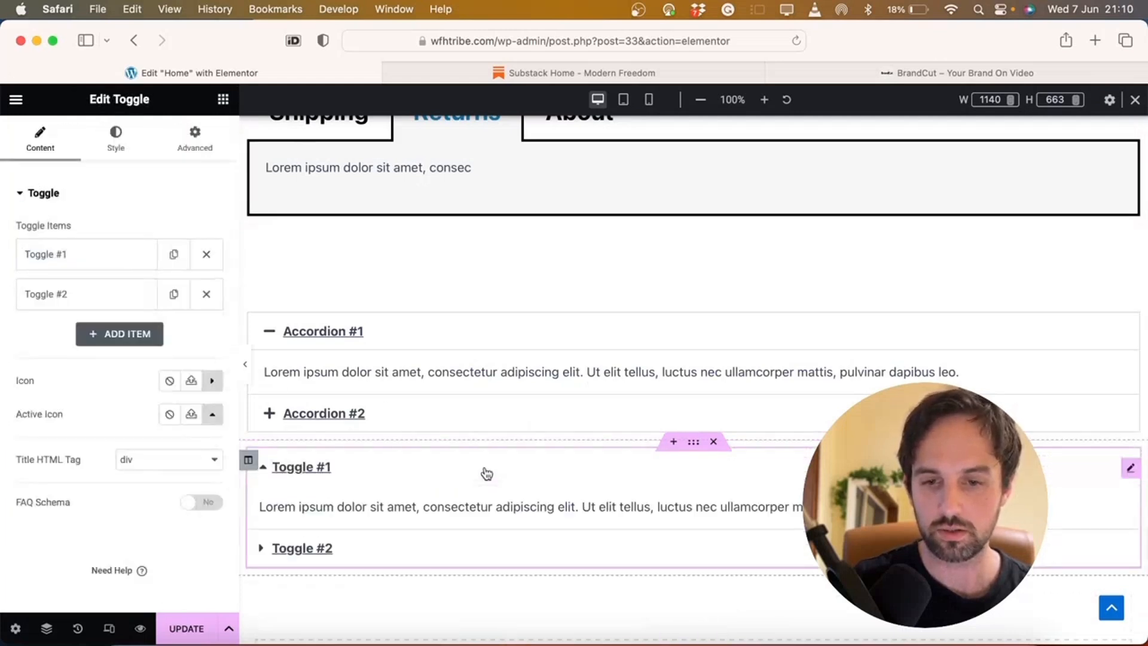
click(323, 473)
click(323, 475)
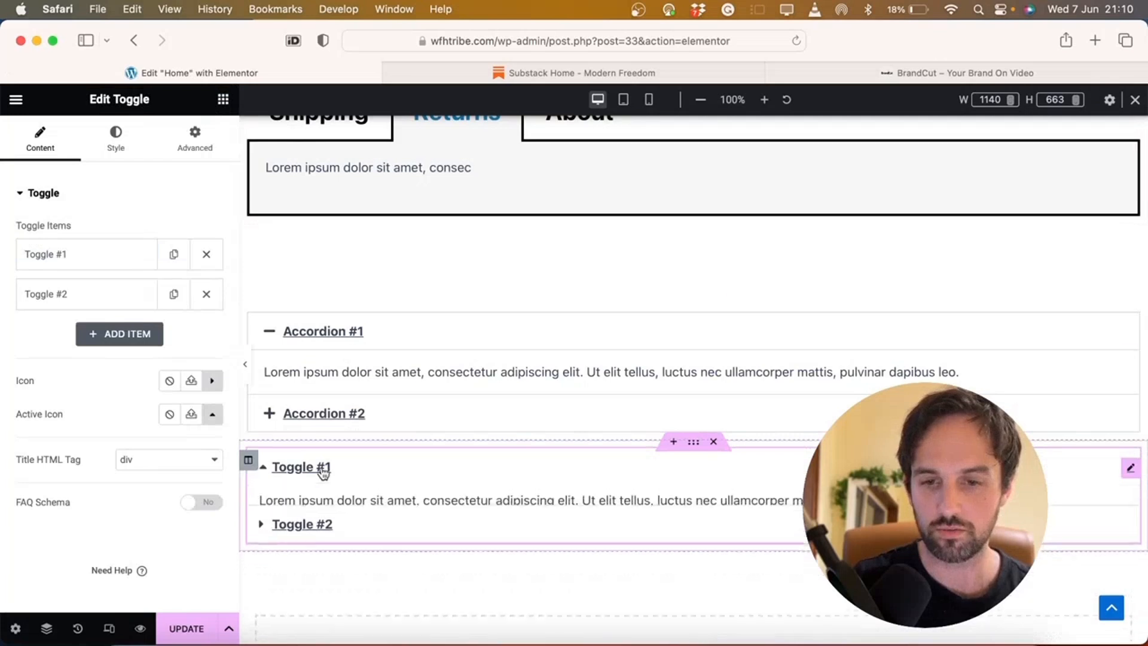
click(352, 329)
click(352, 329)
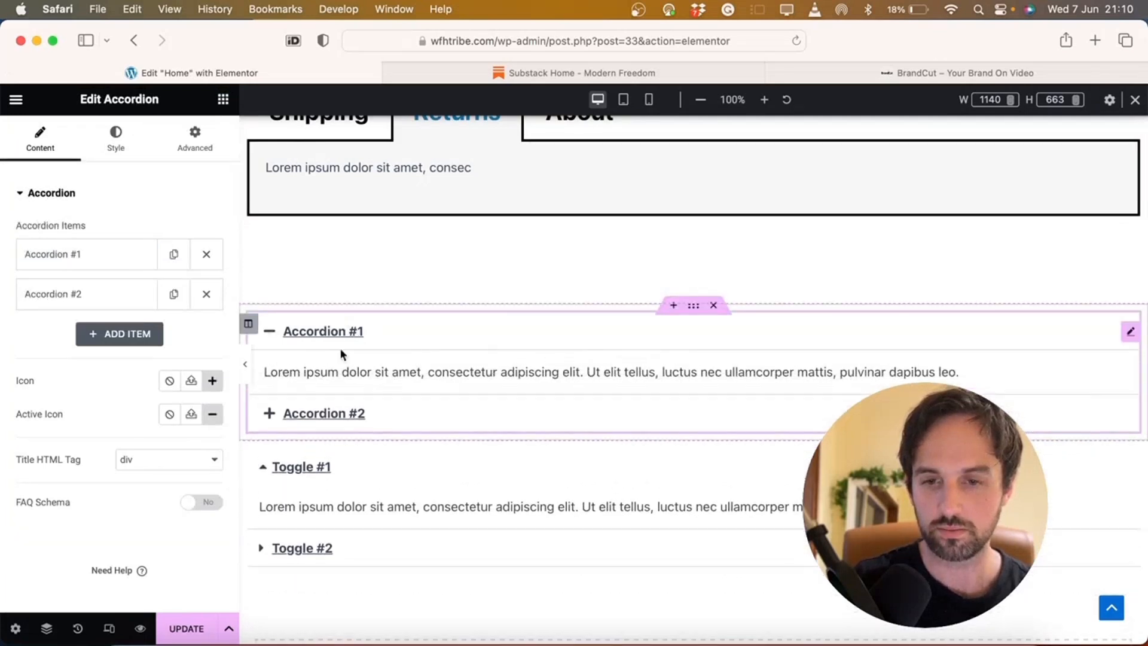
click(355, 330)
click(349, 418)
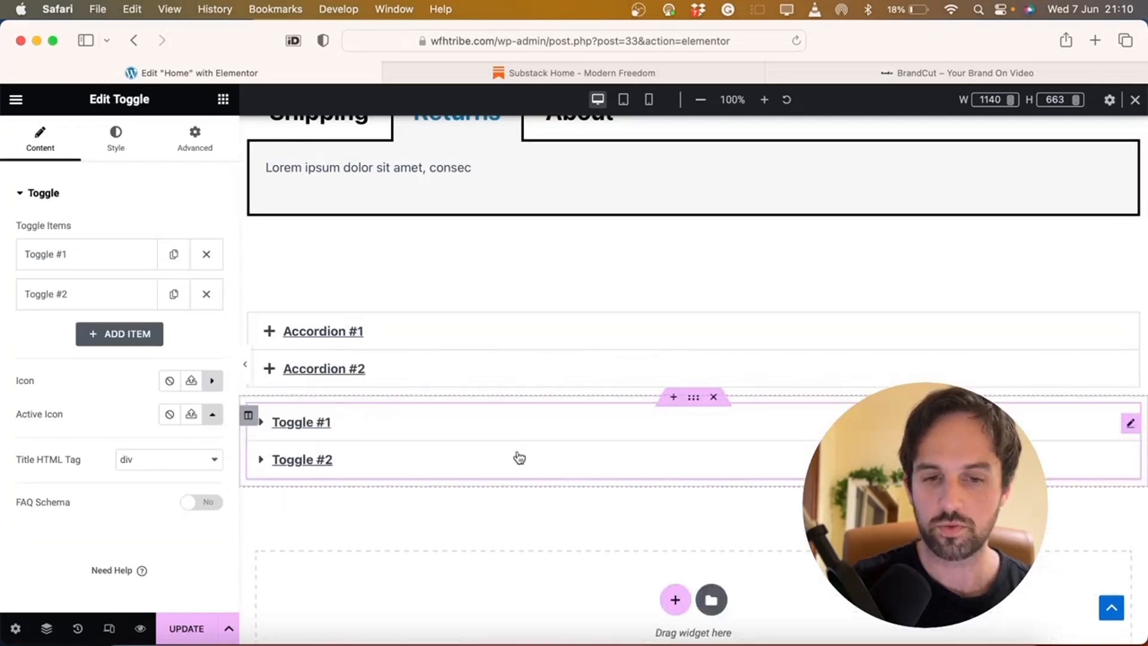
click(715, 398)
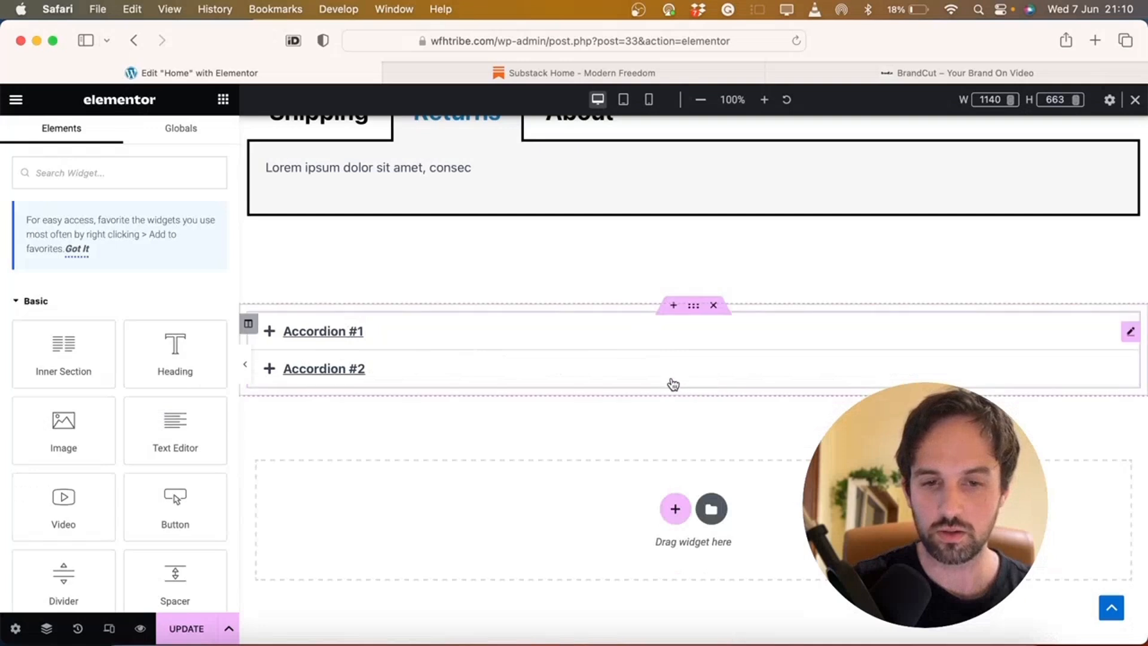
scroll(388, 314, up, 3)
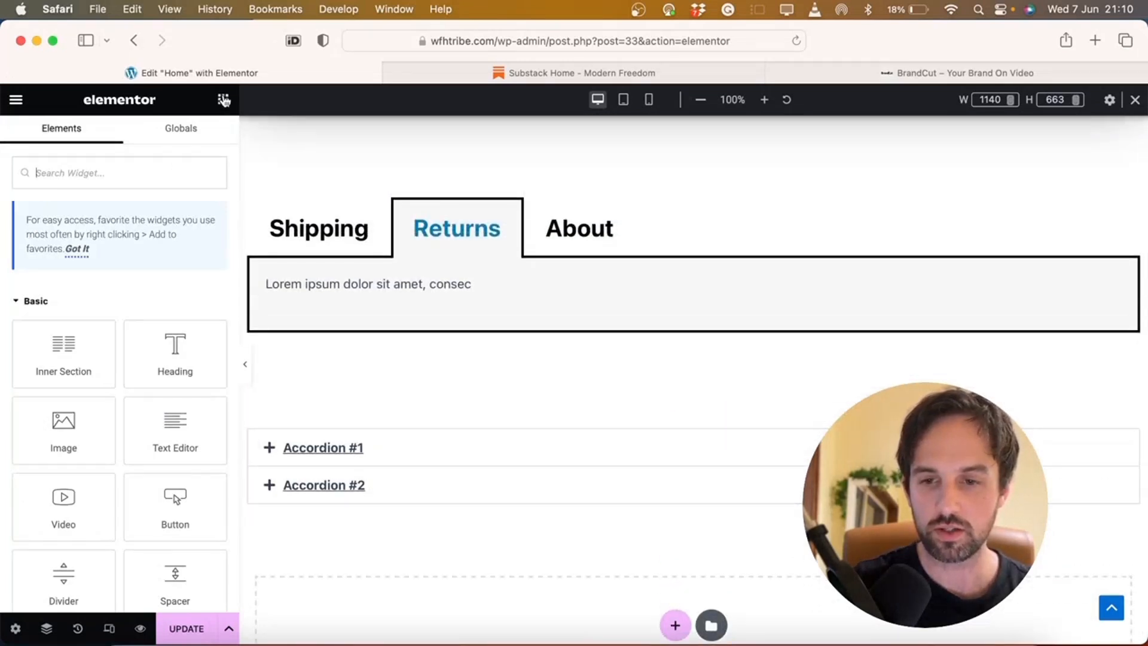
Add a centered heading reading 'FAQ' above the accordion
drag(152, 353, 688, 444)
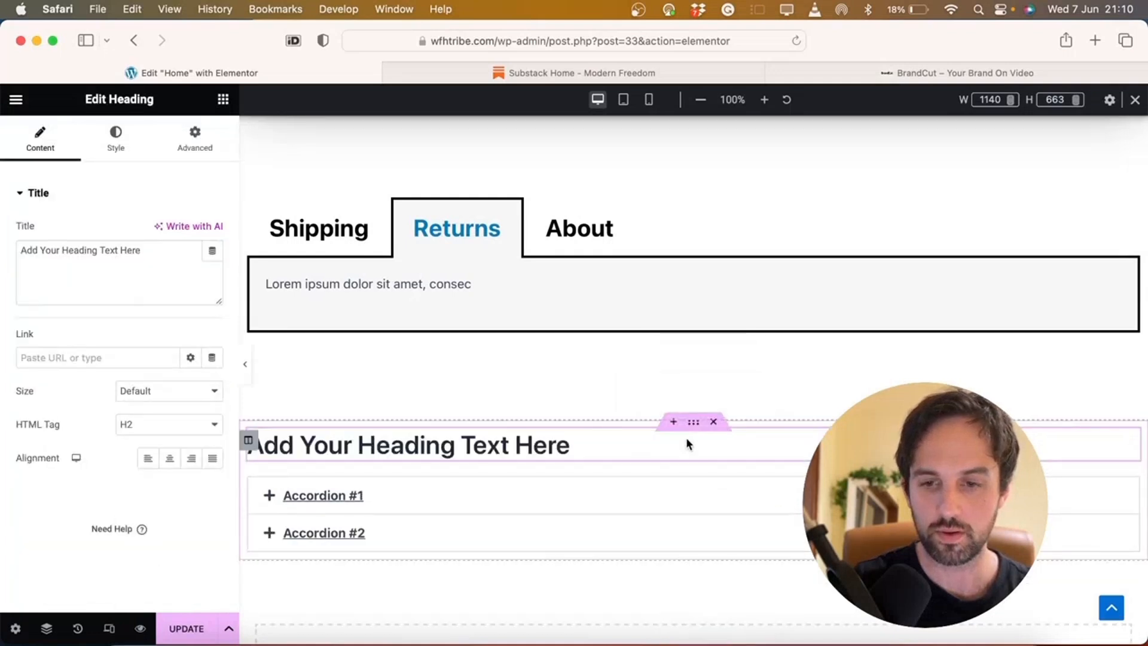
click(170, 459)
double_click(159, 254)
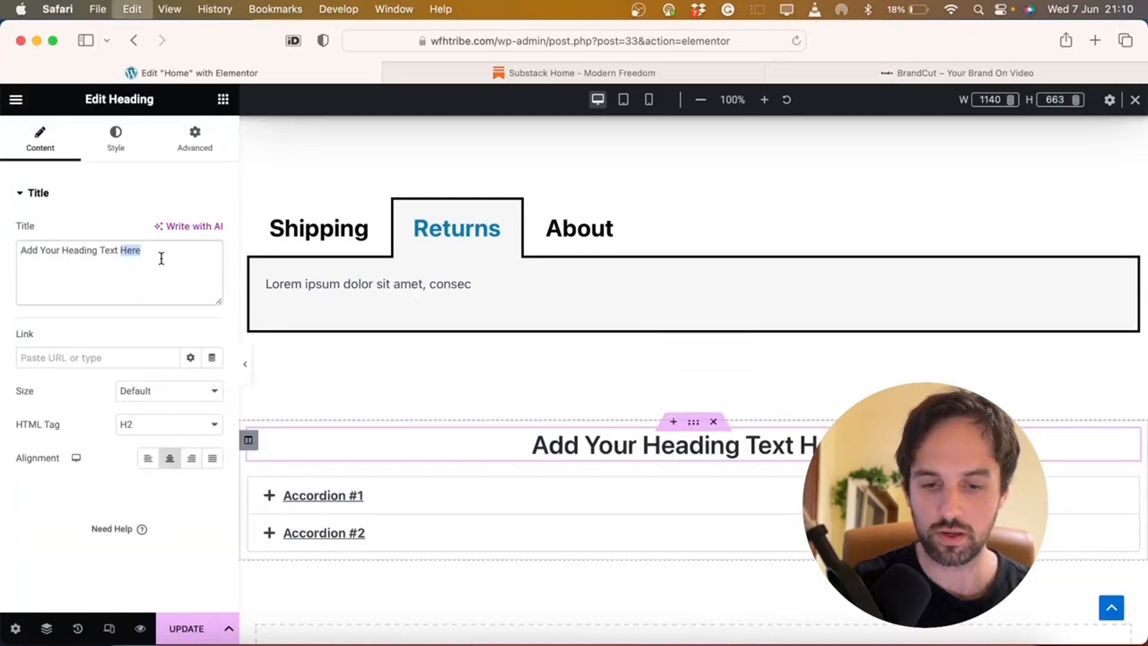
key(super+a)
text(FA)
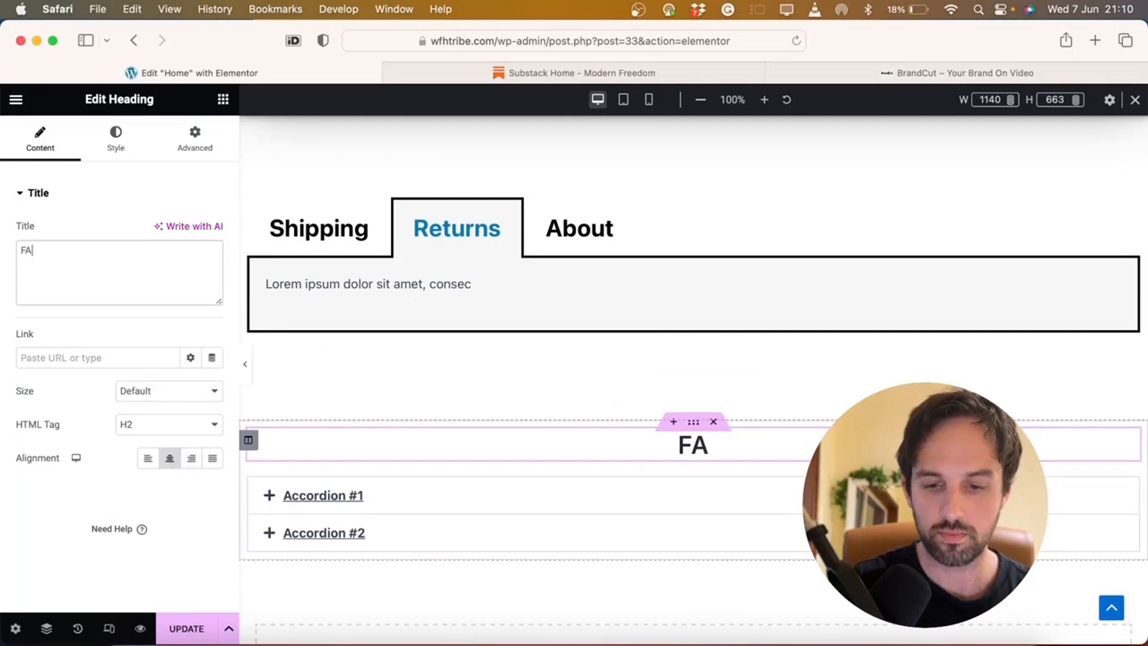
text(Q)
Set the FAQ heading's typography to size 60 and Bold weight
click(116, 144)
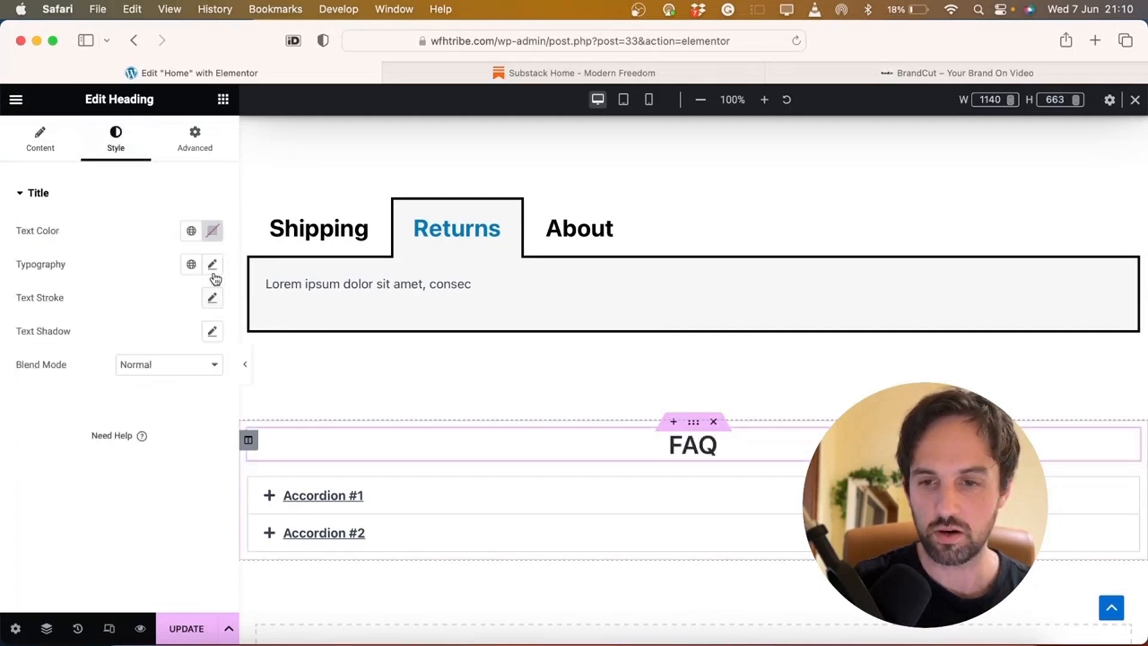
click(213, 263)
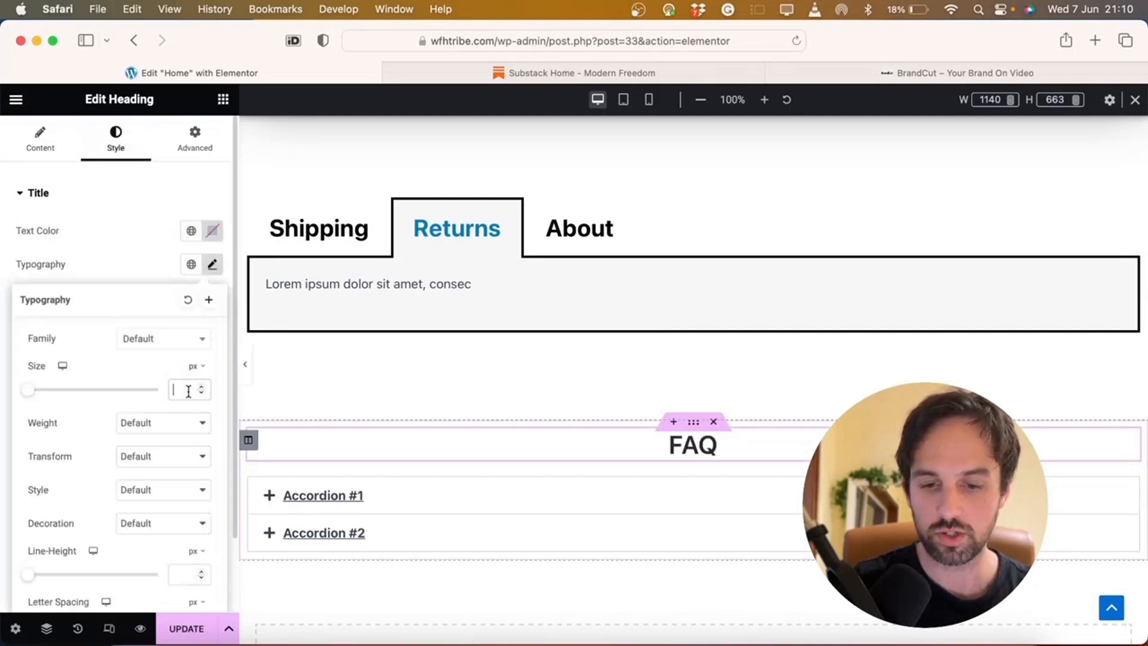
text(40)
key(BackSpace)
key(BackSpace)
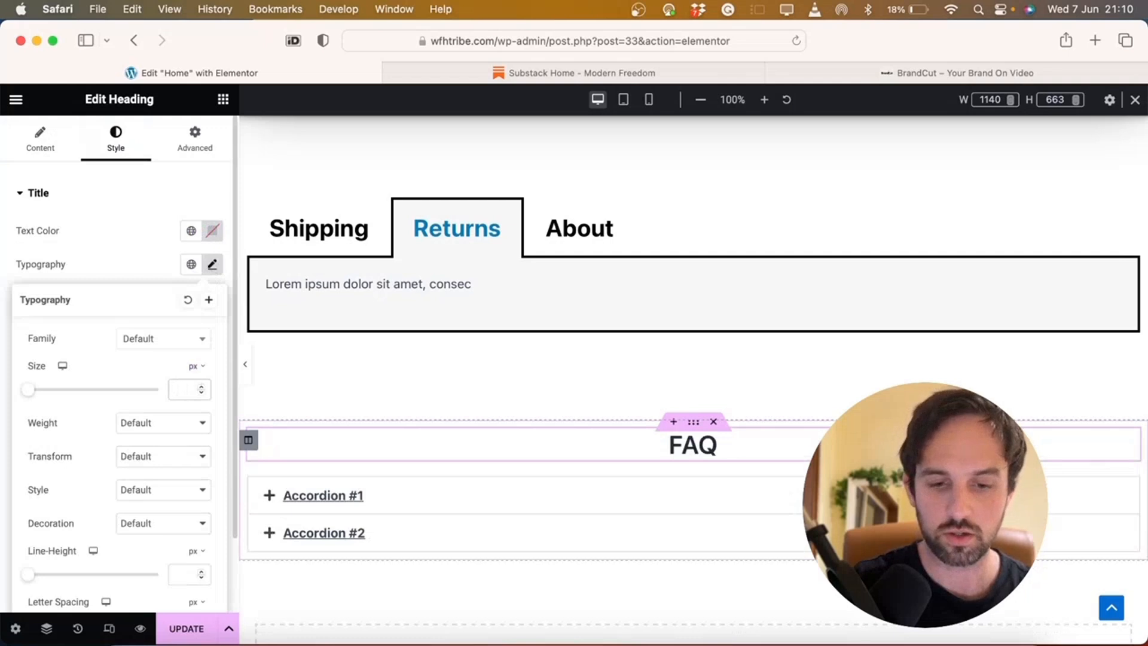
text(60)
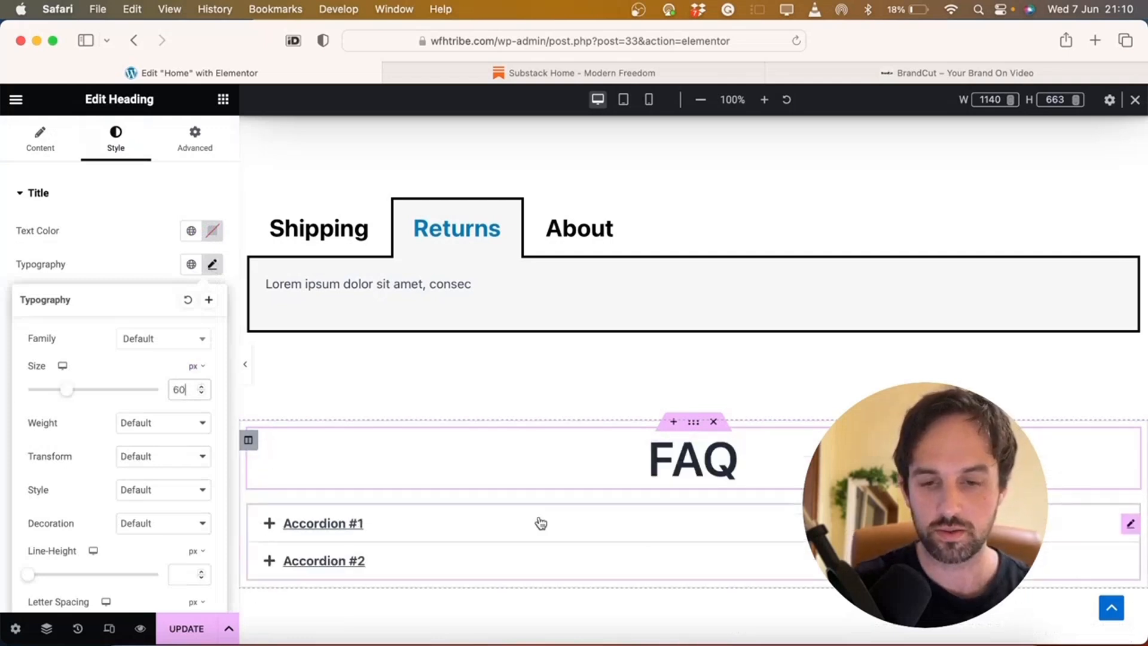
click(187, 422)
click(186, 372)
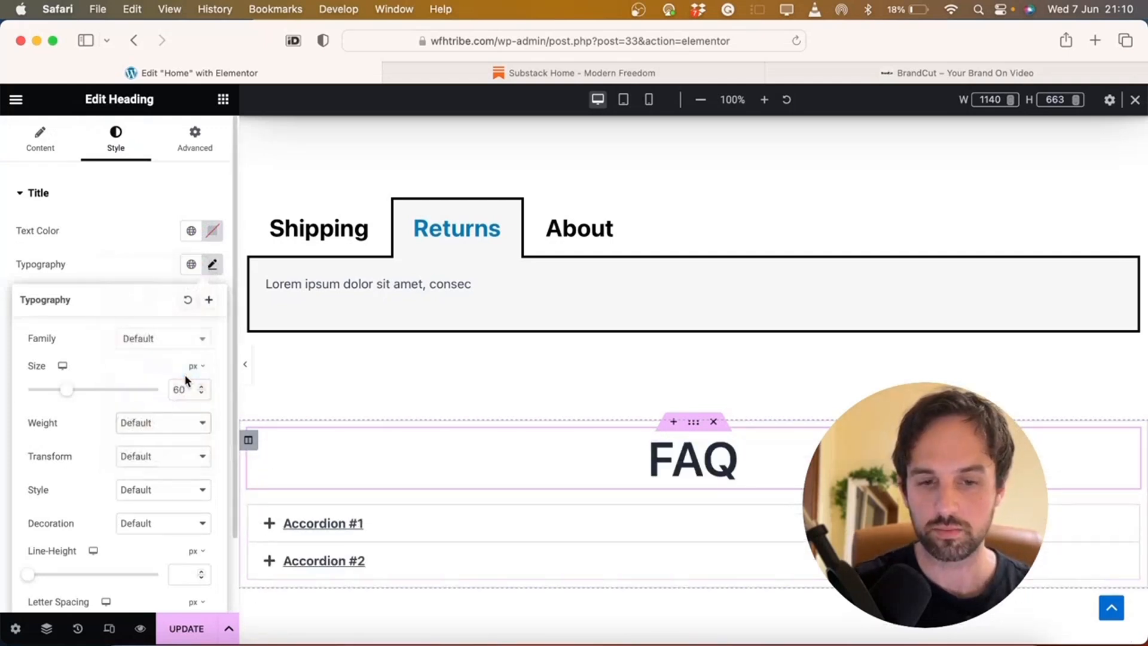
Select the accordion and add a third item, collapsing it afterward
click(431, 539)
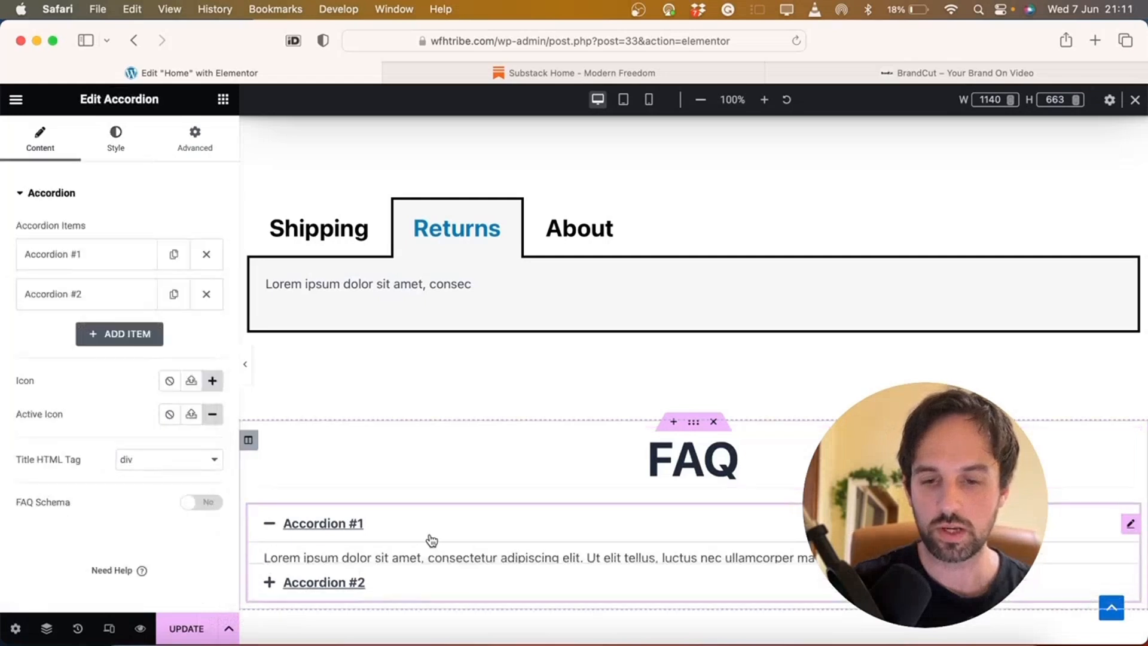
click(118, 142)
click(53, 142)
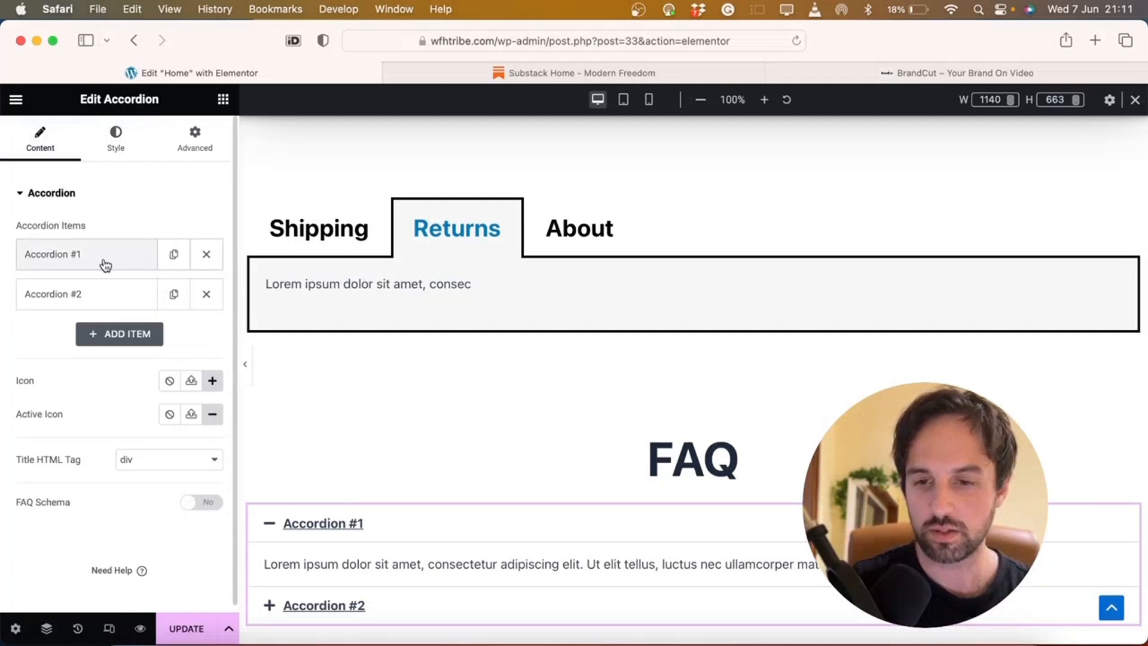
click(124, 334)
scroll(68, 351, down, 3)
click(273, 599)
scroll(309, 539, down, 3)
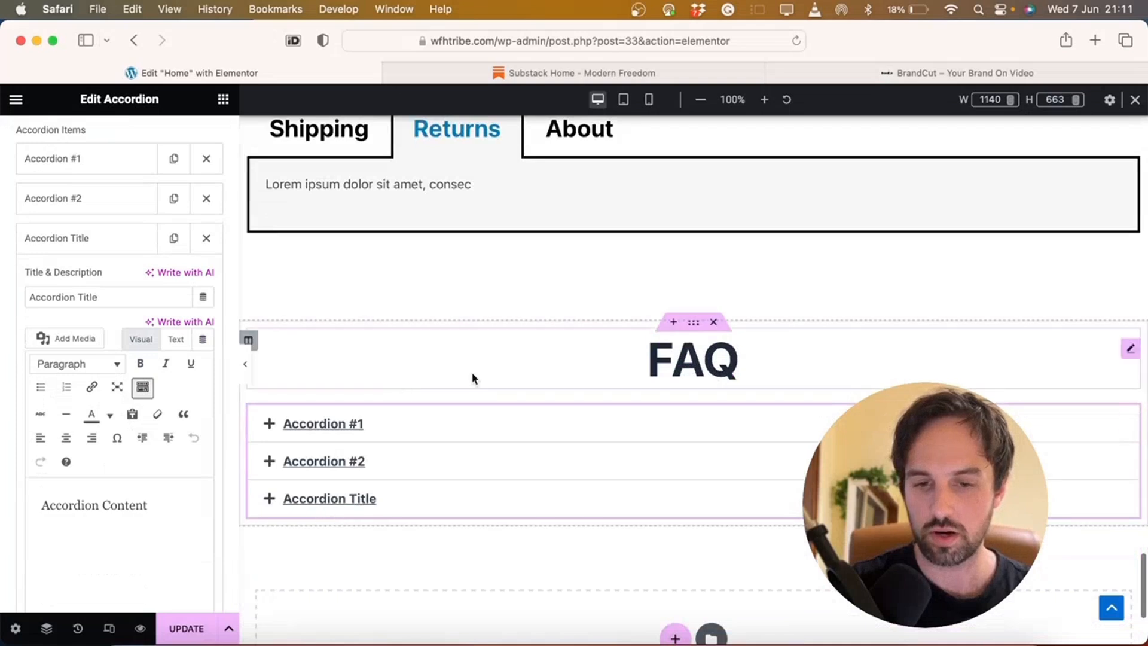
Retitle the first accordion item 'What is your return policy?'
click(269, 424)
click(269, 424)
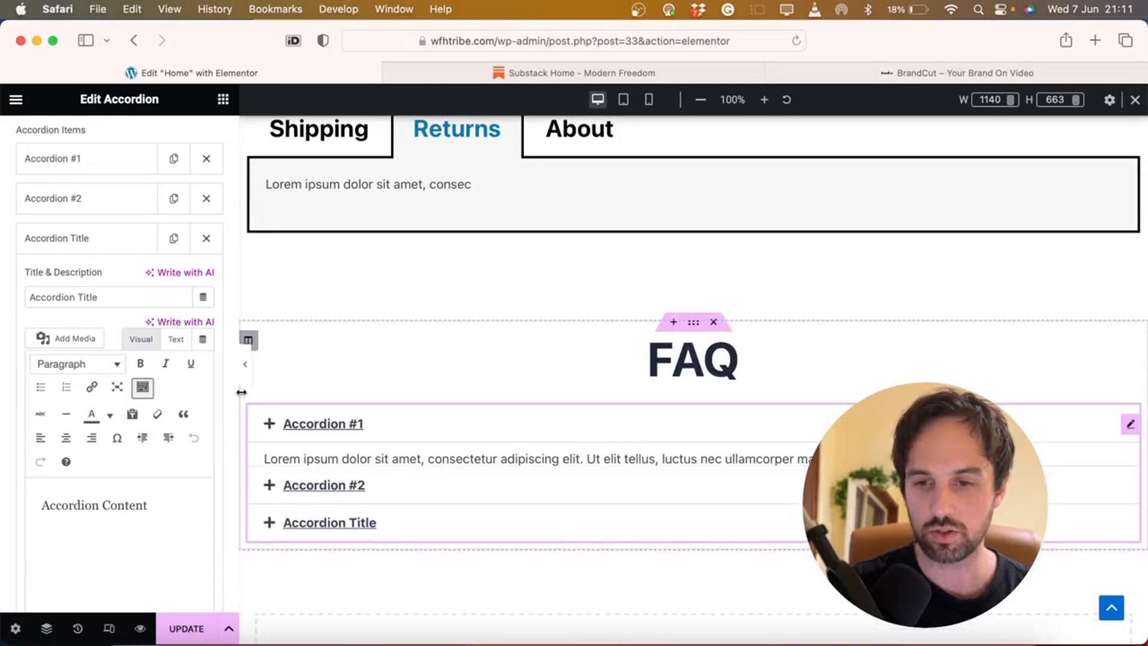
click(71, 172)
triple_click(66, 218)
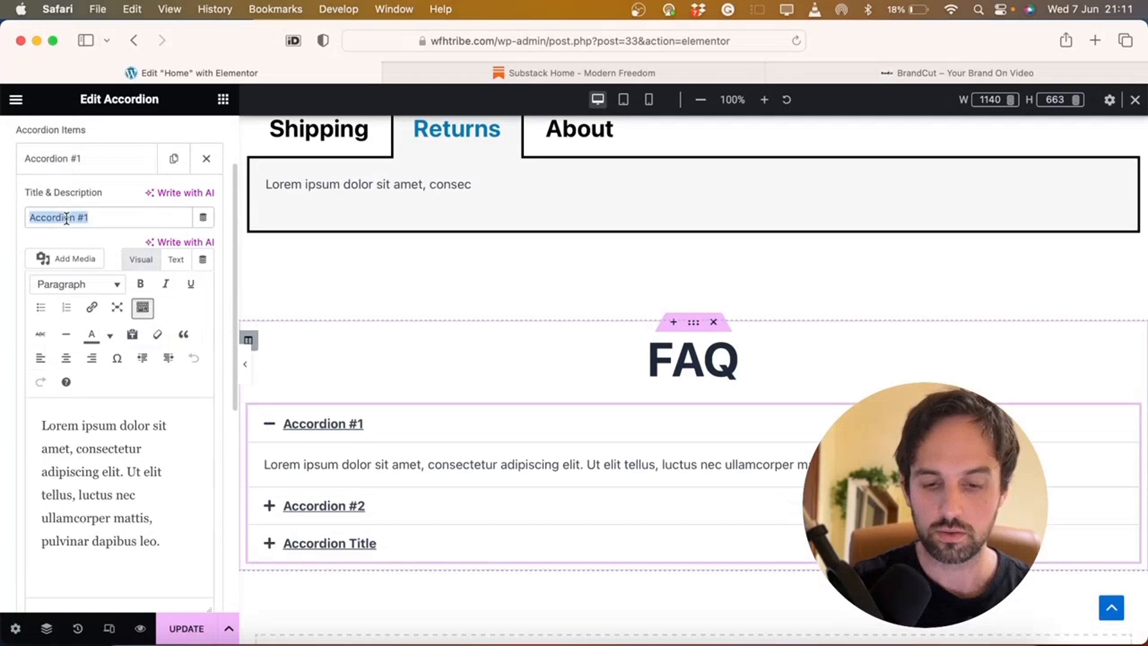
text(What is the)
key(BackSpace)
key(BackSpace)
key(BackSpace)
text(your return policy)
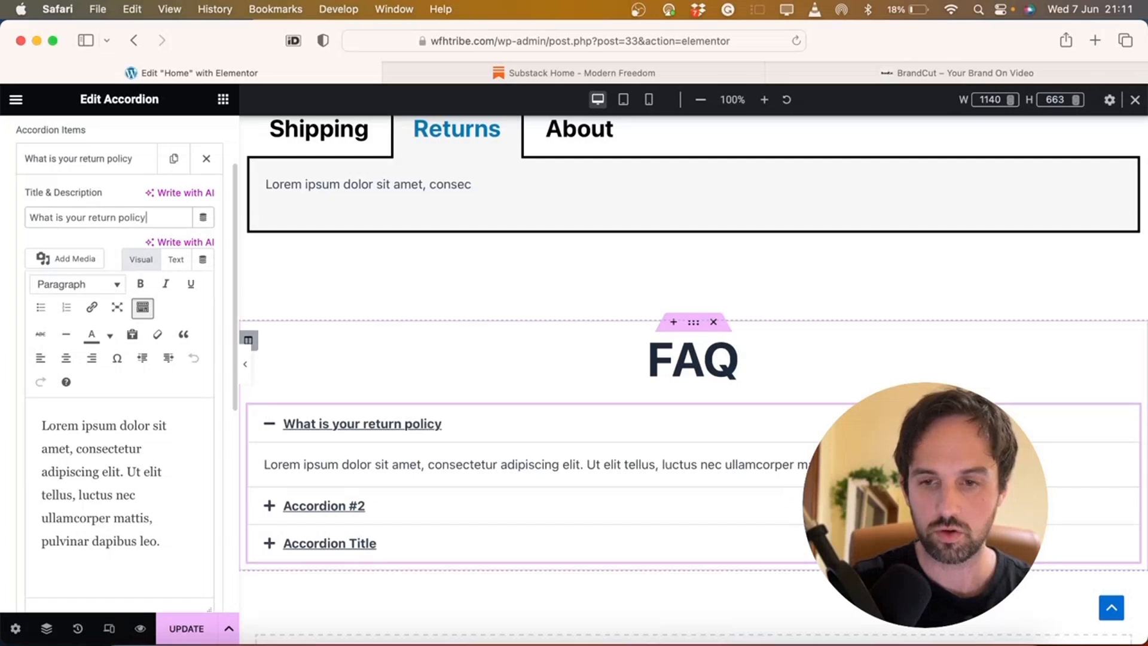
key(super+a)
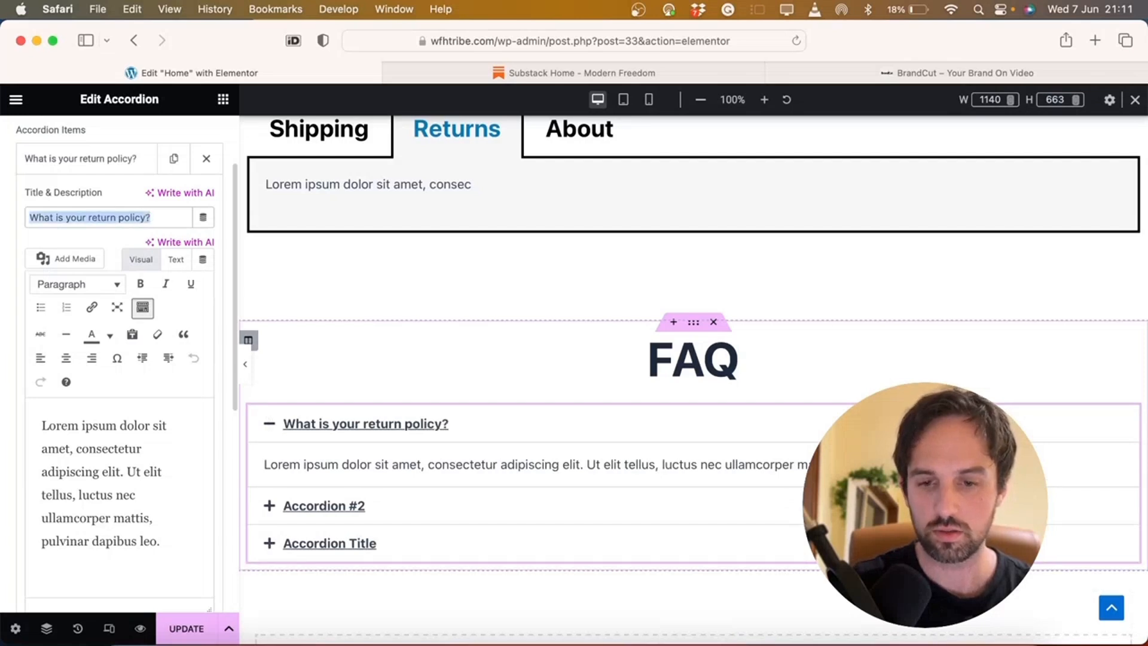
click(68, 222)
Trim the first item's answer text to end after 'elit.'
click(104, 508)
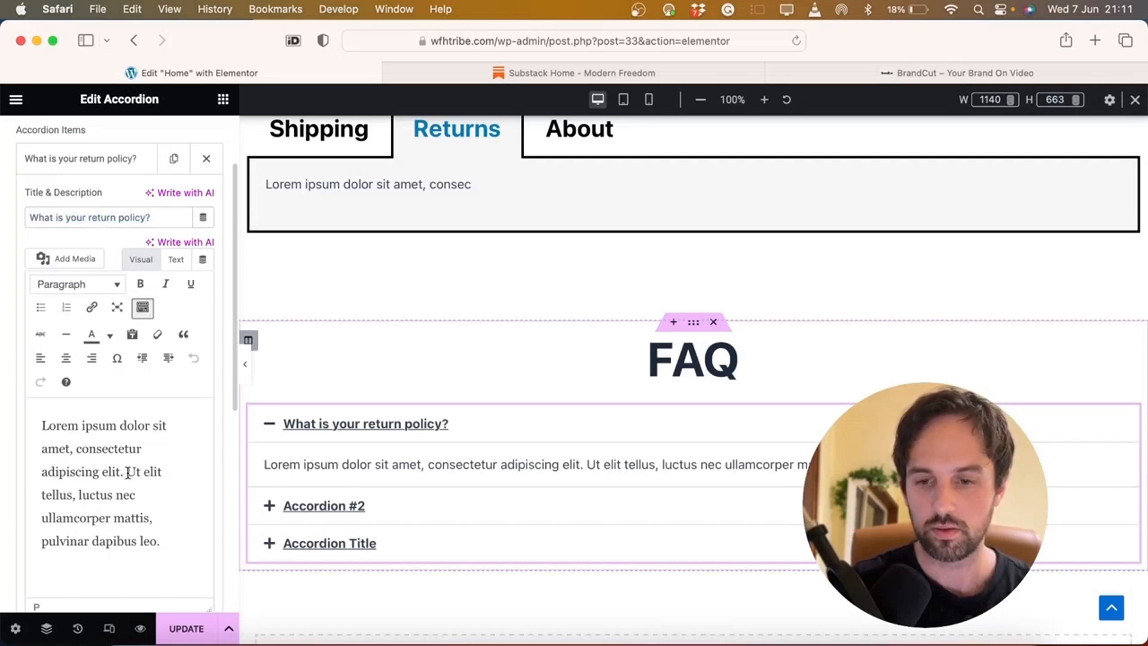
drag(126, 473, 181, 558)
key(BackSpace)
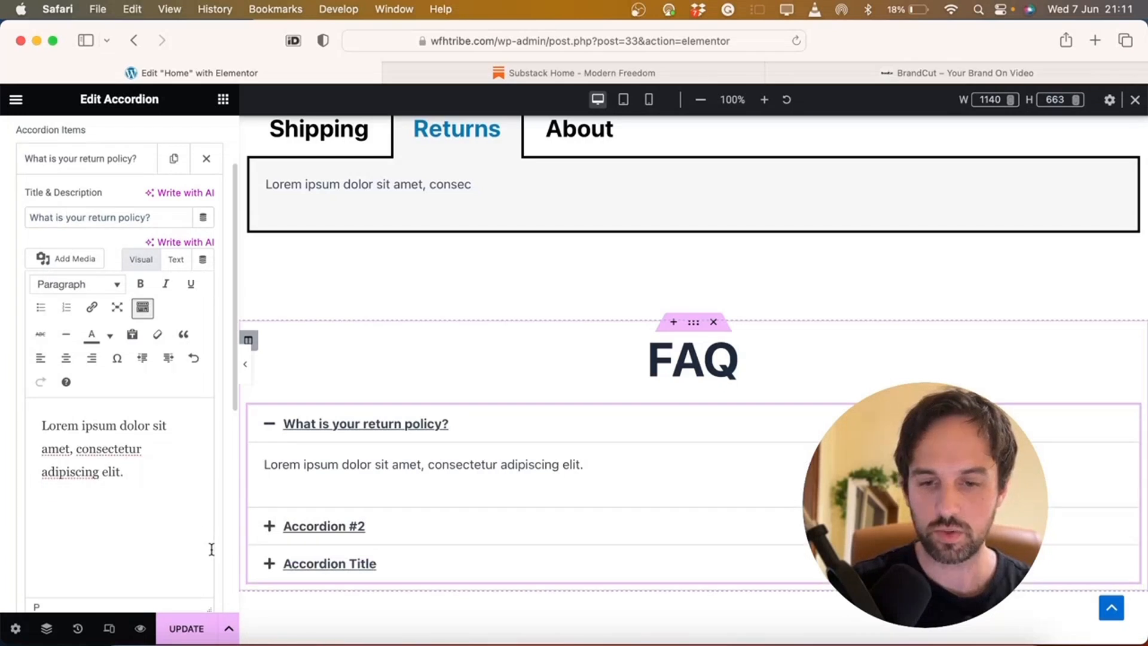
click(348, 528)
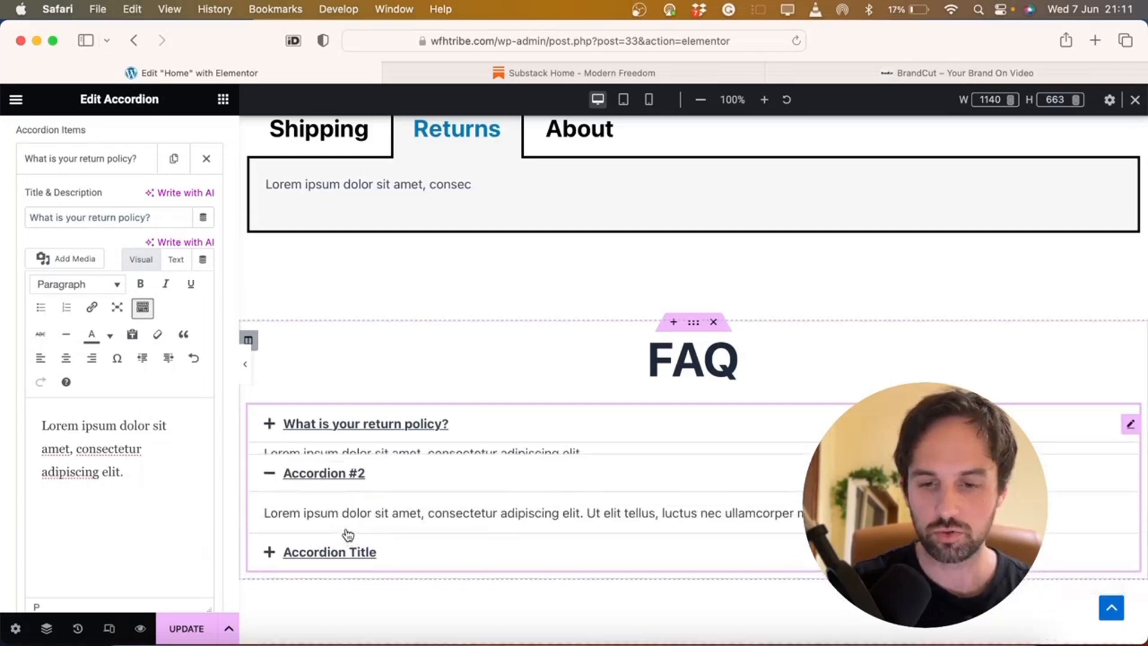
click(339, 545)
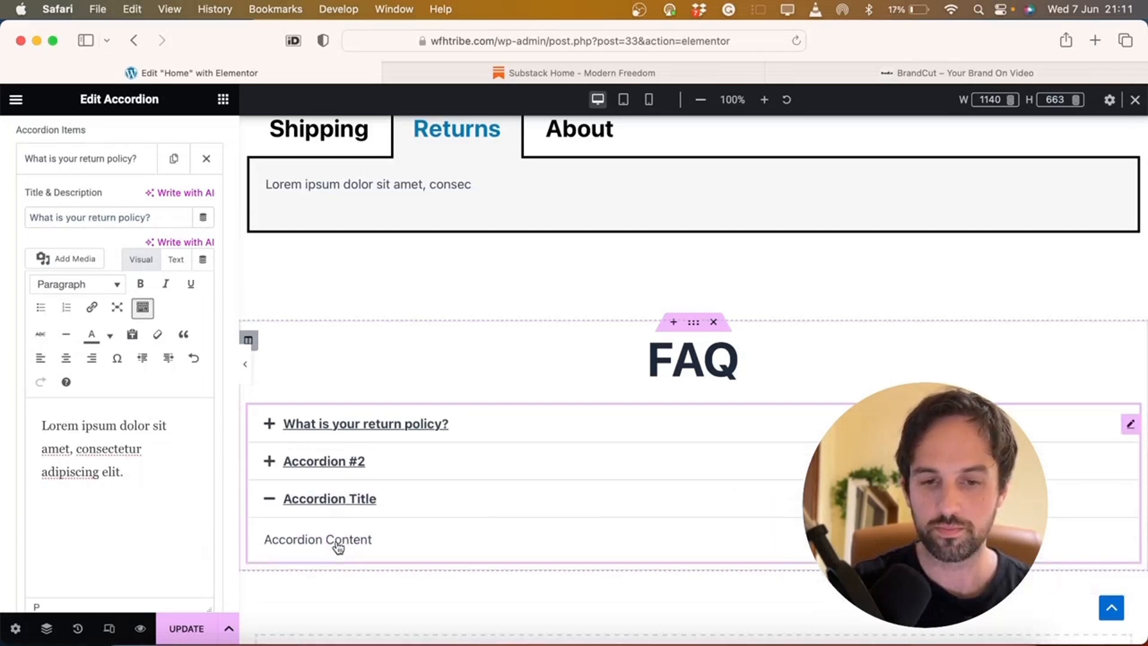
scroll(54, 447, down, 6)
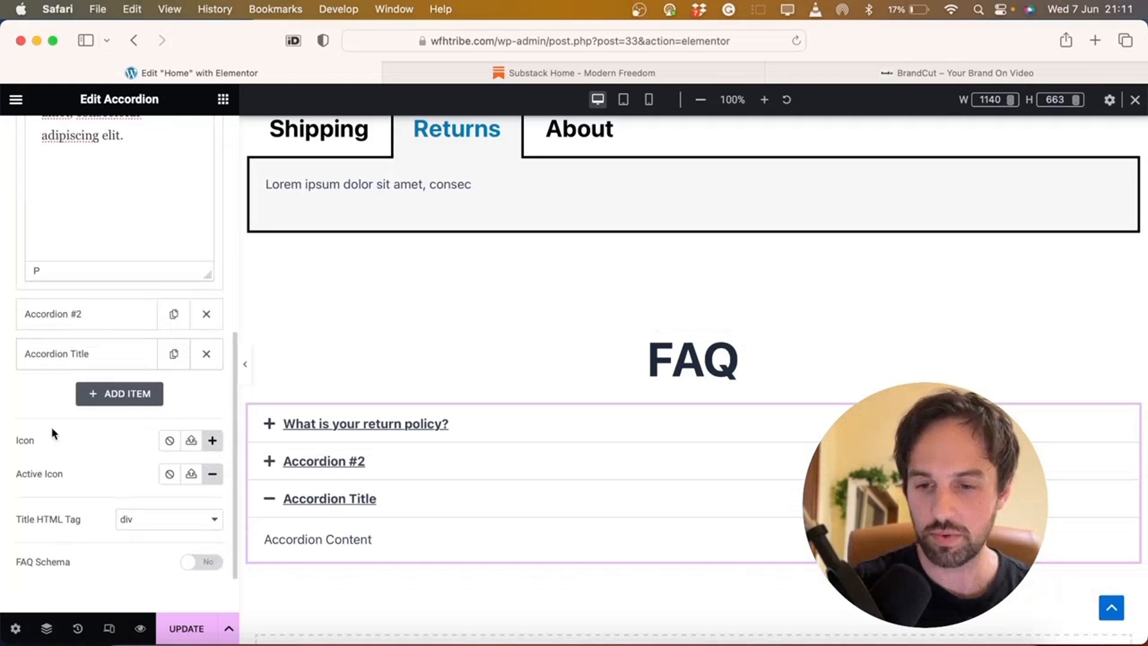
Give the accordion items a square caret icon and preview the items
click(212, 441)
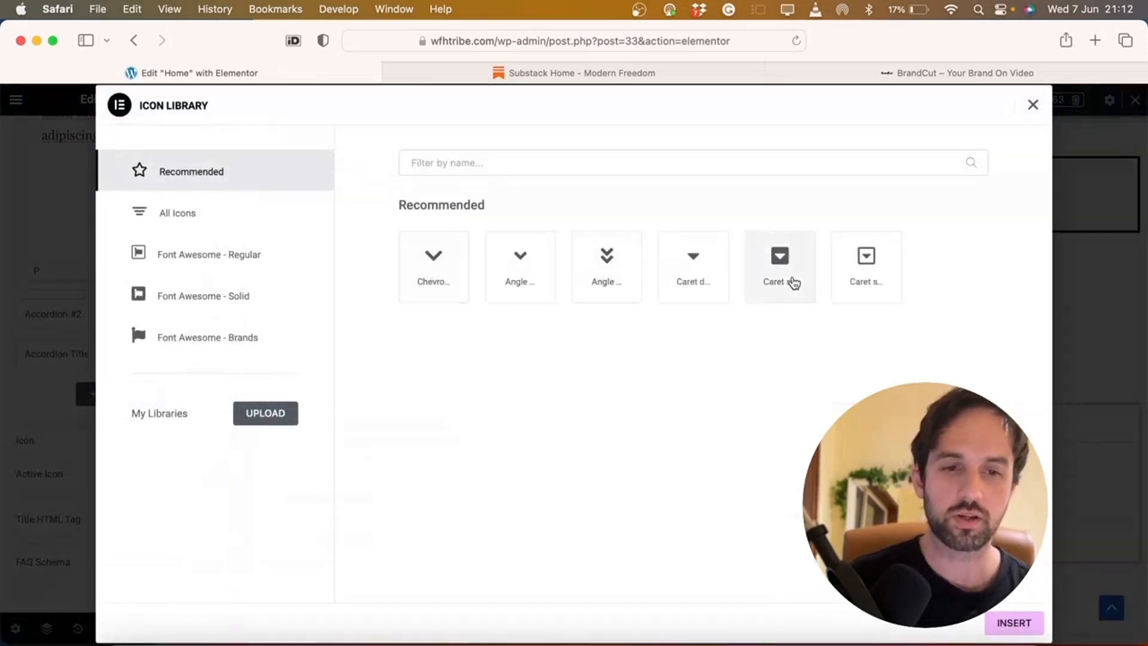
click(867, 258)
click(1015, 623)
click(269, 526)
click(270, 461)
click(268, 423)
Switch the item icon to the question-circle found by filtering 'que', and enable FAQ Schema
click(213, 441)
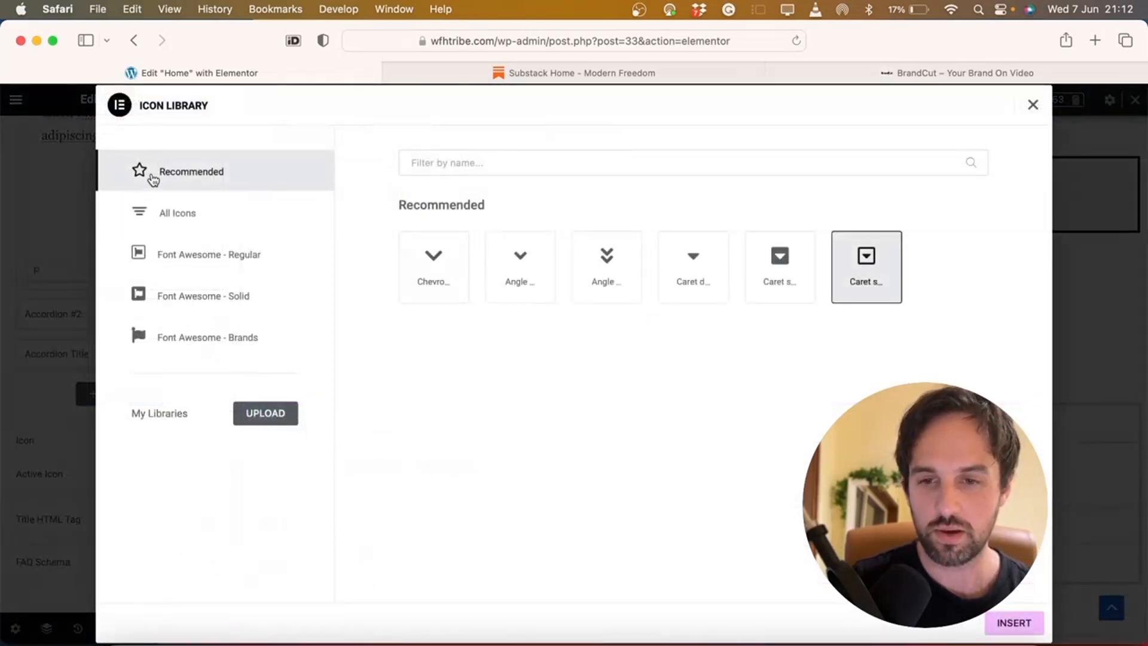
click(181, 220)
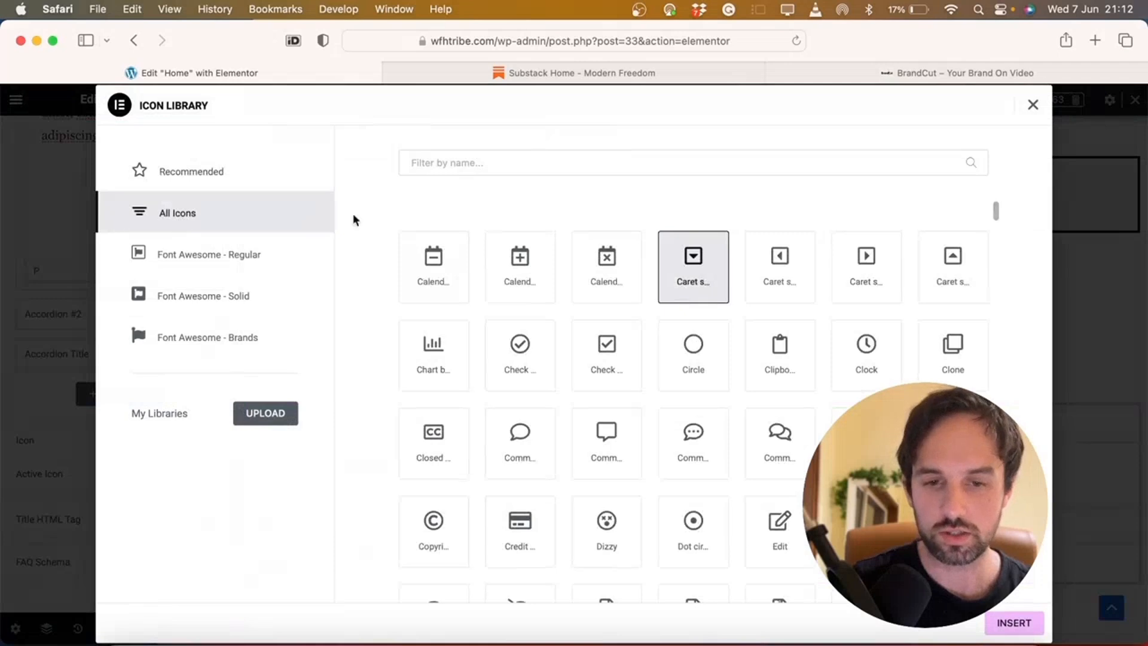
click(551, 165)
text(que)
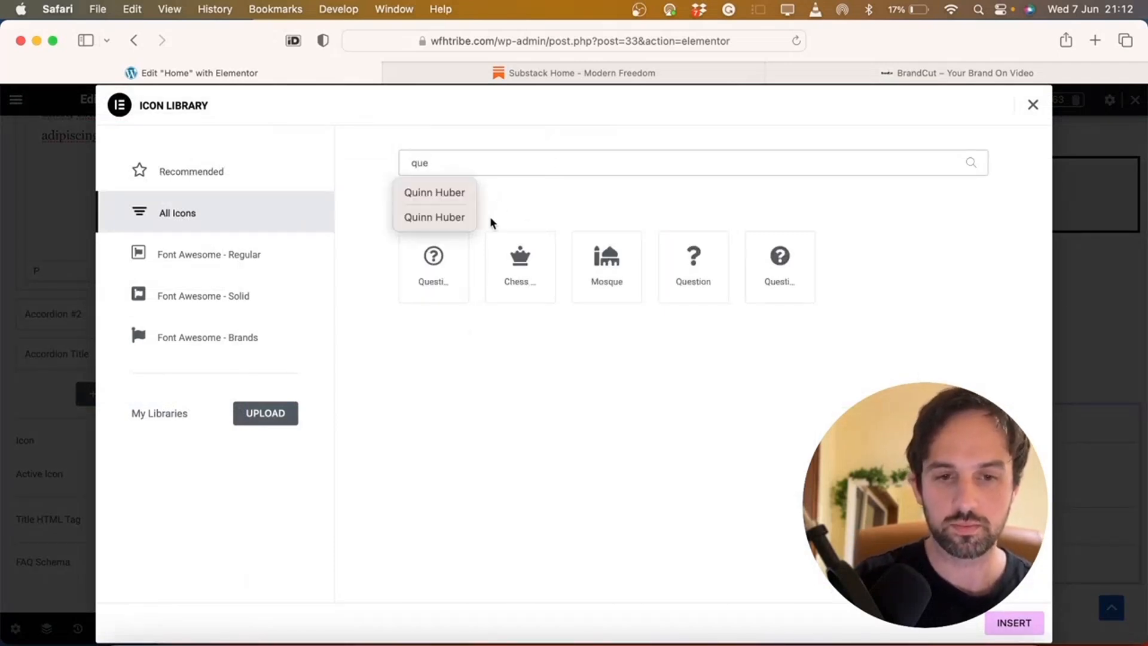
click(436, 265)
click(773, 265)
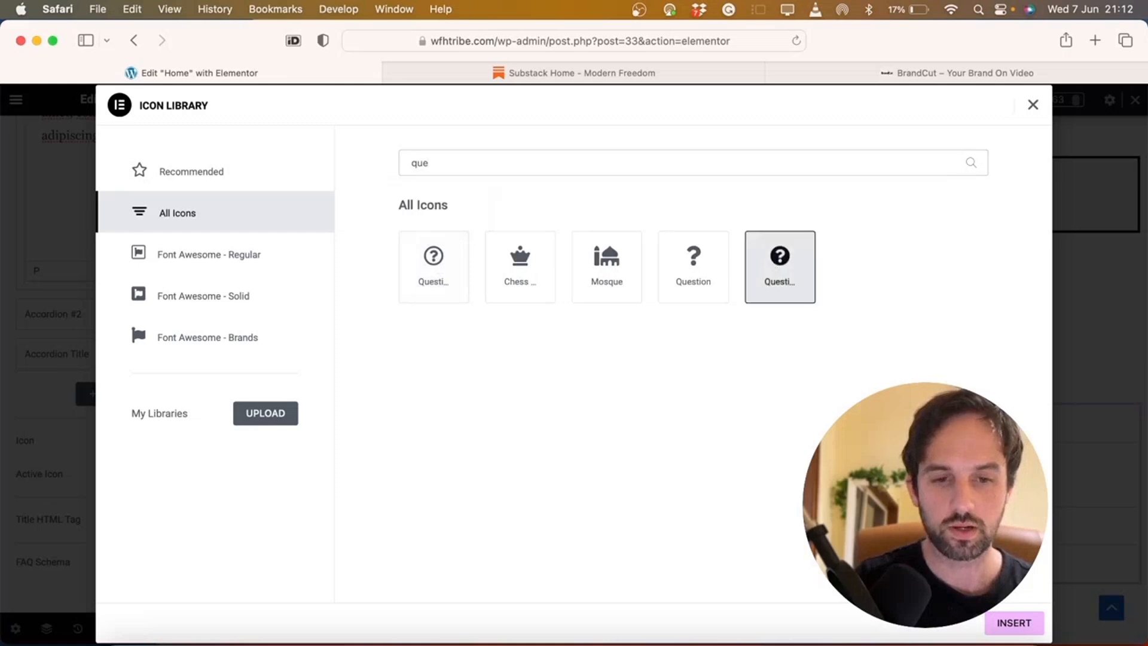
click(1012, 624)
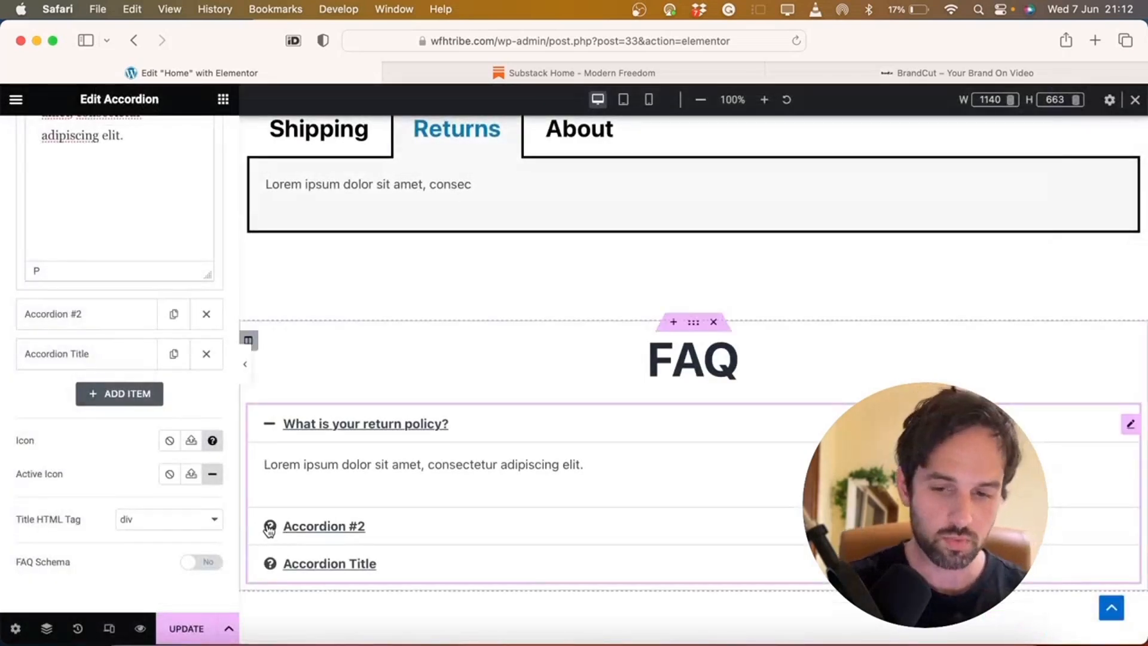
scroll(150, 457, down, 1)
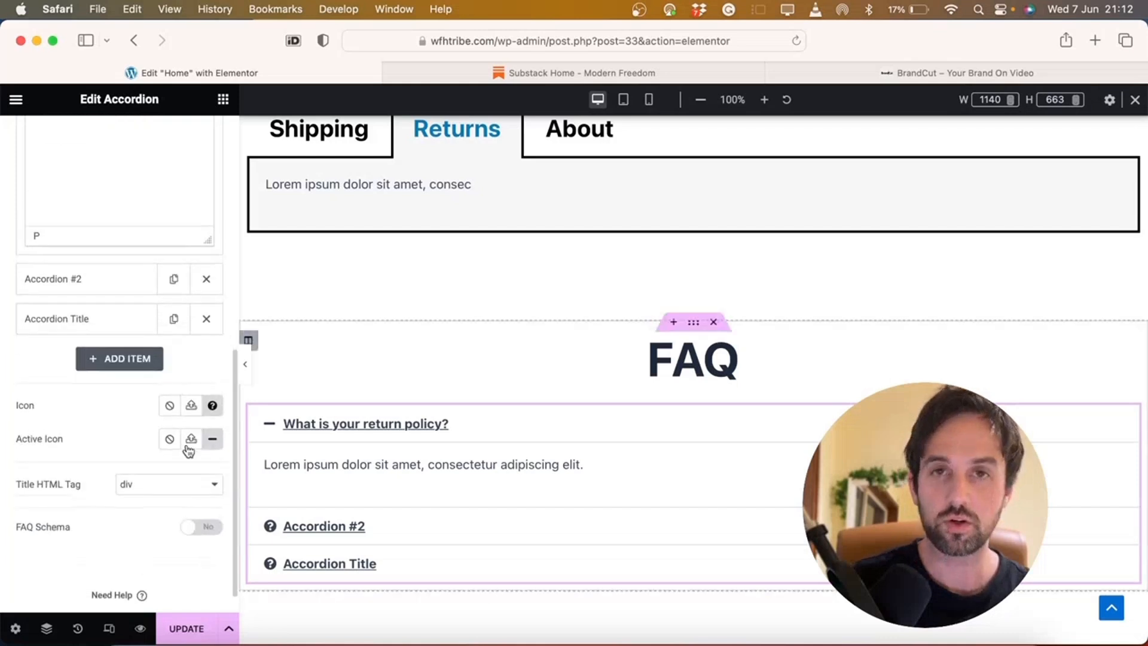
click(204, 527)
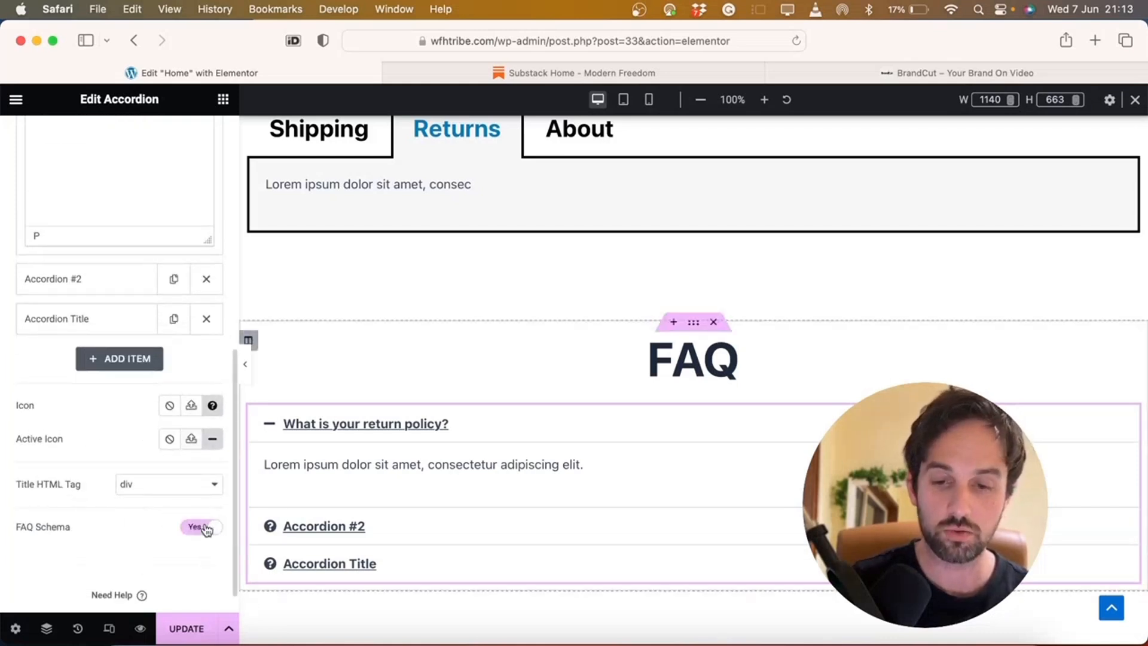
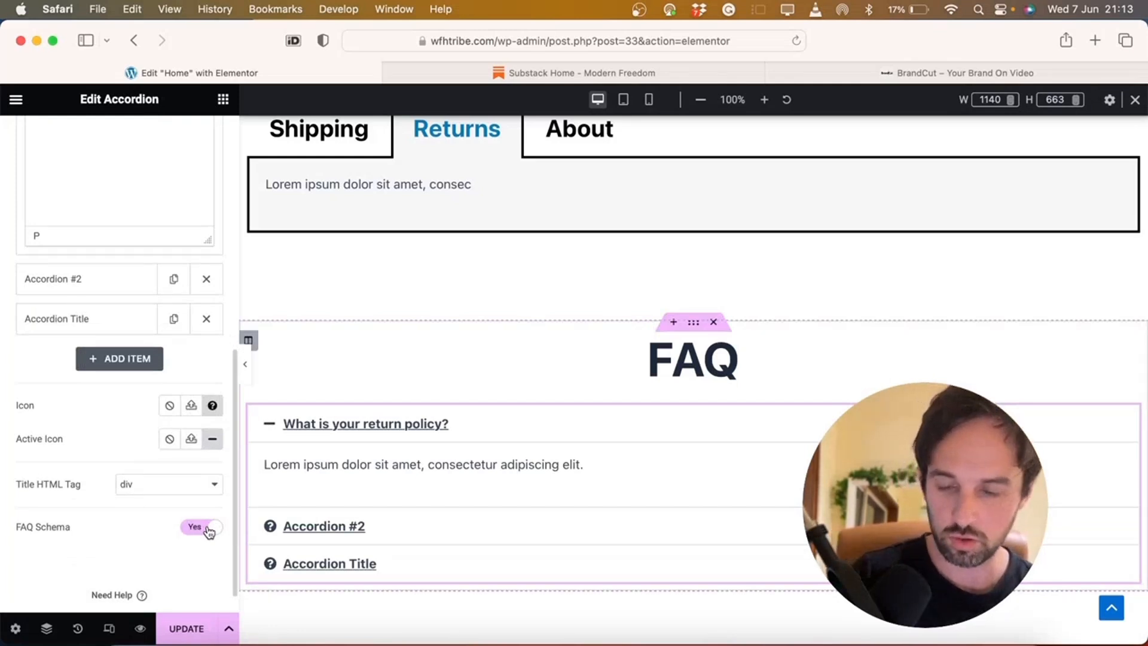
Give the accordion a 1 px black border
scroll(94, 444, up, 4)
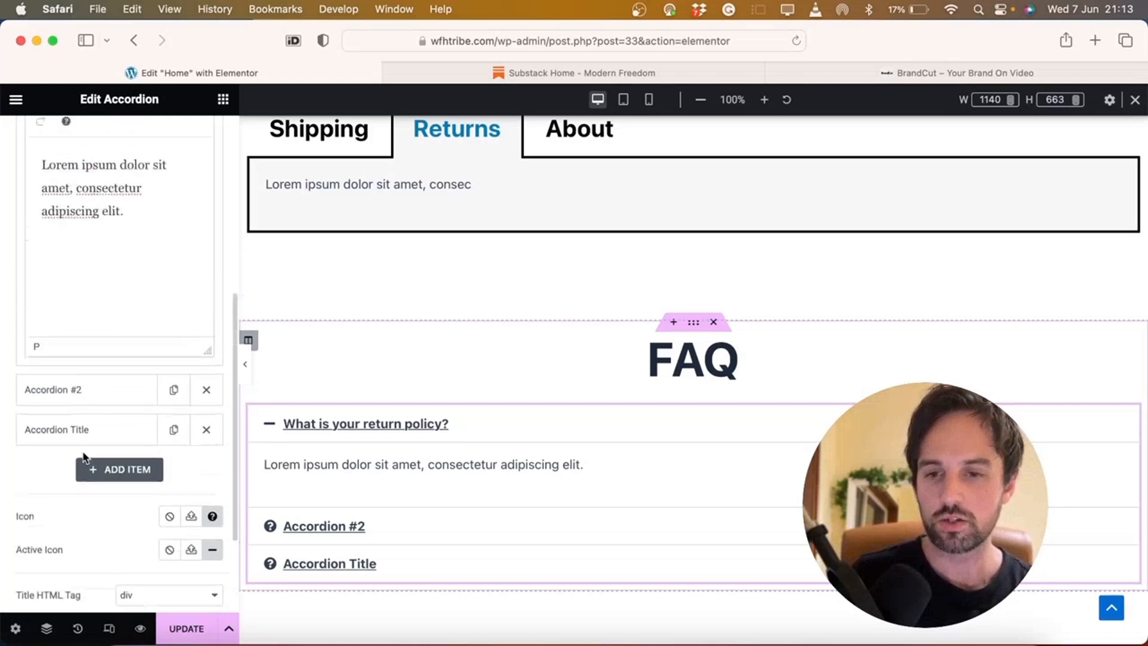
scroll(84, 456, up, 5)
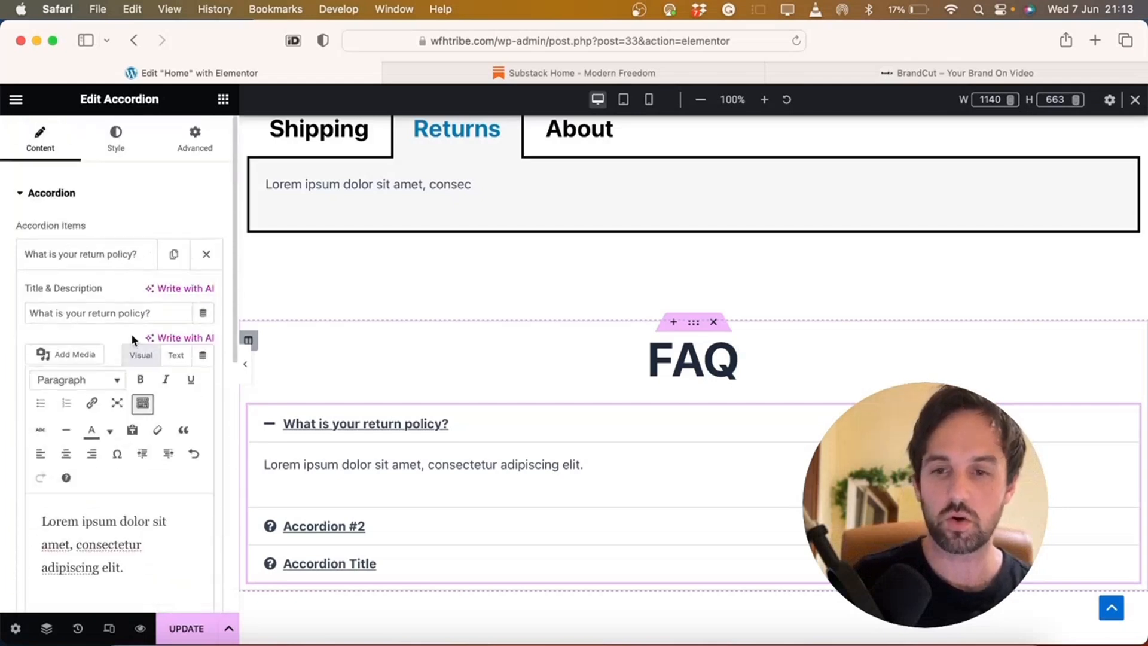
click(117, 146)
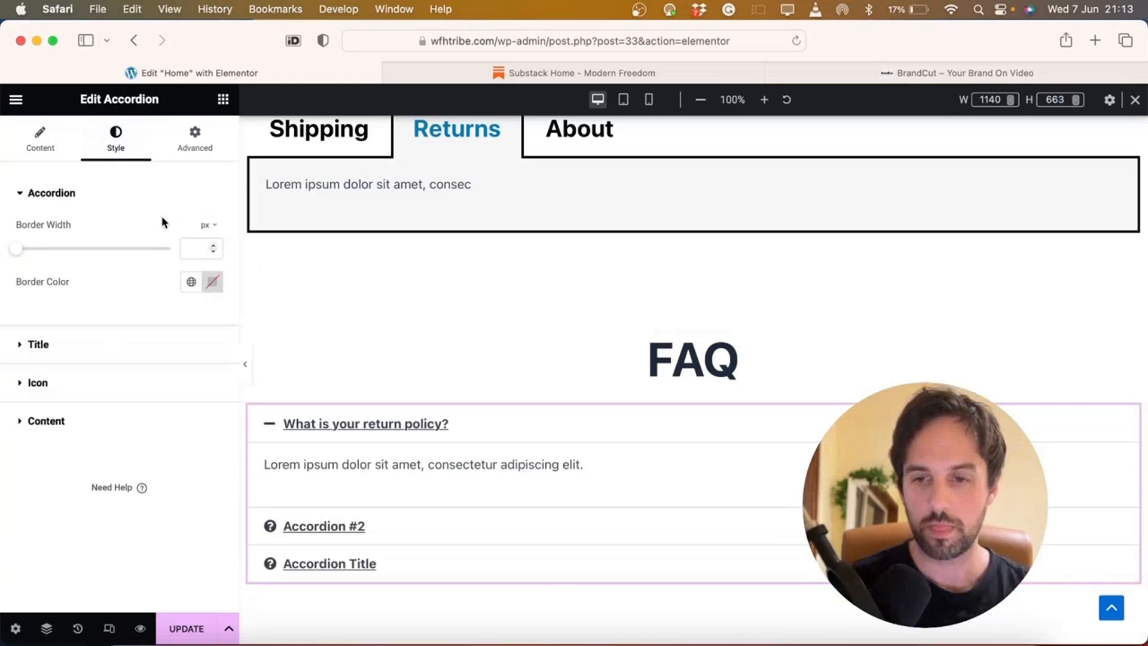
click(199, 246)
text(3)
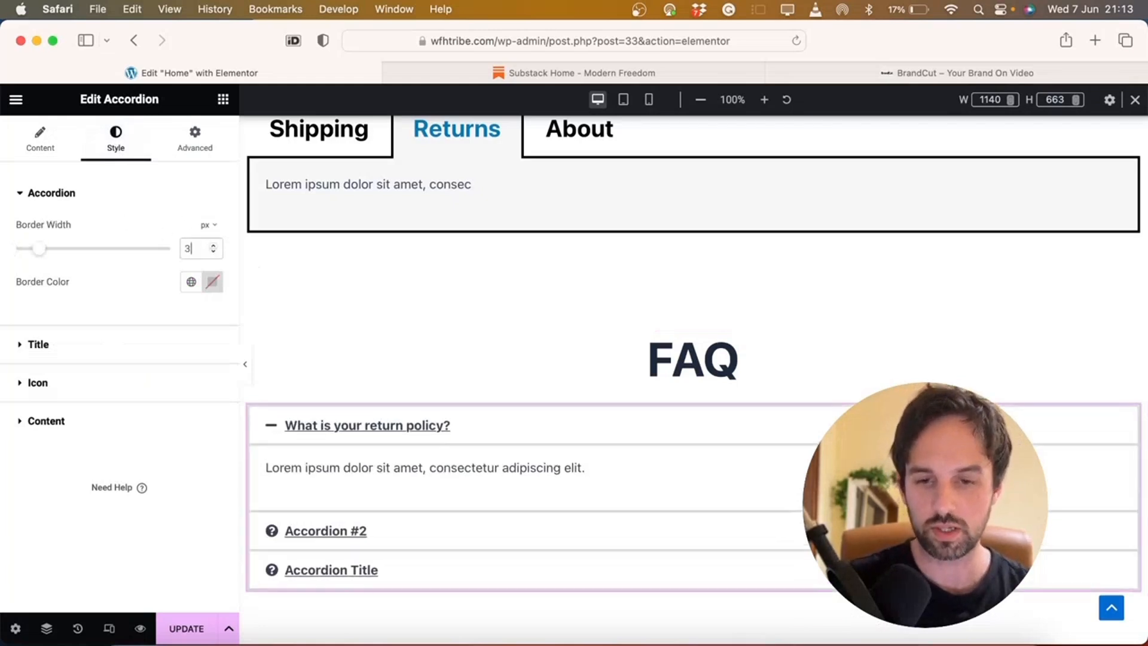
click(212, 282)
mouse_move(215, 418)
mouse_down()
mouse_move(226, 397)
mouse_move(325, 357)
mouse_move(235, 476)
mouse_up()
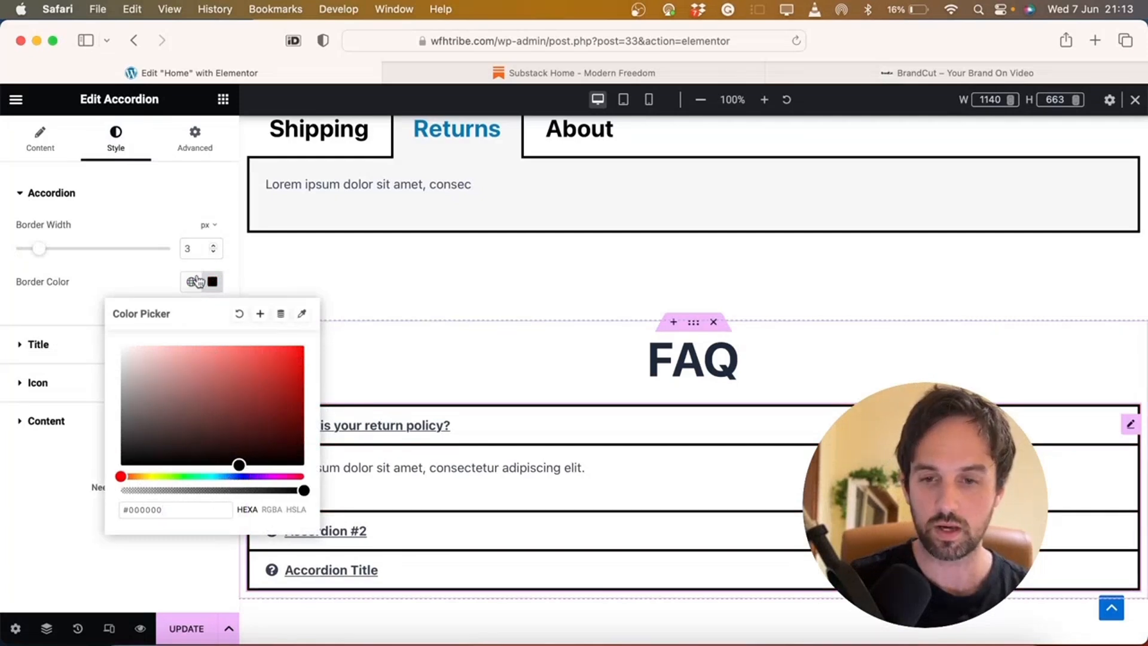
click(193, 246)
key(BackSpace)
text(1)
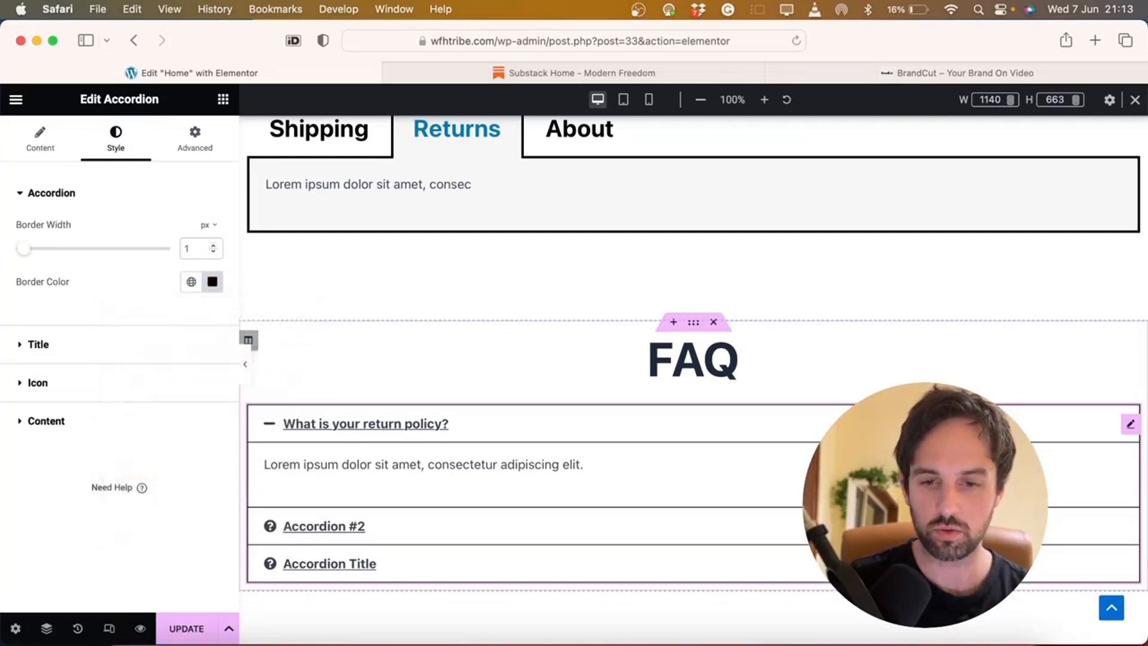
Set the question title background to dark grey #2F2F2F
click(77, 345)
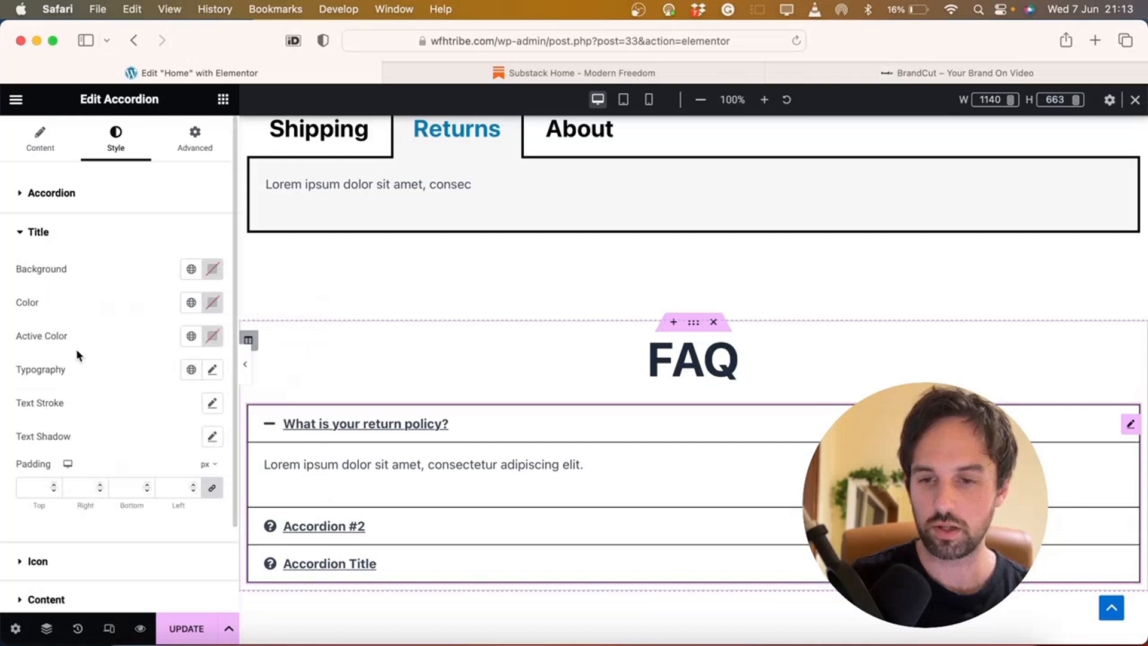
click(212, 269)
click(213, 452)
click(217, 463)
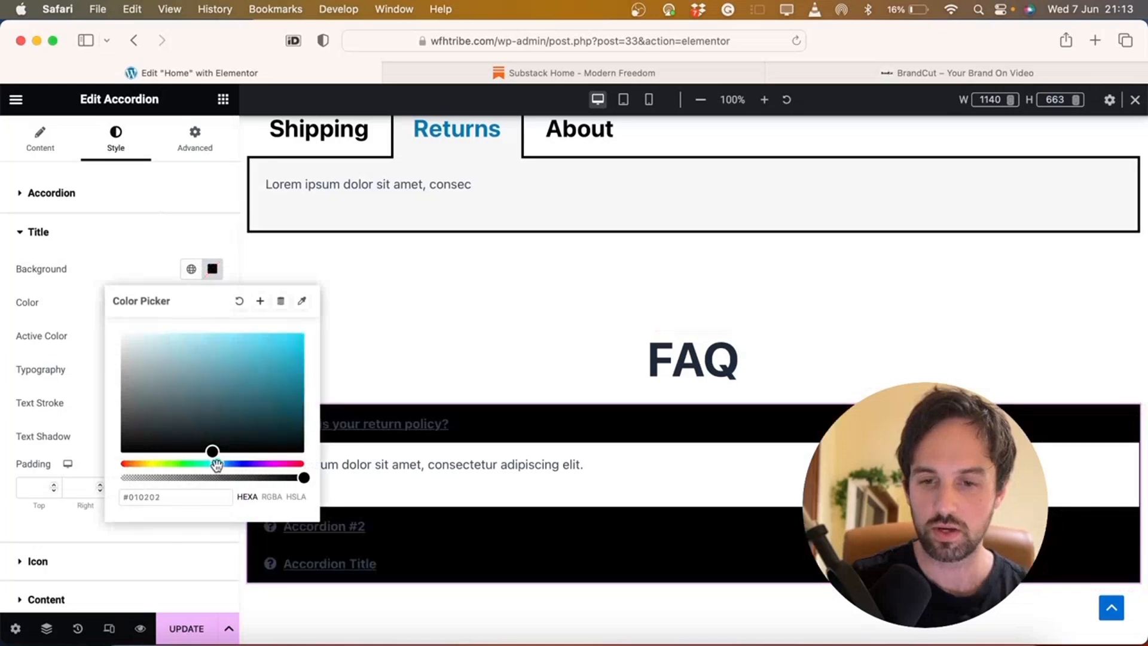
click(240, 406)
mouse_move(241, 406)
mouse_down()
mouse_move(287, 377)
mouse_move(290, 403)
mouse_move(297, 375)
mouse_move(292, 449)
mouse_move(256, 433)
mouse_move(101, 432)
mouse_move(96, 419)
mouse_move(91, 429)
mouse_up()
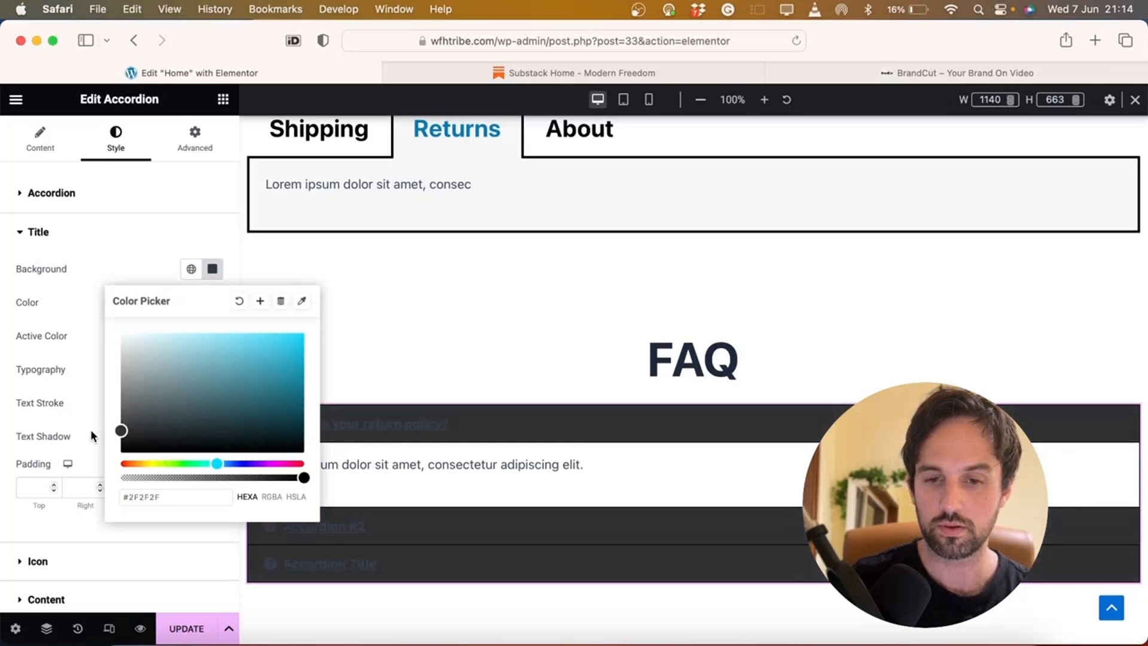
click(127, 235)
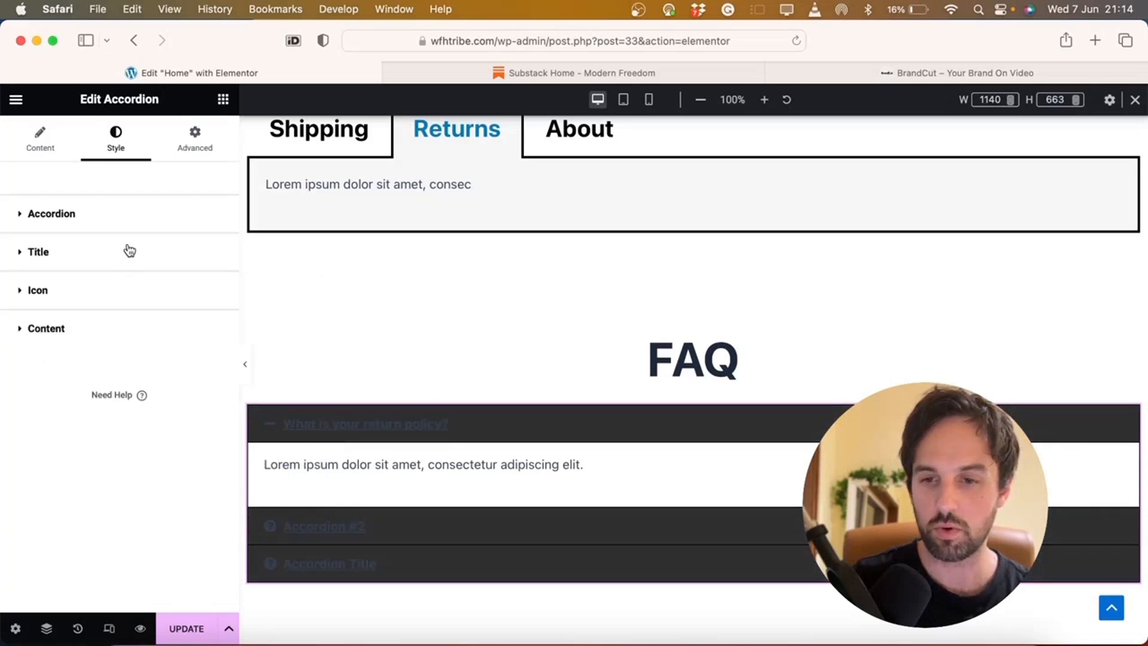
Make the accordion question title text white
click(129, 250)
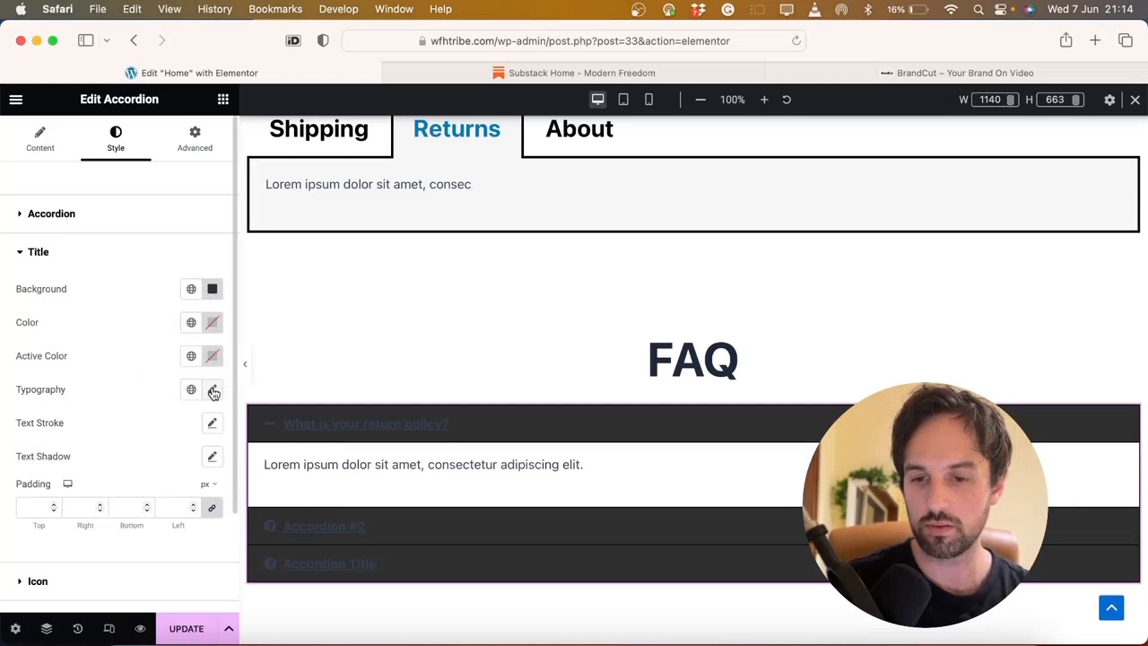
scroll(213, 392, down, 2)
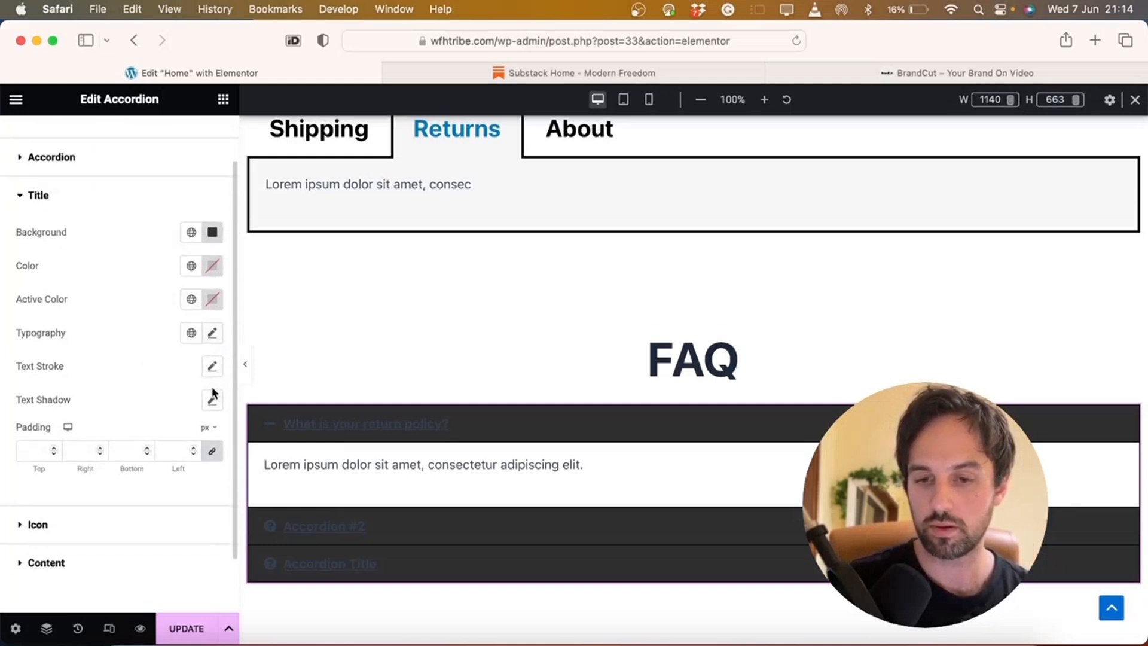
scroll(213, 387, up, 1)
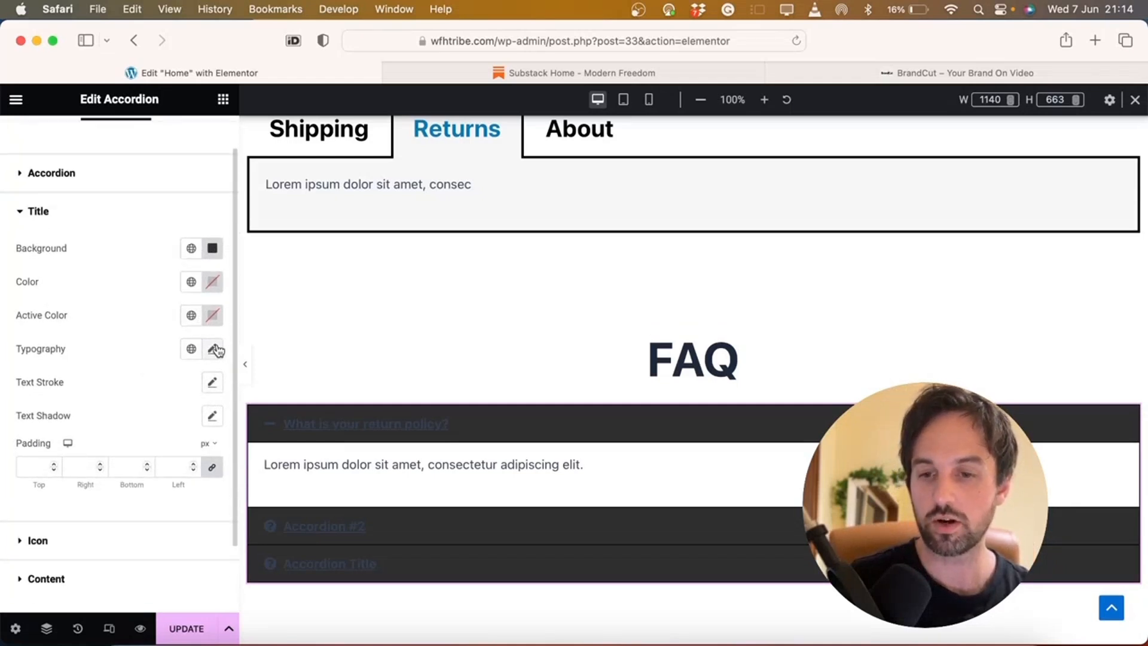
scroll(83, 467, down, 2)
click(64, 500)
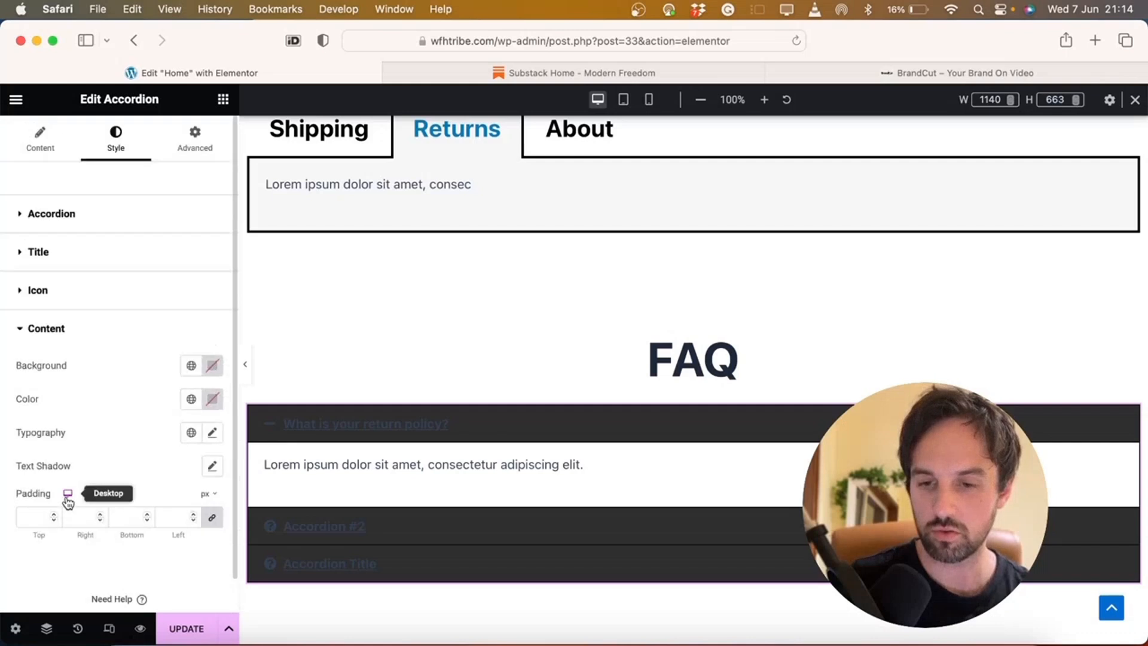
scroll(66, 500, down, 1)
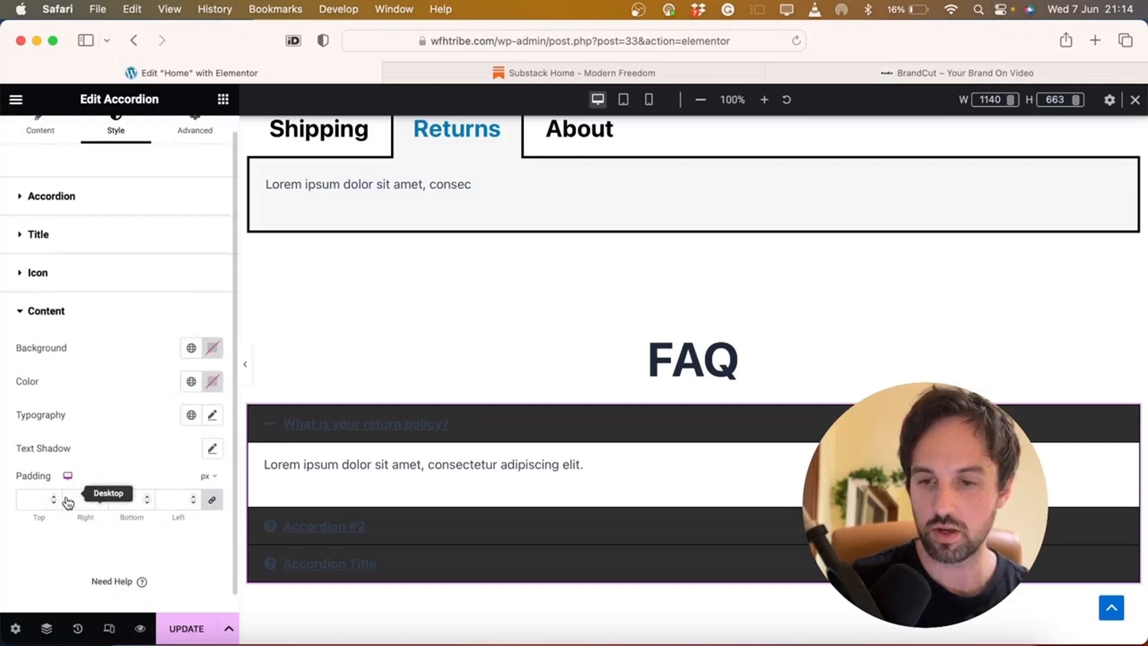
click(215, 415)
scroll(187, 520, down, 4)
scroll(190, 522, down, 3)
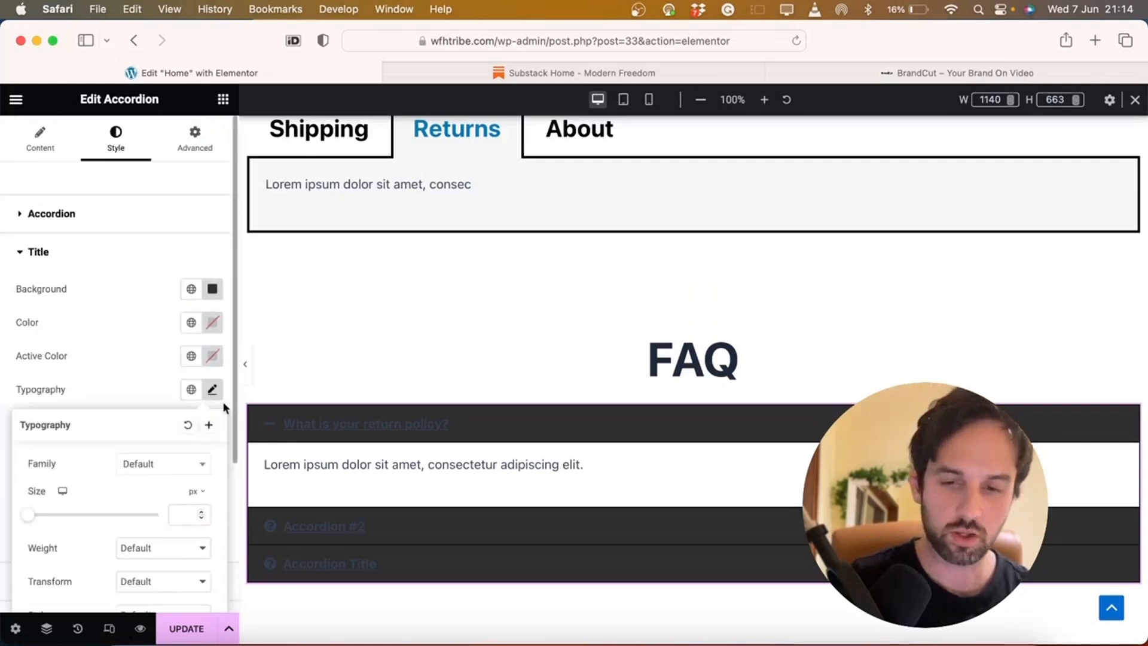
click(214, 390)
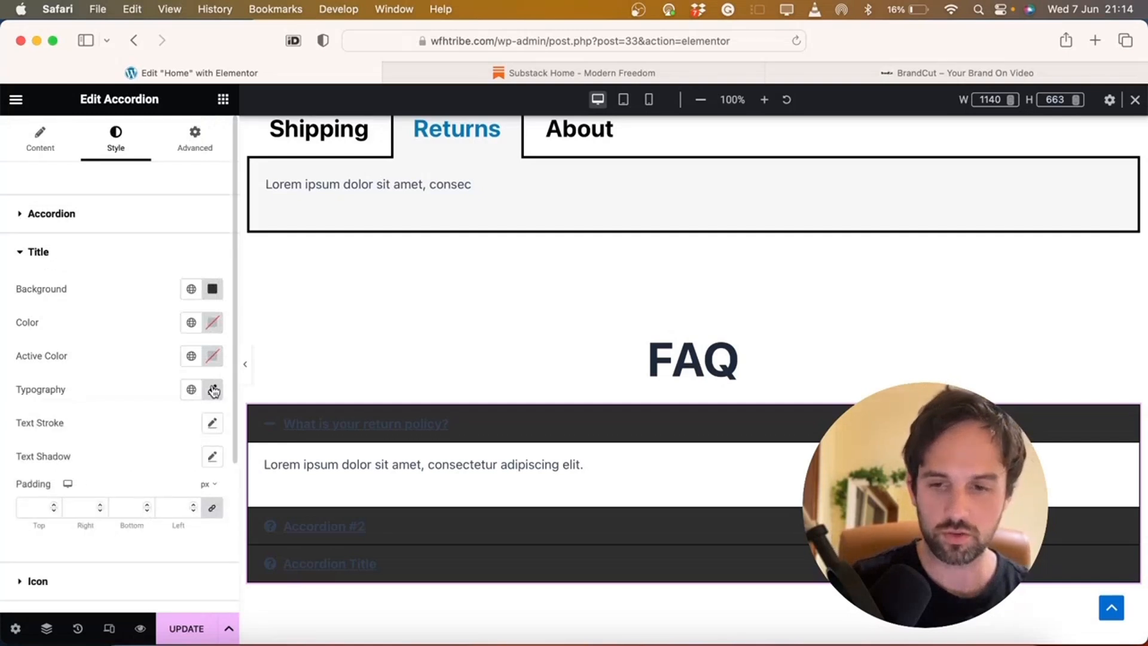
click(213, 323)
drag(235, 412, 80, 331)
click(73, 318)
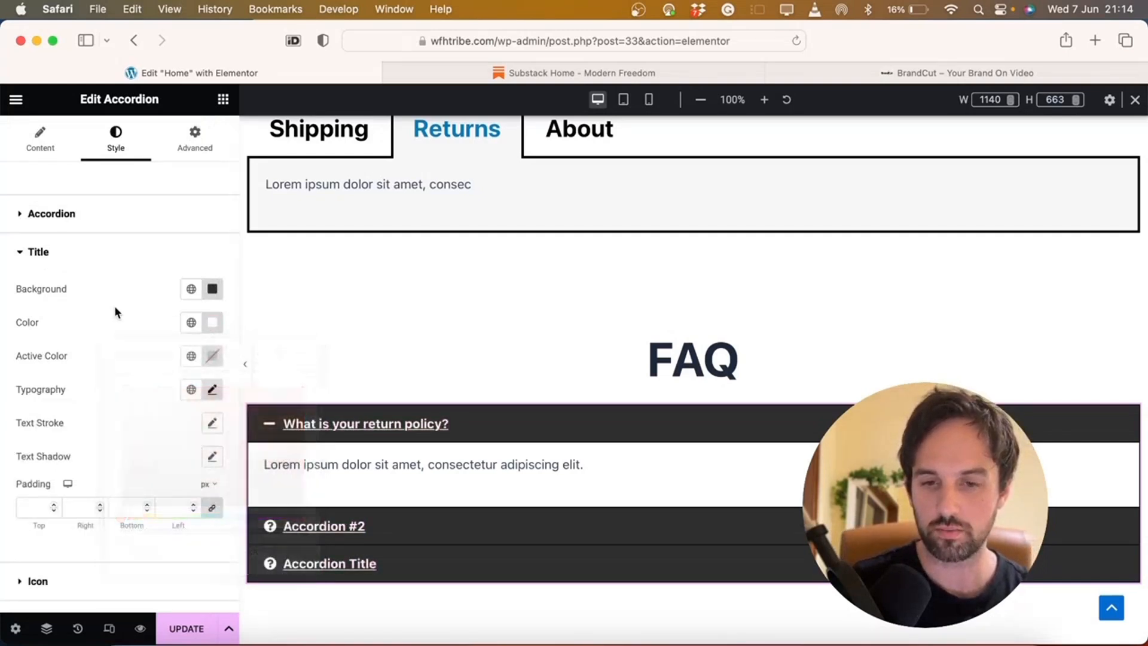
Set the title font size to 25 and keep the icons aligned at Start
click(212, 391)
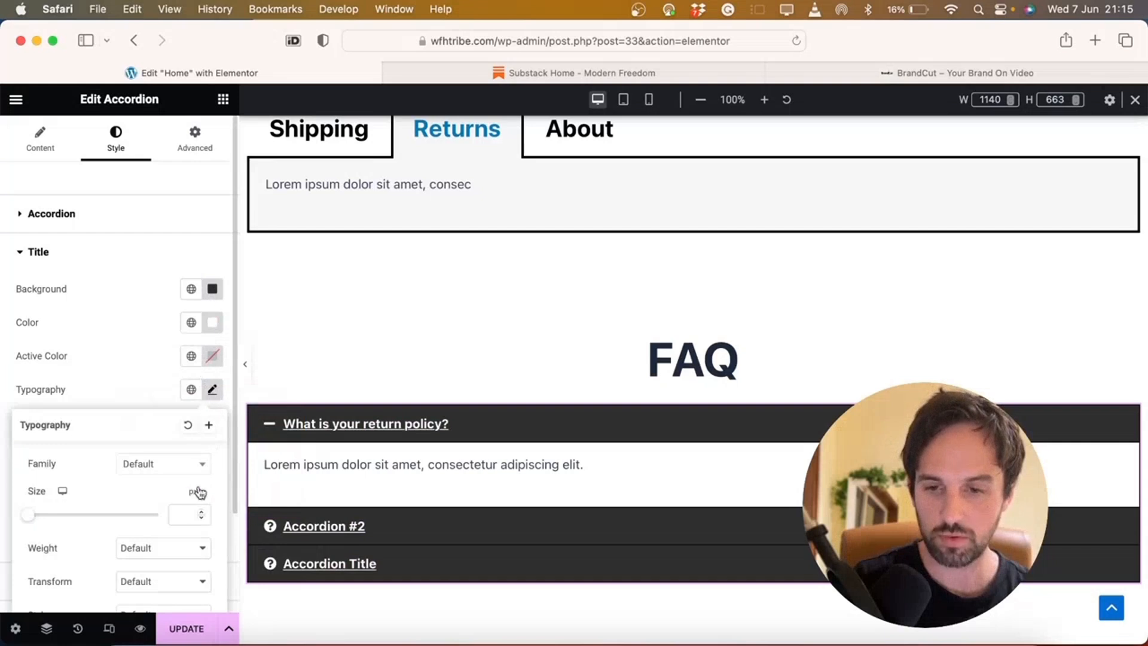
text(25)
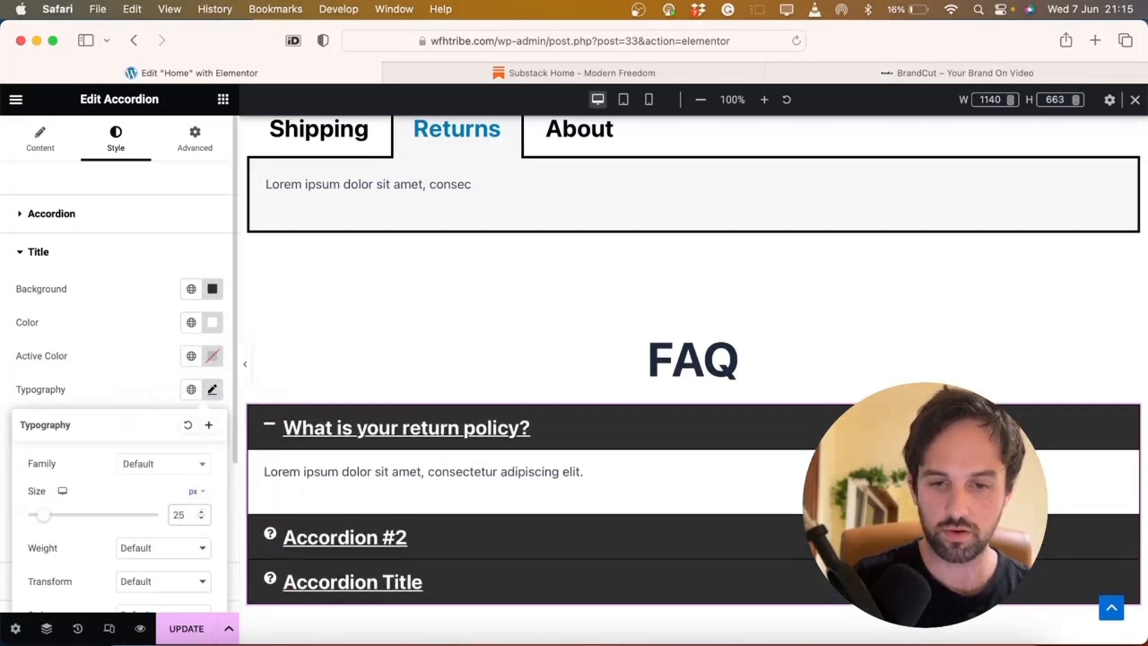
click(52, 214)
click(77, 383)
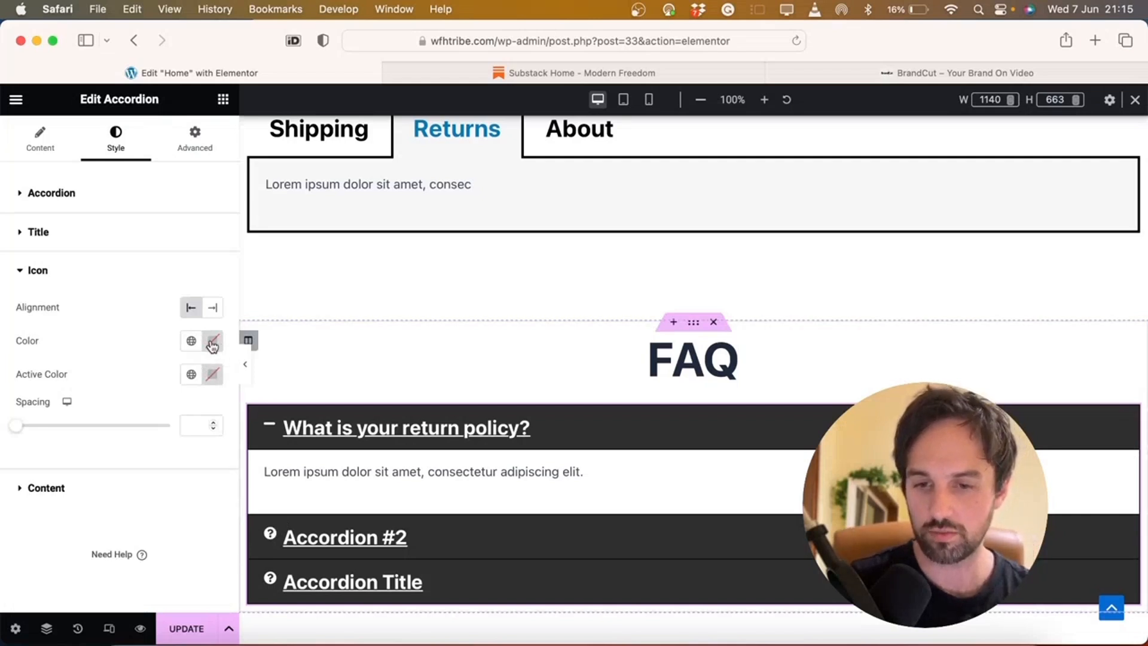
click(216, 310)
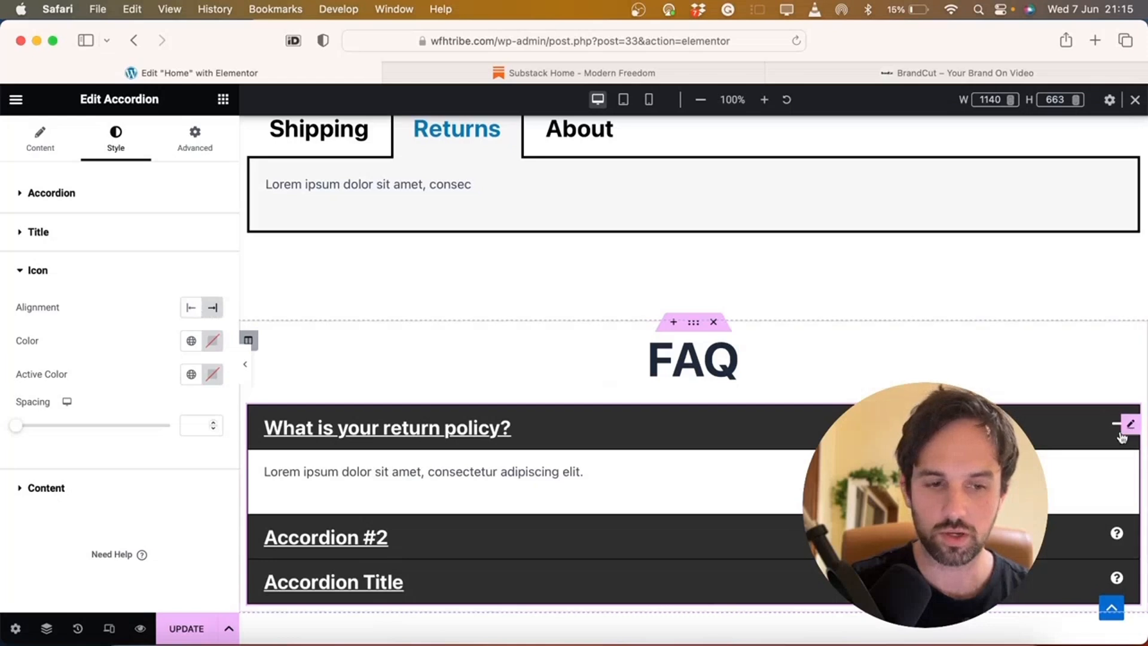
click(191, 309)
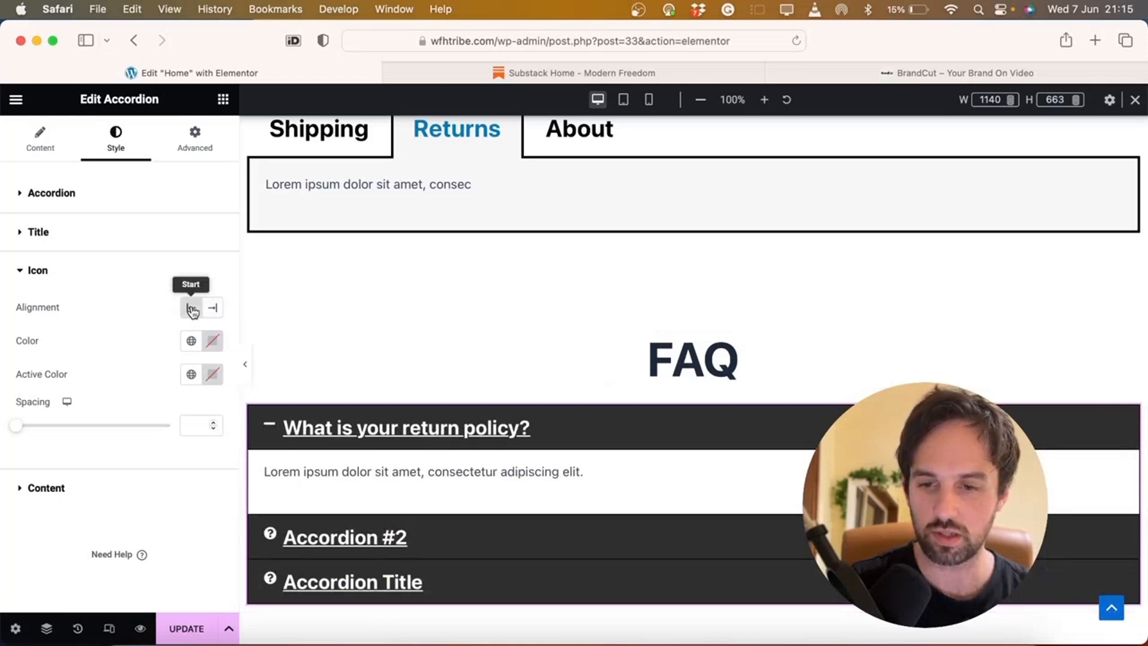
mouse_move(18, 426)
mouse_down()
mouse_move(31, 429)
mouse_move(18, 427)
mouse_up()
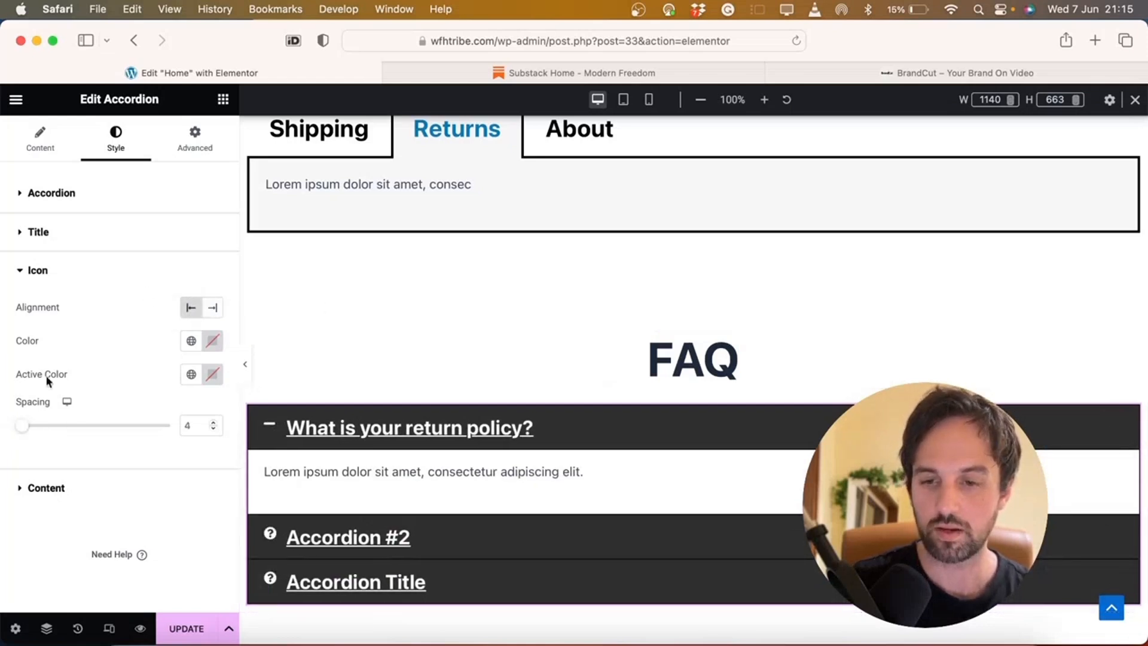
Set the answer text font size to 25
click(80, 487)
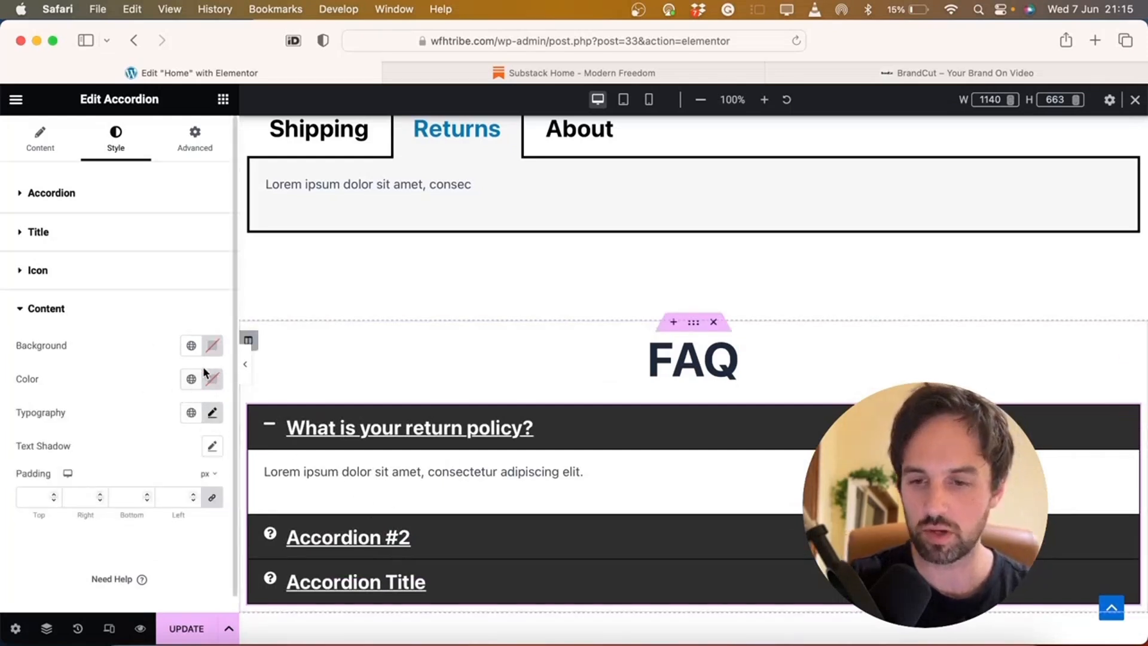
click(214, 413)
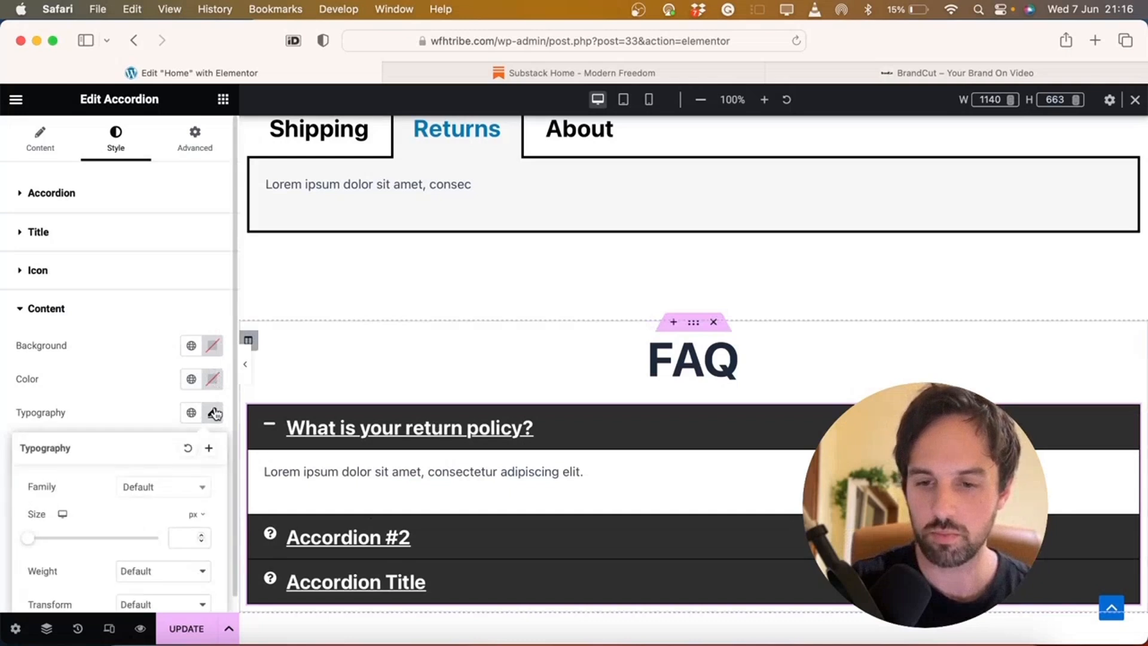
click(175, 538)
text(25)
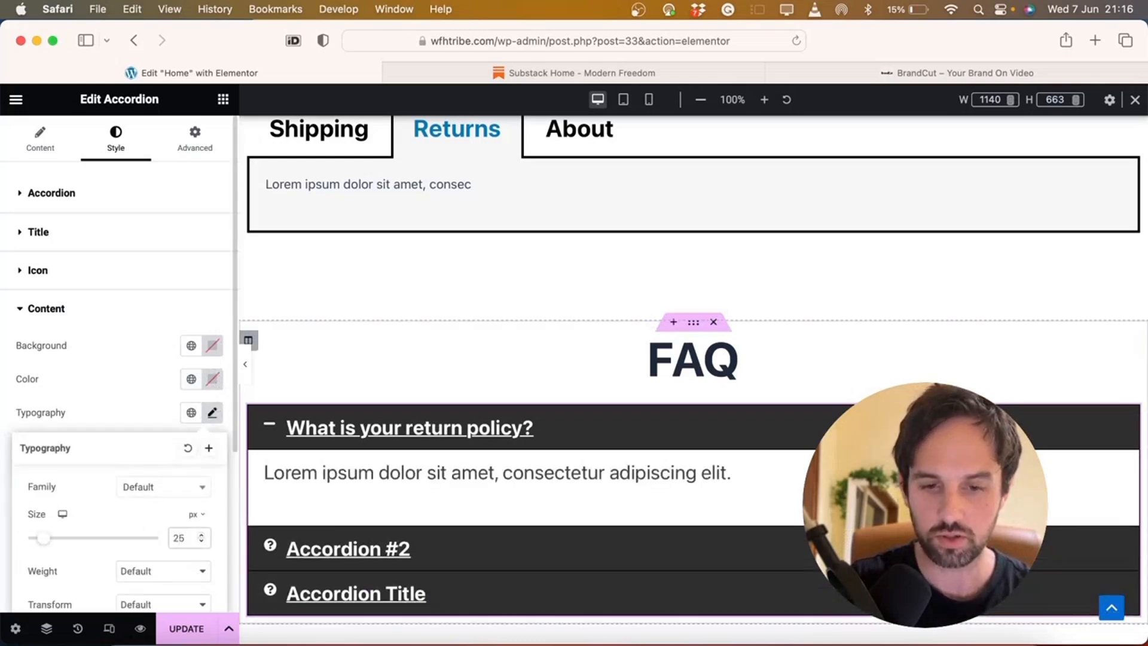
click(141, 397)
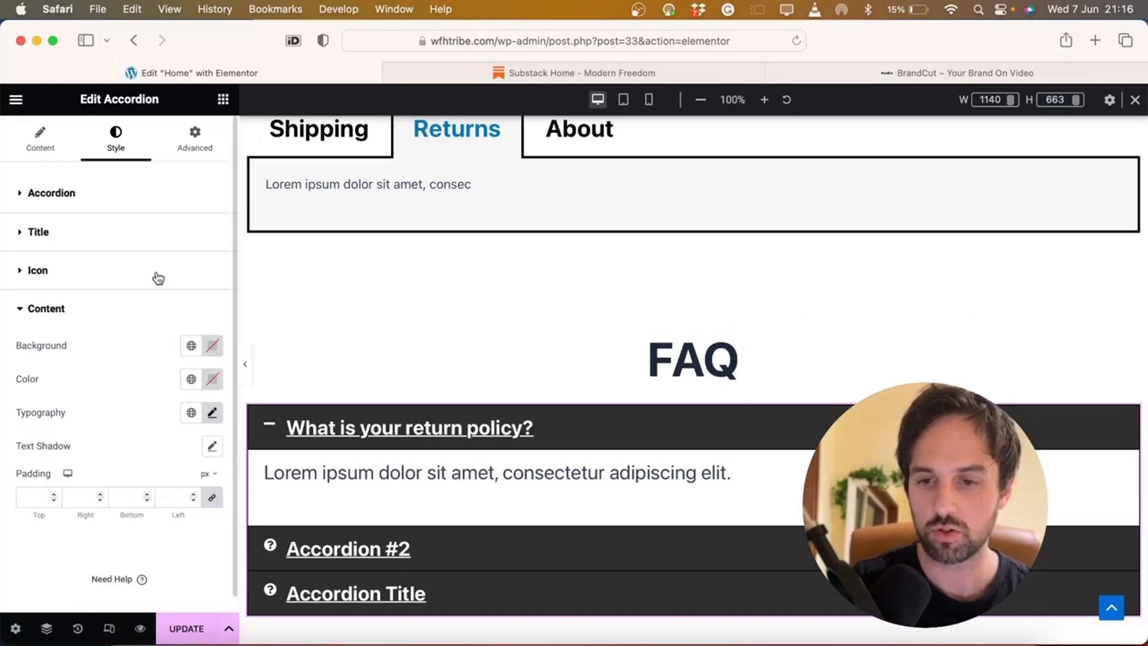
Raise the question title font size to 30
click(180, 236)
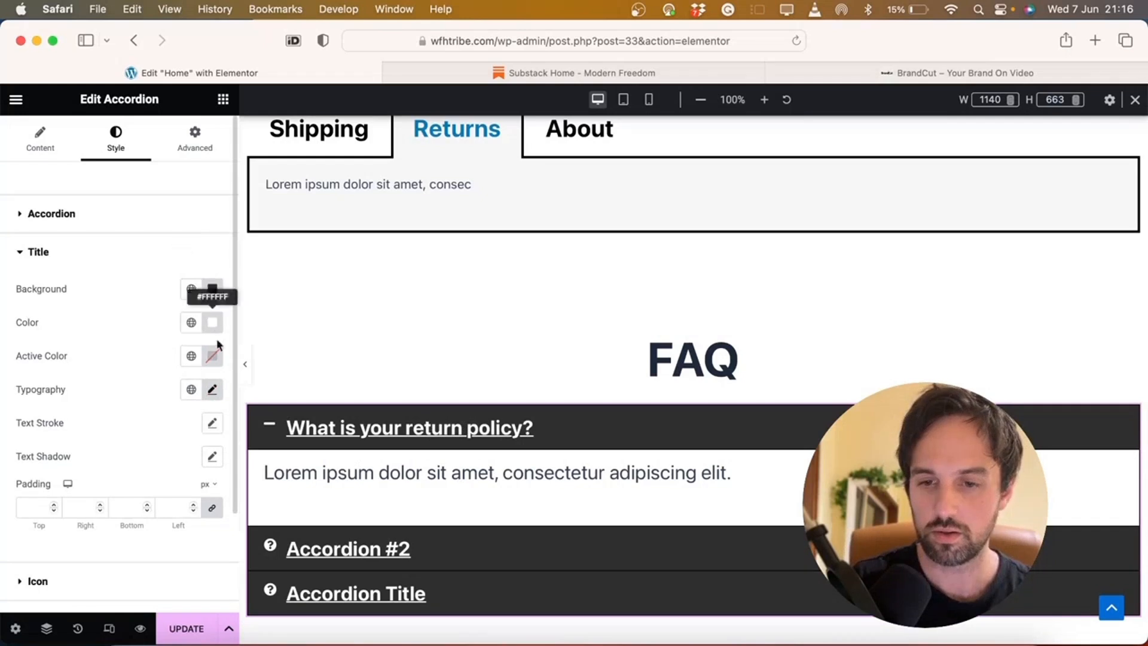
click(213, 390)
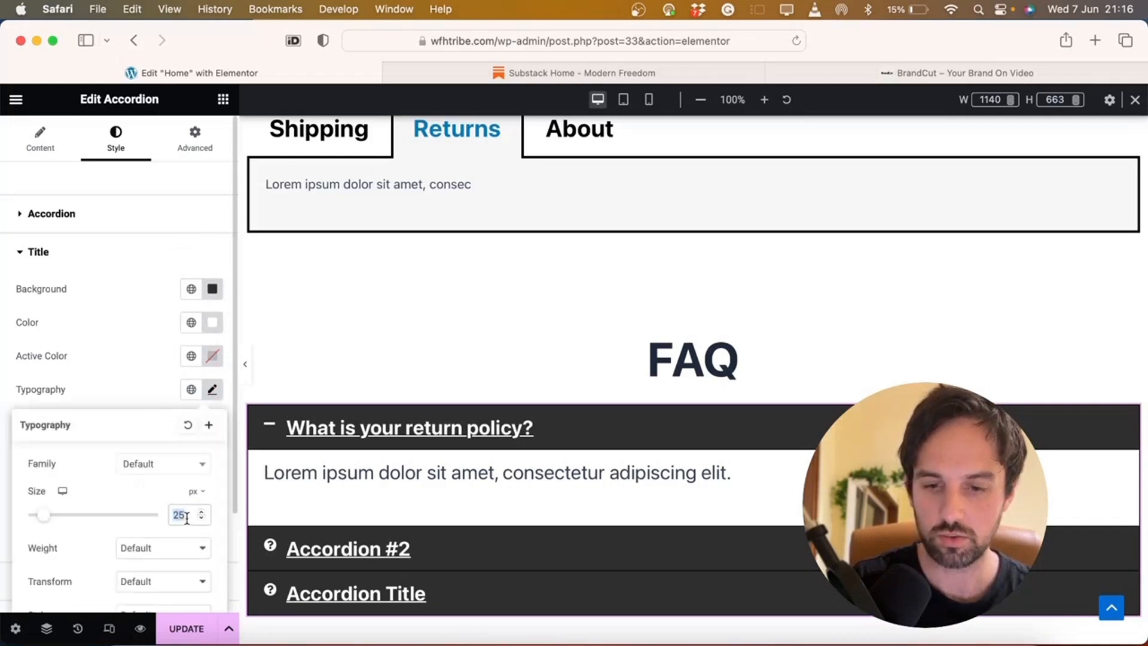
text(35)
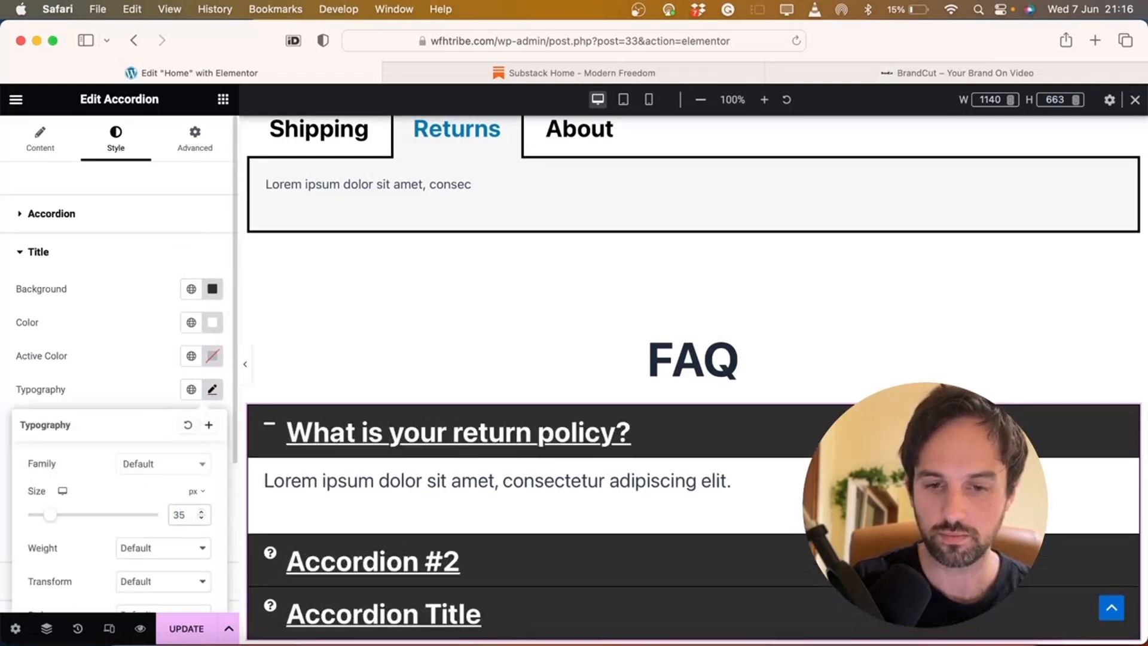
key(BackSpace)
text(0)
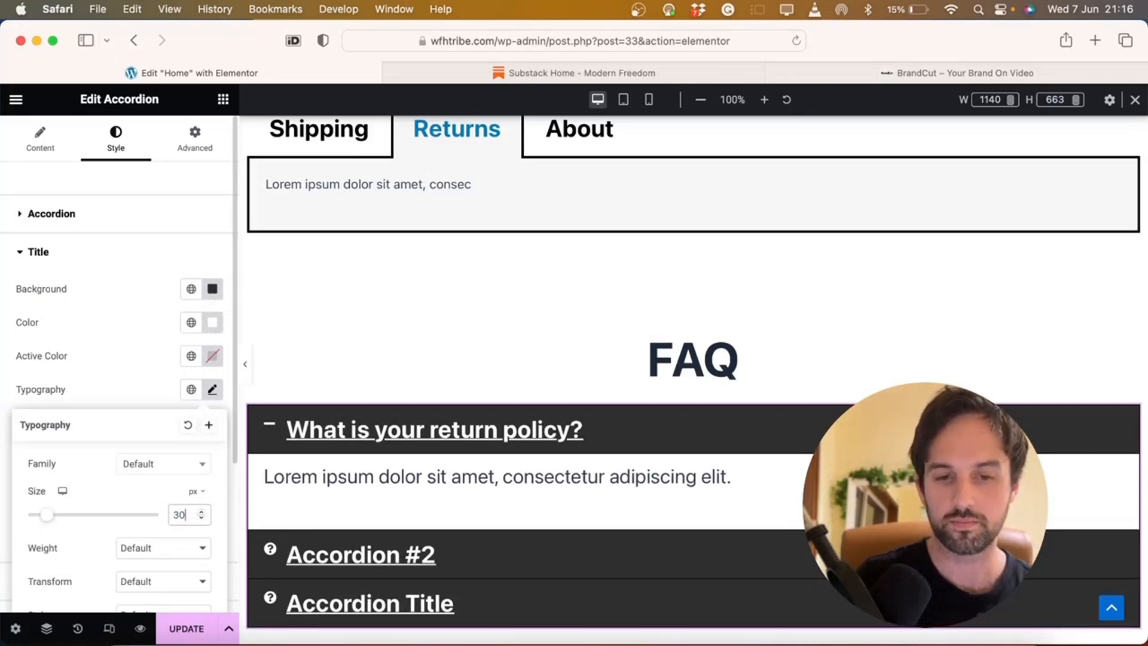
Test-open the accordion items, including 'What is your return policy?' and Accordion #2
scroll(520, 422, down, 5)
click(521, 422)
click(500, 458)
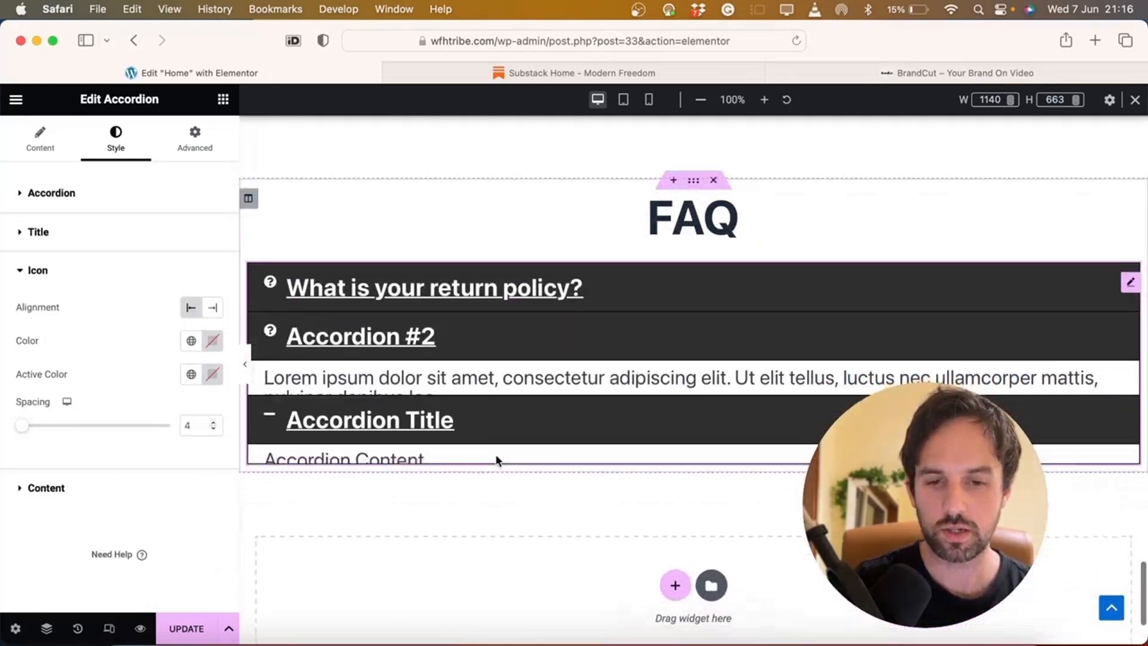
click(584, 287)
click(494, 425)
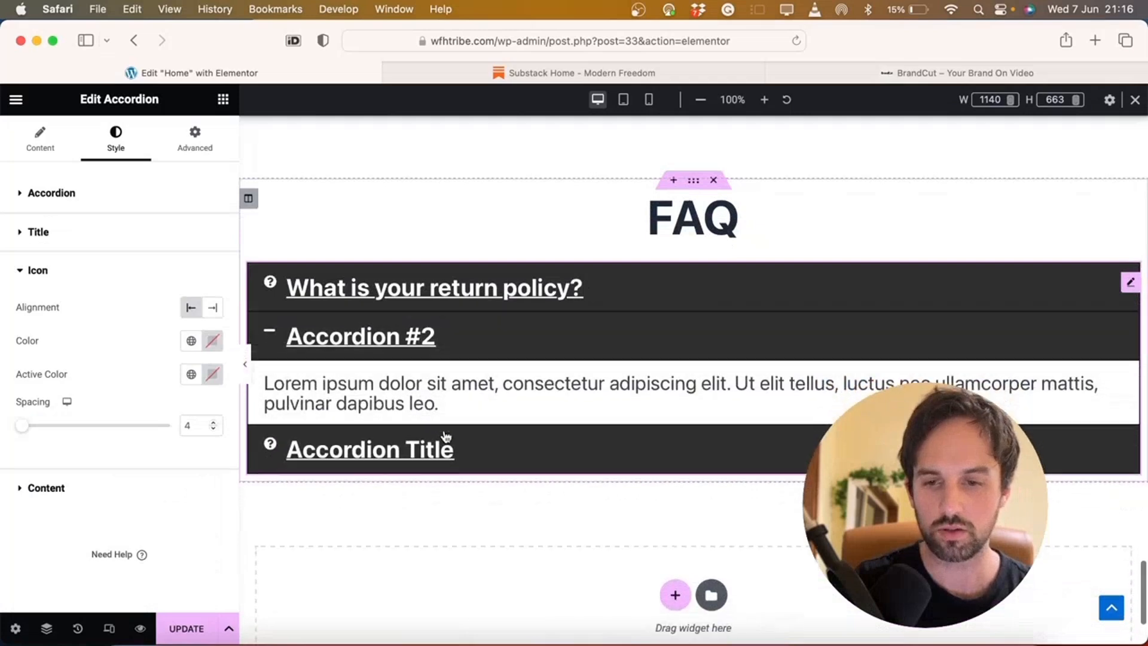
Duplicate the third accordion item and add a fifth item
click(402, 458)
click(40, 140)
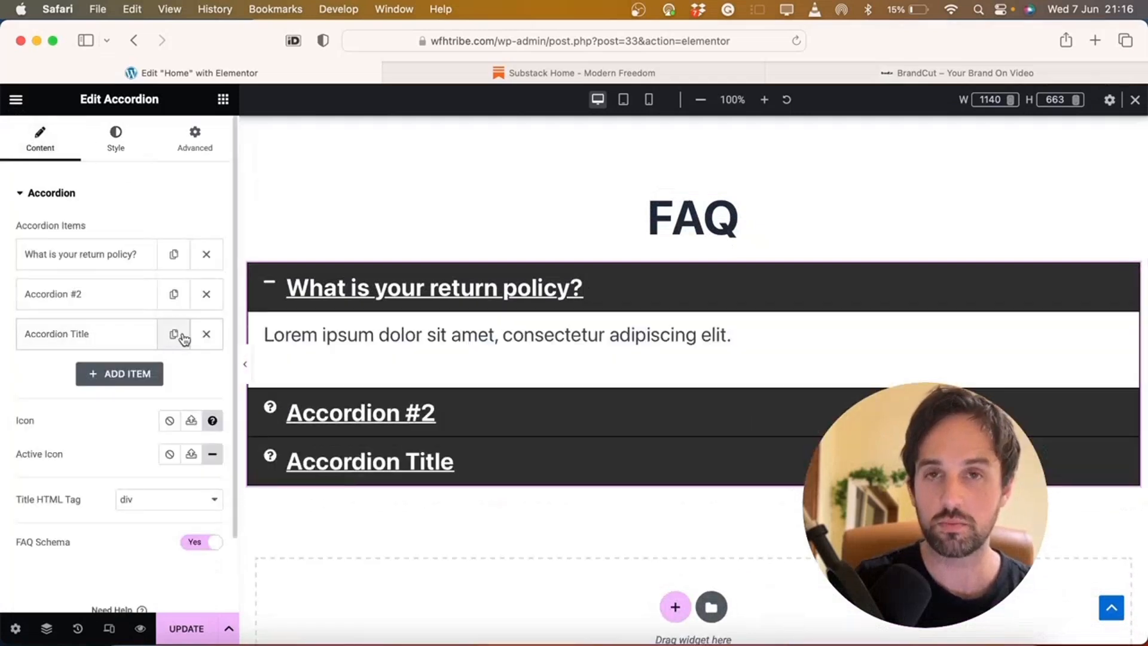
click(174, 334)
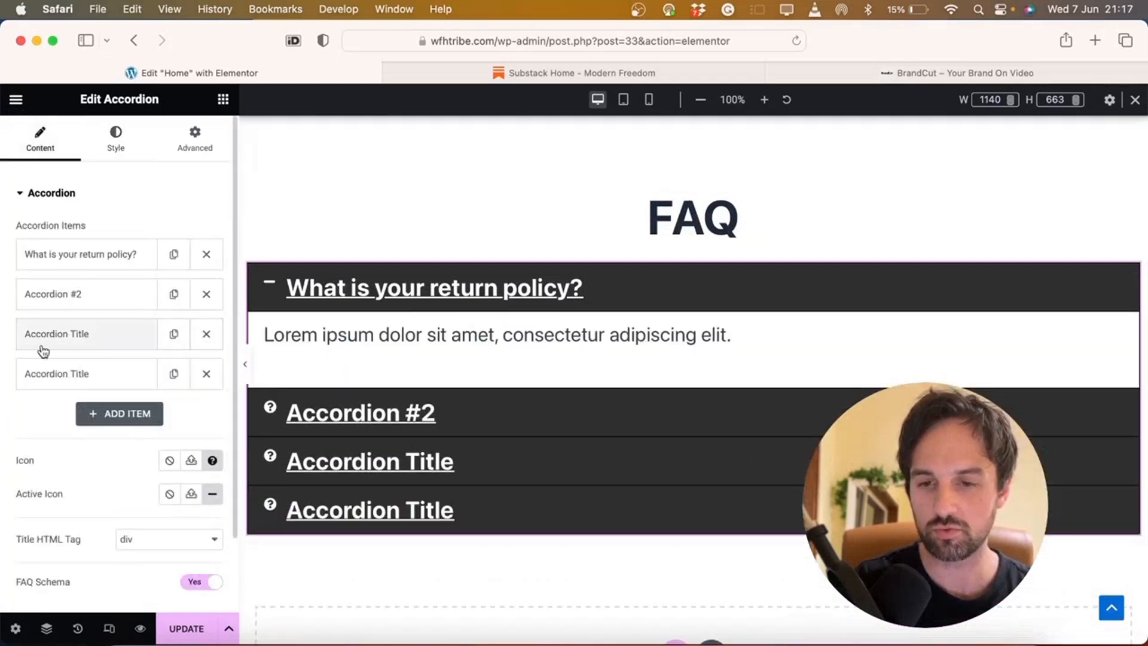
click(67, 381)
click(35, 198)
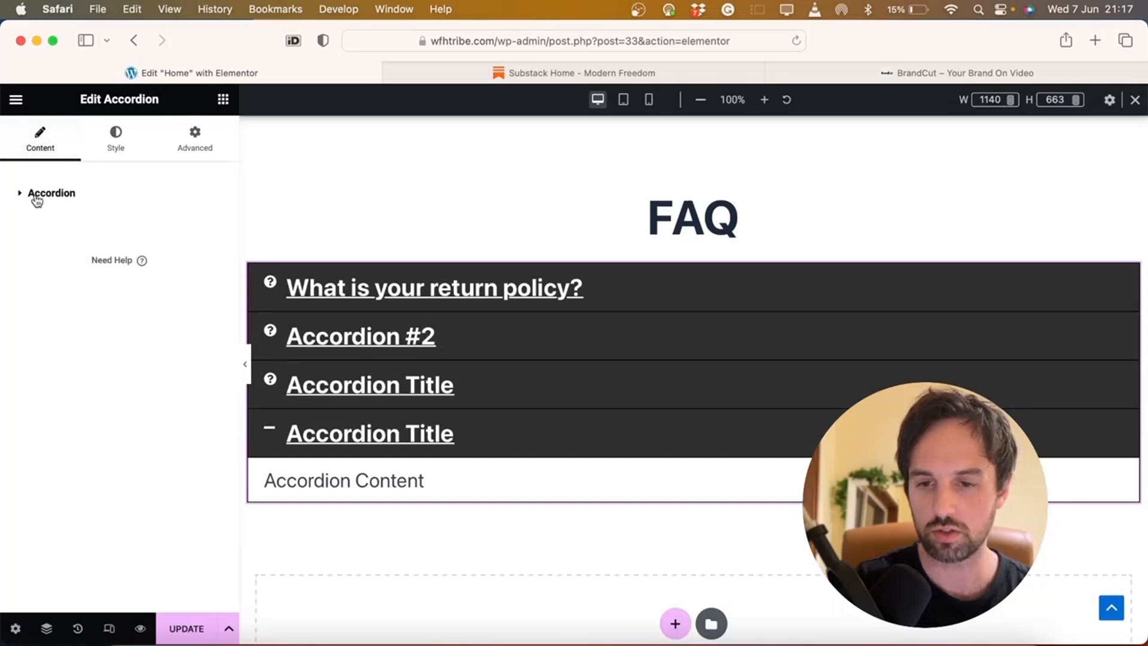
click(35, 194)
click(94, 411)
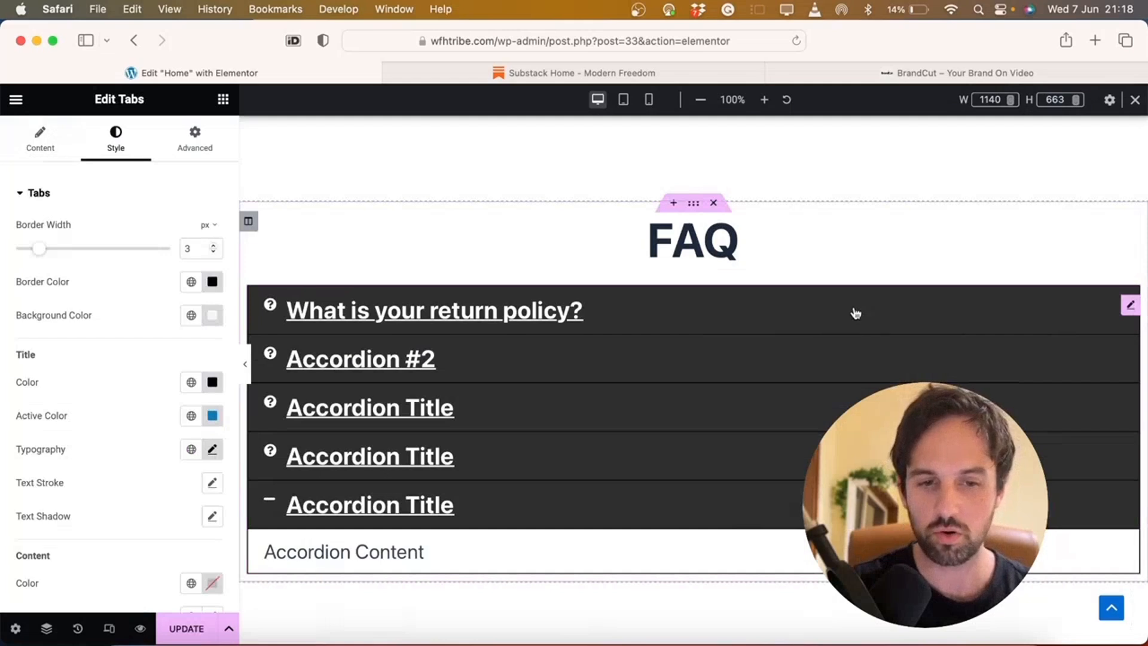
Change the accordion border colour to white
click(1128, 309)
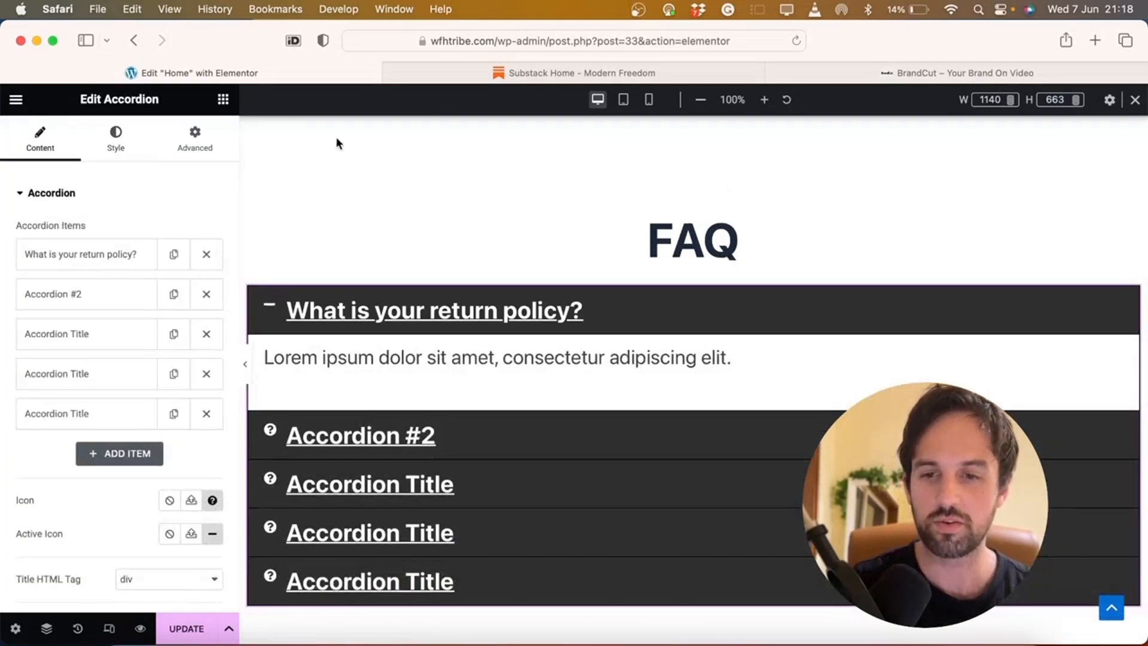
click(114, 142)
click(210, 283)
drag(198, 398, 78, 324)
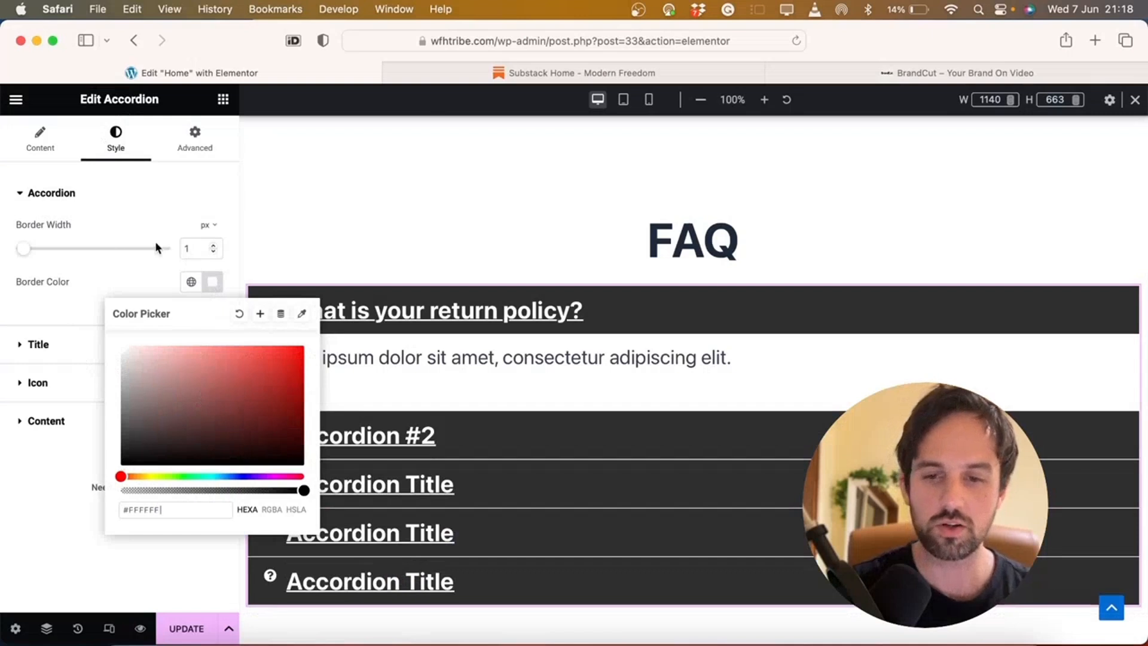
click(54, 537)
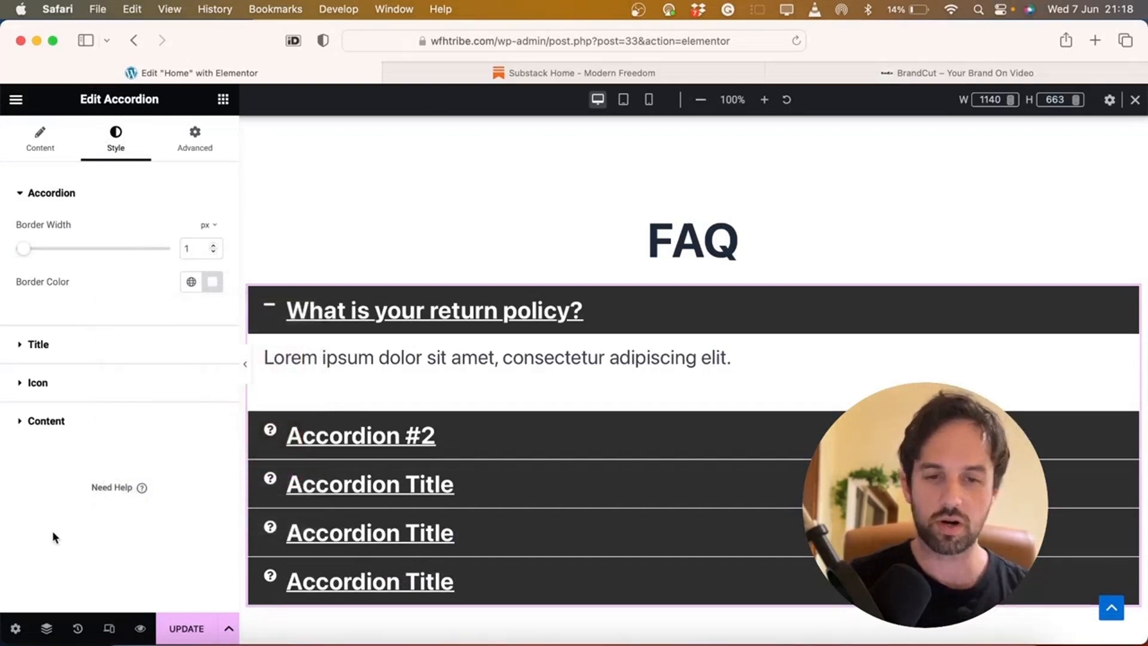
click(311, 582)
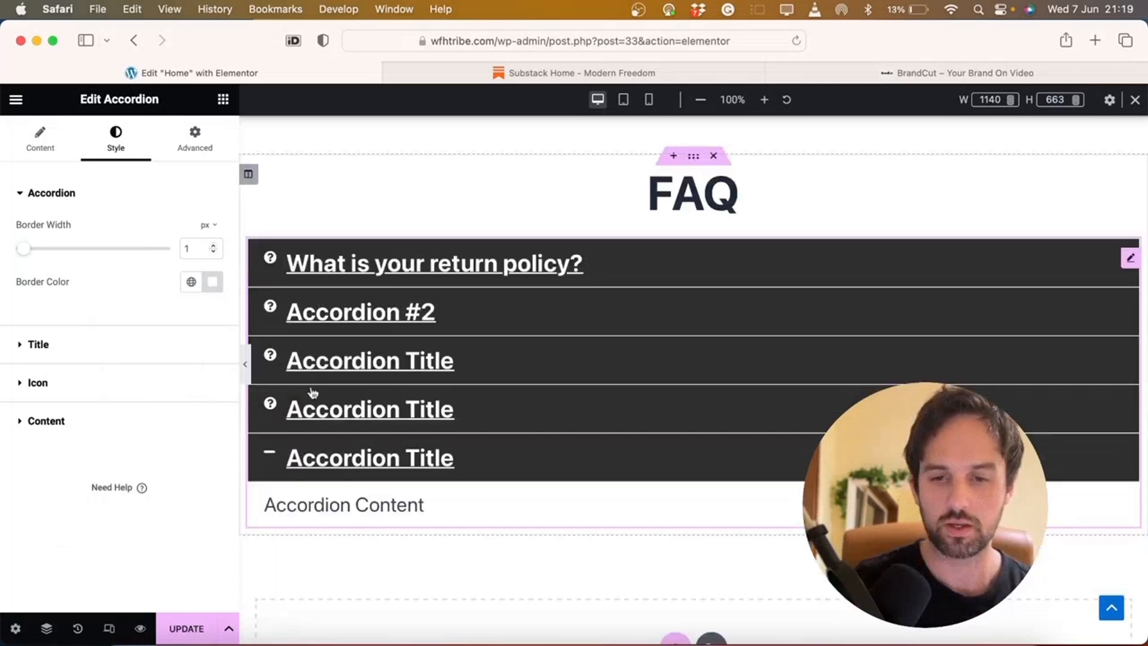
Hide the editing panel and expand the first FAQ question and Accordion #2
click(245, 363)
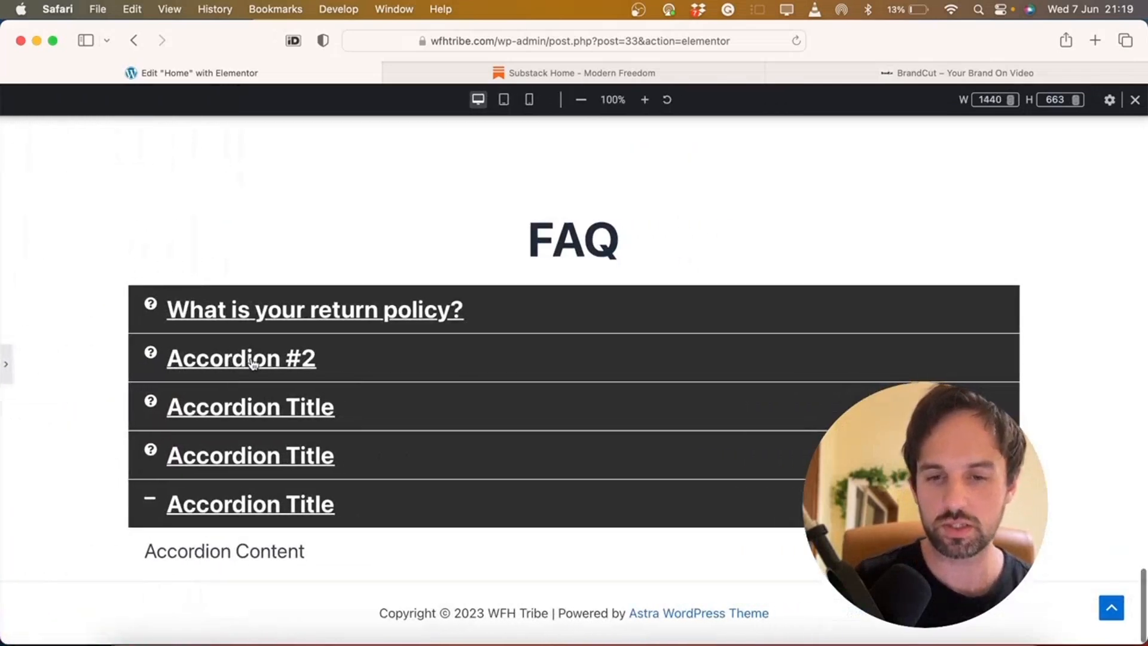
click(235, 324)
click(228, 429)
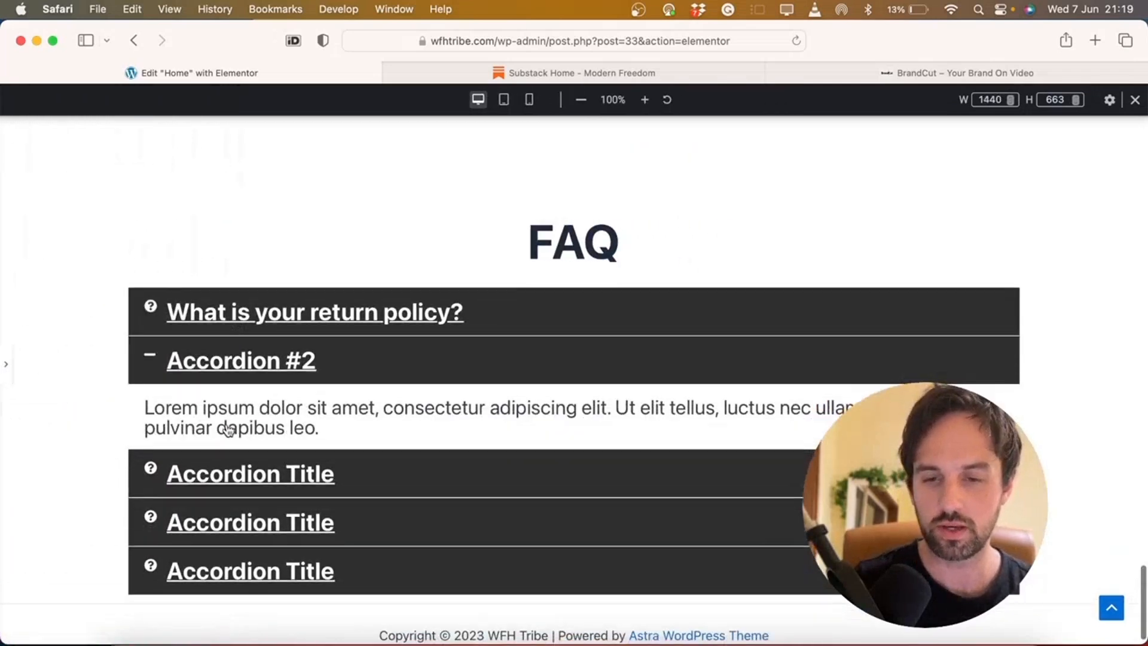
scroll(233, 430, up, 5)
Cycle through the Shipping, Returns and About tabs twice, then expand the first FAQ question
click(216, 375)
click(342, 365)
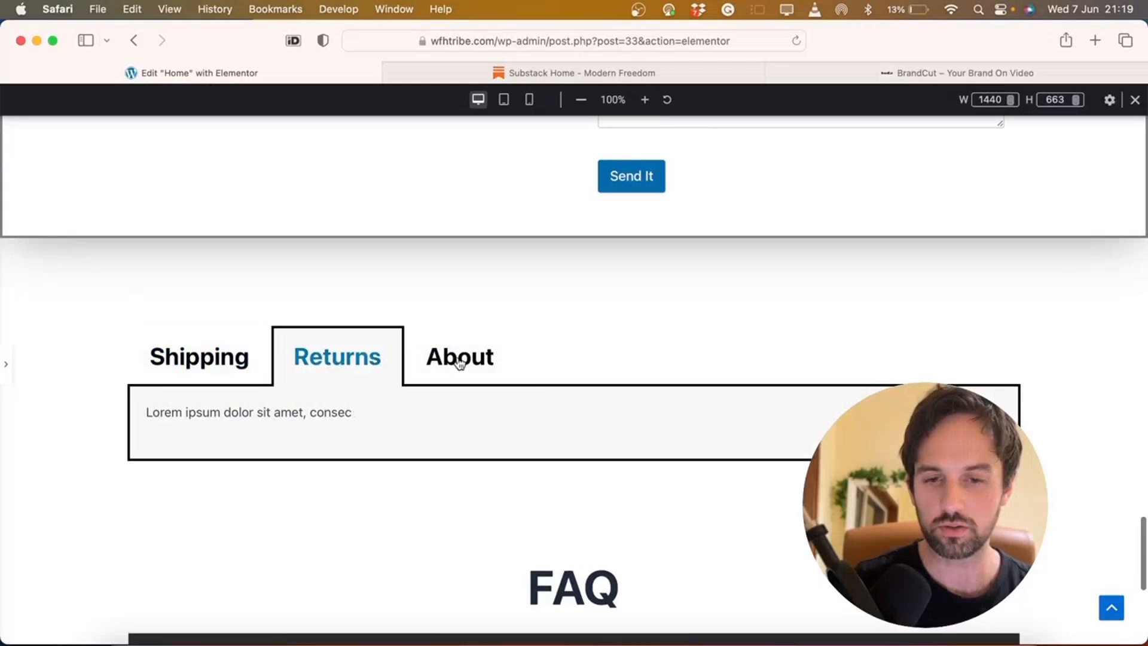
click(460, 364)
scroll(529, 326, down, 5)
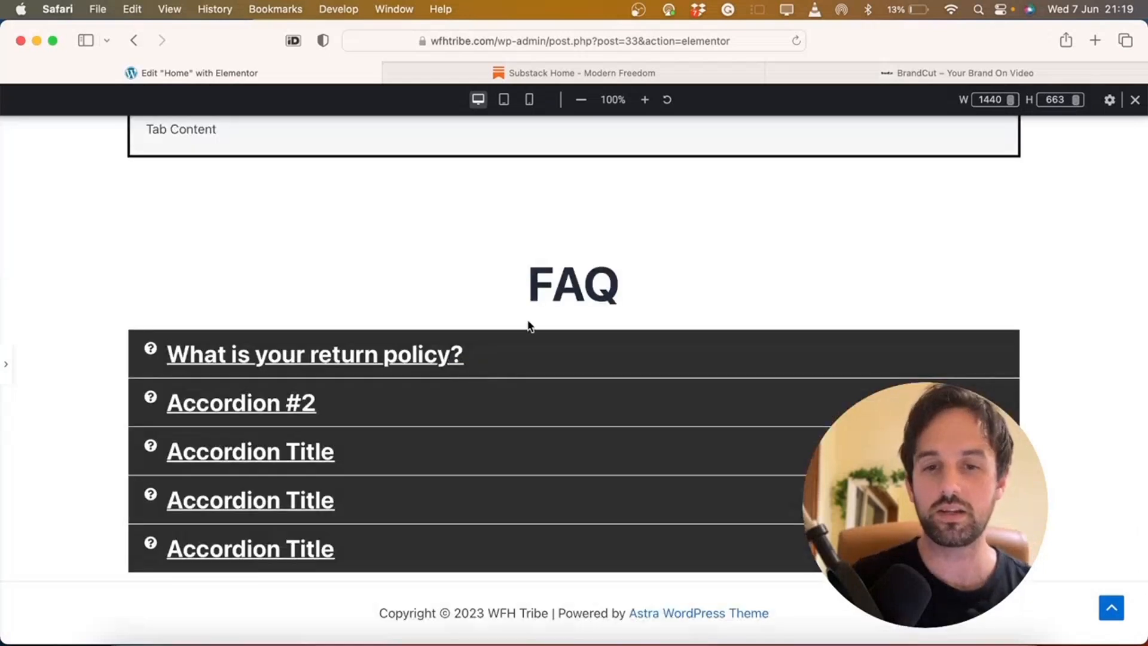
scroll(528, 326, up, 5)
click(201, 376)
click(335, 371)
click(439, 368)
scroll(431, 370, down, 5)
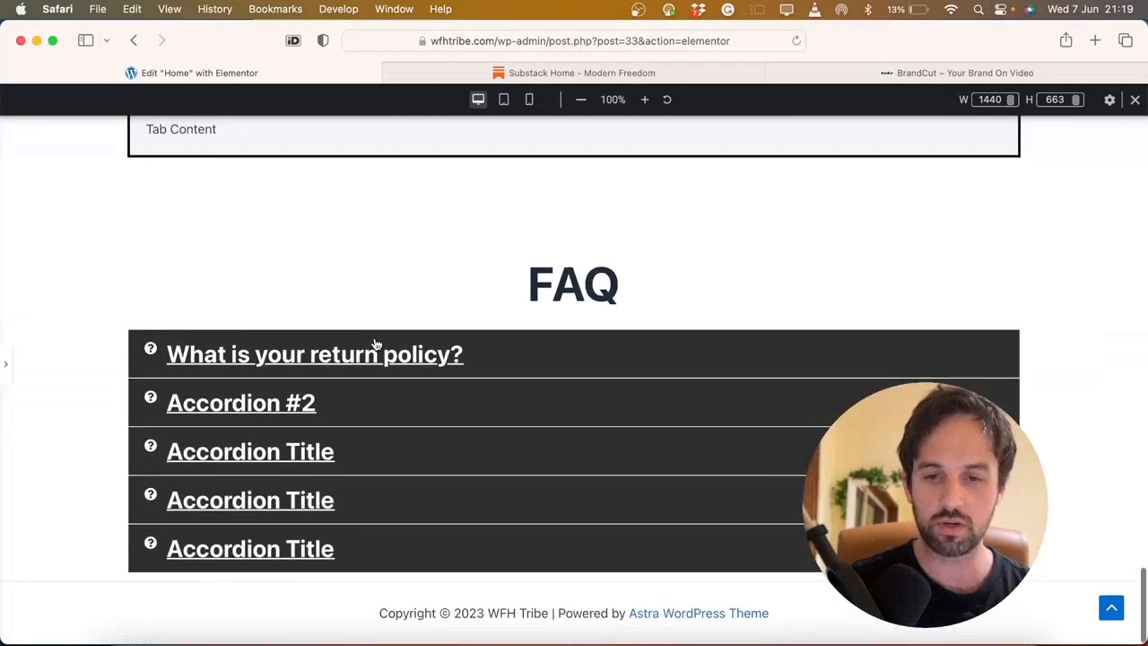
click(377, 346)
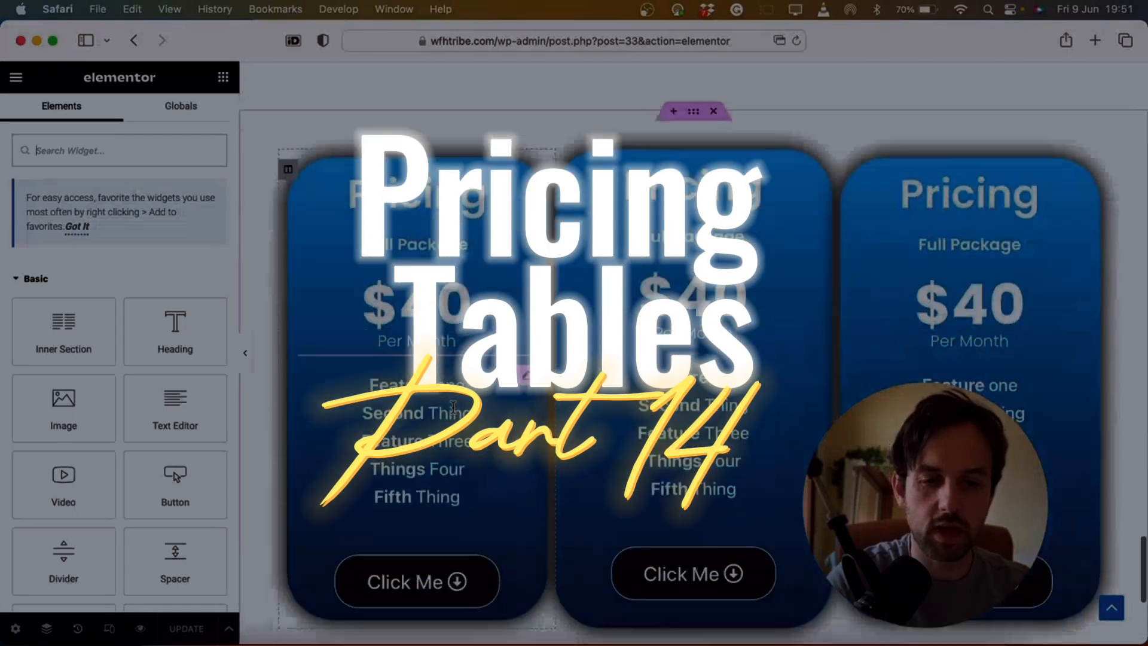
scroll(624, 190, down, 5)
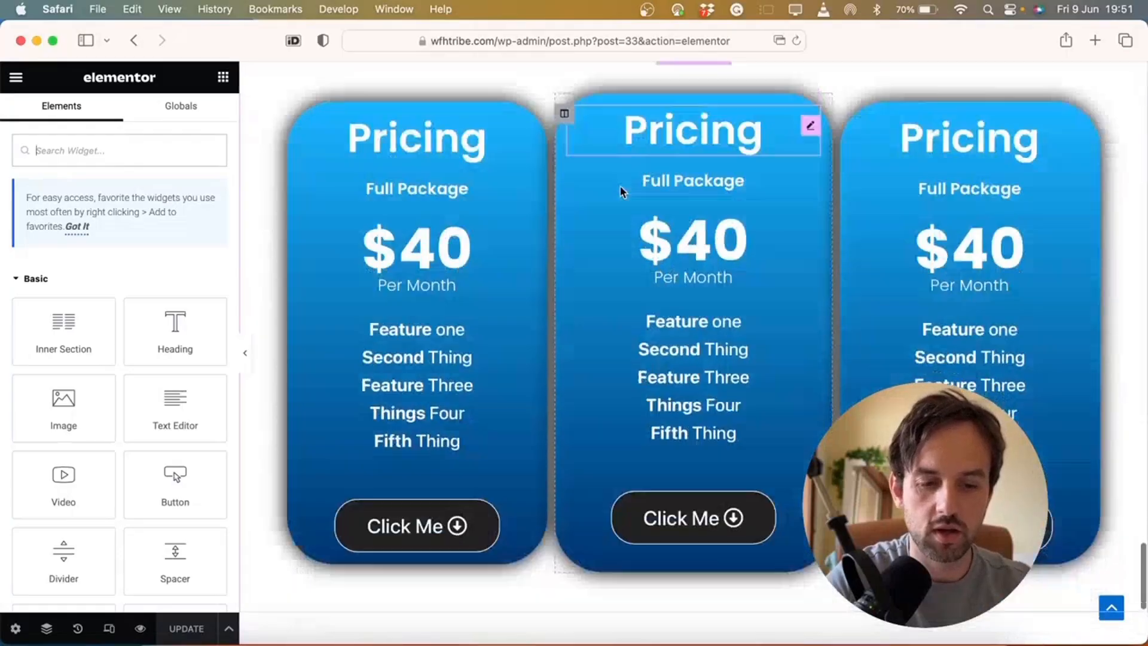
click(711, 503)
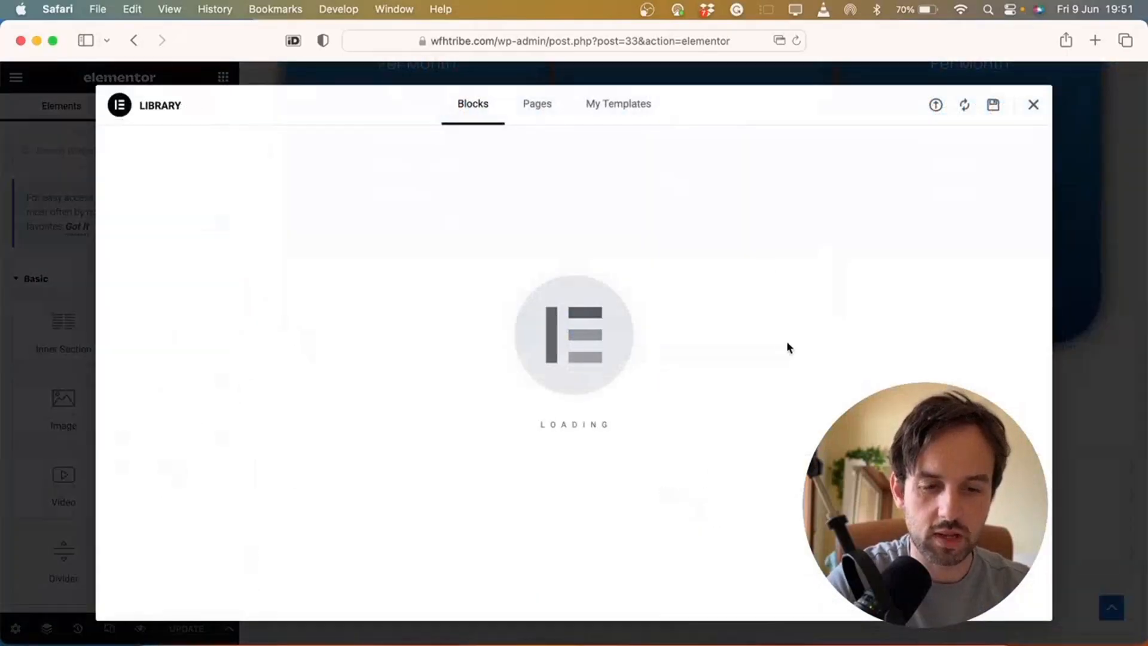
click(1033, 104)
scroll(796, 370, down, 3)
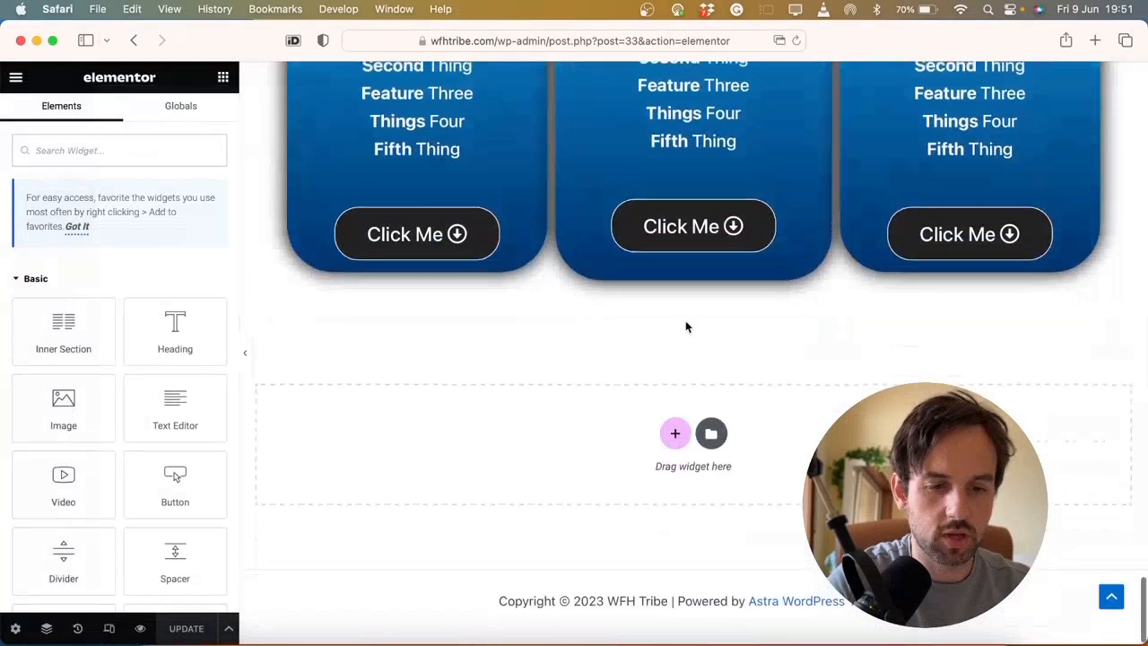
click(712, 446)
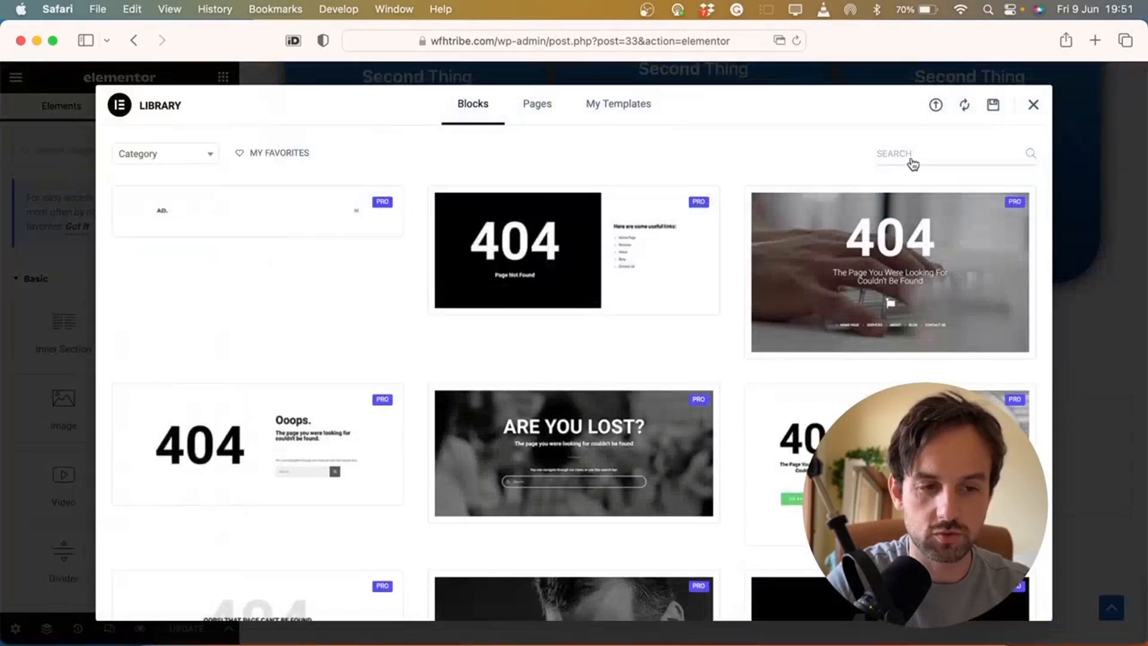
click(924, 154)
text(pricing)
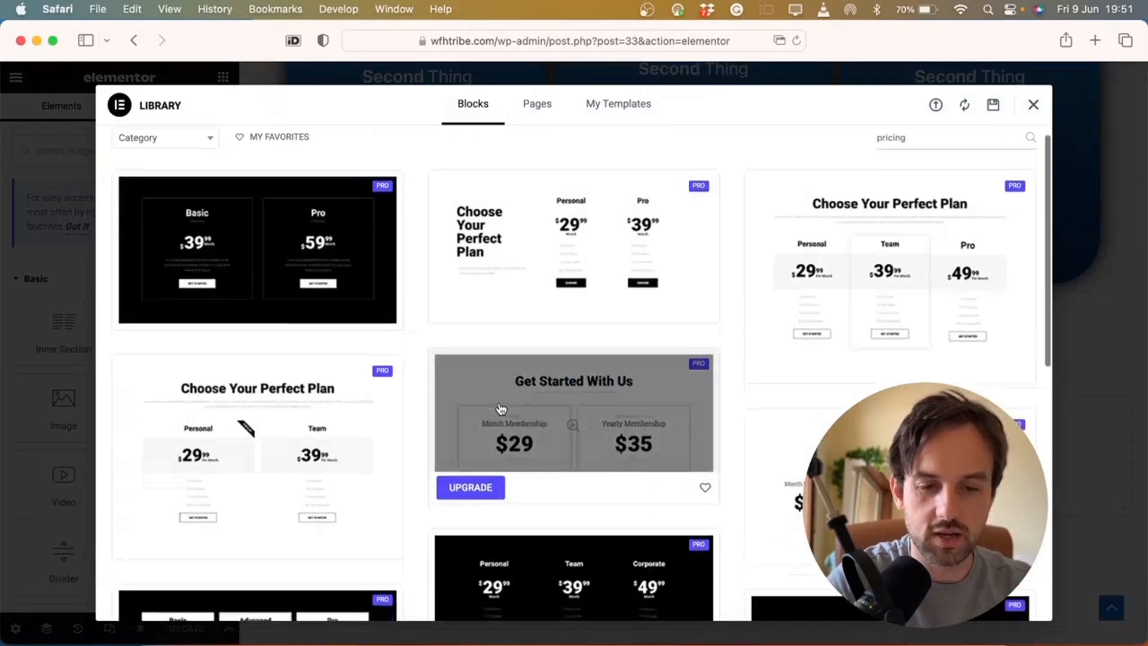
scroll(500, 405, down, 8)
scroll(723, 256, down, 3)
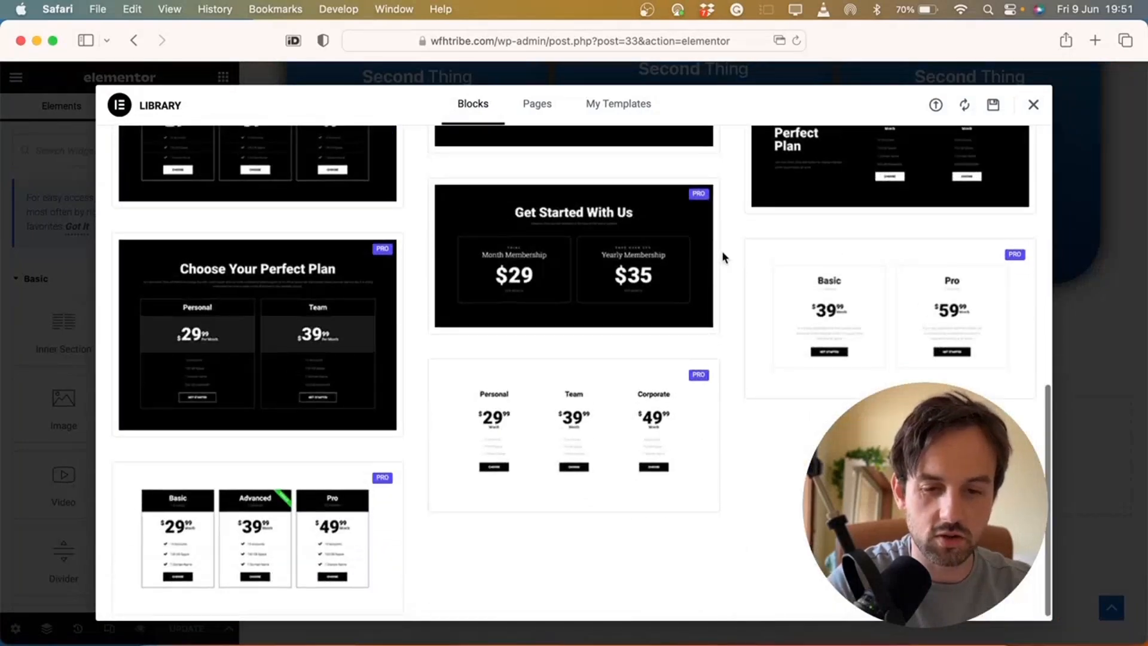
scroll(723, 256, up, 2)
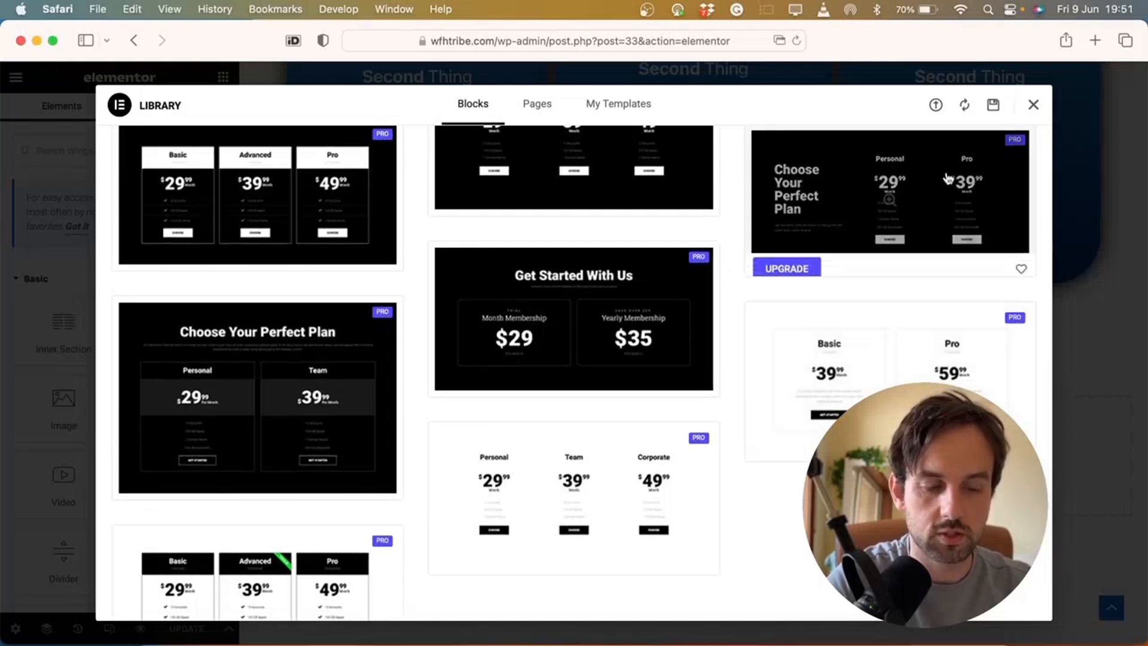
click(1034, 105)
Move the pricing cards section above the FAQ accordion
scroll(713, 285, up, 6)
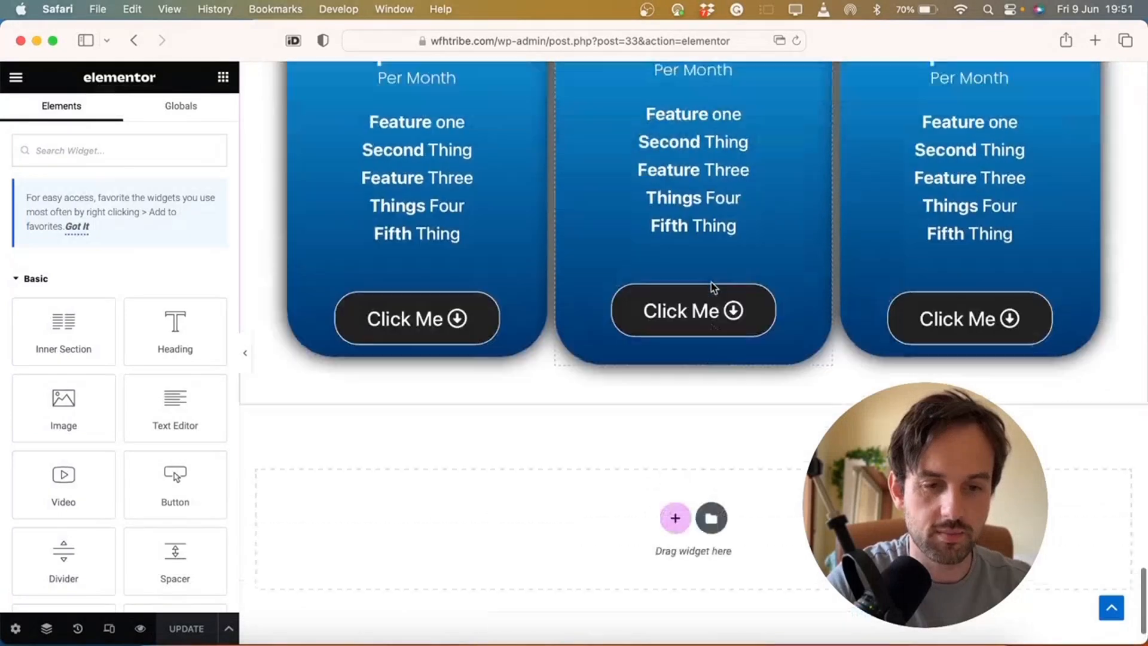
drag(694, 114, 725, 176)
scroll(696, 278, down, 10)
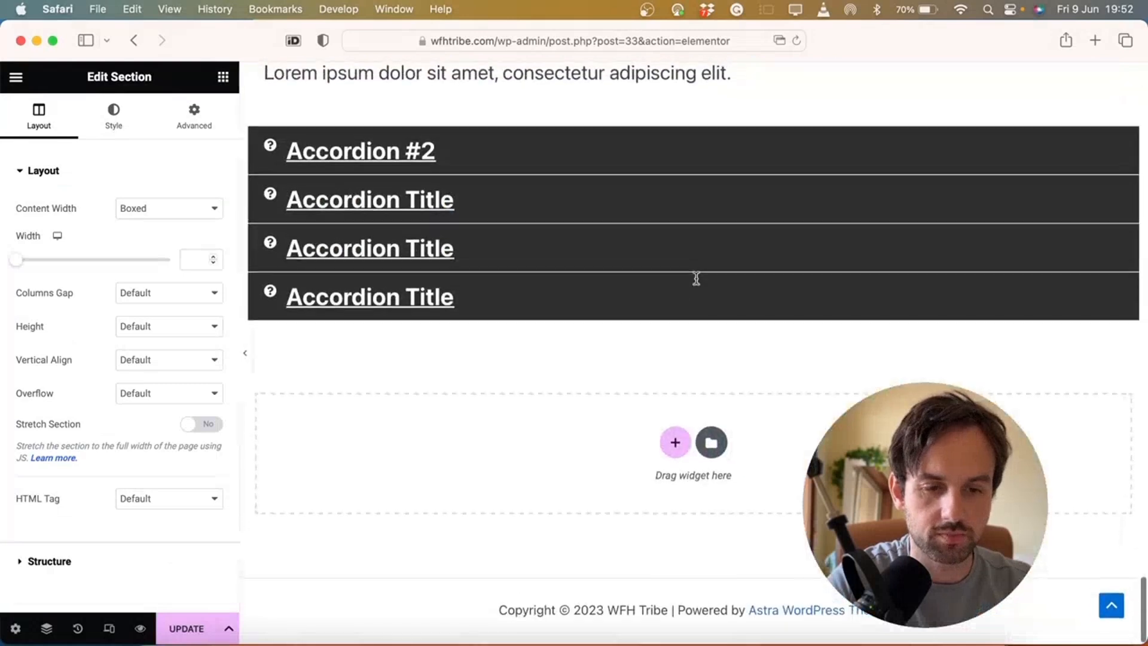
Add a three-column section below the FAQ with a centred 'Pricing' heading in the middle column
click(677, 449)
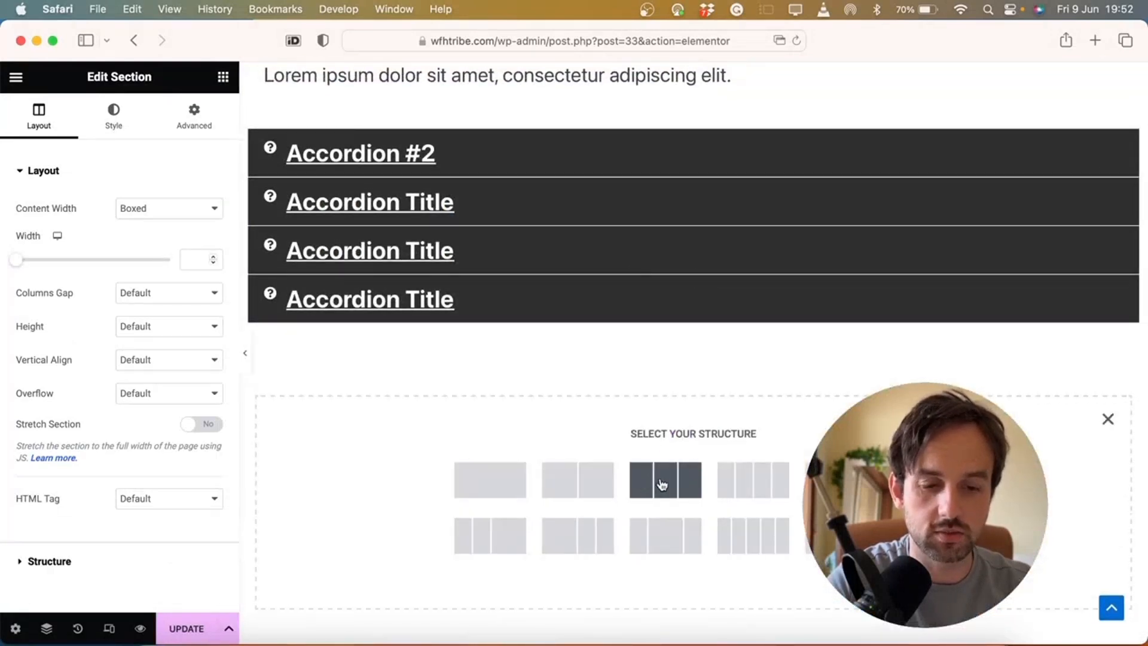
click(662, 485)
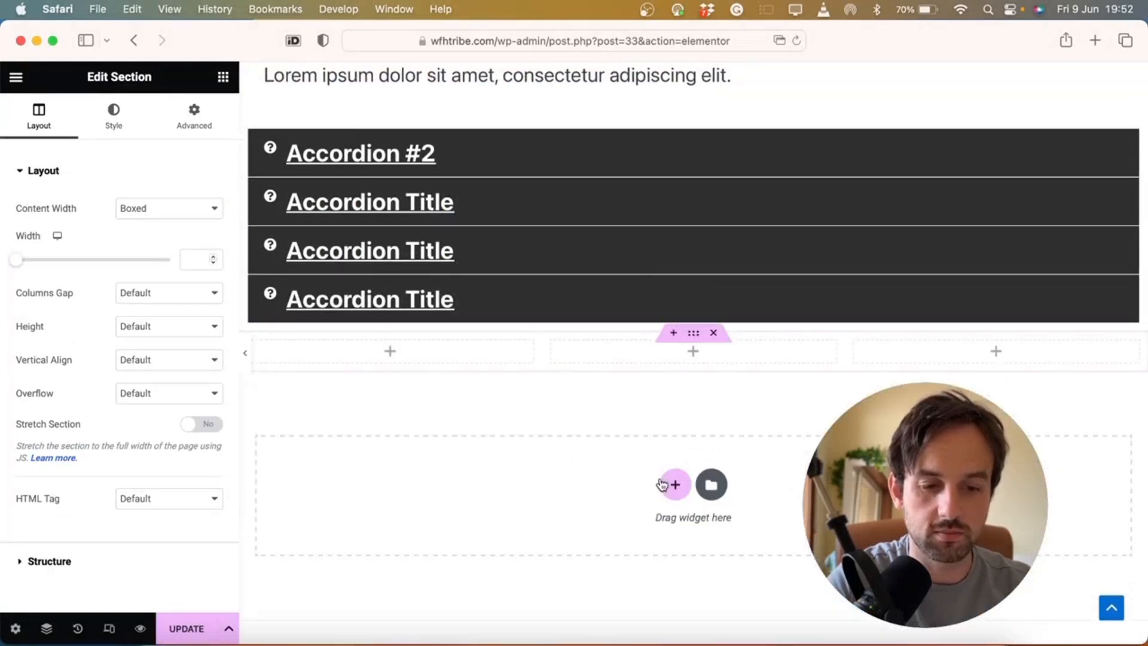
click(224, 78)
drag(173, 326, 651, 349)
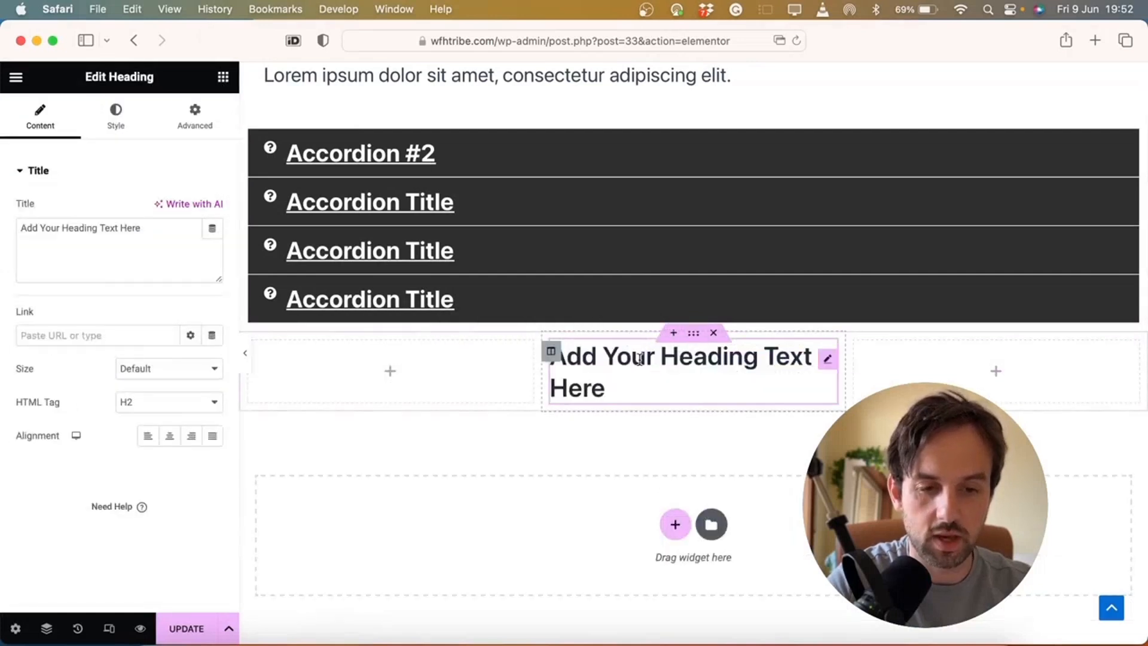
triple_click(639, 359)
text(Pric)
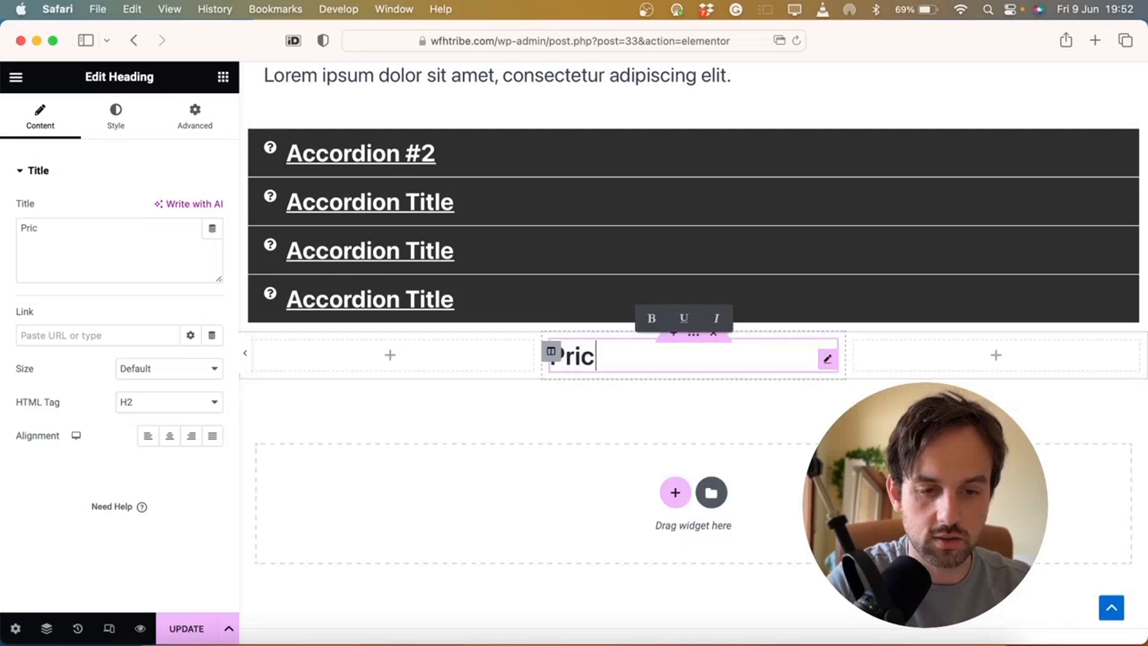
text(ing)
click(172, 436)
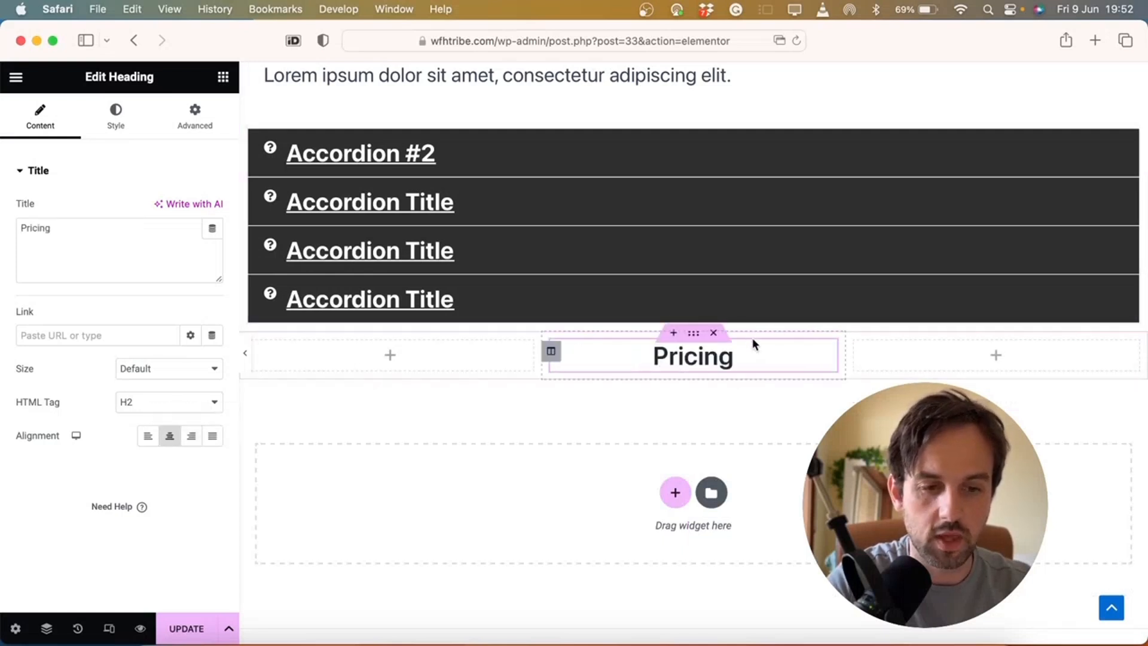
Duplicate the Pricing heading three times to stack four copies
right_click(828, 362)
click(848, 352)
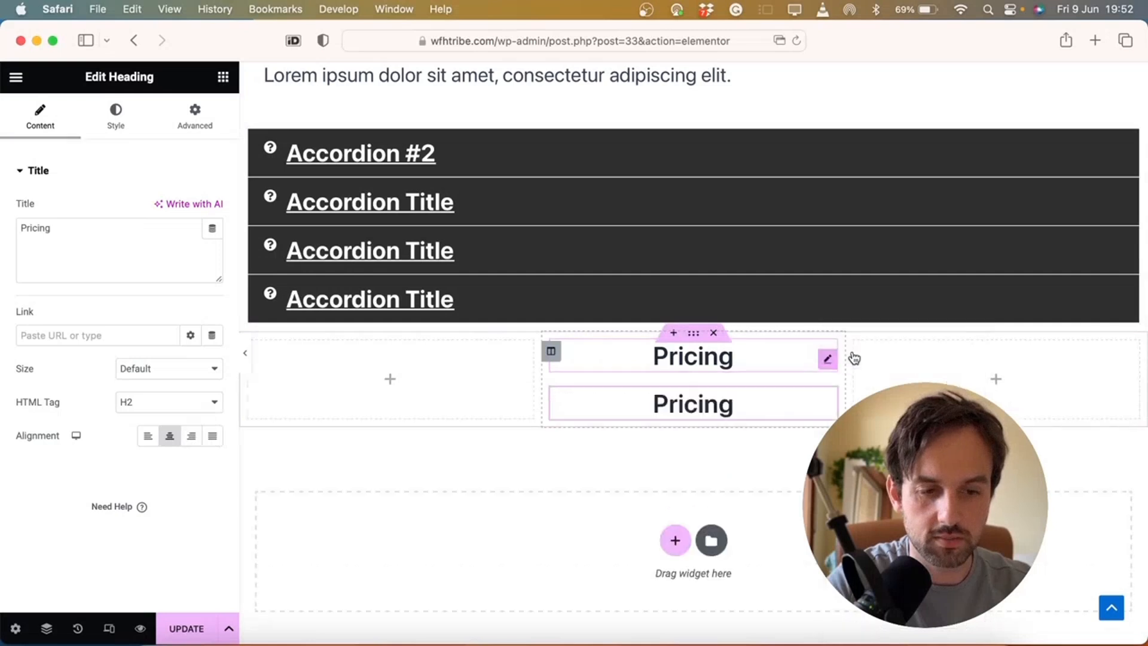
right_click(827, 413)
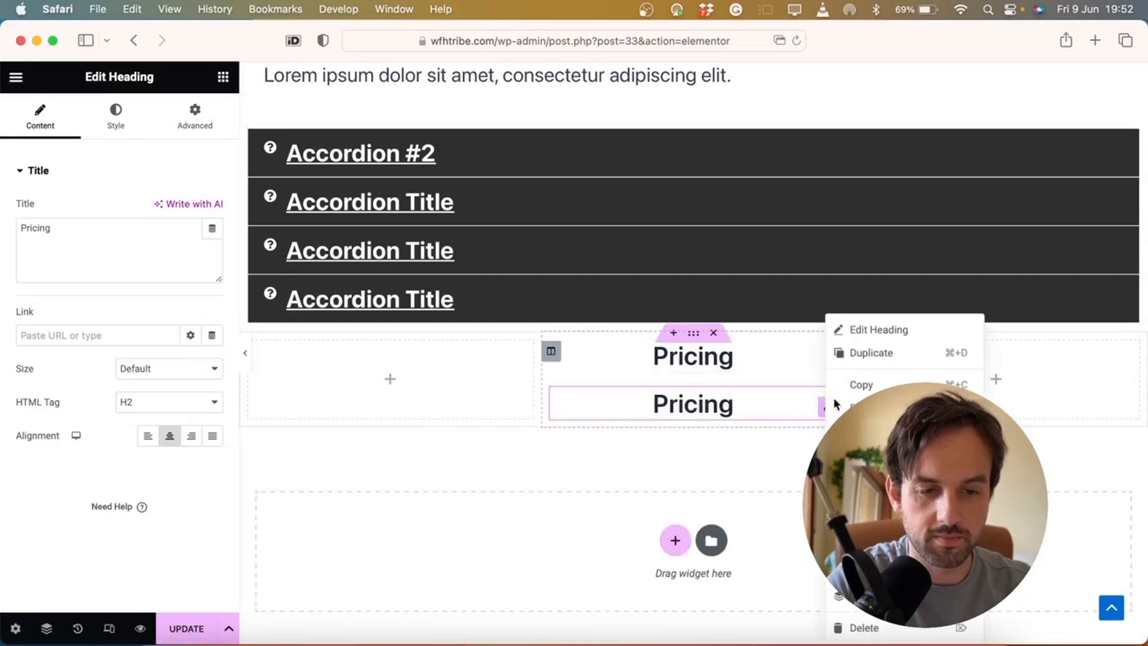
click(866, 353)
right_click(825, 451)
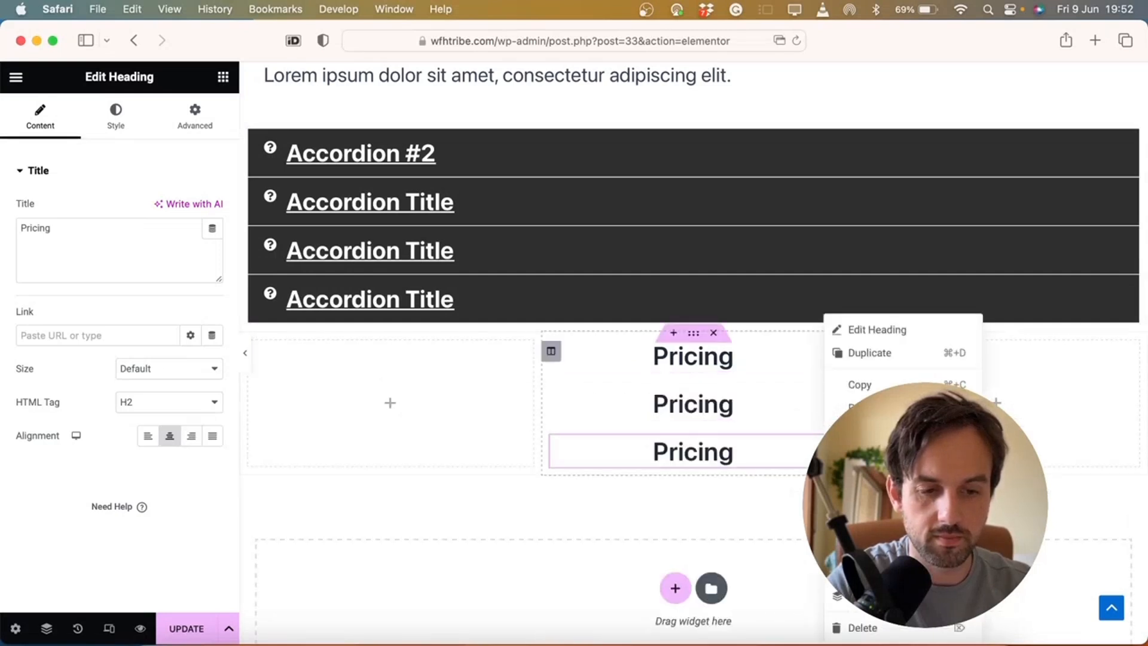
click(866, 353)
scroll(584, 459, down, 1)
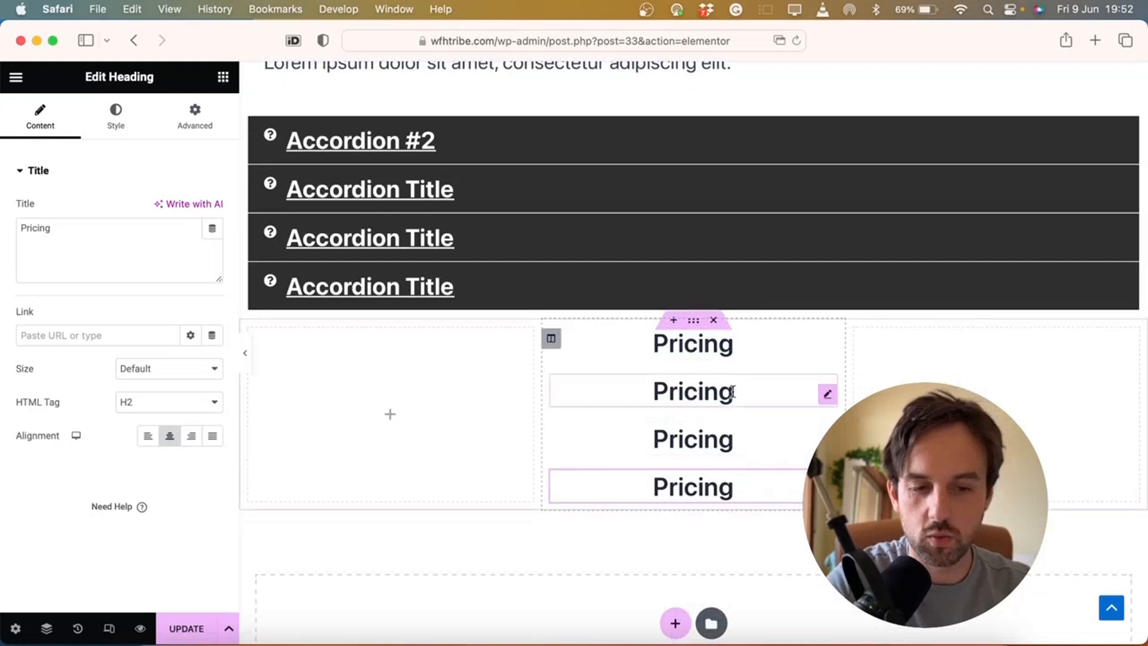
double_click(683, 341)
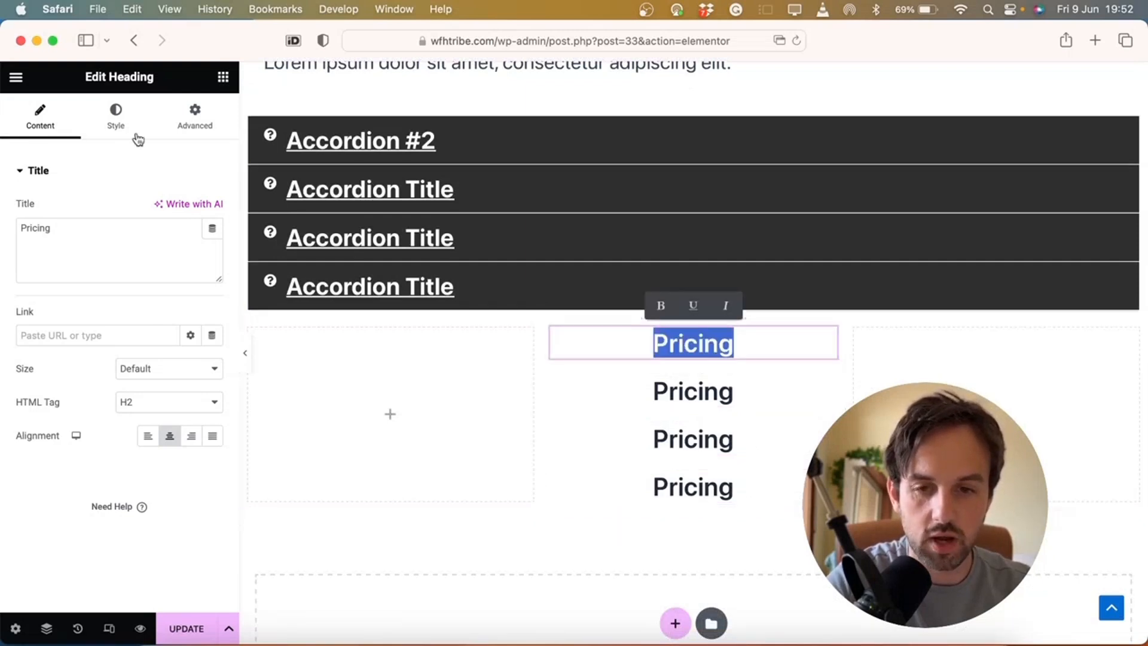
Set the top Pricing heading's font size to 50
click(117, 127)
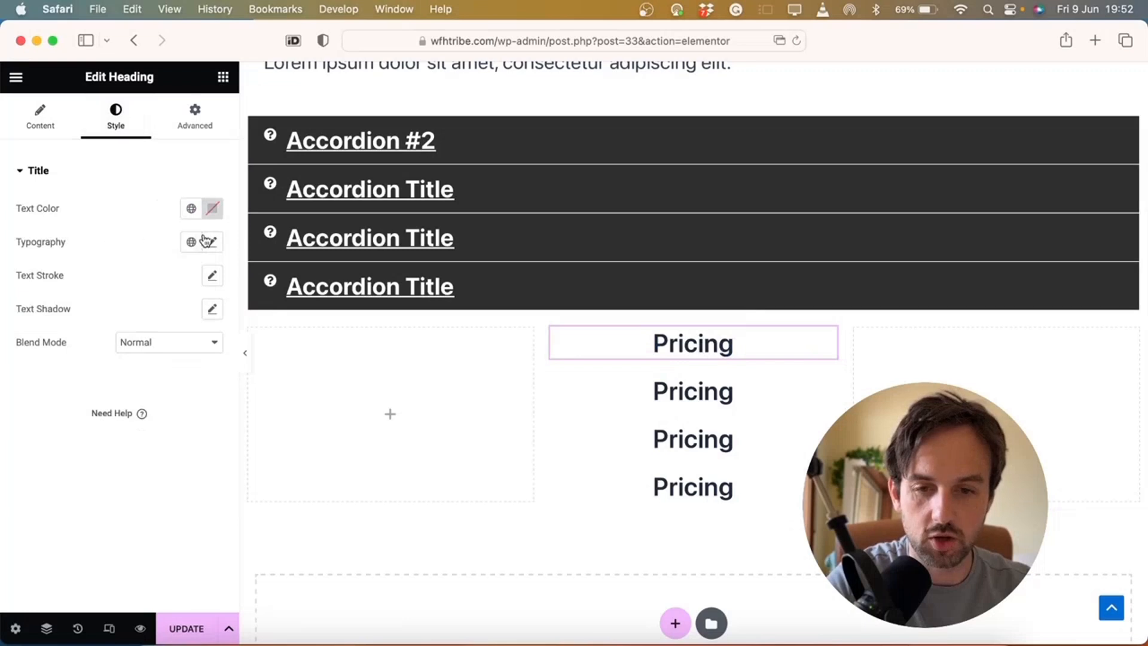
click(211, 242)
click(180, 368)
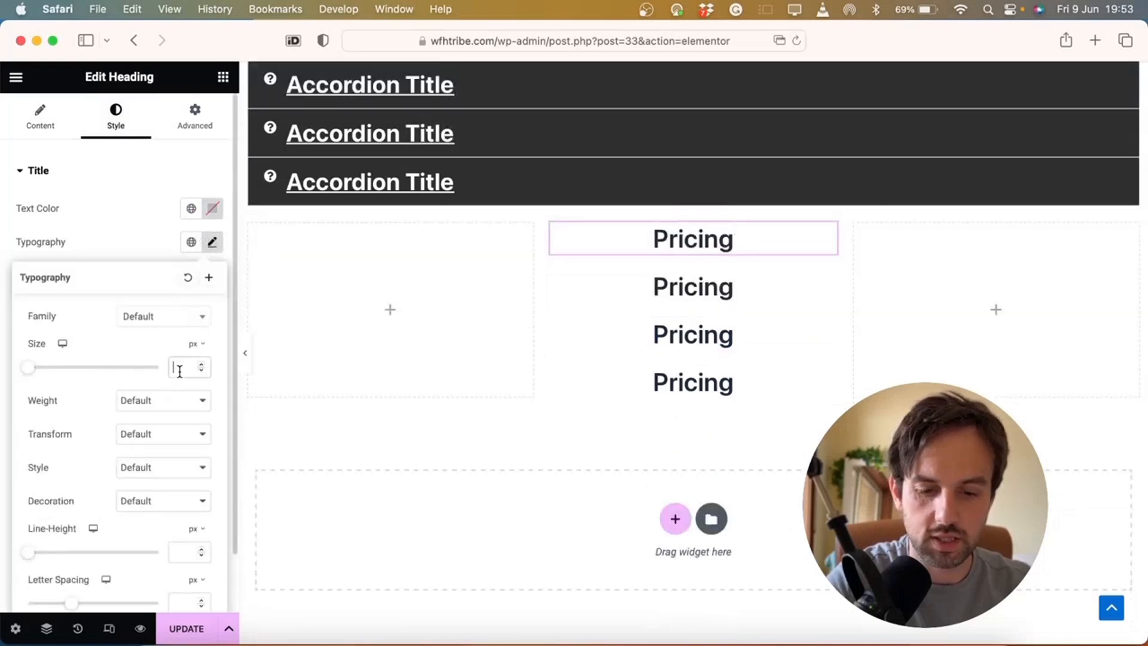
text(40)
key(BackSpace)
key(BackSpace)
text(50)
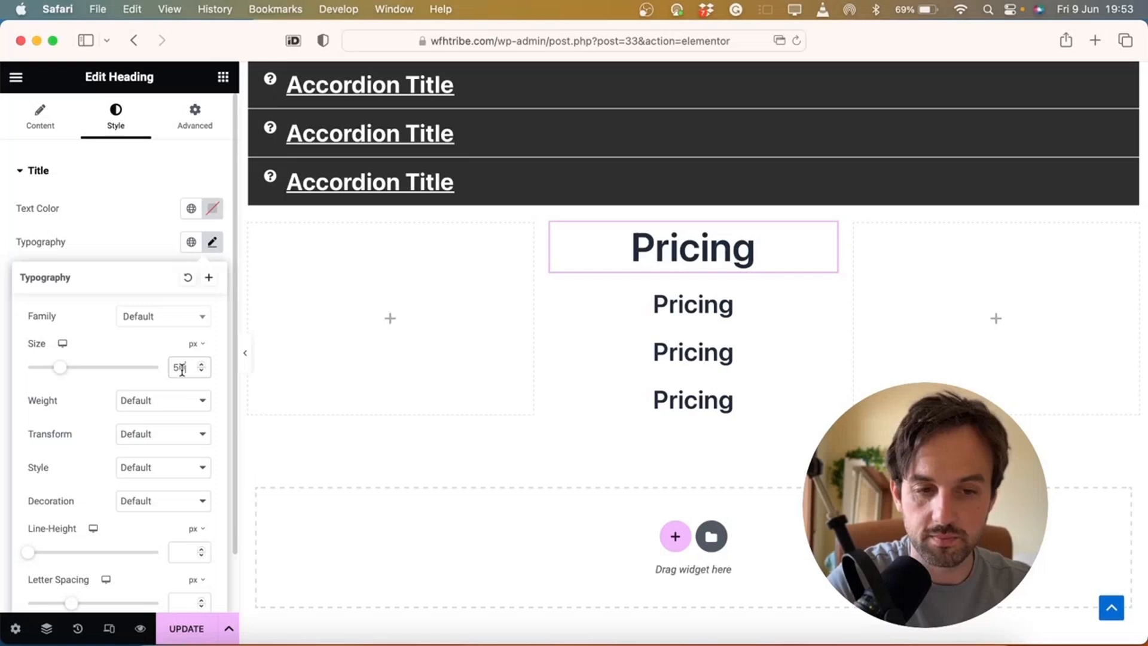
Turn the second heading into an H5 reading 'Full Package'
click(693, 304)
click(74, 136)
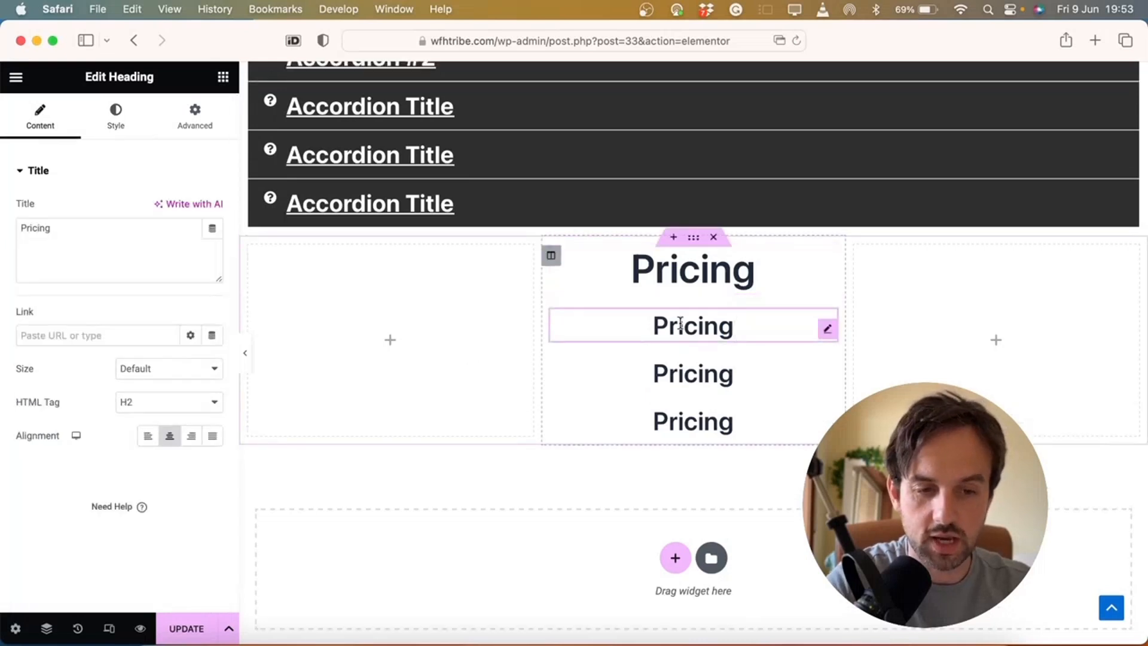
click(171, 402)
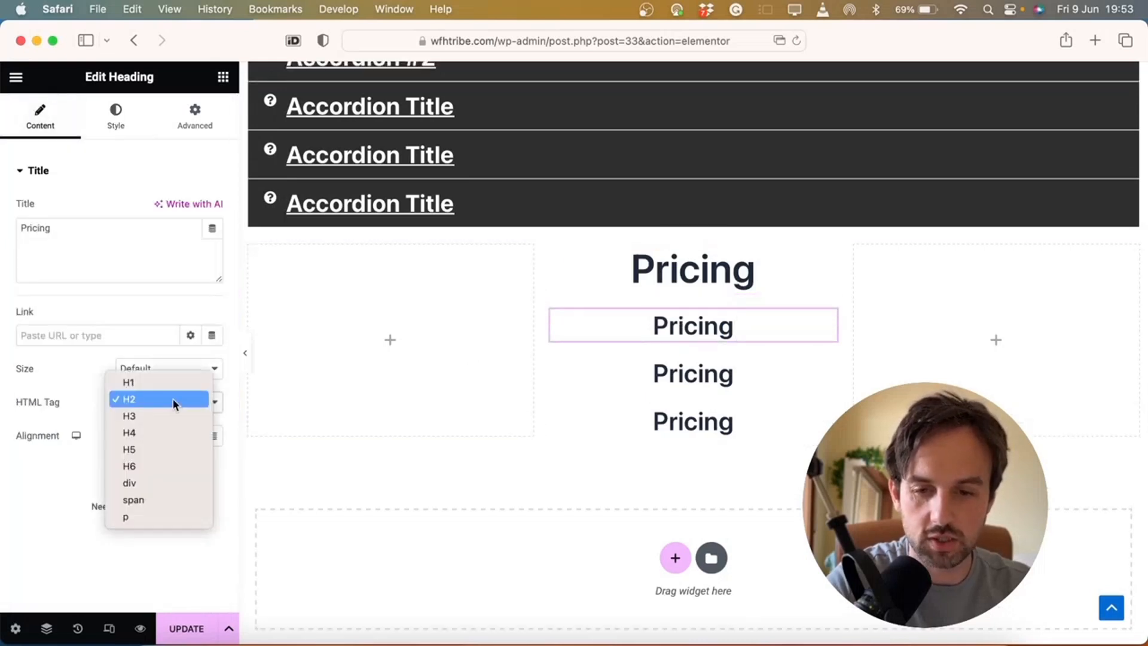
click(149, 462)
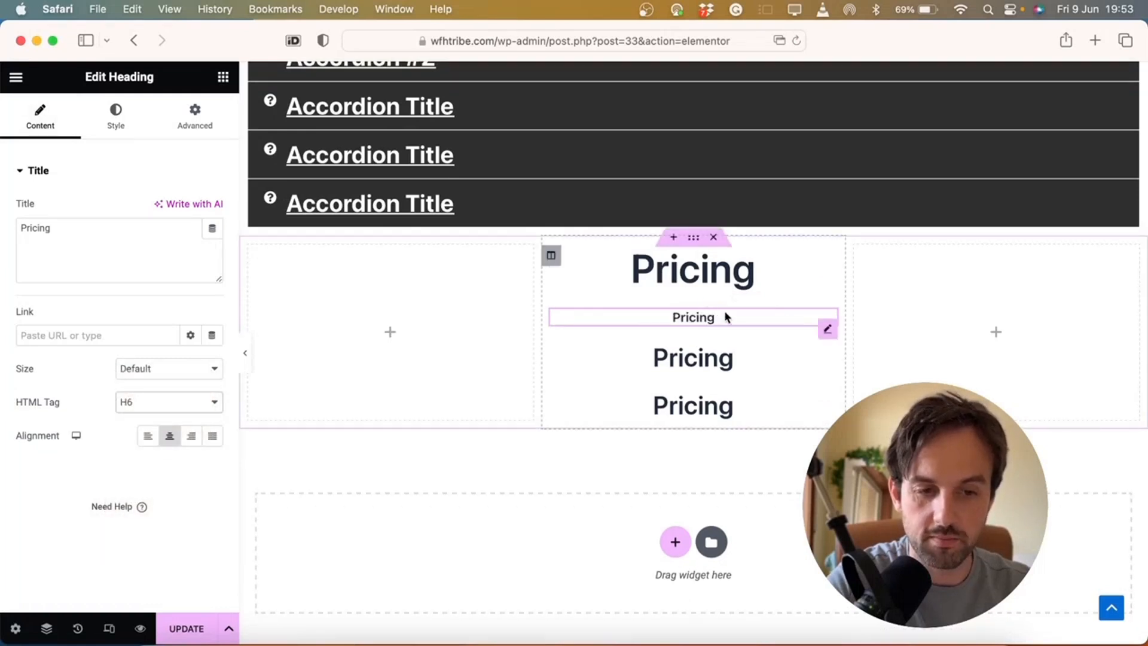
scroll(725, 318, up, 1)
double_click(698, 349)
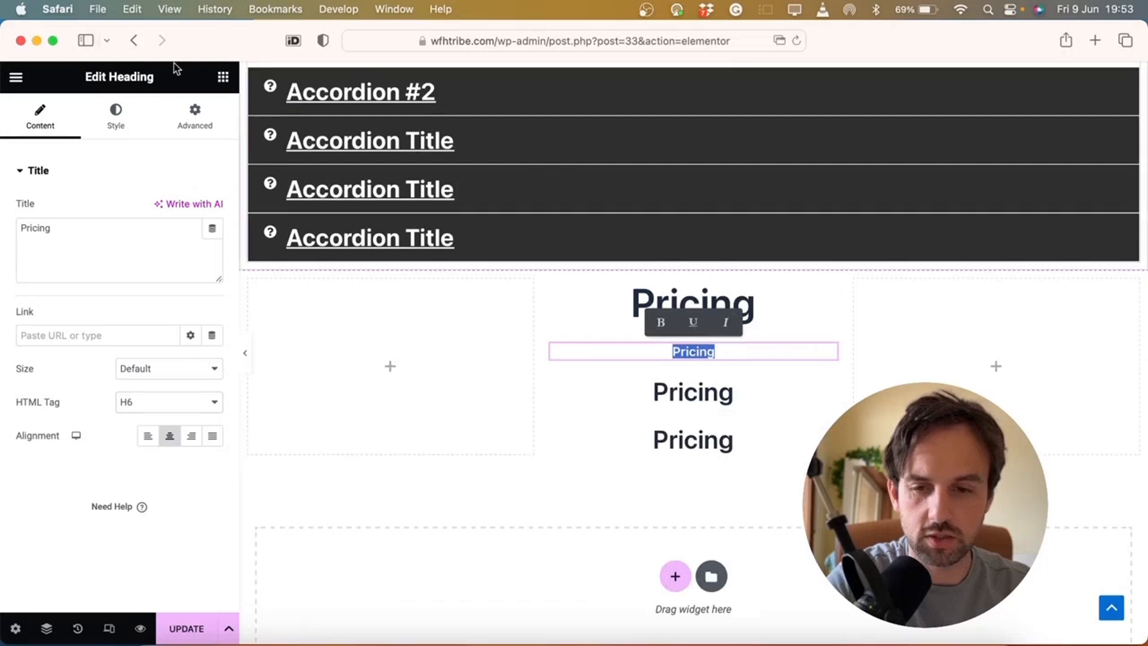
click(171, 407)
click(174, 383)
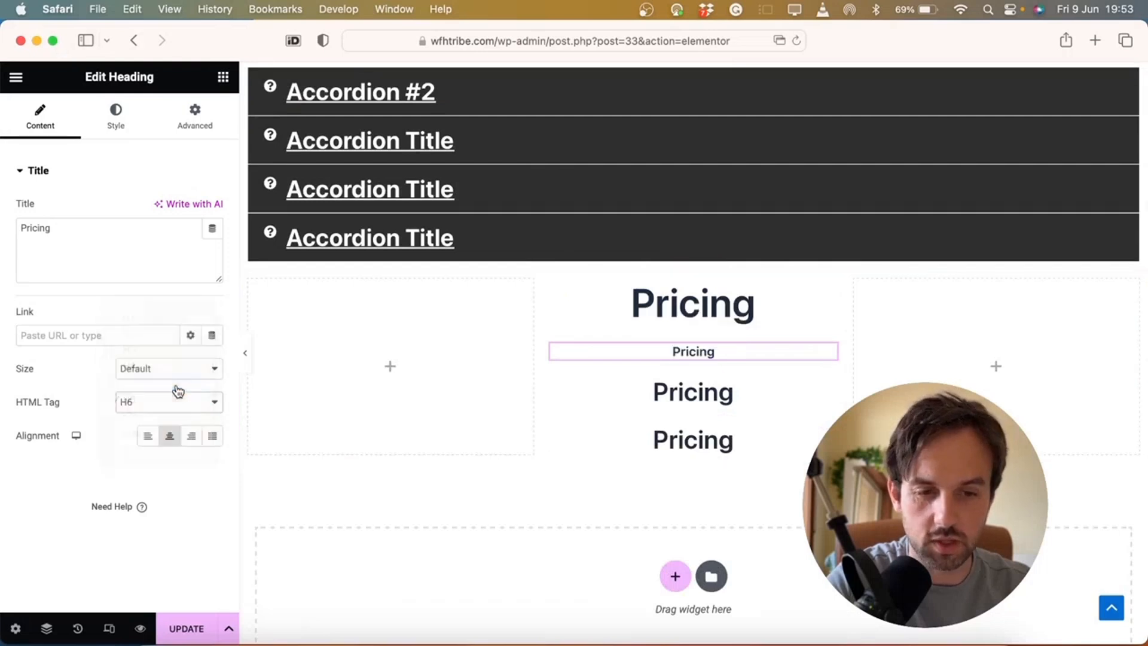
double_click(700, 349)
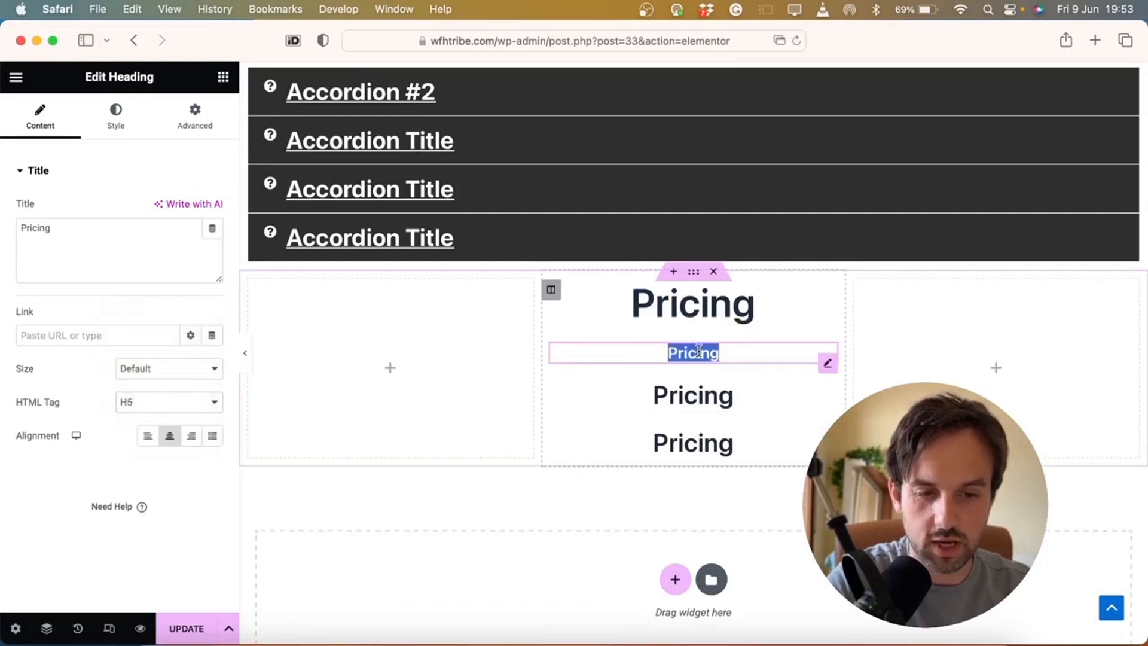
text(Full P)
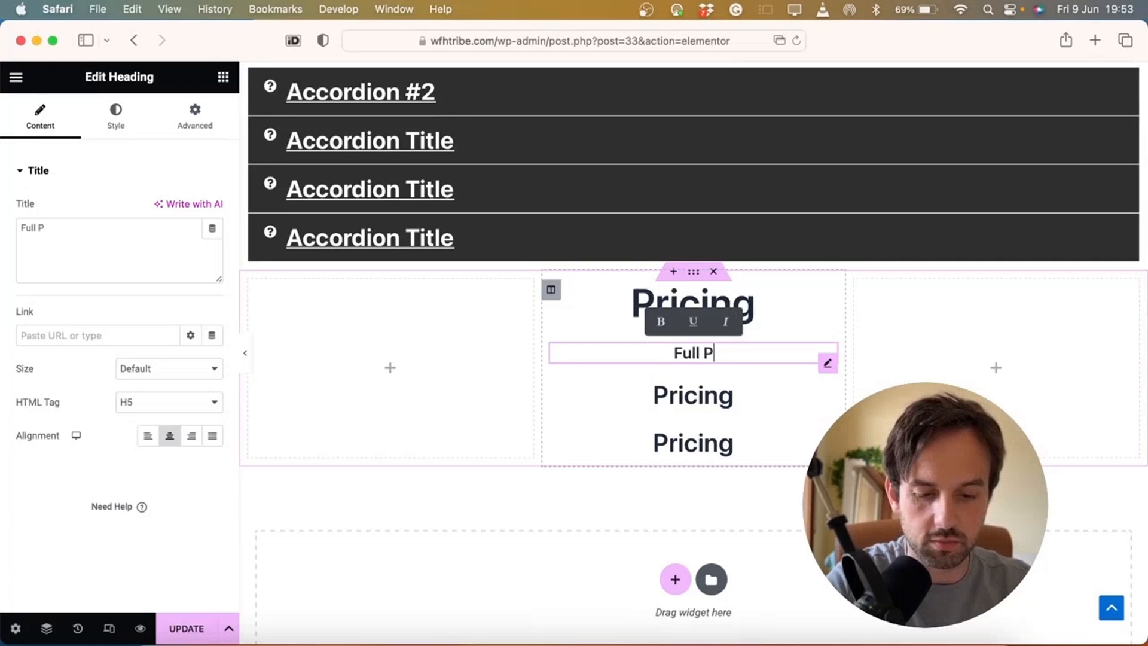
text(ackage)
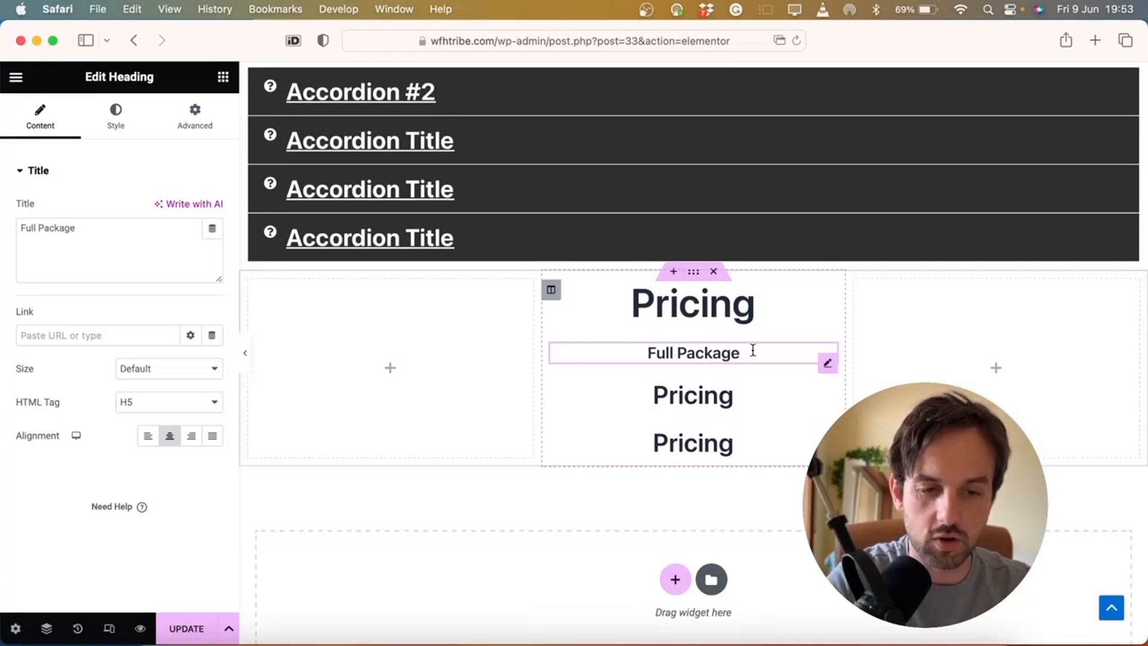
Change the third heading to '$50' with font size 70
scroll(753, 351, down, 2)
double_click(715, 346)
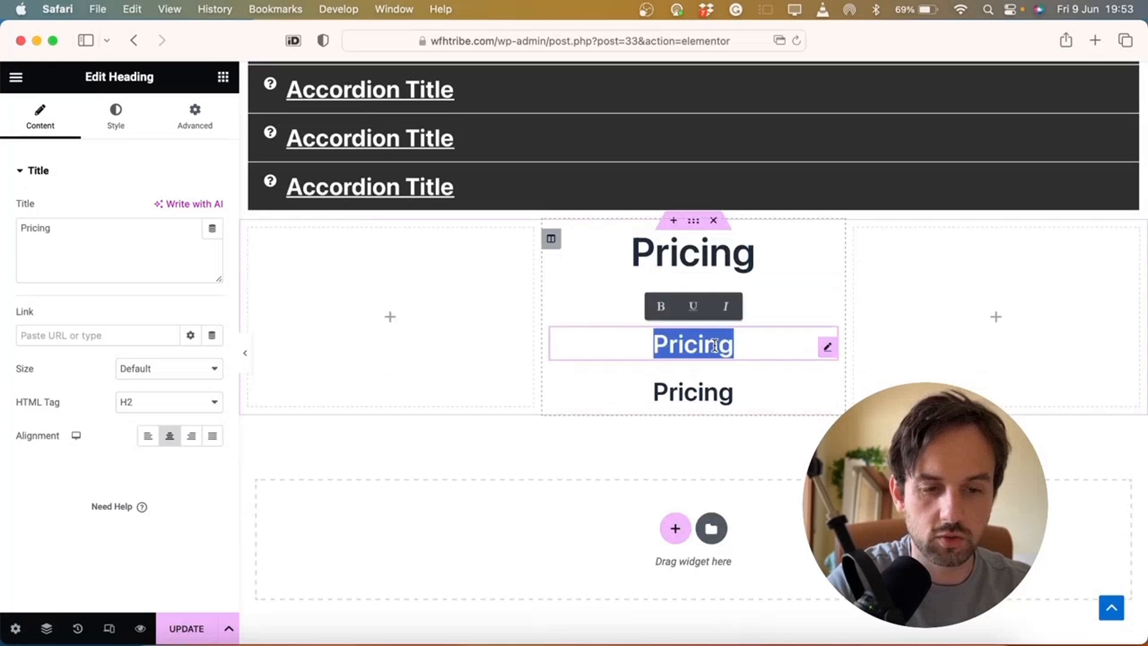
text($50)
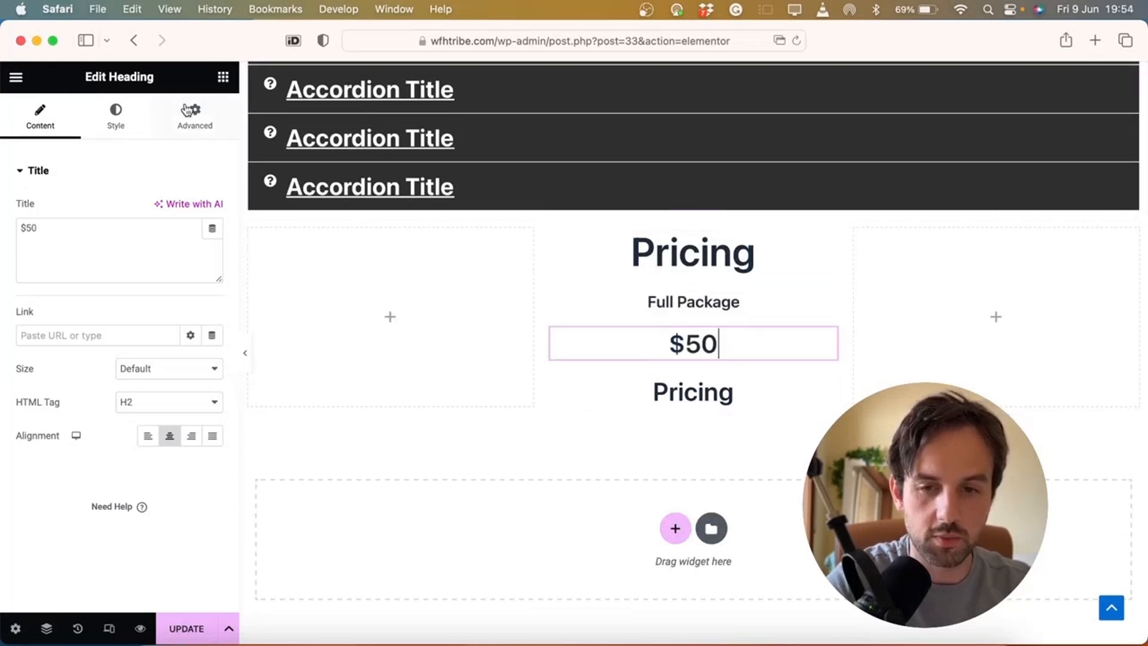
click(114, 122)
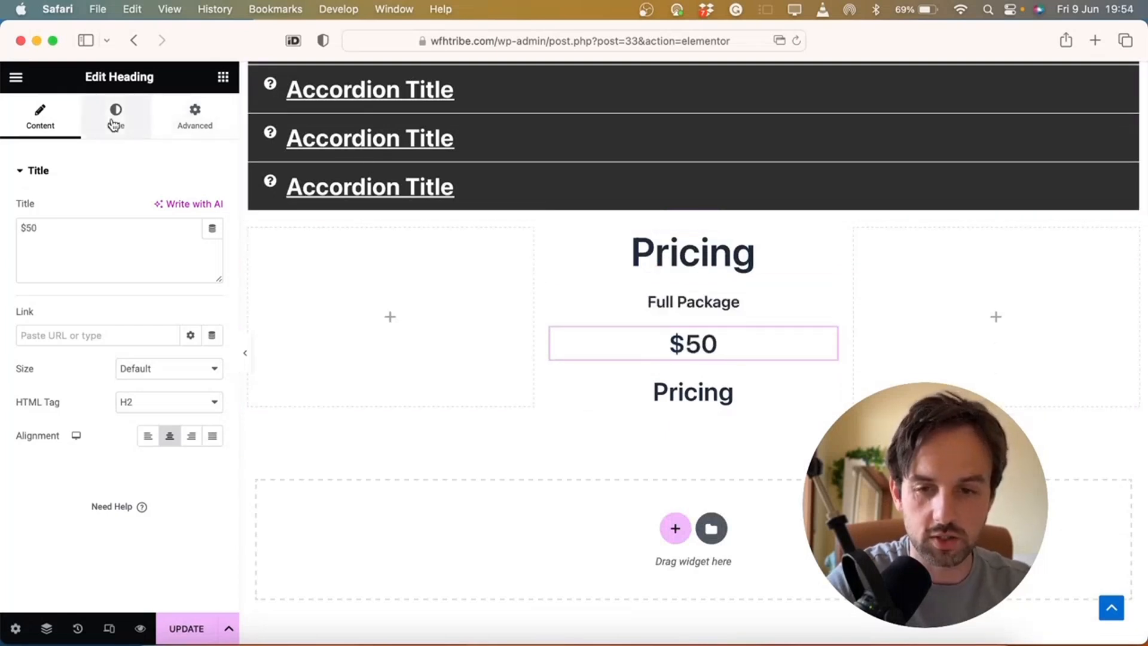
click(212, 243)
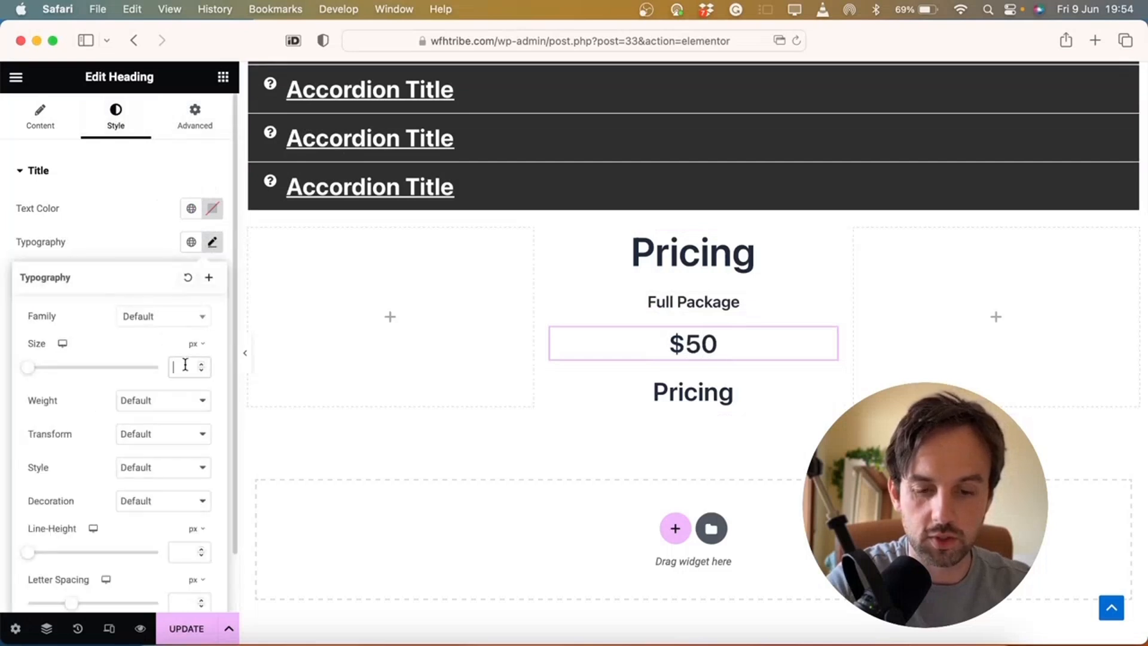
text(70)
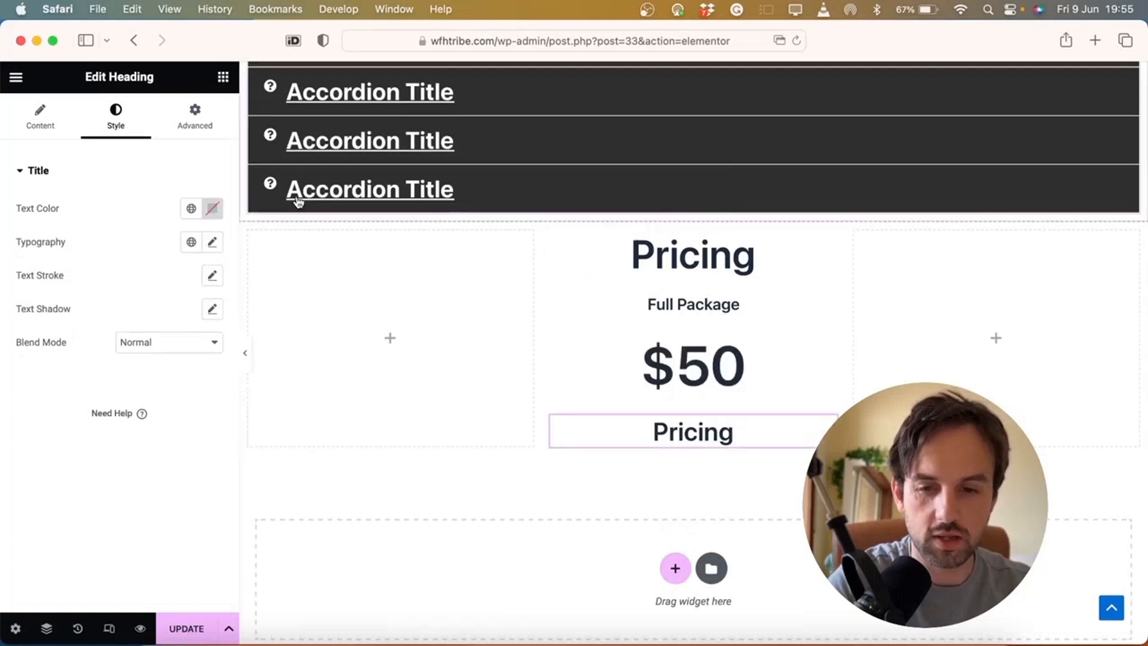
Set the last Pricing heading's HTML tag to H5
click(37, 119)
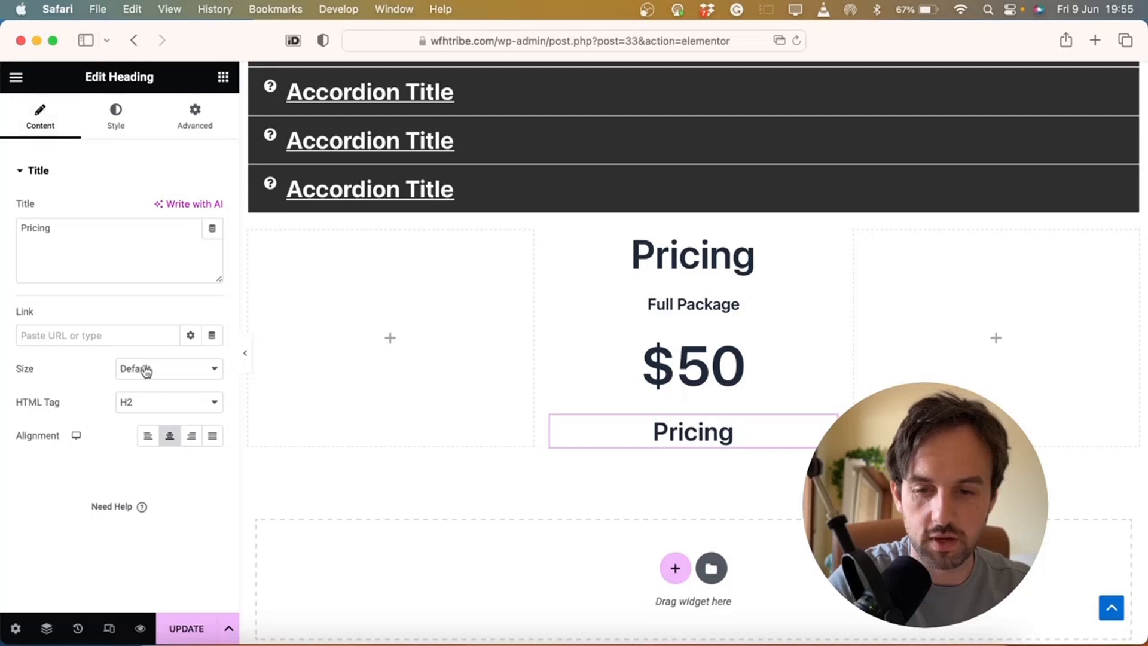
click(193, 406)
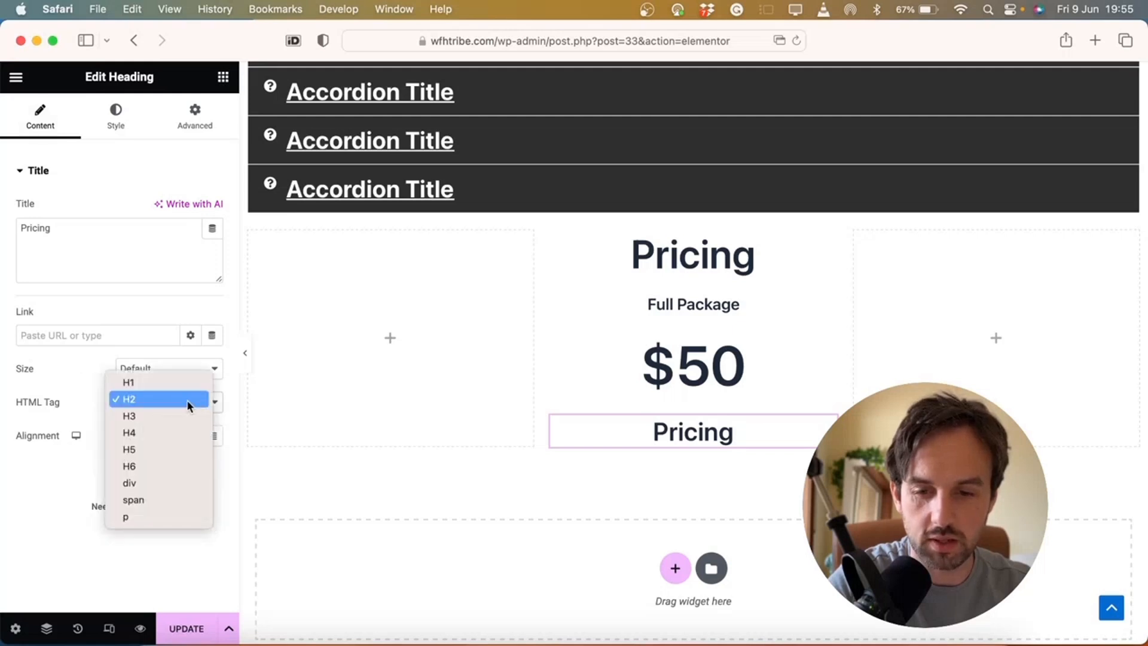
click(141, 454)
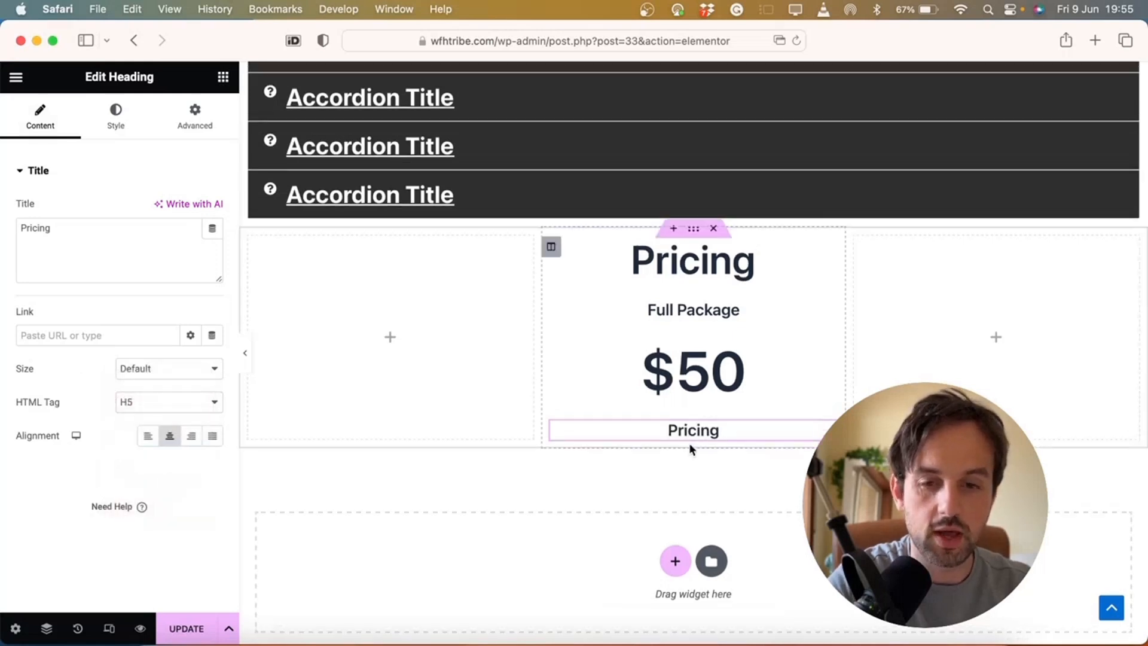
click(223, 78)
Add a Text Editor below the last heading holding the pasted five-line feature list
drag(192, 391, 695, 439)
key(super+a)
text(Feature one Second Thing Feature Three Things Four Fifth Thing)
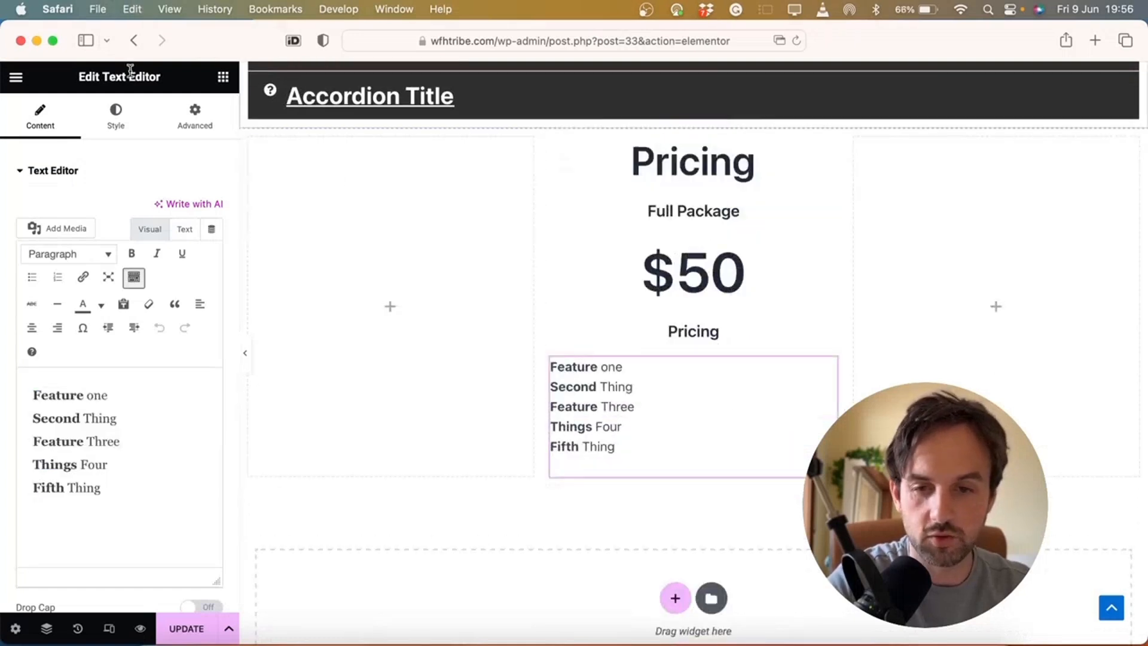
Set the feature list text to 22 px and centre it
click(120, 123)
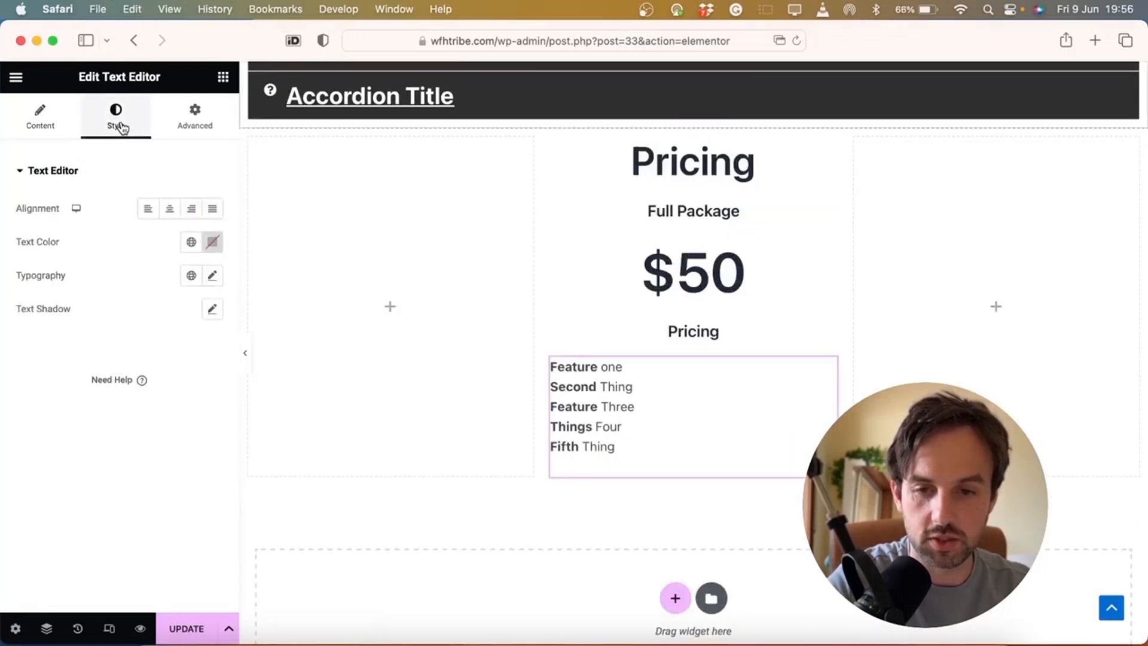
click(213, 276)
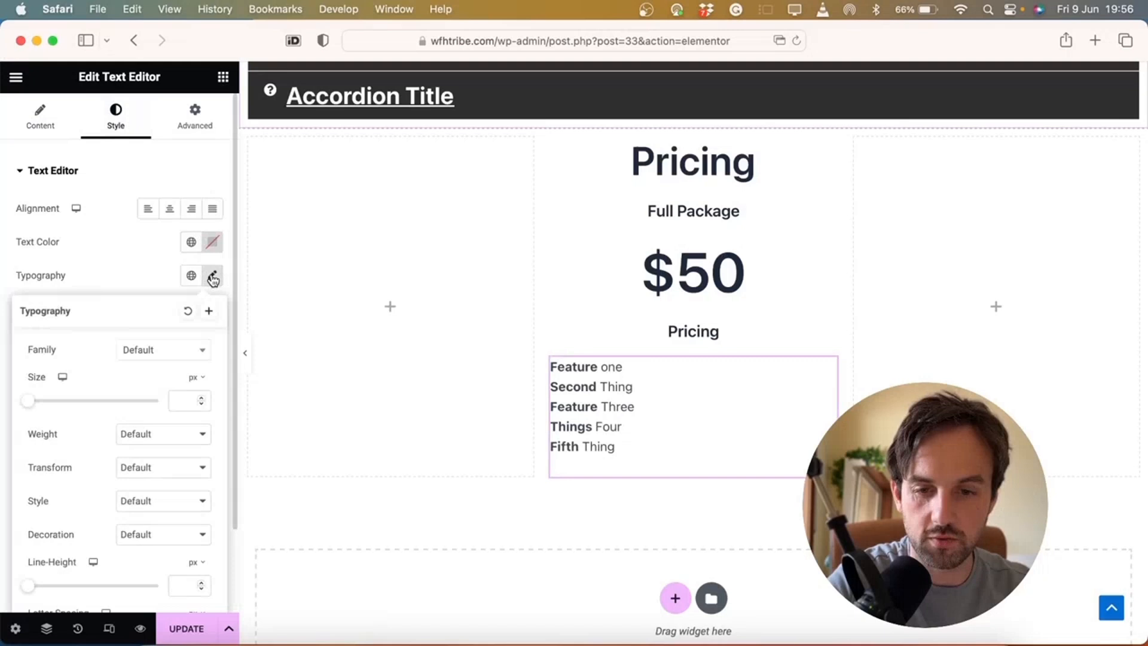
click(183, 399)
text(22)
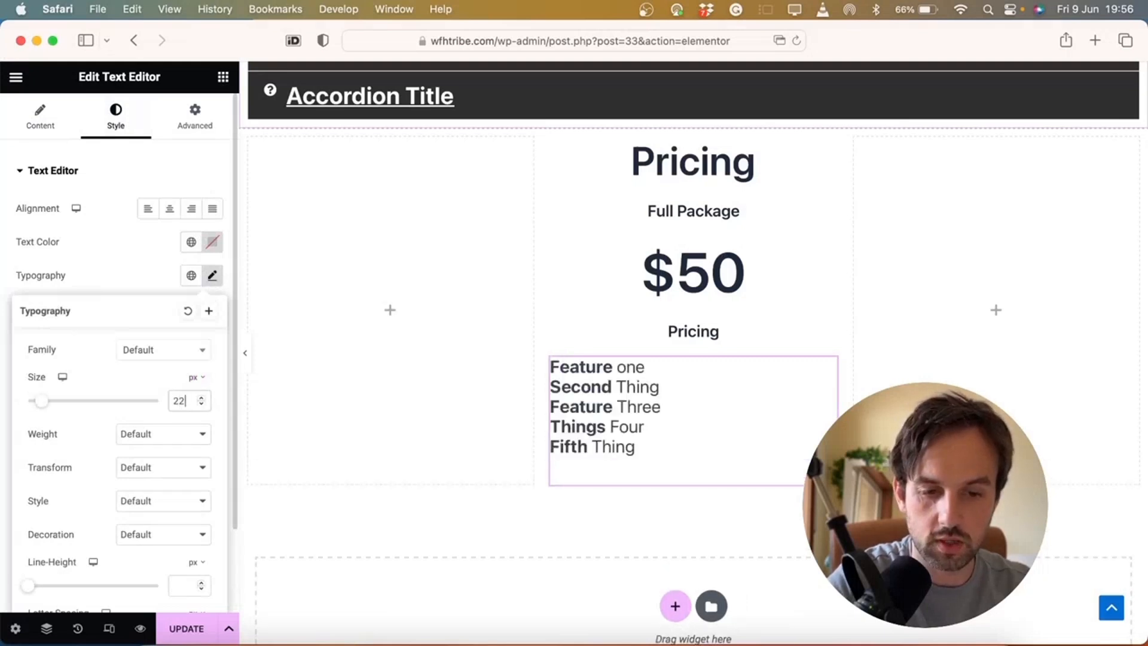
click(559, 421)
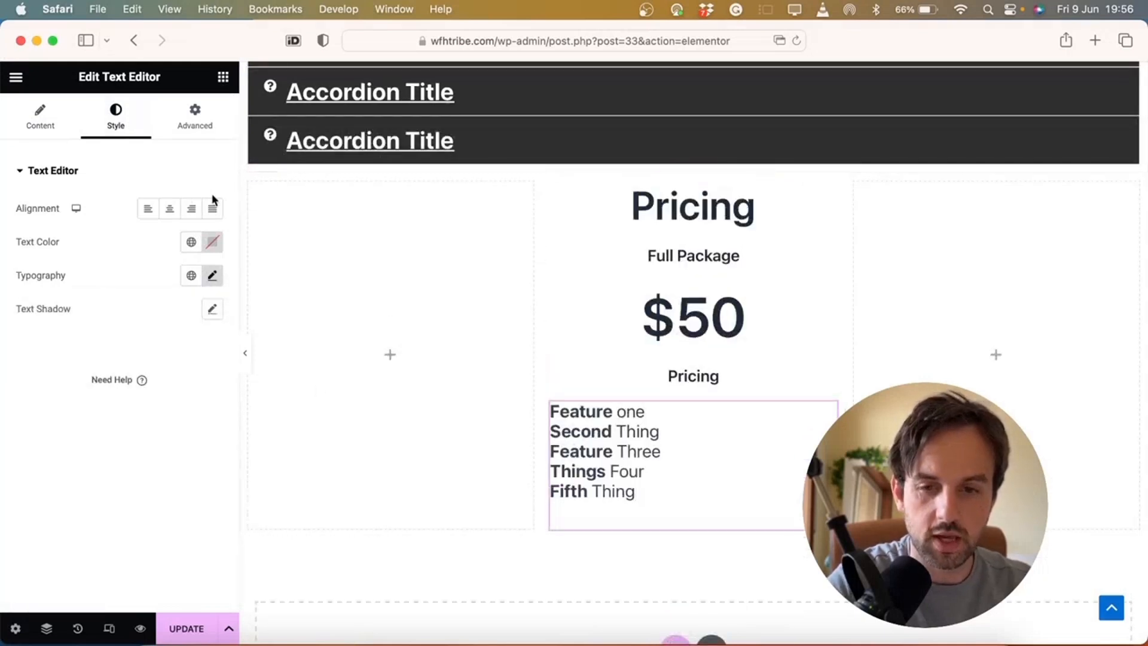
click(169, 208)
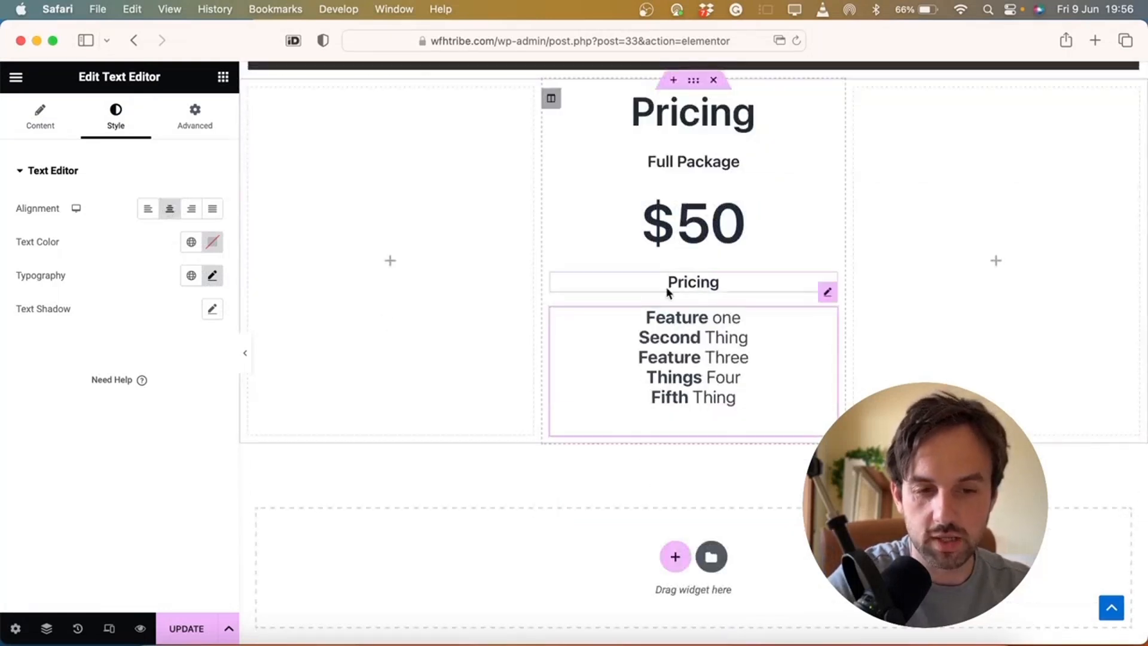
Set the feature list's line height to 35 px
click(213, 276)
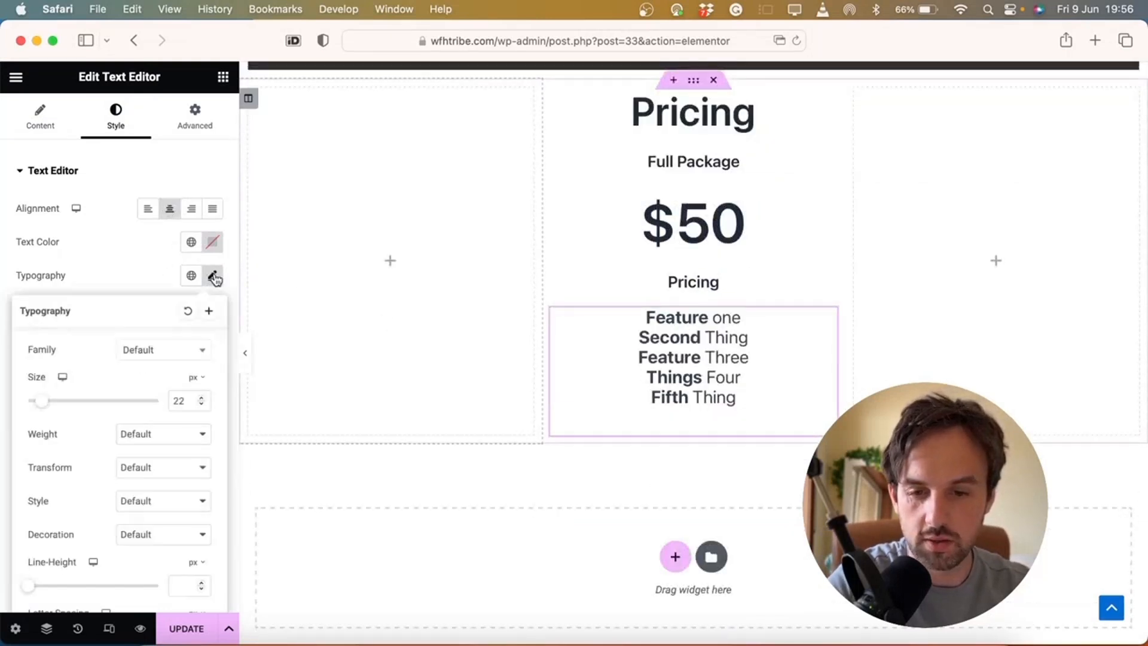
scroll(167, 412, down, 3)
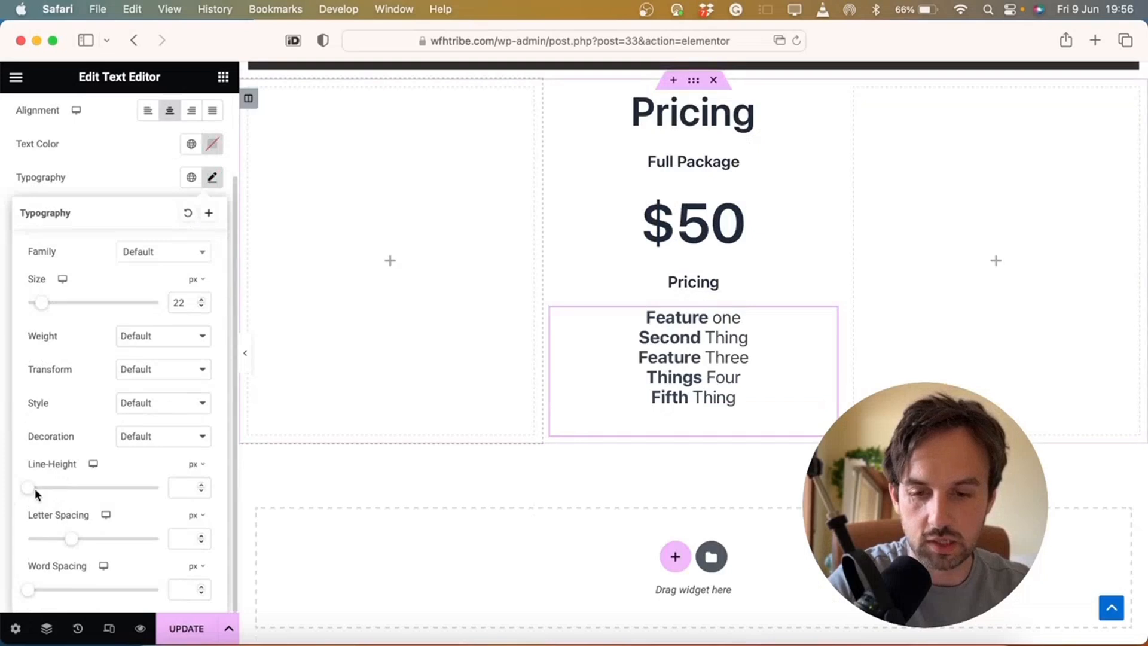
drag(30, 489, 77, 488)
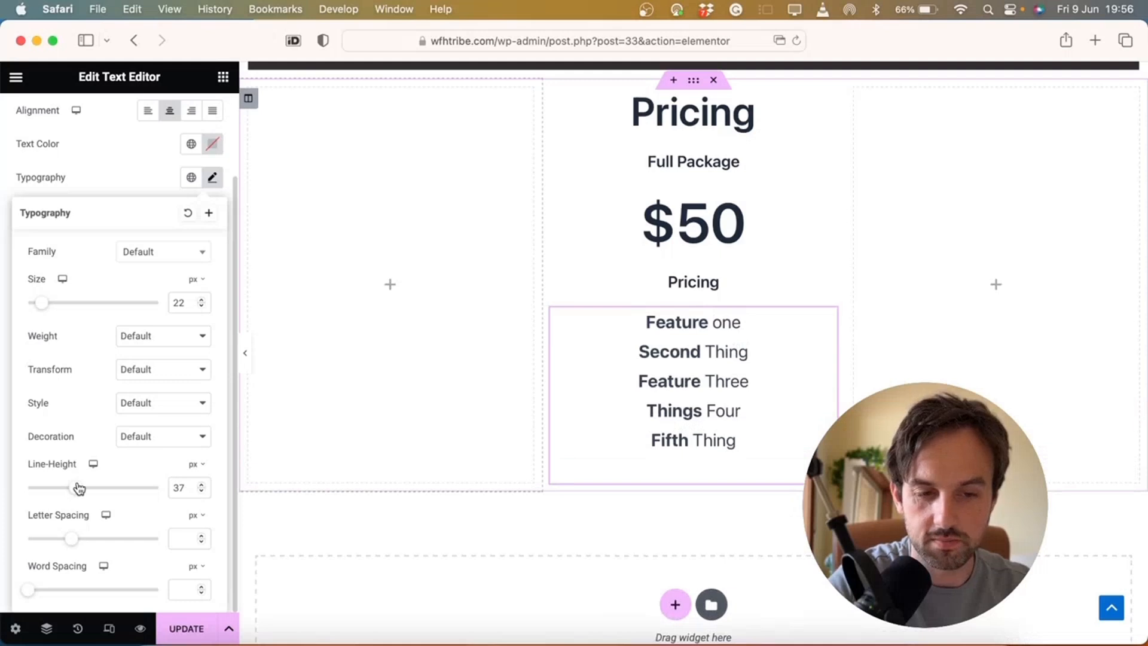
scroll(206, 531, up, 1)
click(203, 527)
click(203, 526)
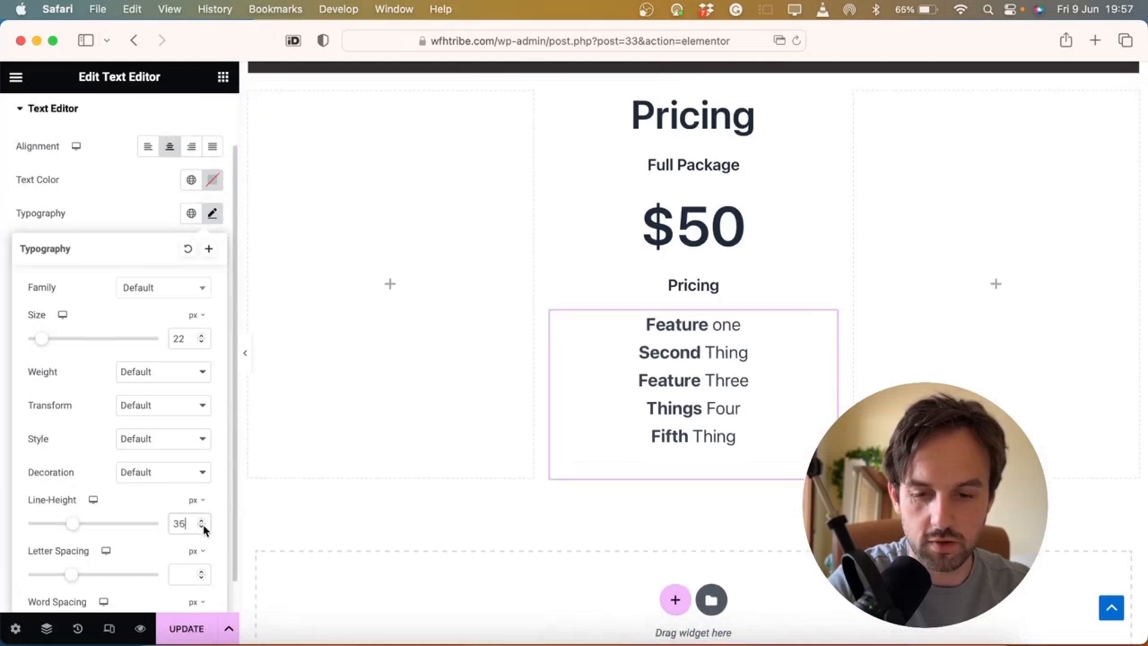
scroll(619, 403, up, 3)
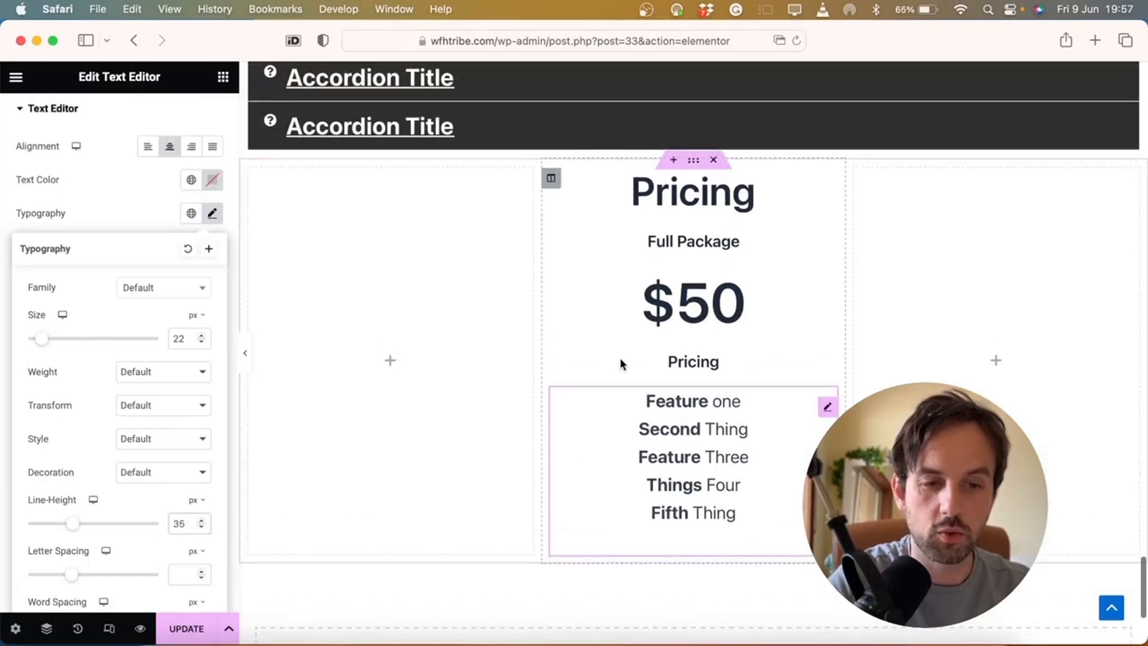
Duplicate a blue card's dark Click Me button into the $50 column, replacing a discarded Button widget
click(222, 77)
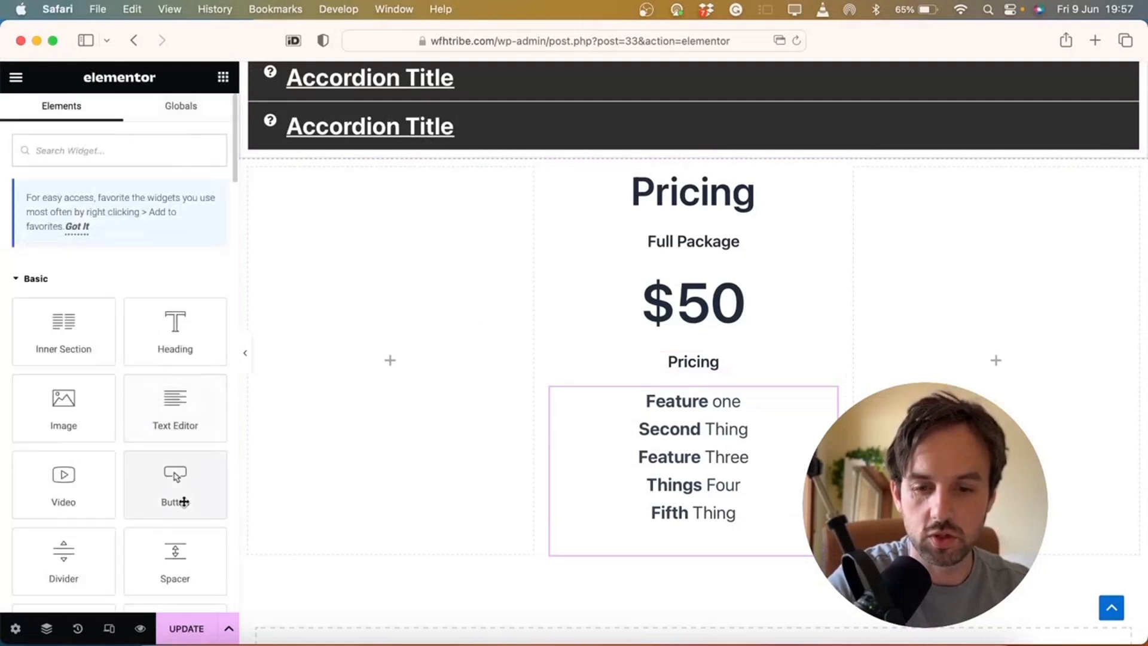
drag(165, 487, 671, 542)
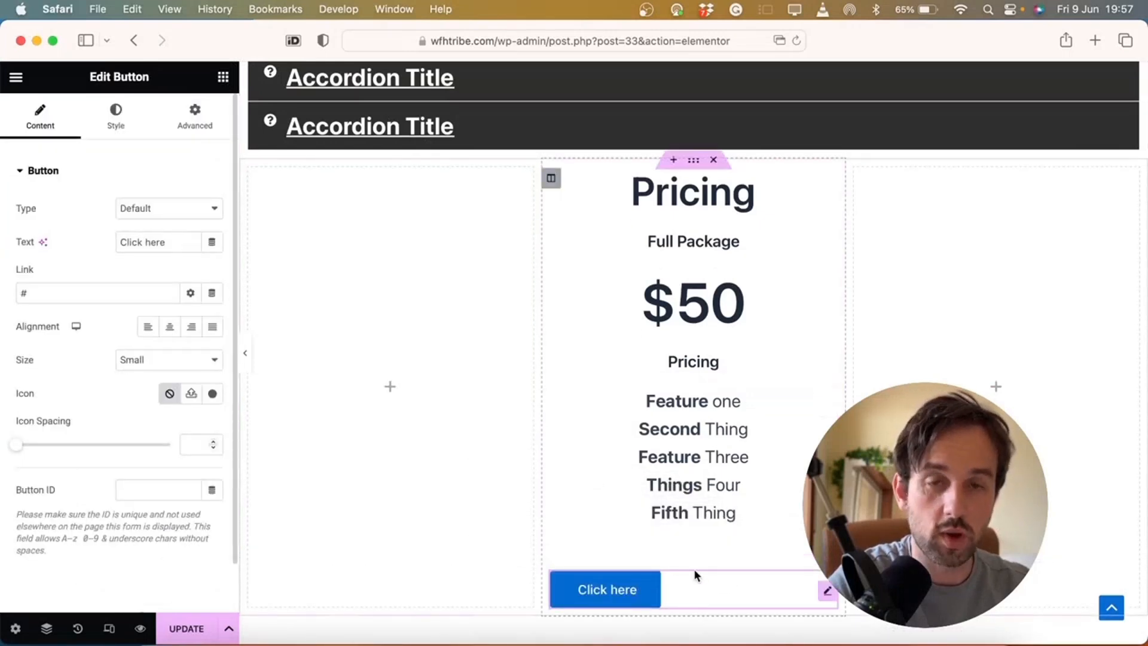
key(Delete)
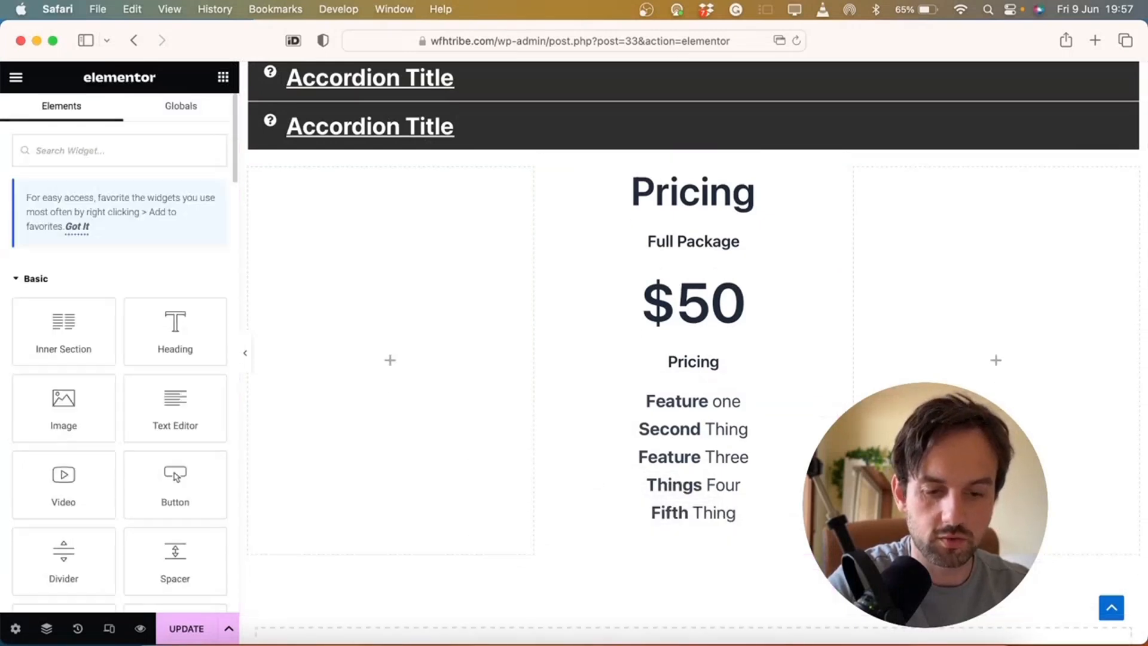
scroll(763, 295, up, 10)
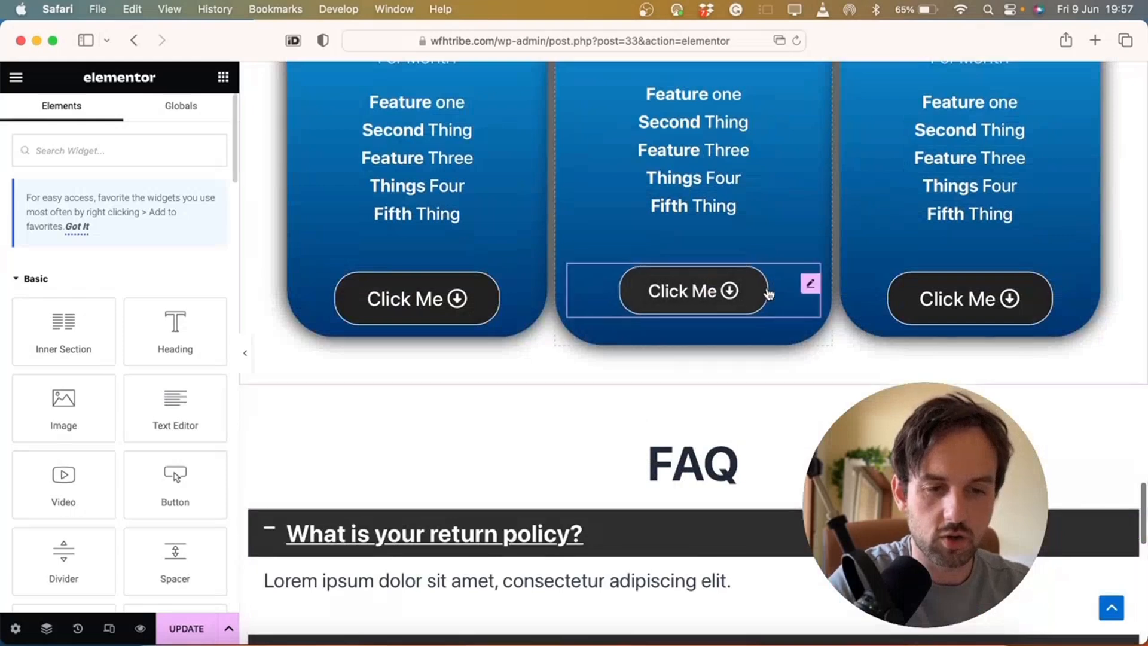
right_click(811, 284)
click(860, 323)
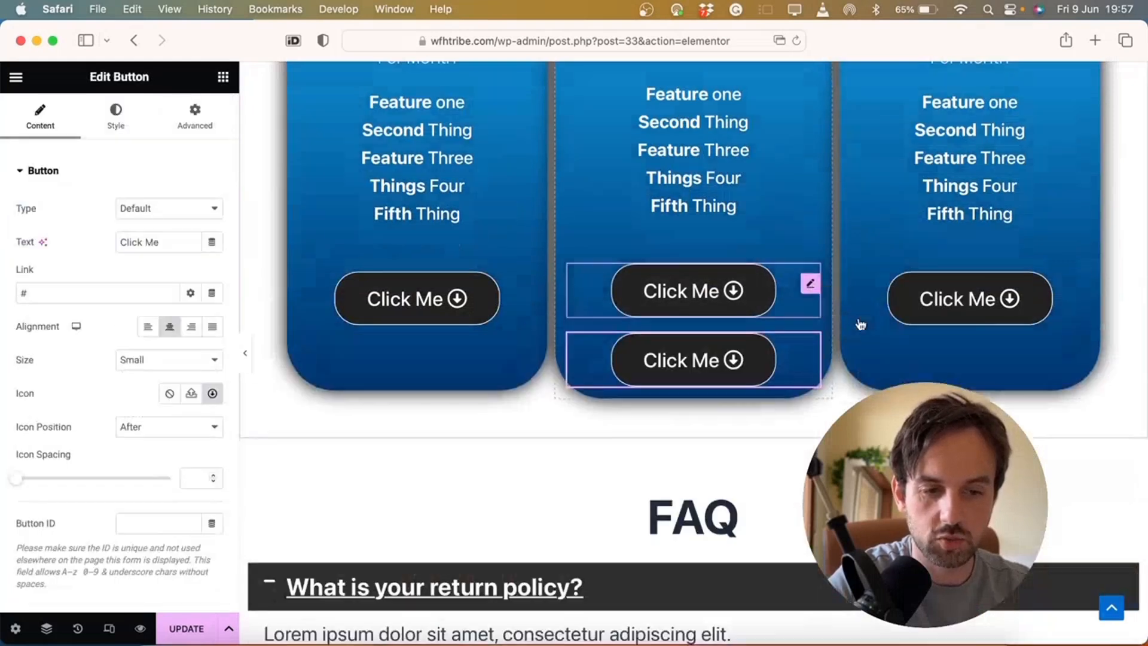
drag(811, 352, 706, 379)
scroll(721, 447, down, 12)
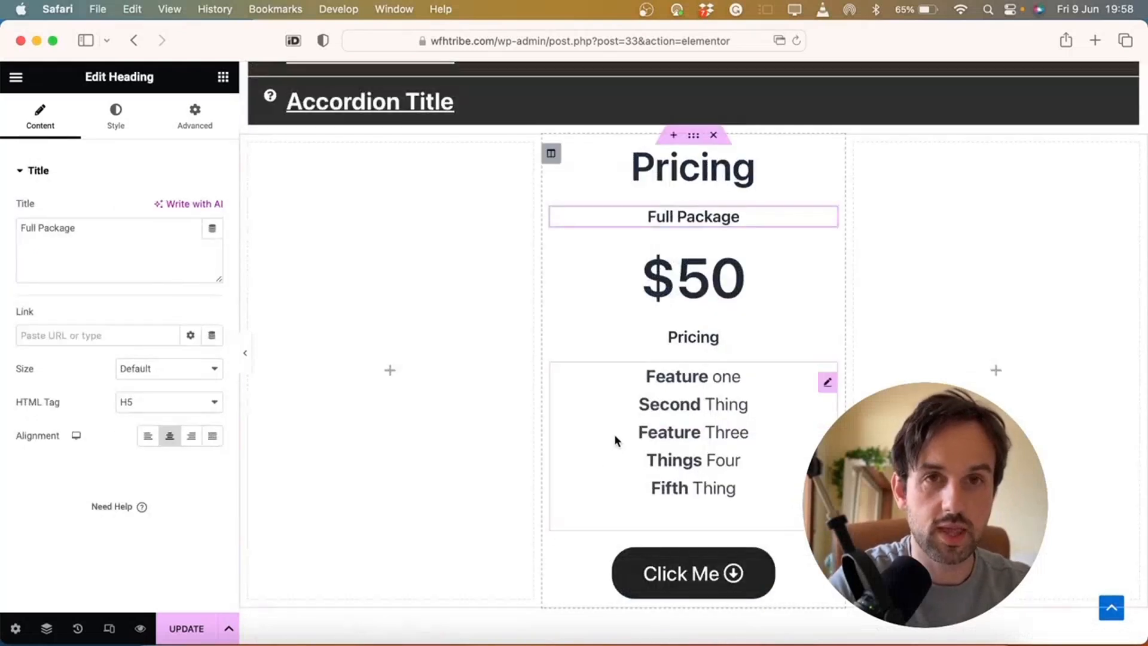
Give the small Pricing subheading a -30 top margin and 300 (Light) font weight
click(754, 335)
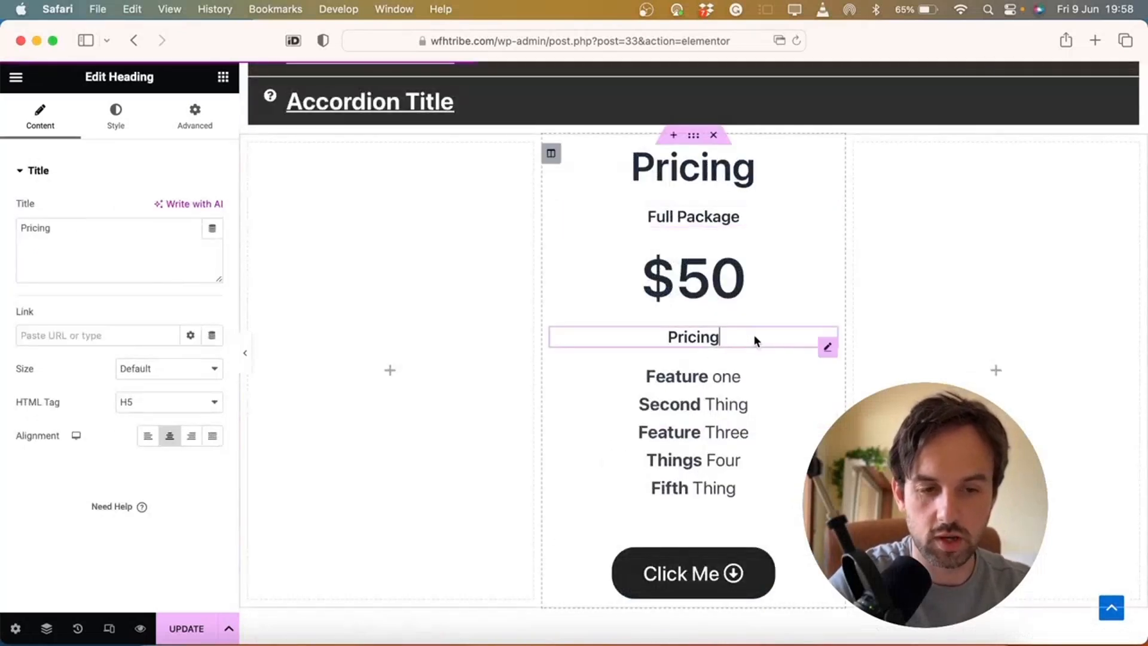
click(195, 120)
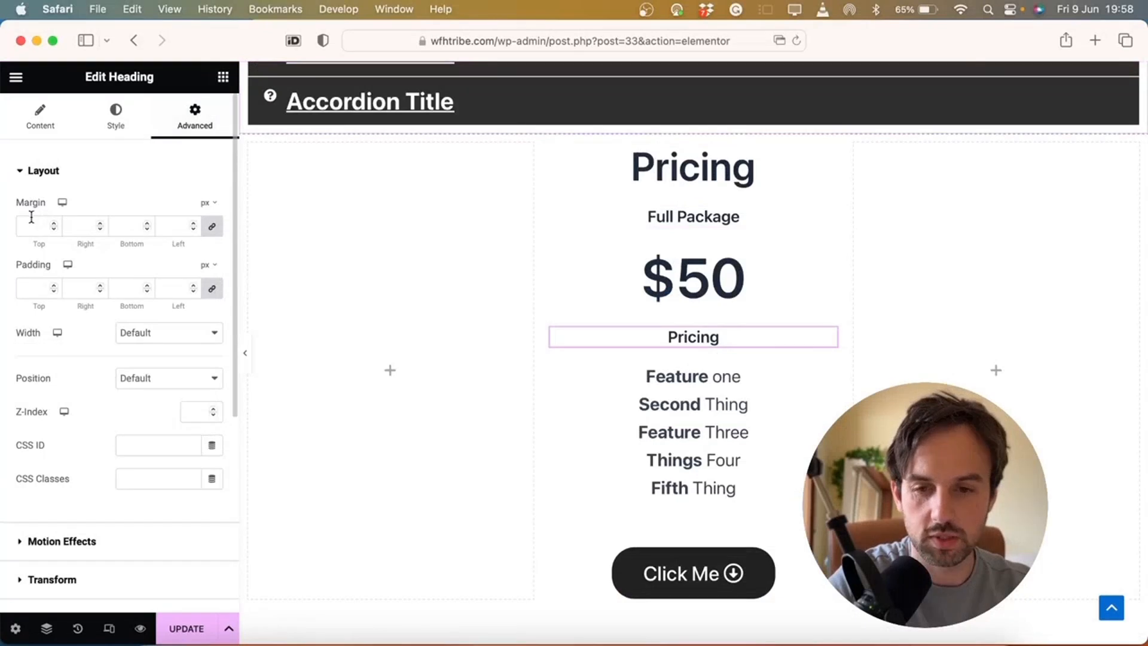
click(213, 229)
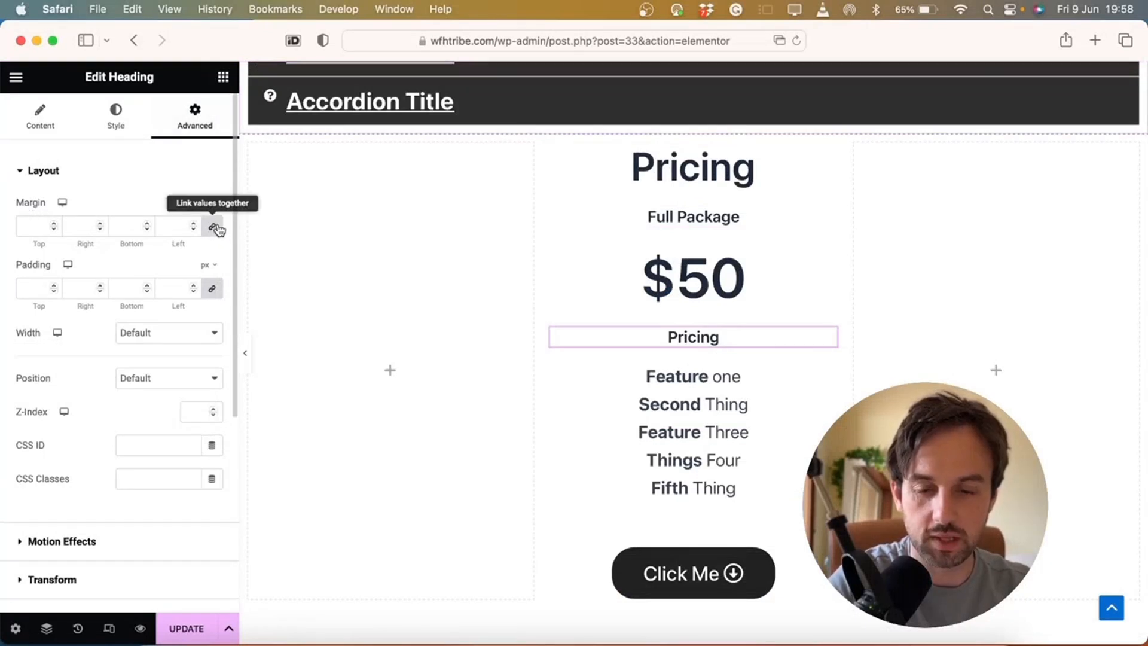
click(214, 229)
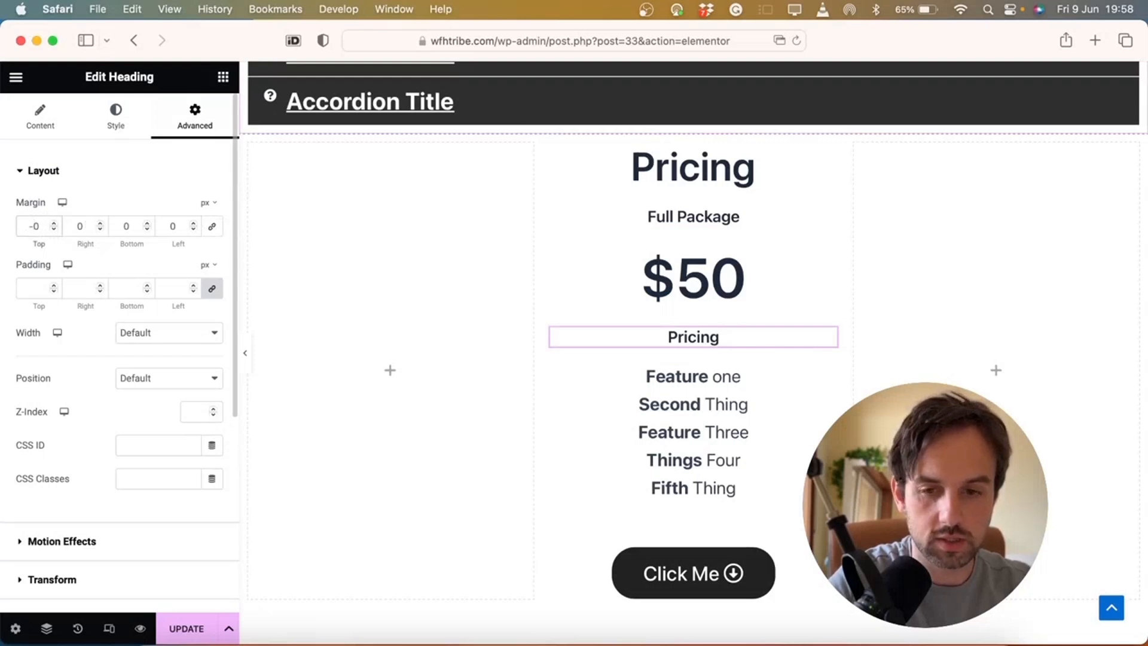
text(2)
key(BackSpace)
text(3)
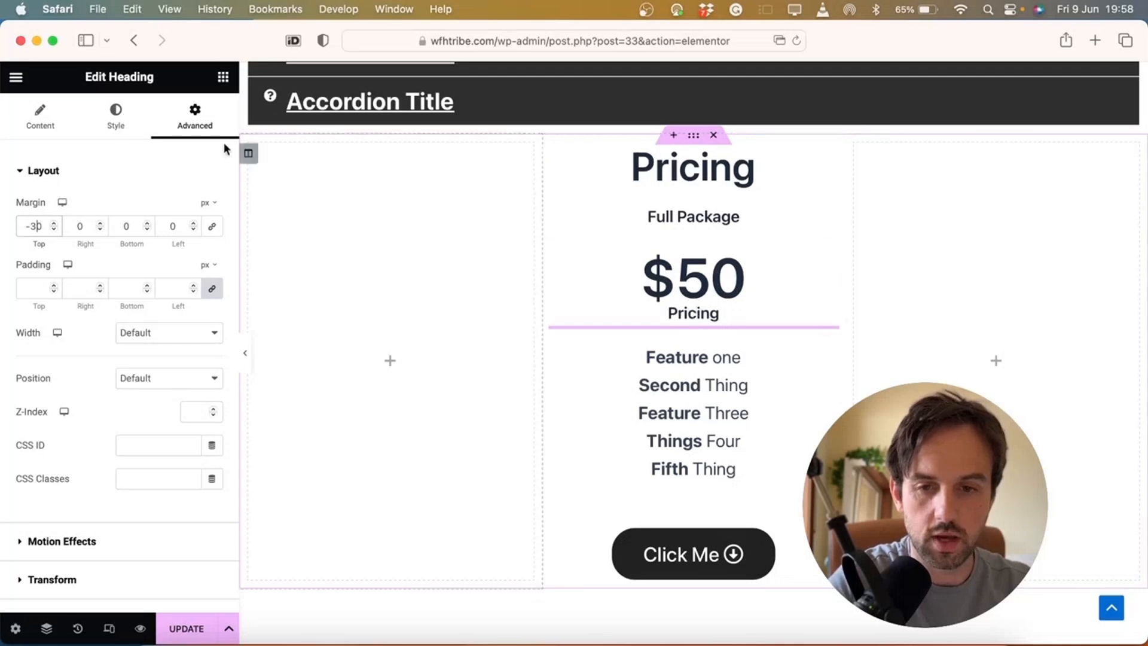
click(117, 128)
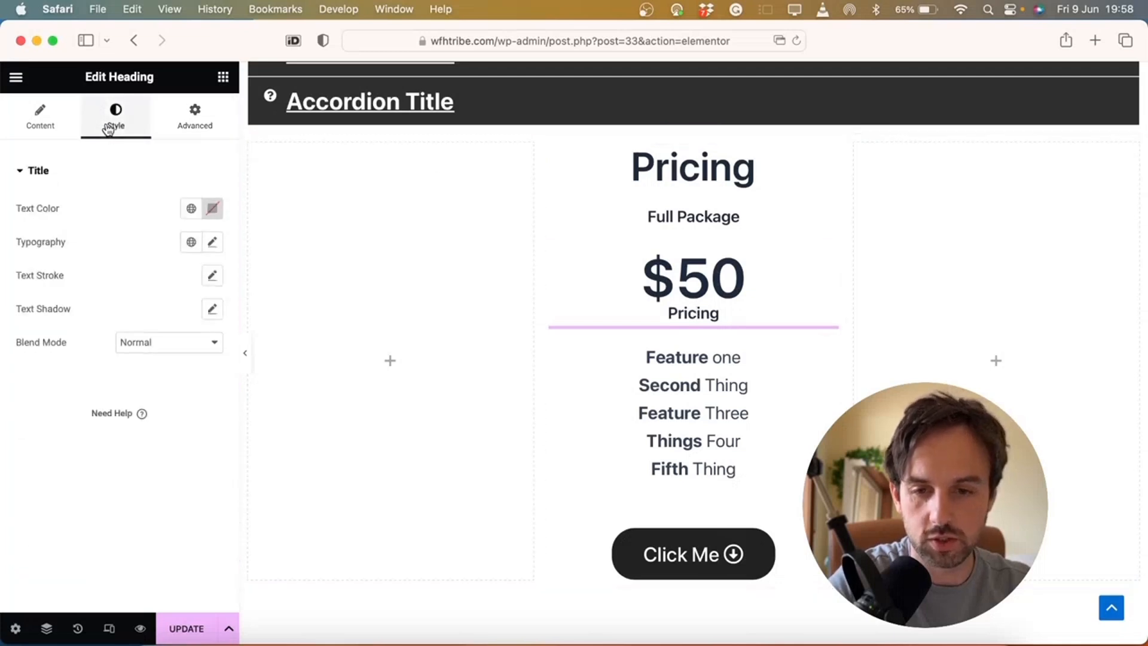
click(213, 244)
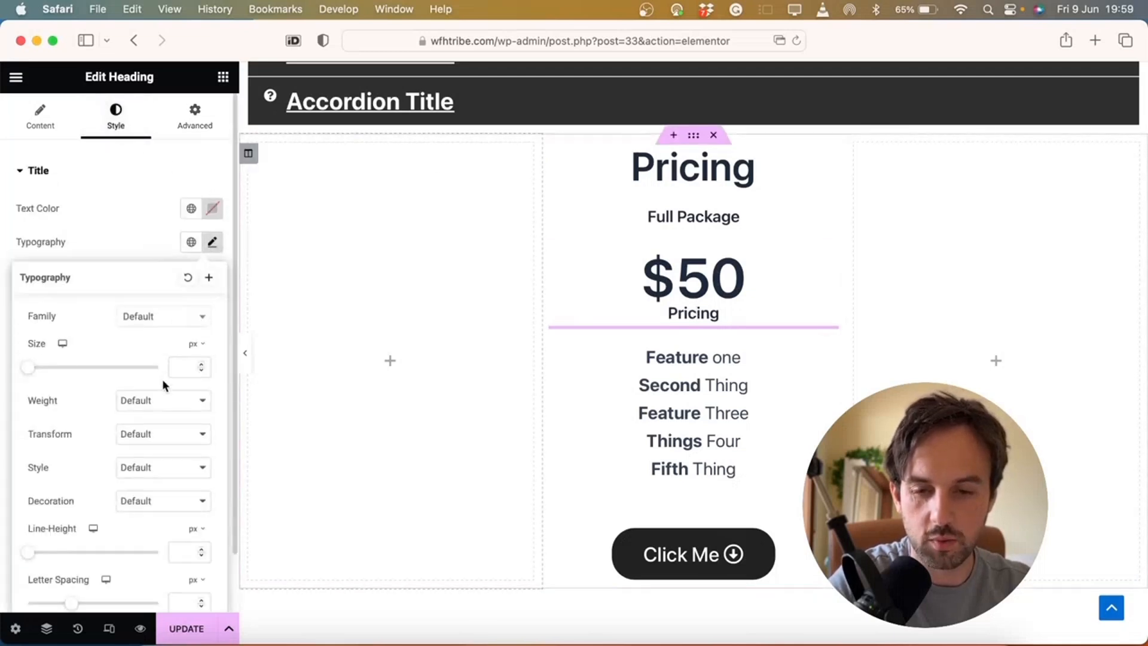
click(159, 401)
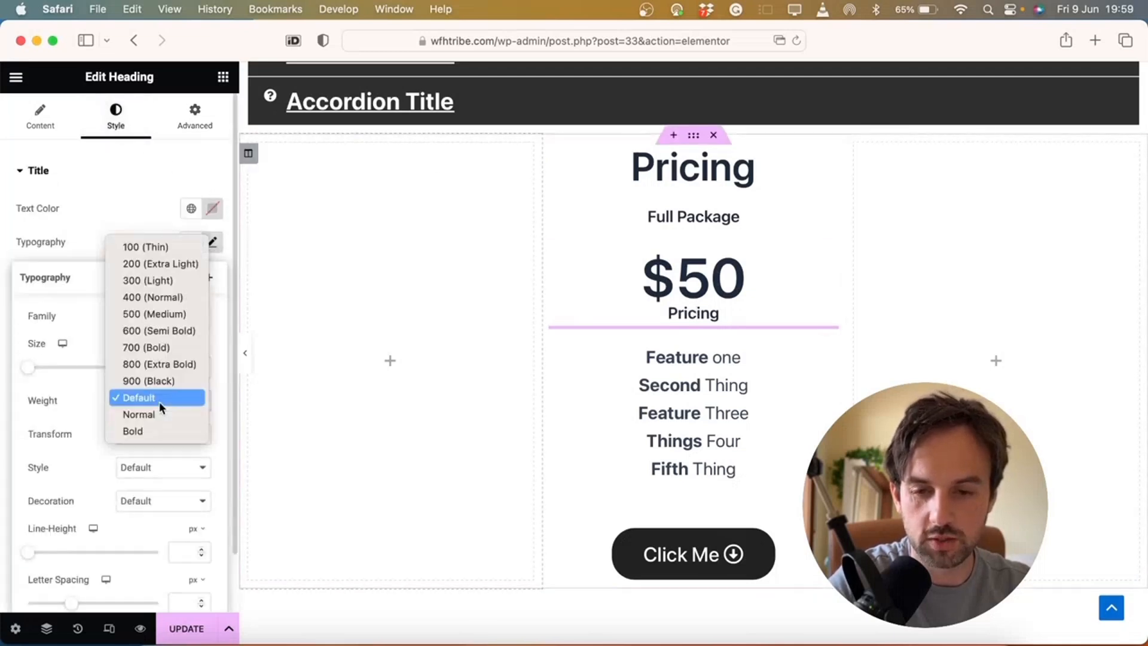
click(179, 280)
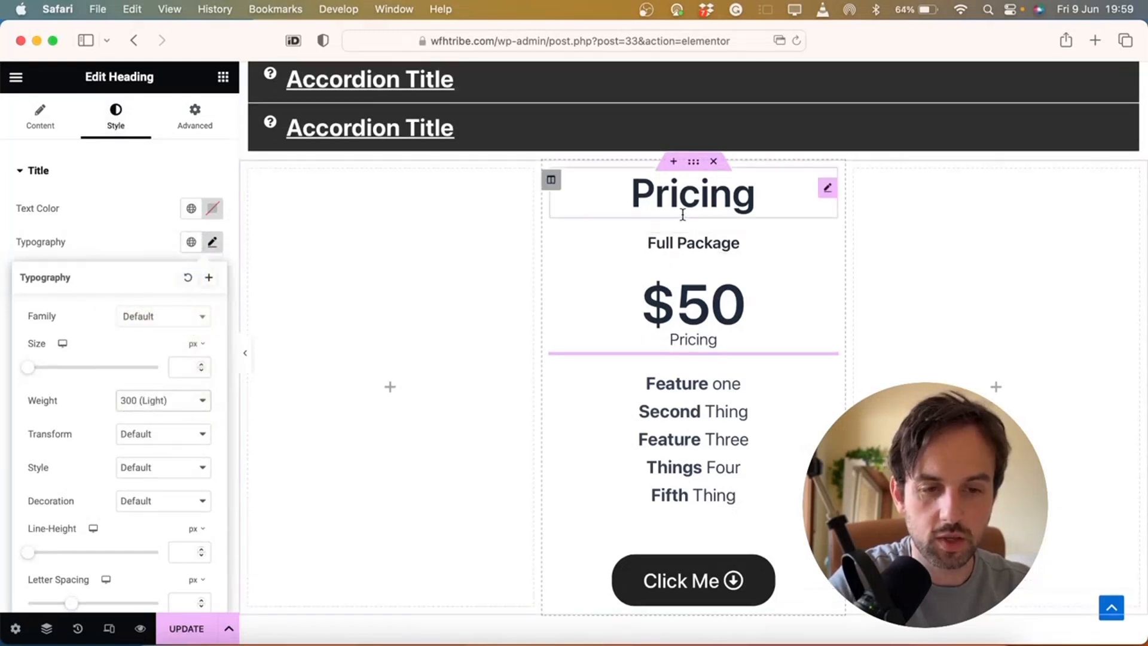
Set the large Pricing title's font weight to 900 (Black)
double_click(713, 194)
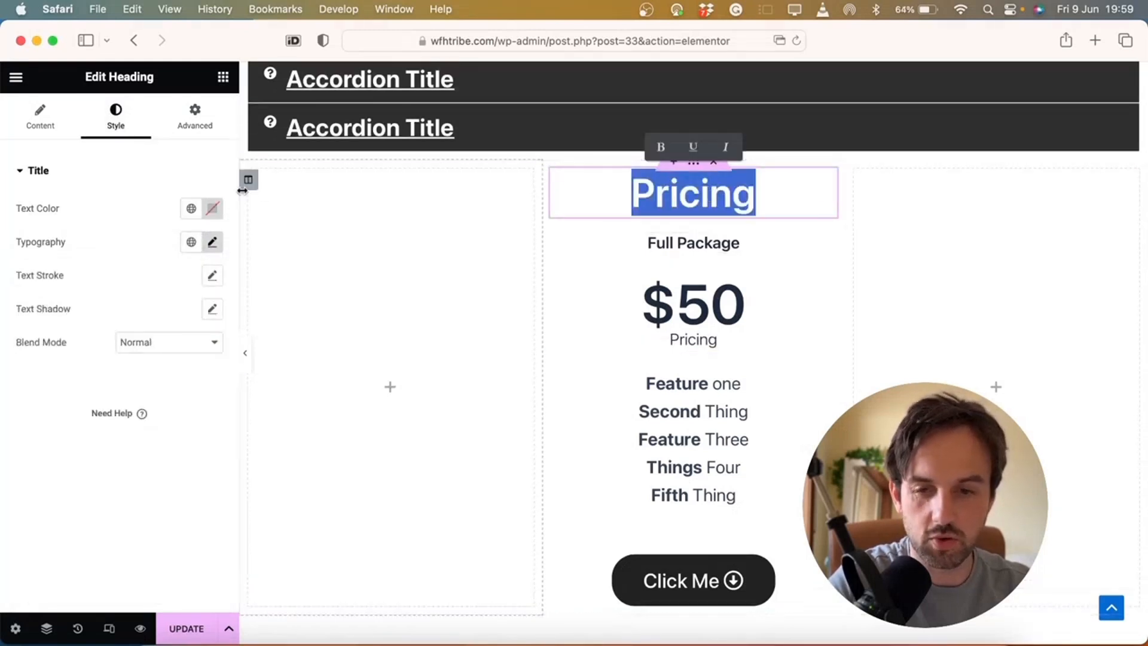
click(212, 242)
scroll(192, 383, down, 2)
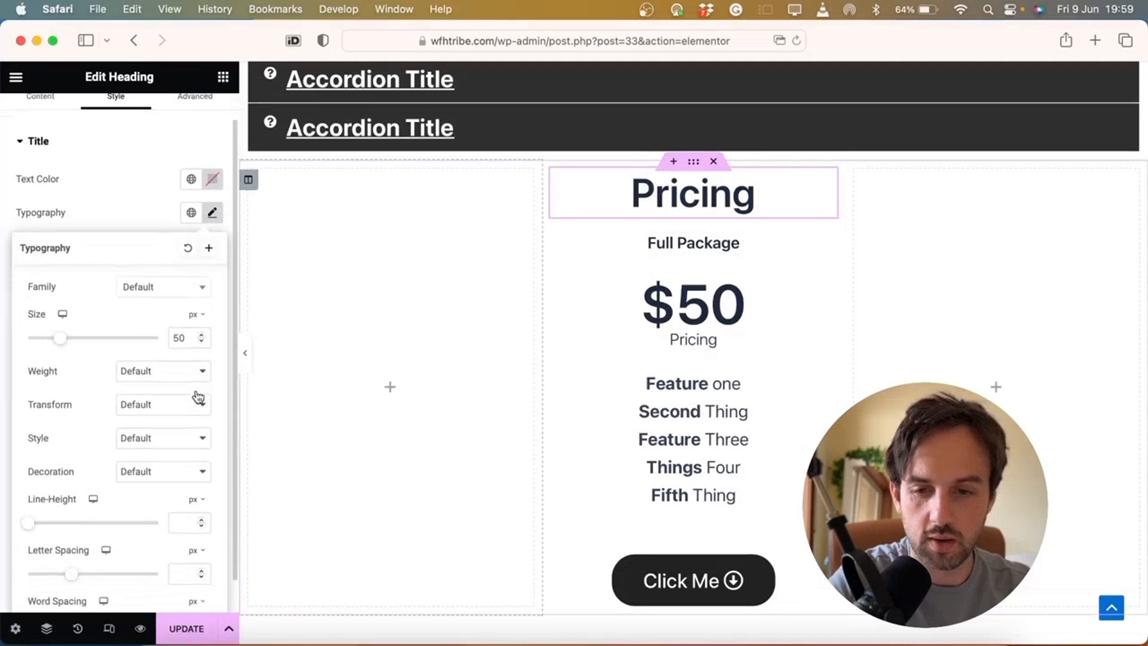
click(201, 360)
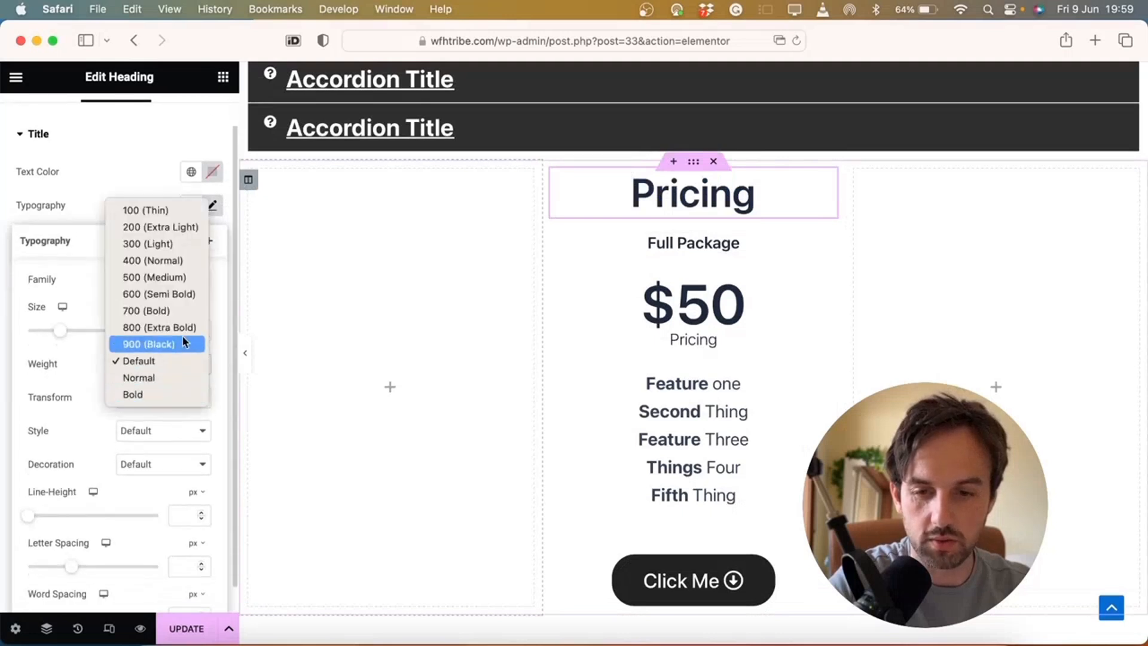
click(178, 343)
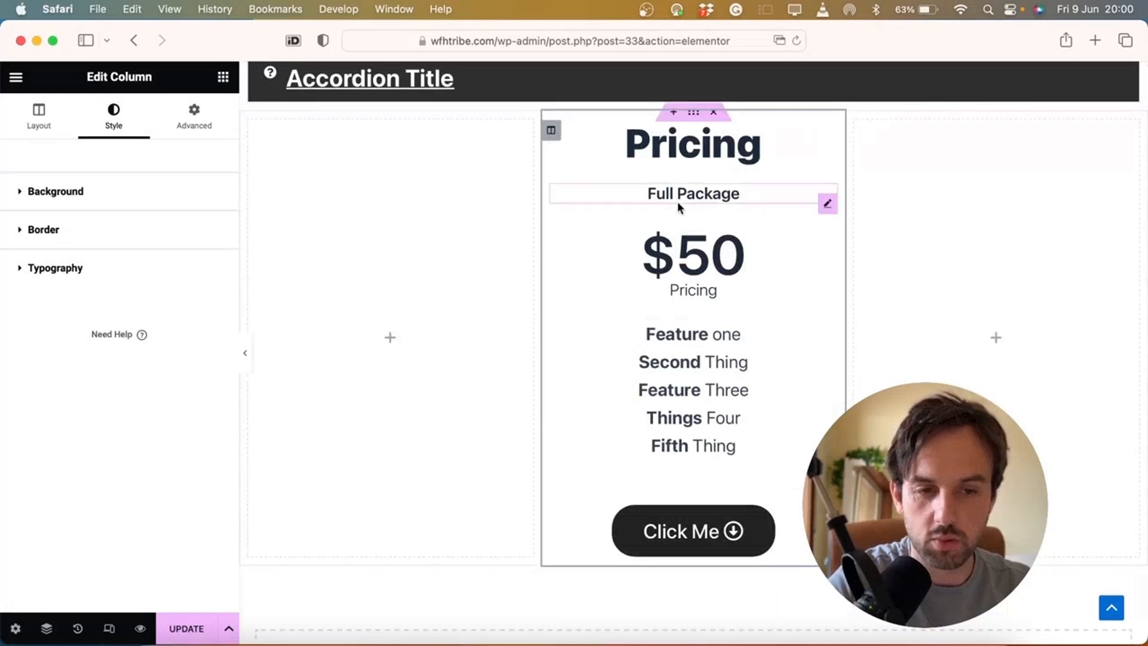
Give the pricing section 100 px margins above and below
click(693, 112)
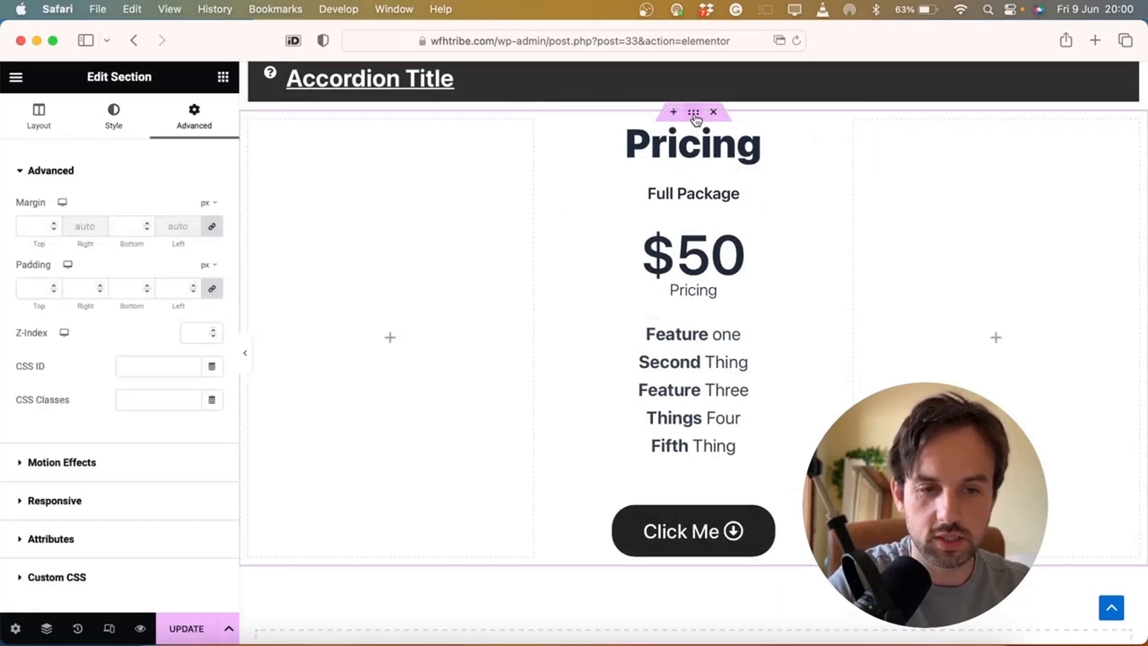
scroll(648, 187, up, 5)
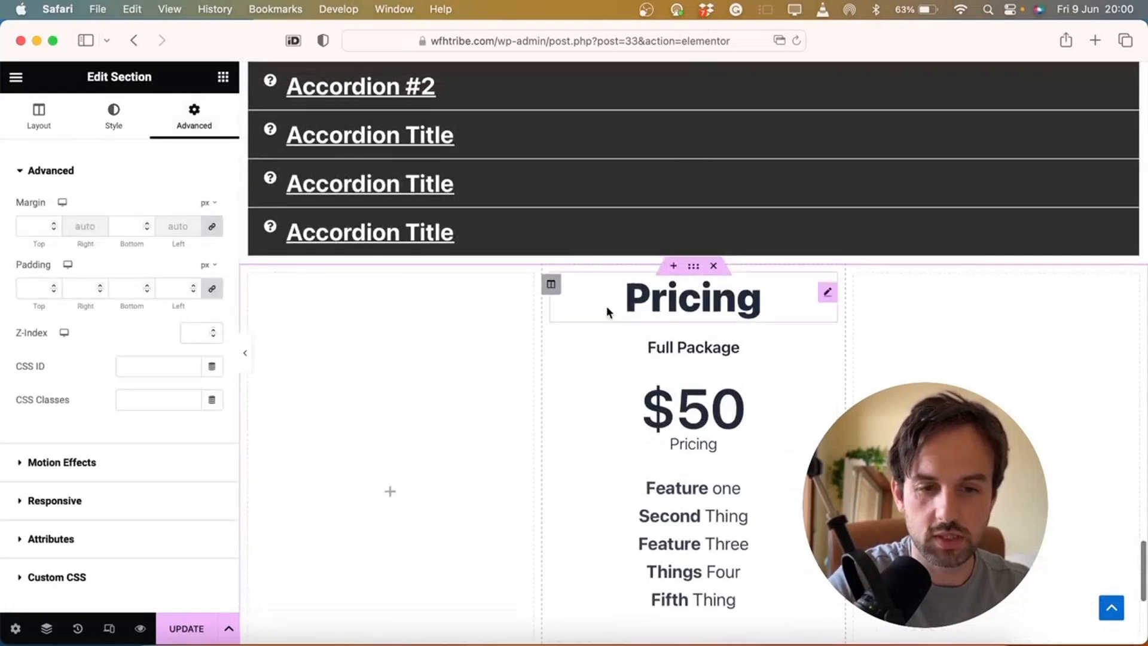
click(24, 224)
text(10)
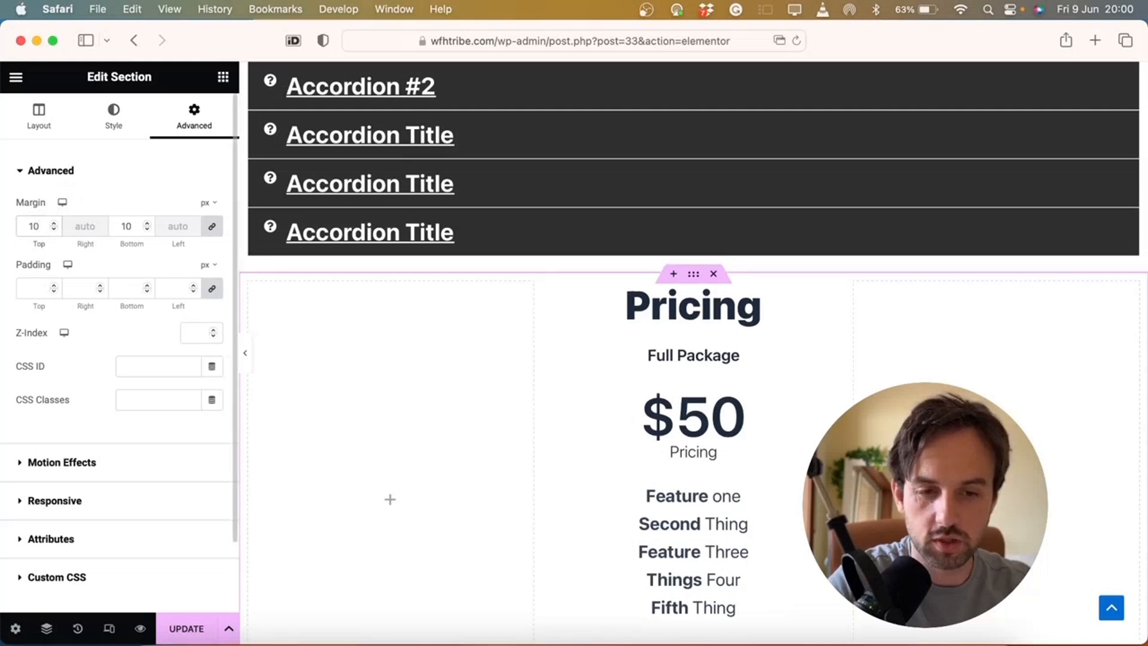
text(0)
scroll(631, 321, down, 3)
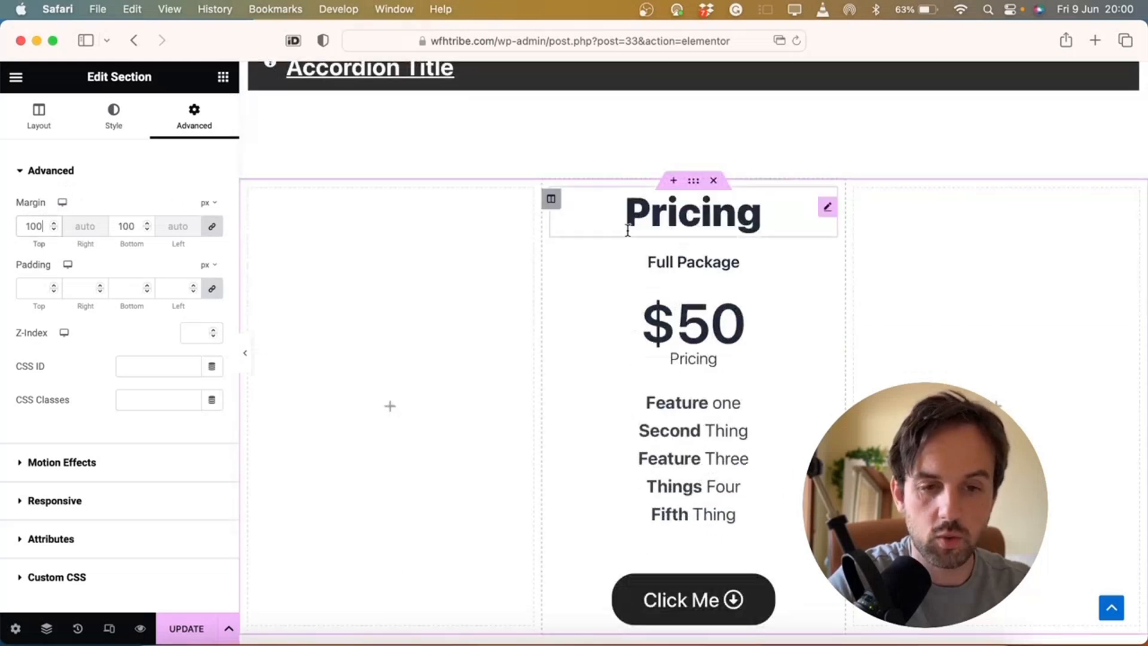
Give the middle pricing column a gradient background whose first colour is a bright blue
click(551, 200)
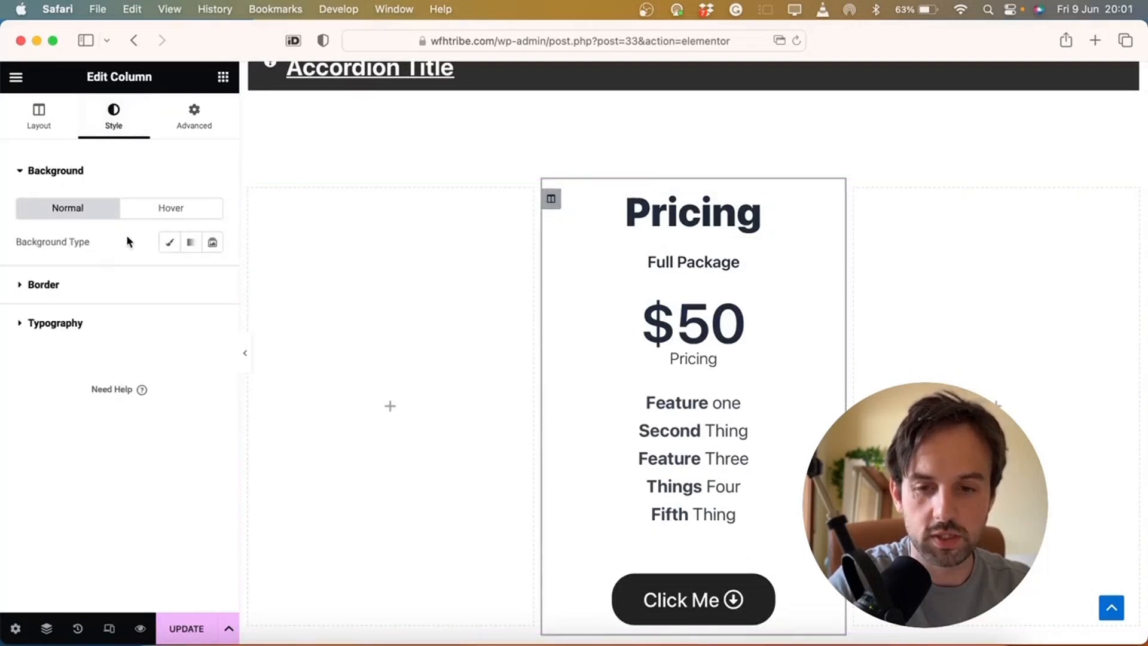
click(168, 244)
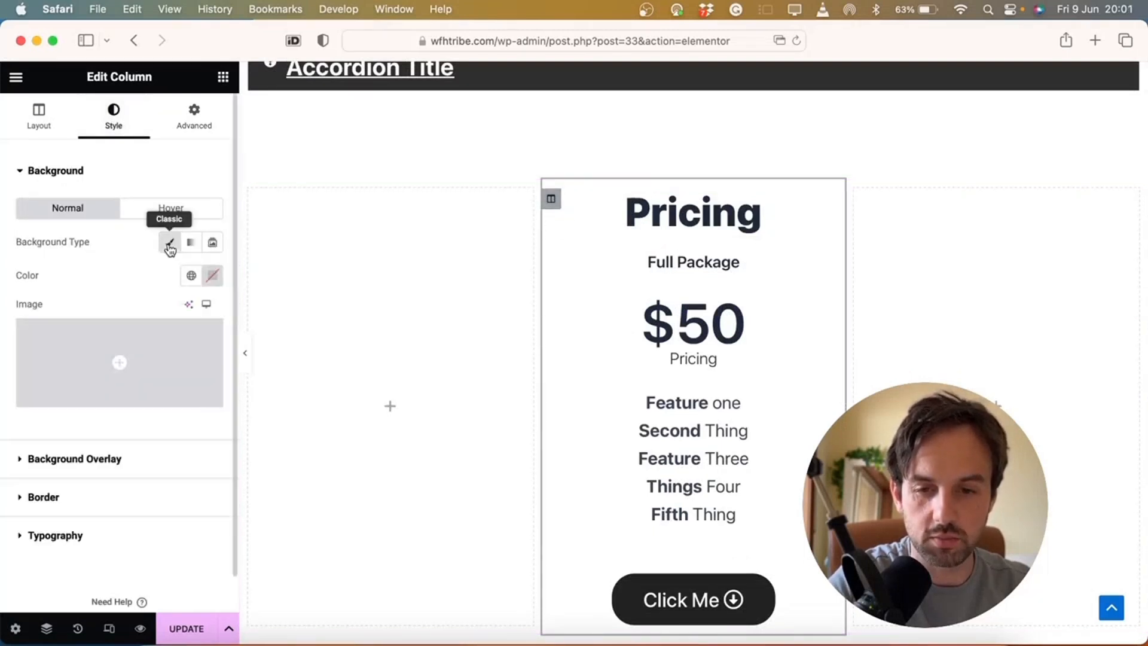
click(212, 275)
drag(235, 387, 319, 351)
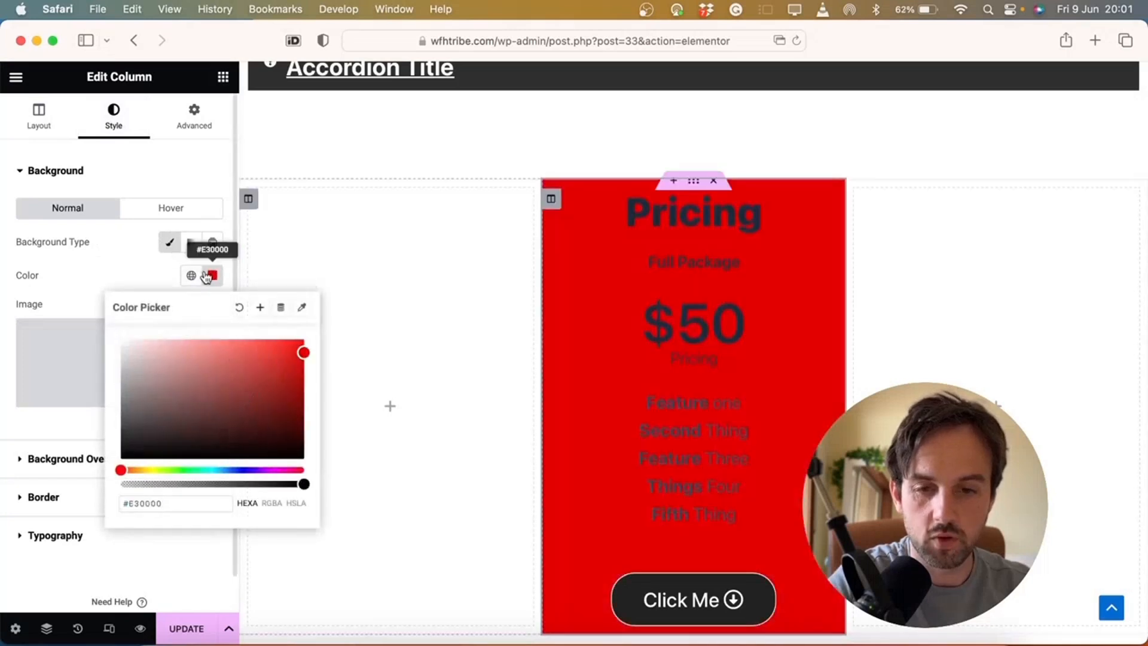
click(192, 245)
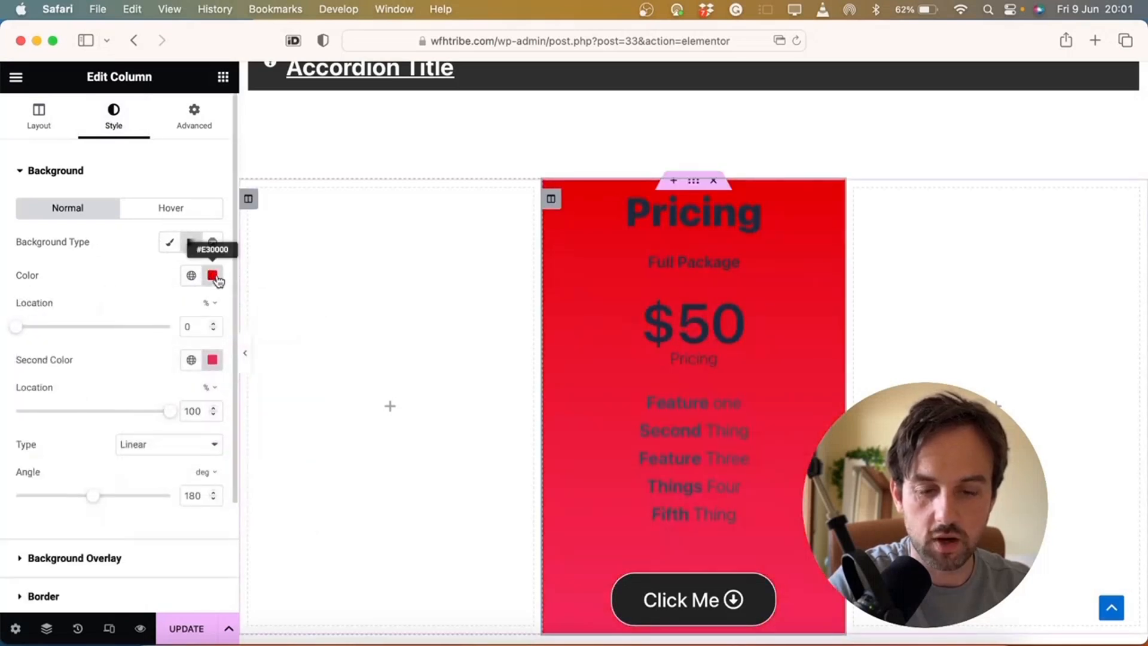
click(212, 276)
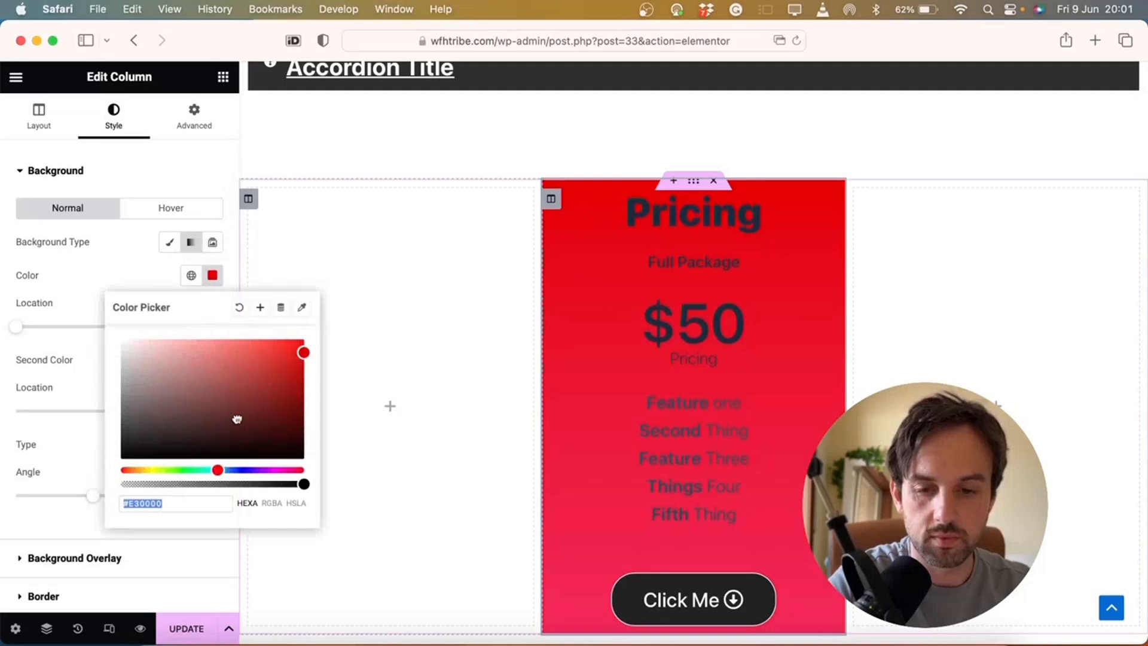
text(#9A1717)
drag(220, 471, 240, 471)
drag(277, 385, 276, 333)
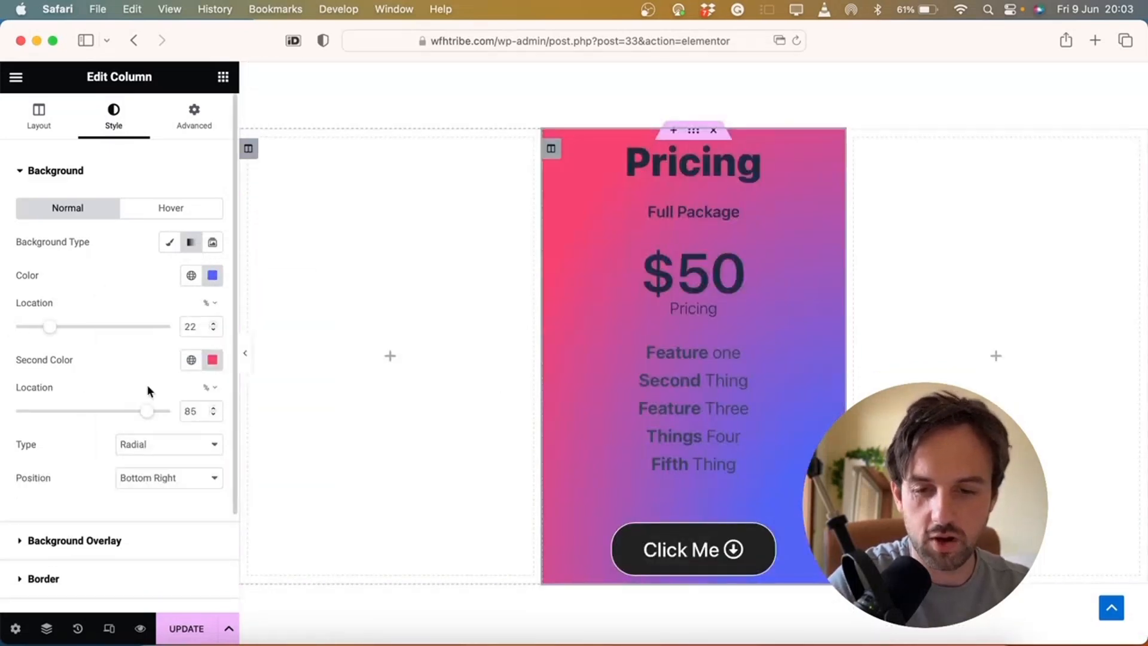
Make the pricing card's feature list text white
scroll(467, 343, up, 1)
scroll(467, 351, up, 10)
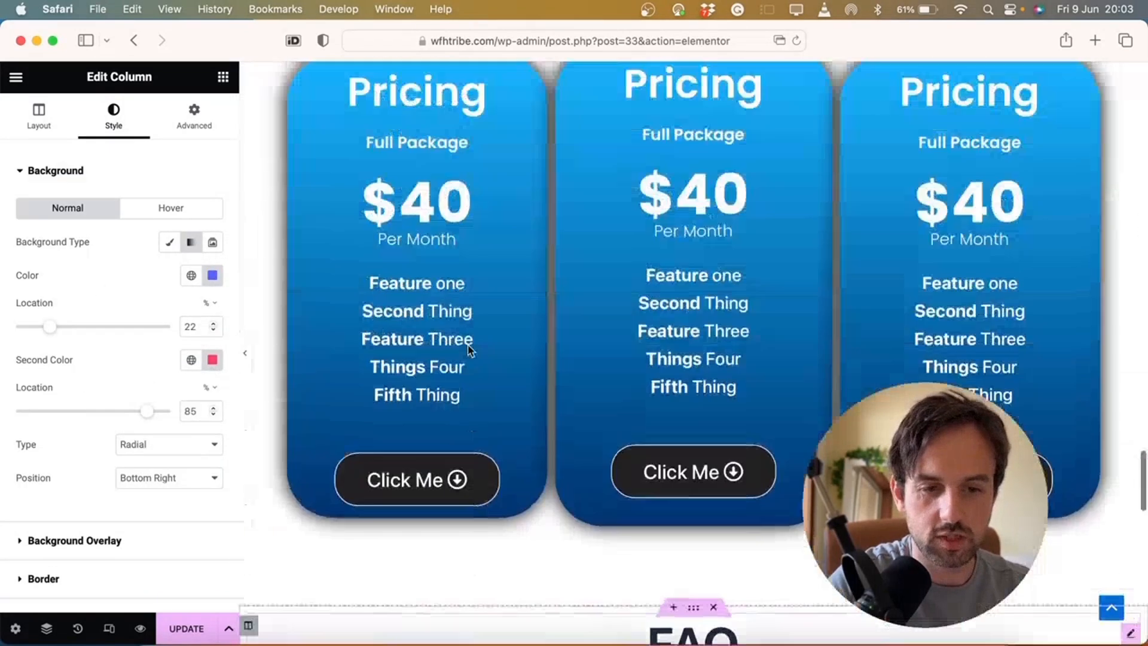
scroll(469, 351, down, 7)
scroll(517, 227, up, 5)
scroll(517, 228, down, 10)
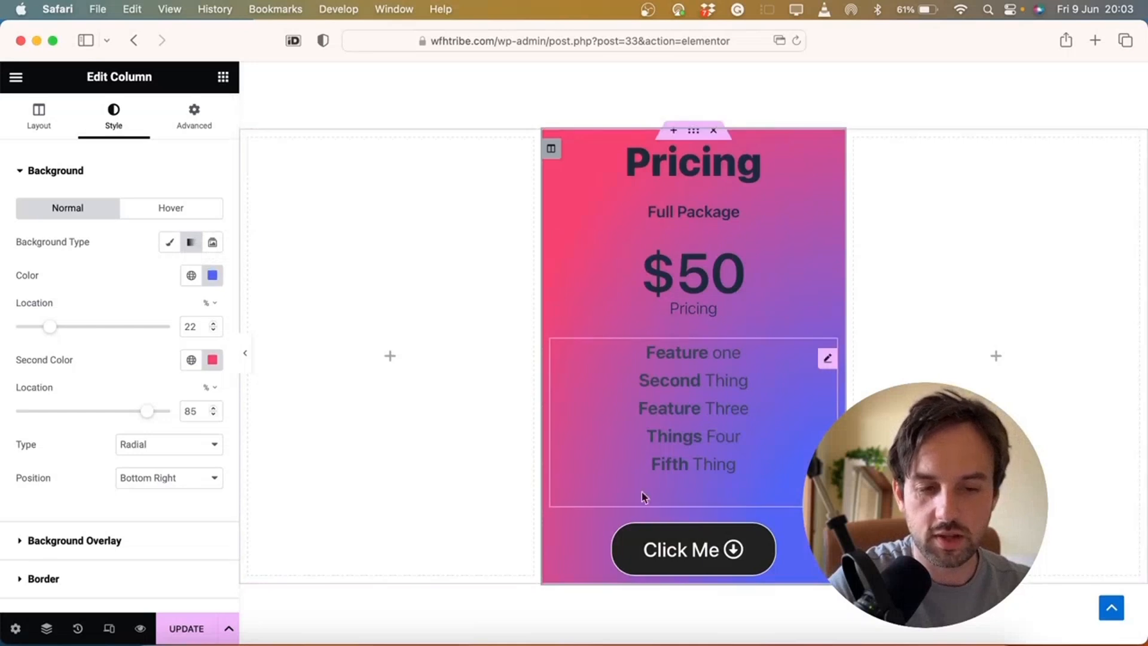
double_click(720, 383)
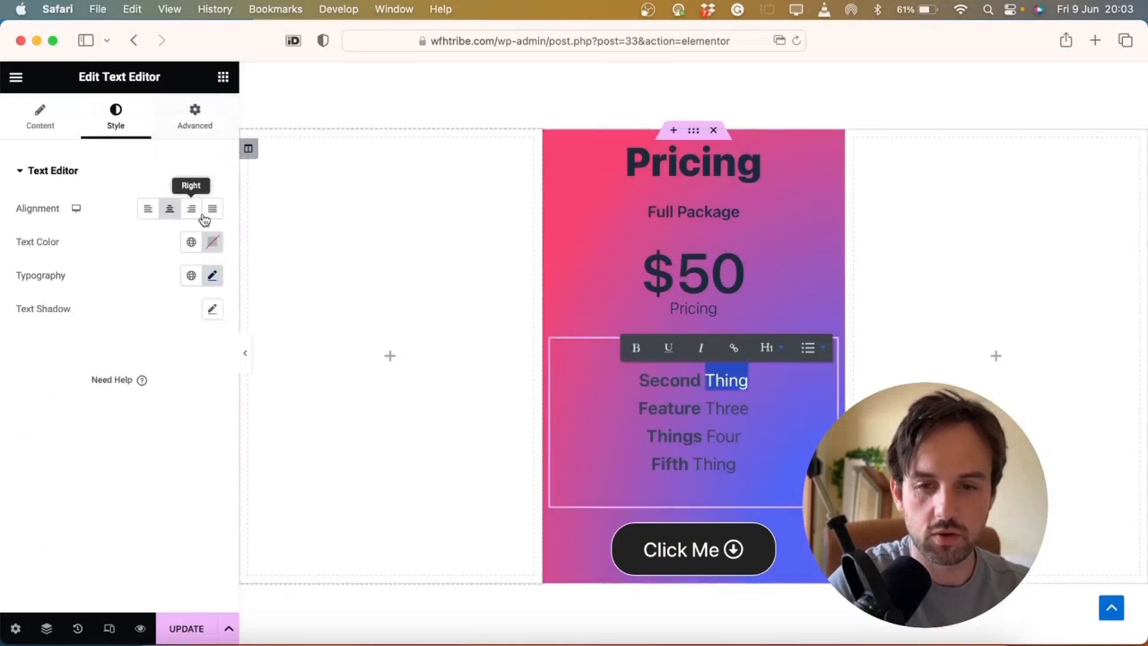
click(213, 246)
drag(254, 372, 32, 249)
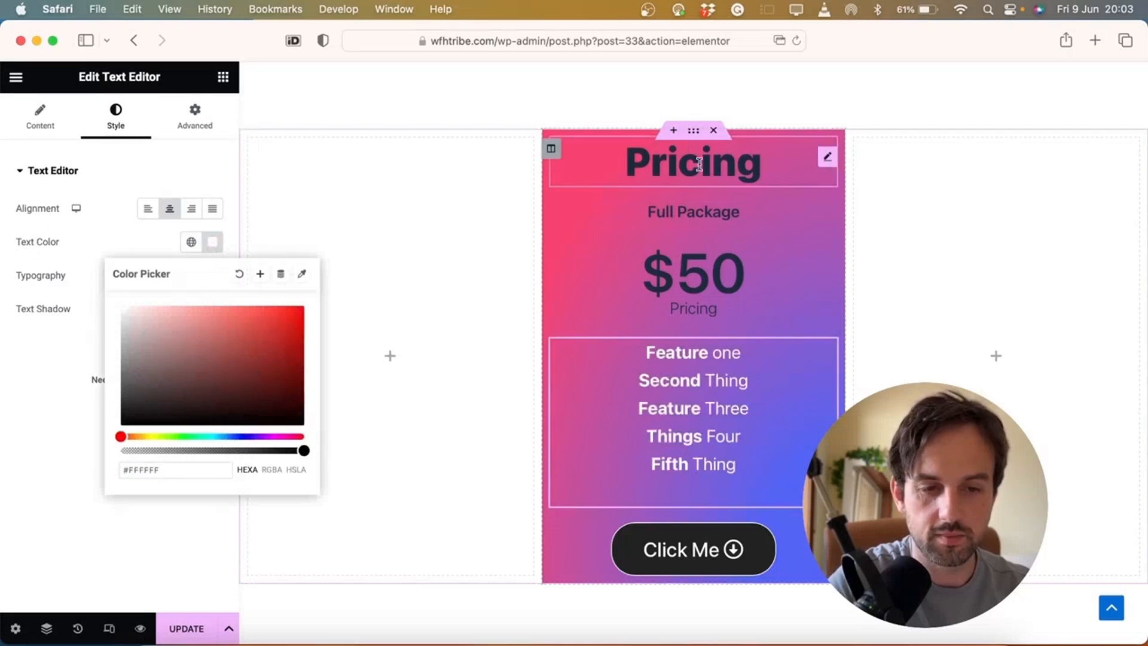
Turn the Pricing title and Full Package subheading white
click(733, 162)
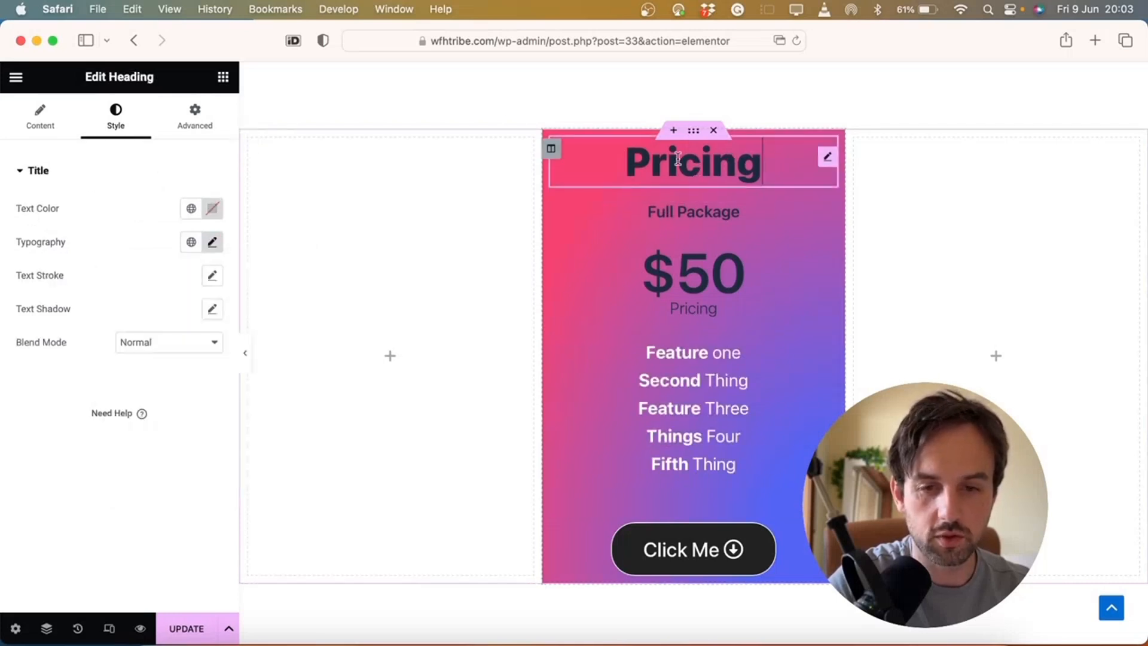
click(214, 208)
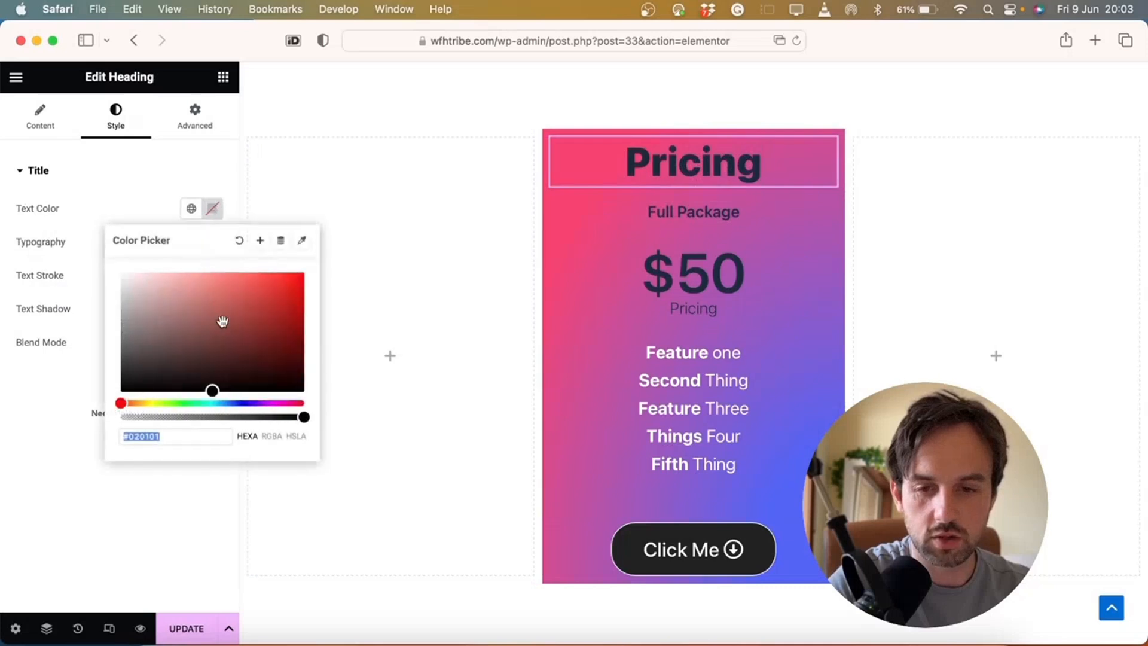
click(715, 216)
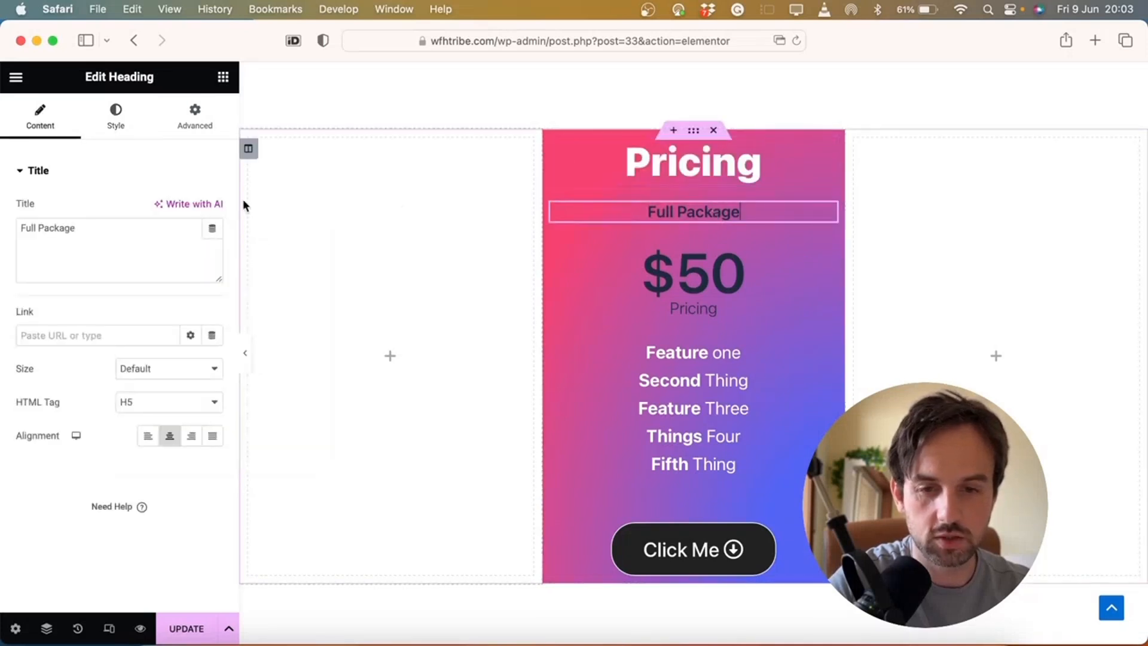
click(114, 120)
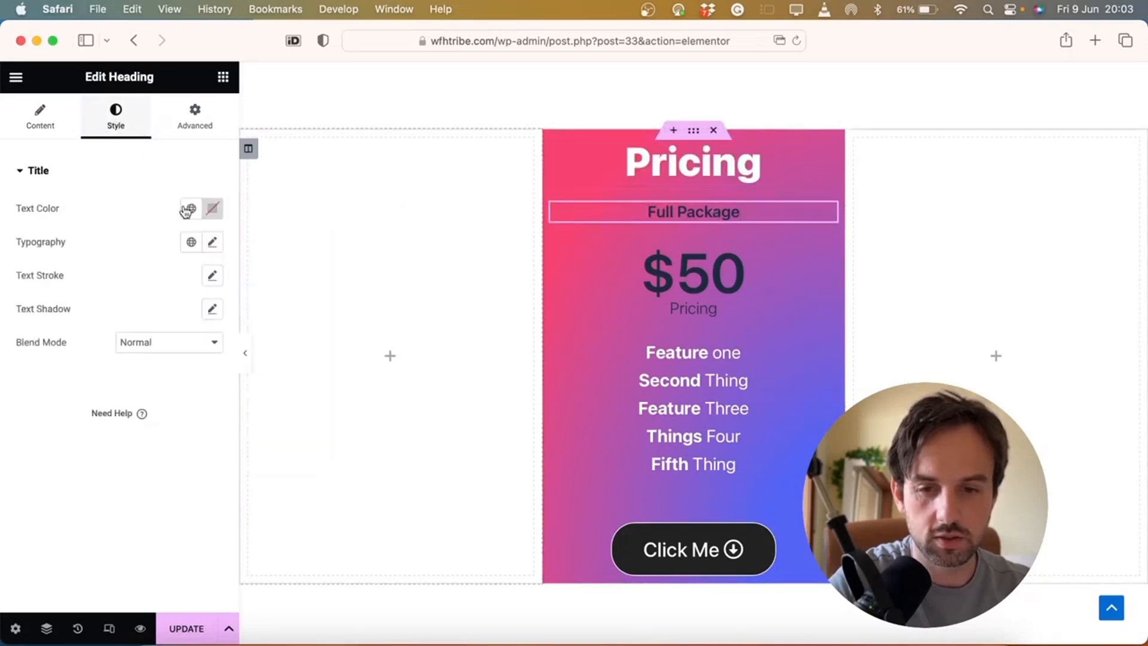
click(215, 209)
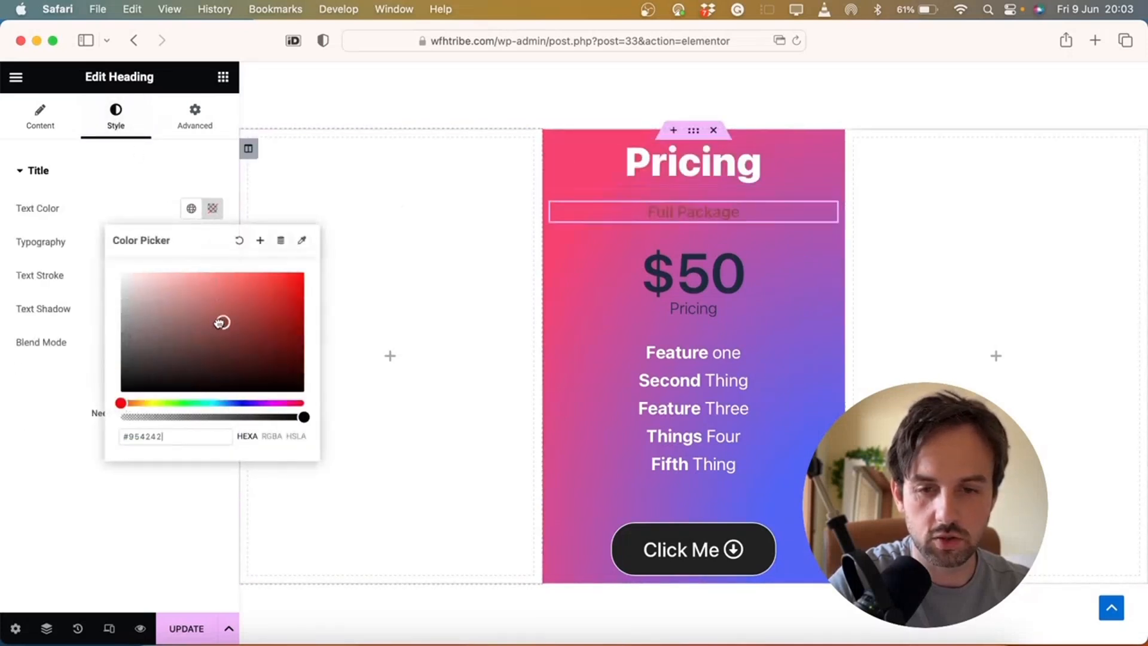
Make the $50 price and its small Pricing caption white
click(716, 287)
click(213, 215)
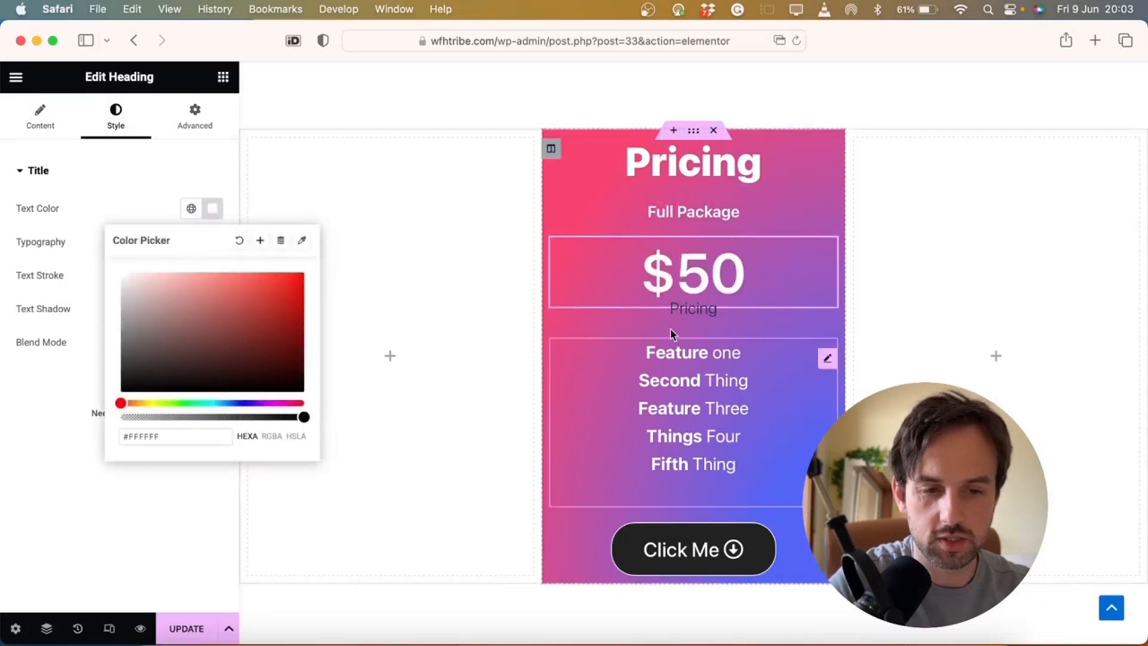
click(696, 309)
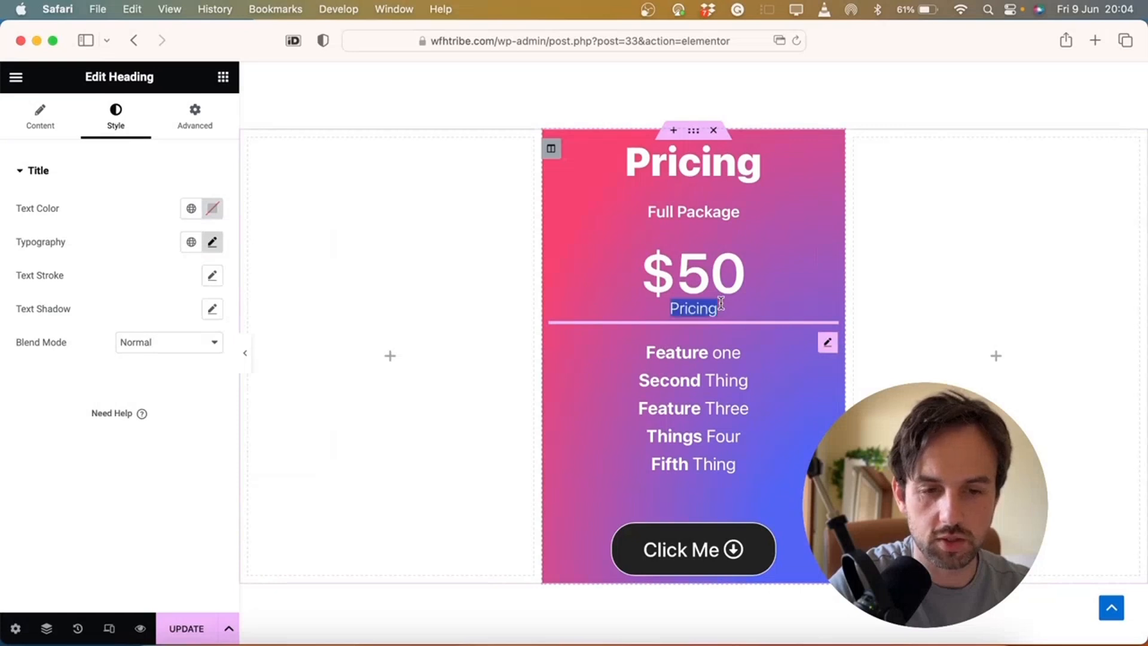
click(212, 246)
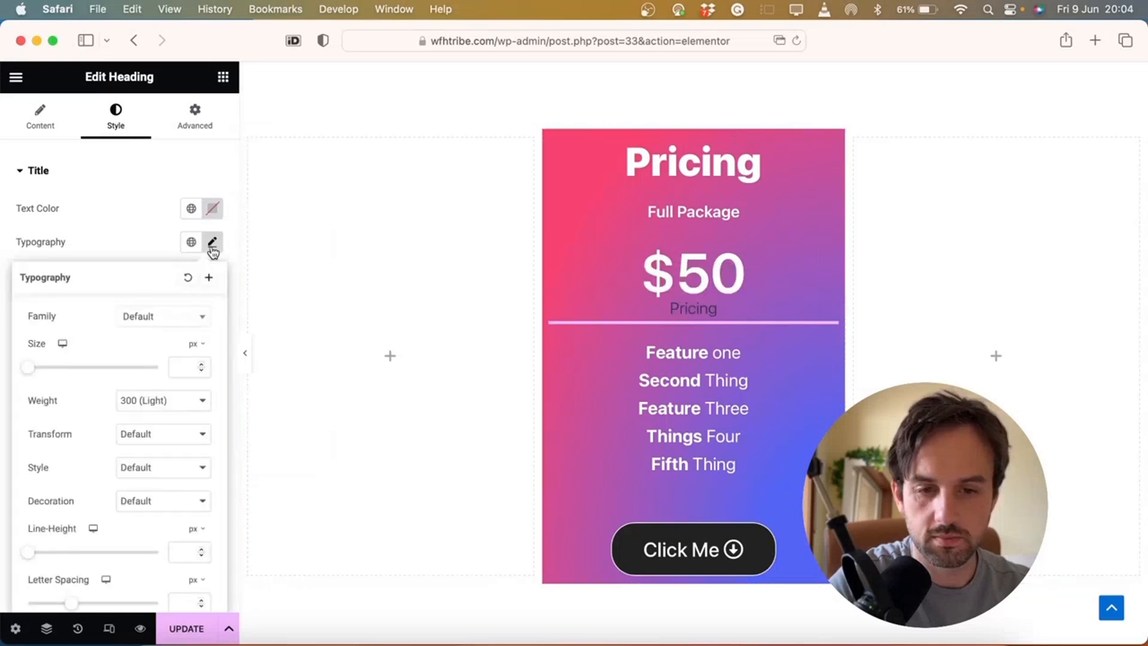
click(134, 182)
click(96, 191)
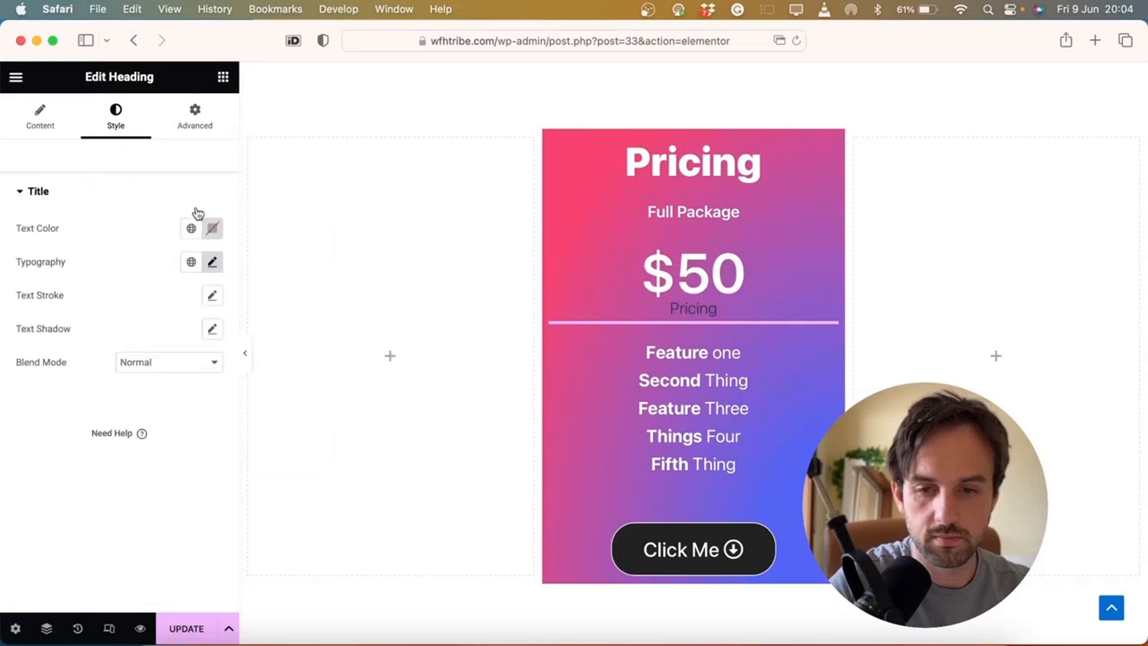
click(212, 228)
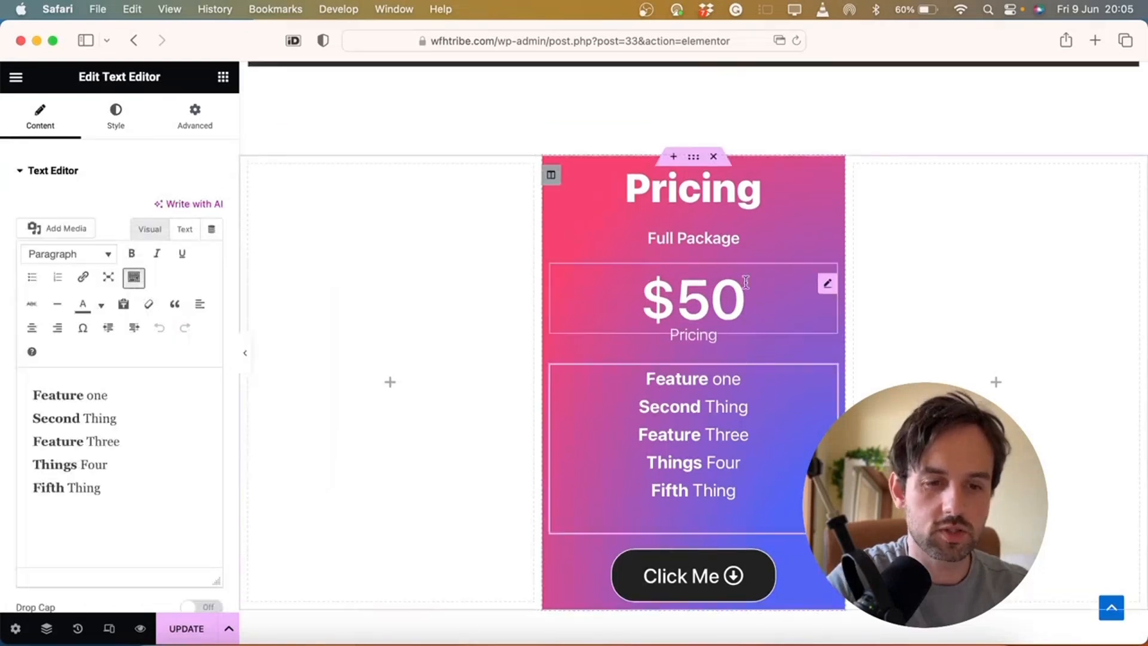
scroll(718, 275, up, 1)
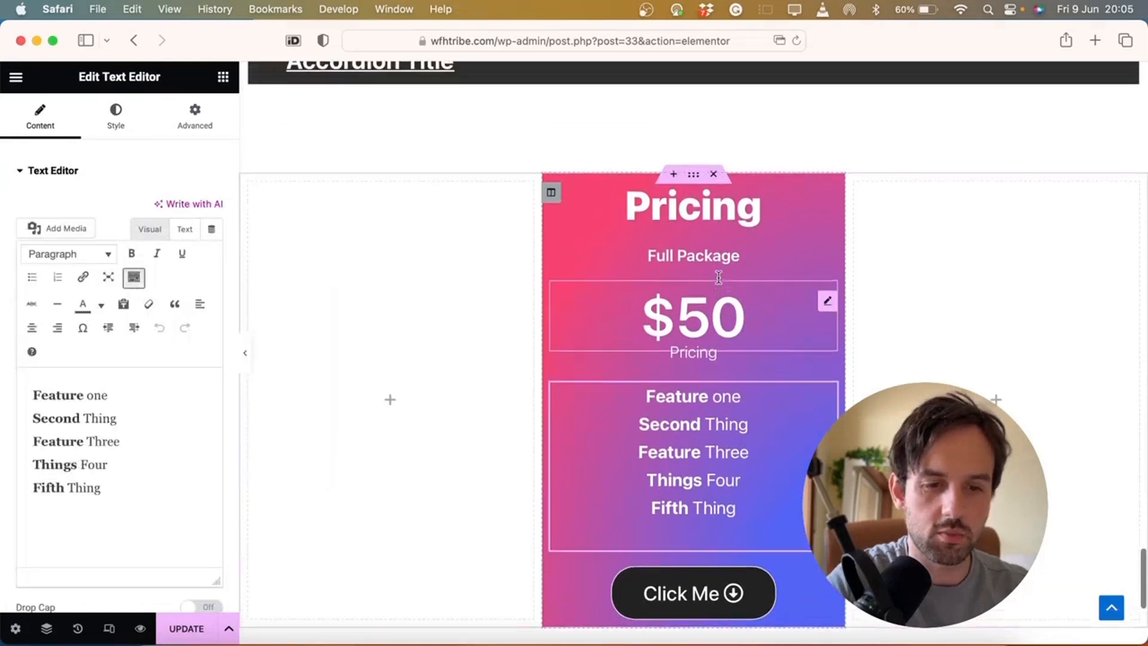
click(552, 194)
Round all four corners of the pricing card to a linked 60 px radius
scroll(141, 359, down, 3)
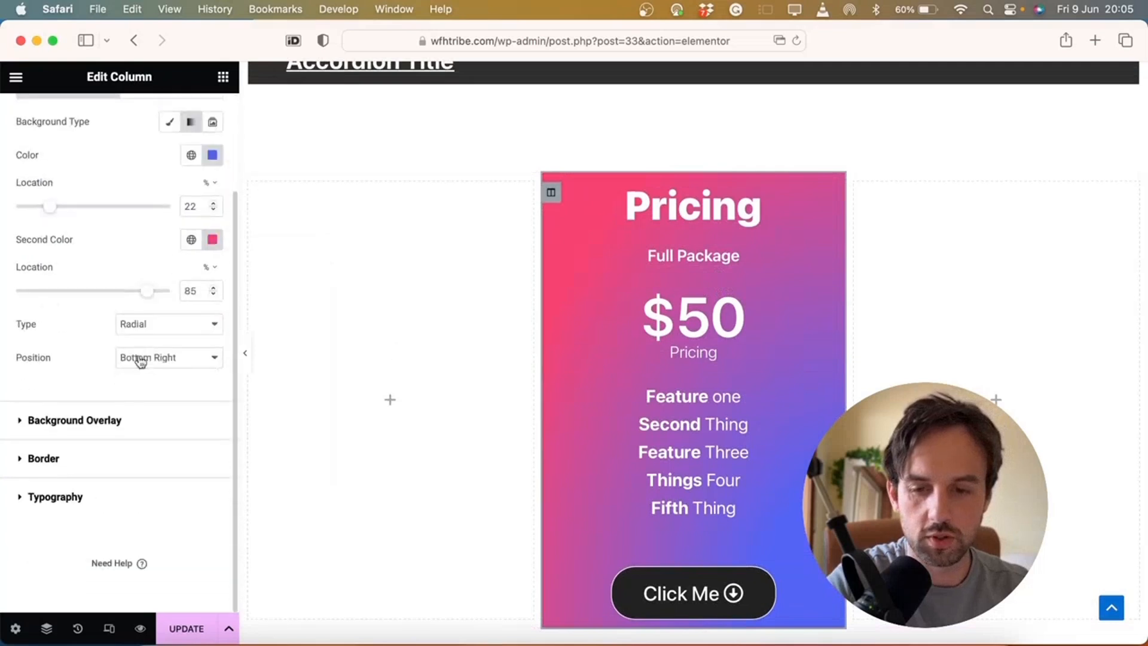
click(88, 464)
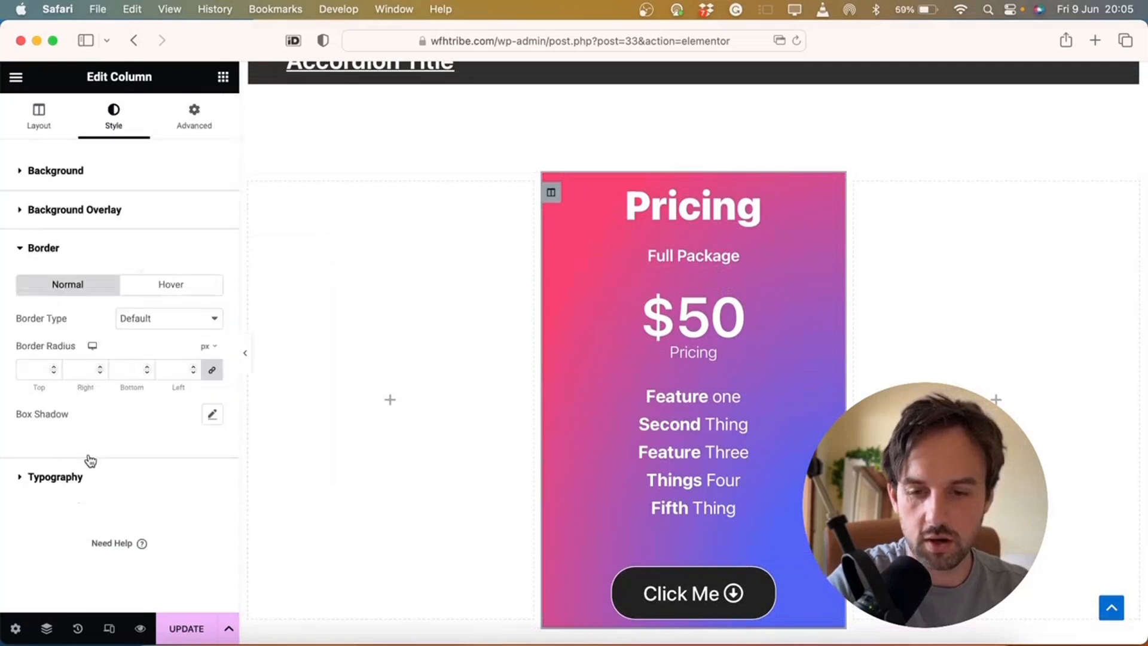
click(39, 367)
text(60)
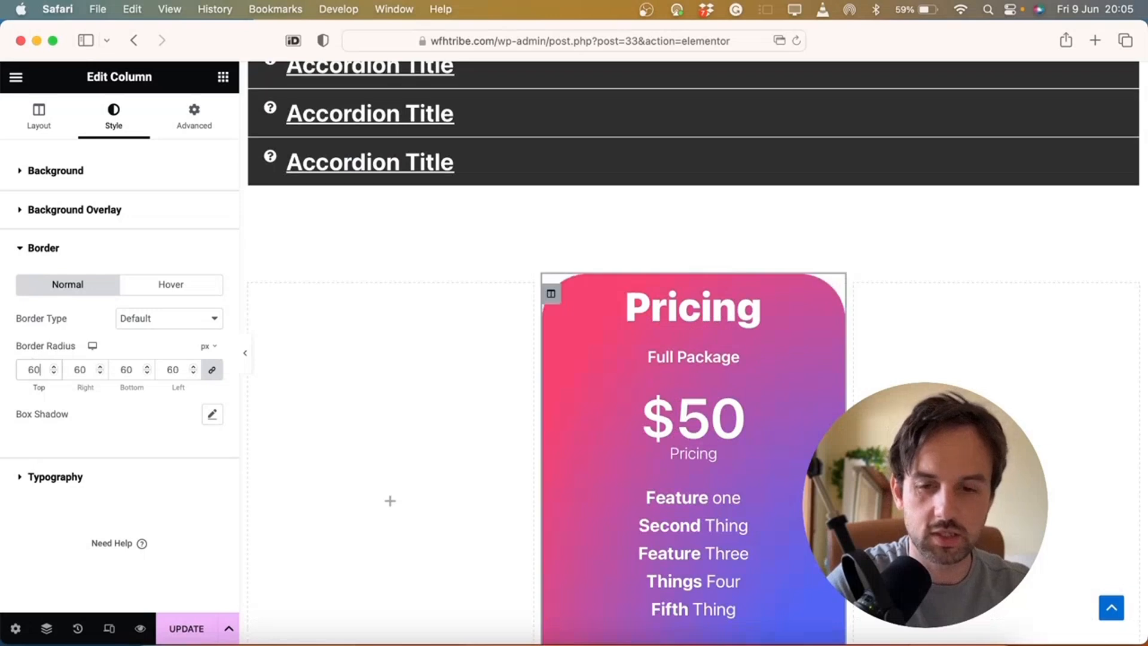
scroll(526, 408, down, 2)
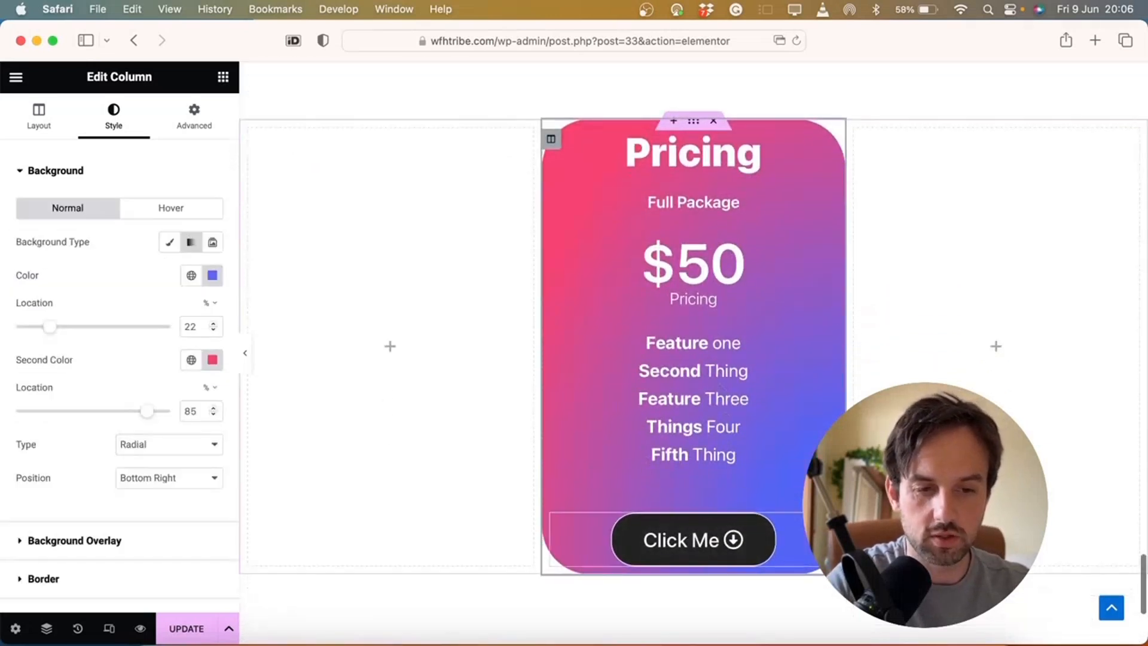
Lift the Click Me button with a -30 px top margin
click(829, 522)
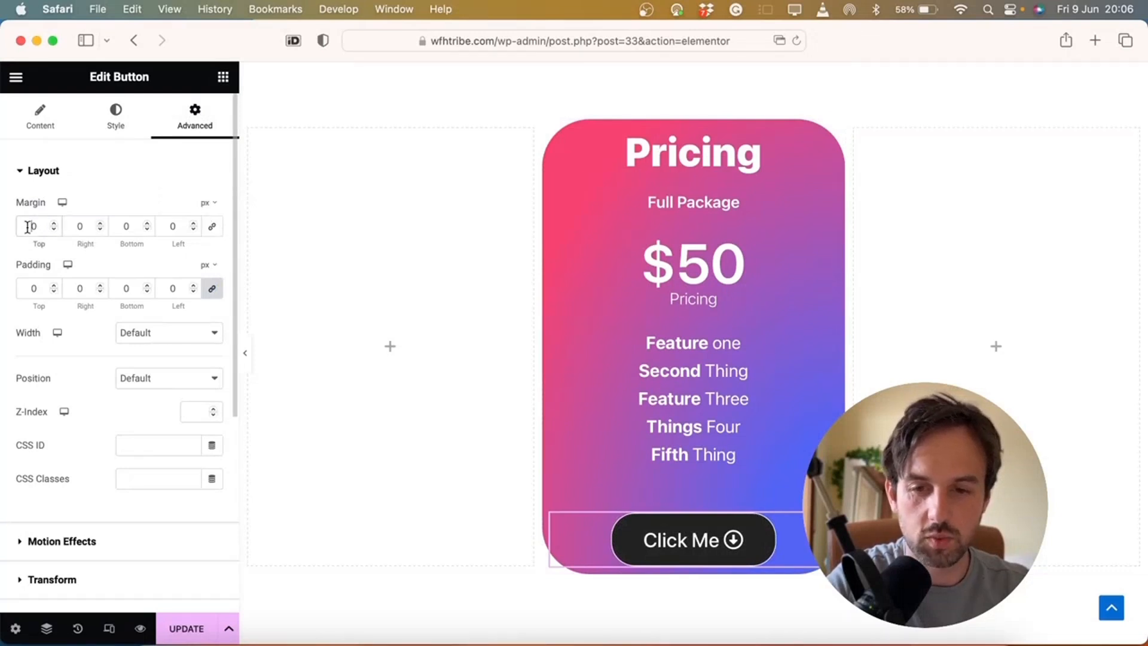
text(3)
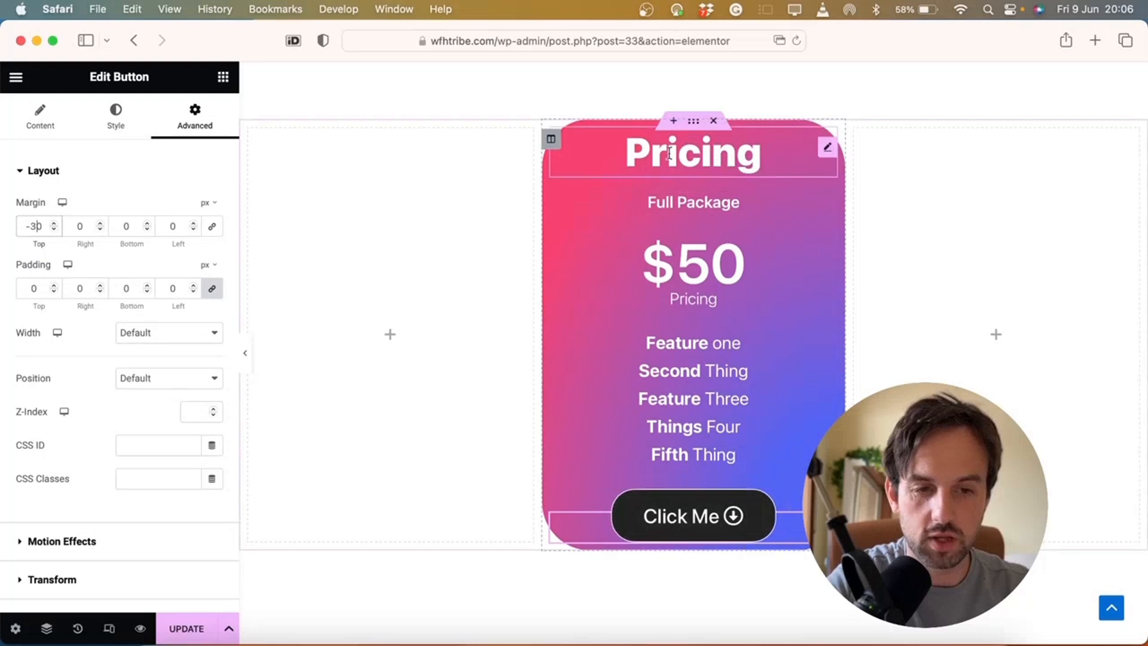
click(551, 141)
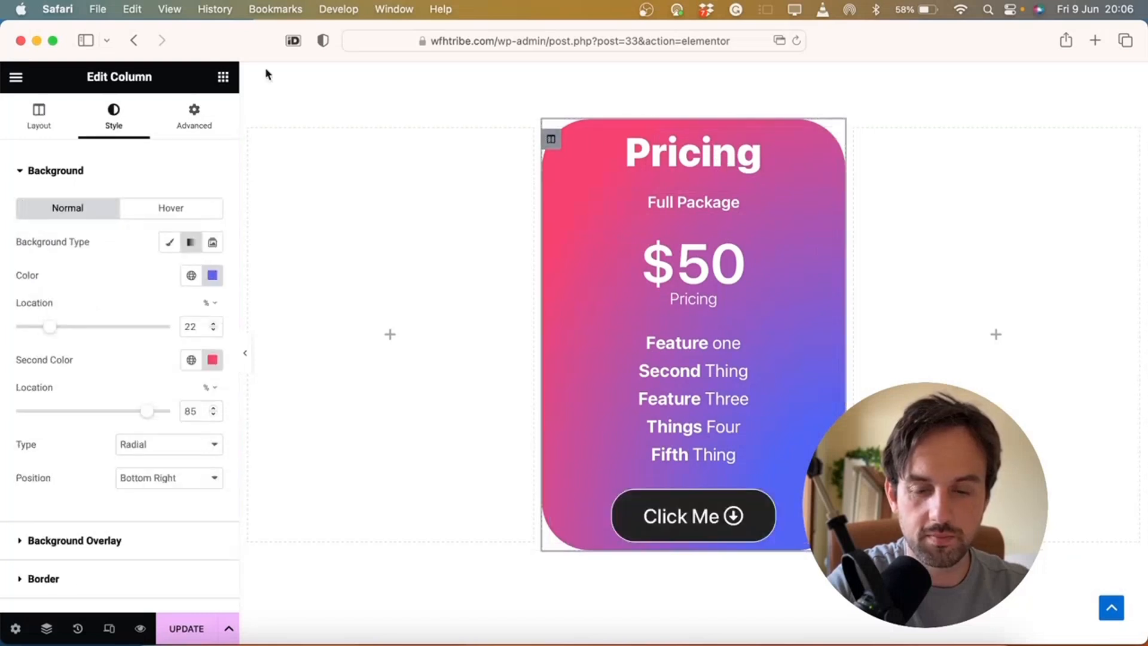
Give the pricing card column unlinked top and bottom padding of 30
click(194, 120)
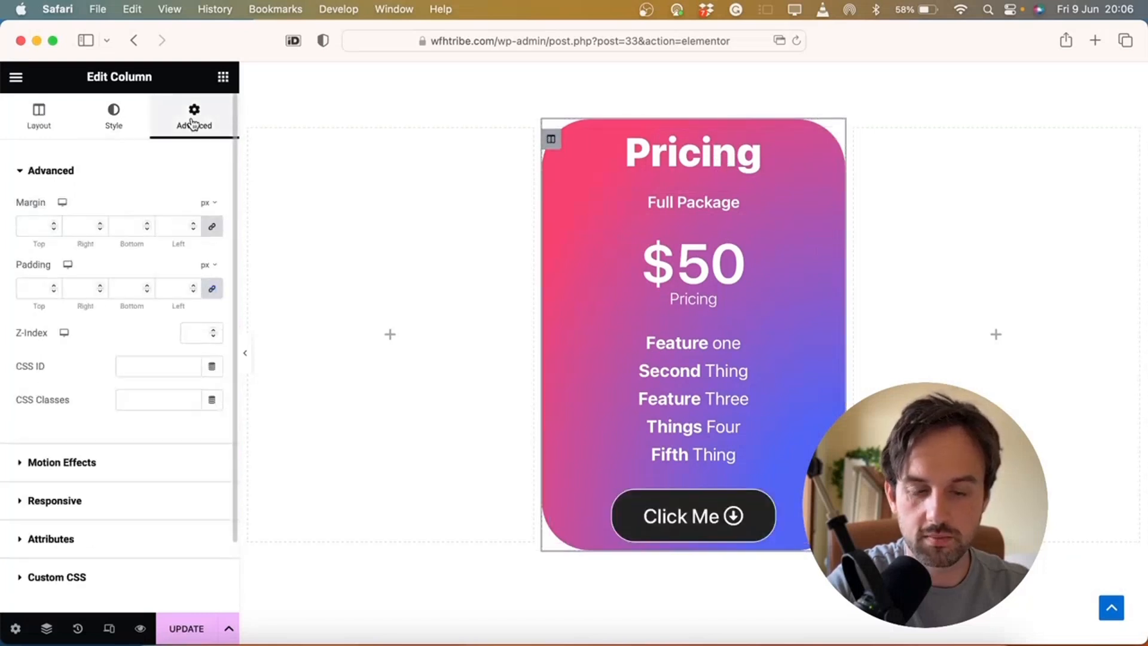
click(212, 226)
click(213, 292)
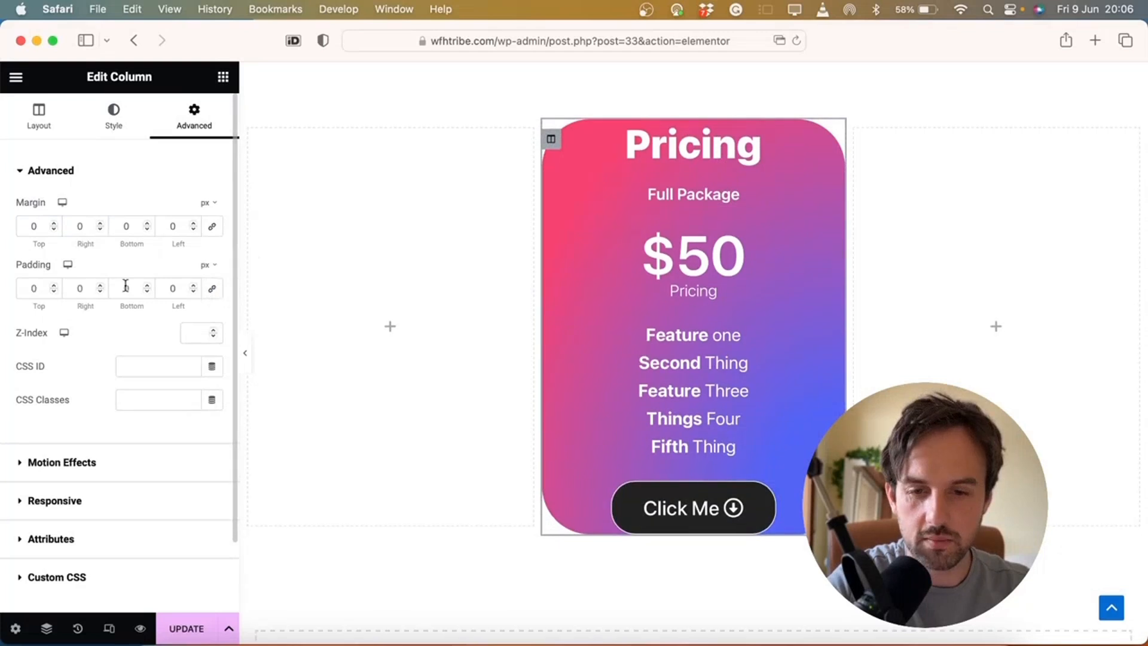
text(3)
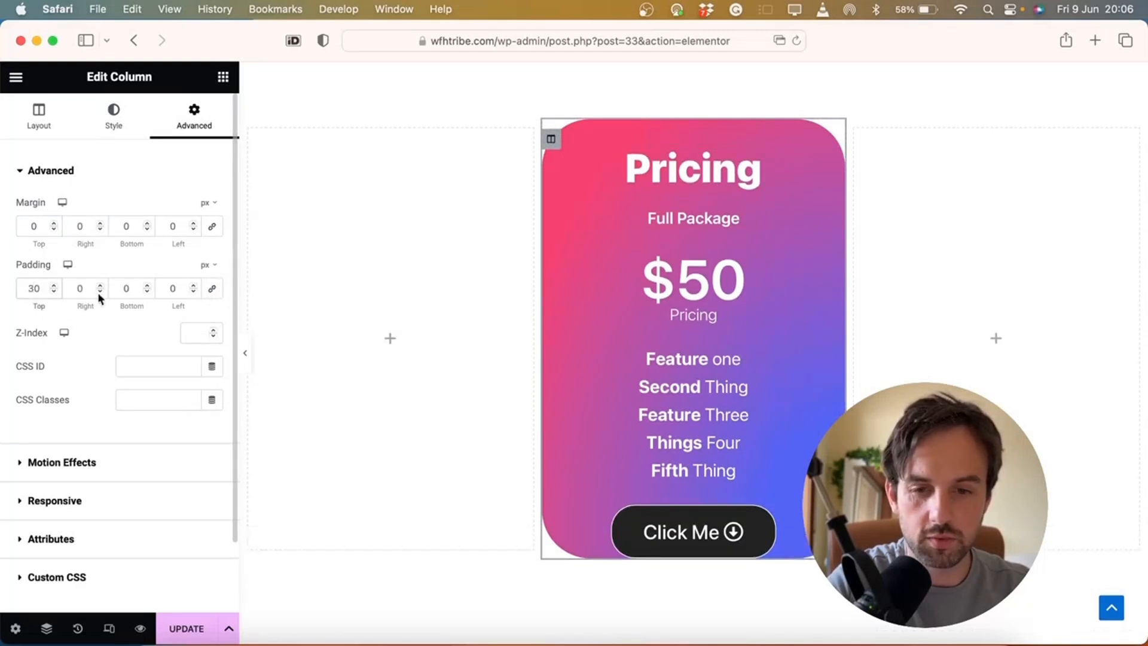
text(3)
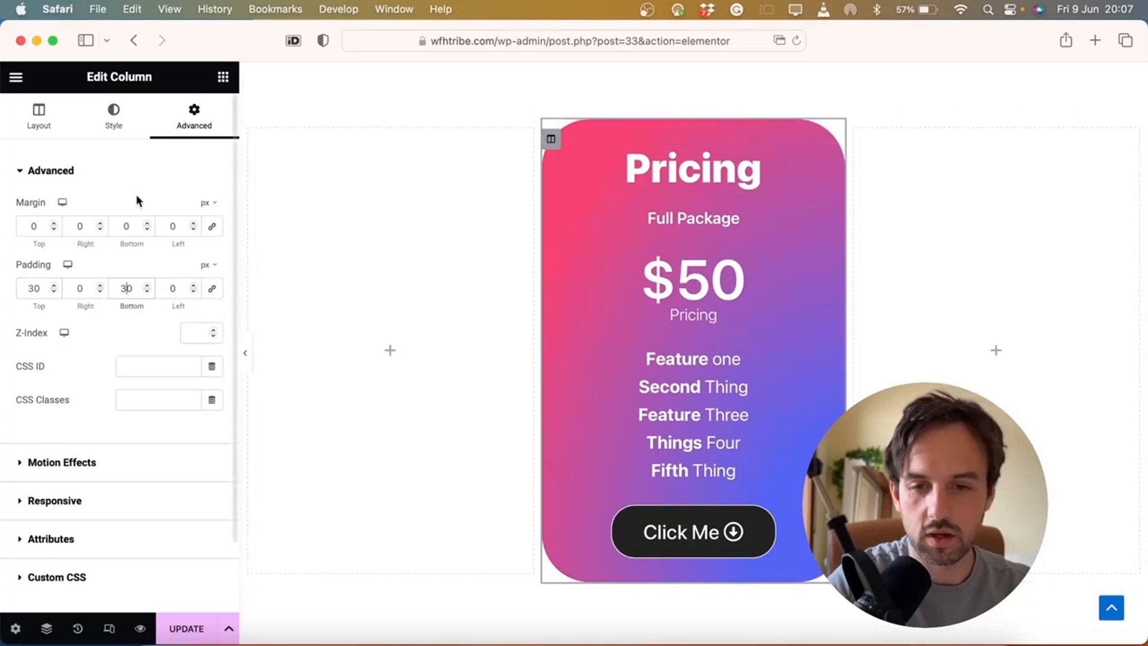
Add a black box shadow at 0.88 opacity with 10 px blur around the card
click(133, 123)
scroll(161, 510, down, 1)
scroll(160, 510, down, 3)
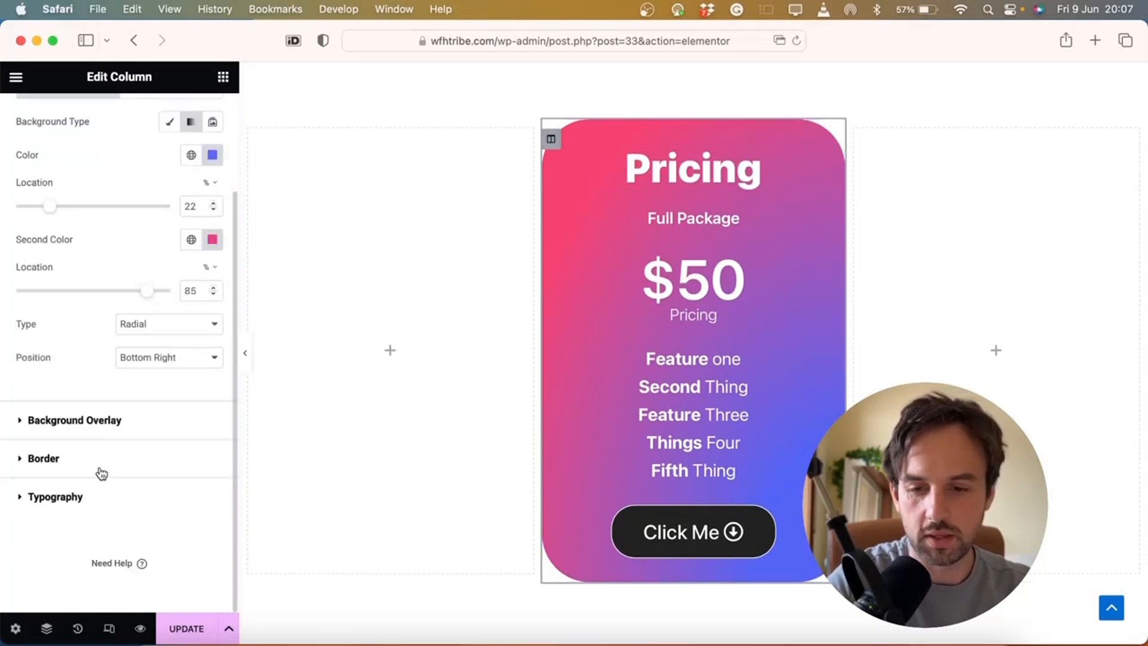
click(99, 469)
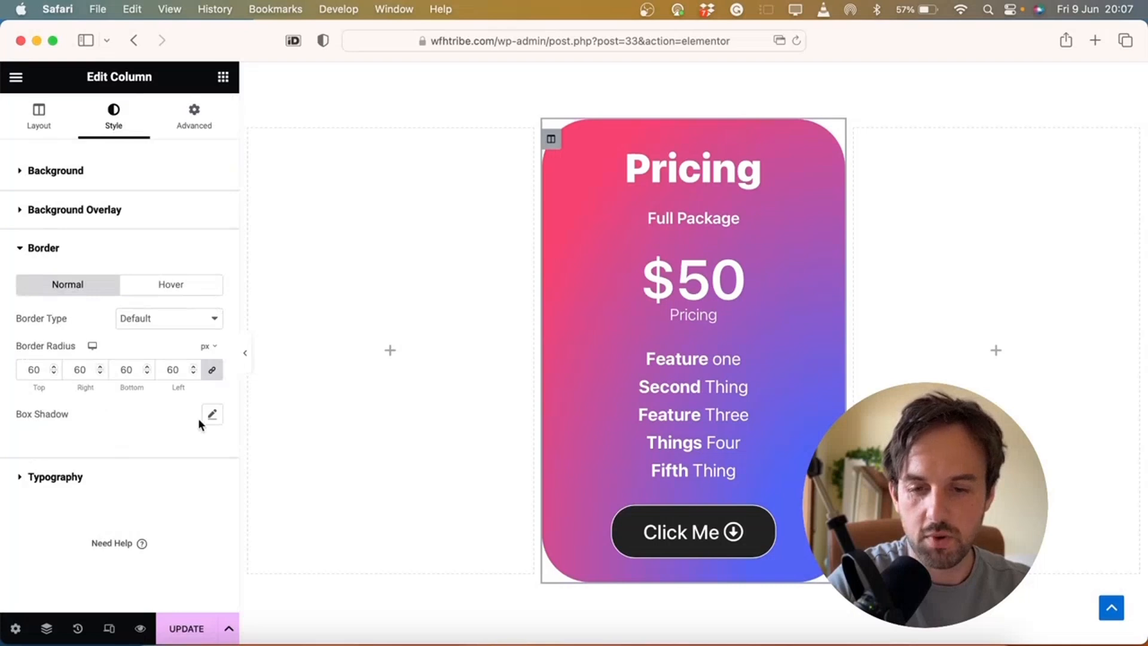
click(213, 418)
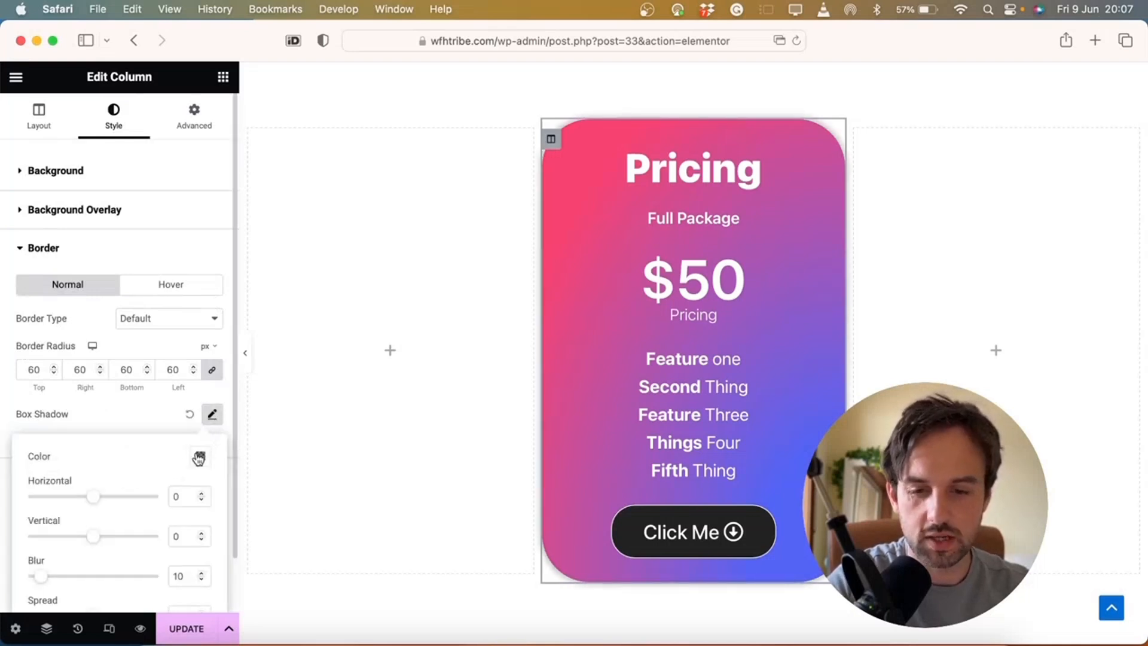
click(200, 456)
drag(200, 396, 270, 405)
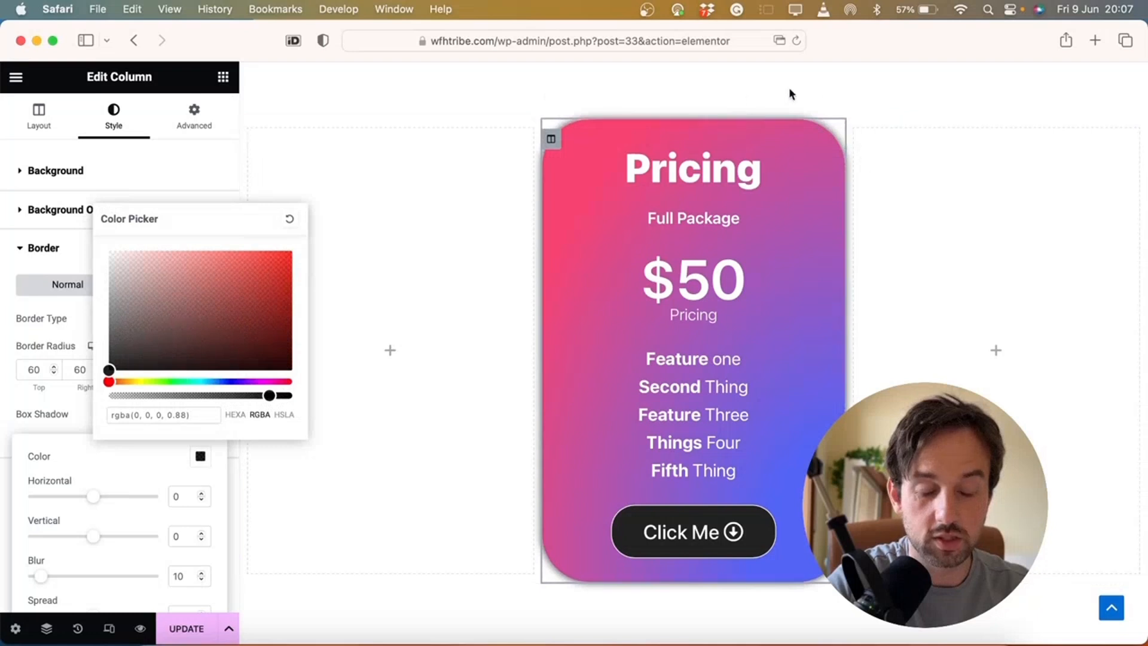
click(695, 308)
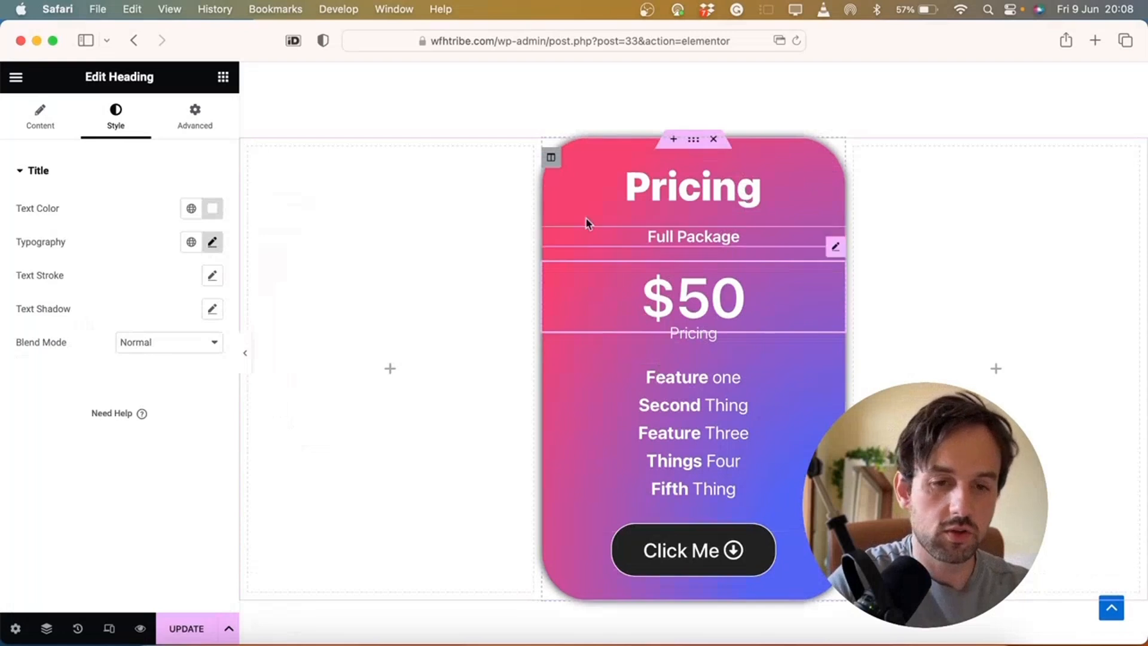
Try duplicating the pricing column and deleting empty columns, ending with a single pricing card
right_click(551, 159)
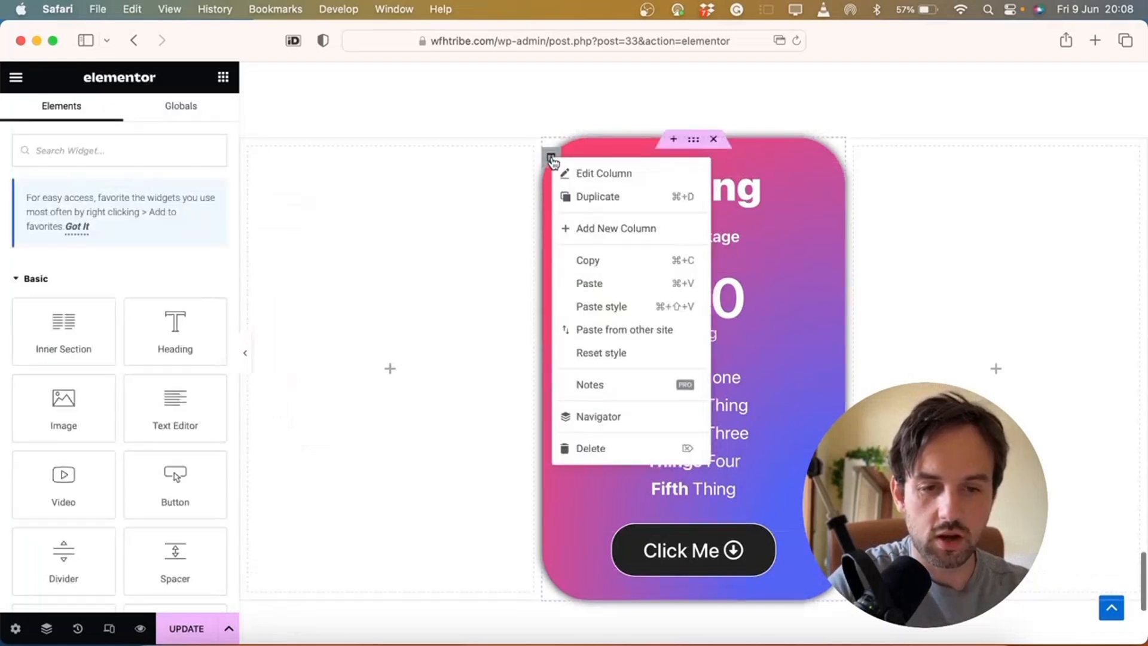
click(595, 196)
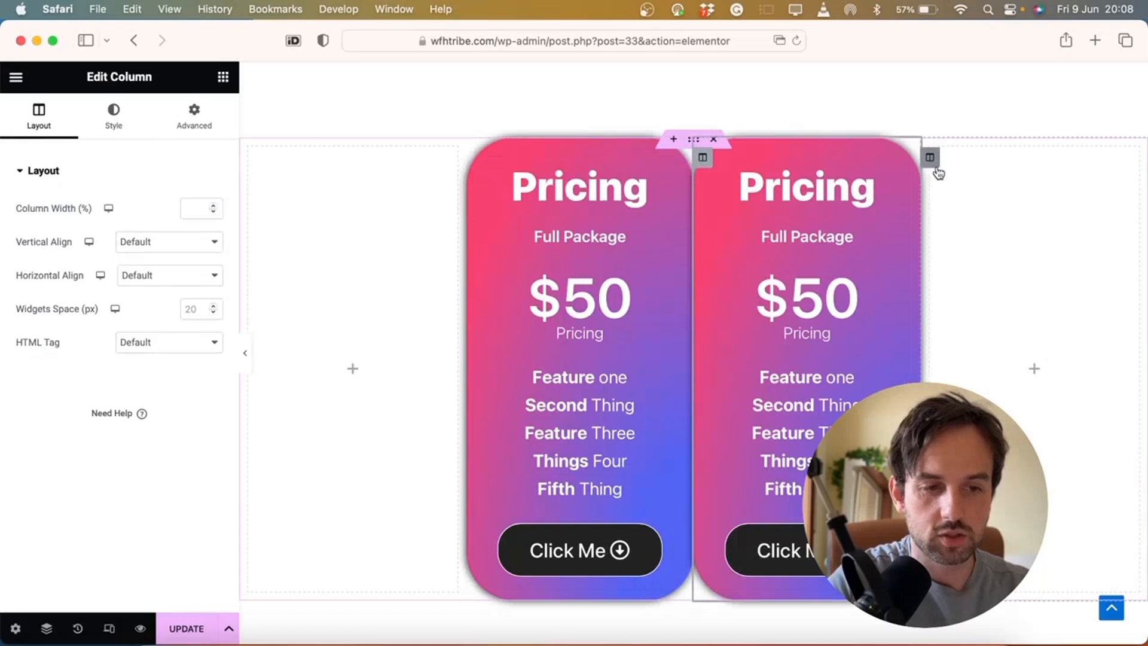
click(931, 159)
right_click(930, 159)
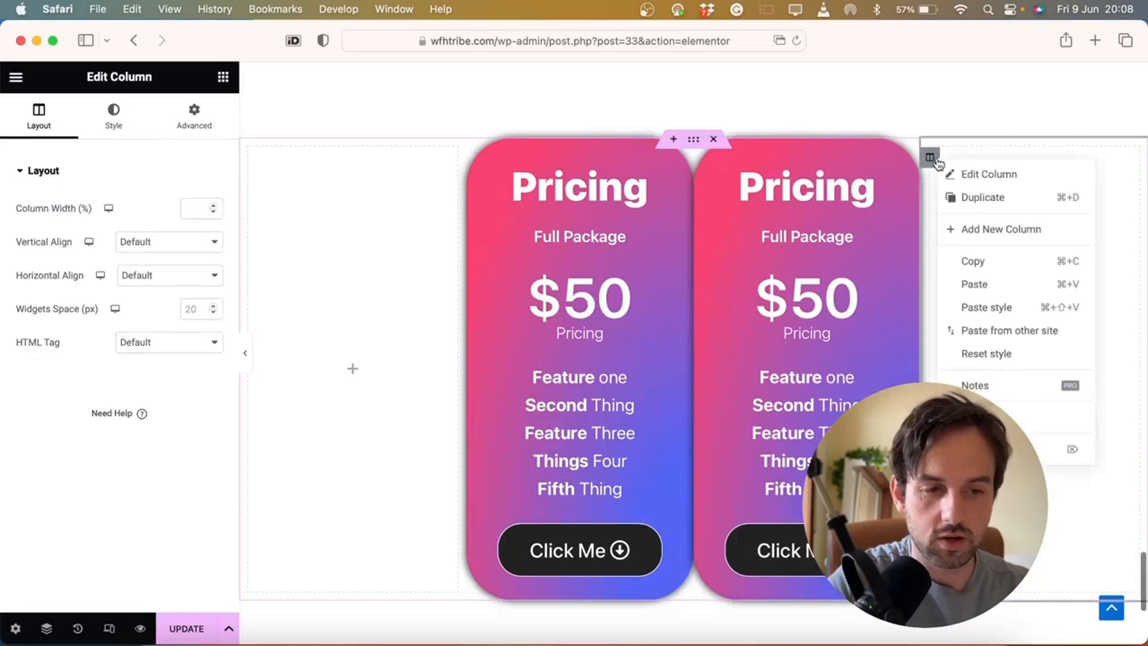
click(981, 448)
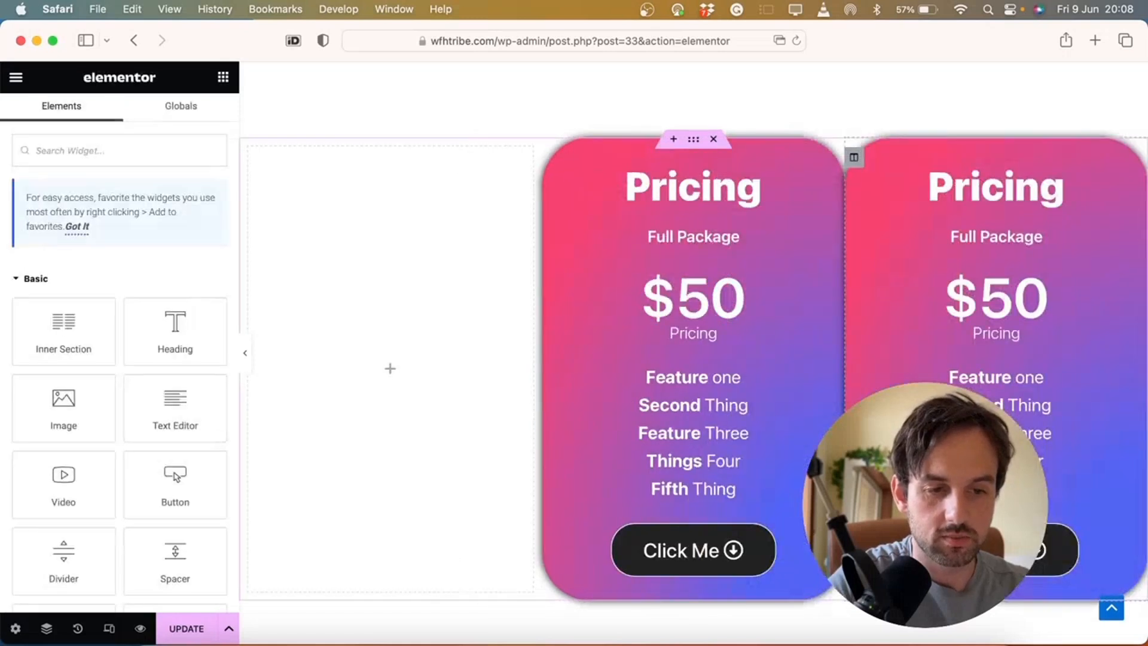
right_click(856, 157)
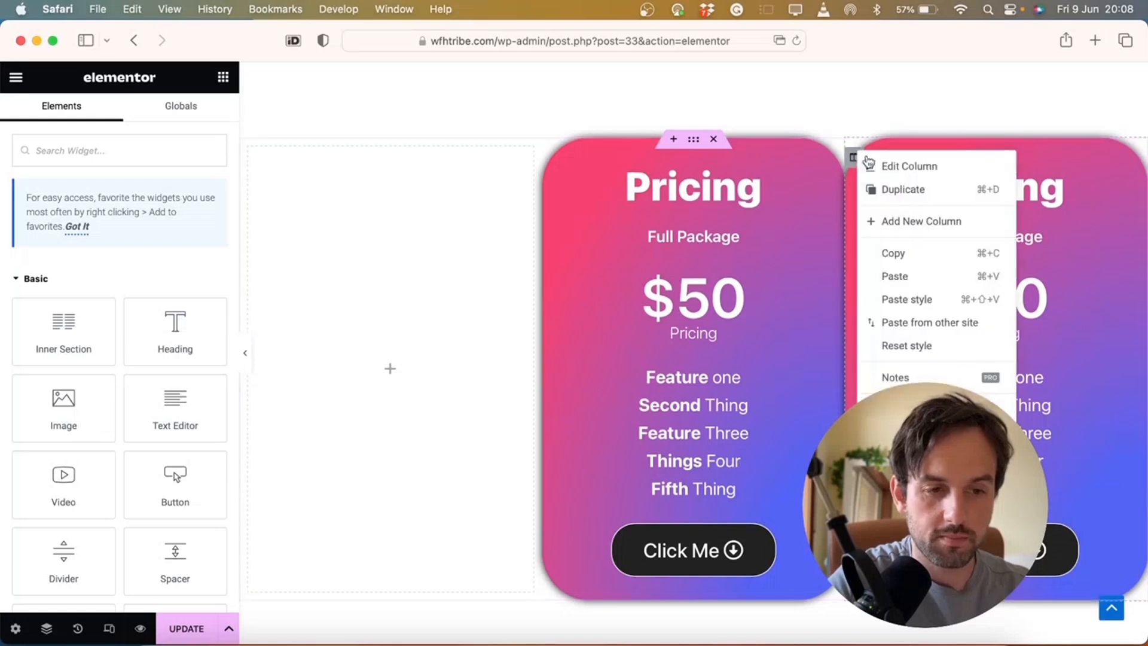
click(891, 187)
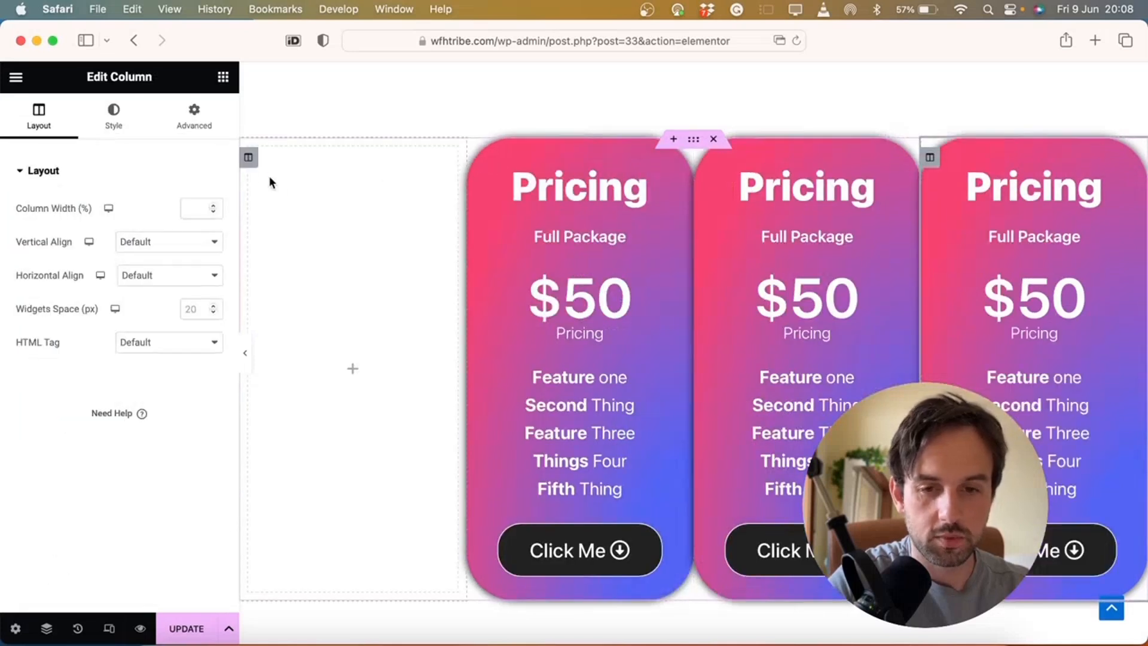
right_click(250, 166)
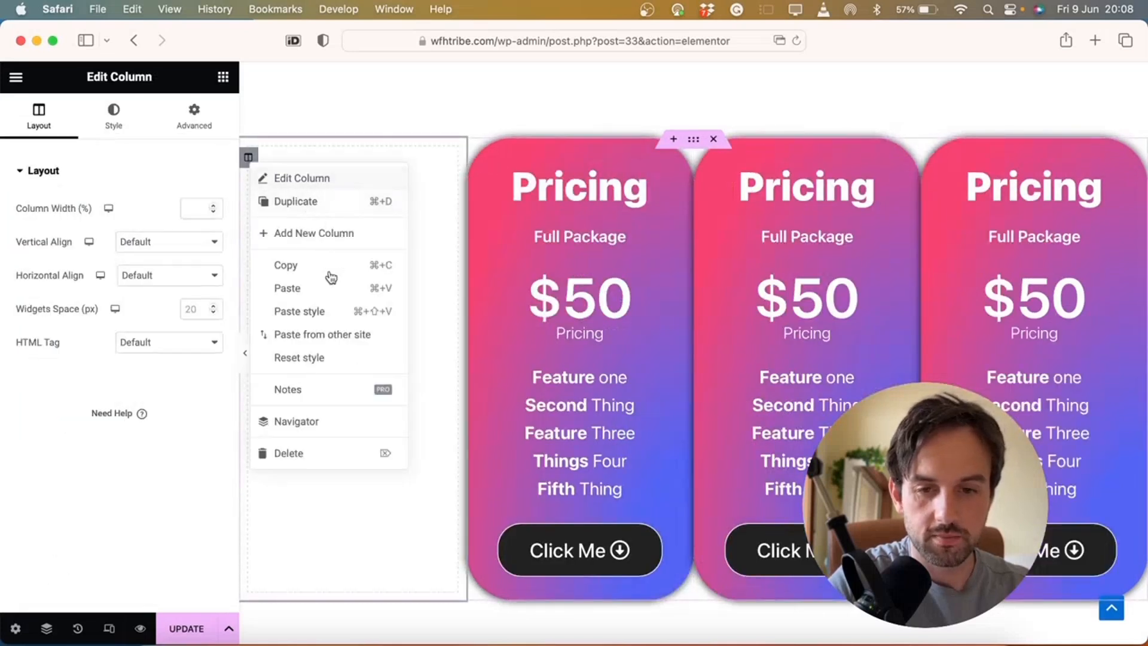
click(301, 453)
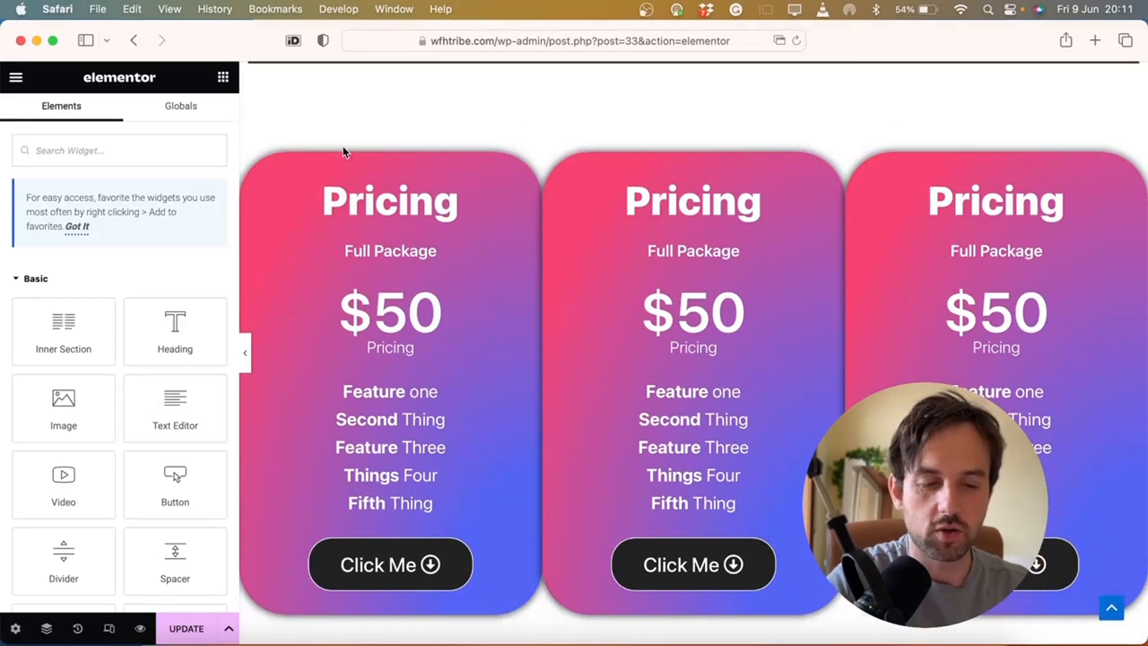
right_click(249, 170)
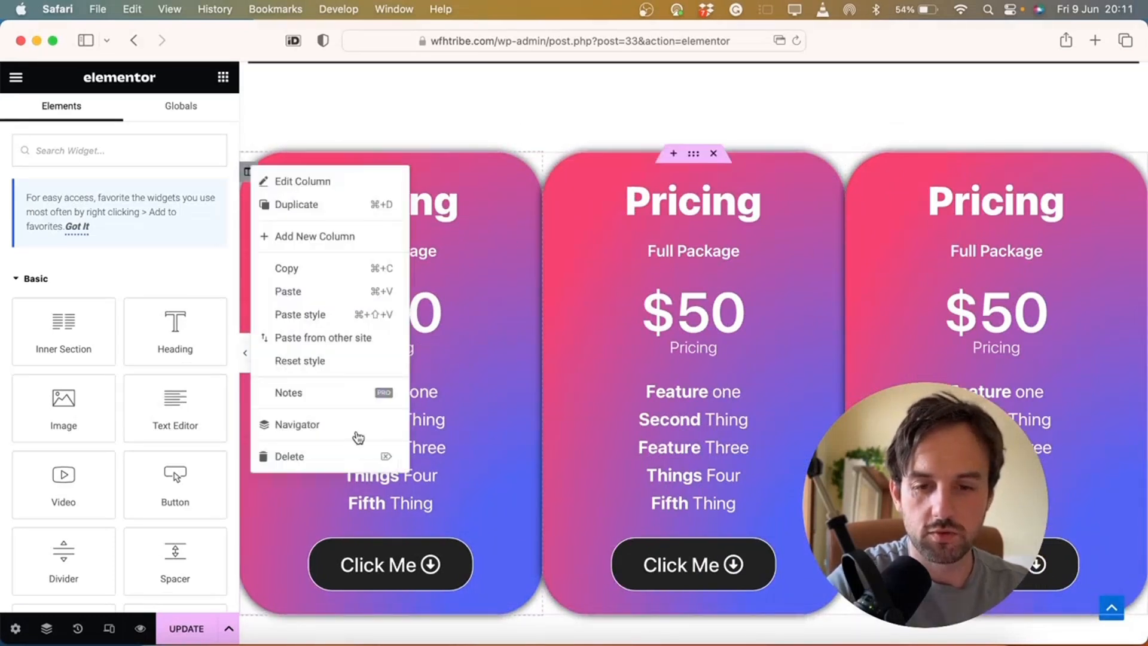
click(344, 455)
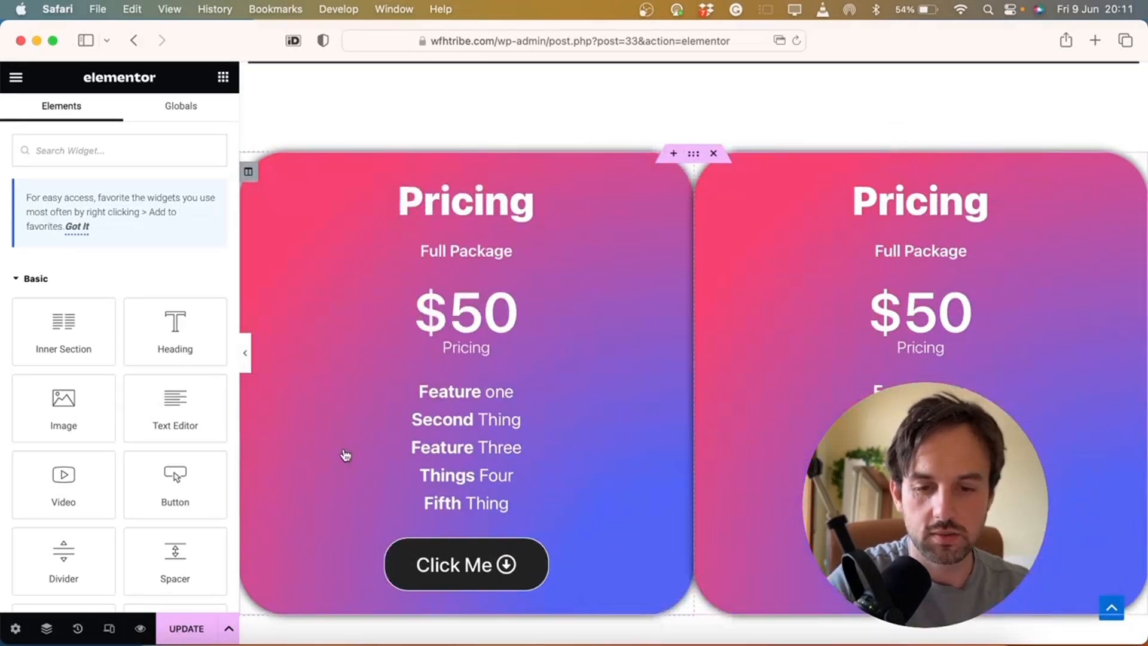
right_click(249, 174)
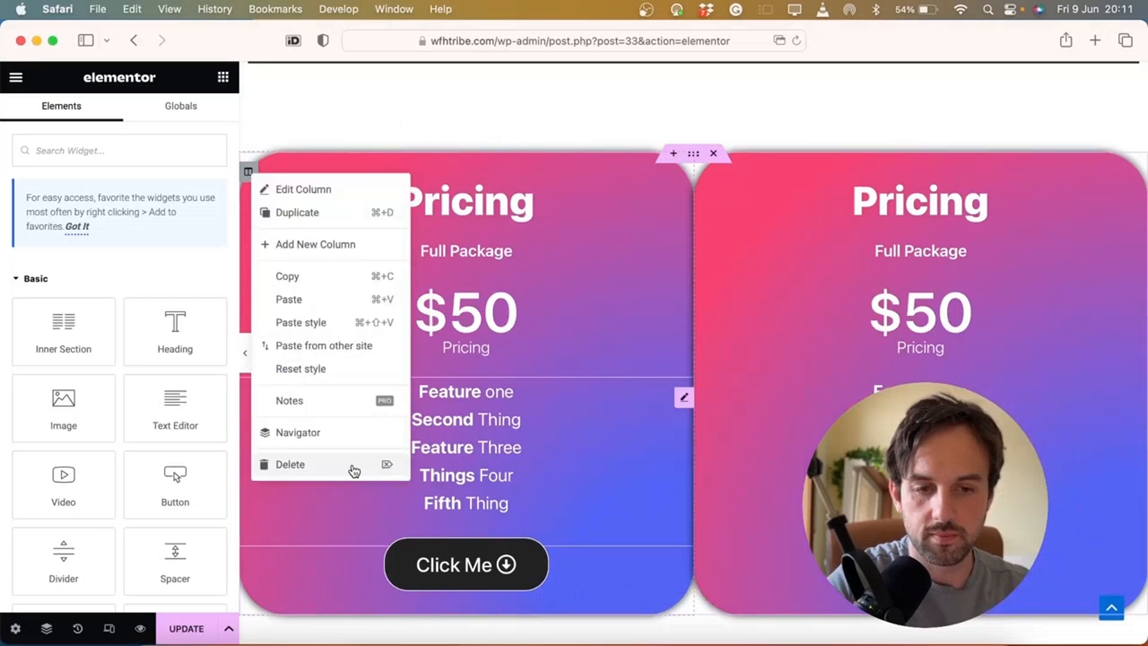
click(355, 471)
Move the pricing card into a new two-column section and delete the leftover empty column
scroll(387, 389, down, 5)
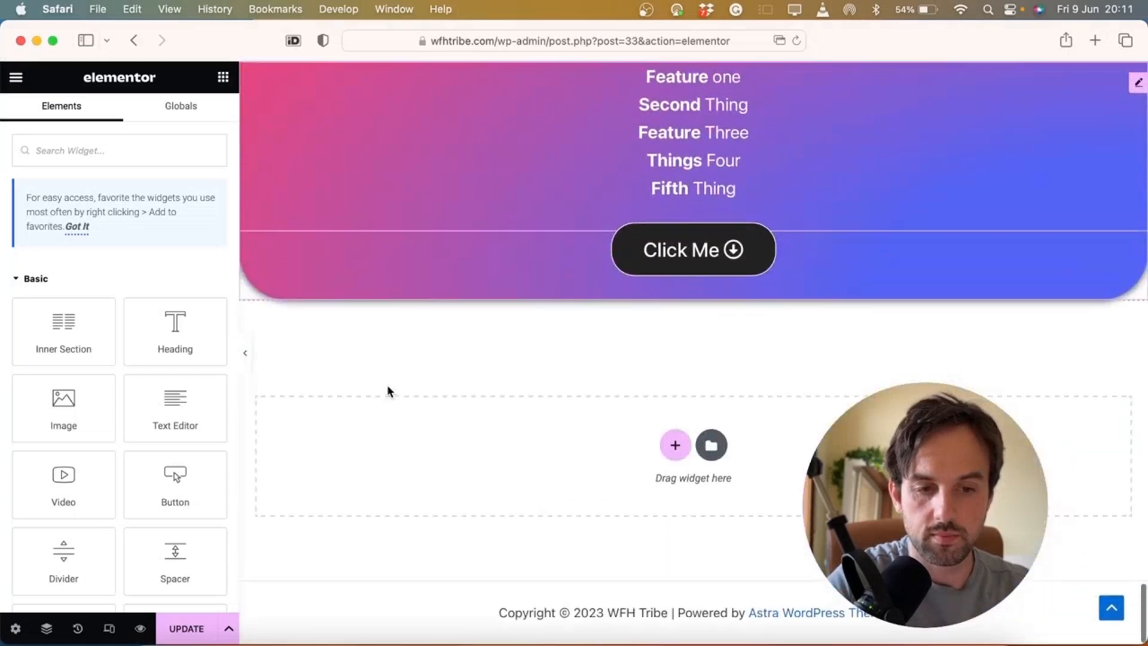
click(675, 445)
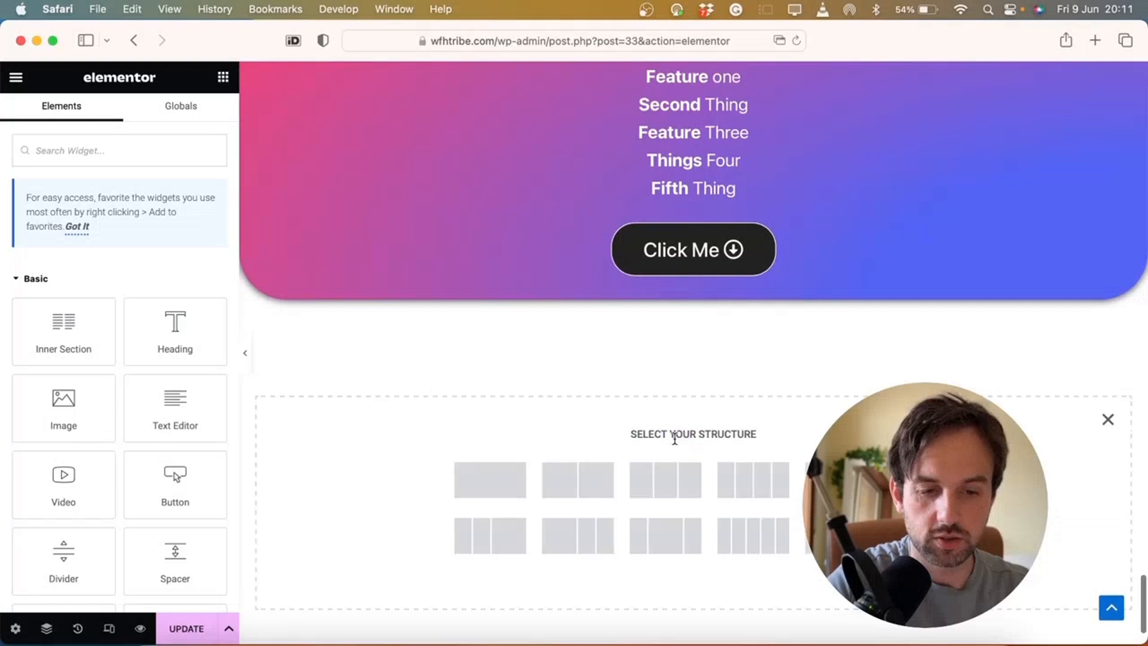
click(587, 490)
scroll(818, 287, up, 6)
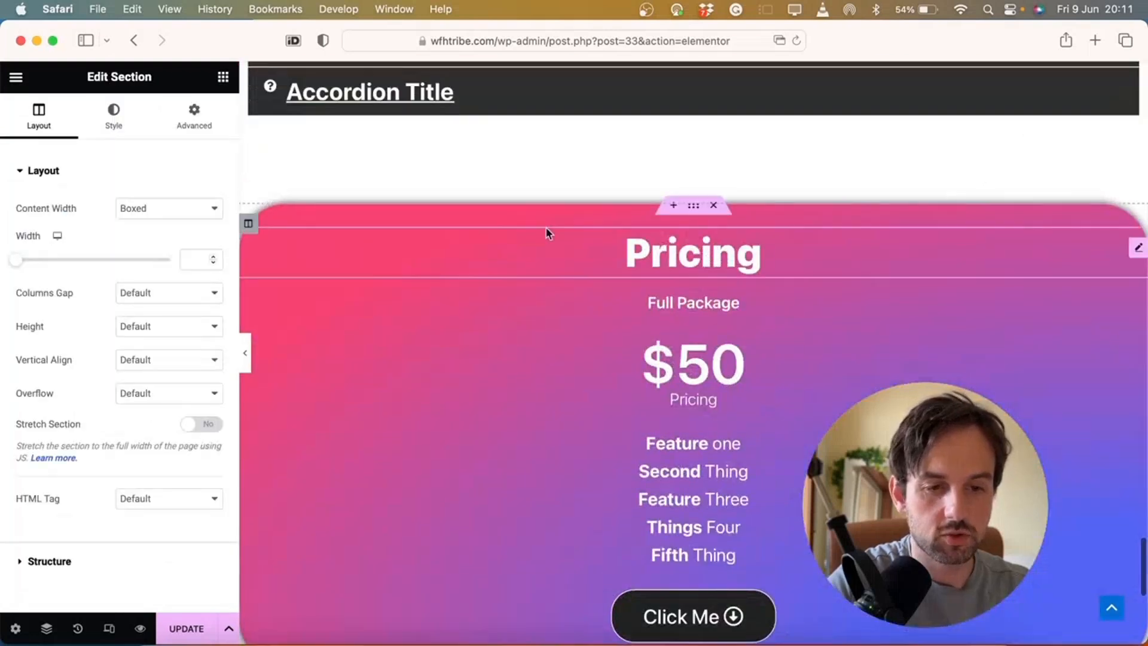
drag(248, 224, 792, 201)
scroll(574, 433, down, 1)
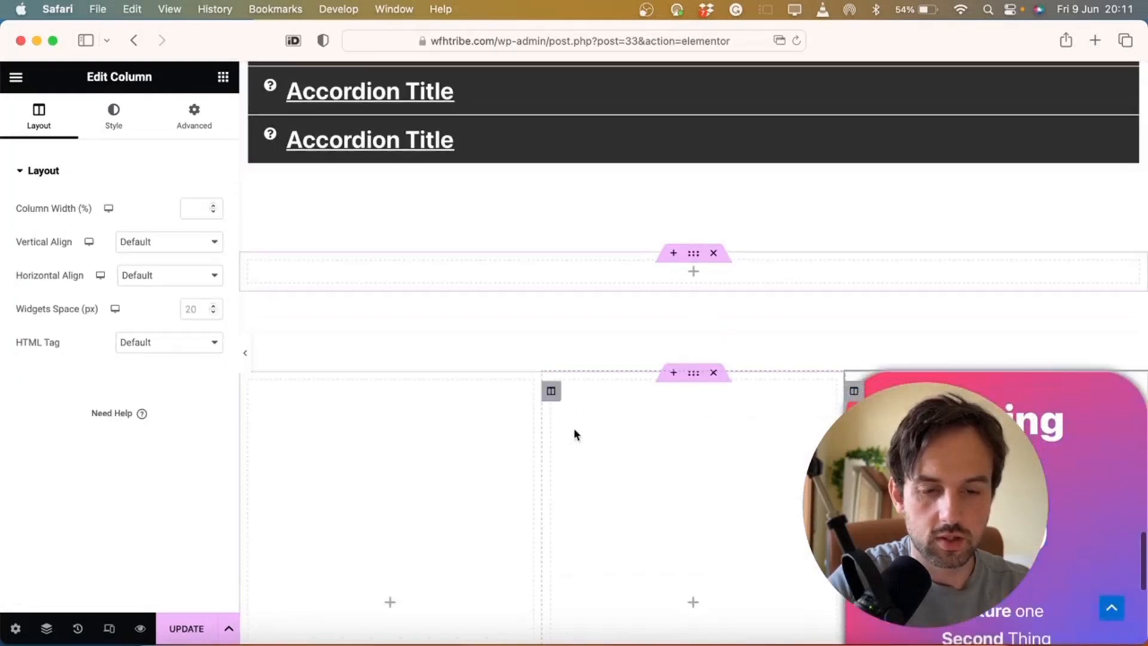
right_click(551, 392)
click(588, 626)
Duplicate the pricing card twice and delete the empty left column, leaving three cards
scroll(594, 635, down, 4)
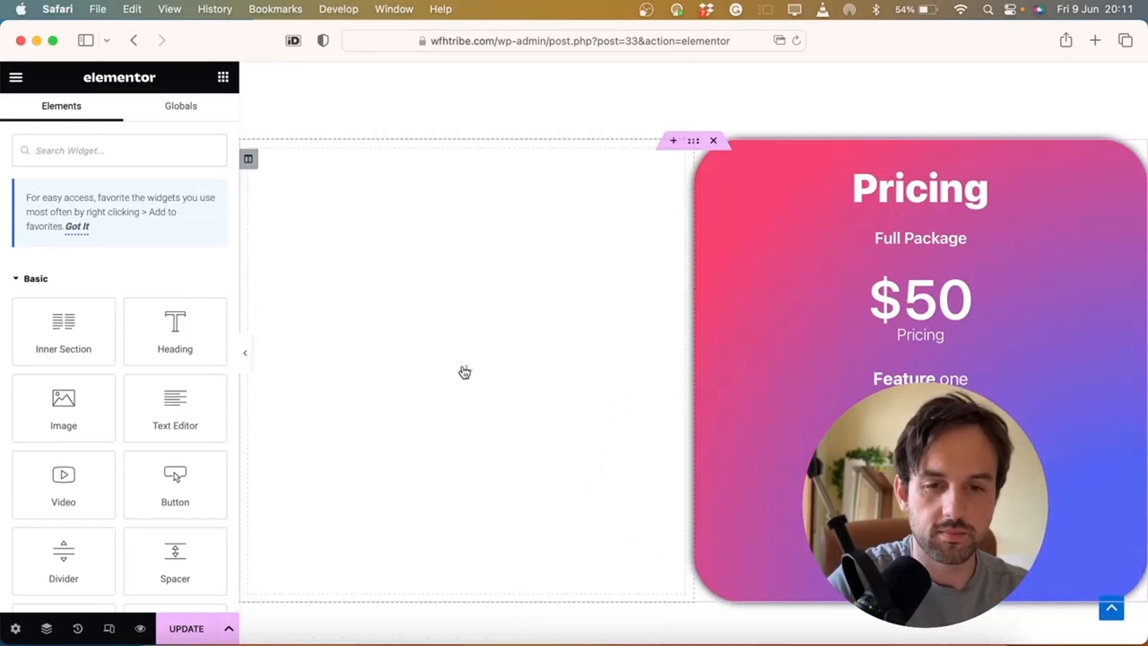
scroll(464, 372, up, 3)
right_click(703, 339)
click(733, 375)
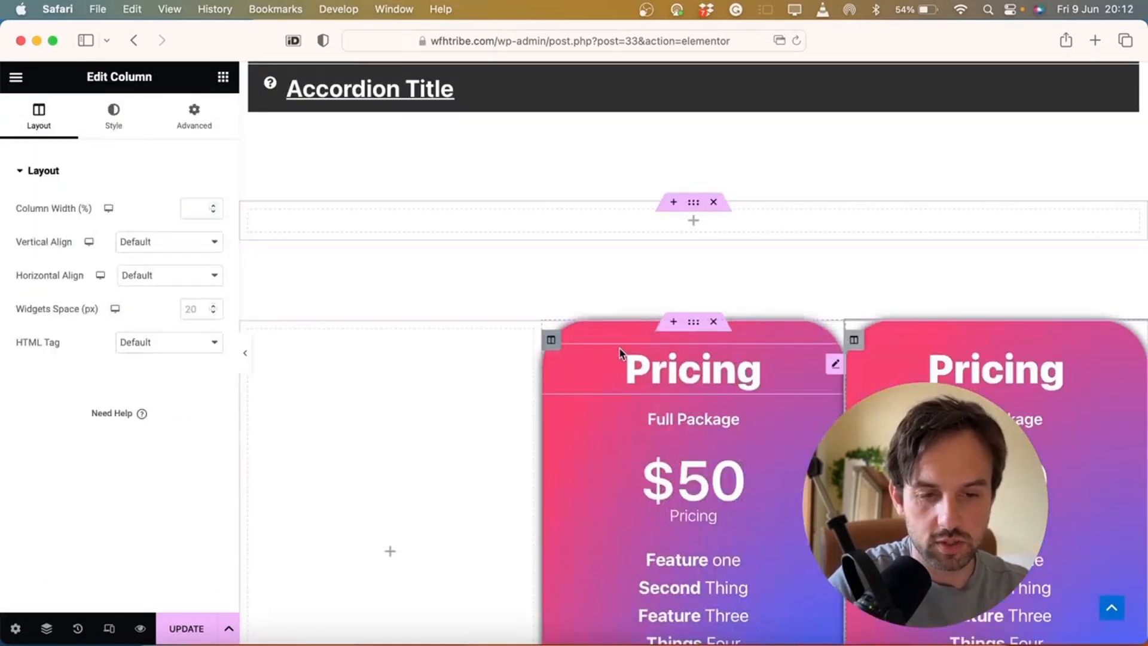
right_click(552, 340)
click(607, 376)
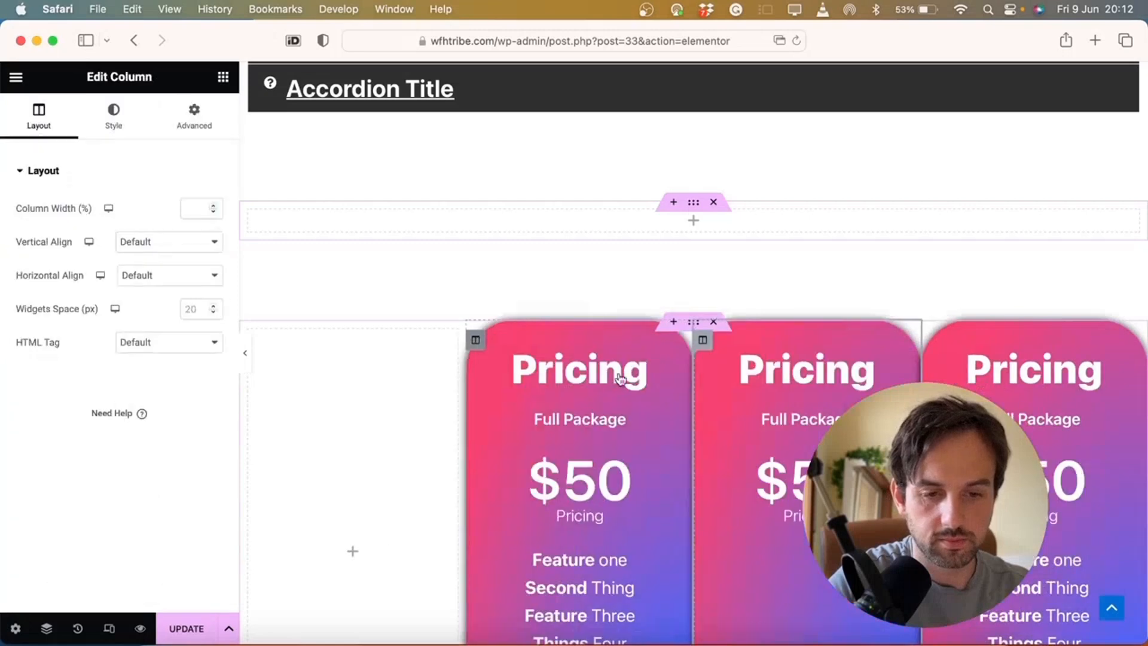
right_click(253, 339)
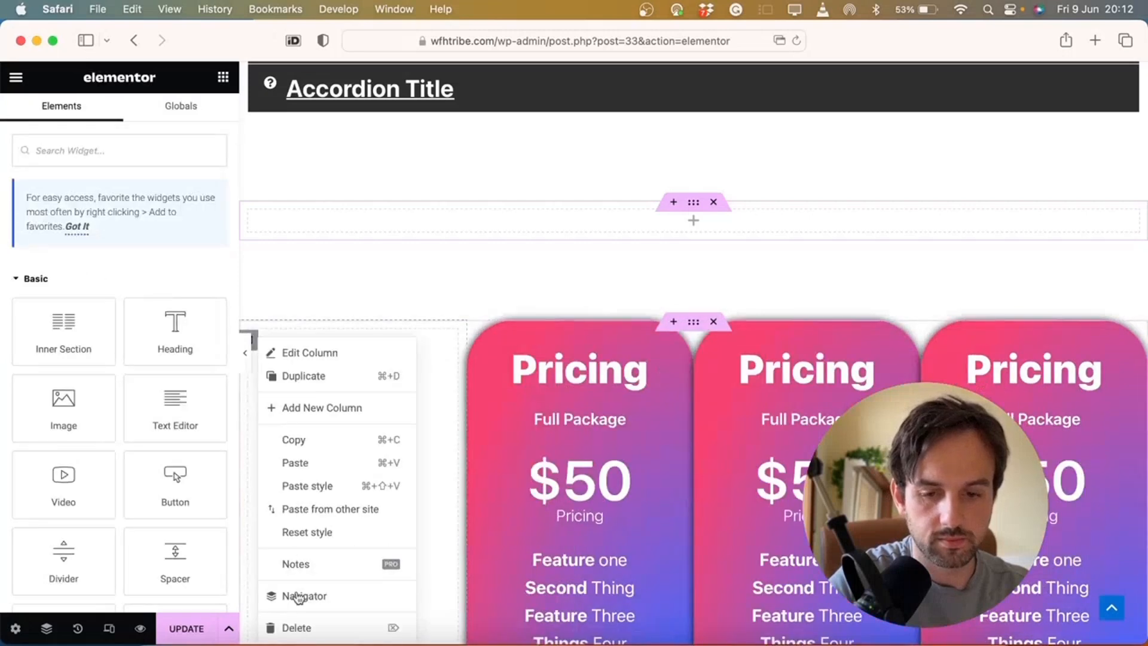
click(298, 627)
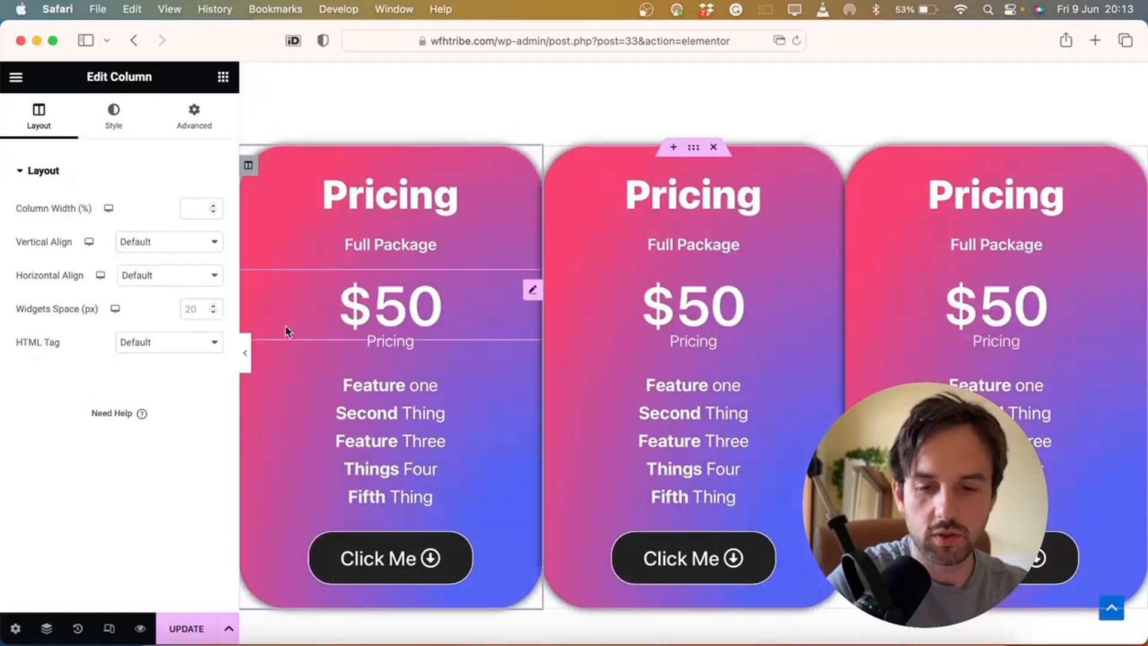
Give the first outer pricing card a 10 px margin
click(245, 353)
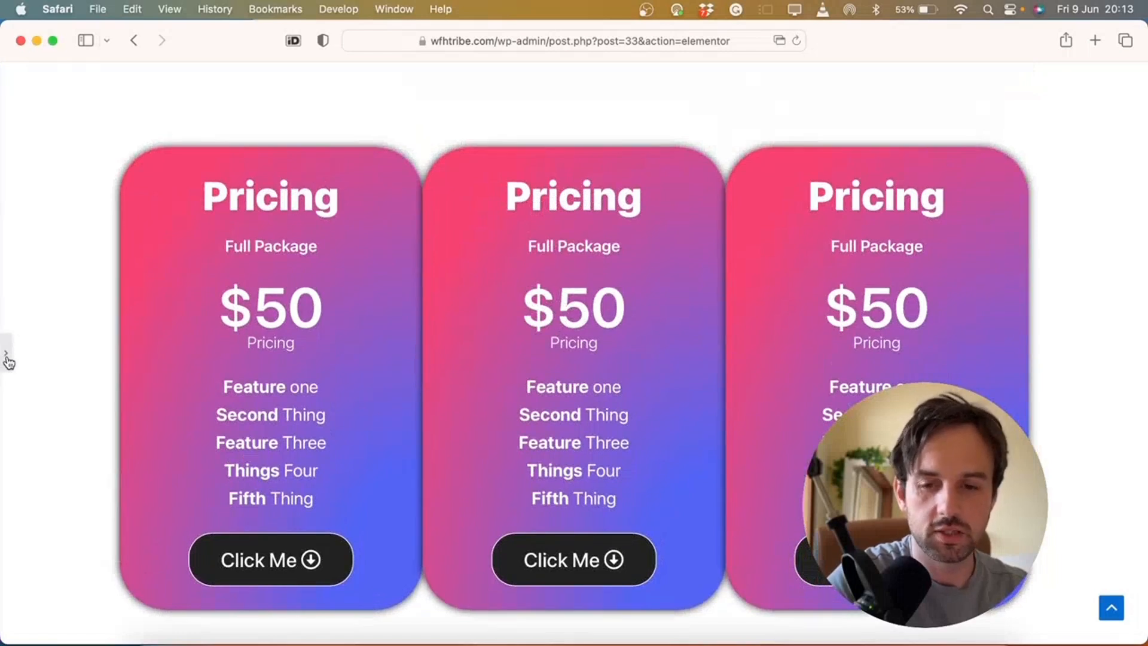
click(7, 359)
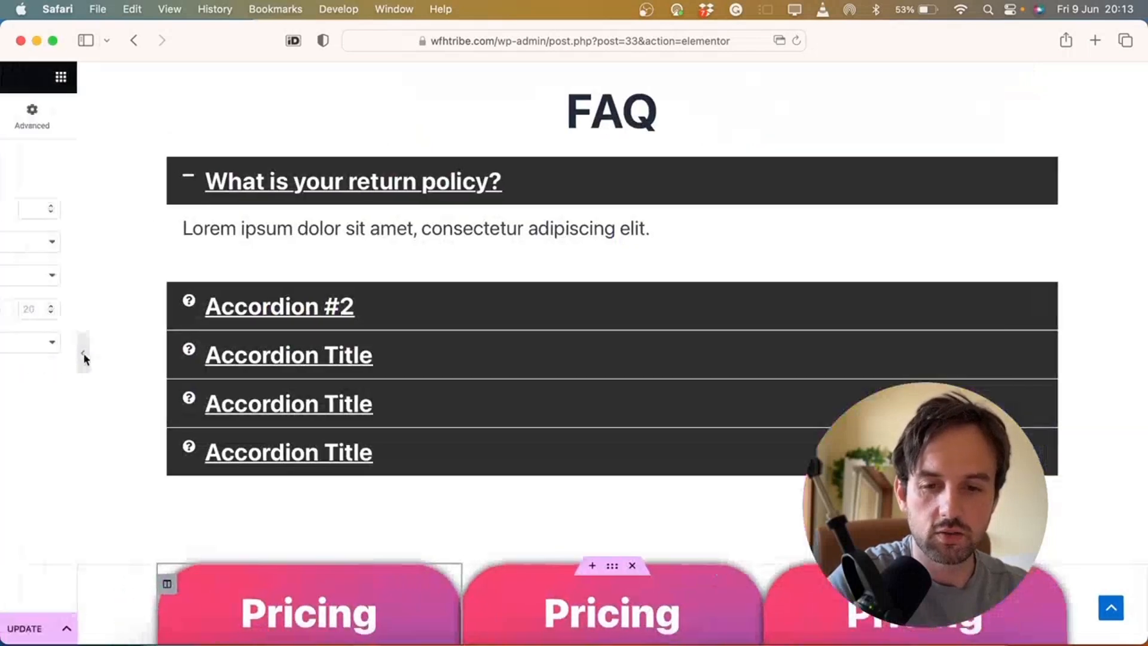
scroll(435, 380, down, 6)
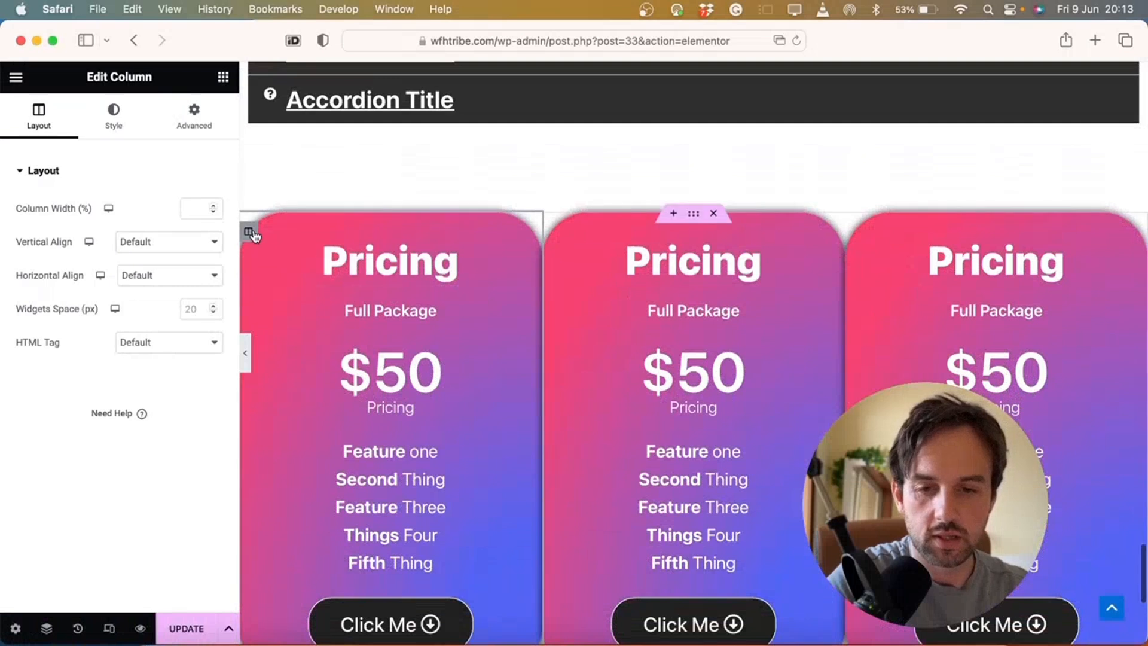
click(195, 123)
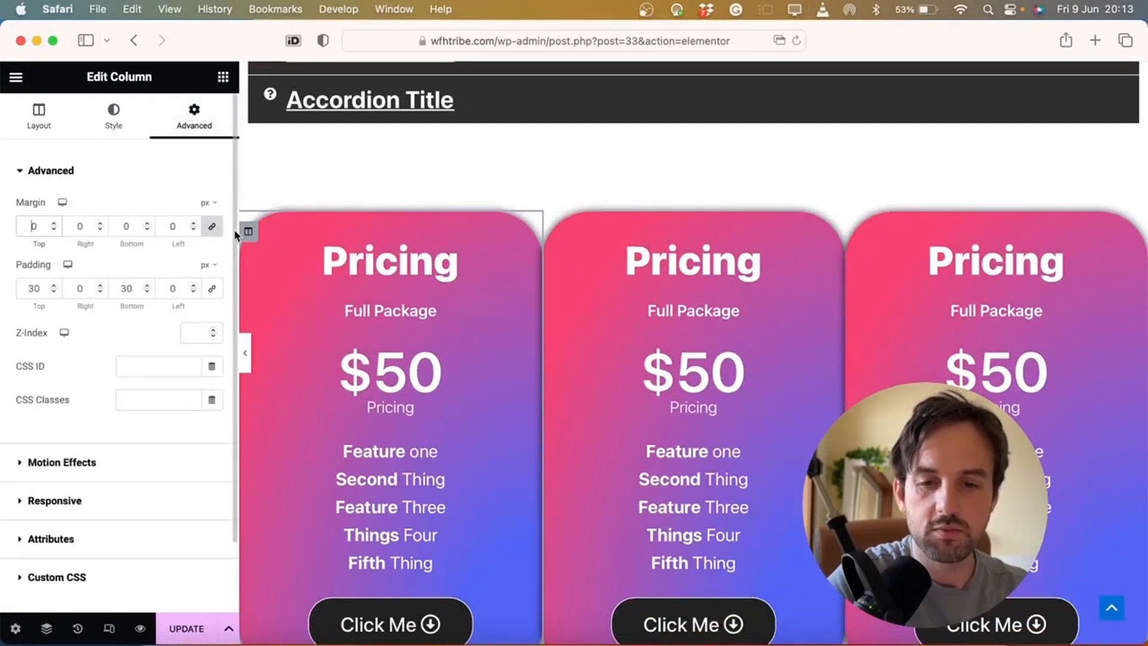
text(50)
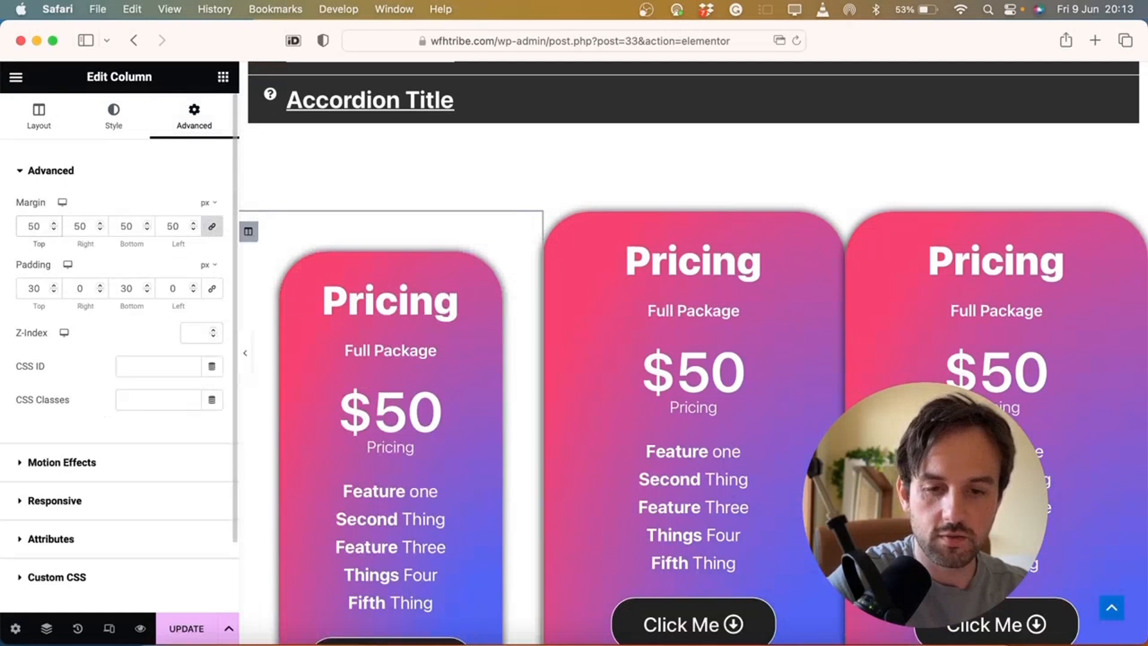
key(BackSpace)
key(BackSpace)
text(0)
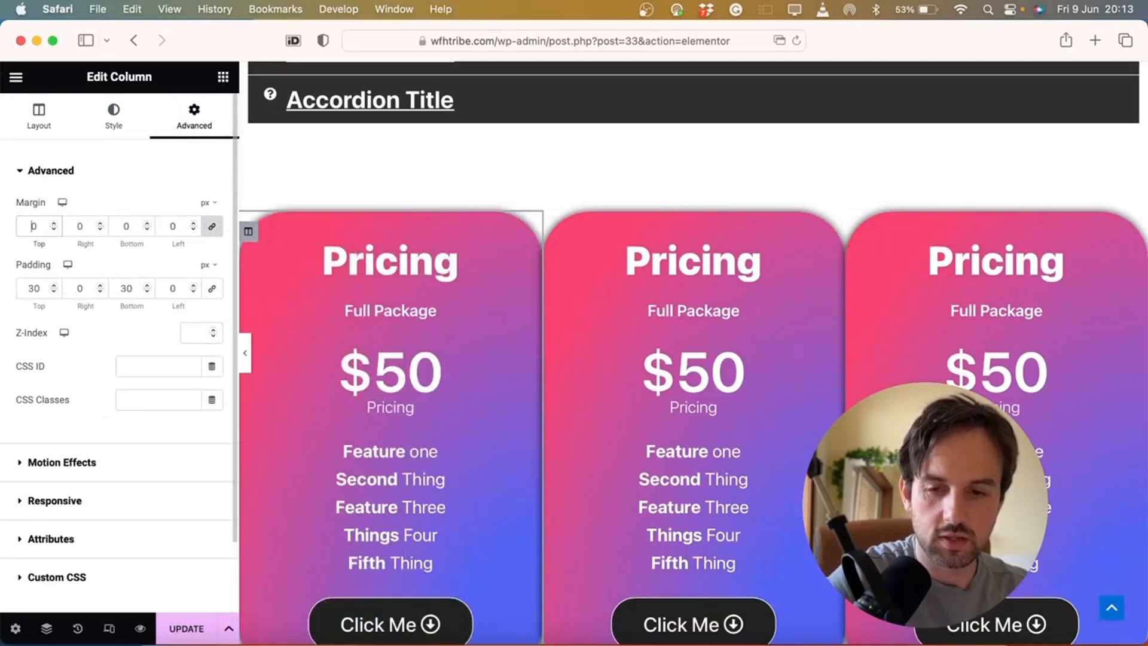
text(1)
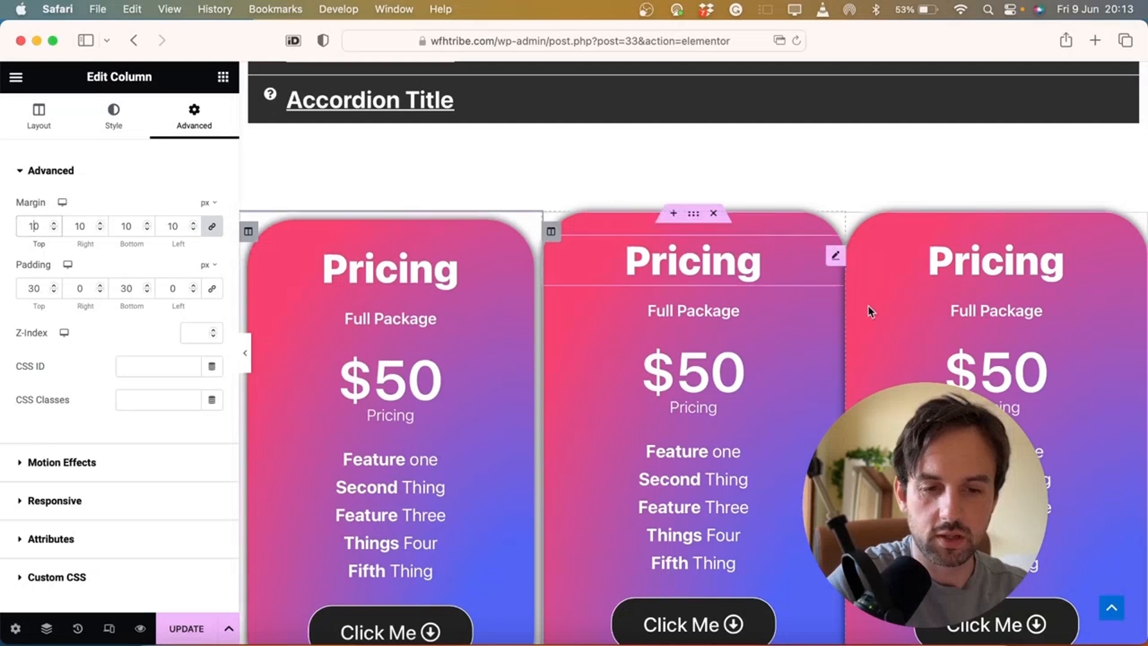
Give the third pricing card a linked 10 px margin on all sides, then preview
click(854, 231)
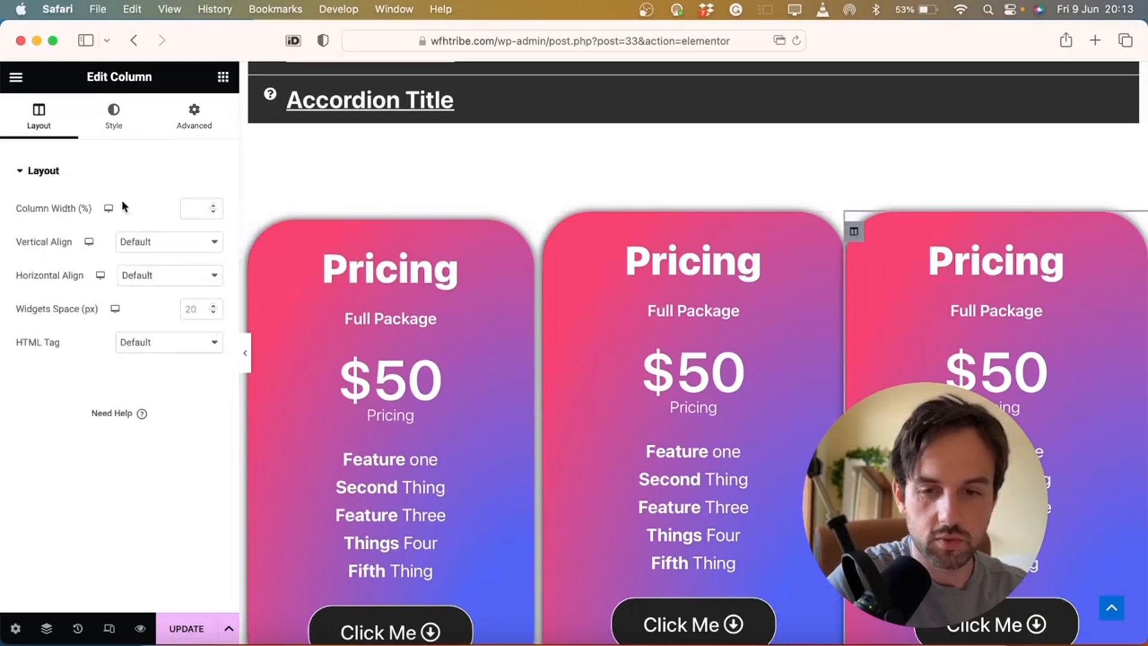
click(193, 128)
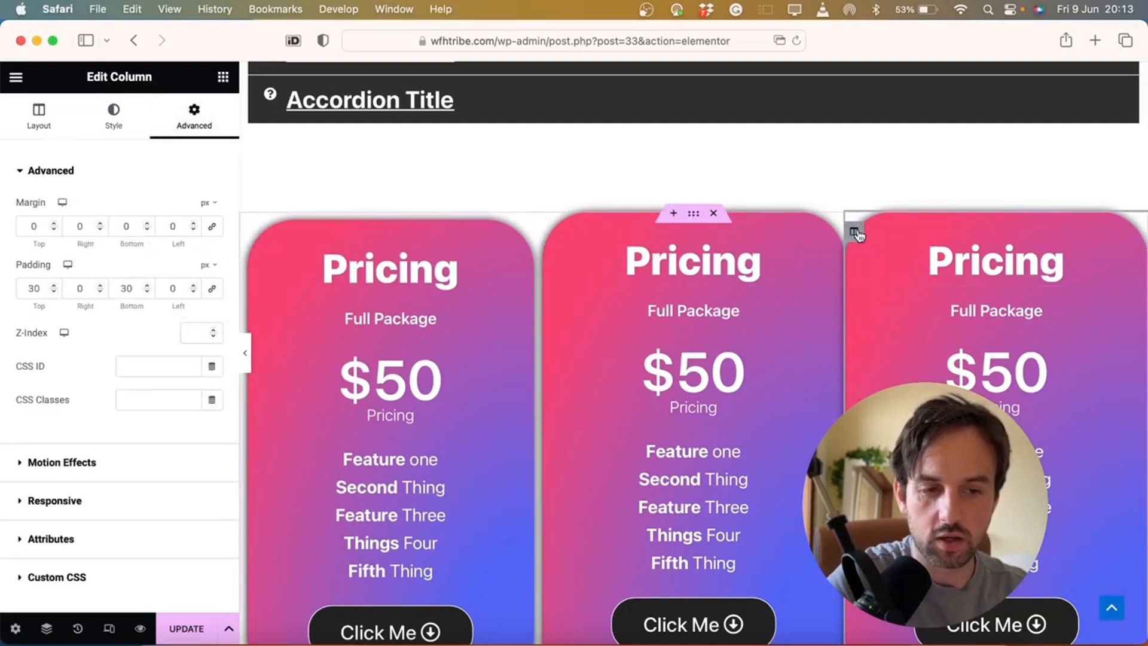
click(33, 226)
text(10)
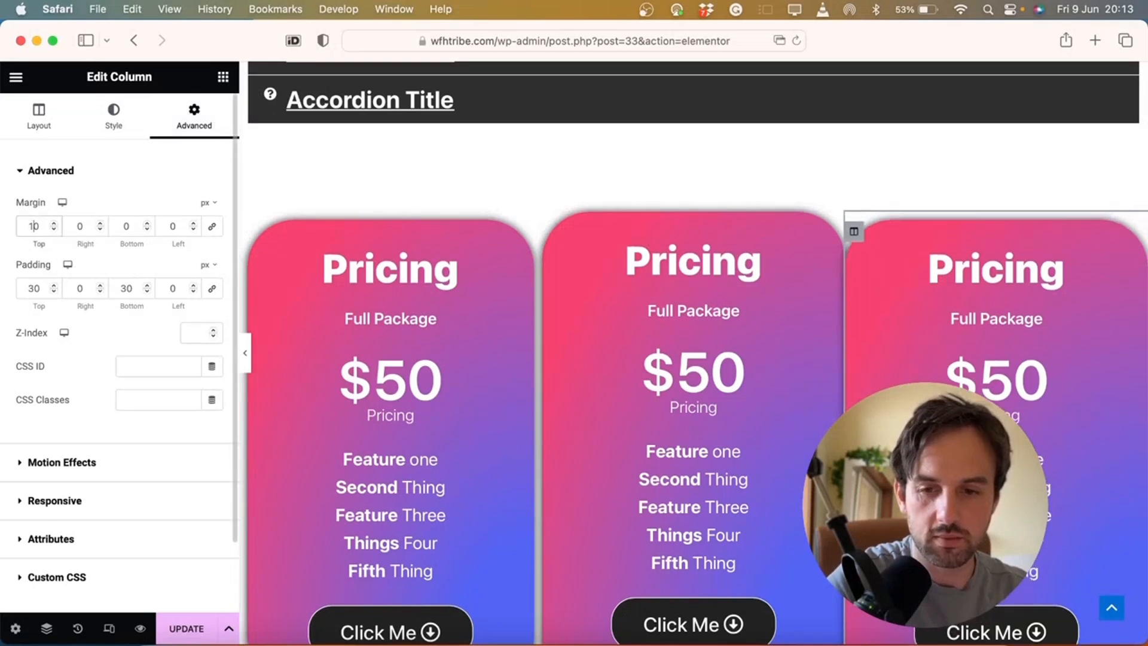
click(213, 227)
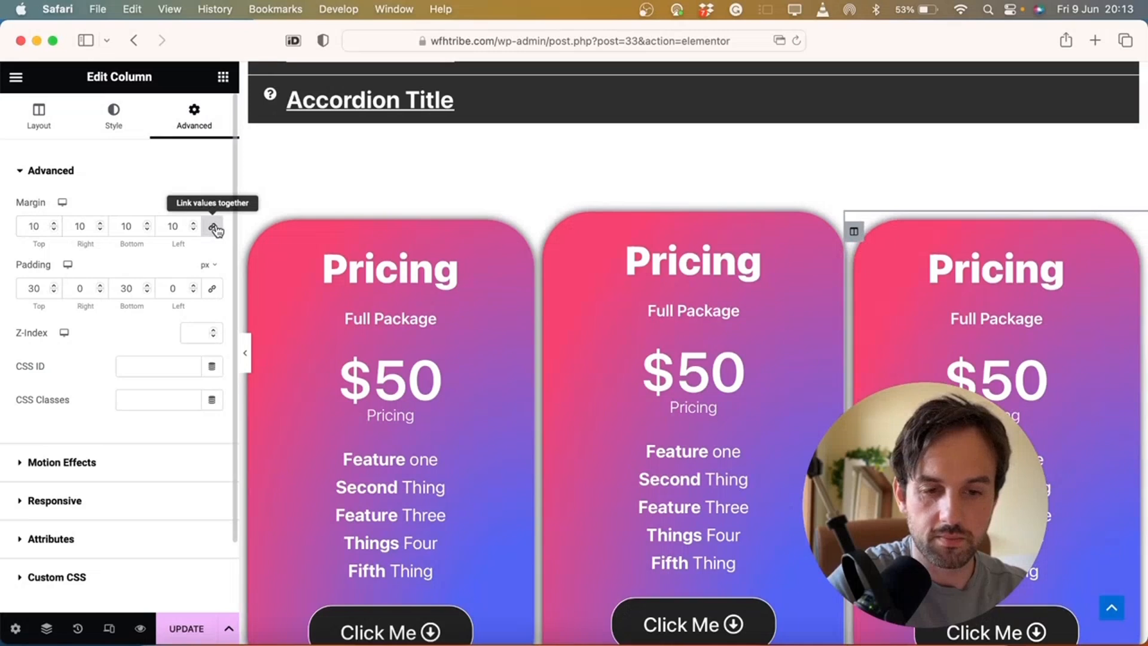
click(245, 353)
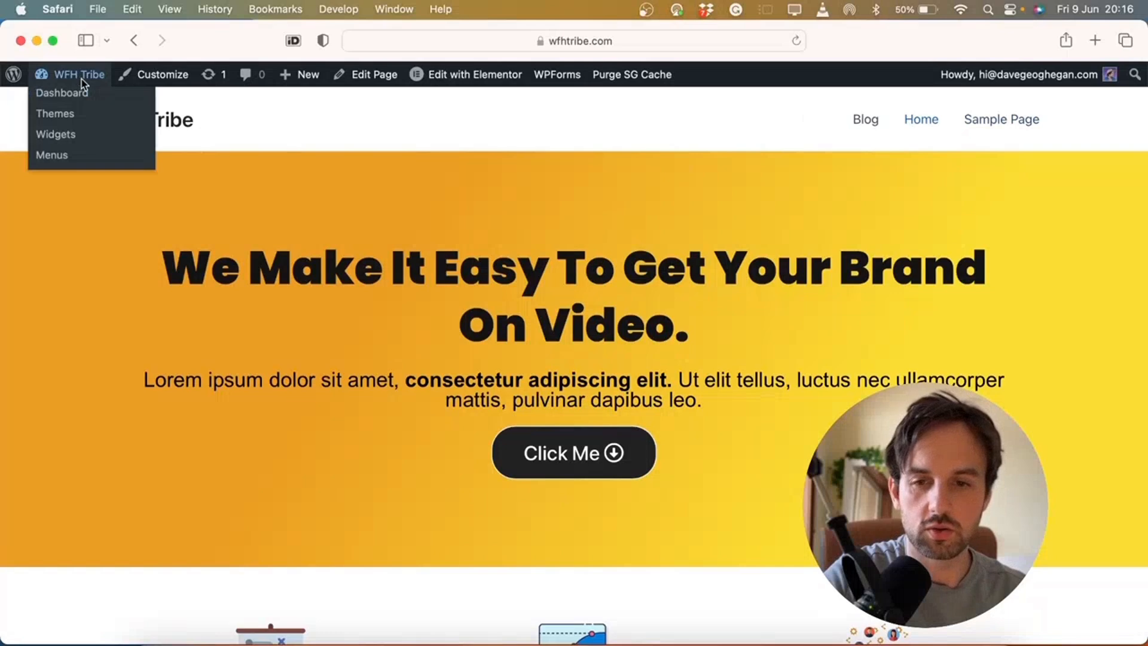
Create a new navigation menu named 'Main Menu' under Appearance > Menus
click(64, 89)
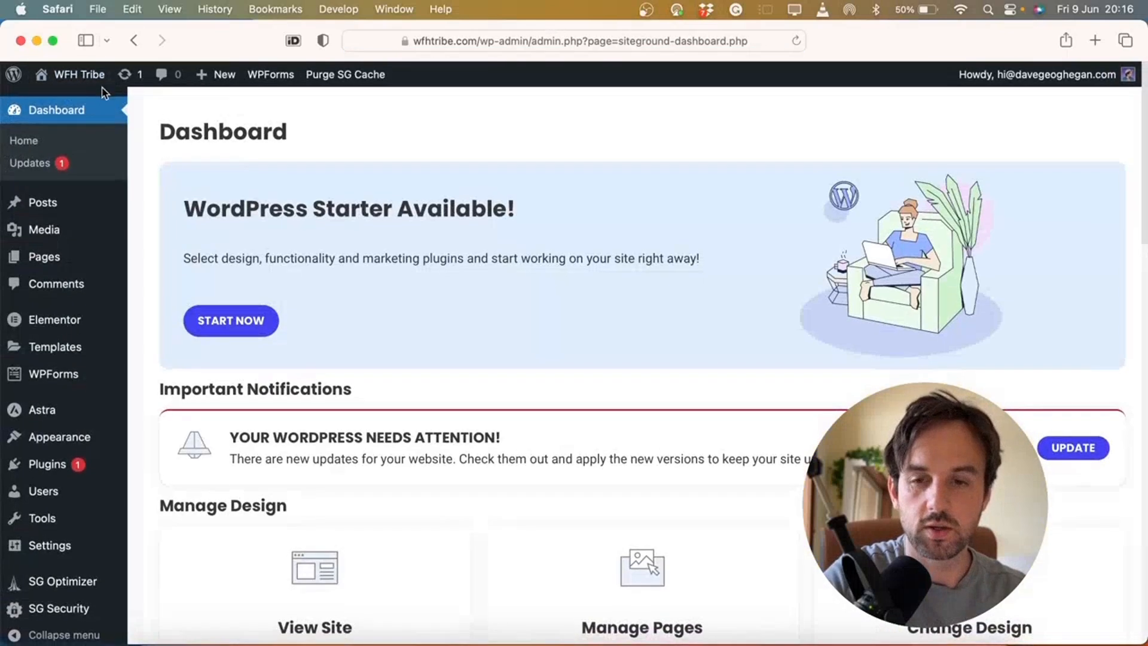
scroll(105, 93, down, 5)
mouse_move(66, 422)
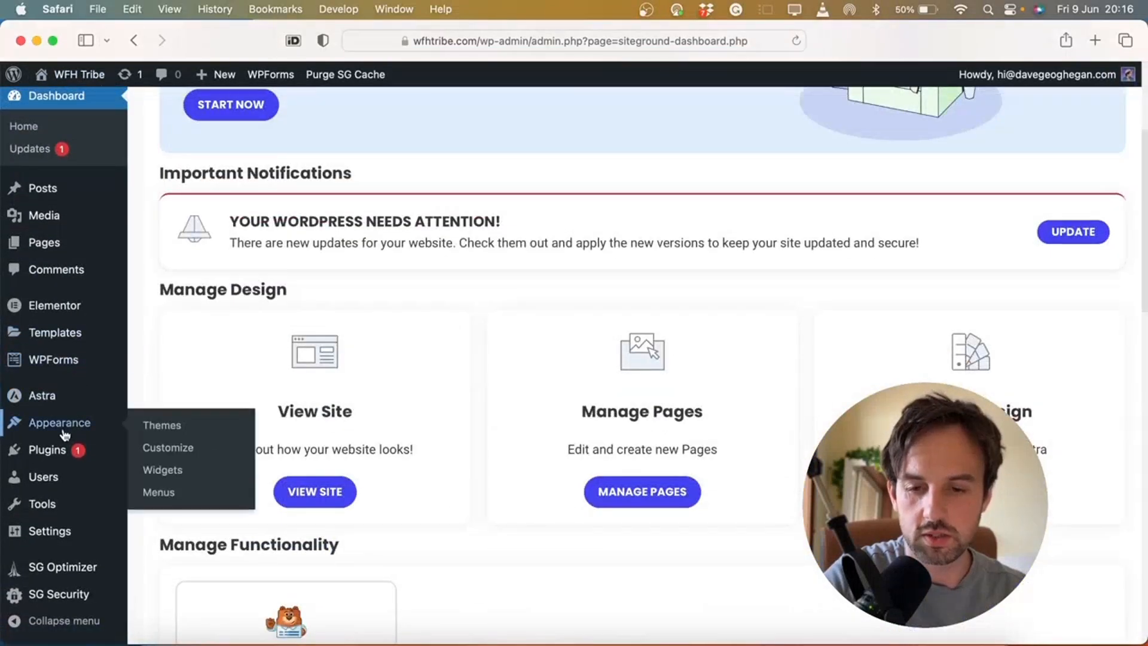
click(161, 493)
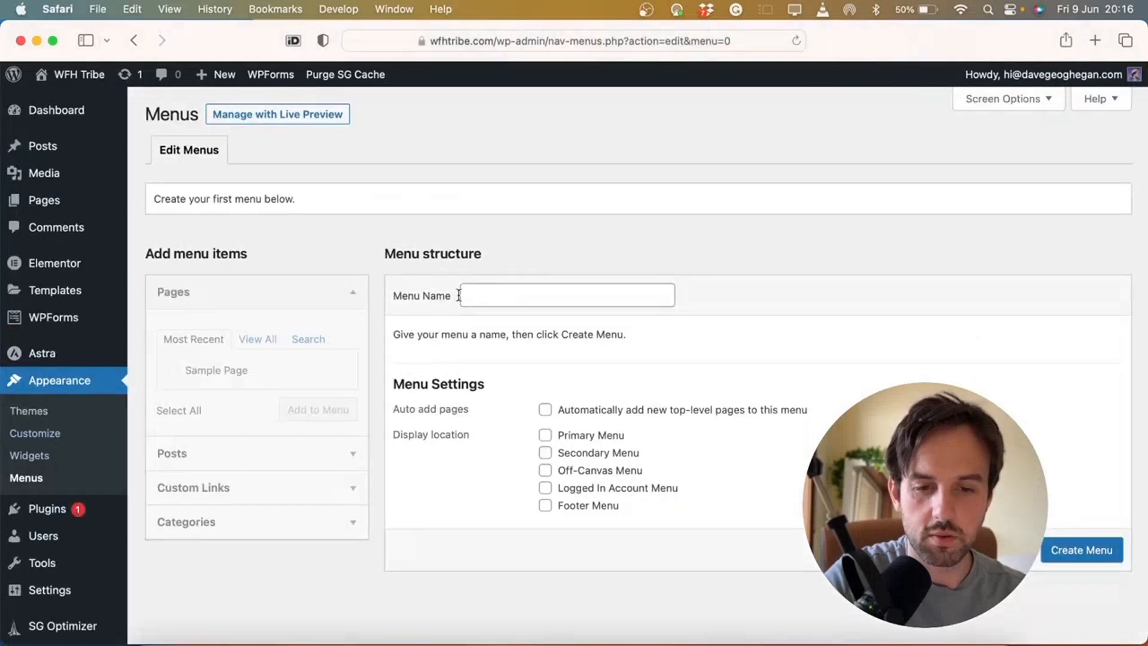
click(495, 294)
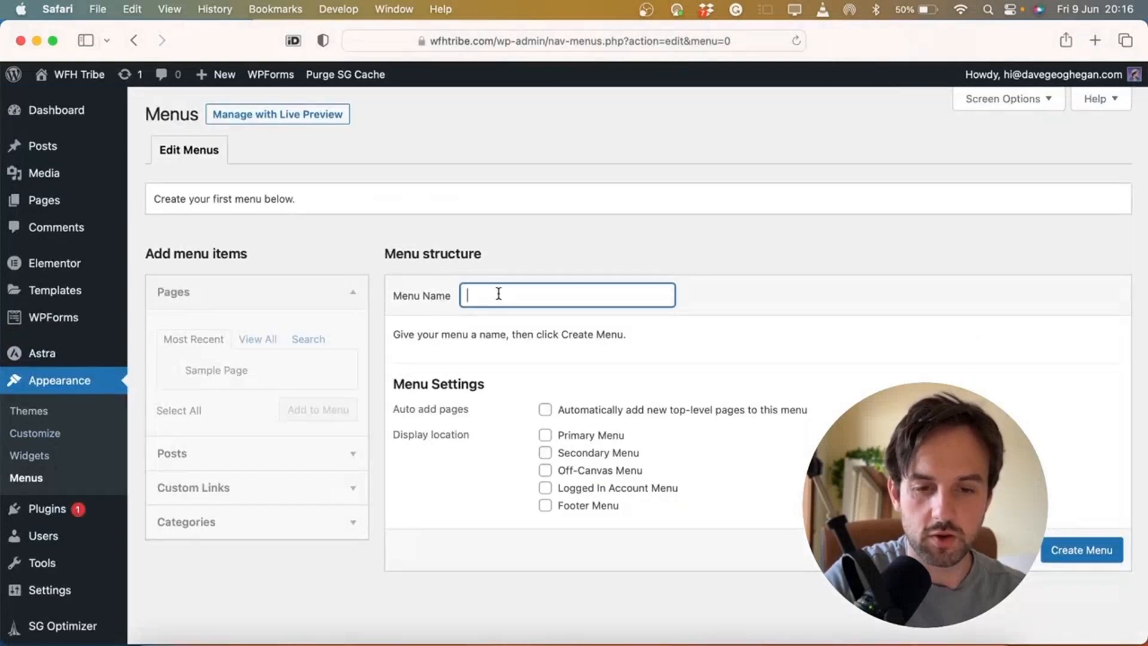
text(Main Menu)
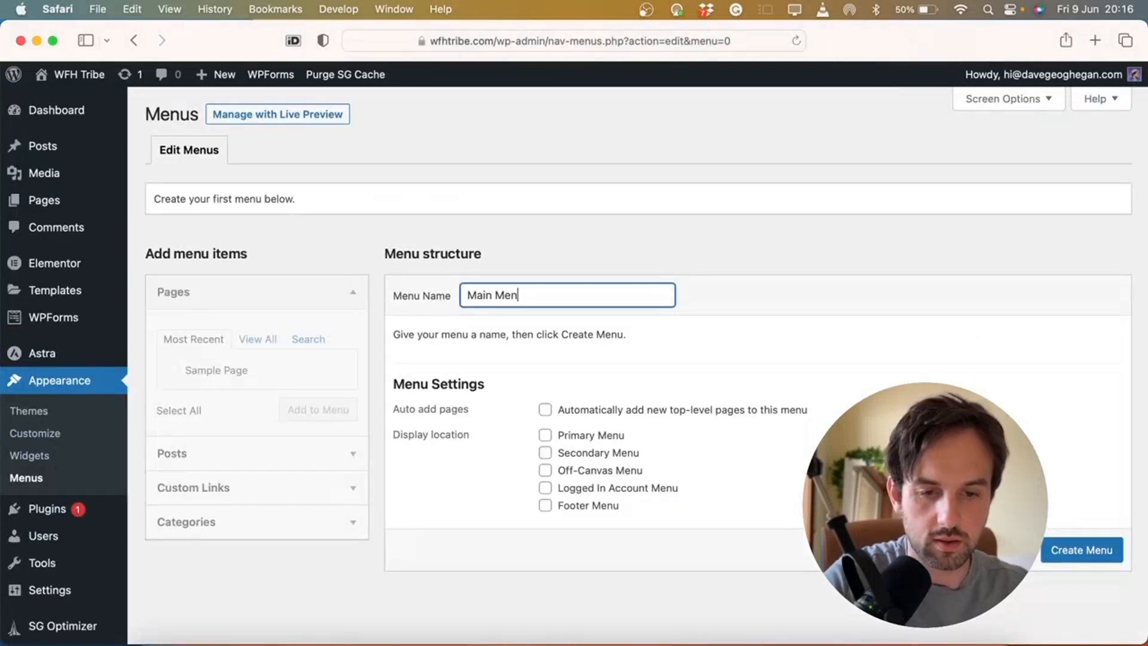
click(1071, 560)
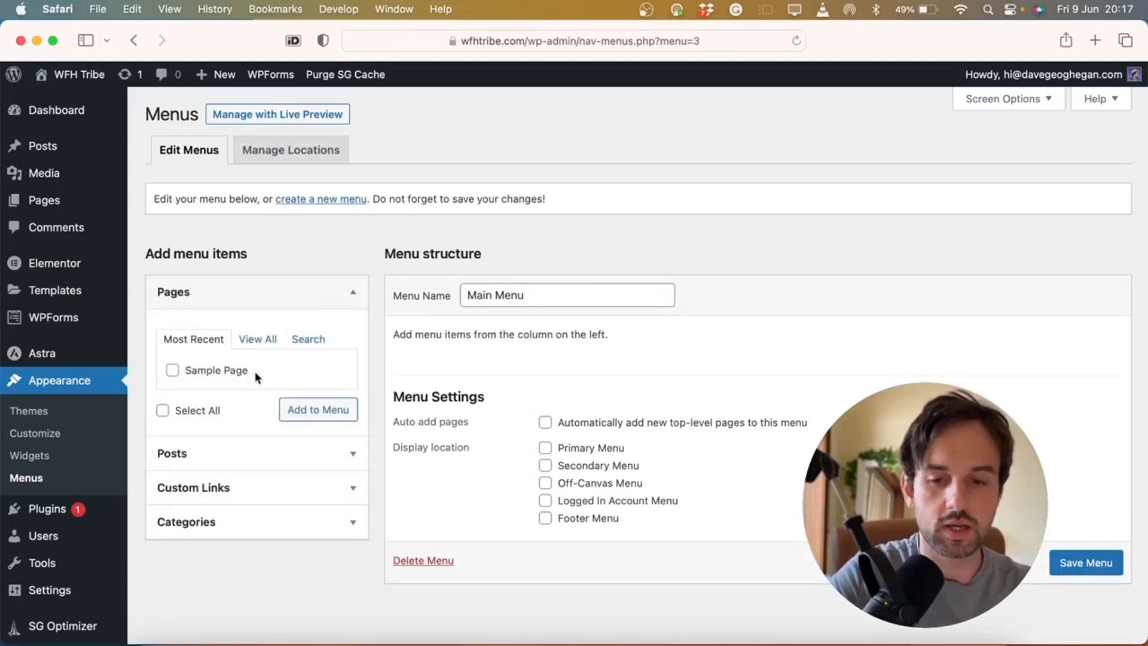
Add Sample Page to Main Menu and review its item settings
click(173, 370)
click(293, 411)
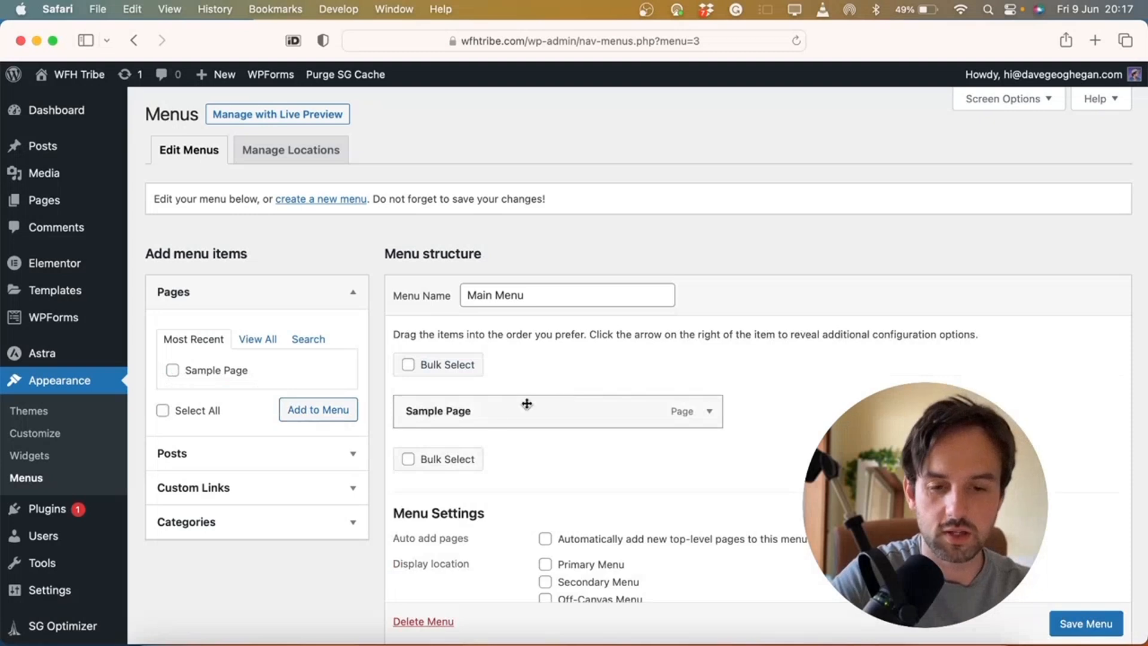
click(712, 419)
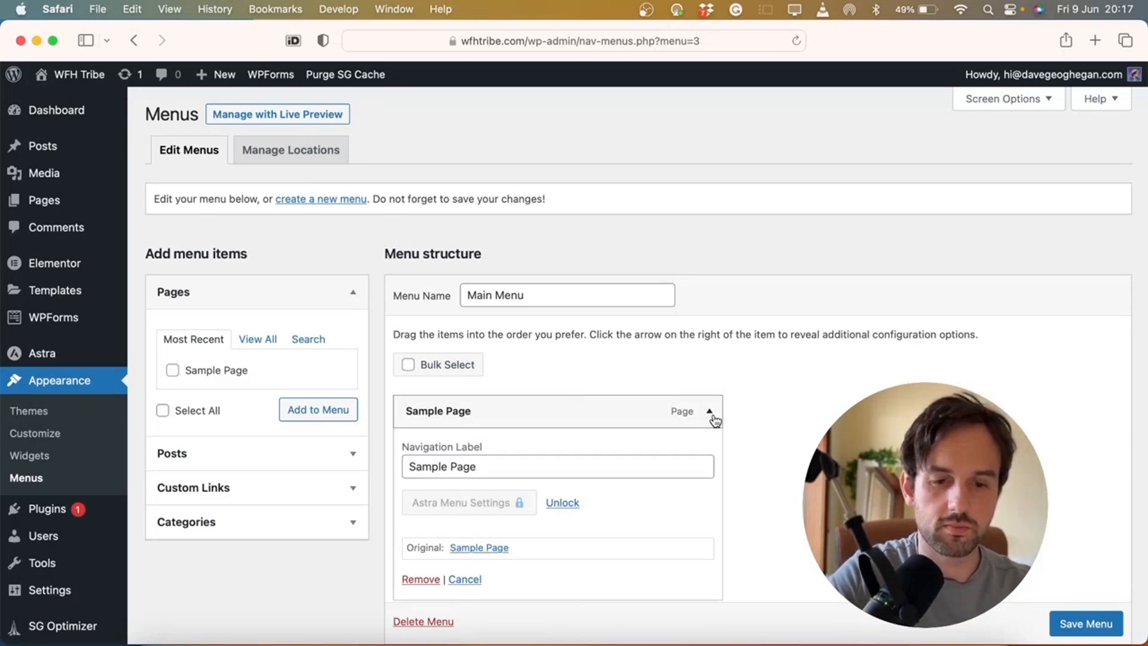
click(708, 416)
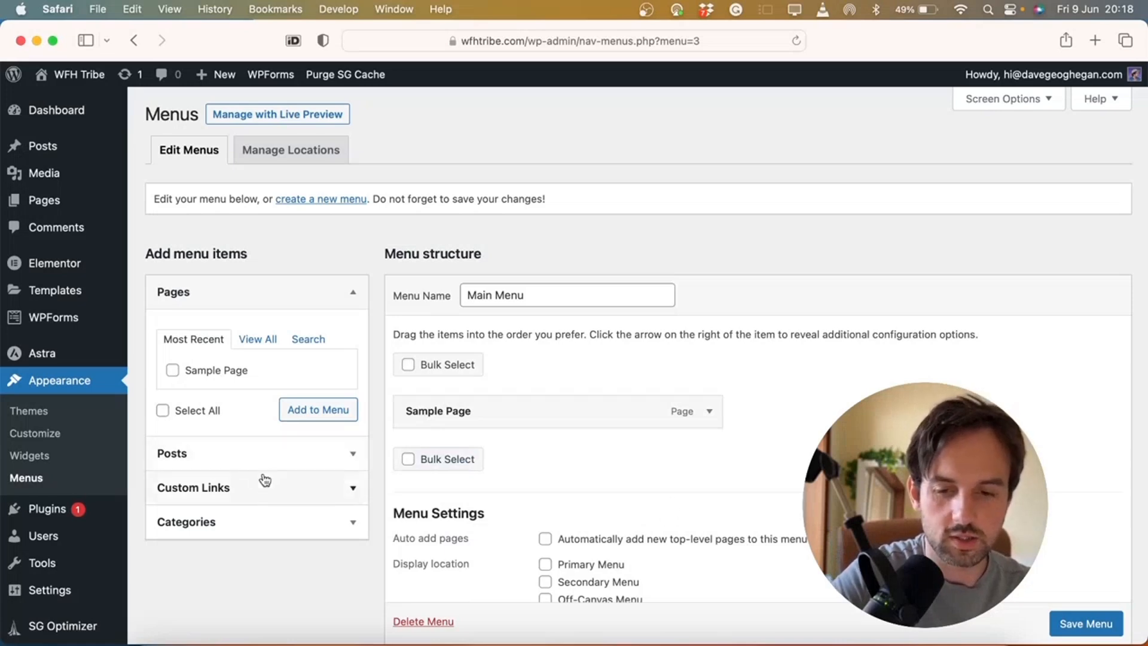
Open the Custom Links fields and look over the live site's sections
click(263, 493)
mouse_move(344, 76)
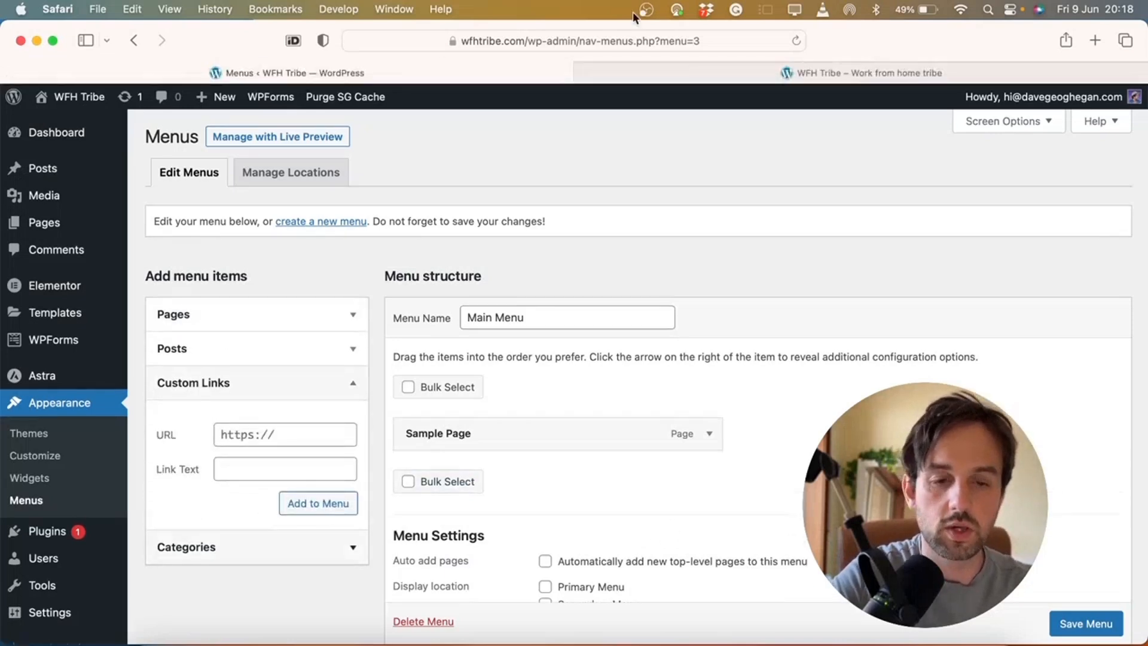
click(739, 72)
scroll(525, 342, down, 10)
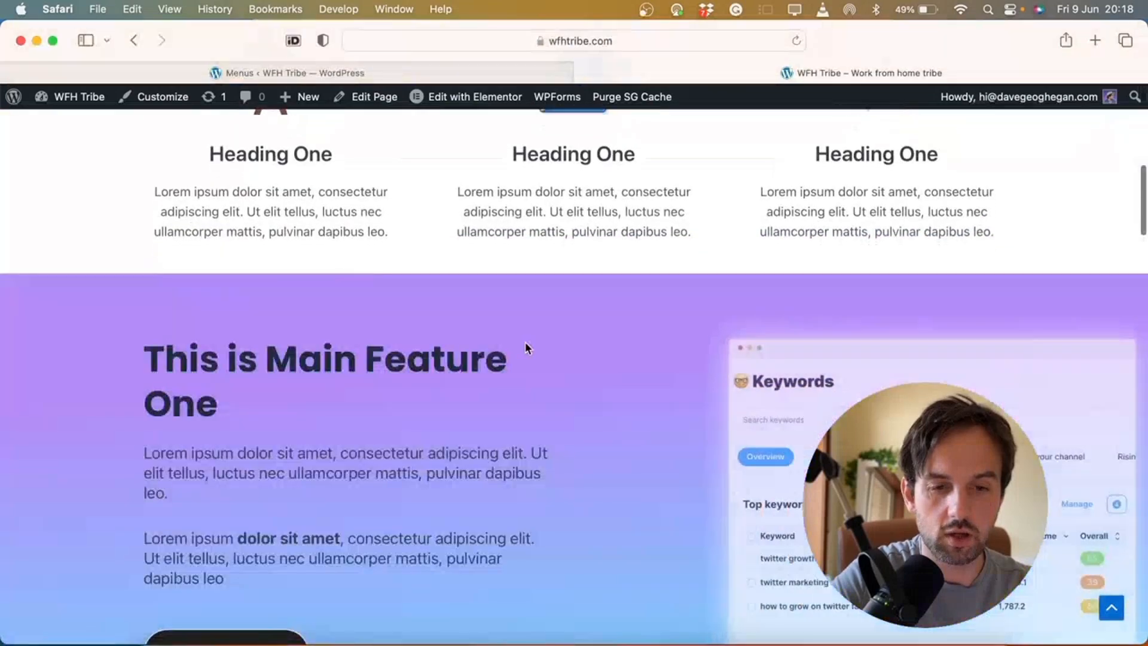
scroll(526, 342, down, 15)
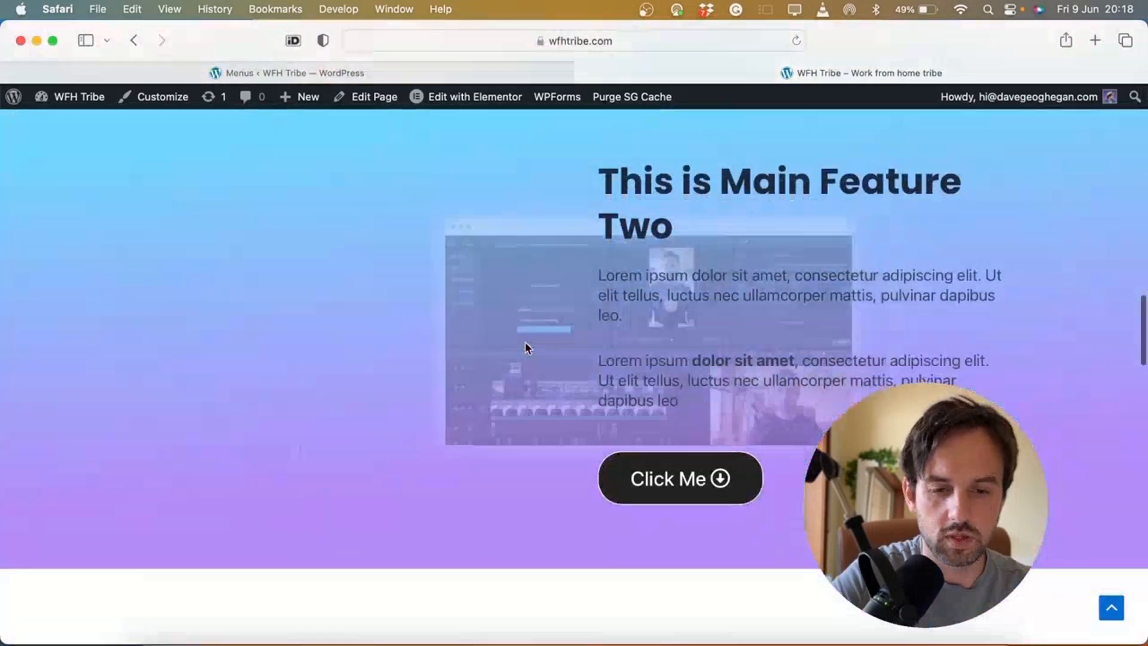
scroll(525, 346, up, 5)
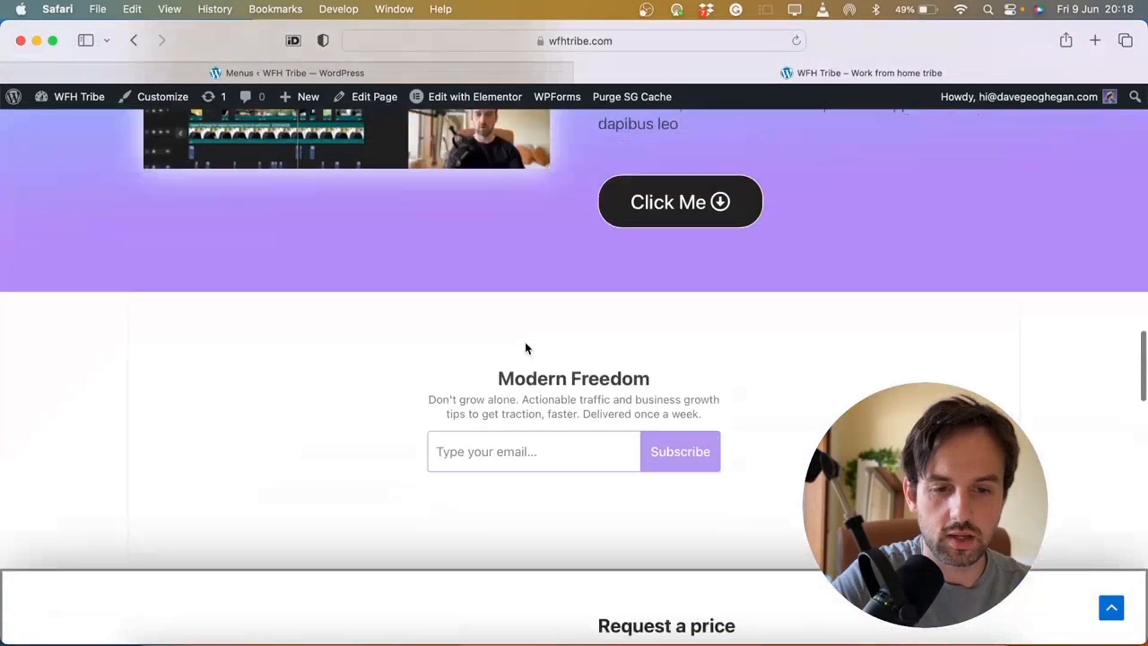
scroll(533, 348, down, 2)
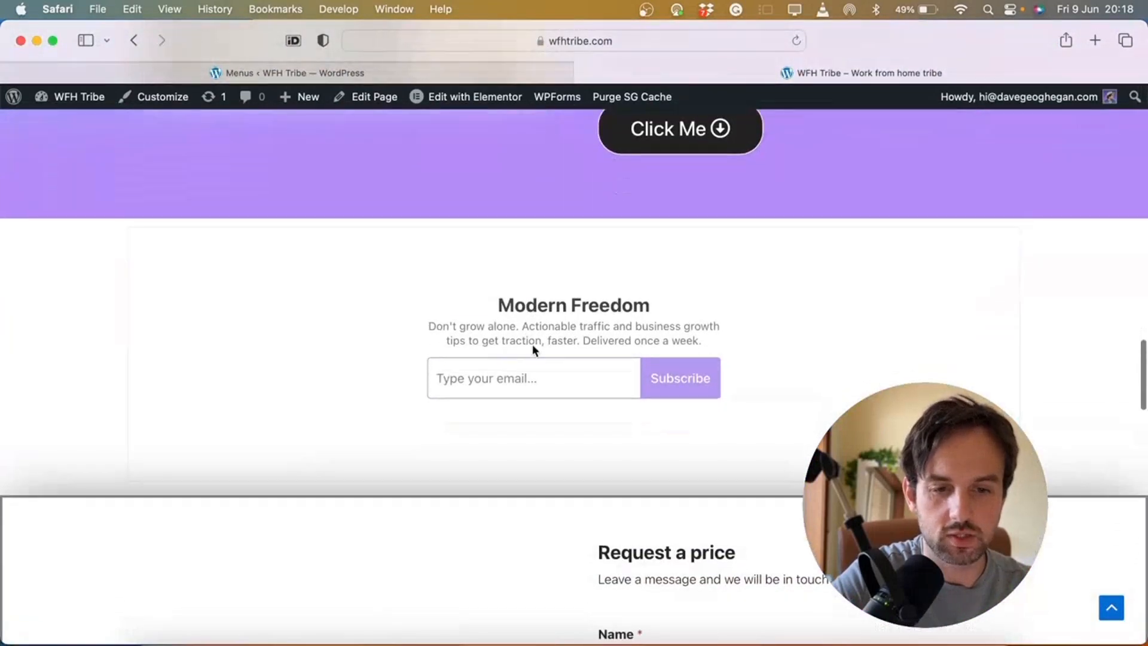
click(357, 72)
Add a Newsletter custom link pointing to #newsletter to the Main Menu
click(295, 436)
text(e)
key(BackSpace)
text(#ne)
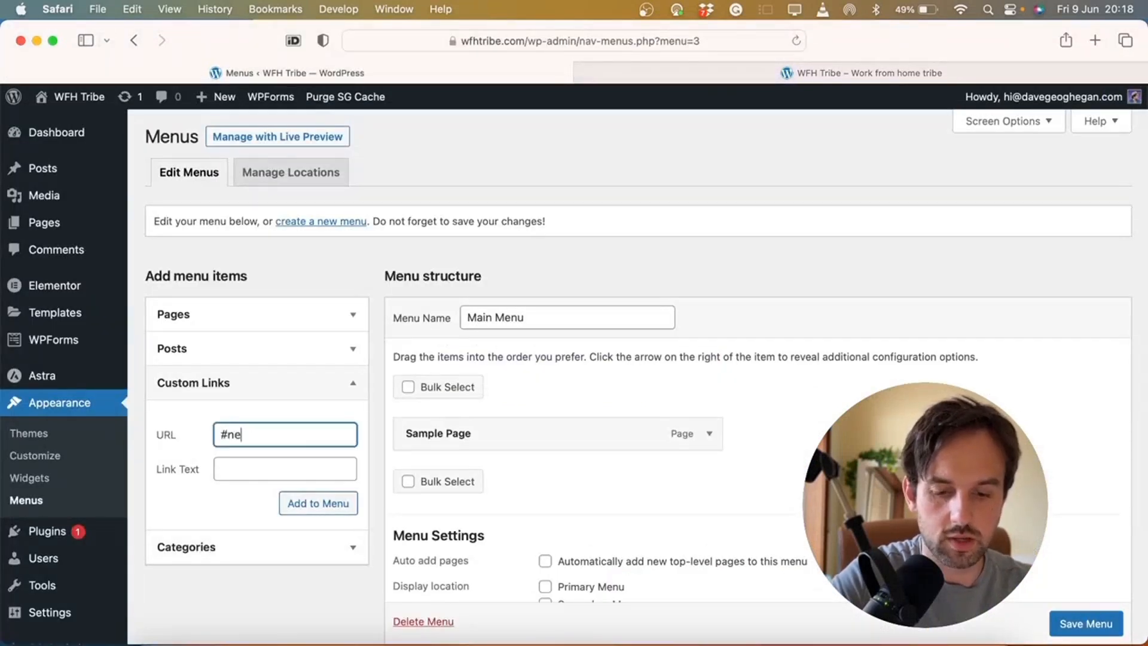
text(wsletter)
click(276, 463)
text(Newsletter)
click(309, 508)
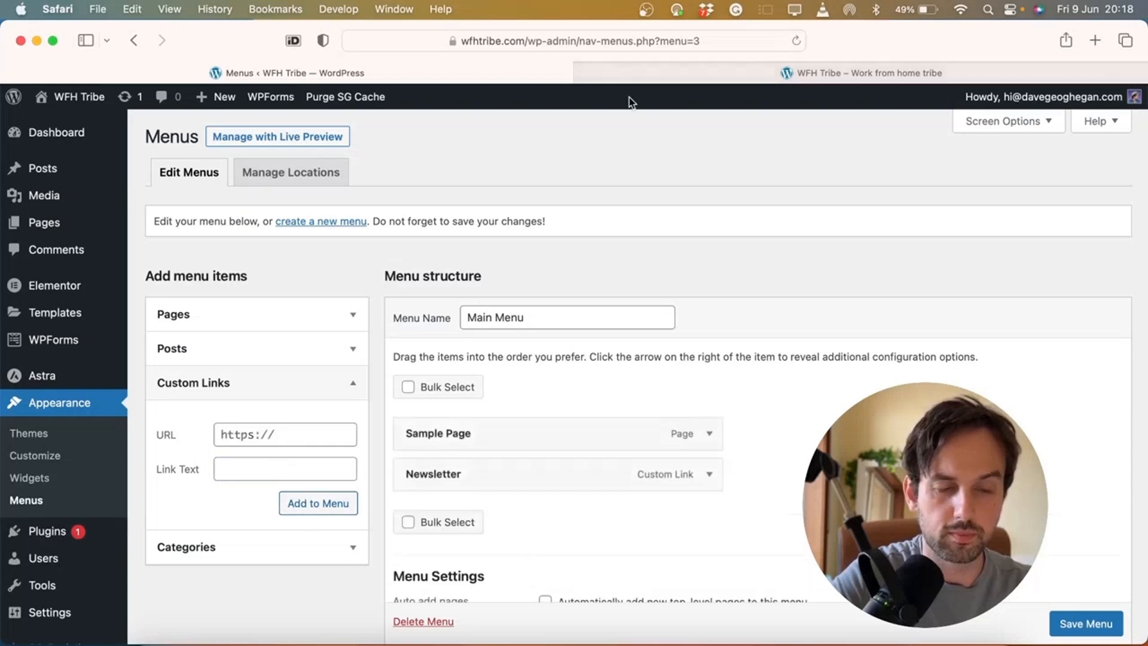
Add a Contact custom link pointing to #contact to the Main Menu
click(685, 70)
scroll(574, 355, down, 3)
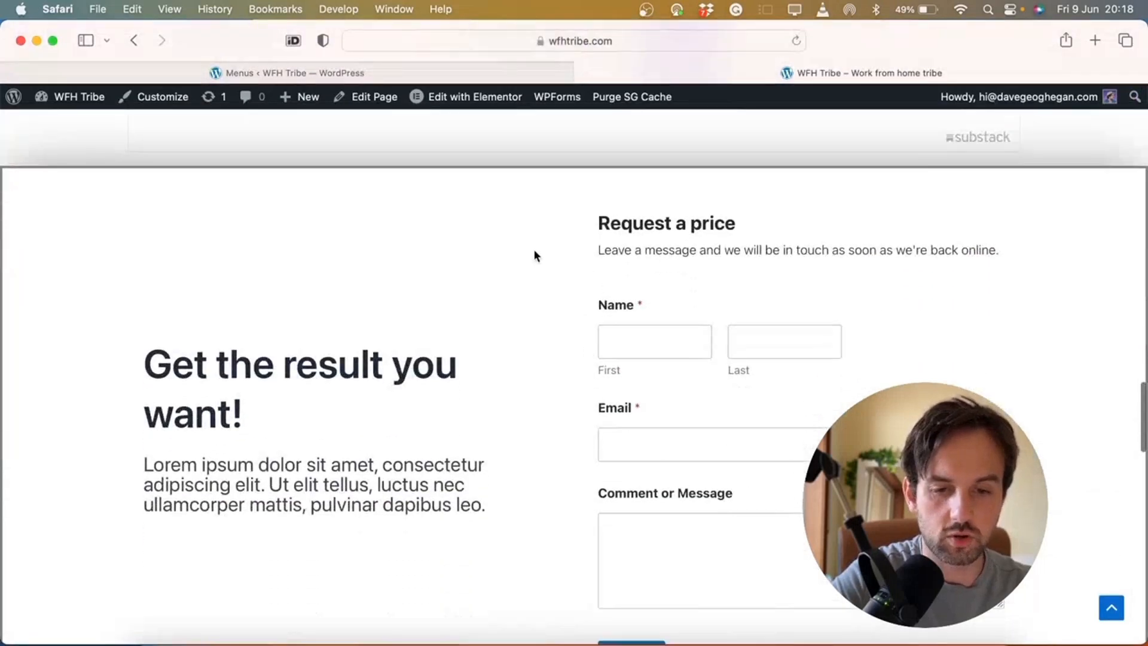
scroll(532, 423, down, 1)
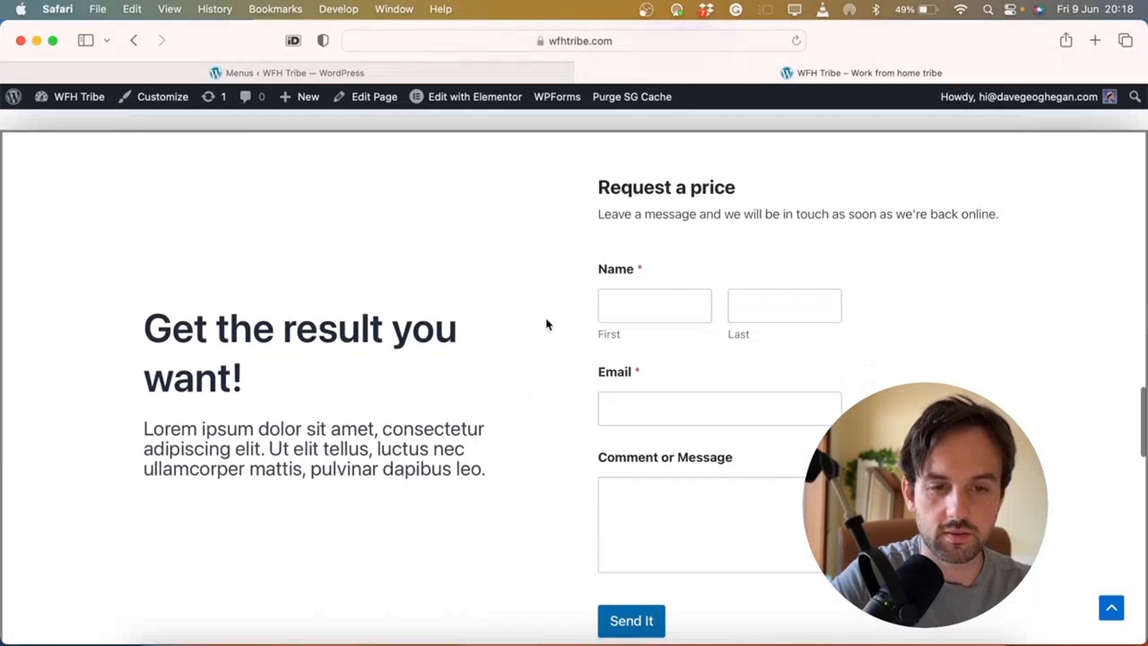
click(329, 71)
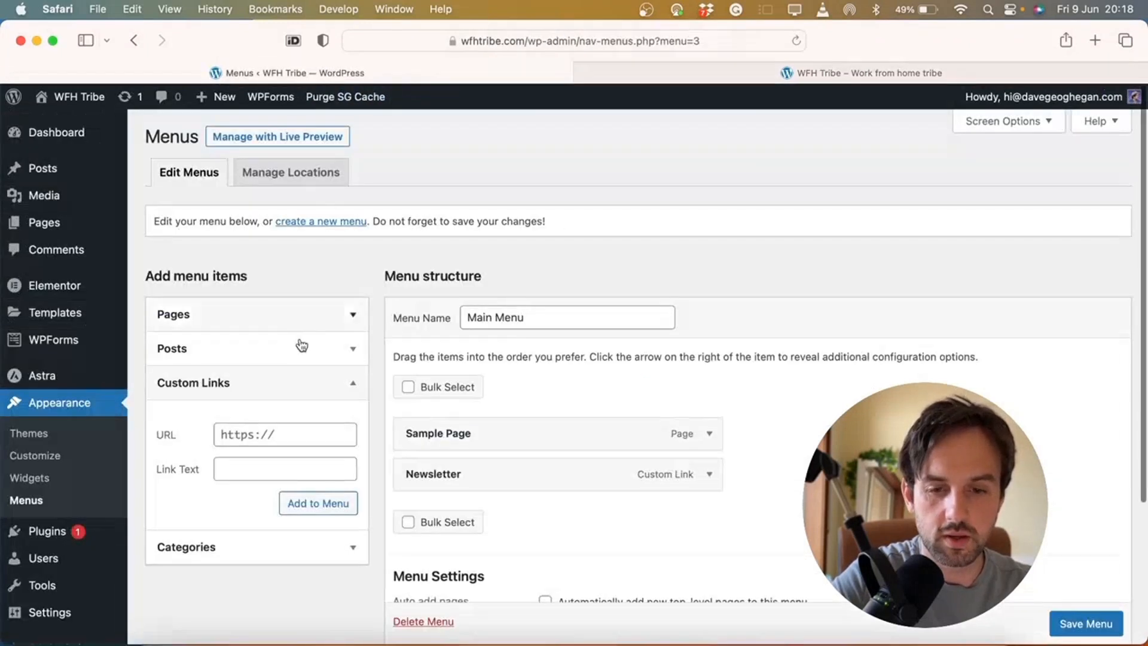
click(285, 433)
text(#contact)
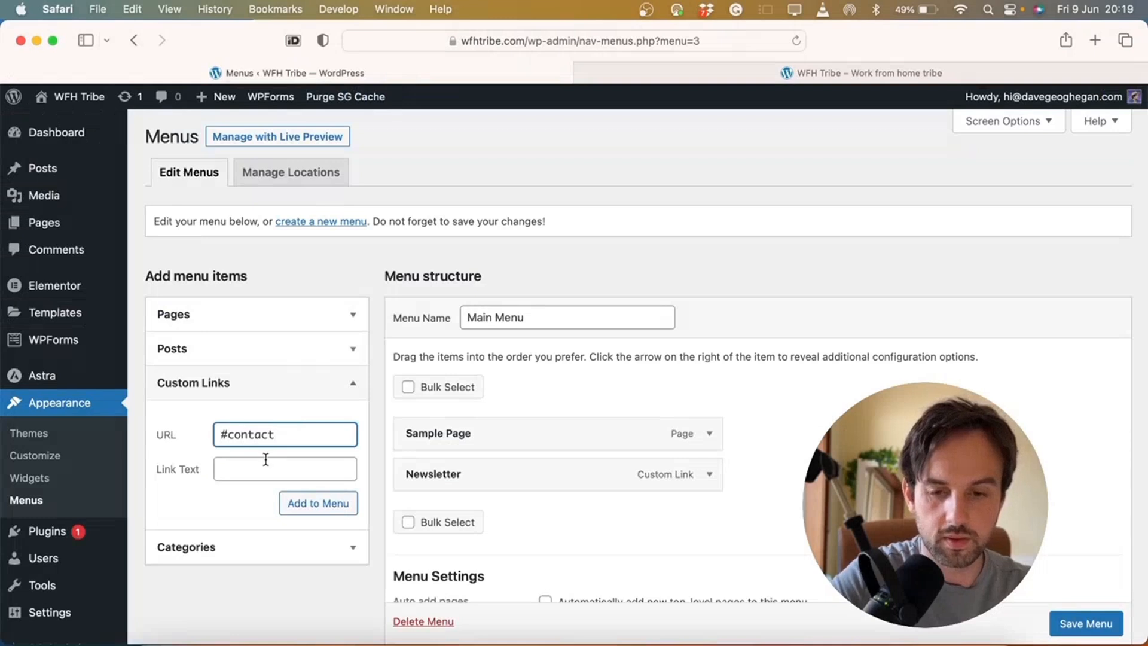
click(266, 459)
text(Contact)
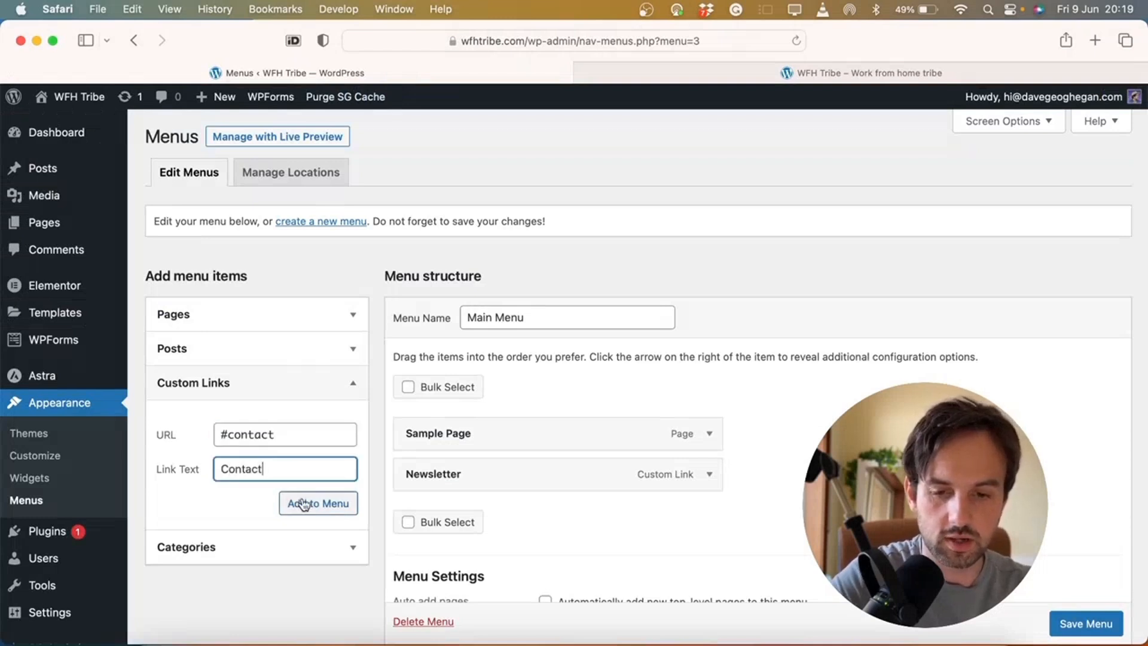
click(304, 504)
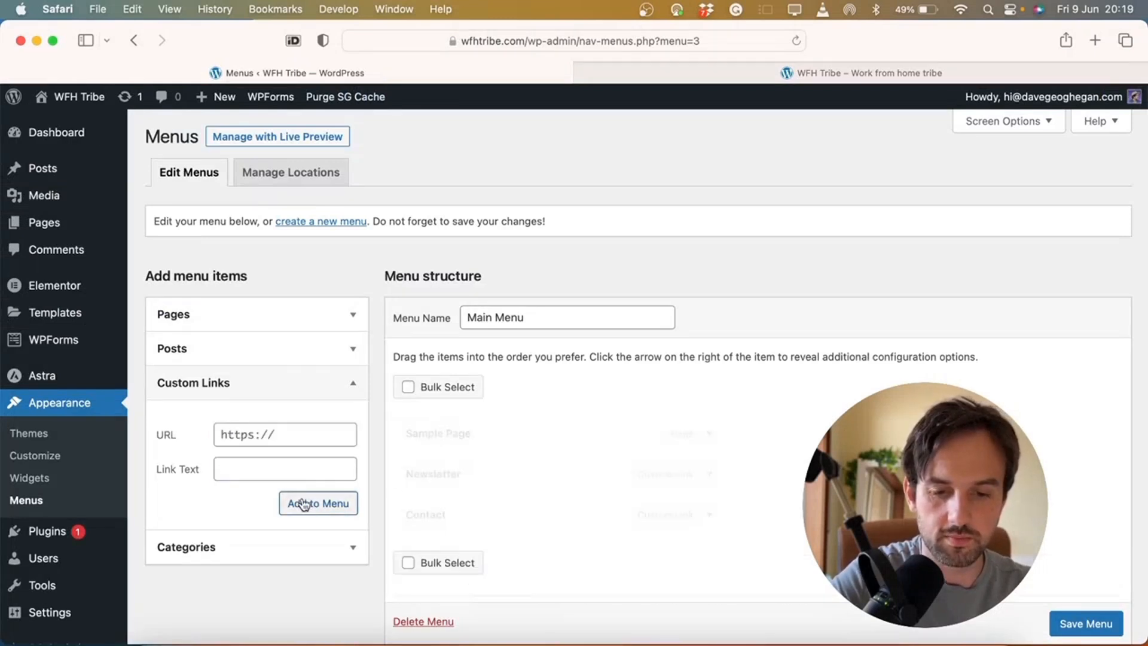
Scroll through the live site to locate the FAQ section
click(715, 69)
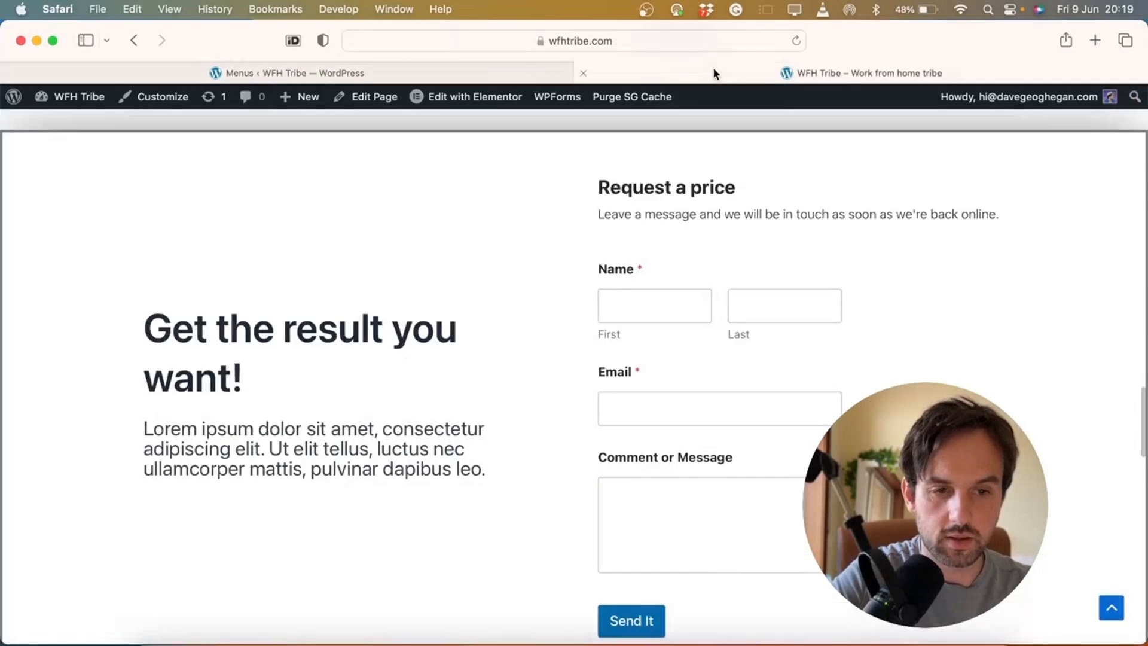
scroll(655, 315, down, 5)
scroll(655, 323, down, 10)
scroll(655, 323, up, 10)
scroll(655, 323, down, 10)
scroll(657, 324, up, 5)
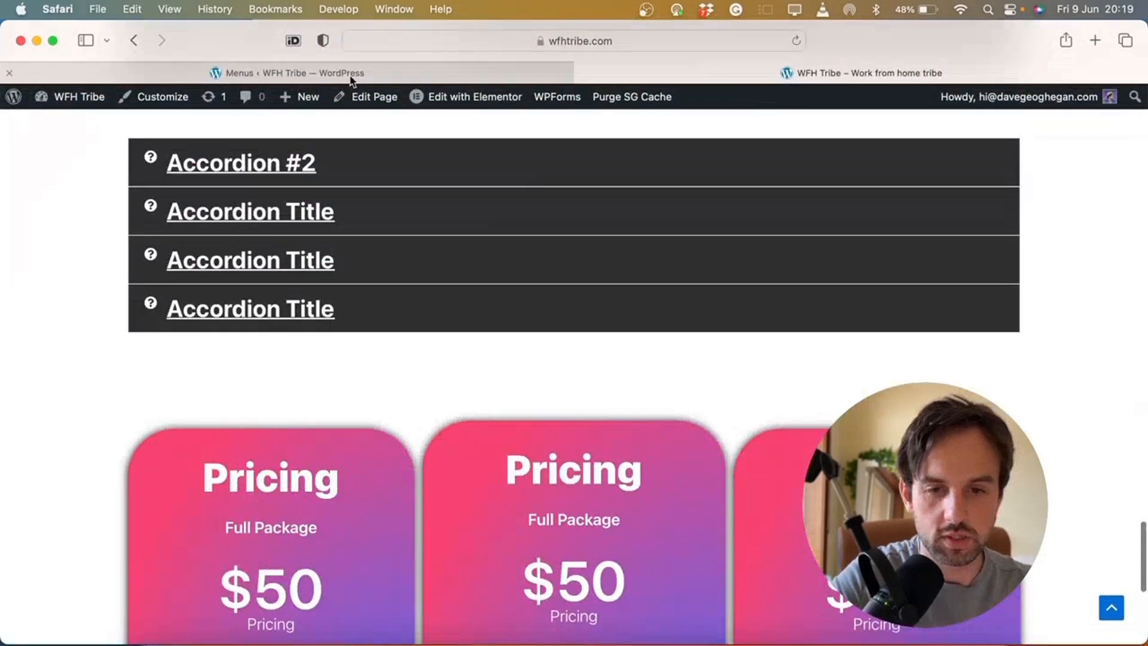
click(368, 70)
Add FAQ (#faq) and Pricing (#pricing) custom links to the Main Menu
click(242, 441)
text(#)
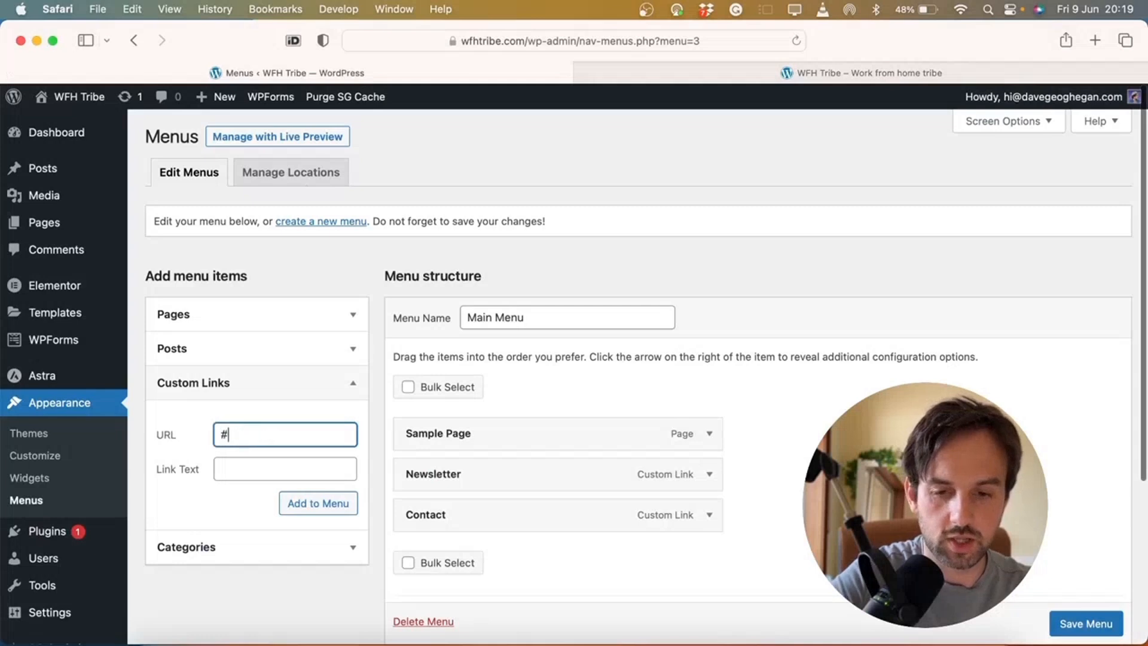
text(faq)
click(251, 468)
text(FAQ)
click(323, 503)
click(314, 439)
text(#)
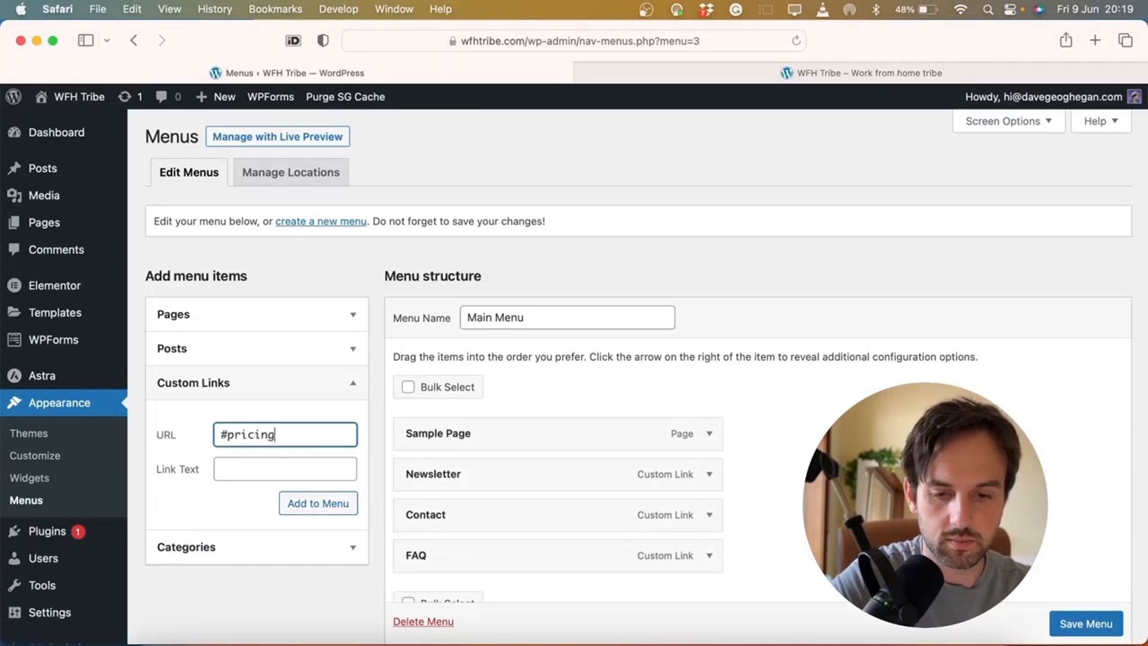
click(297, 466)
text(Pricing)
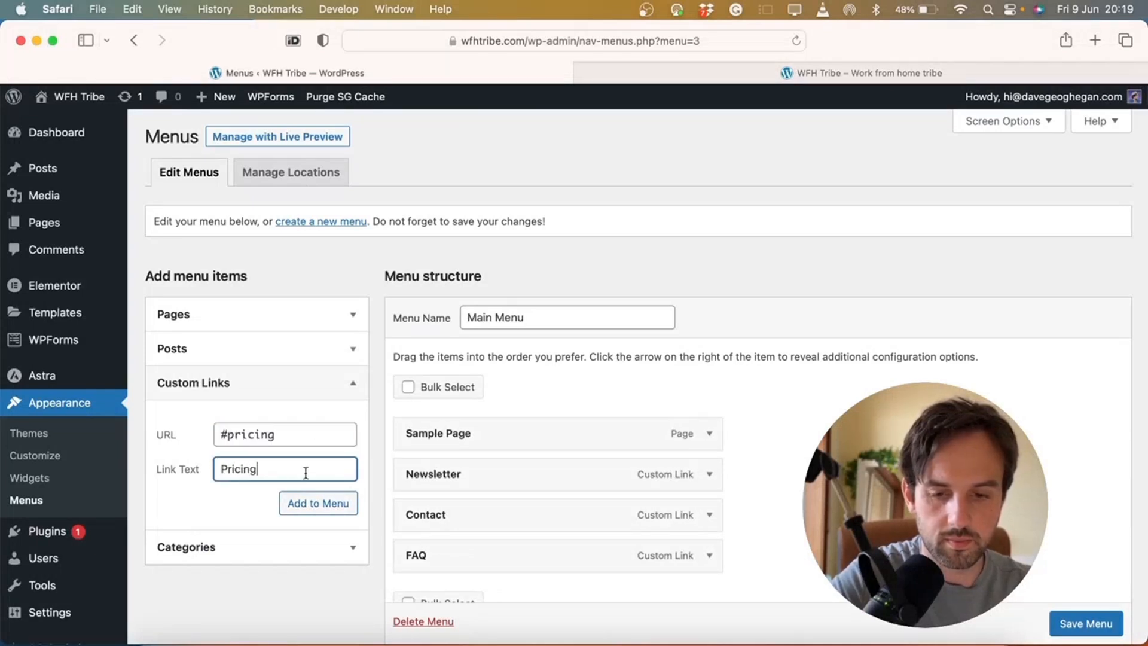
click(323, 503)
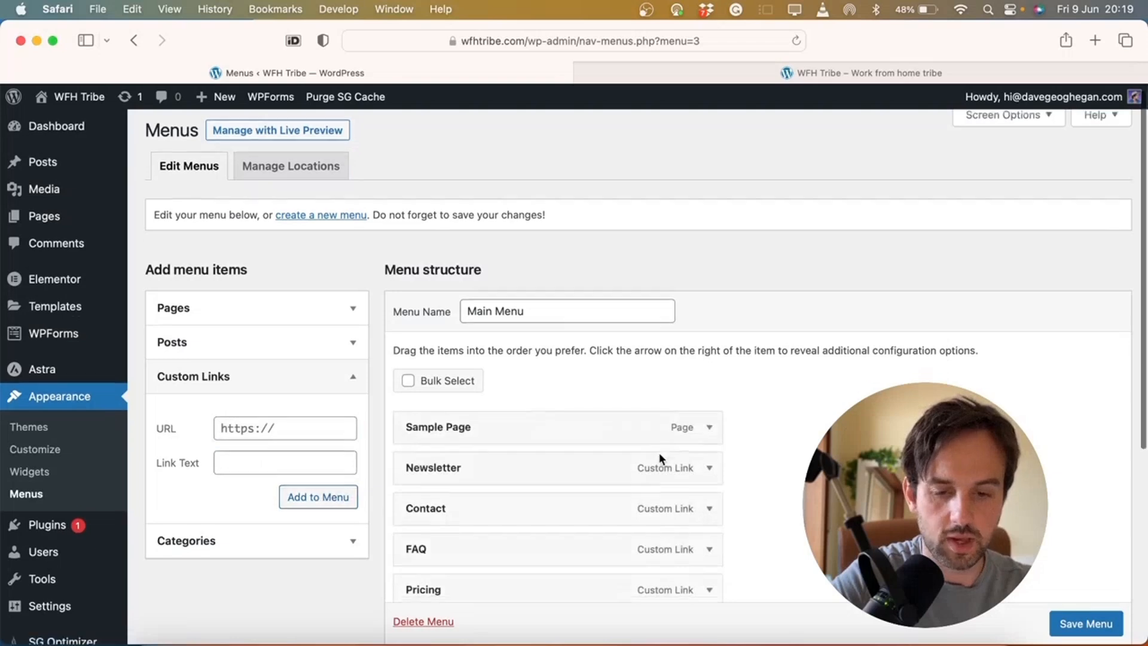
Remove Sample Page from the menu and add the Blog page instead
scroll(661, 385, down, 2)
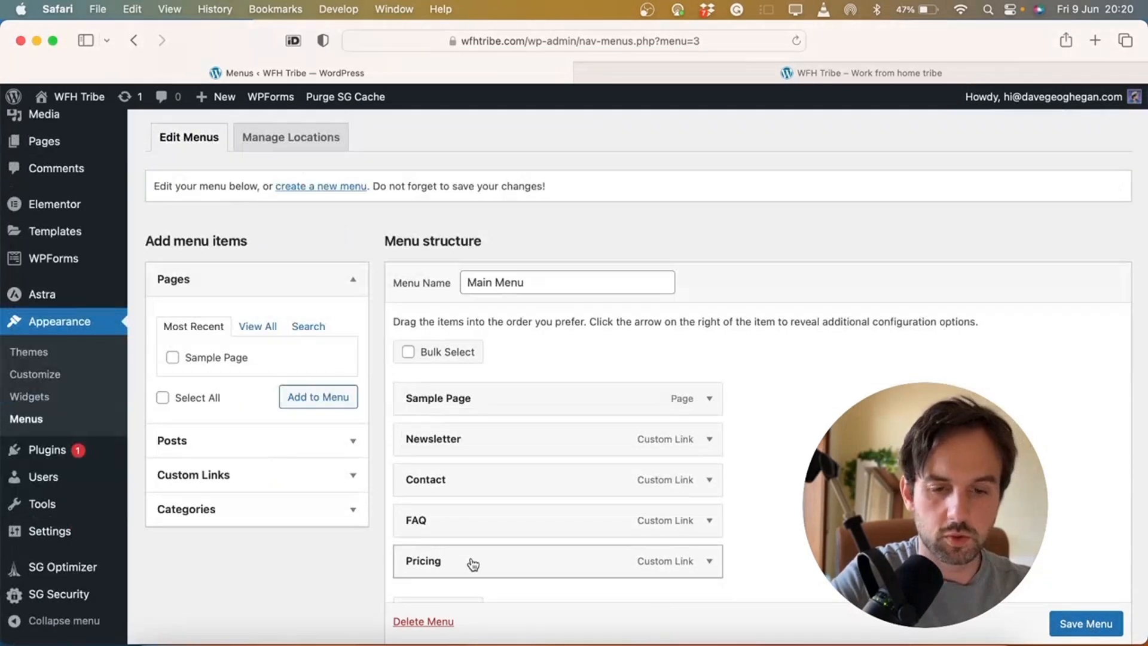
click(712, 399)
click(426, 590)
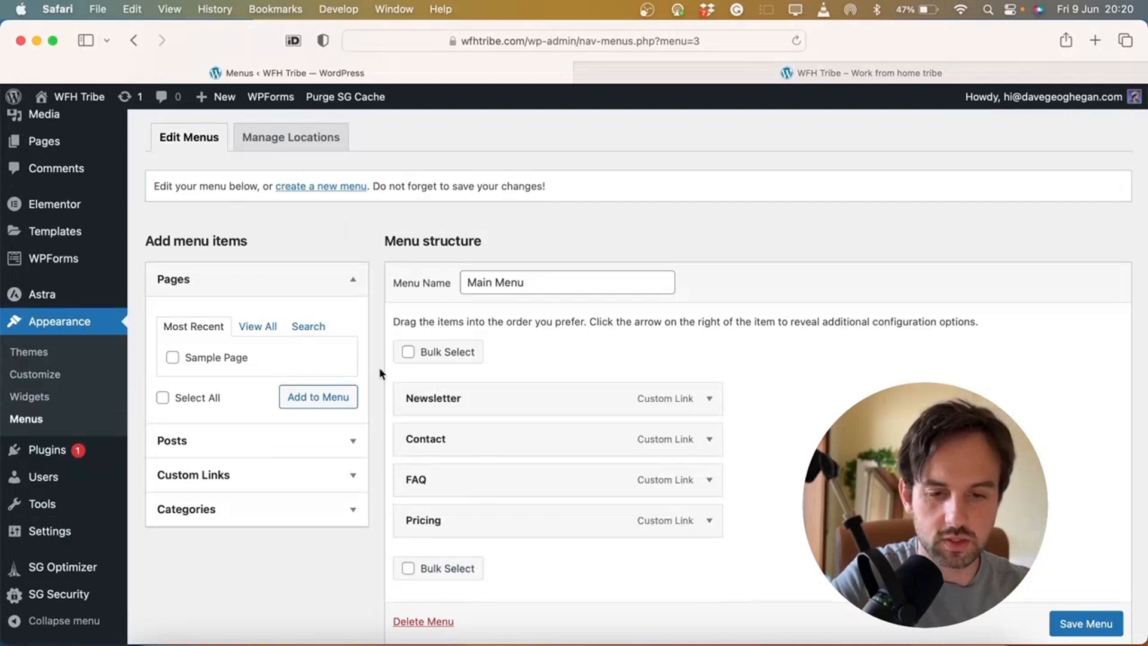
click(256, 329)
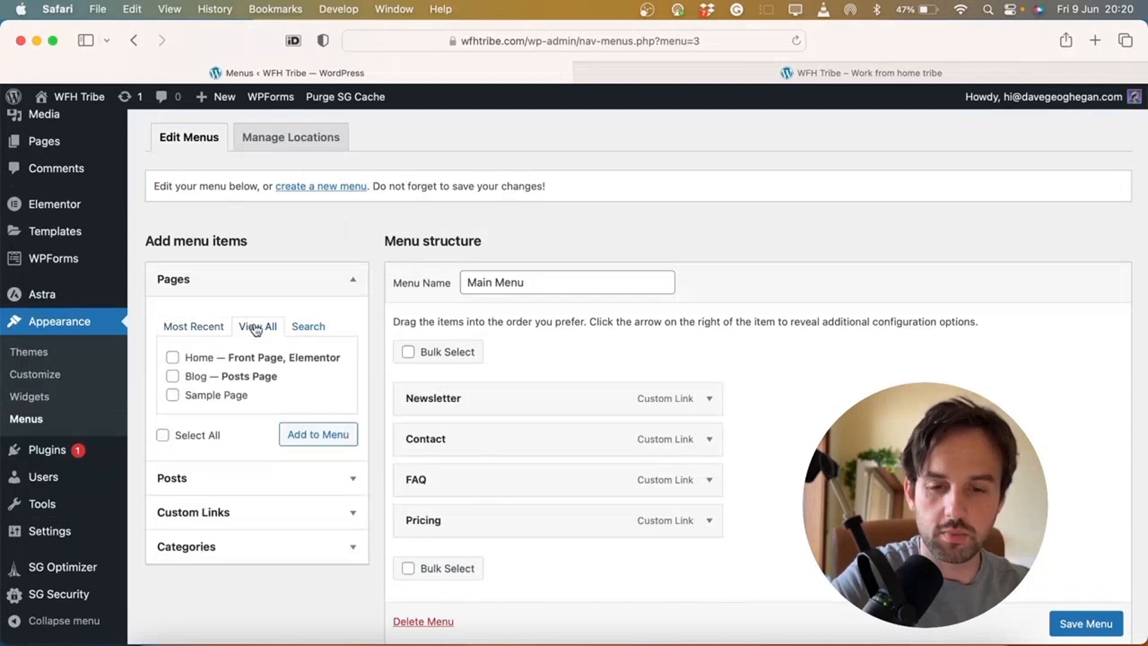
click(173, 377)
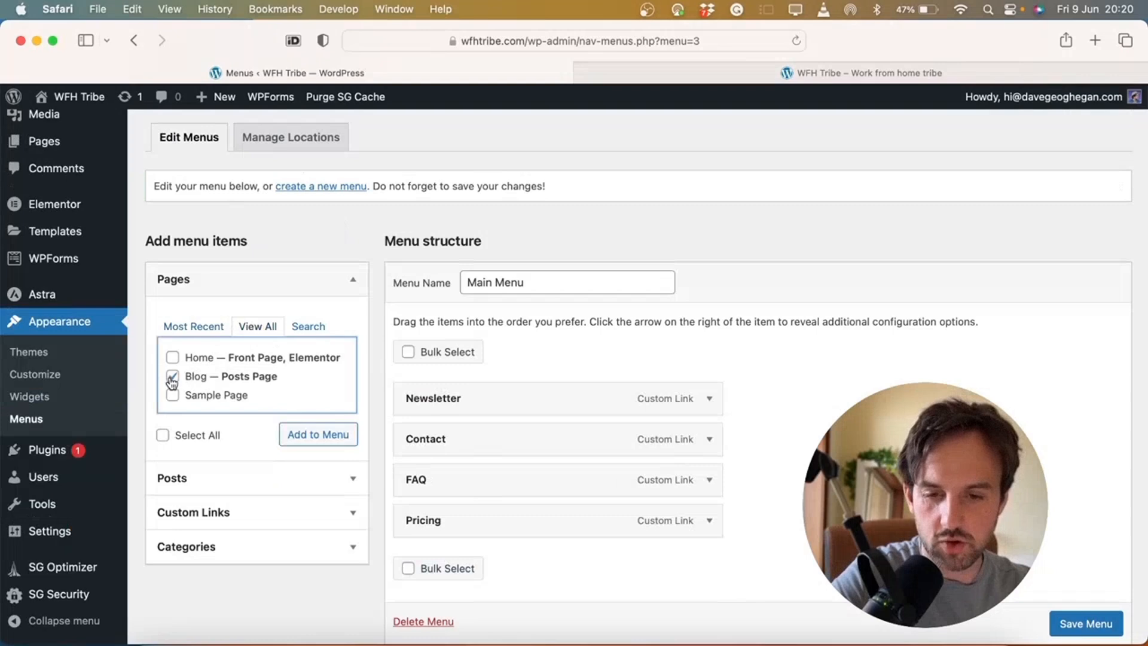
click(302, 436)
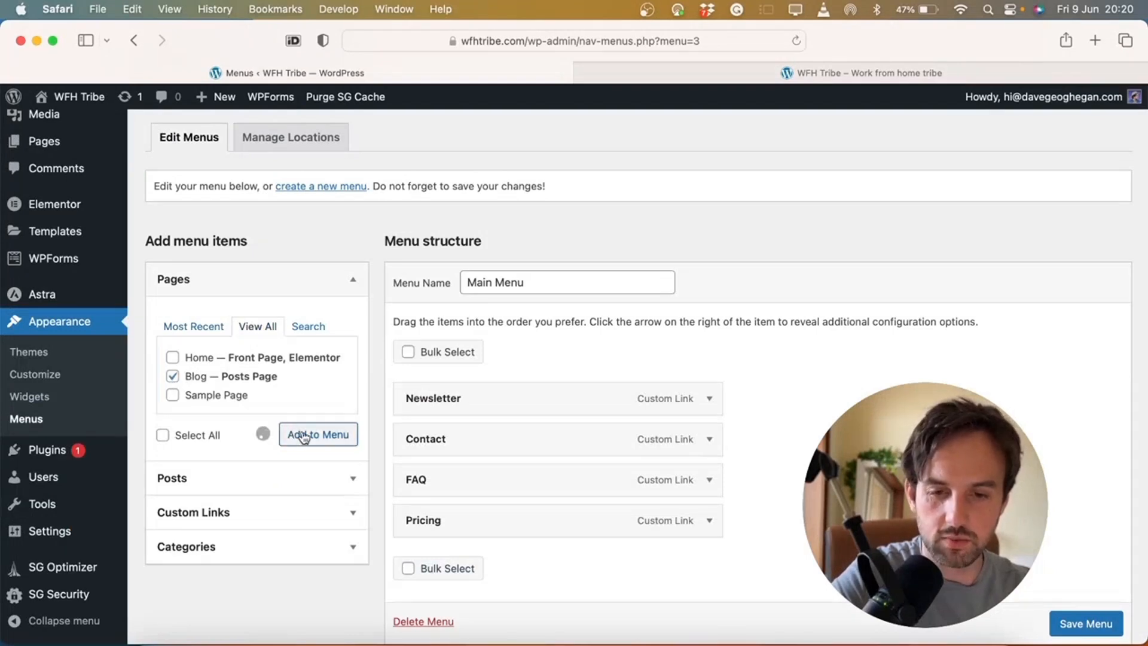
Save the Main Menu and view the live site
scroll(637, 362, down, 5)
scroll(753, 383, down, 1)
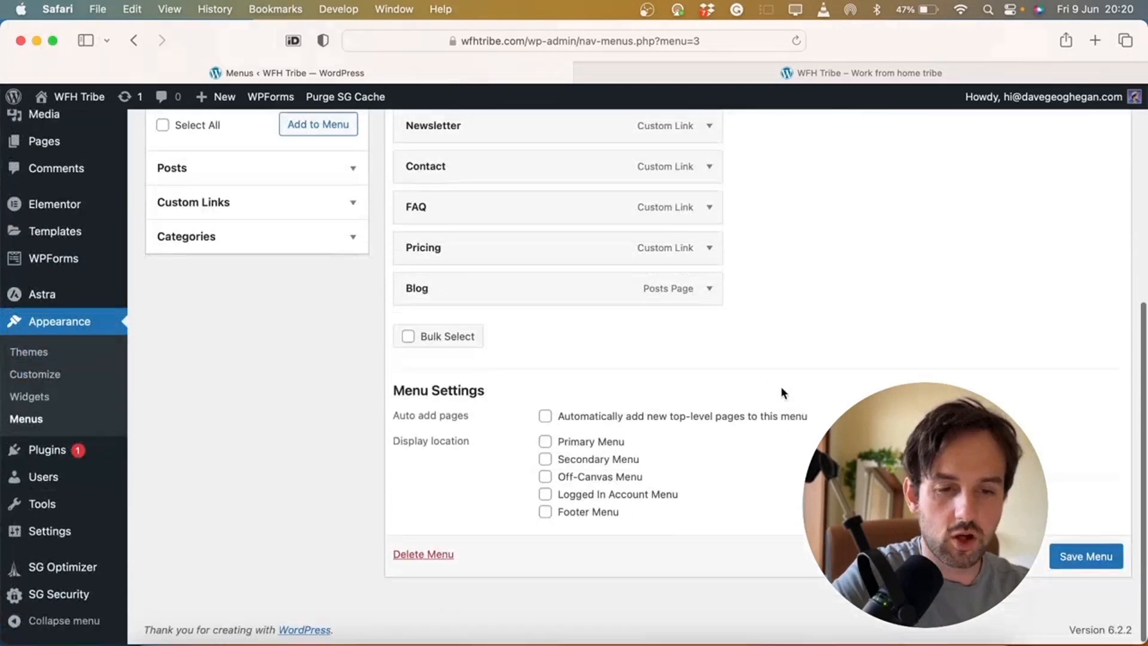
click(1093, 566)
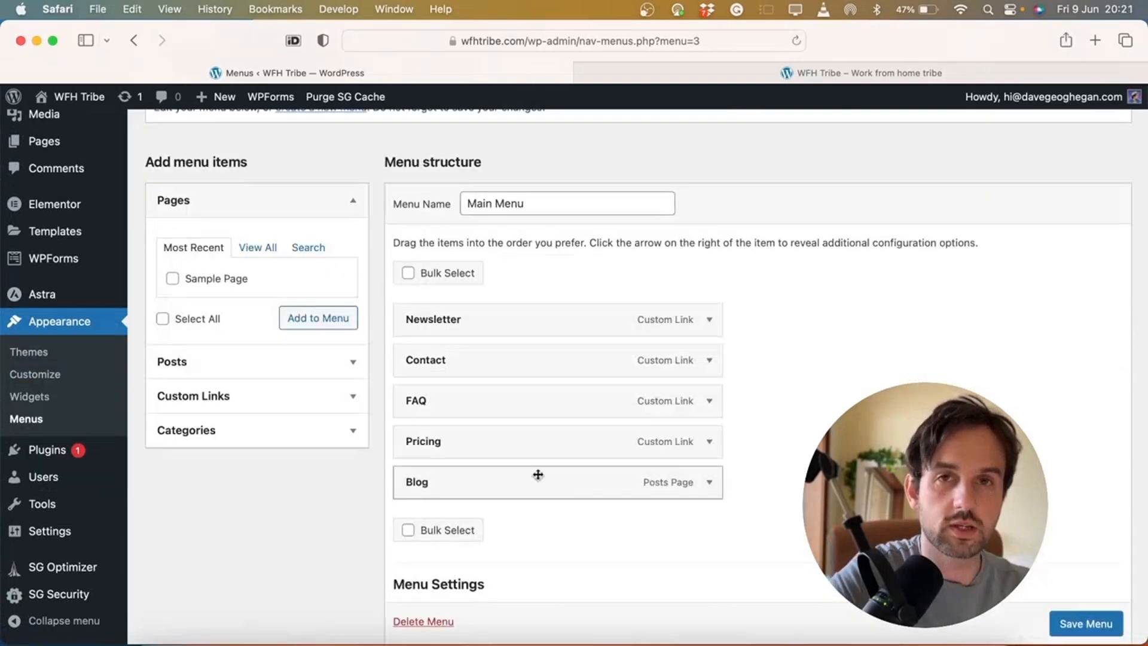
click(729, 75)
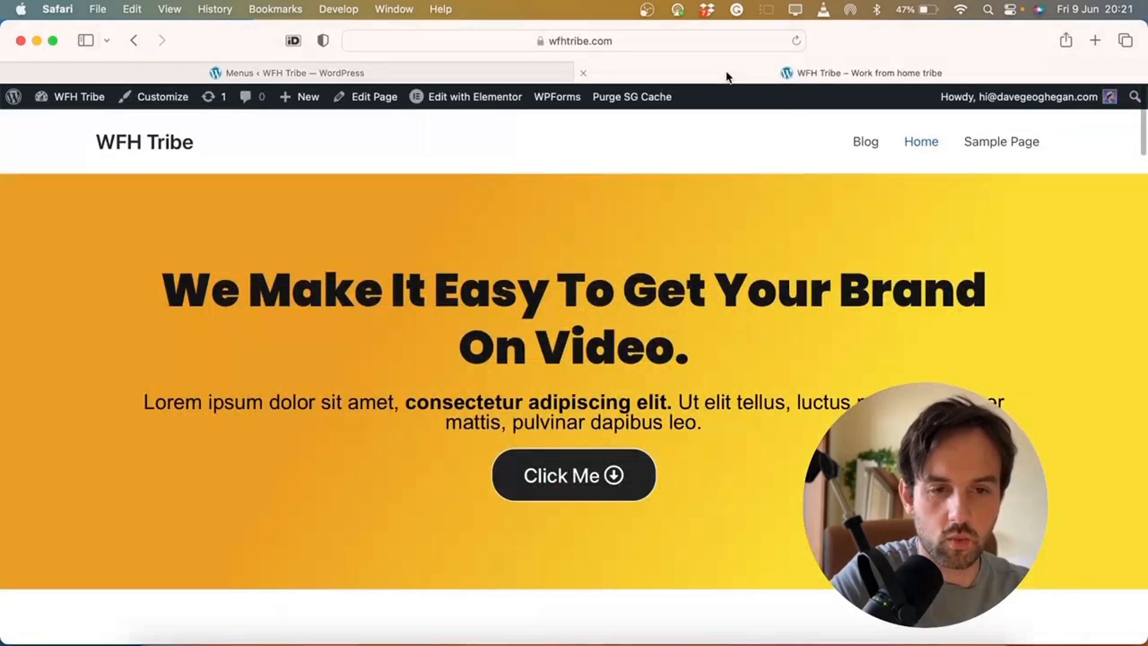
Open Main Menu under Menus in the site Customizer
click(163, 97)
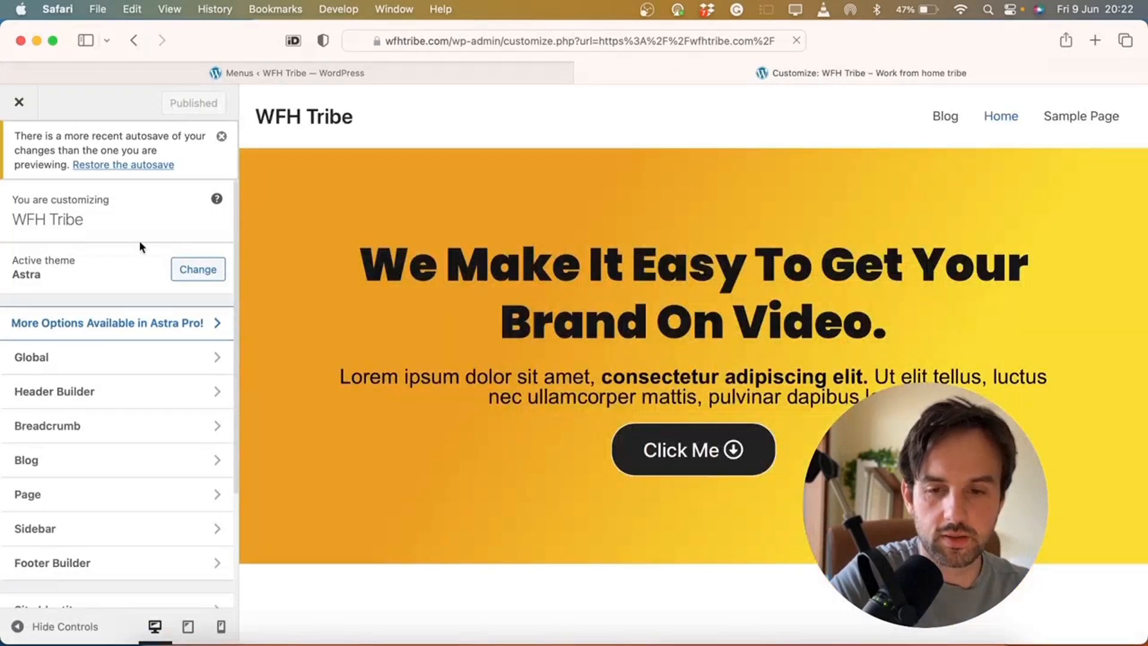
scroll(138, 242, down, 3)
scroll(138, 242, down, 2)
click(121, 495)
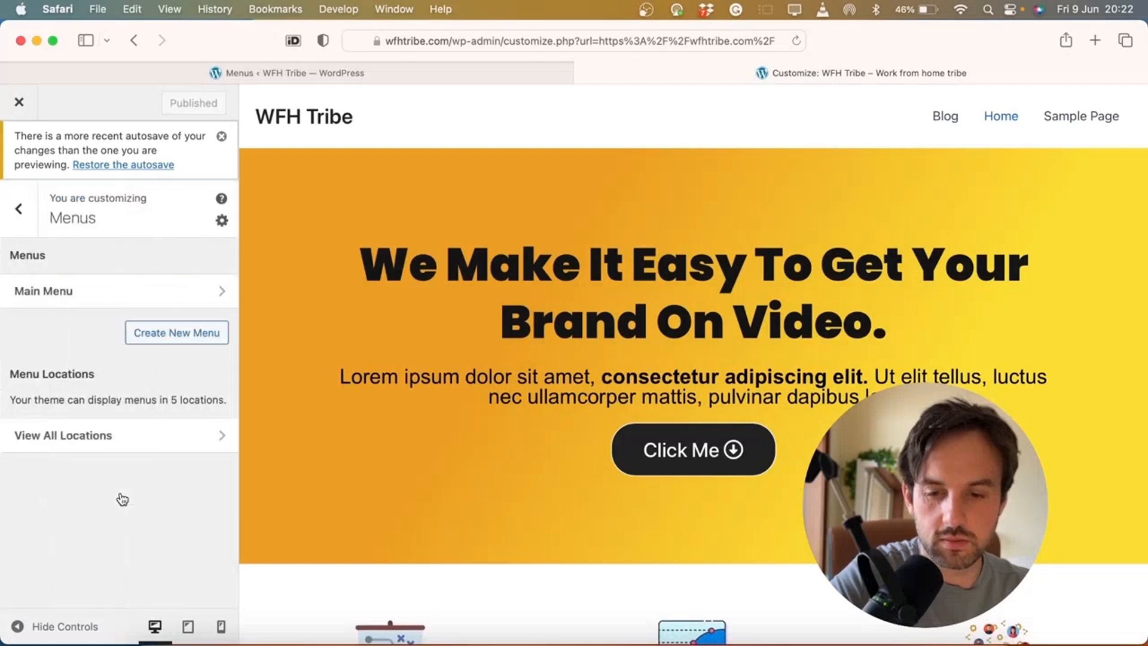
click(210, 303)
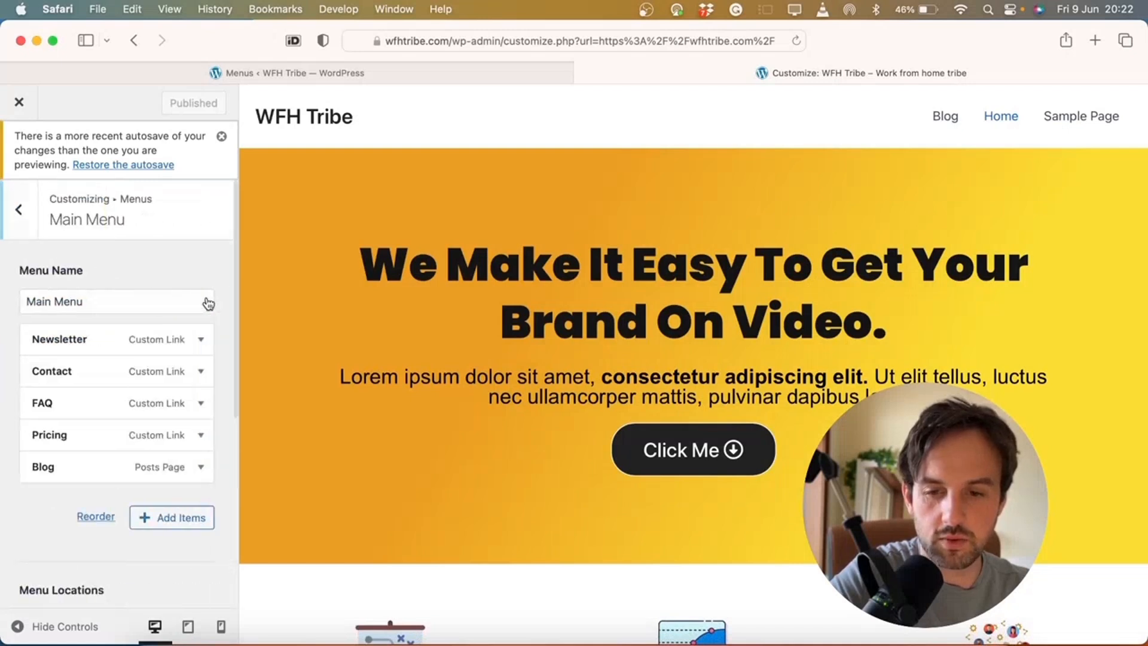
scroll(206, 303, down, 5)
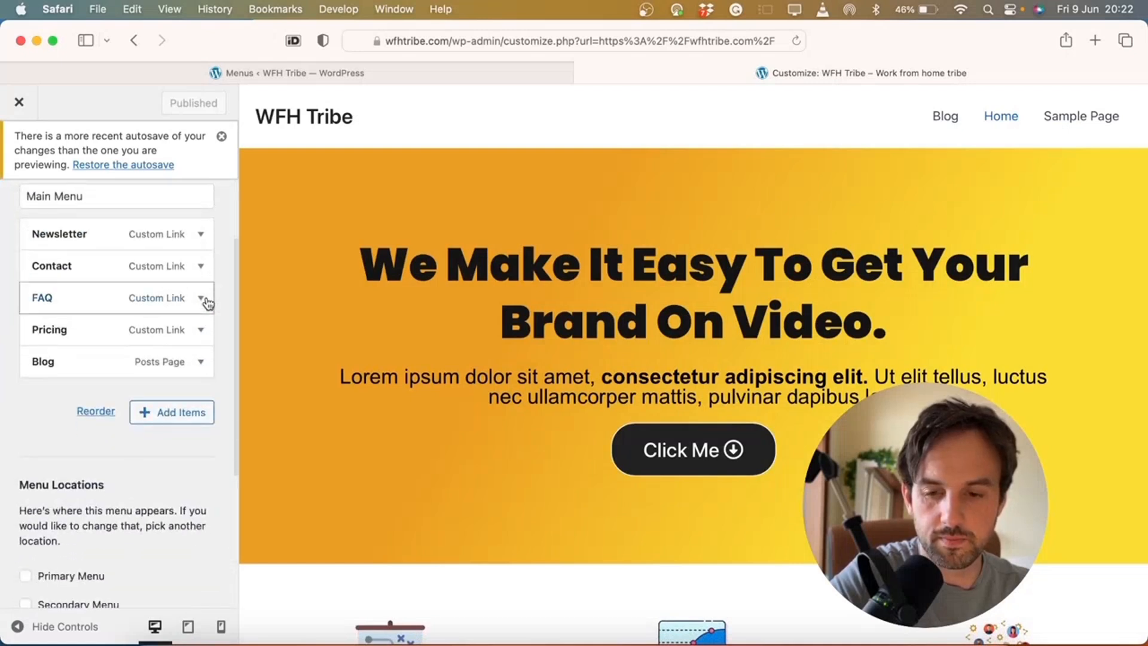
scroll(206, 302, up, 5)
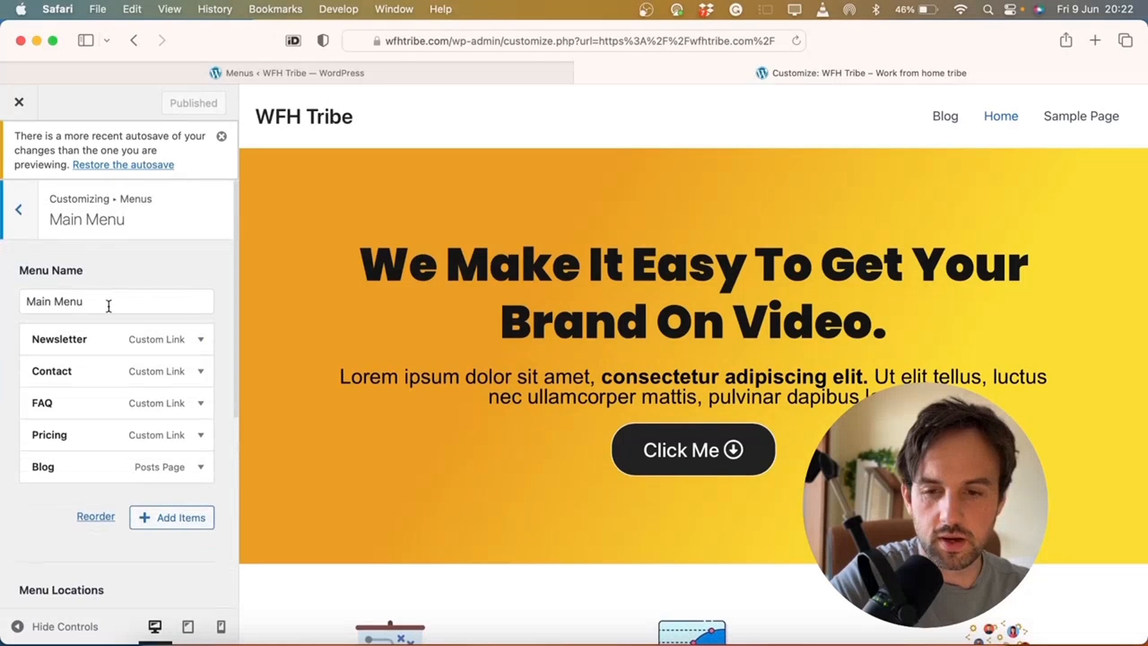
scroll(109, 306, down, 5)
scroll(109, 306, down, 1)
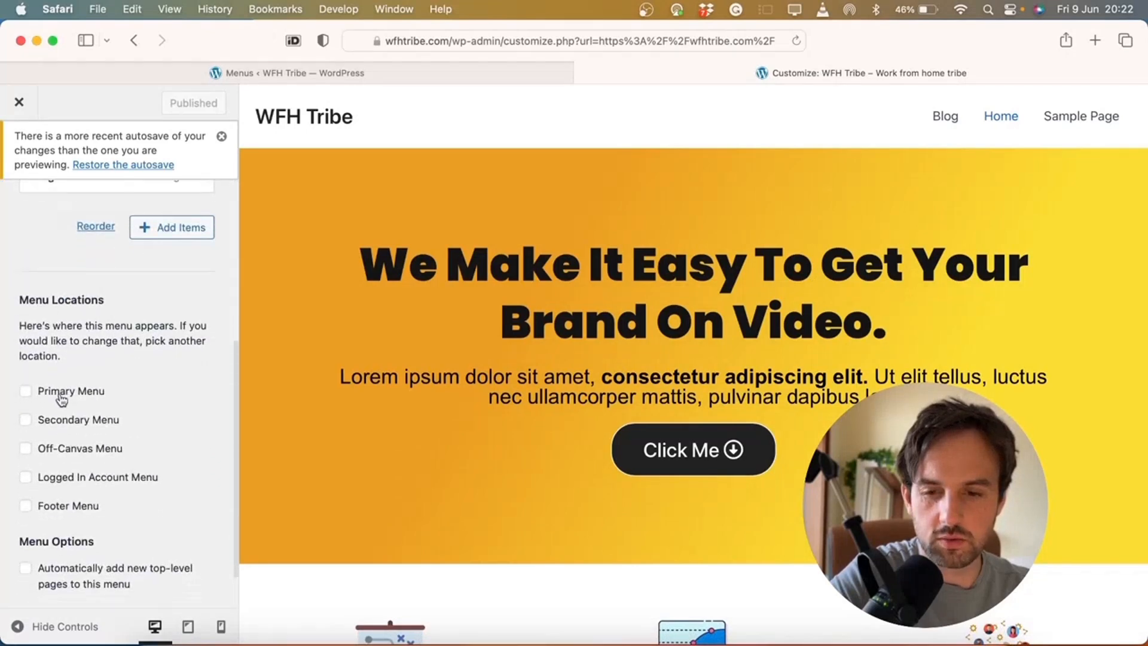
Assign Main Menu to the Primary and Footer locations and publish
click(34, 395)
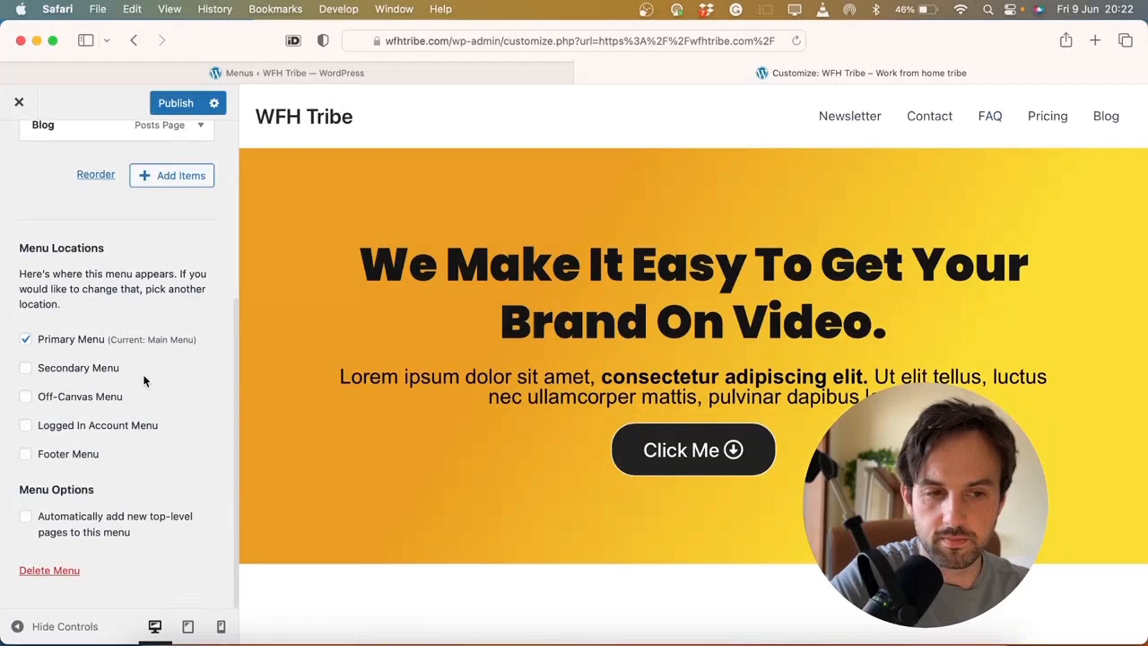
click(26, 456)
scroll(371, 384, down, 15)
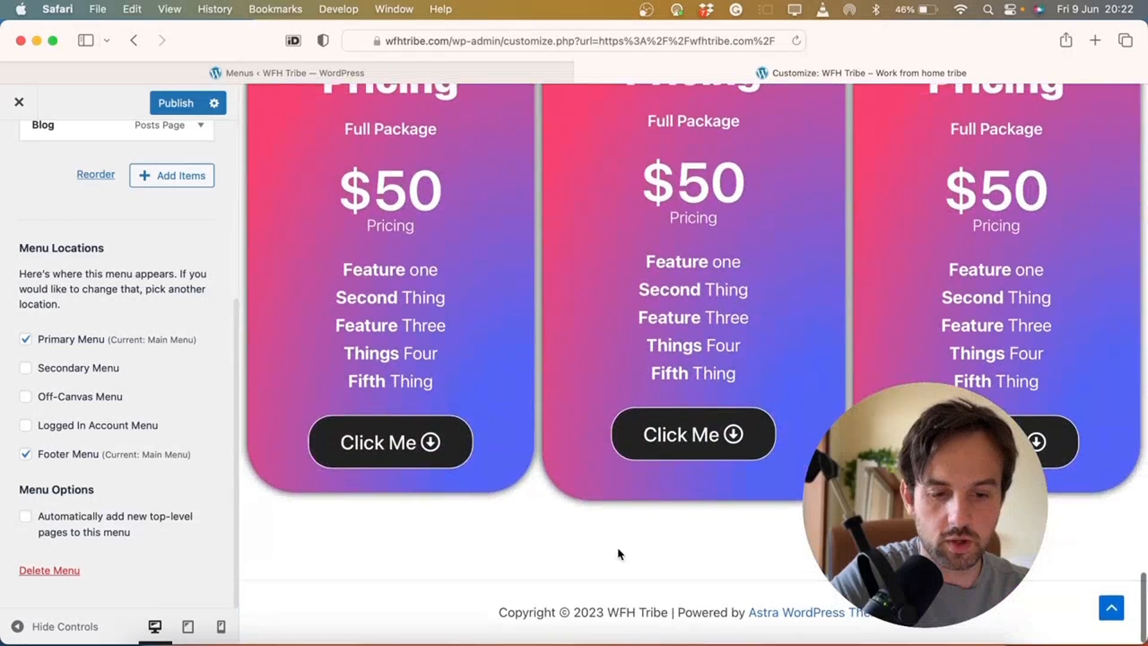
scroll(619, 553, up, 15)
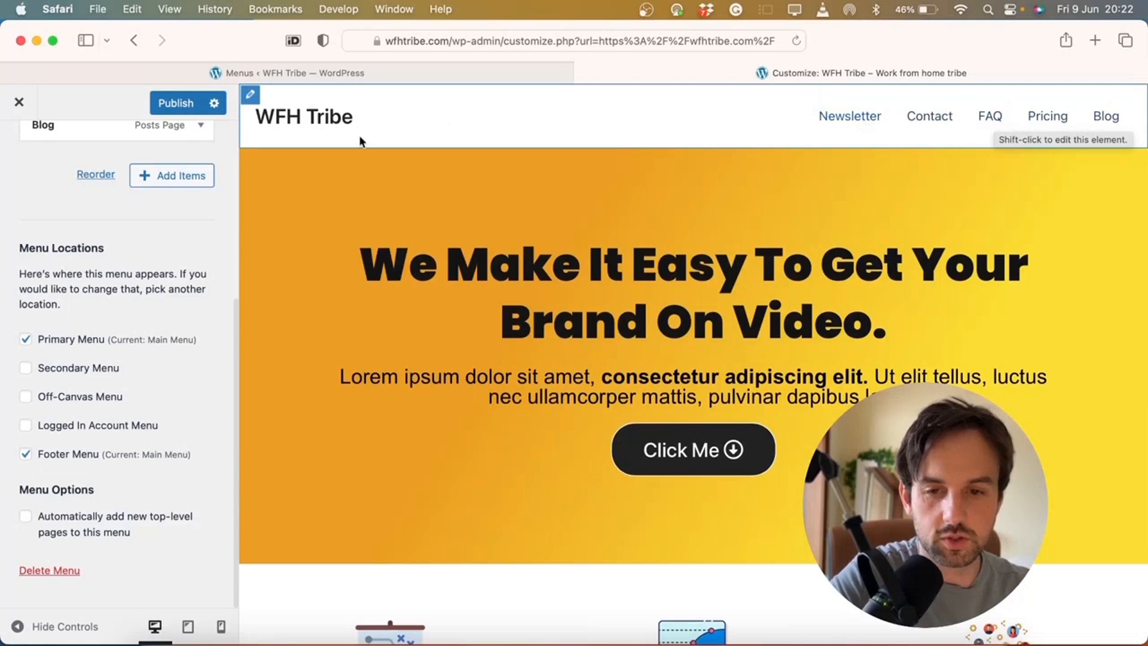
click(174, 103)
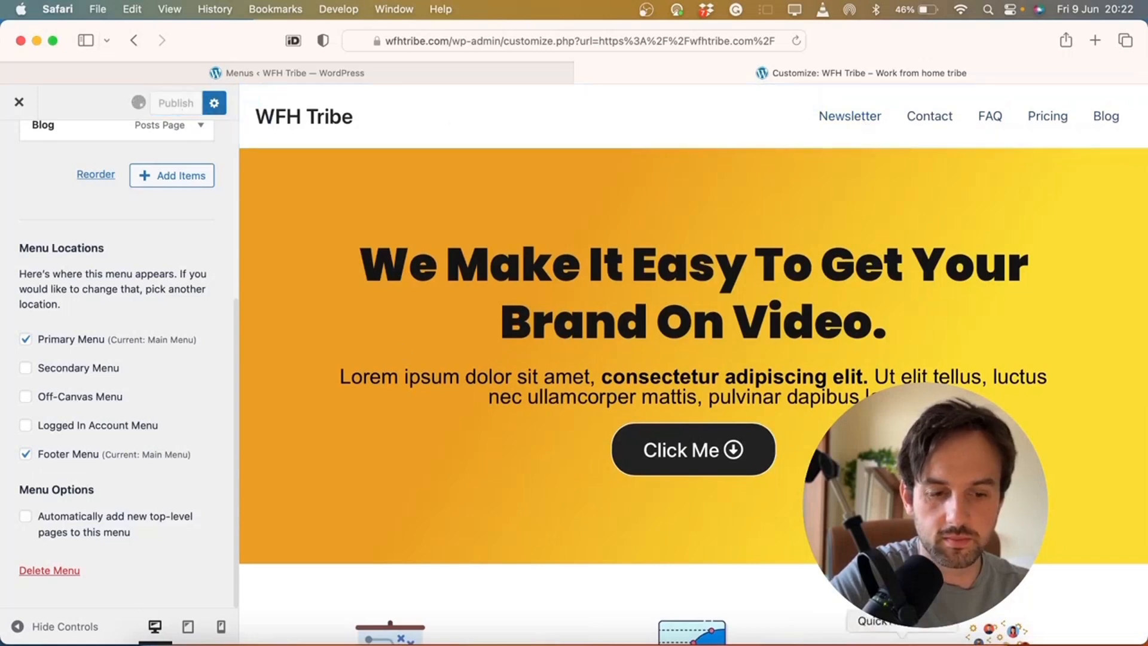
click(455, 39)
Load wfhtribe.com and try the Newsletter and Contact header links
click(464, 41)
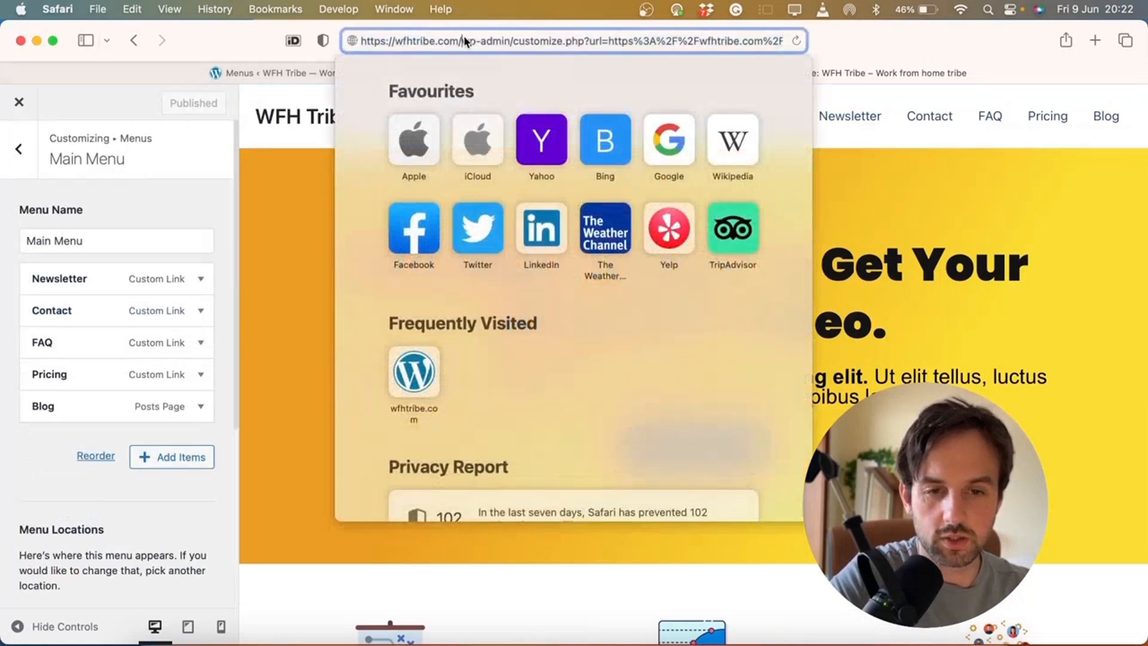
drag(478, 34, 781, 40)
key(BackSpace)
key(Return)
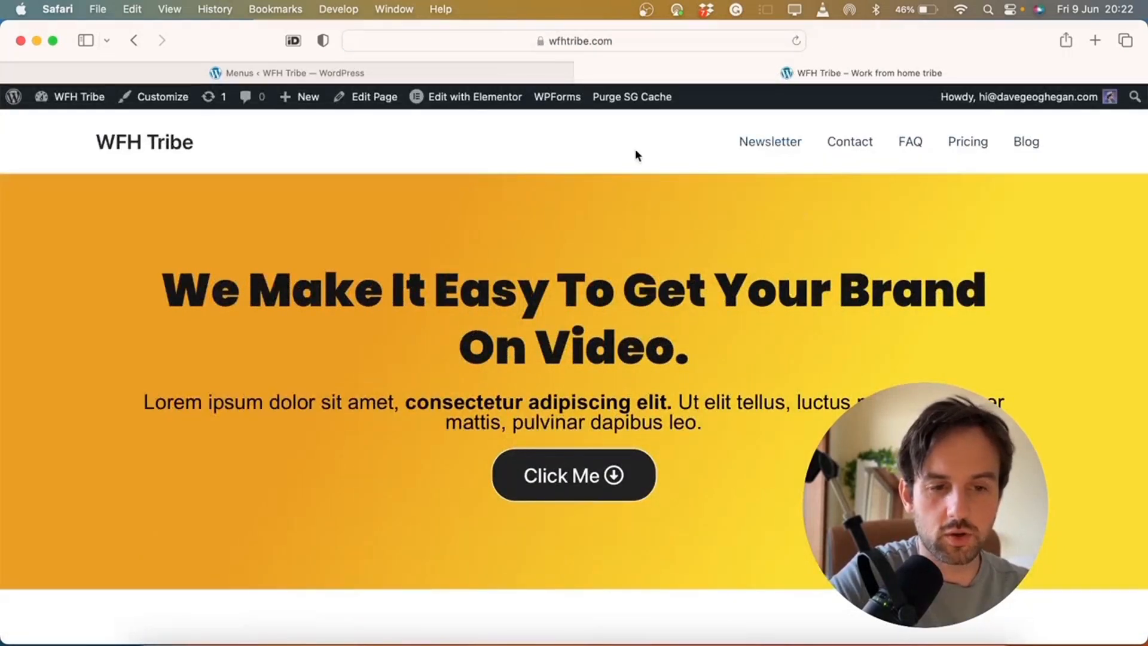
click(764, 148)
click(835, 147)
Open the Home page with Edit with Elementor
click(619, 41)
click(895, 199)
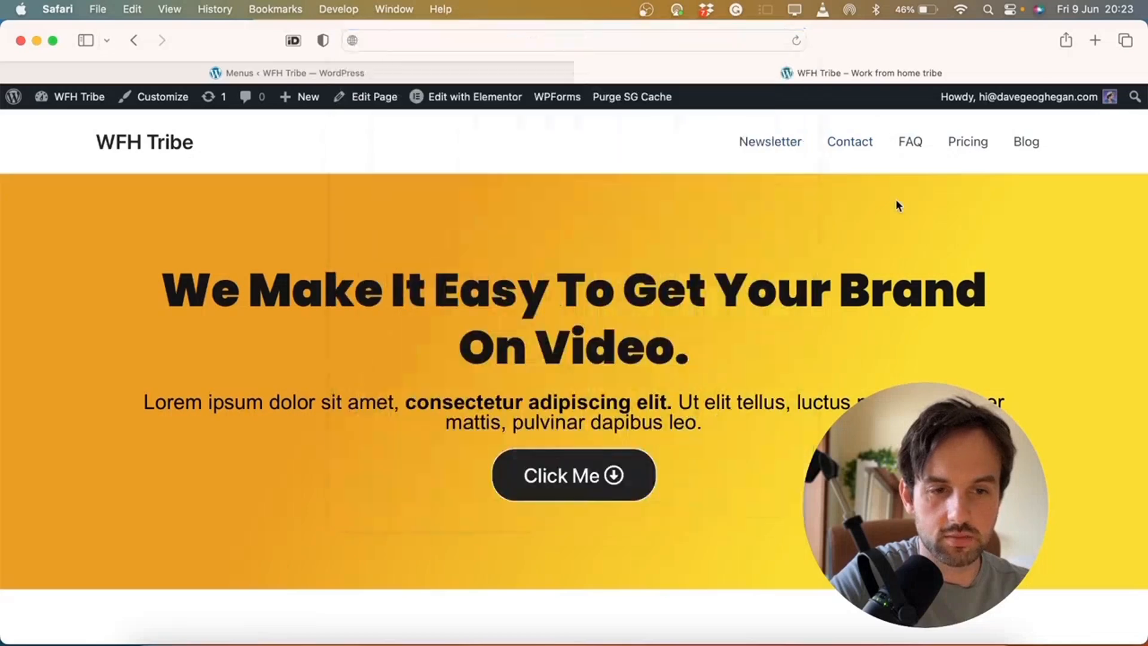
click(450, 107)
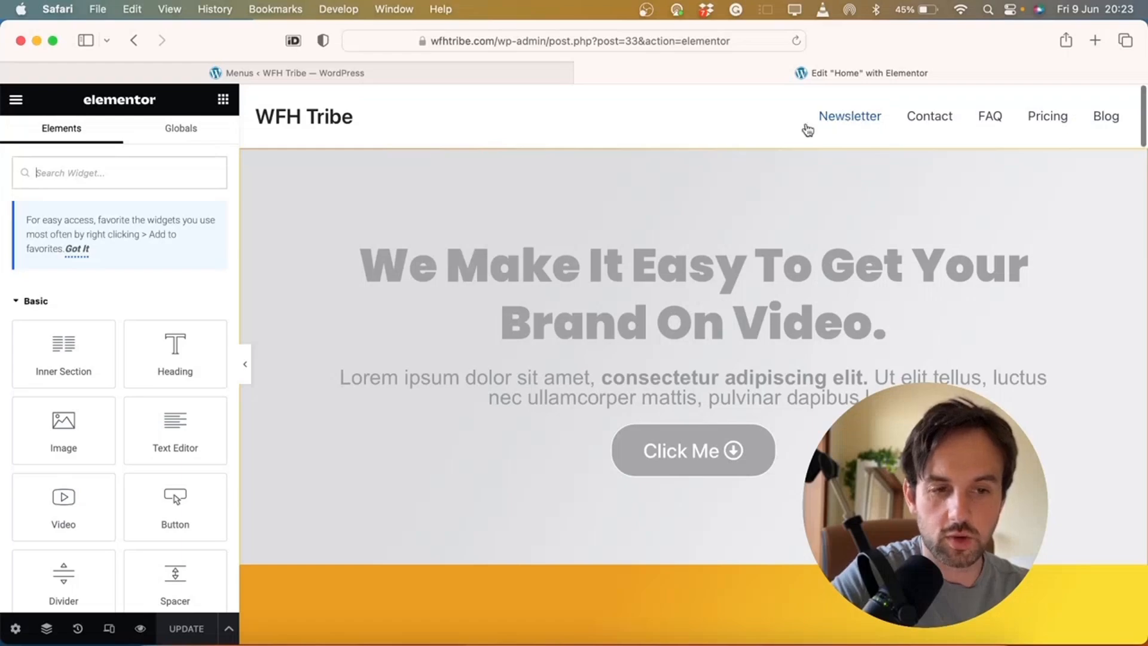
Add an empty single-column section above the Modern Freedom signup
scroll(737, 514, down, 10)
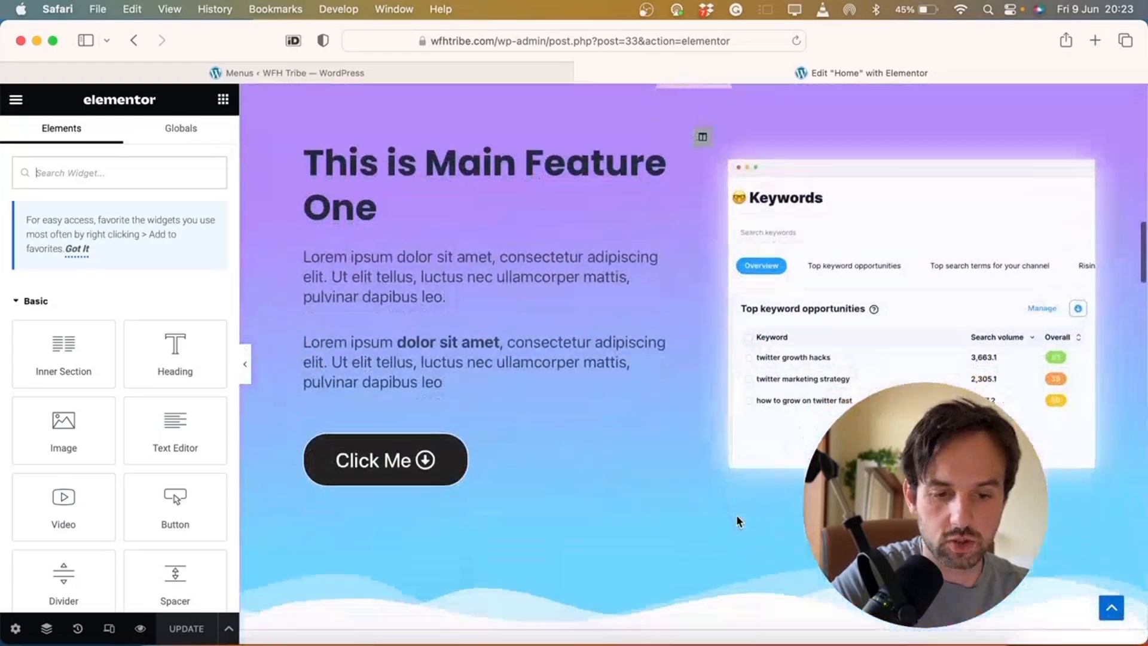
scroll(737, 518, down, 15)
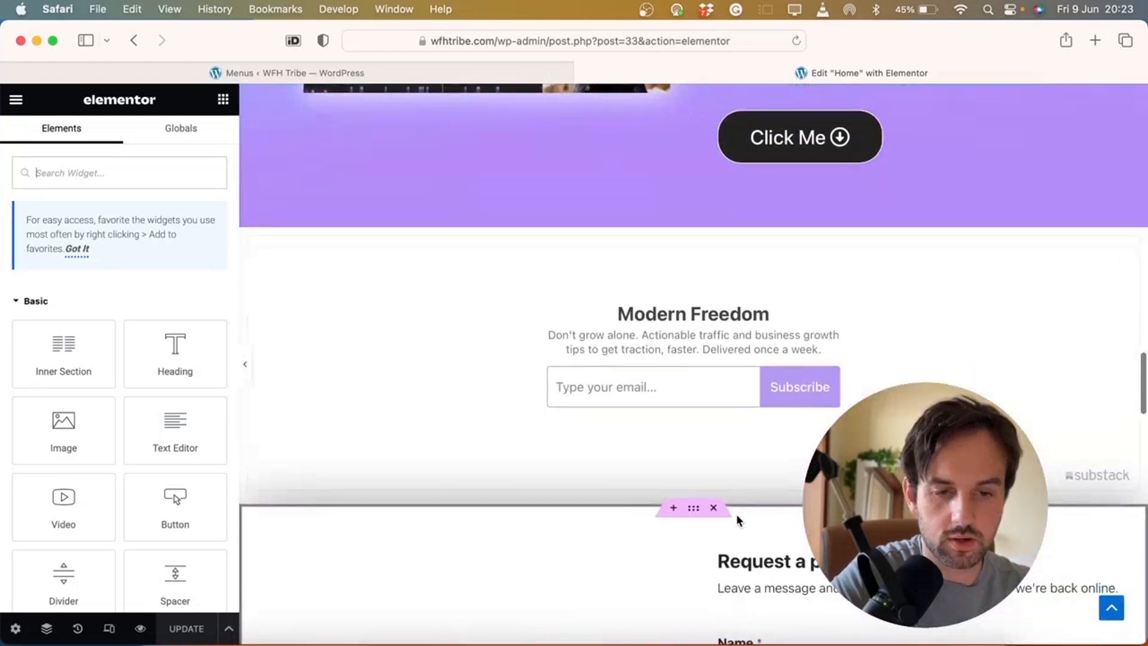
click(675, 231)
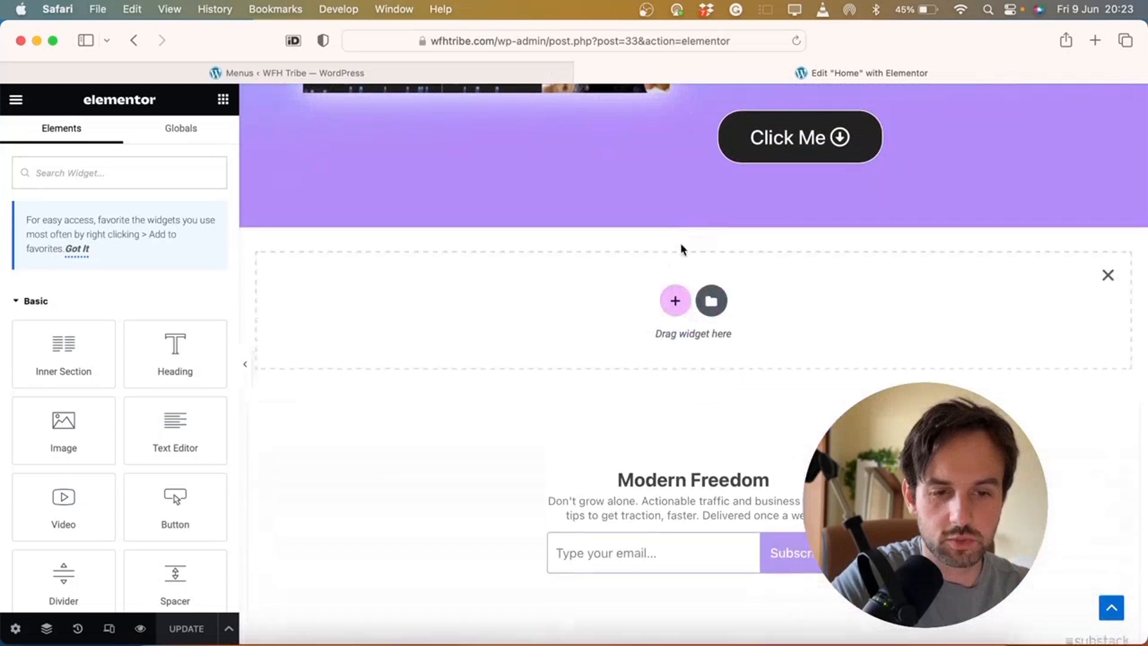
click(676, 300)
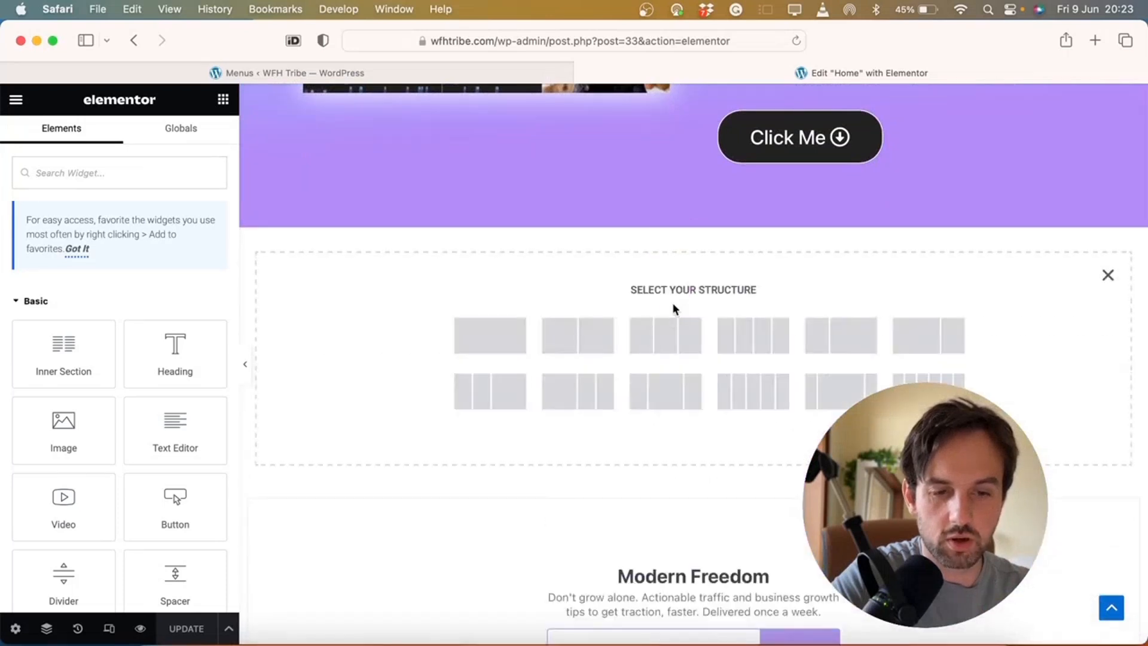
click(486, 335)
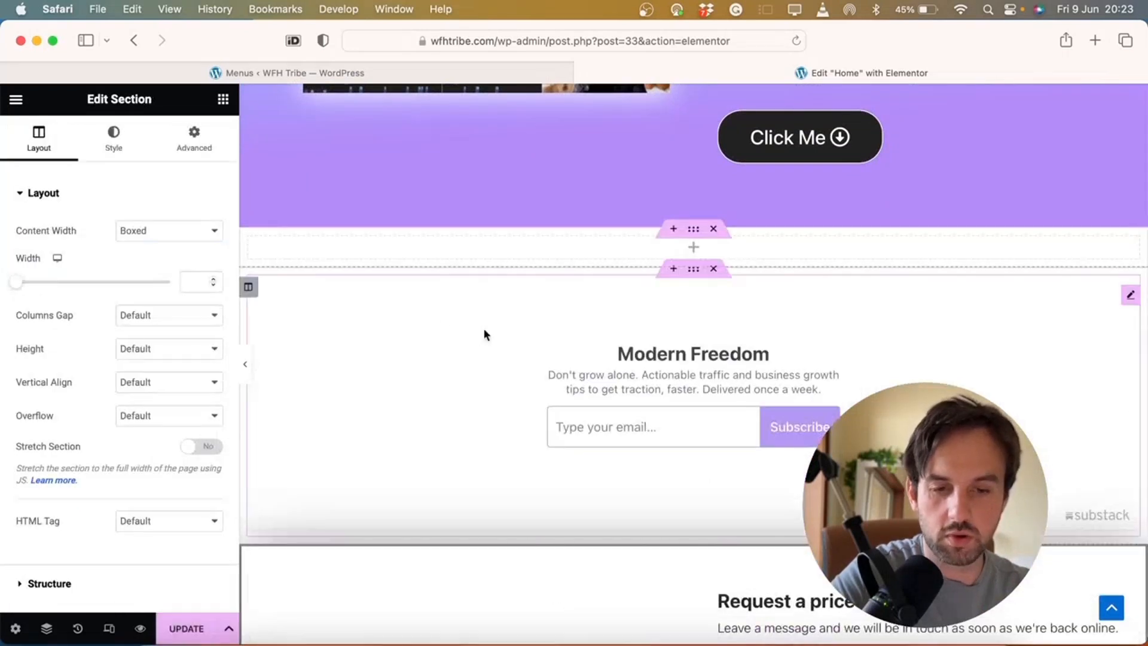
Place a Menu Anchor with ID newsletter in the new section
click(694, 248)
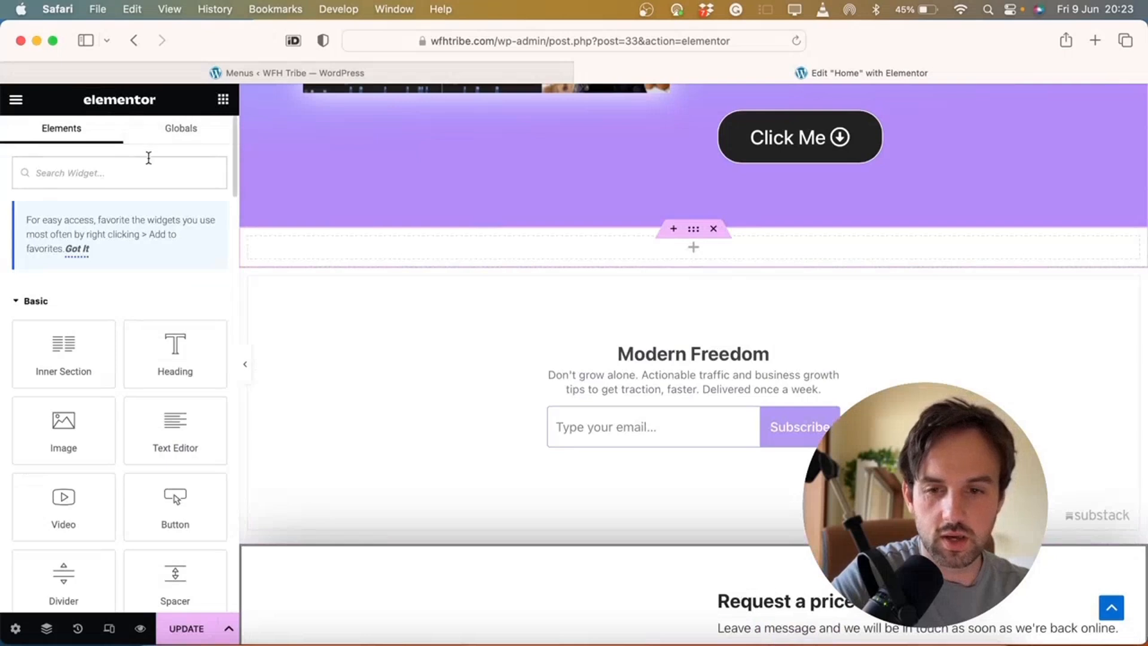
click(148, 172)
text(anch)
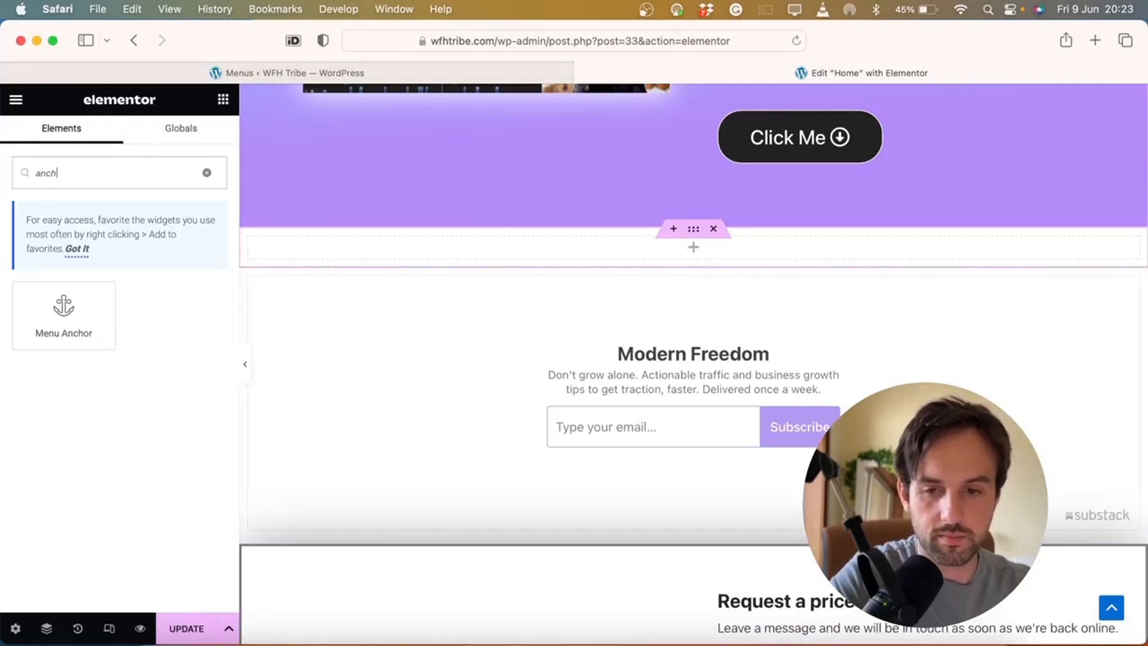
drag(64, 317, 621, 253)
text(newslett)
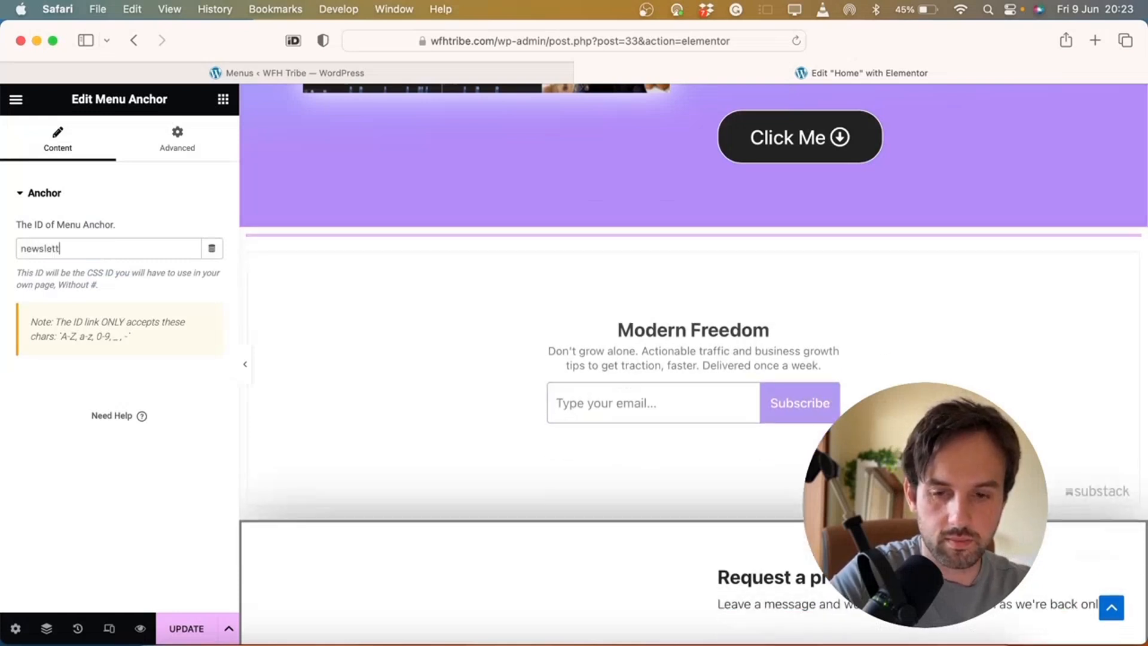
text(er)
Update the page, preview it, and test the Newsletter link's jump
click(190, 627)
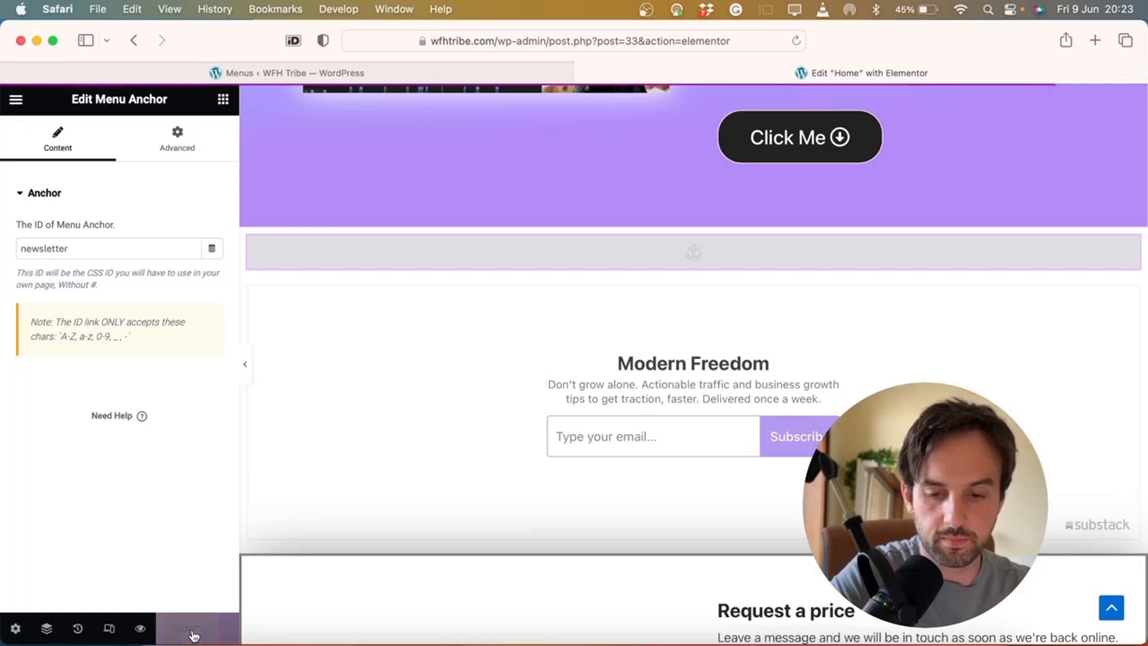
click(141, 629)
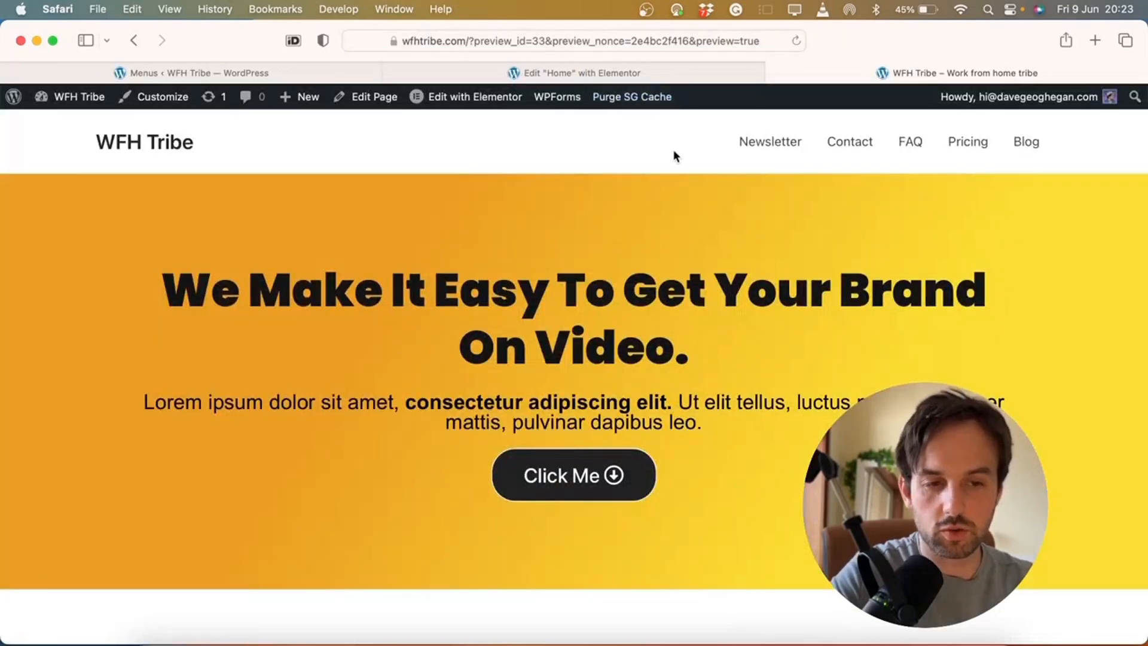
click(768, 143)
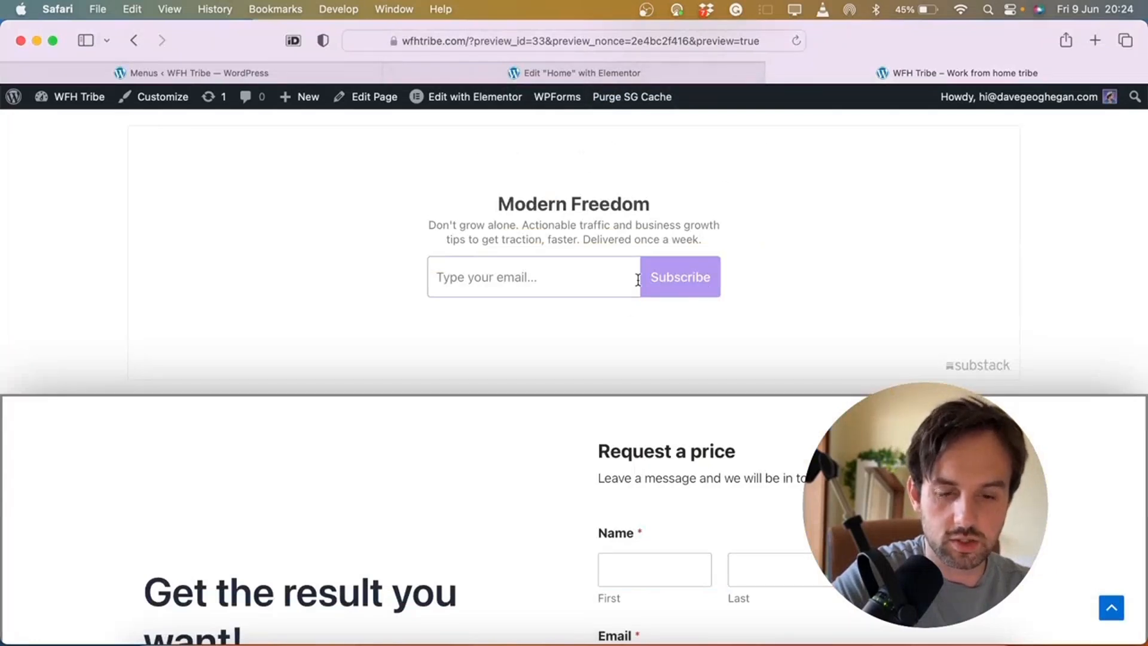
scroll(711, 216, up, 15)
Add an empty single-column section above the Request a price form
click(583, 70)
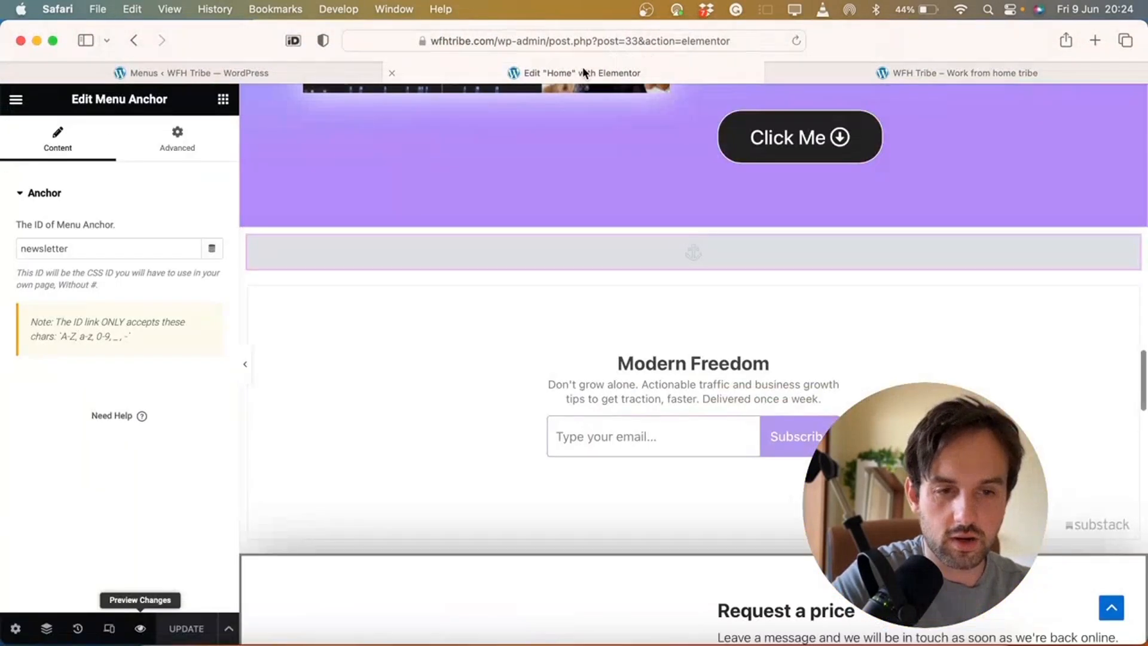
scroll(689, 236, up, 20)
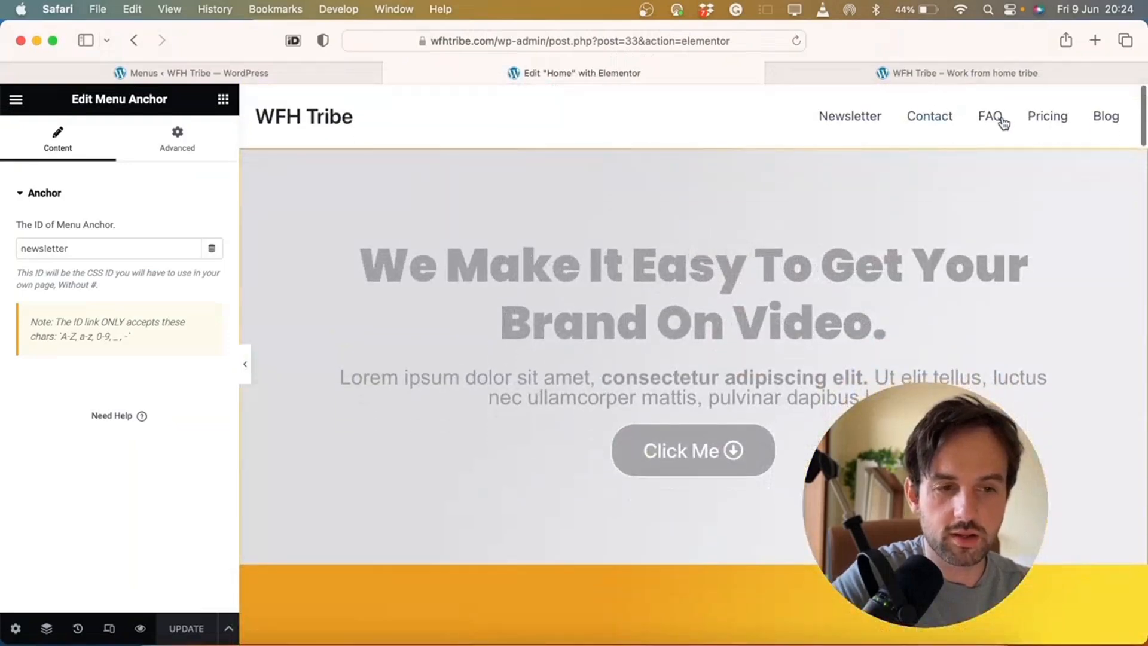
scroll(963, 154, down, 20)
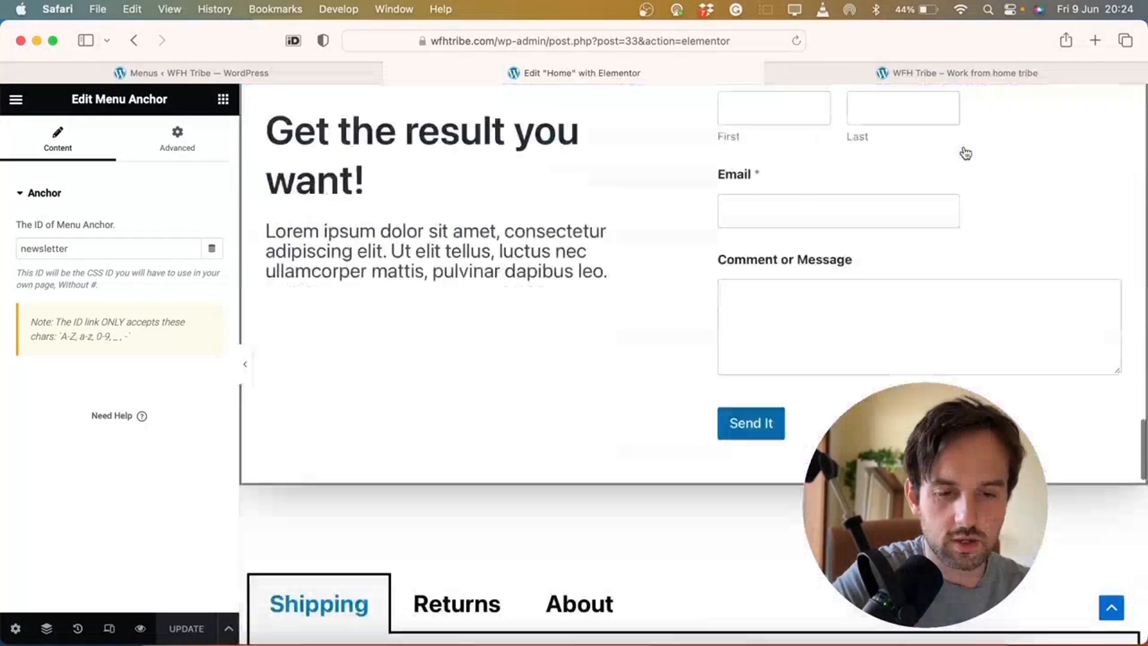
scroll(966, 154, up, 8)
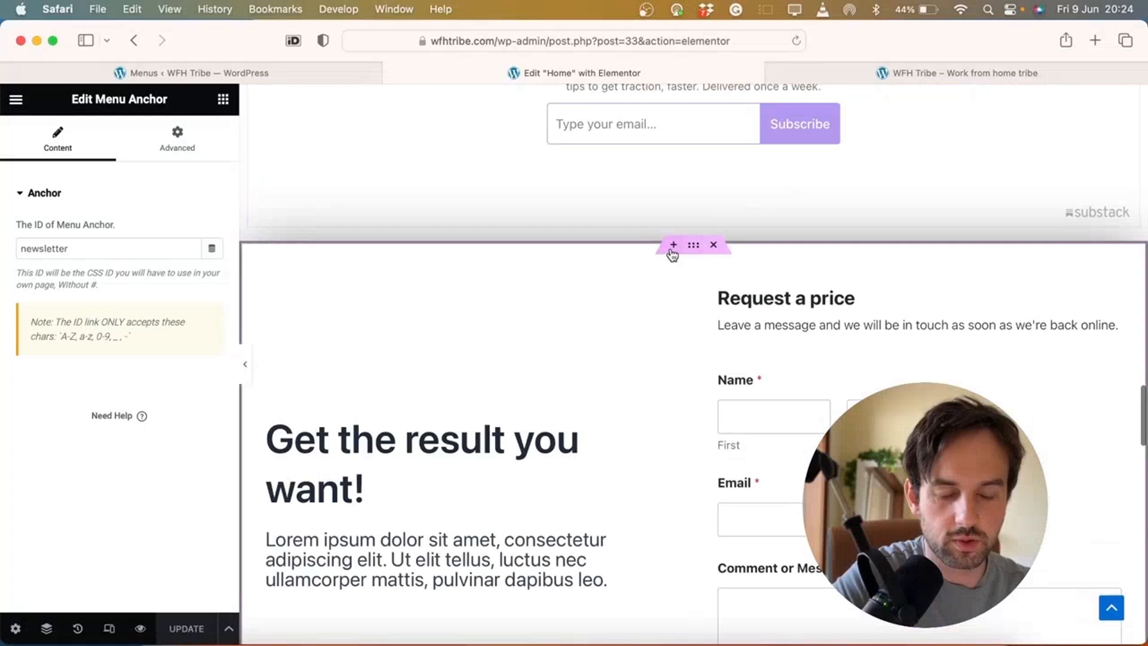
click(673, 246)
click(672, 312)
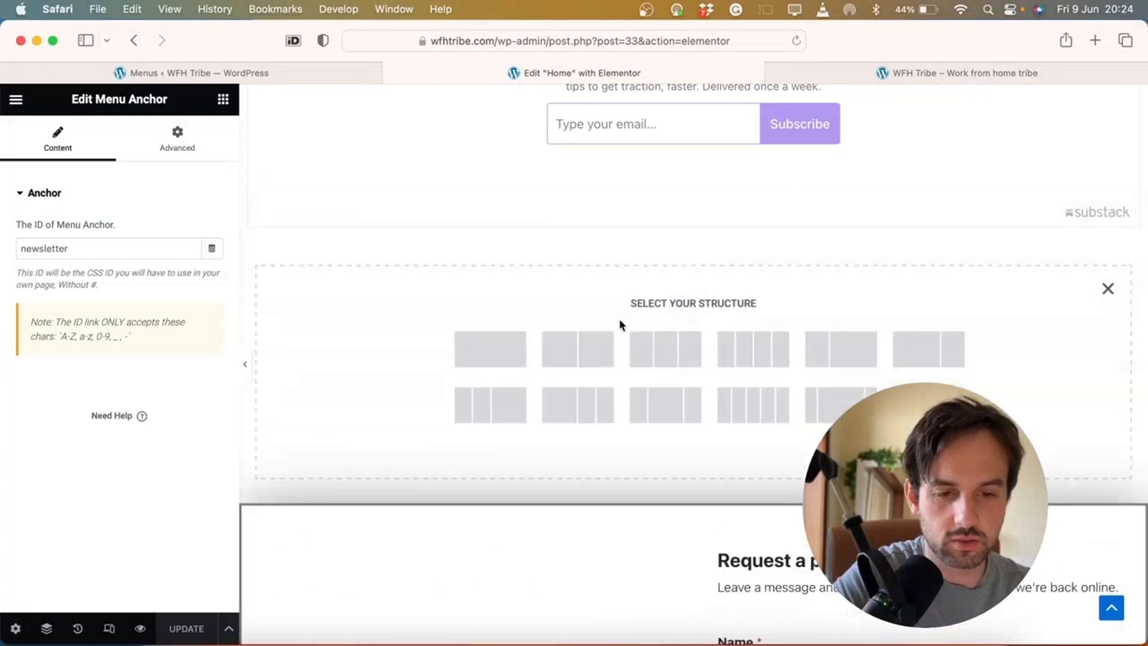
click(515, 343)
Drop a Menu Anchor with ID contact into the new section
click(666, 264)
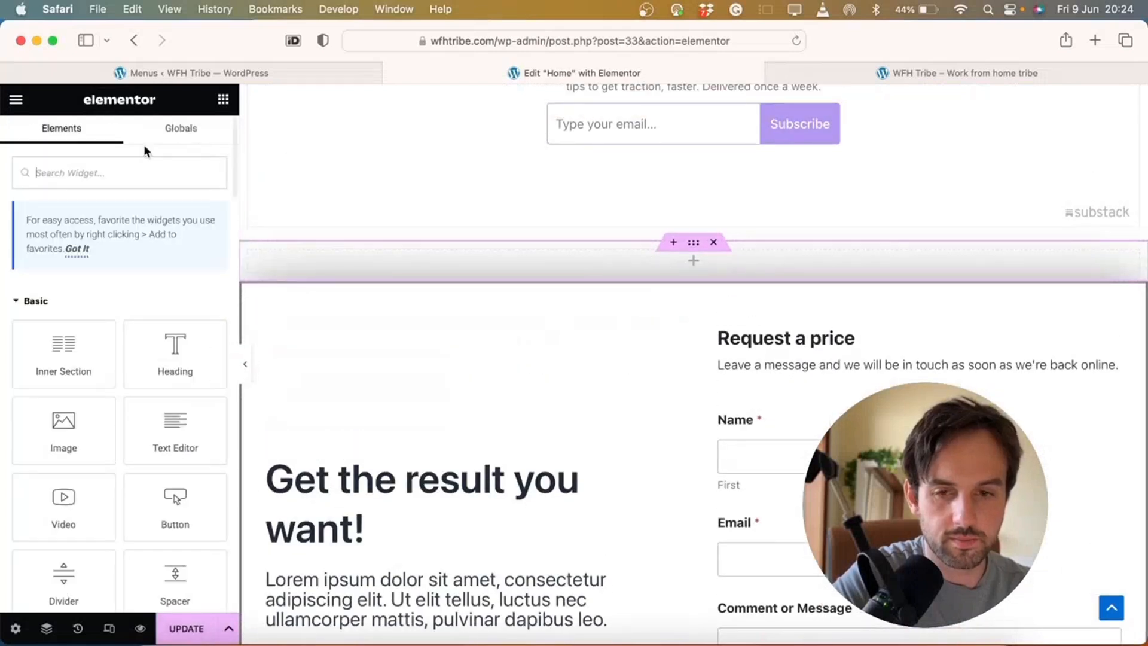
text(anch)
key(BackSpace)
key(BackSpace)
key(BackSpace)
key(BackSpace)
text(anc)
drag(78, 326, 251, 268)
drag(66, 299, 387, 262)
click(138, 250)
text(contact)
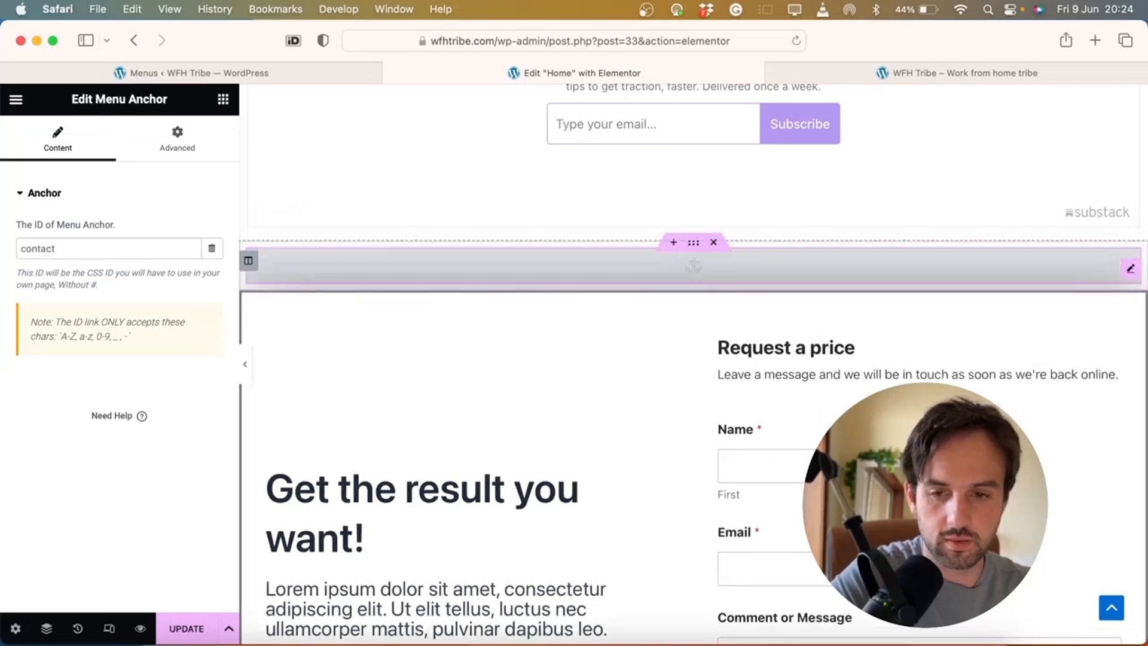
Update the page and test that the Contact link jumps there
click(189, 626)
scroll(735, 361, up, 15)
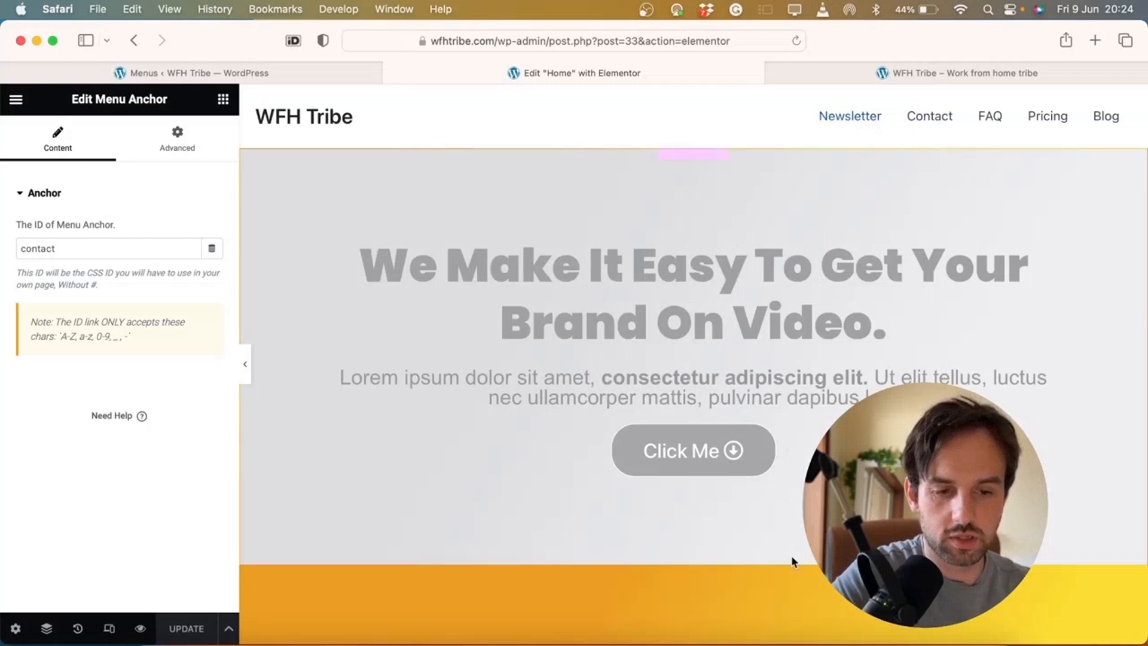
click(942, 119)
Duplicate the anchor section above the FAQ section and set its ID to faq
scroll(724, 309, up, 3)
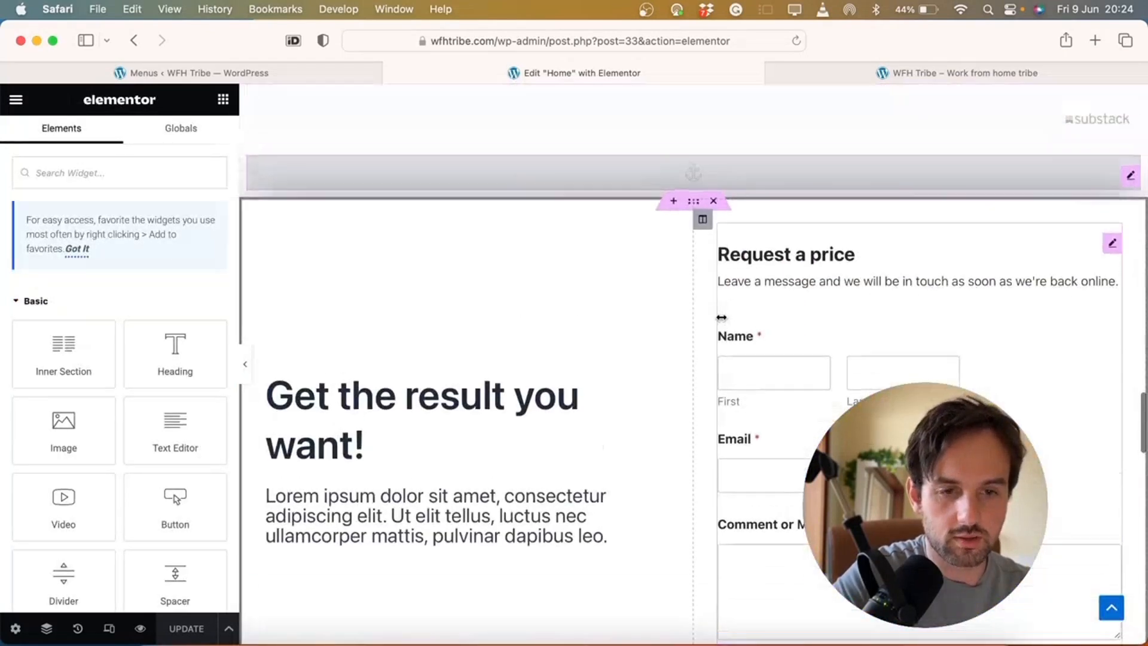
right_click(693, 267)
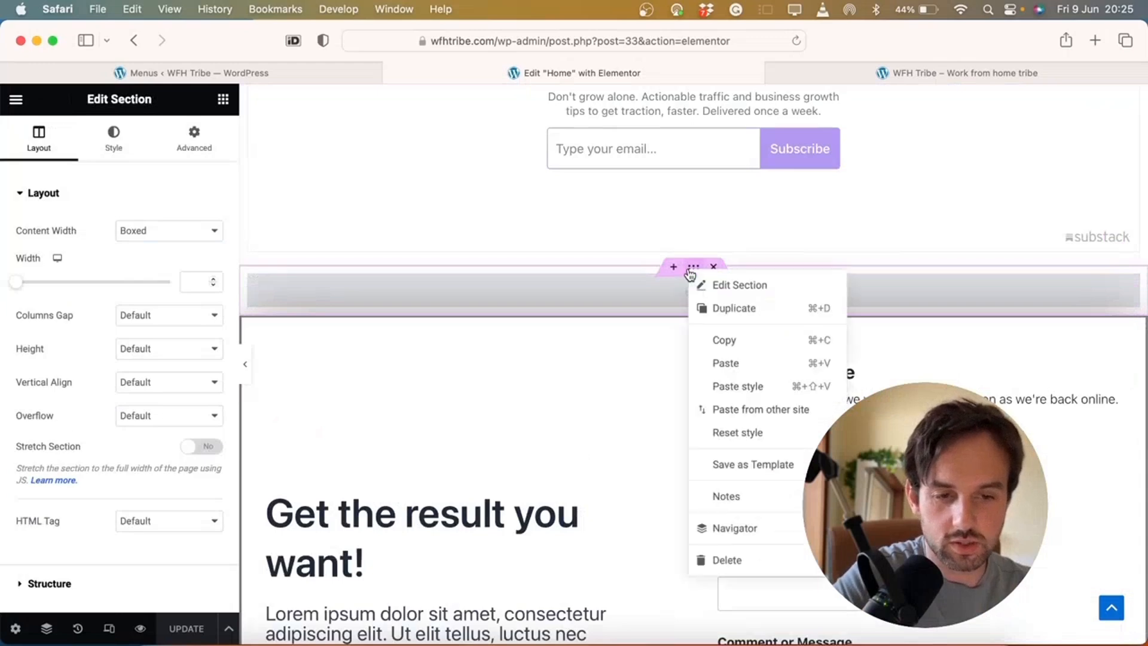
click(724, 308)
drag(694, 320, 691, 271)
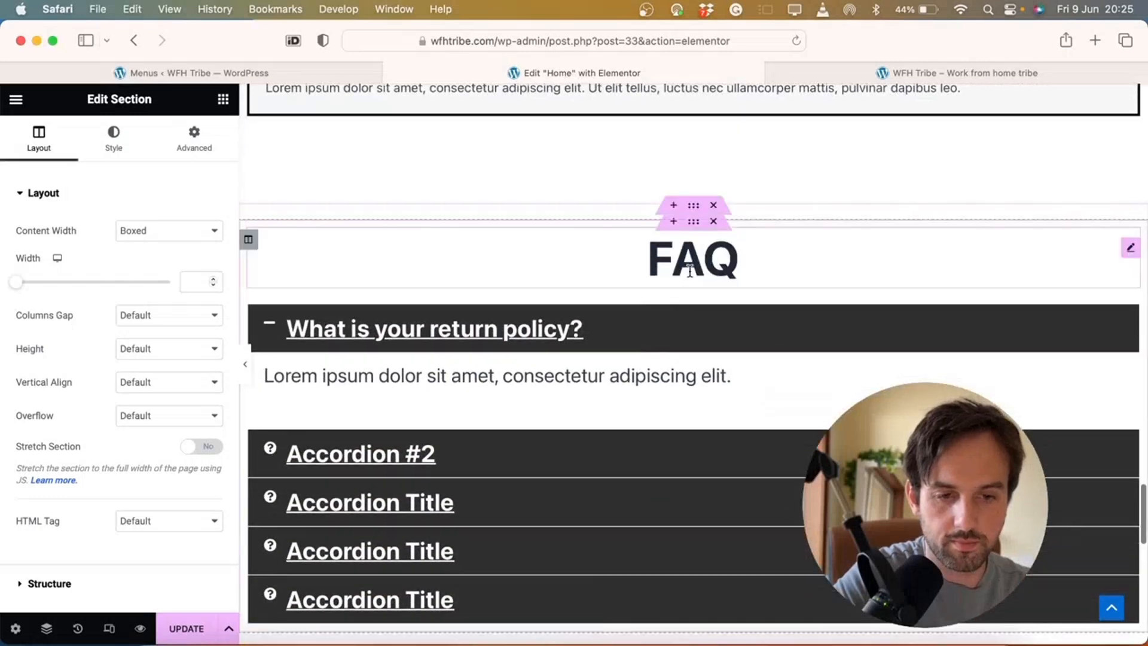
click(676, 225)
click(138, 246)
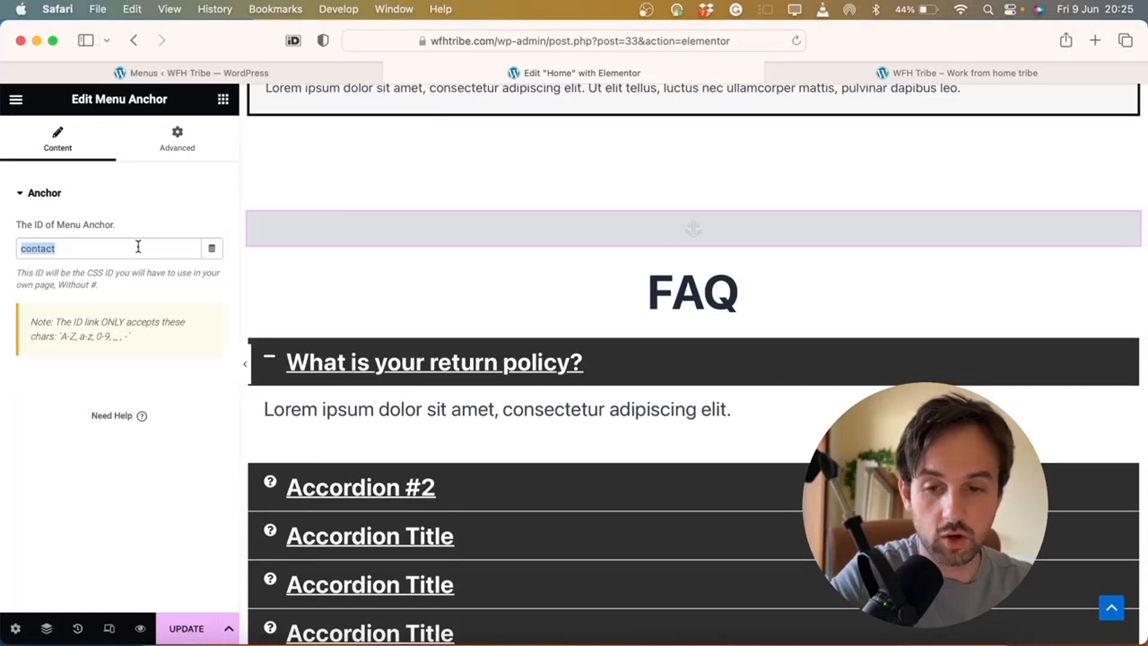
text(faq)
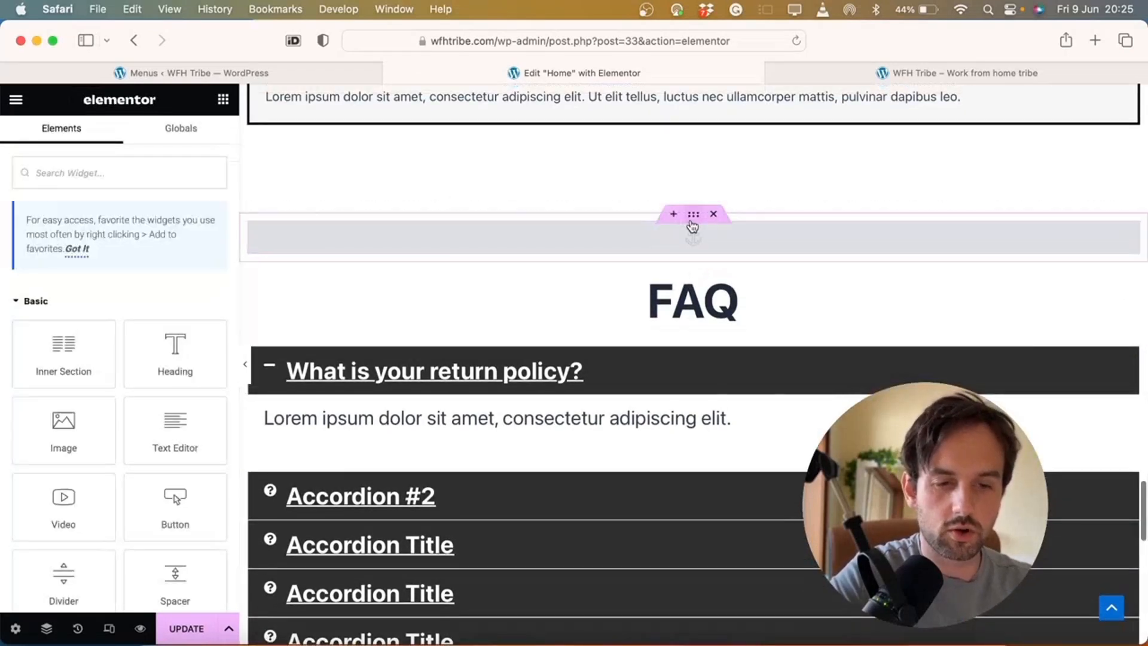
Move an anchor above the pricing cards with ID pricing, update, and close the live-site tab
right_click(693, 223)
drag(694, 264, 693, 300)
scroll(695, 328, down, 10)
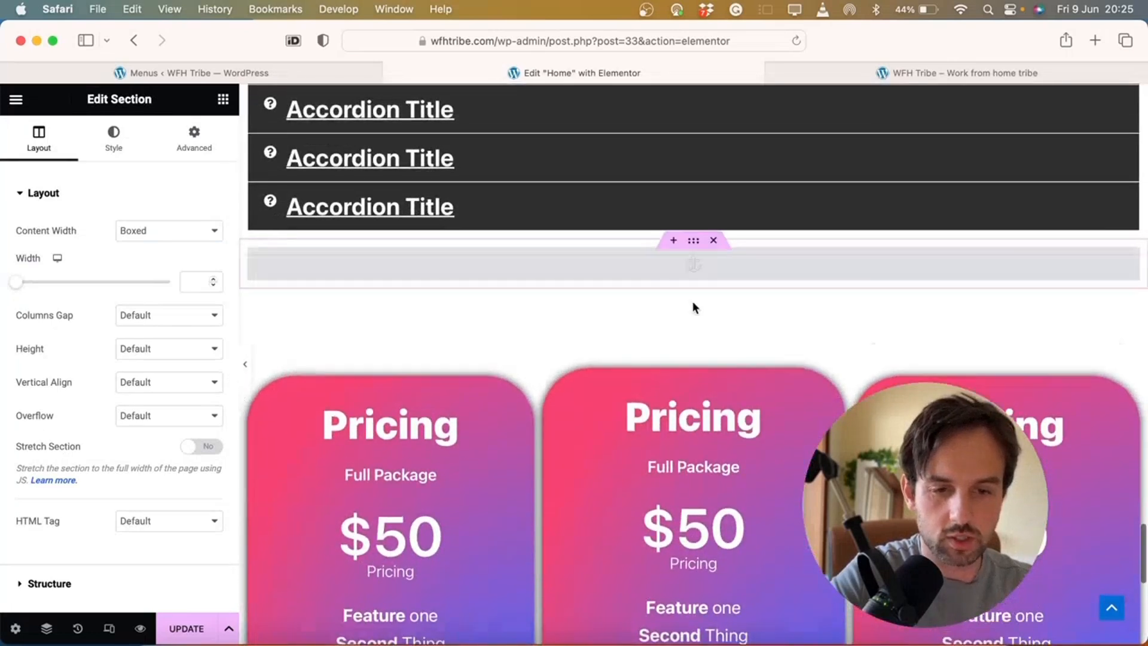
click(465, 268)
double_click(136, 255)
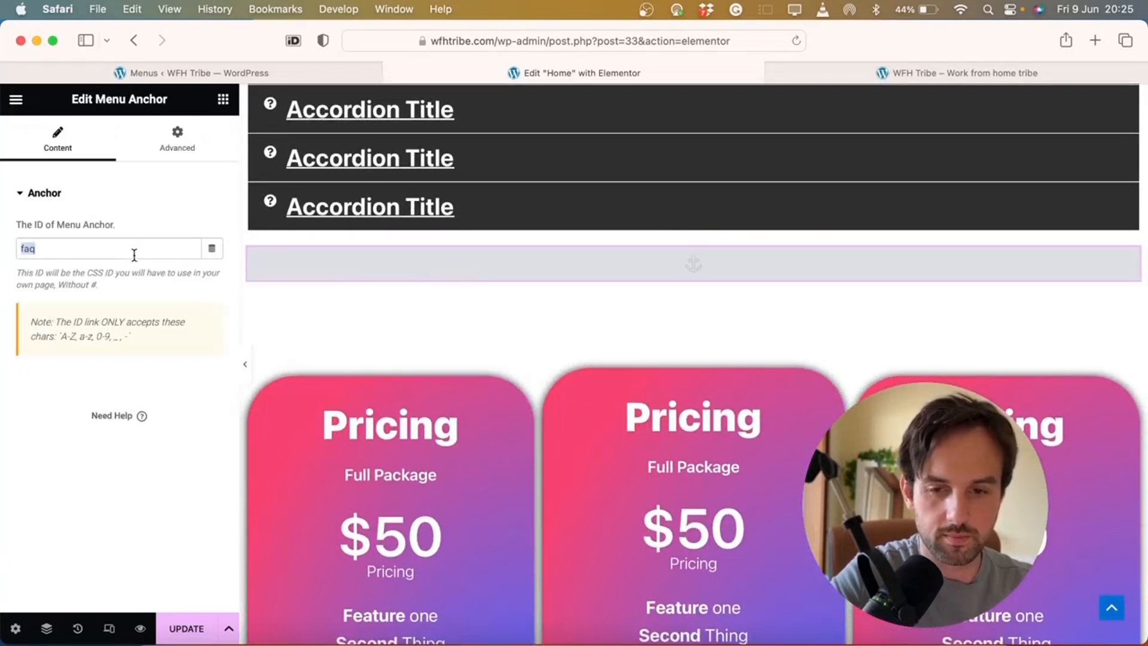
text(pricing)
click(185, 629)
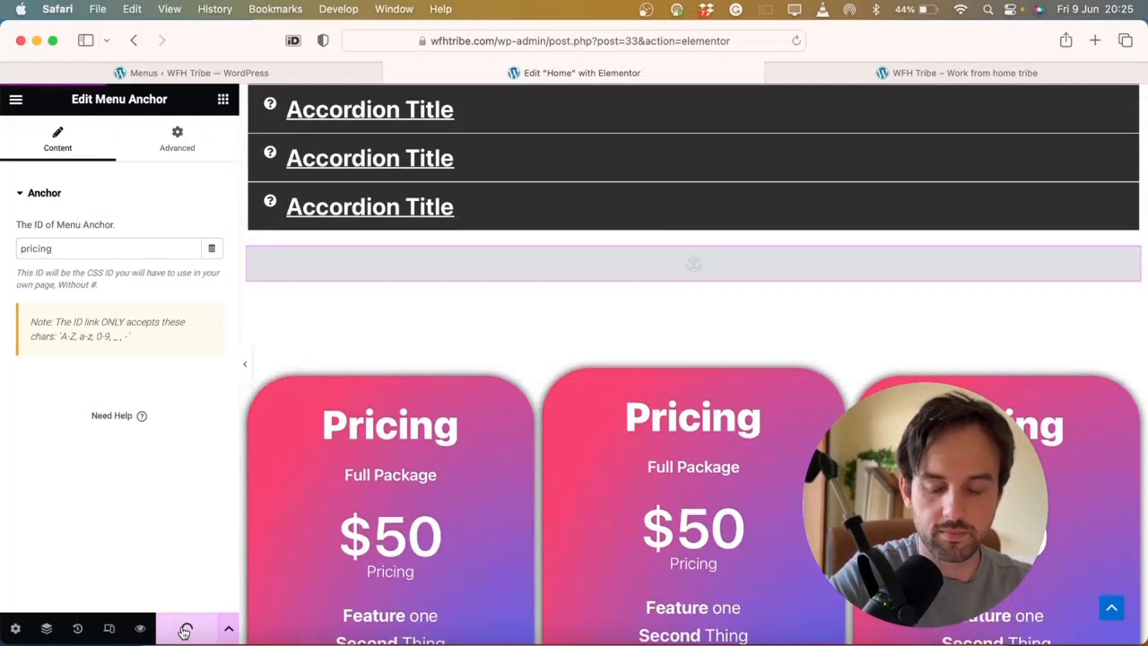
click(777, 74)
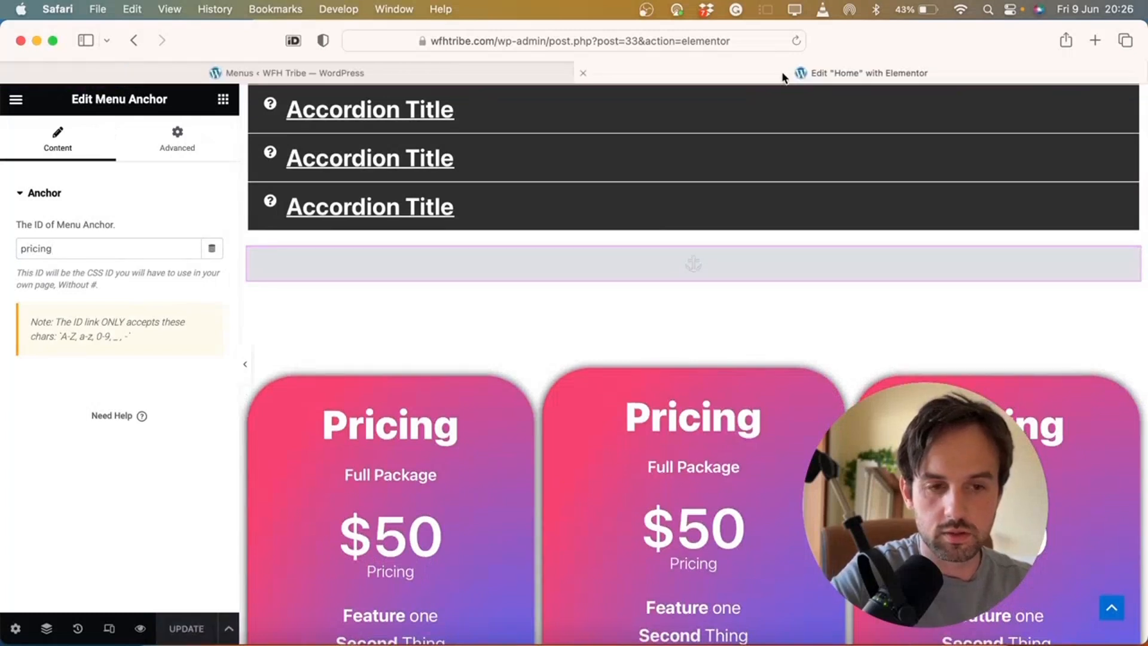
Preview the homepage and scroll through its sections
click(142, 630)
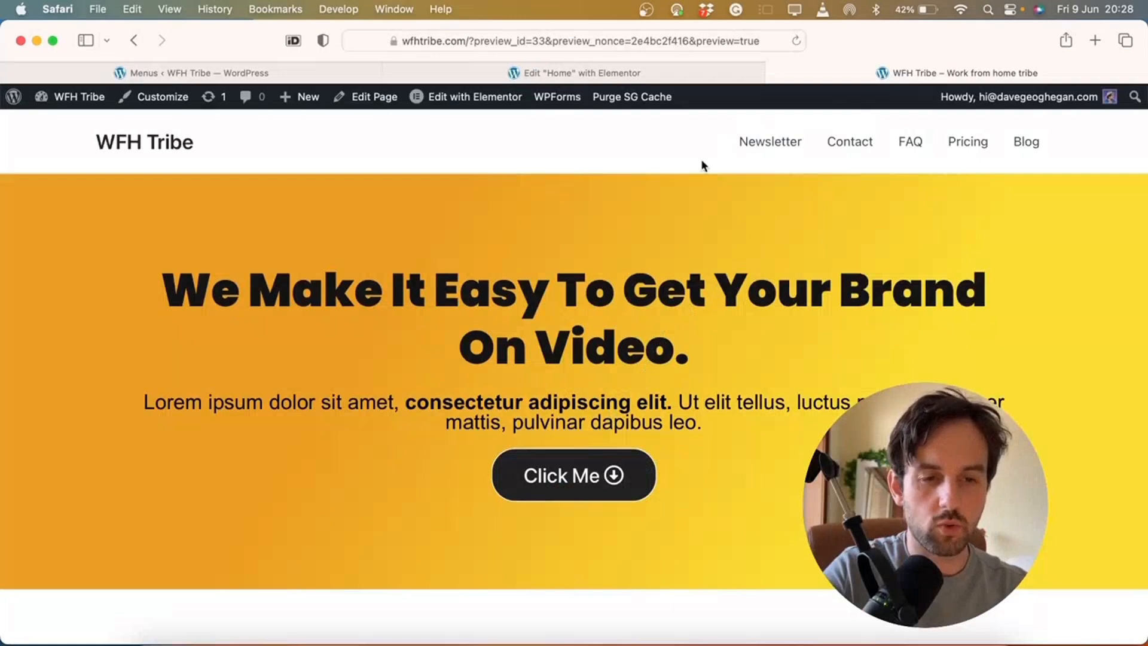
scroll(767, 250, down, 1)
scroll(831, 133, up, 1)
scroll(787, 144, down, 15)
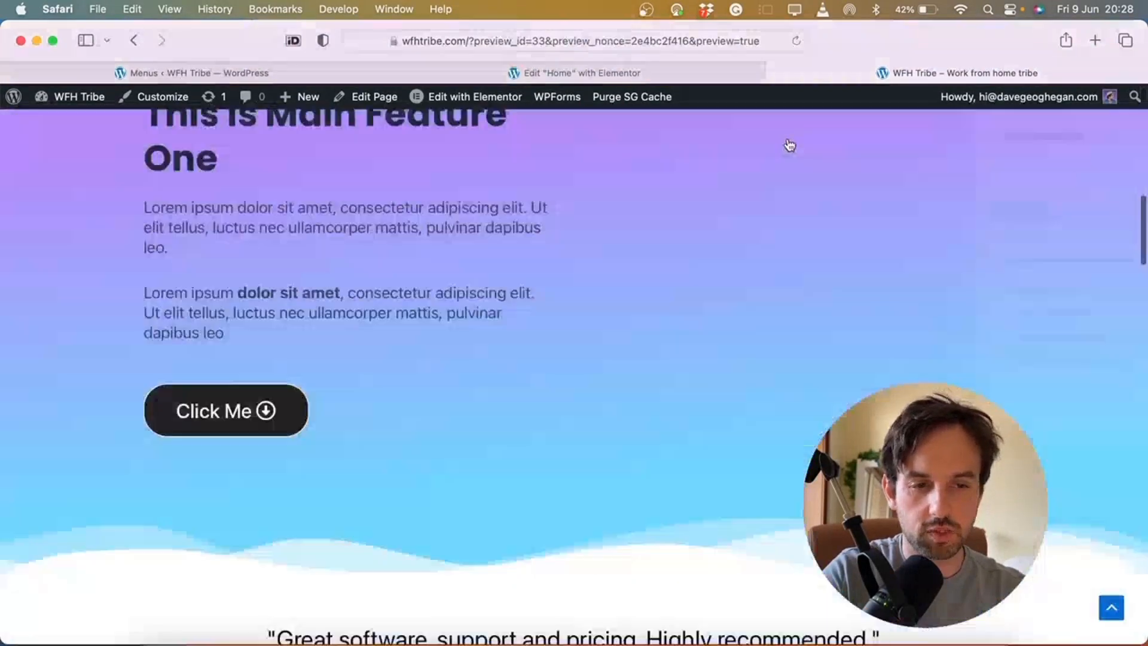
scroll(787, 146, up, 20)
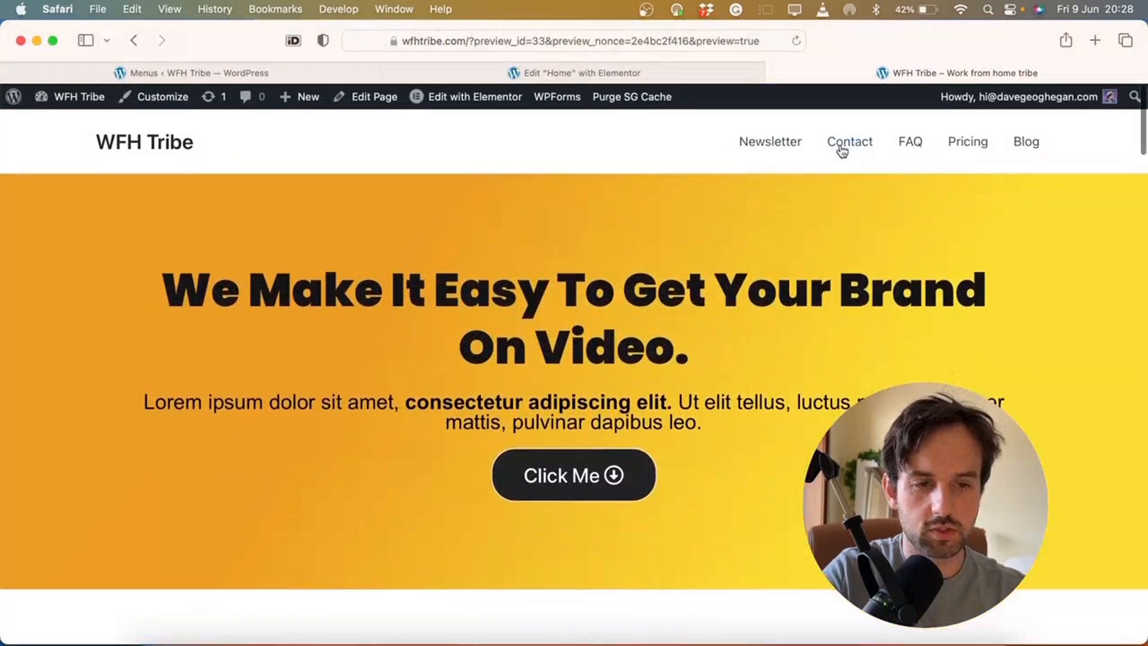
scroll(840, 151, down, 15)
scroll(840, 150, up, 8)
scroll(840, 143, up, 5)
Test the FAQ, Pricing and Blog header links, then return to the homepage
click(900, 148)
scroll(903, 142, up, 10)
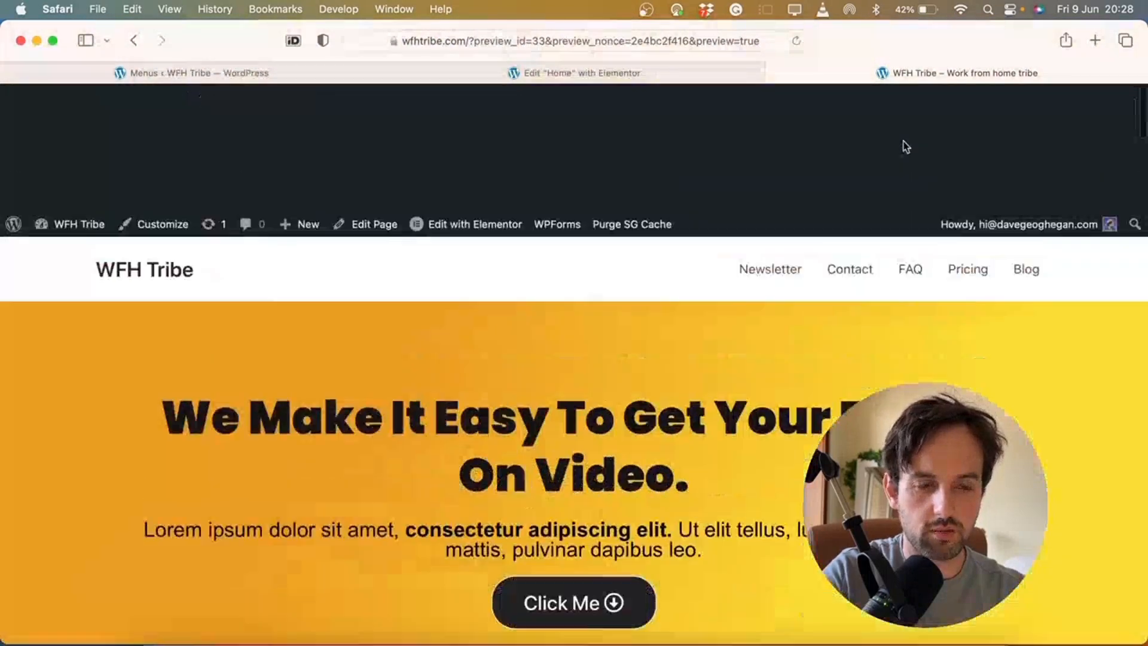
click(977, 148)
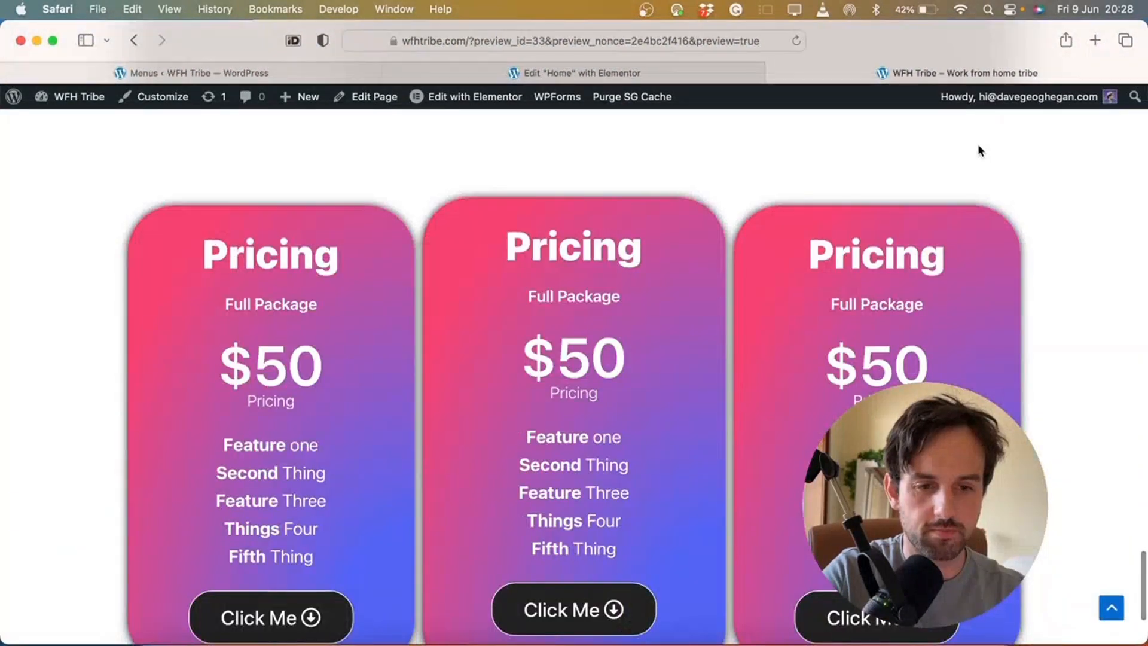
scroll(979, 149, up, 10)
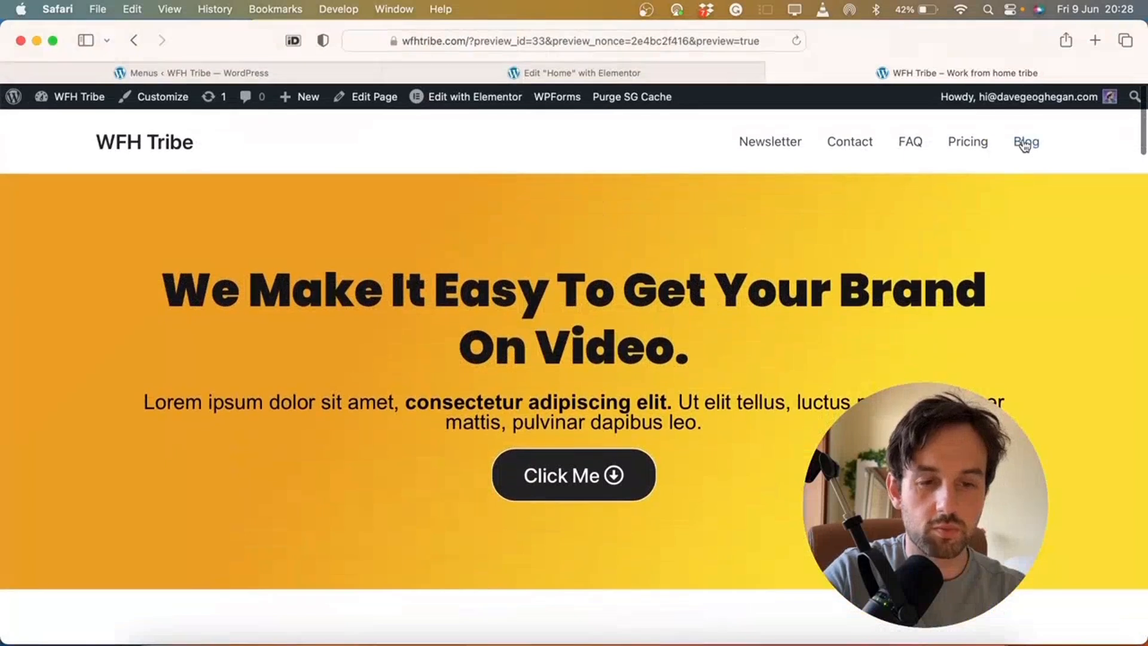
click(1025, 145)
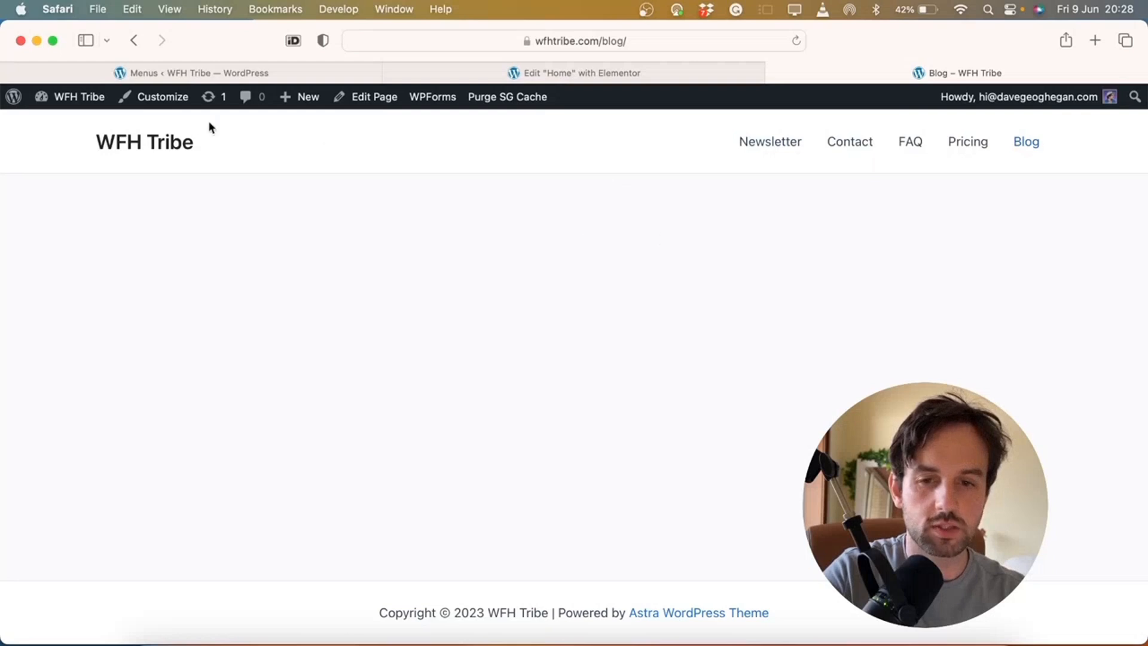
click(161, 151)
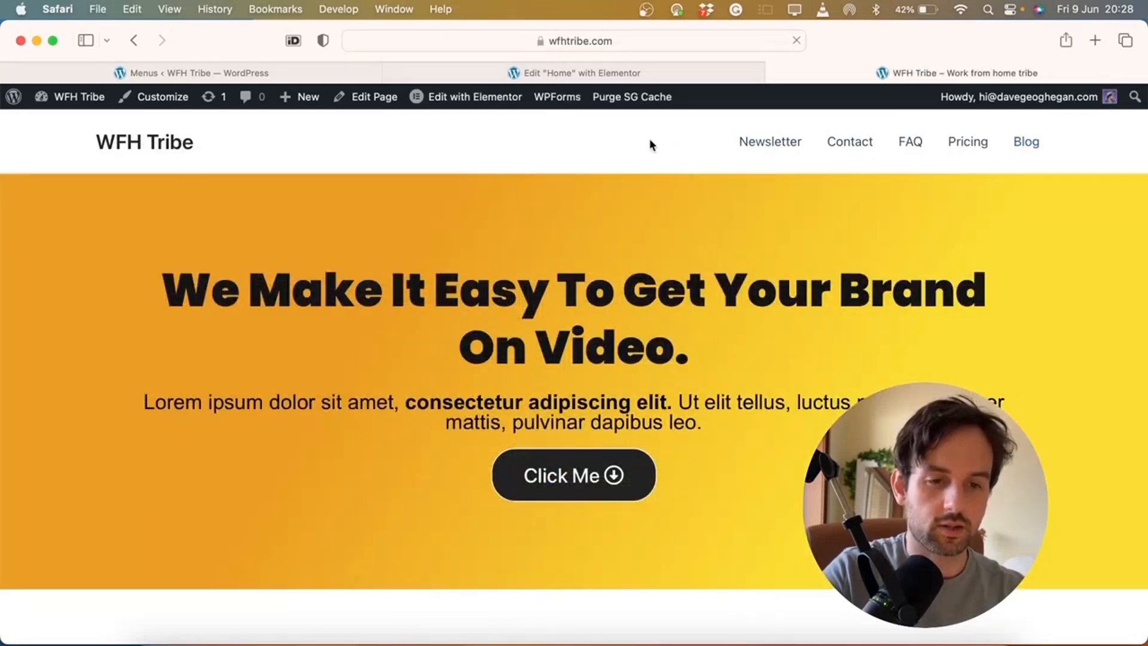
Add the Home page to the Main Menu and save the menu
click(646, 71)
click(264, 73)
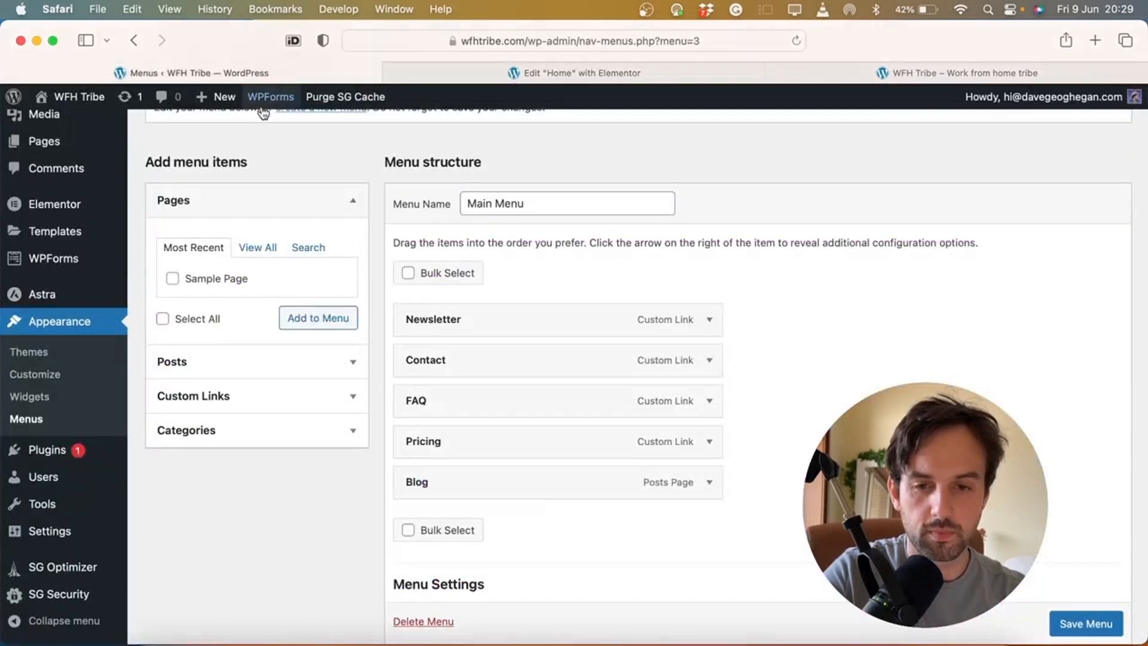
click(256, 246)
click(172, 279)
click(300, 362)
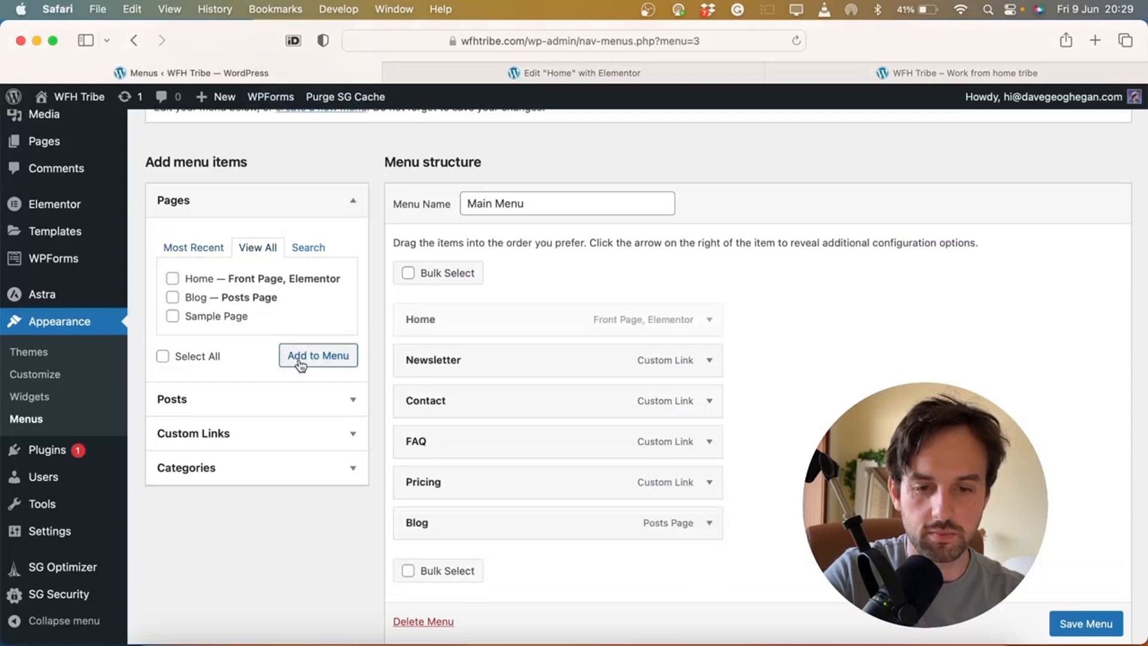
click(1082, 633)
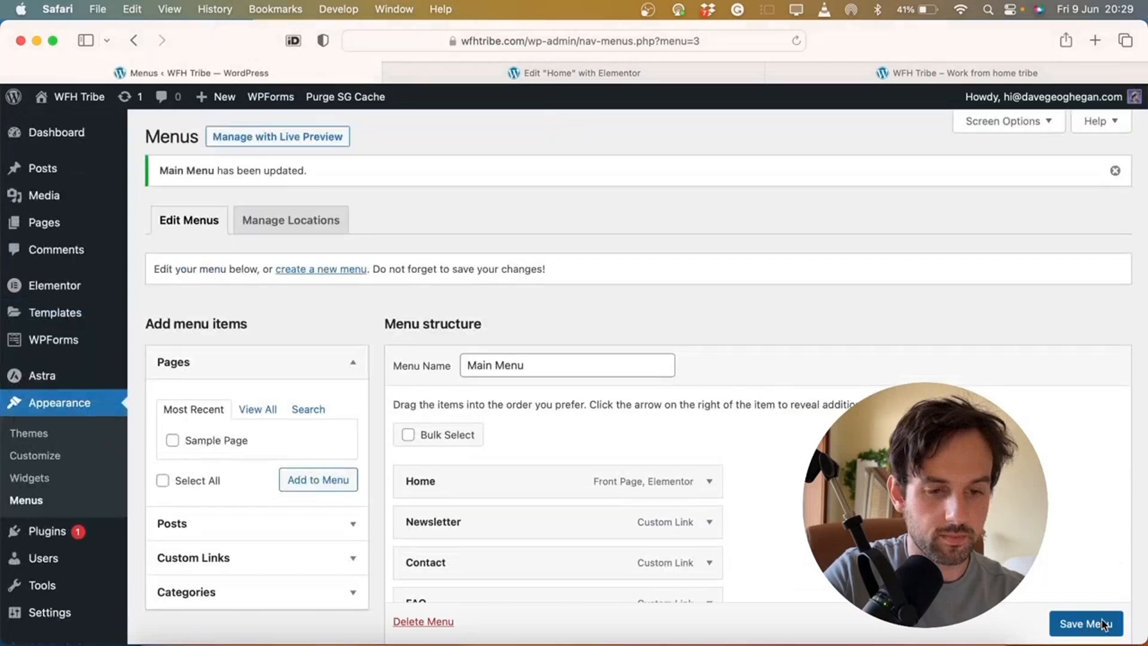
On the live site, test that the header's Blog and Home links open their pages
click(795, 73)
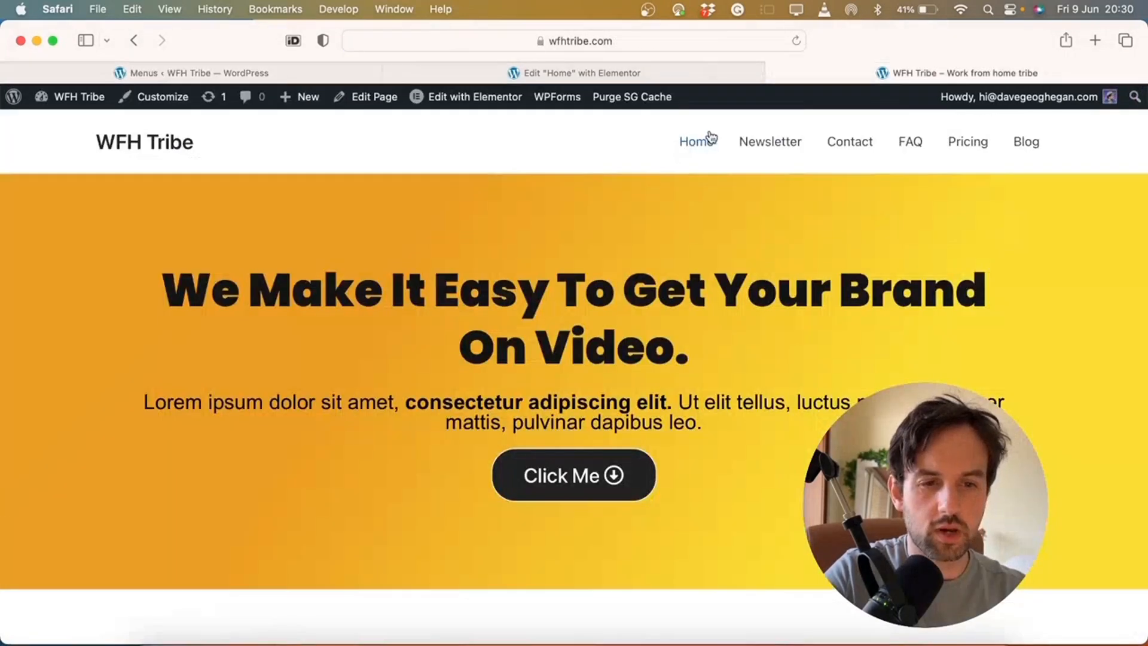
scroll(746, 144, down, 15)
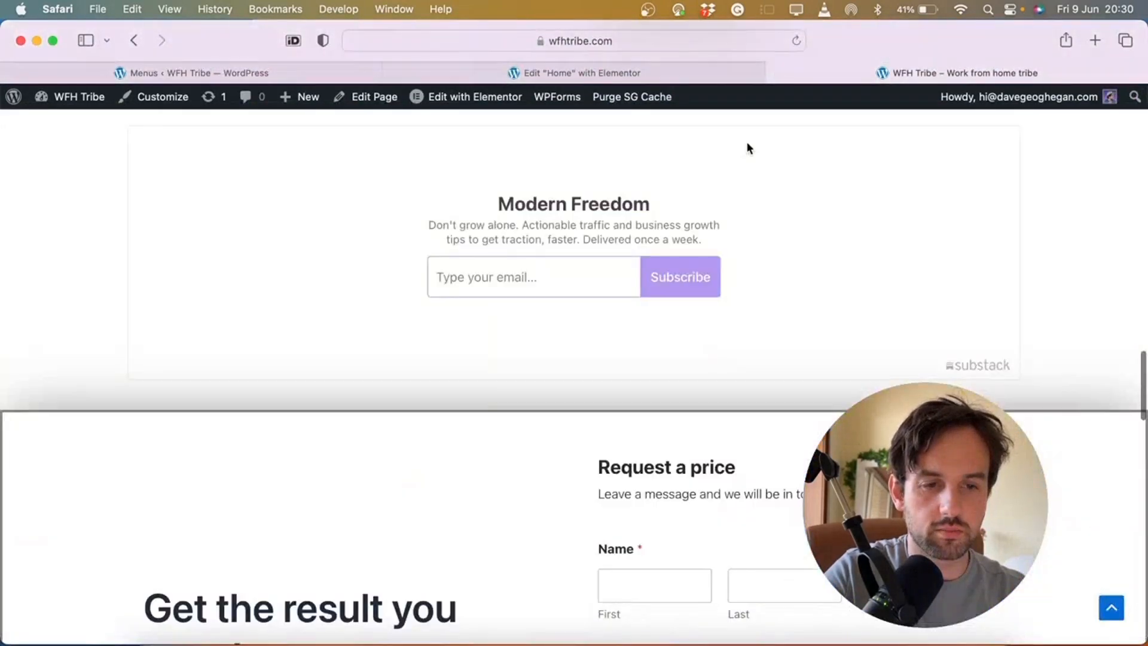
scroll(747, 143, up, 15)
click(1047, 143)
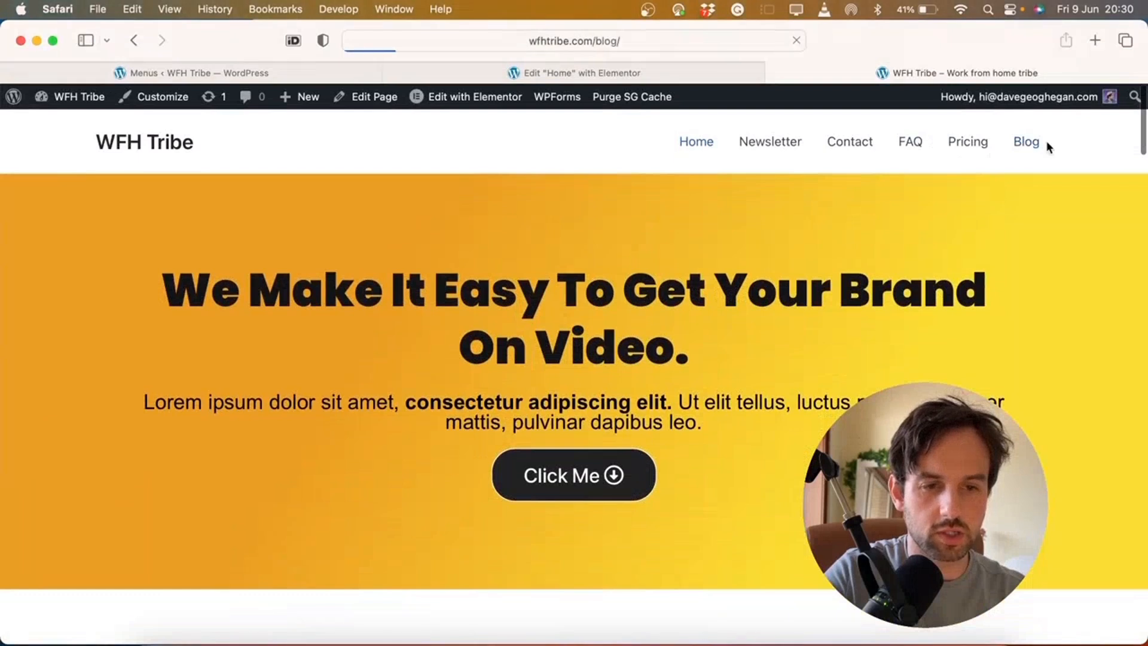
click(691, 147)
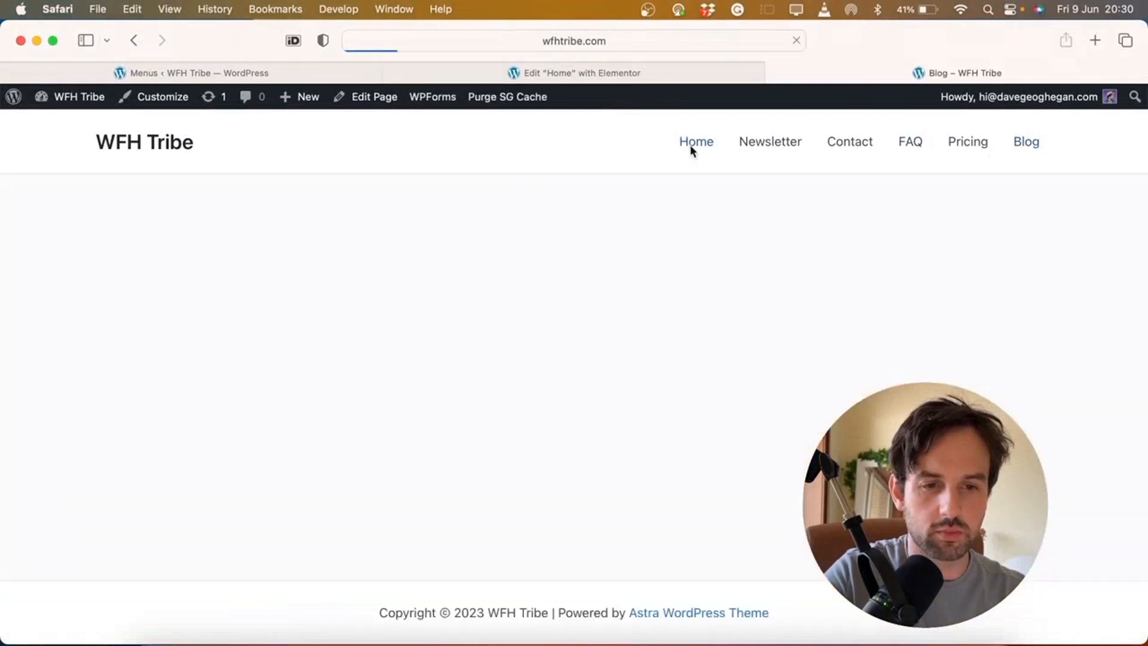
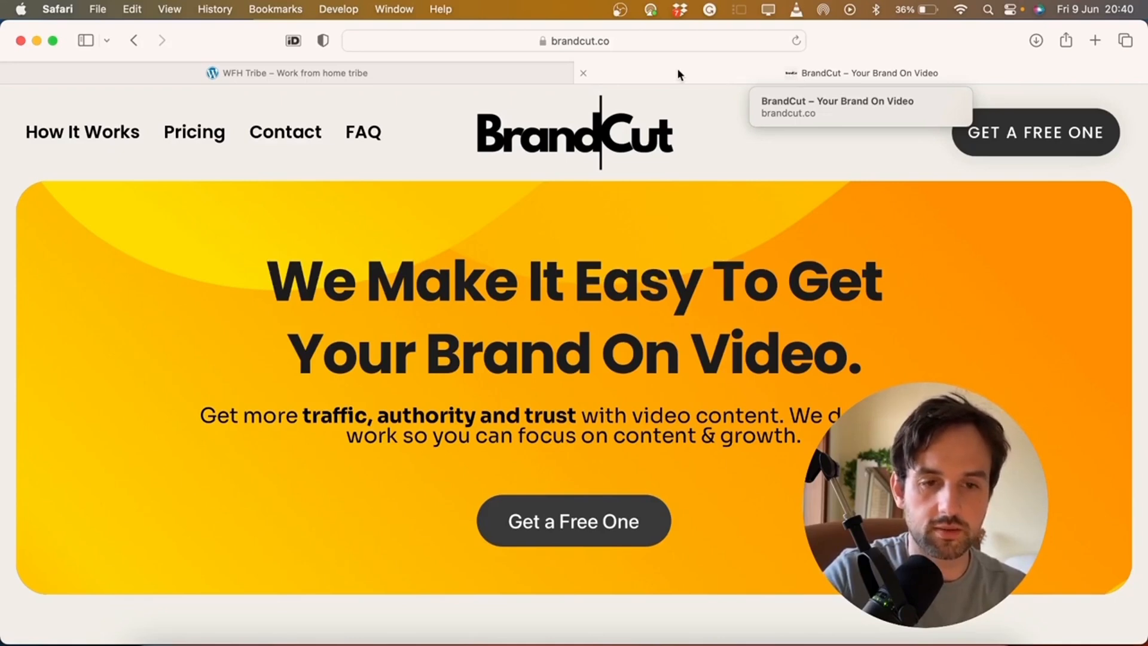
On the WFH Tribe site, open the Customizer's Site Identity panel
click(416, 72)
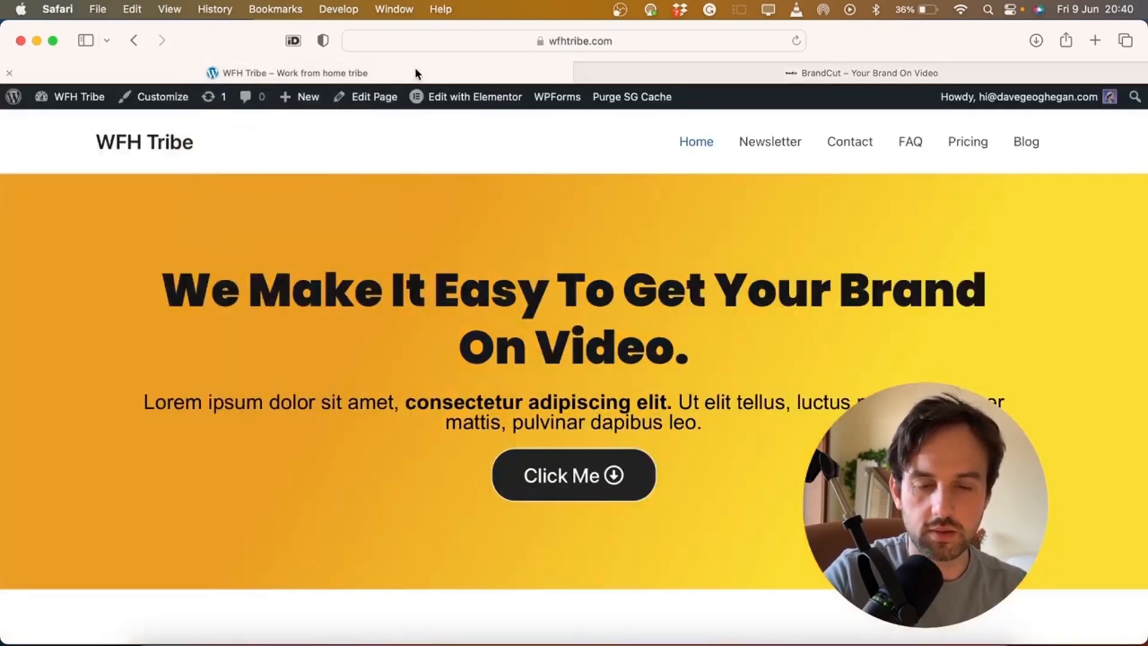
click(160, 104)
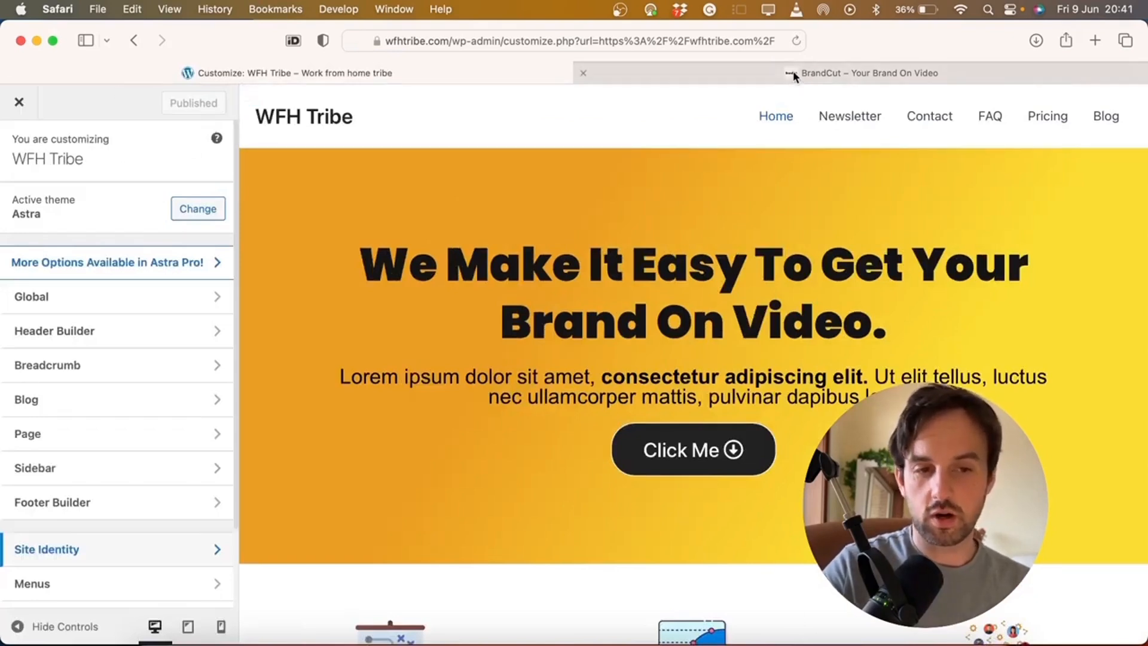
scroll(192, 375, down, 3)
click(105, 459)
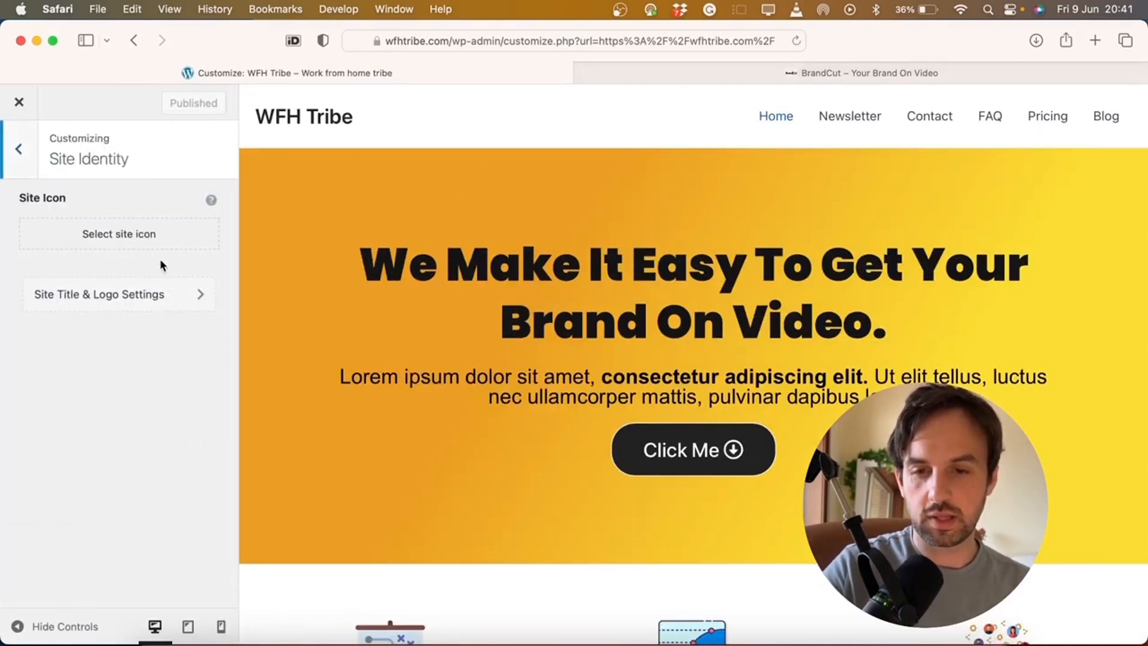
Crop the WFH TRIBE image (modern-freedom-2.png) and set it as the site icon
click(120, 234)
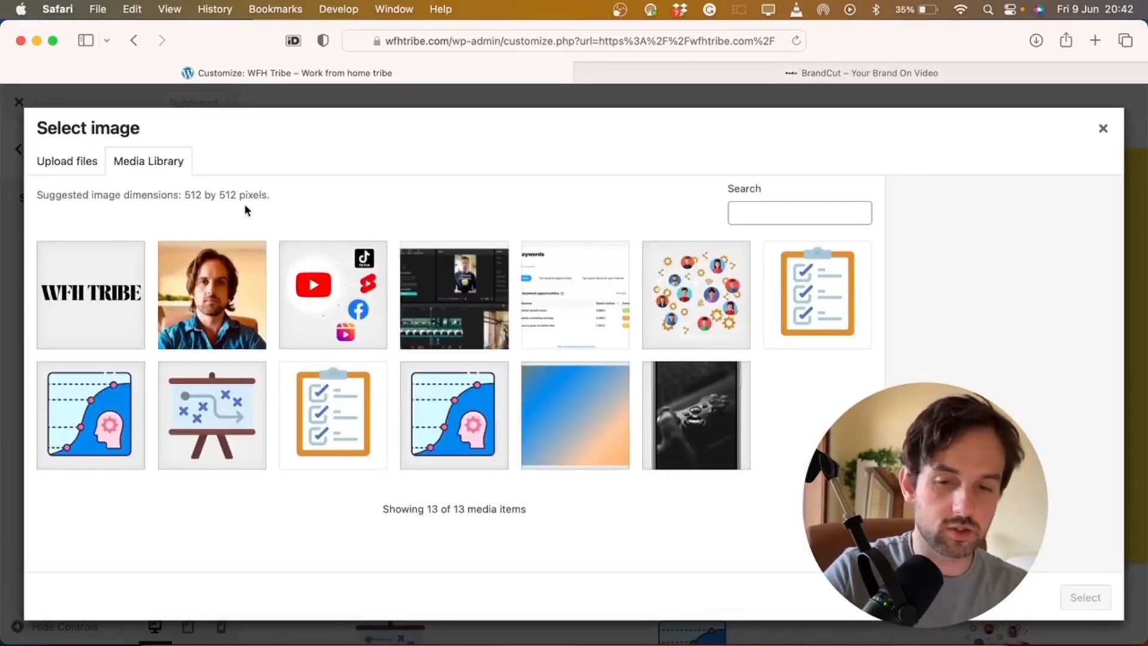
click(100, 317)
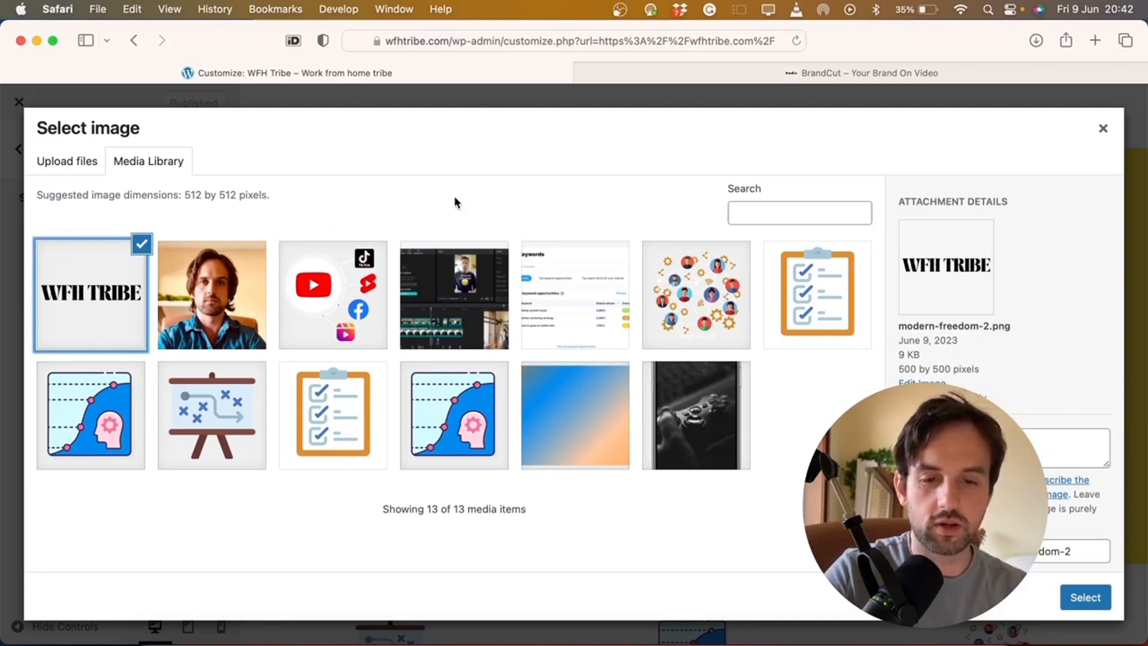
click(117, 412)
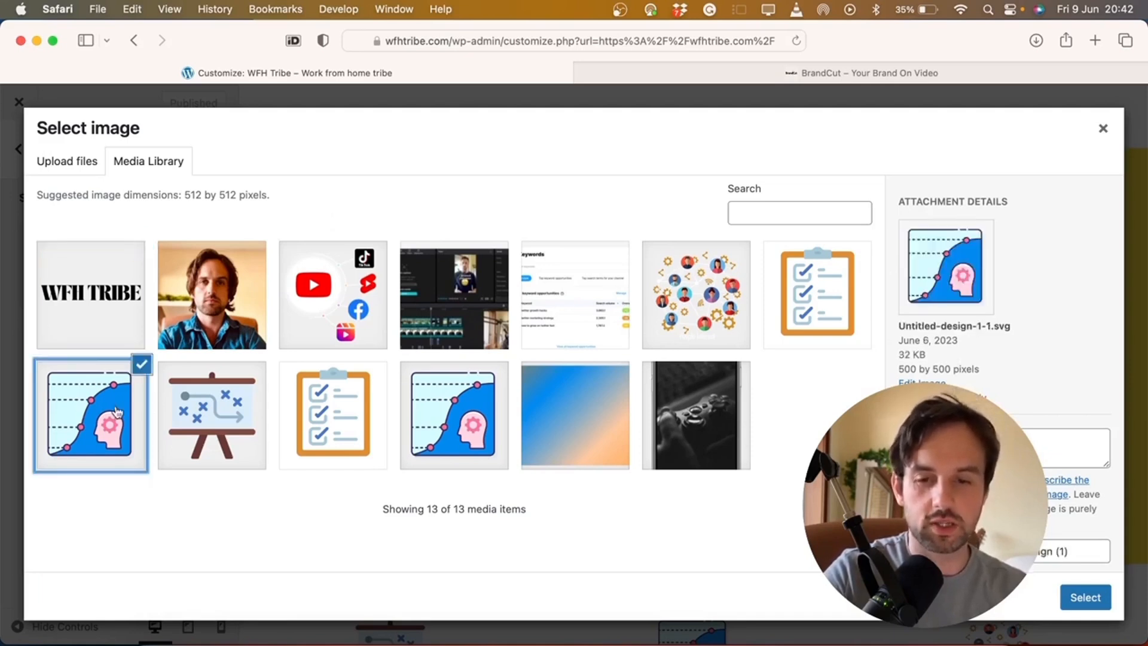
click(113, 299)
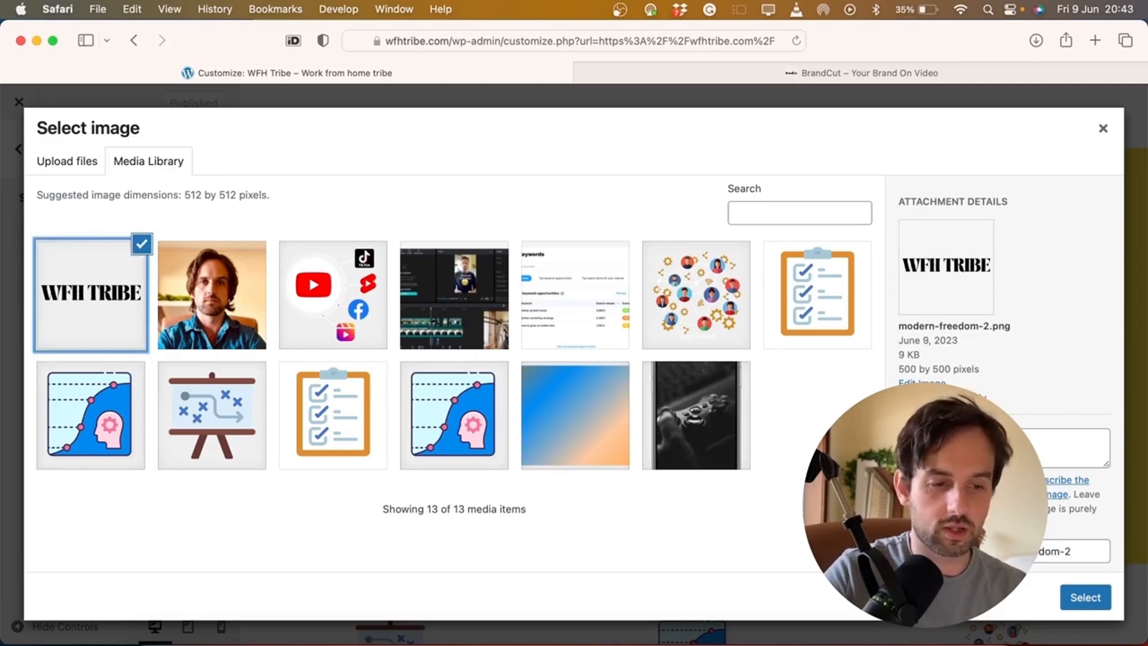
click(1095, 598)
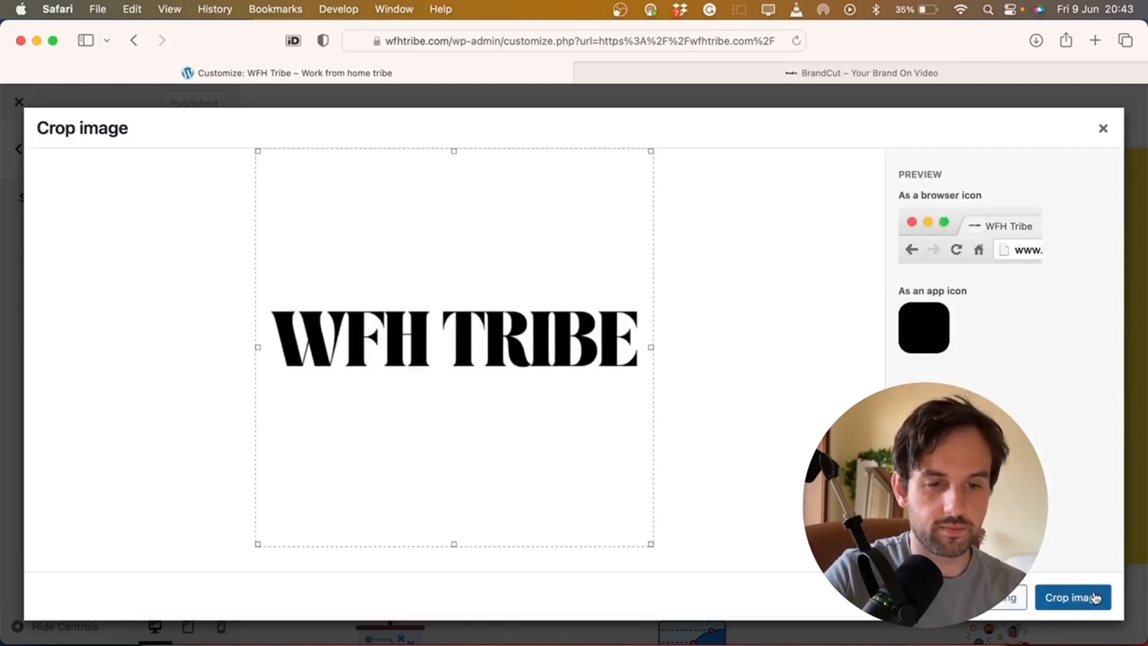
click(1073, 598)
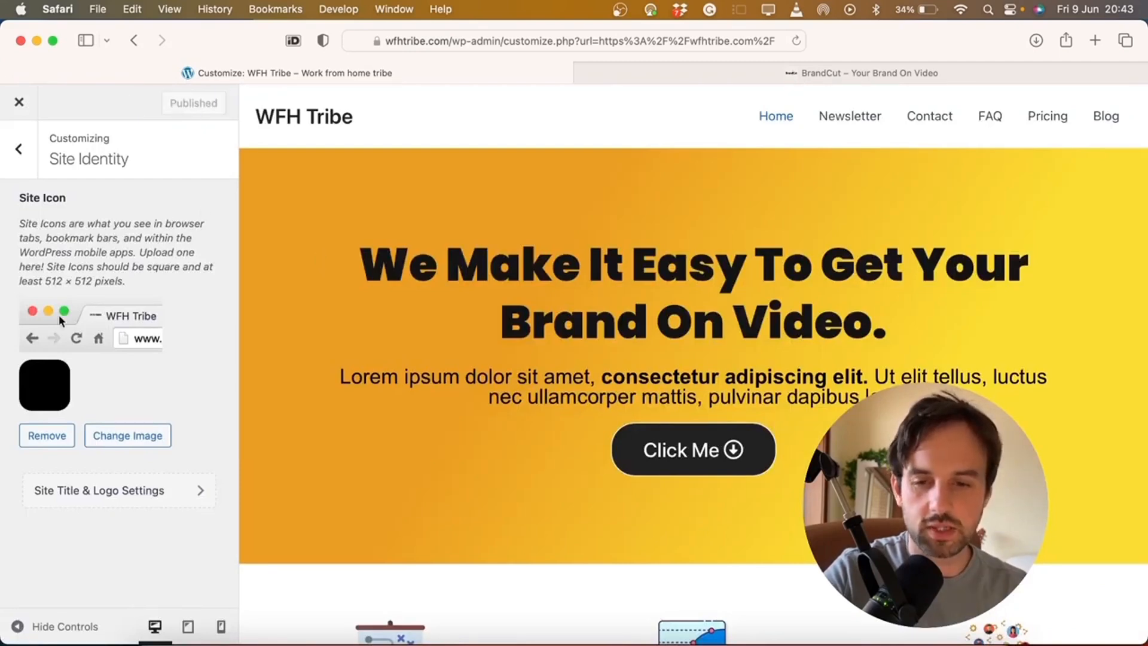
scroll(86, 322, up, 5)
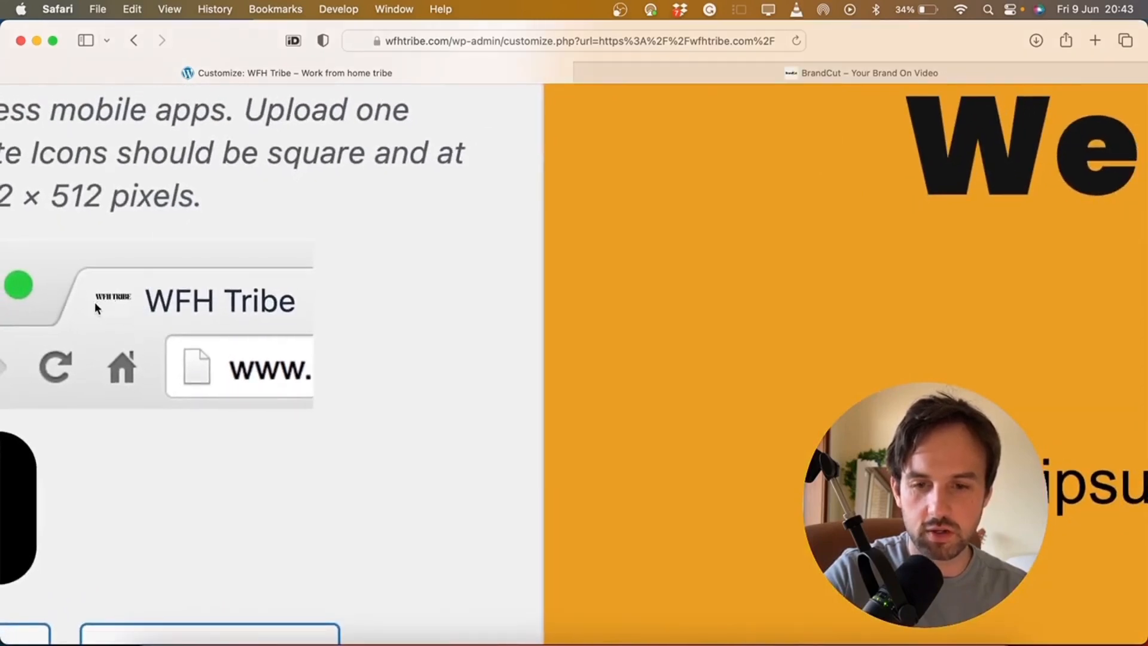
scroll(95, 303, down, 3)
scroll(282, 278, down, 3)
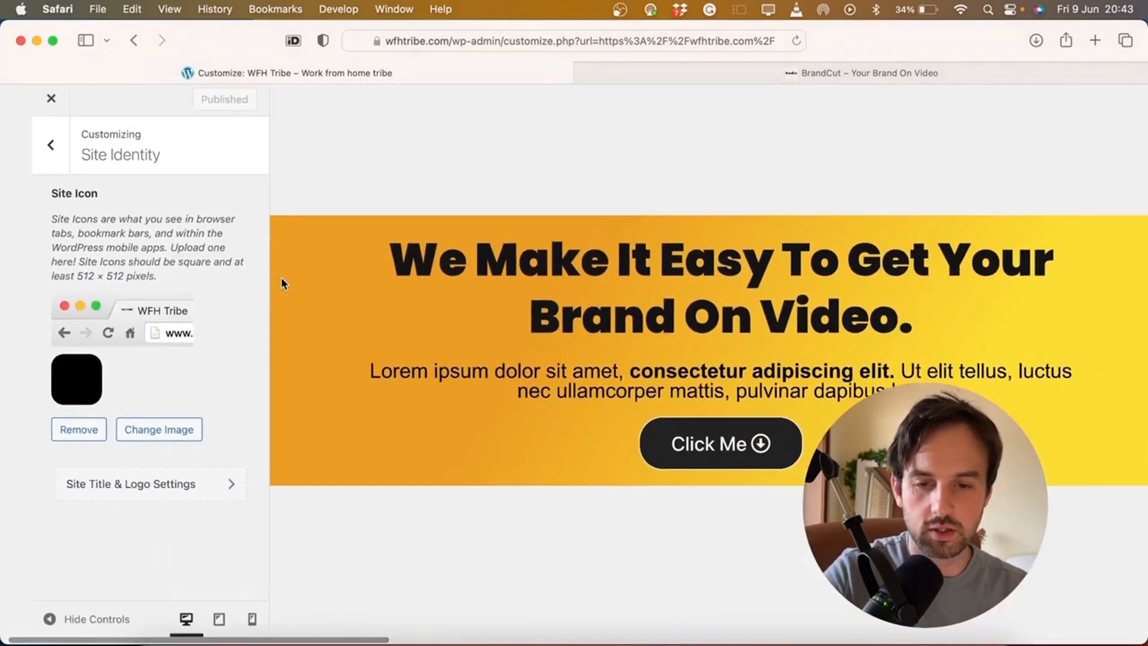
scroll(282, 284, down, 2)
click(20, 153)
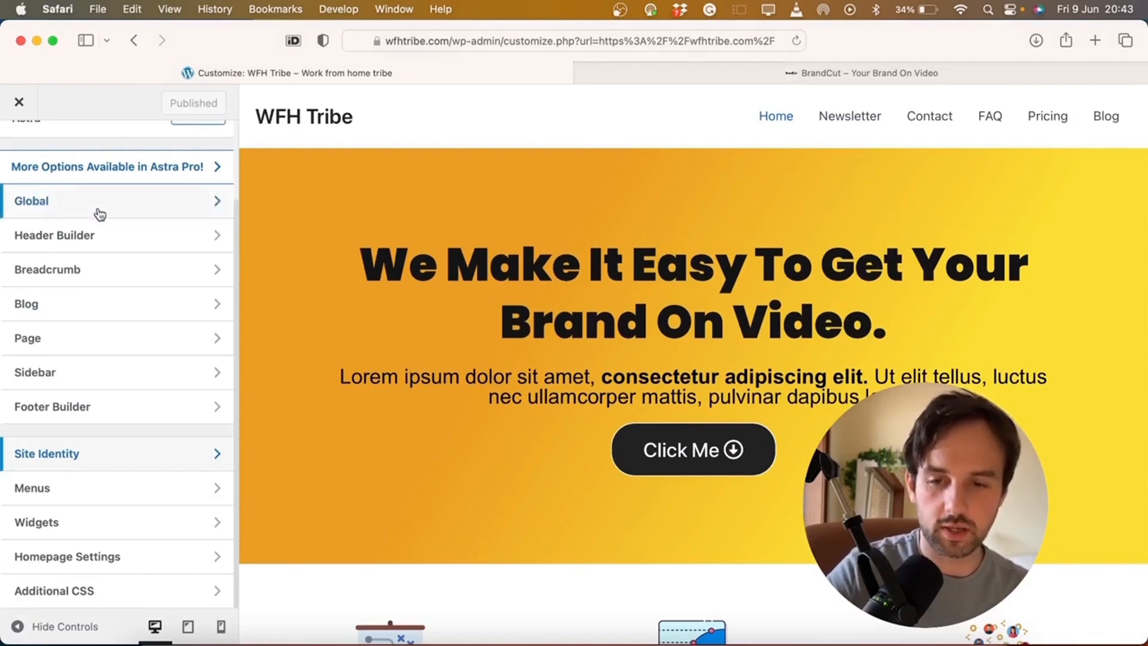
In Header Builder's Site Title & Logo, crop the WFH TRIBE image and set it as the logo
click(181, 239)
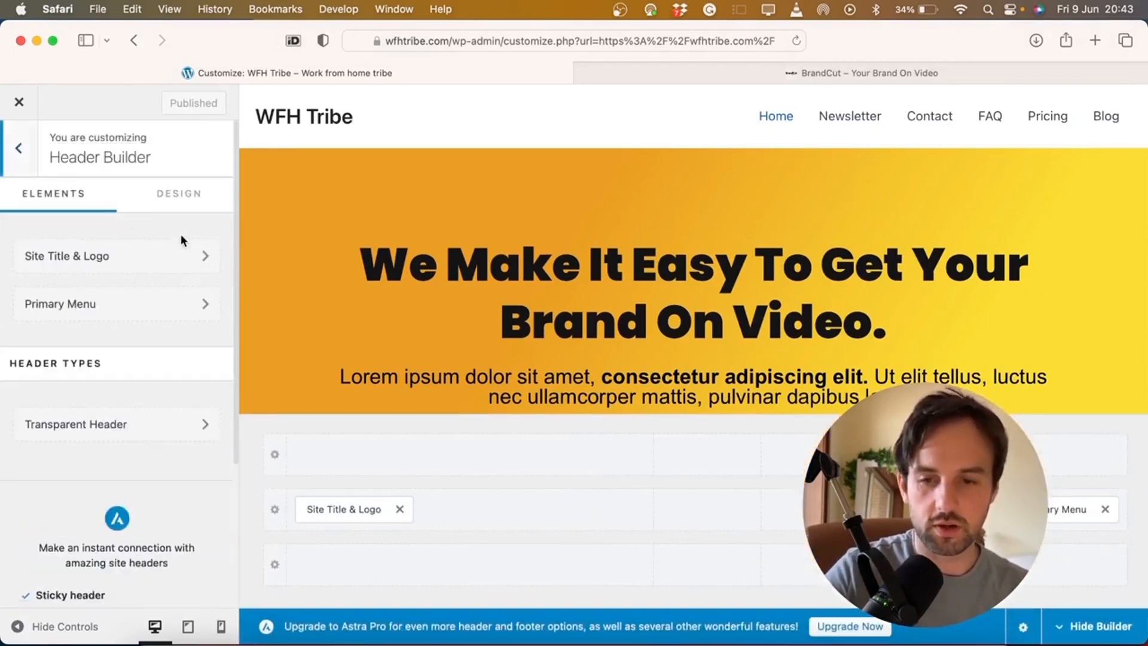
click(98, 256)
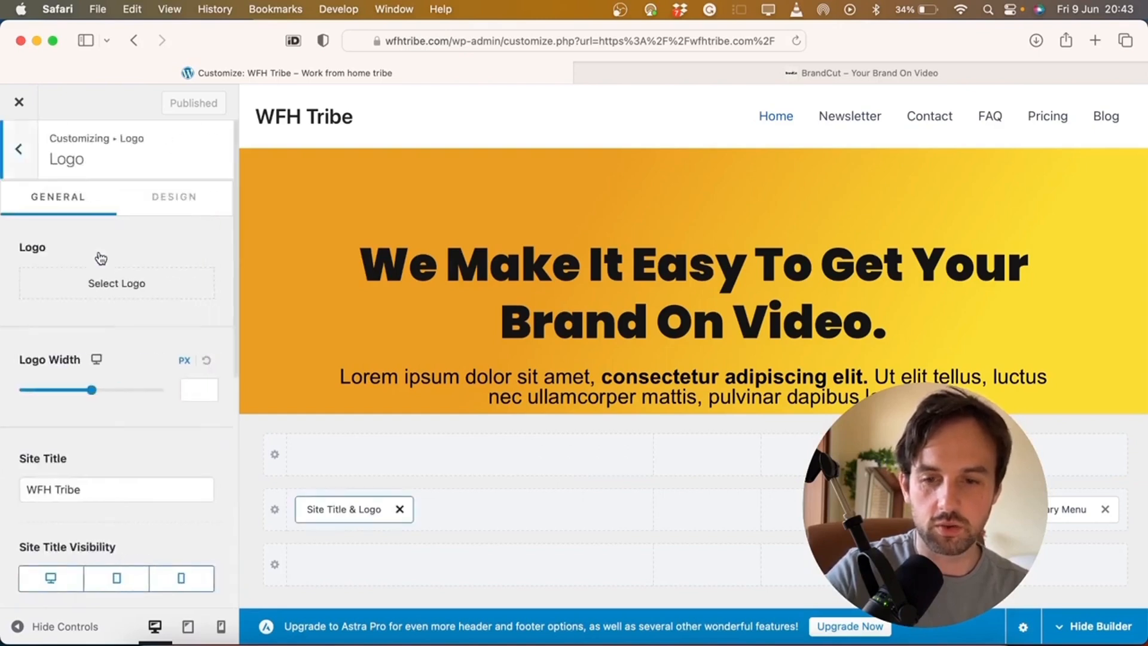
click(92, 285)
click(87, 301)
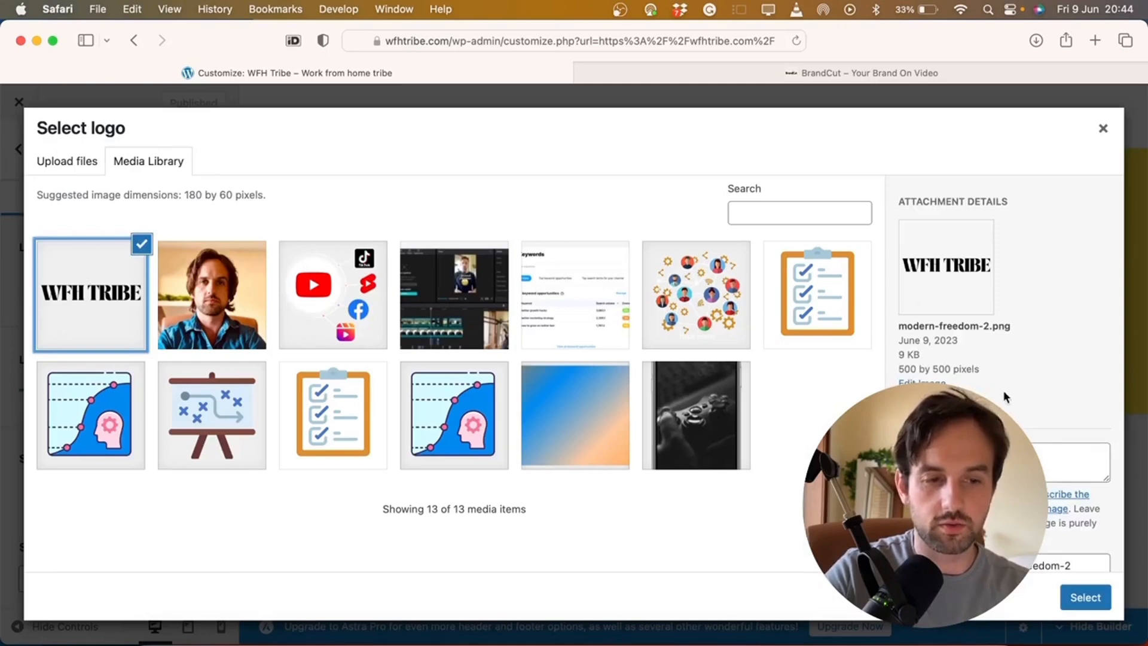
click(1082, 605)
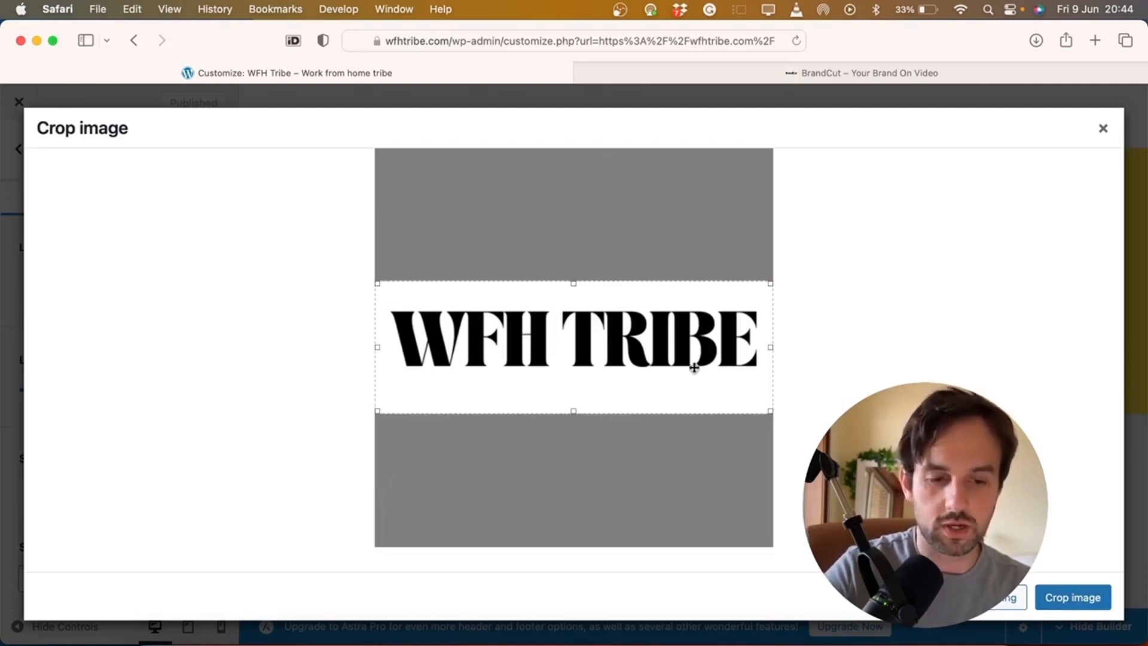
click(1070, 598)
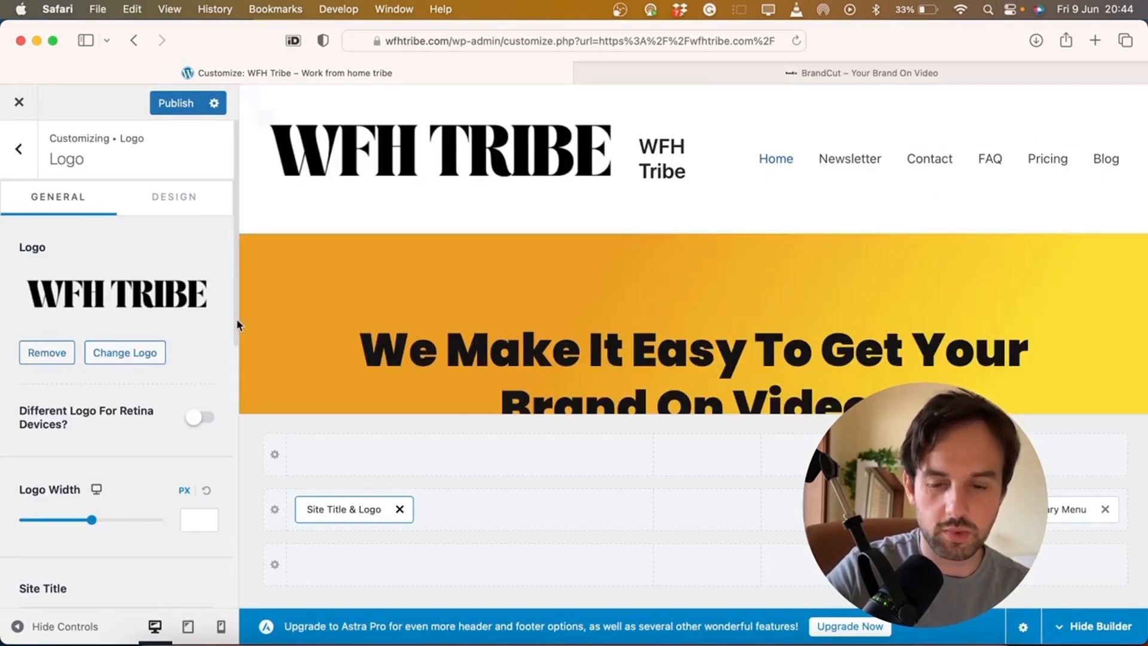
Set the header Logo Width to 220 px
drag(91, 526, 58, 525)
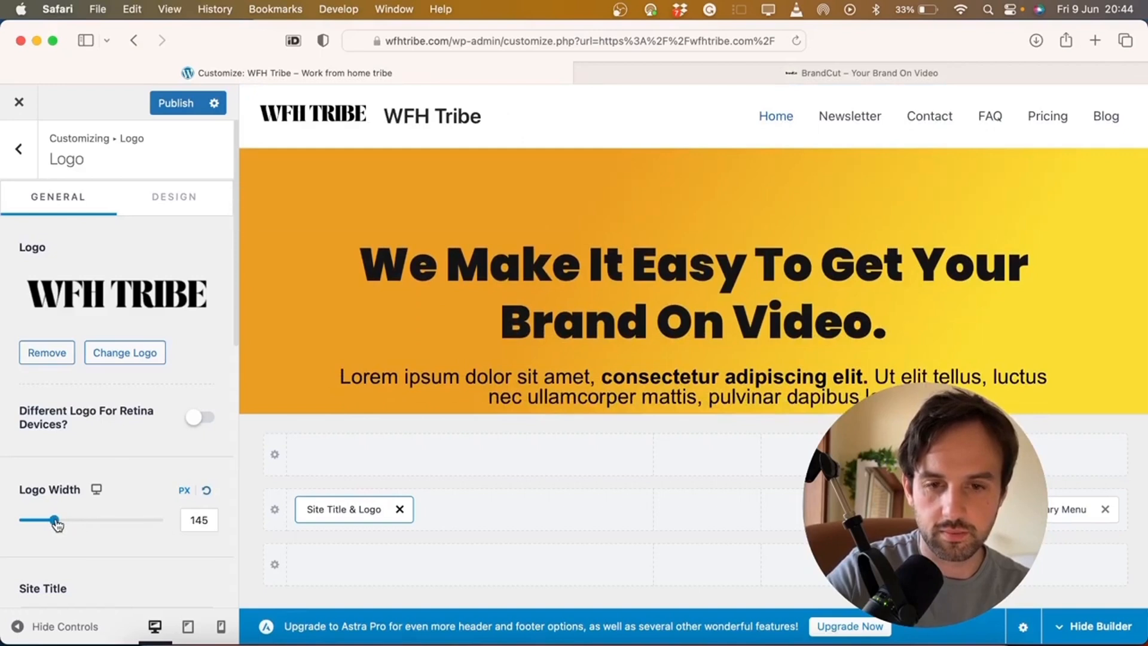
double_click(198, 520)
text(250)
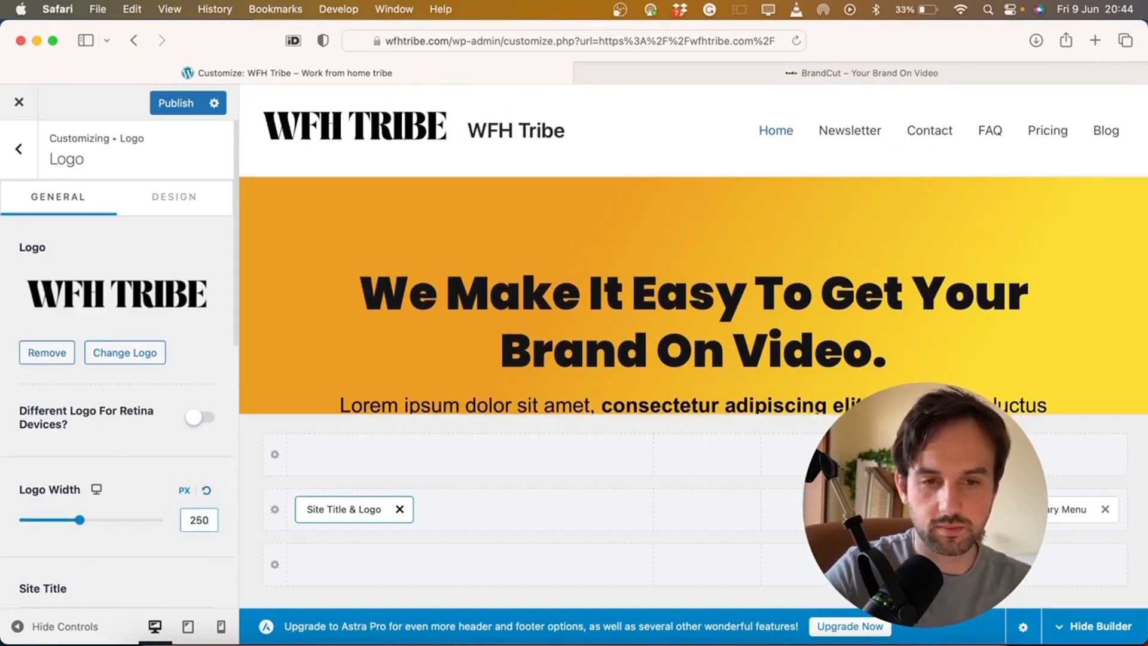
key(BackSpace)
key(BackSpace)
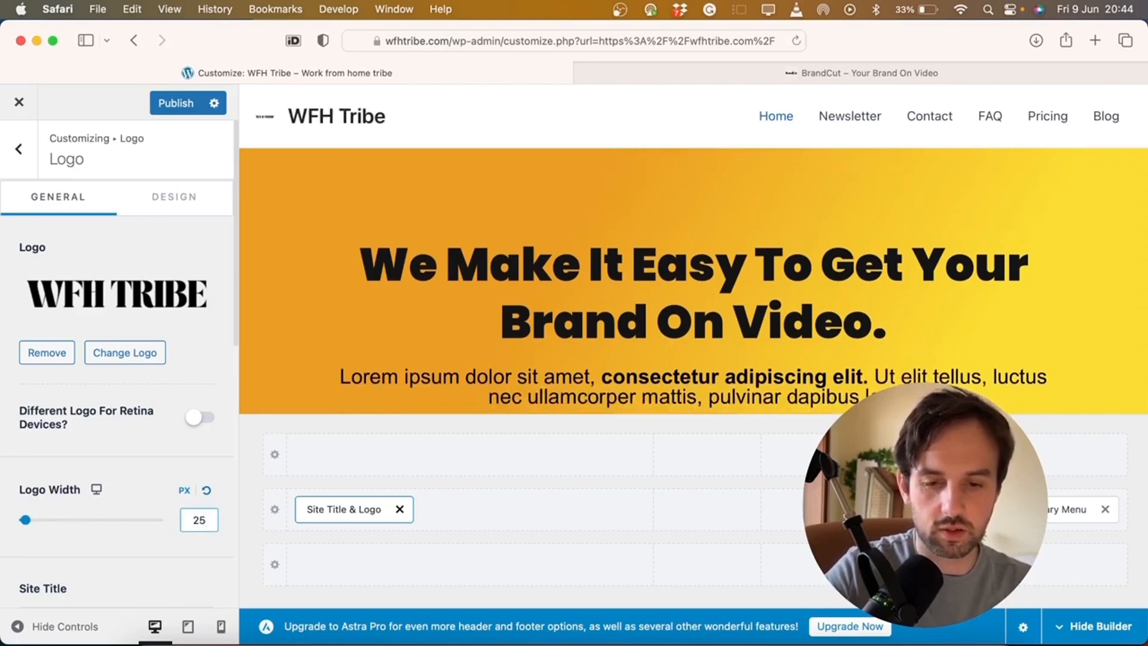
text(20)
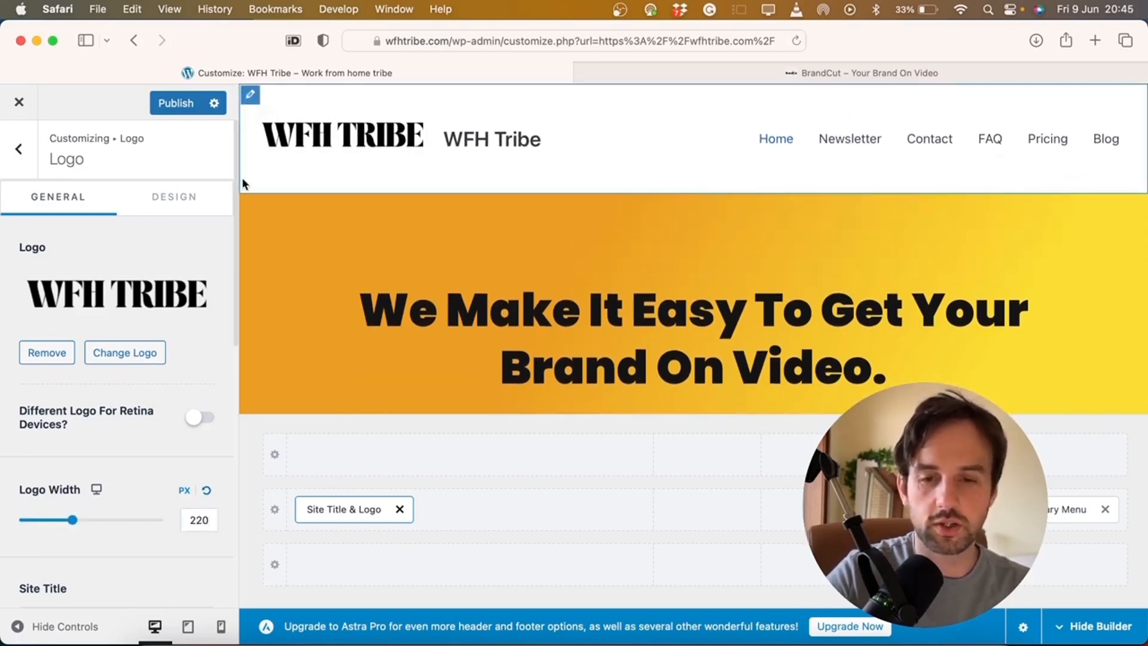
Hide the Site Title on desktop, tablet and mobile
scroll(147, 310, down, 5)
scroll(196, 483, down, 3)
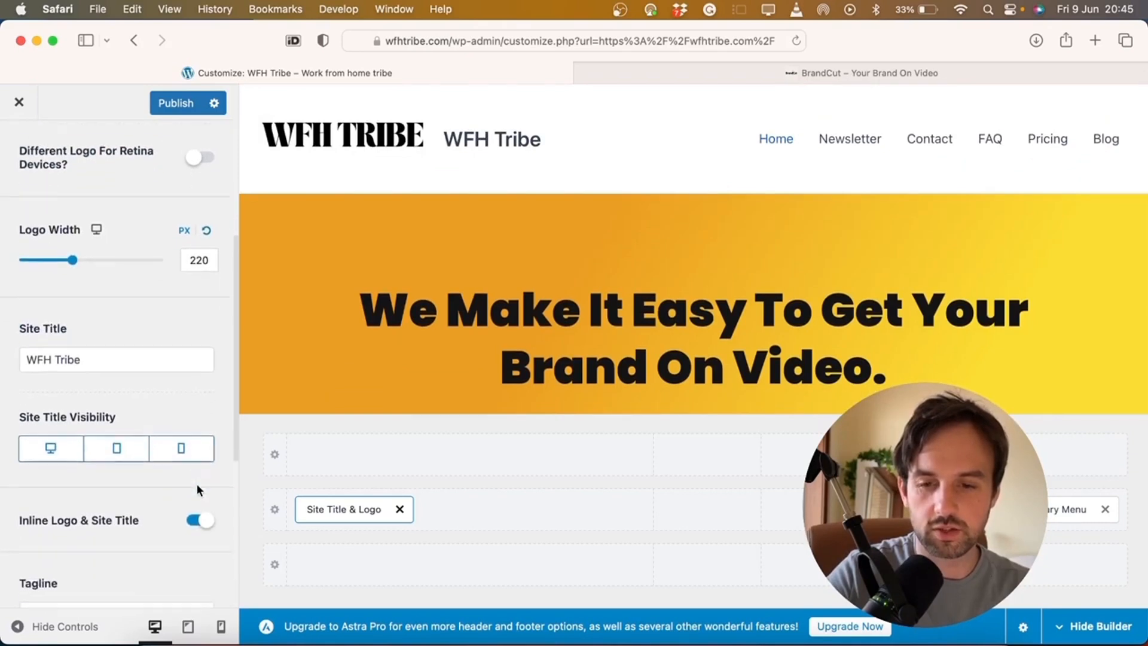
click(49, 440)
click(116, 438)
click(181, 439)
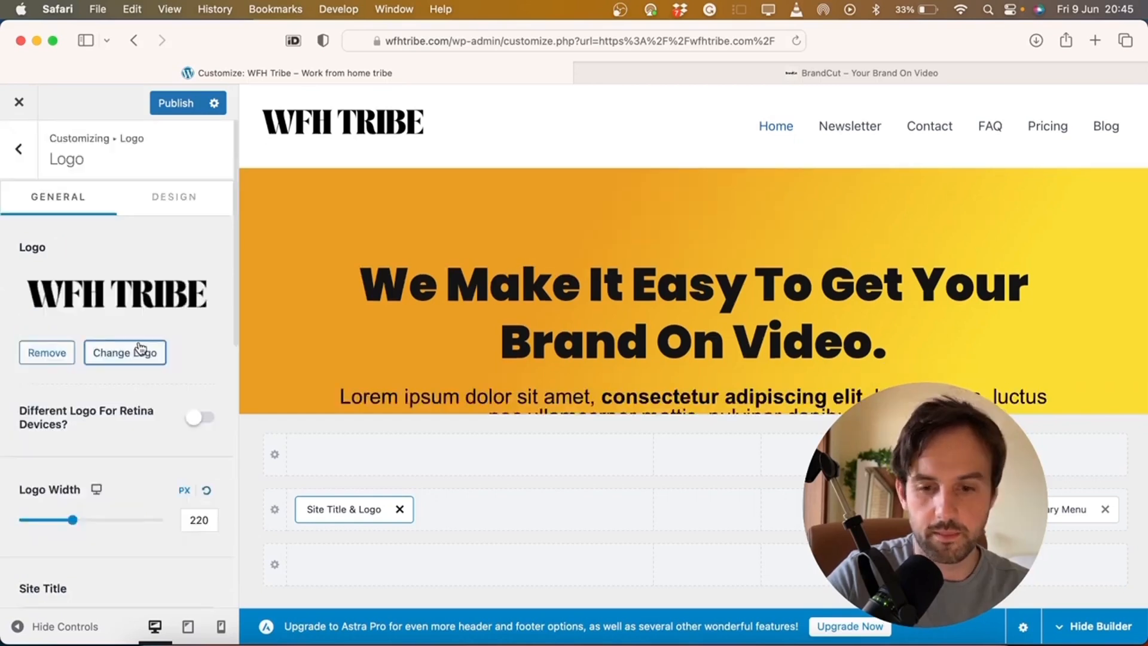
scroll(140, 348, down, 10)
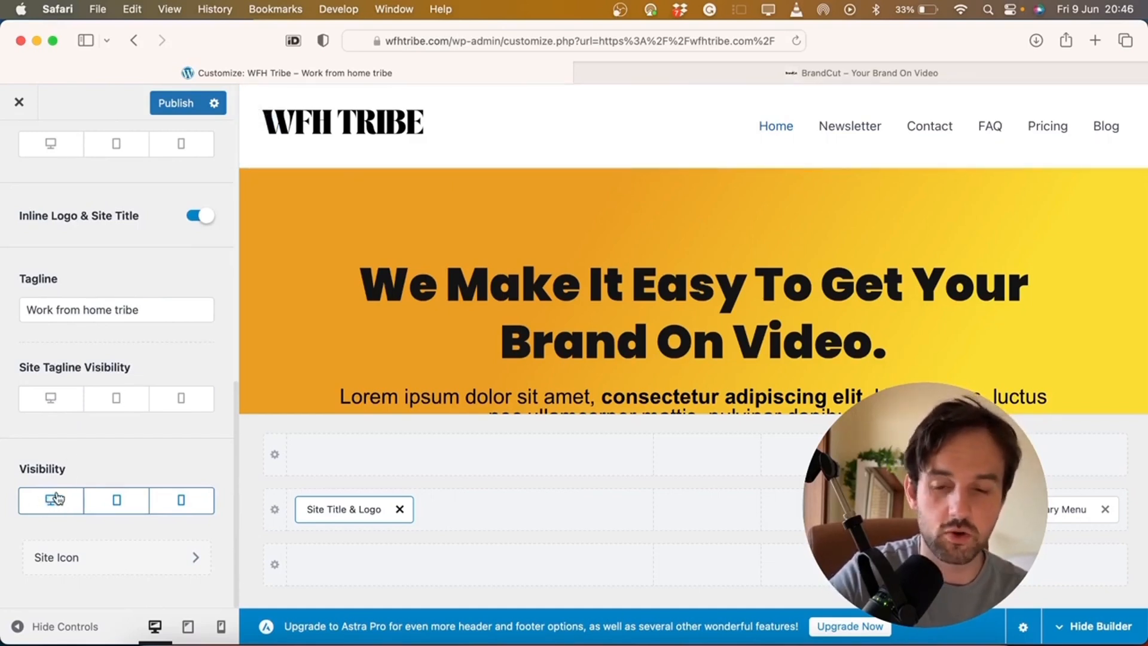
click(119, 556)
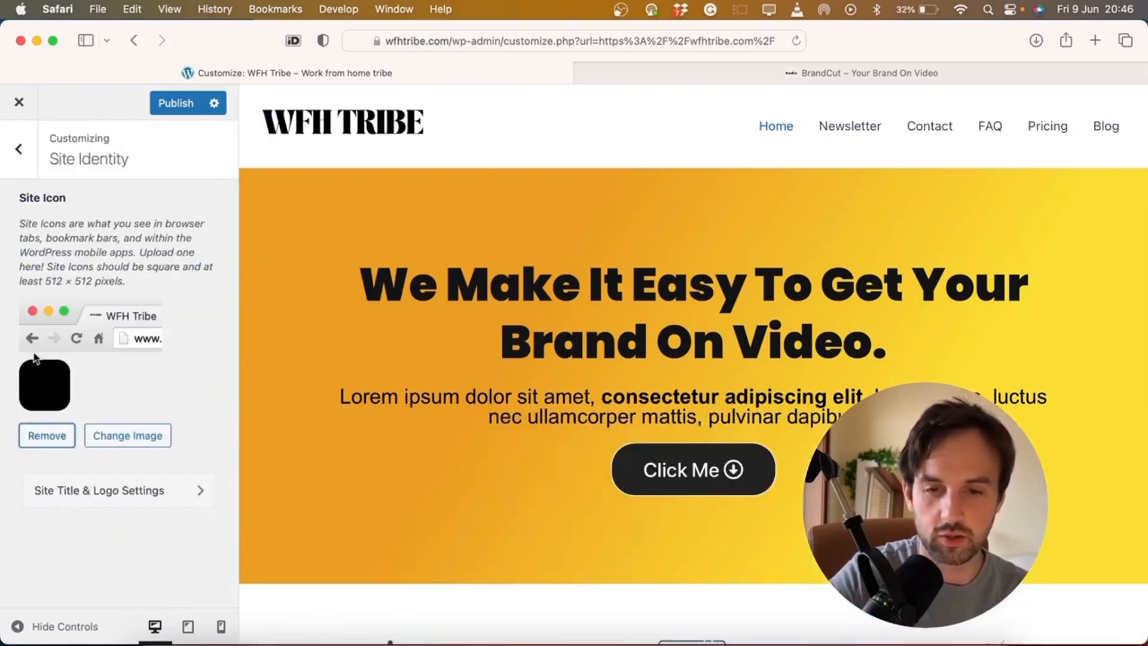
Reopen the Customizer from the live site and go to Header Builder's element list
click(20, 149)
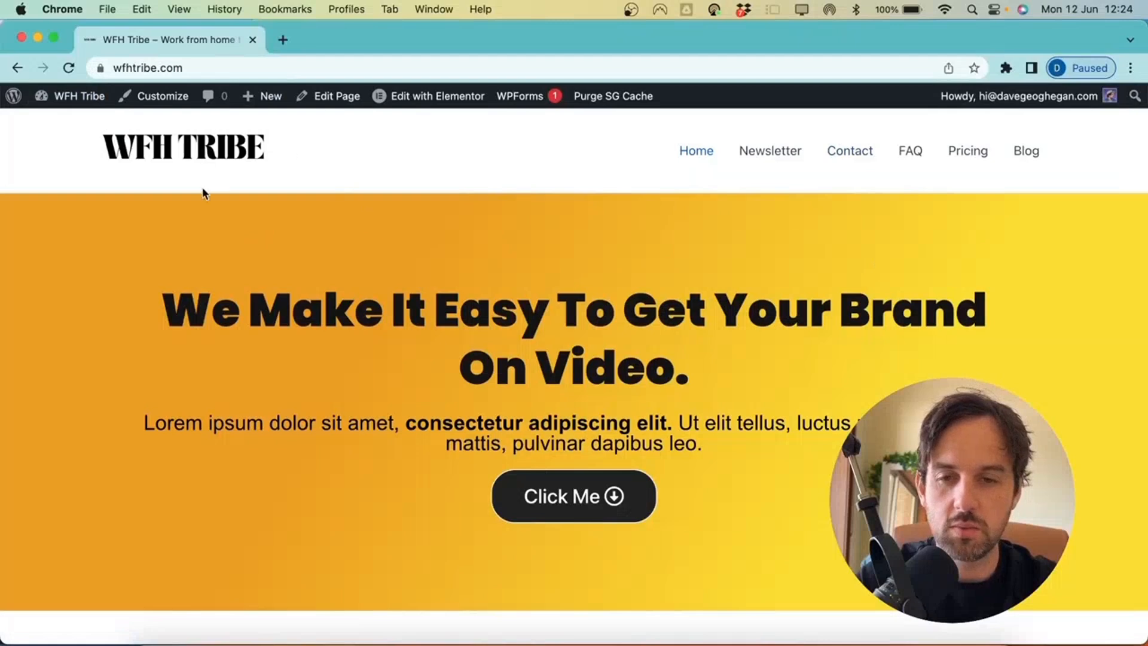
click(166, 99)
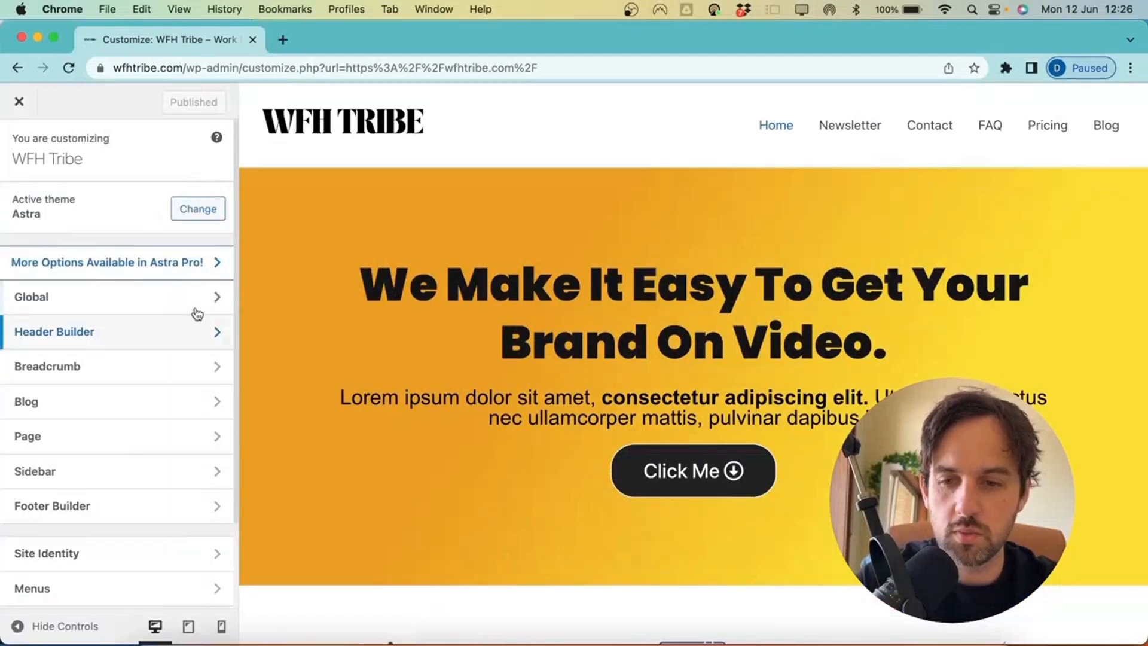
click(127, 334)
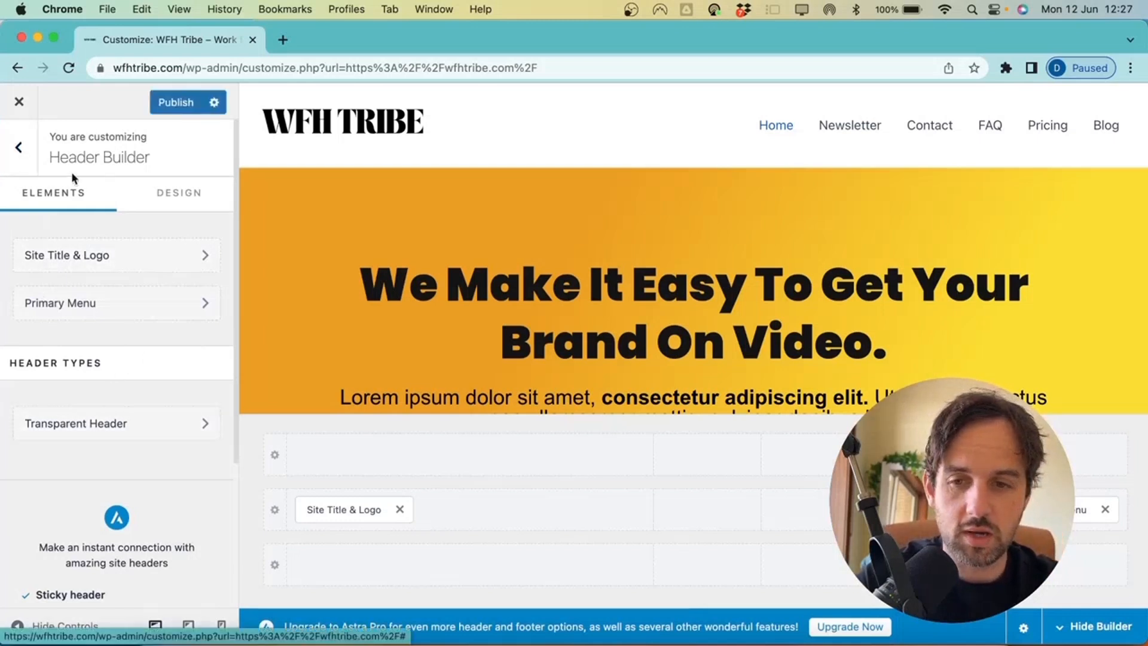
Set the Primary Menu's Menu Font size to 22 px in its Design options
click(93, 305)
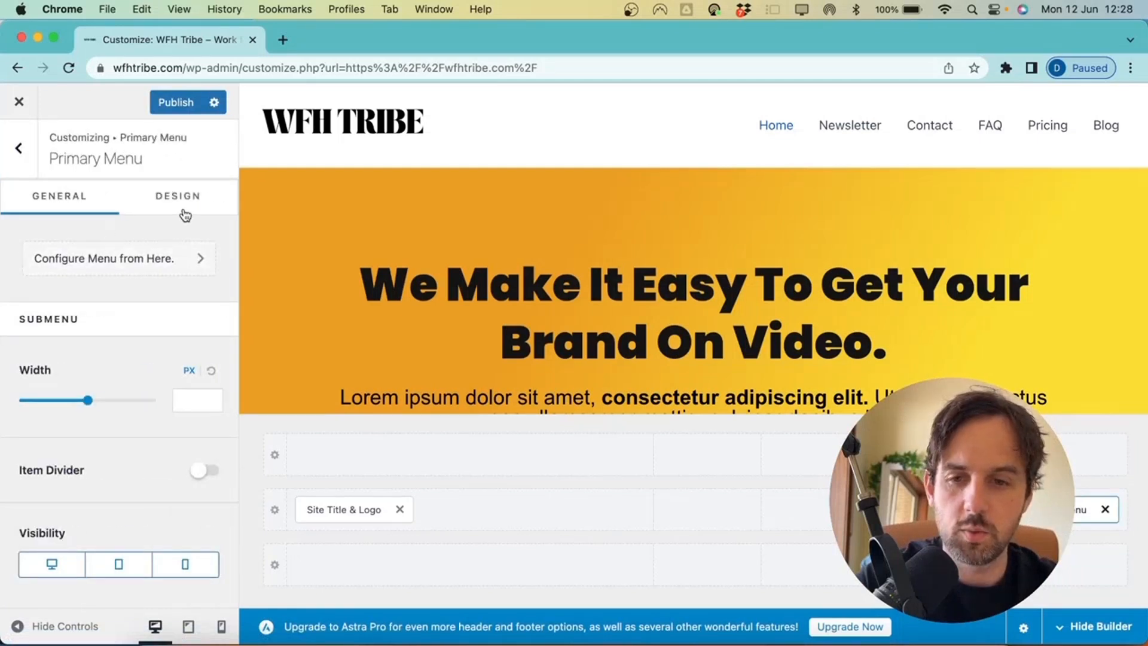
click(171, 207)
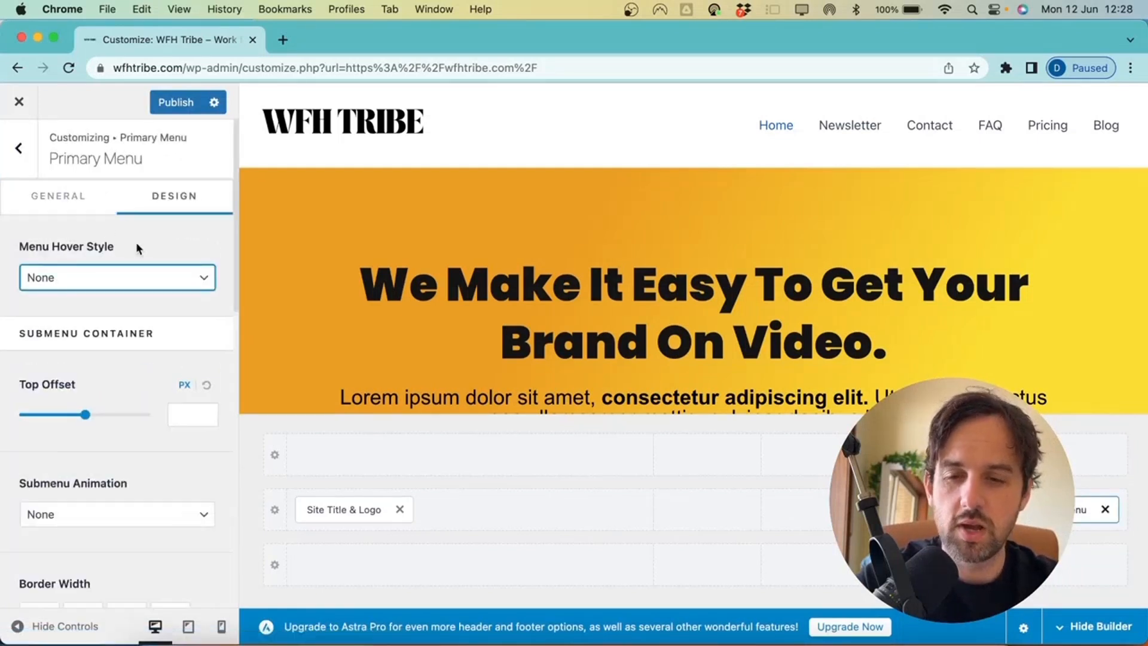
scroll(88, 345, down, 12)
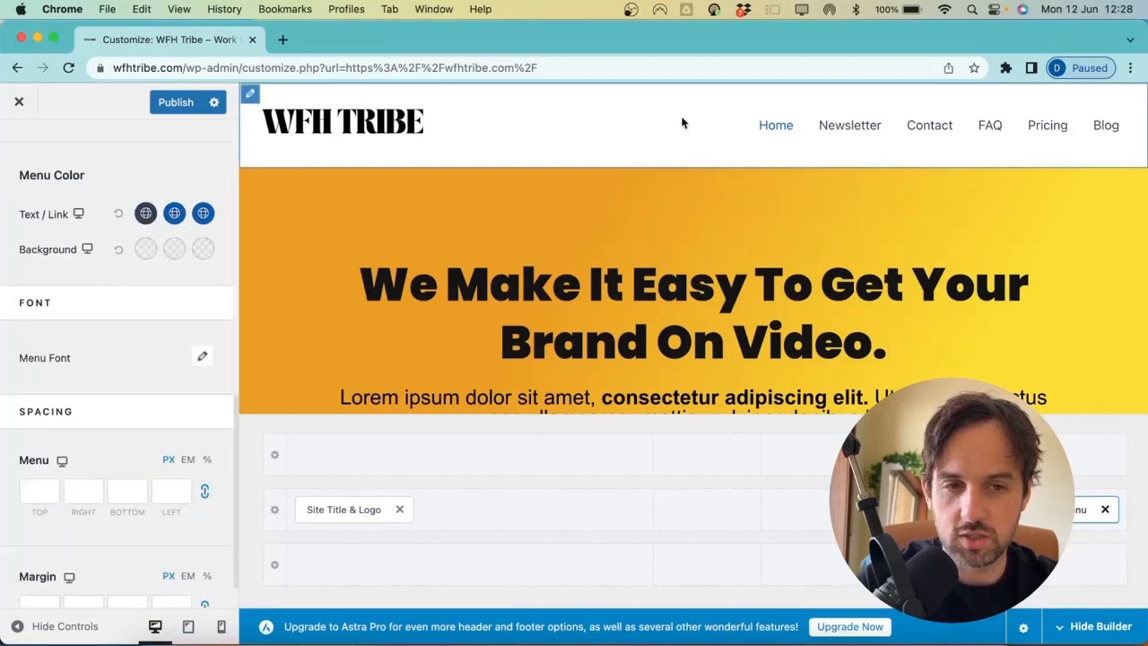
scroll(46, 320, up, 2)
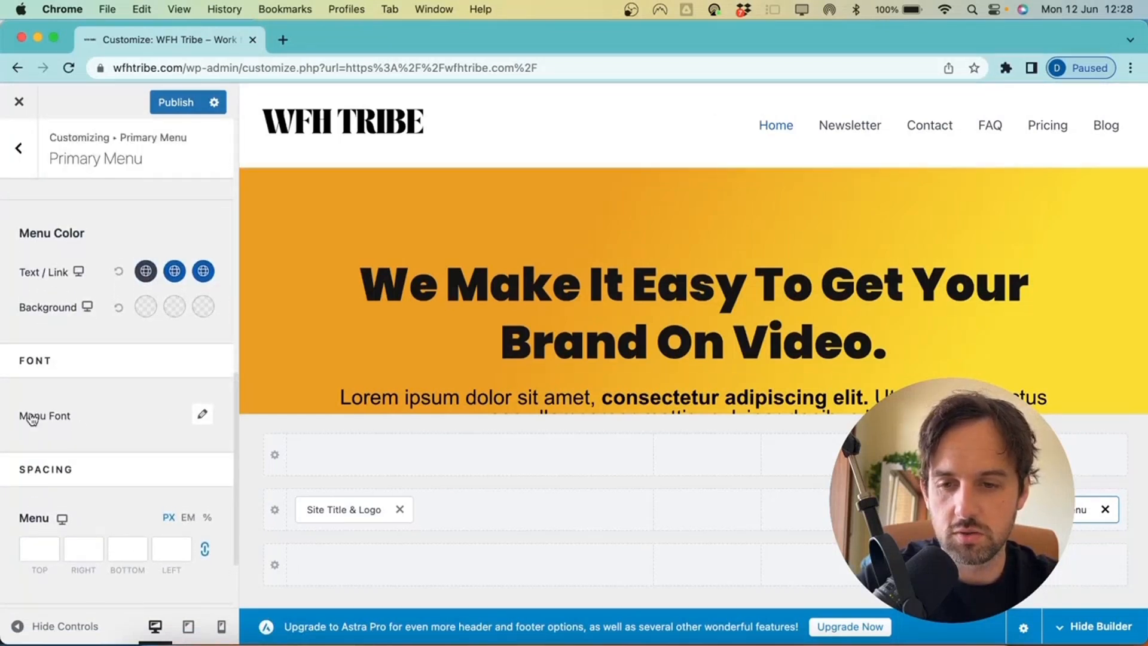
click(204, 415)
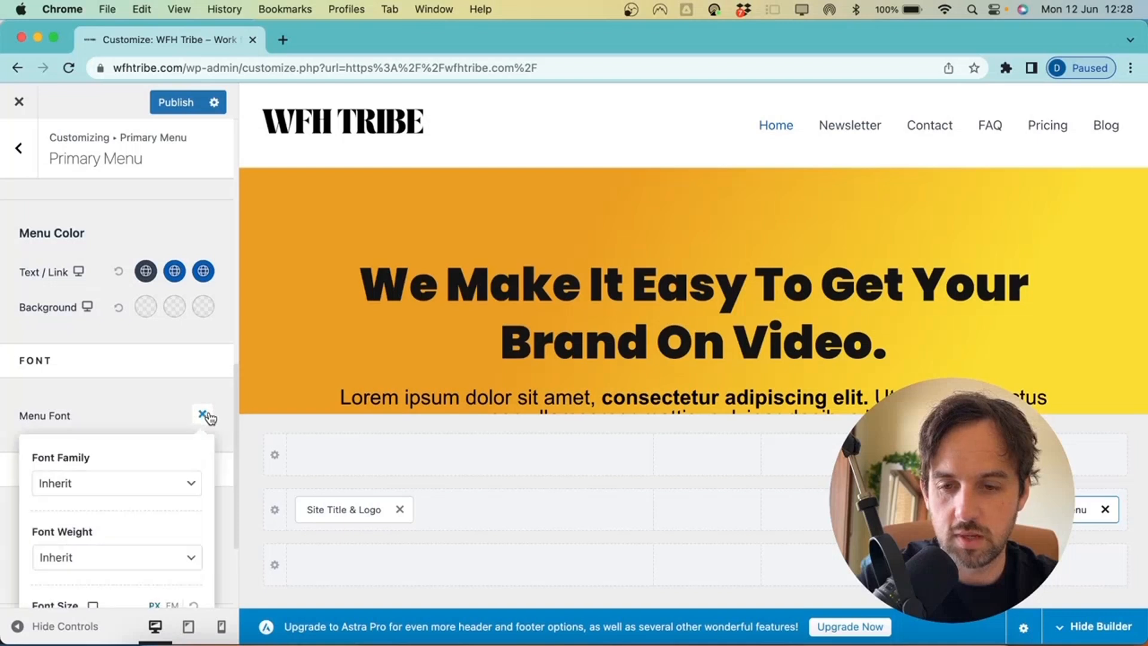
scroll(156, 449, down, 2)
scroll(164, 407, down, 2)
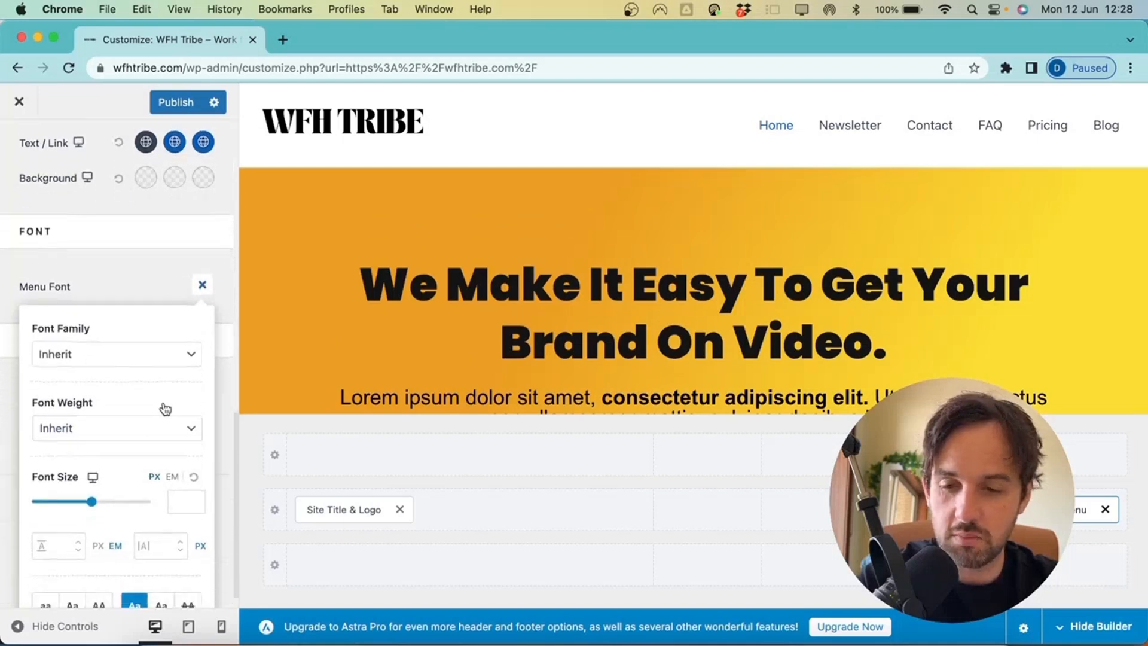
drag(89, 478, 60, 478)
text(22)
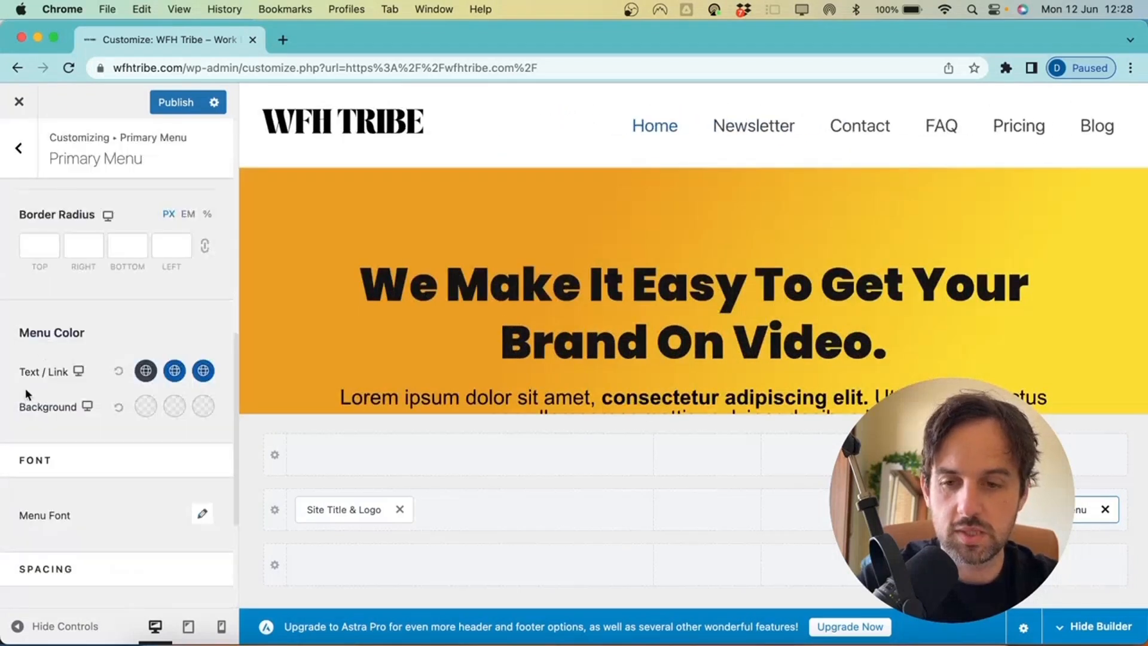
Preview the header at tablet and mobile widths, then return to desktop
click(78, 372)
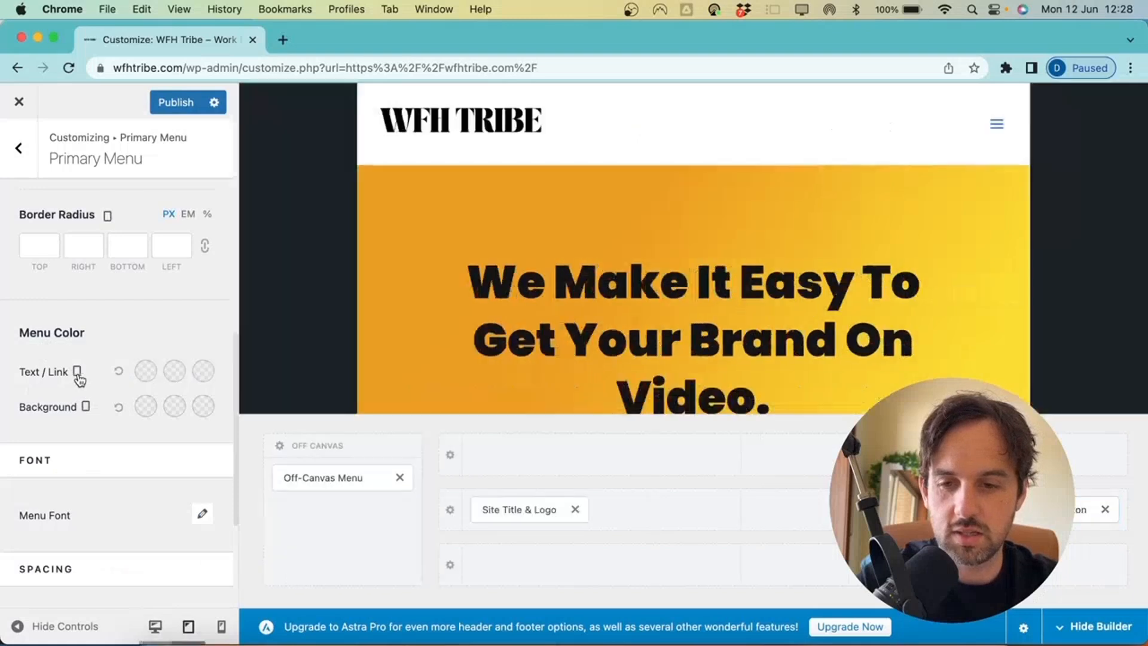
click(78, 373)
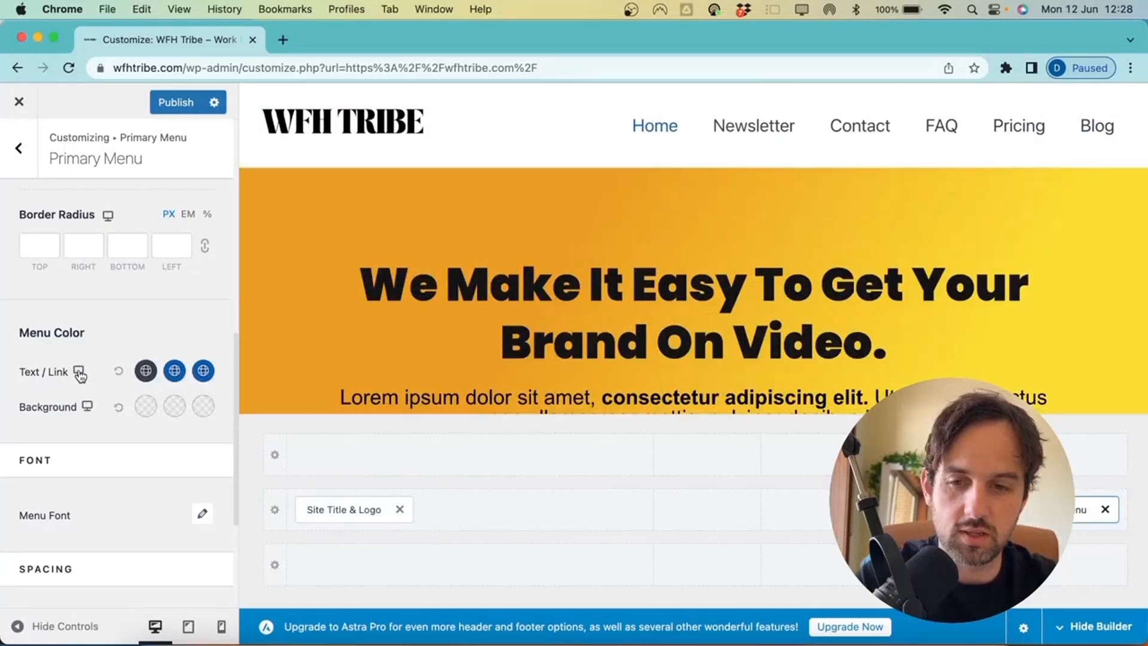
click(79, 373)
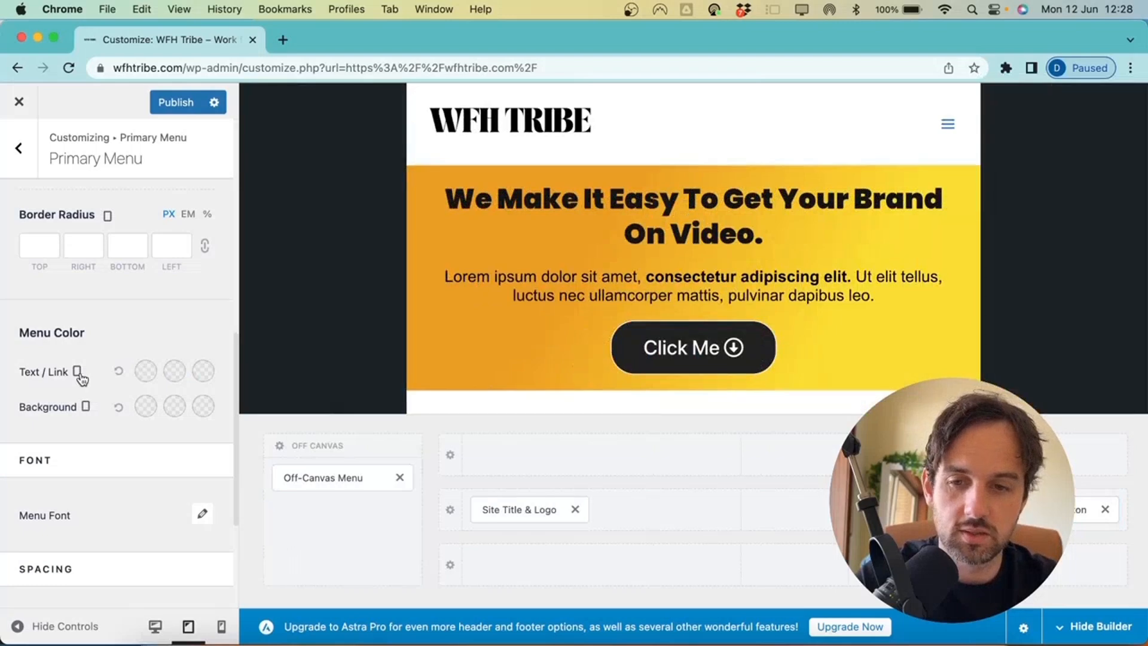
click(79, 373)
click(79, 372)
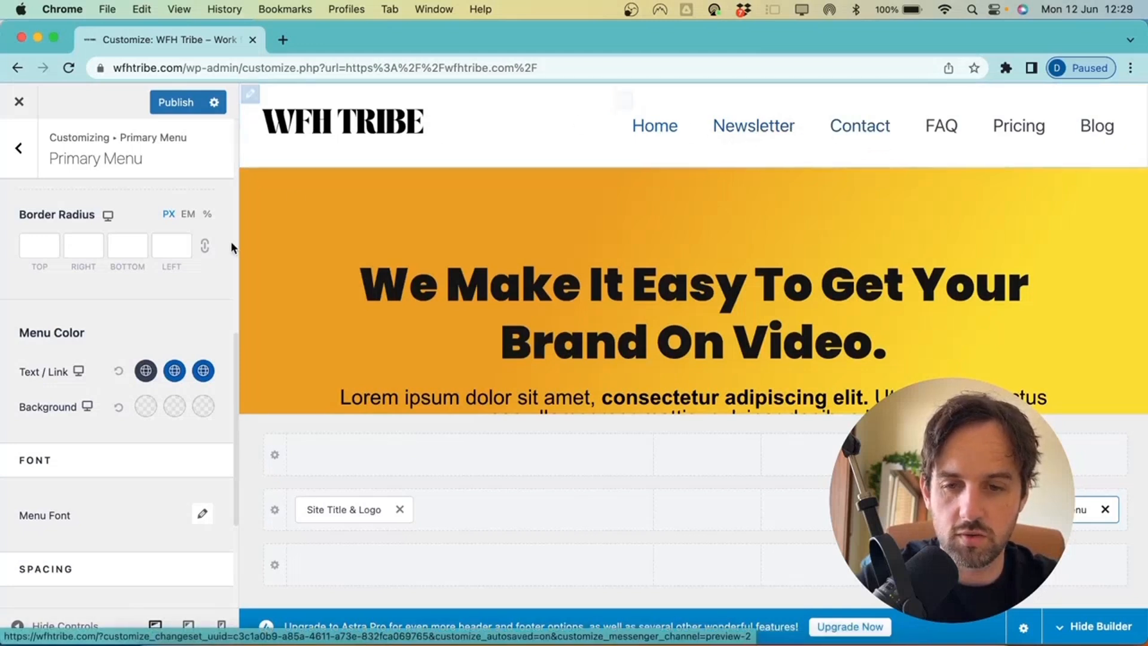
scroll(146, 333, down, 1)
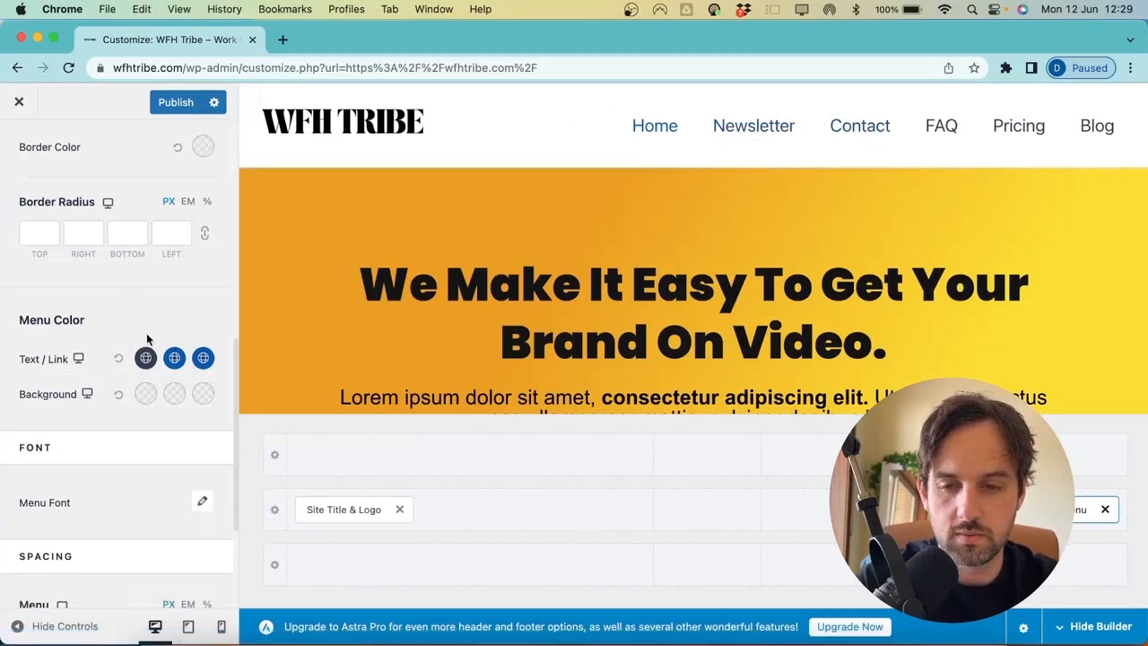
click(175, 359)
scroll(114, 359, down, 5)
drag(110, 411, 101, 415)
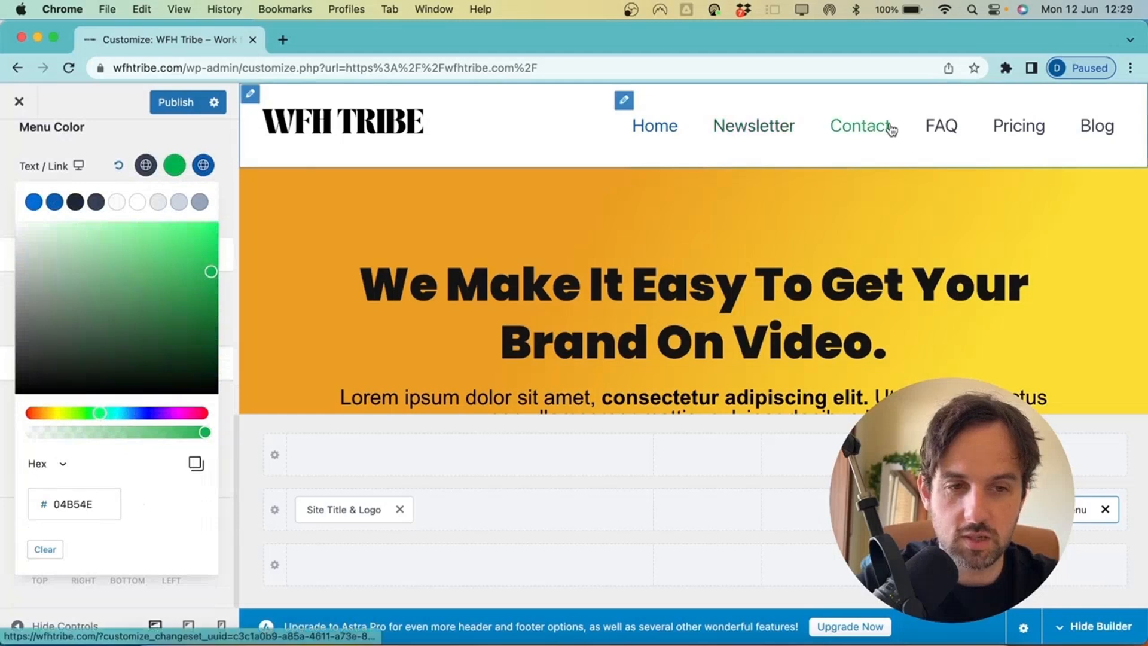
click(118, 168)
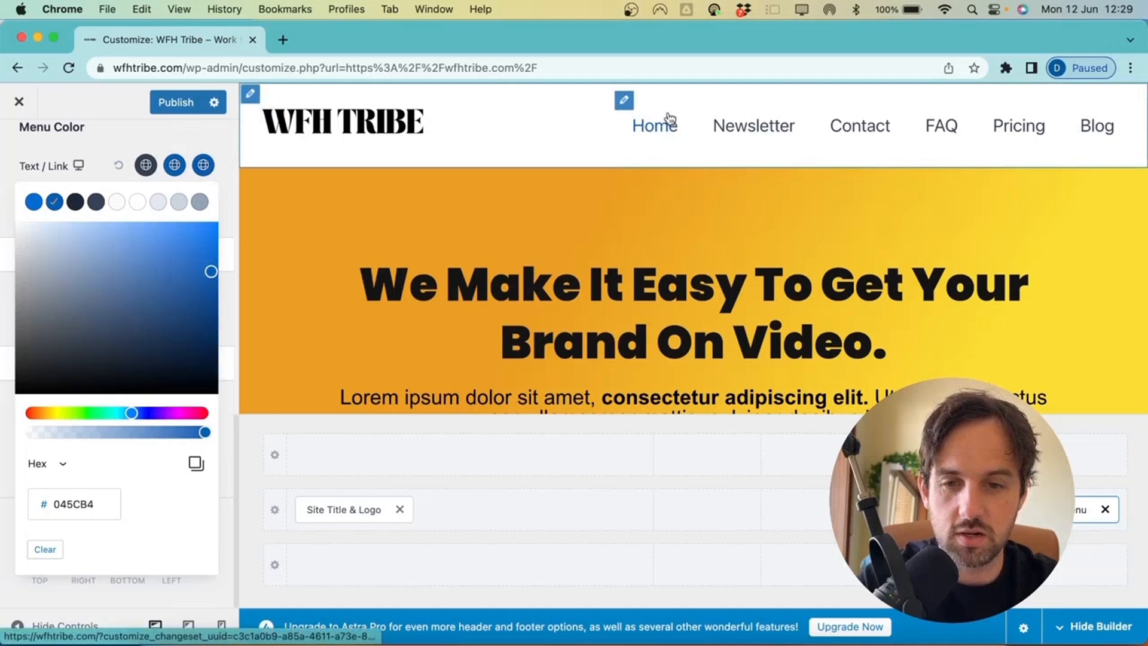
click(99, 413)
drag(99, 413, 81, 412)
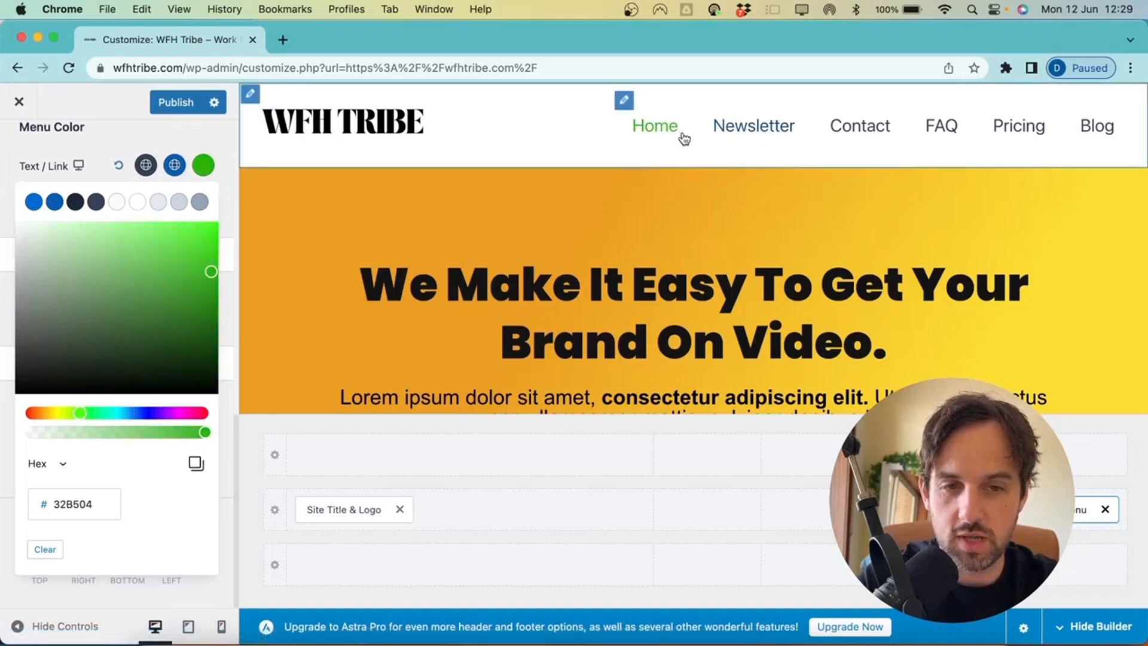
click(119, 167)
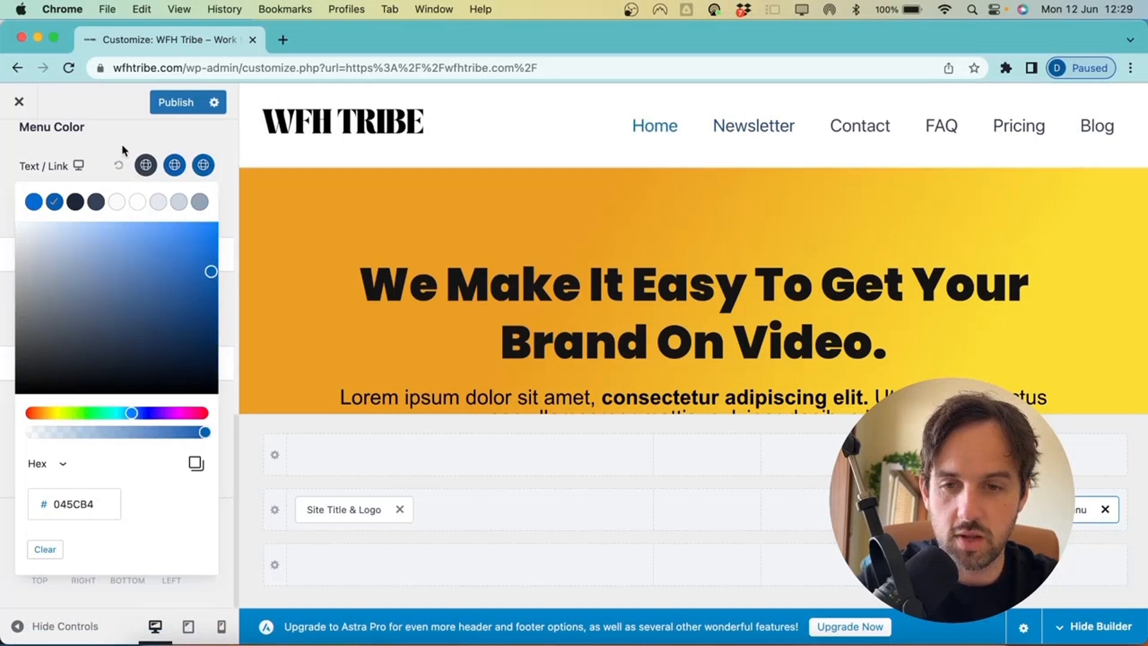
click(123, 138)
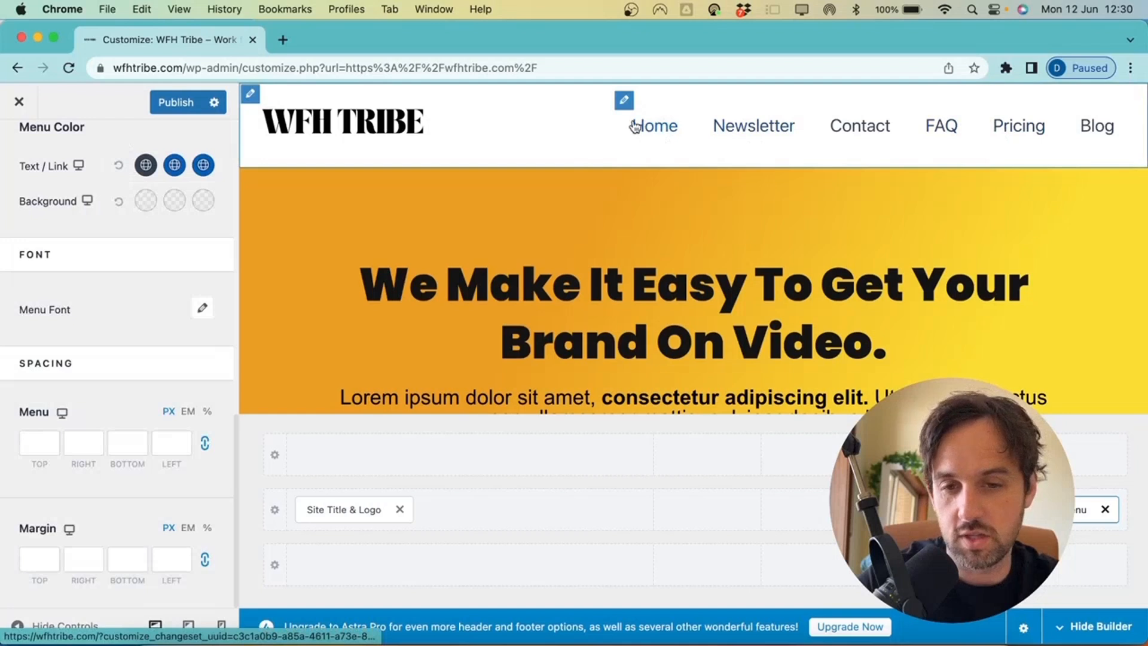
click(146, 166)
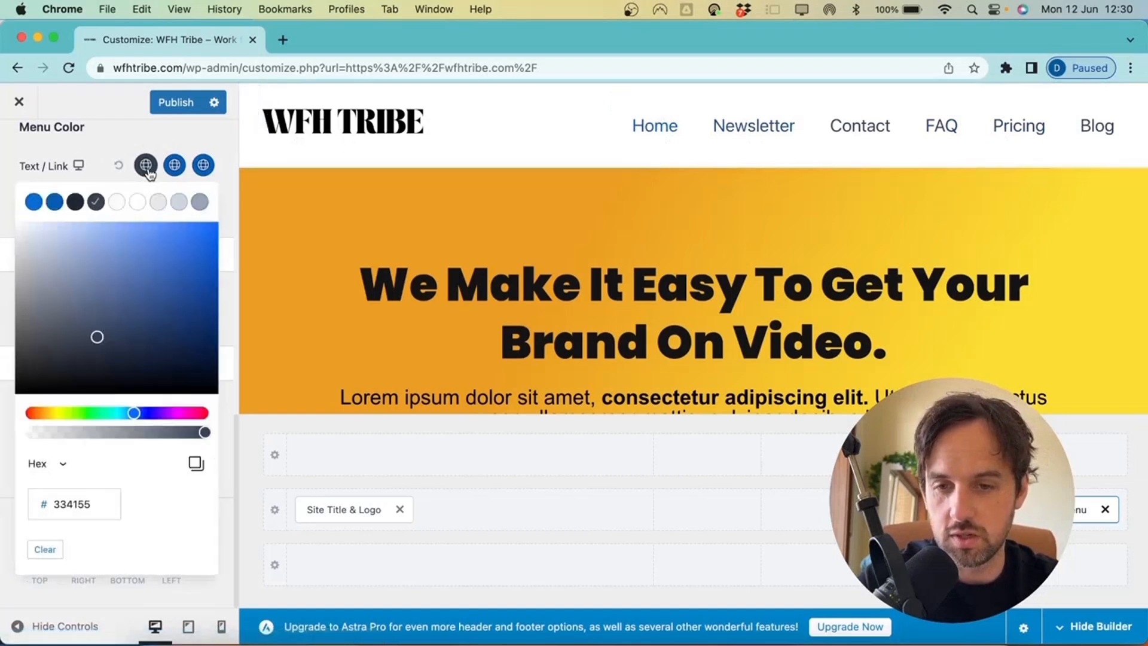
drag(167, 310, 219, 229)
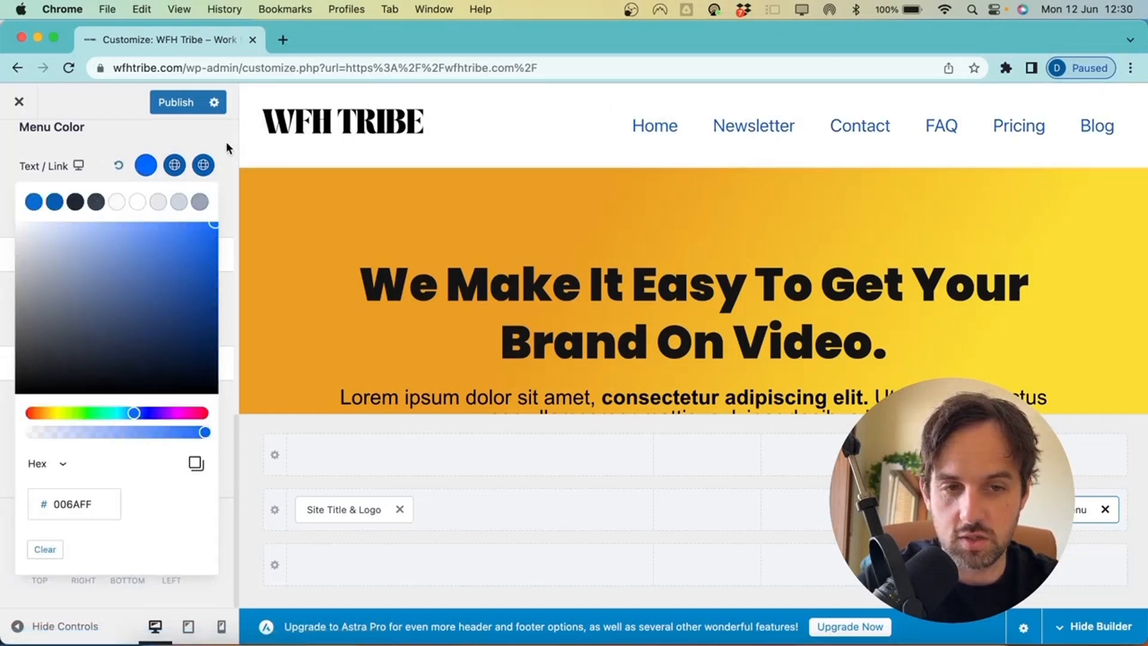
click(226, 142)
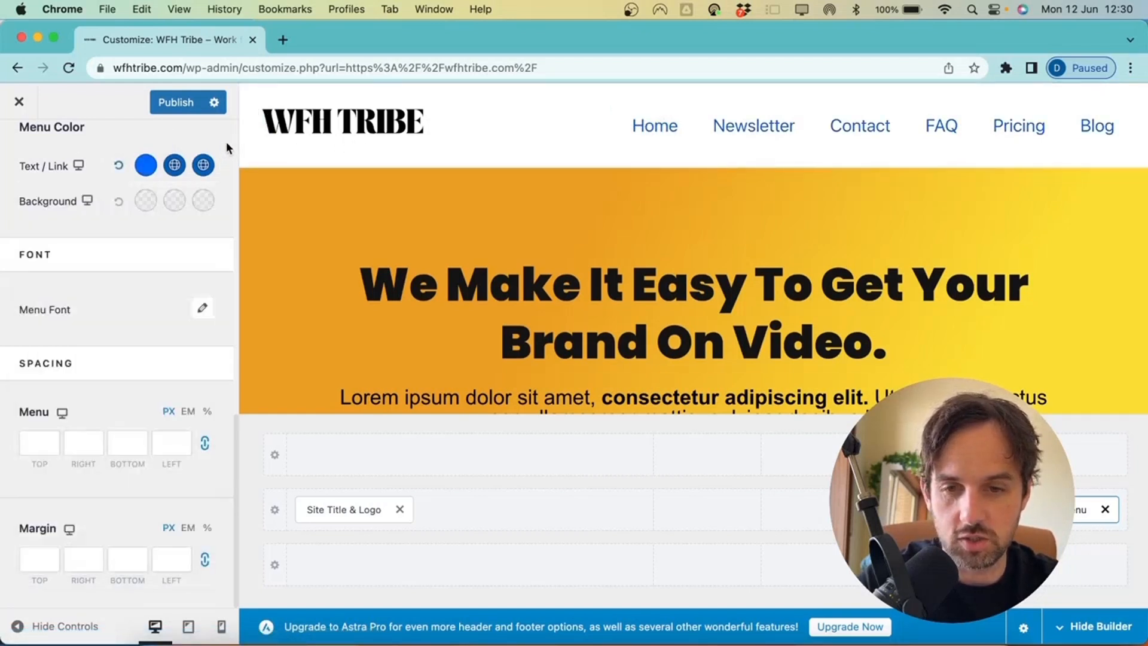
click(119, 166)
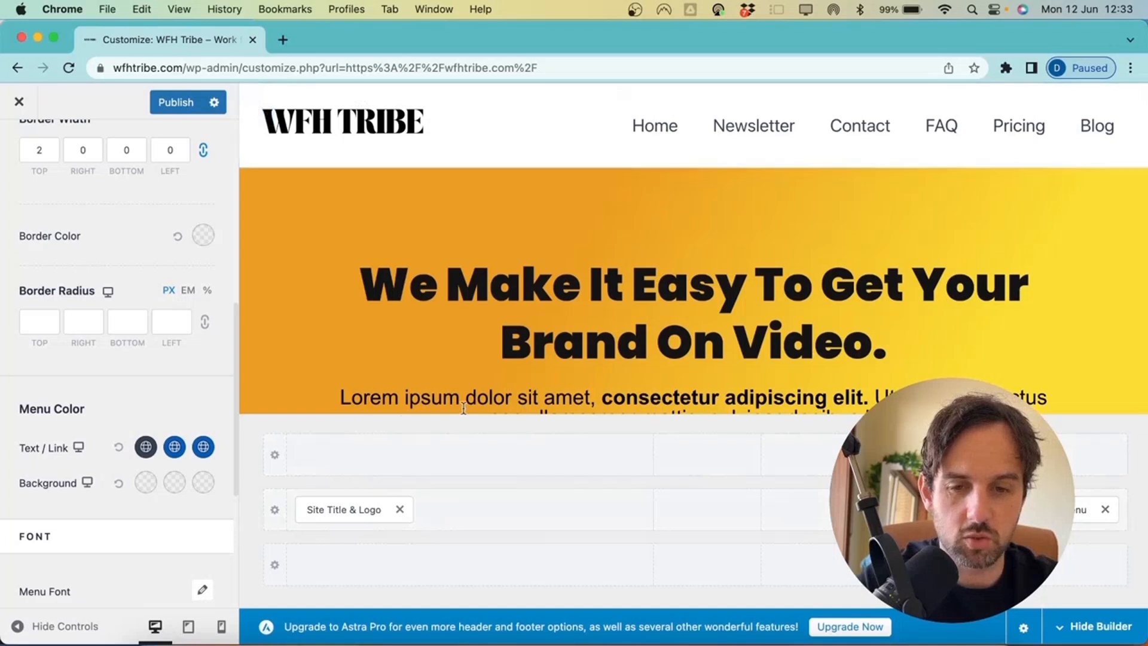
Swap the logo and Primary Menu slots and add a Button at the right, discarding an Account element
drag(332, 509, 696, 515)
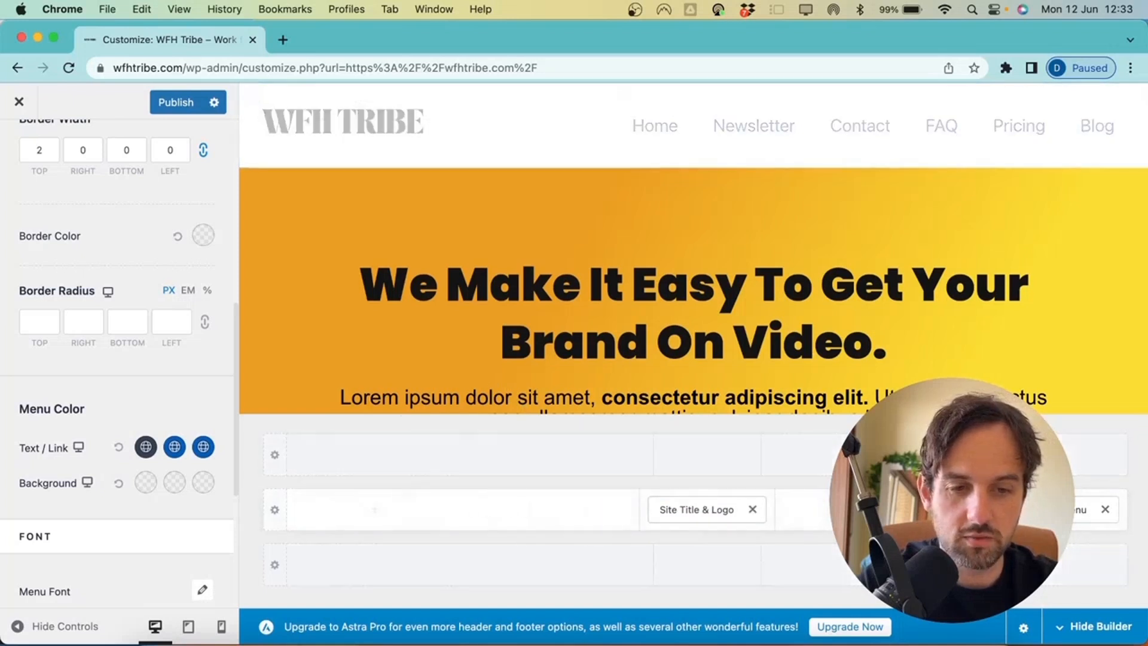
drag(1077, 510, 430, 519)
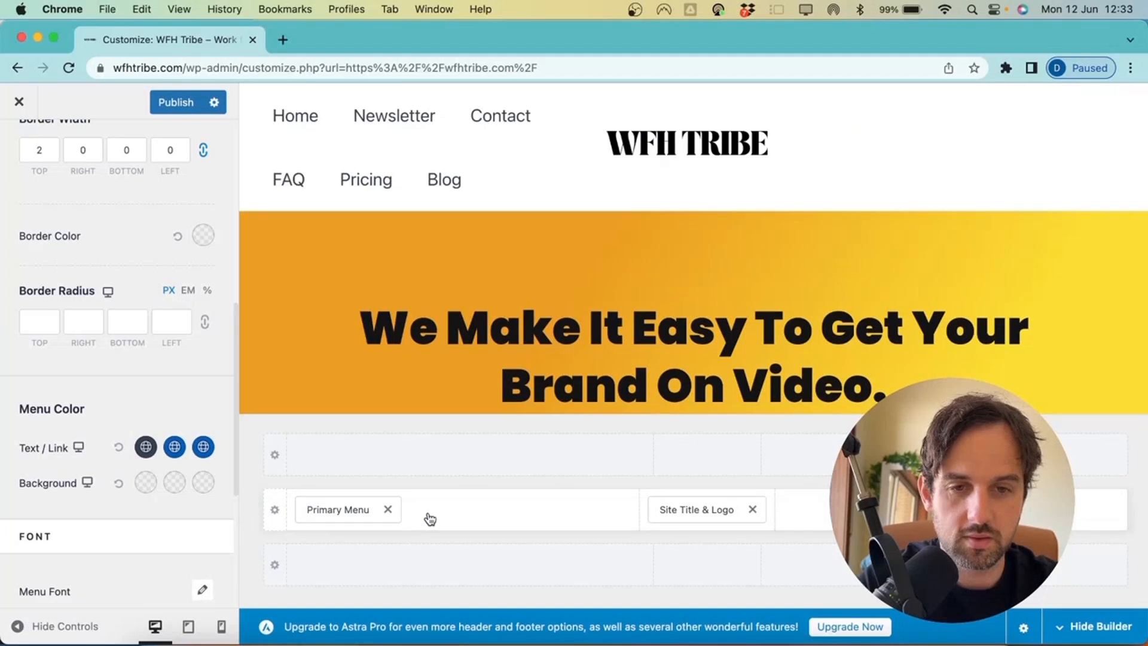
click(1017, 509)
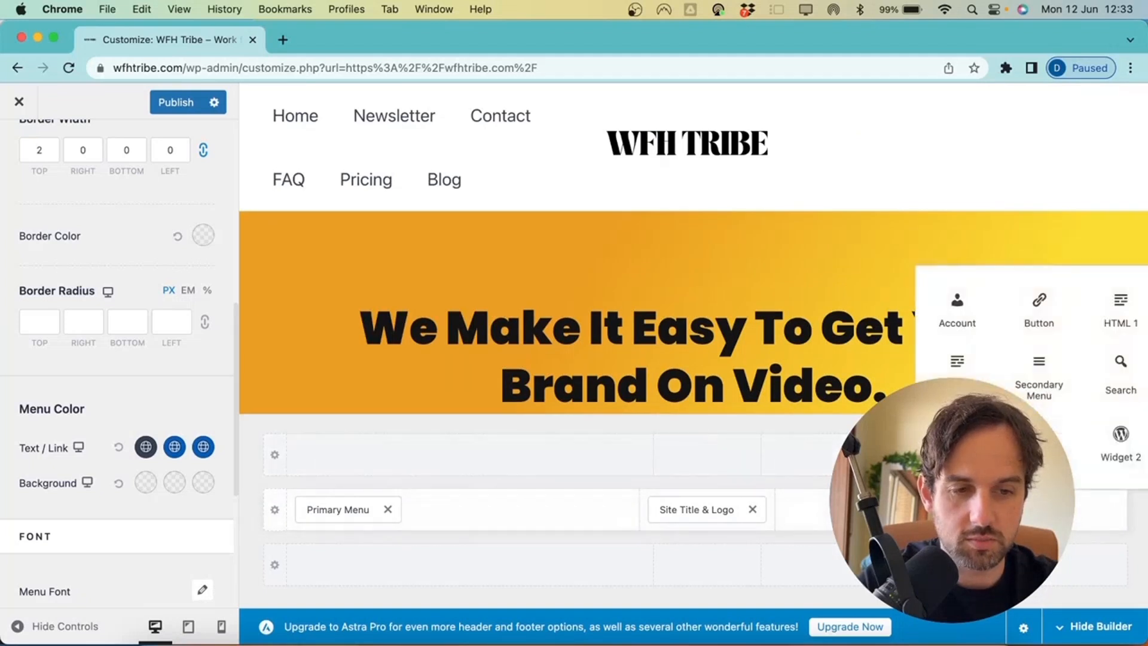
click(1054, 313)
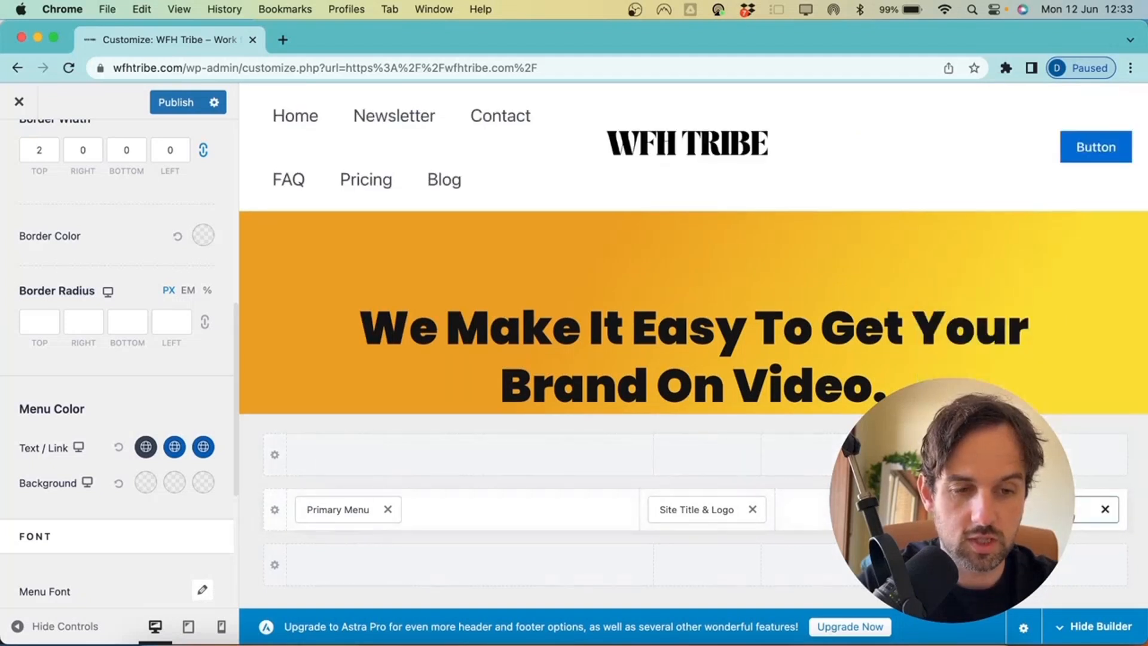
click(863, 509)
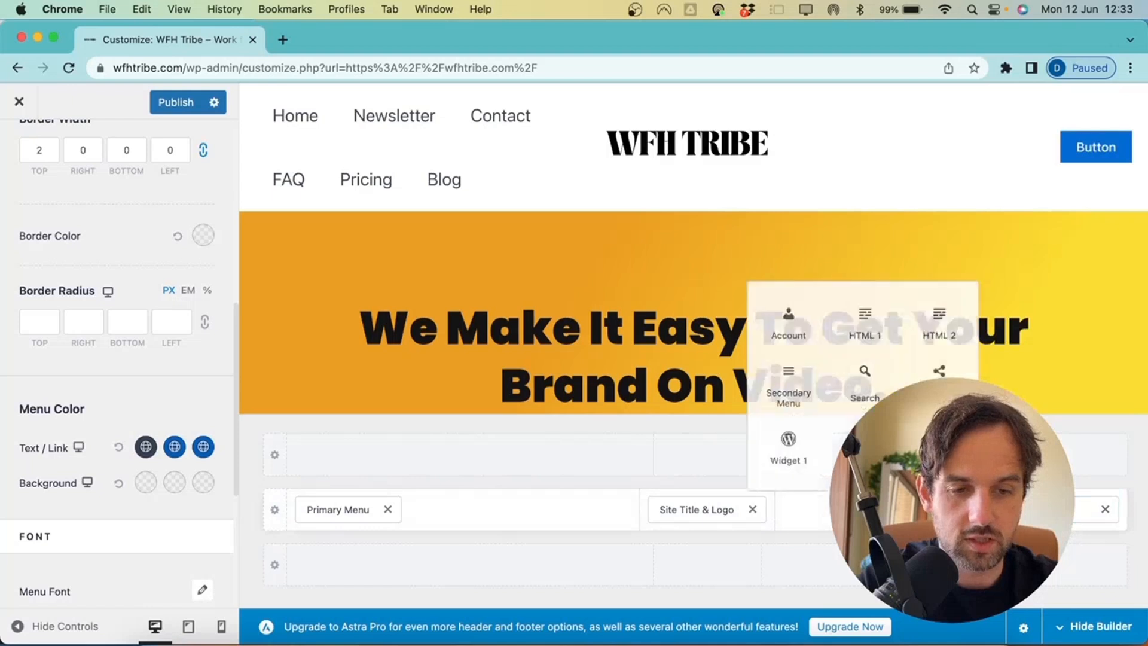
click(784, 320)
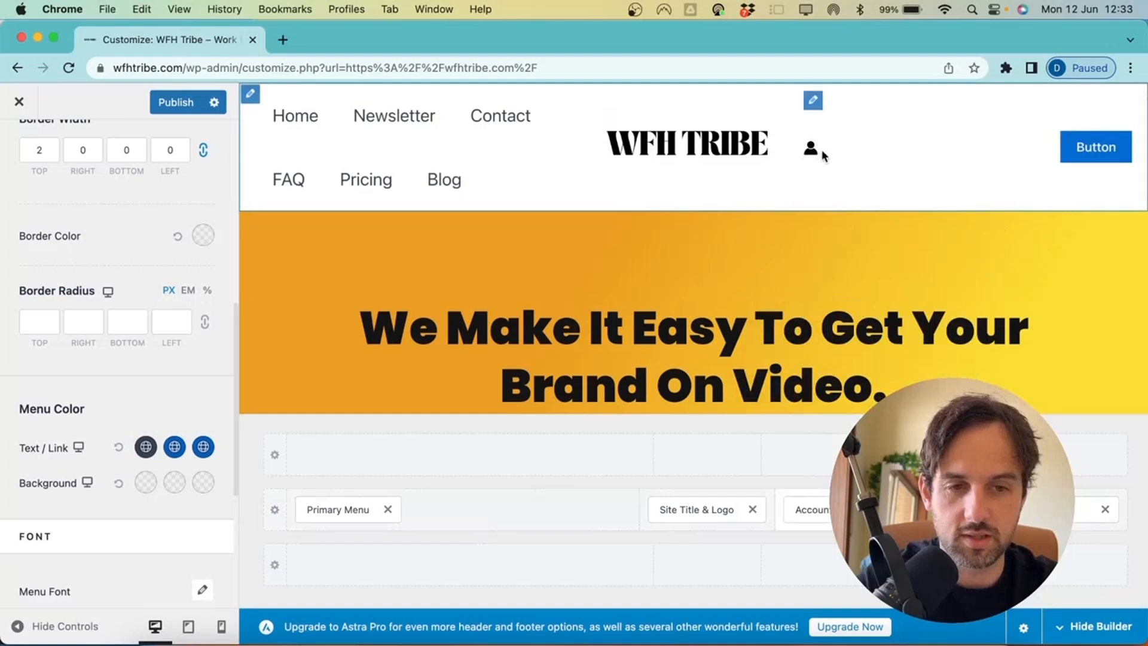
click(855, 510)
Arrange Site Title & Logo at left, Primary Menu in the centre and the Button at right
drag(320, 514, 802, 510)
drag(711, 511, 371, 515)
drag(868, 510, 704, 514)
drag(970, 517, 707, 521)
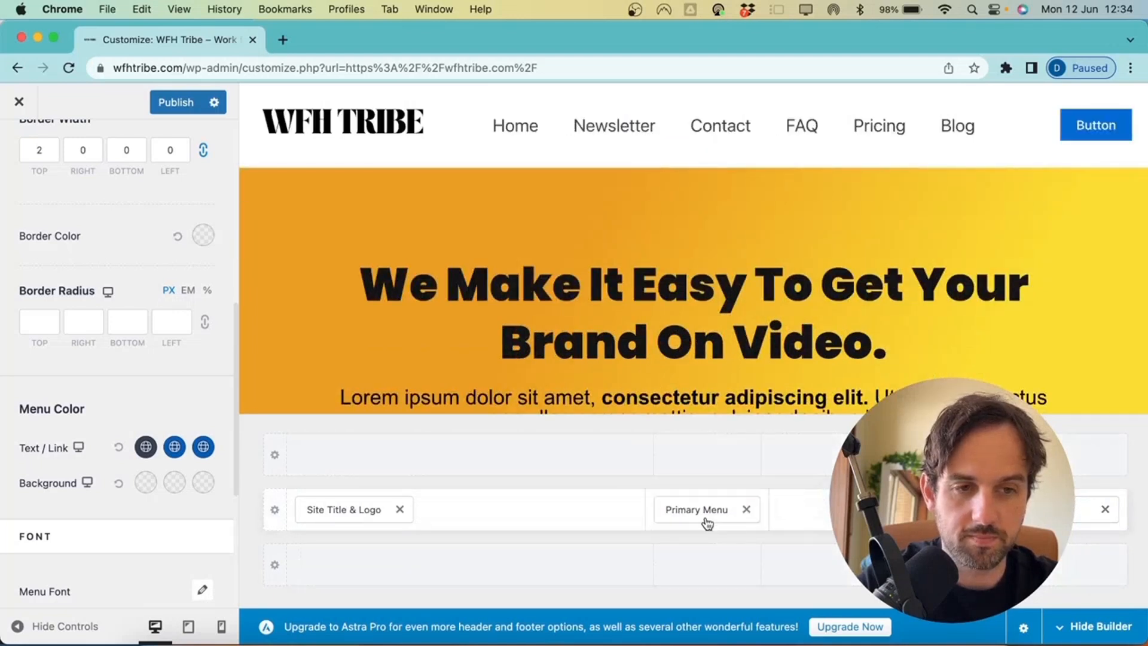
click(706, 521)
click(1082, 514)
double_click(67, 274)
text(Sign Up)
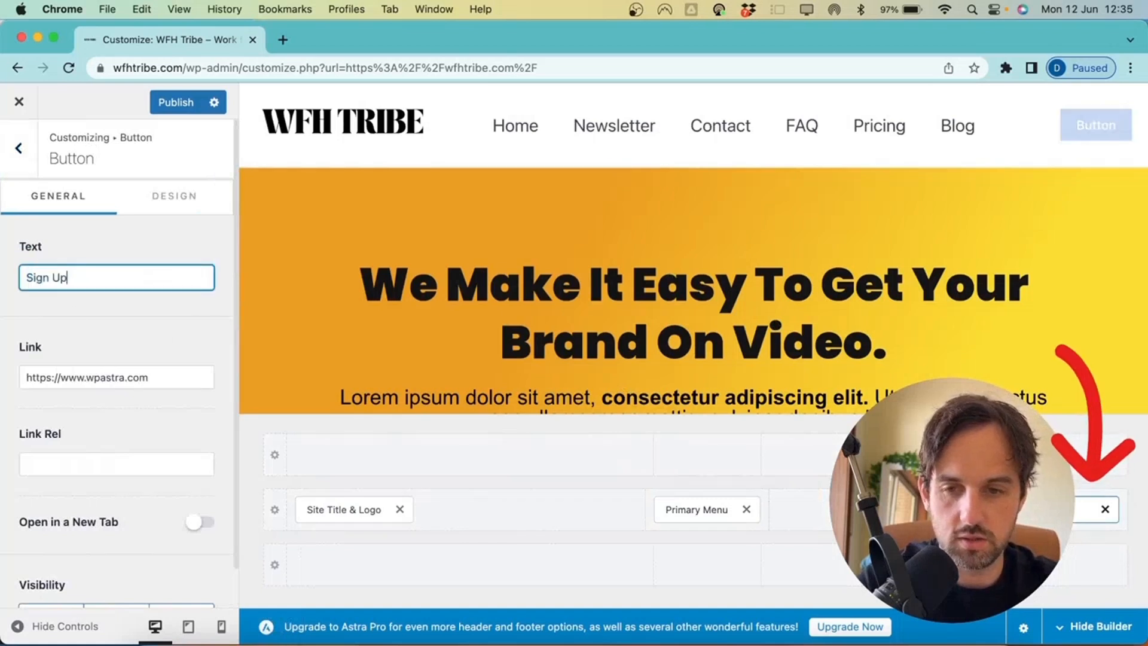
scroll(112, 400, down, 1)
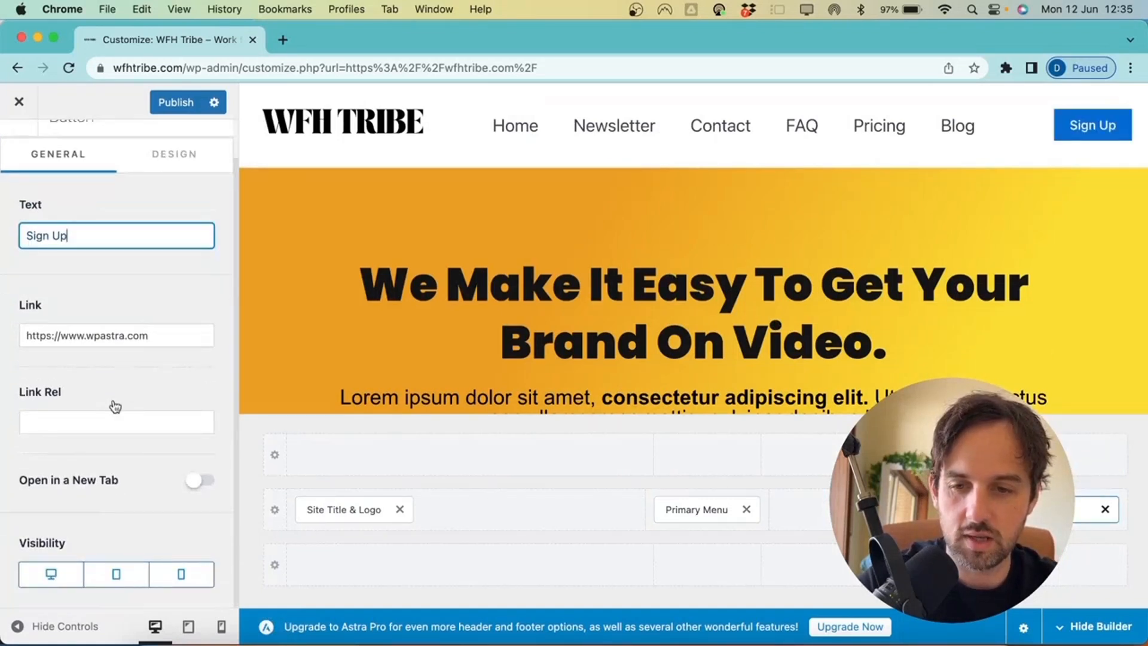
click(185, 156)
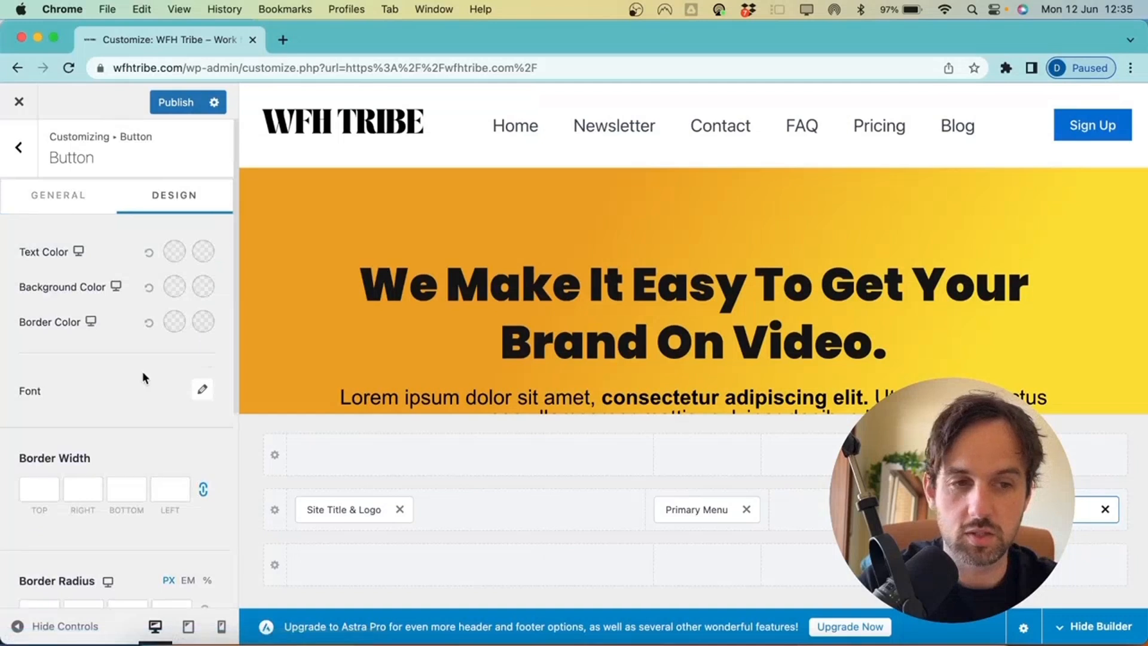
scroll(142, 374, down, 1)
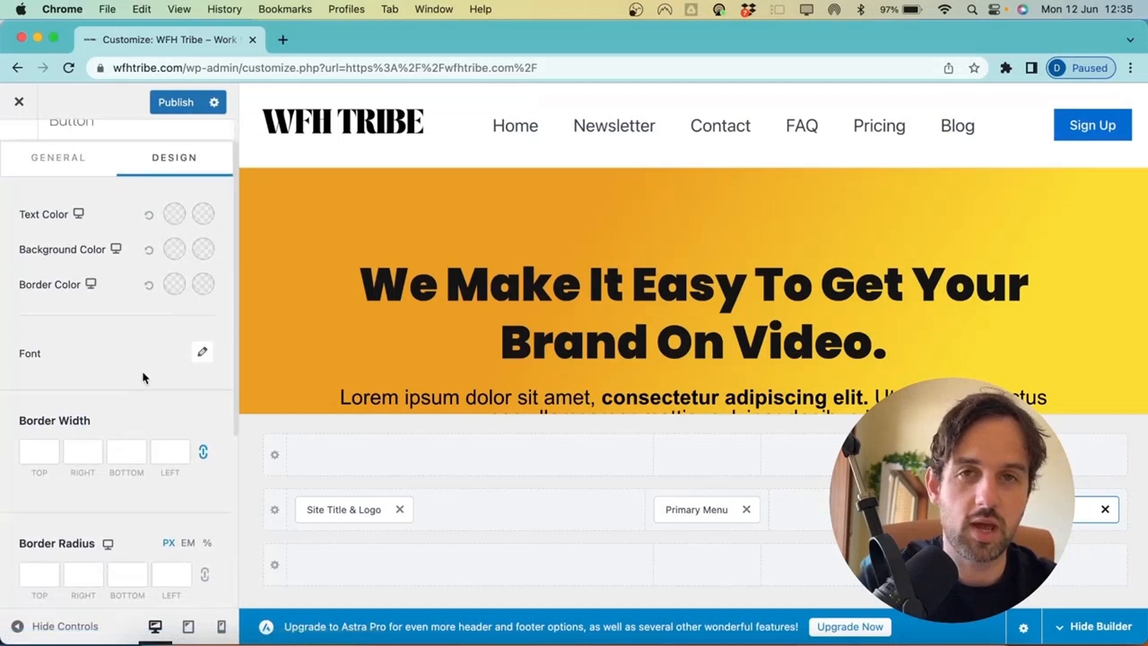
scroll(155, 365, up, 1)
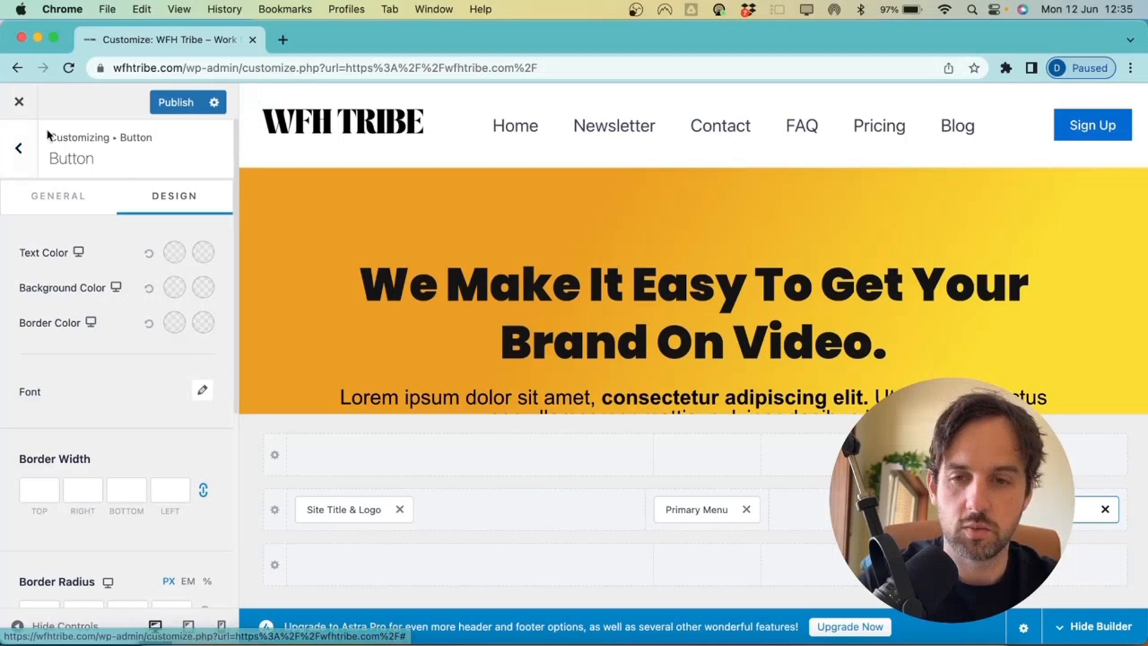
Switch on Transparent Header's 'Enable on Complete Website' option in Header Builder
click(27, 161)
click(29, 142)
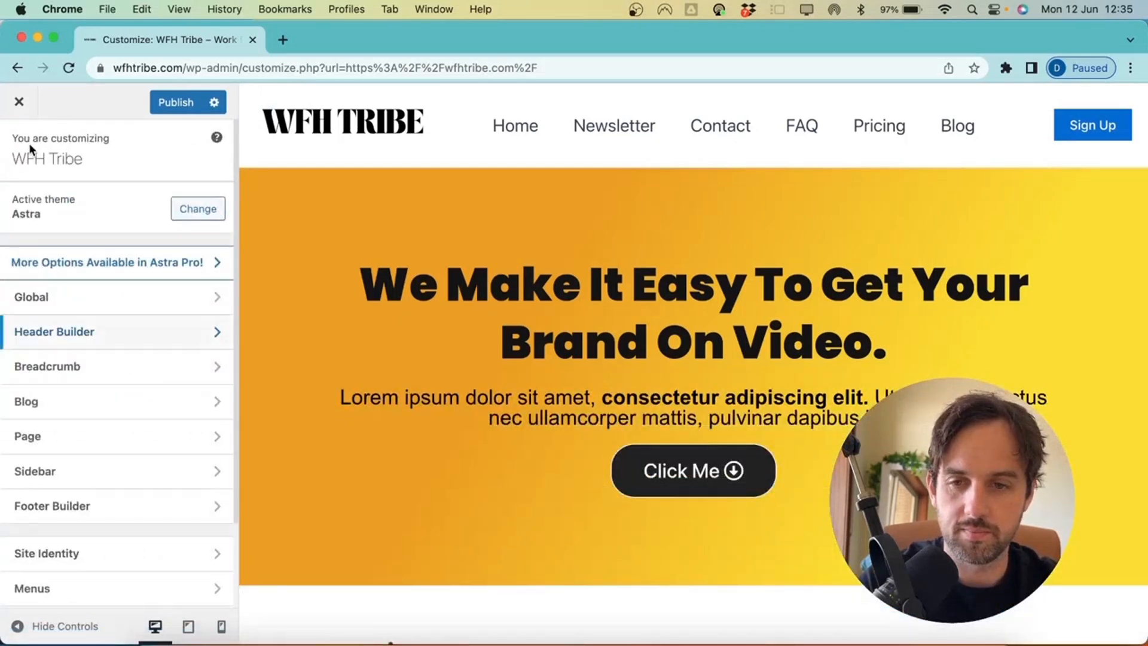
click(154, 334)
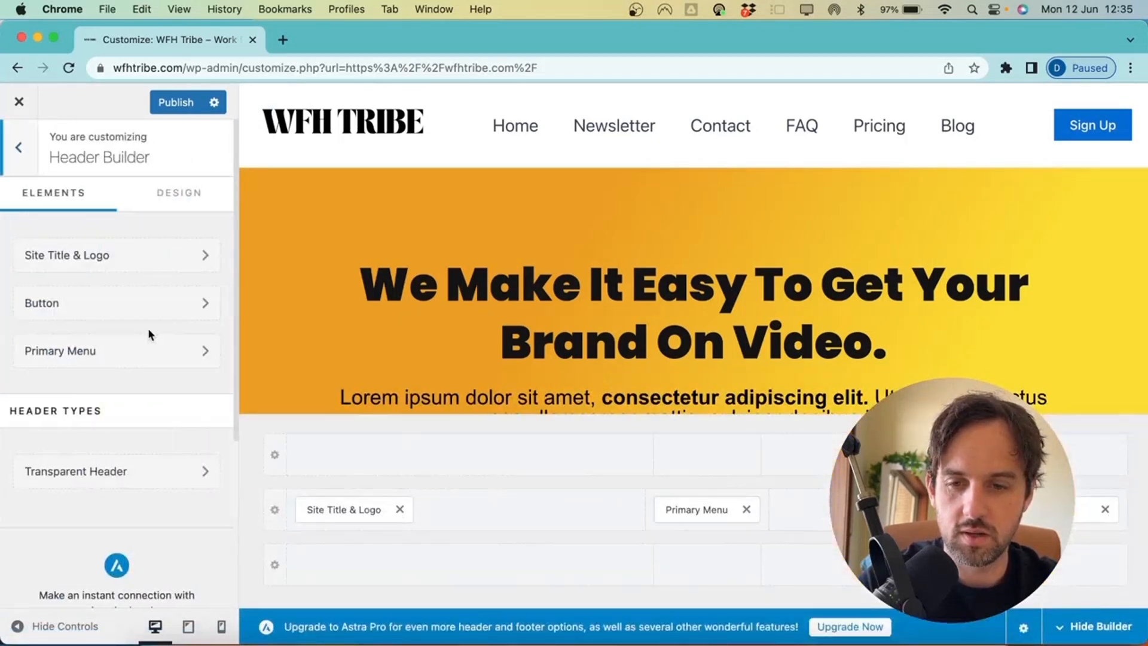
click(131, 477)
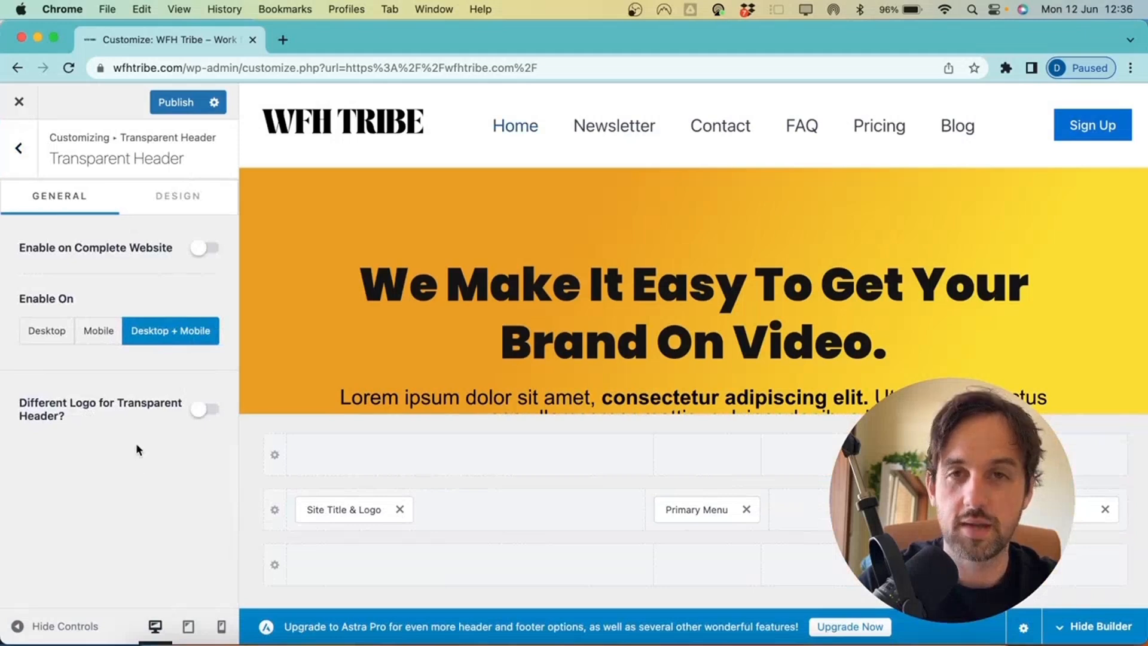
click(203, 247)
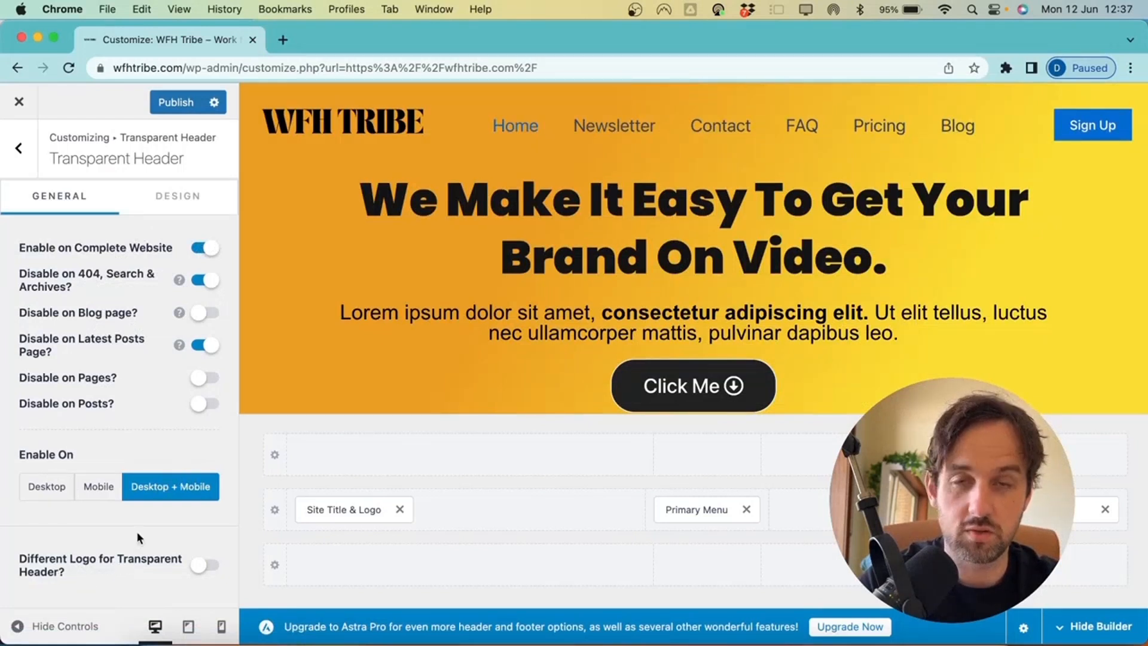
In the transparent header's Design options, try white, then dark grey, for the menu links
click(183, 197)
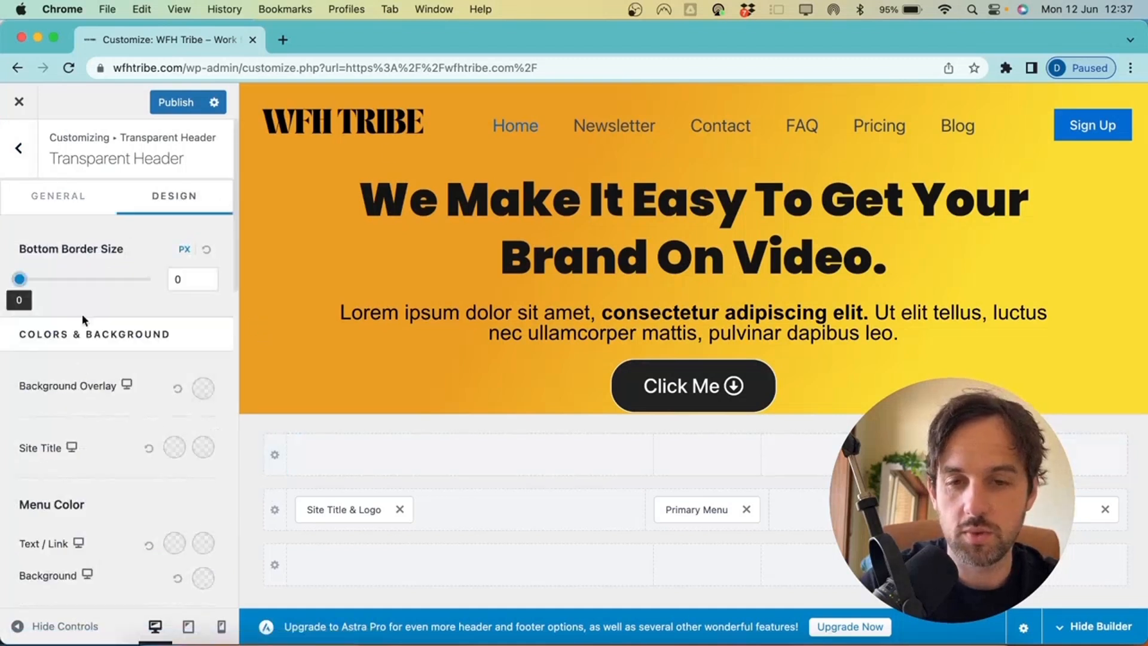
scroll(94, 395, down, 2)
scroll(94, 395, down, 5)
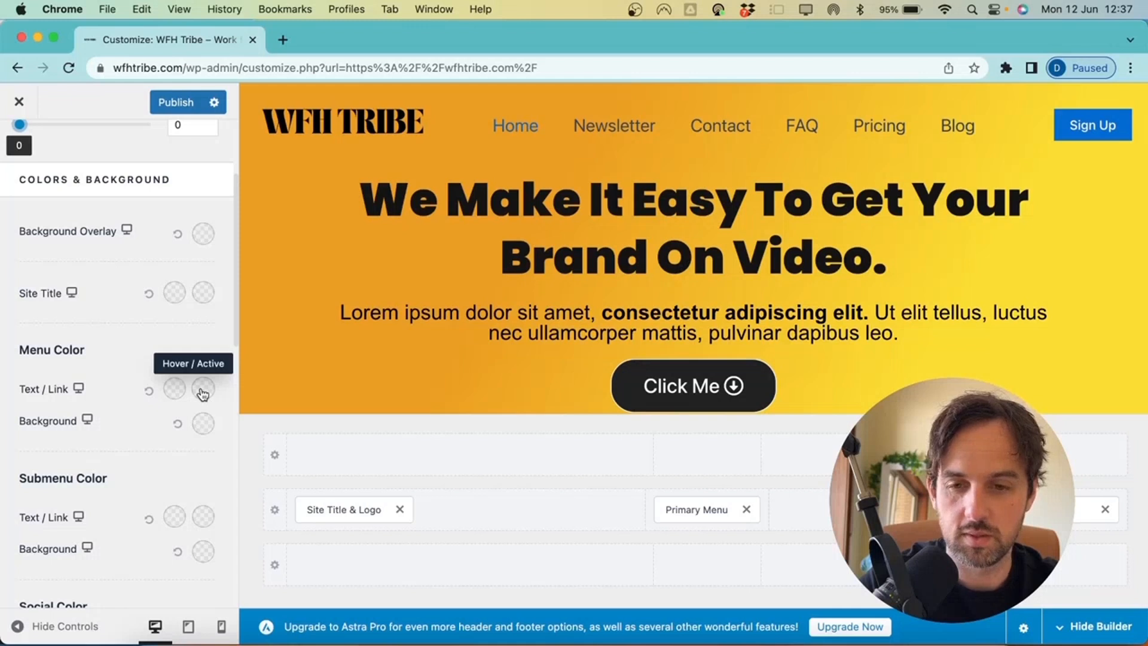
click(173, 390)
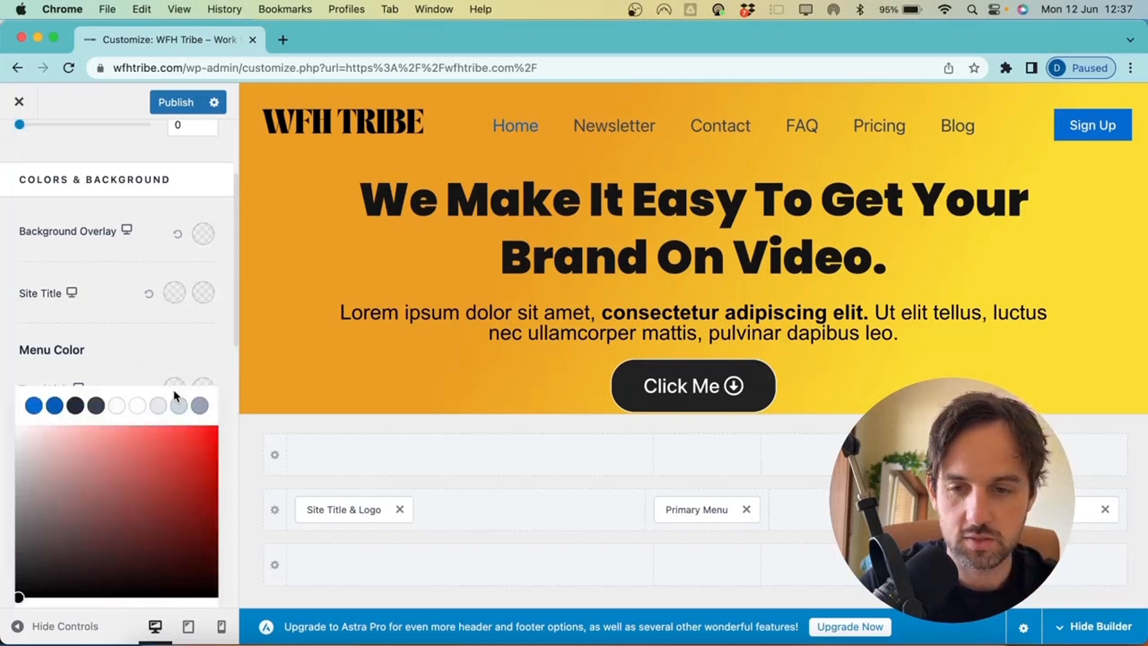
click(137, 406)
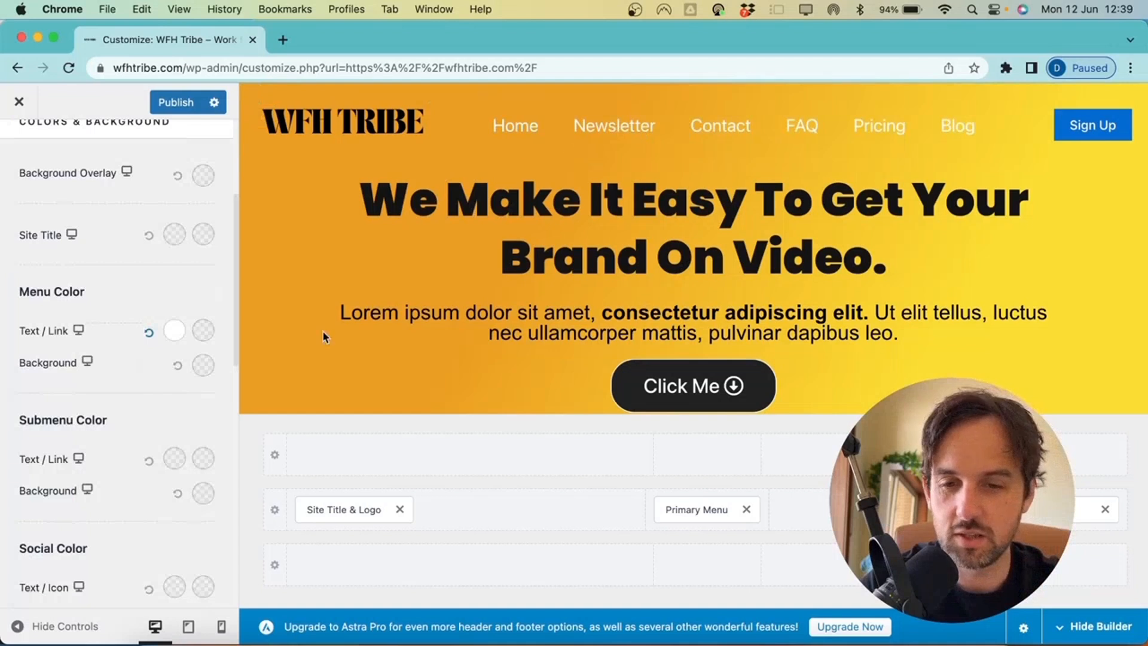
click(174, 331)
drag(139, 472, 2, 517)
click(2, 516)
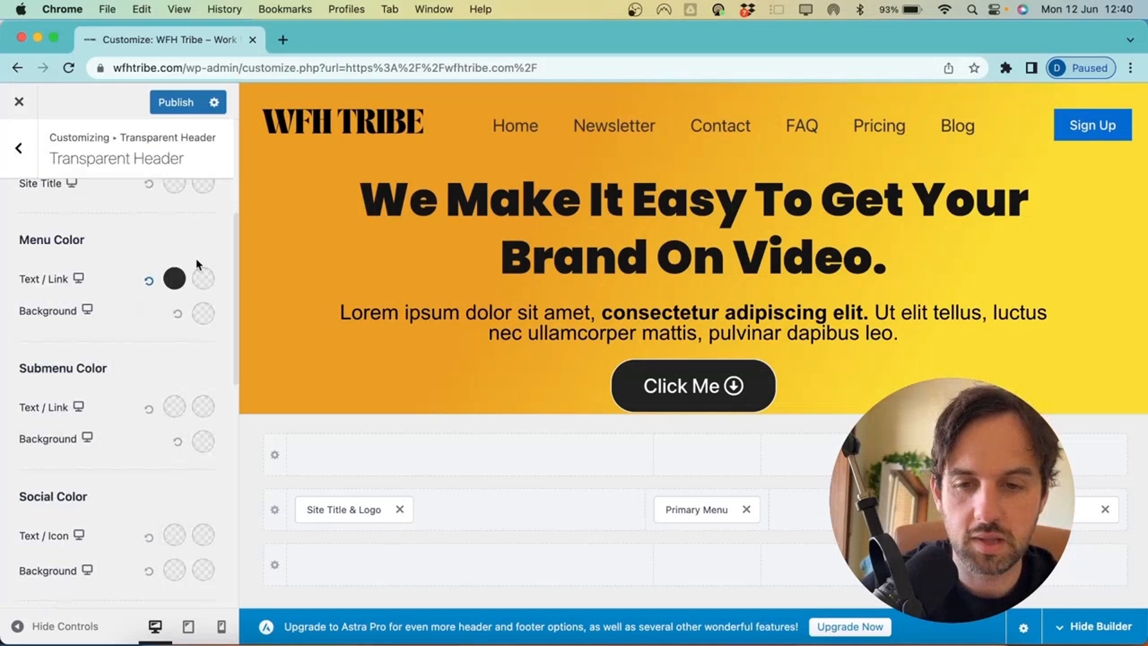
Set the menu link colour to #5B5B5B and the hover colour to #252424
click(204, 279)
drag(177, 415, 203, 400)
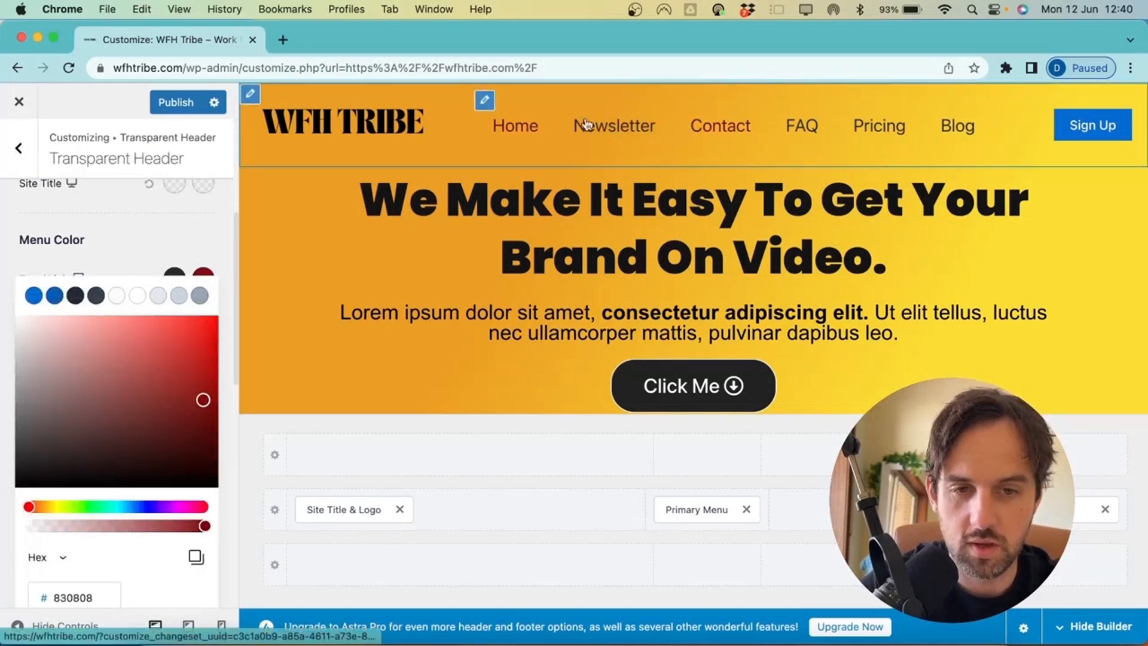
drag(172, 444, 2, 428)
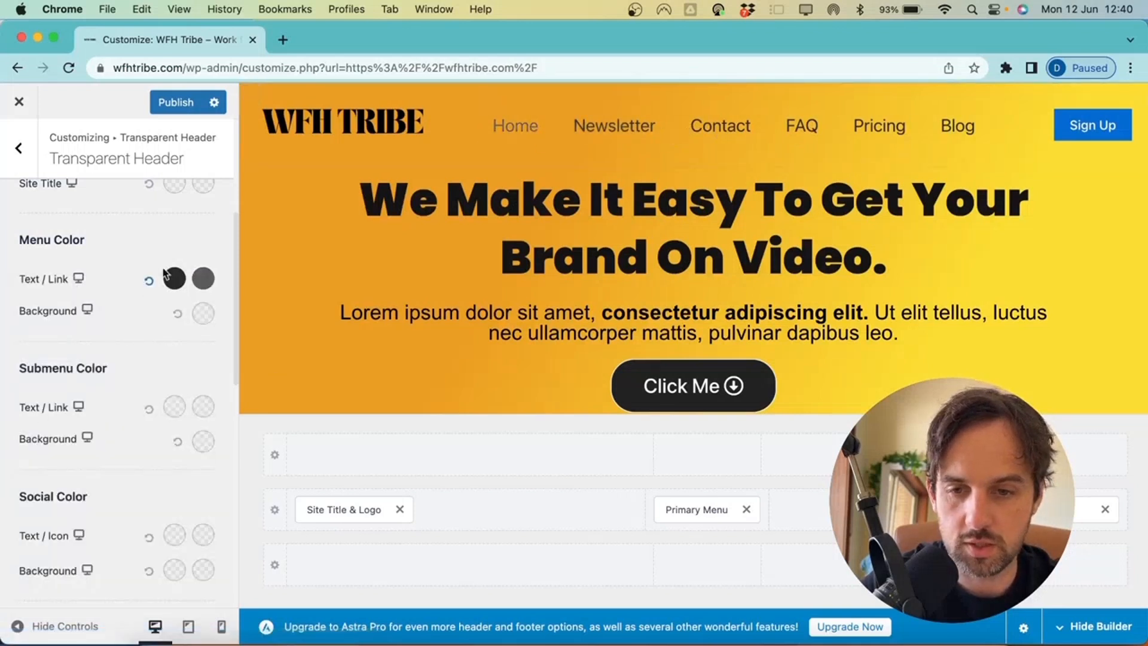
click(204, 279)
drag(27, 467, 6, 457)
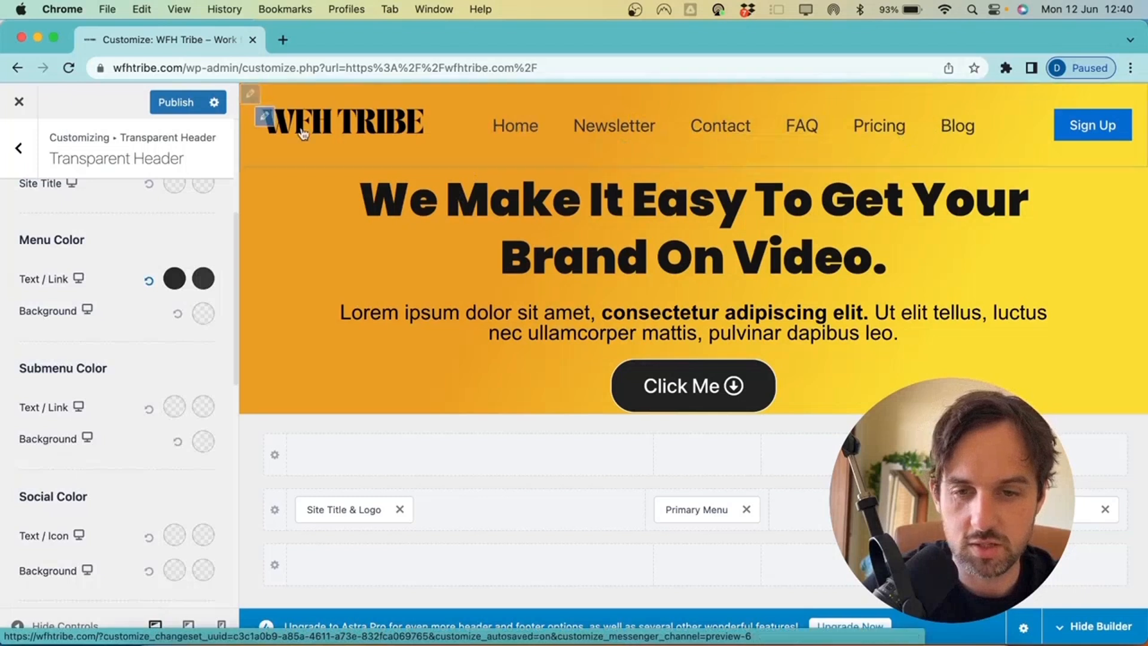
Give the Sign Up button the dark palette swatch as background and a grey hover background
scroll(120, 342, up, 2)
scroll(120, 342, down, 10)
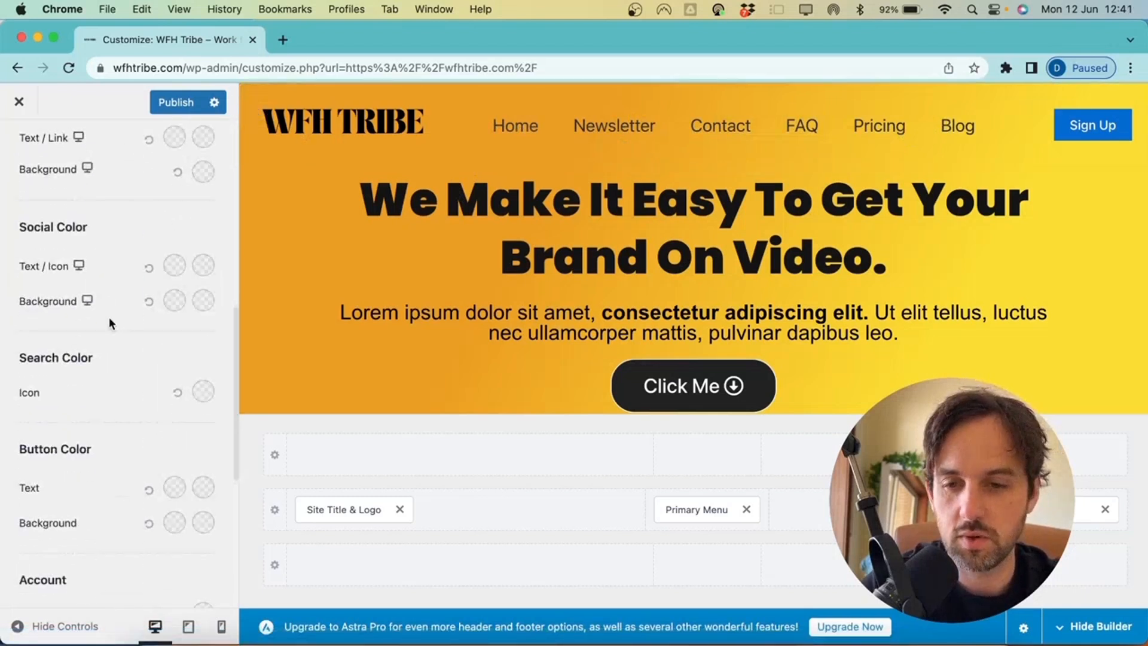
scroll(111, 407, down, 4)
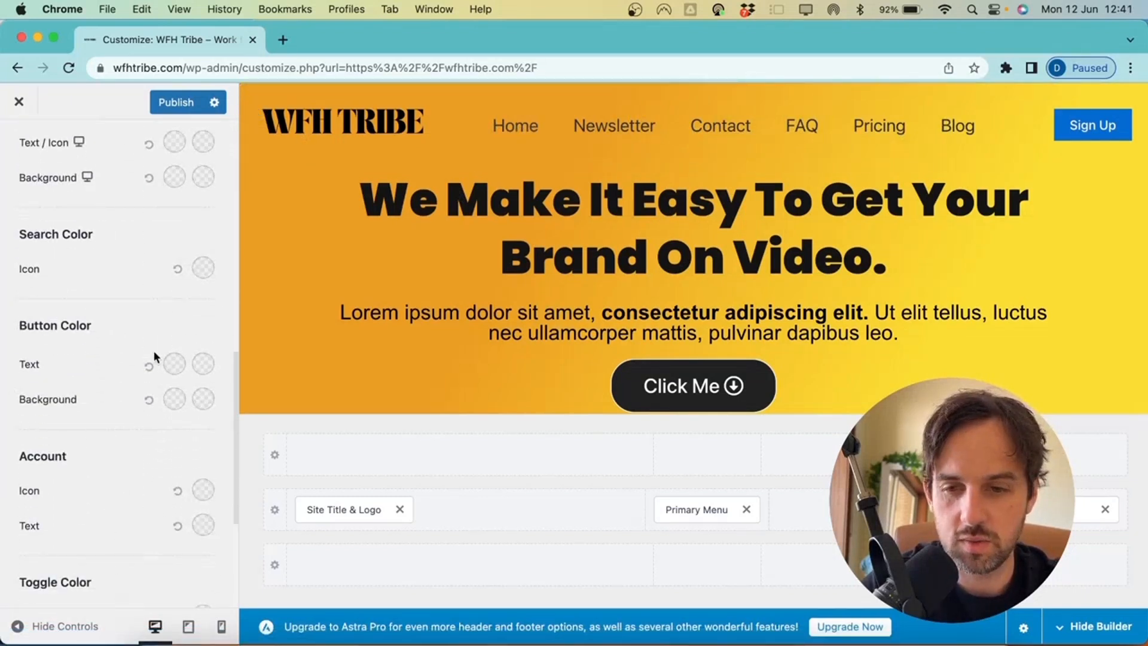
click(174, 398)
scroll(173, 460, down, 2)
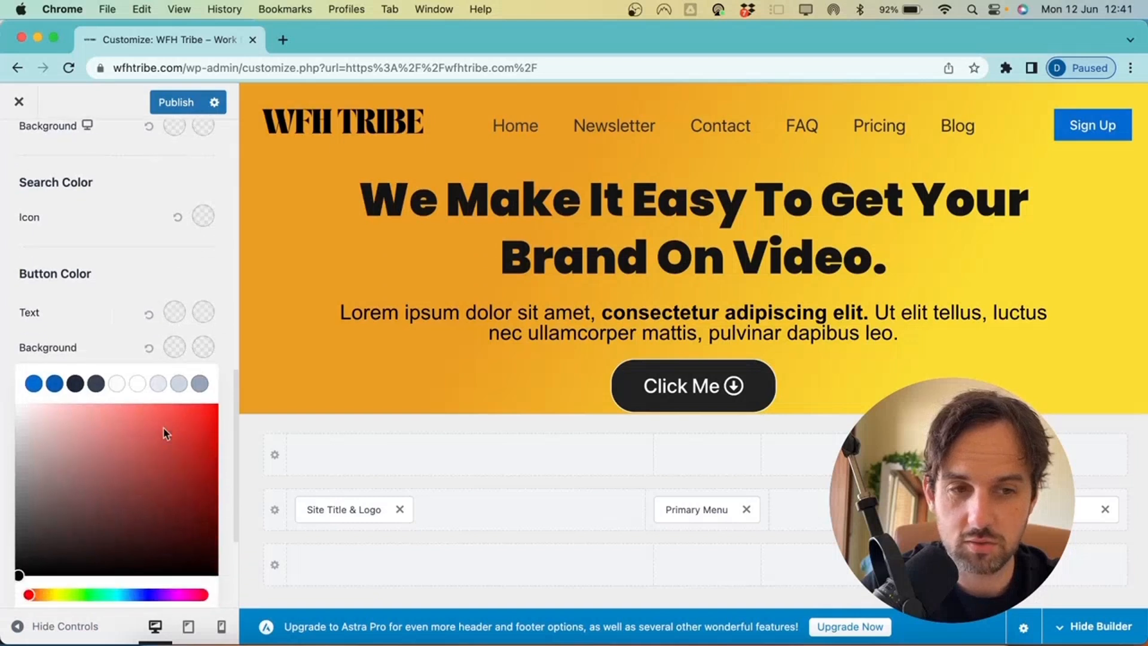
click(77, 386)
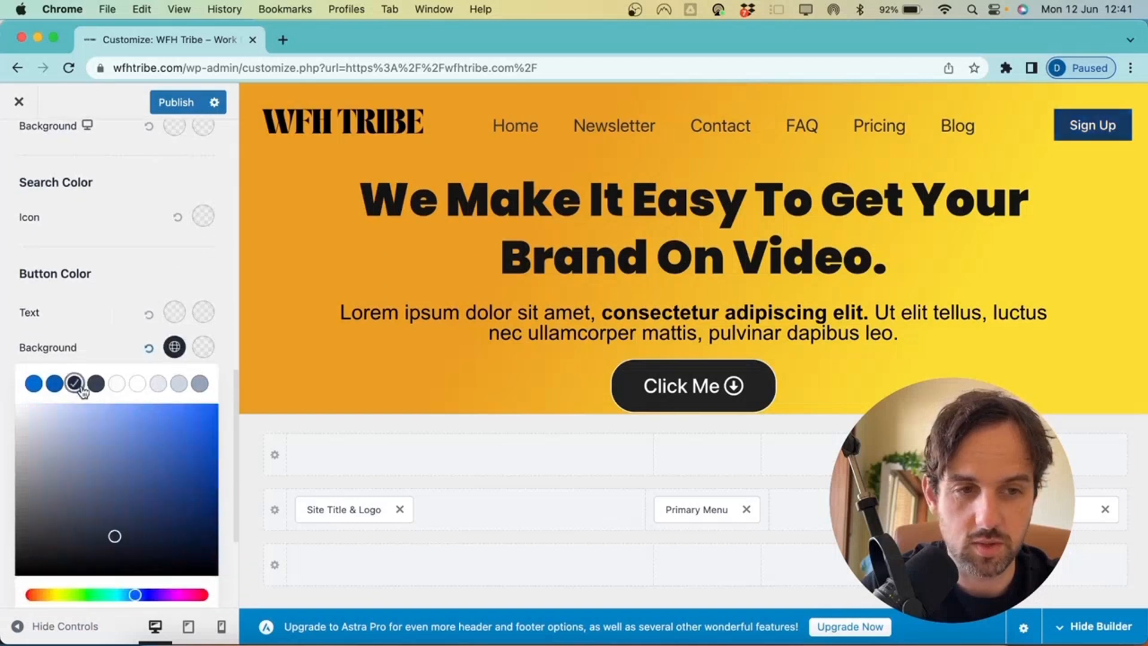
click(154, 362)
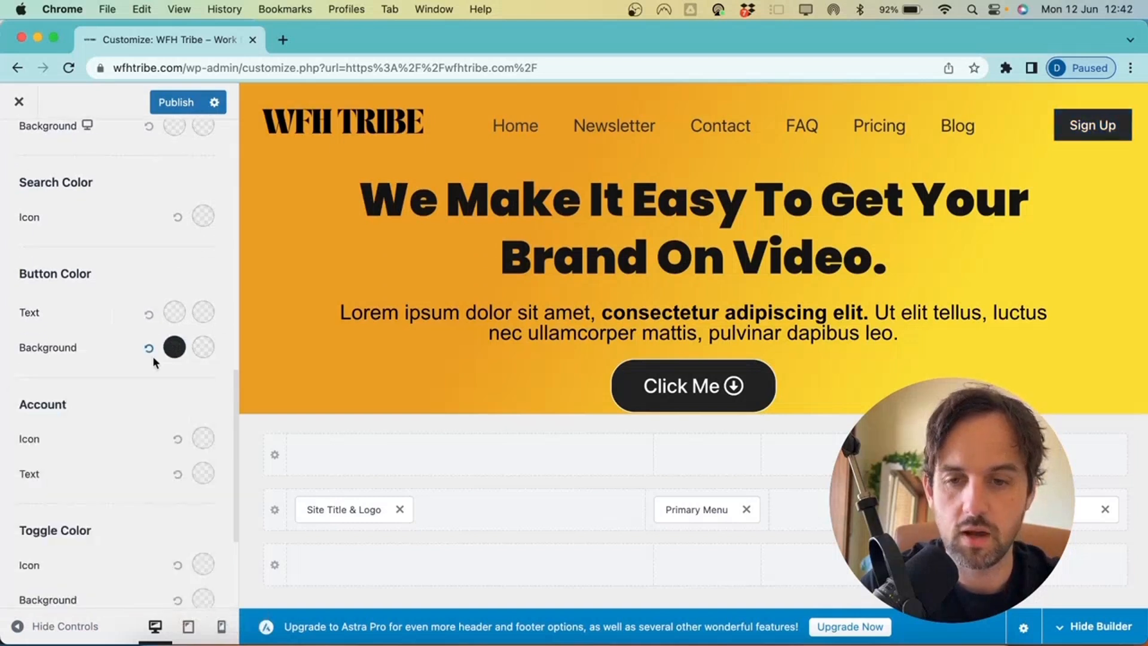
click(204, 356)
drag(94, 494, 2, 522)
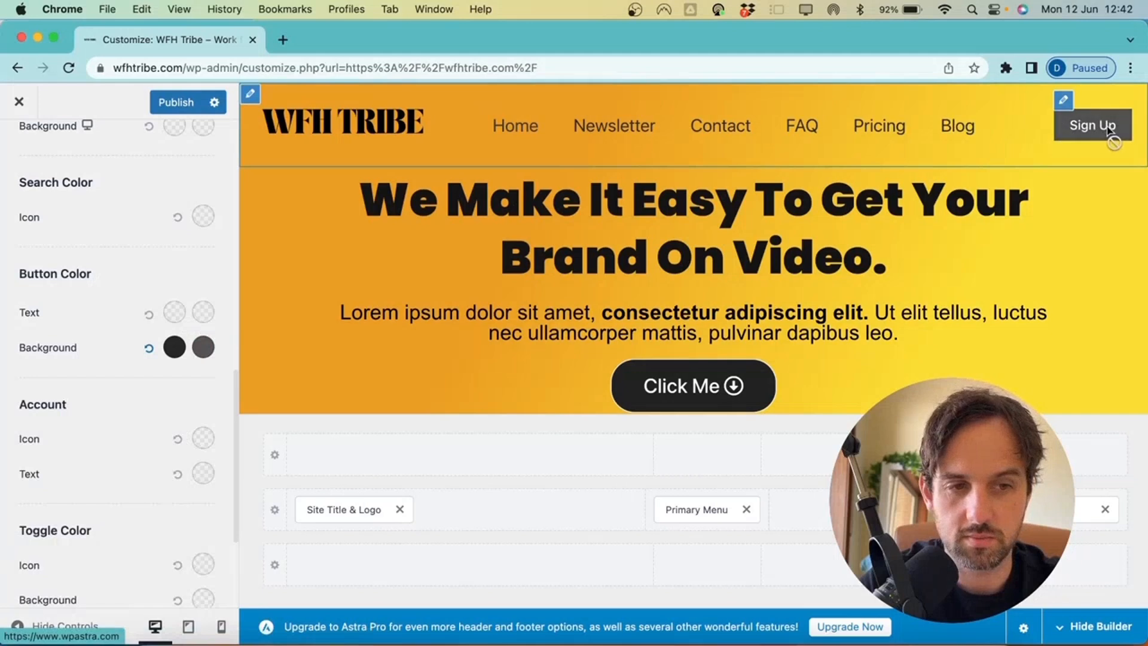
scroll(75, 360, up, 1)
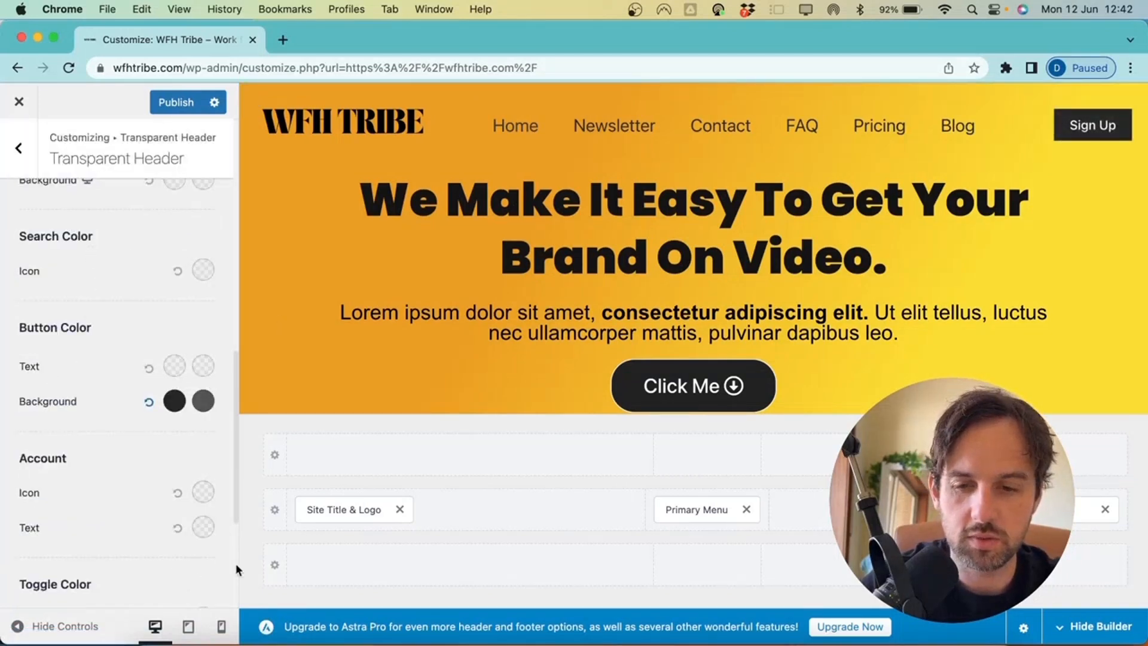
Preview the header at mobile width, briefly hiding and restoring the Customizer sidebar
click(224, 627)
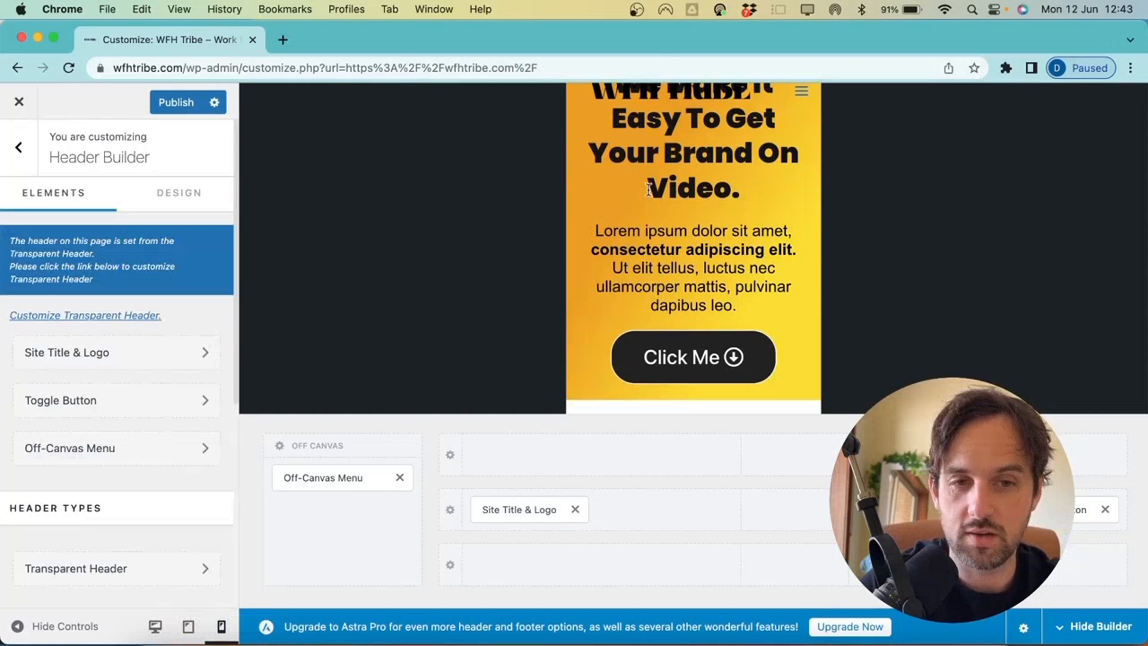
click(18, 625)
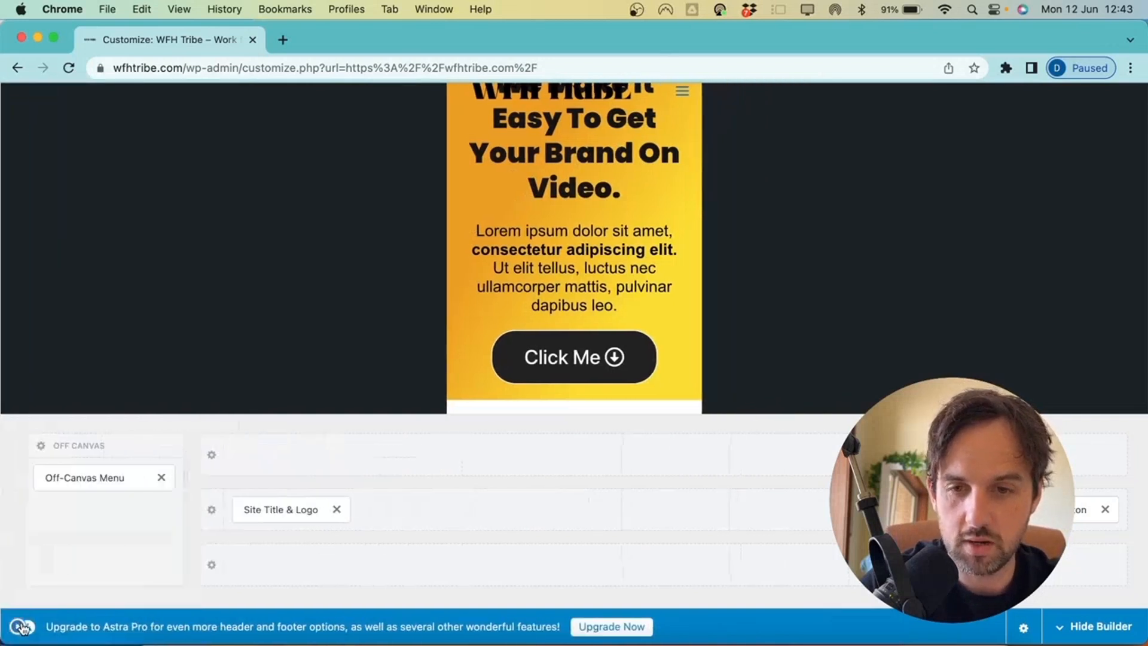
click(21, 625)
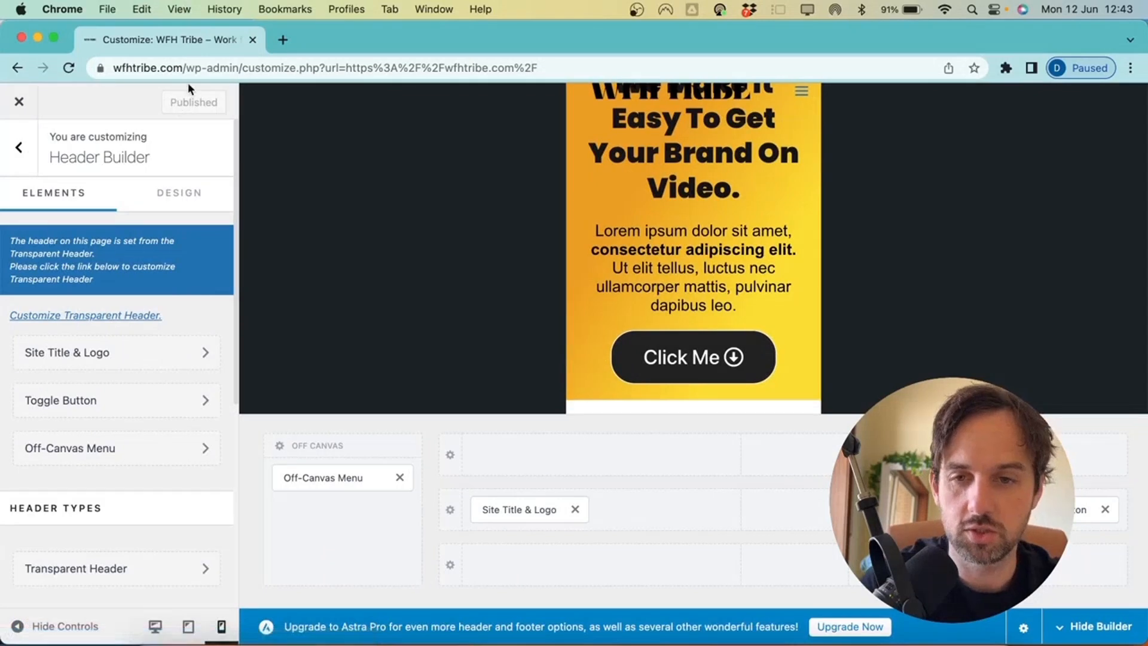
Trim the address to wfhtribe.com and load the live homepage
drag(188, 67, 569, 62)
key(BackSpace)
key(Return)
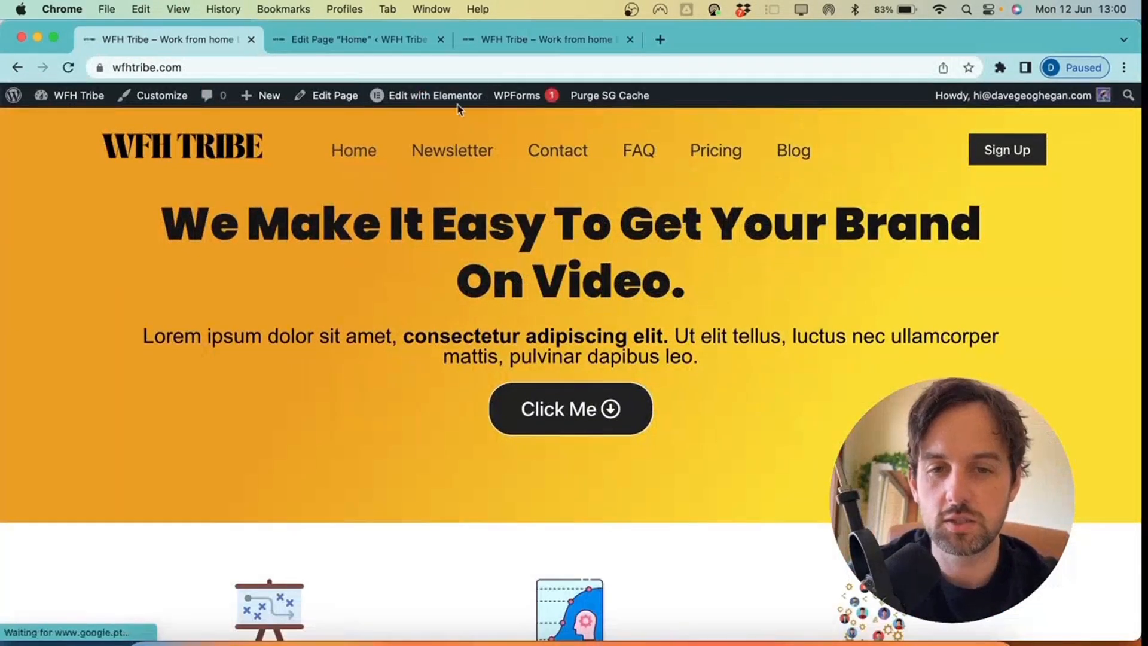
mouse_move(427, 91)
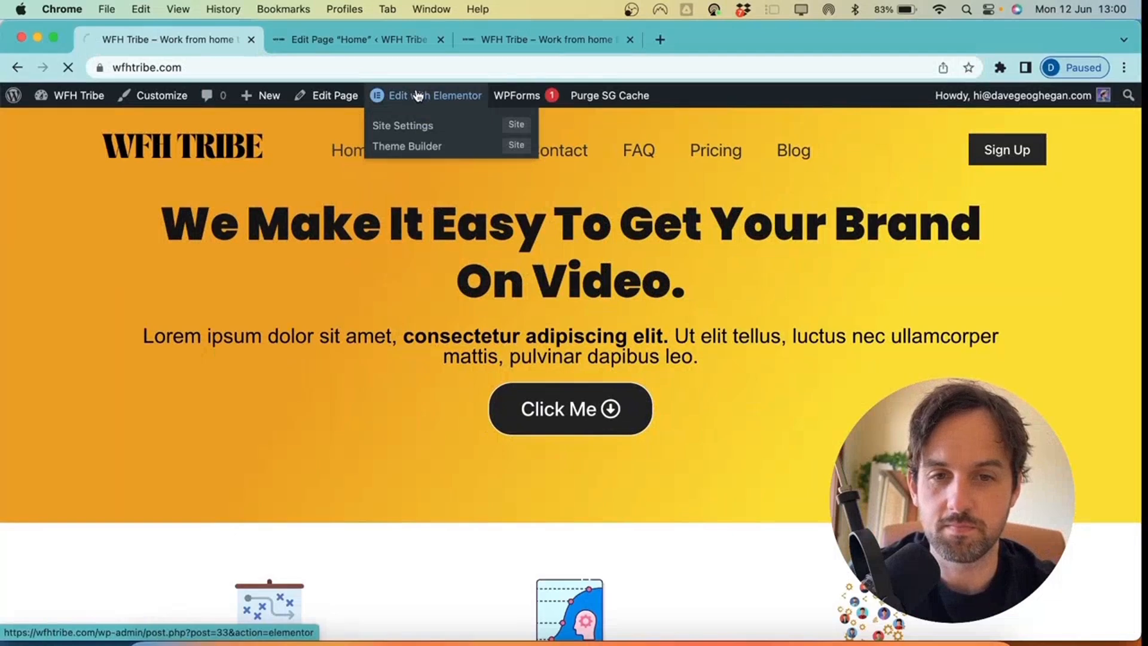
In Elementor, set the orange hero section's linked padding to 200px and Update
click(418, 96)
click(440, 40)
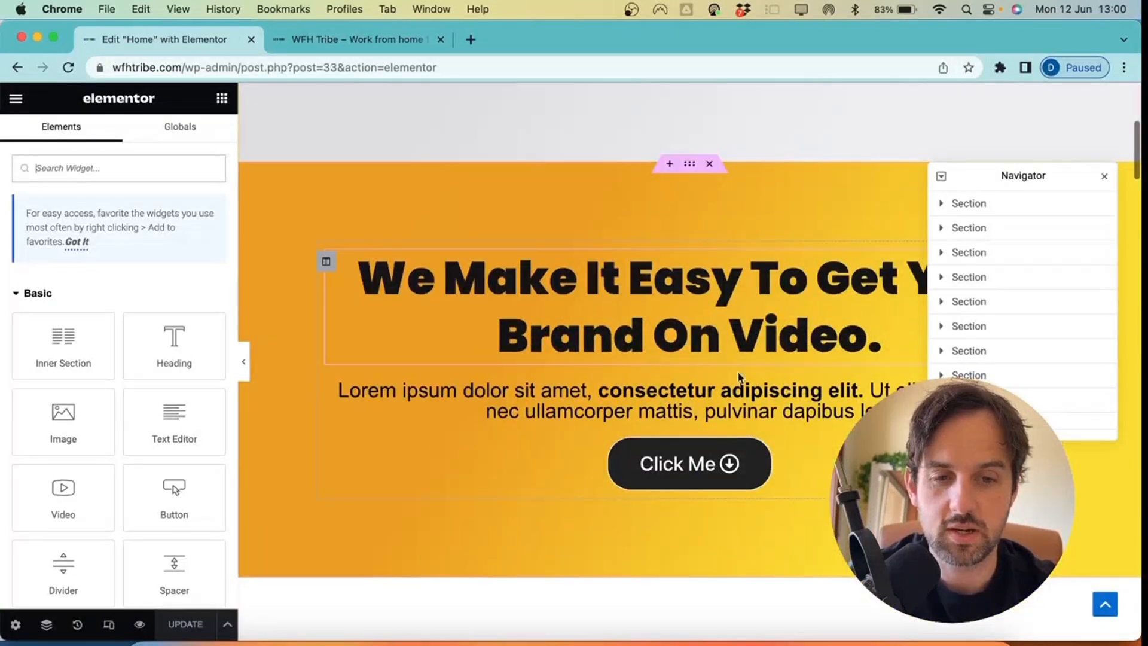
scroll(689, 181, up, 6)
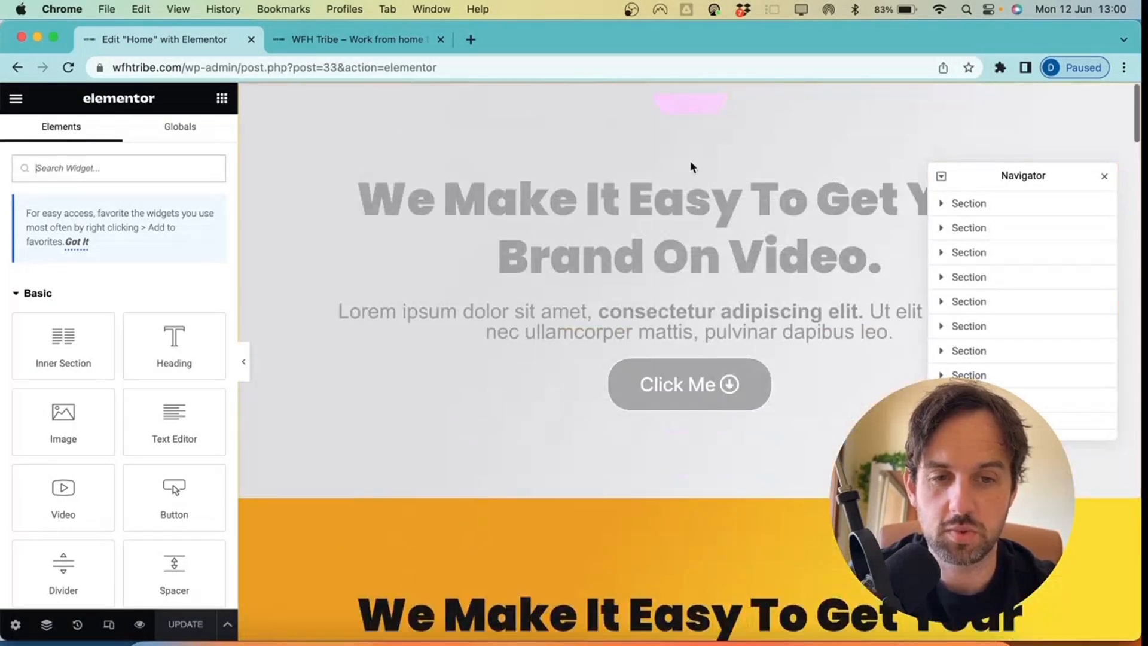
scroll(687, 407, down, 3)
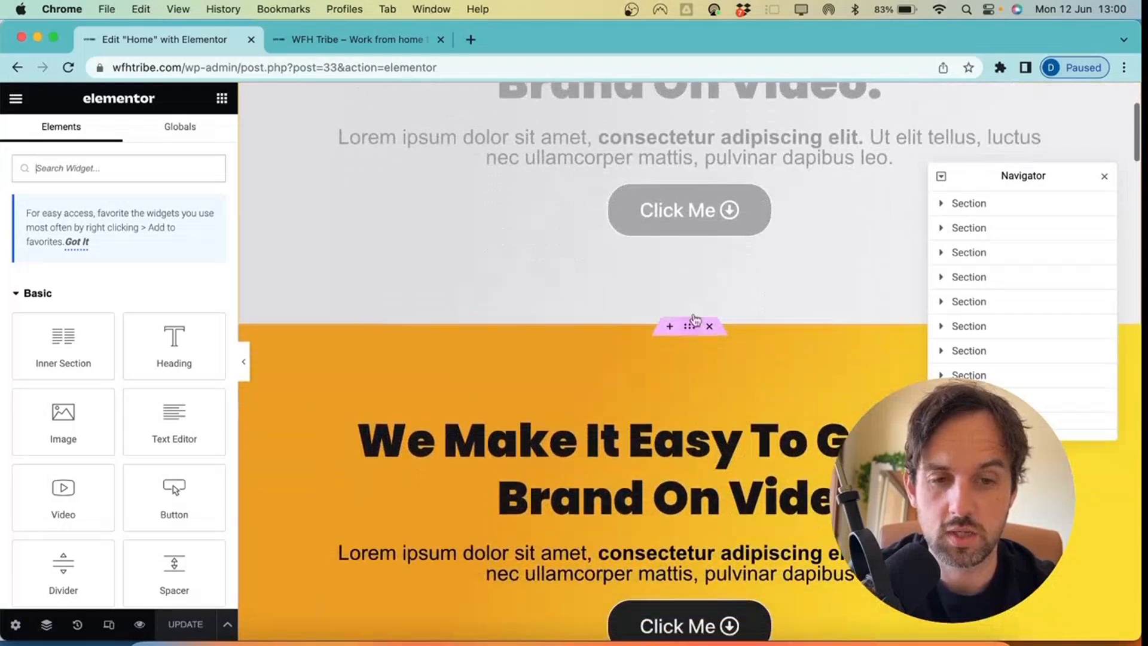
click(691, 331)
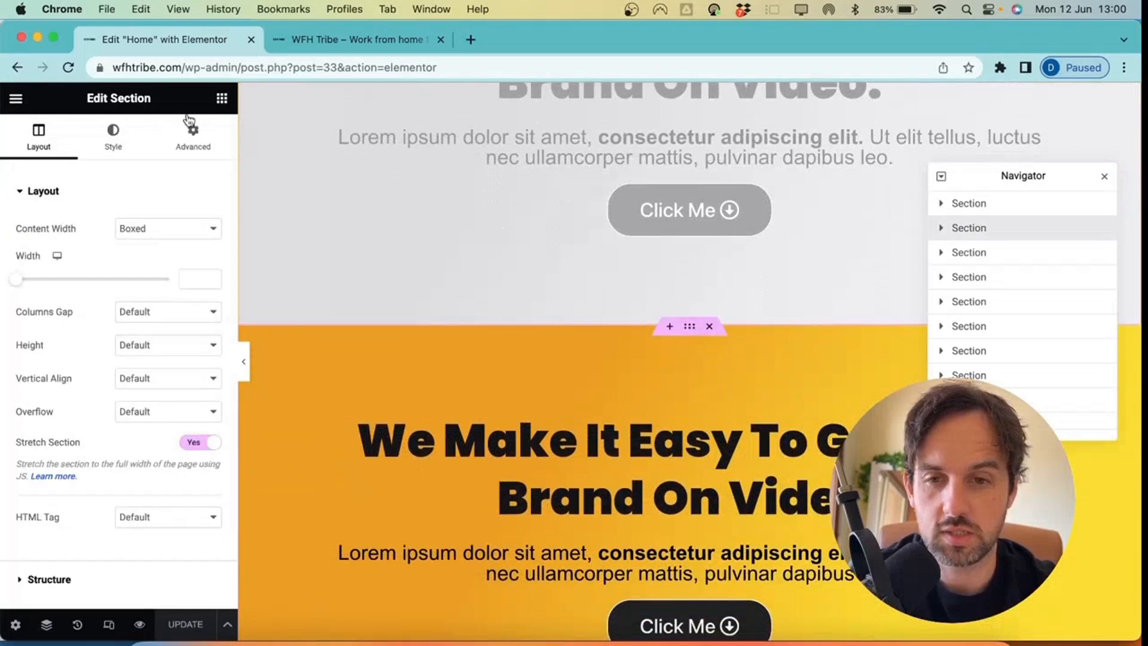
click(191, 134)
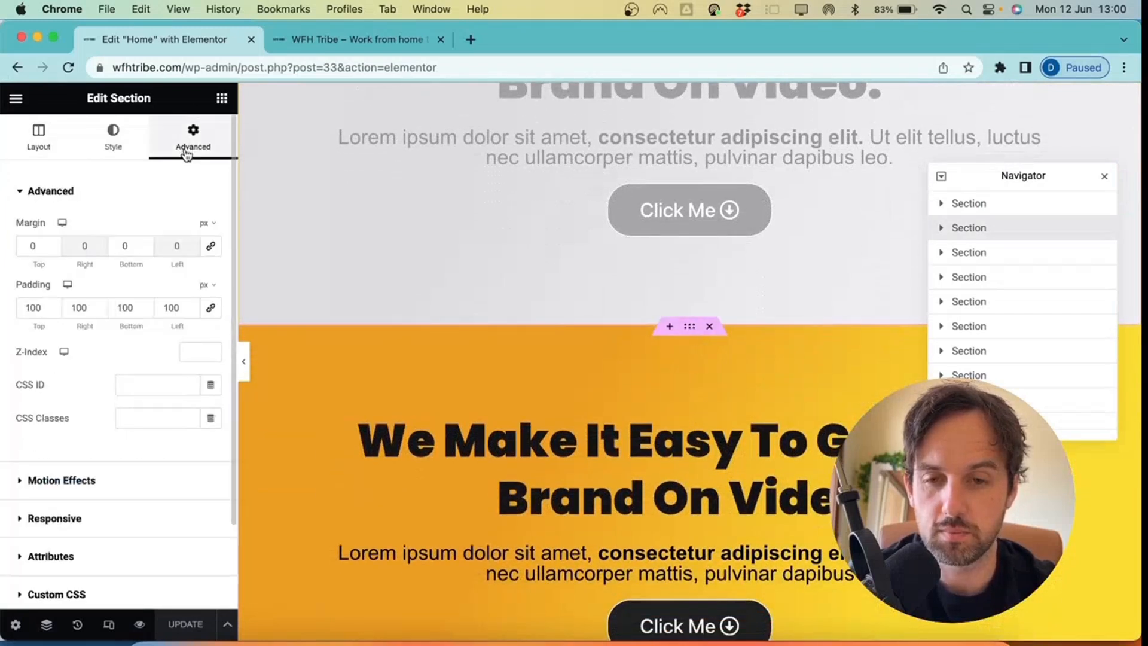
click(211, 308)
click(30, 307)
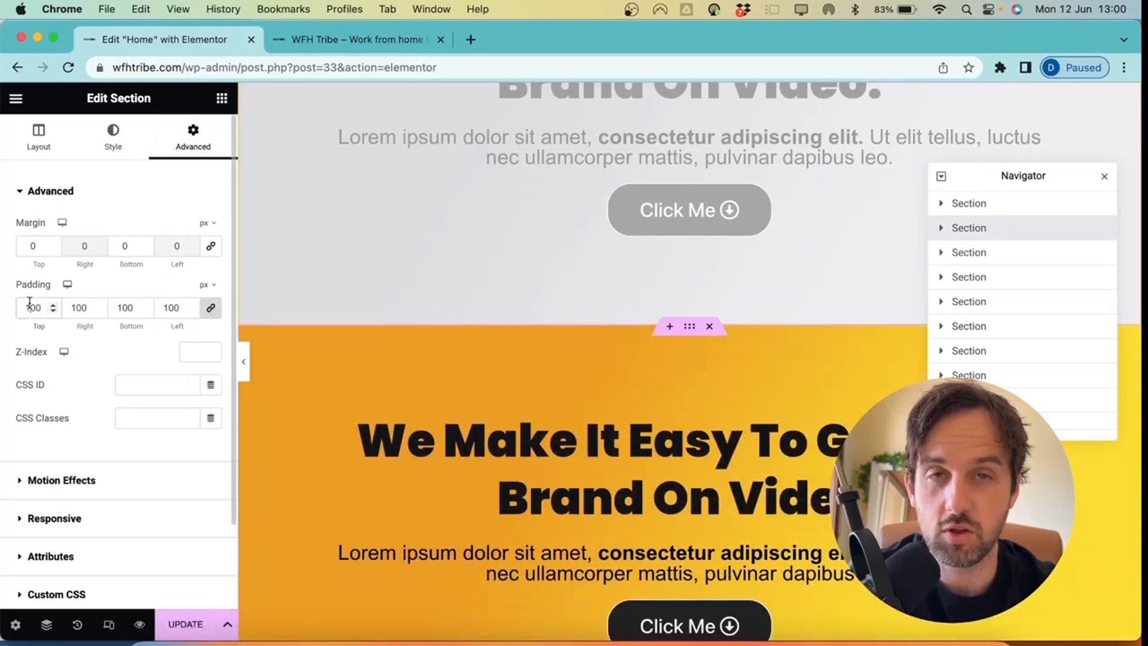
key(BackSpace)
text(3)
key(BackSpace)
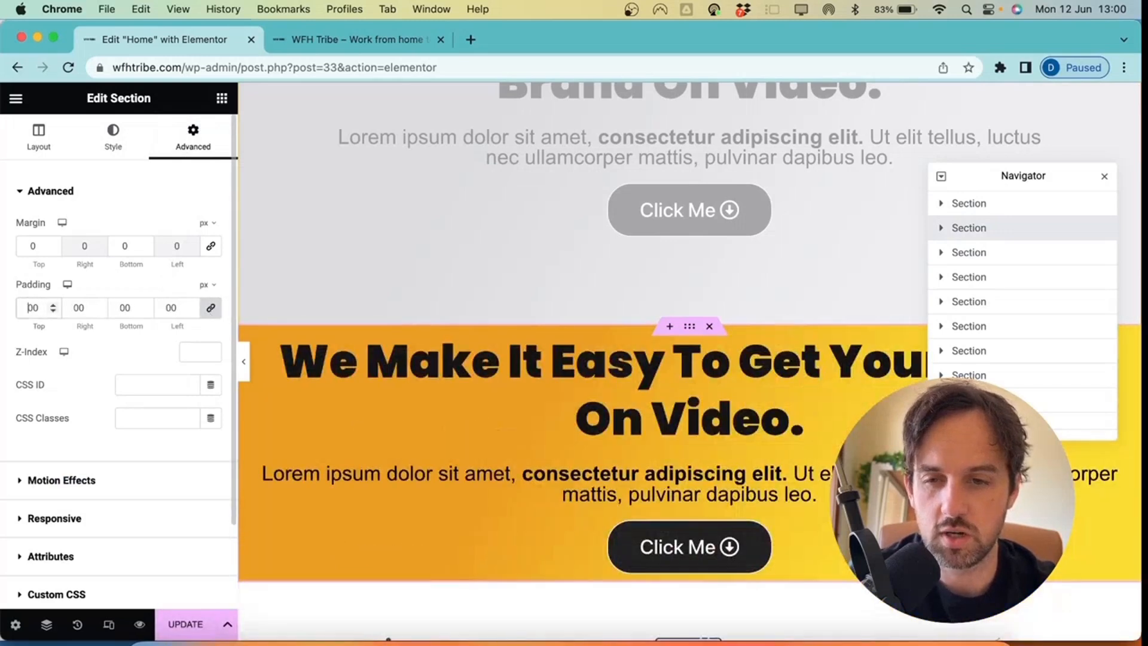
text(2)
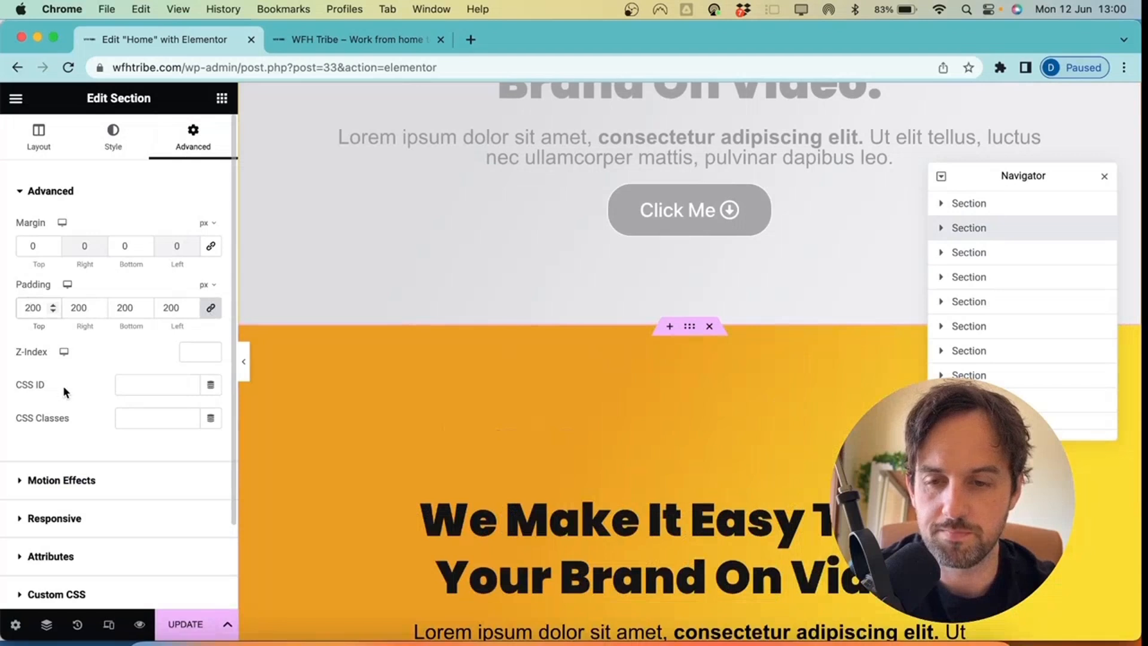
click(187, 624)
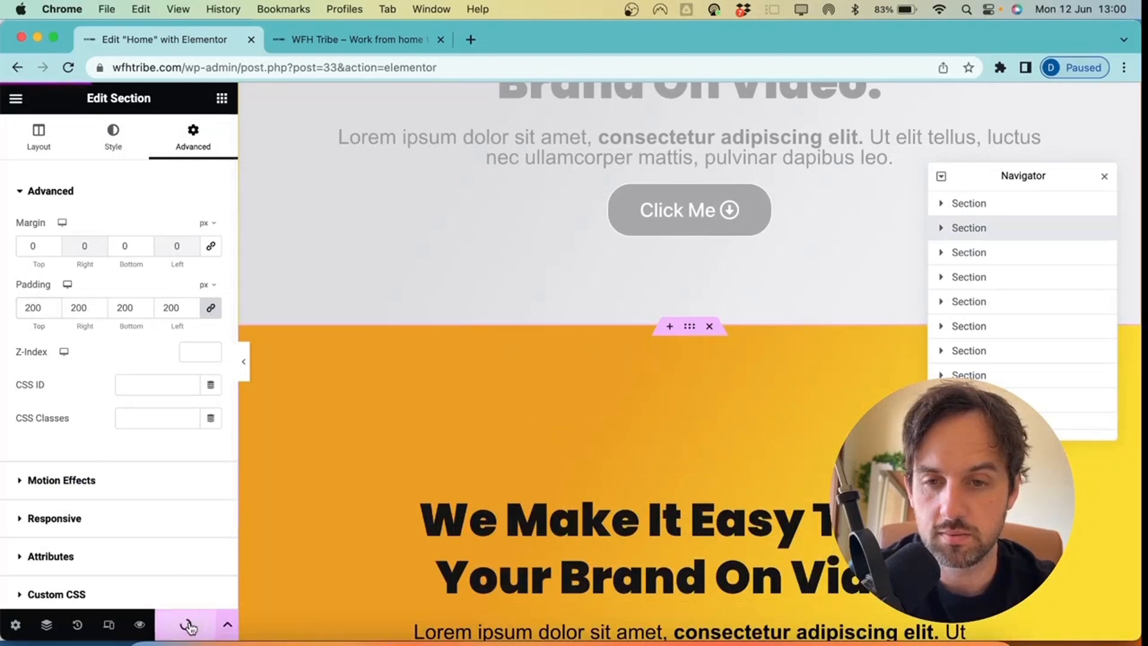
In mobile view, unlink the hero padding, set Top to 80px and Update
click(108, 625)
click(689, 153)
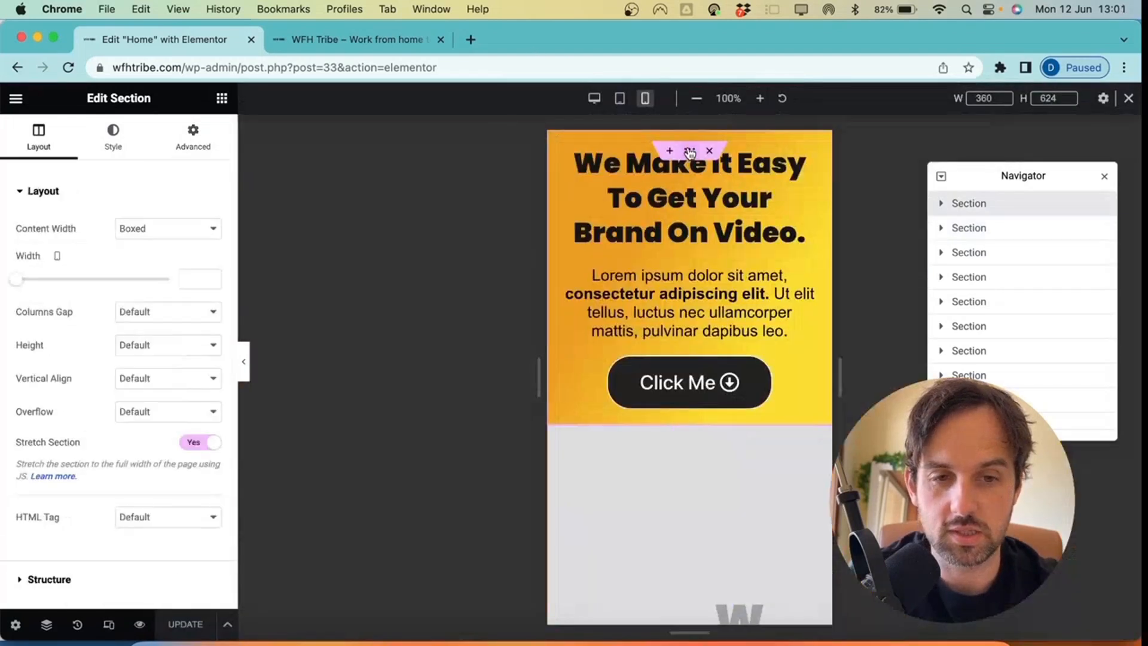
click(188, 138)
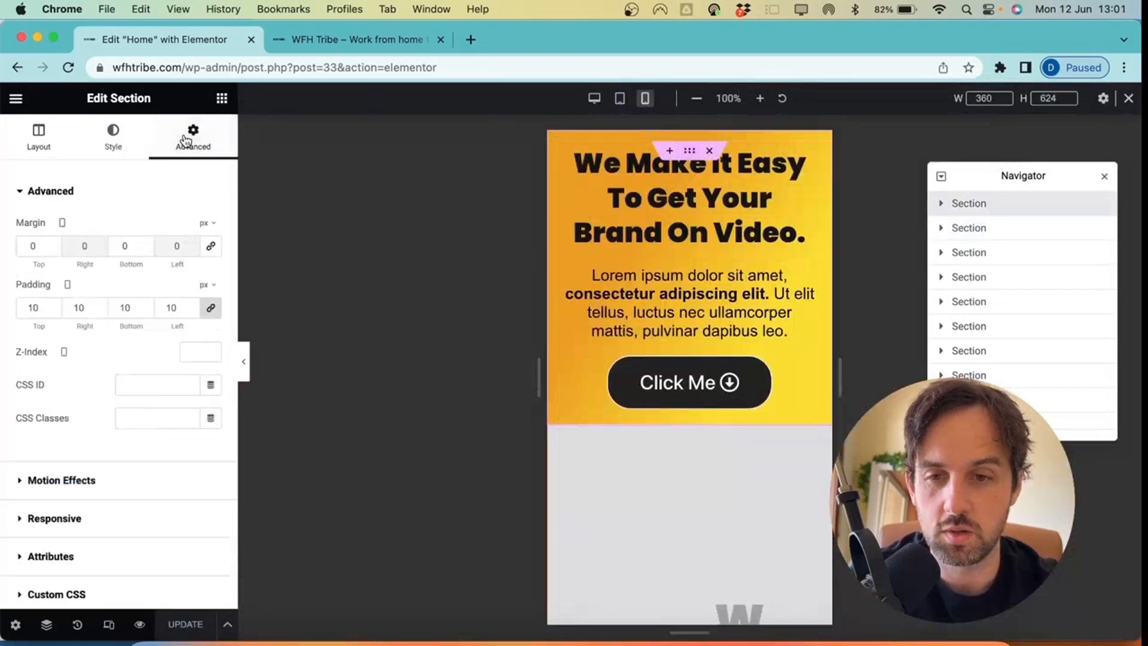
click(211, 310)
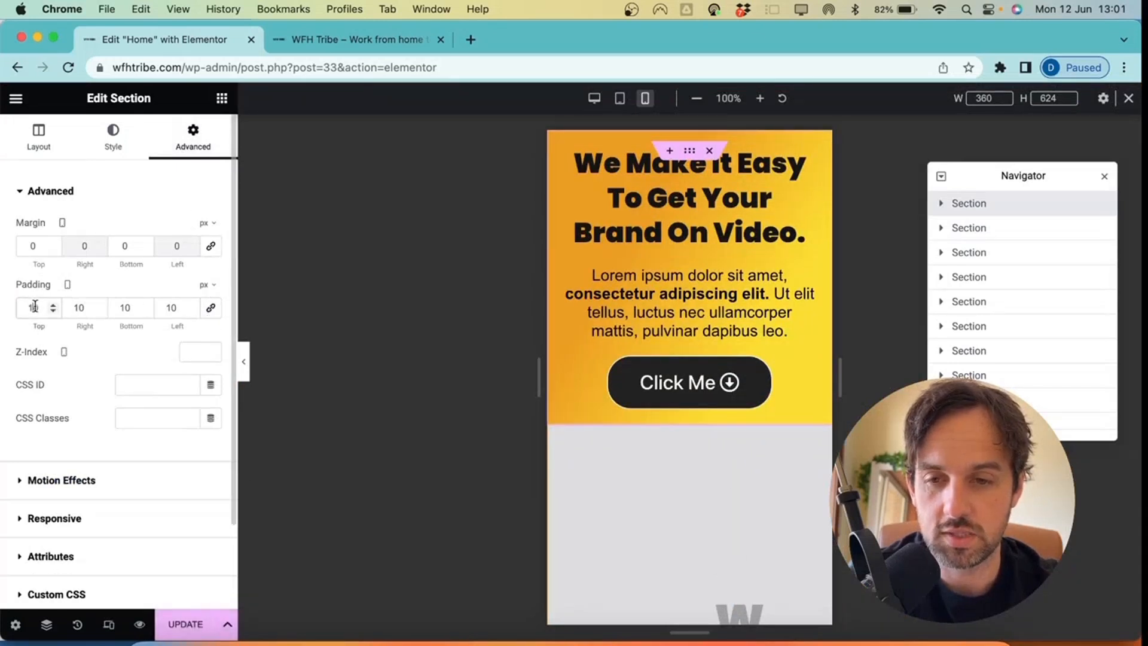
key(BackSpace)
text(5)
key(BackSpace)
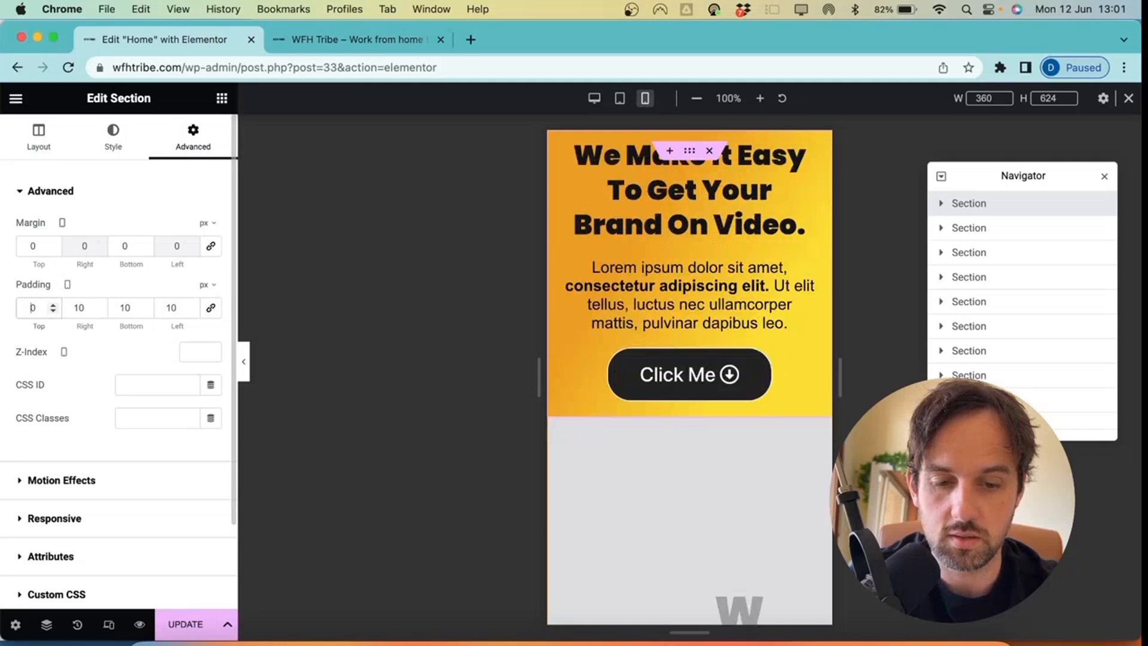
text(80)
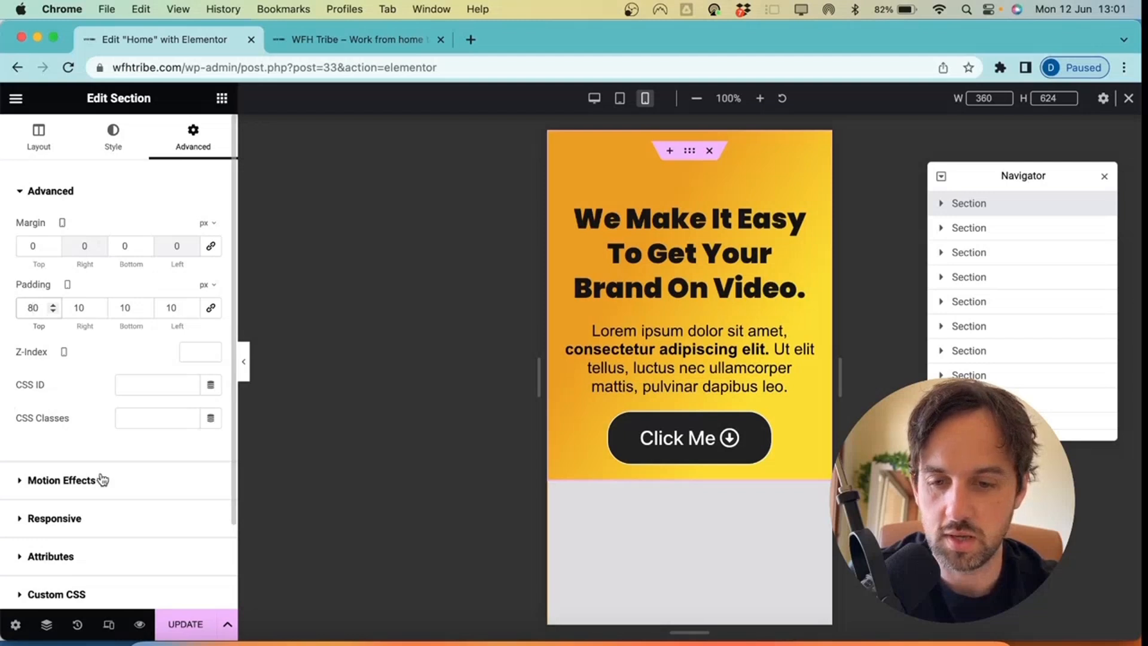
click(185, 624)
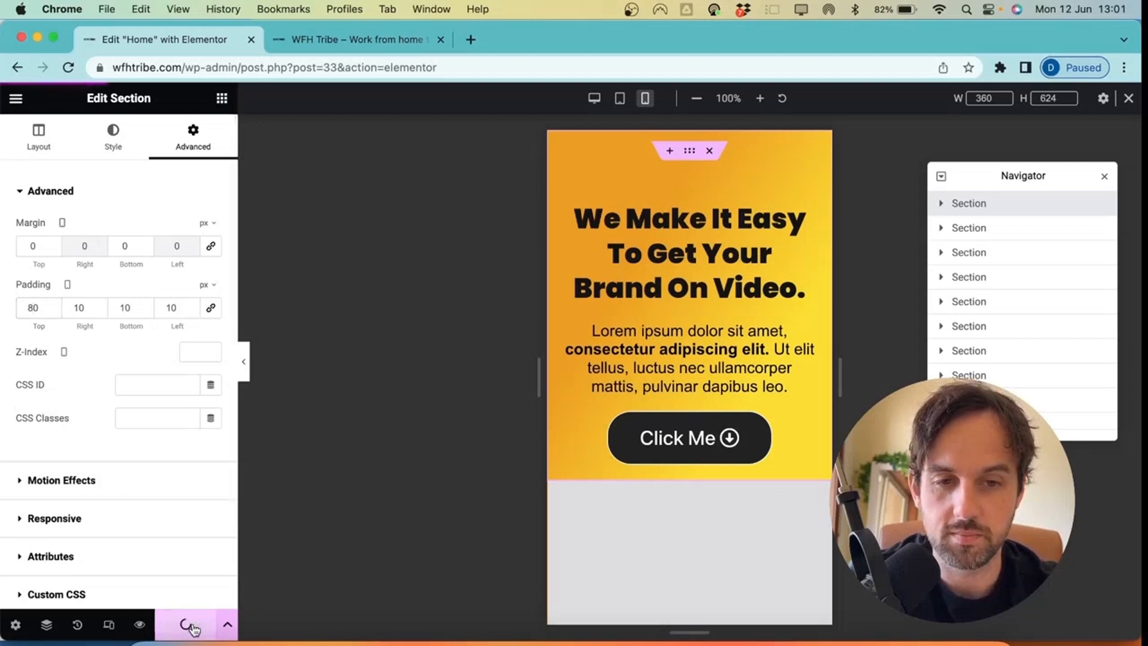
Preview the saved homepage in a new tab, then return to the editor
click(137, 625)
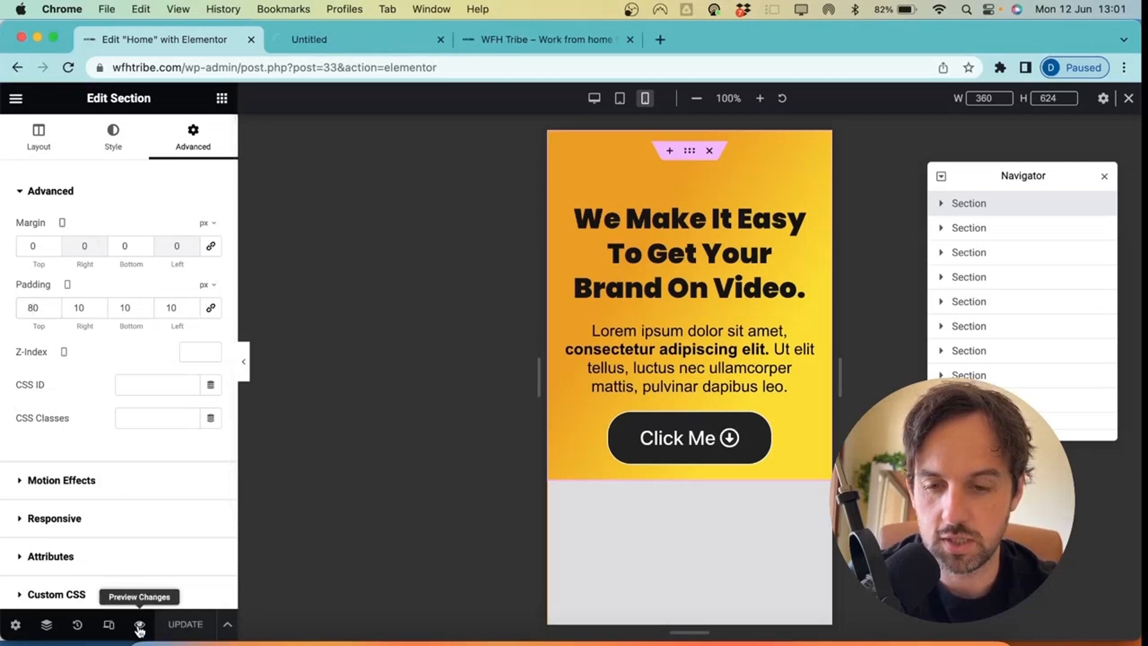
click(382, 40)
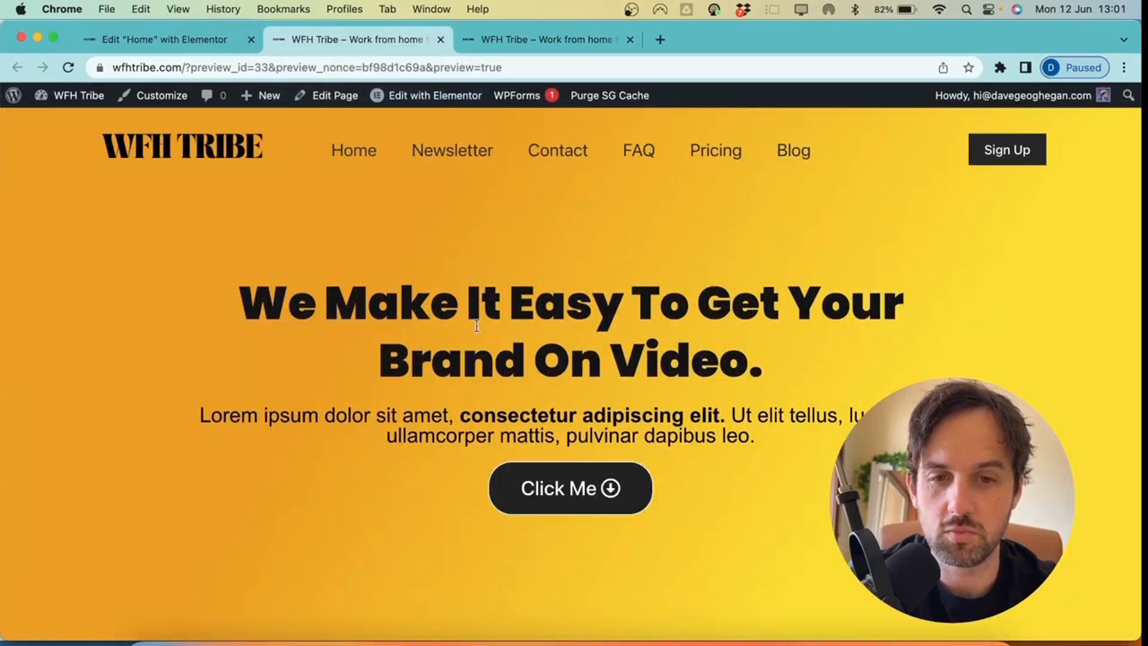
click(161, 39)
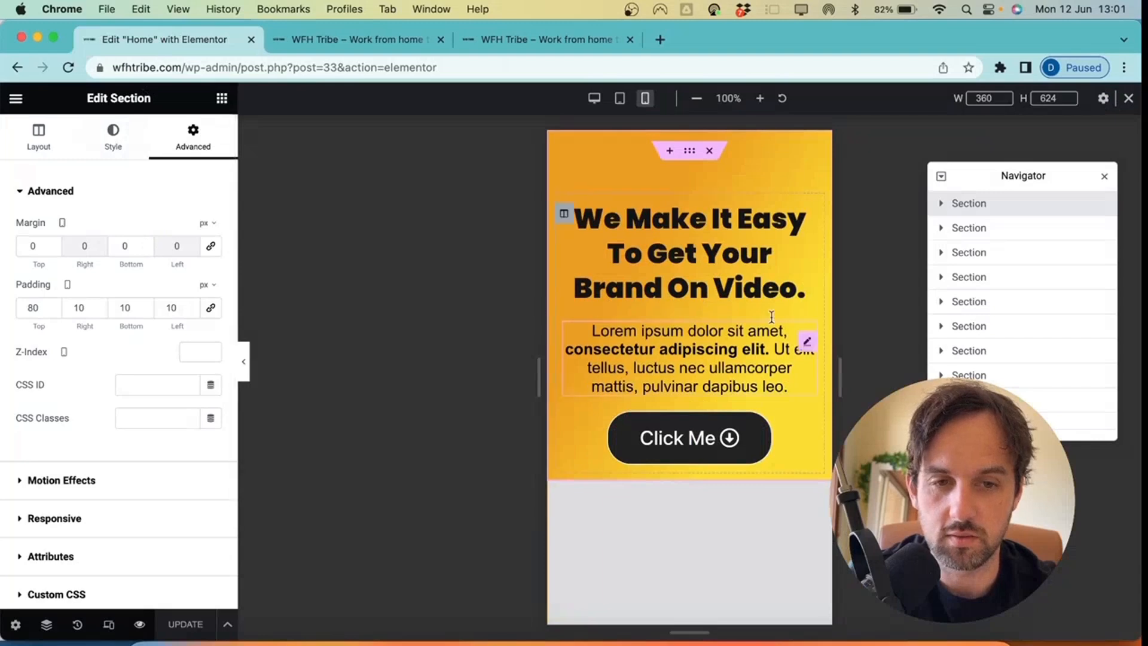
In desktop view, adjust the orange hero section's top and bottom padding, entering 12 for the top
click(594, 98)
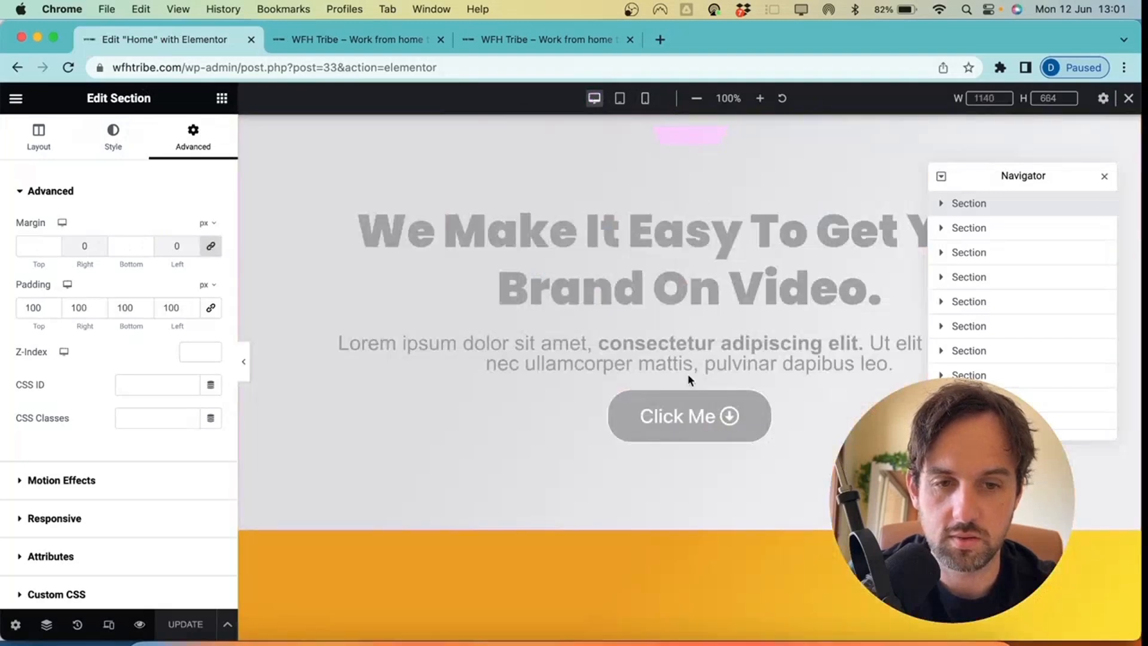
scroll(699, 383, down, 4)
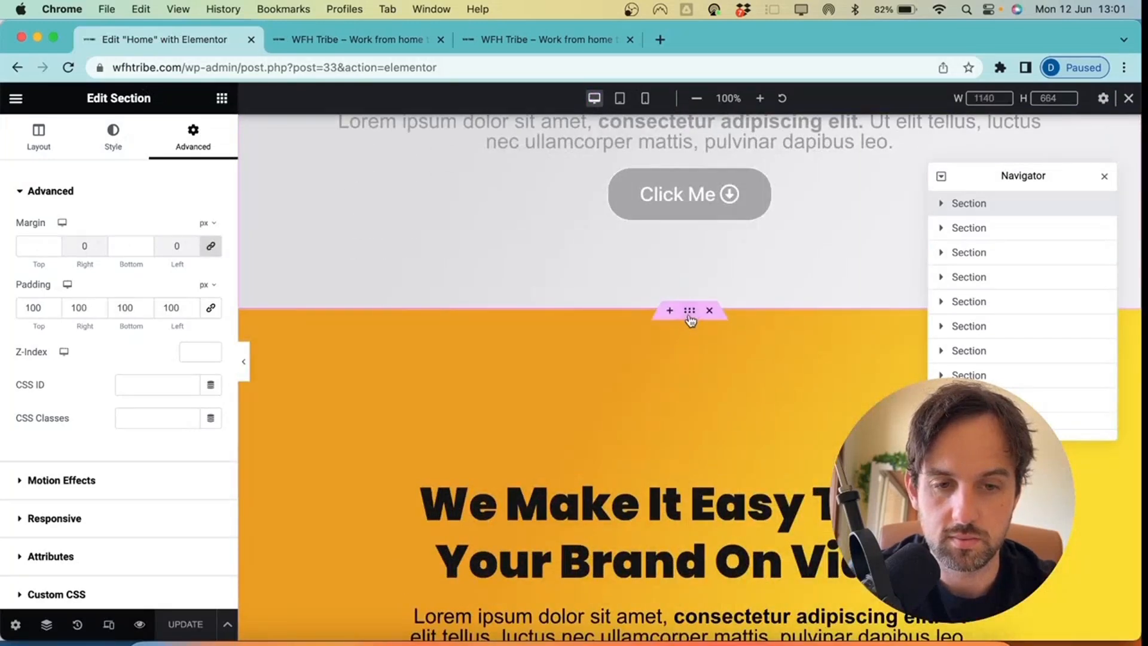
click(690, 312)
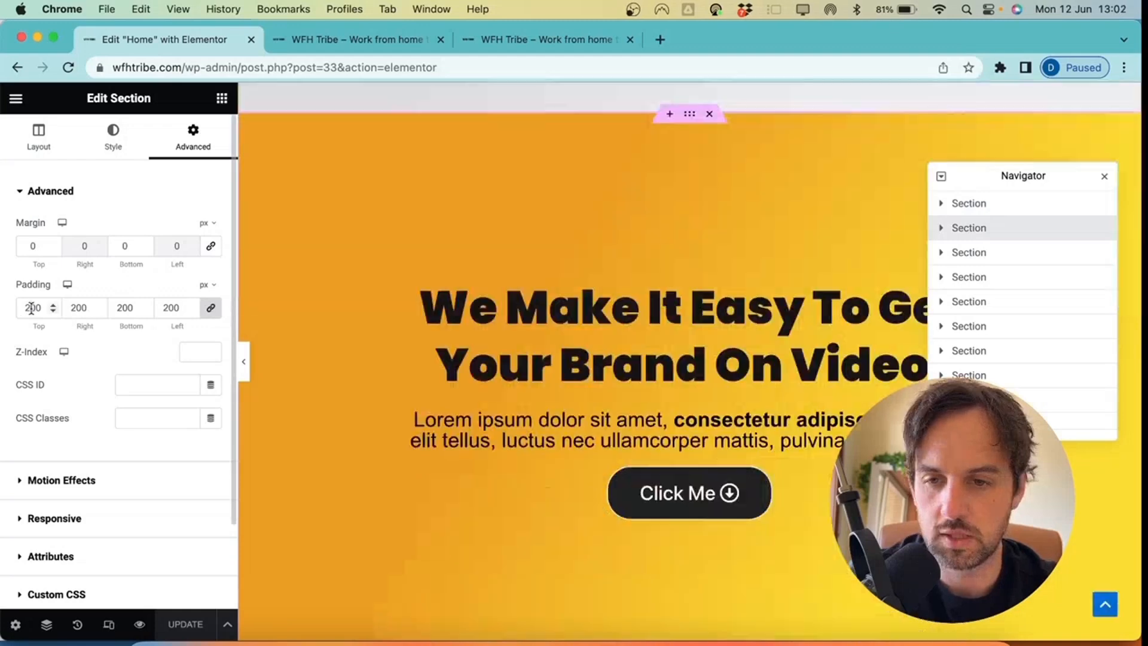
click(29, 307)
key(BackSpace)
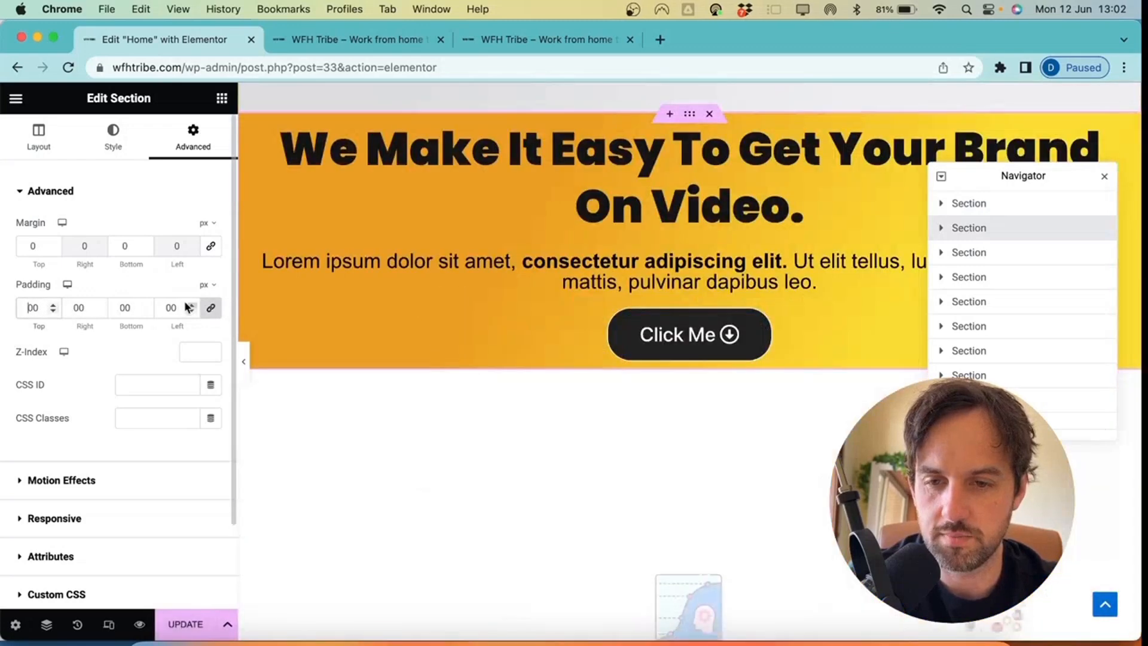
text(2)
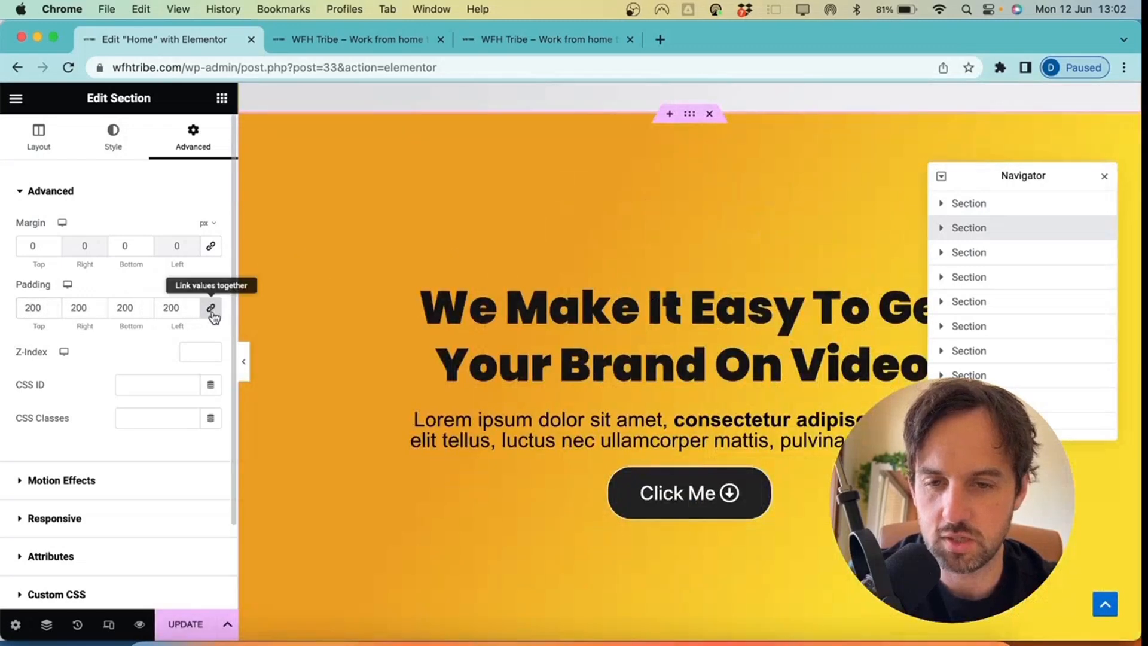
key(BackSpace)
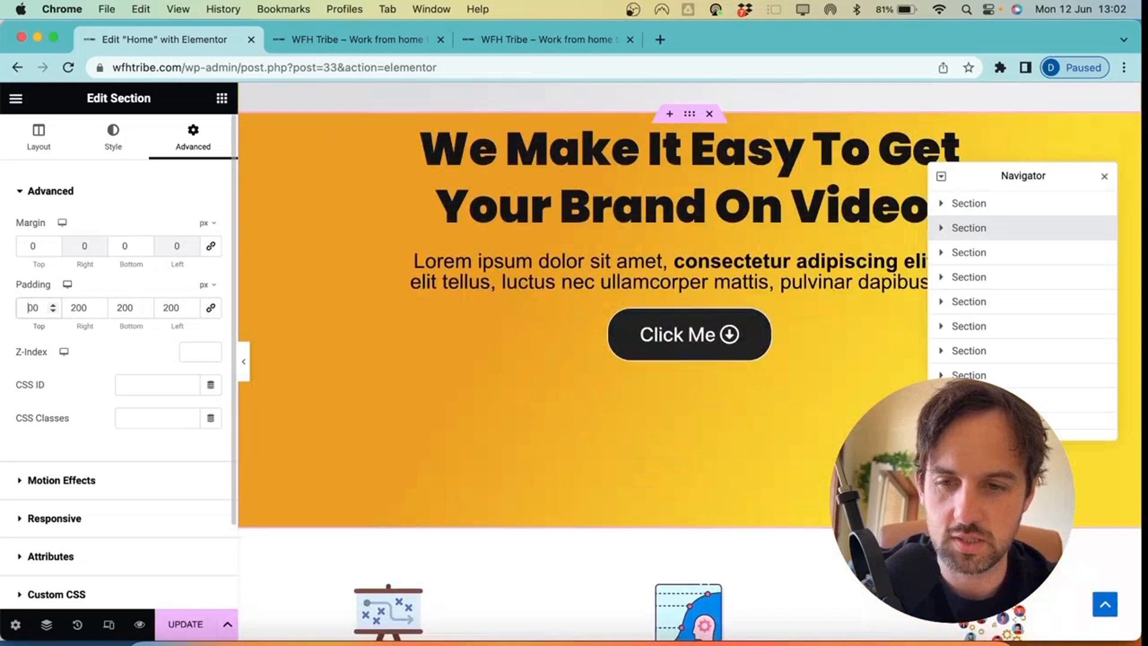
text(12)
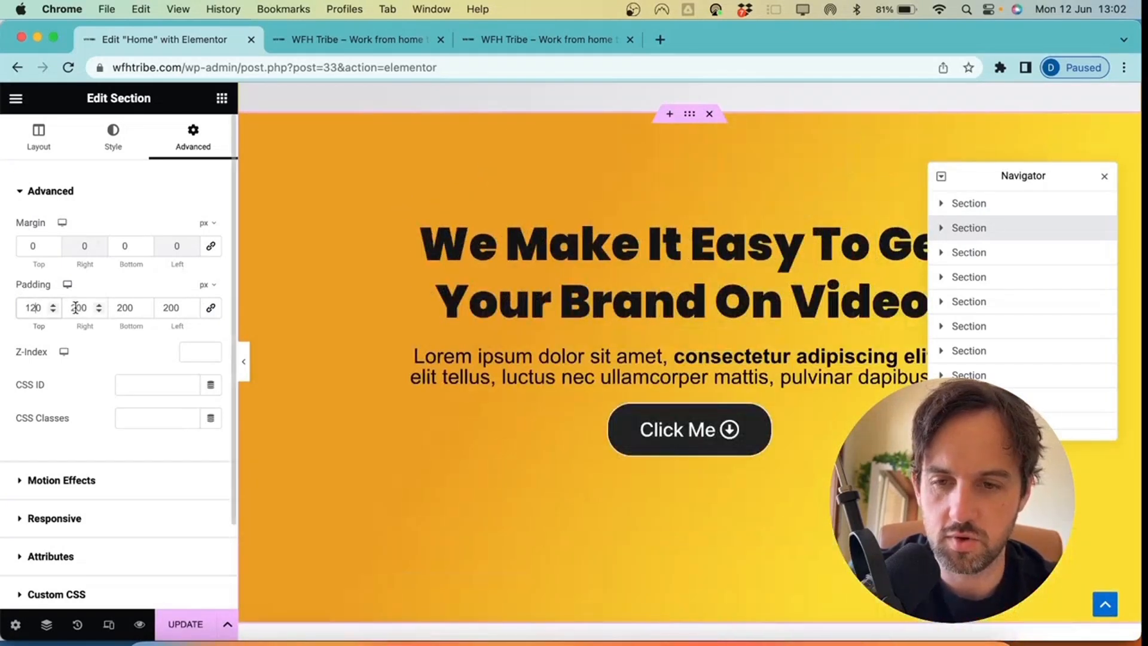
click(125, 308)
key(BackSpace)
text(1)
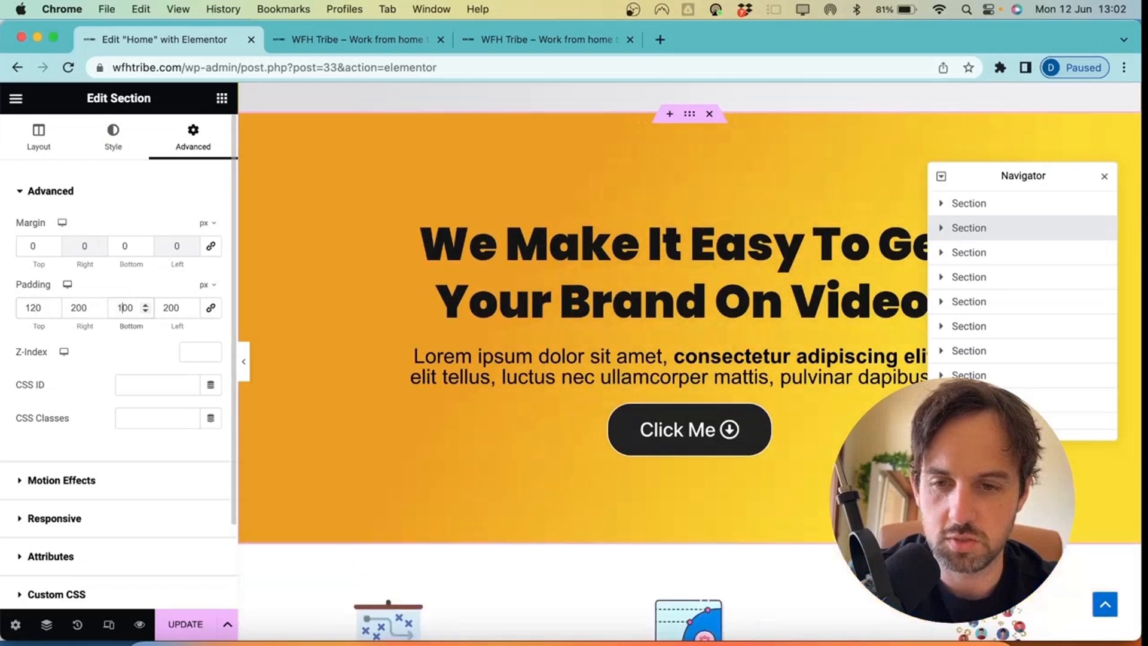
scroll(454, 321, up, 3)
scroll(454, 322, down, 3)
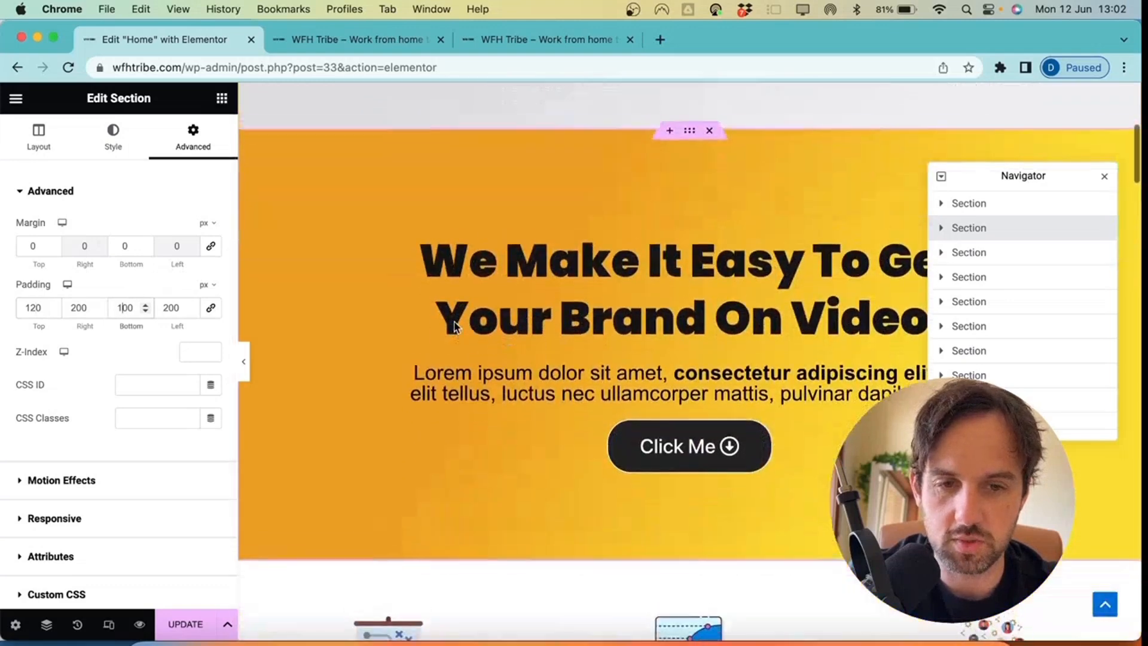
scroll(454, 321, up, 1)
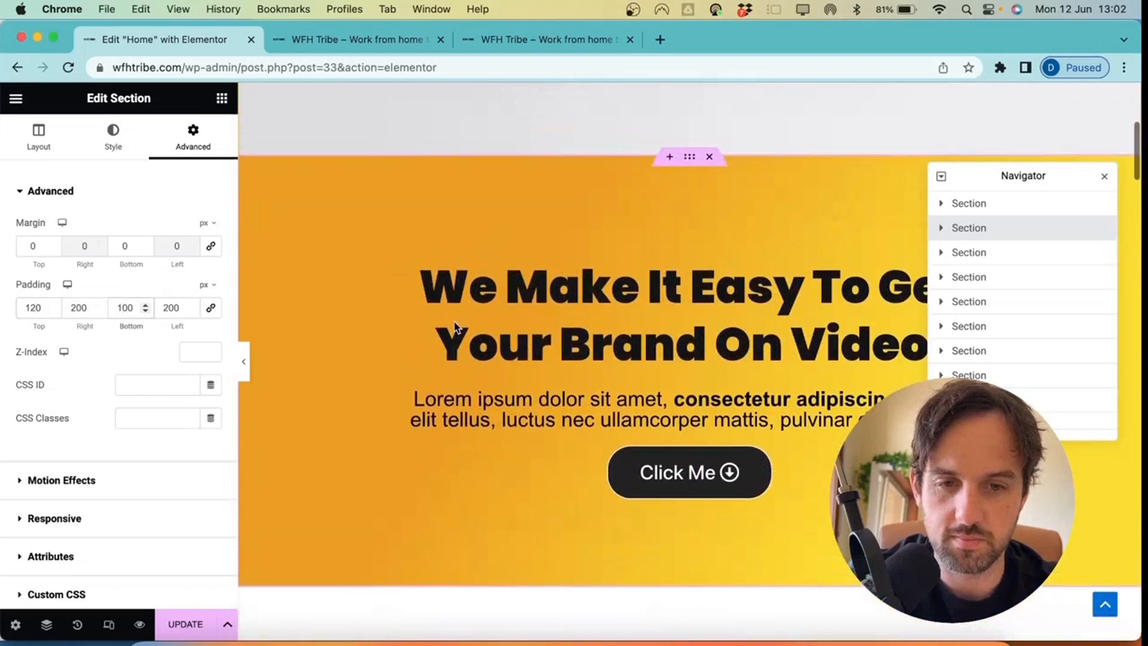
Review the page in mobile portrait preview, then save the page changes
click(243, 361)
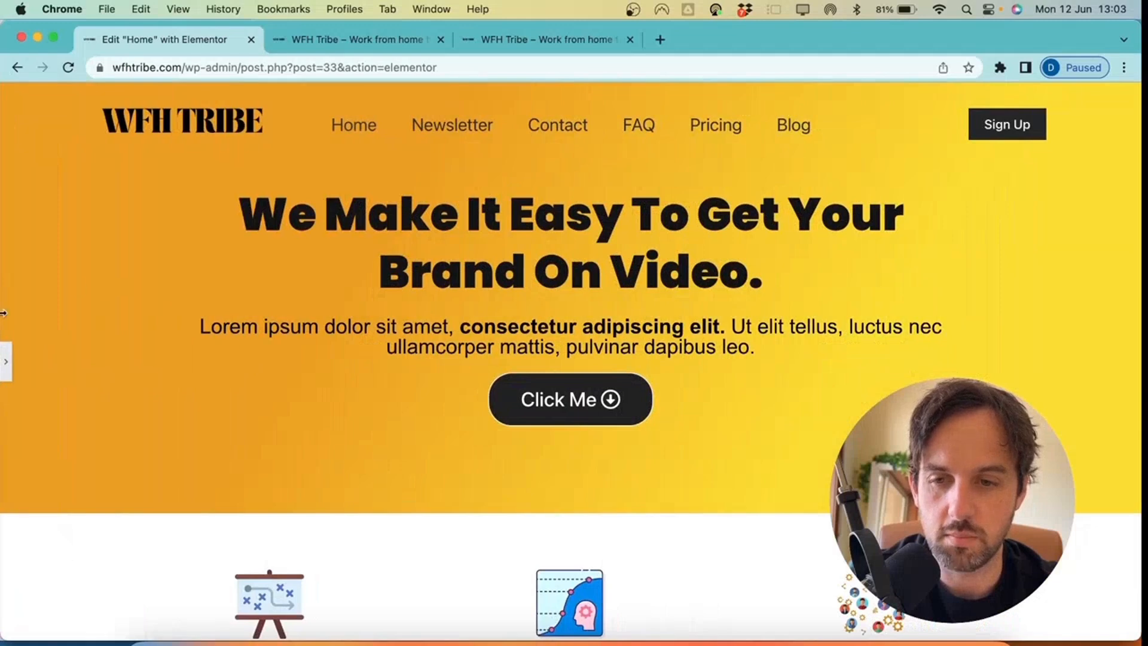
click(6, 354)
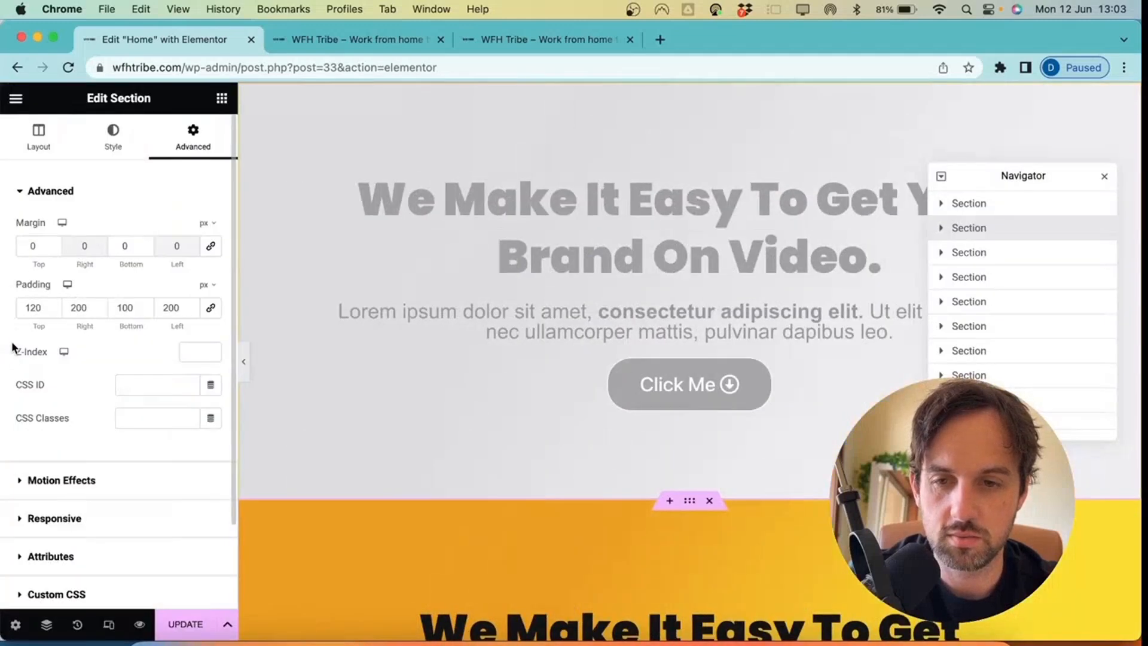
click(109, 625)
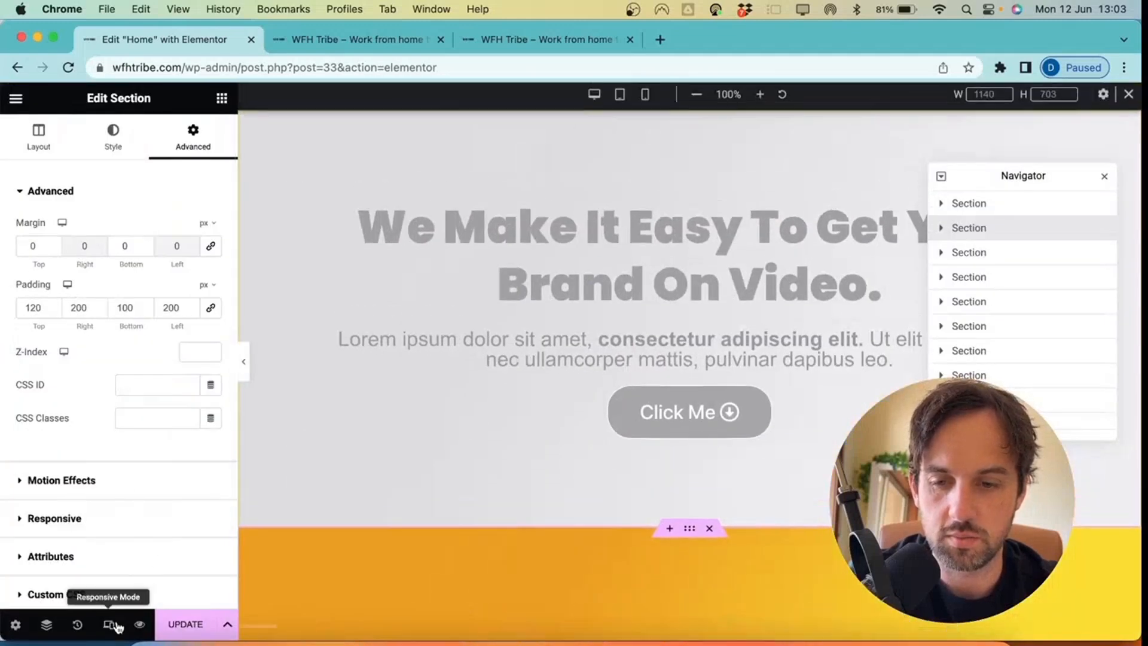
click(647, 99)
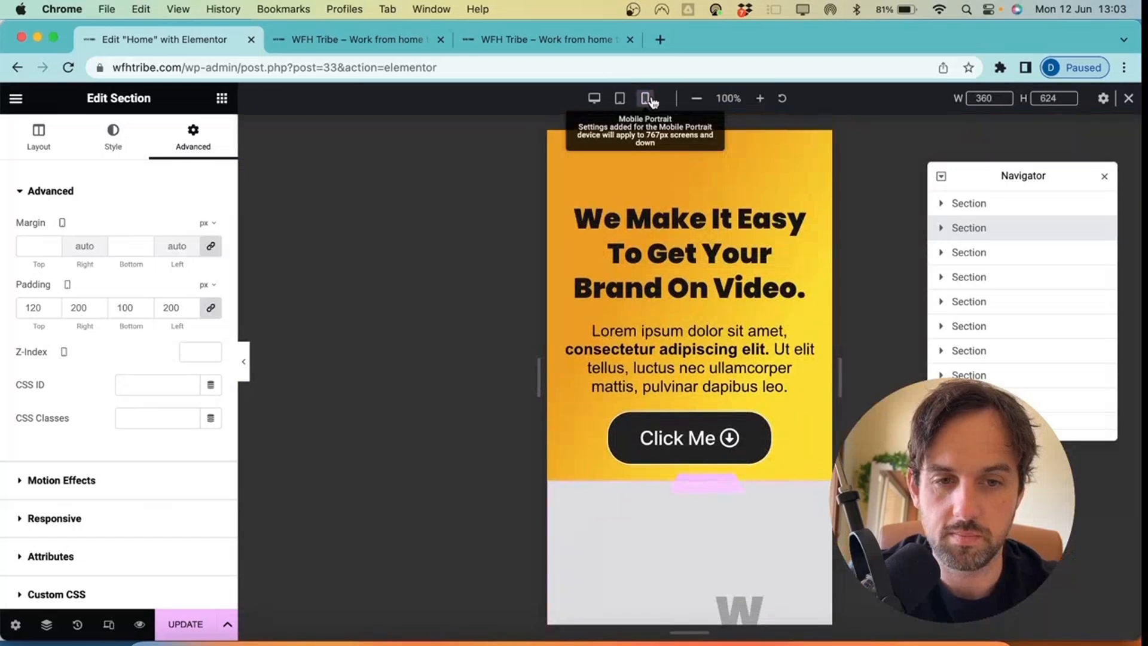
click(689, 151)
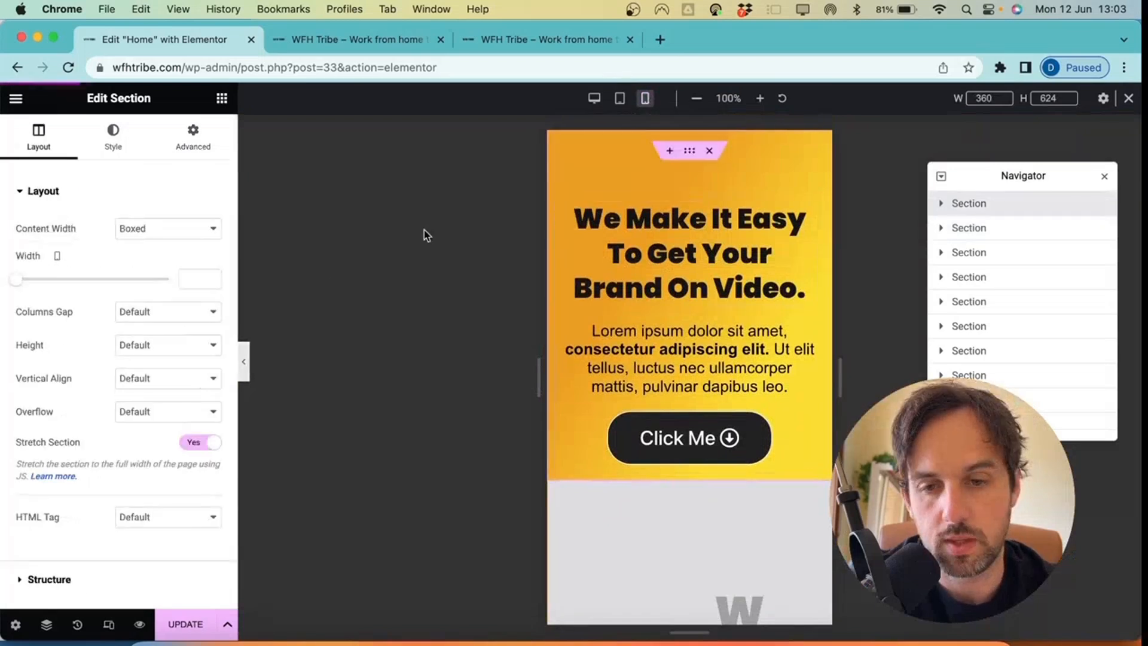
click(246, 368)
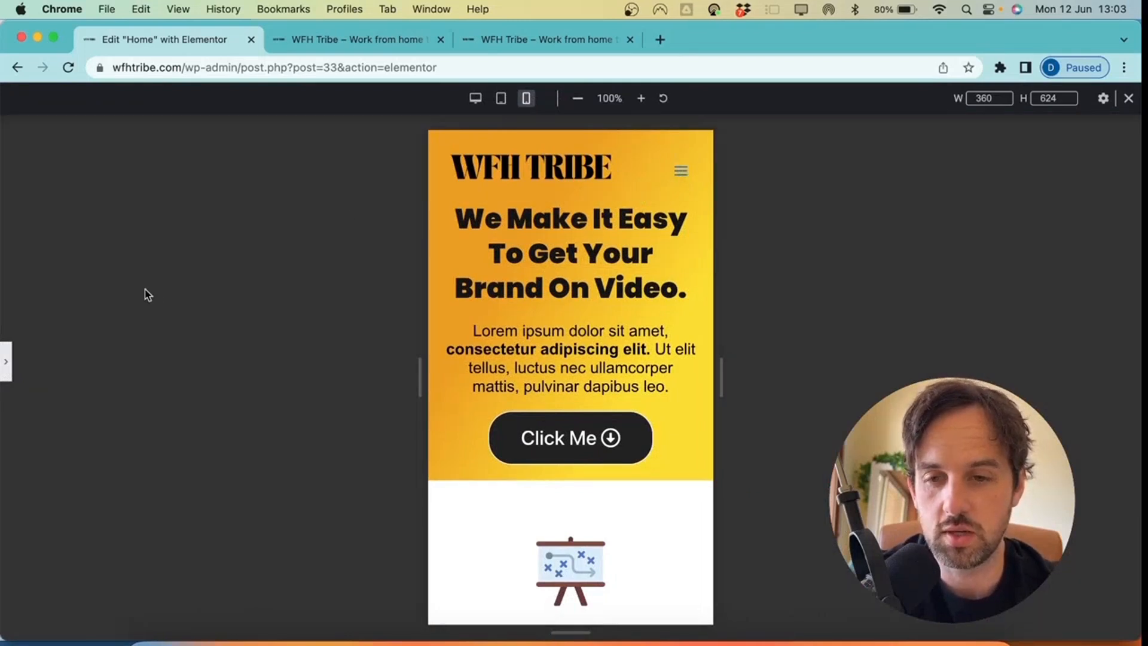
click(6, 361)
click(185, 628)
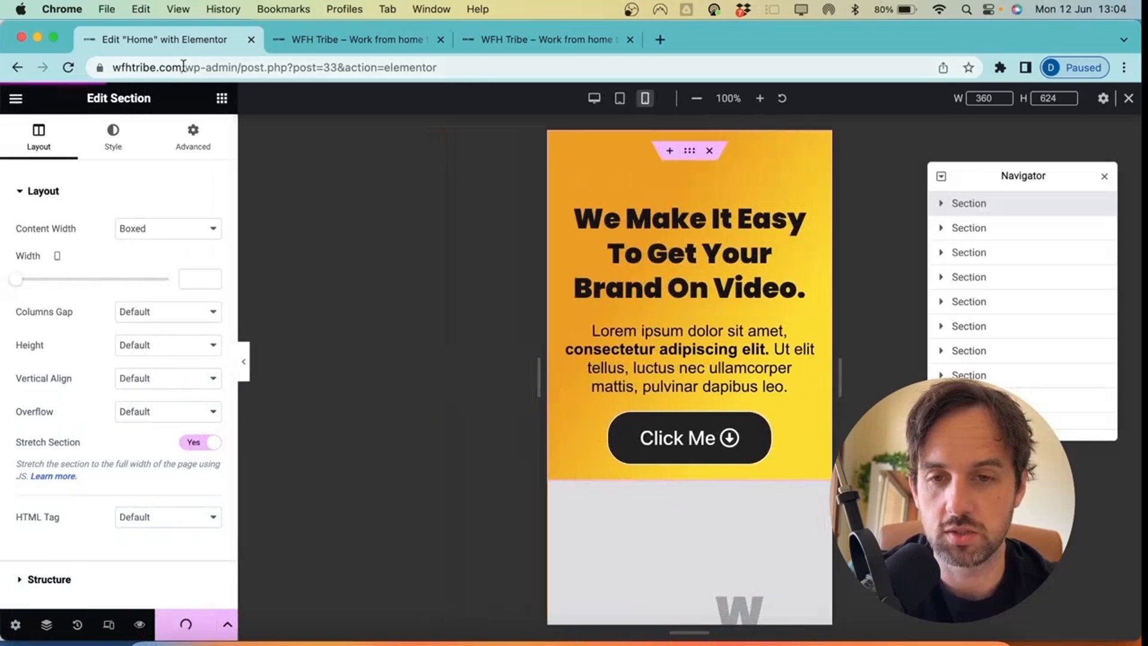
Load the live homepage at wfhtribe.com
drag(183, 66, 467, 60)
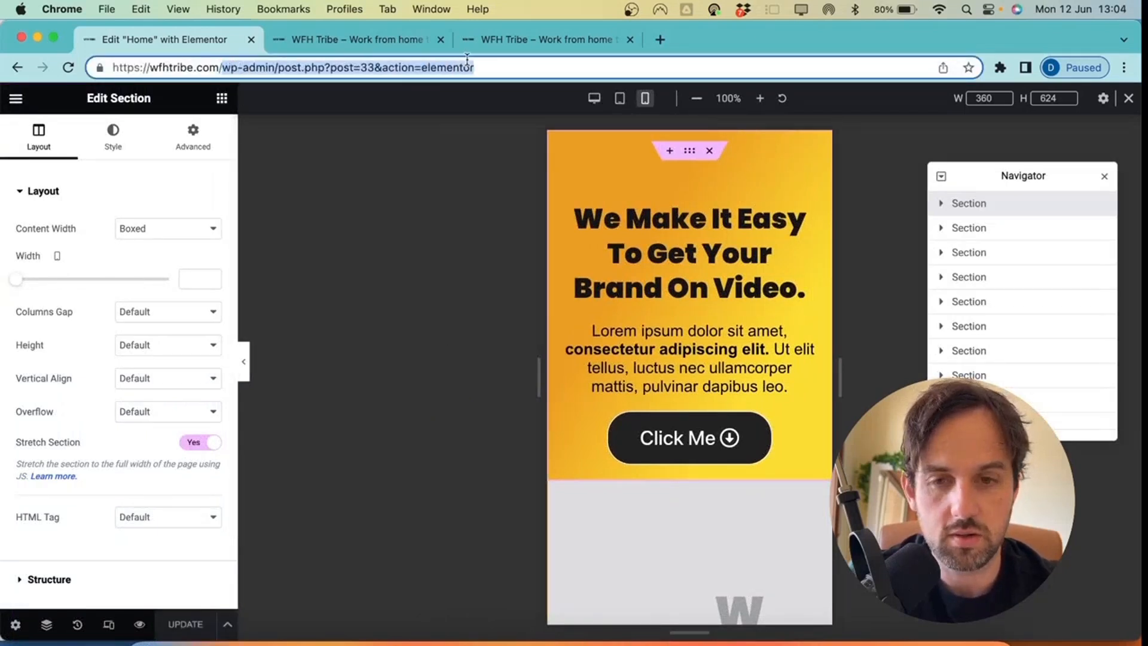
key(BackSpace)
key(Return)
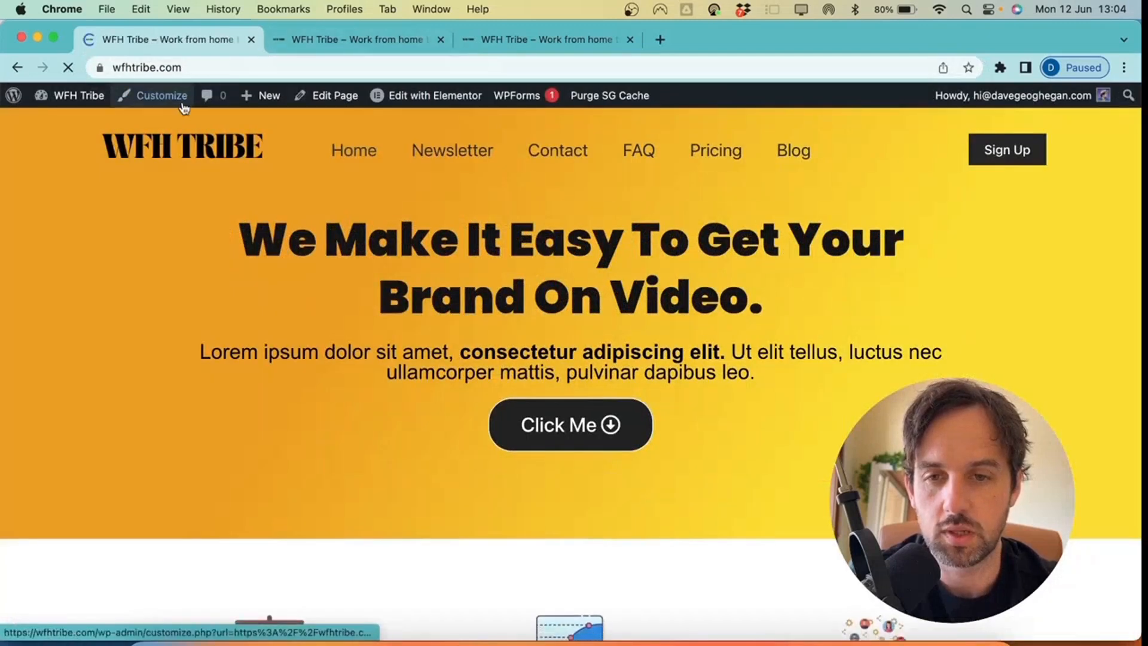
In the Customizer's Header Builder, switch to mobile preview and check the transparent header settings
click(169, 103)
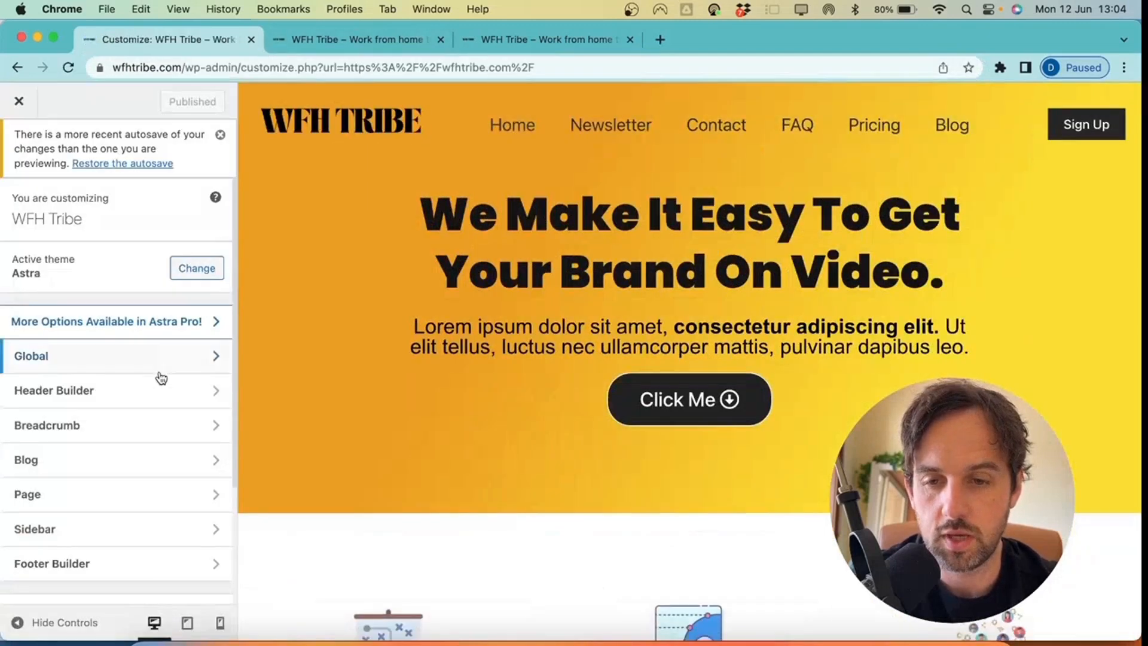
click(154, 390)
scroll(122, 570, down, 5)
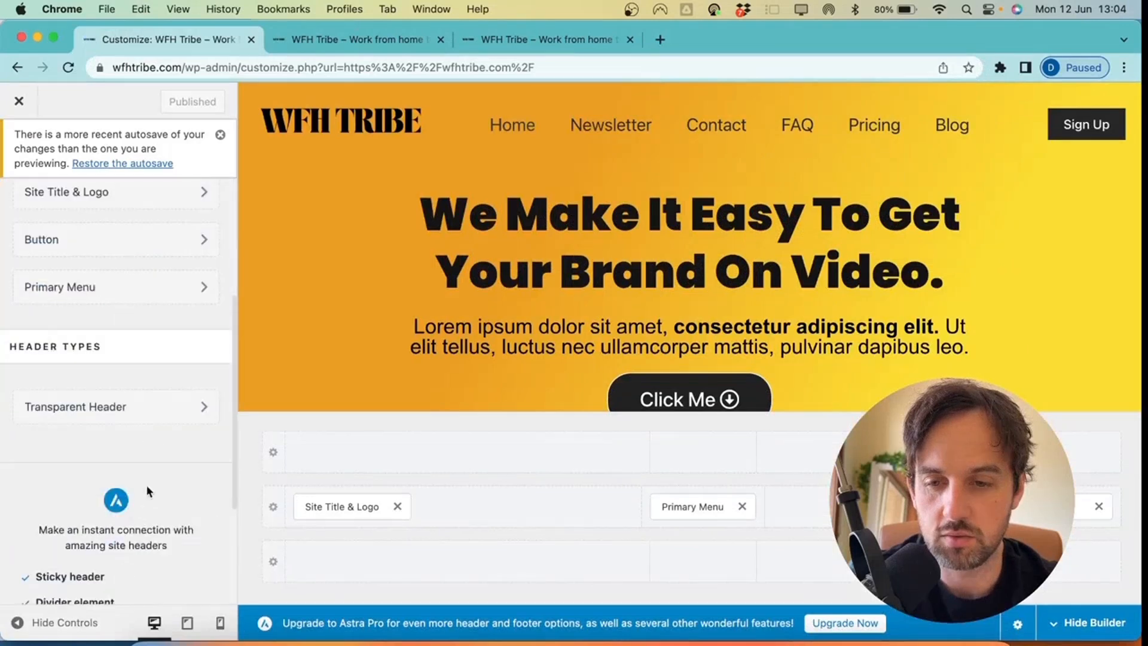
click(117, 407)
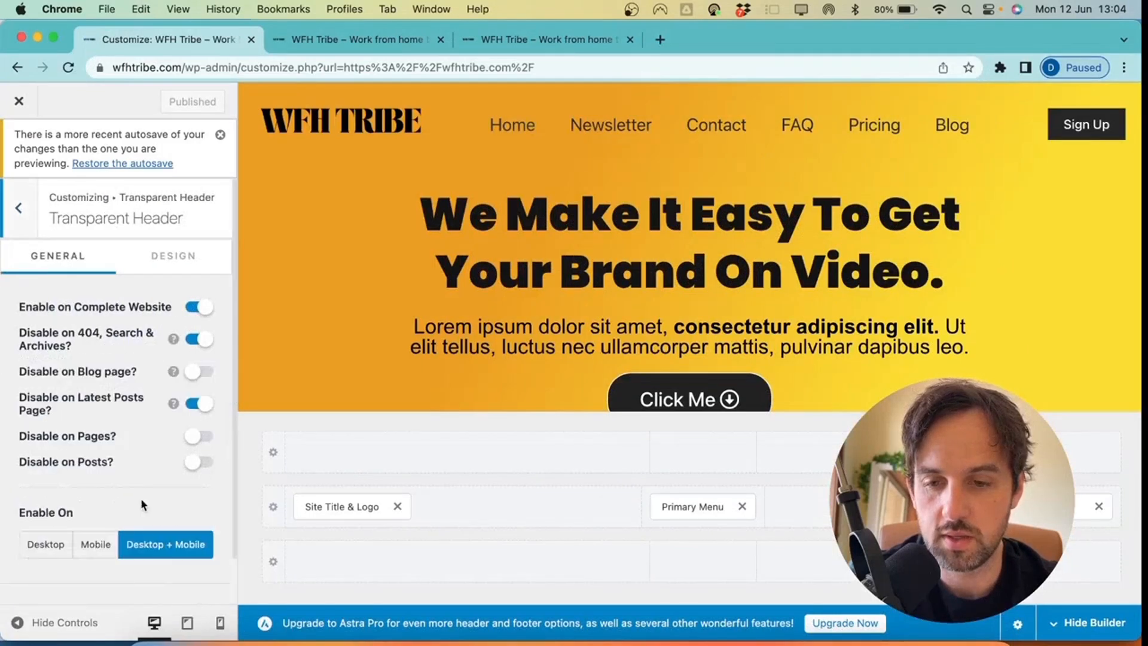
scroll(141, 498, down, 2)
click(221, 623)
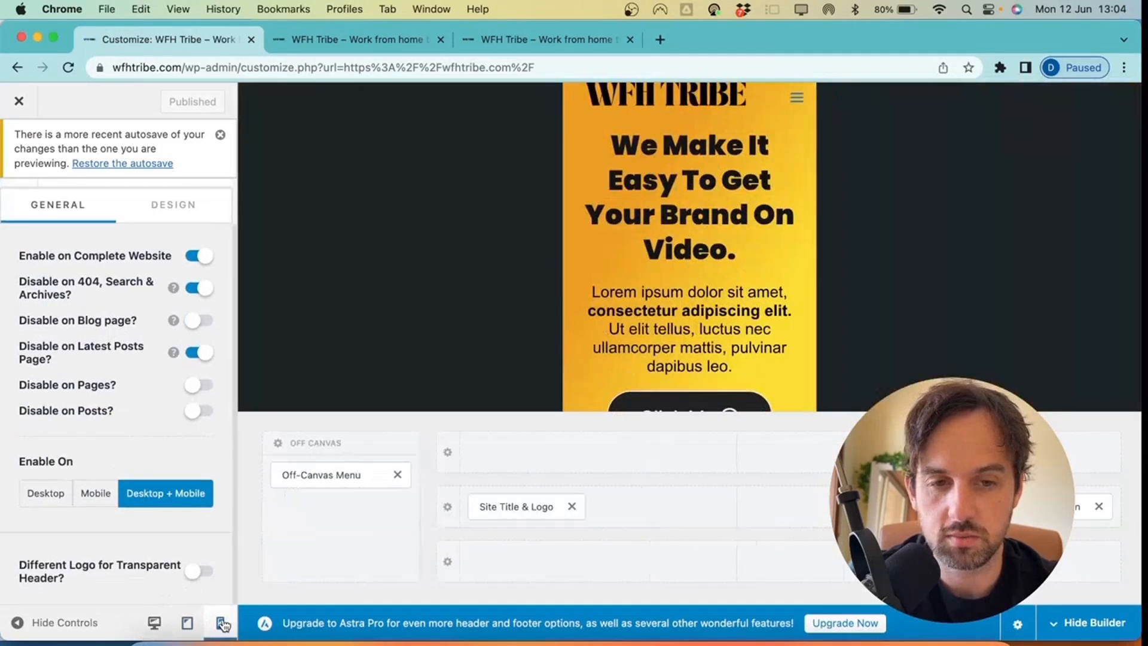
scroll(197, 326, up, 2)
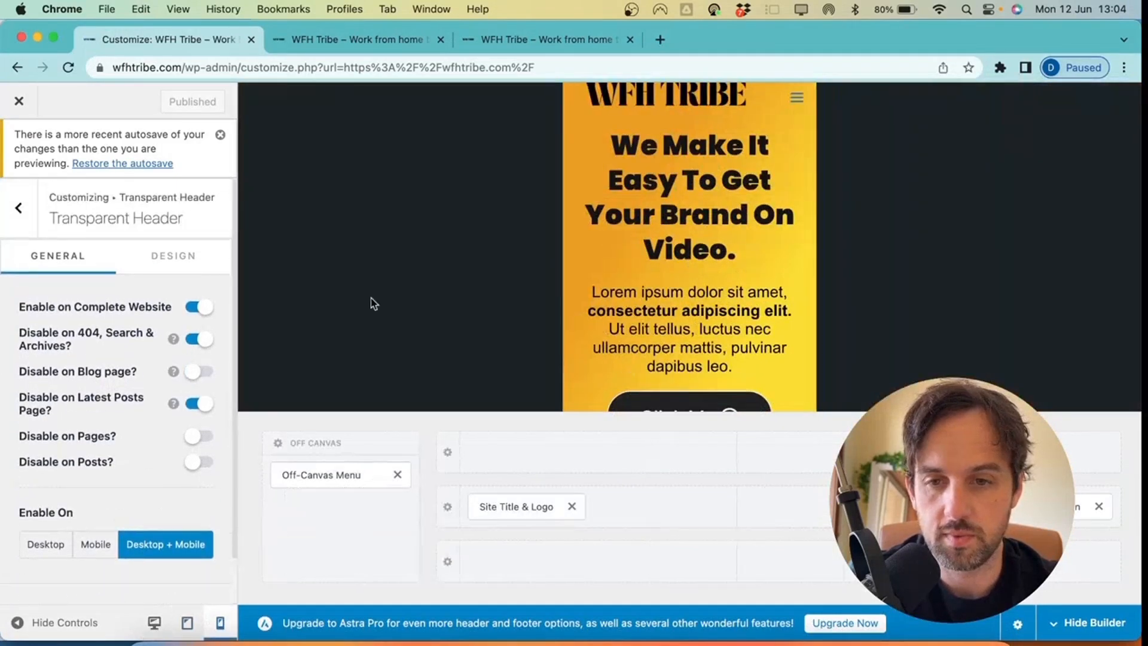
click(191, 263)
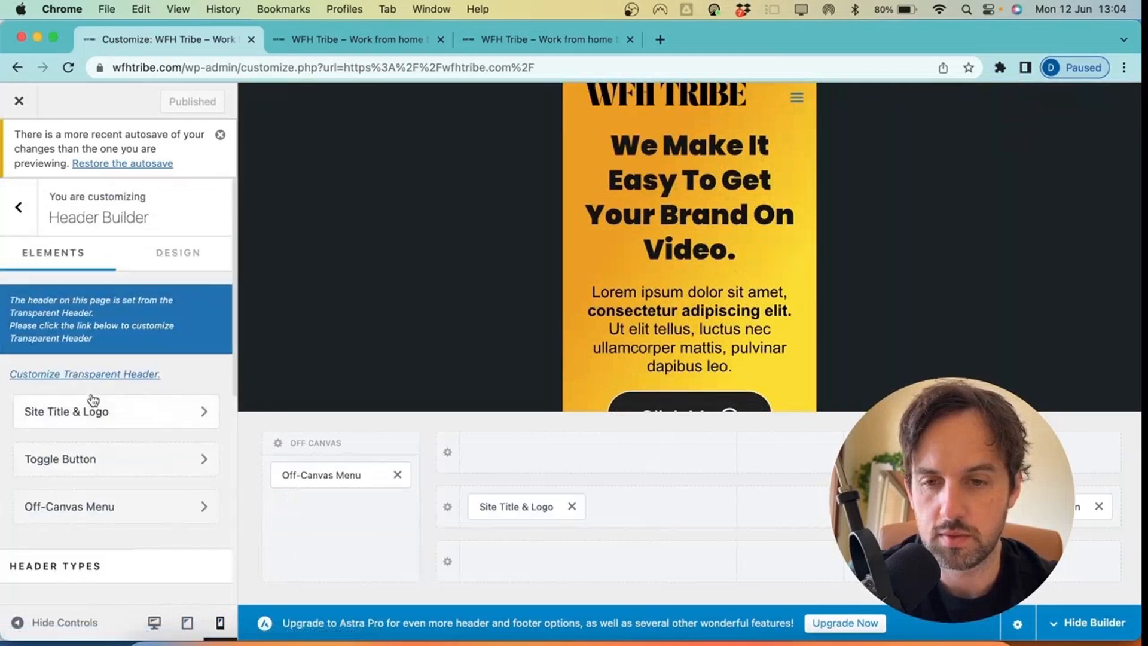
scroll(89, 419, down, 2)
click(94, 461)
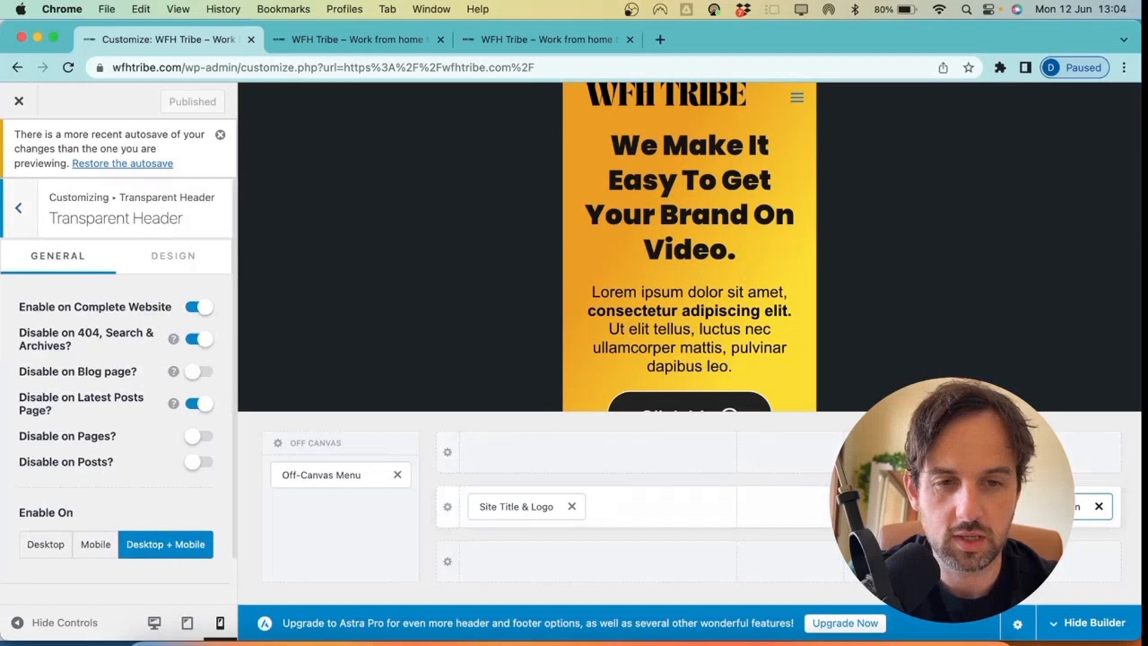
Set the mobile Site Title & Logo width to 180 px
click(523, 507)
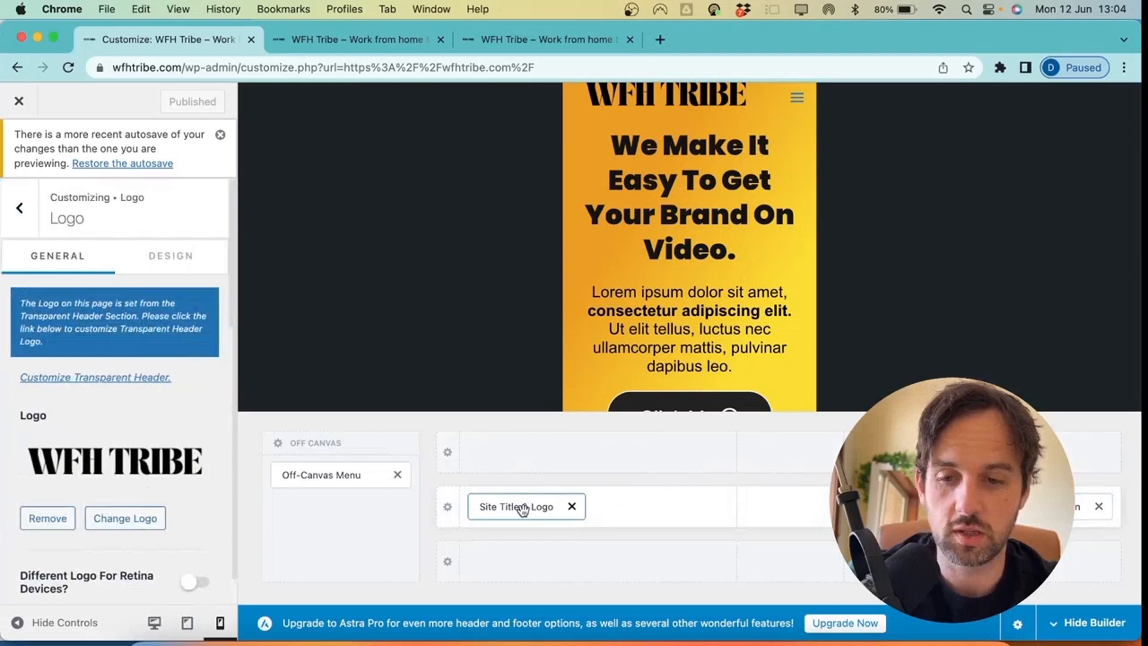
scroll(123, 473, down, 3)
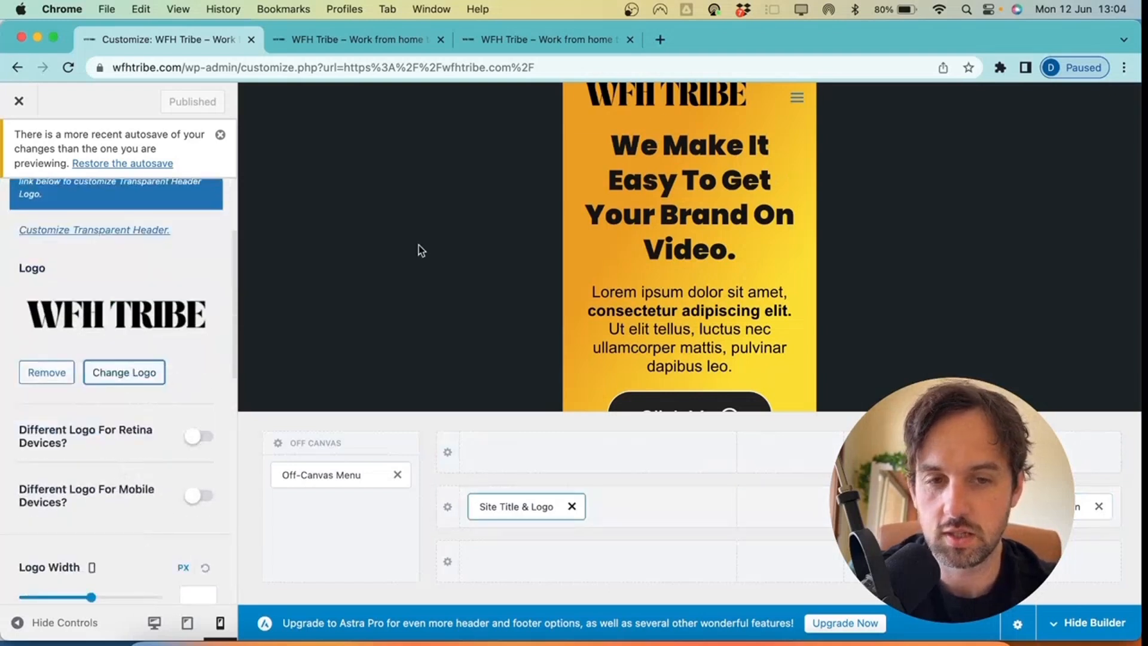
scroll(131, 449, down, 2)
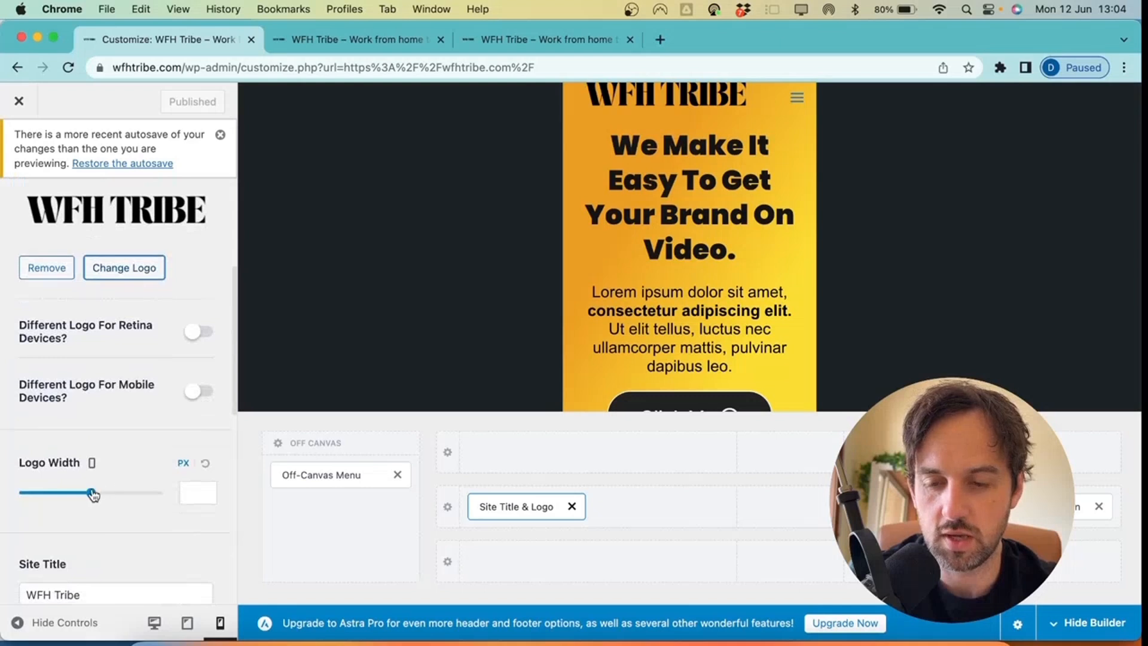
drag(93, 494, 68, 494)
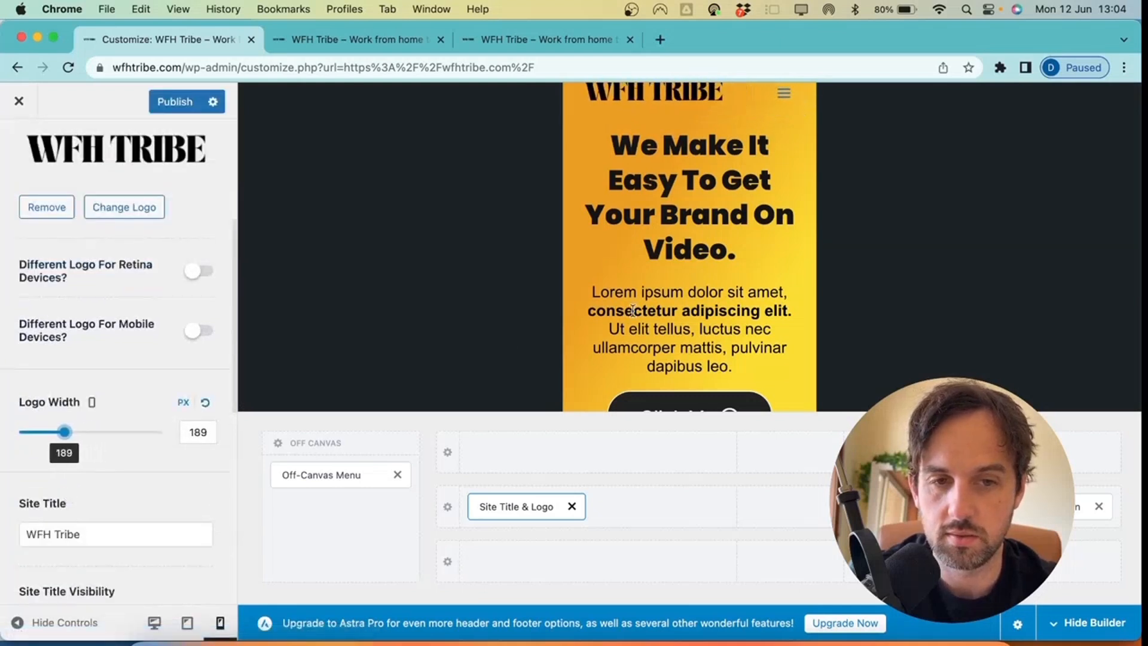
click(206, 405)
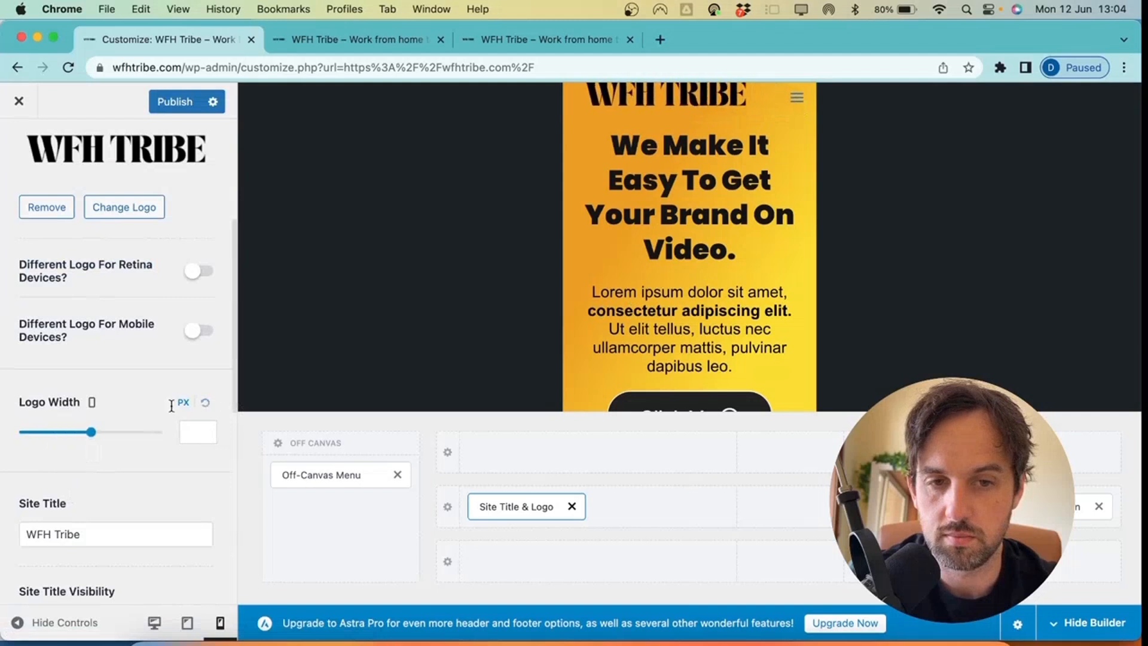
drag(91, 433, 66, 435)
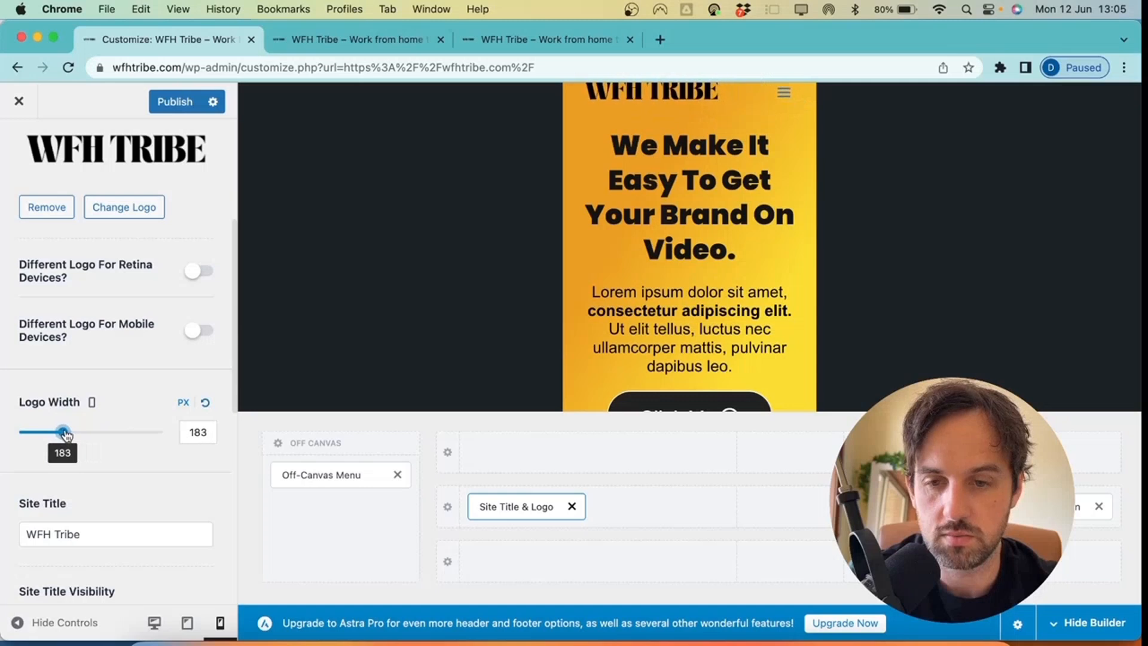
click(205, 433)
key(BackSpace)
text(0)
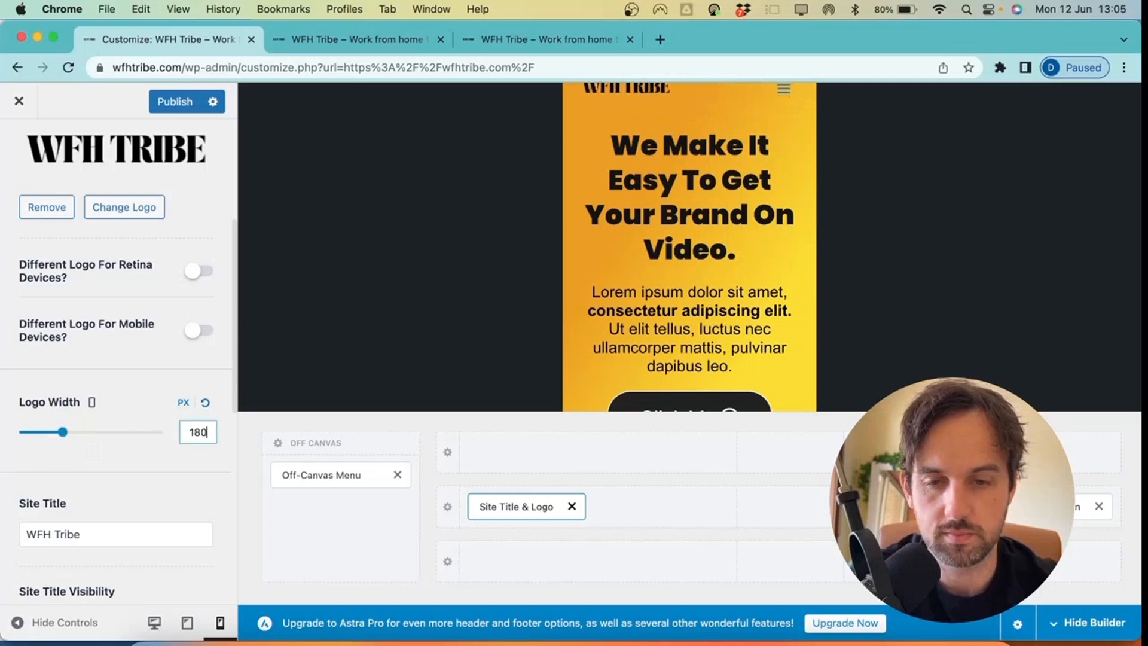
scroll(204, 432, down, 2)
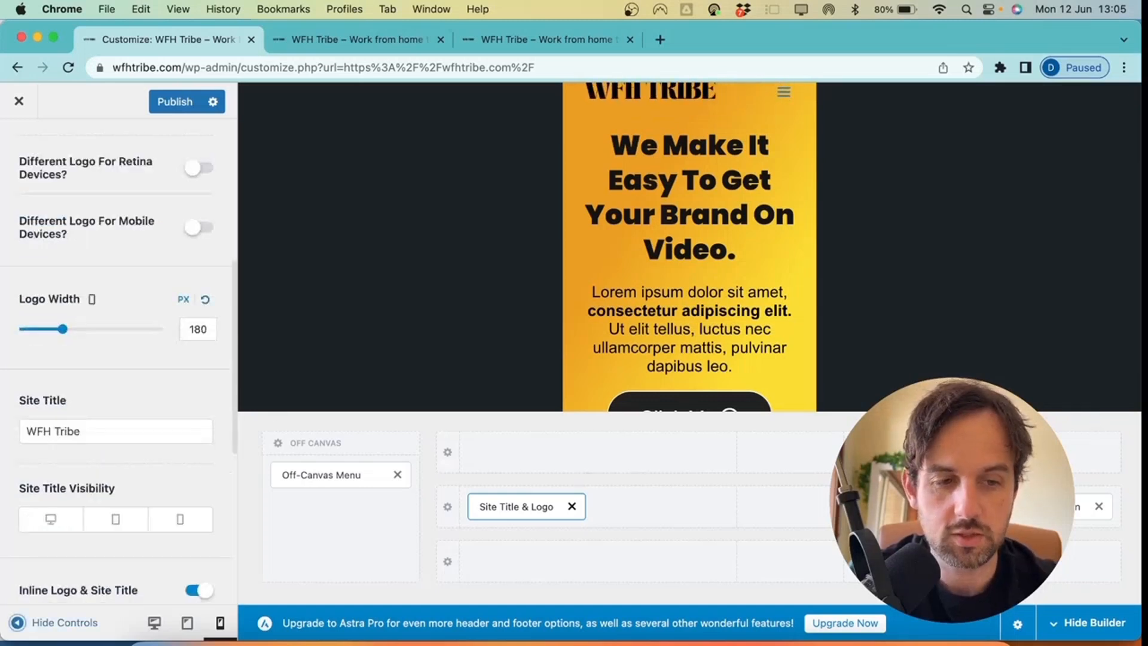
Give the mobile menu toggle the Menu 2 hamburger icon and Fill style
click(1074, 507)
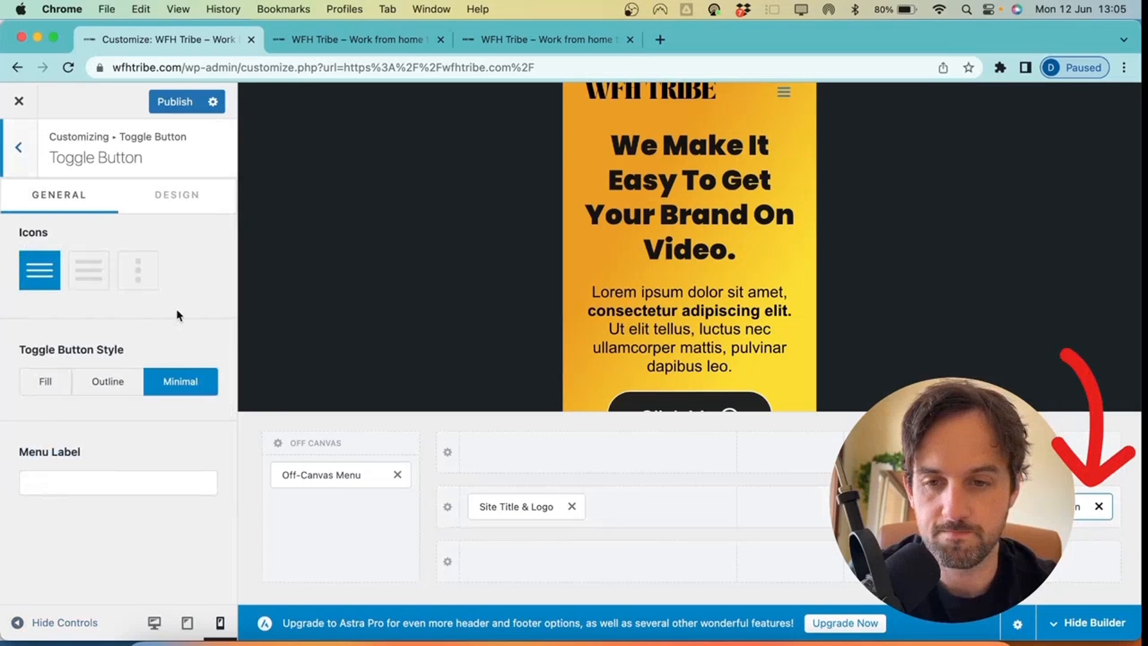
click(77, 282)
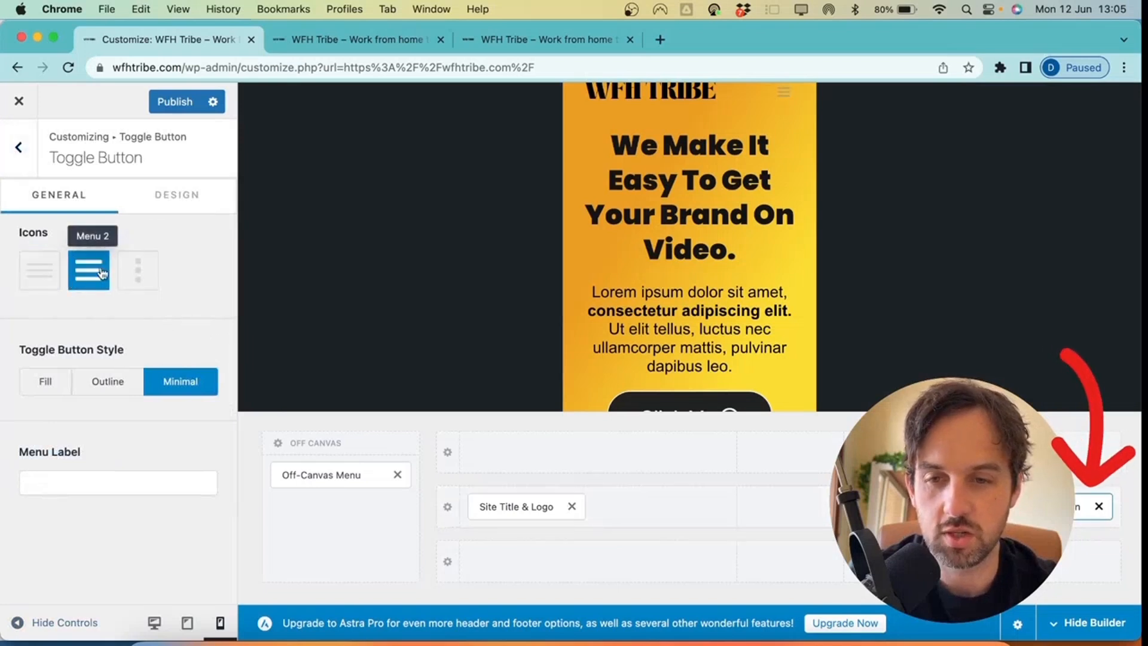
click(137, 270)
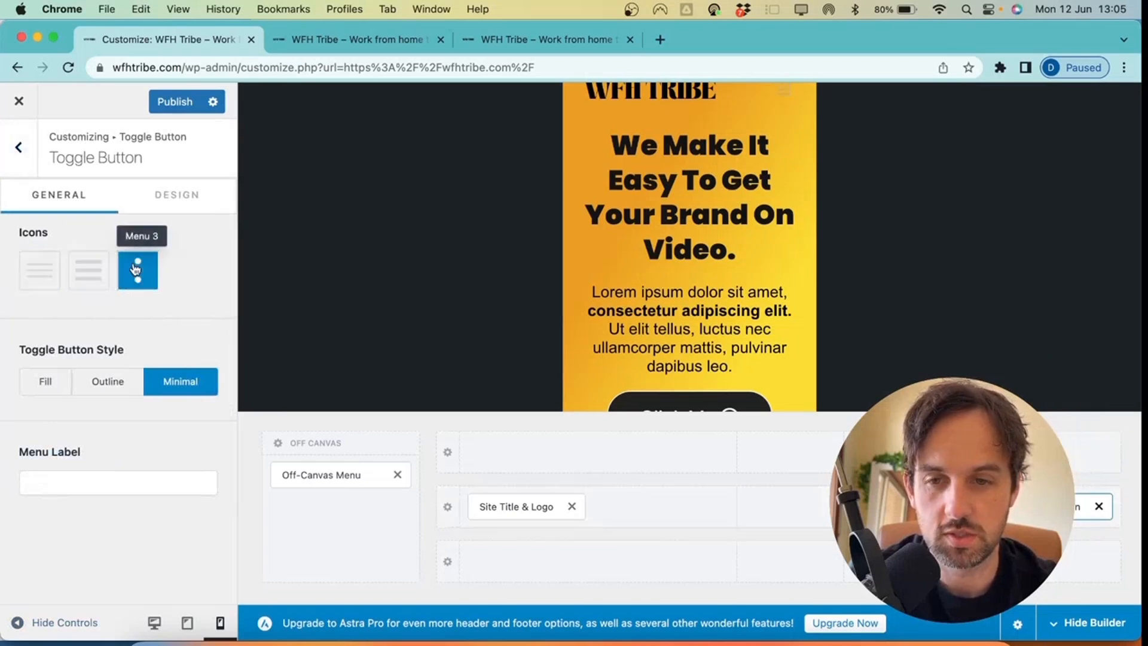
click(88, 277)
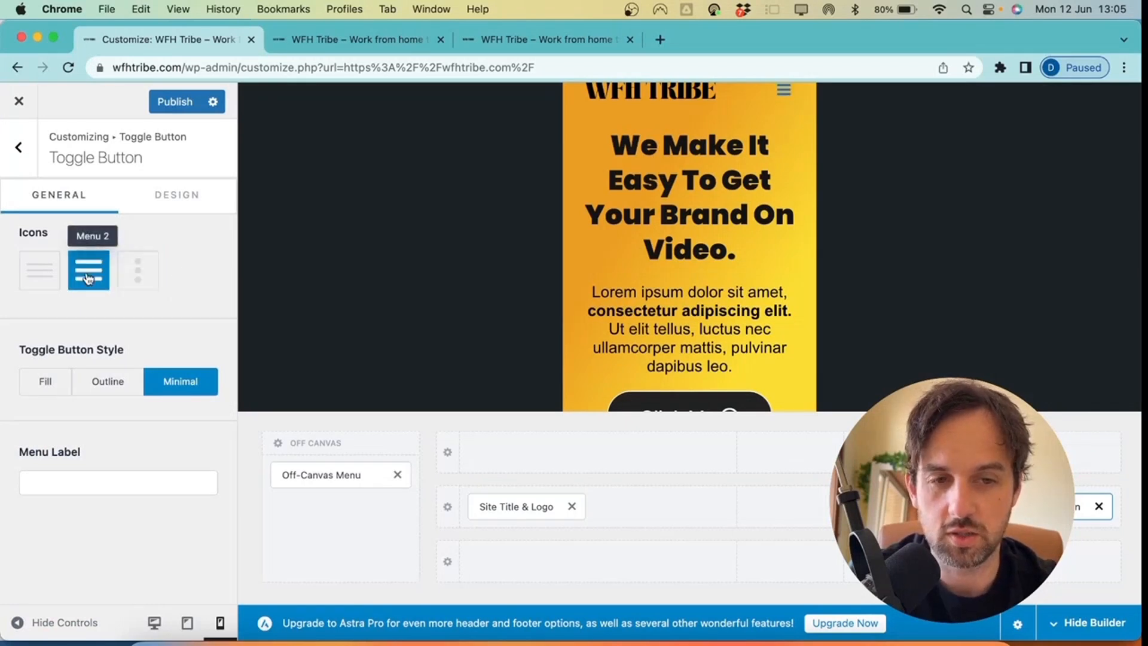
click(46, 381)
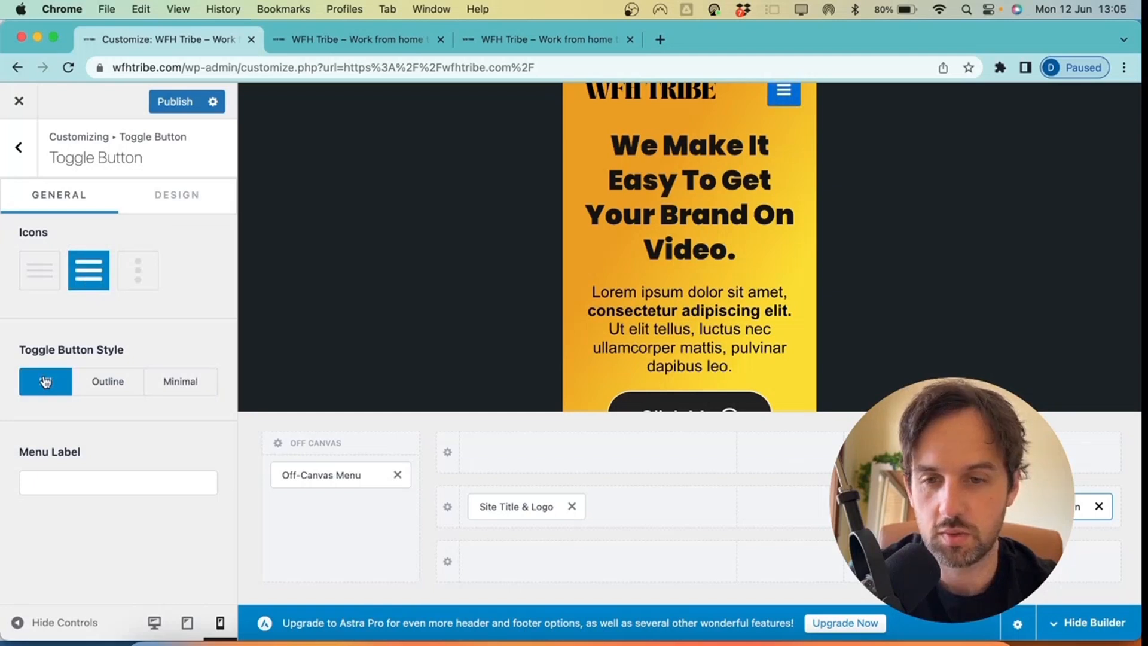
click(102, 383)
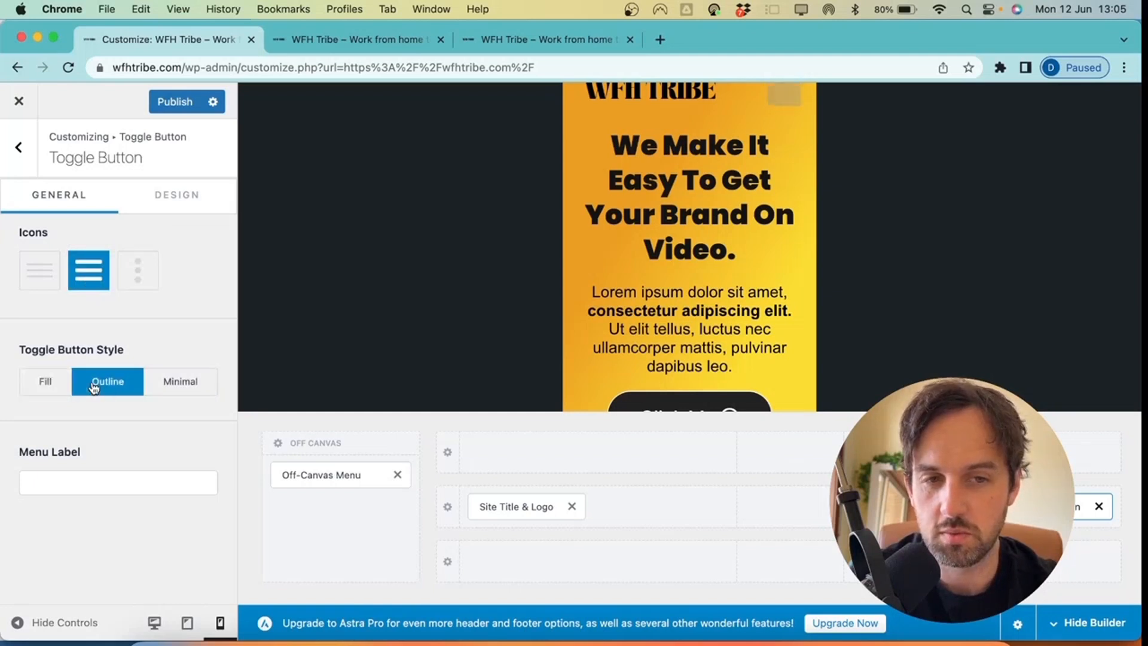
click(53, 388)
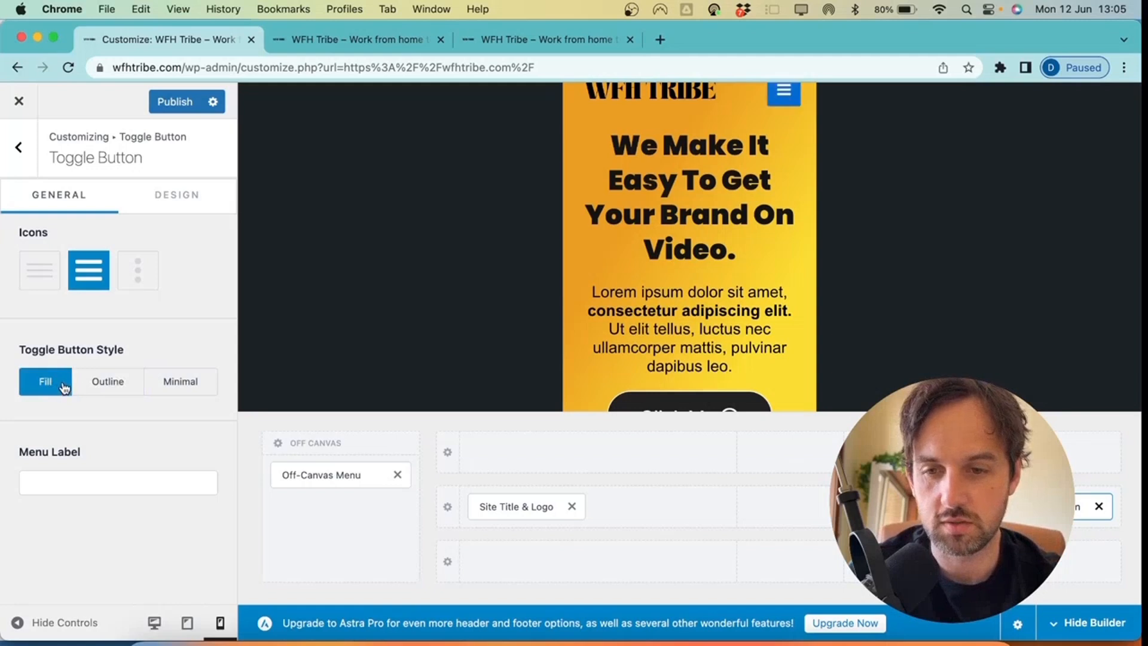
On the toggle's Design options, set a dark grey background and 25 px icon size
click(189, 205)
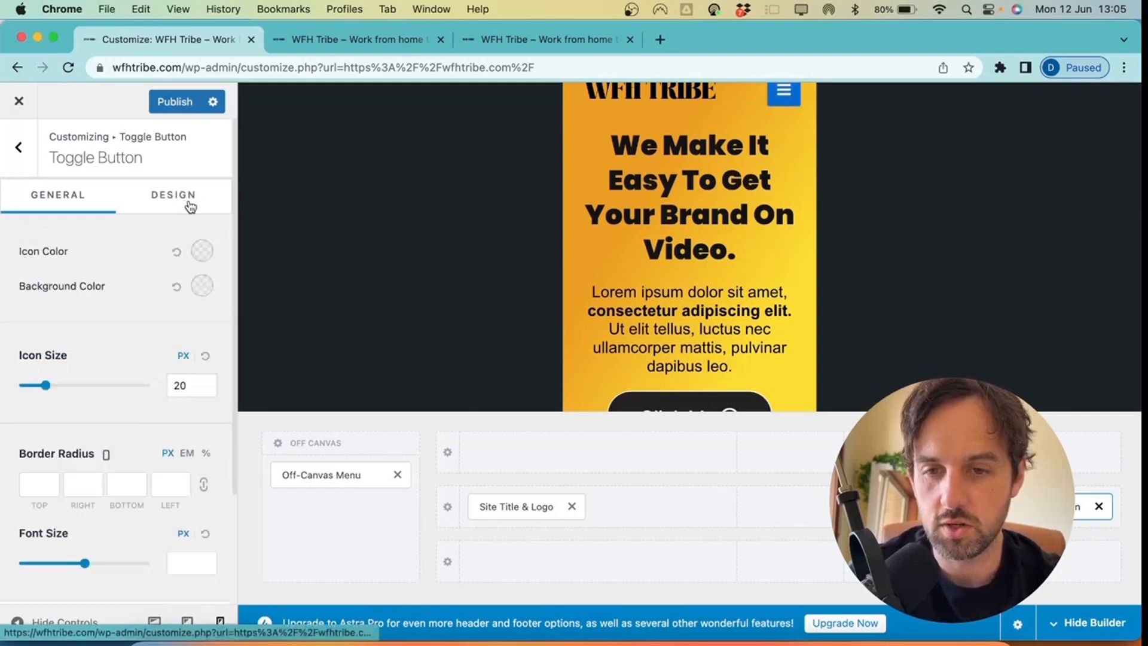
scroll(202, 273, down, 1)
click(202, 266)
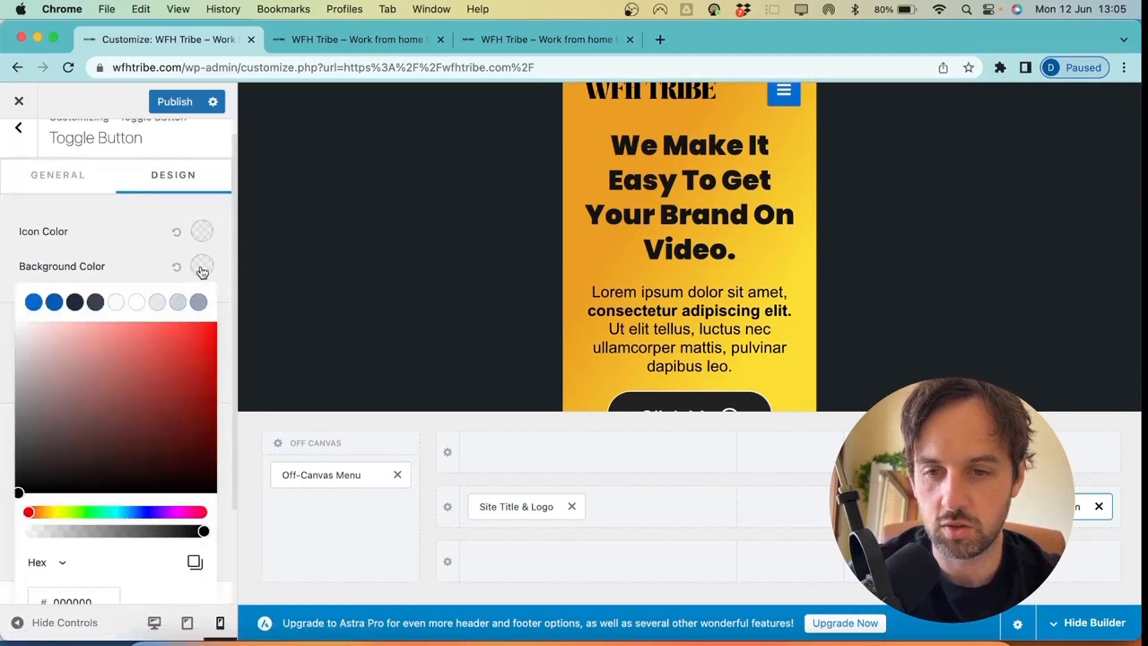
drag(48, 407, 2, 461)
click(2, 459)
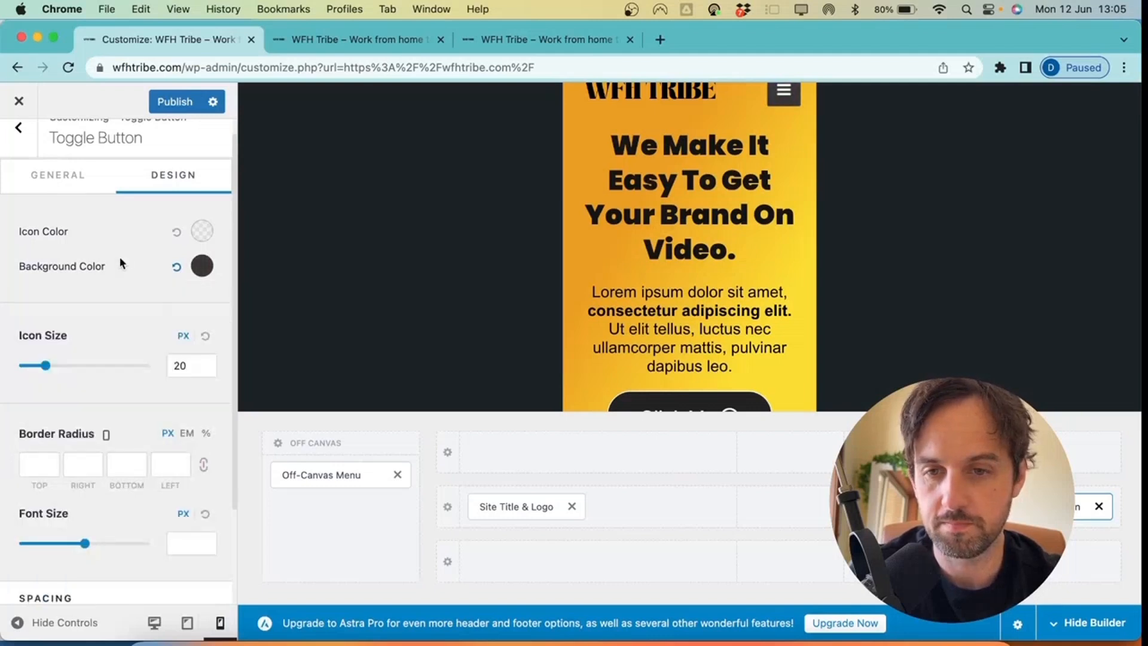
scroll(120, 262, down, 1)
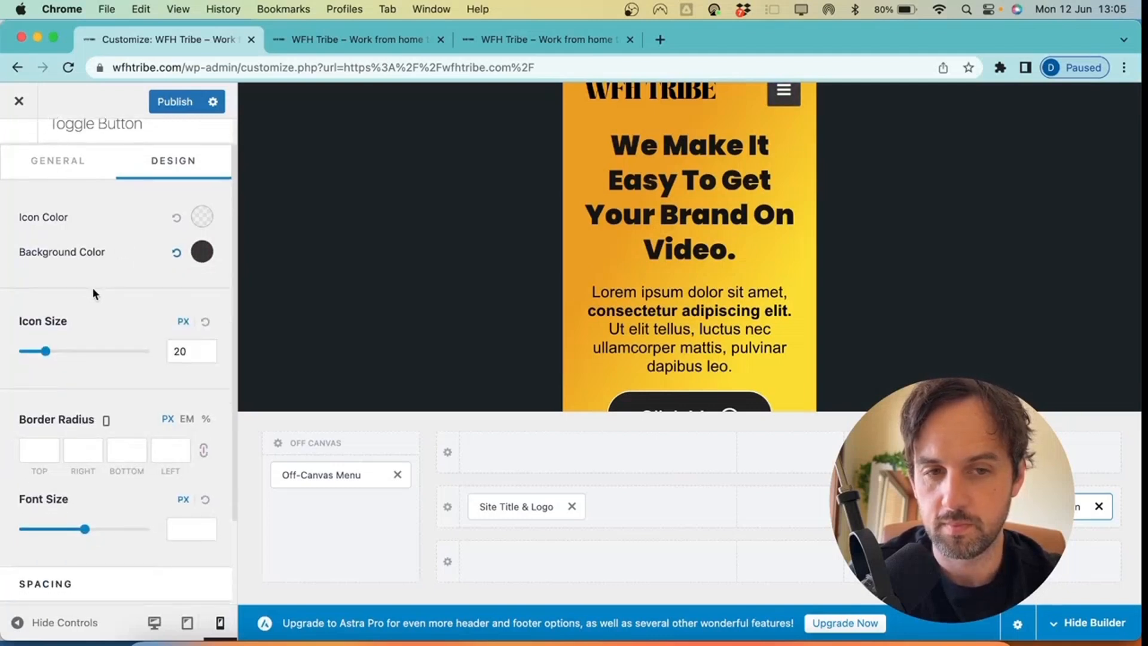
drag(50, 353, 56, 354)
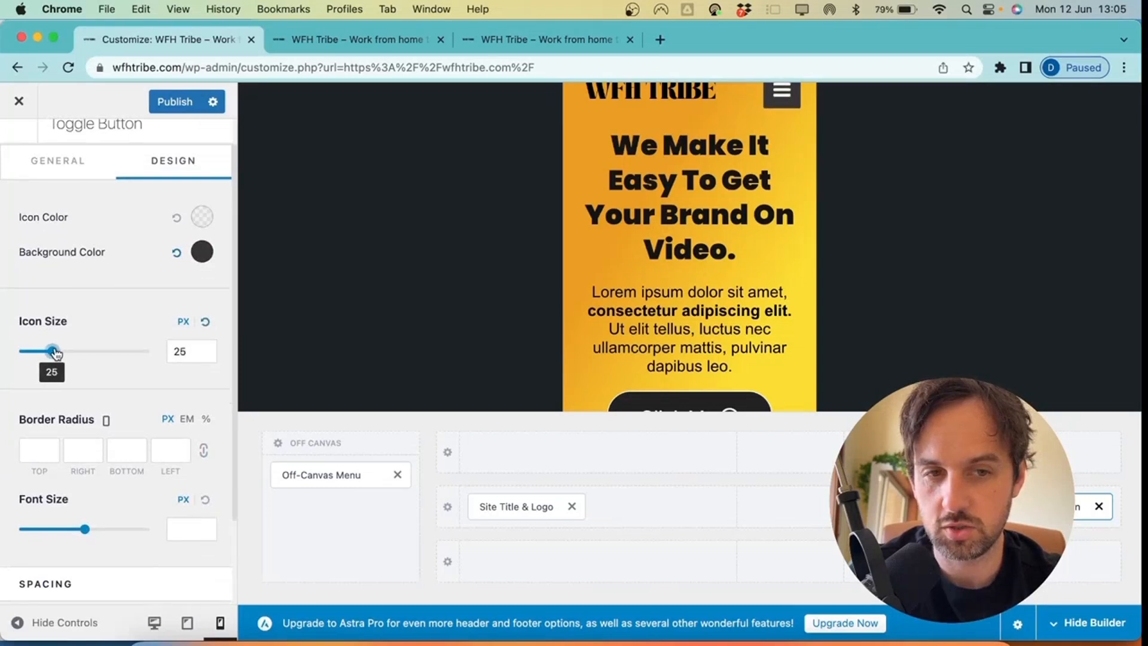
scroll(70, 351, down, 1)
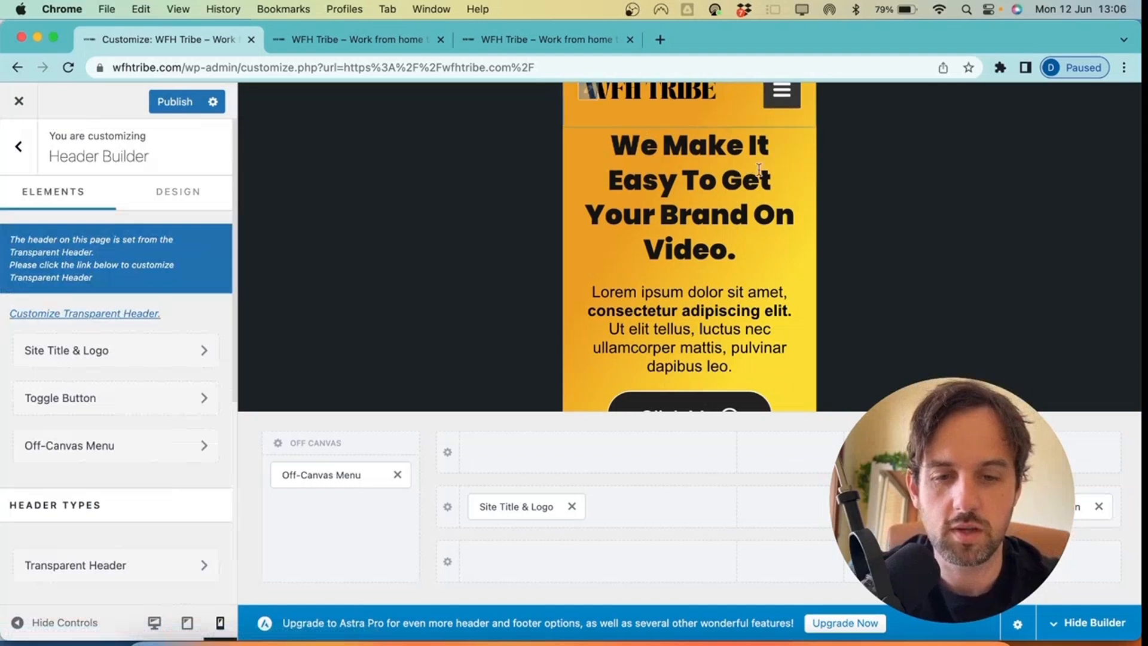
Set the mobile primary header row height to 115 px and publish
click(448, 510)
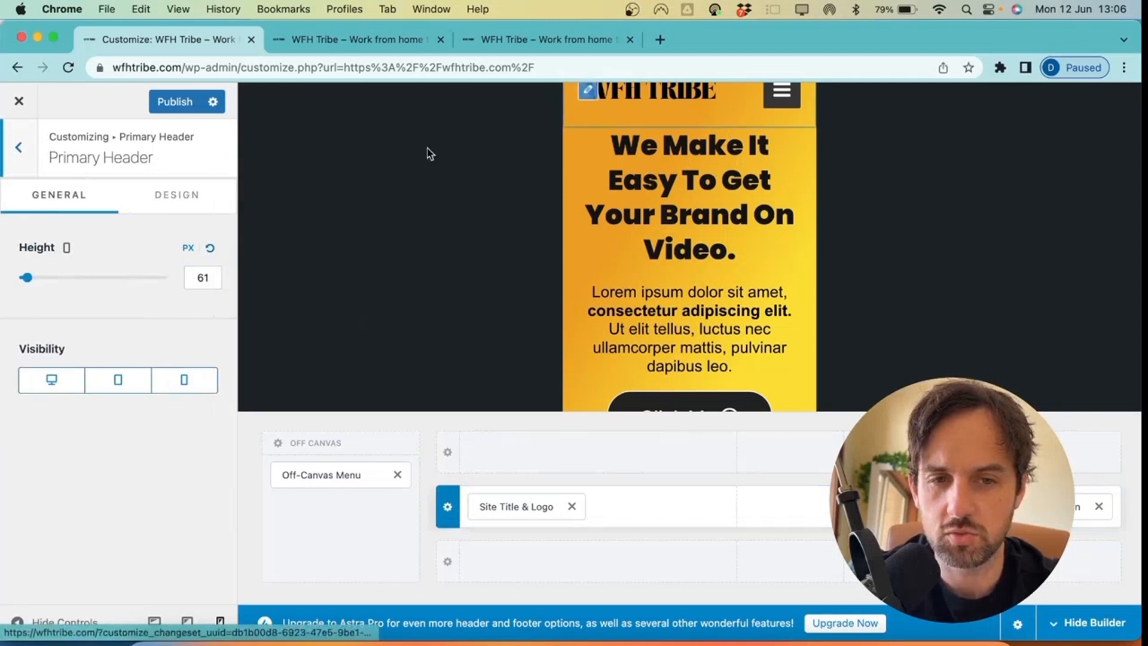
drag(26, 278, 46, 277)
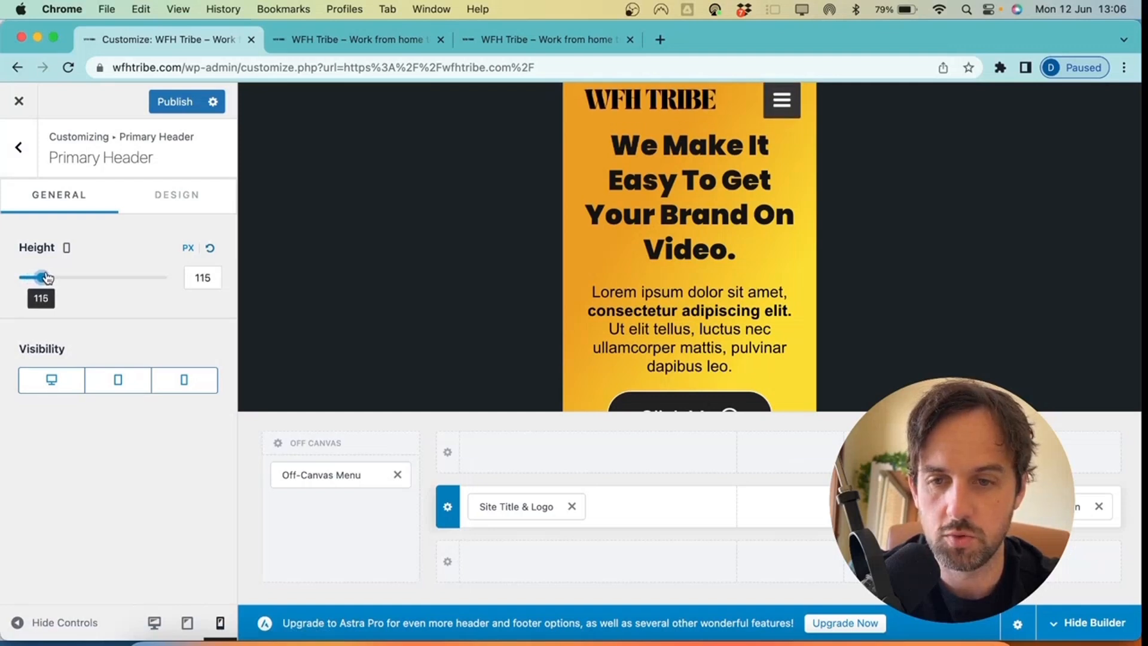
click(176, 103)
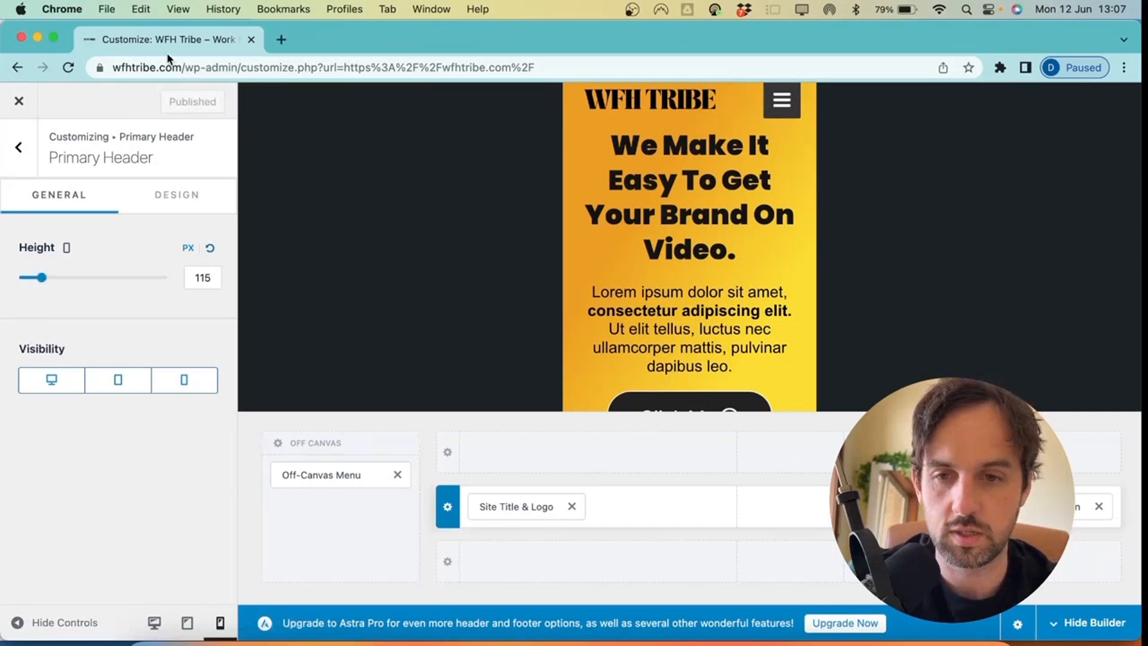
Open the homepage in Elementor and set the hero's mobile top padding to 100 px
click(14, 98)
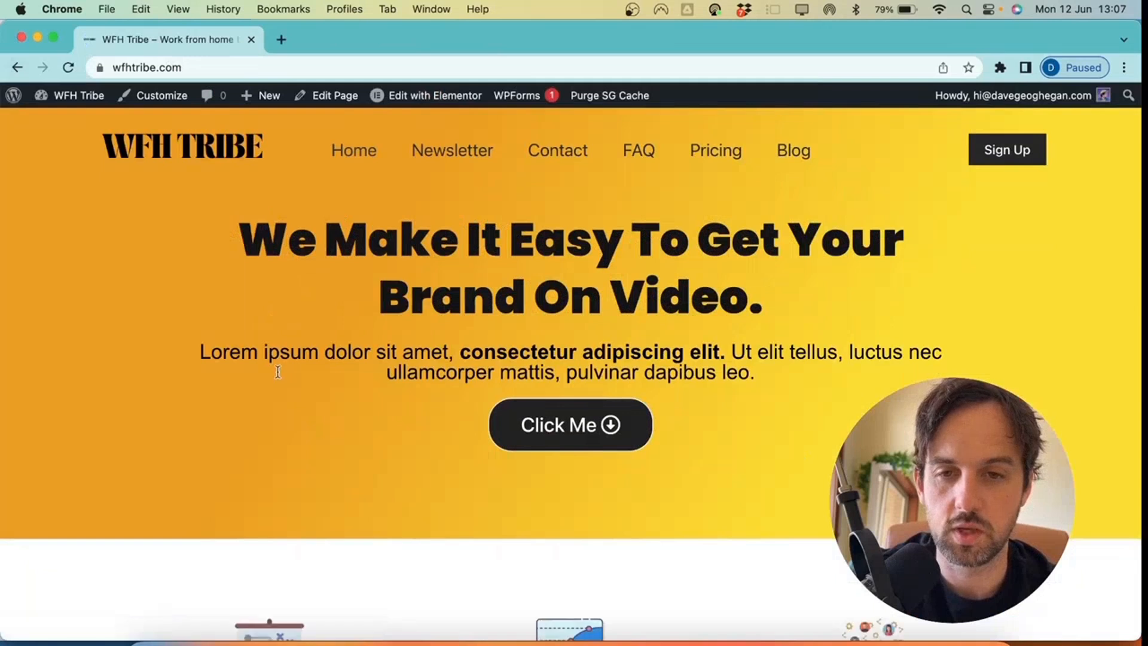
click(417, 98)
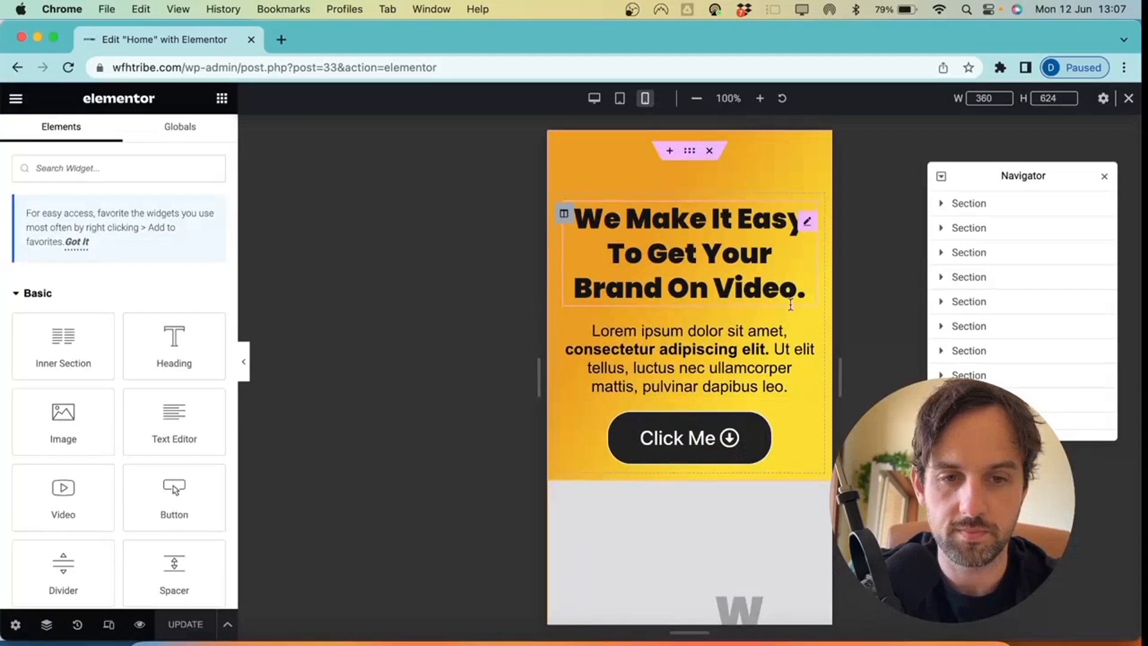
click(244, 361)
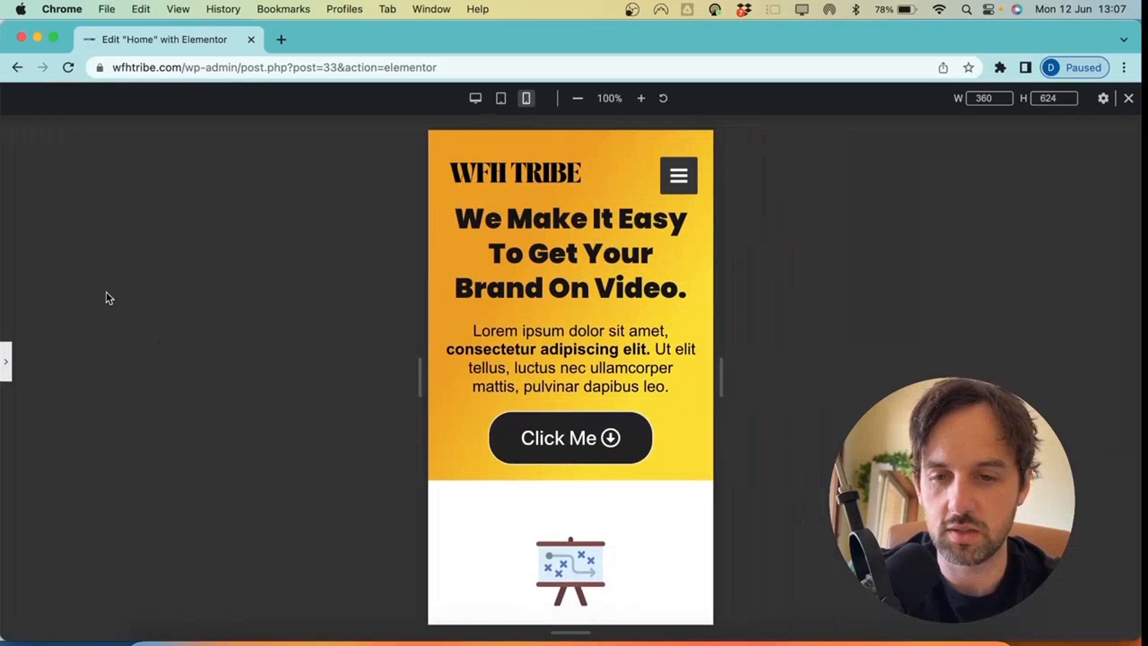
click(5, 362)
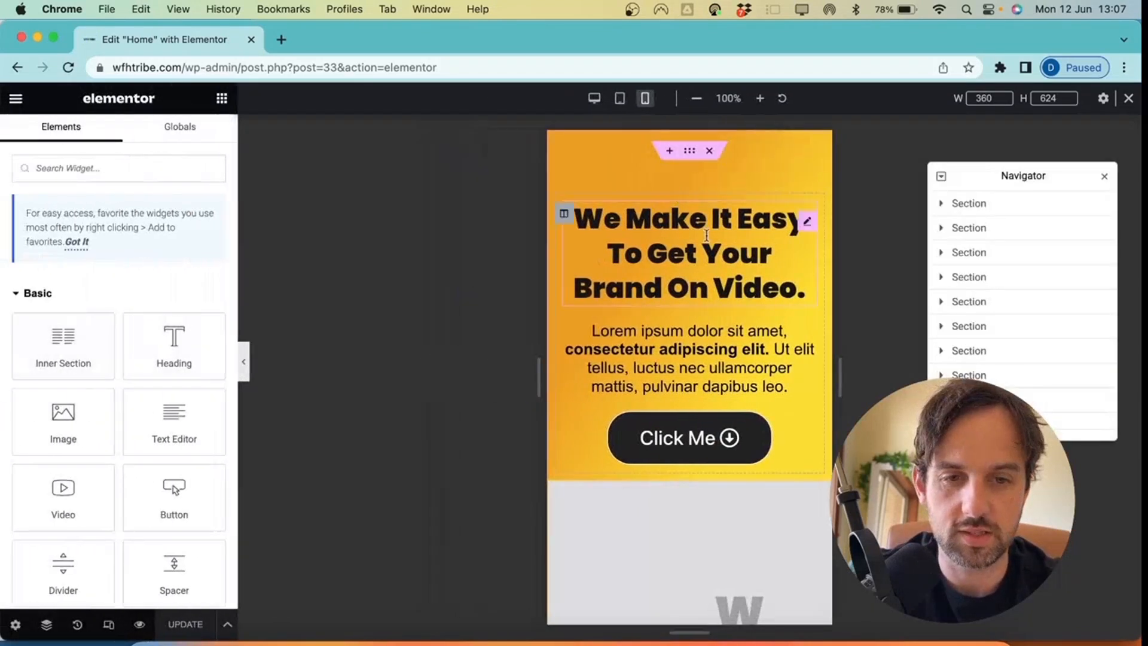
click(689, 150)
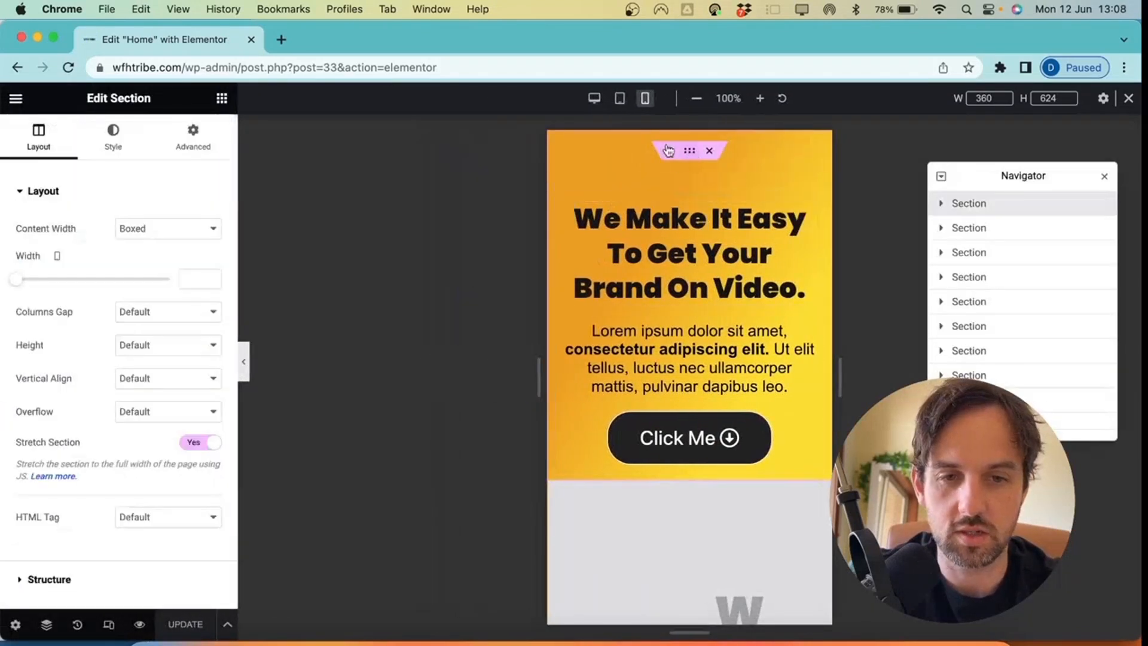
click(173, 139)
click(30, 310)
text(00)
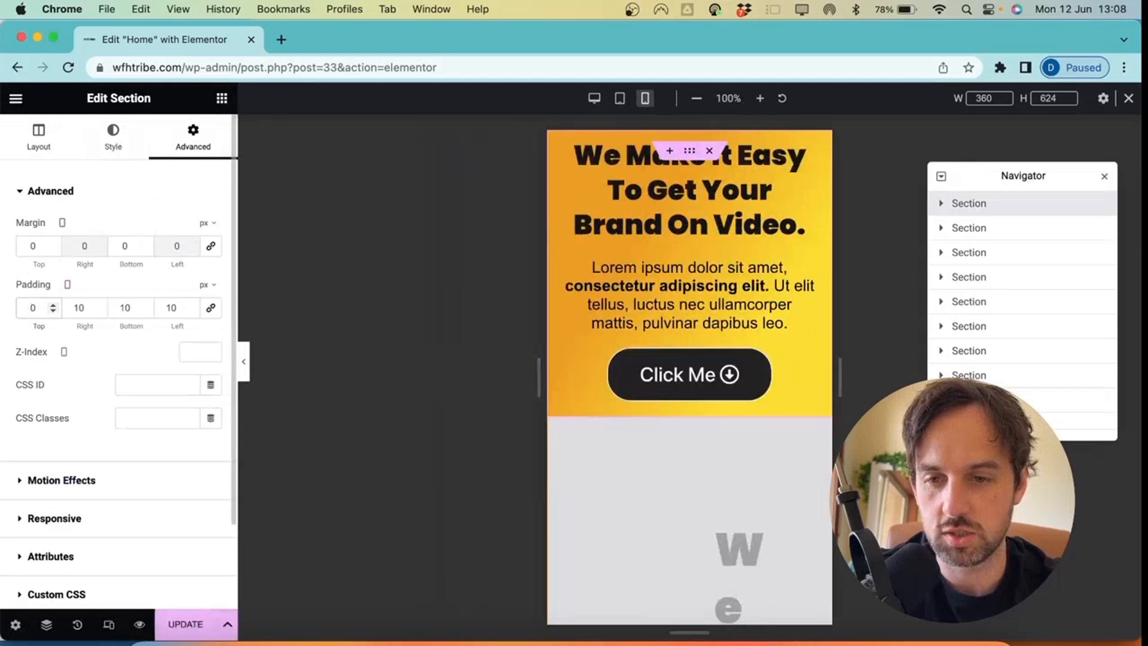
Preview the mobile layout and open and close the hamburger menu
click(243, 361)
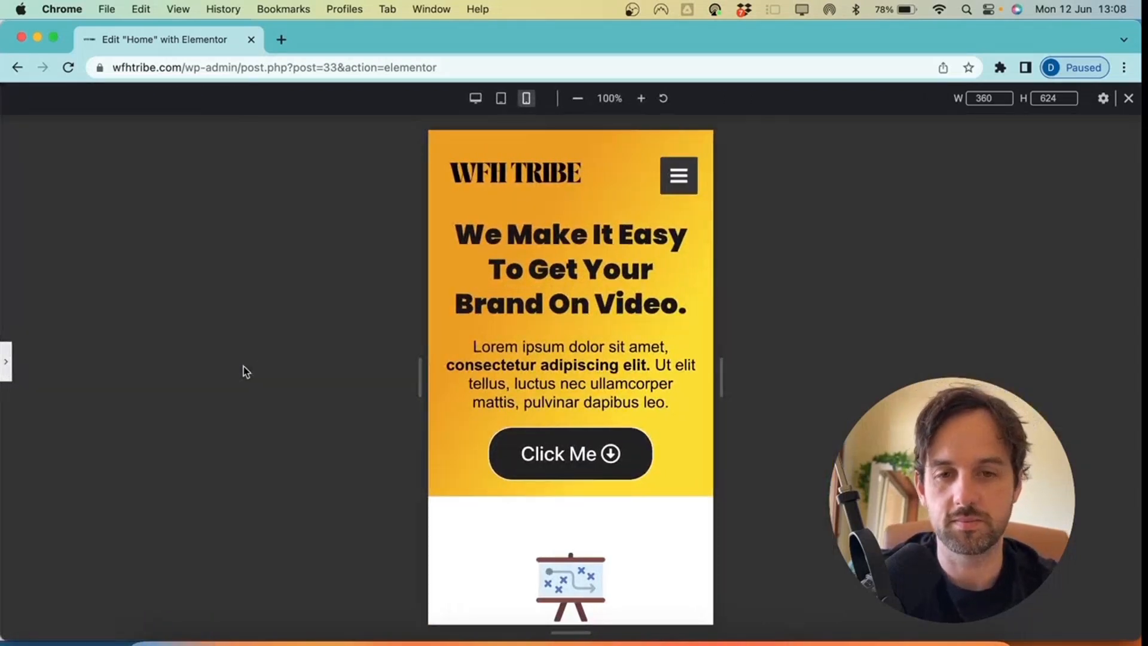
click(684, 179)
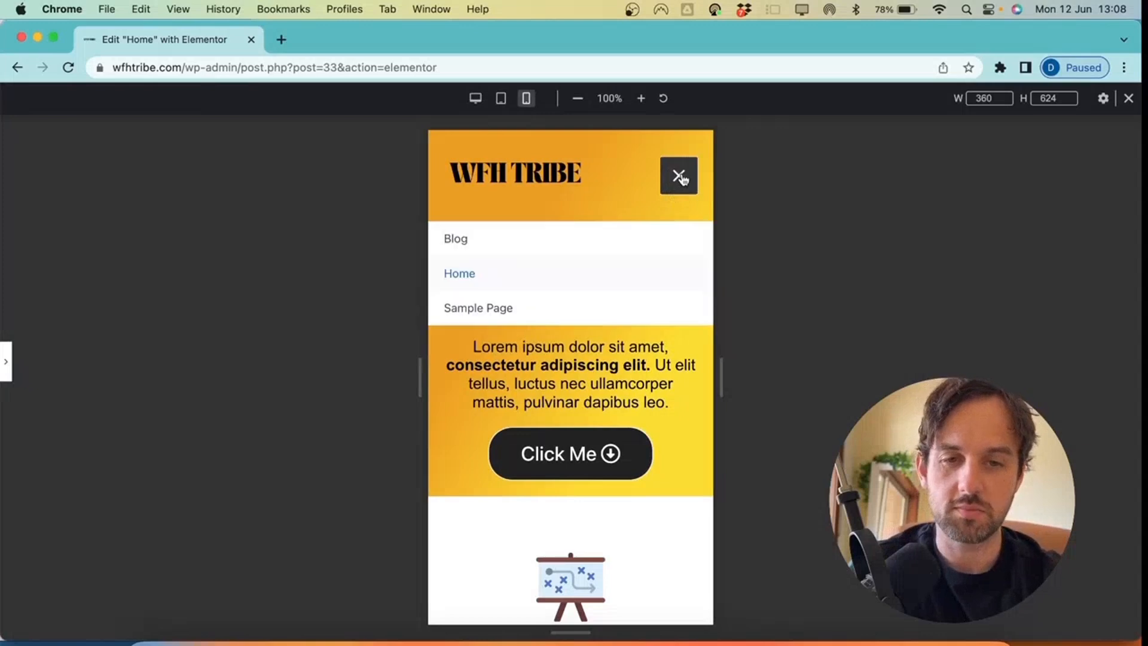
click(683, 179)
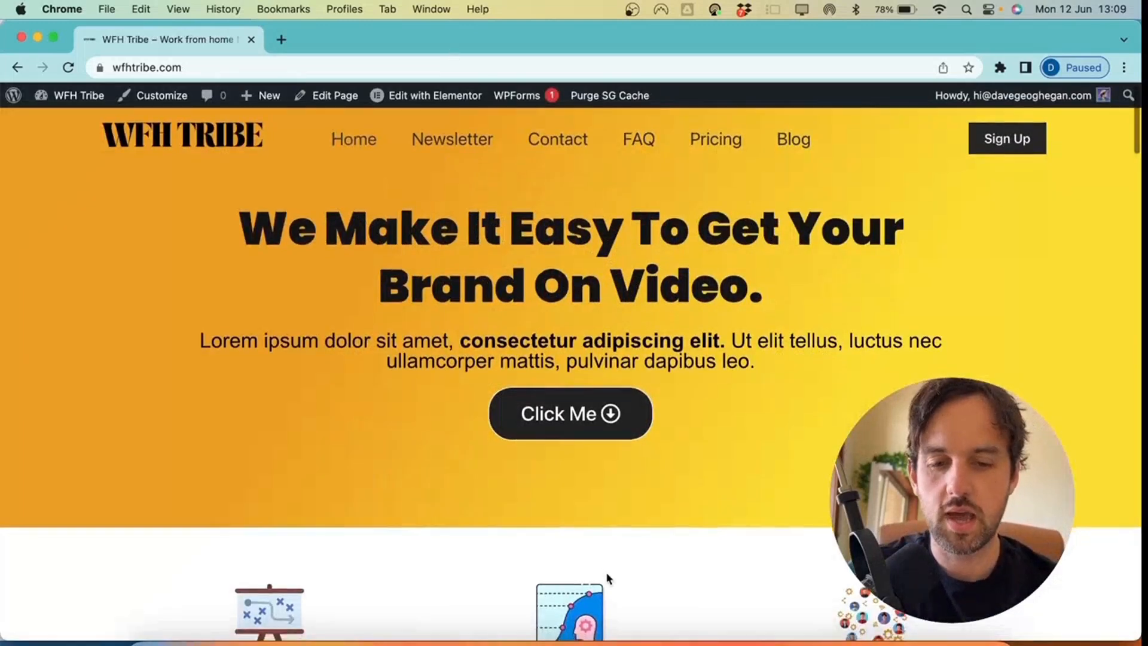
scroll(606, 574, down, 20)
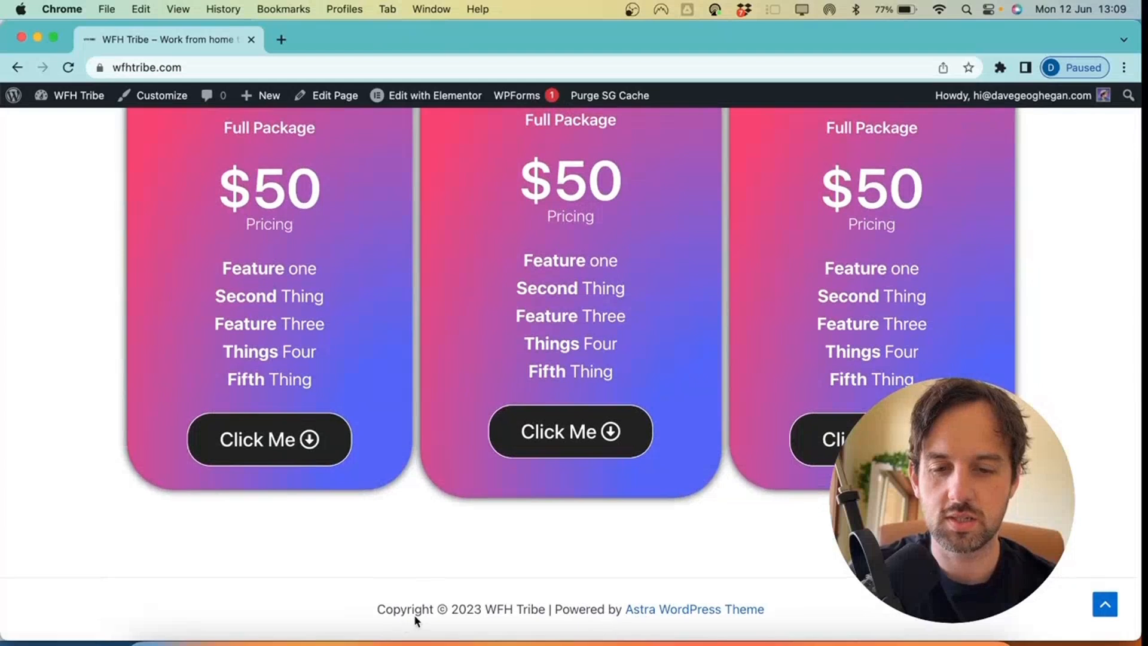
Open the Customizer's Footer Builder and review the footer's element list
drag(415, 609, 554, 607)
click(511, 607)
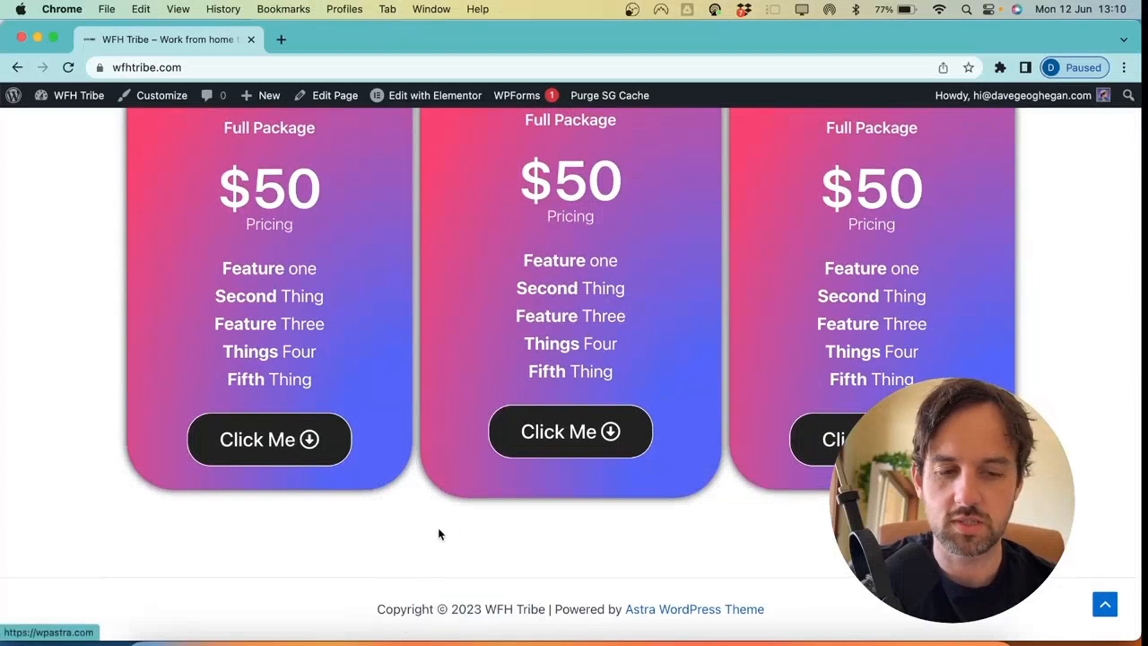
click(149, 96)
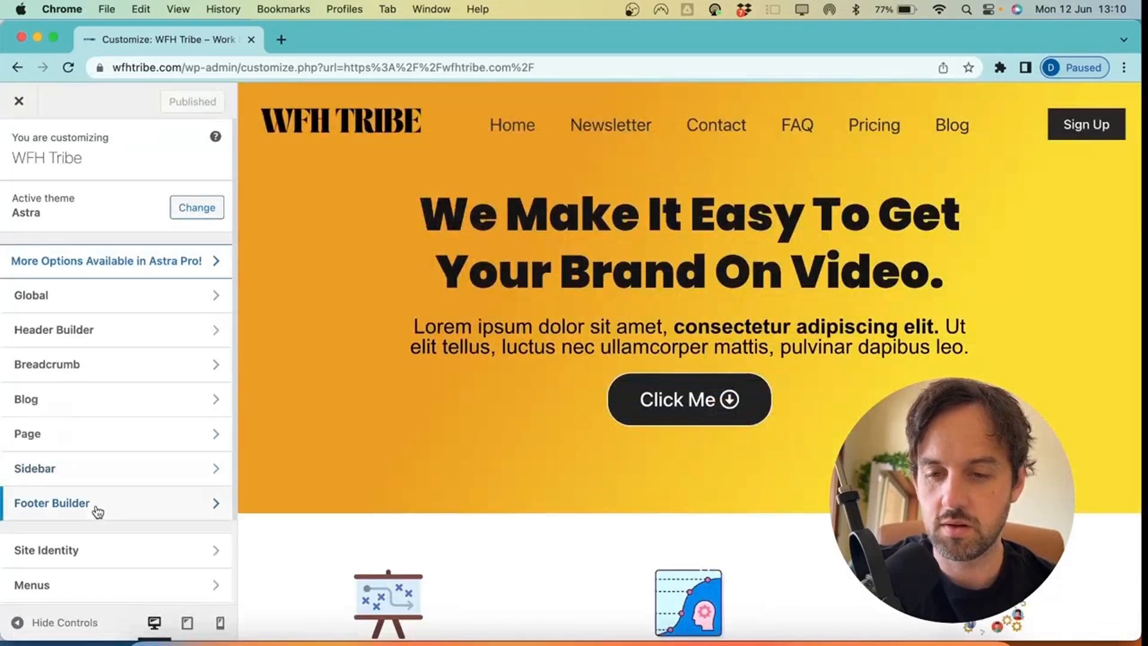
click(97, 512)
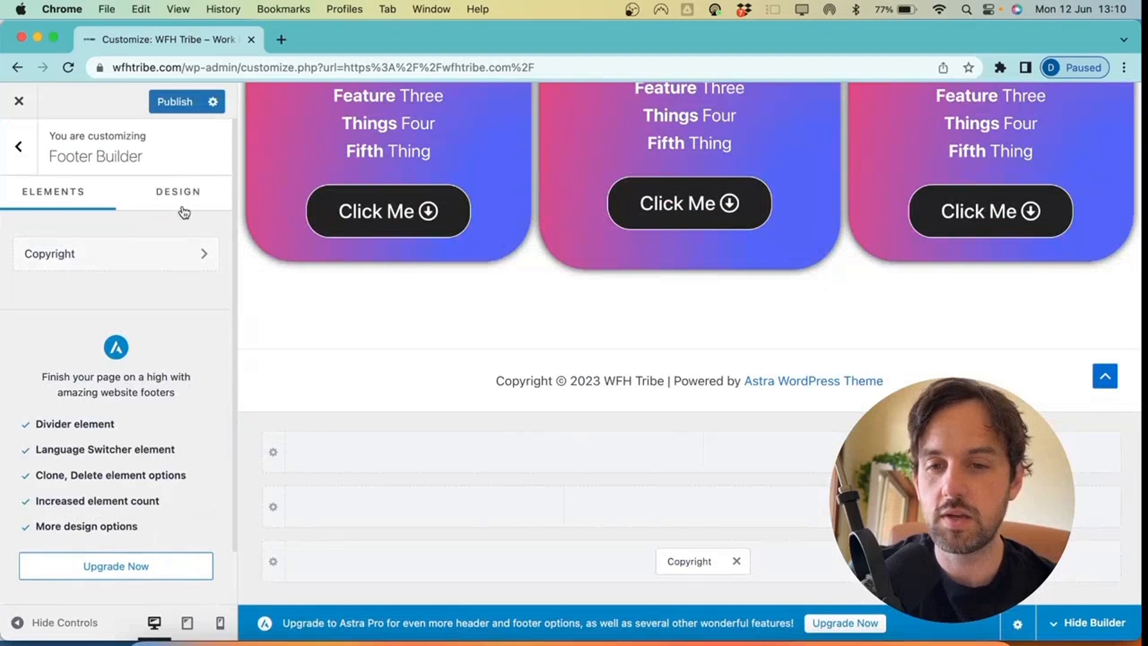
click(180, 210)
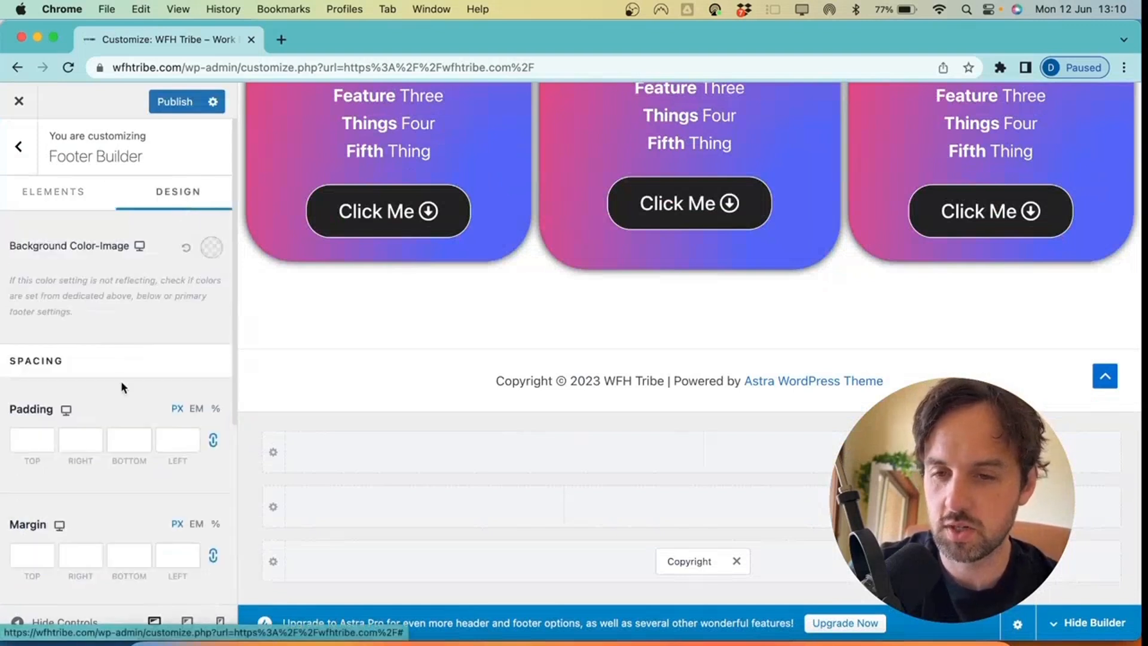
scroll(121, 382, down, 4)
scroll(121, 383, up, 4)
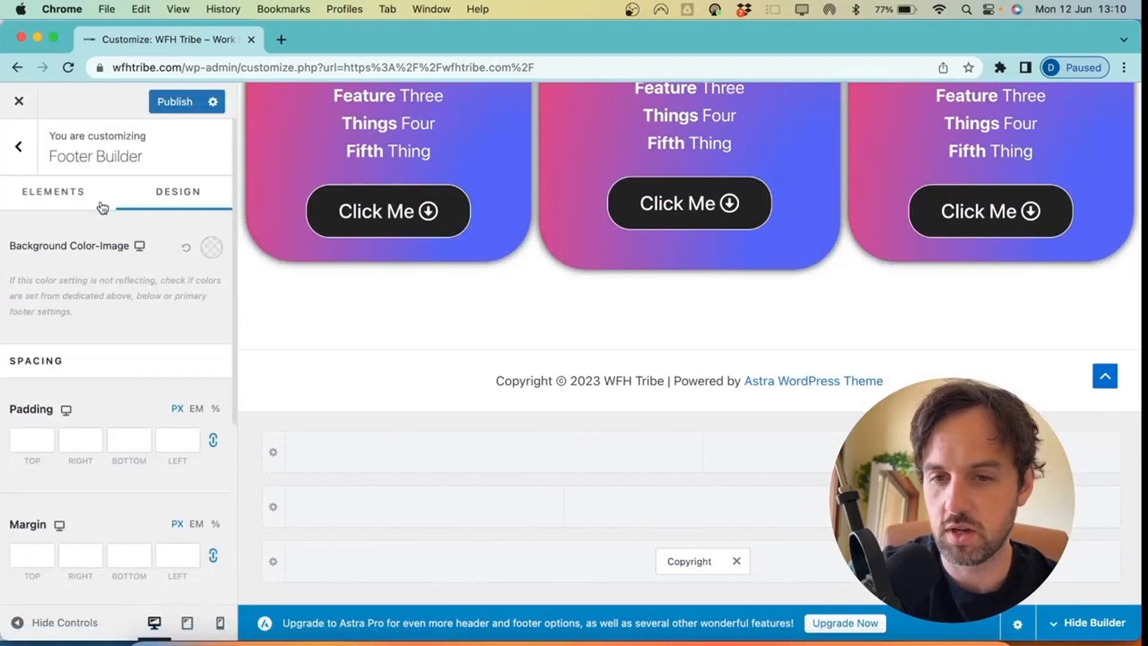
click(31, 204)
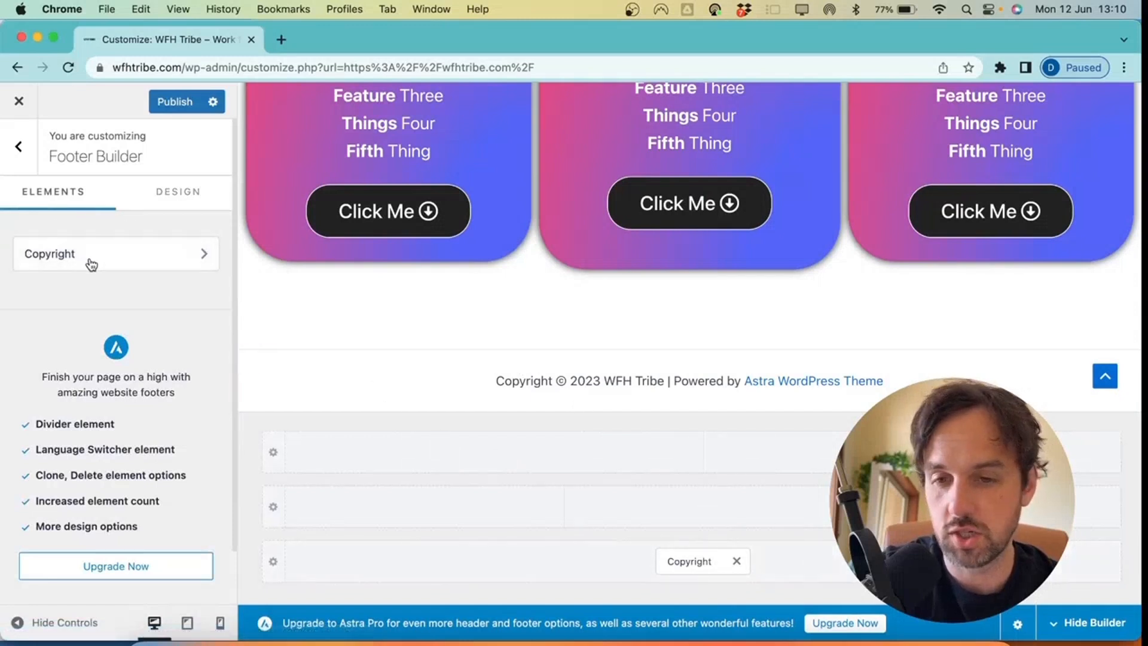
Delete the 'Powered by [theme_author]' credit, leaving 'Copyright © 2023 WFH Tribe'
click(688, 564)
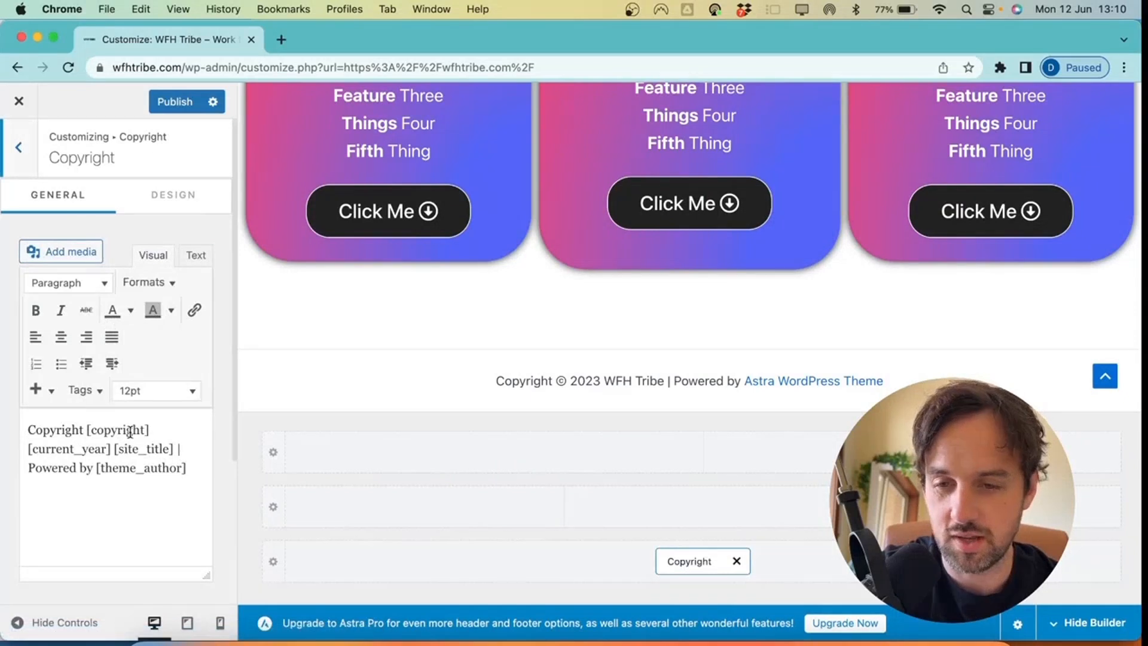
scroll(153, 471, down, 1)
mouse_move(196, 440)
mouse_down()
mouse_move(29, 444)
mouse_move(192, 440)
mouse_up()
click(30, 445)
key(BackSpace)
key(BackSpace)
key(BackSpace)
key(BackSpace)
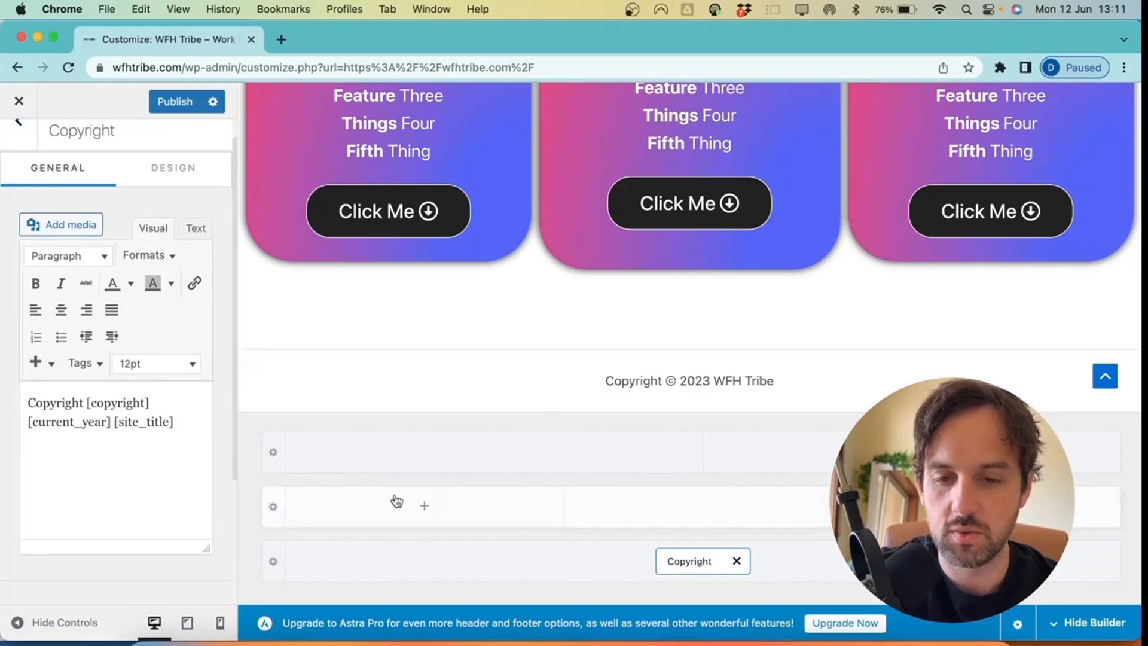
Try a Footer Menu in the middle footer row, remove it, and publish
click(425, 510)
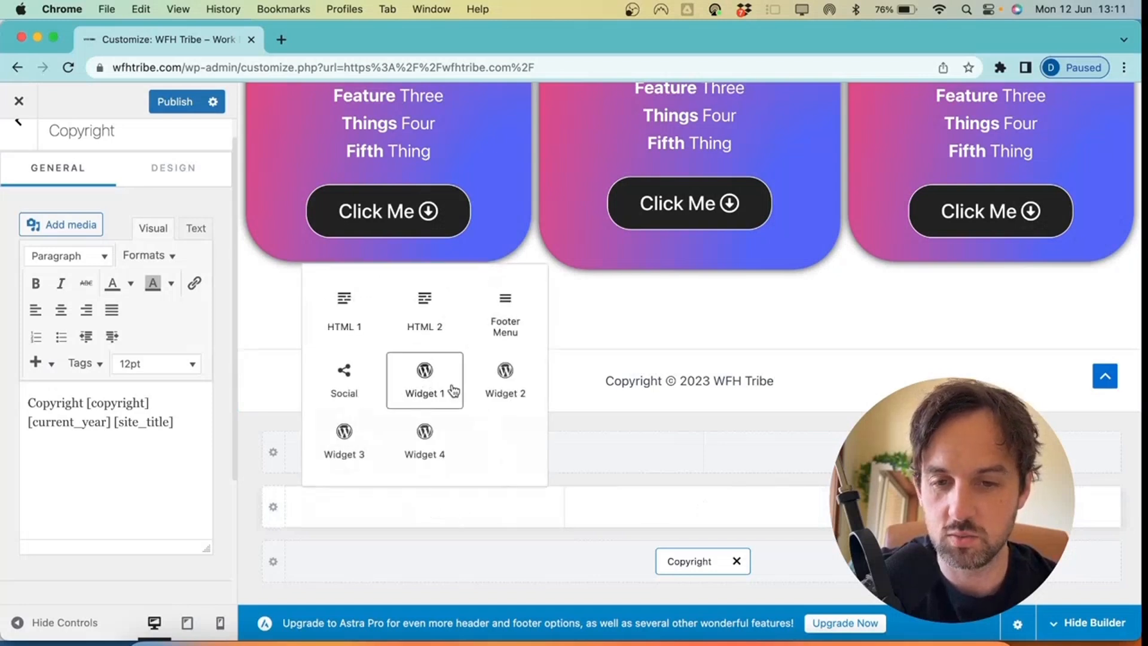
click(515, 316)
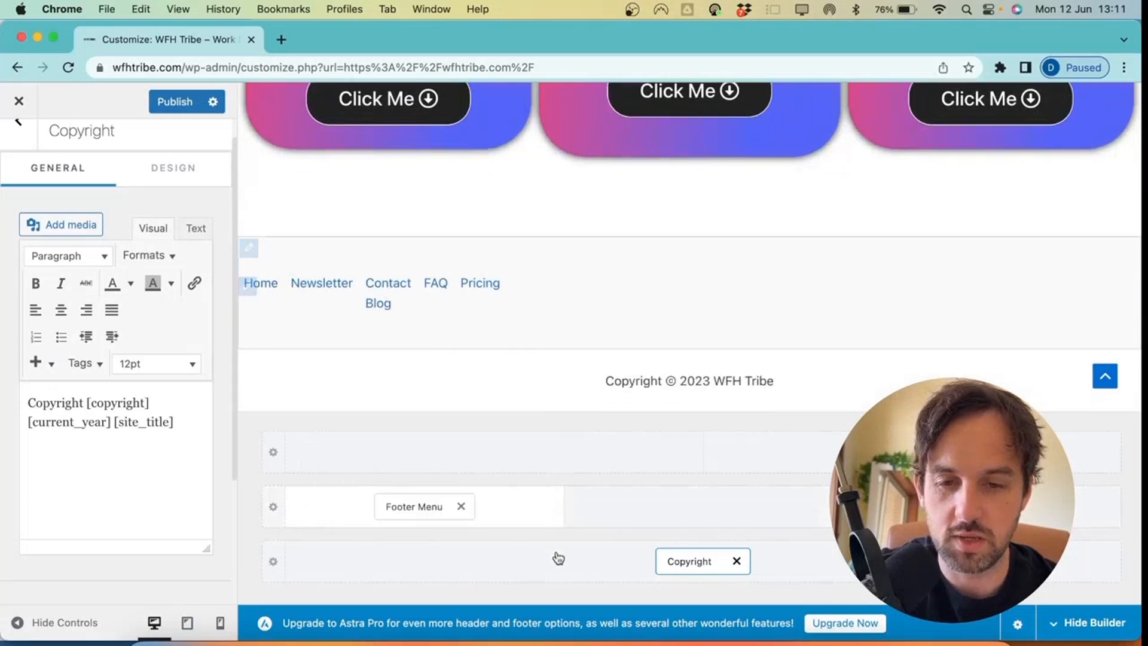
click(464, 506)
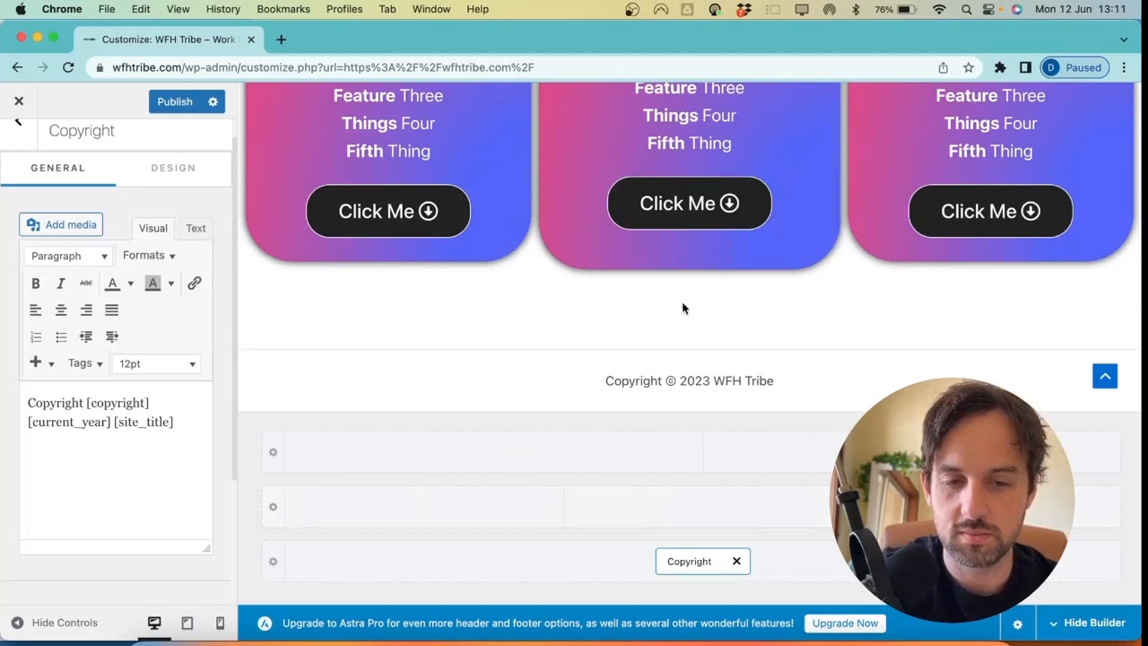
click(668, 372)
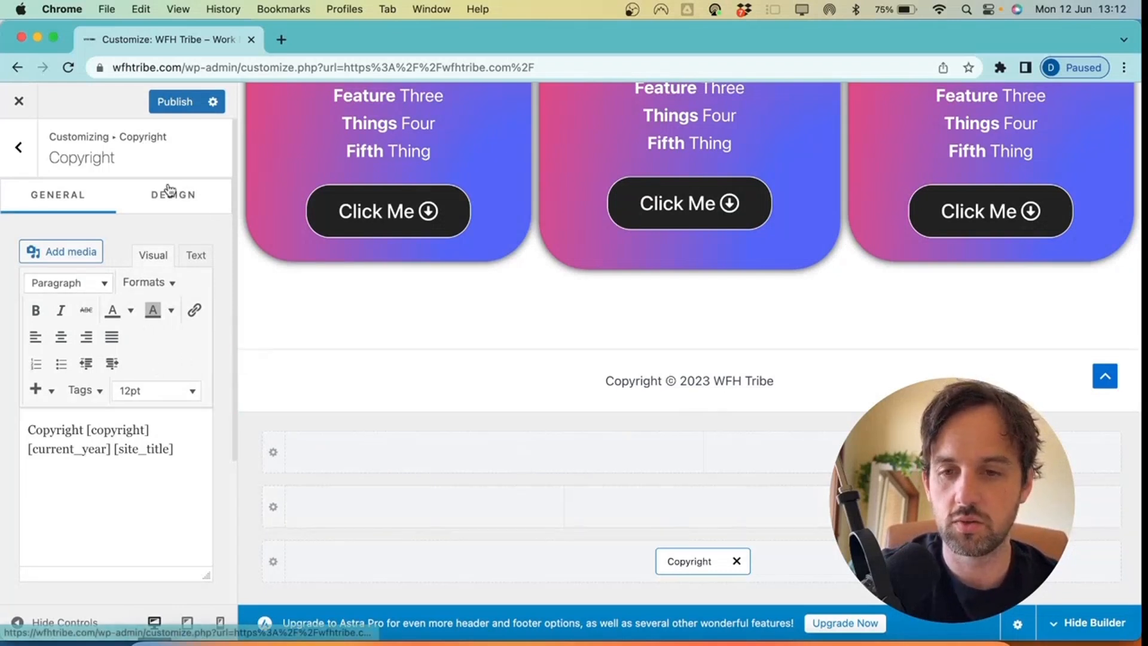
click(172, 101)
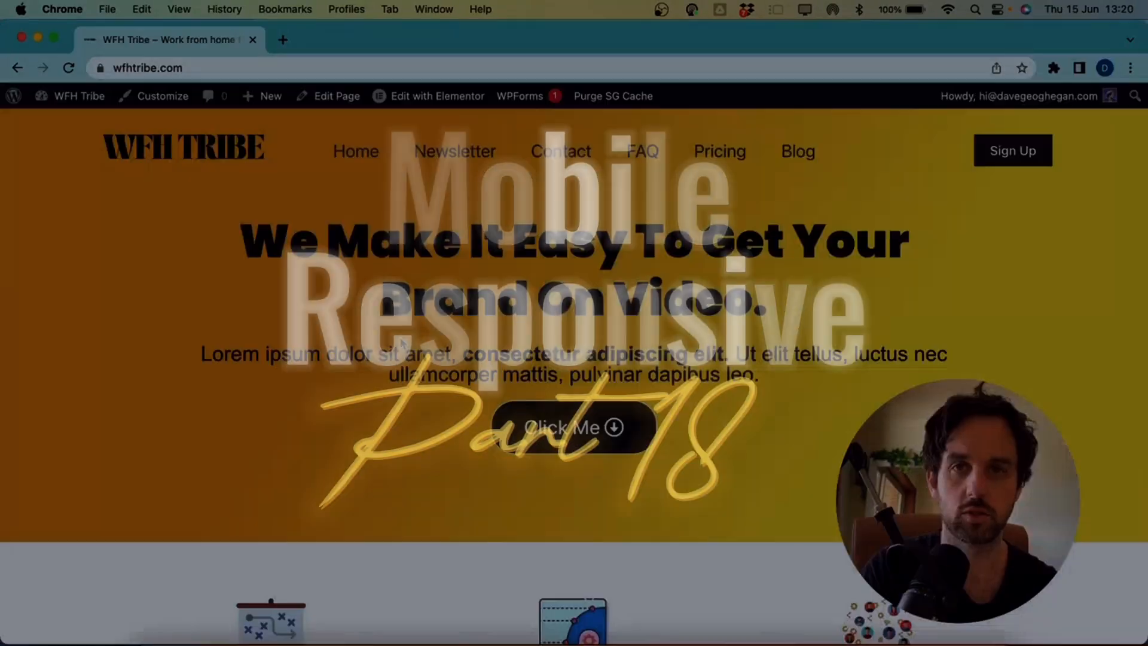
Scroll through the live homepage and load it in Elementor via Edit with Elementor
scroll(397, 341, down, 20)
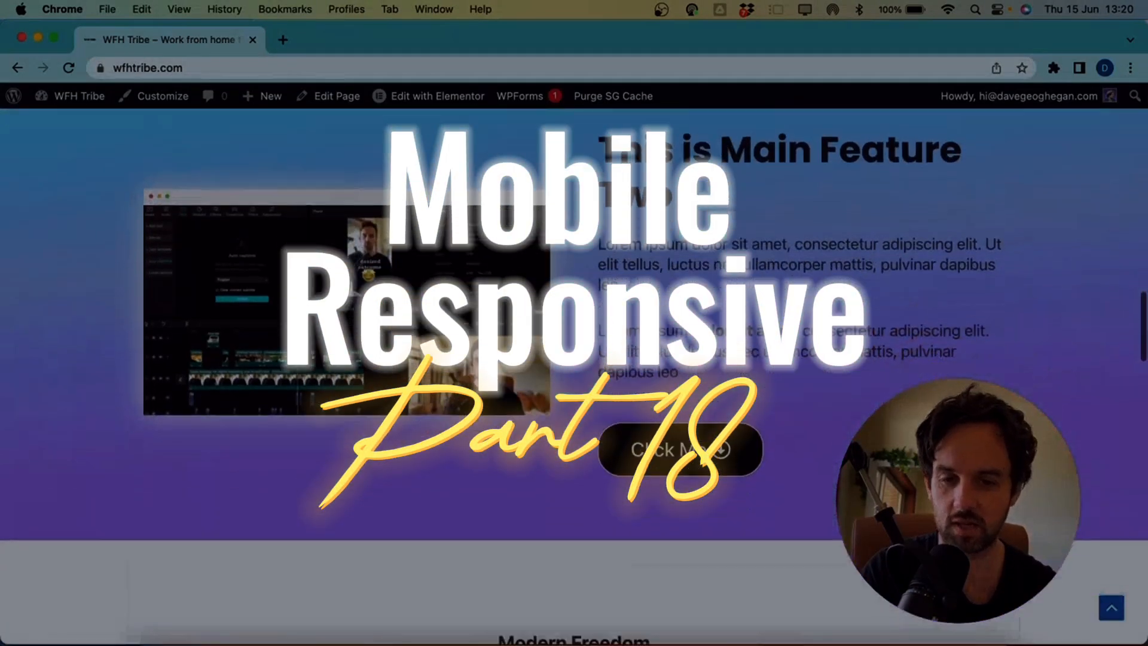
scroll(401, 344, down, 10)
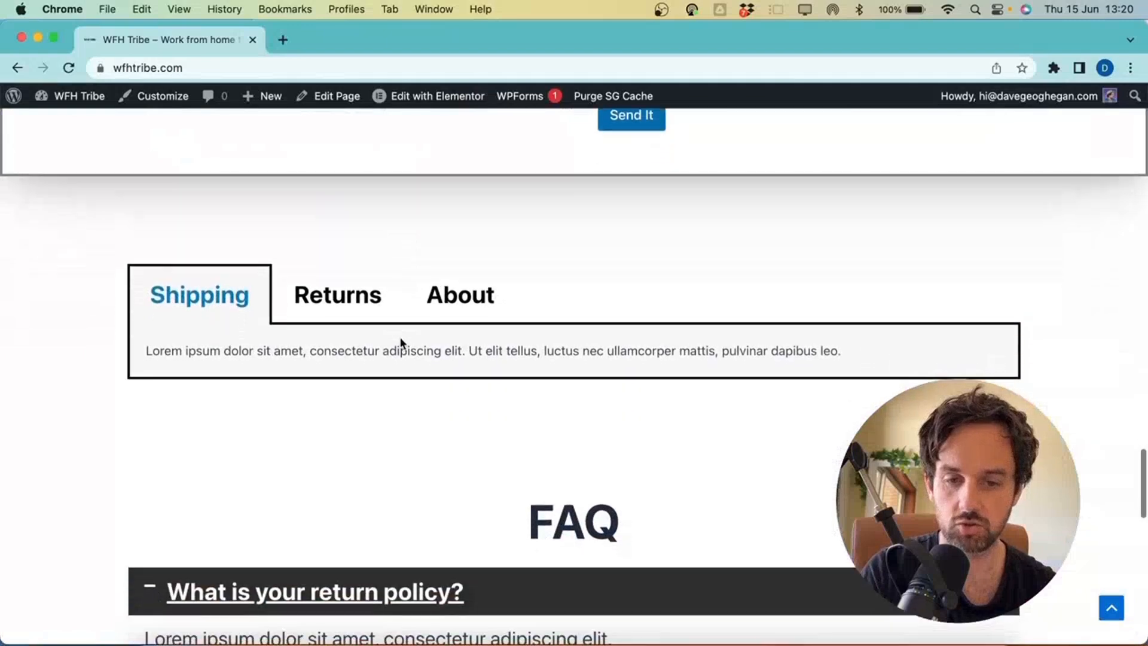
scroll(402, 345, down, 5)
scroll(400, 341, up, 15)
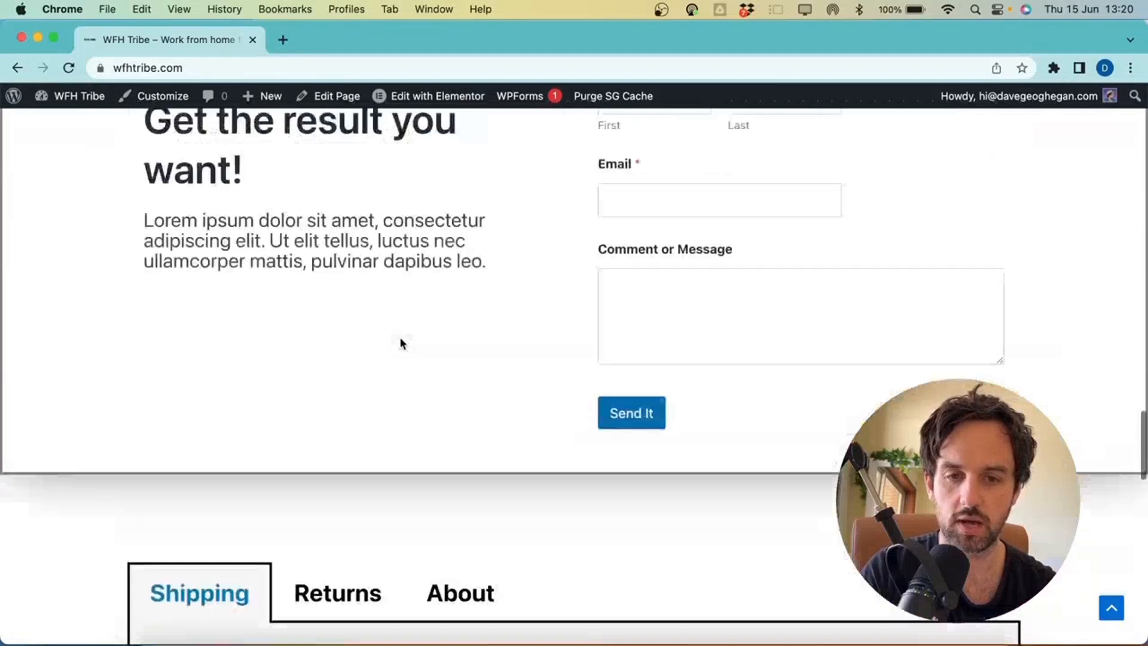
mouse_move(416, 103)
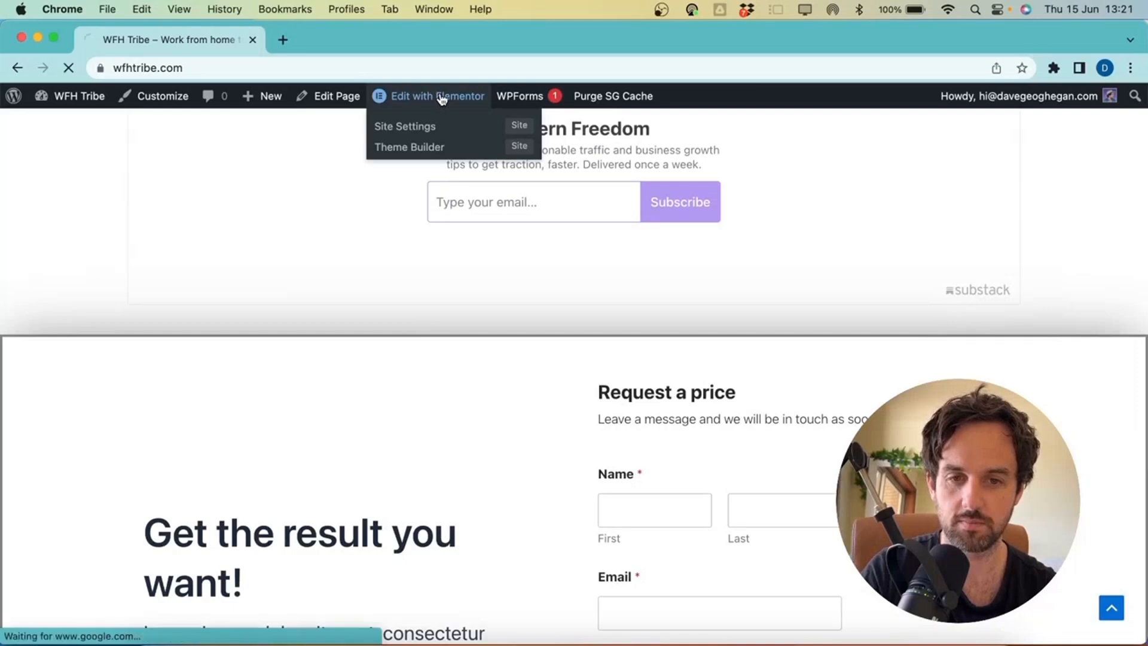
scroll(440, 438, up, 5)
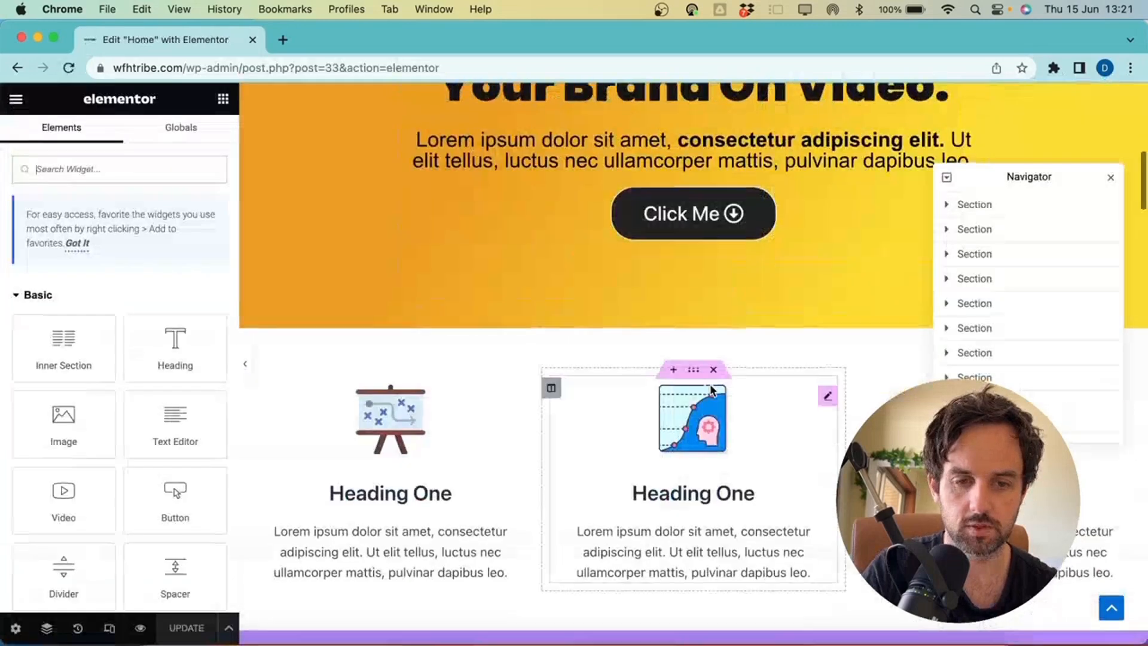
scroll(713, 391, down, 15)
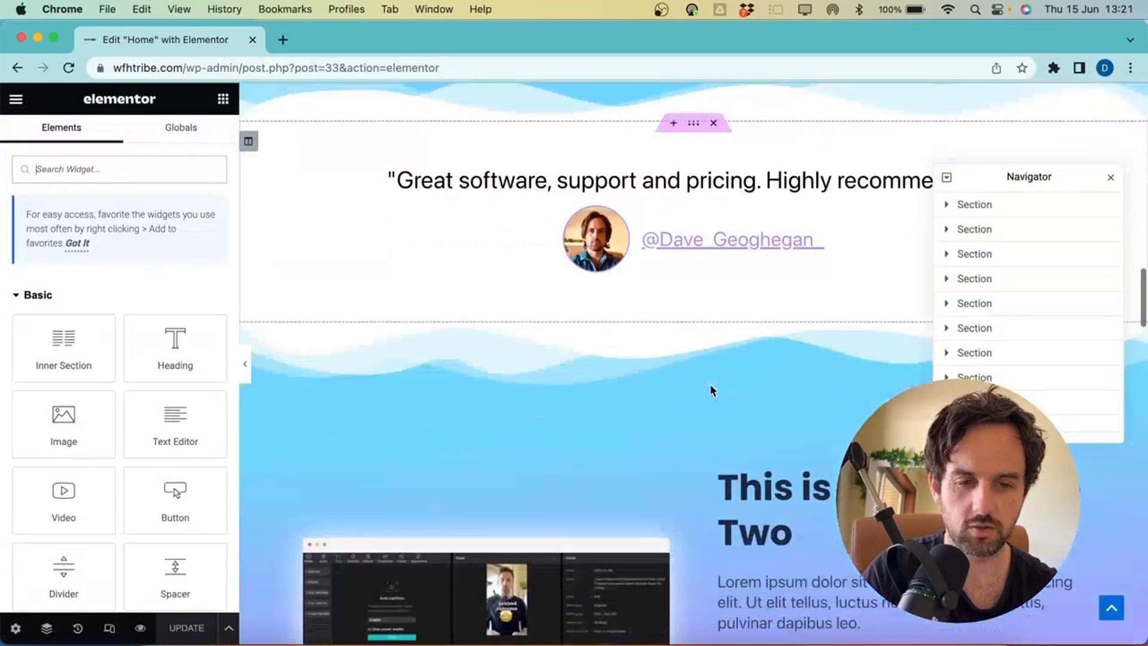
Drag the Request a price and tabs sections below the pricing cards, after the FAQ
scroll(712, 391, down, 15)
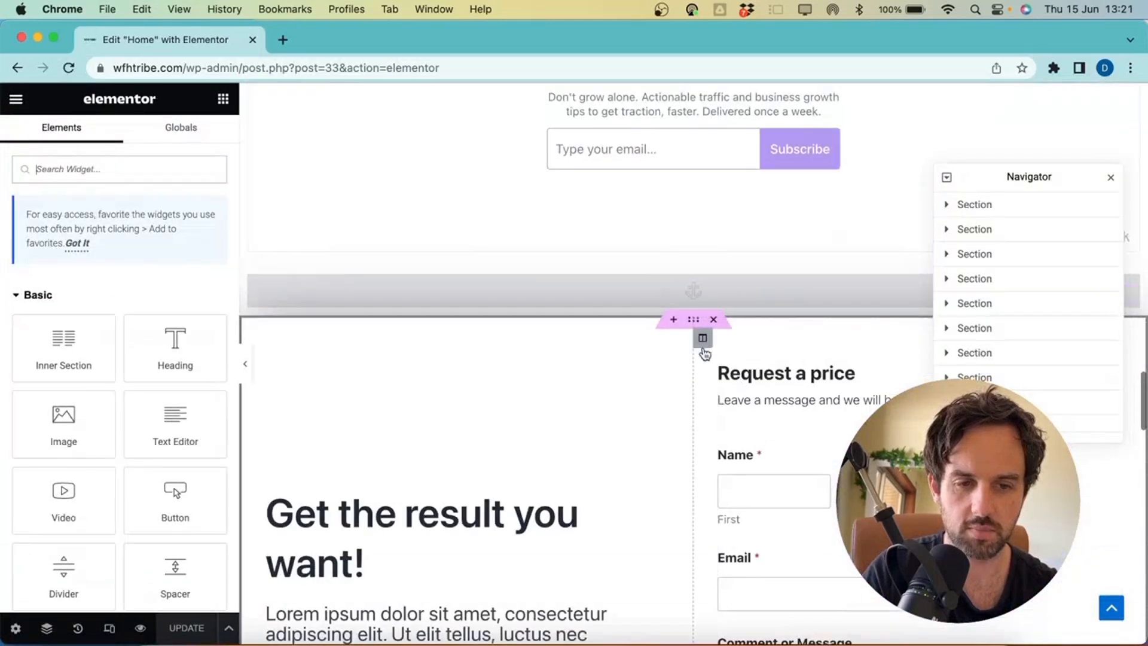
drag(695, 322, 704, 574)
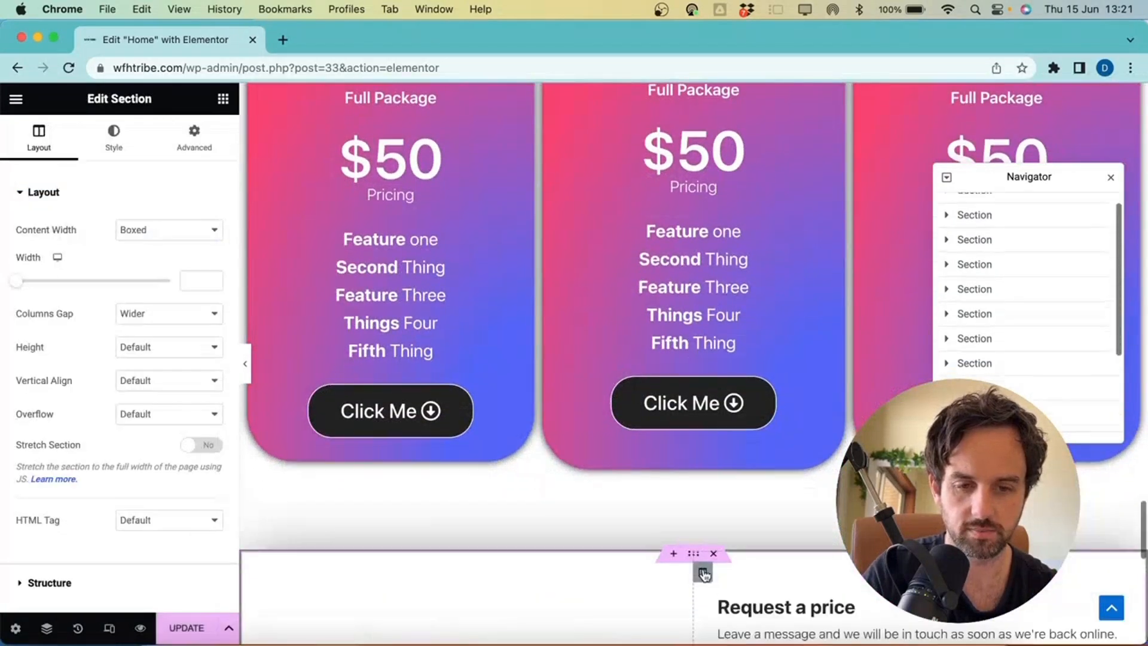
scroll(703, 574, down, 10)
scroll(705, 575, up, 20)
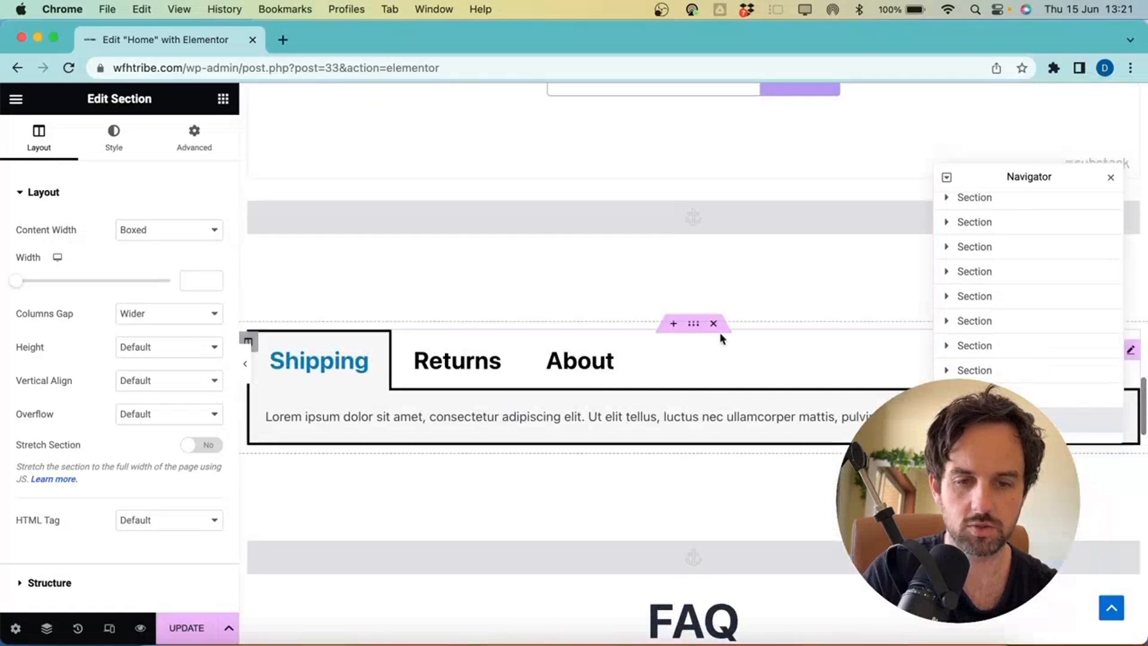
drag(692, 326, 653, 465)
scroll(684, 452, down, 10)
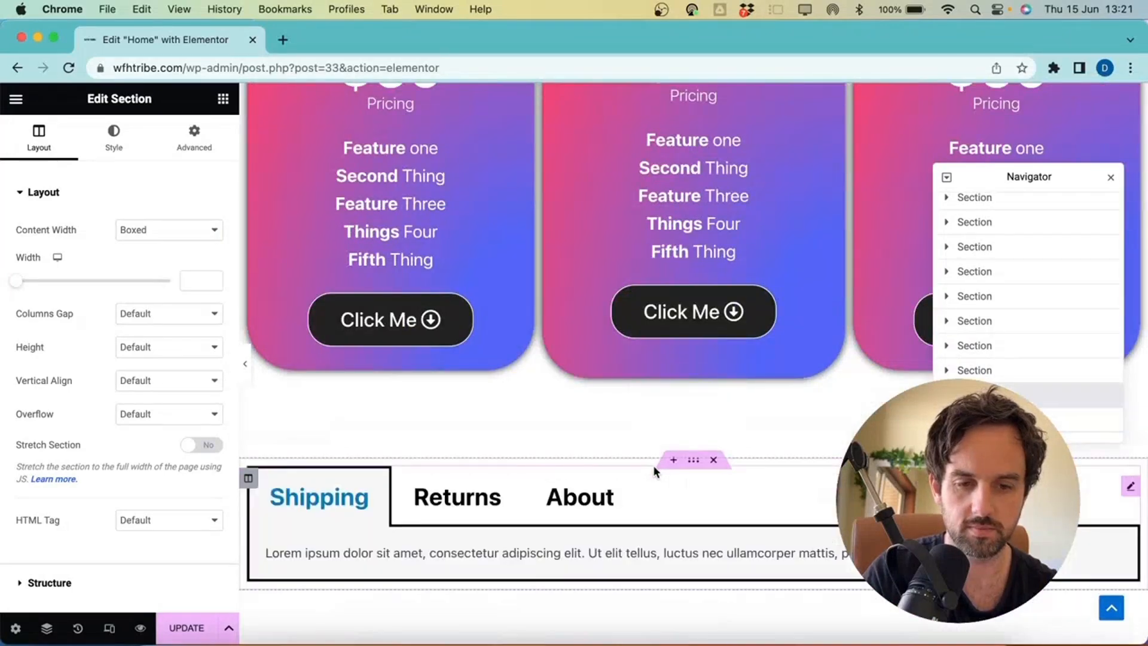
scroll(653, 465, up, 10)
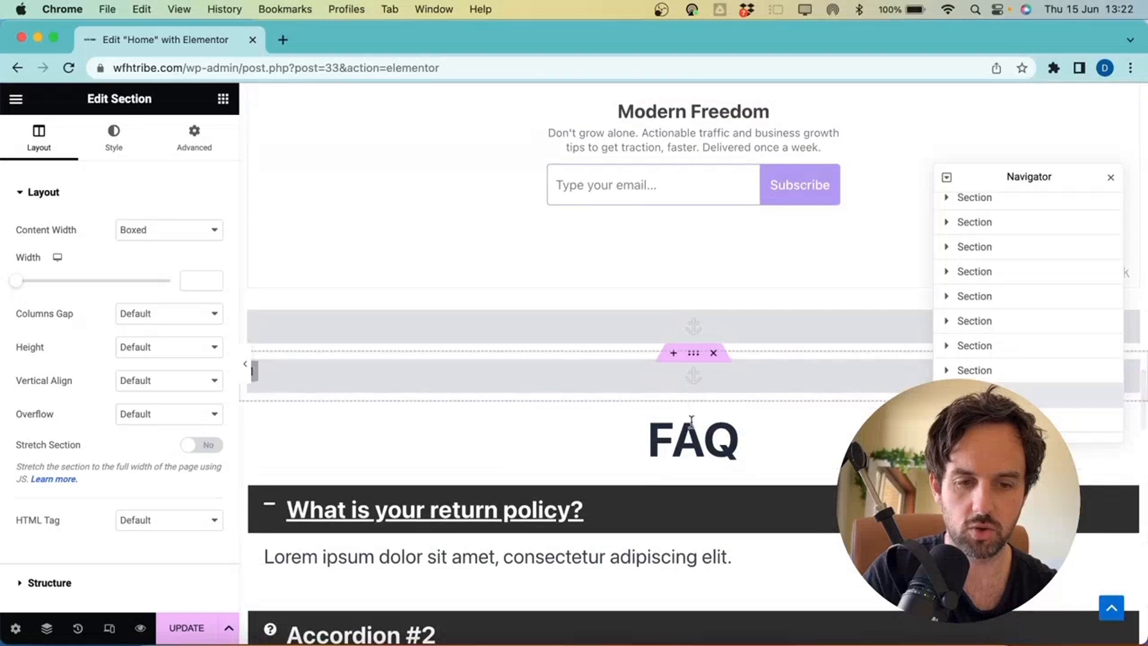
drag(693, 402, 676, 246)
scroll(692, 492, down, 10)
scroll(694, 440, up, 10)
scroll(635, 328, up, 7)
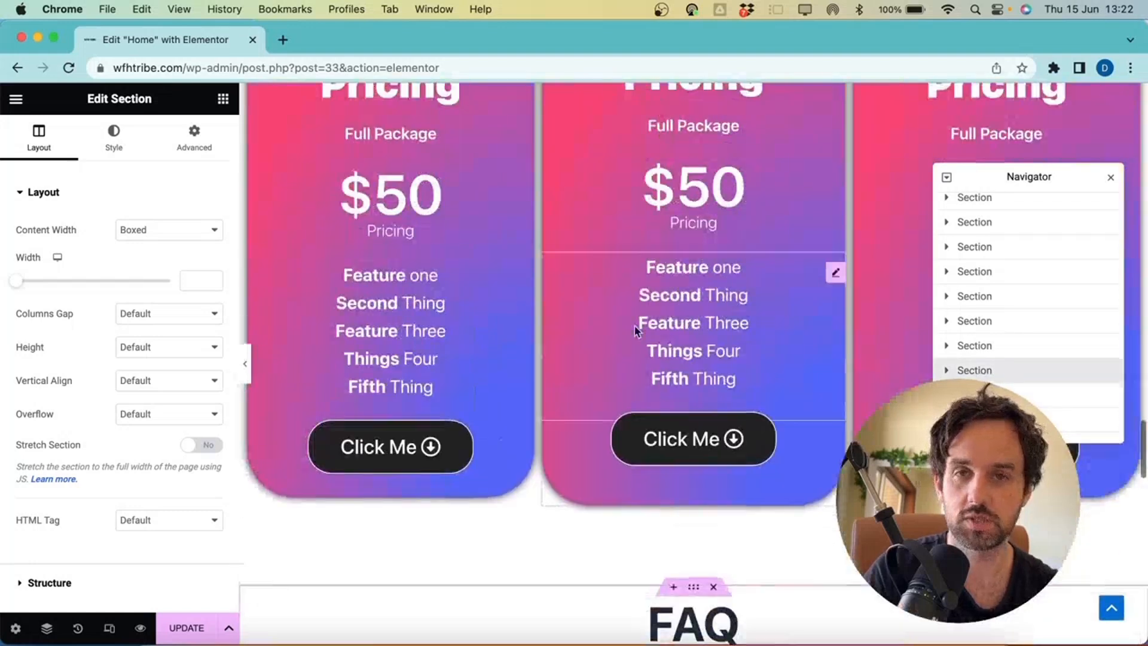
scroll(636, 328, down, 7)
scroll(636, 328, down, 2)
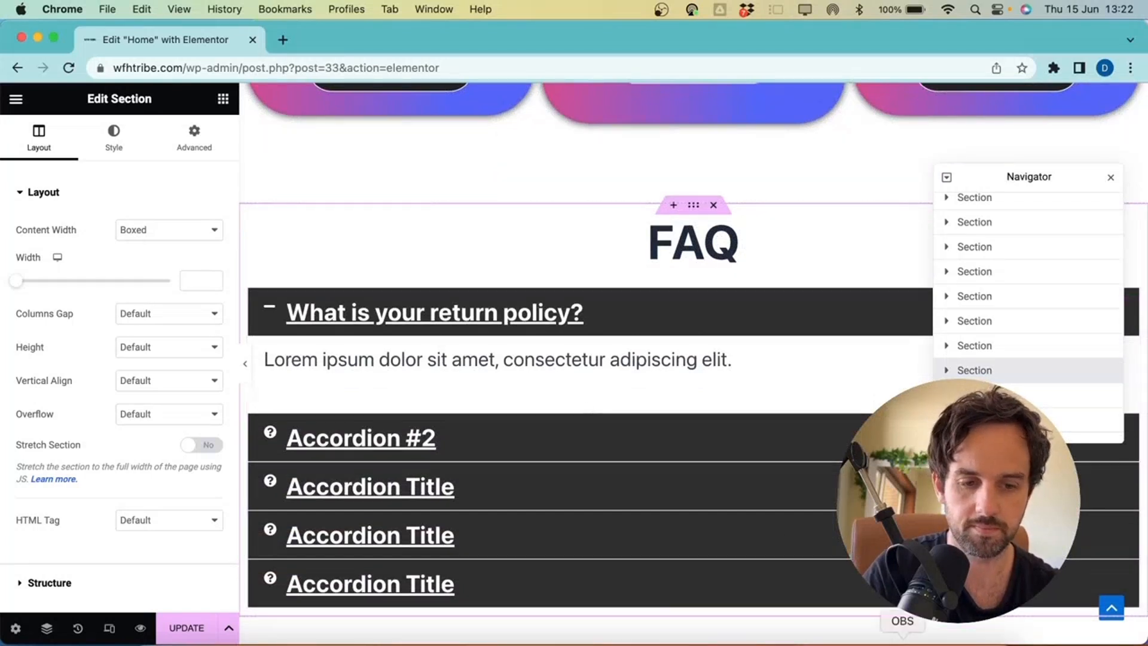
scroll(812, 471, down, 10)
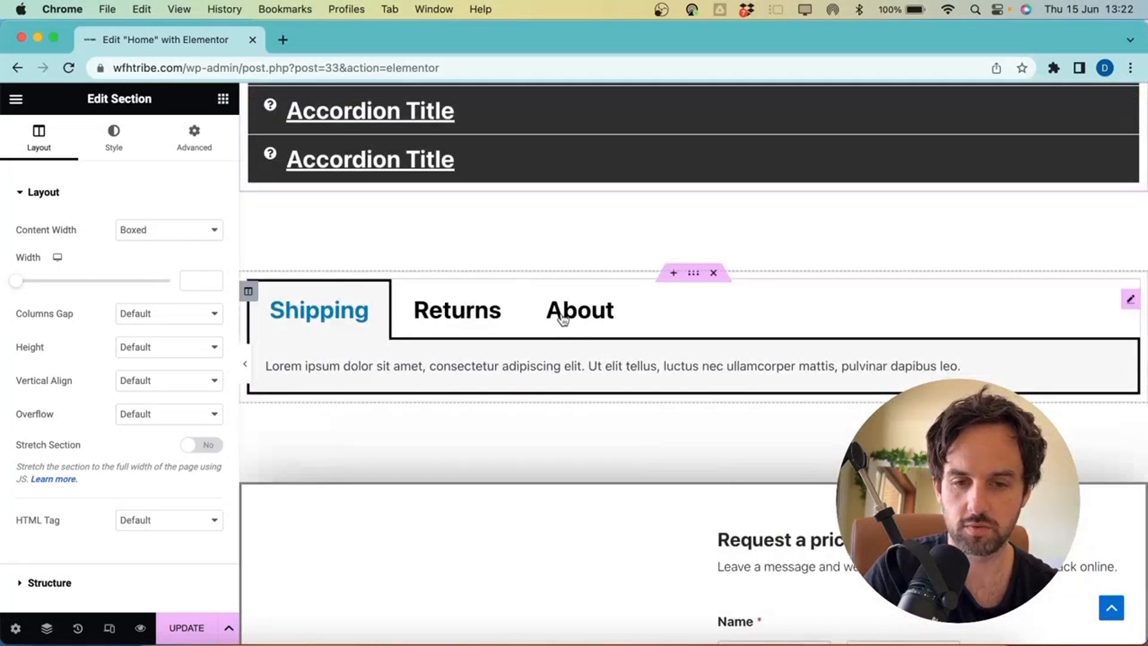
Check the Shipping, Returns and About tabs, then delete the tabs section
click(604, 317)
click(440, 319)
click(318, 321)
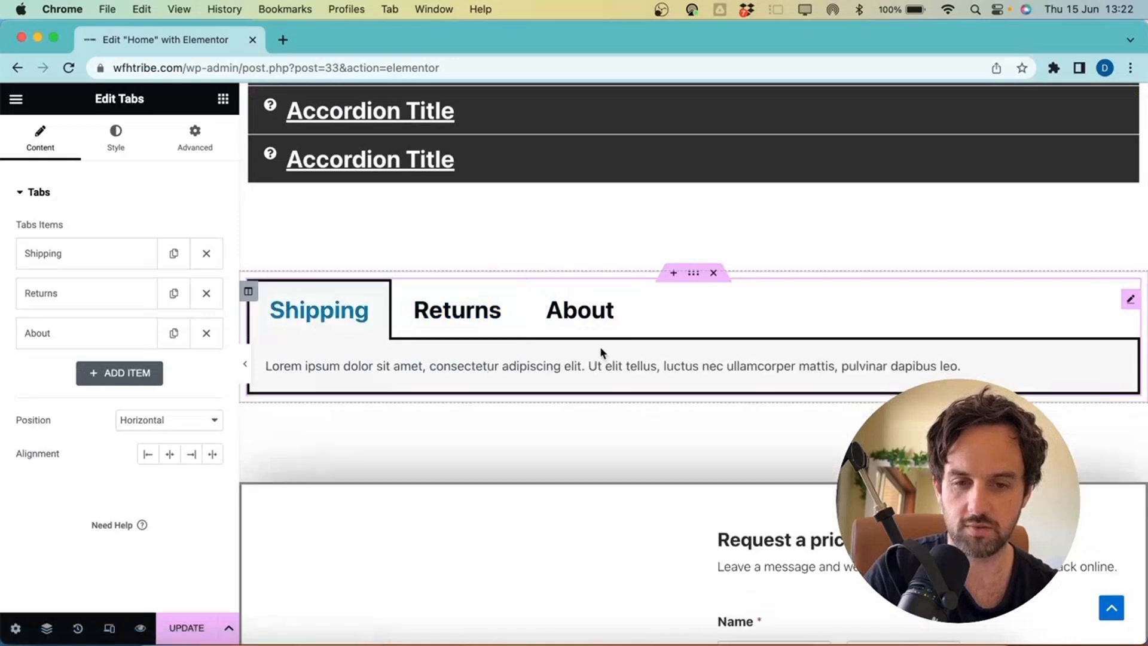
scroll(601, 351, up, 15)
scroll(601, 355, down, 20)
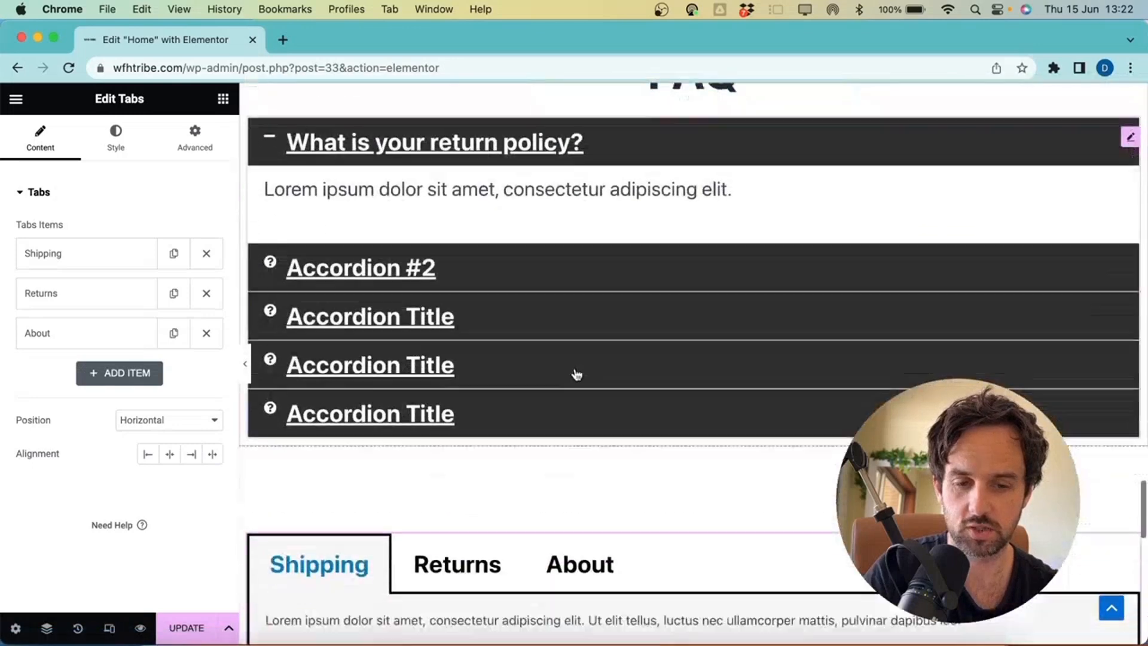
scroll(521, 371, down, 5)
click(616, 323)
scroll(626, 210, up, 3)
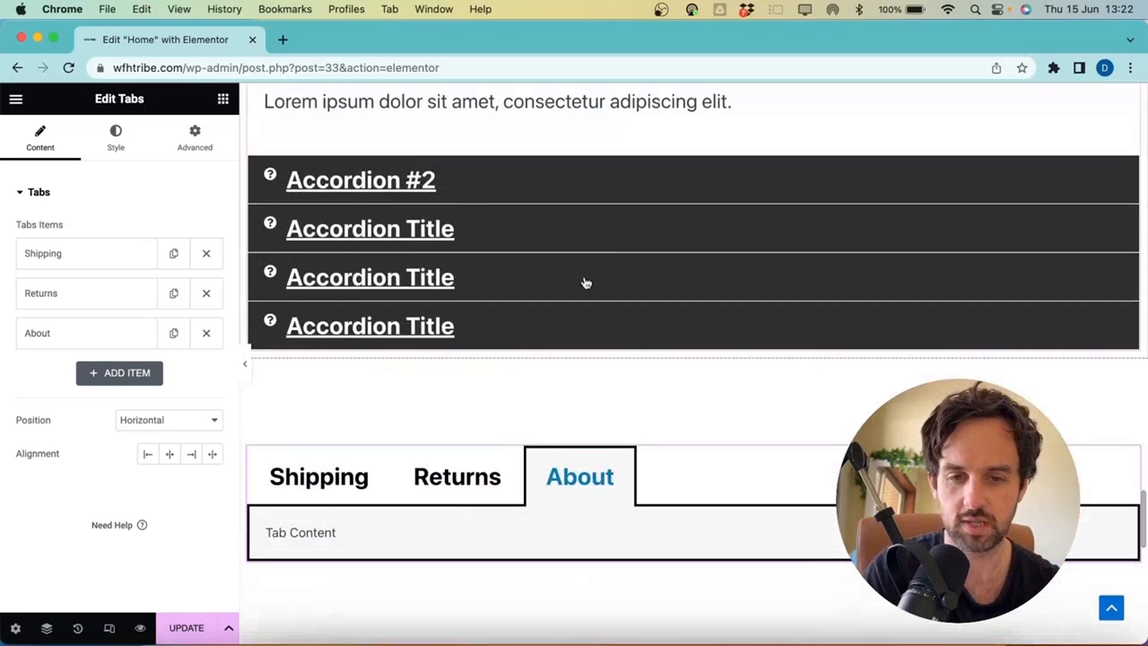
scroll(610, 384, up, 4)
scroll(613, 387, down, 2)
scroll(604, 359, down, 1)
scroll(556, 539, down, 2)
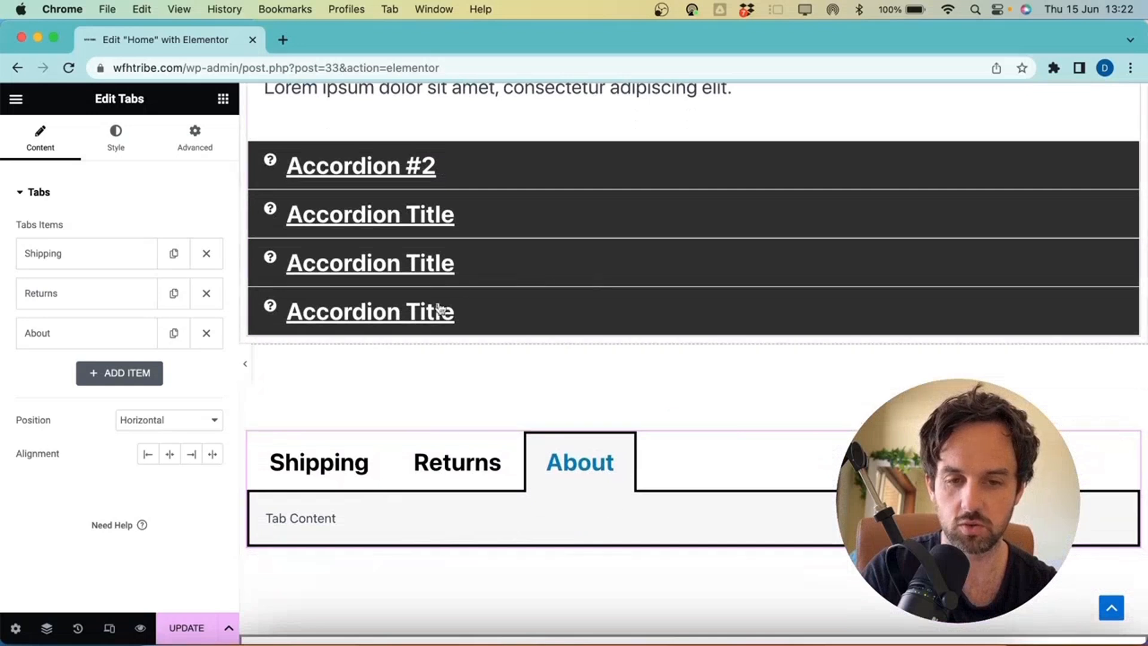
click(715, 426)
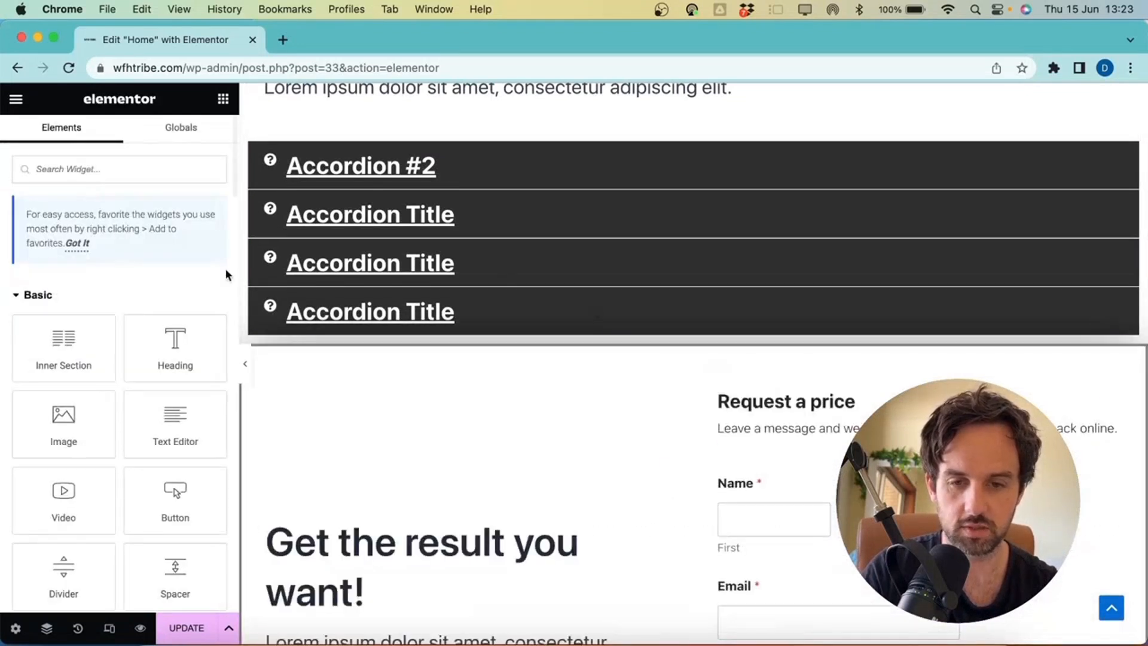
Set the Request a price section's linked top and bottom margin to 100 px
click(695, 349)
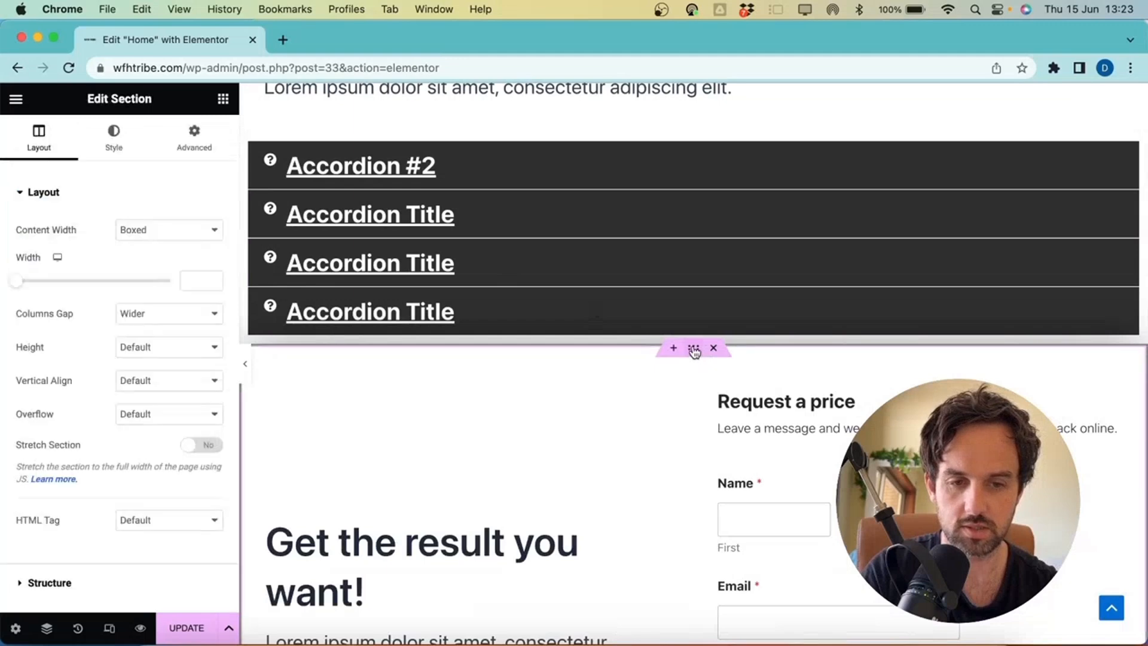
click(194, 144)
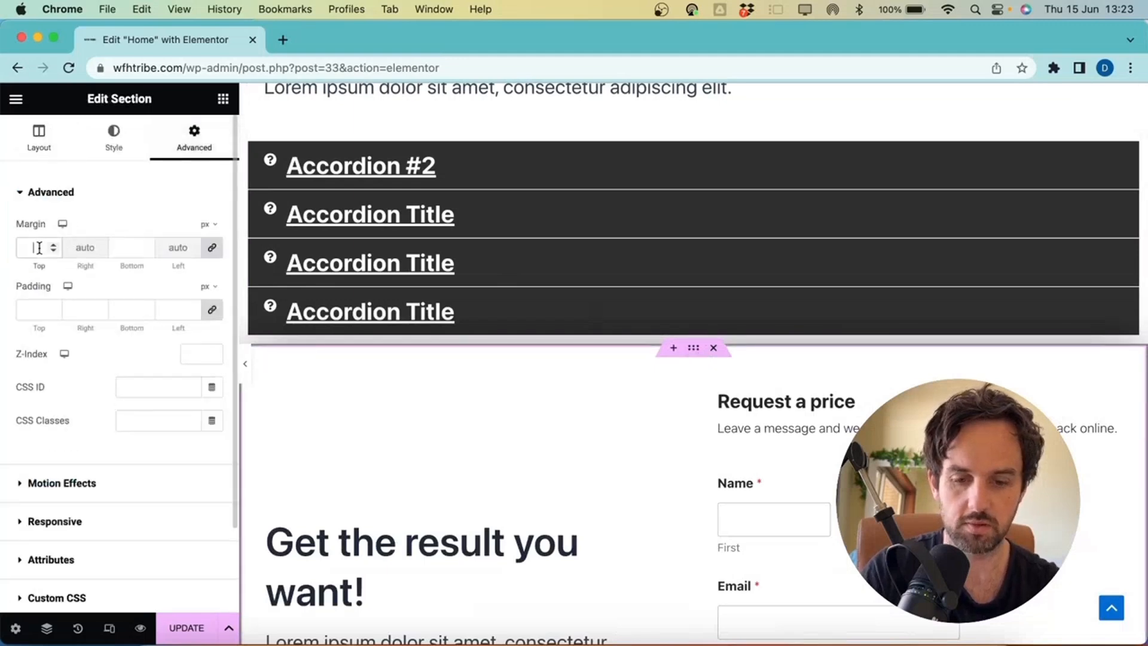
text(50)
key(BackSpace)
key(BackSpace)
text(100)
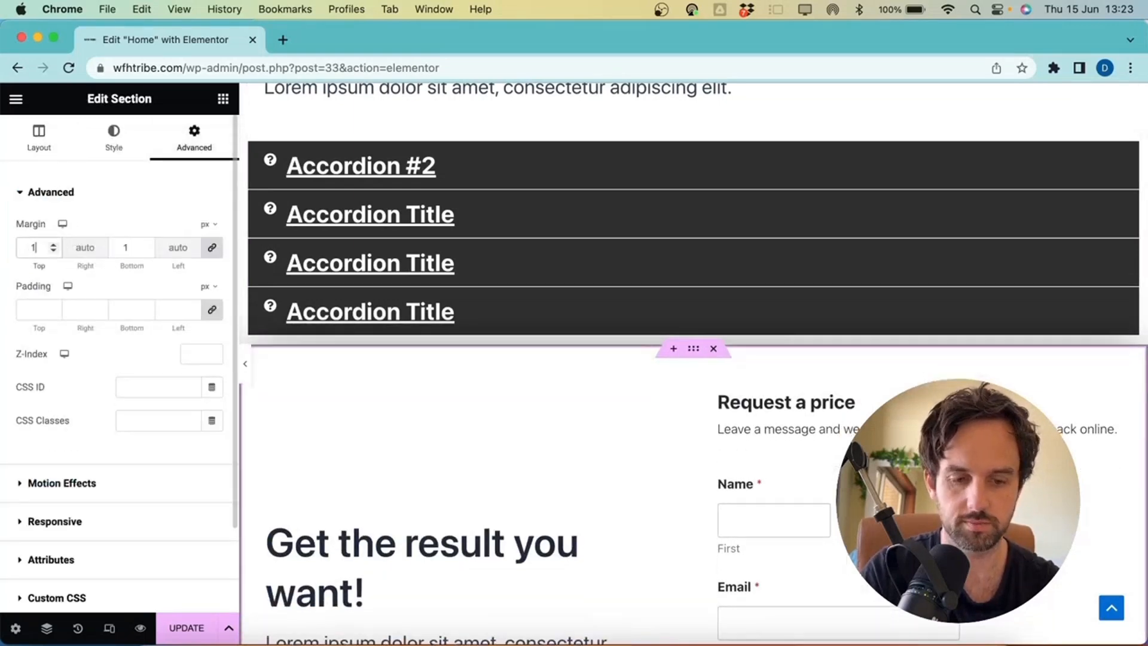
scroll(598, 331, down, 1)
scroll(598, 331, down, 5)
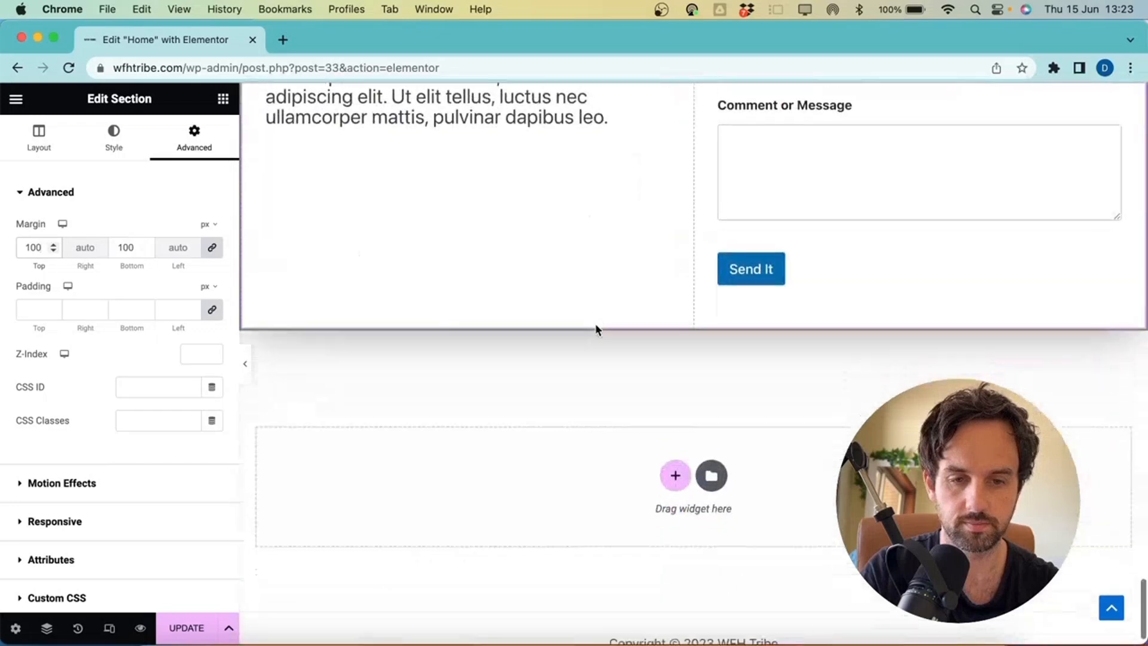
scroll(528, 507, up, 10)
scroll(529, 508, down, 15)
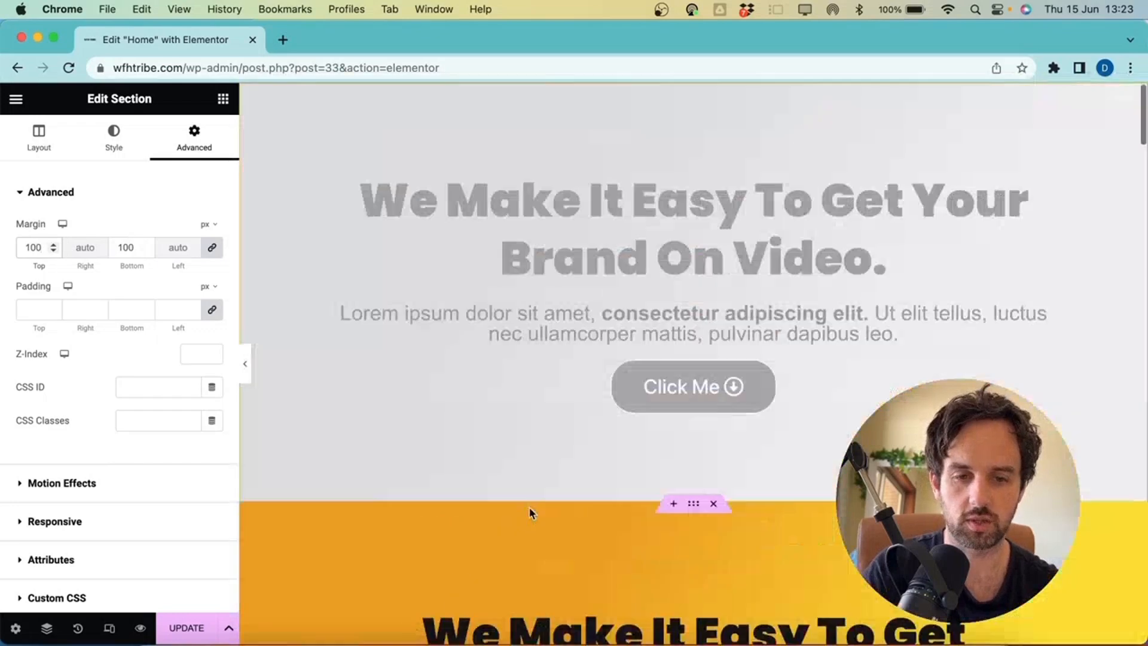
scroll(529, 507, down, 15)
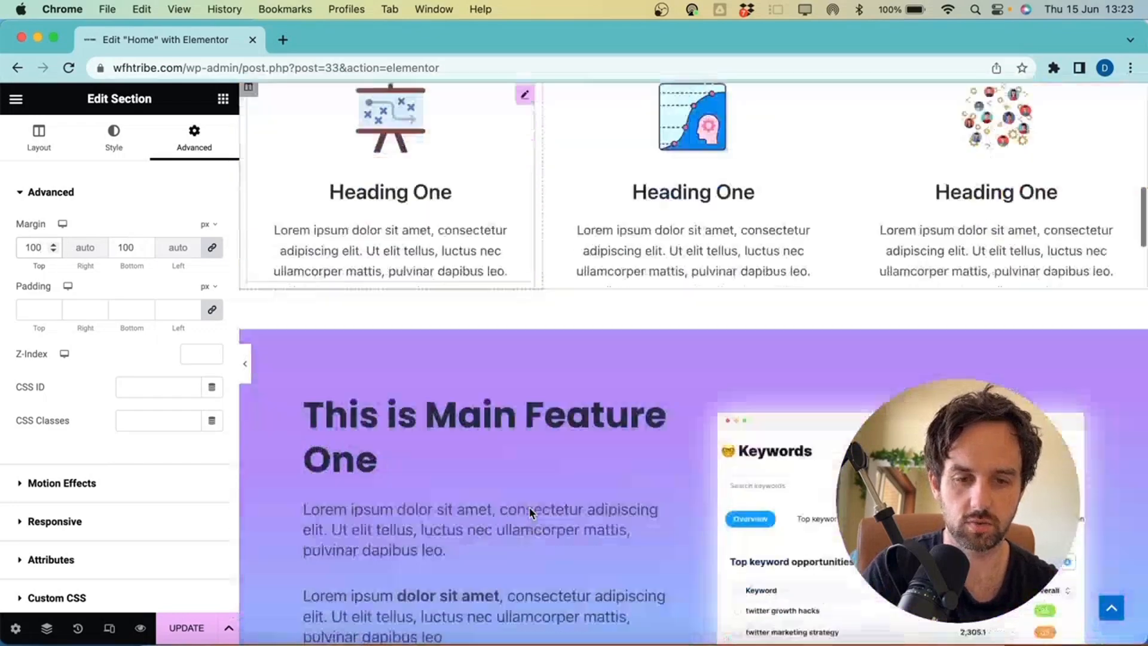
scroll(529, 508, down, 10)
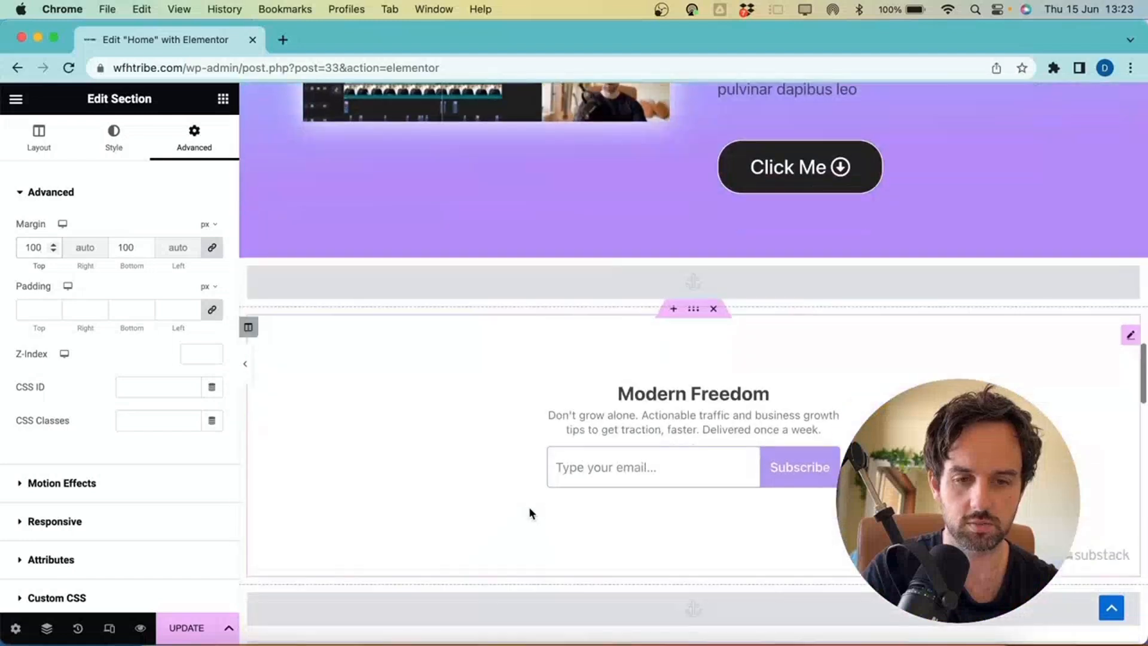
scroll(529, 508, up, 4)
scroll(531, 514, down, 6)
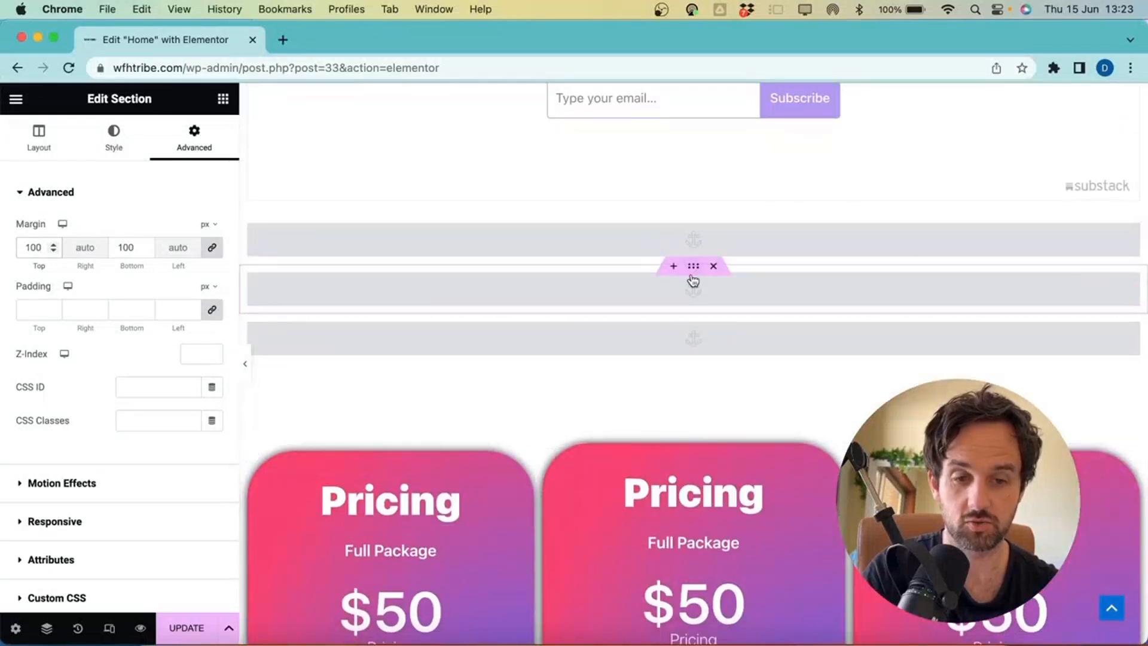
Drag the faq menu anchor up so it sits directly above the FAQ section
click(698, 298)
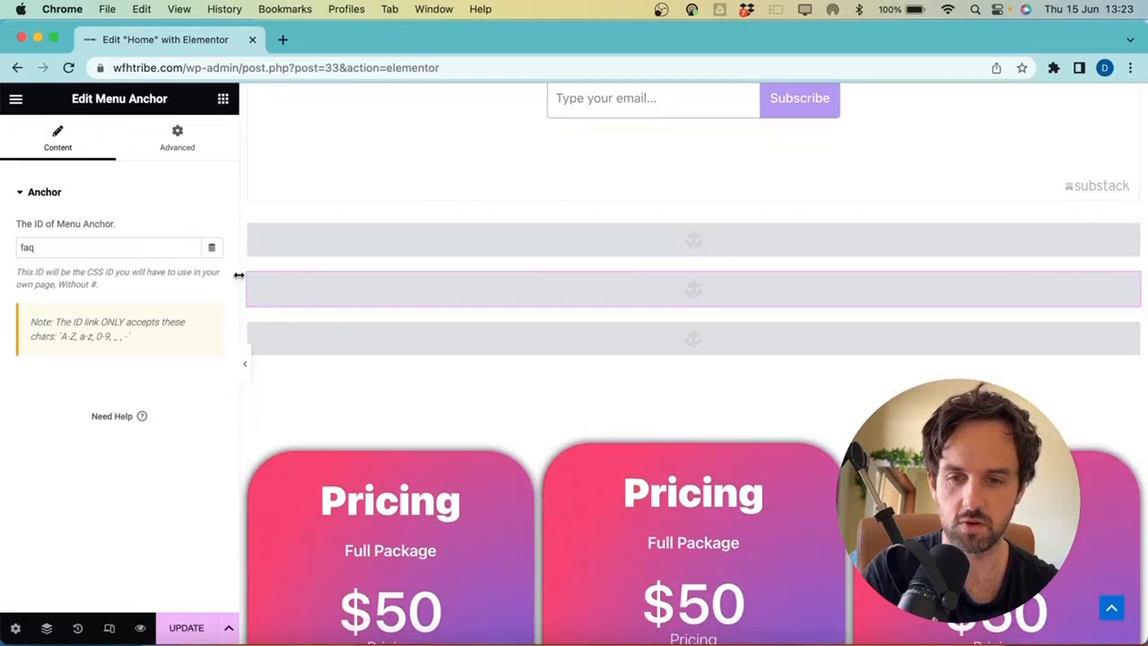
drag(694, 267, 686, 158)
scroll(688, 328, down, 8)
scroll(688, 327, down, 6)
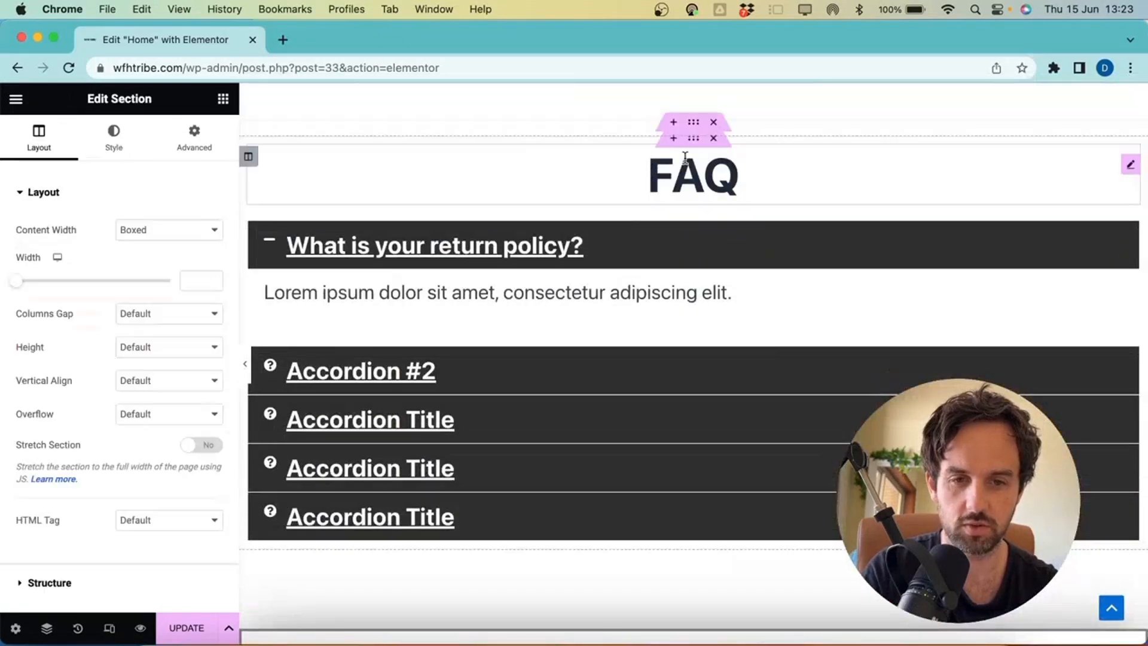
scroll(685, 158, up, 3)
scroll(686, 158, up, 10)
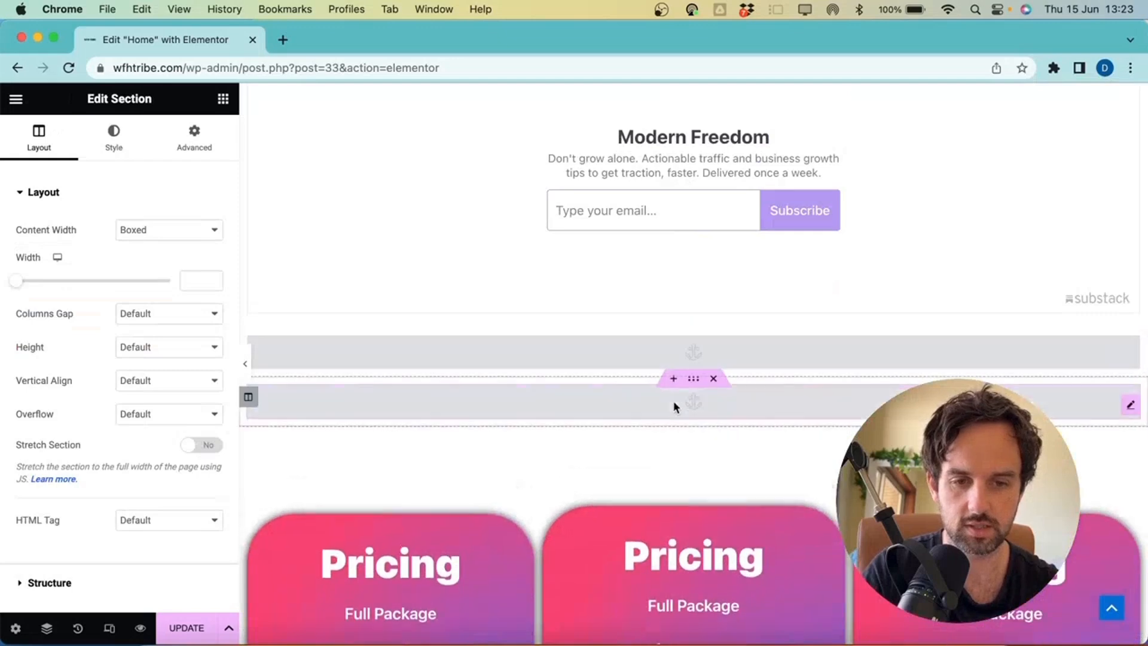
Move the contact anchor to sit between the FAQ accordion and the Request a price form
click(673, 402)
click(703, 349)
scroll(679, 440, down, 10)
drag(694, 331, 723, 115)
scroll(679, 439, down, 12)
scroll(679, 439, up, 2)
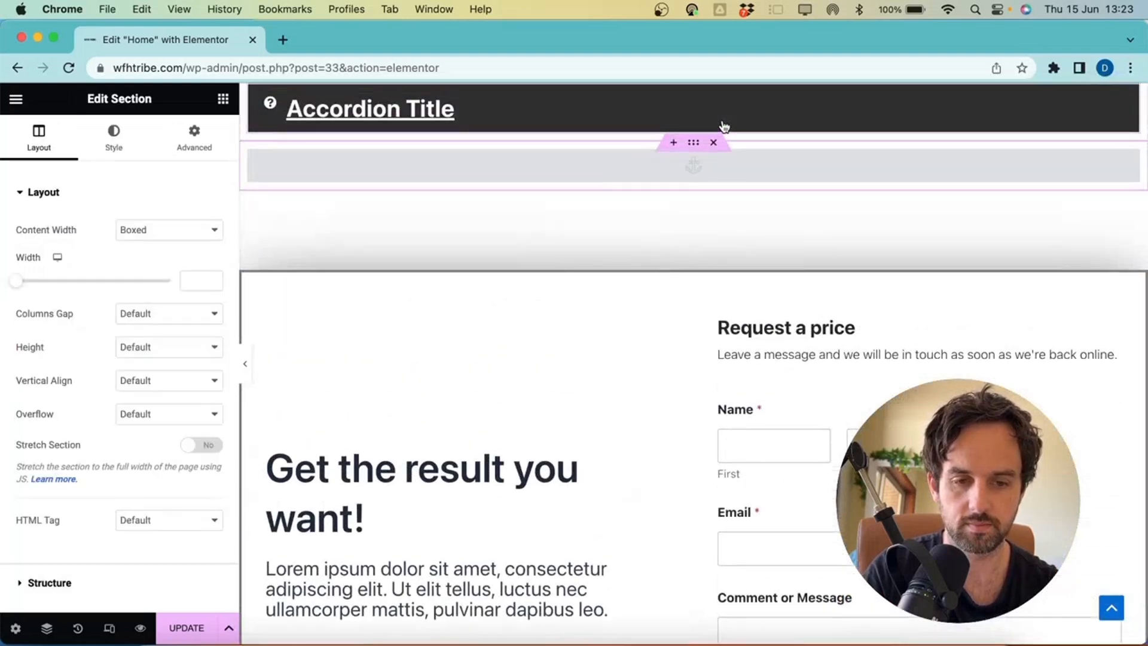
scroll(724, 127, down, 9)
scroll(725, 126, up, 20)
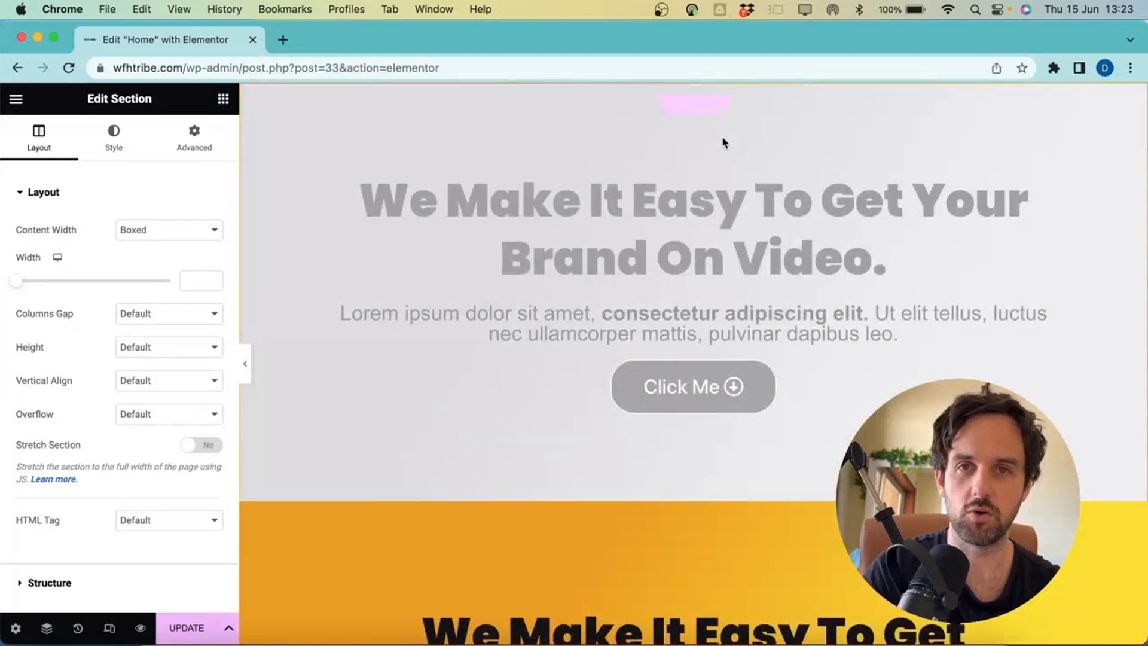
click(111, 635)
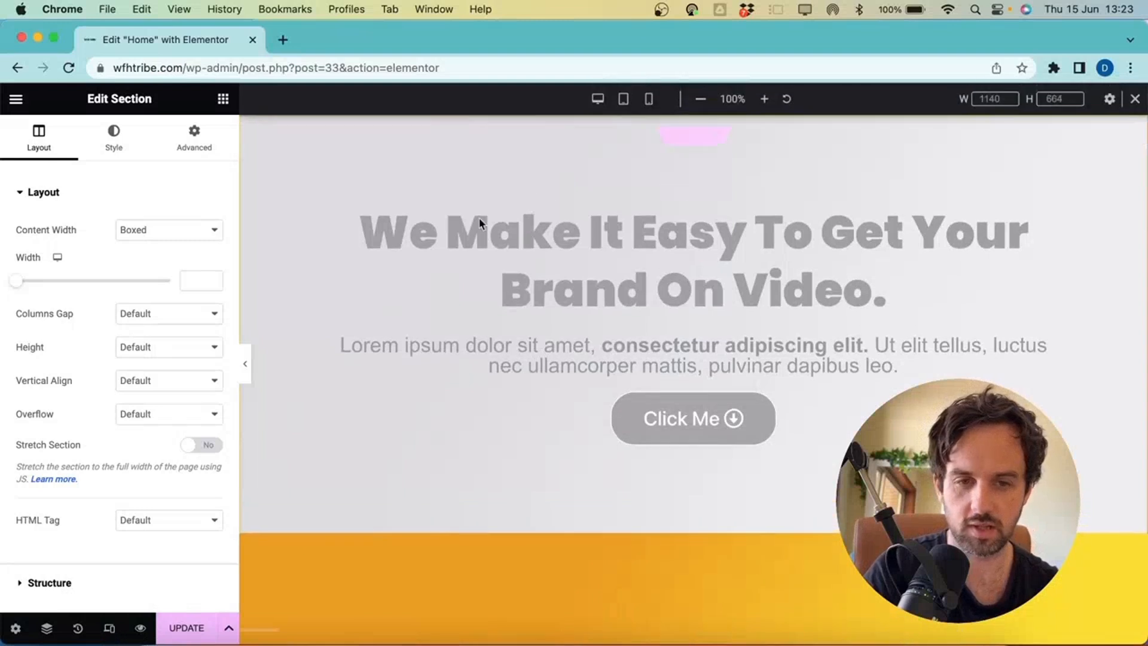
click(652, 99)
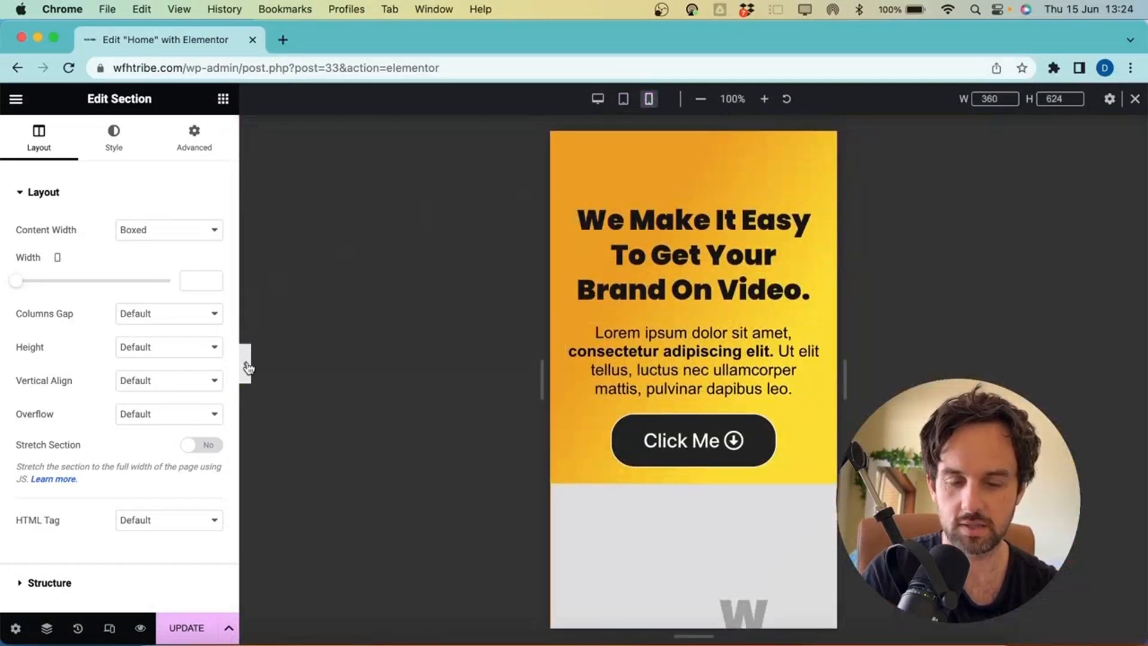
click(247, 365)
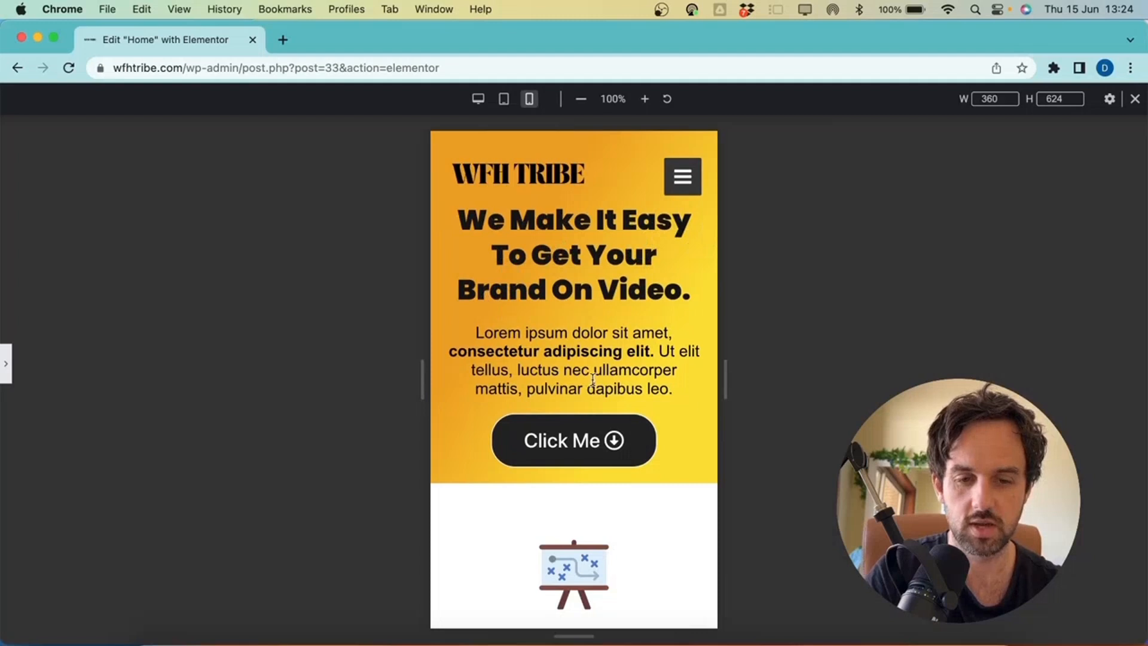
scroll(593, 378, down, 5)
scroll(593, 379, down, 10)
scroll(594, 383, down, 5)
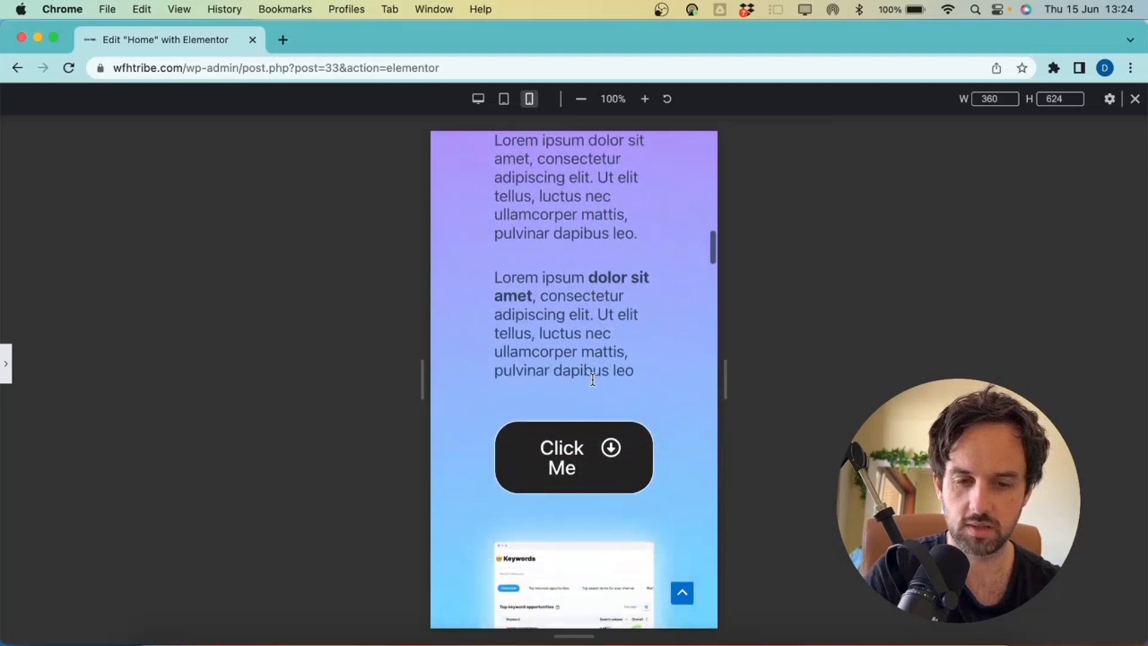
scroll(593, 378, down, 2)
scroll(587, 459, down, 5)
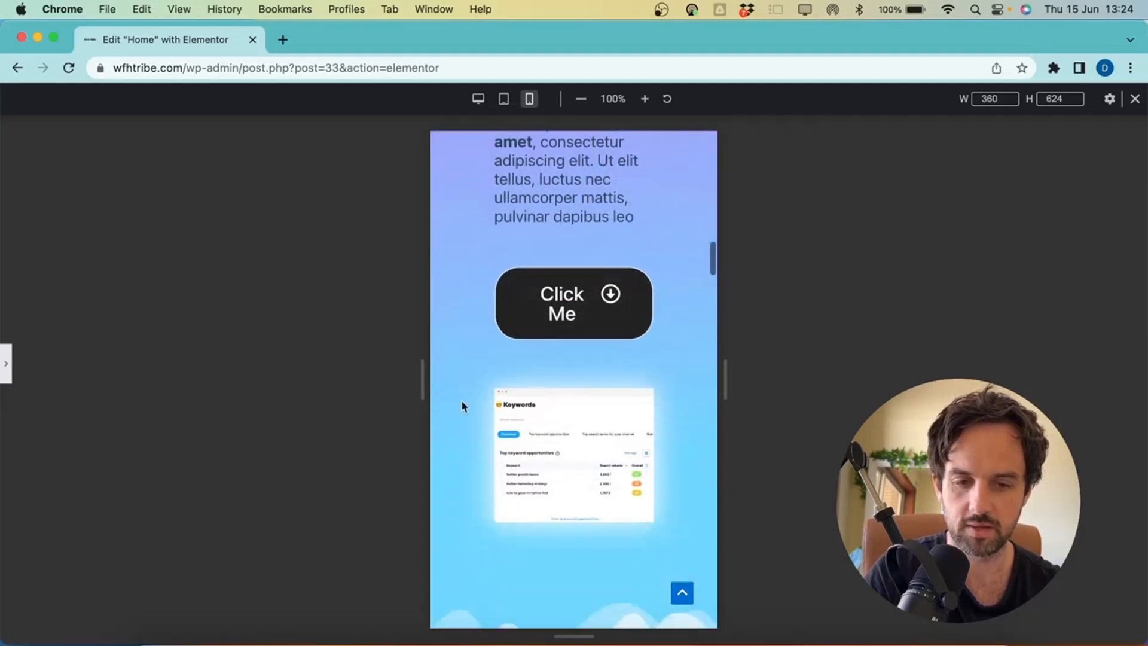
scroll(632, 568, down, 10)
scroll(616, 352, up, 3)
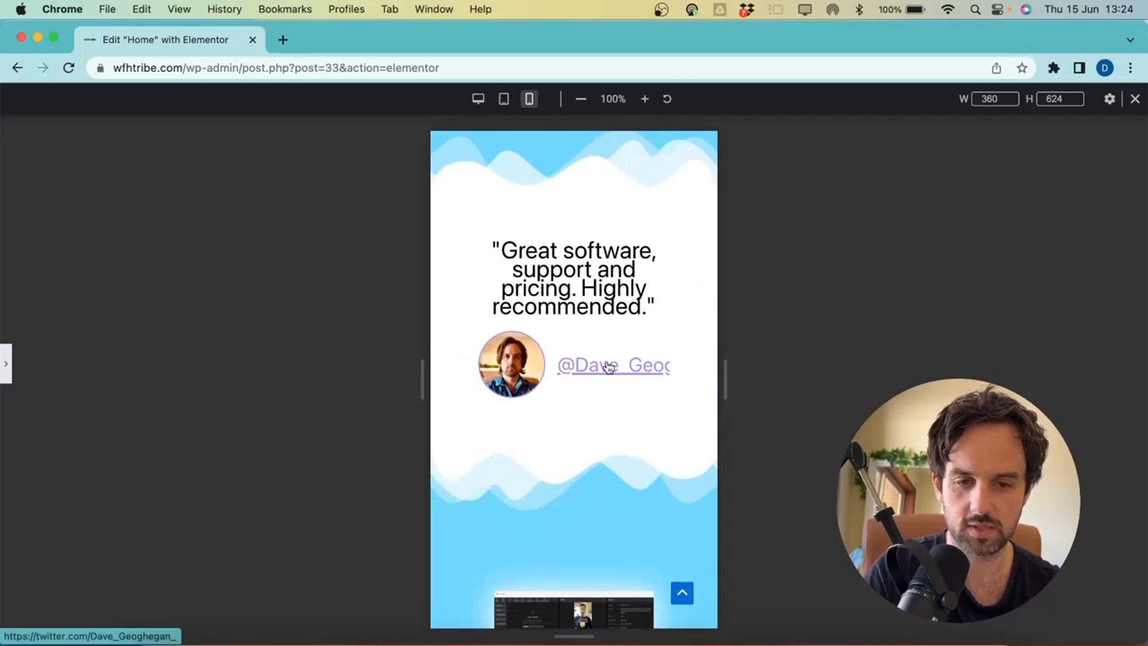
scroll(547, 426, down, 20)
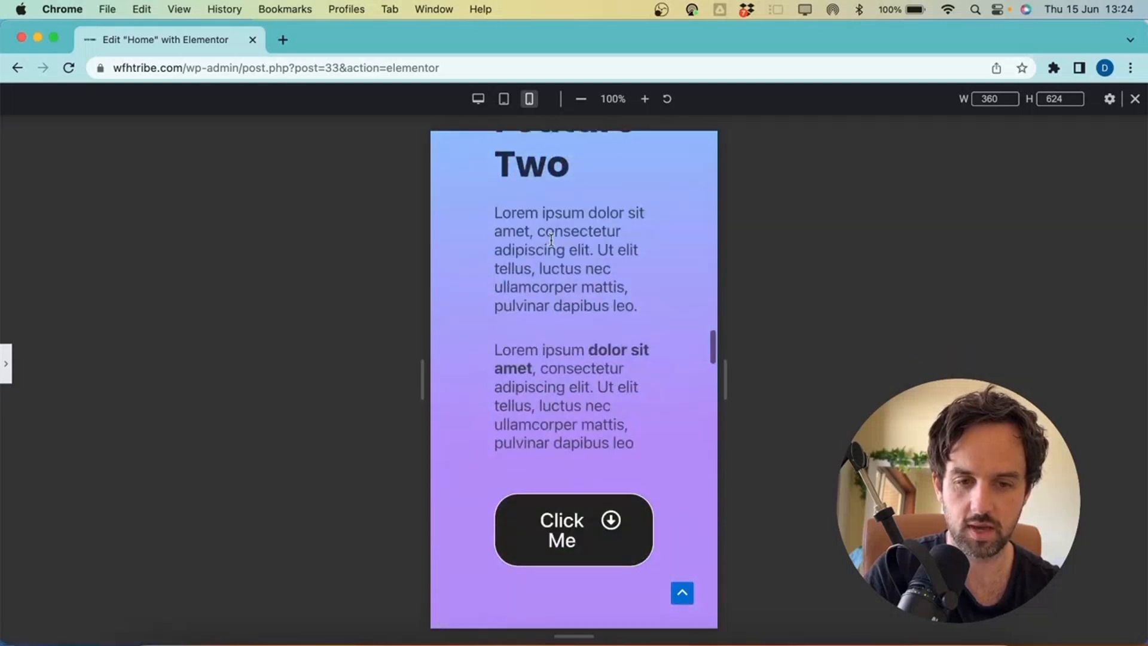
scroll(552, 244, up, 12)
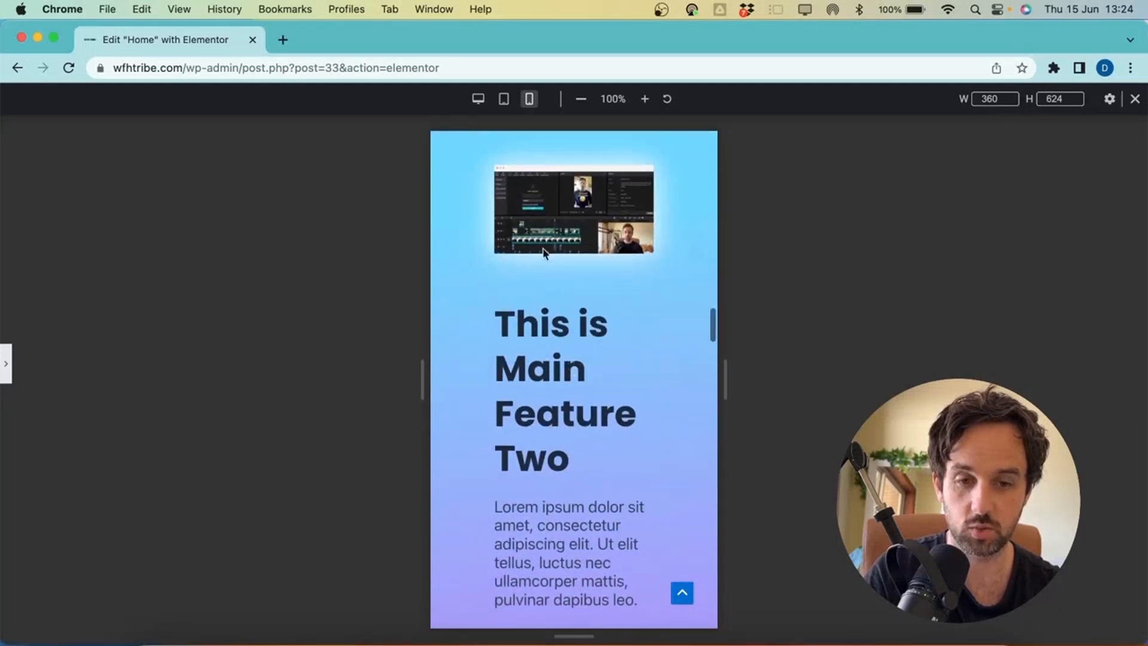
scroll(540, 388, down, 3)
scroll(540, 387, down, 15)
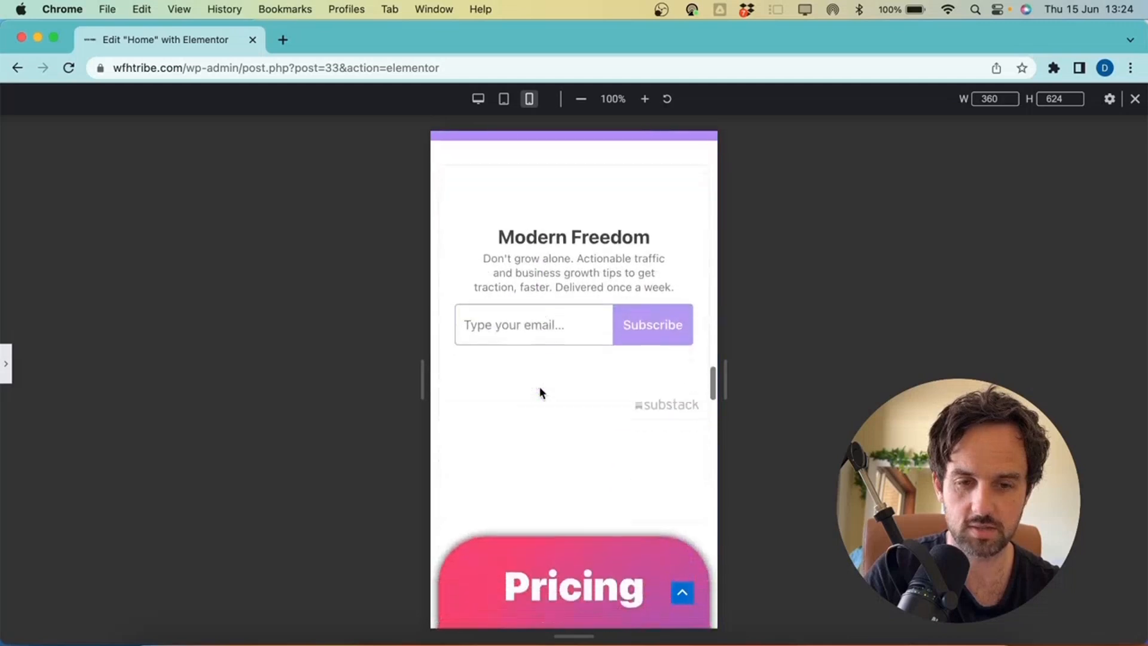
scroll(540, 393, down, 20)
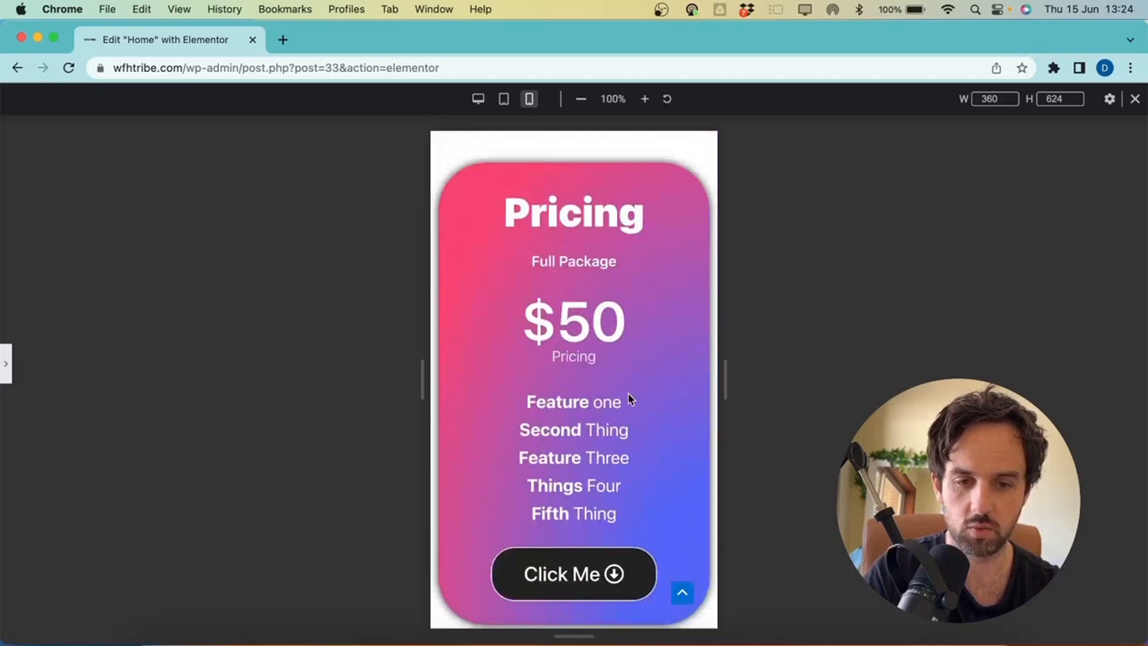
scroll(631, 400, down, 8)
scroll(564, 466, down, 20)
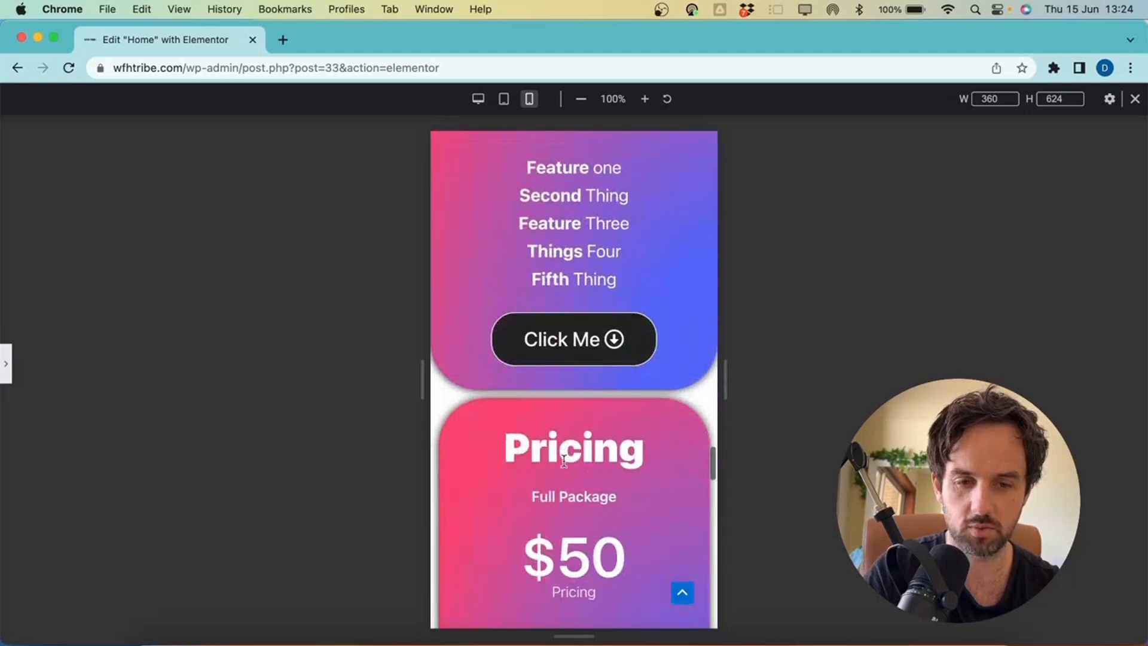
scroll(564, 461, down, 13)
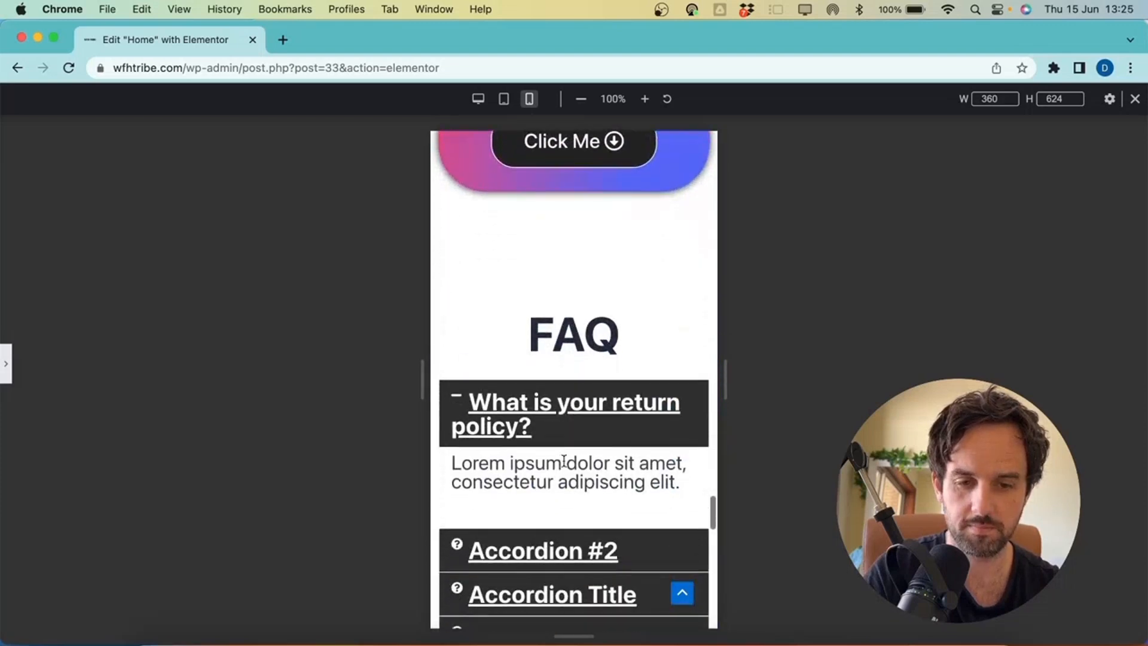
scroll(566, 446, up, 5)
click(567, 442)
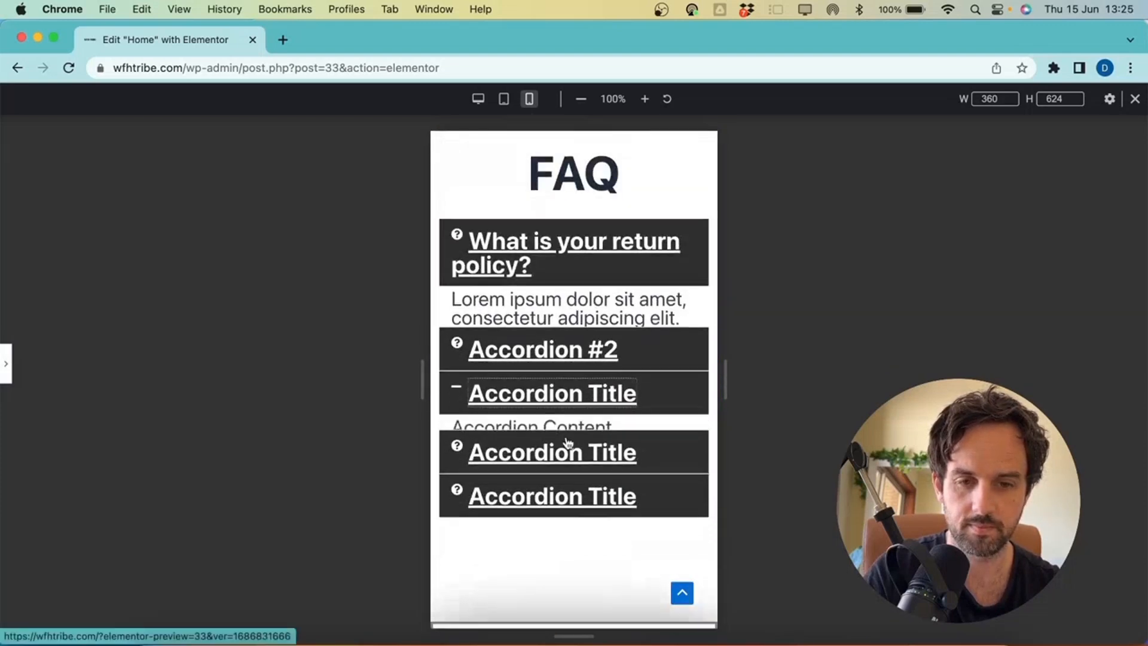
click(580, 314)
click(602, 250)
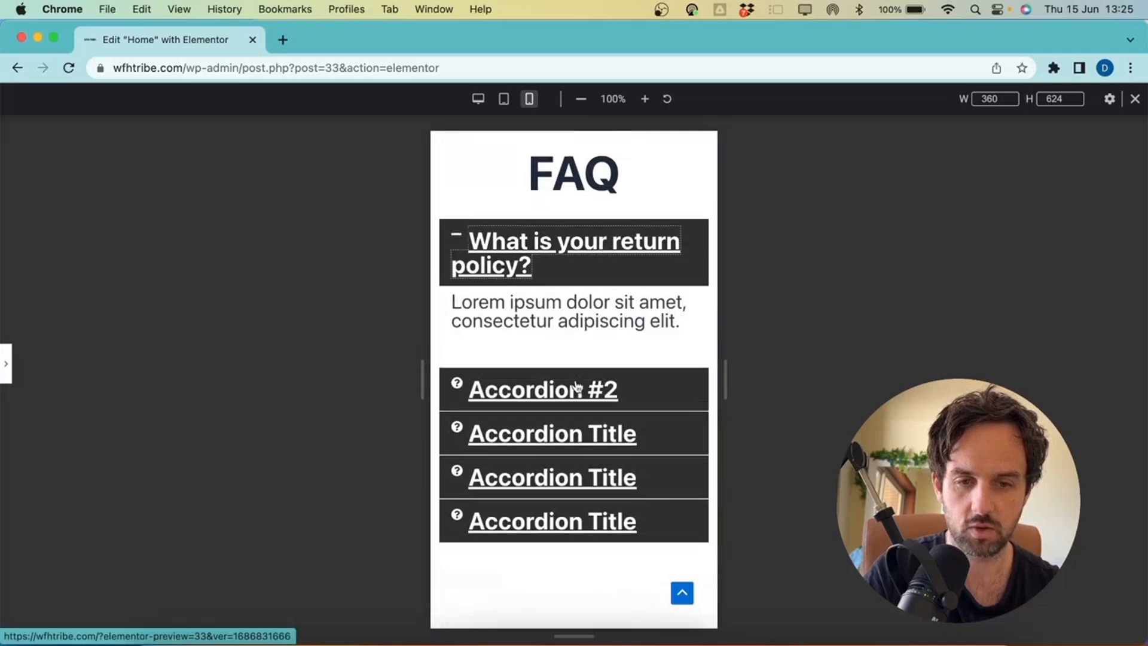
click(573, 453)
click(564, 473)
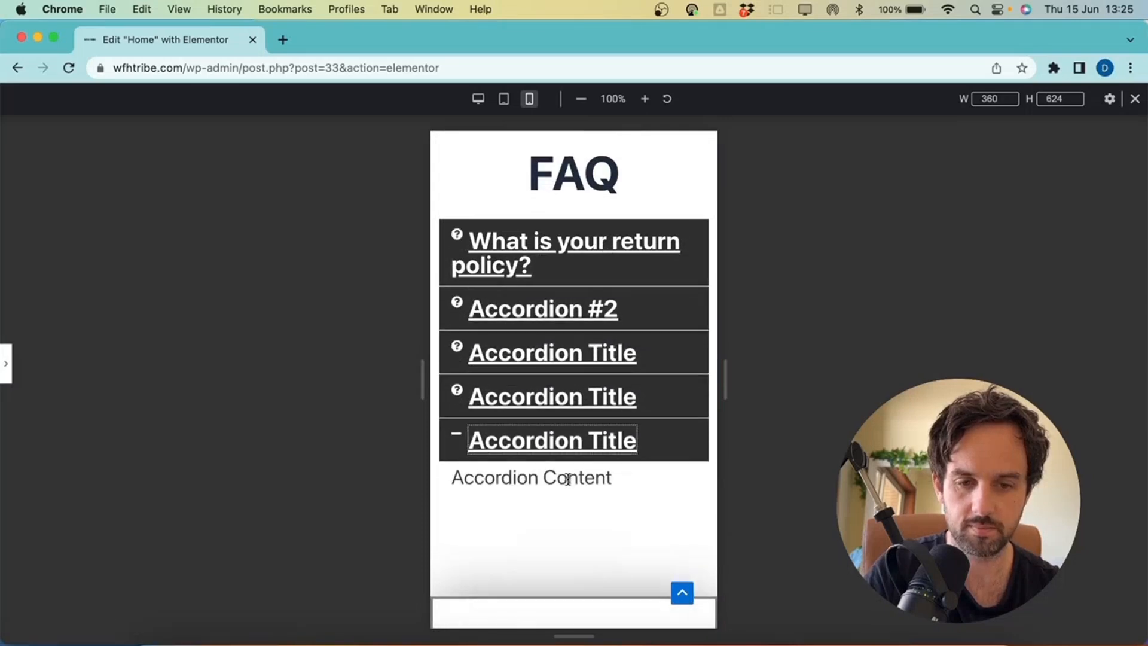
scroll(568, 481, down, 10)
scroll(565, 305, down, 5)
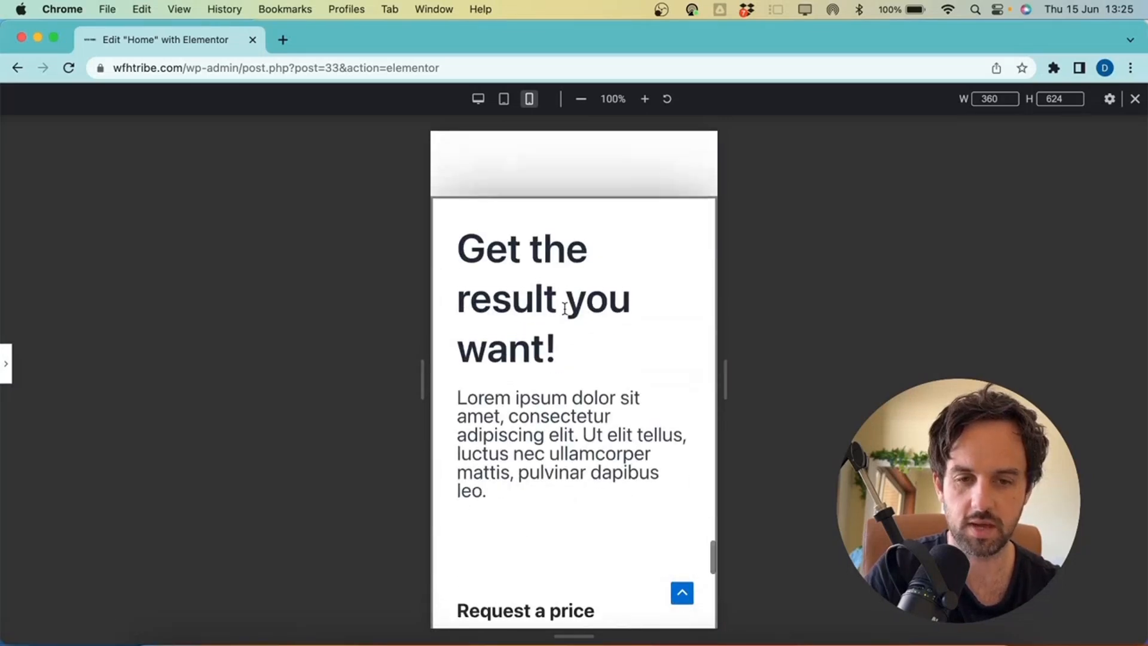
scroll(565, 307, down, 10)
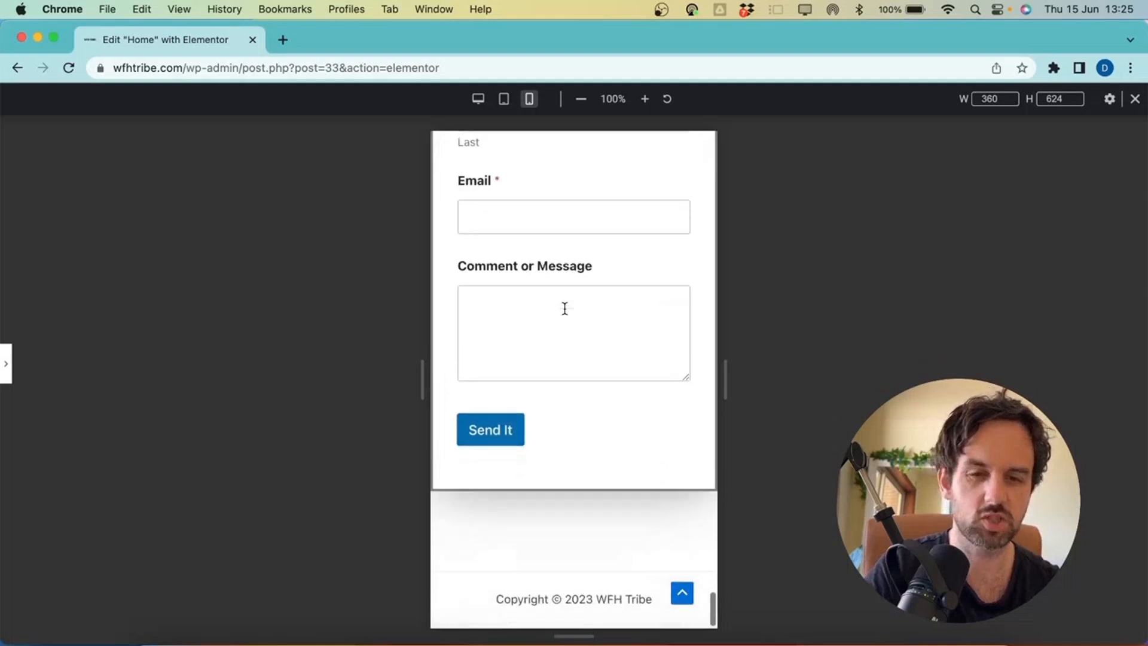
scroll(565, 308, up, 3)
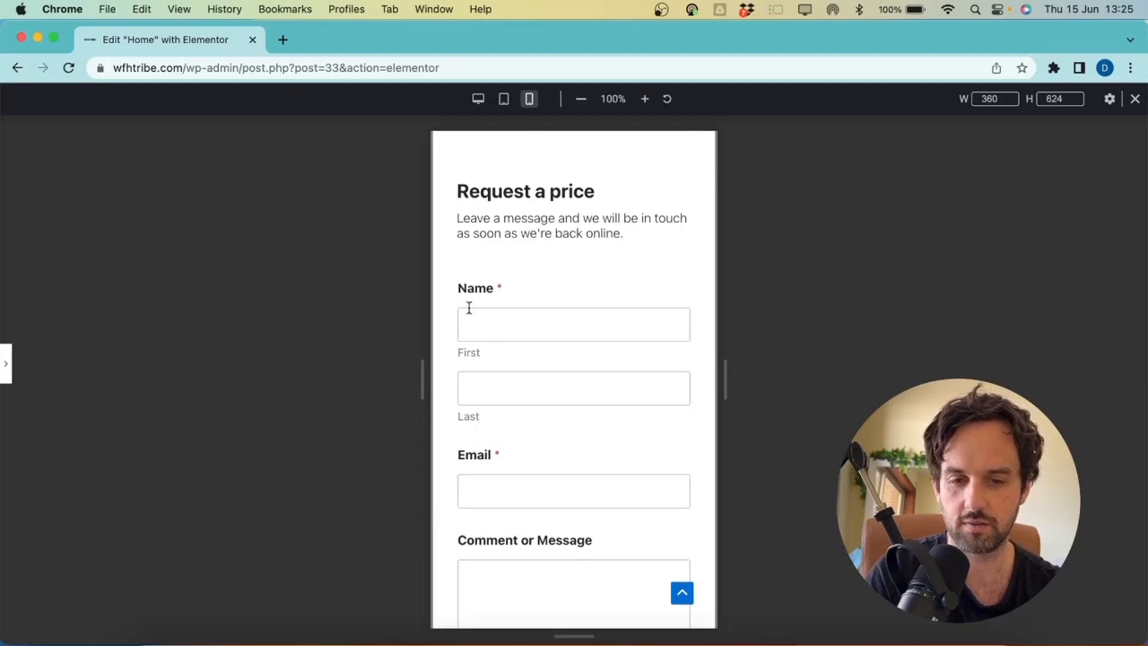
scroll(512, 445, down, 3)
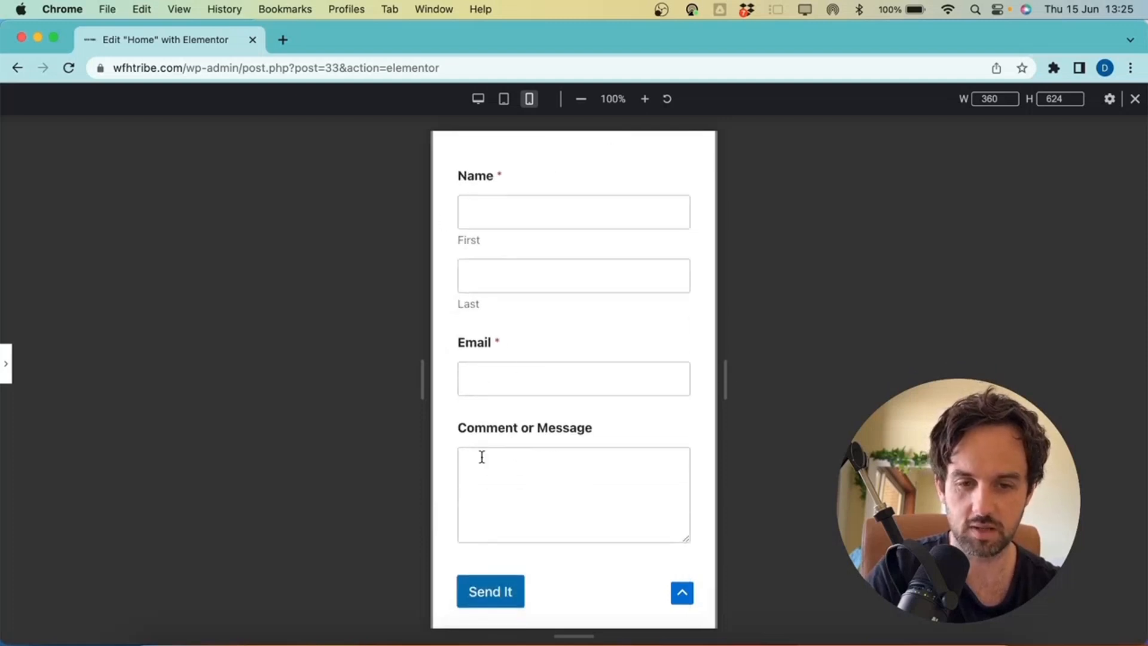
scroll(552, 258, down, 5)
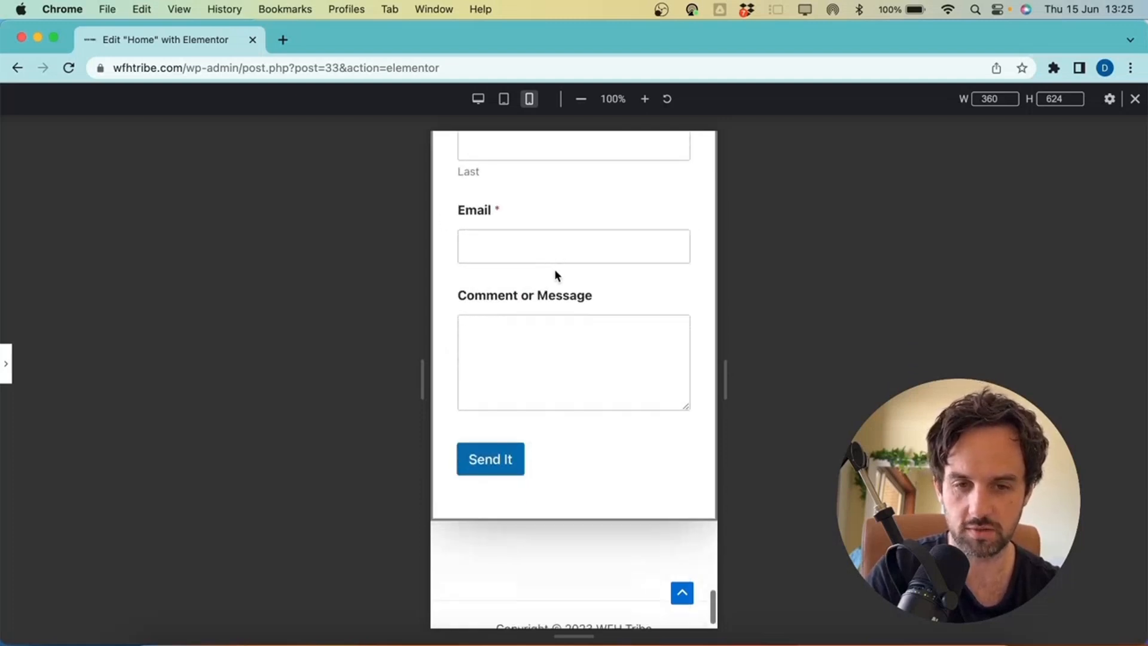
scroll(559, 259, up, 5)
scroll(559, 259, up, 7)
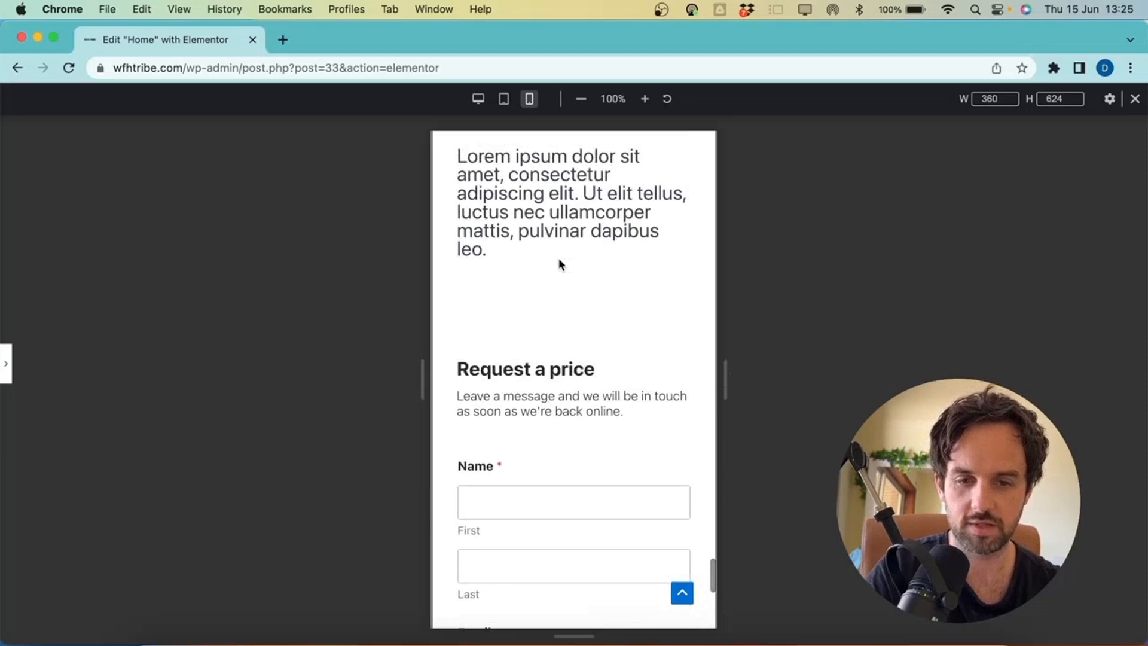
scroll(559, 259, up, 1)
scroll(559, 258, up, 20)
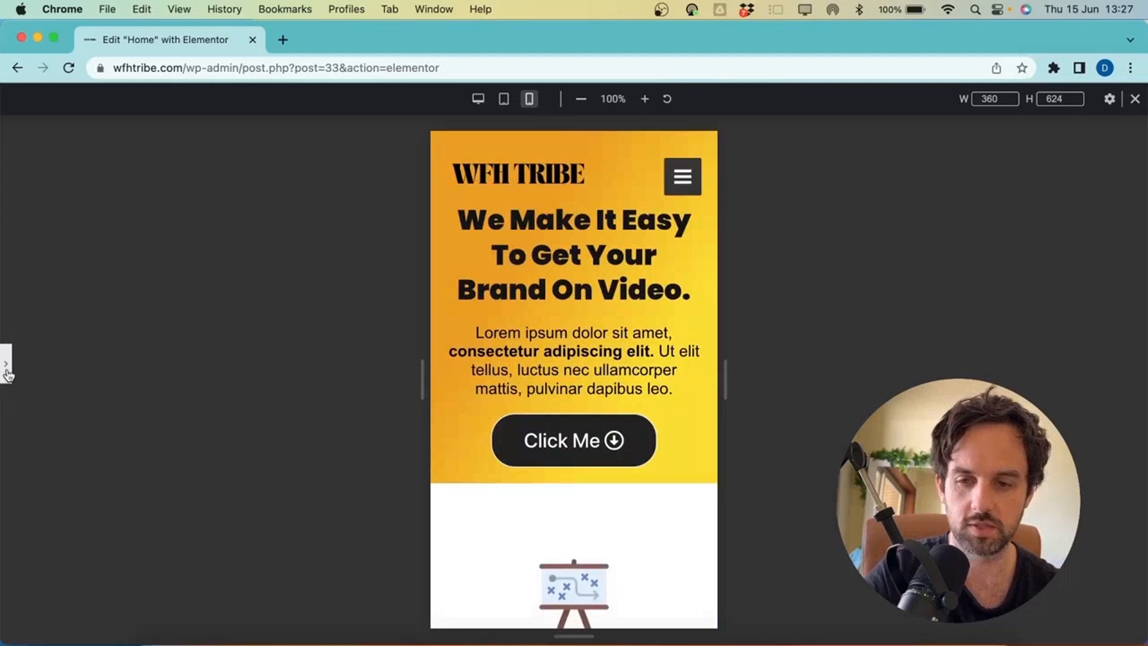
Restore the Elementor panel and open Advanced settings for the purple Main Feature One section
click(6, 365)
scroll(639, 338, down, 15)
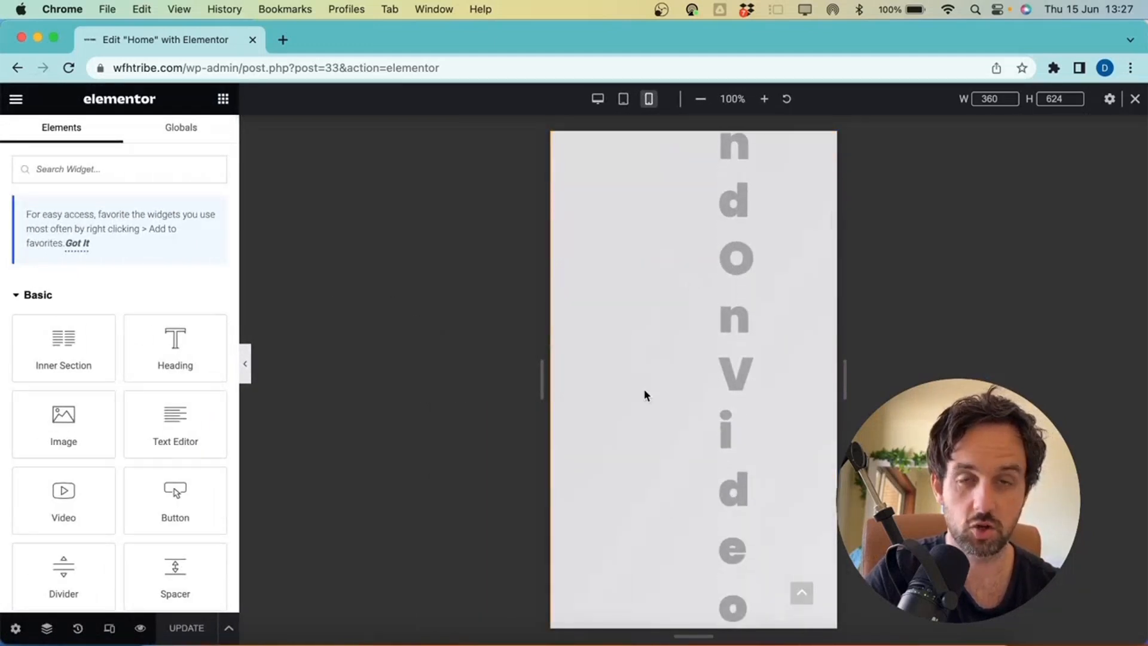
scroll(645, 391, down, 15)
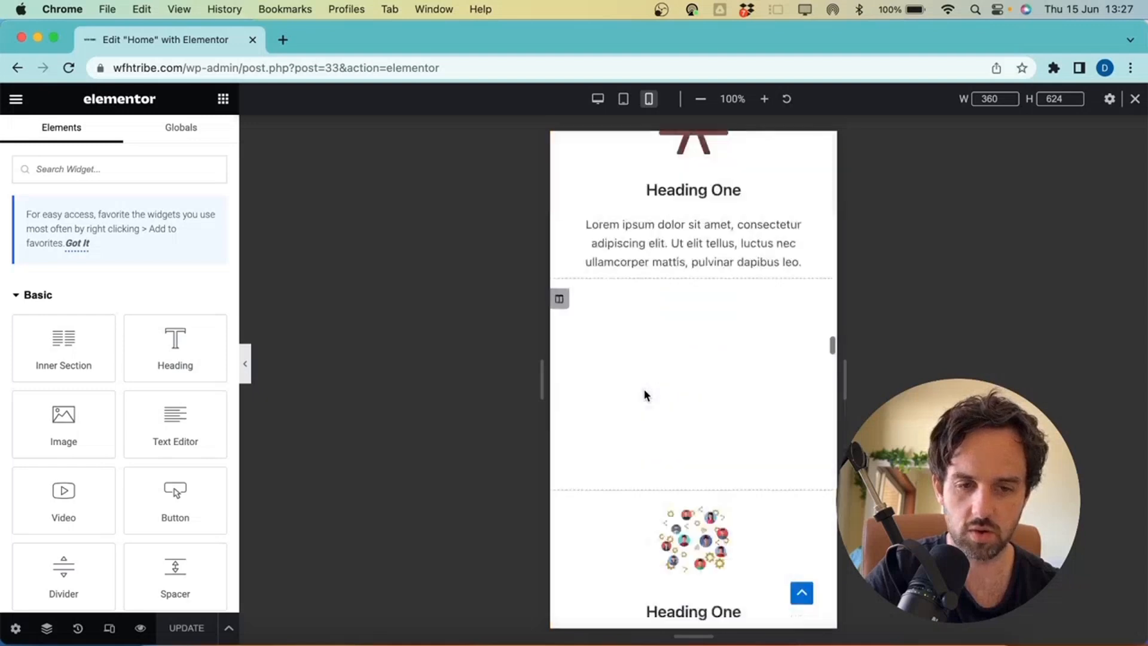
scroll(644, 389, down, 20)
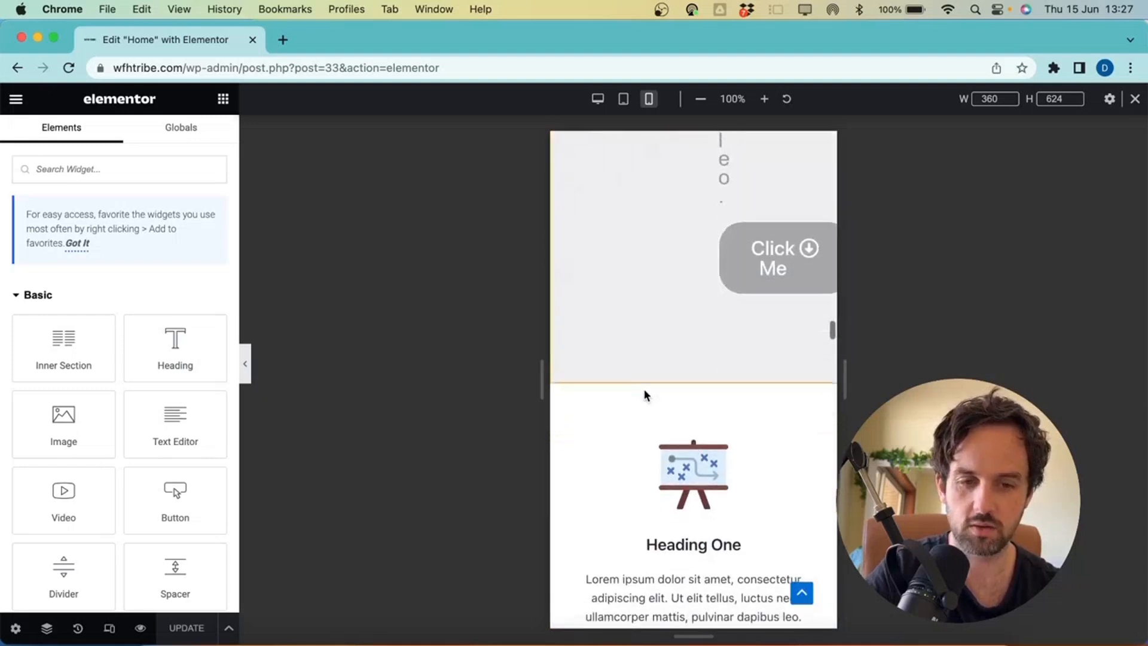
scroll(644, 391, down, 10)
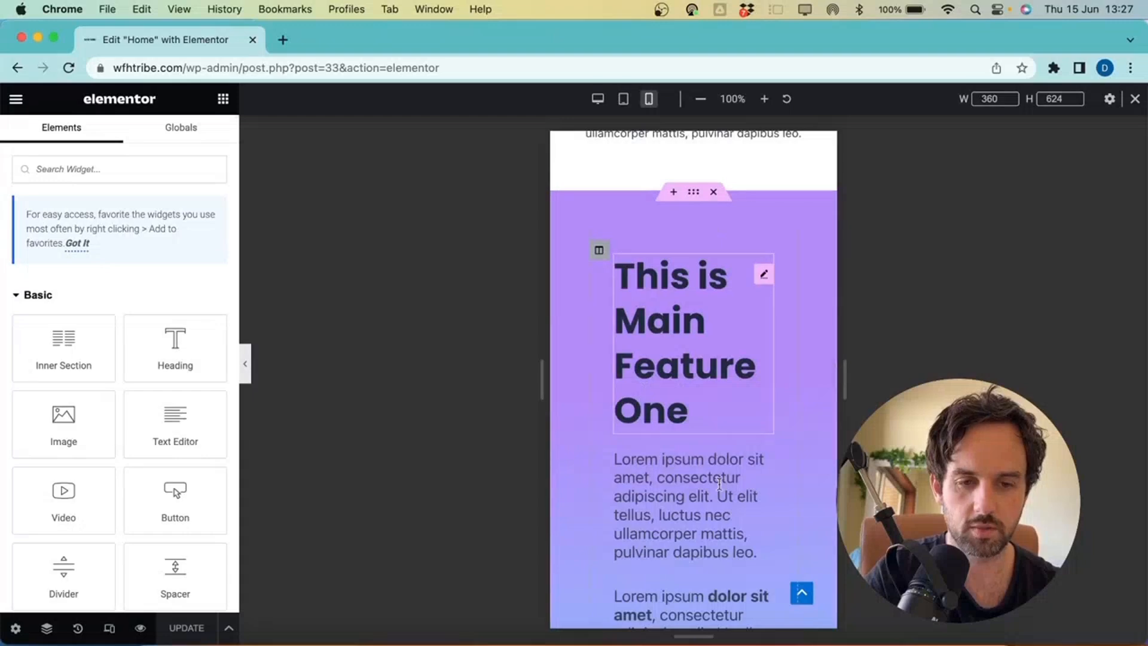
scroll(665, 427, down, 10)
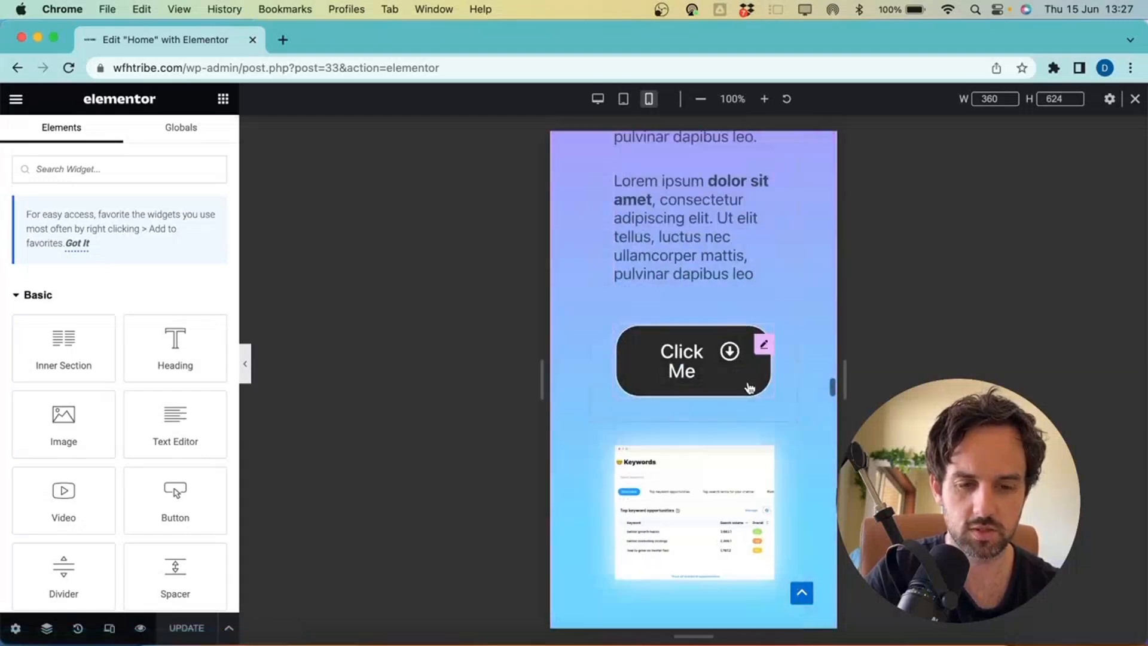
scroll(719, 415, up, 5)
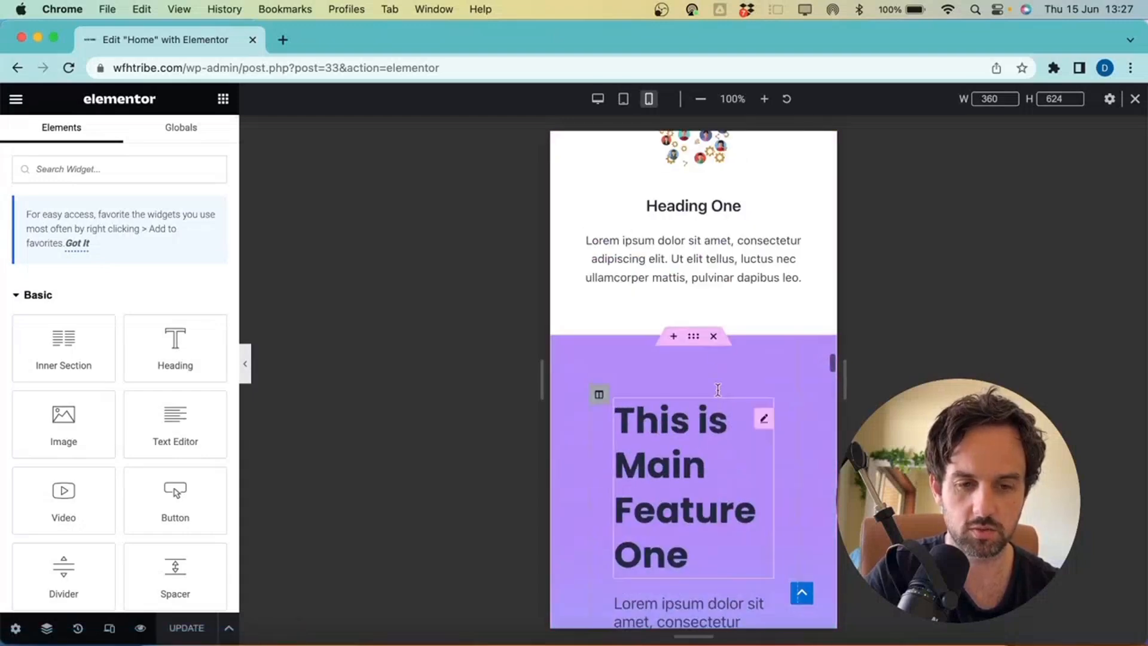
click(694, 337)
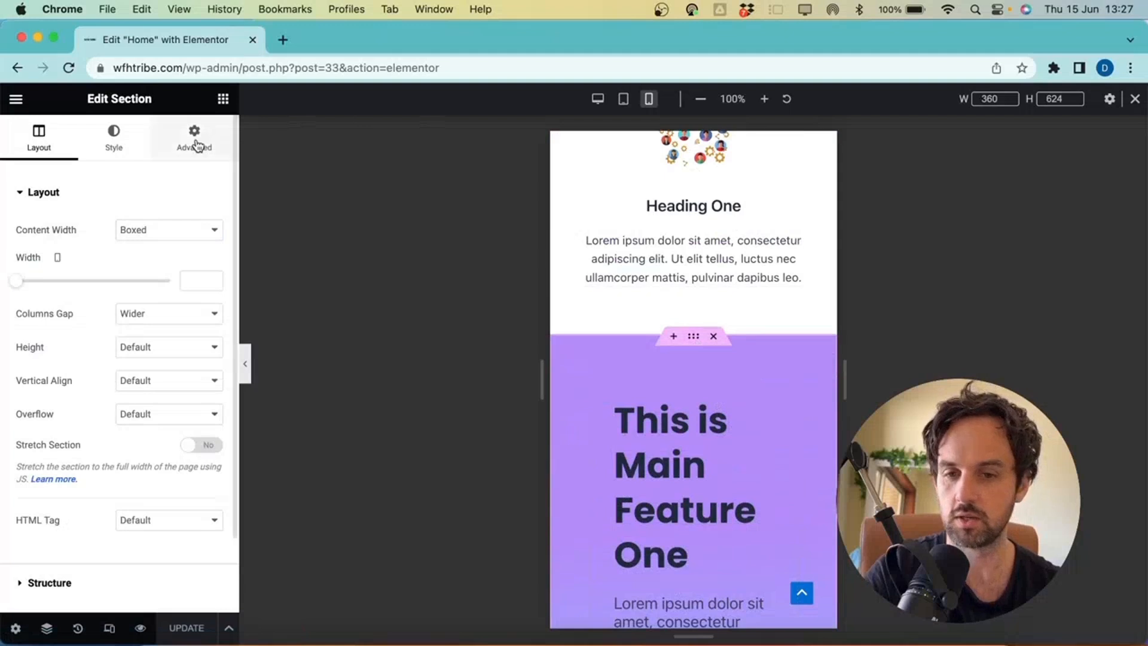
click(197, 146)
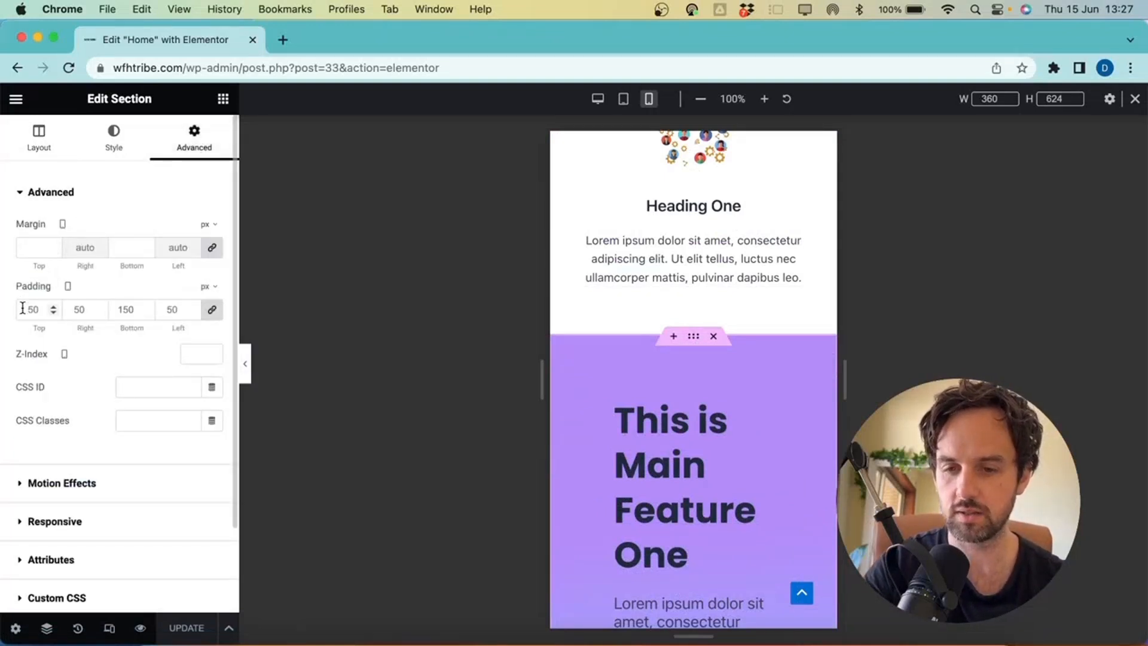
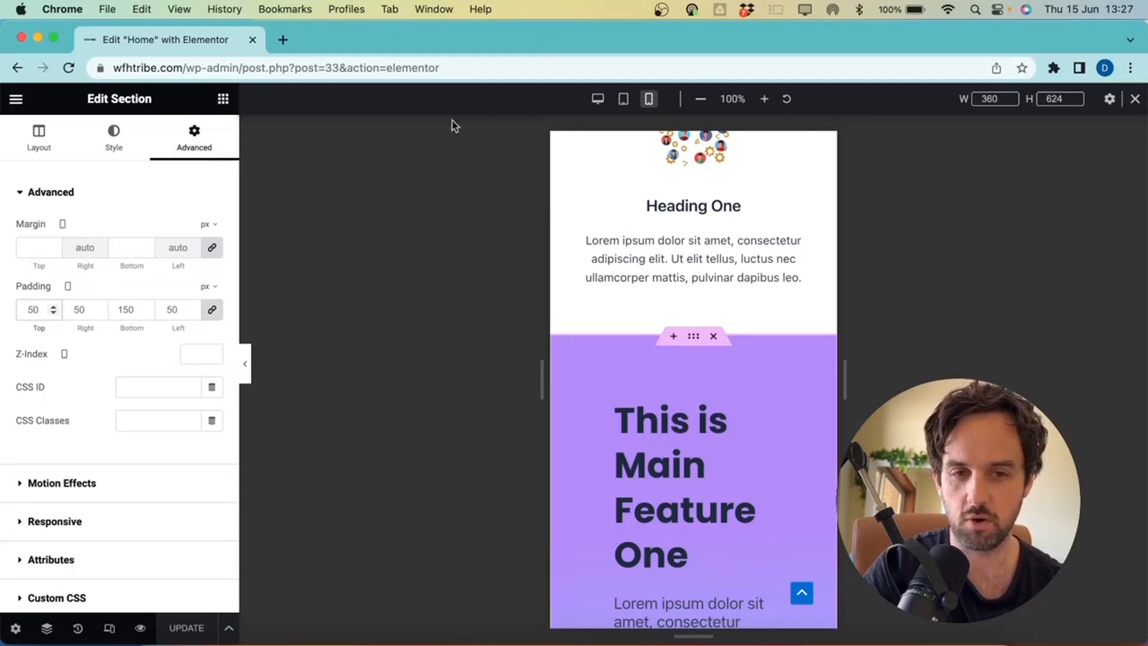
Set Main Feature One's mobile padding to 0 on the sides and 100 px at the bottom
double_click(24, 308)
text(0)
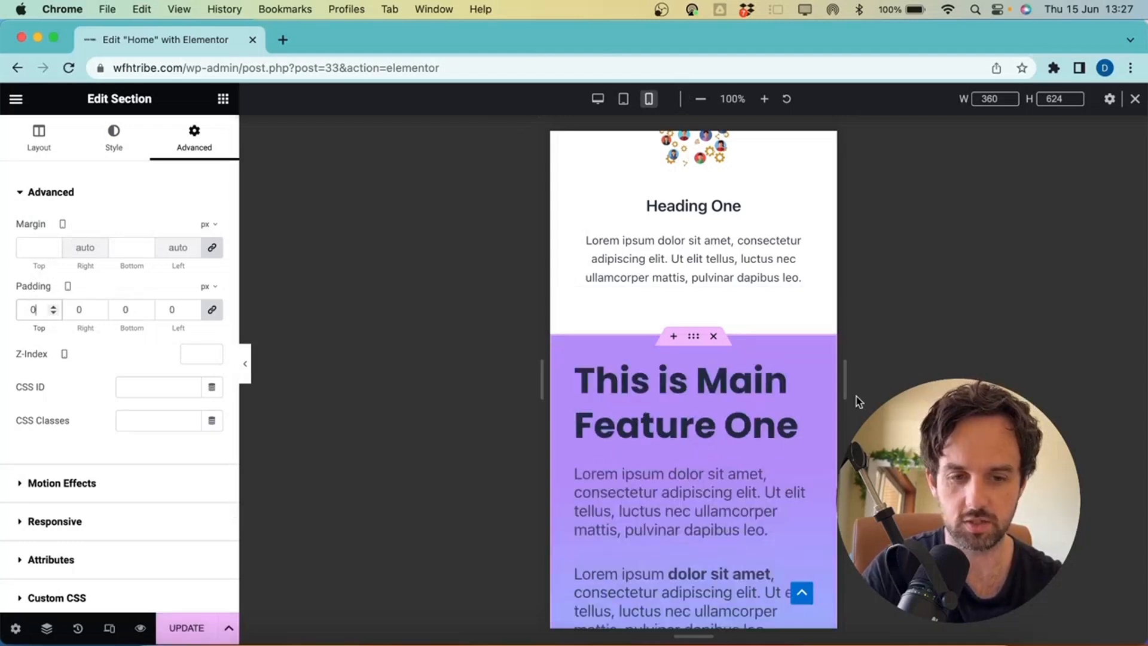
scroll(747, 425, down, 10)
scroll(746, 425, up, 4)
scroll(746, 425, down, 3)
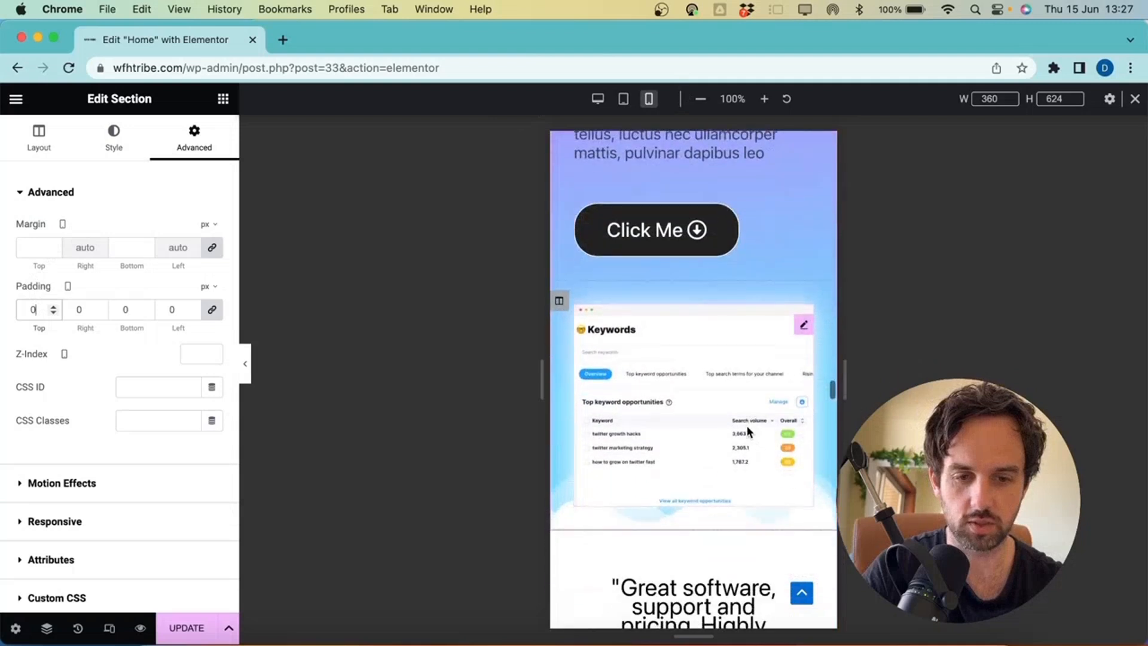
scroll(746, 425, up, 1)
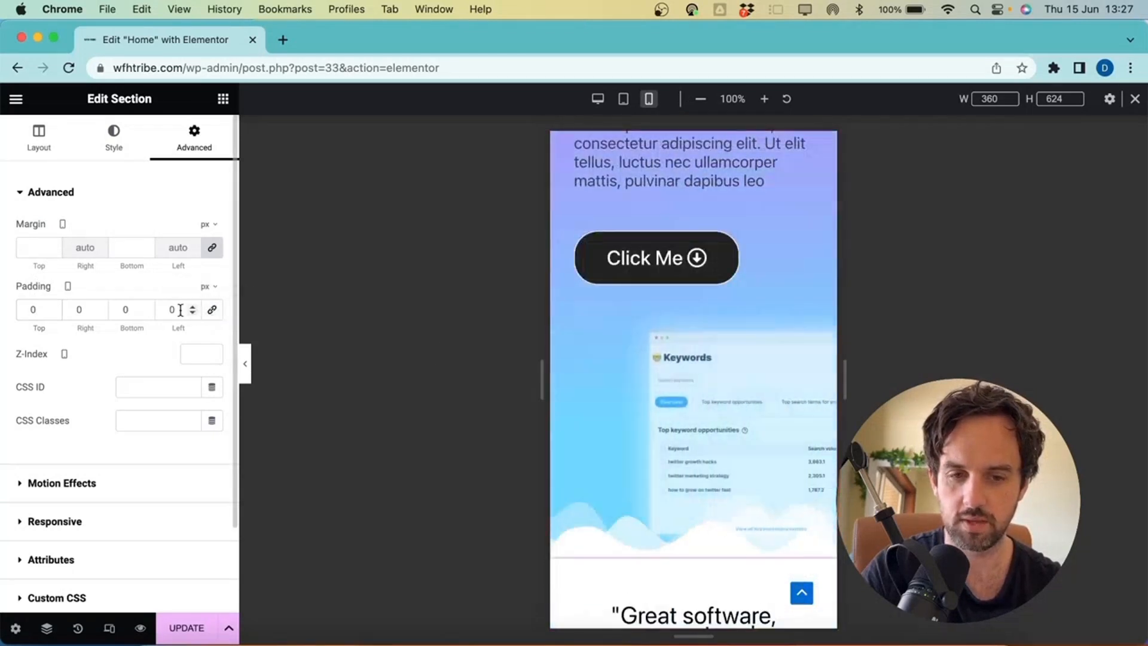
scroll(664, 407, down, 3)
scroll(660, 415, up, 1)
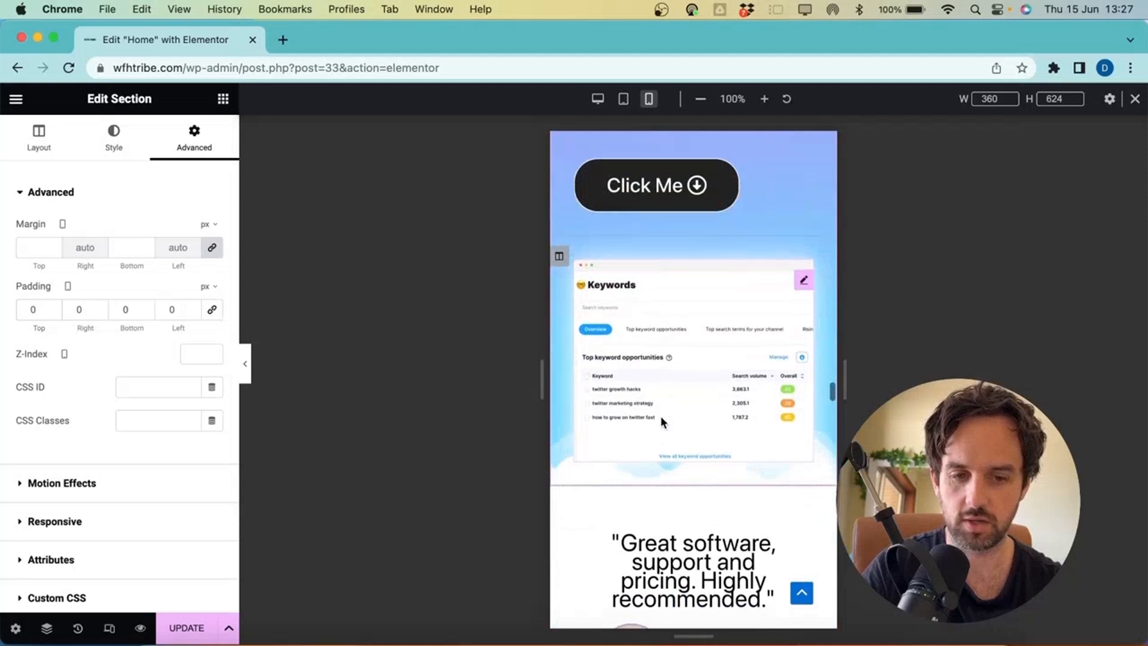
click(124, 305)
text(100)
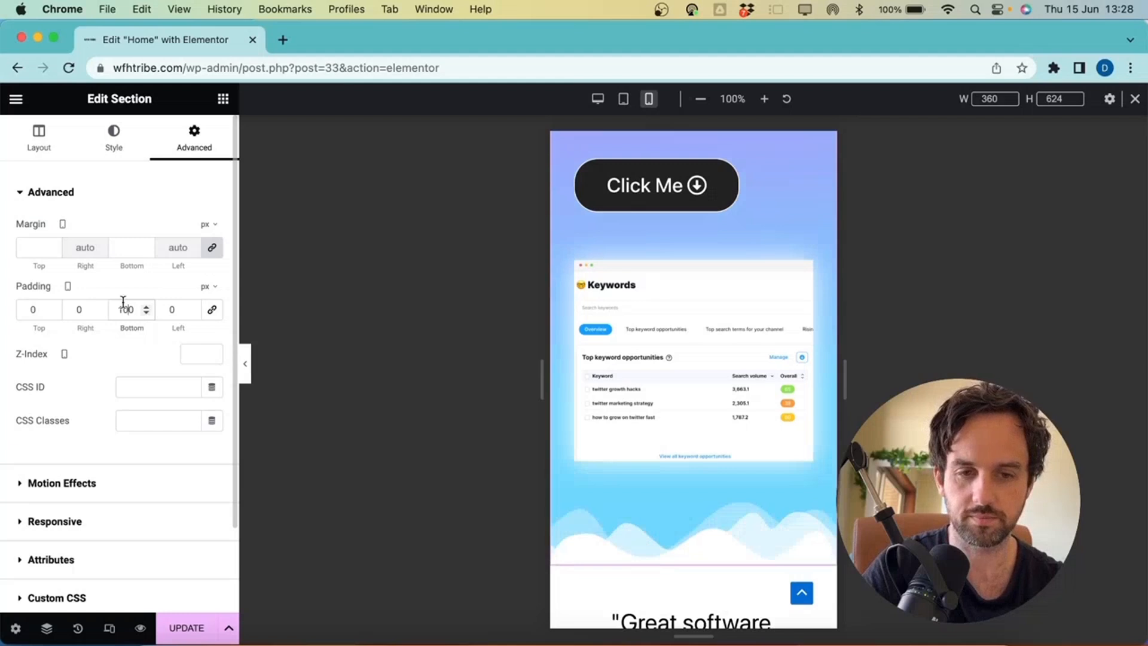
scroll(693, 383, up, 3)
Centre the section's Click Me button on mobile, then select the feature paragraphs
click(774, 372)
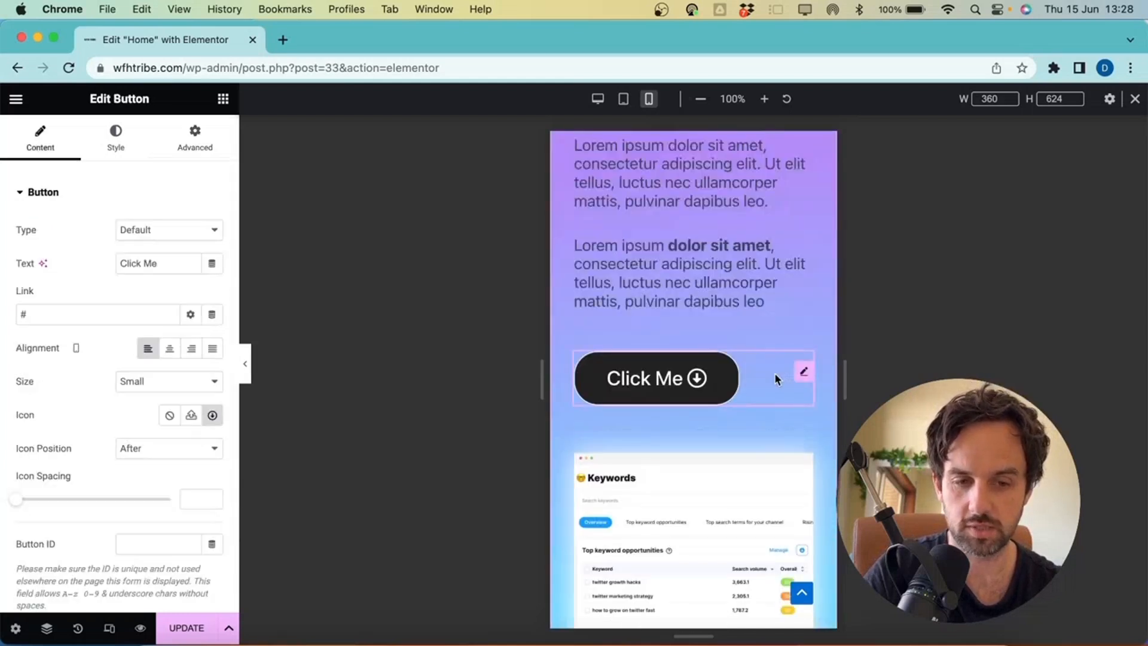
click(169, 348)
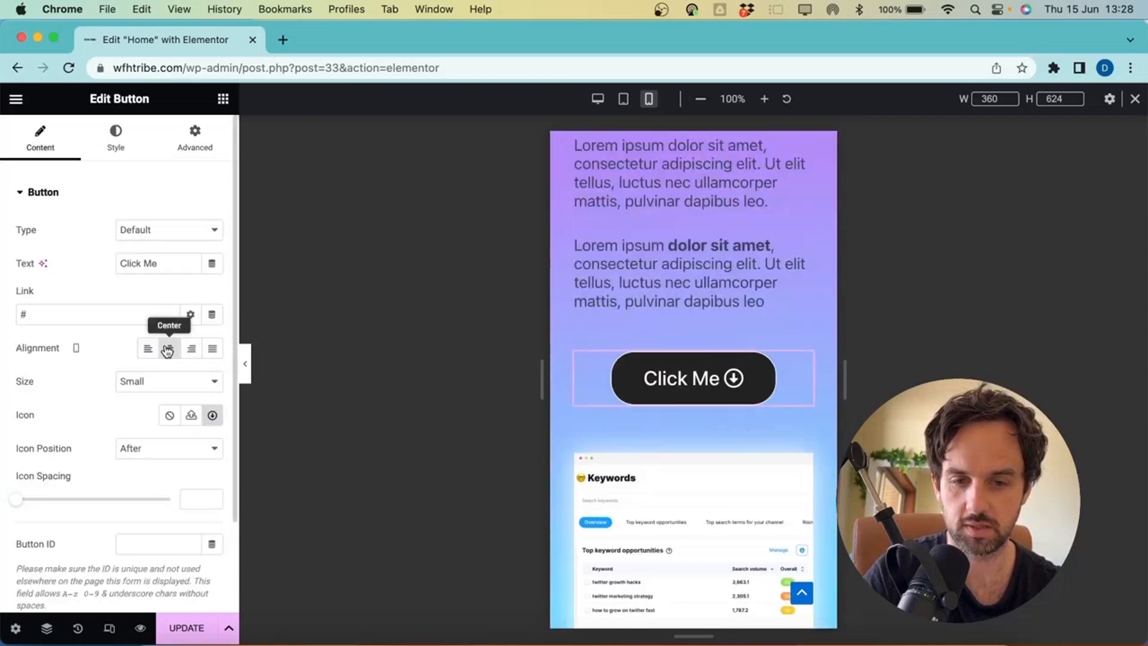
scroll(753, 284, up, 1)
click(752, 284)
scroll(753, 285, up, 2)
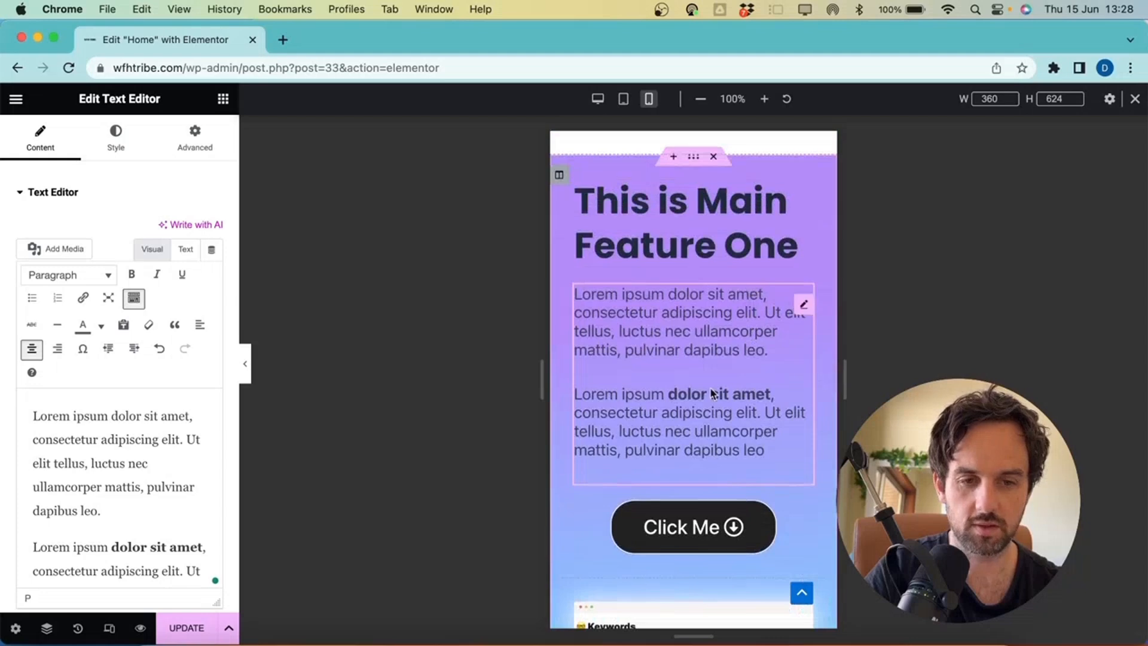
scroll(648, 372, up, 1)
scroll(648, 372, down, 2)
scroll(647, 372, down, 2)
scroll(648, 372, up, 3)
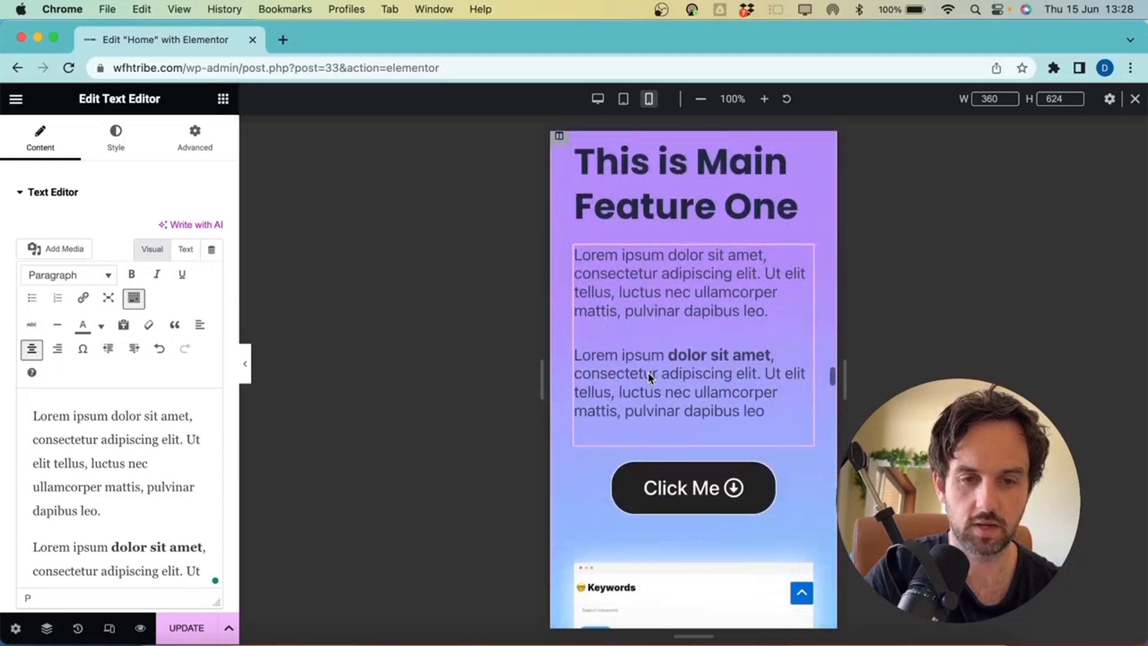
Compare the section at desktop width, reselect it, and return to the mobile portrait preview
click(598, 99)
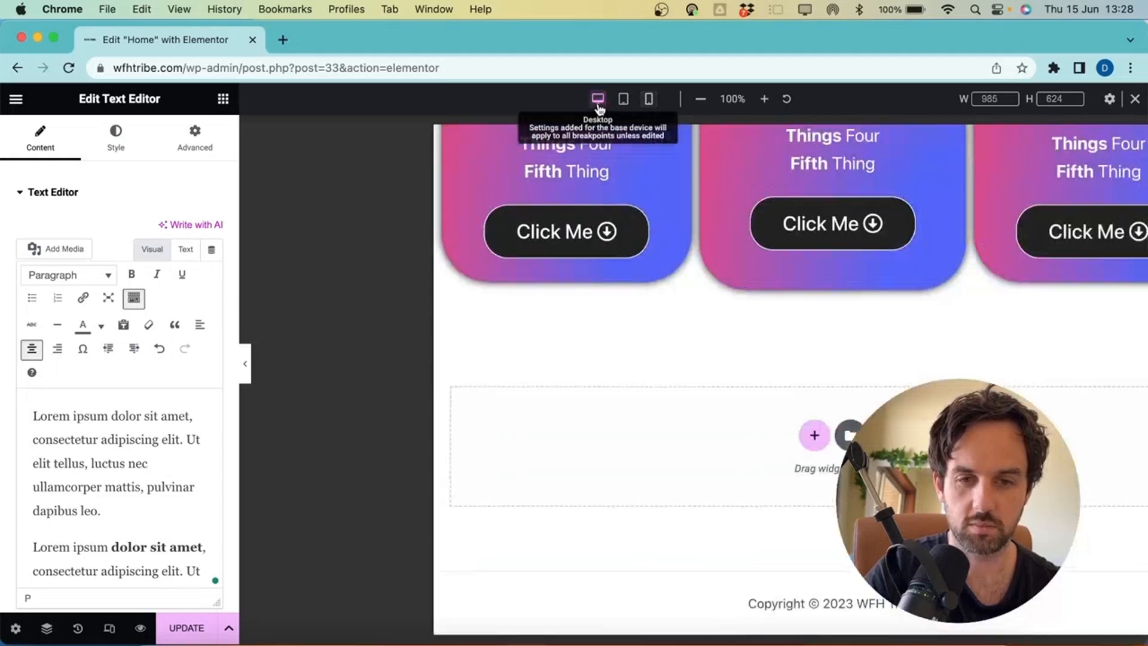
scroll(652, 275, down, 3)
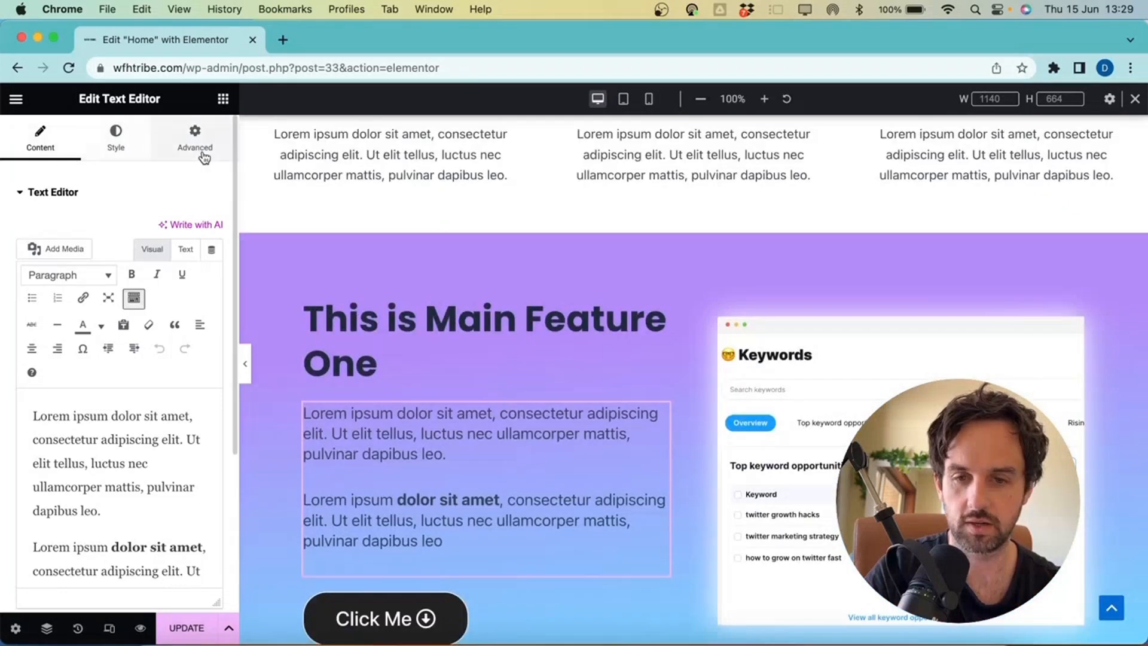
click(197, 143)
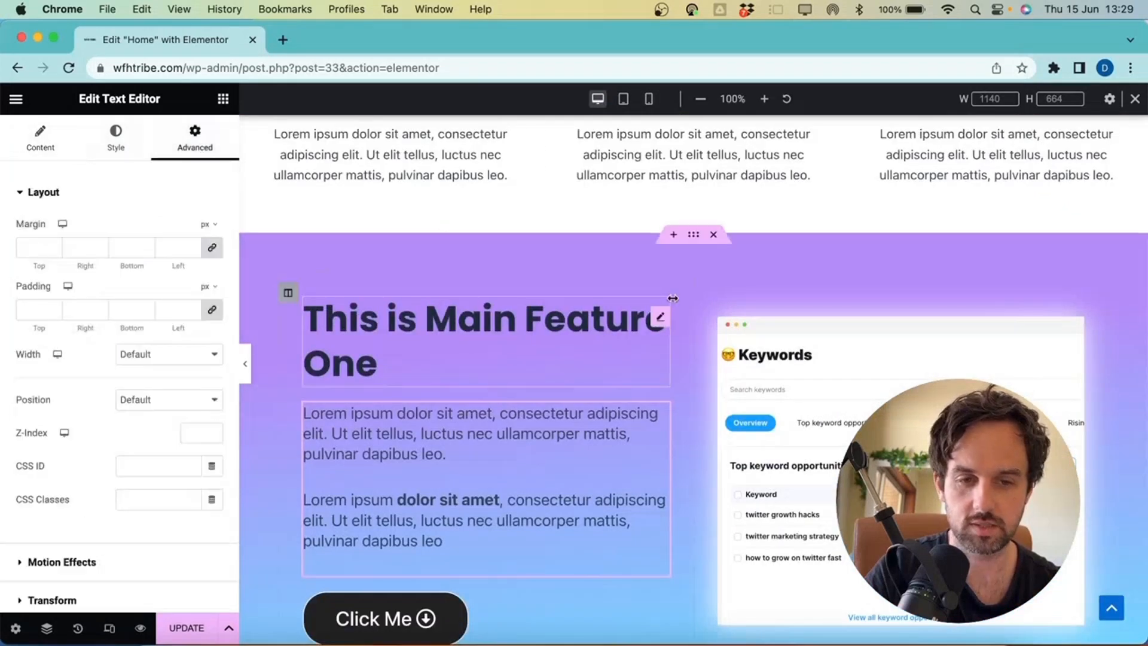
click(693, 235)
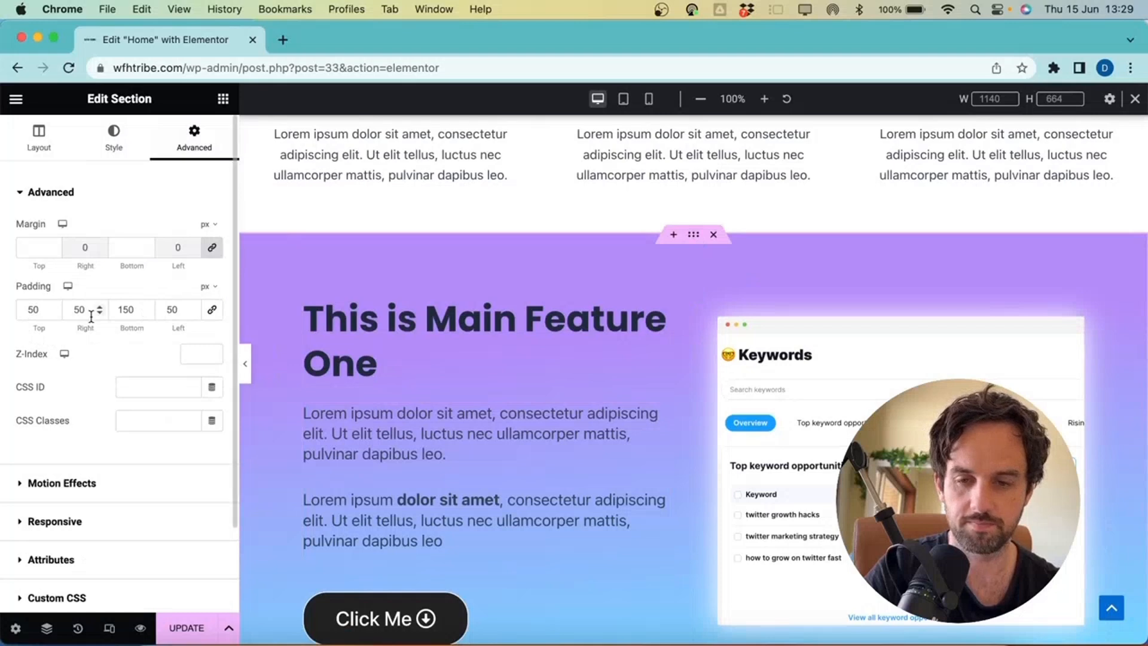
click(649, 100)
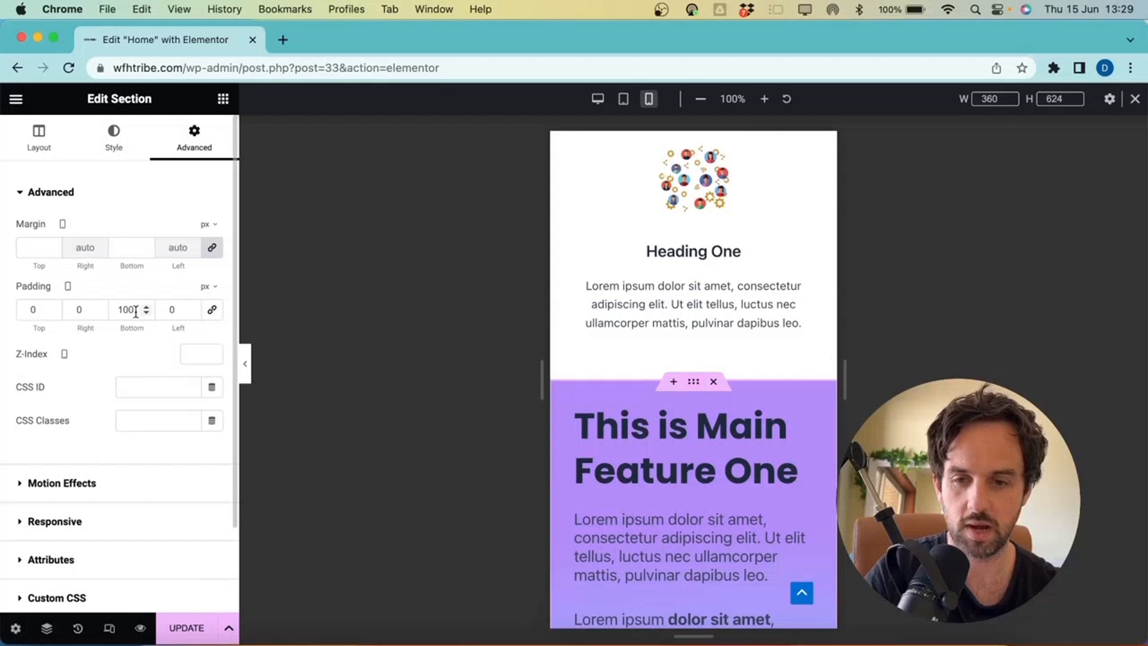
scroll(629, 442, down, 5)
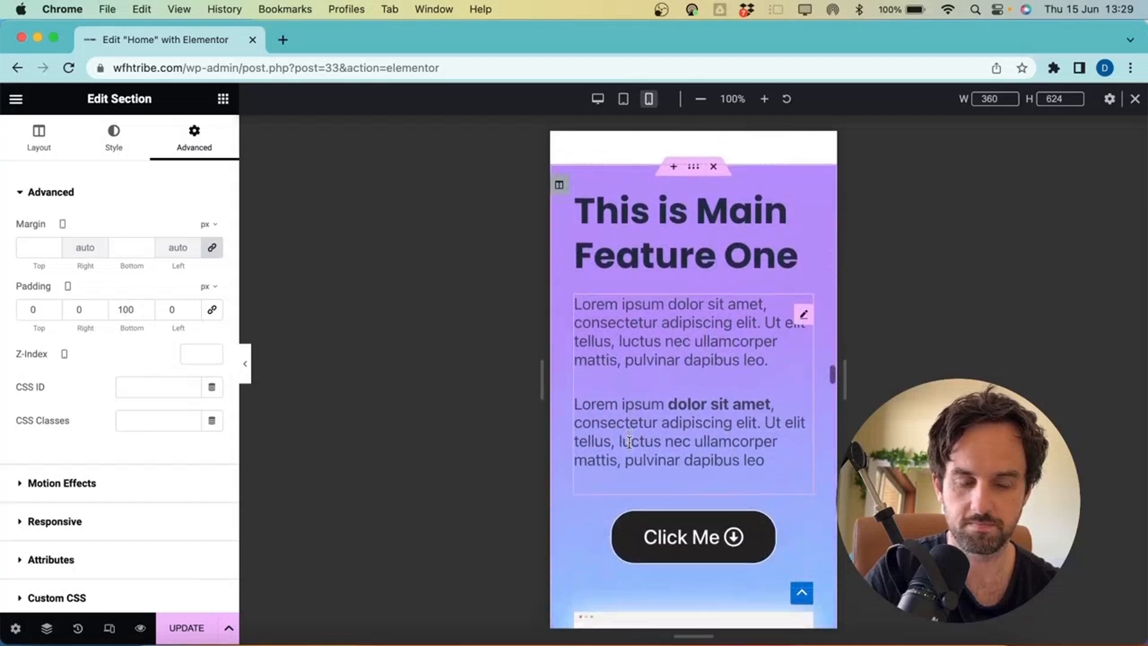
scroll(629, 443, down, 10)
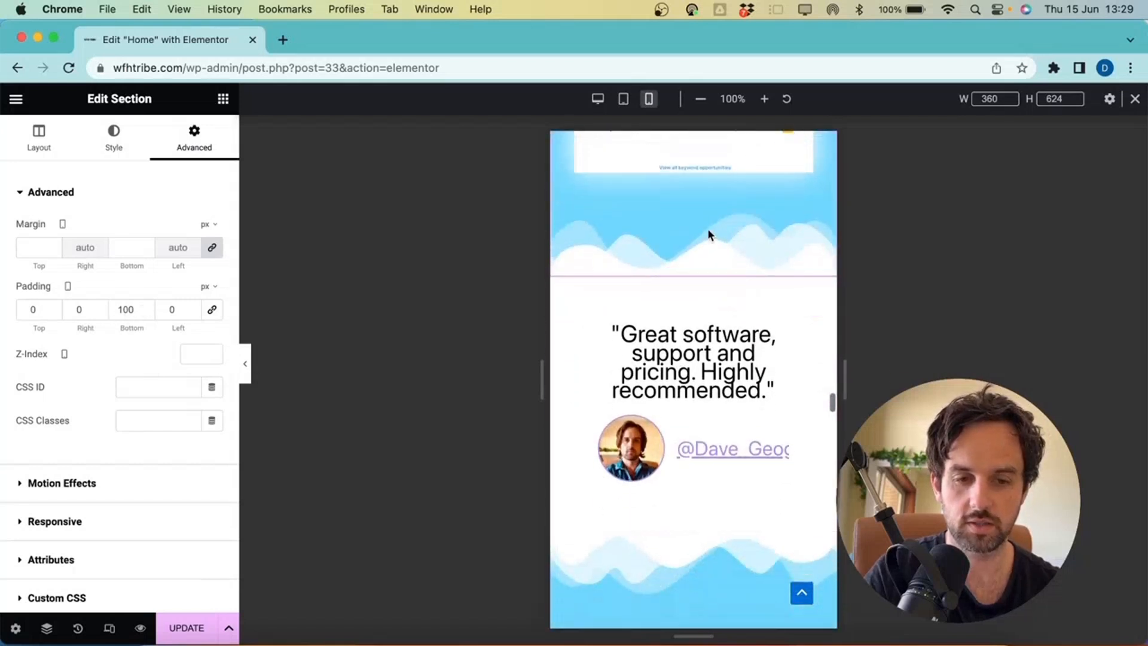
Set the Testimonial widget's mobile margins to 0
click(694, 281)
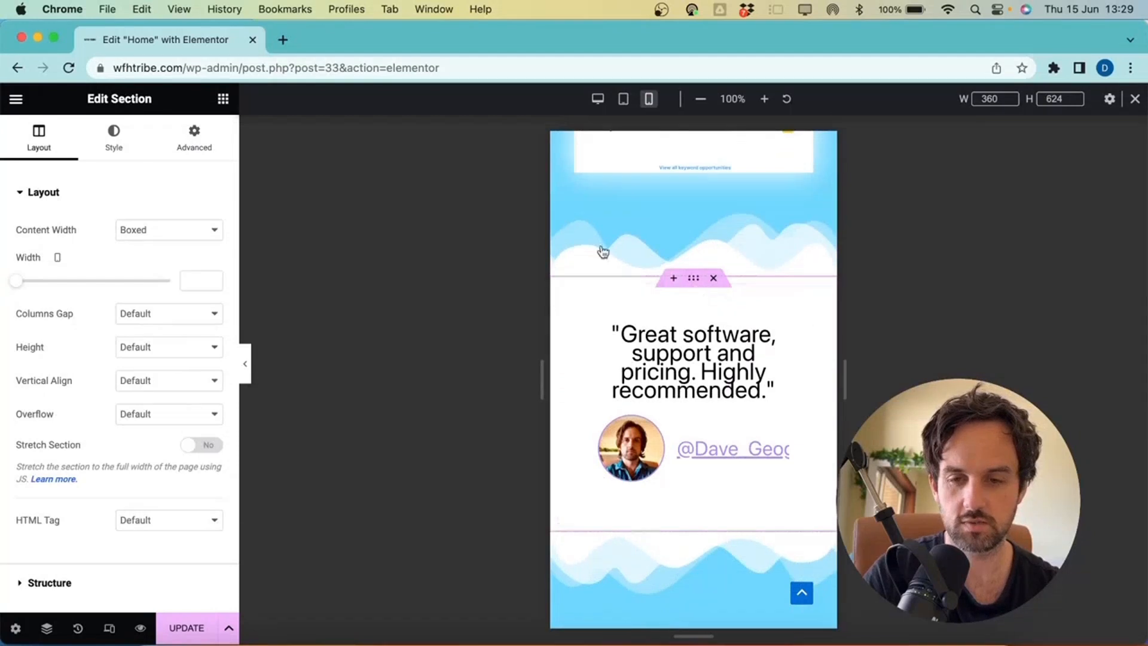
click(194, 150)
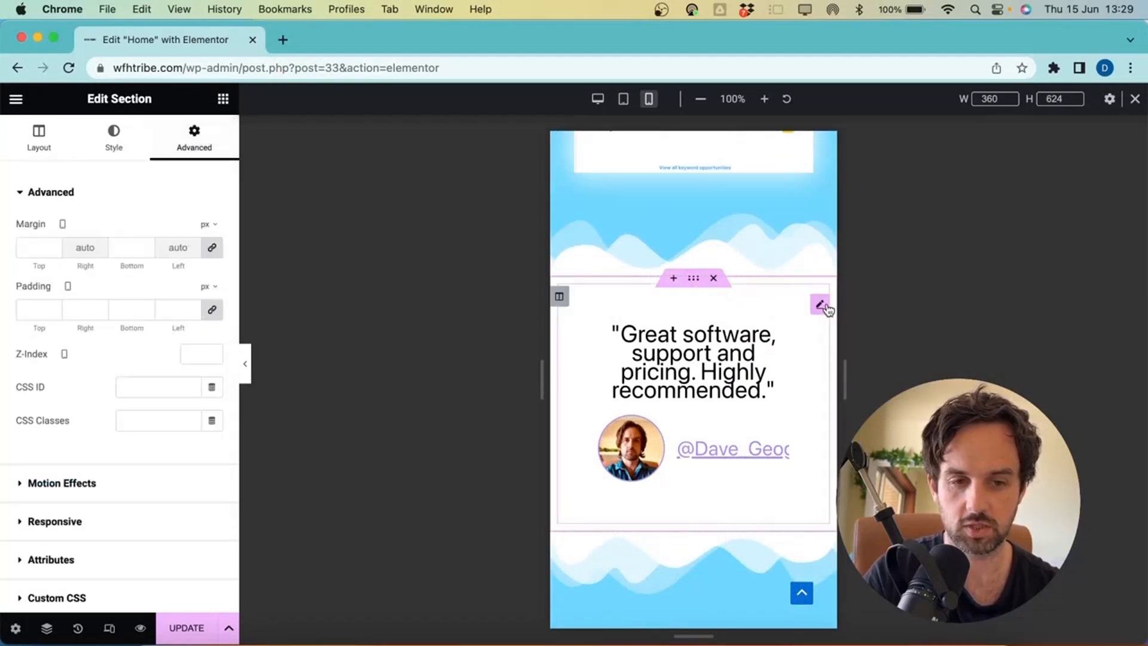
click(826, 307)
click(184, 163)
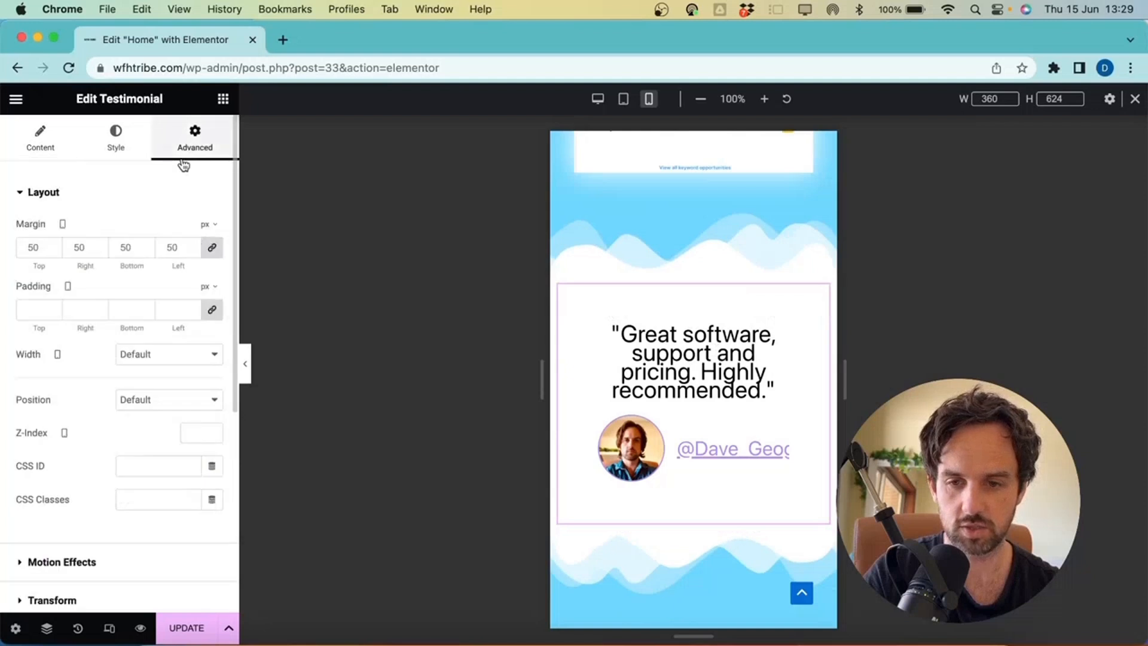
click(33, 245)
text(0)
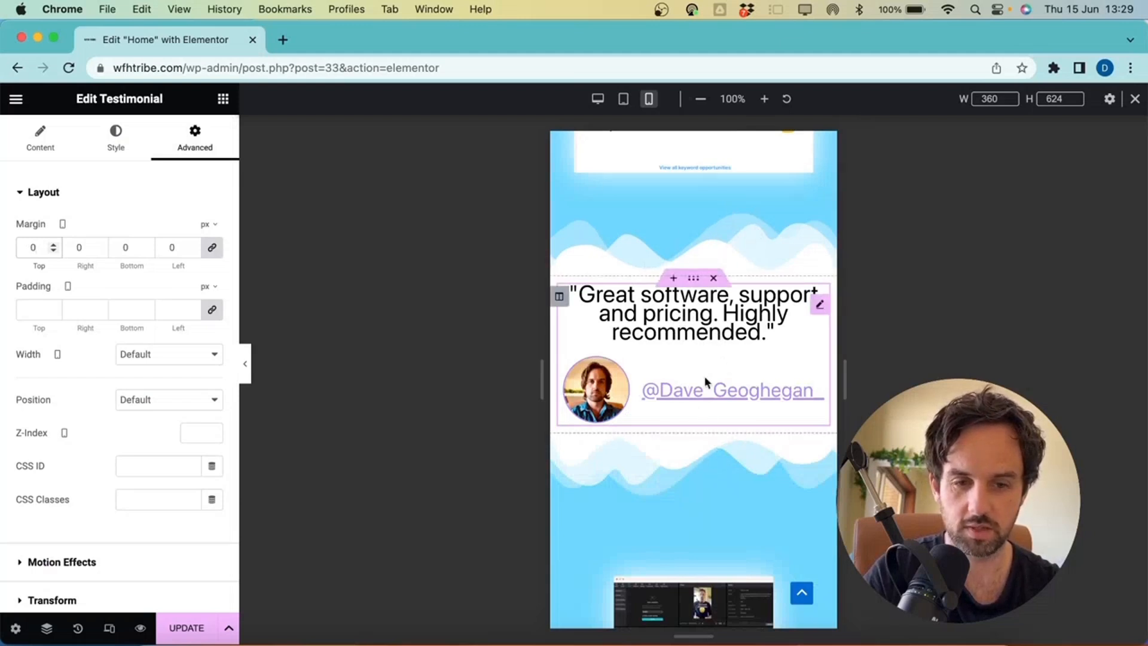
Give the testimonial's parent section 50 px top and bottom mobile margin, checked at desktop width
click(694, 279)
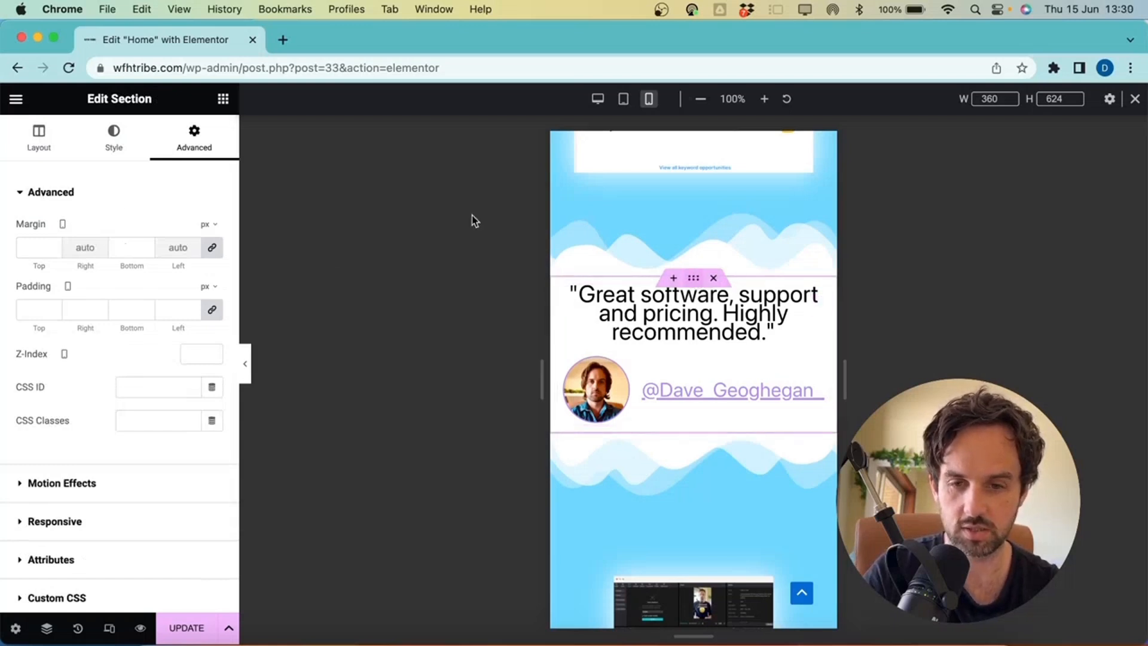
click(30, 241)
text(50)
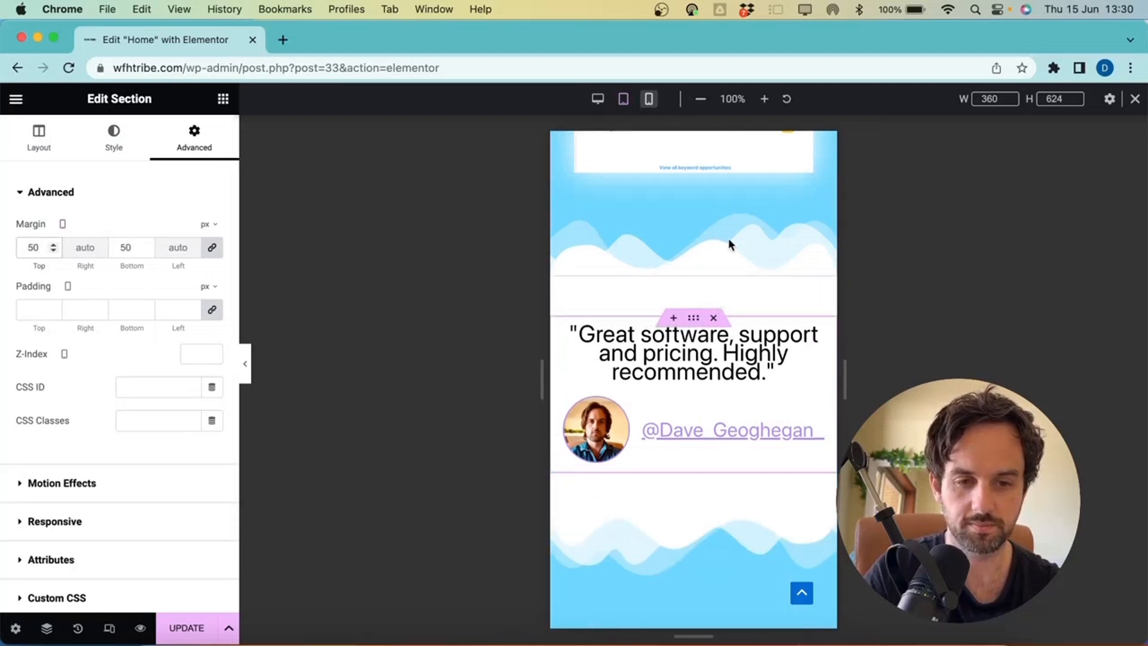
scroll(729, 239, up, 2)
click(597, 99)
scroll(653, 249, down, 10)
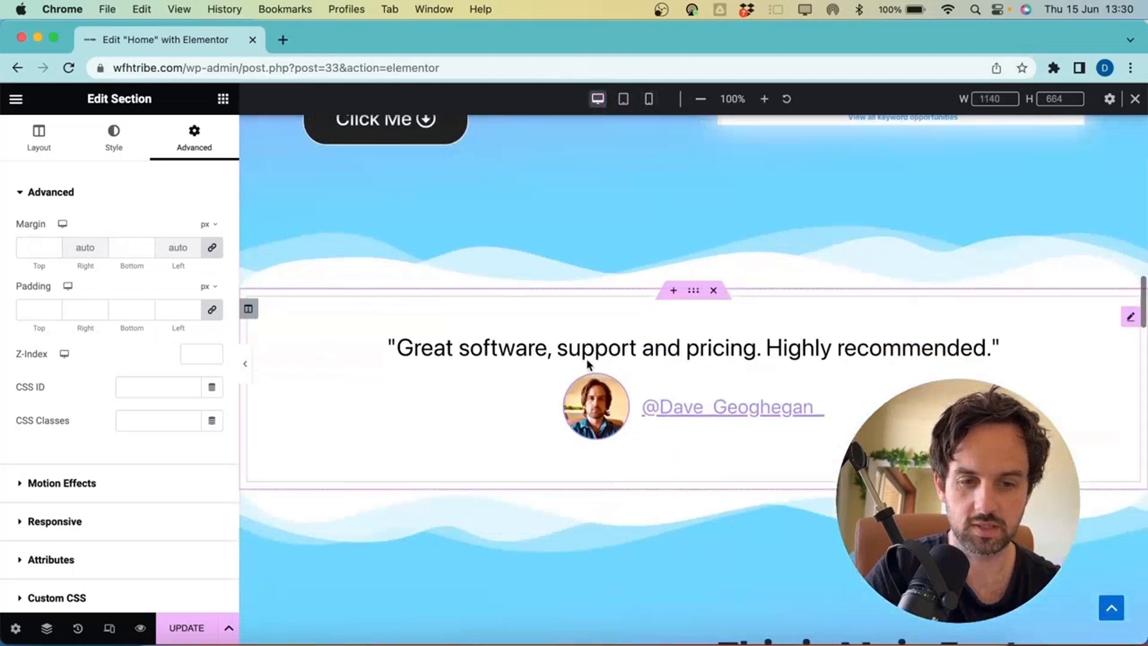
click(650, 100)
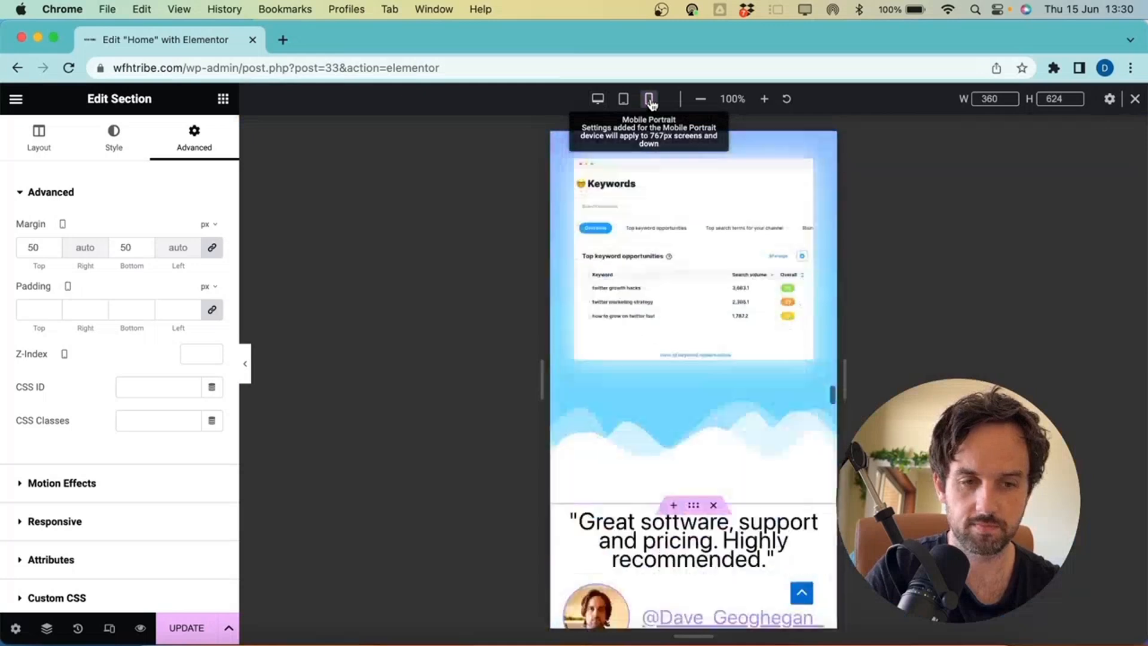
Set Main Feature Two's mobile padding to 0, with 100 px at the top
scroll(754, 382, down, 7)
scroll(753, 381, up, 1)
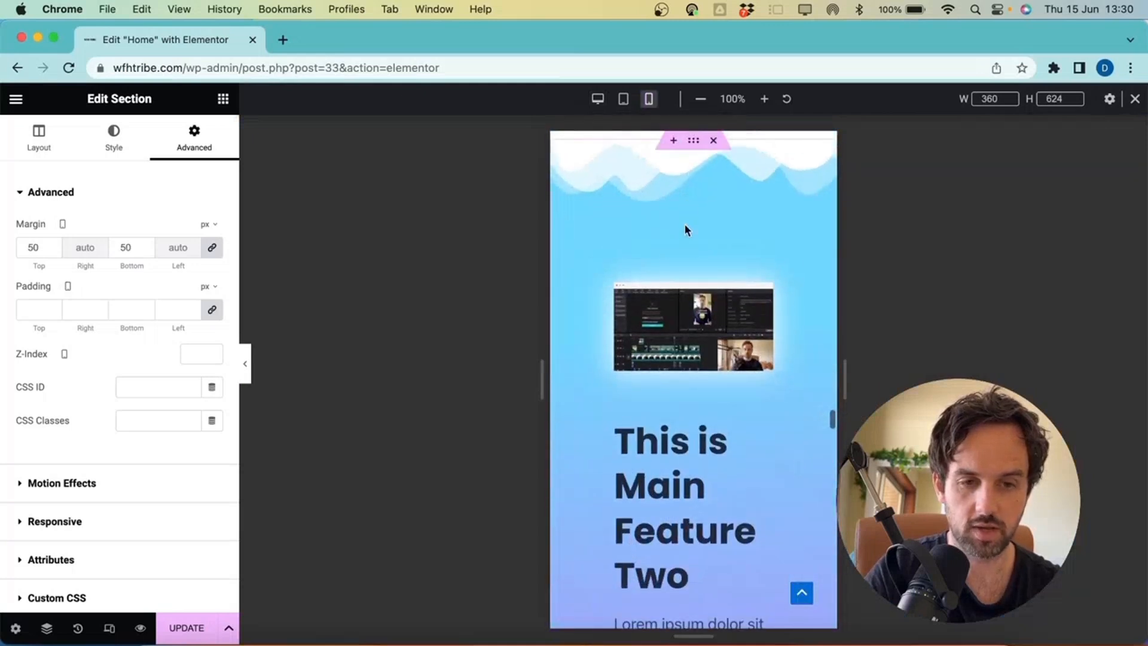
scroll(697, 148, up, 1)
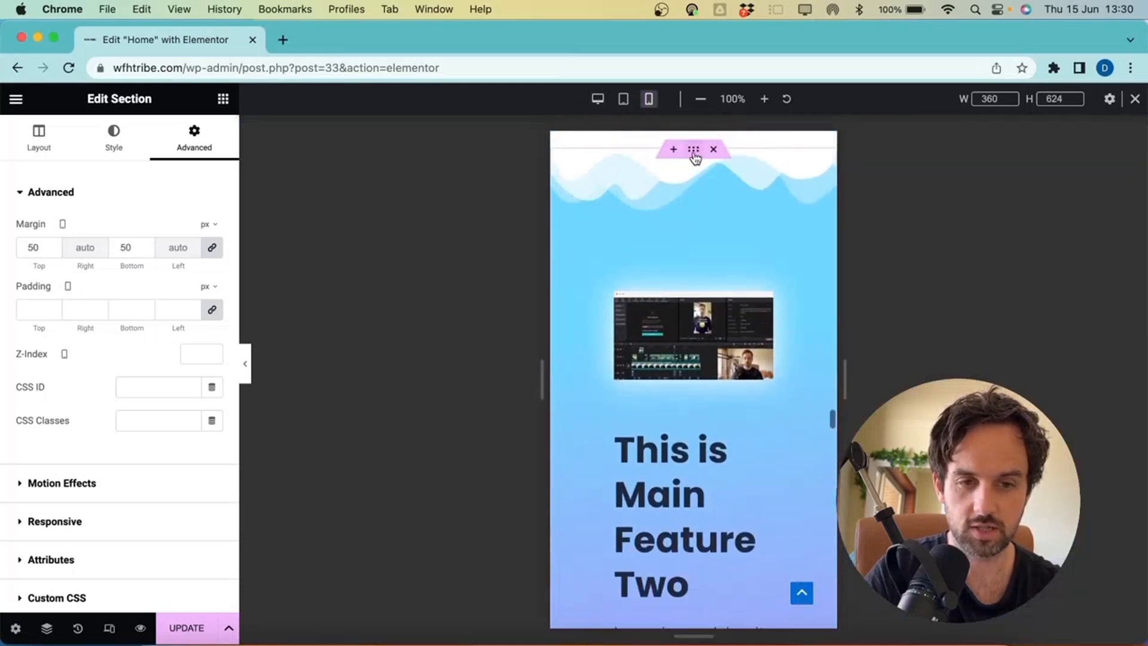
click(694, 155)
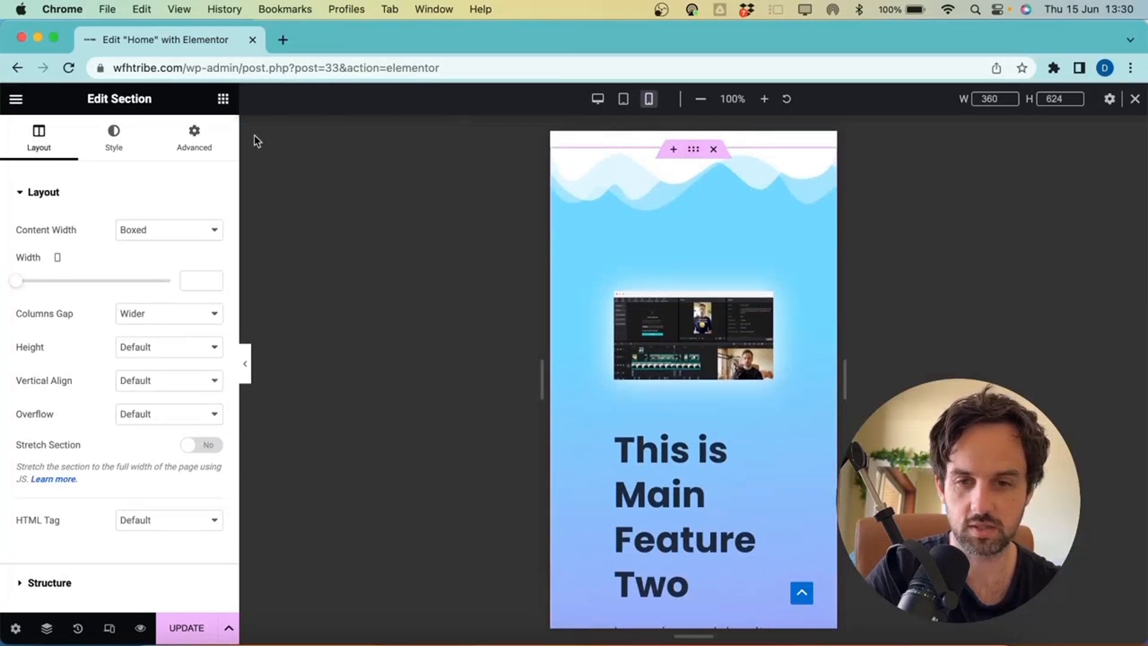
click(194, 141)
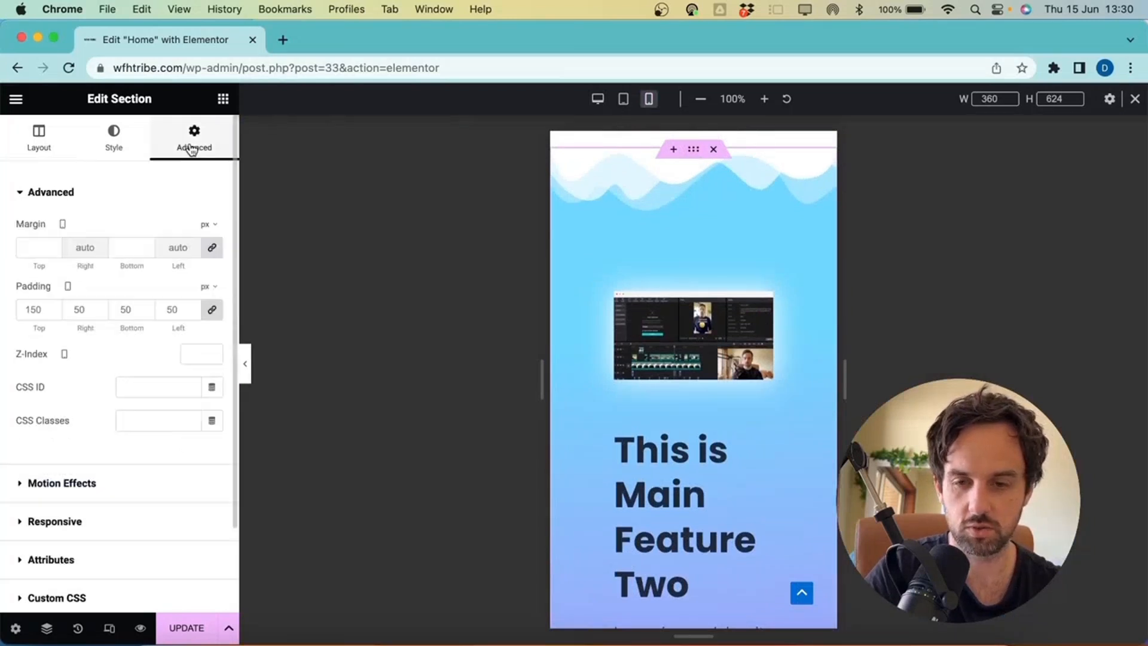
double_click(32, 309)
text(0)
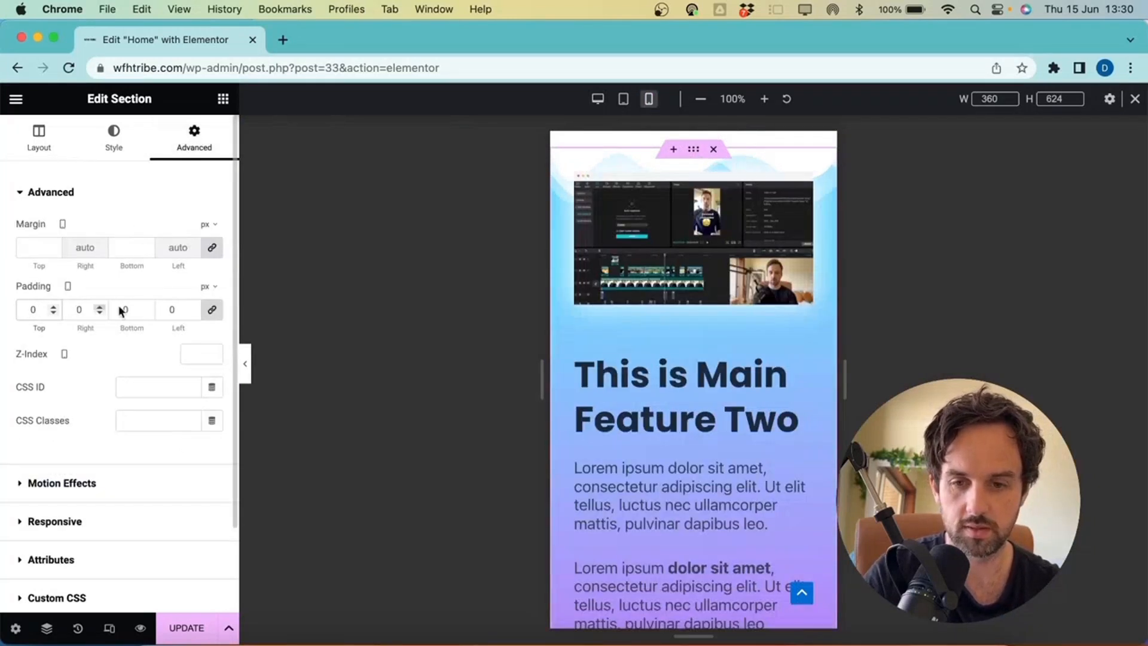
scroll(587, 211, up, 3)
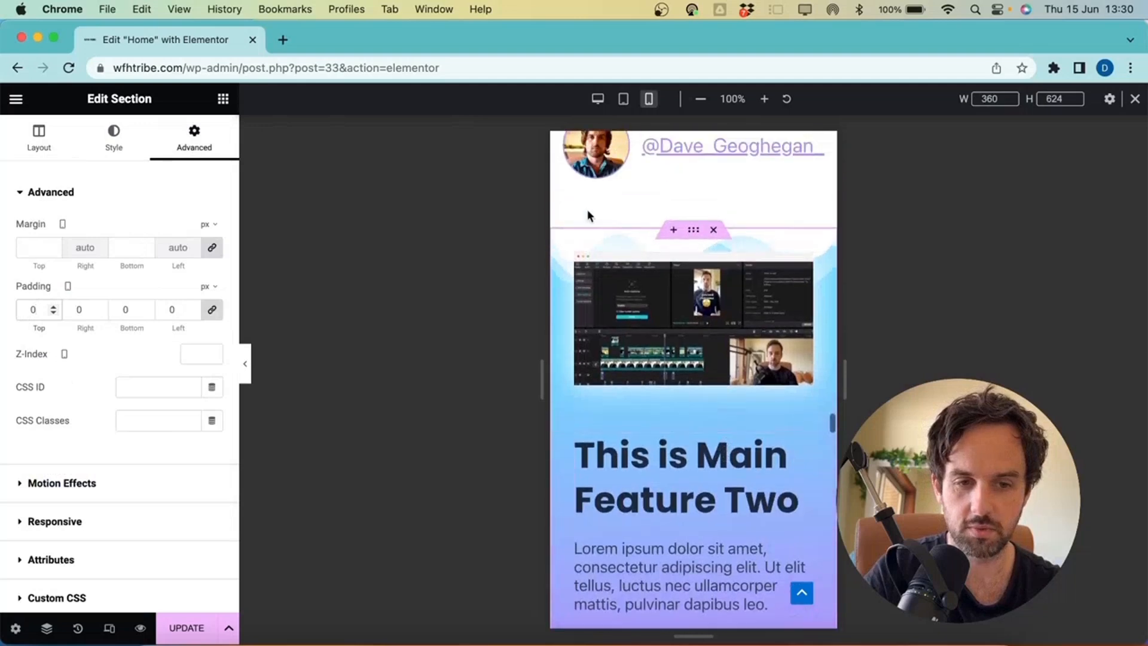
scroll(680, 342, down, 10)
scroll(681, 342, up, 6)
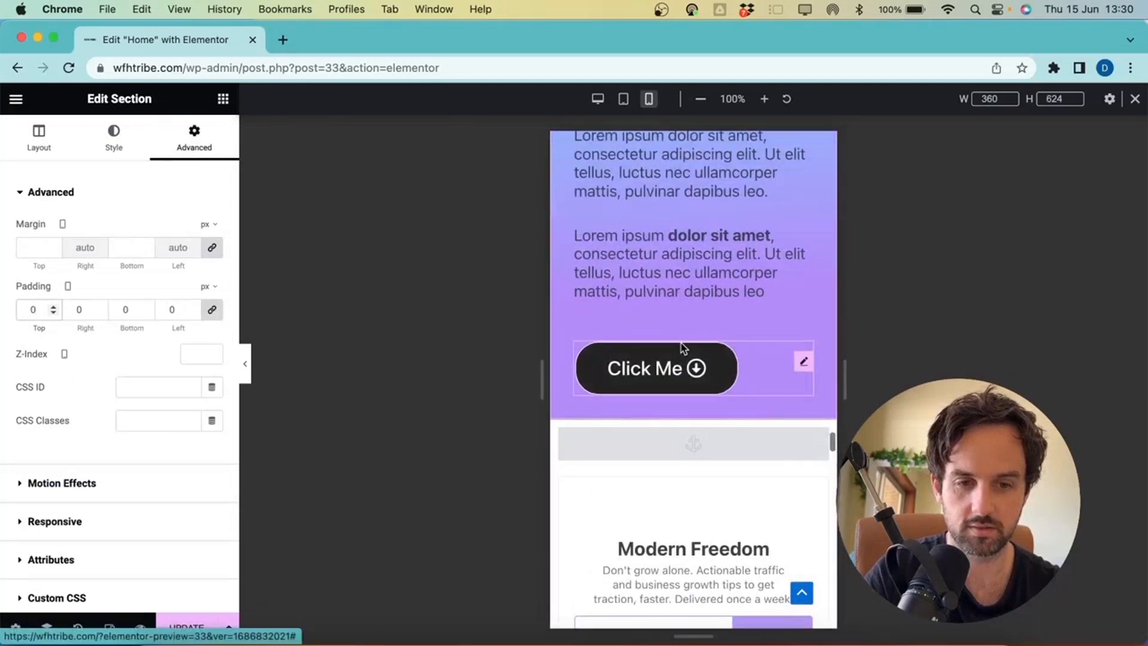
scroll(681, 343, up, 10)
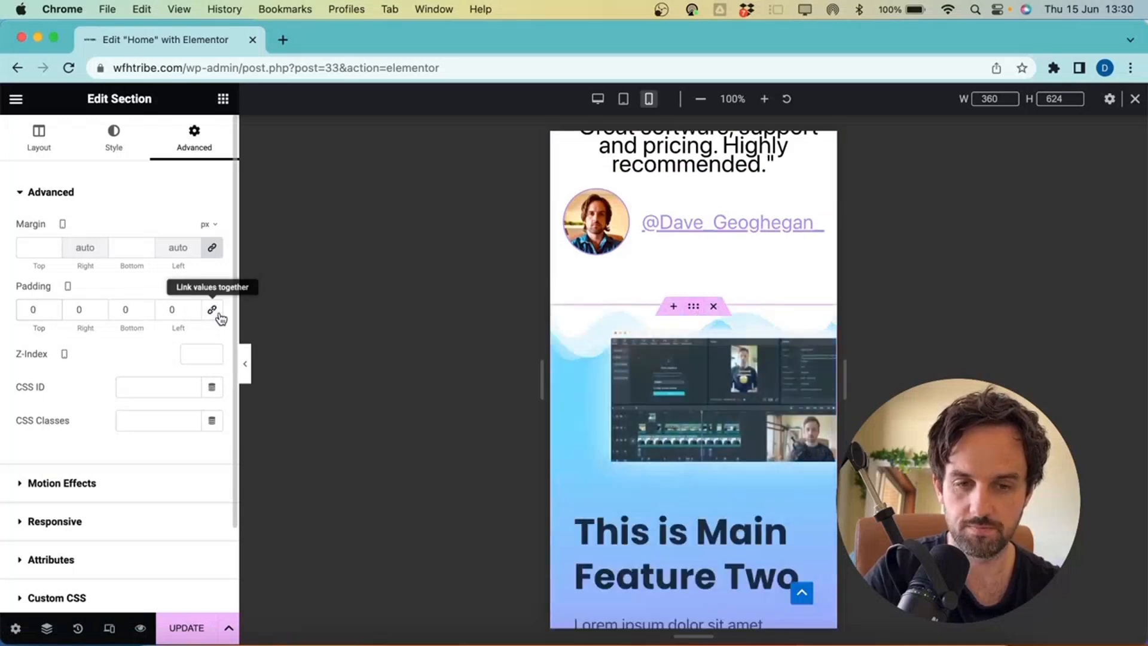
click(30, 309)
text(100)
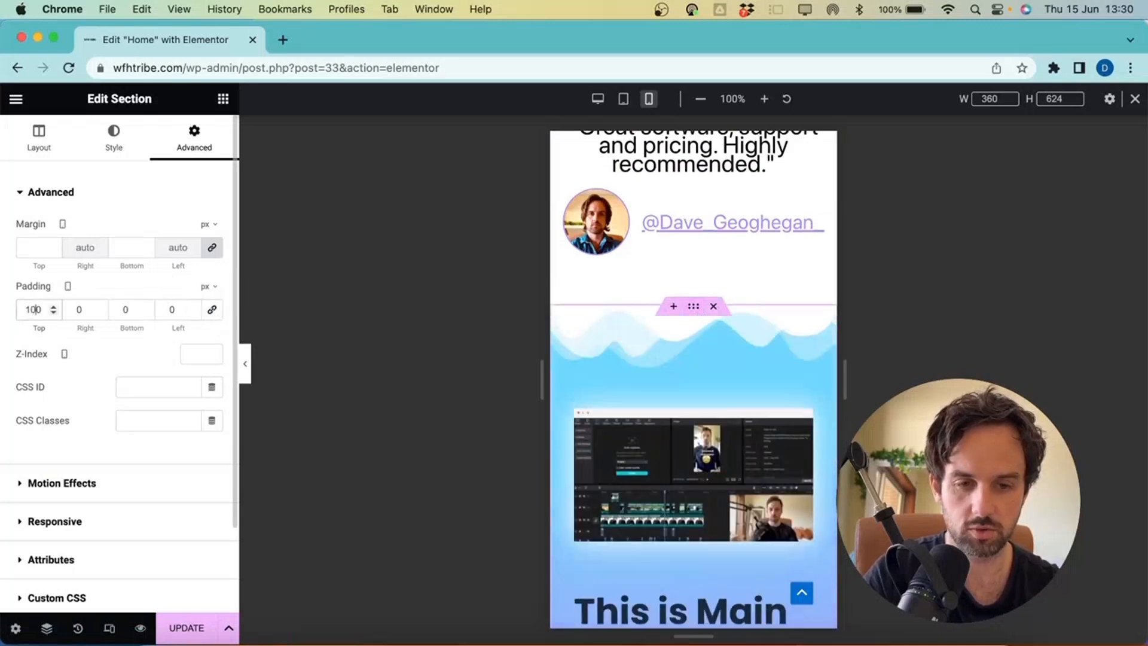
Centre the Feature Two Click Me button on mobile
scroll(603, 395, down, 15)
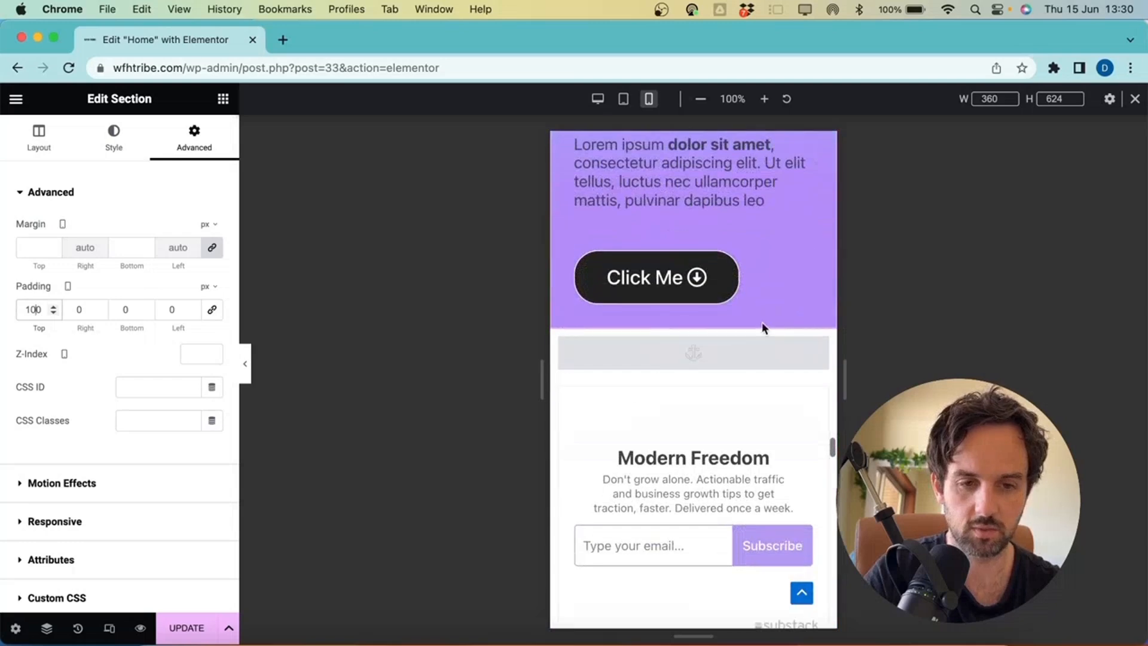
click(776, 287)
click(171, 353)
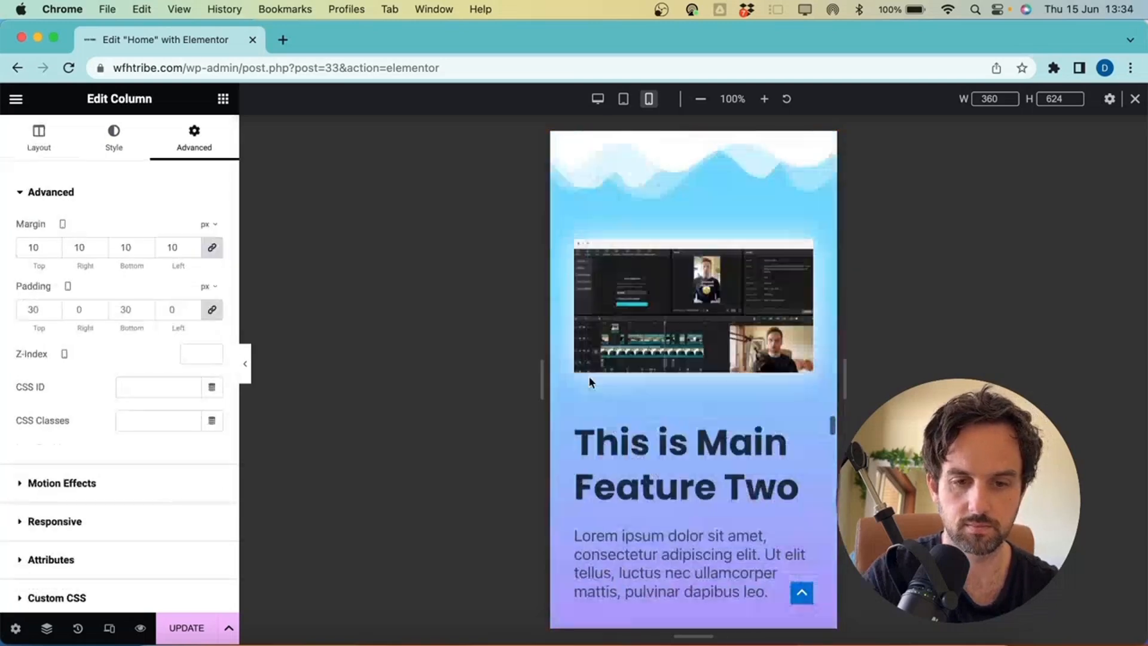
scroll(589, 378, down, 10)
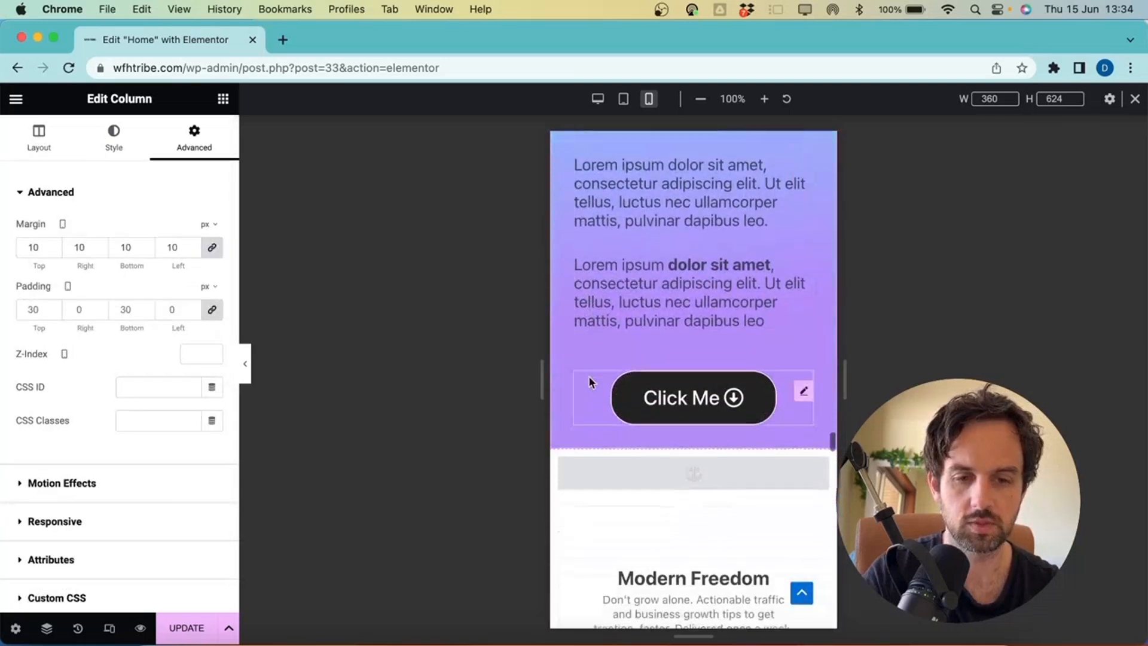
Scroll down to the pricing cards and clear the first card column's mobile margin values
scroll(589, 382, down, 20)
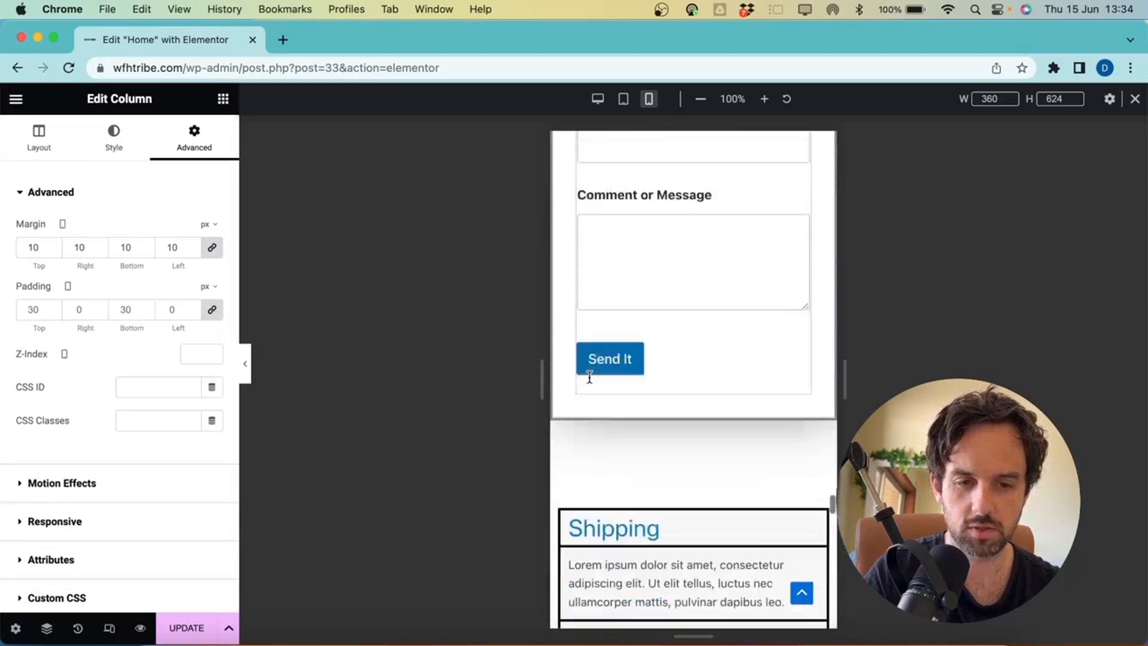
scroll(589, 376, down, 15)
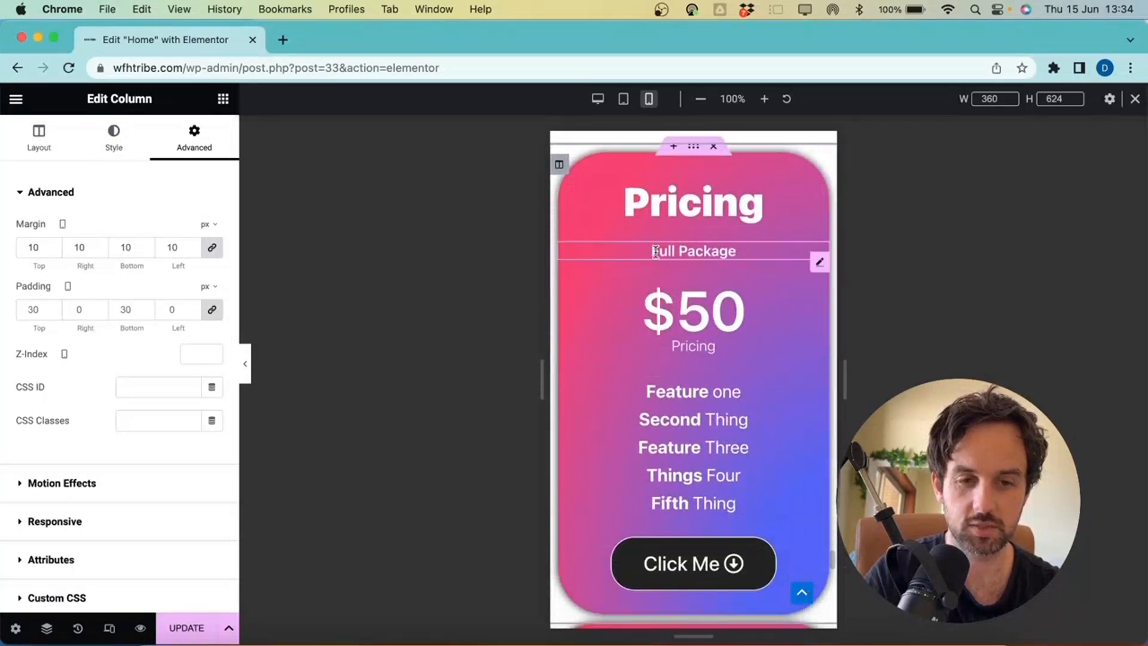
scroll(655, 250, down, 5)
scroll(655, 250, up, 1)
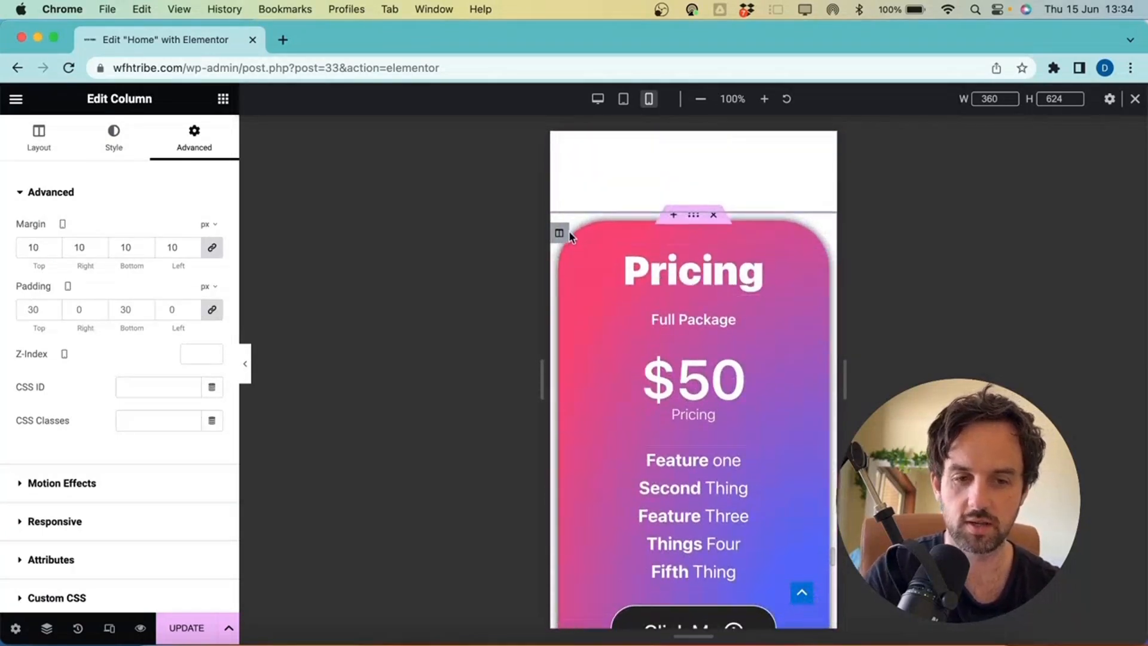
scroll(662, 463, down, 3)
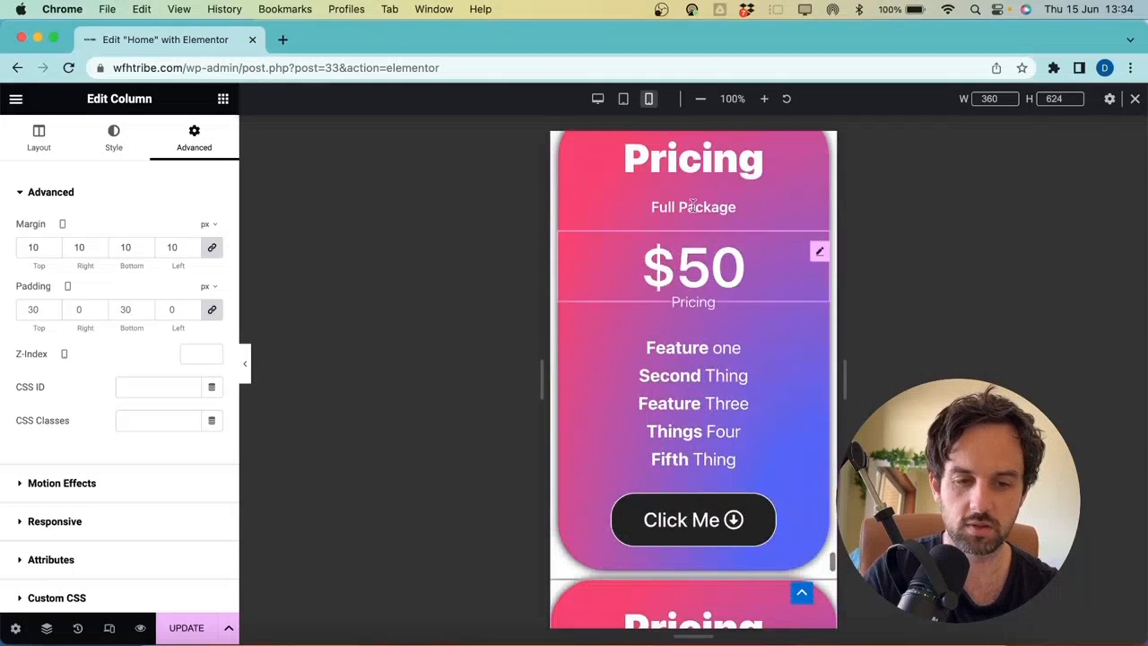
scroll(699, 466, down, 2)
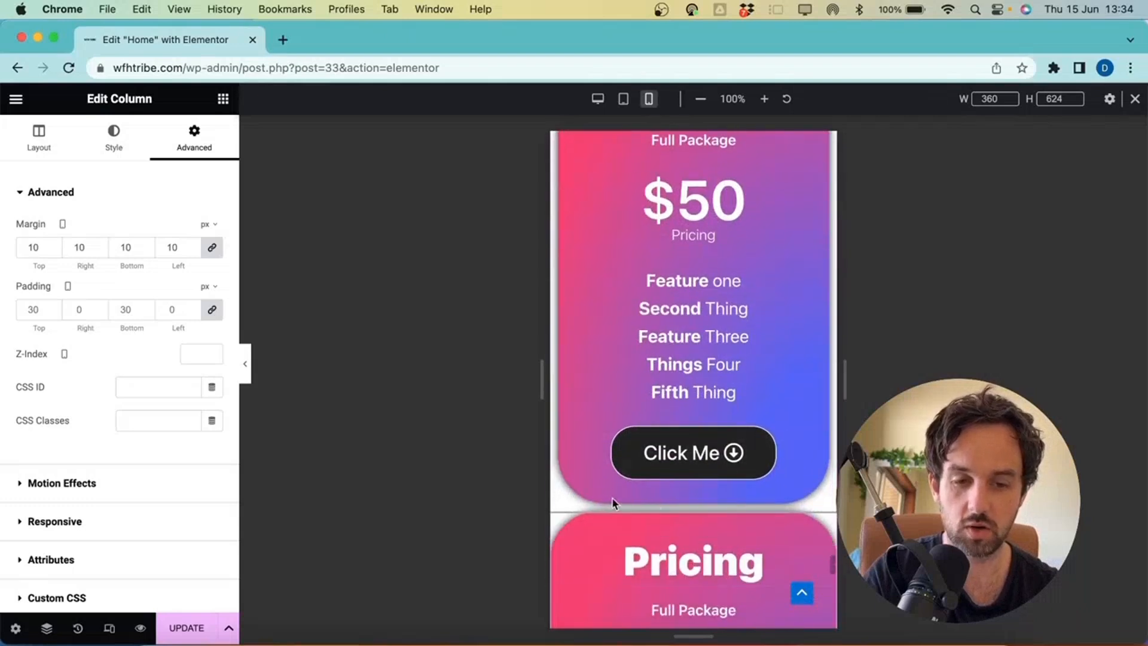
scroll(658, 527, down, 9)
scroll(661, 532, up, 14)
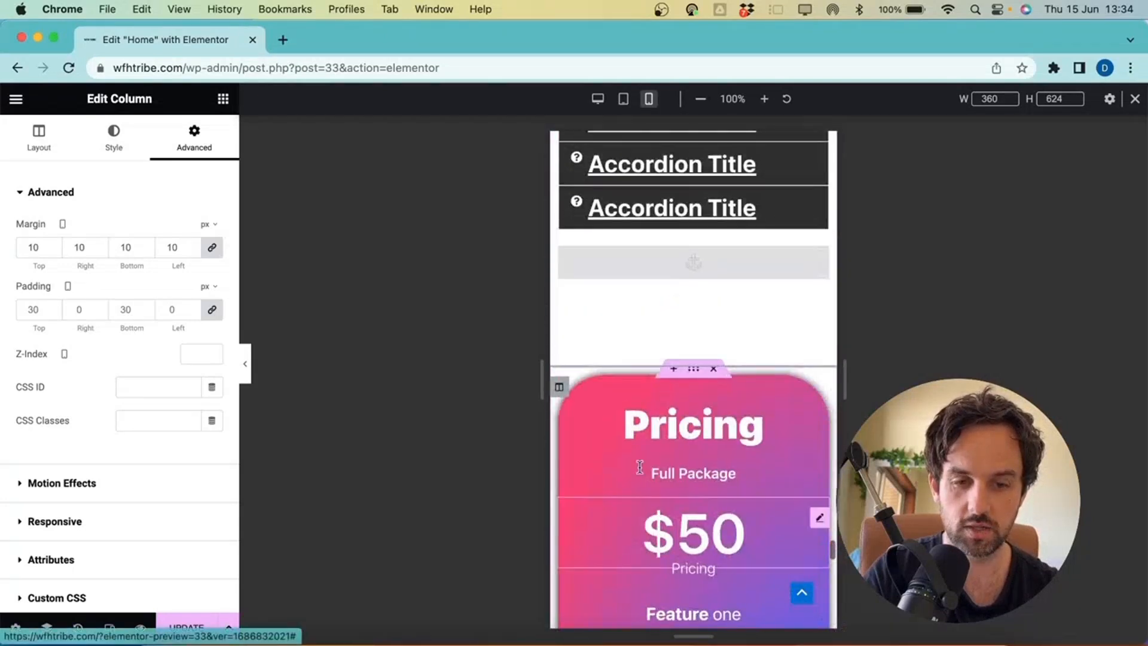
scroll(660, 545, down, 10)
scroll(616, 311, up, 8)
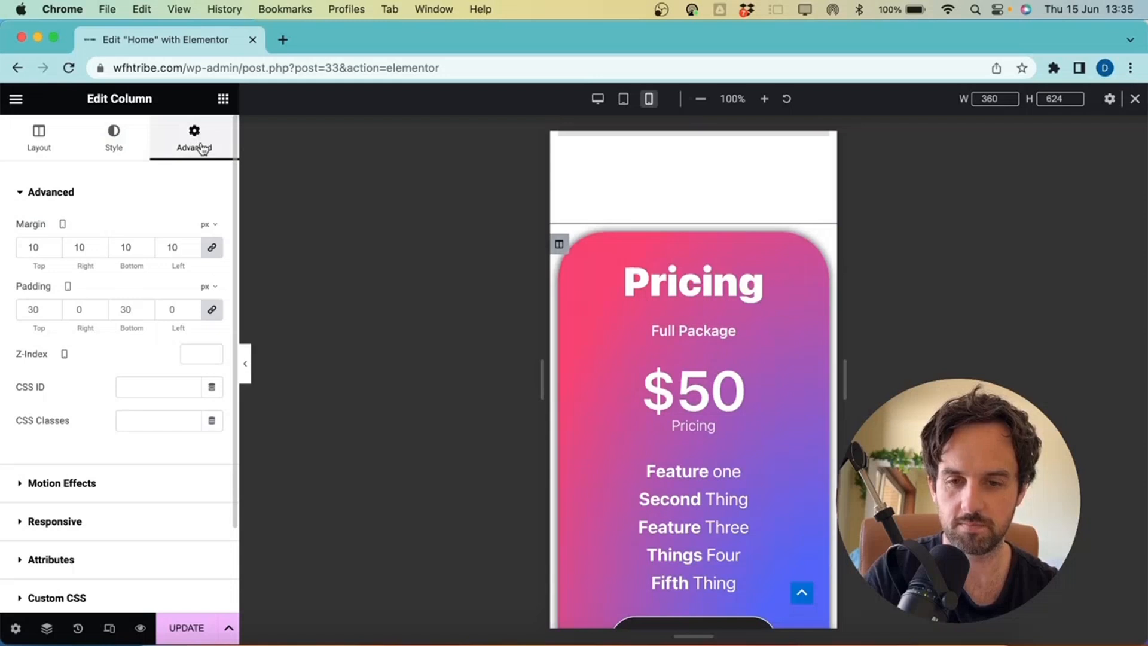
scroll(700, 359, down, 3)
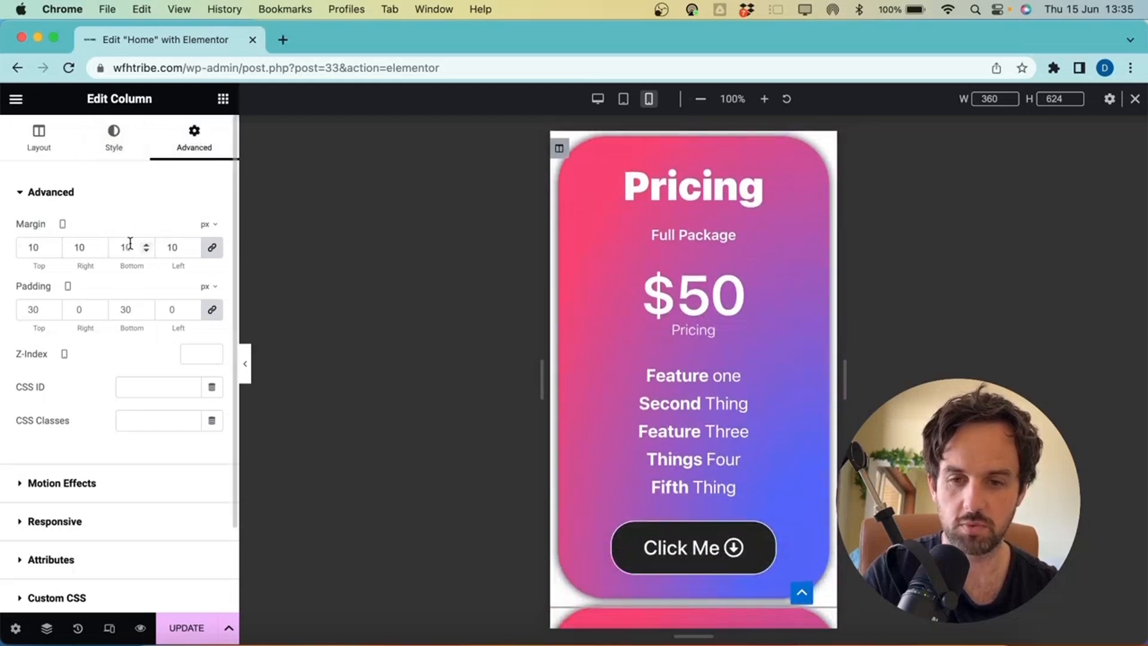
scroll(659, 461, down, 2)
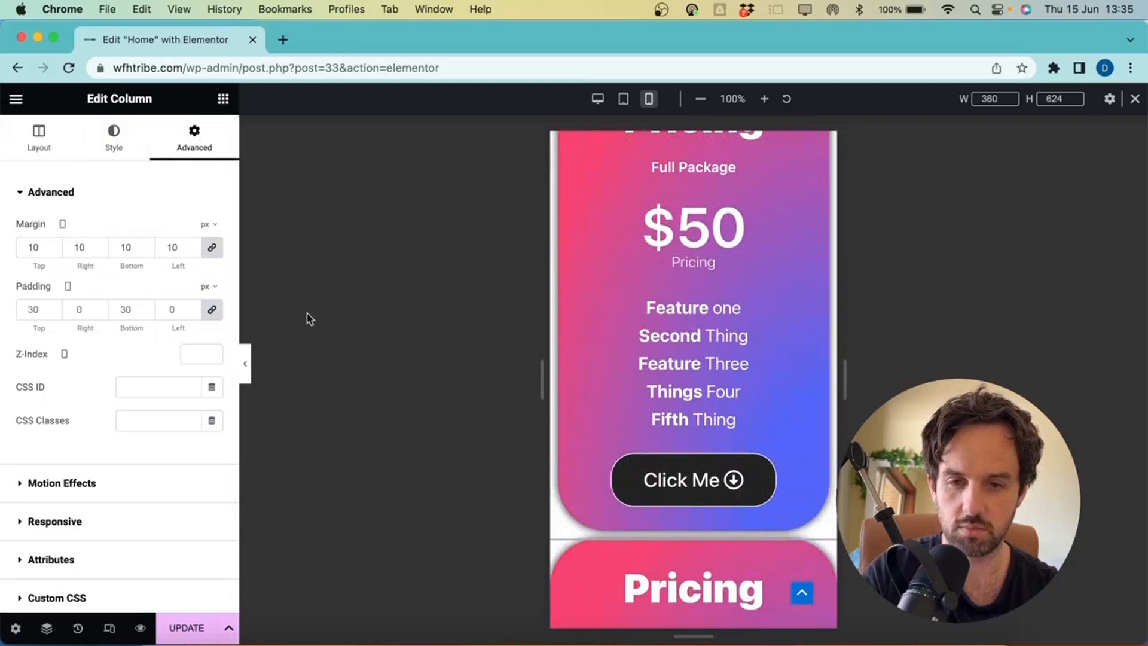
key(BackSpace)
text(2)
key(BackSpace)
text(10)
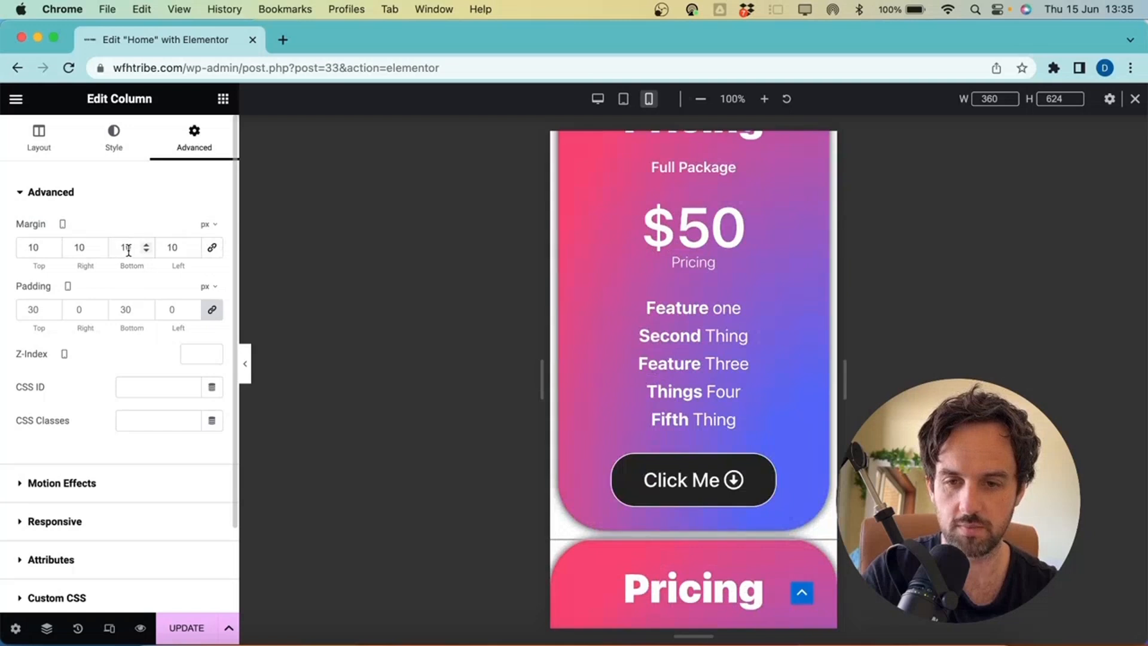
Give the first pricing card column a 50 px mobile bottom margin
click(126, 250)
key(BackSpace)
text(2)
key(BackSpace)
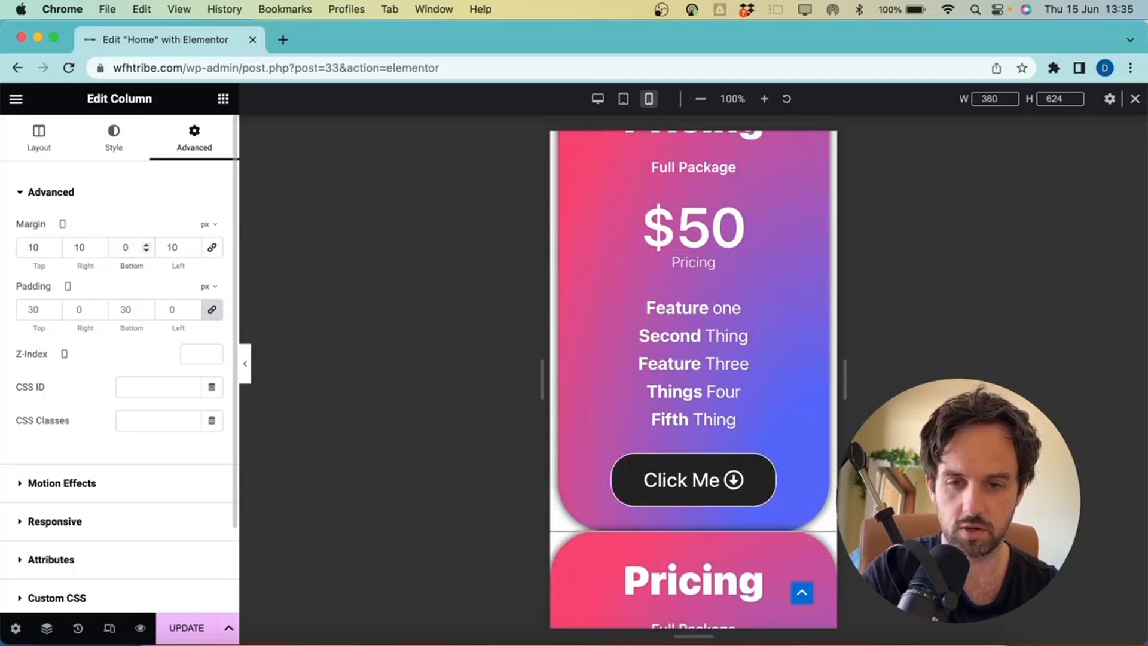
text(3)
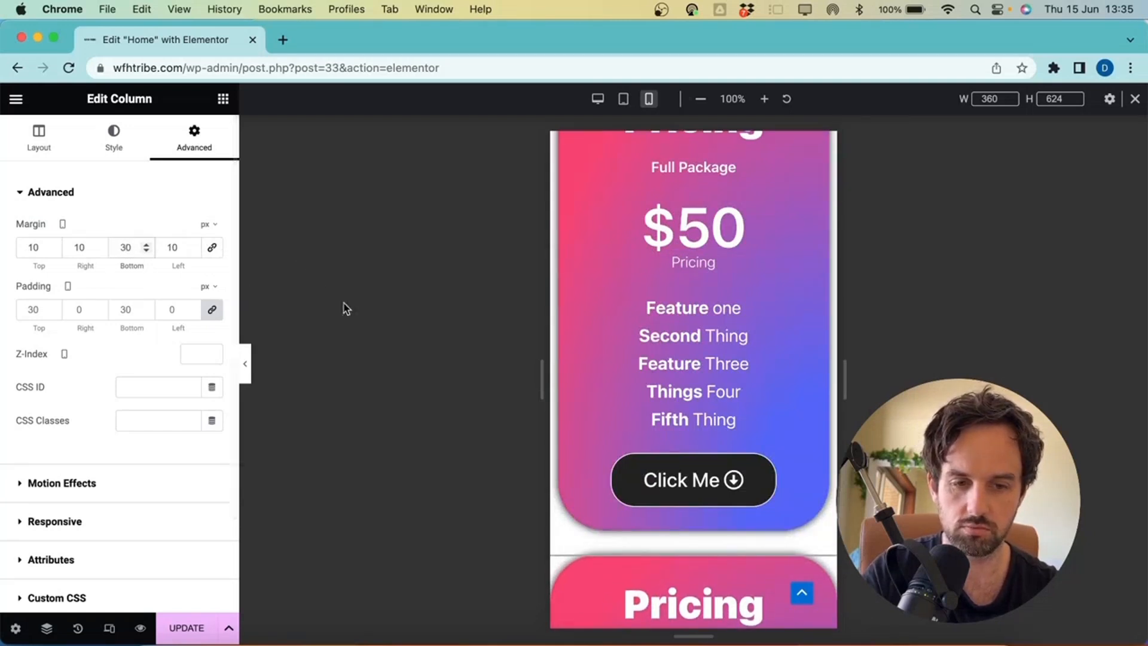
key(BackSpace)
text(5)
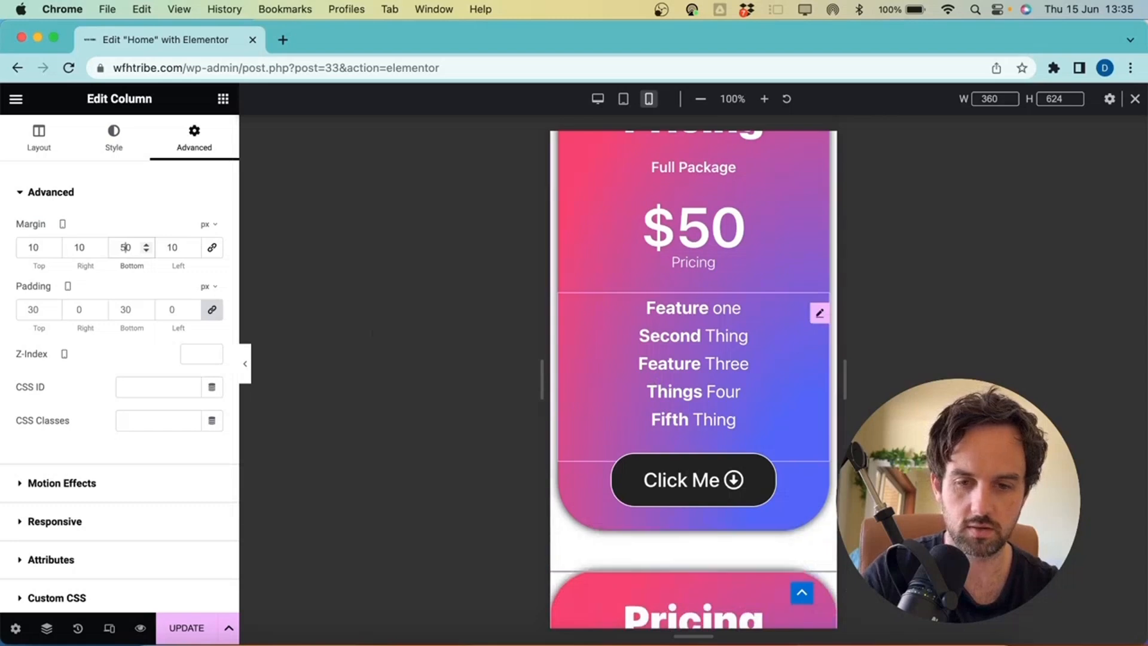
scroll(783, 353, down, 5)
scroll(784, 353, up, 8)
scroll(783, 354, down, 7)
scroll(781, 353, down, 2)
Give the second pricing card column a 50 px mobile bottom margin
click(560, 254)
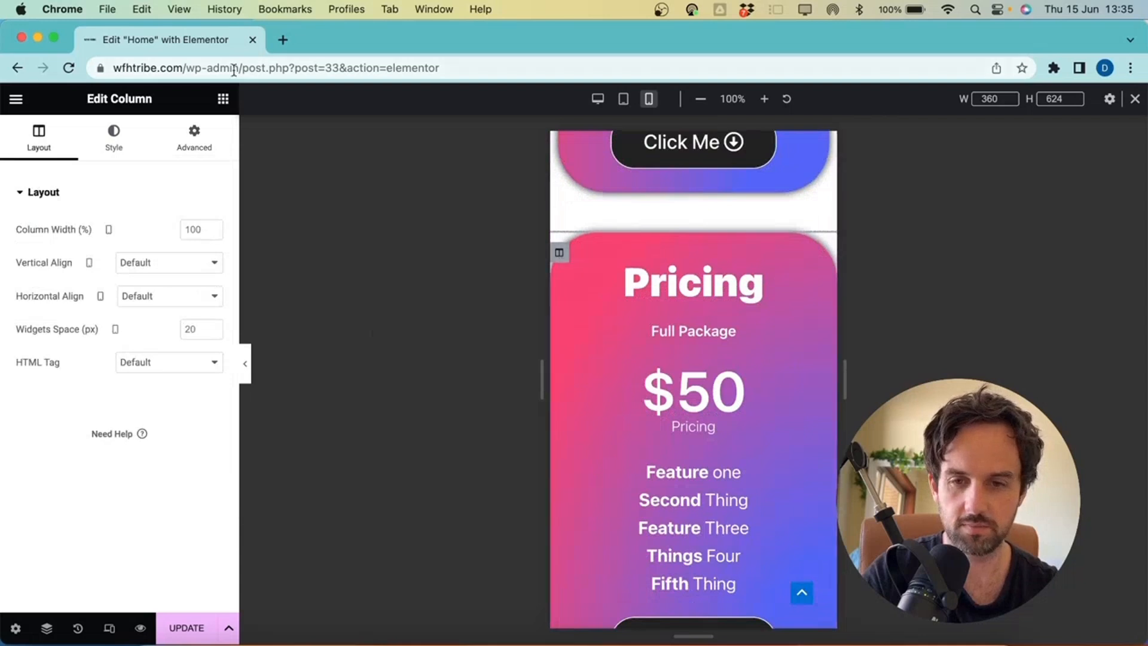
click(194, 148)
scroll(686, 484, down, 4)
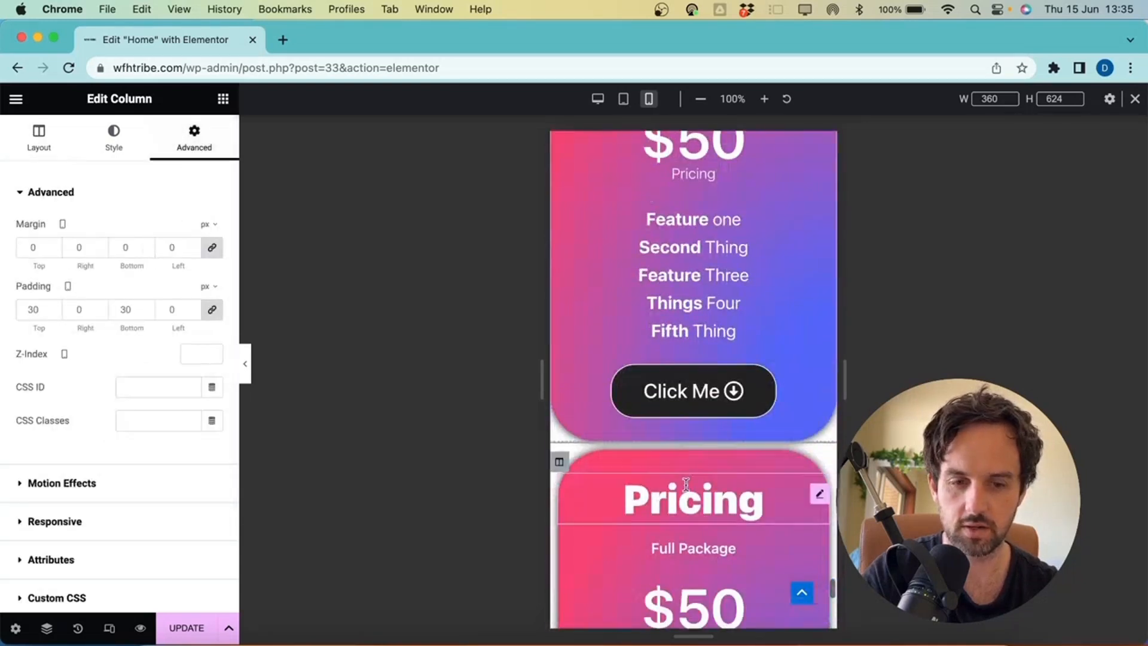
click(124, 247)
text(50)
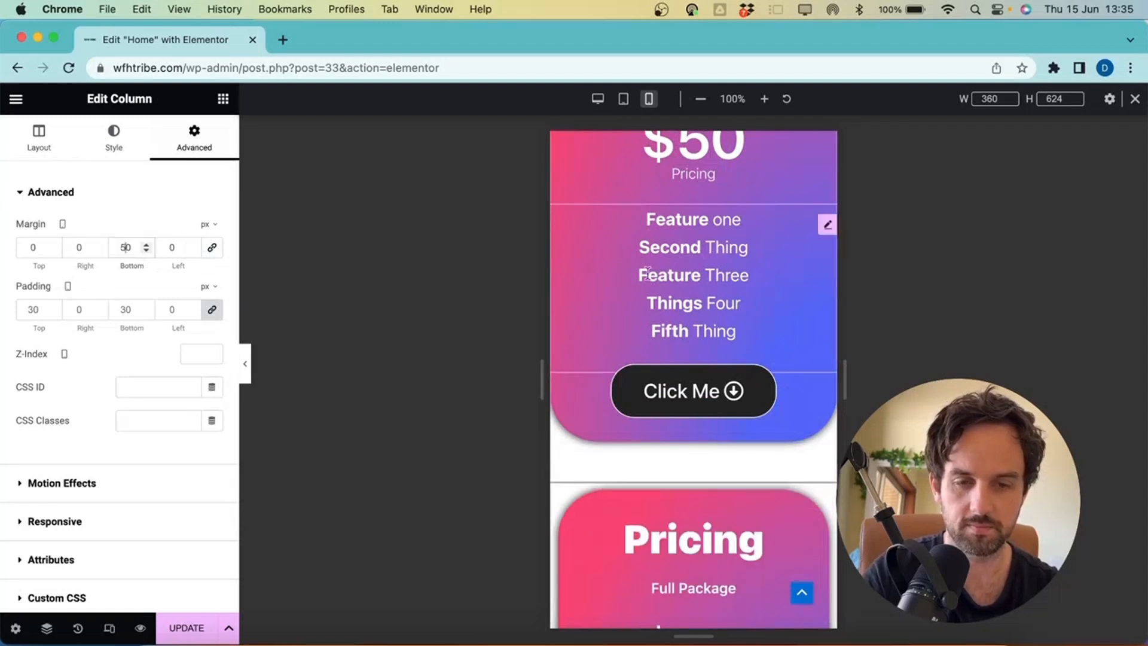
scroll(714, 256, down, 4)
scroll(714, 256, up, 8)
scroll(714, 262, down, 5)
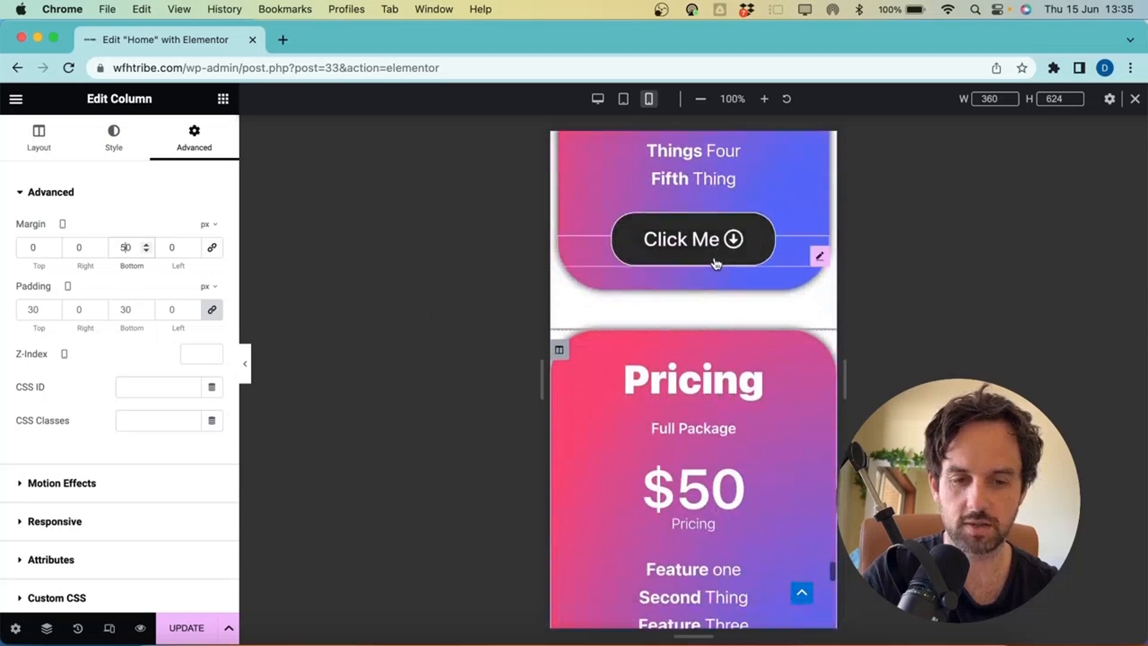
Set the pricing column's mobile margins to 10, 10, 50, 10 px
click(599, 98)
scroll(657, 239, up, 9)
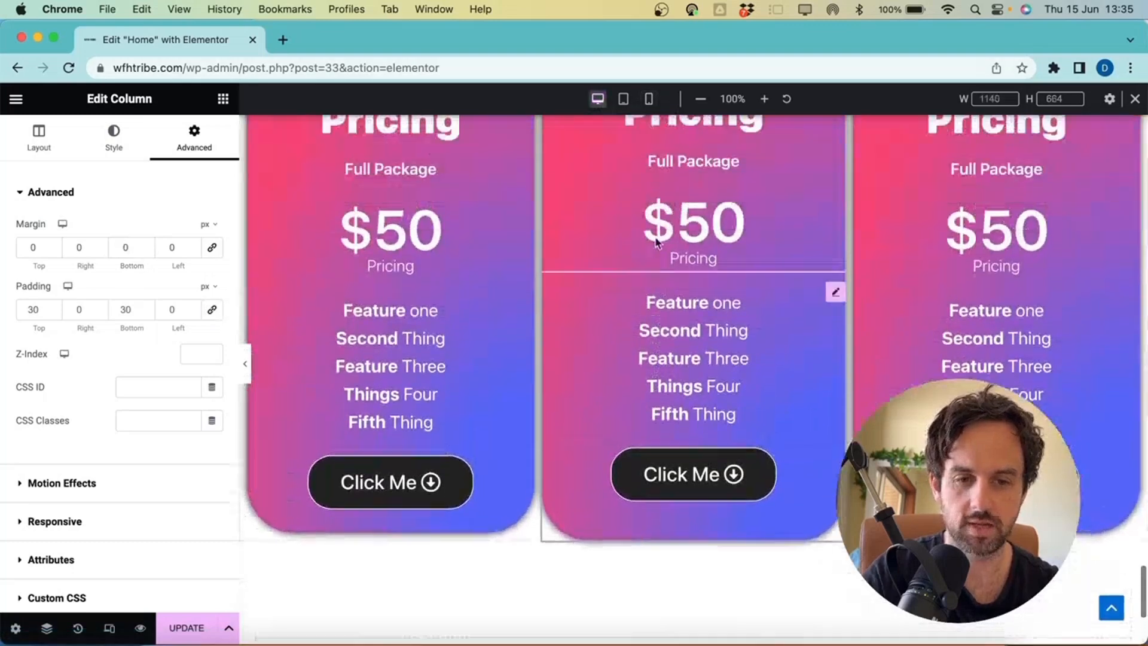
scroll(699, 392, down, 3)
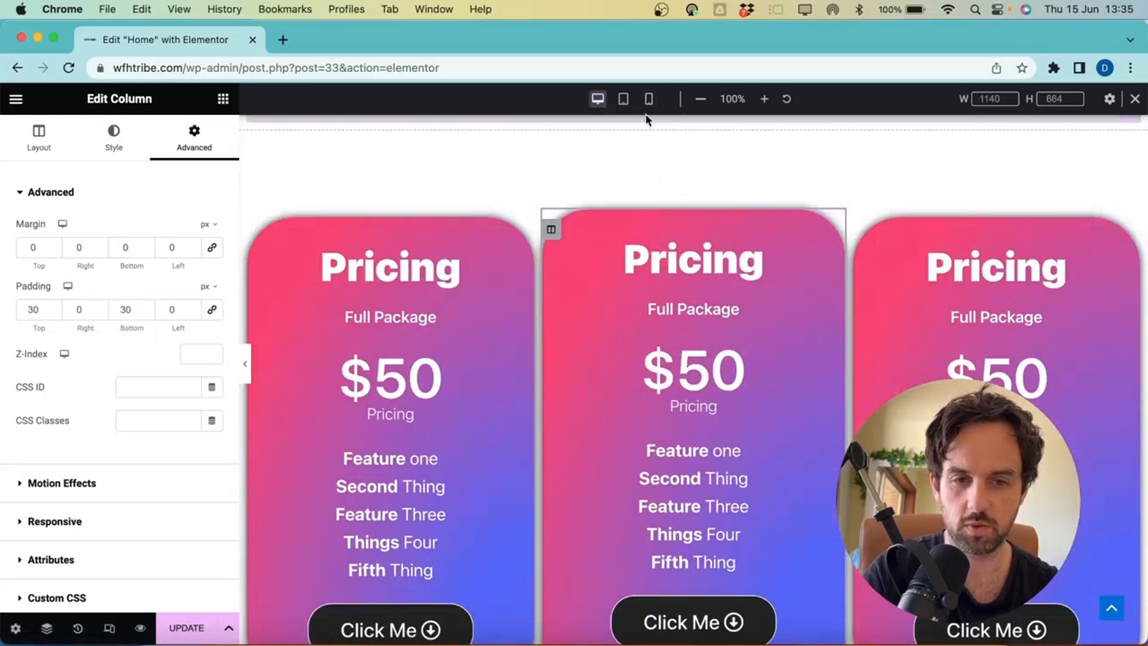
click(649, 99)
scroll(741, 333, down, 10)
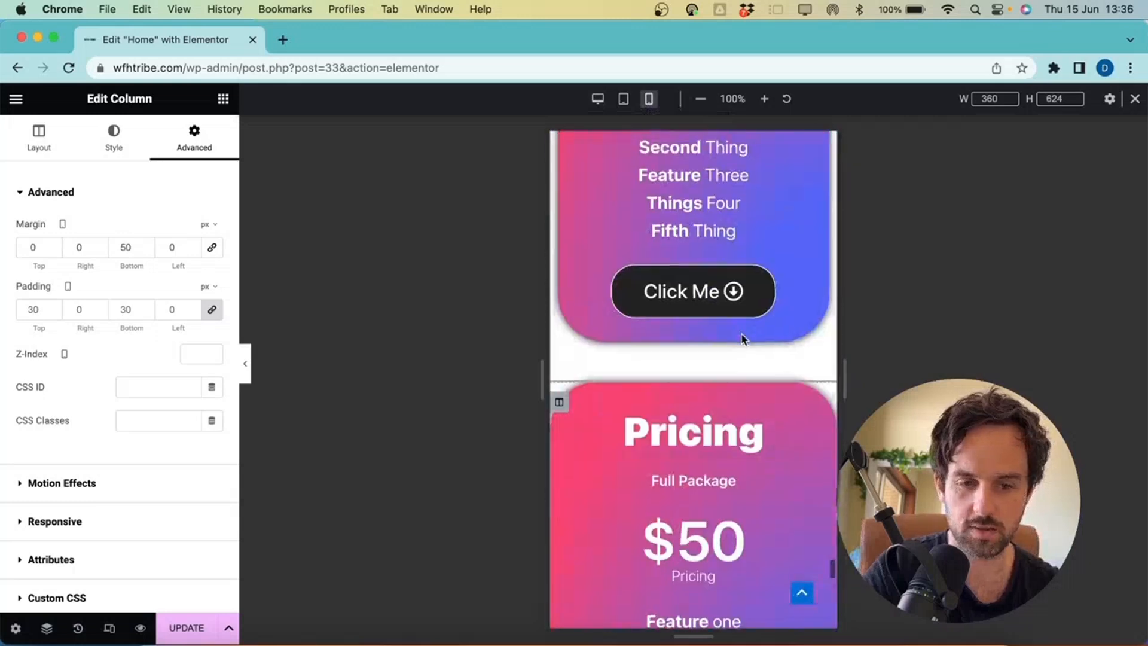
scroll(741, 333, down, 5)
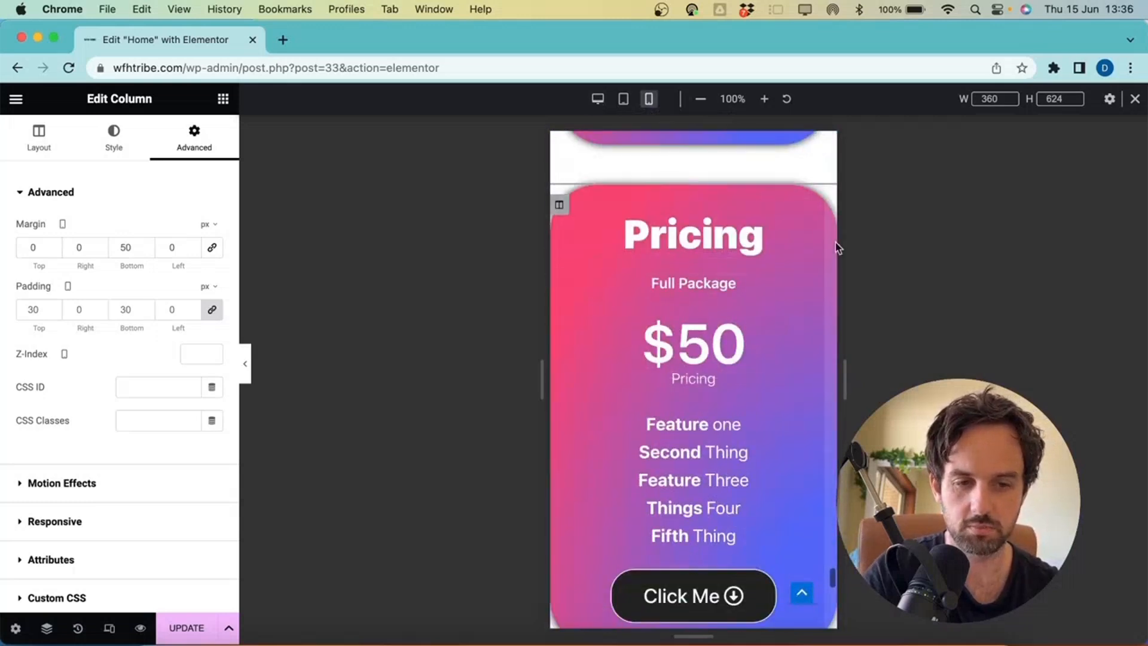
click(28, 242)
text(1)
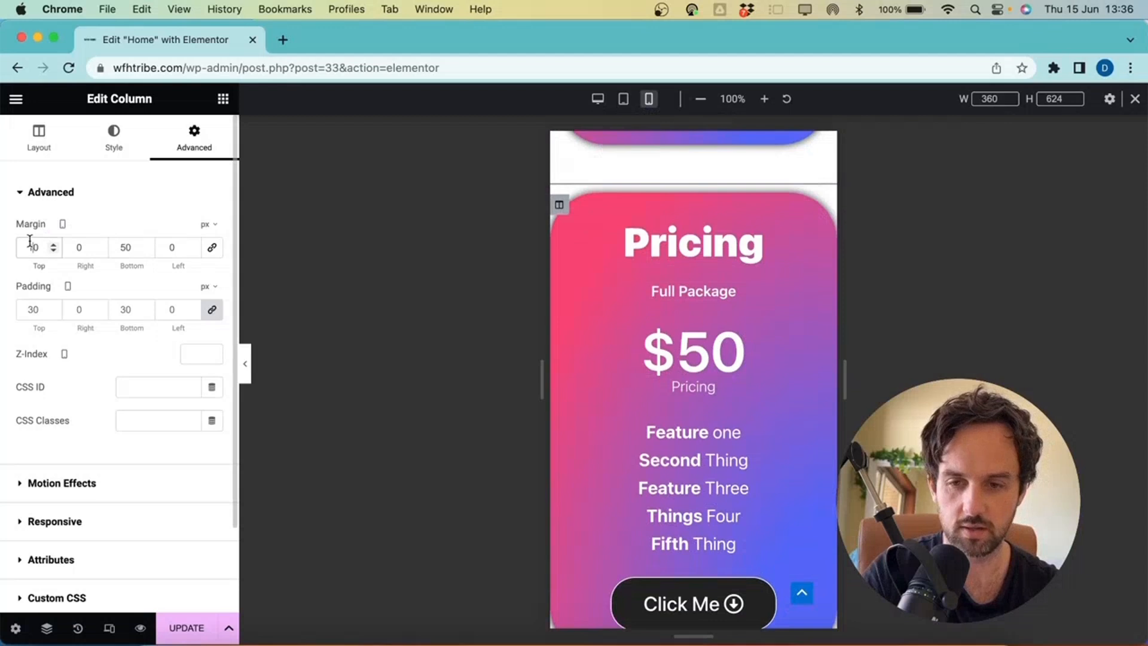
text(1)
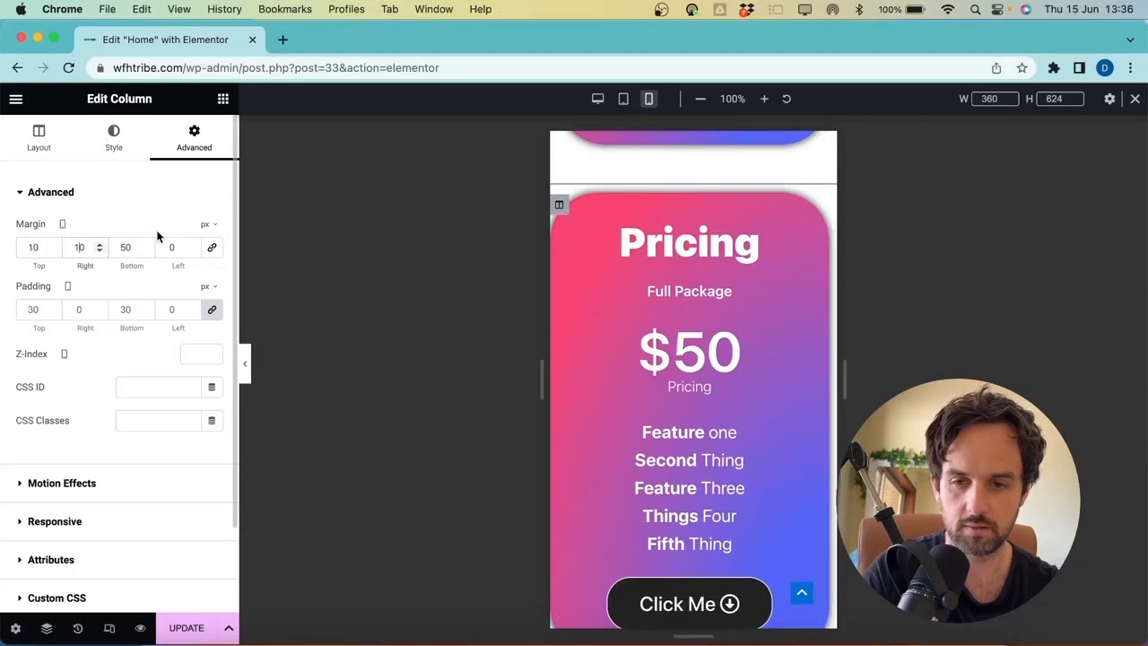
click(166, 242)
text(1)
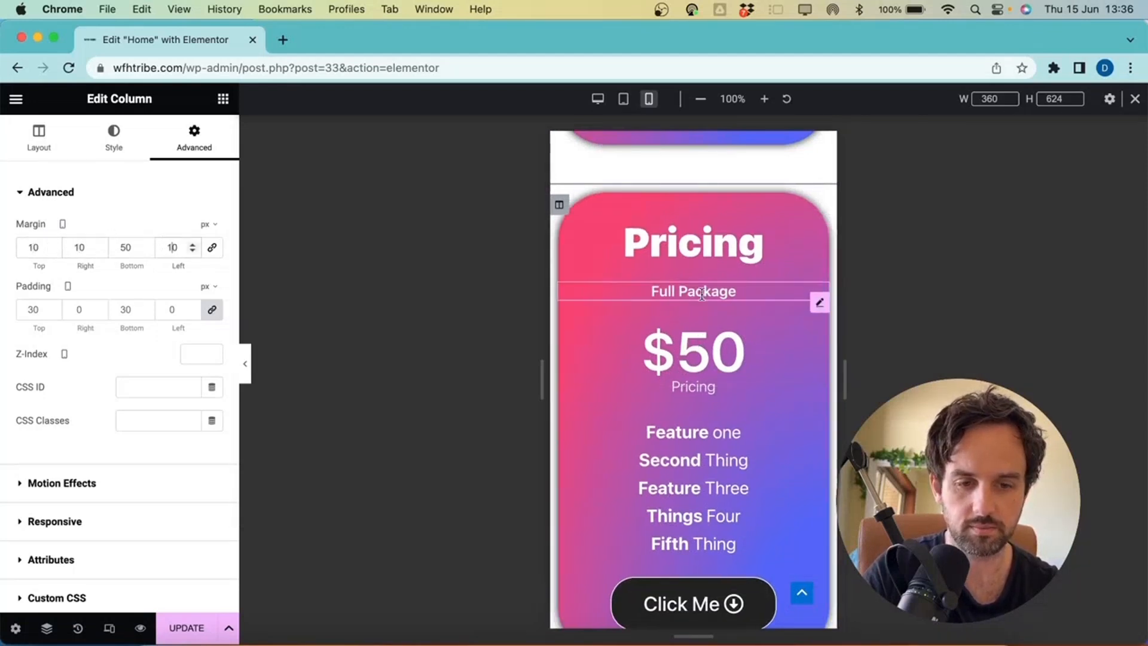
scroll(702, 285, down, 3)
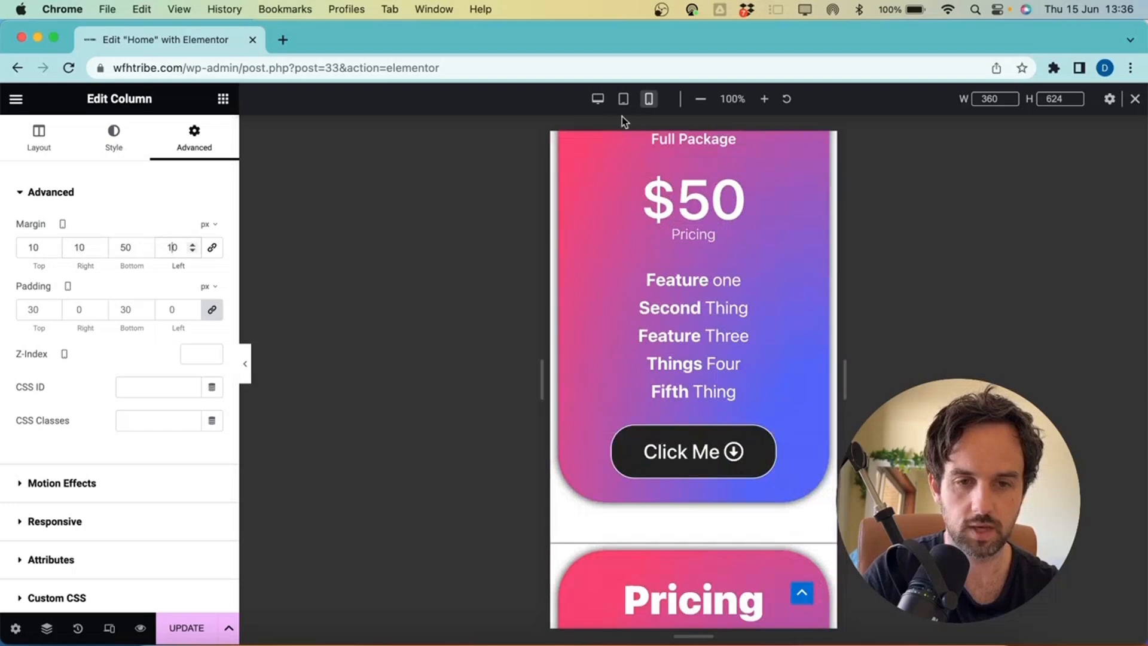
Compare the spaced pricing cards in the desktop and mobile portrait previews
click(598, 99)
scroll(612, 189, up, 10)
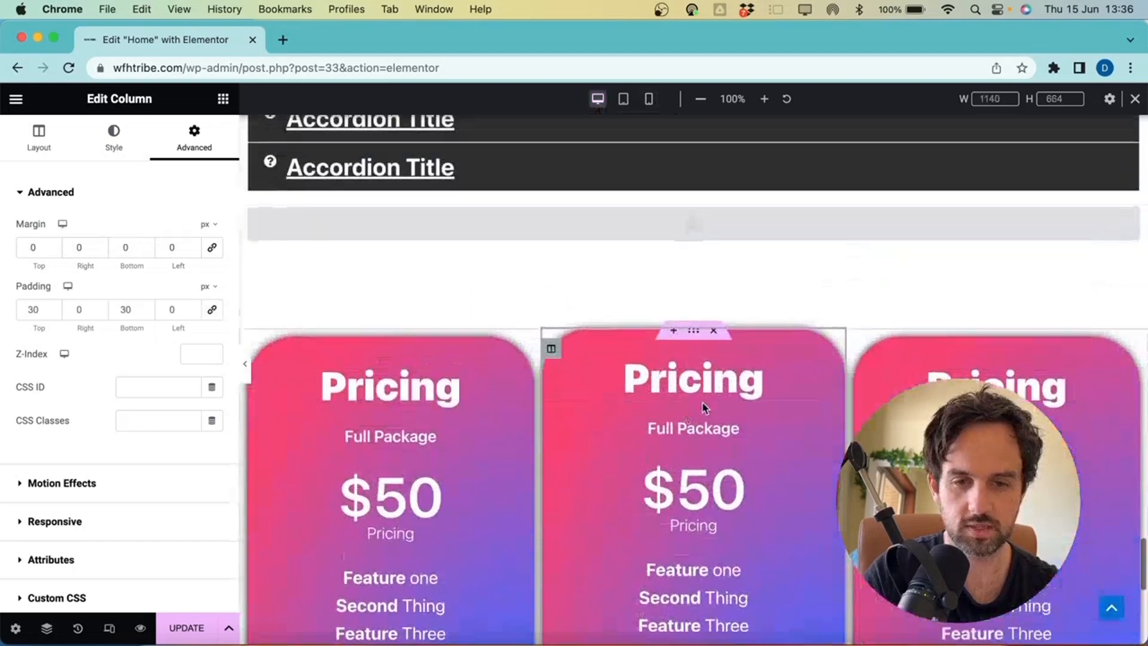
click(651, 105)
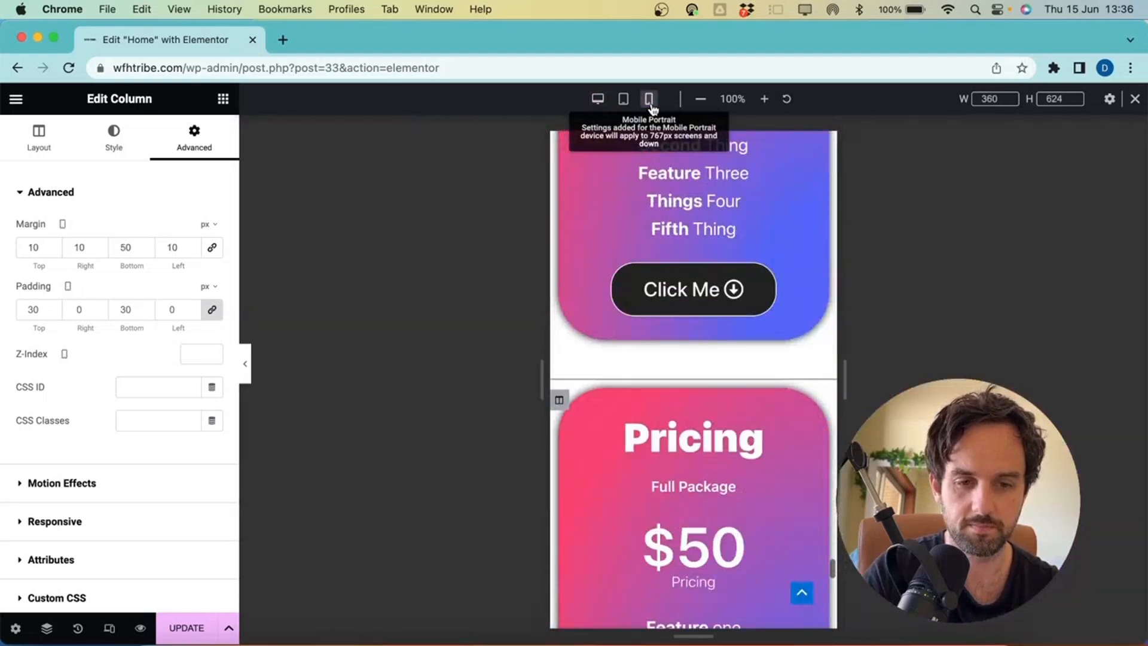
scroll(690, 361, up, 2)
scroll(691, 362, down, 5)
scroll(690, 360, down, 4)
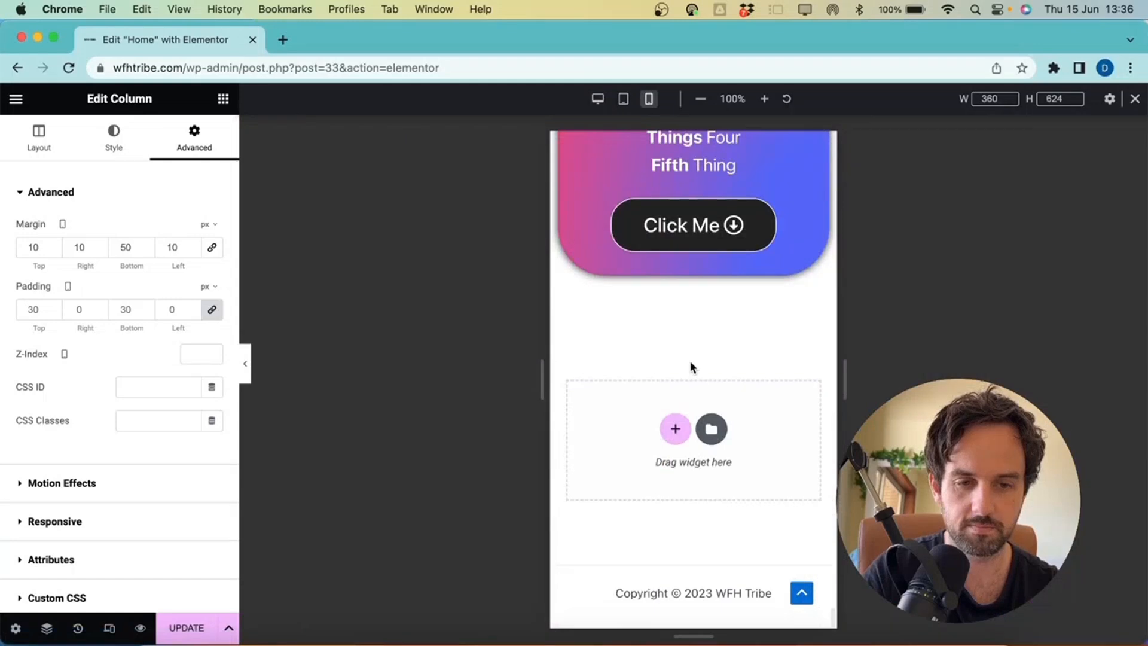
scroll(690, 360, up, 8)
scroll(703, 453, down, 3)
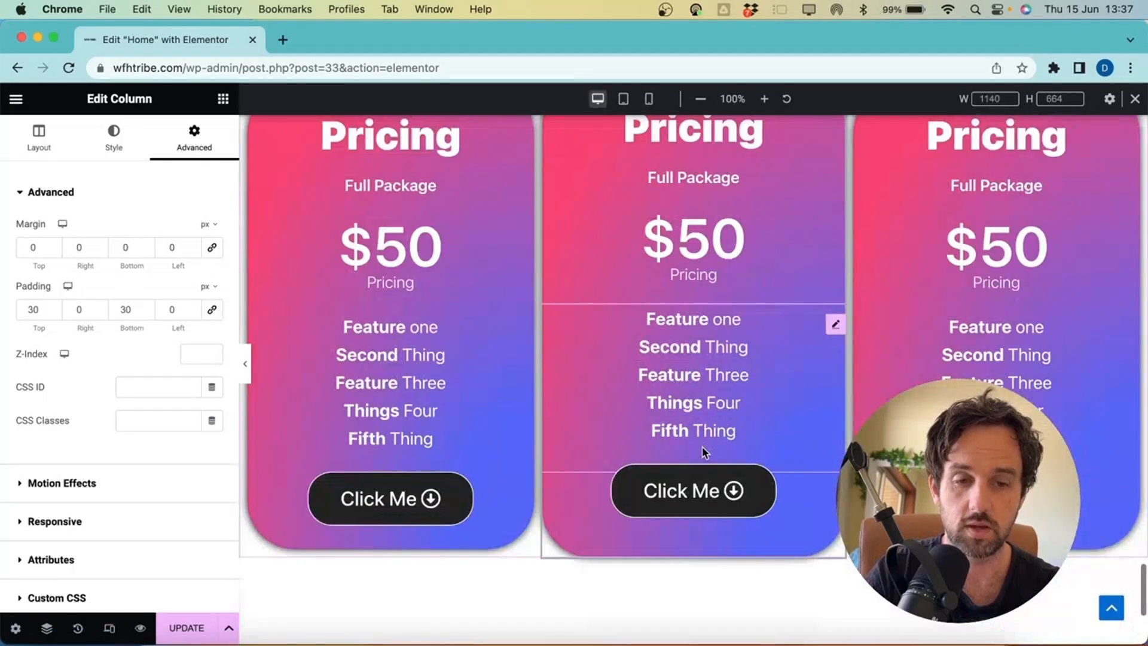
scroll(703, 453, up, 4)
scroll(704, 453, up, 8)
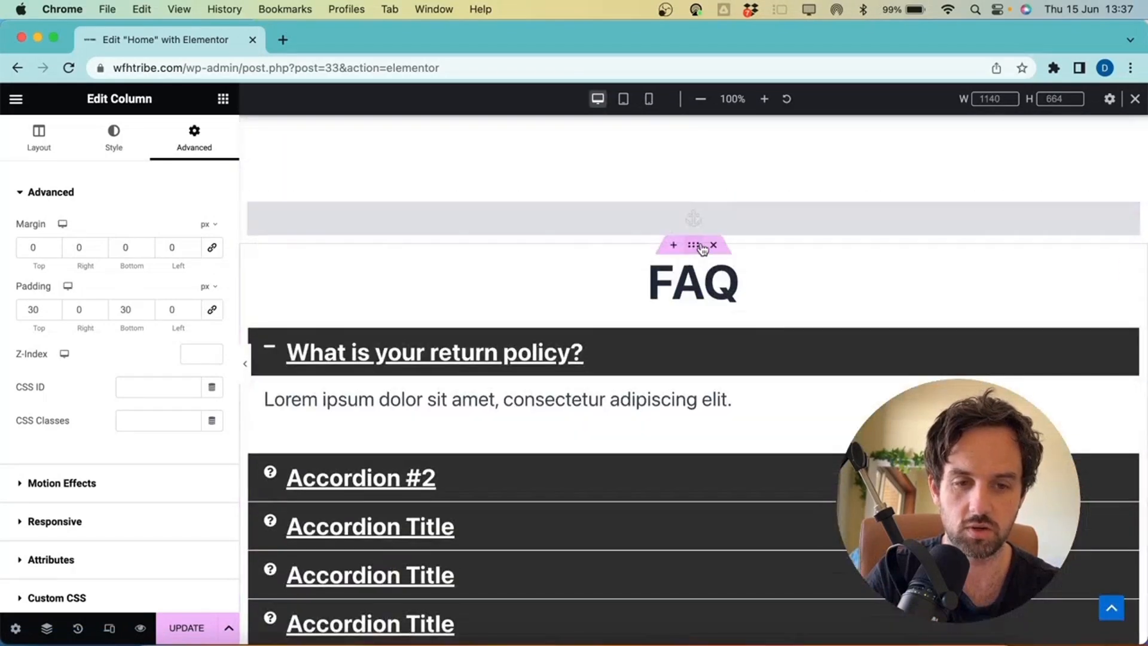
Move the faq menu anchor directly above the FAQ heading
drag(703, 248, 652, 460)
scroll(652, 462, down, 3)
scroll(654, 461, up, 10)
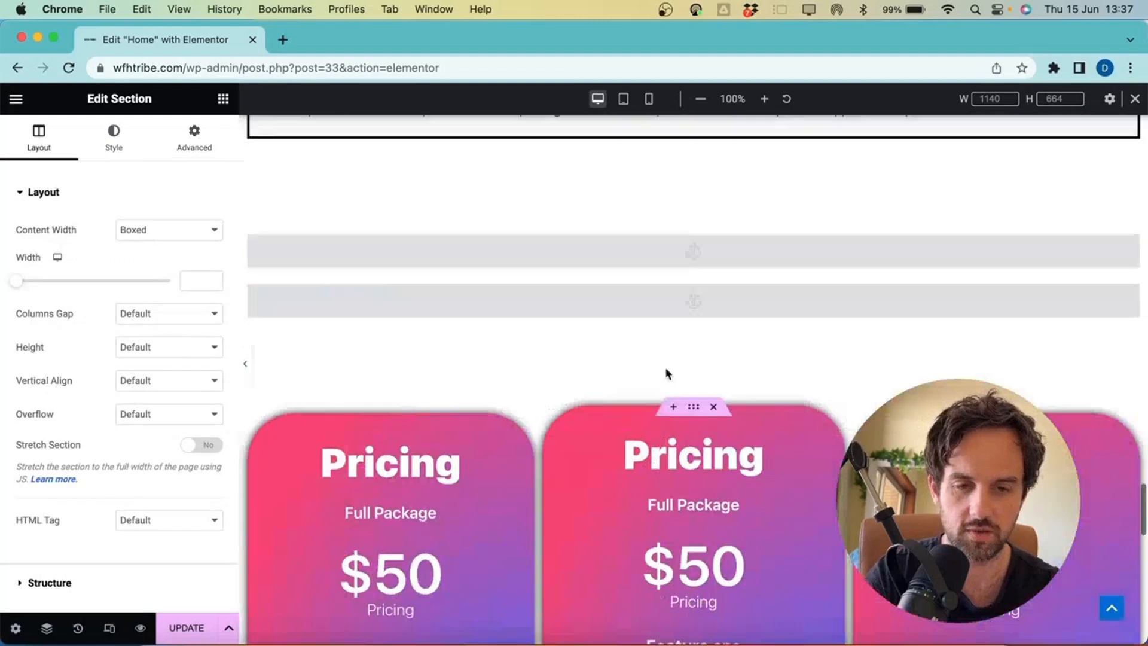
click(695, 296)
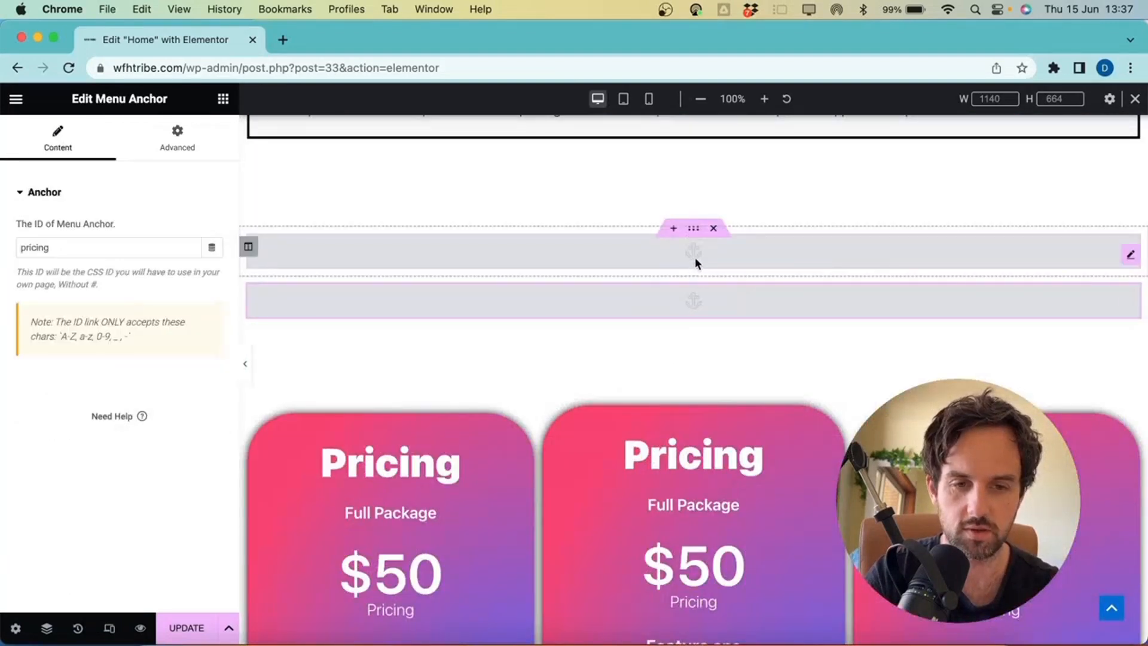
drag(692, 231, 695, 278)
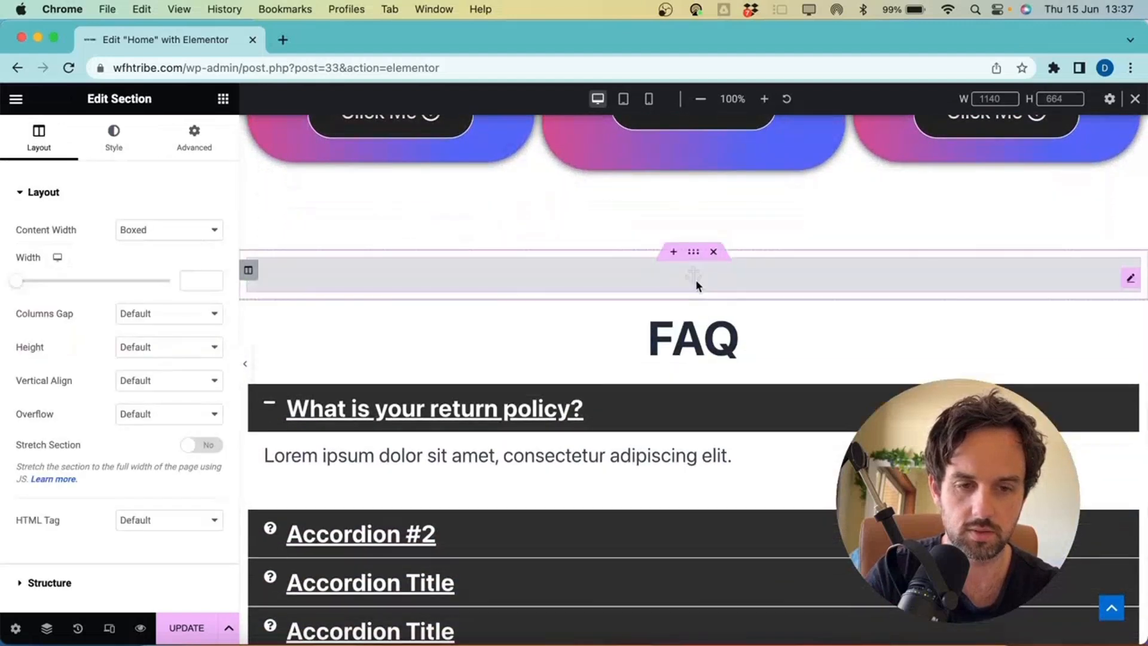
scroll(706, 251, up, 10)
scroll(725, 212, up, 7)
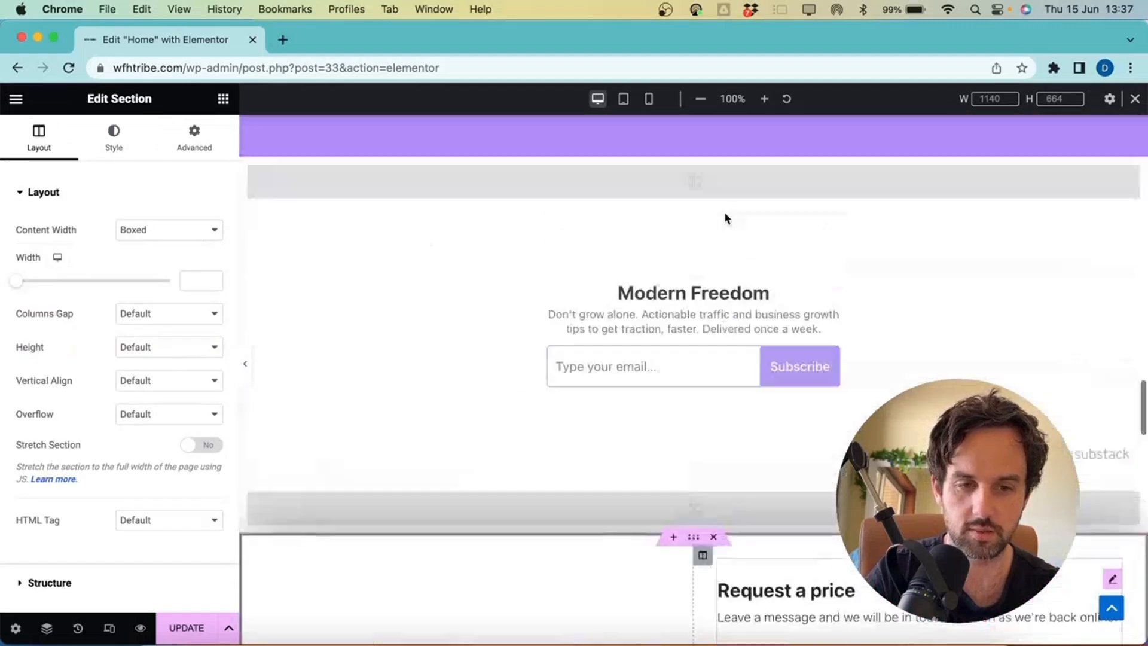
scroll(687, 442, down, 15)
Move the contact menu anchor directly above the Request a price form
drag(706, 384, 676, 398)
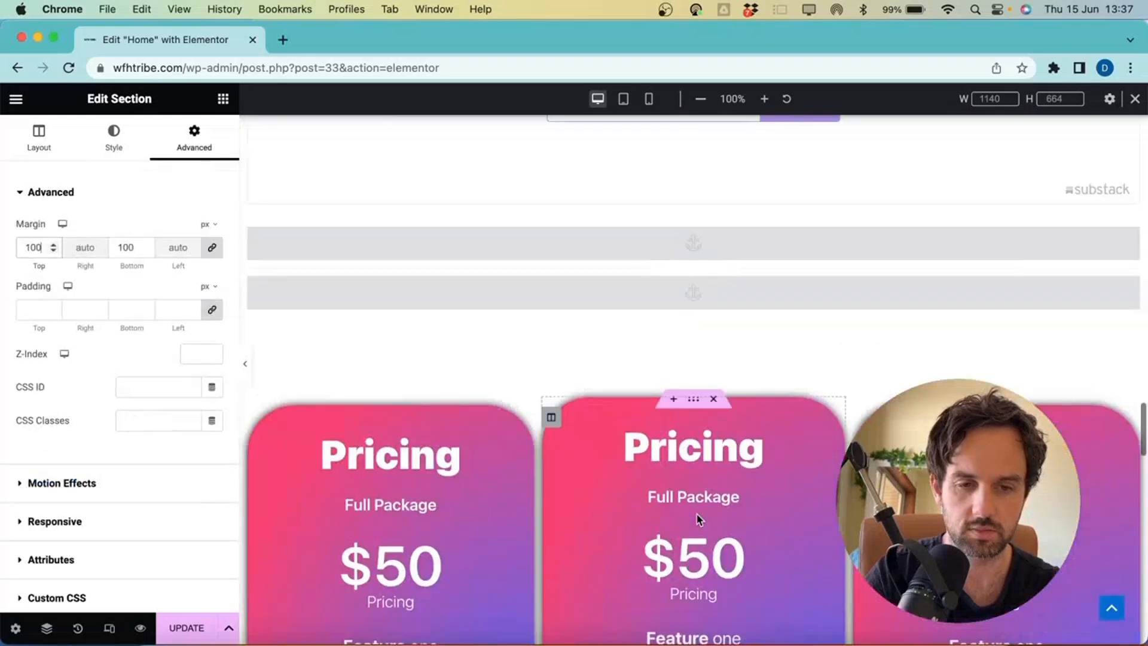
scroll(711, 418, up, 1)
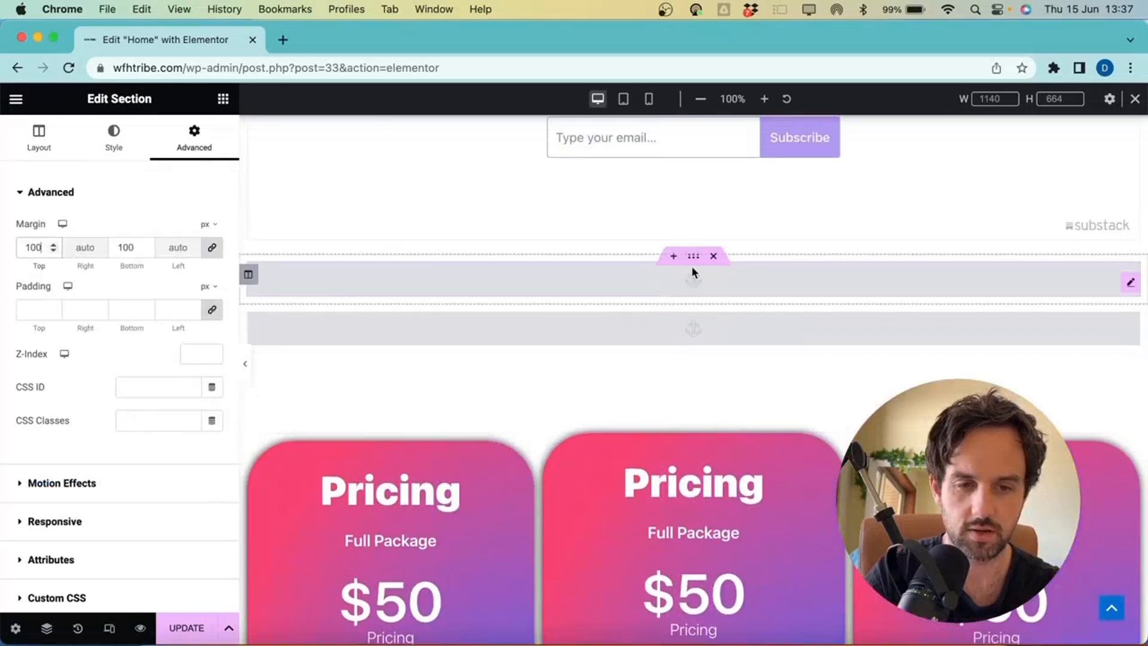
click(696, 269)
drag(695, 259, 699, 289)
scroll(674, 269, down, 15)
scroll(700, 290, up, 15)
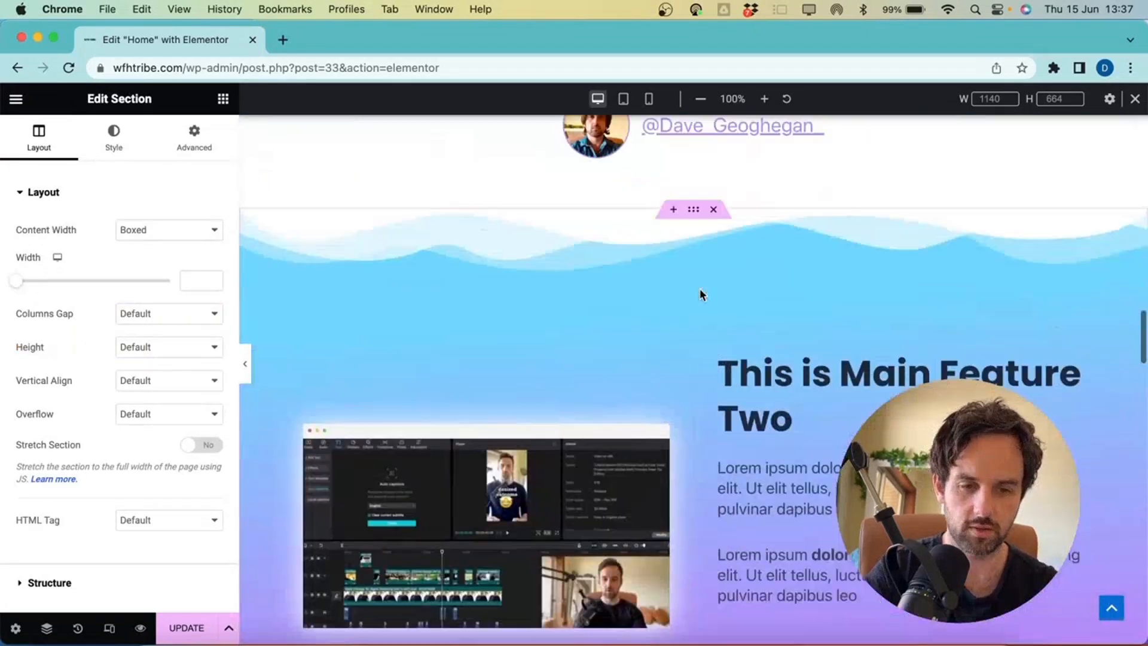
Hide the Elementor panel and scroll through the full-width desktop homepage
scroll(700, 293, down, 7)
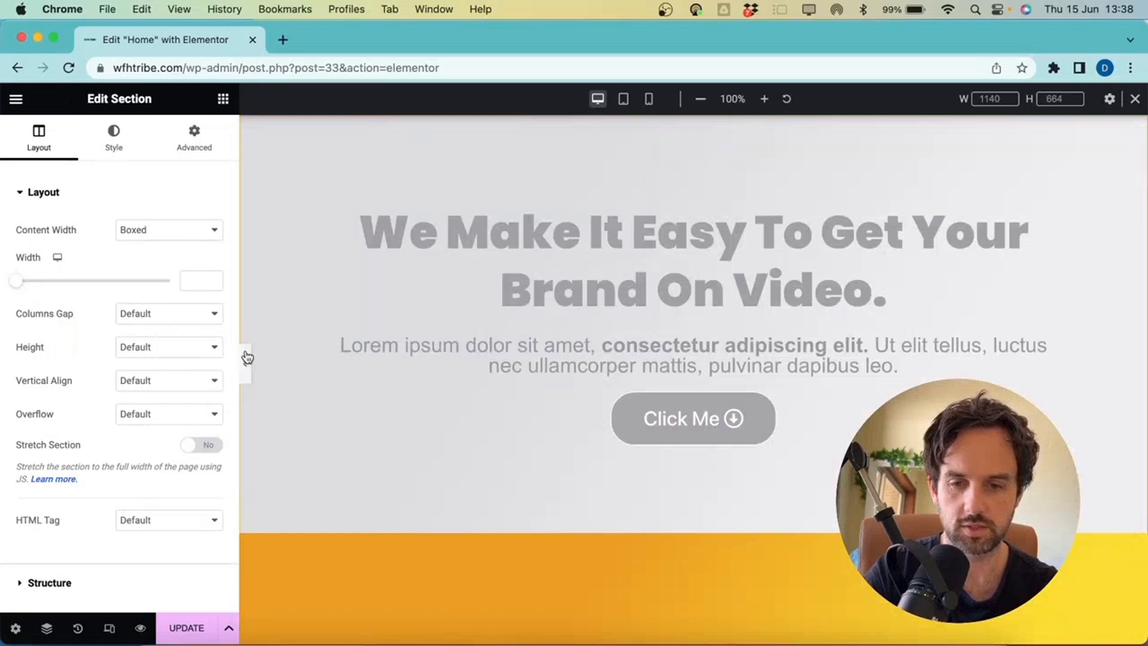
click(249, 355)
scroll(246, 353, down, 5)
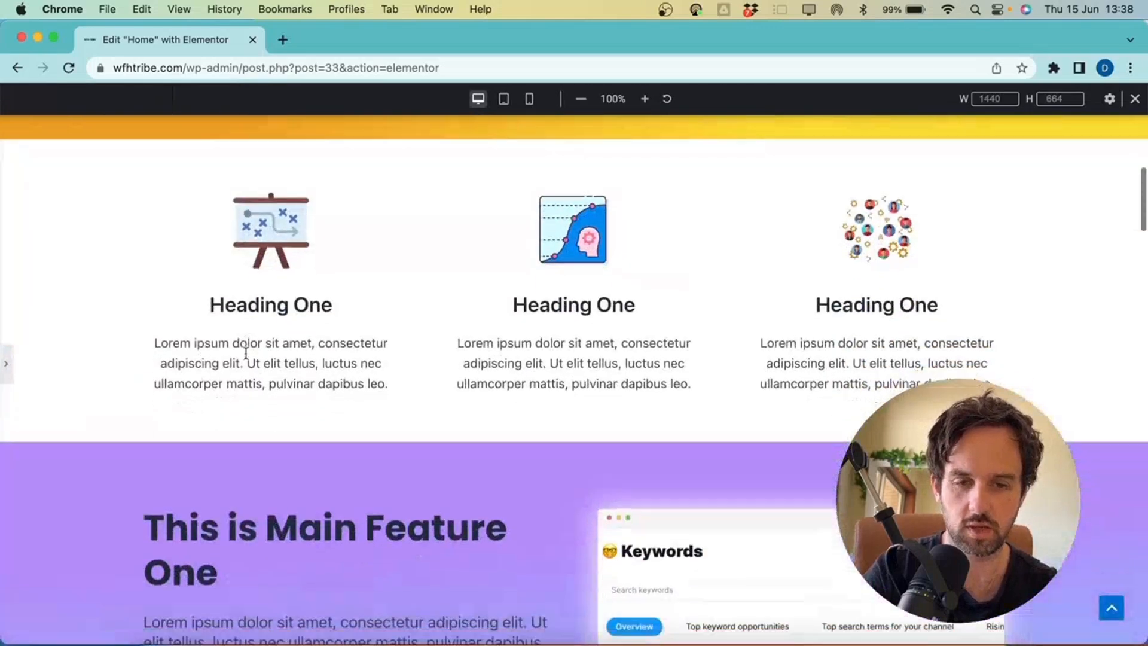
scroll(246, 353, down, 20)
scroll(245, 355, down, 15)
scroll(247, 359, up, 20)
scroll(248, 375, up, 20)
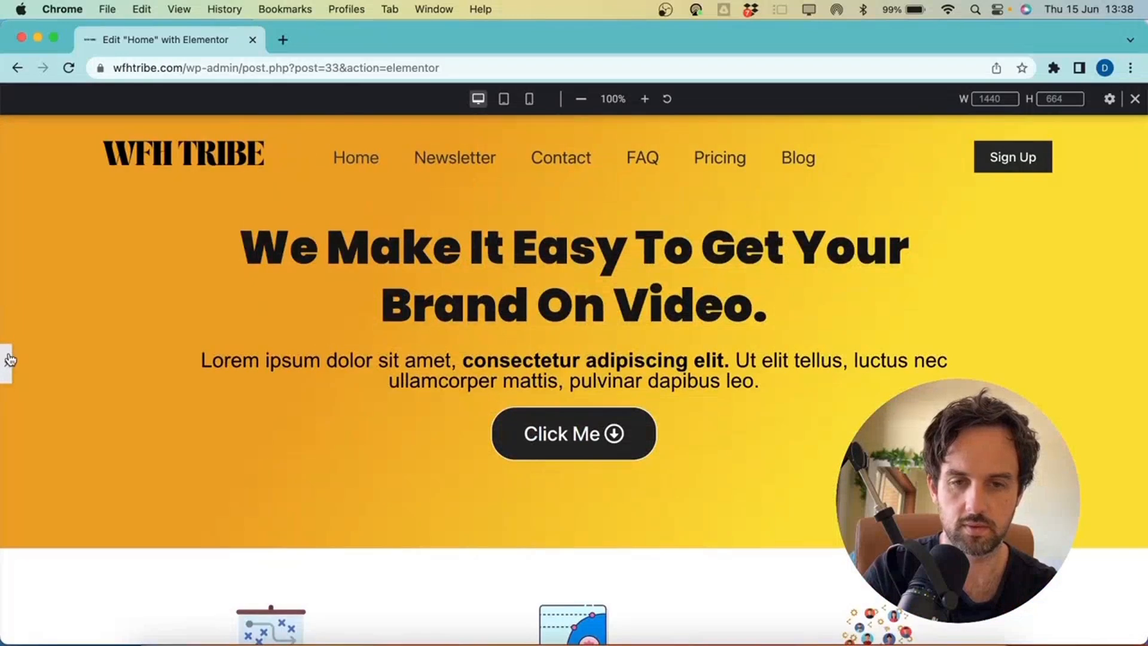
Restore the editor panel and switch the responsive preview from tablet to mobile portrait
click(9, 359)
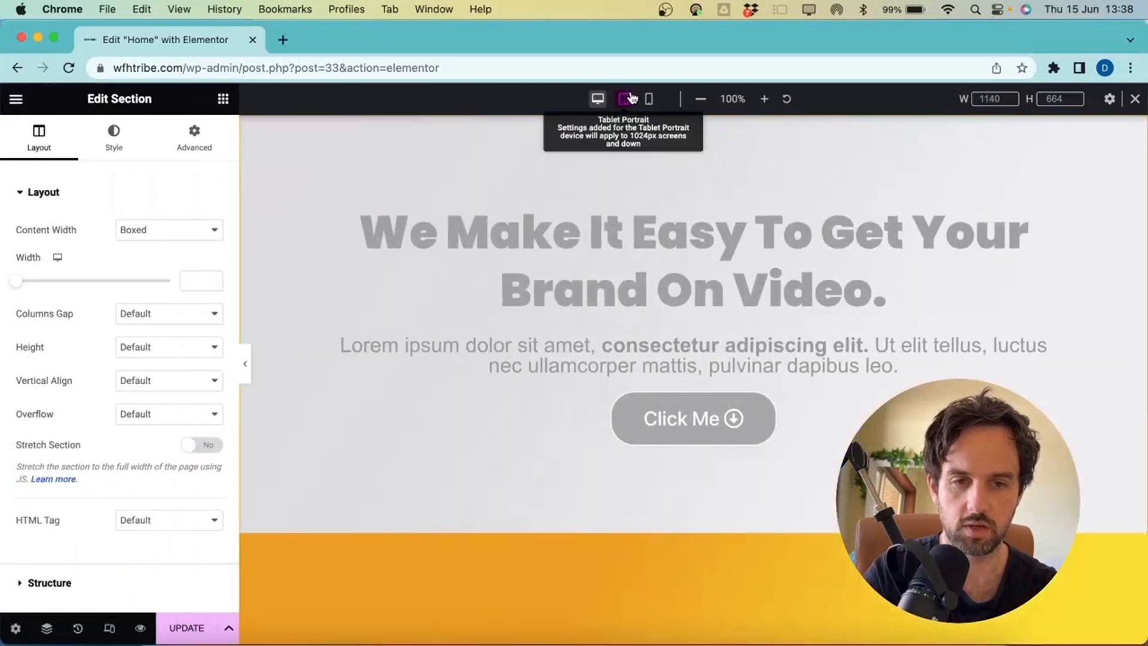
click(623, 99)
click(649, 99)
scroll(702, 256, down, 10)
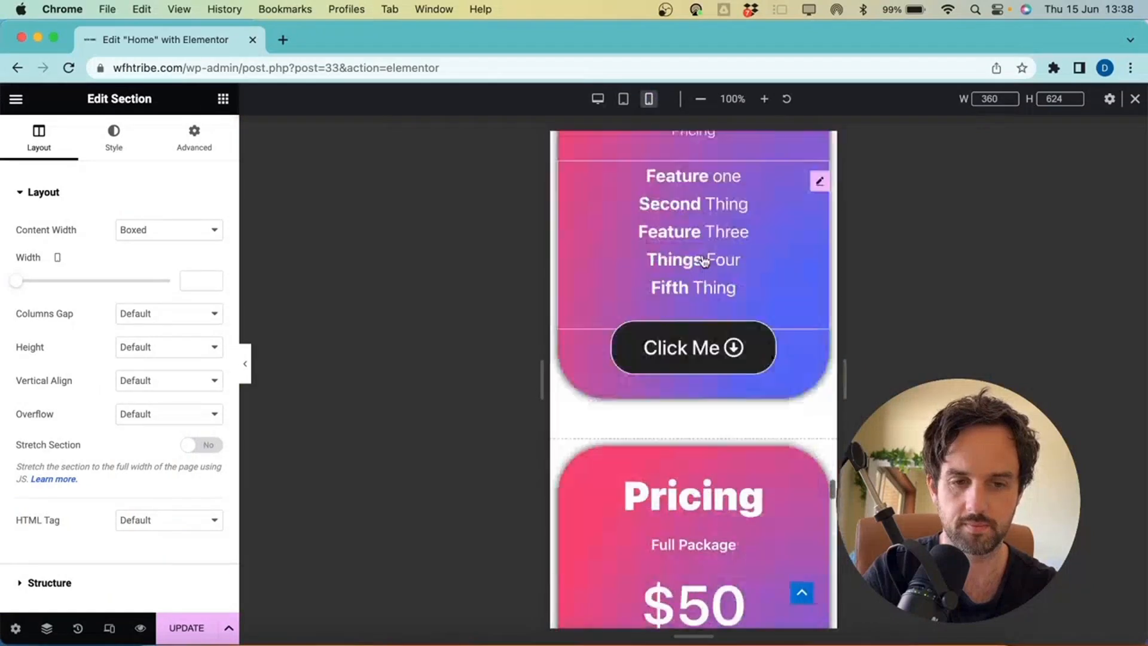
scroll(705, 292, up, 15)
Scroll the 360 px mobile preview down and back up to the feature section's Click Me button
scroll(703, 289, down, 20)
scroll(702, 285, down, 20)
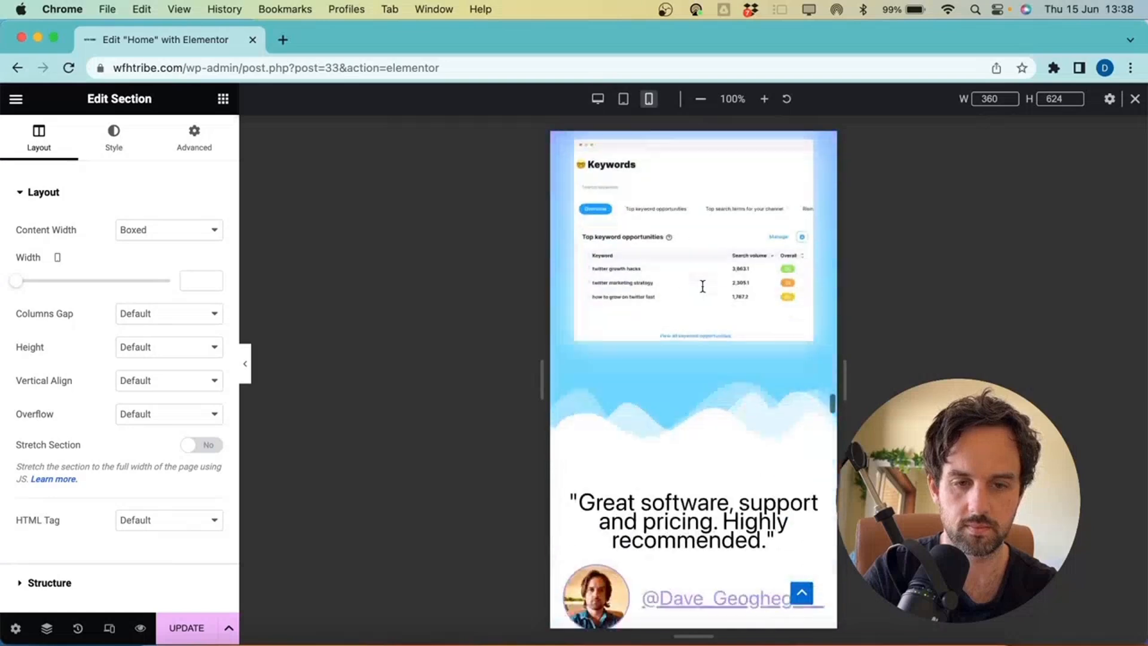
scroll(703, 286, down, 20)
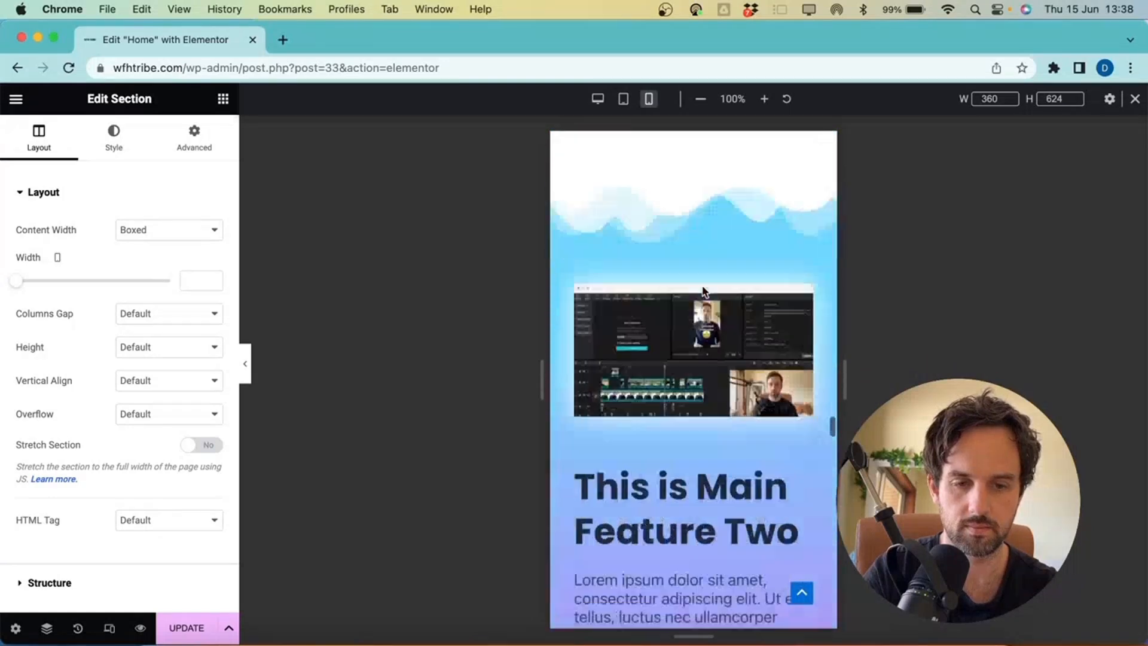
scroll(702, 285, down, 20)
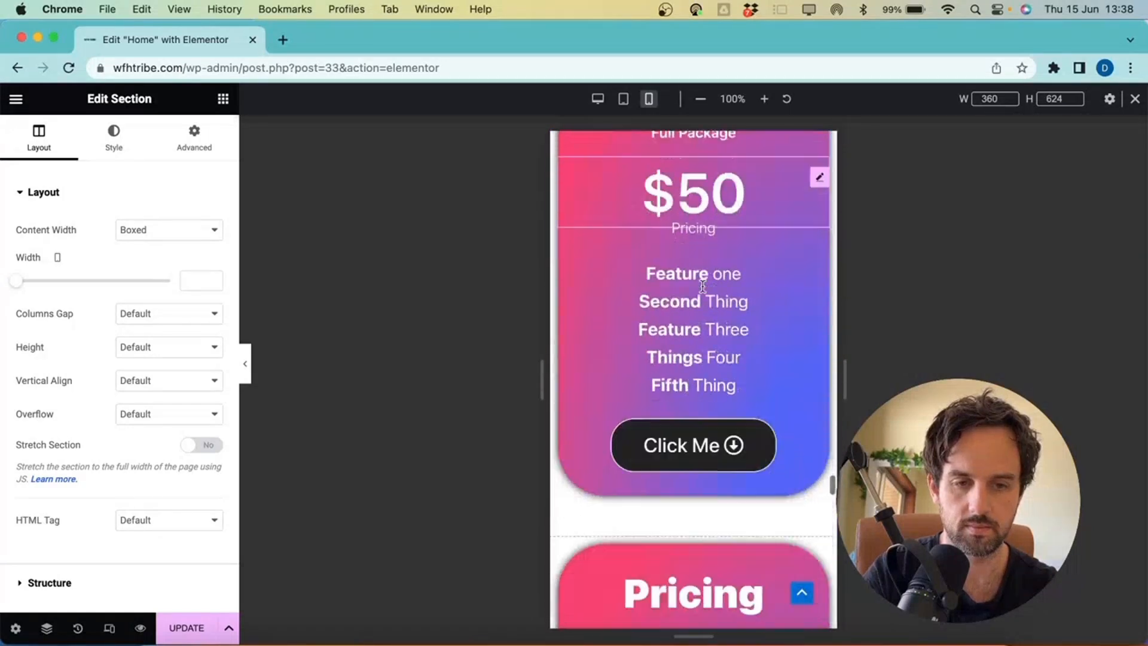
scroll(702, 292, down, 15)
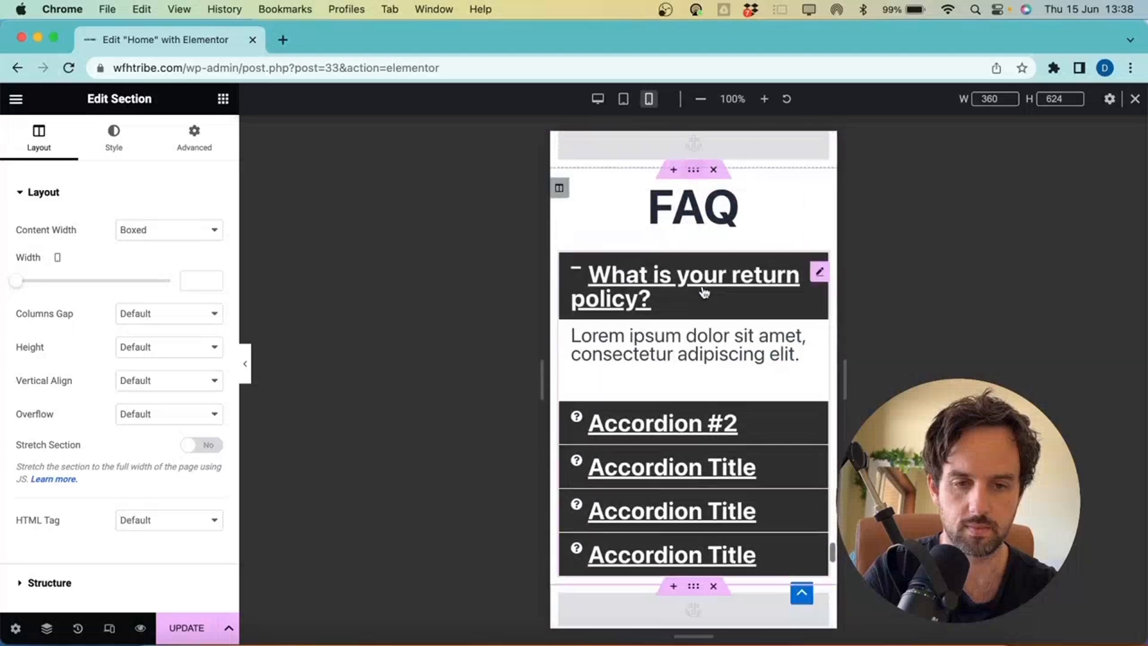
scroll(704, 292, down, 1)
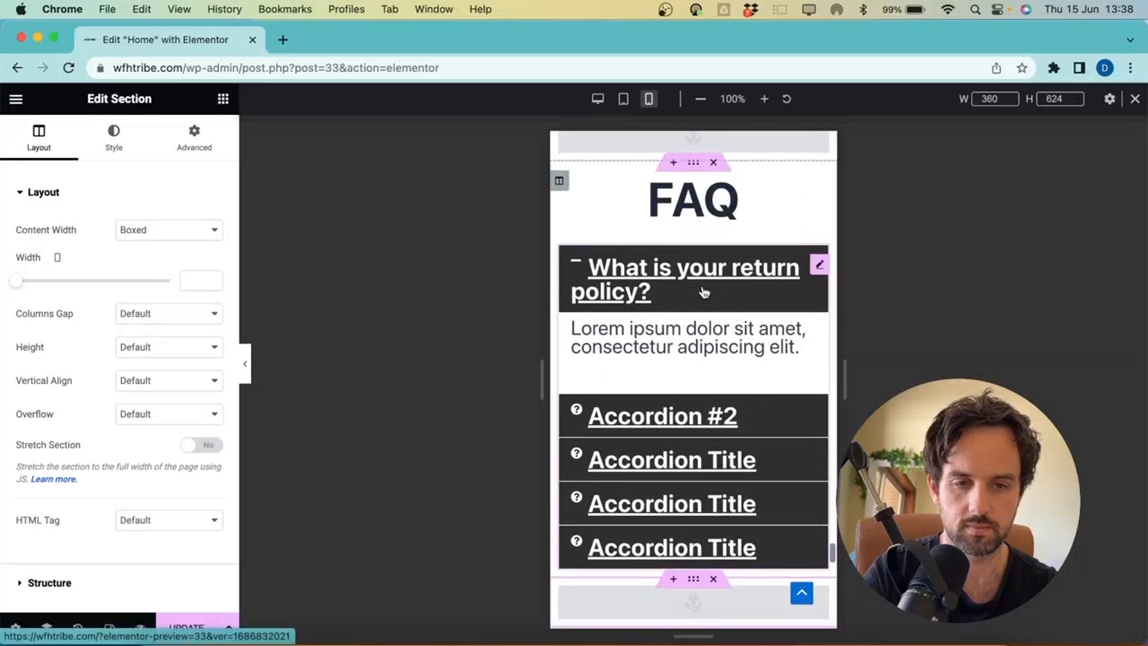
scroll(705, 292, down, 10)
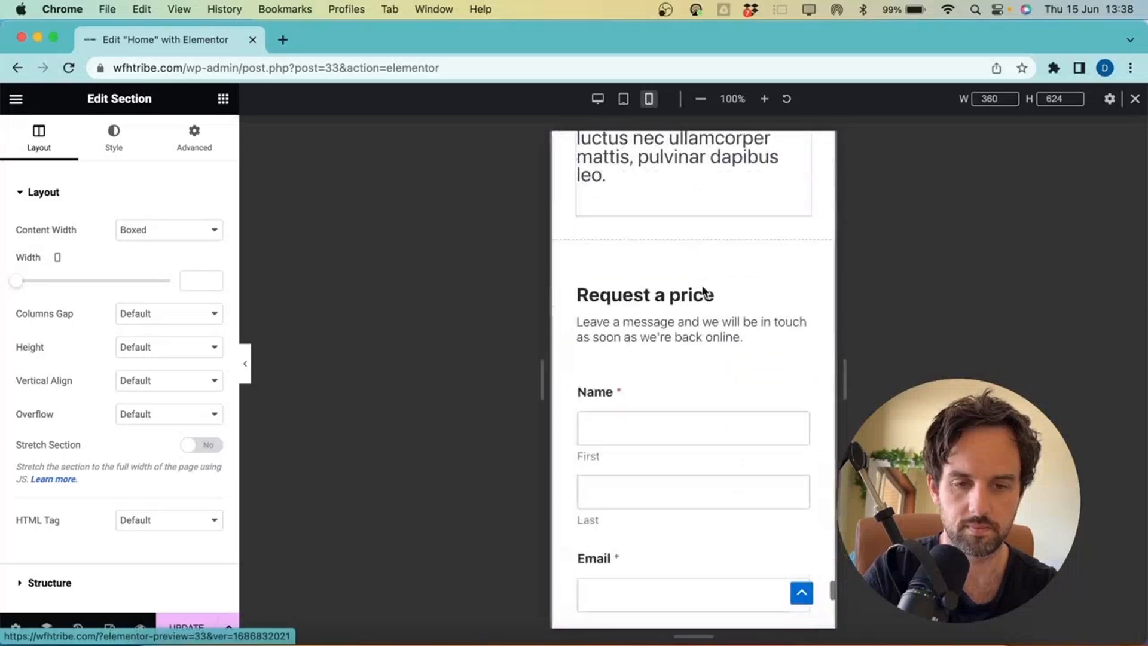
scroll(704, 291, down, 2)
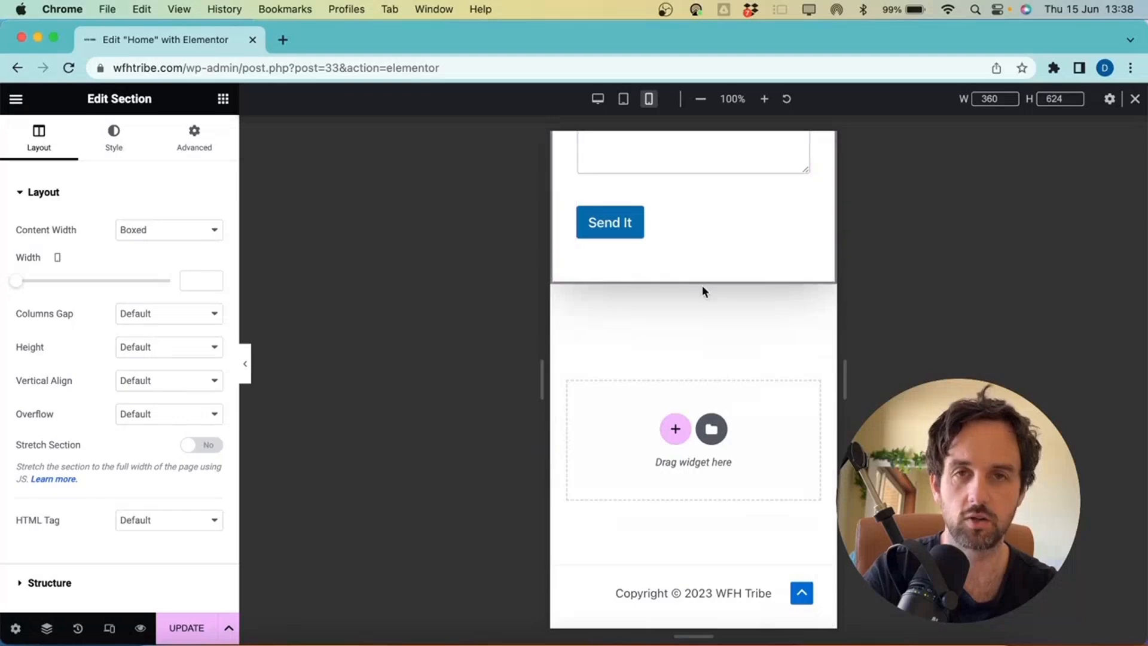
scroll(702, 293, up, 15)
scroll(705, 315, up, 8)
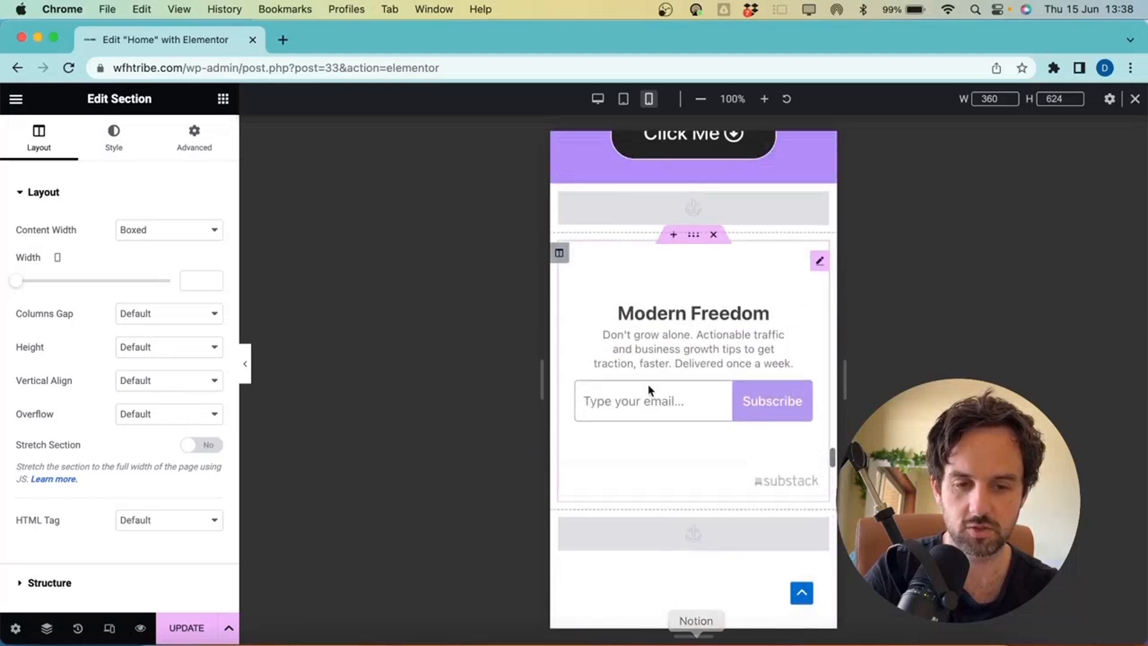
scroll(775, 493, up, 10)
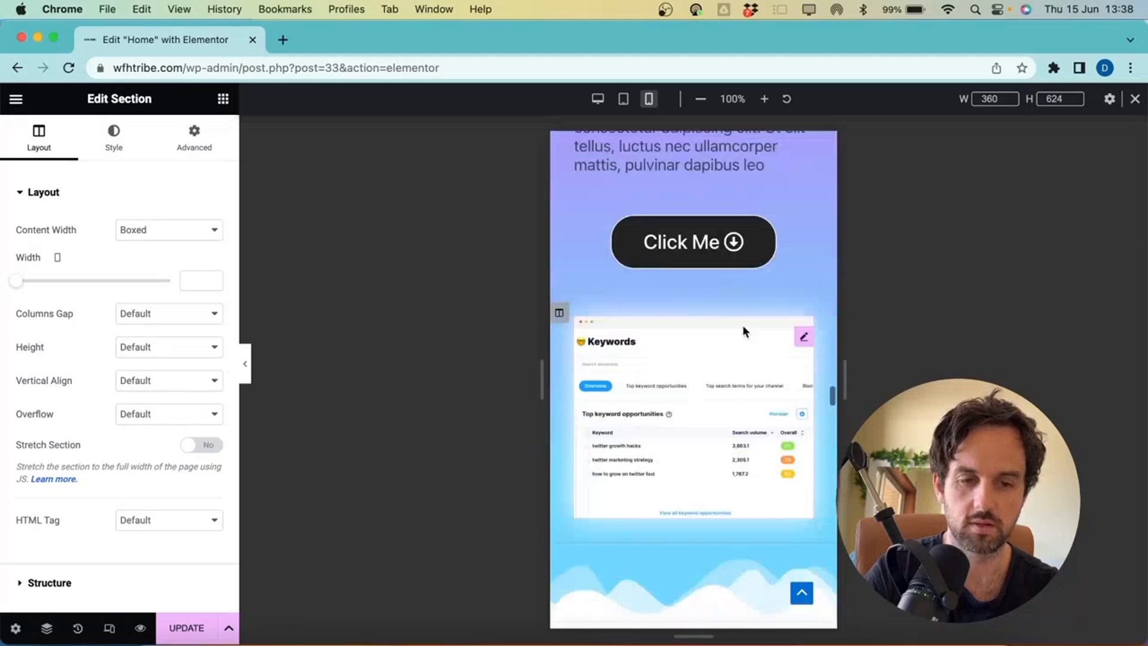
scroll(743, 332, up, 10)
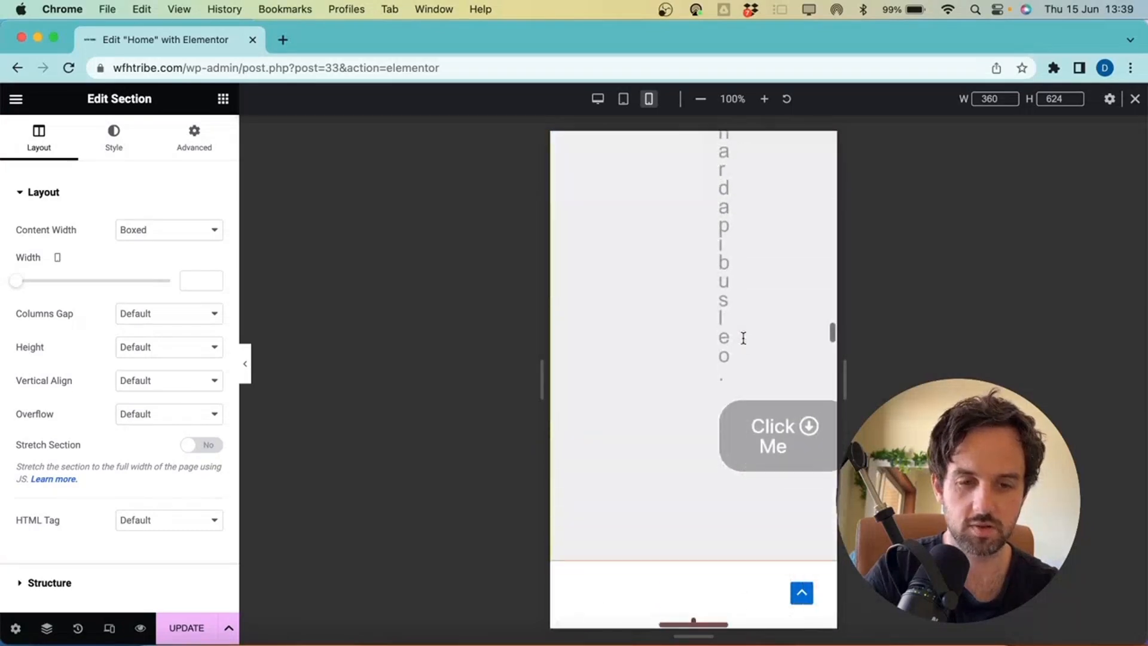